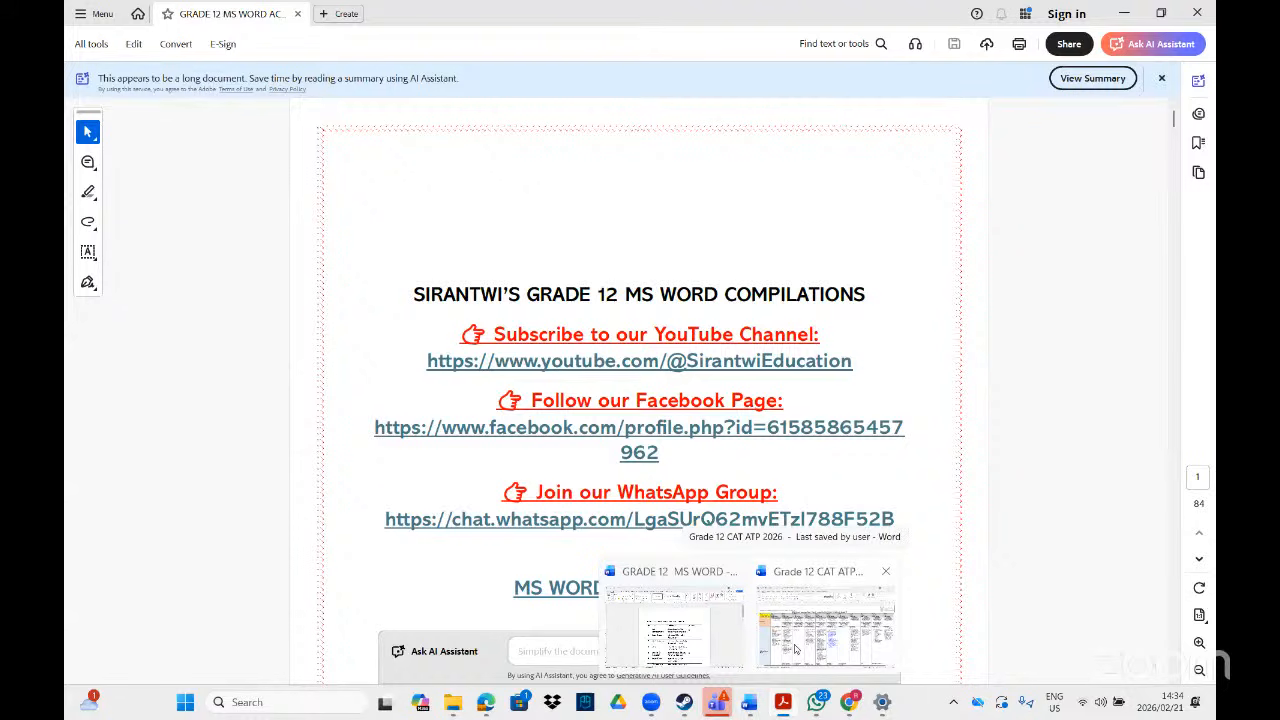
- Bring up the Grade 12 CAT ATP 2026 plan, zoom to about 135%, and scroll the Term 1 table
{"action": "left_click", "coordinate": [795, 650]}
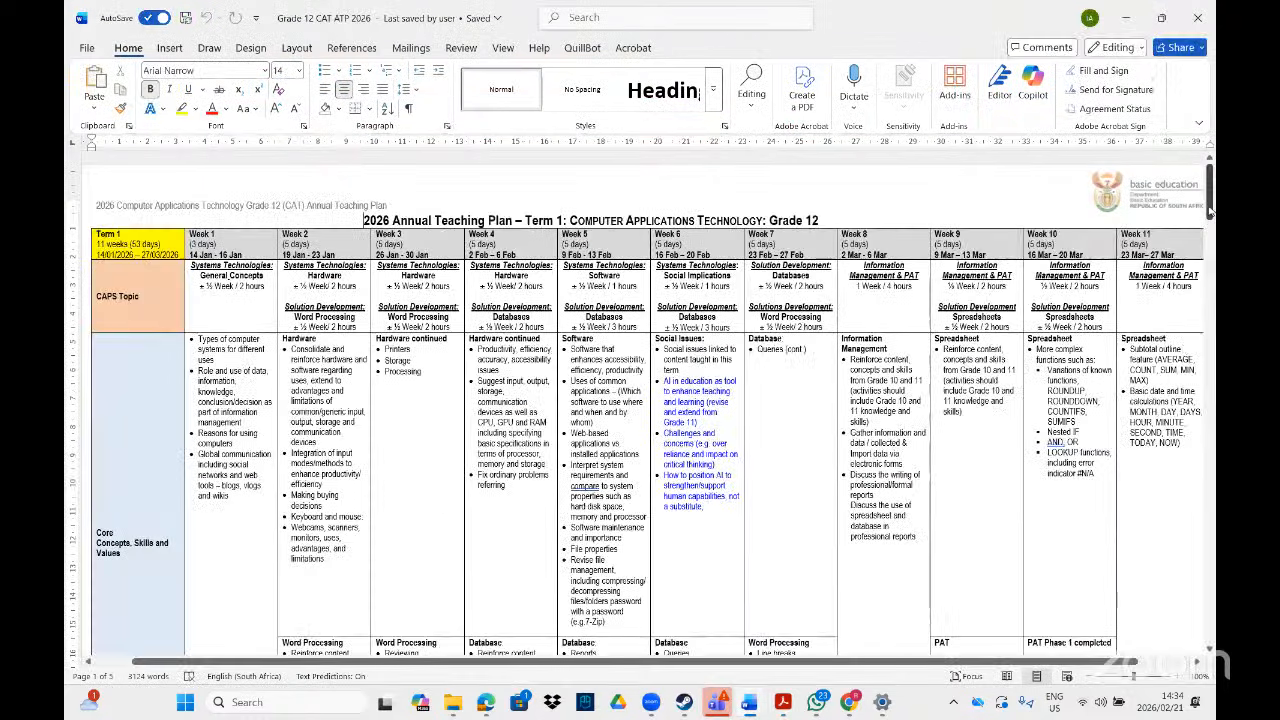
{"action": "left_click_drag", "start_coordinate": [1210, 211], "coordinate": [1210, 142]}
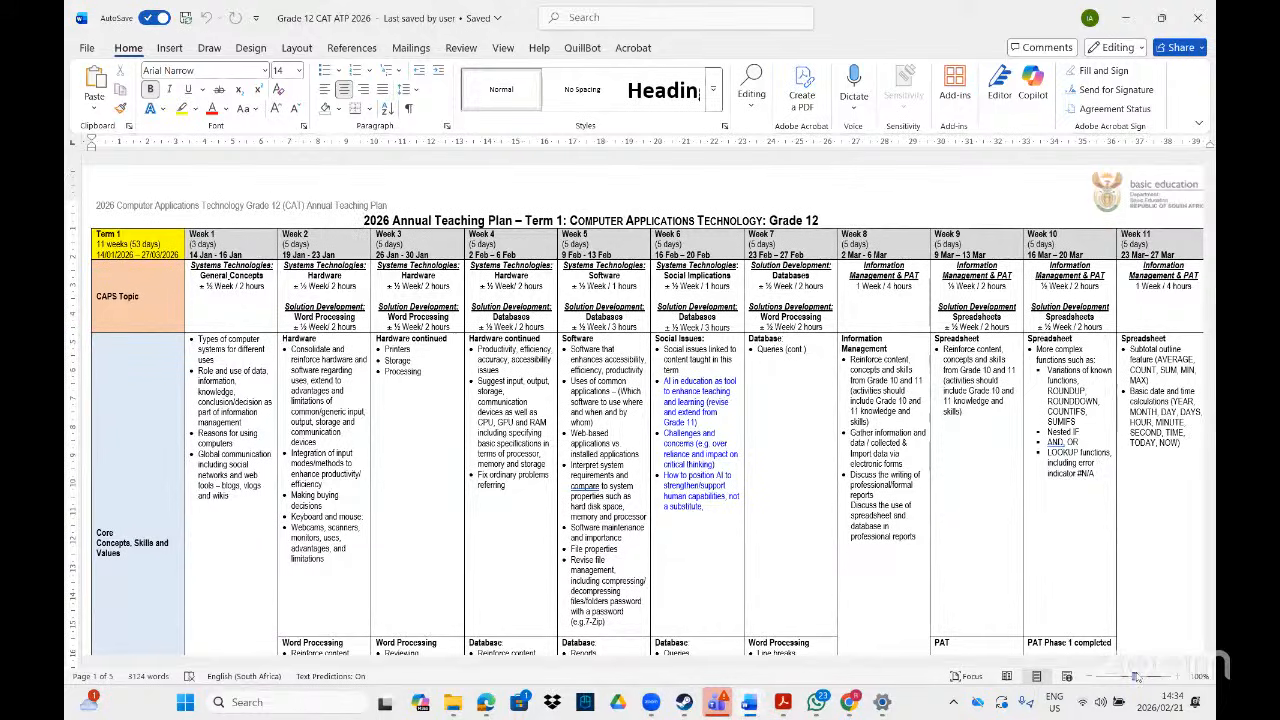
{"action": "left_click_drag", "start_coordinate": [1135, 677], "coordinate": [1138, 677]}
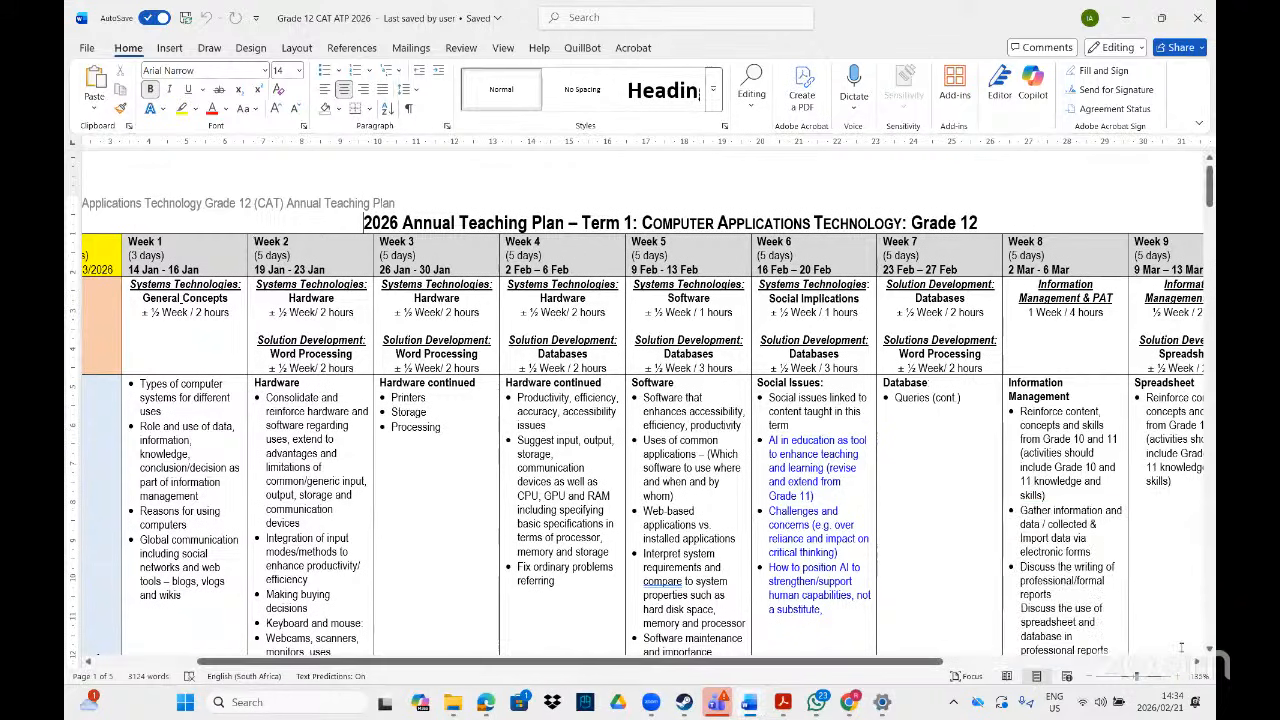
{"action": "left_click_drag", "start_coordinate": [730, 662], "coordinate": [625, 676]}
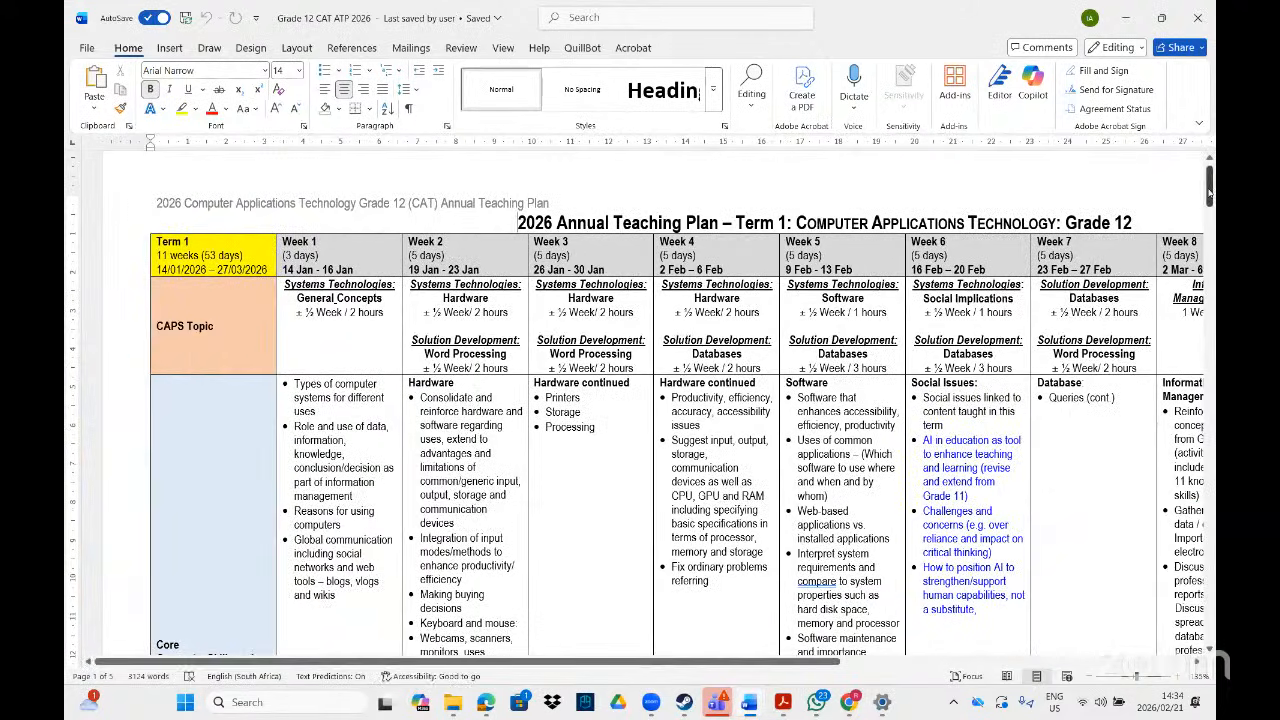
{"action": "mouse_move", "coordinate": [1208, 192]}
{"action": "left_mouse_down"}
{"action": "mouse_move", "coordinate": [1208, 232]}
{"action": "mouse_move", "coordinate": [1208, 178]}
{"action": "left_mouse_up"}
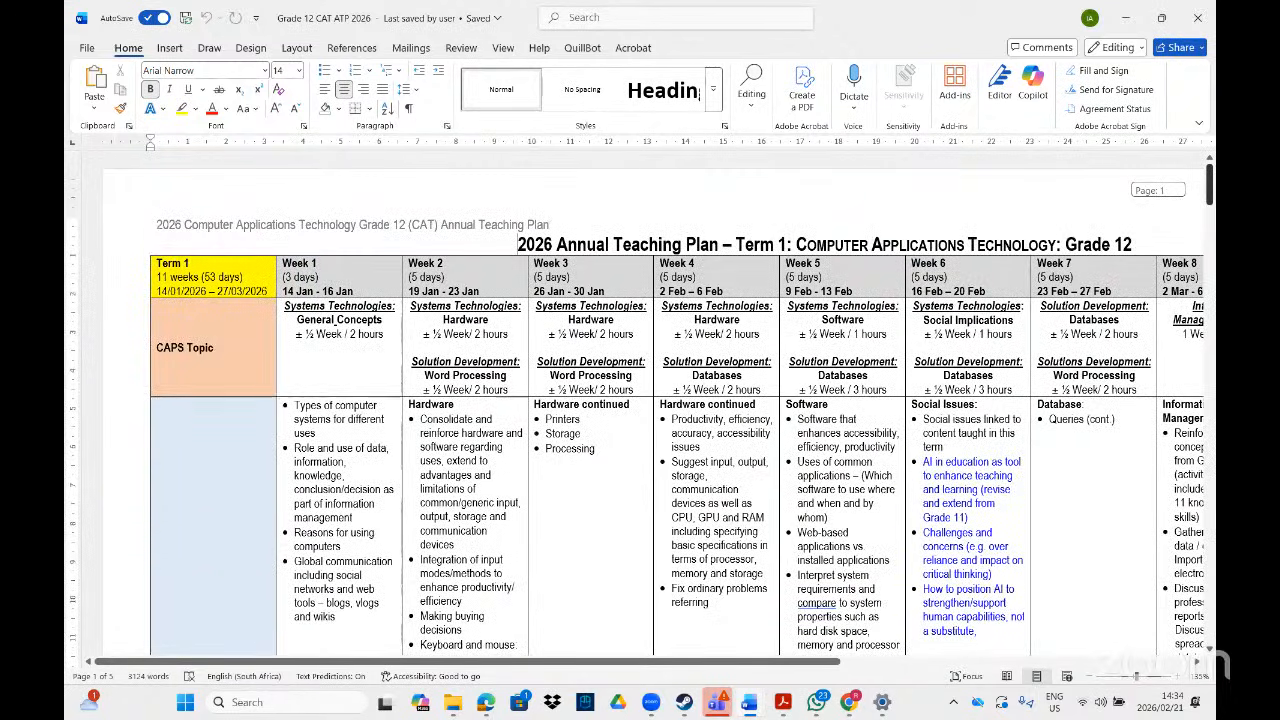
{"action": "left_click_drag", "start_coordinate": [1208, 181], "coordinate": [1208, 218]}
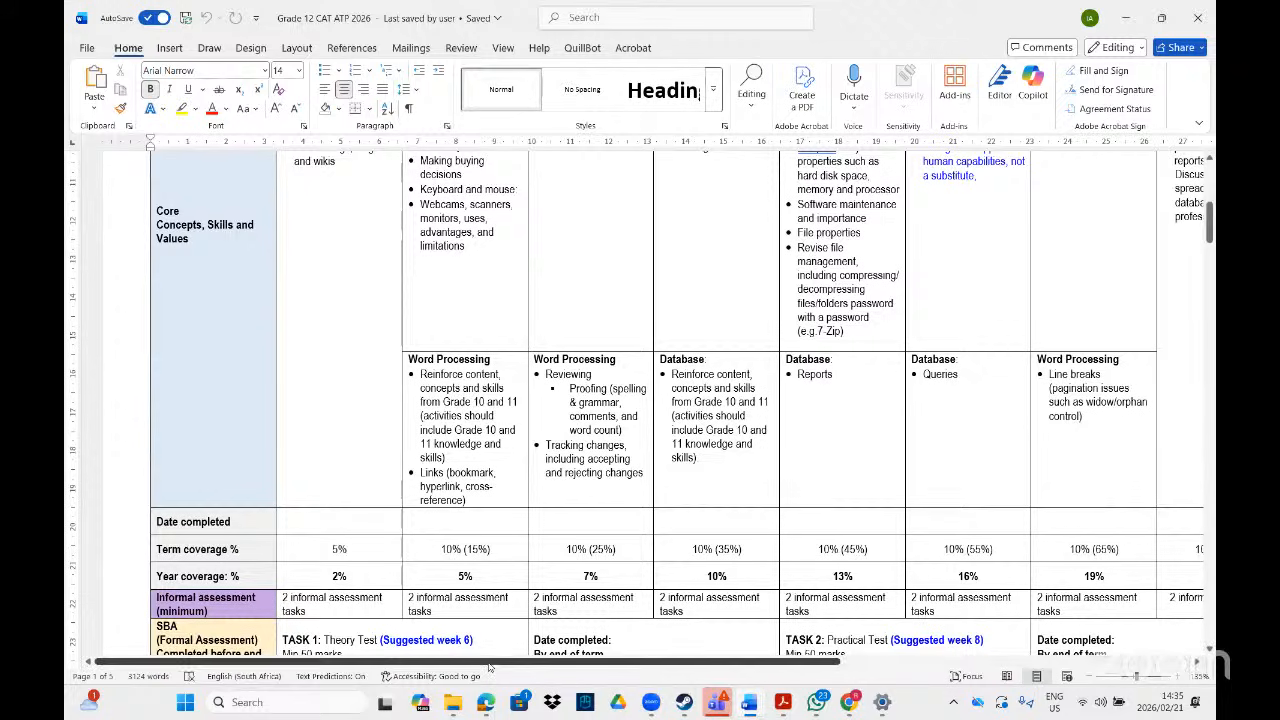
{"action": "left_click_drag", "start_coordinate": [489, 666], "coordinate": [635, 632]}
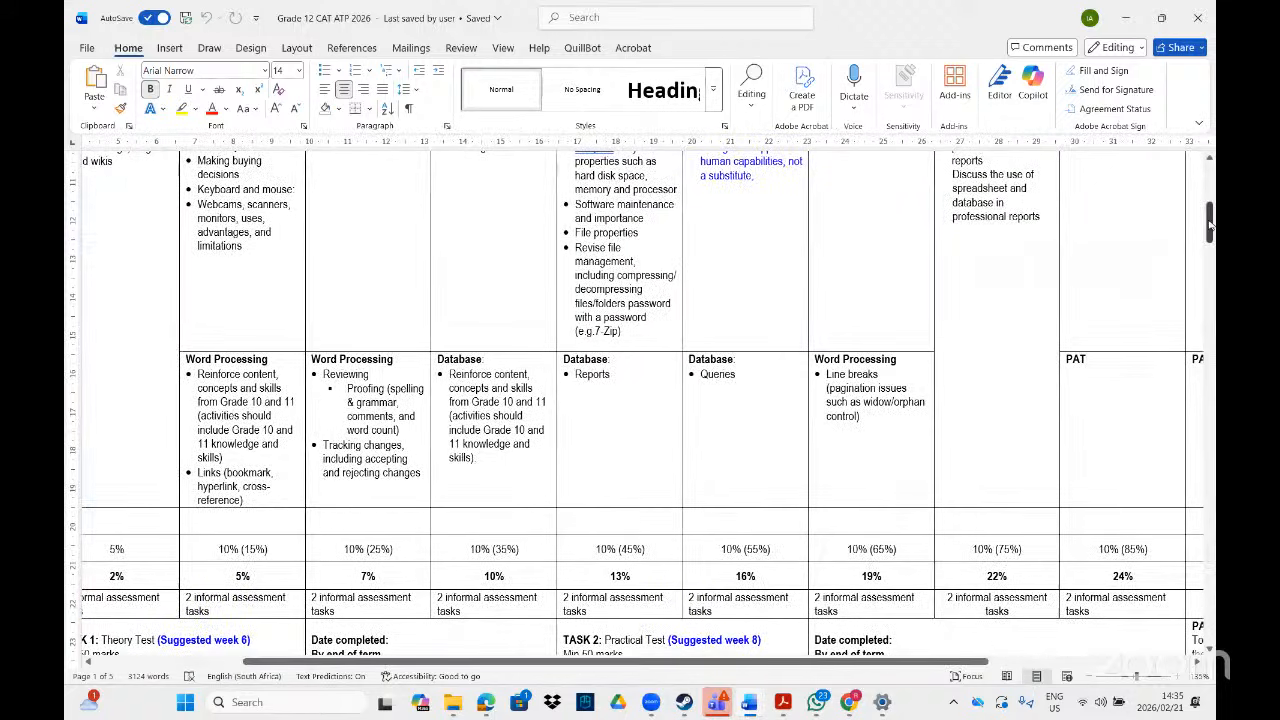
{"action": "mouse_move", "coordinate": [1210, 225]}
{"action": "left_mouse_down"}
{"action": "mouse_move", "coordinate": [1209, 186]}
{"action": "mouse_move", "coordinate": [1209, 214]}
{"action": "left_mouse_up"}
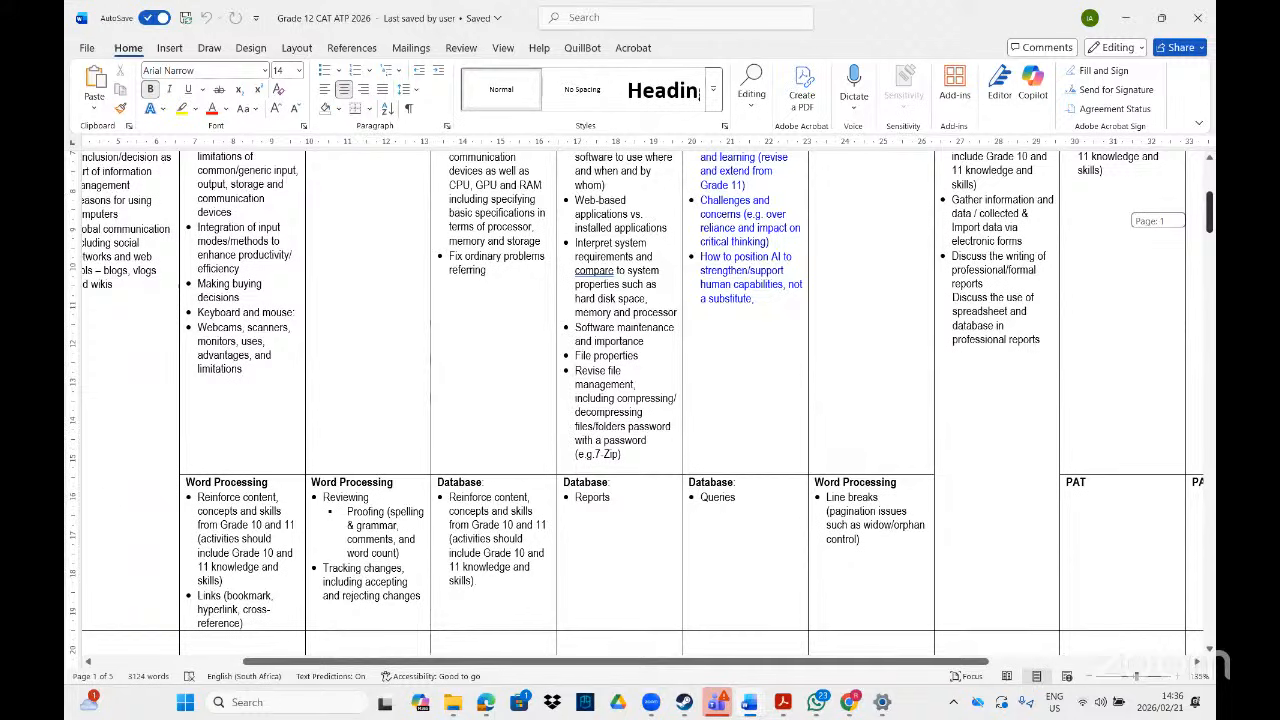
{"action": "left_click_drag", "start_coordinate": [1209, 214], "coordinate": [1209, 214]}
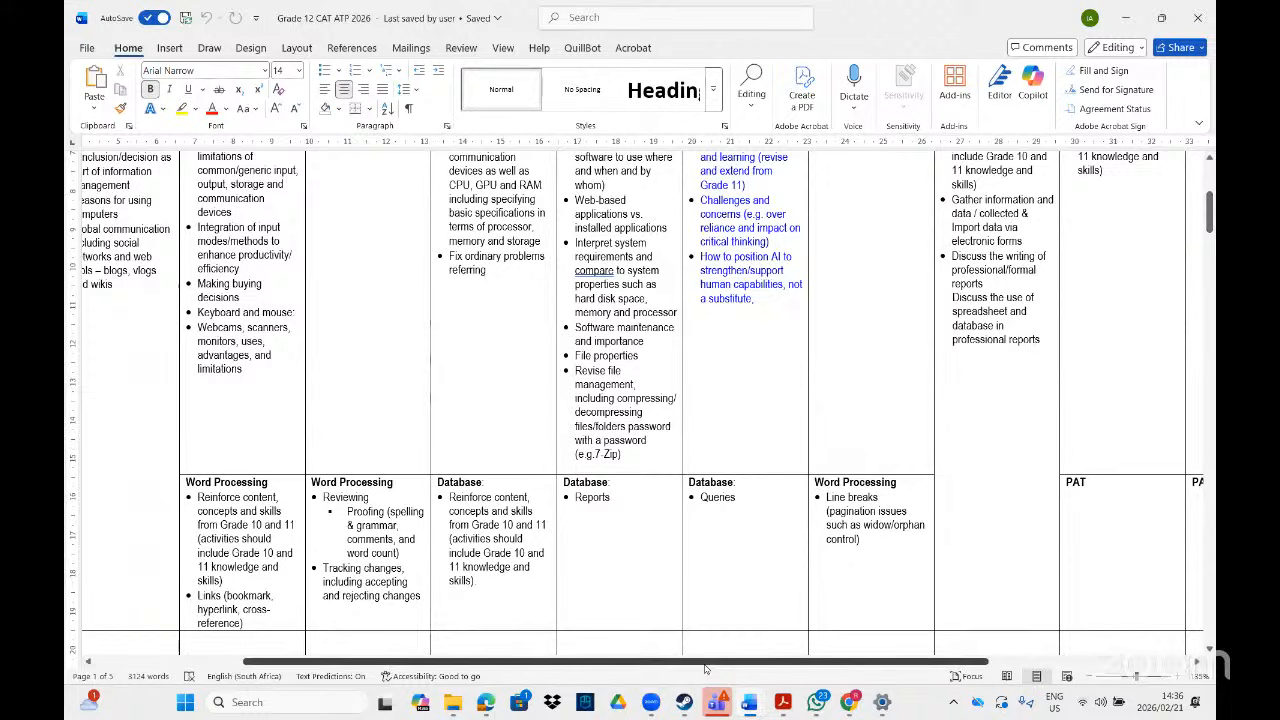
{"action": "left_click_drag", "start_coordinate": [705, 668], "coordinate": [909, 650]}
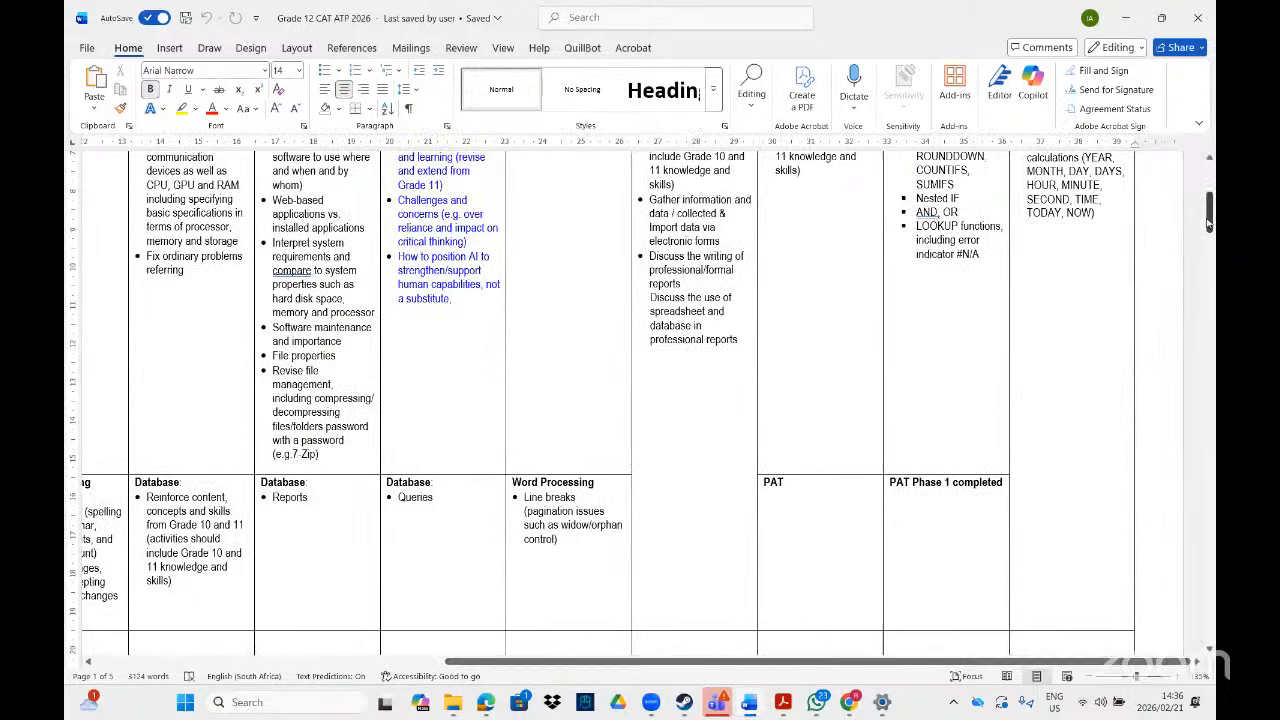
{"action": "left_click_drag", "start_coordinate": [1209, 222], "coordinate": [1209, 198]}
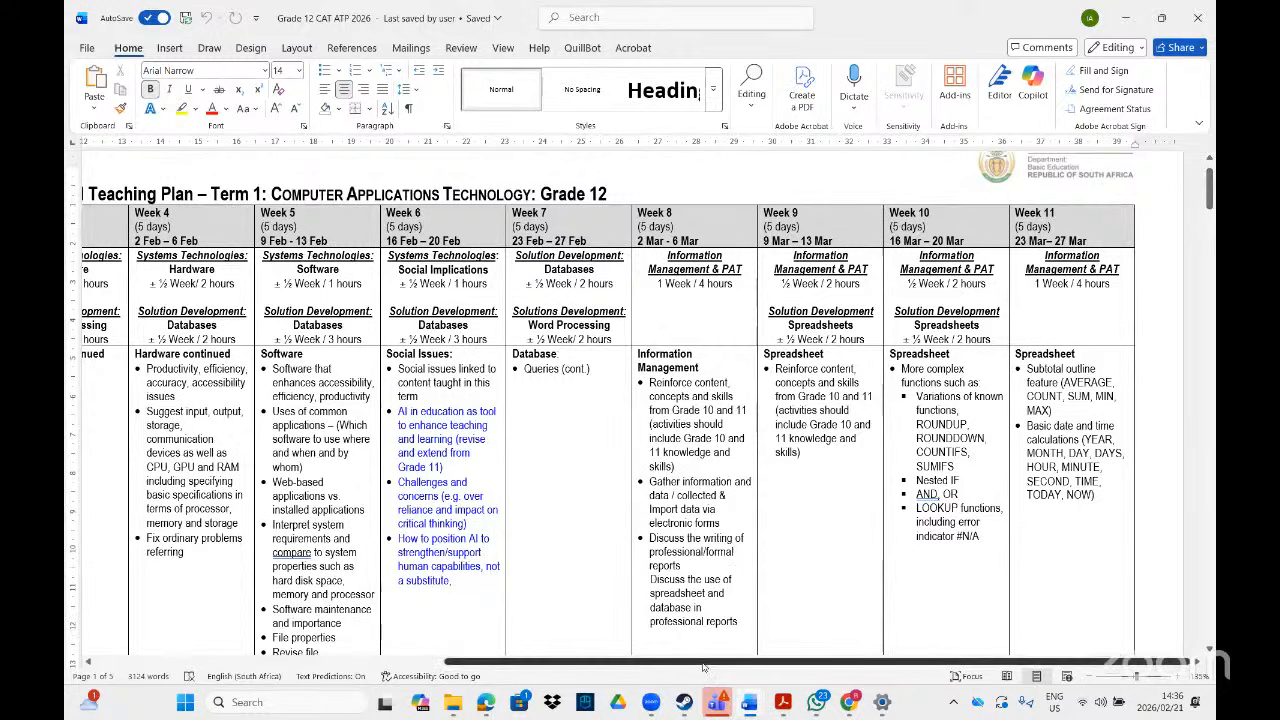
{"action": "left_click_drag", "start_coordinate": [1210, 200], "coordinate": [1210, 228]}
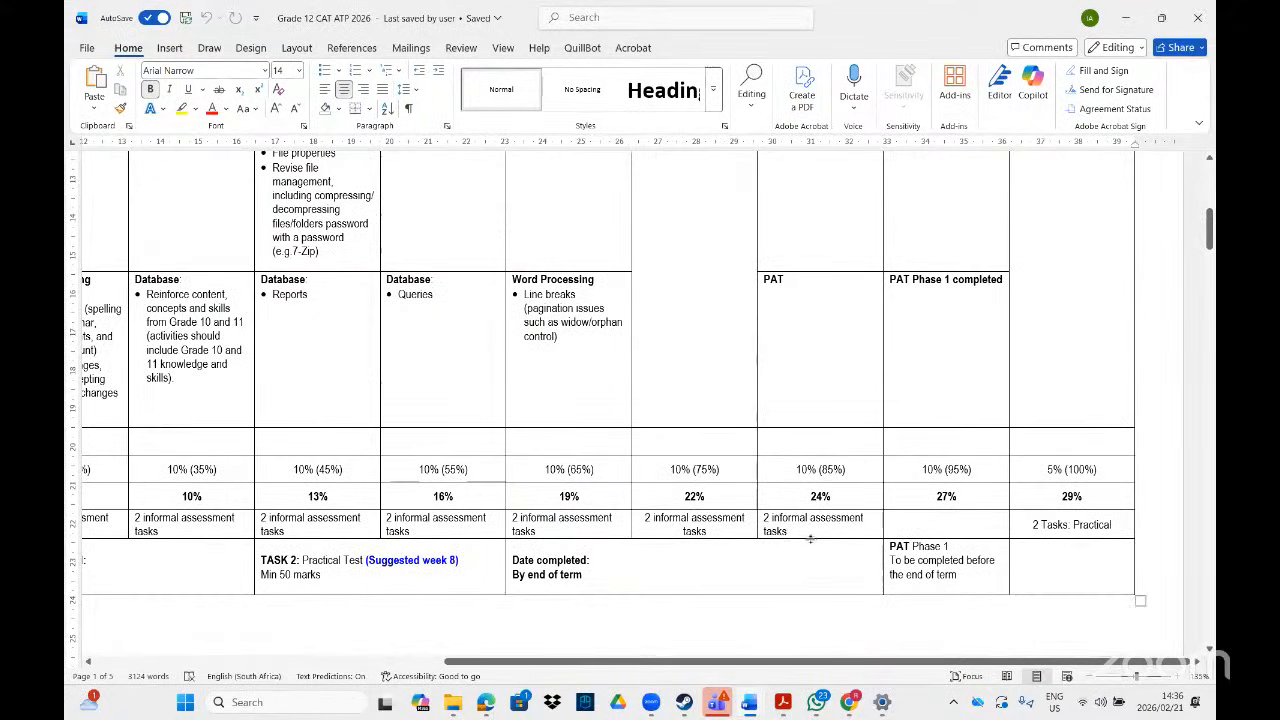
{"action": "left_click_drag", "start_coordinate": [667, 666], "coordinate": [328, 676]}
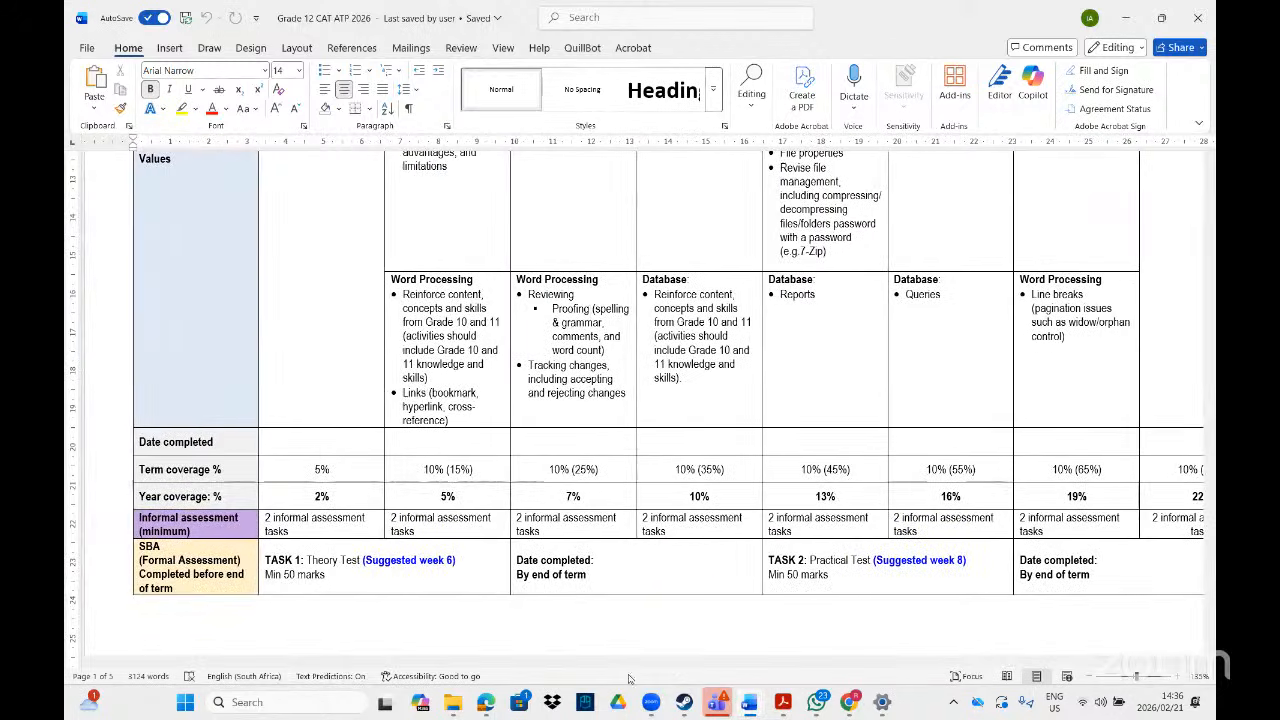
{"action": "mouse_move", "coordinate": [760, 708]}
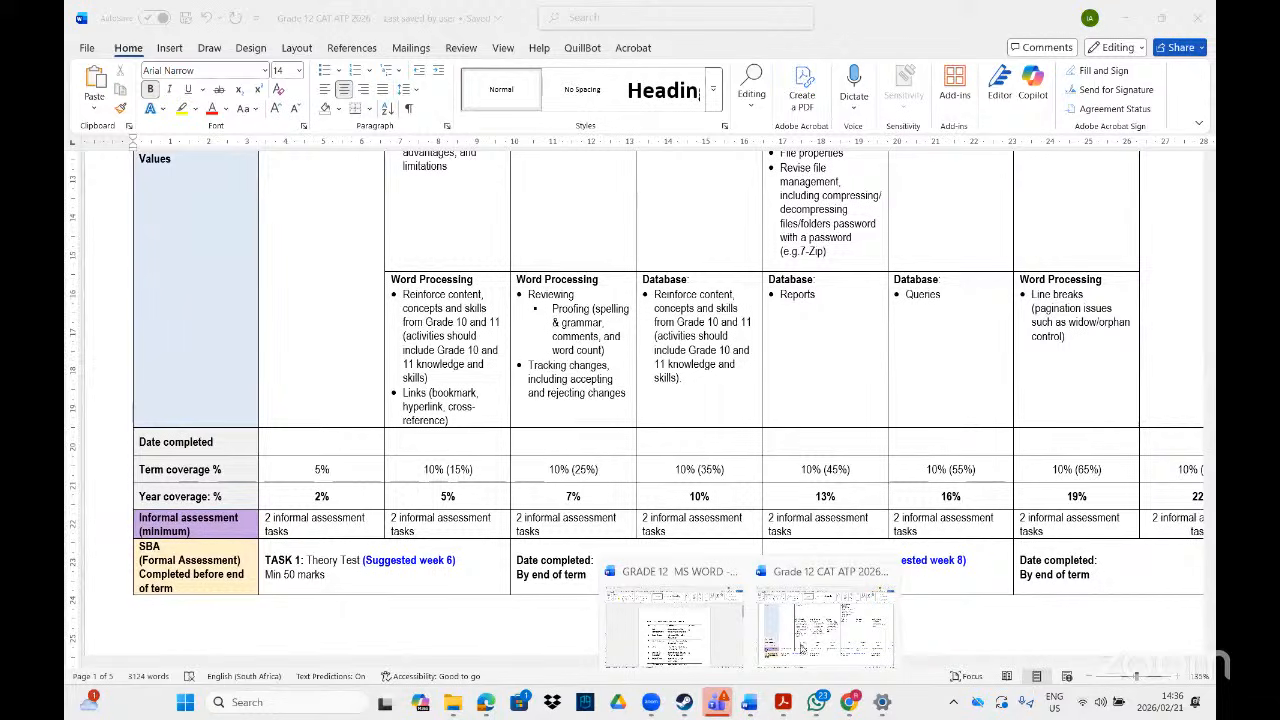
- Bring the GRADE 12 MS WORD checklist forward and scroll down to topics 12–18 and the Week 7 table
{"action": "left_click", "coordinate": [704, 625]}
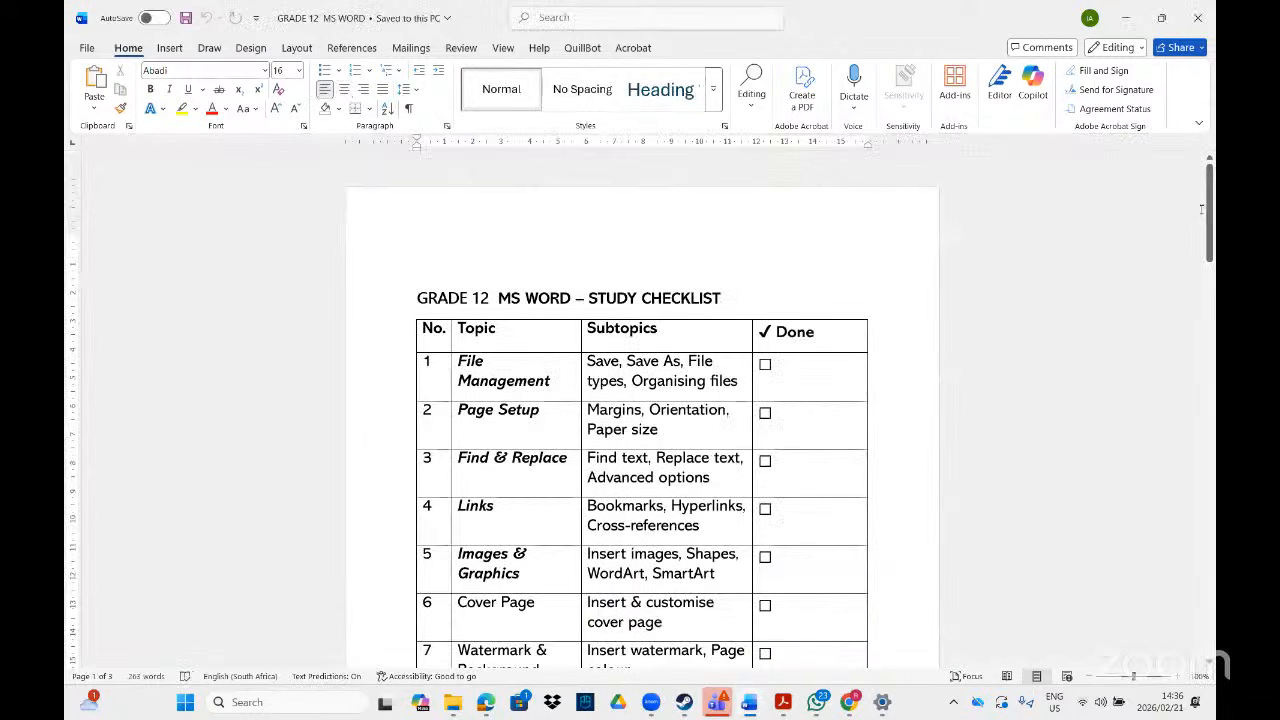
{"action": "left_click_drag", "start_coordinate": [1208, 231], "coordinate": [1208, 252]}
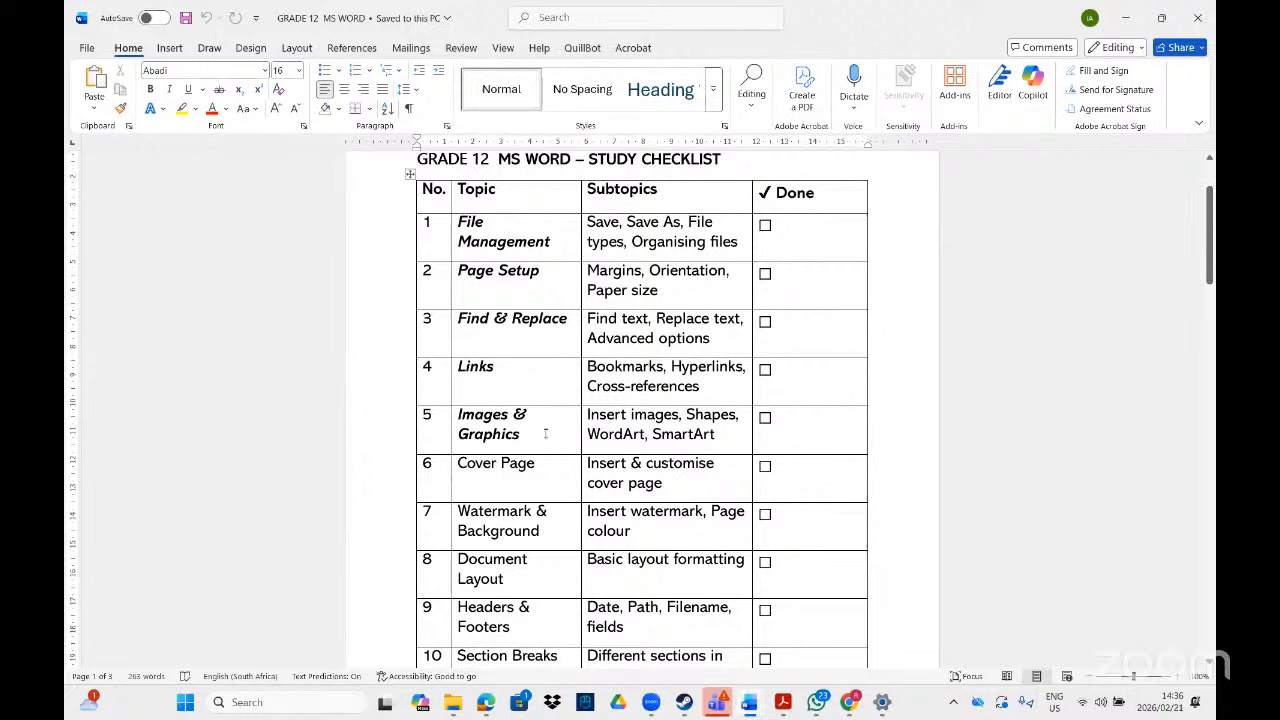
{"action": "left_click_drag", "start_coordinate": [1210, 270], "coordinate": [1210, 302]}
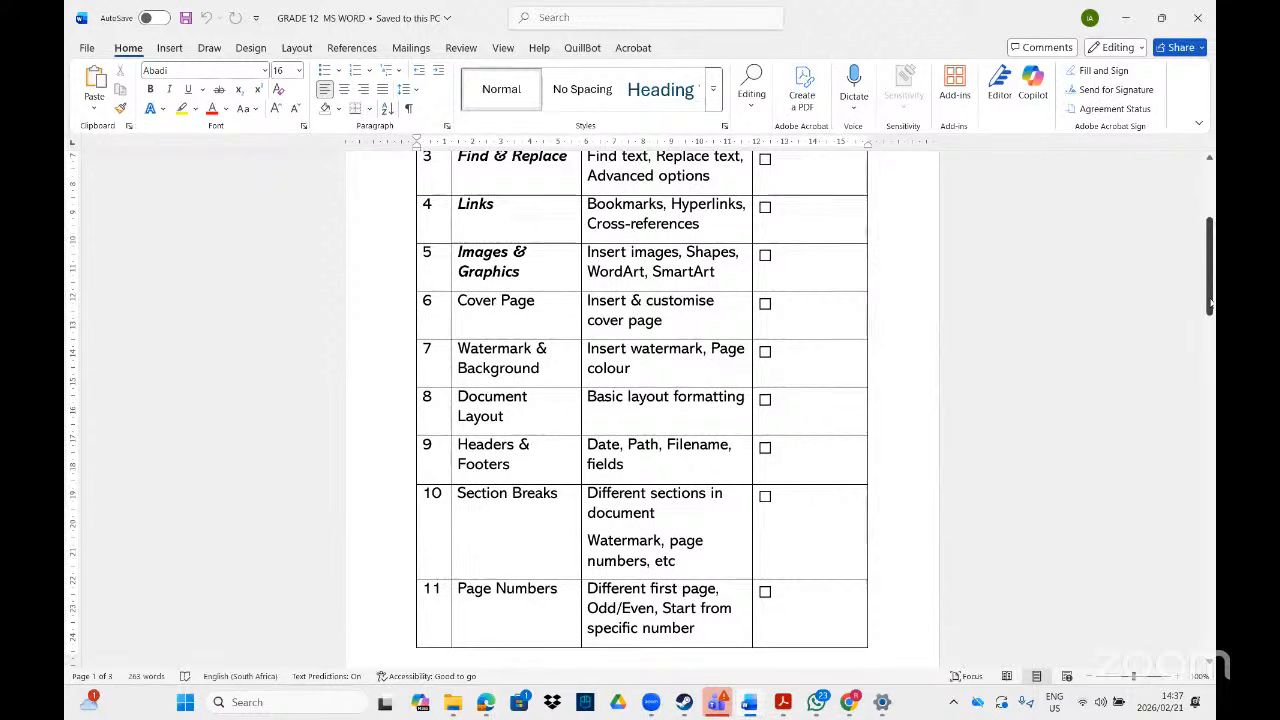
{"action": "left_click_drag", "start_coordinate": [1210, 302], "coordinate": [1210, 415]}
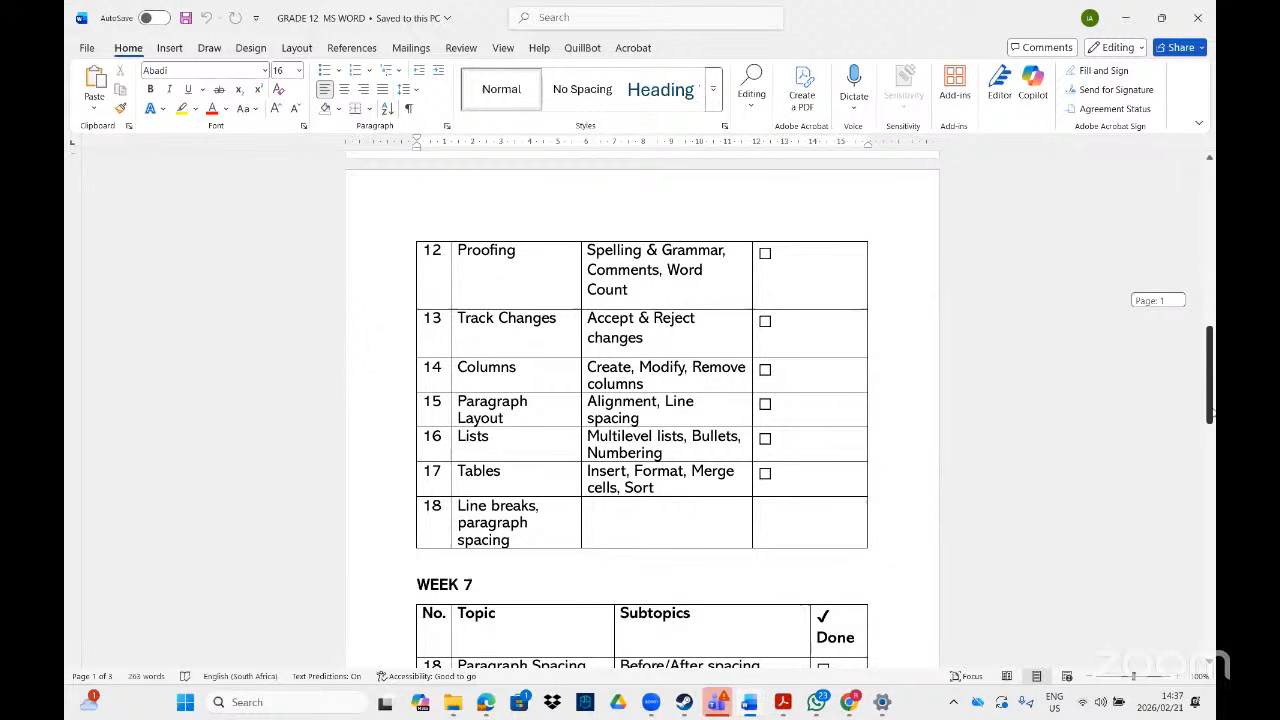
{"action": "left_click_drag", "start_coordinate": [1211, 413], "coordinate": [1211, 482]}
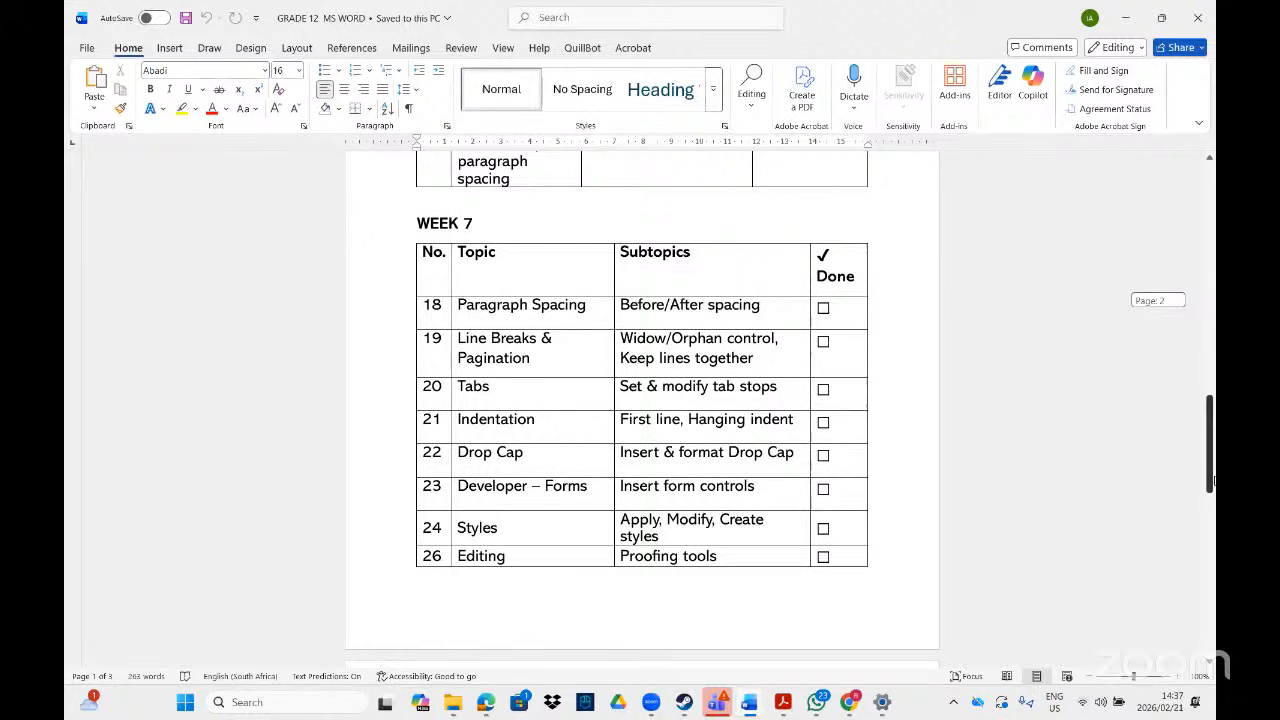
{"action": "left_click_drag", "start_coordinate": [1211, 482], "coordinate": [1211, 553]}
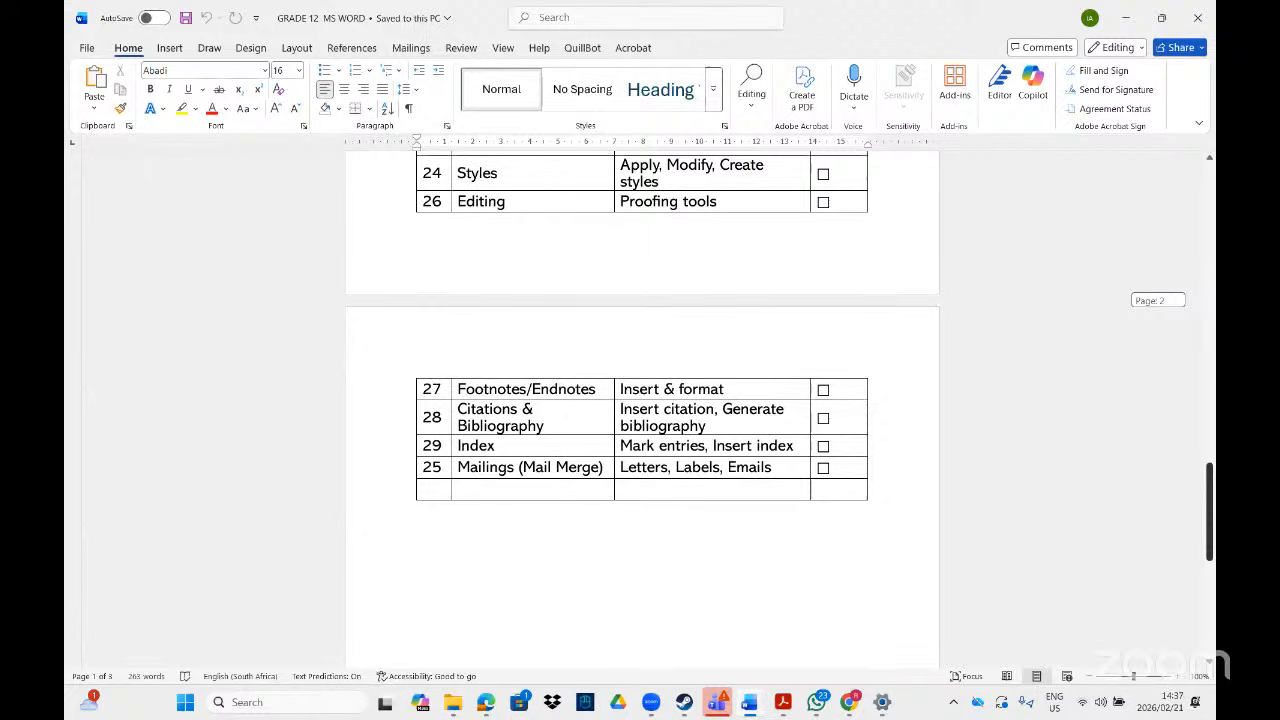
{"action": "left_click_drag", "start_coordinate": [1211, 553], "coordinate": [1211, 549]}
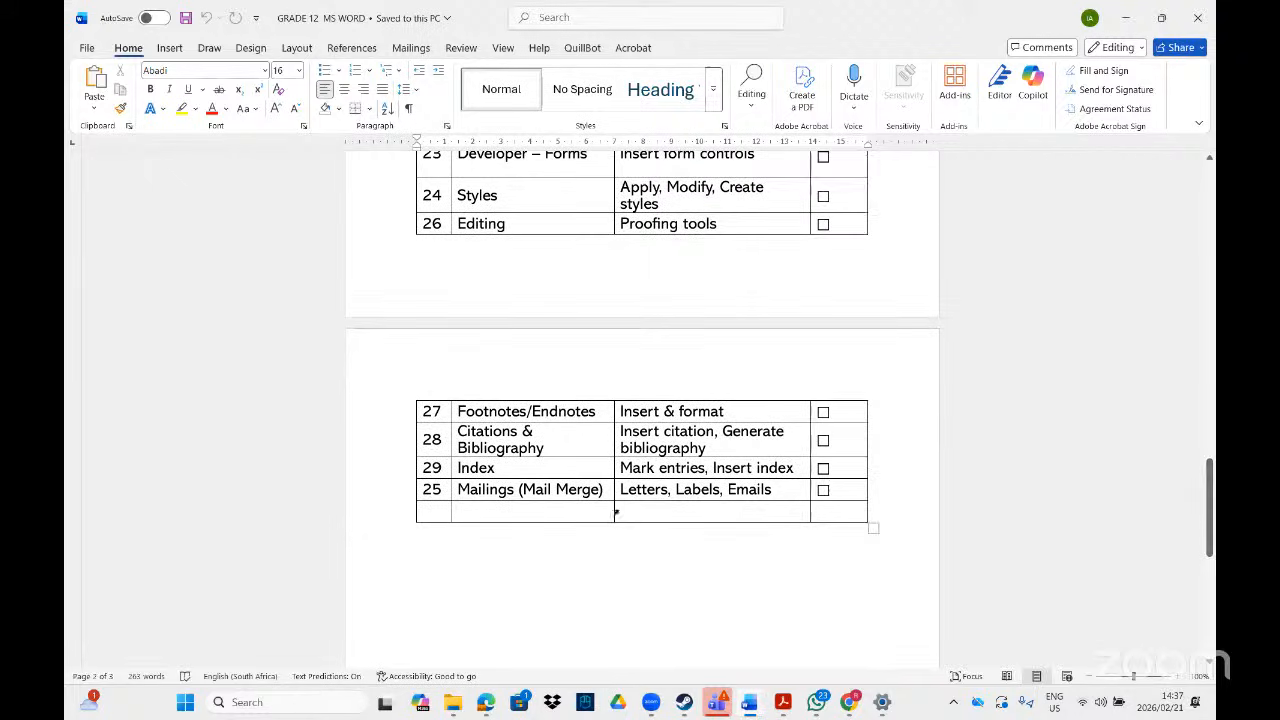
{"action": "left_click", "coordinate": [637, 489]}
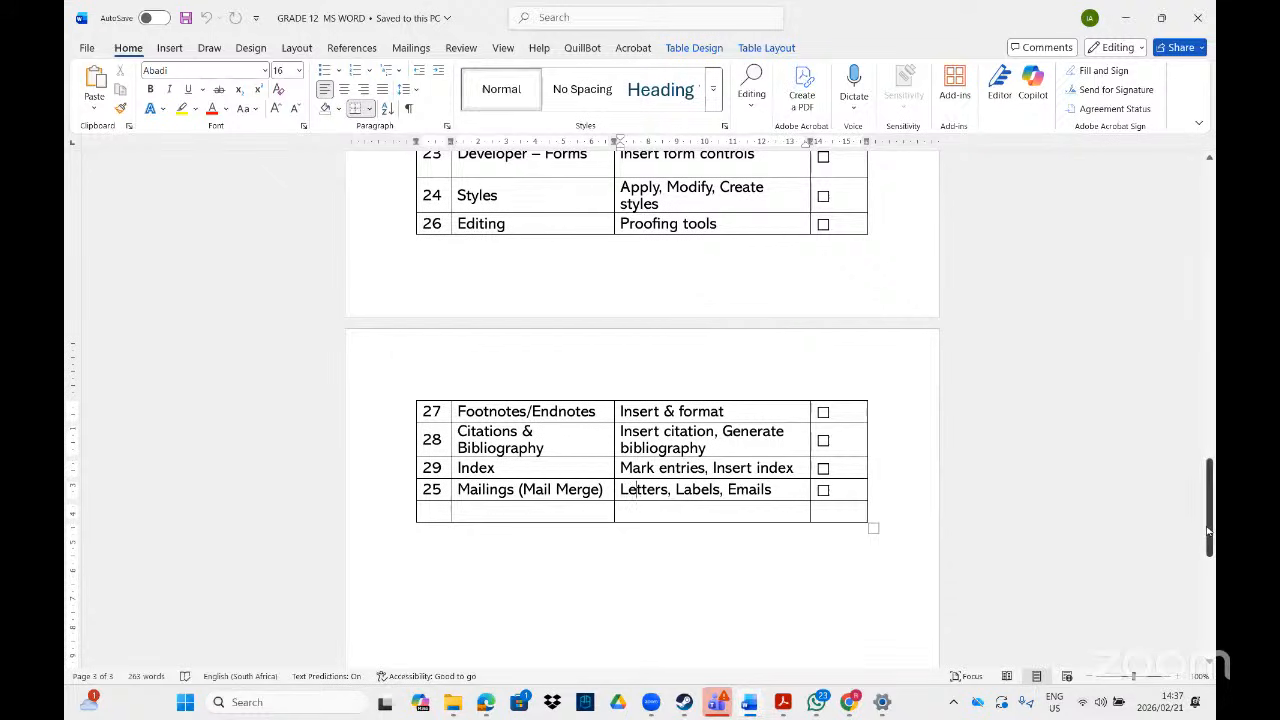
{"action": "left_click_drag", "start_coordinate": [1208, 535], "coordinate": [1208, 243]}
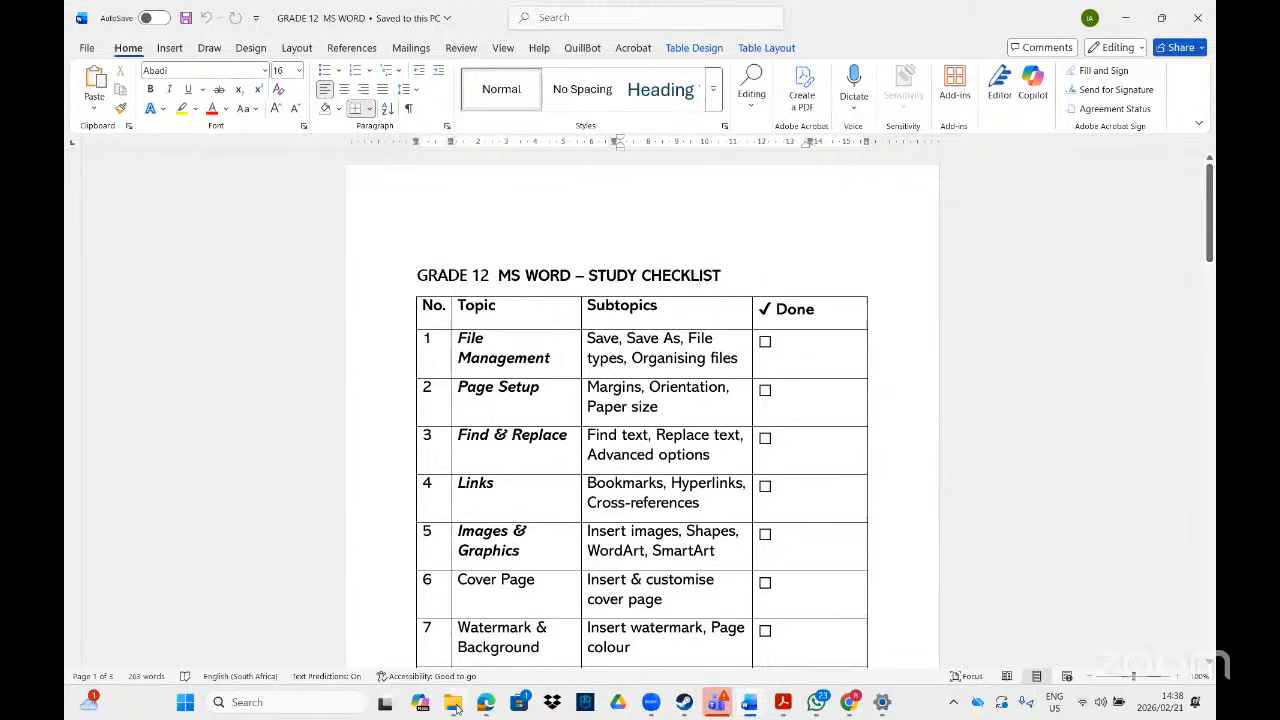
{"action": "mouse_move", "coordinate": [455, 706]}
{"action": "left_click", "coordinate": [785, 704]}
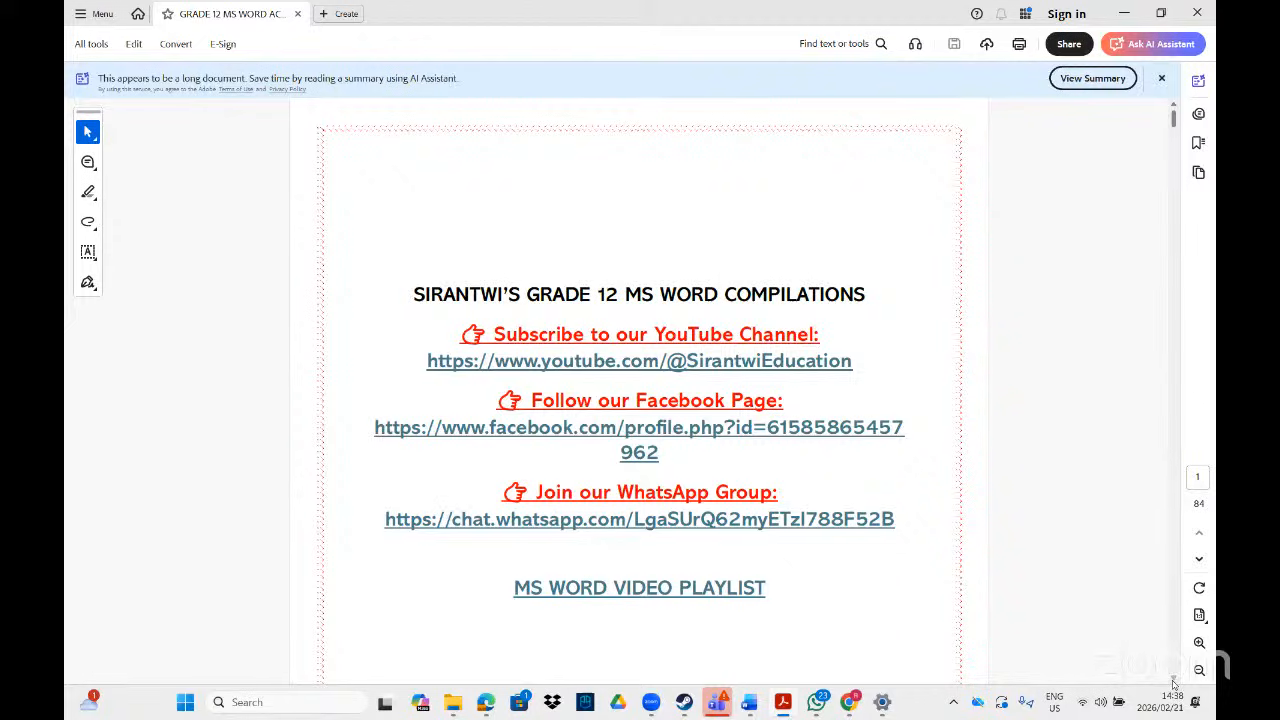
{"action": "scroll", "coordinate": [1174, 684], "scroll_direction": "down", "scroll_amount": 5}
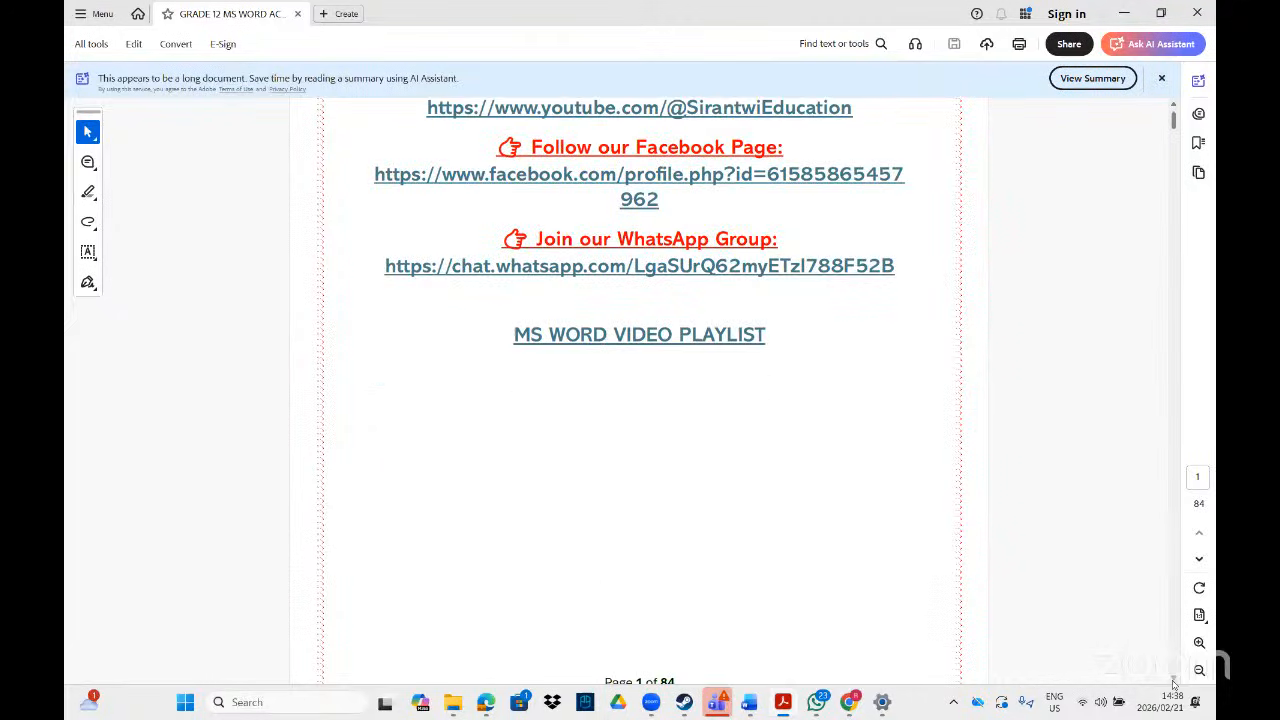
{"action": "scroll", "coordinate": [1174, 684], "scroll_direction": "down", "scroll_amount": 10}
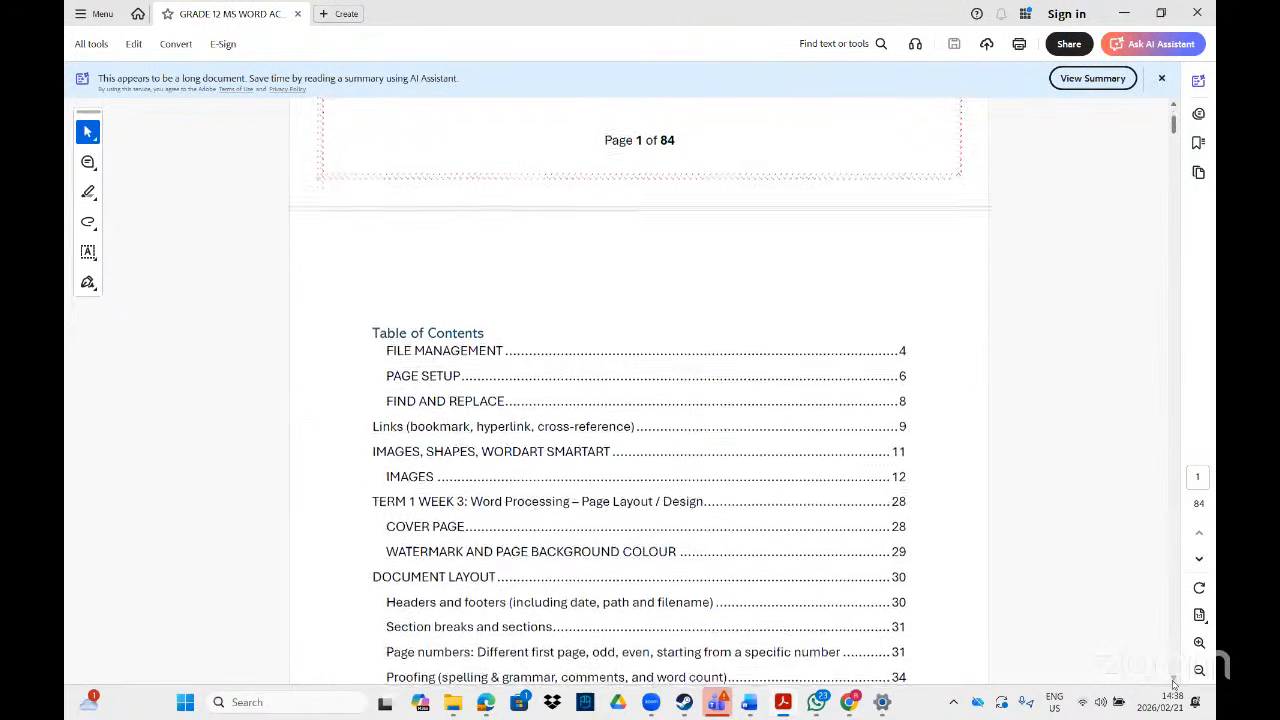
{"action": "scroll", "coordinate": [1174, 684], "scroll_direction": "down", "scroll_amount": 9}
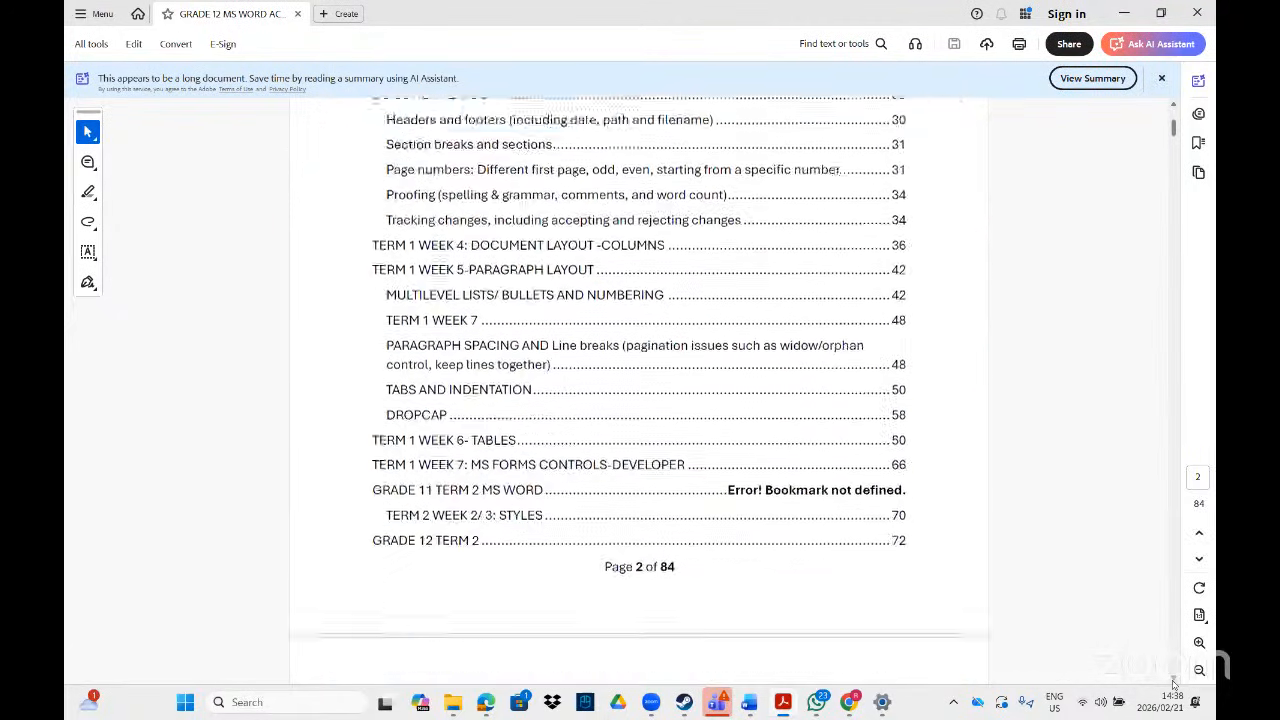
{"action": "scroll", "coordinate": [1174, 684], "scroll_direction": "down", "scroll_amount": 20}
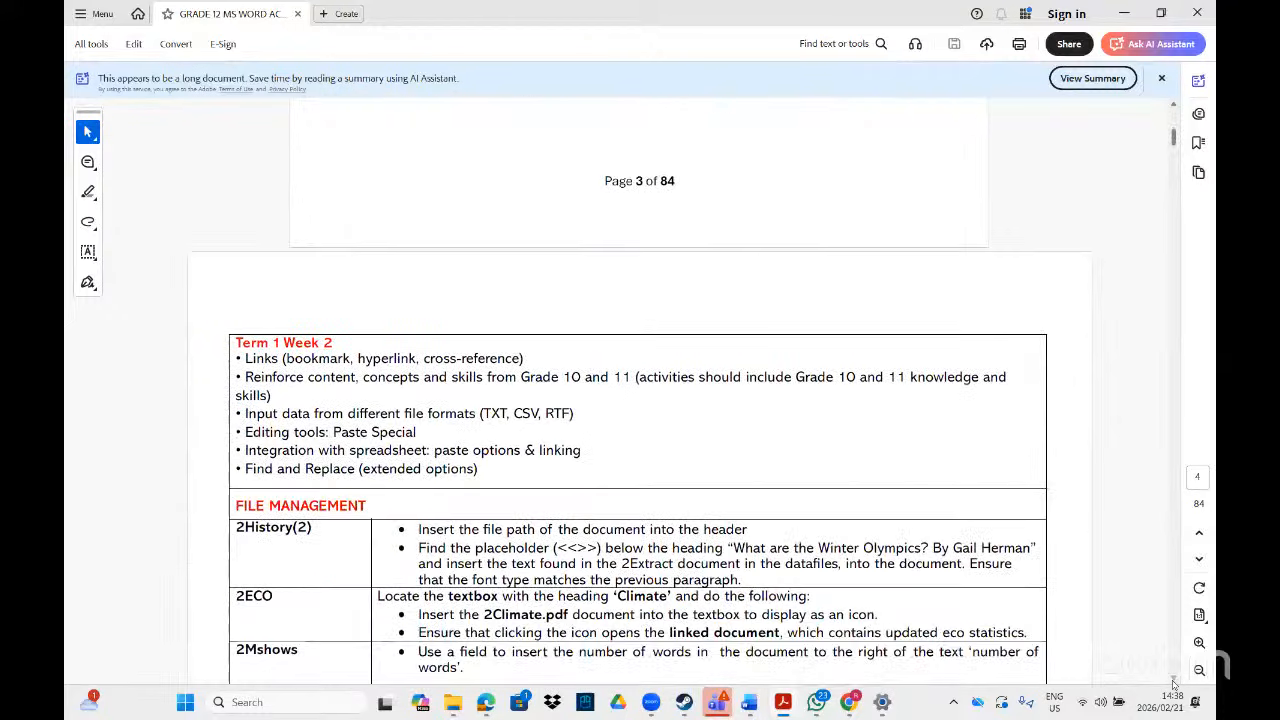
{"action": "scroll", "coordinate": [1174, 684], "scroll_direction": "down", "scroll_amount": 2}
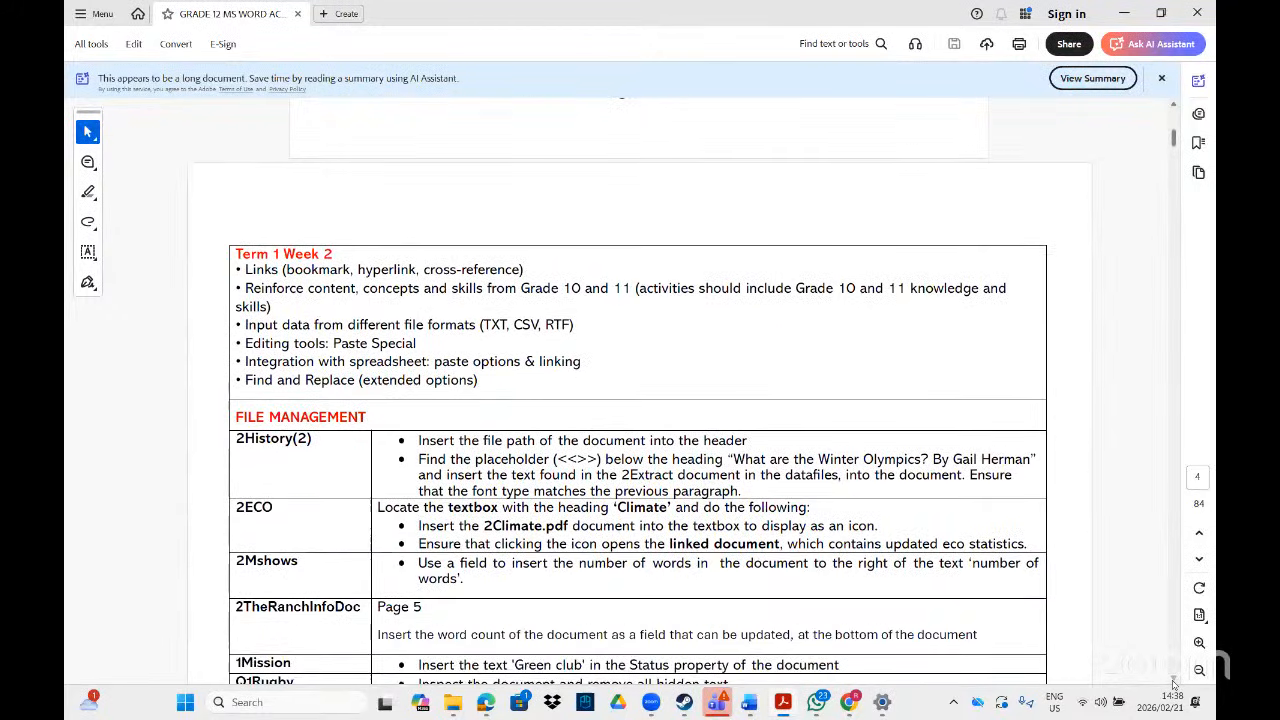
{"action": "scroll", "coordinate": [1174, 684], "scroll_direction": "down", "scroll_amount": 1}
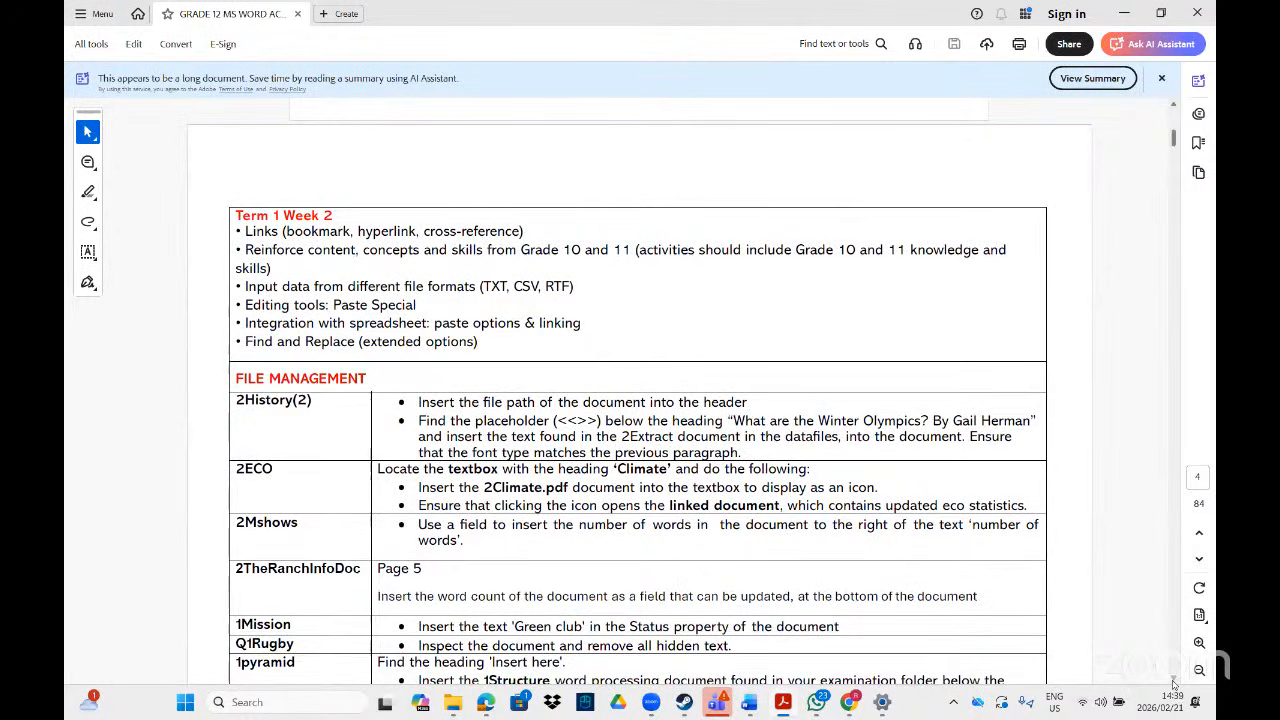
{"action": "scroll", "coordinate": [1174, 684], "scroll_direction": "down", "scroll_amount": 1}
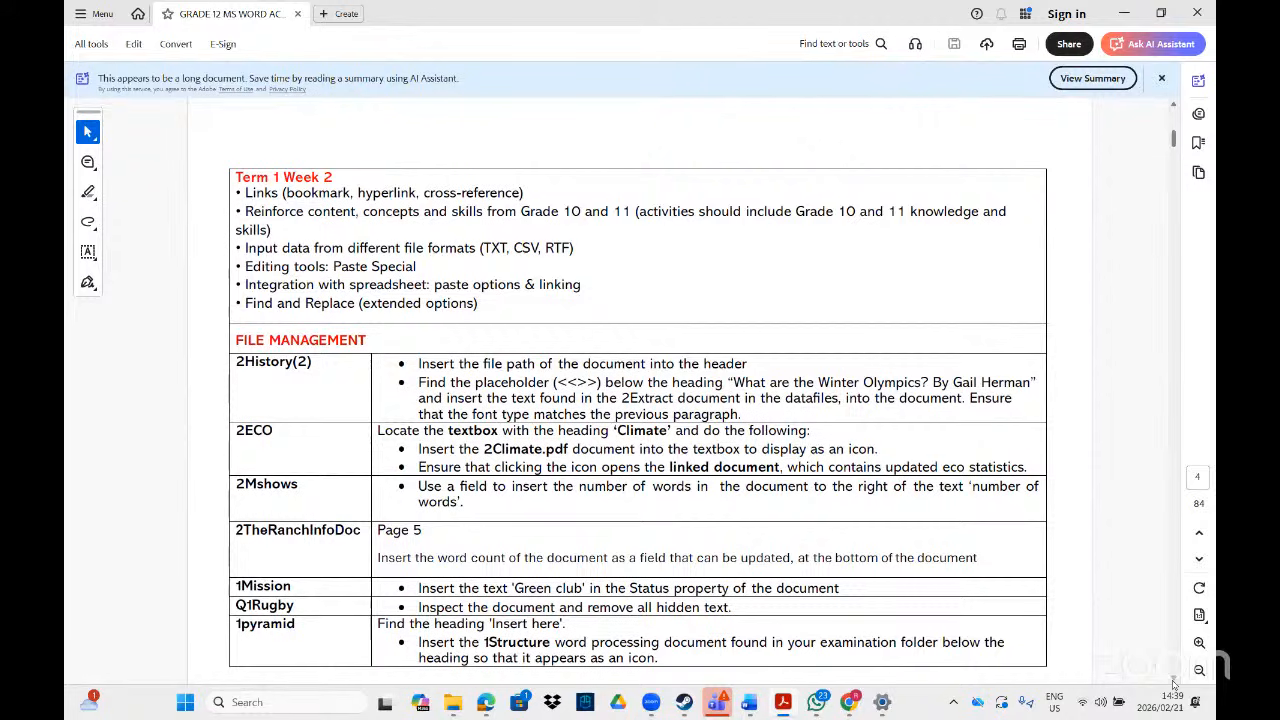
{"action": "scroll", "coordinate": [1174, 683], "scroll_direction": "down", "scroll_amount": 1}
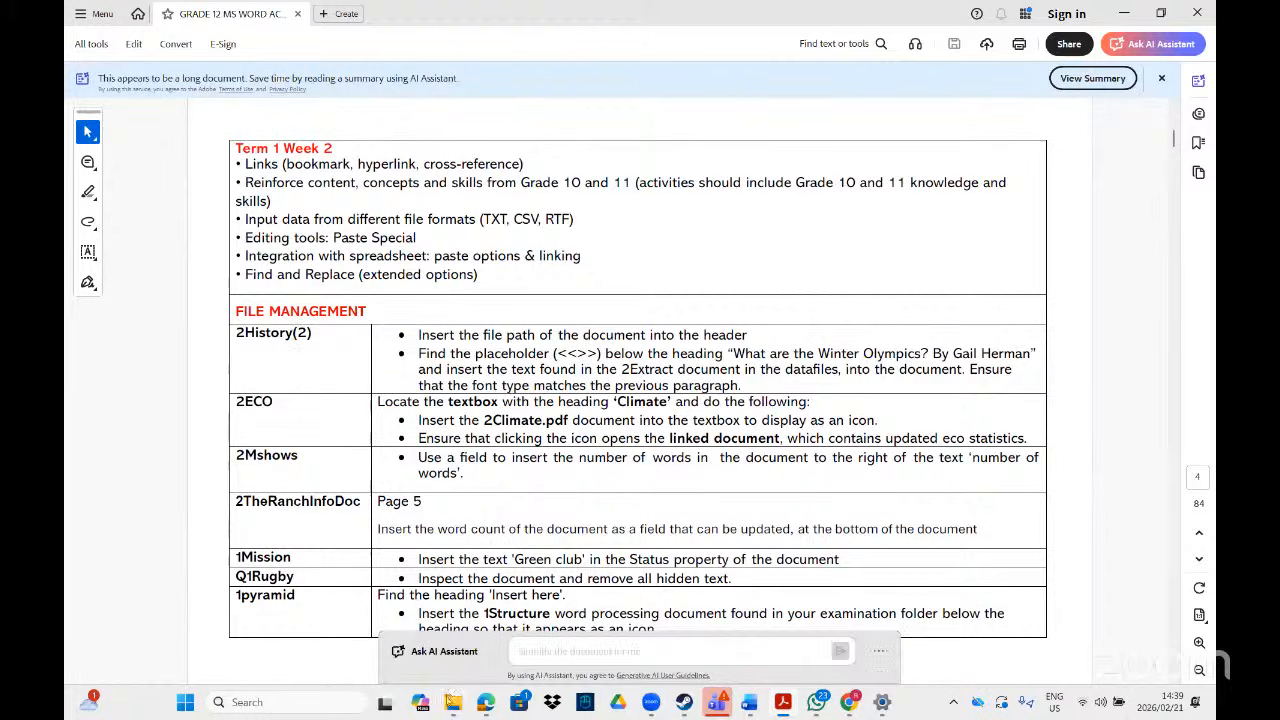
{"action": "mouse_move", "coordinate": [451, 706]}
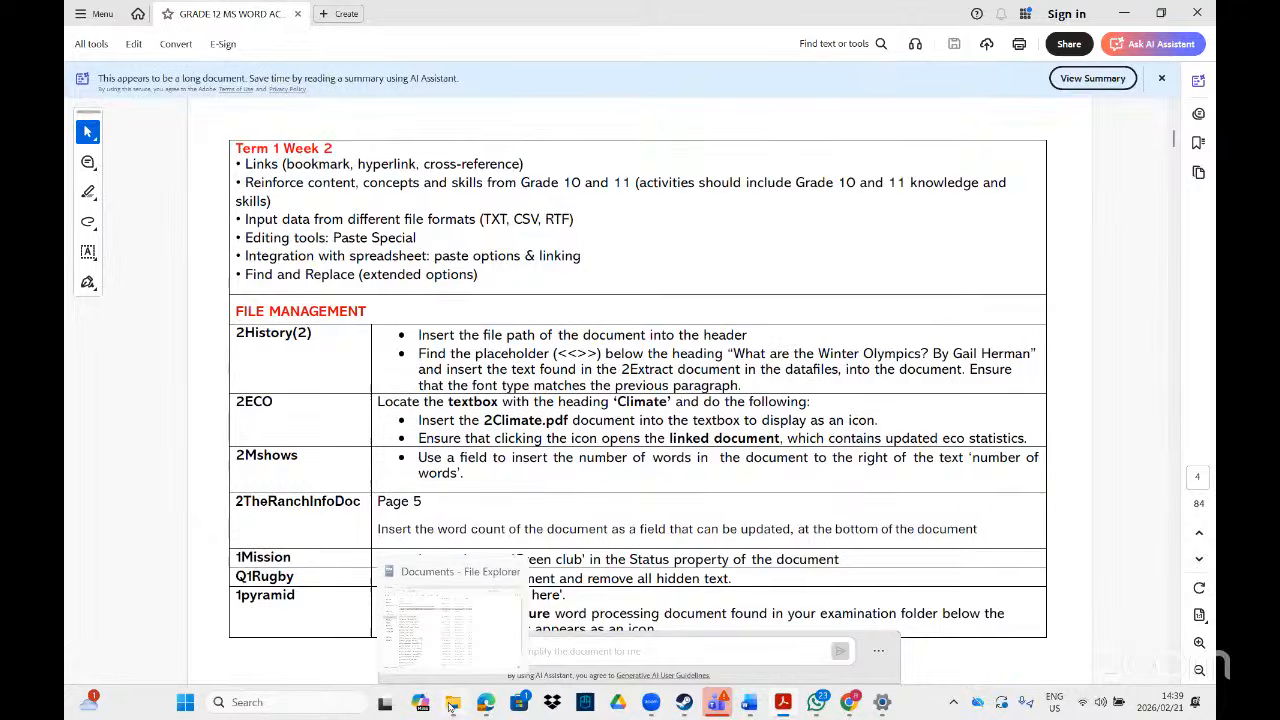
- Search for 2his and open the folder containing the 2History file
{"action": "left_click", "coordinate": [451, 706]}
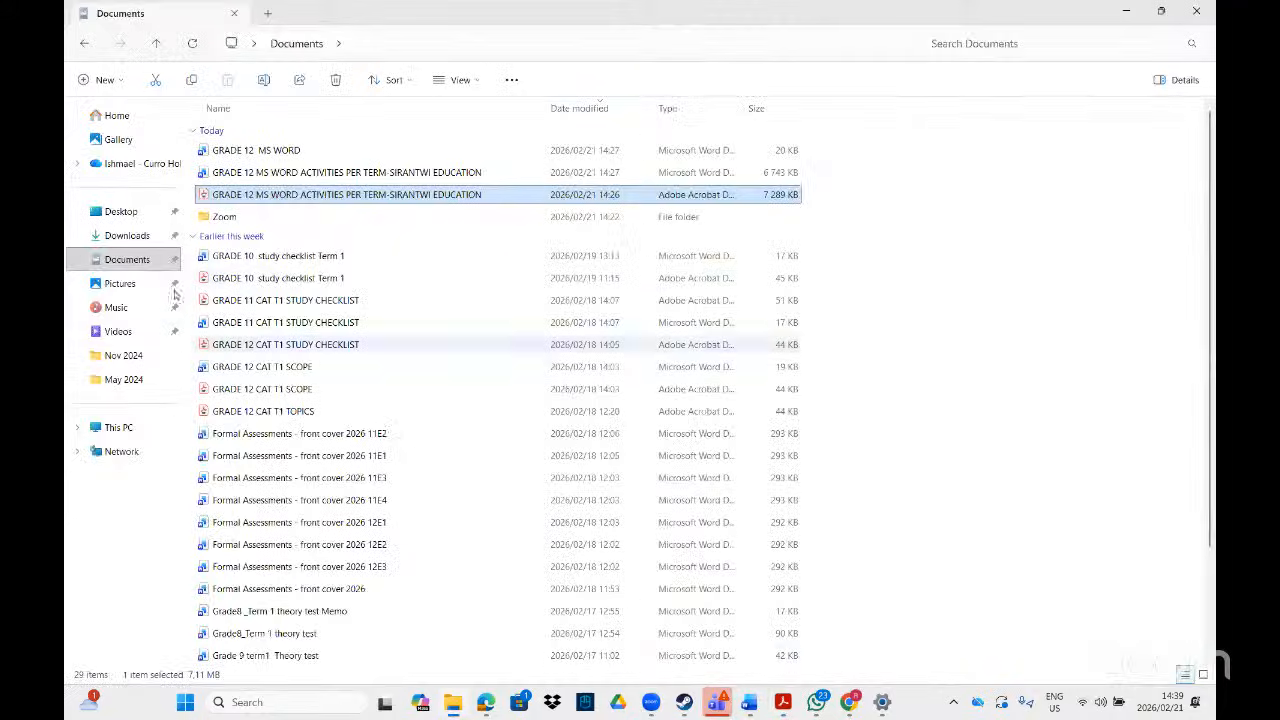
{"action": "left_click", "coordinate": [116, 427]}
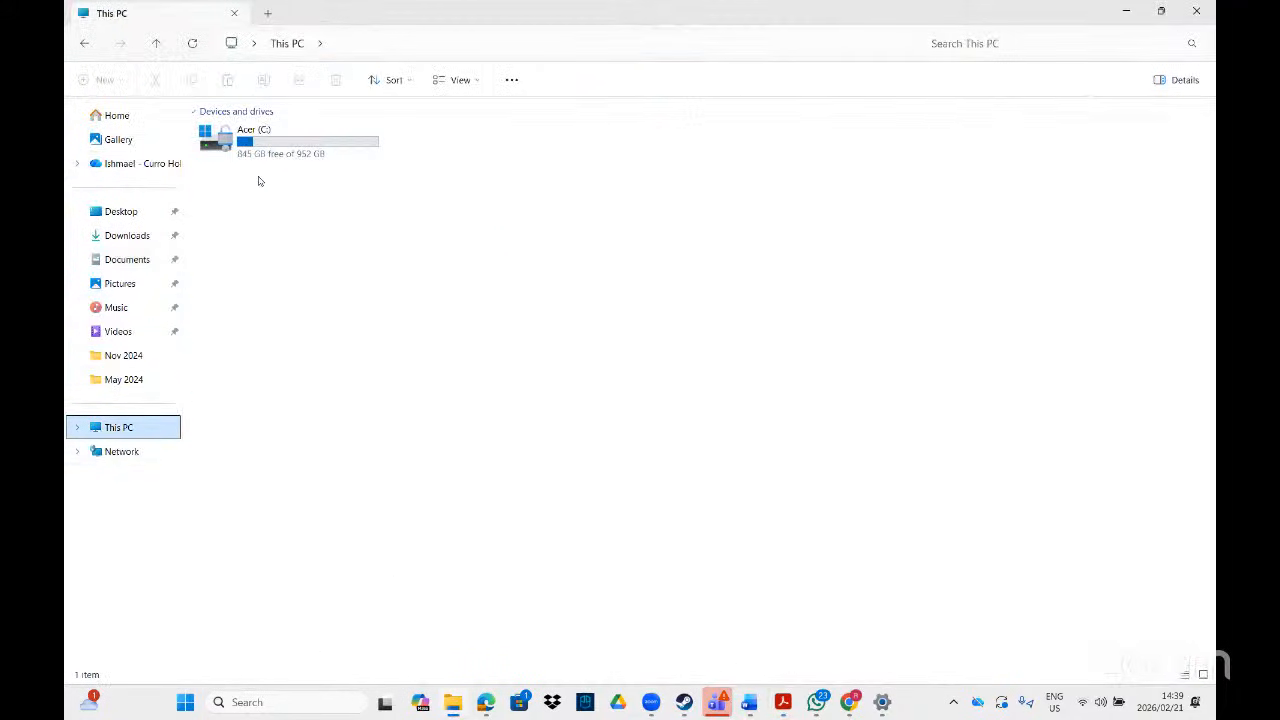
{"action": "left_click", "coordinate": [184, 702]}
{"action": "type", "text": "2his"}
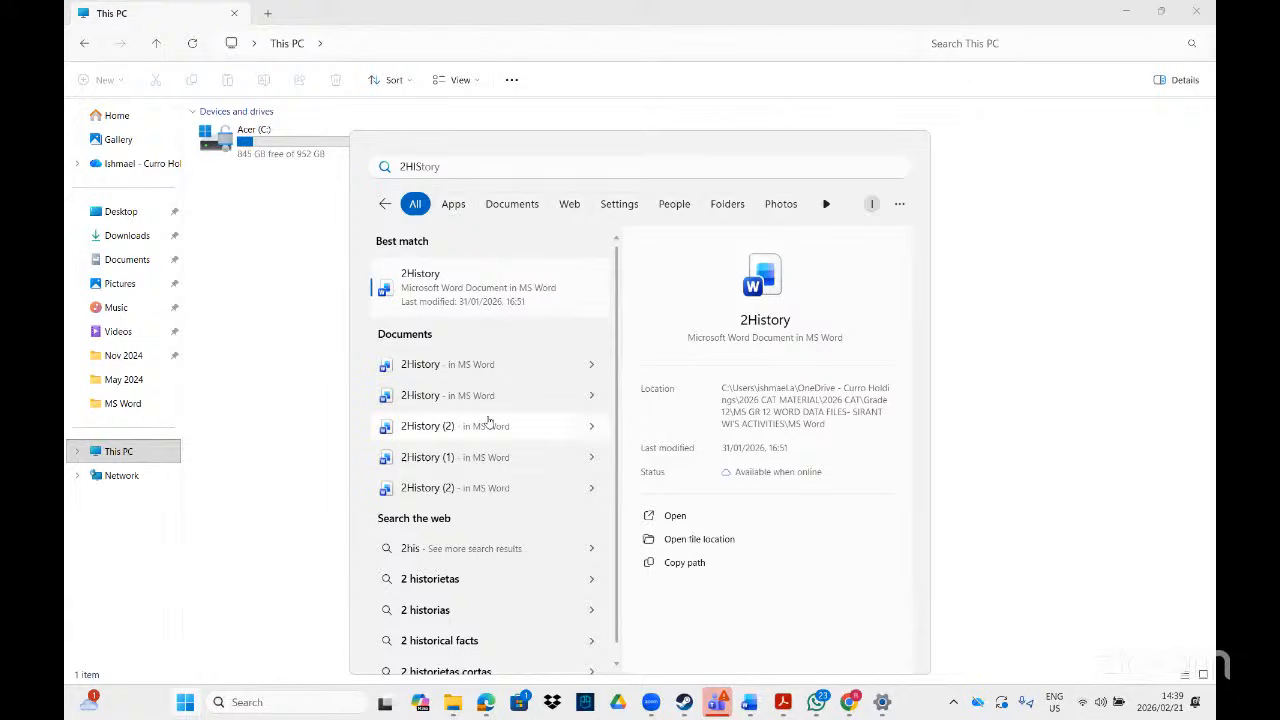
{"action": "left_click", "coordinate": [671, 543]}
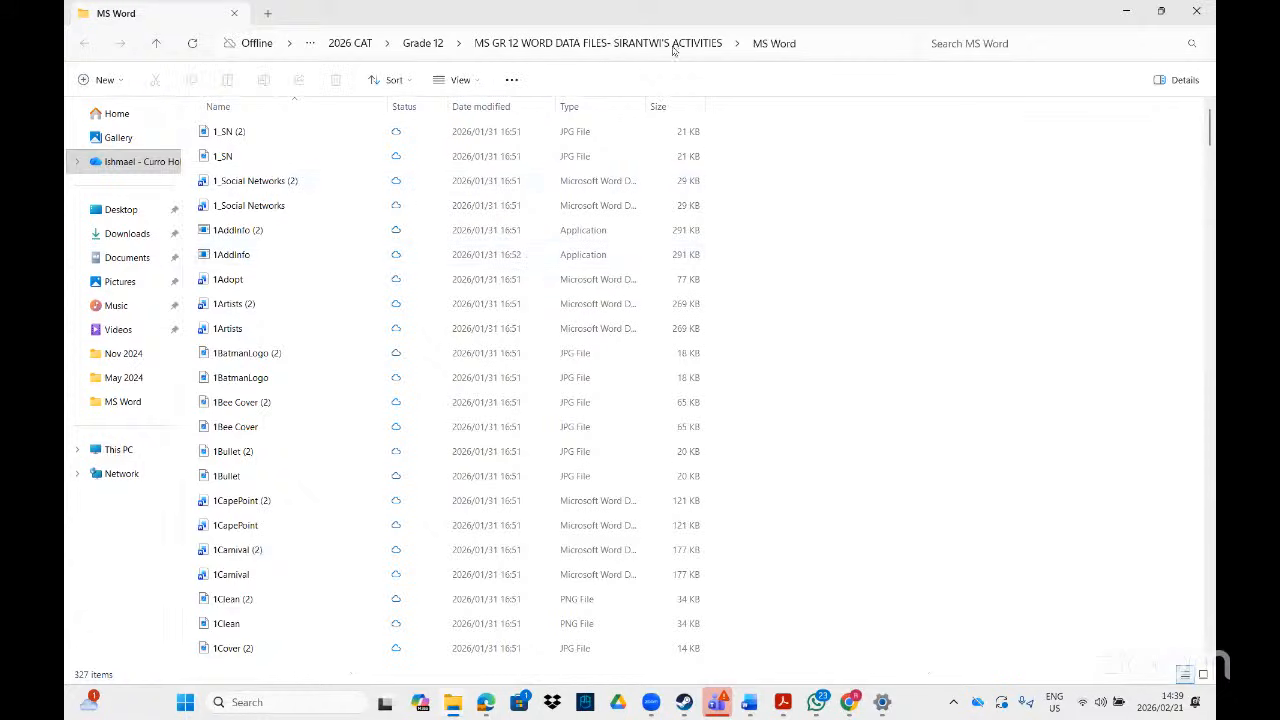
- Go up to Grade 12, copy the Word data files folder, and return to Documents
{"action": "left_click", "coordinate": [424, 44]}
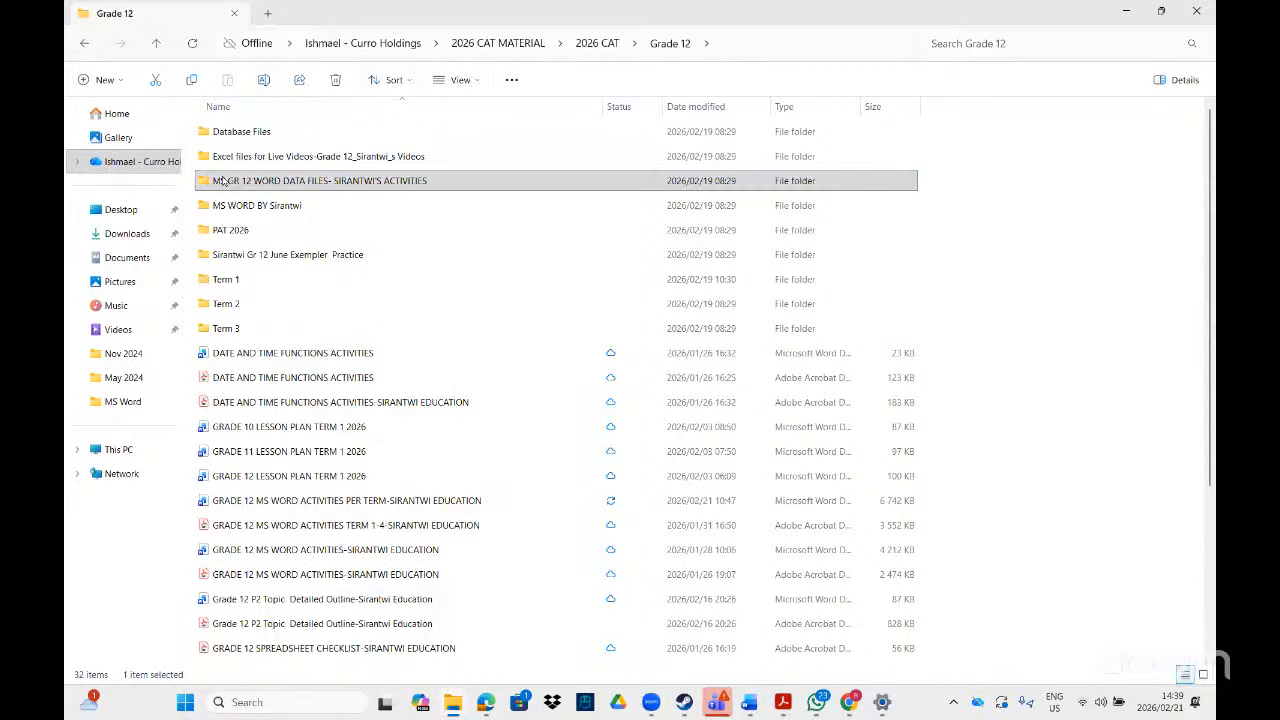
{"action": "right_click", "coordinate": [224, 180]}
{"action": "left_click", "coordinate": [285, 201]}
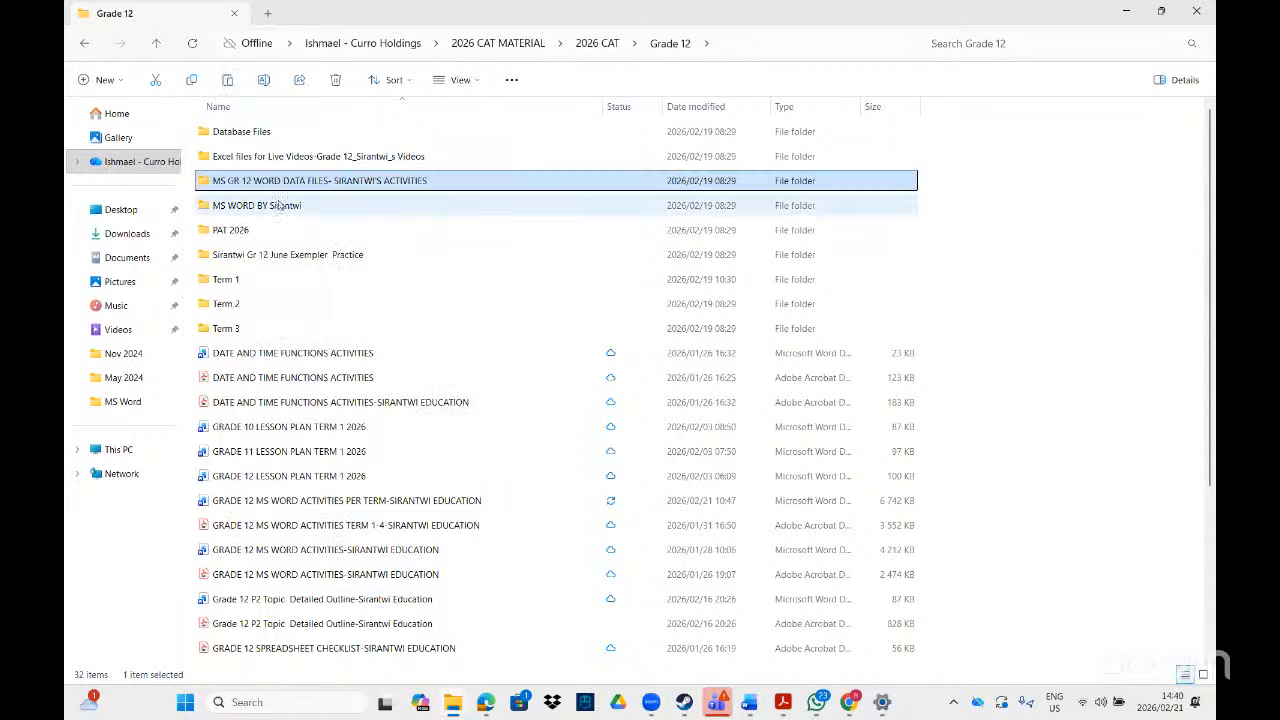
{"action": "left_click", "coordinate": [127, 257]}
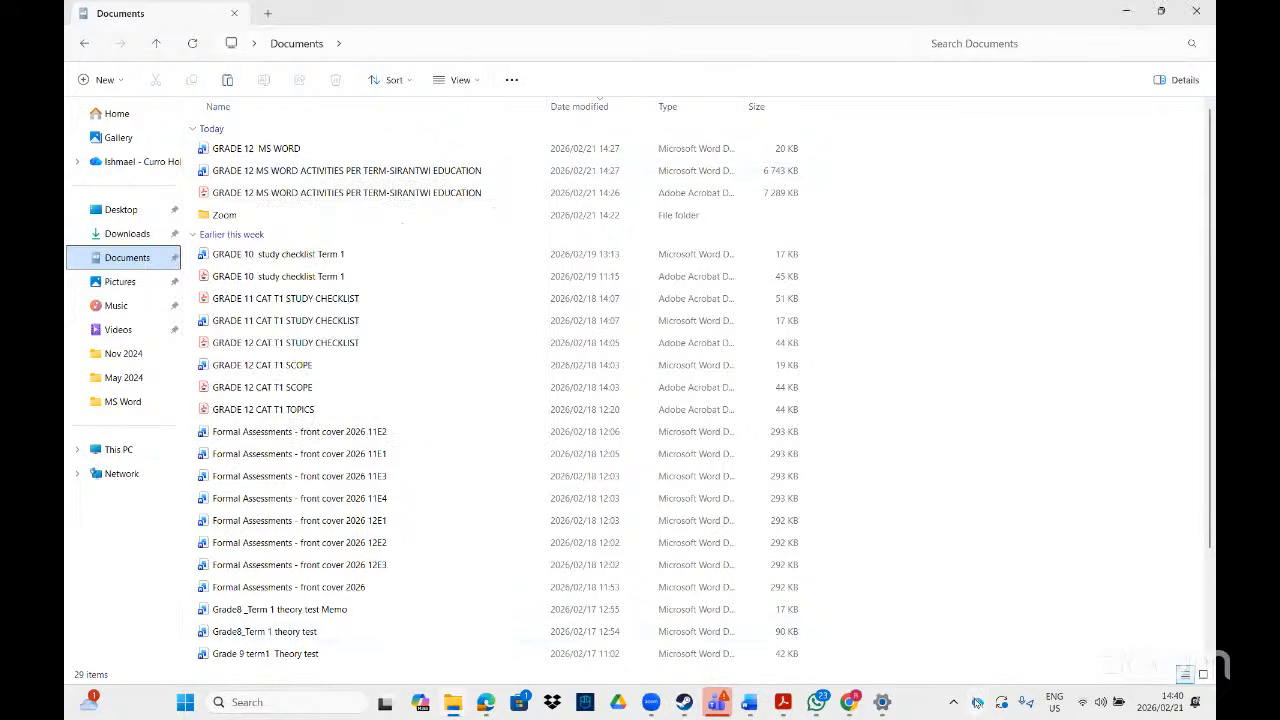
- Check OneDrive's connection, cancel its sign-in, and launch Google Drive
{"action": "left_click", "coordinate": [977, 702]}
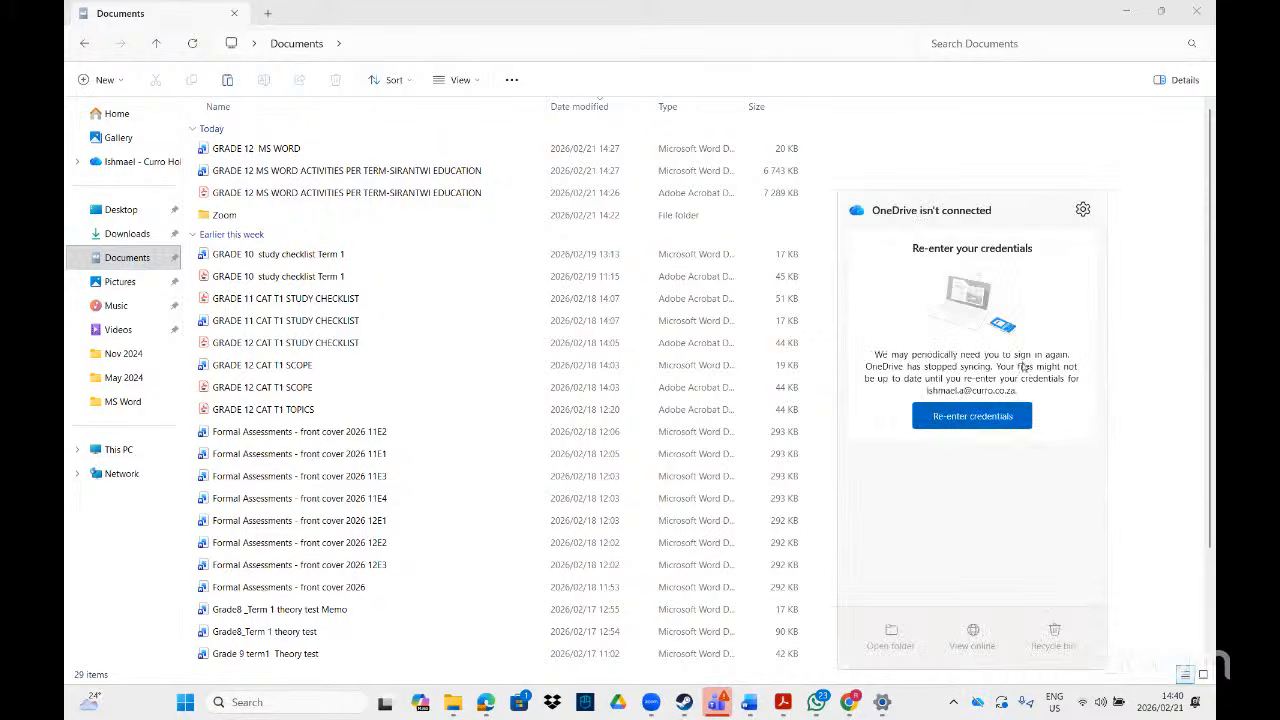
{"action": "left_click", "coordinate": [989, 420]}
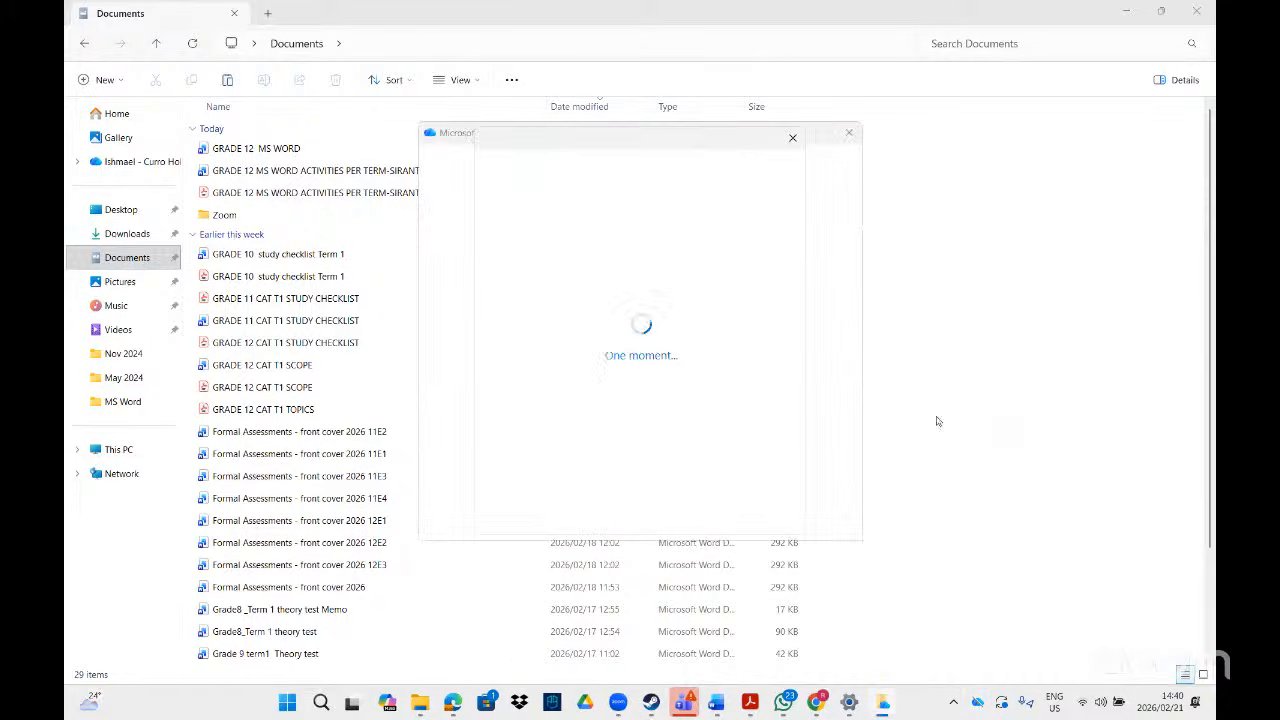
{"action": "left_click", "coordinate": [792, 138]}
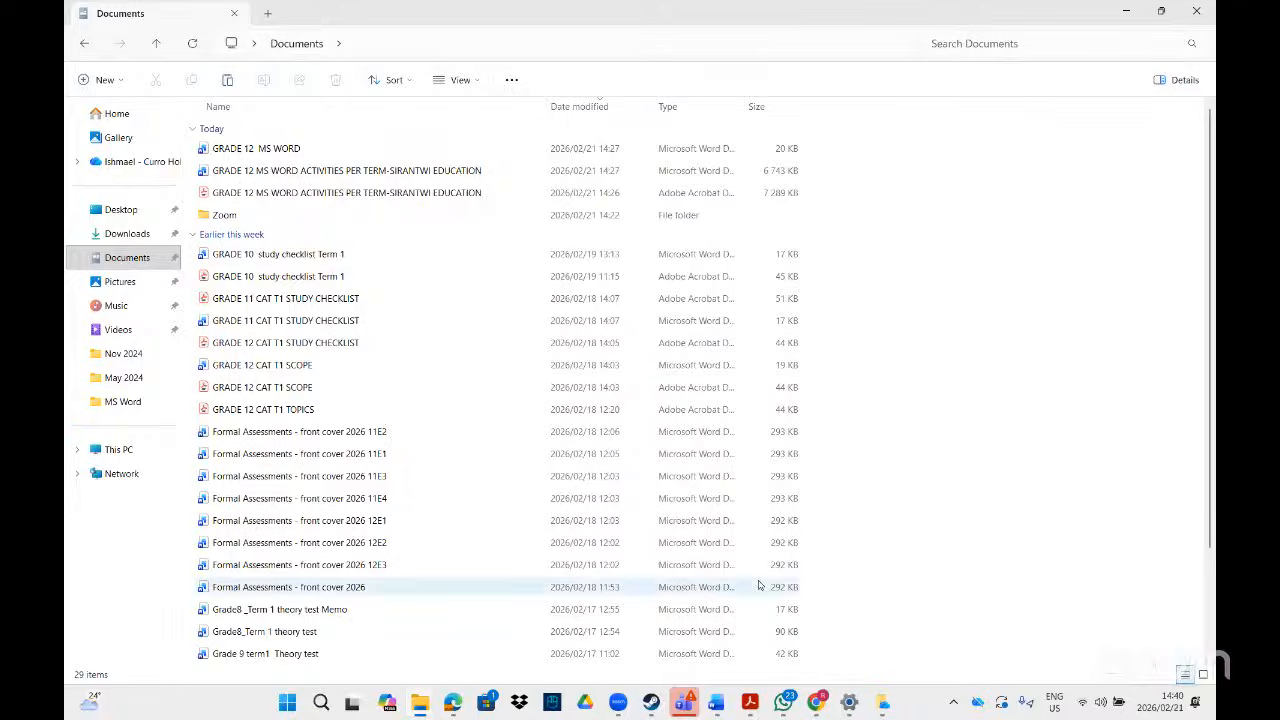
{"action": "left_click", "coordinate": [582, 706]}
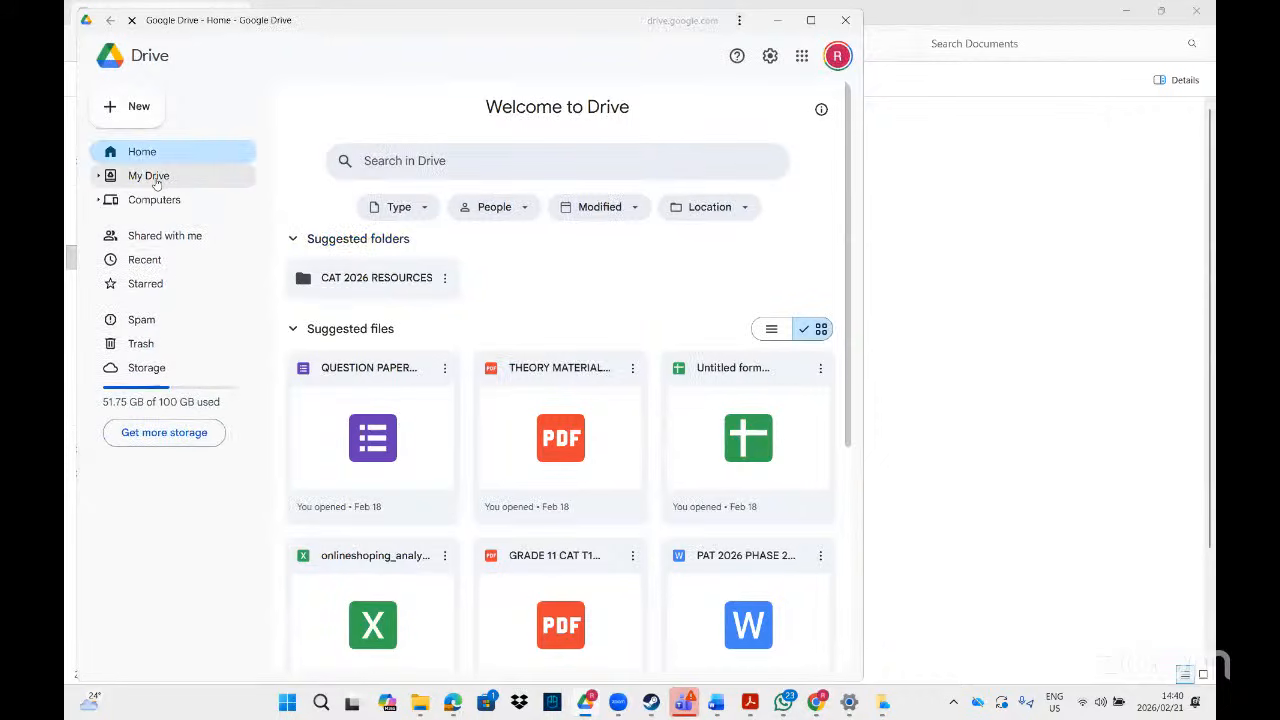
- Go to My Drive > CAT 2026 RESOURCES > CAT PRACTICAL RESOURCES > GRADE 12 and download the Grade 12 Word folder
{"action": "left_click", "coordinate": [160, 177]}
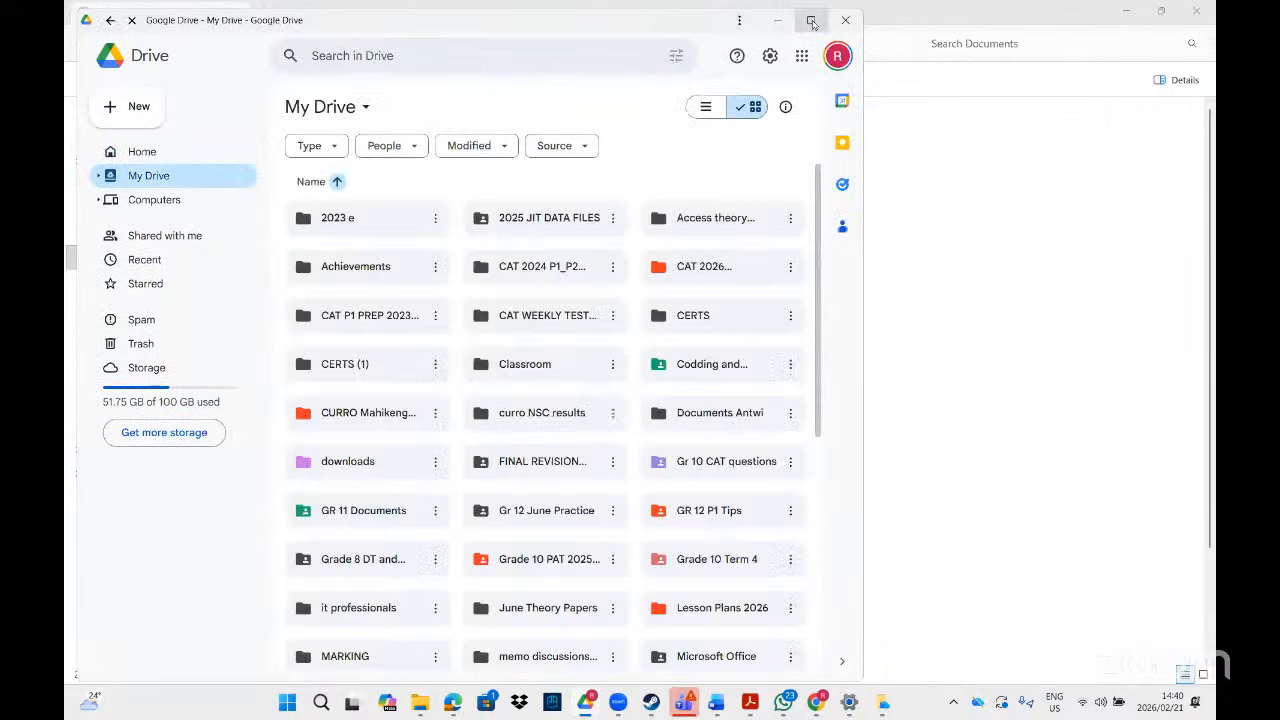
{"action": "left_click", "coordinate": [808, 21]}
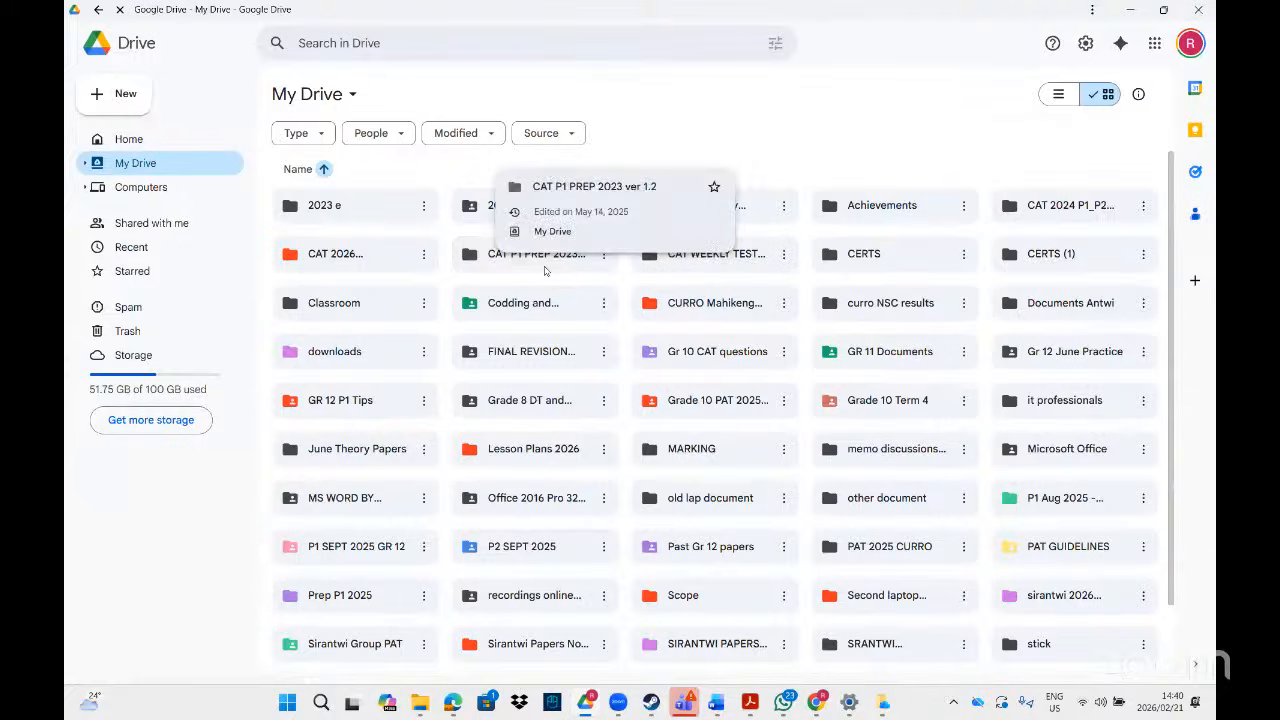
{"action": "double_click", "coordinate": [347, 263]}
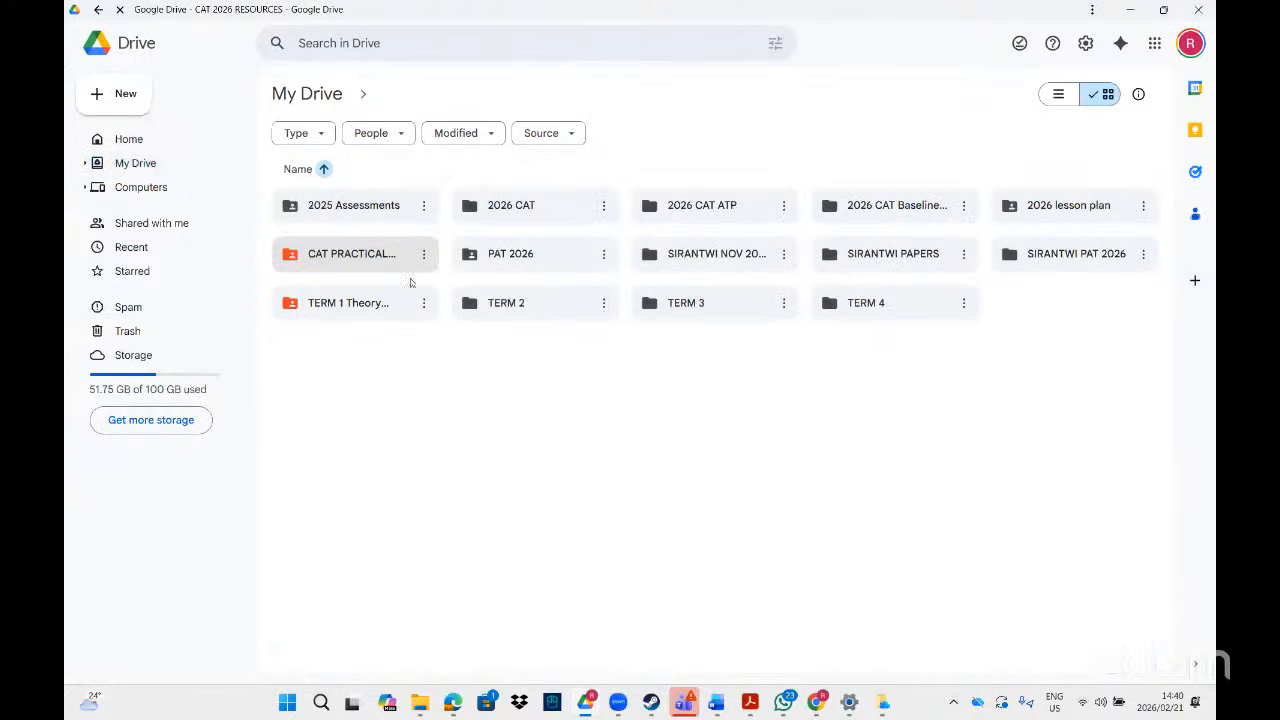
{"action": "double_click", "coordinate": [350, 263]}
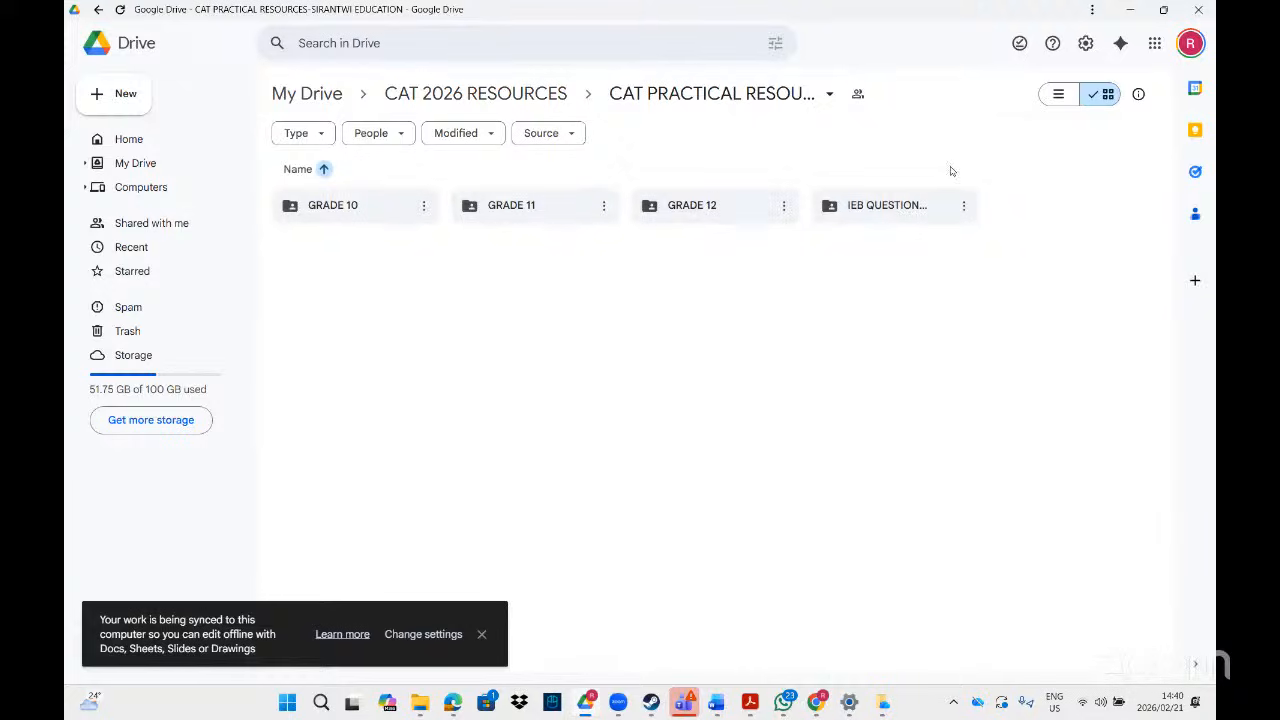
{"action": "double_click", "coordinate": [726, 206]}
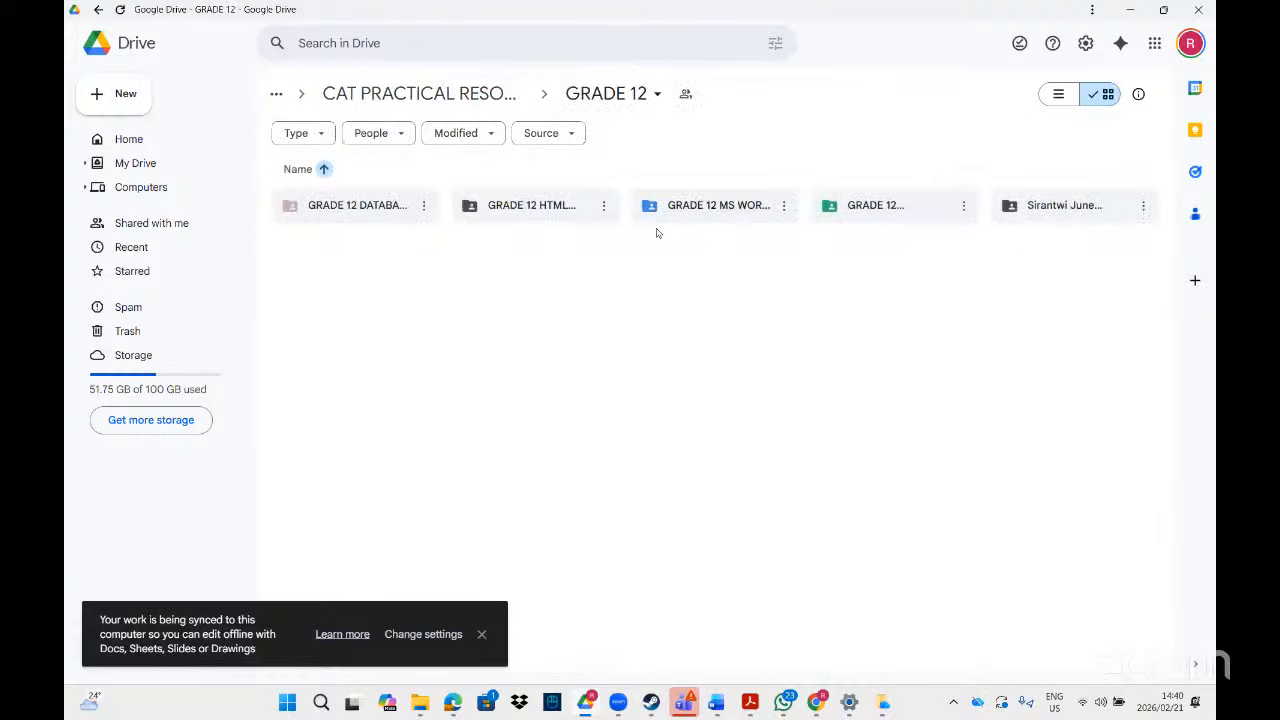
{"action": "left_click", "coordinate": [784, 206]}
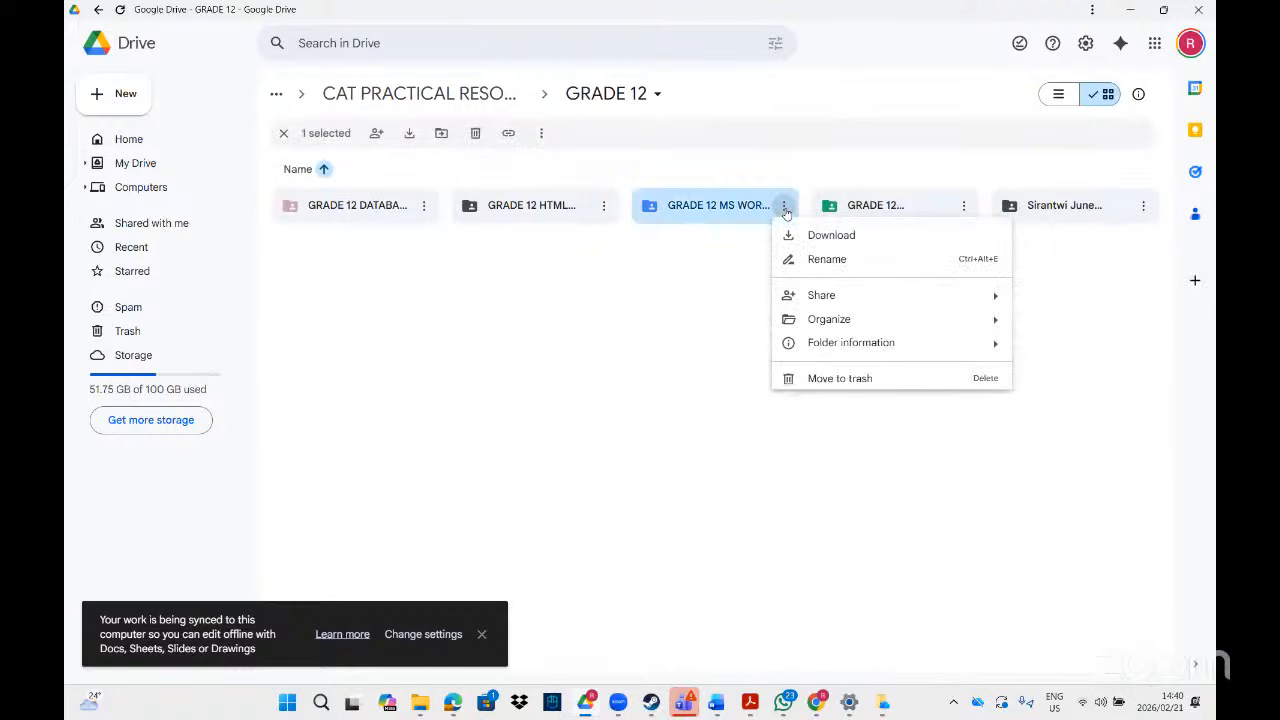
{"action": "left_click", "coordinate": [799, 240]}
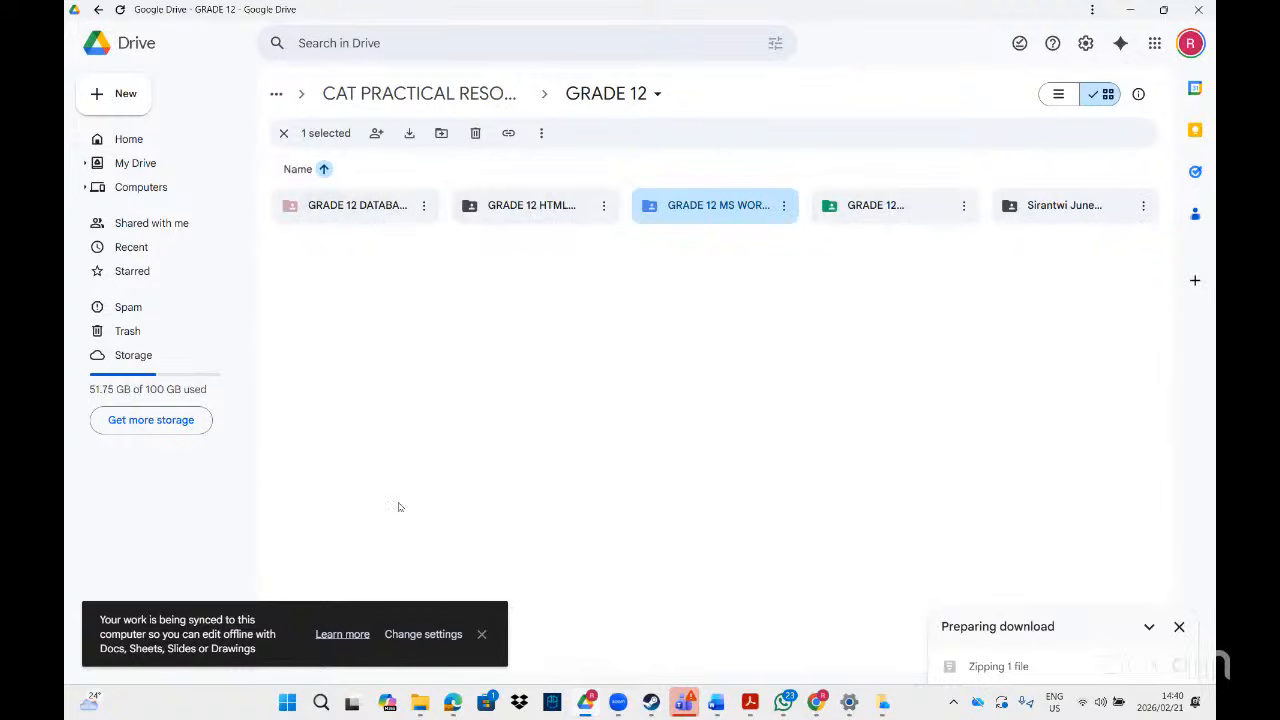
- Dismiss the offline sync notice and check OneDrive's status before returning to Drive
{"action": "left_click", "coordinate": [480, 634]}
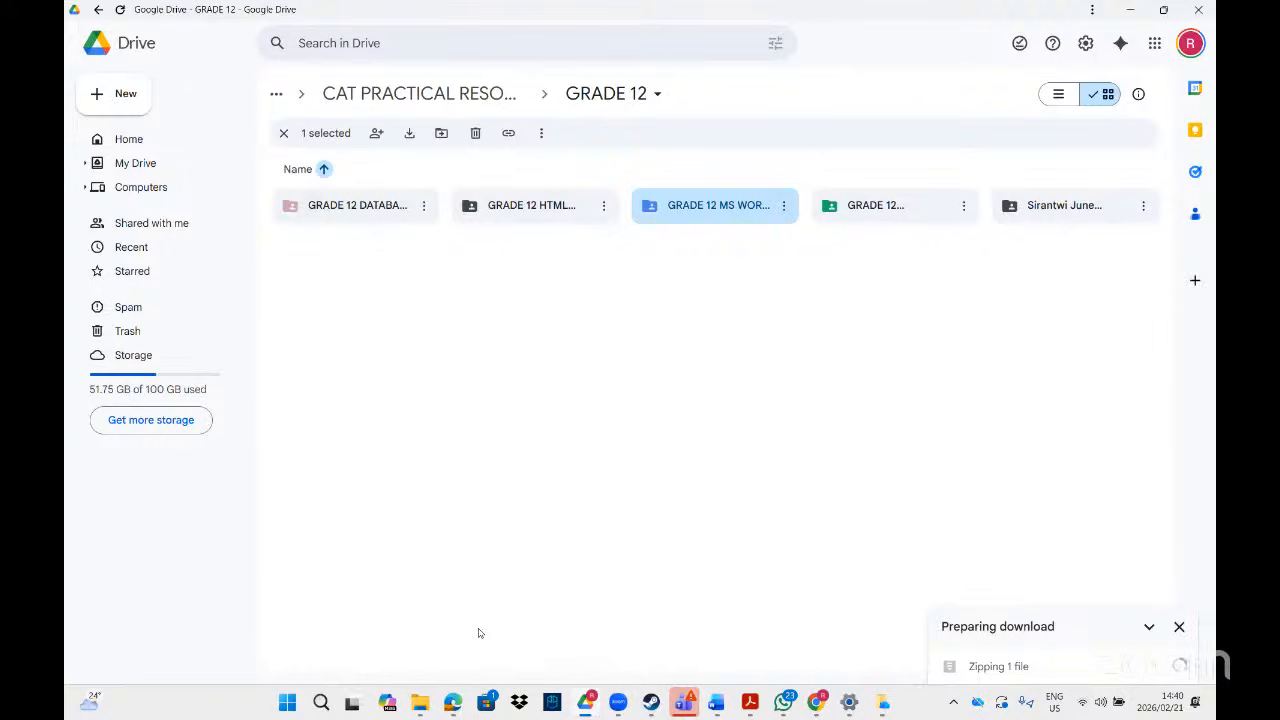
{"action": "mouse_move", "coordinate": [421, 705]}
{"action": "left_click", "coordinate": [977, 705]}
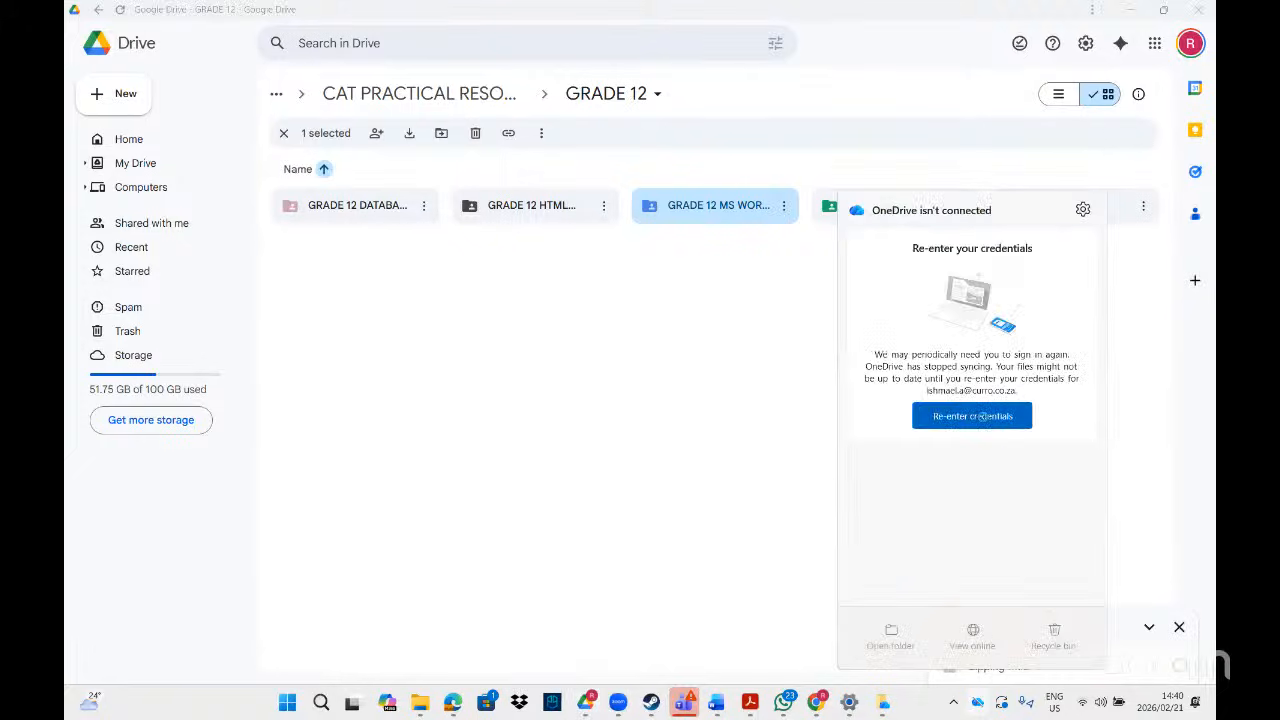
{"action": "left_click", "coordinate": [887, 708]}
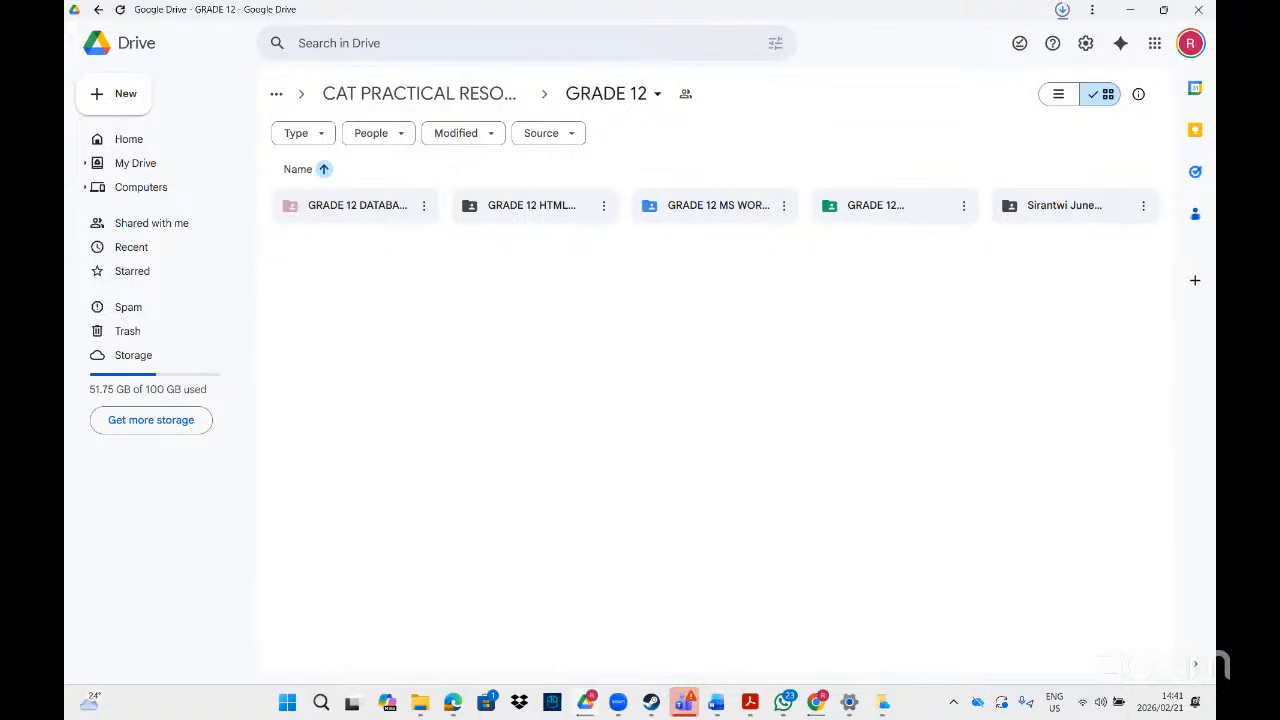
- Search for 2his and open the folder containing 2History (2)
{"action": "left_click", "coordinate": [884, 703]}
{"action": "left_click", "coordinate": [287, 702]}
{"action": "type", "text": "2his"}
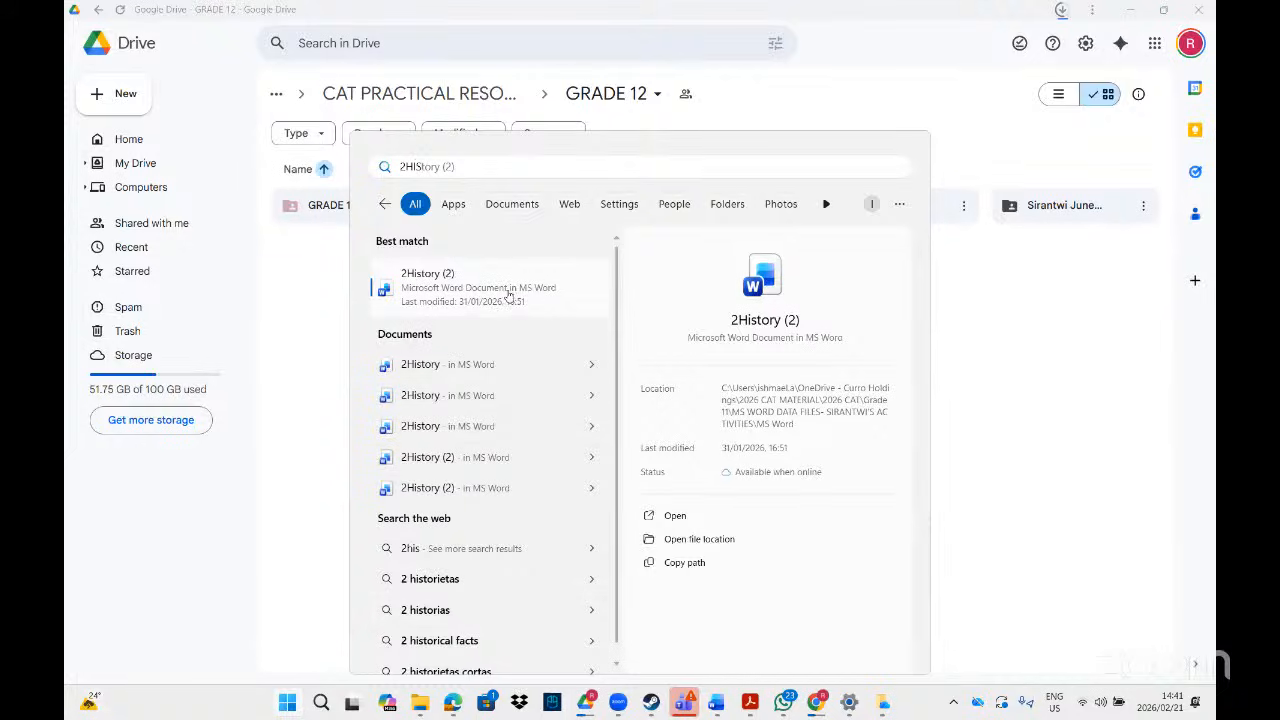
{"action": "left_click", "coordinate": [699, 539]}
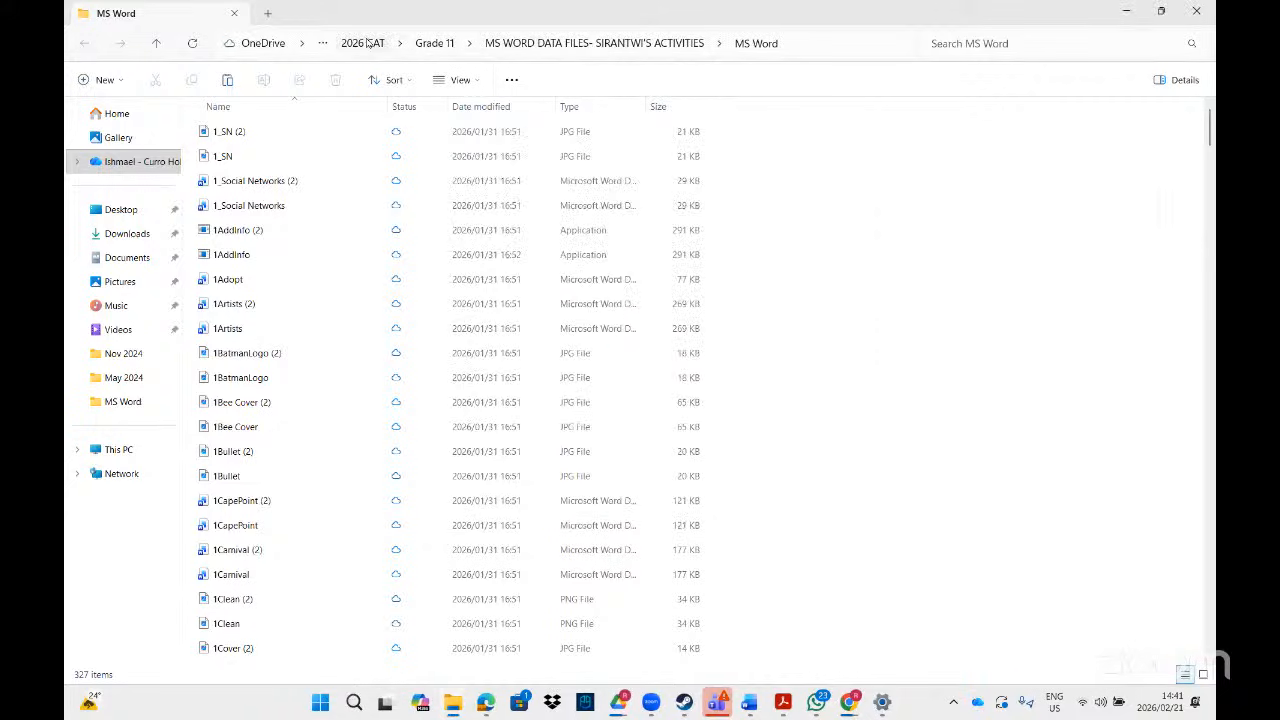
- Search for 2History and open the 2History (2) document
{"action": "left_click", "coordinate": [324, 707]}
{"action": "type", "text": "2History"}
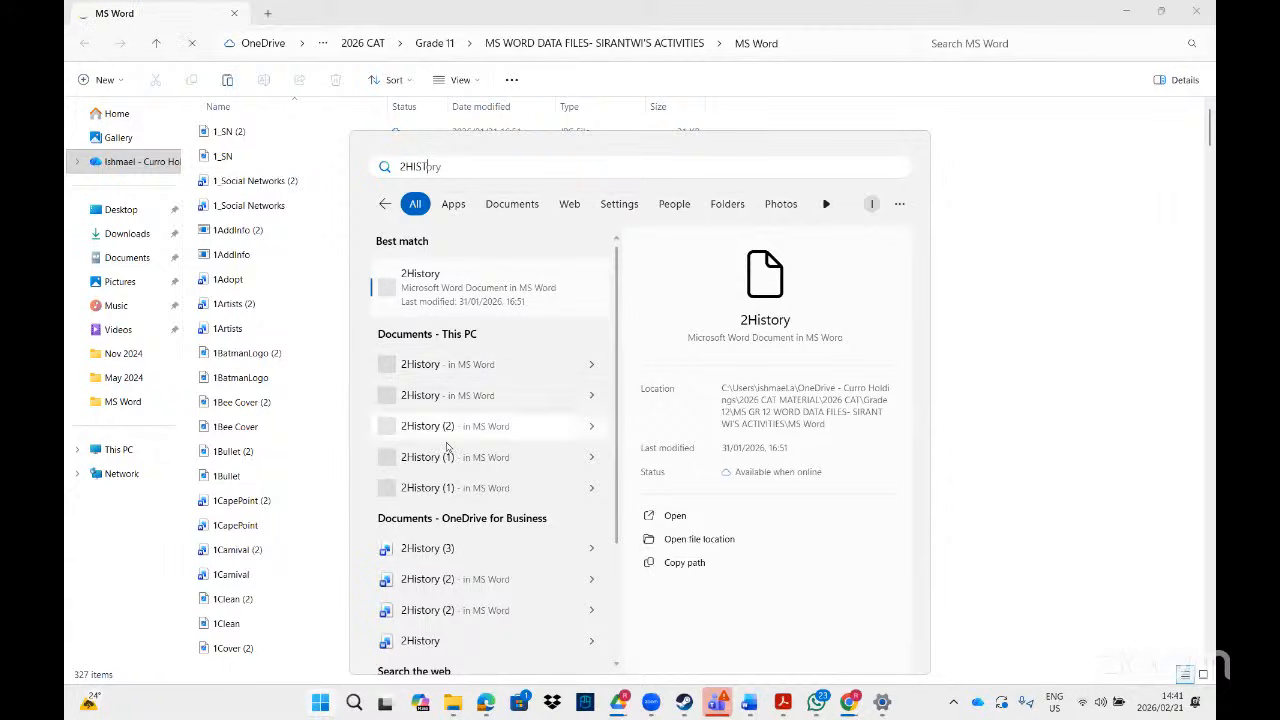
{"action": "left_click", "coordinate": [443, 430]}
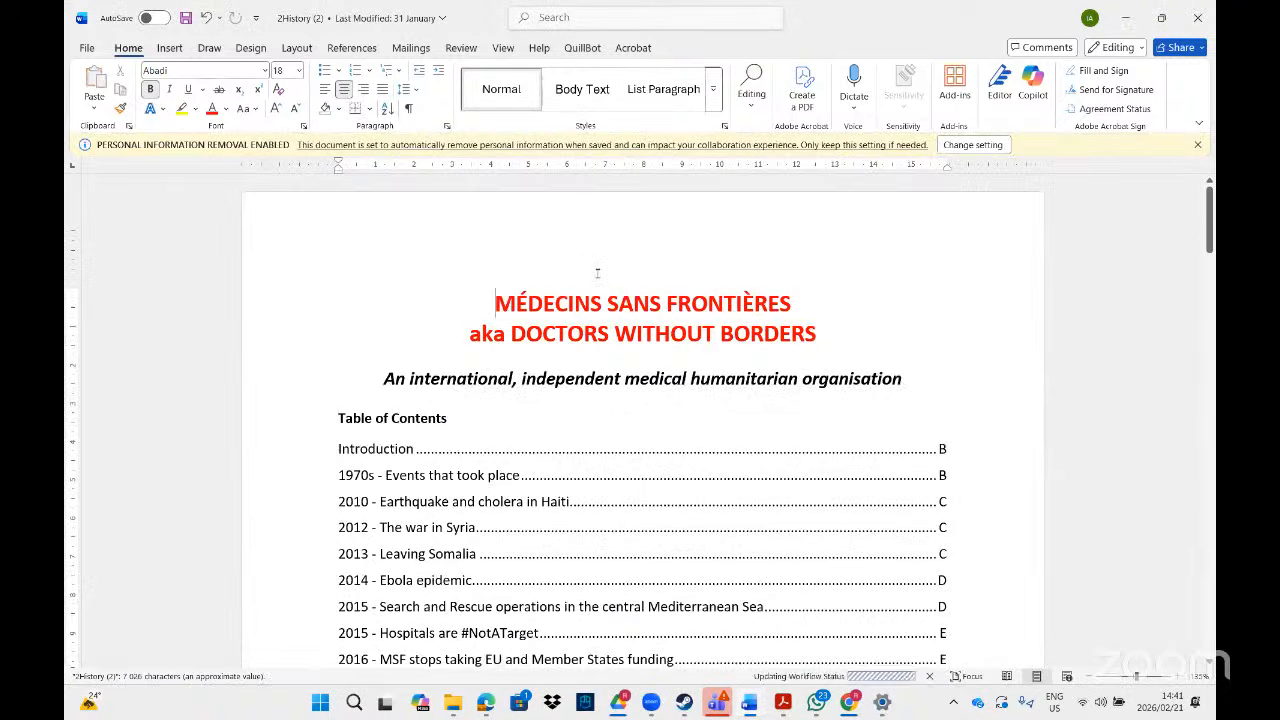
- Change the personal information removal setting, check the checklist PDF, then open 2History (2)'s File view
{"action": "left_click", "coordinate": [981, 145]}
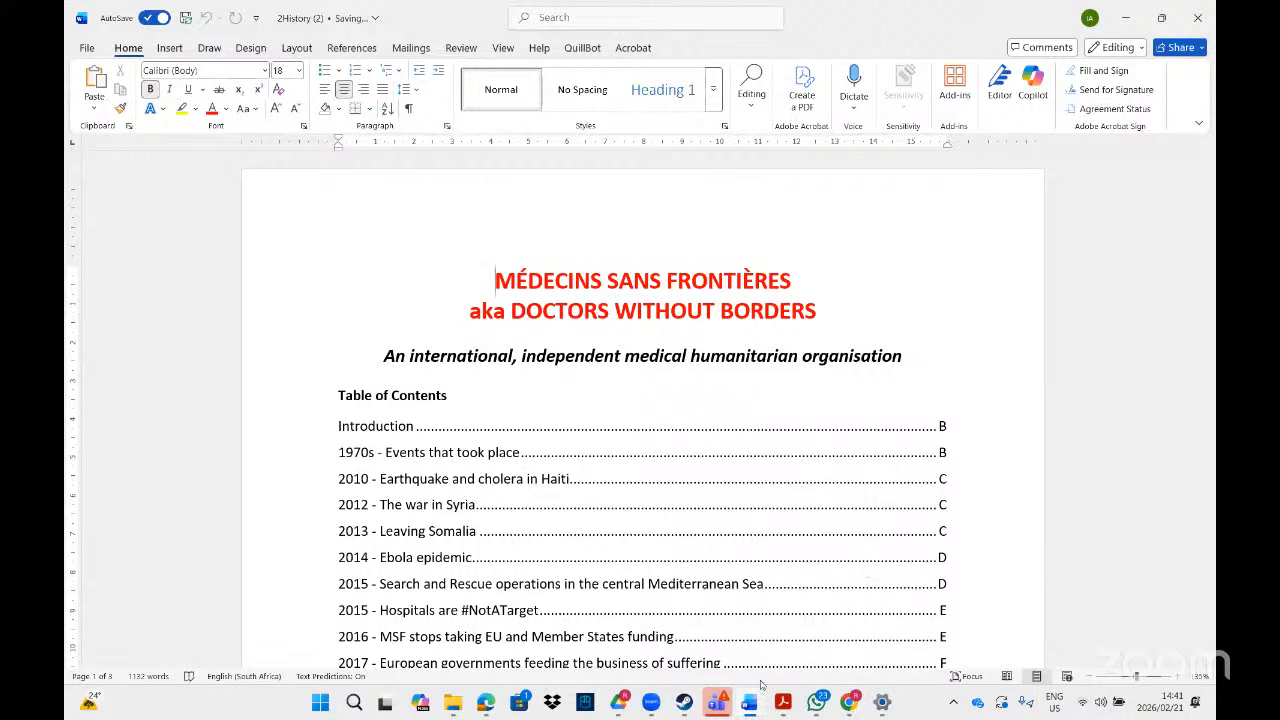
{"action": "left_click", "coordinate": [790, 706]}
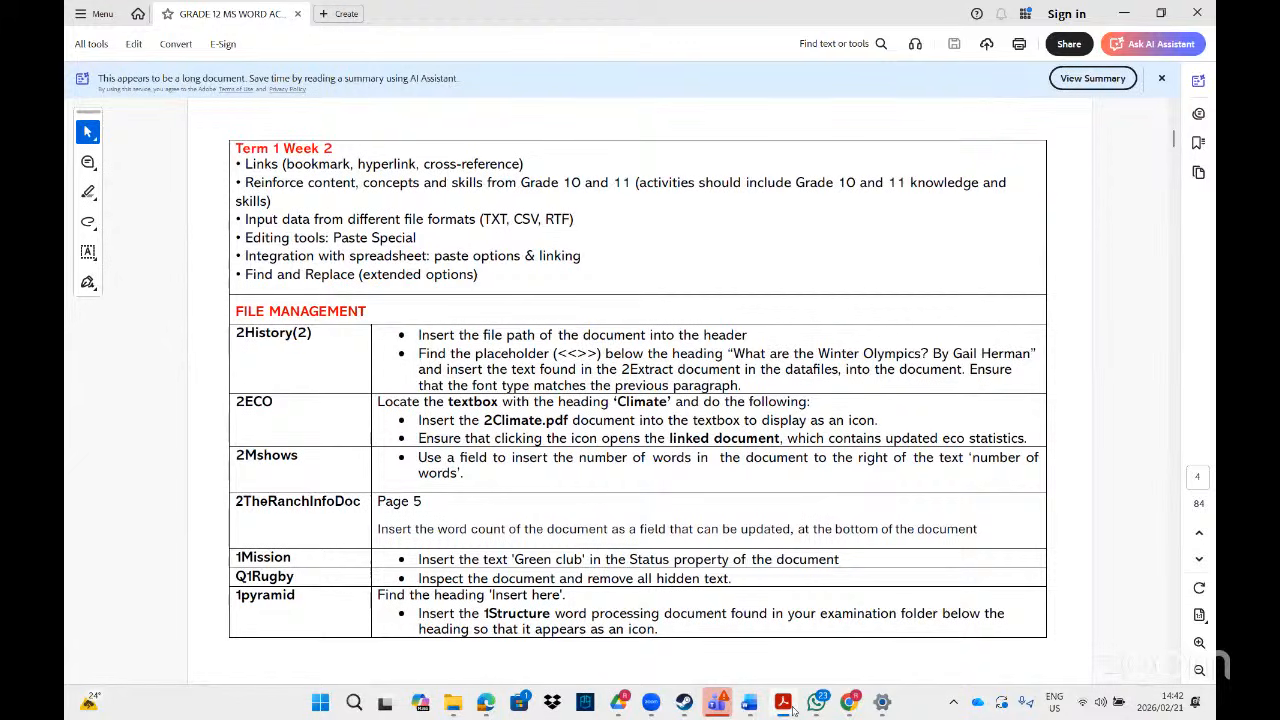
{"action": "mouse_move", "coordinate": [742, 703]}
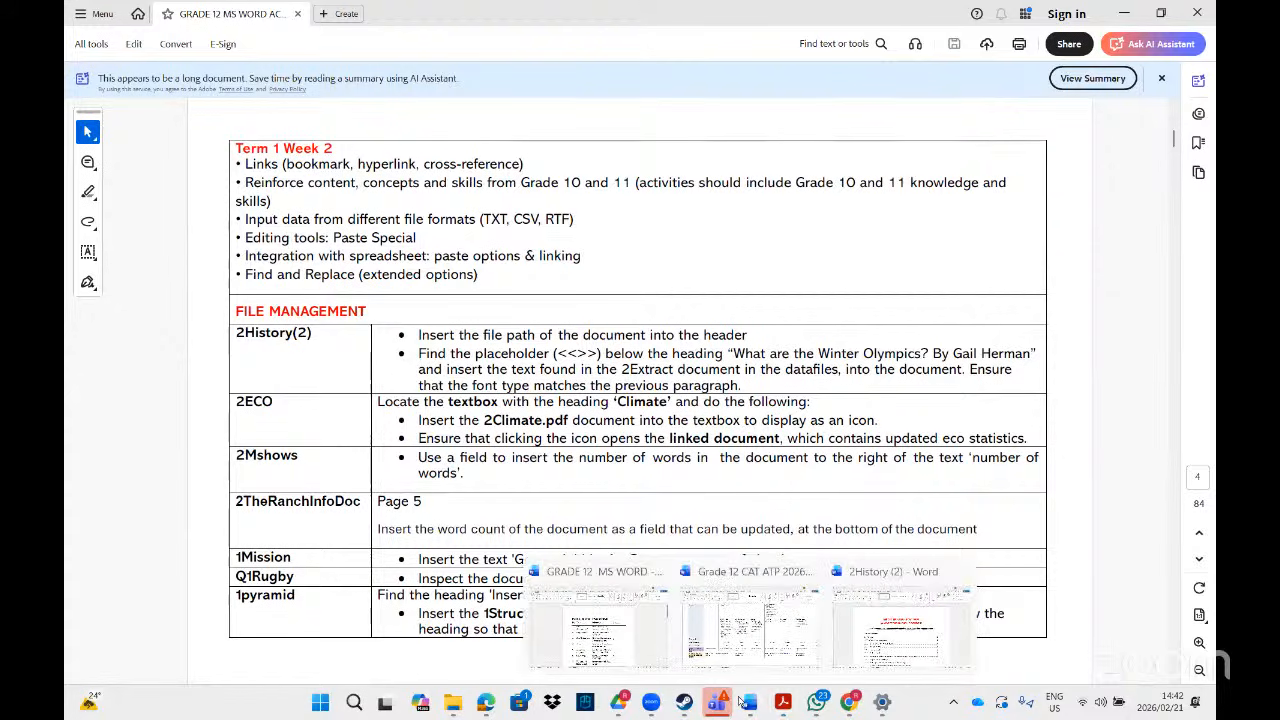
{"action": "left_click", "coordinate": [876, 640]}
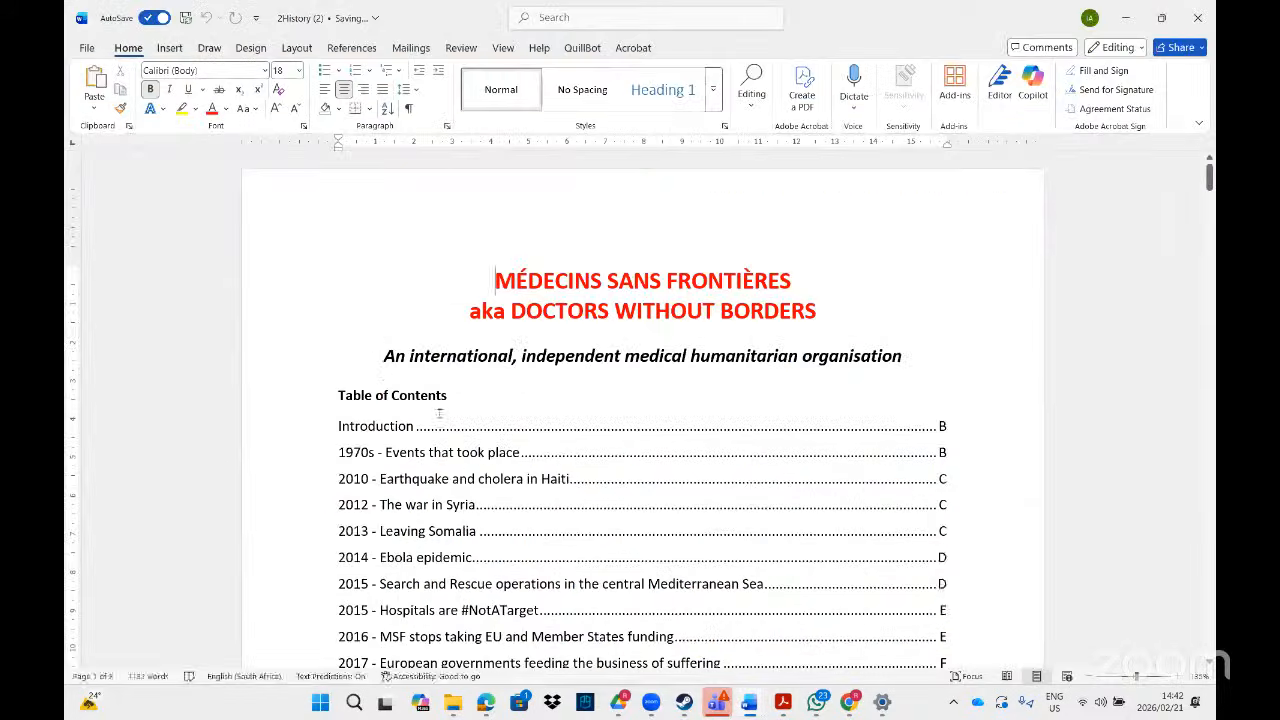
{"action": "left_click", "coordinate": [87, 47]}
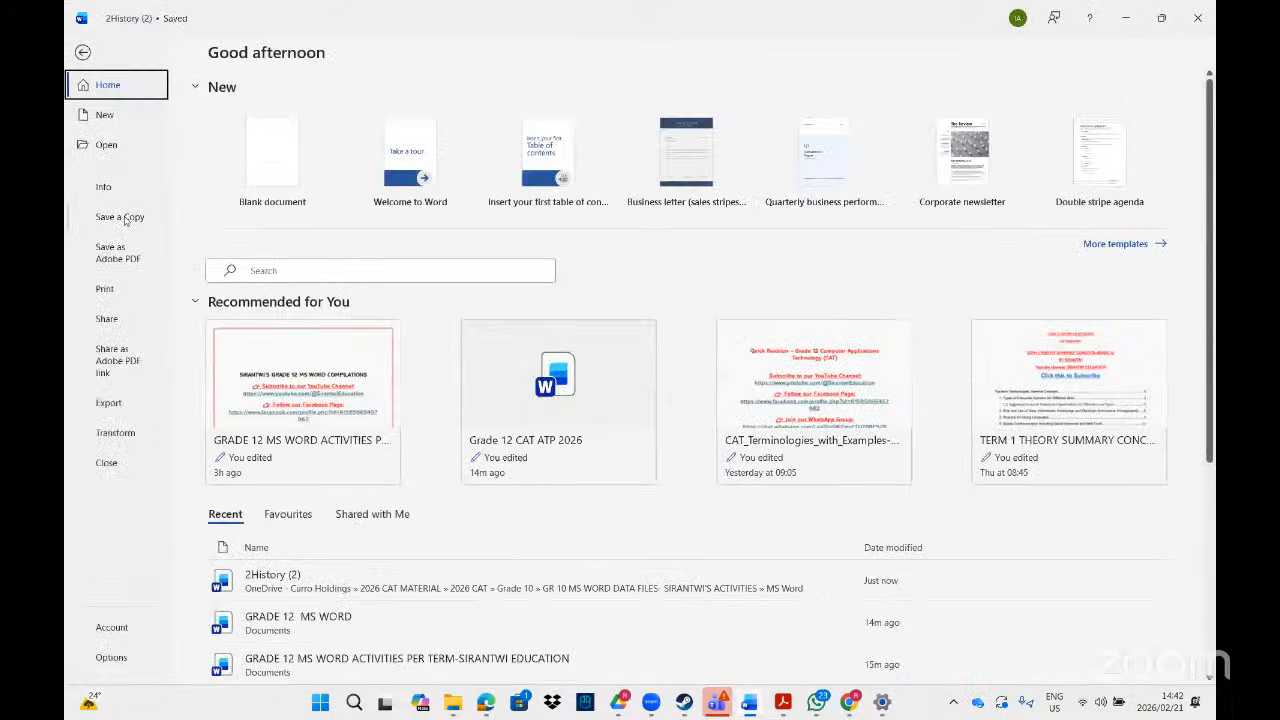
- Save a copy of 2History (2) as a Word document in the Documents folder
{"action": "left_click", "coordinate": [121, 217]}
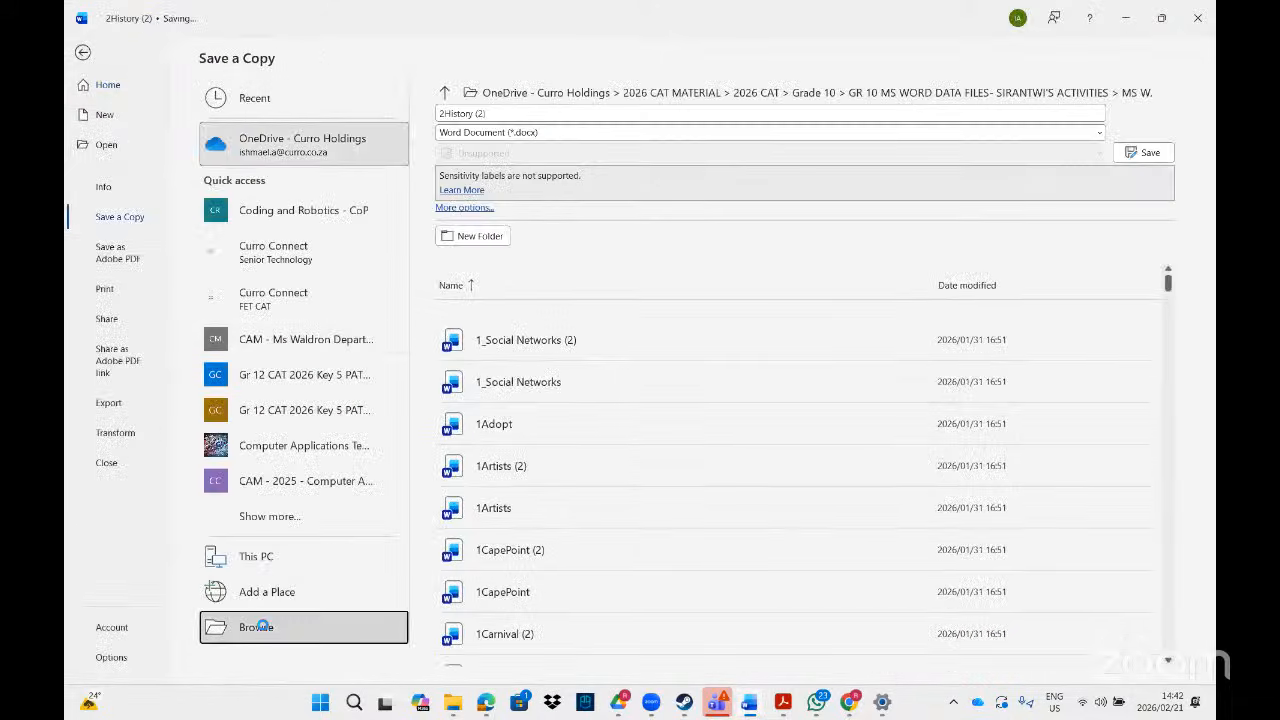
{"action": "left_click", "coordinate": [262, 626]}
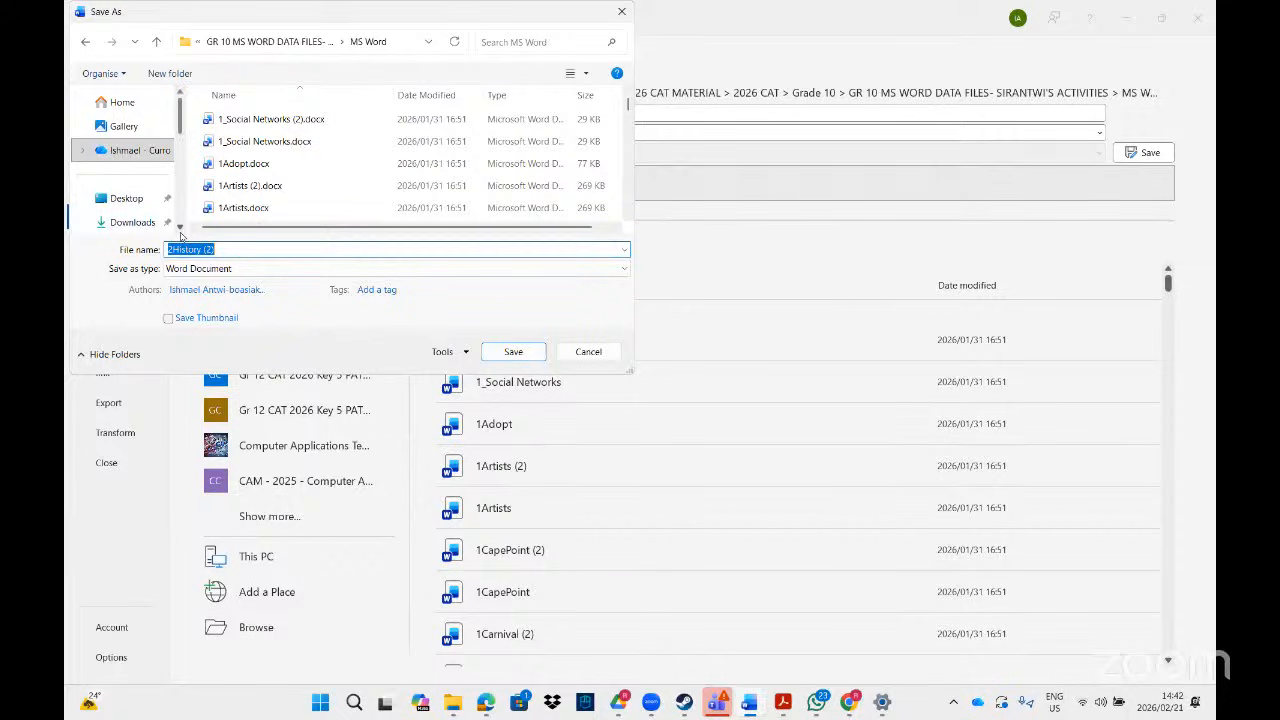
{"action": "scroll", "coordinate": [180, 235], "scroll_direction": "down", "scroll_amount": 2}
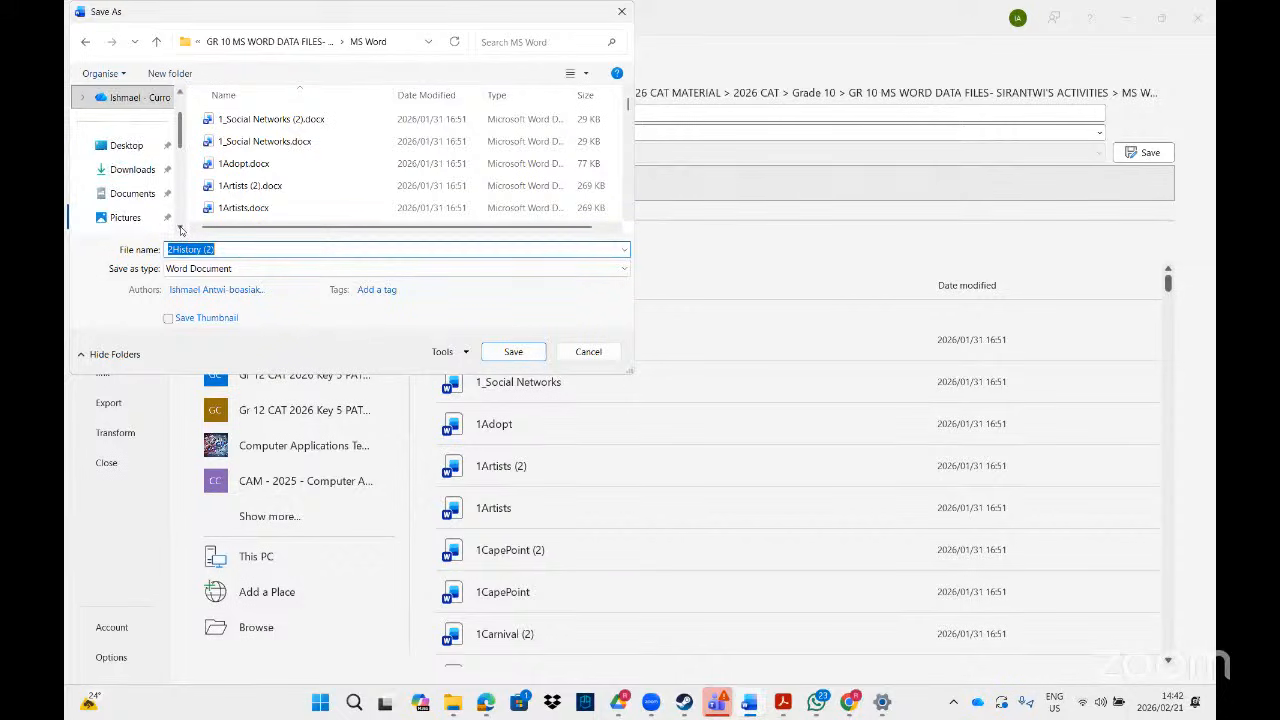
{"action": "left_click", "coordinate": [130, 193]}
{"action": "left_click", "coordinate": [497, 350]}
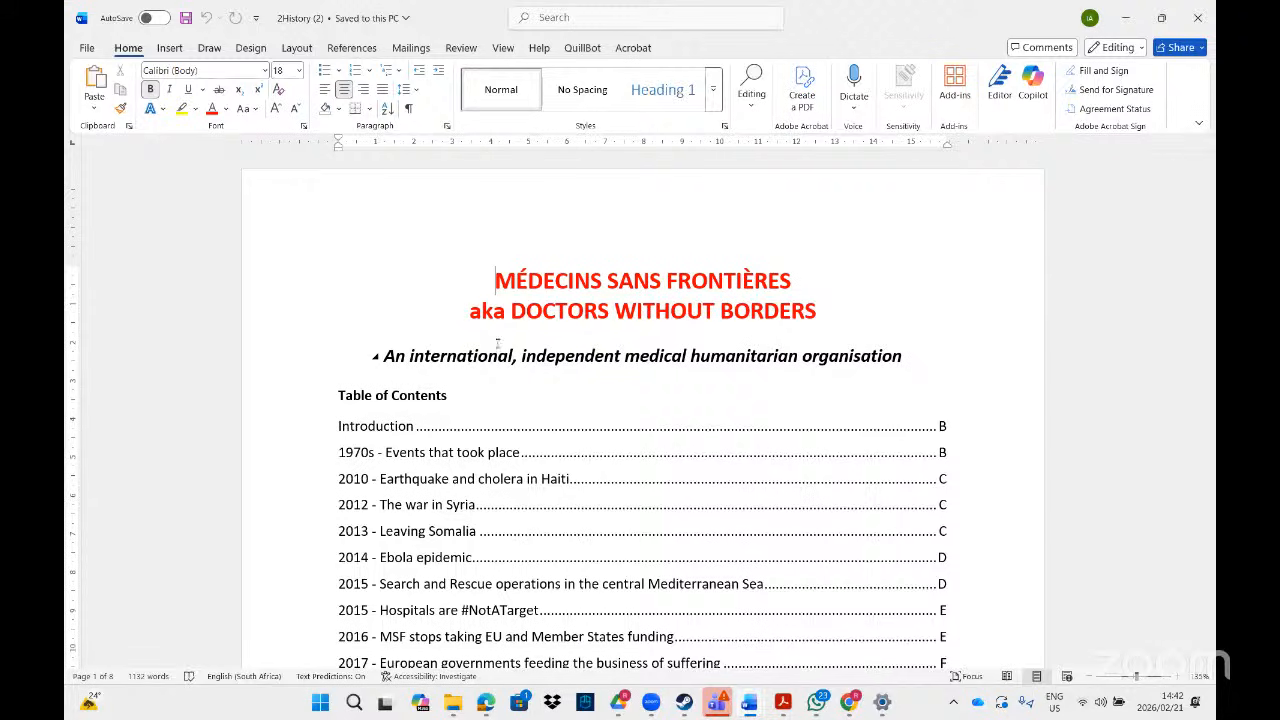
- Open the page header for editing, browsing the header, footer and page number options
{"action": "double_click", "coordinate": [585, 199]}
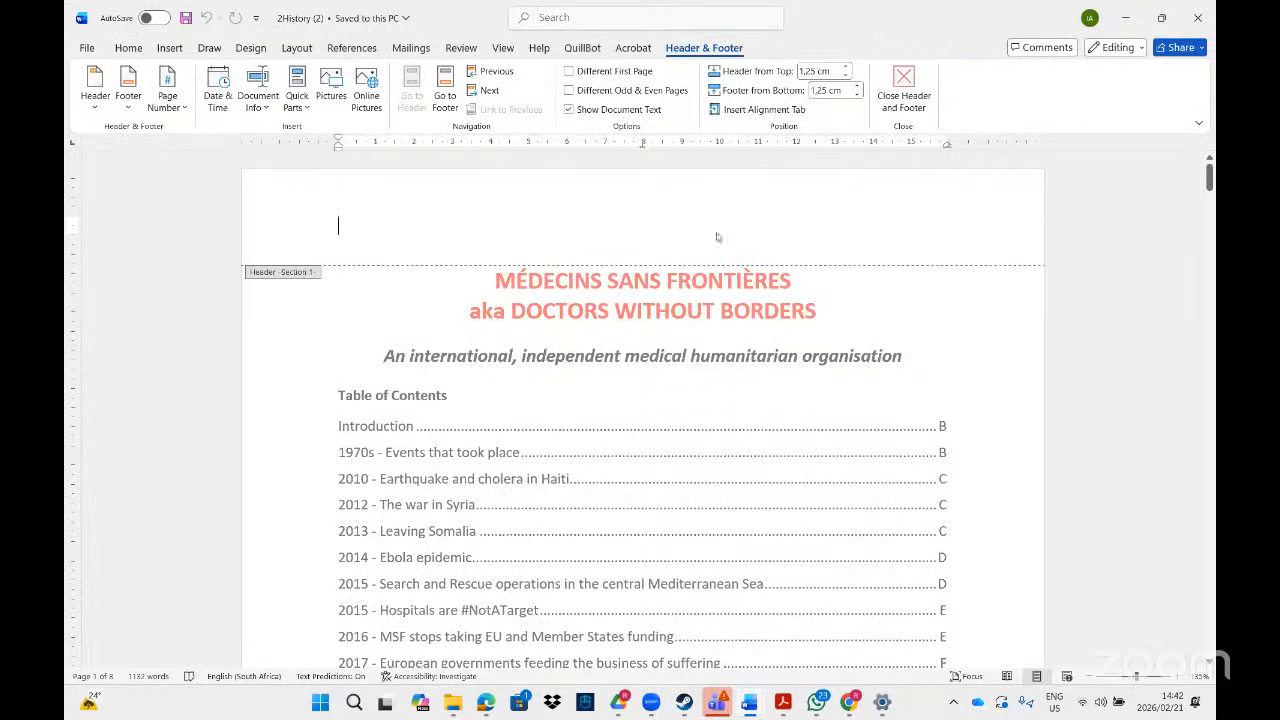
{"action": "double_click", "coordinate": [978, 329]}
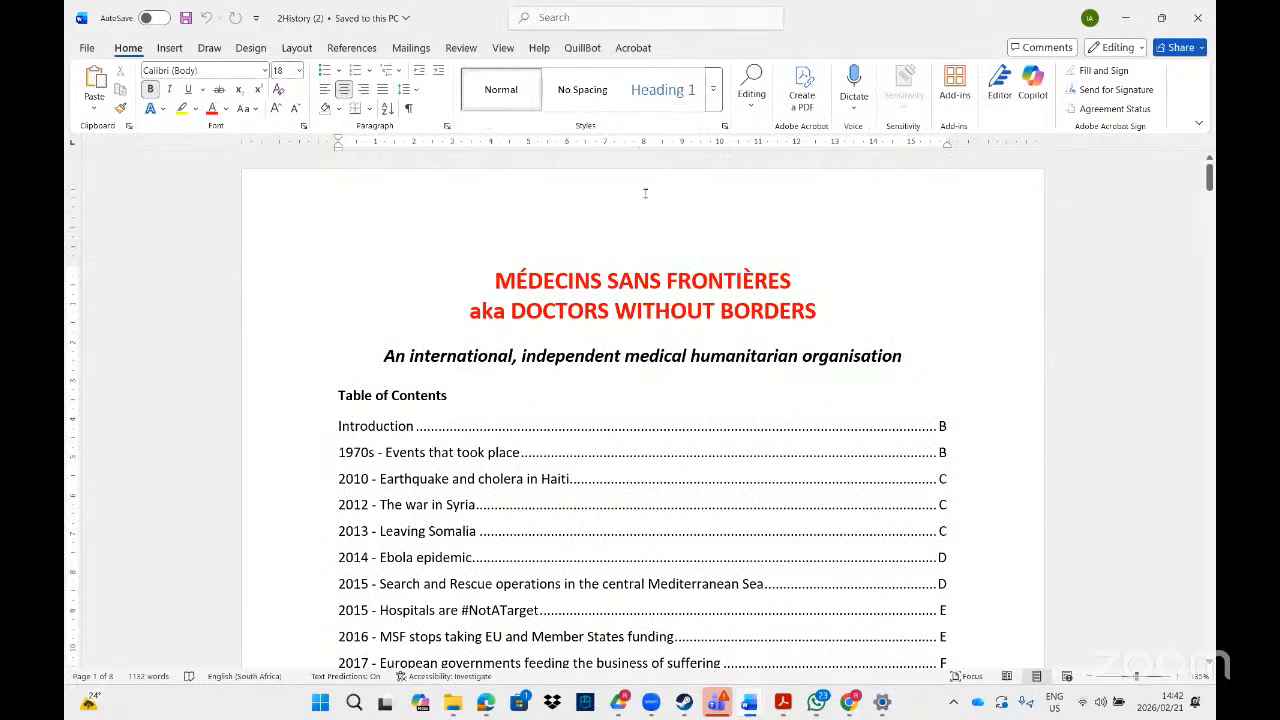
{"action": "double_click", "coordinate": [645, 193]}
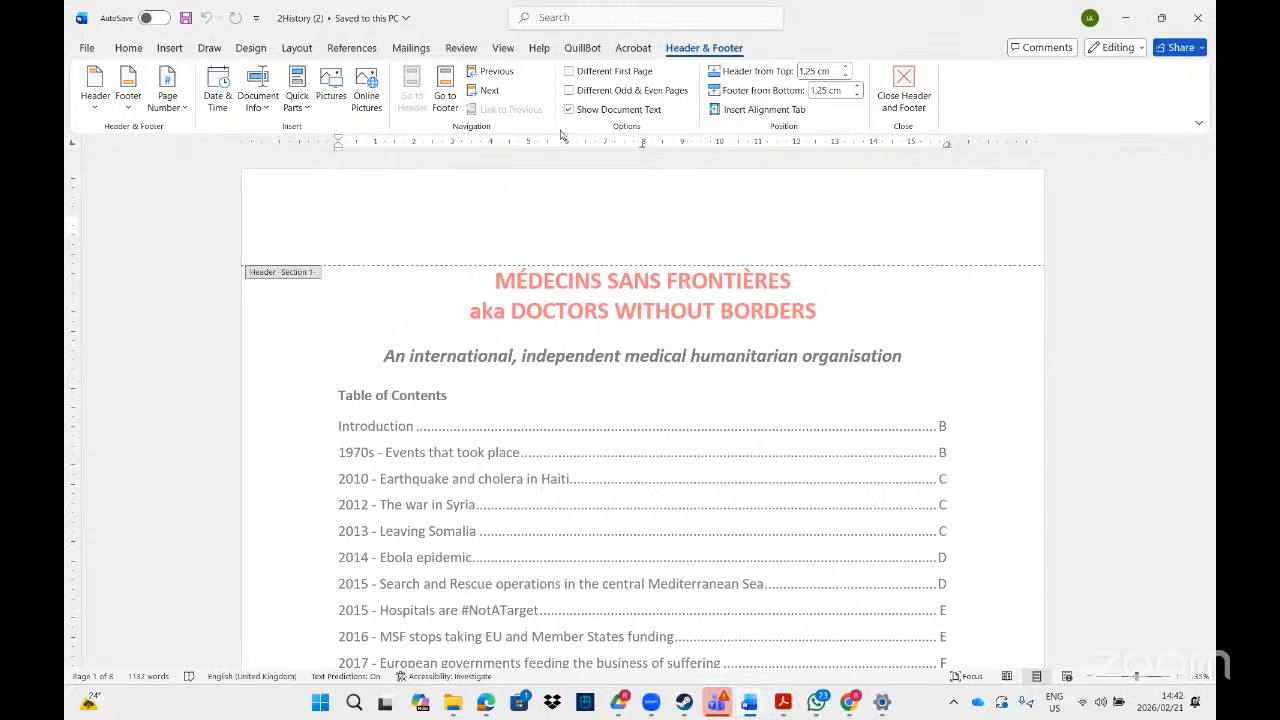
{"action": "left_click", "coordinate": [92, 106]}
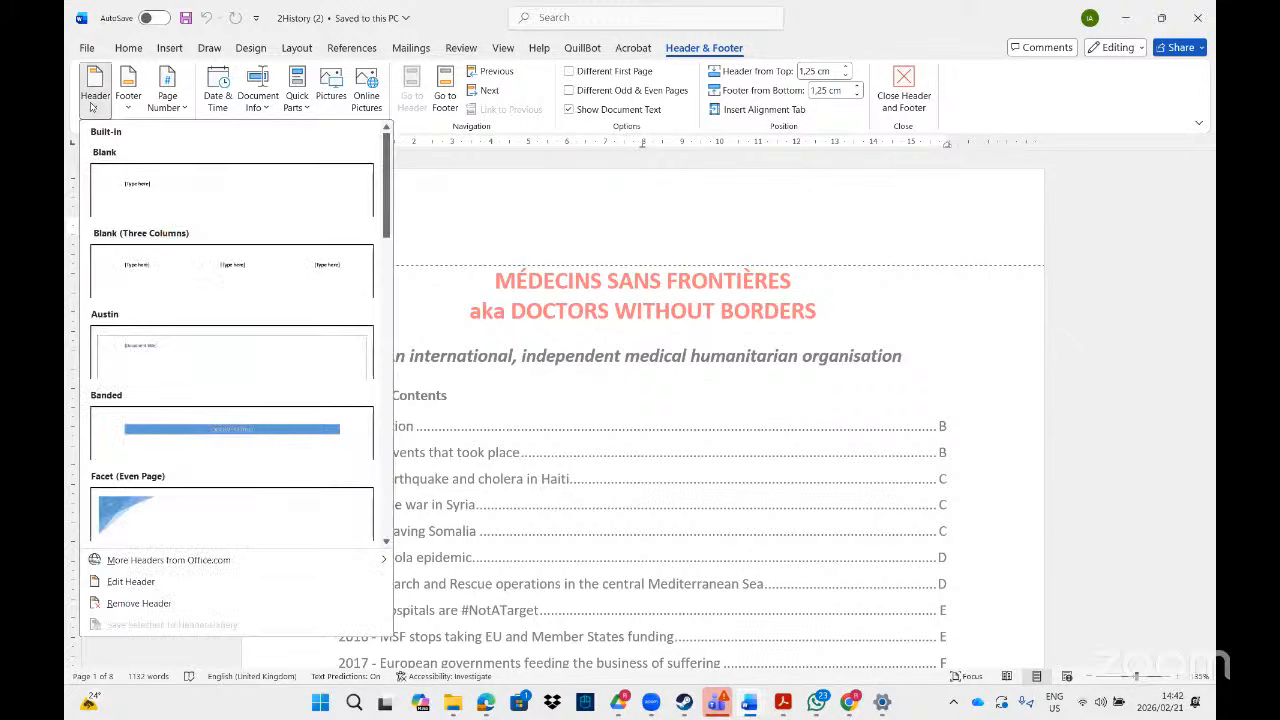
{"action": "left_click", "coordinate": [503, 210]}
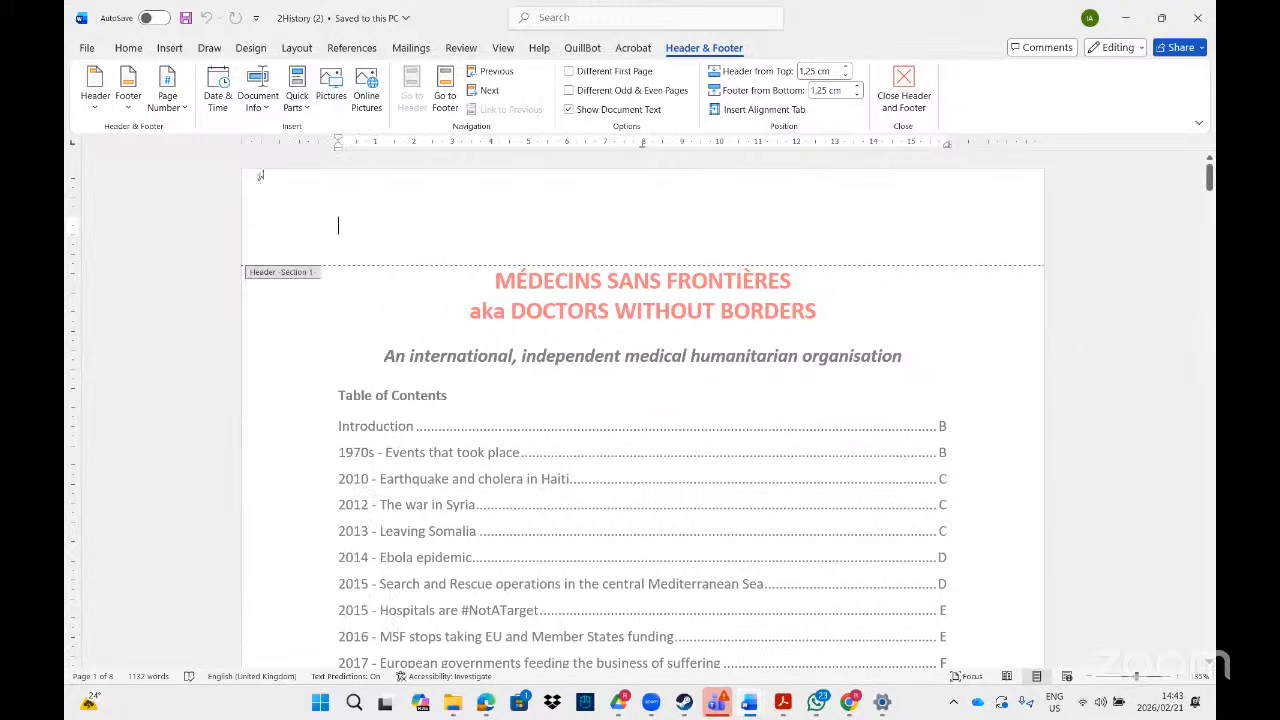
{"action": "left_click", "coordinate": [129, 109]}
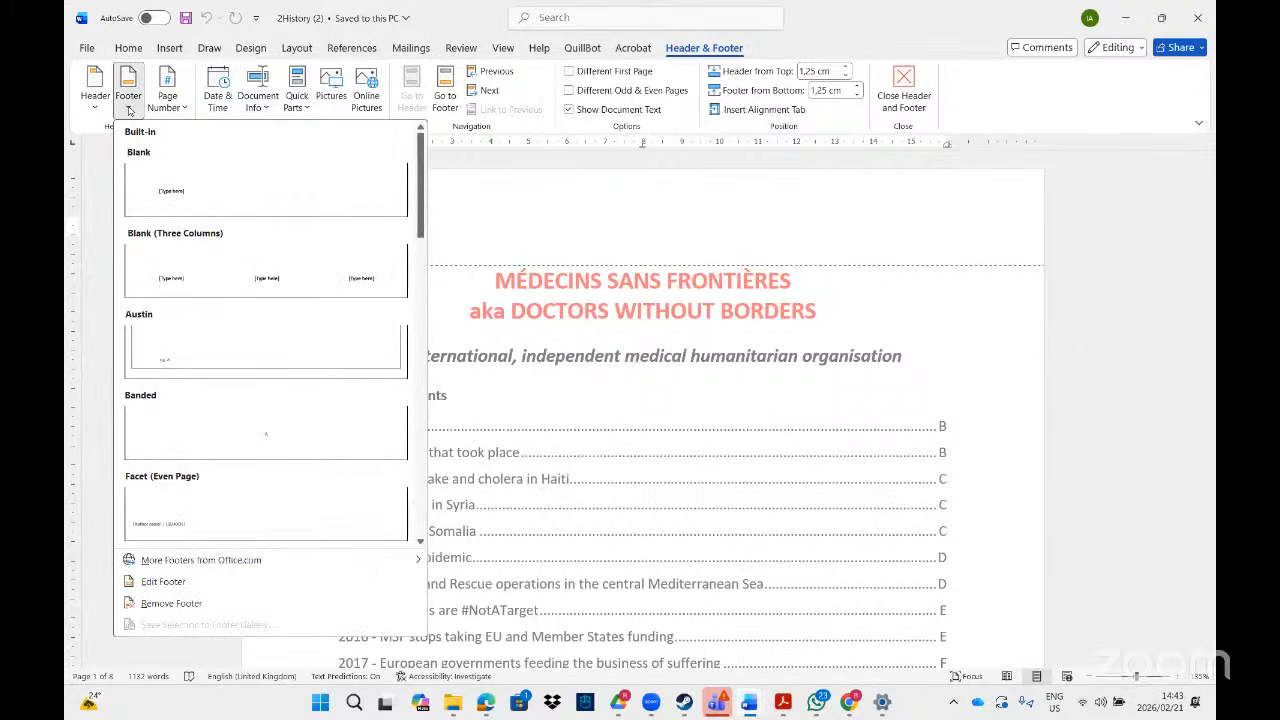
{"action": "left_click", "coordinate": [129, 109]}
{"action": "left_click", "coordinate": [183, 108]}
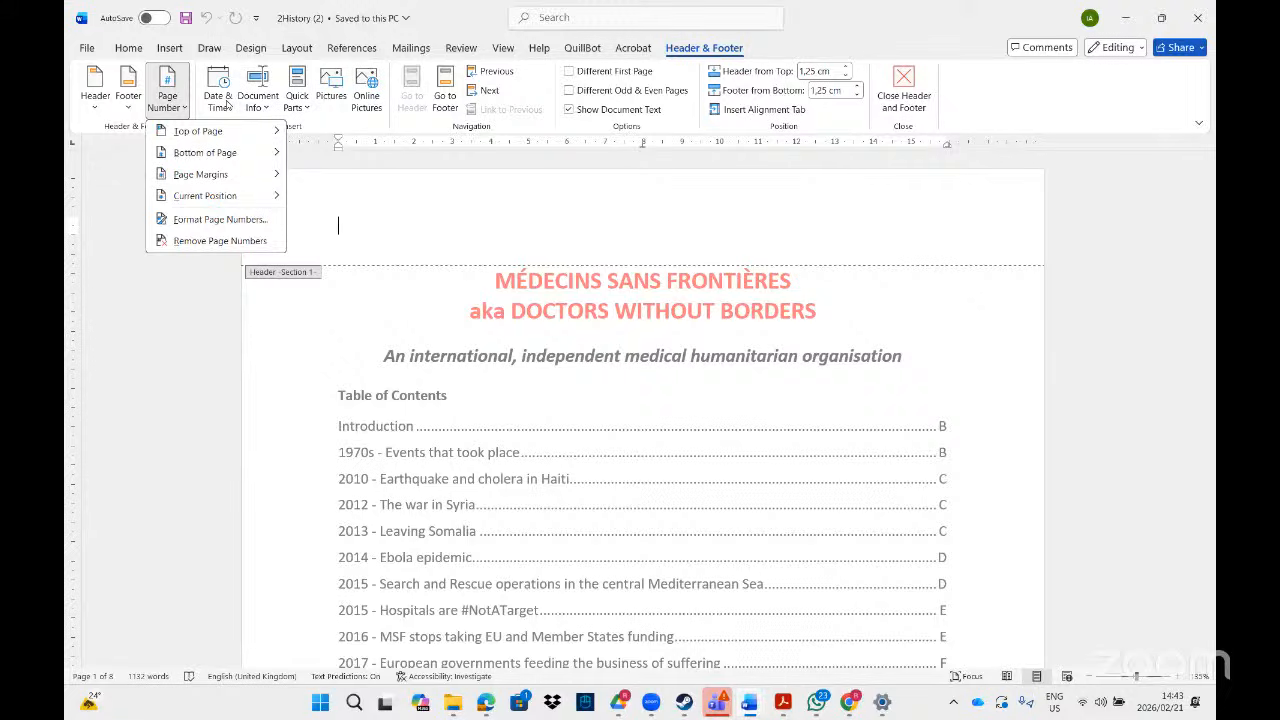
{"action": "left_click", "coordinate": [427, 220]}
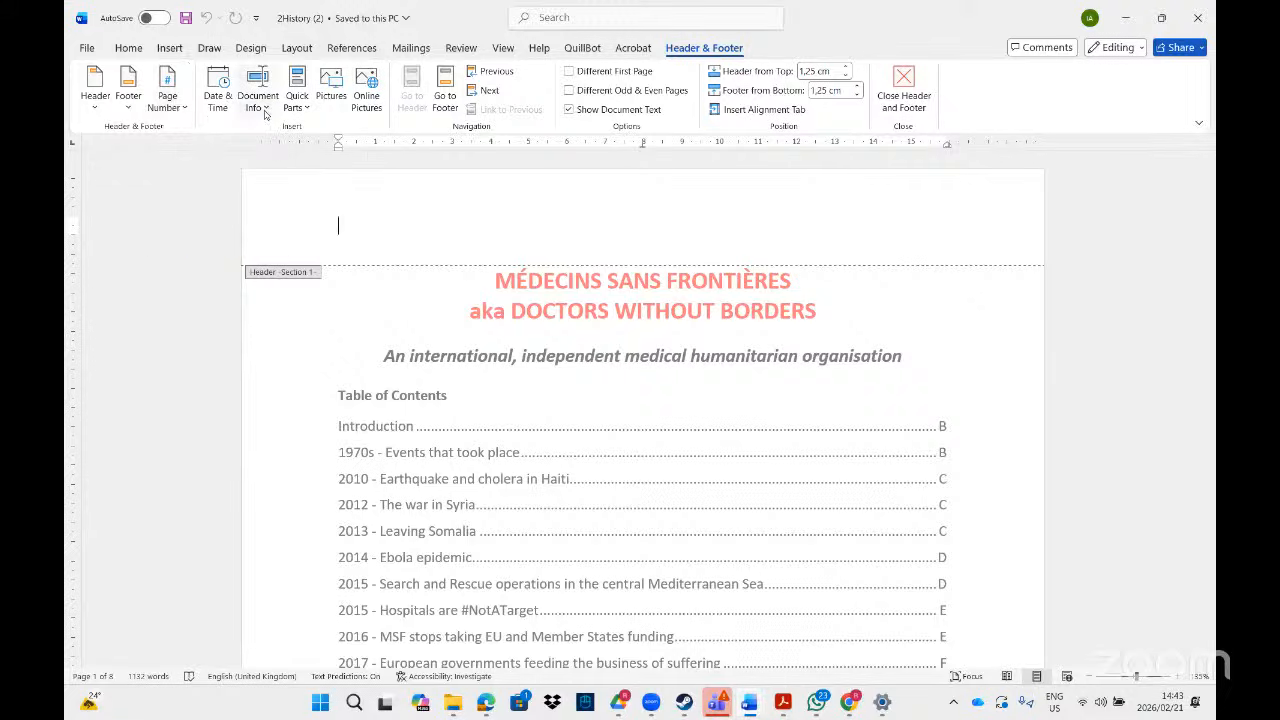
- Insert the File Path document info field into the header
{"action": "left_click", "coordinate": [265, 107]}
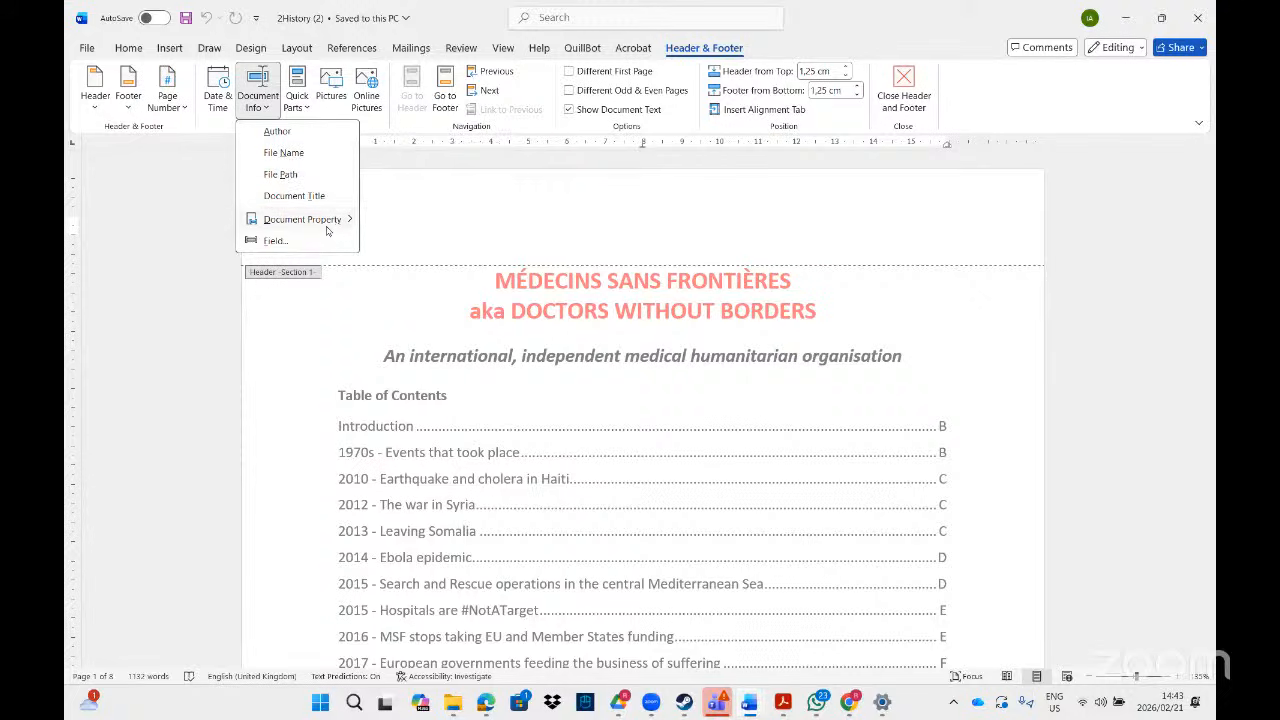
{"action": "mouse_move", "coordinate": [328, 231]}
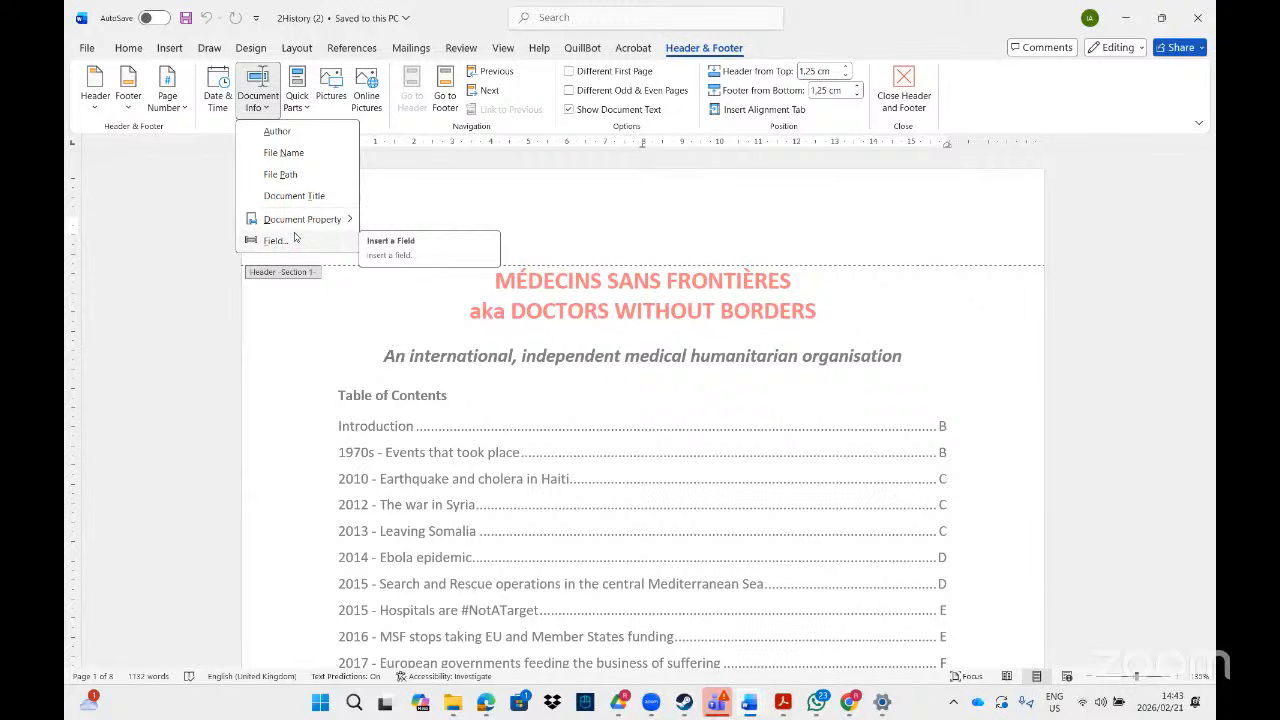
{"action": "left_click", "coordinate": [280, 175]}
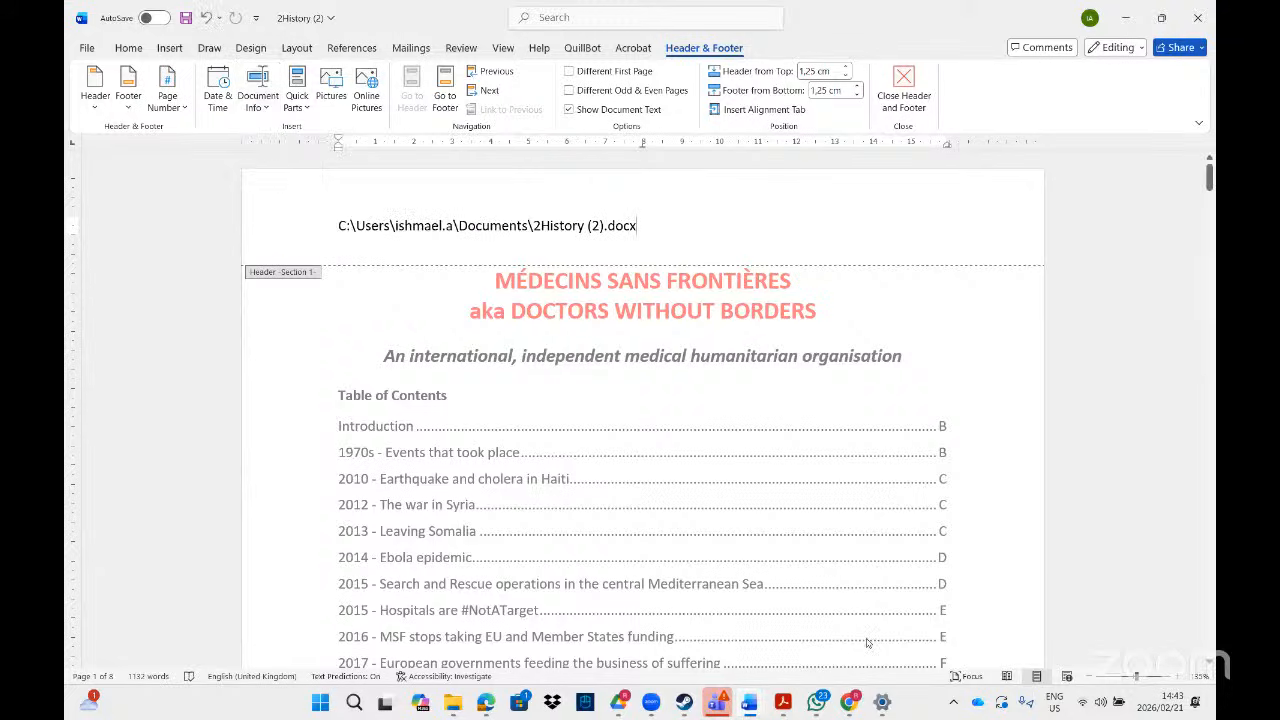
- In the Acrobat instructions, read and highlight the line about the 2Extract document
{"action": "left_click", "coordinate": [787, 706]}
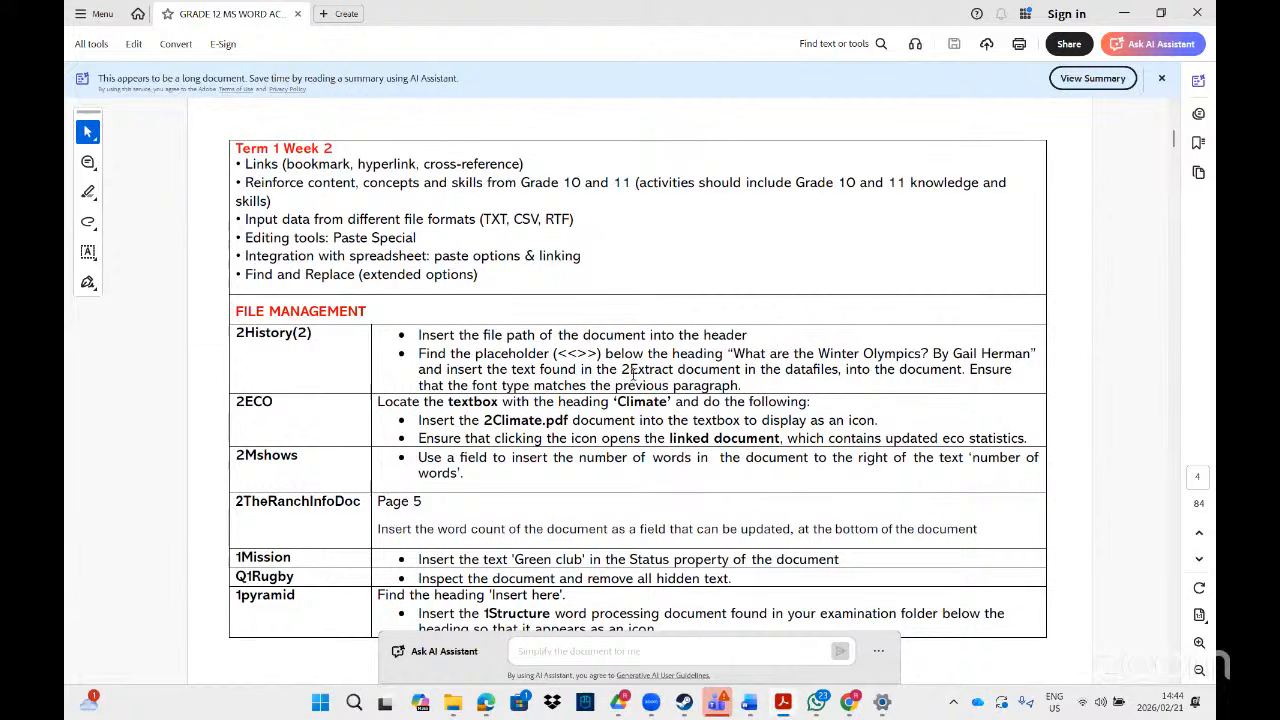
{"action": "left_click_drag", "start_coordinate": [745, 369], "coordinate": [599, 370]}
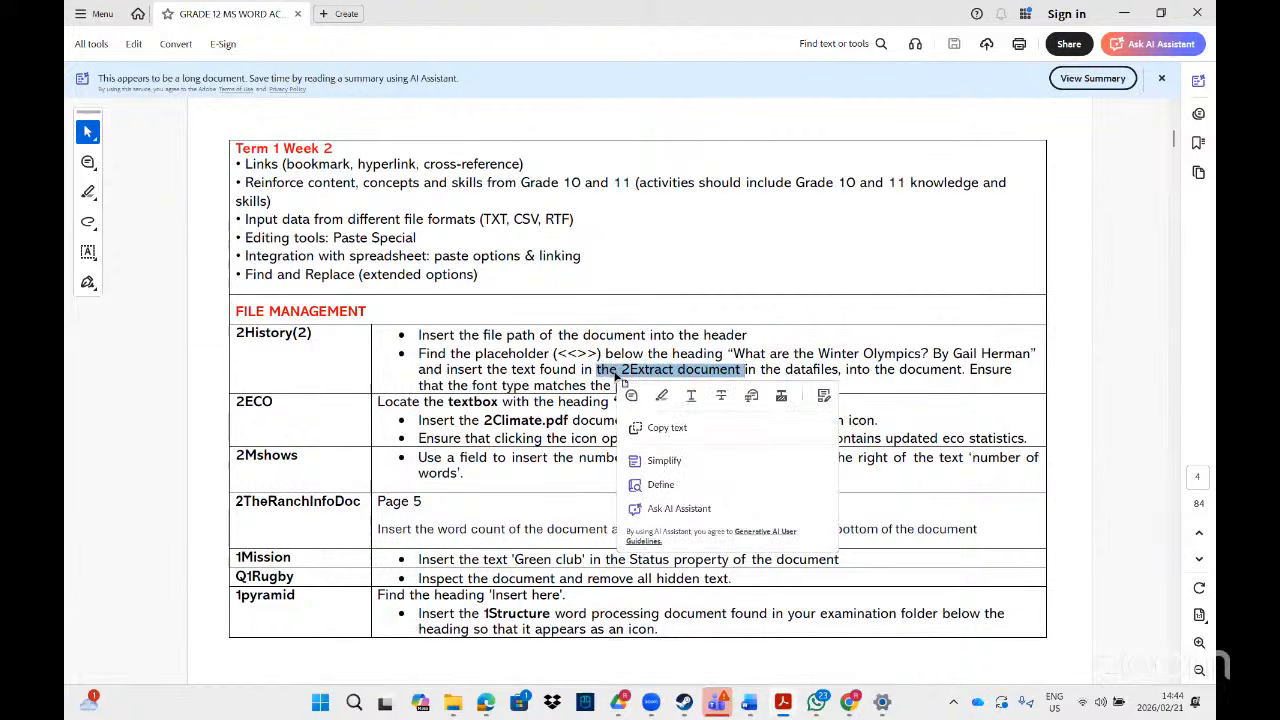
{"action": "left_click", "coordinate": [886, 386]}
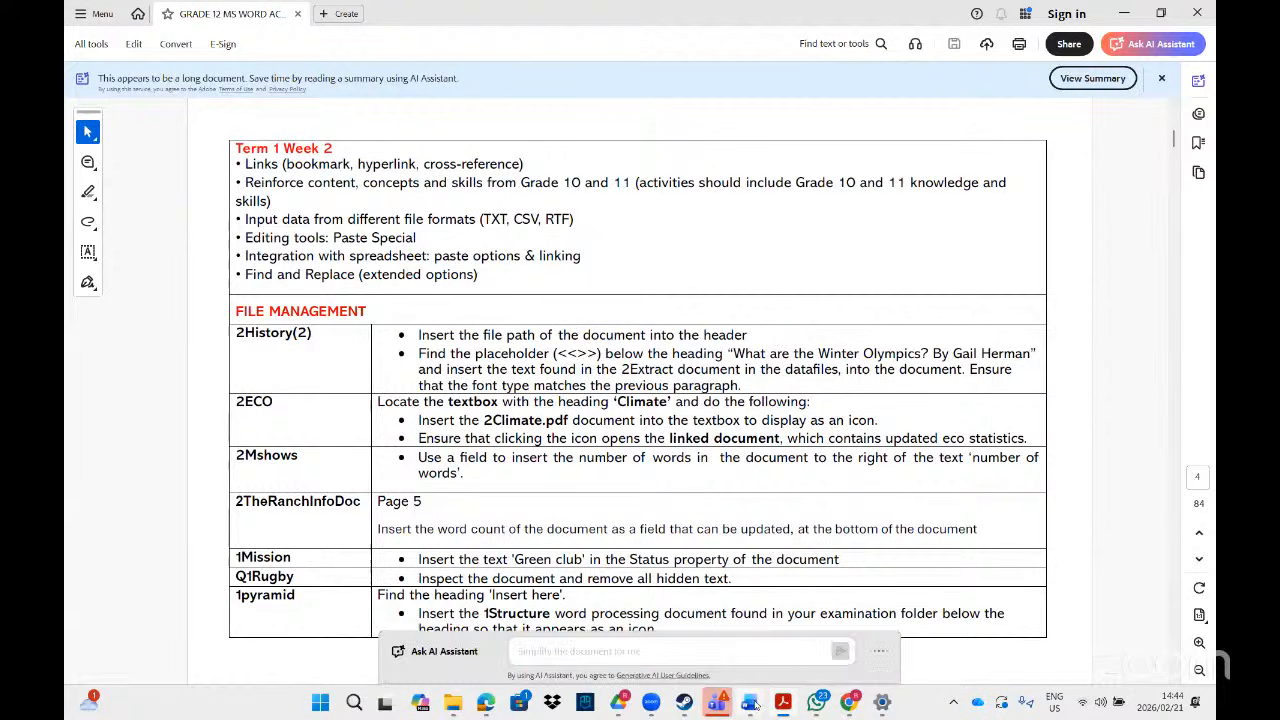
- Return to 2History (2), scroll through the pages checking the file path header, and open Find
{"action": "mouse_move", "coordinate": [749, 702]}
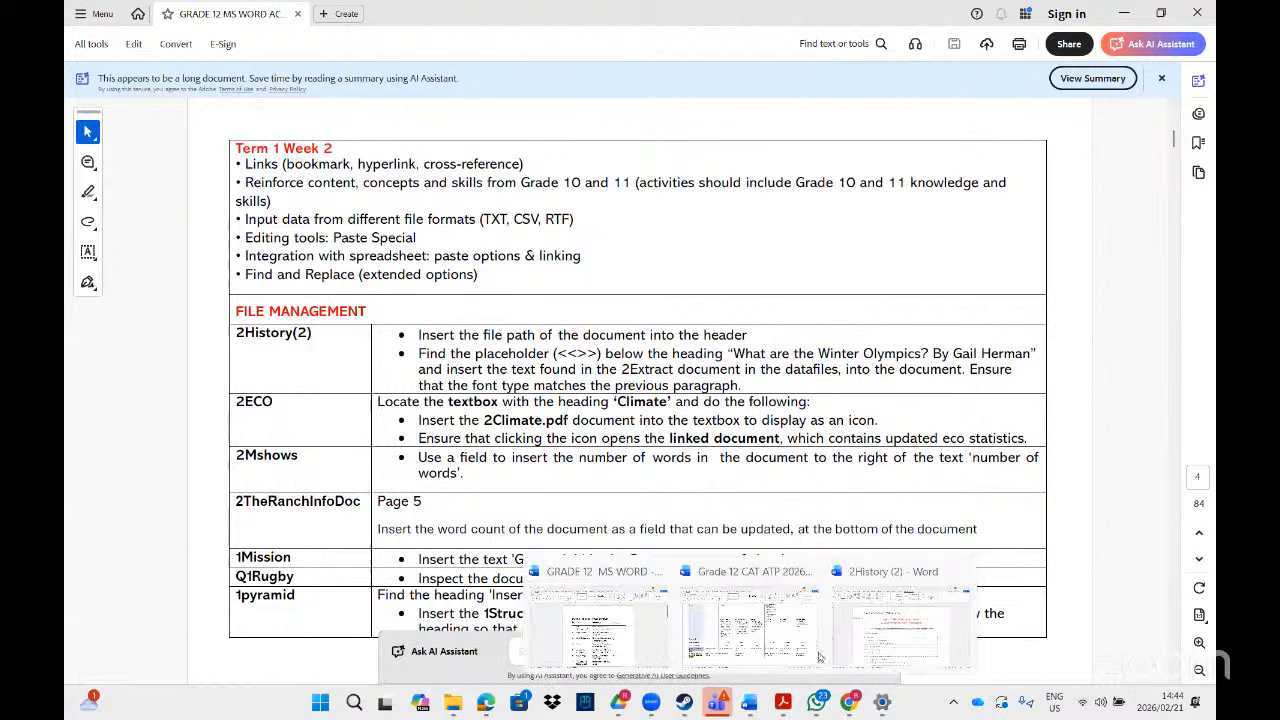
{"action": "left_click", "coordinate": [877, 656]}
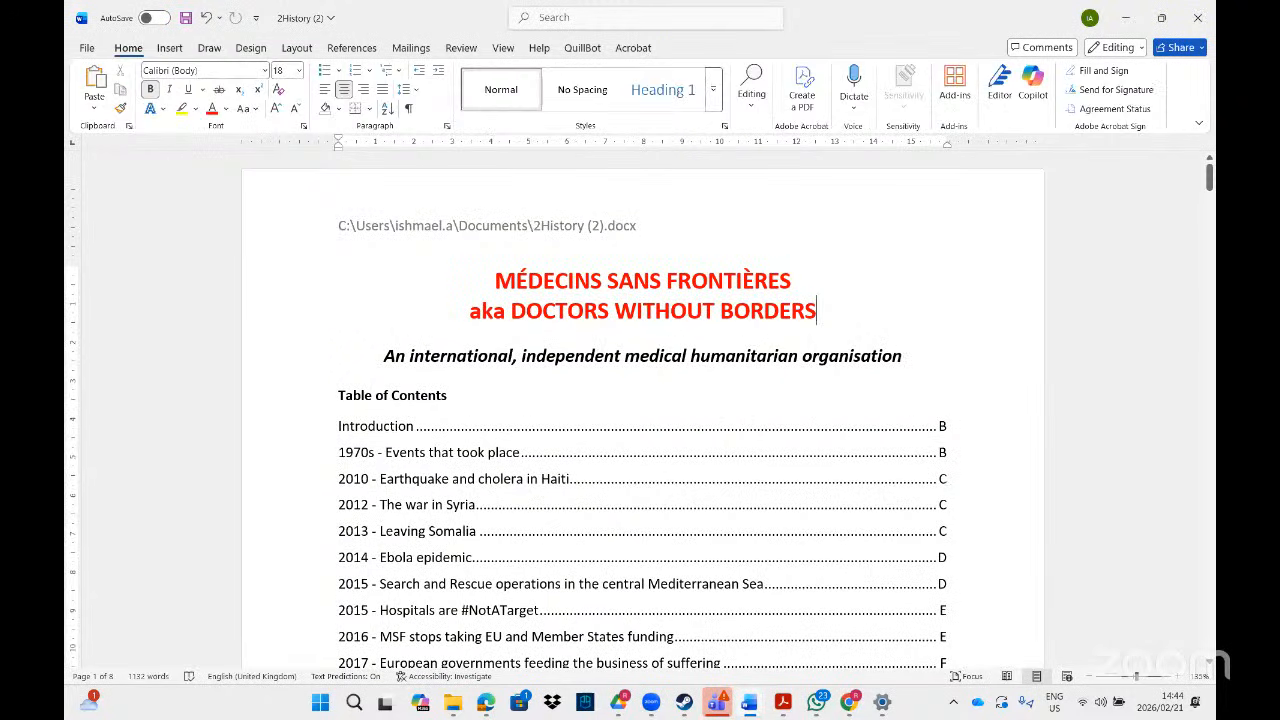
{"action": "left_click_drag", "start_coordinate": [1209, 178], "coordinate": [1210, 306]}
{"action": "left_click_drag", "start_coordinate": [1209, 312], "coordinate": [1208, 533]}
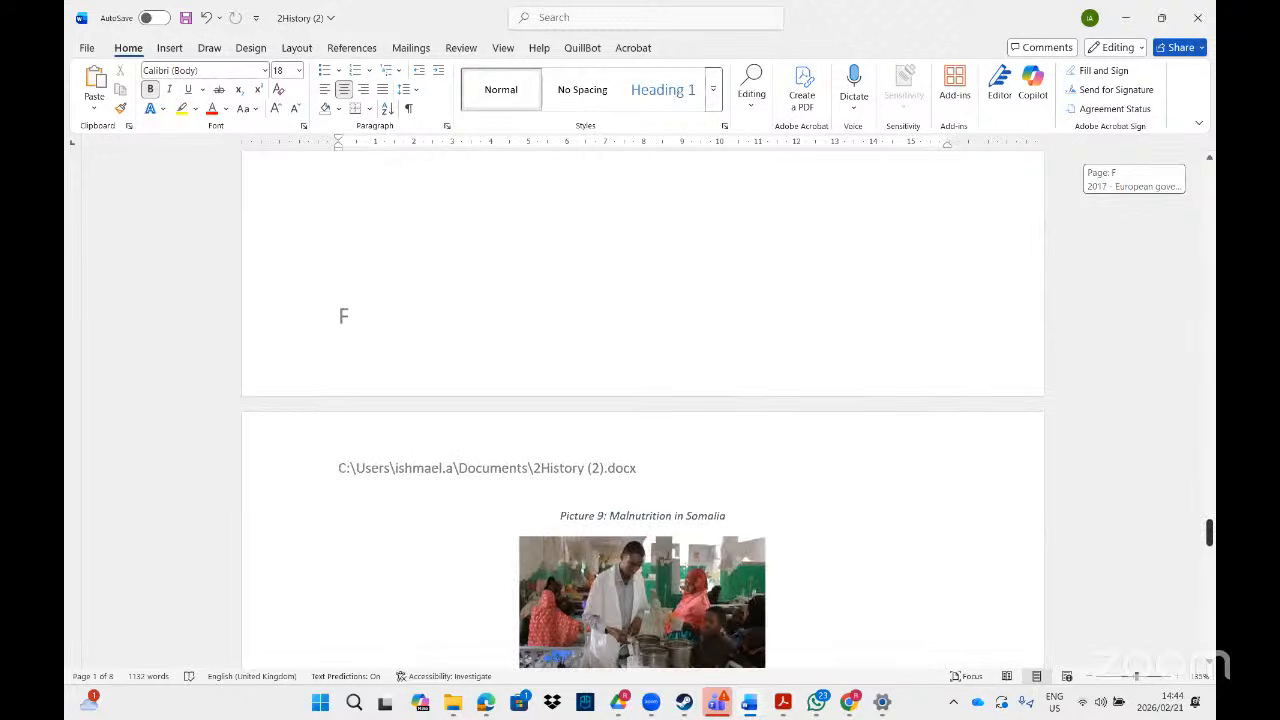
{"action": "left_click", "coordinate": [783, 702]}
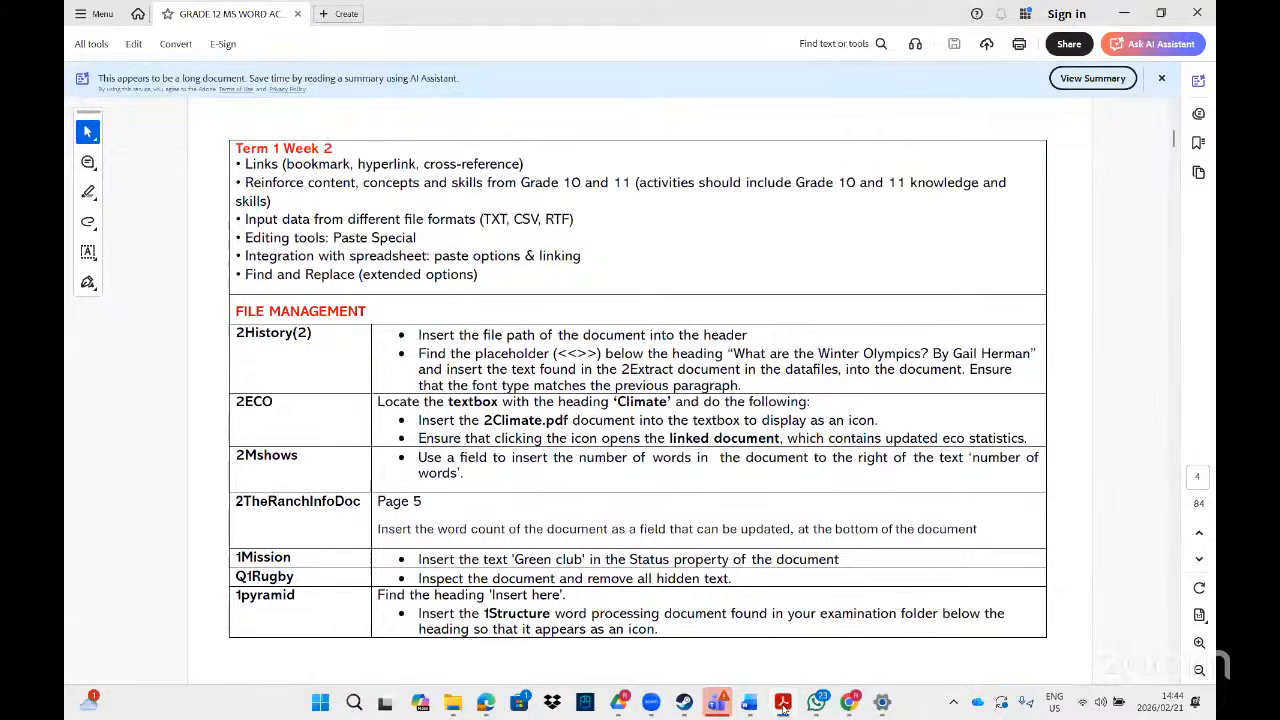
{"action": "left_click", "coordinate": [783, 703]}
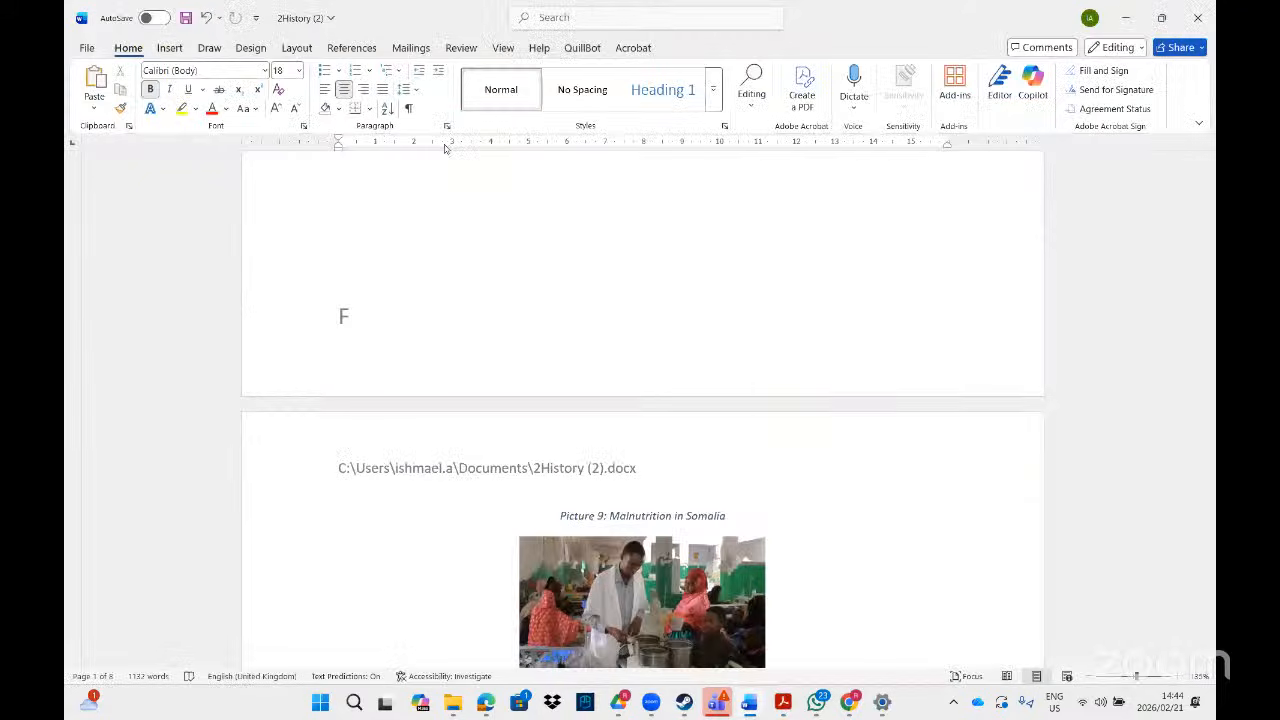
{"action": "key", "text": "ctrl+f"}
- Confirm no WINTER heading exists, then add an empty line below the table of figures at the end
{"action": "type", "text": "W"}
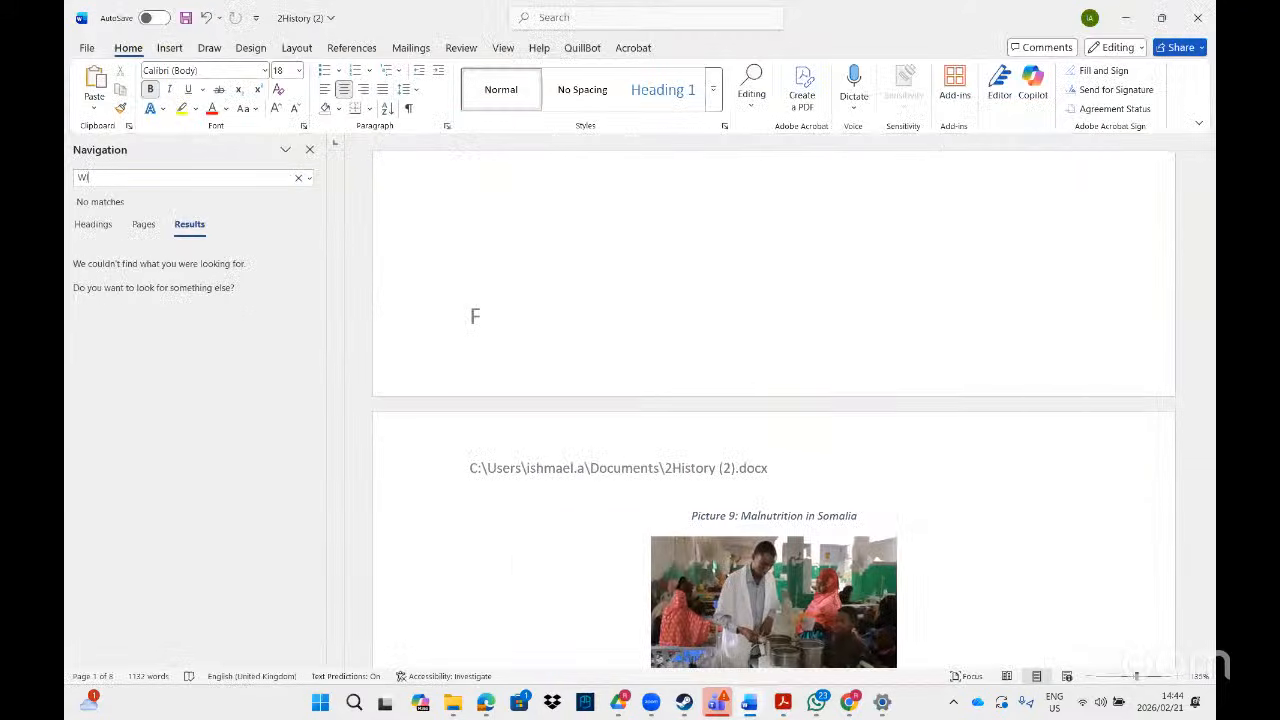
{"action": "type", "text": "INTER"}
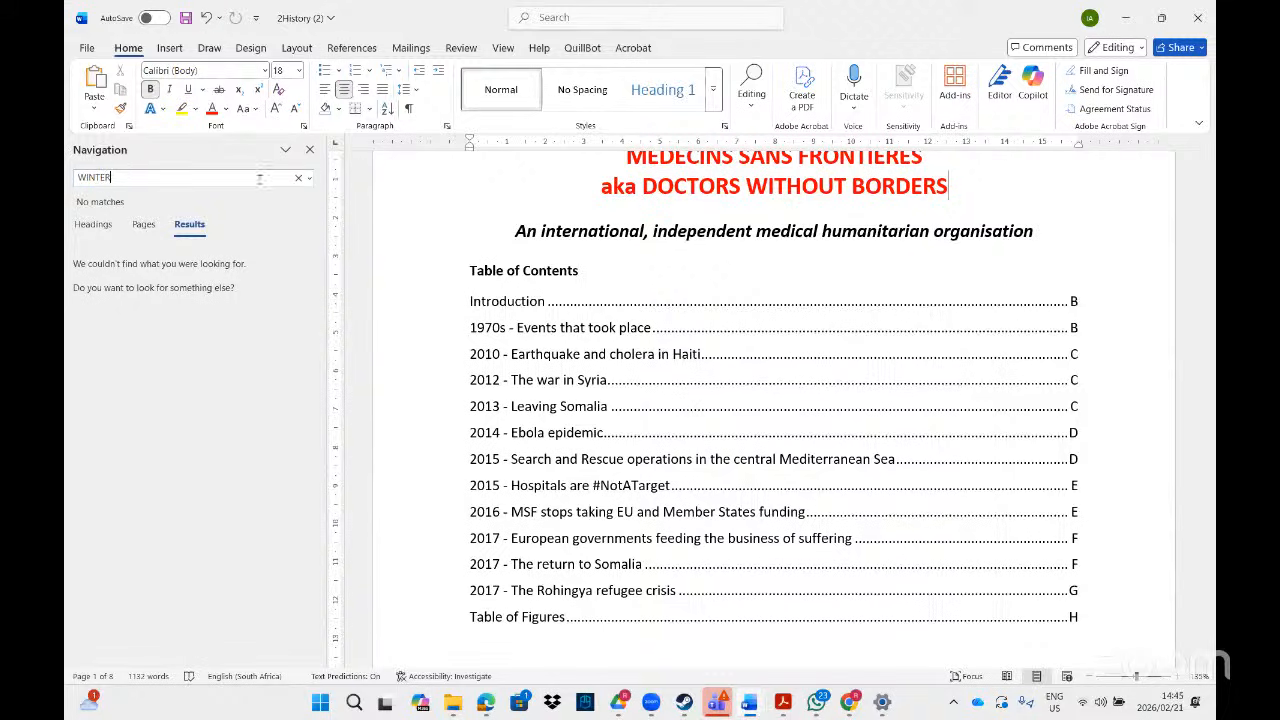
{"action": "left_click", "coordinate": [299, 179]}
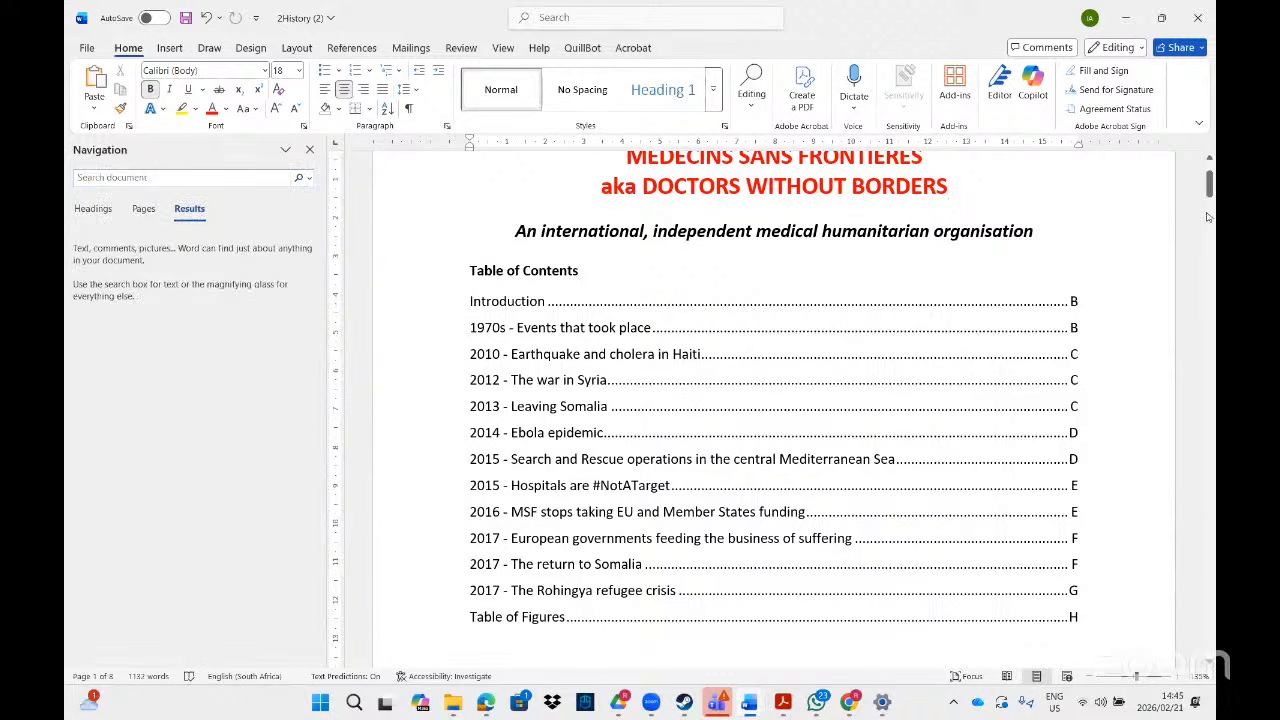
{"action": "left_click_drag", "start_coordinate": [1208, 185], "coordinate": [1208, 622]}
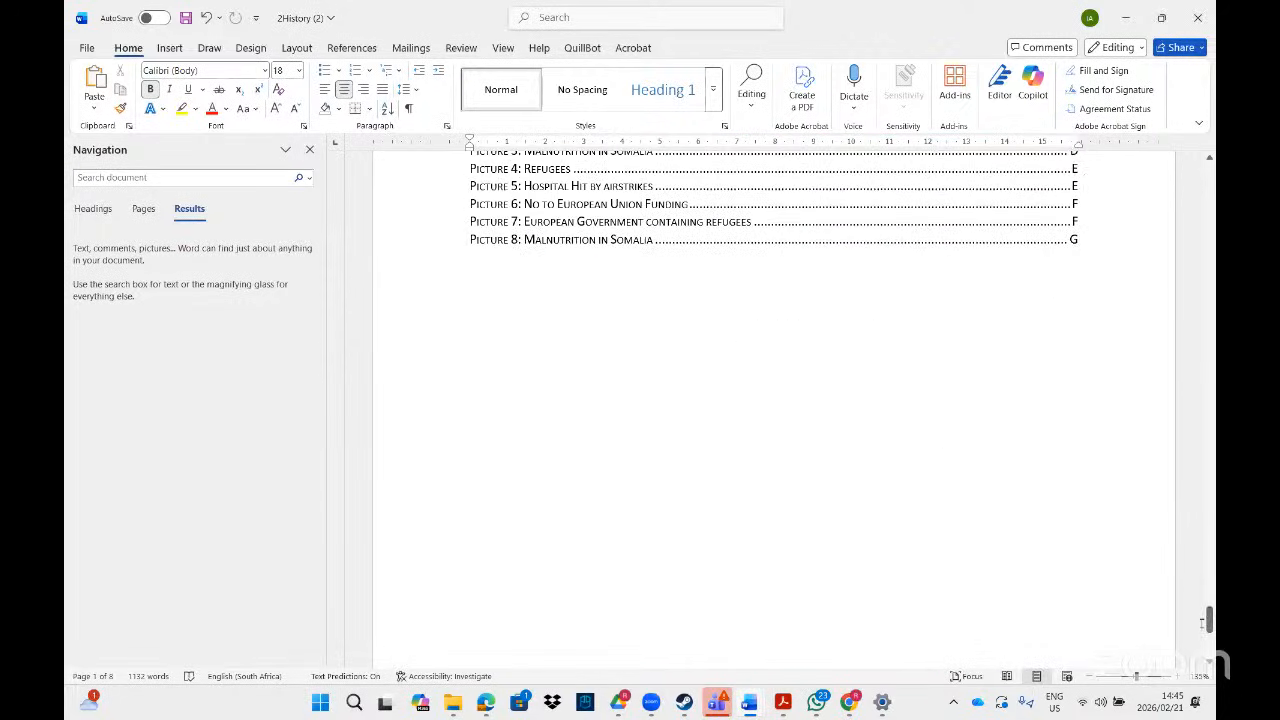
{"action": "left_click", "coordinate": [738, 477]}
{"action": "key", "text": "Return"}
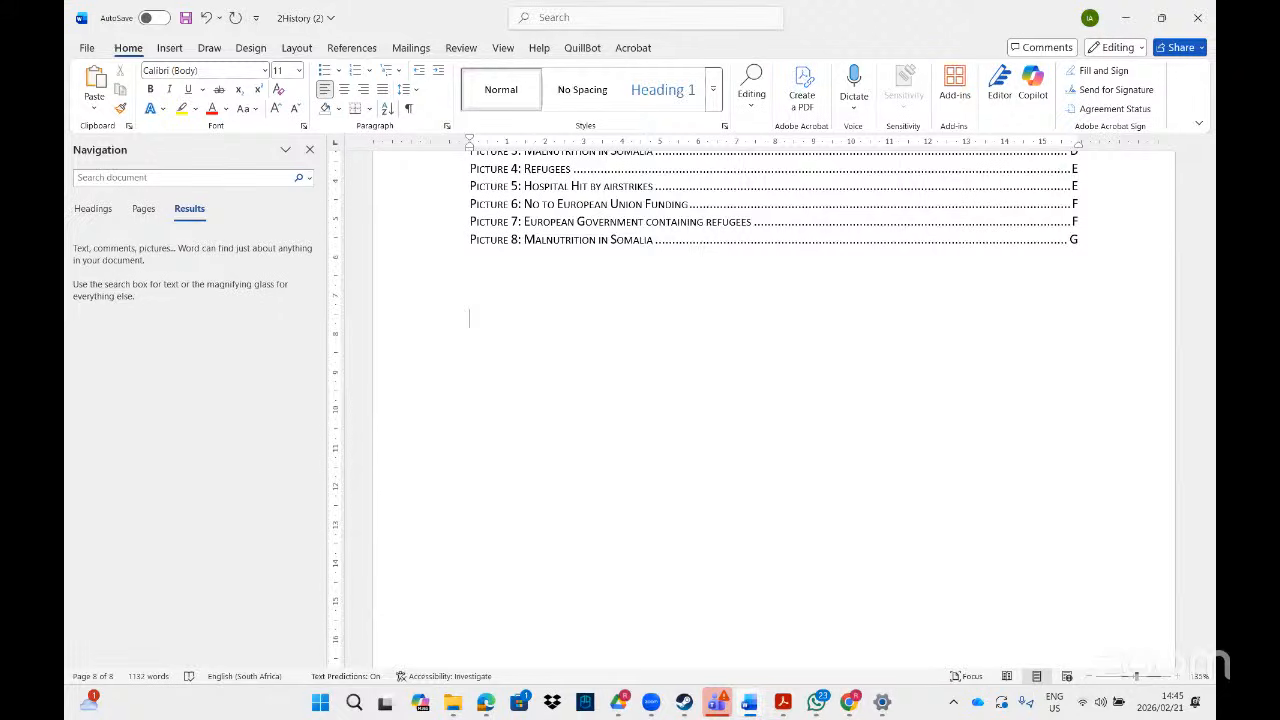
{"action": "mouse_move", "coordinate": [455, 705]}
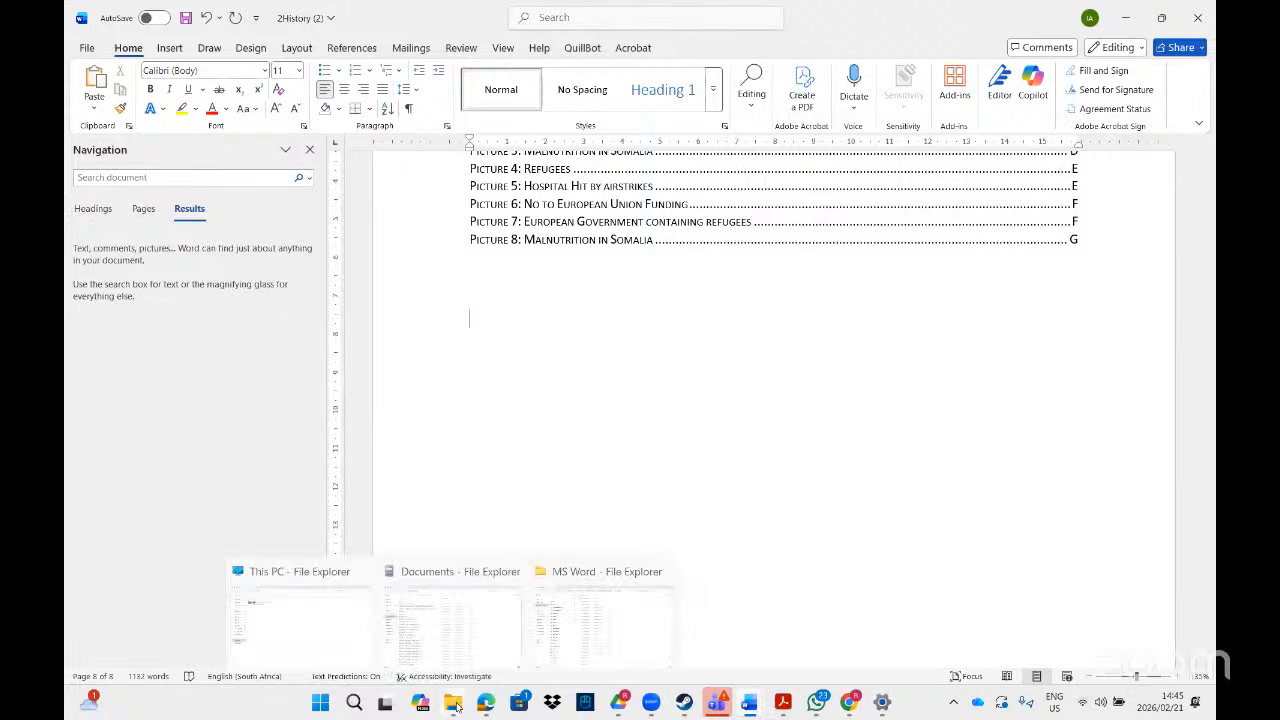
- Paste the 329 copied Grade 12 data-file items into the Documents folder
{"action": "left_click", "coordinate": [592, 618]}
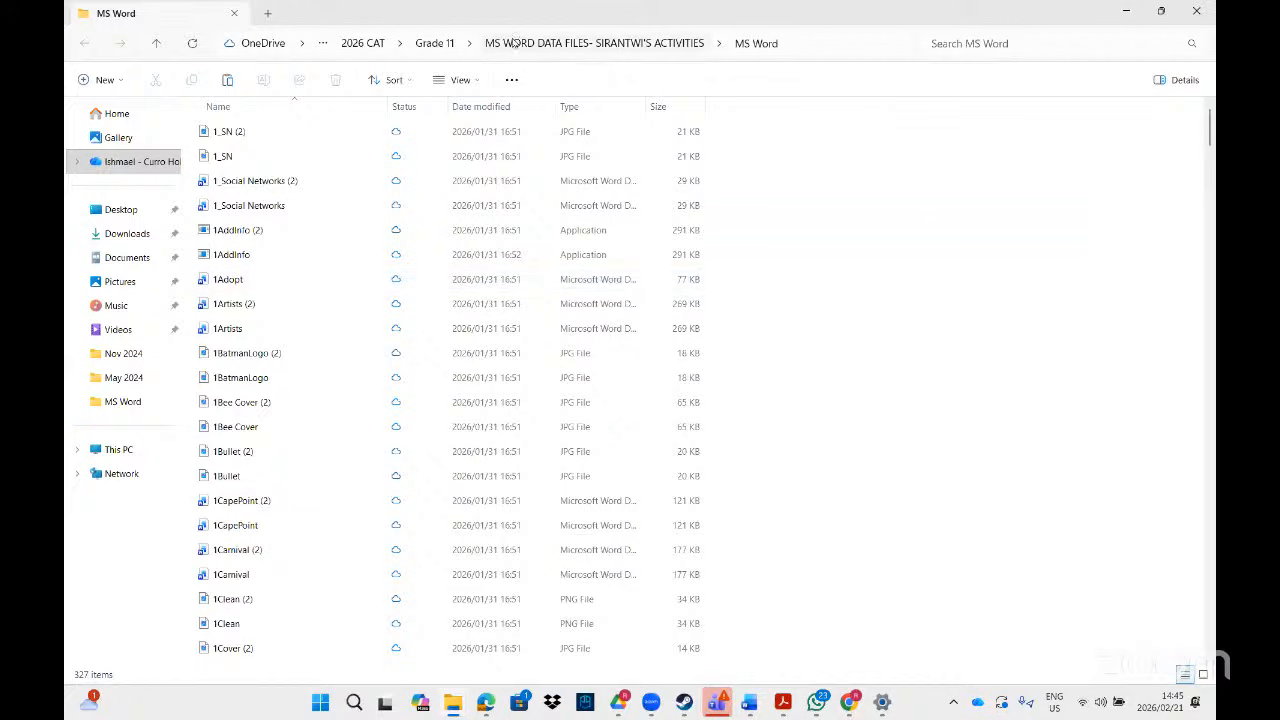
{"action": "left_click", "coordinate": [355, 44]}
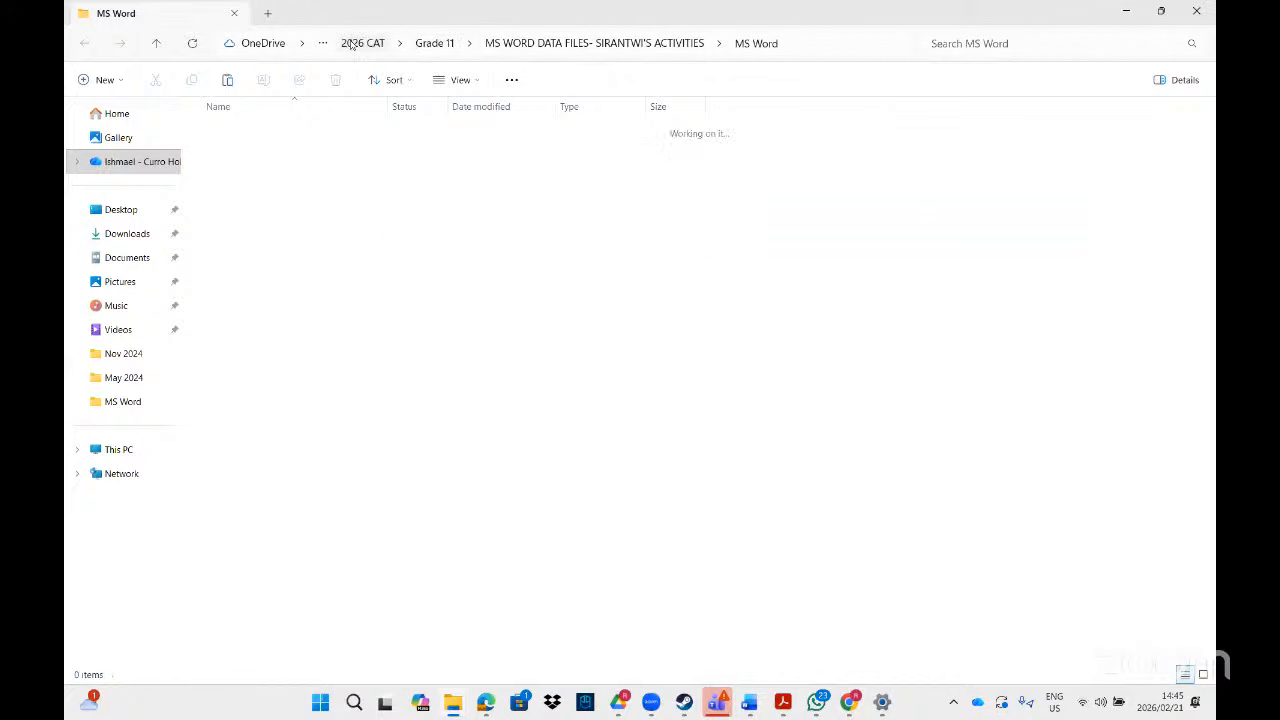
{"action": "double_click", "coordinate": [228, 181]}
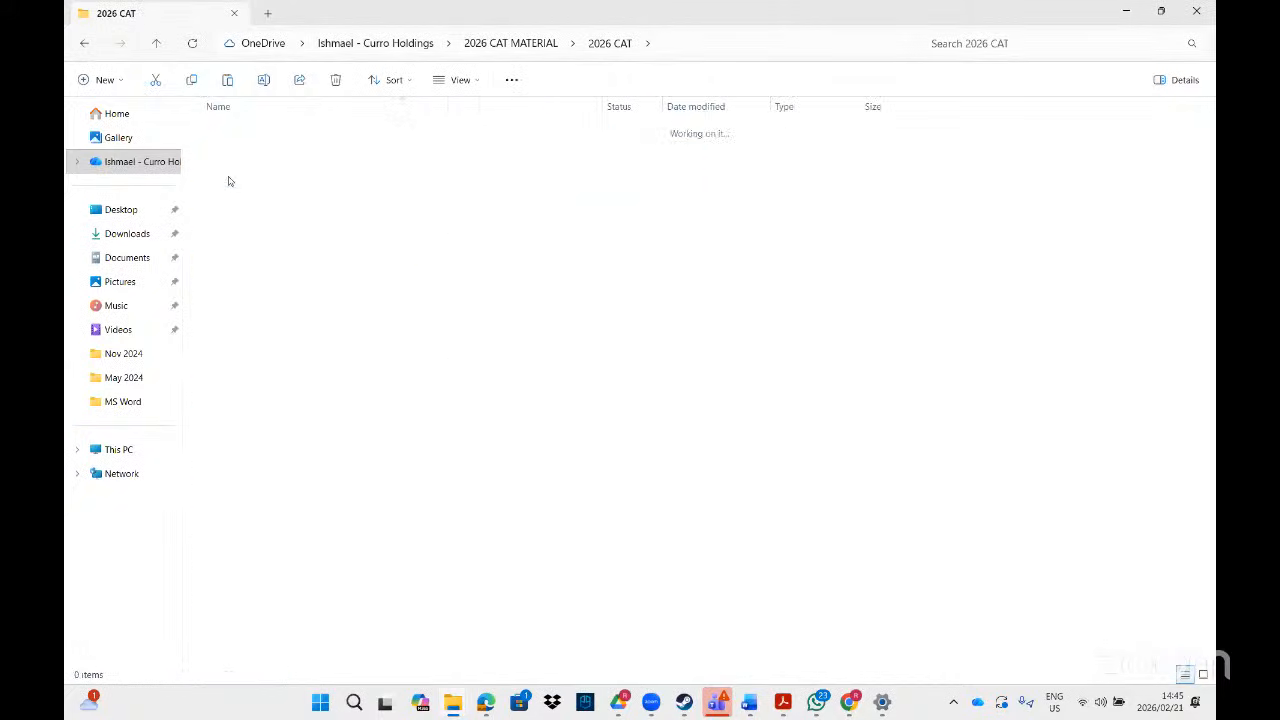
{"action": "left_click", "coordinate": [251, 182]}
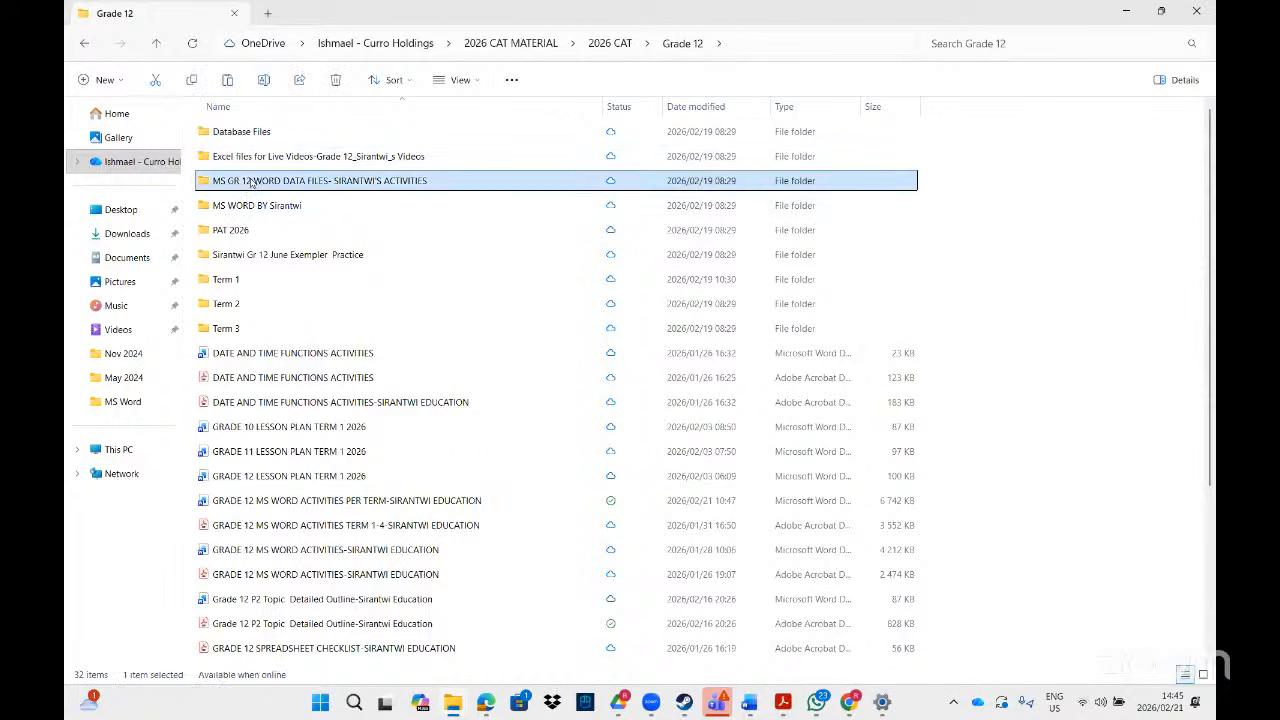
{"action": "left_click", "coordinate": [127, 260]}
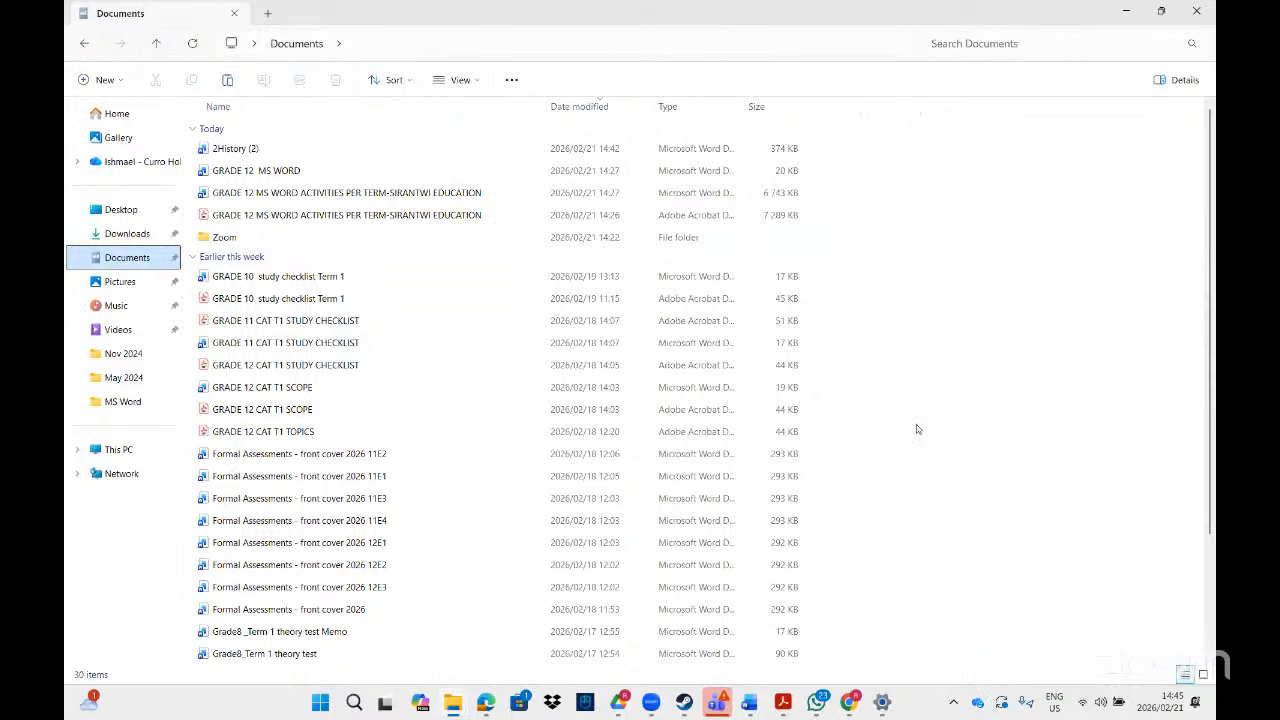
{"action": "key", "text": "ctrl+v"}
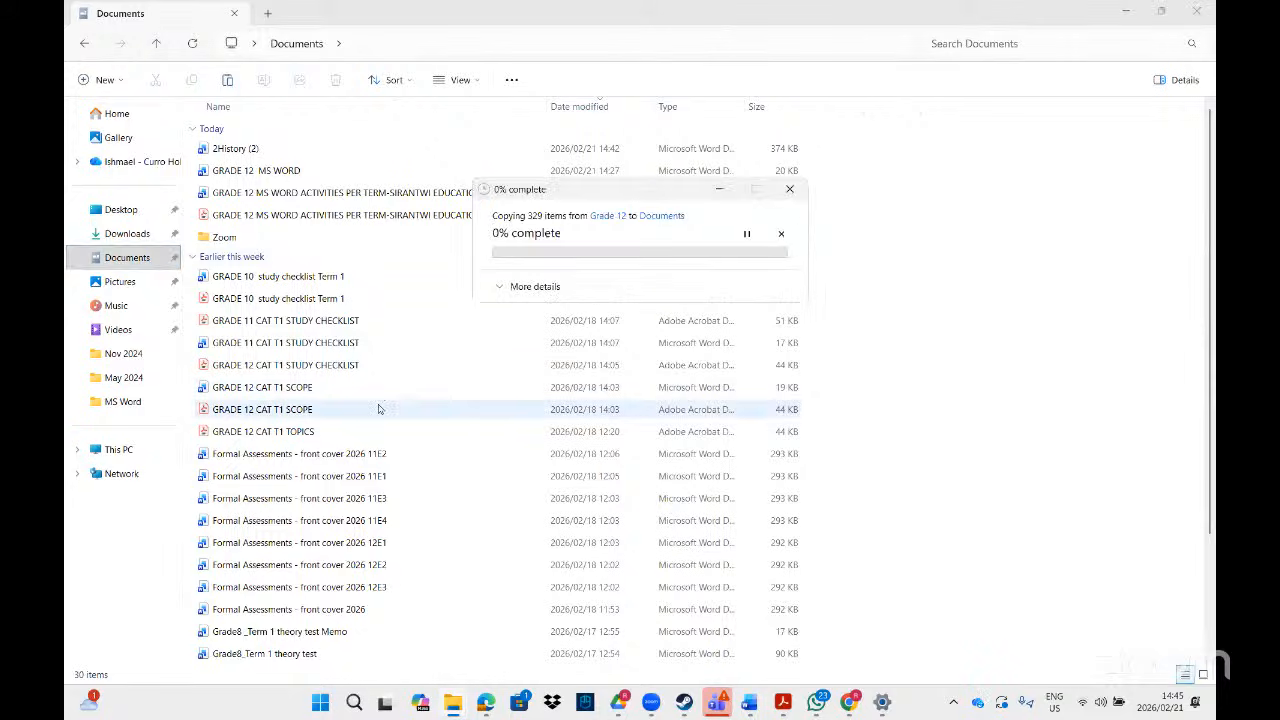
{"action": "mouse_move", "coordinate": [752, 706]}
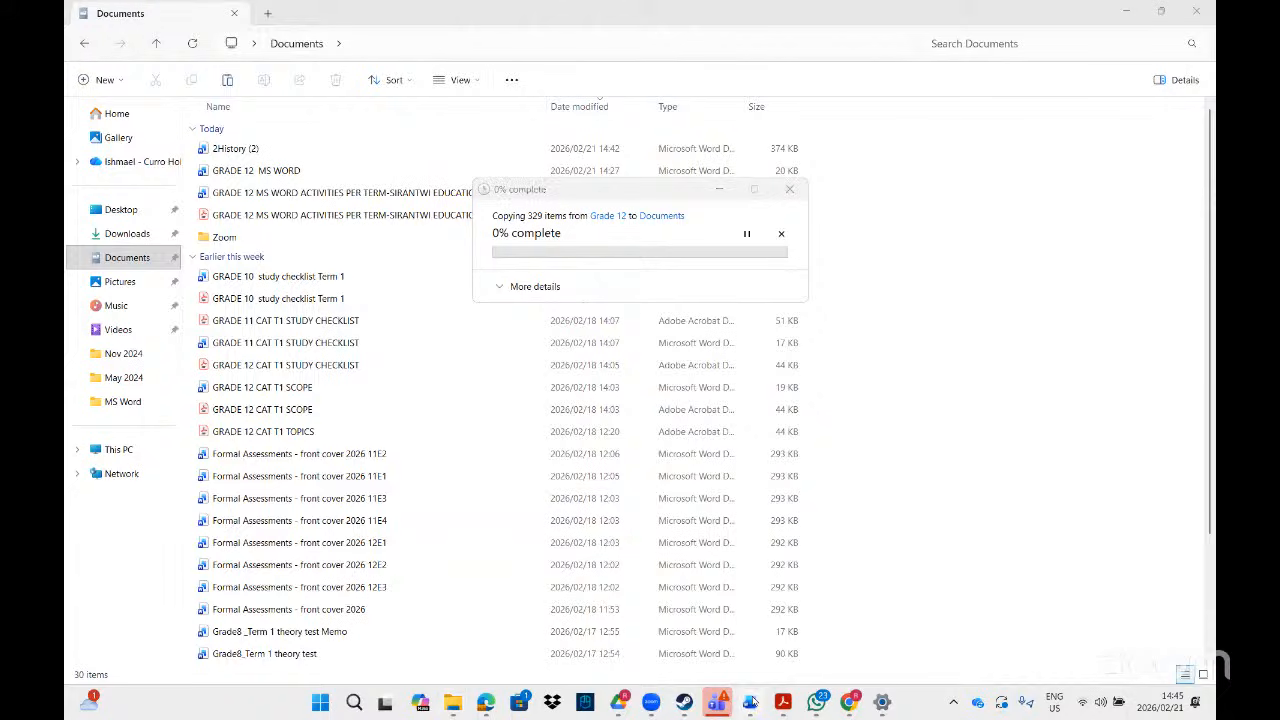
- In 2History (2), start inserting Text from File through the Insert Object menu
{"action": "left_click", "coordinate": [889, 638]}
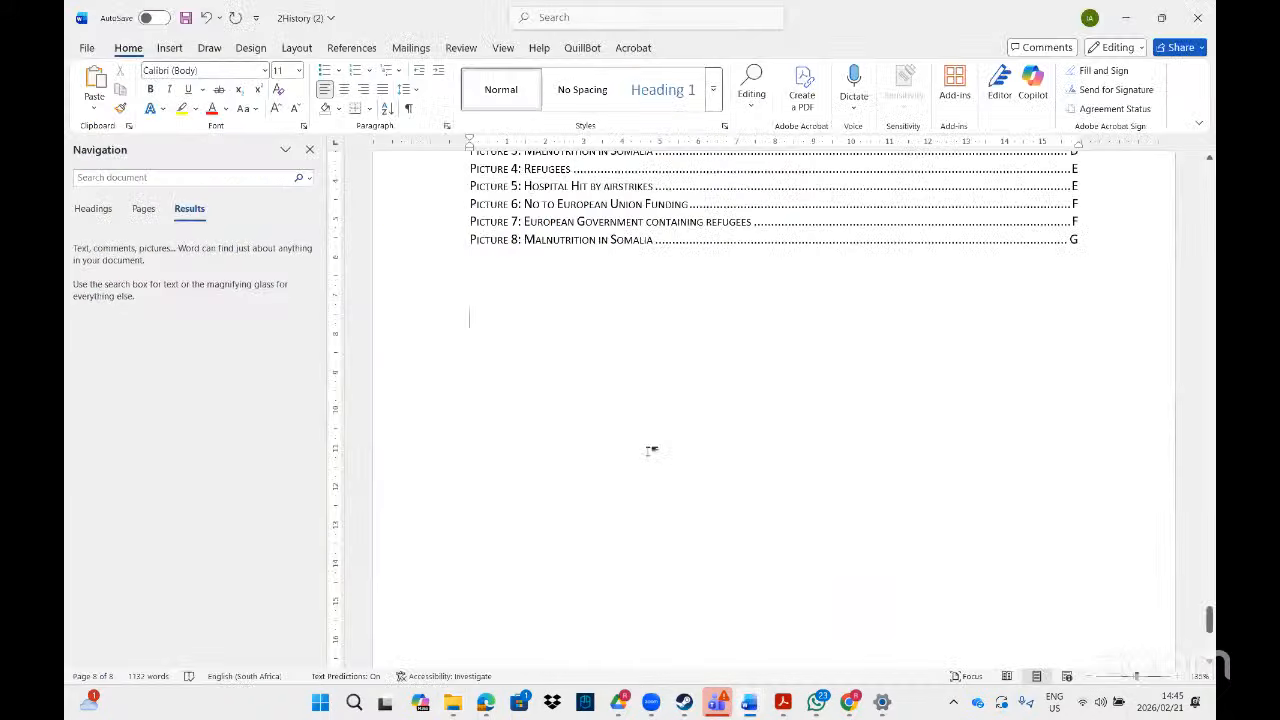
{"action": "left_click", "coordinate": [162, 50]}
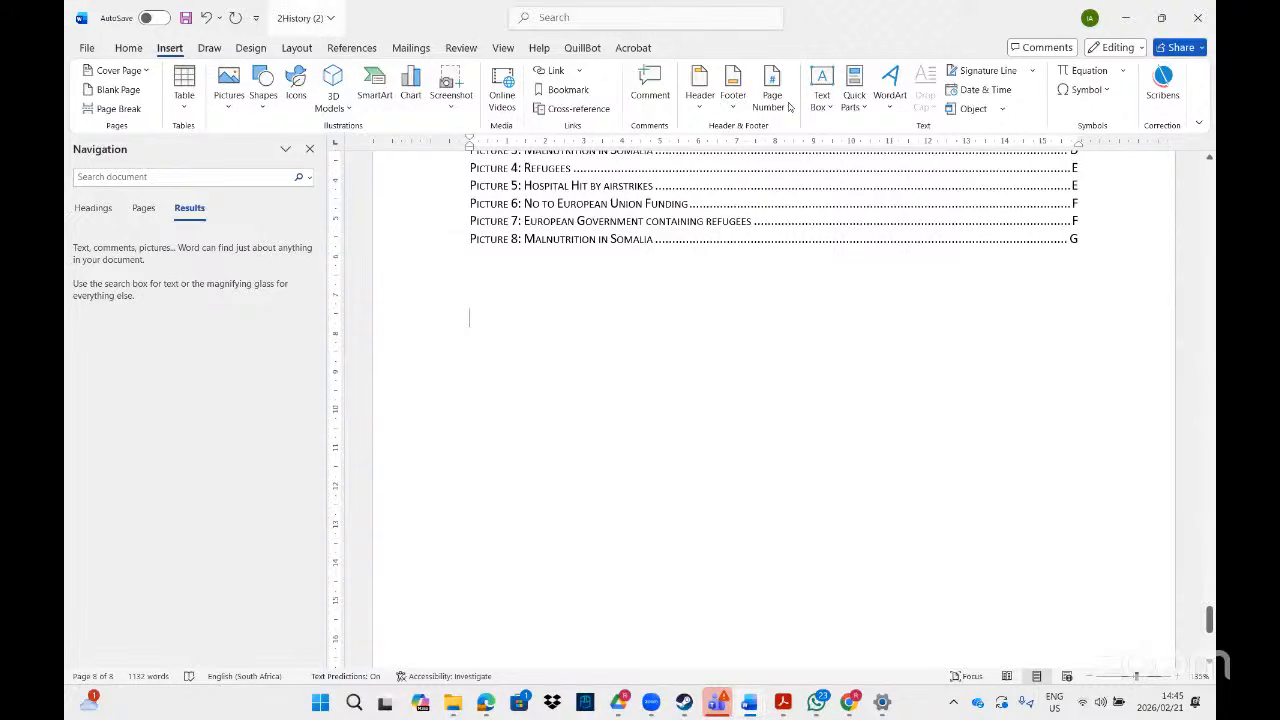
{"action": "left_click", "coordinate": [1002, 110]}
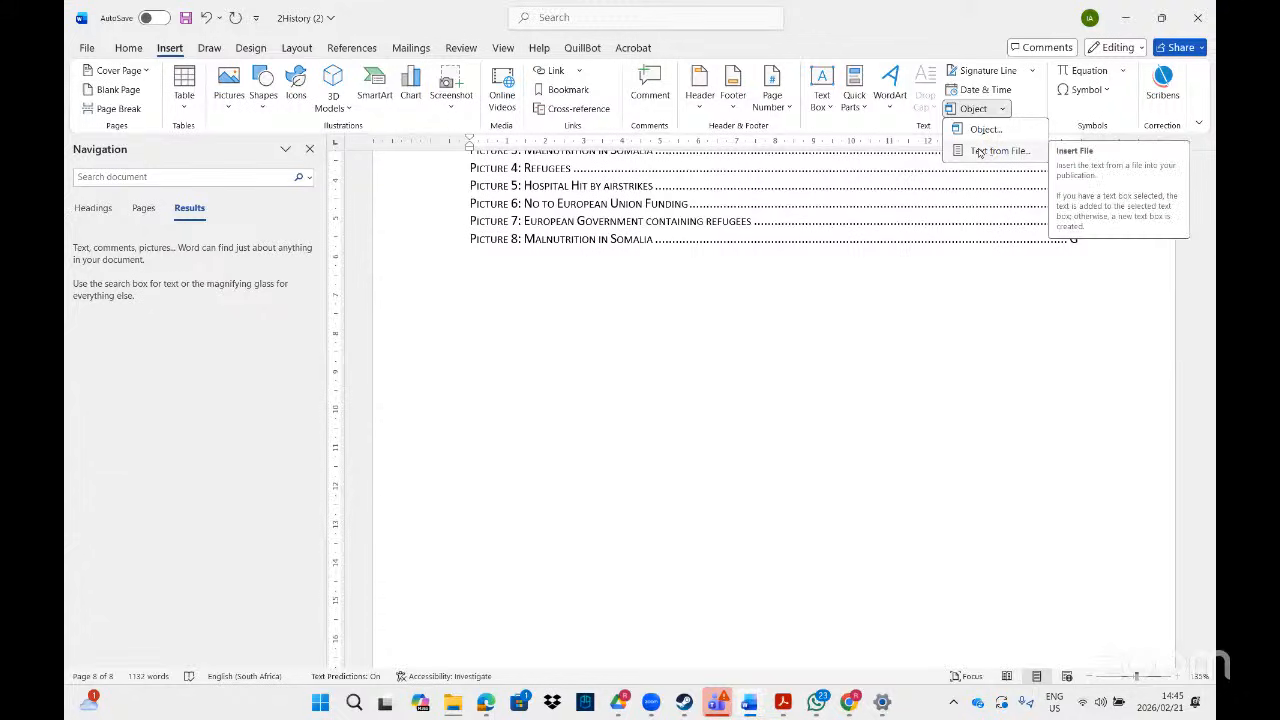
{"action": "left_click", "coordinate": [979, 151]}
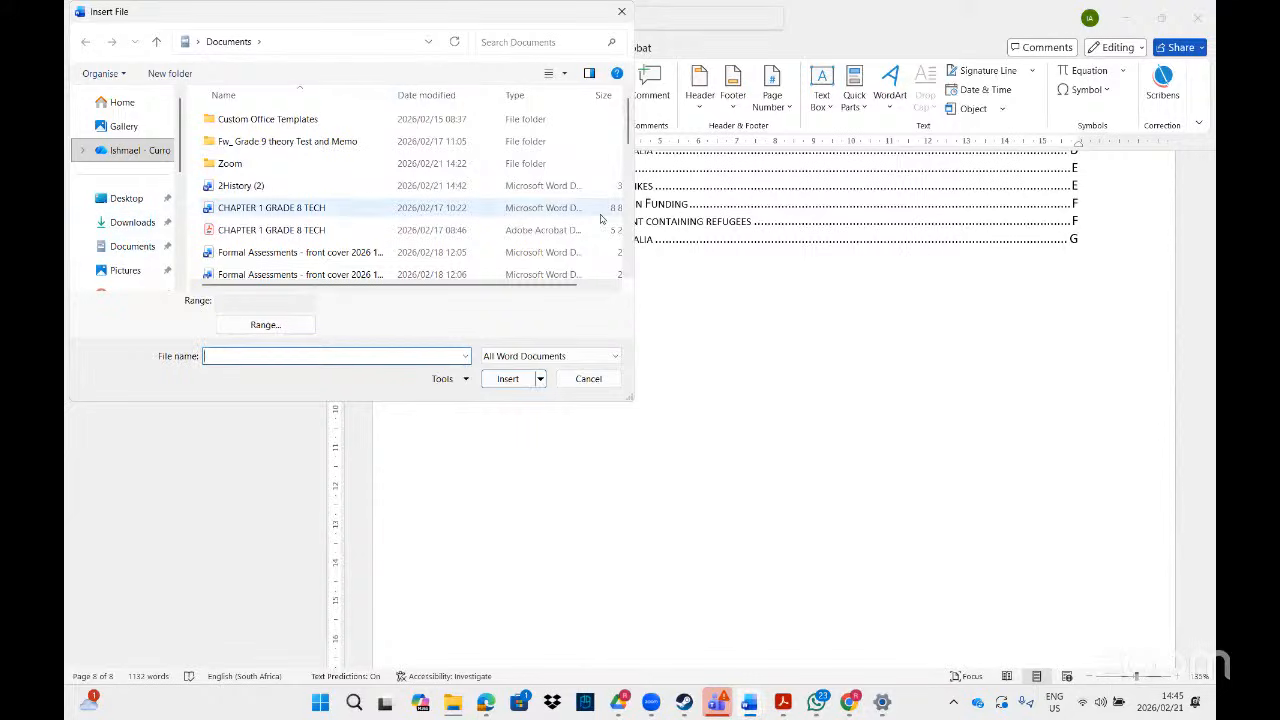
- Browse OneDrive to 2026 CAT MATERIAL > 2026 CAT > Grade 12 > data files > MS Word, then check the task sheet PDF
{"action": "left_click", "coordinate": [127, 226]}
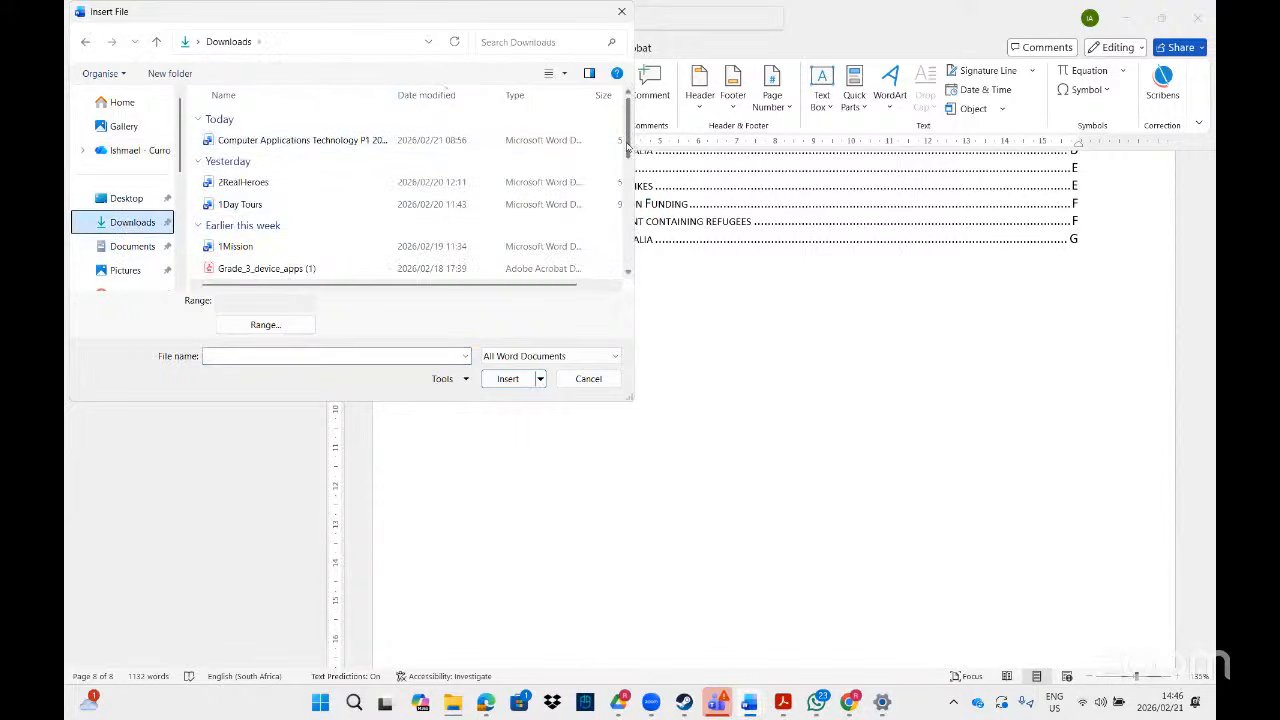
{"action": "left_click", "coordinate": [130, 150]}
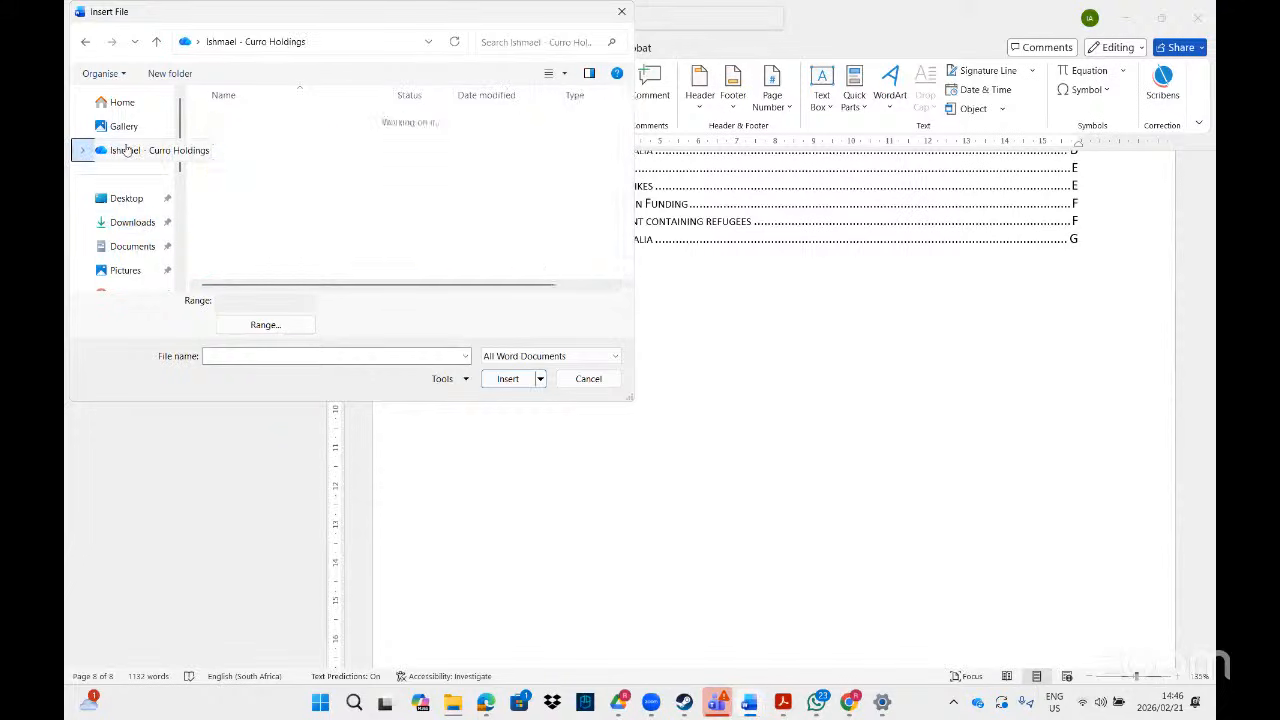
{"action": "double_click", "coordinate": [240, 168]}
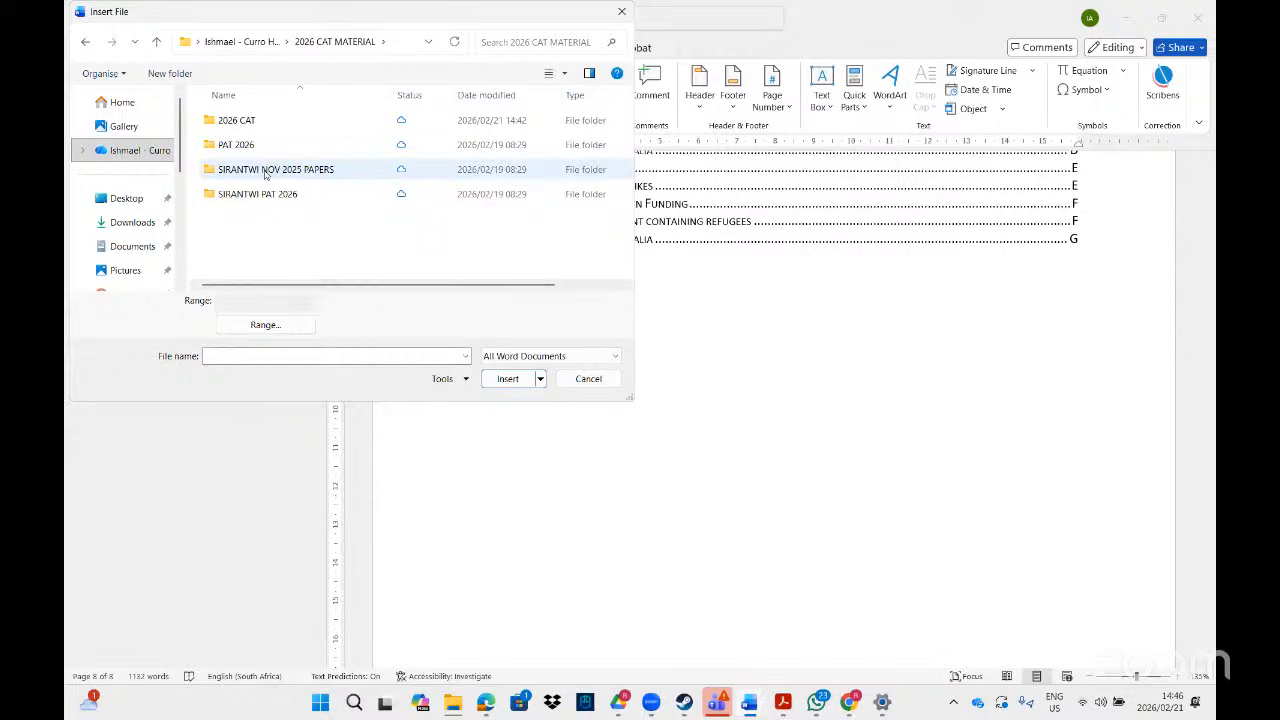
{"action": "left_click", "coordinate": [240, 121]}
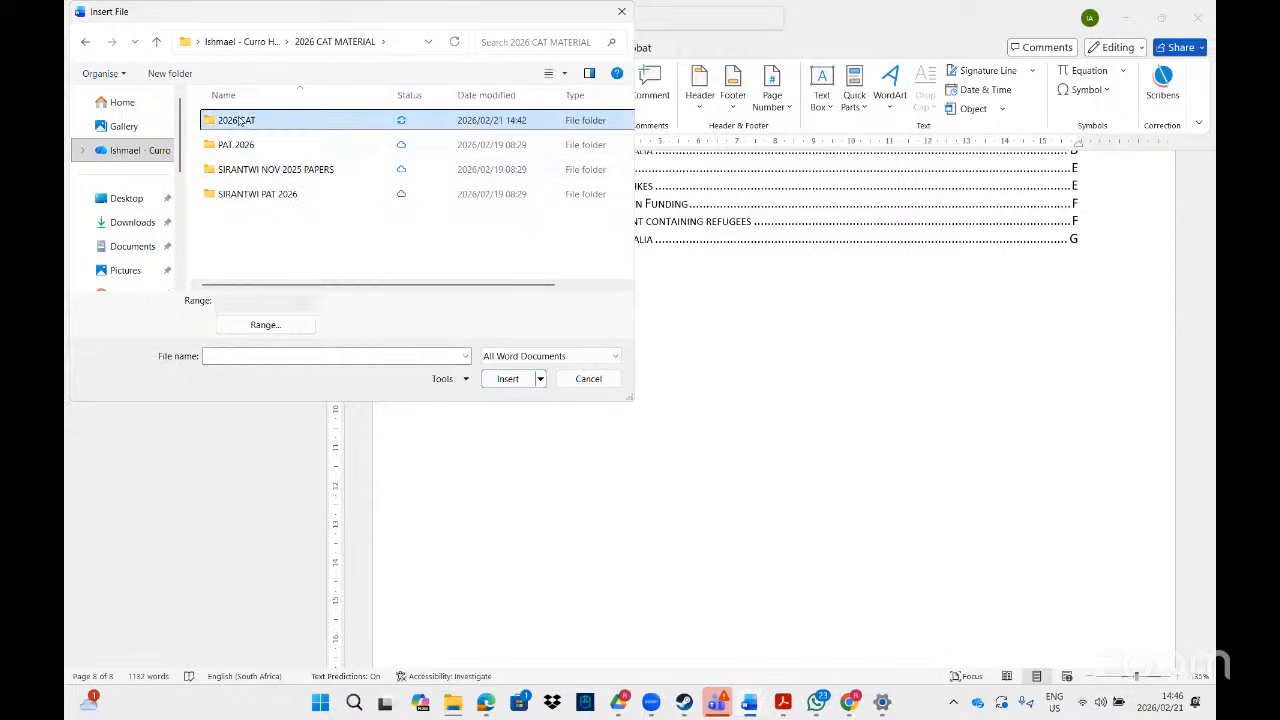
{"action": "double_click", "coordinate": [240, 121]}
{"action": "double_click", "coordinate": [238, 168]}
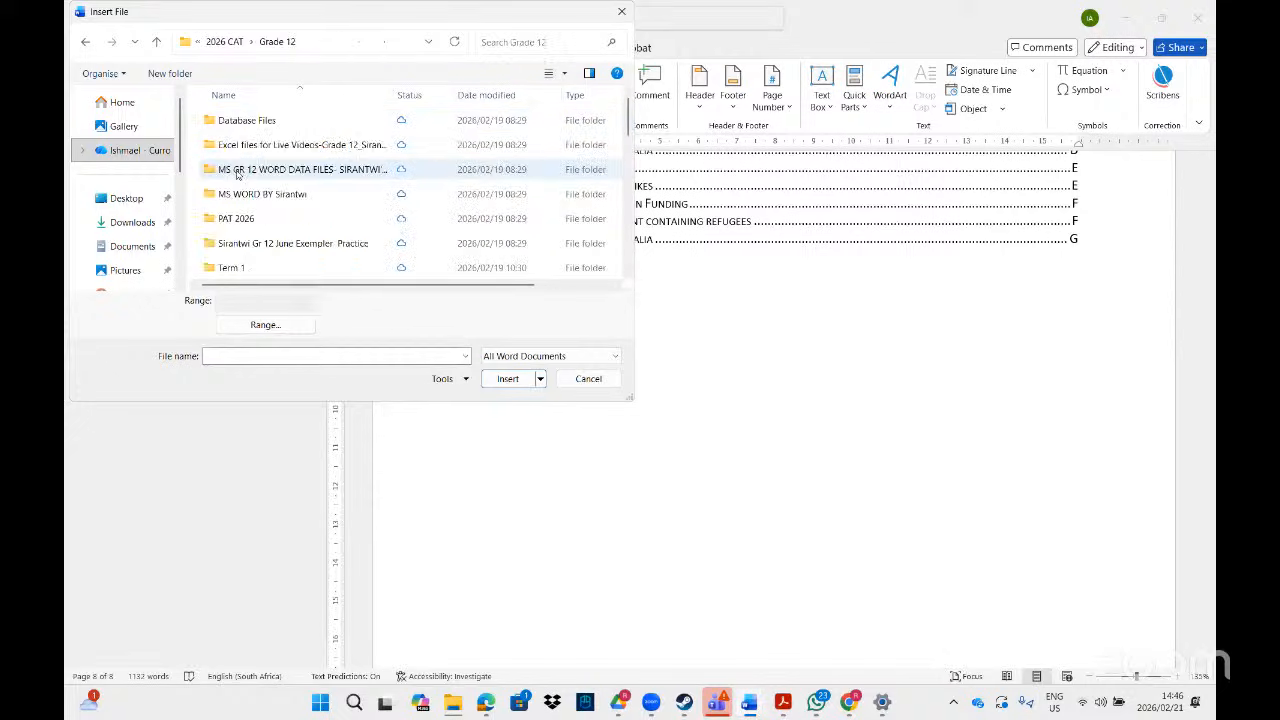
{"action": "double_click", "coordinate": [272, 177]}
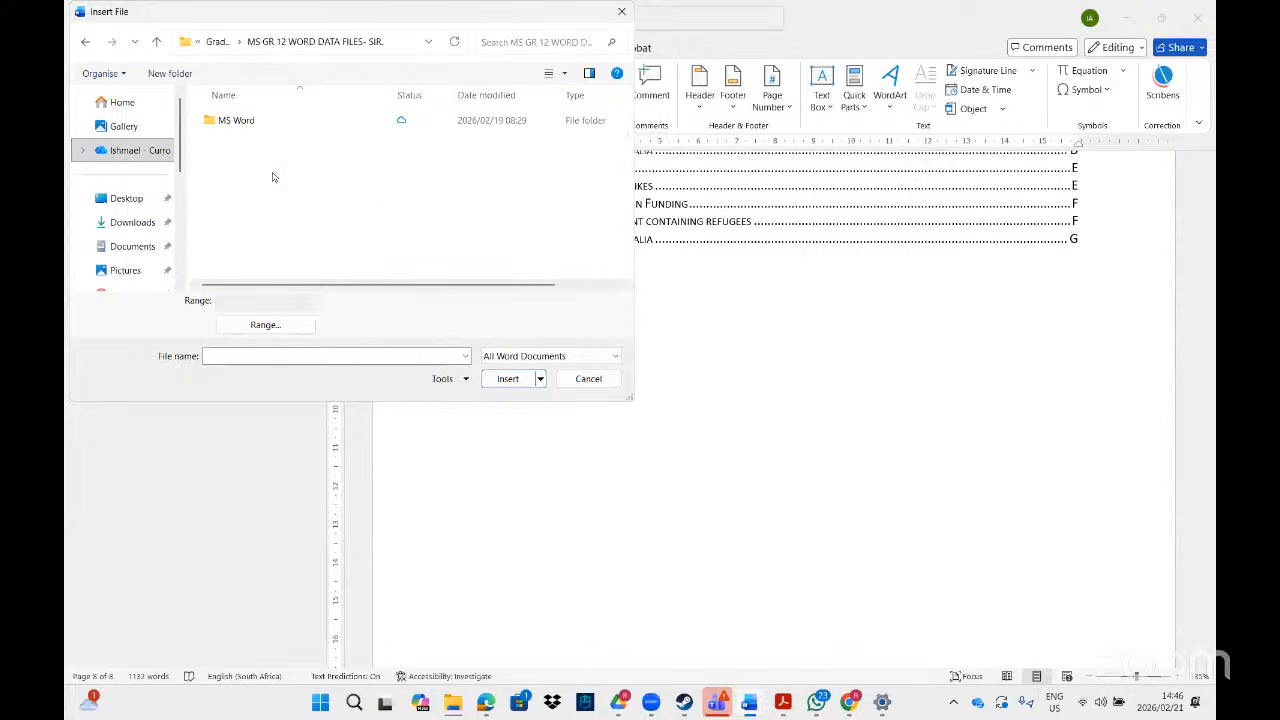
{"action": "double_click", "coordinate": [248, 128]}
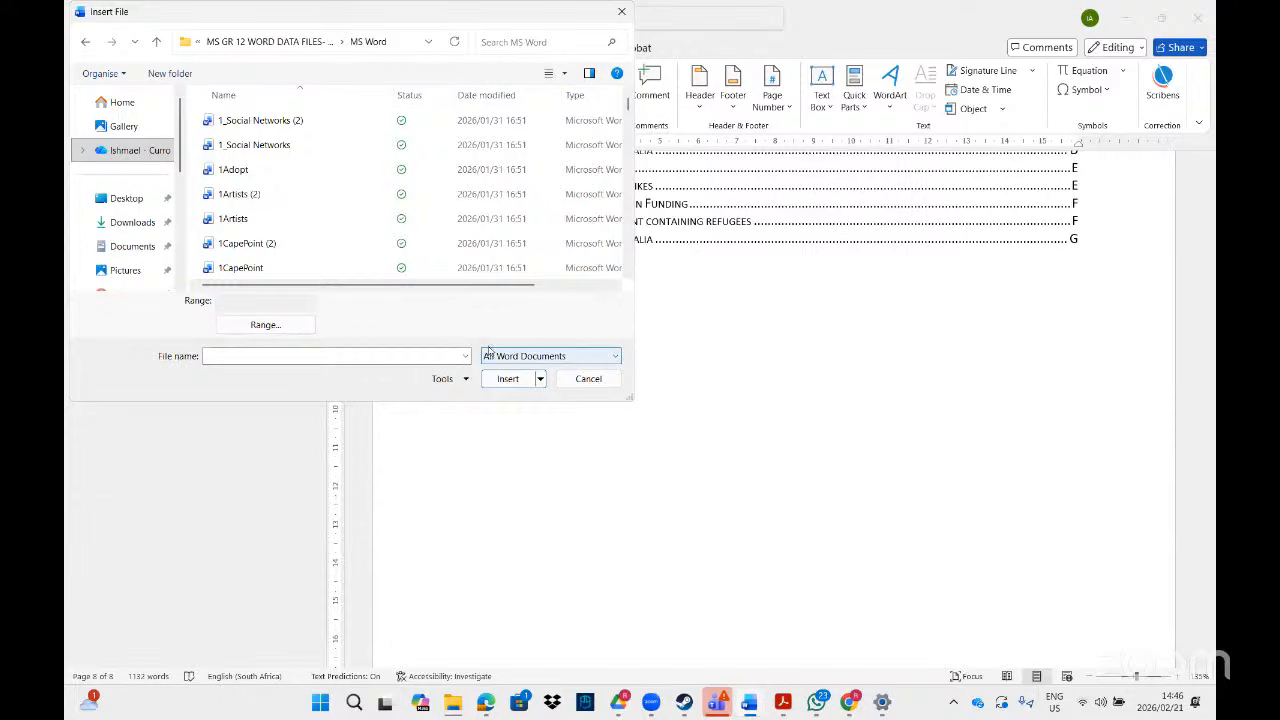
{"action": "left_click", "coordinate": [783, 703]}
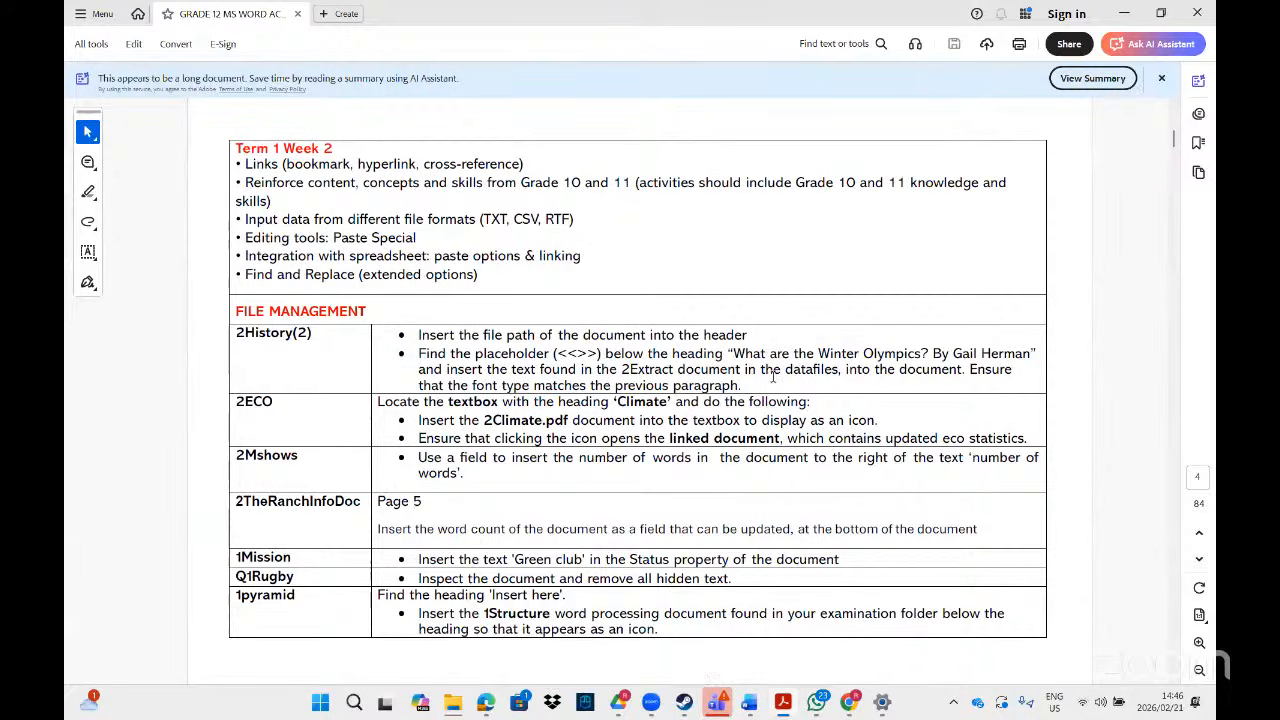
- Show All Files, search for 2Extract and insert its Winter Olympics quotation below the figures list
{"action": "left_click", "coordinate": [785, 703]}
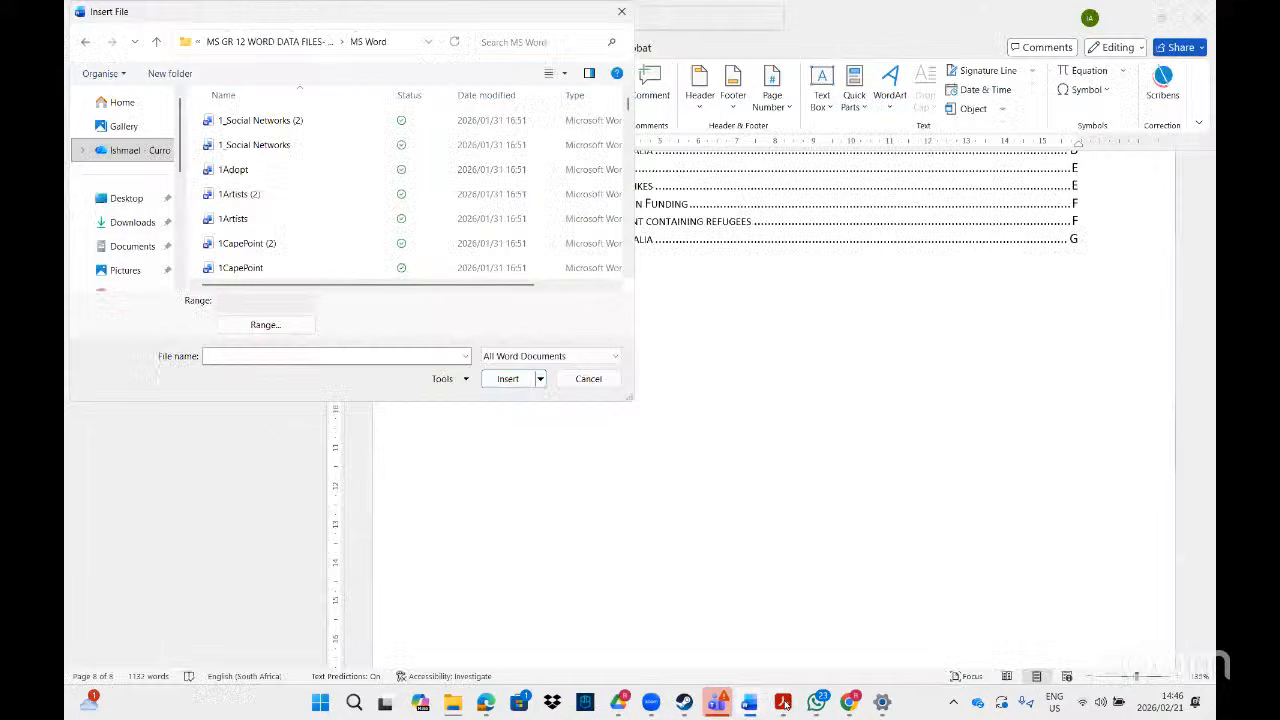
{"action": "left_click", "coordinate": [620, 357]}
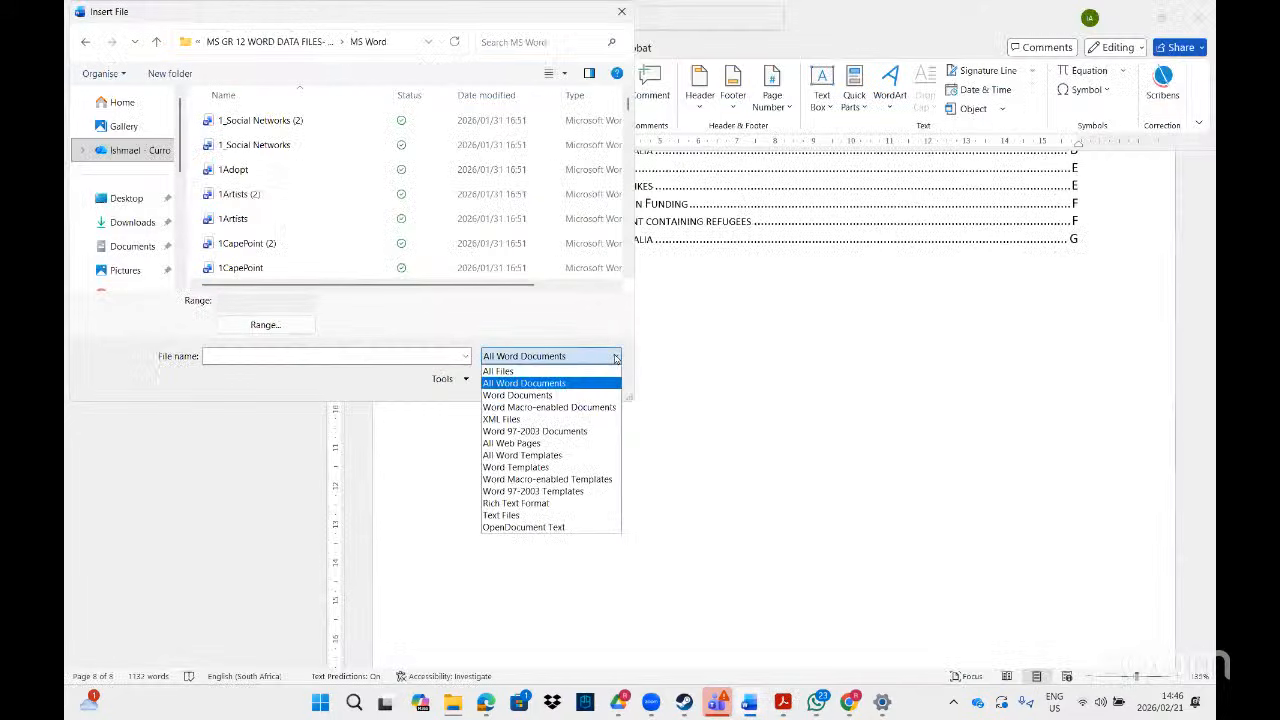
{"action": "left_click", "coordinate": [525, 372]}
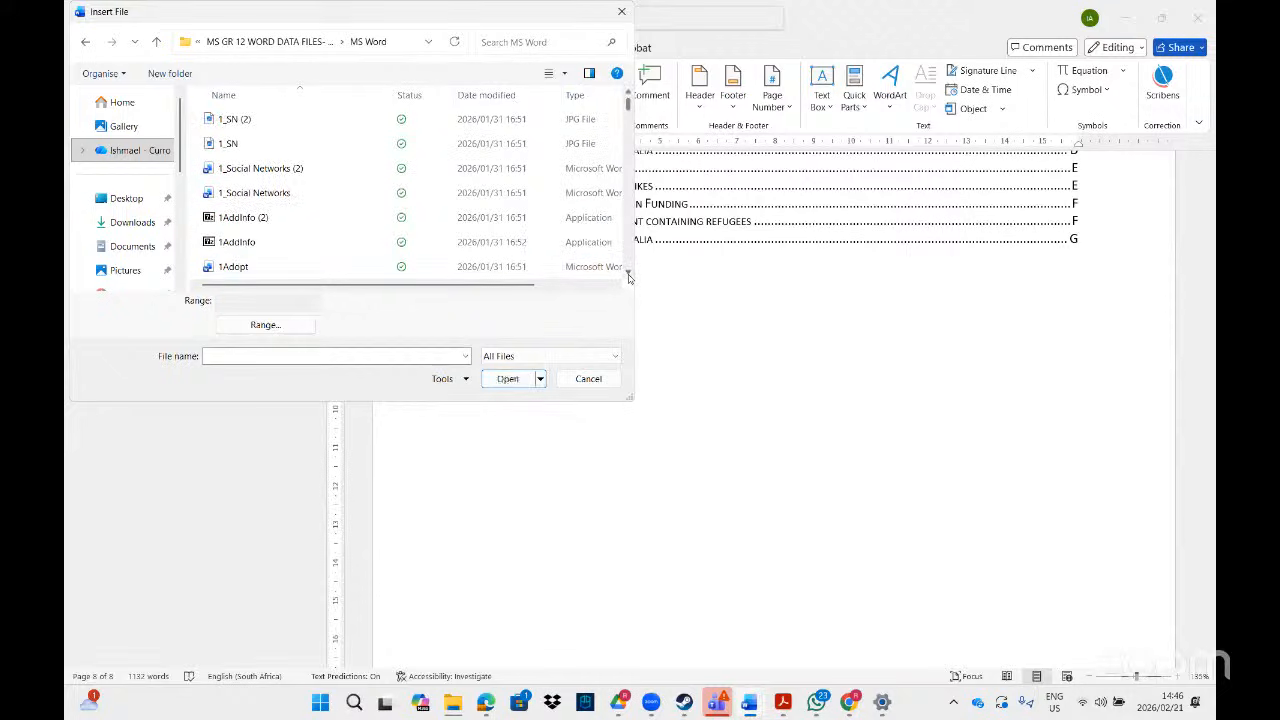
{"action": "left_click", "coordinate": [629, 277]}
{"action": "left_click", "coordinate": [629, 277]}
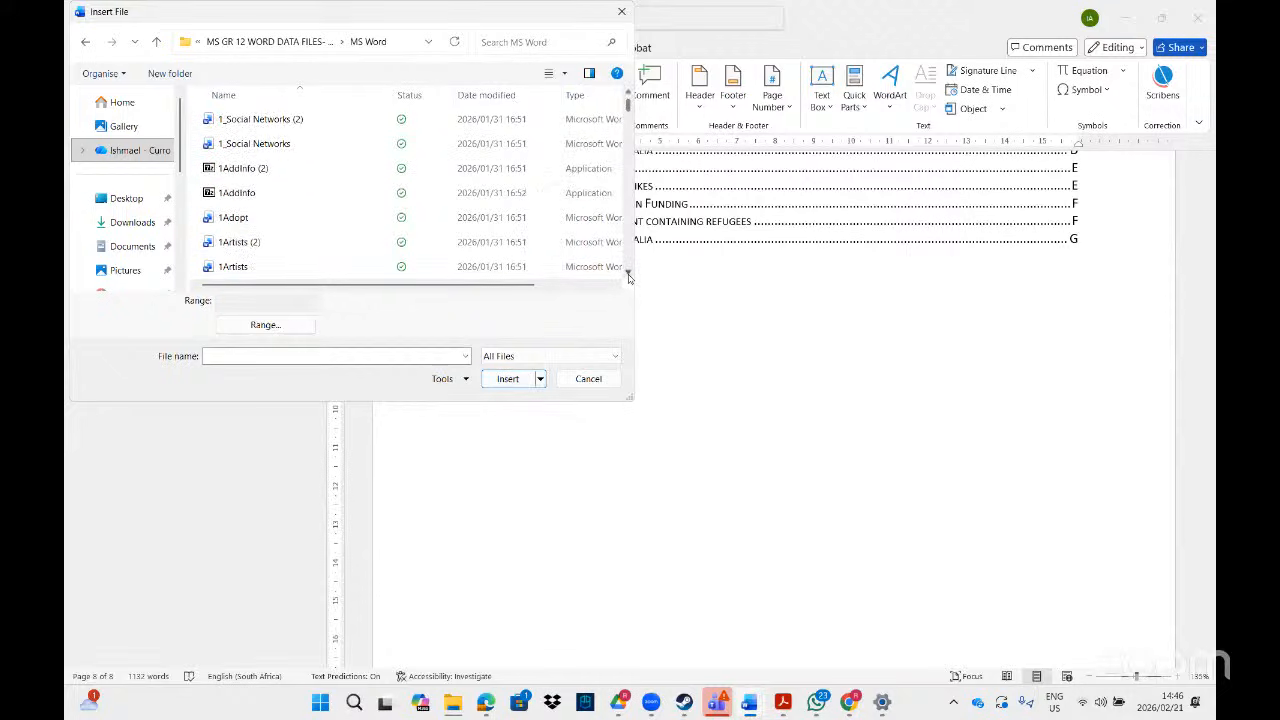
{"action": "left_click", "coordinate": [517, 44]}
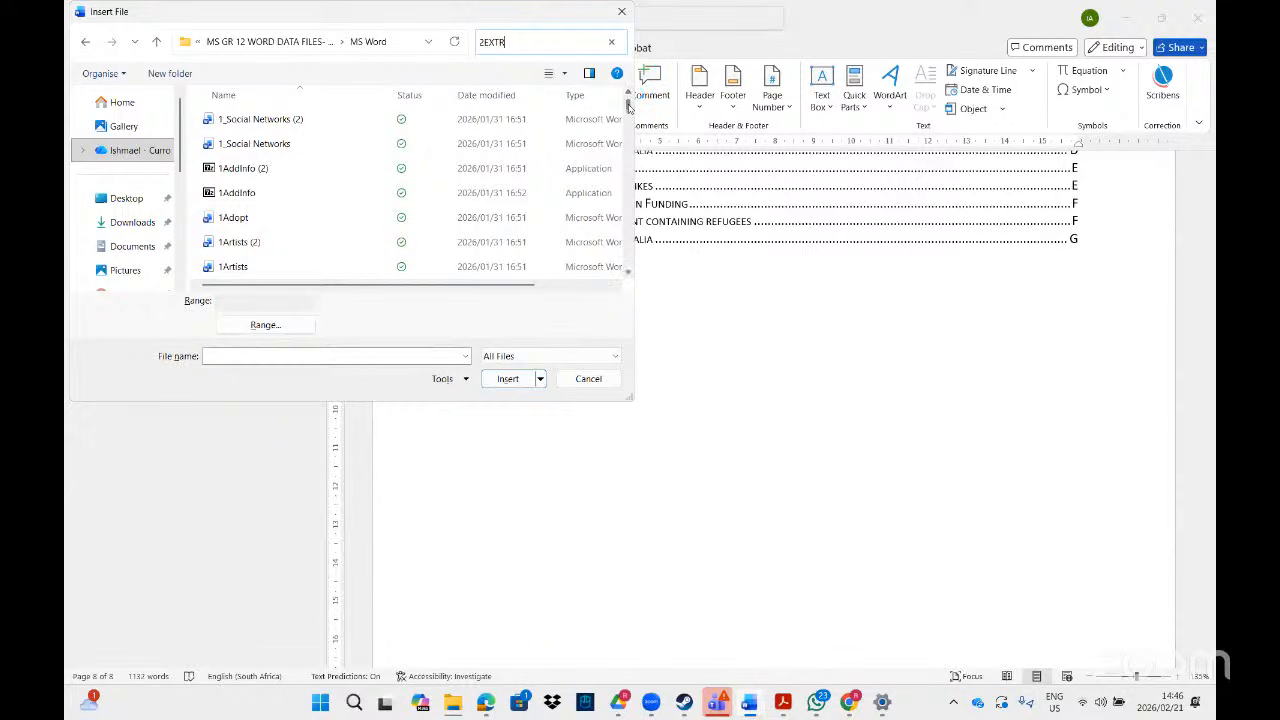
{"action": "left_click_drag", "start_coordinate": [628, 106], "coordinate": [629, 116]}
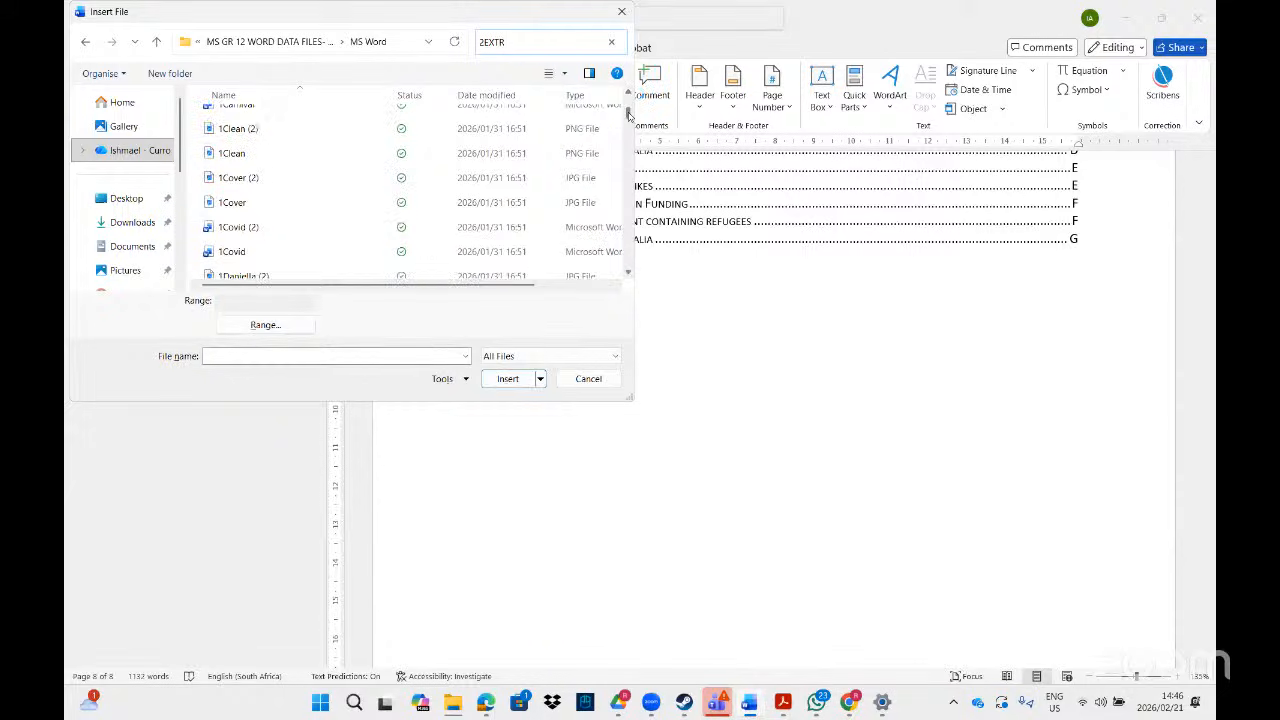
{"action": "type", "text": "ACT"}
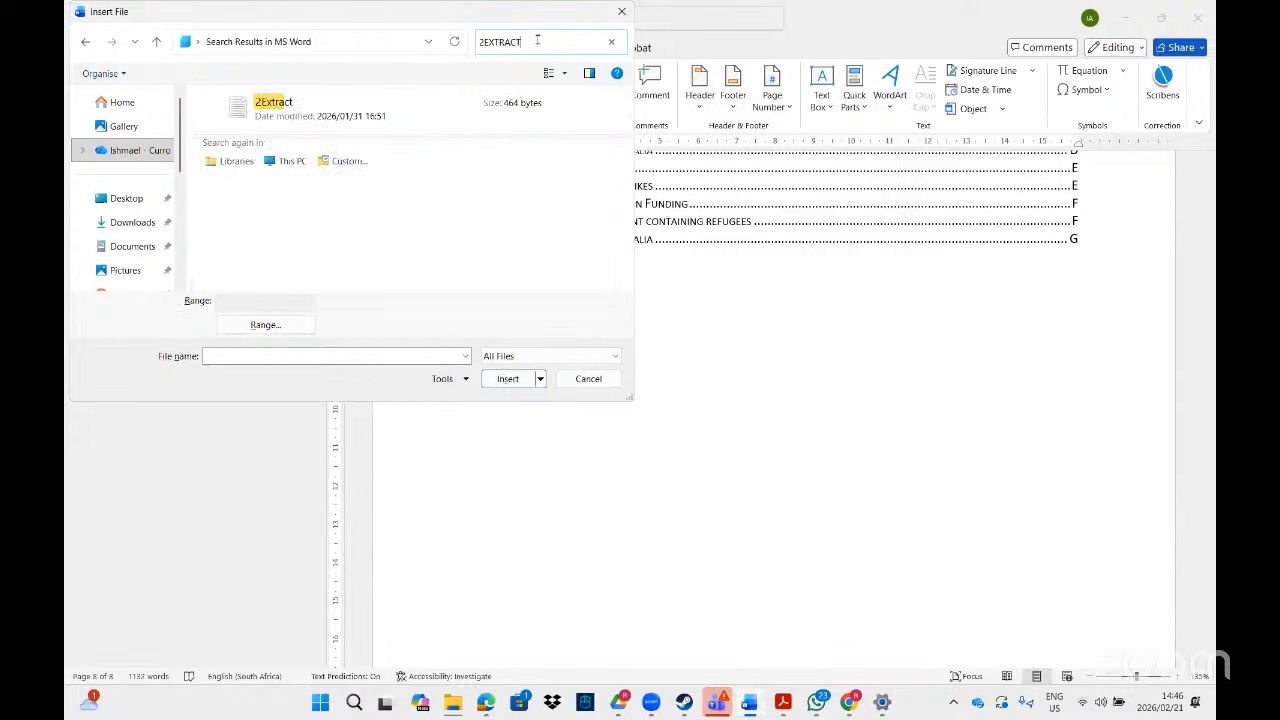
{"action": "double_click", "coordinate": [318, 112]}
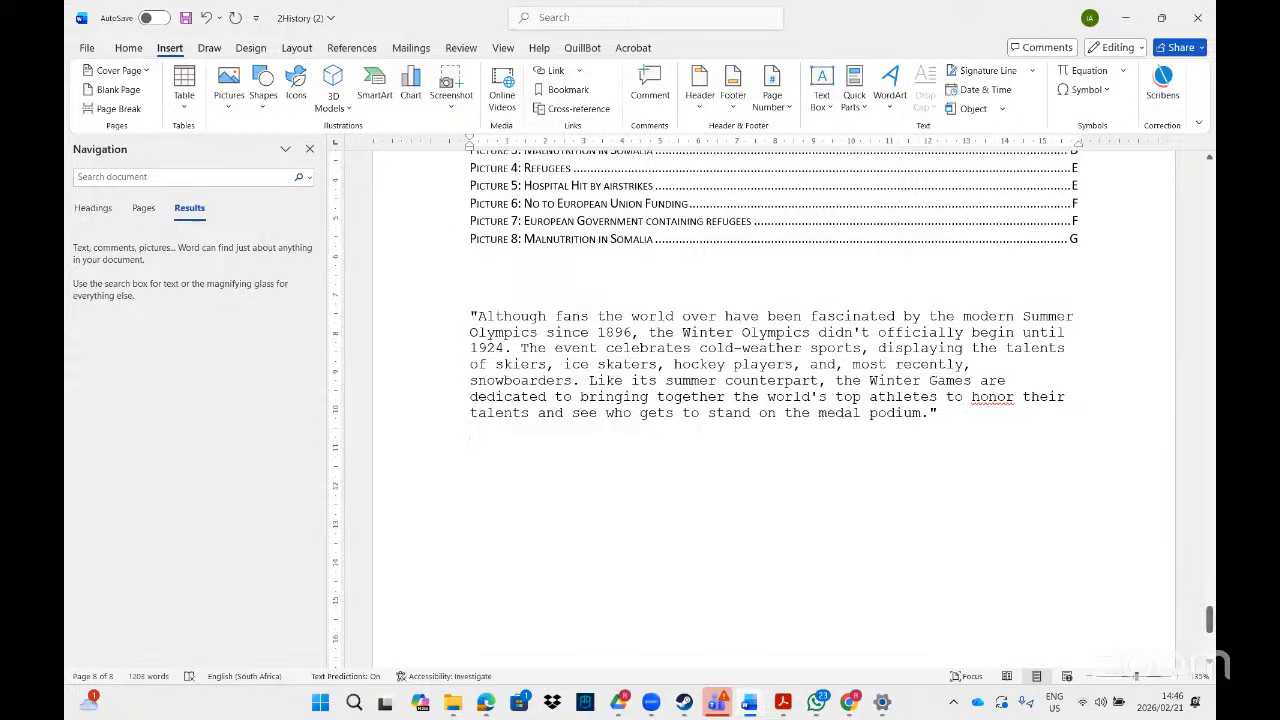
- Format-paint the Rohingya paragraph's body style onto the Winter Olympics quotation and add a blank line after it
{"action": "left_click_drag", "start_coordinate": [1209, 620], "coordinate": [1209, 558]}
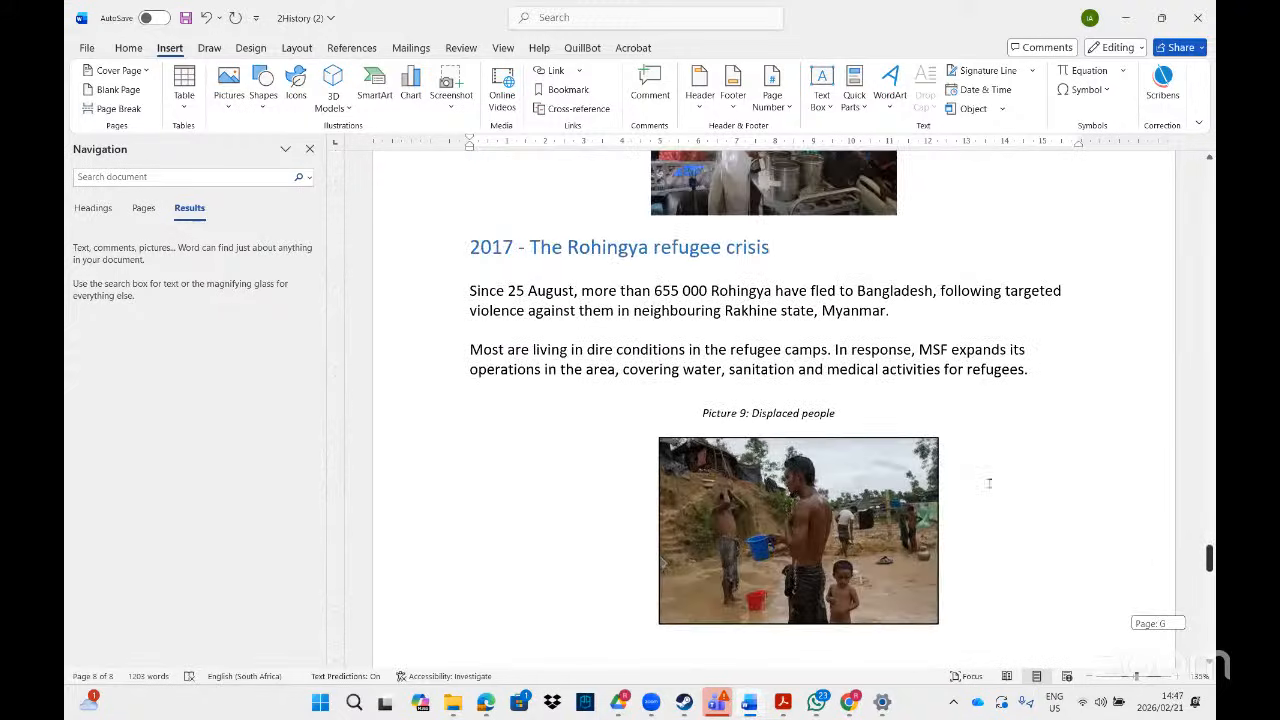
{"action": "left_click", "coordinate": [798, 368]}
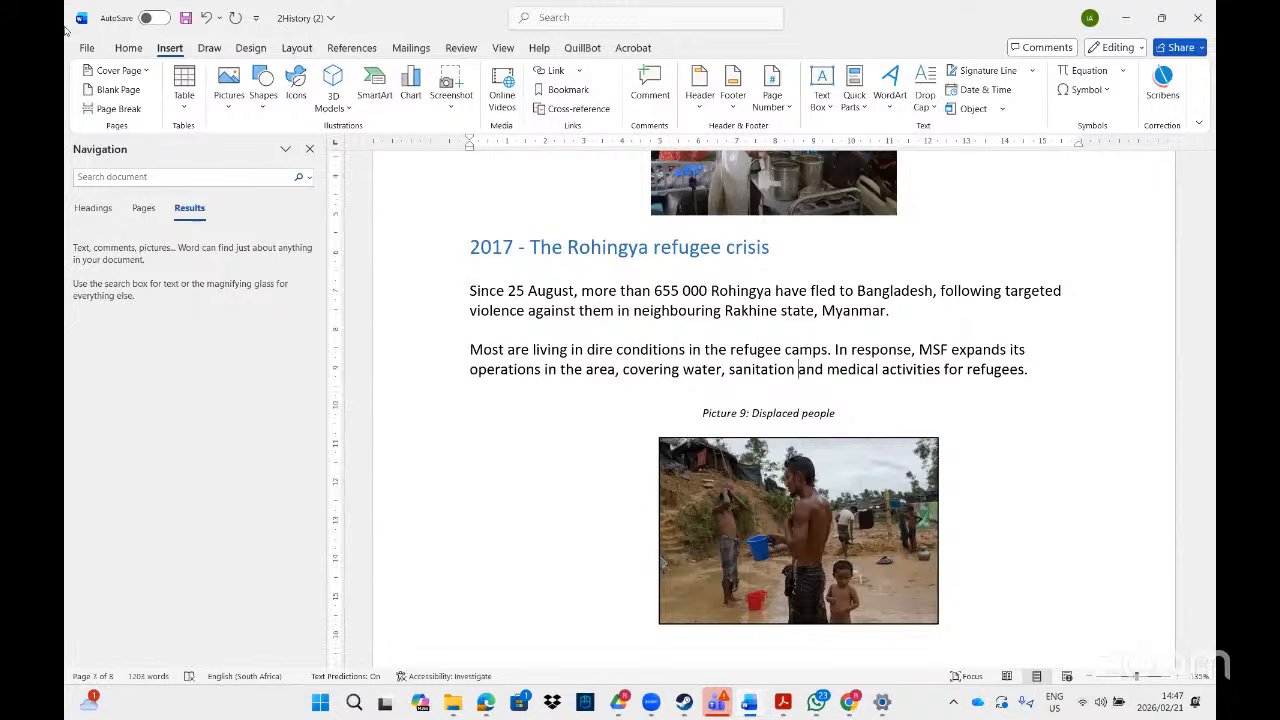
{"action": "left_click", "coordinate": [128, 46]}
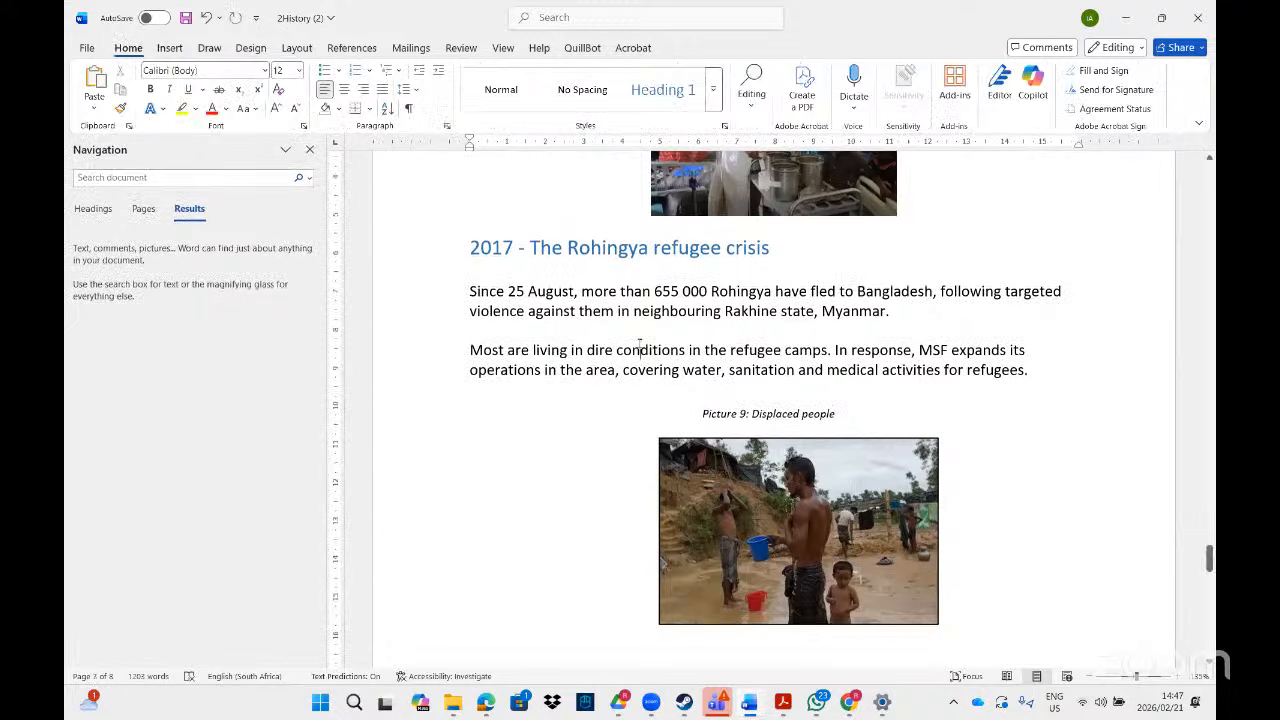
{"action": "left_click", "coordinate": [122, 111]}
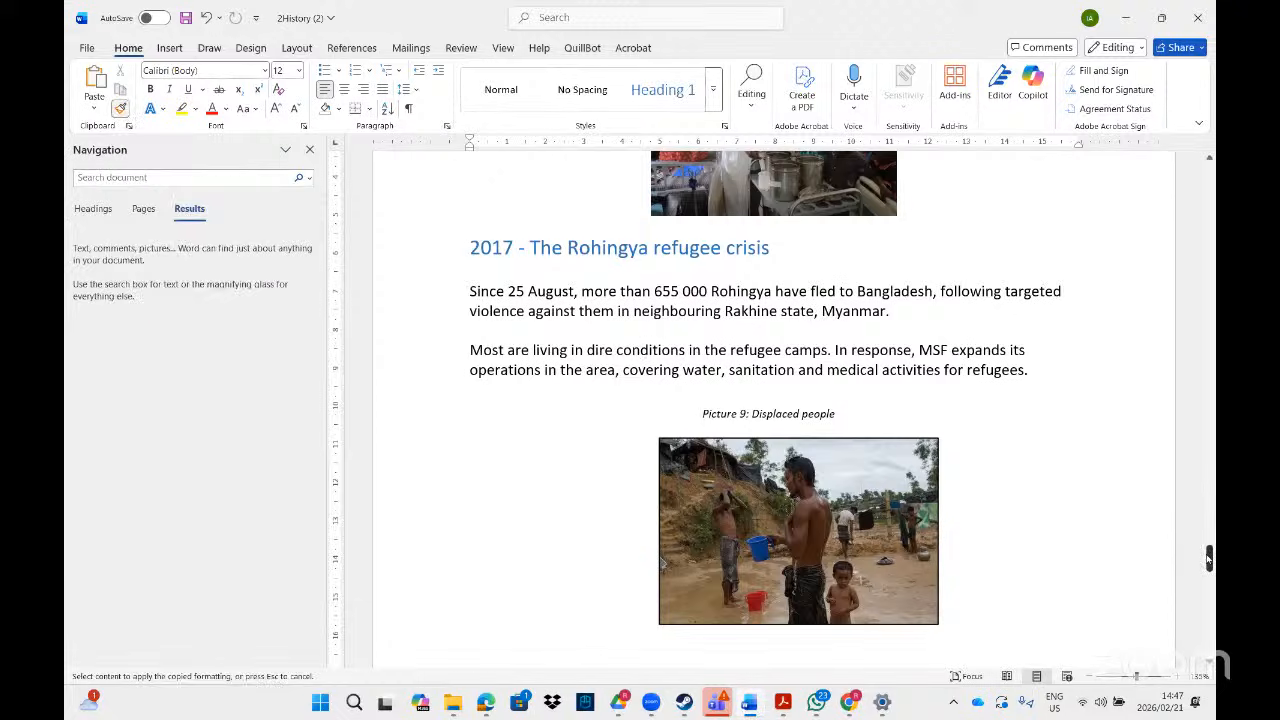
{"action": "left_click_drag", "start_coordinate": [1210, 558], "coordinate": [1209, 619]}
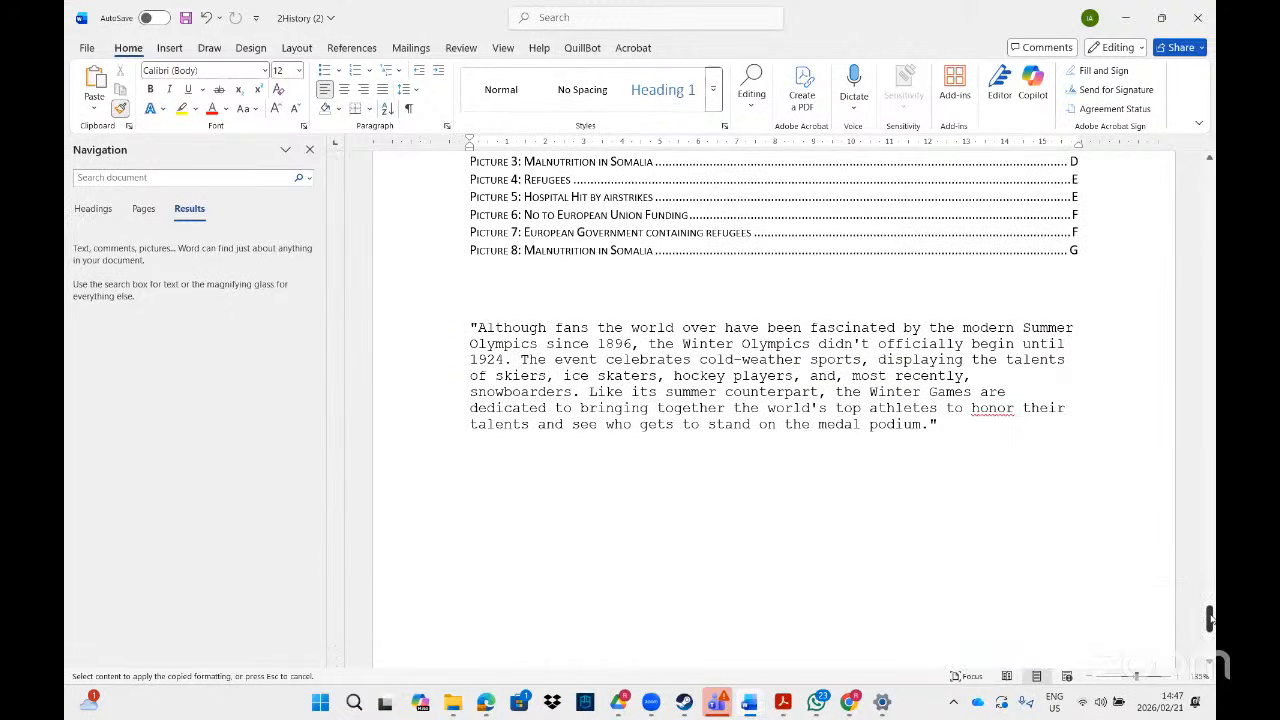
{"action": "mouse_move", "coordinate": [944, 437]}
{"action": "left_mouse_down"}
{"action": "mouse_move", "coordinate": [837, 378]}
{"action": "mouse_move", "coordinate": [576, 361]}
{"action": "mouse_move", "coordinate": [468, 324]}
{"action": "left_mouse_up"}
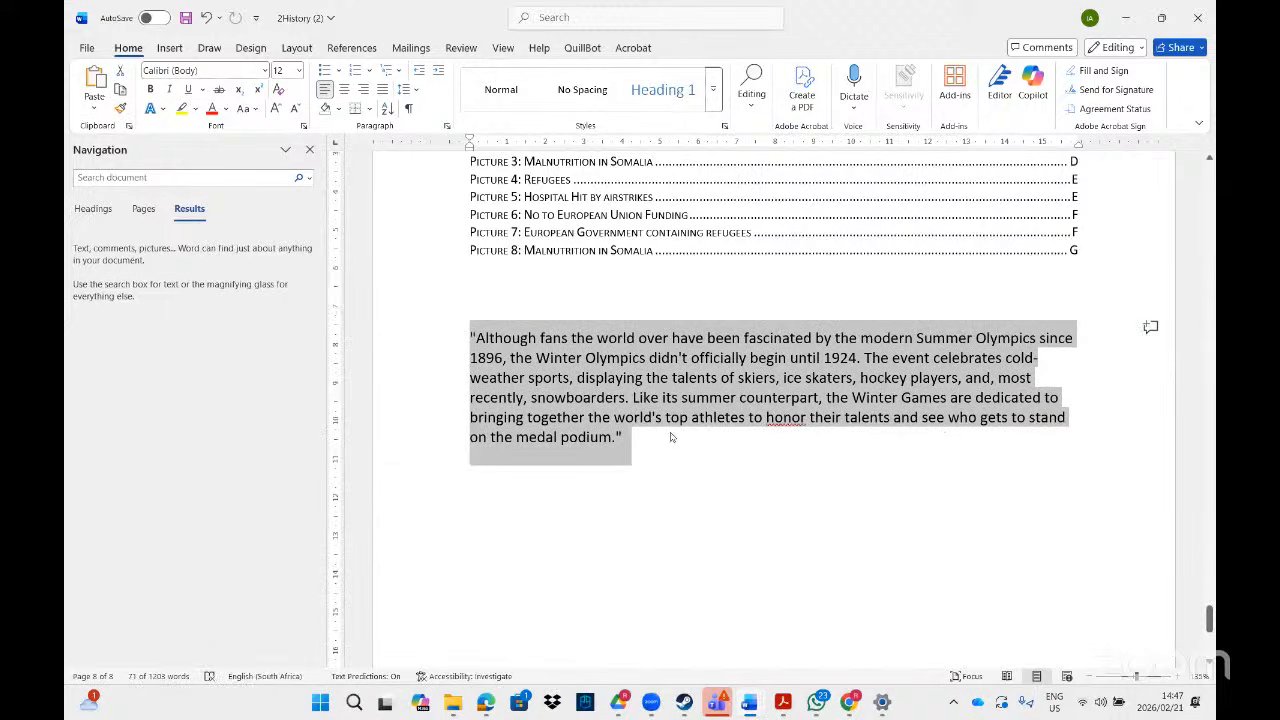
{"action": "left_click", "coordinate": [630, 379]}
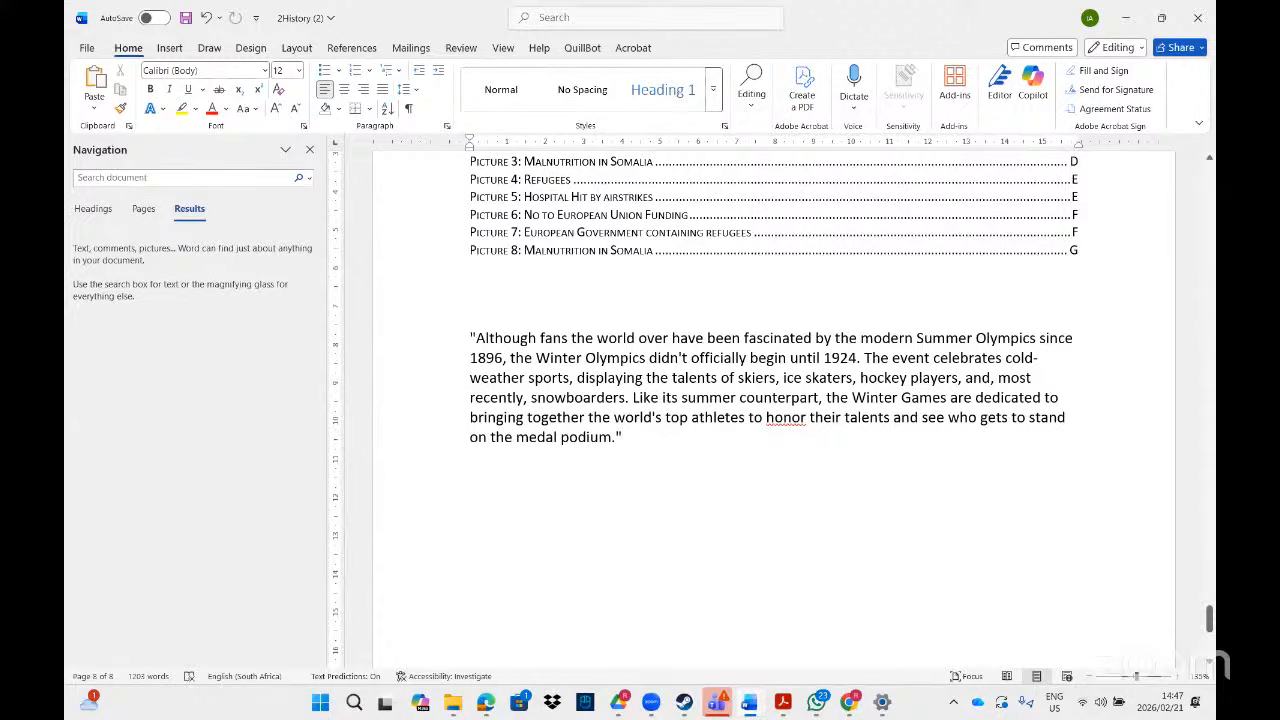
{"action": "key", "text": "Return"}
- Open MS GR 12 WORD DATA FILES > MS Word and drag 2Extract toward the 2History (2) document
{"action": "mouse_move", "coordinate": [453, 708]}
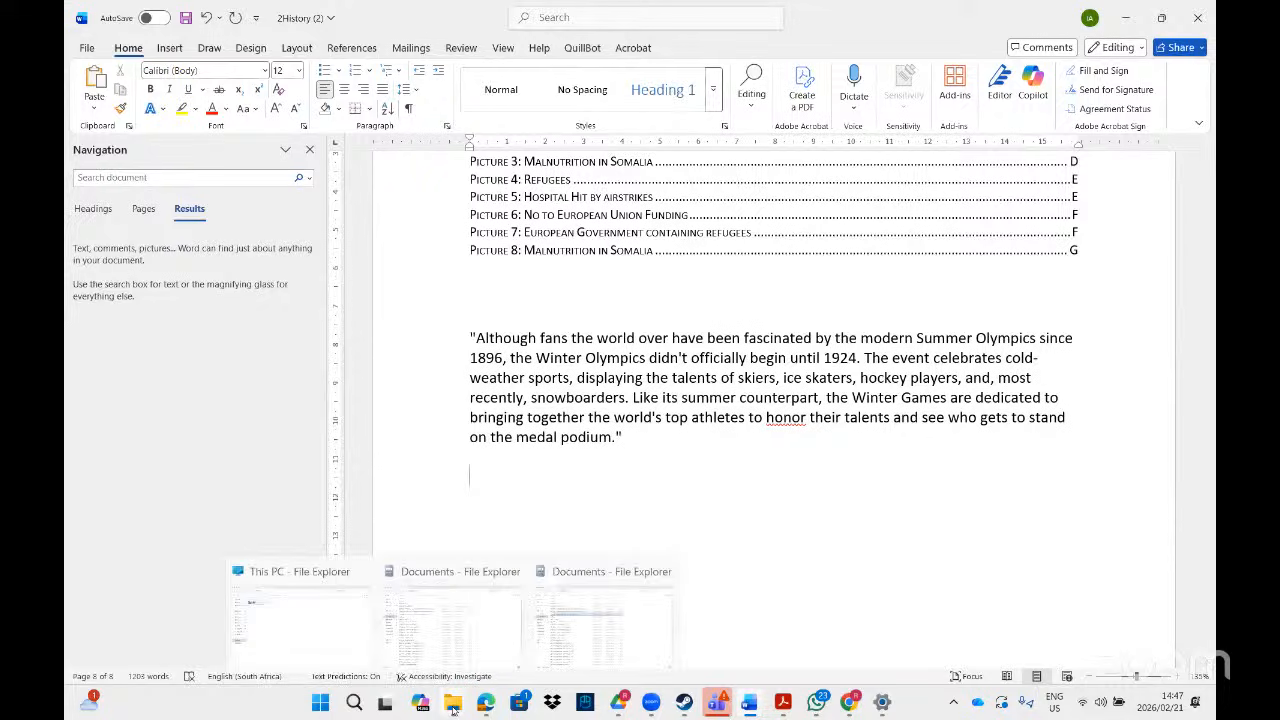
{"action": "left_click", "coordinate": [605, 615]}
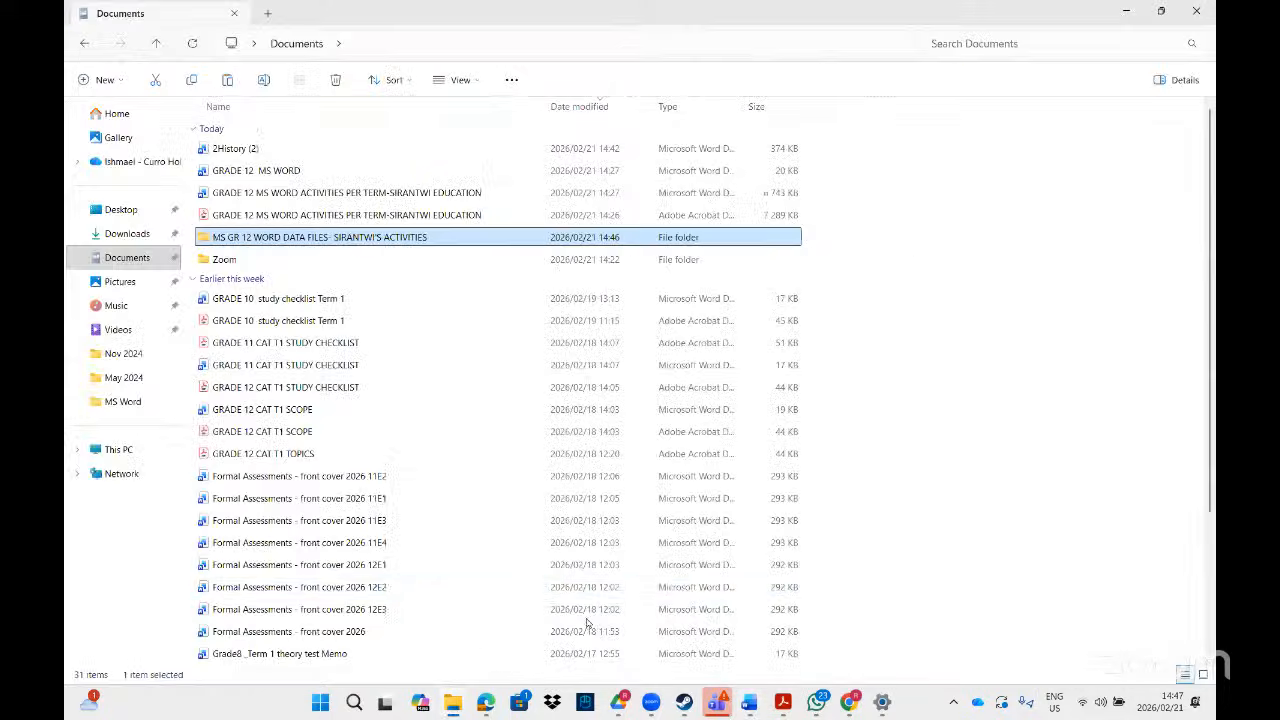
{"action": "double_click", "coordinate": [277, 241]}
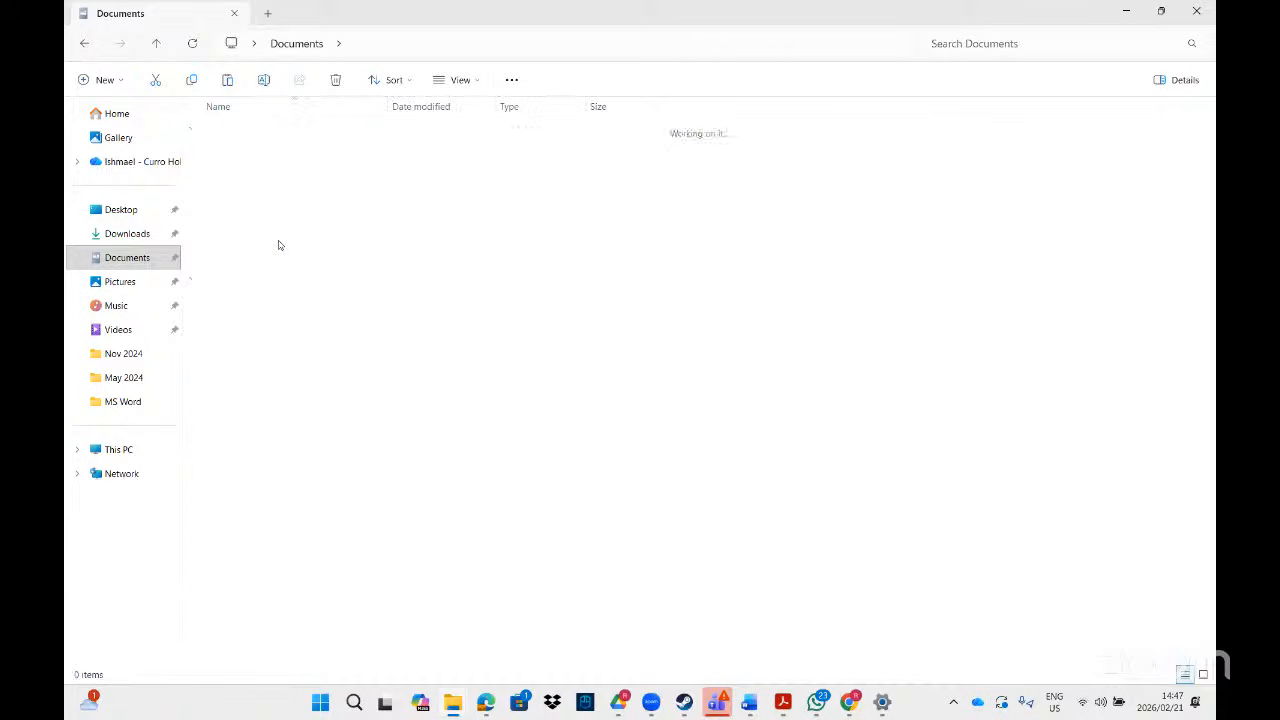
{"action": "double_click", "coordinate": [230, 132]}
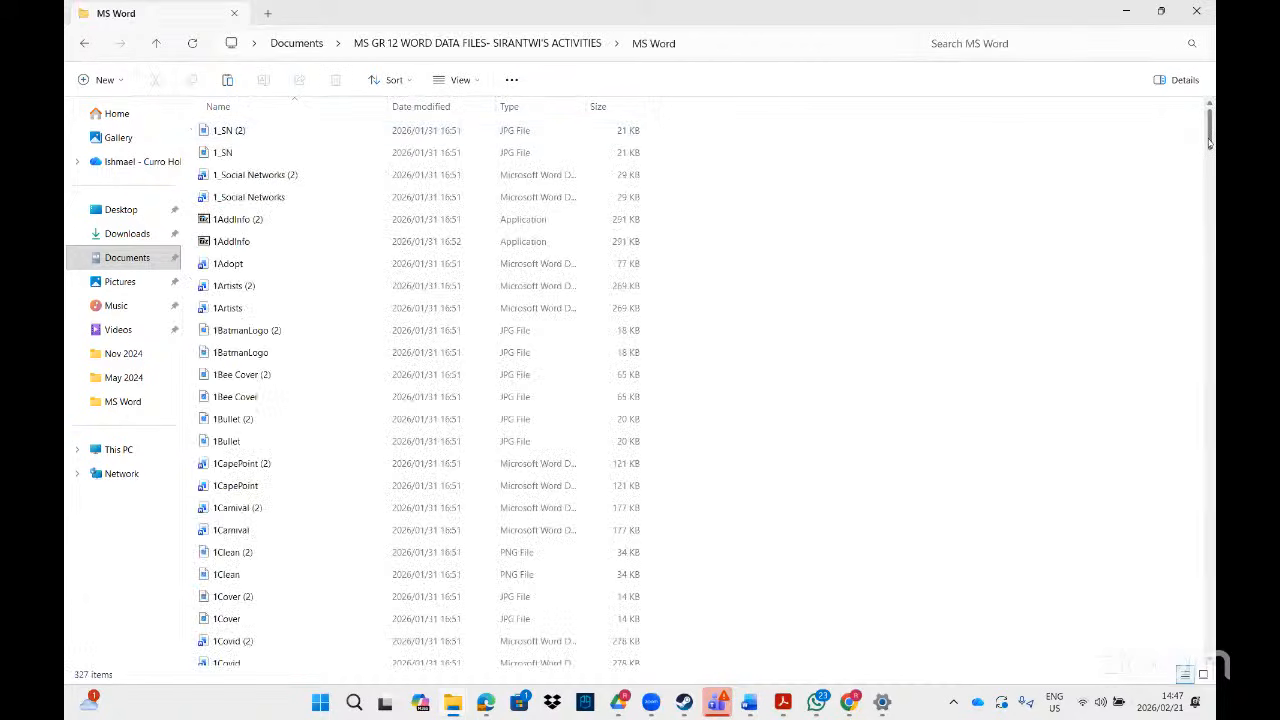
{"action": "left_click_drag", "start_coordinate": [1210, 141], "coordinate": [1210, 375]}
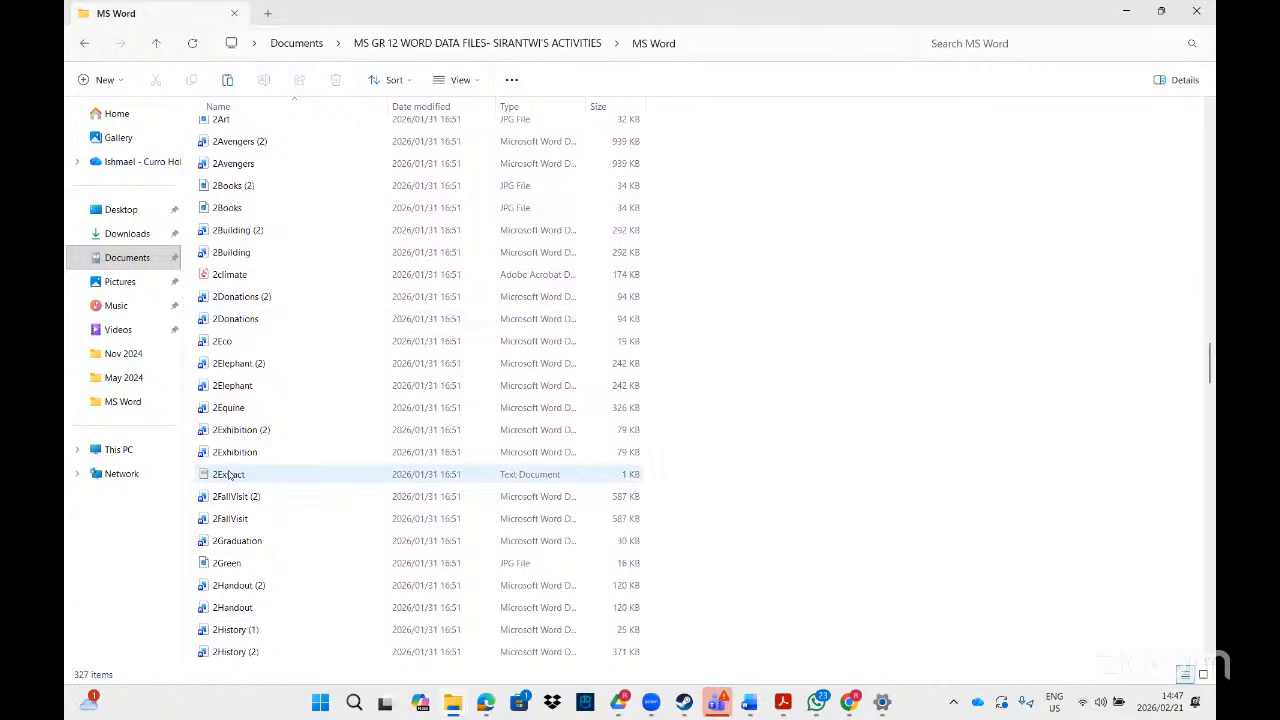
{"action": "left_click_drag", "start_coordinate": [228, 474], "coordinate": [696, 517]}
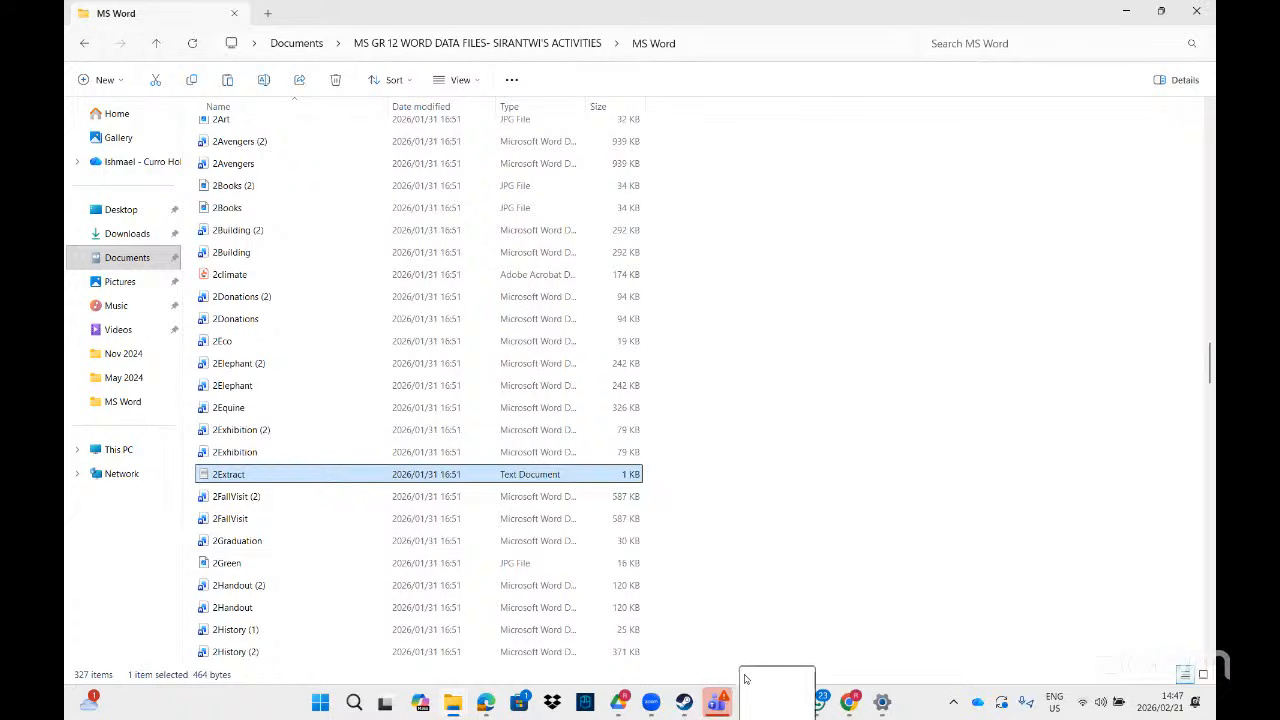
{"action": "mouse_move", "coordinate": [749, 700]}
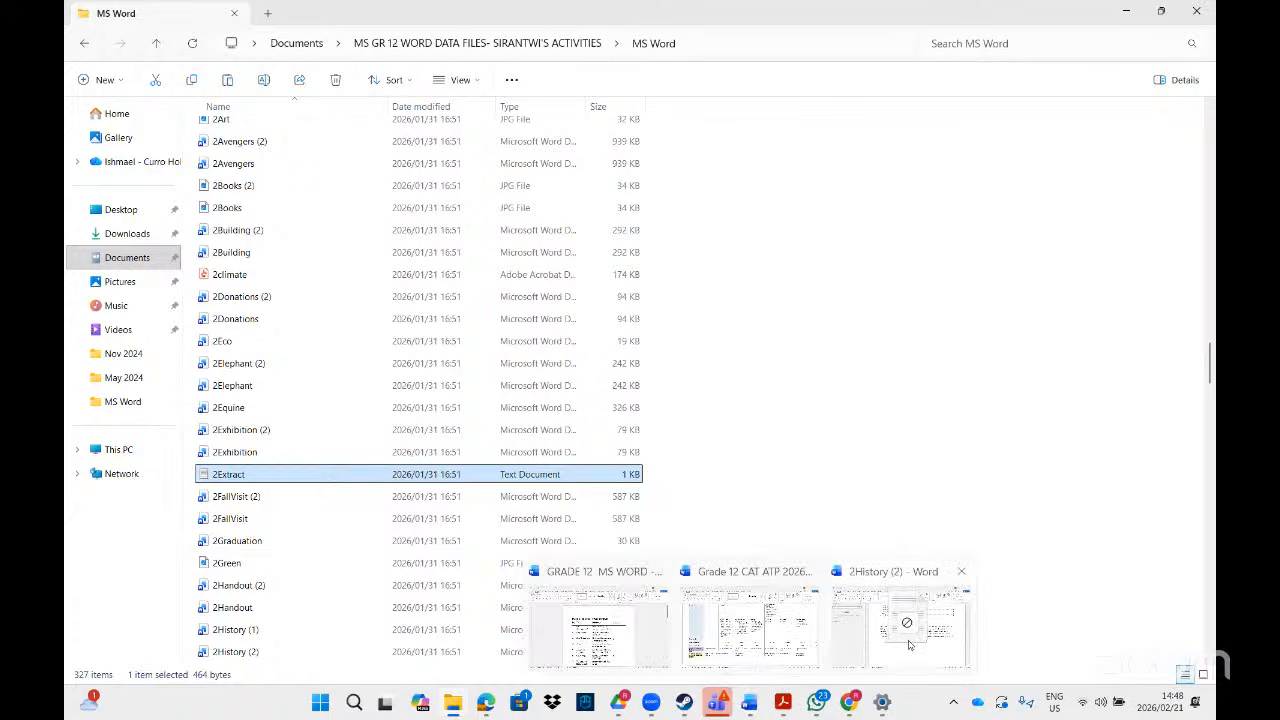
{"action": "left_click", "coordinate": [905, 640]}
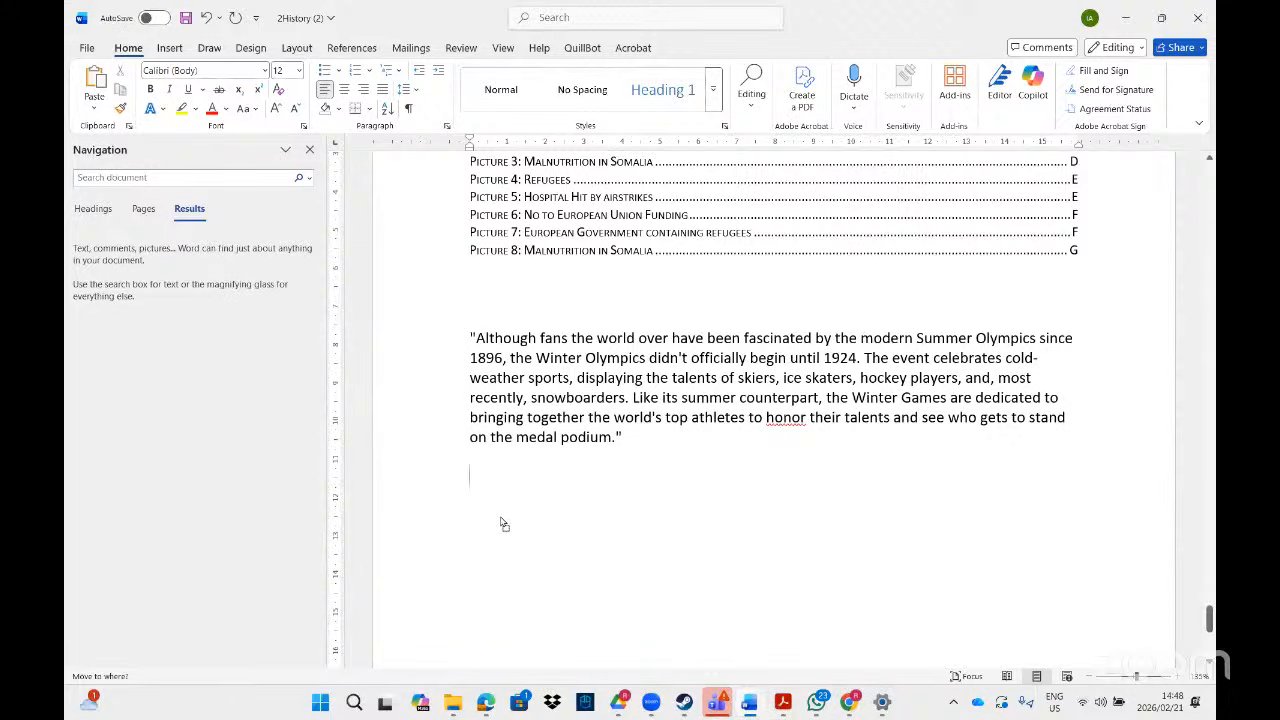
- Drop 2Extract.txt below the paragraph as an icon, confirm it opens in Notepad, then add blank lines
{"action": "left_click_drag", "start_coordinate": [503, 524], "coordinate": [499, 515]}
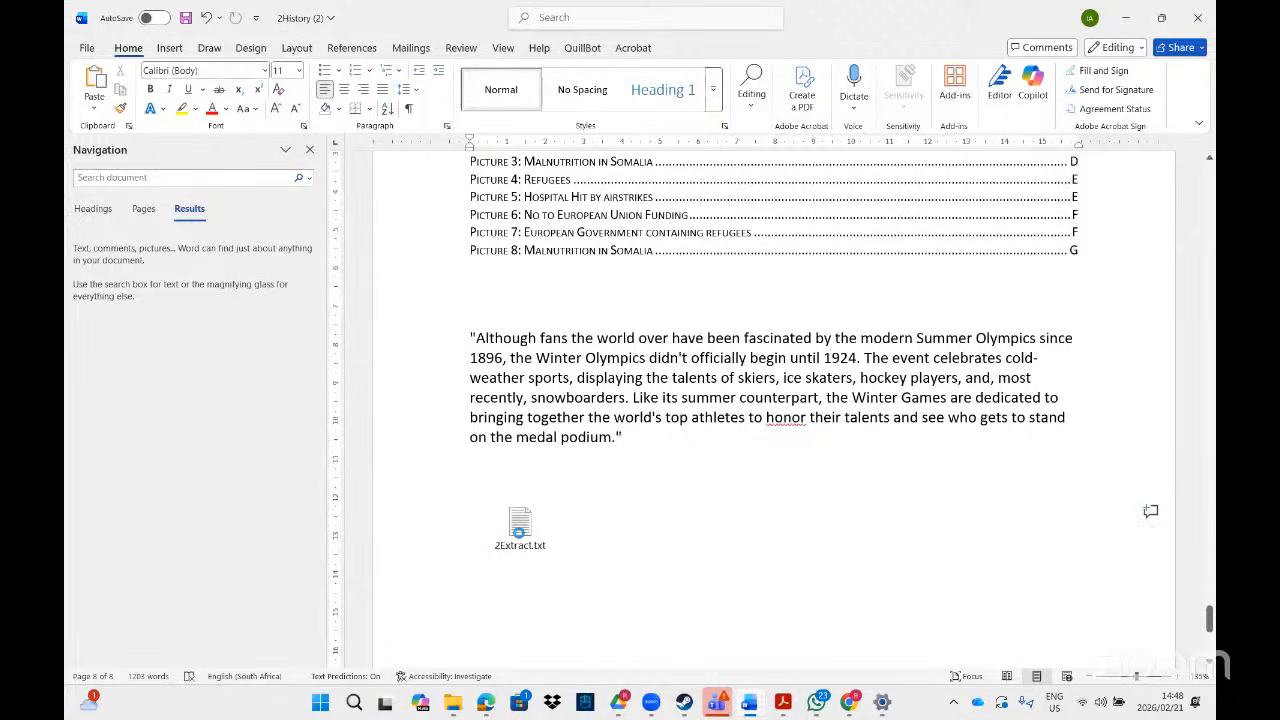
{"action": "double_click", "coordinate": [519, 528]}
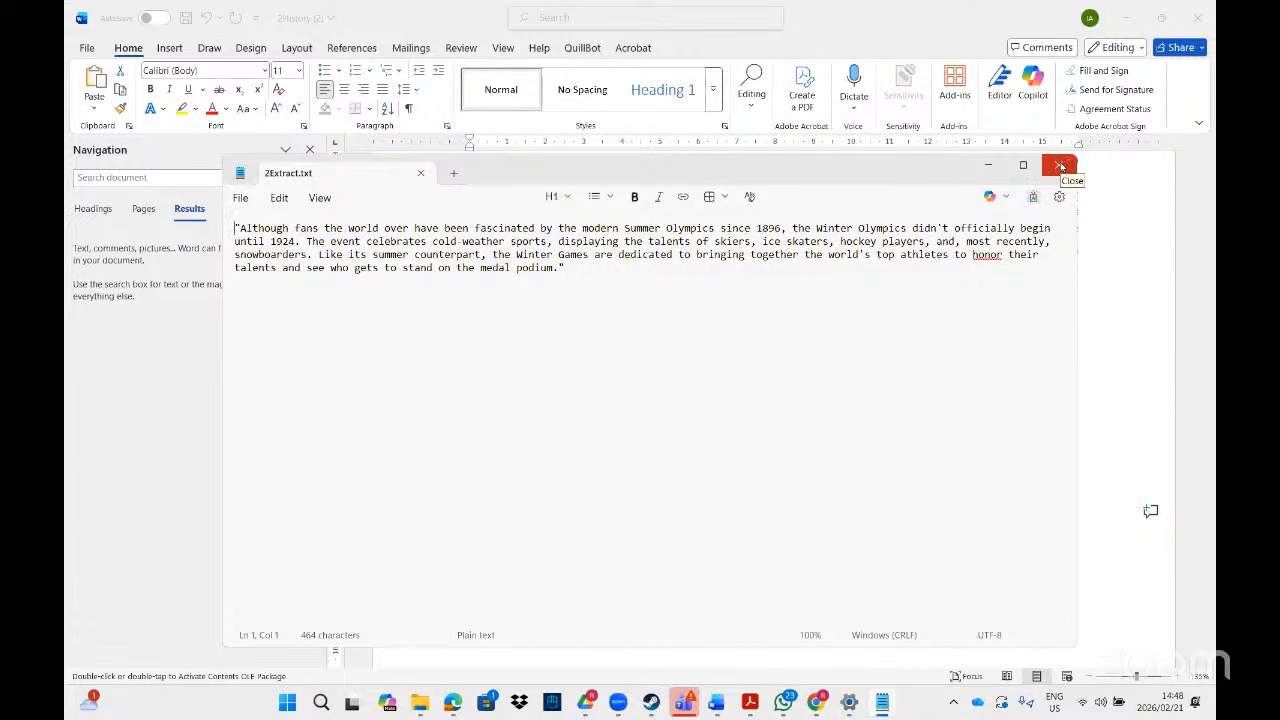
{"action": "left_click", "coordinate": [1061, 166]}
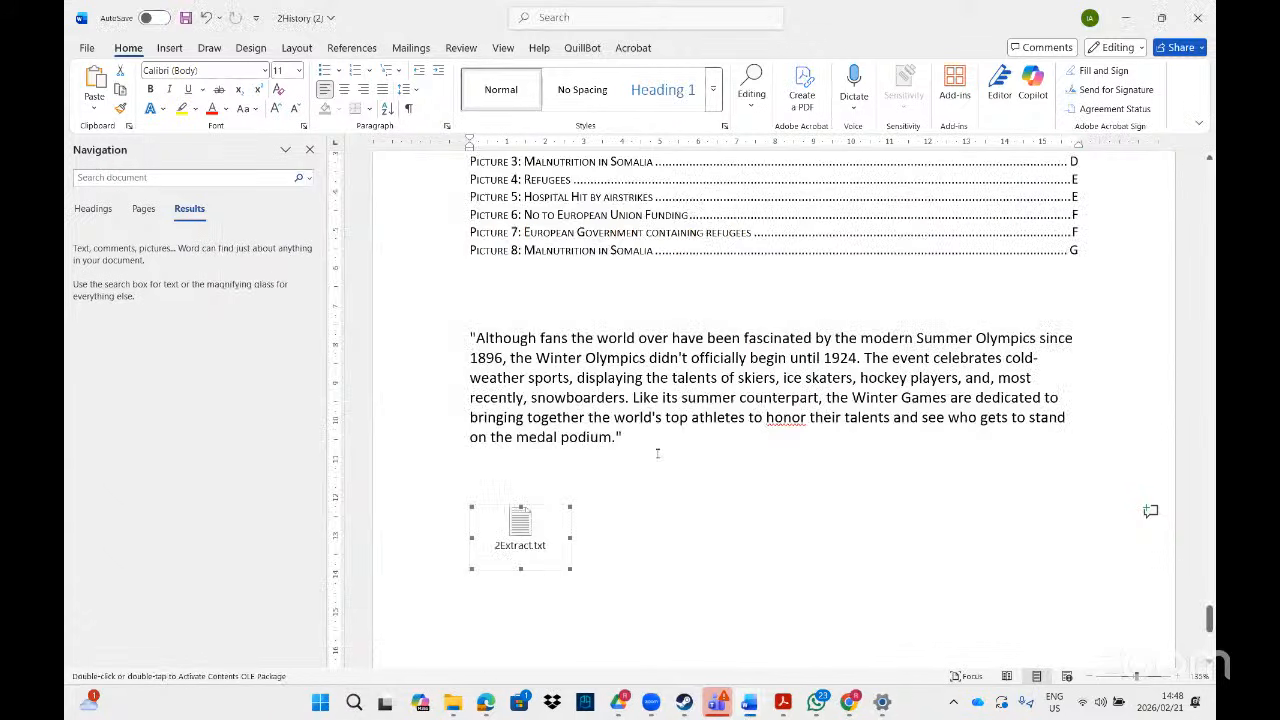
{"action": "left_click", "coordinate": [657, 453]}
{"action": "key", "text": "Return"}
{"action": "key", "text": "Return"}
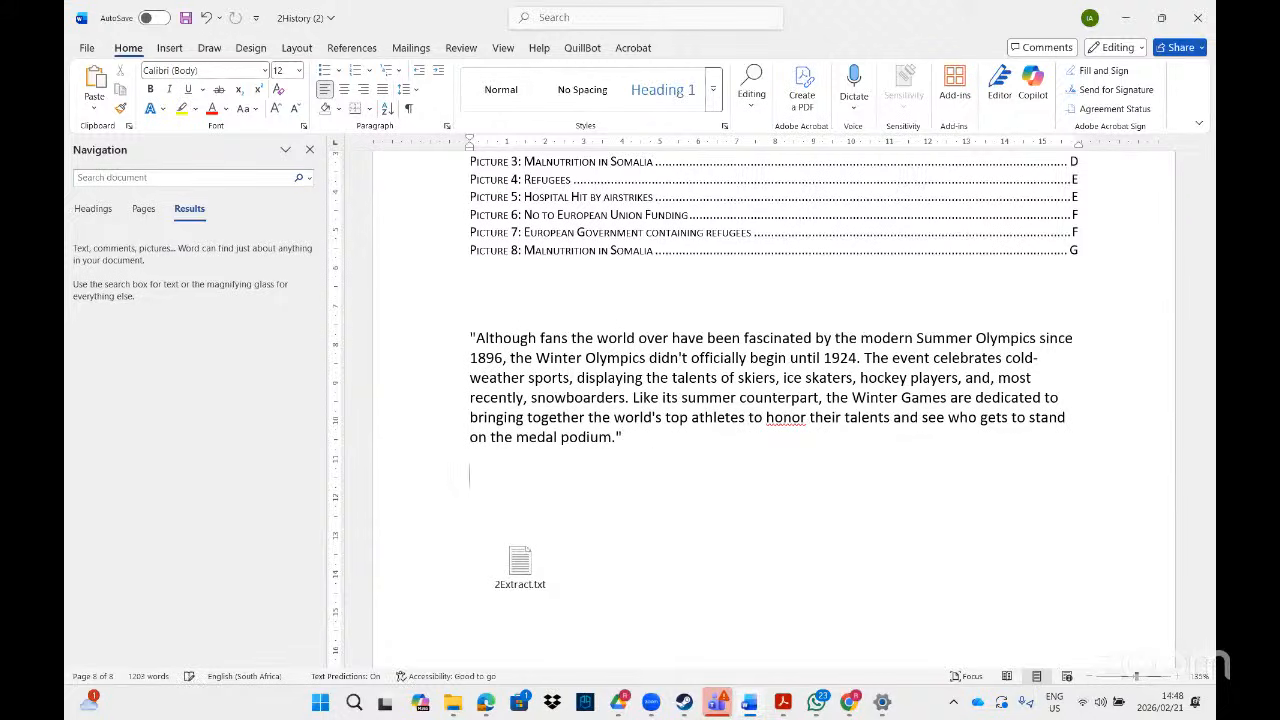
- Start an Insert Object from file and browse to MS GR 12 WORD DATA FILES > MS Word
{"action": "left_click", "coordinate": [169, 50]}
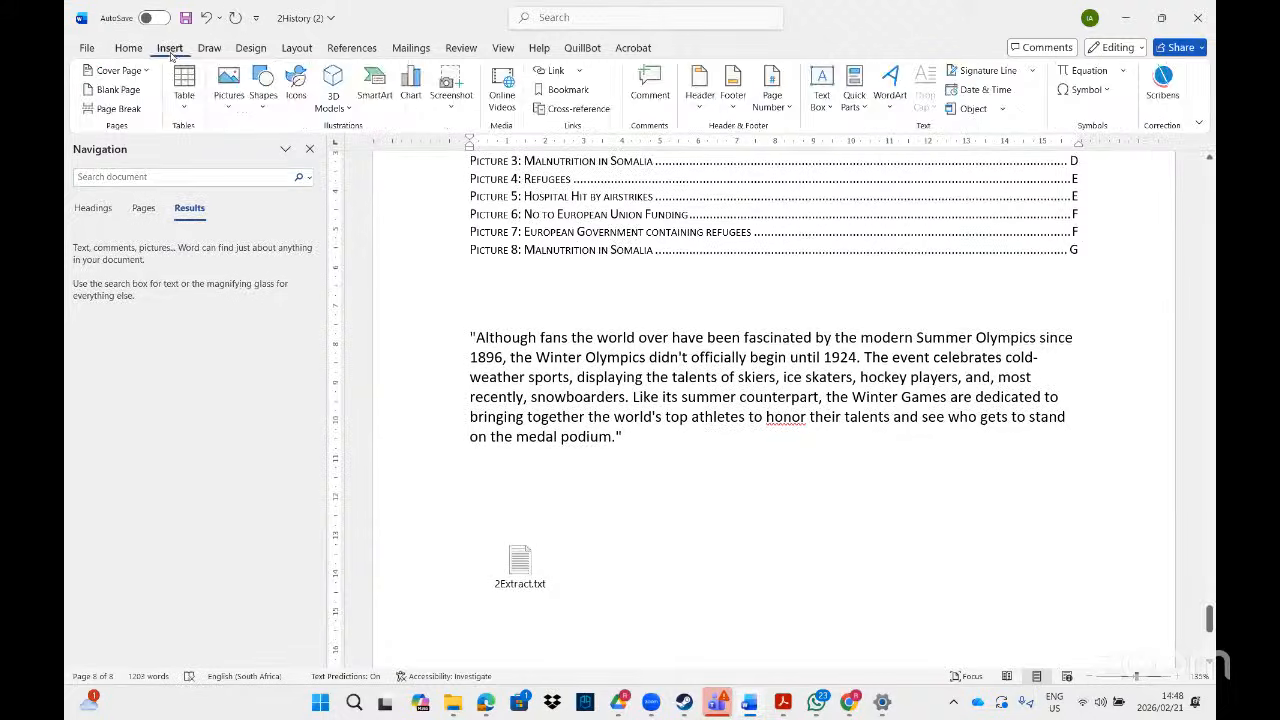
{"action": "left_click", "coordinate": [1004, 110]}
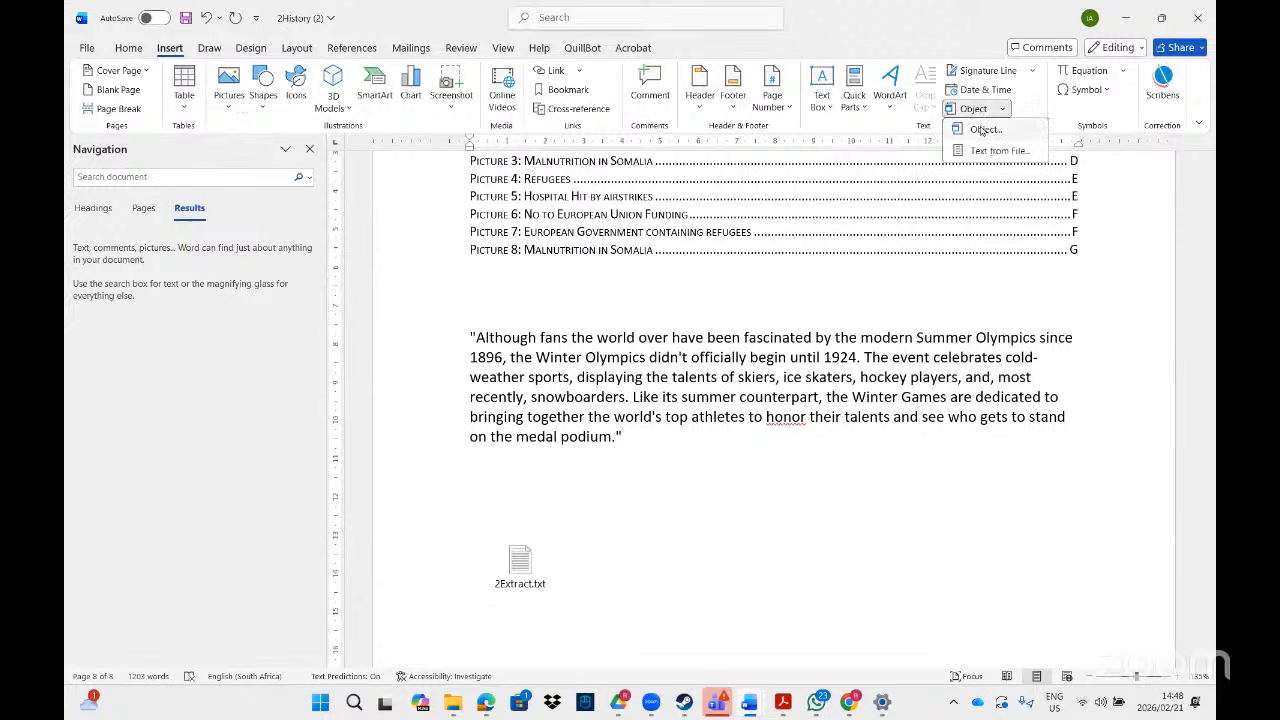
{"action": "left_click", "coordinate": [982, 130]}
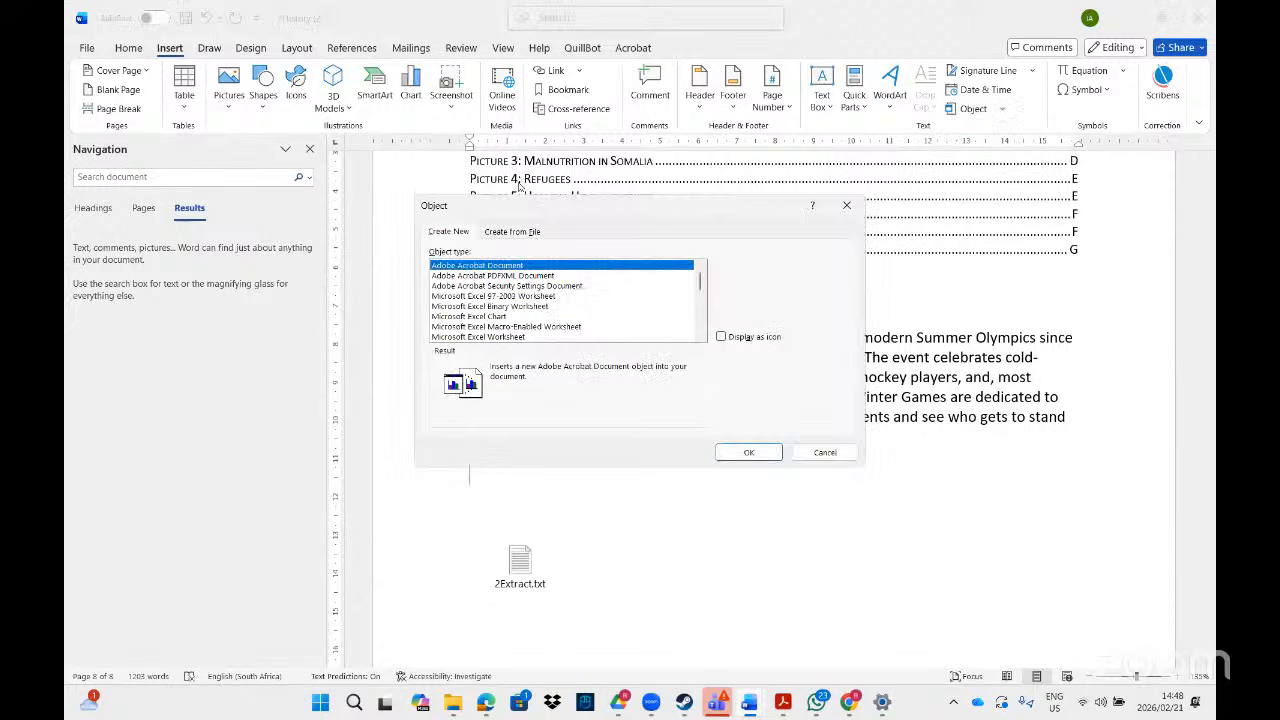
{"action": "left_click", "coordinate": [517, 232]}
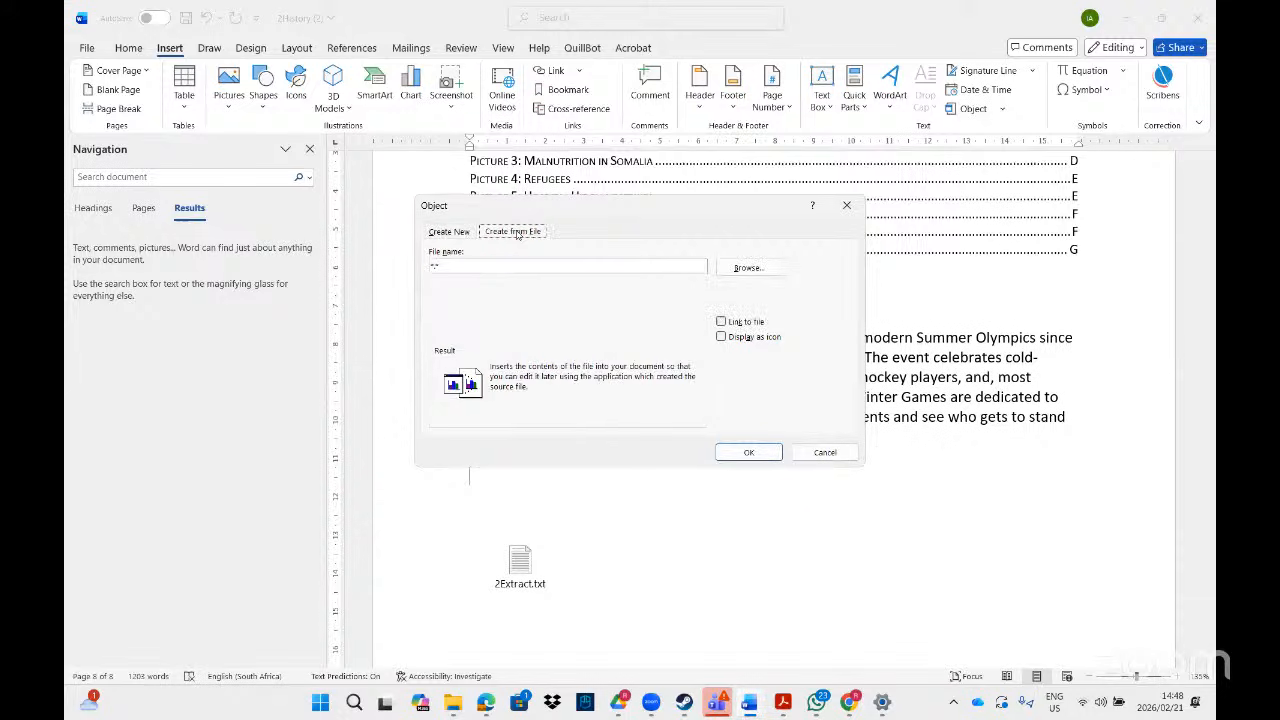
{"action": "left_click", "coordinate": [751, 270]}
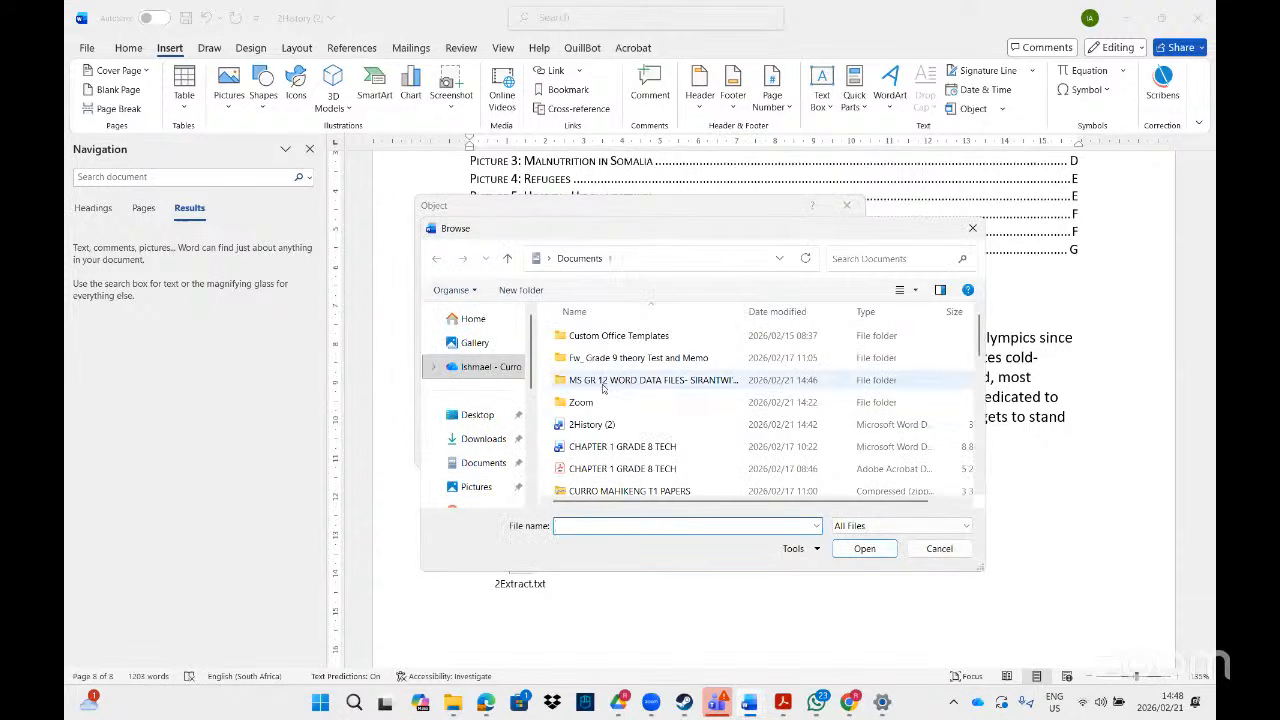
{"action": "left_click", "coordinate": [603, 387]}
{"action": "double_click", "coordinate": [603, 387]}
{"action": "double_click", "coordinate": [586, 337]}
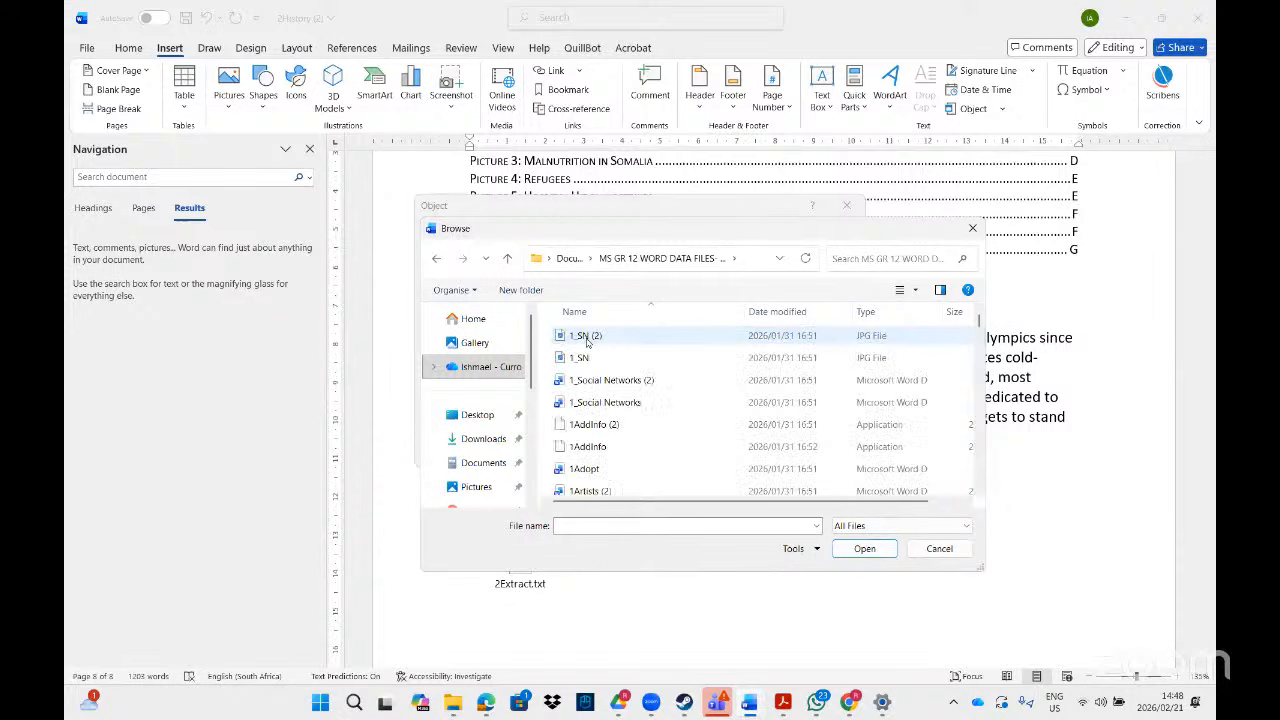
- Search for and pick 2Extract, tick Display as icon and Link to file, and insert it
{"action": "left_click", "coordinate": [877, 258]}
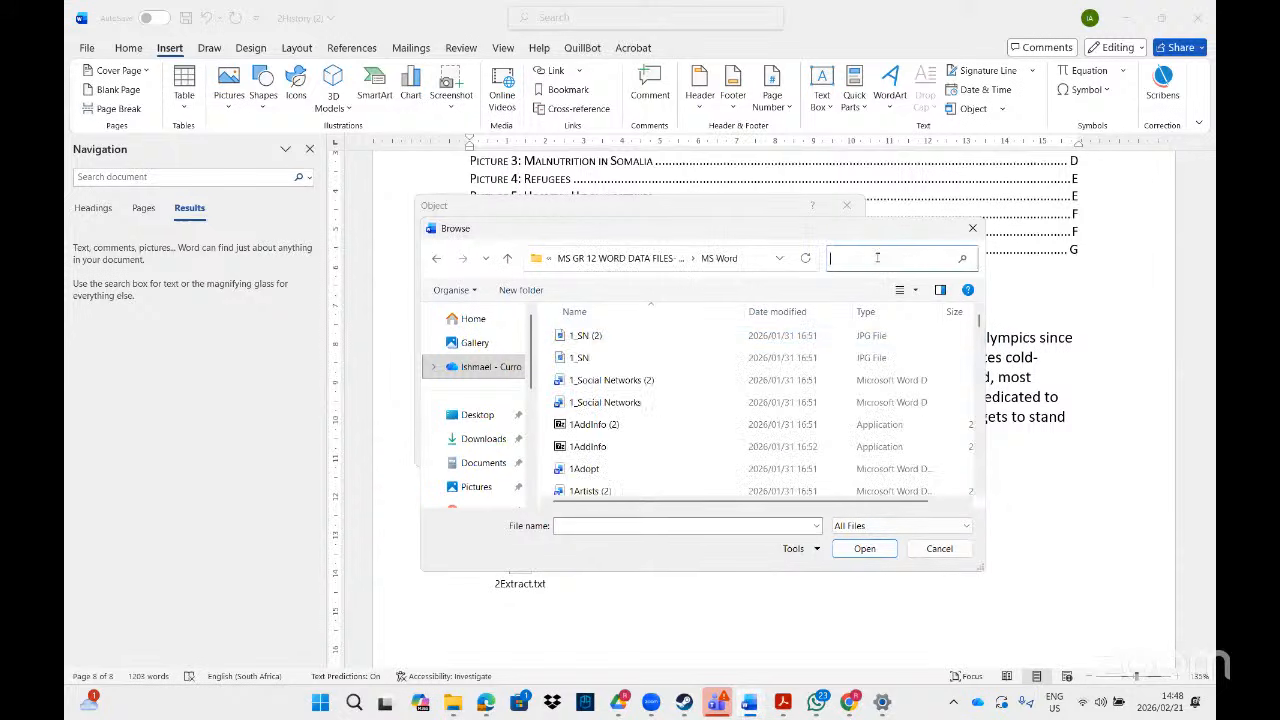
{"action": "key", "text": "Caps_Lock"}
{"action": "type", "text": "2extra"}
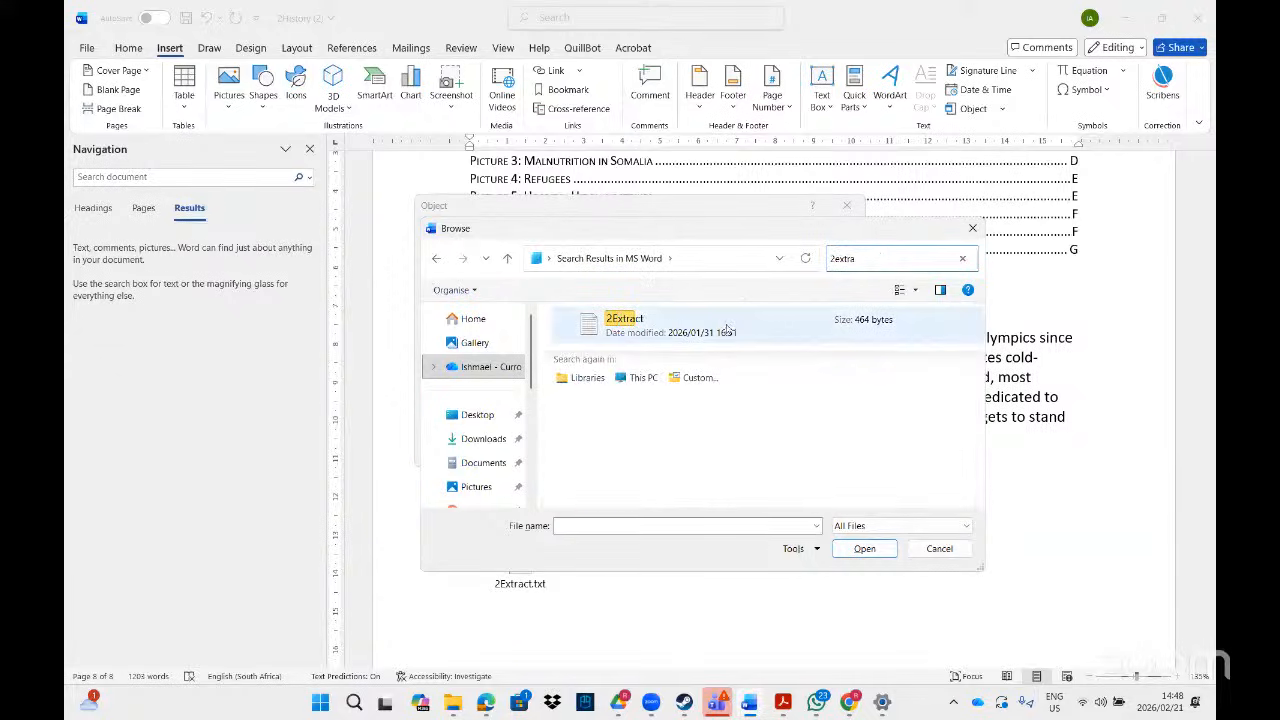
{"action": "double_click", "coordinate": [727, 331]}
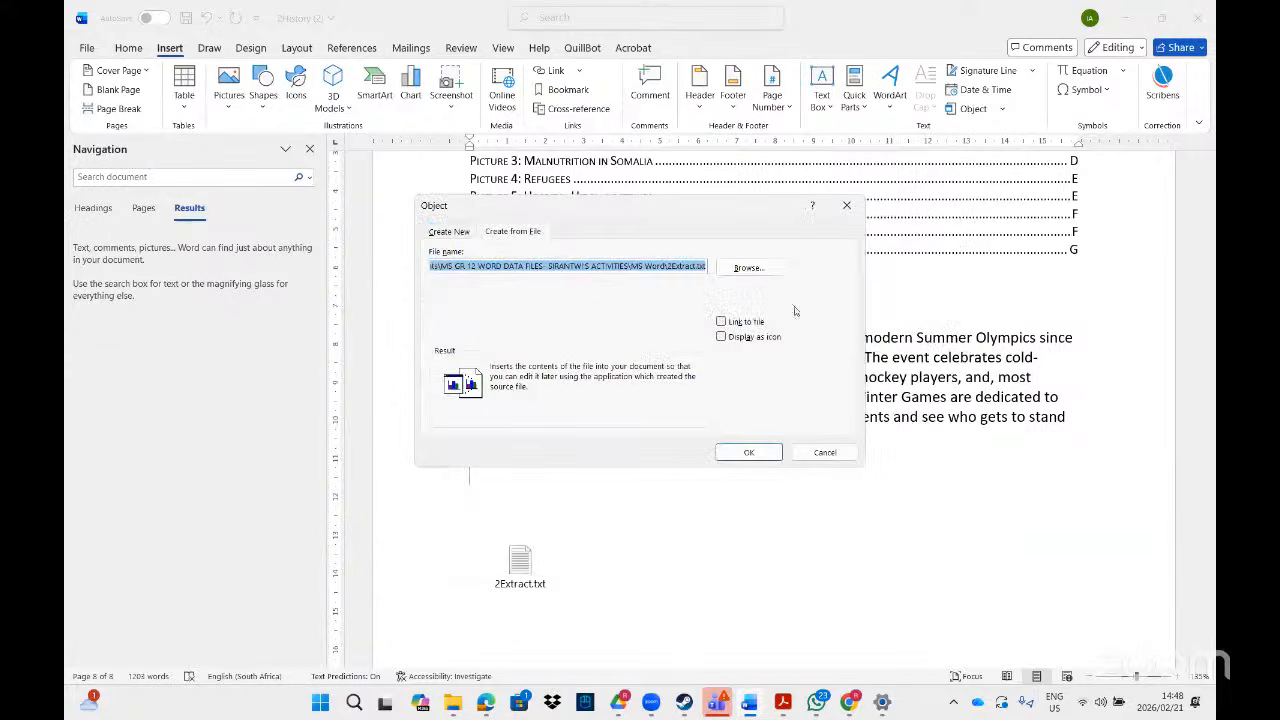
{"action": "left_click", "coordinate": [721, 337]}
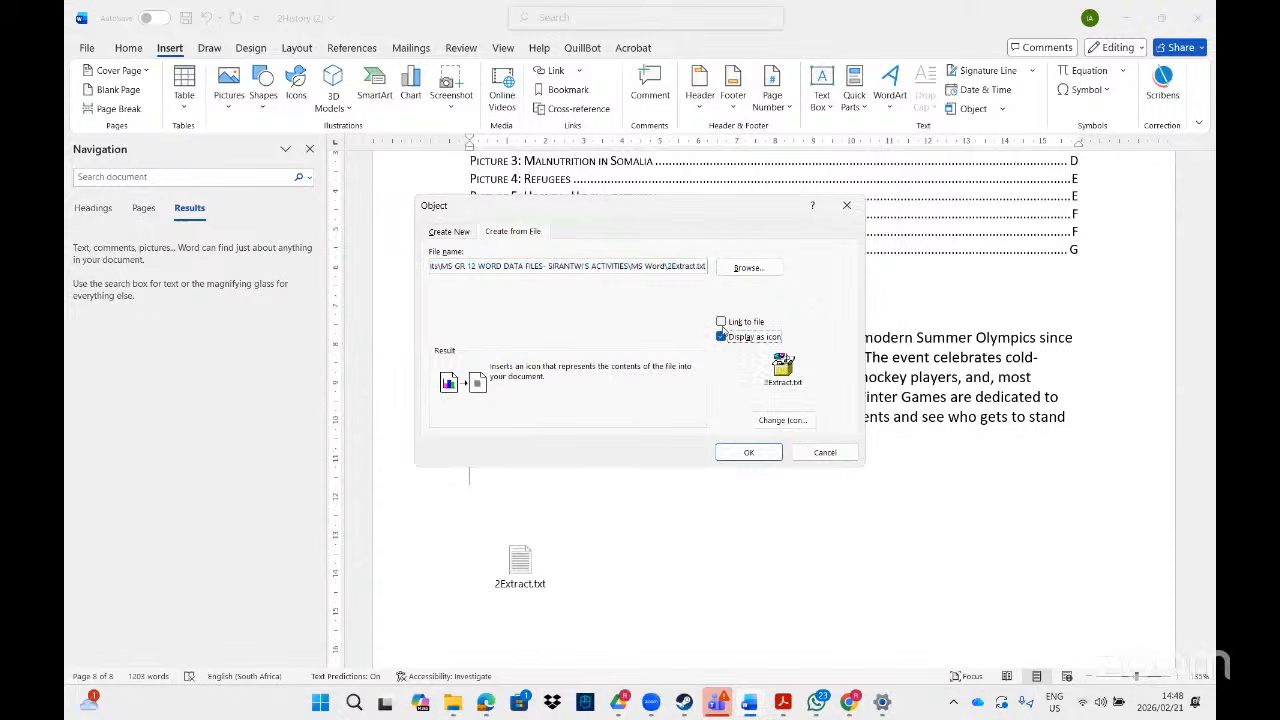
{"action": "left_click", "coordinate": [721, 321]}
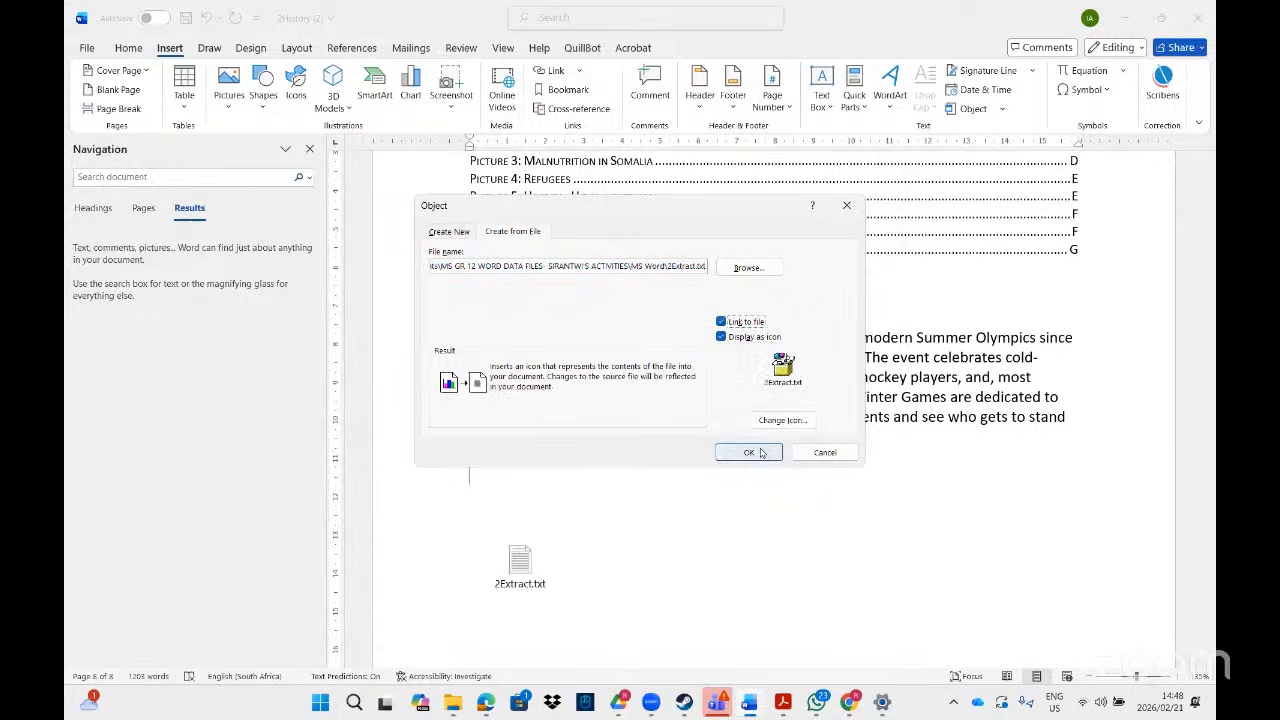
{"action": "left_click", "coordinate": [759, 452]}
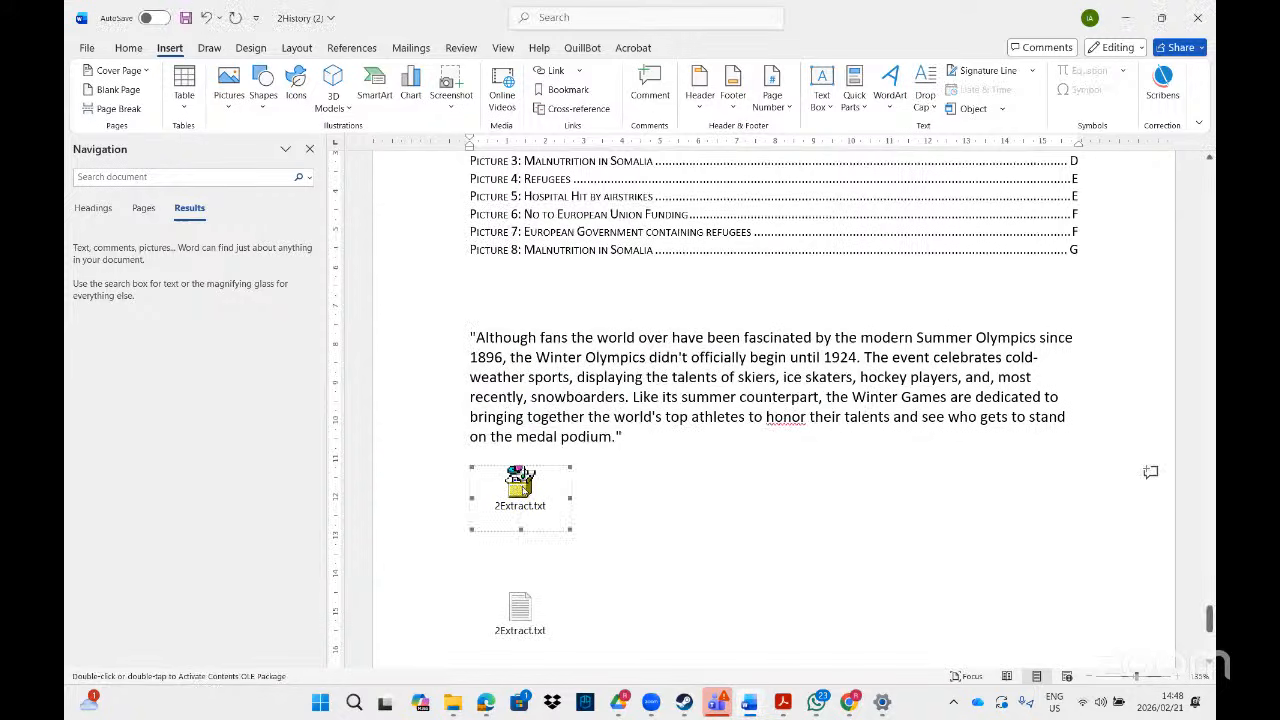
- Check the linked 2Extract icon opens, then drag 2climate.pdf from the MS Word folder into the document
{"action": "double_click", "coordinate": [520, 482]}
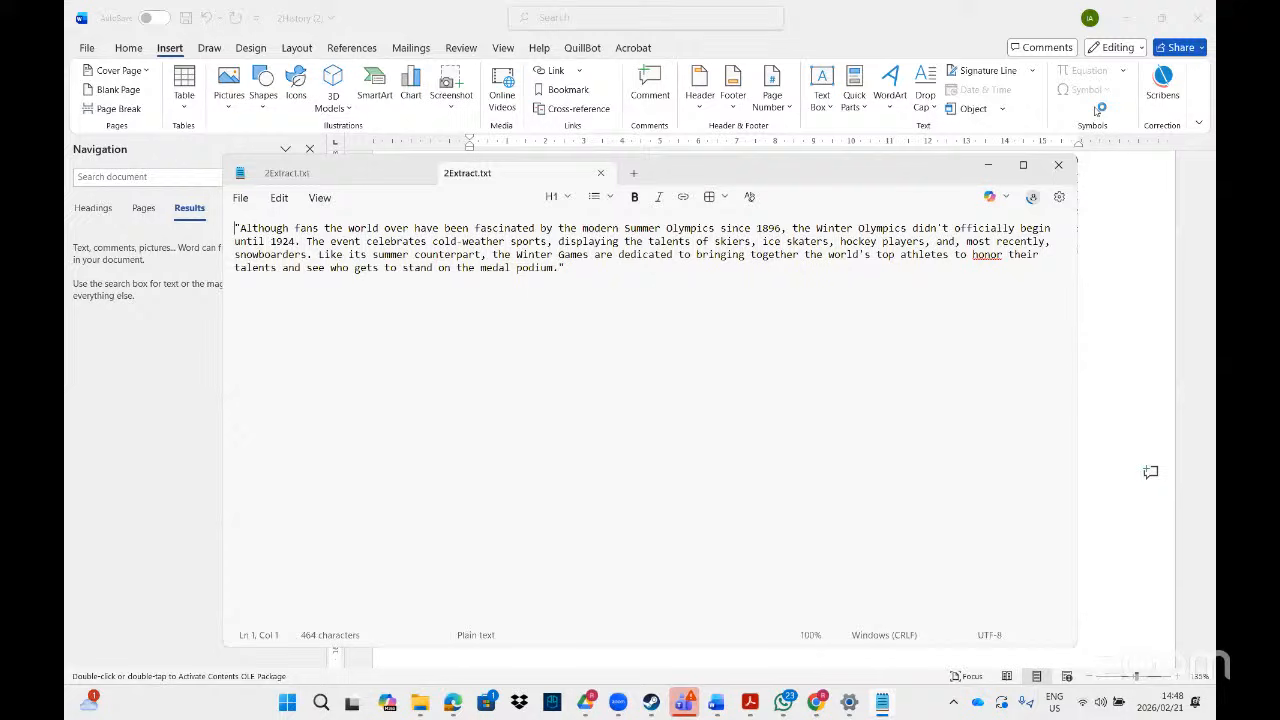
{"action": "left_click", "coordinate": [1058, 165]}
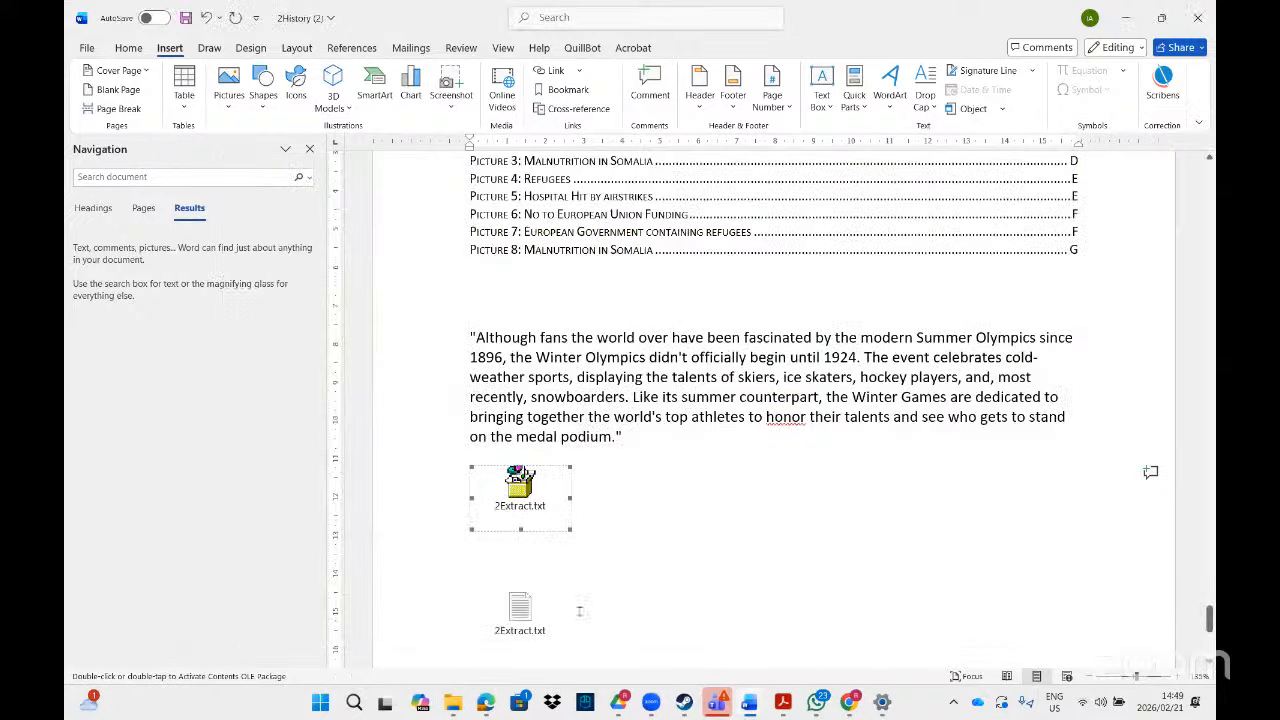
{"action": "mouse_move", "coordinate": [453, 702]}
{"action": "left_click", "coordinate": [600, 660]}
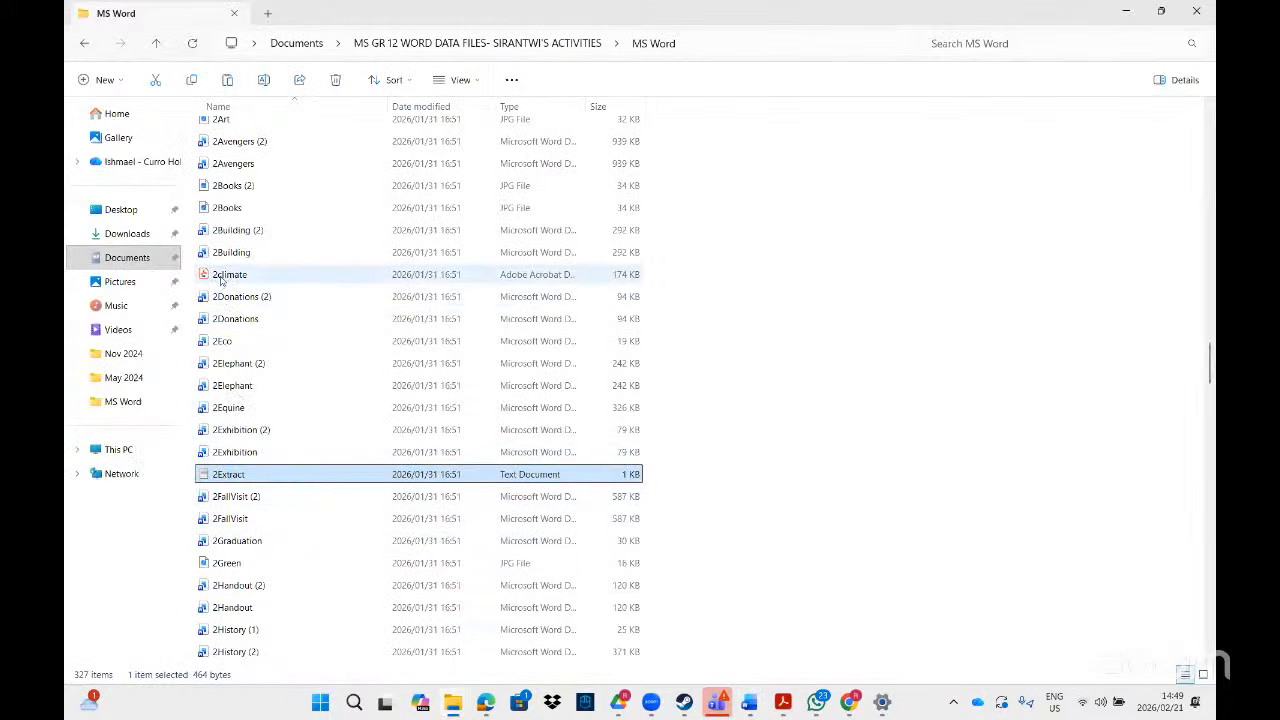
{"action": "left_click_drag", "start_coordinate": [222, 281], "coordinate": [667, 547]}
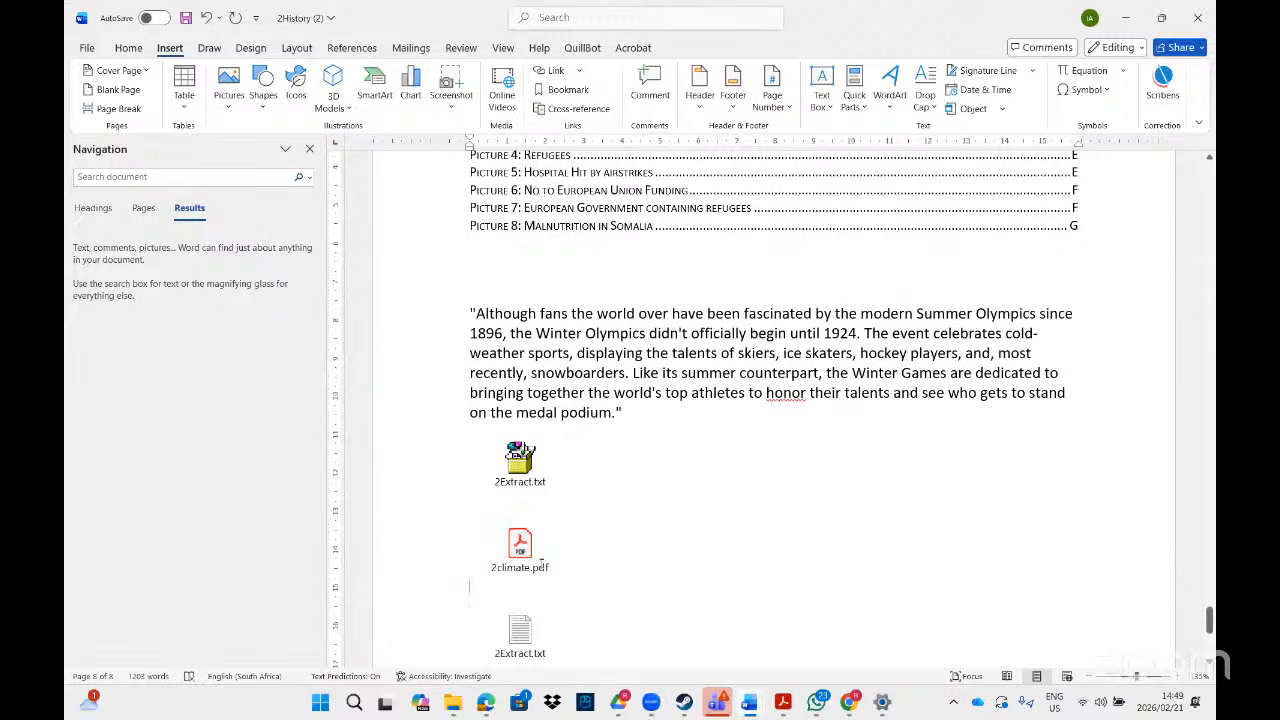
- Search Windows for '2ec' and open the 2Eco Word document from the best match
{"action": "left_click", "coordinate": [777, 704]}
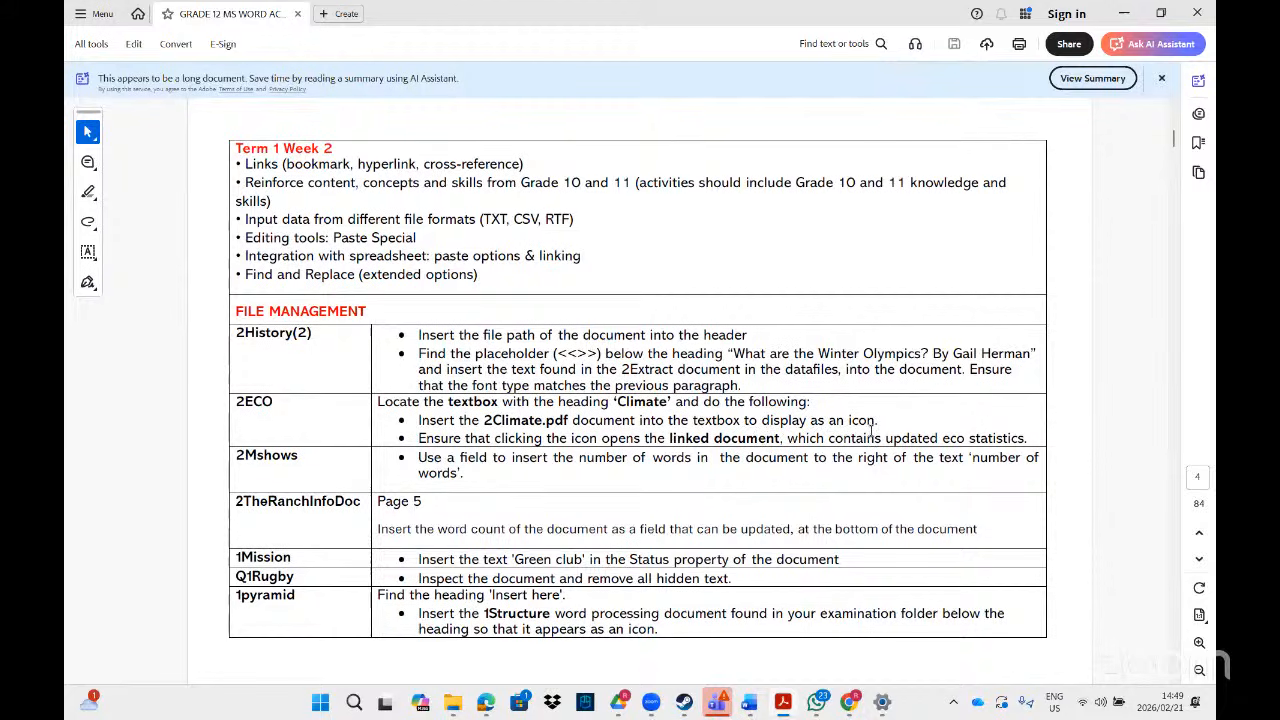
{"action": "left_click", "coordinate": [322, 703]}
{"action": "type", "text": "2ex"}
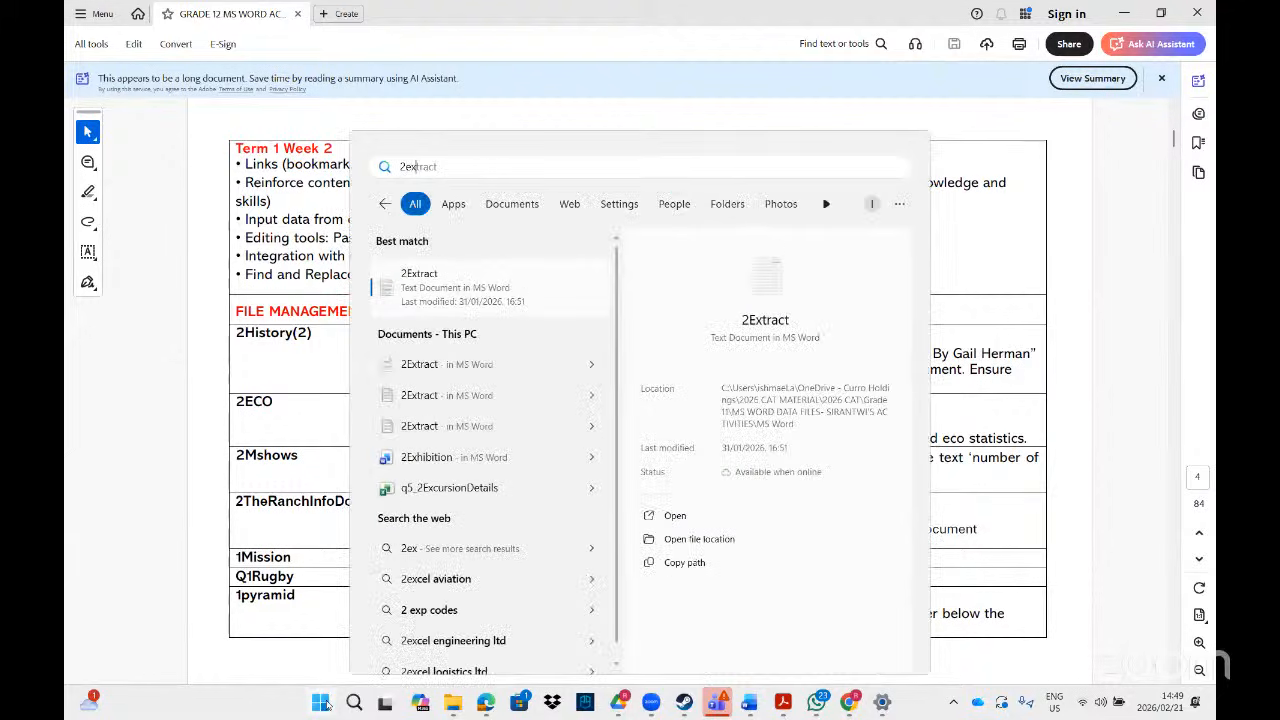
{"action": "key", "text": "BackSpace"}
{"action": "key", "text": "BackSpace"}
{"action": "type", "text": "co"}
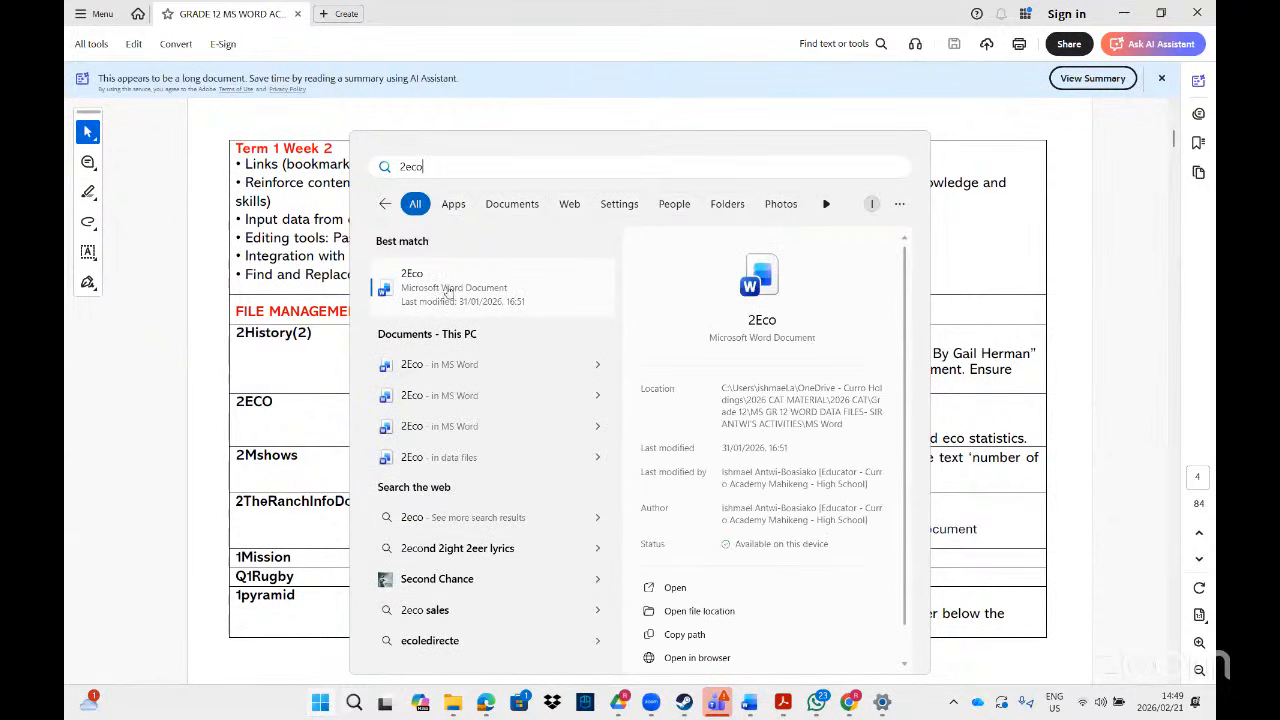
{"action": "left_click", "coordinate": [455, 283]}
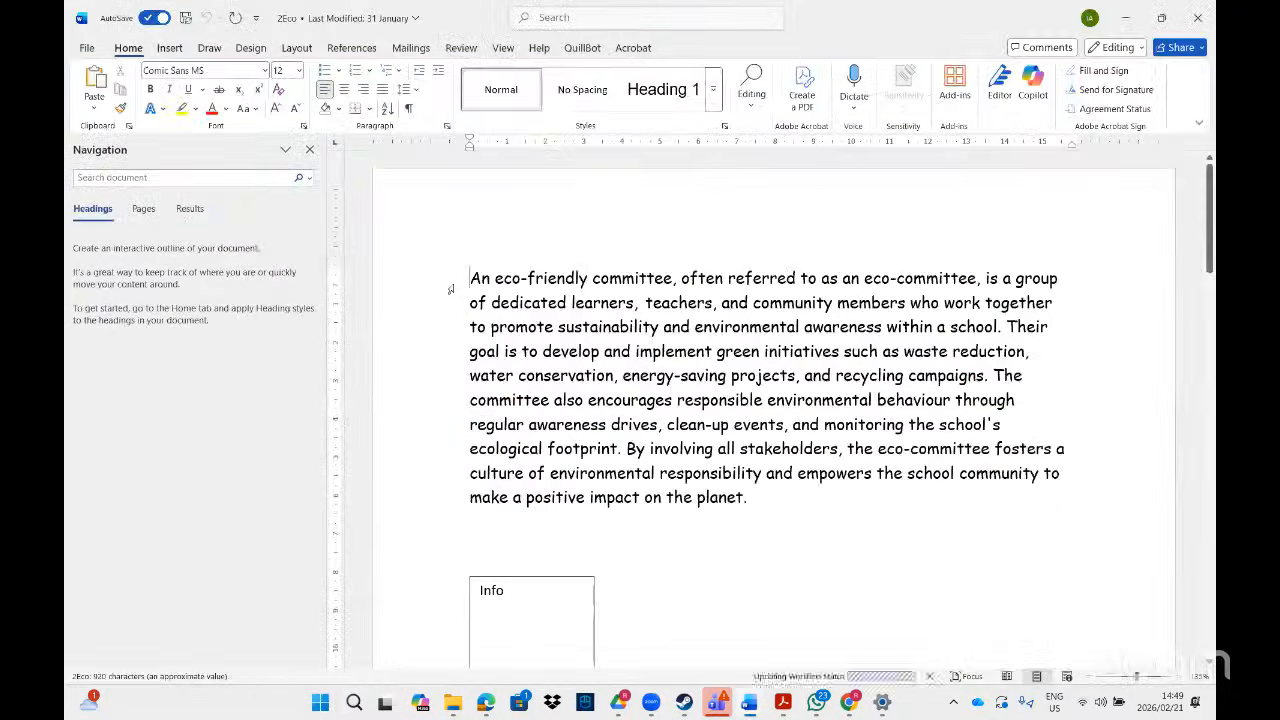
- Reopen 2Eco from the MS Word data folder and place the cursor in the Info text box
{"action": "left_click", "coordinate": [1200, 18]}
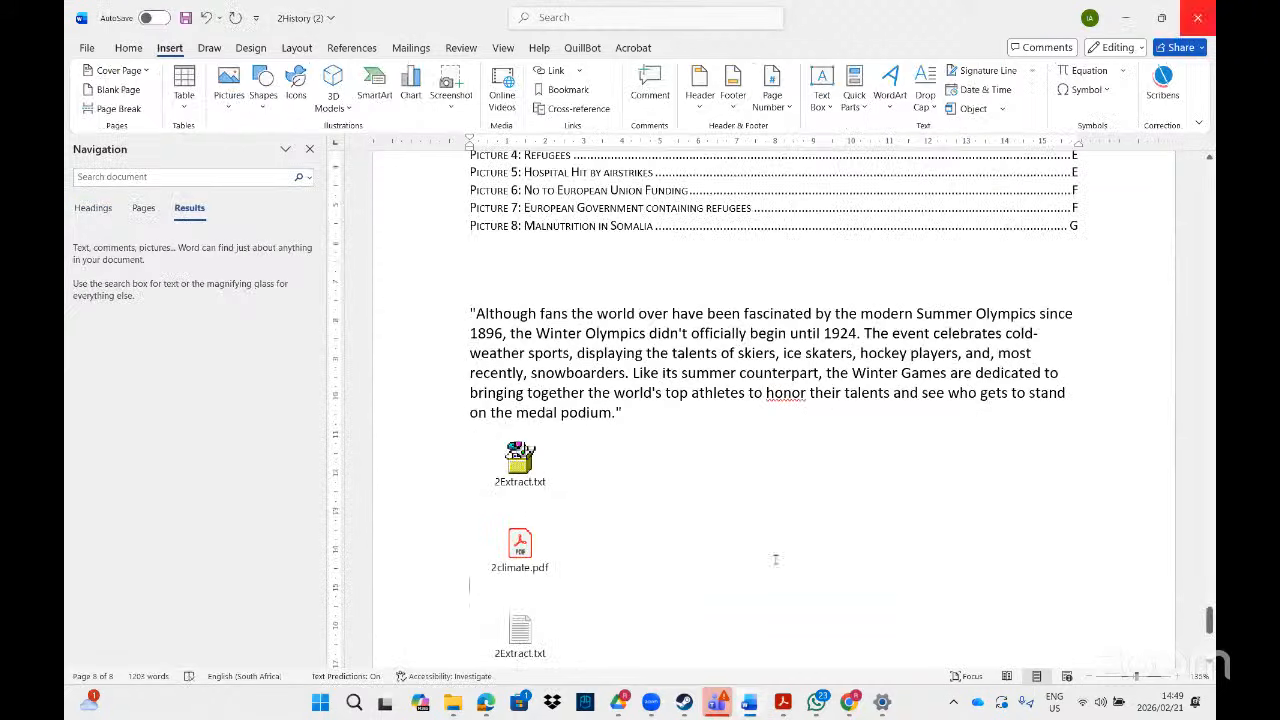
{"action": "left_click", "coordinate": [453, 702]}
{"action": "left_click", "coordinate": [557, 632]}
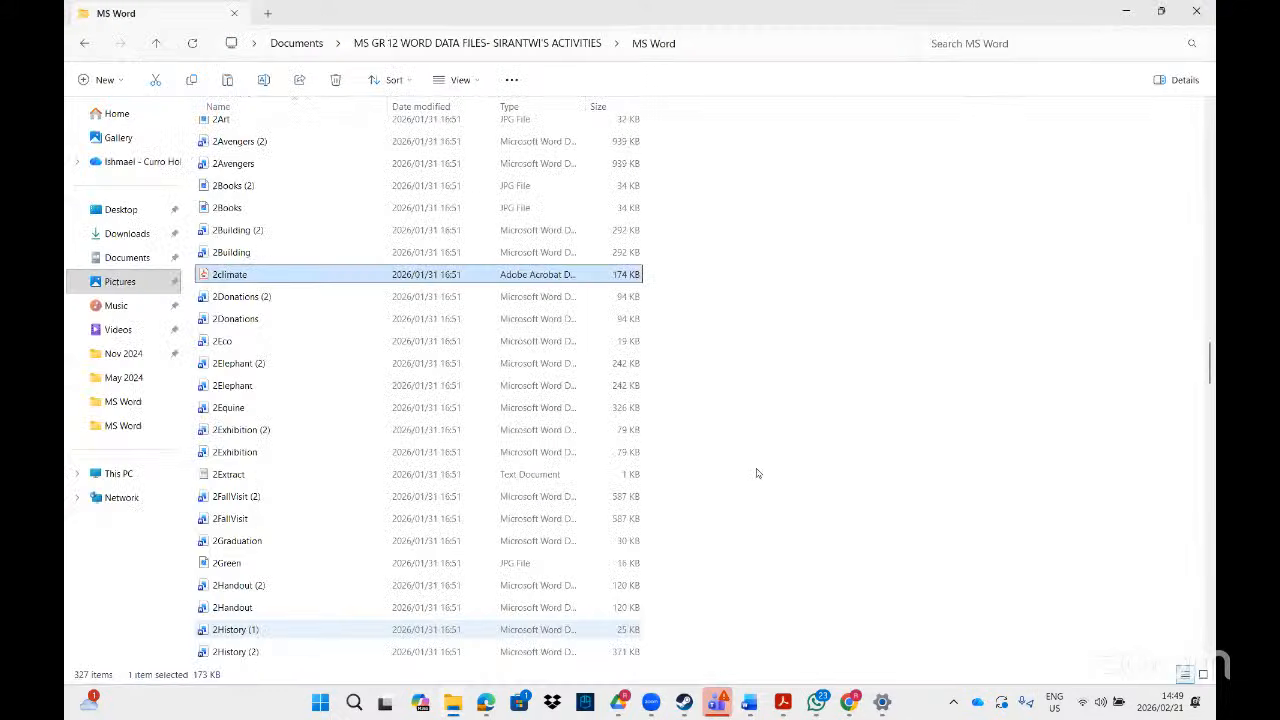
{"action": "double_click", "coordinate": [284, 340]}
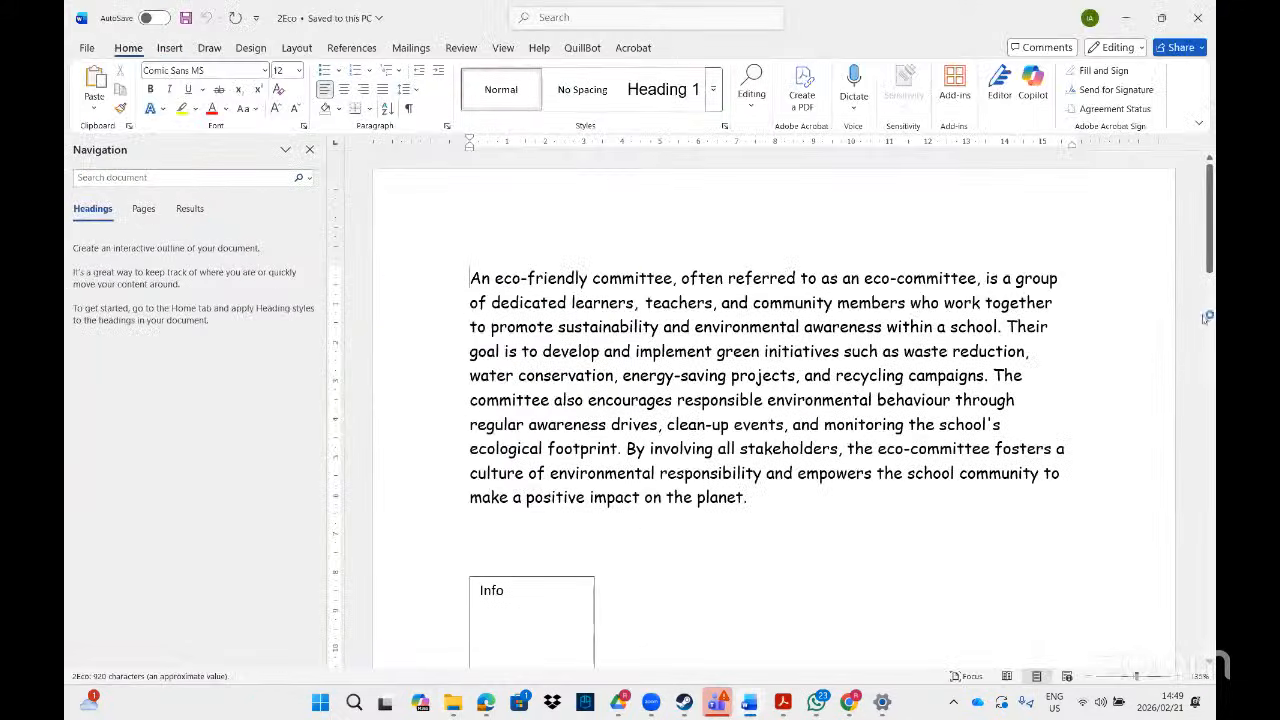
{"action": "left_click_drag", "start_coordinate": [1210, 272], "coordinate": [1210, 318]}
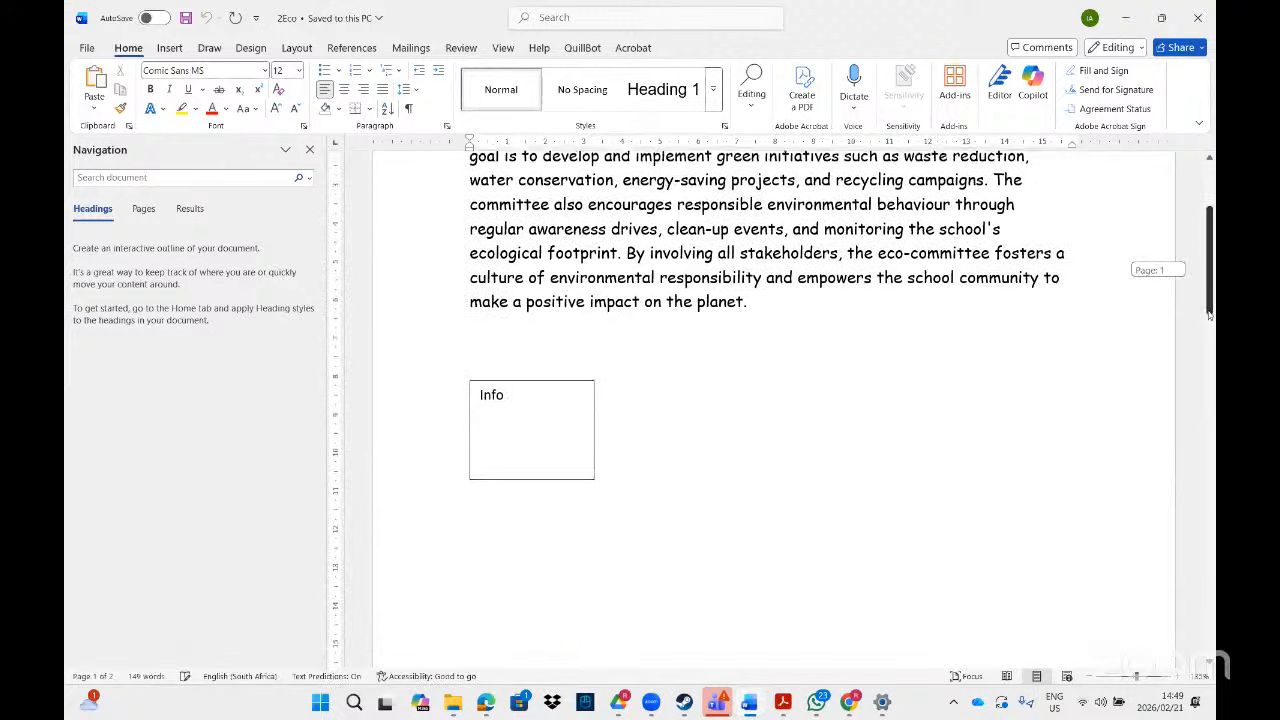
{"action": "left_click", "coordinate": [525, 413]}
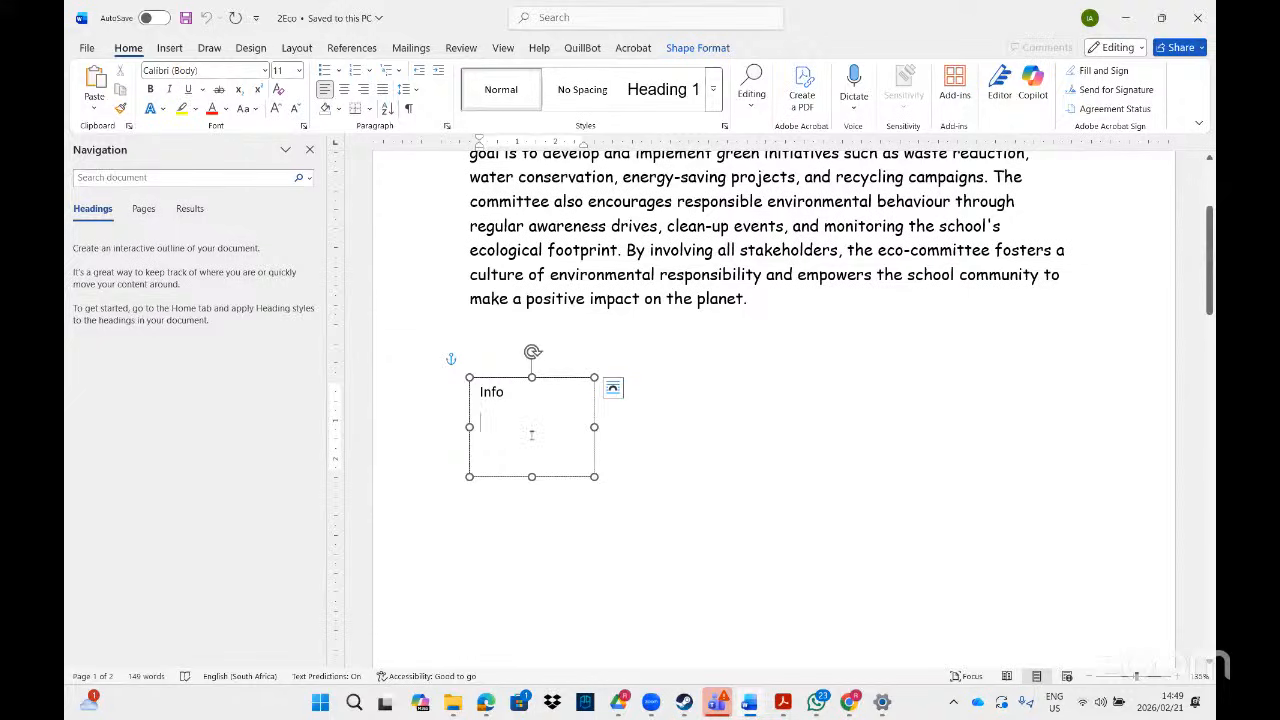
- Drag 2climate.pdf from the MS Word data folder into the Info text box
{"action": "left_click", "coordinate": [453, 702]}
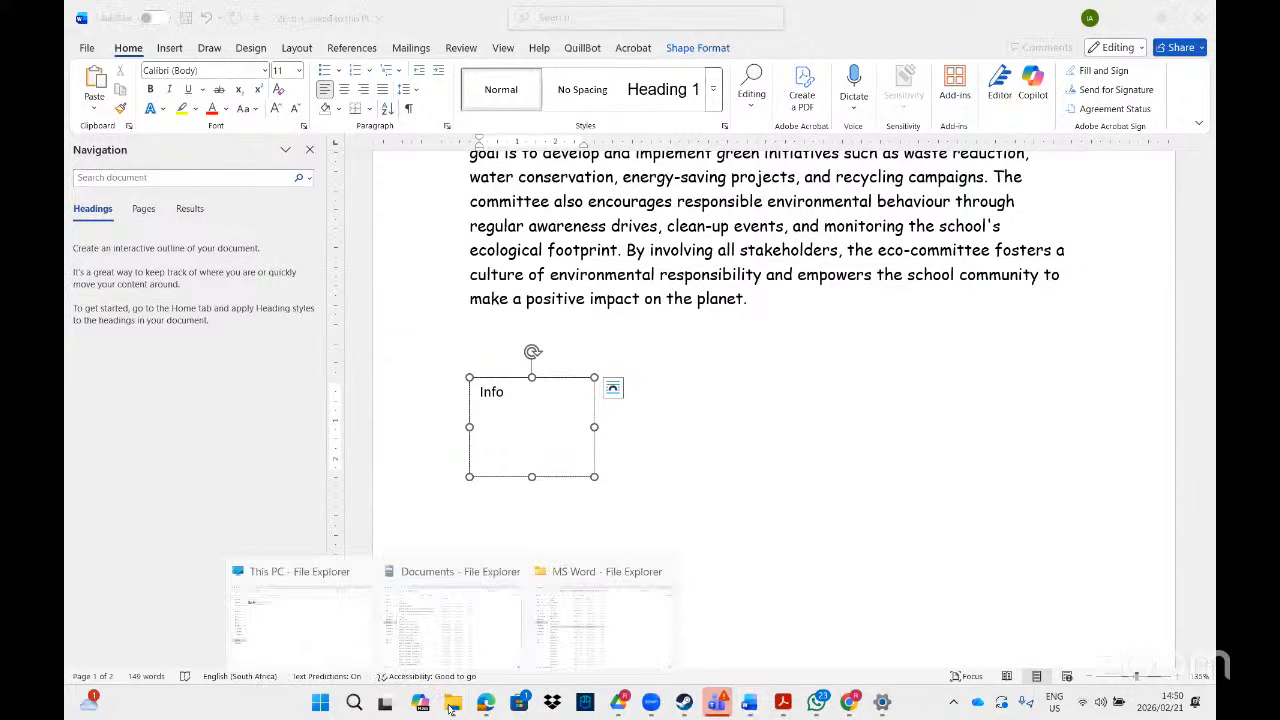
{"action": "left_click", "coordinate": [555, 657]}
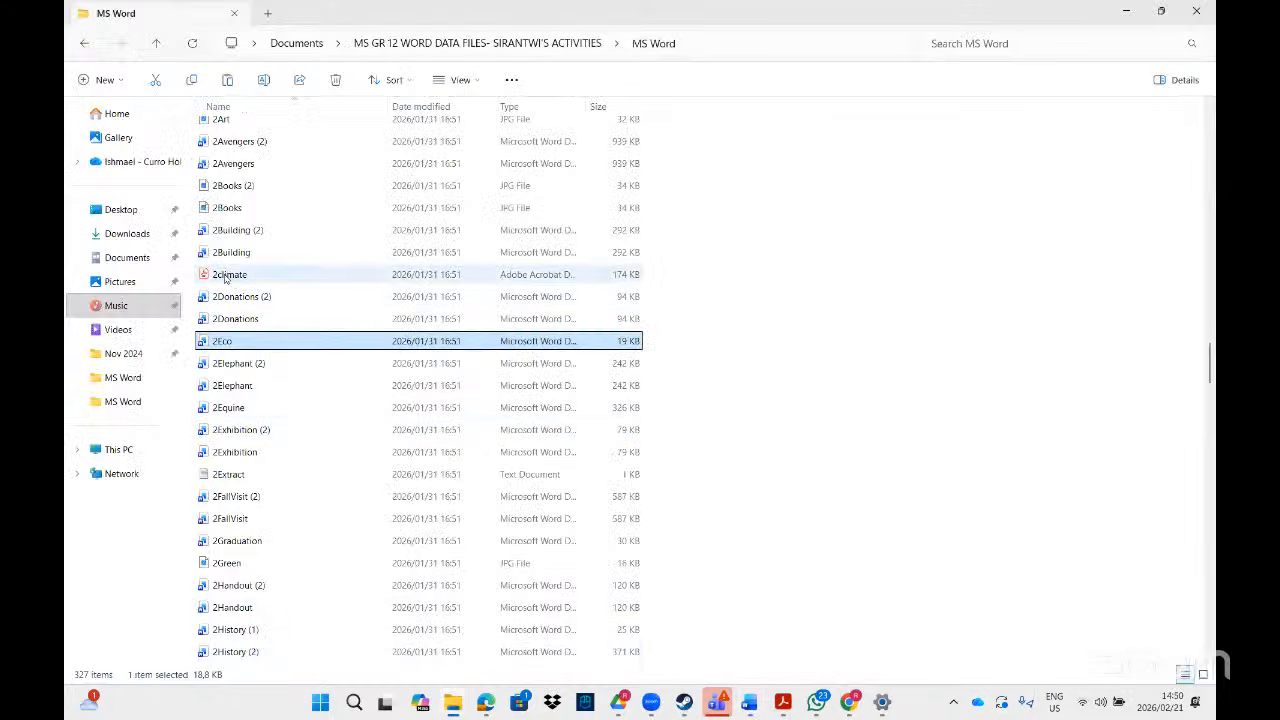
{"action": "left_click_drag", "start_coordinate": [230, 278], "coordinate": [530, 410]}
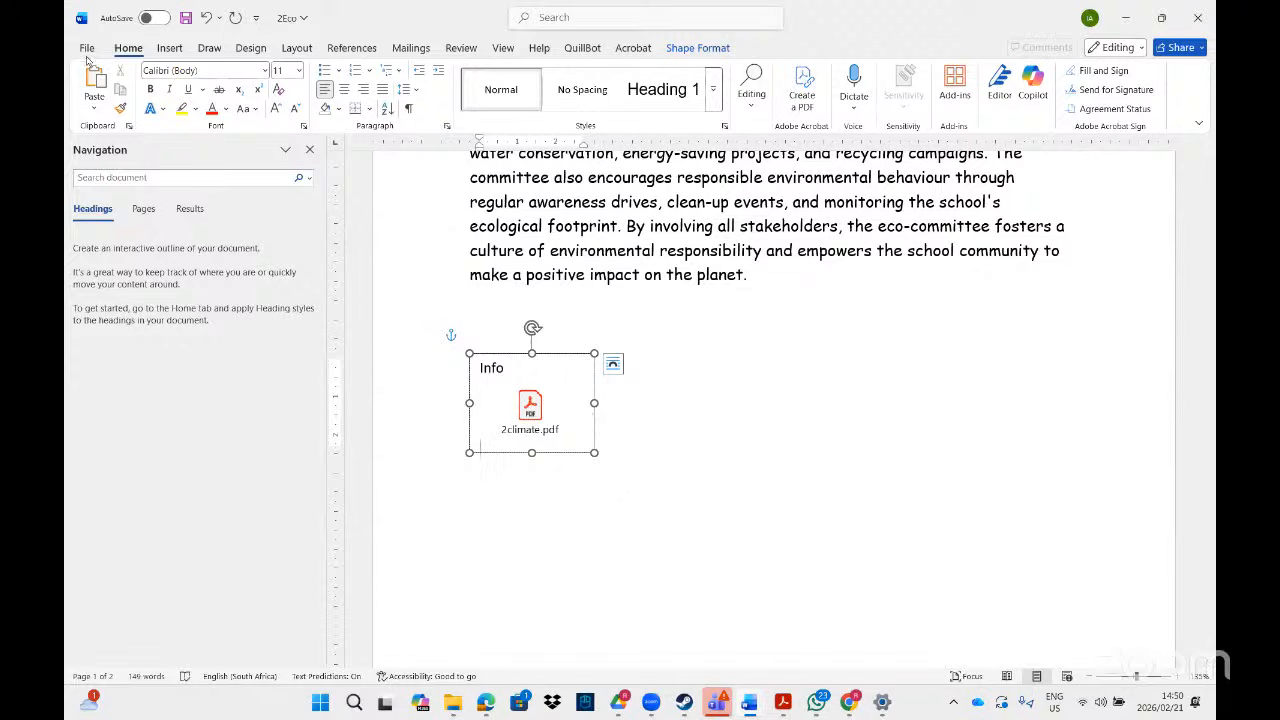
- Open the Insert Object dialog and choose Create from File
{"action": "left_click", "coordinate": [169, 48]}
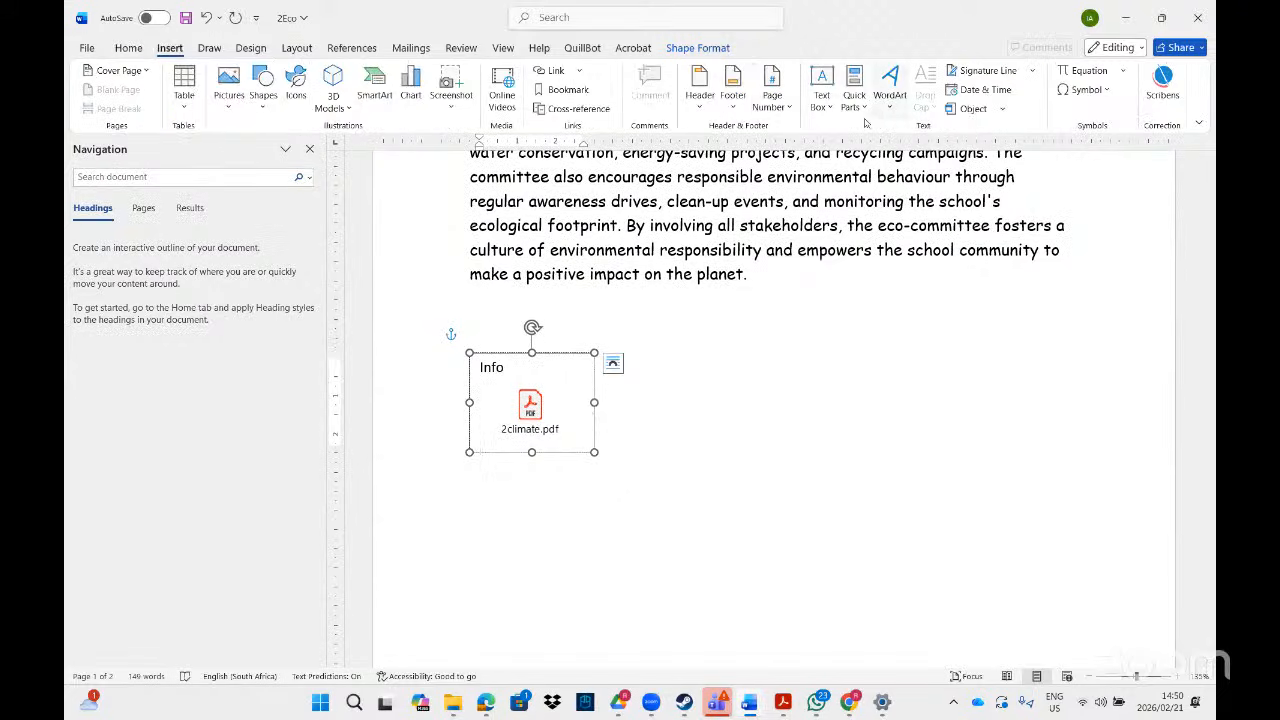
{"action": "left_click", "coordinate": [1001, 109]}
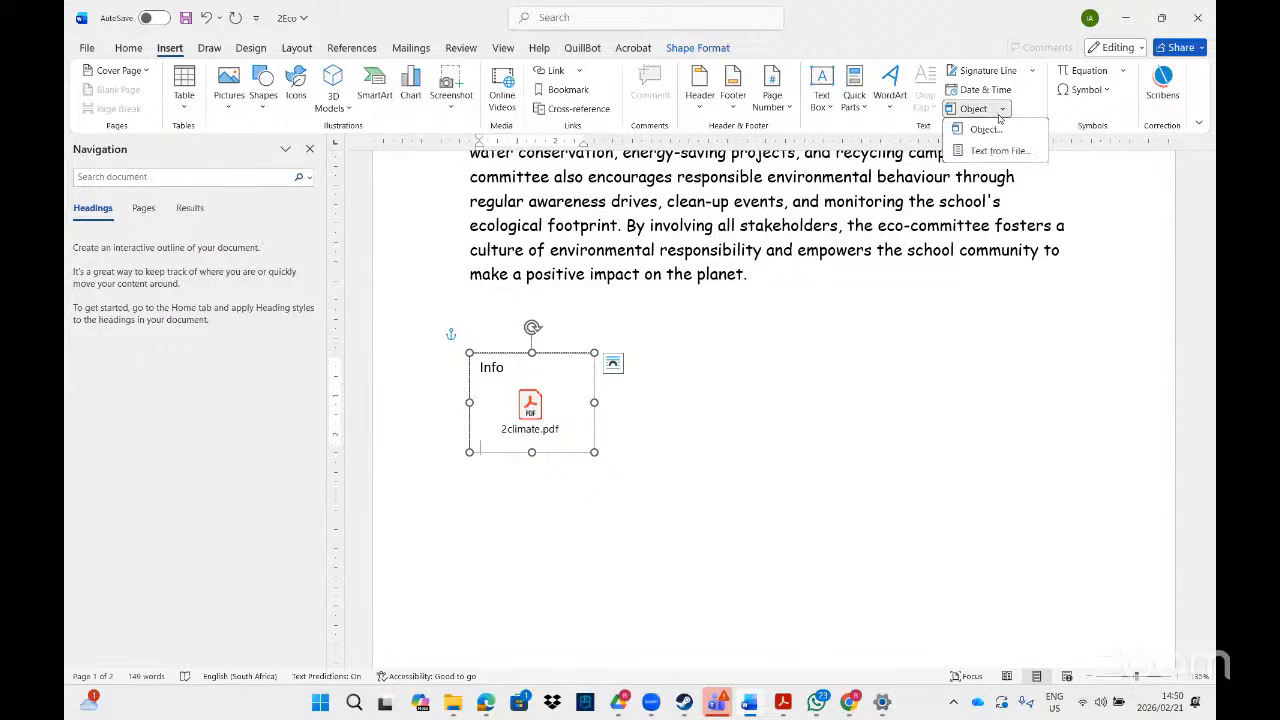
{"action": "left_click", "coordinate": [985, 130]}
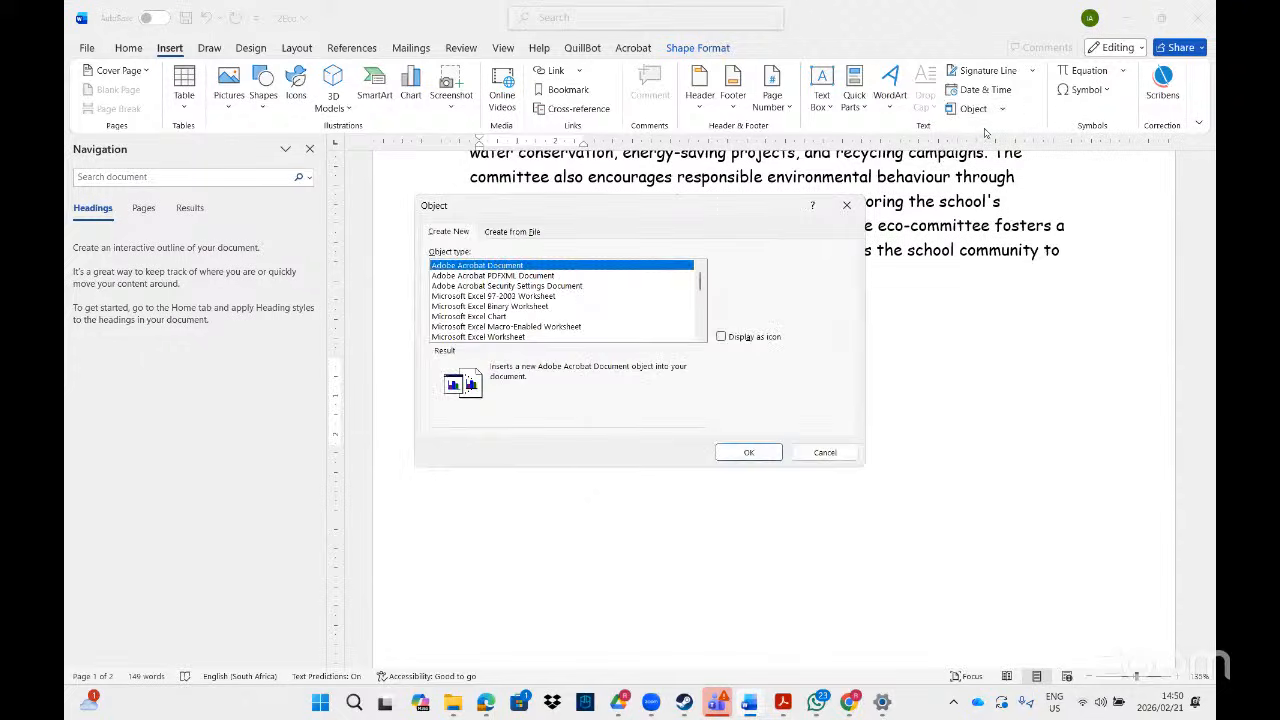
{"action": "left_click", "coordinate": [513, 231]}
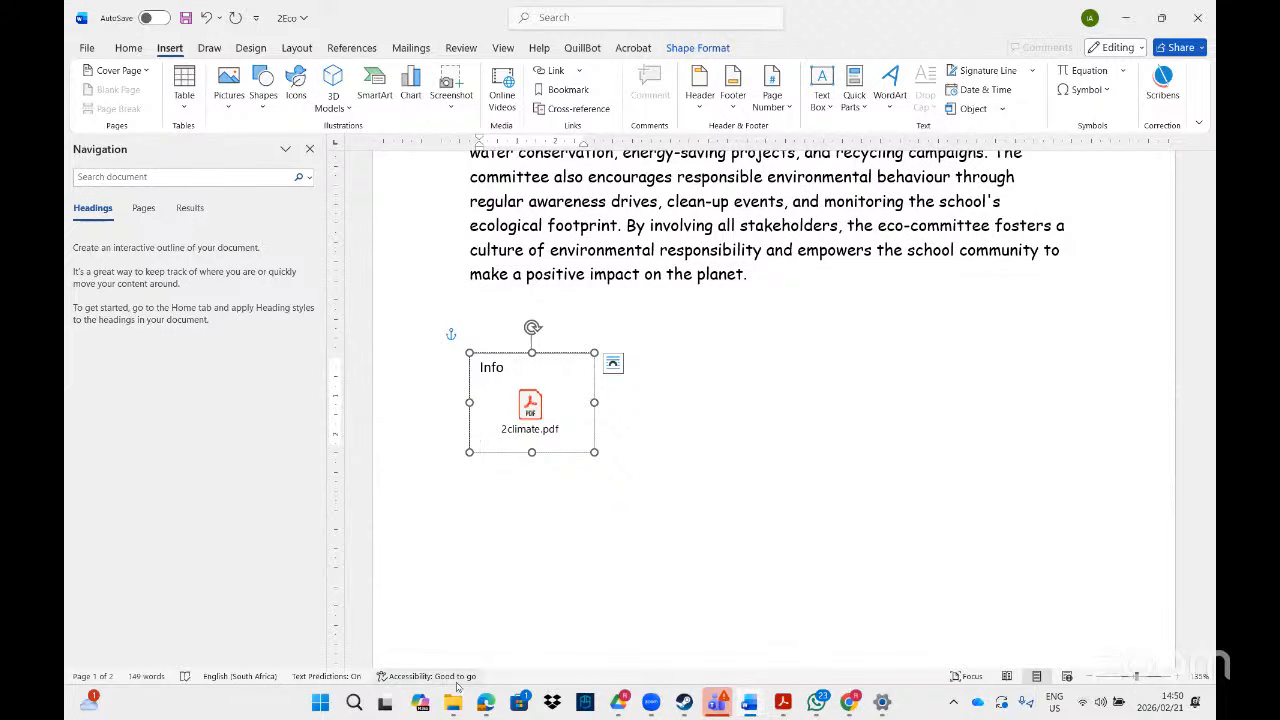
- Bring the Acrobat task list back to the front to read the 2Mshows word-count task
{"action": "mouse_move", "coordinate": [453, 702]}
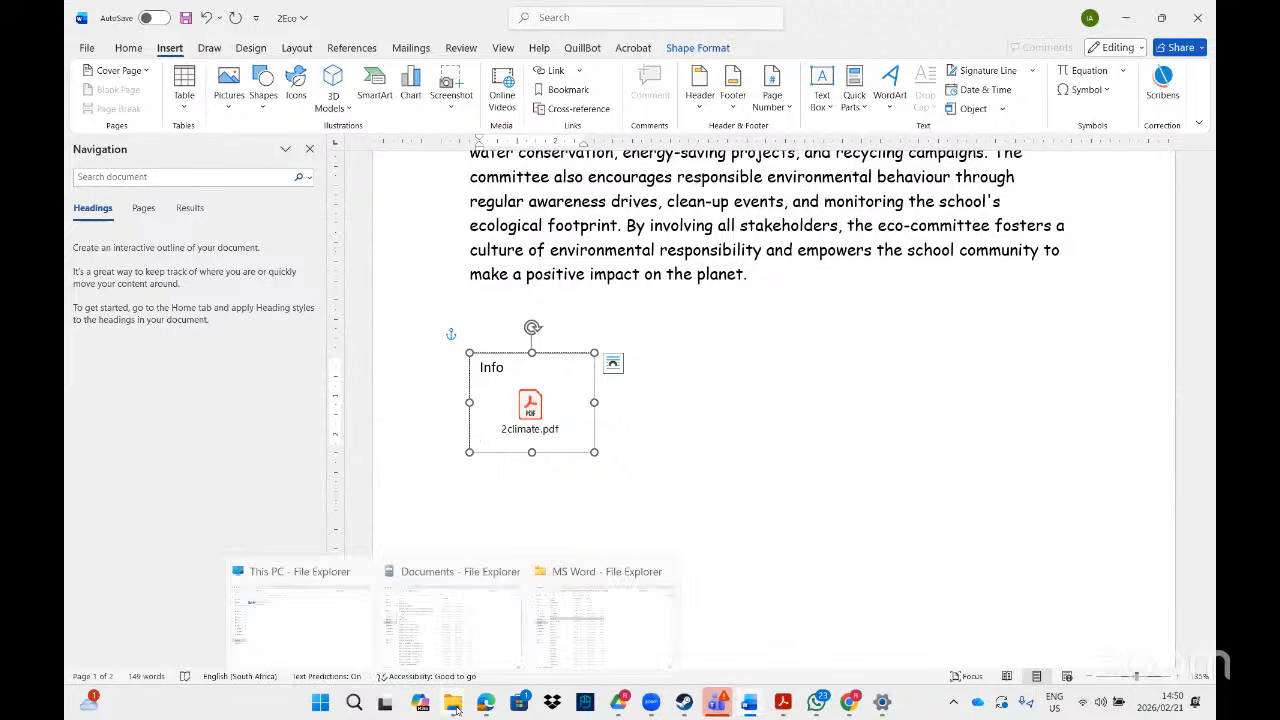
{"action": "left_click", "coordinate": [573, 631]}
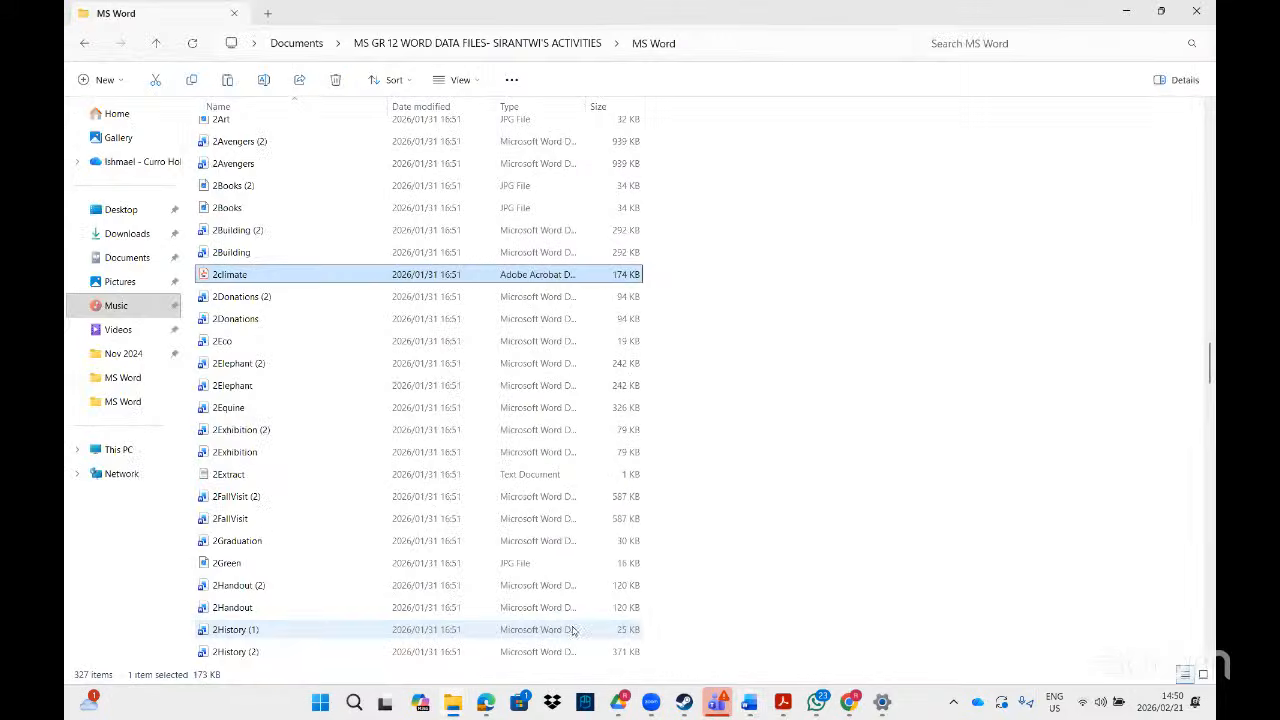
{"action": "left_click", "coordinate": [783, 702]}
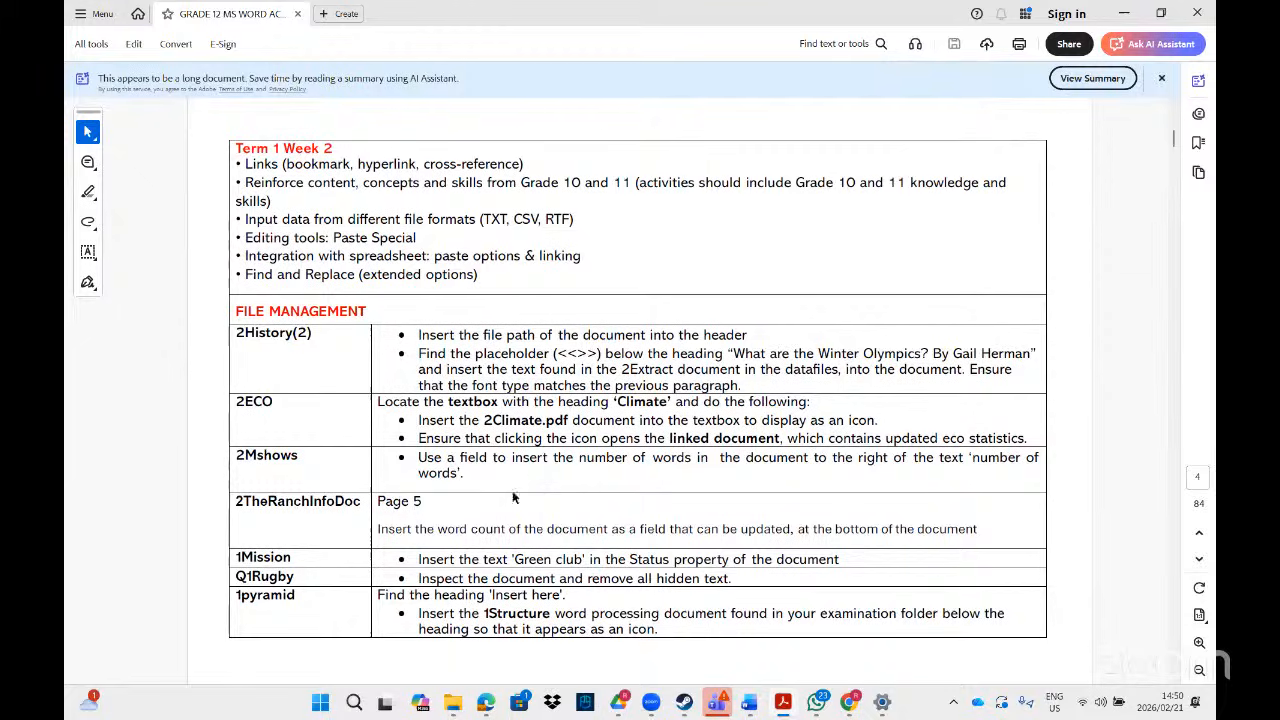
- Search the MS Word data folder for '2msho' and open the 2Mshows document
{"action": "mouse_move", "coordinate": [453, 702]}
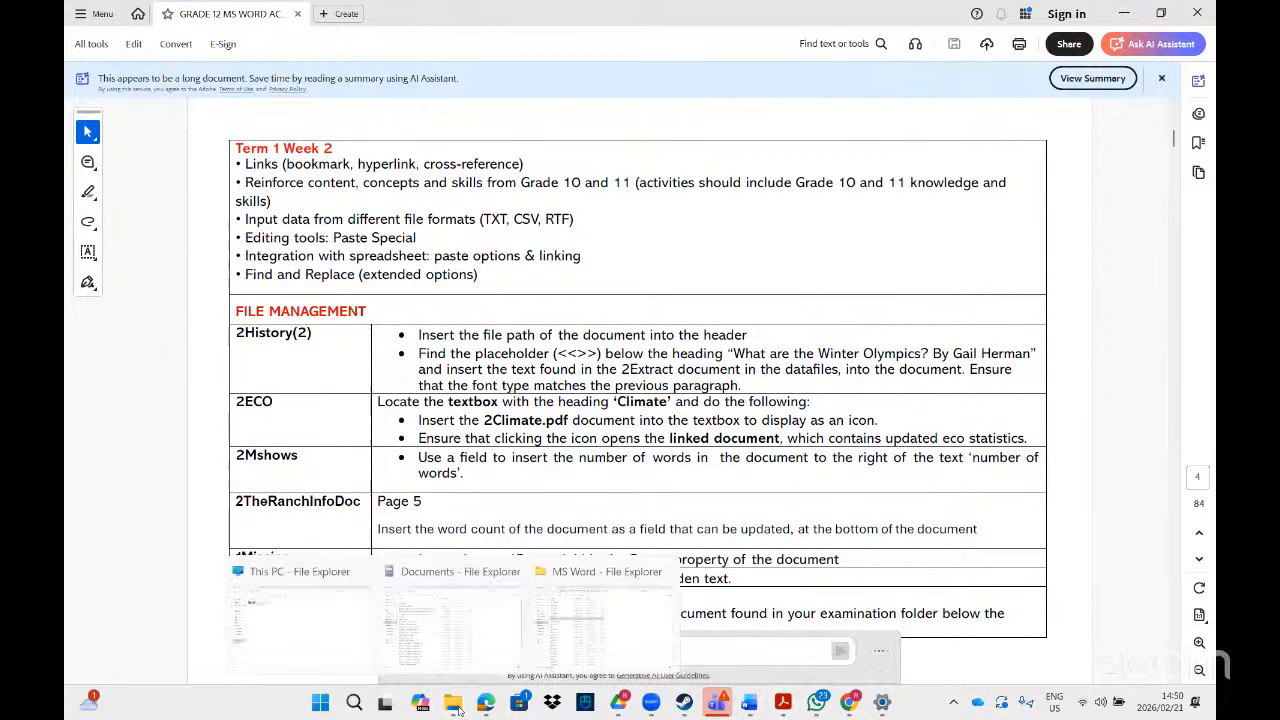
{"action": "left_click", "coordinate": [585, 643]}
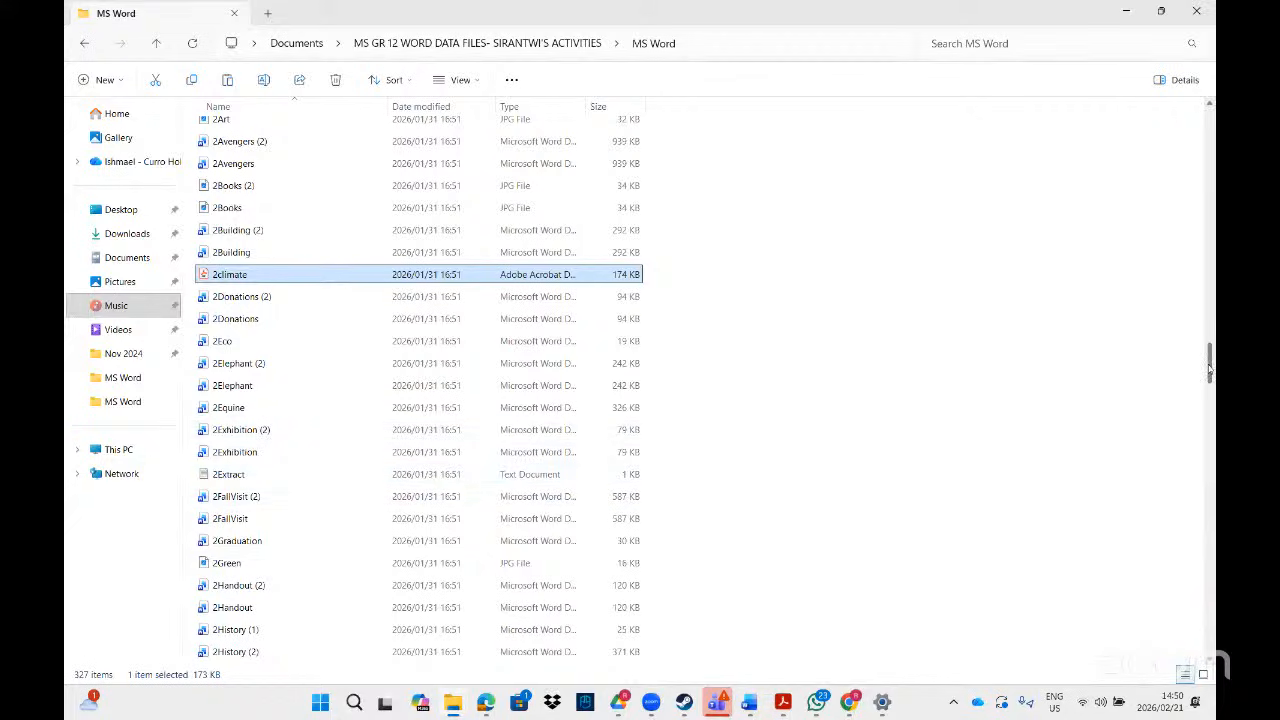
{"action": "left_click", "coordinate": [965, 43]}
{"action": "type", "text": "2"}
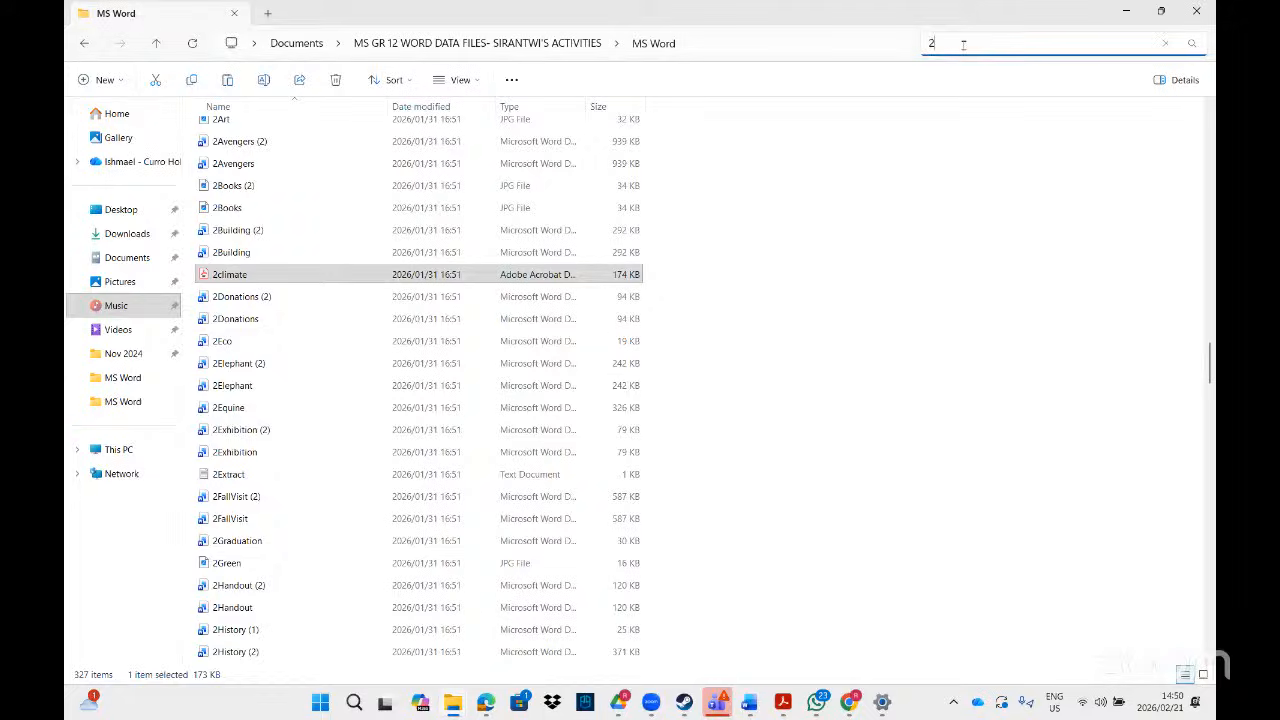
{"action": "type", "text": "msh"}
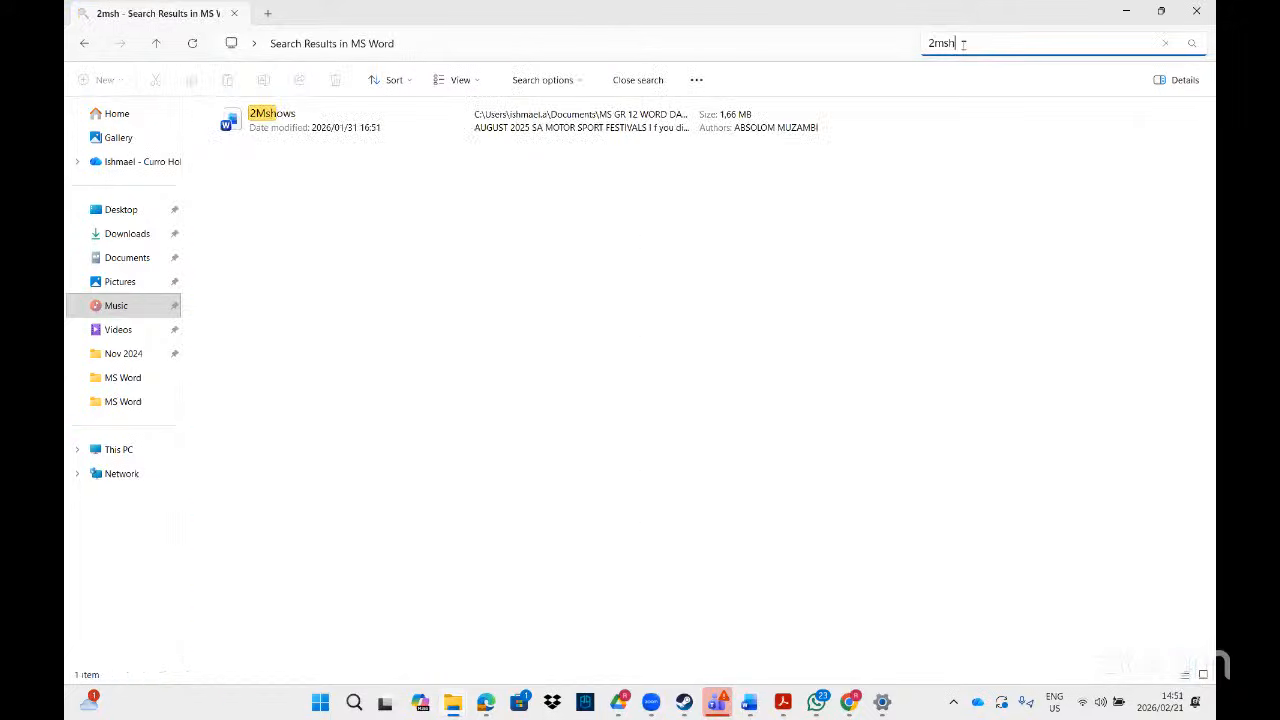
{"action": "type", "text": "o"}
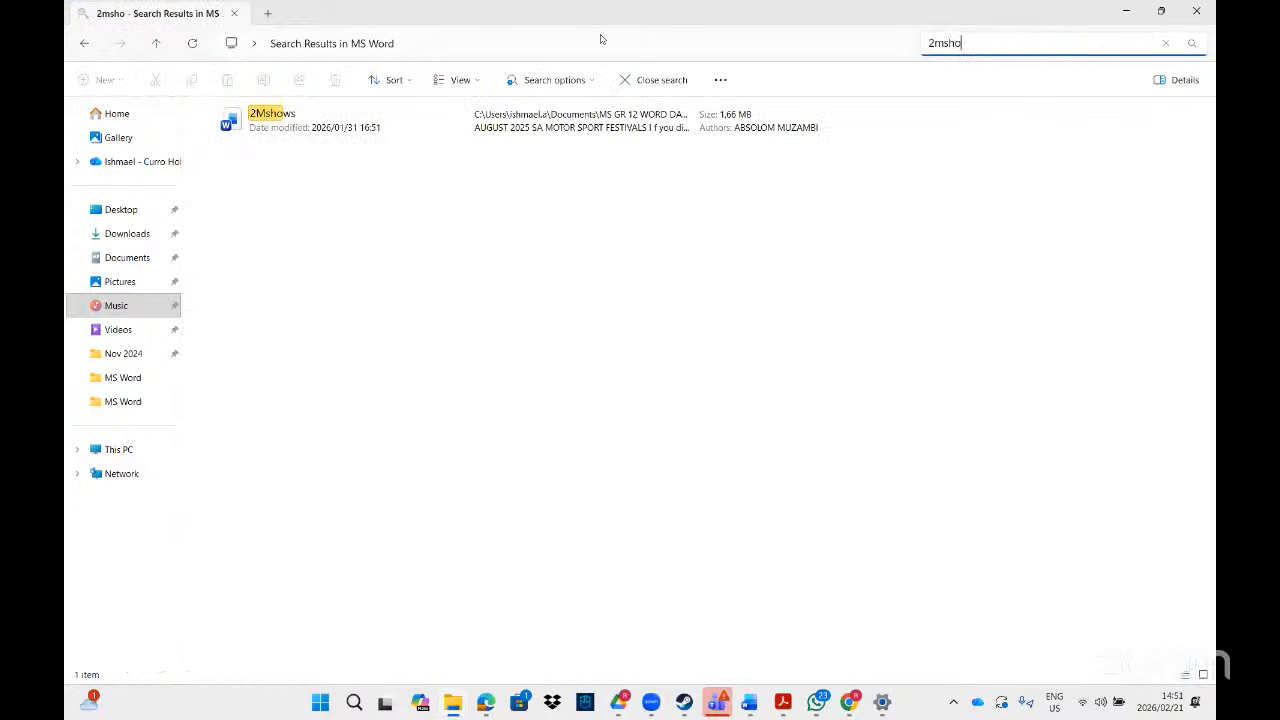
{"action": "double_click", "coordinate": [389, 121]}
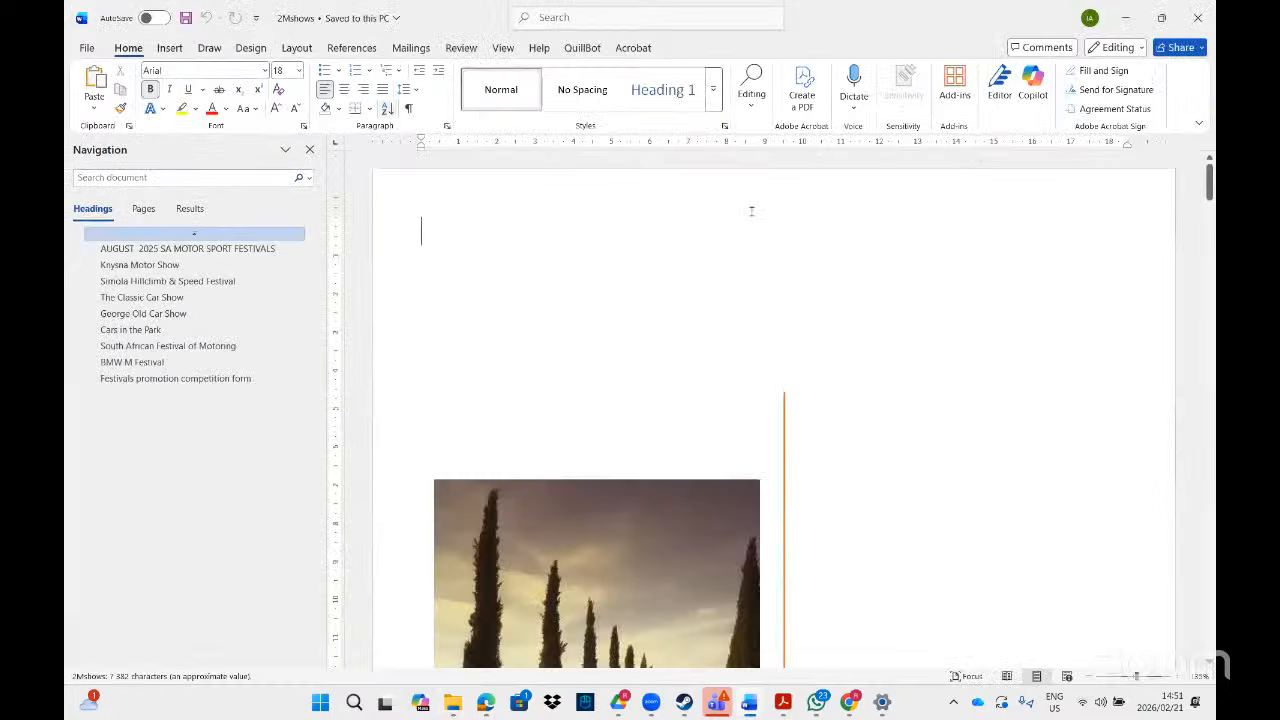
- Scroll to page 5 and place the cursor after Question 2.5's 'Number of words:'
{"action": "left_click_drag", "start_coordinate": [1210, 180], "coordinate": [1210, 505]}
{"action": "left_click_drag", "start_coordinate": [1210, 598], "coordinate": [1208, 633]}
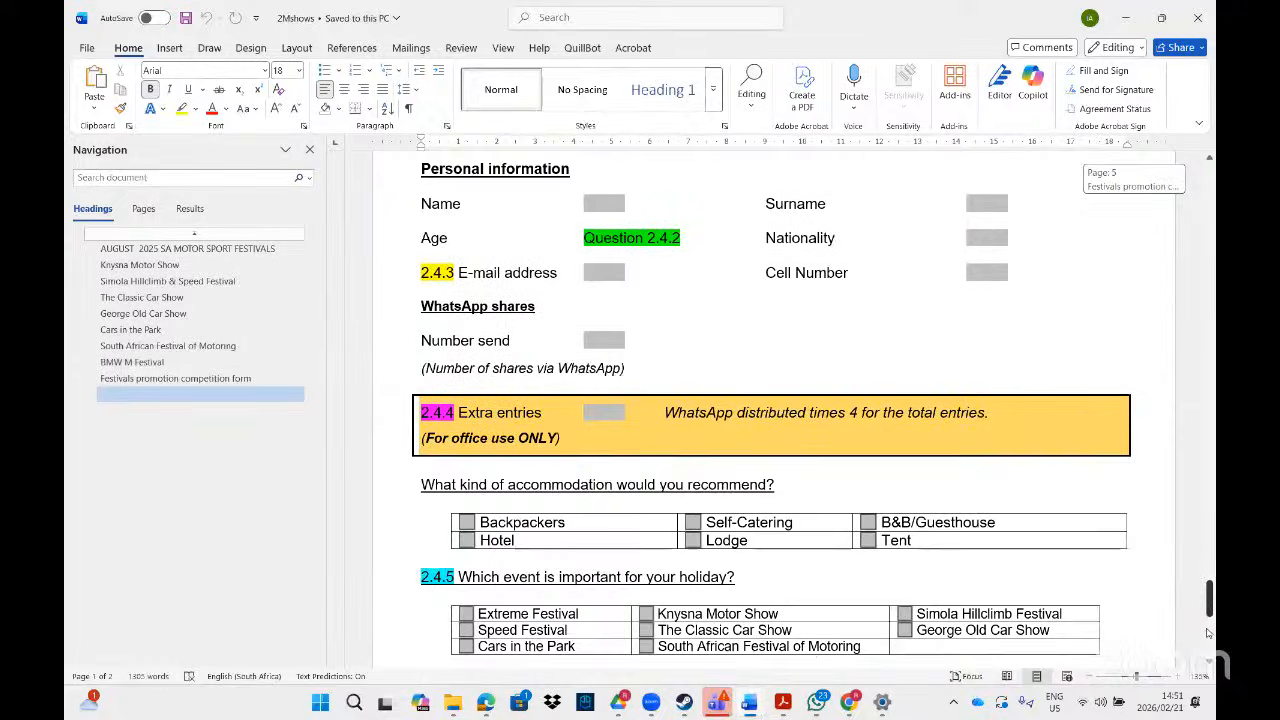
{"action": "scroll", "coordinate": [523, 443], "scroll_direction": "down", "scroll_amount": 5}
{"action": "left_click", "coordinate": [557, 406]}
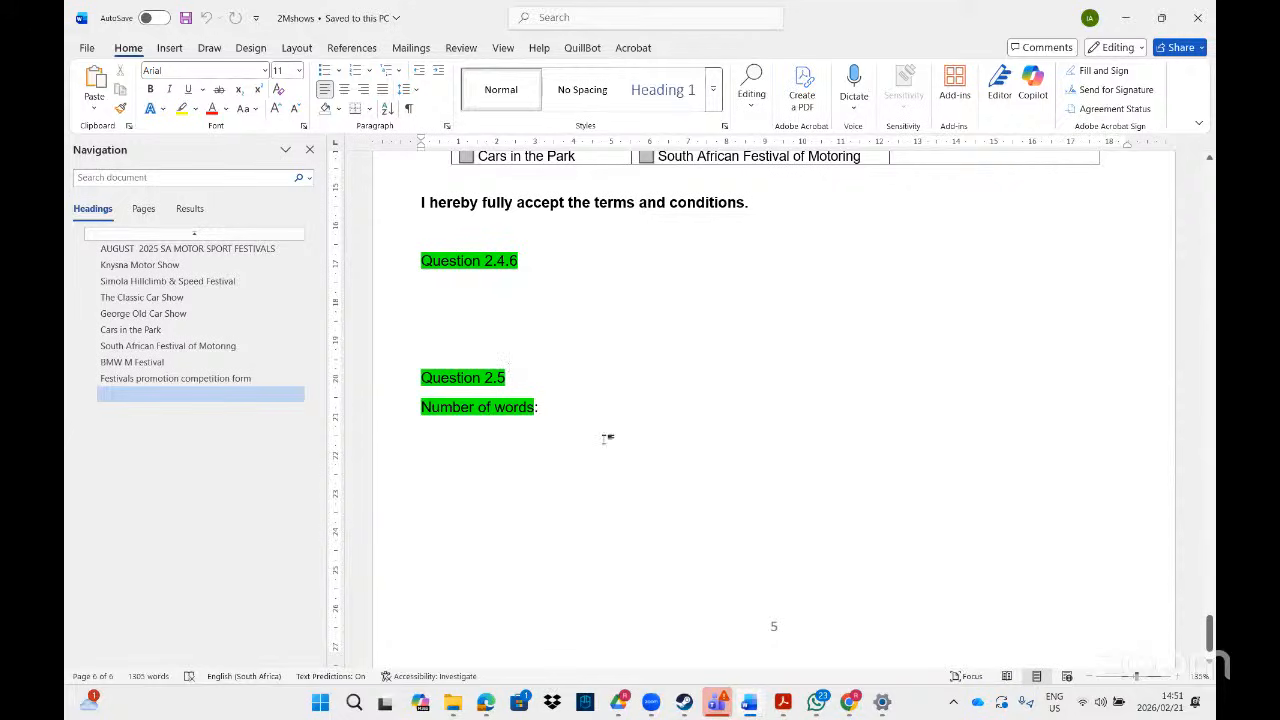
{"action": "left_click", "coordinate": [171, 47]}
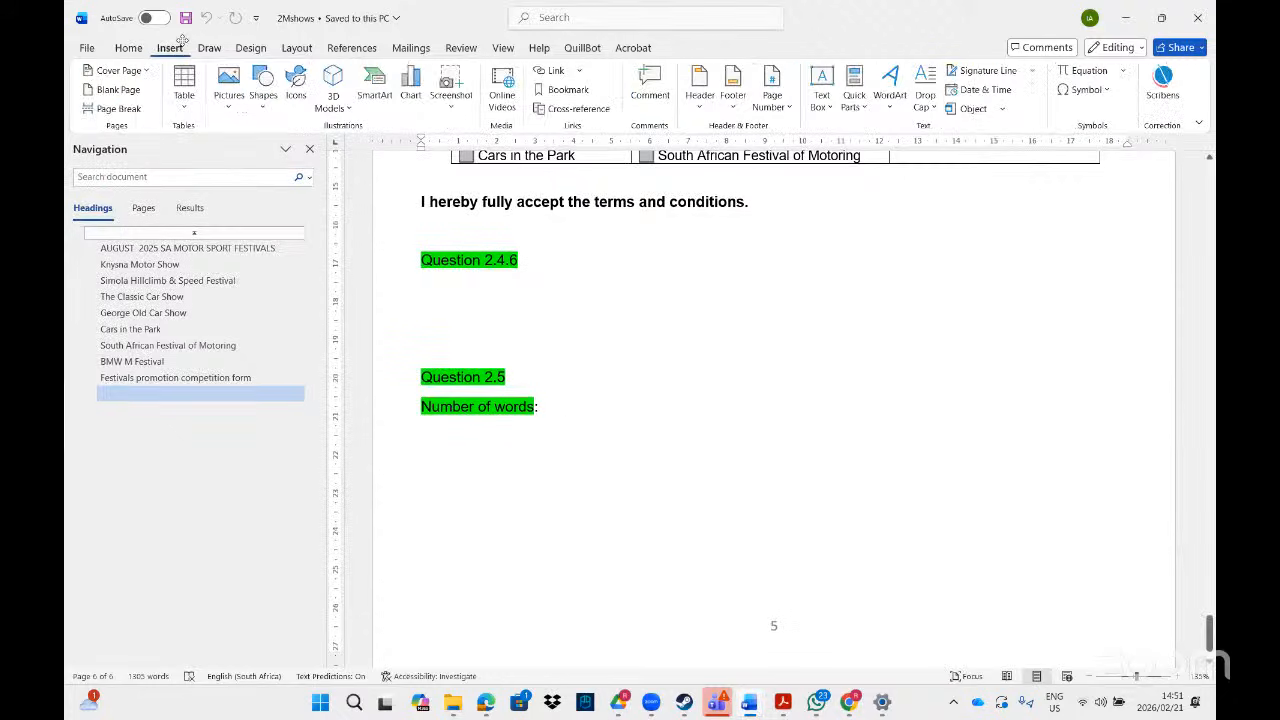
{"action": "left_click", "coordinate": [866, 108]}
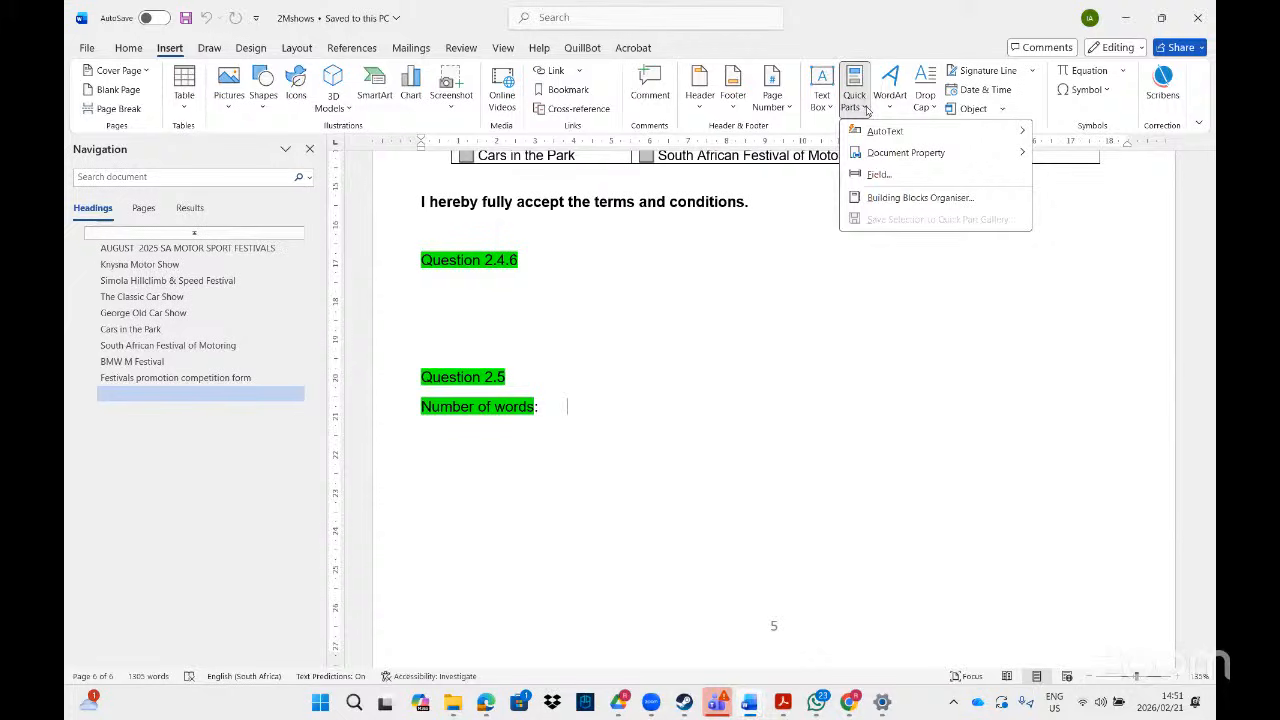
{"action": "left_click", "coordinate": [869, 174]}
{"action": "left_click", "coordinate": [909, 171]}
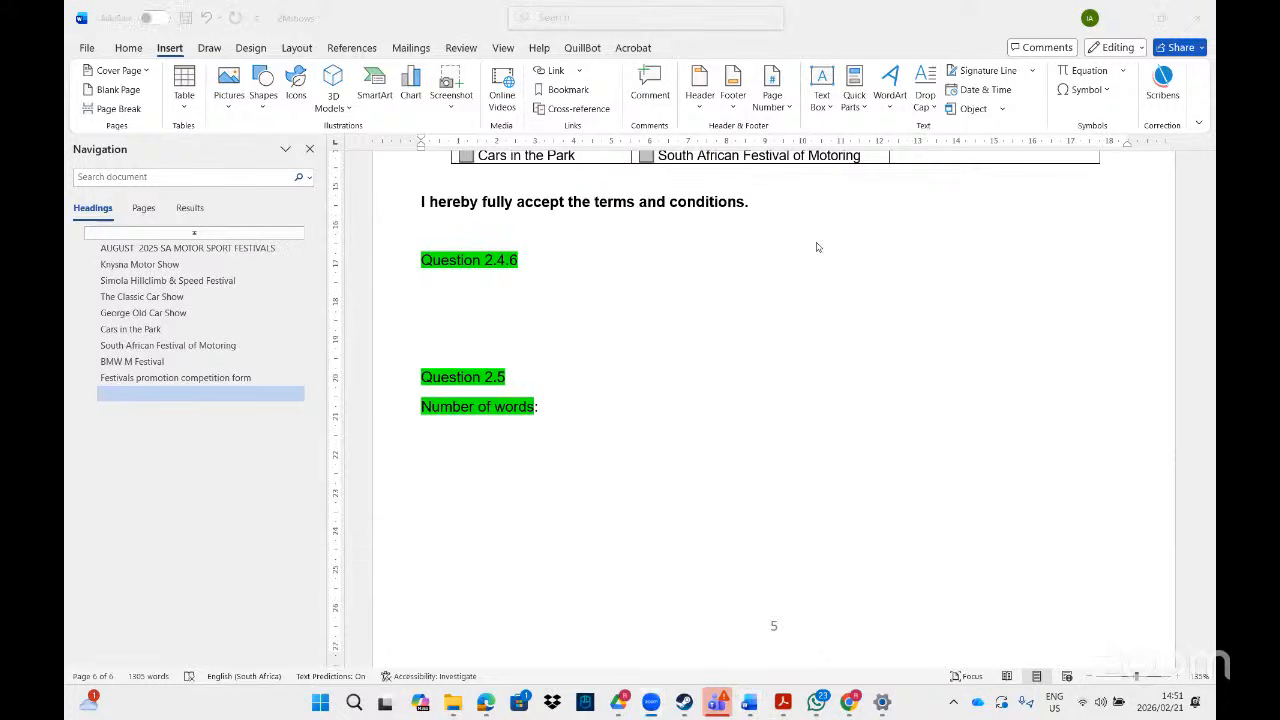
- Search Word's commands for 'field' and open the Field dialog from Explore Quick Parts
{"action": "left_click", "coordinate": [559, 18]}
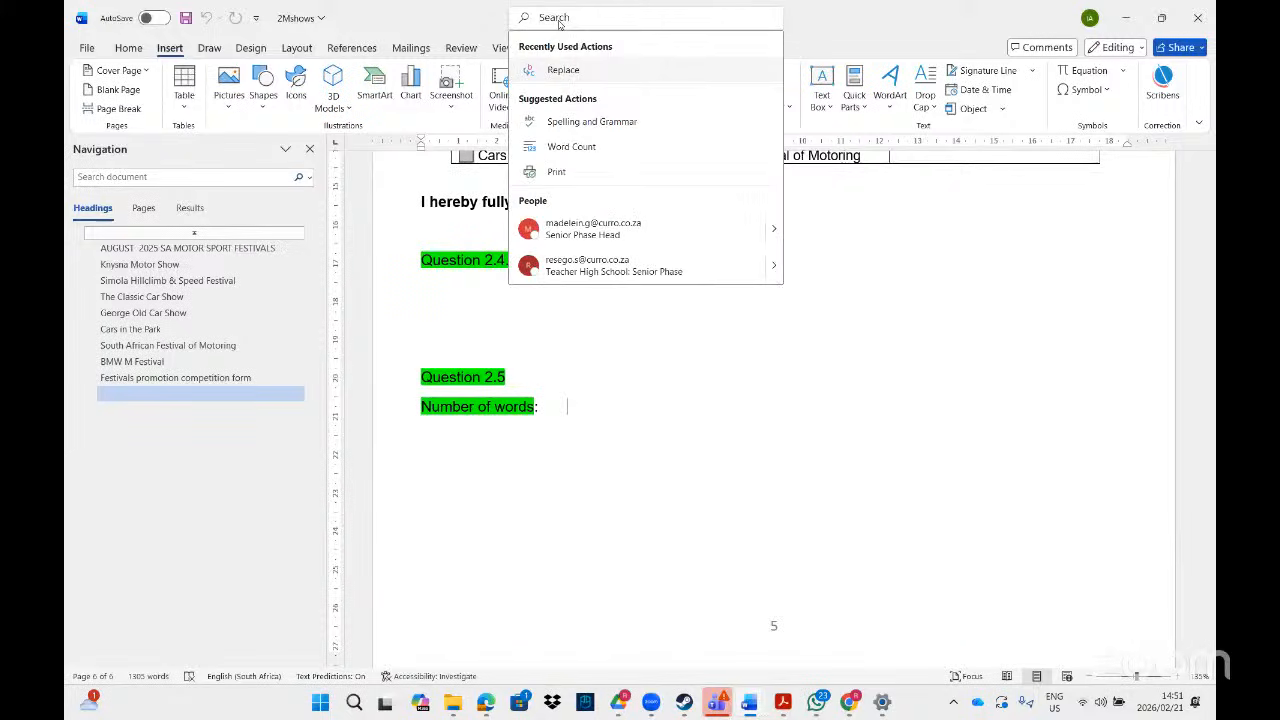
{"action": "type", "text": "fiel"}
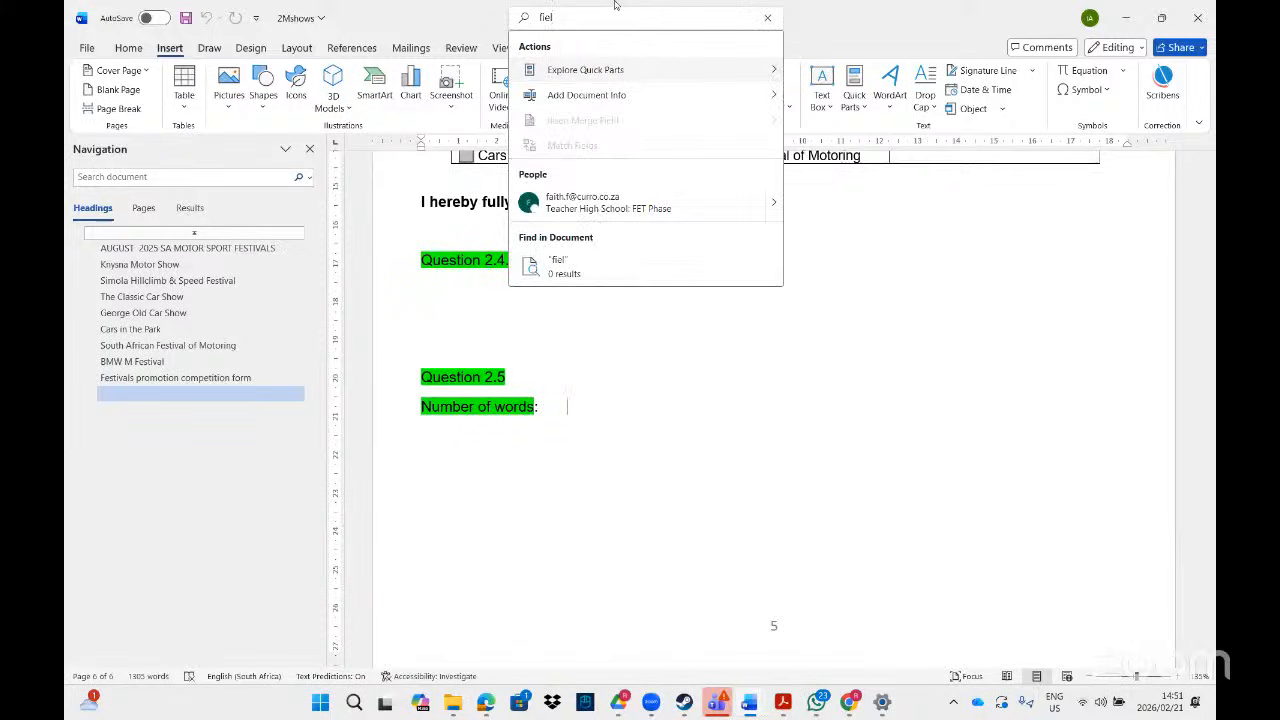
{"action": "key", "text": "BackSpace"}
{"action": "key", "text": "BackSpace"}
{"action": "key", "text": "BackSpace"}
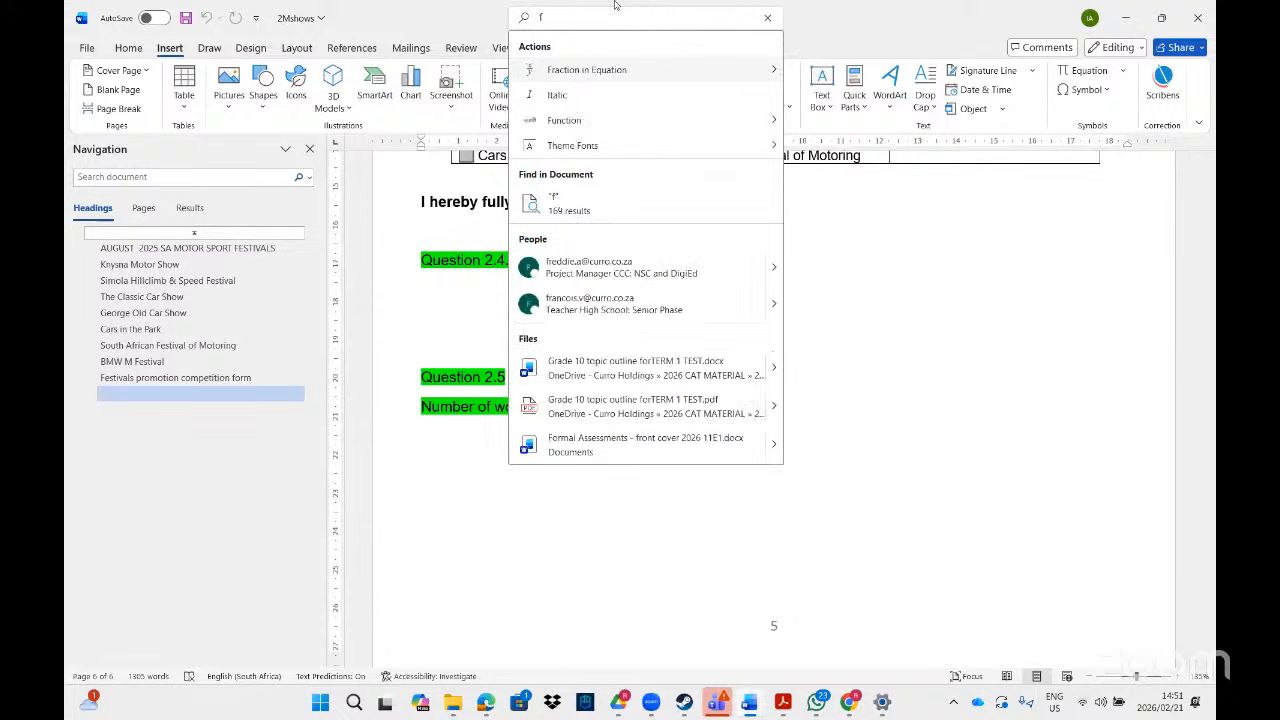
{"action": "key", "text": "BackSpace"}
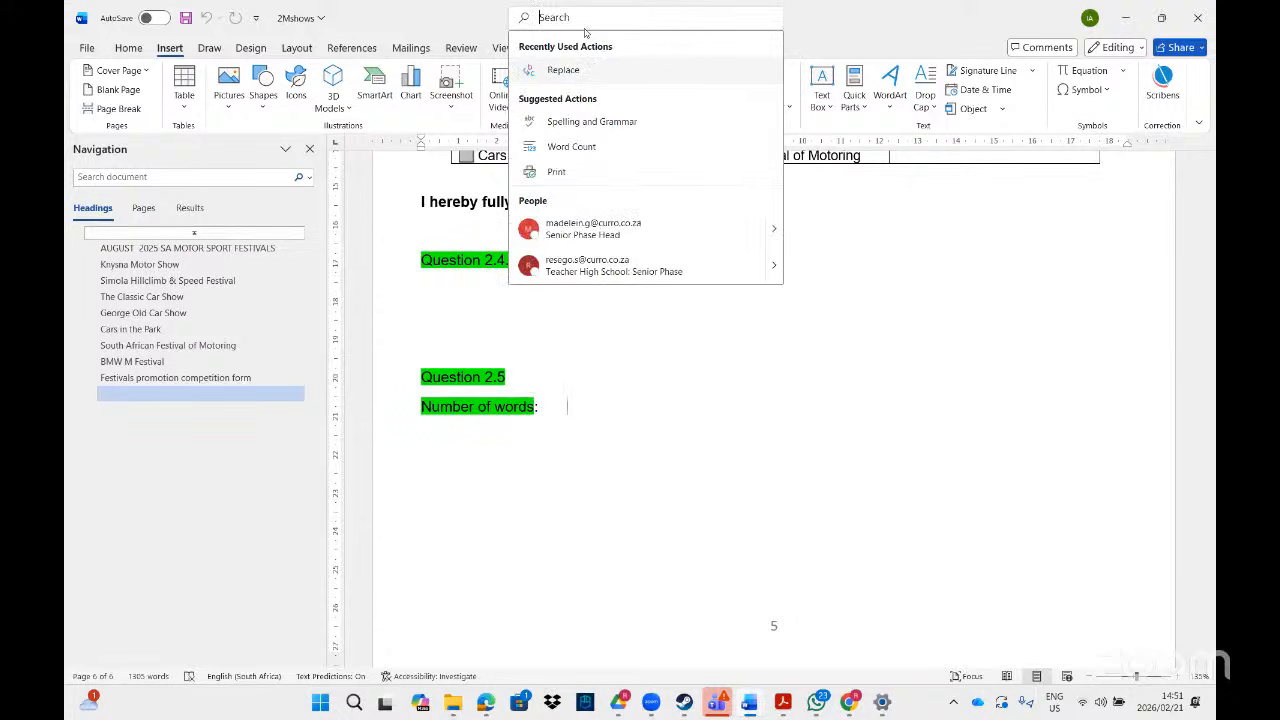
{"action": "type", "text": "field"}
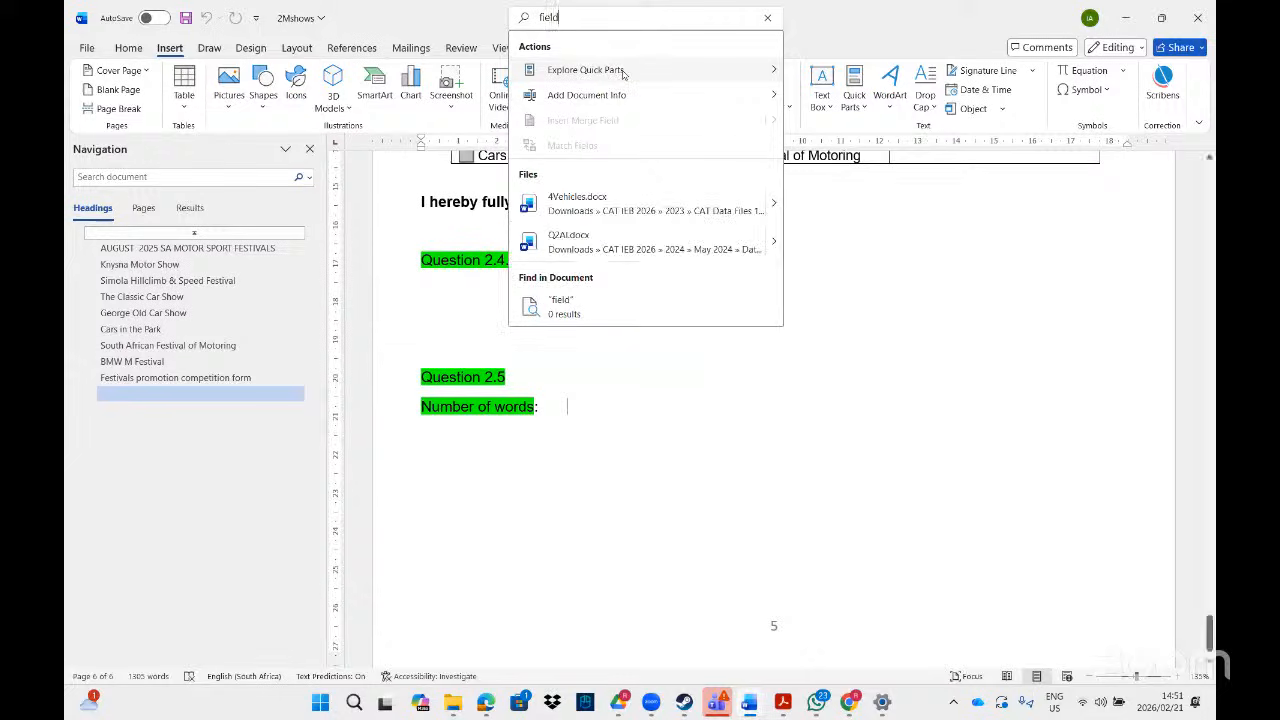
{"action": "mouse_move", "coordinate": [622, 74]}
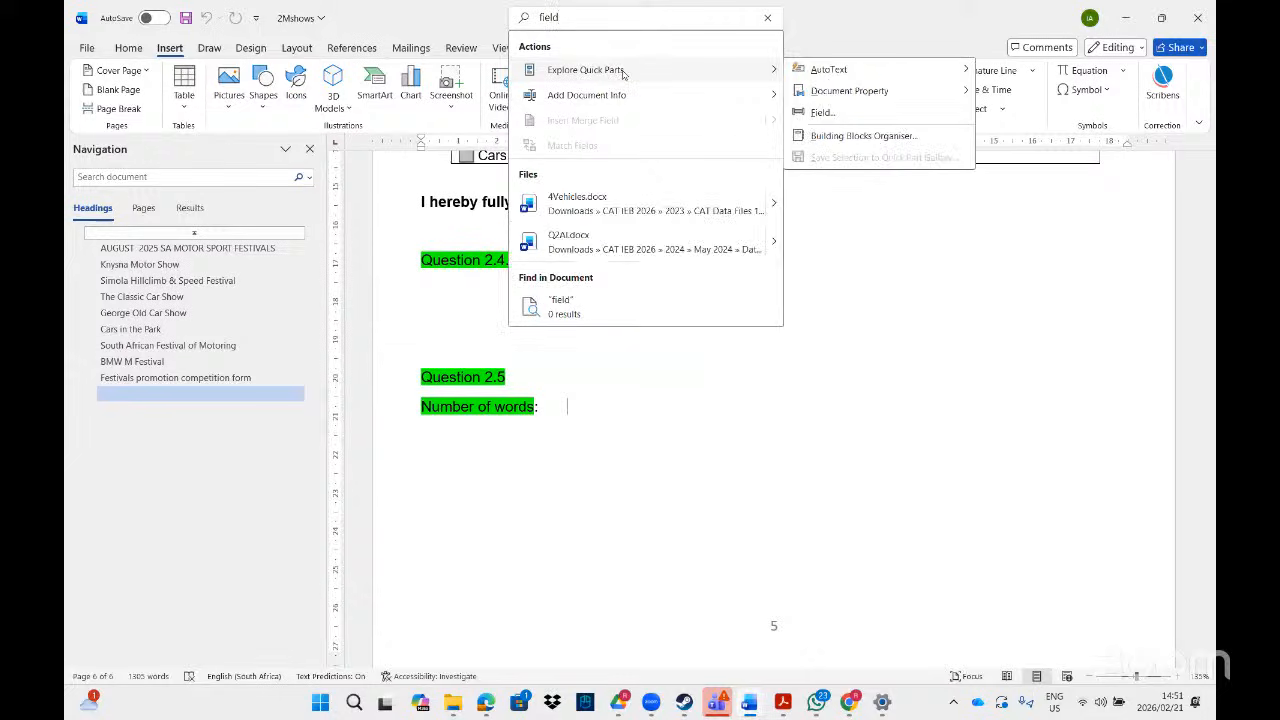
{"action": "left_click", "coordinate": [822, 113]}
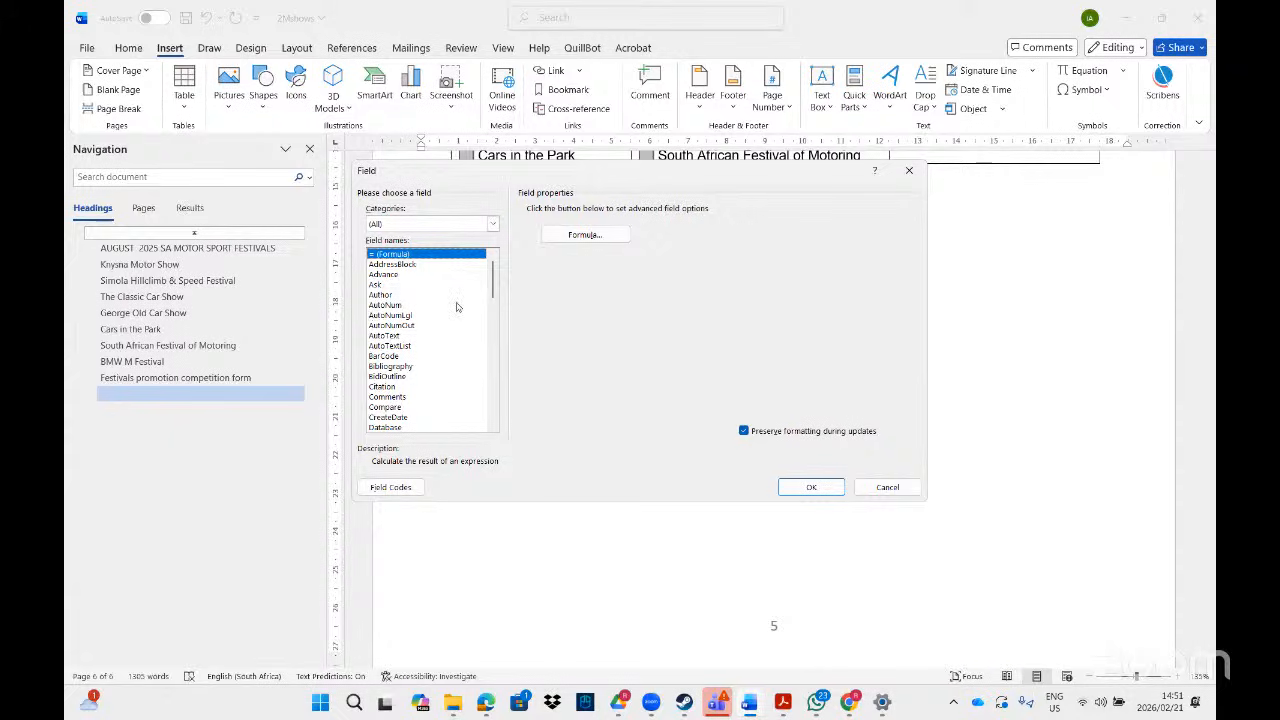
- Browse the field list, previewing Comments, CreateDate, Date and FileSize
{"action": "left_click", "coordinate": [387, 397]}
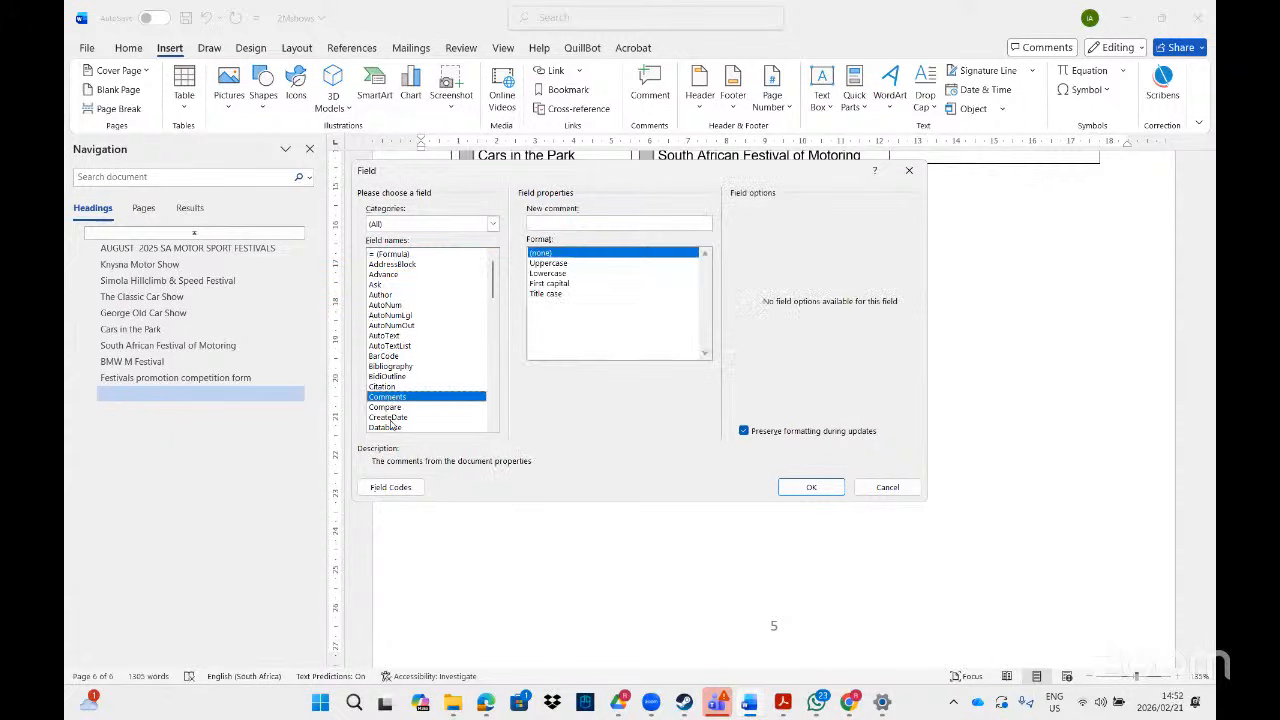
{"action": "left_click", "coordinate": [388, 417]}
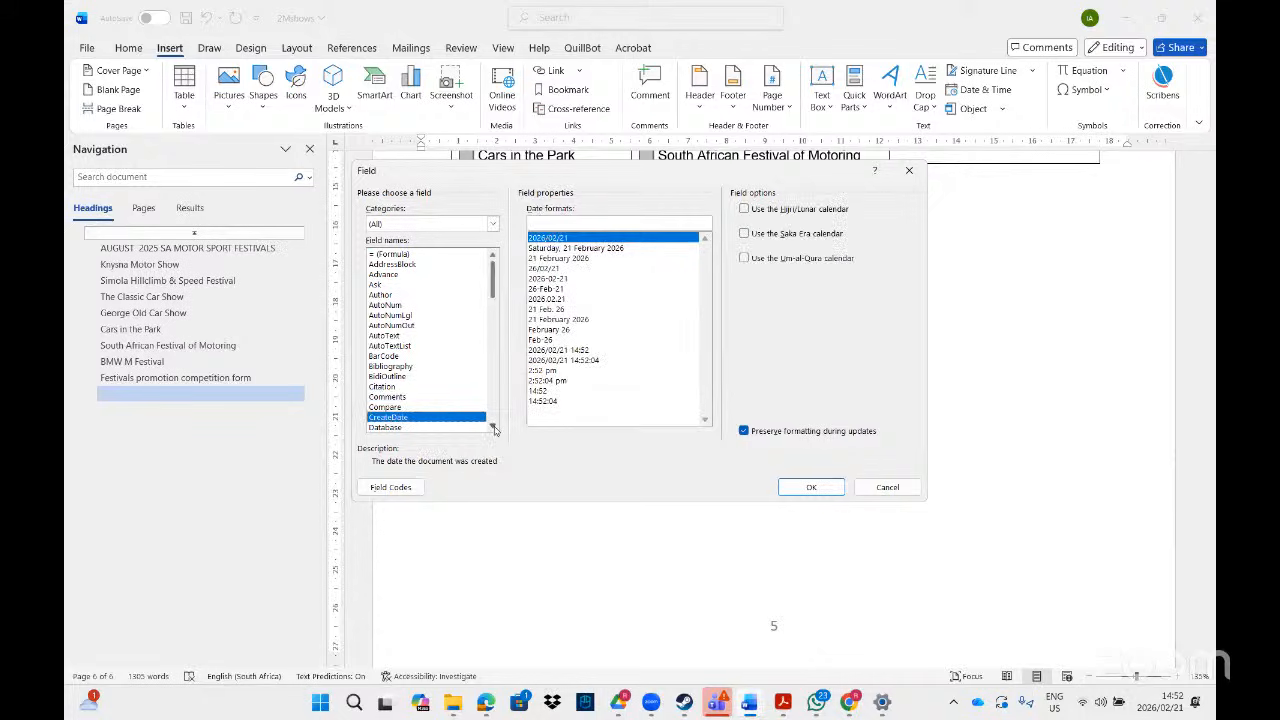
{"action": "scroll", "coordinate": [419, 411], "scroll_direction": "down", "scroll_amount": 2}
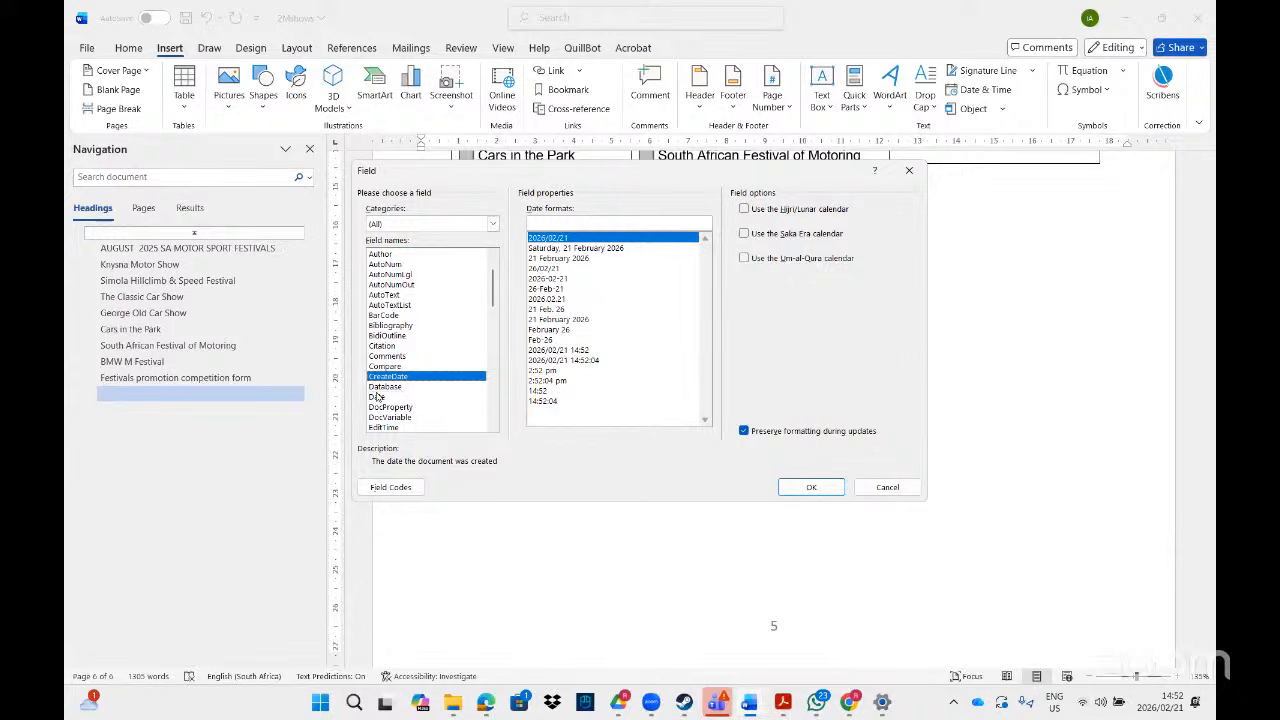
{"action": "left_click", "coordinate": [376, 397]}
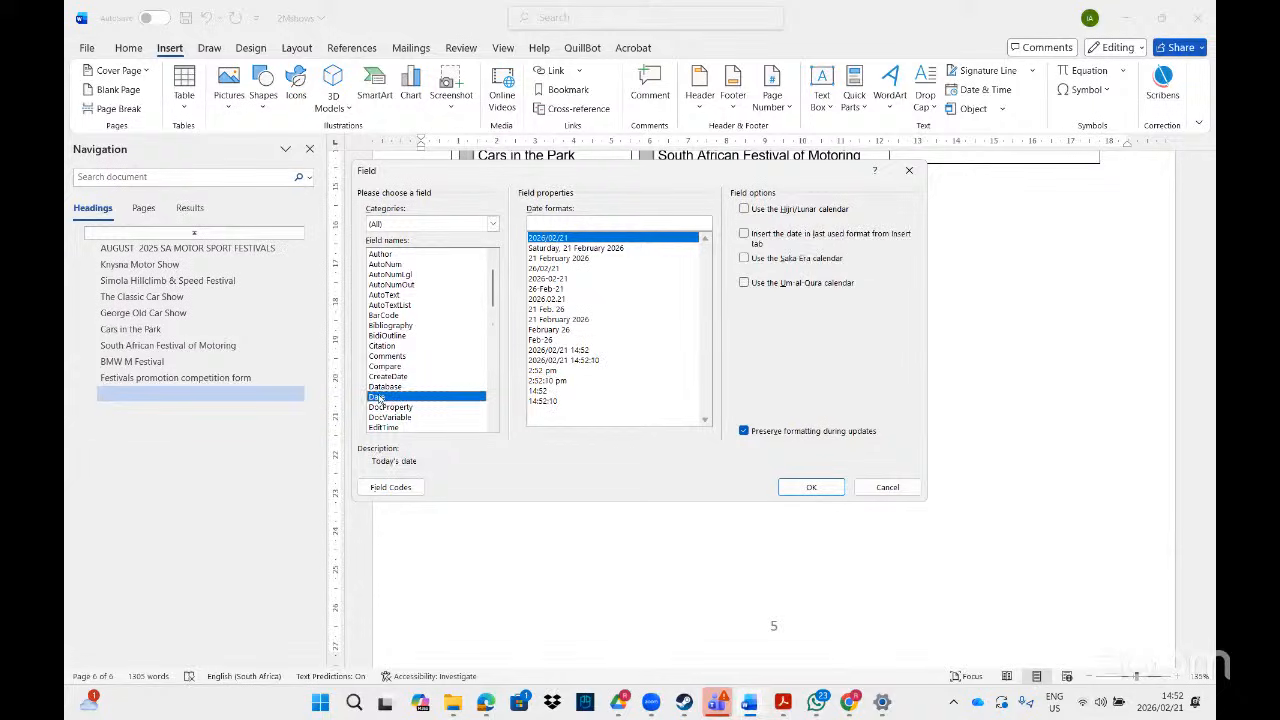
{"action": "left_click", "coordinate": [493, 427]}
{"action": "left_click", "coordinate": [493, 427]}
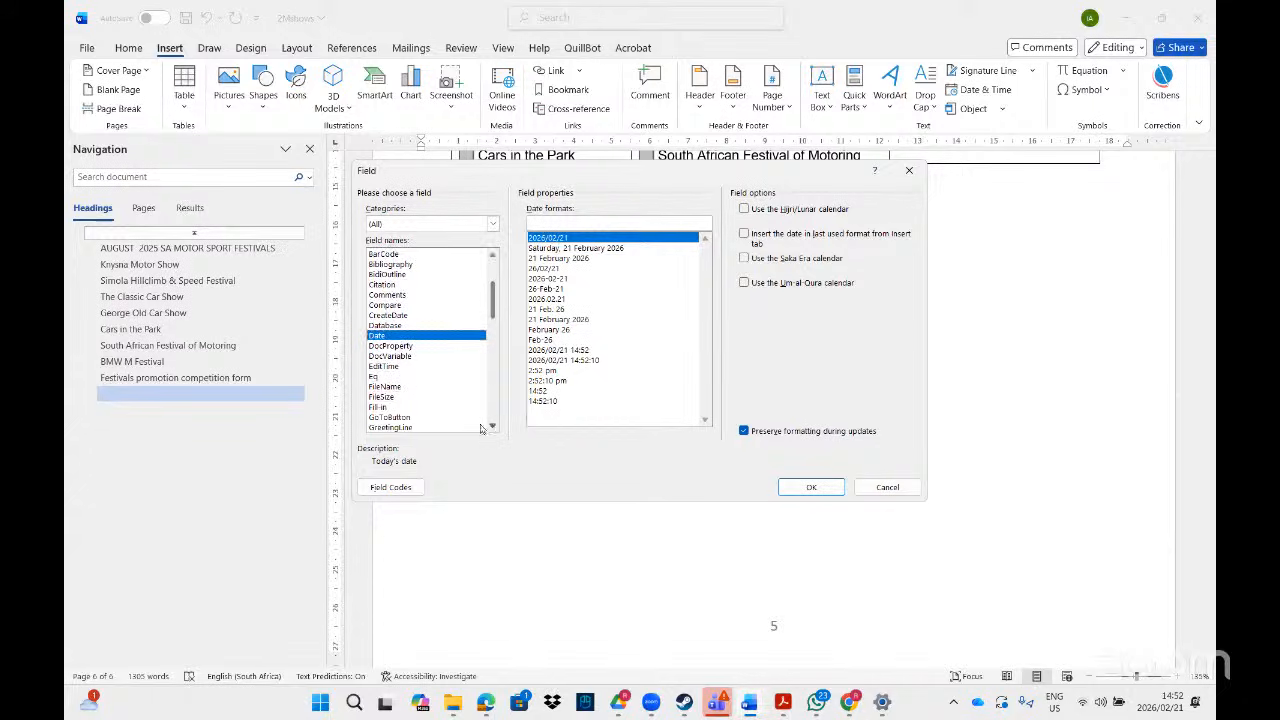
{"action": "left_click", "coordinate": [385, 397]}
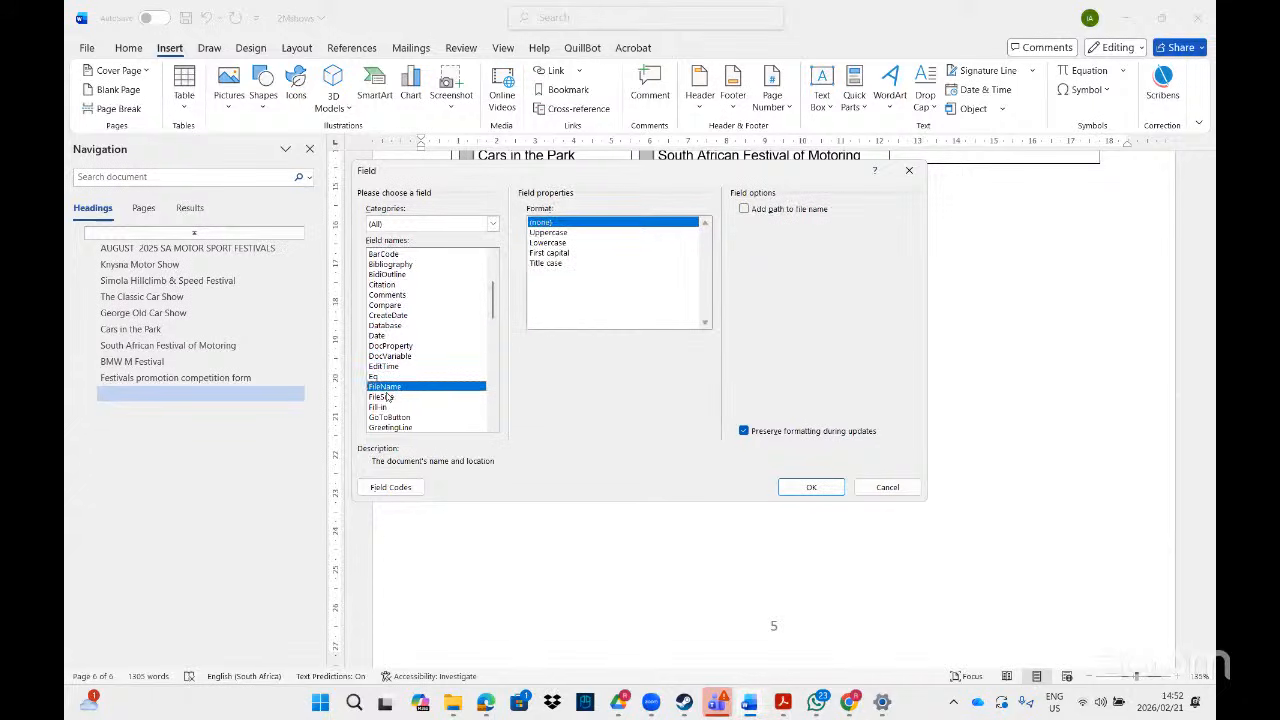
{"action": "left_click", "coordinate": [493, 427]}
{"action": "left_click", "coordinate": [493, 427]}
{"action": "left_click", "coordinate": [493, 427]}
{"action": "left_click", "coordinate": [493, 427]}
{"action": "left_click", "coordinate": [493, 427]}
{"action": "left_click", "coordinate": [493, 427]}
{"action": "left_click", "coordinate": [493, 427]}
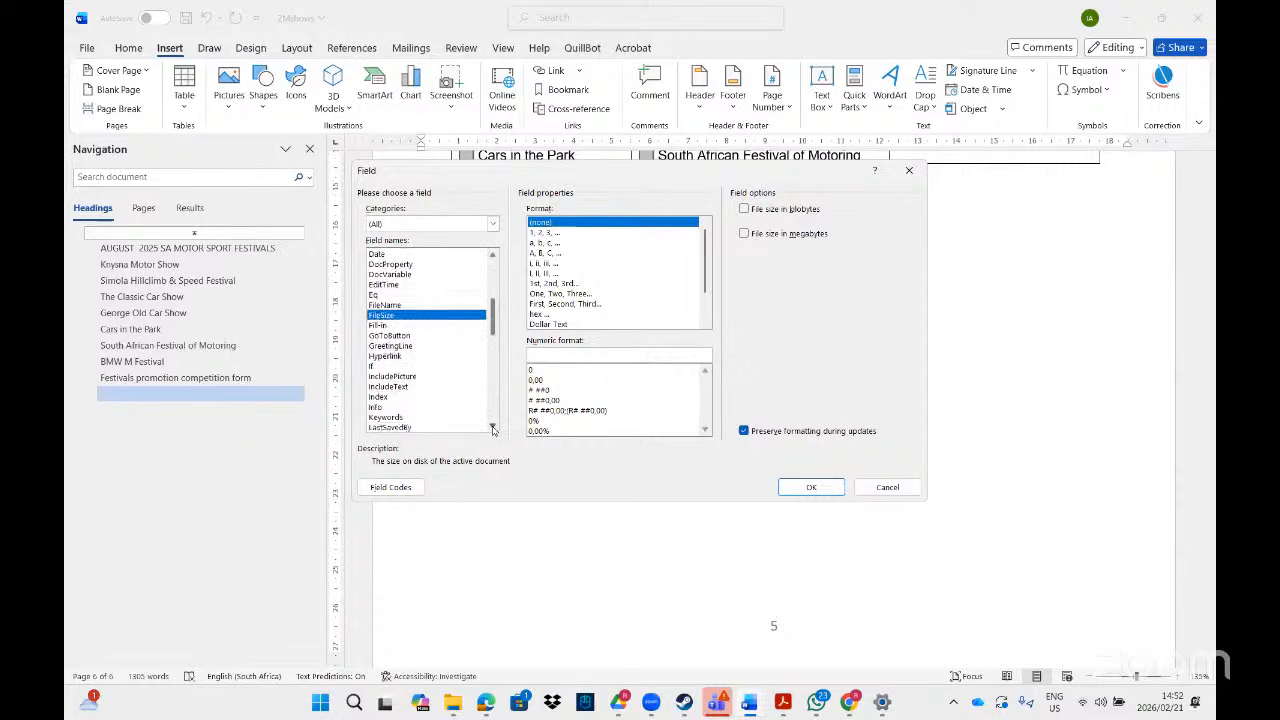
{"action": "left_click", "coordinate": [493, 427]}
{"action": "left_click", "coordinate": [493, 427]}
{"action": "left_click", "coordinate": [493, 427]}
{"action": "left_click", "coordinate": [493, 427]}
{"action": "left_click", "coordinate": [493, 427]}
{"action": "left_click", "coordinate": [493, 427]}
{"action": "left_click", "coordinate": [493, 427]}
{"action": "left_click", "coordinate": [493, 427]}
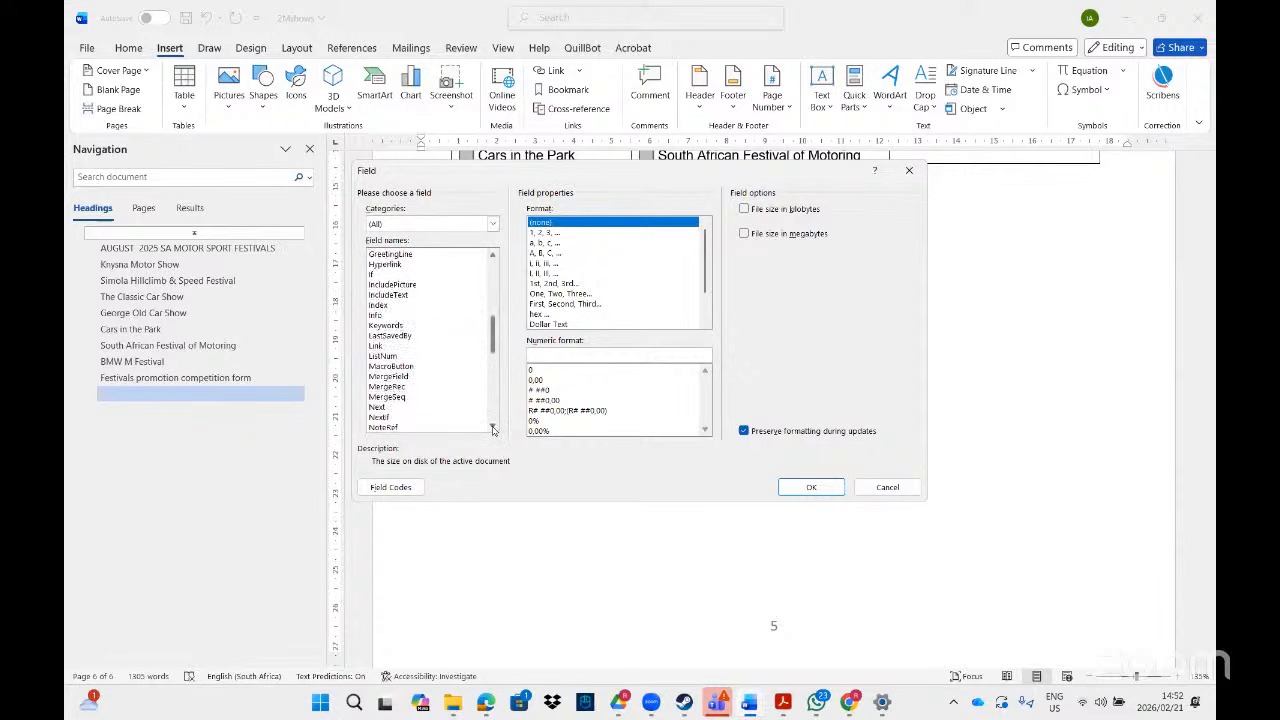
{"action": "left_click", "coordinate": [493, 427]}
{"action": "left_click", "coordinate": [493, 427]}
{"action": "left_click", "coordinate": [493, 427]}
{"action": "left_click", "coordinate": [493, 427]}
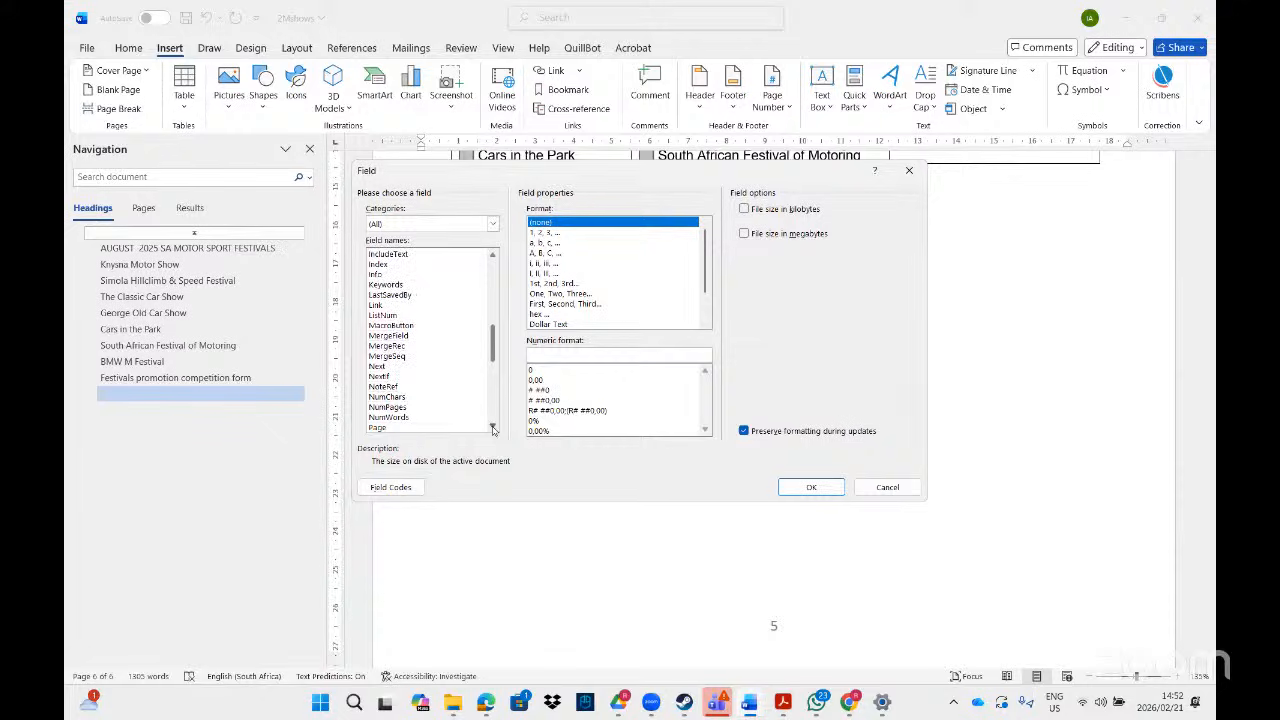
{"action": "left_click", "coordinate": [493, 427]}
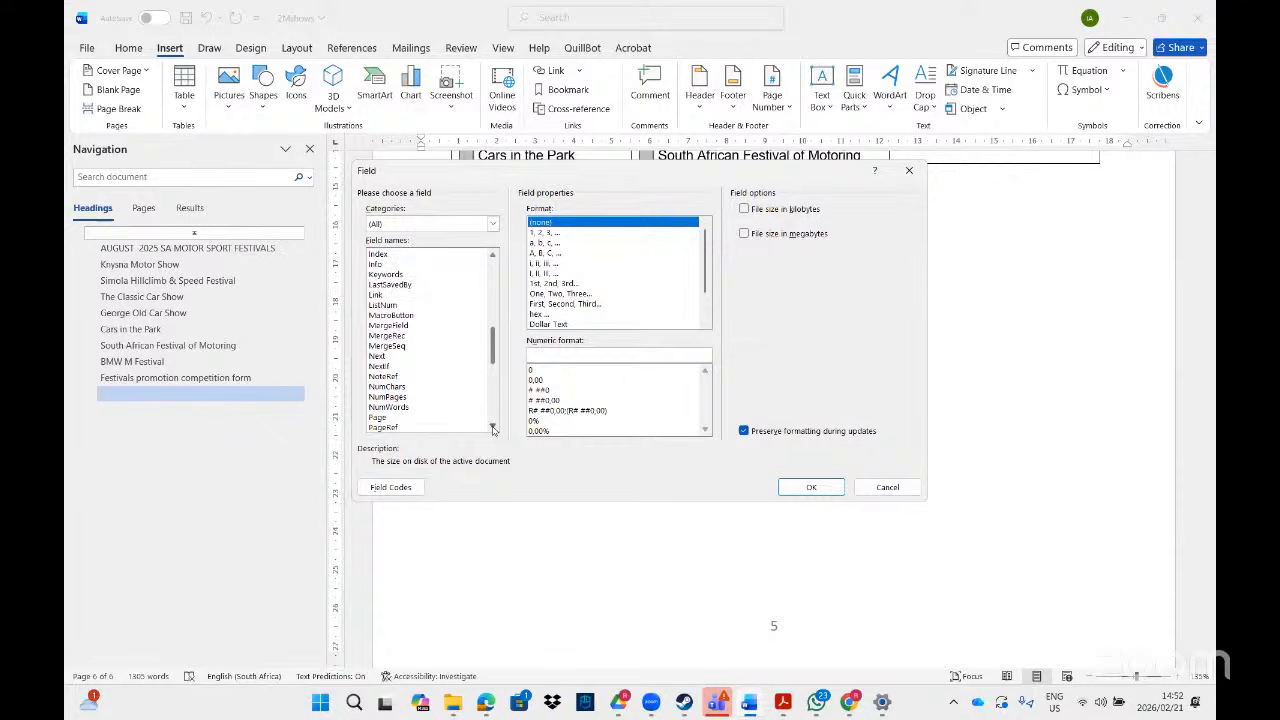
- Insert a NumWords field with the 'a, b, c, ...' format after 'Number of words:'
{"action": "left_click", "coordinate": [372, 407]}
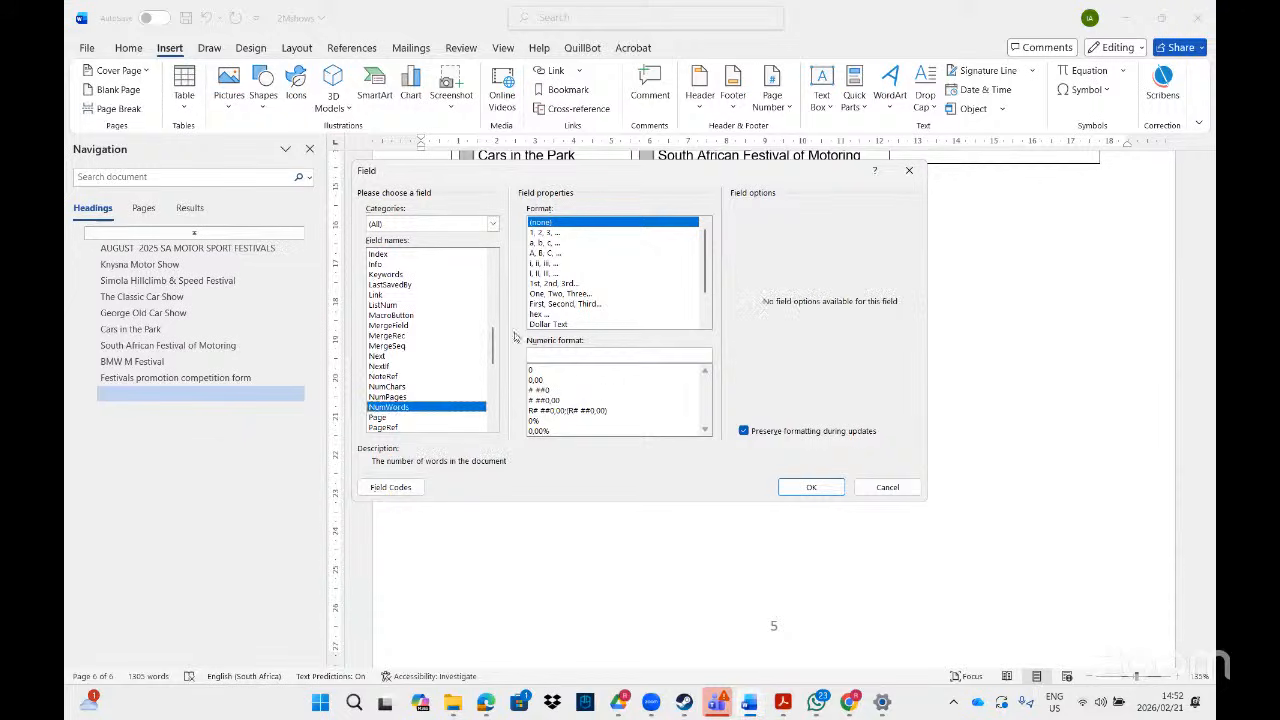
{"action": "left_click", "coordinate": [538, 243]}
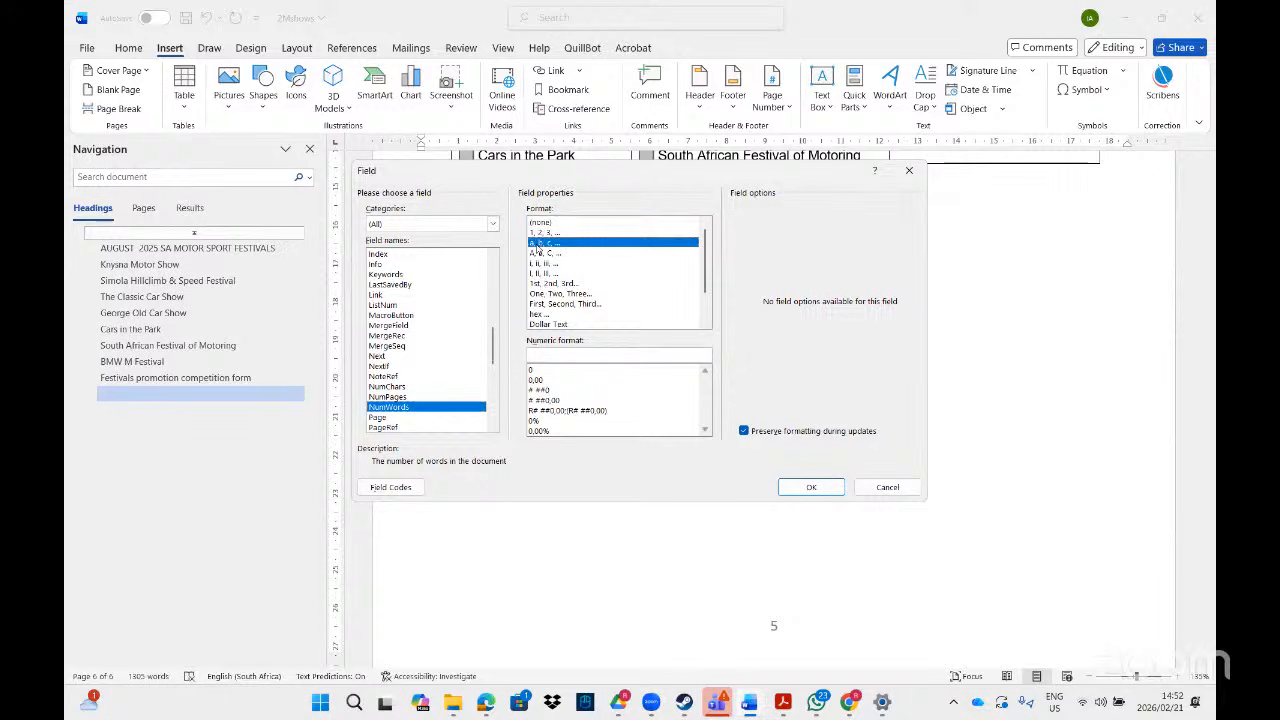
{"action": "left_click", "coordinate": [810, 487]}
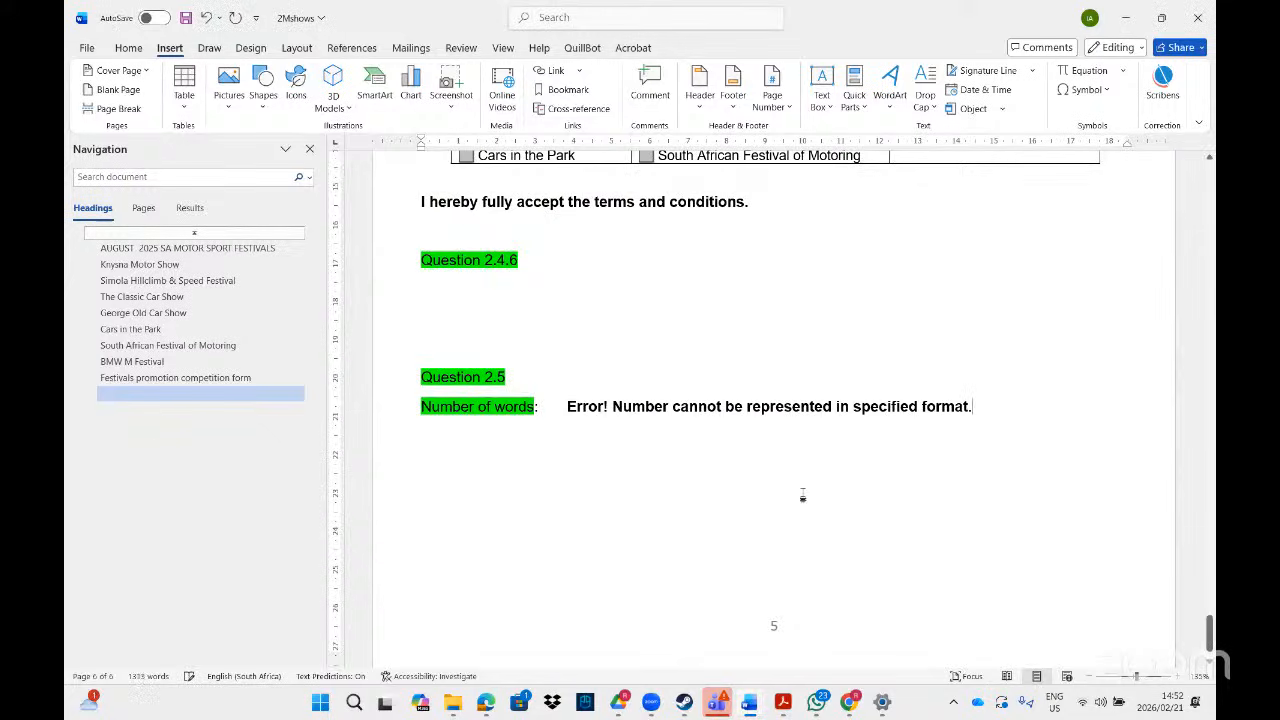
- Undo the faulty field, insert a plain NumWords field showing 1301, then start a new line
{"action": "key", "text": "ctrl+z"}
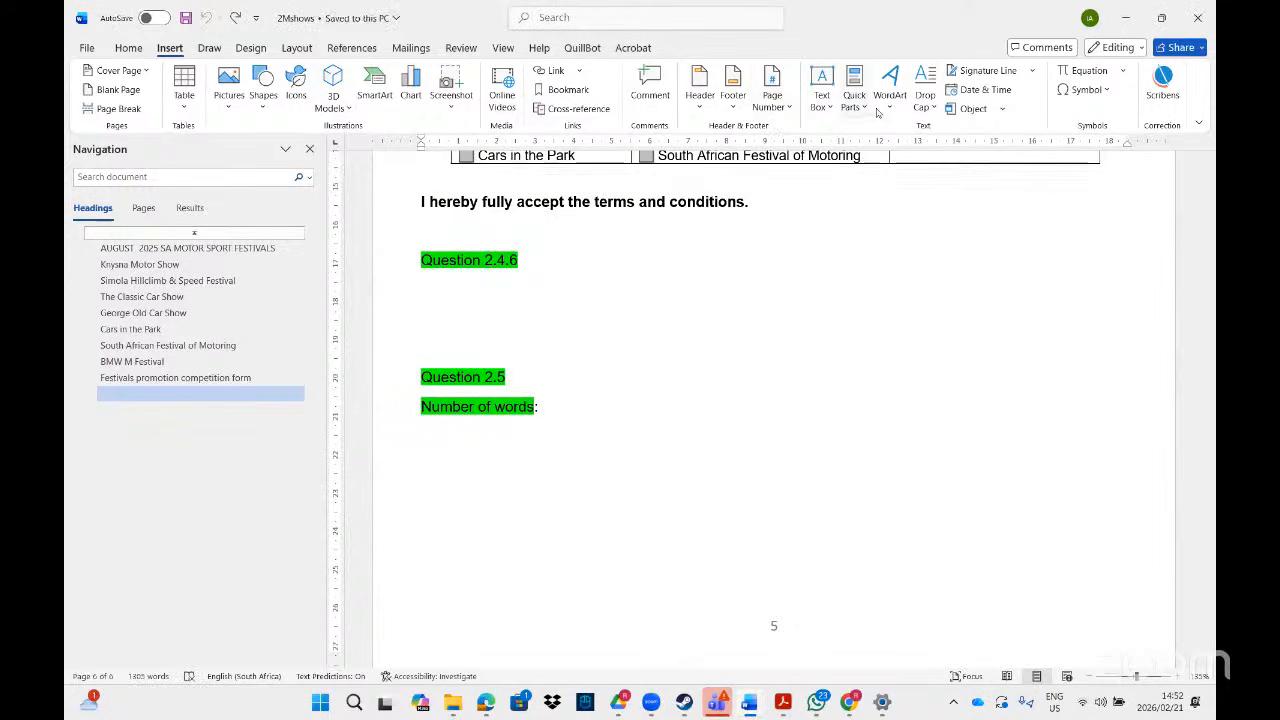
{"action": "left_click", "coordinate": [855, 102]}
{"action": "left_click", "coordinate": [877, 175]}
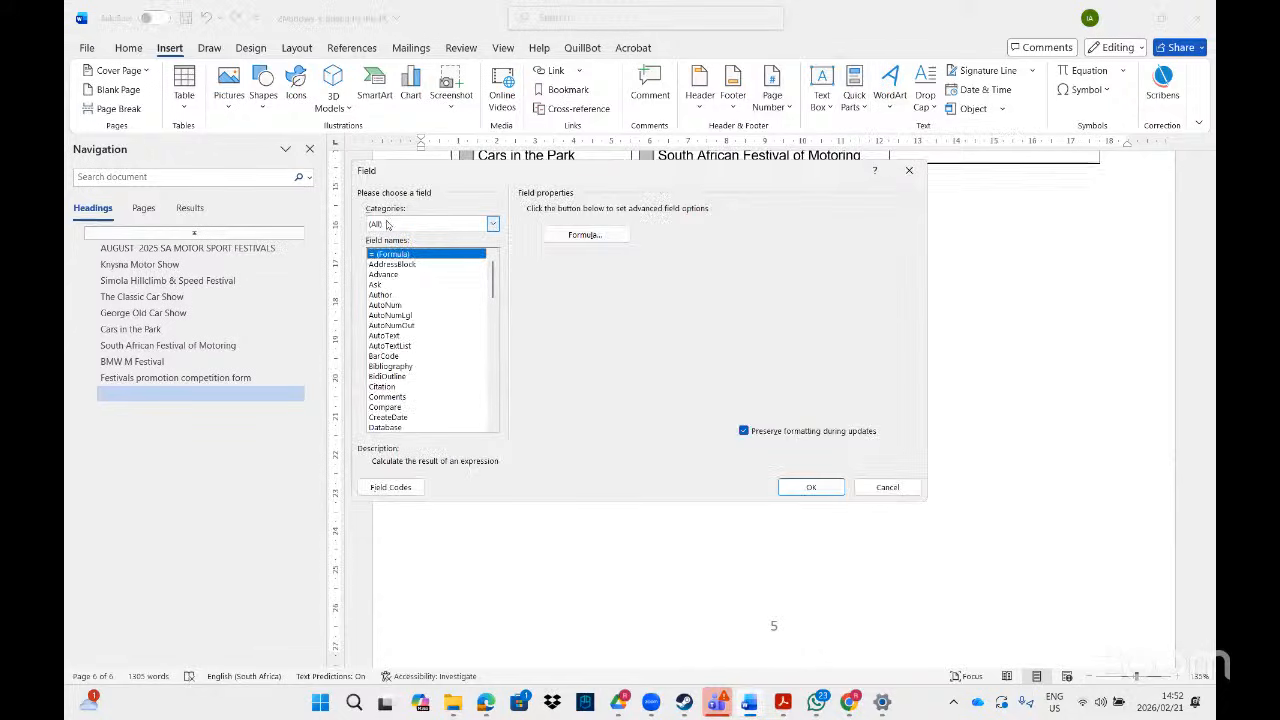
{"action": "left_click", "coordinate": [492, 427]}
{"action": "scroll", "coordinate": [492, 427], "scroll_direction": "down", "scroll_amount": 5}
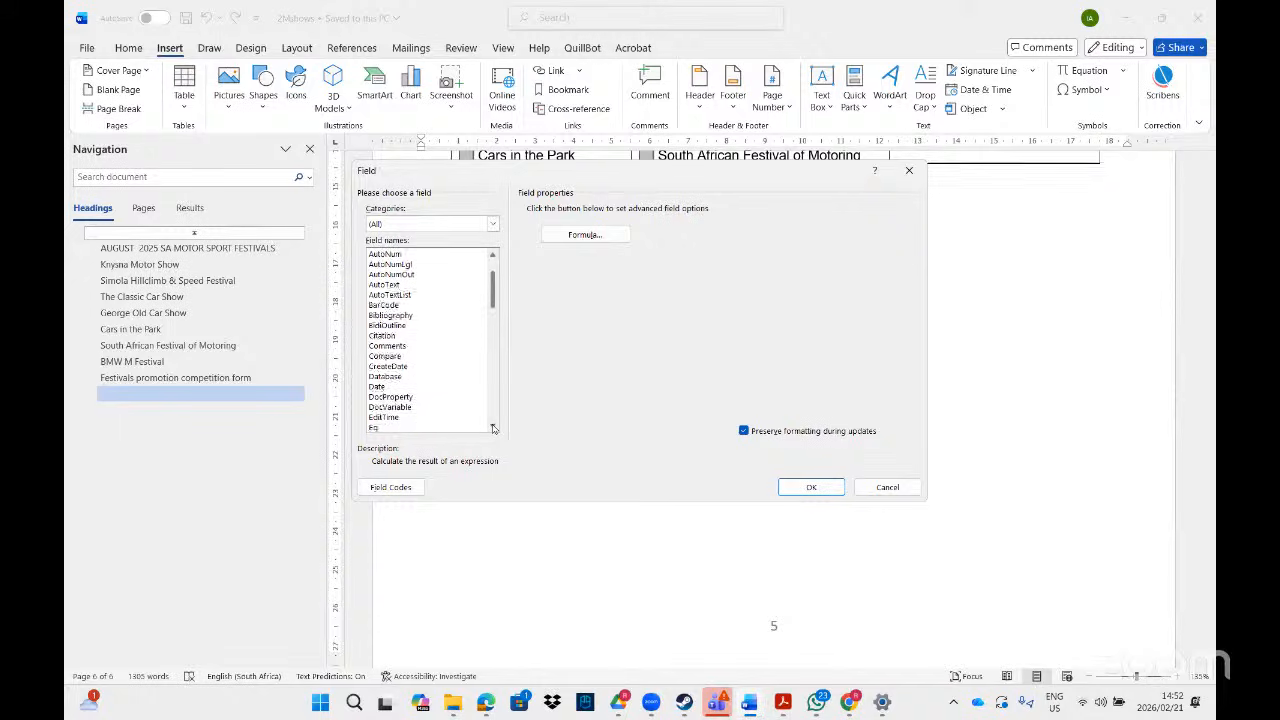
{"action": "scroll", "coordinate": [492, 427], "scroll_direction": "down", "scroll_amount": 6}
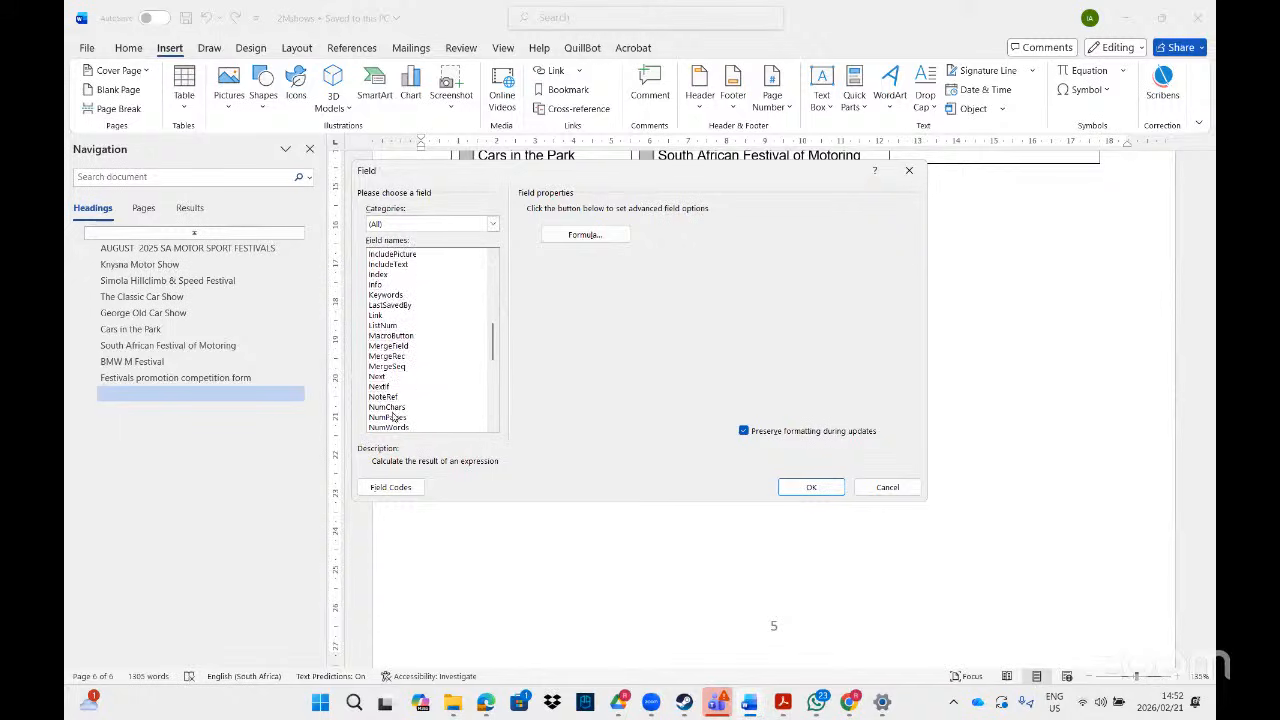
{"action": "left_click", "coordinate": [395, 427]}
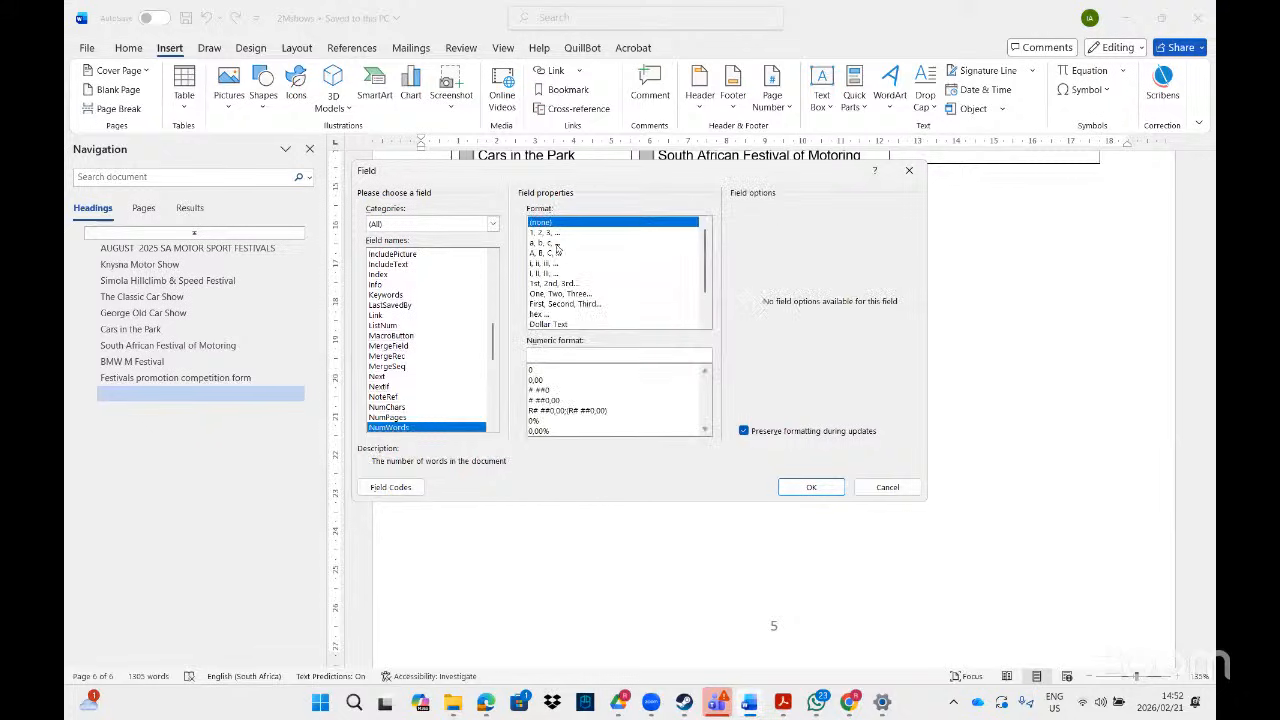
{"action": "left_click", "coordinate": [814, 487]}
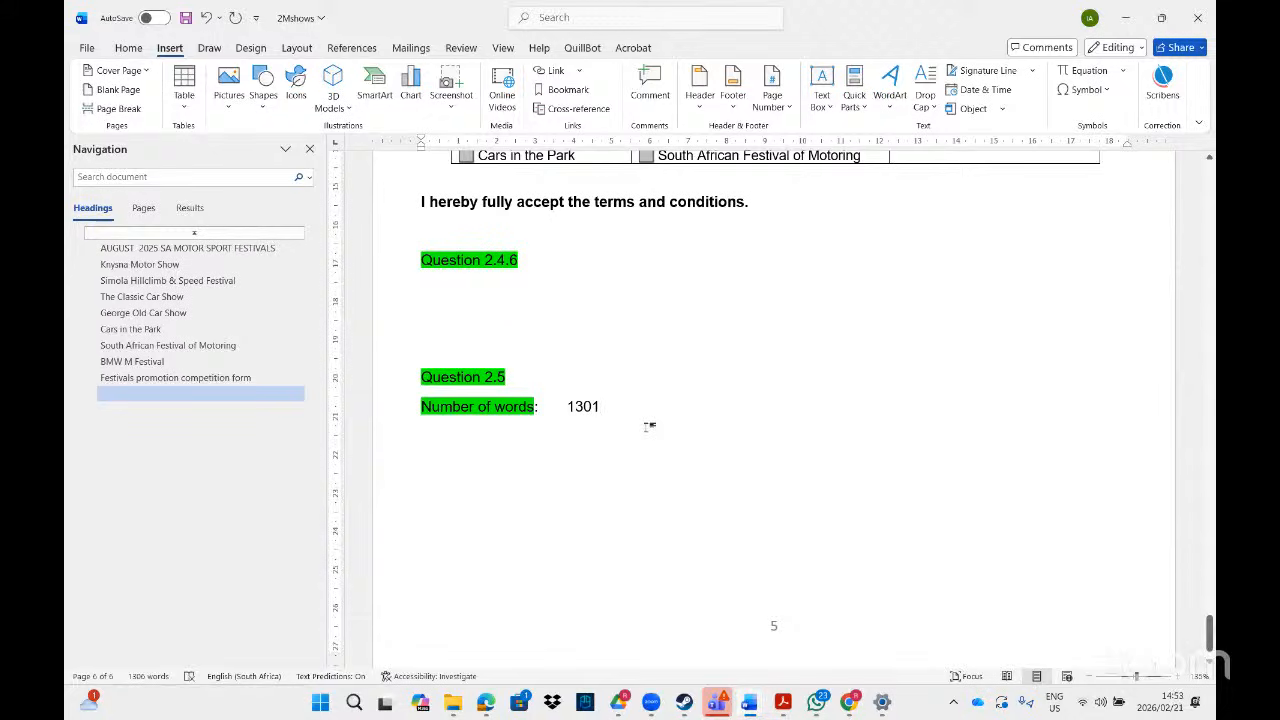
{"action": "key", "text": "Return"}
- Insert a Date field formatted yyyy, showing 2026, then start a new line
{"action": "left_click", "coordinate": [855, 100]}
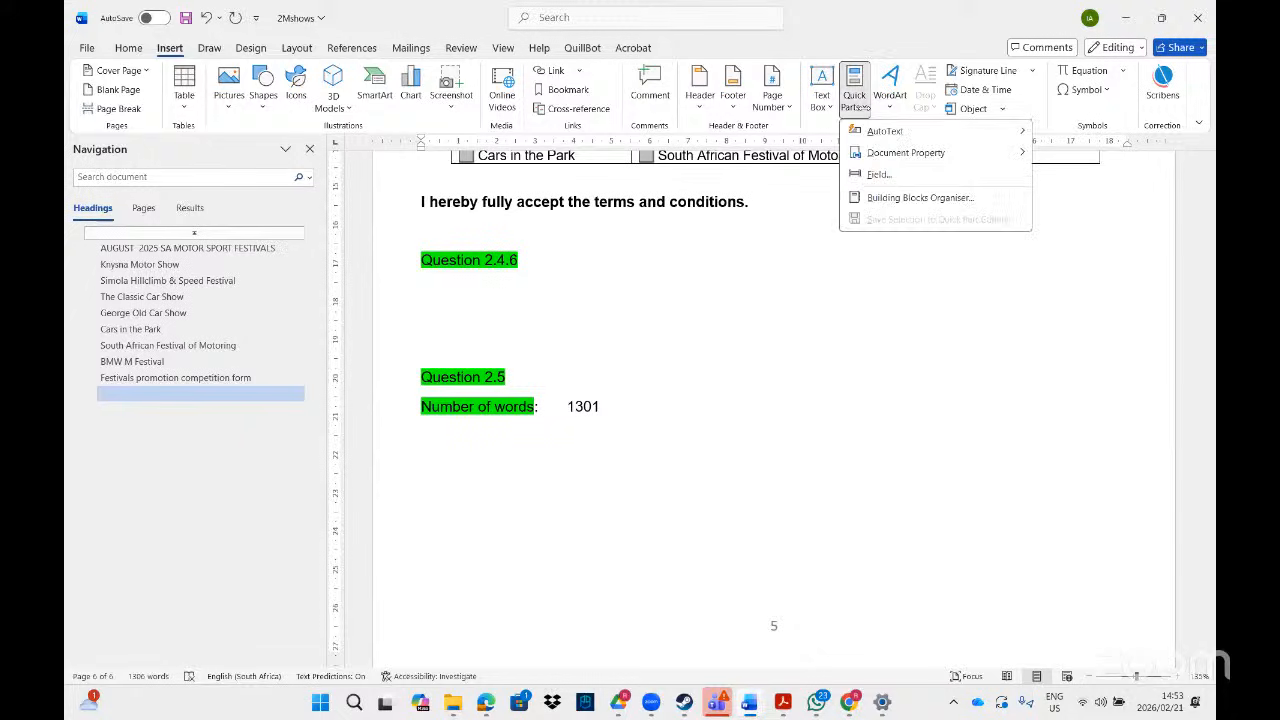
{"action": "left_click", "coordinate": [866, 174]}
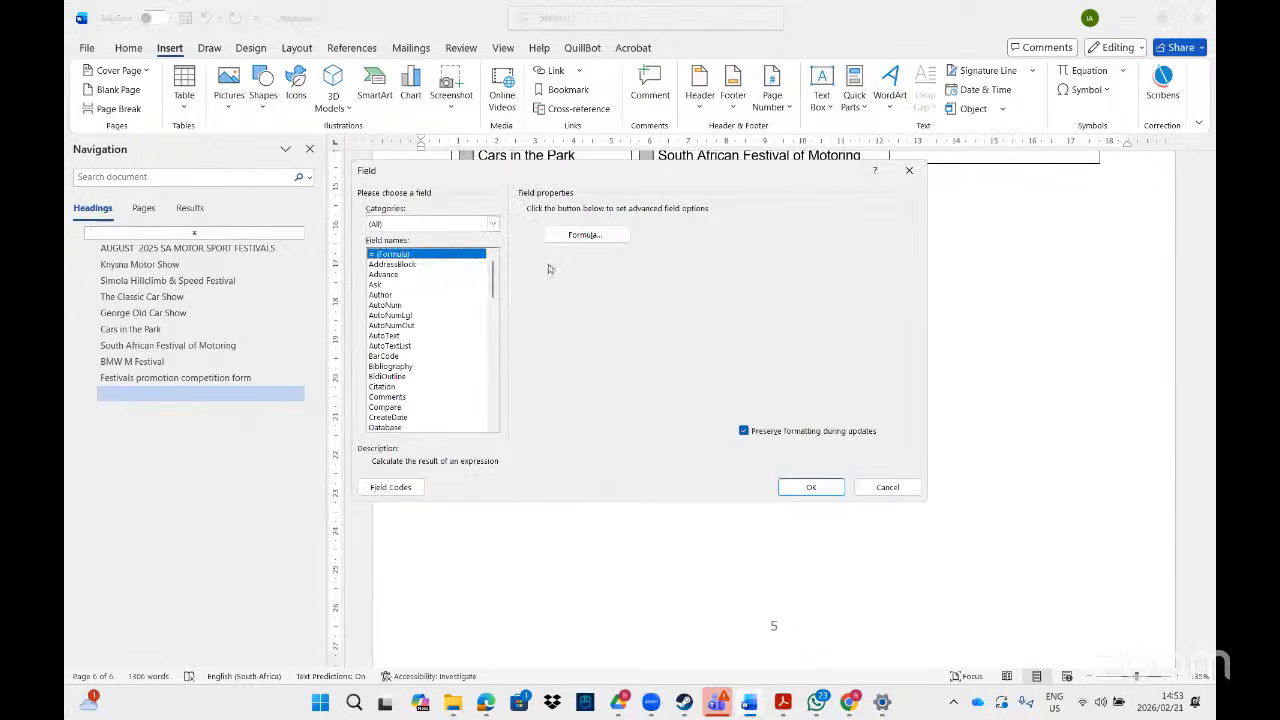
{"action": "left_click", "coordinate": [491, 427]}
{"action": "left_click", "coordinate": [491, 427]}
{"action": "left_click", "coordinate": [491, 427]}
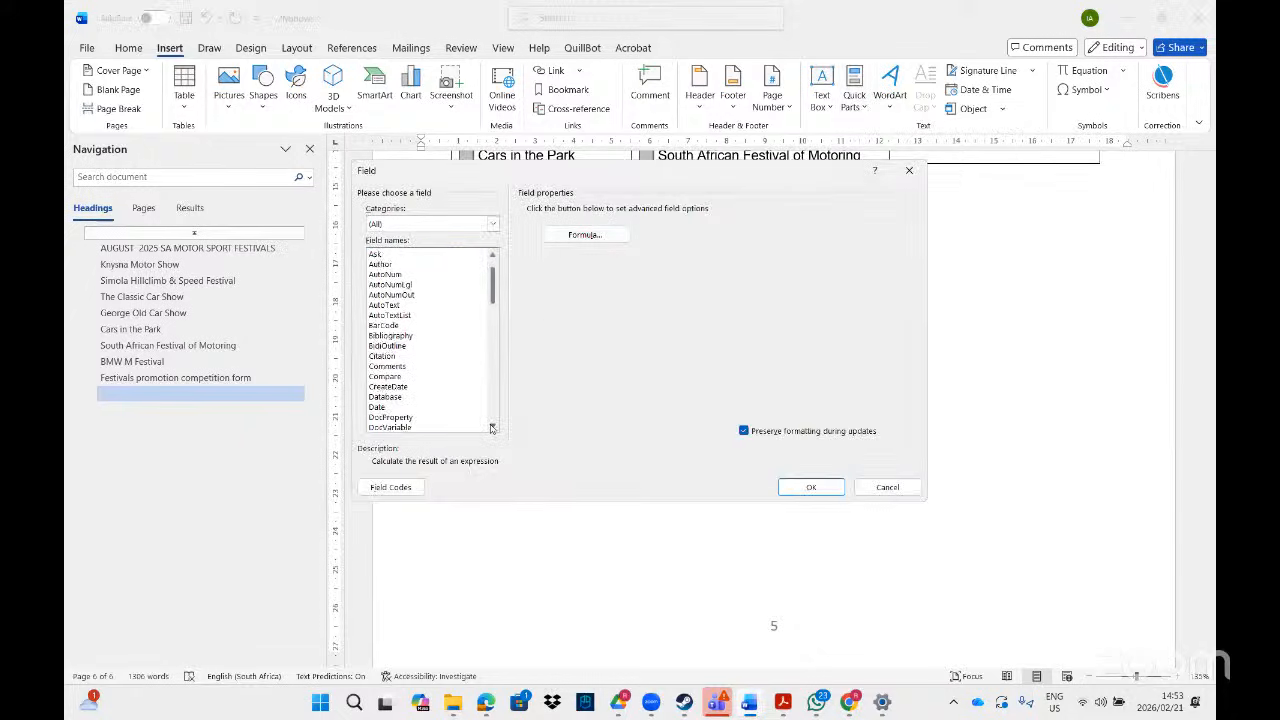
{"action": "left_click", "coordinate": [491, 427]}
{"action": "left_click", "coordinate": [491, 427]}
{"action": "left_click", "coordinate": [491, 427]}
{"action": "left_click", "coordinate": [491, 427]}
{"action": "left_click", "coordinate": [491, 427]}
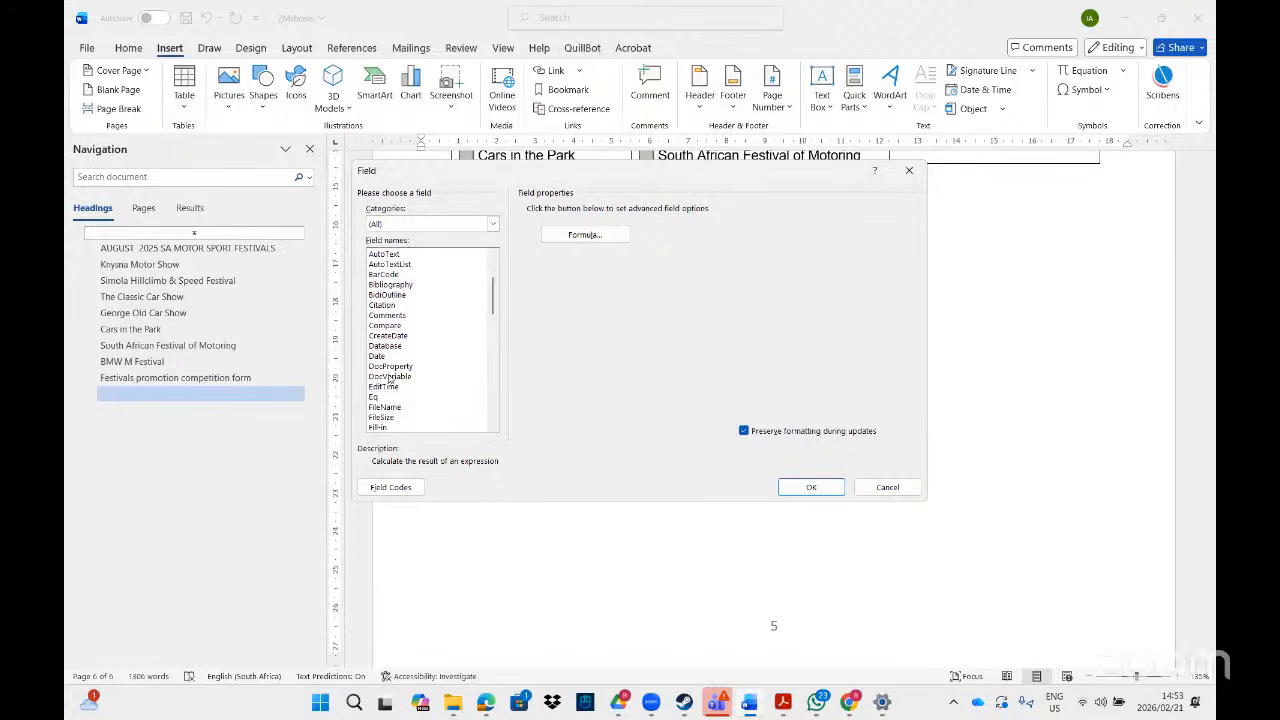
{"action": "left_click", "coordinate": [385, 356]}
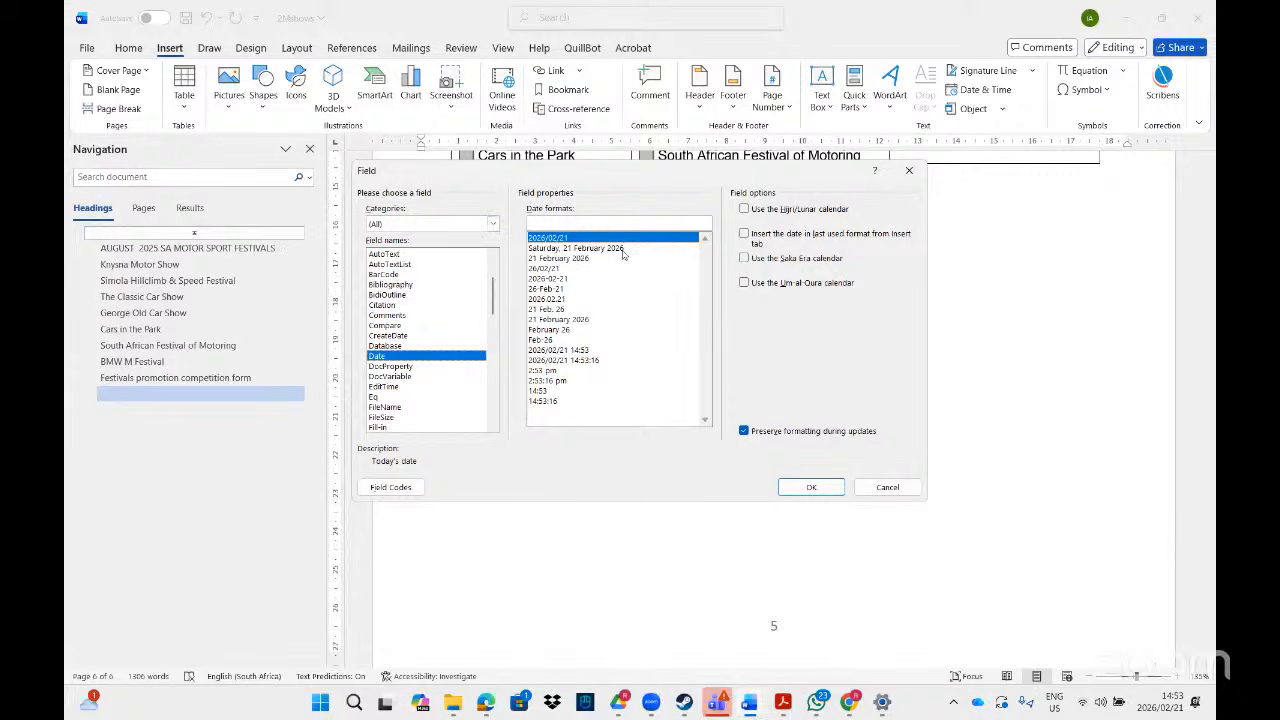
{"action": "left_click", "coordinate": [542, 251]}
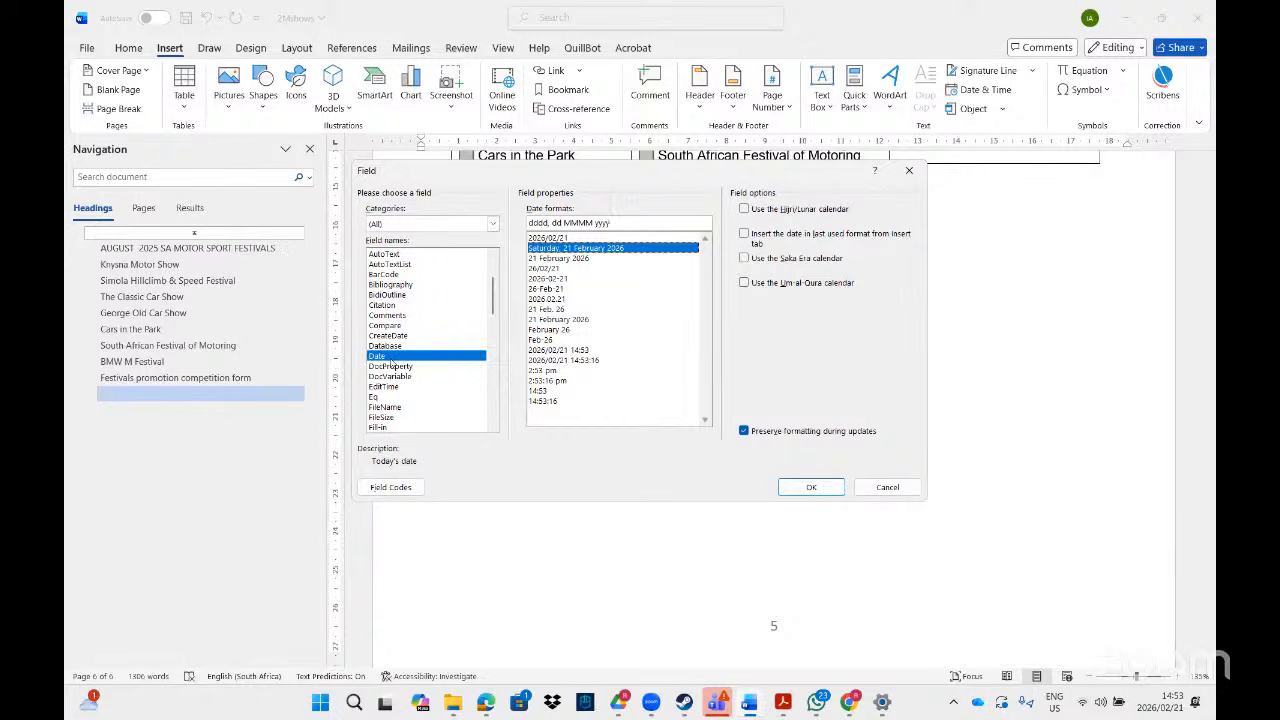
{"action": "left_click", "coordinate": [596, 222]}
{"action": "key", "text": "BackSpace"}
{"action": "key", "text": "BackSpace"}
{"action": "key", "text": "BackSpace"}
{"action": "key", "text": "BackSpace"}
{"action": "key", "text": "BackSpace"}
{"action": "key", "text": "BackSpace"}
{"action": "key", "text": "BackSpace"}
{"action": "key", "text": "BackSpace"}
{"action": "key", "text": "BackSpace"}
{"action": "key", "text": "BackSpace"}
{"action": "key", "text": "BackSpace"}
{"action": "key", "text": "BackSpace"}
{"action": "key", "text": "BackSpace"}
{"action": "key", "text": "BackSpace"}
{"action": "left_click", "coordinate": [818, 489]}
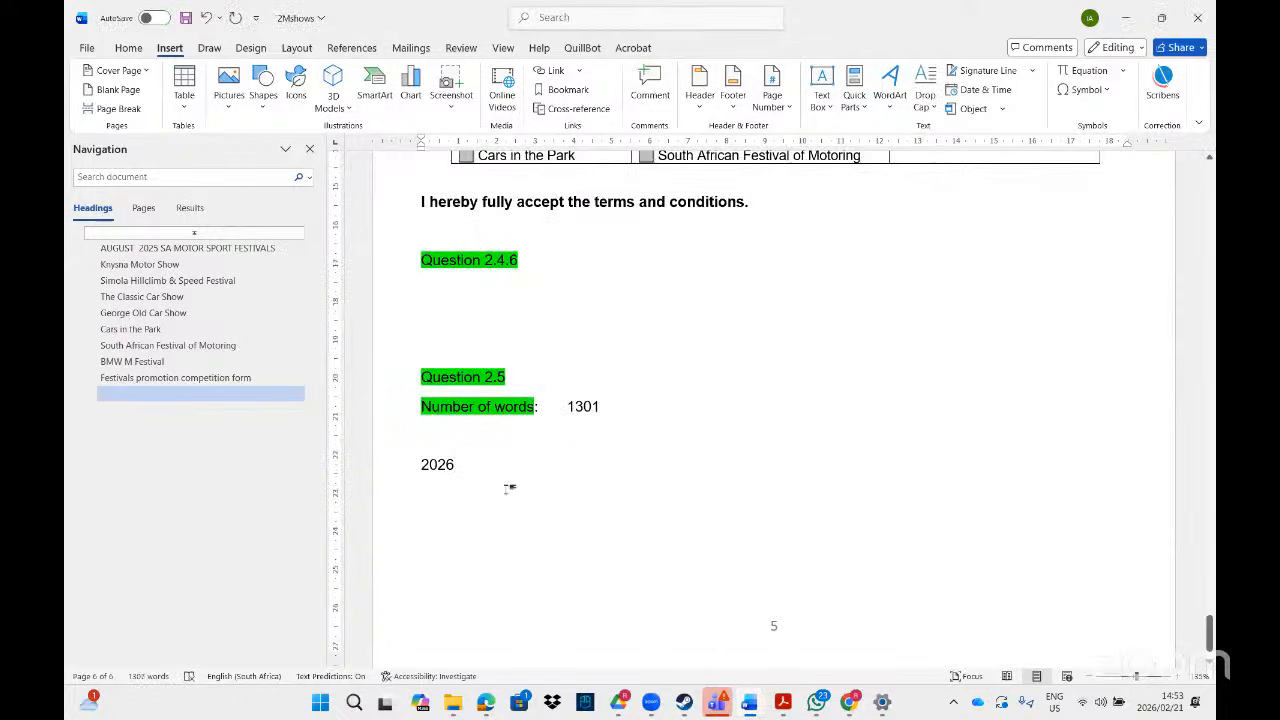
{"action": "key", "text": "Return"}
- Reopen the Field dialog via a 'fiel' search and scroll through the field list
{"action": "left_click", "coordinate": [573, 22]}
{"action": "type", "text": "fiel"}
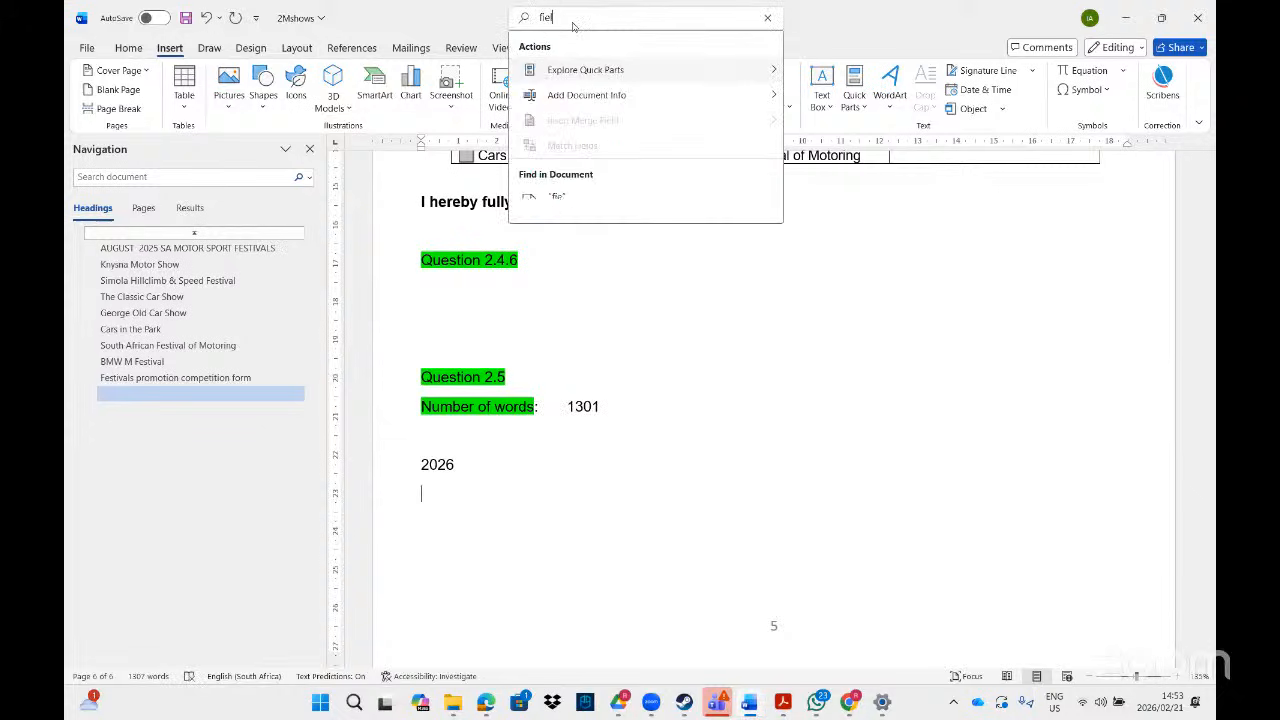
{"action": "mouse_move", "coordinate": [682, 107]}
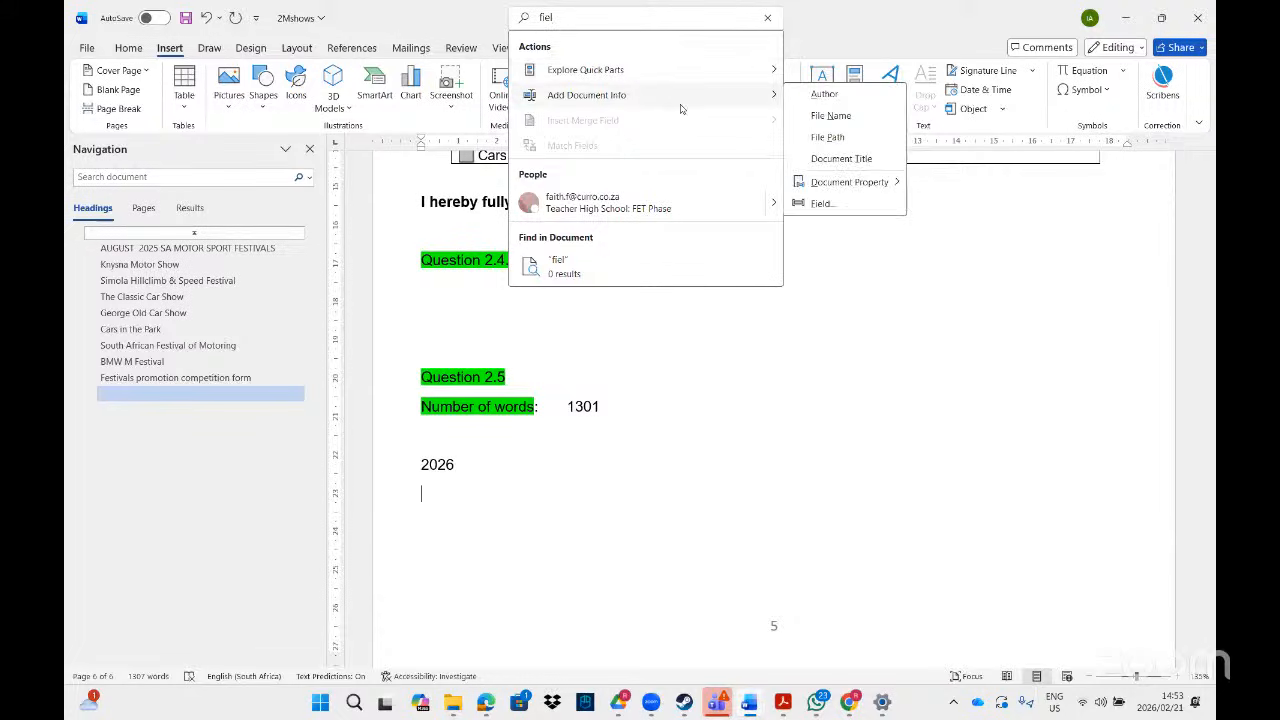
{"action": "left_click", "coordinate": [821, 203]}
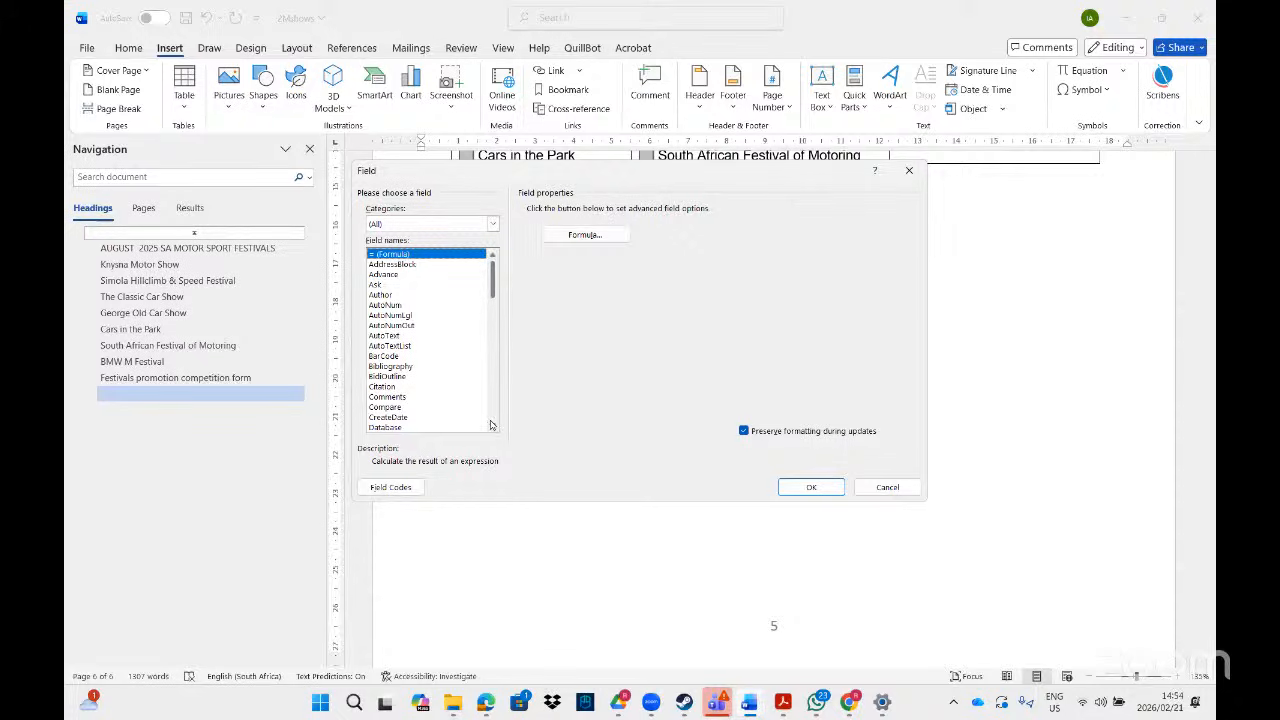
{"action": "scroll", "coordinate": [492, 426], "scroll_direction": "down", "scroll_amount": 1}
{"action": "scroll", "coordinate": [490, 426], "scroll_direction": "down", "scroll_amount": 1}
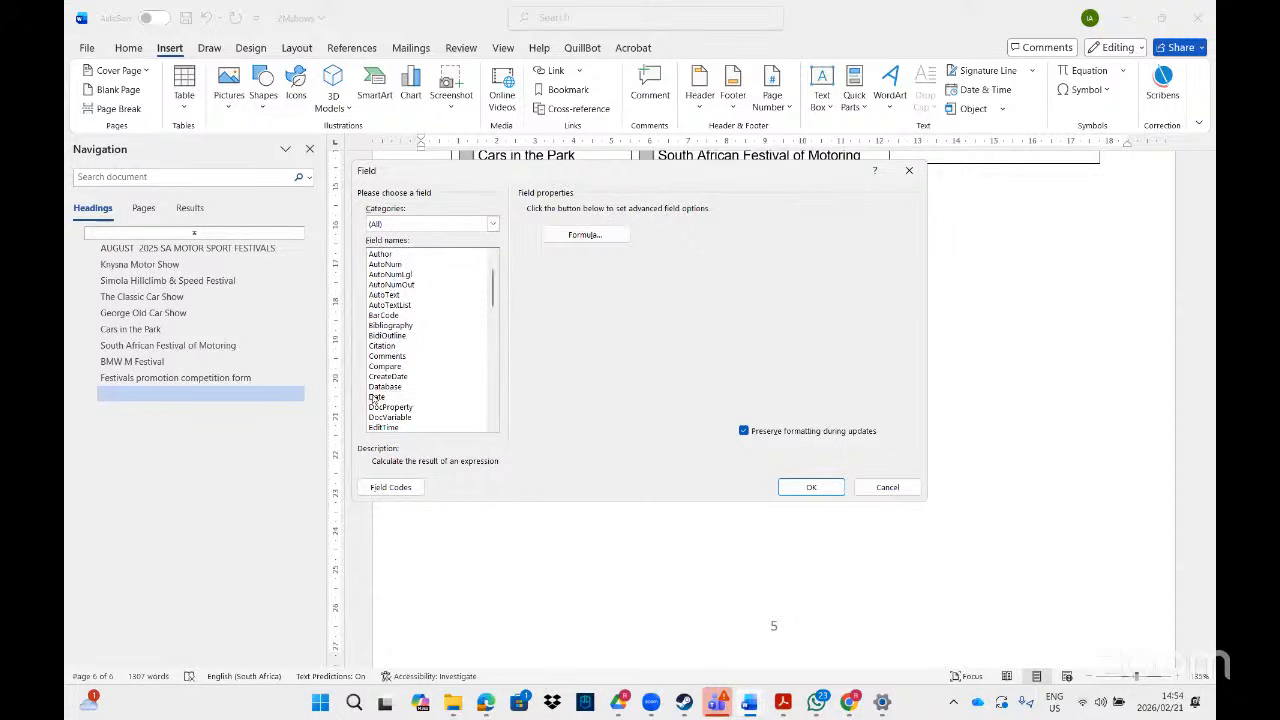
{"action": "left_click", "coordinate": [378, 396]}
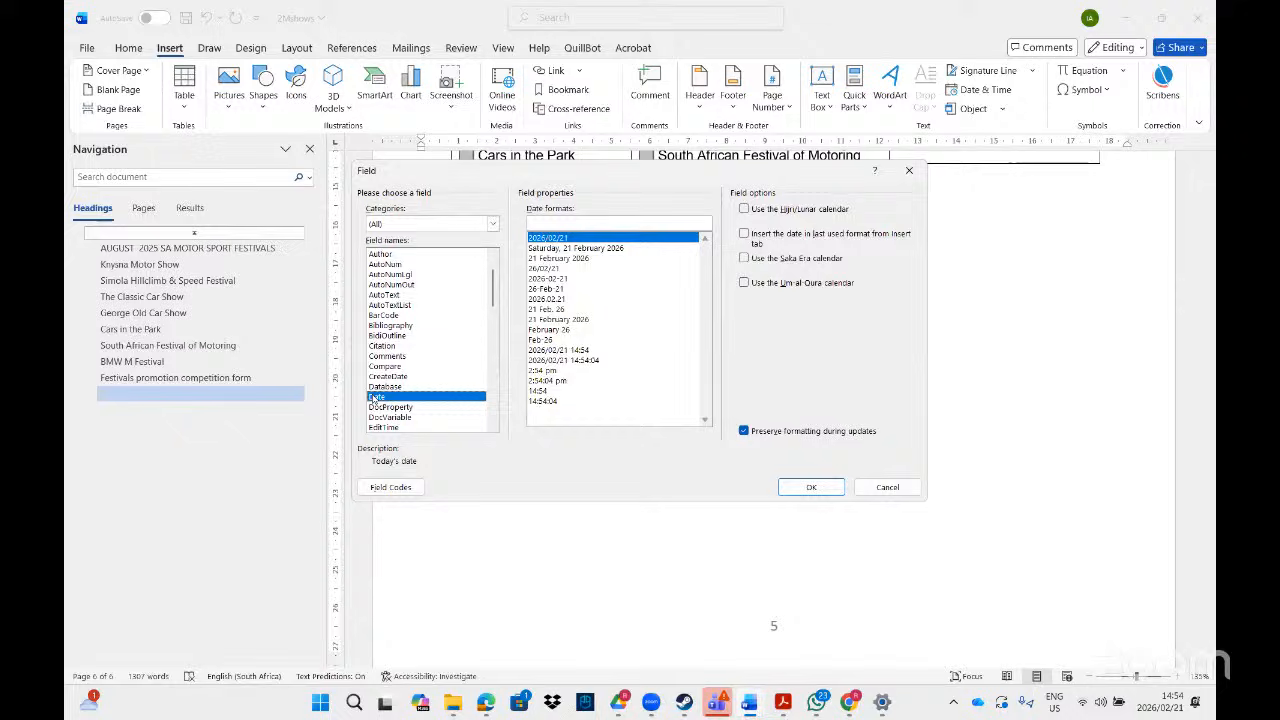
{"action": "left_click", "coordinate": [562, 258]}
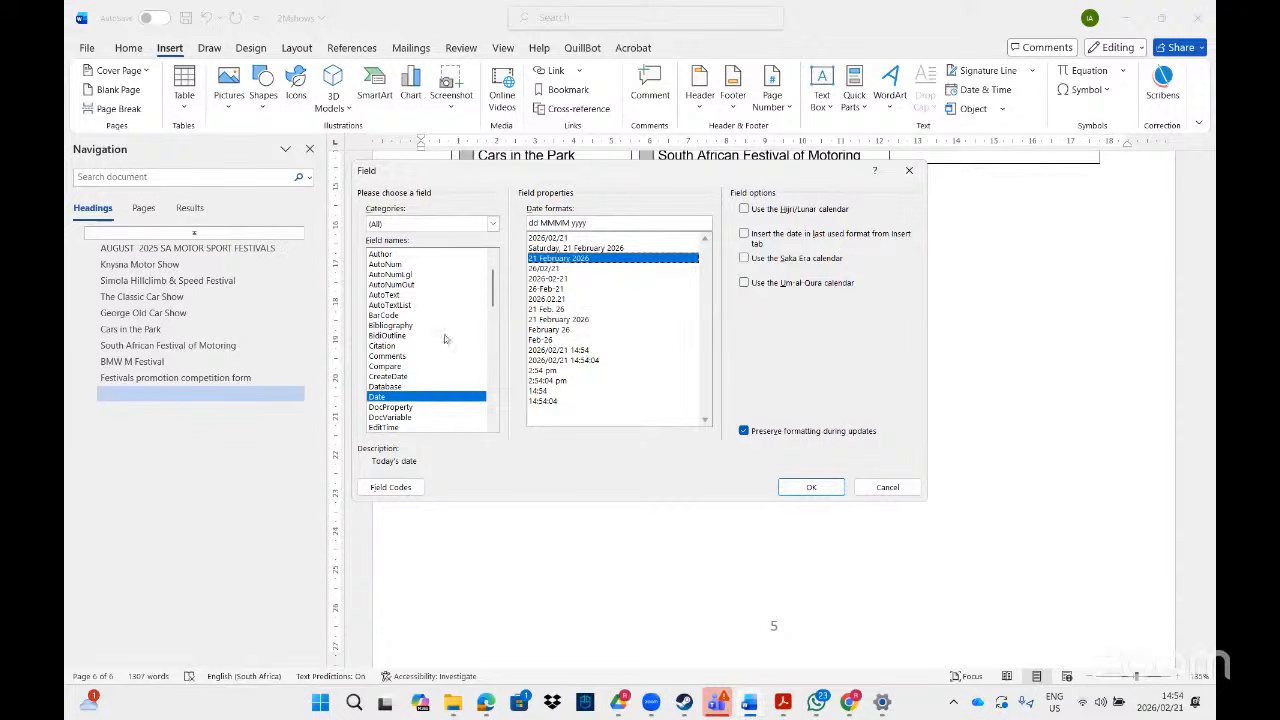
{"action": "left_click", "coordinate": [491, 429]}
{"action": "left_click", "coordinate": [491, 429]}
{"action": "left_click", "coordinate": [491, 429]}
{"action": "left_click", "coordinate": [491, 429]}
{"action": "left_click", "coordinate": [491, 429]}
{"action": "left_click", "coordinate": [491, 429]}
{"action": "left_click", "coordinate": [491, 429]}
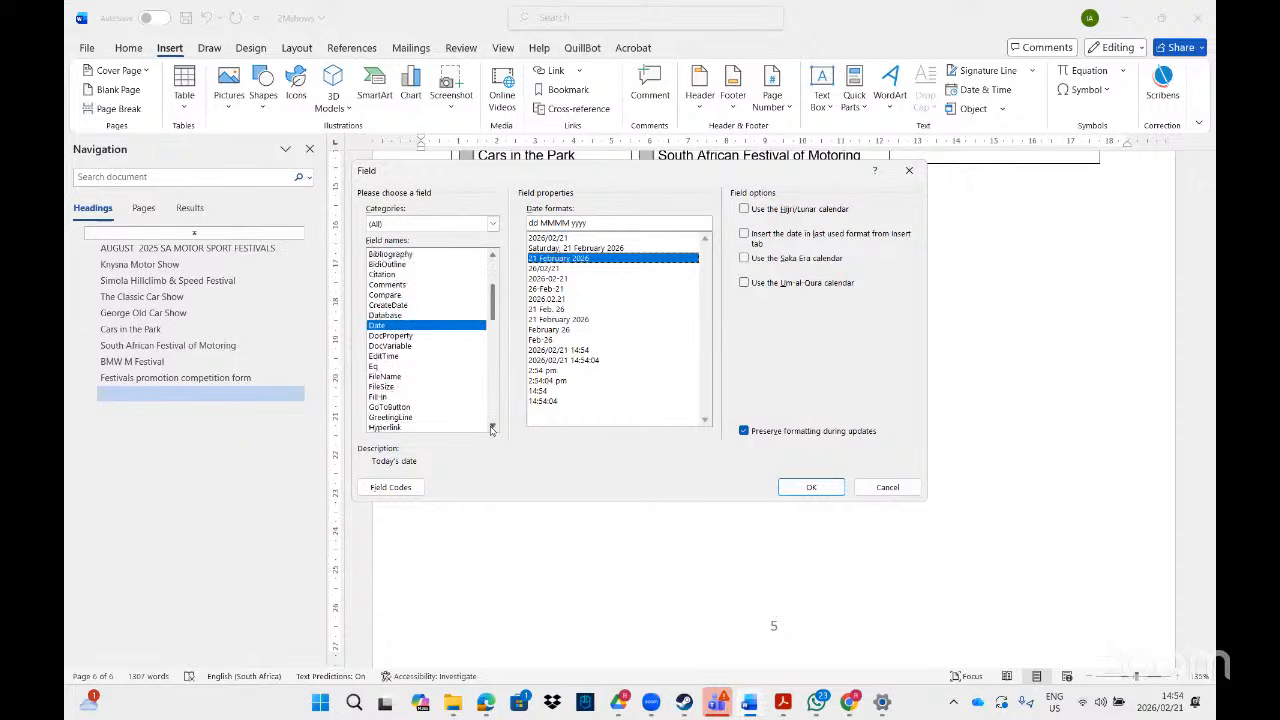
{"action": "left_click", "coordinate": [491, 429]}
{"action": "left_click", "coordinate": [491, 429]}
{"action": "left_click", "coordinate": [491, 429]}
{"action": "left_click", "coordinate": [491, 429]}
{"action": "left_click", "coordinate": [491, 429]}
{"action": "left_click", "coordinate": [491, 429]}
{"action": "left_click", "coordinate": [491, 429]}
{"action": "left_click", "coordinate": [491, 429]}
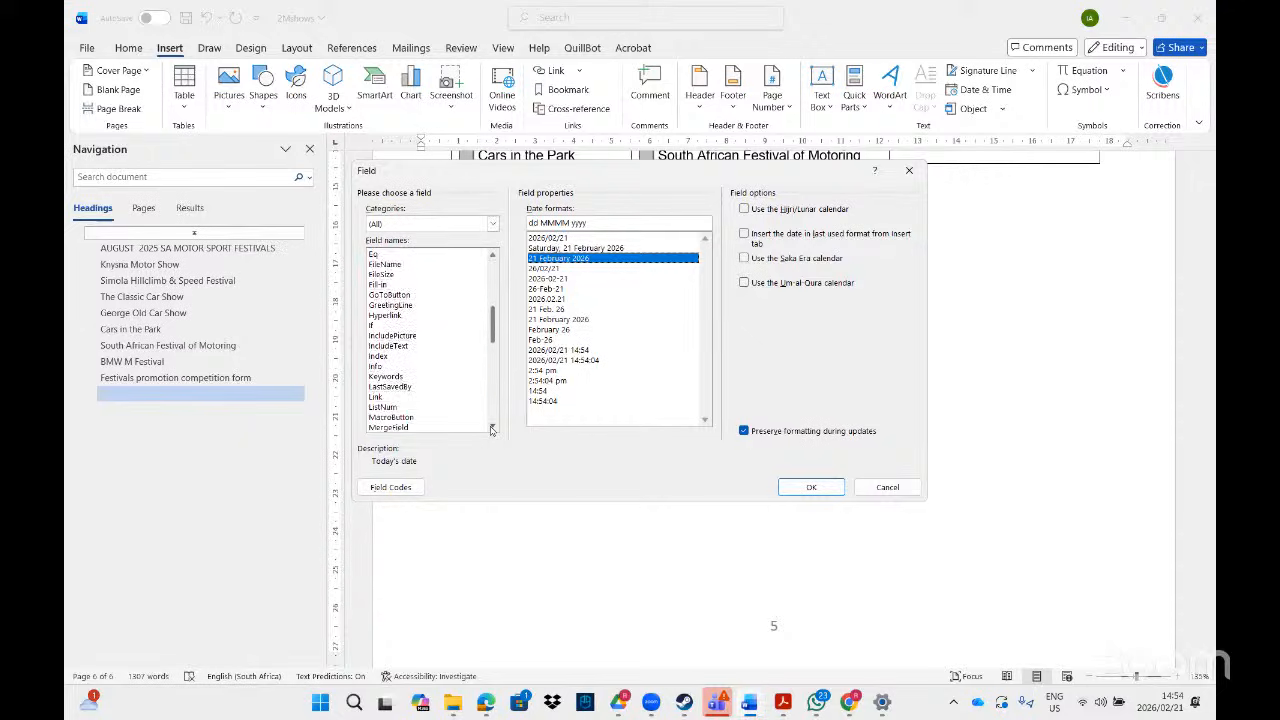
{"action": "left_click", "coordinate": [491, 429]}
{"action": "left_click", "coordinate": [491, 429]}
{"action": "left_click", "coordinate": [491, 429]}
{"action": "left_click", "coordinate": [491, 429]}
{"action": "left_click", "coordinate": [491, 429]}
{"action": "left_click", "coordinate": [491, 429]}
{"action": "left_click", "coordinate": [491, 429]}
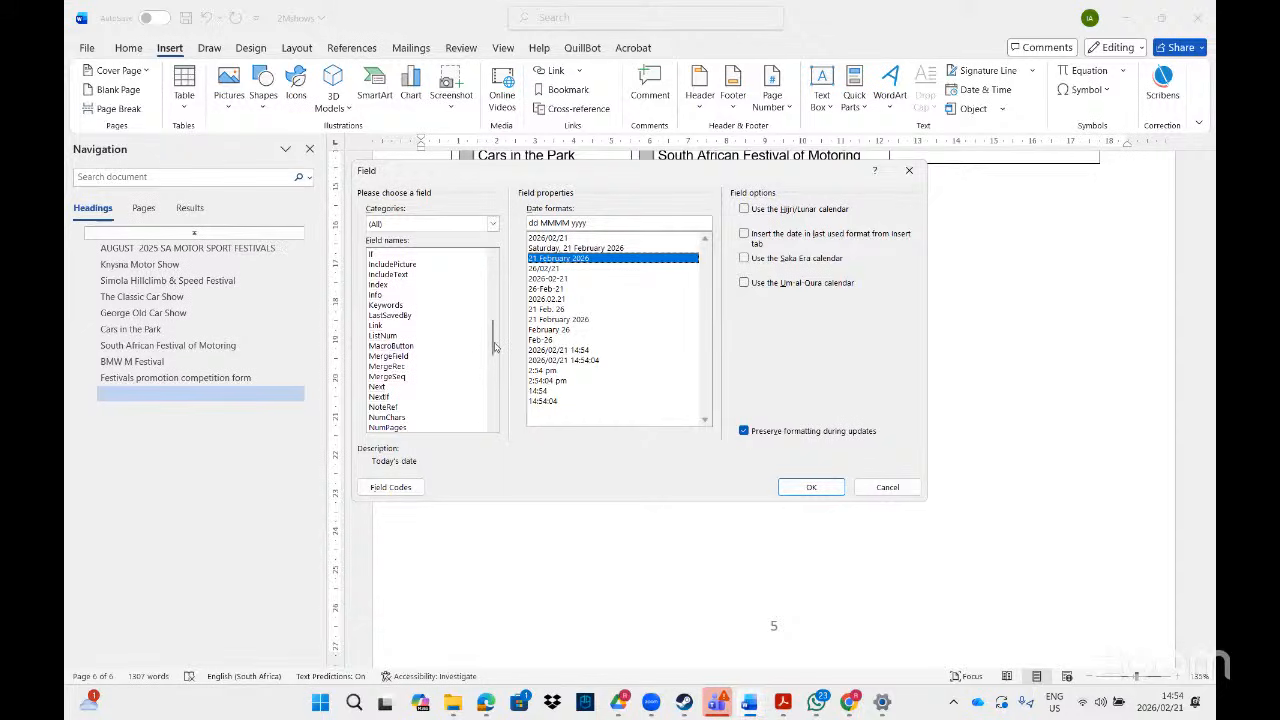
{"action": "left_click_drag", "start_coordinate": [495, 344], "coordinate": [490, 414]}
{"action": "scroll", "coordinate": [494, 400], "scroll_direction": "up", "scroll_amount": 1}
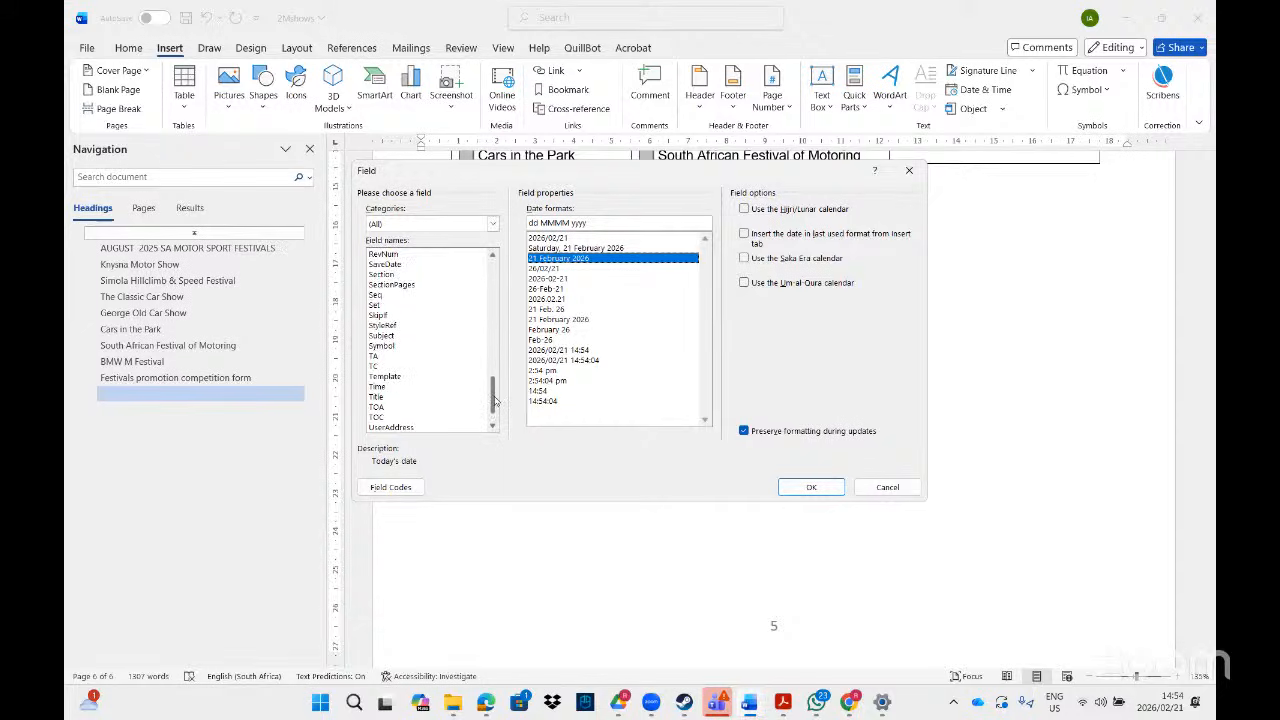
- Insert a Time field formatted HH:mm:ss, showing 14:54:46, then start a new line
{"action": "left_click", "coordinate": [377, 388]}
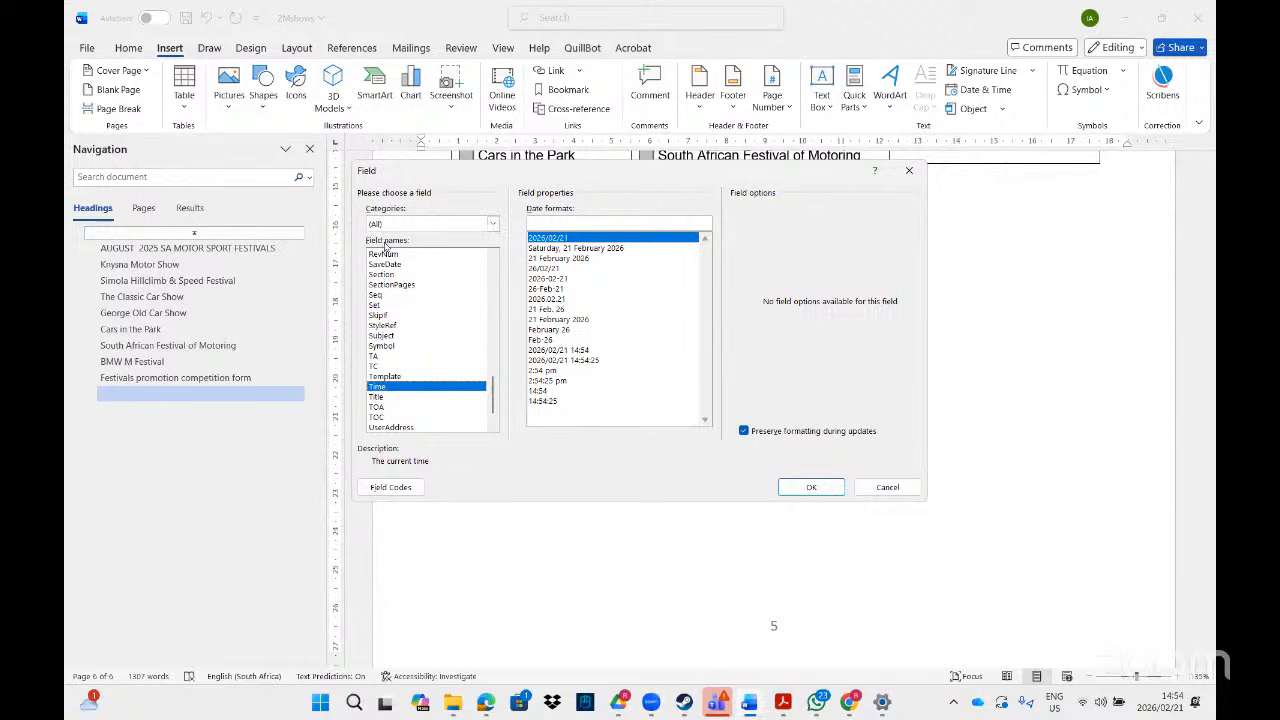
{"action": "left_click", "coordinate": [540, 391]}
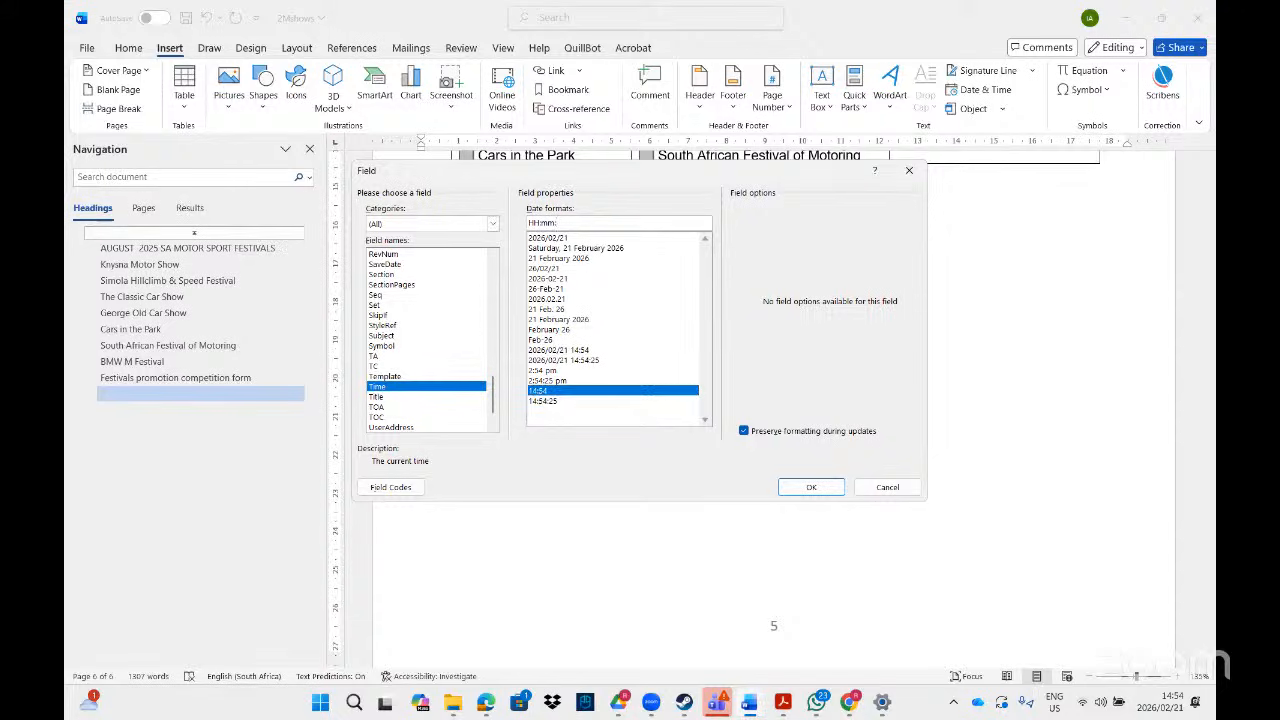
{"action": "type", "text": ":ss"}
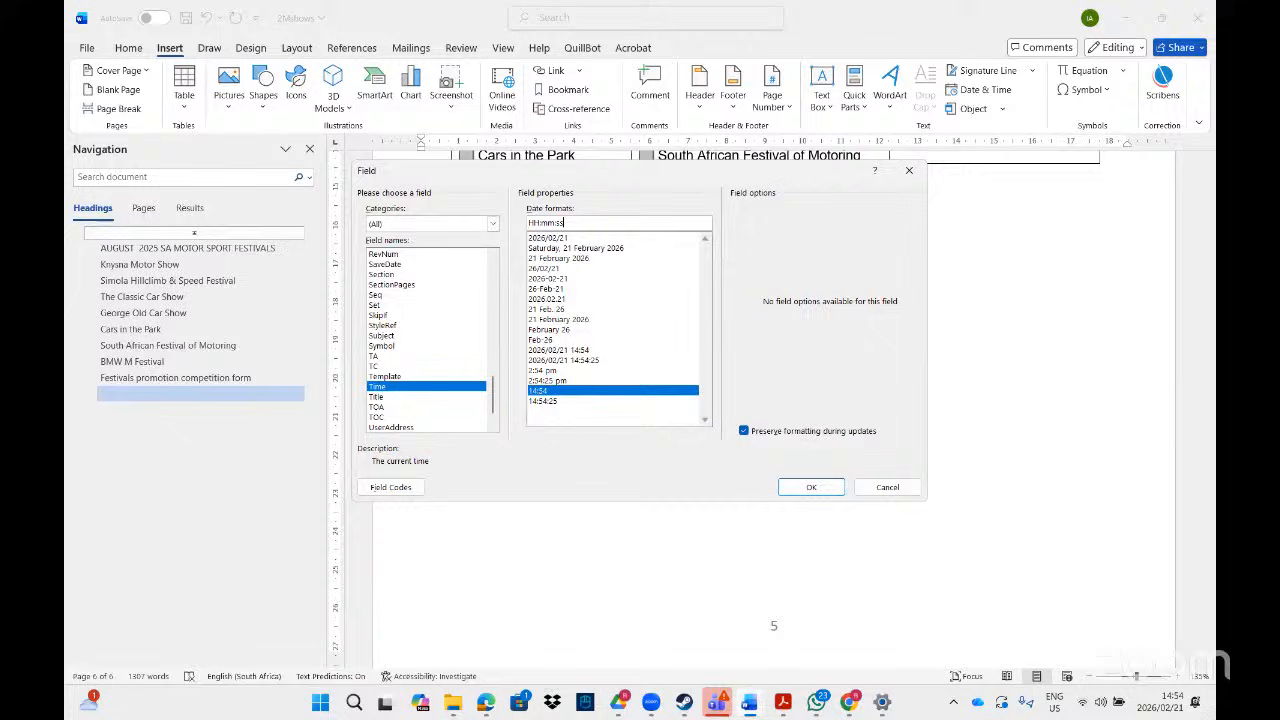
{"action": "left_click", "coordinate": [808, 488]}
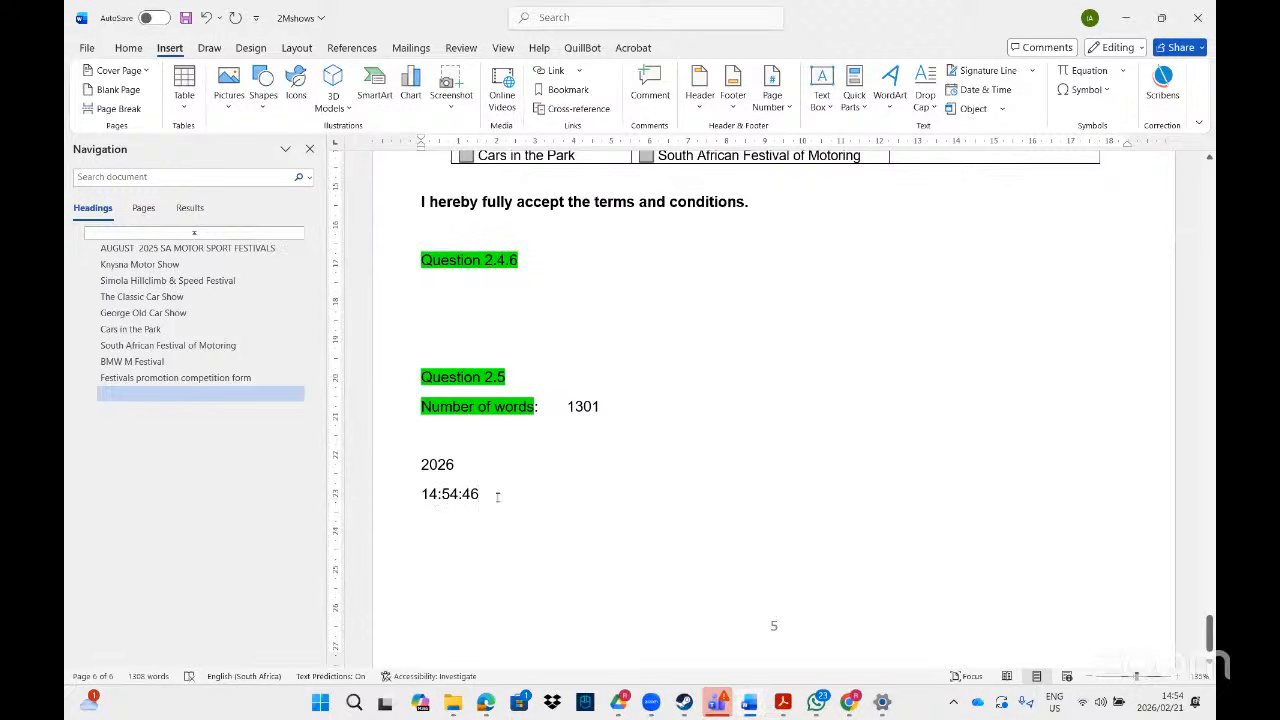
{"action": "key", "text": "Return"}
- Bring the Acrobat task sheet forward and scroll to the 2Mshows and 1Mission instructions
{"action": "left_click", "coordinate": [783, 703]}
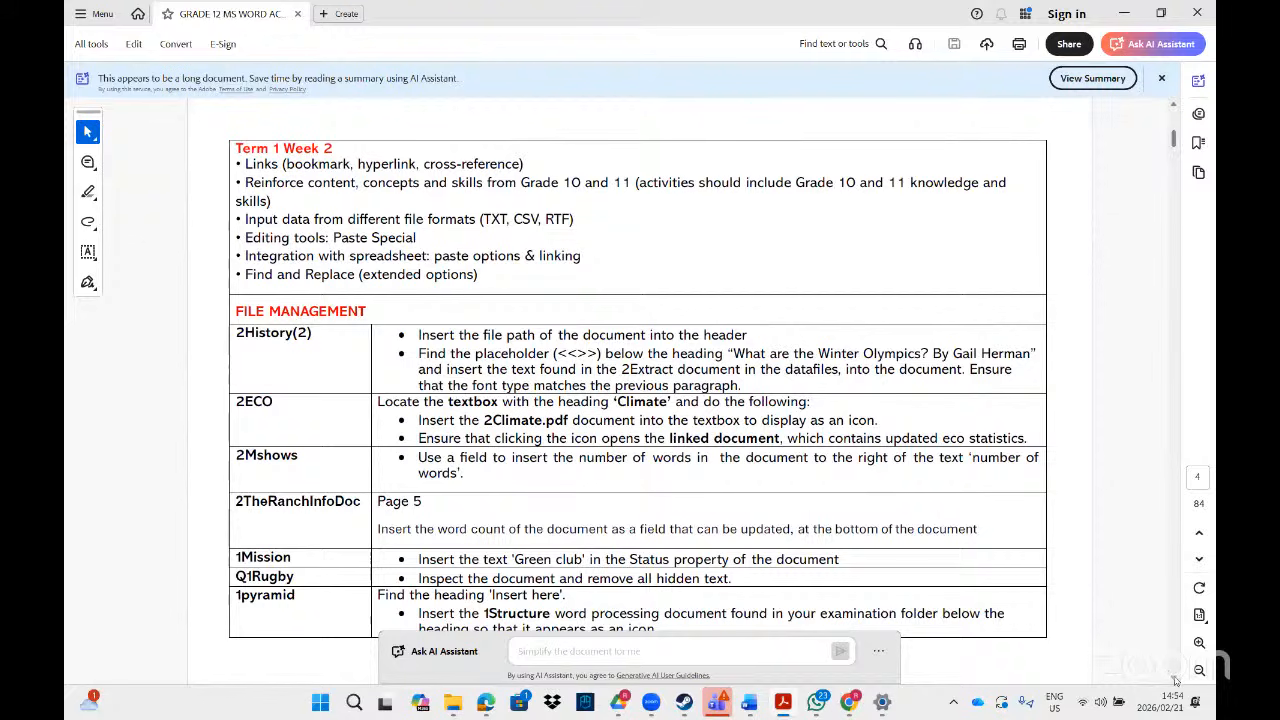
{"action": "scroll", "coordinate": [1170, 676], "scroll_direction": "down", "scroll_amount": 2}
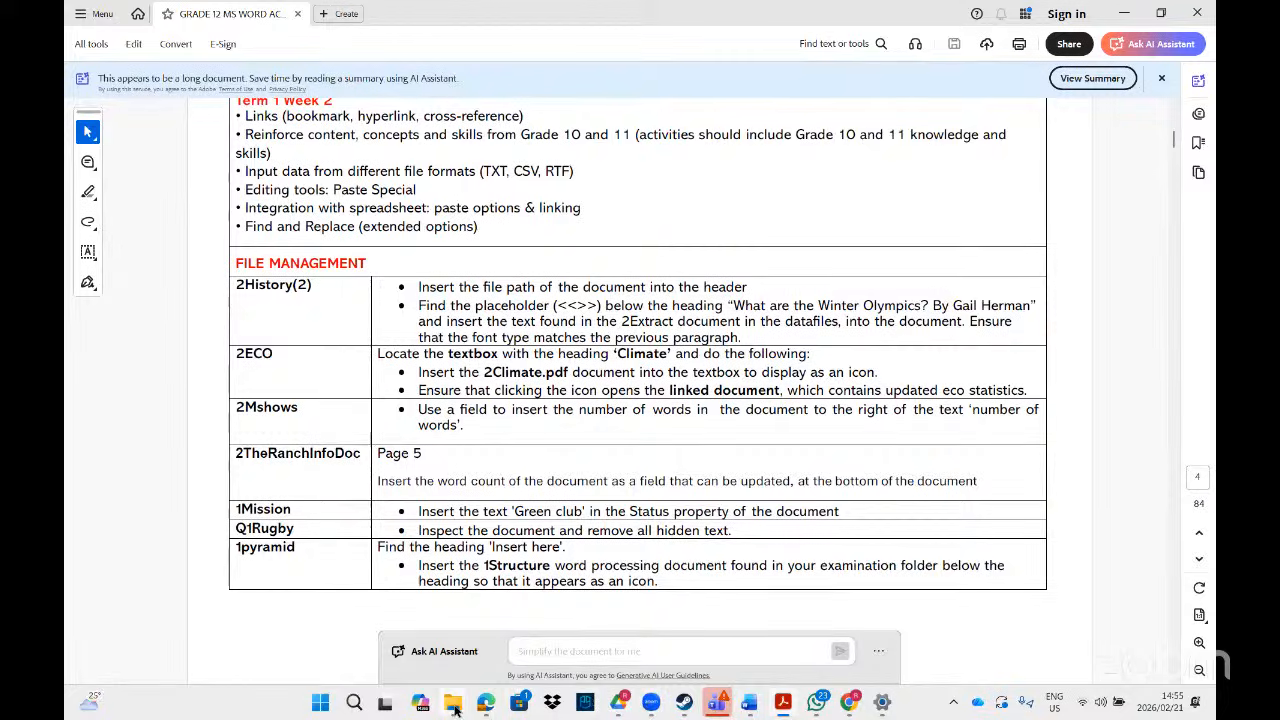
- Search the MS Word folder for '1missi' and open the 1Mission document
{"action": "mouse_move", "coordinate": [490, 704]}
{"action": "left_click", "coordinate": [562, 637]}
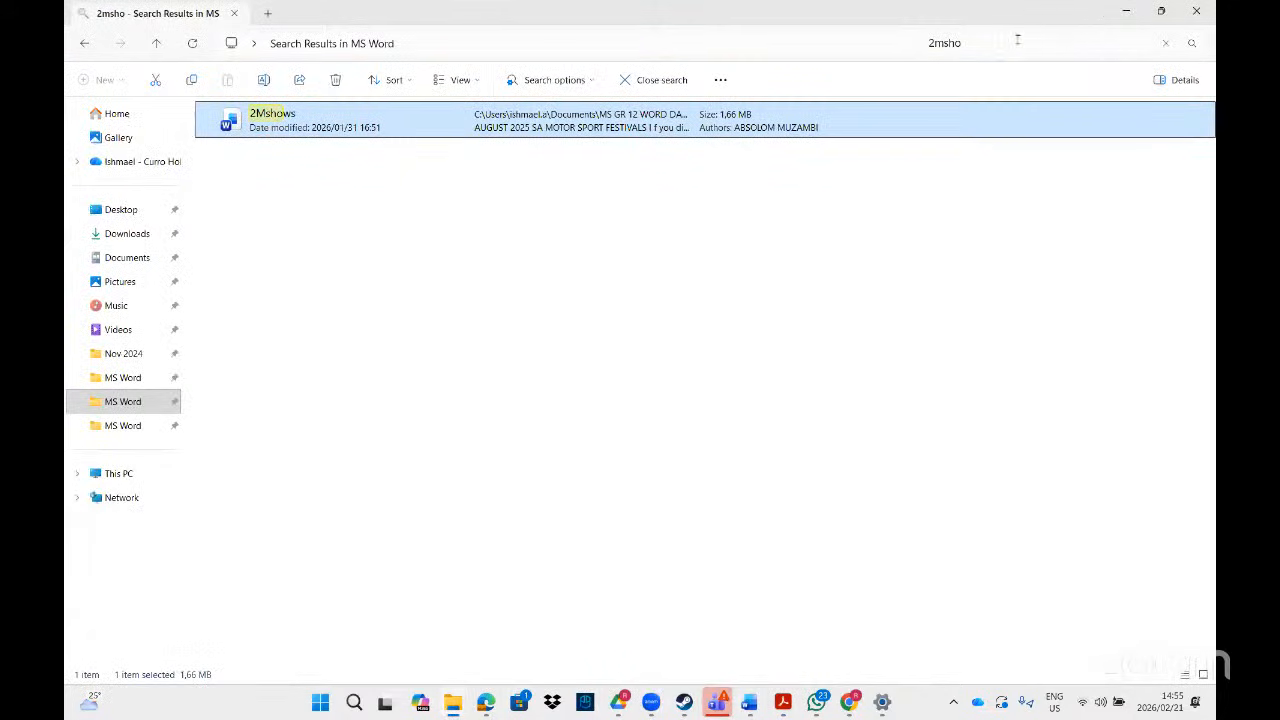
{"action": "left_click", "coordinate": [987, 46]}
{"action": "key", "text": "BackSpace"}
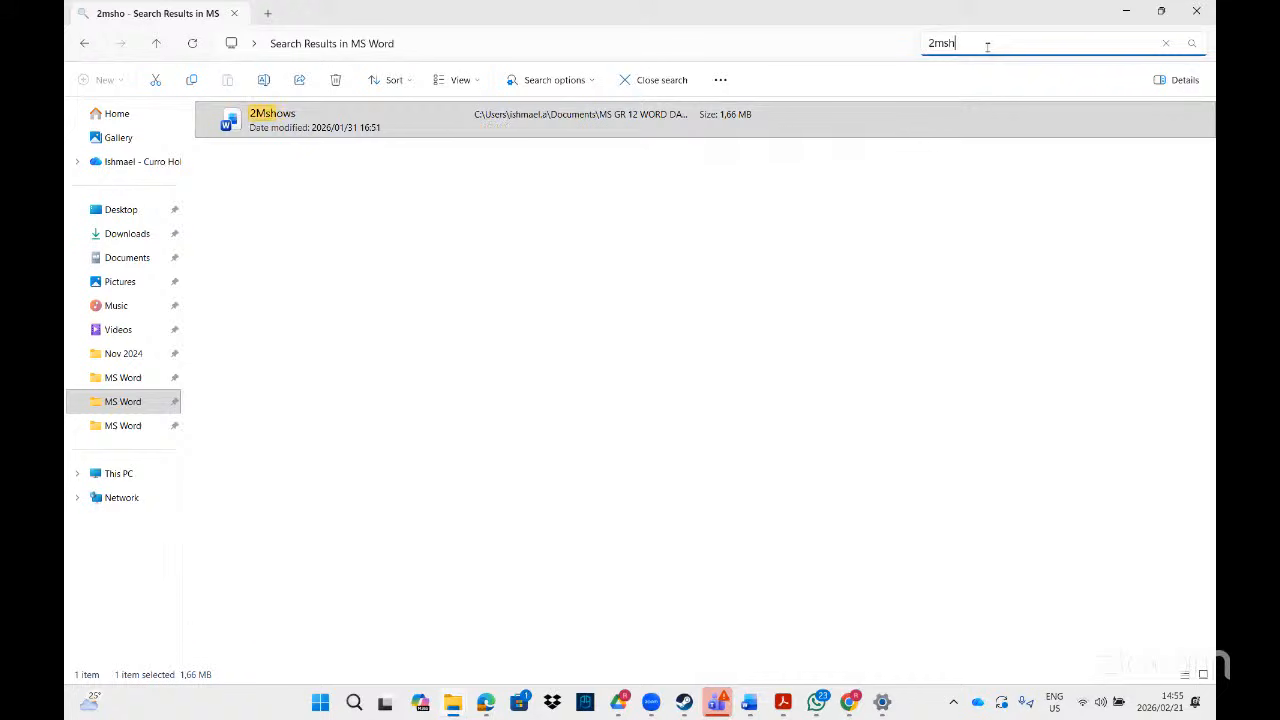
{"action": "key", "text": "BackSpace"}
{"action": "key", "text": "BackSpace"}
{"action": "key", "text": "BackSpace"}
{"action": "key", "text": "BackSpace"}
{"action": "type", "text": "1missi"}
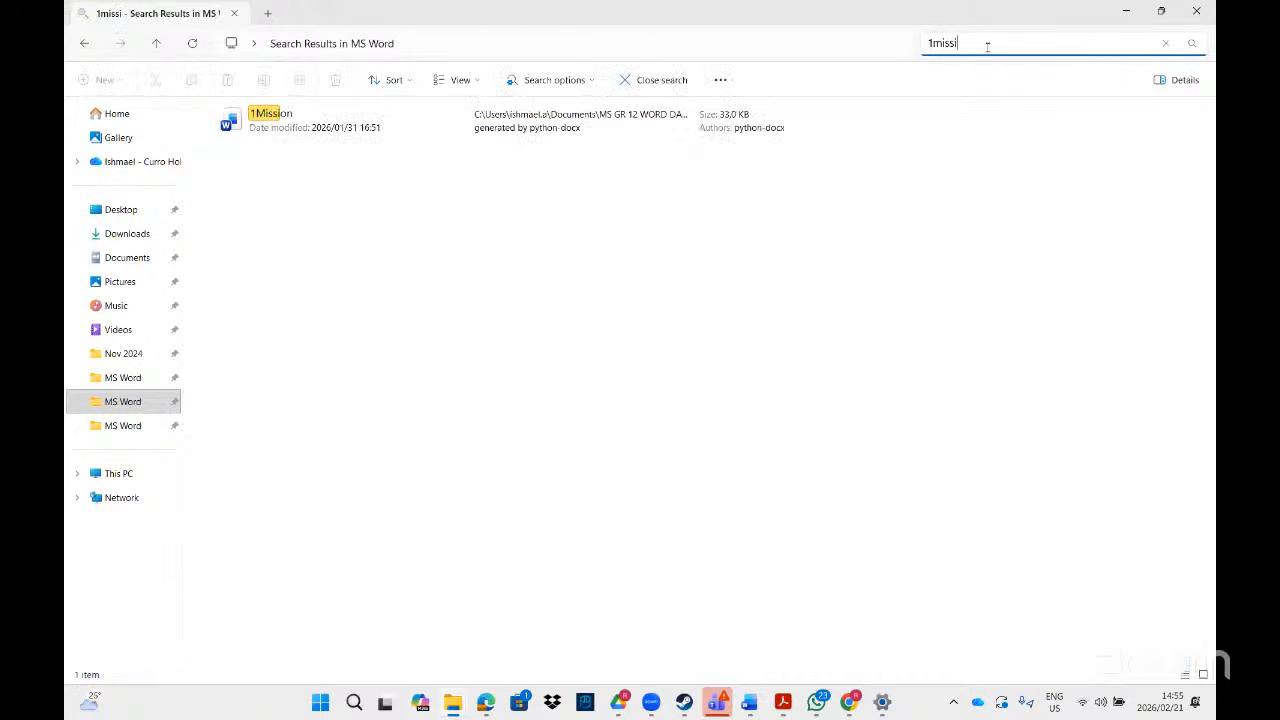
{"action": "double_click", "coordinate": [270, 113]}
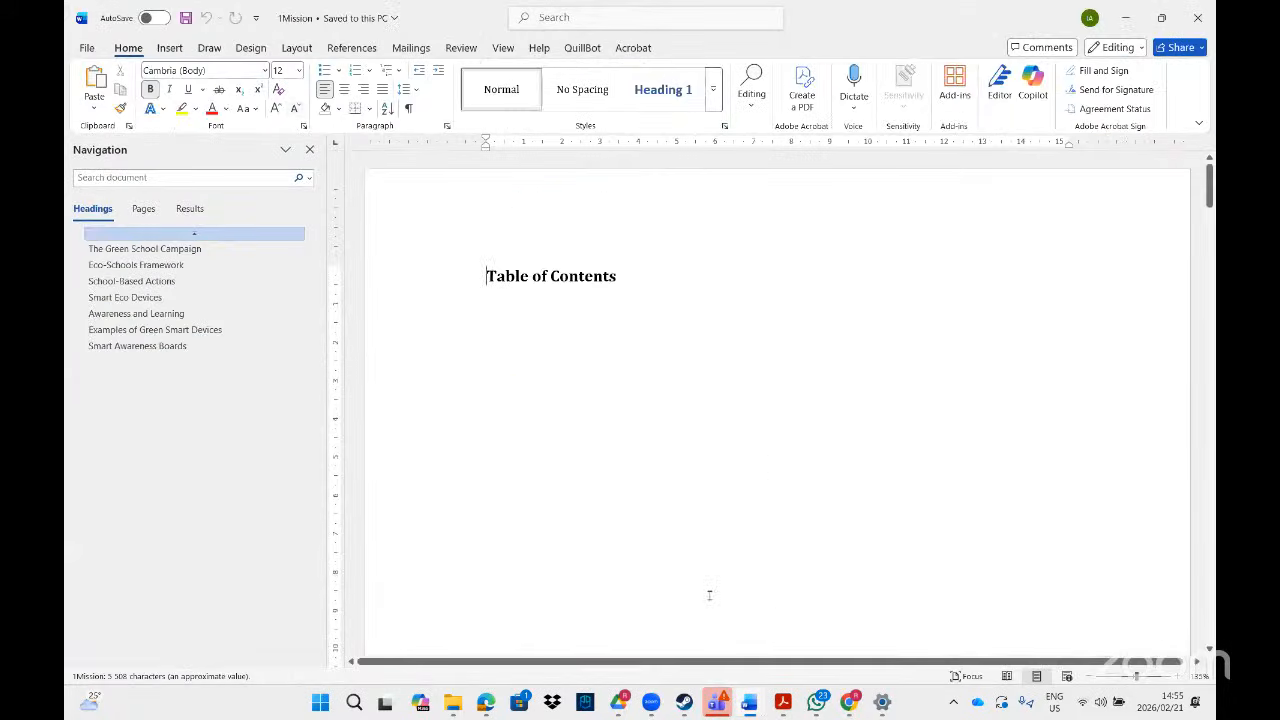
{"action": "left_click", "coordinate": [783, 703]}
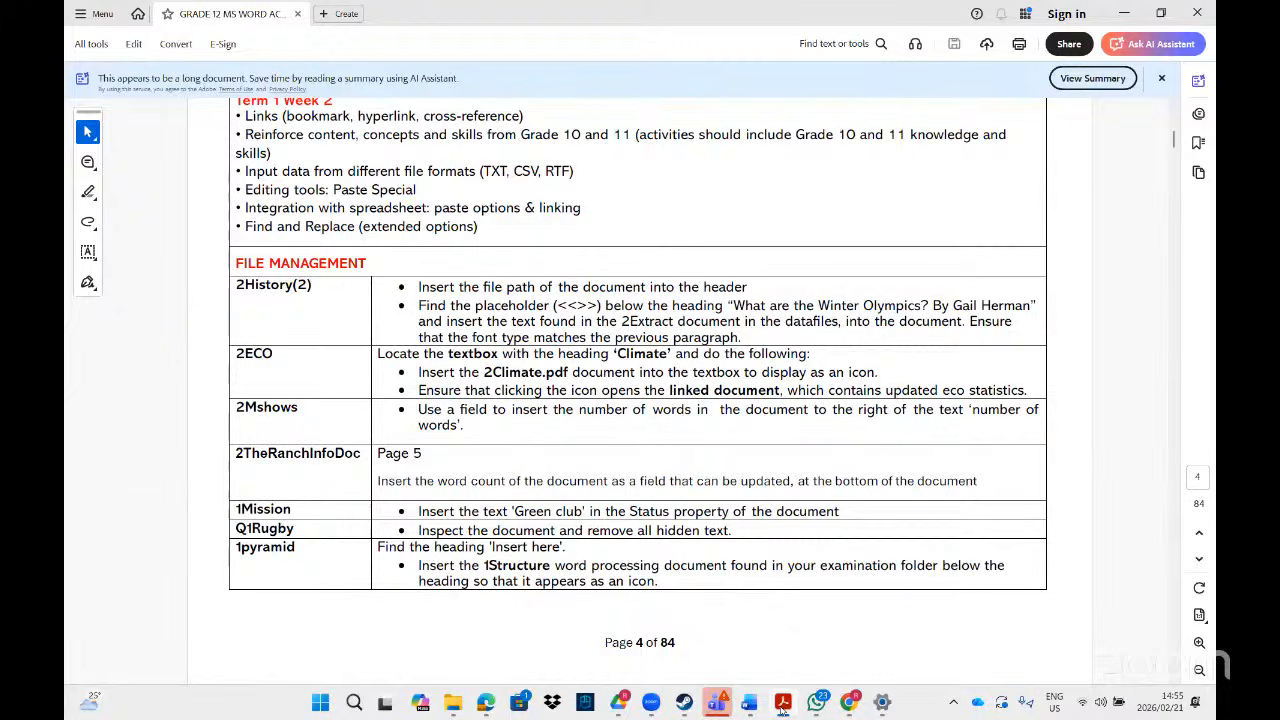
{"action": "left_click", "coordinate": [783, 703]}
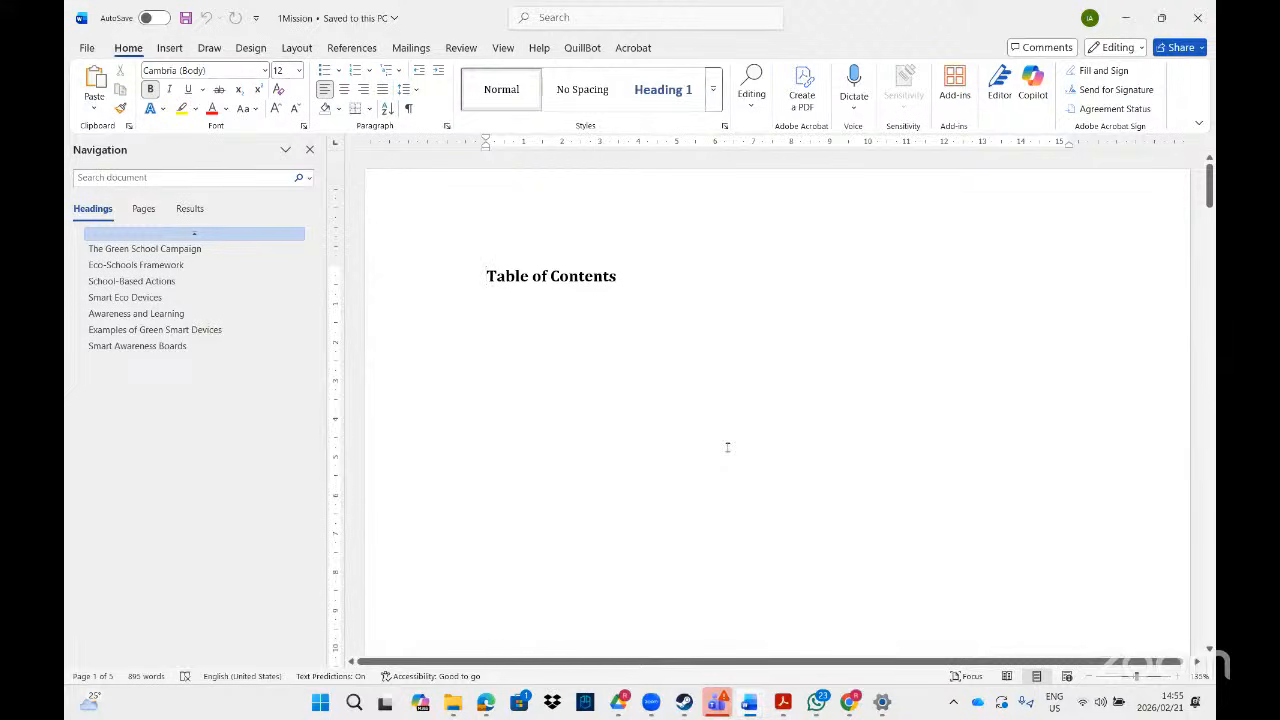
{"action": "left_click", "coordinate": [603, 16]}
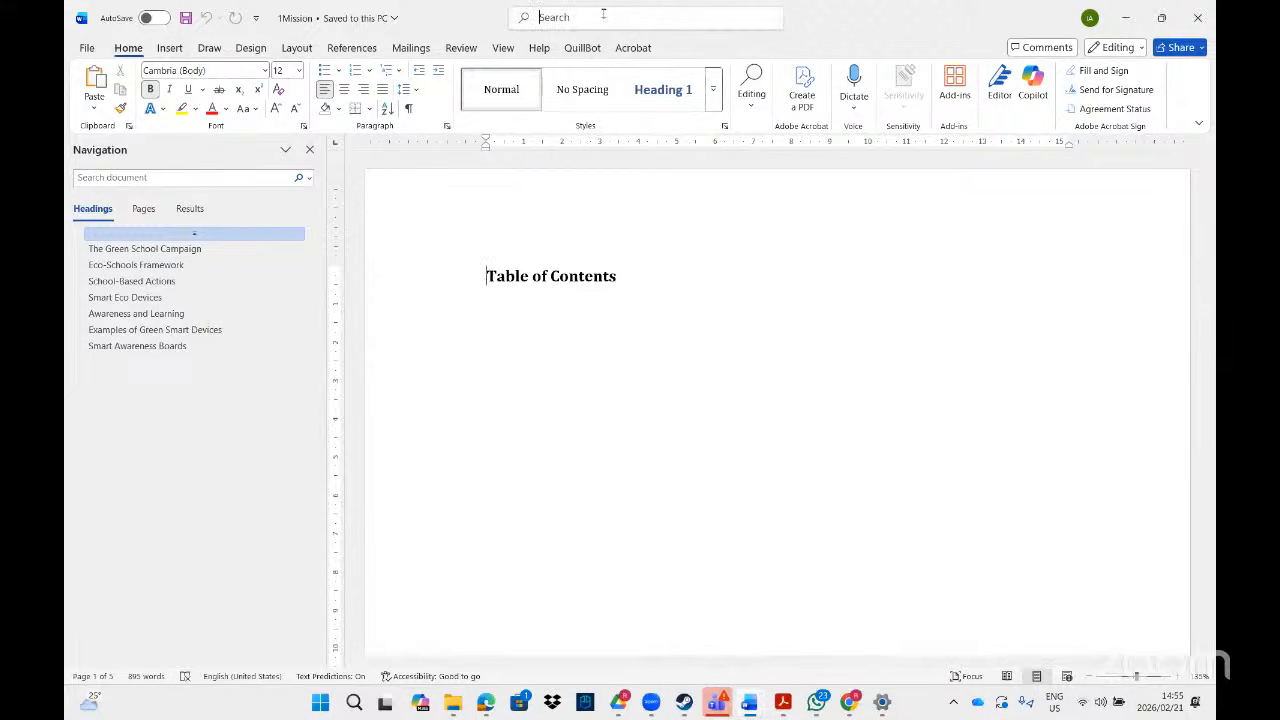
{"action": "type", "text": "stat"}
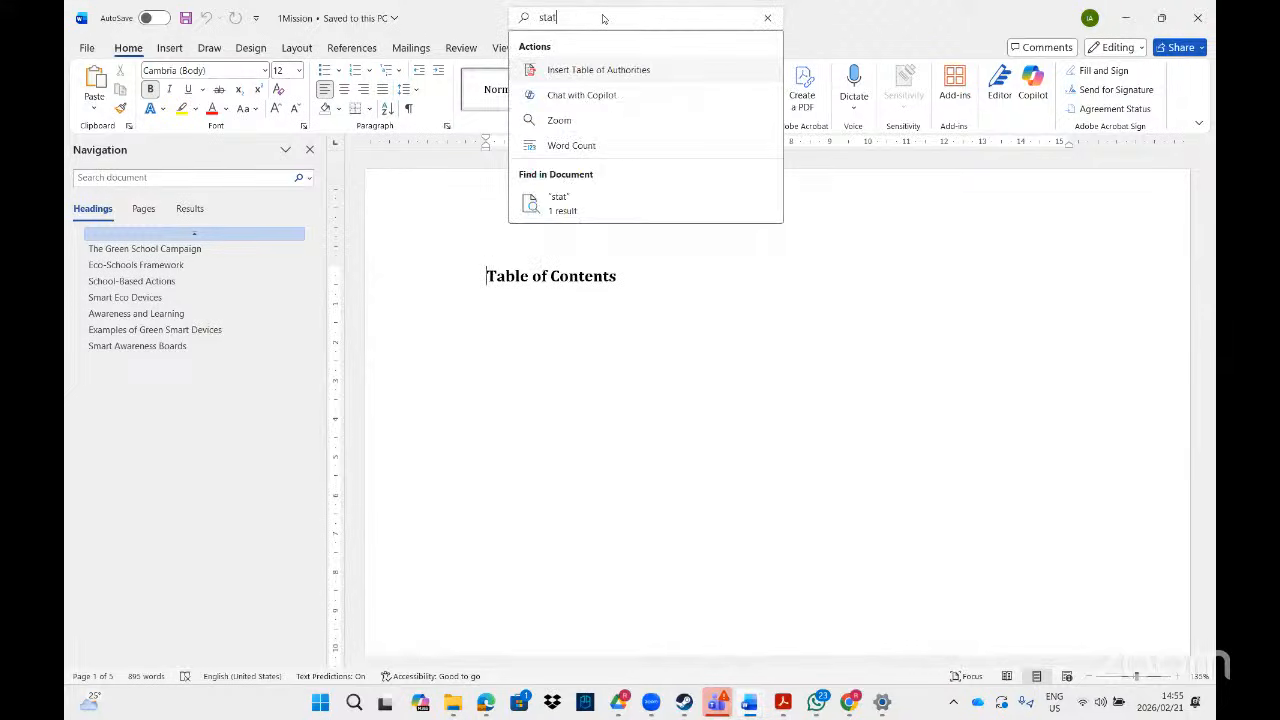
{"action": "type", "text": "us"}
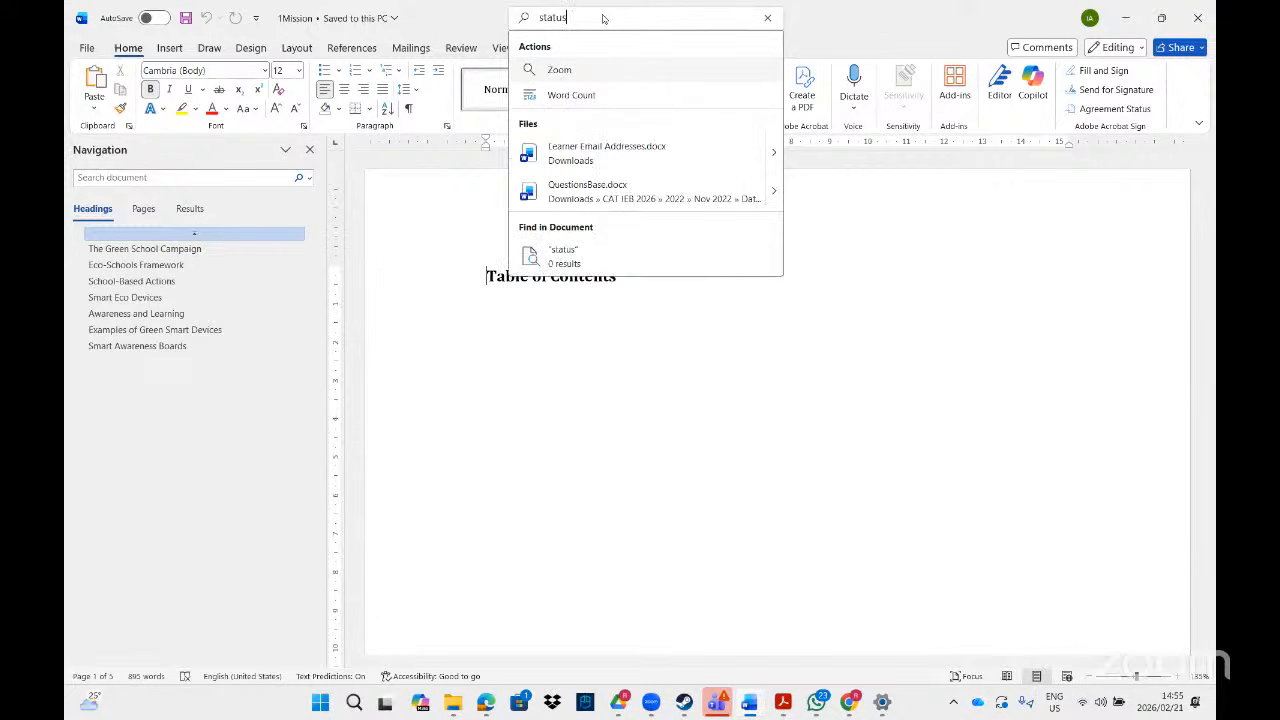
{"action": "key", "text": "BackSpace"}
{"action": "key", "text": "BackSpace"}
{"action": "key", "text": "BackSpace"}
{"action": "key", "text": "BackSpace"}
{"action": "key", "text": "BackSpace"}
{"action": "key", "text": "BackSpace"}
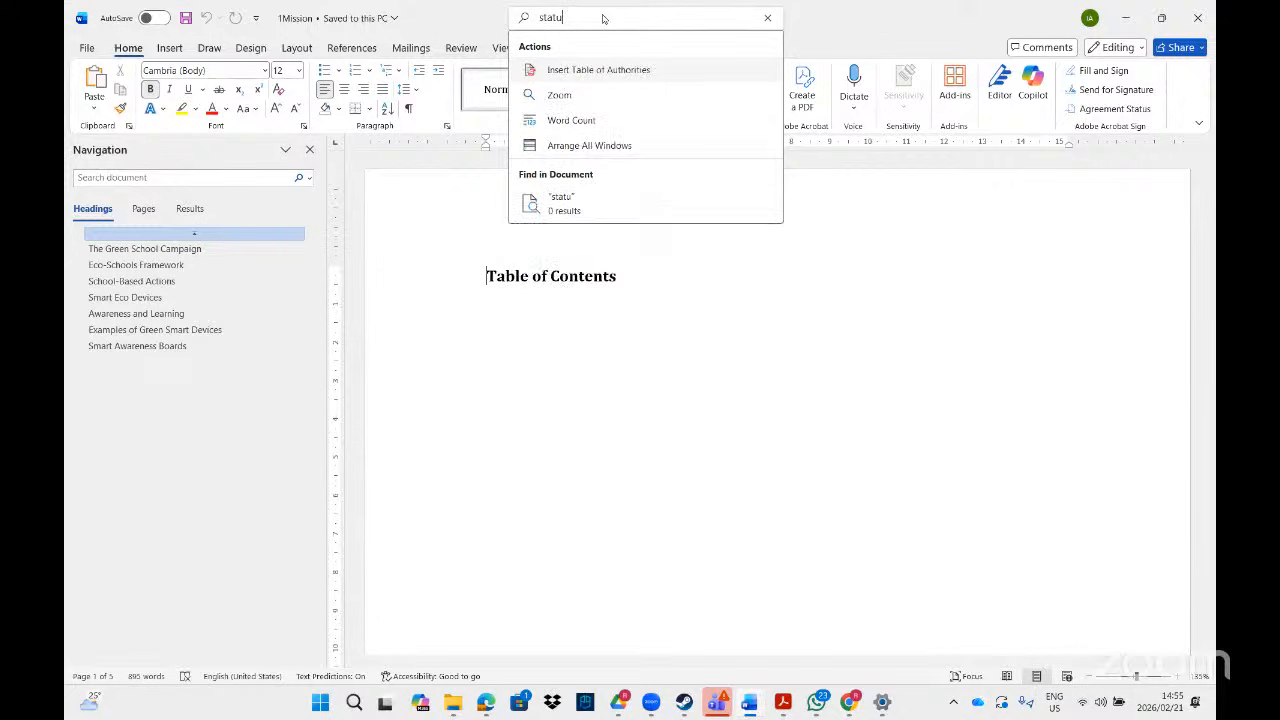
- Show the Info page for 1Mission, listing its properties such as 33,0KB size and 895 words
{"action": "left_click", "coordinate": [88, 48]}
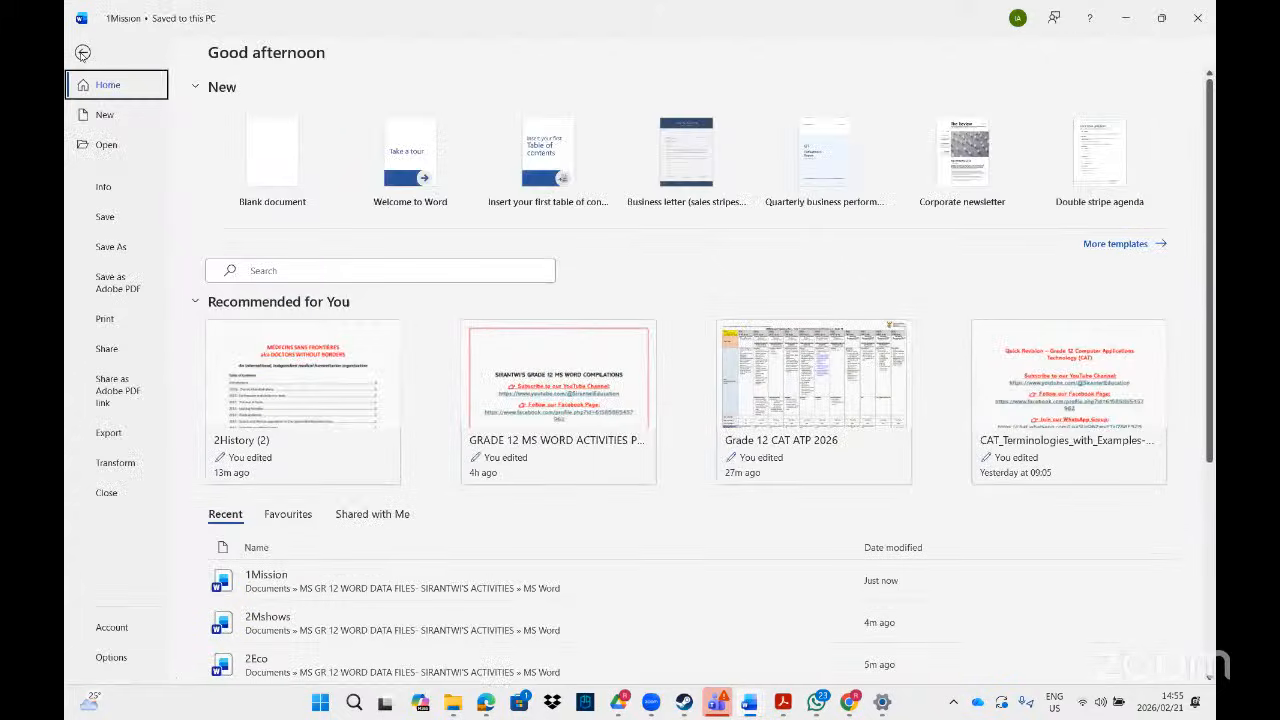
{"action": "left_click", "coordinate": [84, 53]}
{"action": "left_click", "coordinate": [85, 50]}
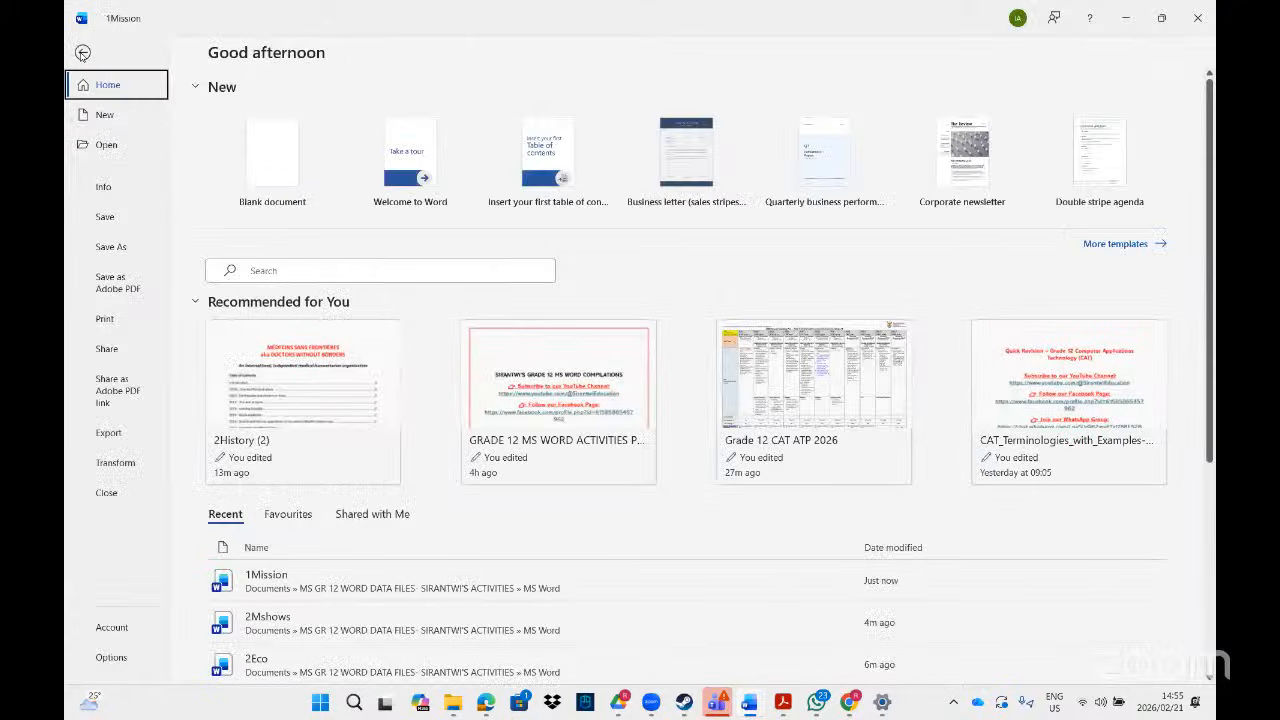
{"action": "left_click", "coordinate": [103, 190]}
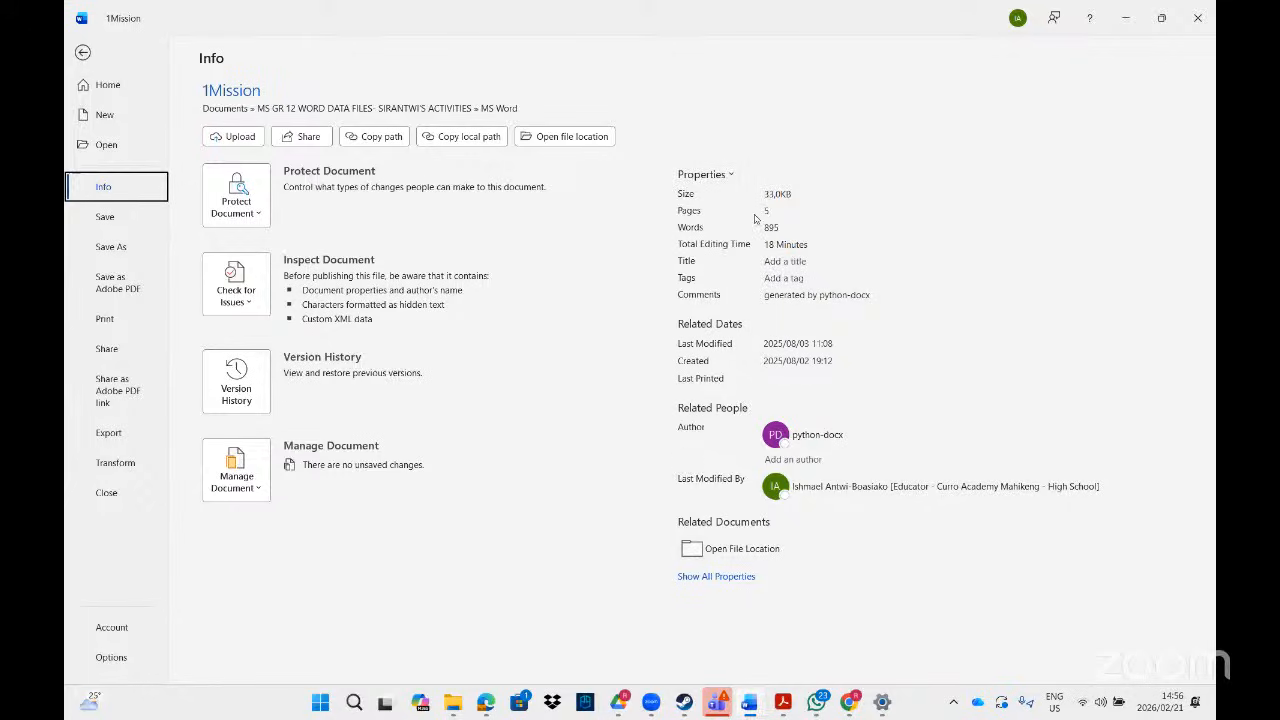
- Show all of 1Mission's properties and enter 'Green club' in the Status field
{"action": "left_click", "coordinate": [718, 577]}
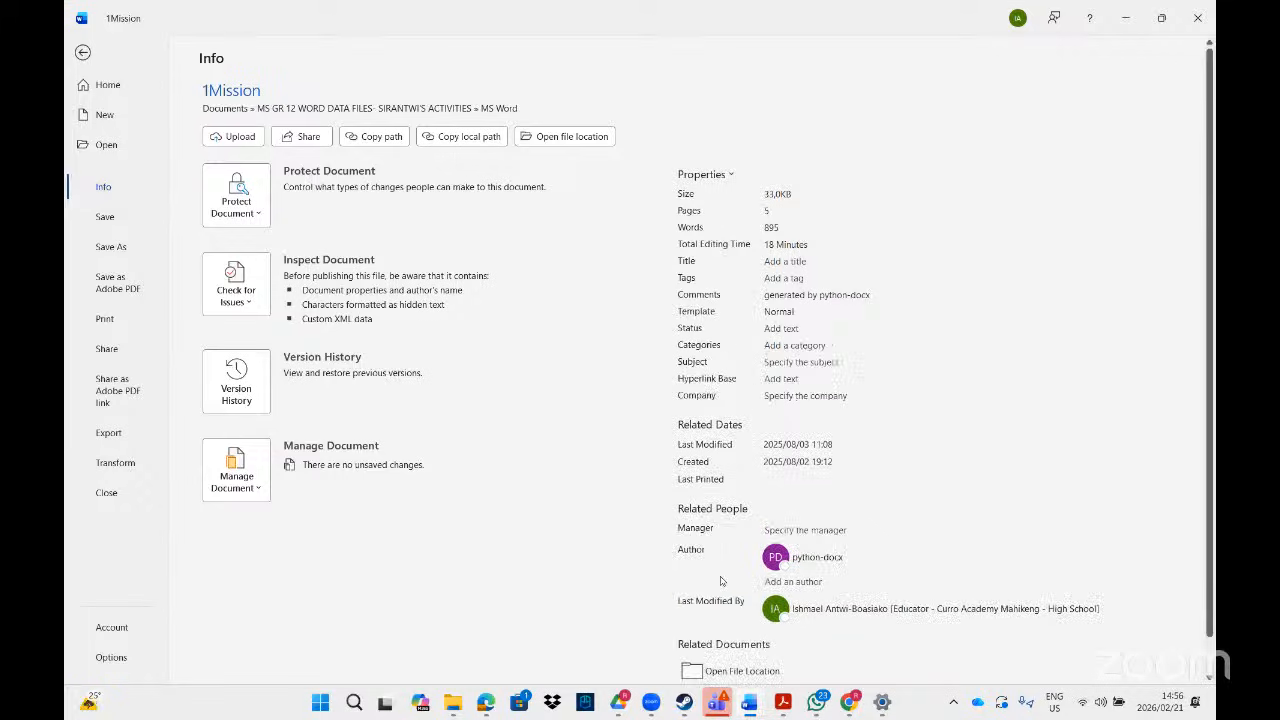
{"action": "left_click_drag", "start_coordinate": [1208, 422], "coordinate": [1209, 477]}
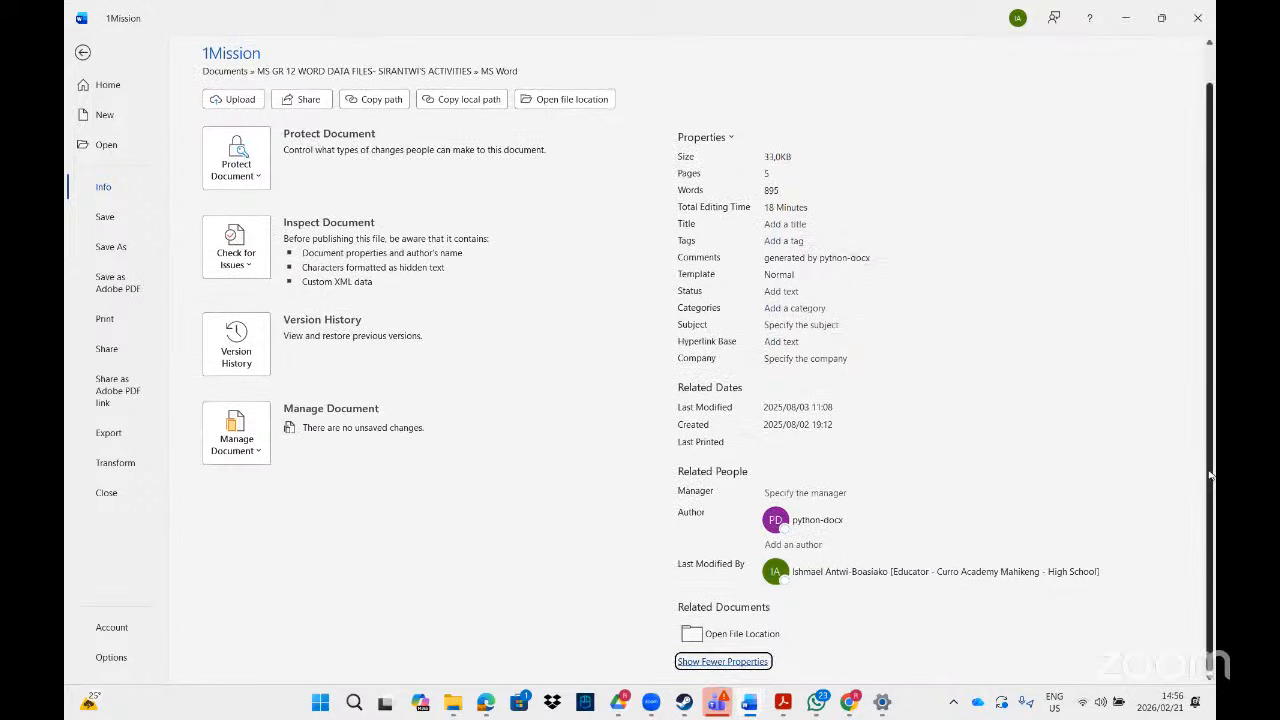
{"action": "scroll", "coordinate": [1210, 475], "scroll_direction": "up", "scroll_amount": 1}
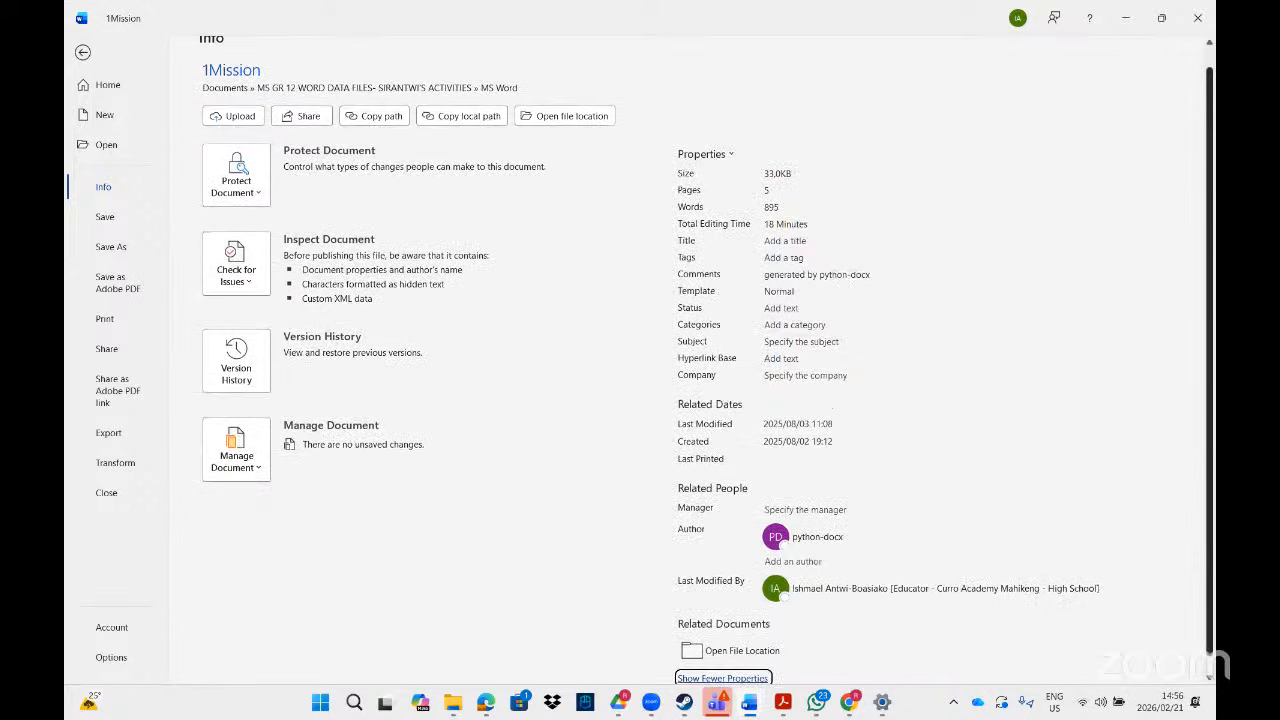
{"action": "left_click", "coordinate": [783, 310]}
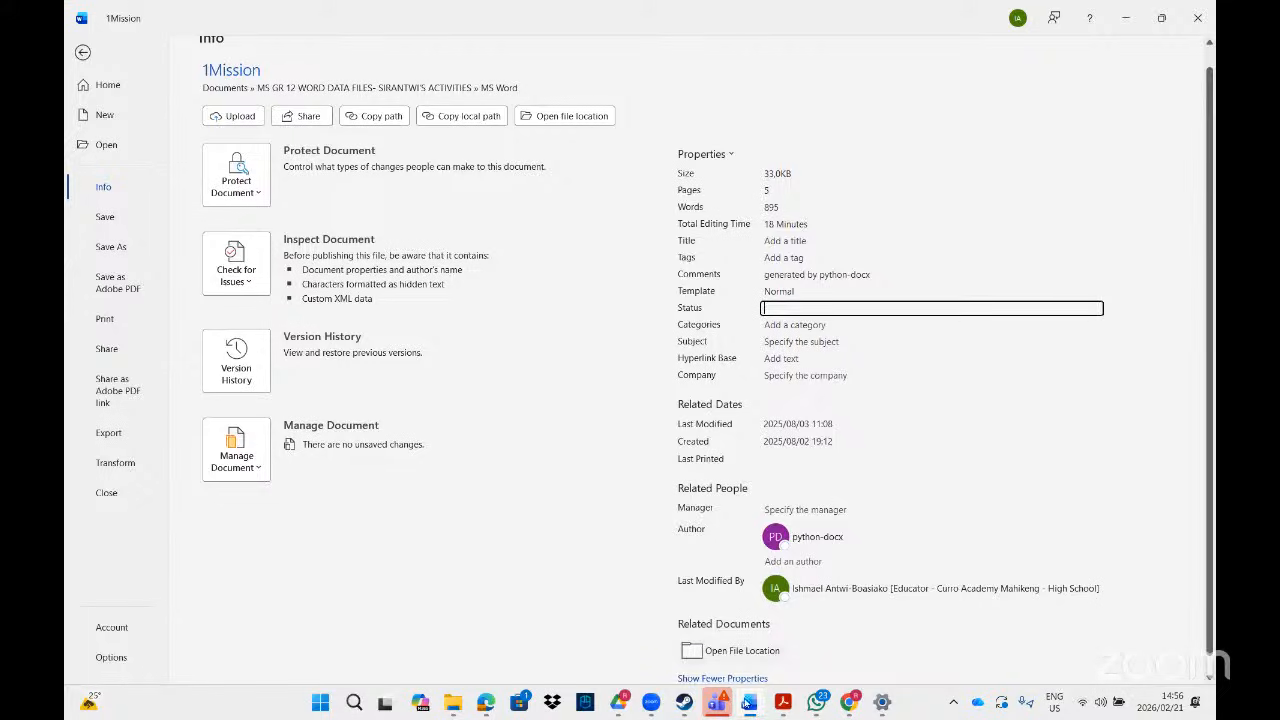
{"action": "left_click", "coordinate": [785, 706]}
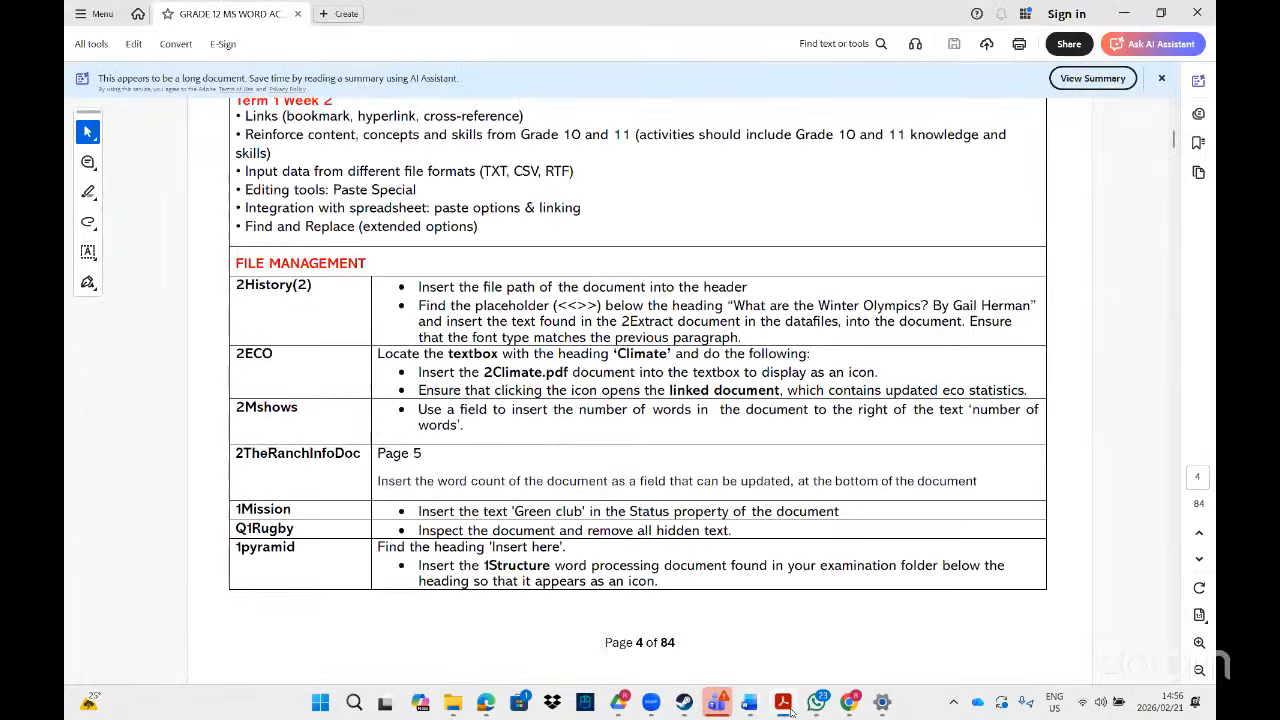
{"action": "left_click", "coordinate": [785, 706]}
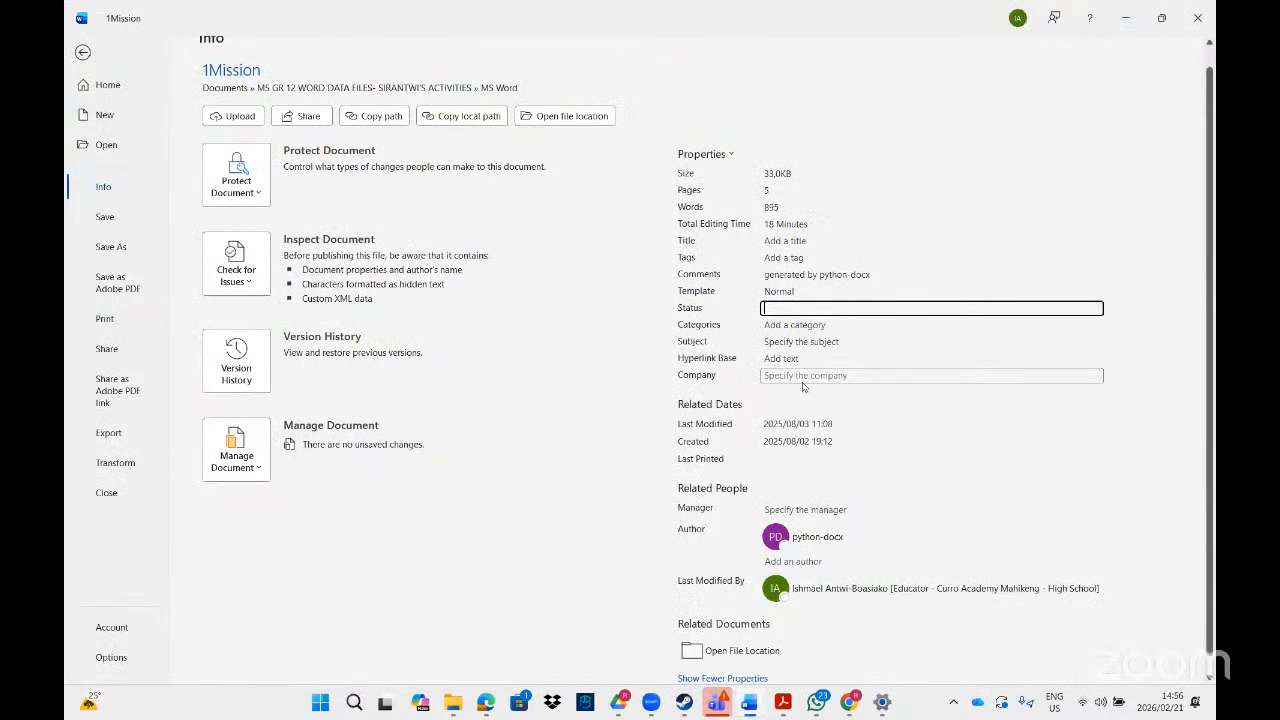
{"action": "type", "text": "Green club"}
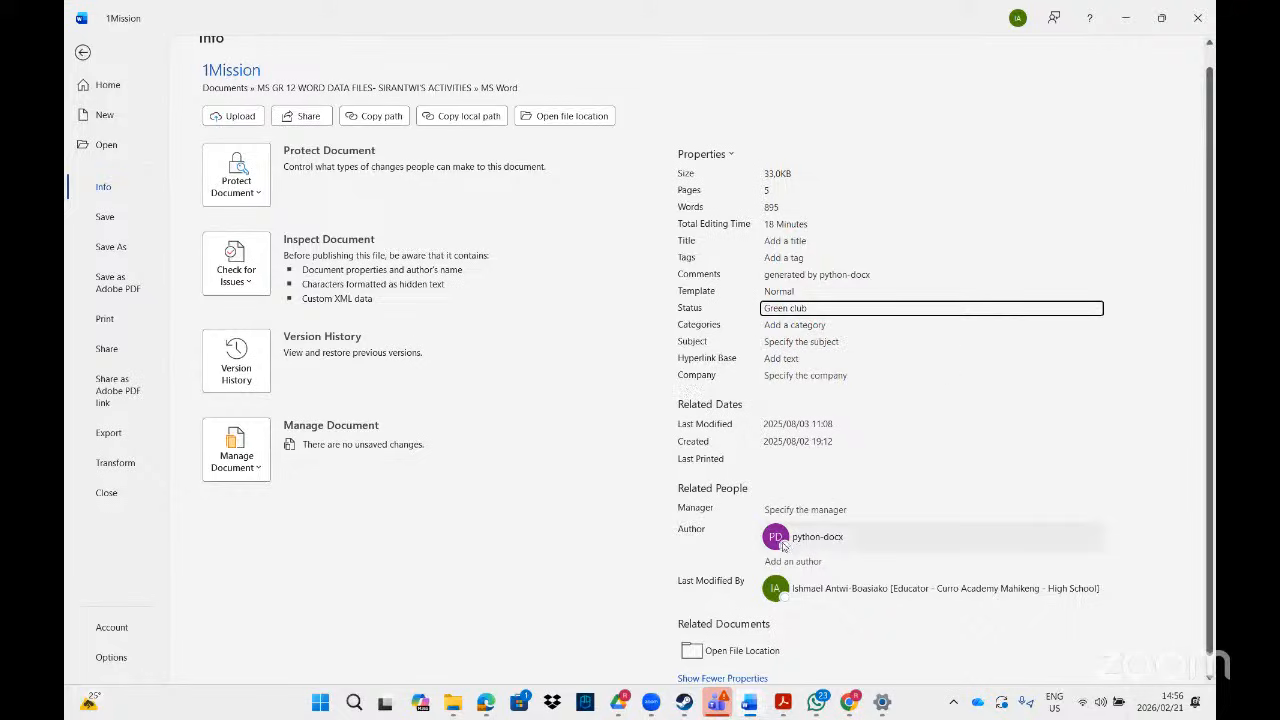
{"action": "mouse_move", "coordinate": [840, 538]}
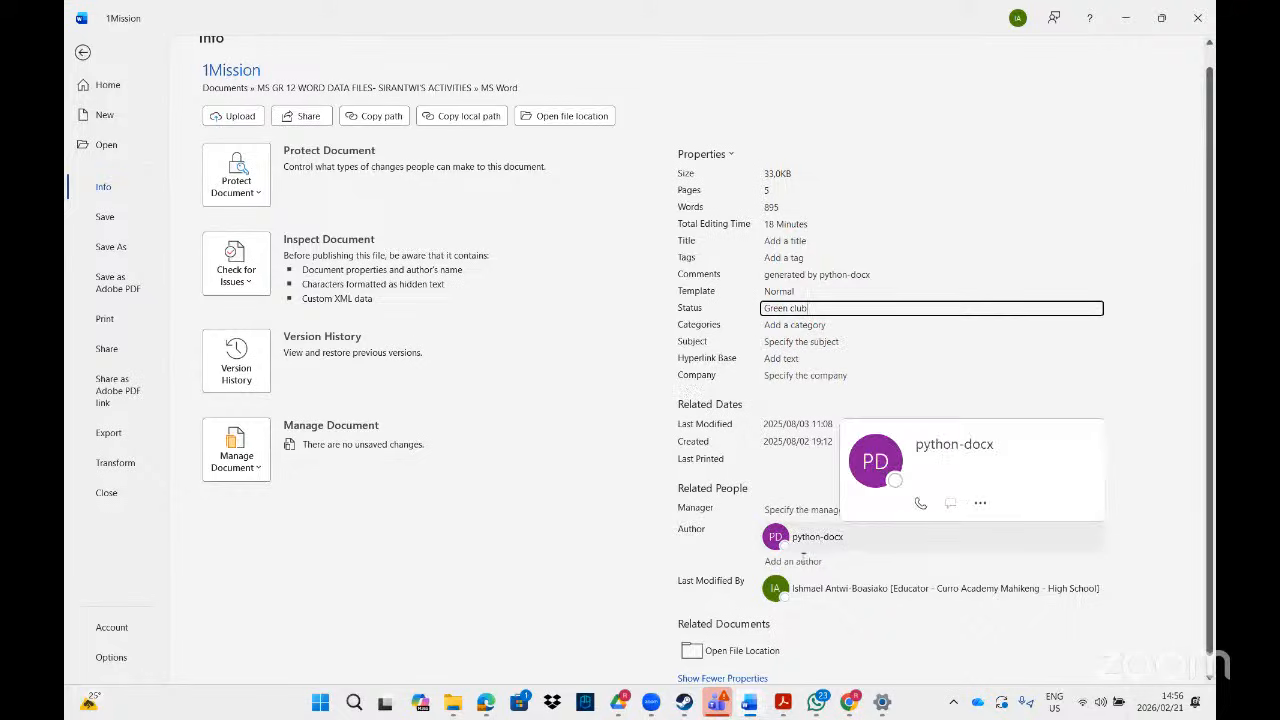
{"action": "left_click", "coordinate": [788, 560]}
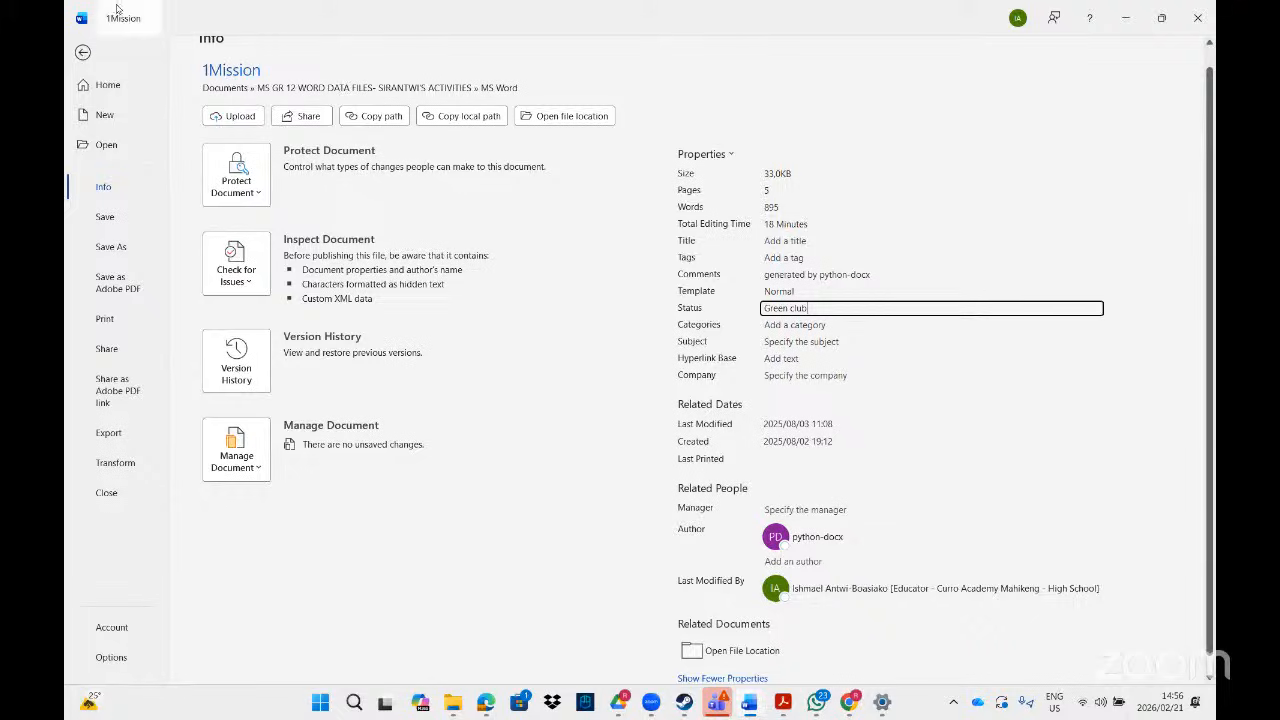
- Leave the Info page, switch to the task PDF and scroll to the Q1Rugby and 1pyramid tasks
{"action": "left_click", "coordinate": [83, 54]}
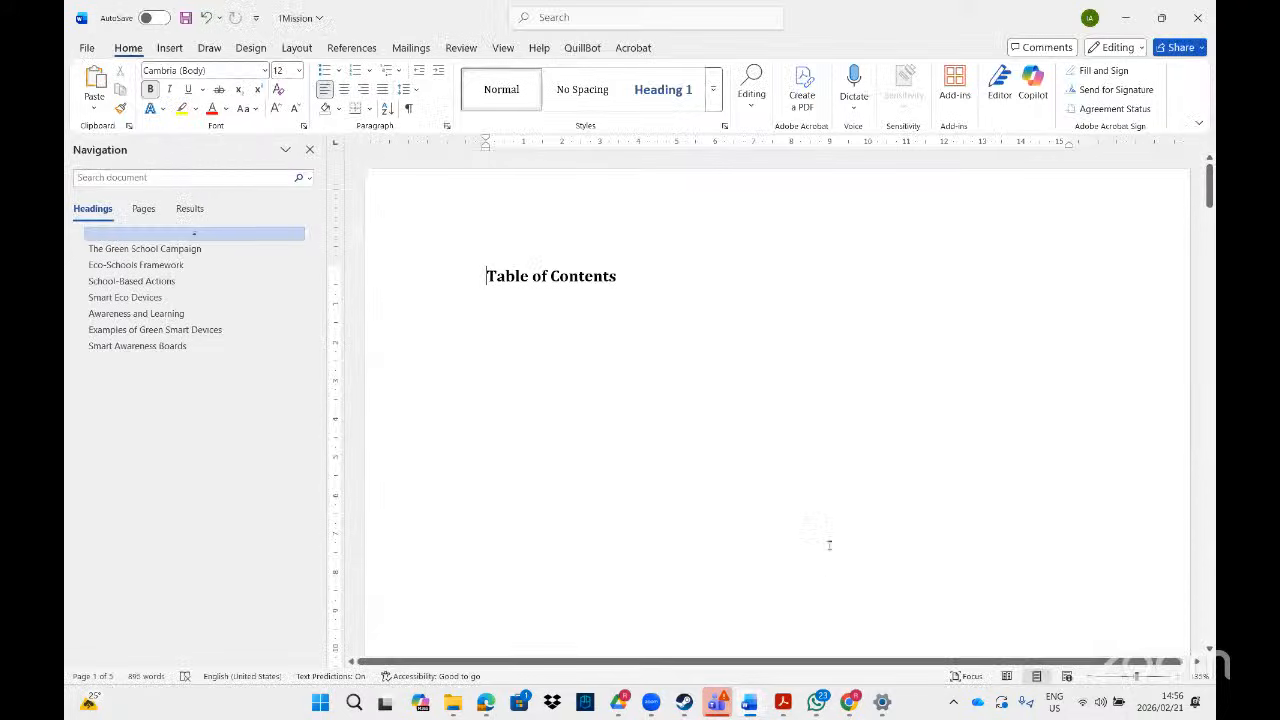
{"action": "key", "text": "alt+Tab"}
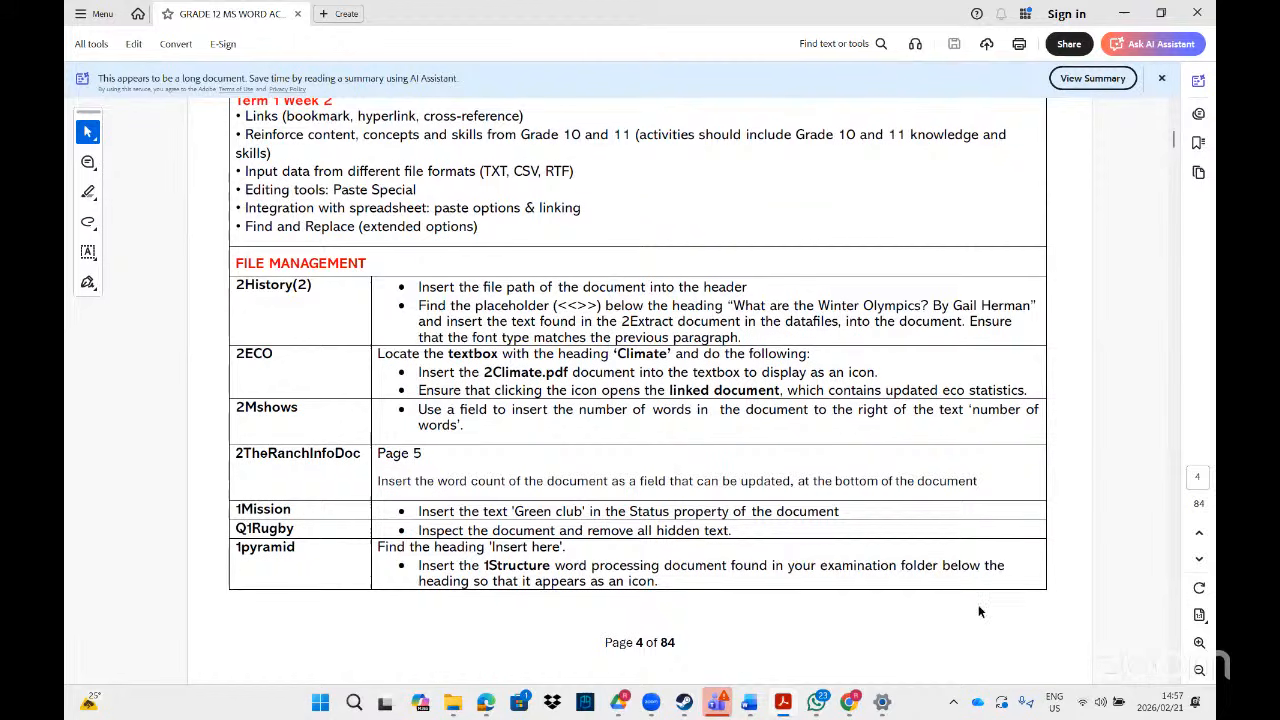
{"action": "scroll", "coordinate": [1174, 683], "scroll_direction": "down", "scroll_amount": 5}
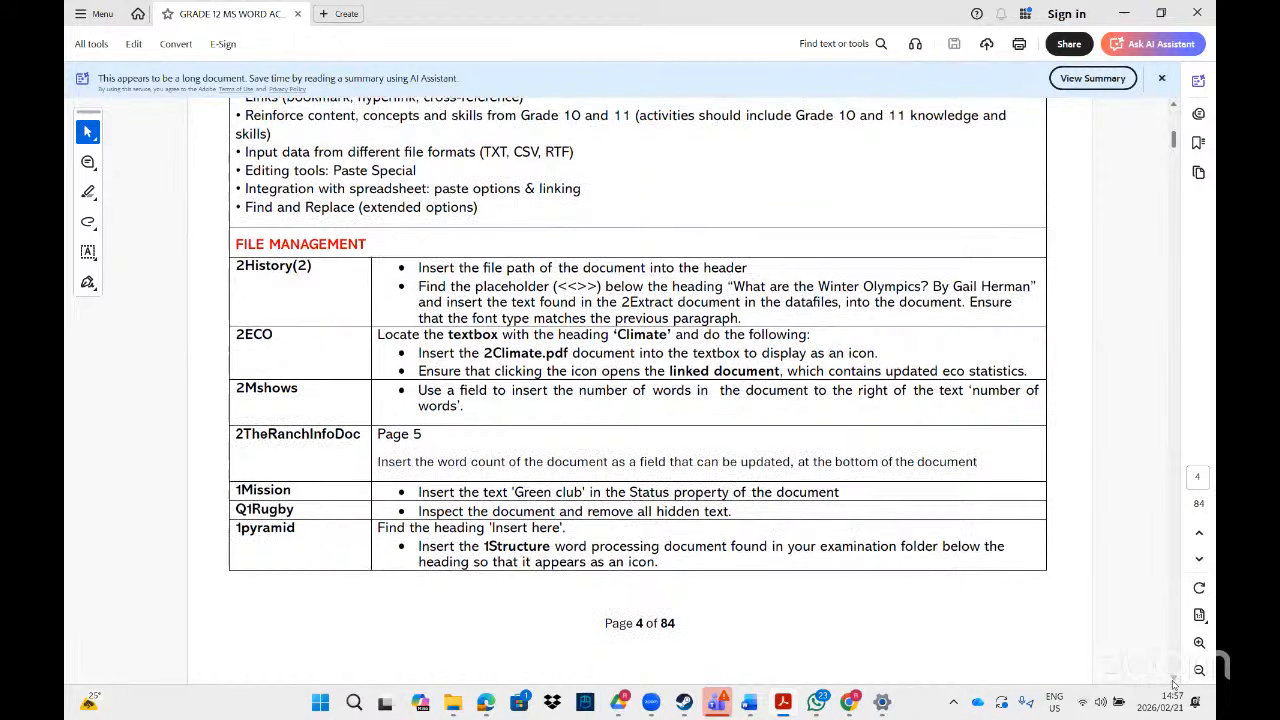
{"action": "scroll", "coordinate": [1174, 683], "scroll_direction": "down", "scroll_amount": 2}
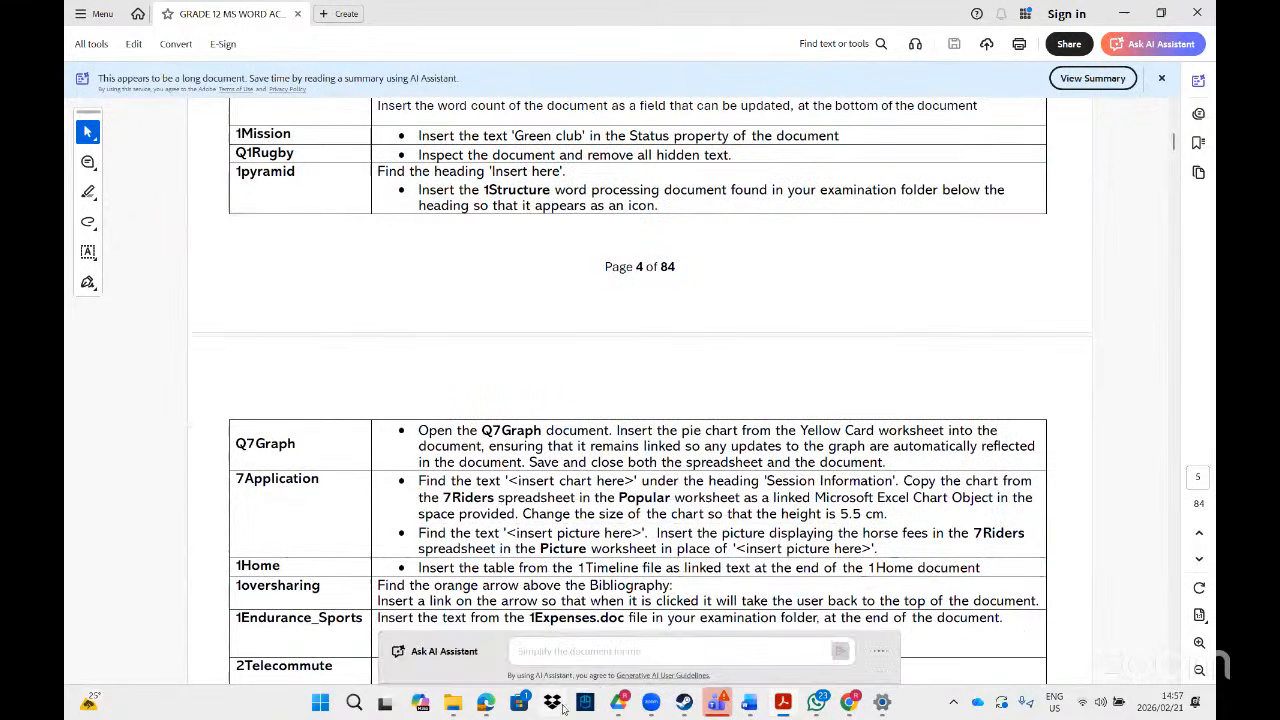
- Search the MS Word folder for 'q1rug' and open the Q1Rugby document
{"action": "mouse_move", "coordinate": [455, 700]}
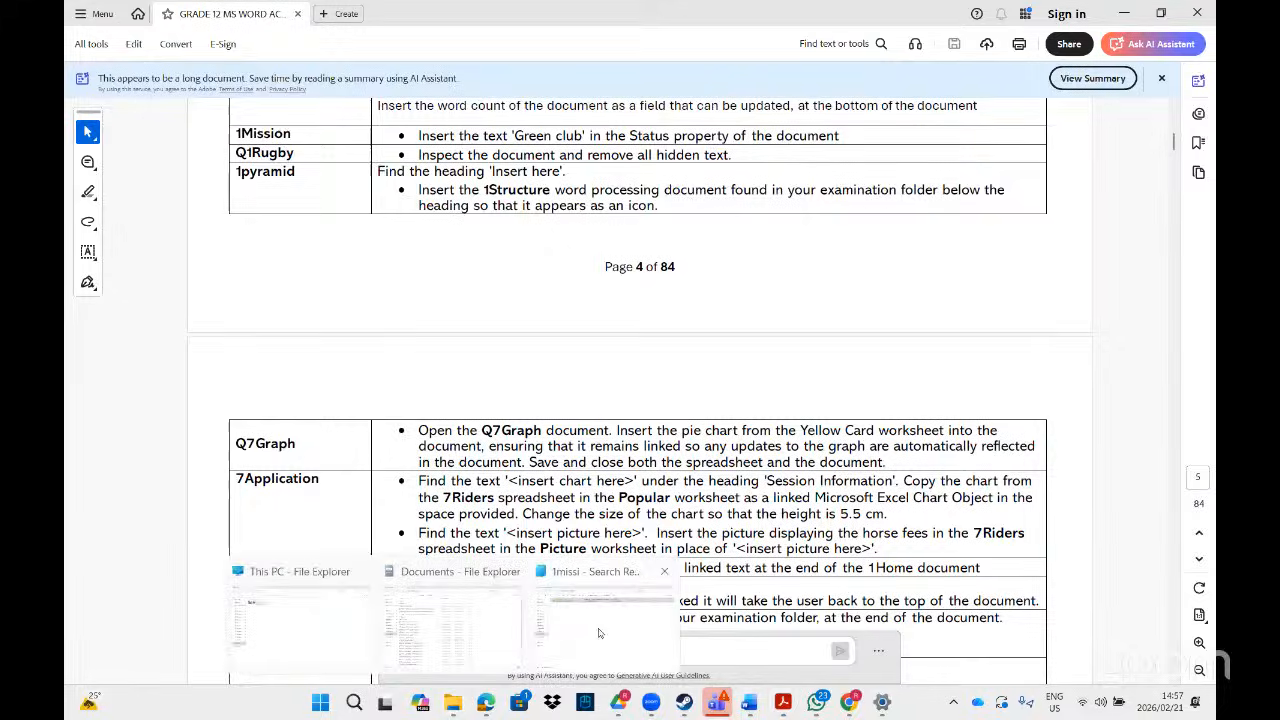
{"action": "left_click", "coordinate": [600, 630]}
{"action": "left_click", "coordinate": [955, 42]}
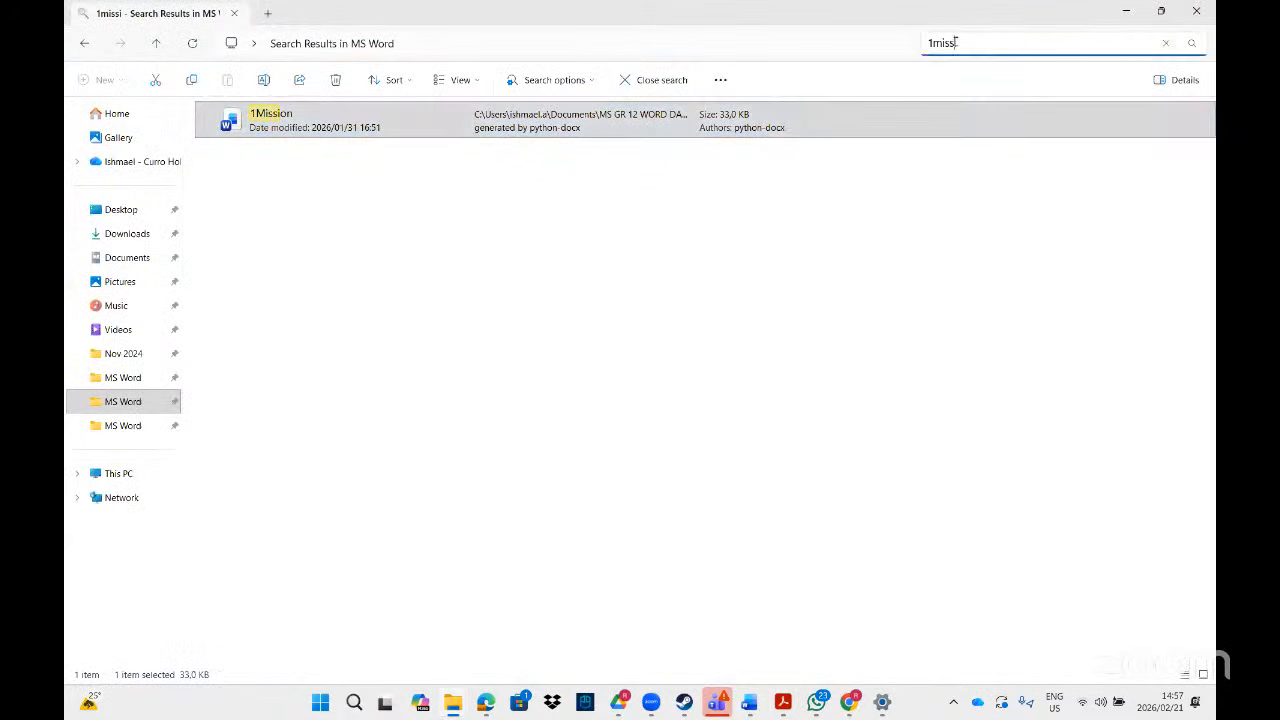
{"action": "double_click", "coordinate": [955, 42]}
{"action": "type", "text": "q1rug"}
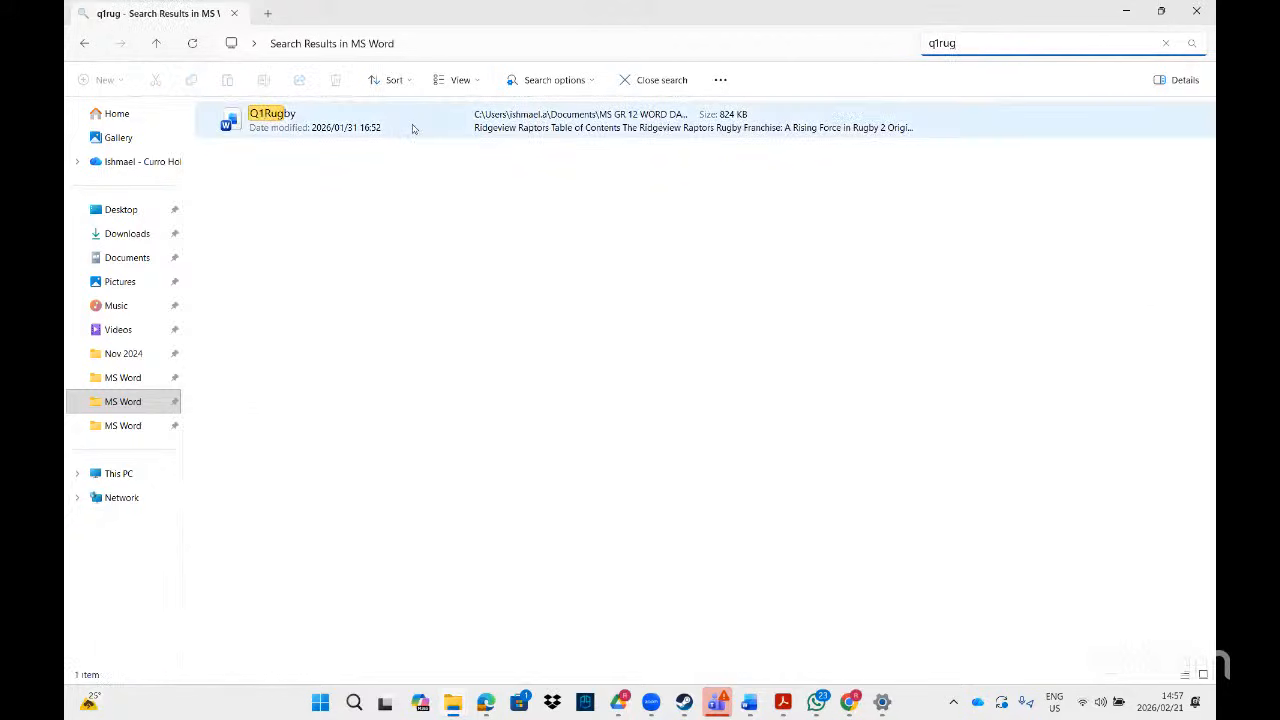
{"action": "double_click", "coordinate": [412, 128]}
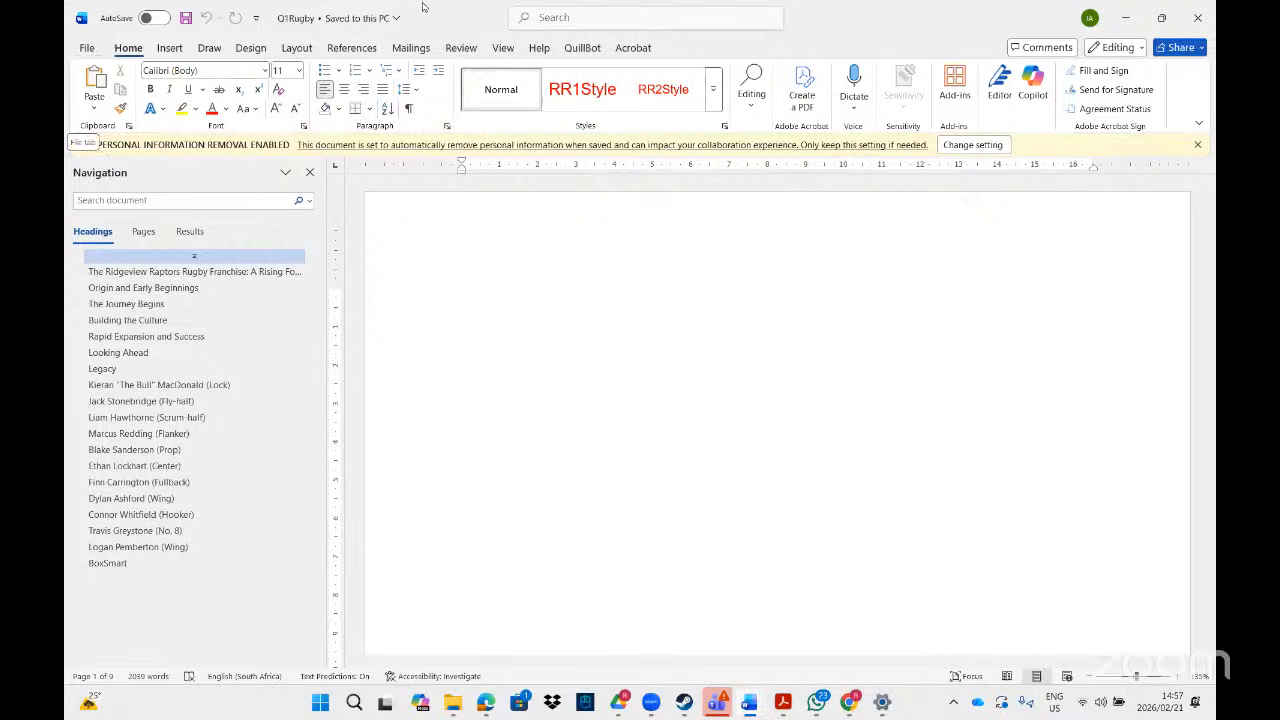
- Search Word's features for 'inspec' and look over the suggestions
{"action": "left_click", "coordinate": [539, 18]}
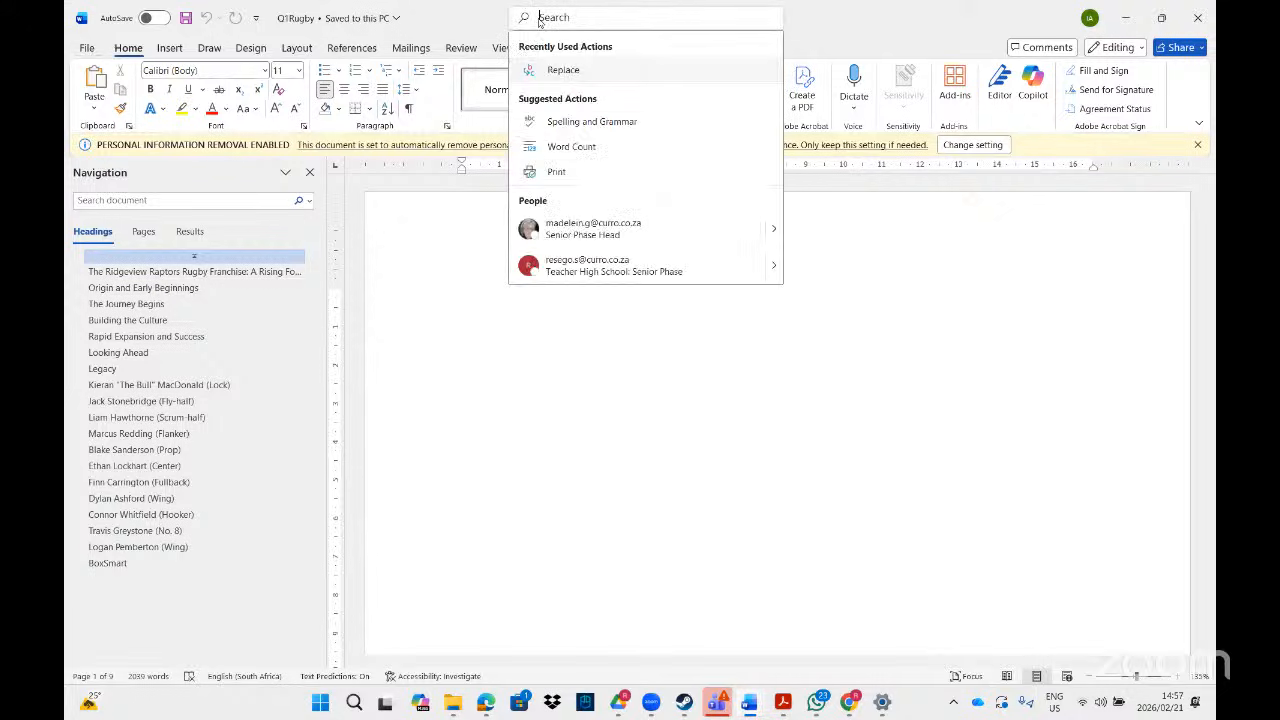
{"action": "type", "text": "ins"}
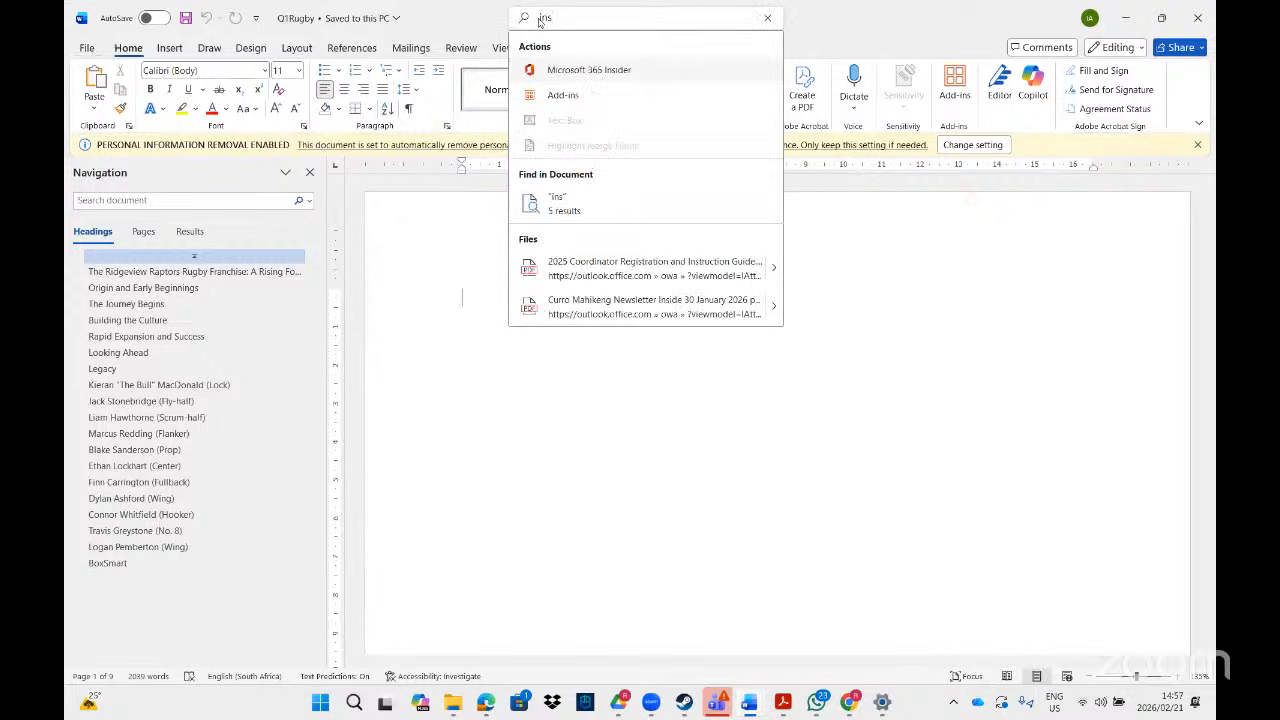
{"action": "type", "text": "pec"}
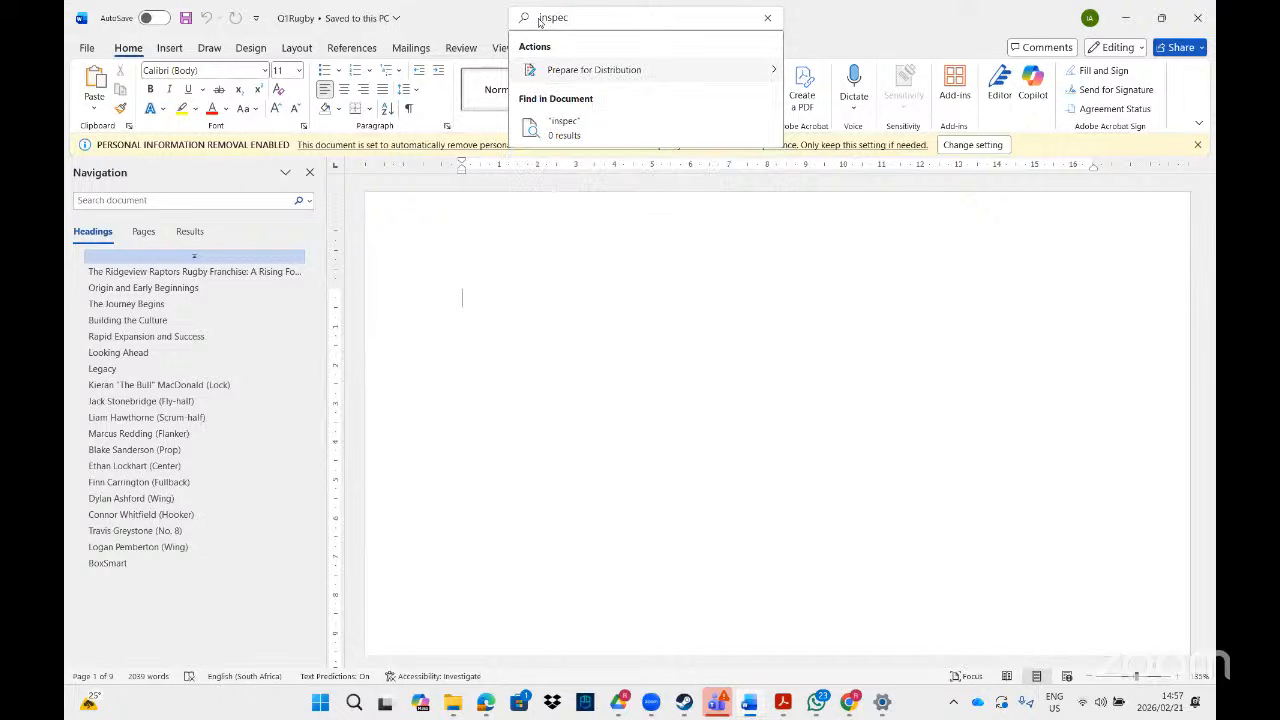
{"action": "mouse_move", "coordinate": [608, 88]}
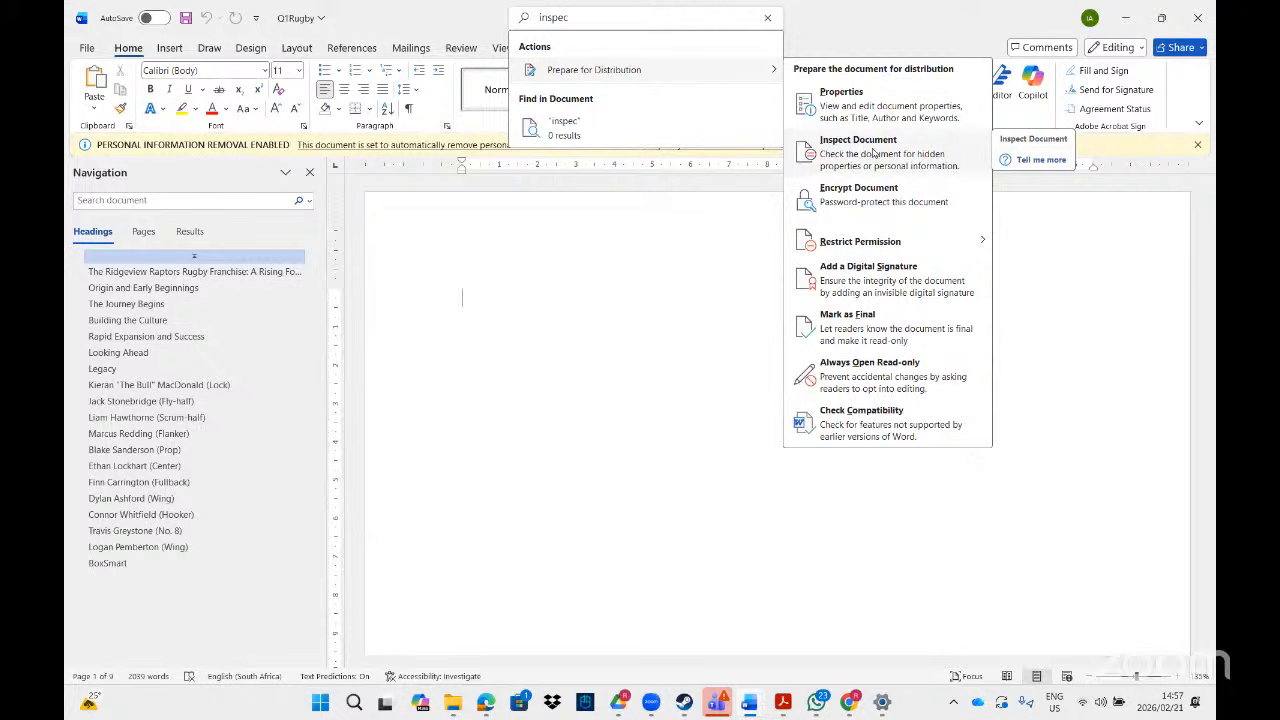
{"action": "left_click", "coordinate": [603, 289]}
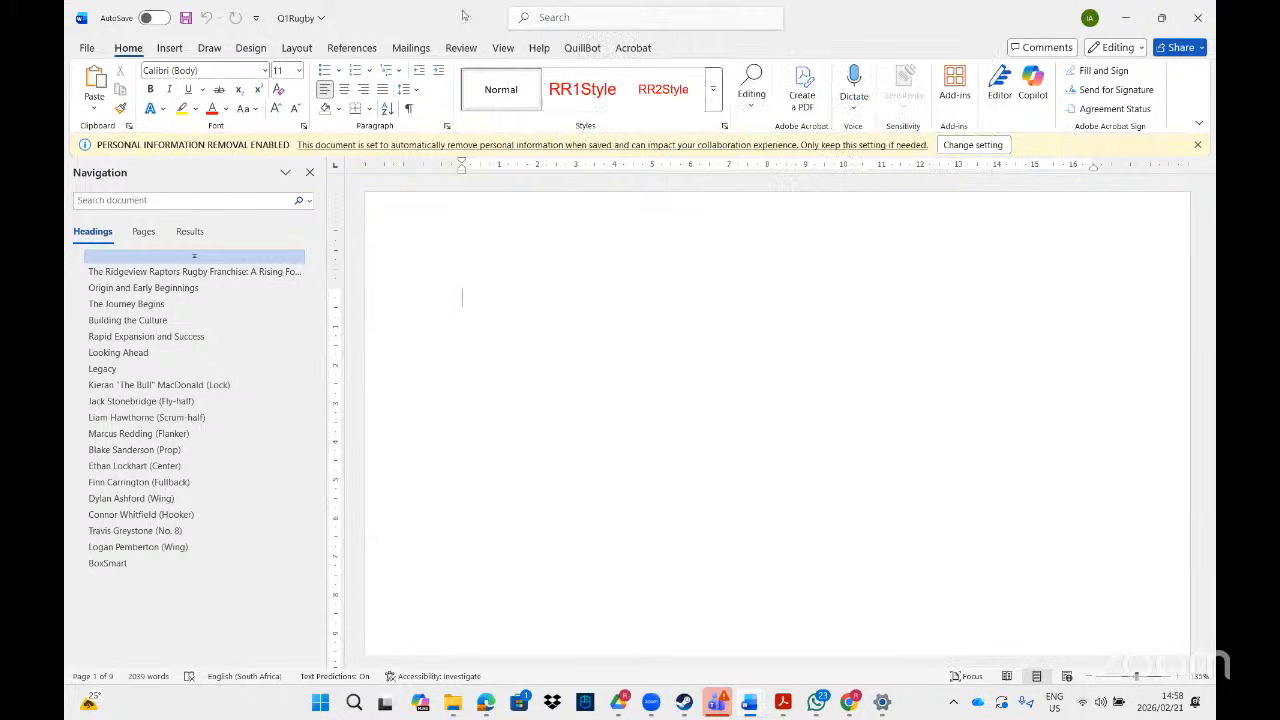
- Check the Review tab's Compare options, then go to the File backstage
{"action": "left_click", "coordinate": [458, 48]}
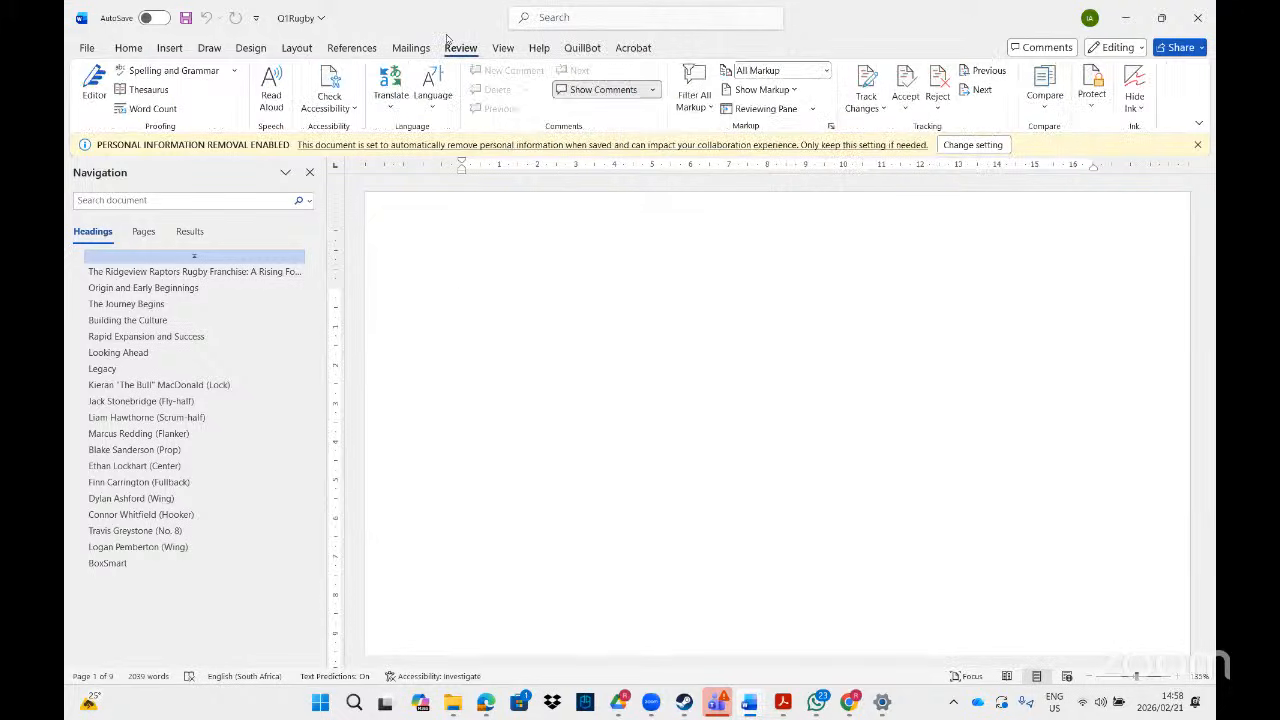
{"action": "left_click", "coordinate": [1045, 100]}
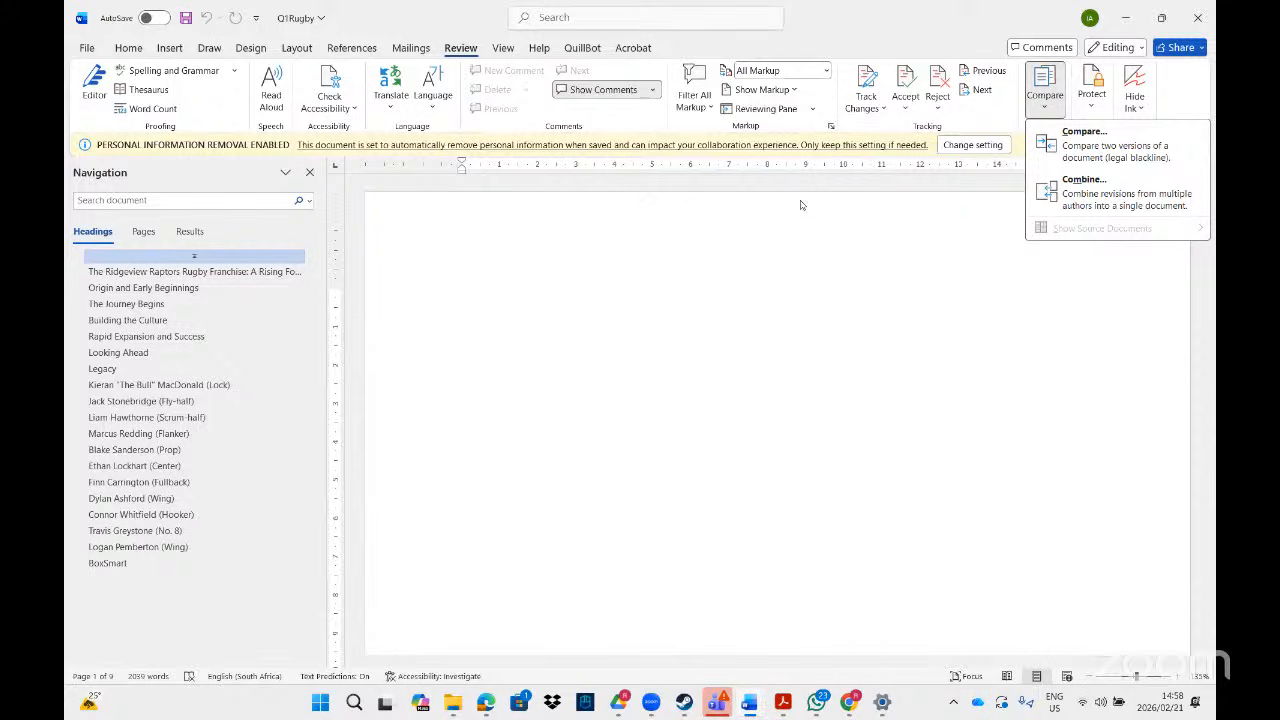
{"action": "left_click", "coordinate": [757, 349]}
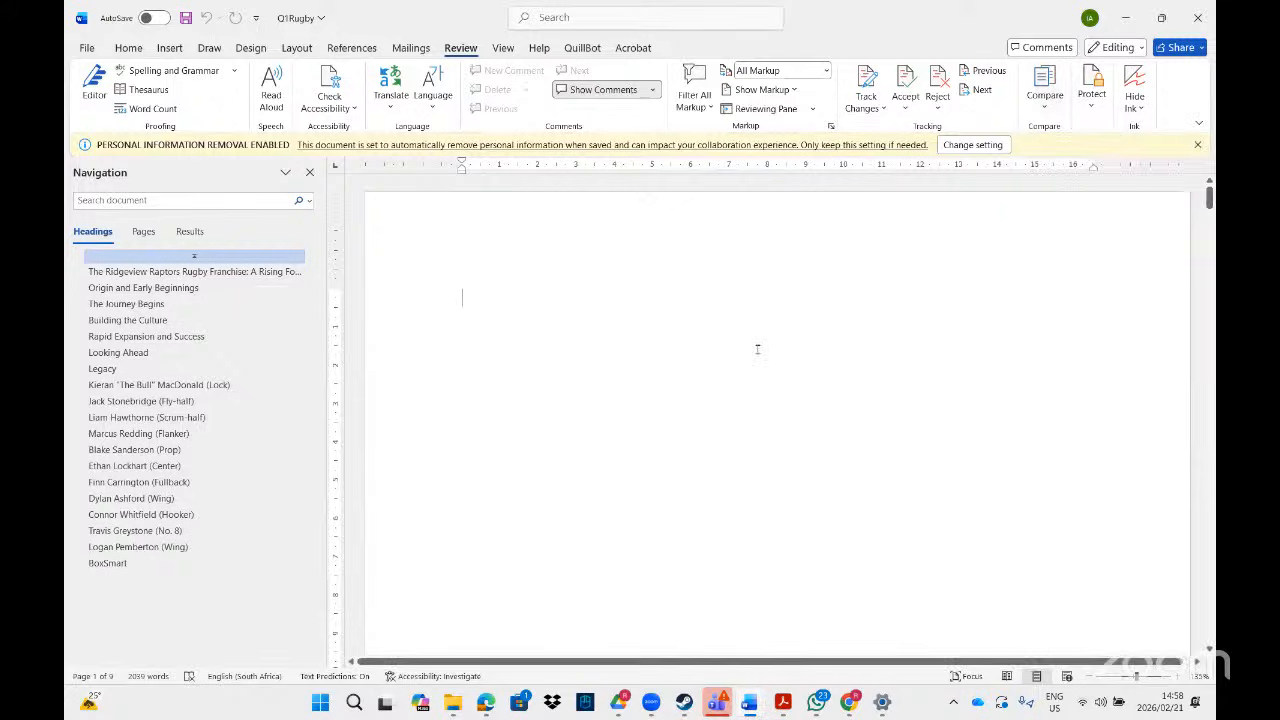
{"action": "left_click", "coordinate": [87, 48]}
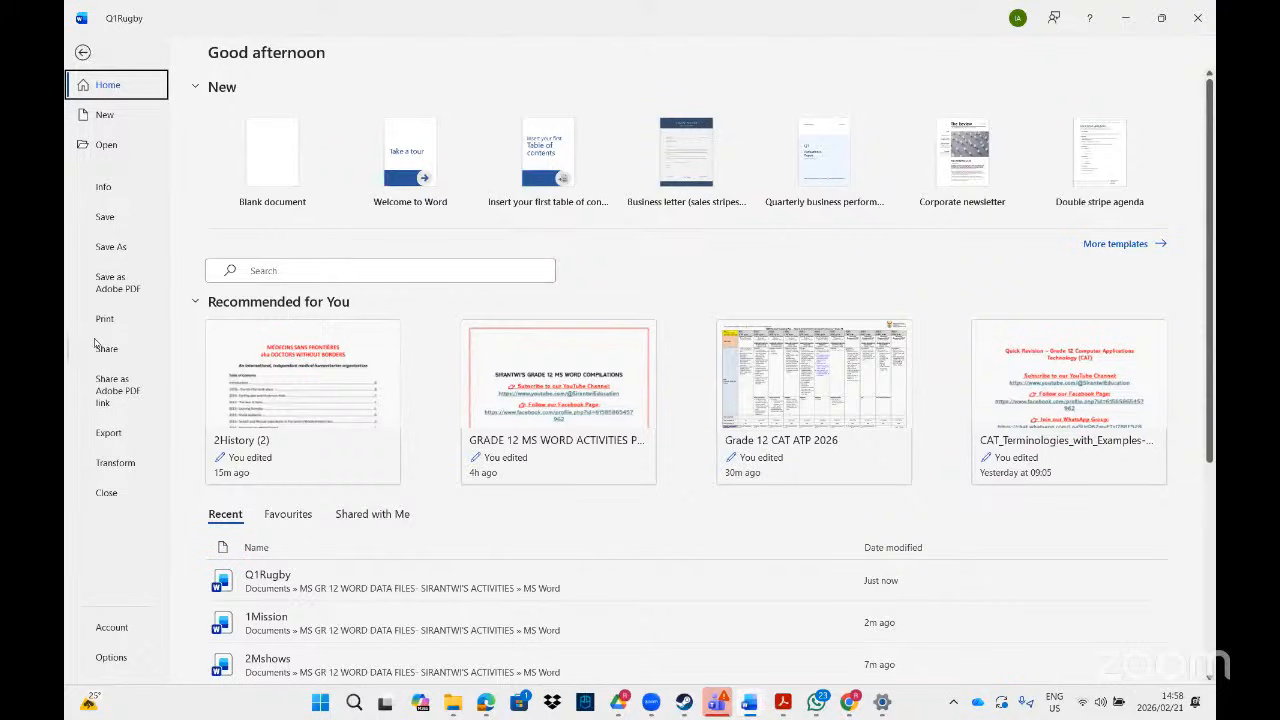
- Choose Check for Issues > Inspect Document on the Info page and save Q1Rugby first
{"action": "left_click", "coordinate": [104, 192]}
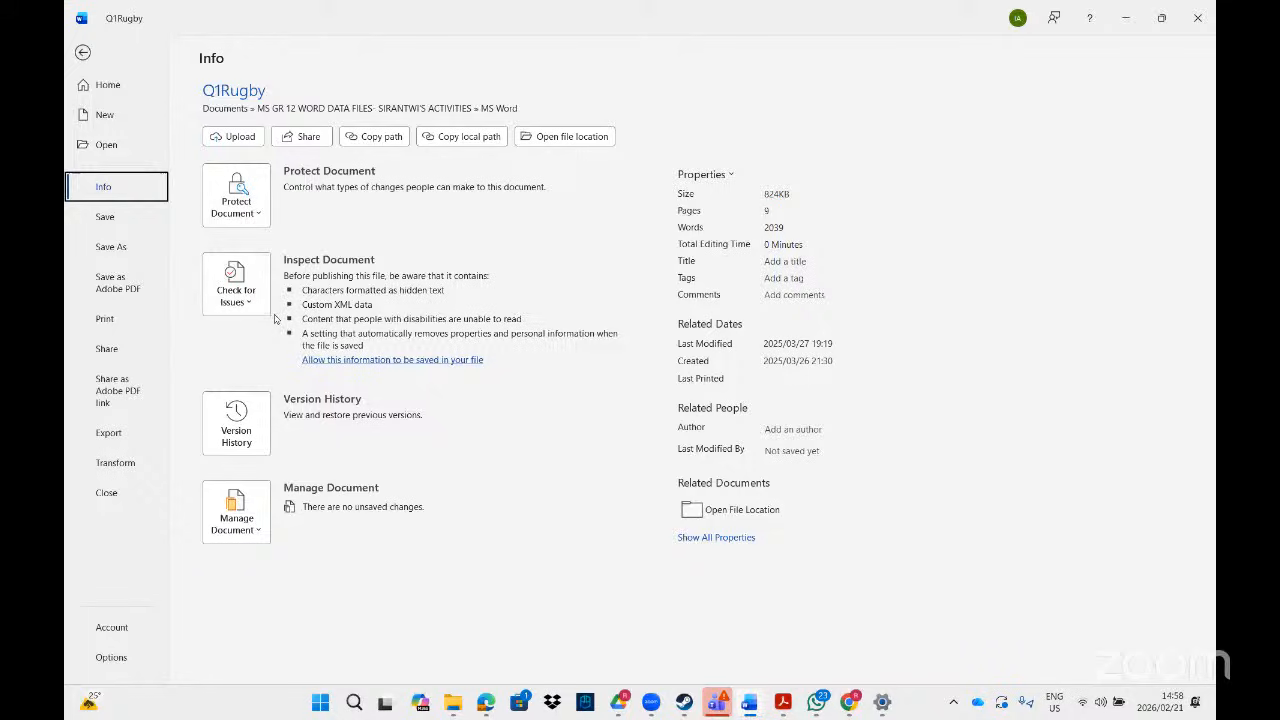
{"action": "left_click", "coordinate": [240, 295]}
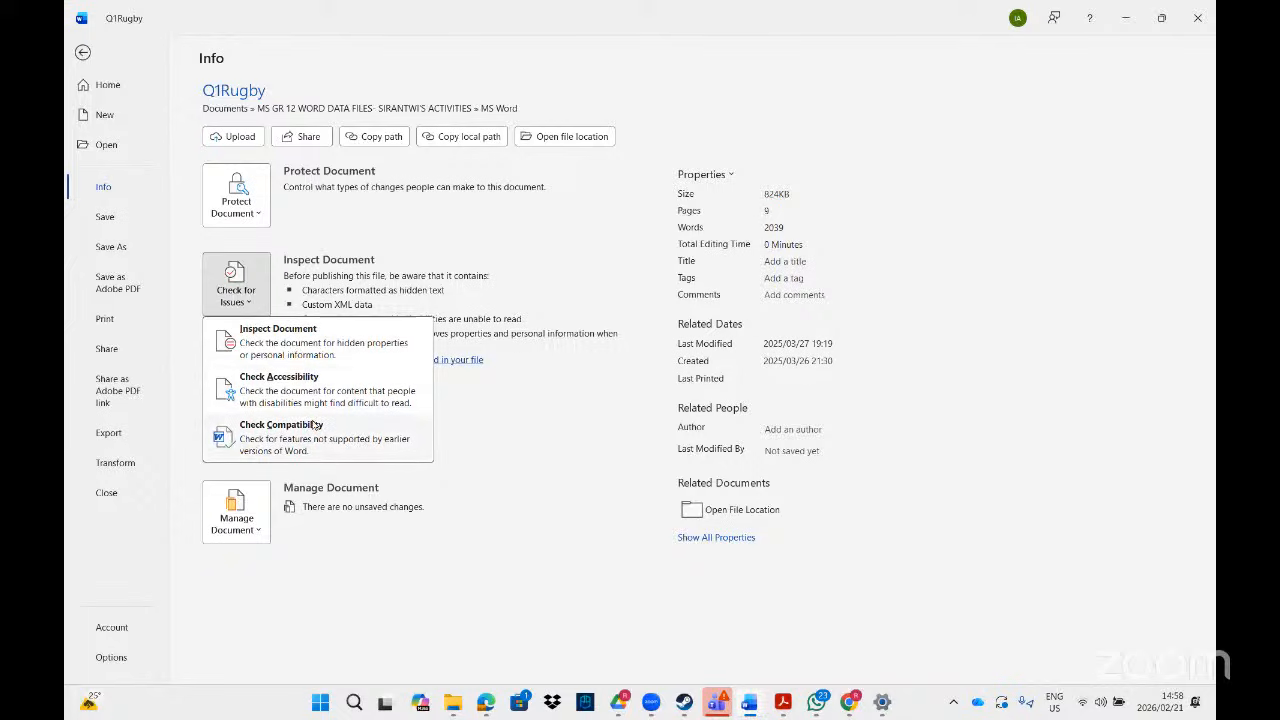
{"action": "left_click", "coordinate": [298, 350]}
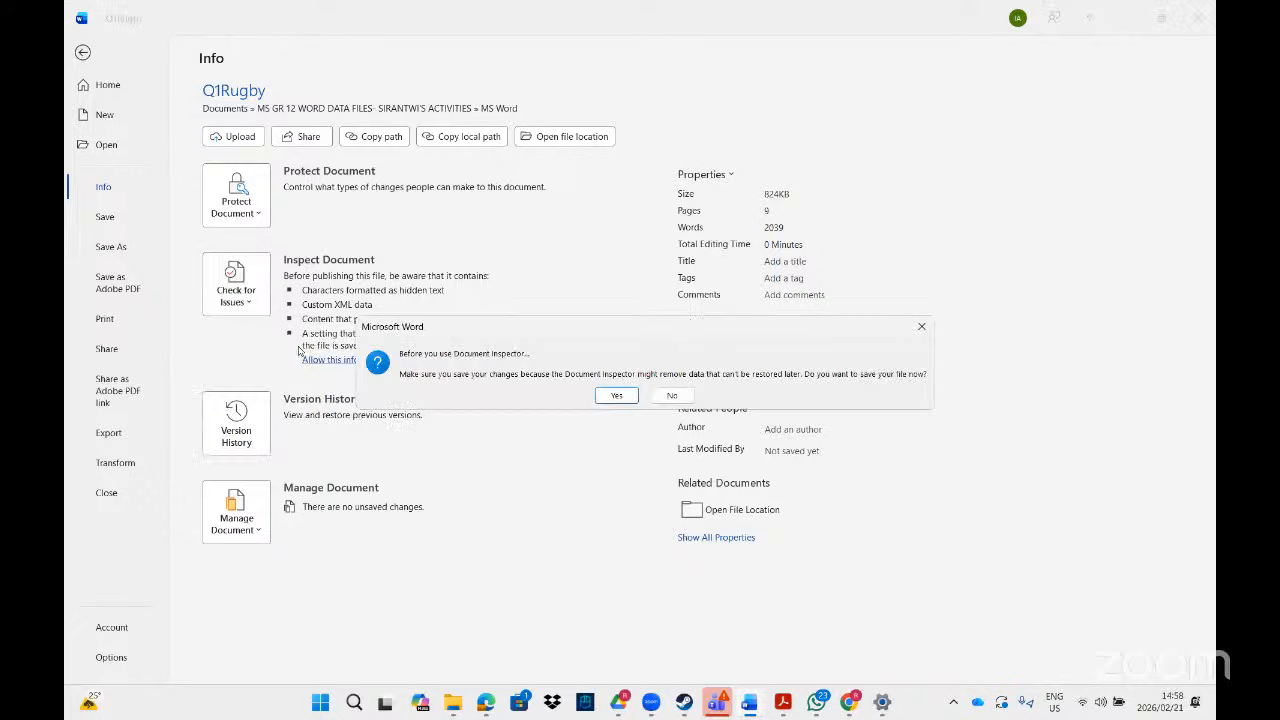
{"action": "left_click", "coordinate": [616, 399]}
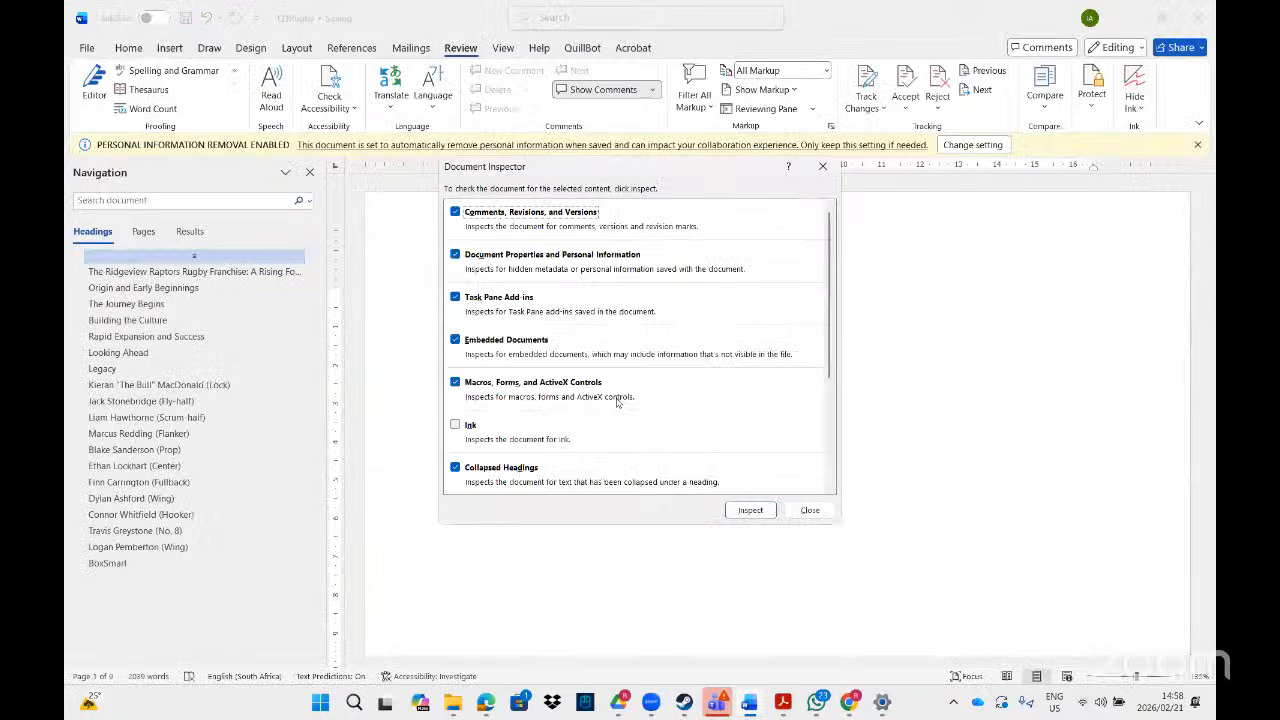
- Run the inspection and remove all Hidden Text found in Q1Rugby
{"action": "left_click", "coordinate": [752, 511]}
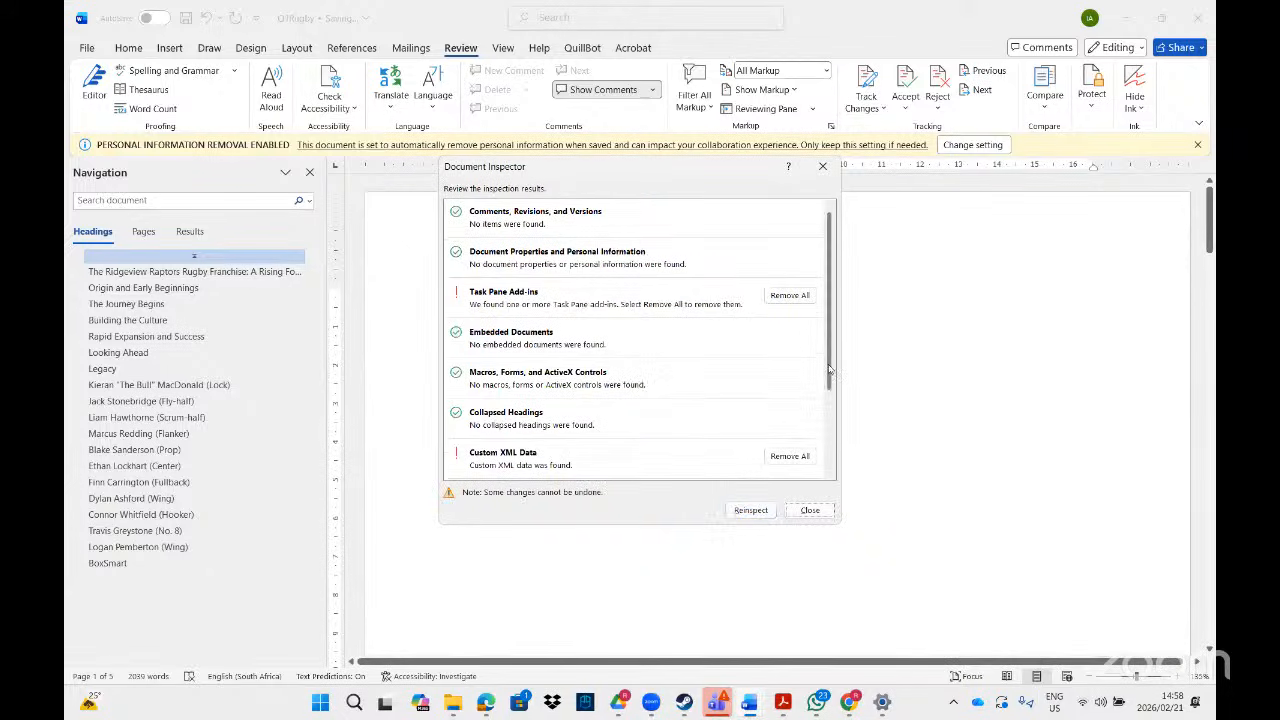
{"action": "scroll", "coordinate": [829, 370], "scroll_direction": "down", "scroll_amount": 3}
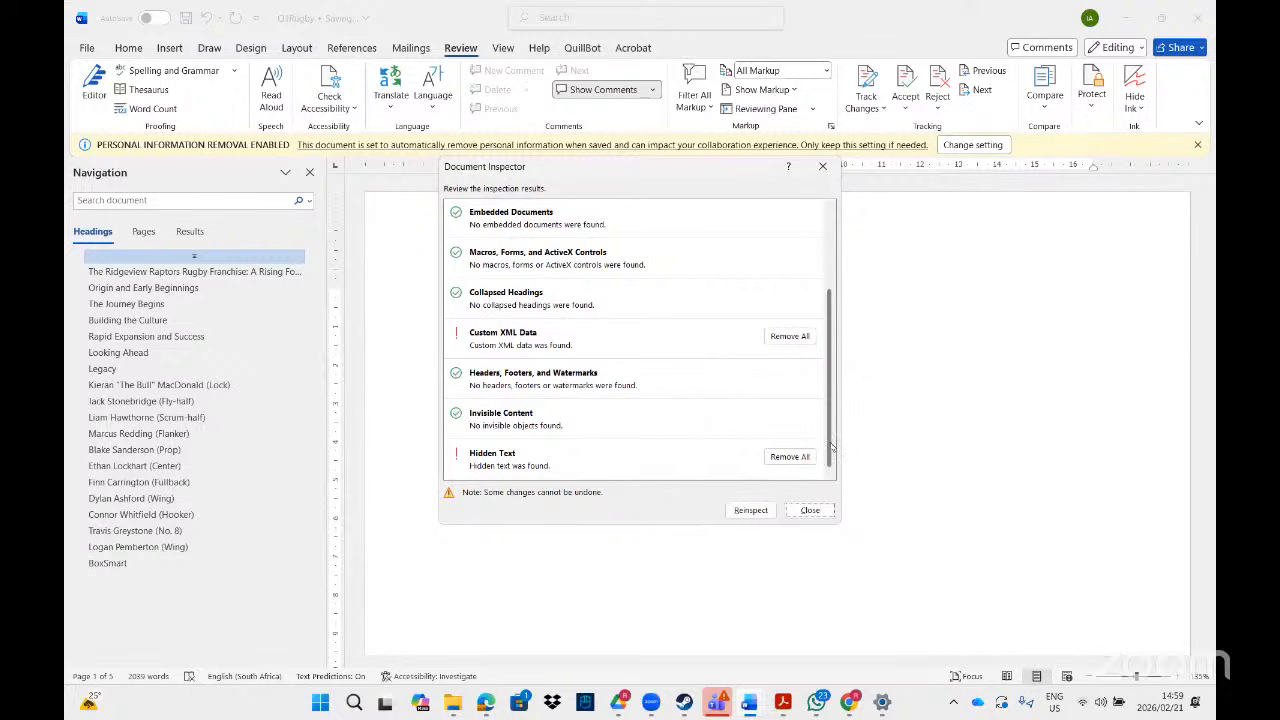
{"action": "scroll", "coordinate": [831, 447], "scroll_direction": "up", "scroll_amount": 1}
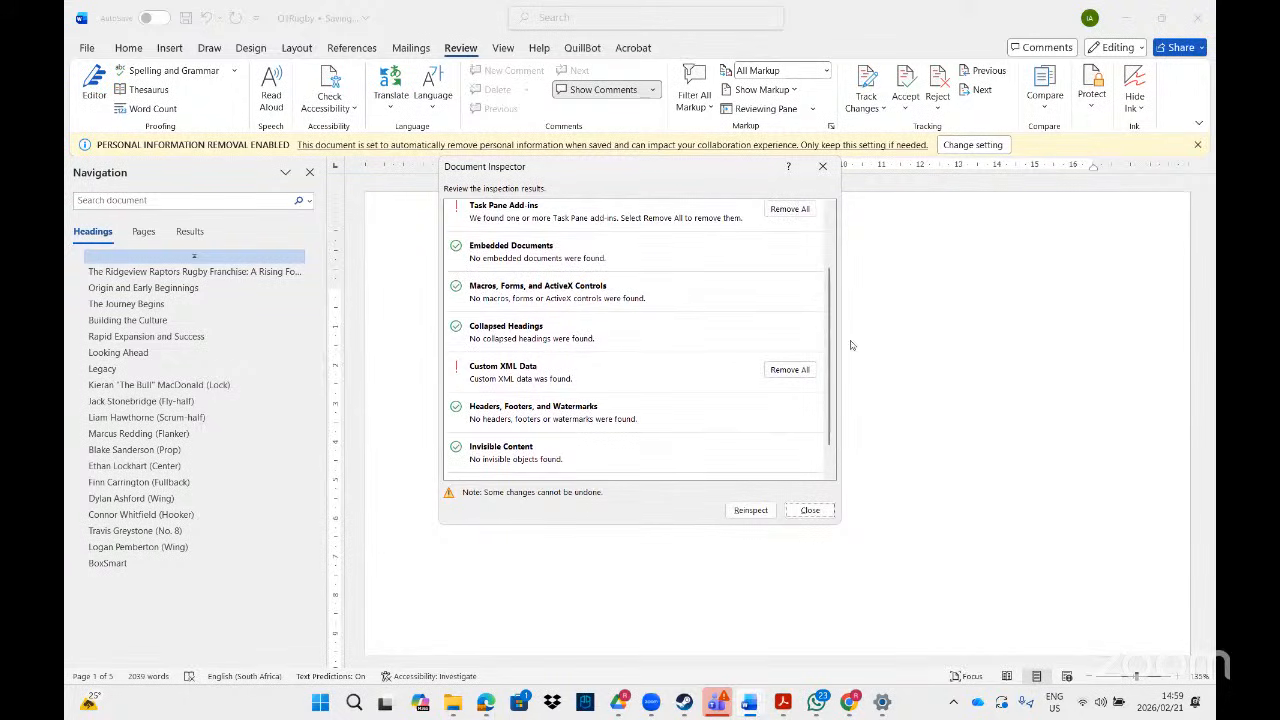
{"action": "scroll", "coordinate": [831, 368], "scroll_direction": "down", "scroll_amount": 1}
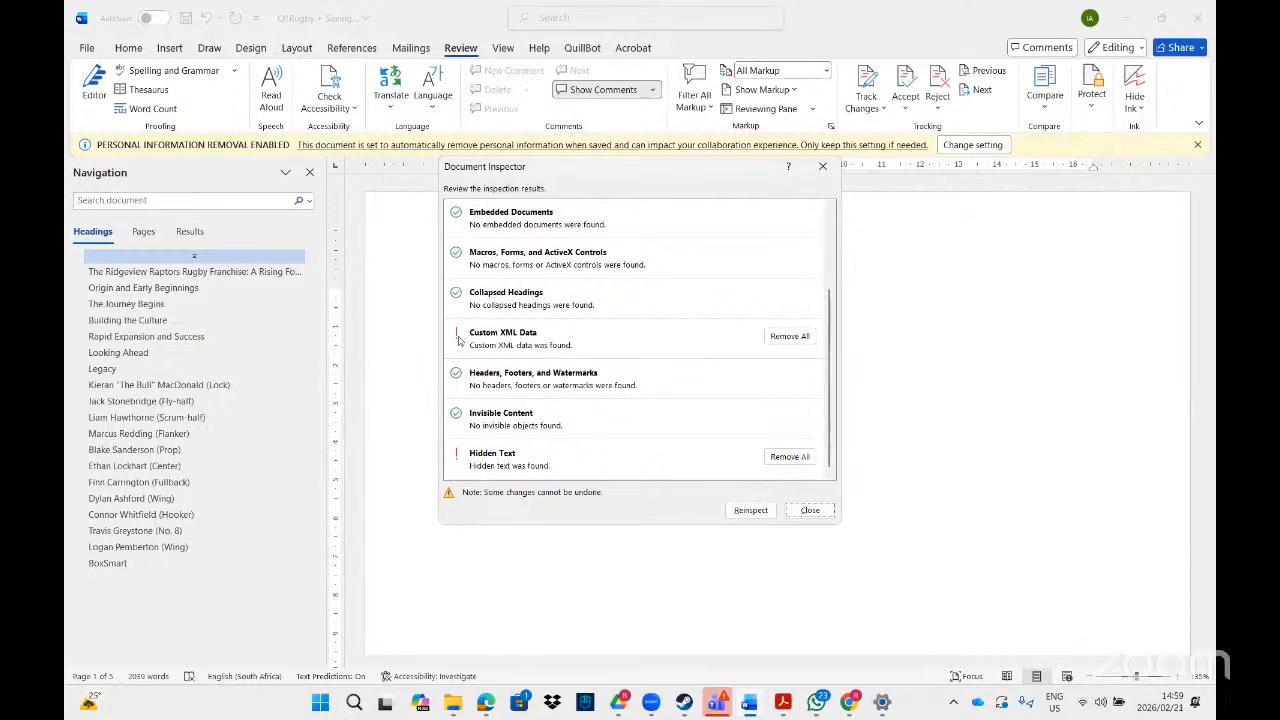
{"action": "left_click", "coordinate": [795, 460]}
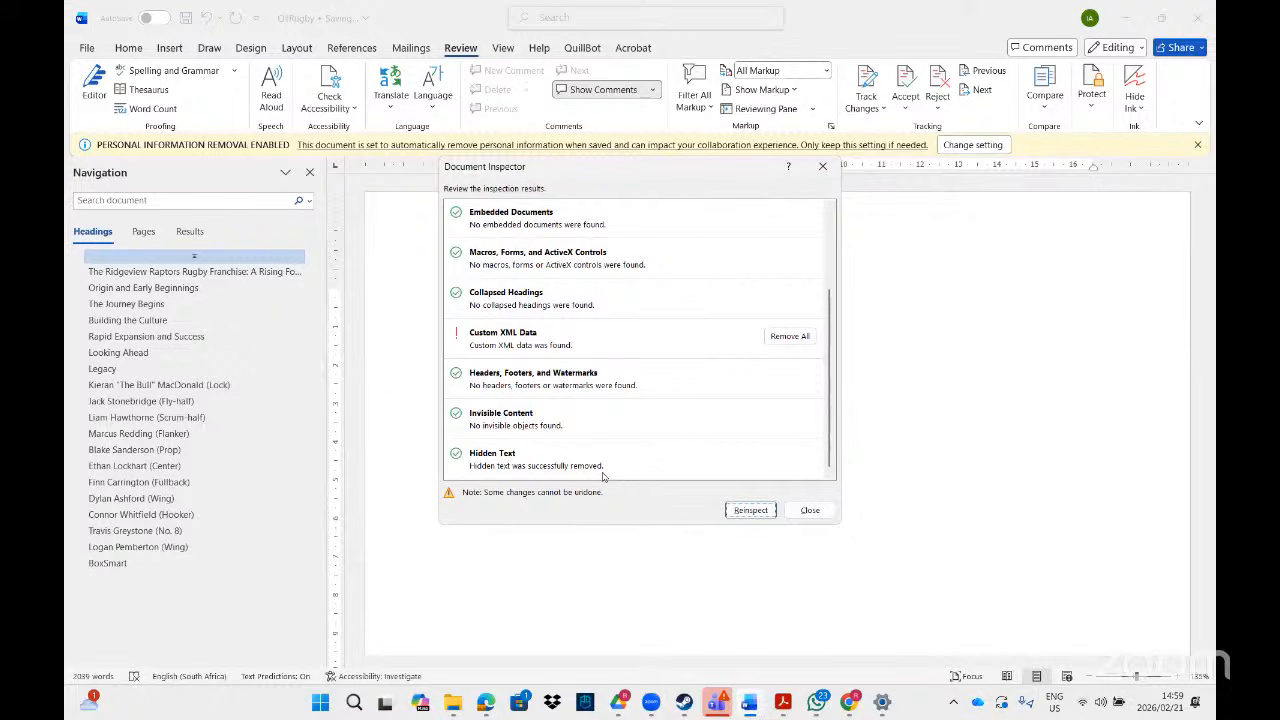
- Reinspect the document to confirm the removal, then close the Document Inspector
{"action": "left_click", "coordinate": [751, 511]}
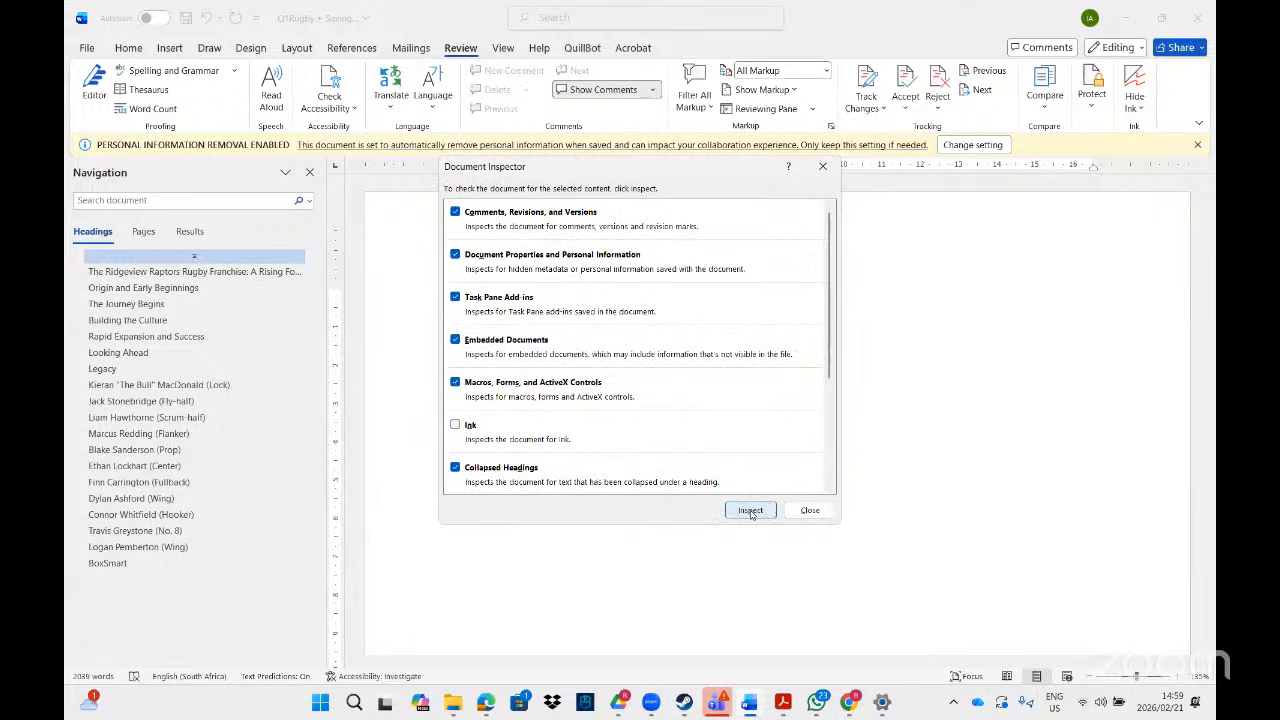
{"action": "left_click", "coordinate": [751, 511]}
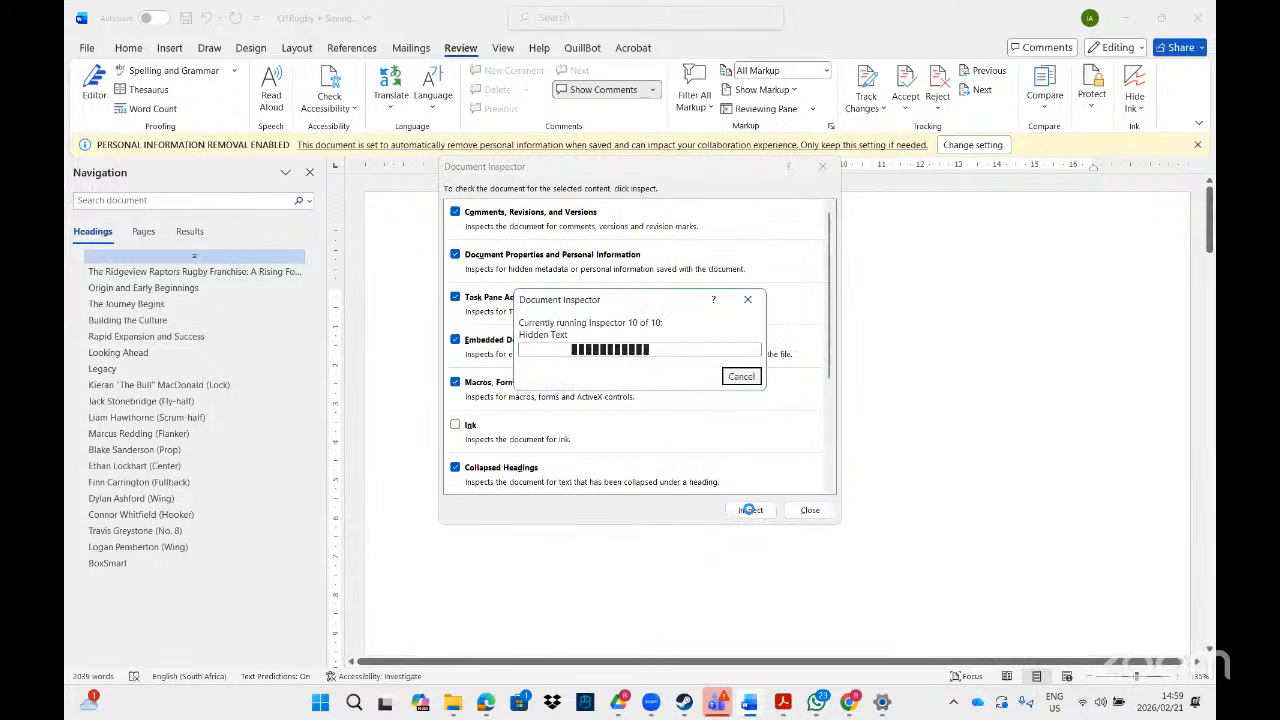
{"action": "left_click", "coordinate": [751, 511]}
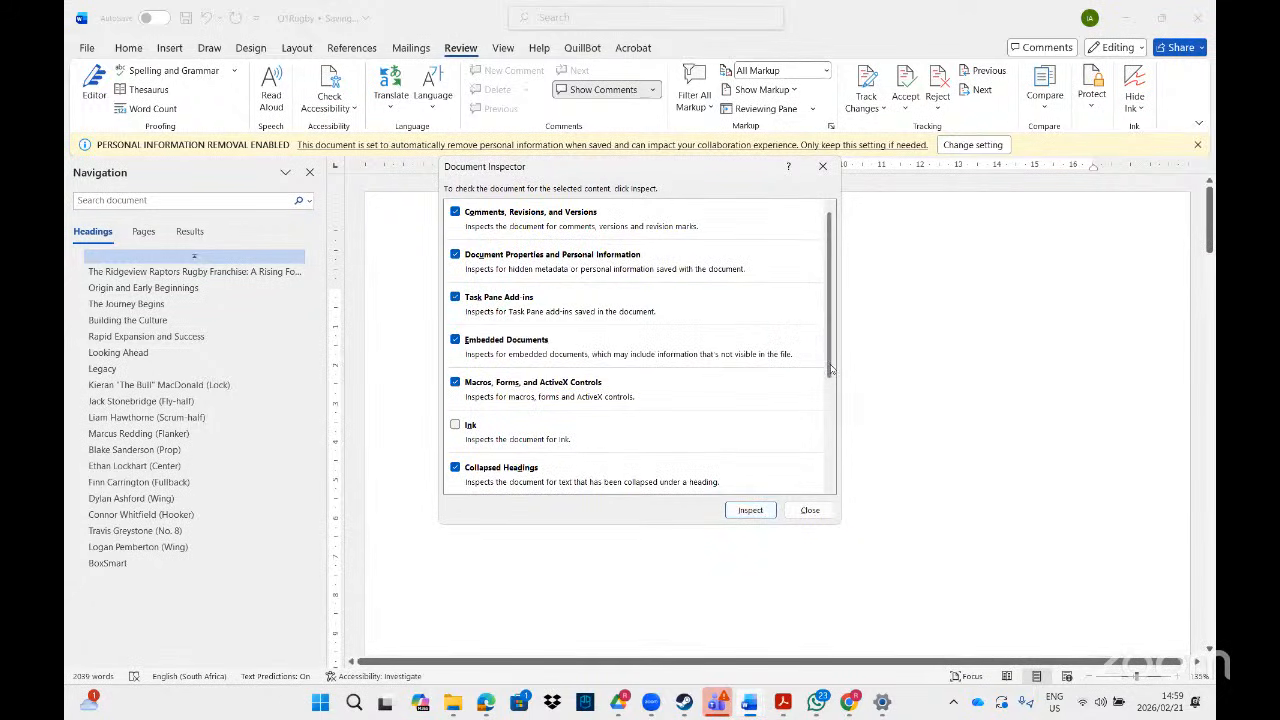
{"action": "scroll", "coordinate": [830, 385], "scroll_direction": "down", "scroll_amount": 4}
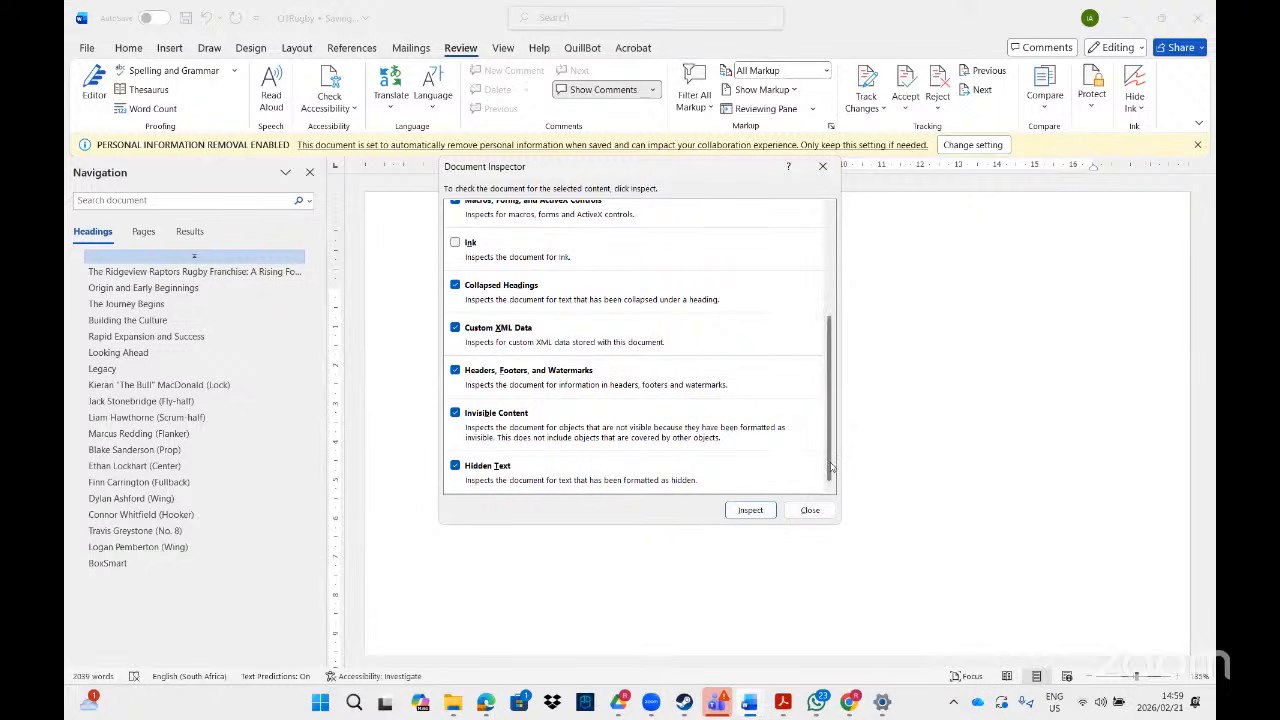
{"action": "scroll", "coordinate": [830, 467], "scroll_direction": "up", "scroll_amount": 5}
{"action": "scroll", "coordinate": [828, 475], "scroll_direction": "down", "scroll_amount": 5}
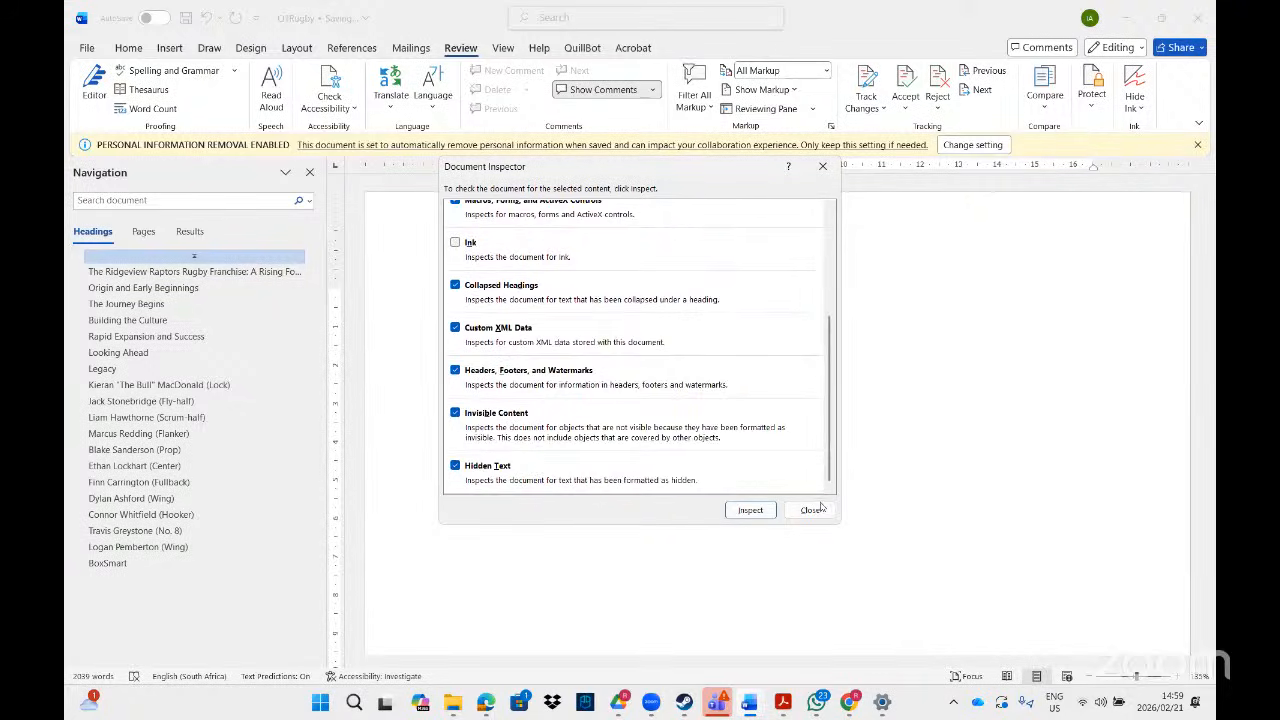
{"action": "left_click", "coordinate": [815, 510]}
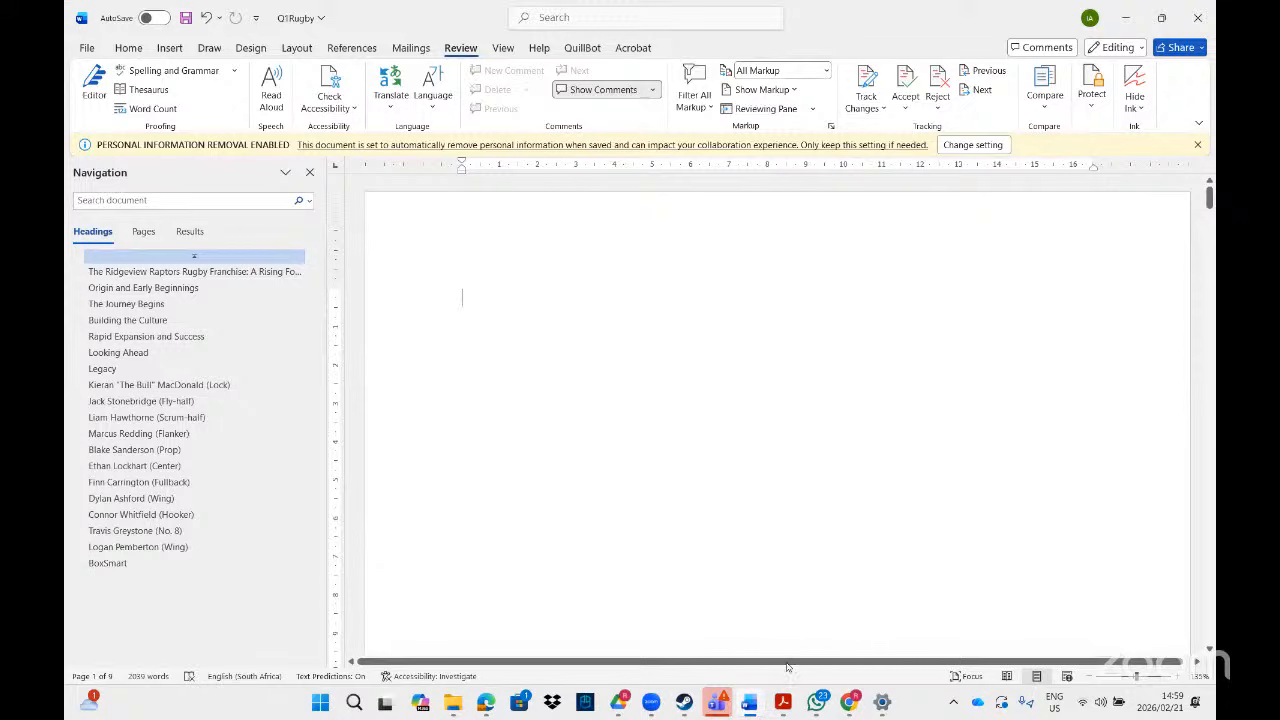
- Switch to the task PDF and bring the Q7Graph instructions into view
{"action": "left_click", "coordinate": [783, 703]}
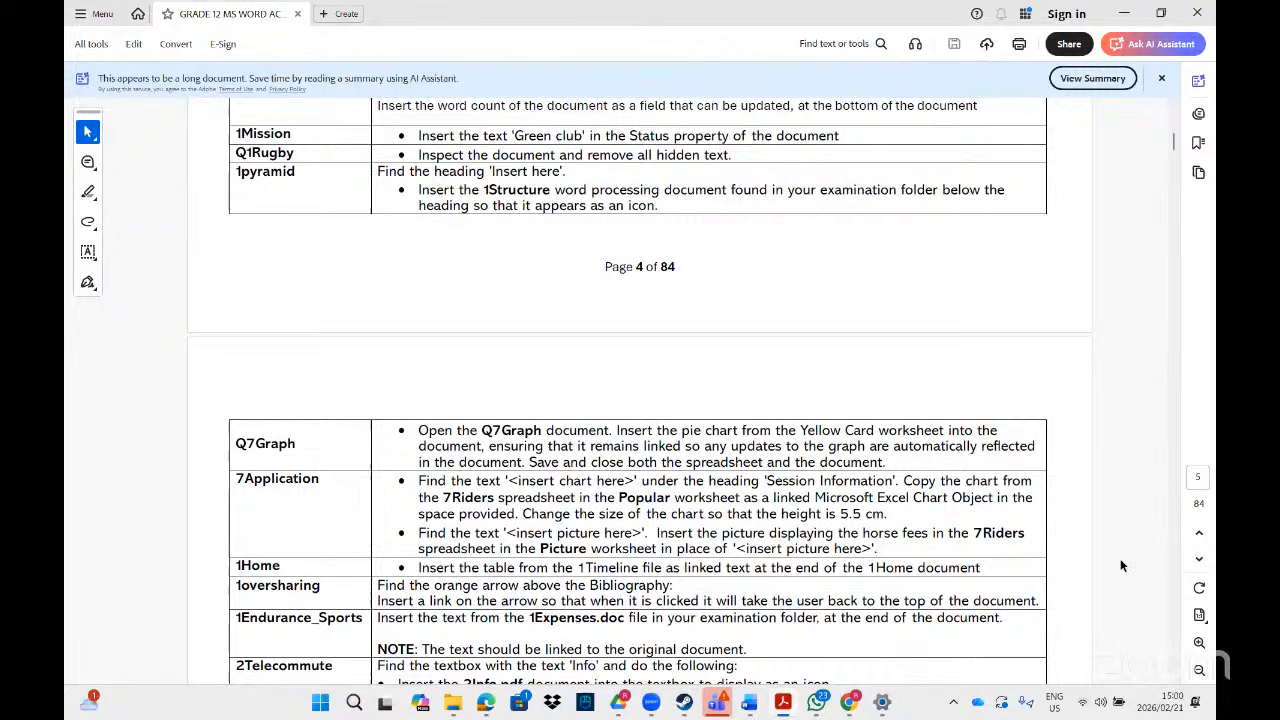
{"action": "left_click", "coordinate": [1174, 680]}
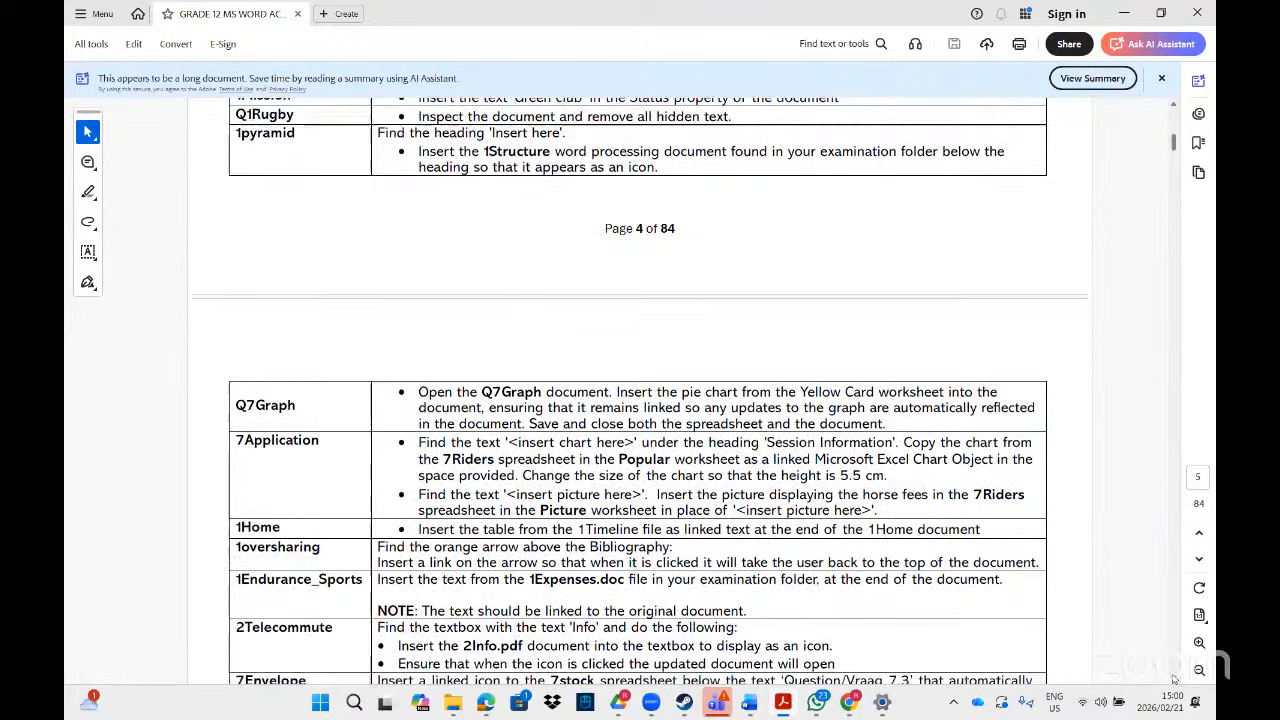
{"action": "left_click_drag", "start_coordinate": [1174, 680], "coordinate": [1174, 680]}
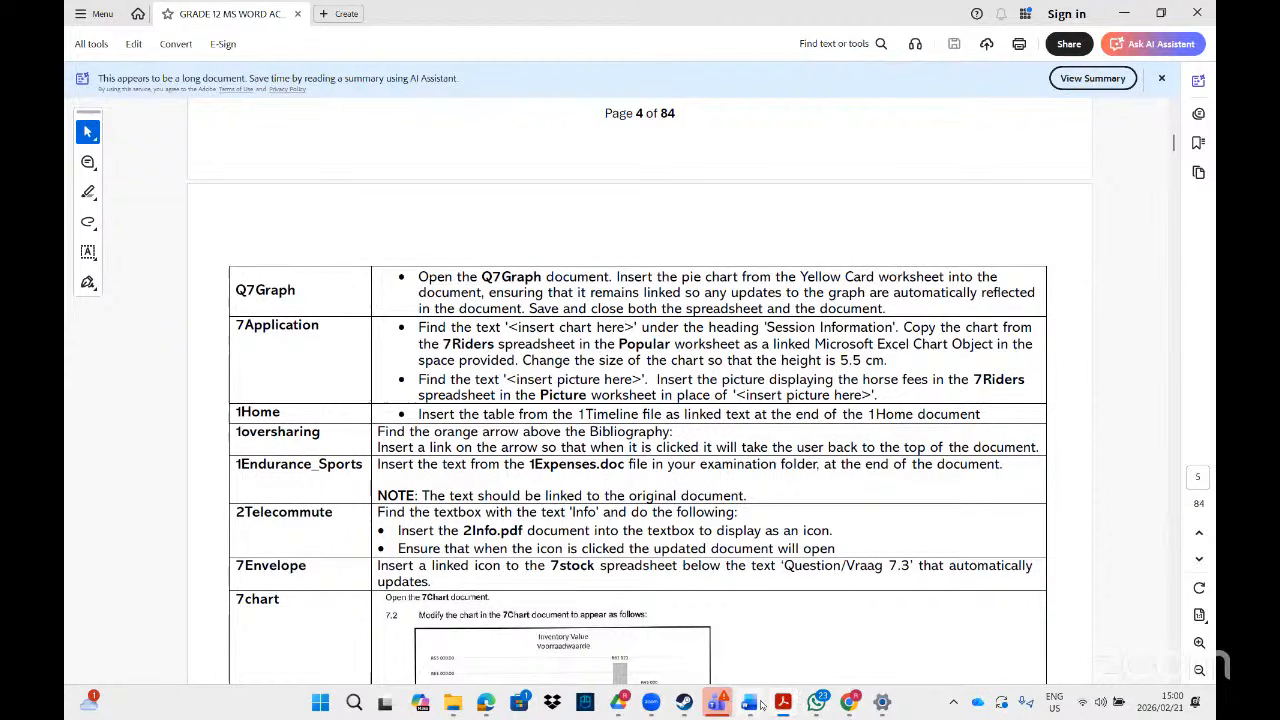
- Return to the File Explorer search results for q1rug
{"action": "mouse_move", "coordinate": [761, 706]}
{"action": "mouse_move", "coordinate": [441, 708]}
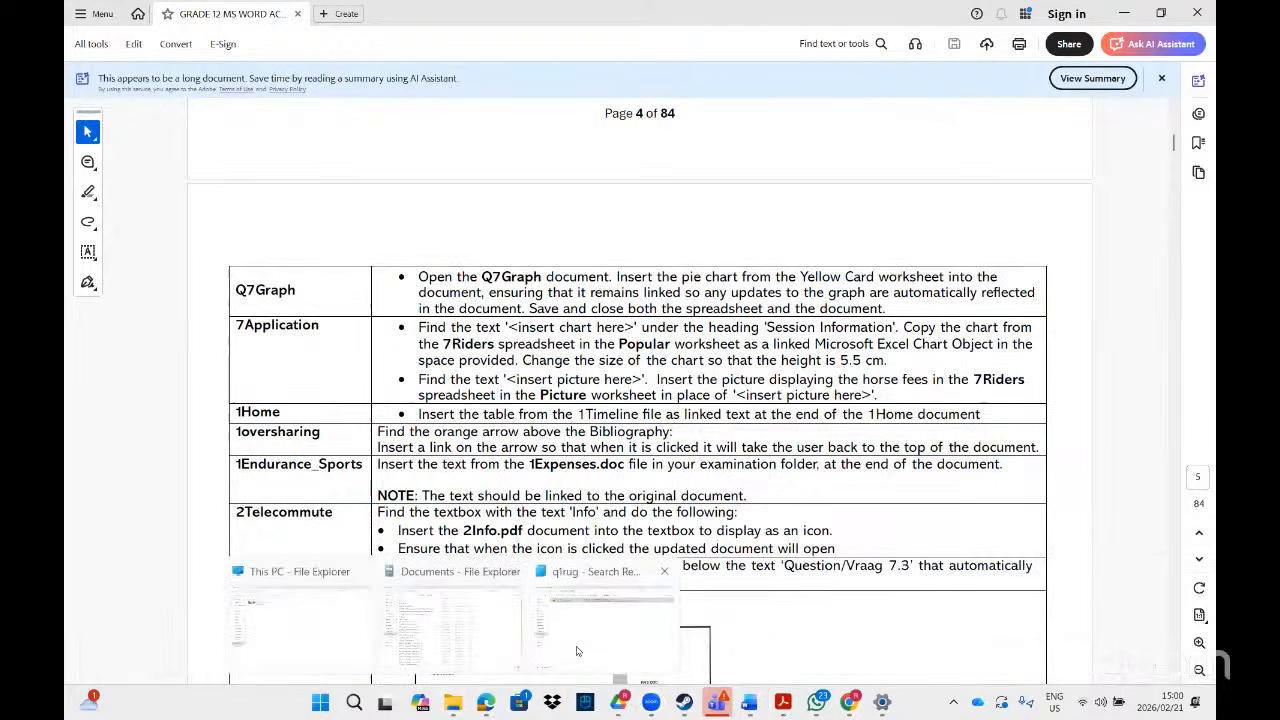
{"action": "left_click", "coordinate": [576, 651]}
- Search for 'q7gr', open Q7Graph, and return to page 4 of the task PDF
{"action": "left_click", "coordinate": [1003, 35]}
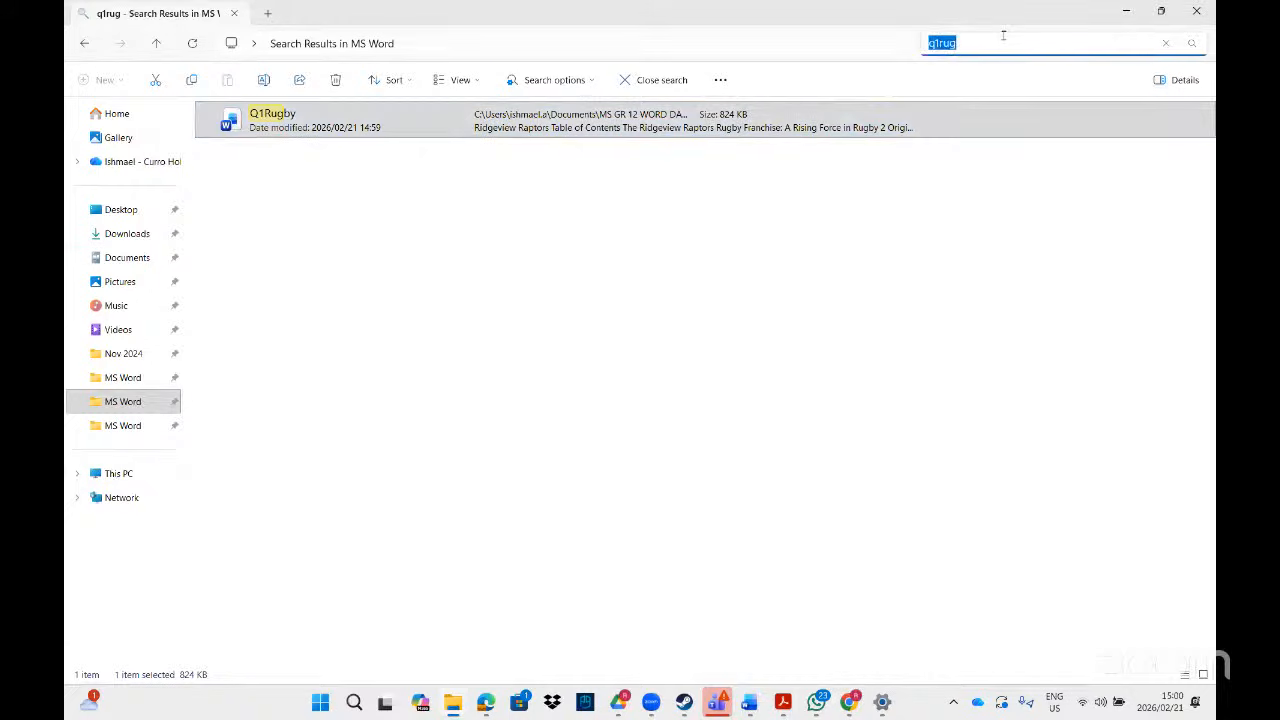
{"action": "type", "text": "q"}
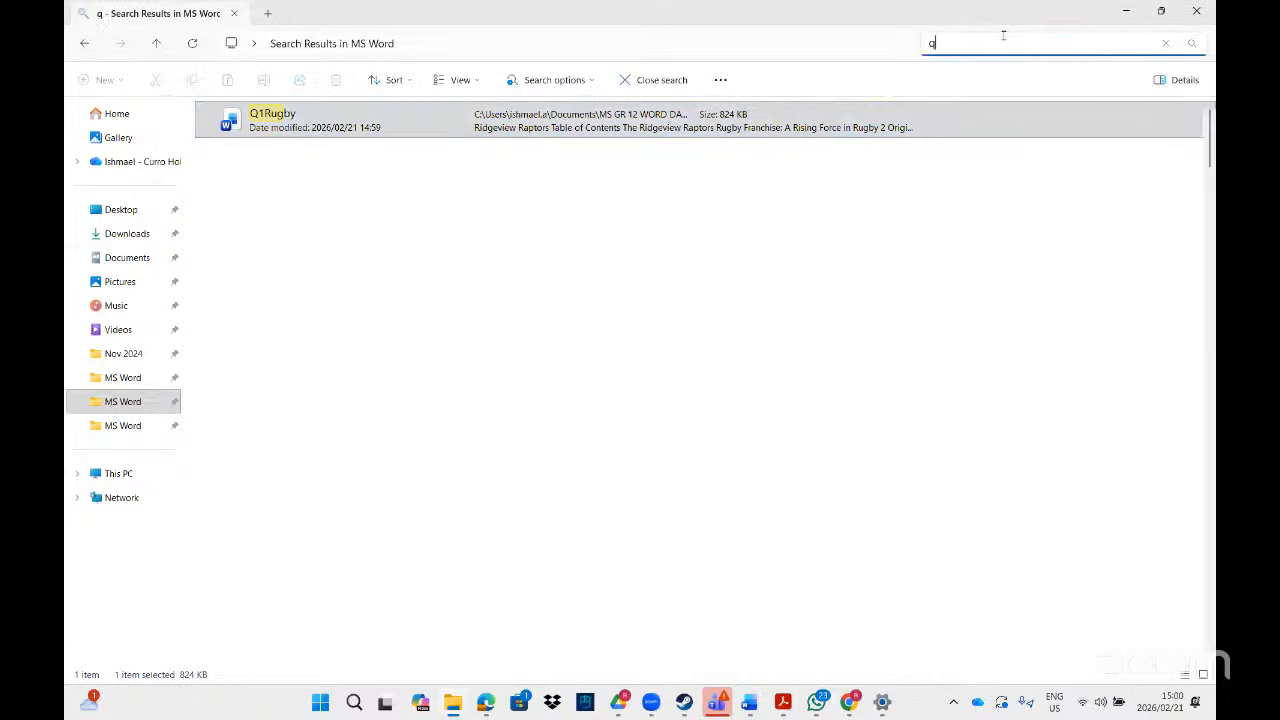
{"action": "type", "text": "7gr"}
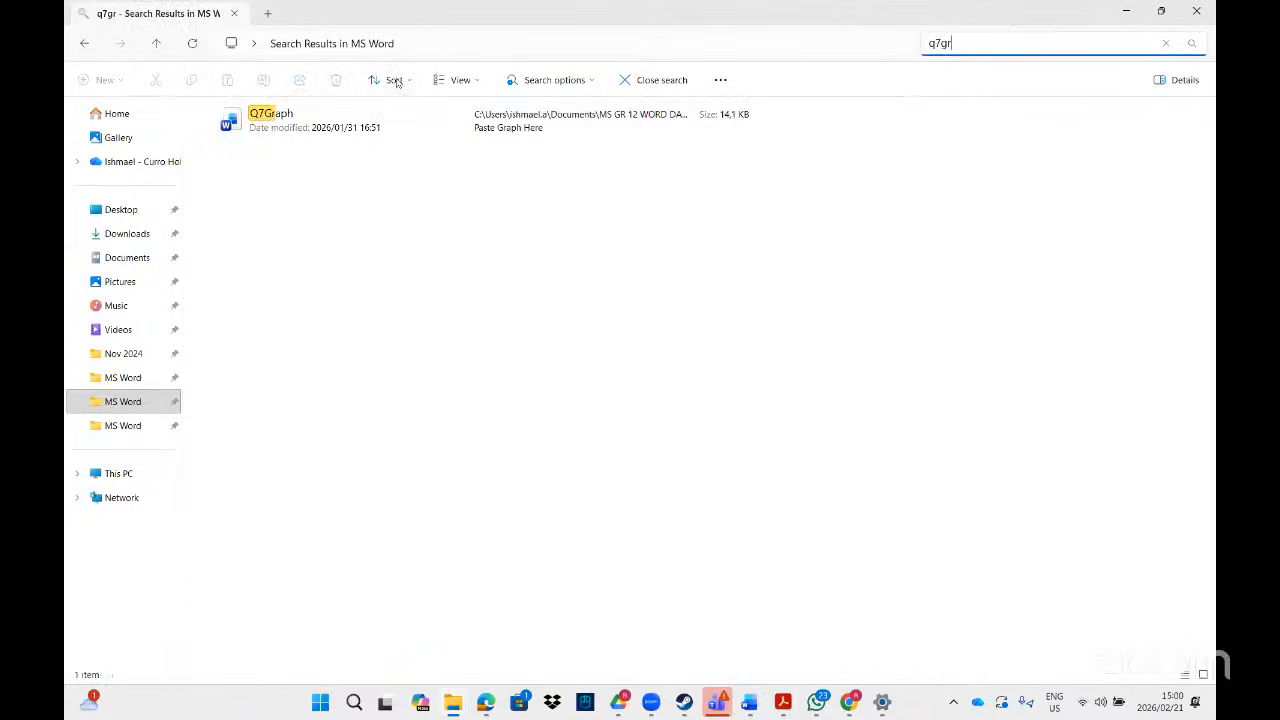
{"action": "left_click", "coordinate": [372, 127]}
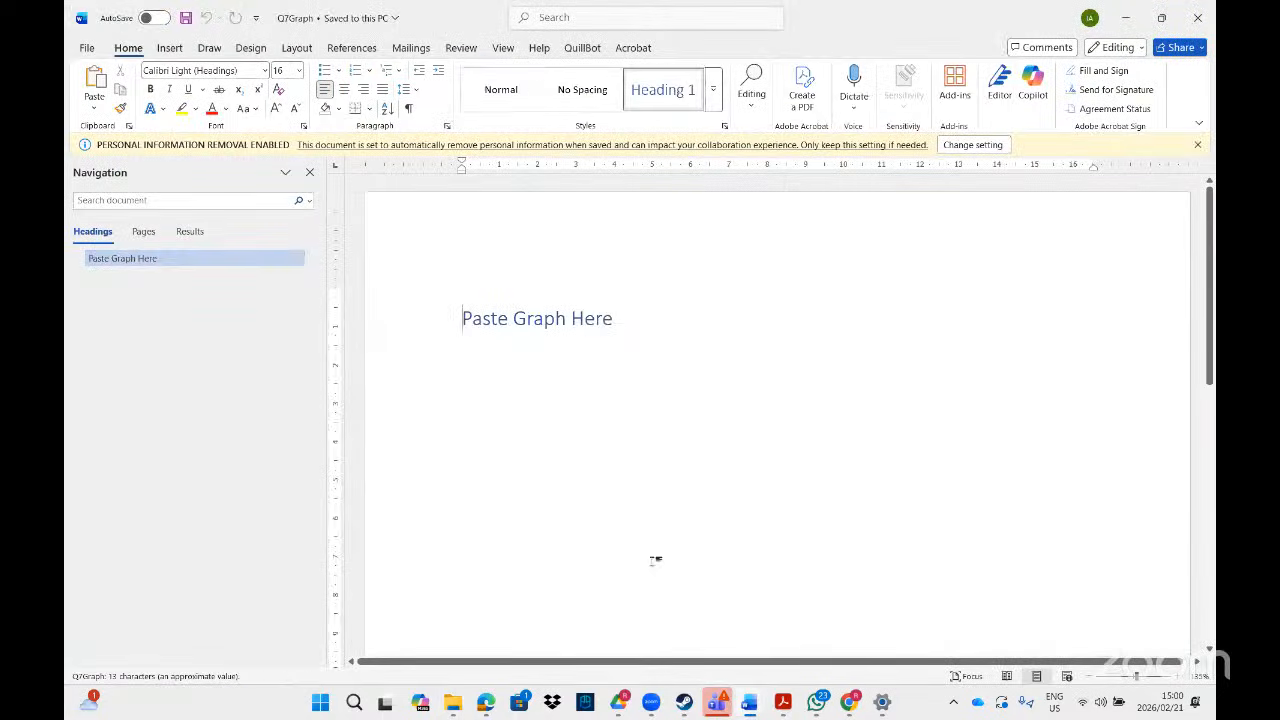
{"action": "mouse_move", "coordinate": [453, 710]}
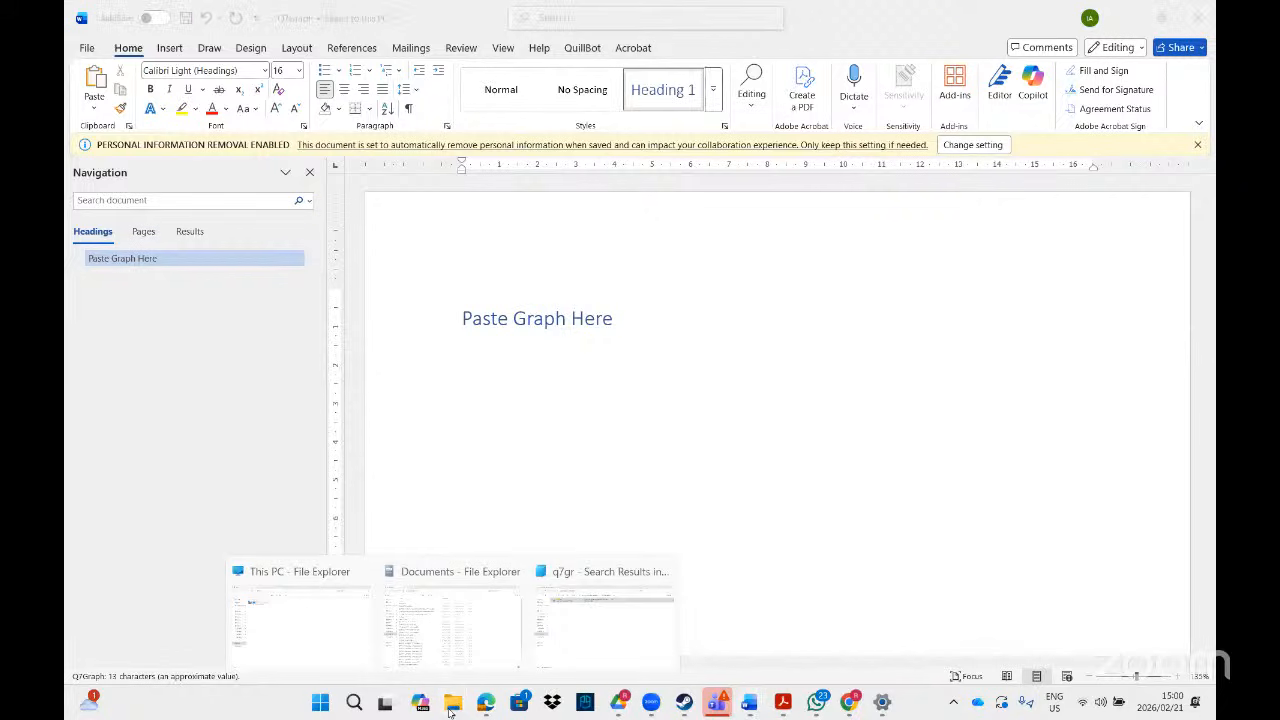
{"action": "left_click", "coordinate": [782, 706]}
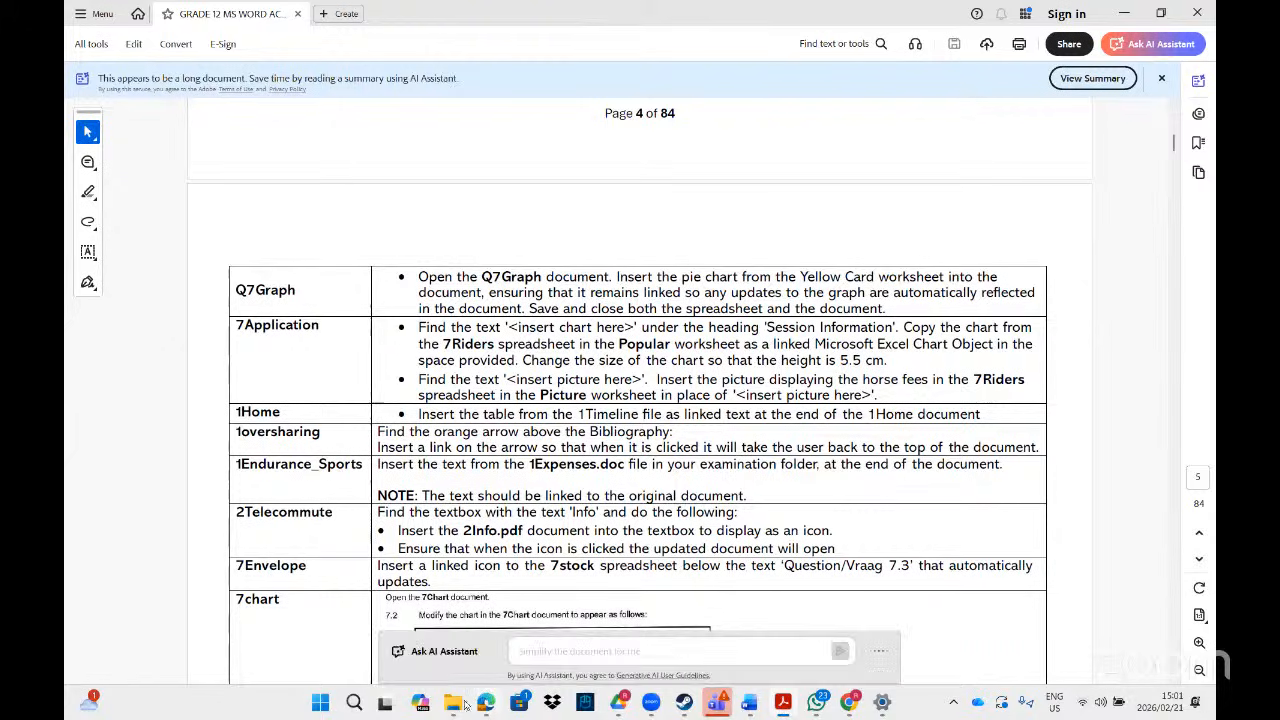
- Clear the Explorer search and scroll the full MS Word folder to select the Q7Red workbook
{"action": "mouse_move", "coordinate": [455, 700]}
{"action": "left_click", "coordinate": [550, 638]}
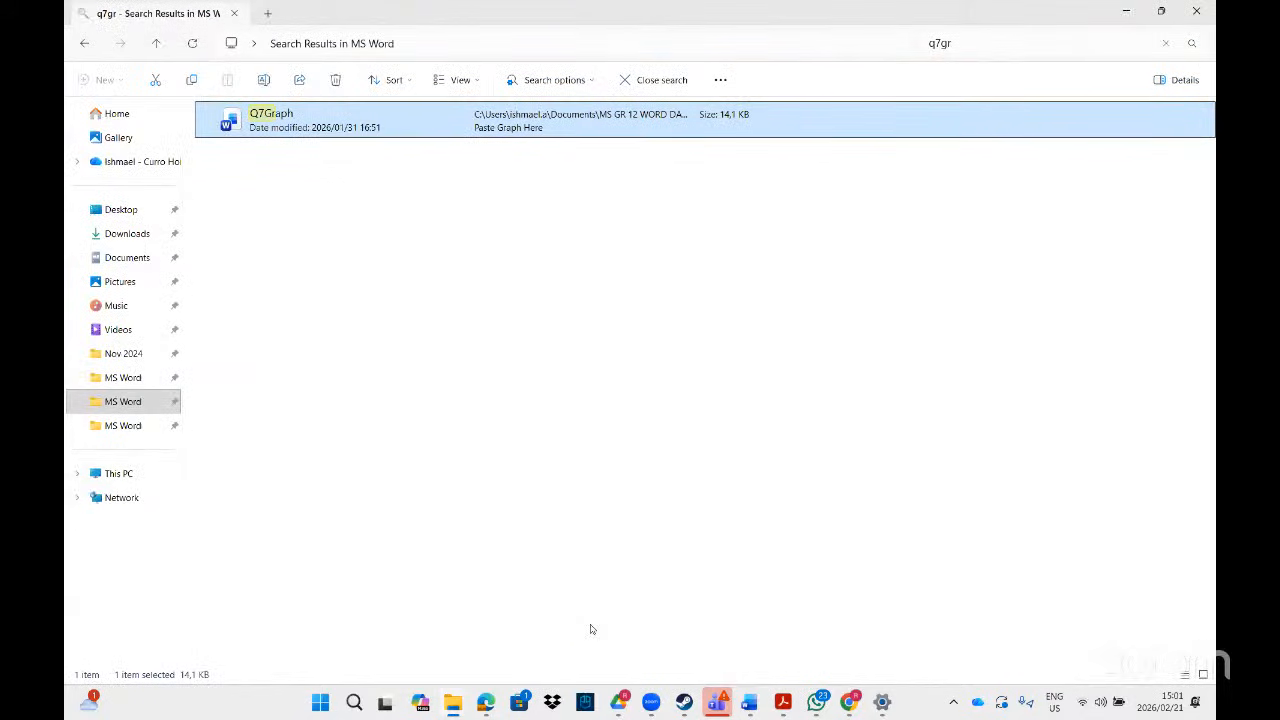
{"action": "left_click", "coordinate": [1168, 43]}
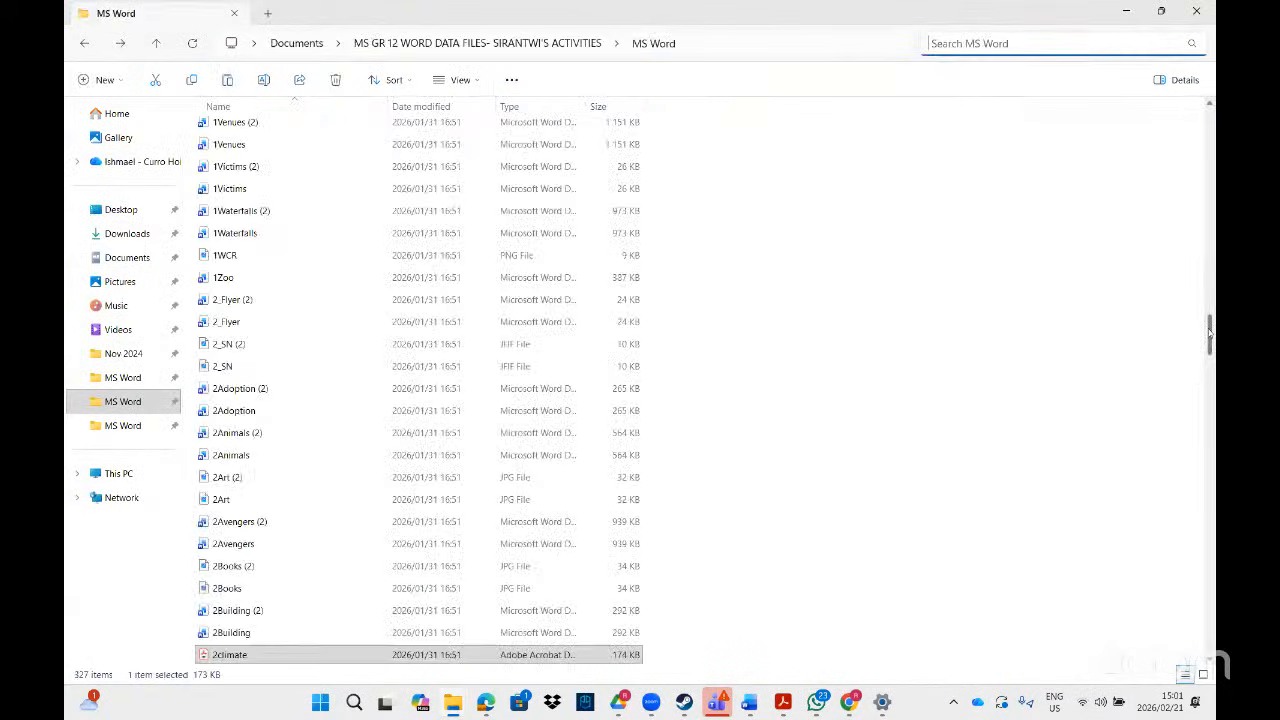
{"action": "left_click_drag", "start_coordinate": [1210, 330], "coordinate": [1210, 425]}
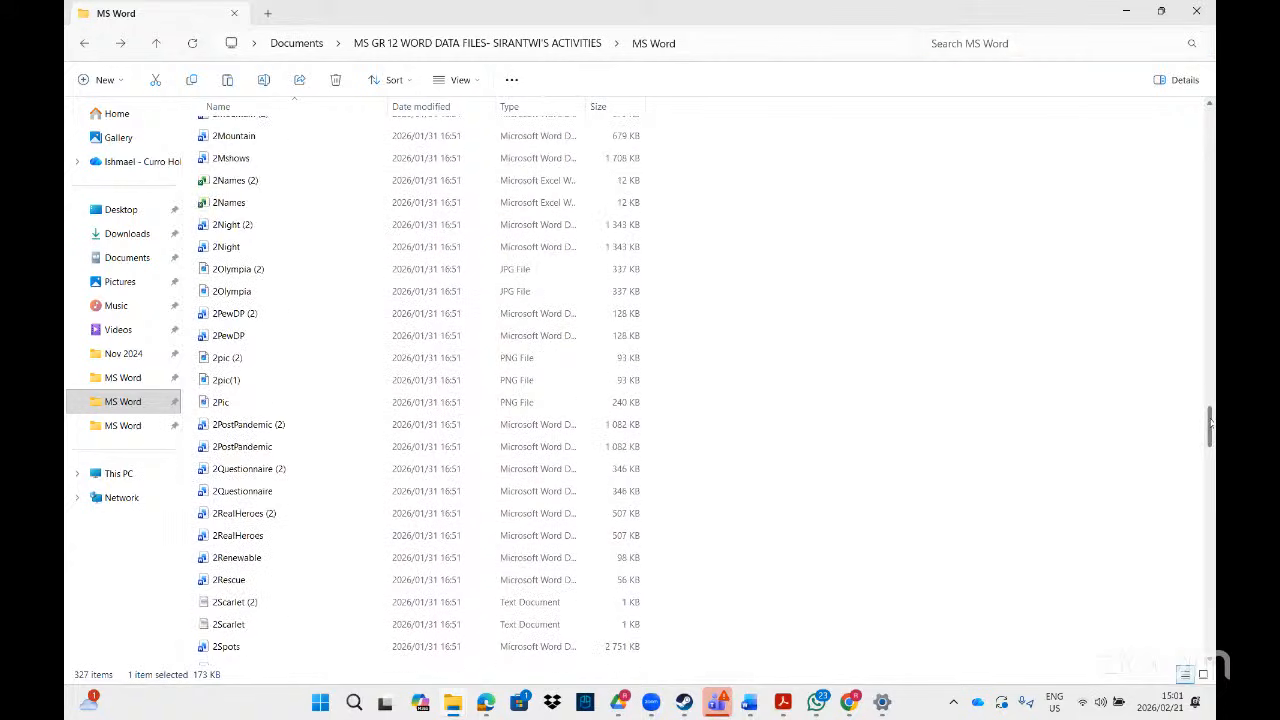
{"action": "left_click_drag", "start_coordinate": [1181, 519], "coordinate": [1167, 593]}
{"action": "scroll", "coordinate": [1161, 621], "scroll_direction": "down", "scroll_amount": 2}
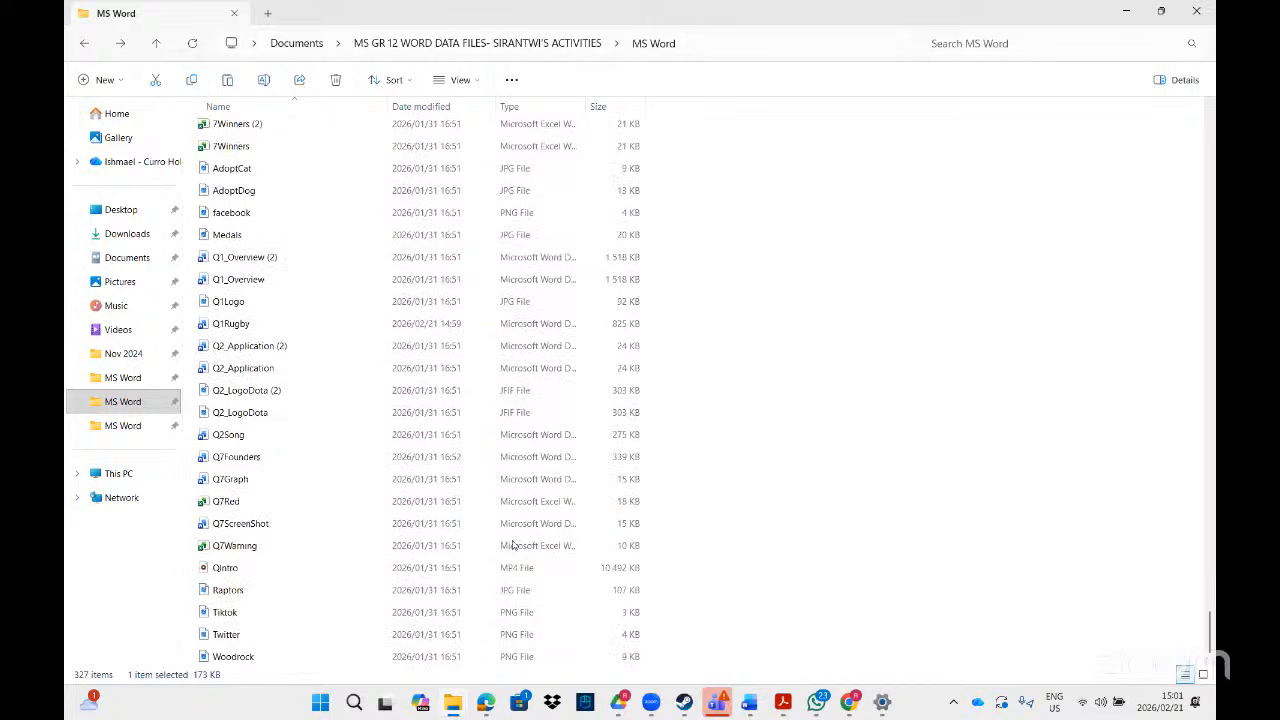
{"action": "left_click", "coordinate": [290, 504]}
- Open Q7Red, copy the Yellow Cards pie chart, and switch to the Q7Graph document
{"action": "double_click", "coordinate": [288, 504]}
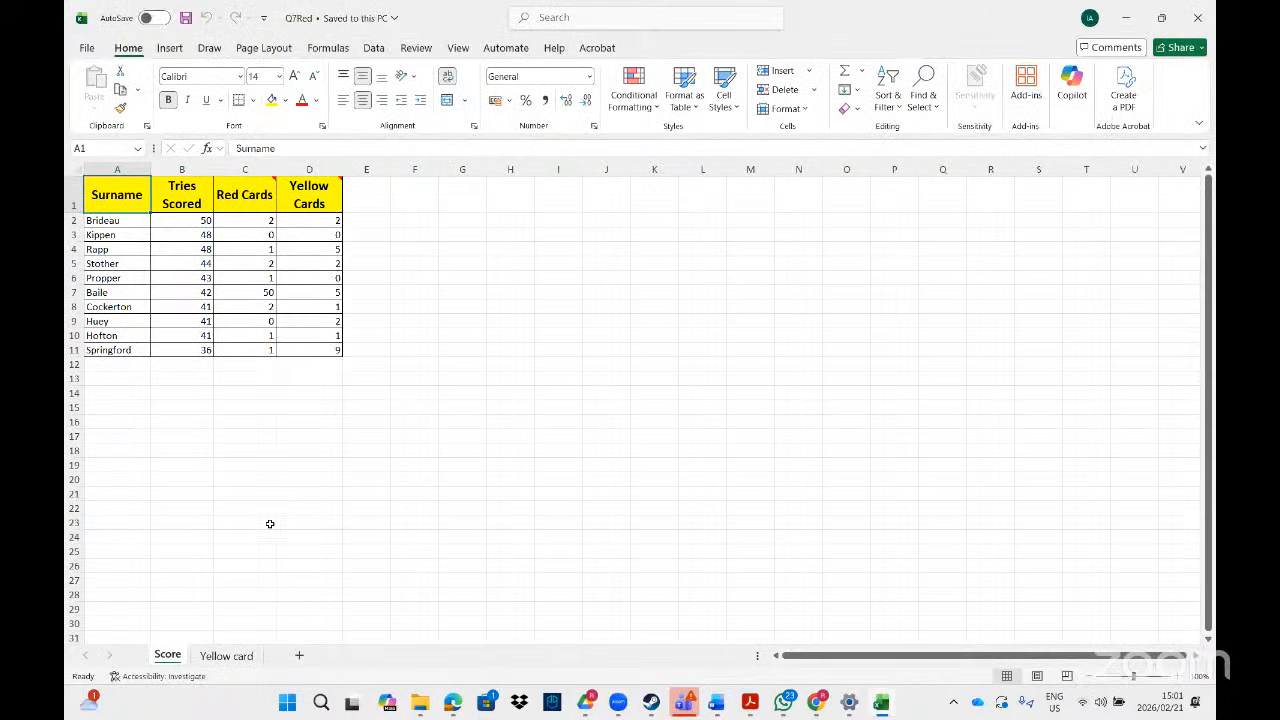
{"action": "left_click", "coordinate": [236, 658]}
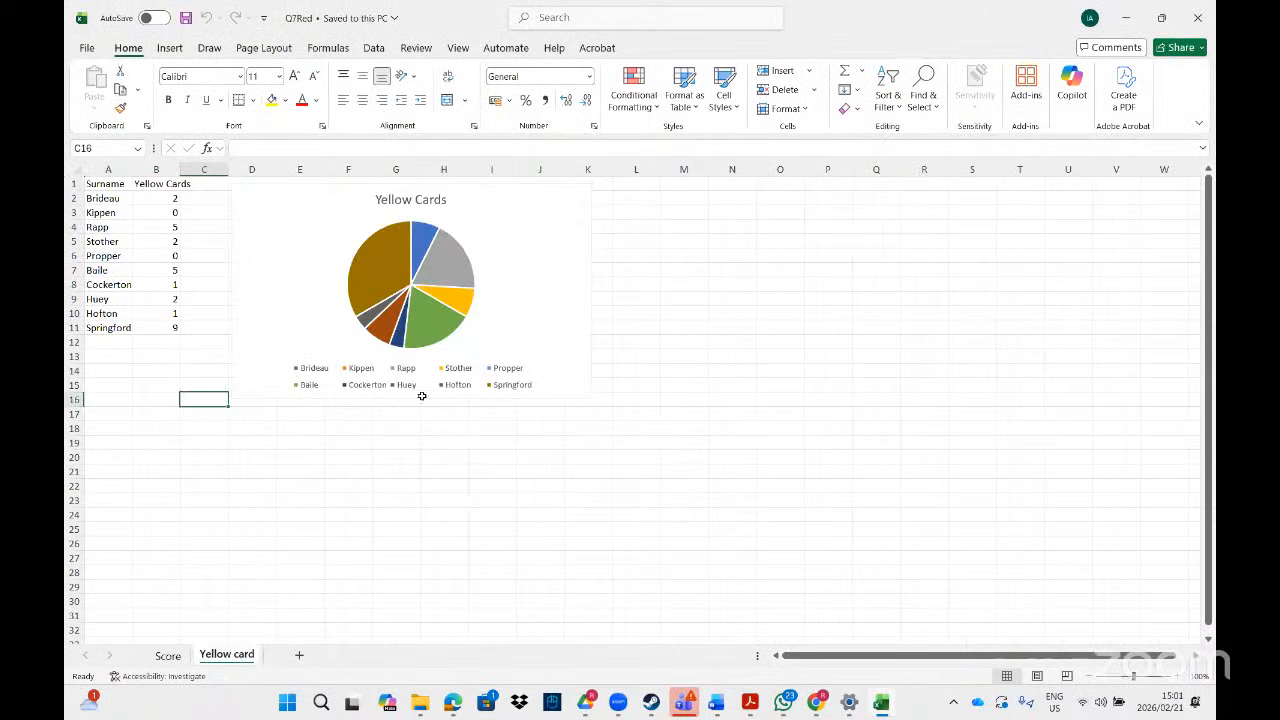
{"action": "left_click", "coordinate": [495, 195]}
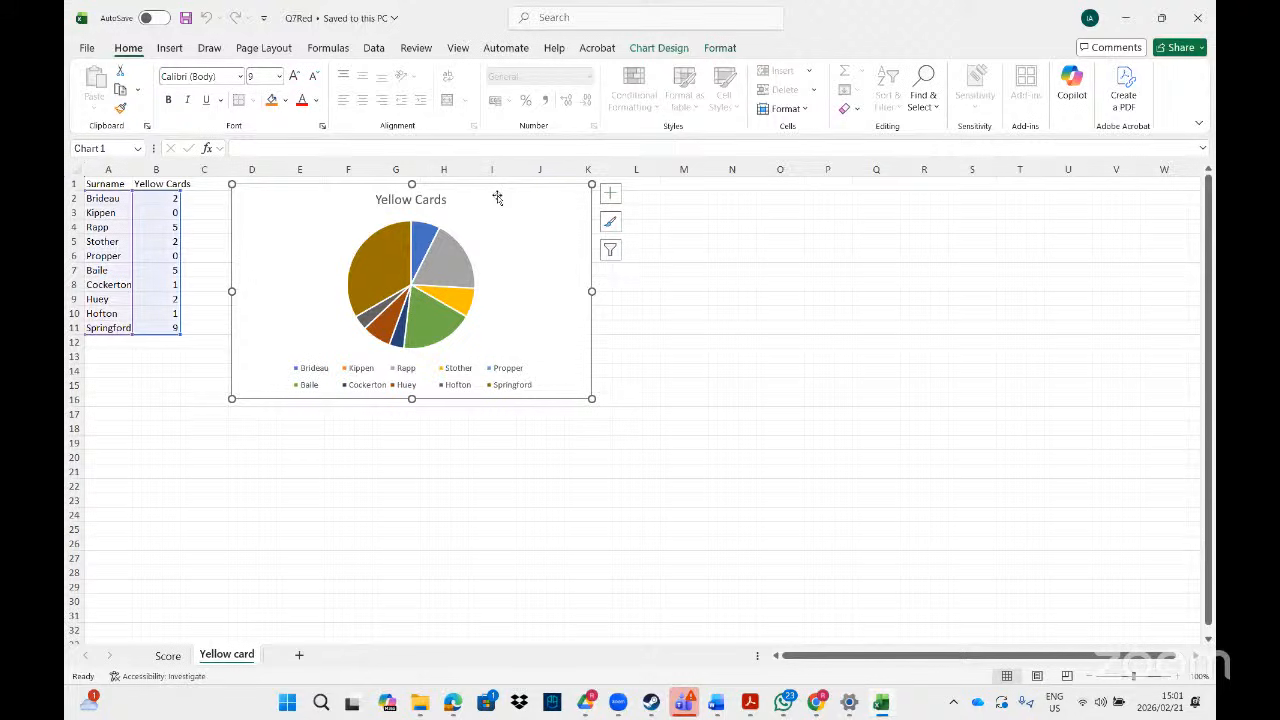
{"action": "right_click", "coordinate": [497, 197]}
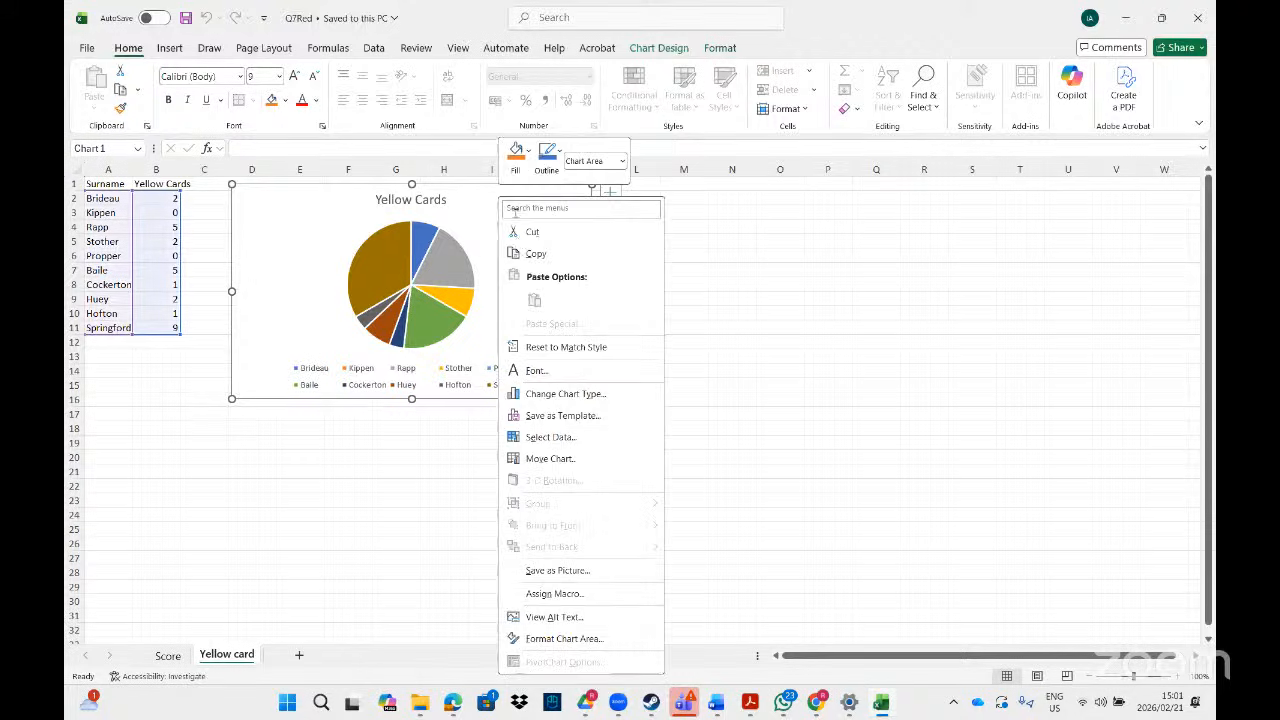
{"action": "left_click", "coordinate": [534, 255]}
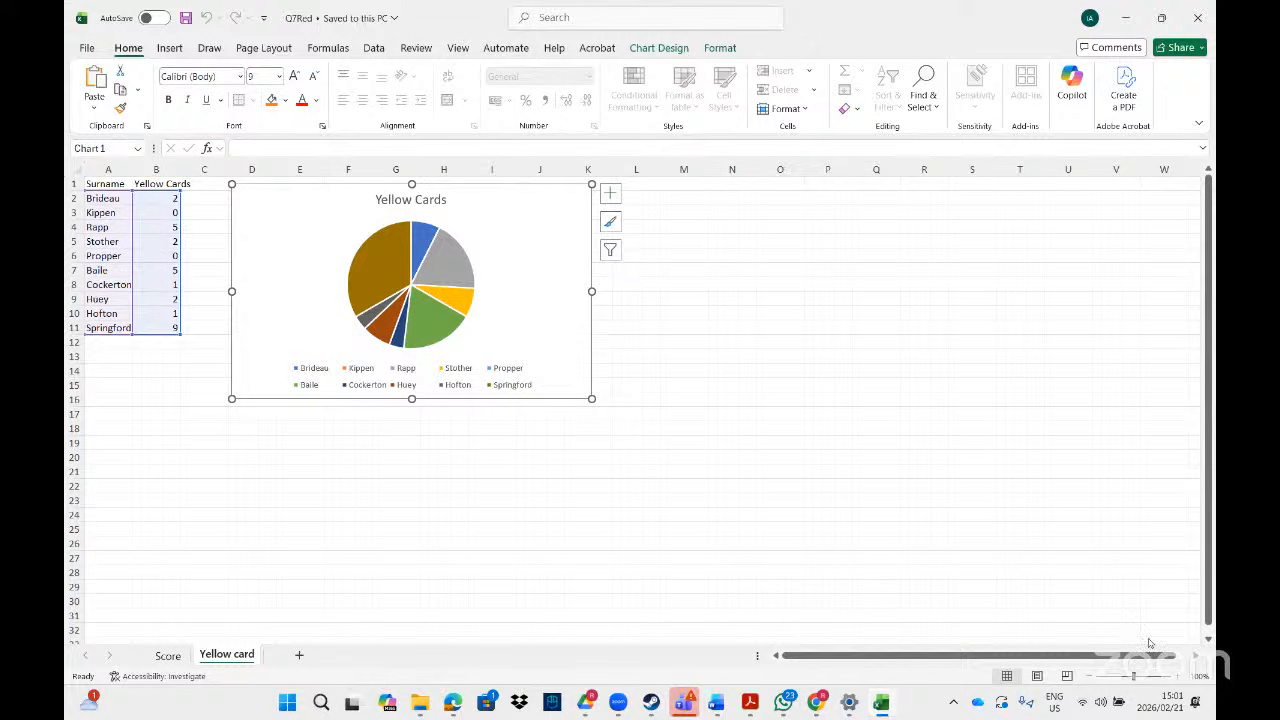
{"action": "key", "text": "alt+Tab"}
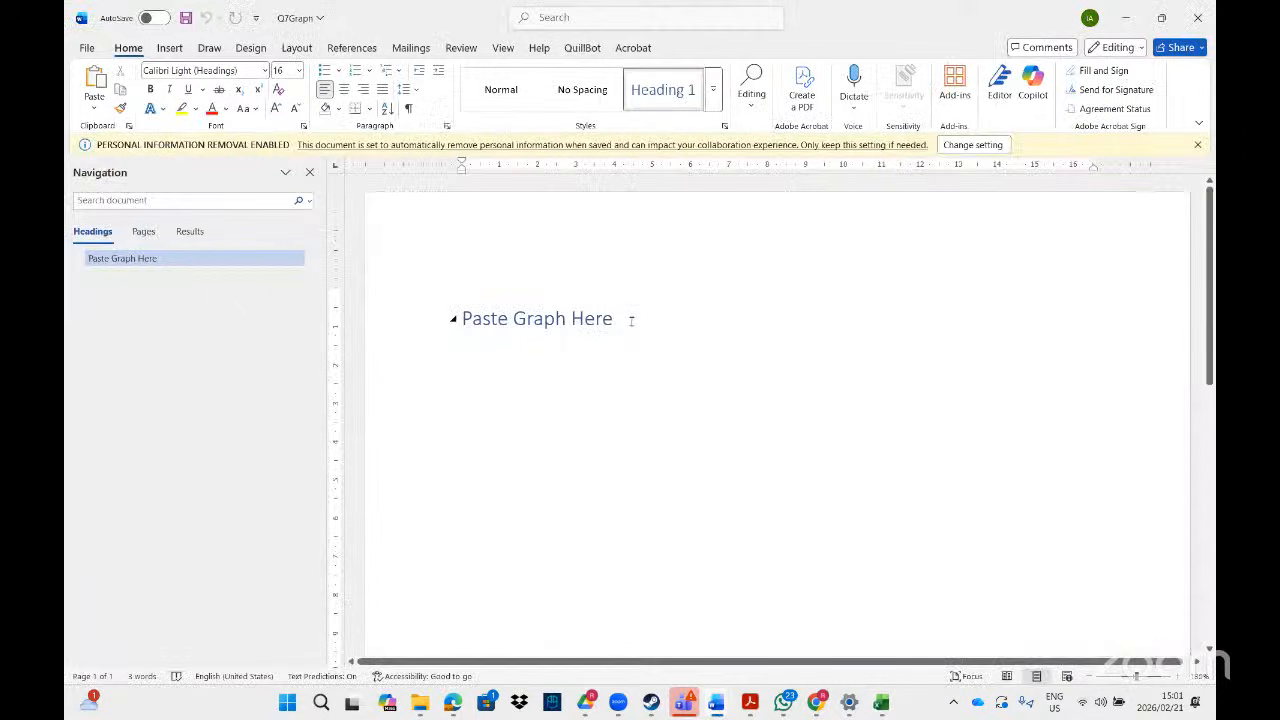
- Select the Paste Graph Here heading and open Paste Special with Microsoft Excel Chart Object
{"action": "triple_click", "coordinate": [577, 321]}
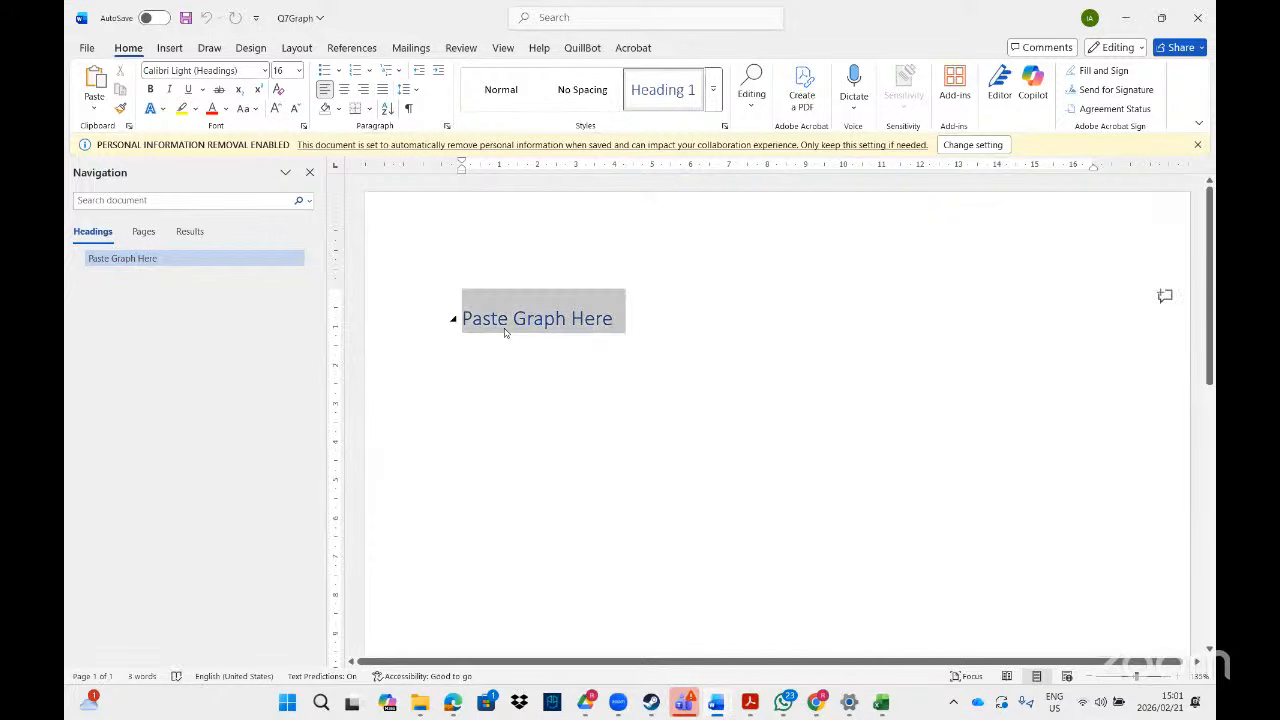
{"action": "left_click", "coordinate": [93, 110]}
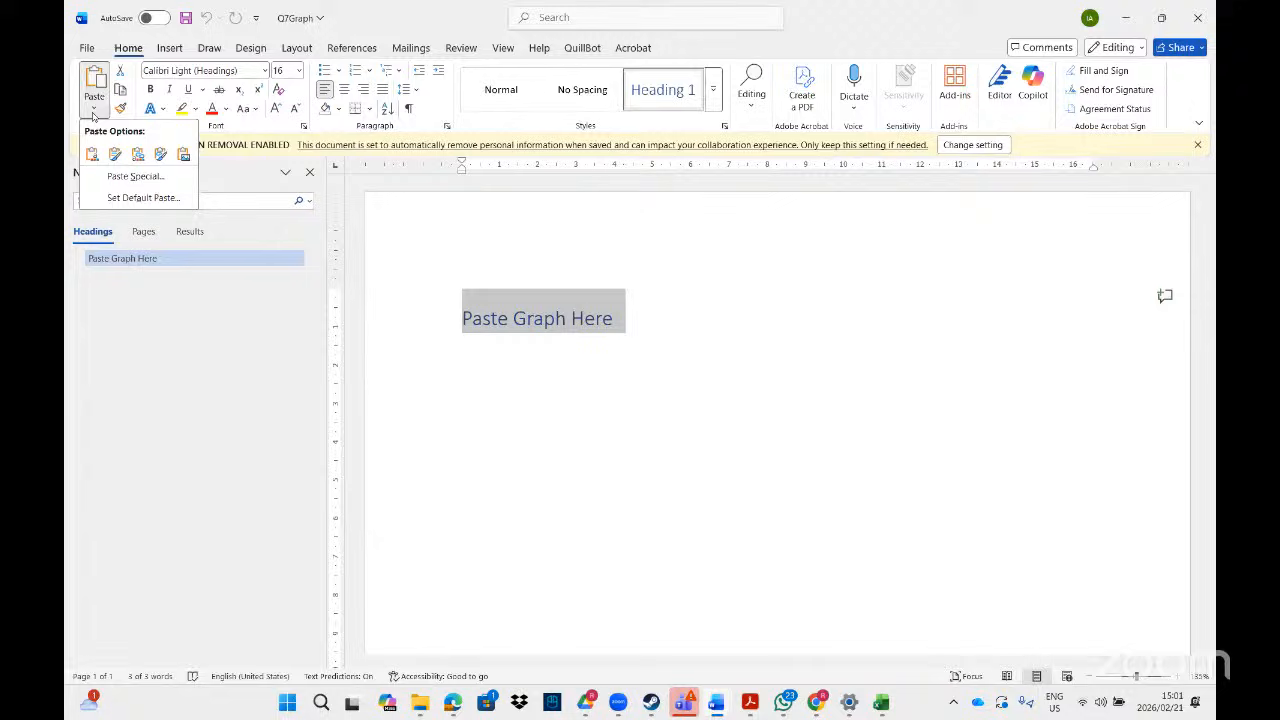
{"action": "left_click", "coordinate": [137, 176]}
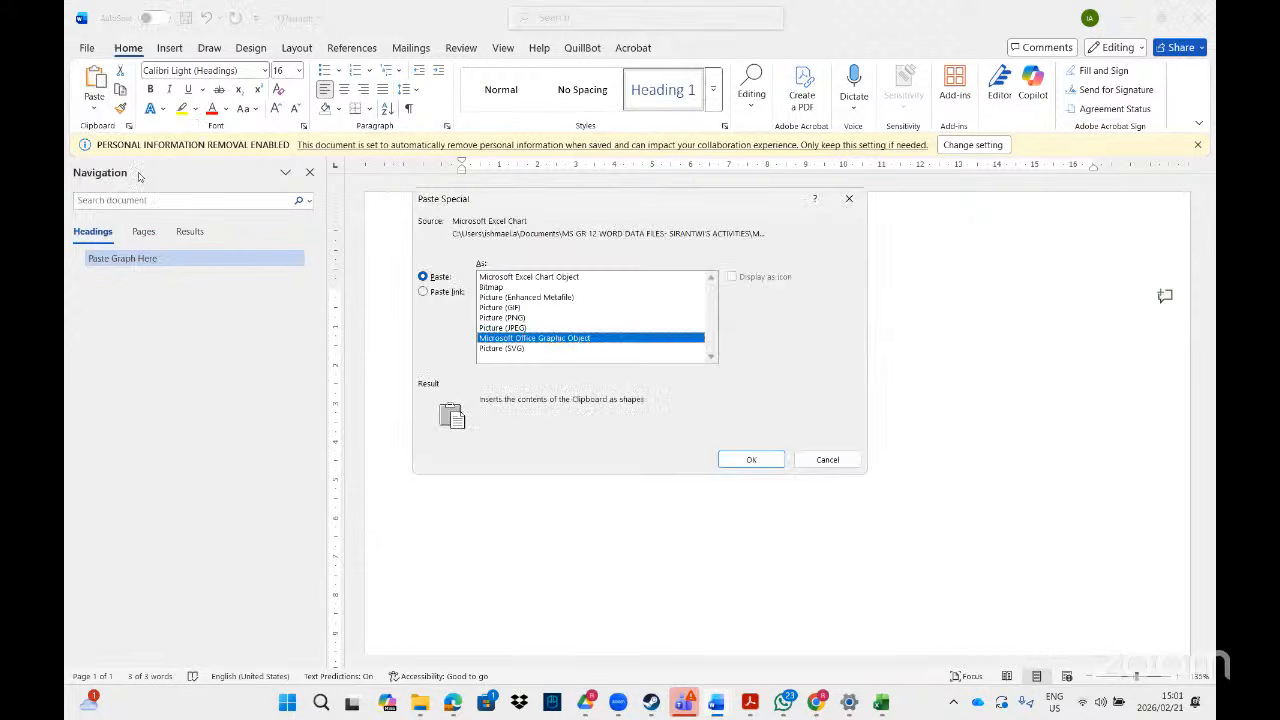
{"action": "left_click", "coordinate": [424, 277]}
{"action": "left_click", "coordinate": [512, 277]}
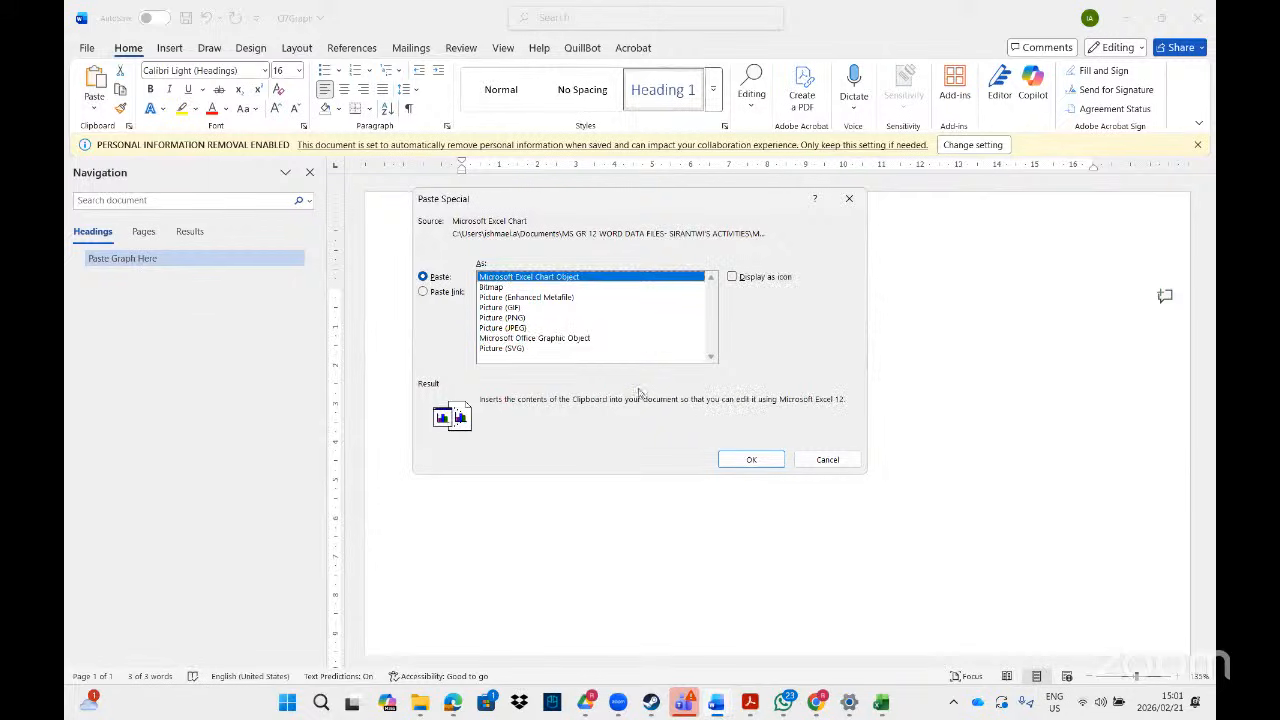
- Paste the Yellow Cards pie chart as a link, then open its Excel source workbook
{"action": "left_click", "coordinate": [749, 703]}
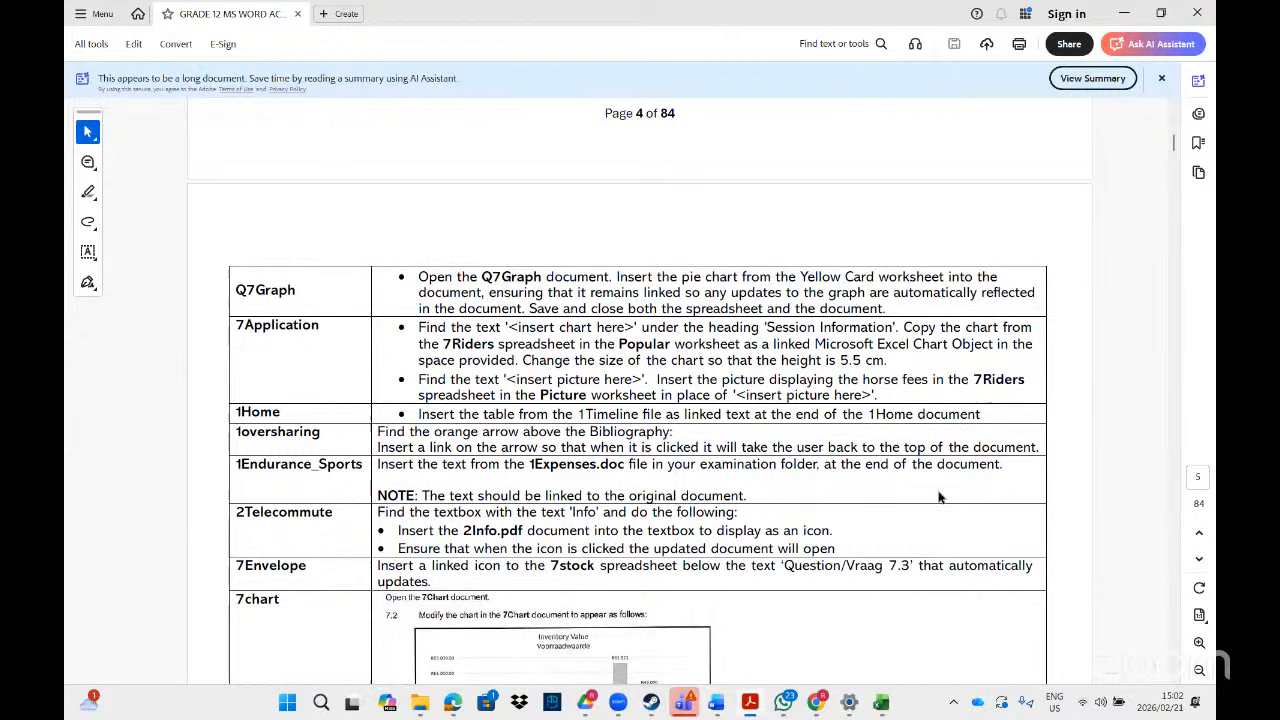
{"action": "left_click", "coordinate": [881, 703]}
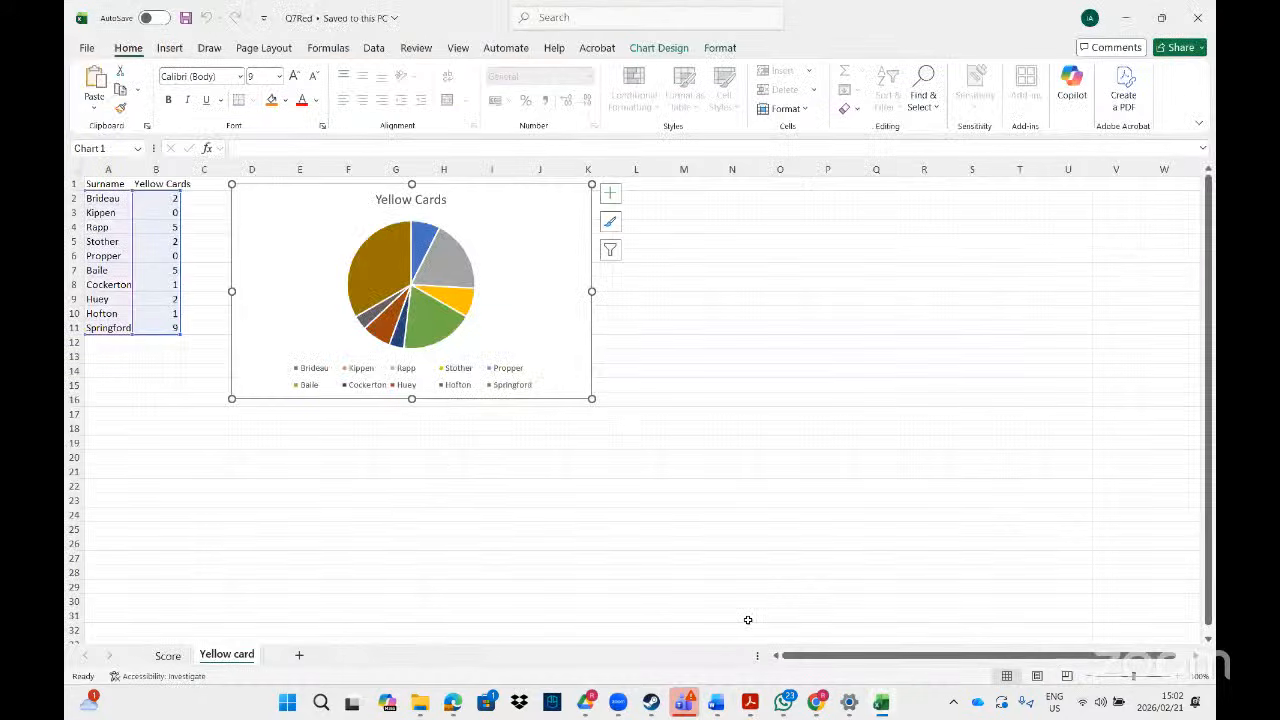
{"action": "left_click", "coordinate": [716, 703]}
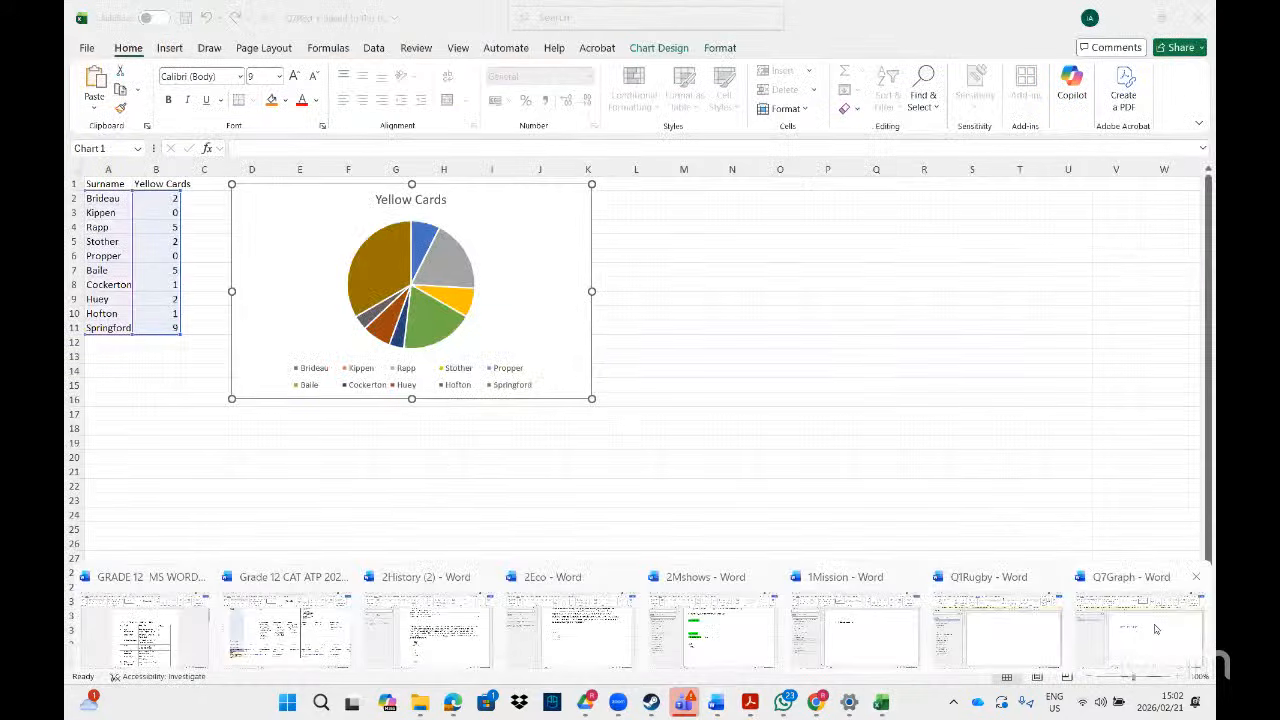
{"action": "left_click", "coordinate": [1104, 602]}
{"action": "left_click", "coordinate": [452, 293]}
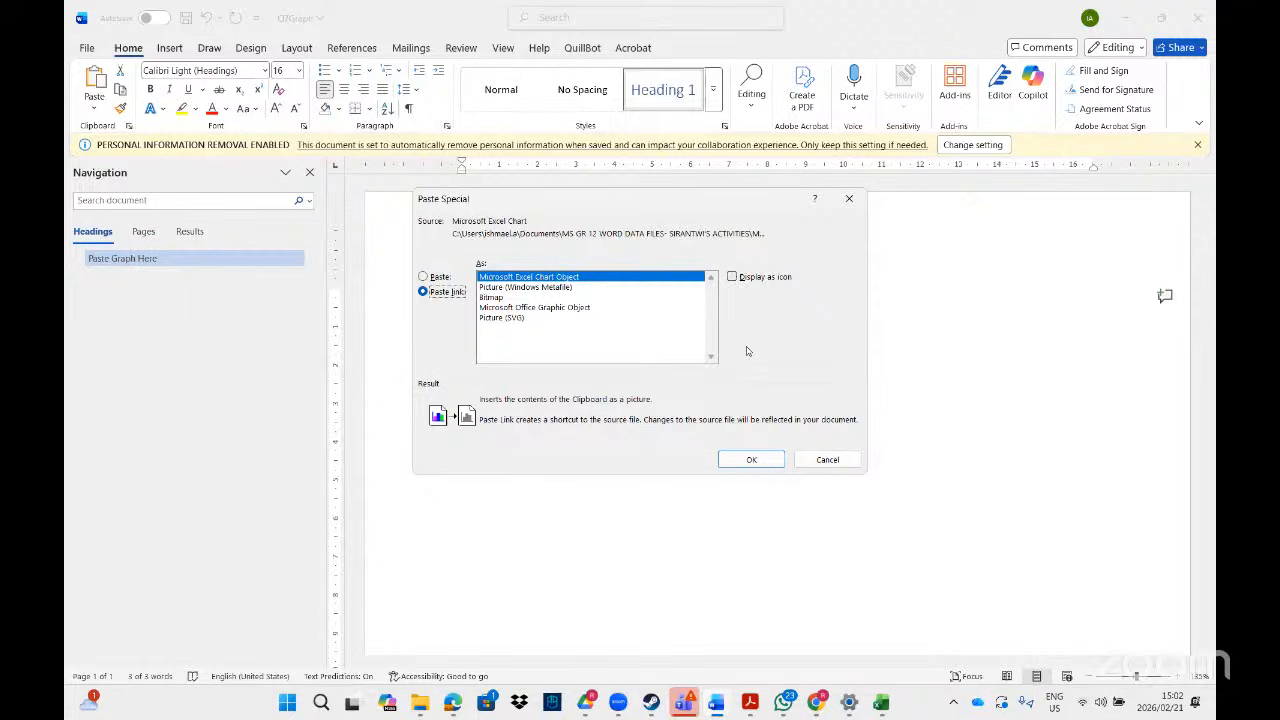
{"action": "left_click", "coordinate": [758, 461]}
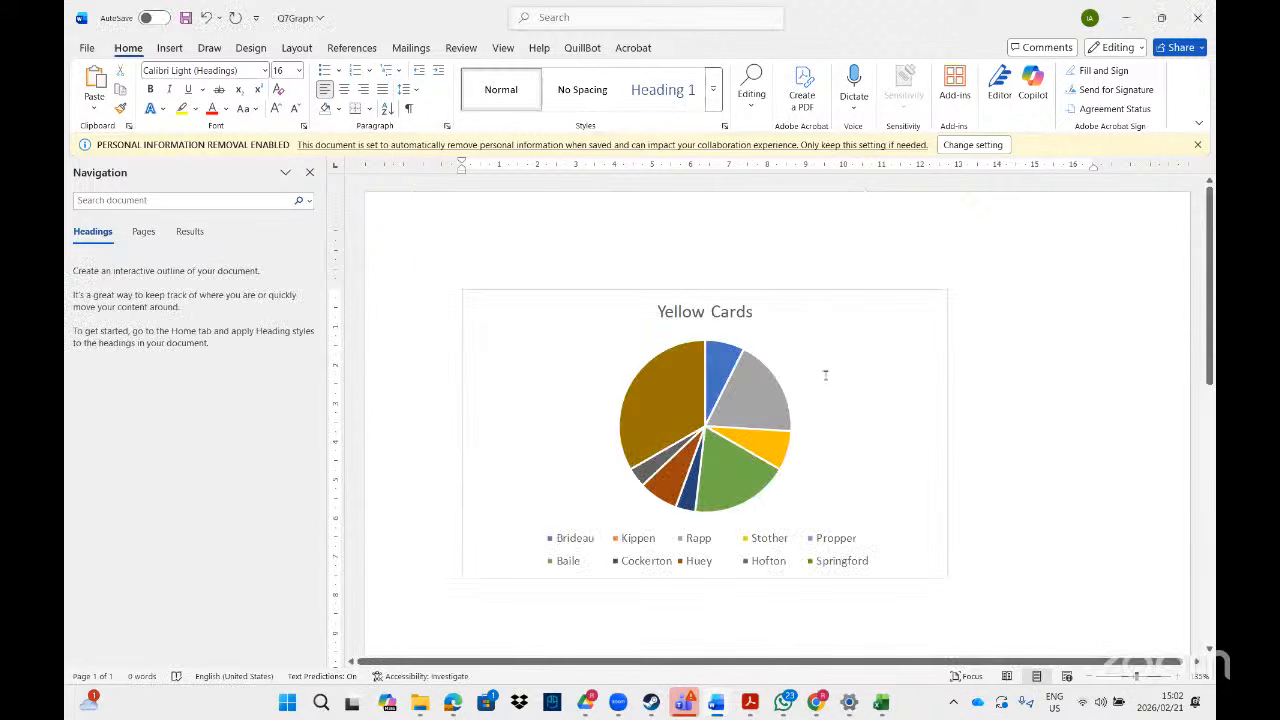
{"action": "left_click", "coordinate": [764, 340]}
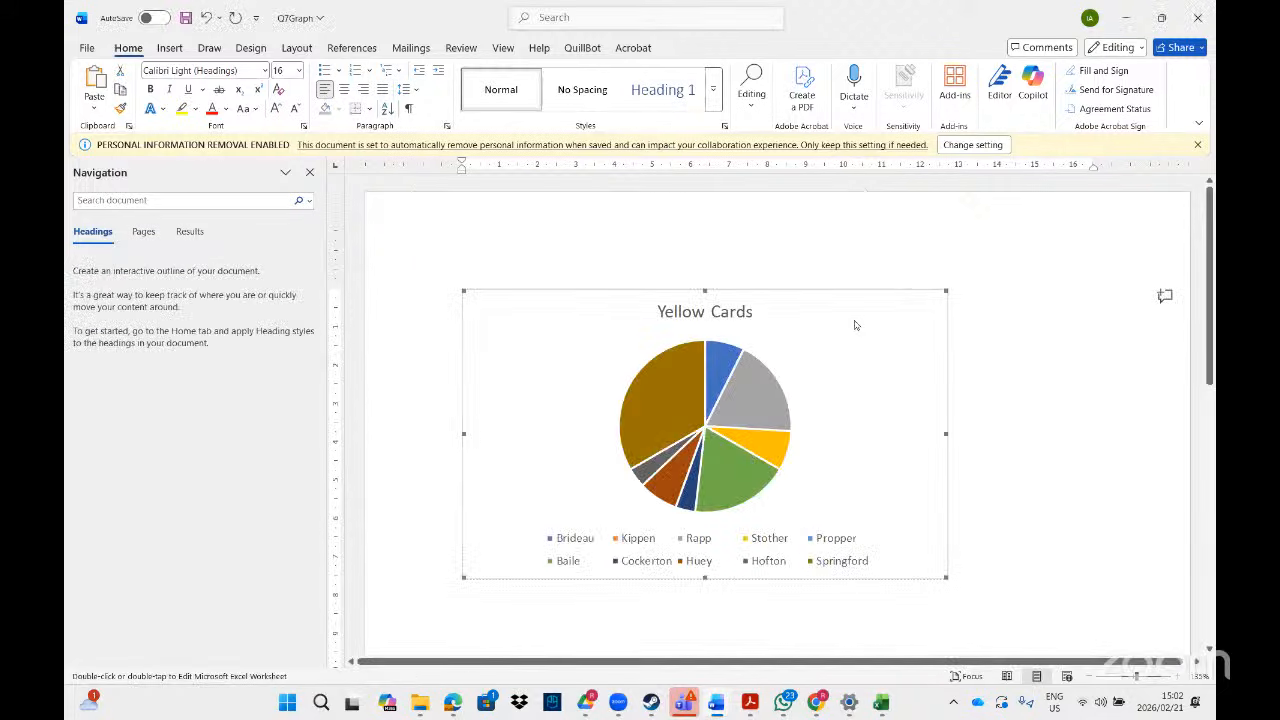
{"action": "double_click", "coordinate": [855, 325]}
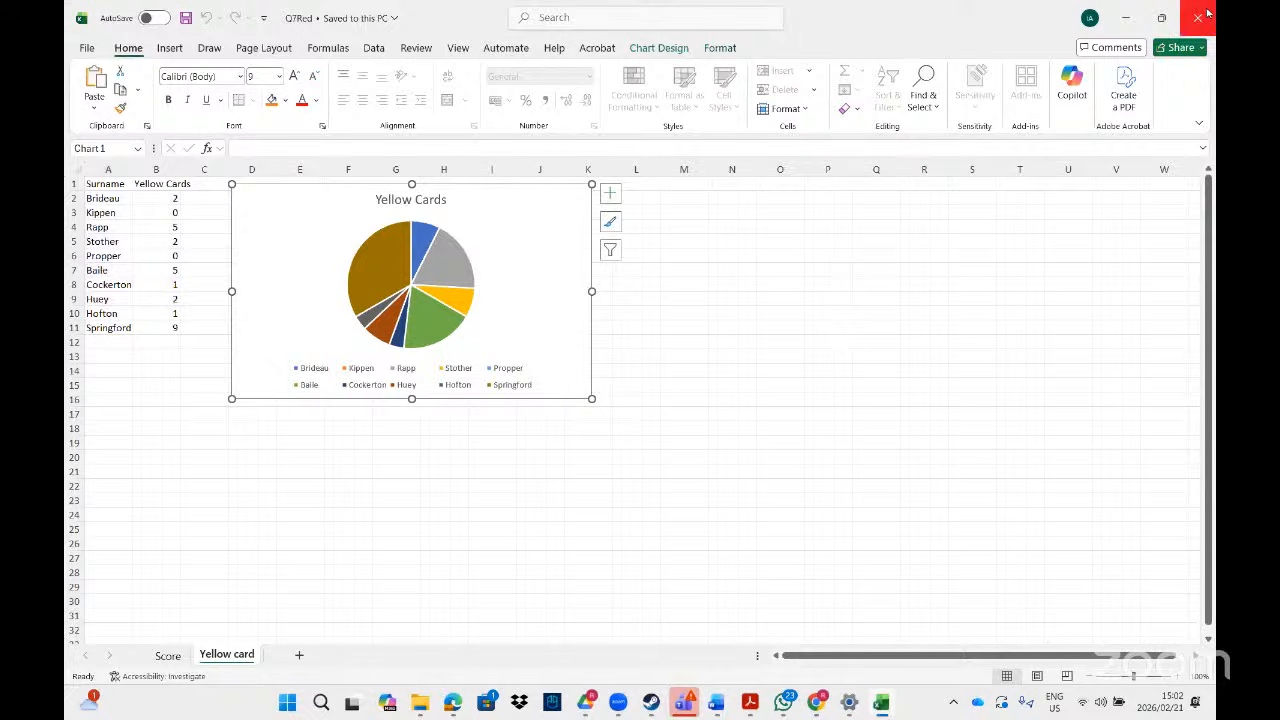
- Add Outside End data labels to the Yellow Cards pie chart in Excel
{"action": "left_click", "coordinate": [750, 370]}
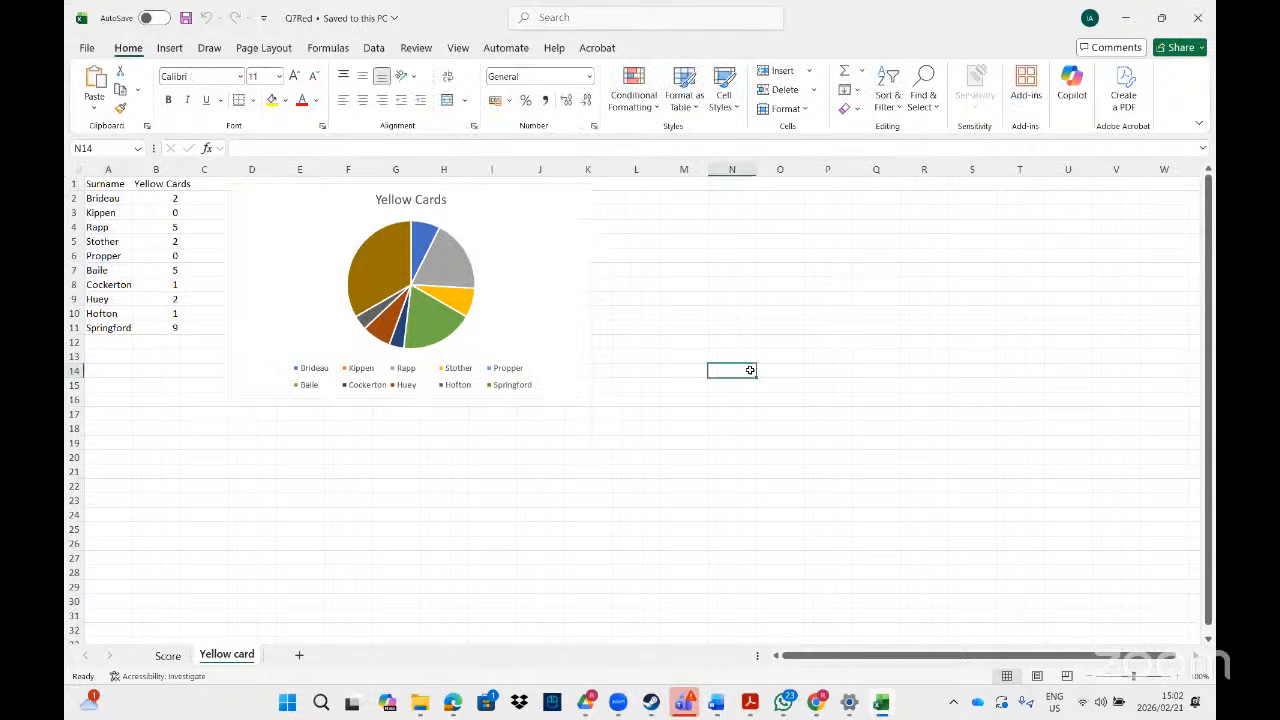
{"action": "left_click", "coordinate": [552, 205]}
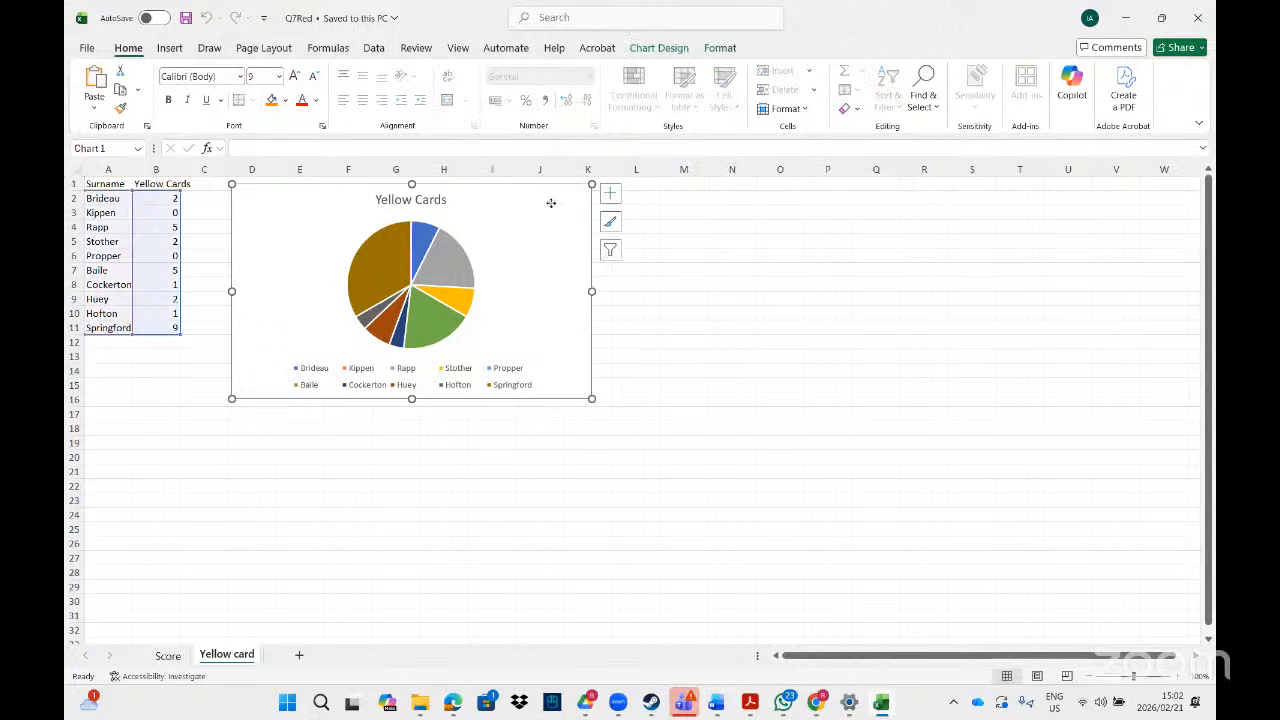
{"action": "left_click", "coordinate": [611, 194]}
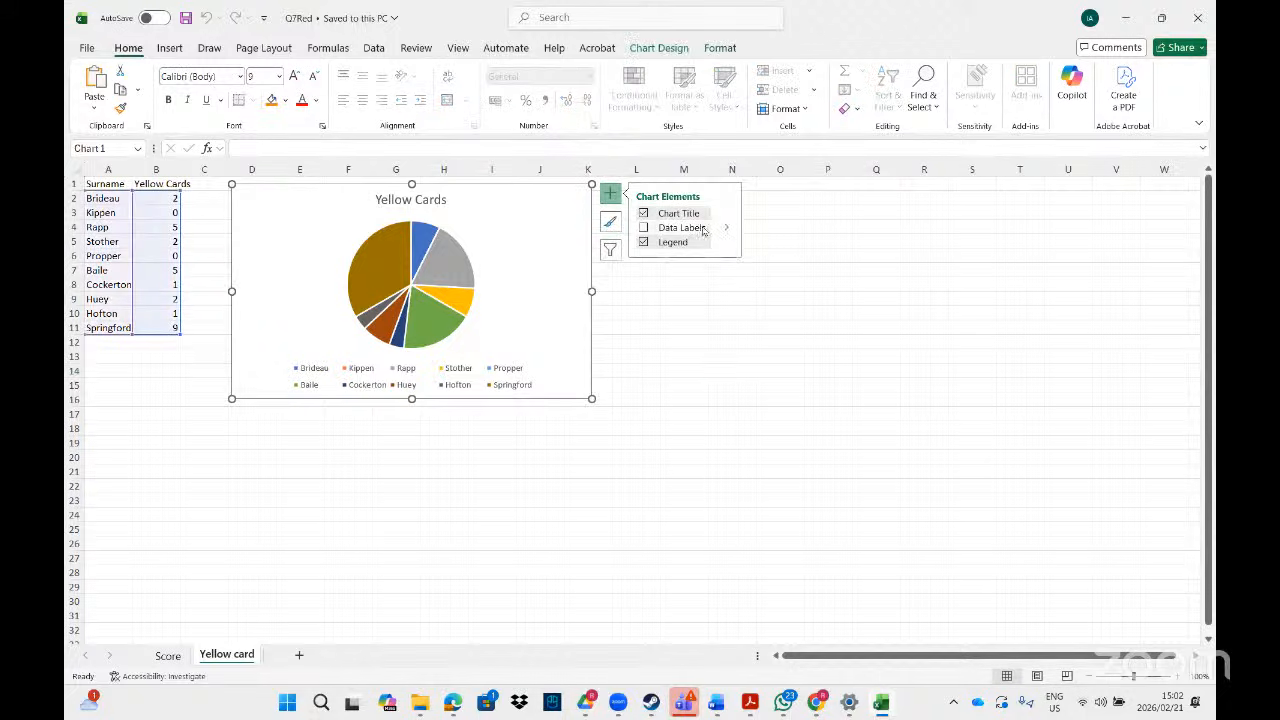
{"action": "left_click", "coordinate": [726, 228]}
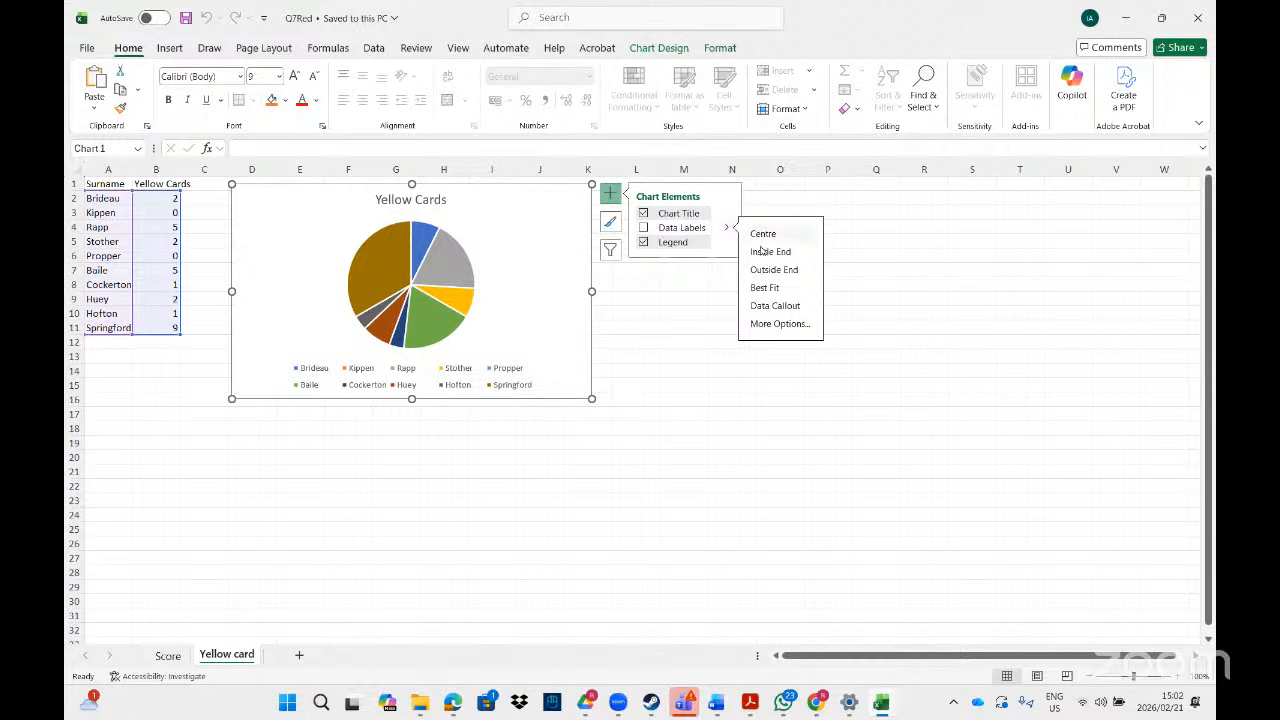
{"action": "left_click", "coordinate": [766, 269]}
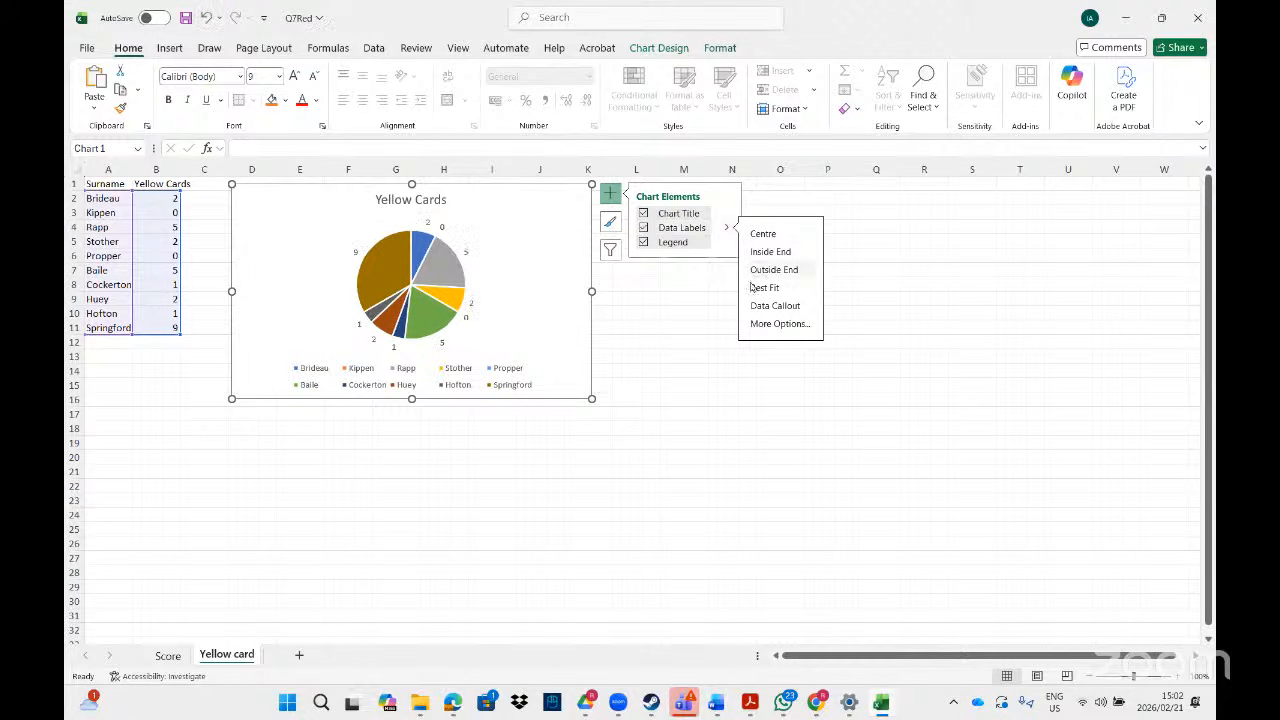
{"action": "left_click", "coordinate": [672, 441]}
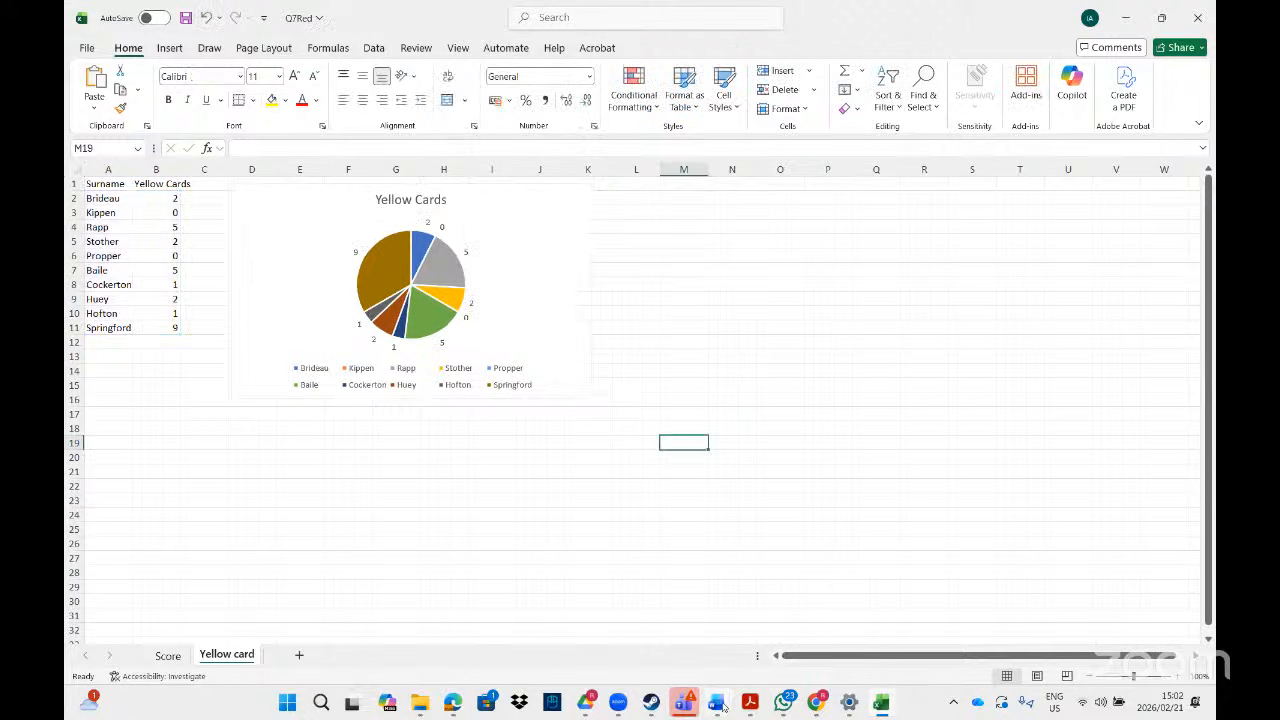
- Update the link on the Q7Graph pie chart so the new value labels appear
{"action": "mouse_move", "coordinate": [717, 704]}
{"action": "left_click", "coordinate": [1135, 641]}
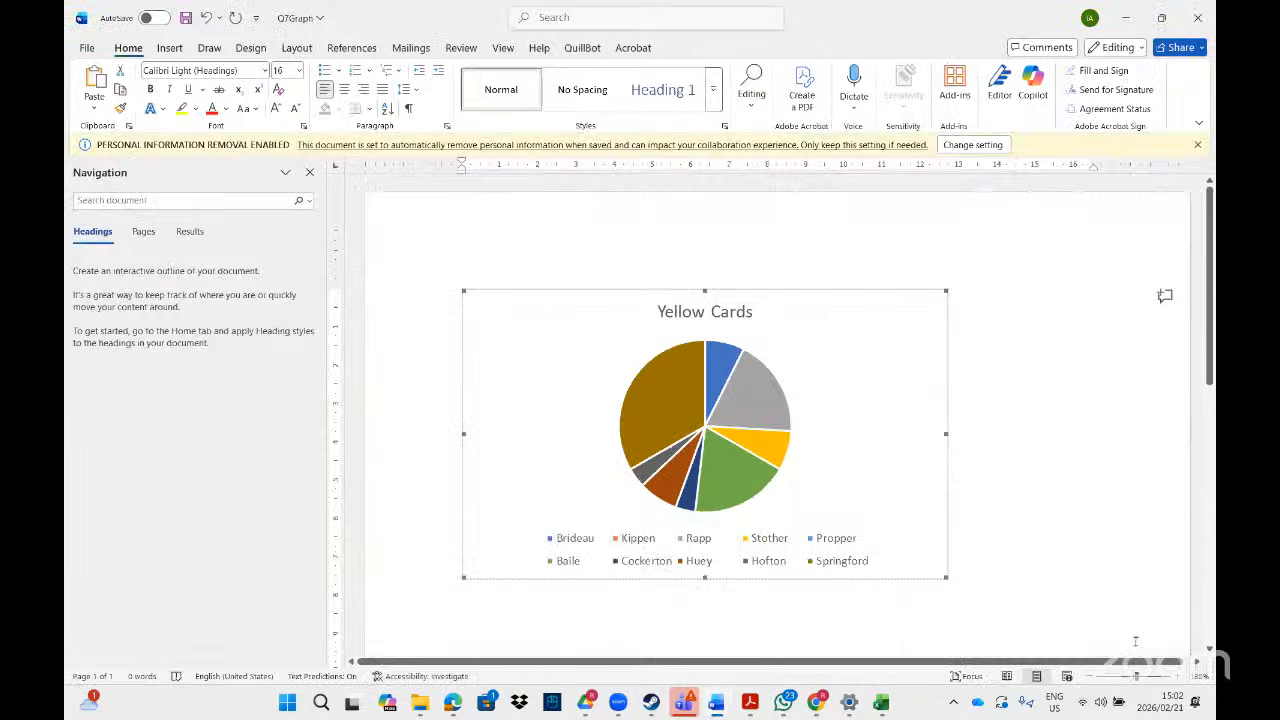
{"action": "right_click", "coordinate": [846, 479]}
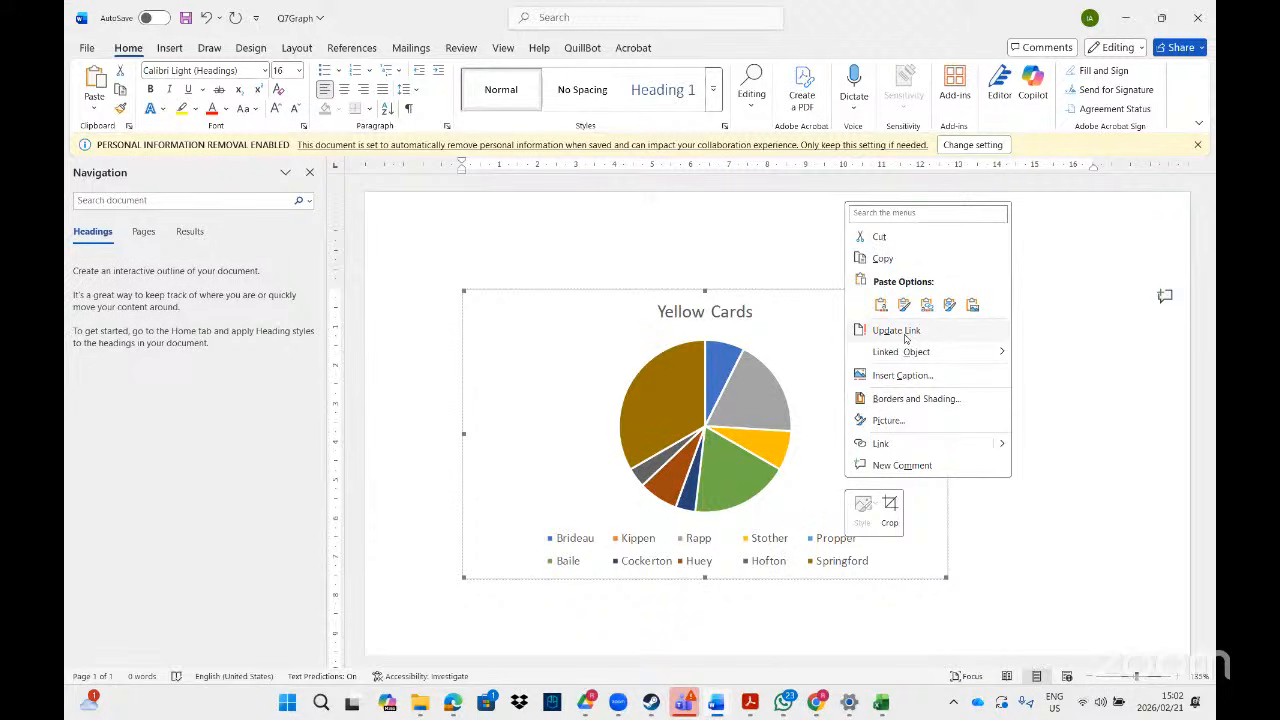
{"action": "left_click", "coordinate": [896, 330]}
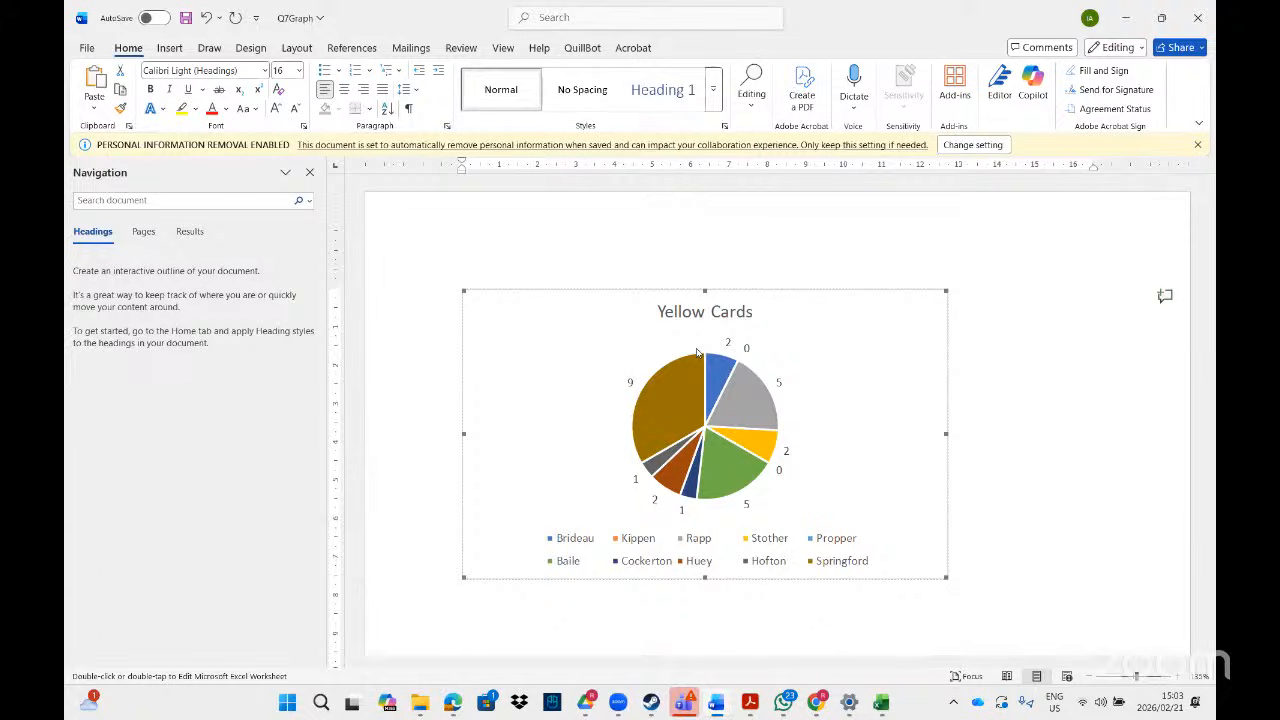
- Close Q7Graph without saving and return to the PDF task list
{"action": "left_click", "coordinate": [1197, 18]}
{"action": "left_click", "coordinate": [741, 552]}
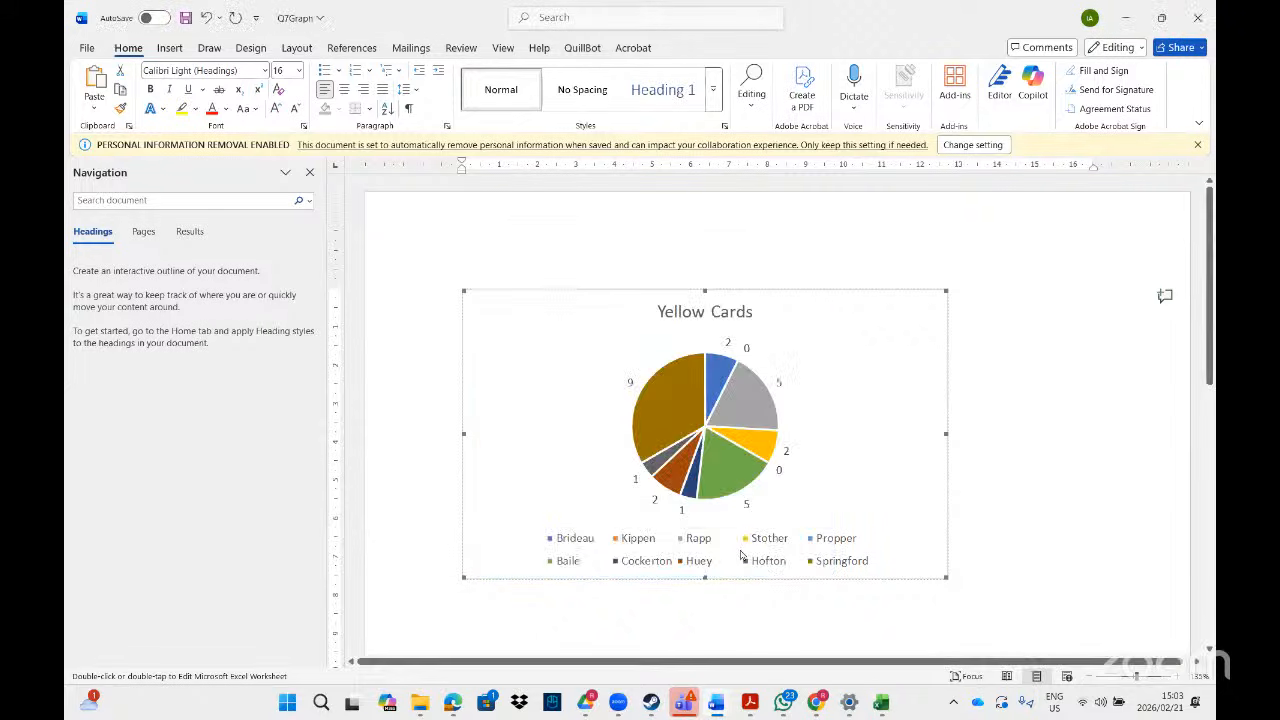
{"action": "left_click", "coordinate": [750, 703]}
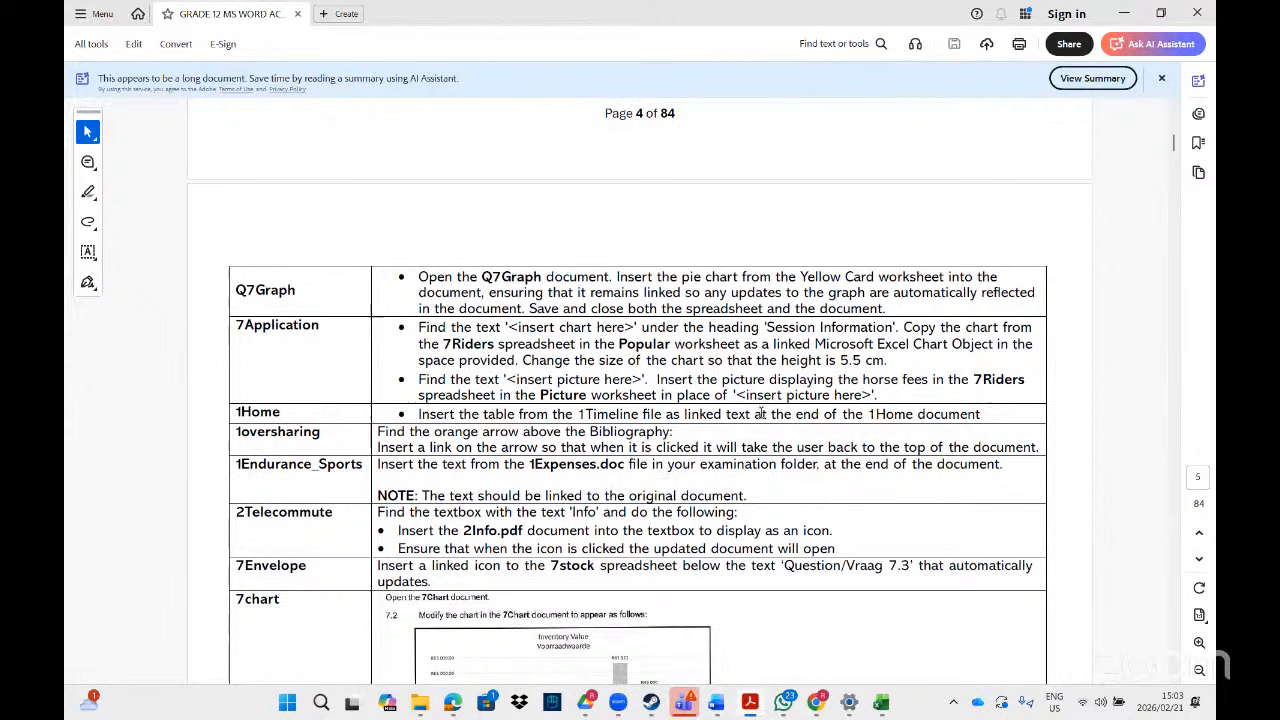
{"action": "left_click", "coordinate": [1176, 682]}
{"action": "left_click", "coordinate": [1176, 683]}
{"action": "left_click", "coordinate": [1176, 683]}
{"action": "left_click", "coordinate": [1176, 683]}
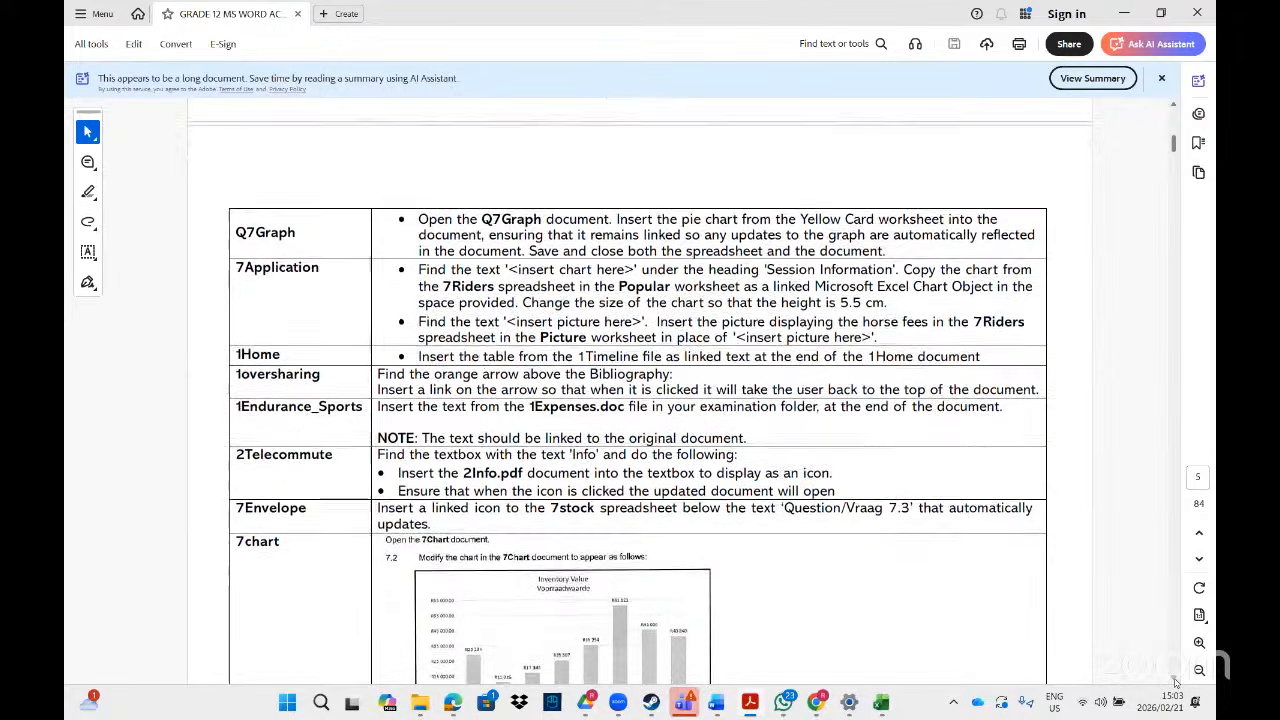
{"action": "left_click", "coordinate": [1176, 683]}
{"action": "left_click", "coordinate": [1176, 683]}
{"action": "left_click", "coordinate": [1176, 683]}
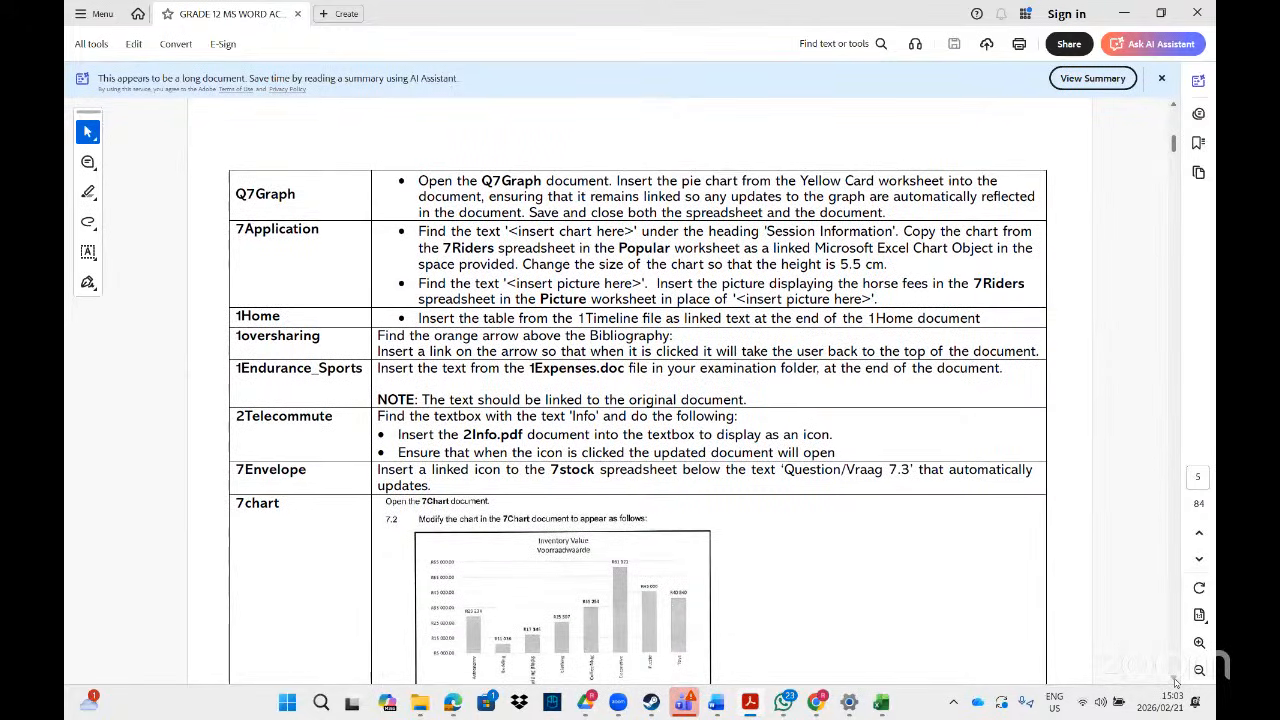
{"action": "left_click", "coordinate": [1176, 683]}
{"action": "left_click", "coordinate": [1176, 683]}
{"action": "left_click", "coordinate": [1176, 683]}
{"action": "left_click", "coordinate": [1176, 683]}
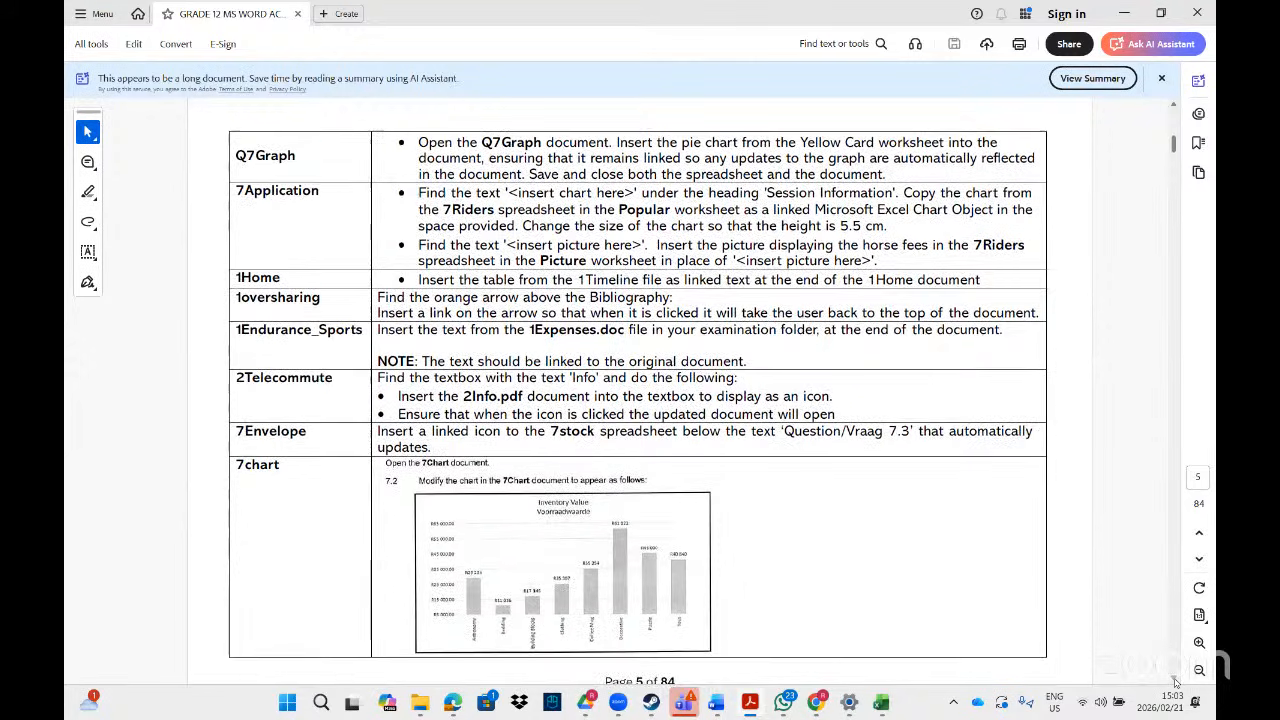
{"action": "left_click", "coordinate": [1176, 683]}
{"action": "left_click", "coordinate": [1176, 683]}
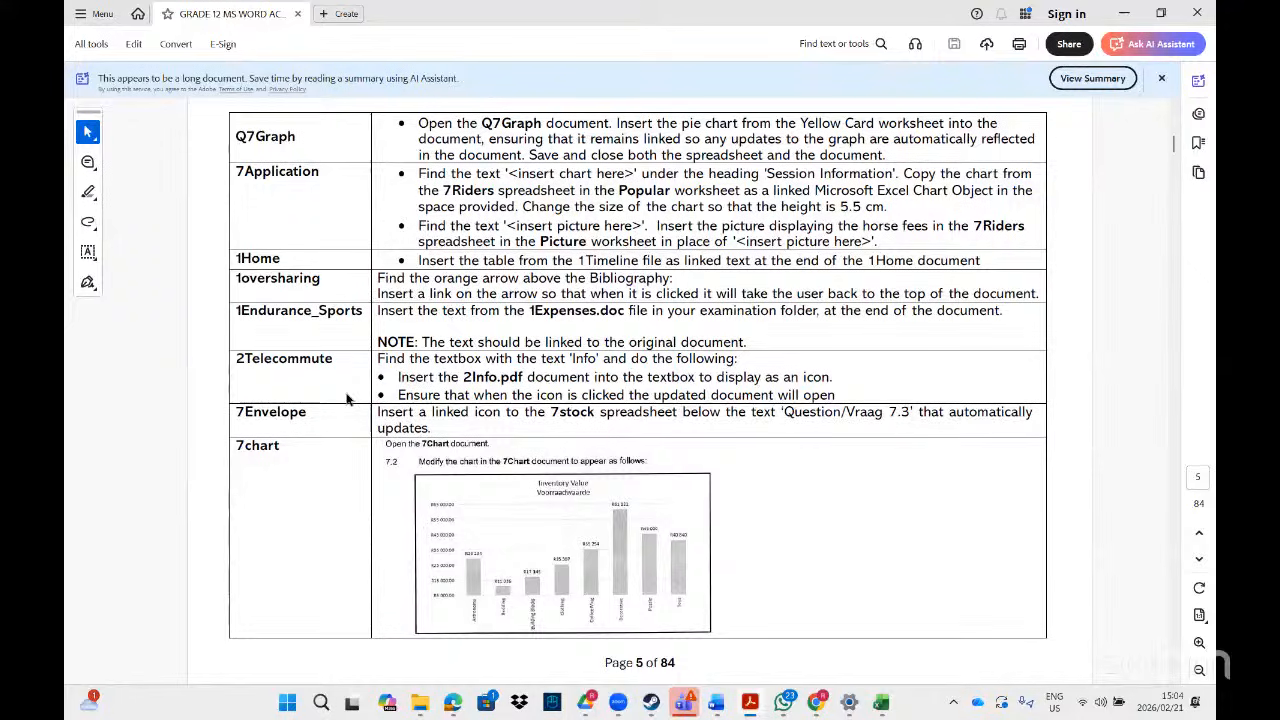
{"action": "mouse_move", "coordinate": [690, 648]}
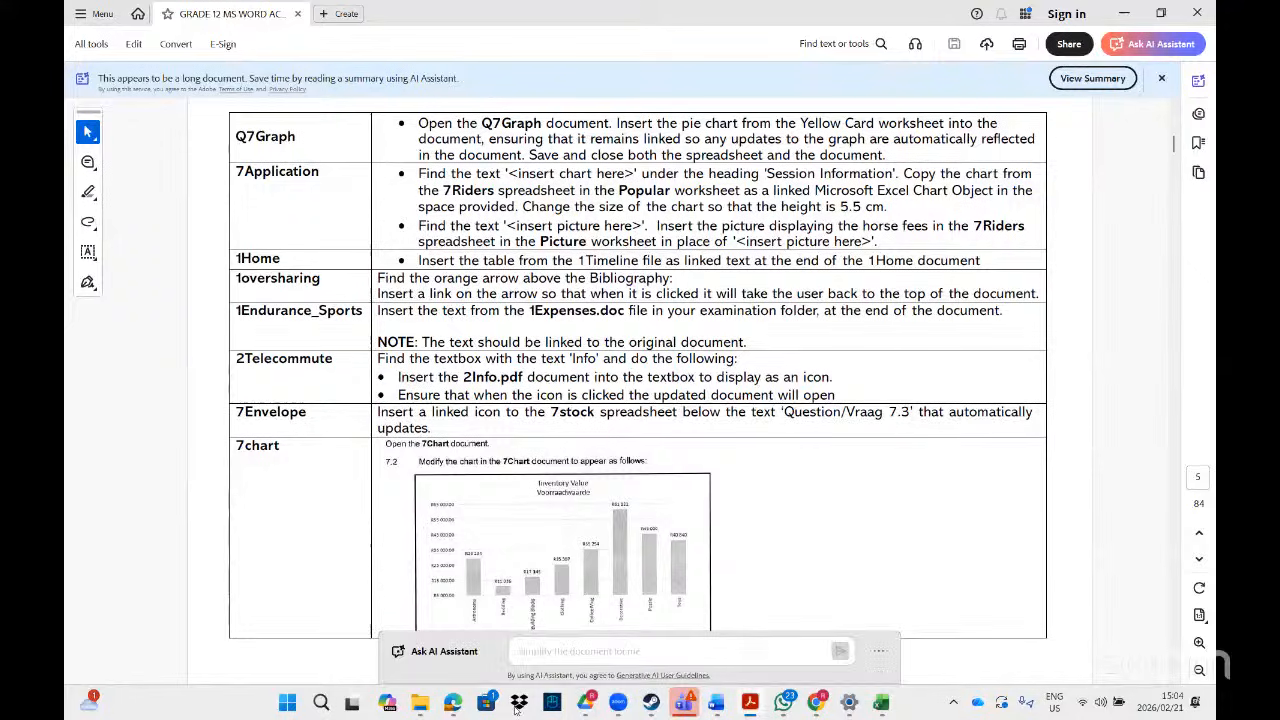
- Search the MS Word folder for '1oversha' and open the 1Oversharing document
{"action": "left_click", "coordinate": [420, 703]}
{"action": "left_click", "coordinate": [575, 615]}
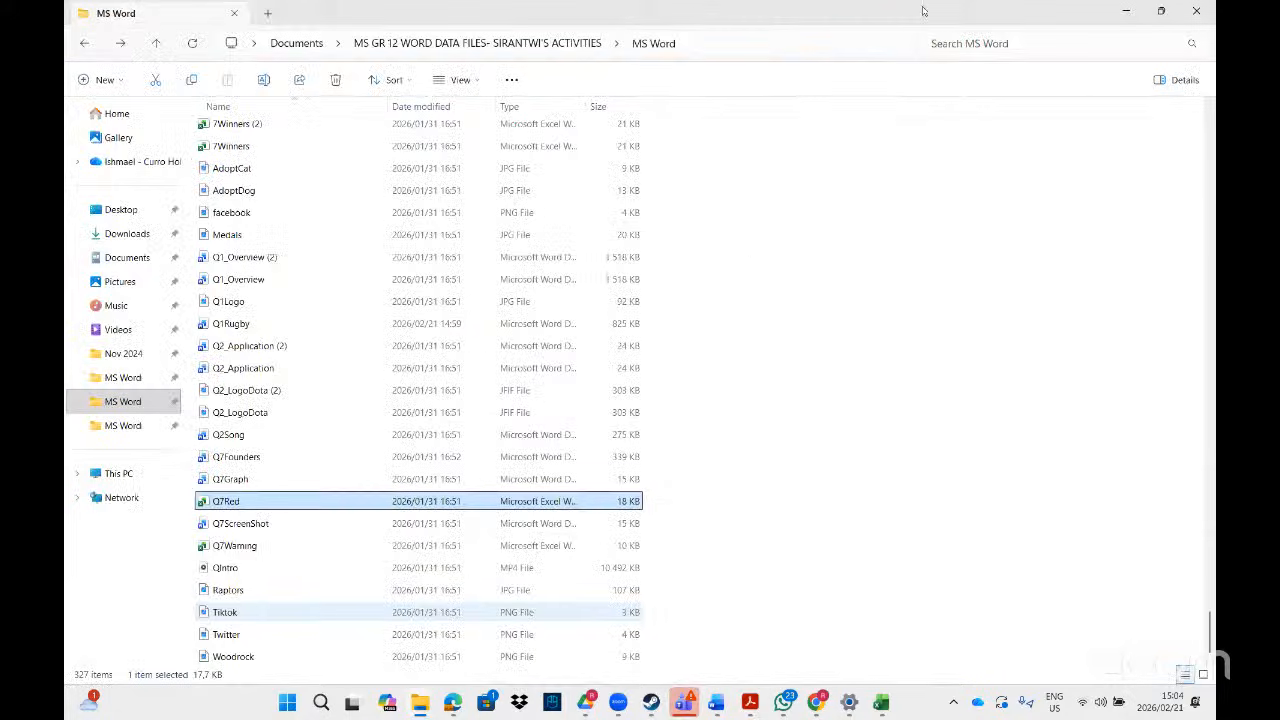
{"action": "left_click", "coordinate": [999, 46]}
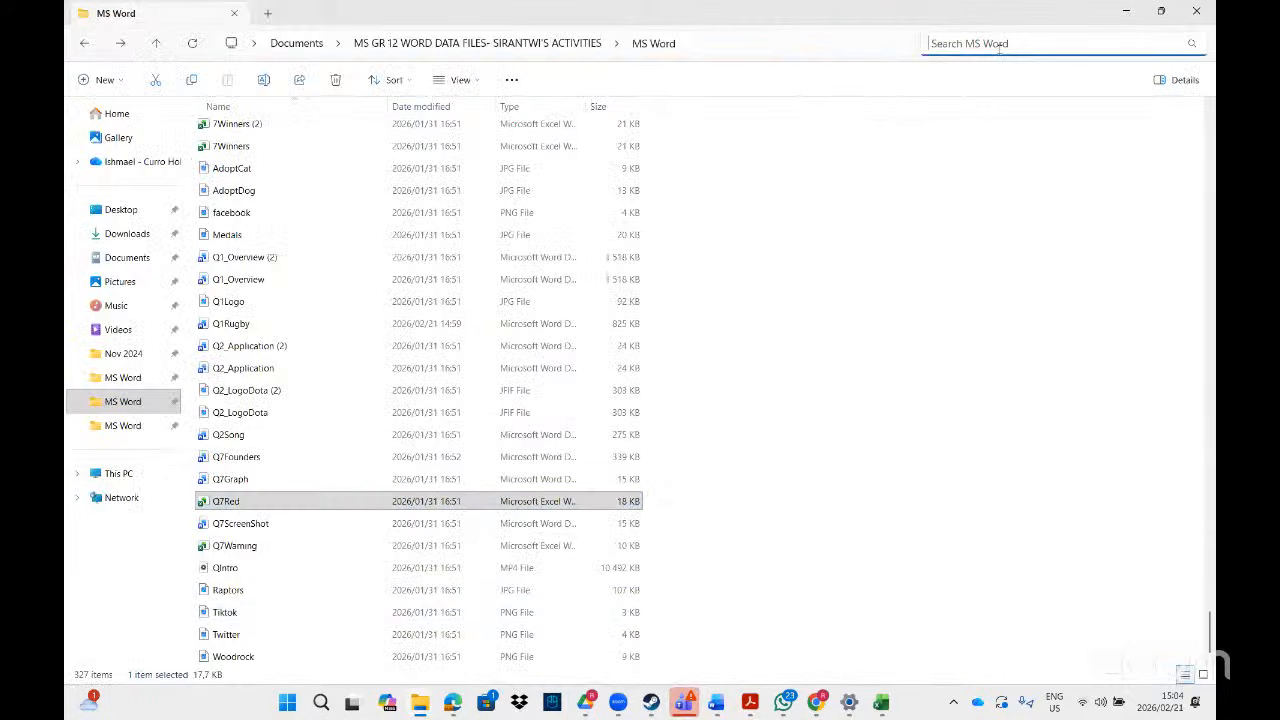
{"action": "type", "text": "1oversha"}
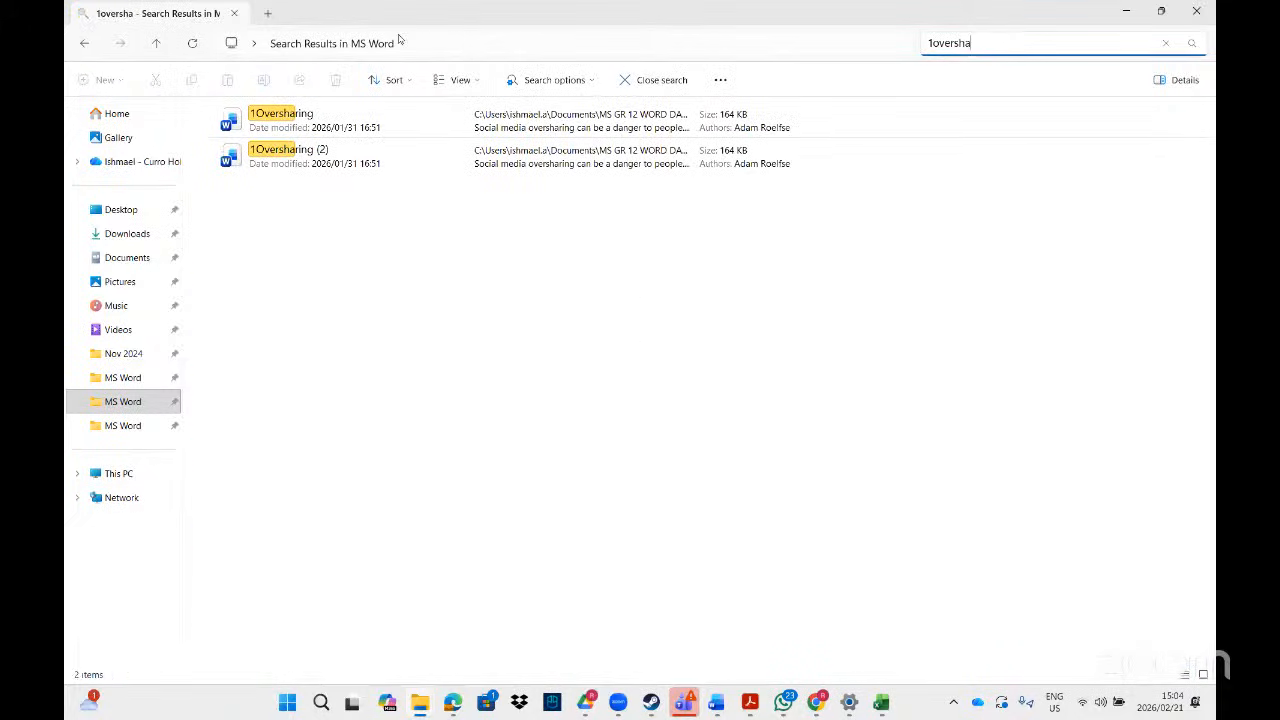
{"action": "double_click", "coordinate": [327, 132]}
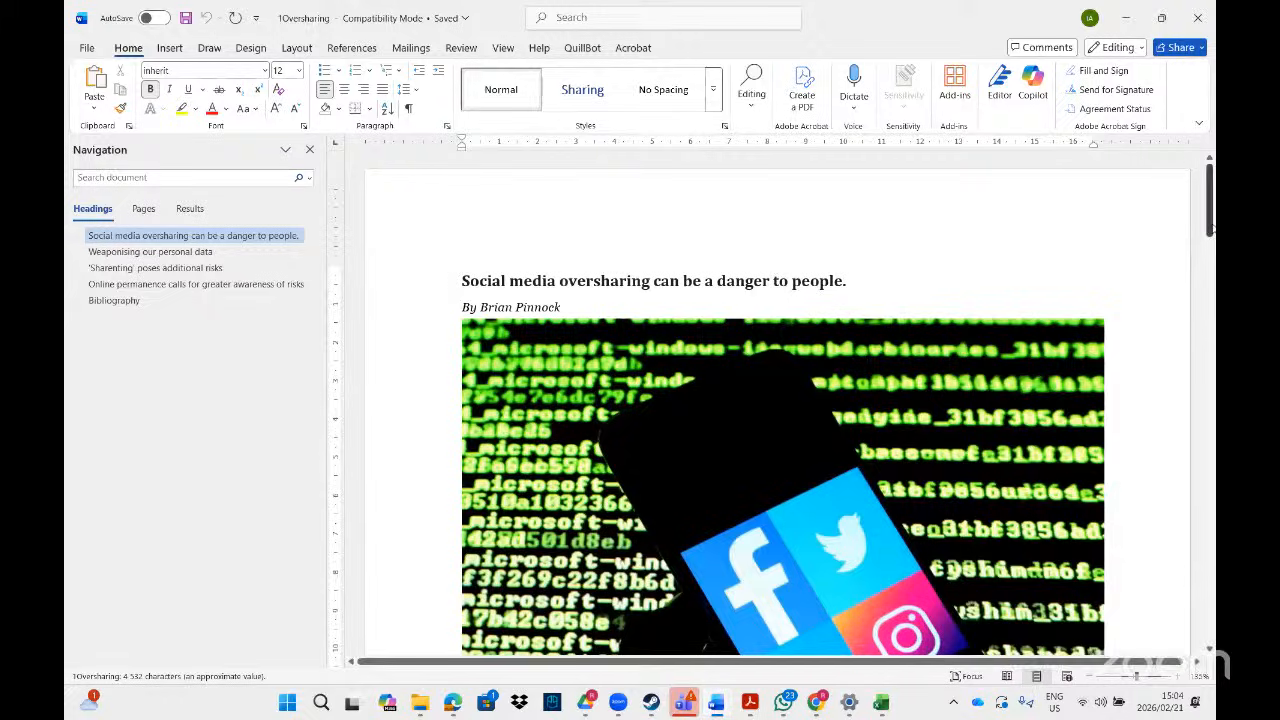
- Jump to the Bibliography heading and select the orange arrow just above it
{"action": "left_click_drag", "start_coordinate": [1210, 225], "coordinate": [1212, 630]}
{"action": "left_click", "coordinate": [566, 240]}
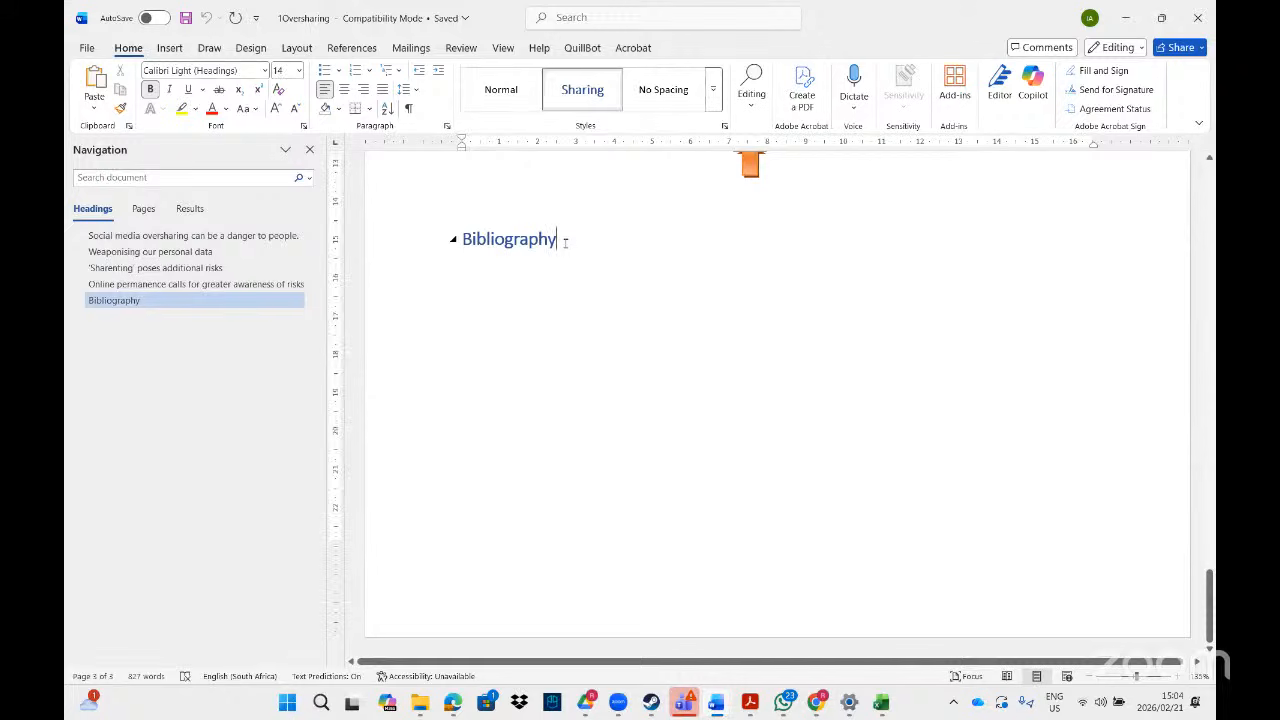
{"action": "left_click", "coordinate": [746, 705]}
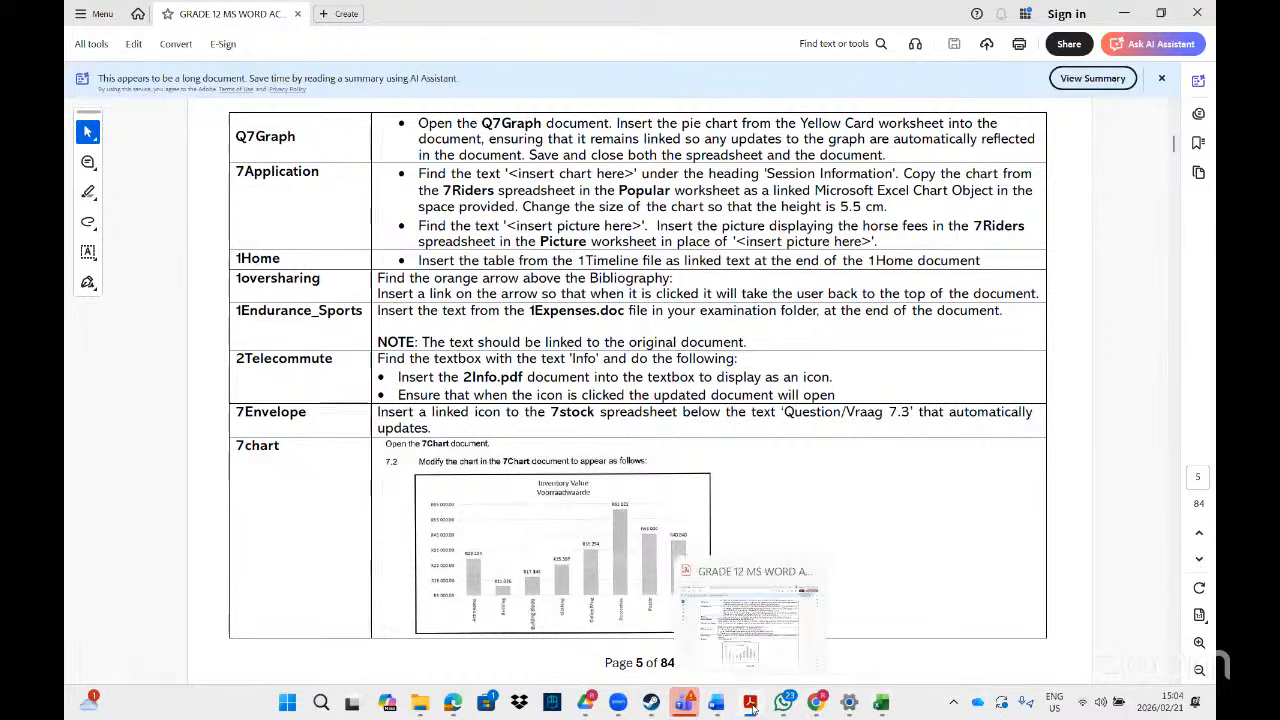
{"action": "left_click", "coordinate": [749, 702]}
{"action": "left_click_drag", "start_coordinate": [1208, 578], "coordinate": [1208, 523]}
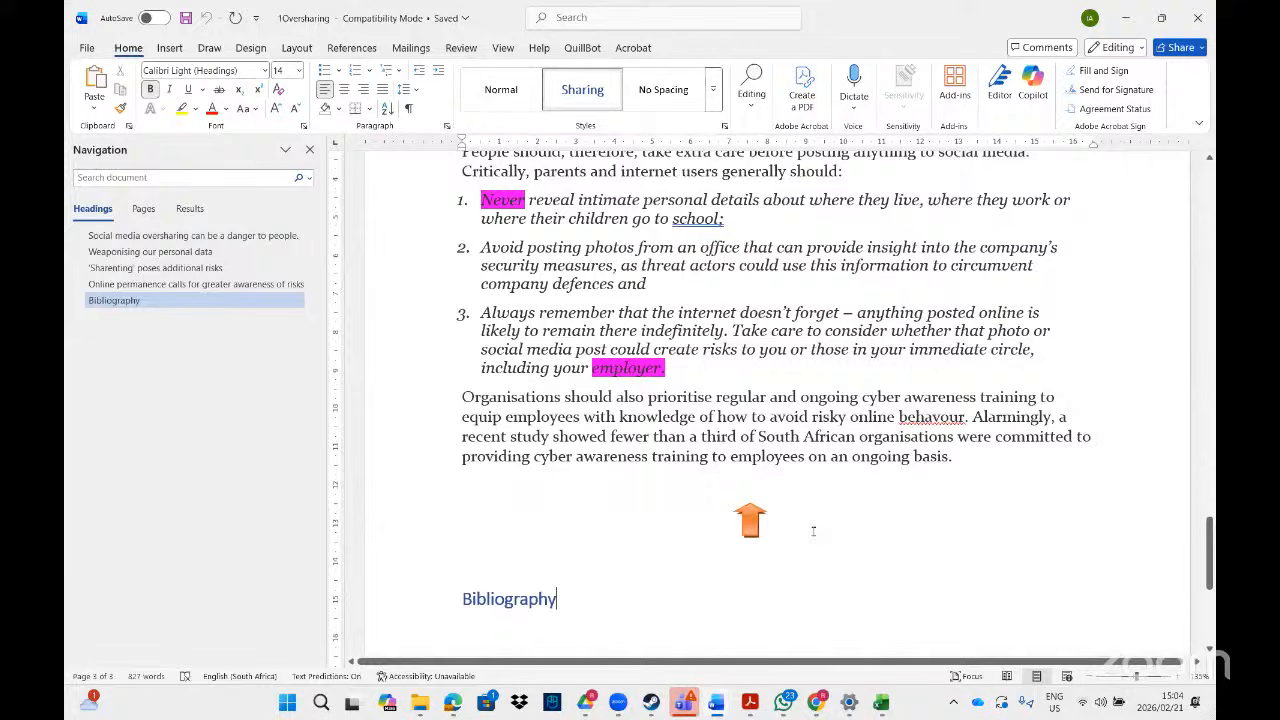
{"action": "left_click", "coordinate": [751, 515]}
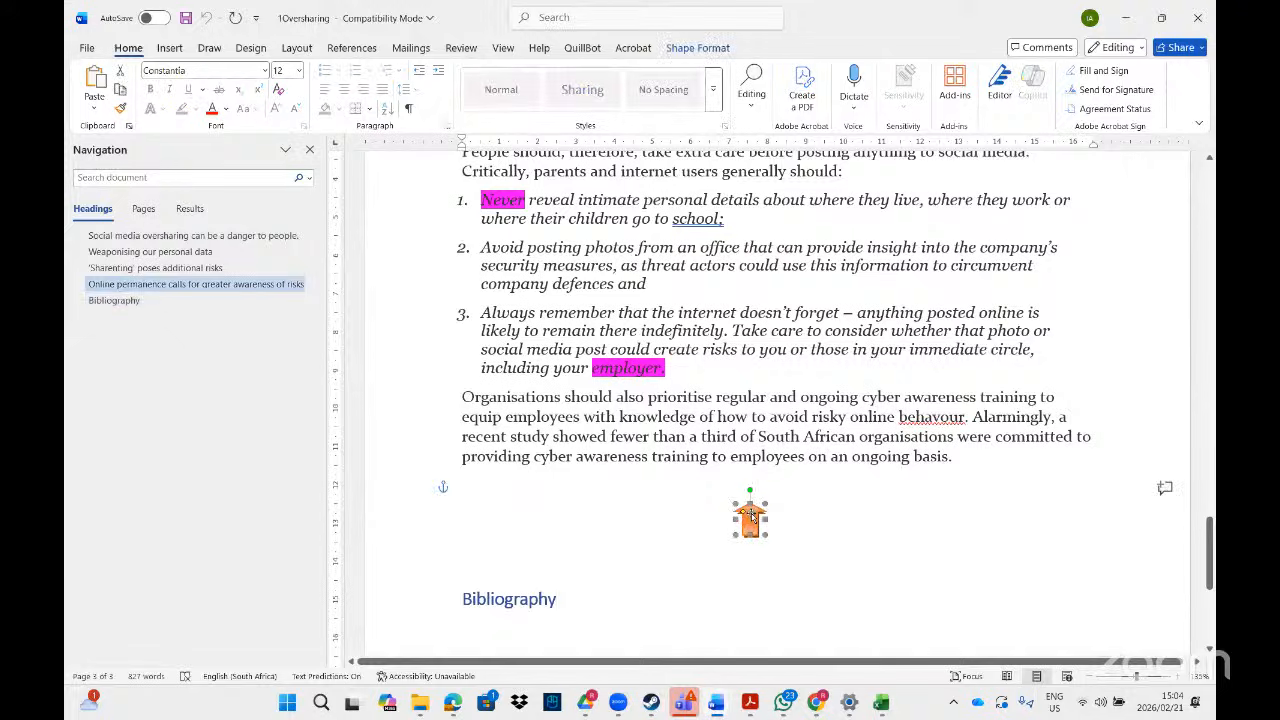
- Link the orange arrow to Top of the Document and test that it jumps there
{"action": "right_click", "coordinate": [751, 515]}
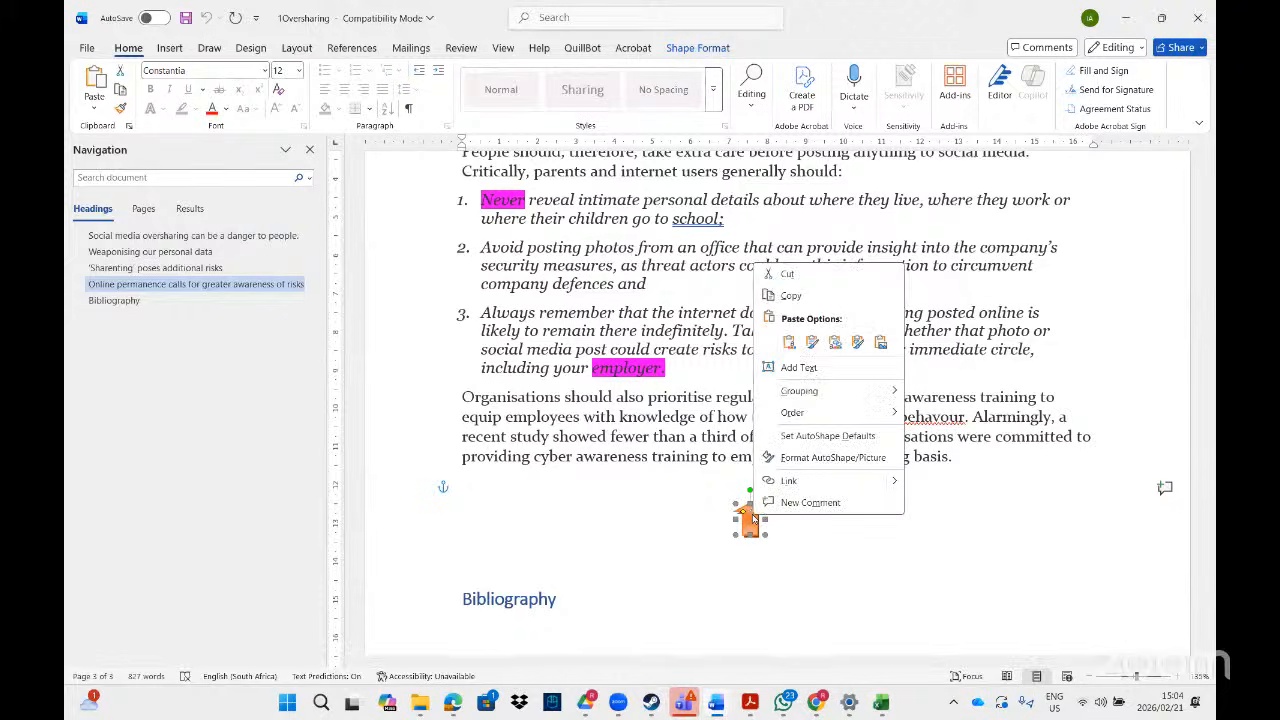
{"action": "left_click", "coordinate": [790, 481]}
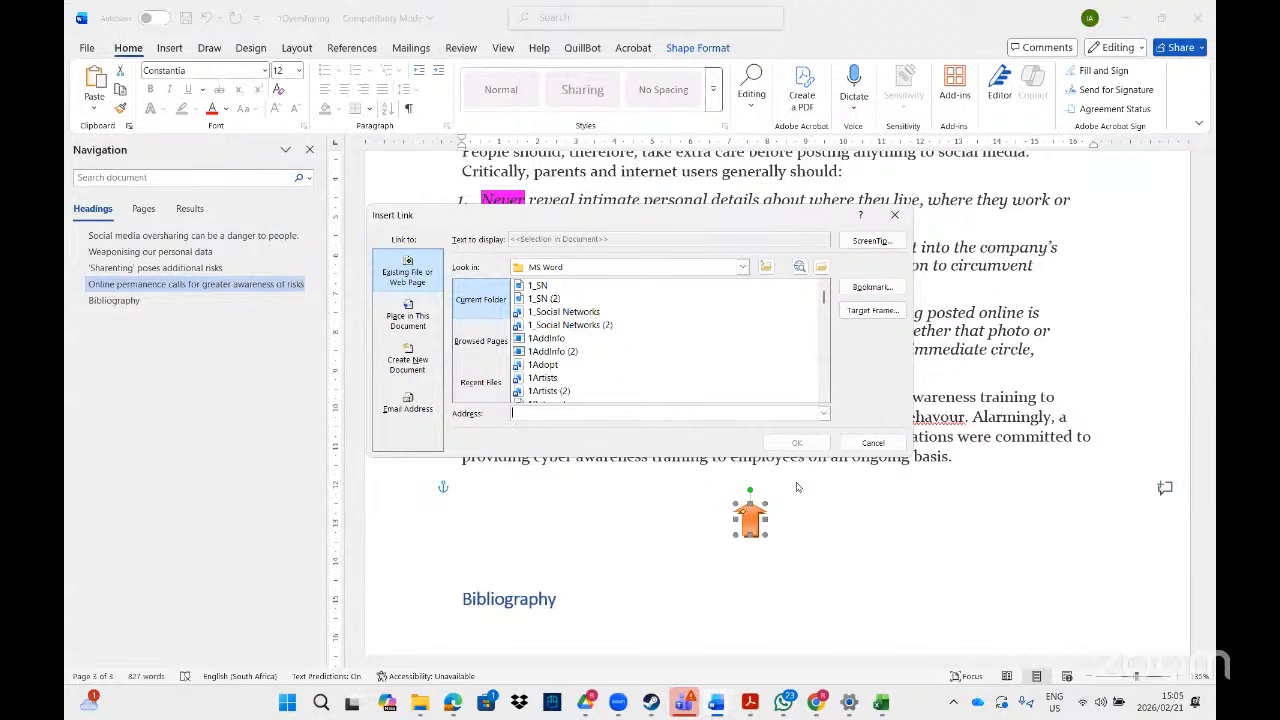
{"action": "left_click", "coordinate": [409, 320]}
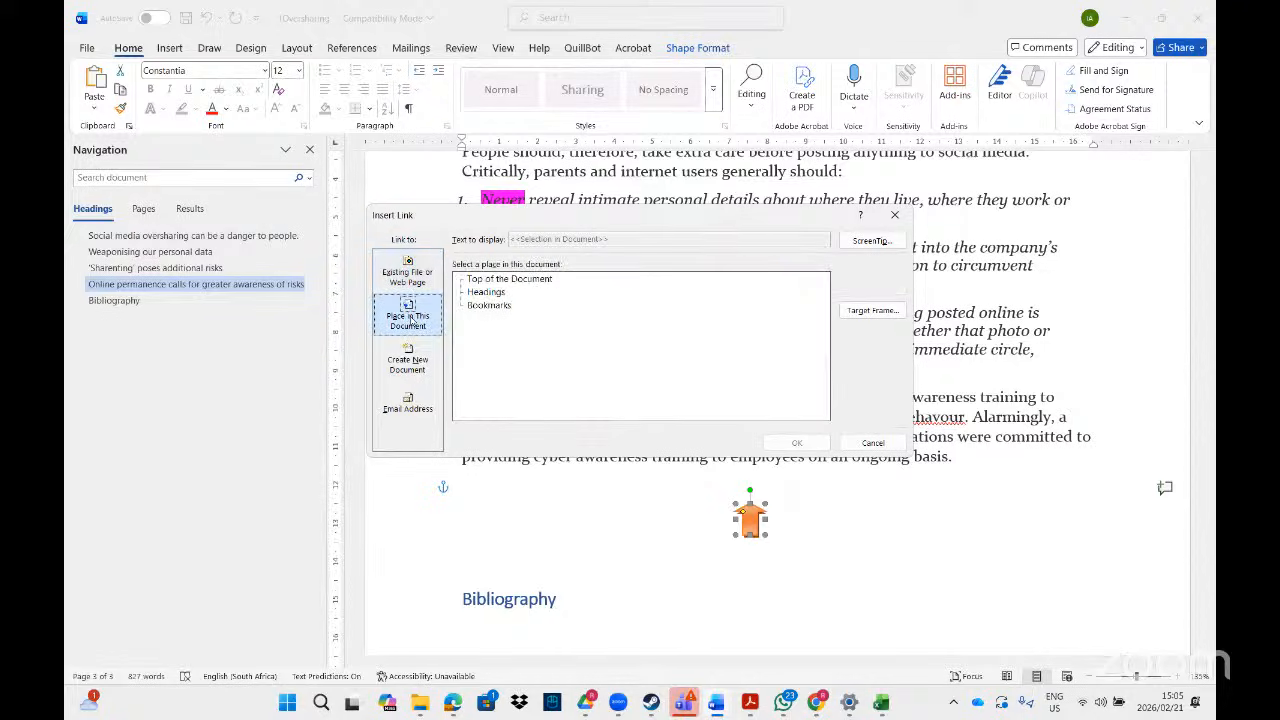
{"action": "left_click", "coordinate": [505, 283]}
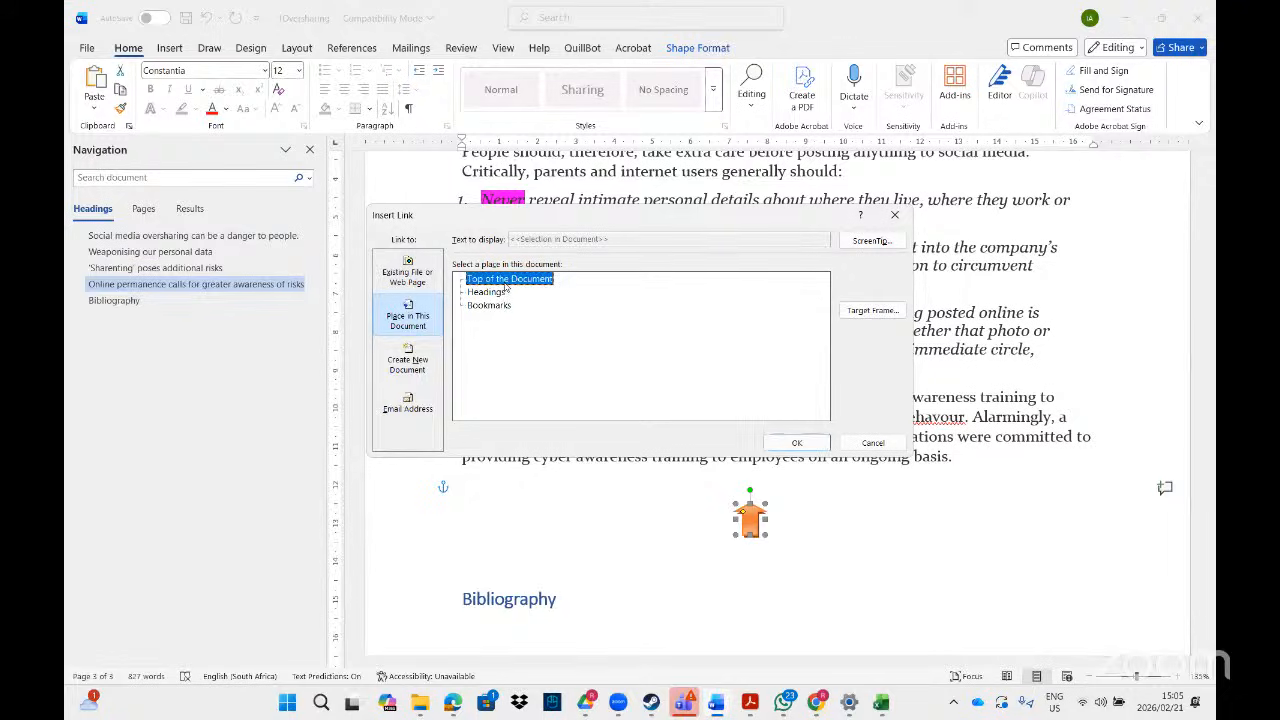
{"action": "left_click", "coordinate": [792, 445]}
{"action": "left_click", "coordinate": [851, 550]}
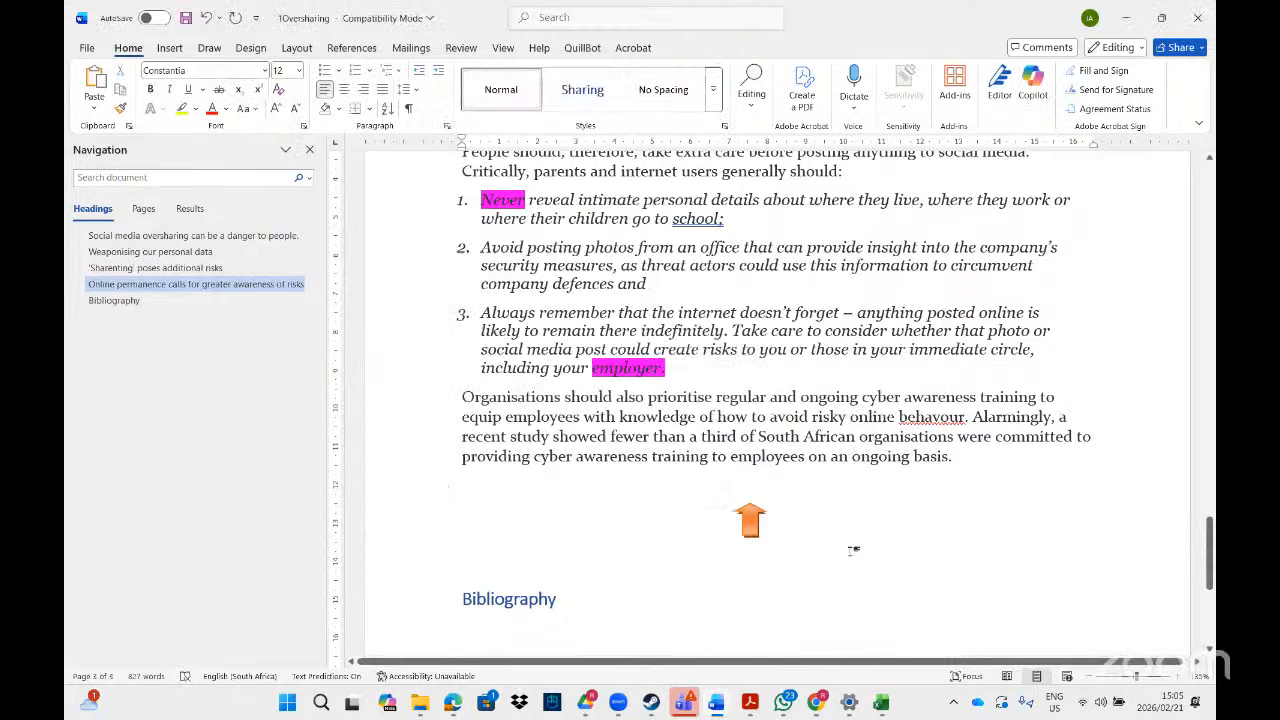
{"action": "left_click", "coordinate": [751, 521], "text": "ctrl"}
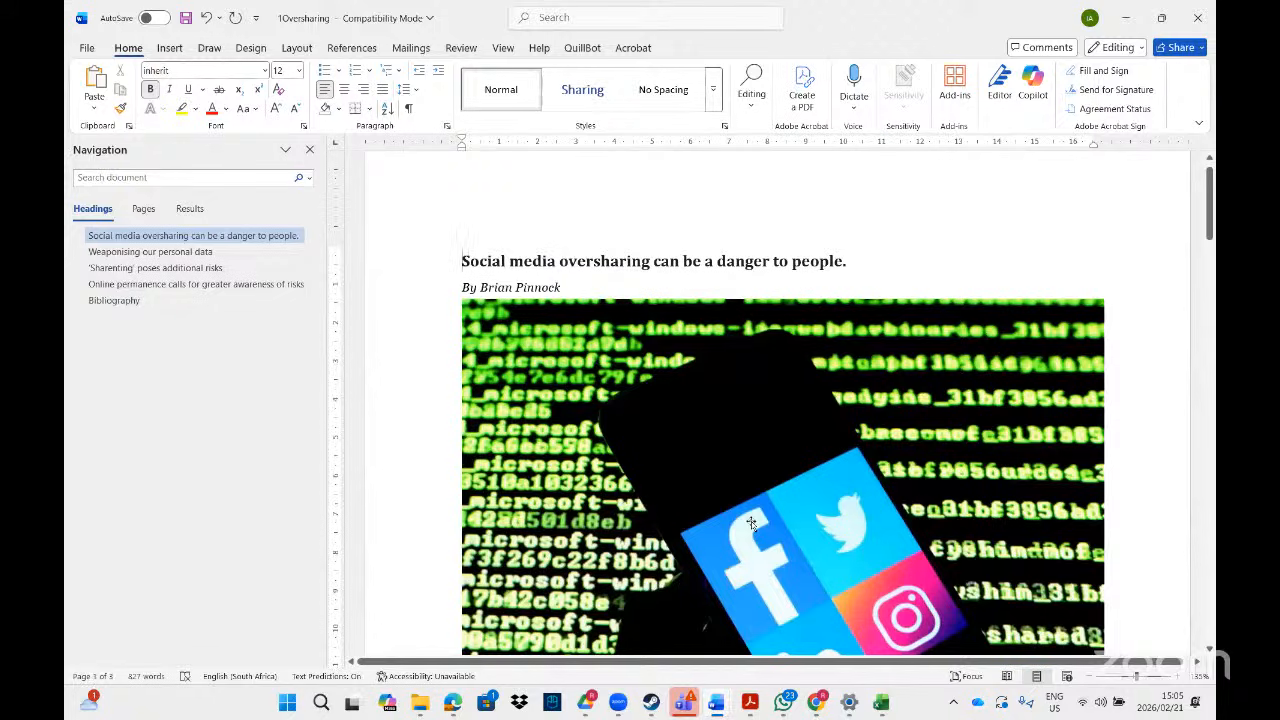
- Scroll the task PDF to the page 6 PAGE SETUP table listing 1Carnival to 1Solar
{"action": "left_click", "coordinate": [748, 710]}
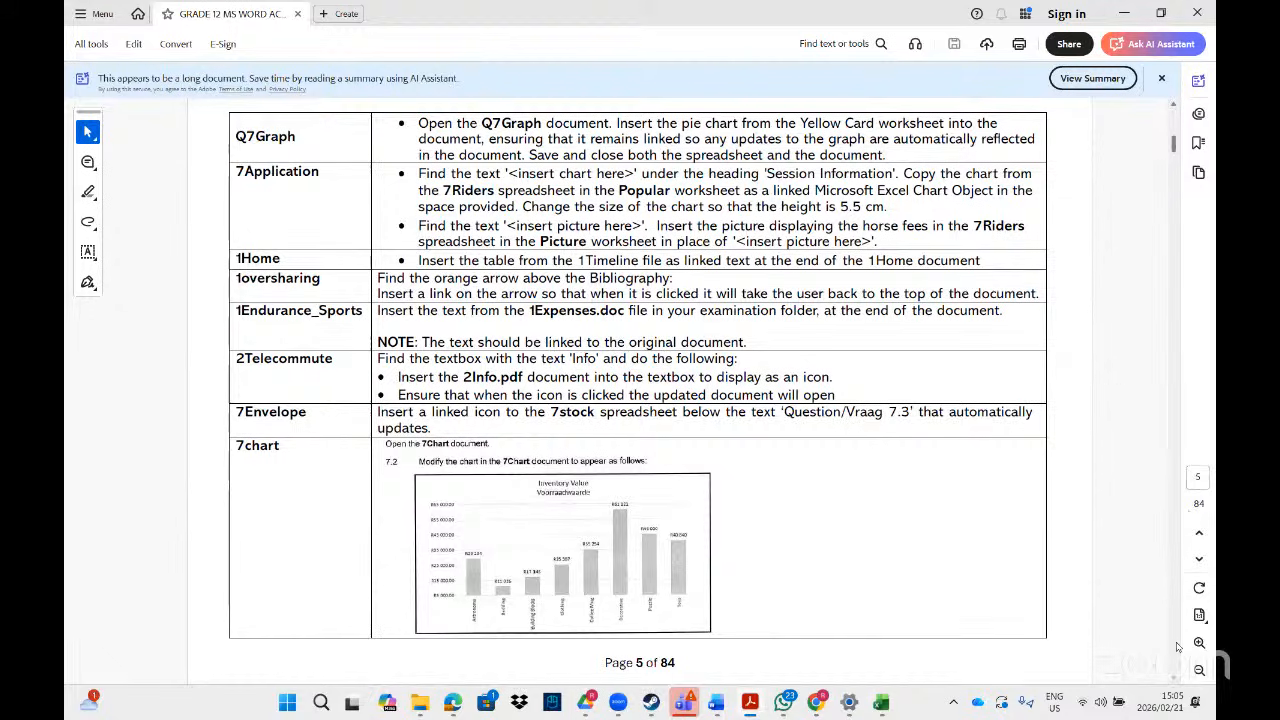
{"action": "scroll", "coordinate": [1176, 681], "scroll_direction": "down", "scroll_amount": 5}
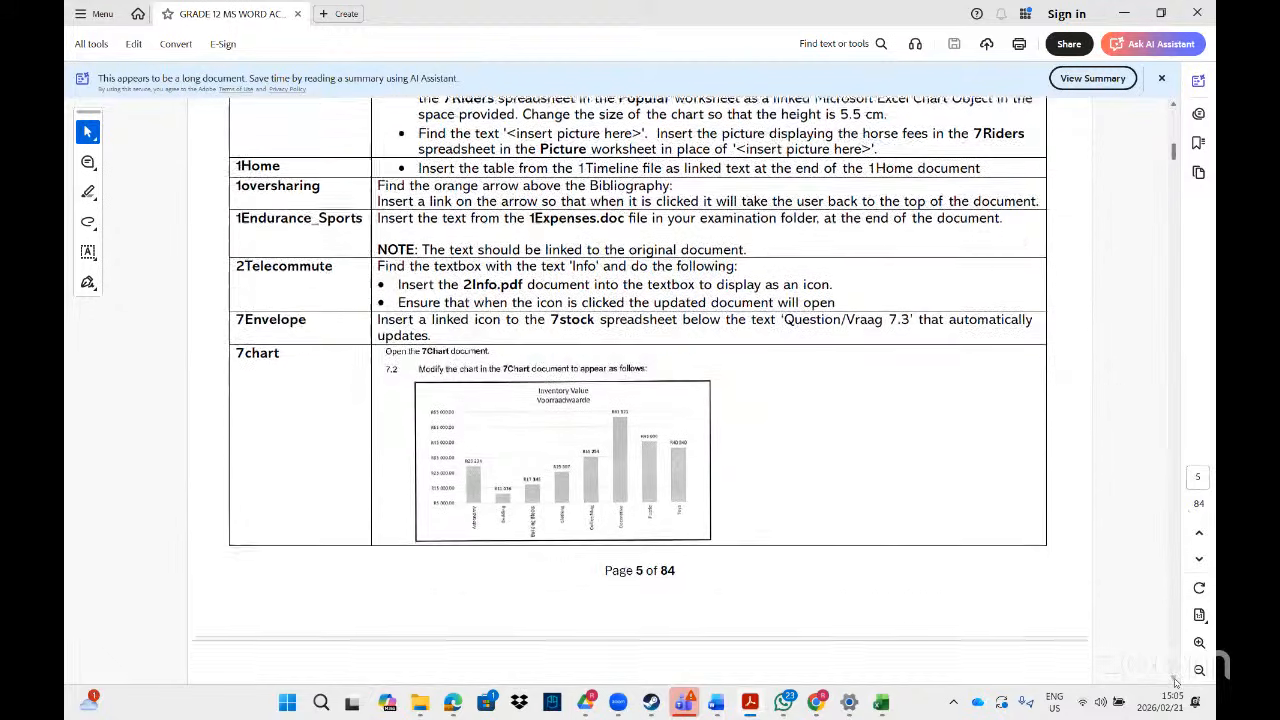
{"action": "scroll", "coordinate": [1176, 681], "scroll_direction": "down", "scroll_amount": 2}
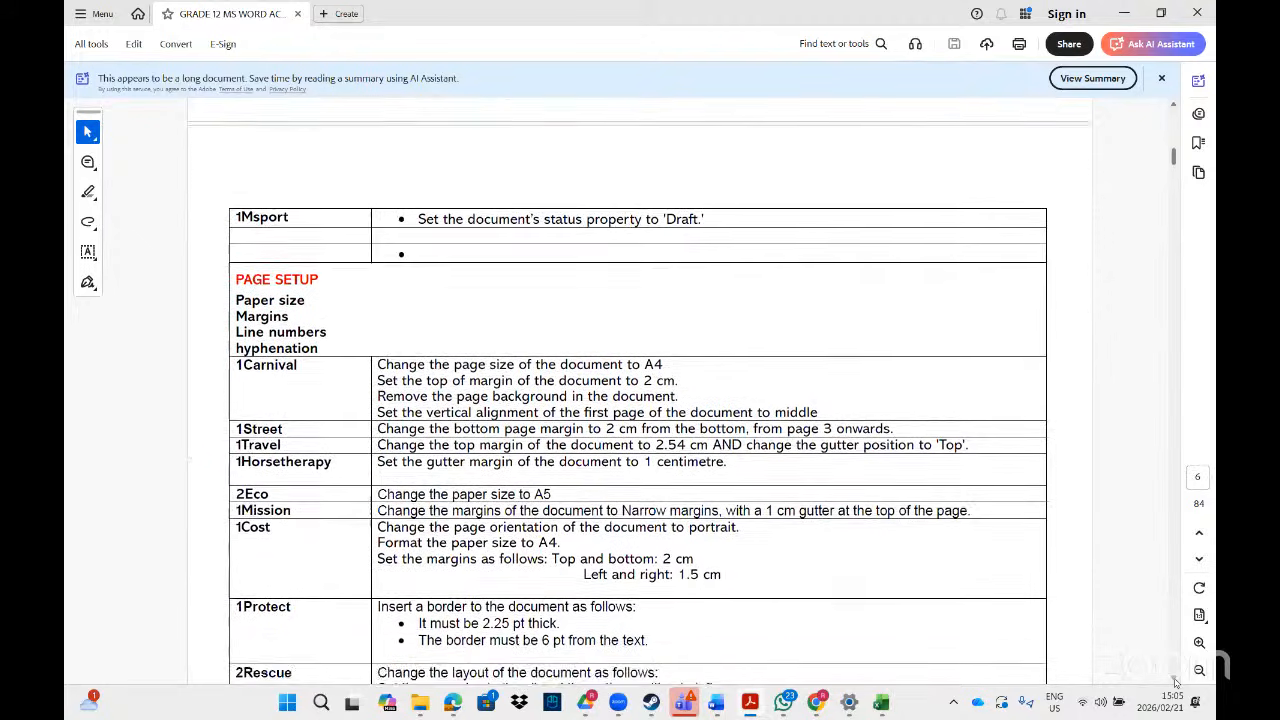
{"action": "scroll", "coordinate": [1176, 681], "scroll_direction": "down", "scroll_amount": 1}
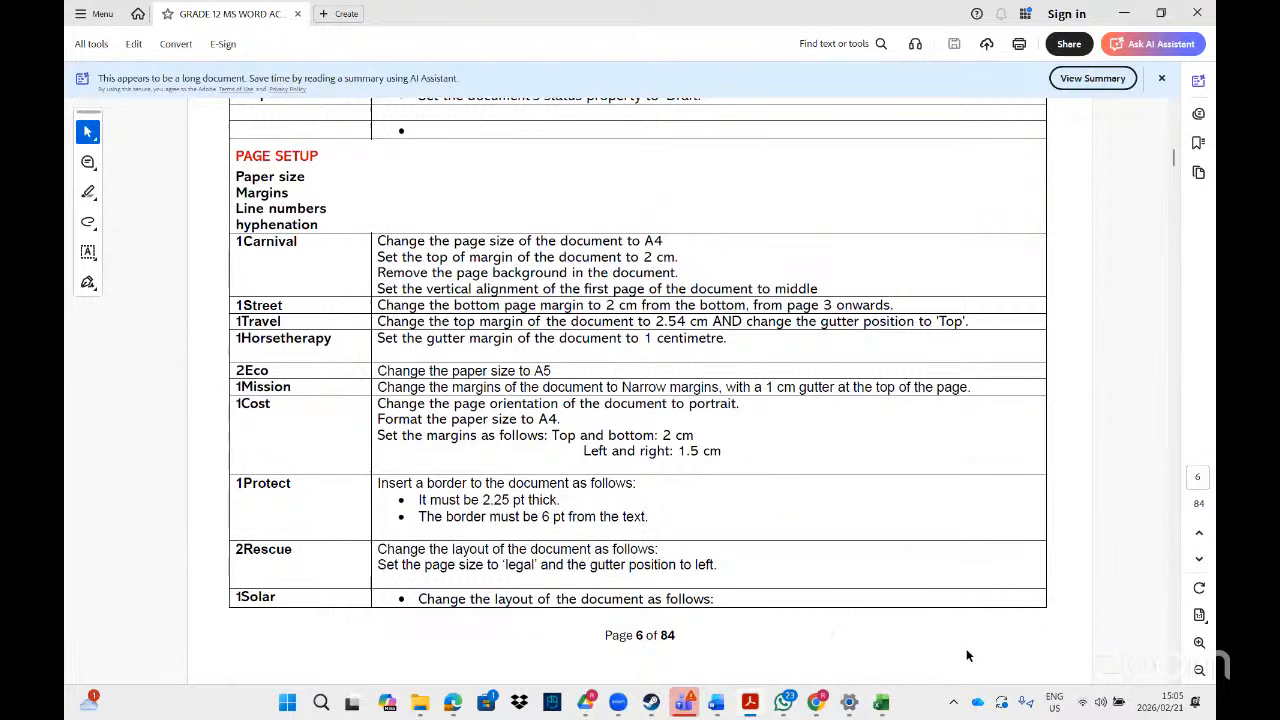
{"action": "mouse_move", "coordinate": [820, 706]}
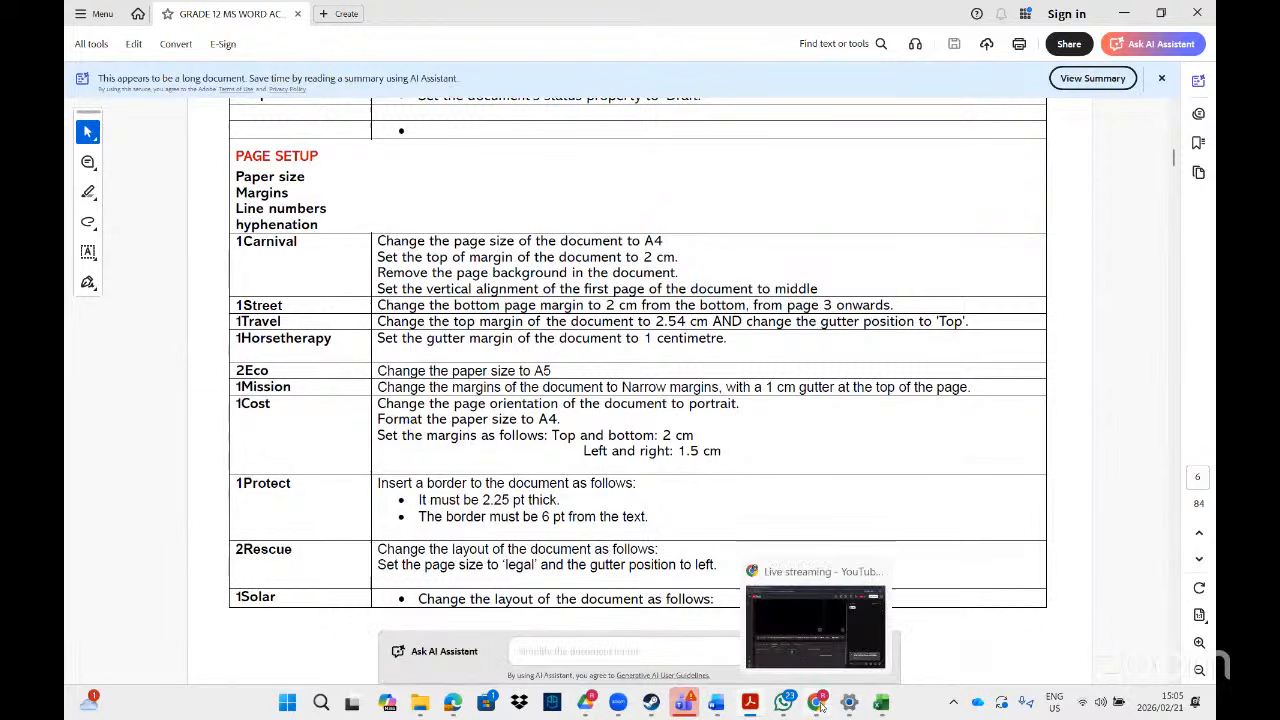
{"action": "left_click", "coordinate": [820, 704]}
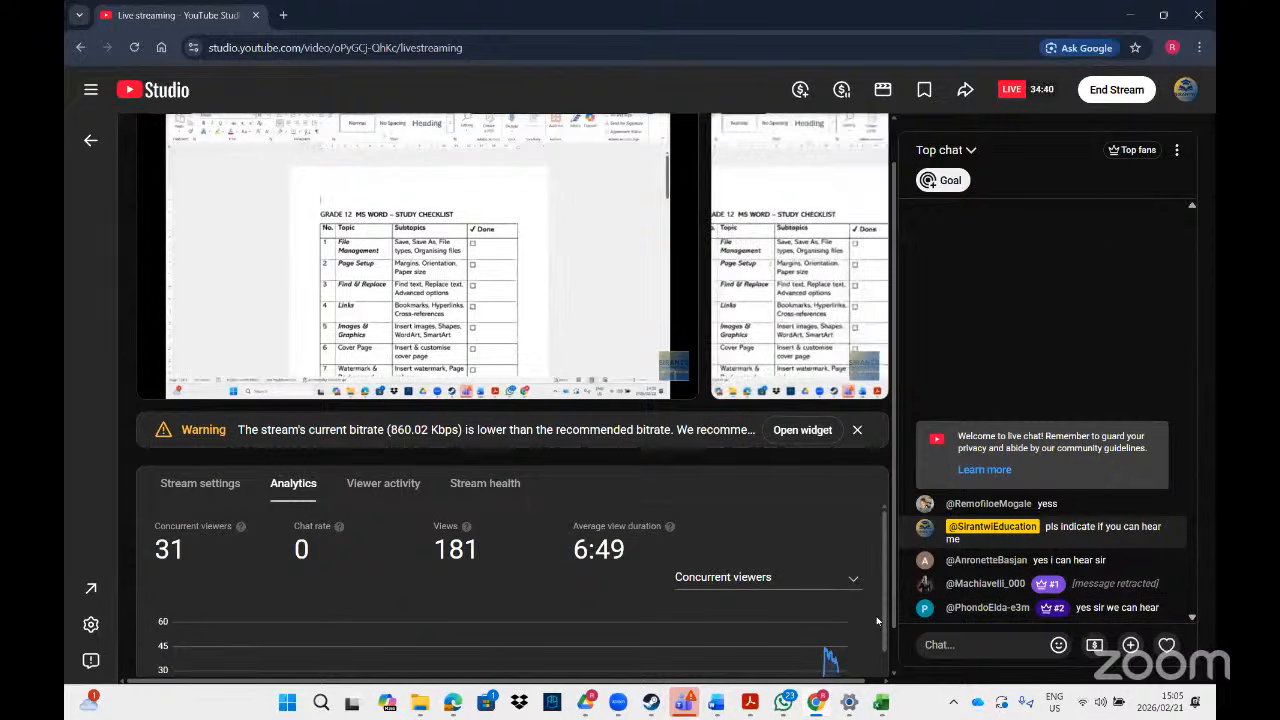
{"action": "left_click", "coordinate": [817, 706]}
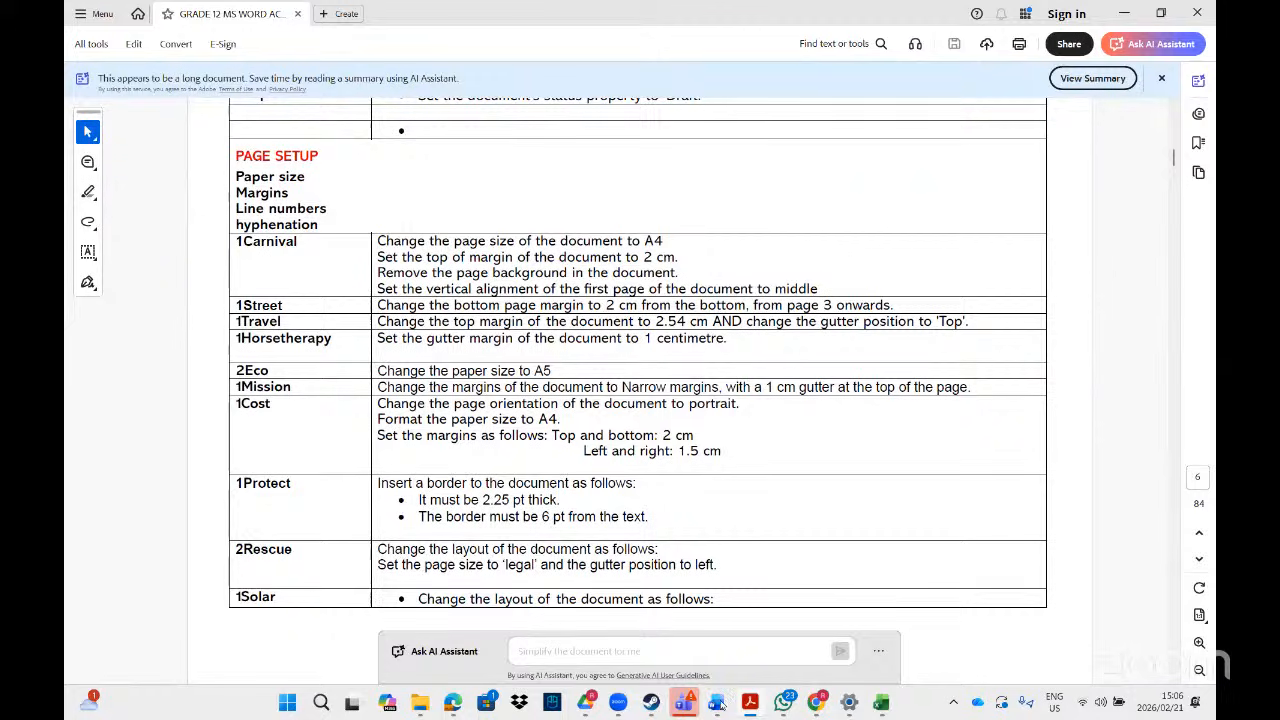
- Close 2History (2), 2Eco, the other extra document and the rugby document without saving
{"action": "right_click", "coordinate": [718, 703]}
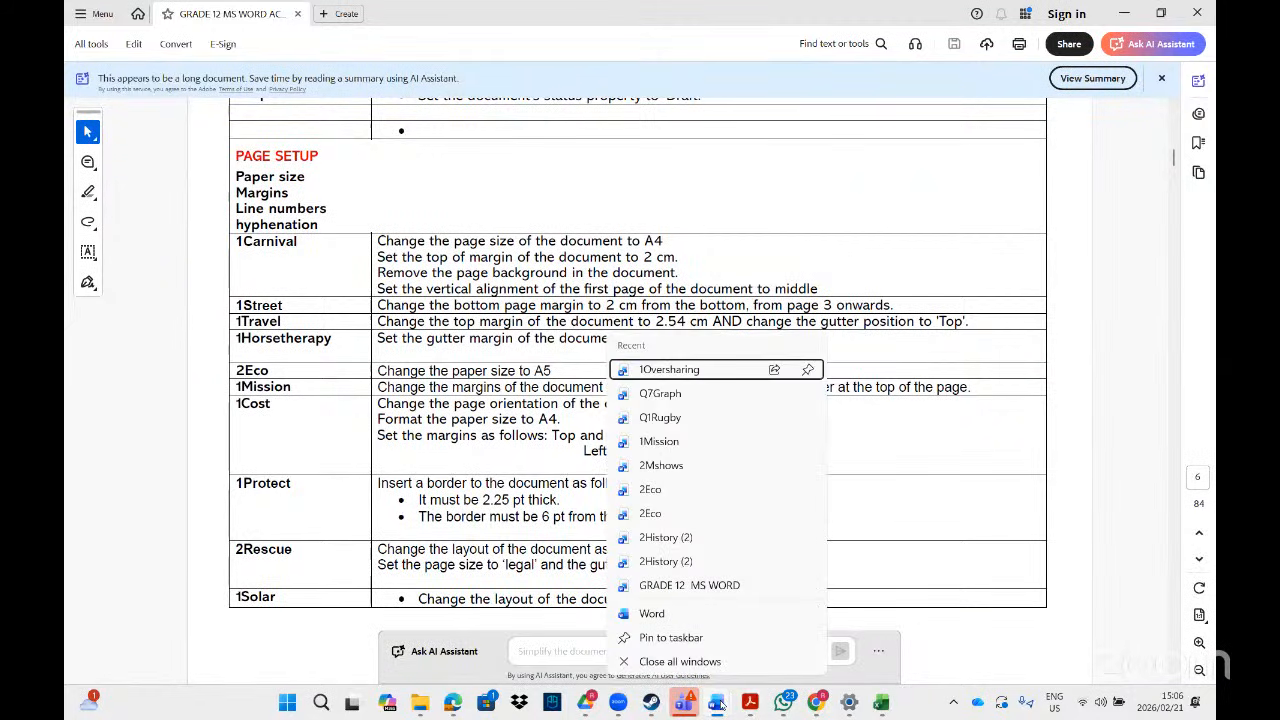
{"action": "left_click", "coordinate": [722, 705]}
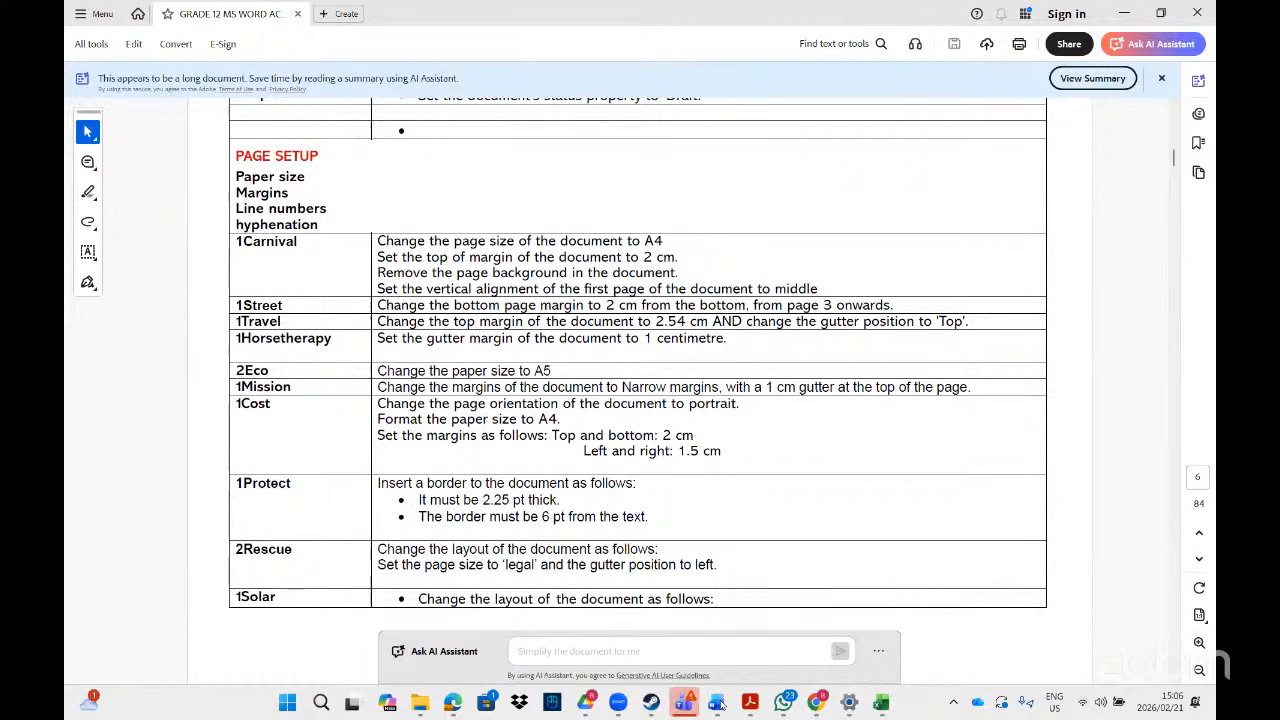
{"action": "left_click", "coordinate": [725, 709]}
{"action": "left_click", "coordinate": [725, 709]}
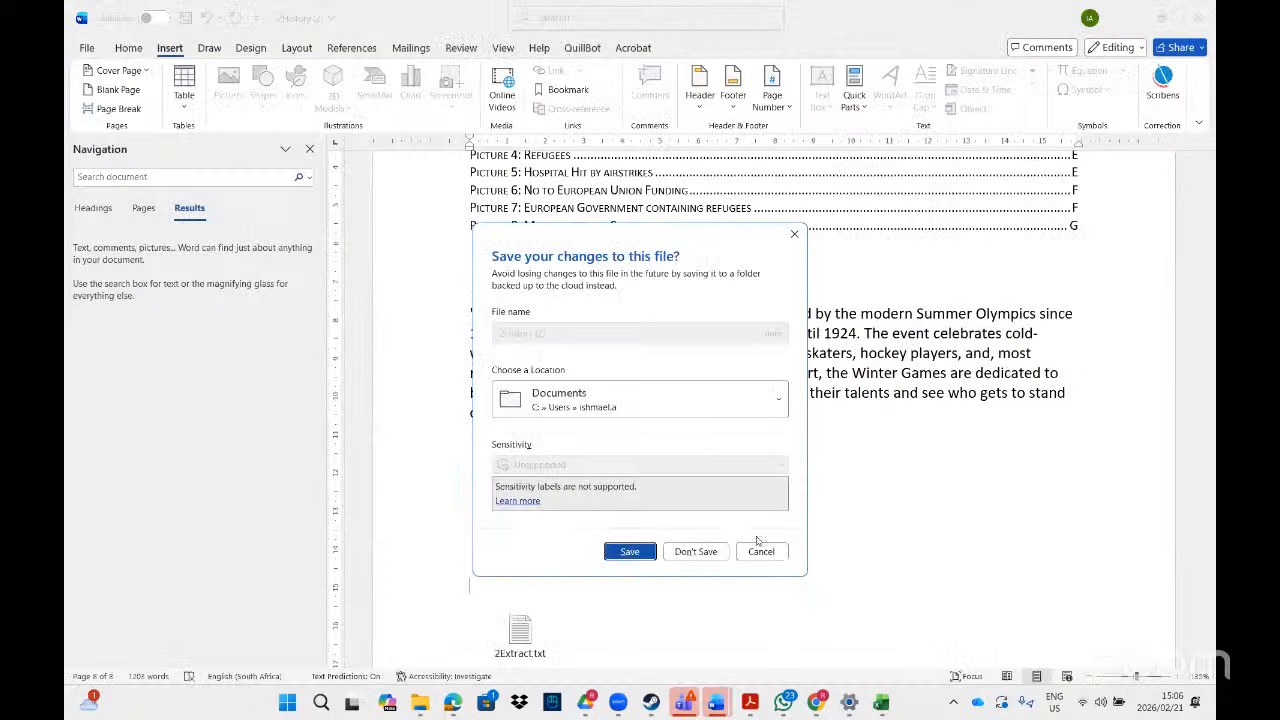
{"action": "left_click", "coordinate": [713, 556]}
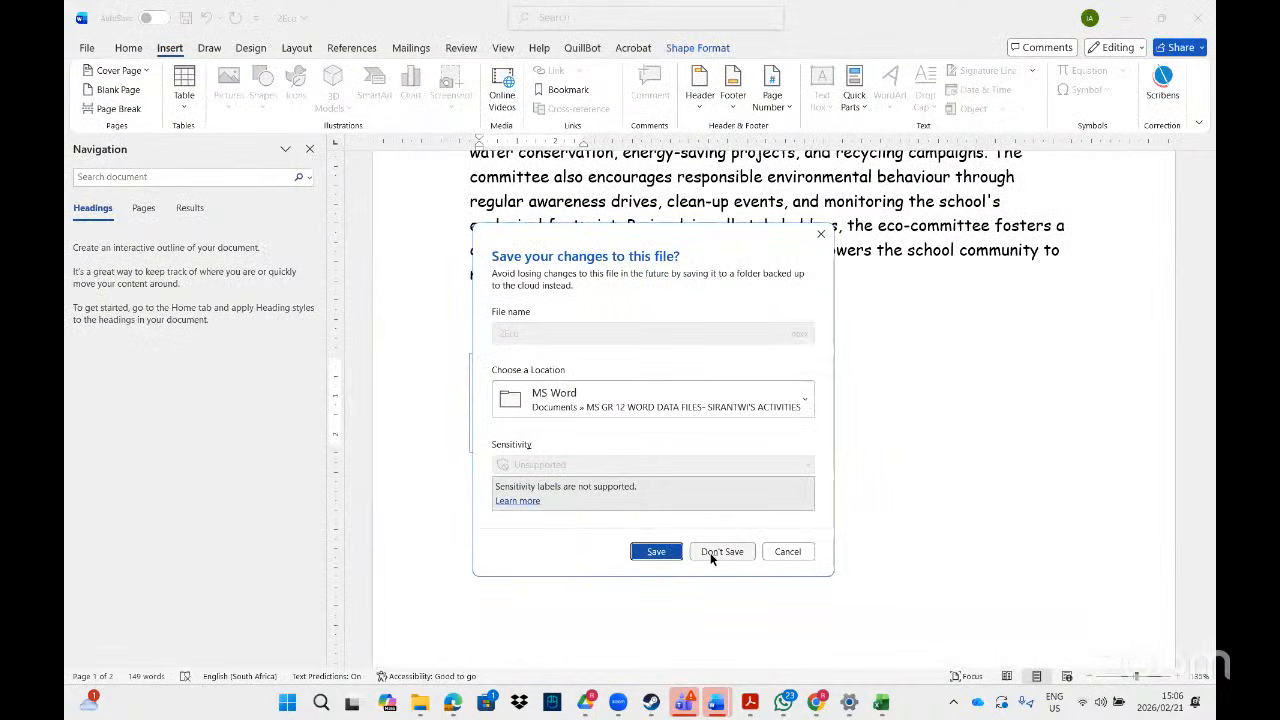
{"action": "left_click", "coordinate": [714, 555]}
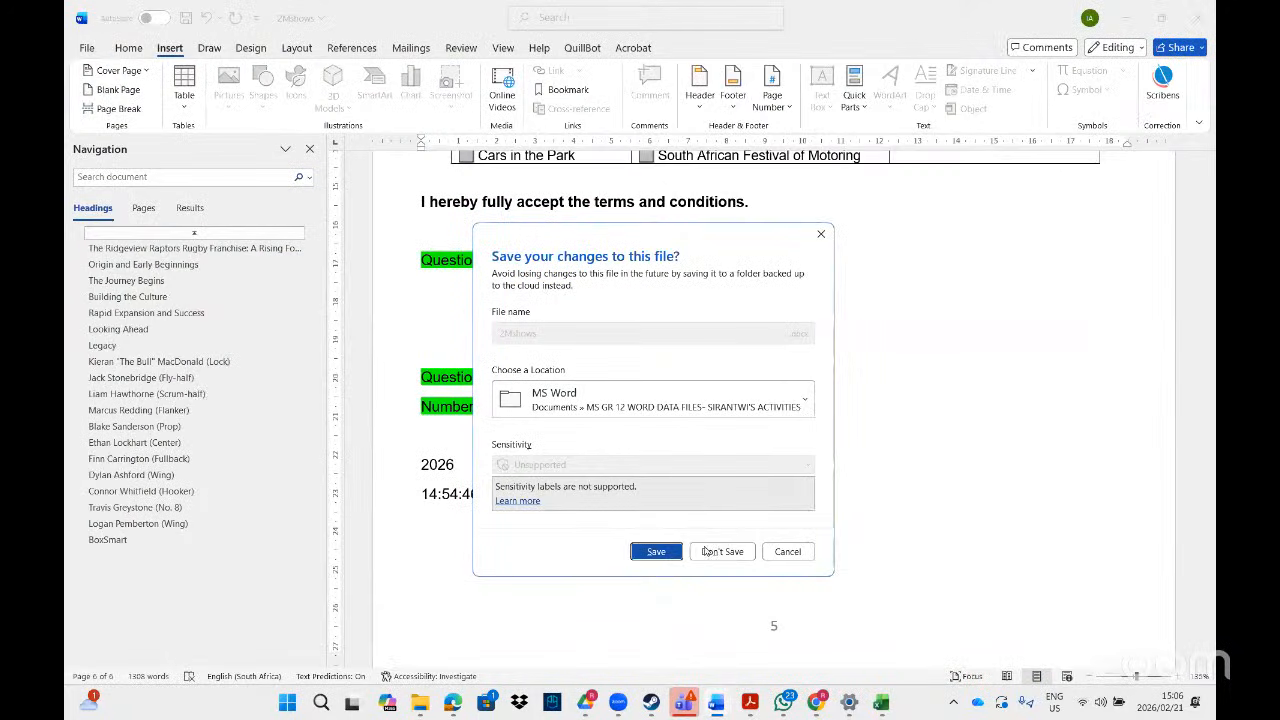
{"action": "left_click", "coordinate": [713, 554]}
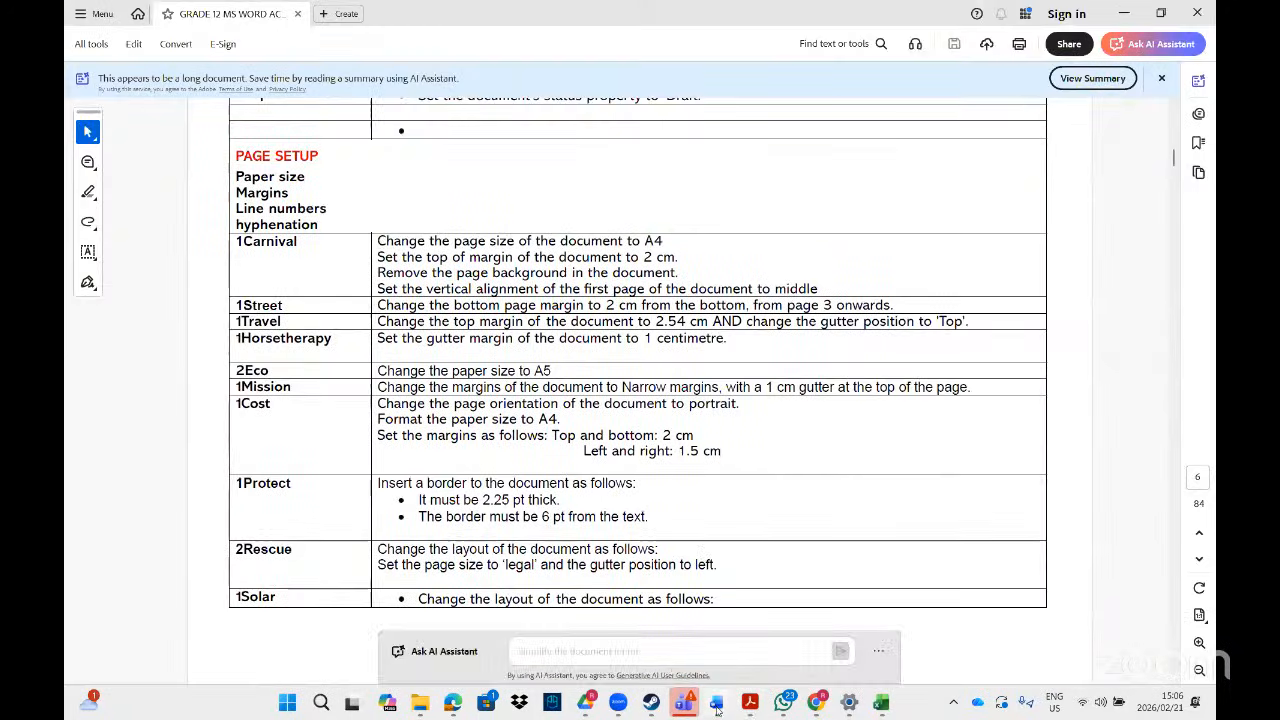
{"action": "left_click", "coordinate": [830, 650]}
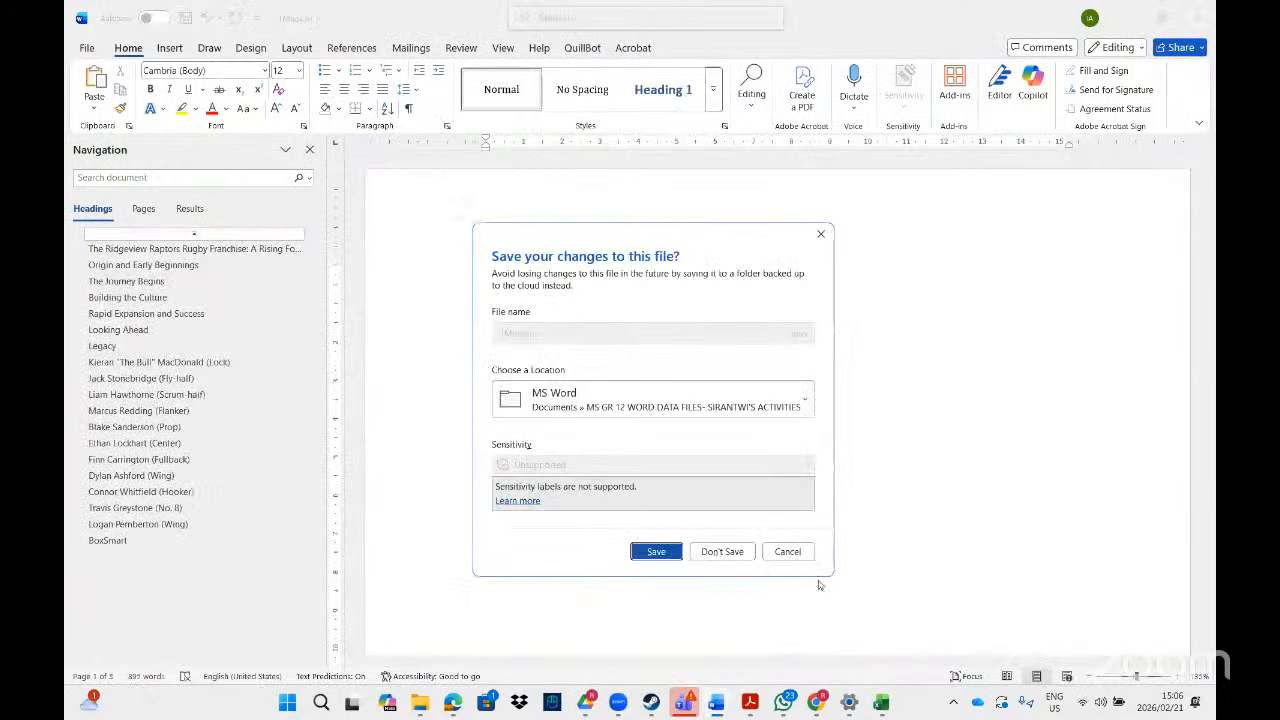
{"action": "left_click", "coordinate": [722, 552]}
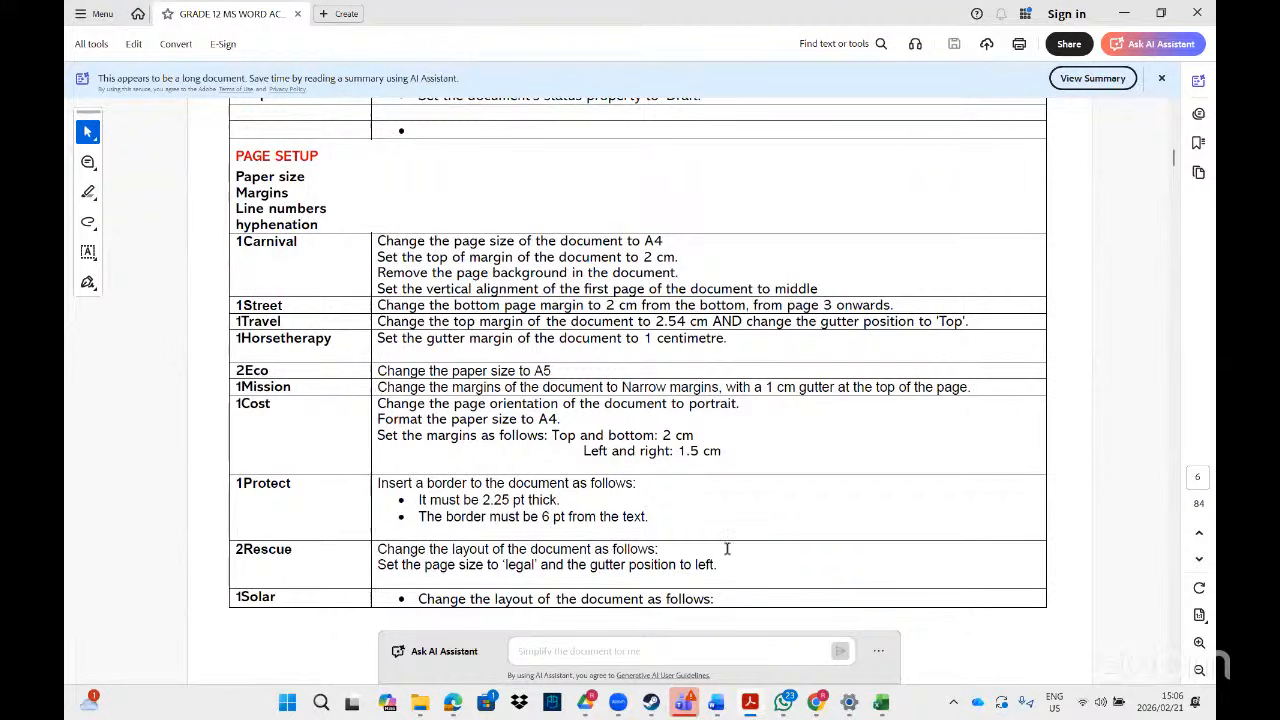
- Replace the Explorer search with '1carn' and open the 1Carnival document
{"action": "left_click", "coordinate": [454, 706]}
{"action": "left_click", "coordinate": [625, 635]}
{"action": "left_click", "coordinate": [980, 42]}
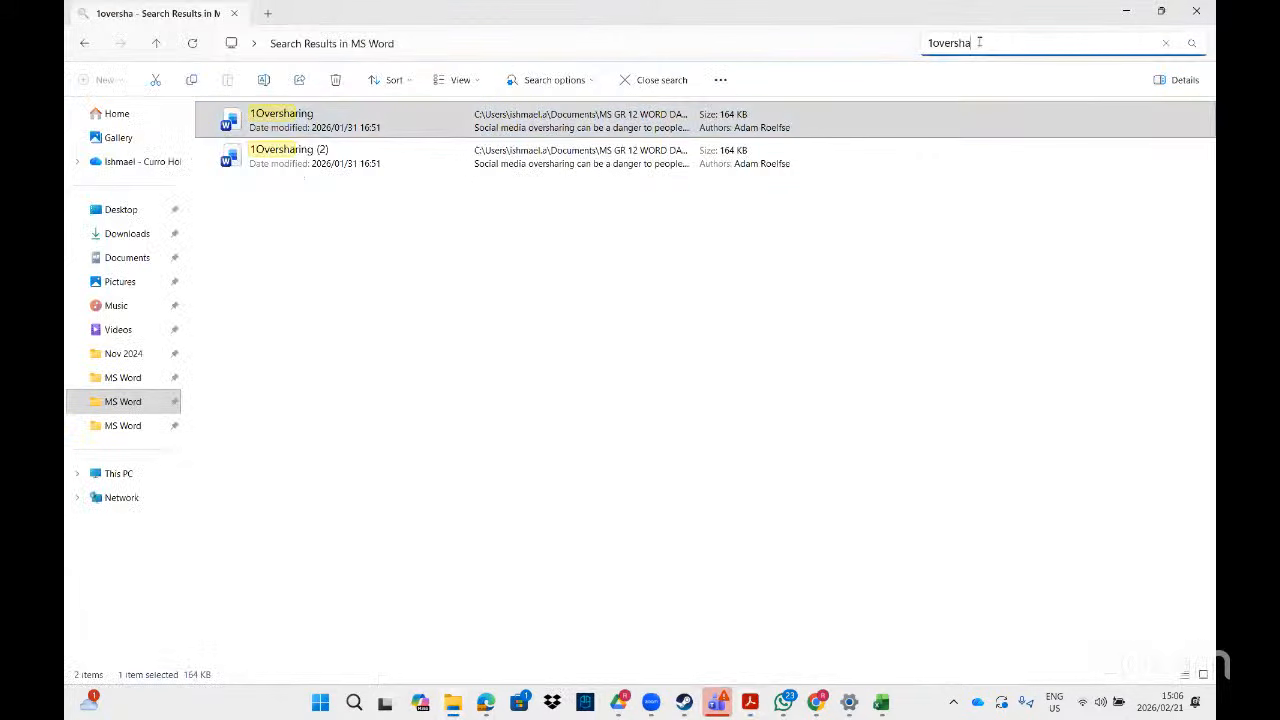
{"action": "key", "text": "BackSpace"}
{"action": "key", "text": "BackSpace"}
{"action": "key", "text": "BackSpace"}
{"action": "key", "text": "BackSpace"}
{"action": "key", "text": "BackSpace"}
{"action": "key", "text": "BackSpace"}
{"action": "key", "text": "BackSpace"}
{"action": "key", "text": "BackSpace"}
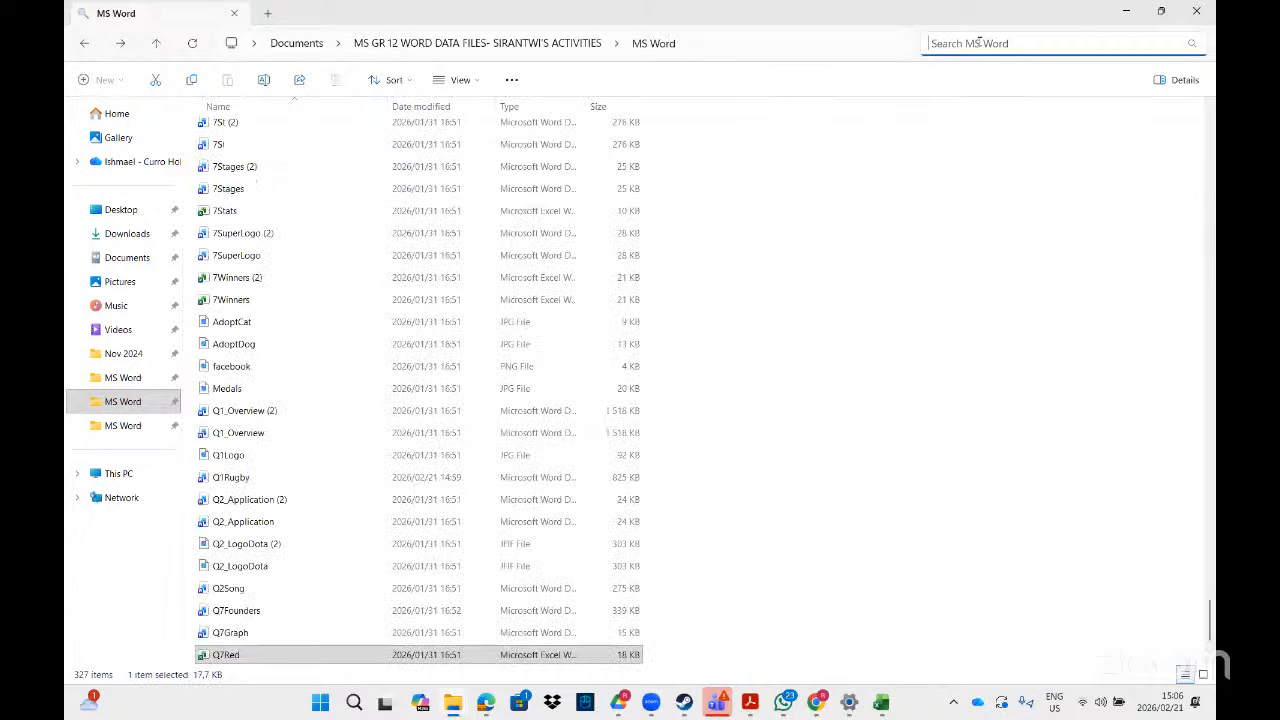
{"action": "type", "text": "1carn"}
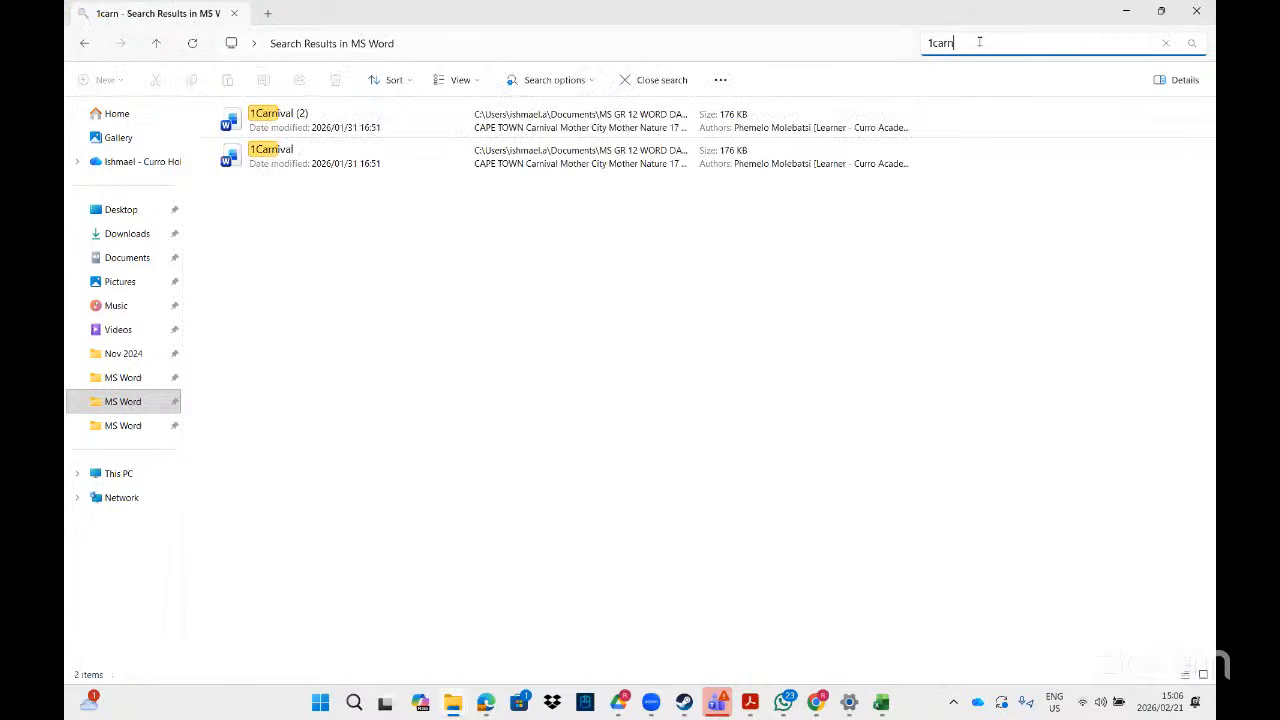
{"action": "double_click", "coordinate": [322, 165]}
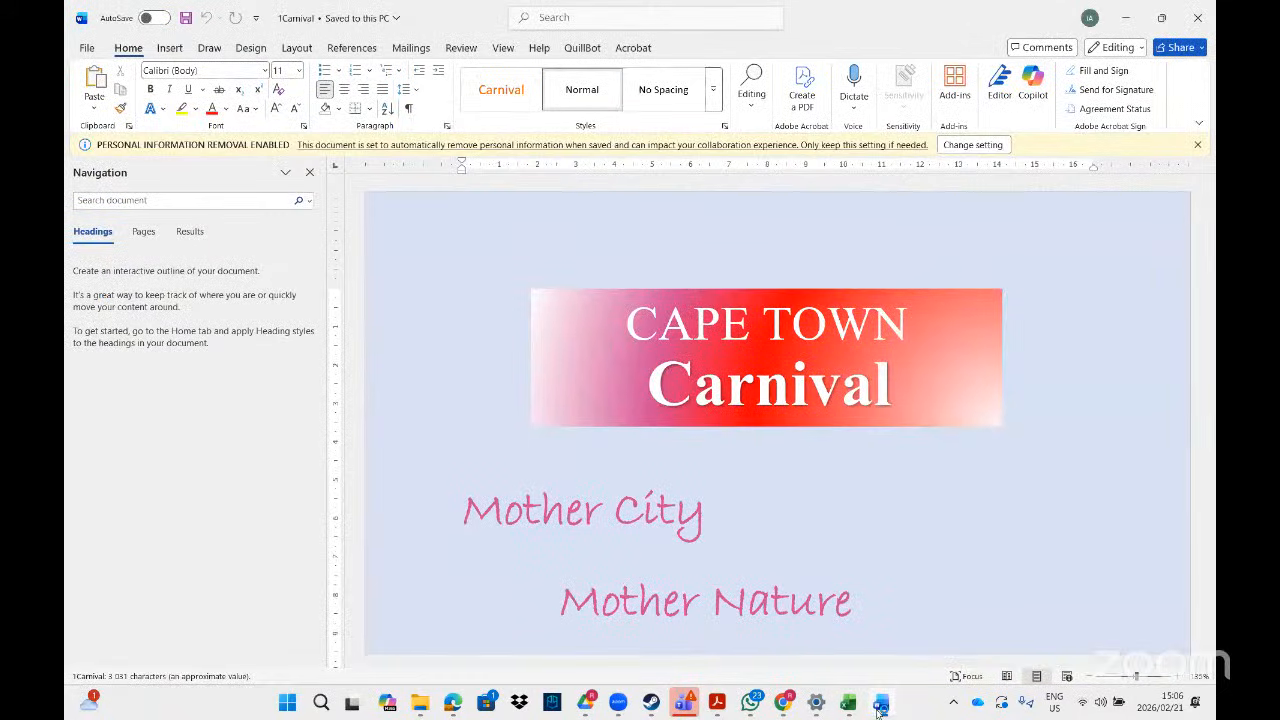
- Review the 1Carnival task in the PDF, then close Word's Navigation pane
{"action": "mouse_move", "coordinate": [878, 710]}
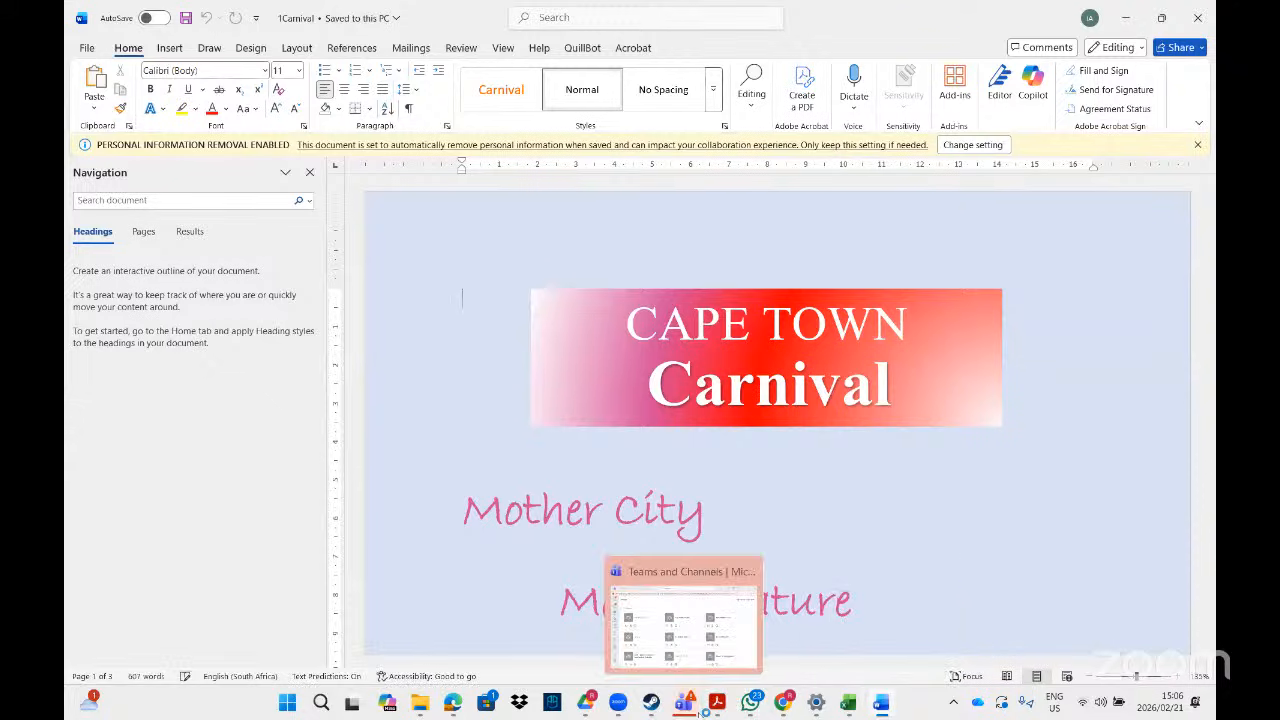
{"action": "left_click", "coordinate": [716, 706]}
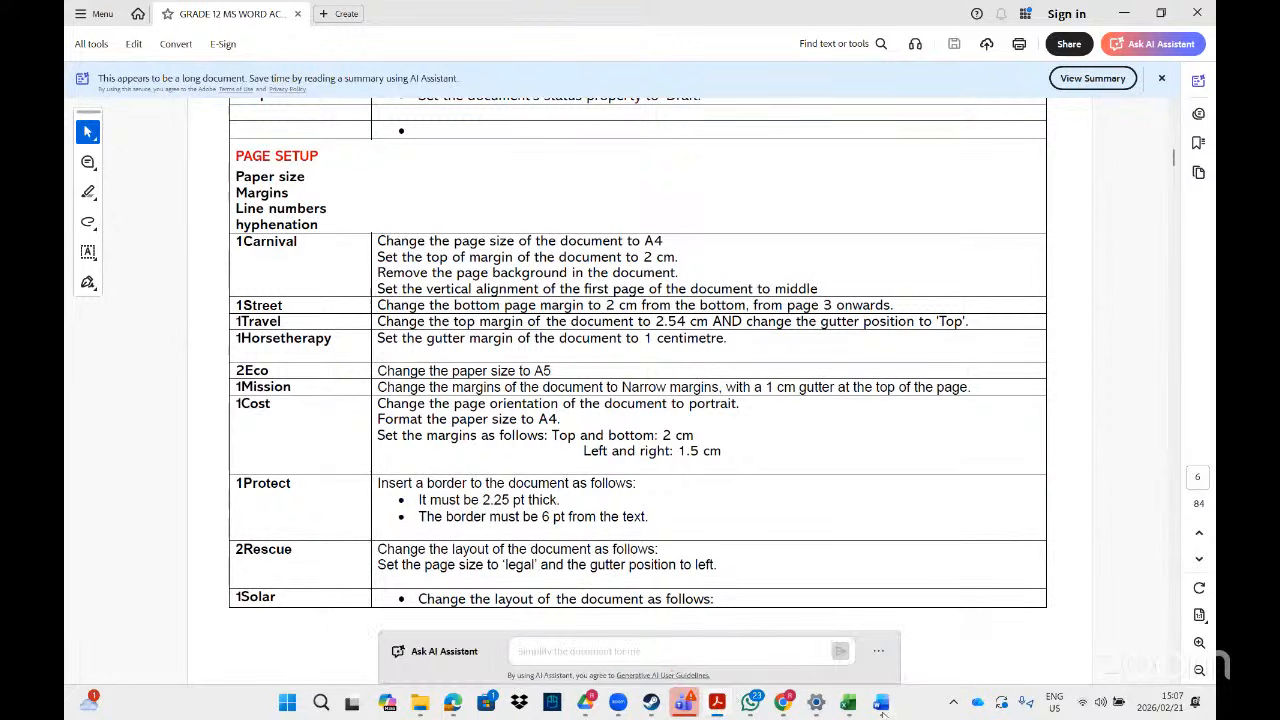
{"action": "left_click", "coordinate": [881, 706]}
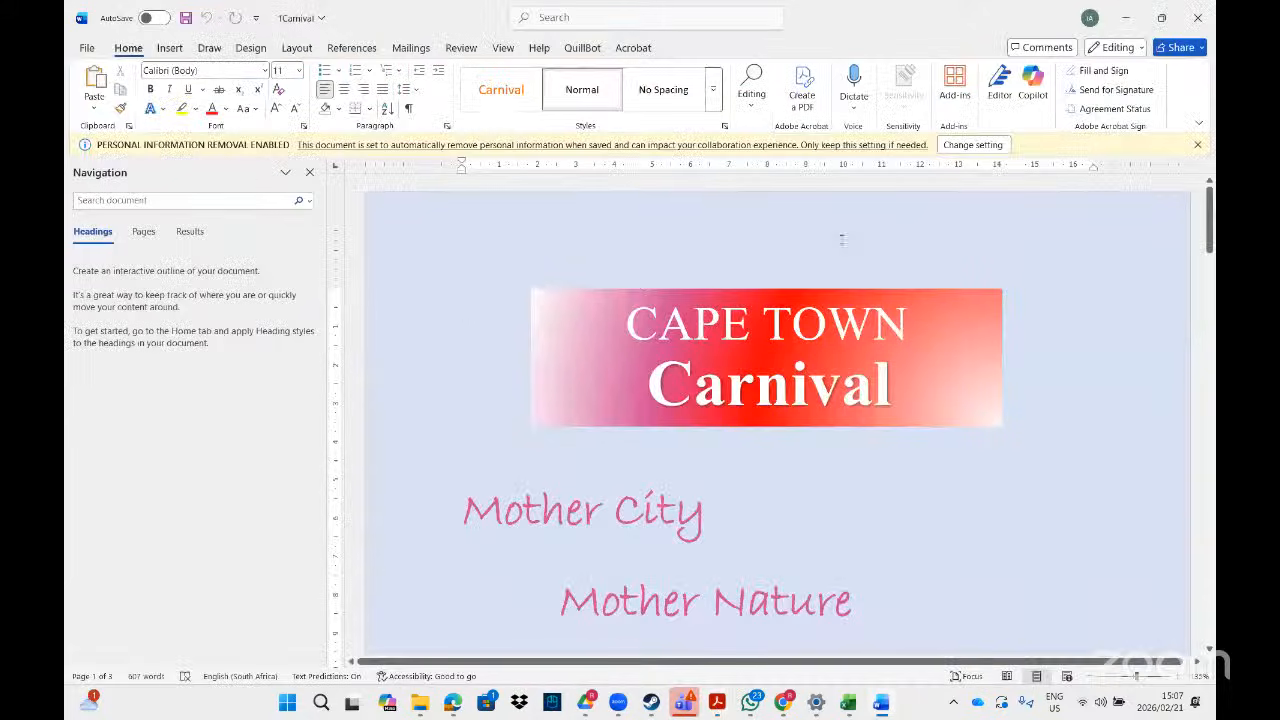
{"action": "left_click", "coordinate": [309, 173]}
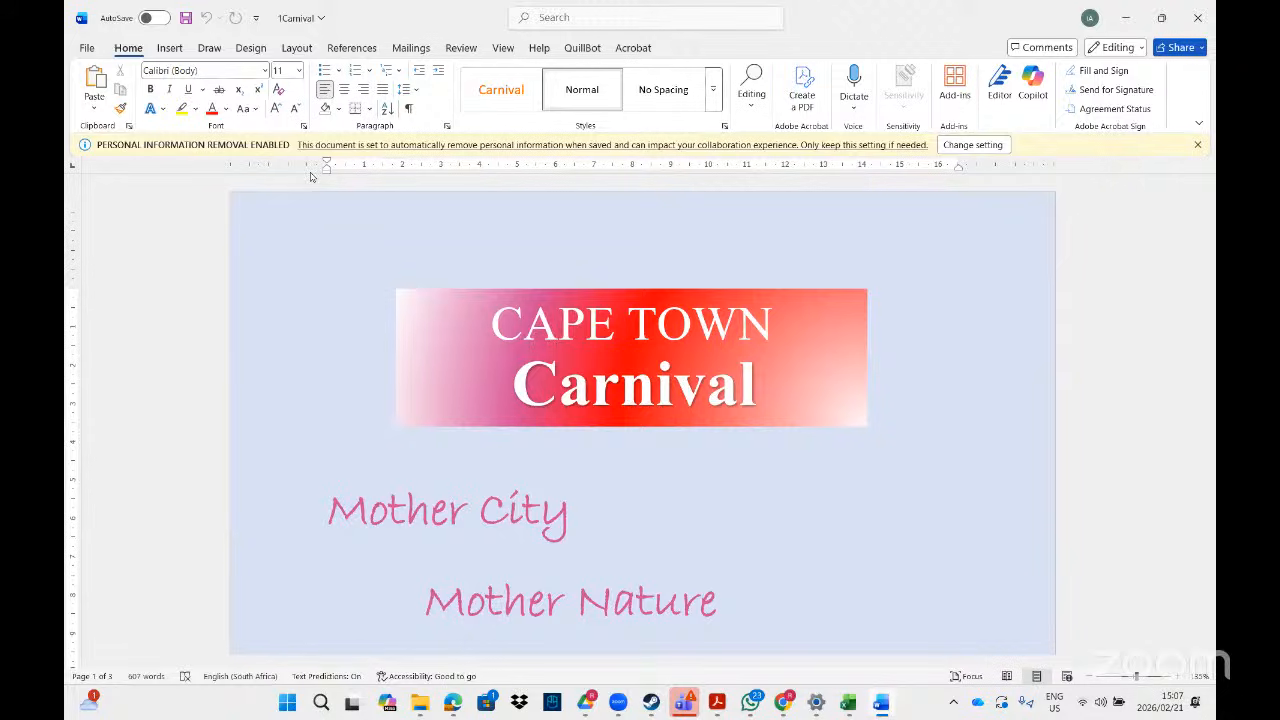
- Search 'marg' to open Page Setup briefly, then hide and re-show the rulers
{"action": "left_click", "coordinate": [548, 18]}
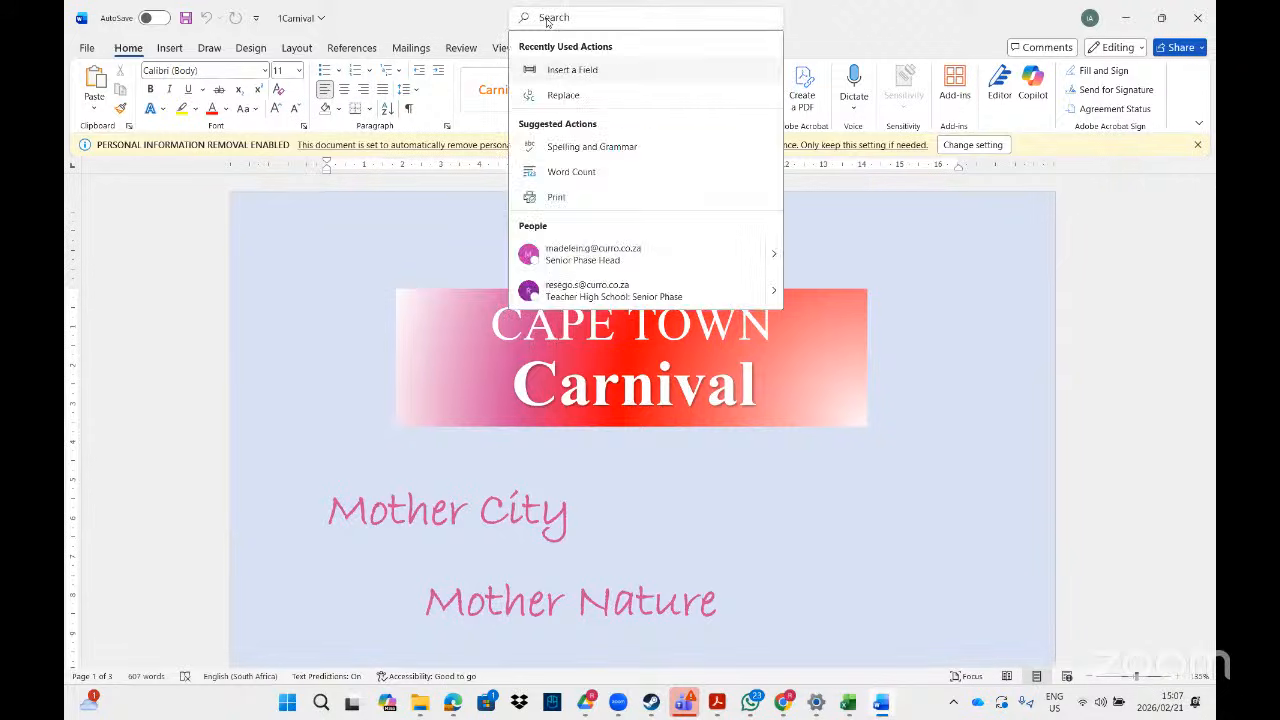
{"action": "type", "text": "marg"}
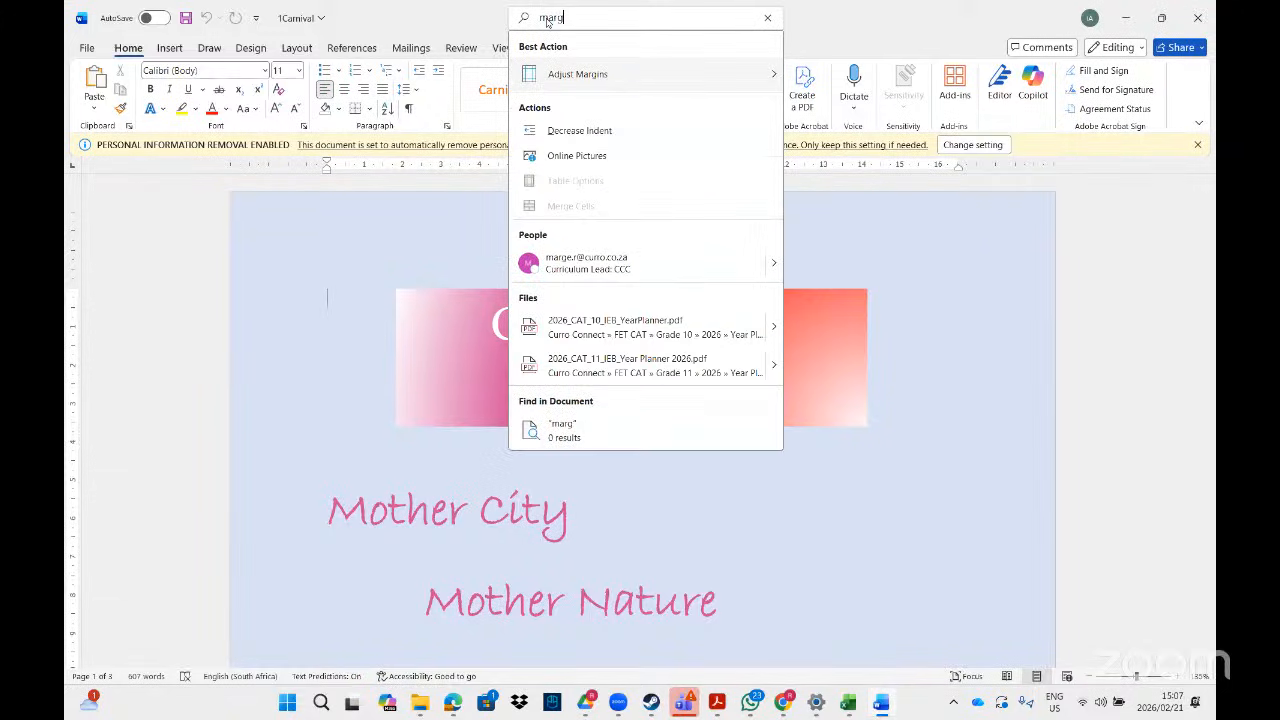
{"action": "mouse_move", "coordinate": [613, 74]}
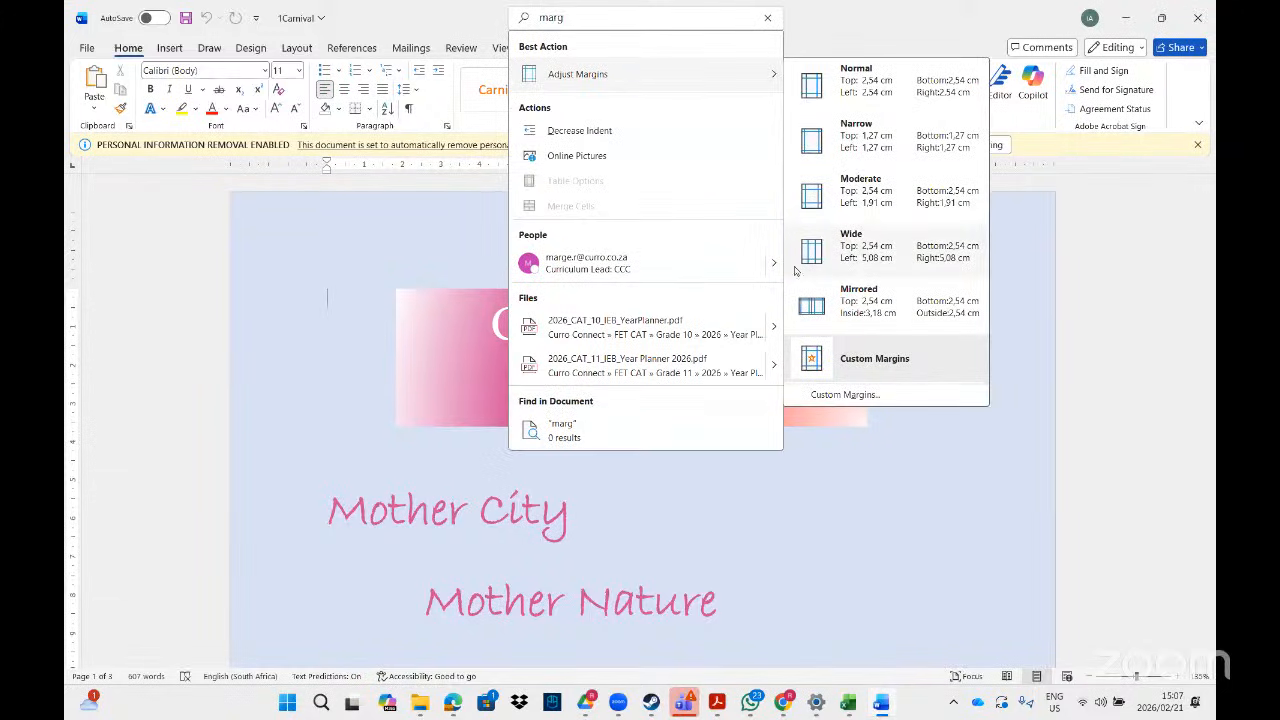
{"action": "left_click", "coordinate": [823, 396]}
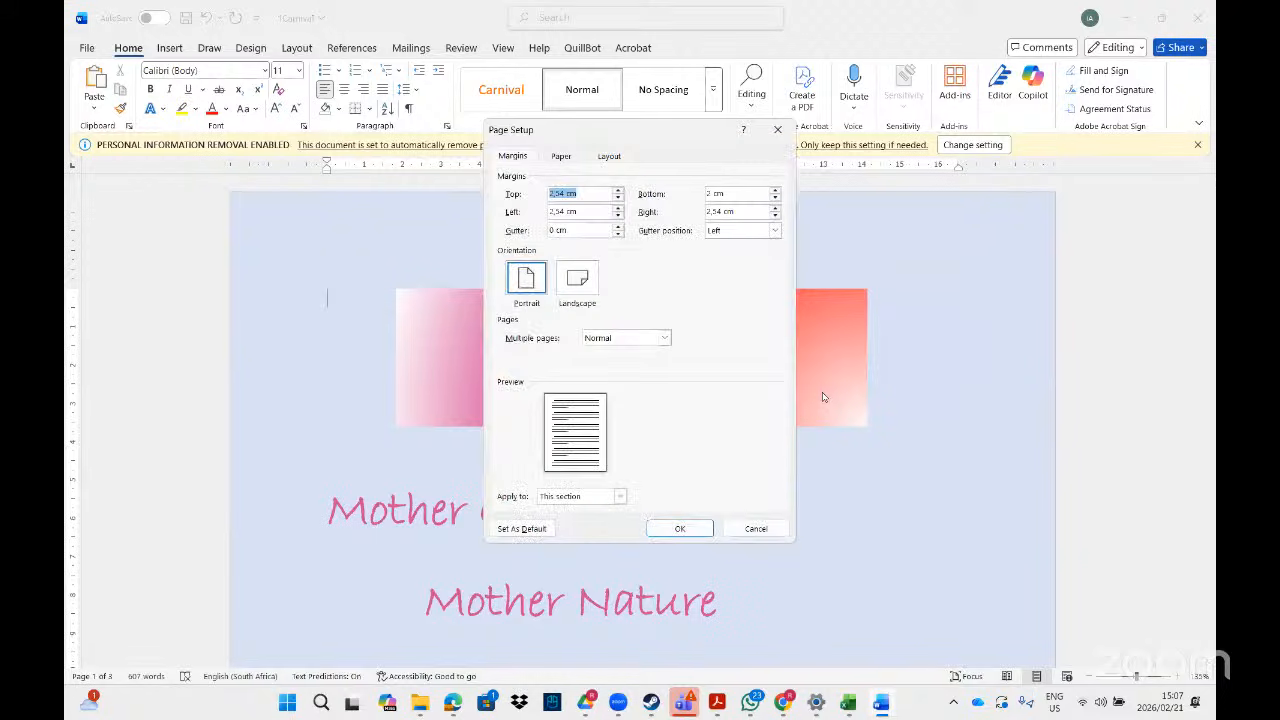
{"action": "left_click", "coordinate": [778, 131]}
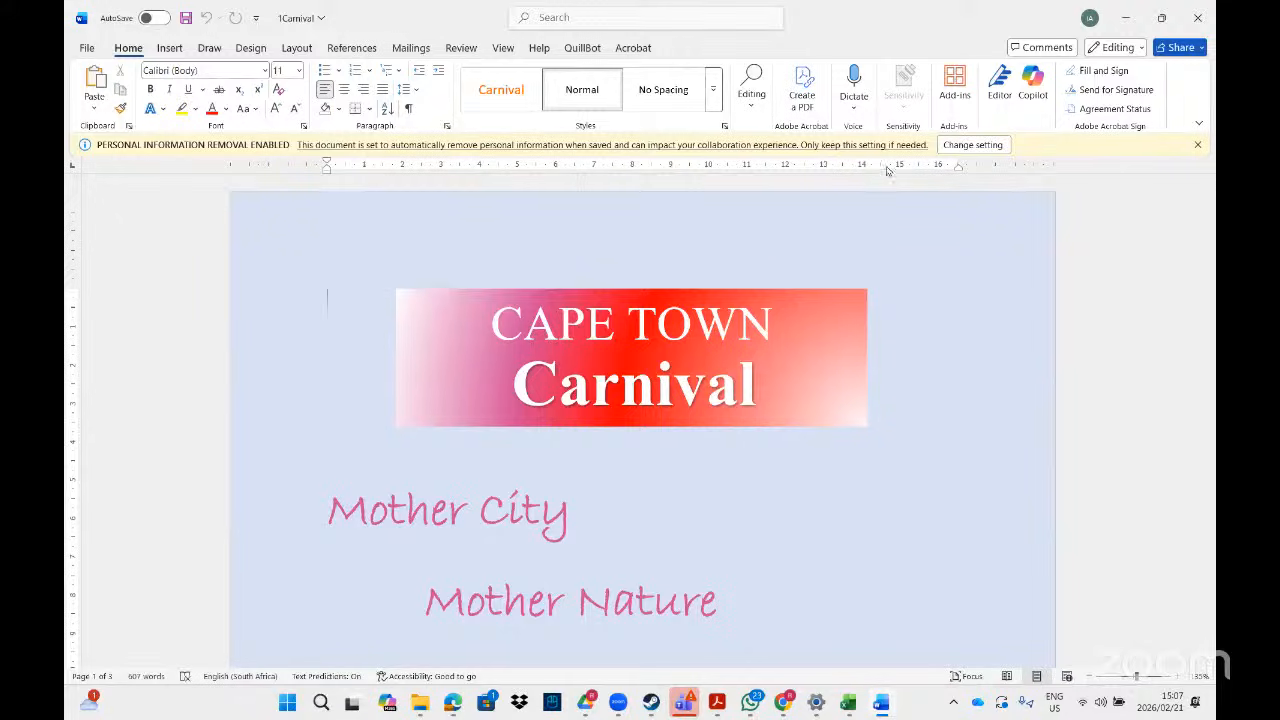
{"action": "left_click", "coordinate": [499, 49]}
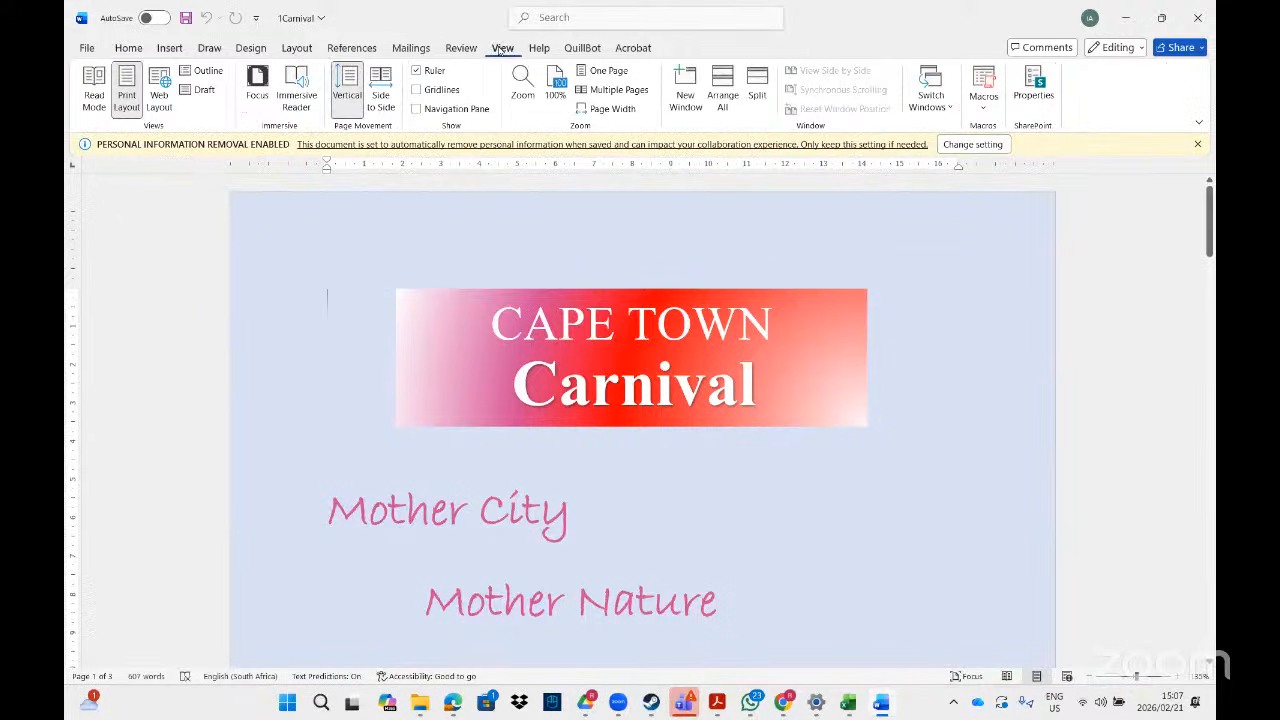
{"action": "left_click", "coordinate": [416, 71]}
{"action": "left_click", "coordinate": [416, 71]}
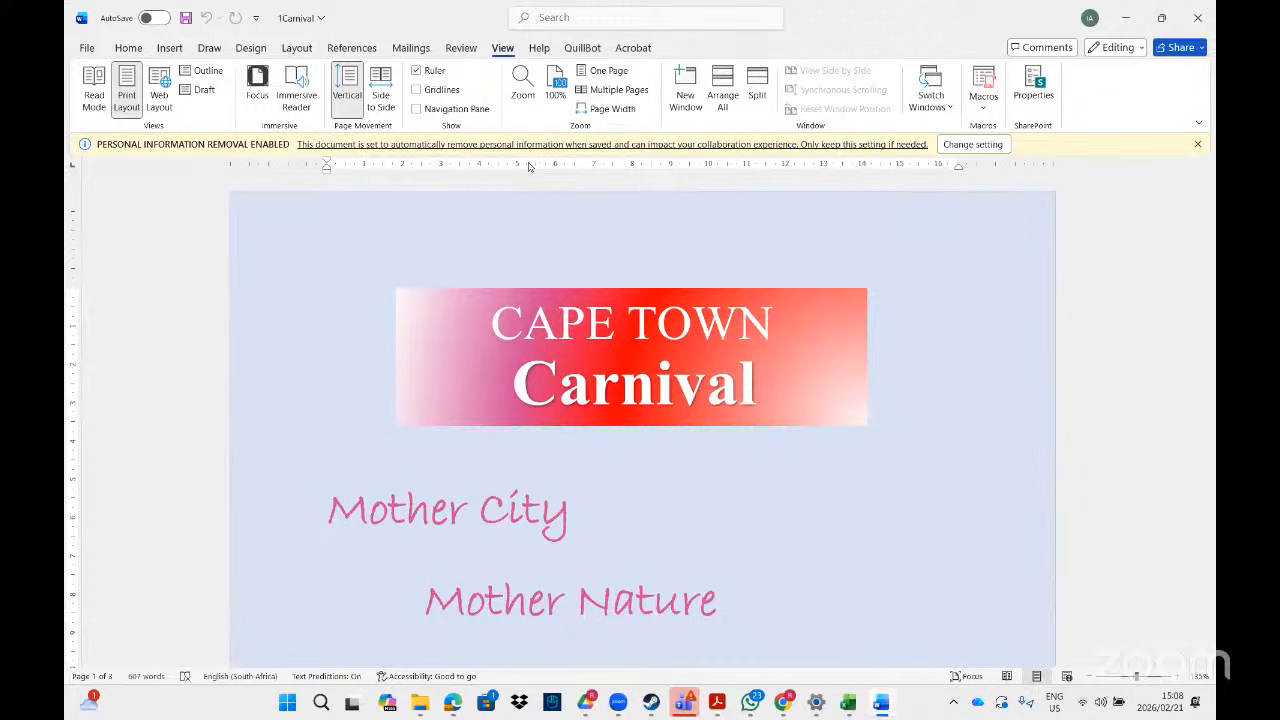
- Reopen Page Setup from the ruler, check the PDF task, and lower the top margin to 2 cm
{"action": "double_click", "coordinate": [529, 167]}
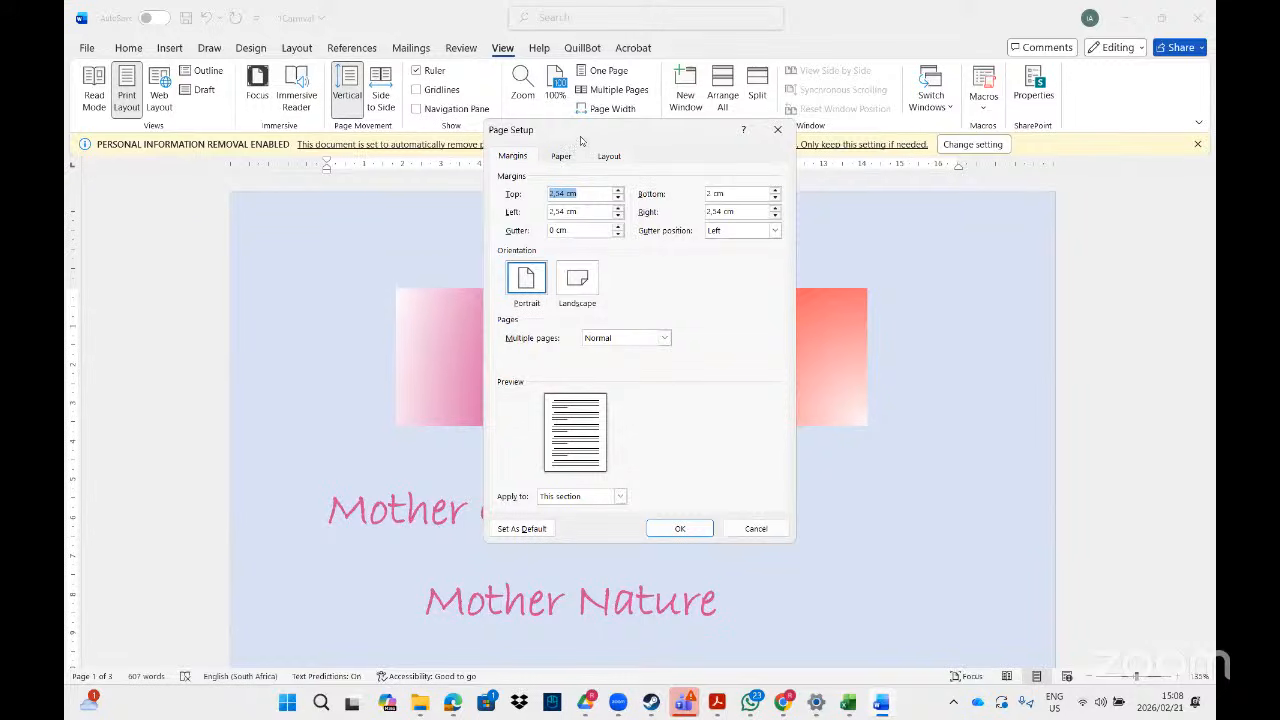
{"action": "left_click", "coordinate": [776, 129]}
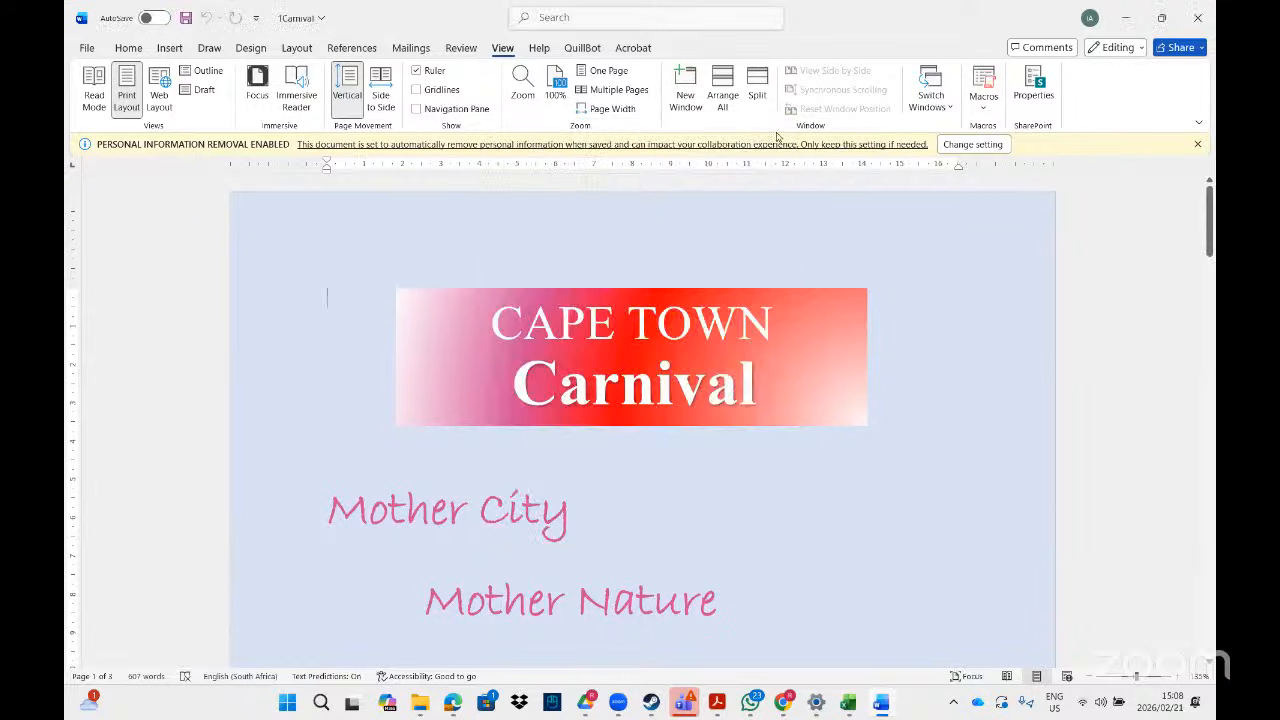
{"action": "double_click", "coordinate": [683, 166]}
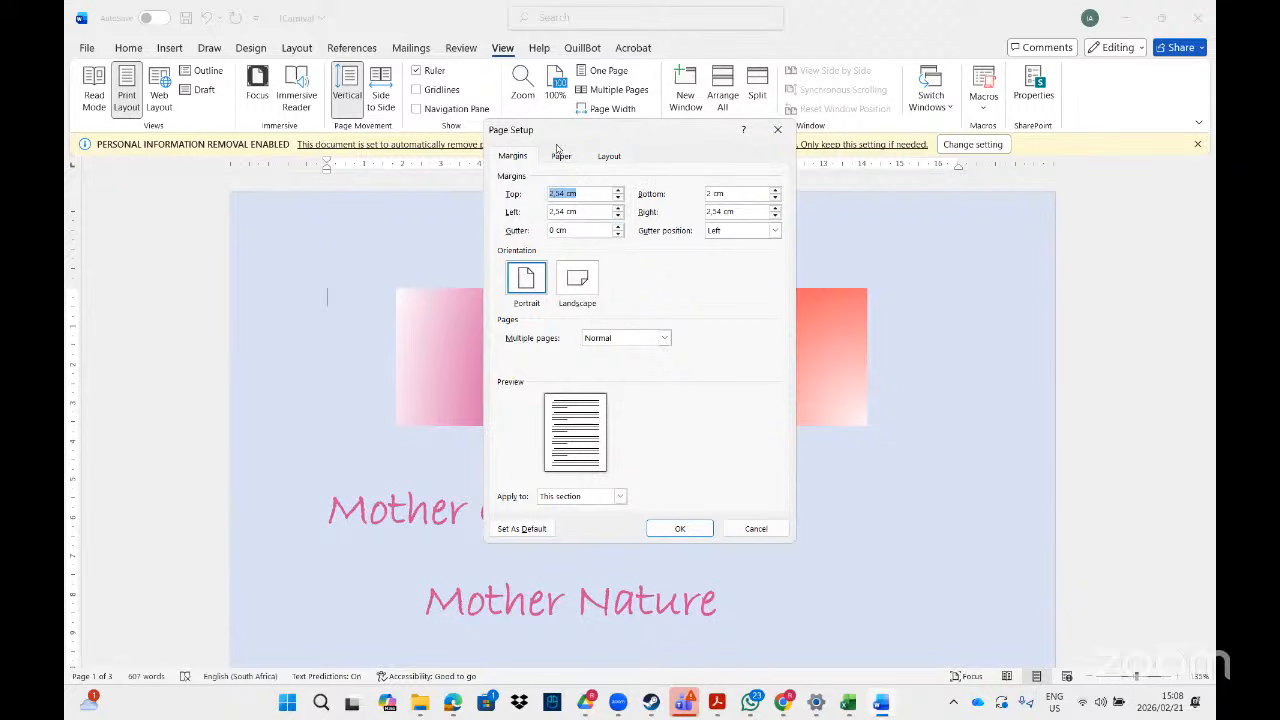
{"action": "left_click", "coordinate": [716, 703]}
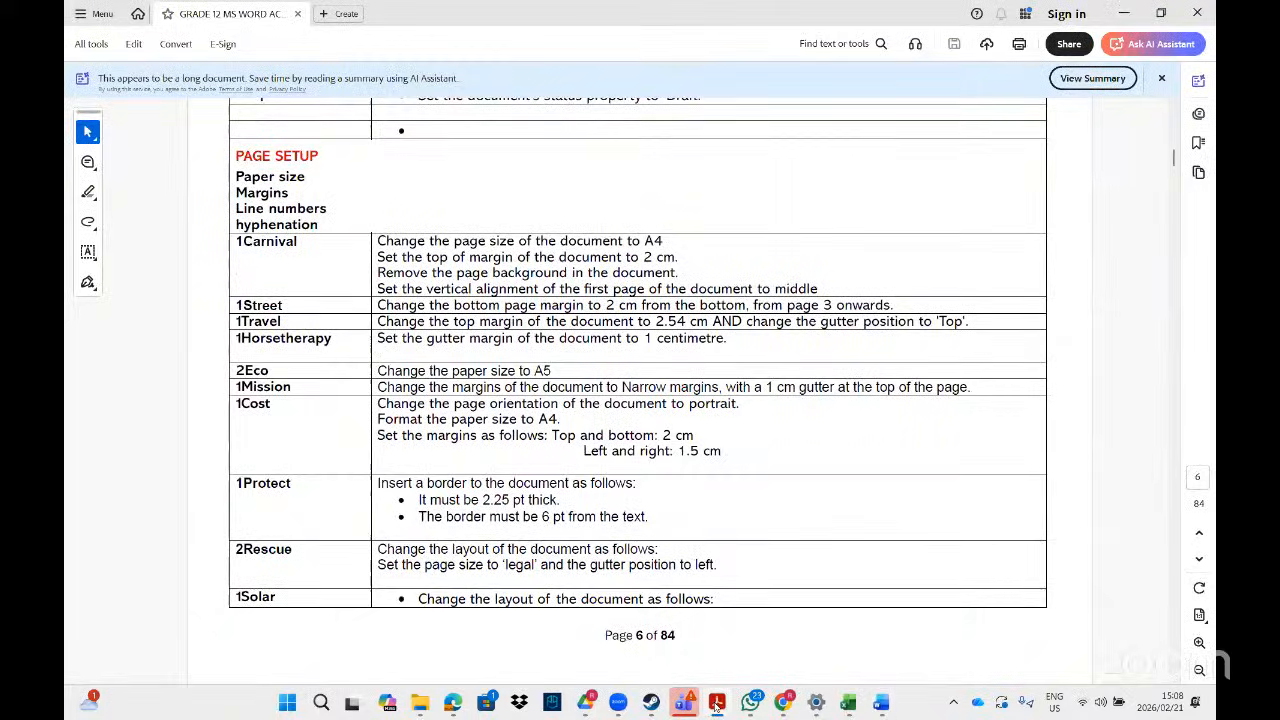
{"action": "left_click", "coordinate": [716, 703]}
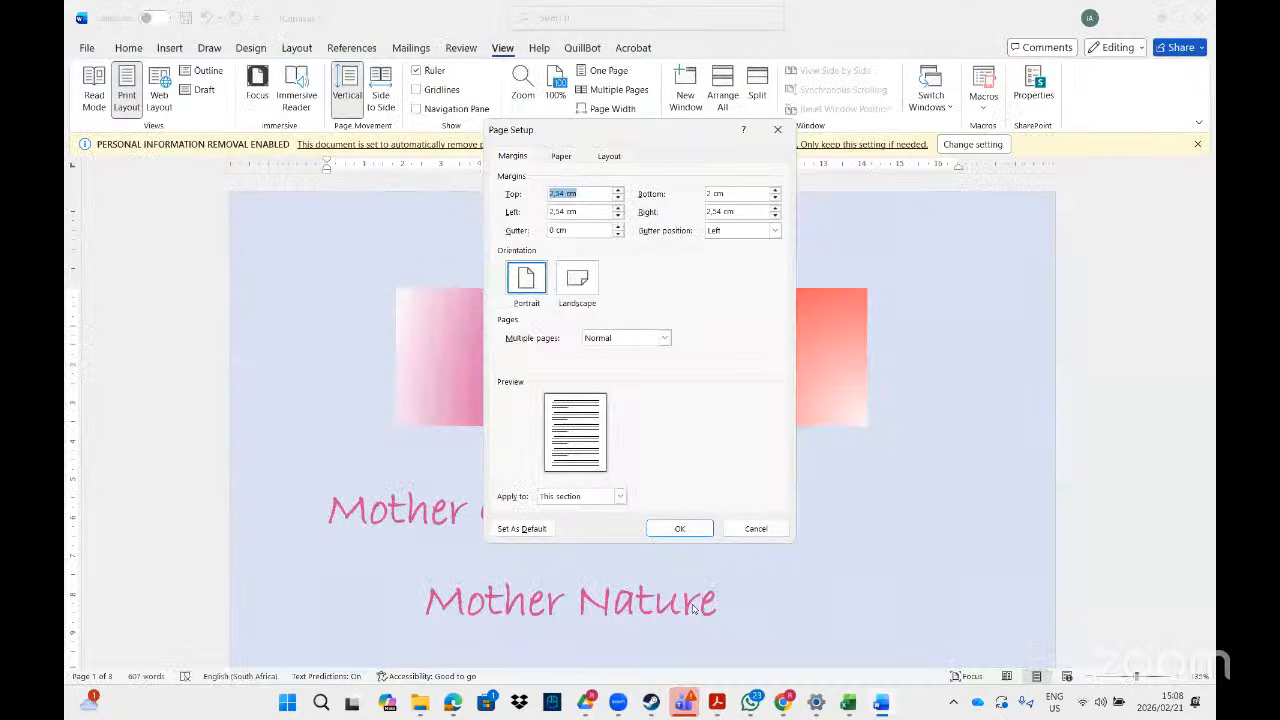
{"action": "left_click", "coordinate": [618, 197]}
{"action": "left_click", "coordinate": [618, 197]}
{"action": "left_click", "coordinate": [618, 197]}
{"action": "left_click", "coordinate": [618, 197]}
{"action": "left_click", "coordinate": [618, 197]}
{"action": "left_click", "coordinate": [618, 197]}
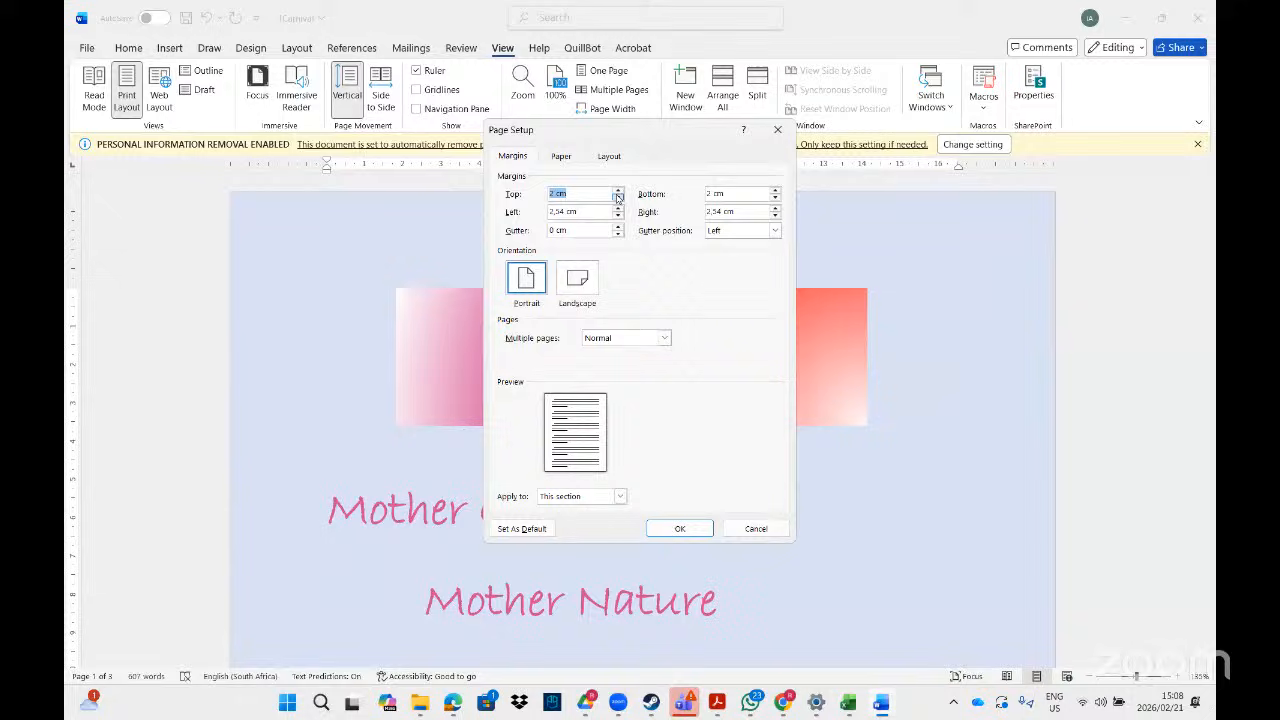
- Set the paper size to A4
{"action": "left_click", "coordinate": [567, 157]}
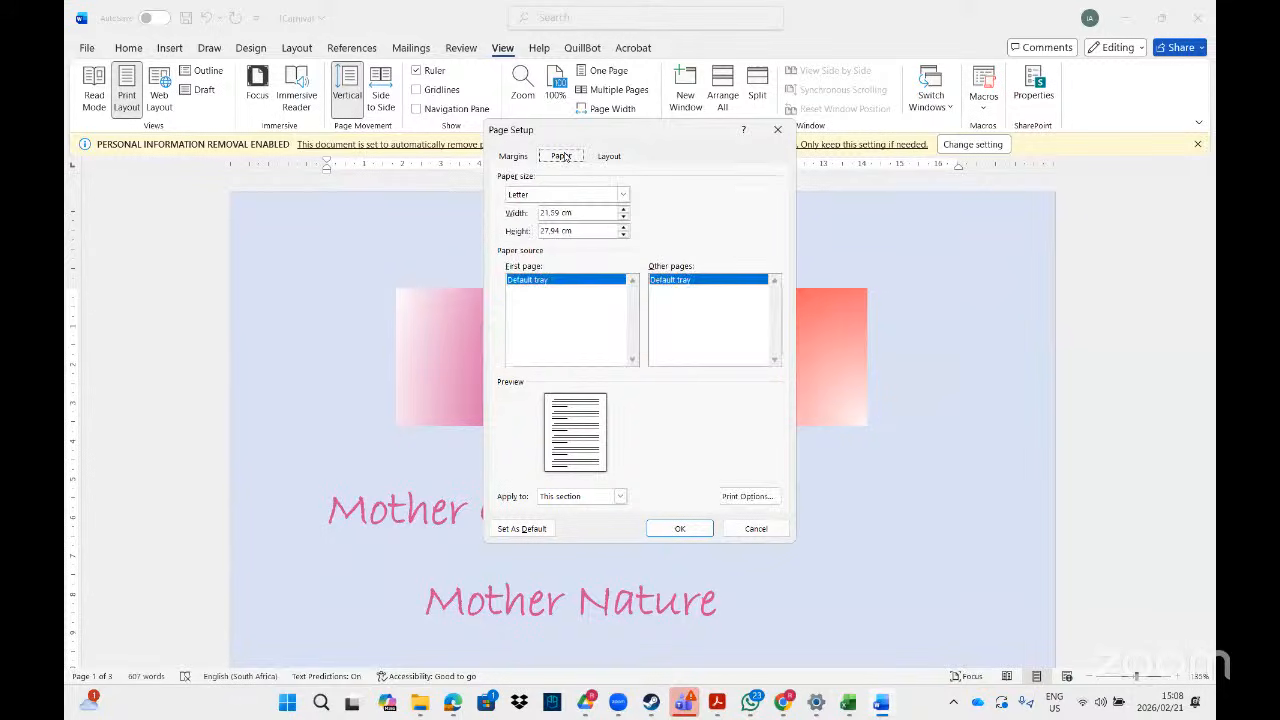
{"action": "left_click", "coordinate": [622, 194]}
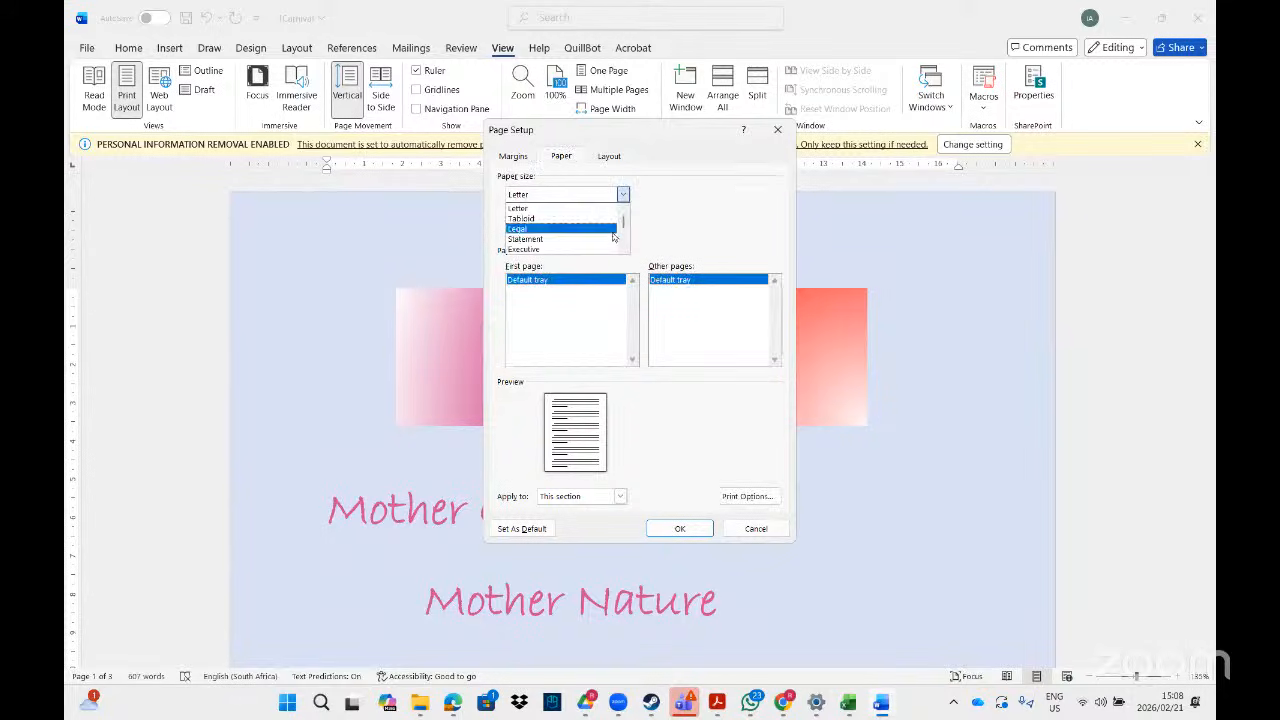
{"action": "left_click", "coordinate": [622, 249]}
{"action": "left_click", "coordinate": [622, 249]}
{"action": "left_click", "coordinate": [622, 249]}
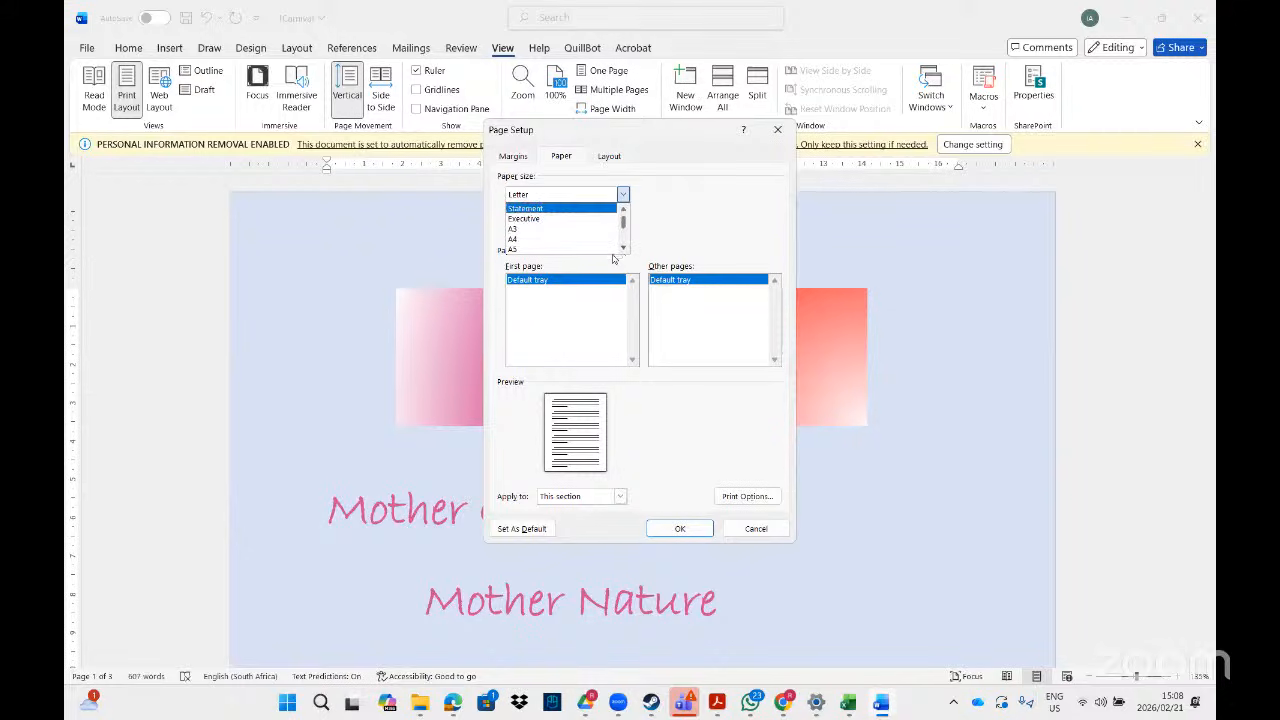
{"action": "left_click", "coordinate": [551, 240]}
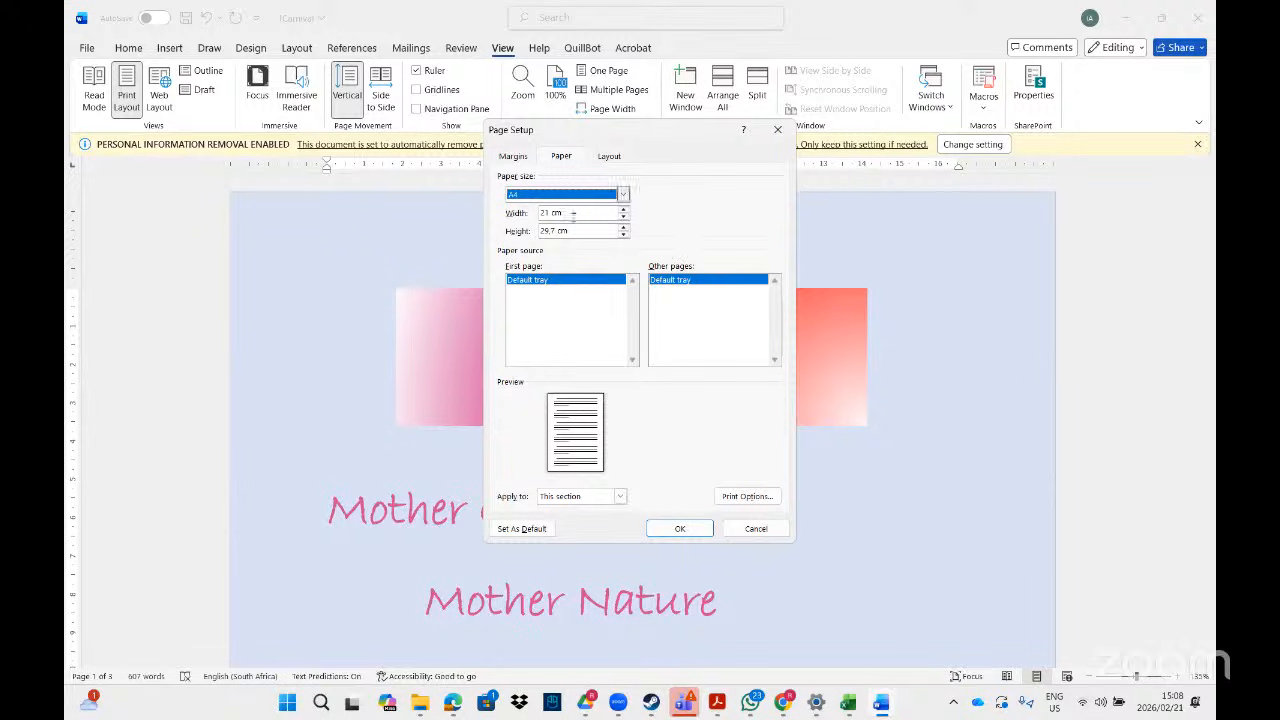
- Set Multiple pages to Normal instead of Book fold, and review the A4 paper settings
{"action": "left_click", "coordinate": [510, 158]}
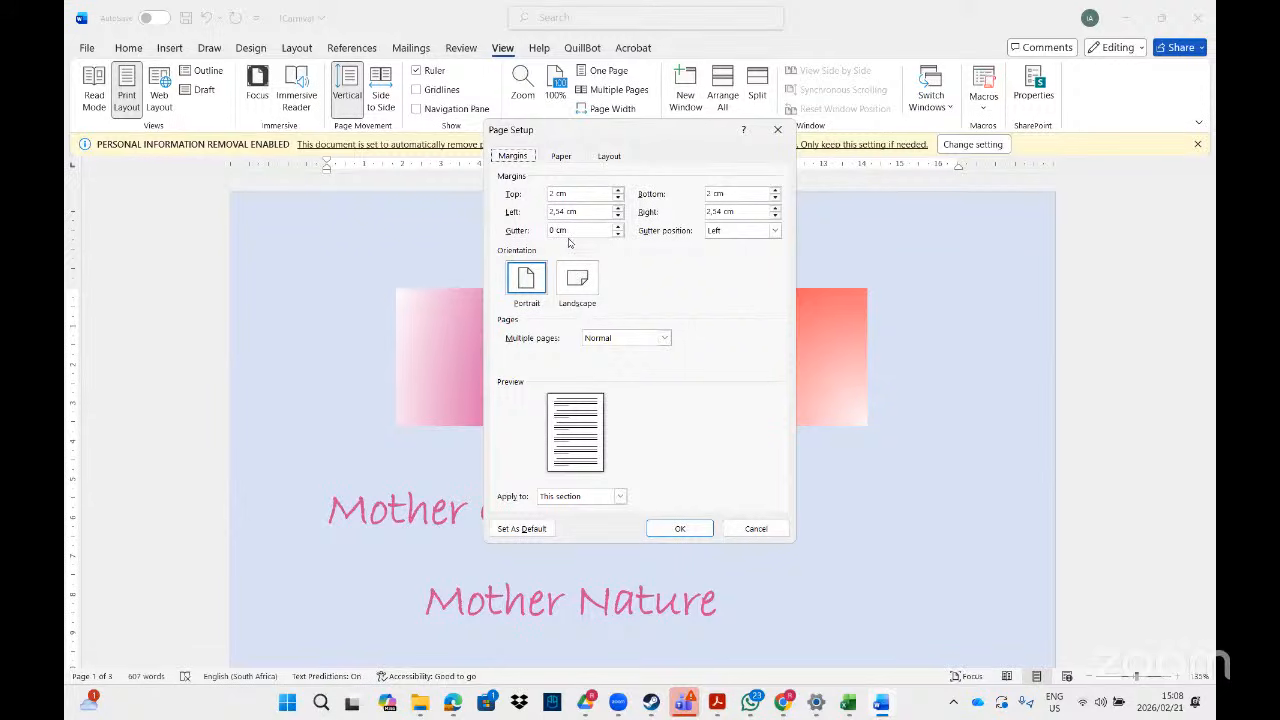
{"action": "left_click", "coordinate": [665, 338]}
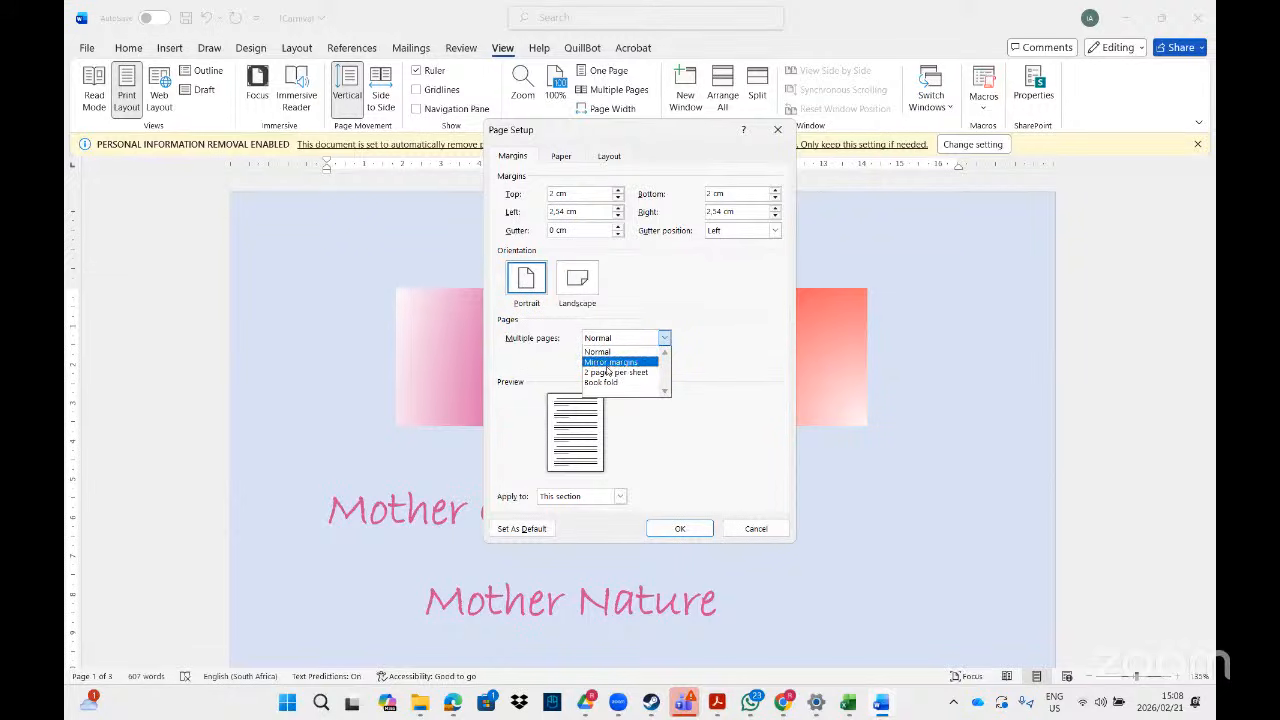
{"action": "left_click", "coordinate": [664, 386]}
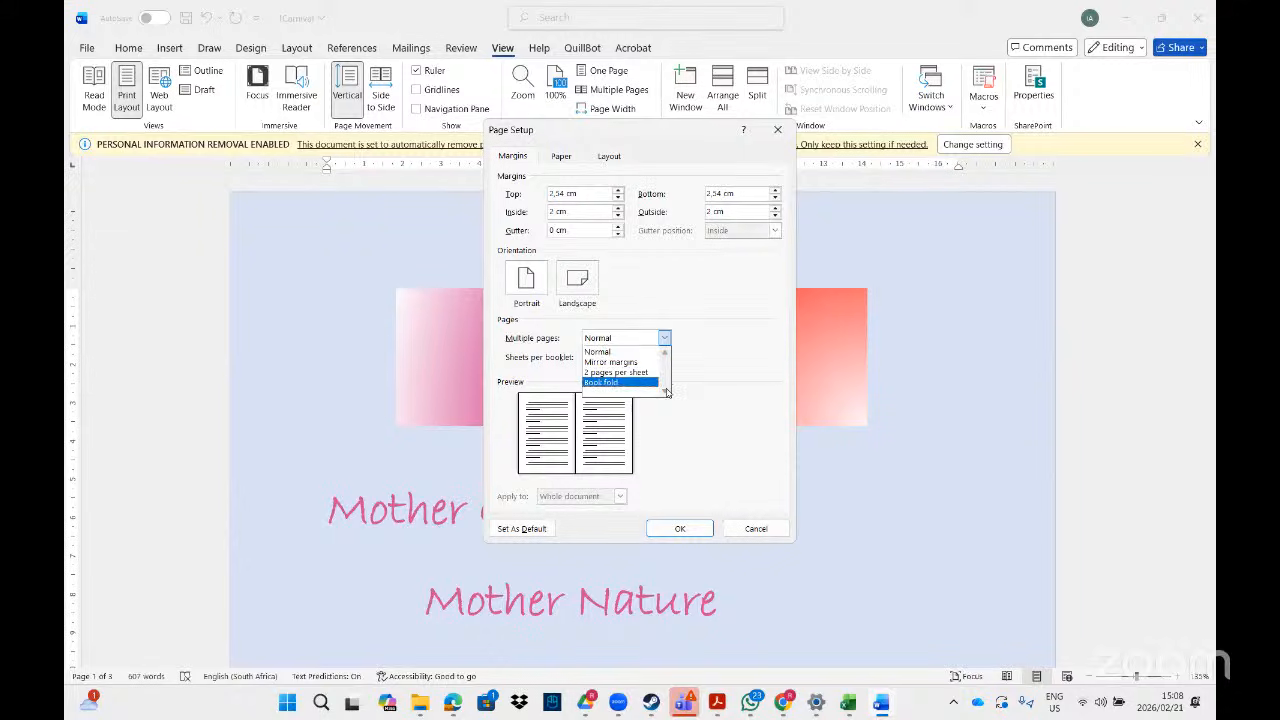
{"action": "left_click", "coordinate": [676, 287]}
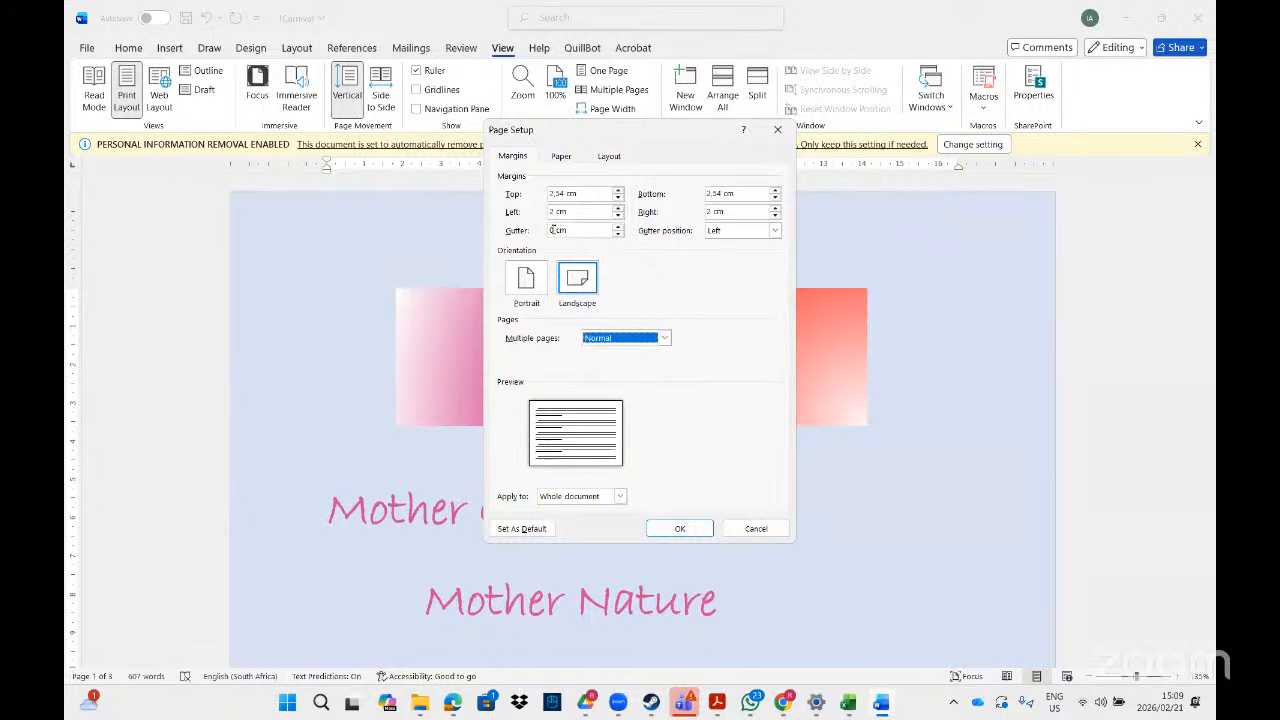
{"action": "left_click", "coordinate": [563, 163]}
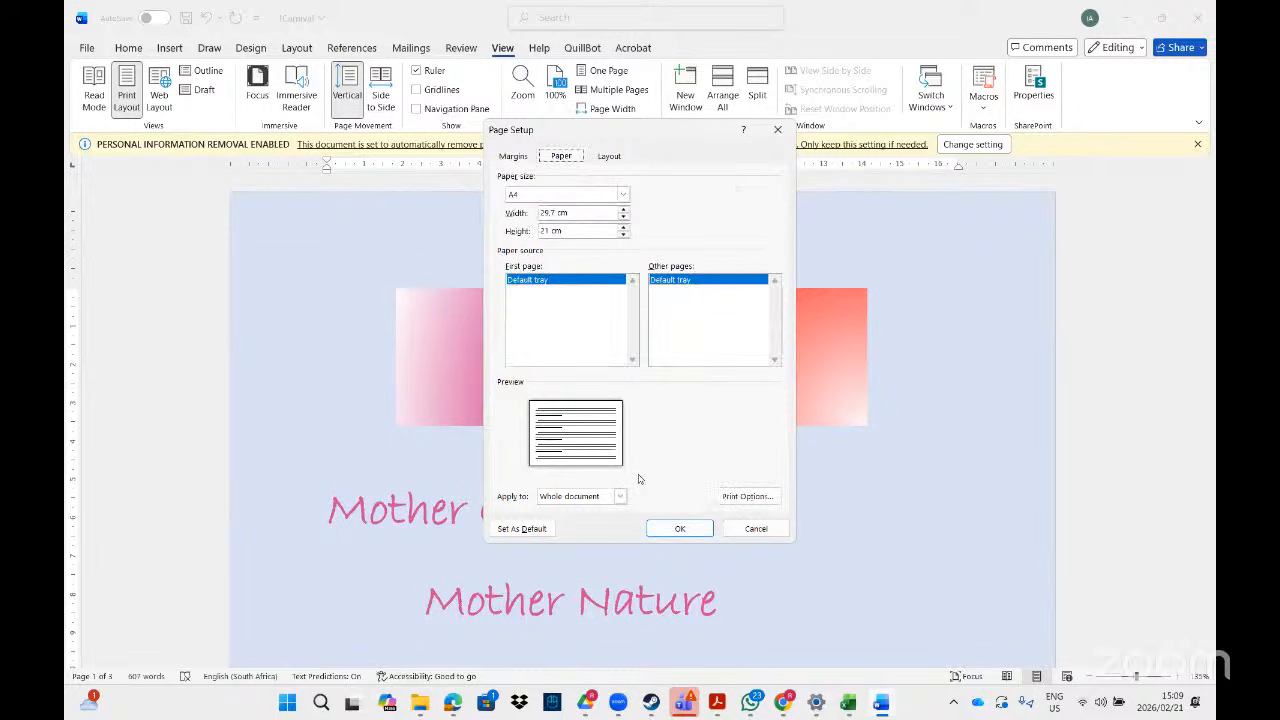
- Set Vertical alignment to Centre applied to This section, then switch to the task PDF
{"action": "left_click", "coordinate": [610, 157]}
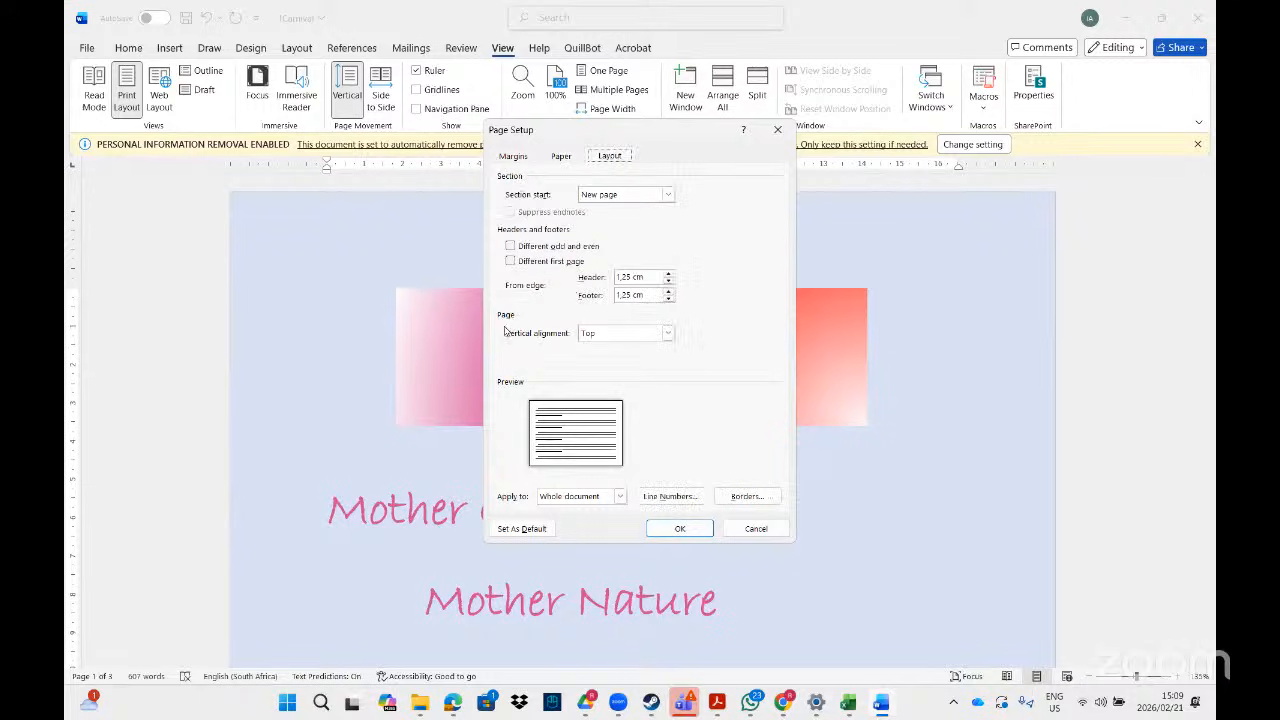
{"action": "left_click", "coordinate": [667, 333]}
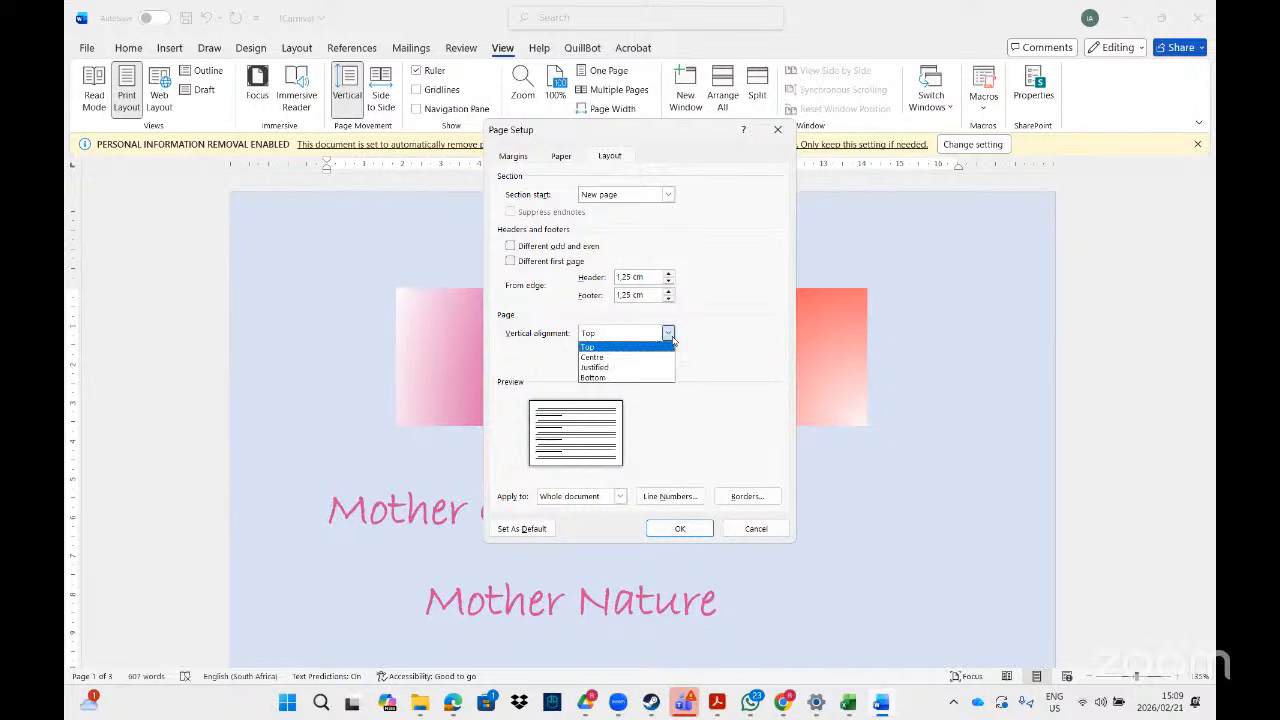
{"action": "left_click", "coordinate": [643, 358]}
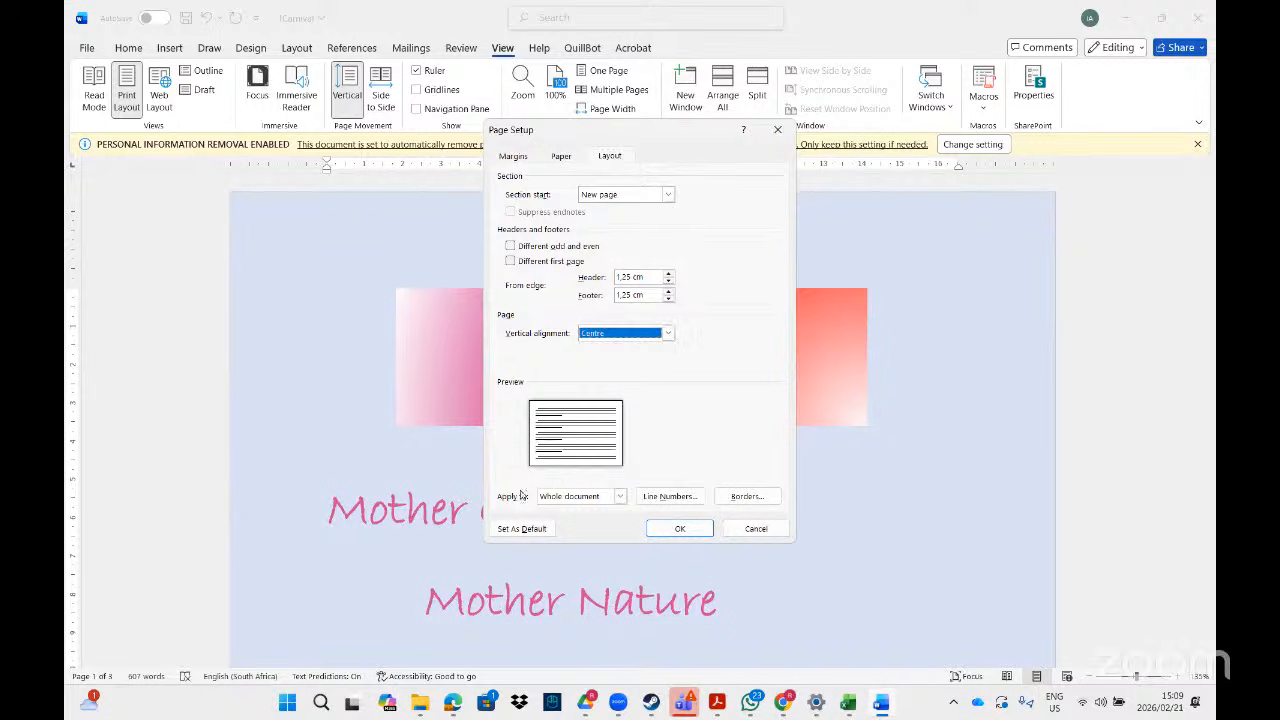
{"action": "left_click", "coordinate": [618, 496]}
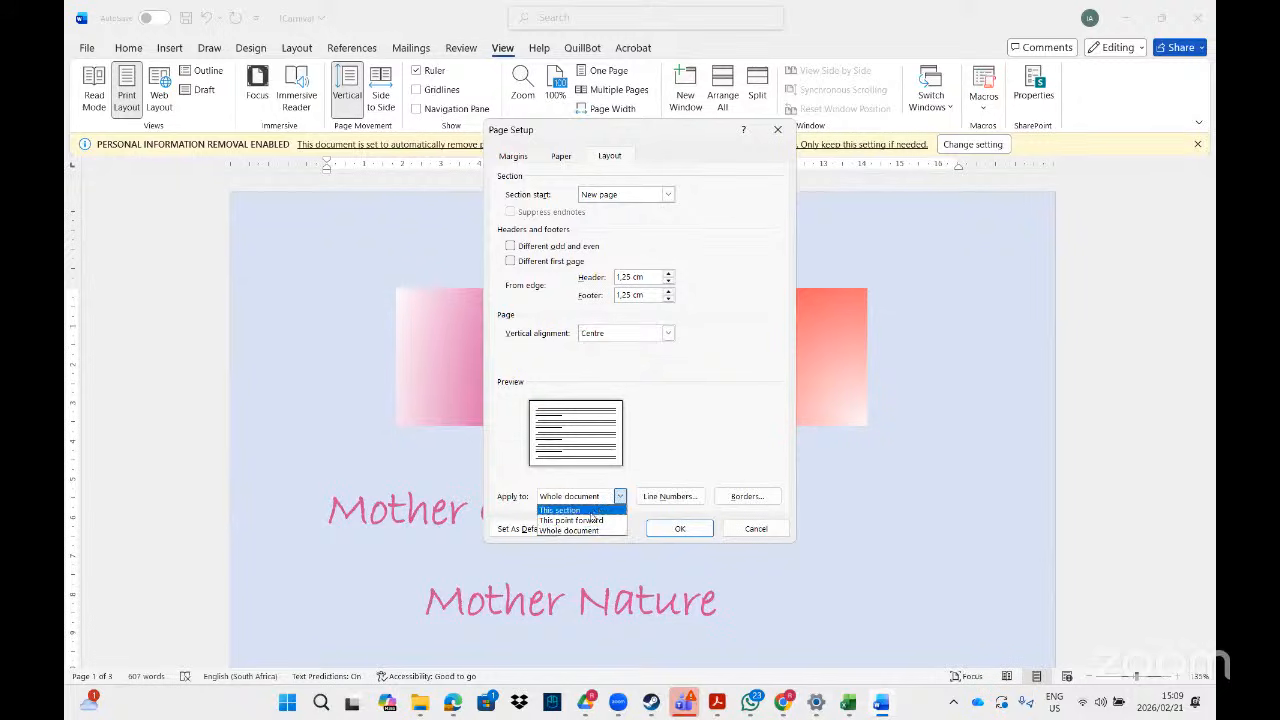
{"action": "left_click", "coordinate": [561, 511]}
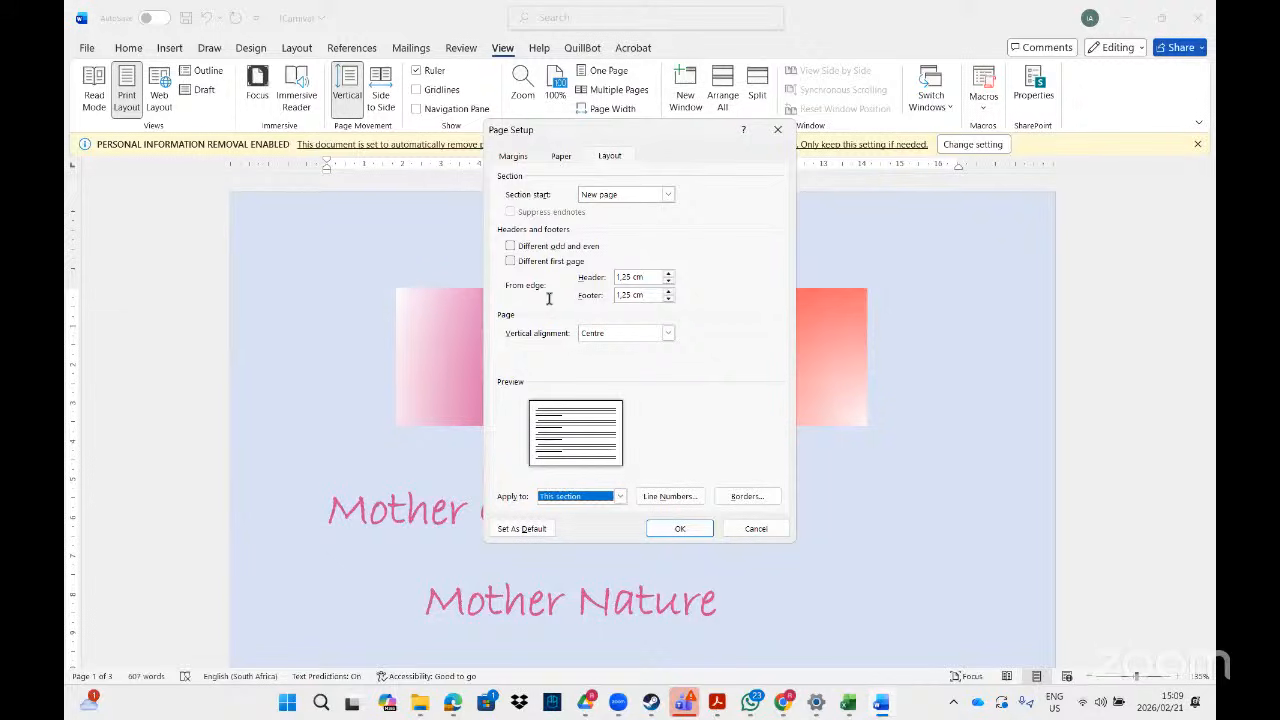
{"action": "key", "text": "alt+Tab"}
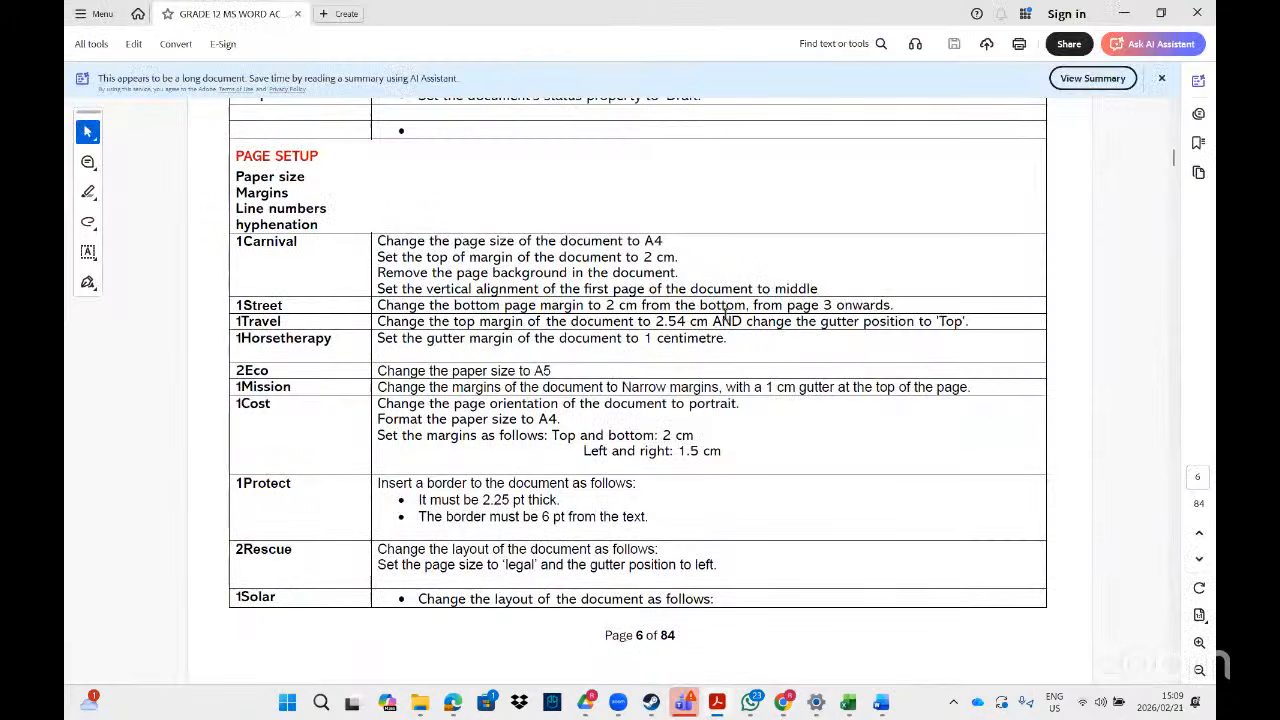
- Confirm the 1Carnival task in the PDF, then OK the centred page setup in Word
{"action": "mouse_move", "coordinate": [719, 657]}
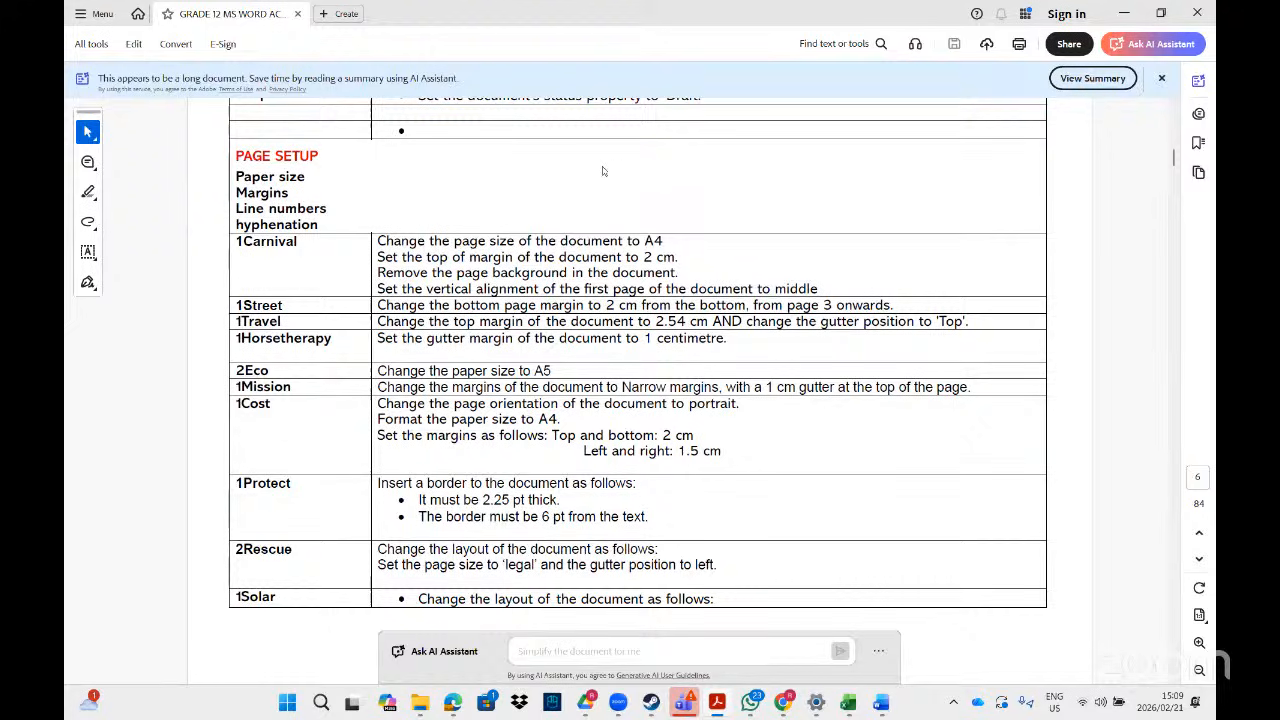
{"action": "key", "text": "alt+Tab"}
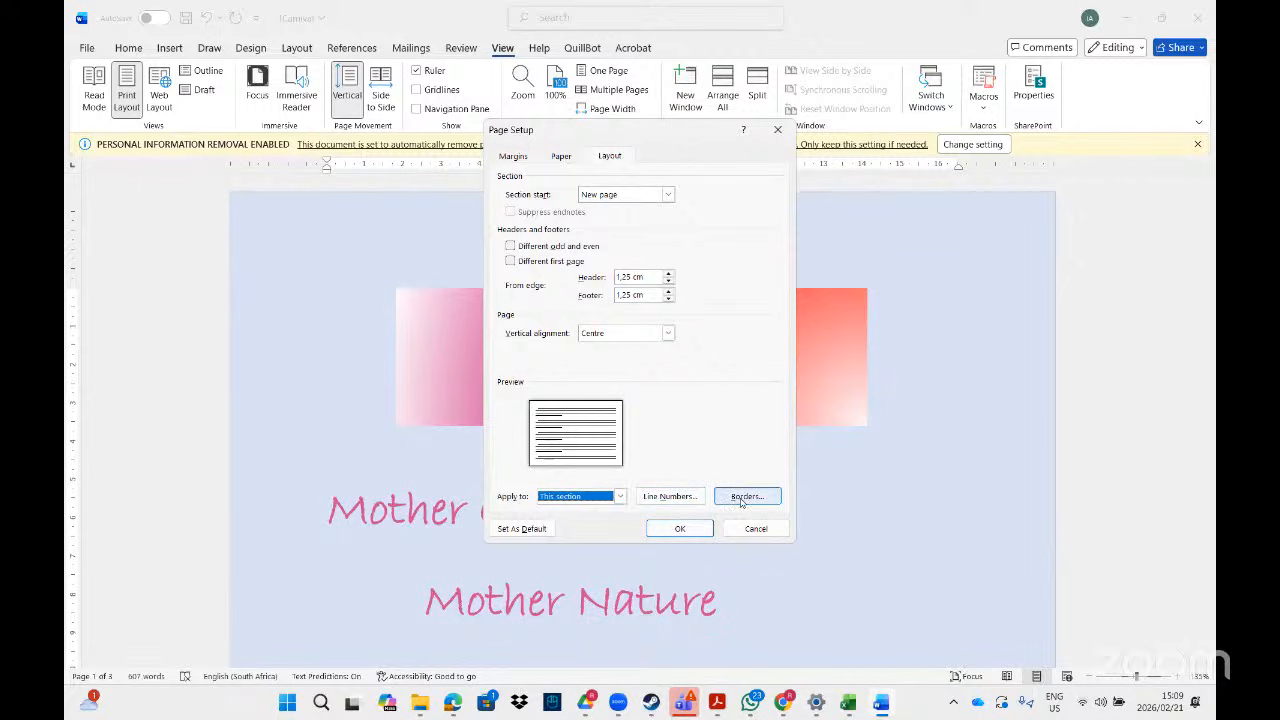
{"action": "left_click", "coordinate": [676, 530]}
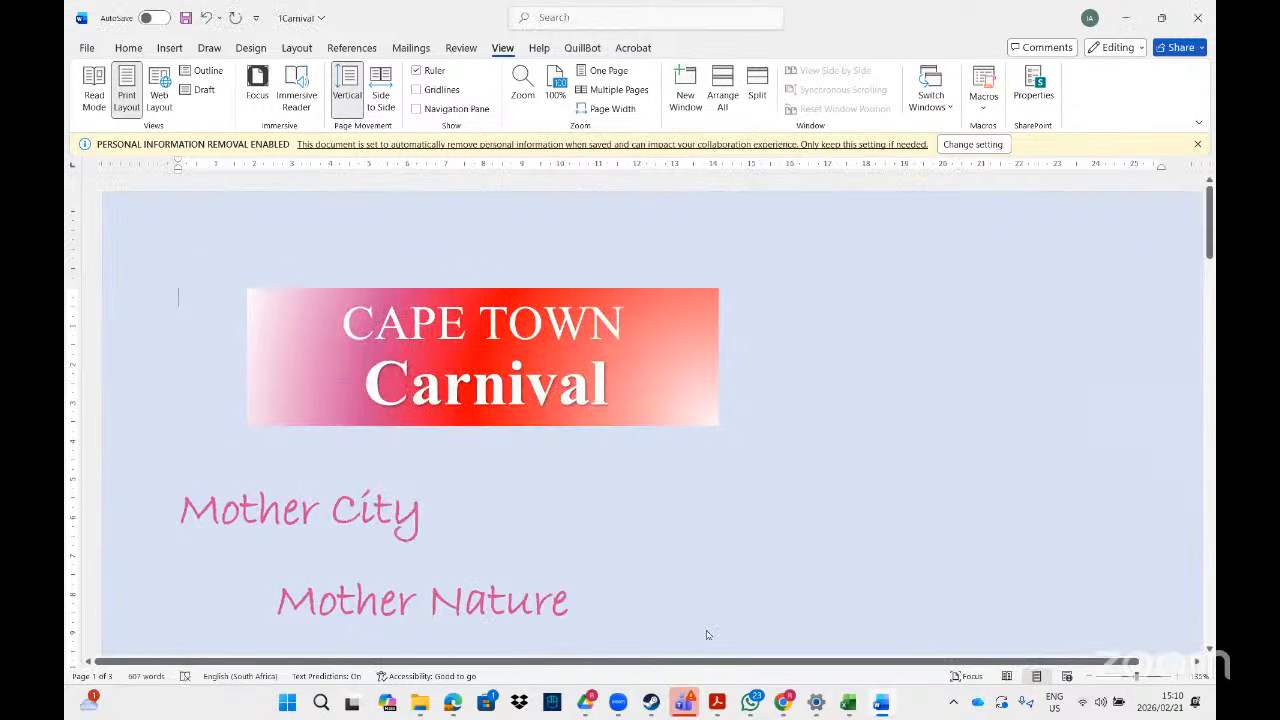
{"action": "left_click", "coordinate": [716, 708]}
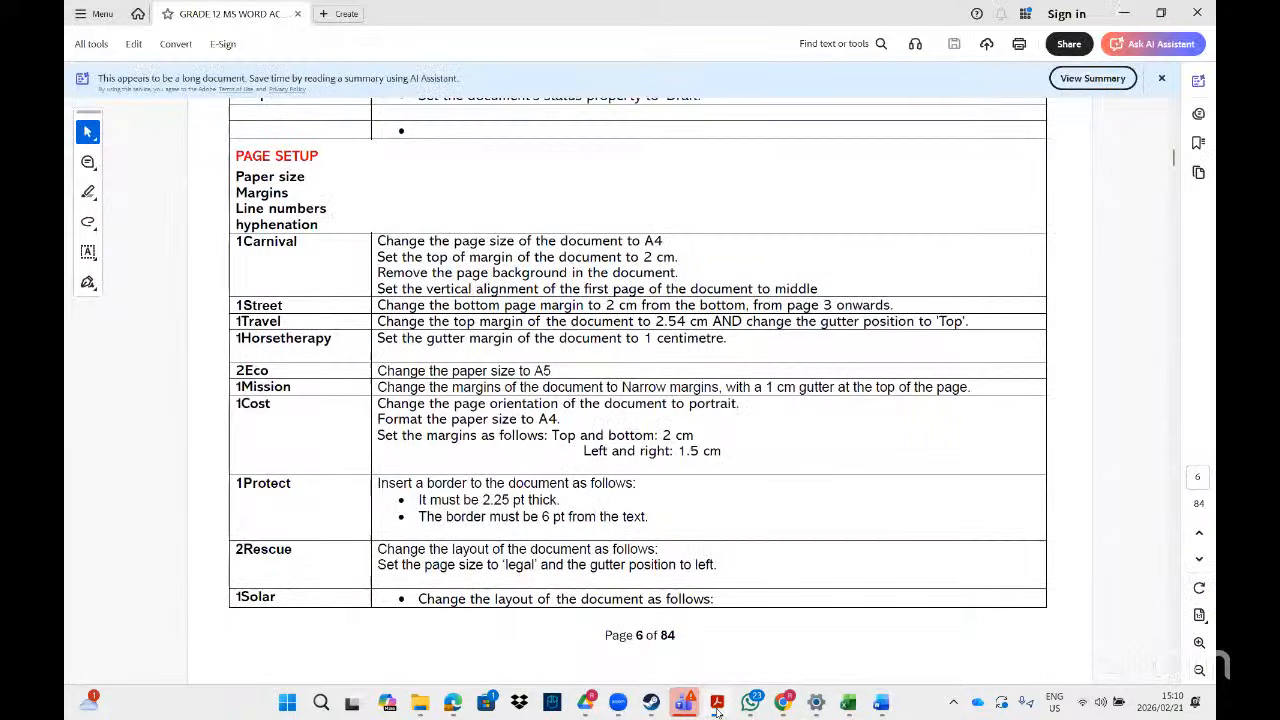
{"action": "left_click", "coordinate": [716, 708]}
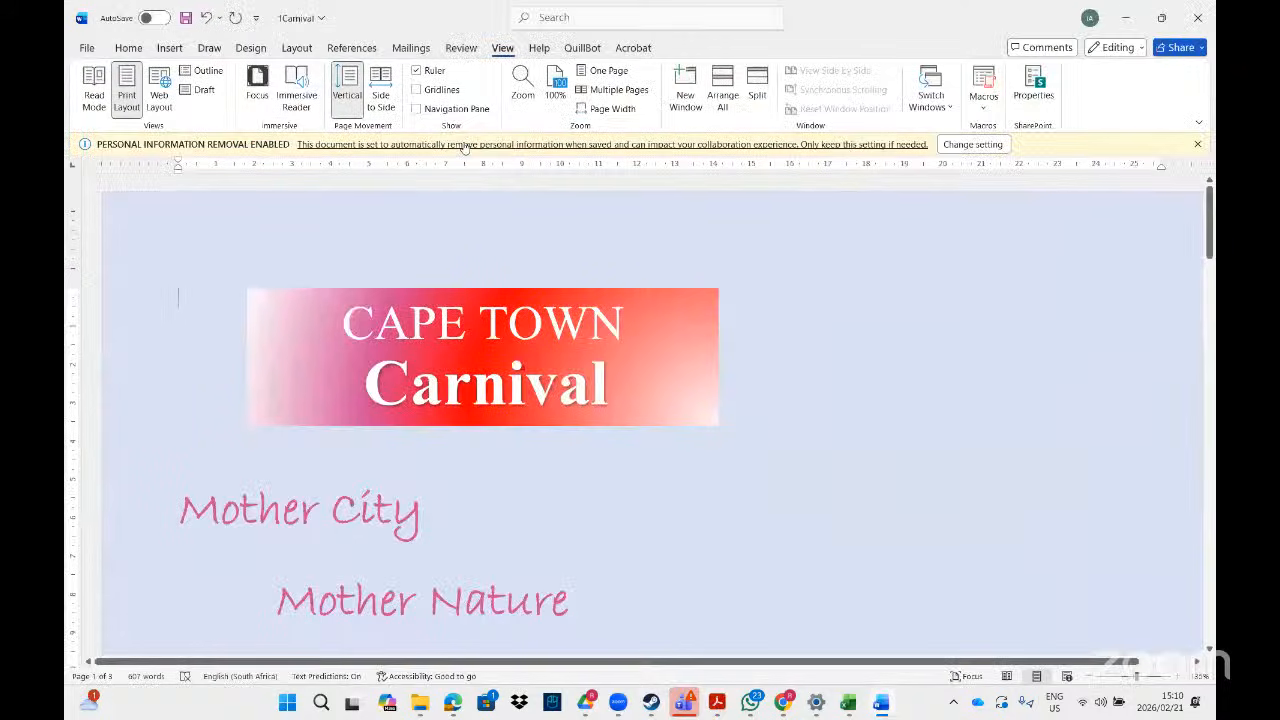
- Set the Design page colour to No Colour, removing the light blue background
{"action": "left_click", "coordinate": [251, 48]}
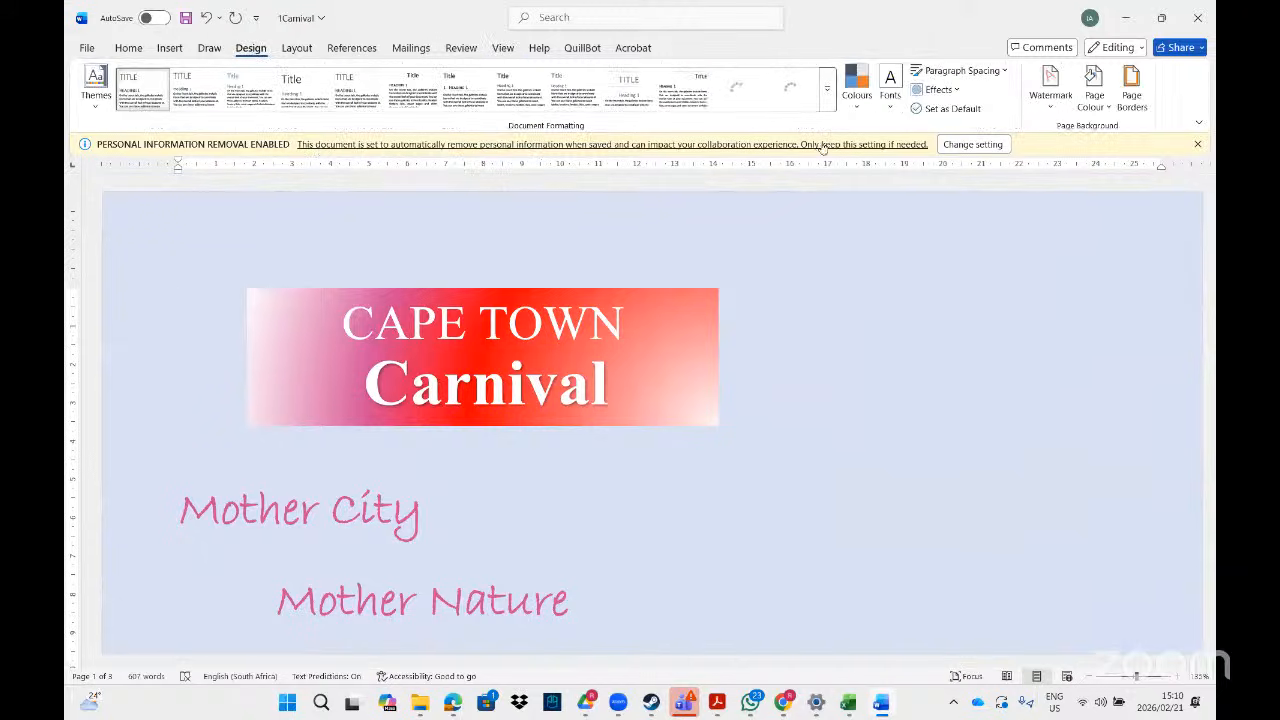
{"action": "left_click", "coordinate": [1103, 113]}
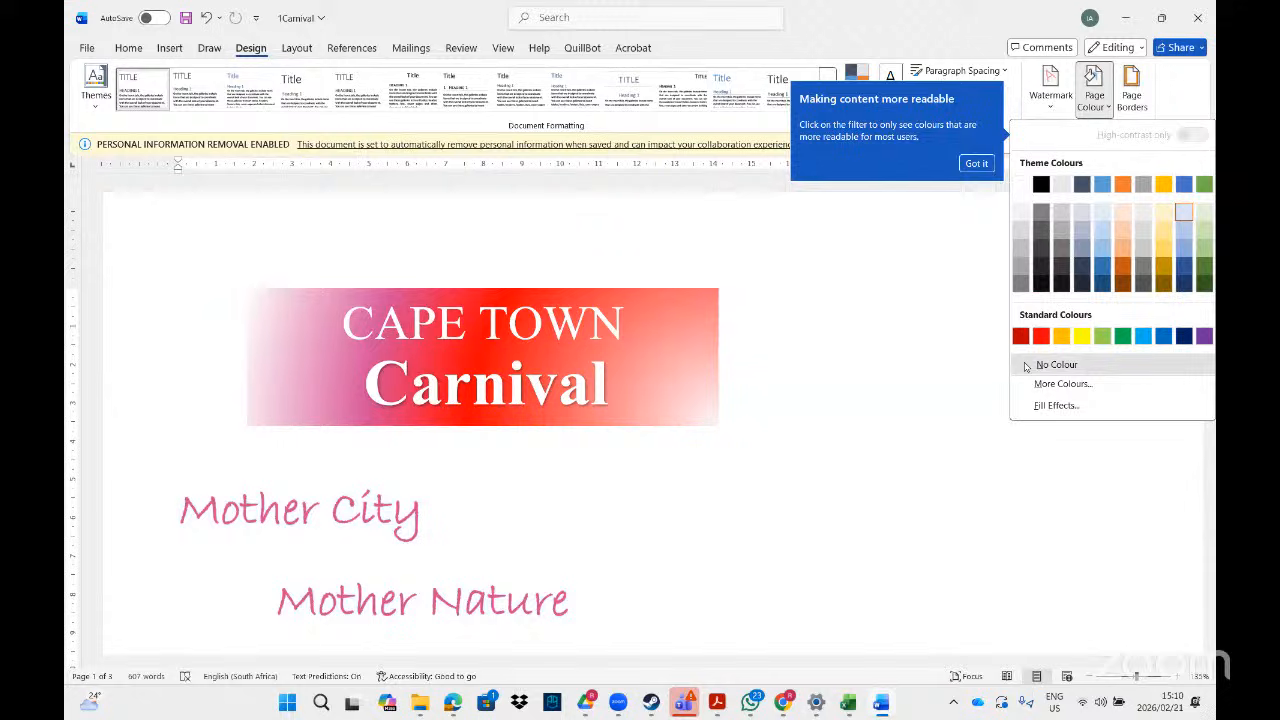
{"action": "left_click", "coordinate": [1025, 364]}
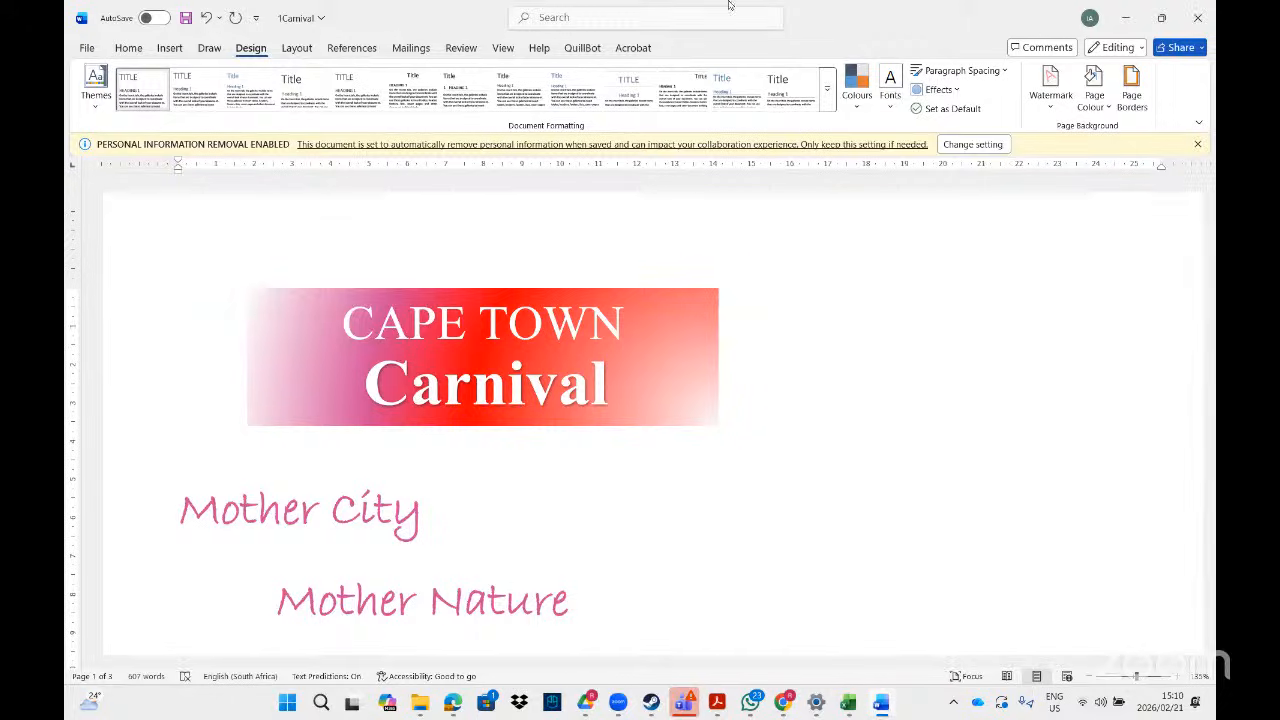
- Search 'page colo' to reapply No Colour, then bring the Page Colour menu back up
{"action": "left_click", "coordinate": [632, 19]}
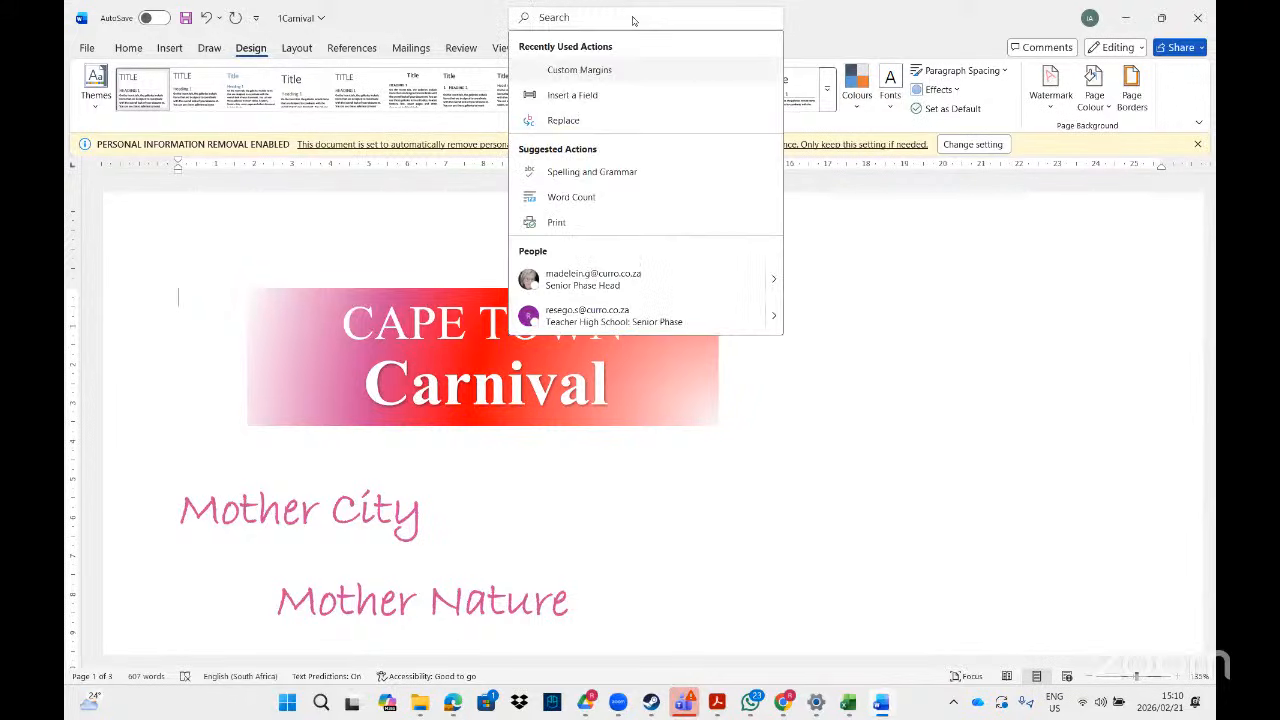
{"action": "type", "text": "back"}
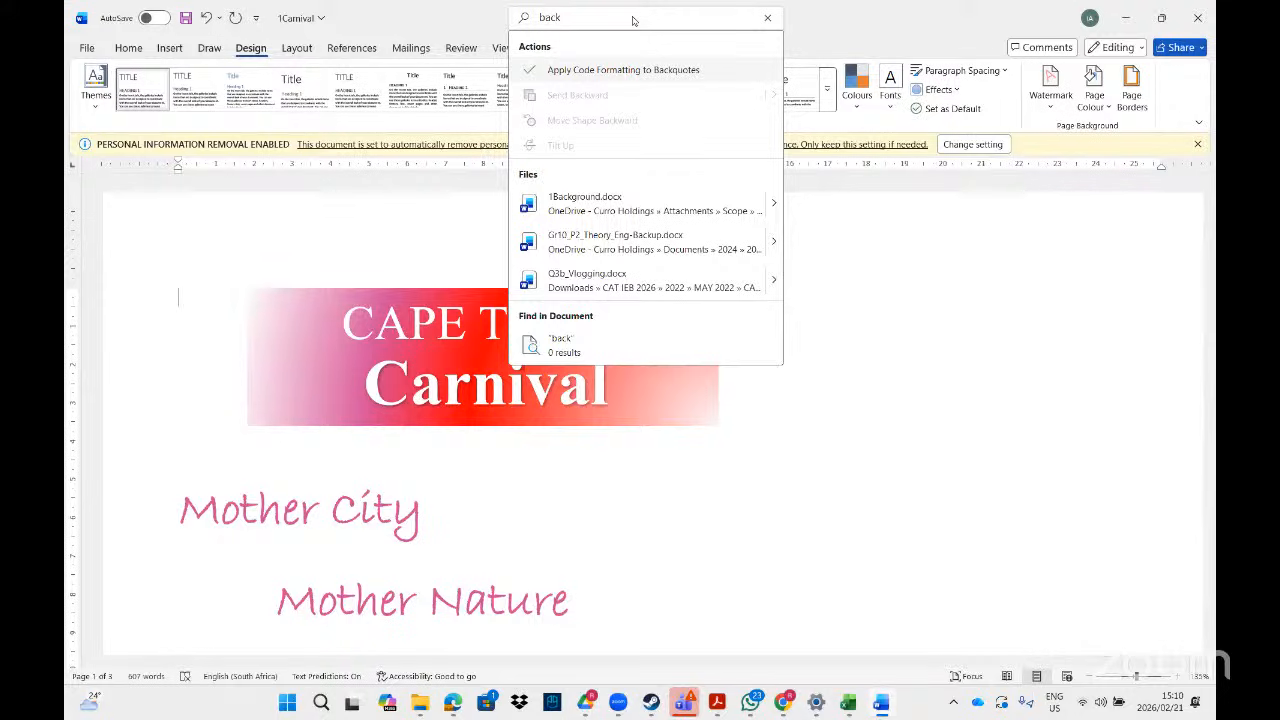
{"action": "key", "text": "BackSpace"}
{"action": "key", "text": "BackSpace"}
{"action": "key", "text": "BackSpace"}
{"action": "key", "text": "BackSpace"}
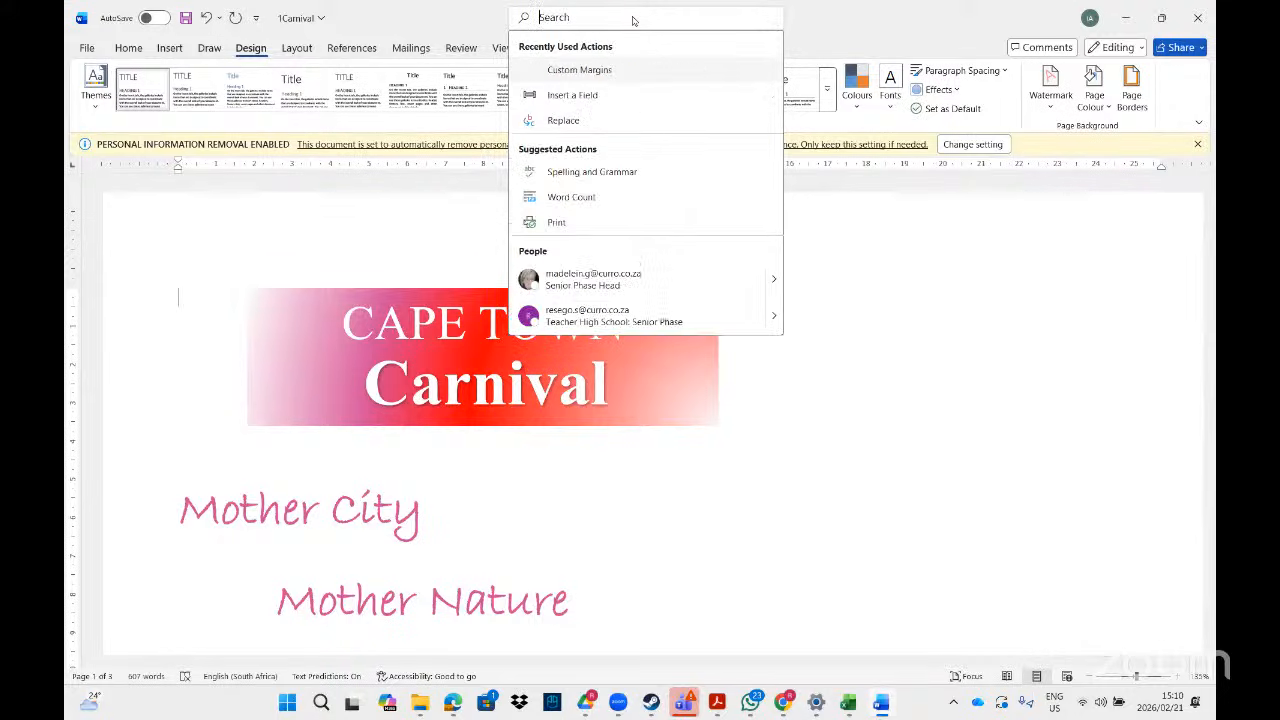
{"action": "type", "text": "page colo"}
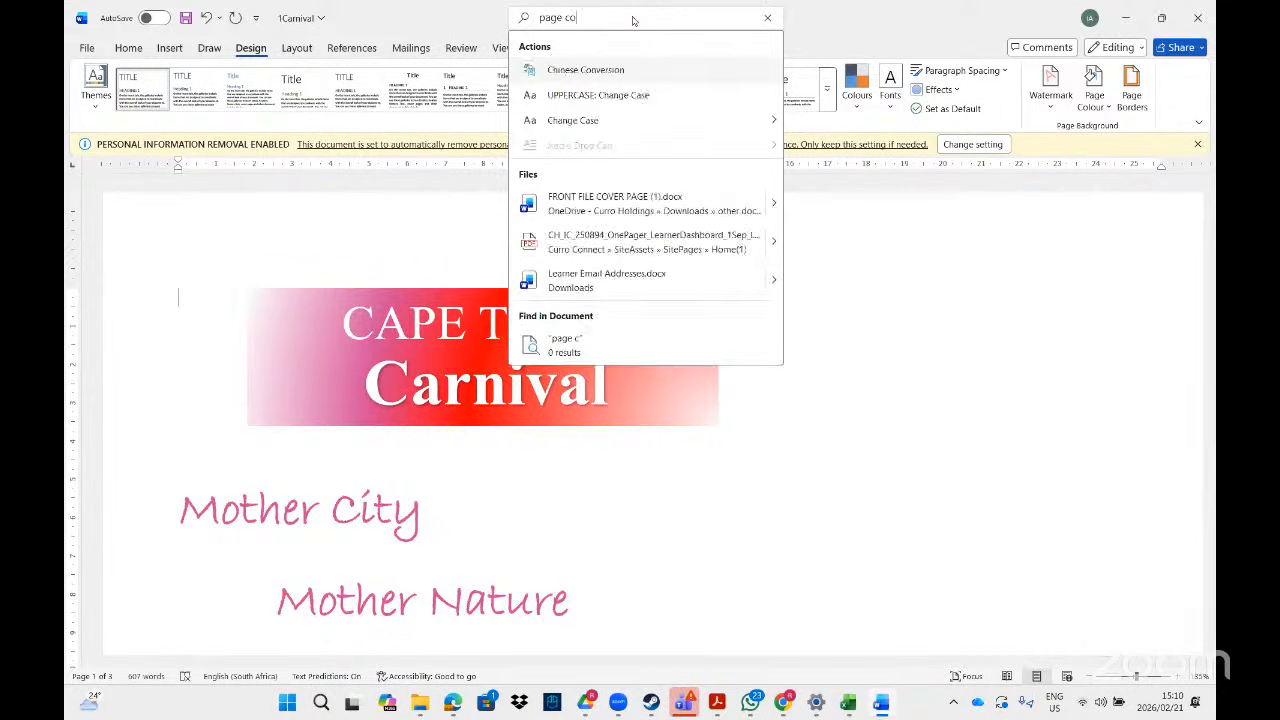
{"action": "mouse_move", "coordinate": [614, 94]}
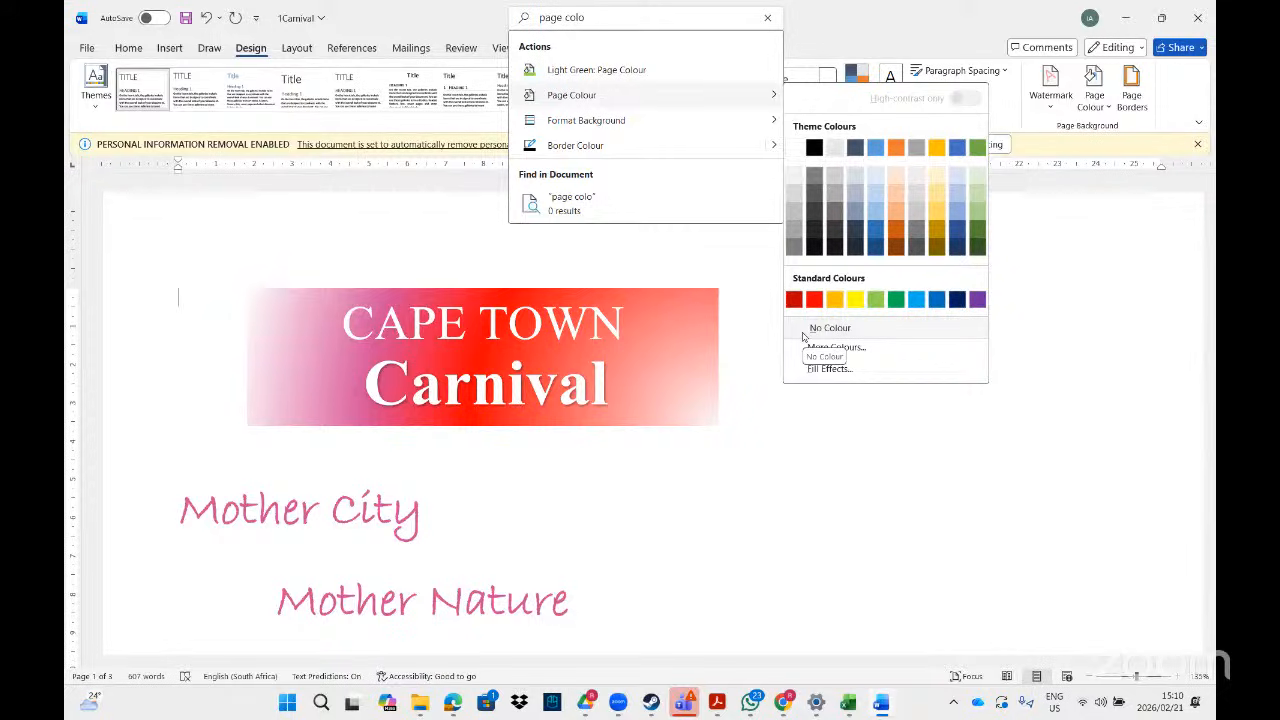
{"action": "left_click", "coordinate": [858, 525]}
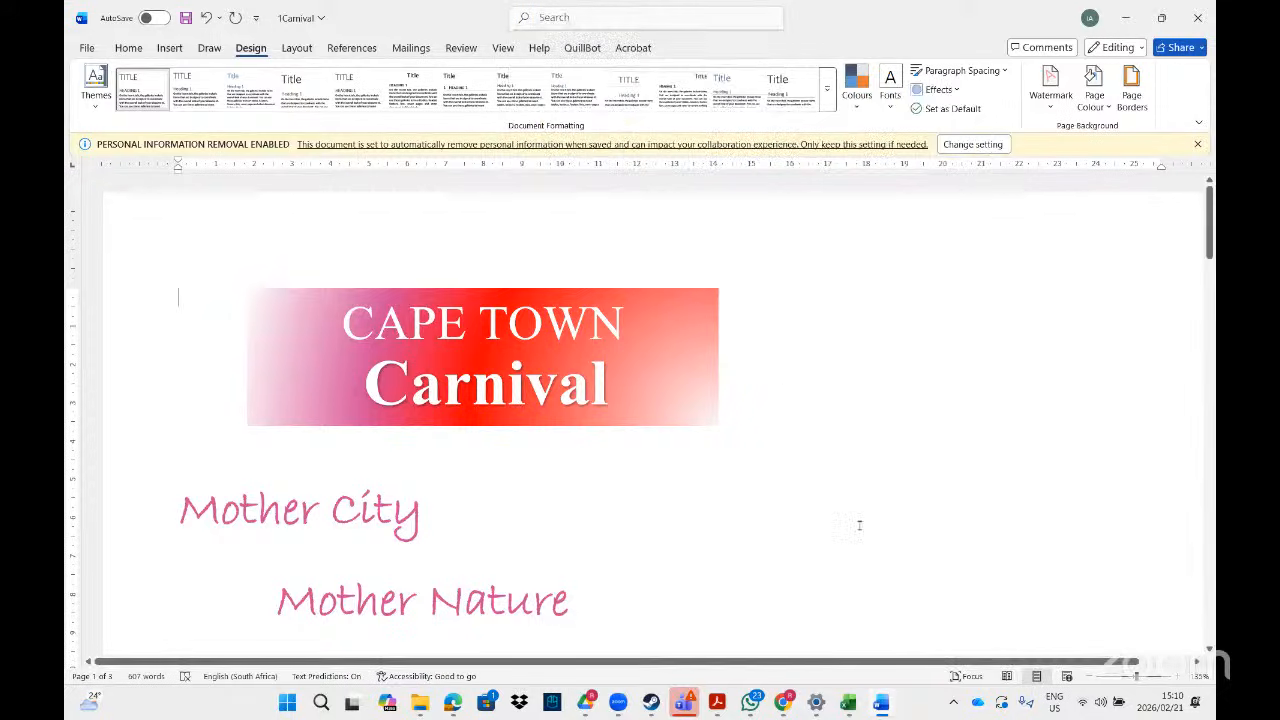
{"action": "left_click", "coordinate": [1108, 108]}
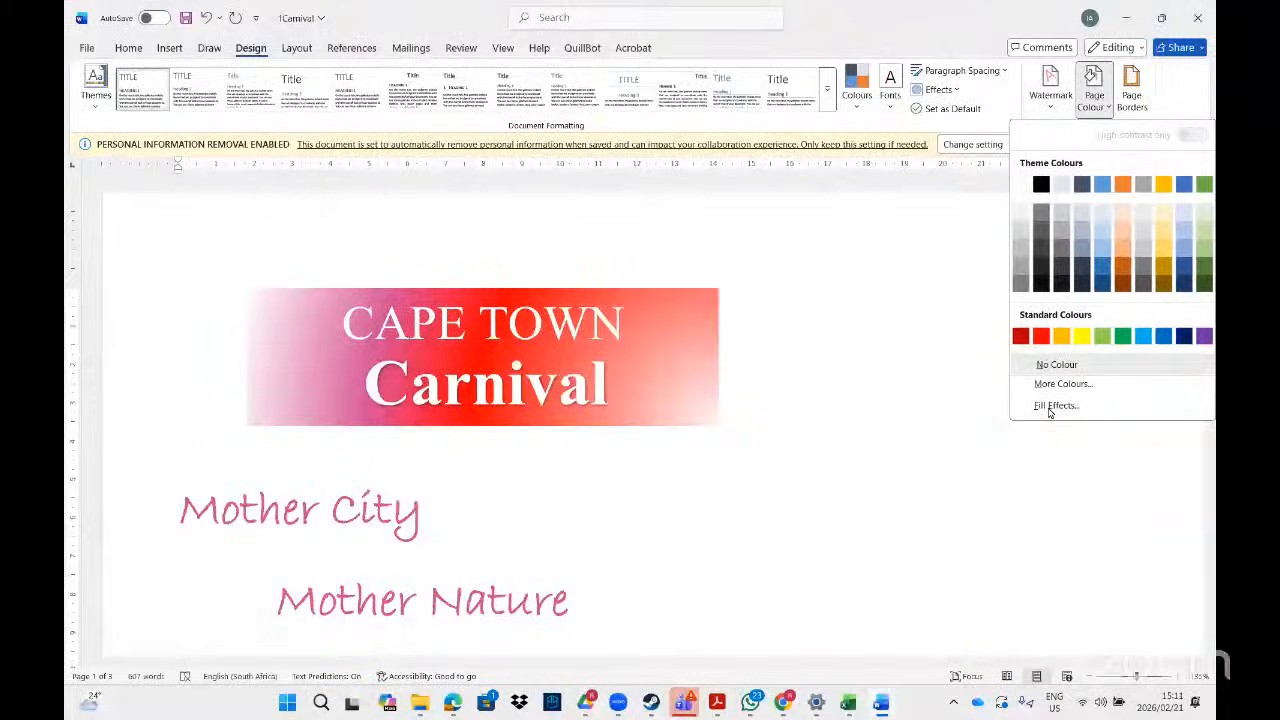
- Fill the page background with a red-to-pale two-colour gradient, shaded diagonal up
{"action": "left_click", "coordinate": [1052, 406]}
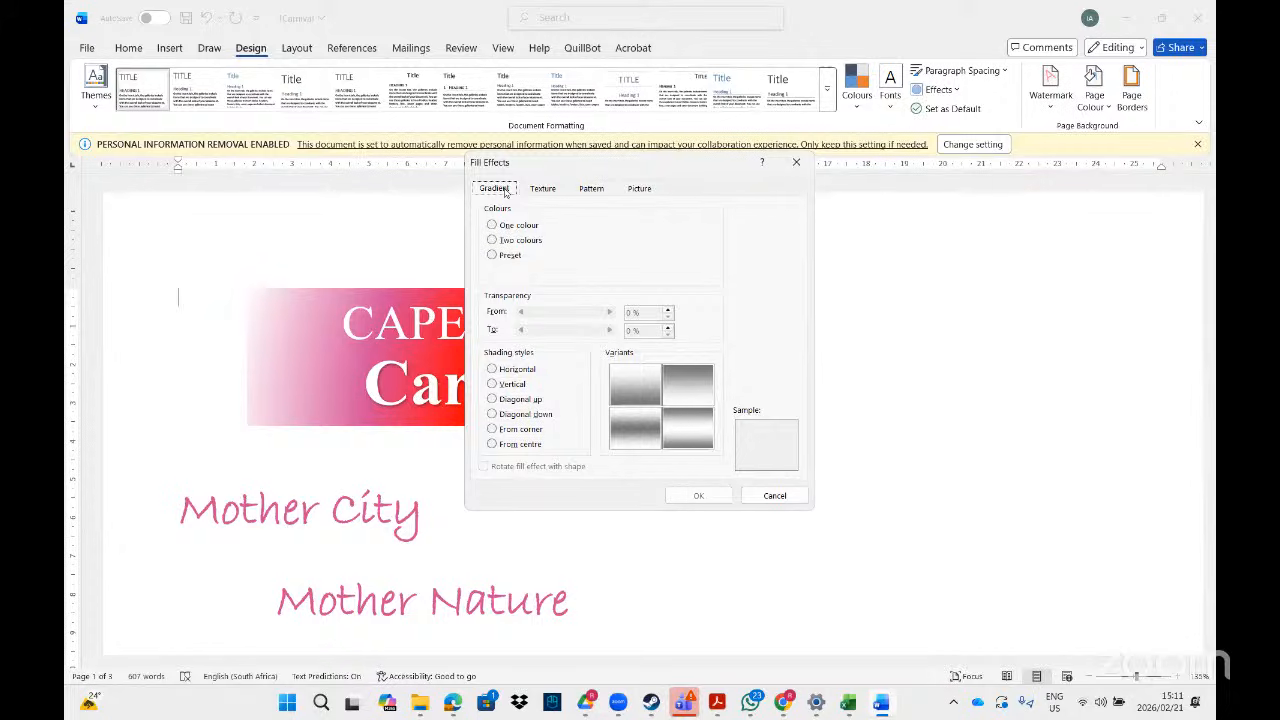
{"action": "left_click", "coordinate": [494, 241]}
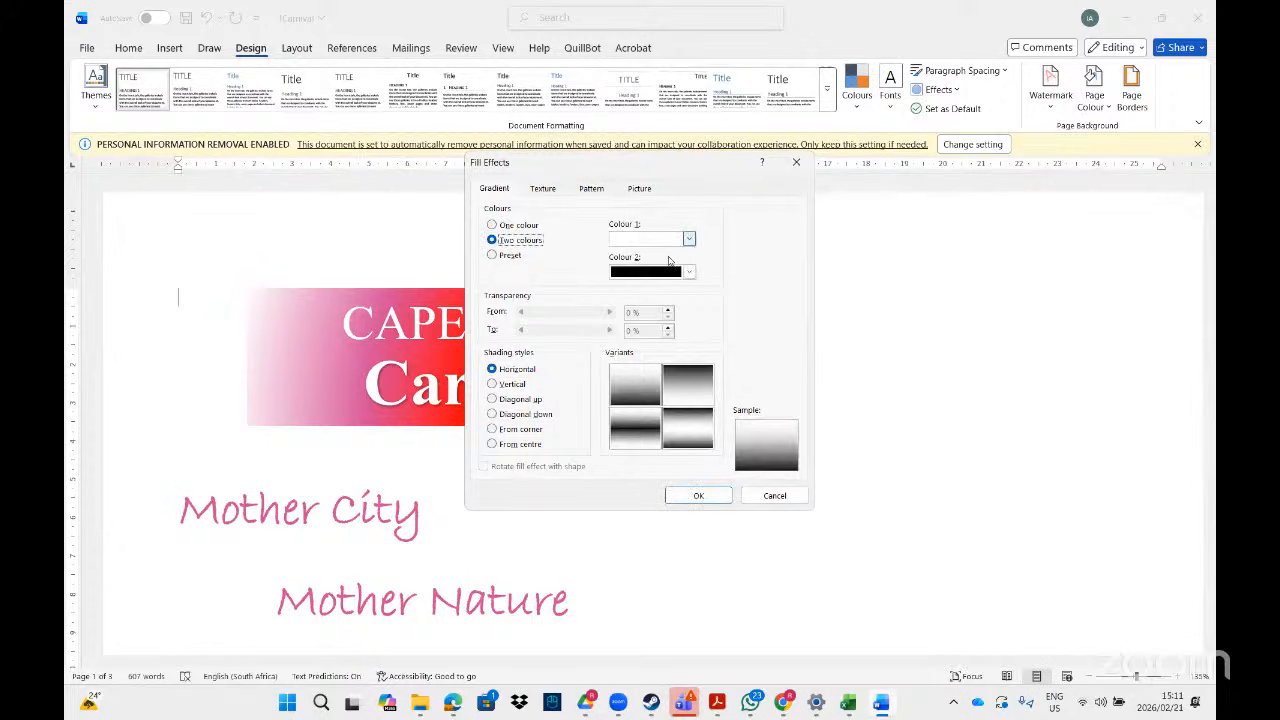
{"action": "left_click", "coordinate": [690, 239]}
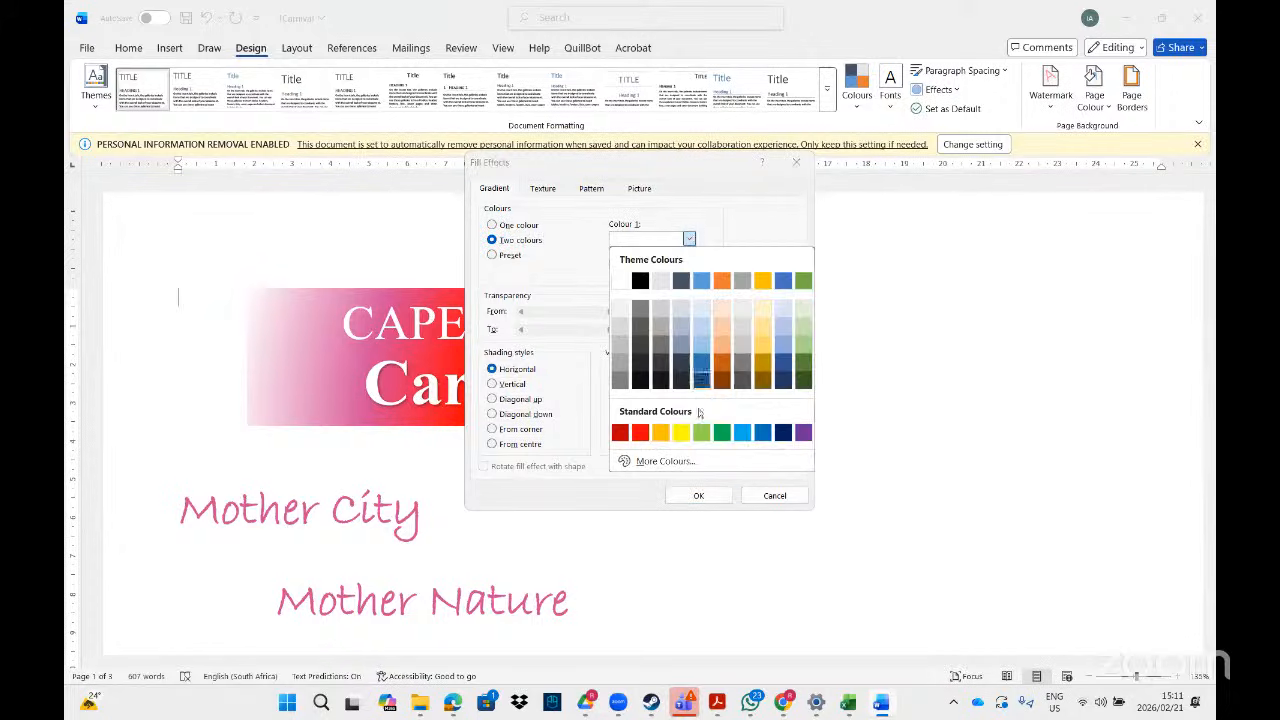
{"action": "left_click", "coordinate": [642, 436]}
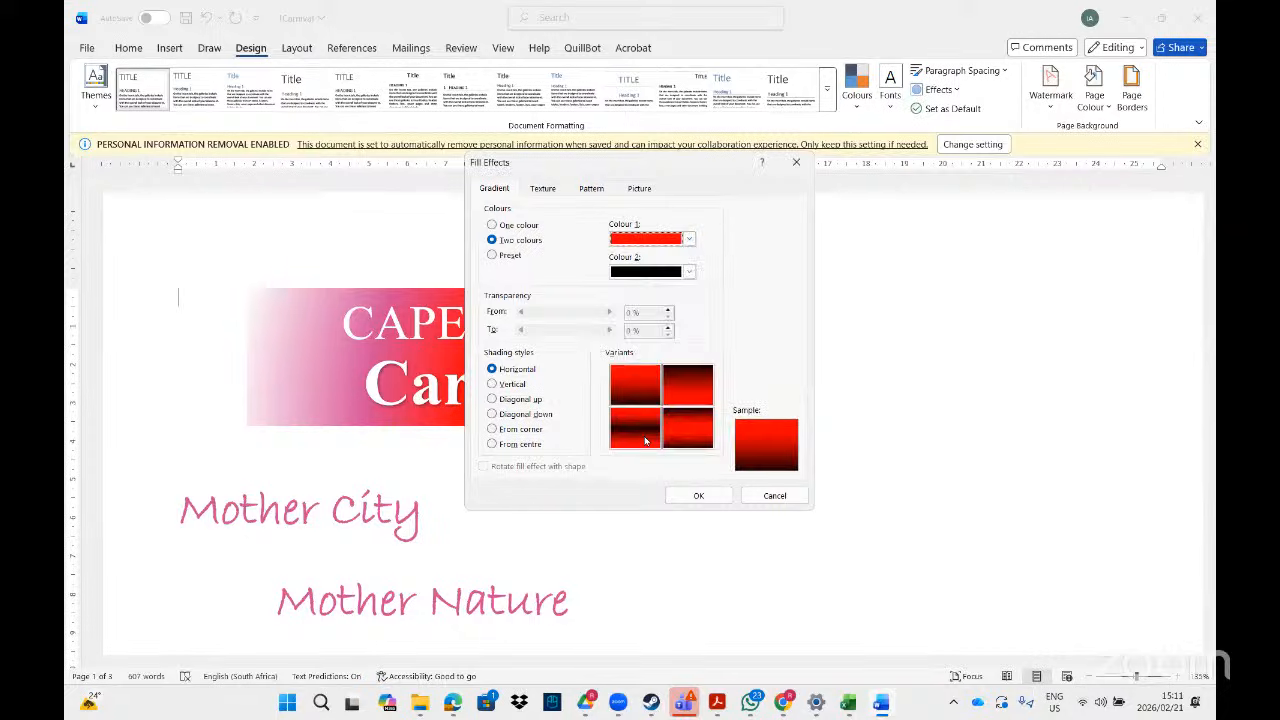
{"action": "left_click", "coordinate": [689, 272]}
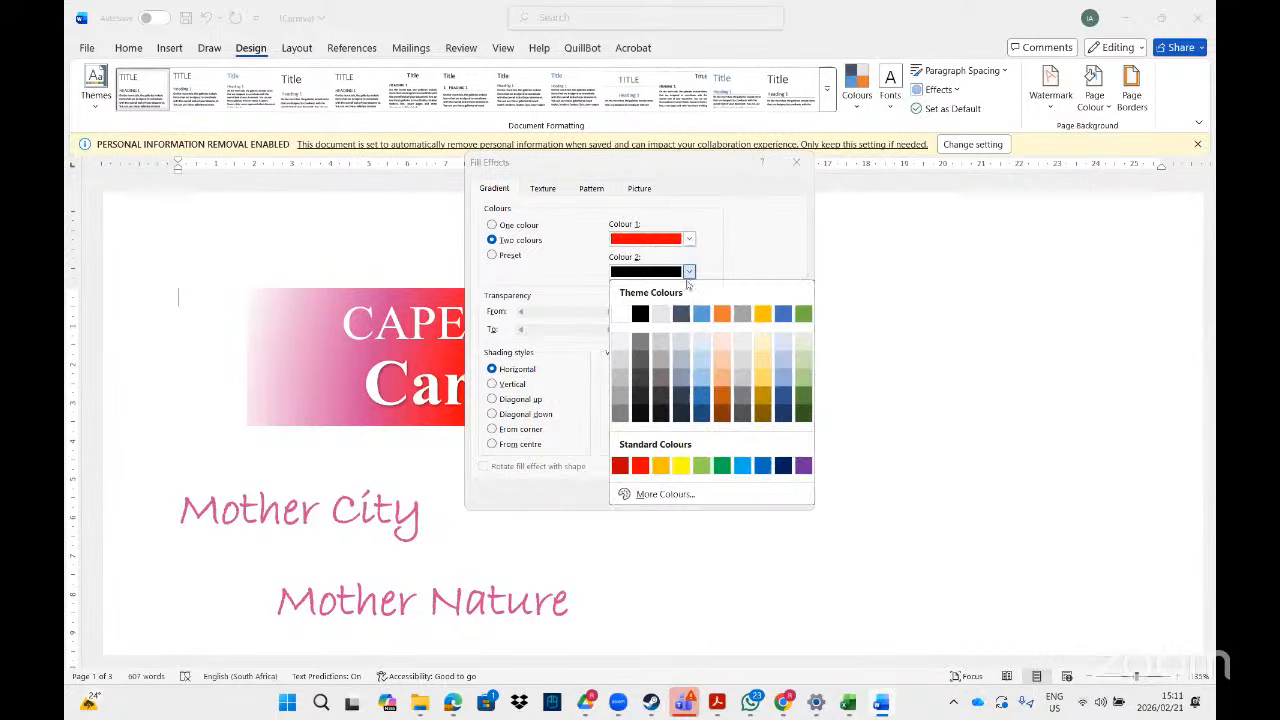
{"action": "left_click", "coordinate": [701, 350]}
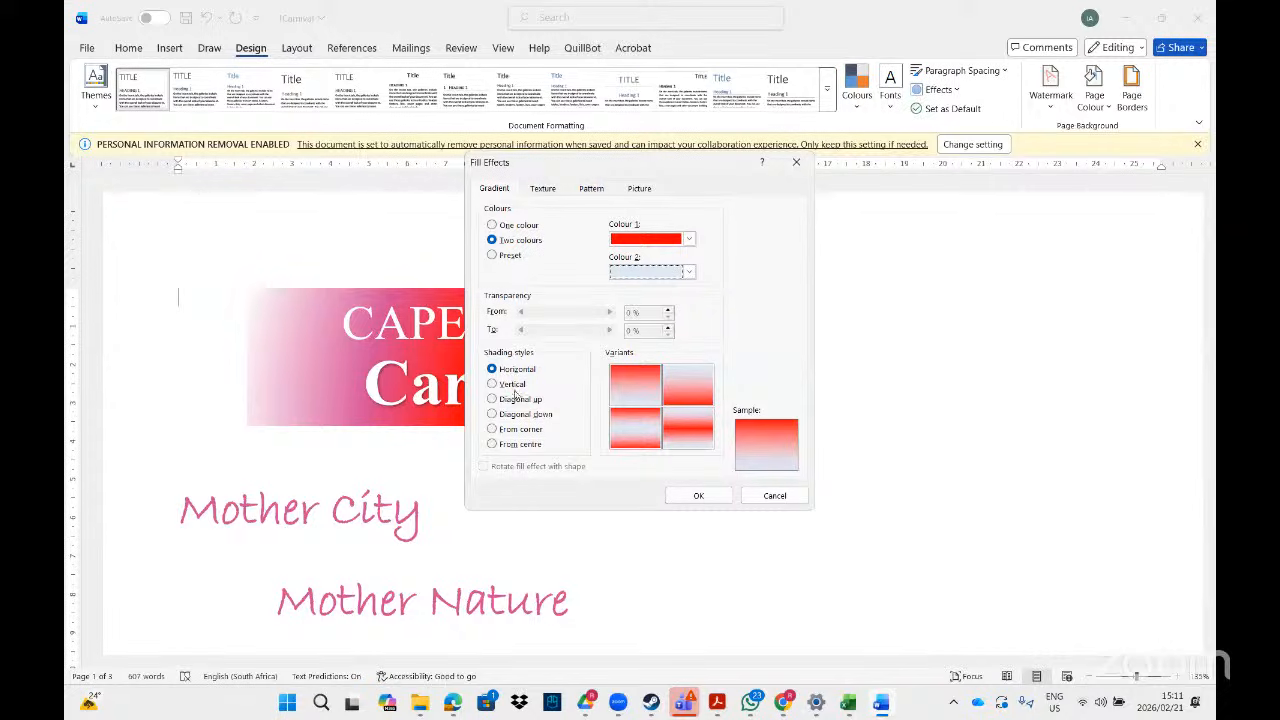
{"action": "left_click", "coordinate": [492, 399]}
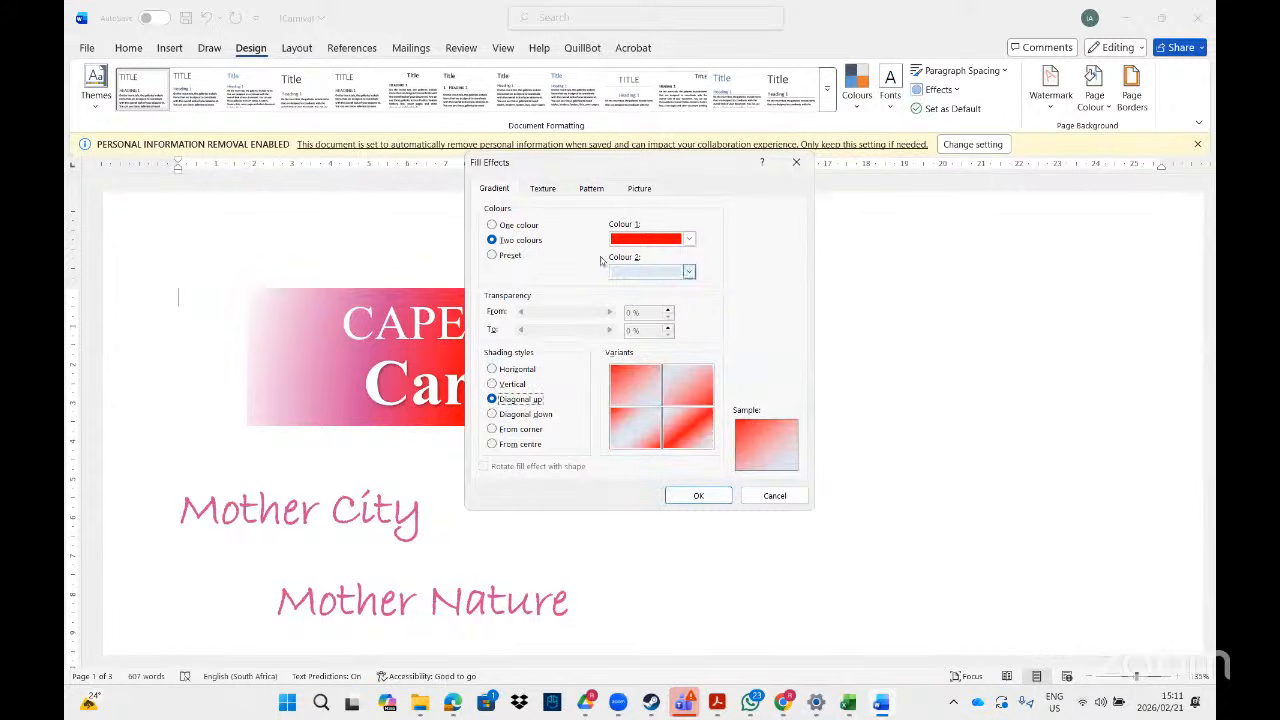
{"action": "left_click", "coordinate": [698, 496]}
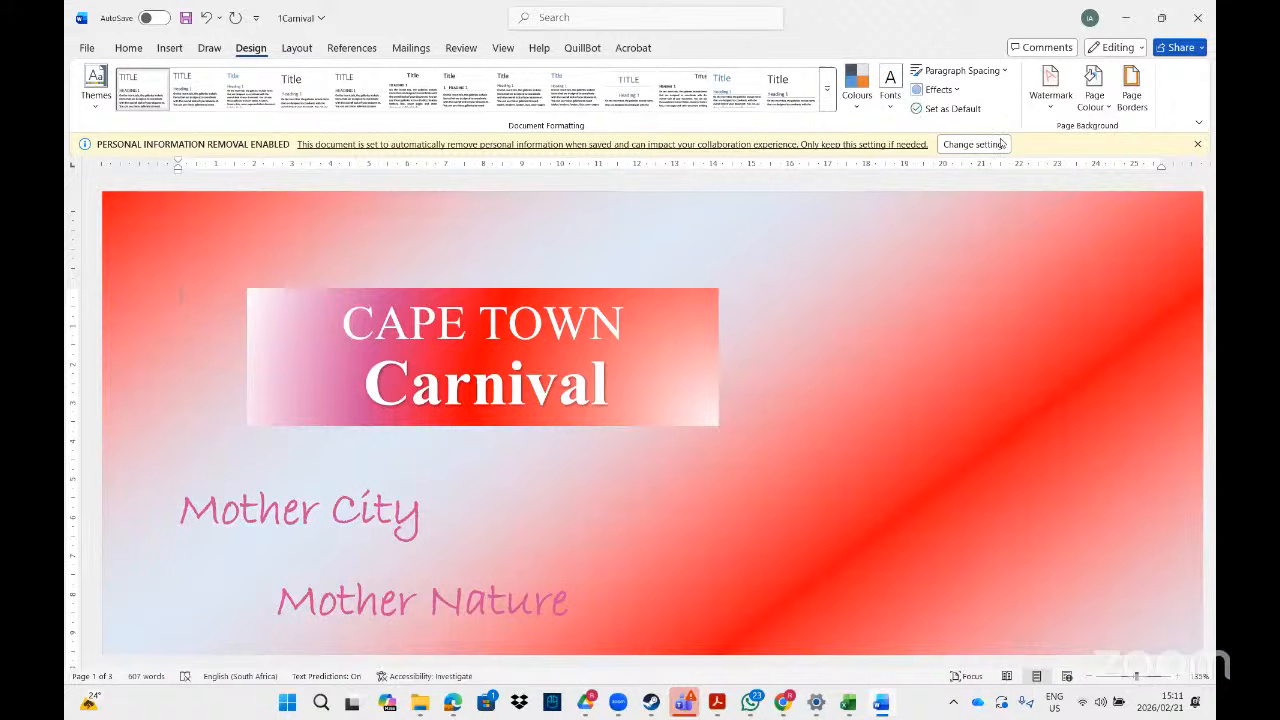
- Browse the Texture, Pattern and Picture fill effects, cancel without changes, and go to the PDF
{"action": "left_click", "coordinate": [1108, 110]}
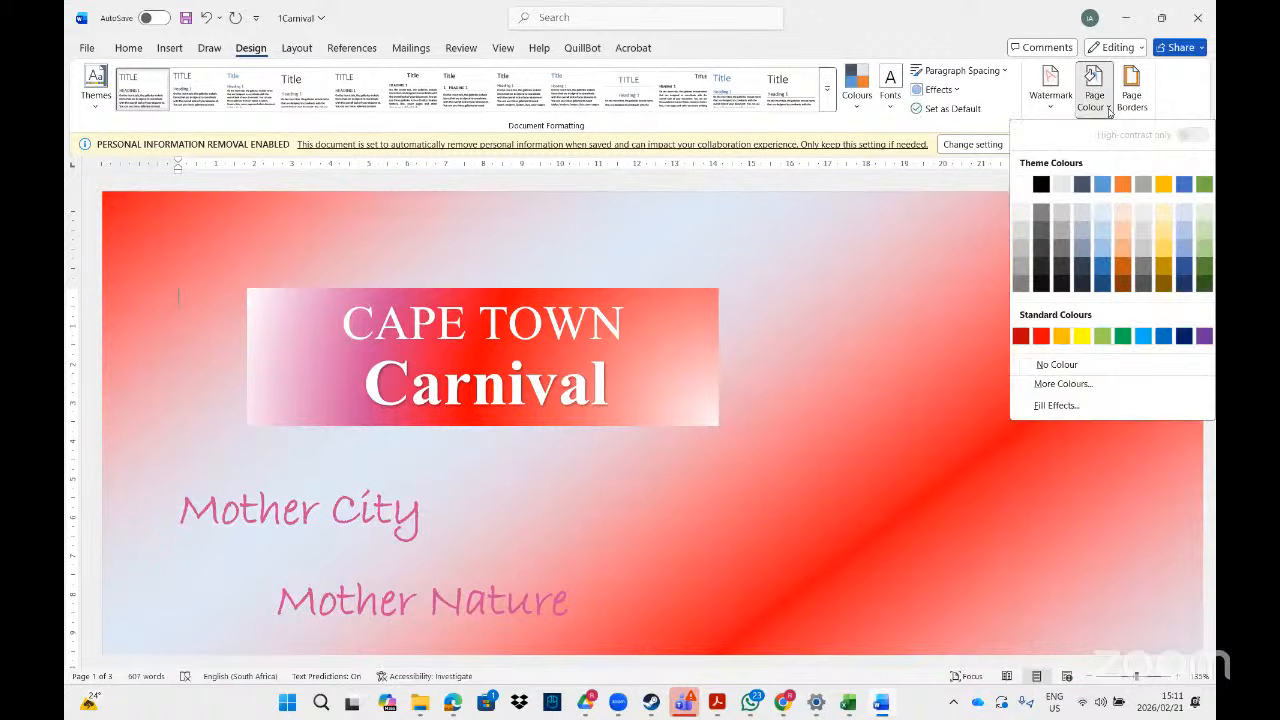
{"action": "left_click", "coordinate": [1045, 406]}
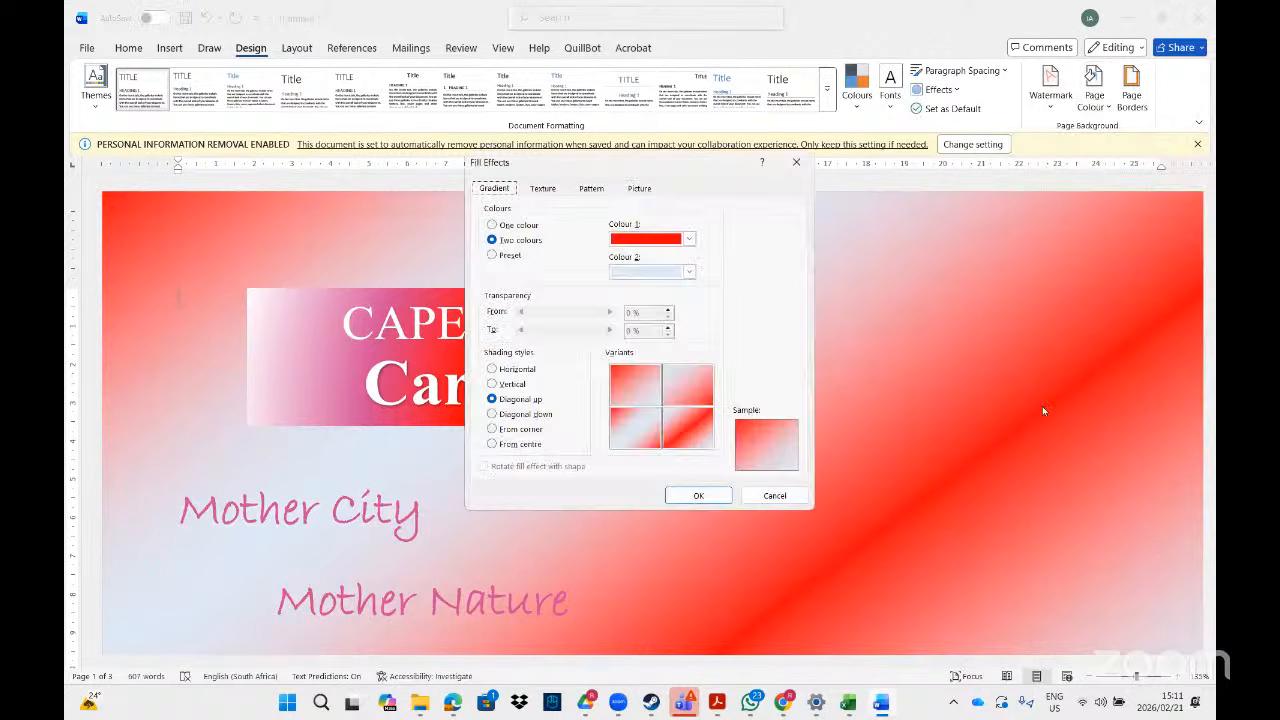
{"action": "left_click", "coordinate": [548, 191]}
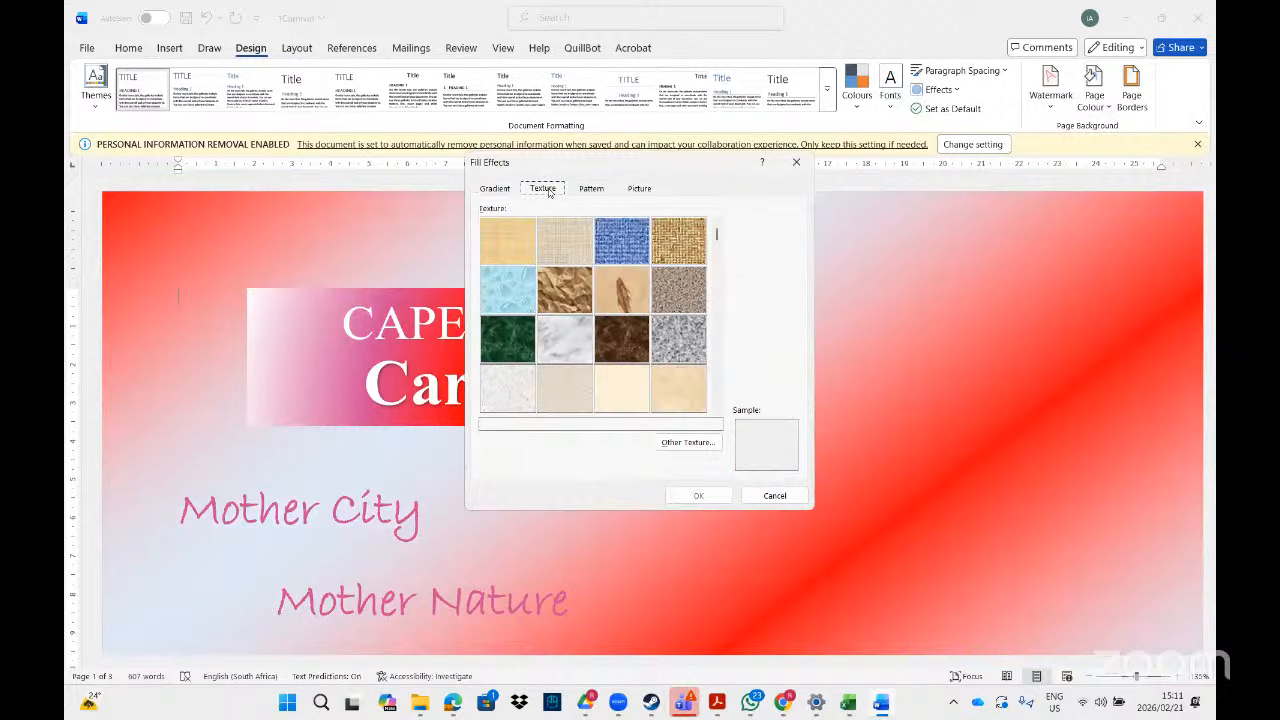
{"action": "left_click", "coordinate": [590, 189]}
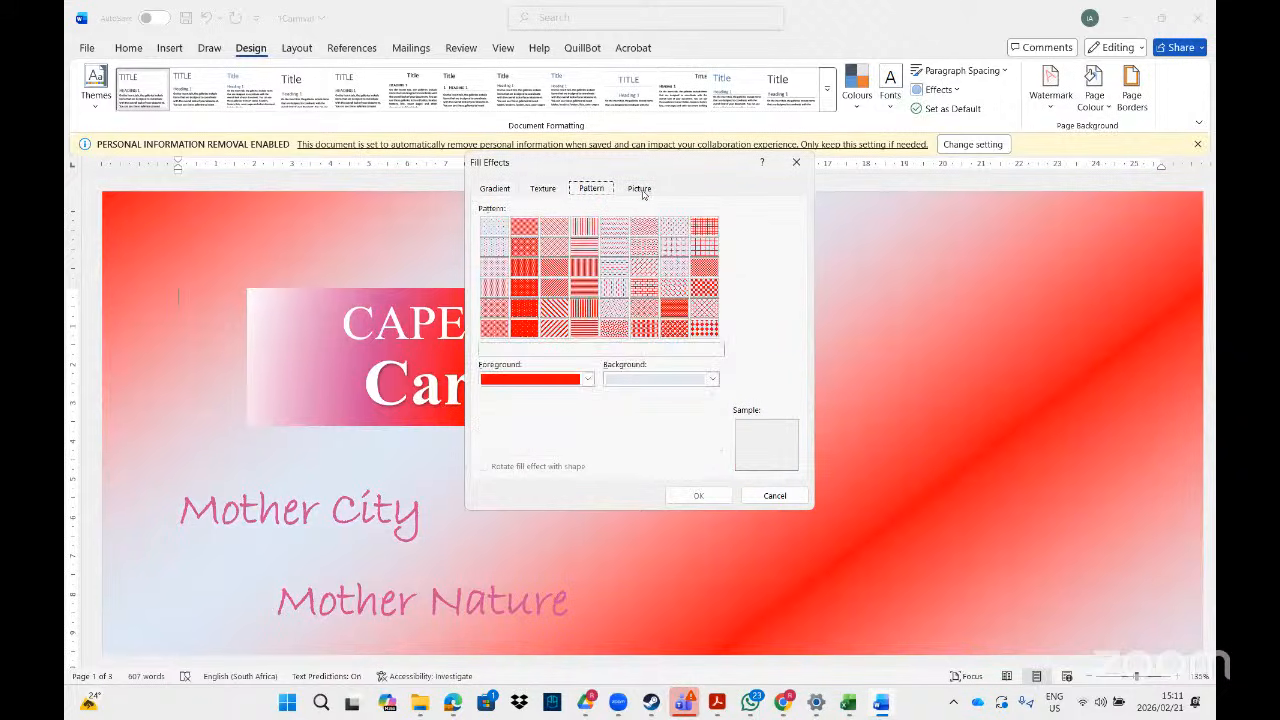
{"action": "left_click", "coordinate": [645, 194]}
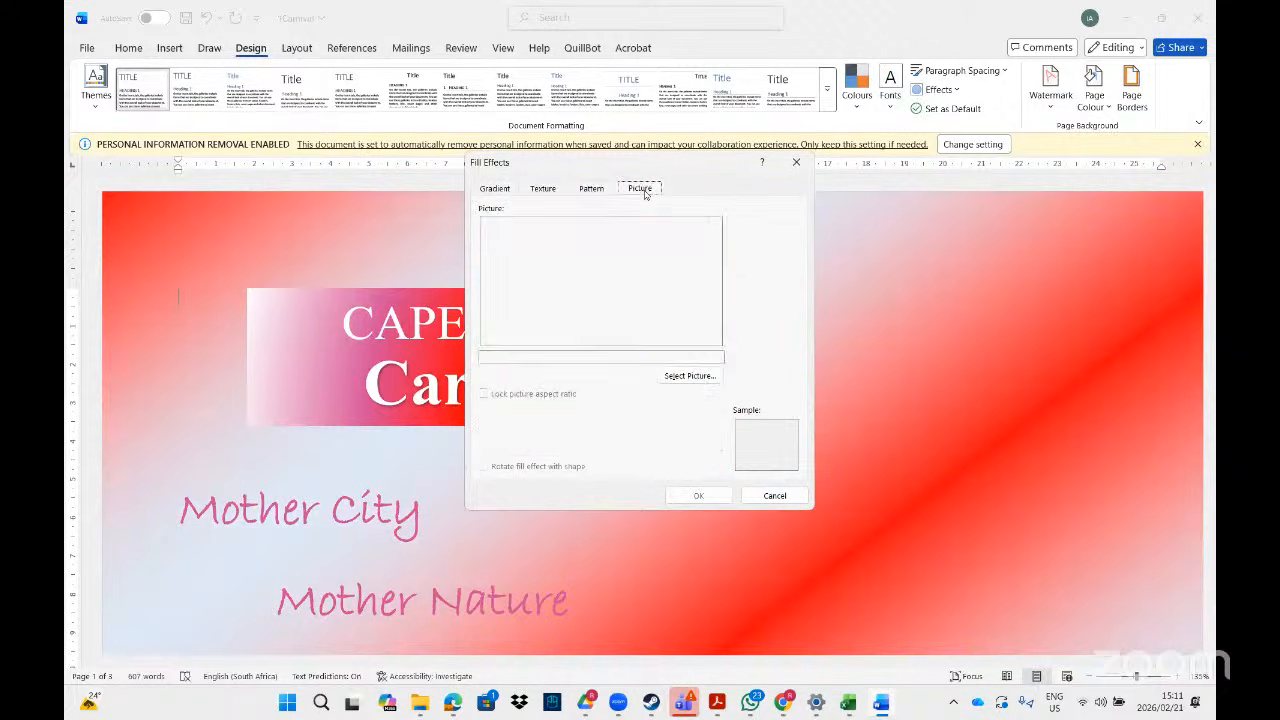
{"action": "left_click", "coordinate": [590, 190]}
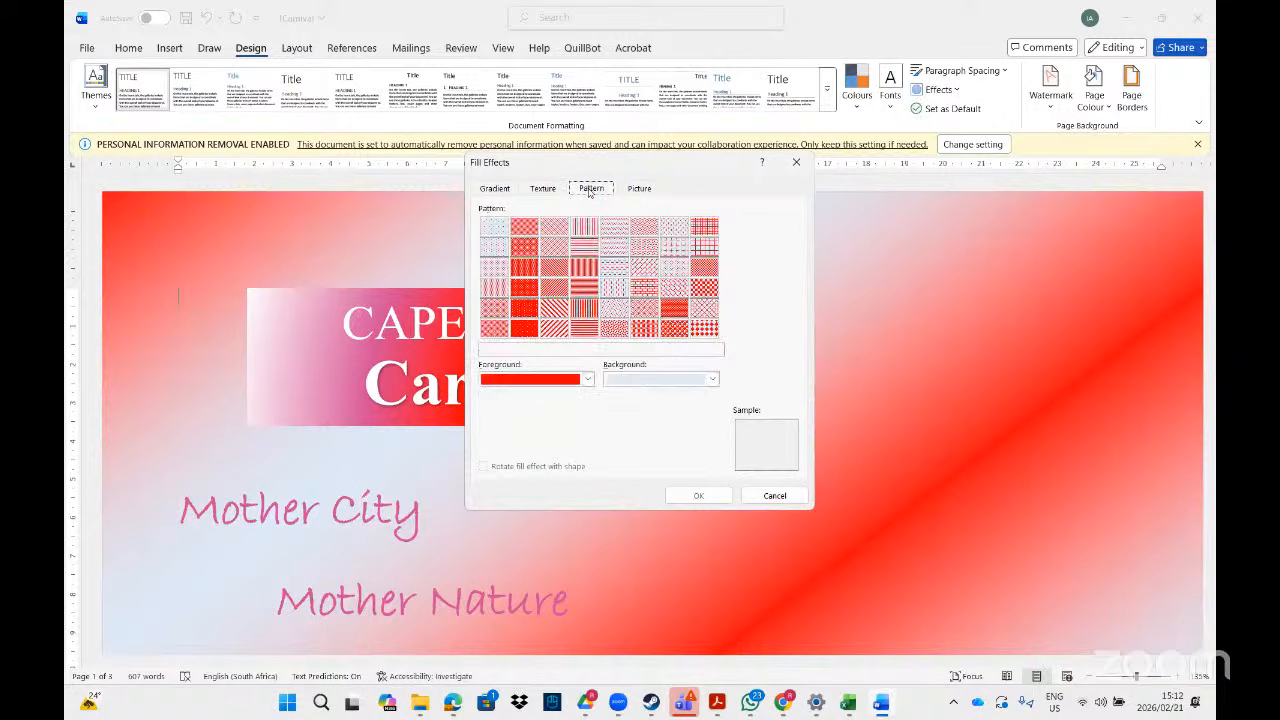
{"action": "left_click", "coordinate": [782, 496]}
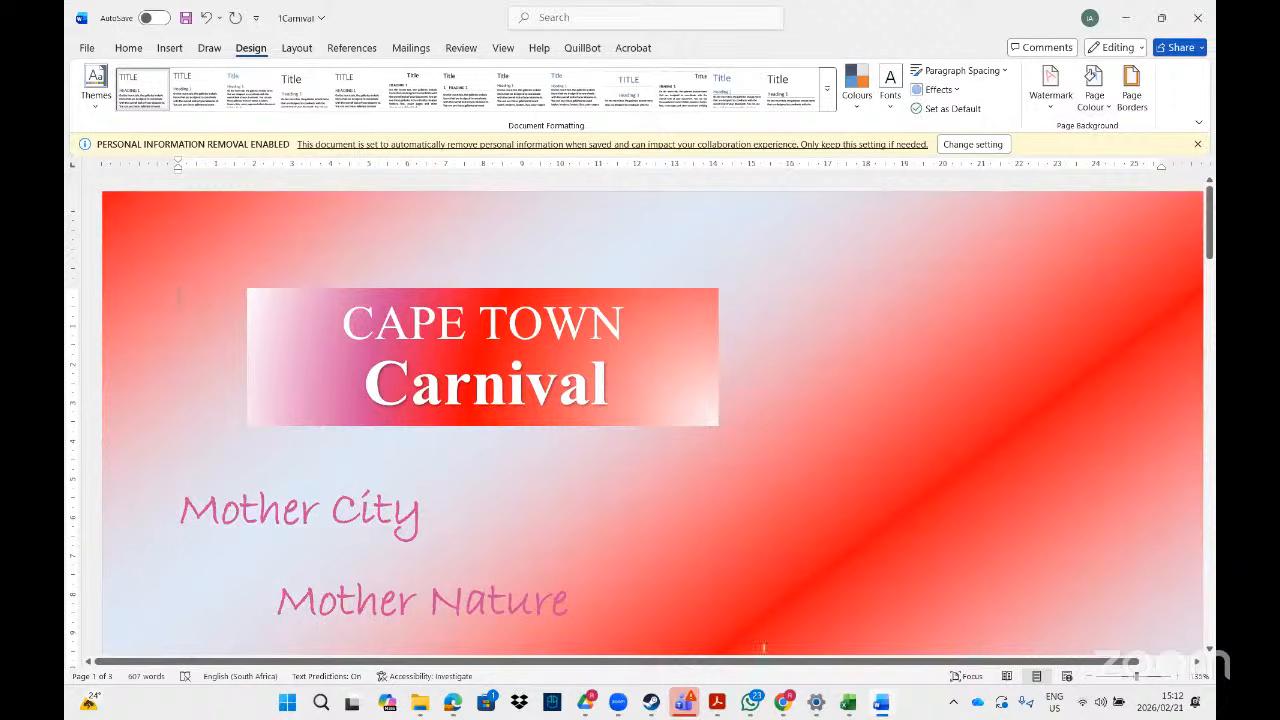
{"action": "left_click", "coordinate": [716, 703]}
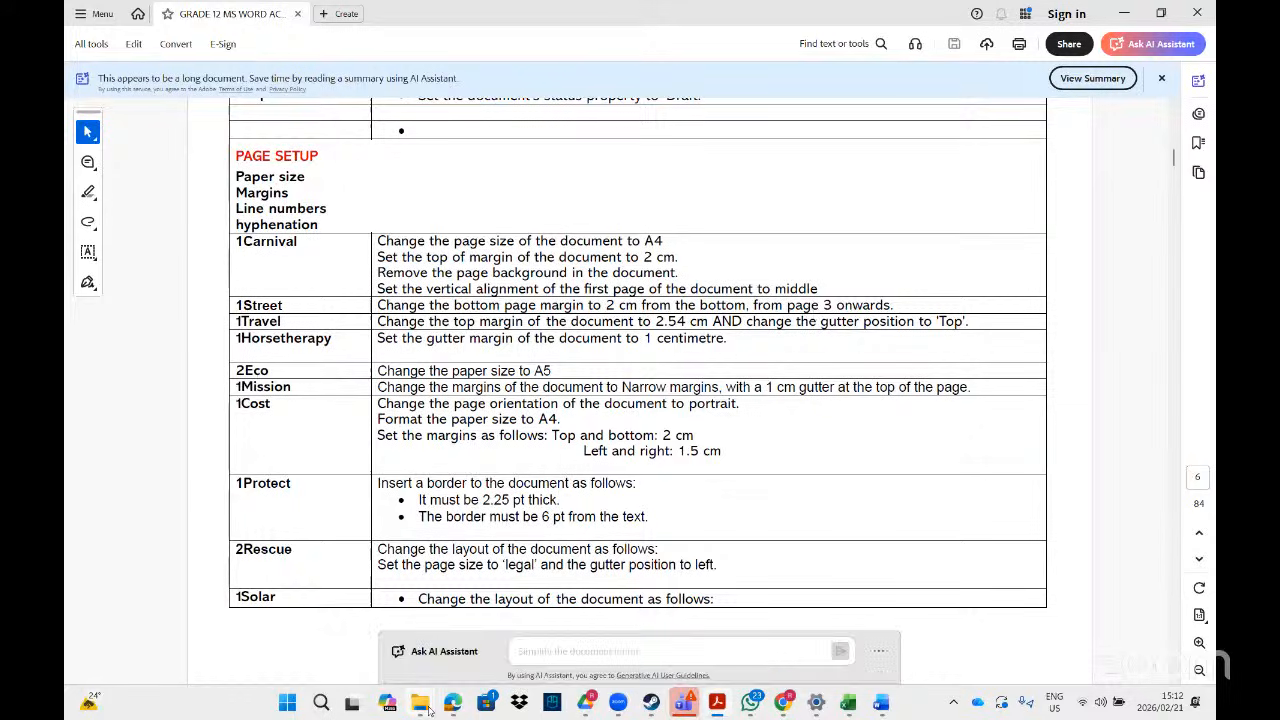
- Search '1stree' in File Explorer and open the 1Street document in Word
{"action": "mouse_move", "coordinate": [428, 708]}
{"action": "left_click", "coordinate": [572, 612]}
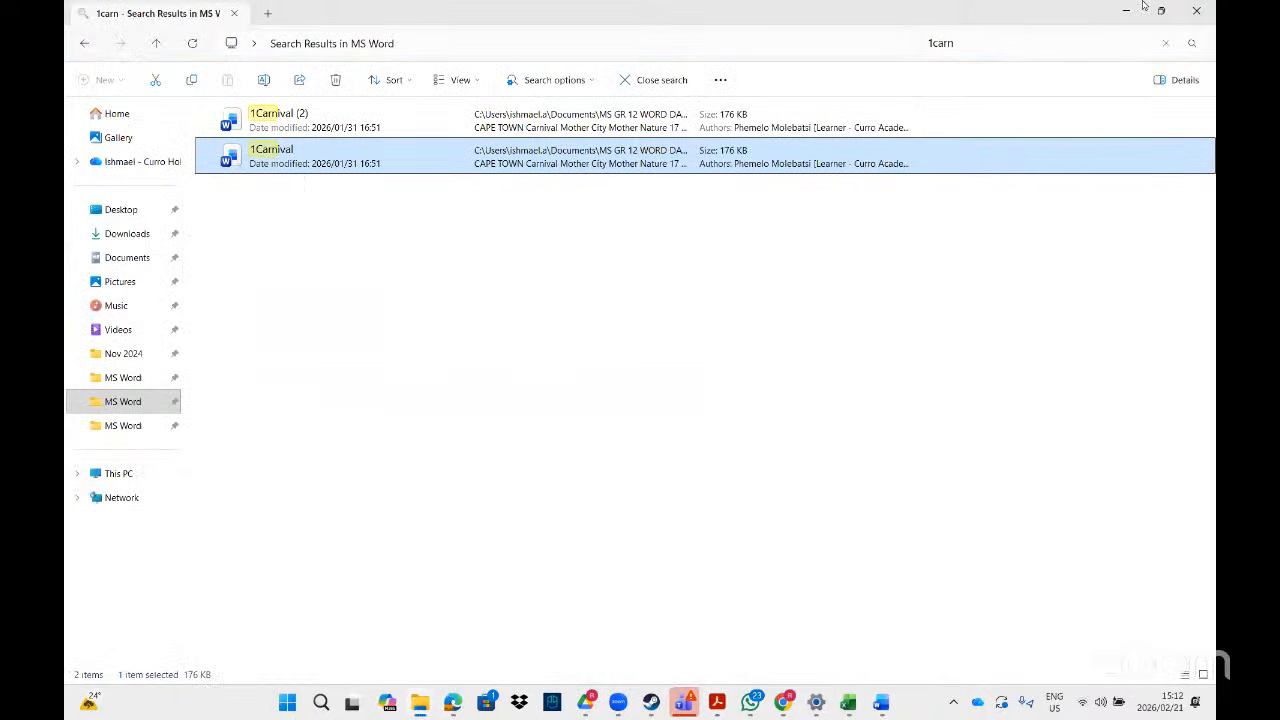
{"action": "left_click", "coordinate": [1025, 50]}
{"action": "key", "text": "BackSpace"}
{"action": "key", "text": "BackSpace"}
{"action": "key", "text": "BackSpace"}
{"action": "key", "text": "BackSpace"}
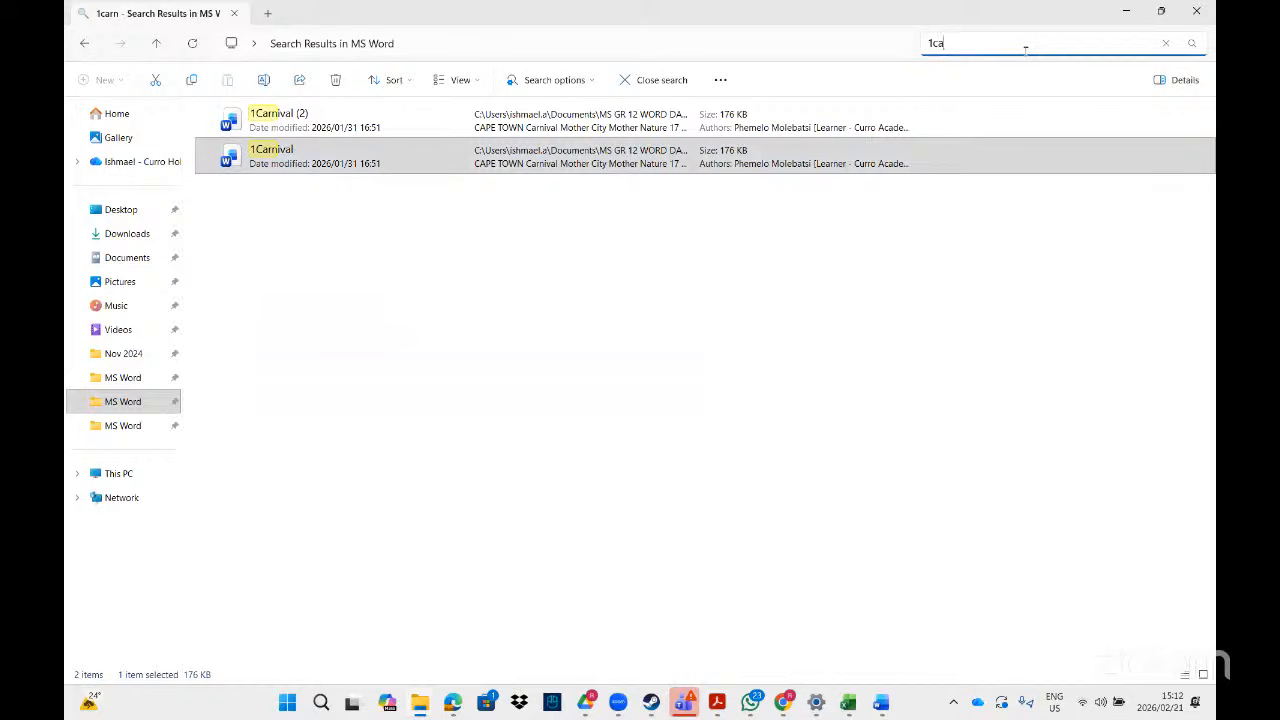
{"action": "type", "text": "stree"}
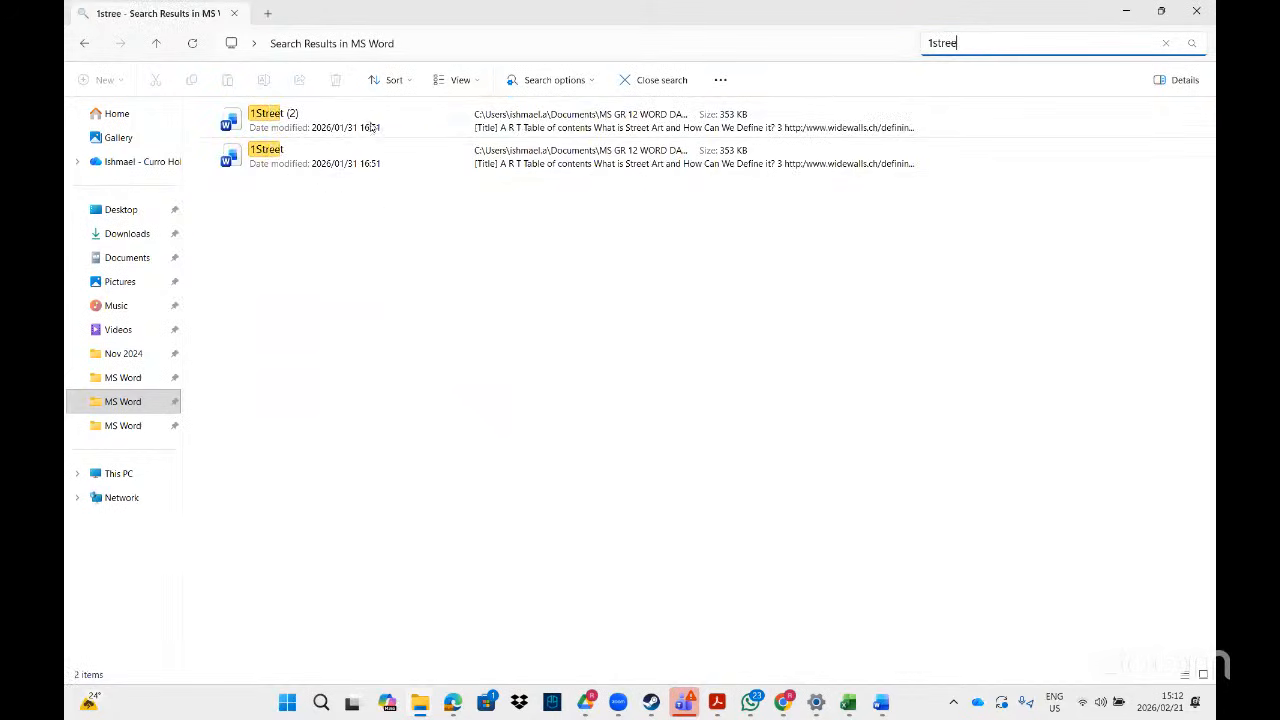
{"action": "left_click", "coordinate": [362, 146]}
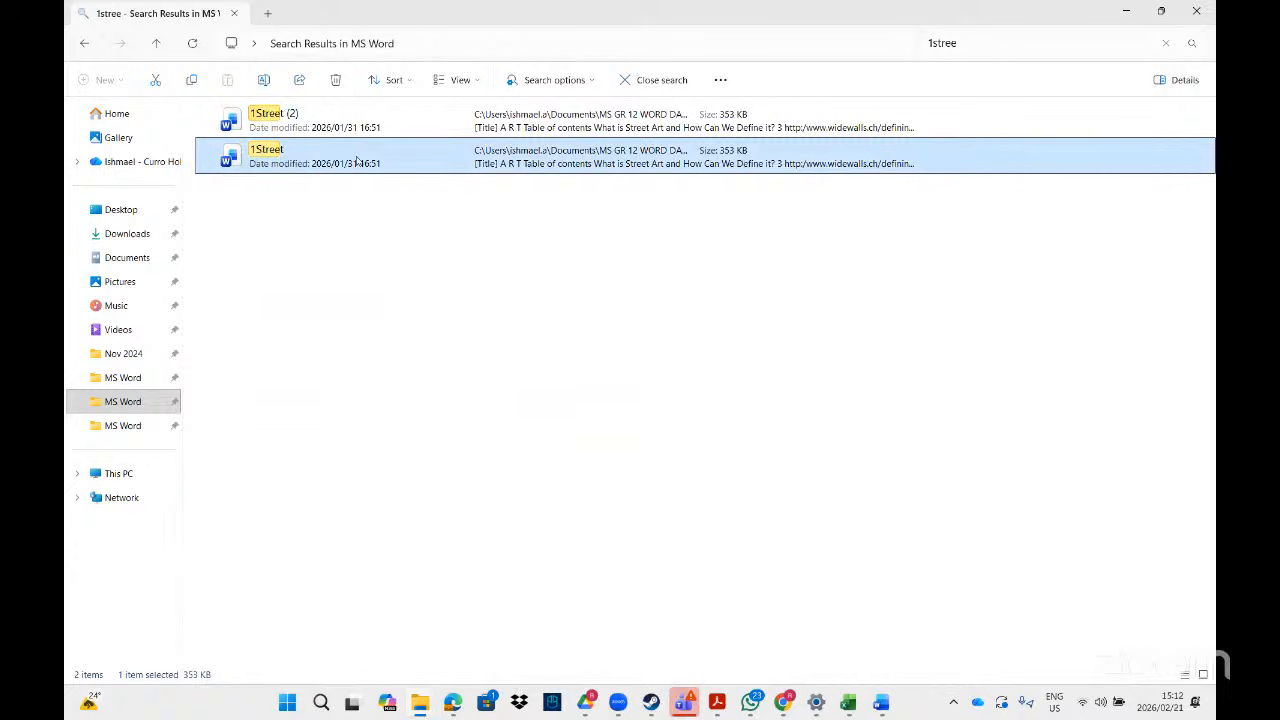
{"action": "double_click", "coordinate": [360, 157]}
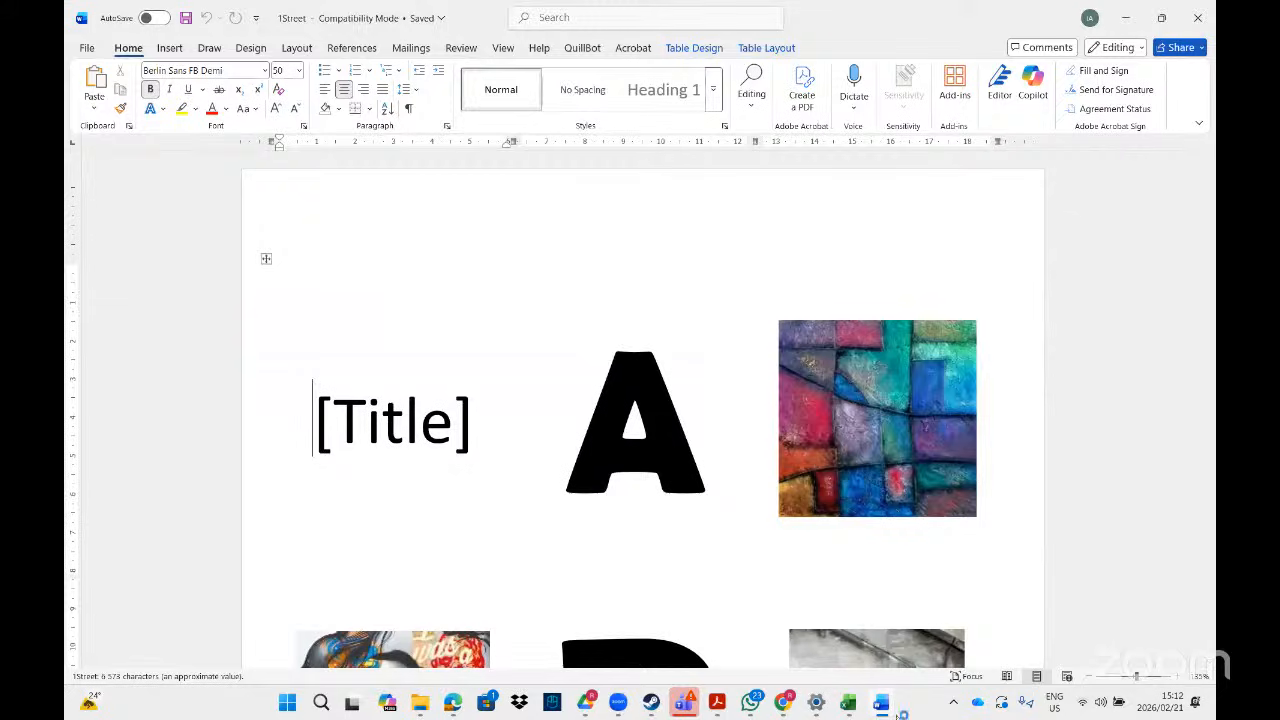
- Switch to the 1Carnival window and close it without saving
{"action": "mouse_move", "coordinate": [881, 703]}
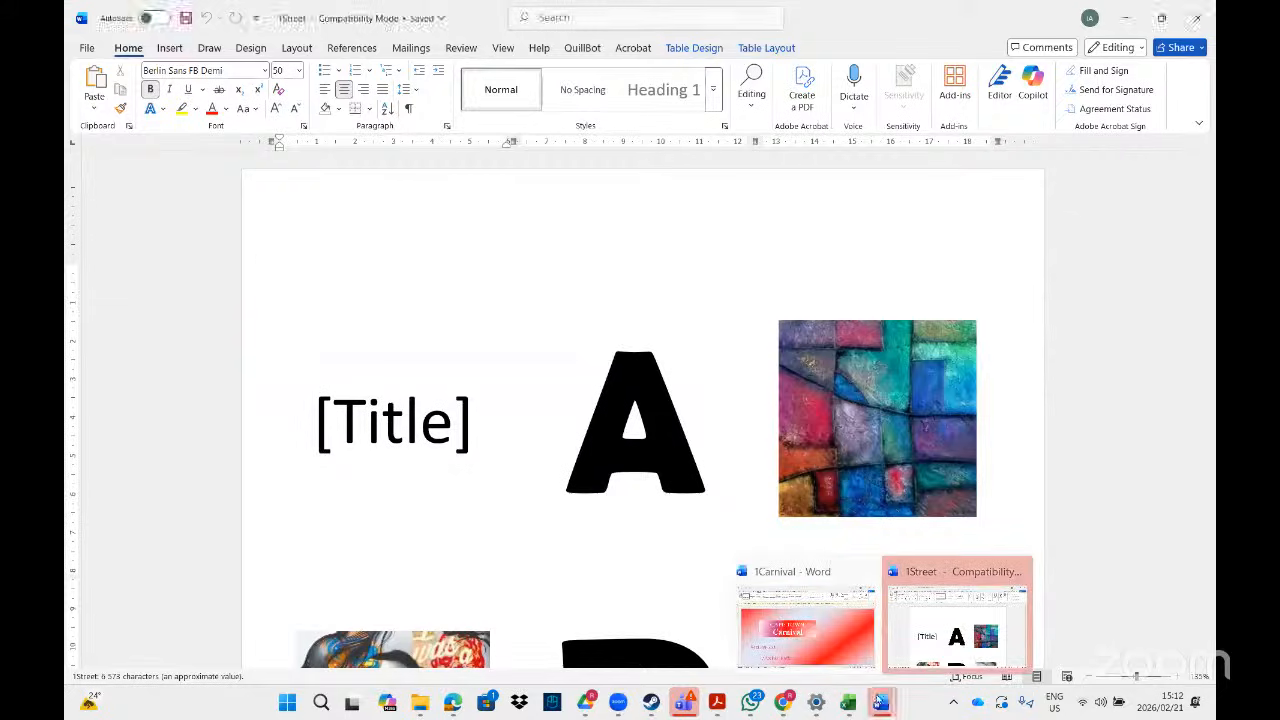
{"action": "left_click", "coordinate": [800, 657]}
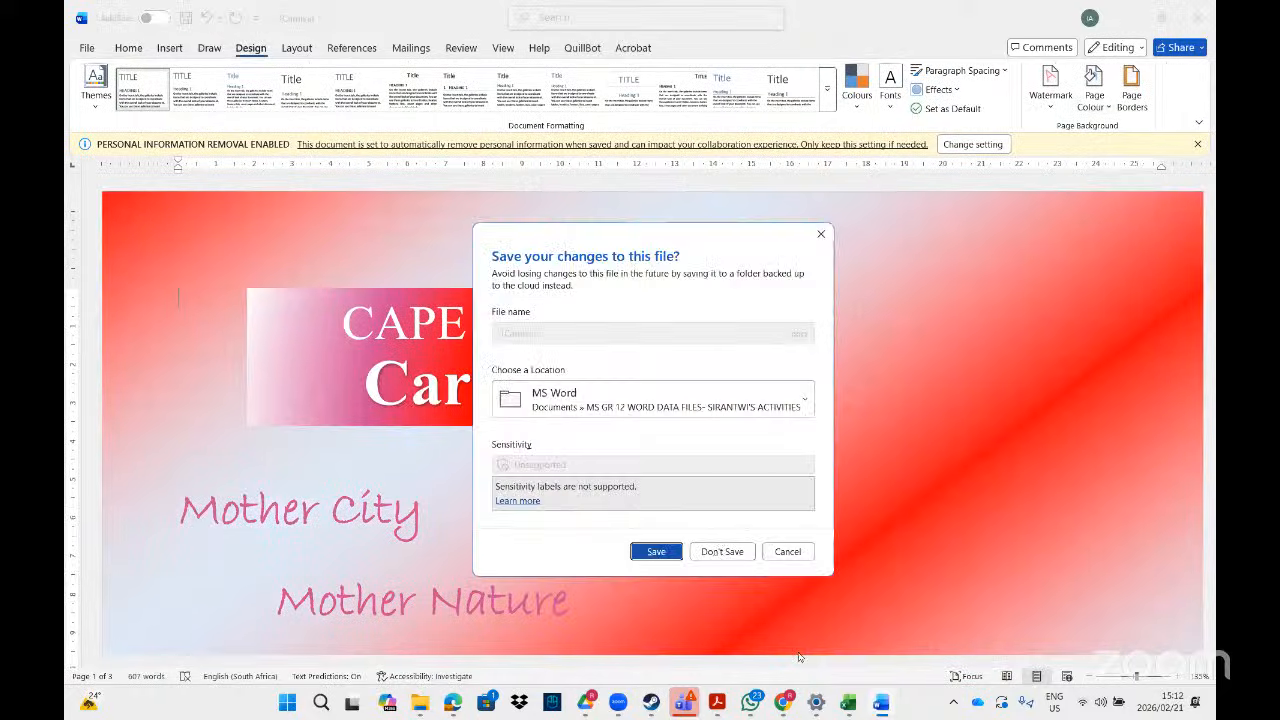
{"action": "left_click", "coordinate": [698, 551]}
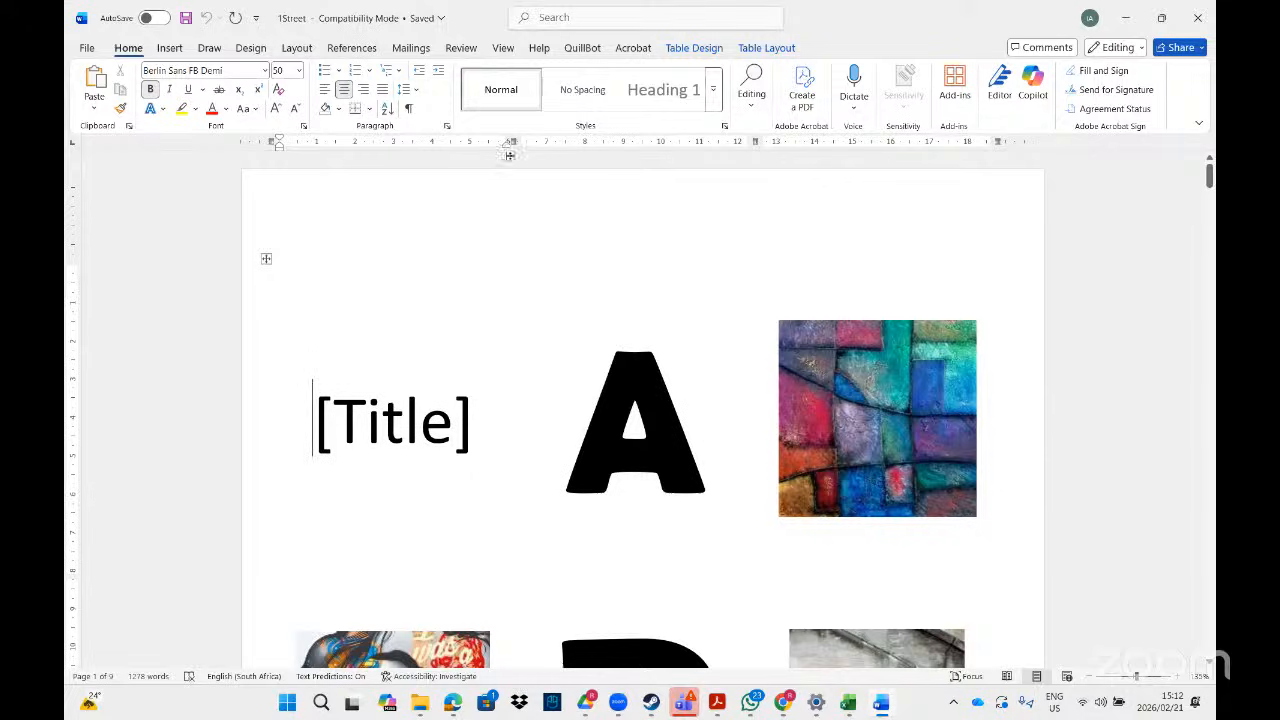
{"action": "double_click", "coordinate": [440, 141]}
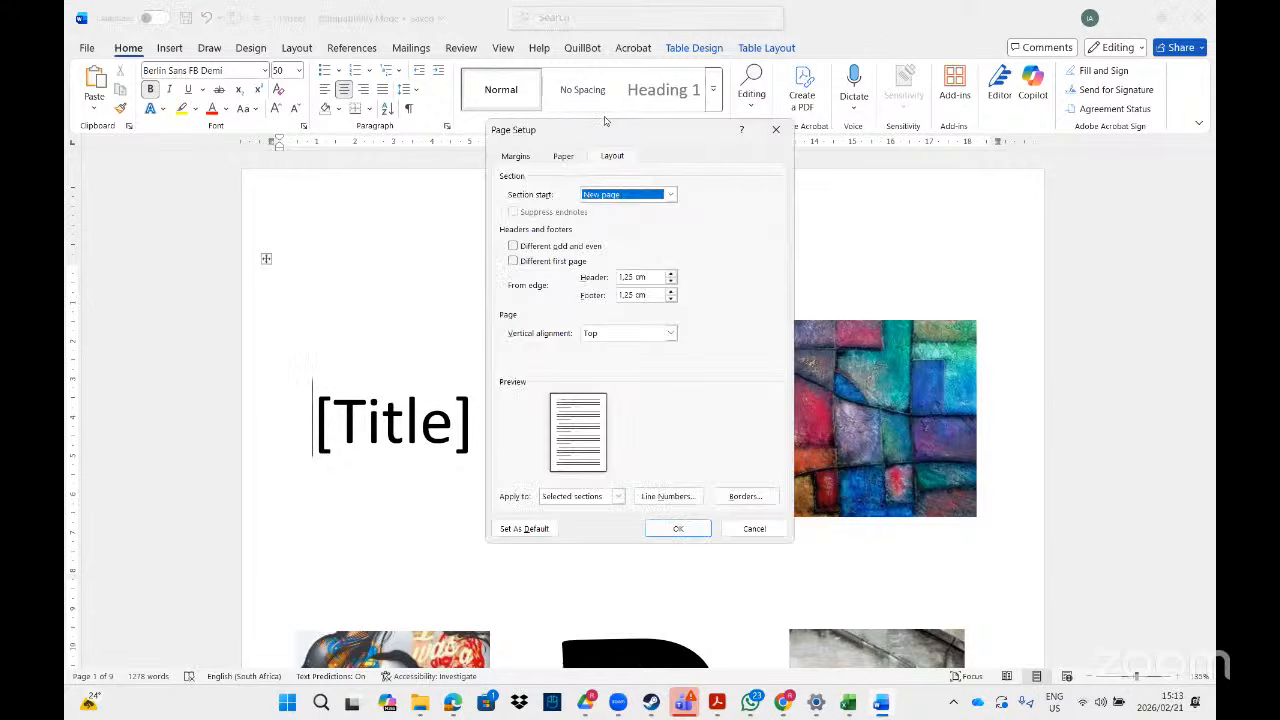
{"action": "left_click", "coordinate": [514, 157]}
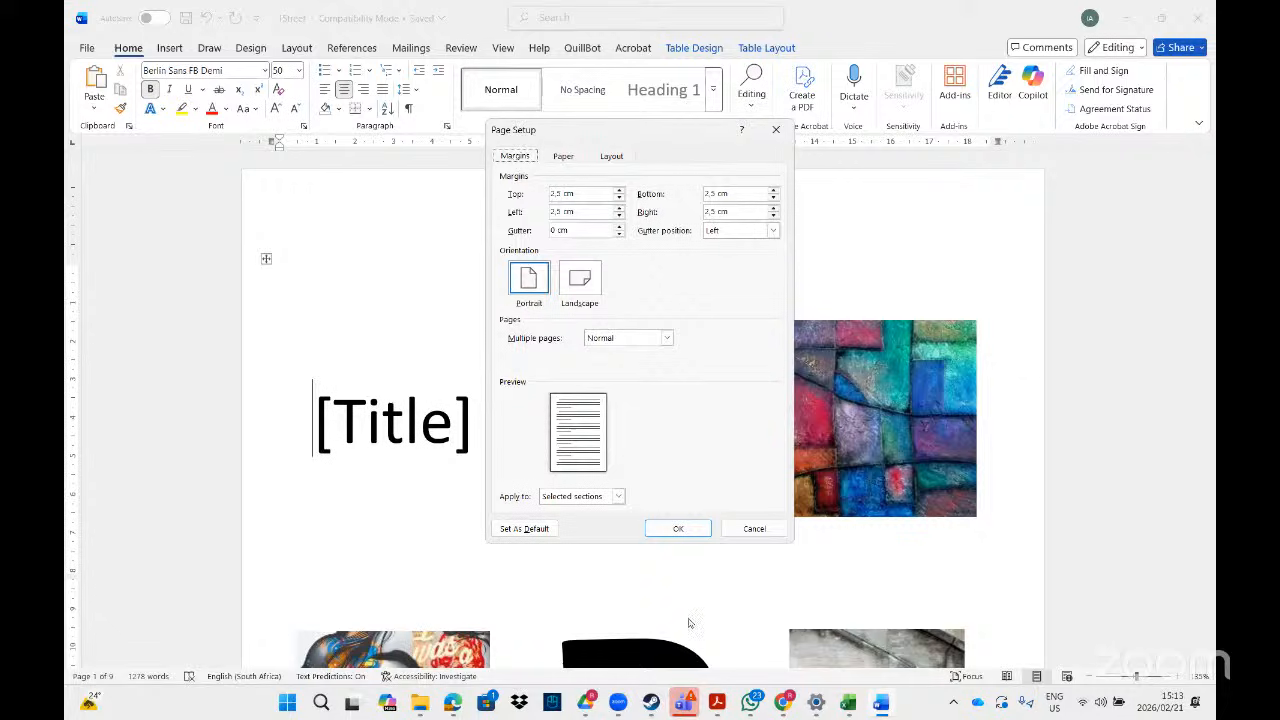
{"action": "left_click", "coordinate": [716, 703]}
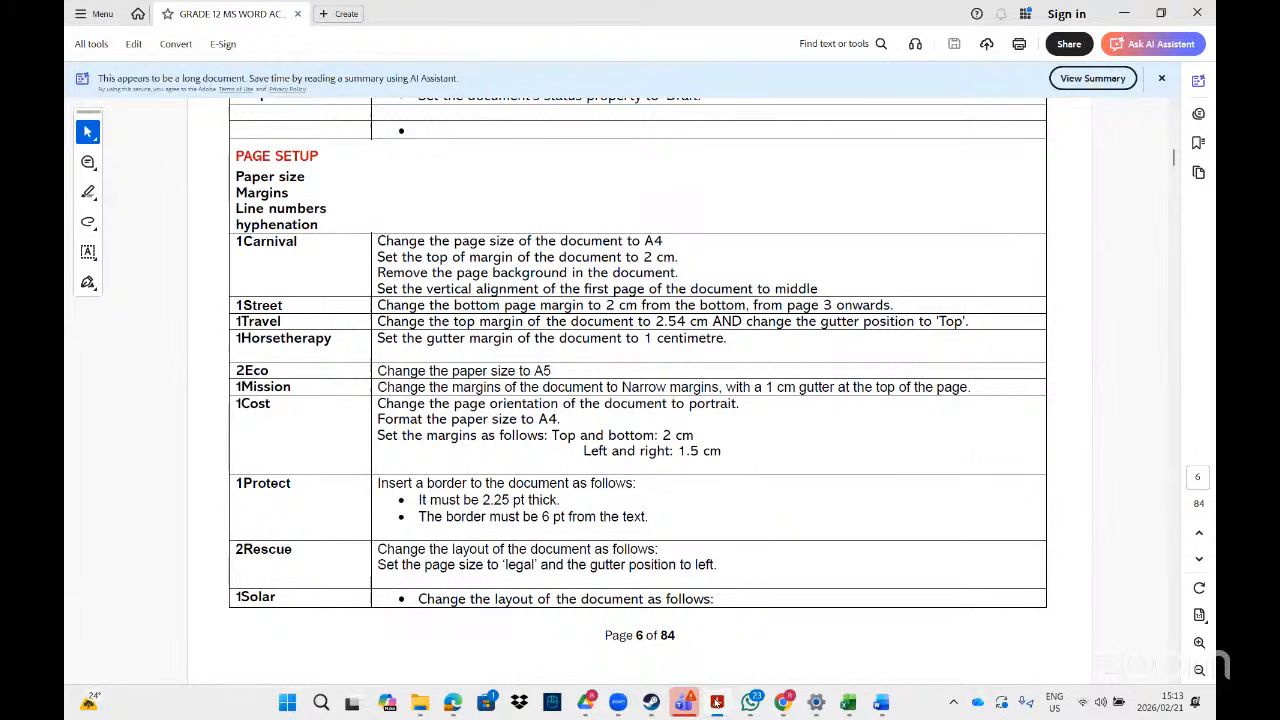
{"action": "key", "text": "alt+Tab"}
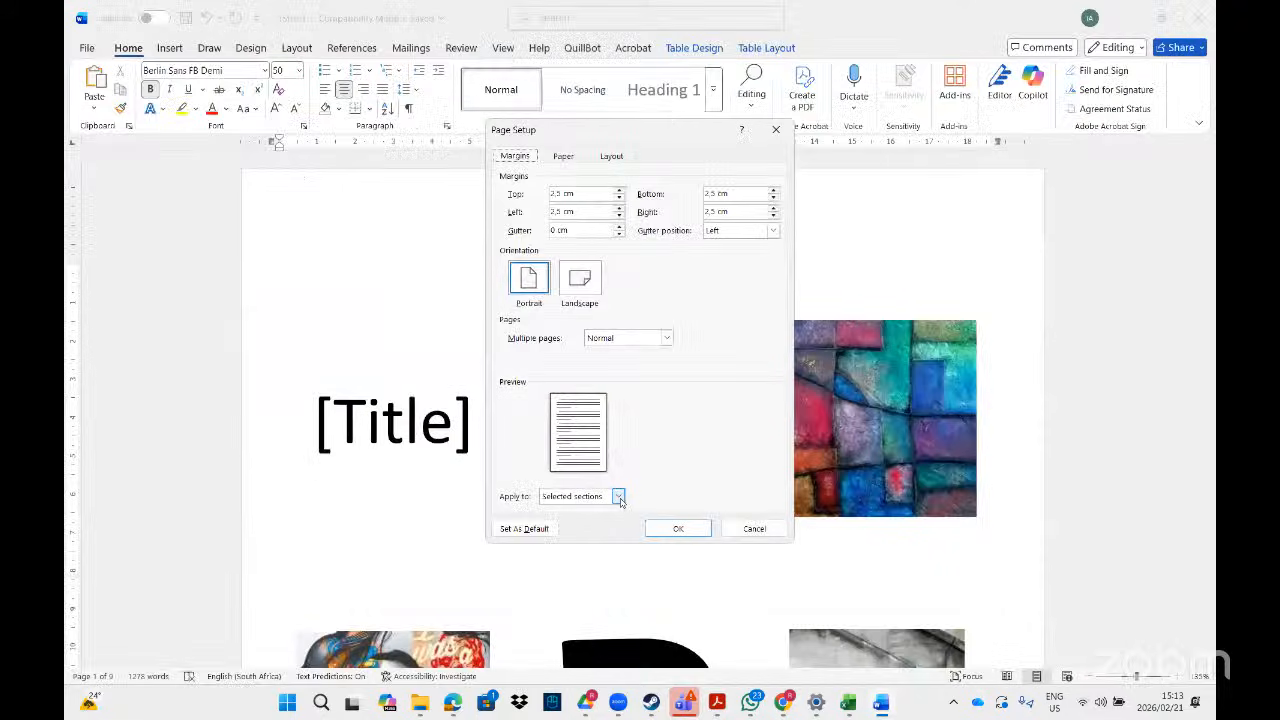
{"action": "left_click", "coordinate": [618, 497]}
{"action": "left_click", "coordinate": [619, 497]}
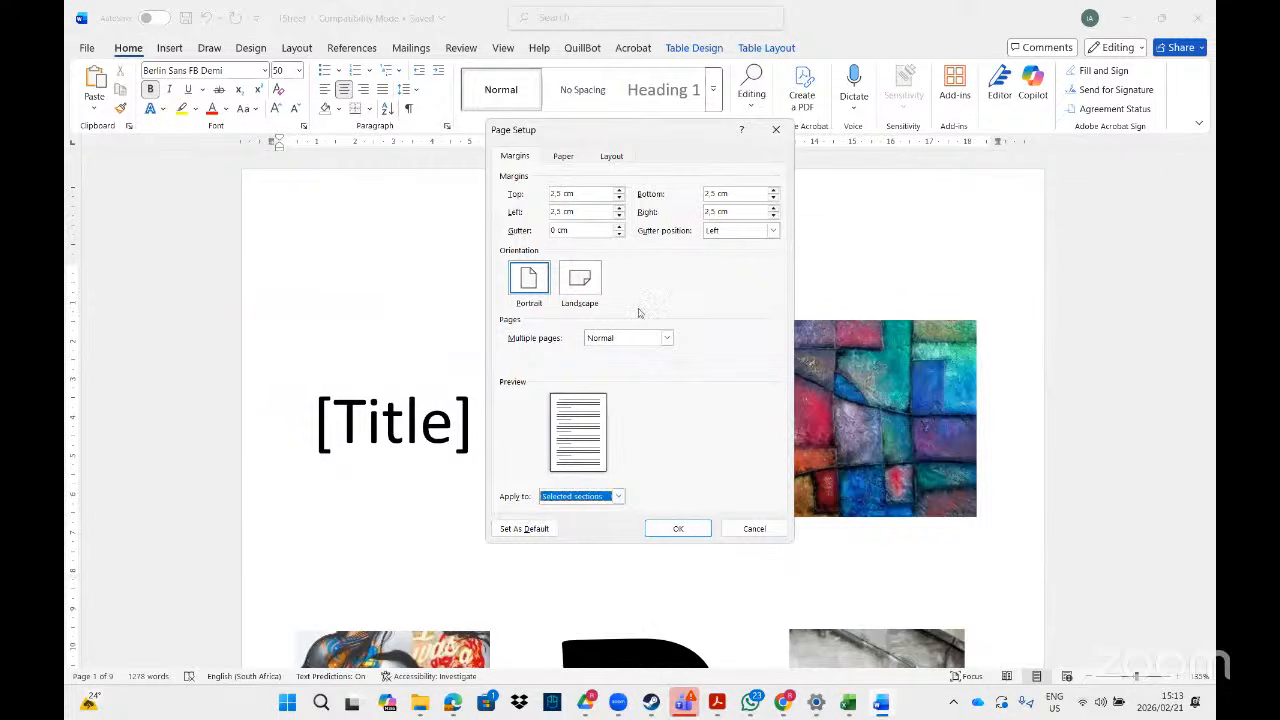
{"action": "left_click", "coordinate": [619, 198]}
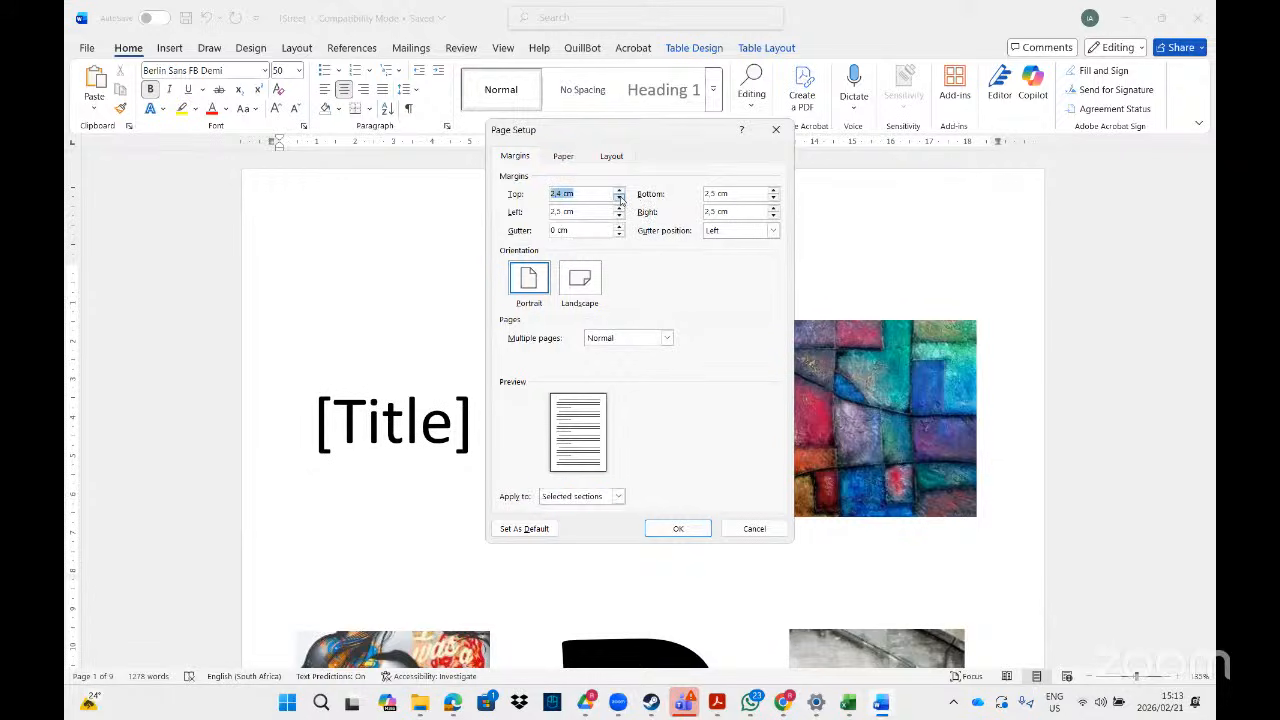
{"action": "left_click", "coordinate": [619, 198]}
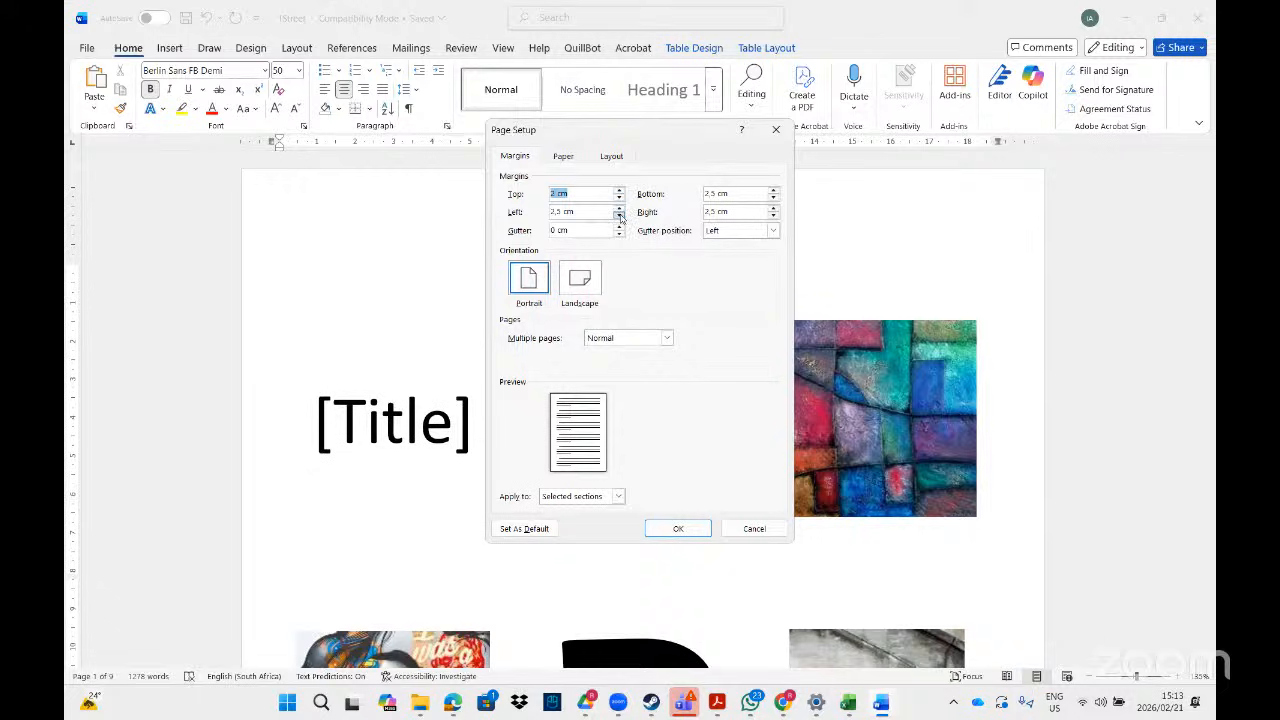
{"action": "left_click", "coordinate": [774, 199]}
{"action": "left_click", "coordinate": [774, 199]}
{"action": "left_click", "coordinate": [774, 199]}
{"action": "left_click", "coordinate": [774, 199]}
{"action": "left_click", "coordinate": [618, 190]}
{"action": "left_click", "coordinate": [618, 190]}
{"action": "left_click", "coordinate": [618, 190]}
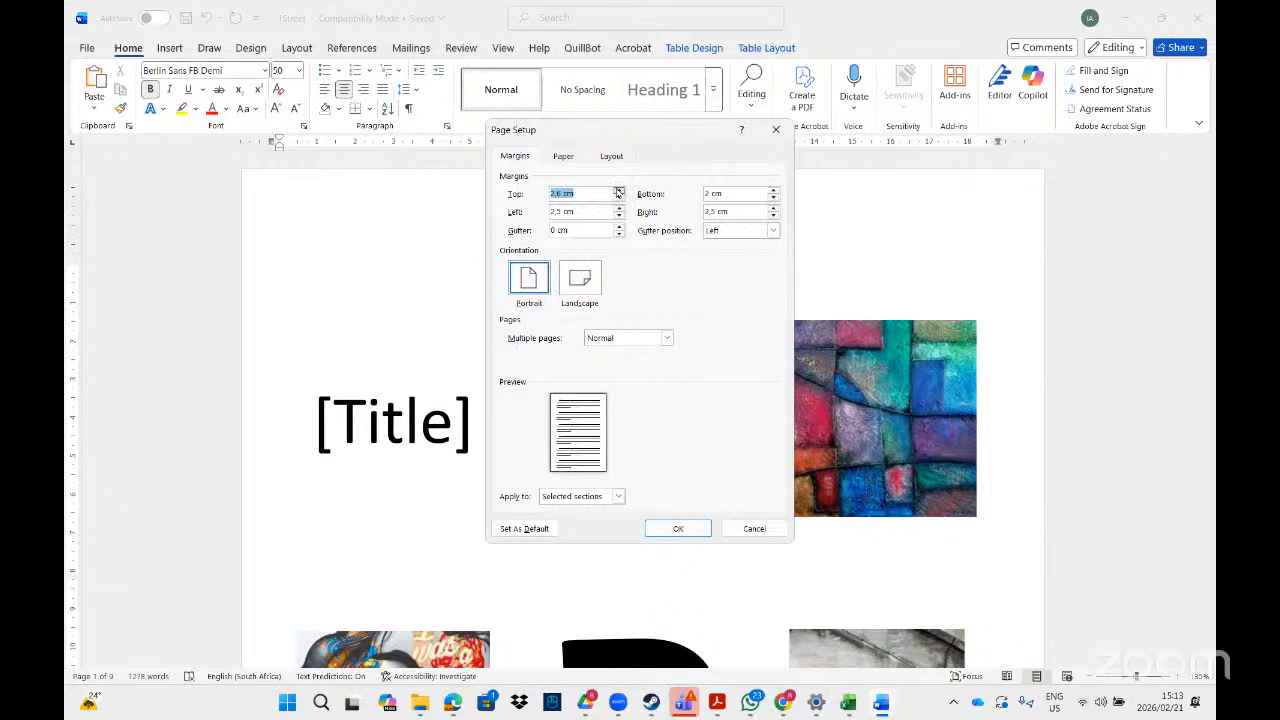
{"action": "left_click", "coordinate": [618, 190]}
{"action": "left_click", "coordinate": [617, 198]}
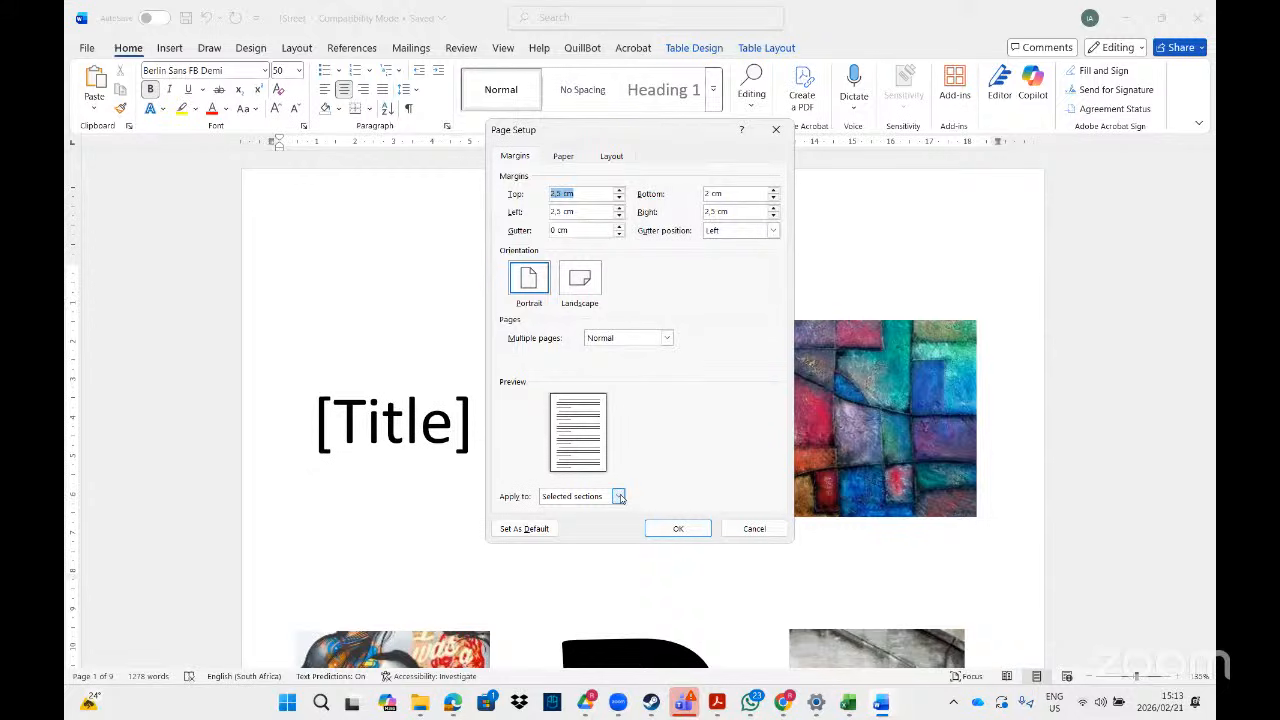
{"action": "left_click", "coordinate": [754, 528]}
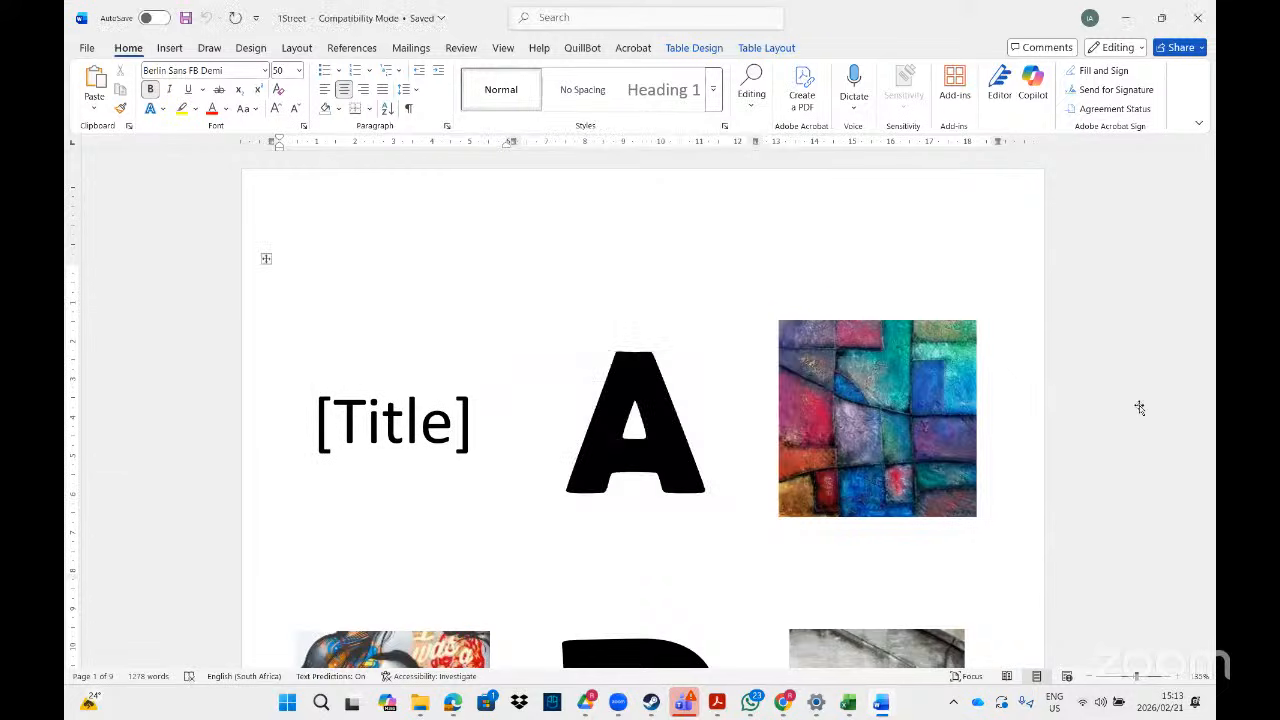
- Select page 3 to the end and give the selected sections a 2 cm bottom margin
{"action": "left_click_drag", "start_coordinate": [1210, 172], "coordinate": [1210, 272]}
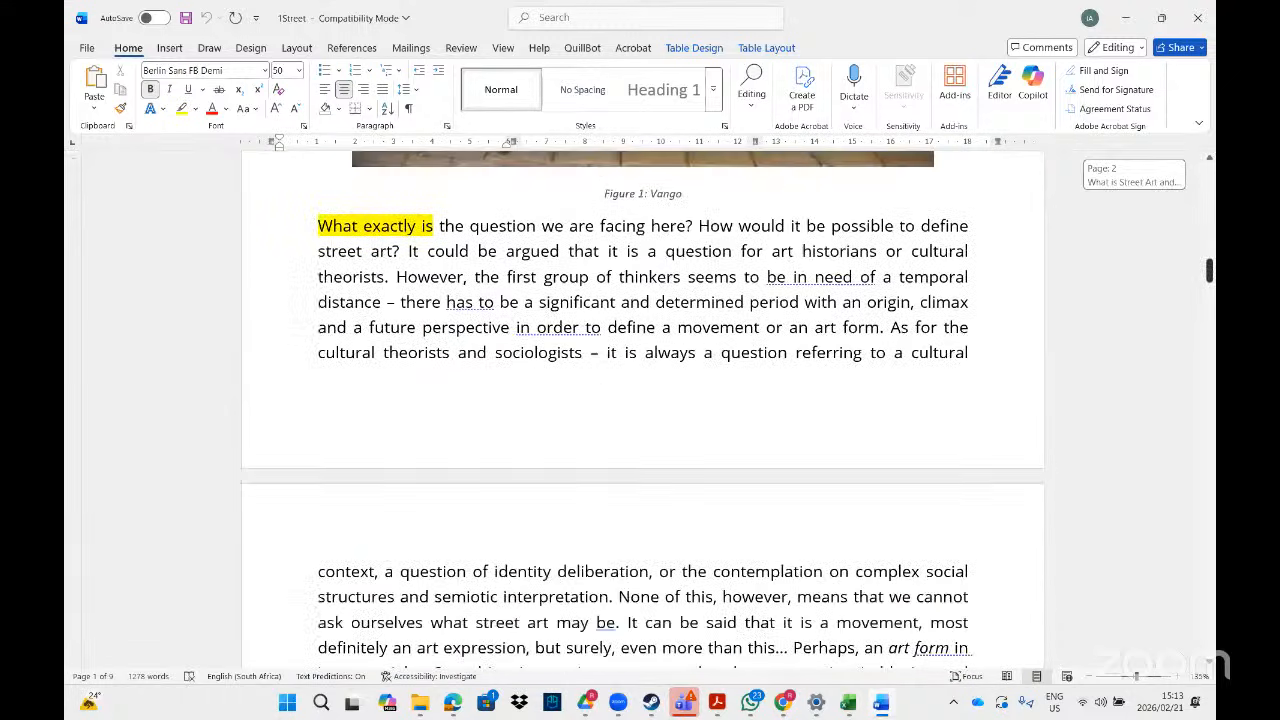
{"action": "left_click_drag", "start_coordinate": [320, 167], "coordinate": [1140, 712]}
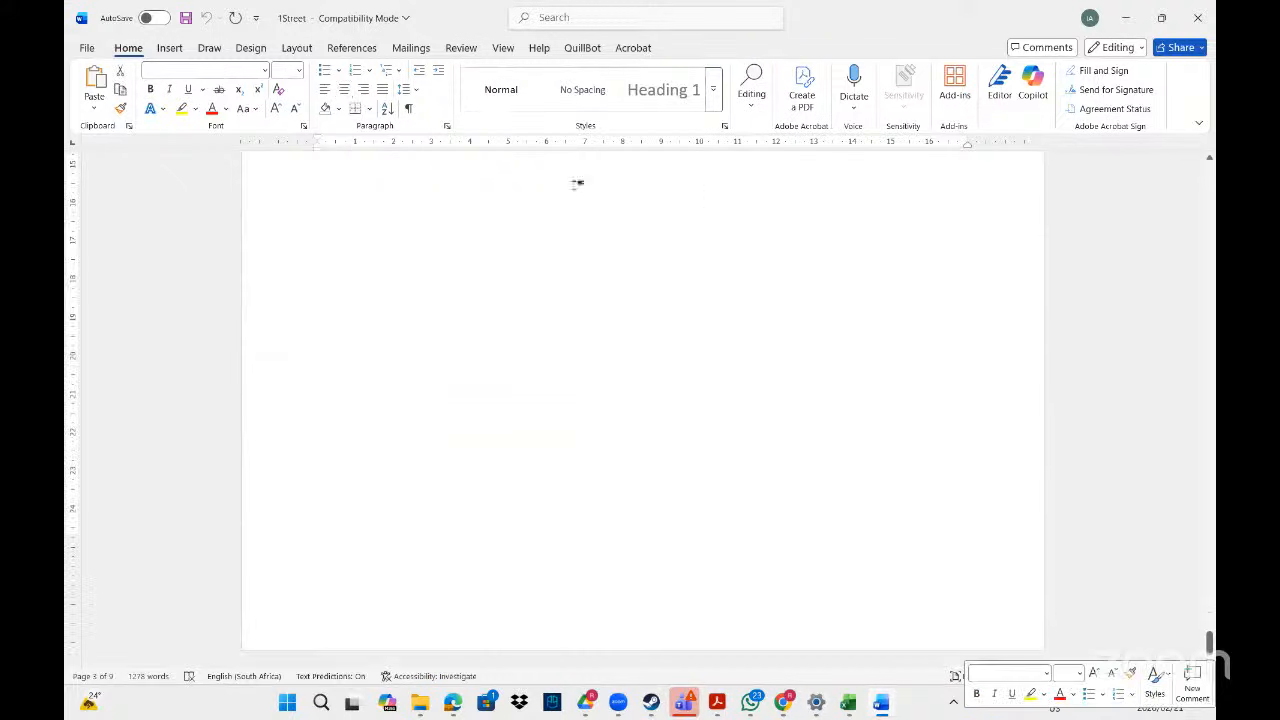
{"action": "double_click", "coordinate": [489, 141]}
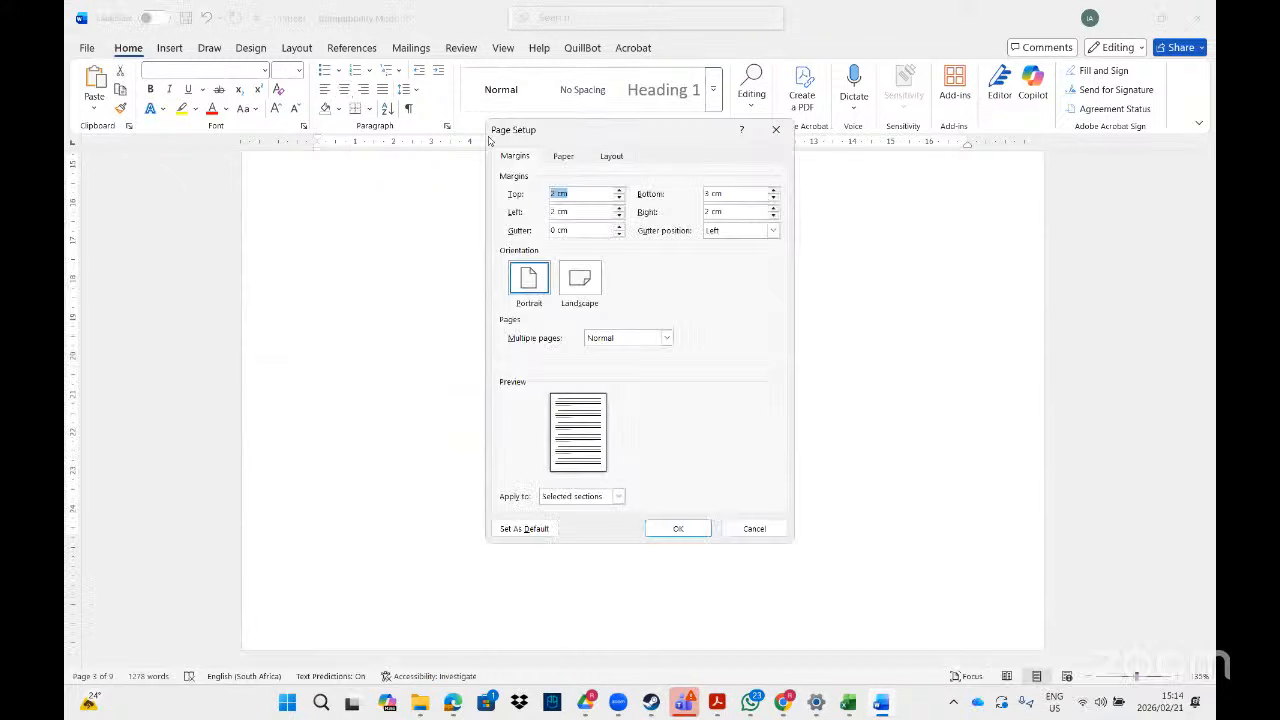
{"action": "left_click", "coordinate": [773, 199]}
{"action": "left_click", "coordinate": [773, 199]}
{"action": "left_click", "coordinate": [773, 199]}
{"action": "left_click", "coordinate": [773, 199]}
{"action": "left_click", "coordinate": [773, 199]}
{"action": "left_click", "coordinate": [773, 199]}
{"action": "left_click", "coordinate": [773, 199]}
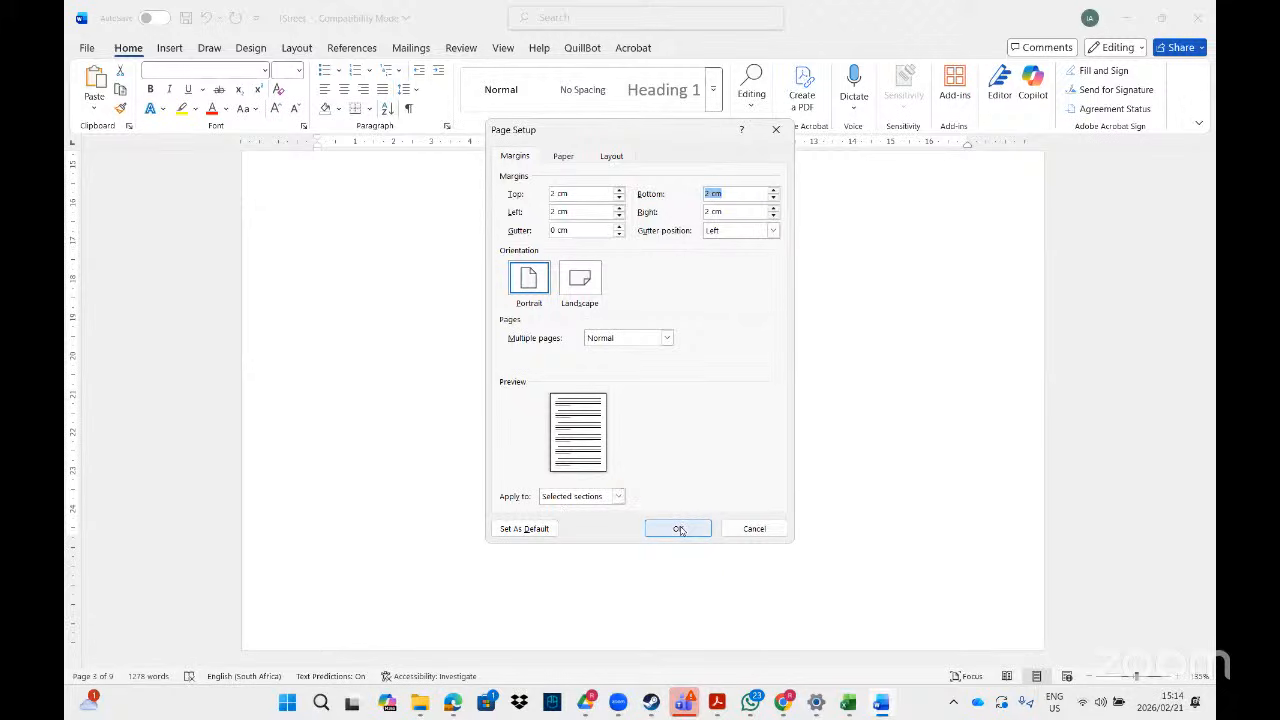
{"action": "left_click", "coordinate": [679, 530]}
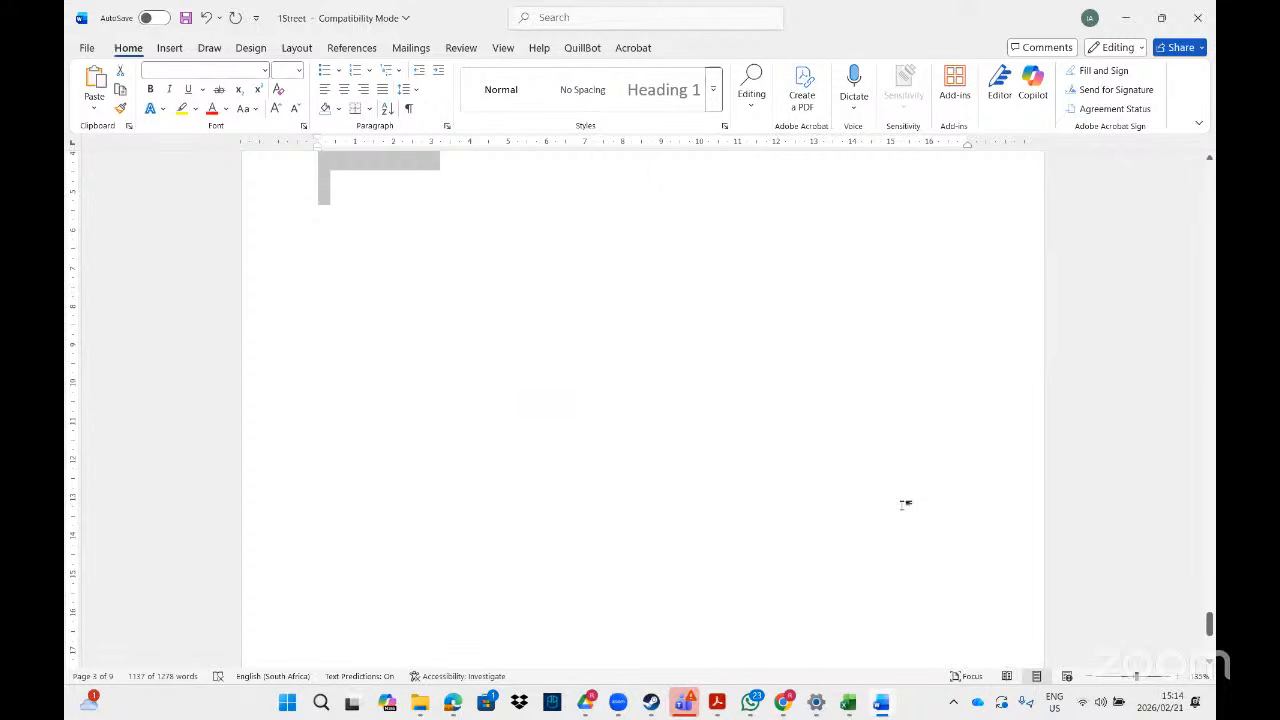
- Search File Explorer for '1travel' and open the 1Travel document in Word
{"action": "left_click", "coordinate": [720, 704]}
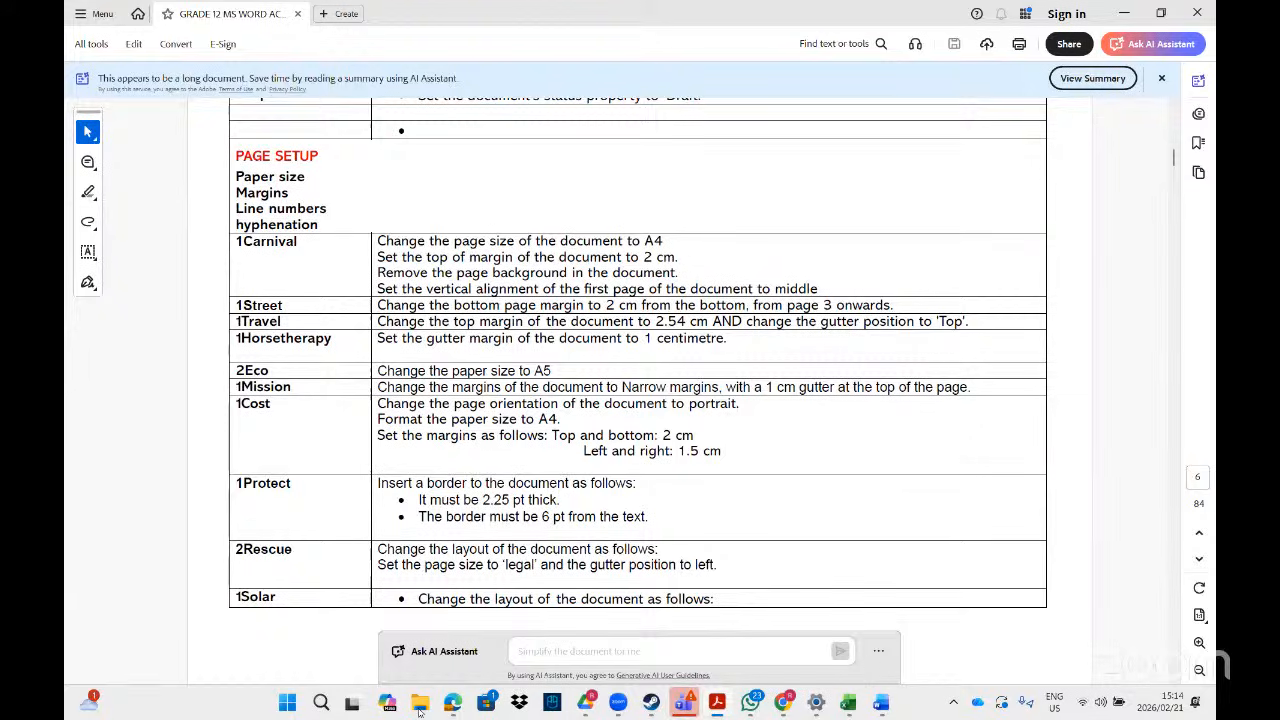
{"action": "left_click", "coordinate": [1035, 44]}
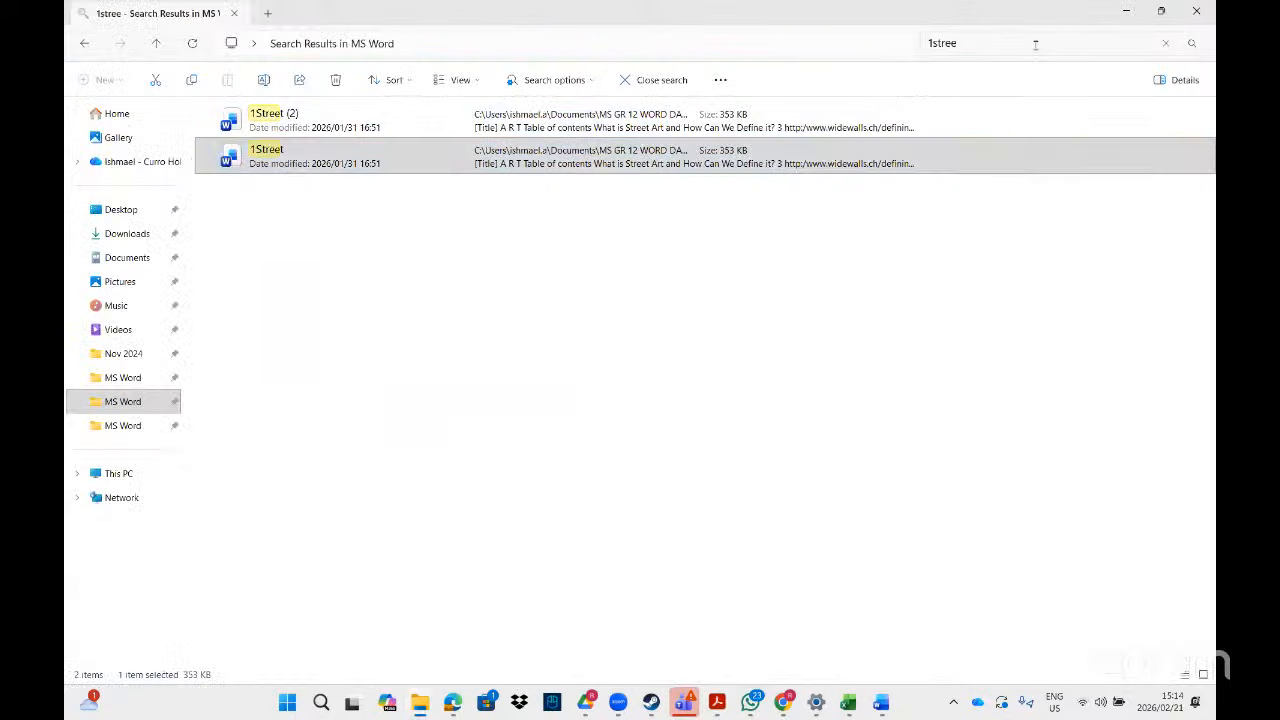
{"action": "key", "text": "BackSpace"}
{"action": "key", "text": "BackSpace"}
{"action": "key", "text": "BackSpace"}
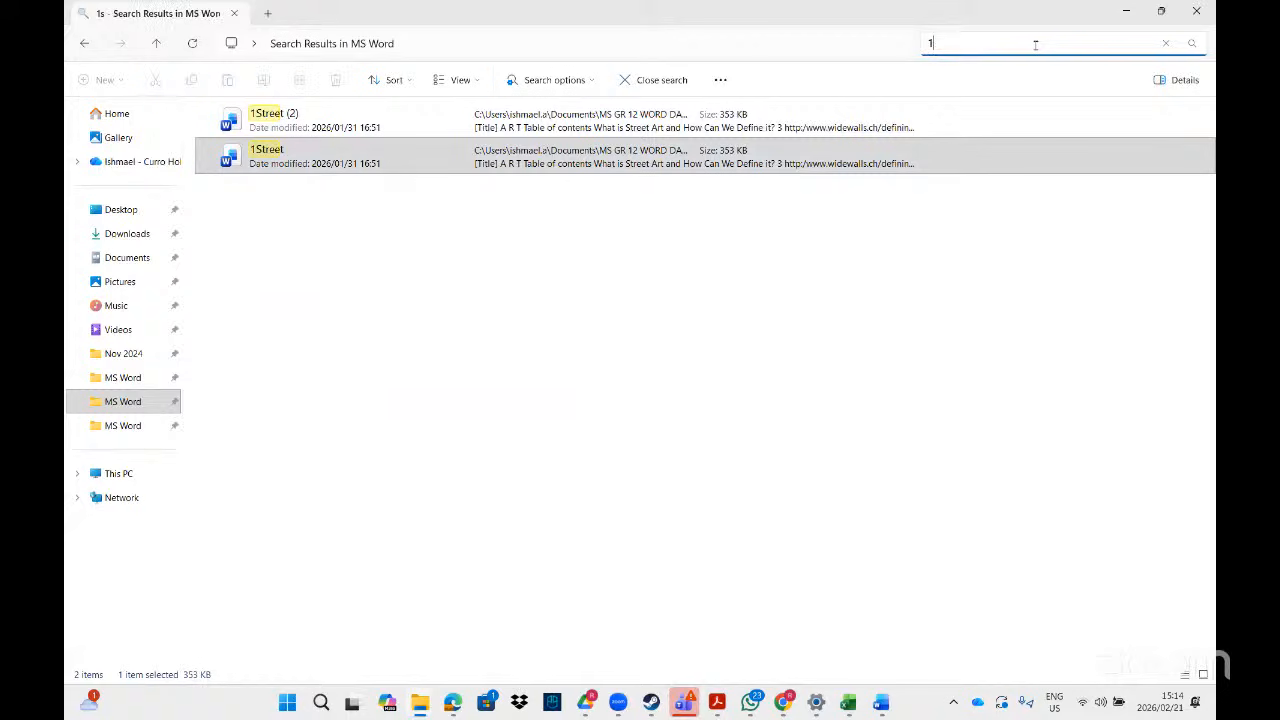
{"action": "type", "text": "travel"}
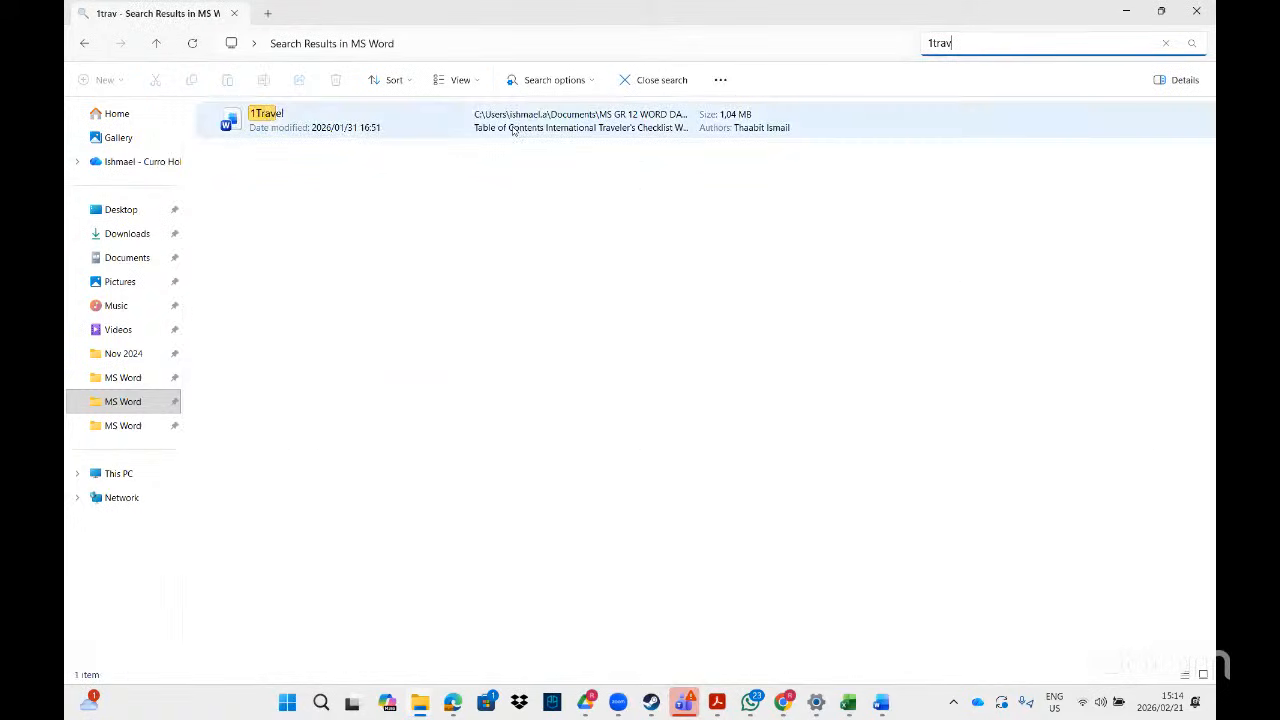
{"action": "double_click", "coordinate": [410, 112]}
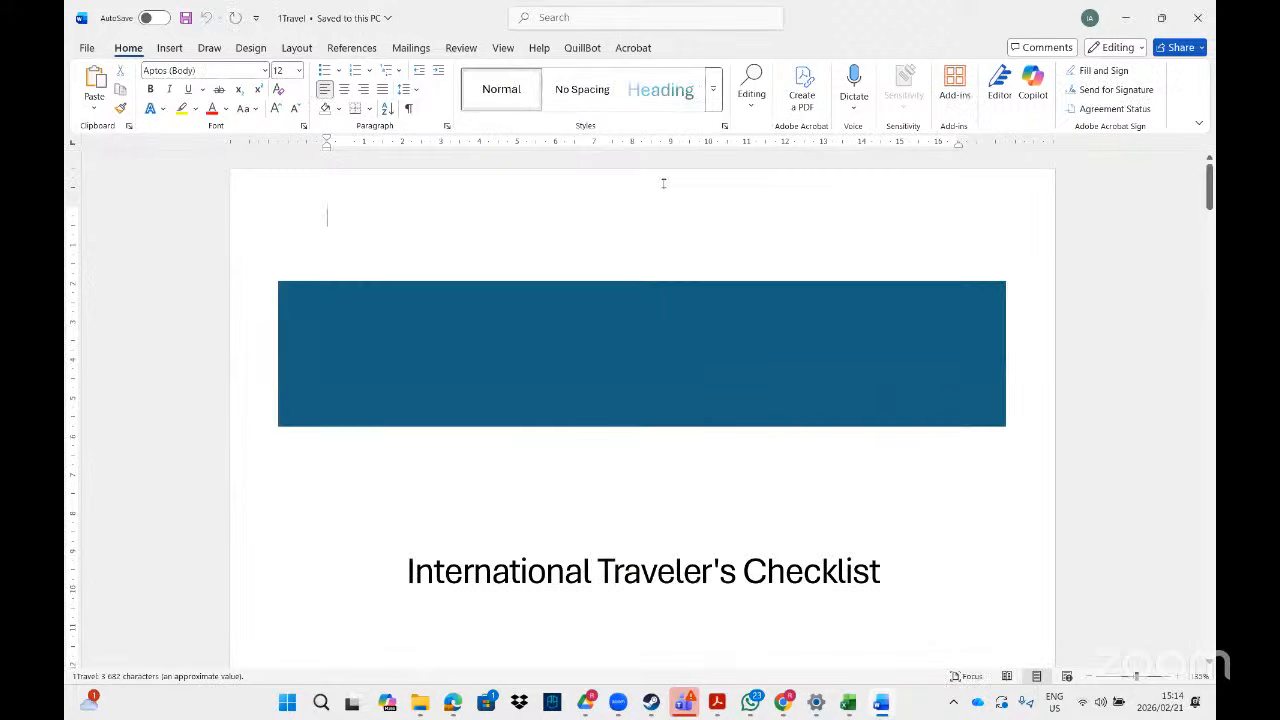
- Open Page Setup from the ruler and enter a 2.54 cm top margin
{"action": "double_click", "coordinate": [490, 144]}
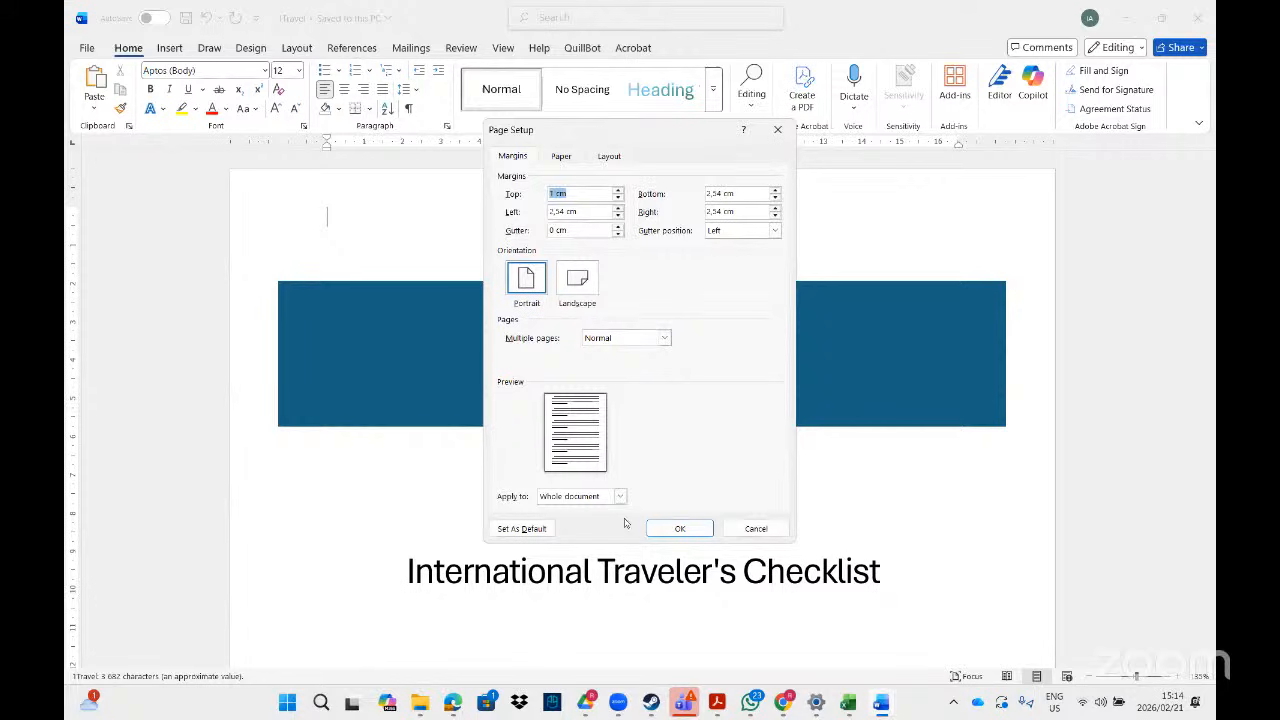
{"action": "left_click", "coordinate": [716, 703]}
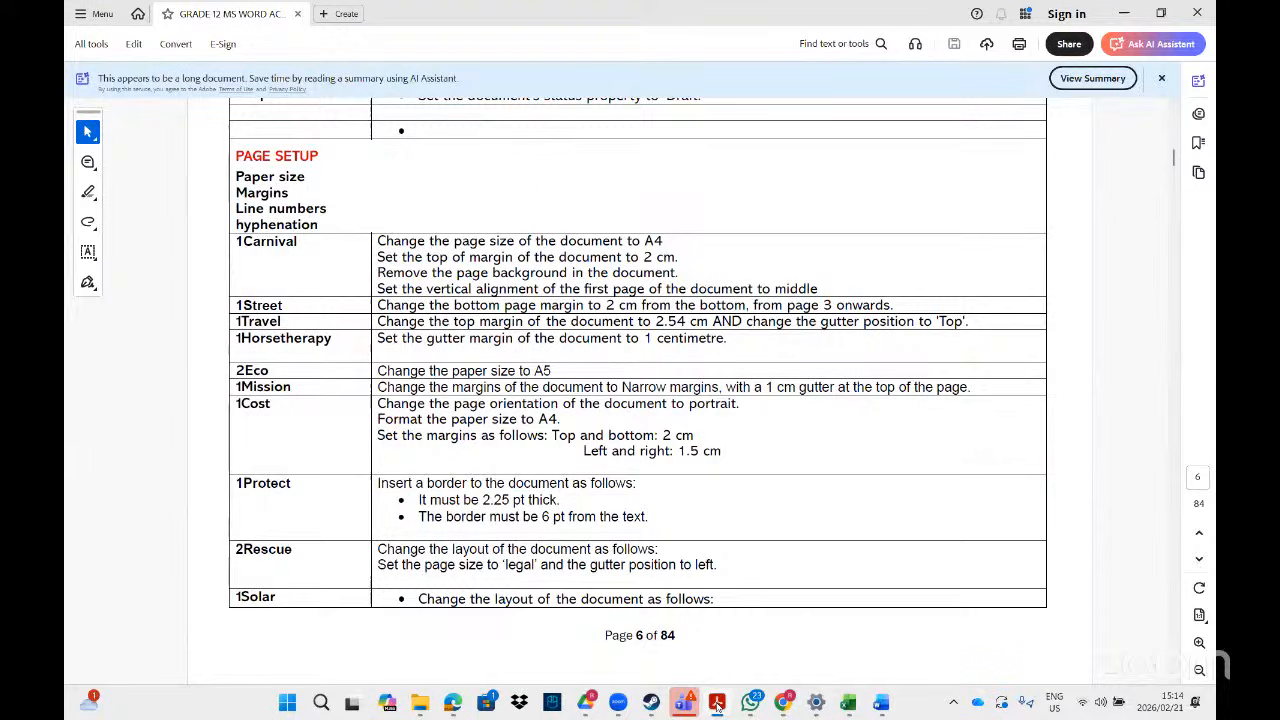
{"action": "key", "text": "alt+Tab"}
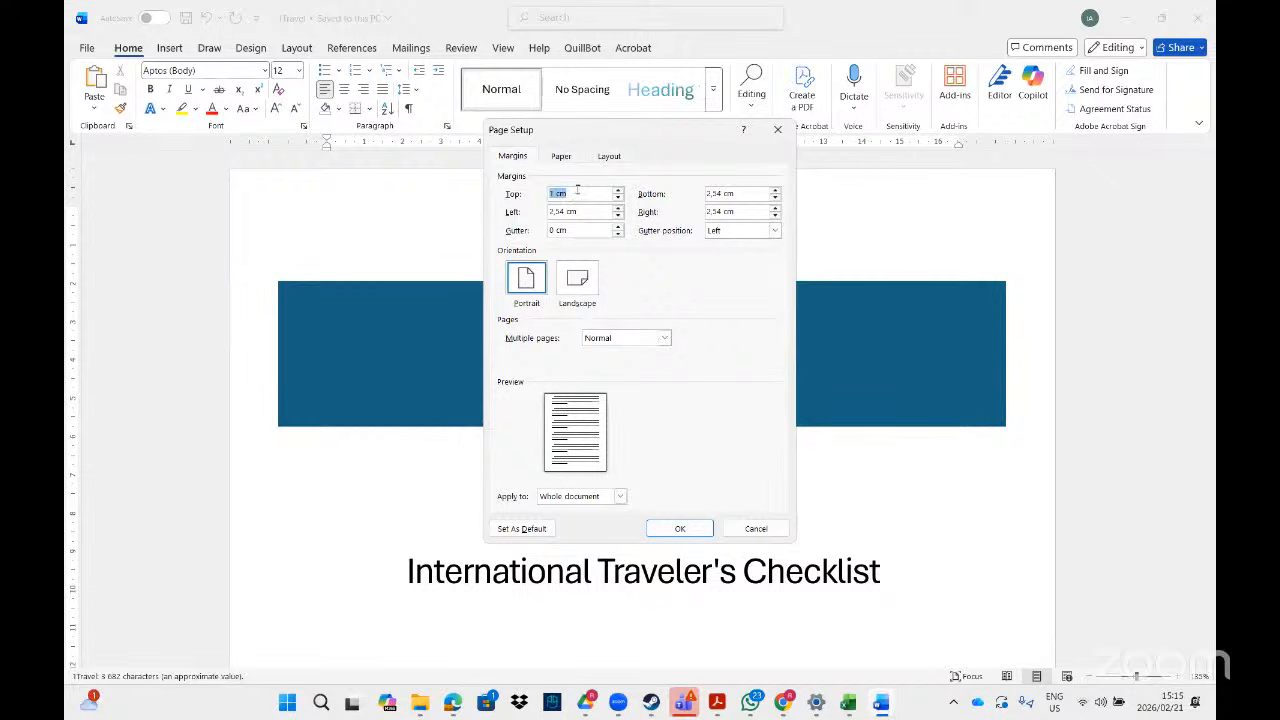
{"action": "type", "text": "2,54"}
- Position the gutter at Top, raise it to 1 cm, and apply the settings
{"action": "left_click", "coordinate": [775, 232]}
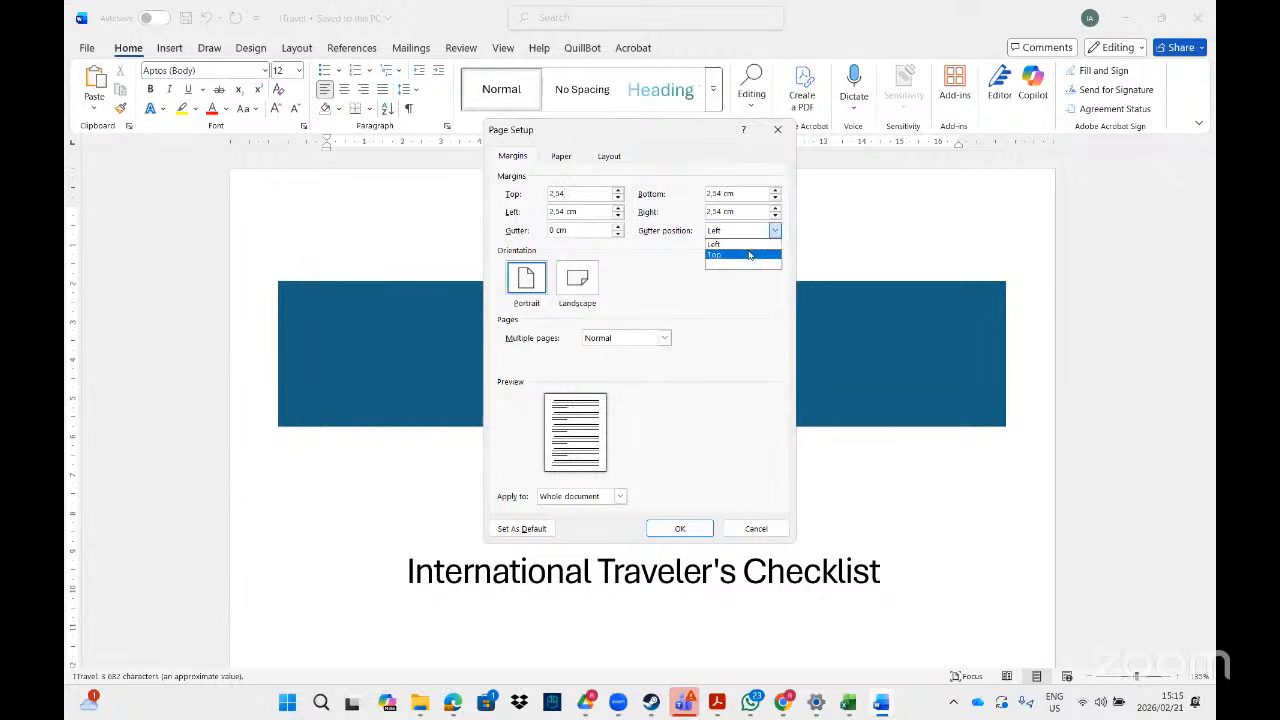
{"action": "left_click", "coordinate": [749, 255]}
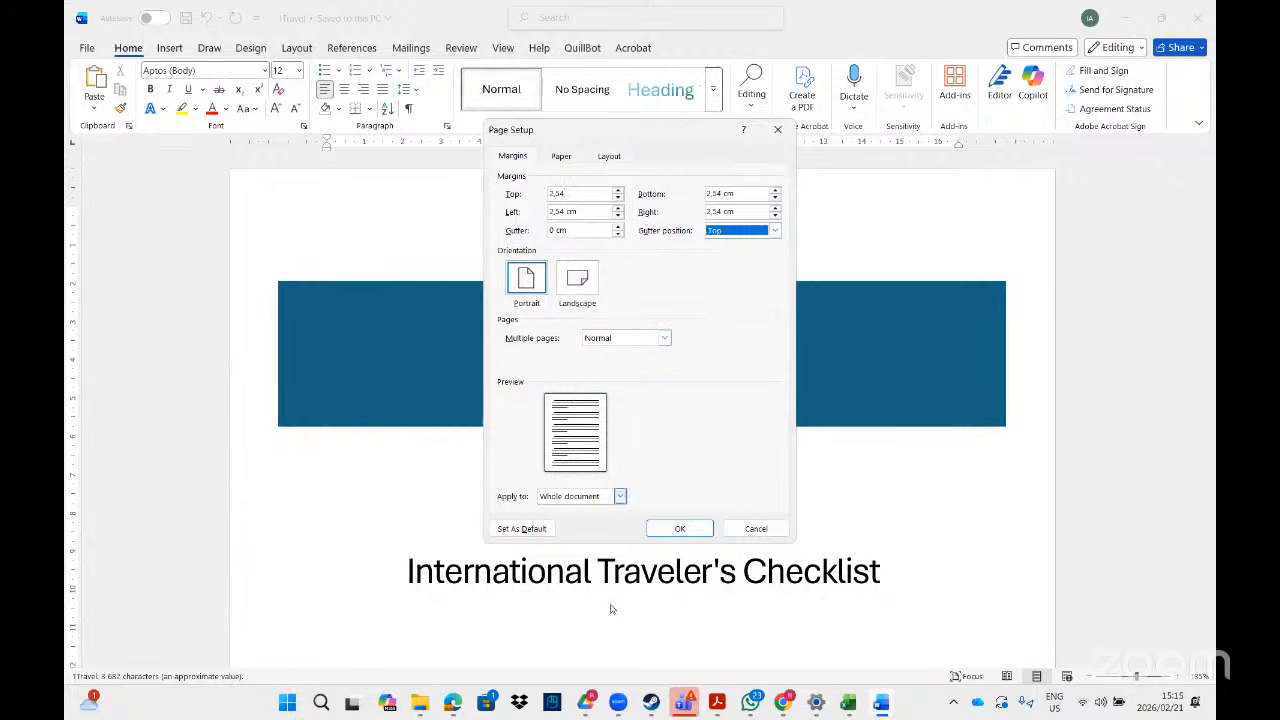
{"action": "left_click", "coordinate": [713, 696]}
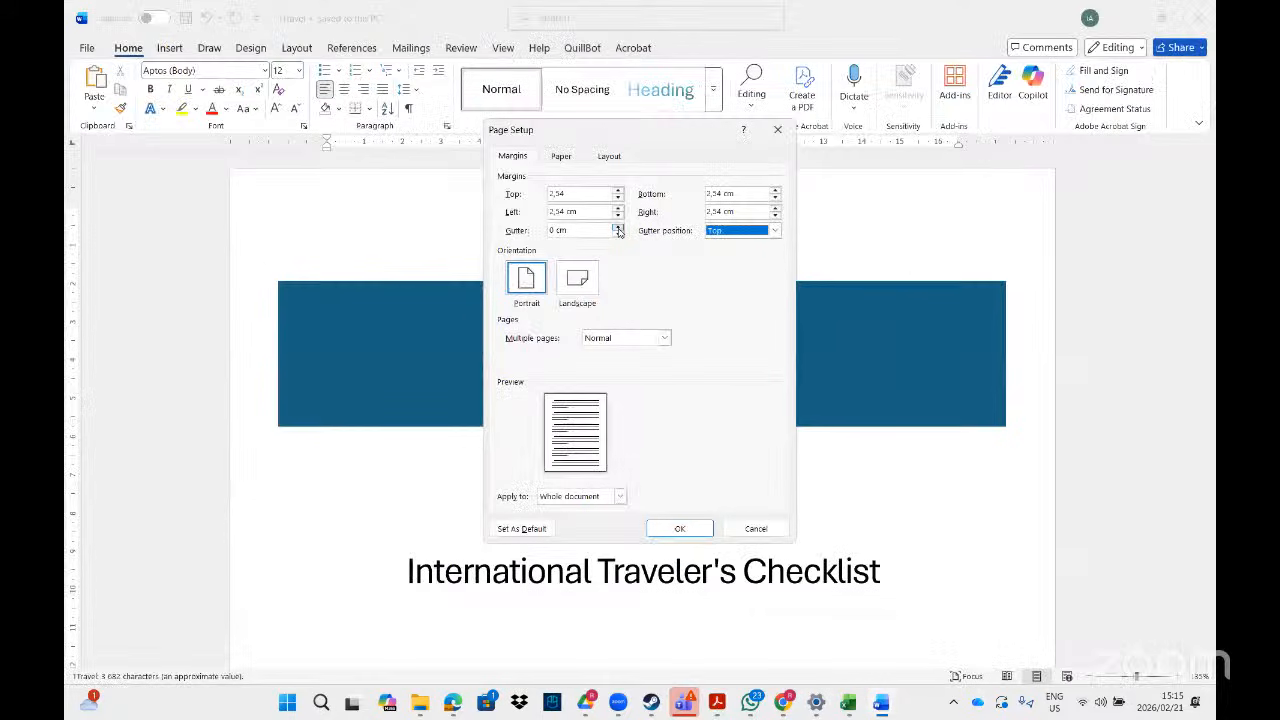
{"action": "key", "text": "alt+Tab"}
{"action": "left_click", "coordinate": [618, 227]}
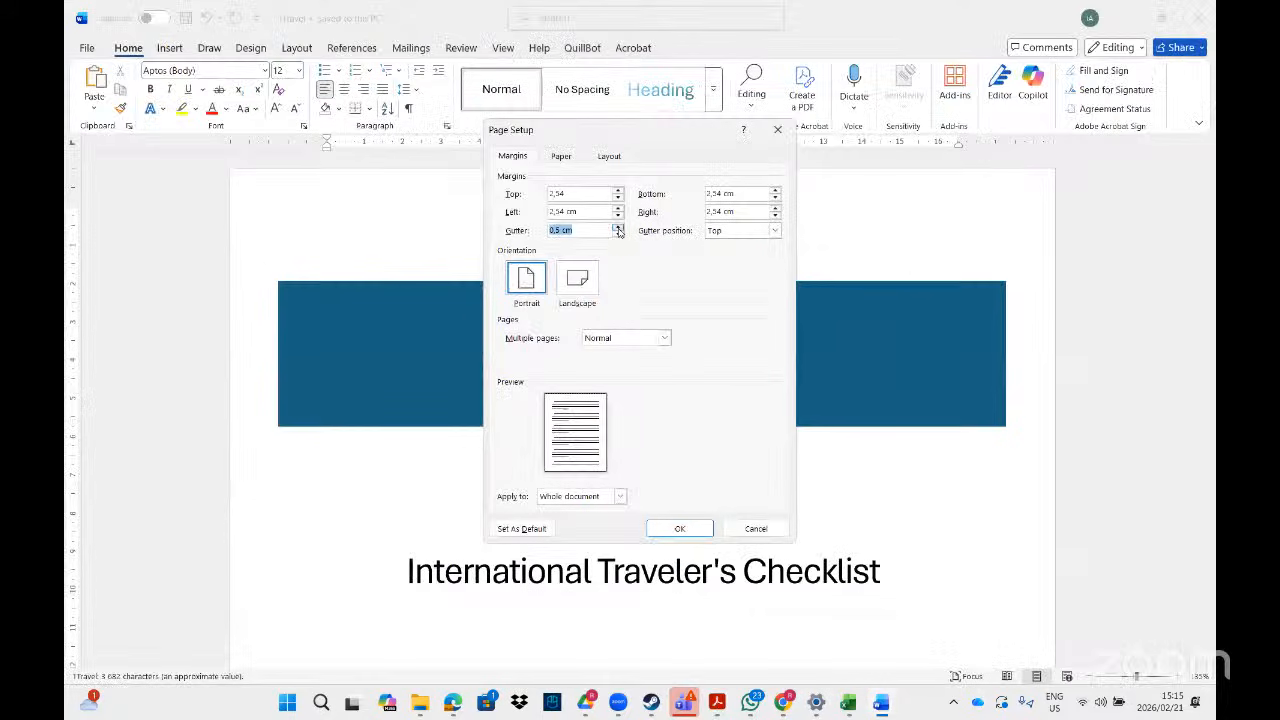
{"action": "left_click", "coordinate": [618, 227]}
{"action": "left_click", "coordinate": [618, 227]}
{"action": "left_click", "coordinate": [618, 227]}
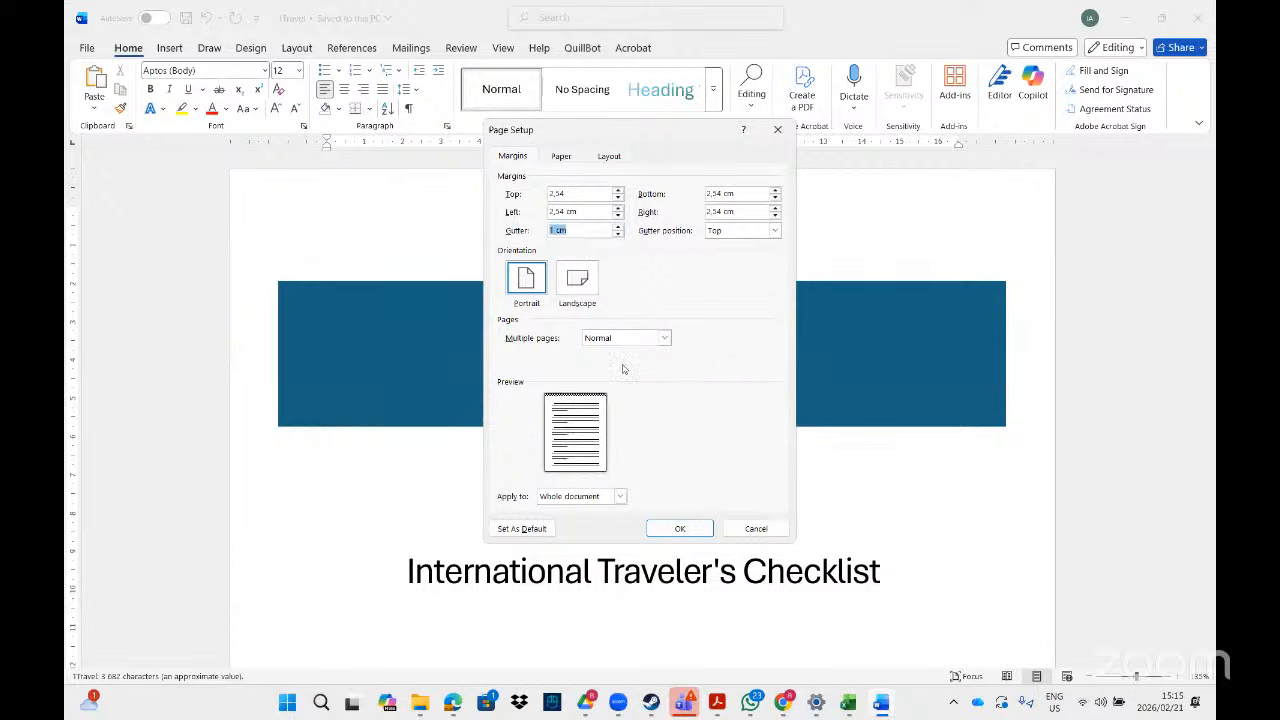
{"action": "left_click", "coordinate": [679, 528]}
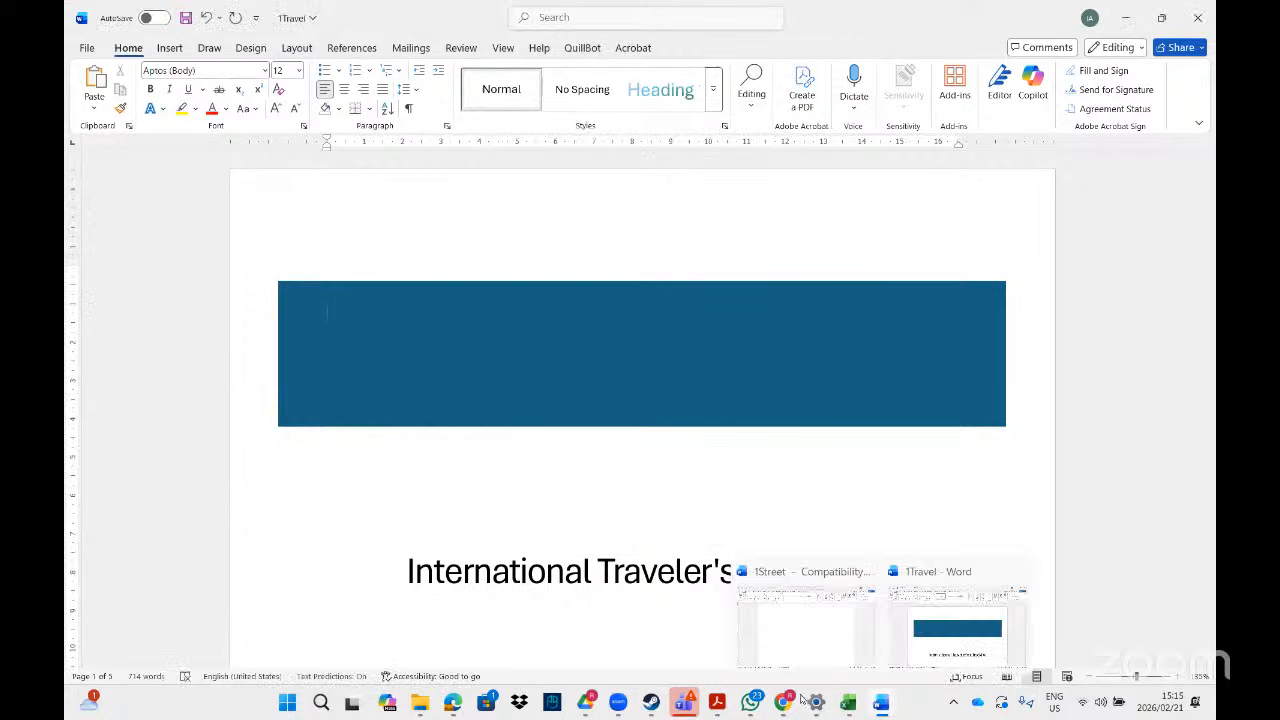
{"action": "left_click", "coordinate": [717, 702]}
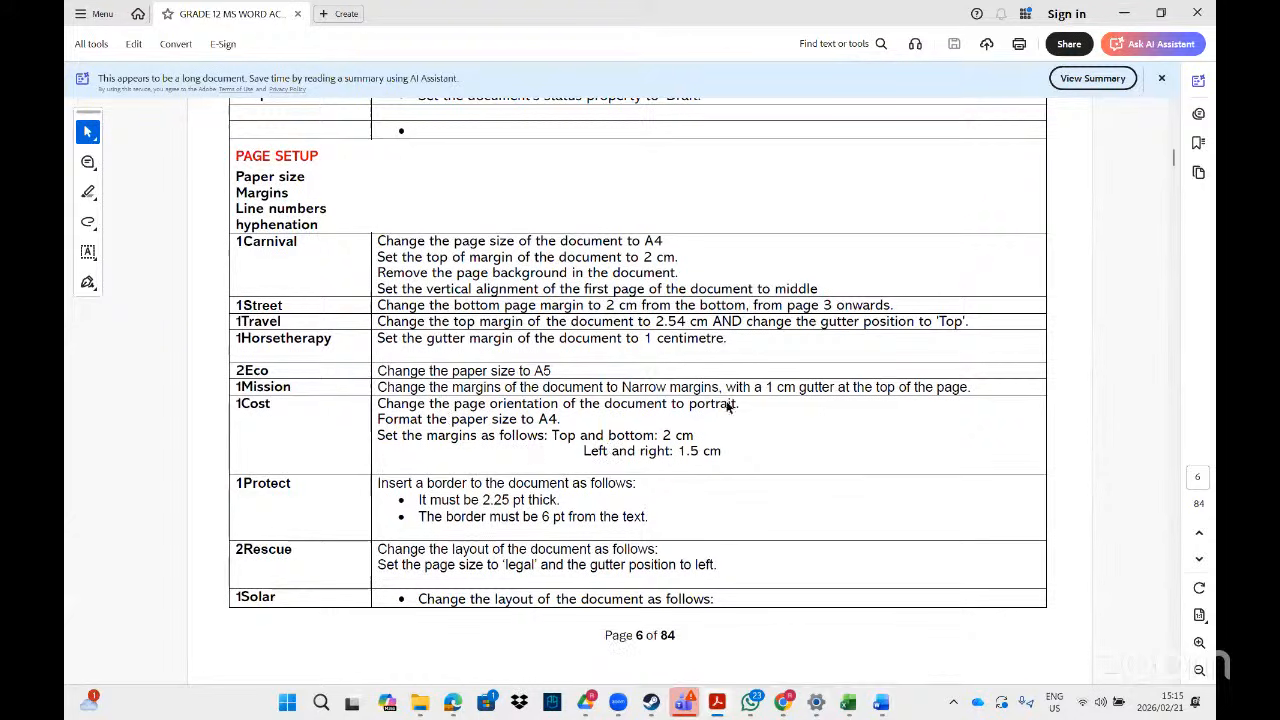
- Switch the 1Travel document to Landscape orientation through Page Setup
{"action": "mouse_move", "coordinate": [880, 706]}
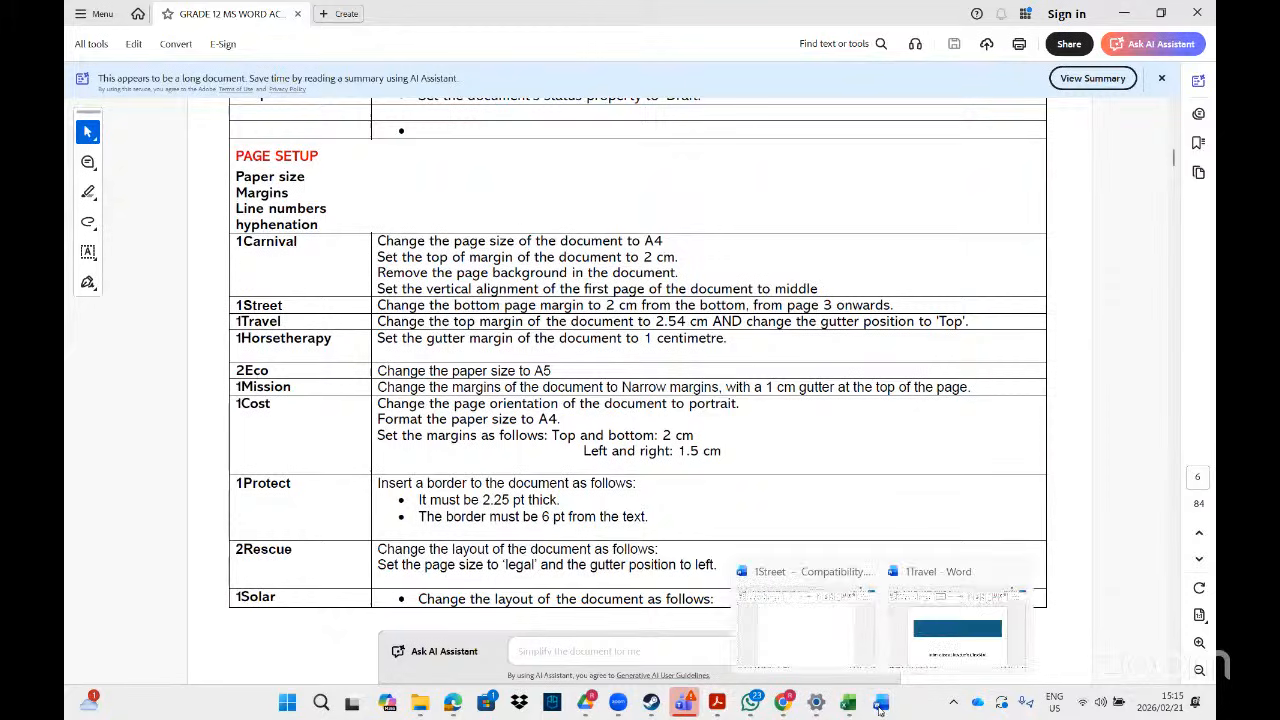
{"action": "left_click", "coordinate": [921, 635]}
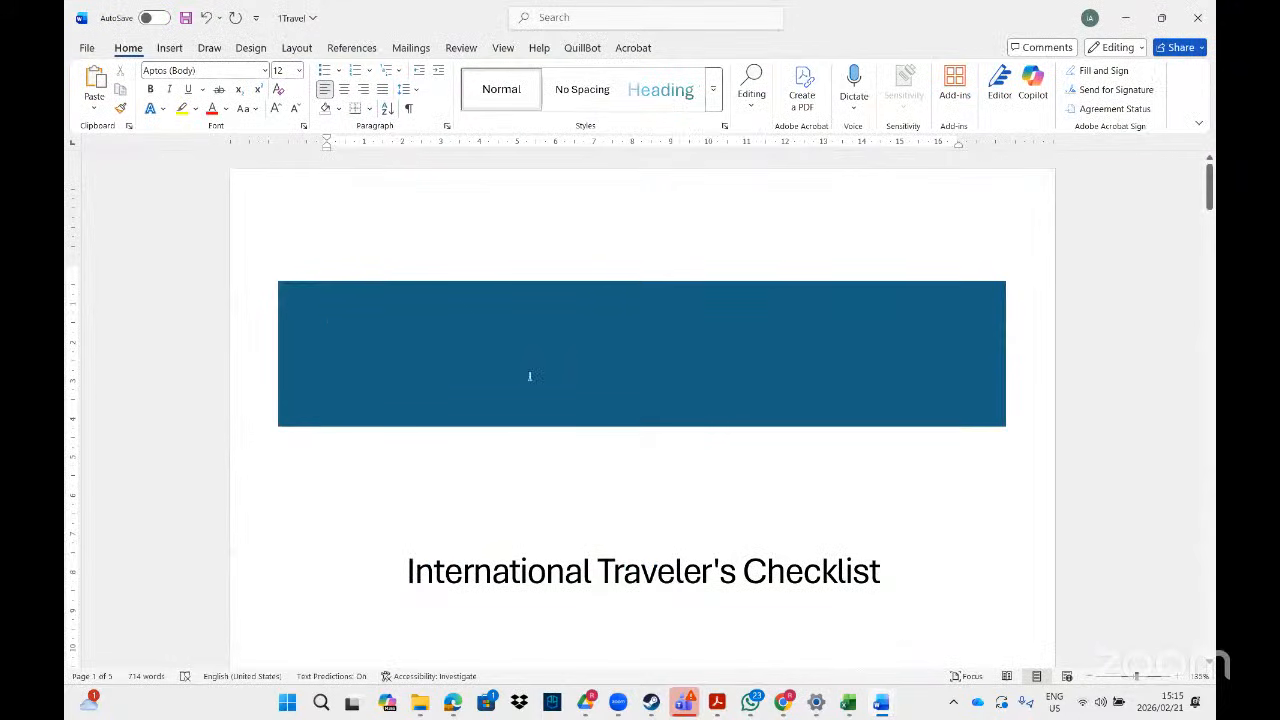
{"action": "double_click", "coordinate": [415, 142]}
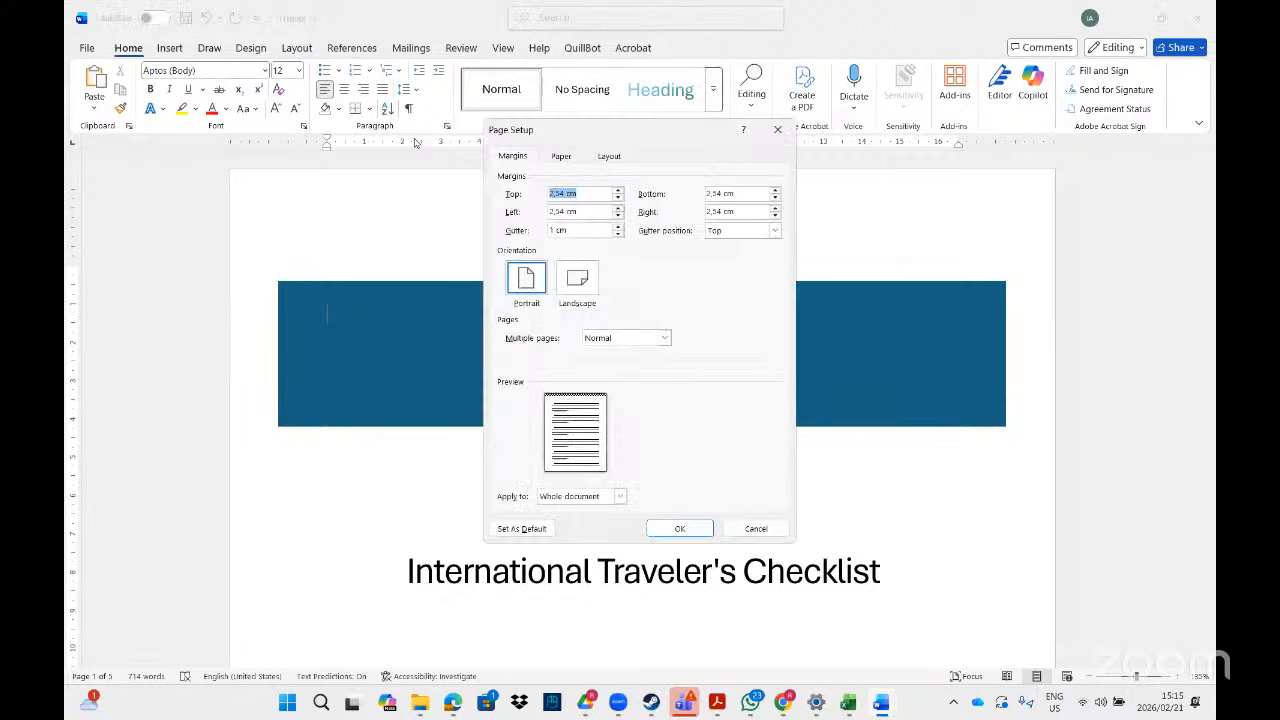
{"action": "left_click", "coordinate": [577, 285]}
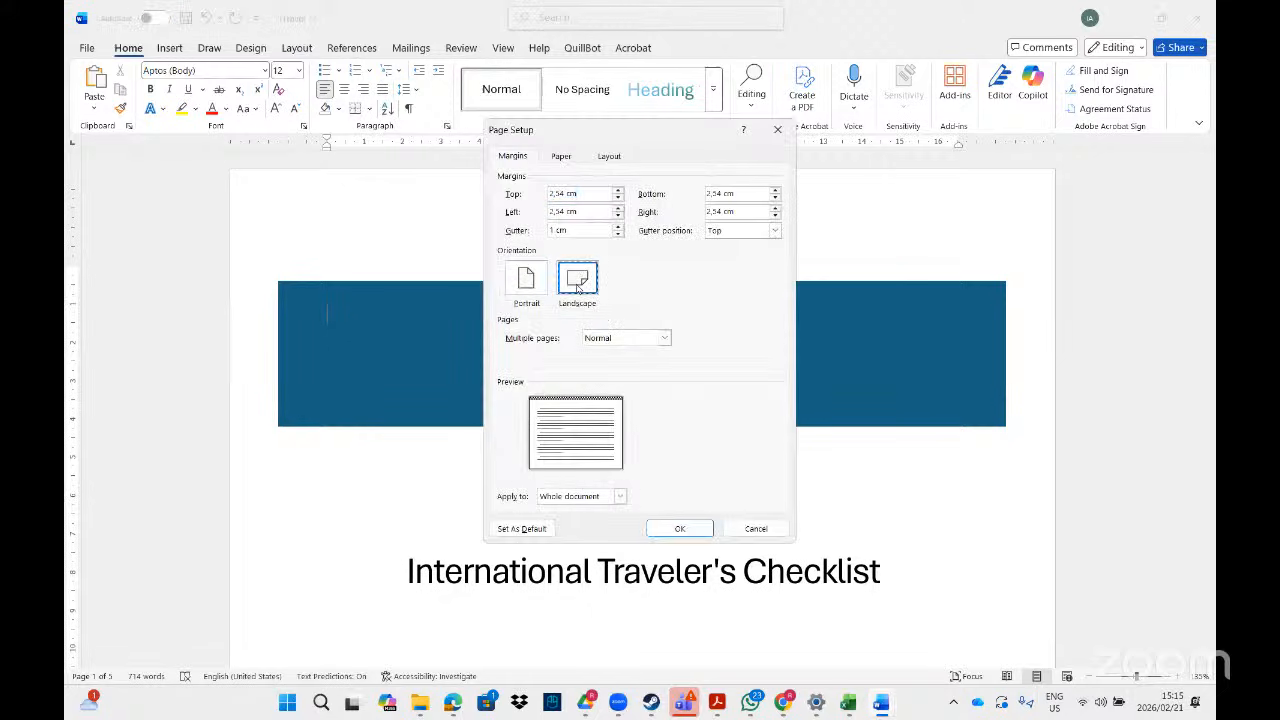
{"action": "left_click", "coordinate": [679, 529]}
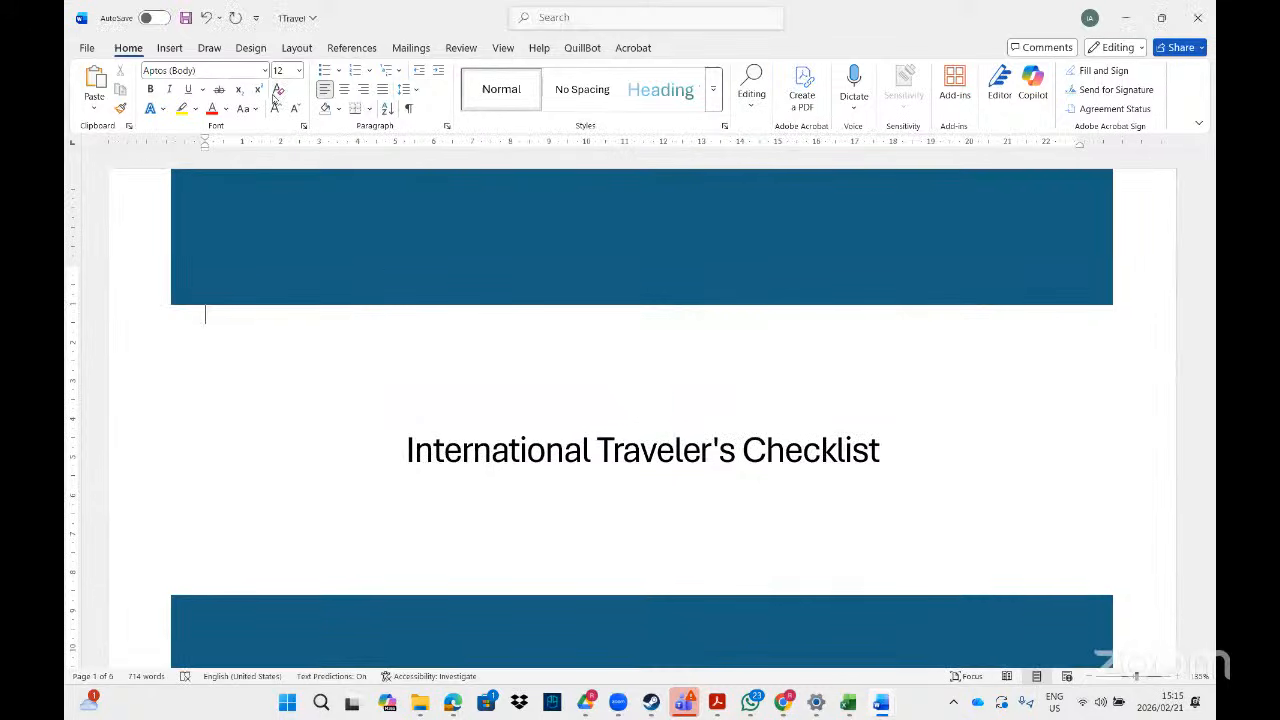
- Show the Margins preset gallery from the Layout ribbon for the 1Travel document
{"action": "left_click", "coordinate": [296, 47]}
{"action": "left_click", "coordinate": [95, 100]}
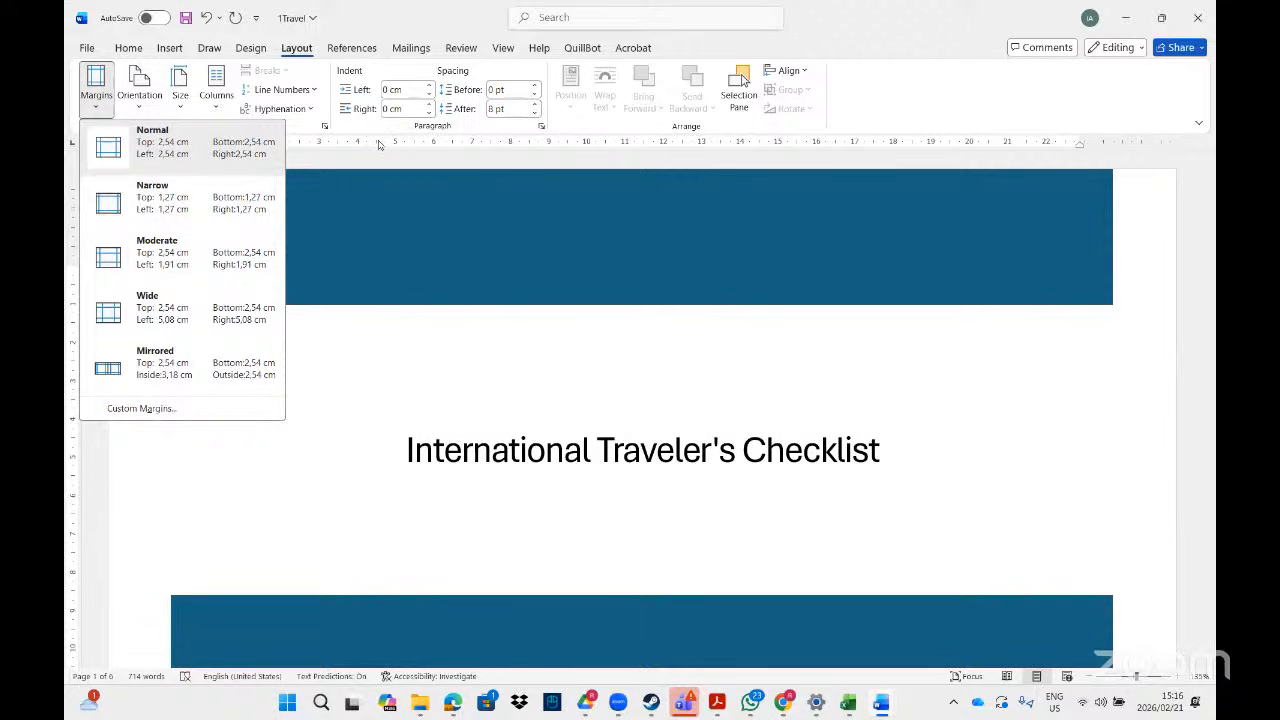
{"action": "left_click", "coordinate": [295, 52]}
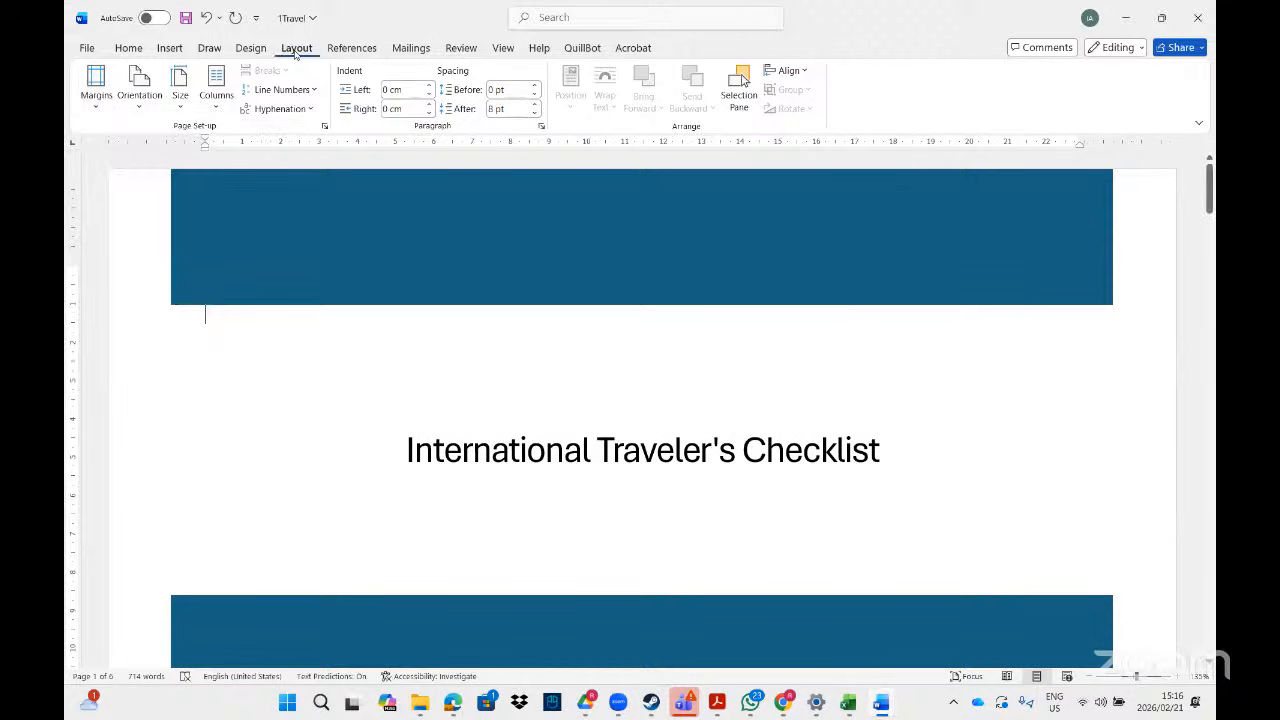
{"action": "left_click", "coordinate": [97, 90]}
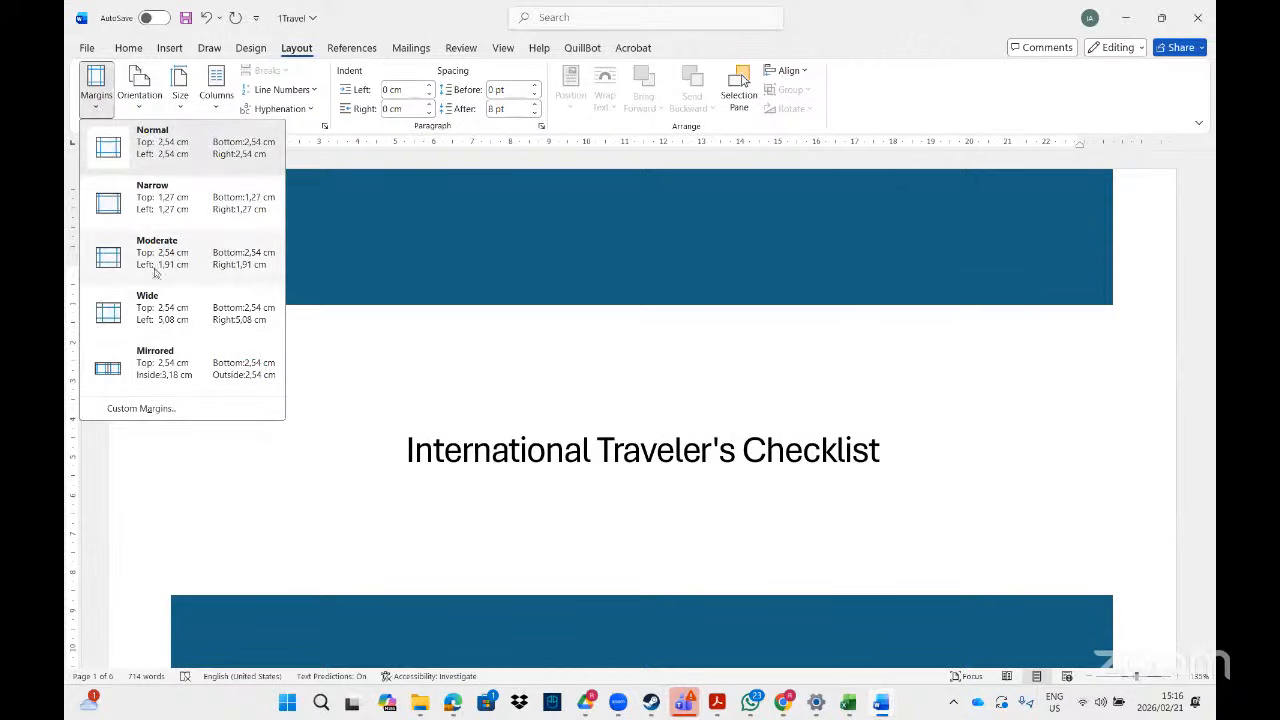
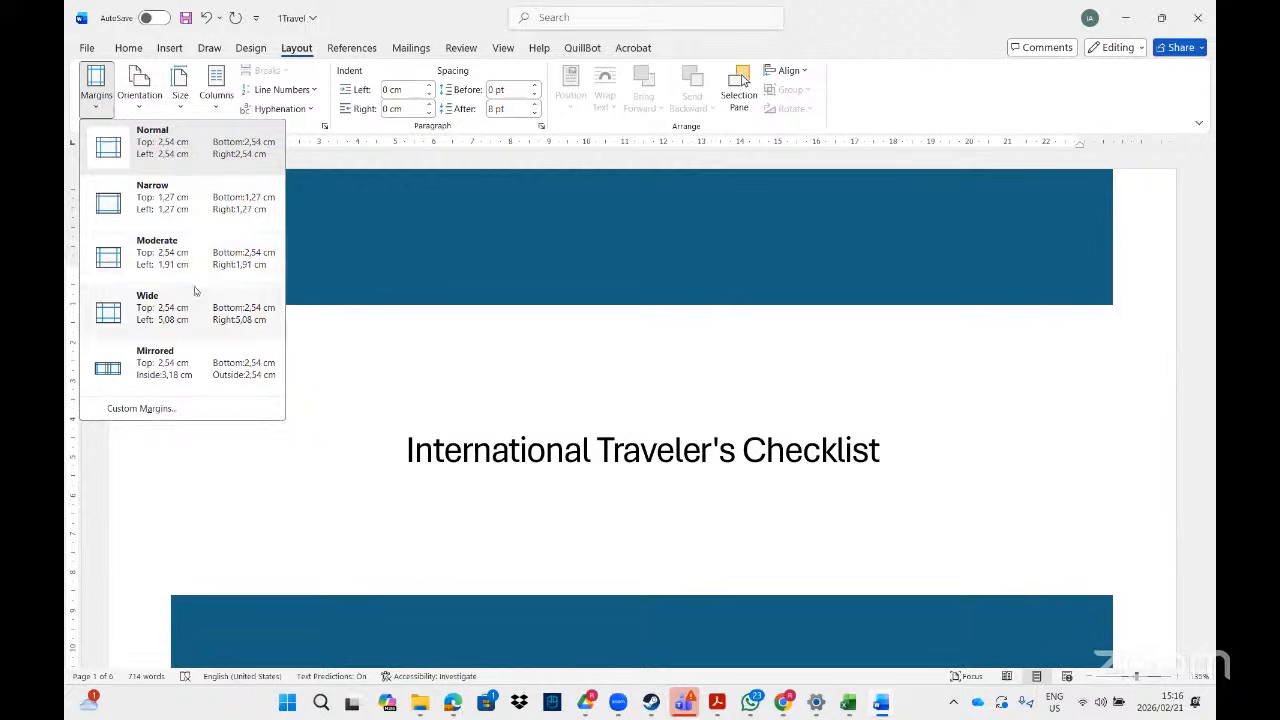
- Choose the Moderate preset from the Margins gallery for the 1Travel document
{"action": "left_click", "coordinate": [172, 262]}
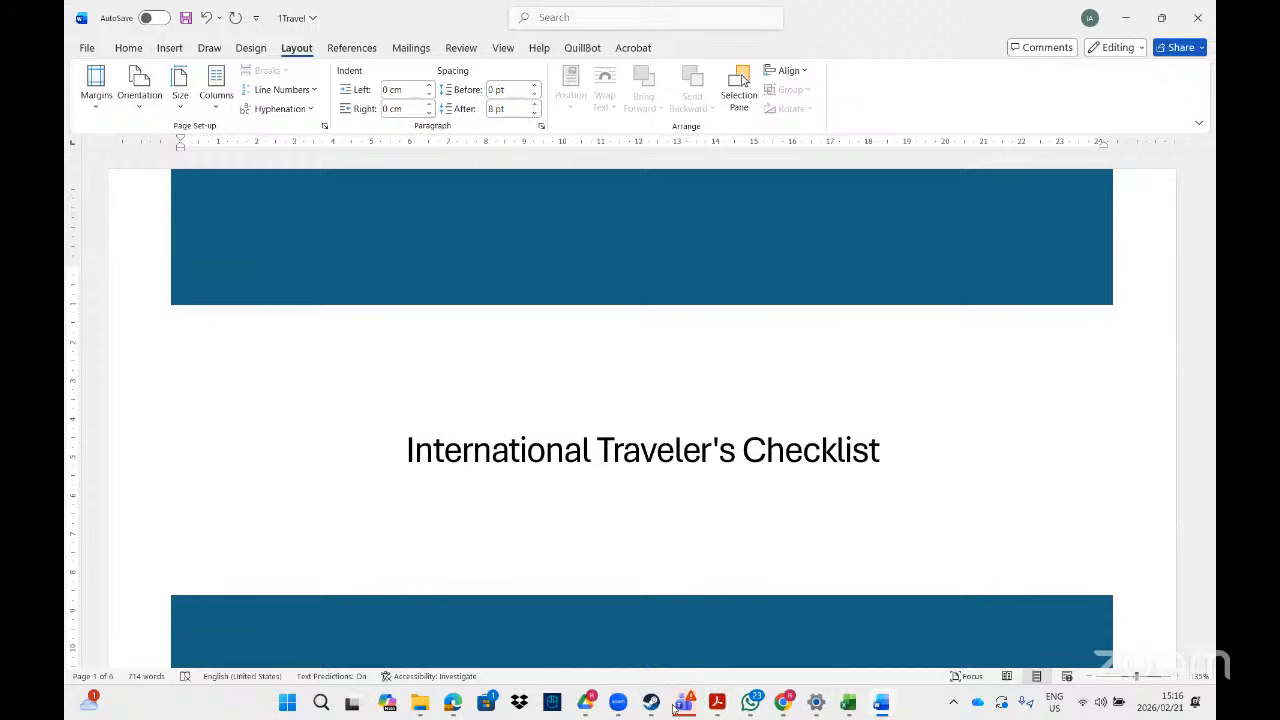
- Bring up the exercise PDF in Acrobat and scroll down to the 1Protect border task
{"action": "left_click", "coordinate": [716, 703]}
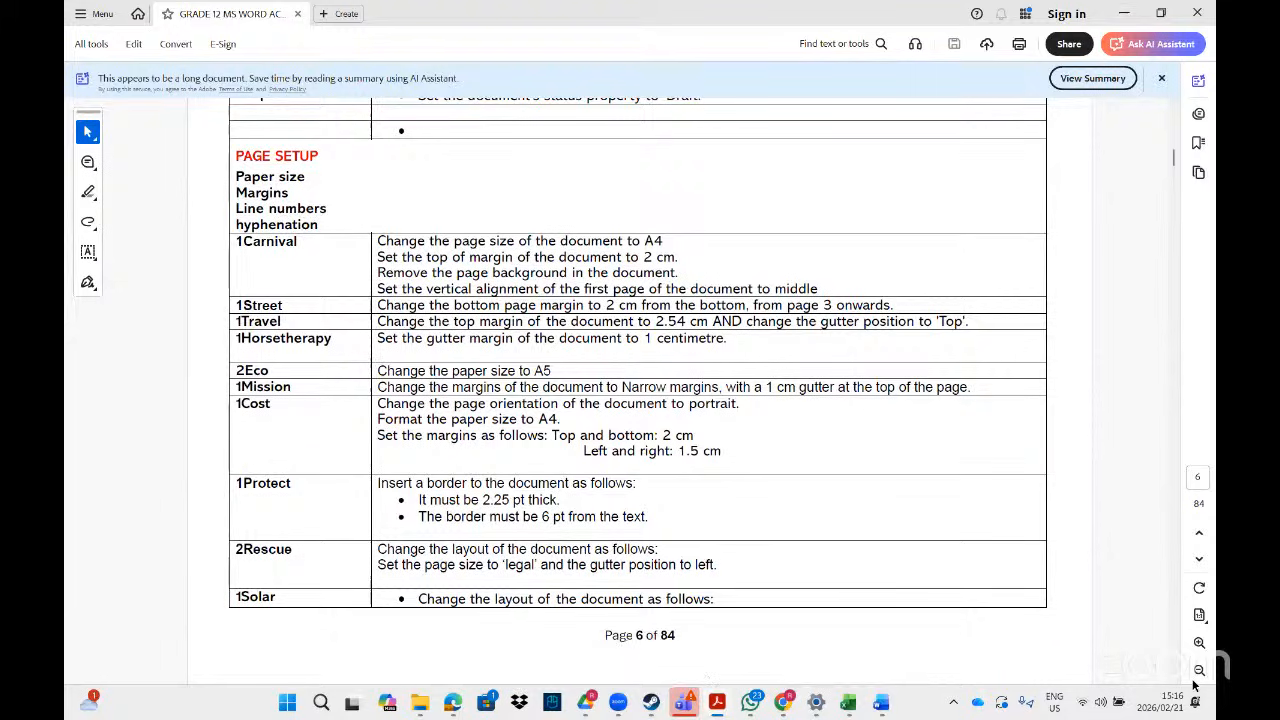
{"action": "scroll", "coordinate": [1175, 680], "scroll_direction": "down", "scroll_amount": 2}
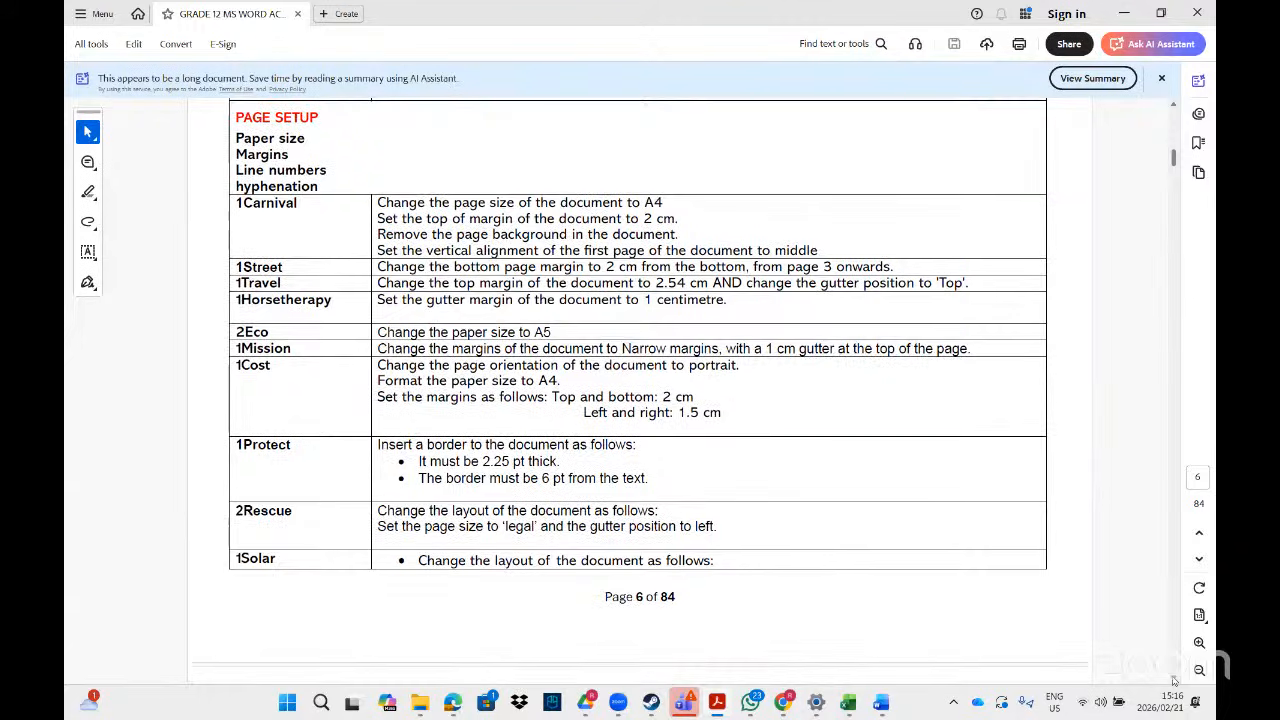
{"action": "scroll", "coordinate": [1175, 680], "scroll_direction": "down", "scroll_amount": 2}
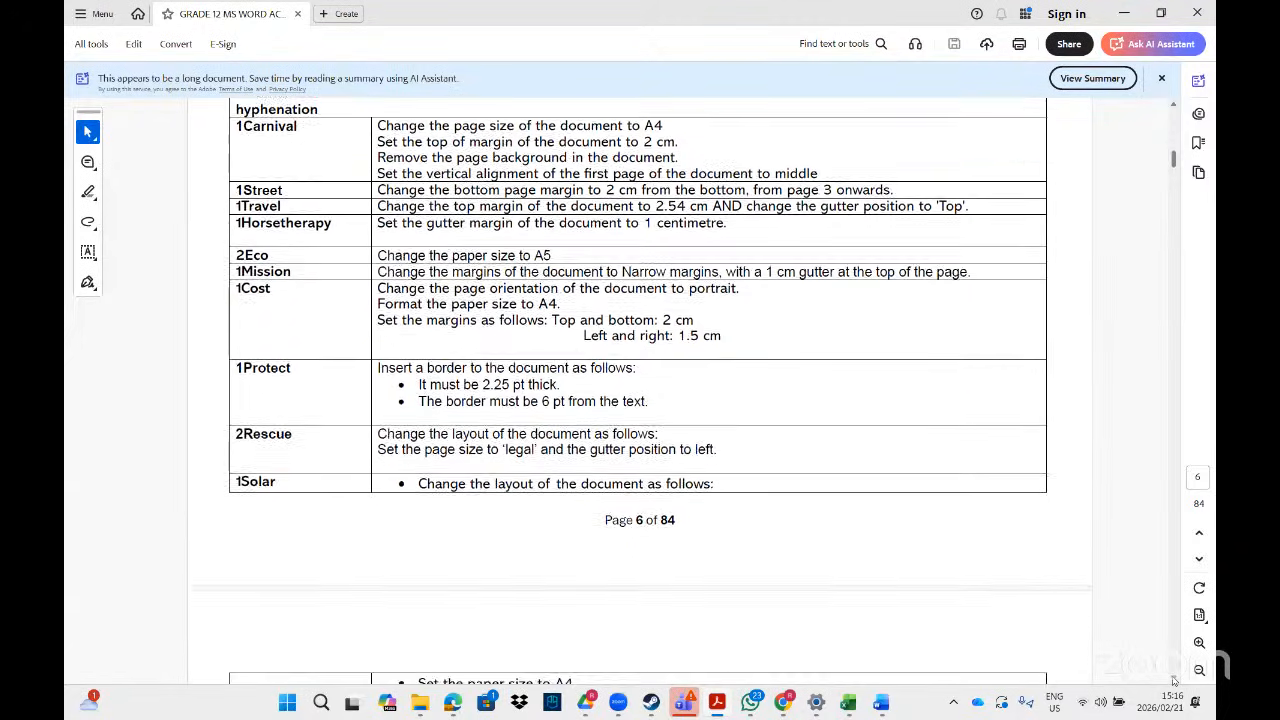
{"action": "scroll", "coordinate": [1175, 680], "scroll_direction": "down", "scroll_amount": 3}
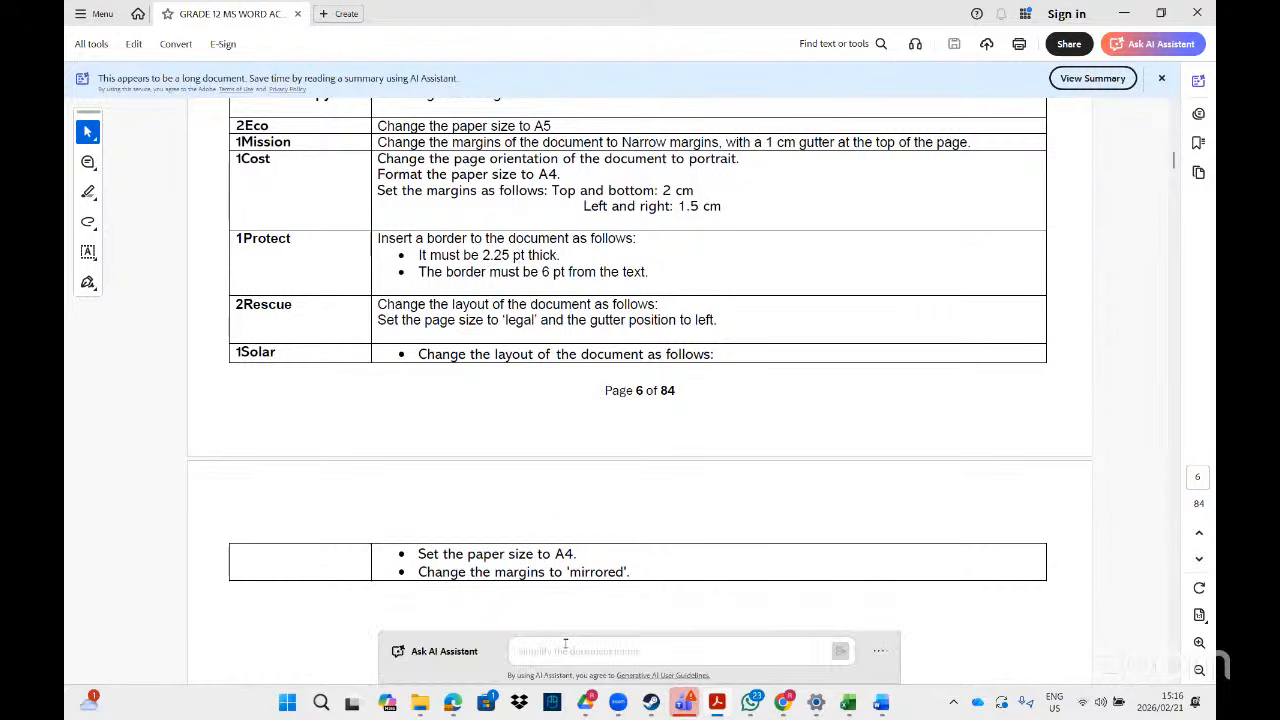
- Search File Explorer for '1pro' and open the 1Protect document in Word
{"action": "left_click", "coordinate": [420, 702]}
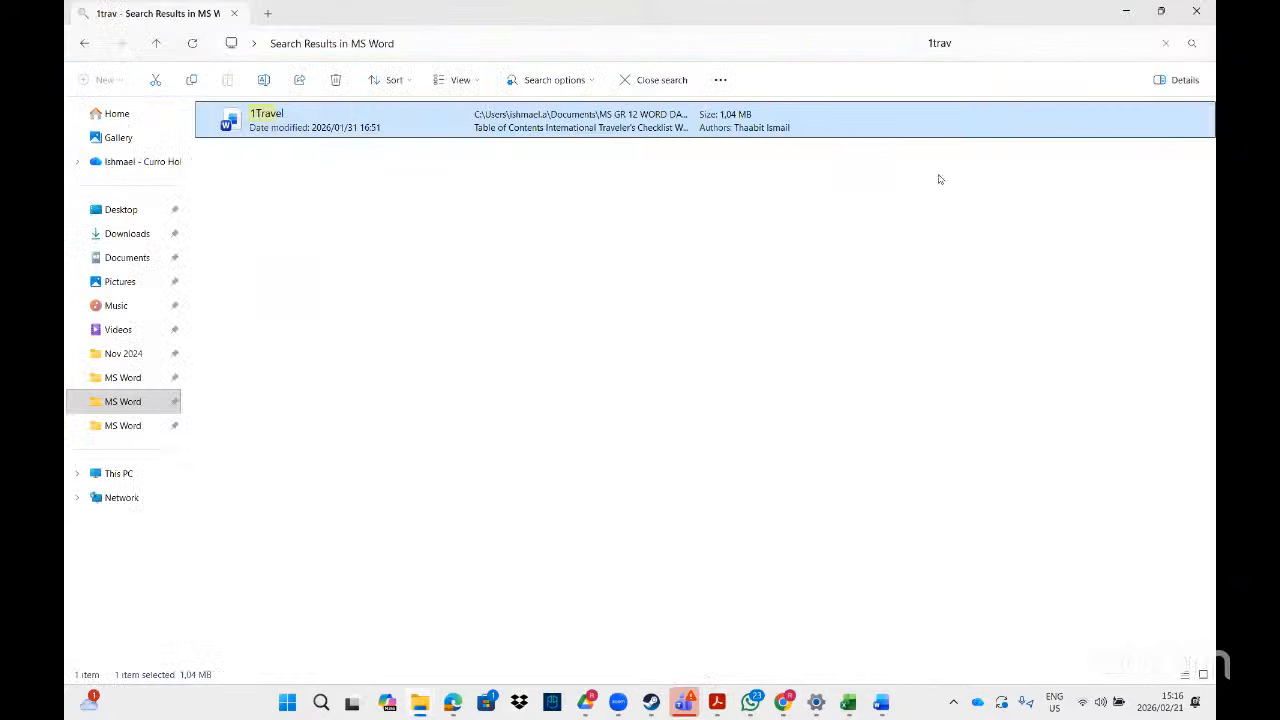
{"action": "left_click", "coordinate": [972, 48]}
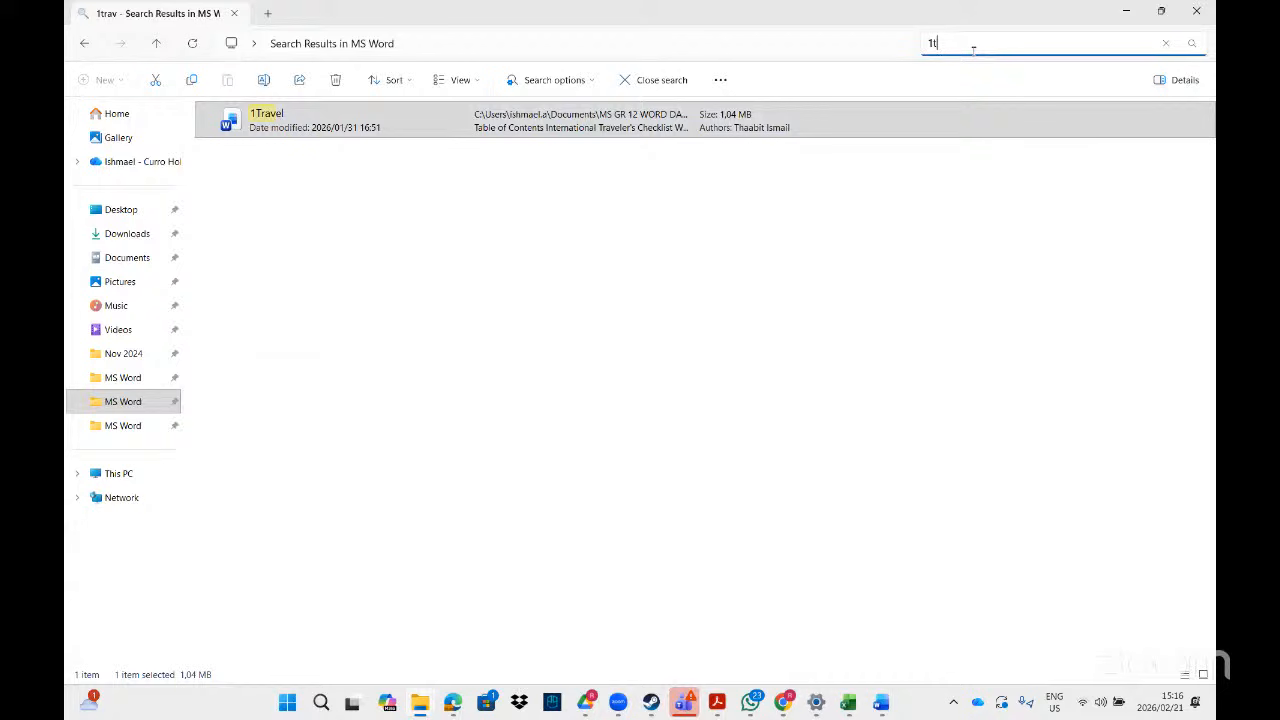
{"action": "key", "text": "BackSpace"}
{"action": "key", "text": "BackSpace"}
{"action": "type", "text": "1"}
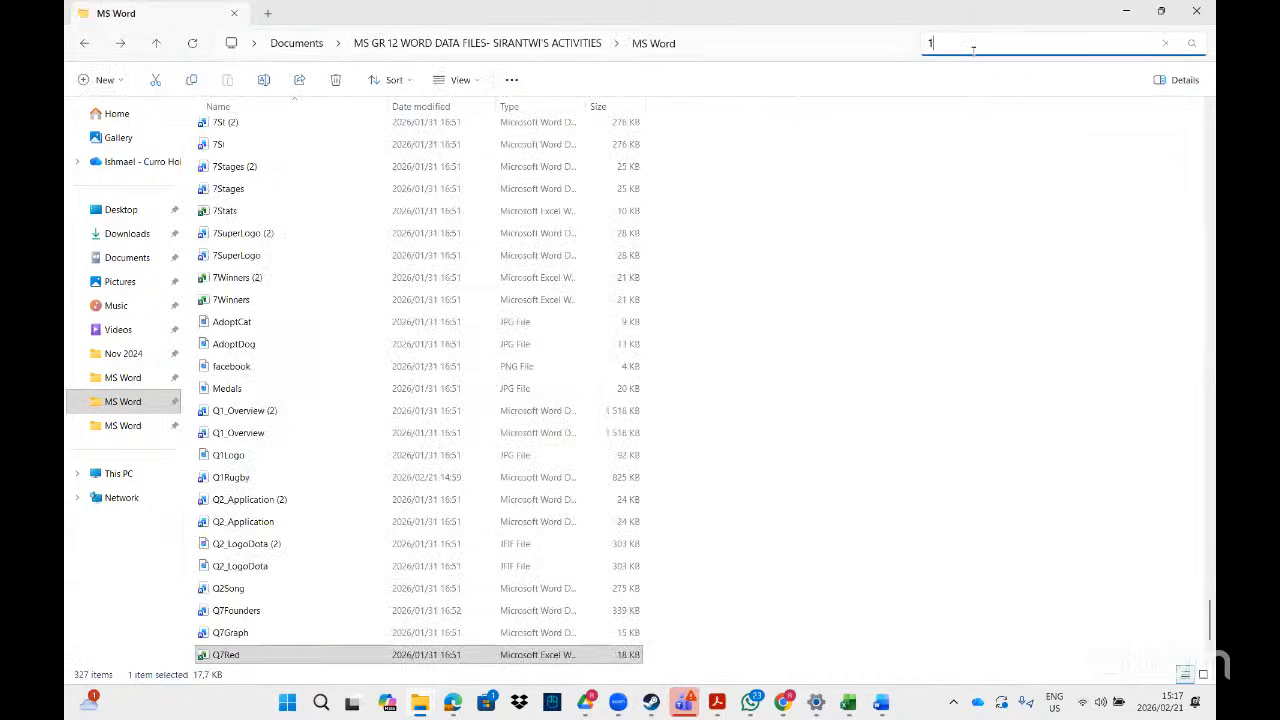
{"action": "type", "text": "pro"}
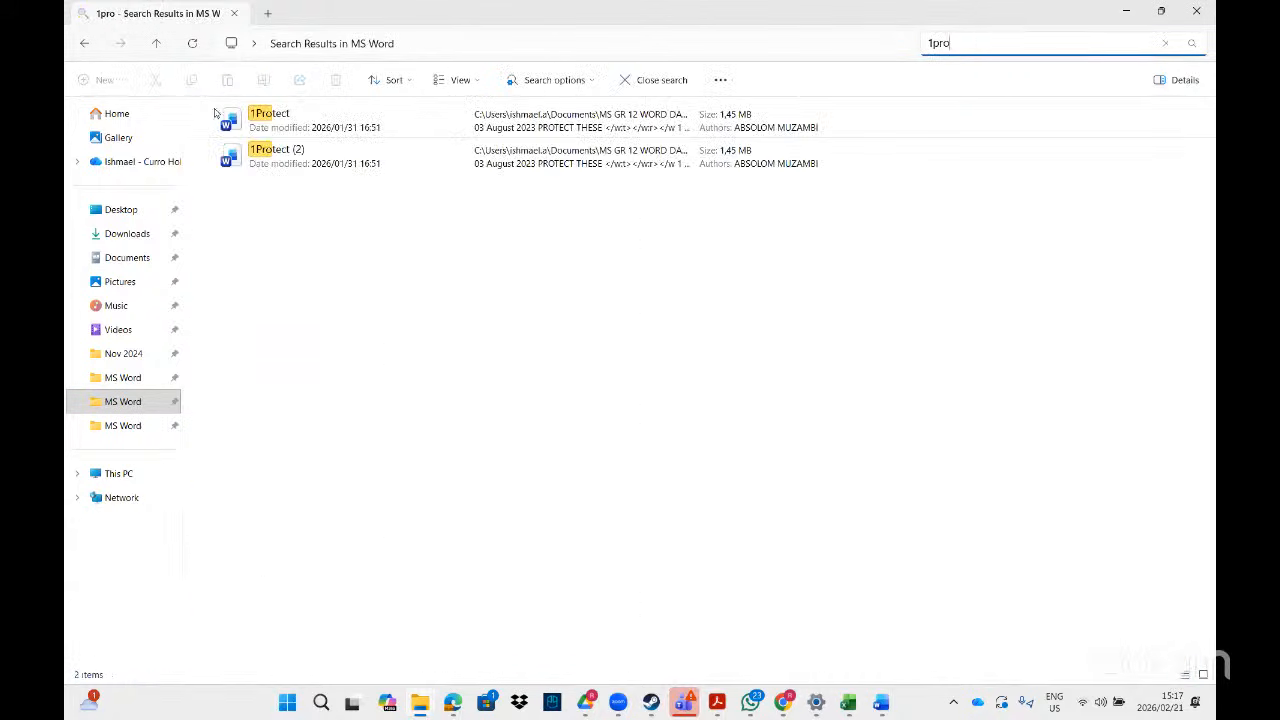
{"action": "double_click", "coordinate": [214, 113]}
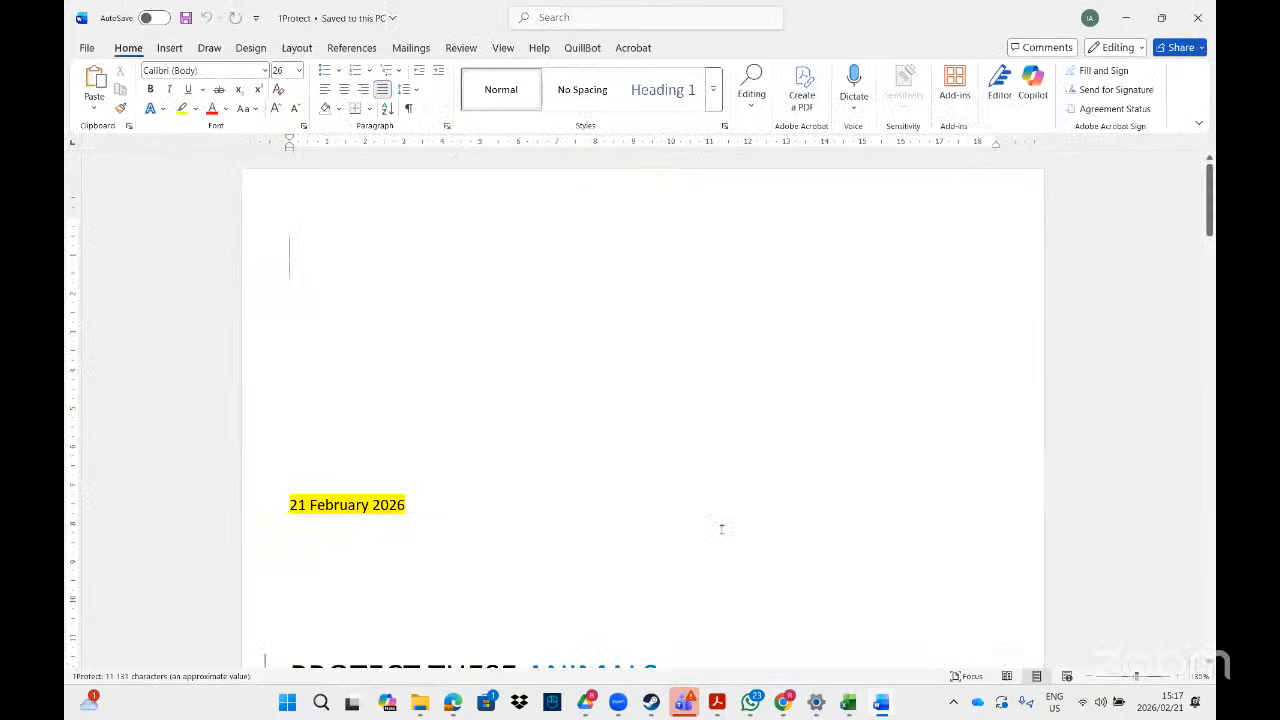
{"action": "left_click", "coordinate": [717, 703]}
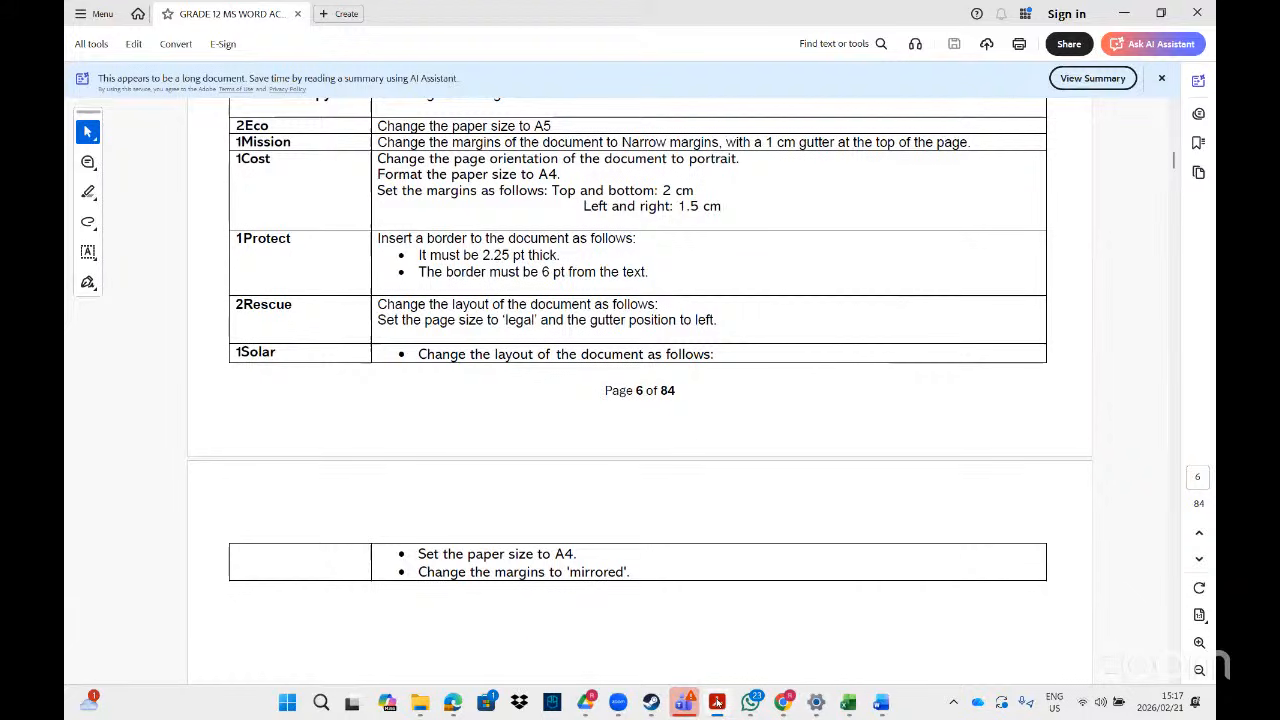
{"action": "mouse_move", "coordinate": [884, 706]}
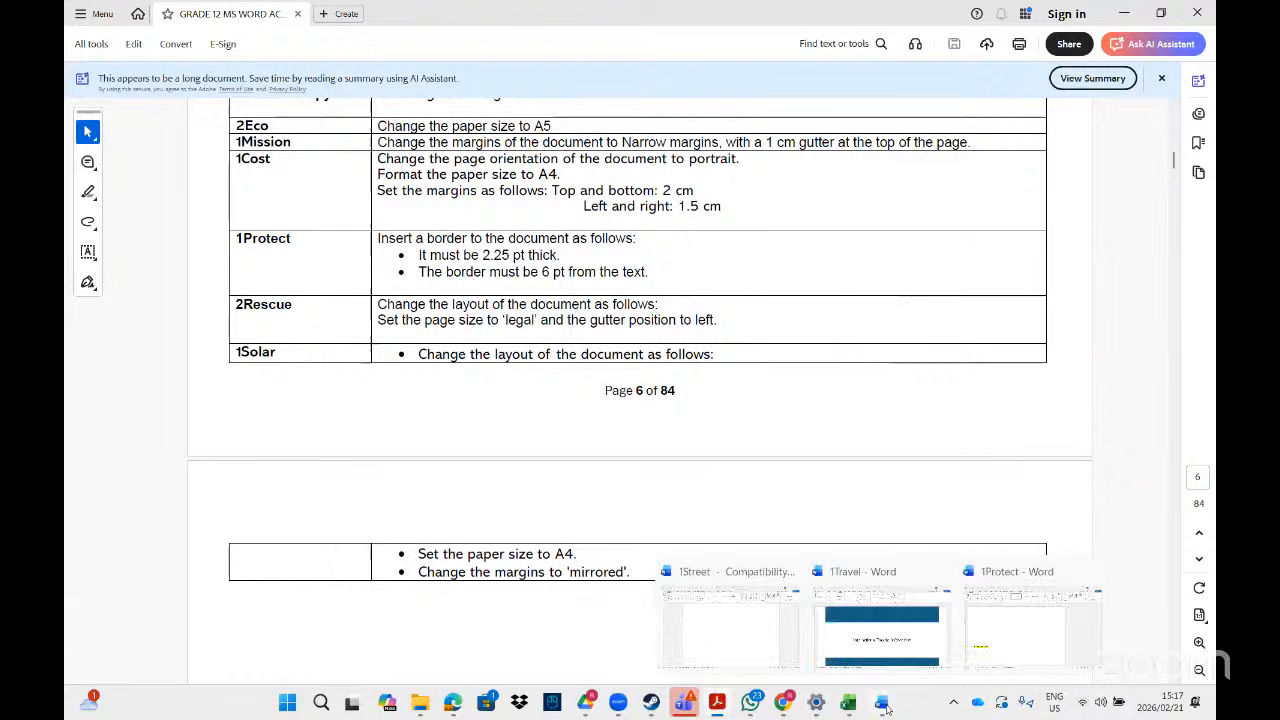
{"action": "left_click", "coordinate": [1006, 652]}
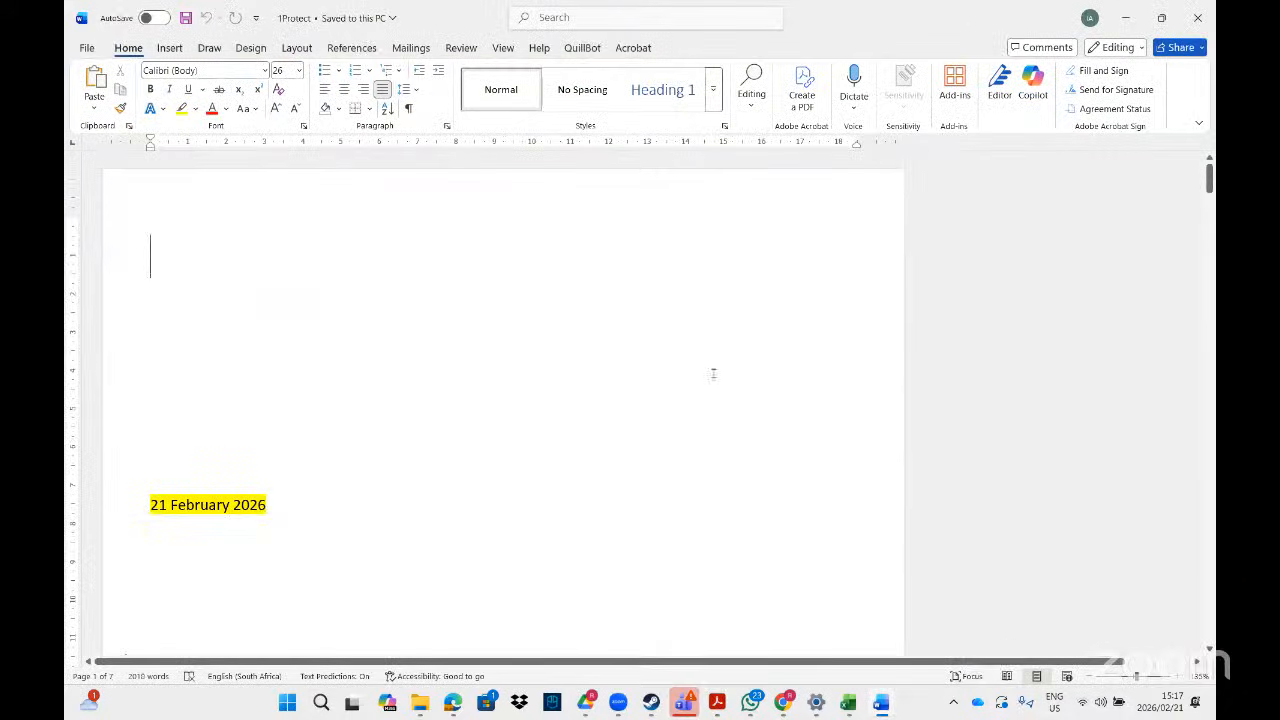
{"action": "left_click", "coordinate": [549, 16]}
{"action": "type", "text": "borde"}
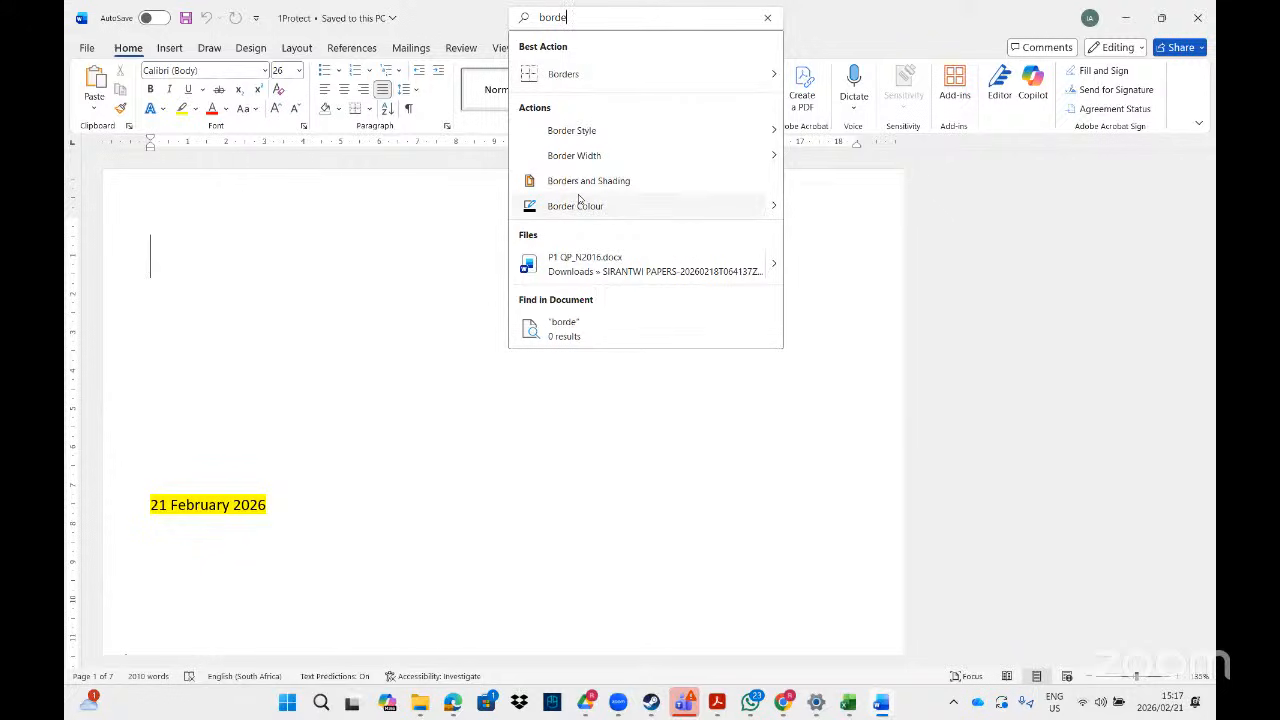
{"action": "left_click", "coordinate": [601, 181]}
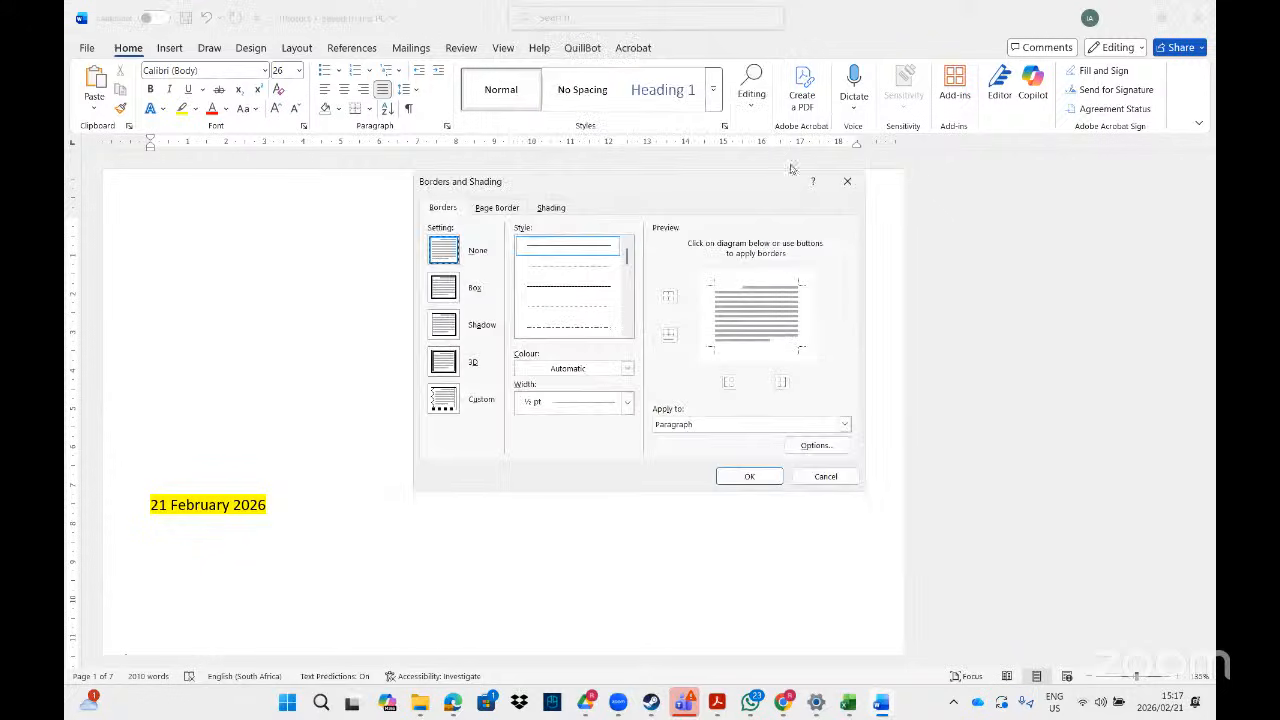
{"action": "left_click", "coordinate": [840, 182]}
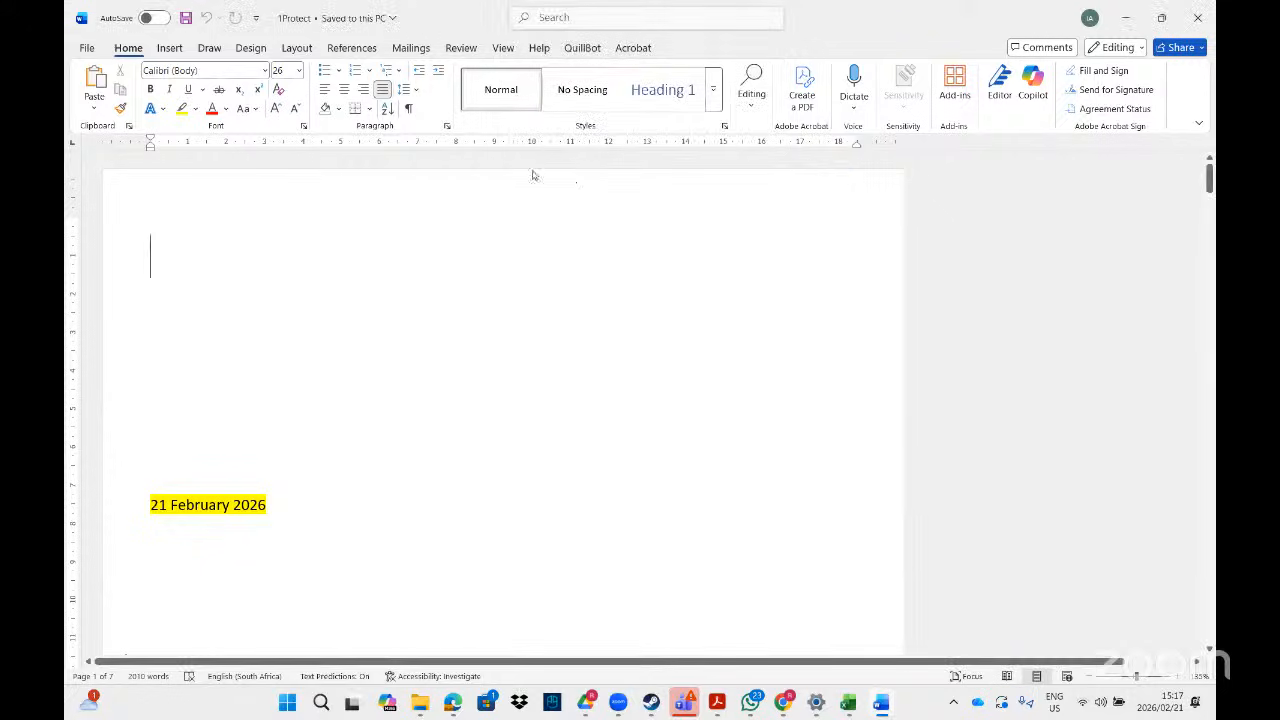
{"action": "left_click", "coordinate": [251, 47]}
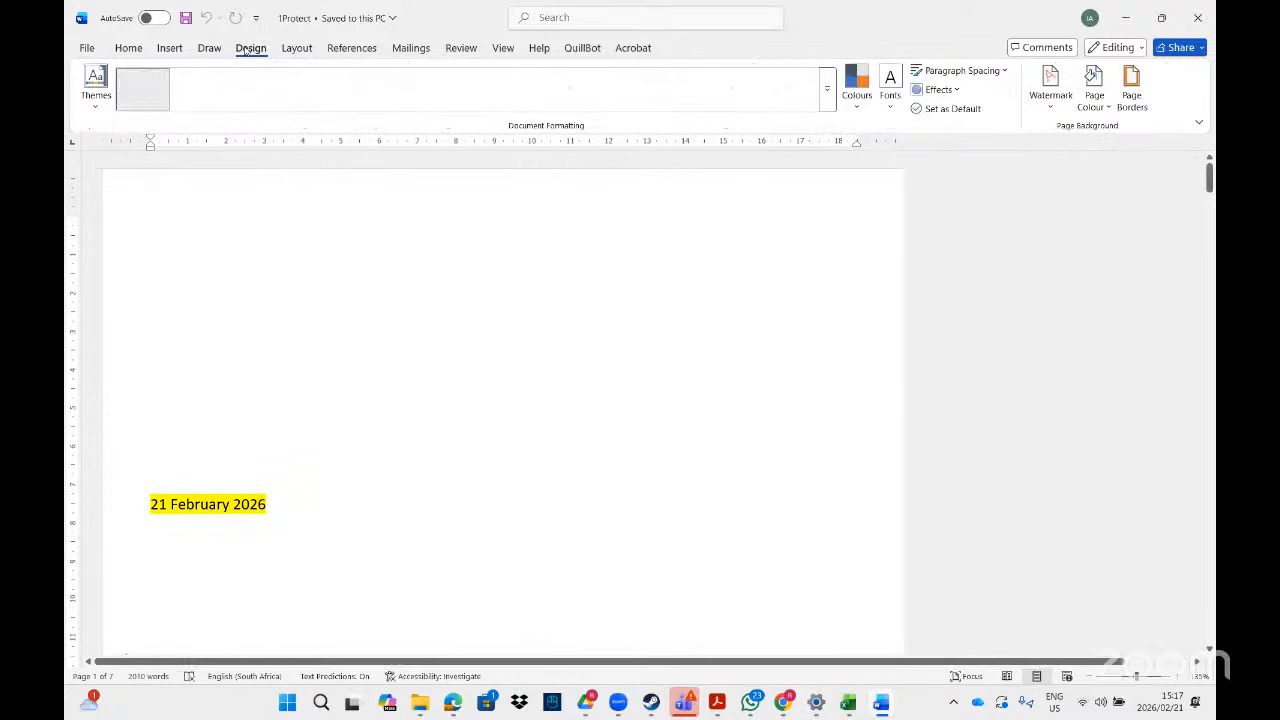
{"action": "left_click", "coordinate": [1132, 100]}
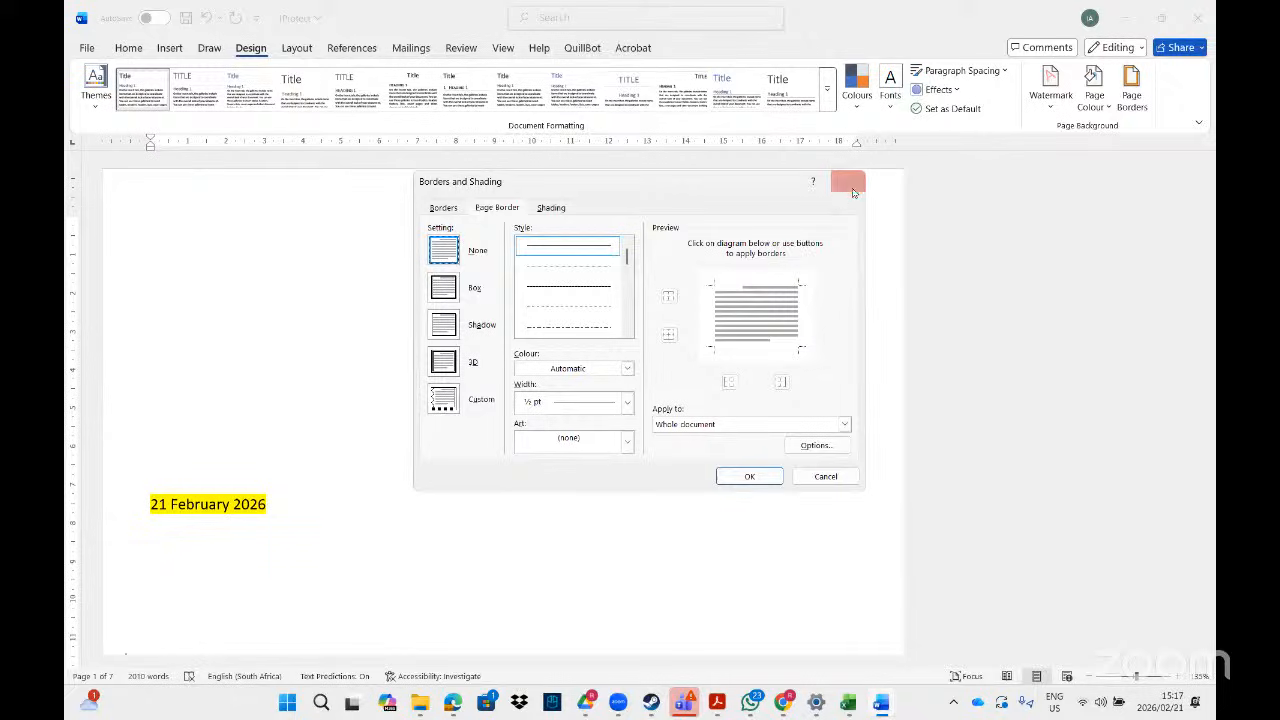
{"action": "left_click", "coordinate": [847, 181]}
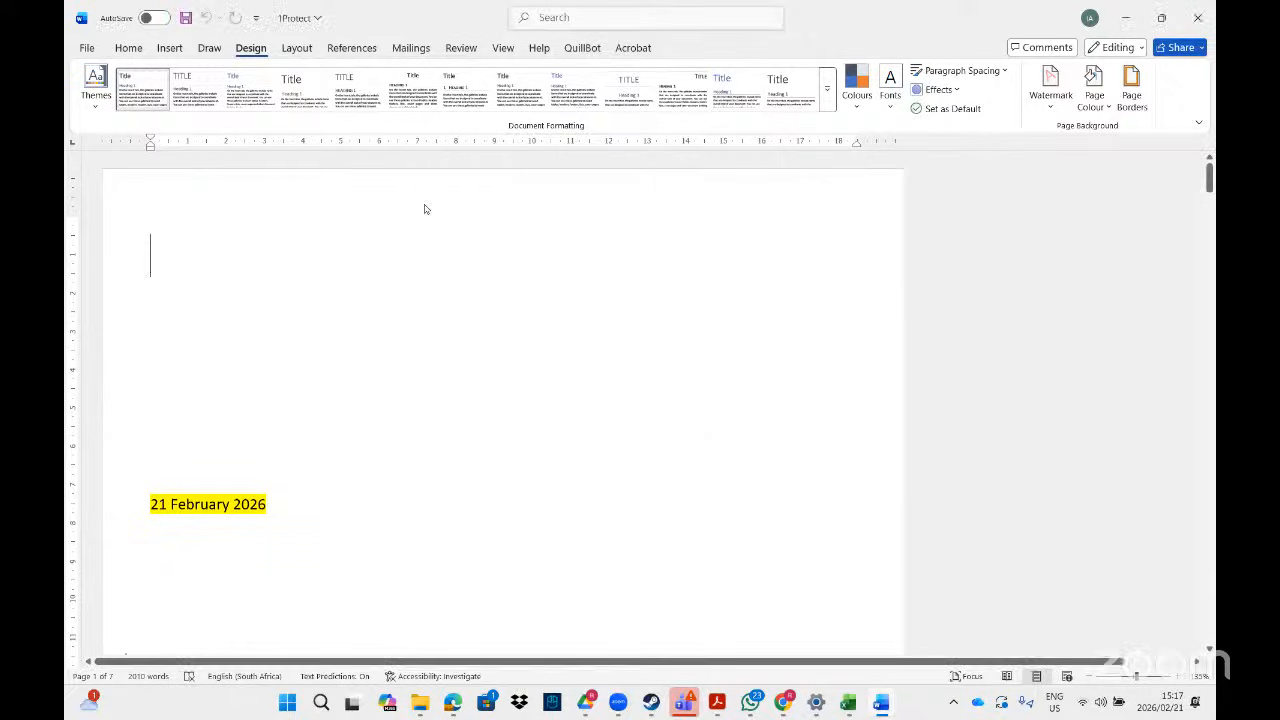
- Look through Page Setup's Paper and Layout tabs, closing the page border settings unchanged
{"action": "double_click", "coordinate": [352, 144]}
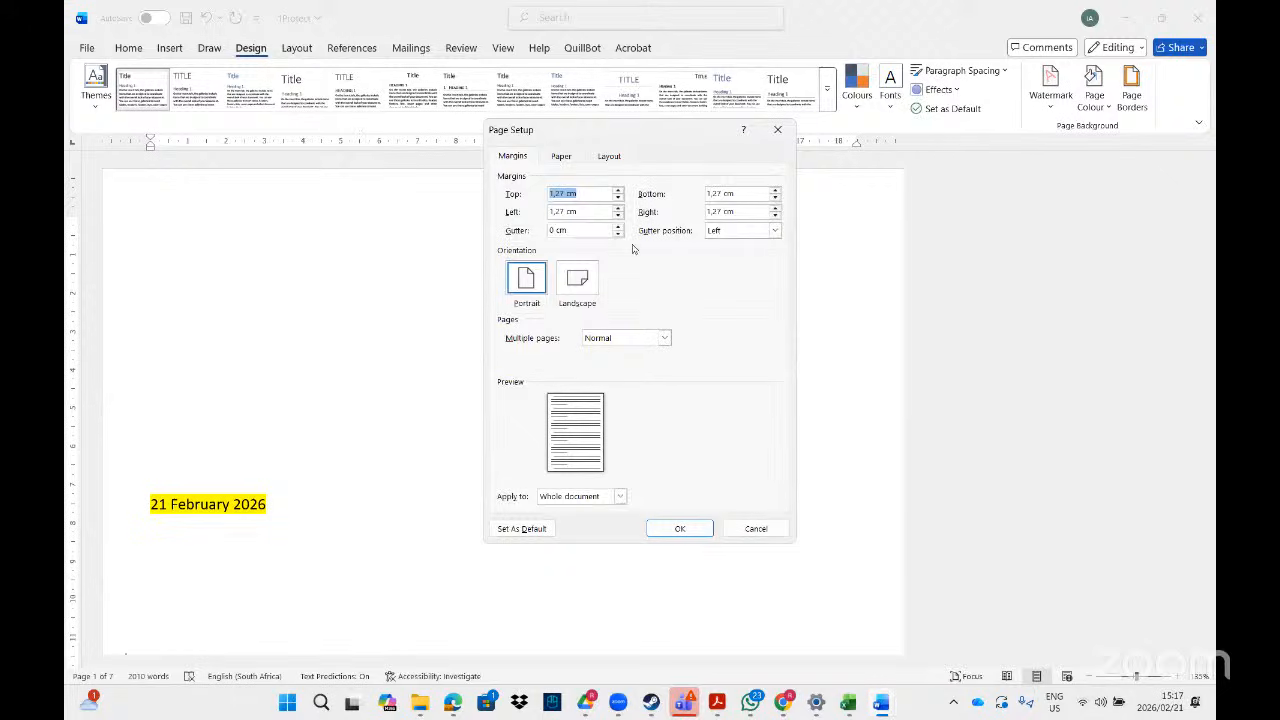
{"action": "left_click", "coordinate": [563, 157]}
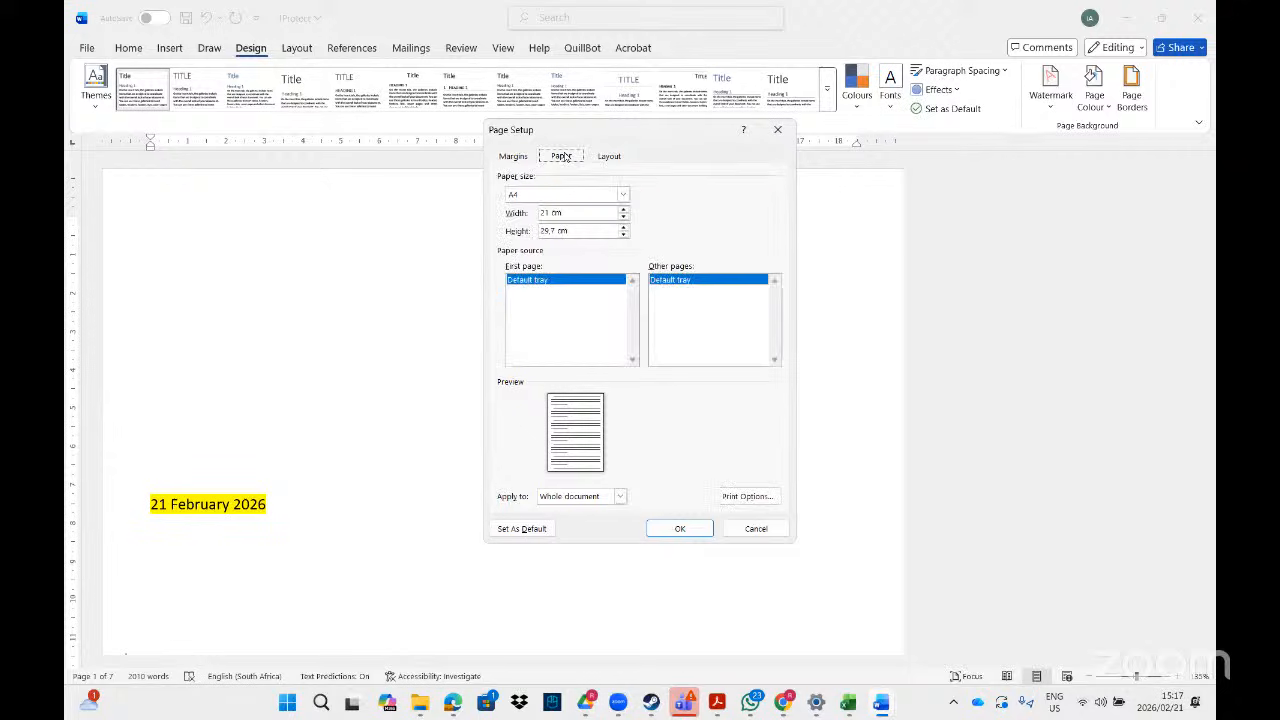
{"action": "left_click", "coordinate": [613, 158]}
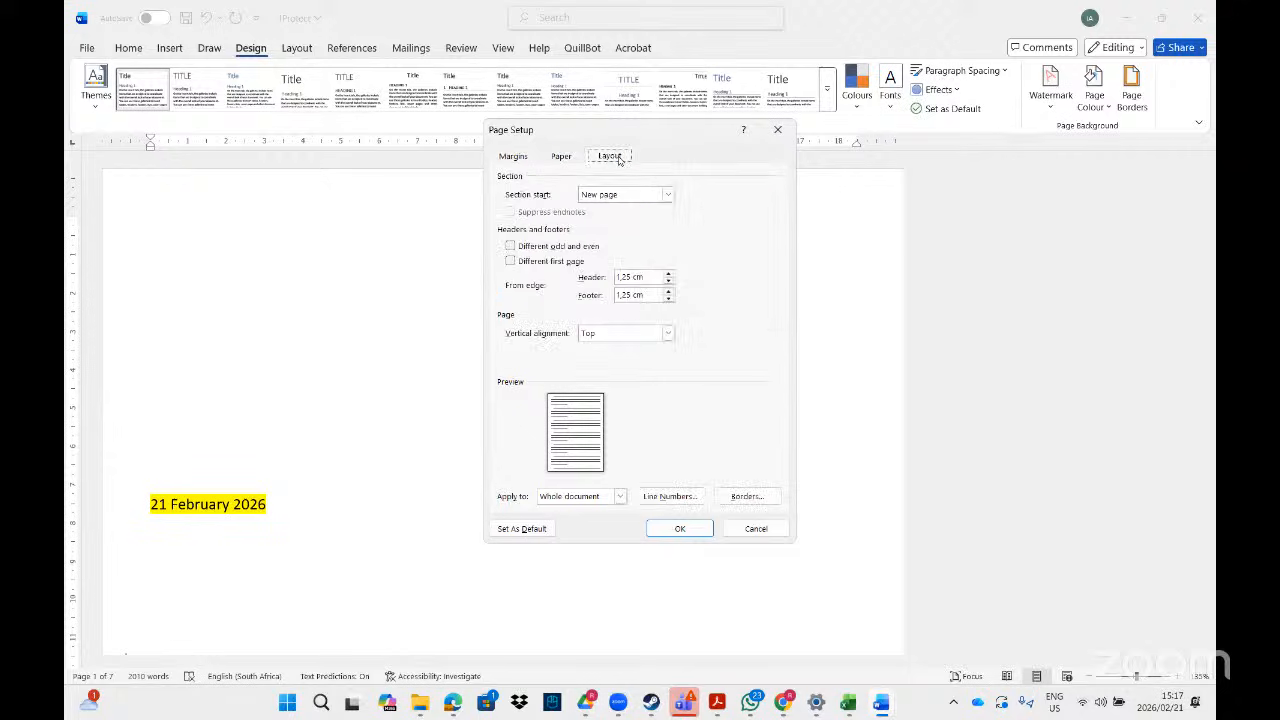
{"action": "left_click", "coordinate": [746, 496]}
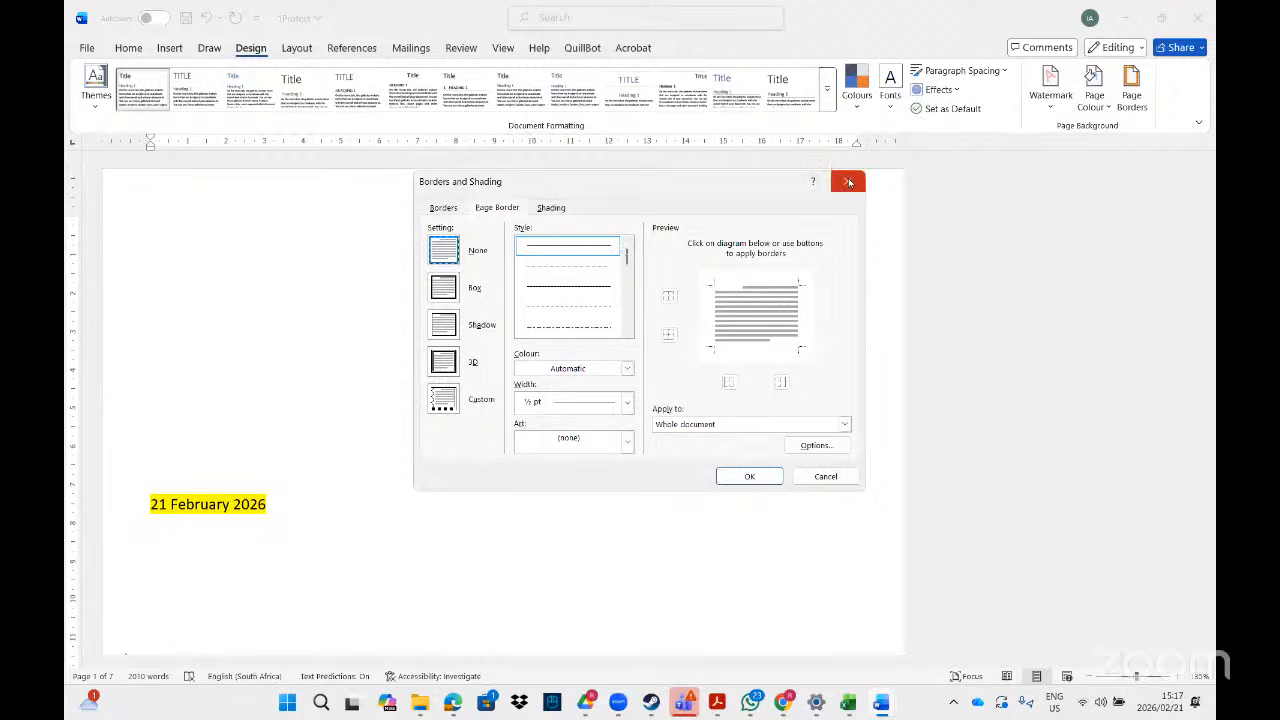
{"action": "left_click", "coordinate": [849, 182]}
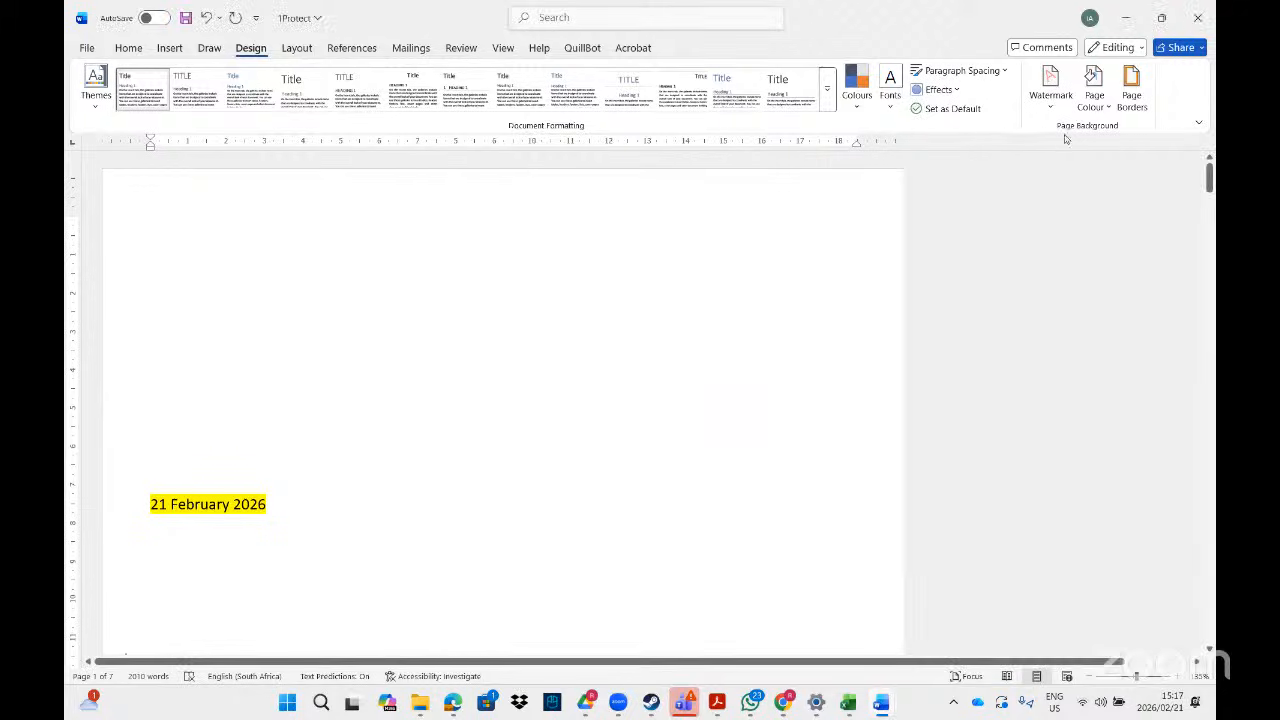
- Search 'bor' and open Borders and Shading
{"action": "left_click", "coordinate": [683, 24]}
{"action": "type", "text": "bo"}
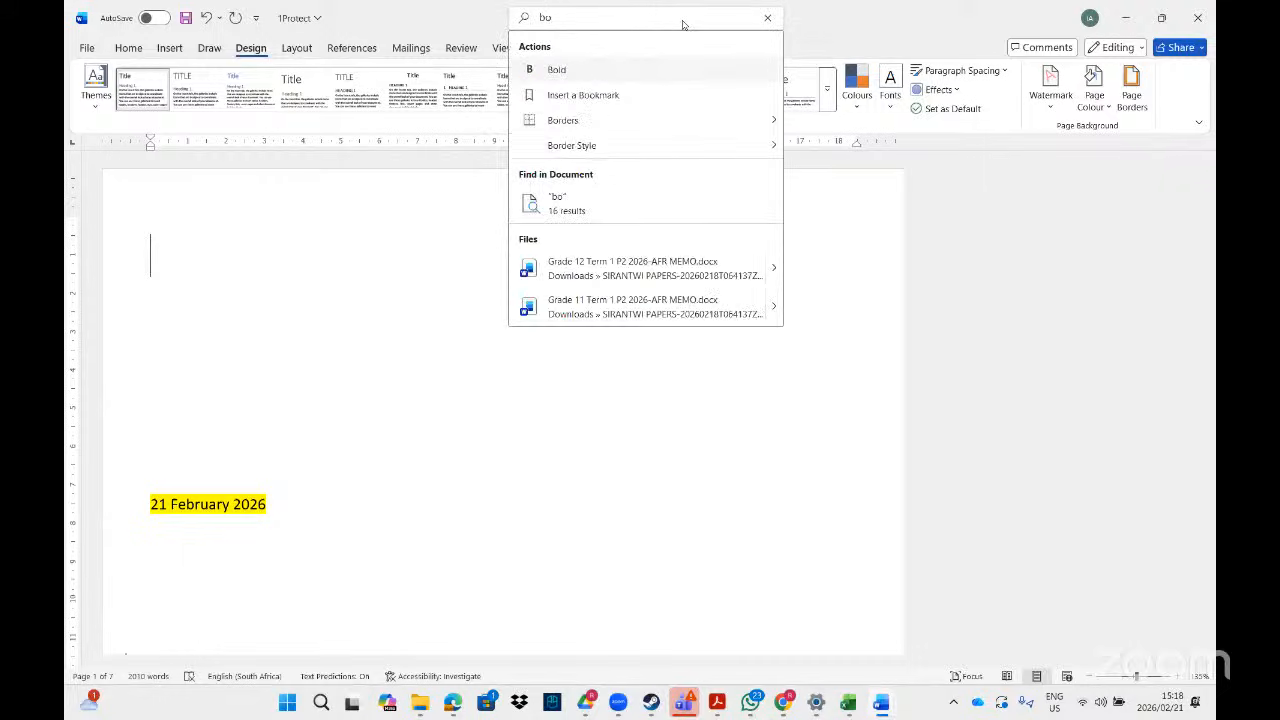
{"action": "type", "text": "r"}
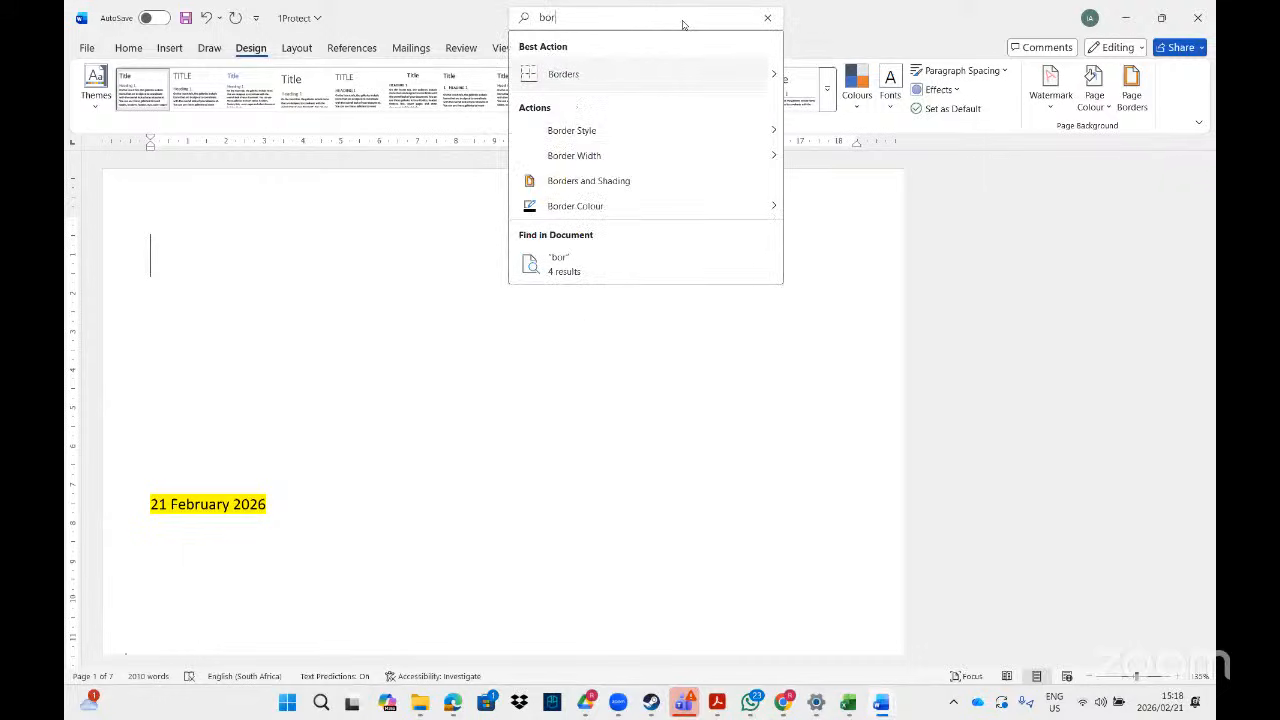
{"action": "left_click", "coordinate": [557, 184]}
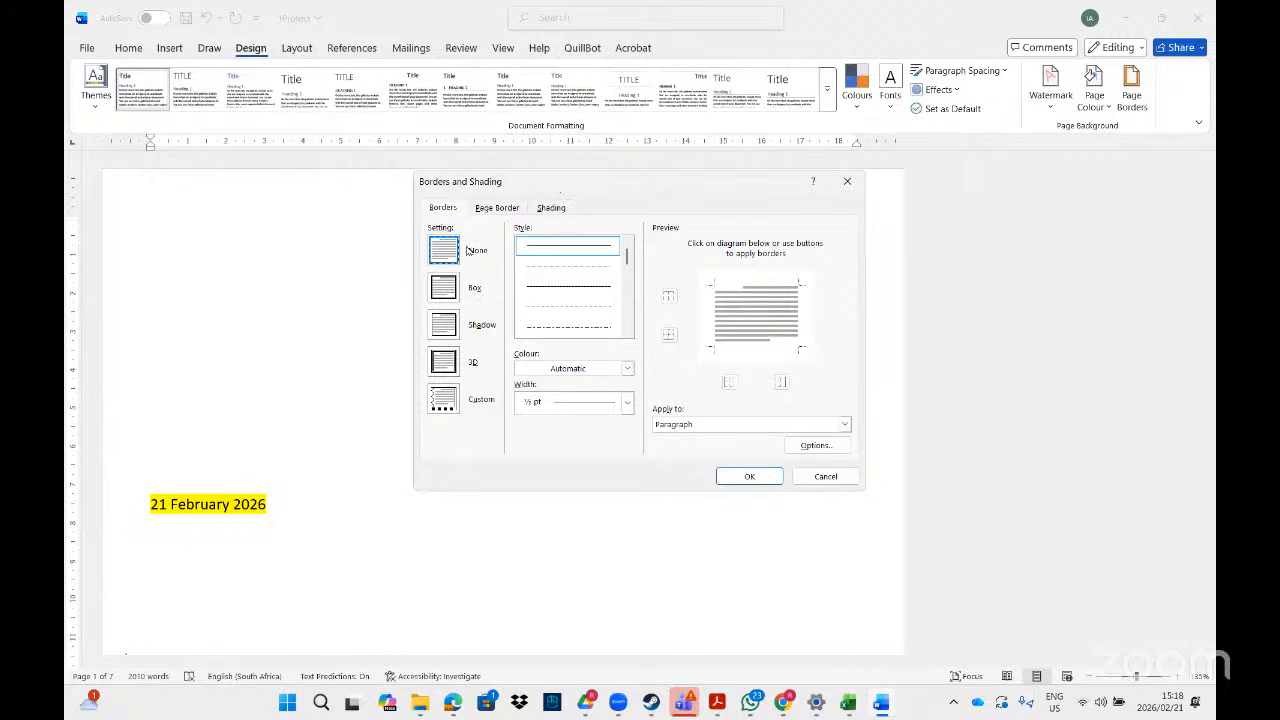
- Set the page border width to 2¼ pt, applied to the whole document
{"action": "left_click", "coordinate": [717, 703]}
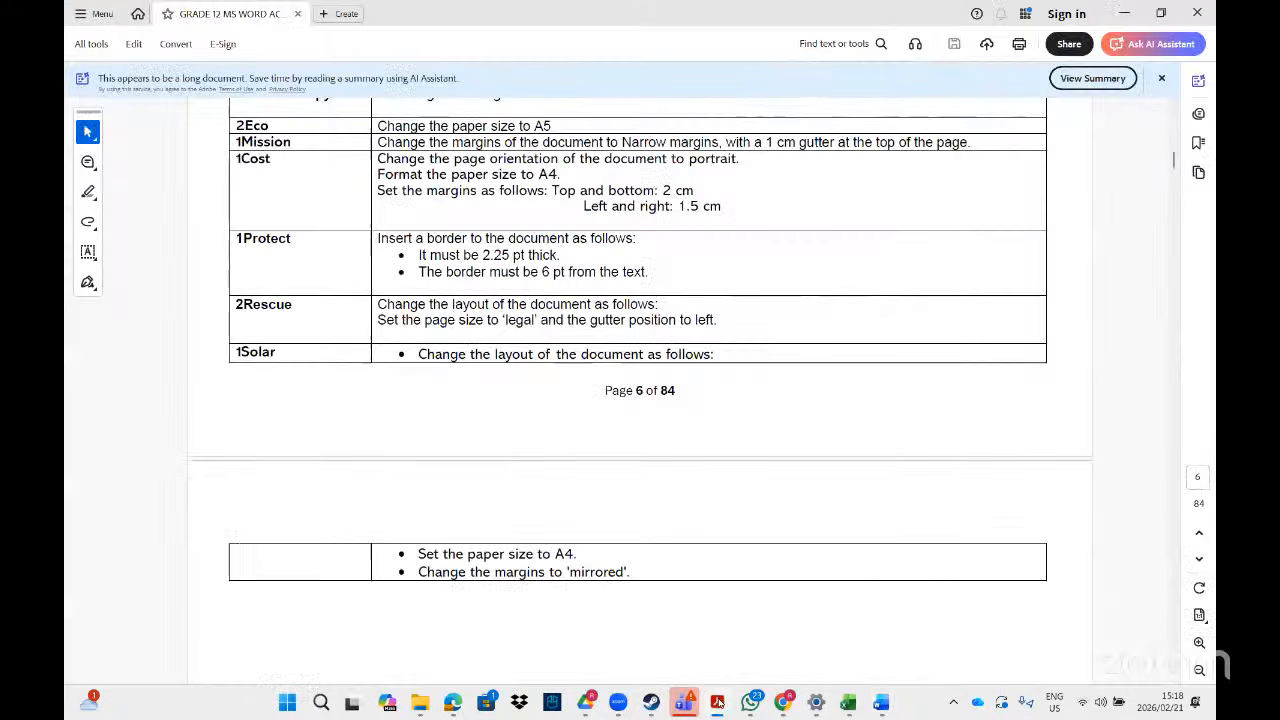
{"action": "left_click", "coordinate": [717, 703]}
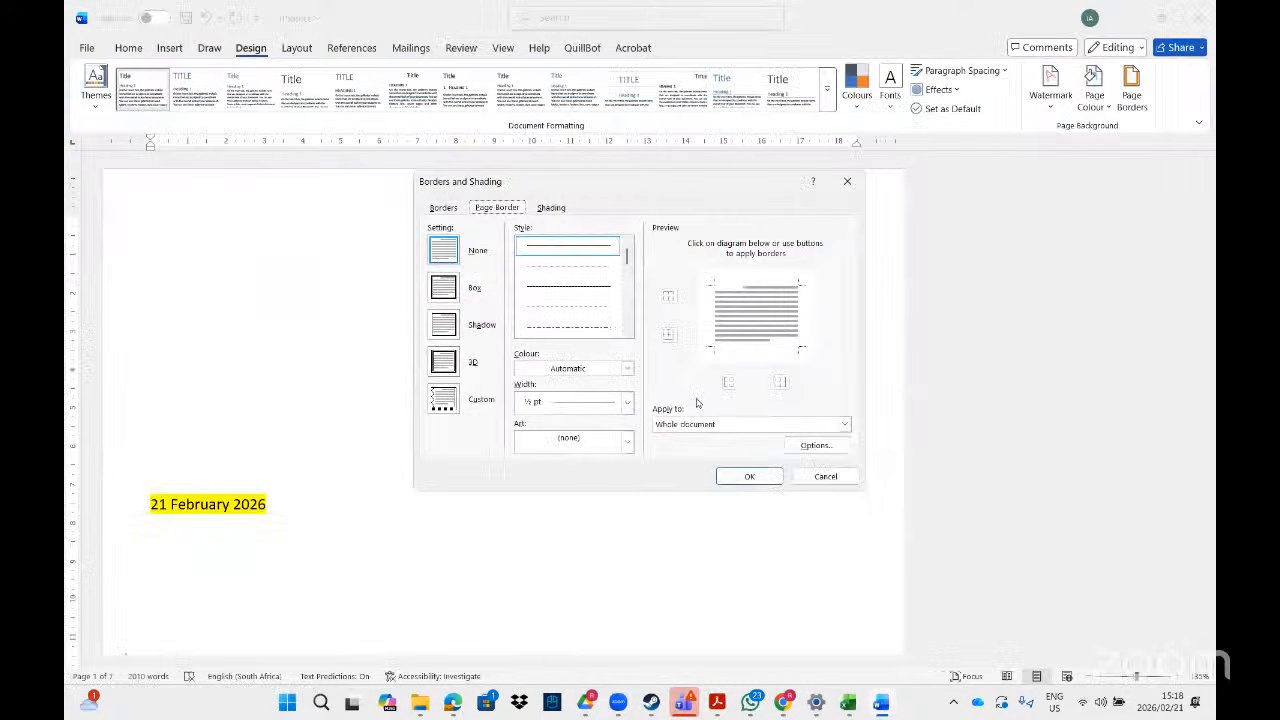
{"action": "left_click", "coordinate": [627, 402]}
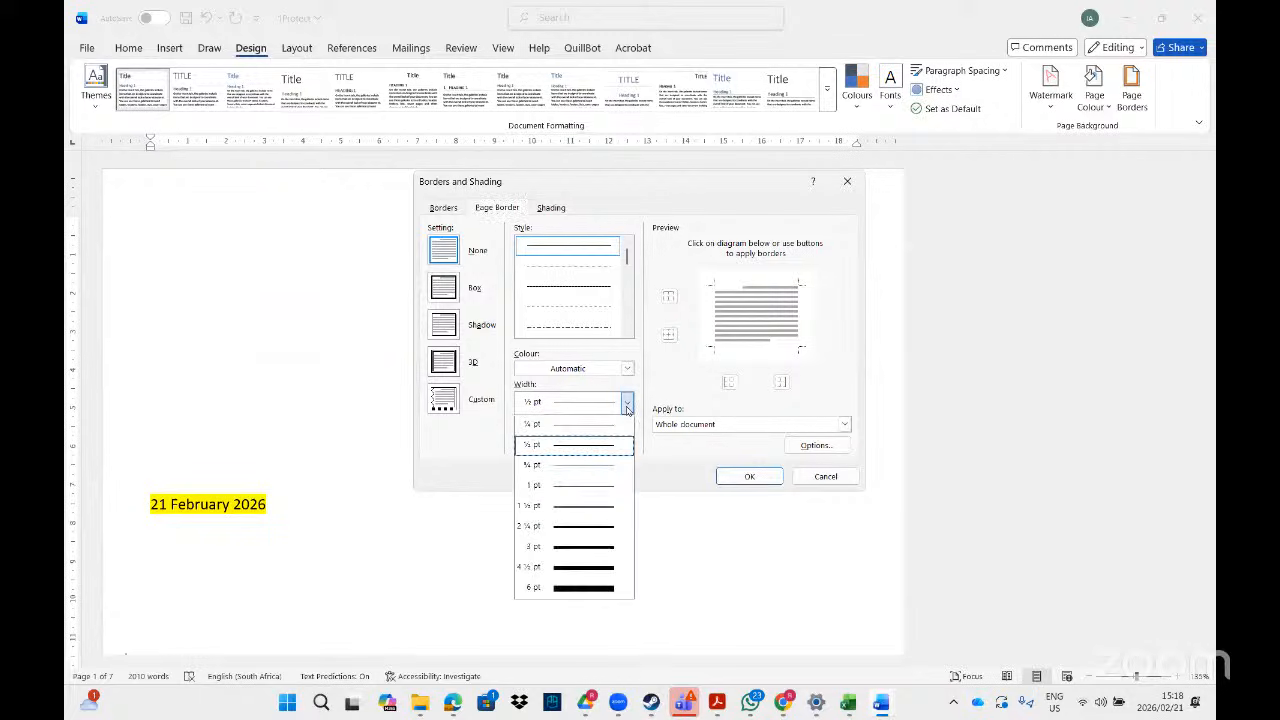
{"action": "left_click", "coordinate": [558, 530]}
{"action": "left_click", "coordinate": [728, 428]}
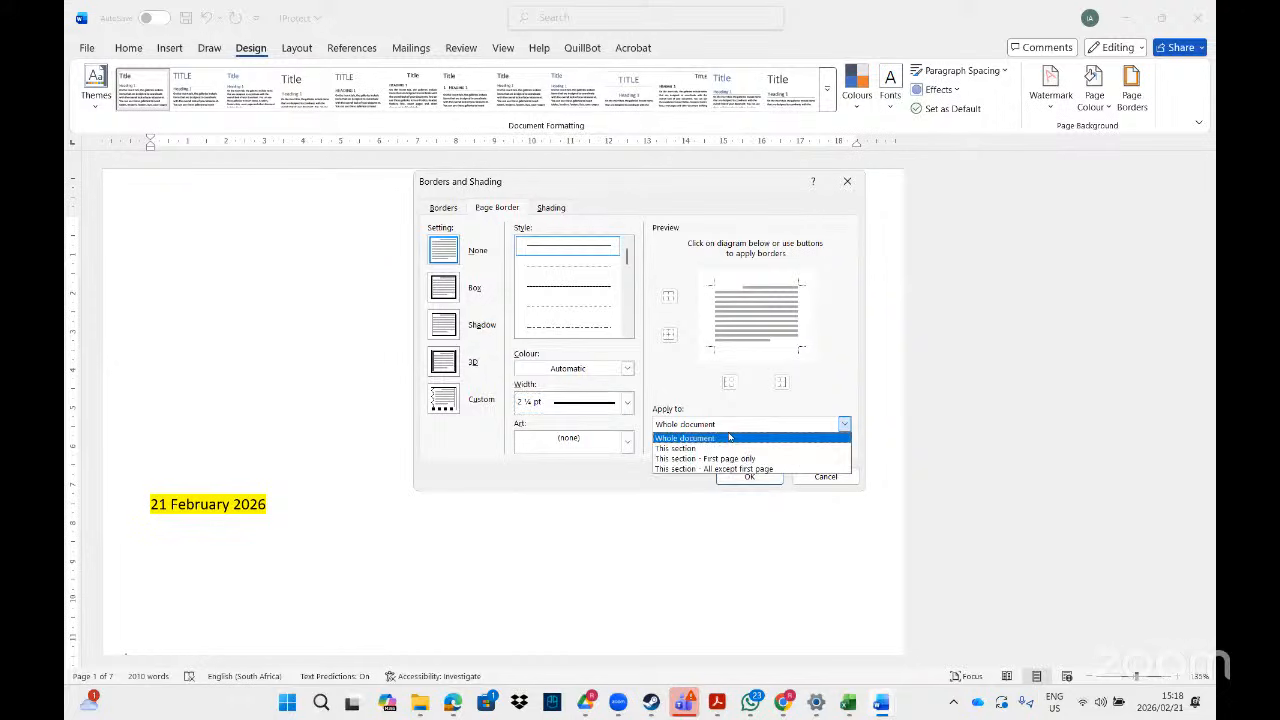
{"action": "left_click", "coordinate": [728, 437]}
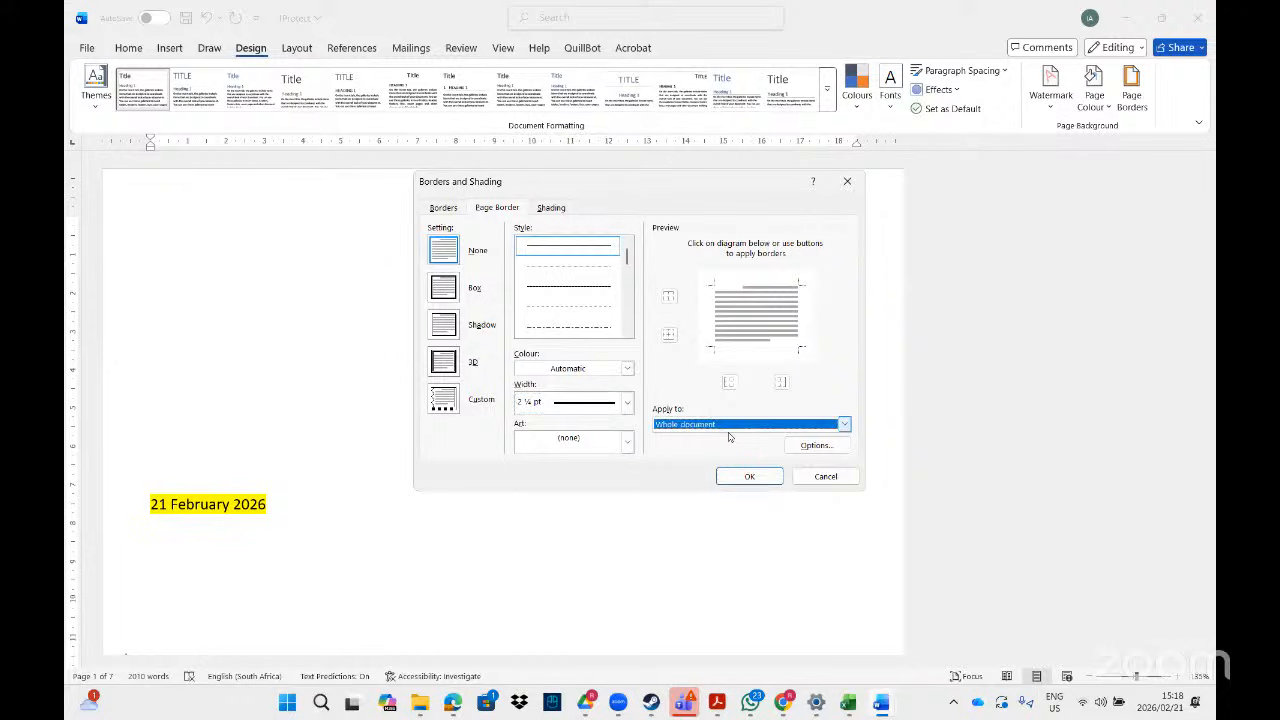
{"action": "left_click", "coordinate": [728, 707]}
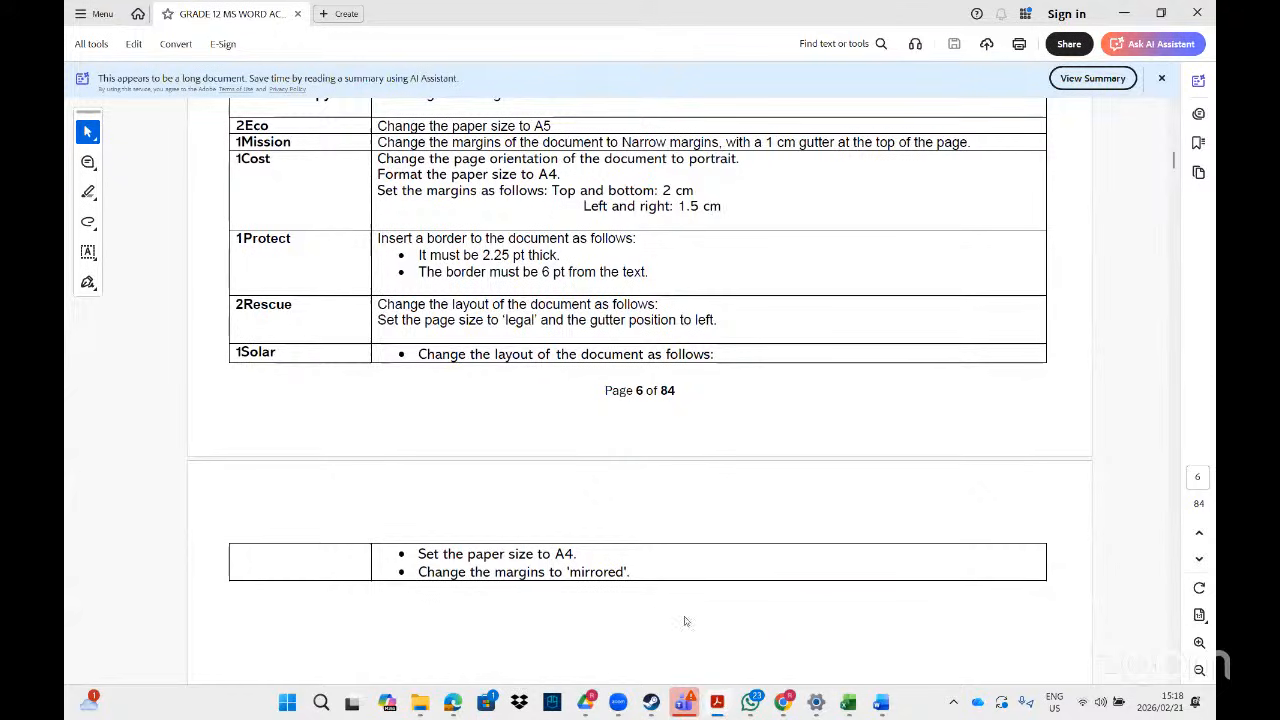
{"action": "key", "text": "alt+Tab"}
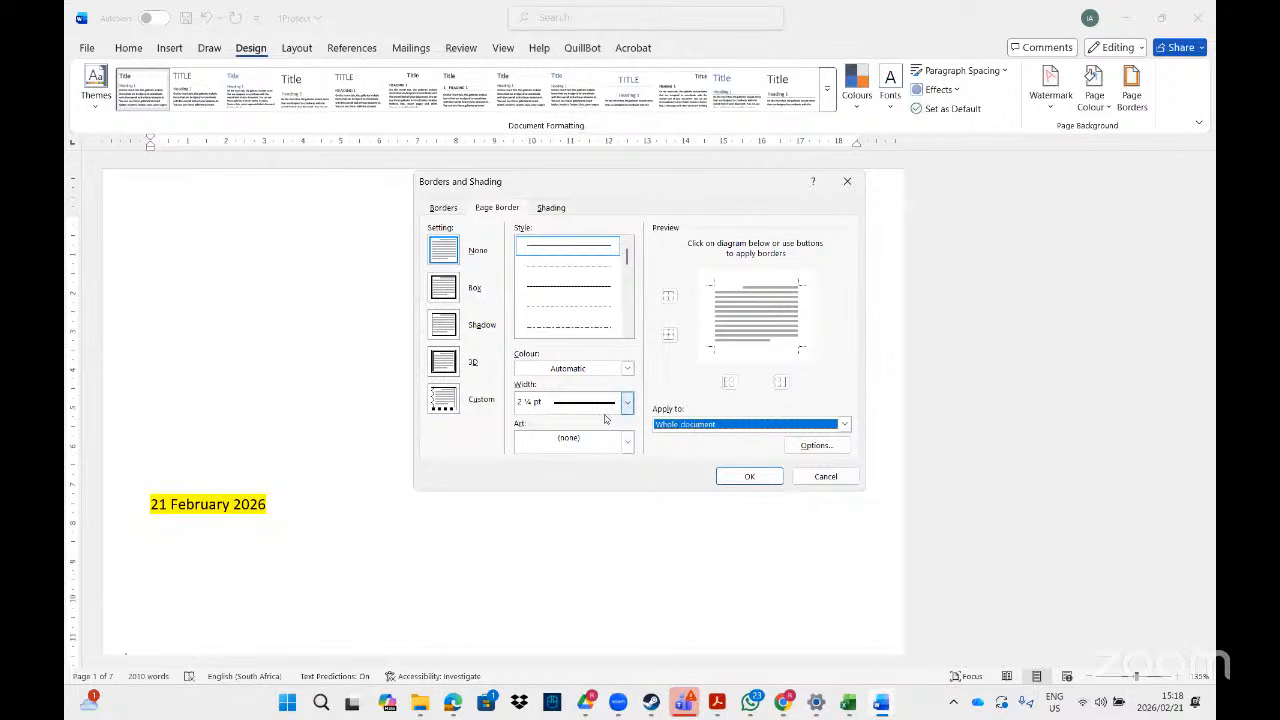
- In the border Options, set Measure from to Text after rereading the task
{"action": "left_click", "coordinate": [817, 446]}
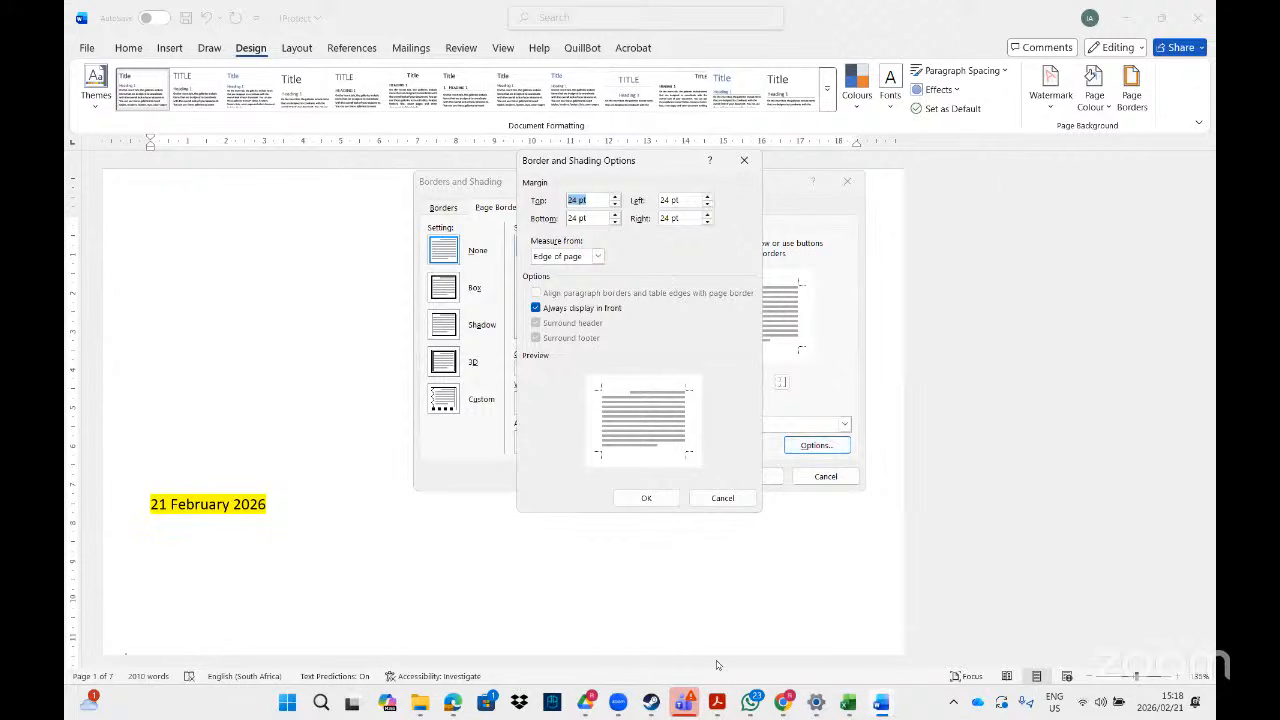
{"action": "left_click", "coordinate": [717, 711]}
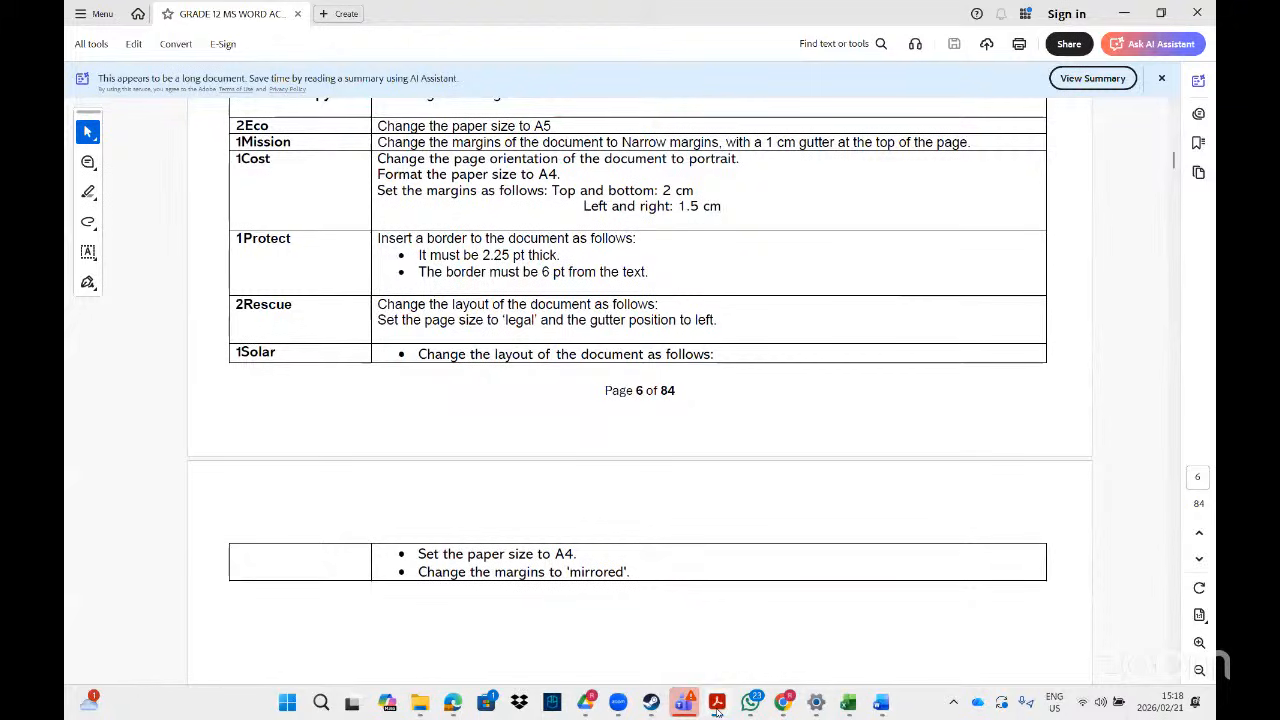
{"action": "left_click", "coordinate": [717, 711]}
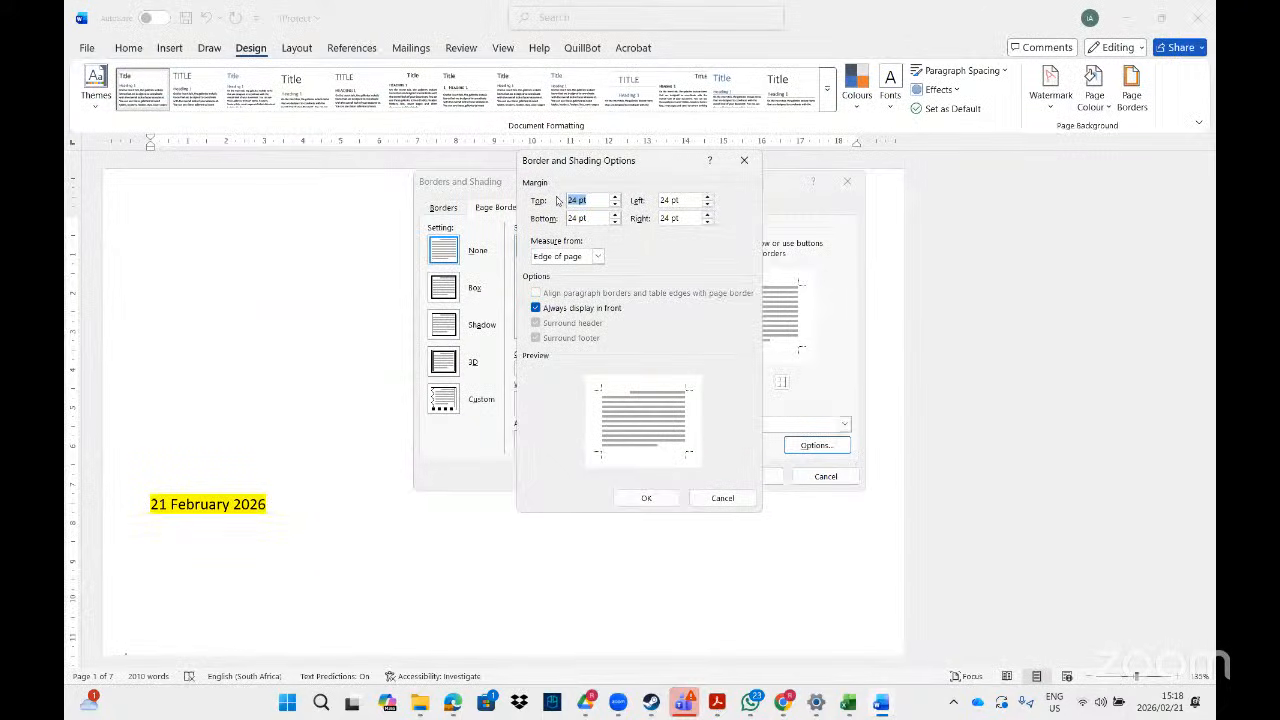
{"action": "left_click", "coordinate": [598, 256]}
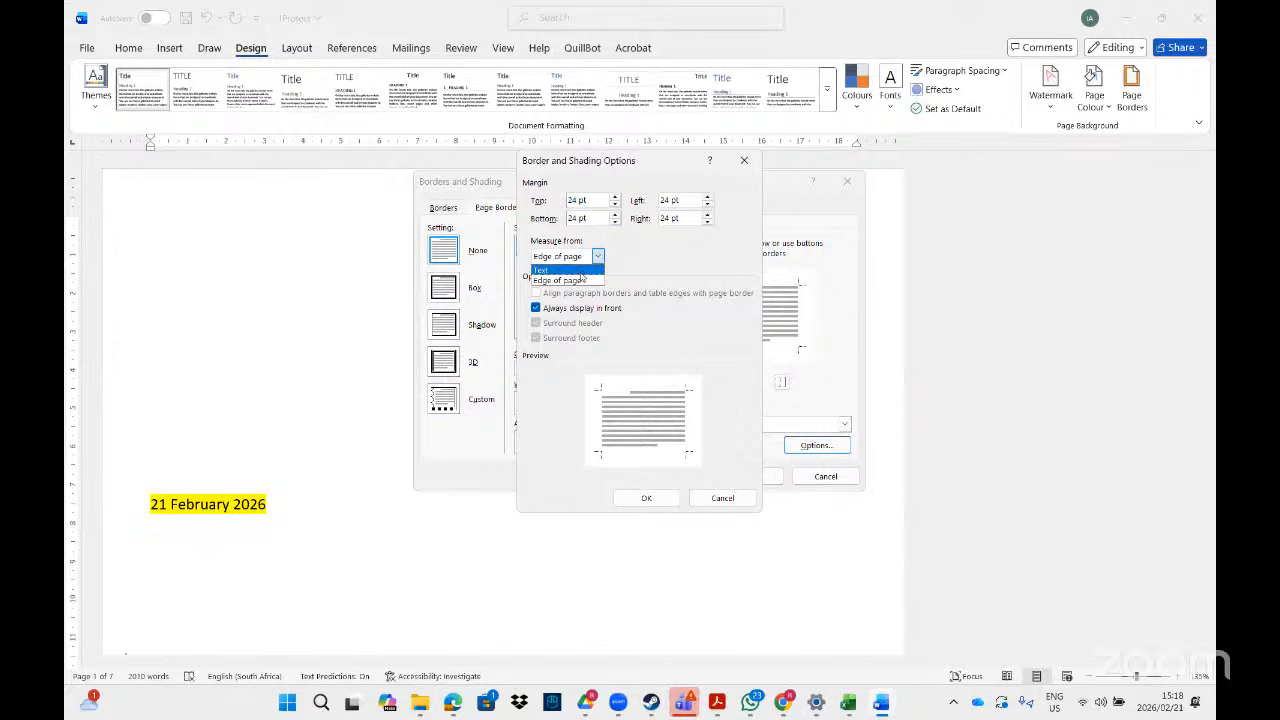
{"action": "left_click", "coordinate": [580, 271]}
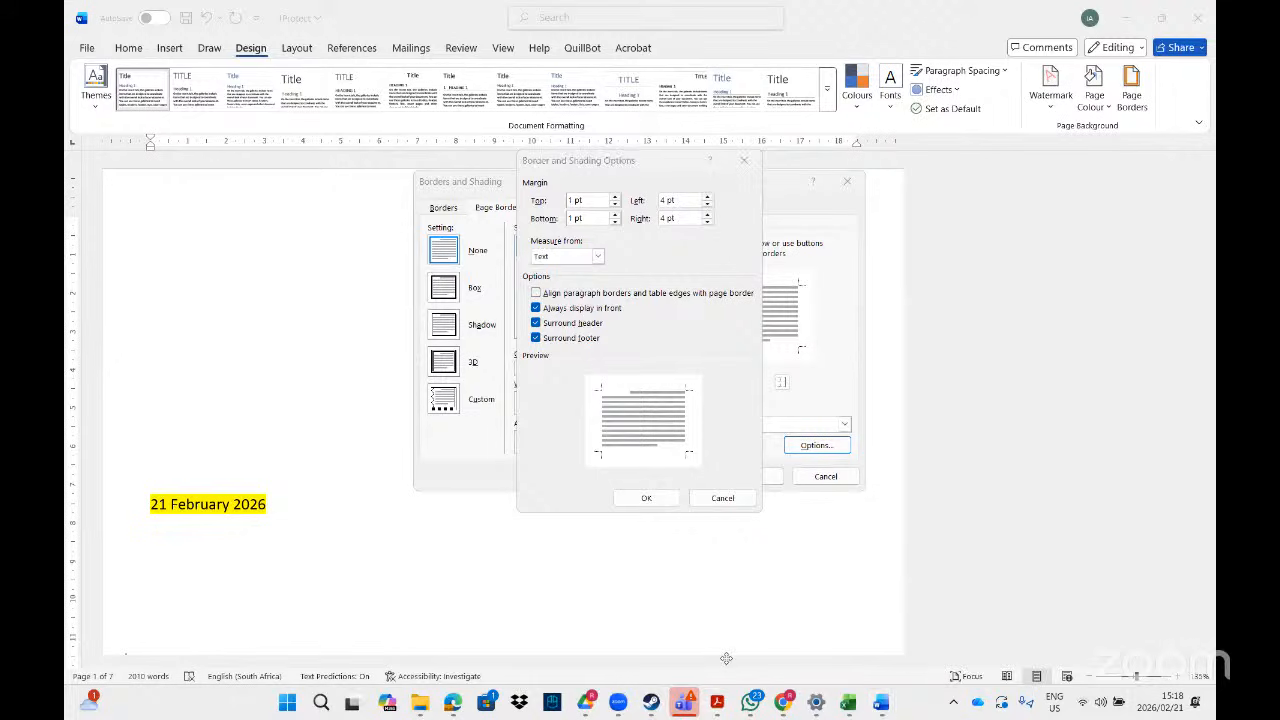
{"action": "left_click", "coordinate": [716, 702]}
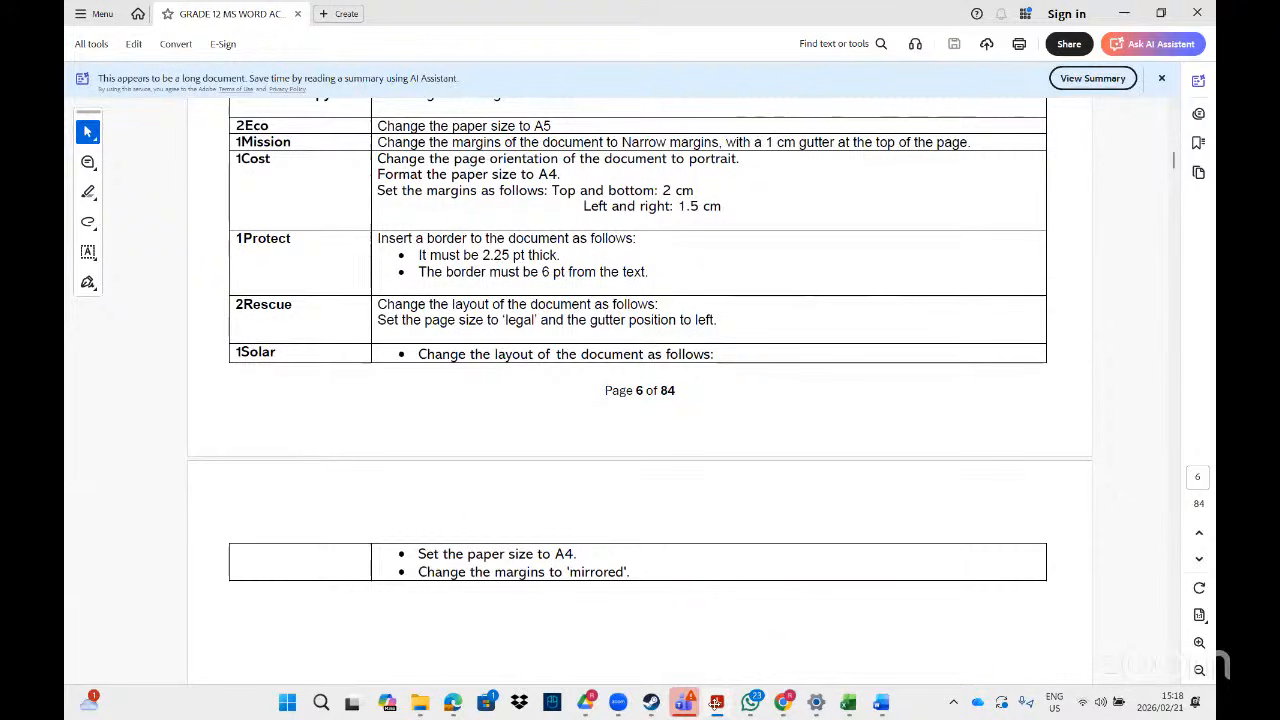
{"action": "key", "text": "alt+Tab"}
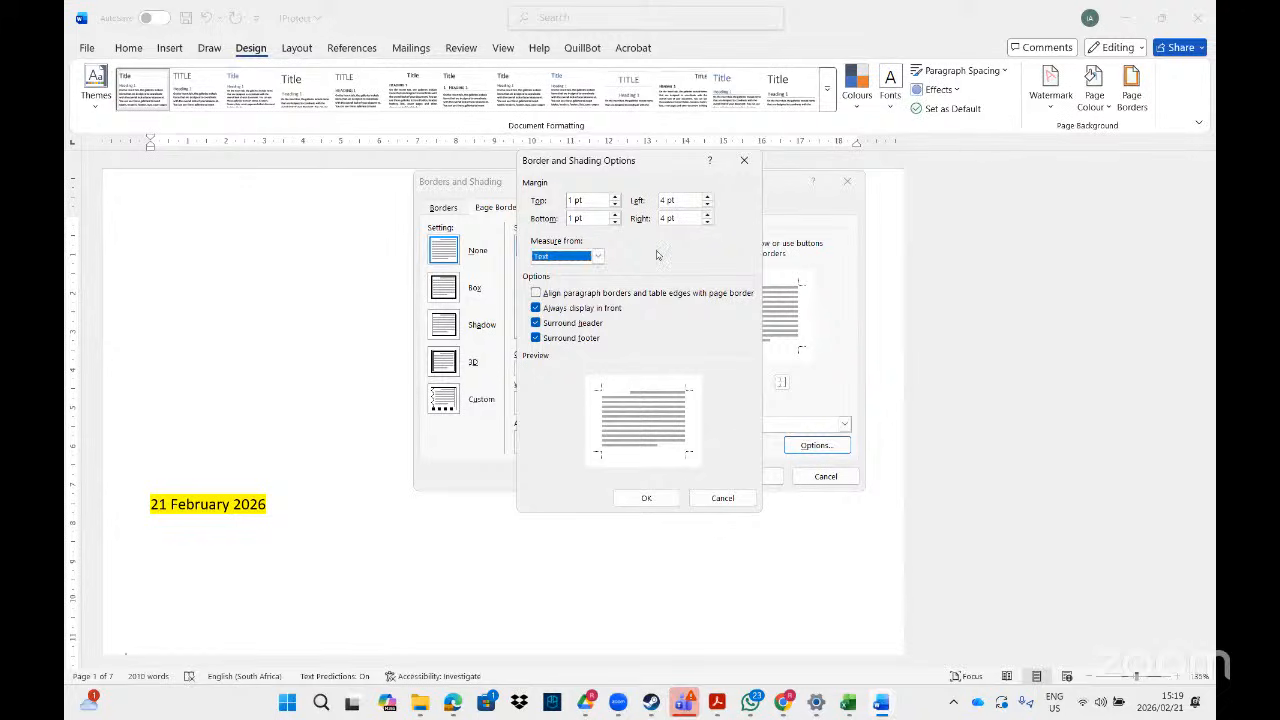
- Raise the Top, Bottom, Left and Right border margins to 6 pt and confirm
{"action": "left_click", "coordinate": [709, 215]}
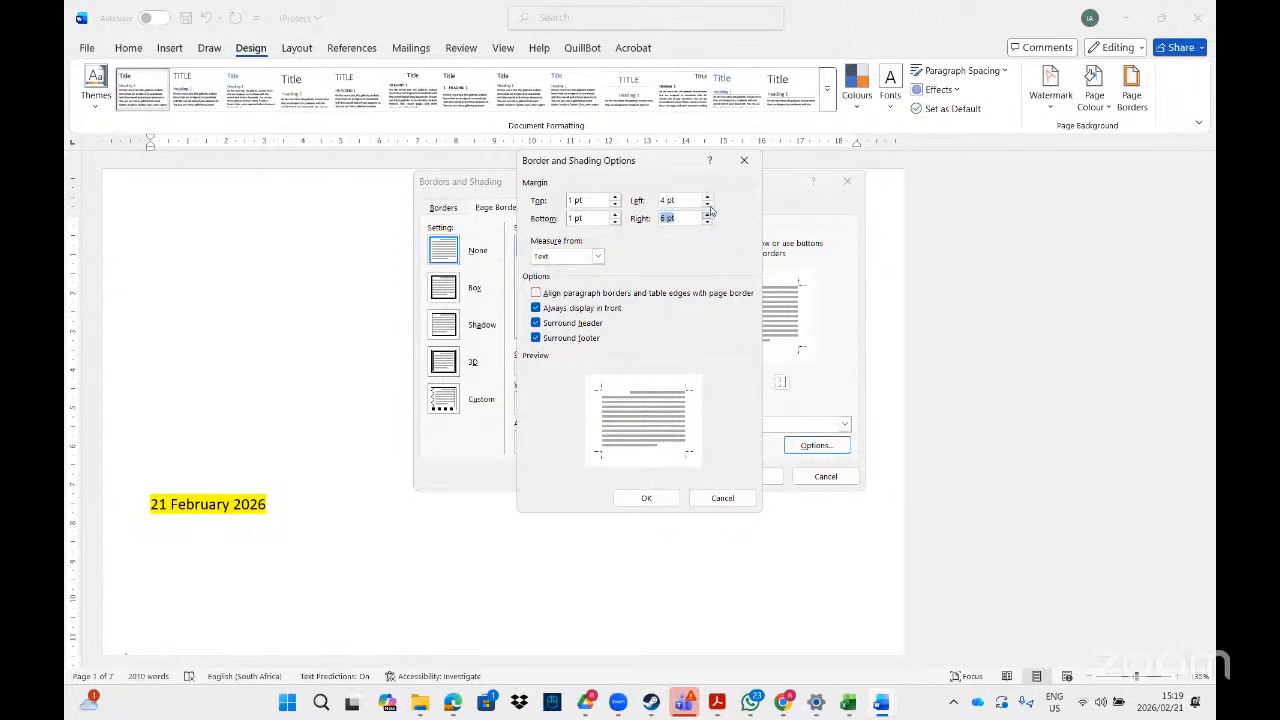
{"action": "left_click", "coordinate": [709, 198]}
{"action": "left_click", "coordinate": [709, 198]}
{"action": "left_click", "coordinate": [615, 197]}
{"action": "left_click", "coordinate": [615, 197]}
{"action": "left_click", "coordinate": [615, 198]}
{"action": "left_click", "coordinate": [615, 215]}
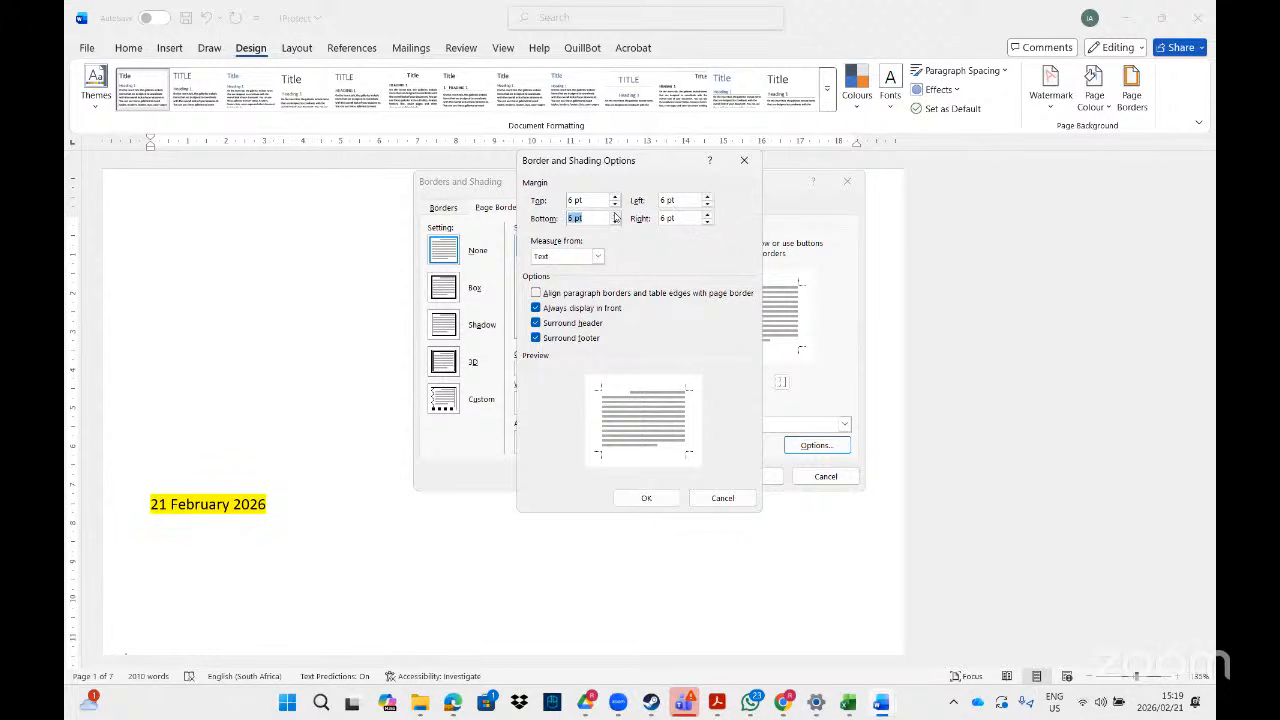
{"action": "left_click", "coordinate": [648, 499]}
- Apply the border, then reopen Borders and Shading via a 'bor' search on the Page Border tab
{"action": "left_click", "coordinate": [743, 477]}
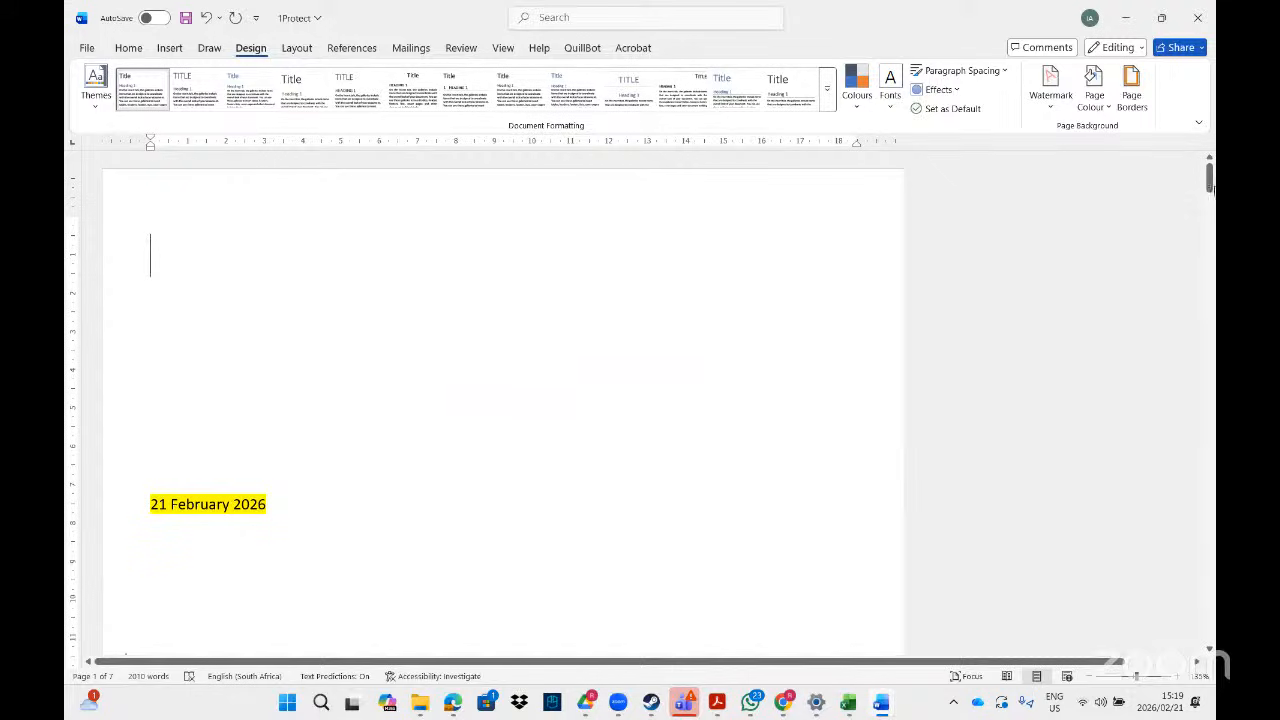
{"action": "mouse_move", "coordinate": [1209, 178]}
{"action": "left_mouse_down"}
{"action": "mouse_move", "coordinate": [1209, 233]}
{"action": "mouse_move", "coordinate": [1209, 166]}
{"action": "left_mouse_up"}
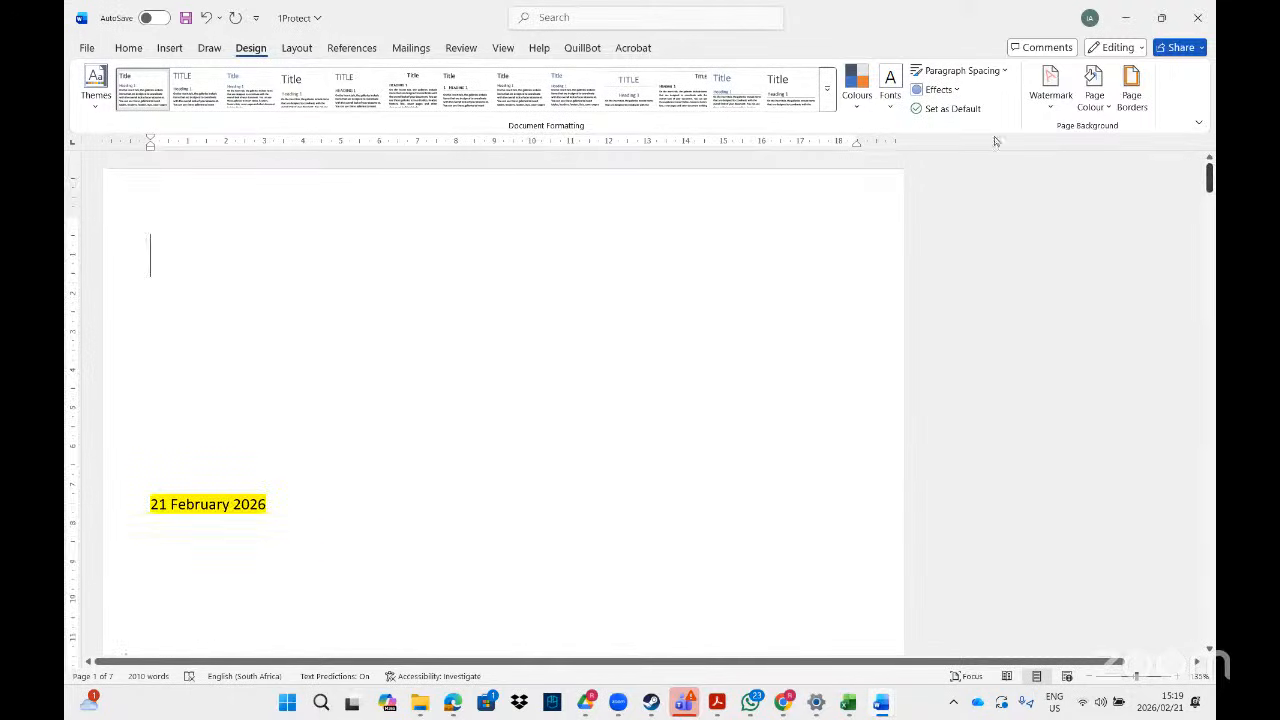
{"action": "left_click", "coordinate": [566, 17]}
{"action": "type", "text": "bor"}
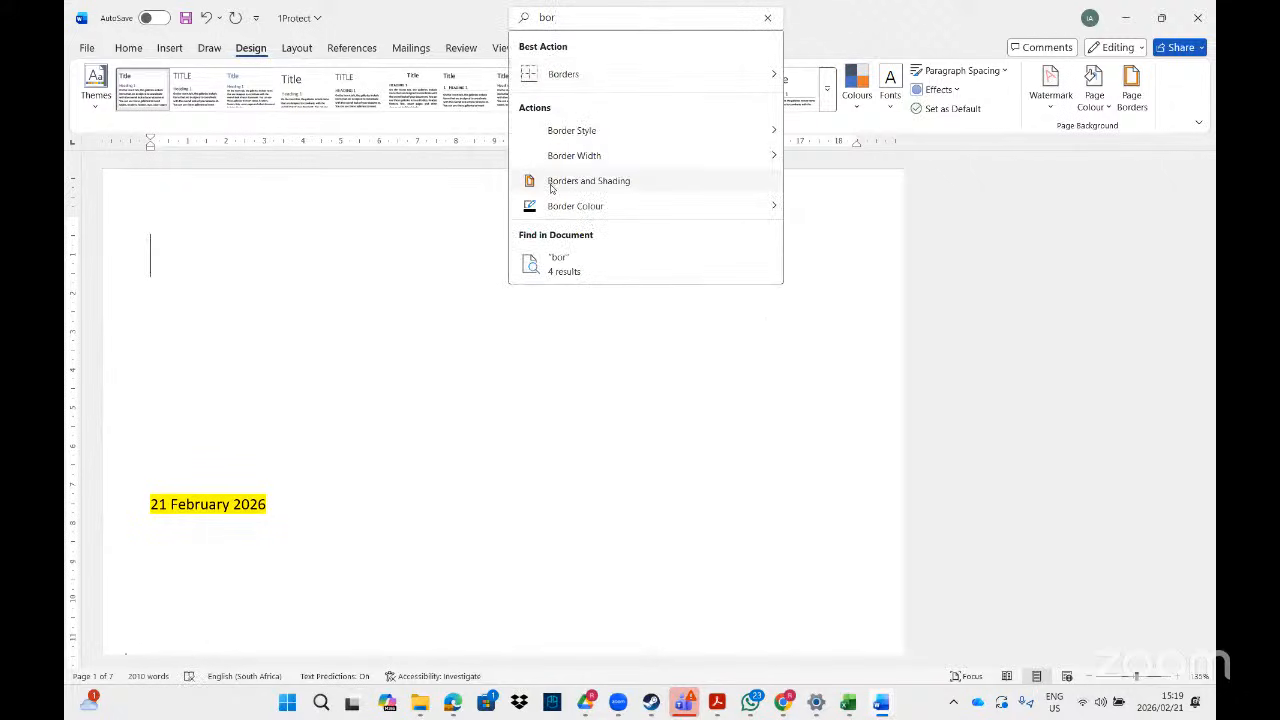
{"action": "left_click", "coordinate": [551, 185]}
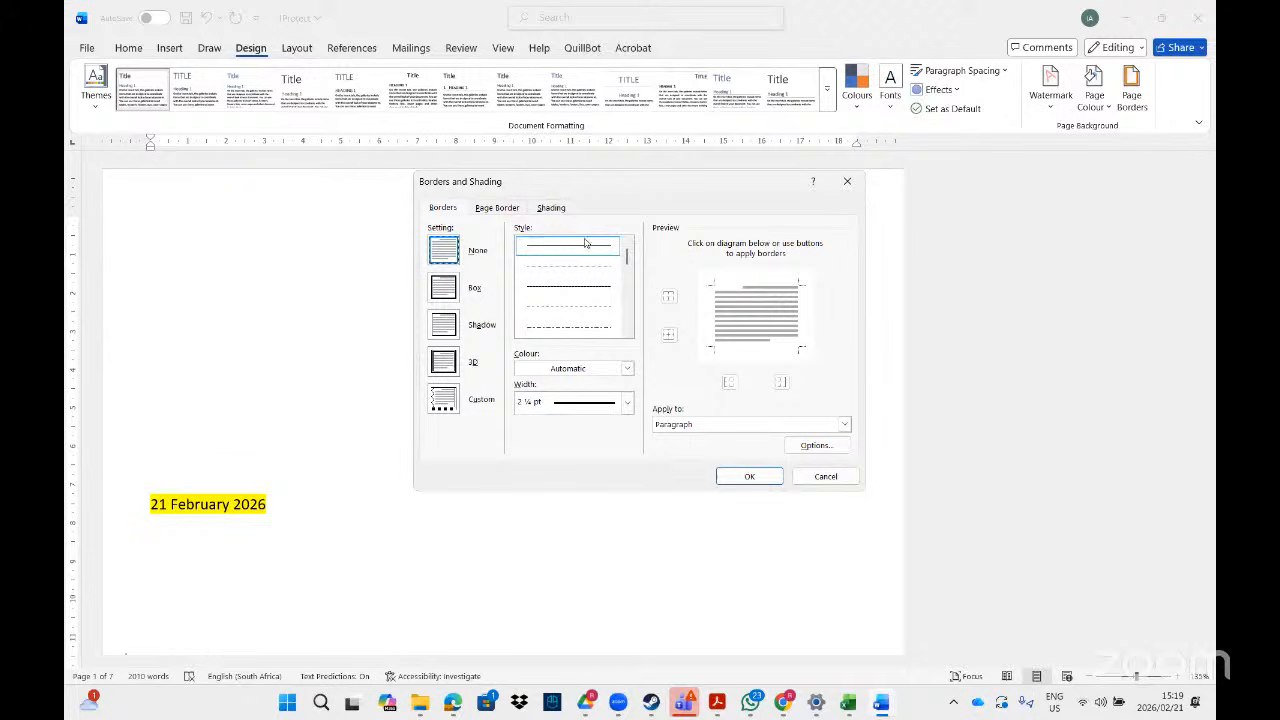
{"action": "left_click", "coordinate": [499, 208]}
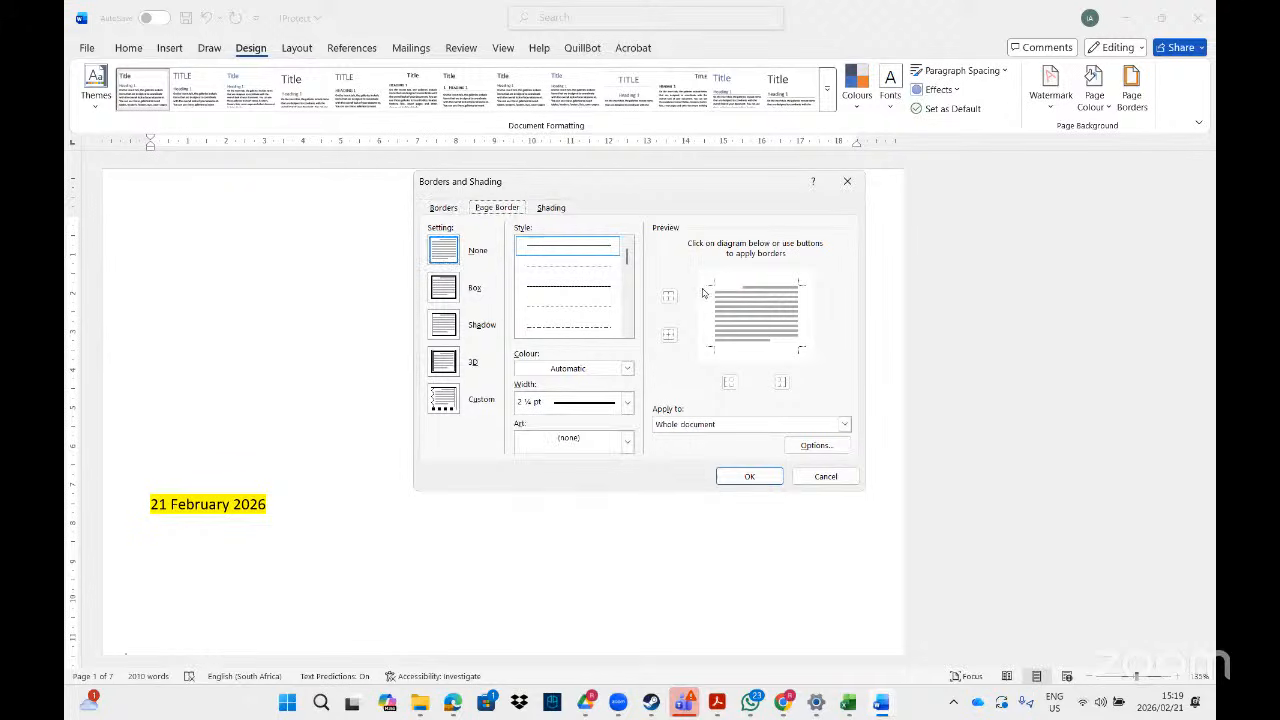
- In Options, measure from Text and set all four border margins to 6 pt
{"action": "left_click", "coordinate": [816, 445]}
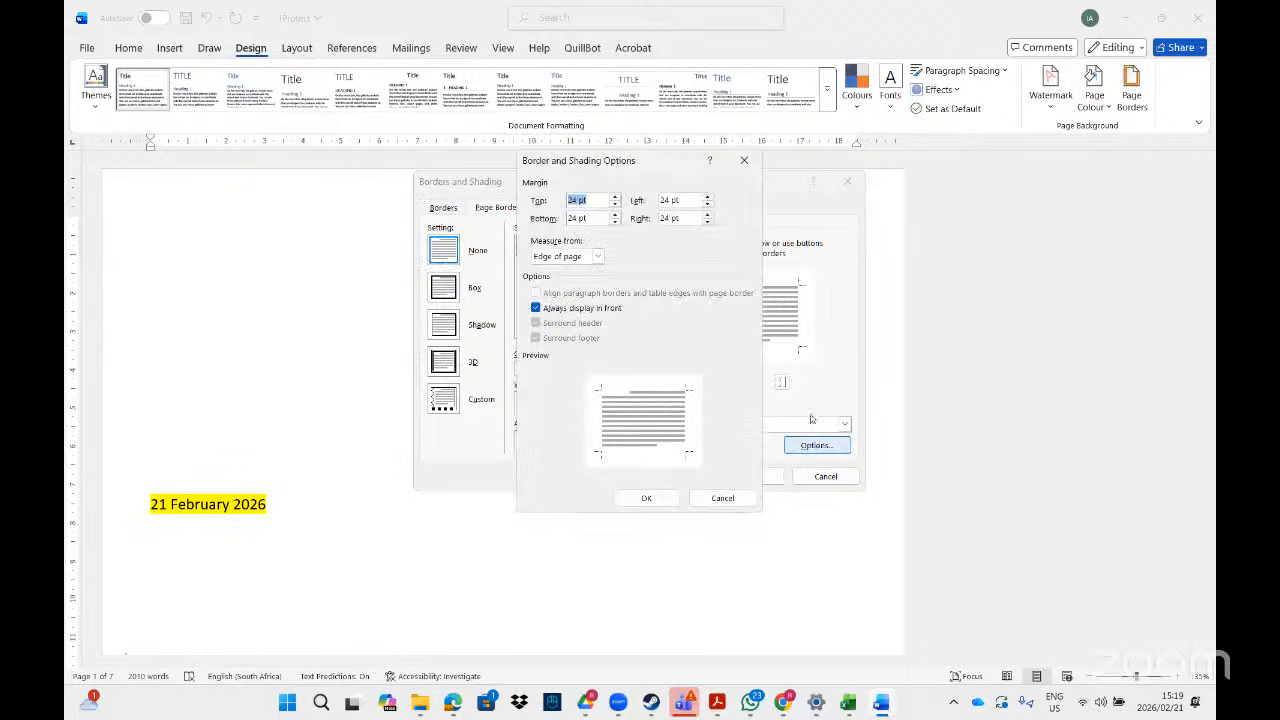
{"action": "left_click", "coordinate": [557, 258]}
{"action": "left_click", "coordinate": [555, 270]}
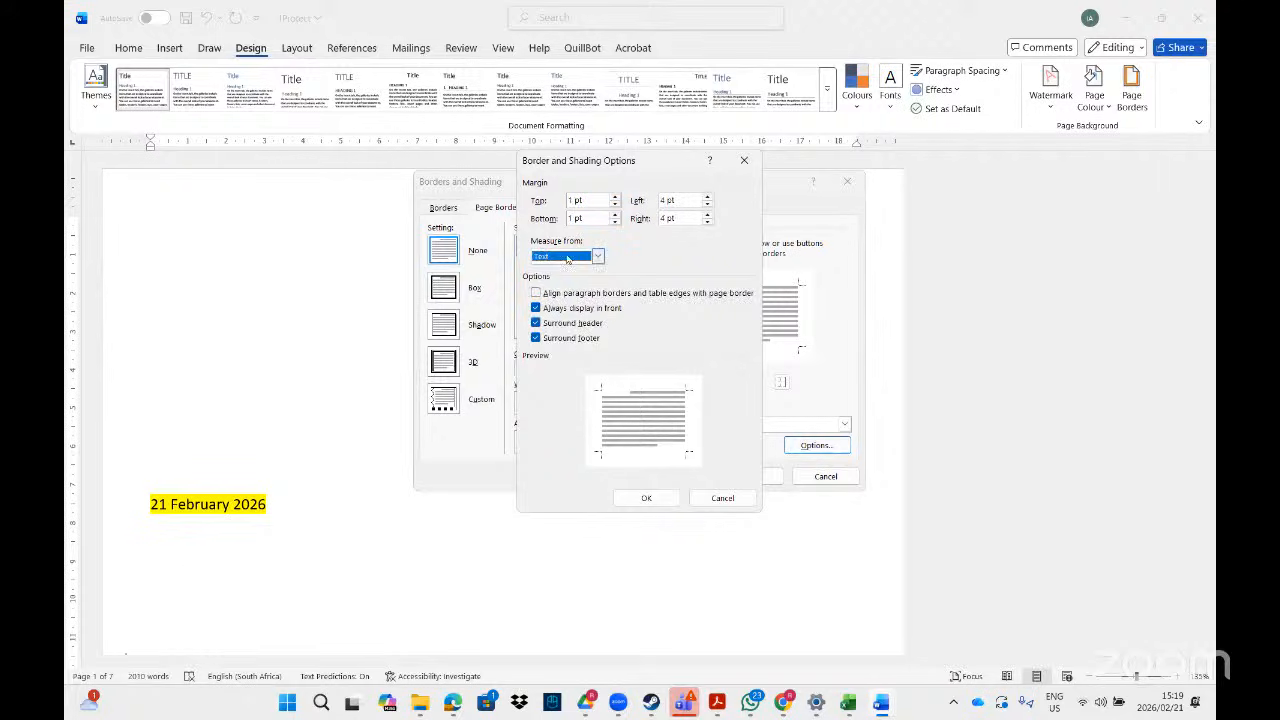
{"action": "left_click", "coordinate": [710, 200]}
{"action": "left_click", "coordinate": [710, 200]}
{"action": "left_click", "coordinate": [711, 217]}
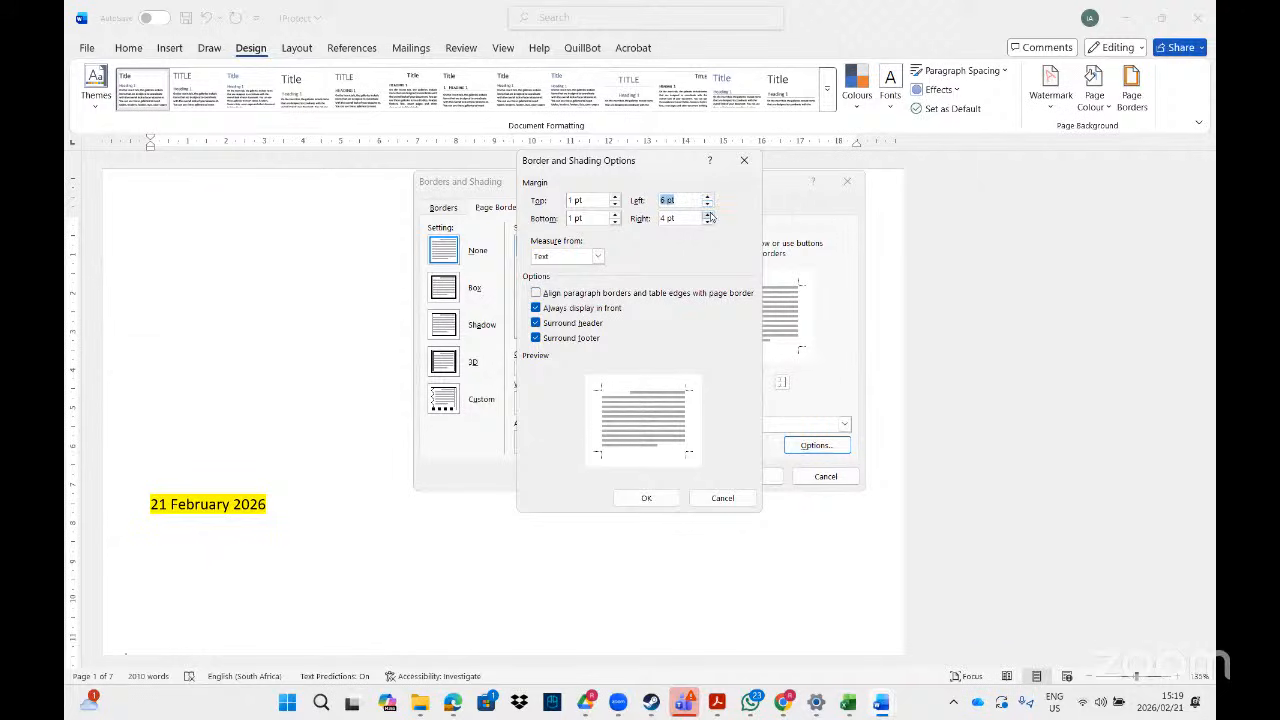
{"action": "left_click", "coordinate": [711, 217]}
{"action": "left_click", "coordinate": [614, 197]}
{"action": "left_click", "coordinate": [614, 197]}
{"action": "left_click", "coordinate": [615, 215]}
{"action": "left_click", "coordinate": [615, 215]}
{"action": "left_click", "coordinate": [615, 215]}
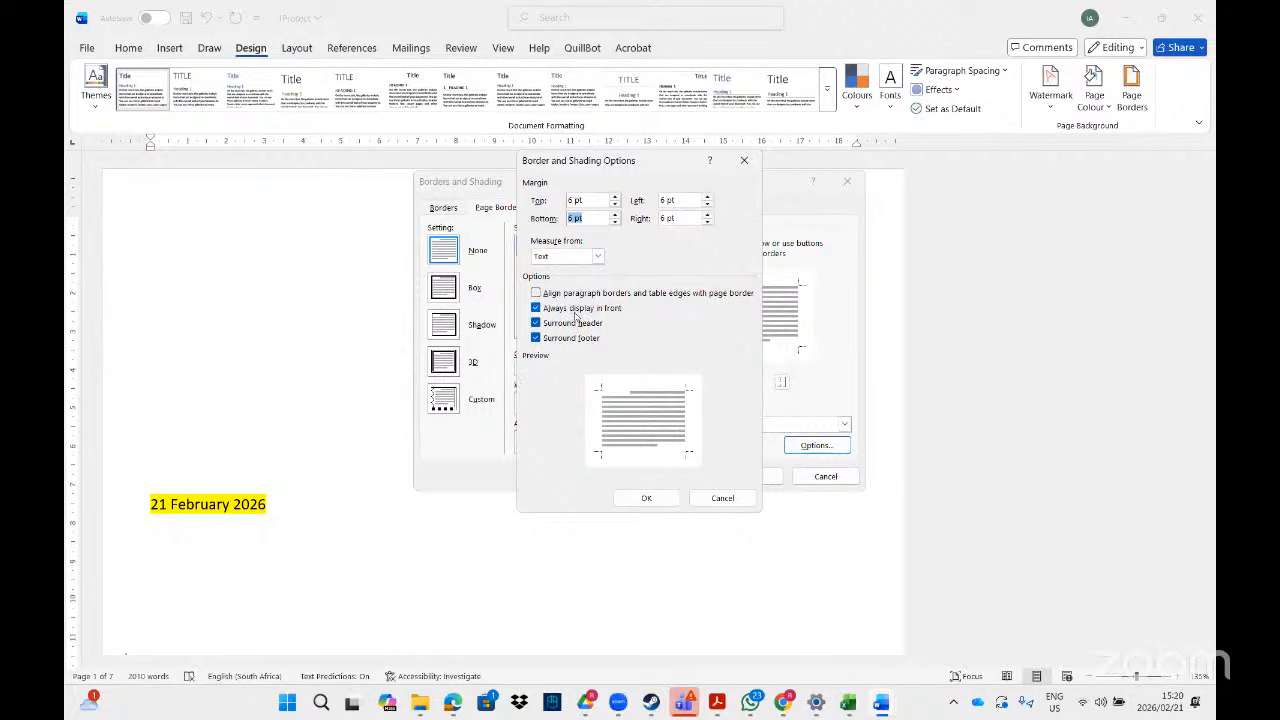
{"action": "left_click", "coordinate": [646, 498]}
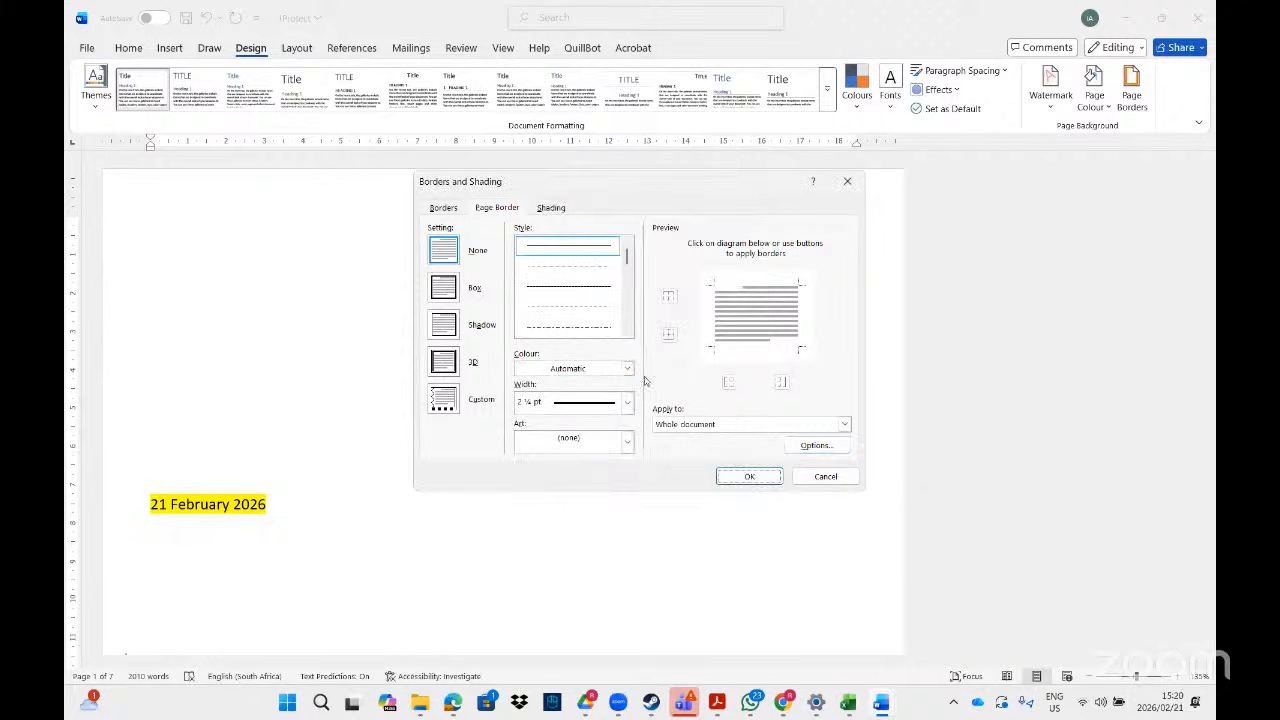
- Add border lines on the left, bottom, right and top edges, then apply them
{"action": "left_click", "coordinate": [707, 338]}
{"action": "left_click", "coordinate": [746, 350]}
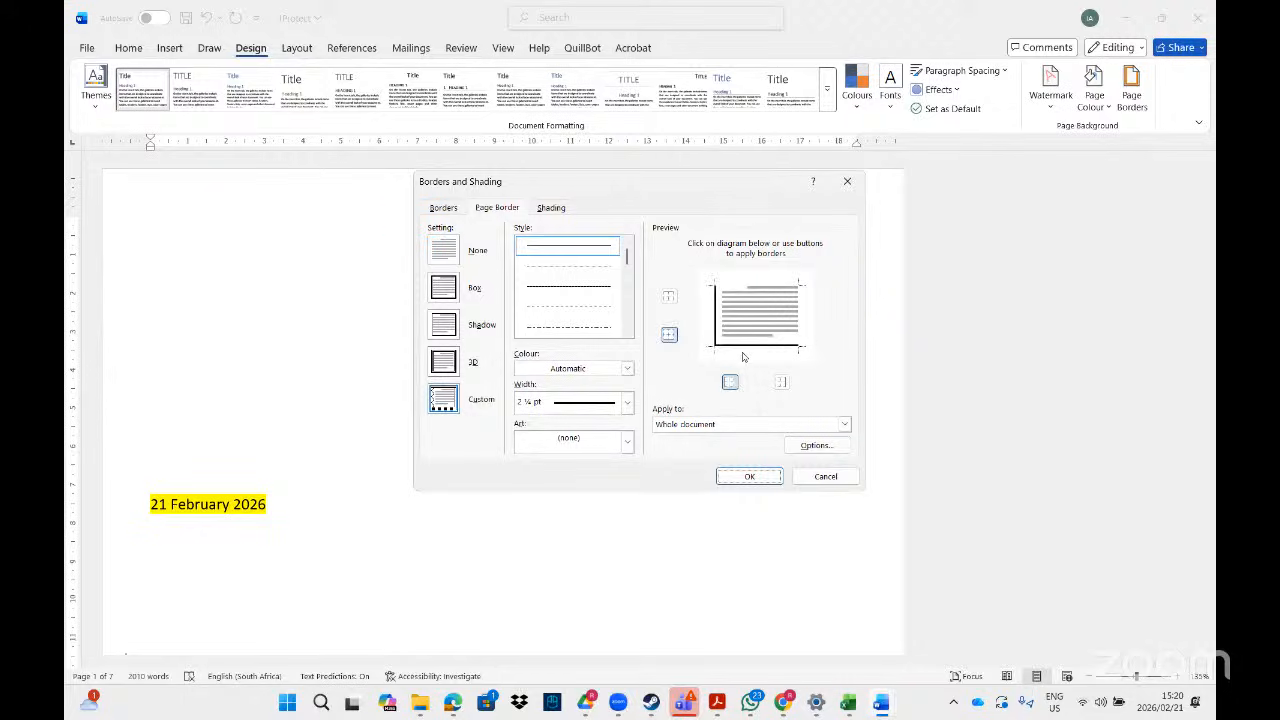
{"action": "left_click", "coordinate": [801, 340]}
{"action": "left_click", "coordinate": [741, 284]}
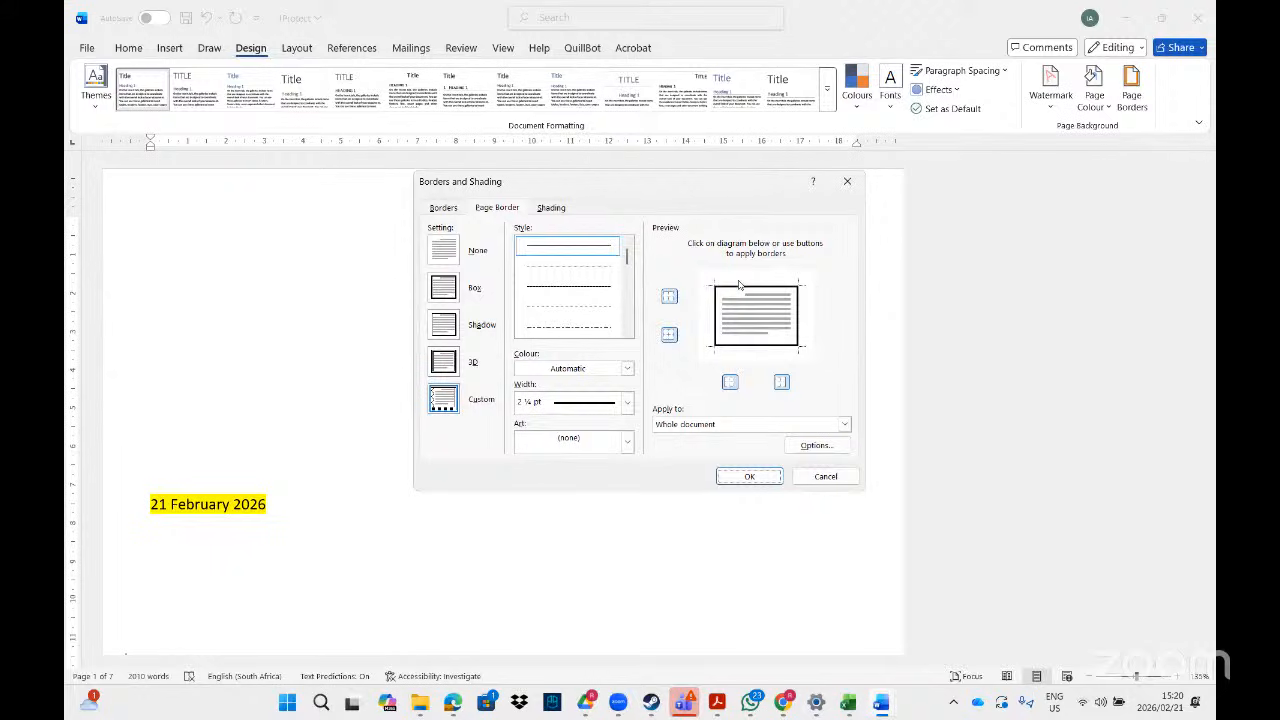
{"action": "left_click", "coordinate": [806, 446]}
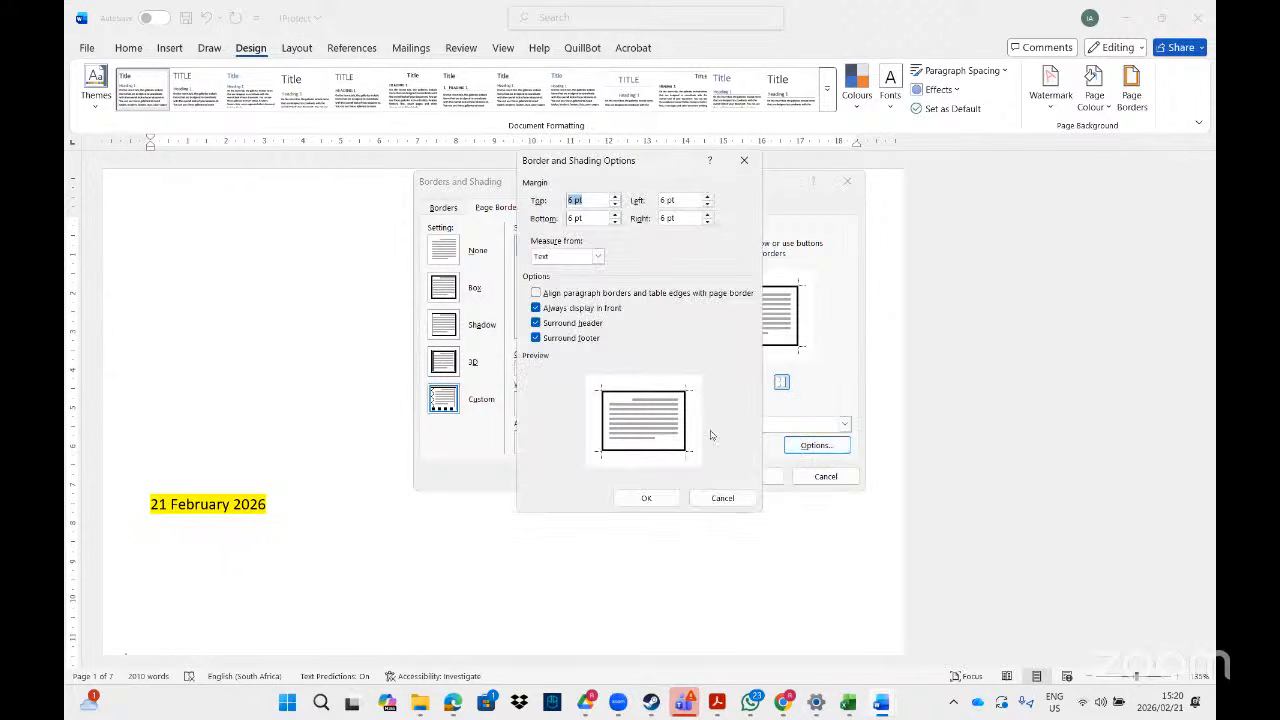
{"action": "left_click", "coordinate": [648, 497]}
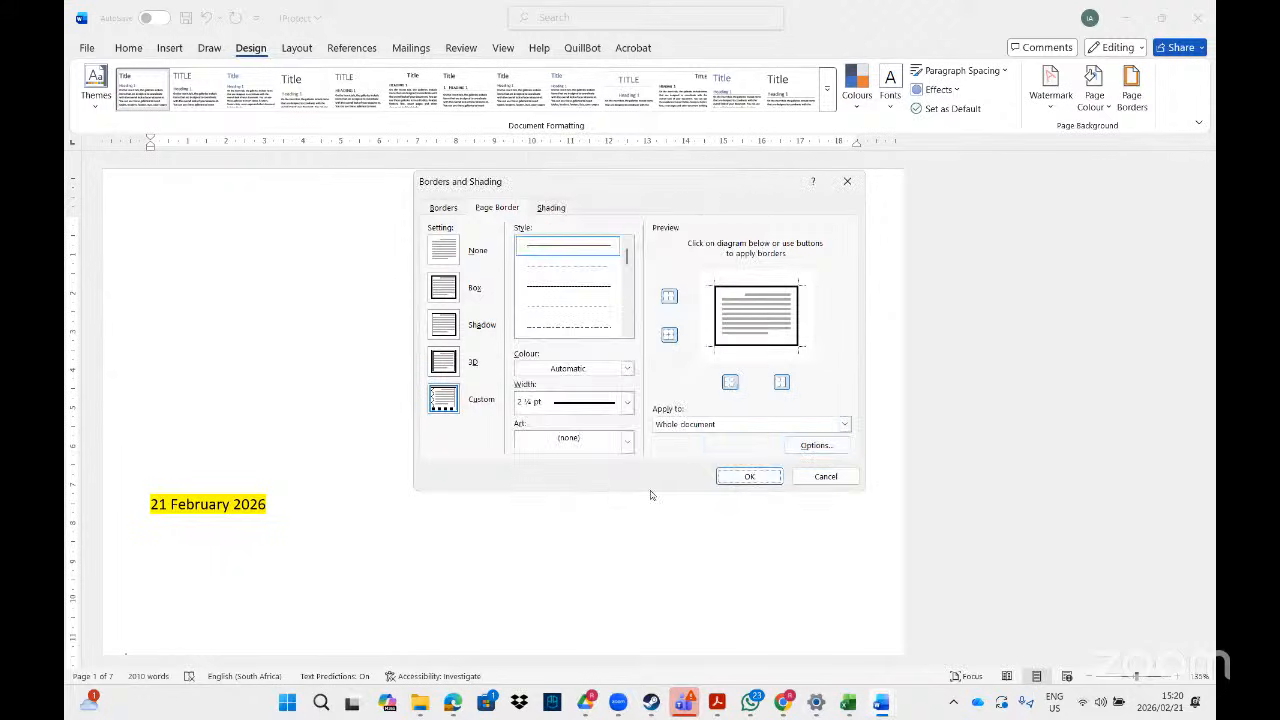
{"action": "left_click", "coordinate": [752, 474]}
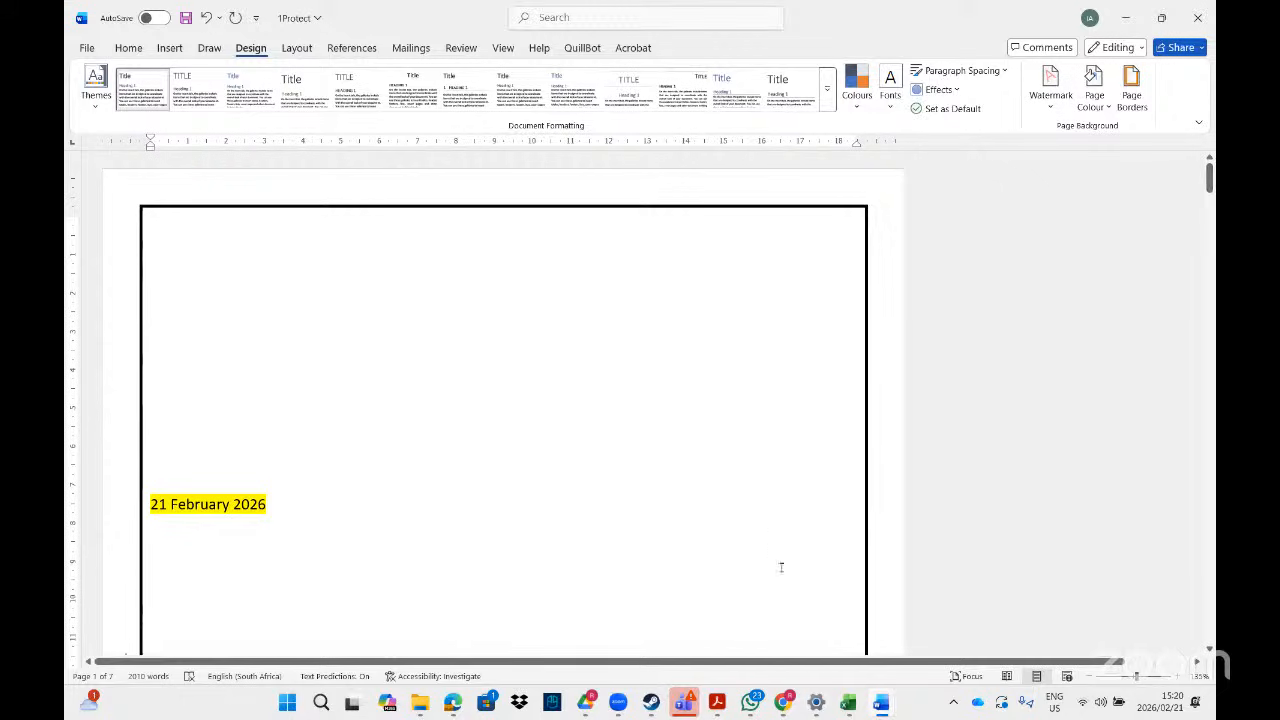
{"action": "left_click", "coordinate": [717, 703]}
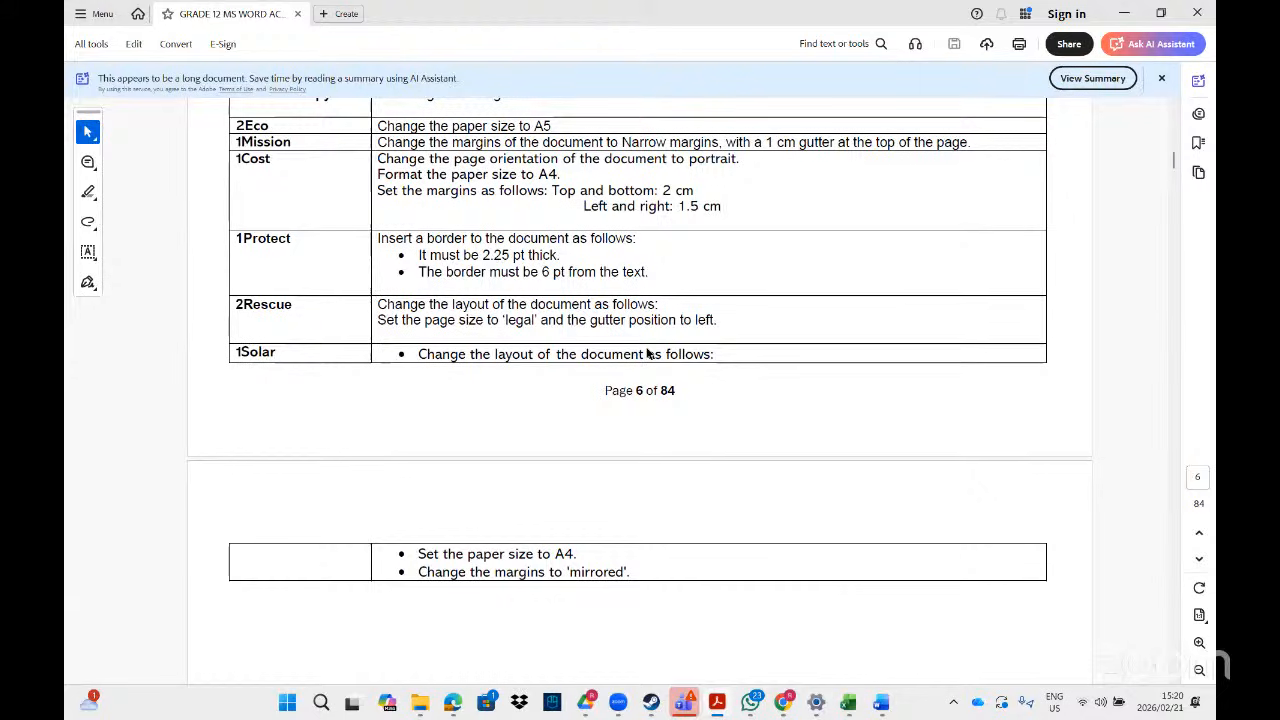
- Set 1Protect's paper size to Legal (21.59 × 35.56 cm) in Page Setup
{"action": "mouse_move", "coordinate": [881, 703]}
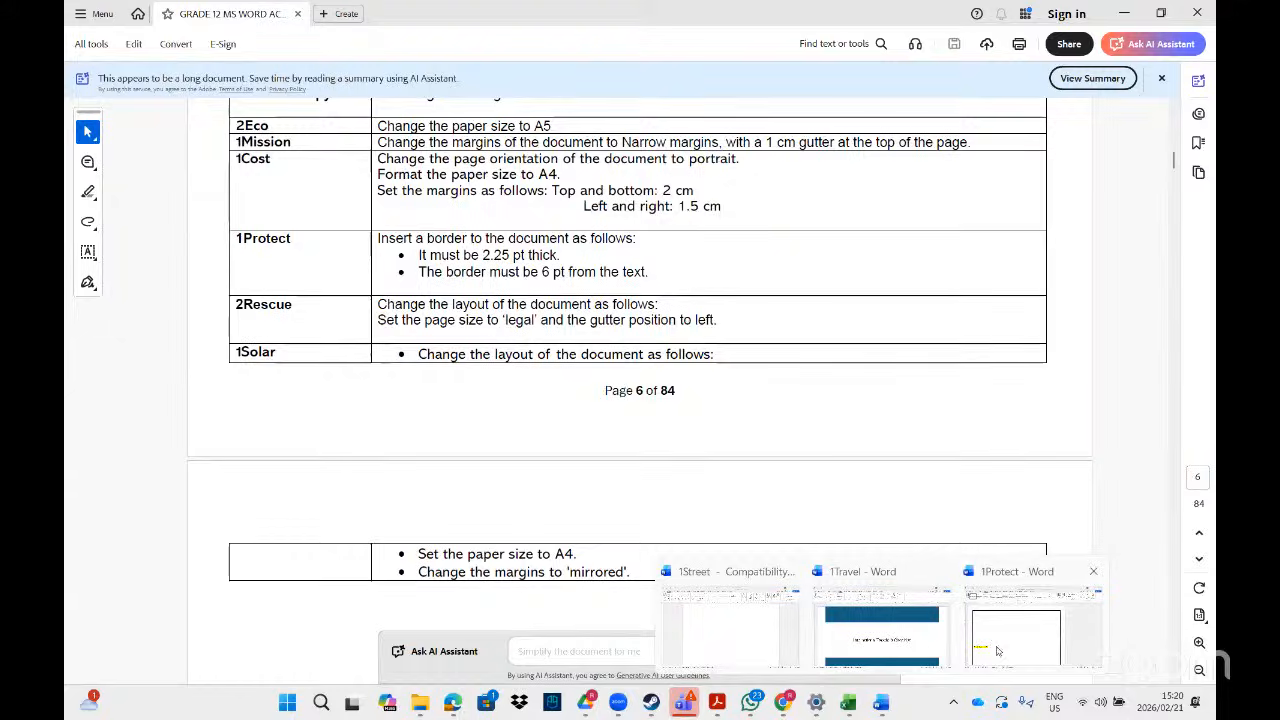
{"action": "left_click", "coordinate": [997, 651]}
{"action": "double_click", "coordinate": [351, 143]}
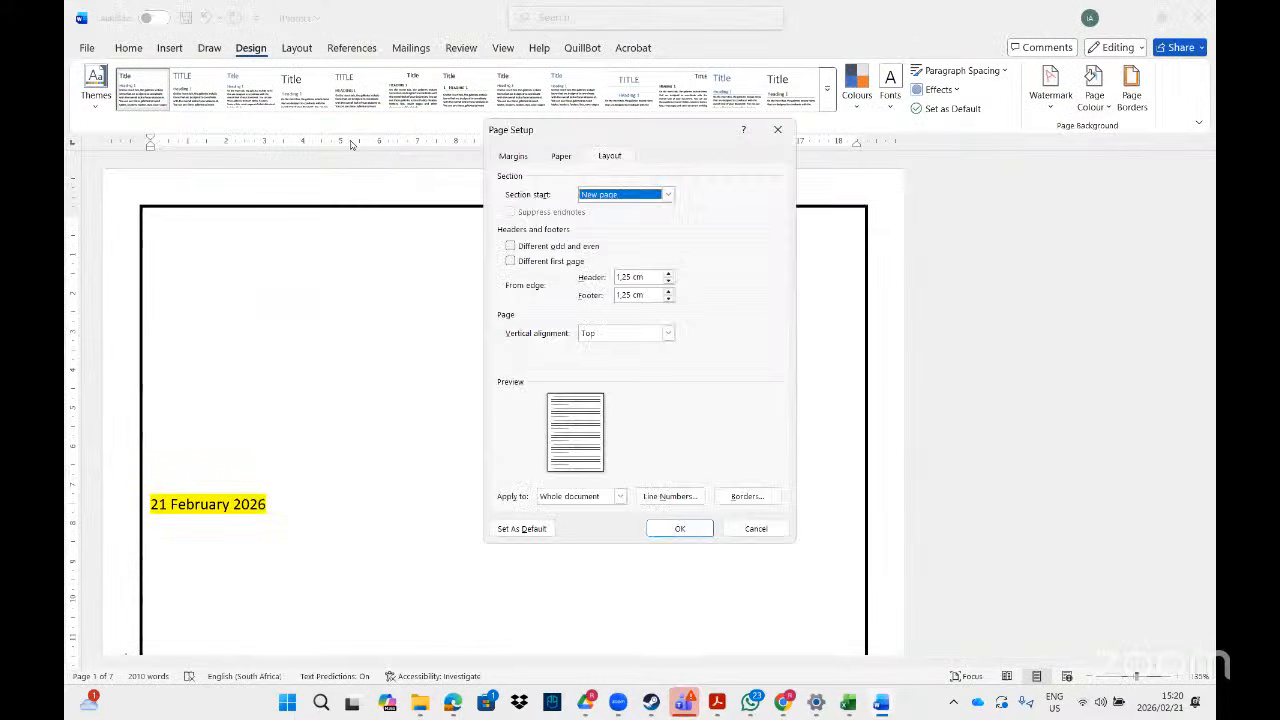
{"action": "left_click", "coordinate": [561, 157]}
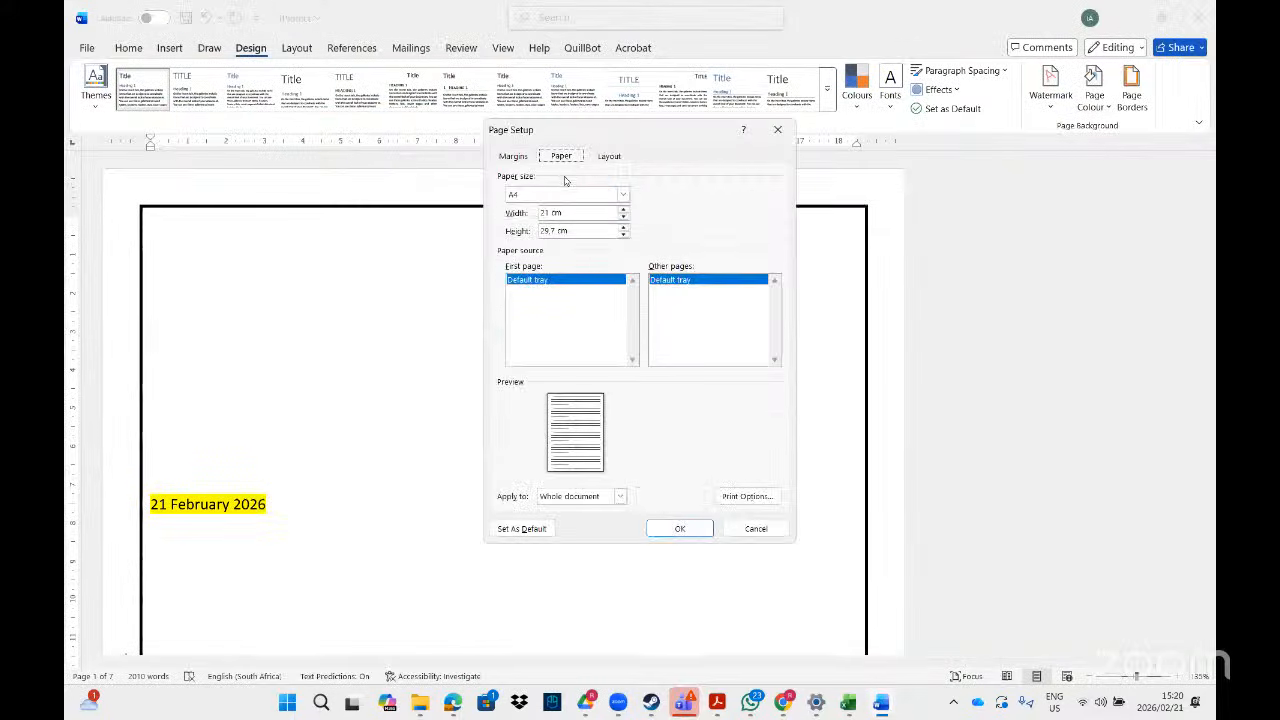
{"action": "left_click", "coordinate": [622, 194]}
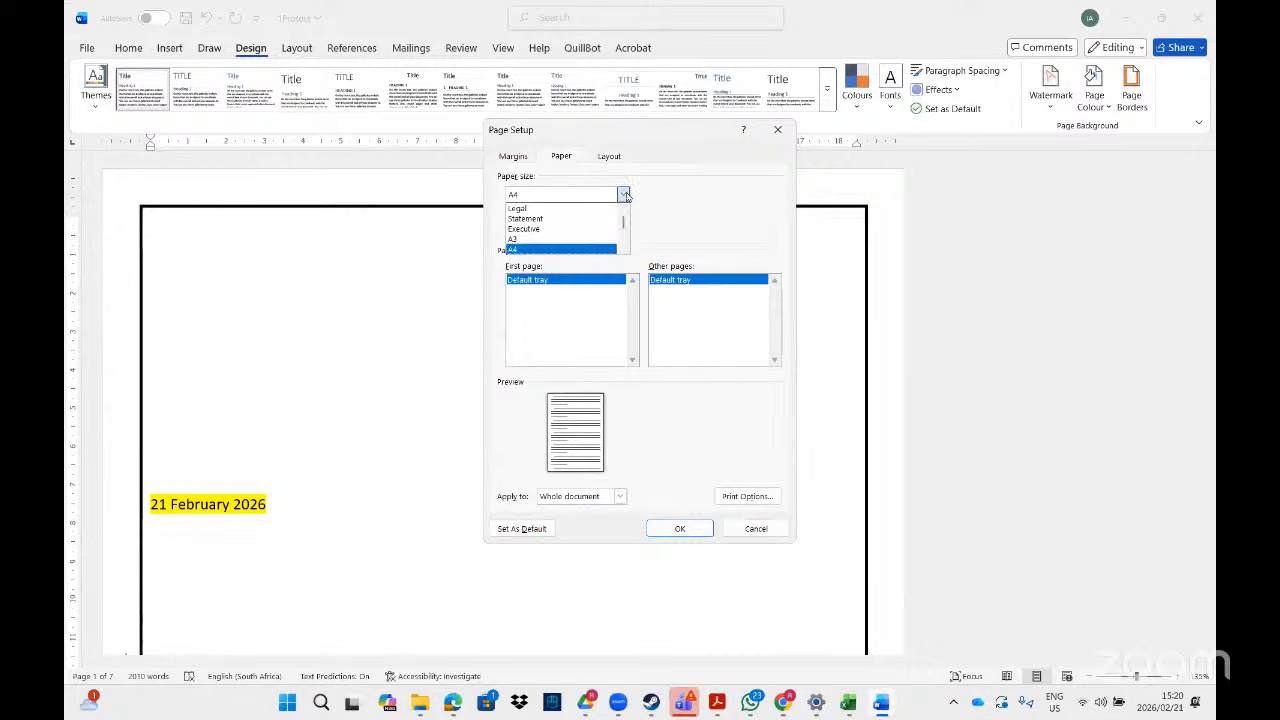
{"action": "left_click", "coordinate": [575, 208]}
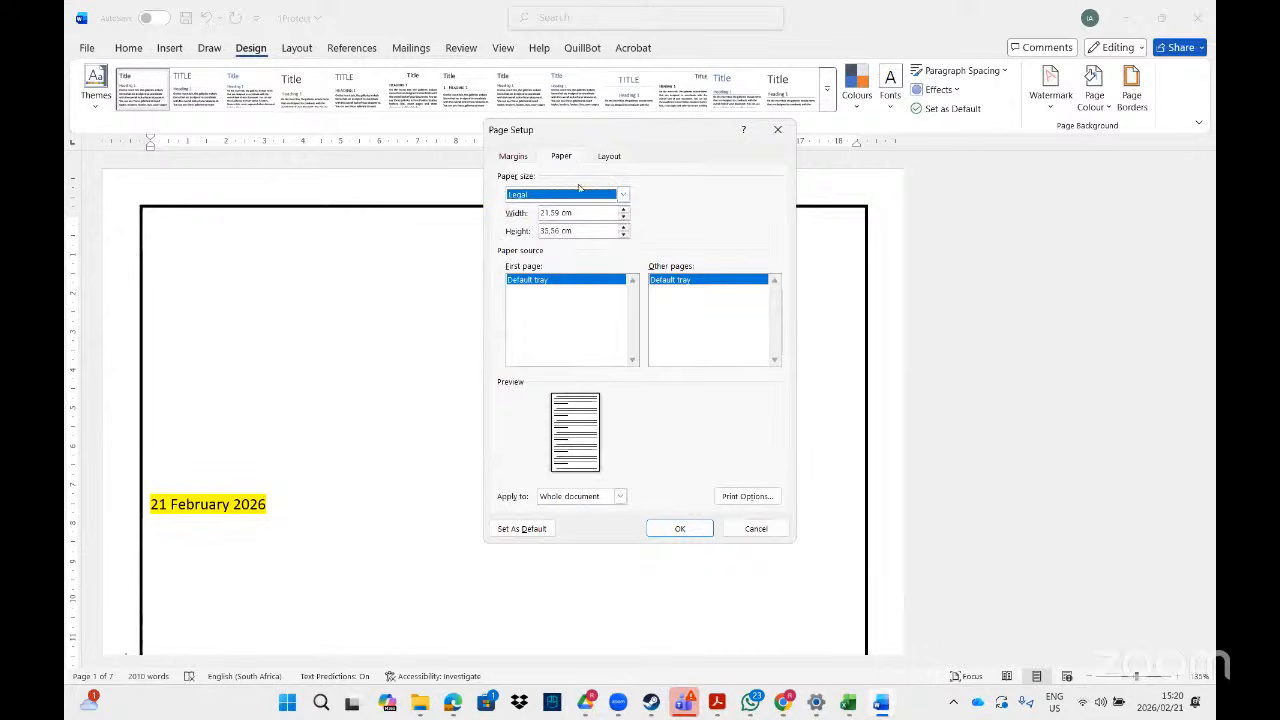
{"action": "left_click", "coordinate": [517, 162]}
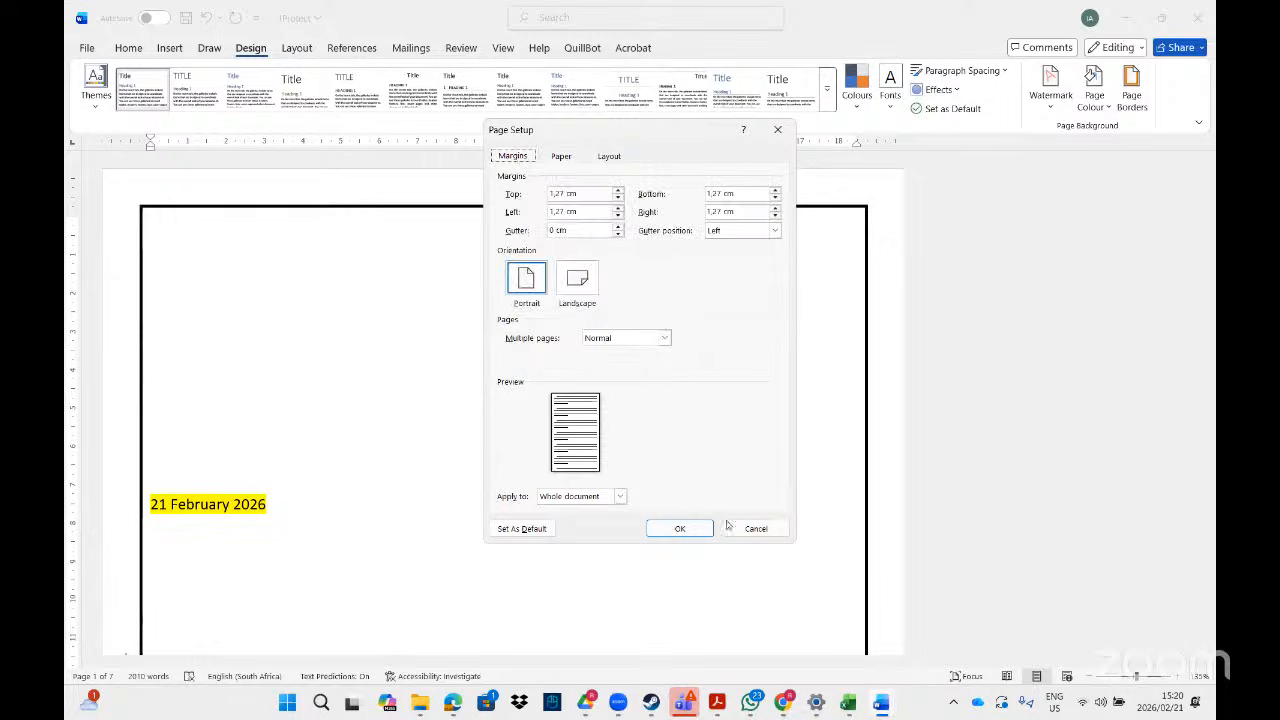
{"action": "left_click", "coordinate": [714, 710]}
{"action": "left_click", "coordinate": [679, 528]}
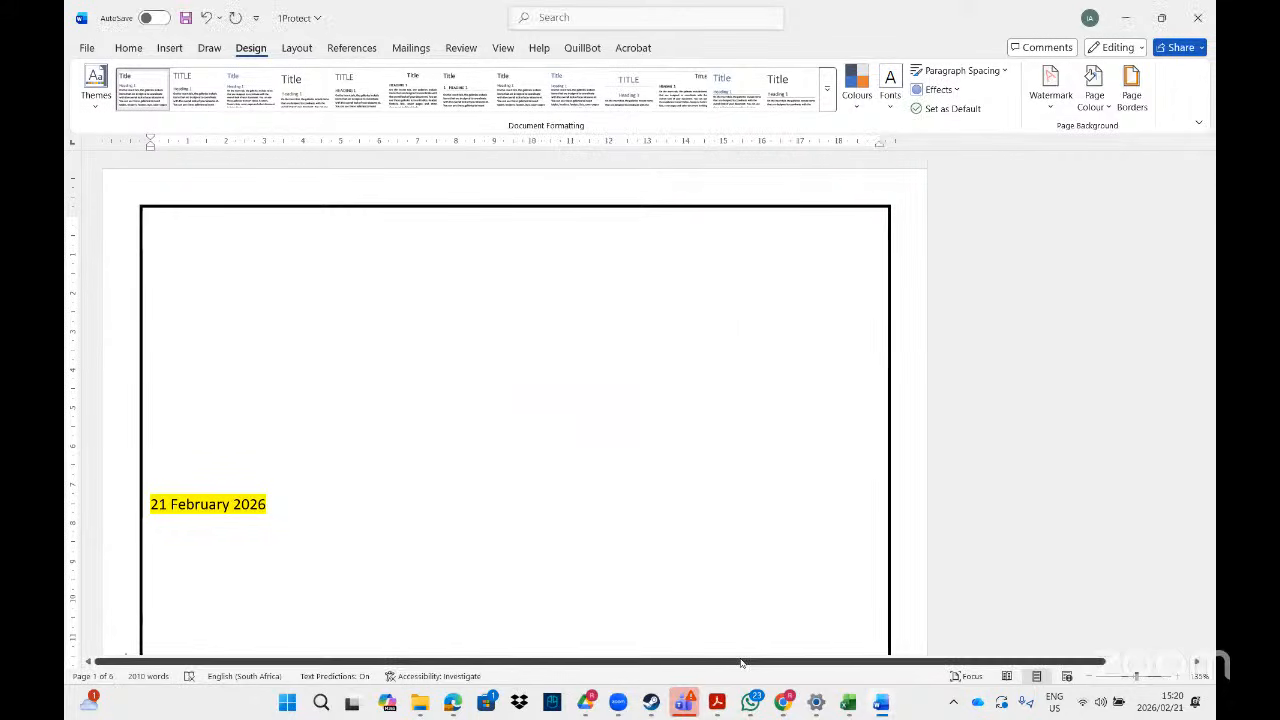
{"action": "key", "text": "alt+Tab"}
{"action": "left_click", "coordinate": [1174, 682]}
{"action": "left_click", "coordinate": [1174, 682]}
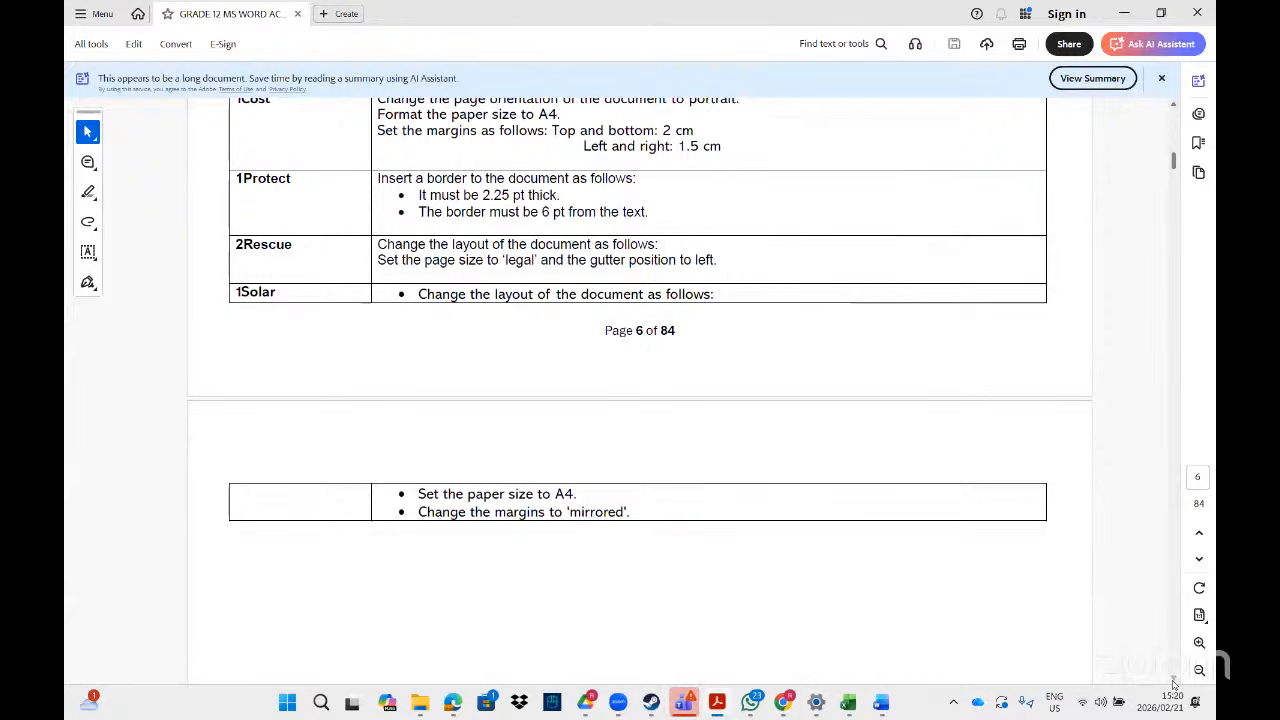
{"action": "left_click", "coordinate": [1174, 682]}
{"action": "left_click", "coordinate": [1174, 682]}
{"action": "left_click", "coordinate": [1174, 682]}
{"action": "left_click", "coordinate": [1174, 682]}
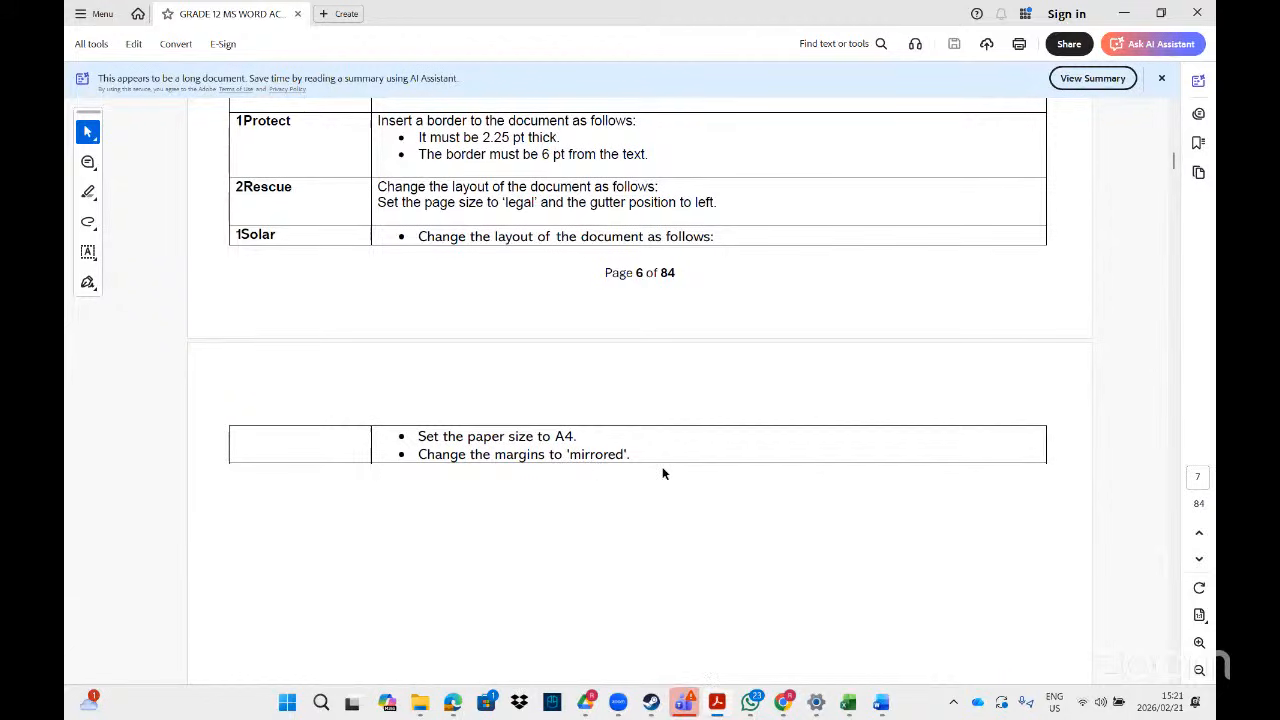
{"action": "mouse_move", "coordinate": [882, 702]}
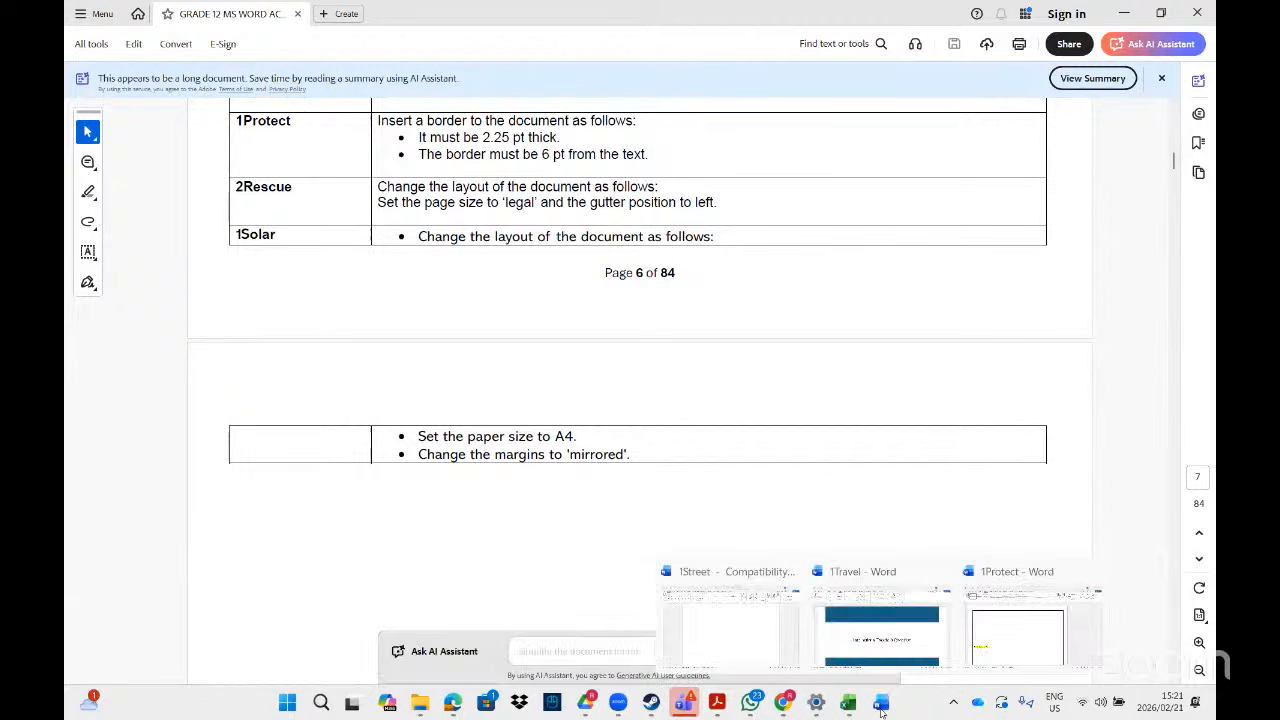
{"action": "left_click", "coordinate": [1017, 625]}
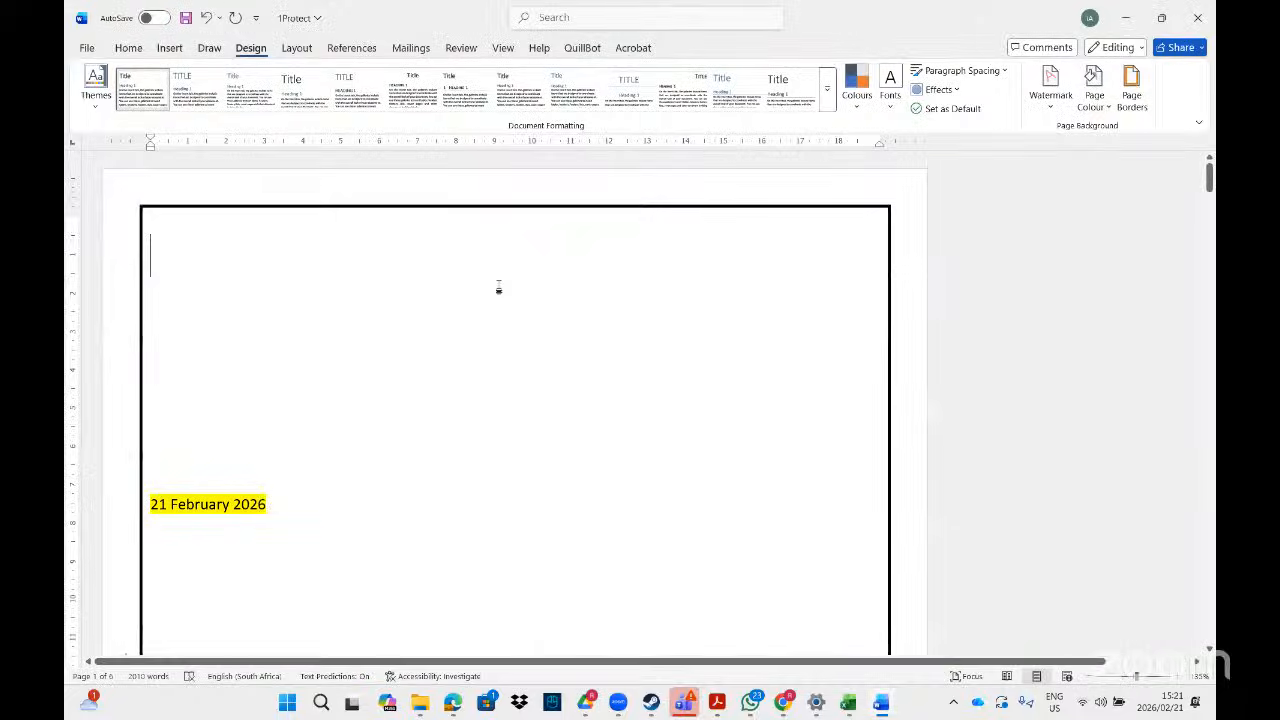
- Apply the Mirrored margin preset from Layout > Margins to 1Protect
{"action": "left_click", "coordinate": [297, 48]}
{"action": "left_click", "coordinate": [96, 88]}
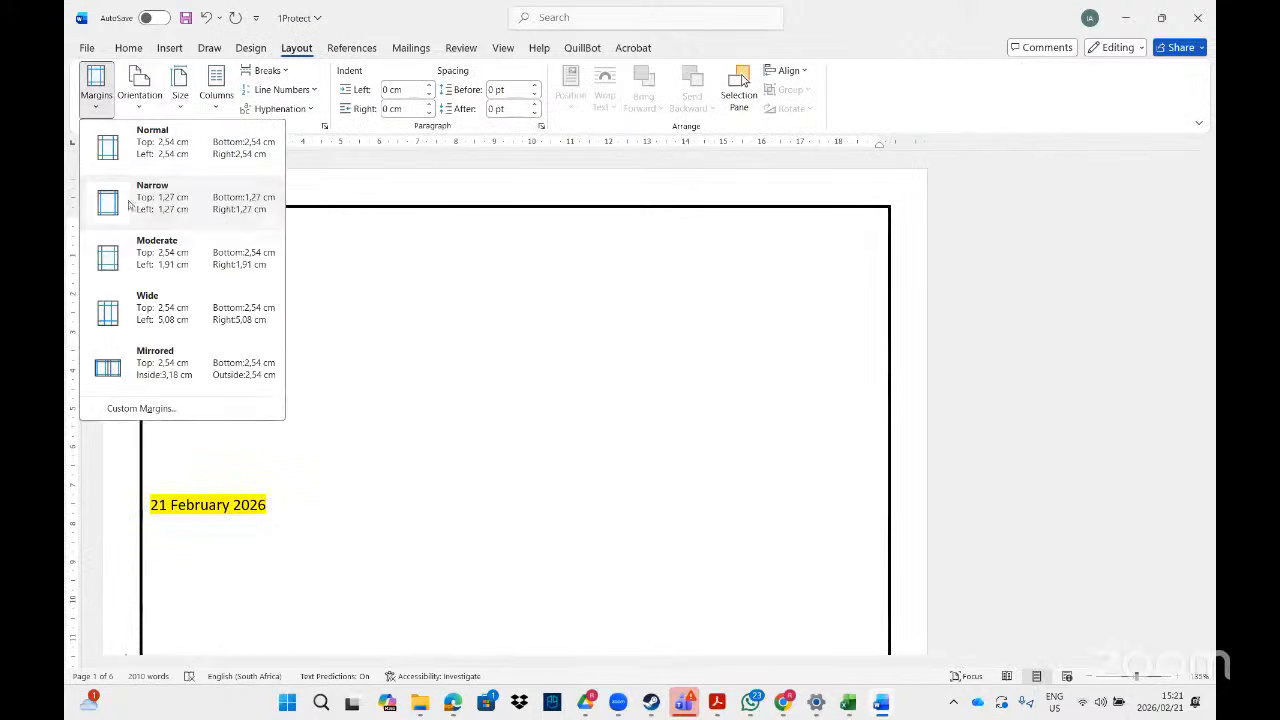
{"action": "left_click", "coordinate": [161, 365]}
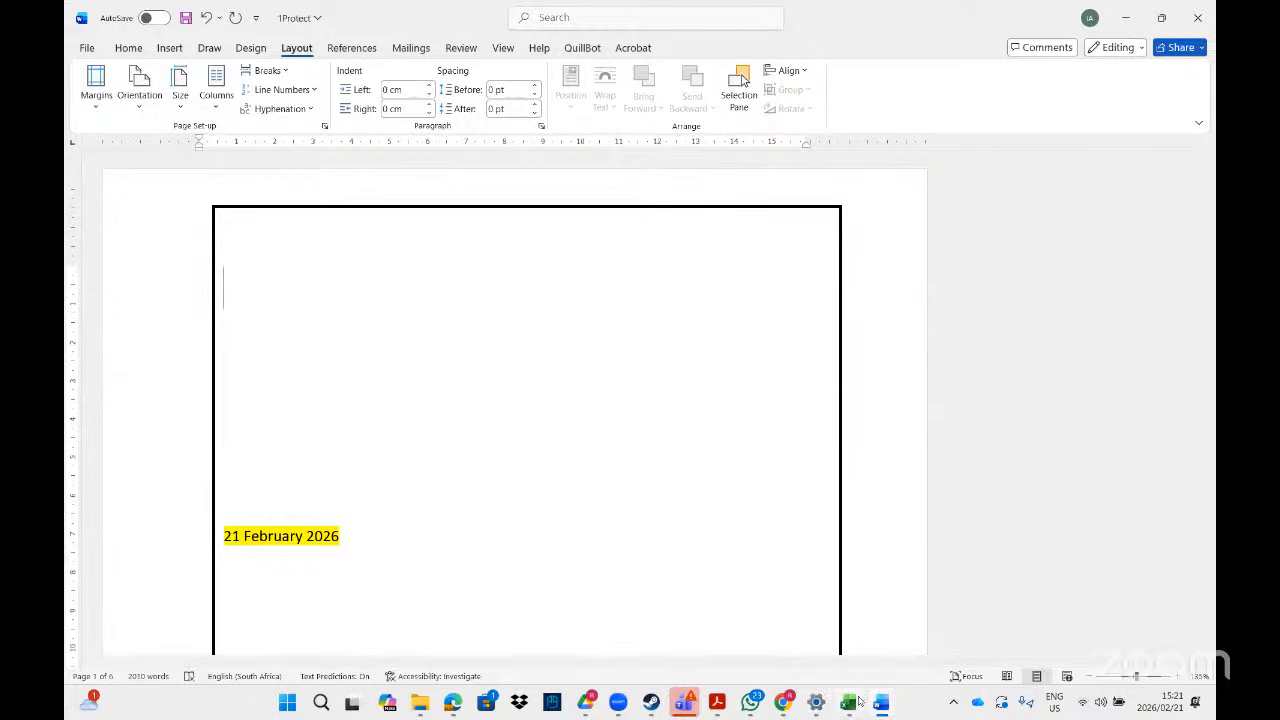
- Return to the exercise PDF and scroll down to the page 8 Find and Replace tasks
{"action": "left_click", "coordinate": [717, 703]}
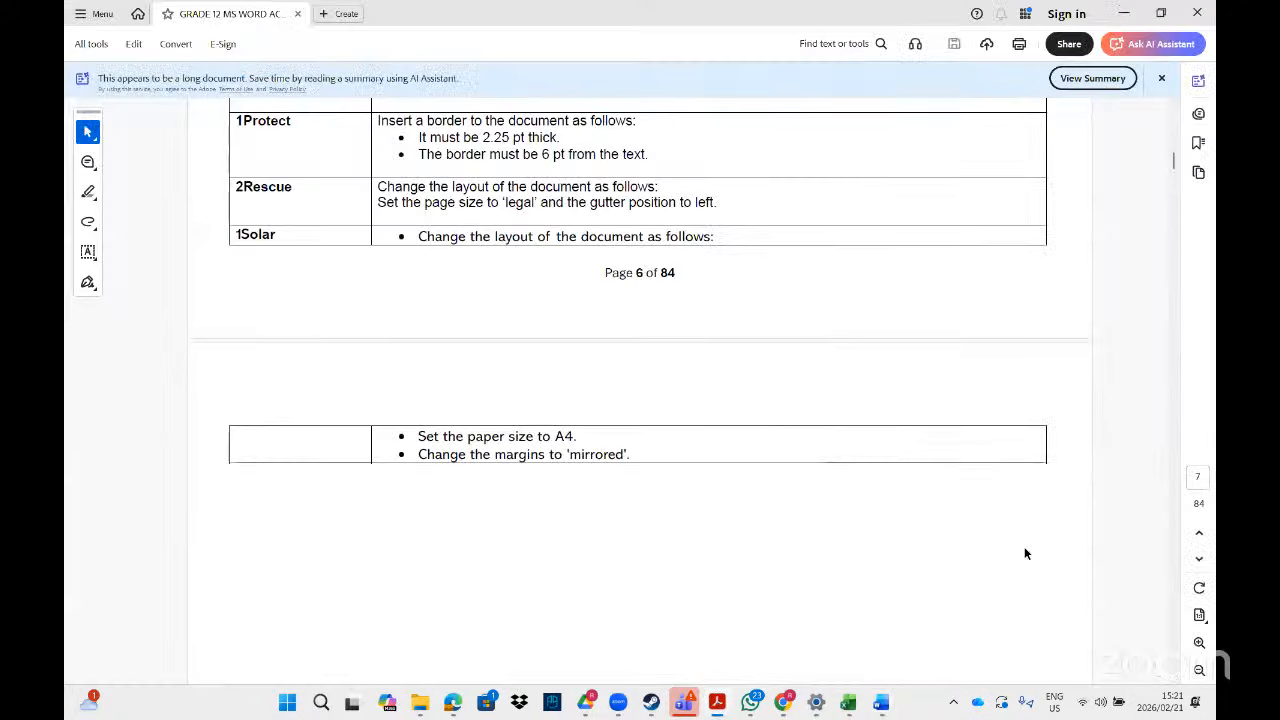
{"action": "scroll", "coordinate": [1177, 684], "scroll_direction": "down", "scroll_amount": 3}
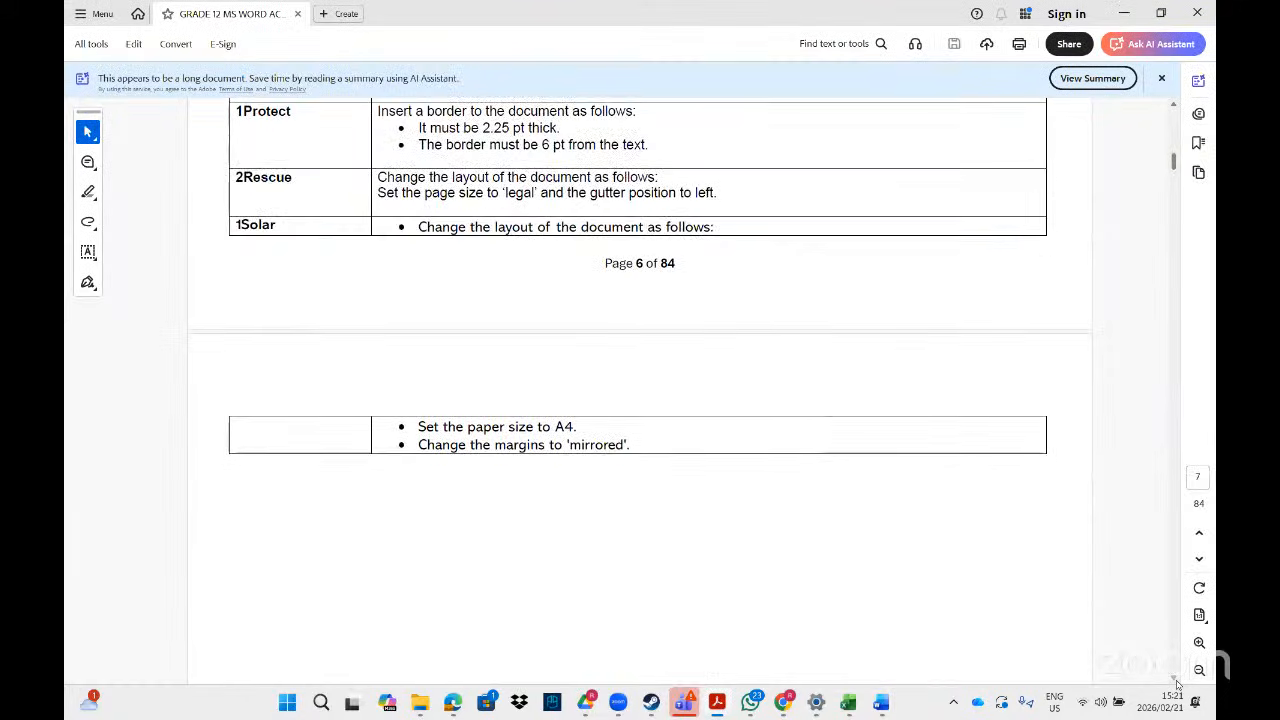
{"action": "scroll", "coordinate": [1177, 684], "scroll_direction": "down", "scroll_amount": 5}
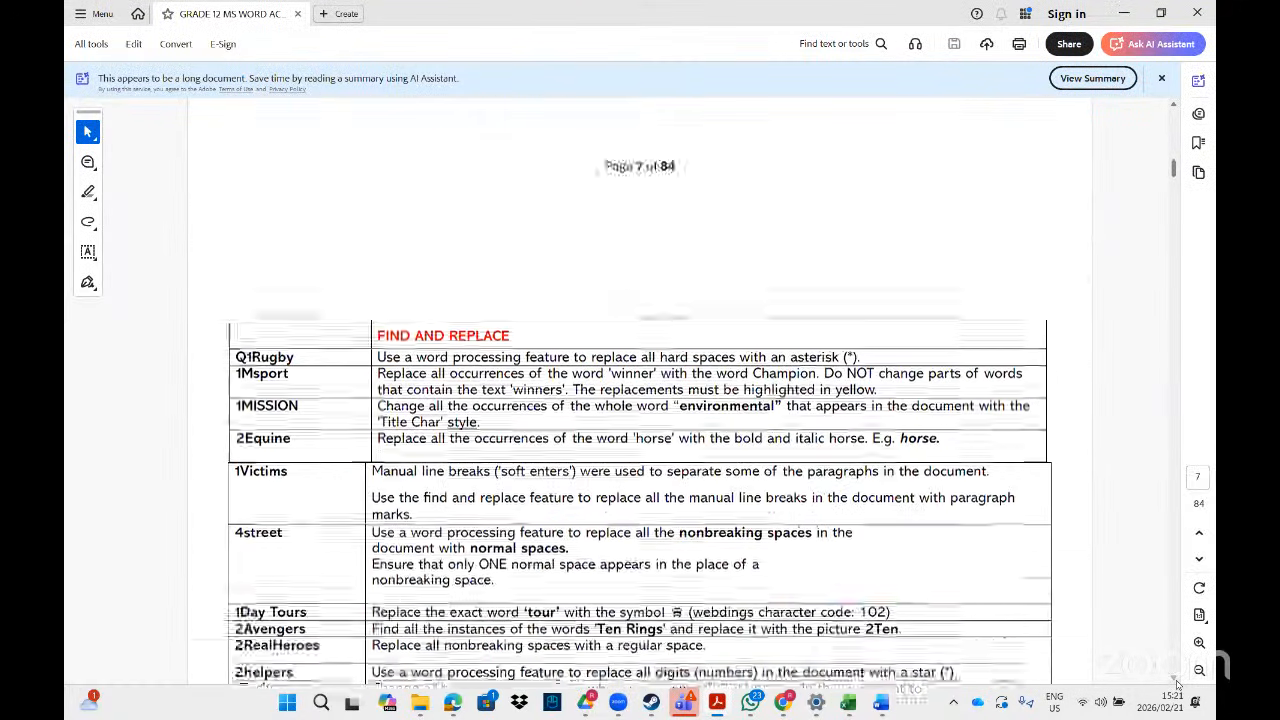
{"action": "scroll", "coordinate": [1177, 684], "scroll_direction": "down", "scroll_amount": 1}
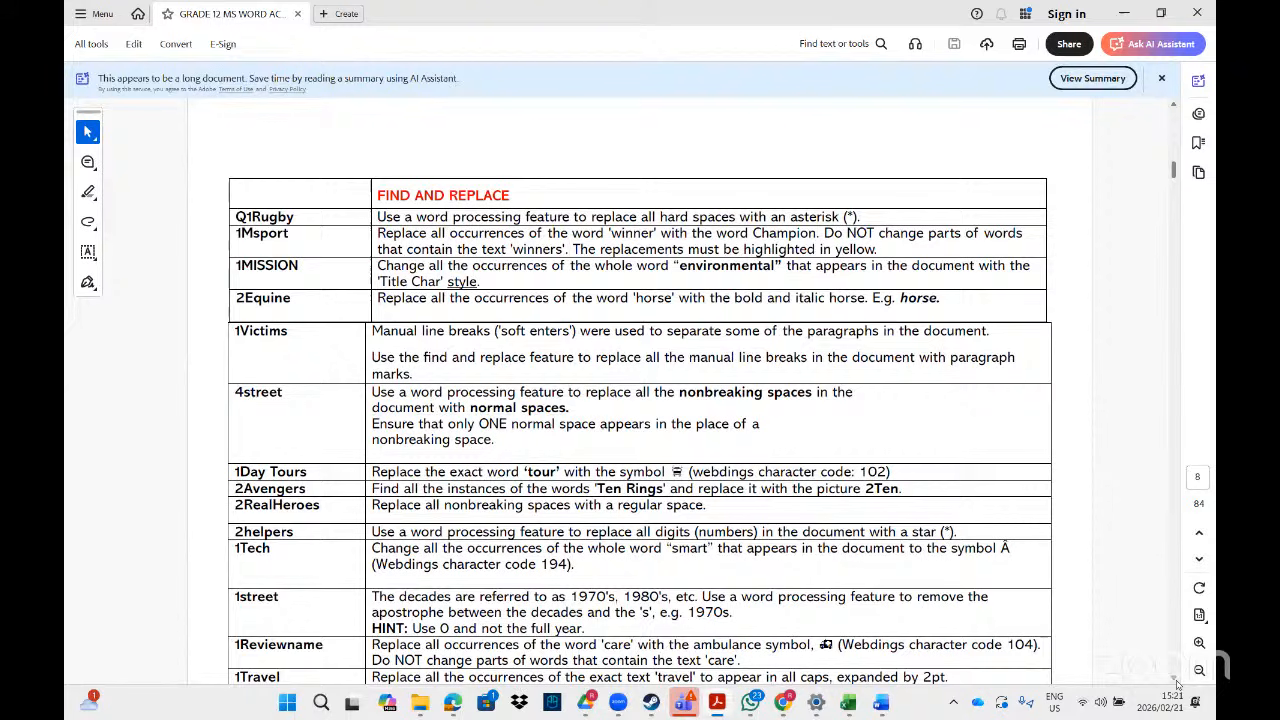
{"action": "scroll", "coordinate": [1177, 684], "scroll_direction": "down", "scroll_amount": 3}
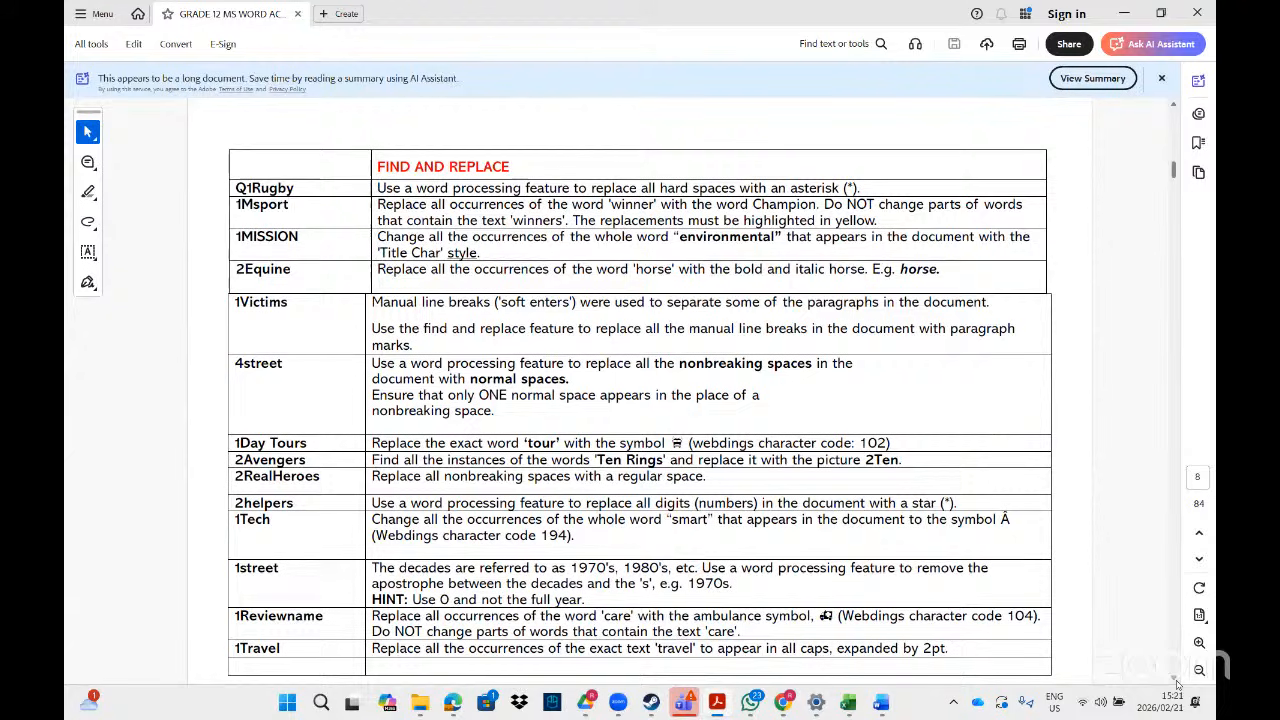
{"action": "scroll", "coordinate": [1177, 684], "scroll_direction": "down", "scroll_amount": 1}
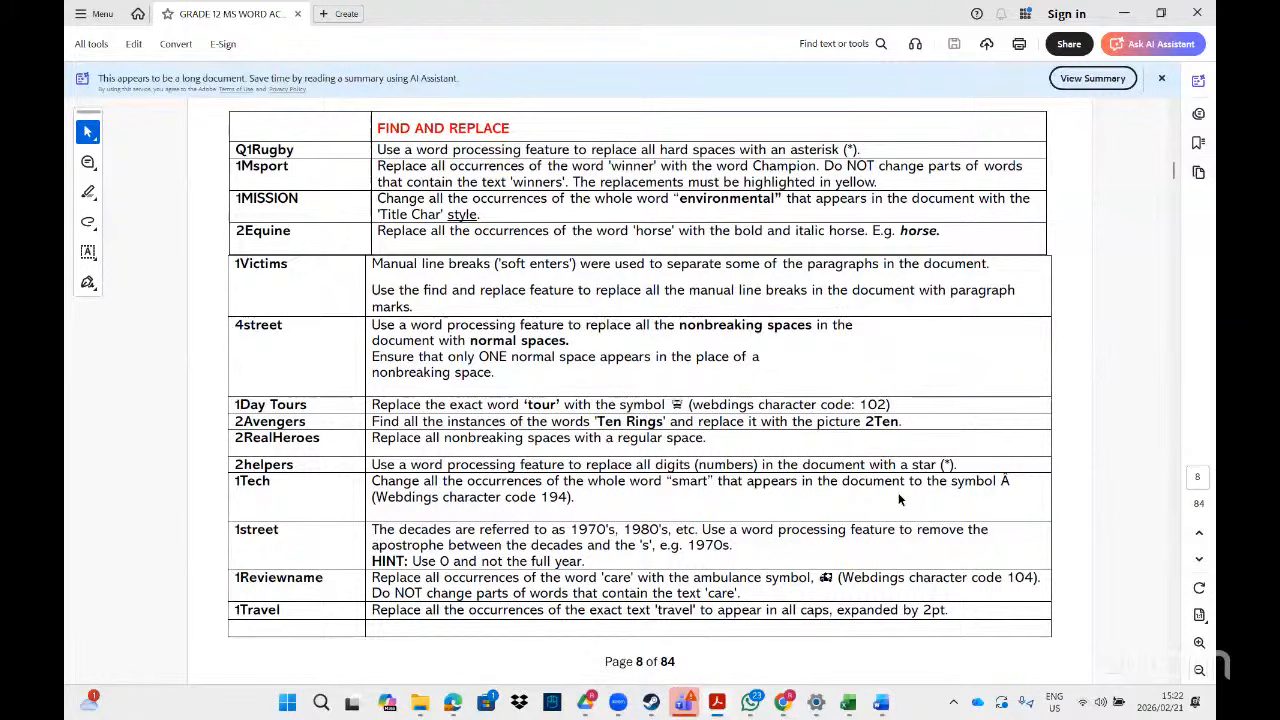
{"action": "mouse_move", "coordinate": [653, 657]}
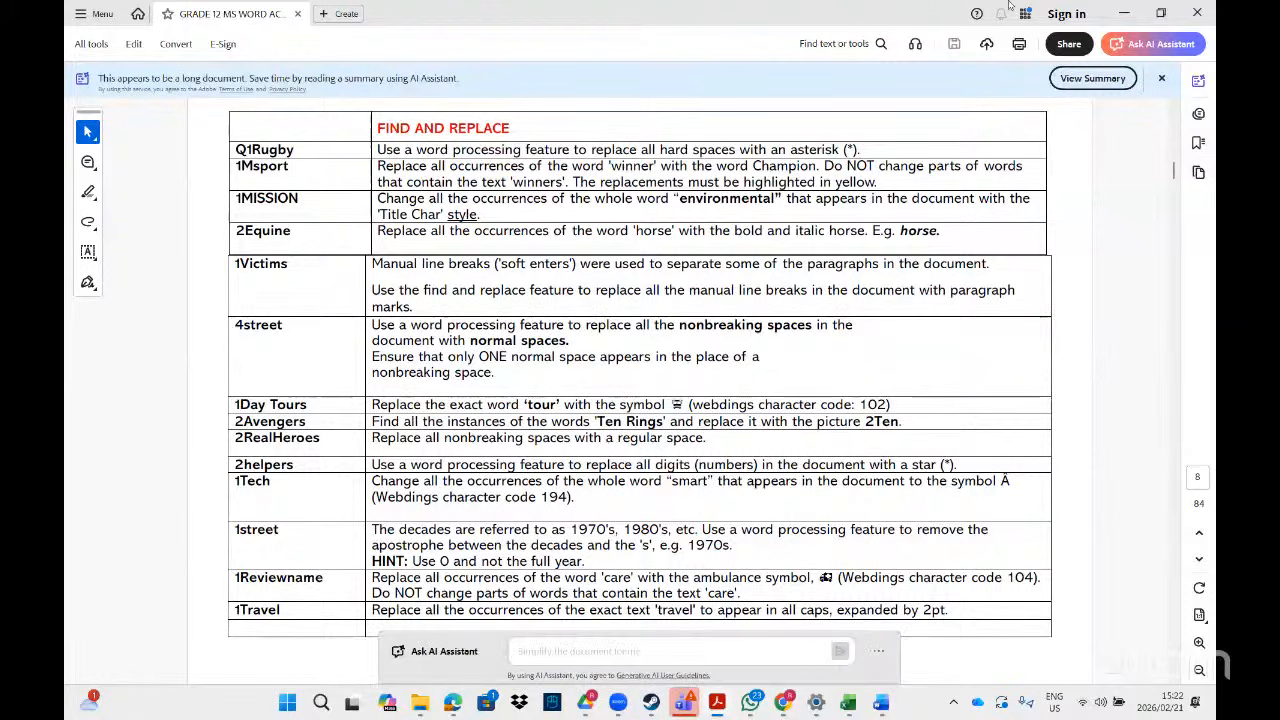
{"action": "key", "text": "alt+Tab"}
- Search File Explorer for 'q1ru' and open the Q1Rugby document in Word
{"action": "left_click", "coordinate": [971, 45]}
{"action": "key", "text": "BackSpace"}
{"action": "key", "text": "BackSpace"}
{"action": "key", "text": "BackSpace"}
{"action": "key", "text": "BackSpace"}
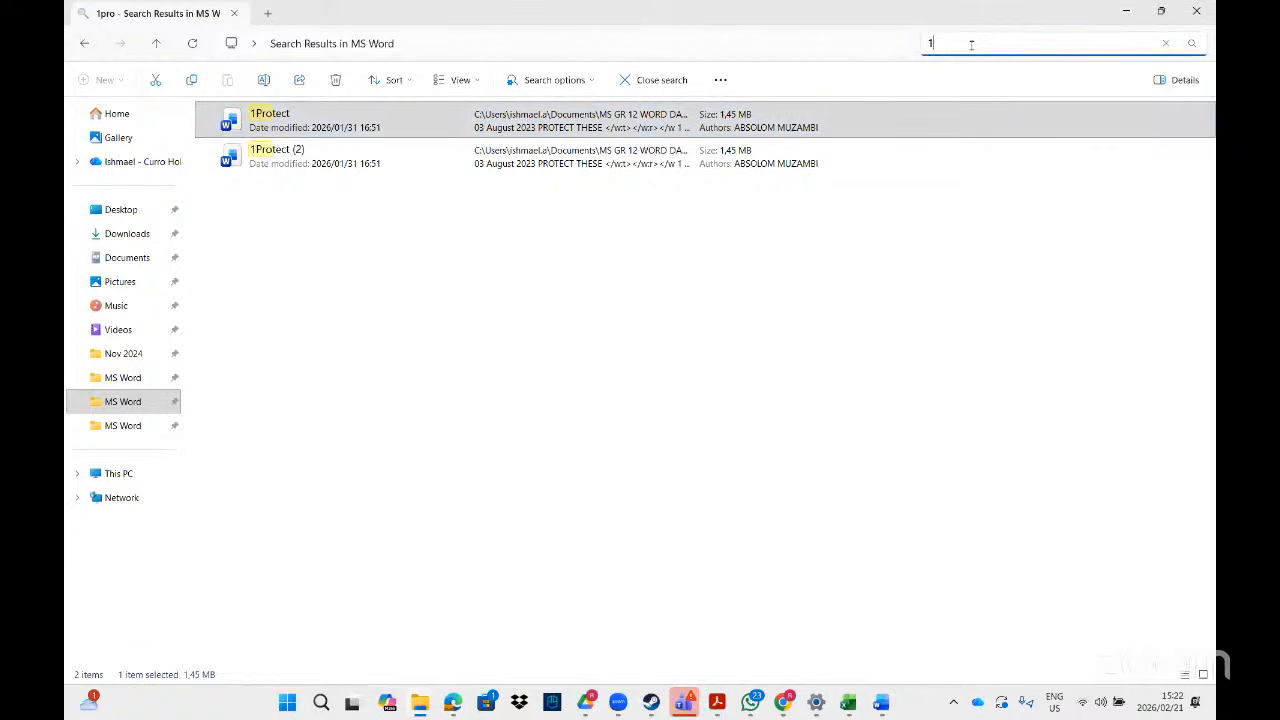
{"action": "type", "text": "q1ru"}
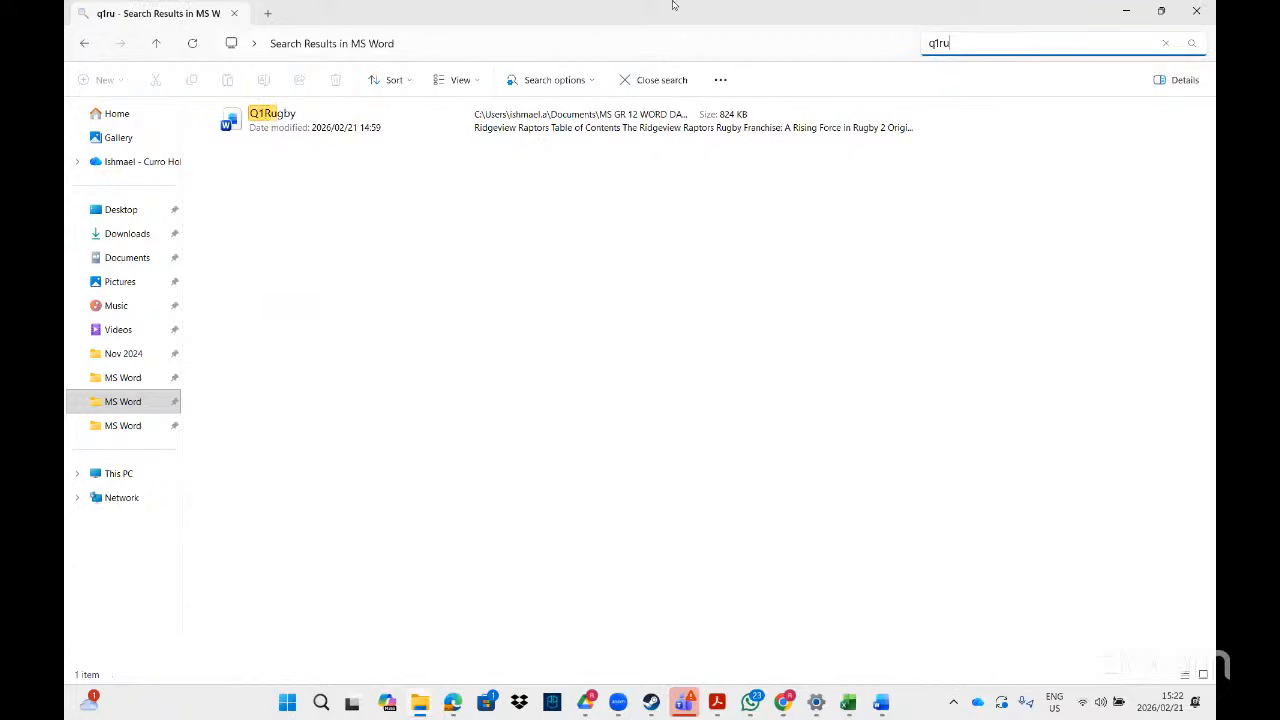
{"action": "left_click", "coordinate": [424, 117]}
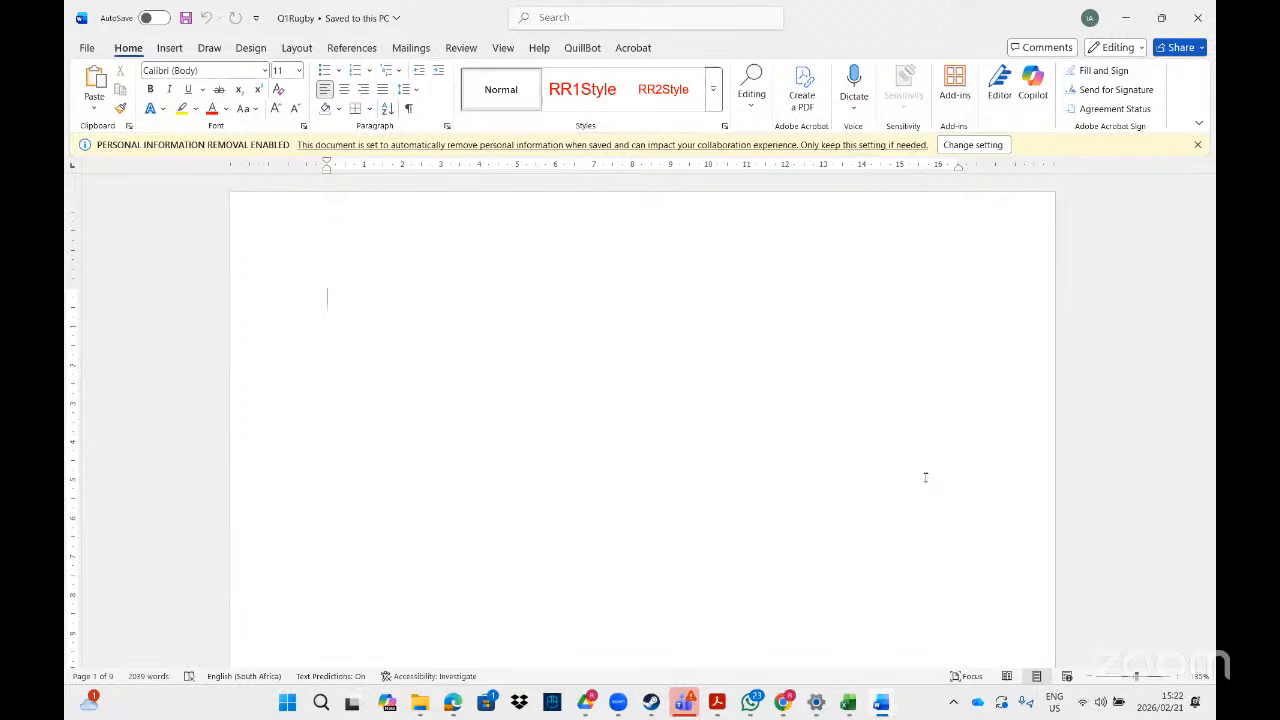
- Open Find and Replace on the Replace tab in Q1Rugby, move it aside, and check the PDF task
{"action": "left_click", "coordinate": [550, 19]}
{"action": "type", "text": "repla"}
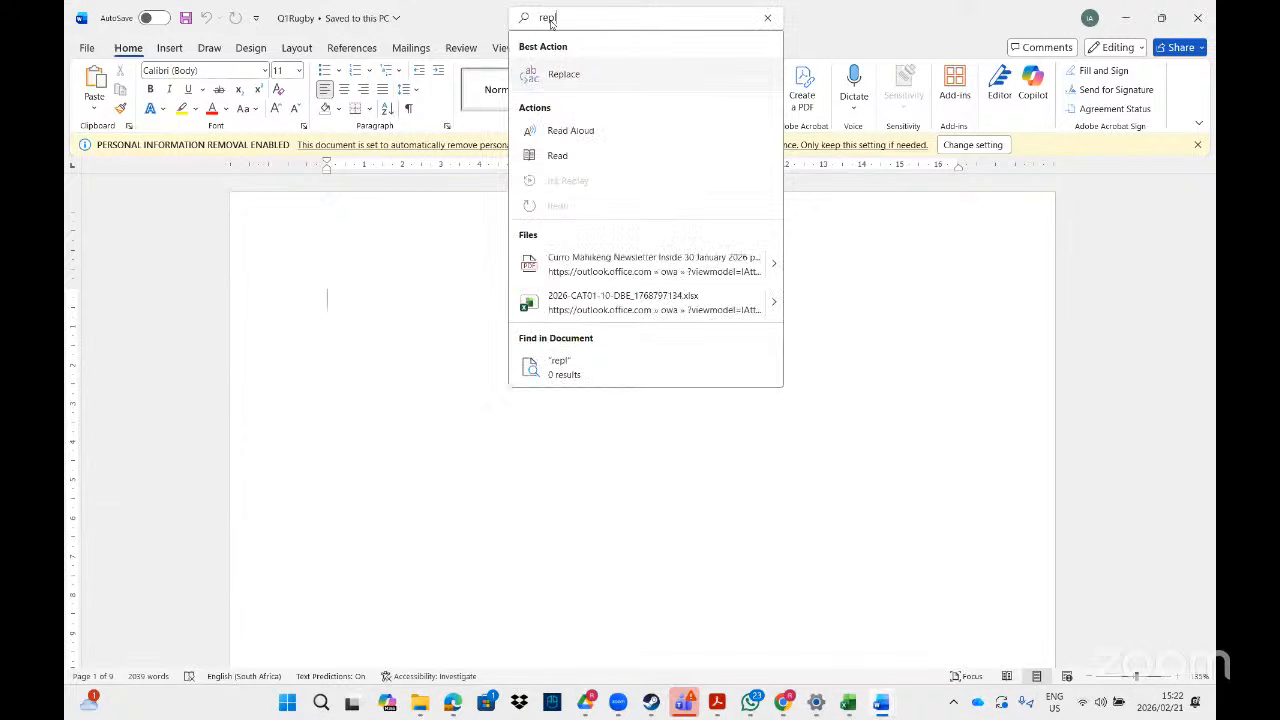
{"action": "left_click", "coordinate": [597, 80]}
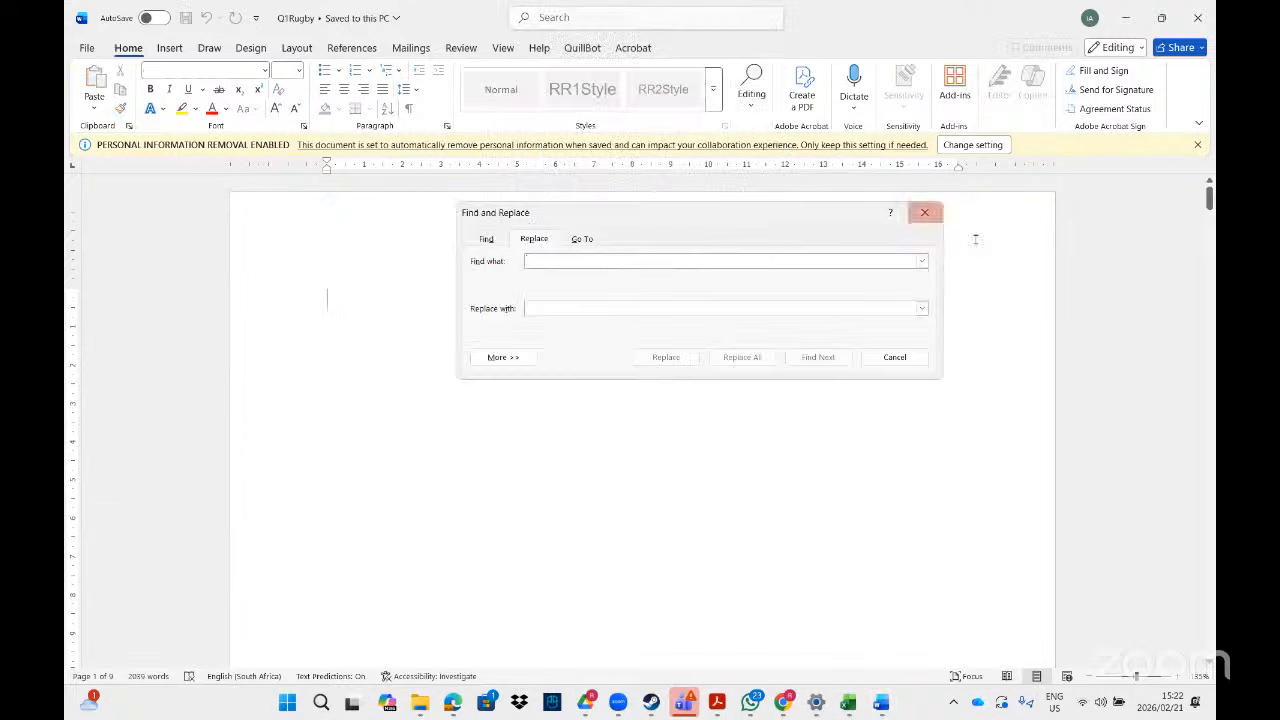
{"action": "left_click", "coordinate": [925, 210]}
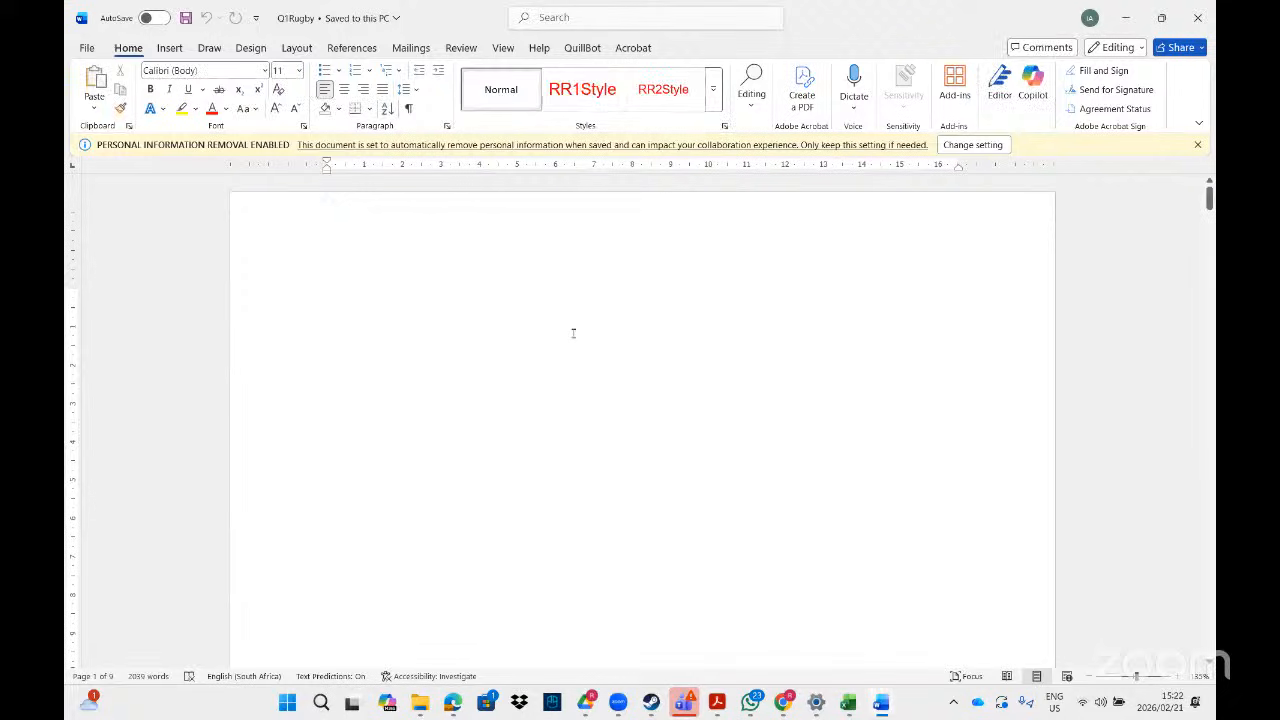
{"action": "key", "text": "ctrl+h"}
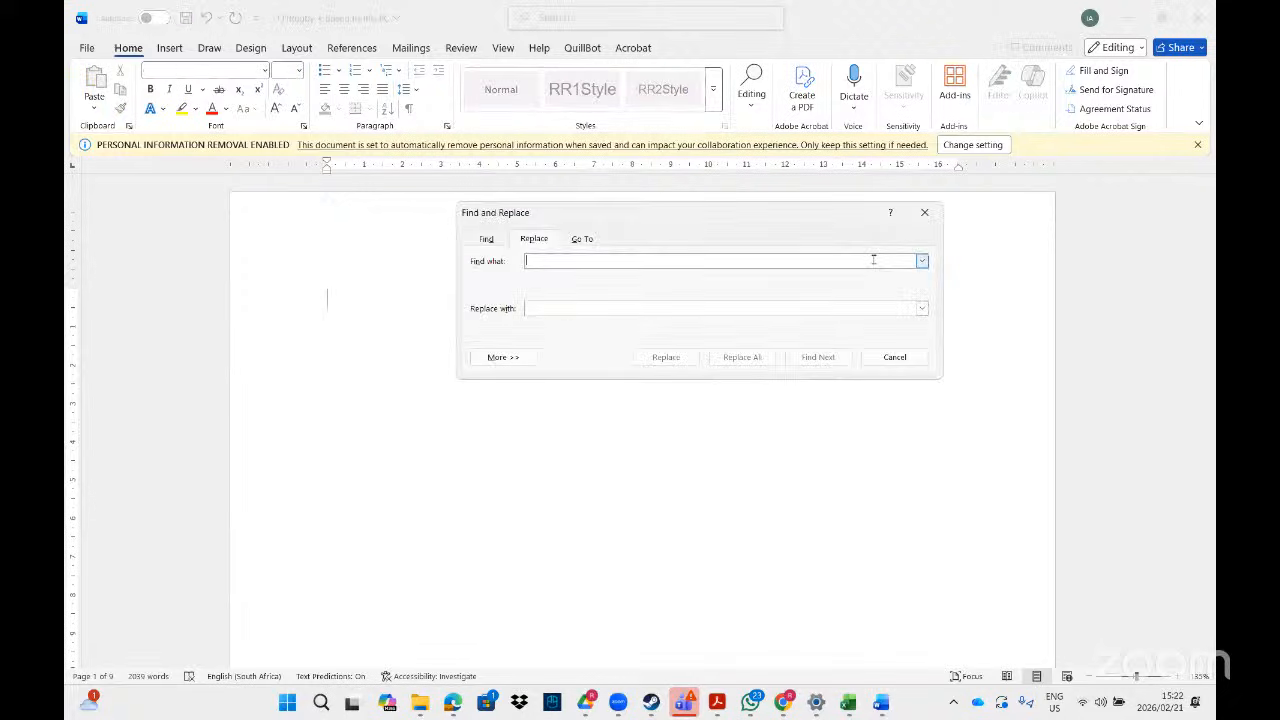
{"action": "left_click", "coordinate": [924, 212]}
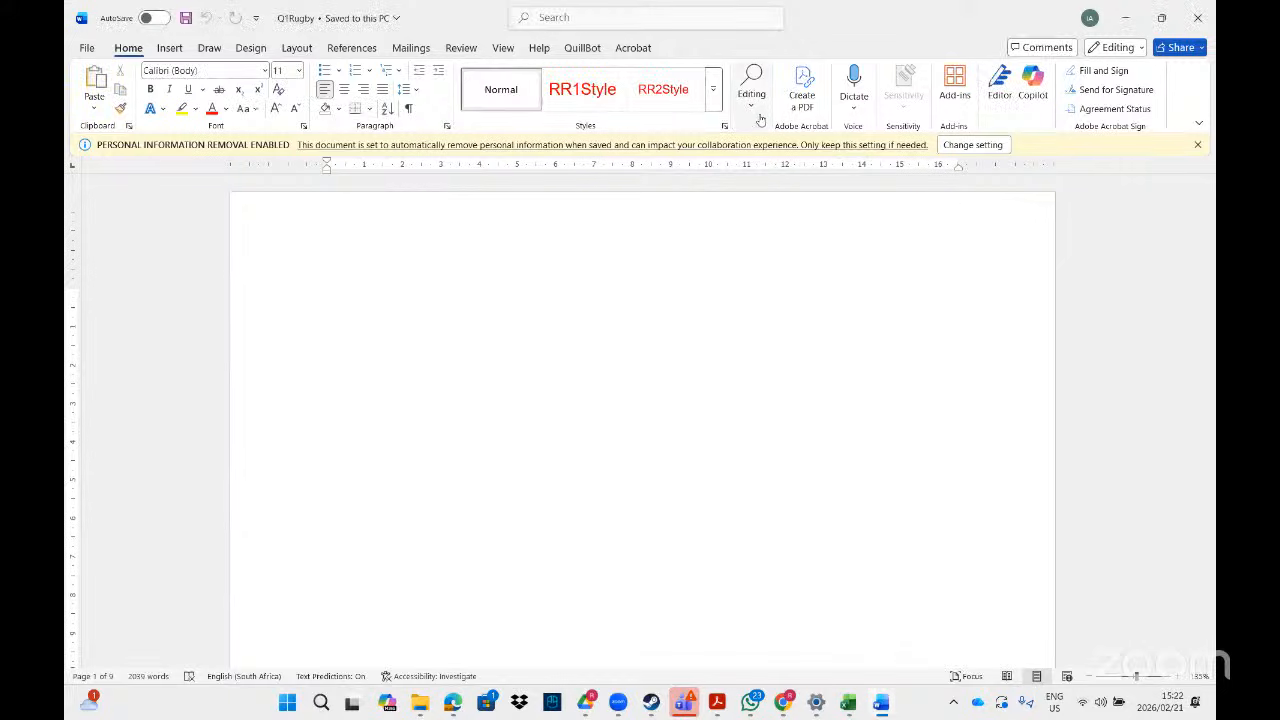
{"action": "left_click", "coordinate": [751, 108]}
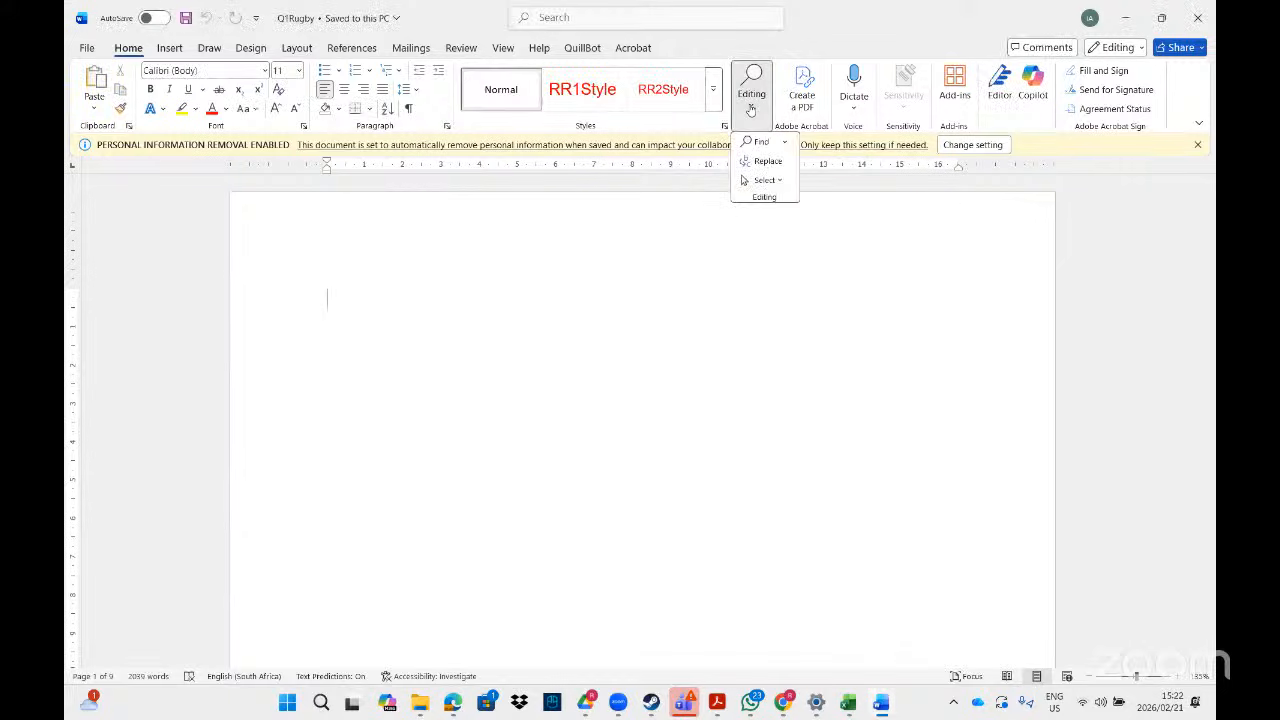
{"action": "left_click", "coordinate": [765, 162]}
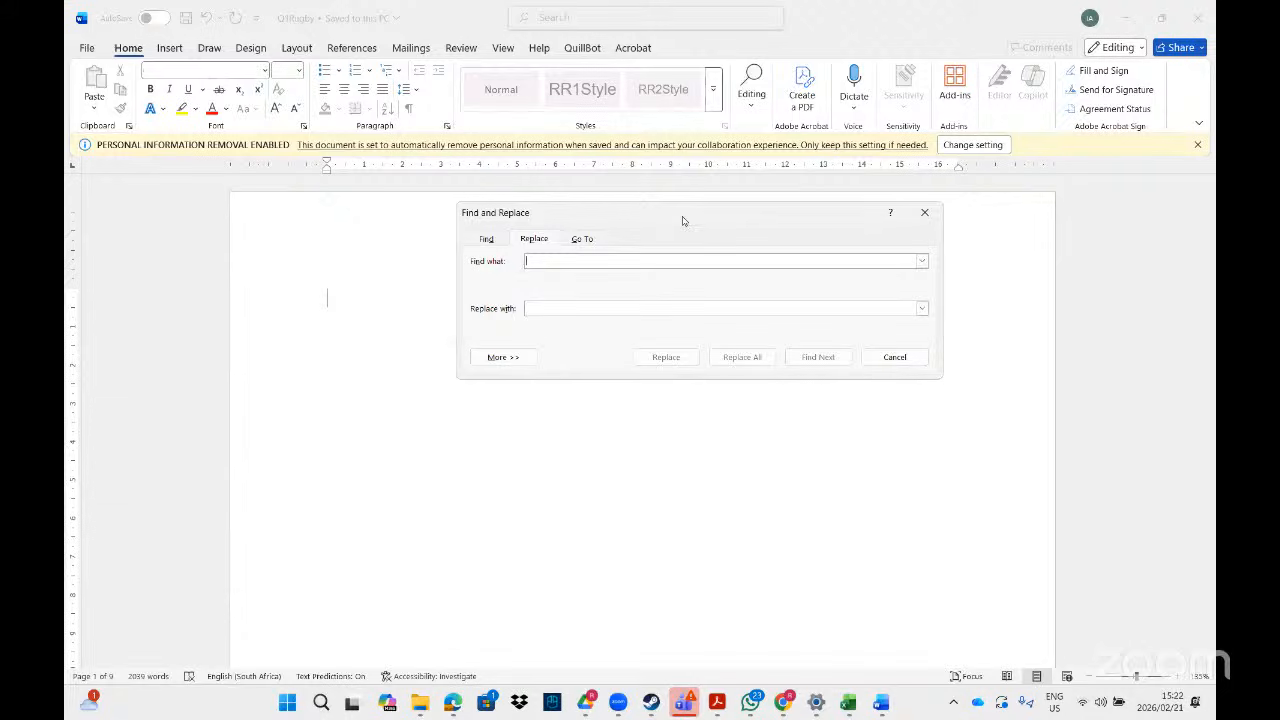
{"action": "left_click_drag", "start_coordinate": [676, 222], "coordinate": [598, 275]}
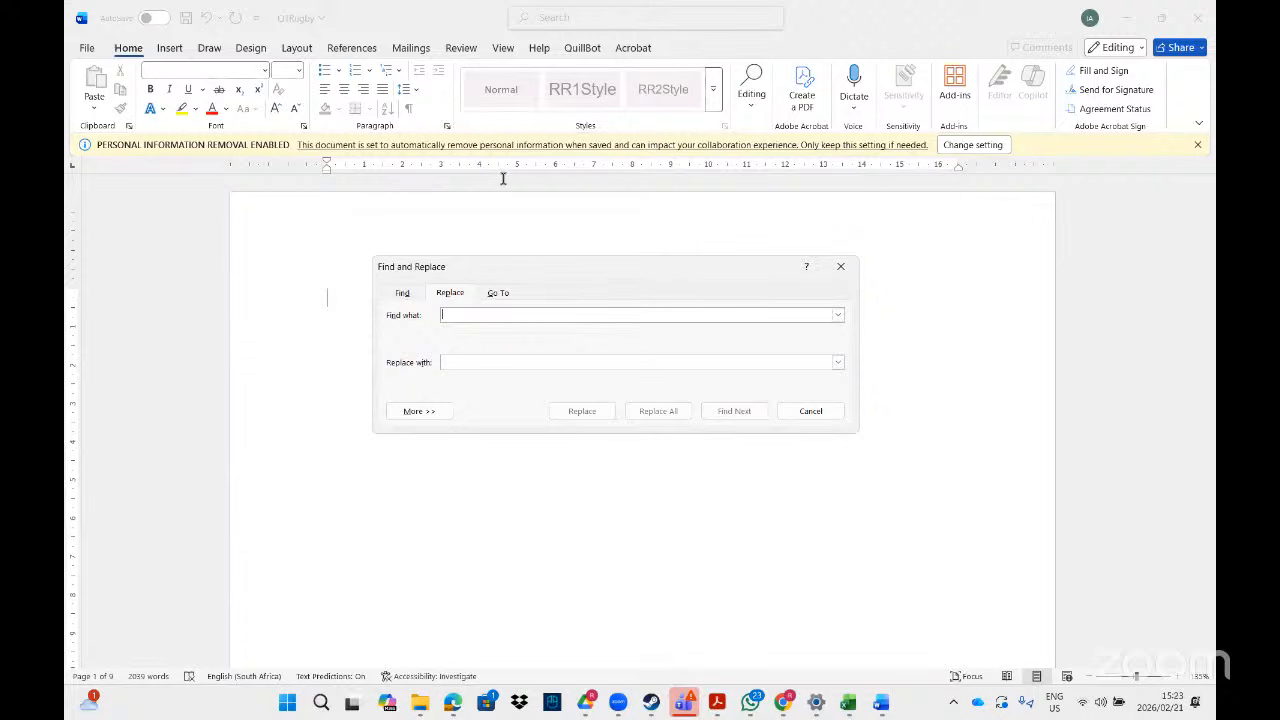
{"action": "key", "text": "alt+Tab"}
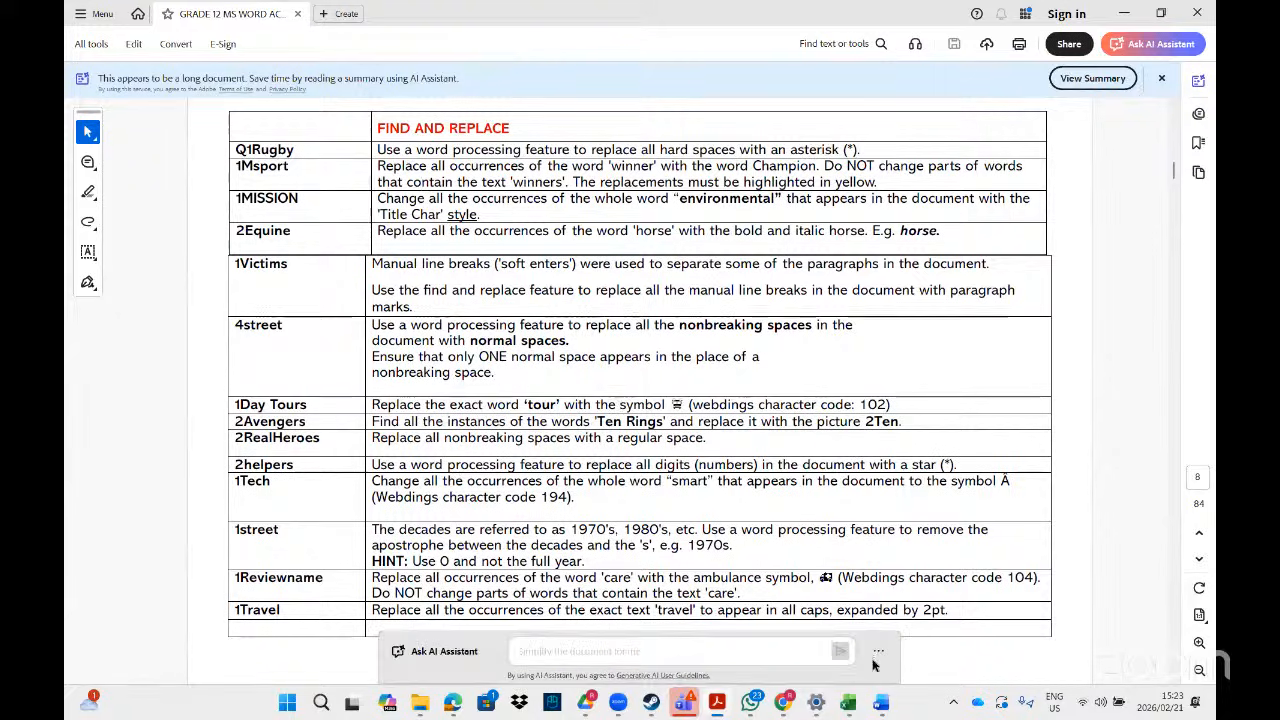
- Return to Q1Rugby in Word and place the caret in the Find what box
{"action": "mouse_move", "coordinate": [888, 693]}
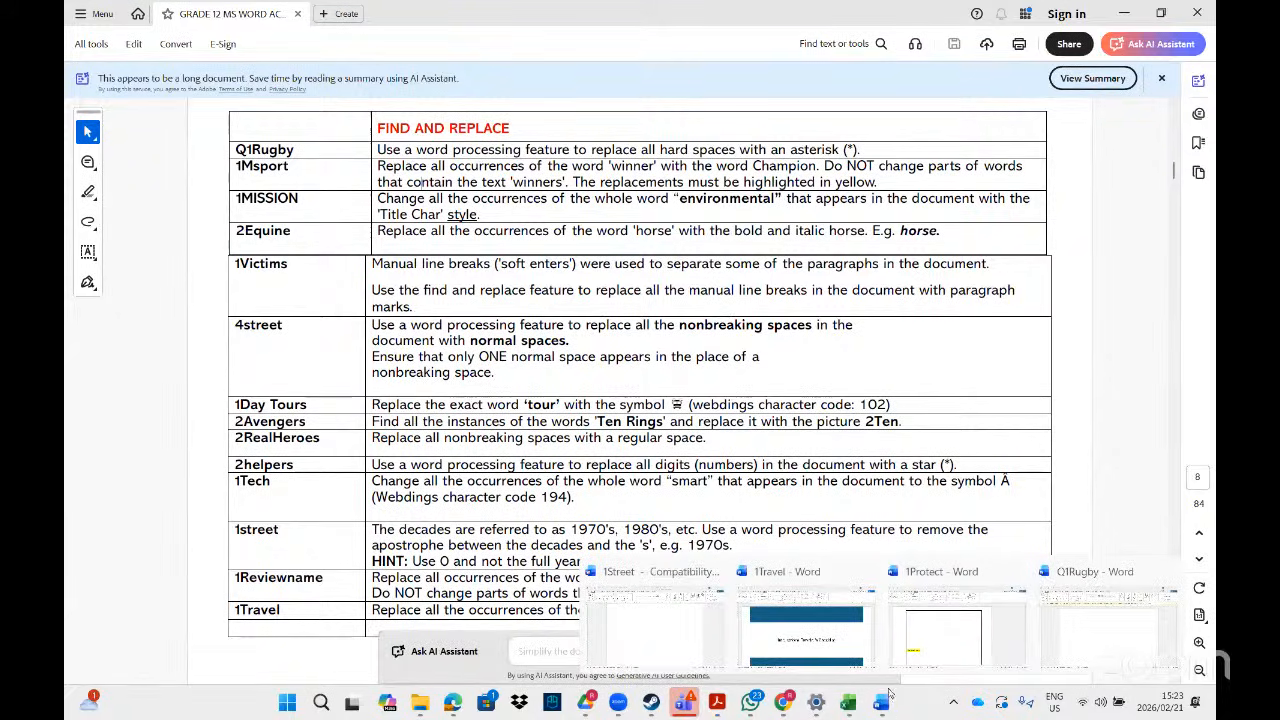
{"action": "left_click", "coordinate": [1108, 648]}
{"action": "left_click", "coordinate": [466, 312]}
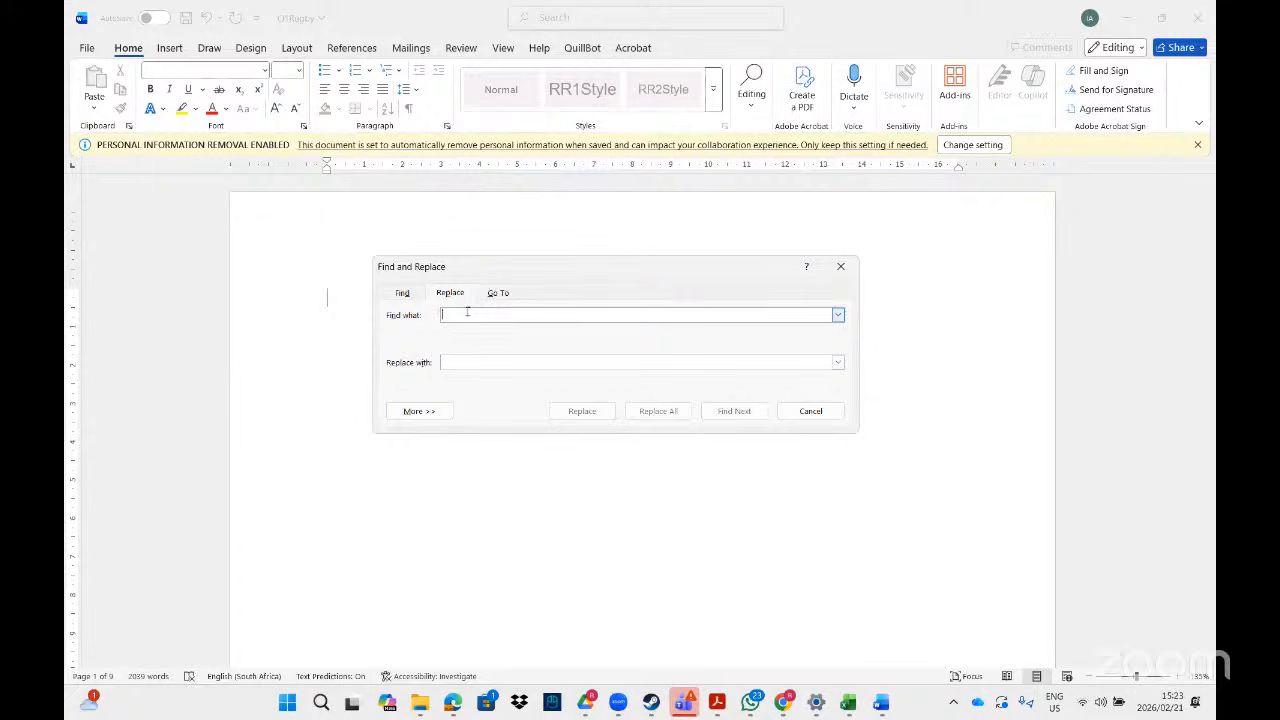
- Expand the search options and insert the Special Non-breaking Space code (^s) into Find what
{"action": "left_click", "coordinate": [419, 411]}
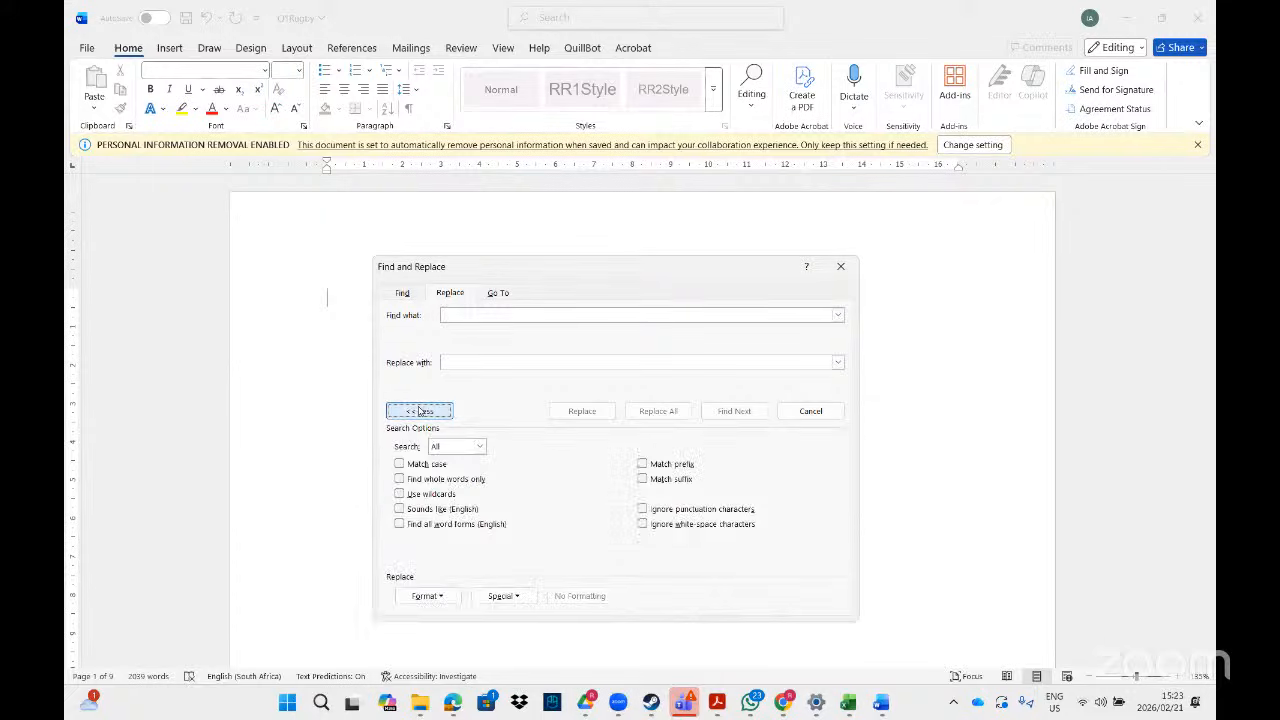
{"action": "left_click", "coordinate": [517, 596]}
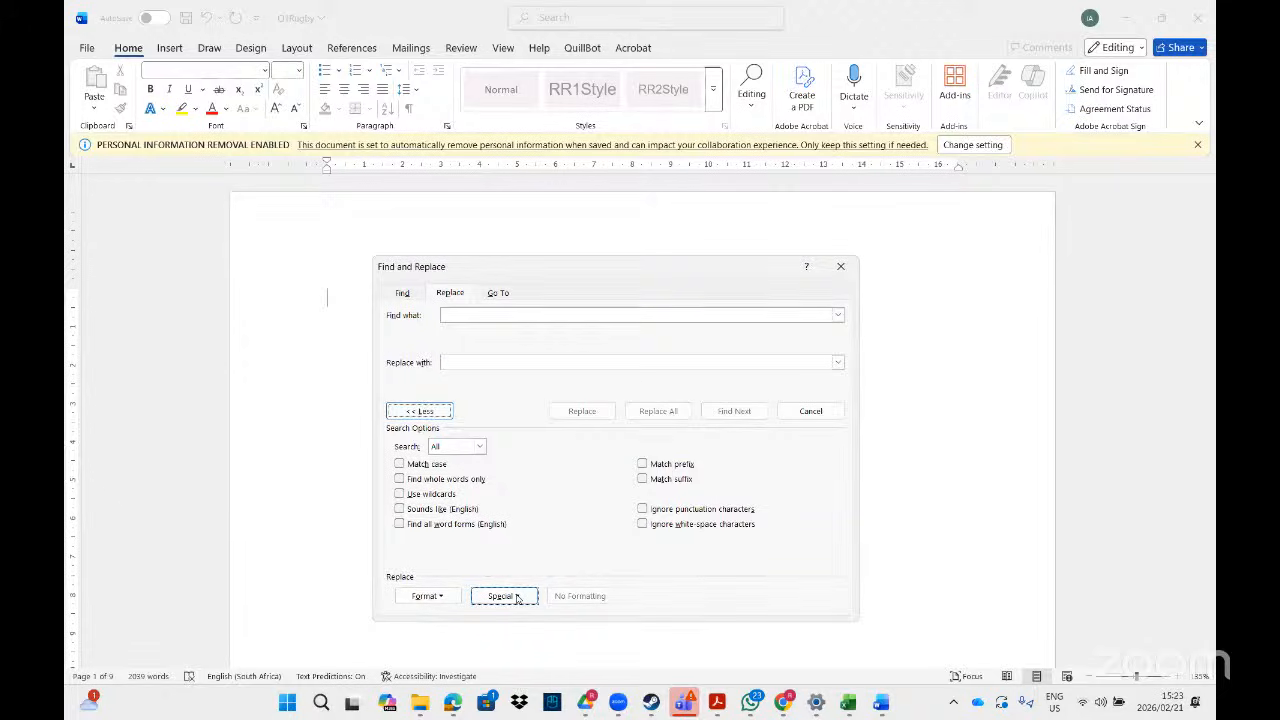
{"action": "left_click", "coordinate": [517, 596]}
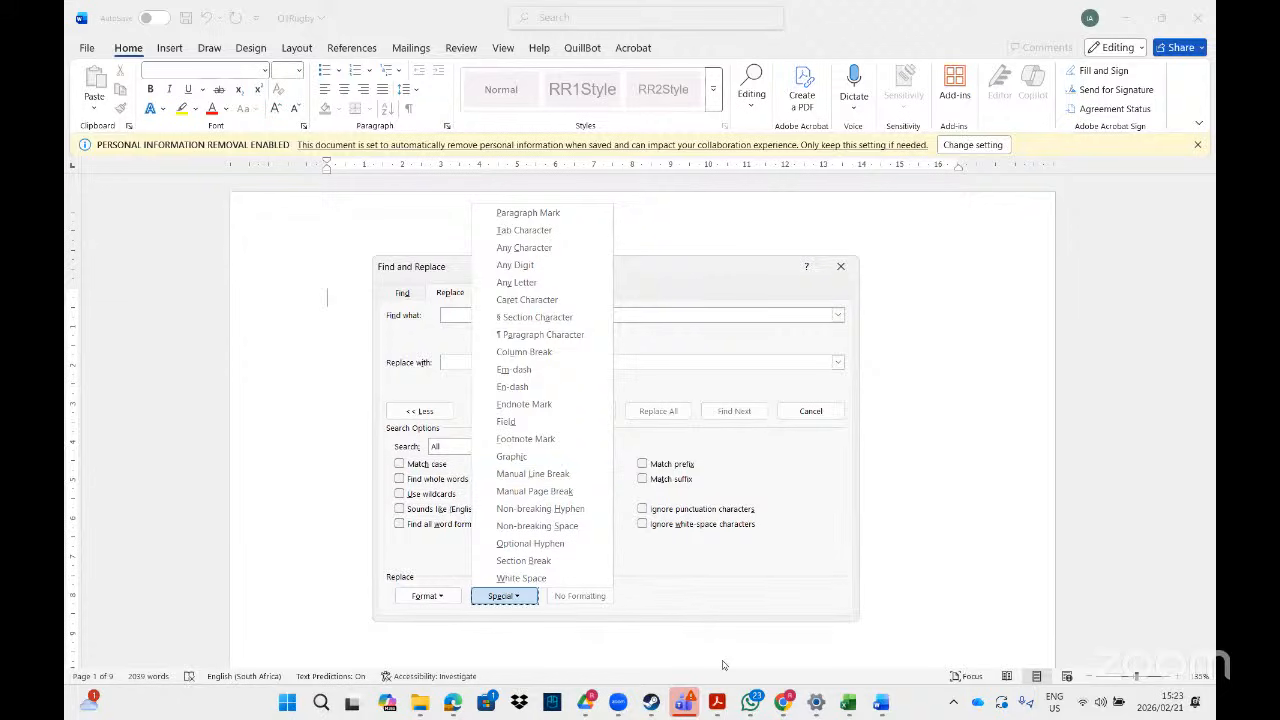
{"action": "key", "text": "alt+Tab"}
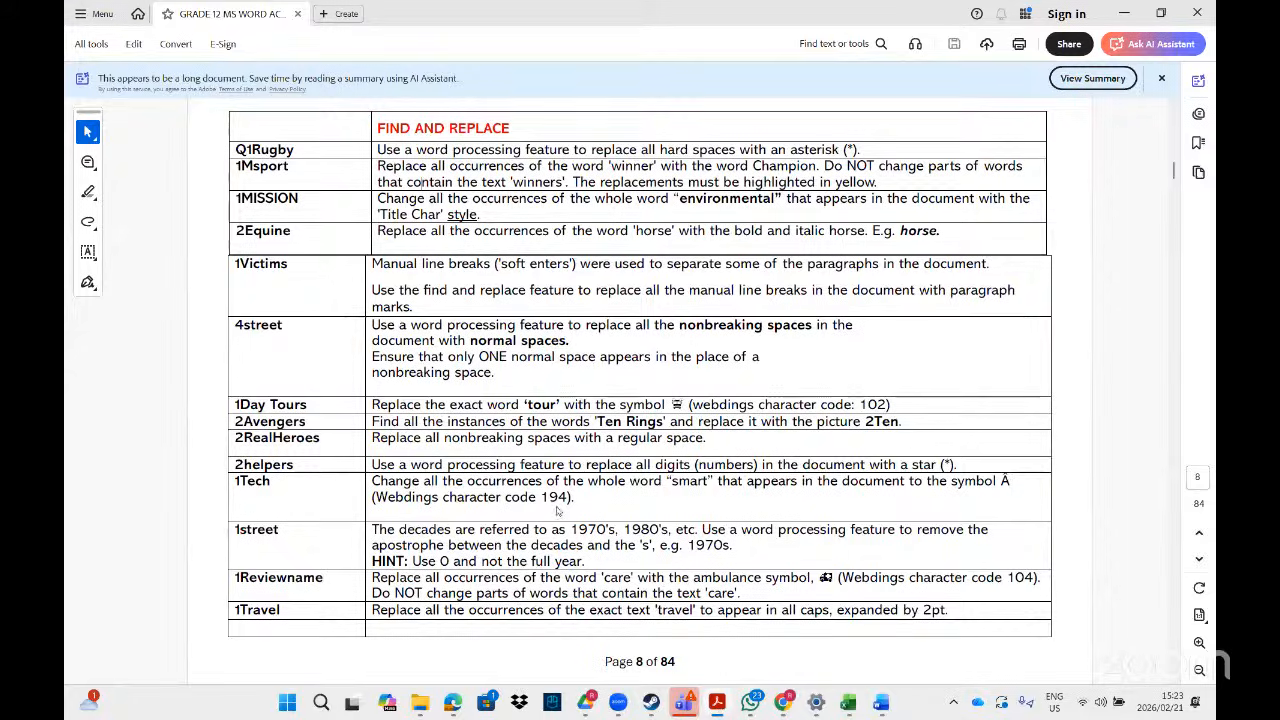
{"action": "key", "text": "alt+Tab"}
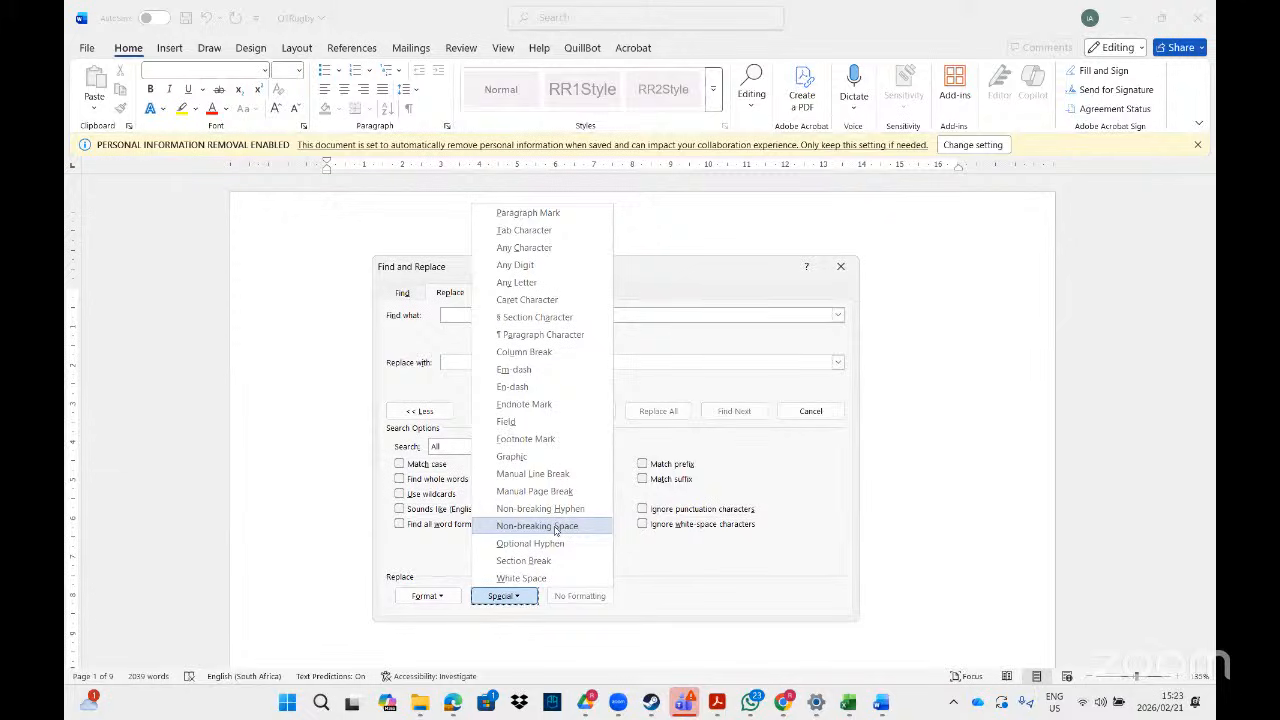
{"action": "left_click", "coordinate": [555, 527]}
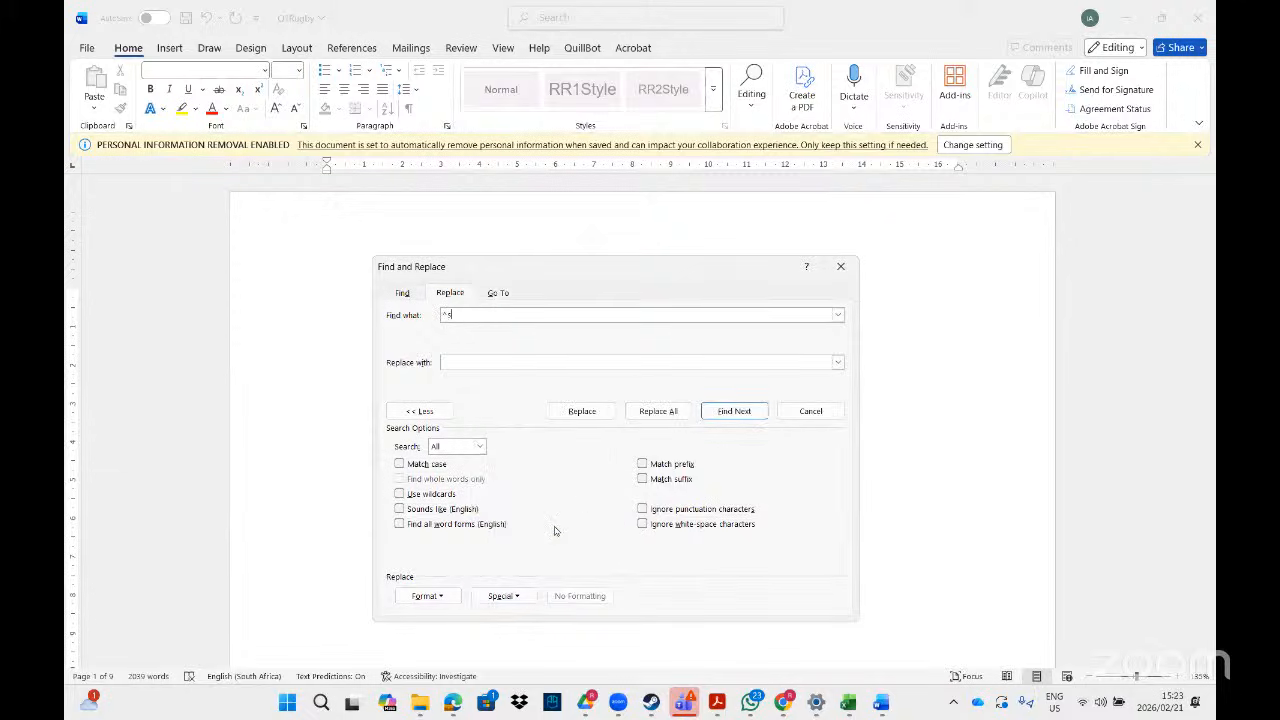
- Fix the search code, replace all 3 non-breaking spaces with an asterisk (*), and close the dialog
{"action": "left_click", "coordinate": [452, 362]}
{"action": "left_click", "coordinate": [463, 315]}
{"action": "left_click", "coordinate": [467, 314]}
{"action": "key", "text": "BackSpace"}
{"action": "key", "text": "BackSpace"}
{"action": "type", "text": "^"}
{"action": "left_click", "coordinate": [477, 357]}
{"action": "left_click", "coordinate": [665, 413]}
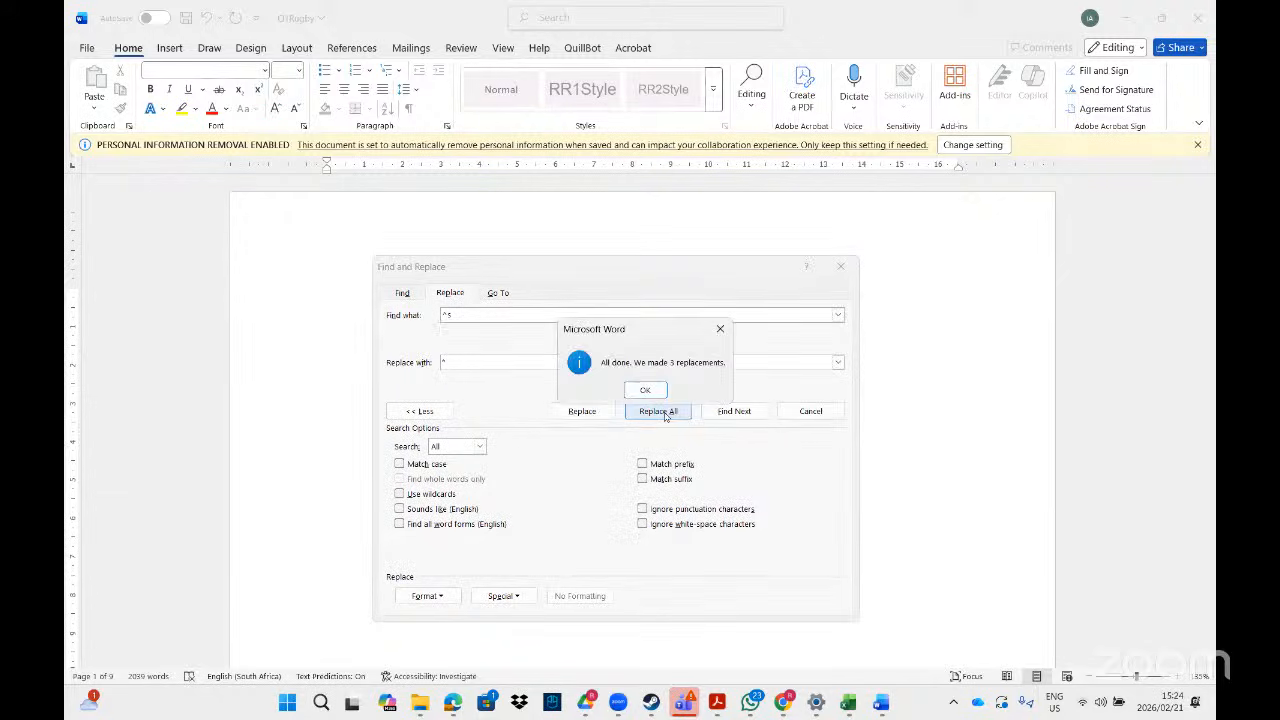
{"action": "left_click", "coordinate": [636, 389]}
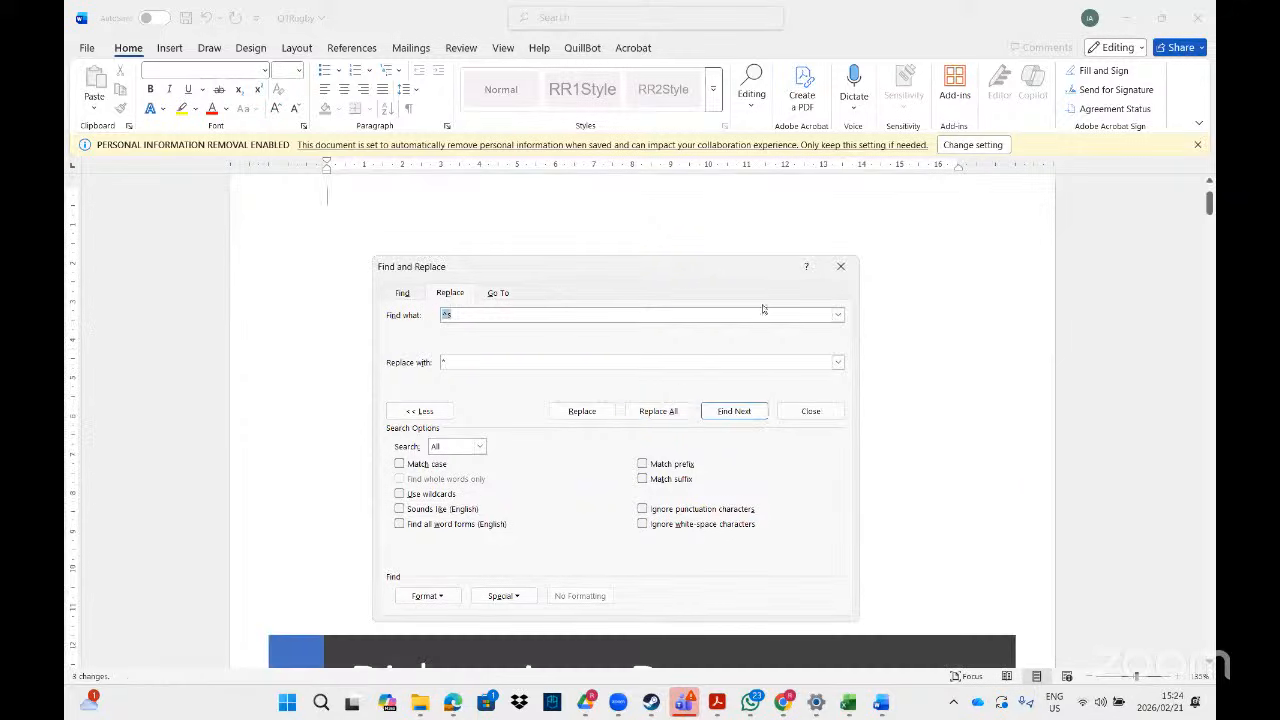
{"action": "left_click", "coordinate": [841, 267]}
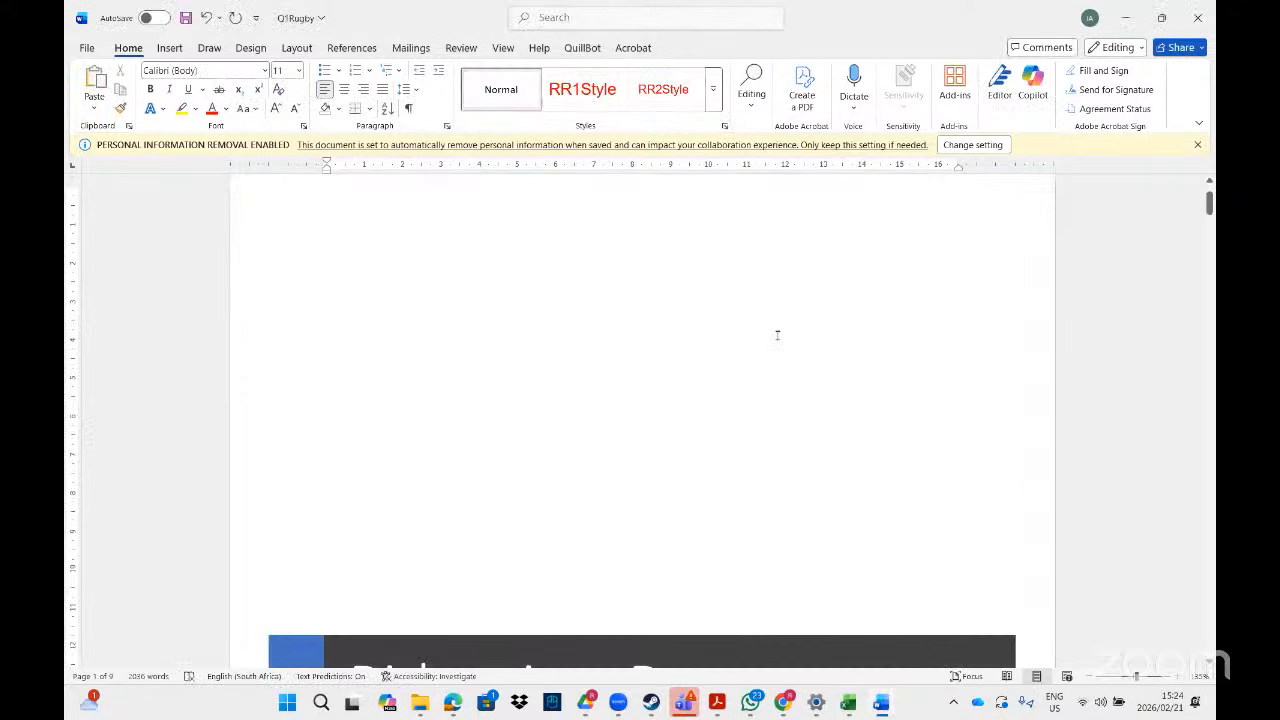
- Close Q1Rugby and 1Protect without saving changes
{"action": "left_click", "coordinate": [1197, 17]}
{"action": "left_click", "coordinate": [725, 552]}
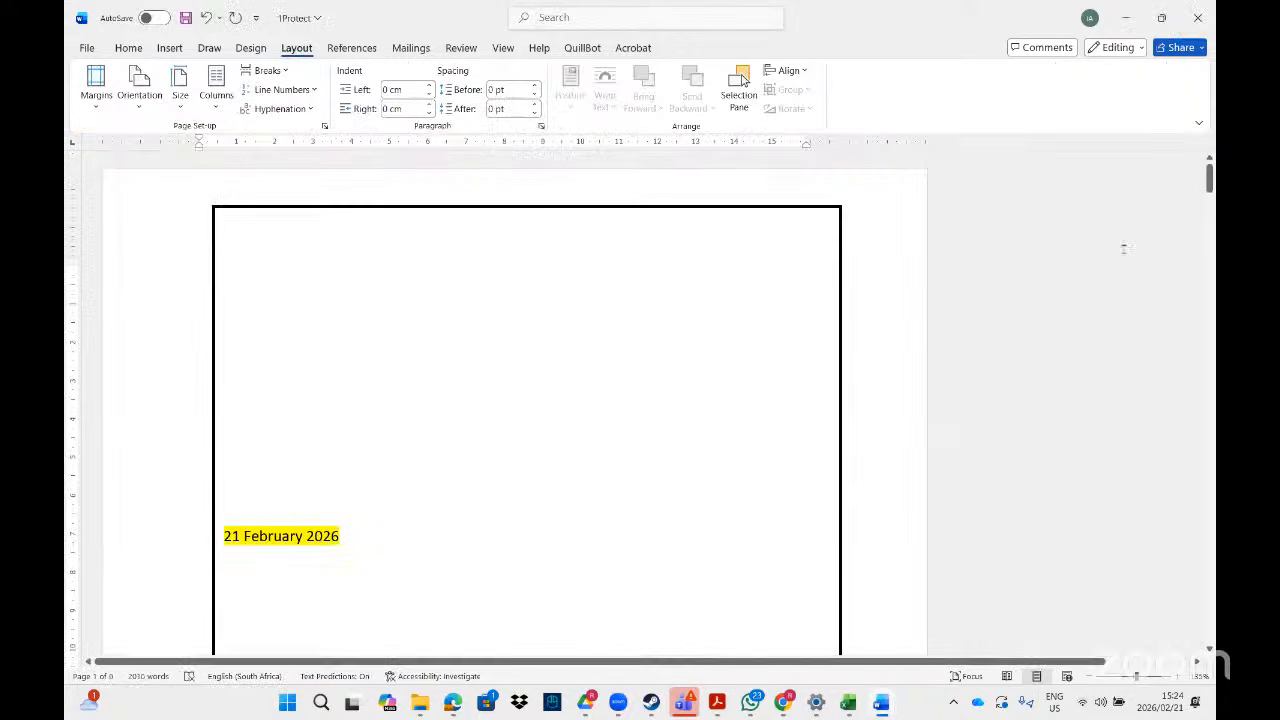
{"action": "left_click", "coordinate": [1197, 17]}
{"action": "left_click", "coordinate": [716, 553]}
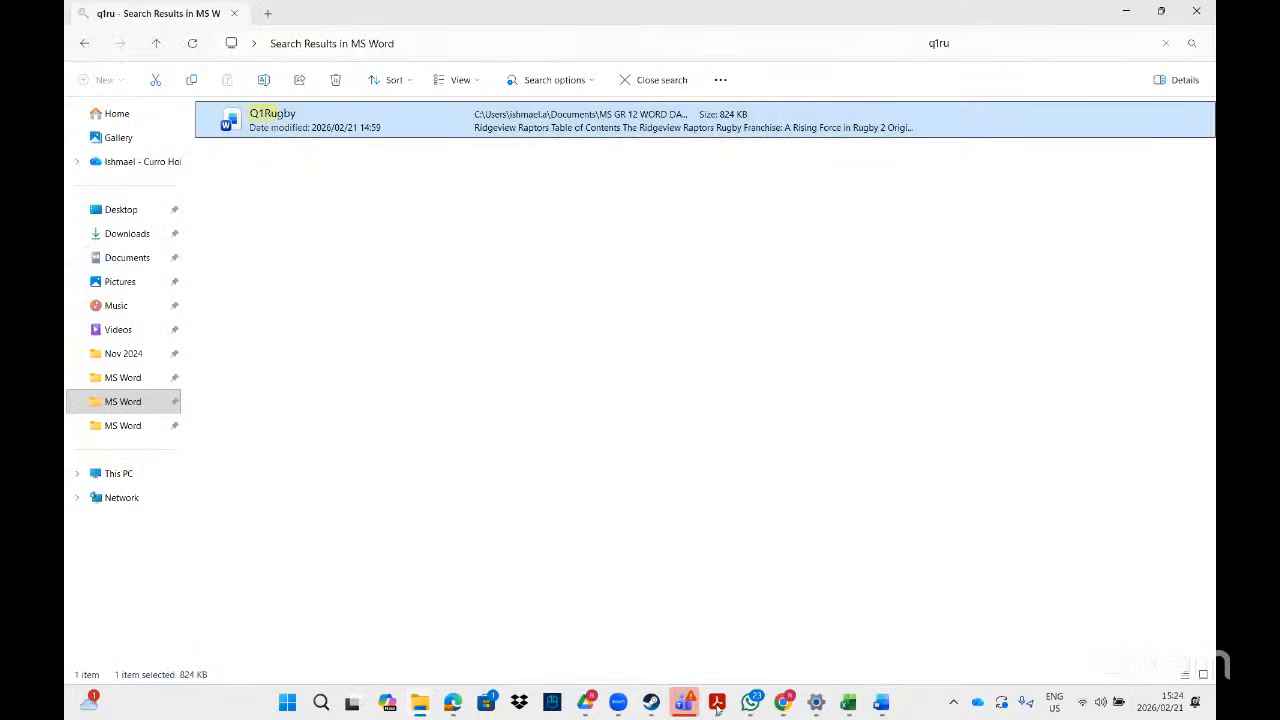
- Search File Explorer for '1msp' and open the 1MSport document
{"action": "left_click", "coordinate": [716, 703]}
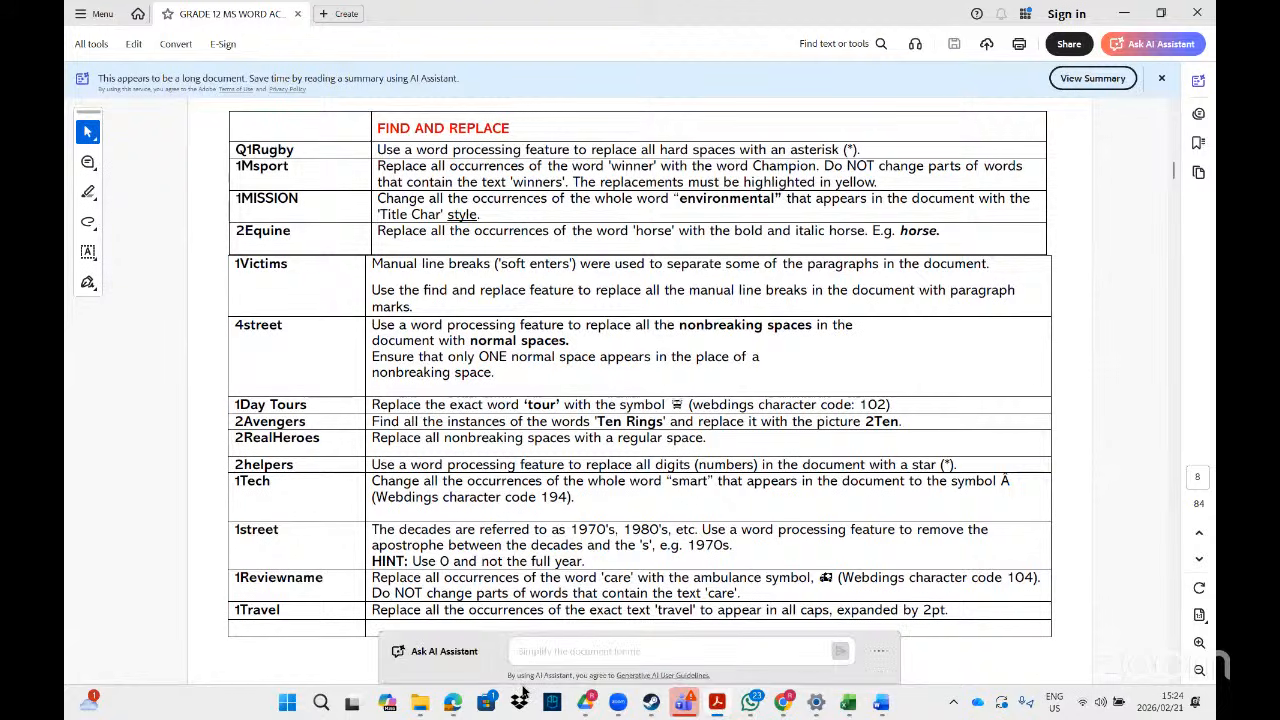
{"action": "mouse_move", "coordinate": [427, 697]}
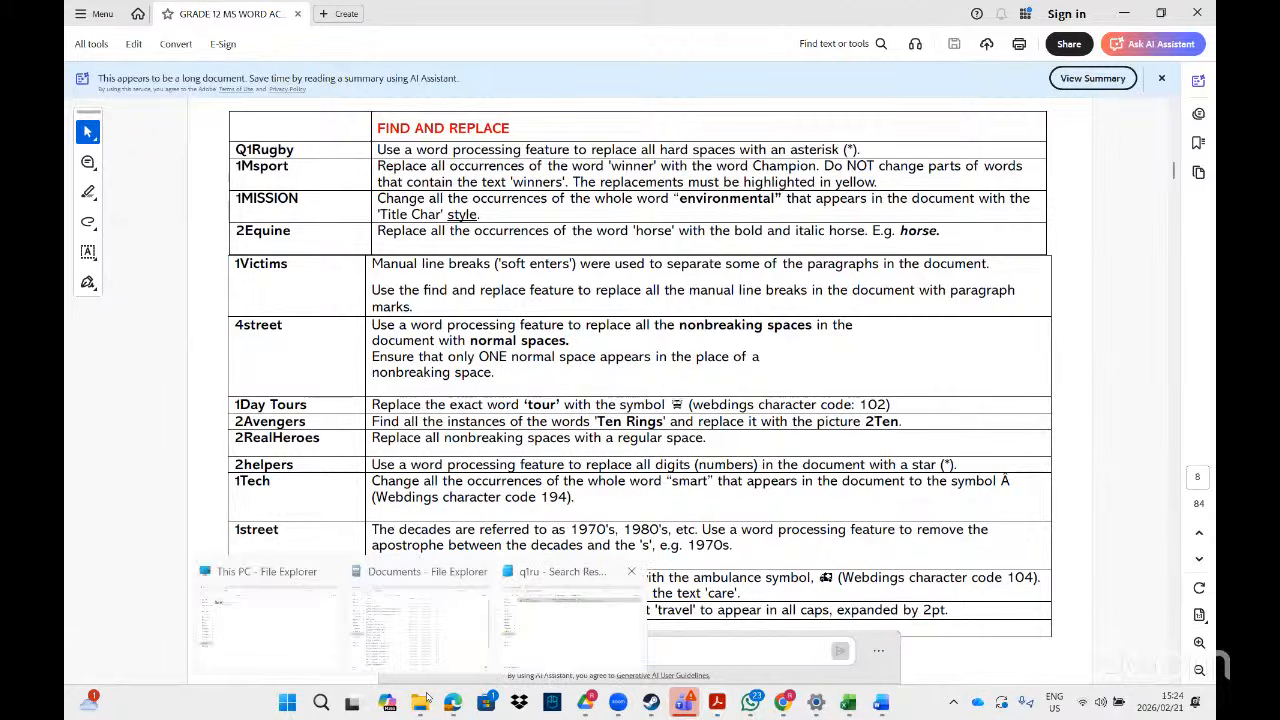
{"action": "left_click", "coordinate": [575, 622]}
{"action": "left_click", "coordinate": [1091, 50]}
{"action": "key", "text": "BackSpace"}
{"action": "key", "text": "BackSpace"}
{"action": "key", "text": "BackSpace"}
{"action": "key", "text": "BackSpace"}
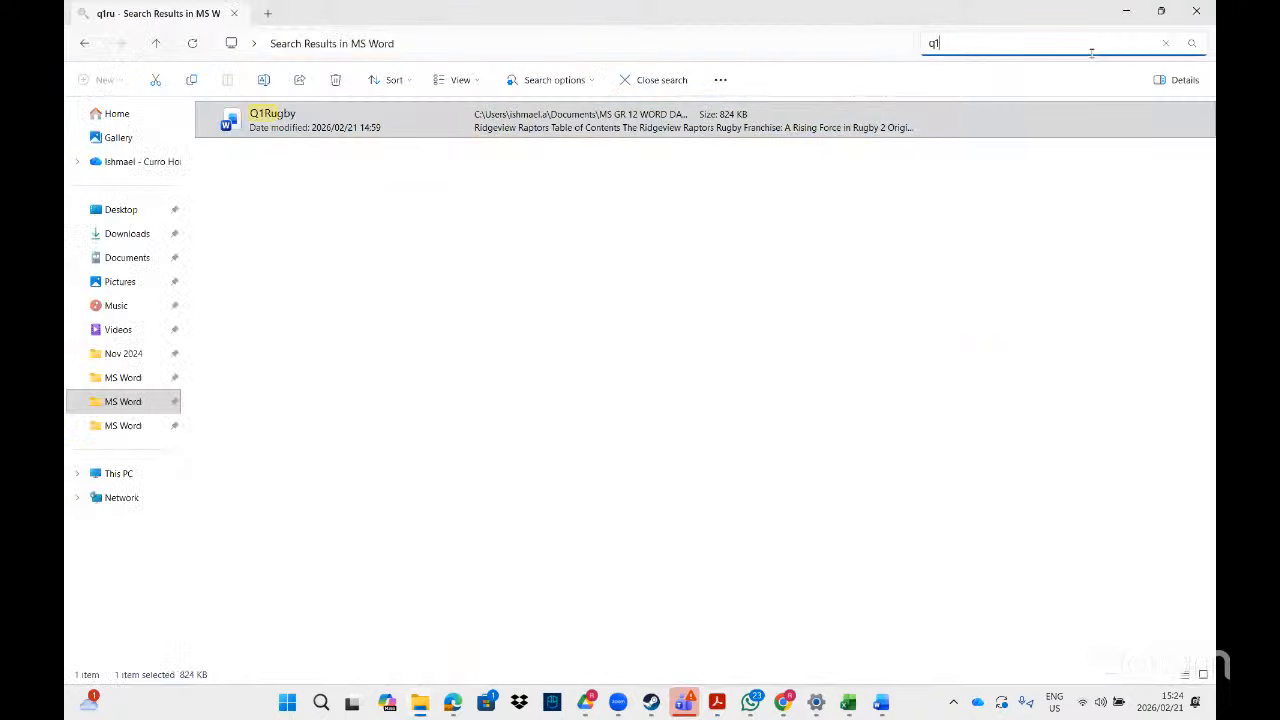
{"action": "type", "text": "1msp"}
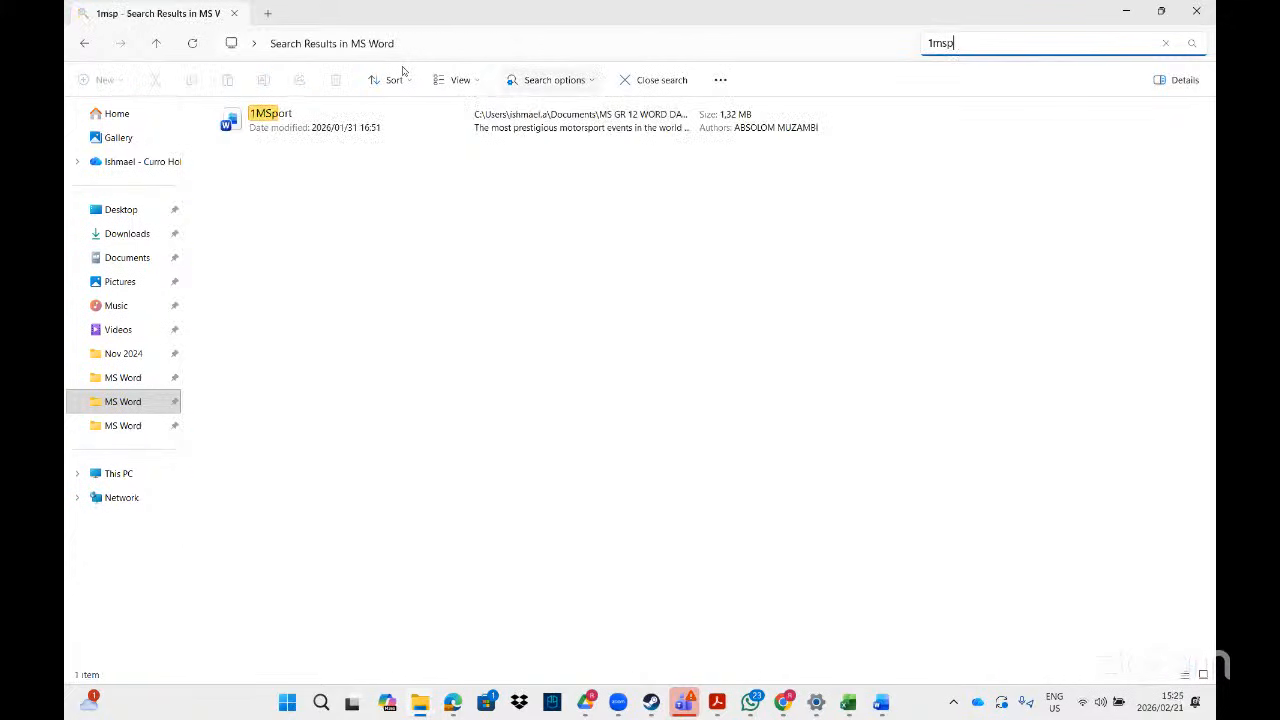
{"action": "double_click", "coordinate": [364, 112]}
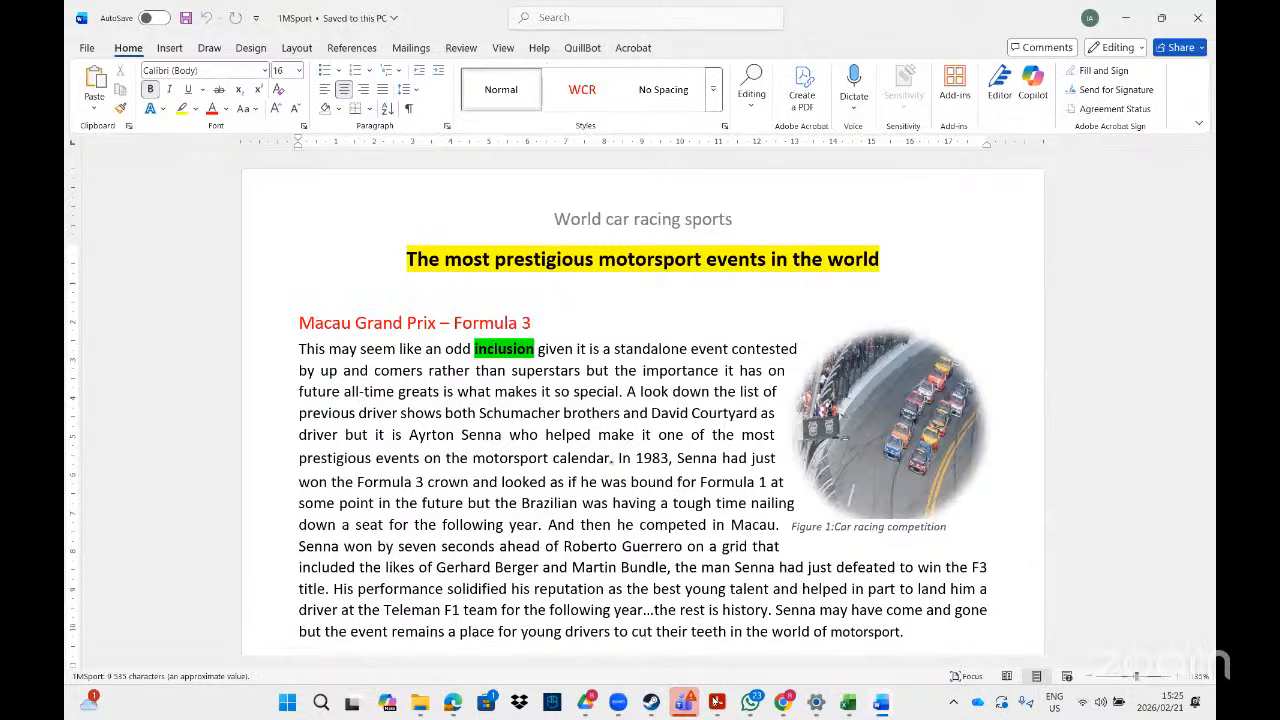
{"action": "left_click", "coordinate": [716, 702]}
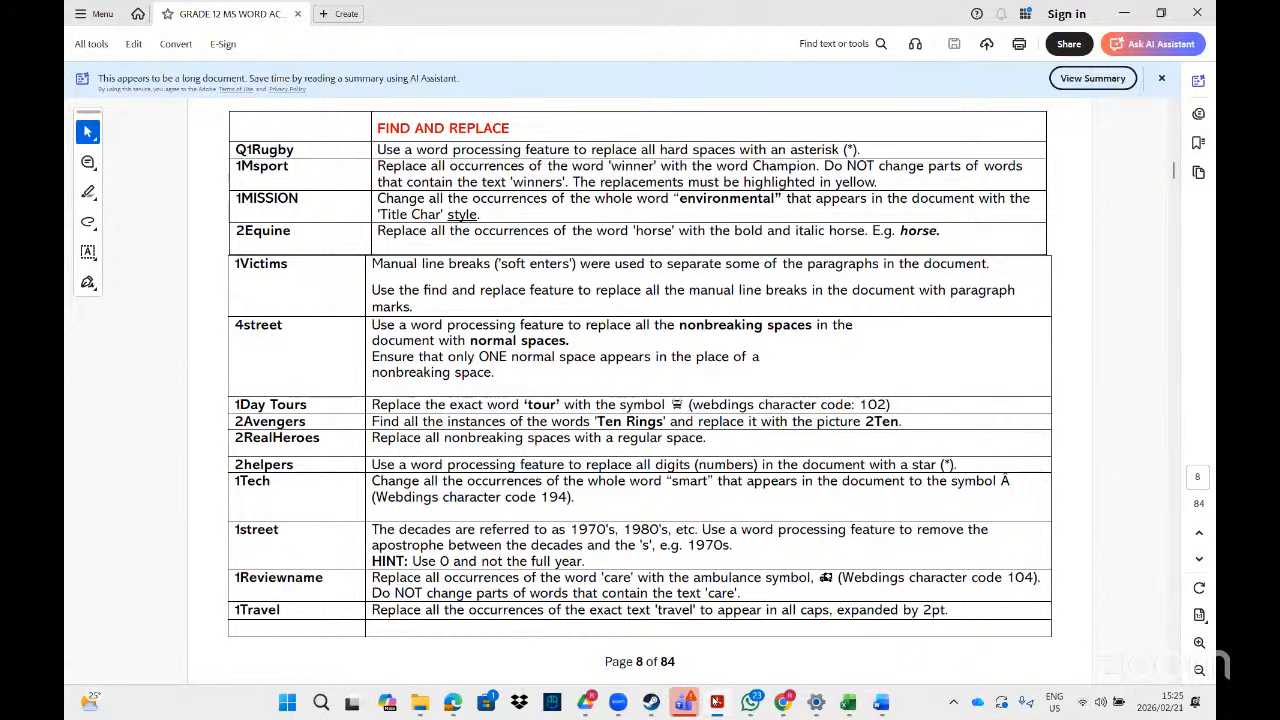
{"action": "left_click", "coordinate": [715, 701]}
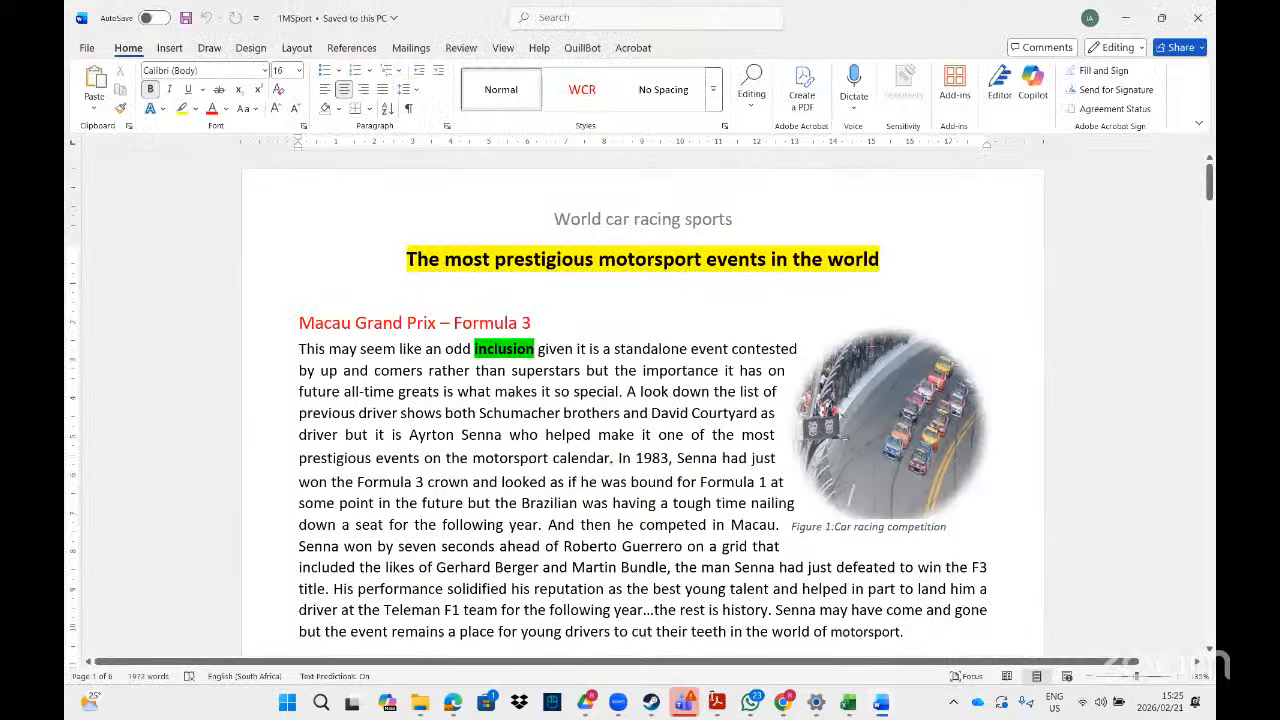
{"action": "left_click", "coordinate": [566, 18]}
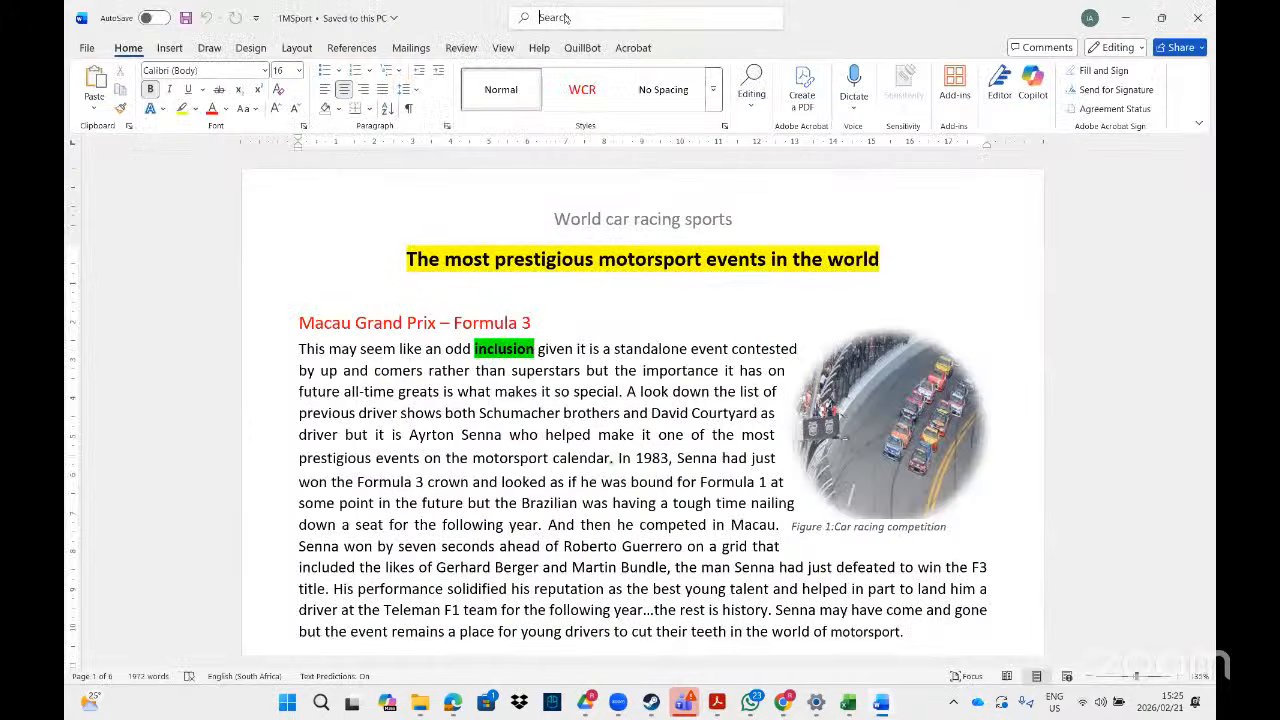
- Clear the old Find and Replace entries and search for 'winner' as whole words only
{"action": "left_click", "coordinate": [562, 69]}
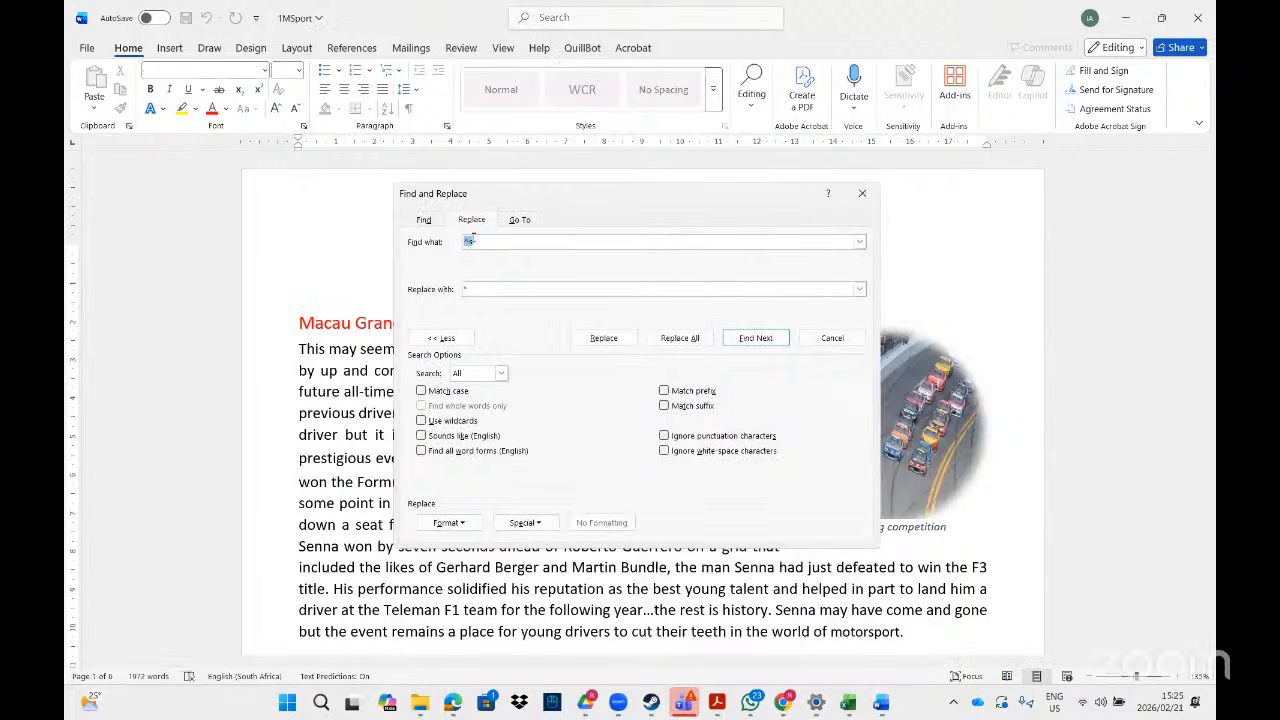
{"action": "key", "text": "BackSpace"}
{"action": "left_click", "coordinate": [481, 290]}
{"action": "key", "text": "BackSpace"}
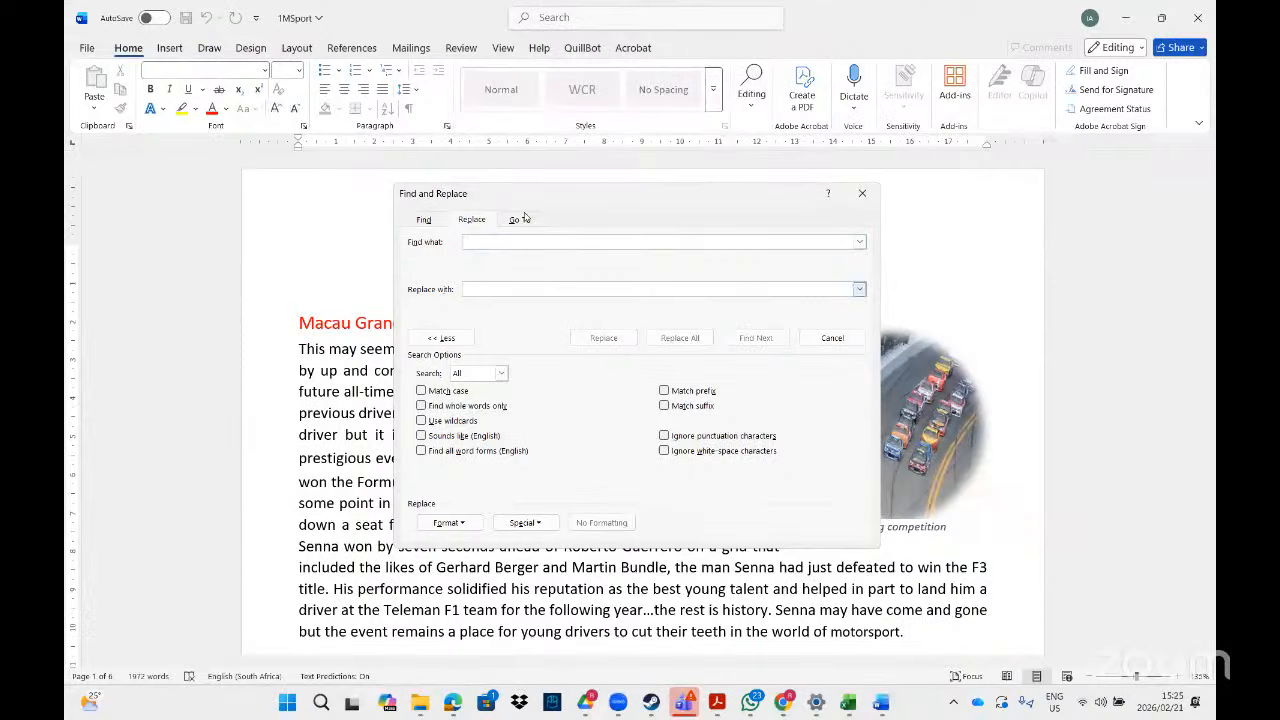
{"action": "left_click", "coordinate": [514, 241]}
{"action": "left_click", "coordinate": [442, 340]}
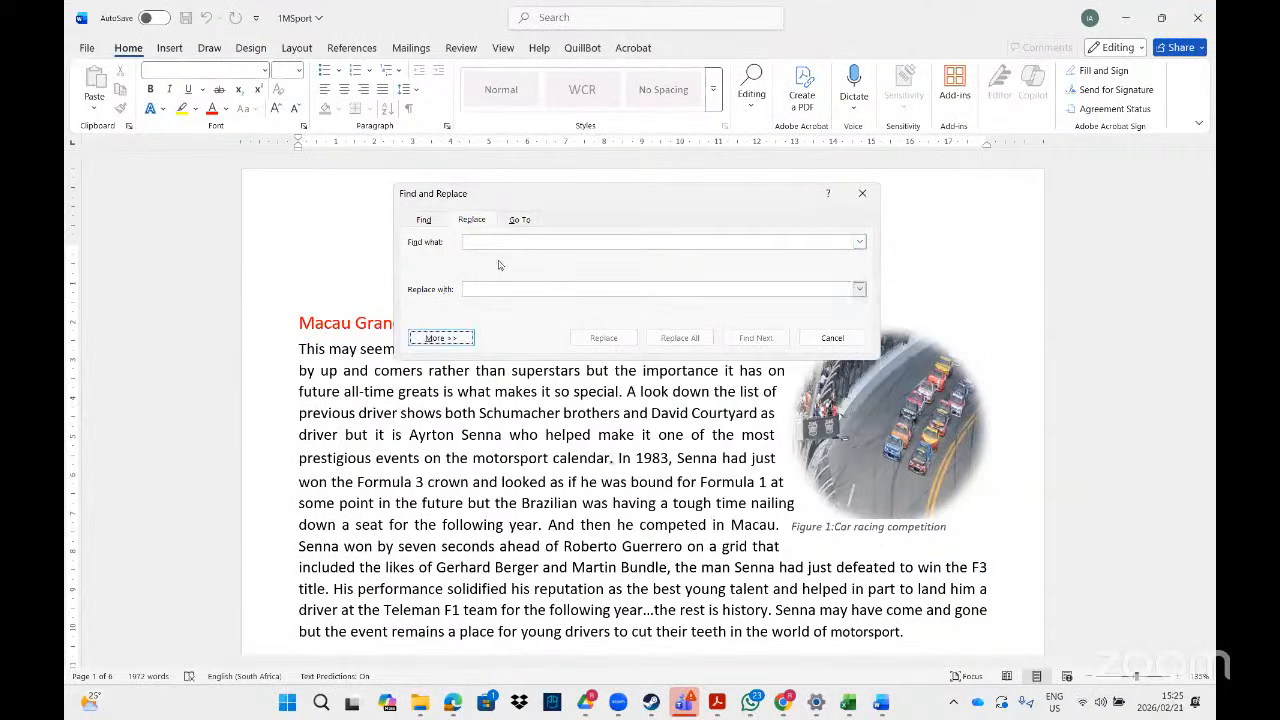
{"action": "left_click", "coordinate": [477, 243]}
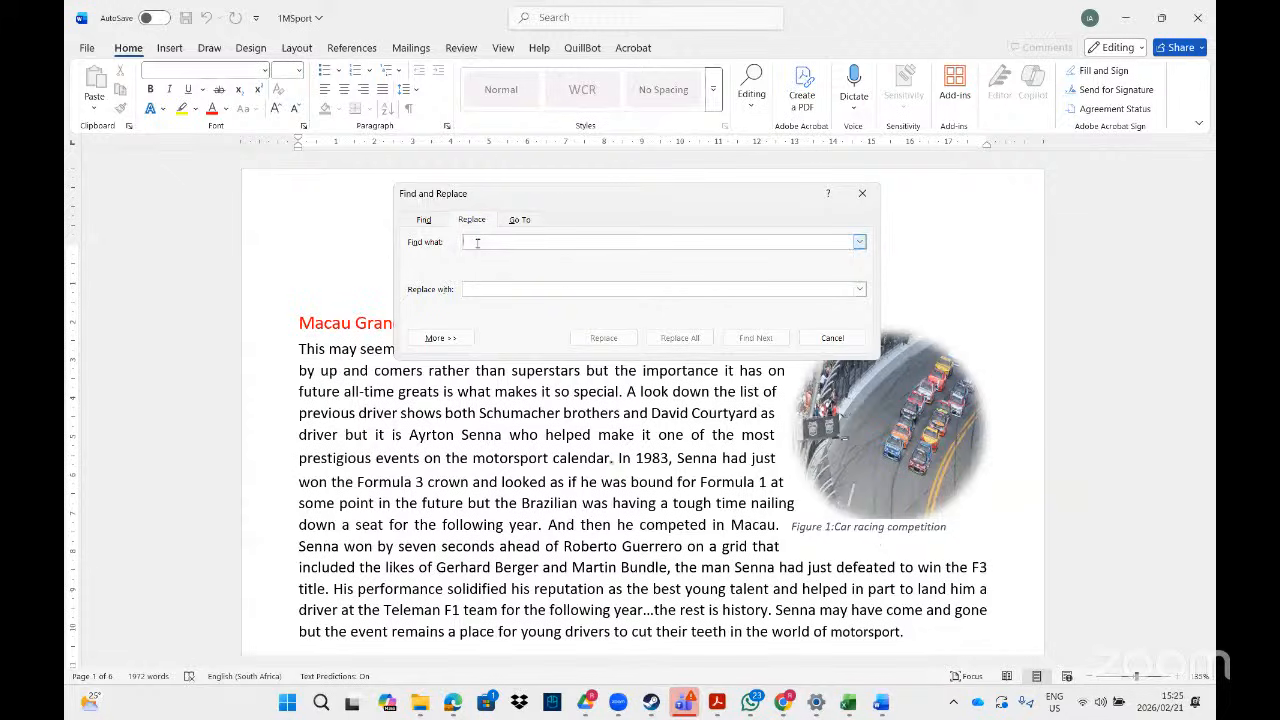
{"action": "type", "text": "winner"}
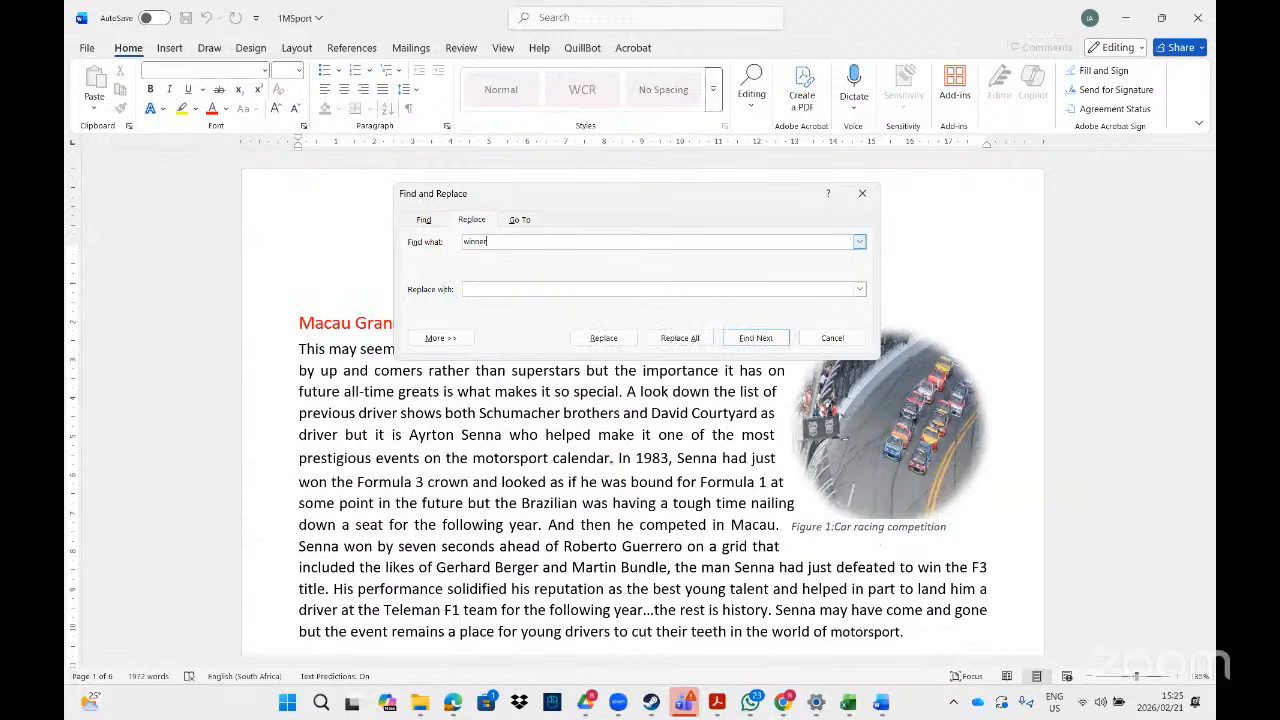
{"action": "left_click", "coordinate": [440, 338]}
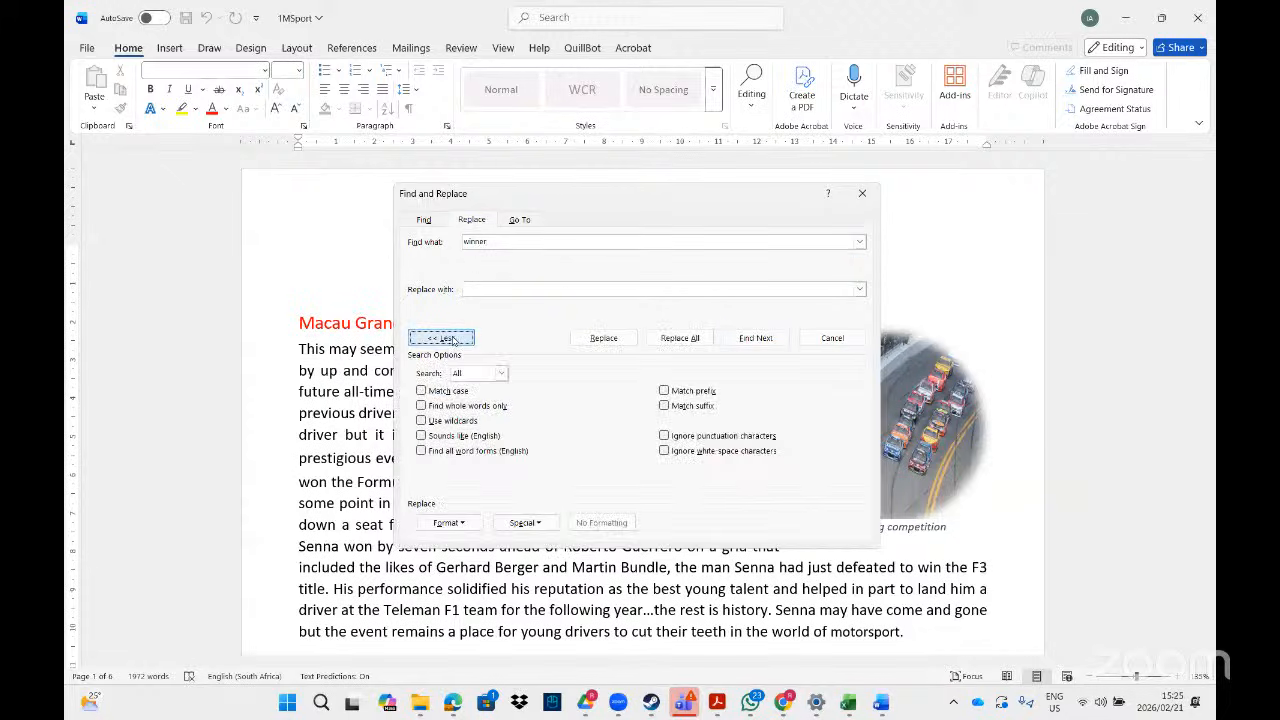
{"action": "left_click", "coordinate": [421, 406]}
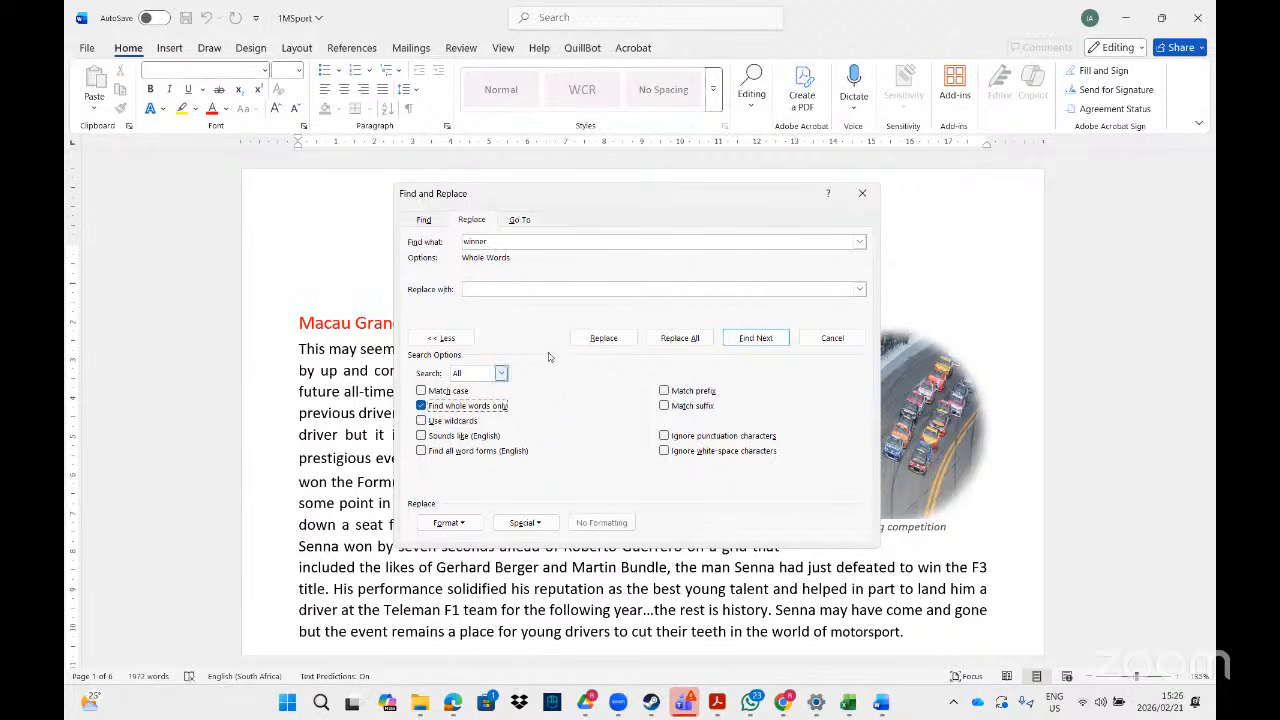
- Set the replacement to Highlight formatting, replace all 4 'winner' matches, and close the dialog
{"action": "left_click", "coordinate": [493, 288]}
{"action": "left_click", "coordinate": [465, 525]}
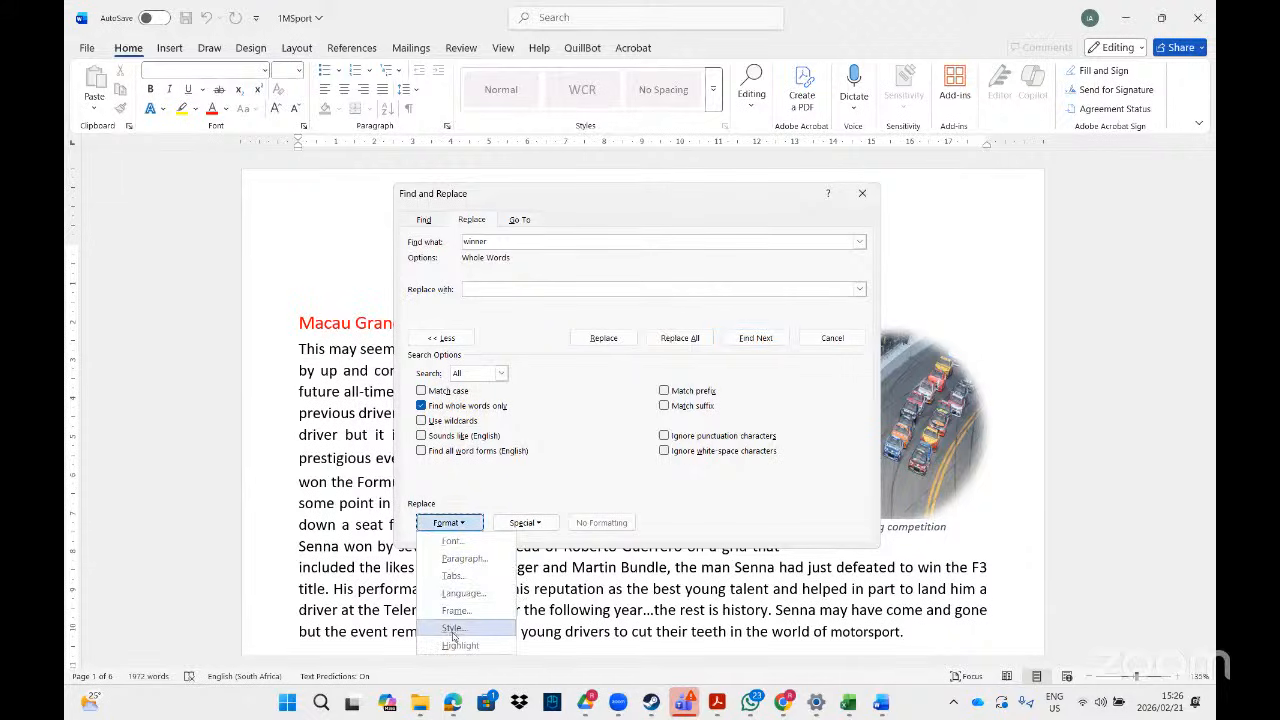
{"action": "left_click", "coordinate": [459, 646]}
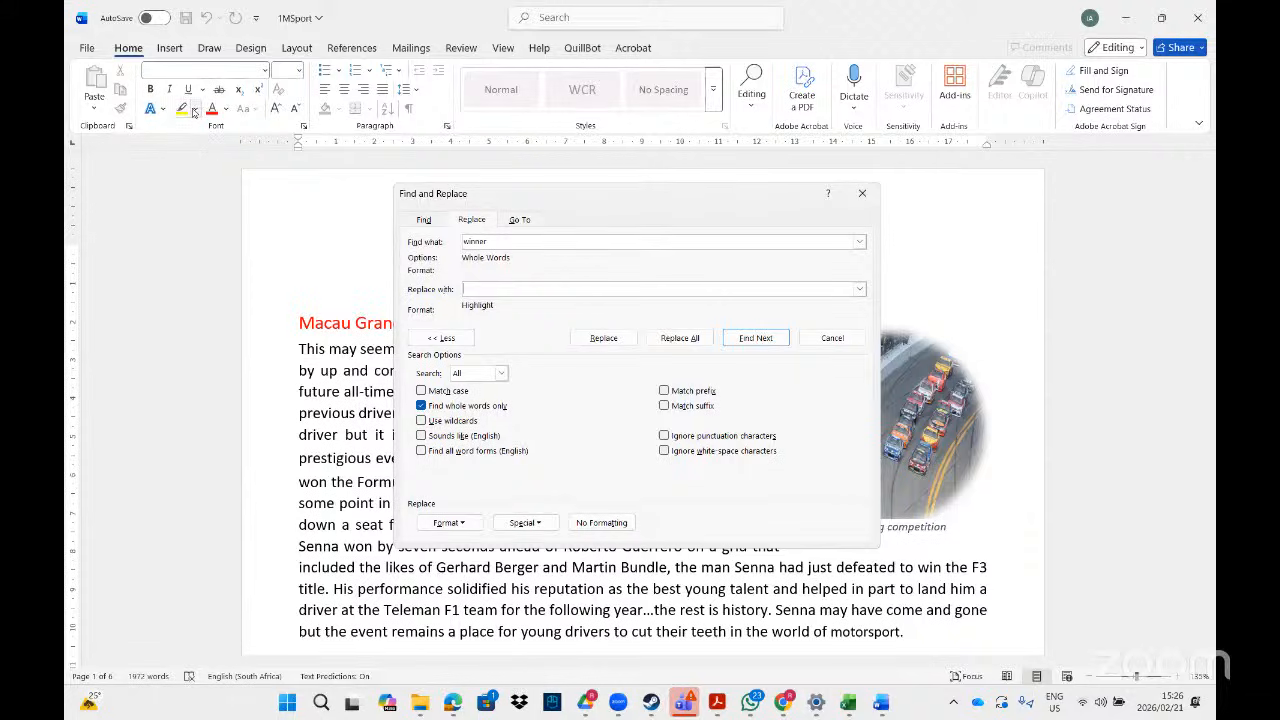
{"action": "left_click", "coordinate": [195, 109]}
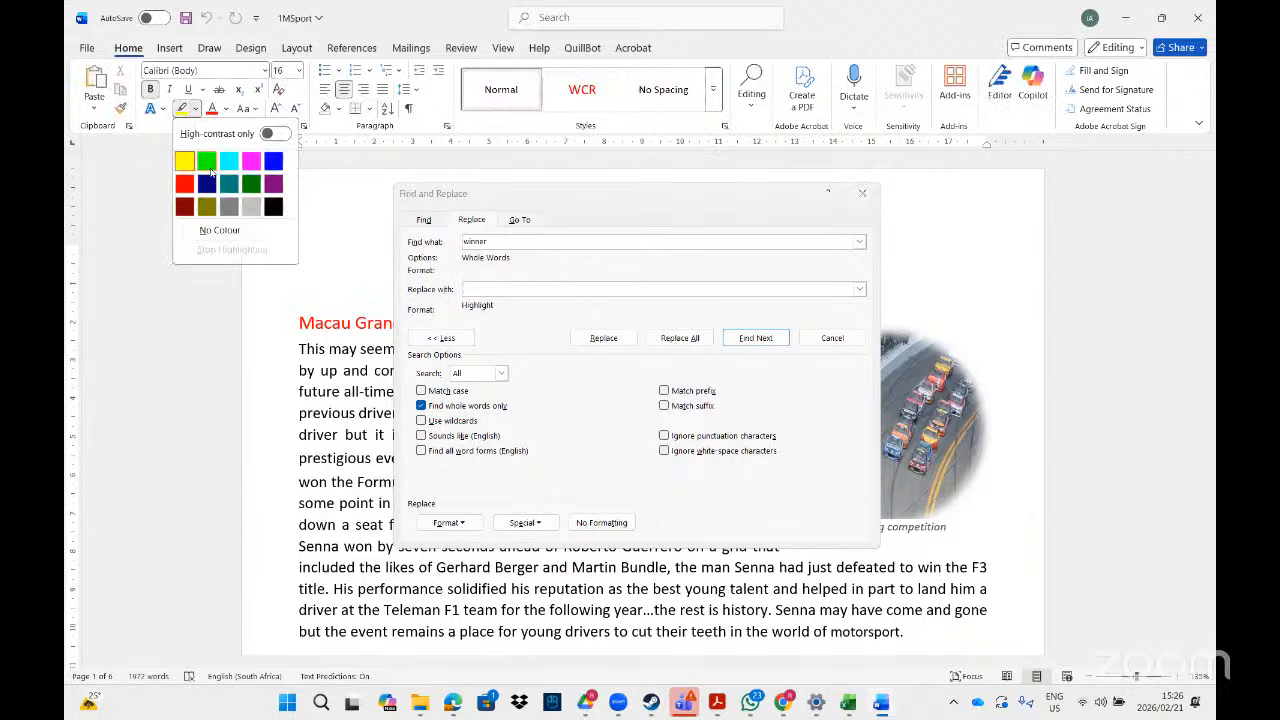
{"action": "left_click", "coordinate": [273, 160]}
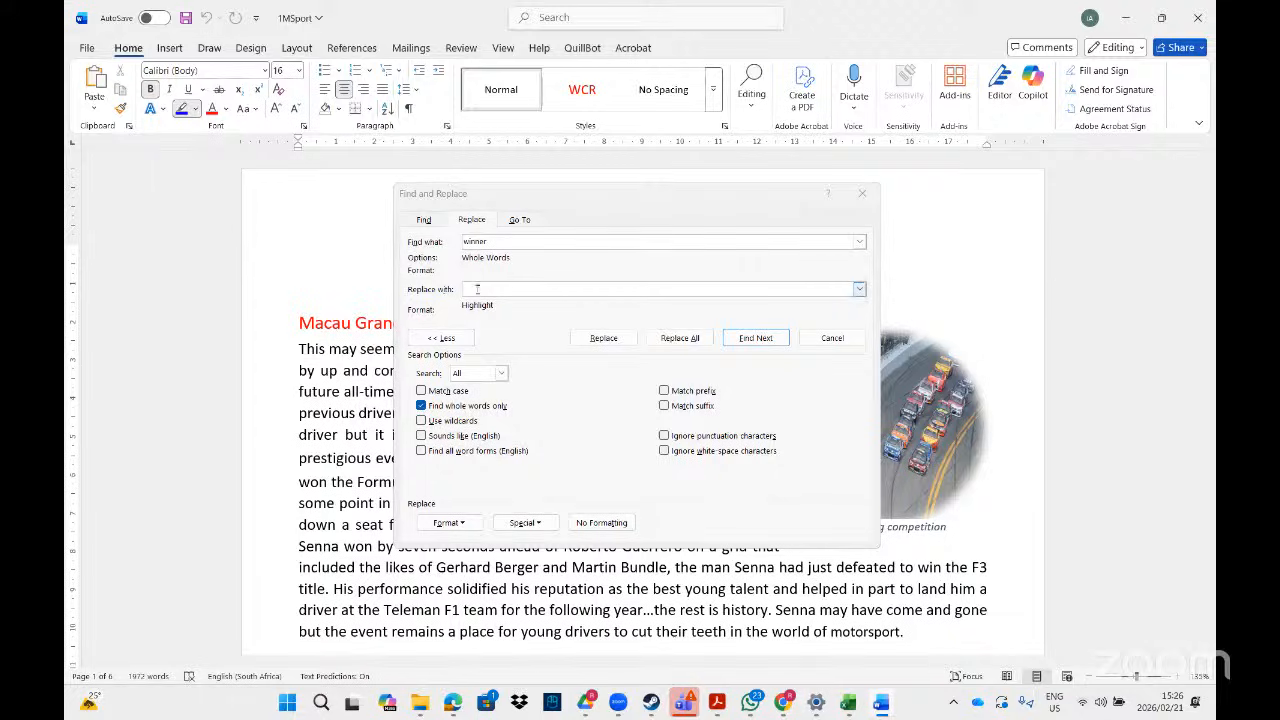
{"action": "left_click", "coordinate": [680, 339]}
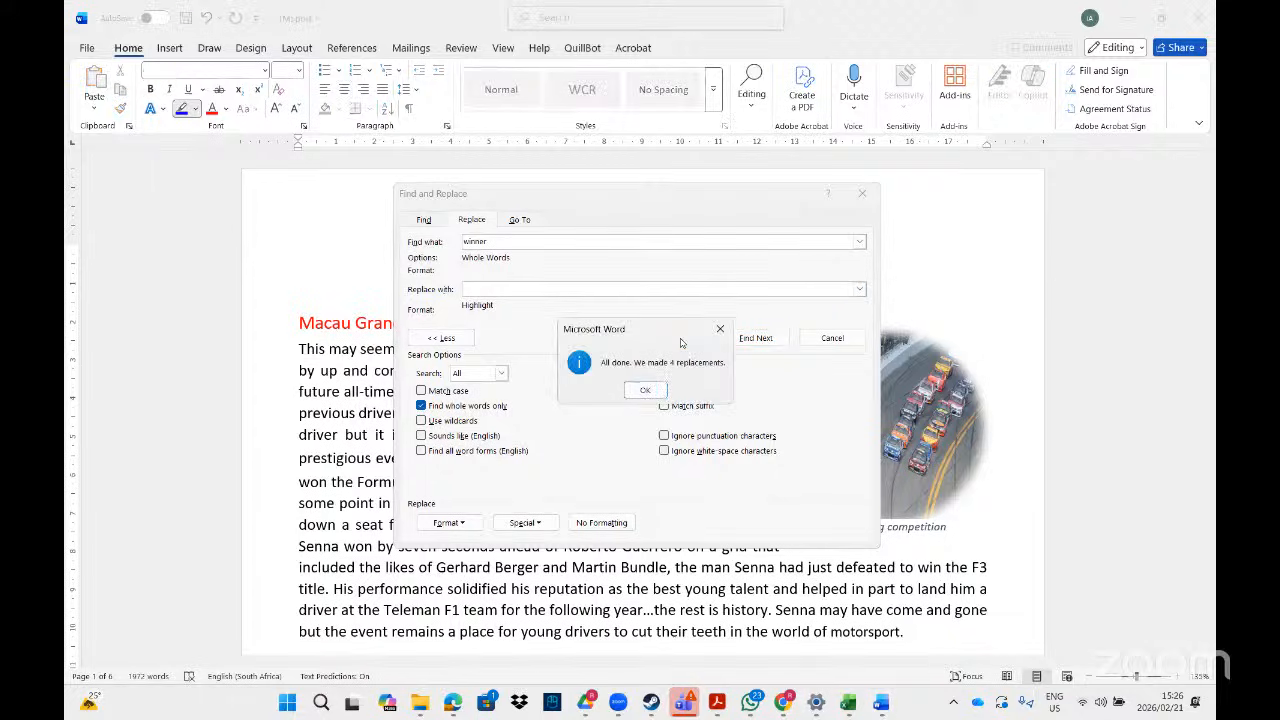
{"action": "left_click", "coordinate": [645, 389]}
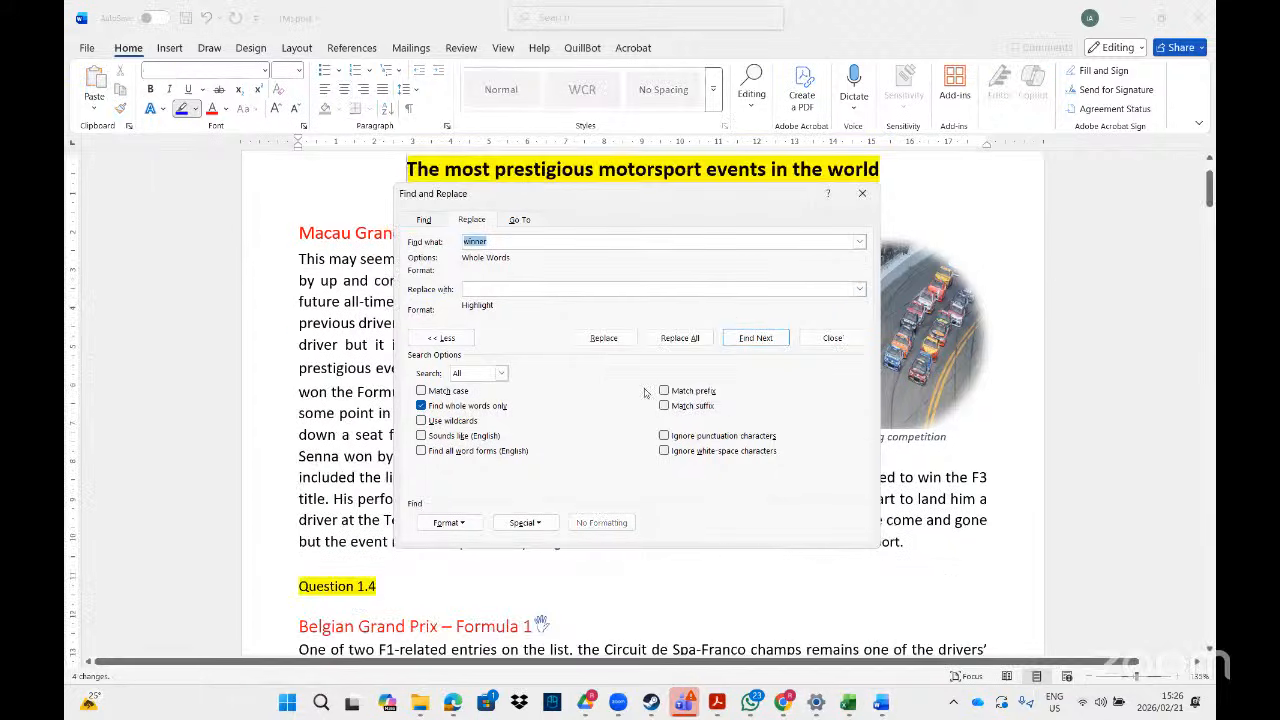
{"action": "left_click", "coordinate": [863, 195]}
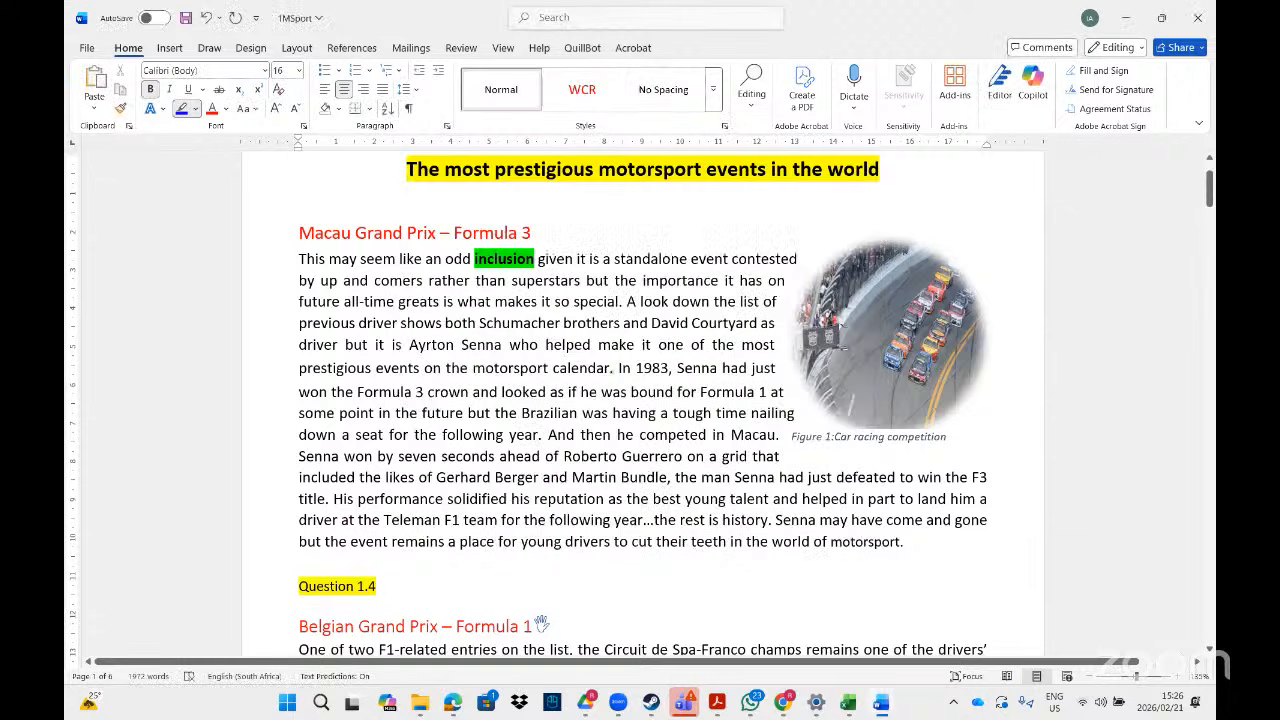
- Scroll down the 1MSport document and switch back to the task PDF on page 8
{"action": "left_click_drag", "start_coordinate": [1208, 205], "coordinate": [1208, 291]}
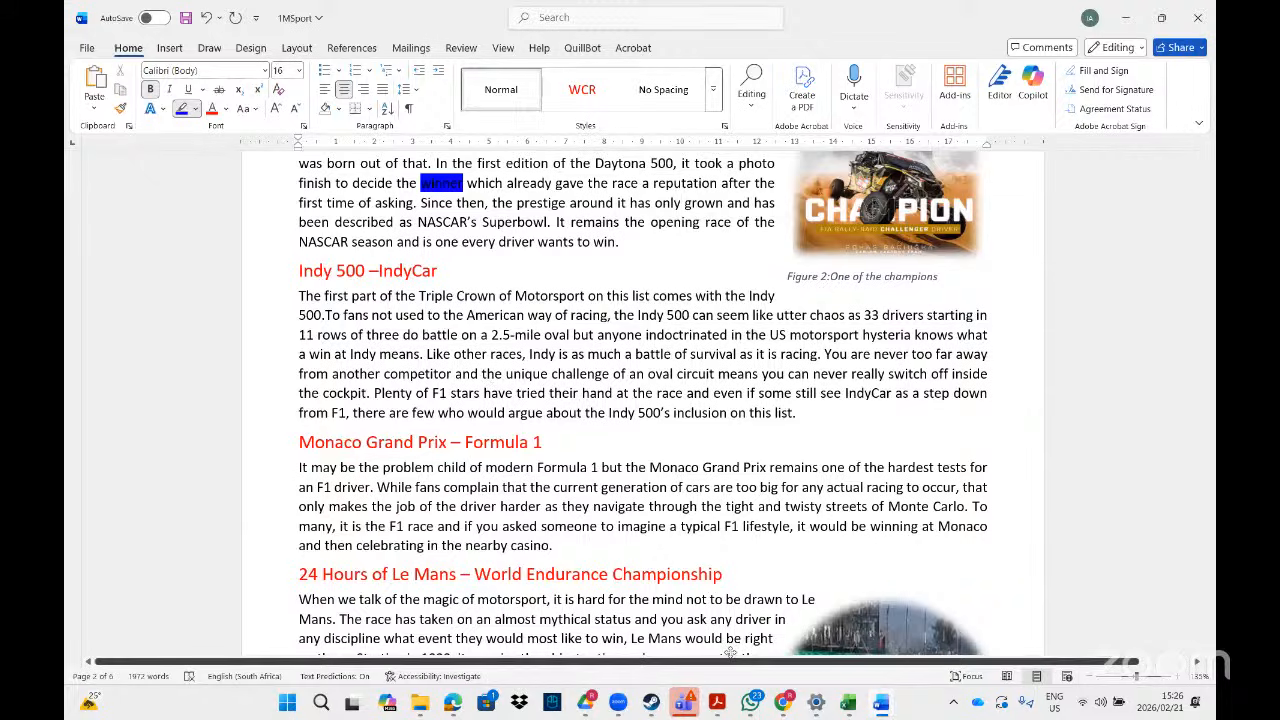
{"action": "left_click", "coordinate": [718, 702]}
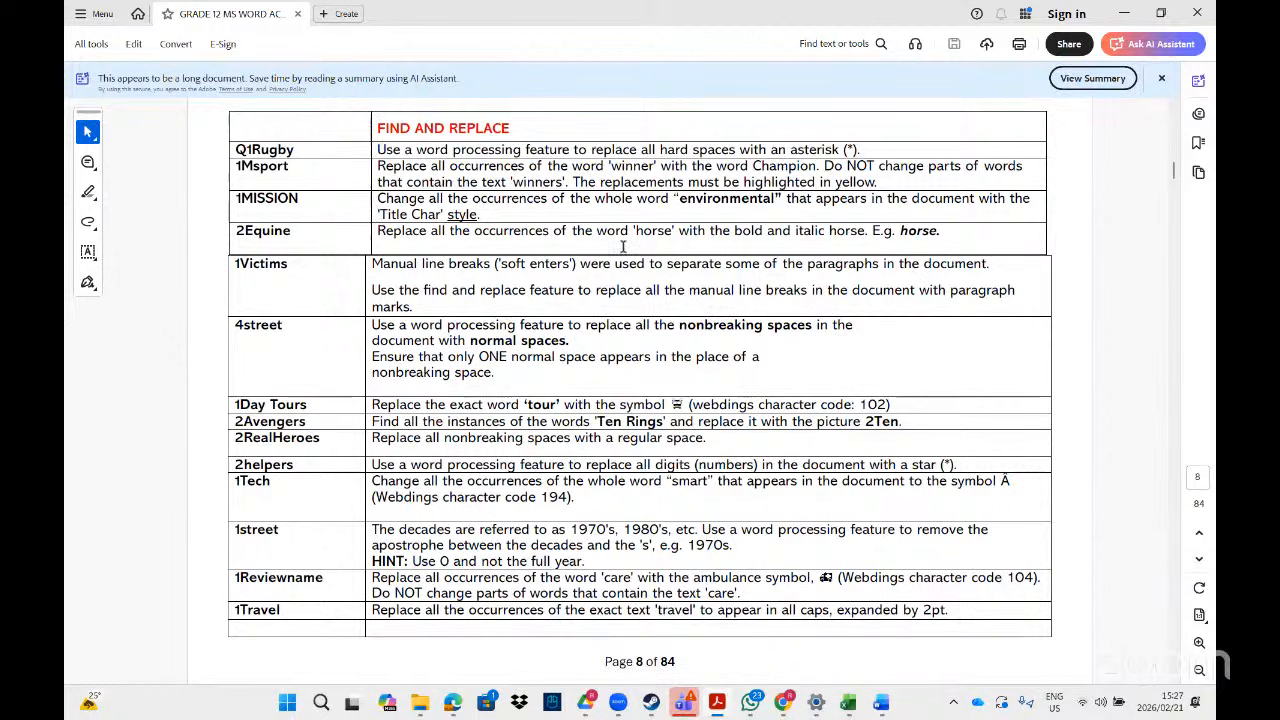
- Search File Explorer for 'miss' and open the 1Mission document
{"action": "mouse_move", "coordinate": [643, 657]}
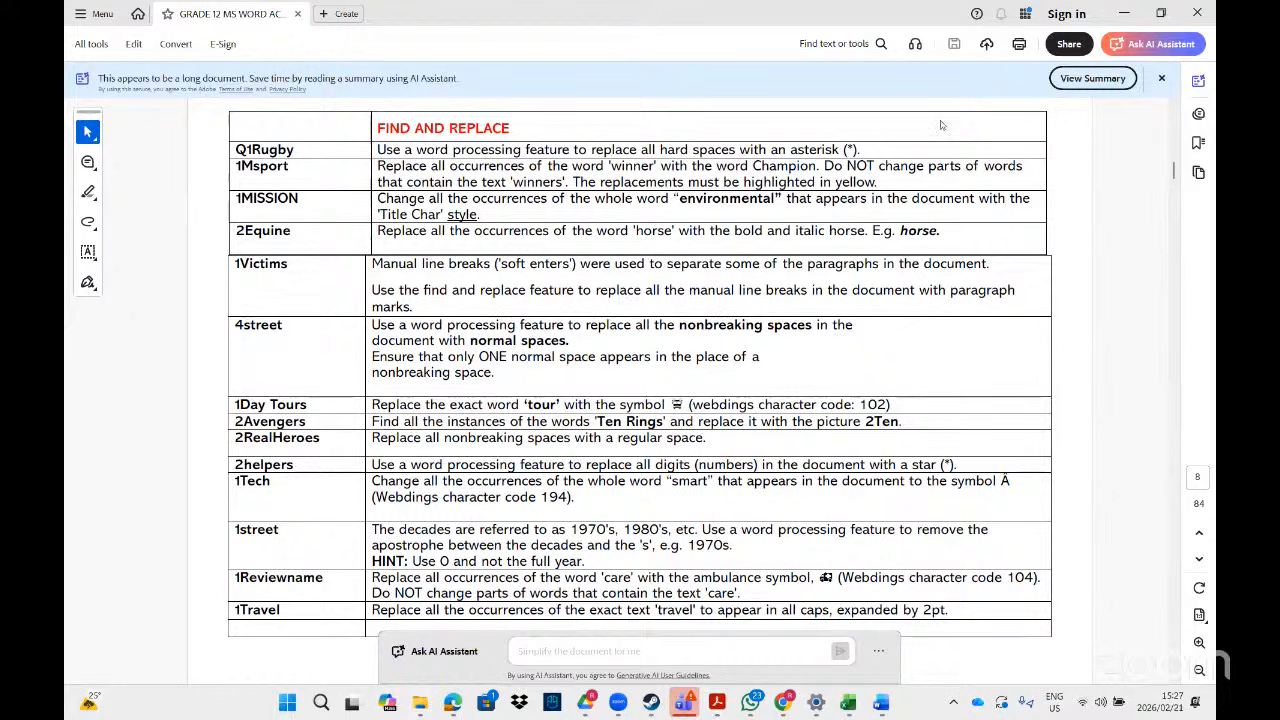
{"action": "left_click", "coordinate": [967, 38]}
{"action": "key", "text": "BackSpace"}
{"action": "key", "text": "BackSpace"}
{"action": "key", "text": "BackSpace"}
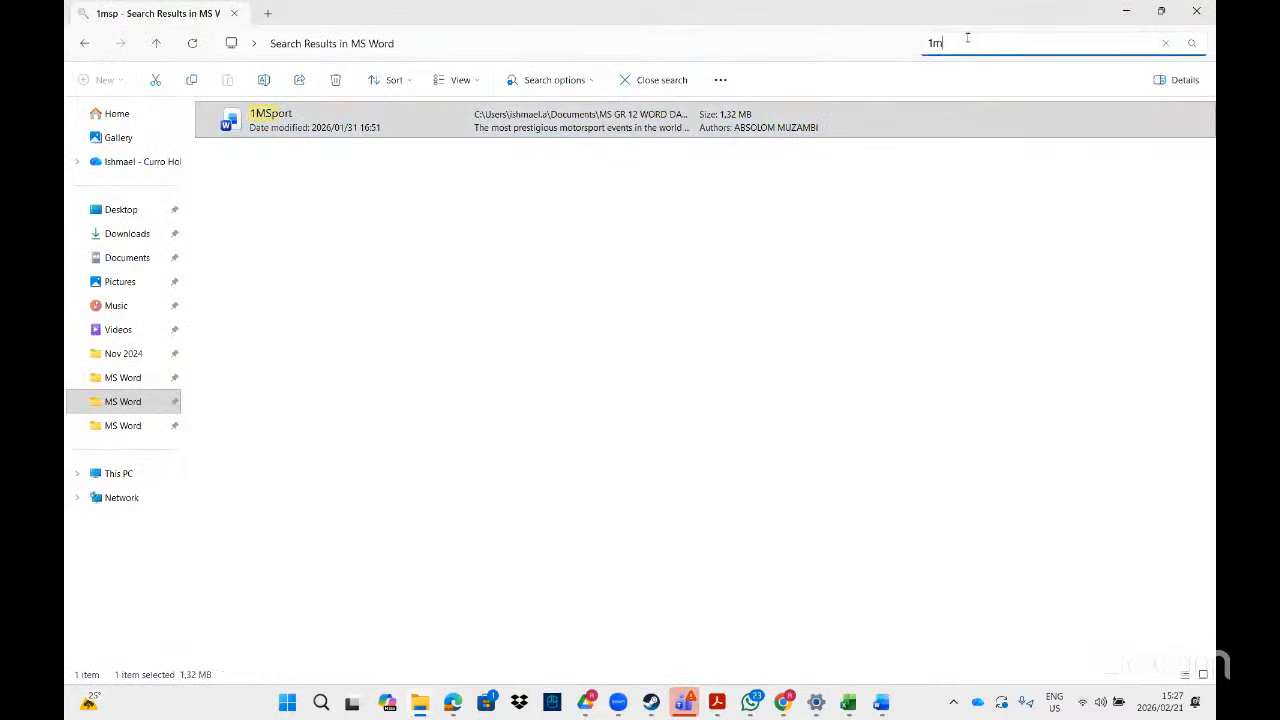
{"action": "type", "text": "miss"}
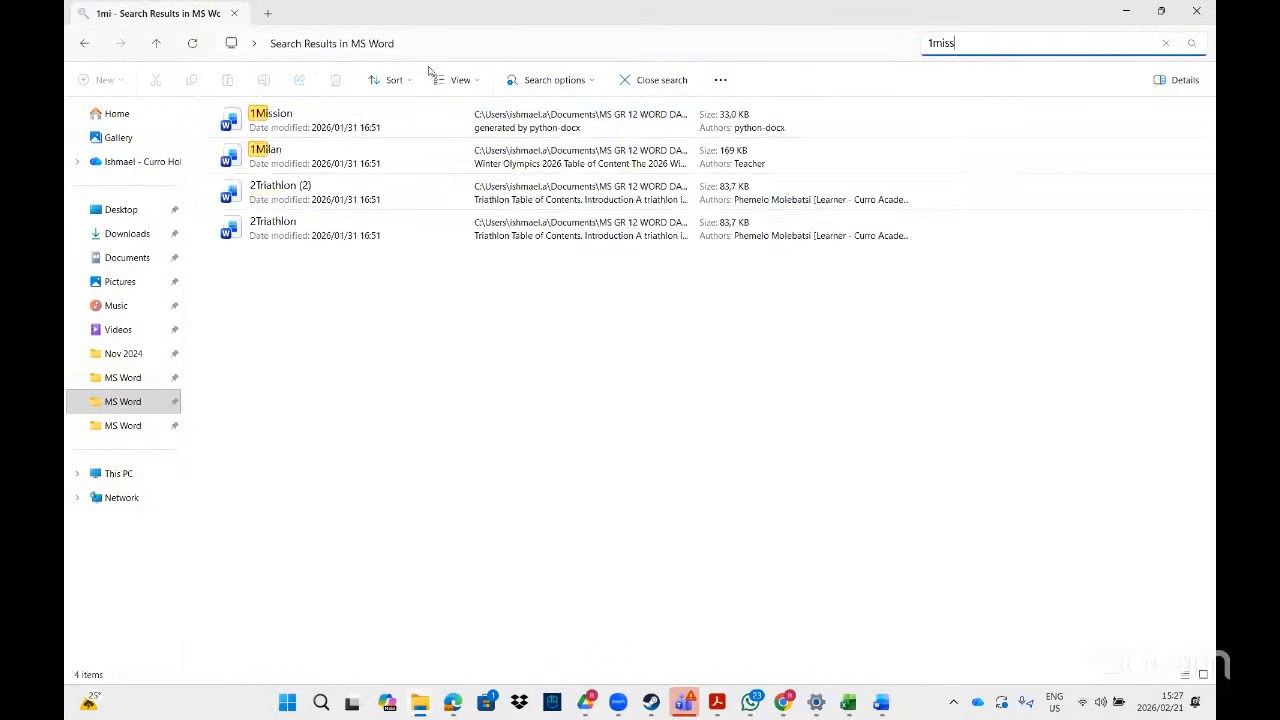
{"action": "left_click", "coordinate": [348, 118]}
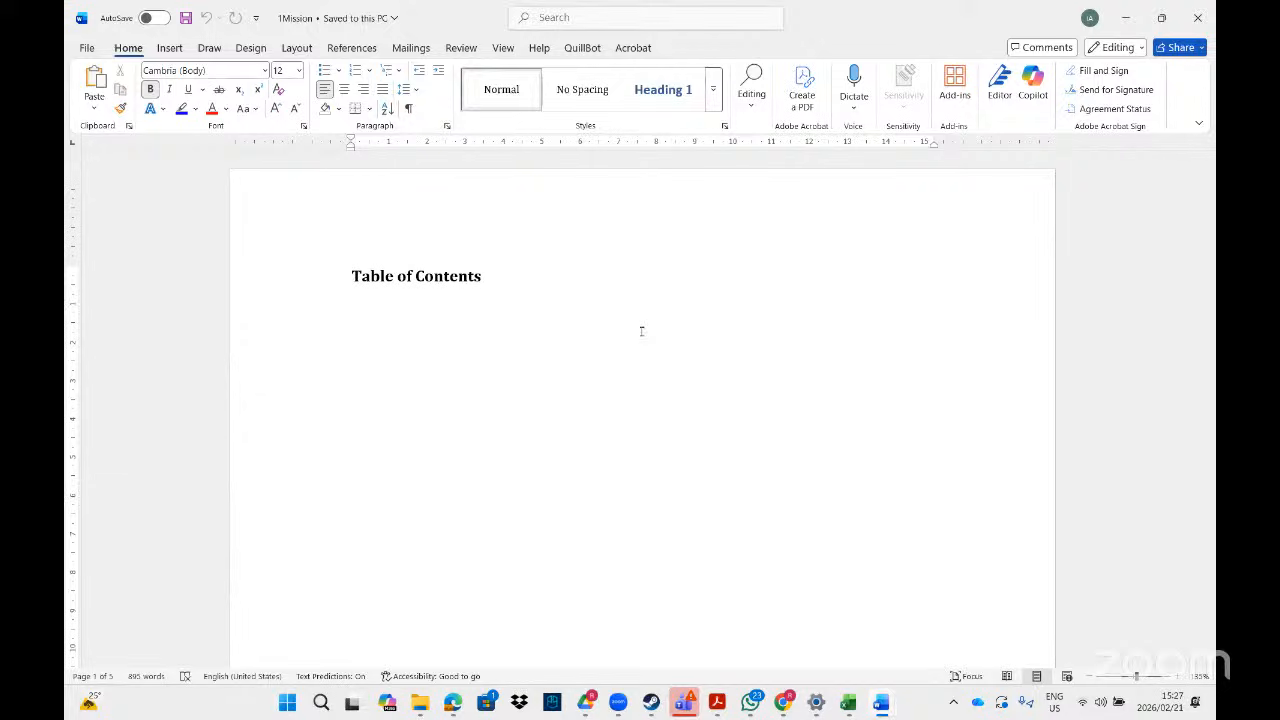
- Open Replace via 'repl', enter 'environmental' in Find what, and clear the replacement's formatting
{"action": "left_click", "coordinate": [550, 18]}
{"action": "type", "text": "repl"}
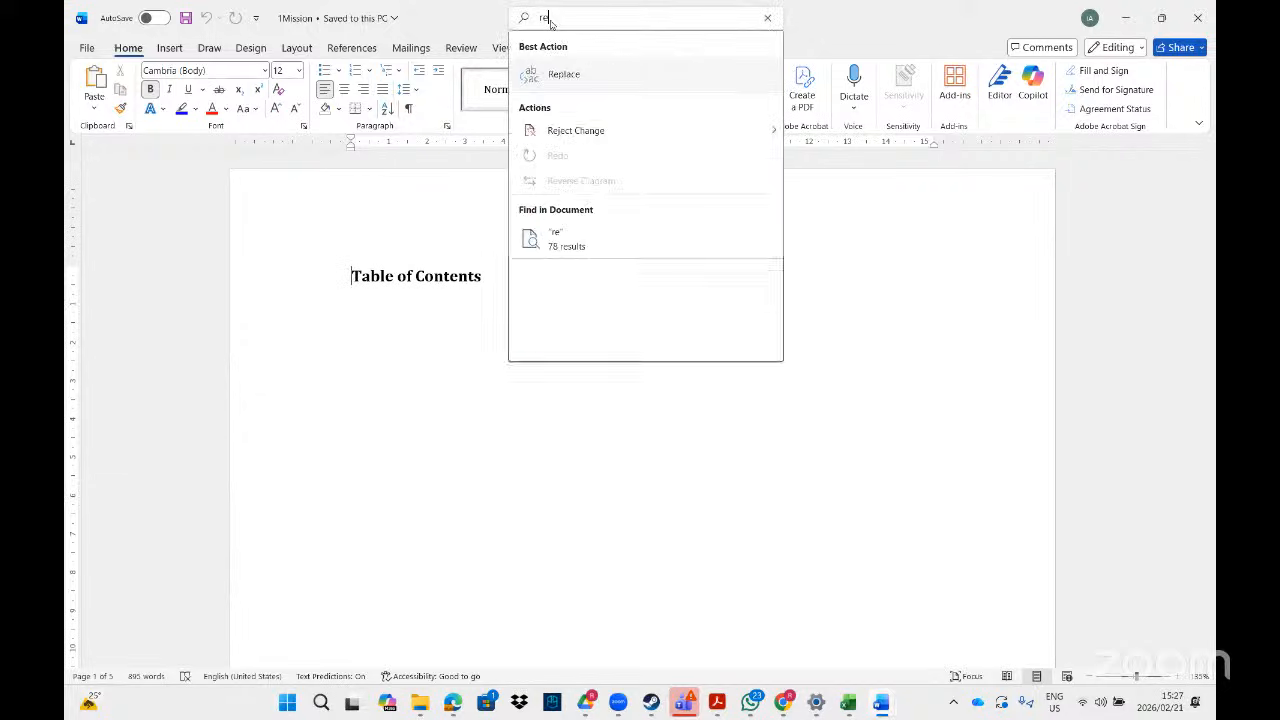
{"action": "left_click", "coordinate": [585, 87]}
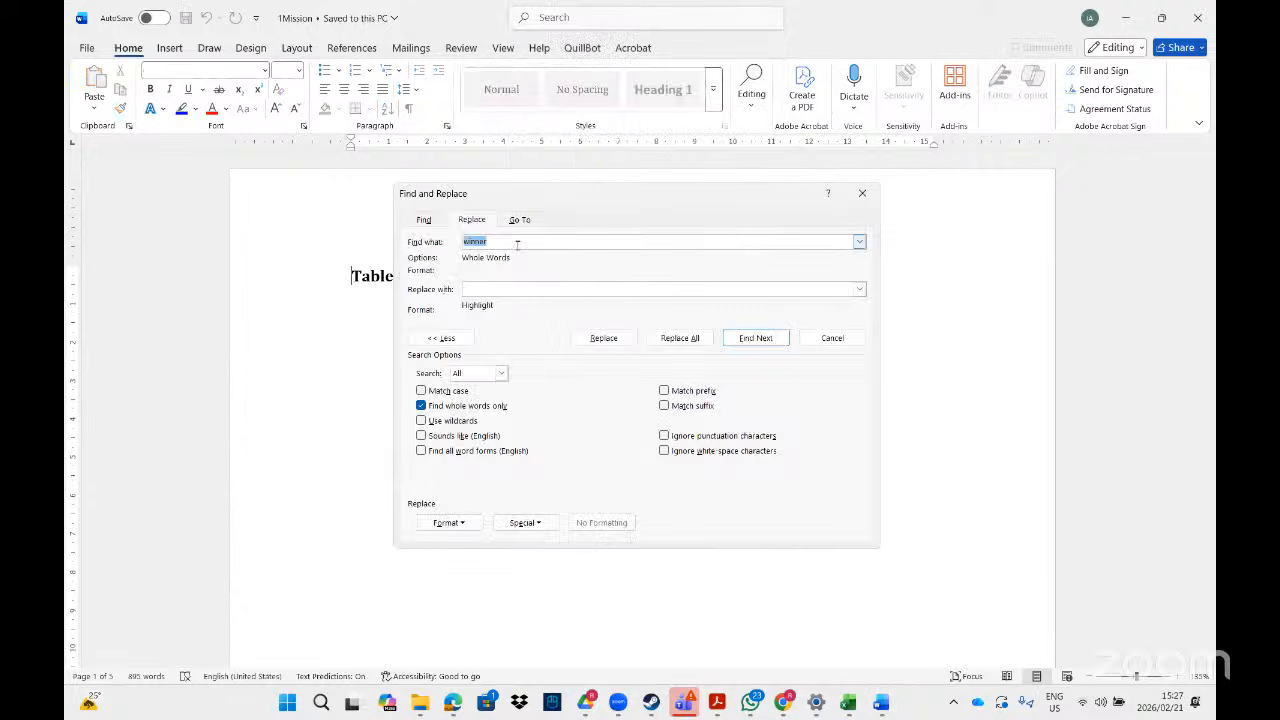
{"action": "type", "text": "environmental"}
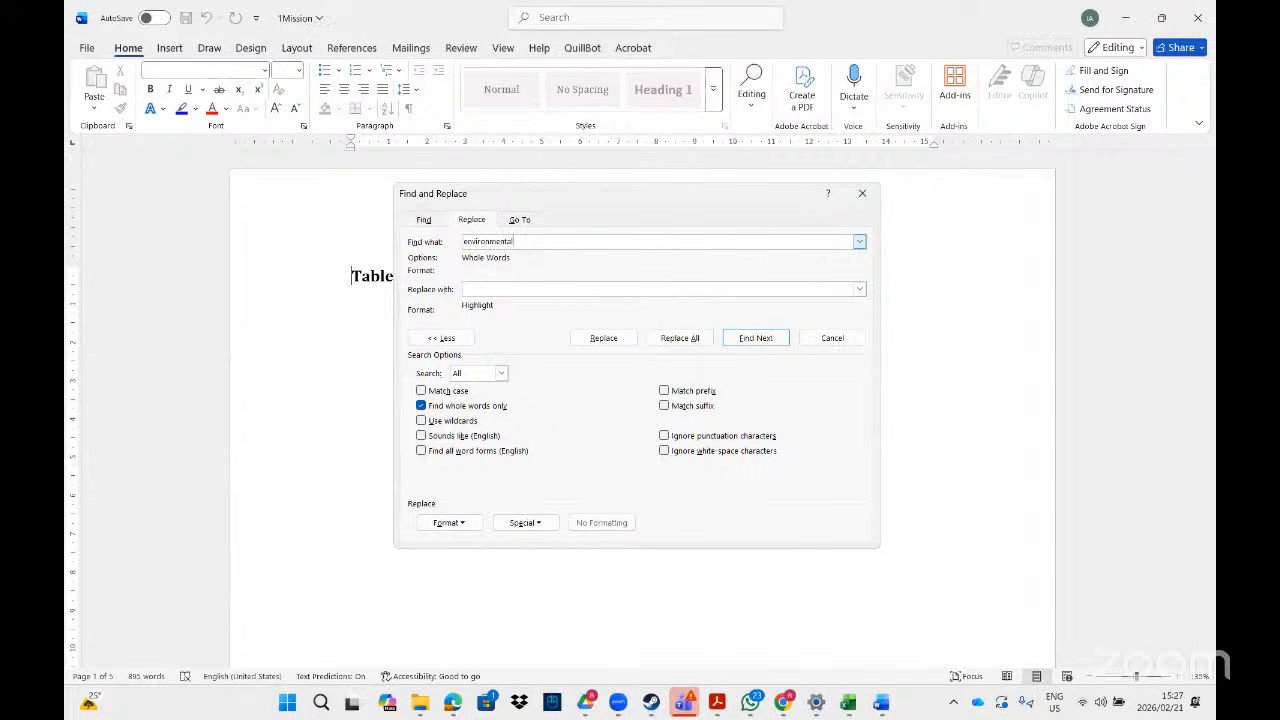
{"action": "key", "text": "Tab"}
{"action": "left_click", "coordinate": [584, 522]}
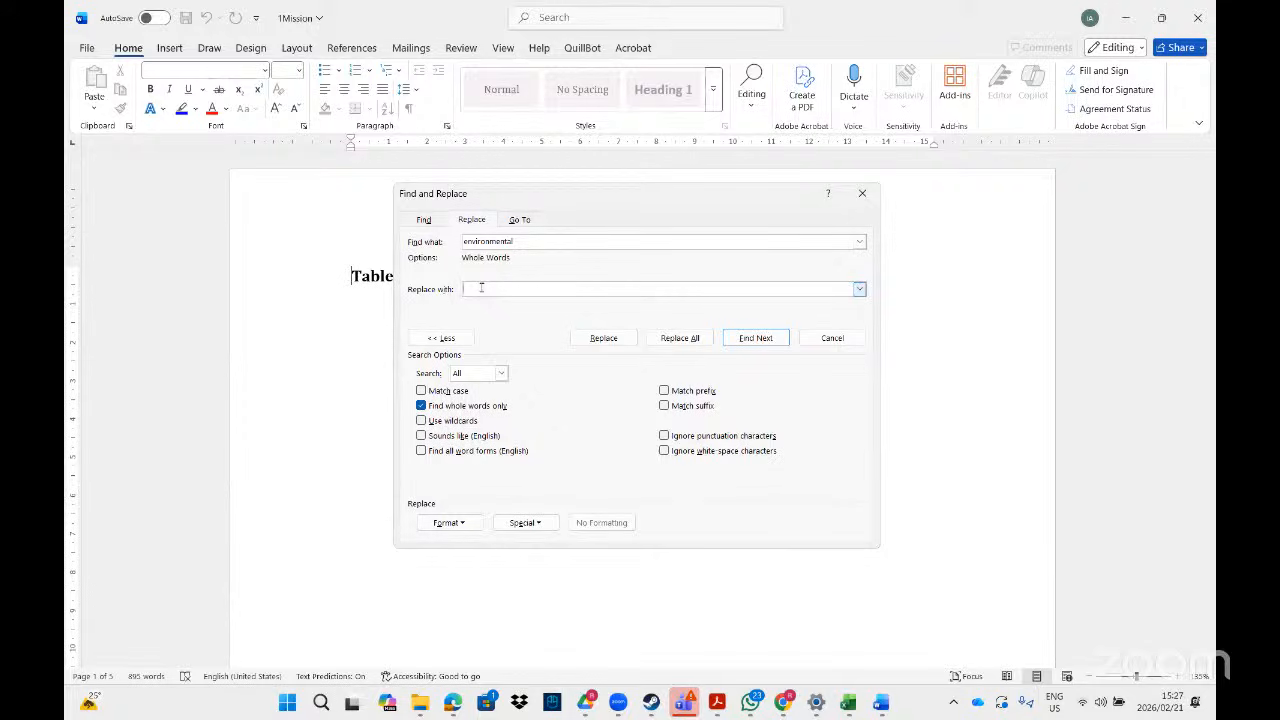
{"action": "left_click", "coordinate": [462, 524]}
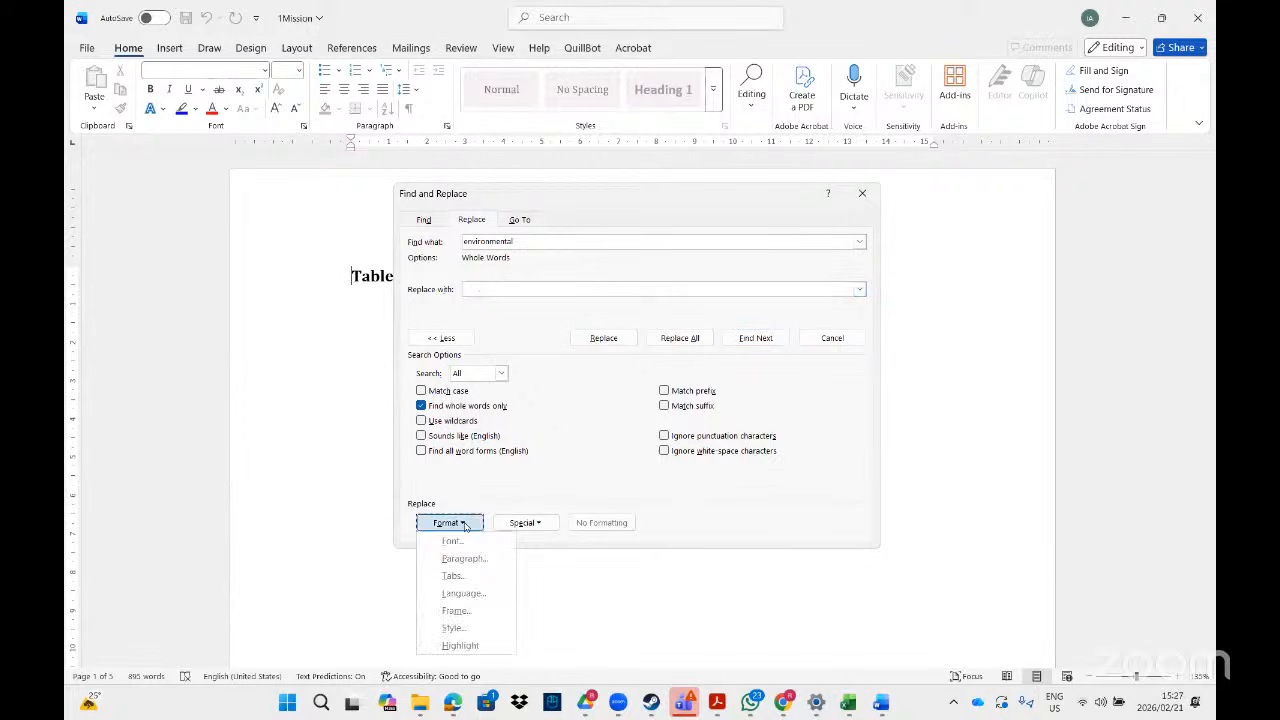
- Set the replacement formatting to the Title Char style
{"action": "left_click", "coordinate": [455, 628]}
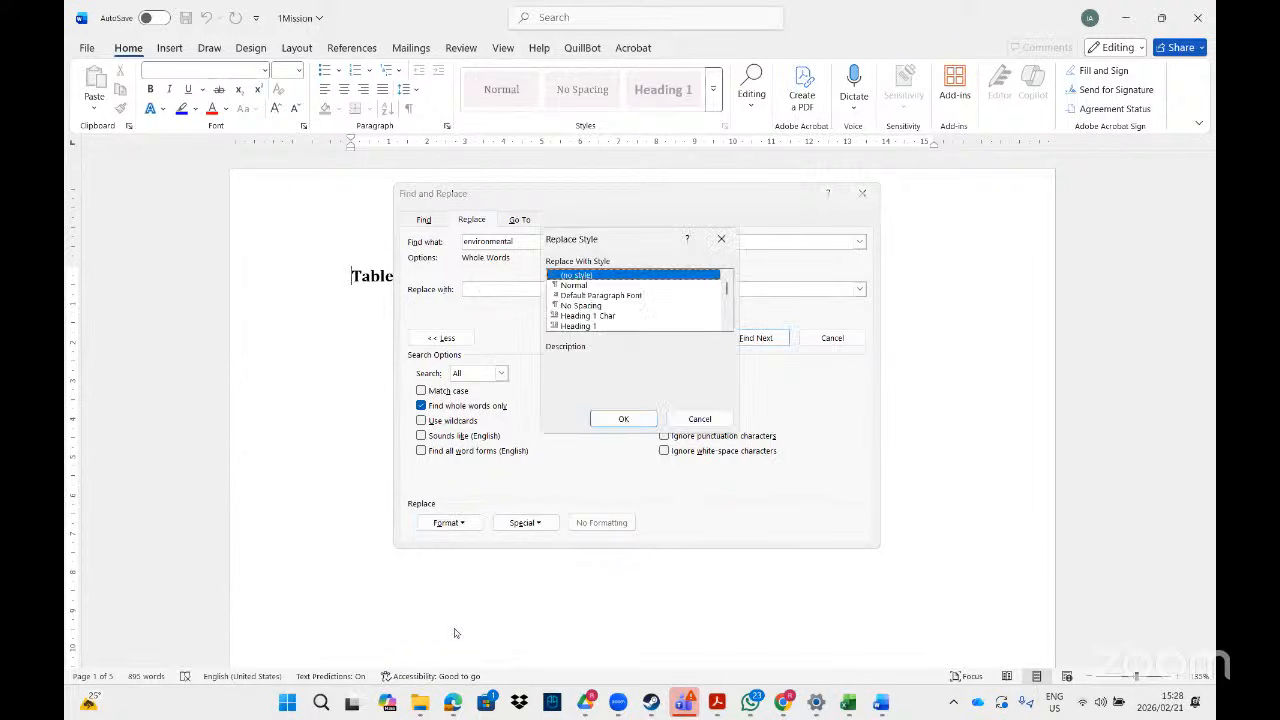
{"action": "left_click", "coordinate": [727, 325]}
{"action": "left_click", "coordinate": [727, 325]}
{"action": "left_click", "coordinate": [727, 325]}
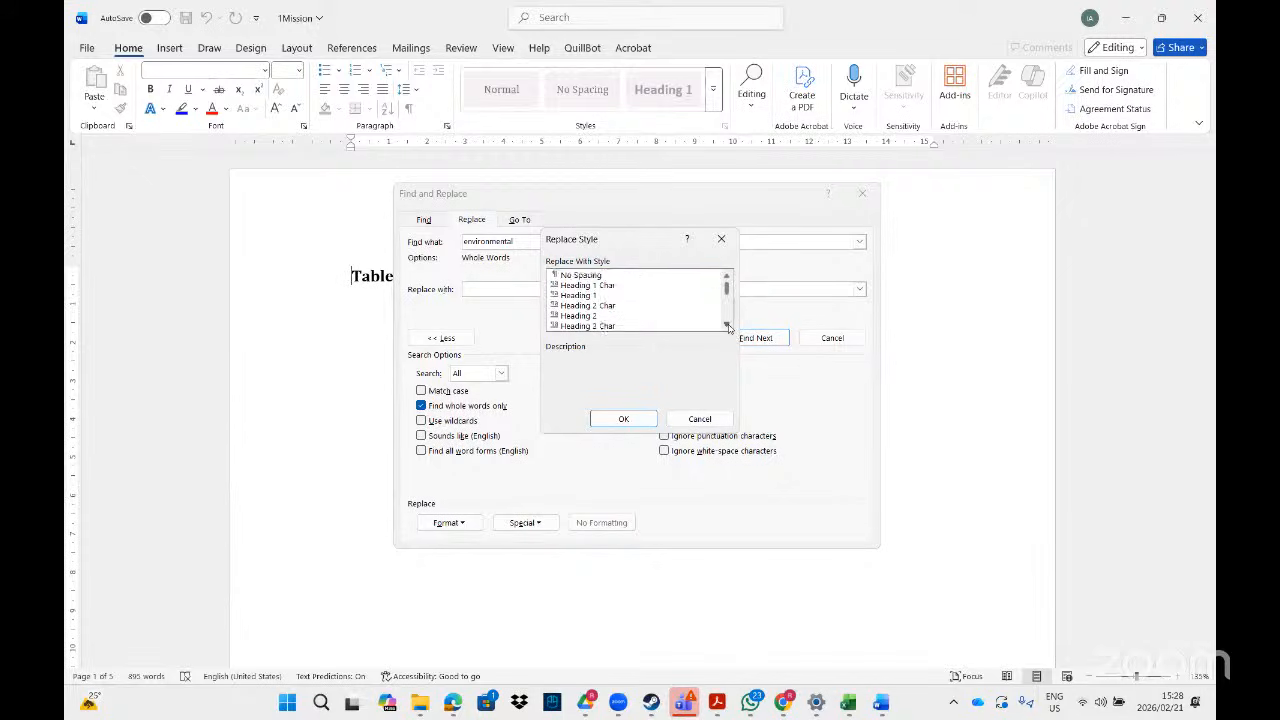
{"action": "left_click", "coordinate": [727, 325]}
{"action": "left_click", "coordinate": [727, 325]}
{"action": "left_click", "coordinate": [727, 325]}
{"action": "left_click", "coordinate": [727, 325]}
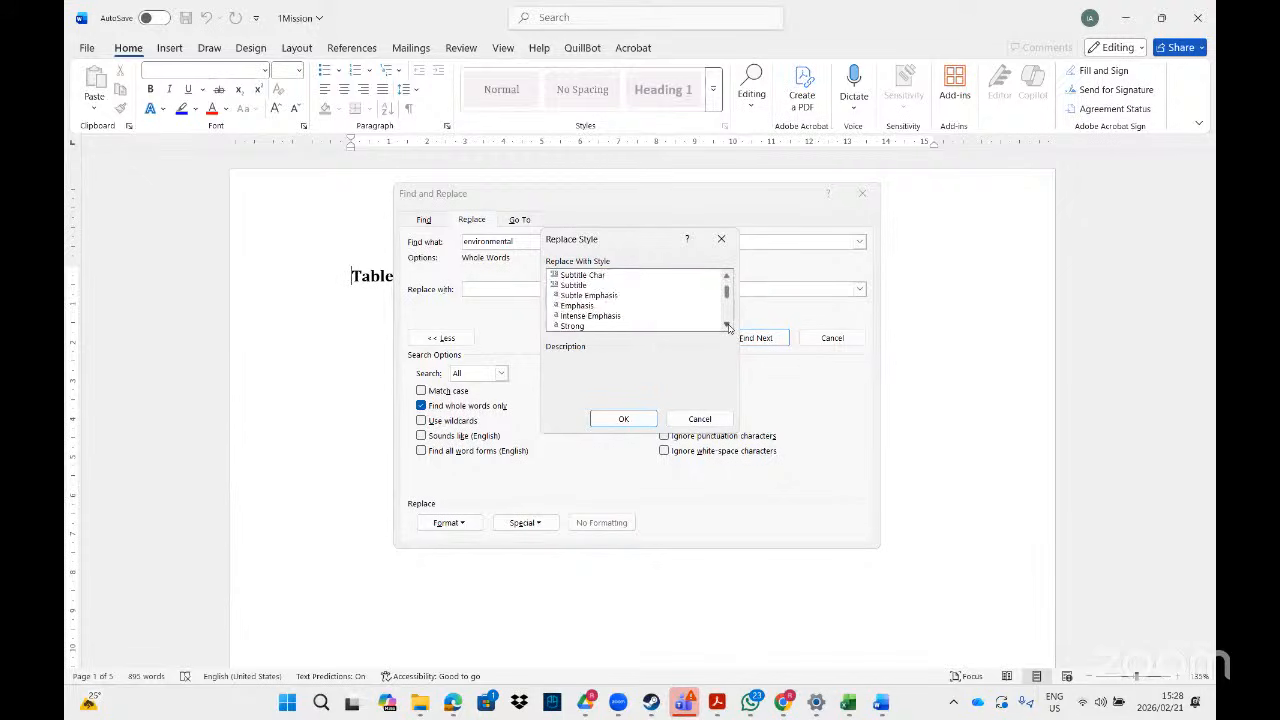
{"action": "left_click", "coordinate": [727, 325]}
{"action": "left_click", "coordinate": [727, 325]}
{"action": "left_click", "coordinate": [727, 325]}
{"action": "left_click", "coordinate": [727, 325]}
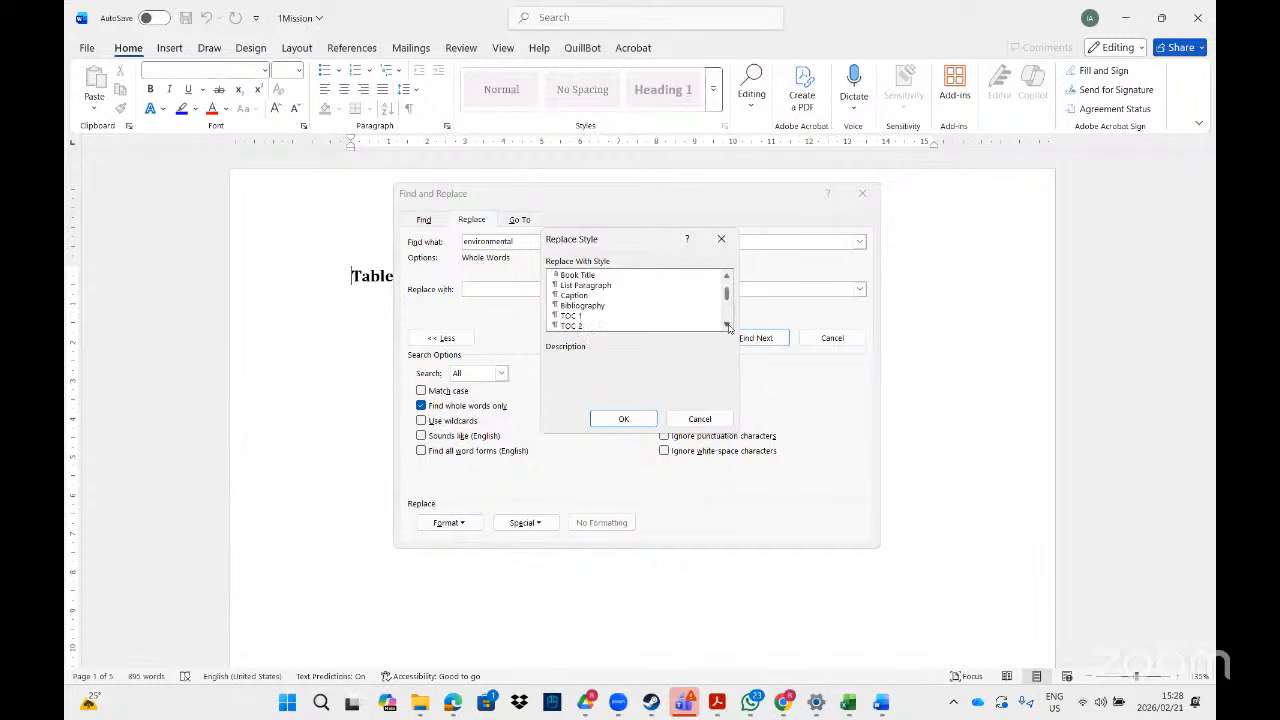
{"action": "left_click", "coordinate": [727, 325]}
{"action": "left_click", "coordinate": [727, 325]}
{"action": "left_click", "coordinate": [728, 326]}
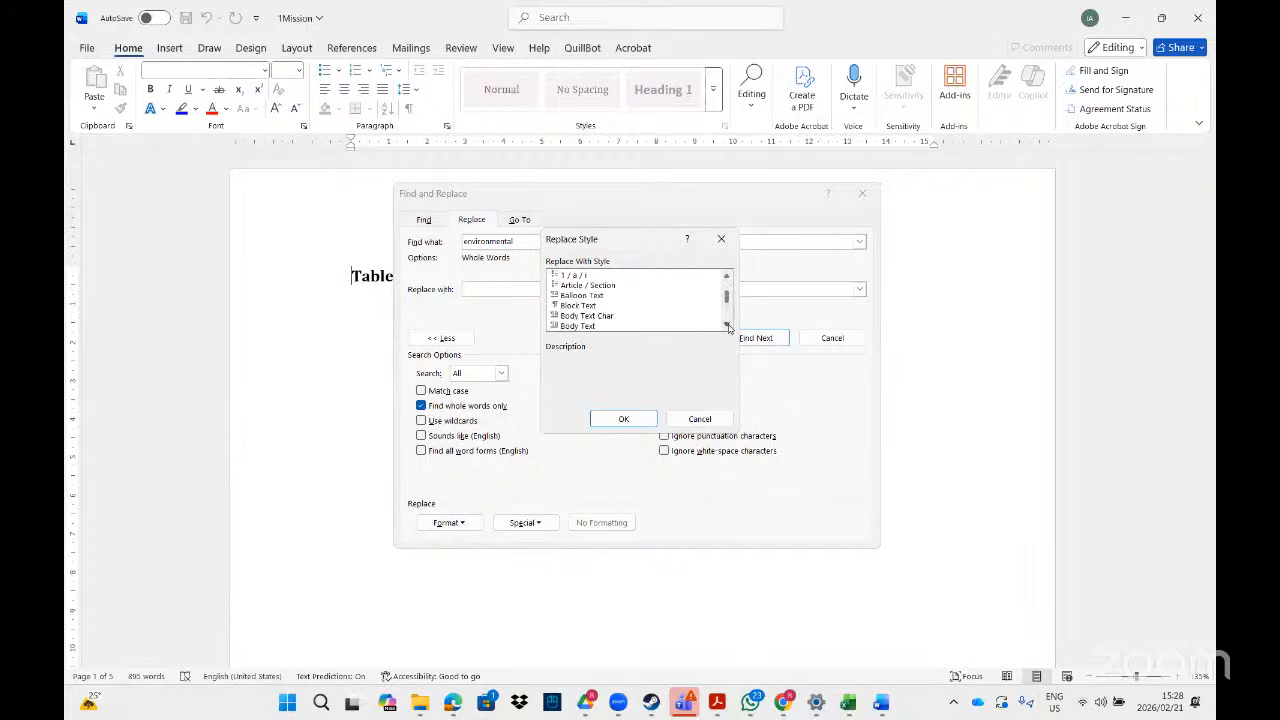
{"action": "left_click", "coordinate": [728, 326]}
{"action": "left_click_drag", "start_coordinate": [727, 302], "coordinate": [727, 279]}
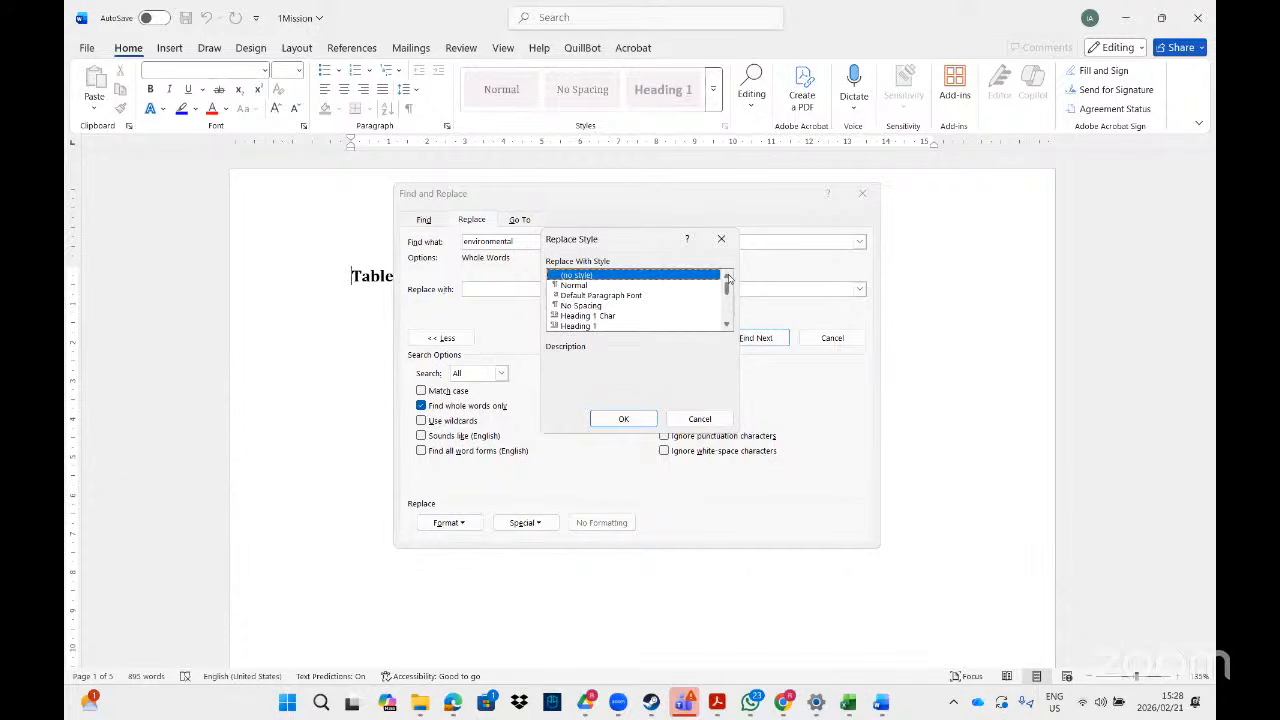
{"action": "left_click", "coordinate": [727, 326]}
{"action": "left_click", "coordinate": [727, 326]}
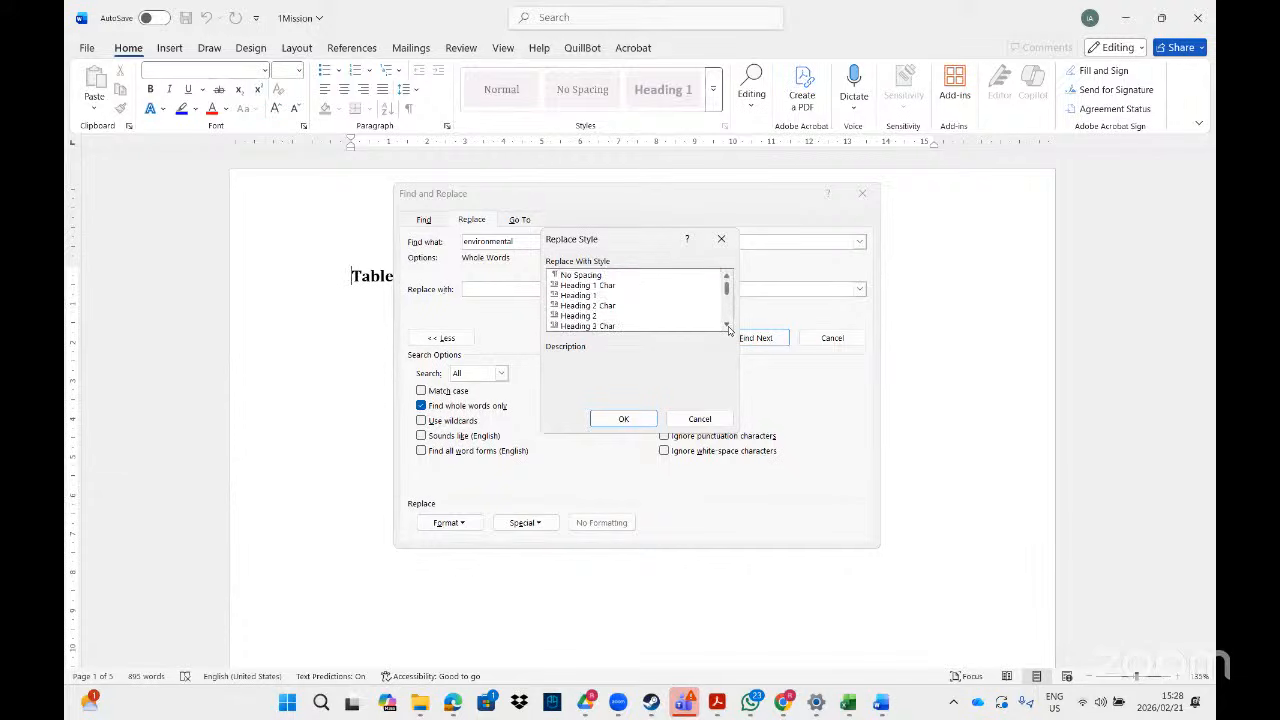
{"action": "left_click", "coordinate": [727, 326]}
{"action": "left_click", "coordinate": [728, 327]}
{"action": "left_click", "coordinate": [728, 327]}
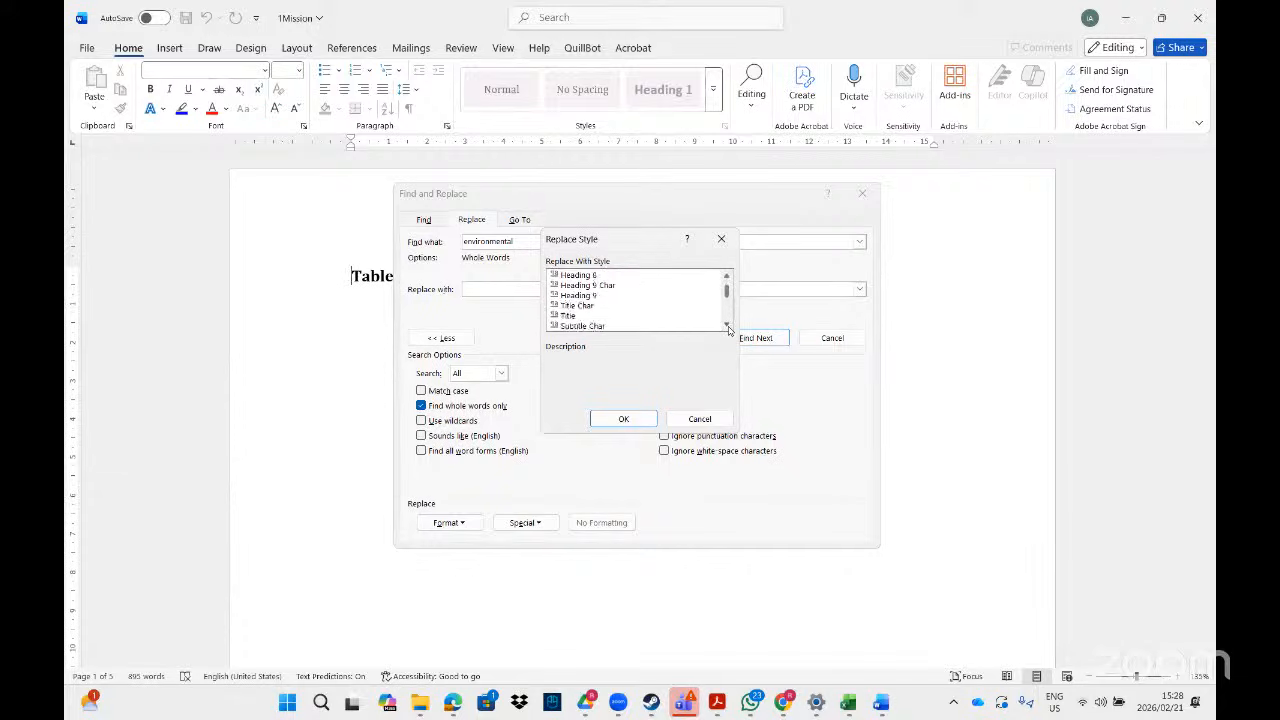
{"action": "left_click", "coordinate": [728, 327]}
{"action": "left_click", "coordinate": [588, 276]}
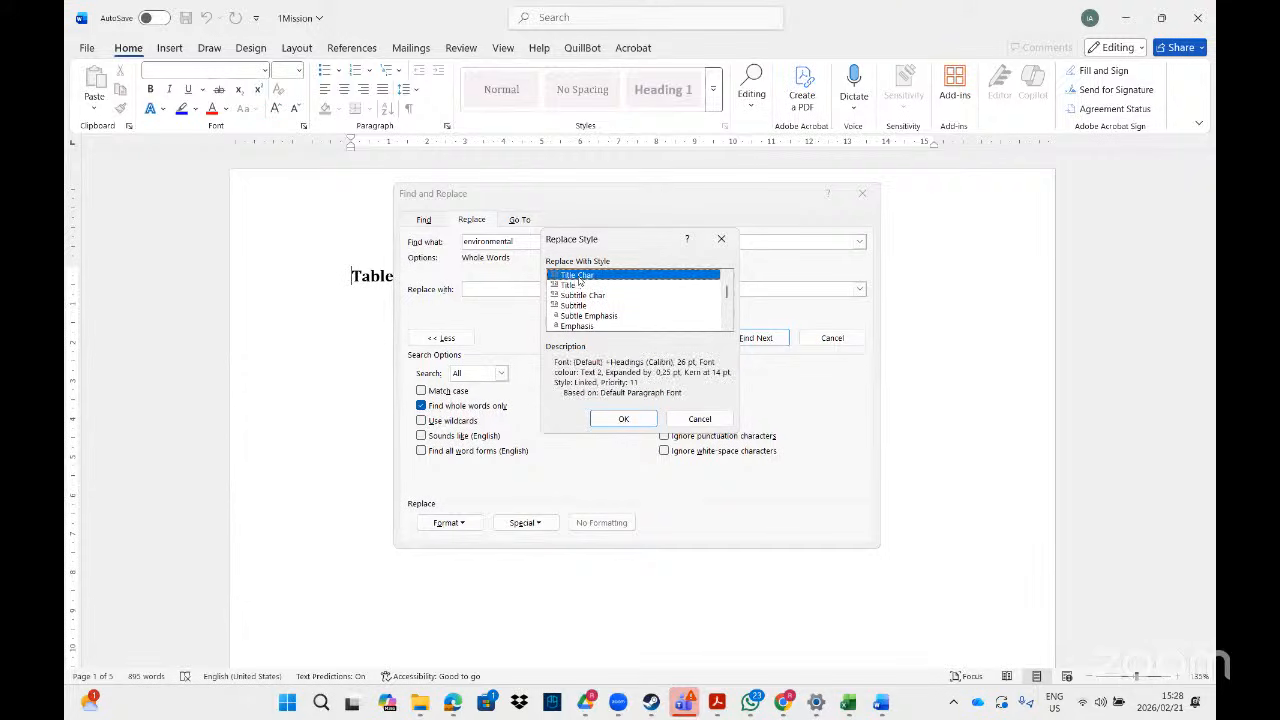
{"action": "left_click", "coordinate": [622, 419]}
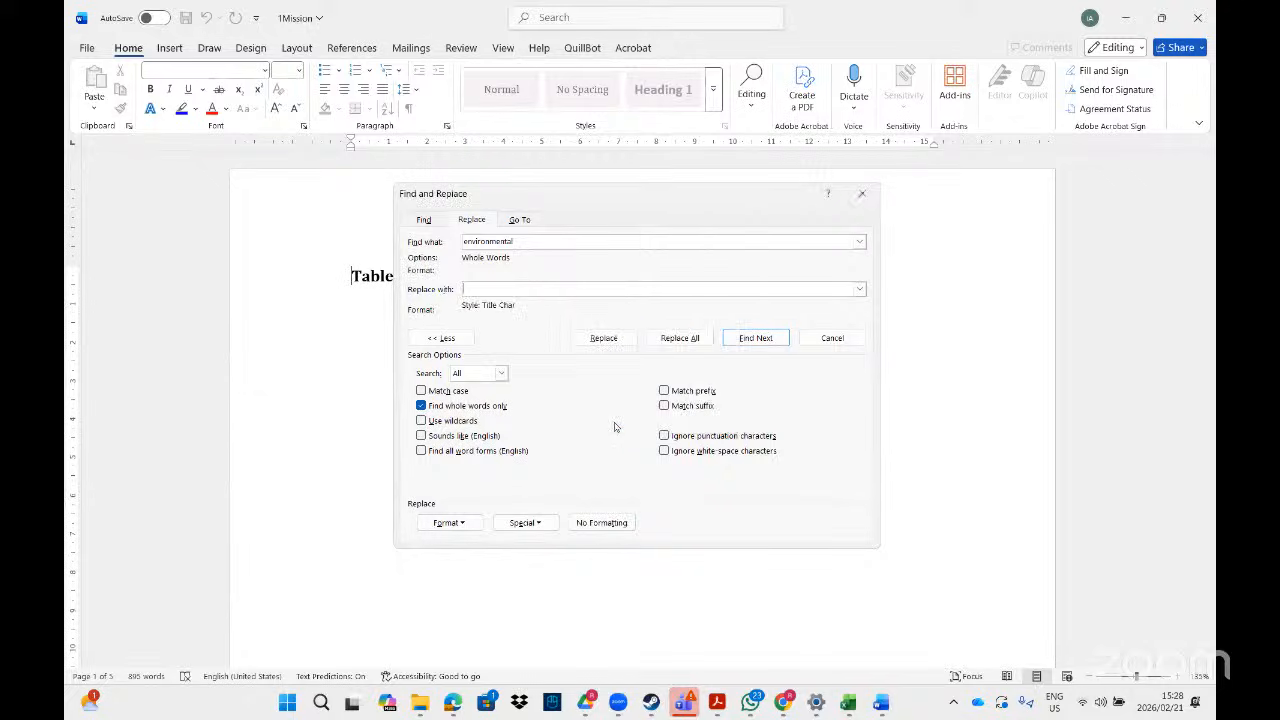
- Replace all 15 whole-word 'environmental' occurrences and close Find and Replace
{"action": "left_click", "coordinate": [680, 339]}
{"action": "left_click", "coordinate": [641, 391]}
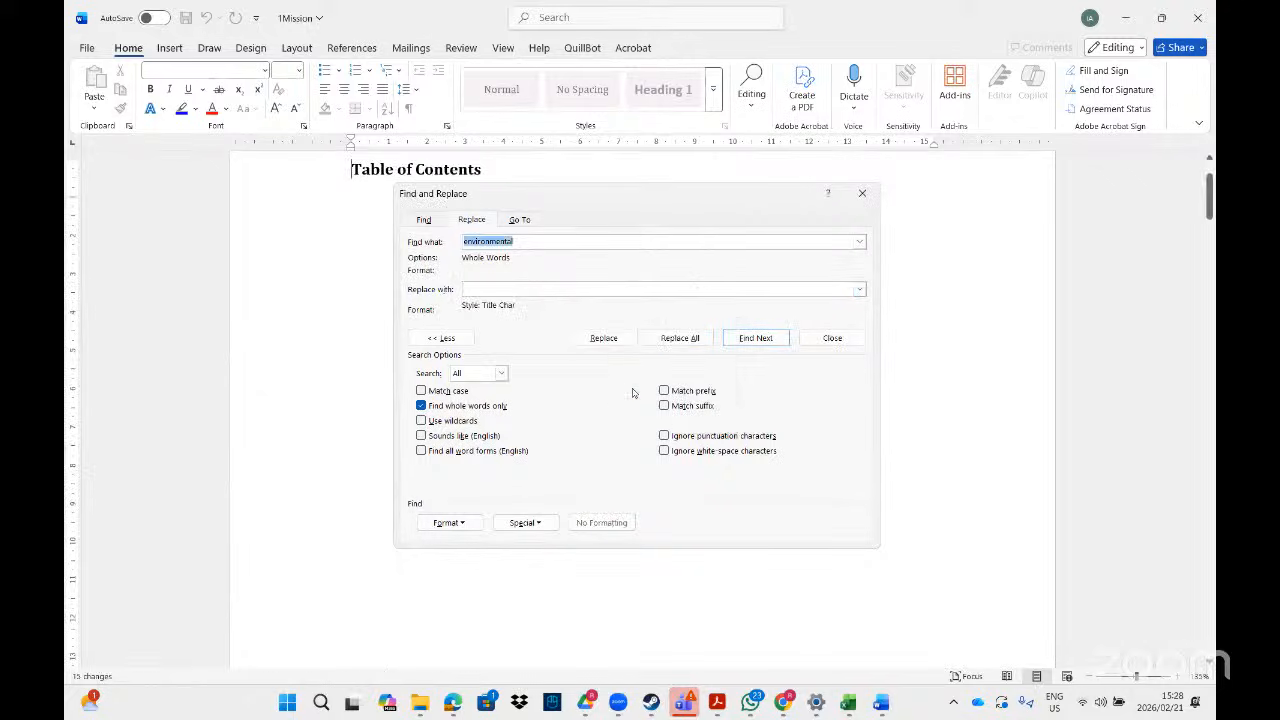
{"action": "left_click", "coordinate": [866, 195]}
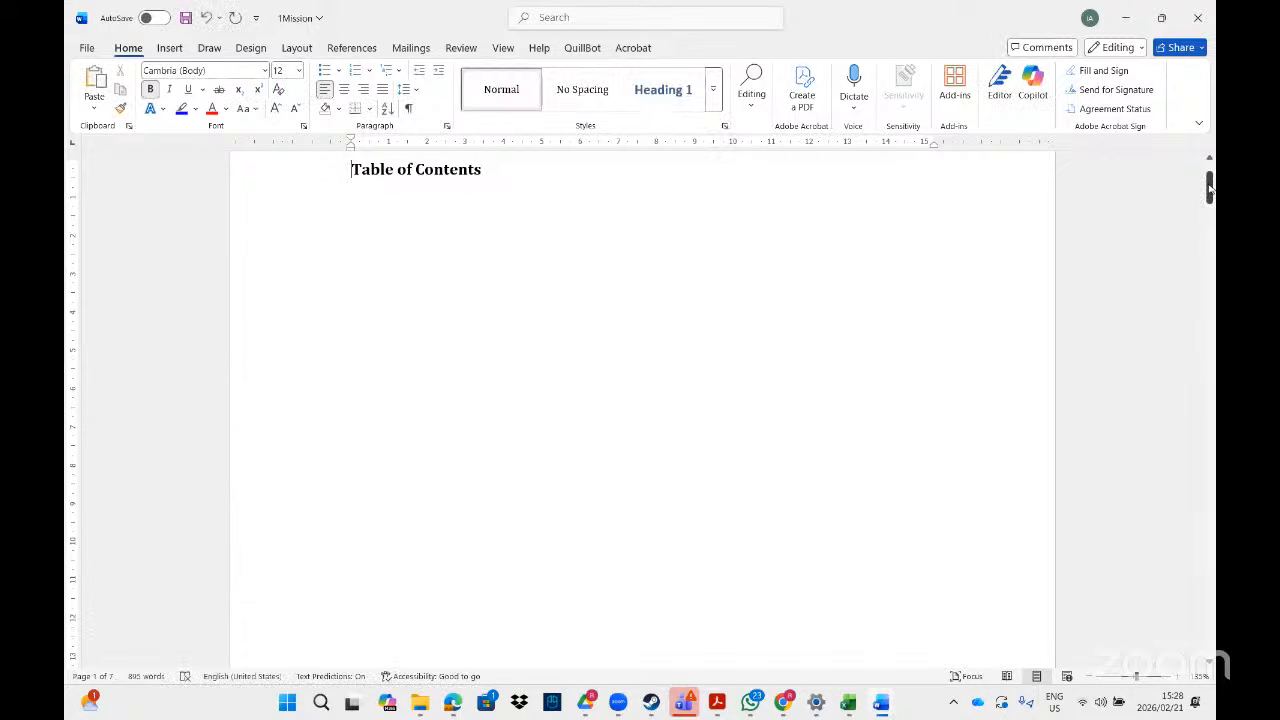
- Scroll to page 2 to show the large Title Char 'environmental' words in The Green School Campaign
{"action": "left_click_drag", "start_coordinate": [1209, 188], "coordinate": [1209, 258]}
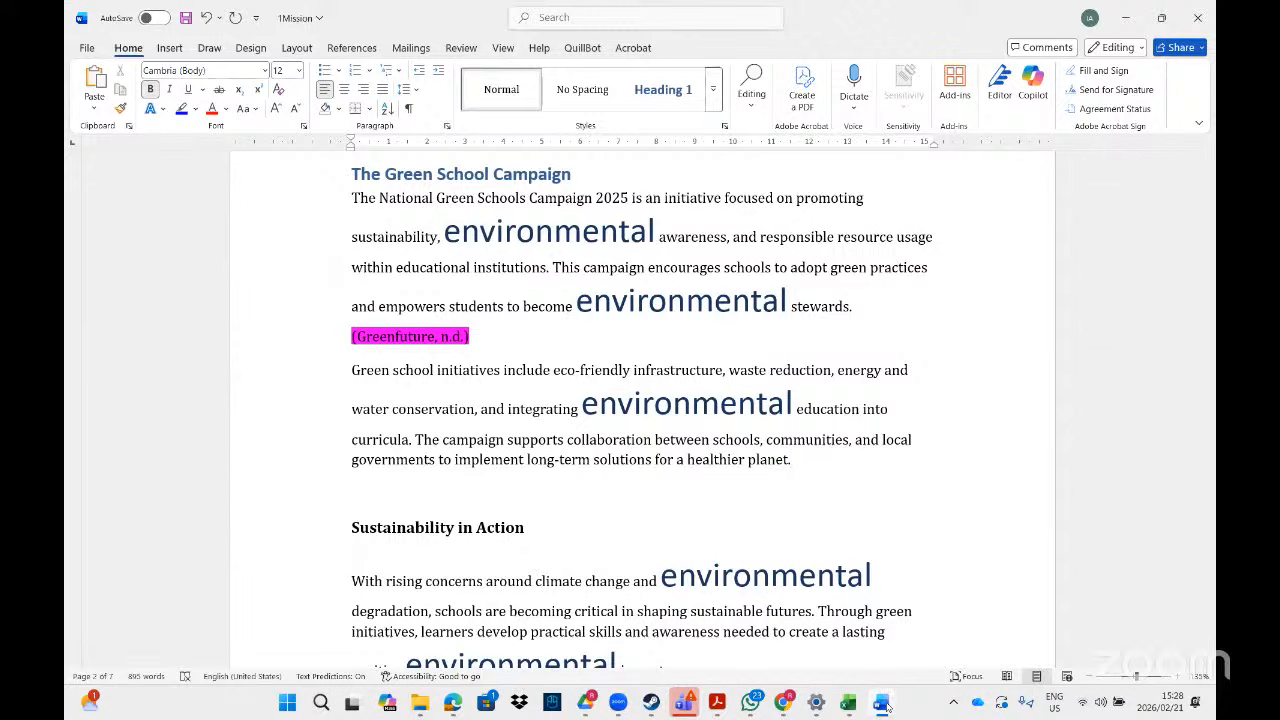
{"action": "mouse_move", "coordinate": [886, 707]}
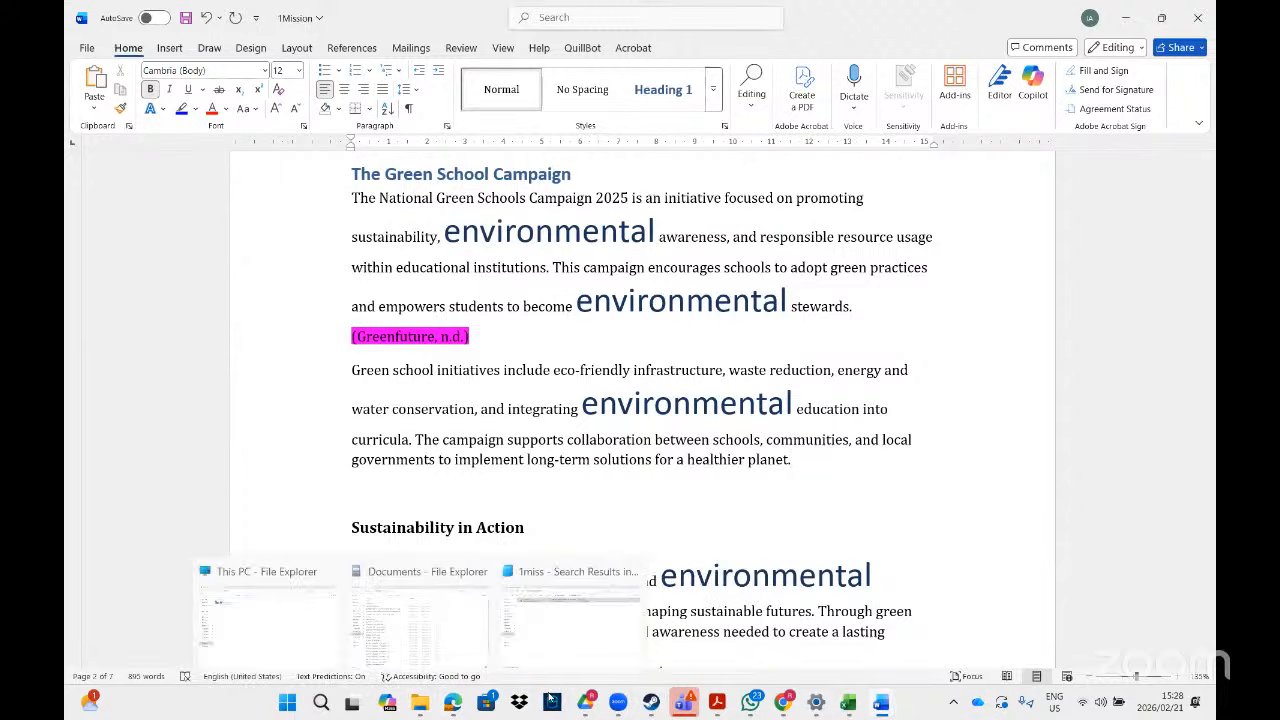
- Show the PDF's page 8 task: replace 'horse' with bold italic horse in 2Equine
{"action": "left_click", "coordinate": [716, 702]}
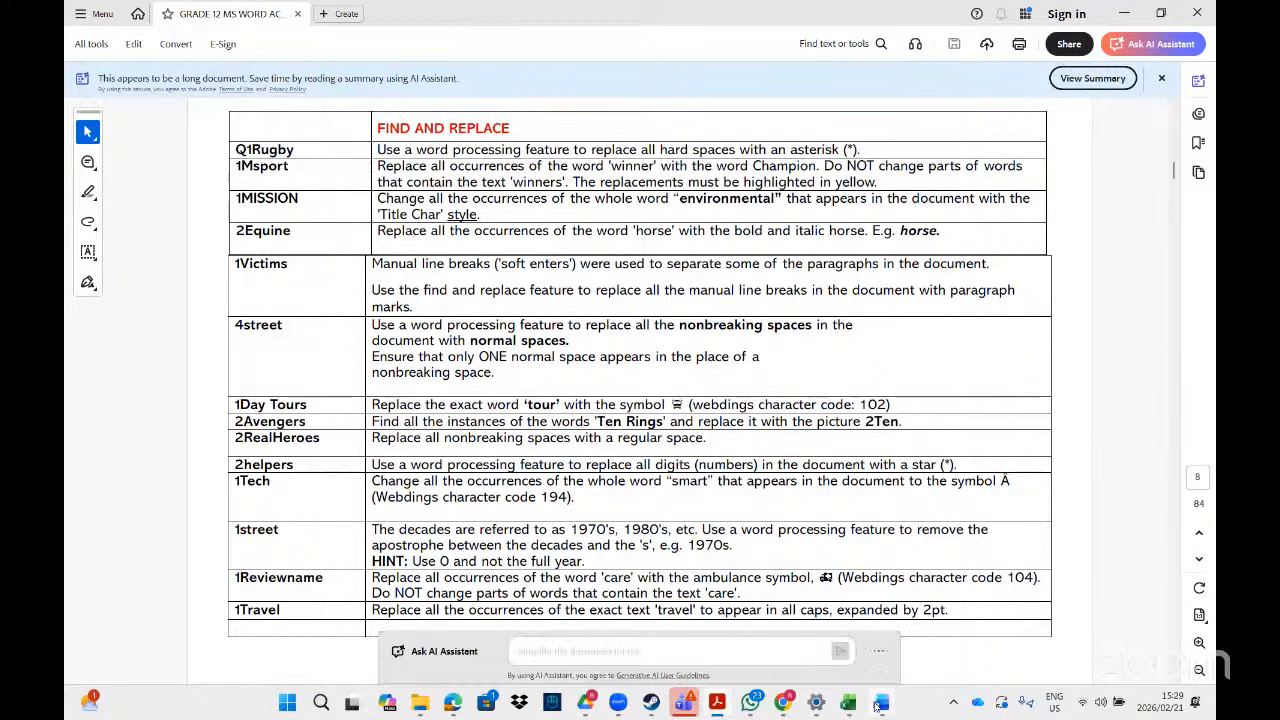
{"action": "mouse_move", "coordinate": [879, 707]}
{"action": "mouse_move", "coordinate": [421, 705]}
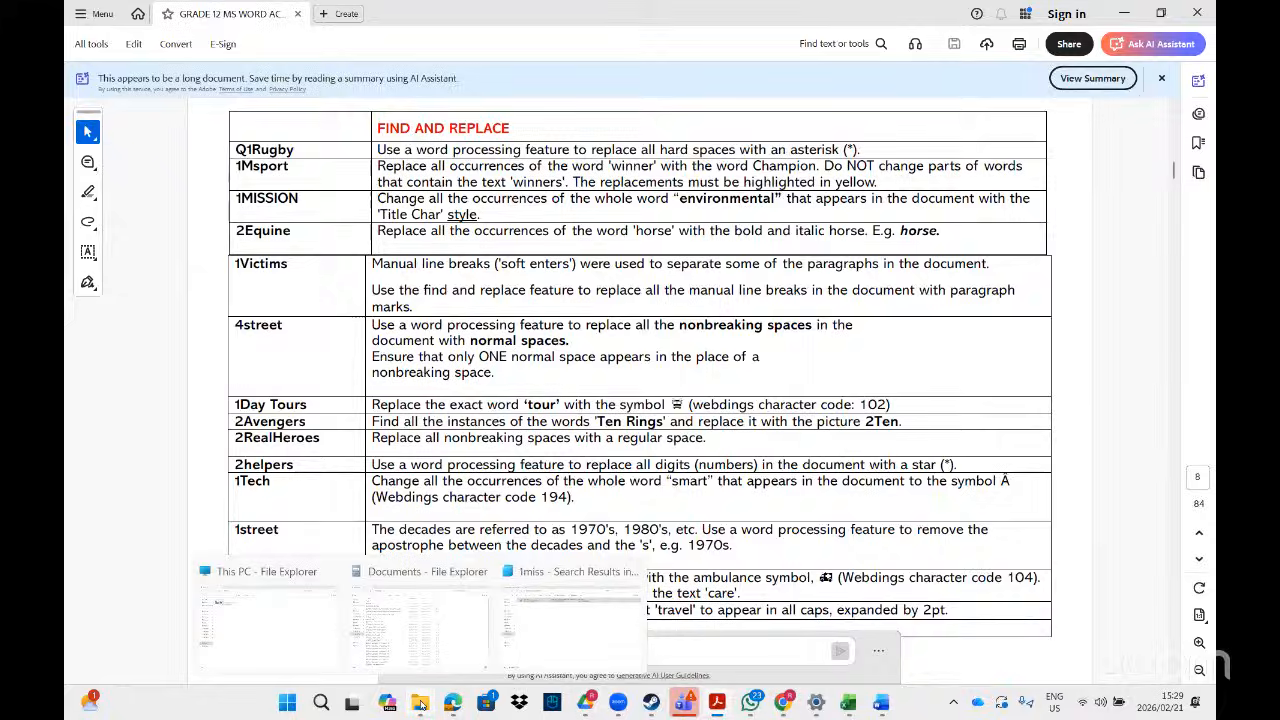
- Change the File Explorer search to '1vic' and open the 1Victims document
{"action": "left_click", "coordinate": [551, 635]}
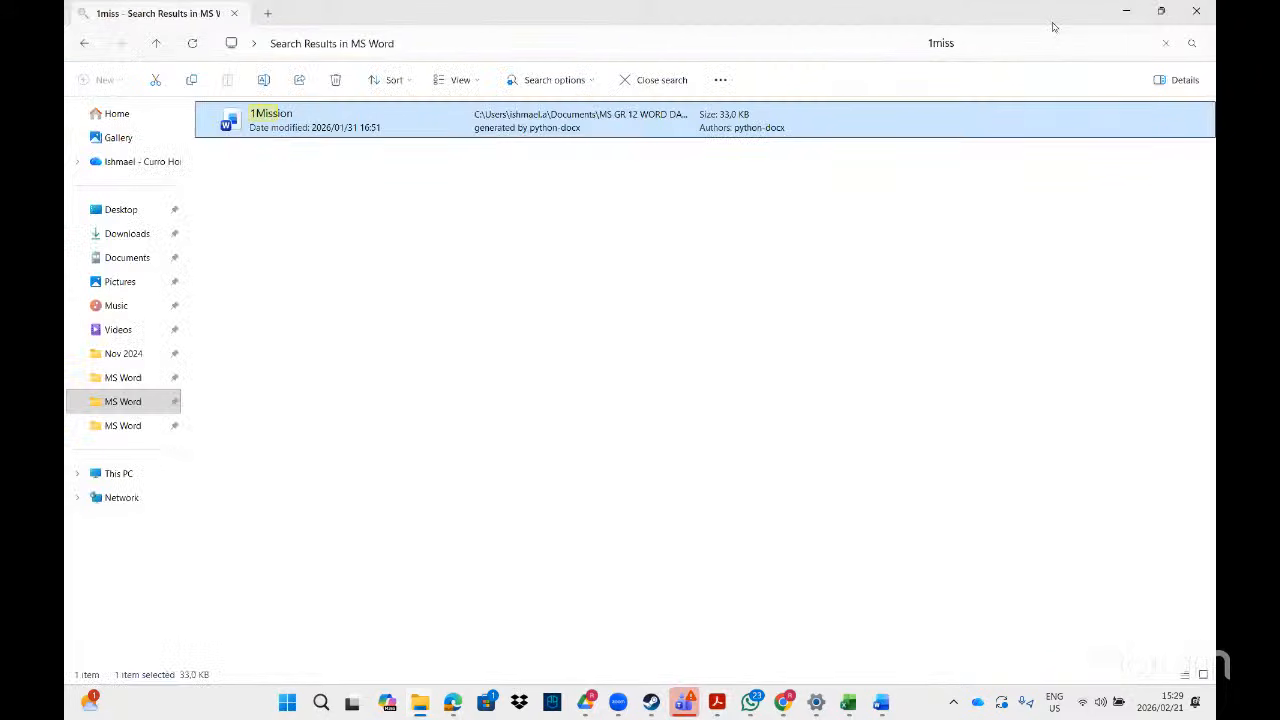
{"action": "left_click", "coordinate": [1008, 40]}
{"action": "key", "text": "BackSpace"}
{"action": "key", "text": "BackSpace"}
{"action": "key", "text": "BackSpace"}
{"action": "key", "text": "BackSpace"}
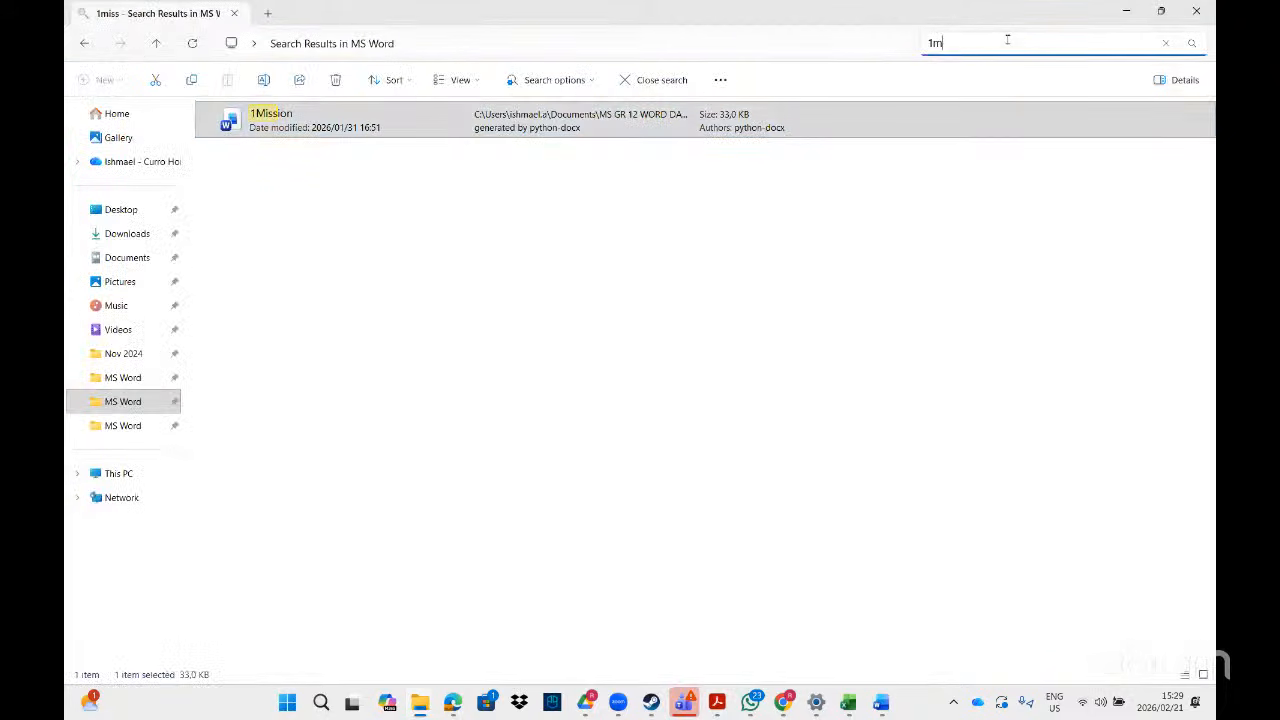
{"action": "type", "text": "vic"}
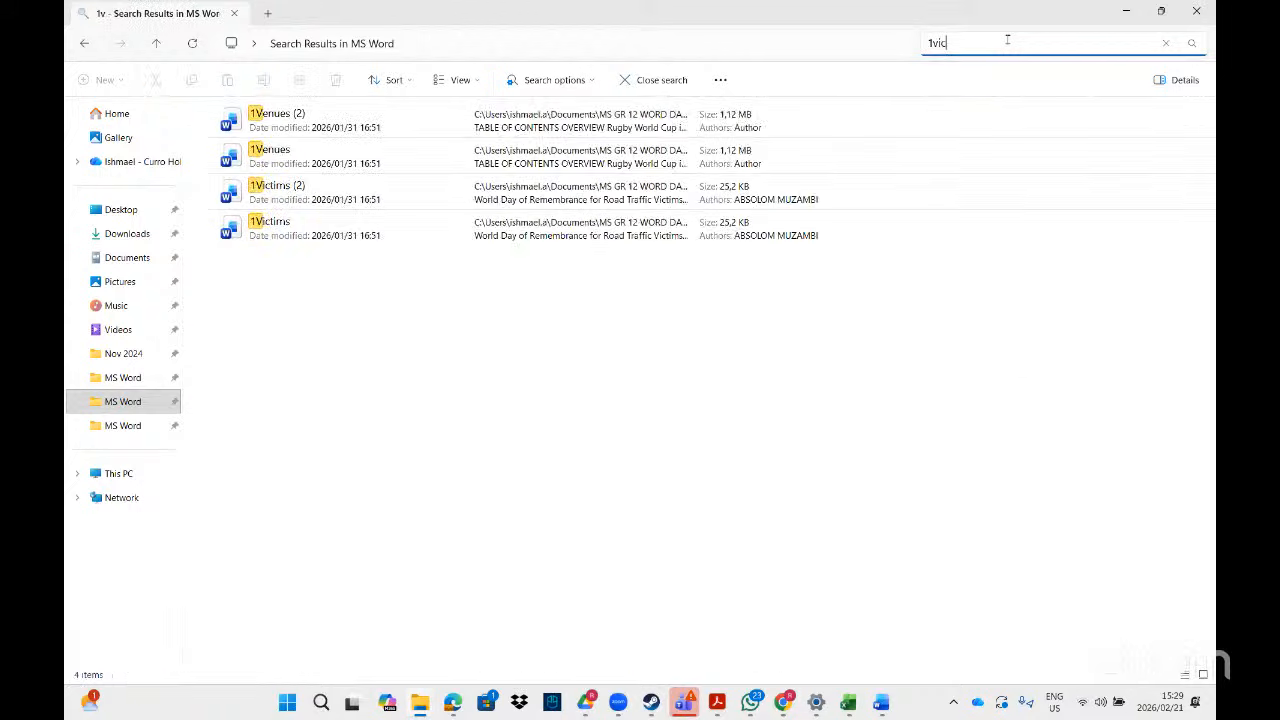
{"action": "double_click", "coordinate": [393, 156]}
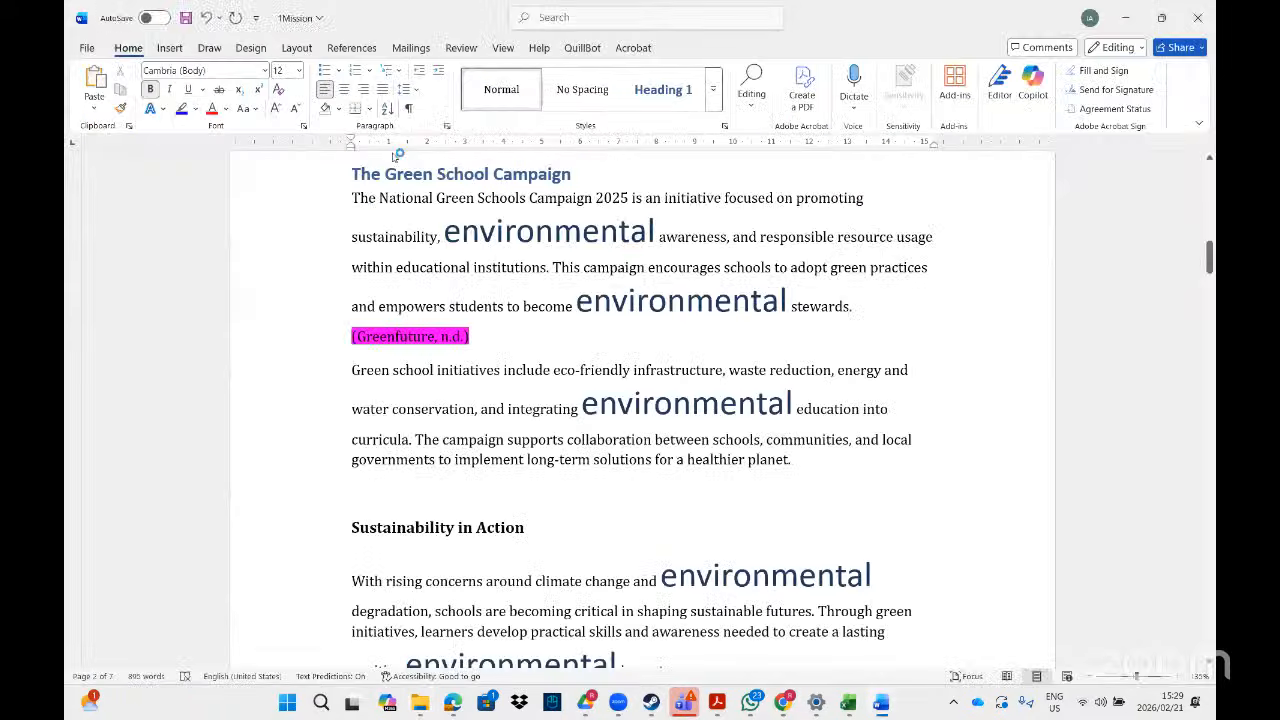
- In Find and Replace, set Find what to the Manual Line Break special character
{"action": "left_click", "coordinate": [548, 17]}
{"action": "left_click", "coordinate": [560, 100]}
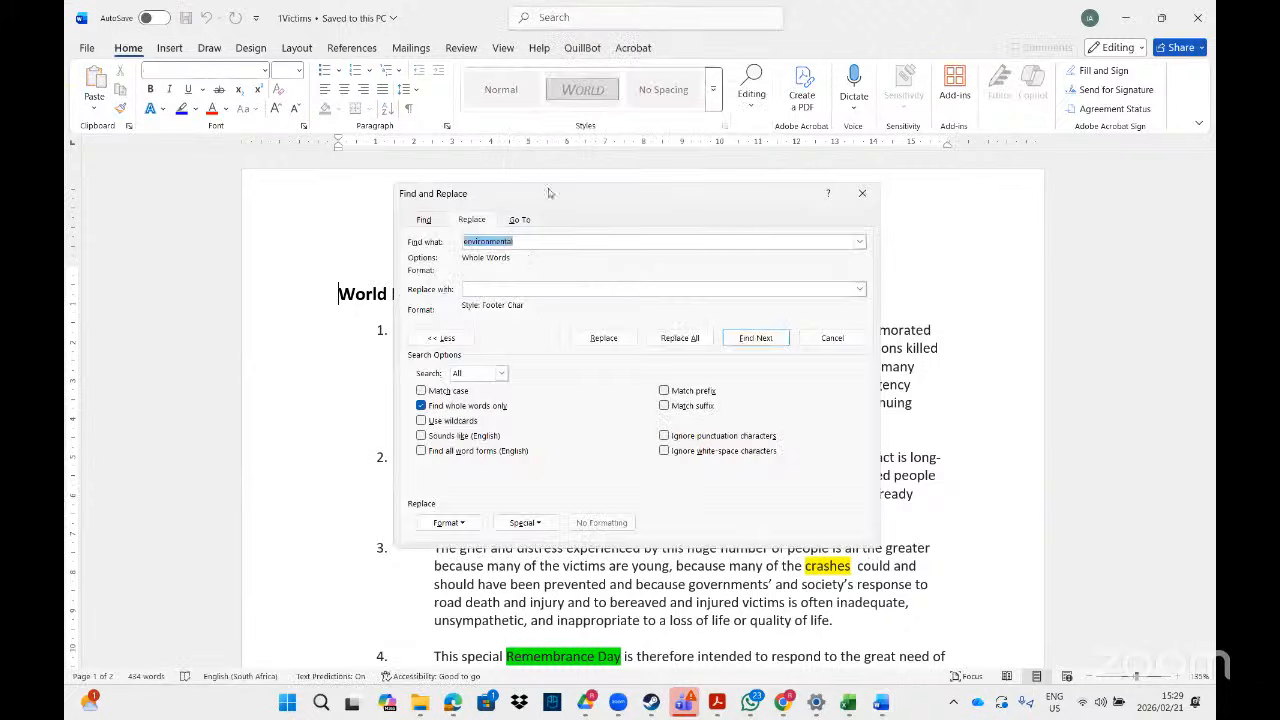
{"action": "key", "text": "BackSpace"}
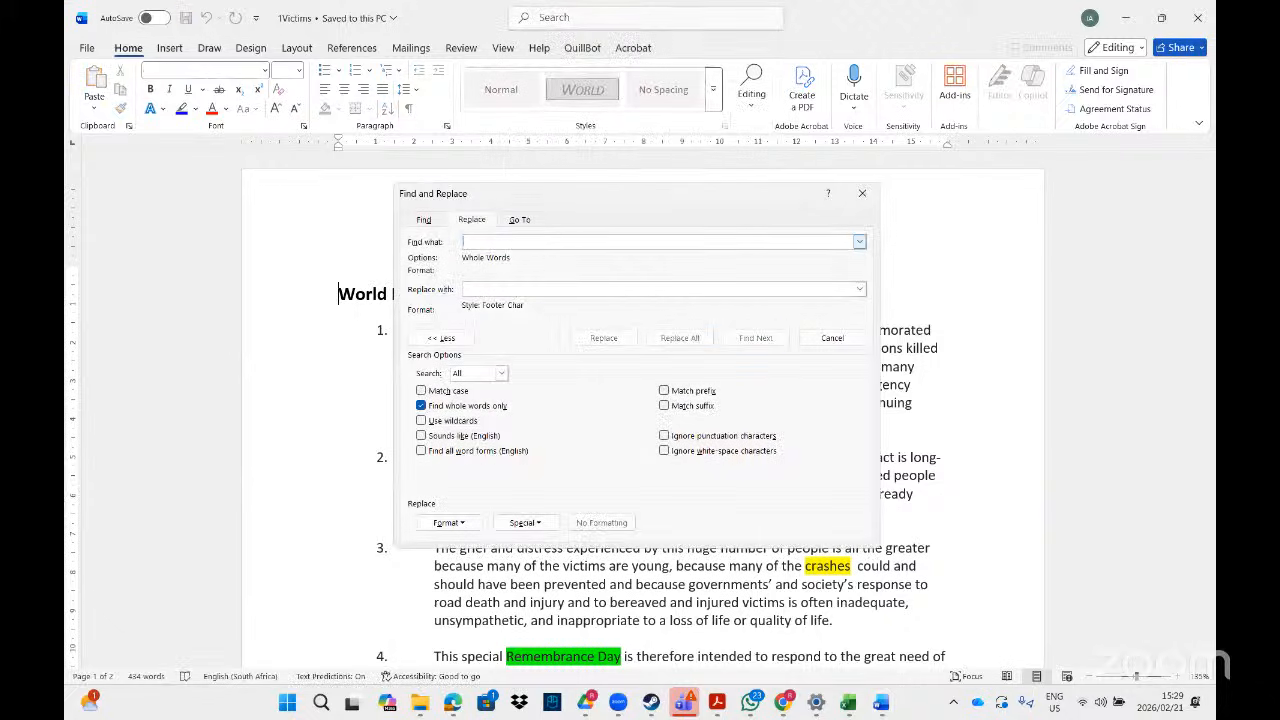
{"action": "left_click", "coordinate": [520, 524]}
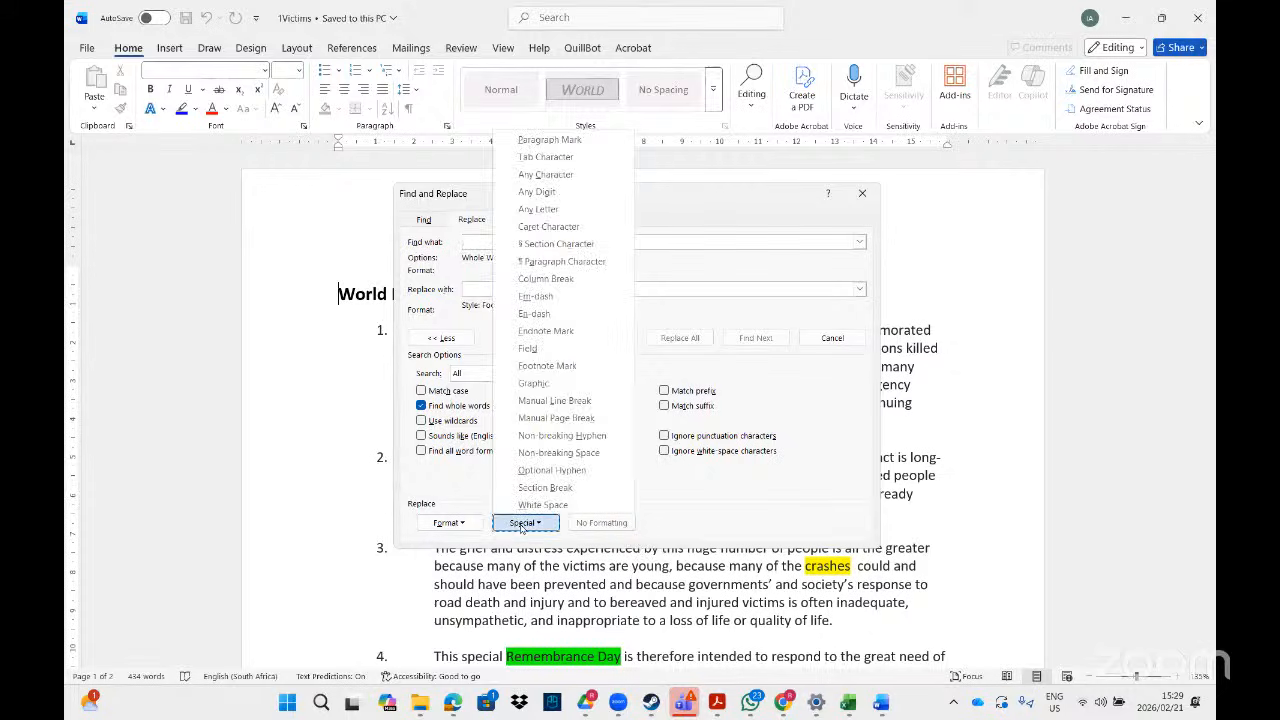
{"action": "left_click", "coordinate": [468, 242]}
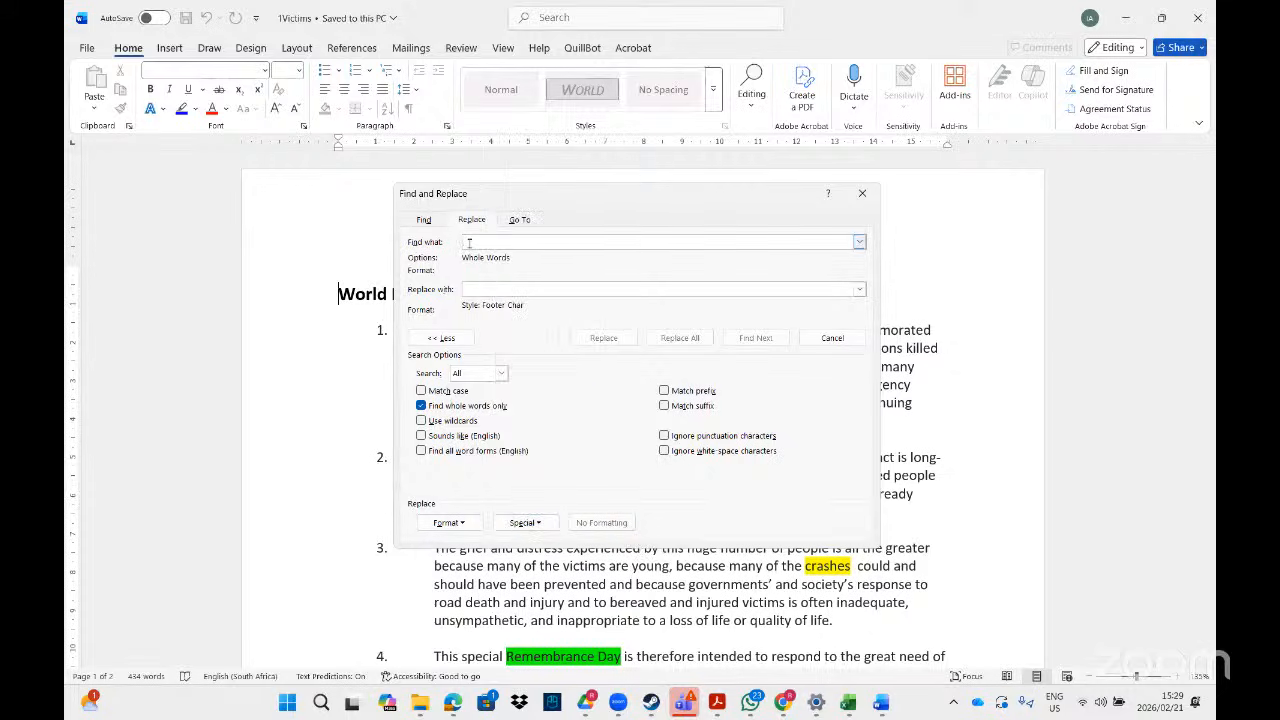
{"action": "left_click", "coordinate": [538, 528]}
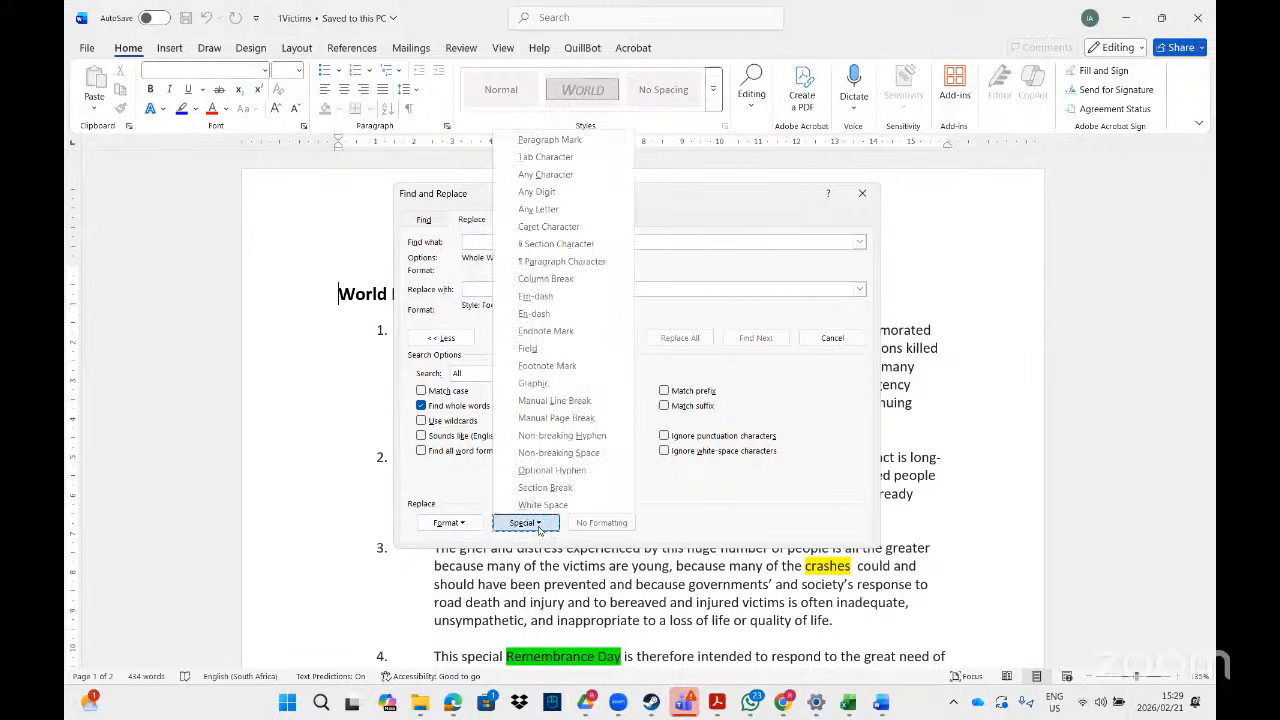
{"action": "left_click", "coordinate": [573, 402]}
- Clear formatting, replace with Paragraph Mark, and replace all 4 line breaks
{"action": "left_click", "coordinate": [499, 287]}
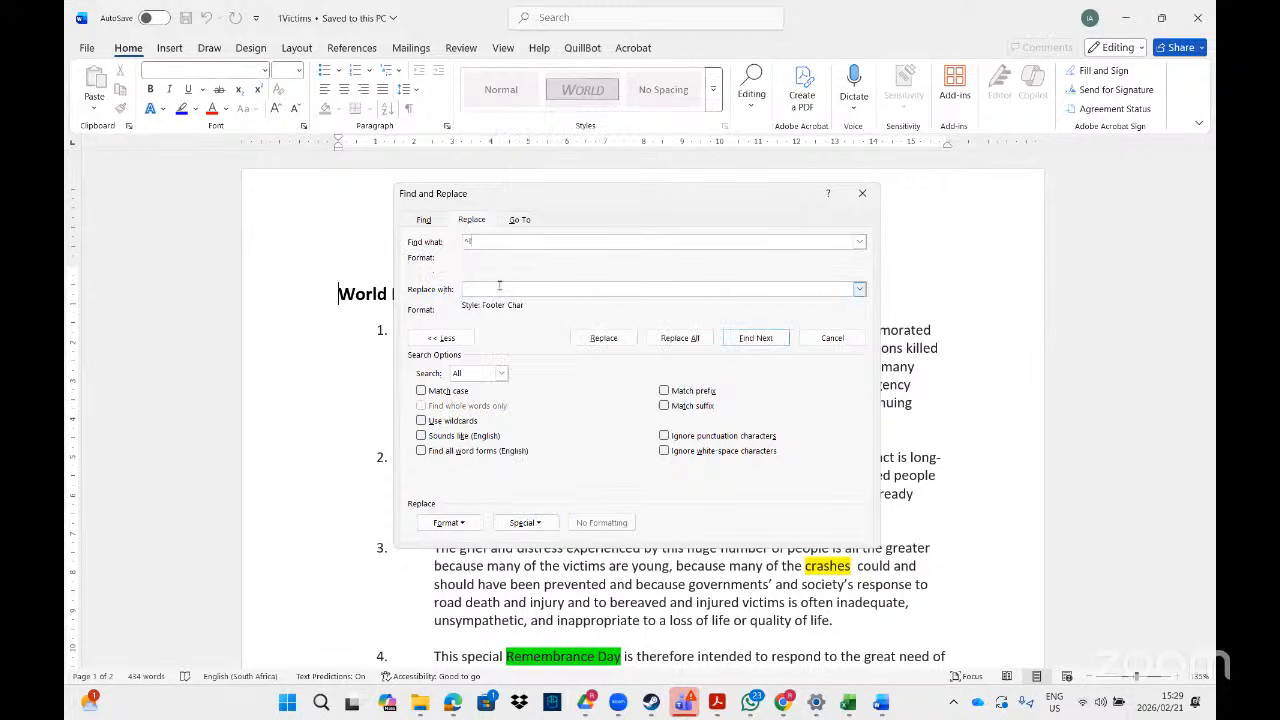
{"action": "left_click", "coordinate": [601, 522]}
{"action": "left_click", "coordinate": [525, 522]}
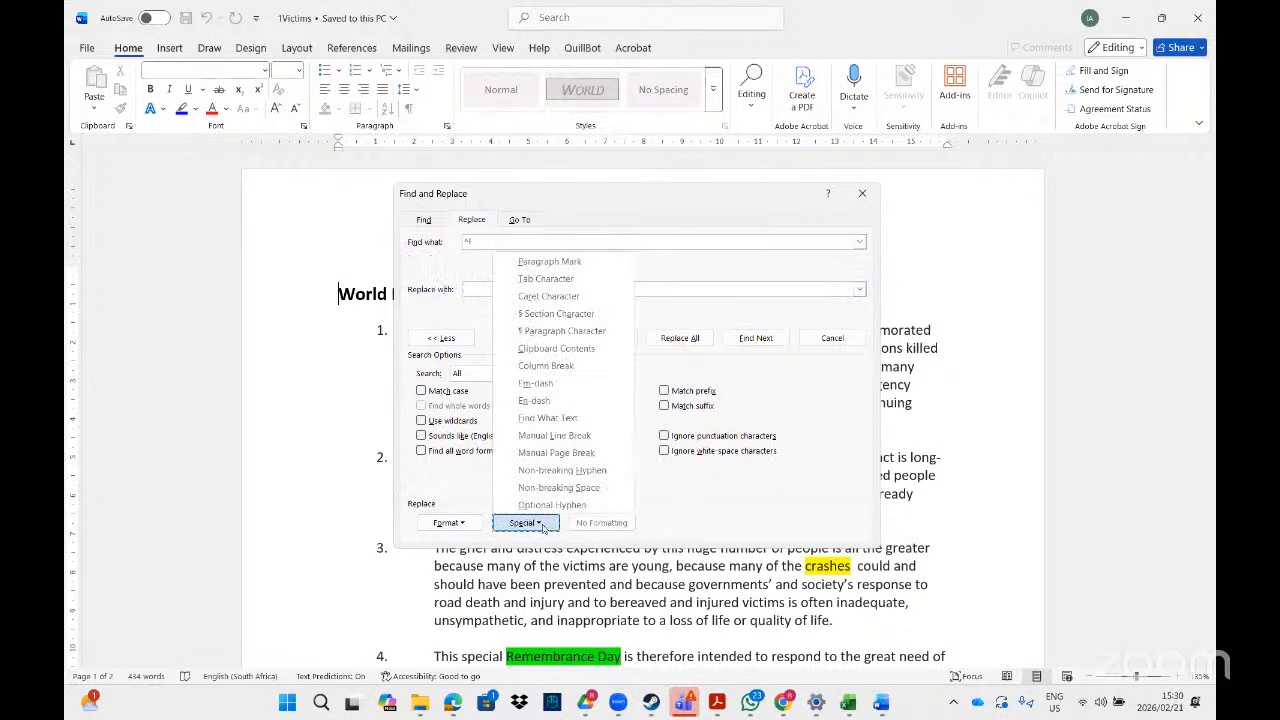
{"action": "left_click", "coordinate": [558, 262]}
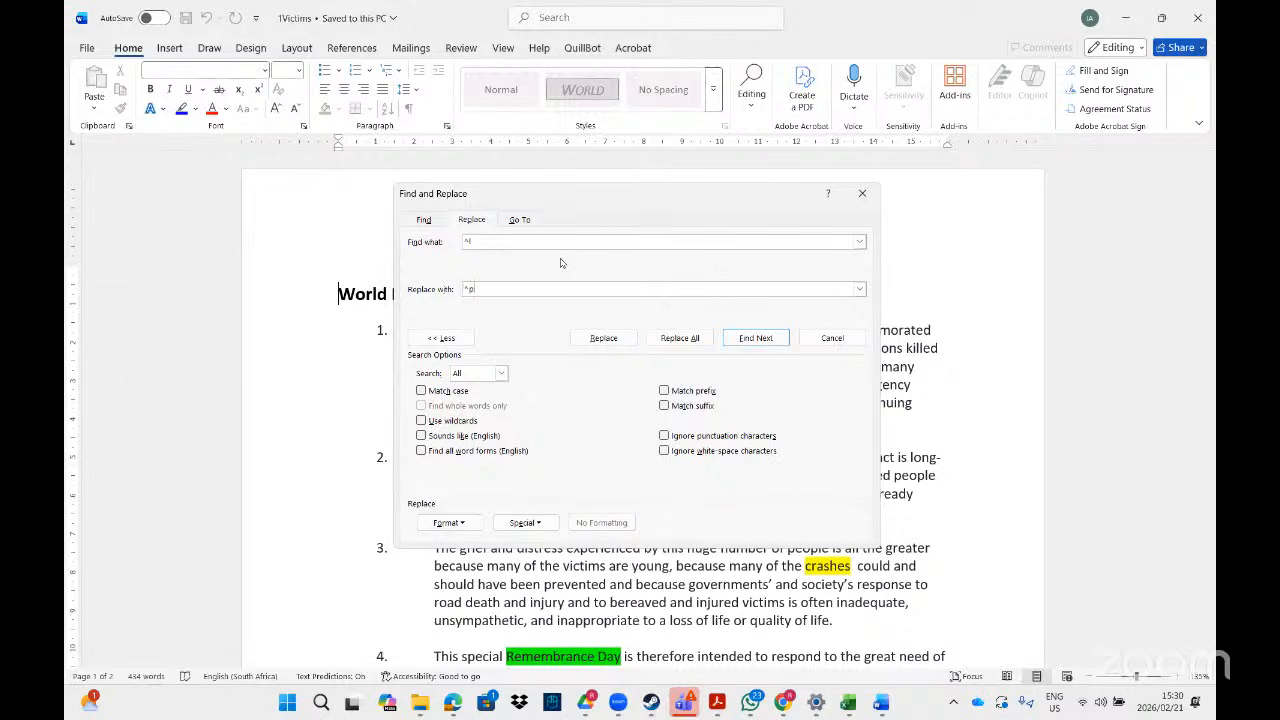
{"action": "left_click", "coordinate": [680, 338]}
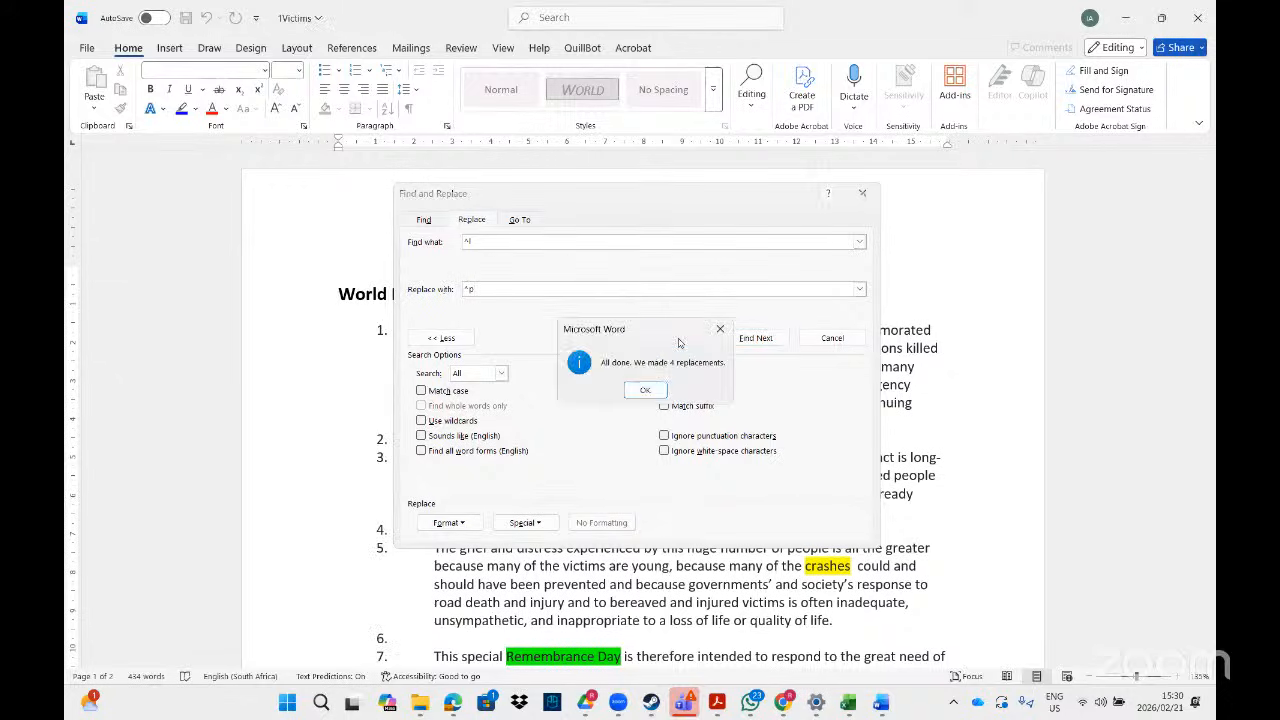
{"action": "left_click", "coordinate": [647, 390]}
- Close Find and Replace, then close 1Victims and 1Mission without saving
{"action": "left_click", "coordinate": [860, 192]}
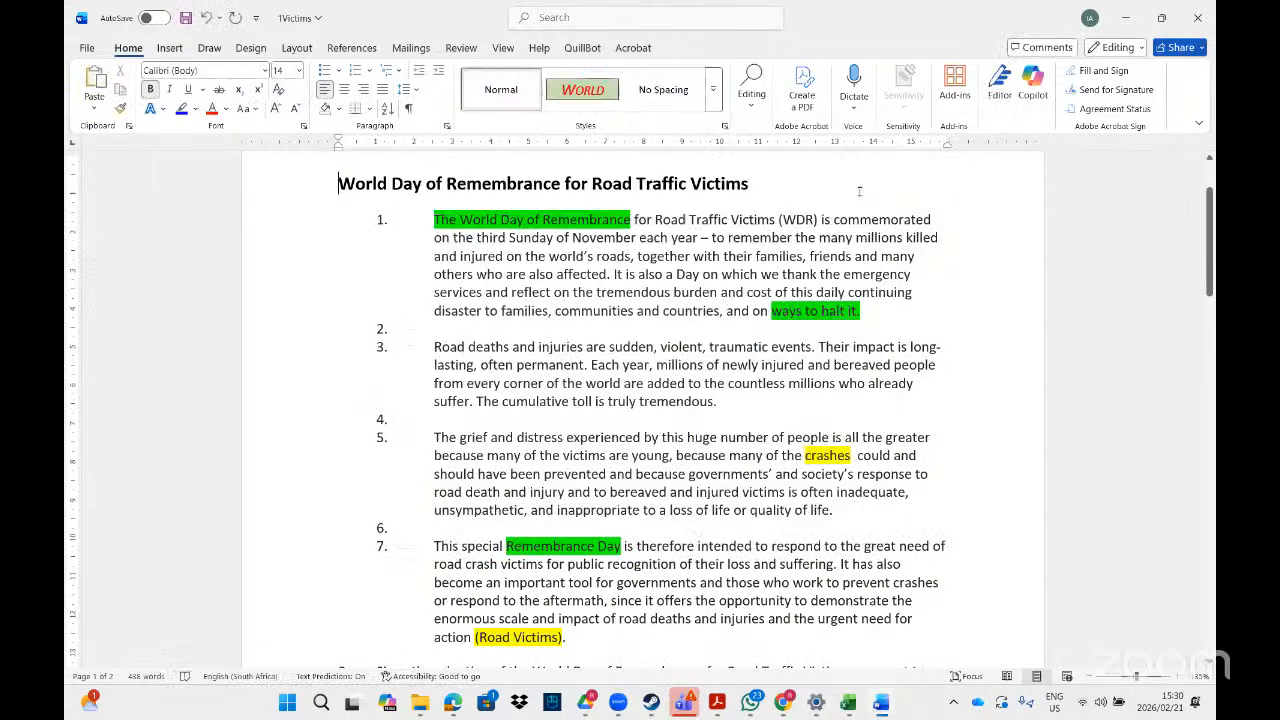
{"action": "left_click", "coordinate": [1197, 17]}
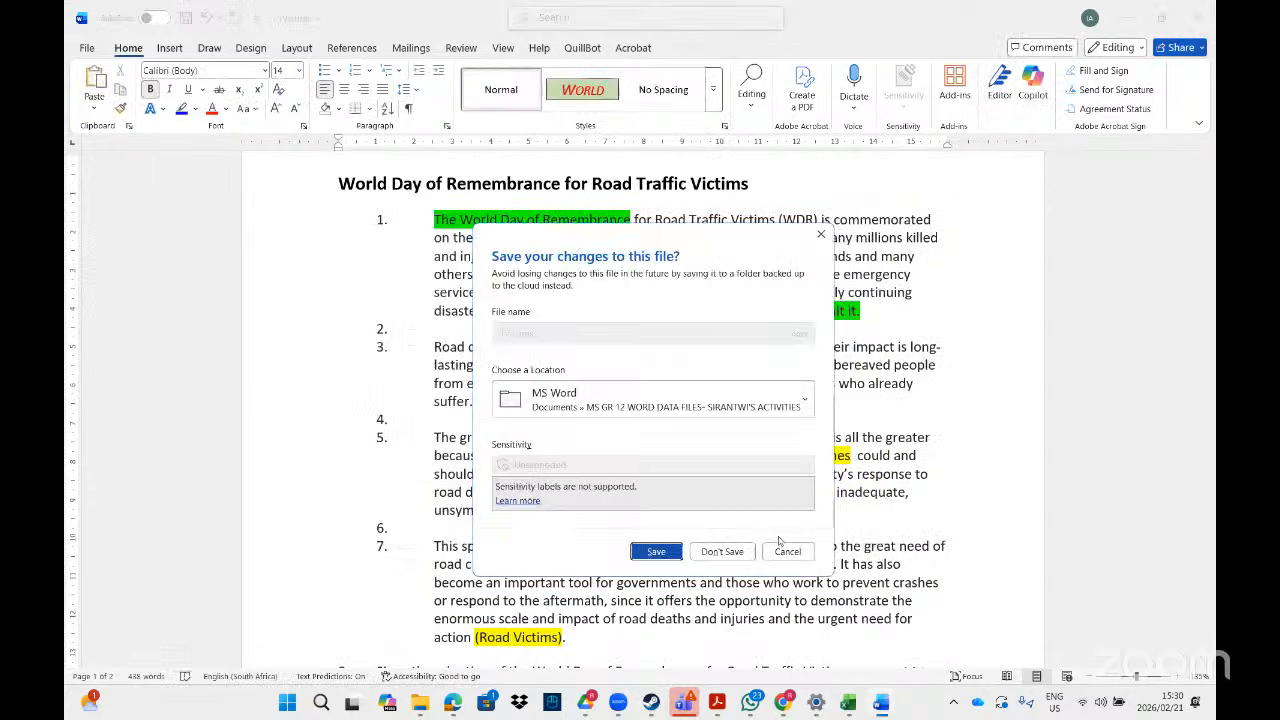
{"action": "left_click", "coordinate": [721, 552]}
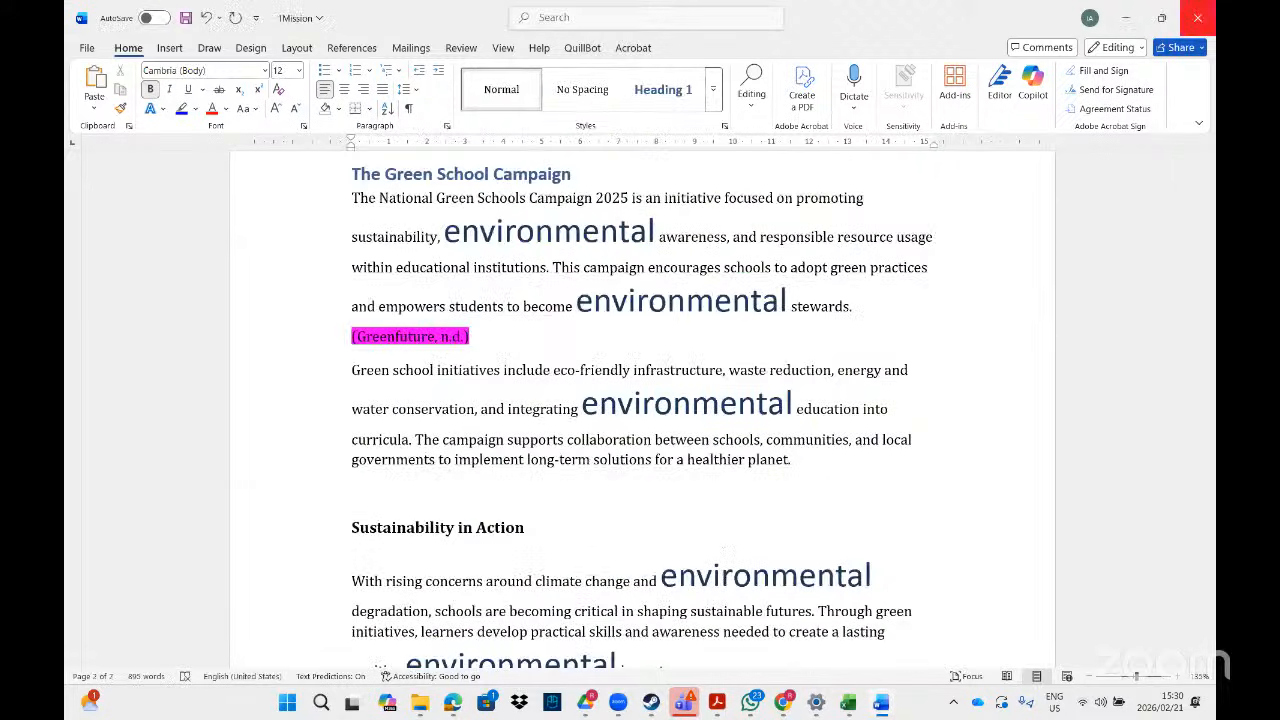
{"action": "left_click", "coordinate": [1200, 17]}
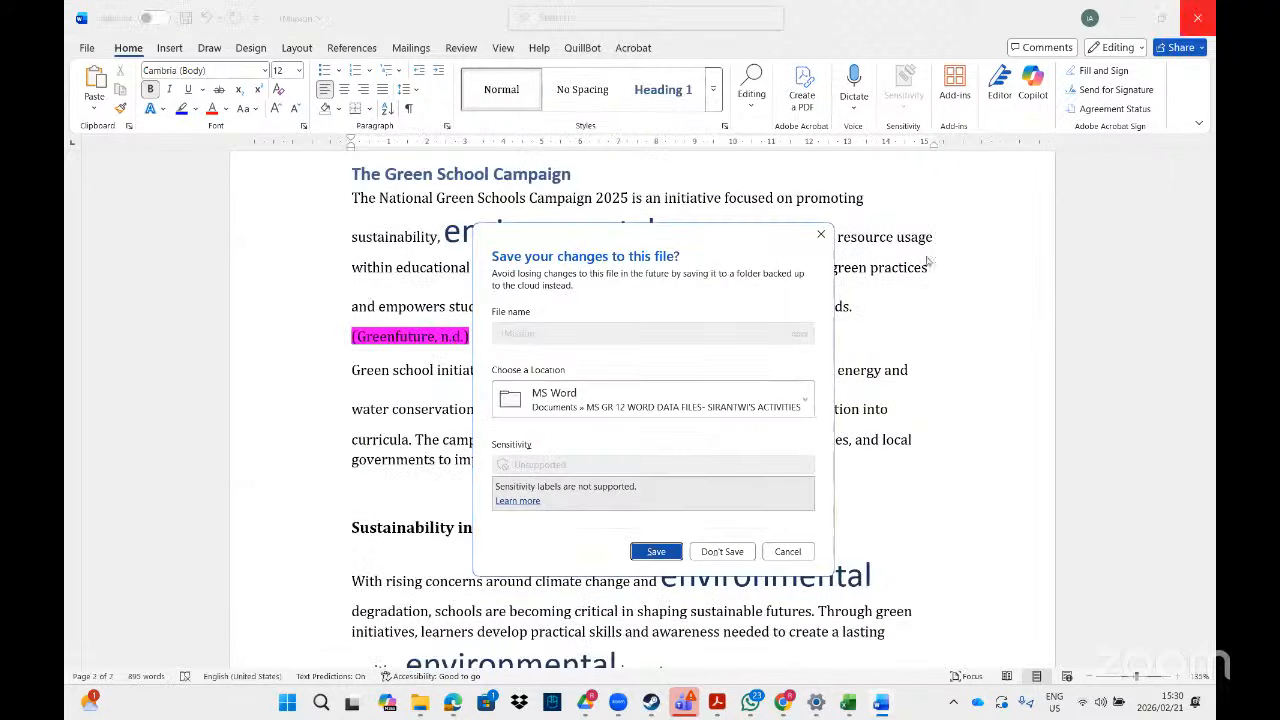
{"action": "left_click", "coordinate": [737, 554]}
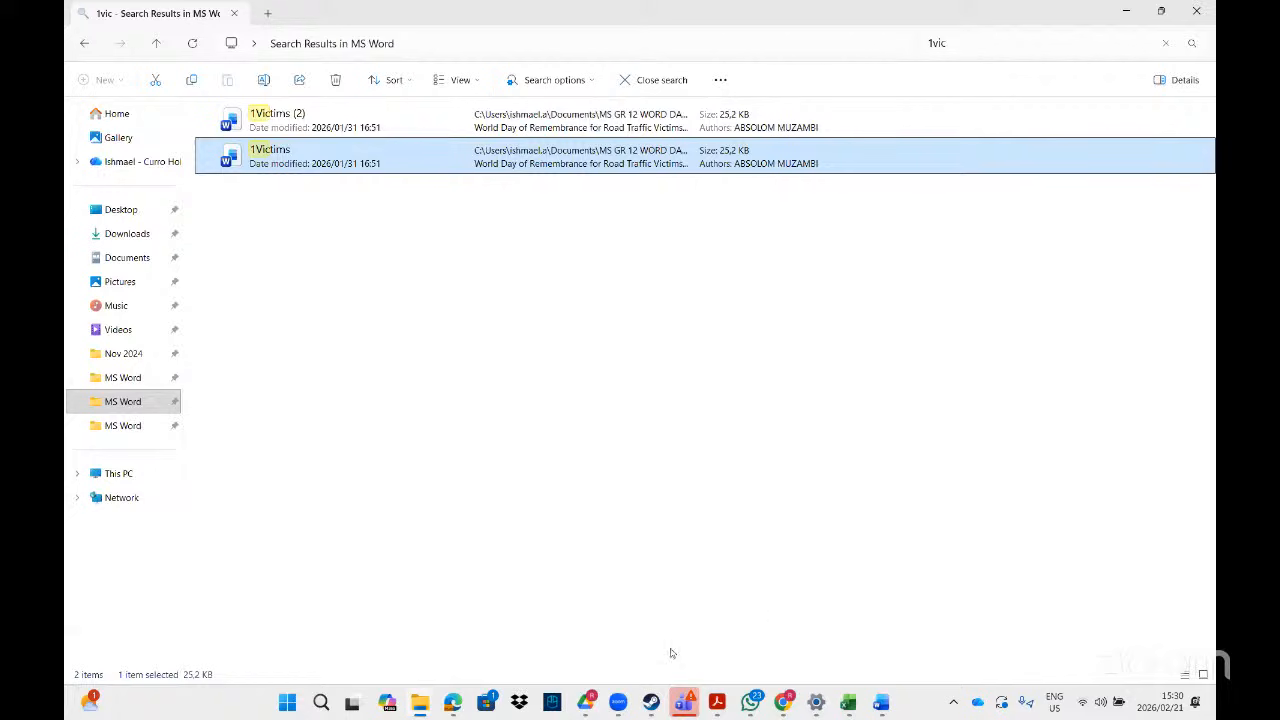
- Switch back to the Find and Replace exercise PDF in Adobe Acrobat
{"action": "left_click", "coordinate": [720, 703]}
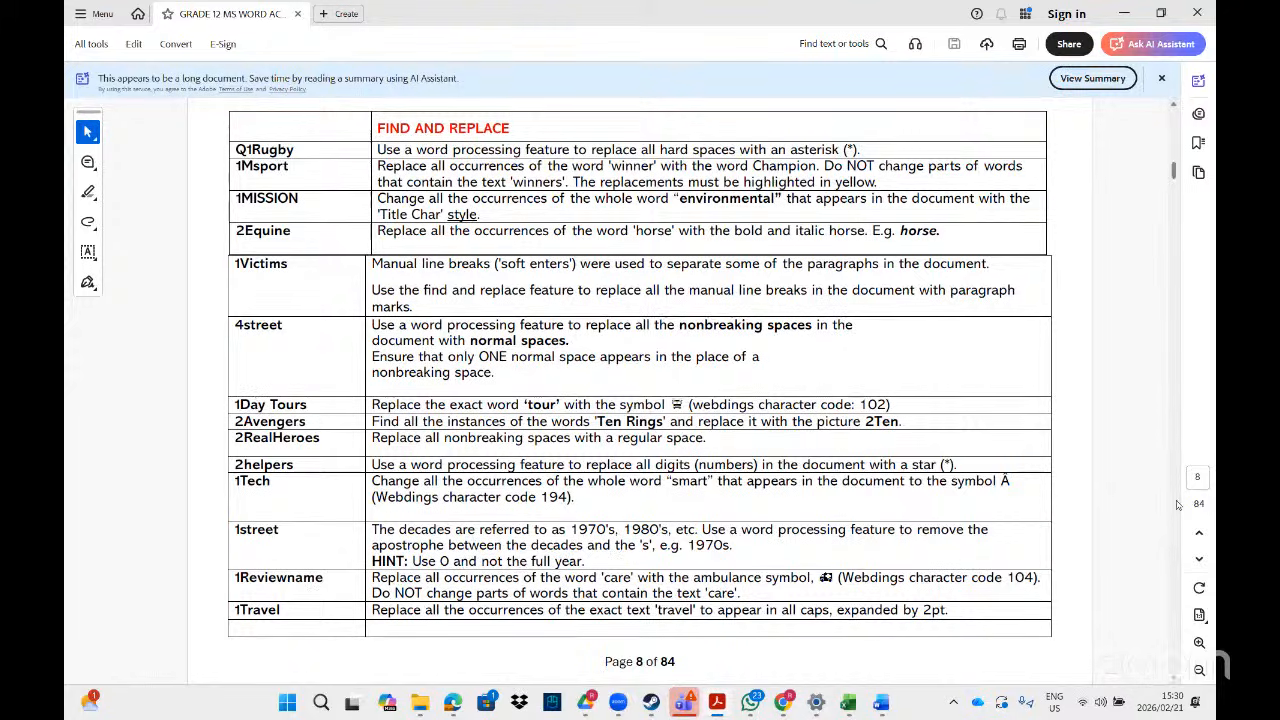
- Scroll through the page 8 exercise table, then switch to the '1vic' File Explorer search
{"action": "left_click", "coordinate": [1175, 680]}
{"action": "scroll", "coordinate": [1175, 680], "scroll_direction": "down", "scroll_amount": 5}
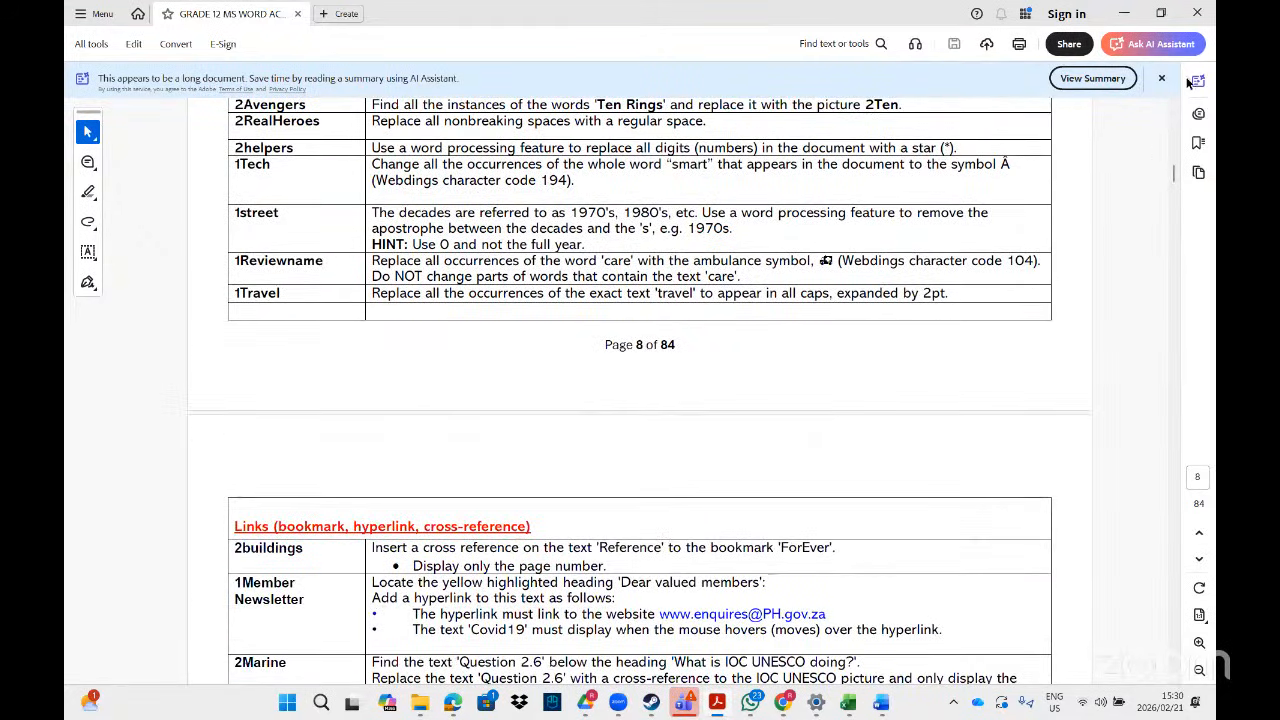
{"action": "scroll", "coordinate": [1176, 108], "scroll_direction": "up", "scroll_amount": 4}
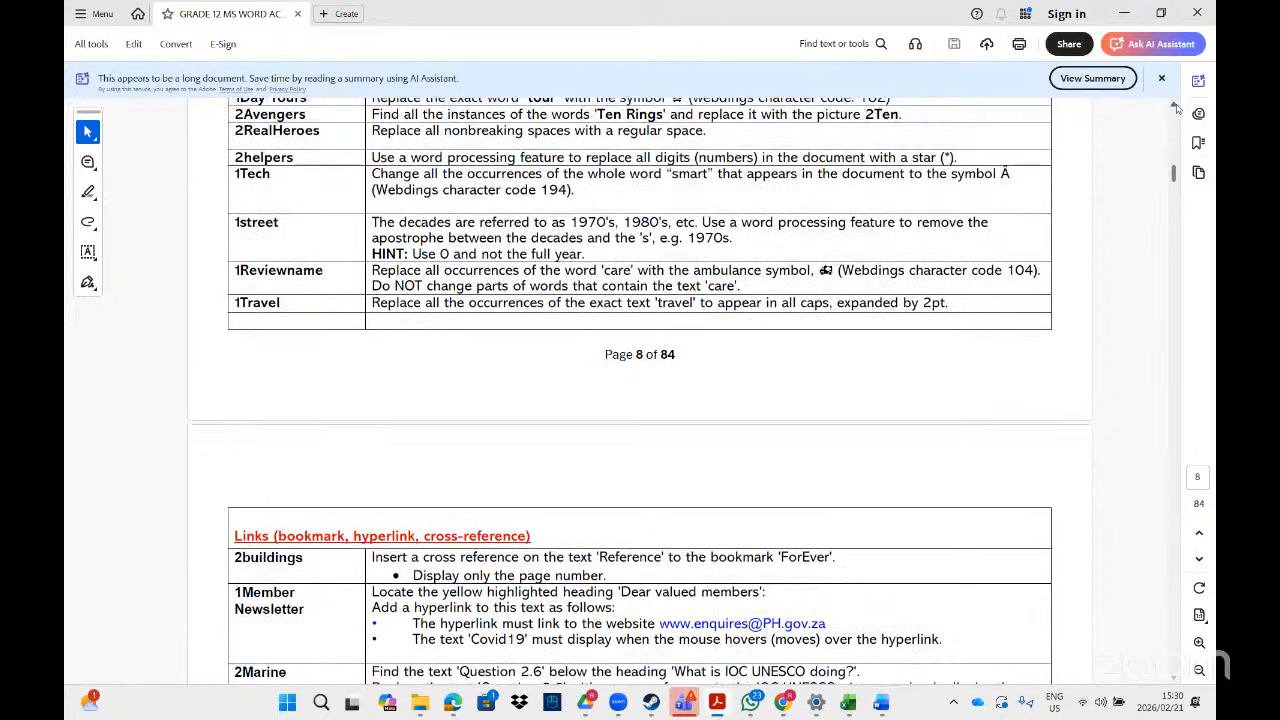
{"action": "left_click", "coordinate": [1176, 108]}
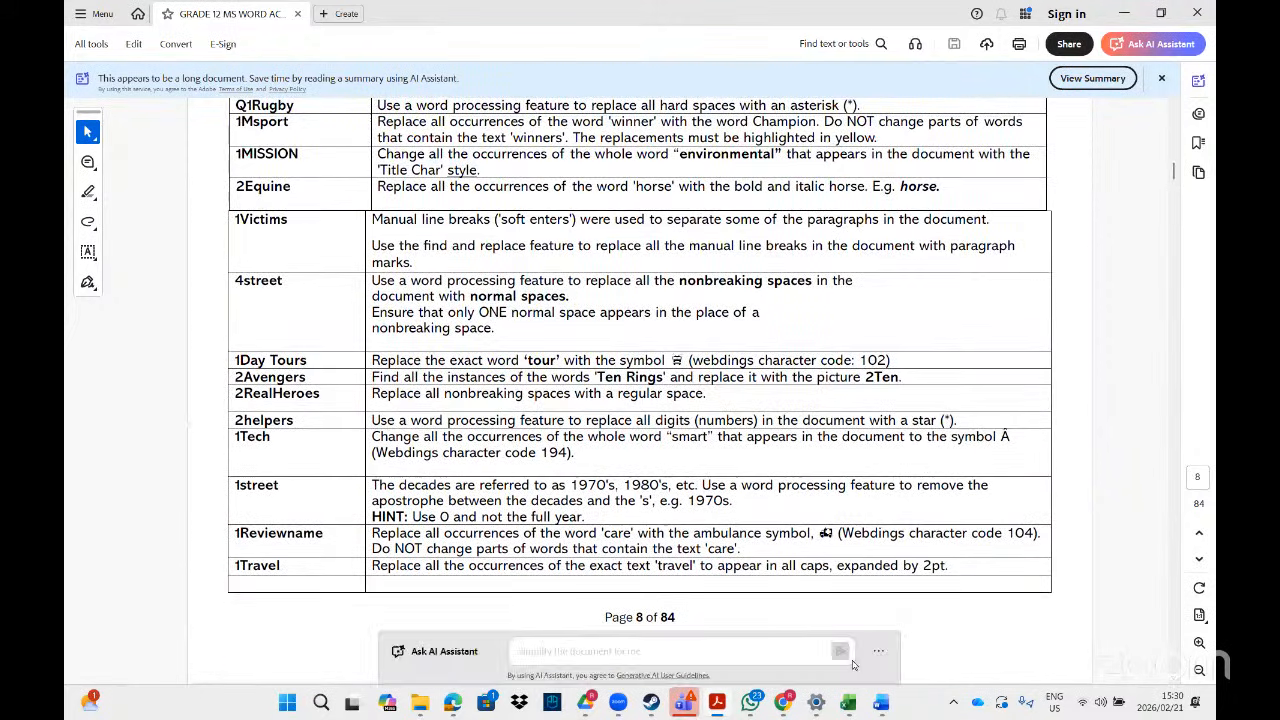
{"action": "left_click", "coordinate": [496, 696]}
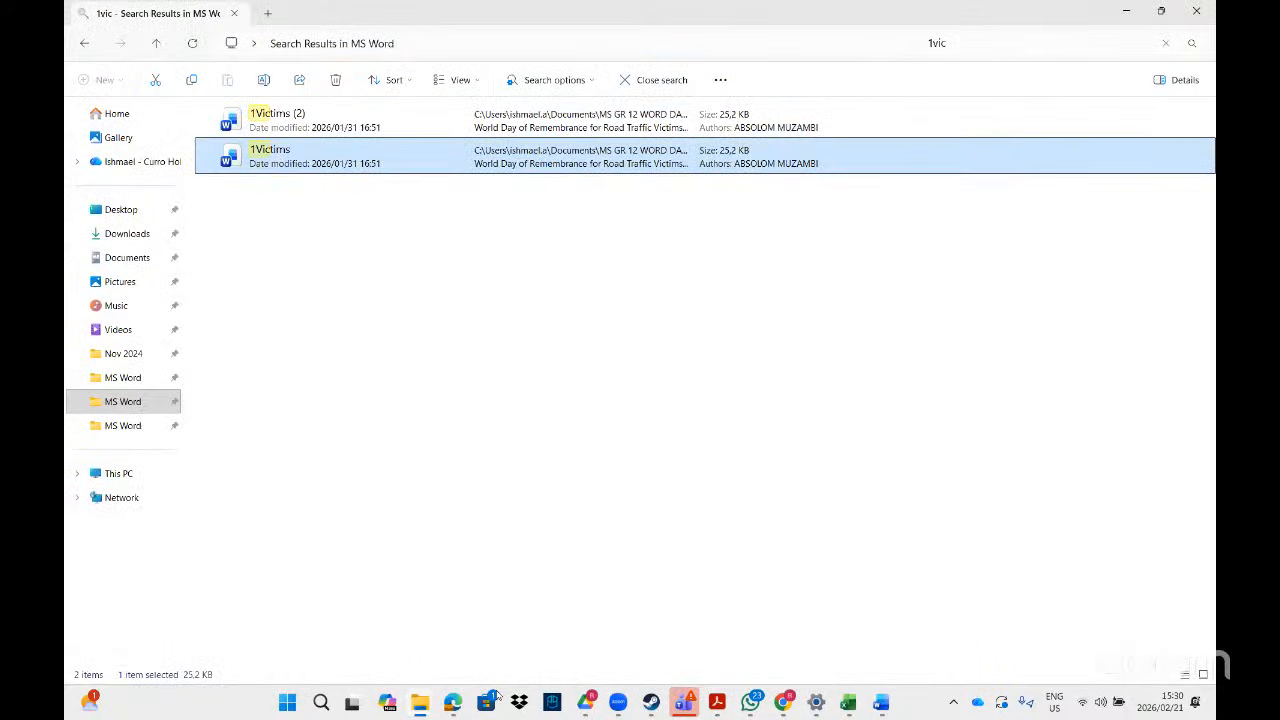
- Change the File Explorer search to '1day' and open the 1Day Tours document
{"action": "left_click", "coordinate": [972, 44]}
{"action": "key", "text": "BackSpace"}
{"action": "key", "text": "BackSpace"}
{"action": "key", "text": "BackSpace"}
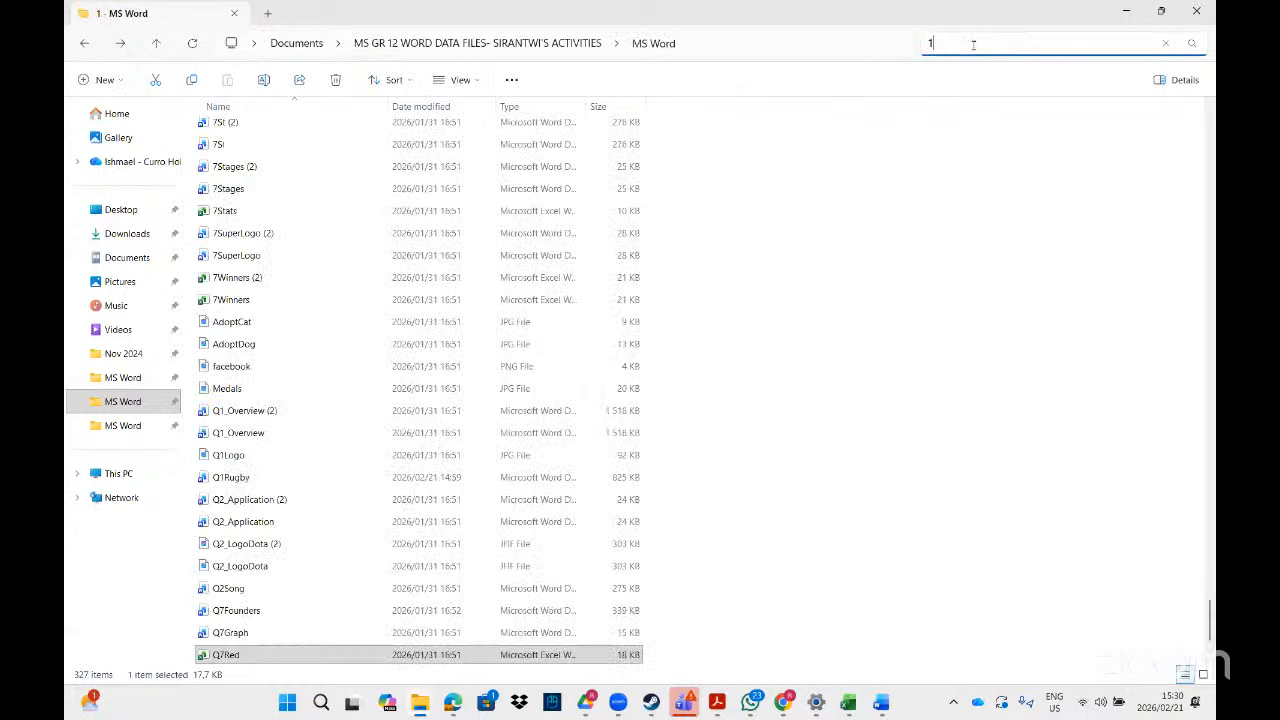
{"action": "type", "text": "day"}
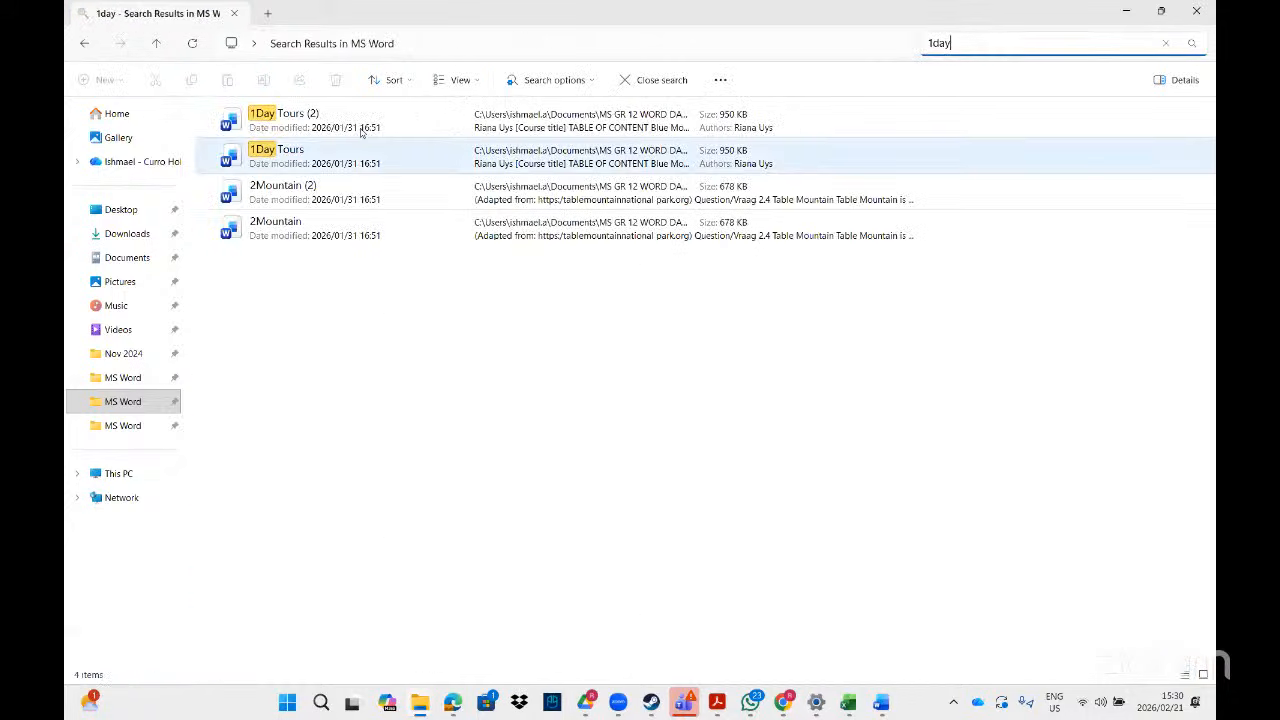
{"action": "double_click", "coordinate": [342, 152]}
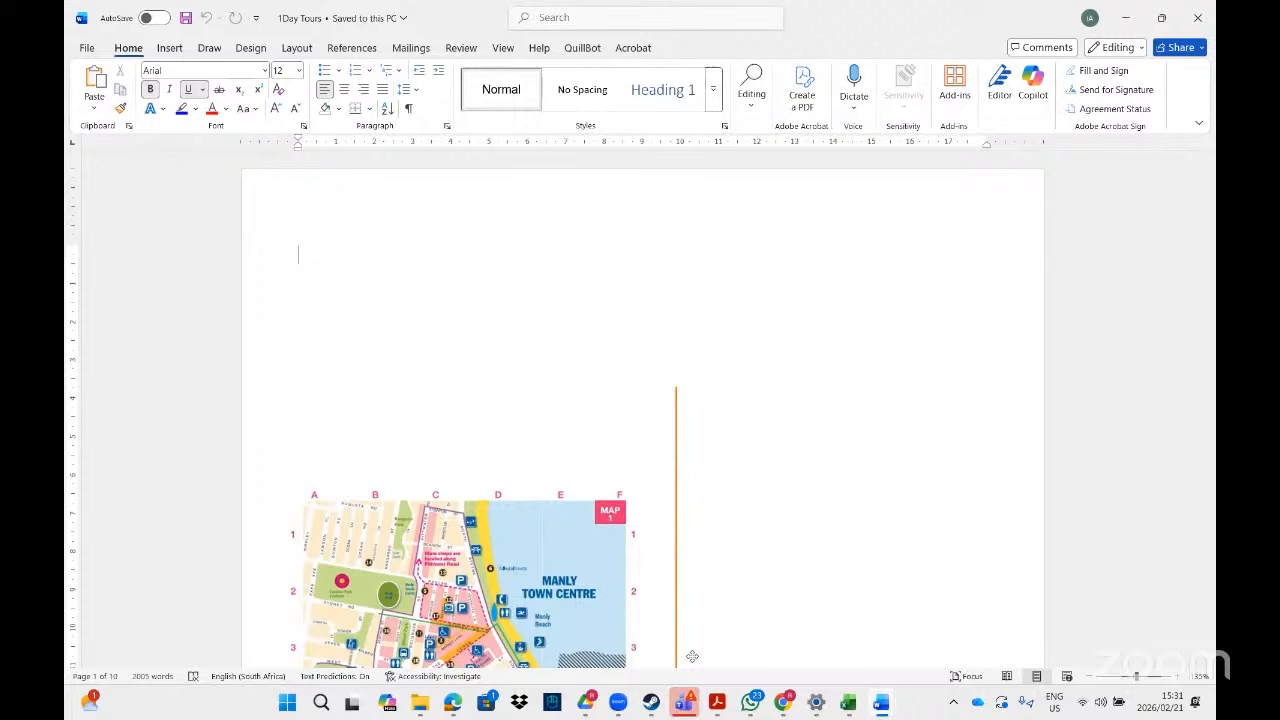
- Read the 1Day Tours task in the PDF, then place the cursor above CONTACT PERSONS
{"action": "left_click", "coordinate": [724, 706]}
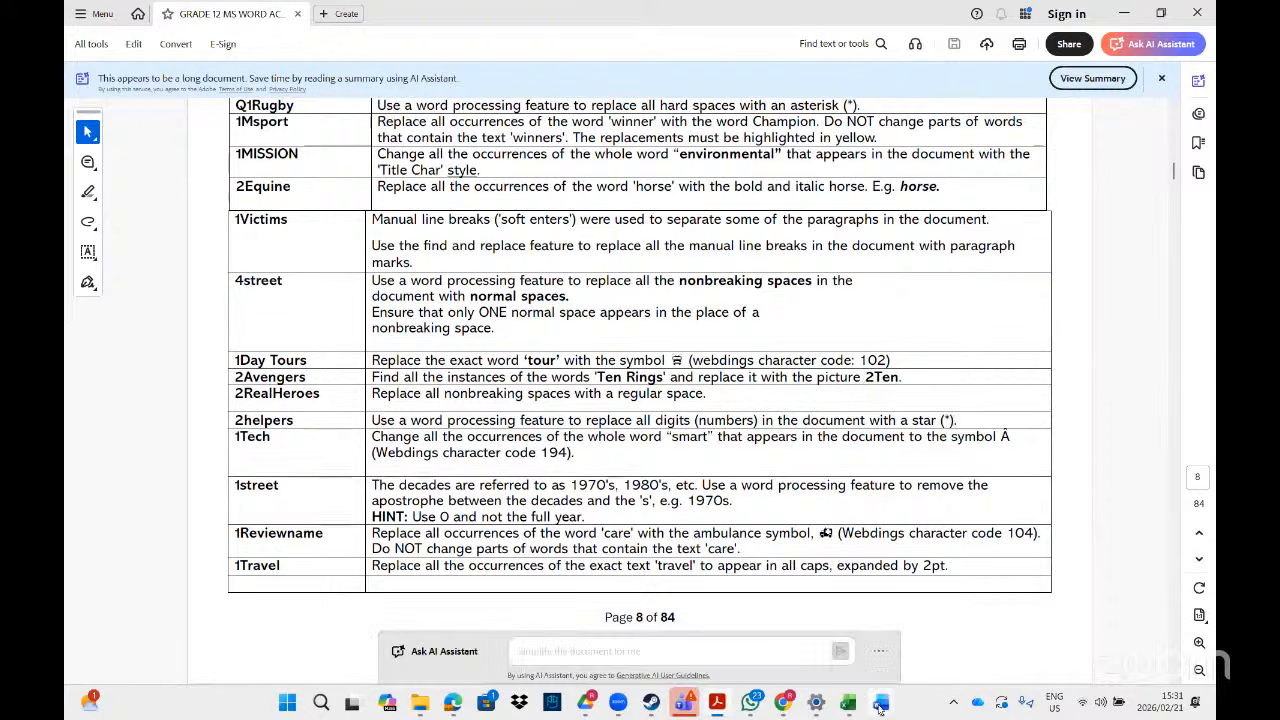
{"action": "mouse_move", "coordinate": [881, 702]}
{"action": "left_click", "coordinate": [1100, 640]}
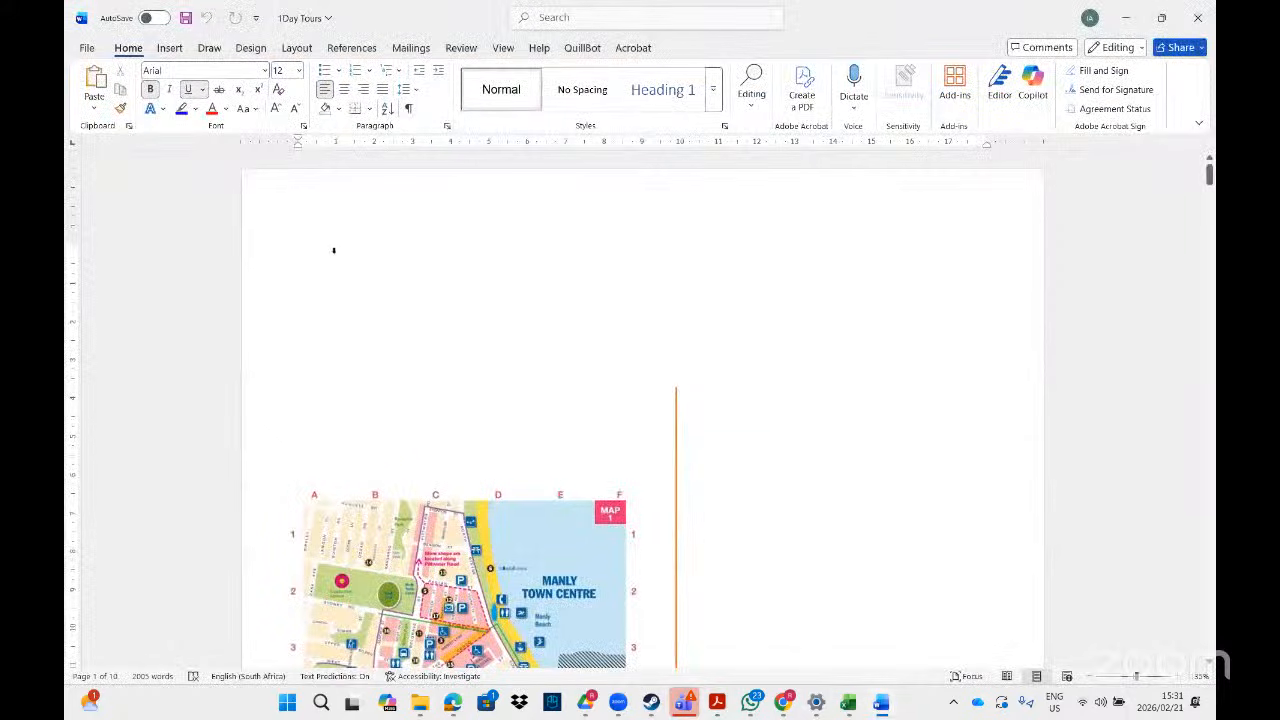
{"action": "left_click", "coordinate": [334, 250]}
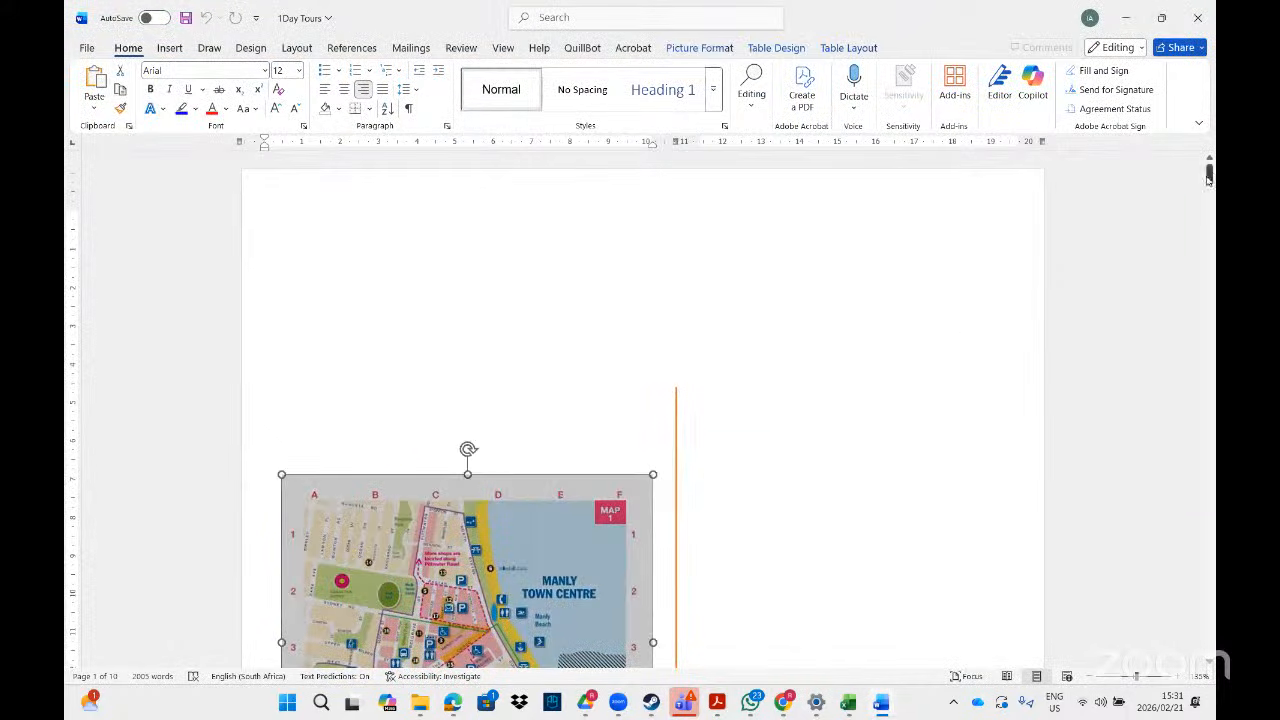
{"action": "left_click_drag", "start_coordinate": [1208, 178], "coordinate": [1208, 230]}
{"action": "left_click", "coordinate": [366, 412]}
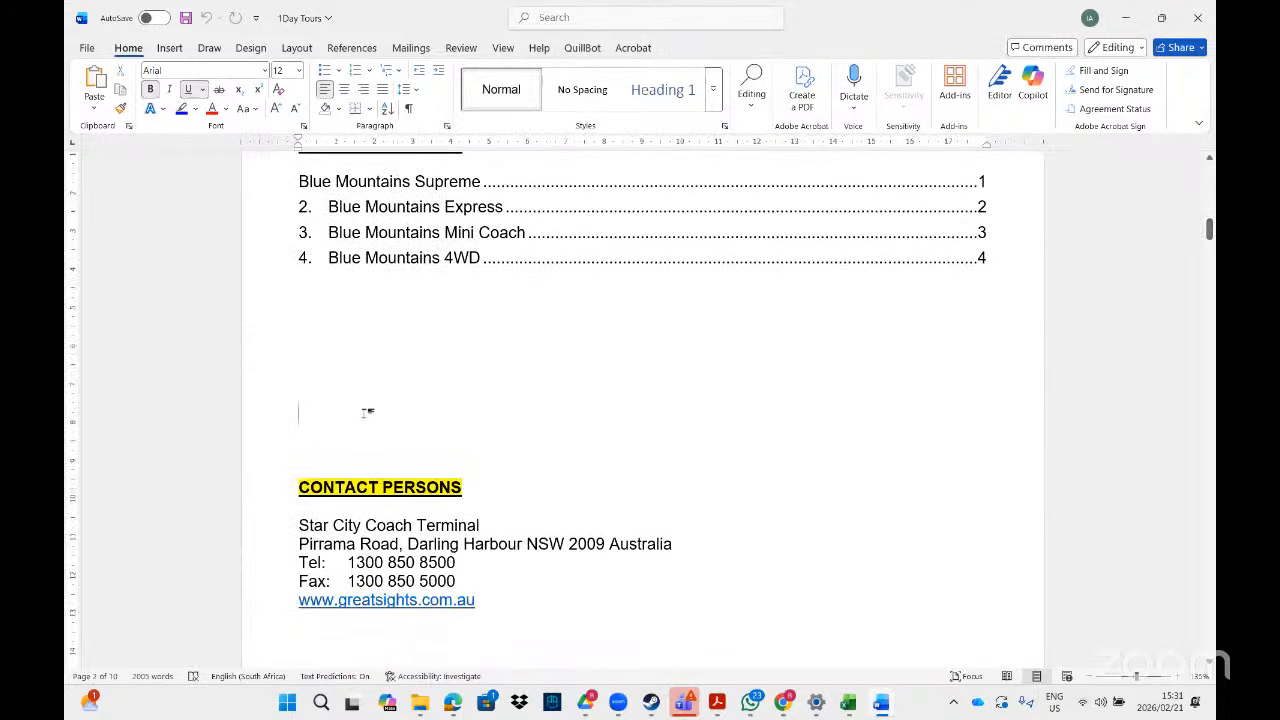
- Insert the Webdings character 102 bus symbol above CONTACT PERSONS and select it
{"action": "left_click", "coordinate": [171, 54]}
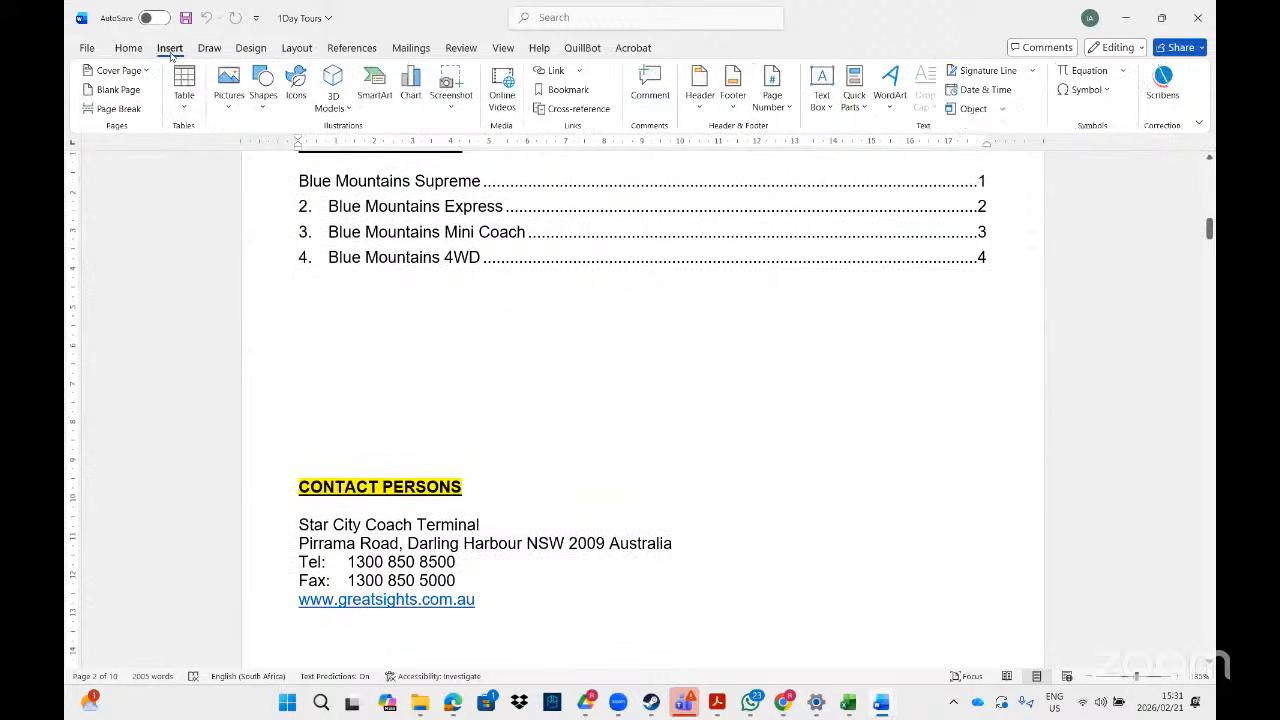
{"action": "left_click", "coordinate": [1107, 91]}
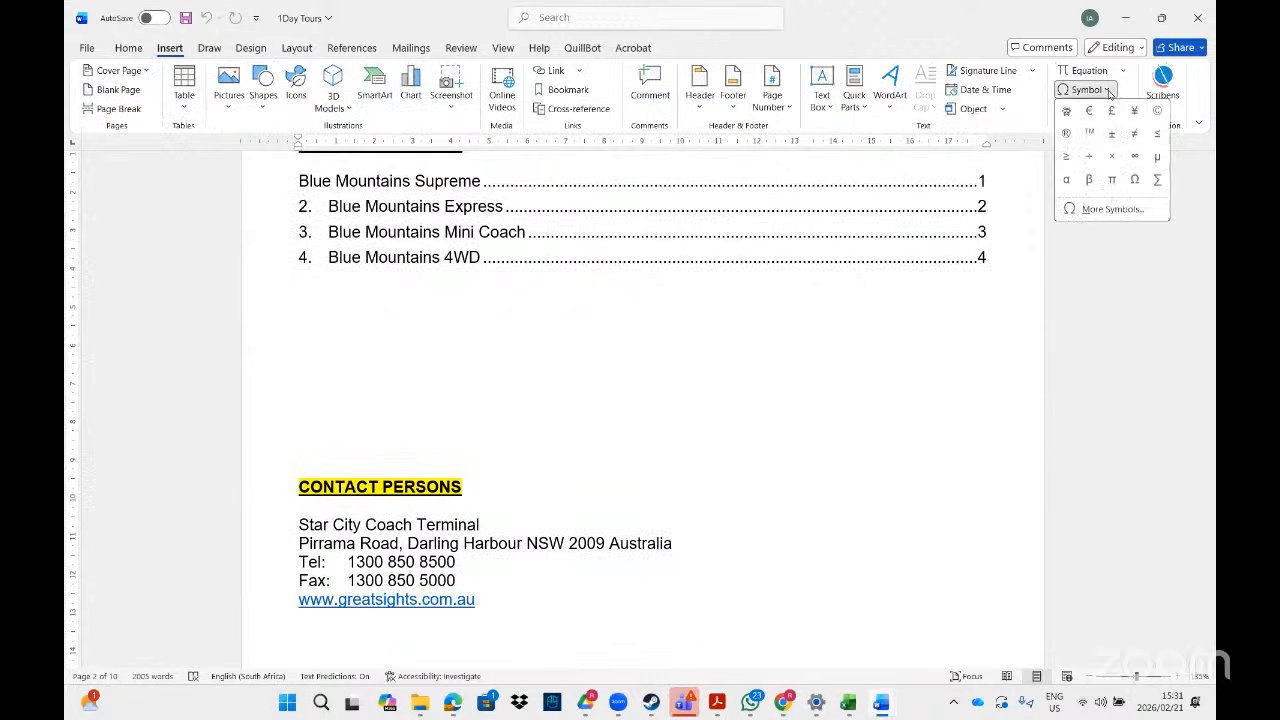
{"action": "left_click", "coordinate": [1098, 209]}
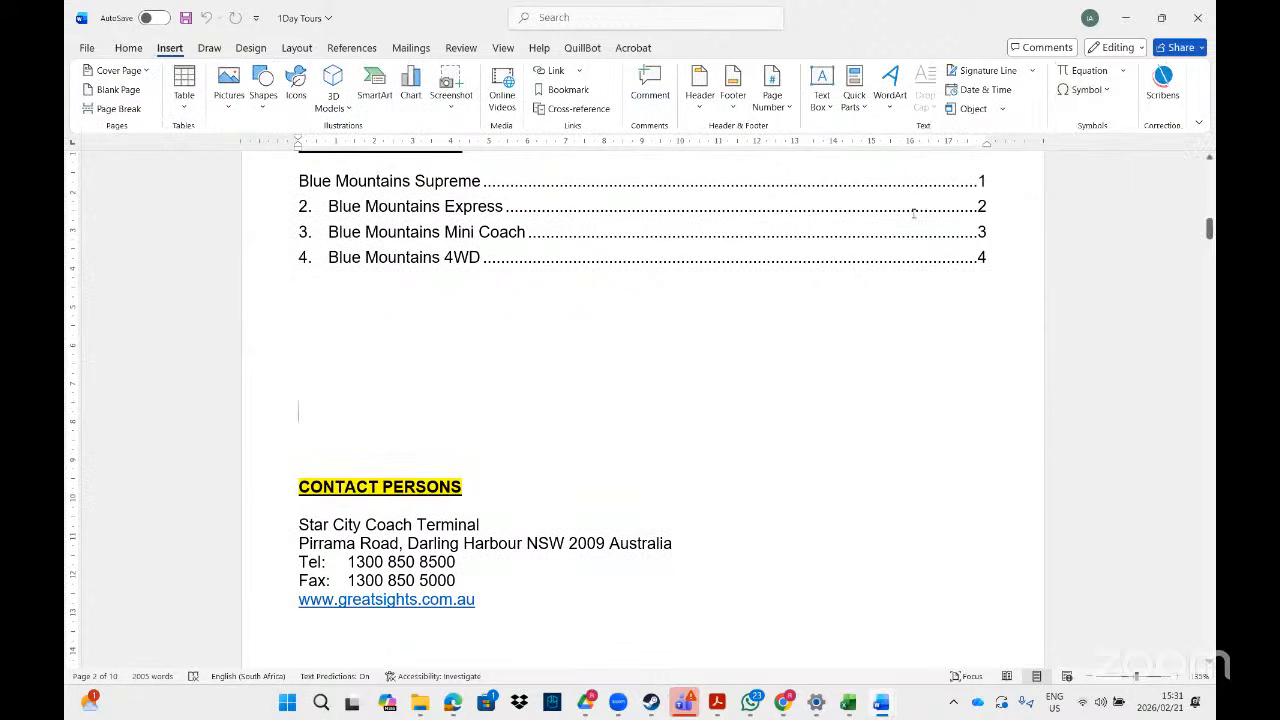
{"action": "left_click", "coordinate": [624, 277]}
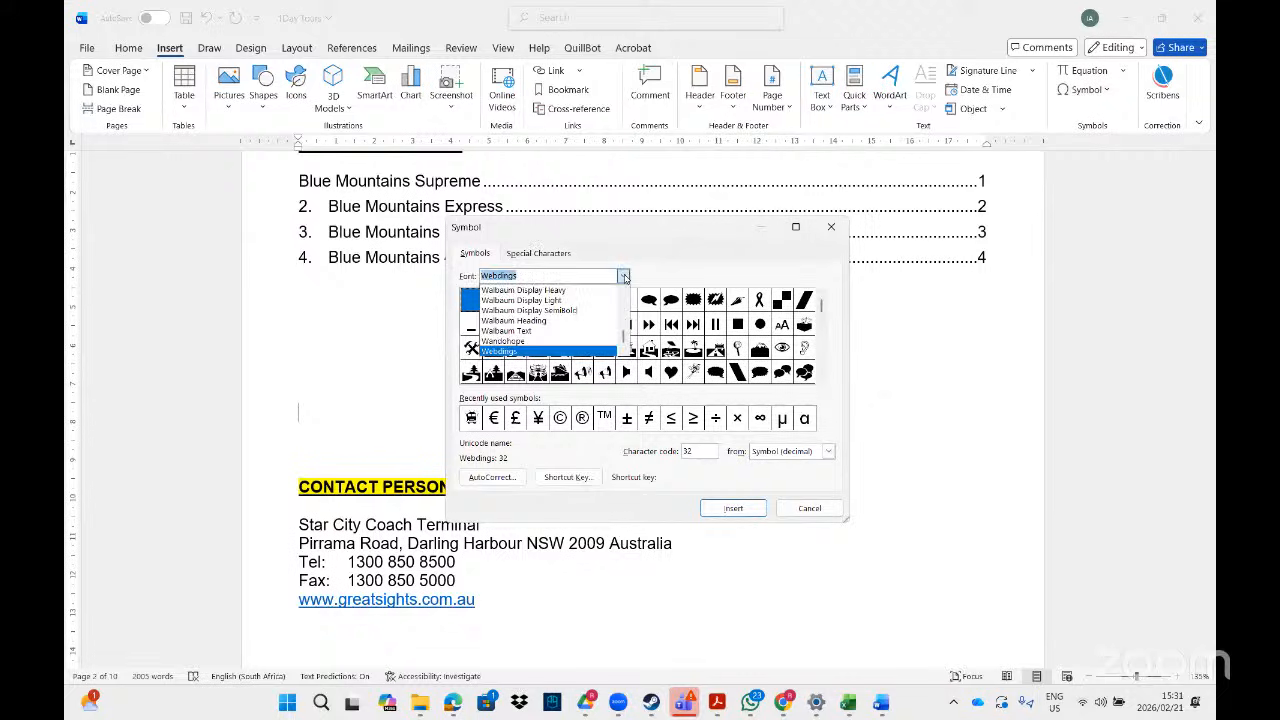
{"action": "left_click", "coordinate": [527, 353]}
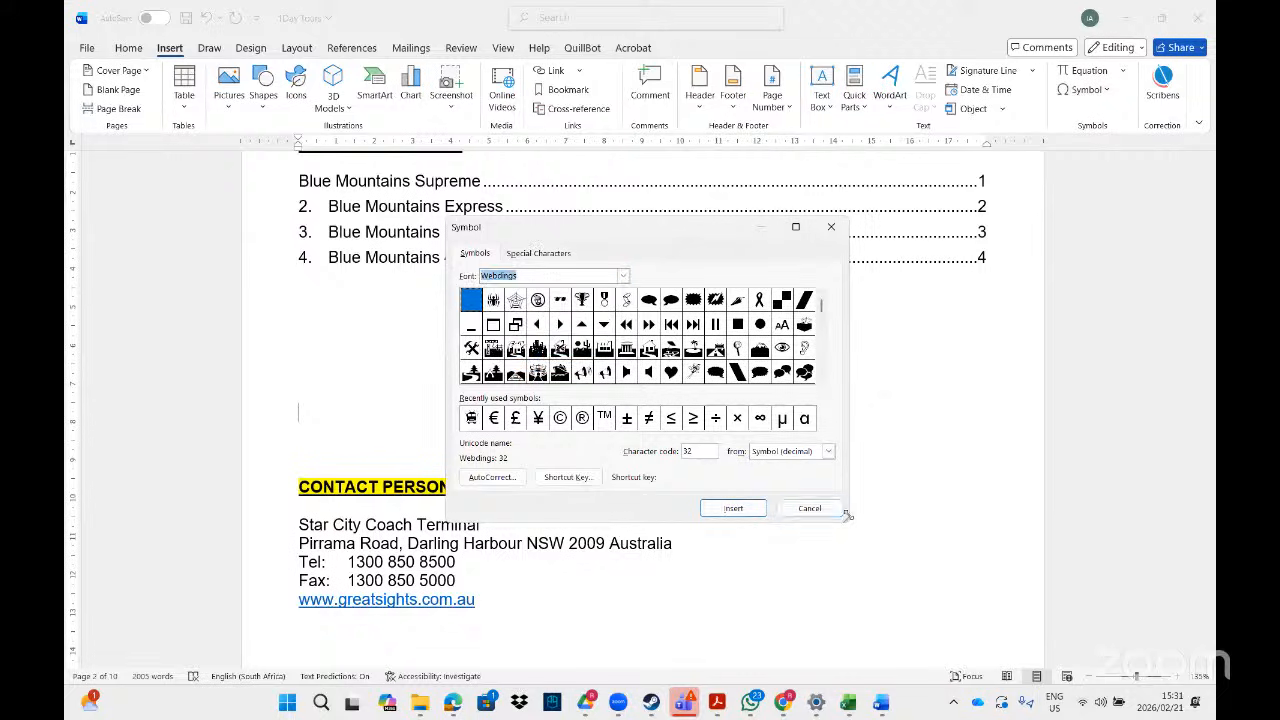
{"action": "left_click", "coordinate": [699, 451]}
{"action": "key", "text": "BackSpace"}
{"action": "key", "text": "BackSpace"}
{"action": "type", "text": "102"}
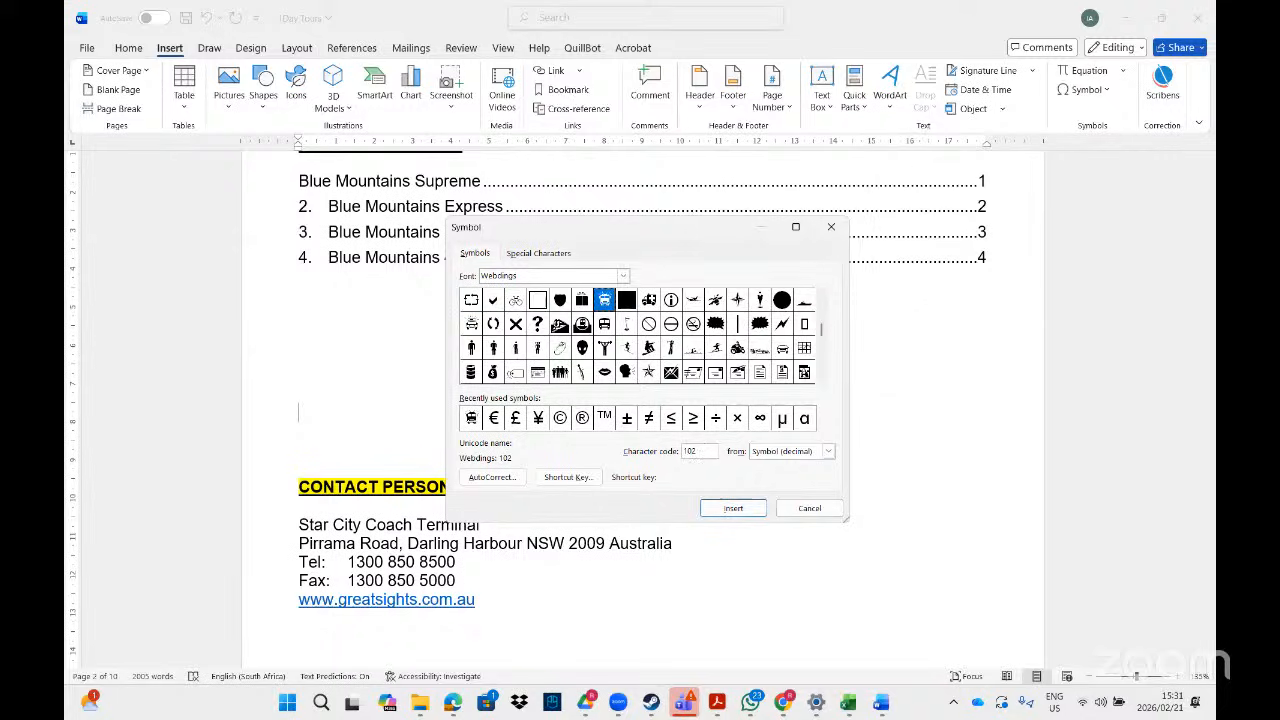
{"action": "left_click", "coordinate": [733, 508]}
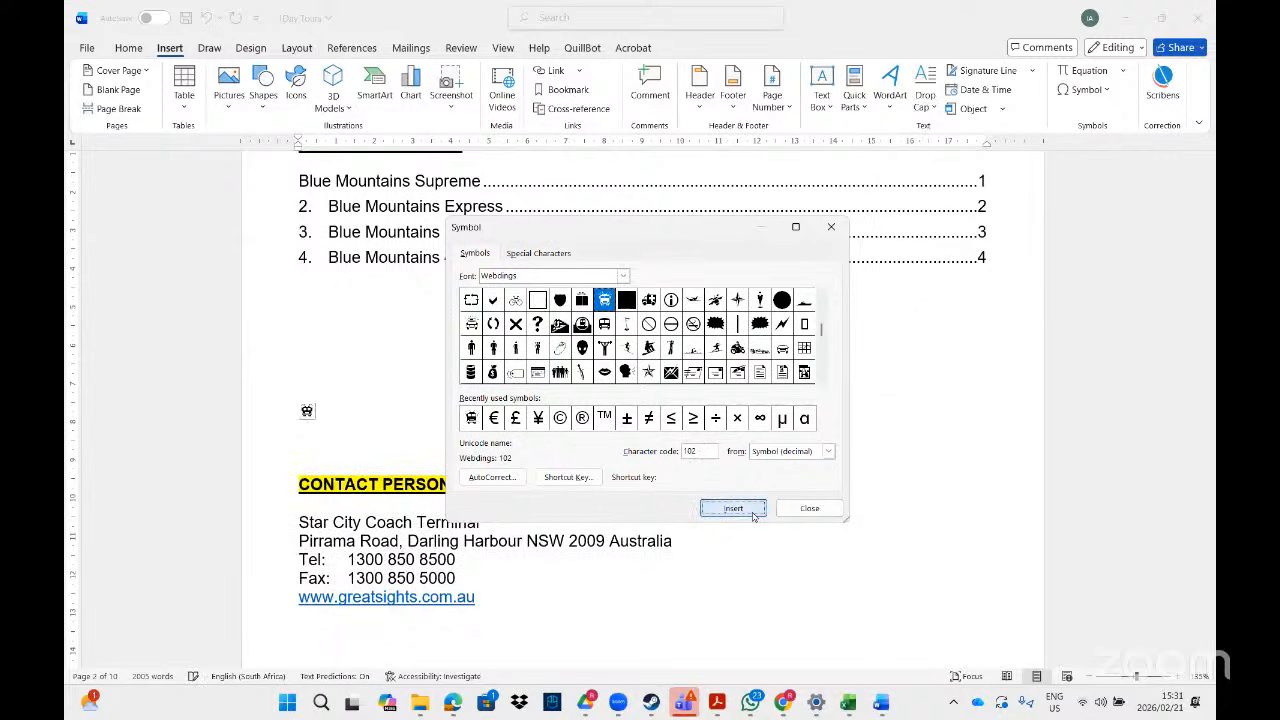
{"action": "left_click", "coordinate": [810, 509]}
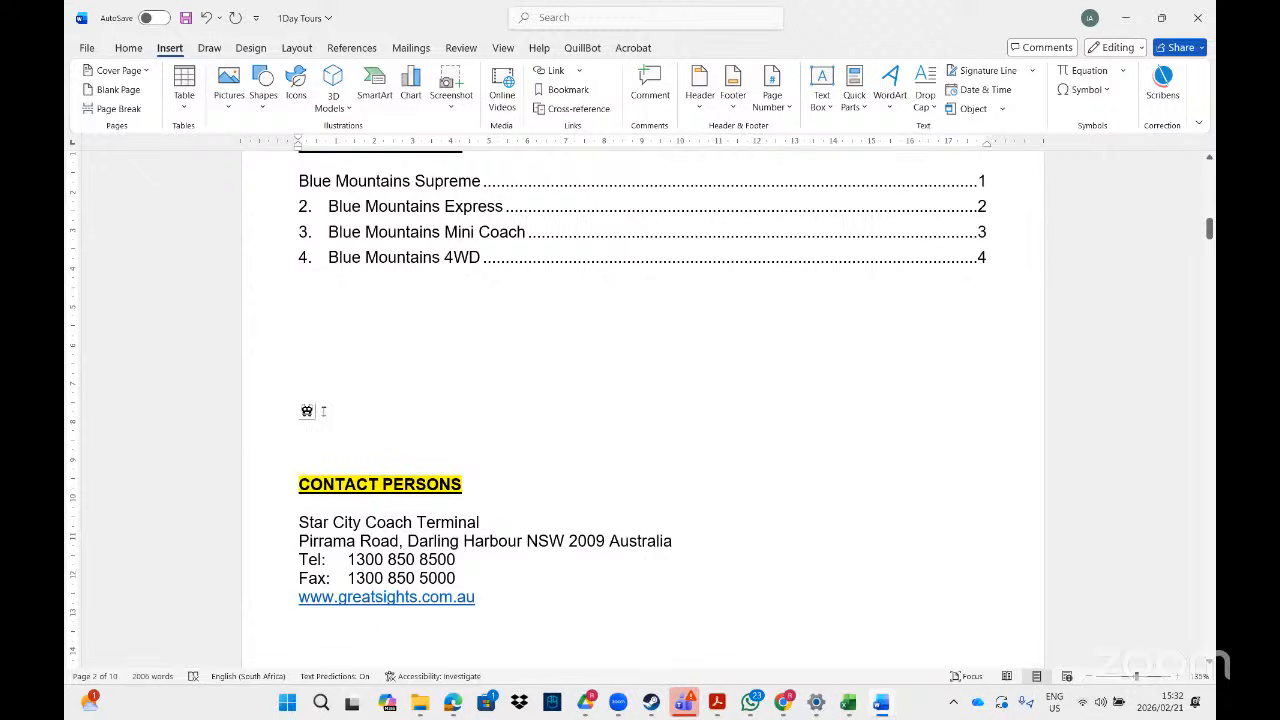
{"action": "left_click_drag", "start_coordinate": [325, 411], "coordinate": [285, 410]}
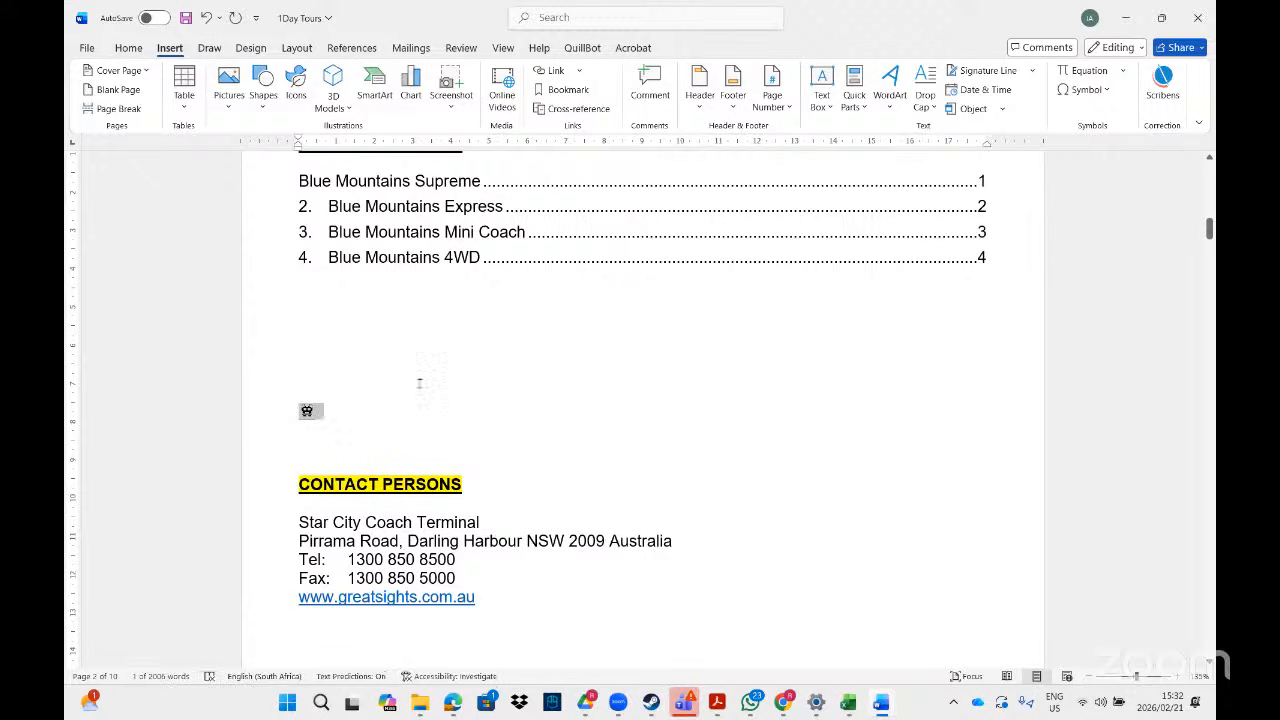
- Cut the selected bus symbol to the clipboard from the Home tab
{"action": "left_click", "coordinate": [134, 48]}
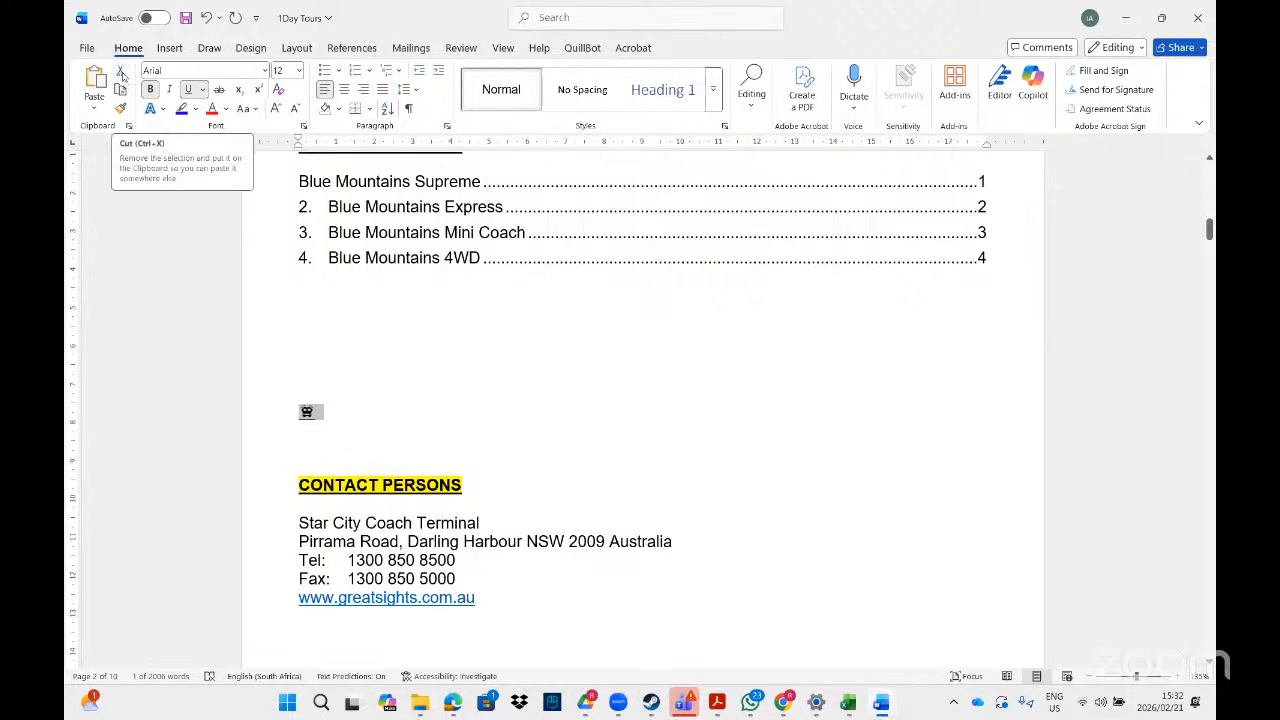
{"action": "right_click", "coordinate": [307, 412]}
{"action": "left_click", "coordinate": [340, 150]}
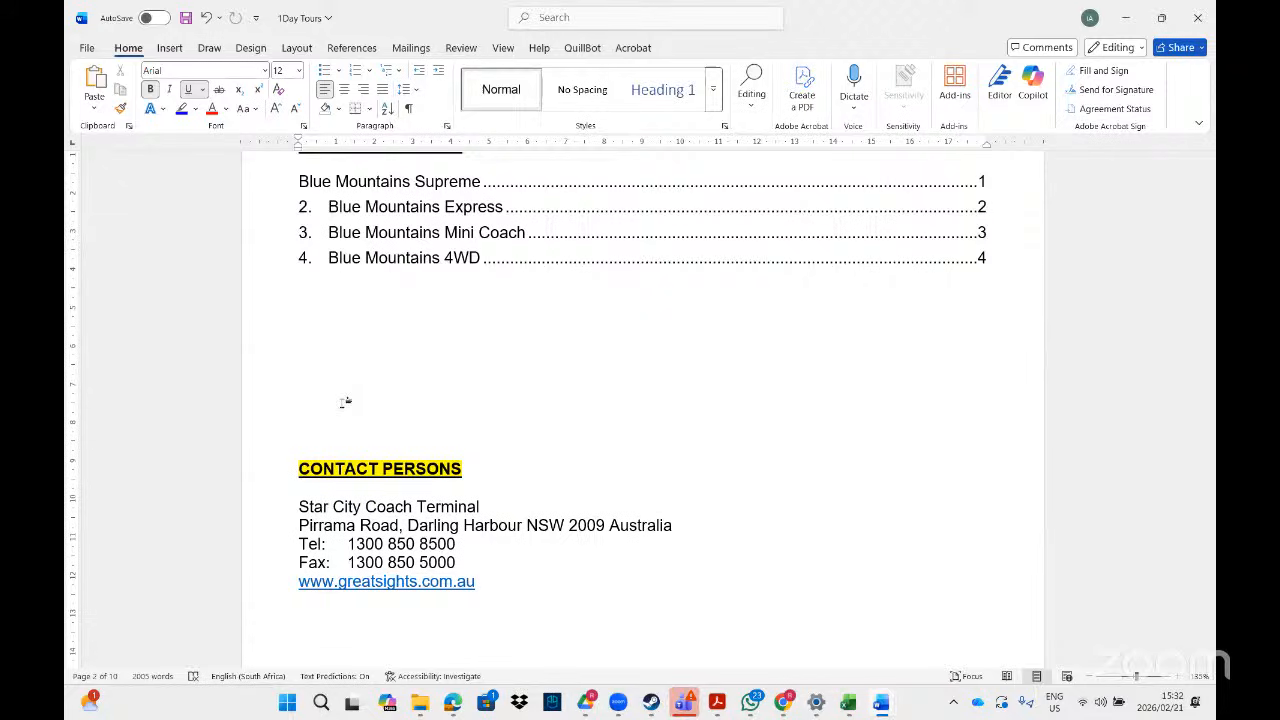
- Open Find and Replace through the 'repl' command search and enter 'tour' to find
{"action": "left_click", "coordinate": [553, 17]}
{"action": "type", "text": "repl"}
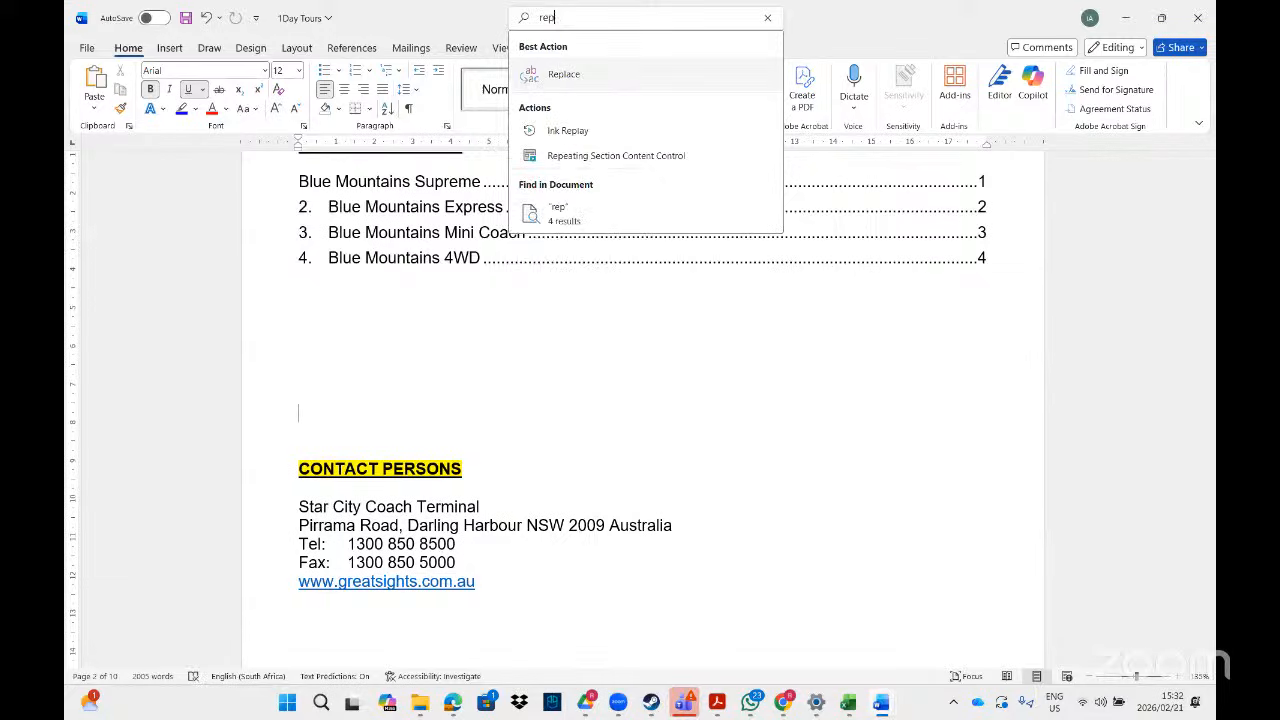
{"action": "left_click", "coordinate": [563, 80]}
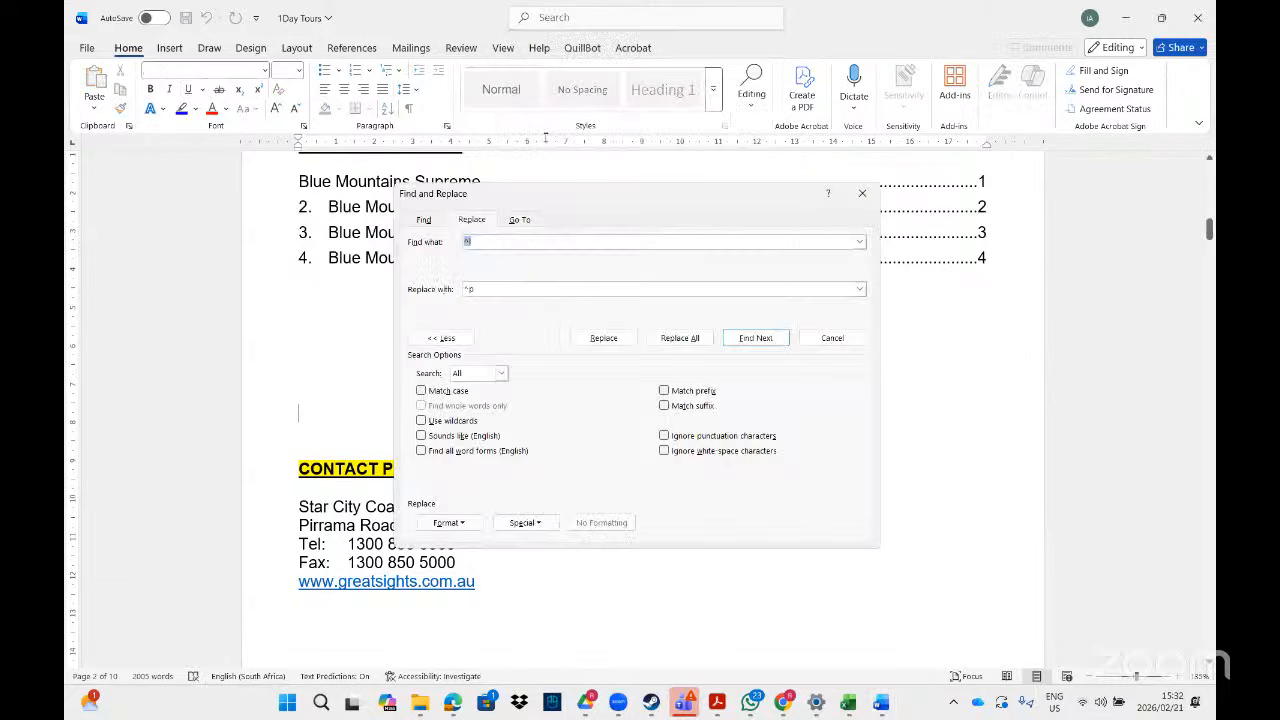
{"action": "type", "text": "tour"}
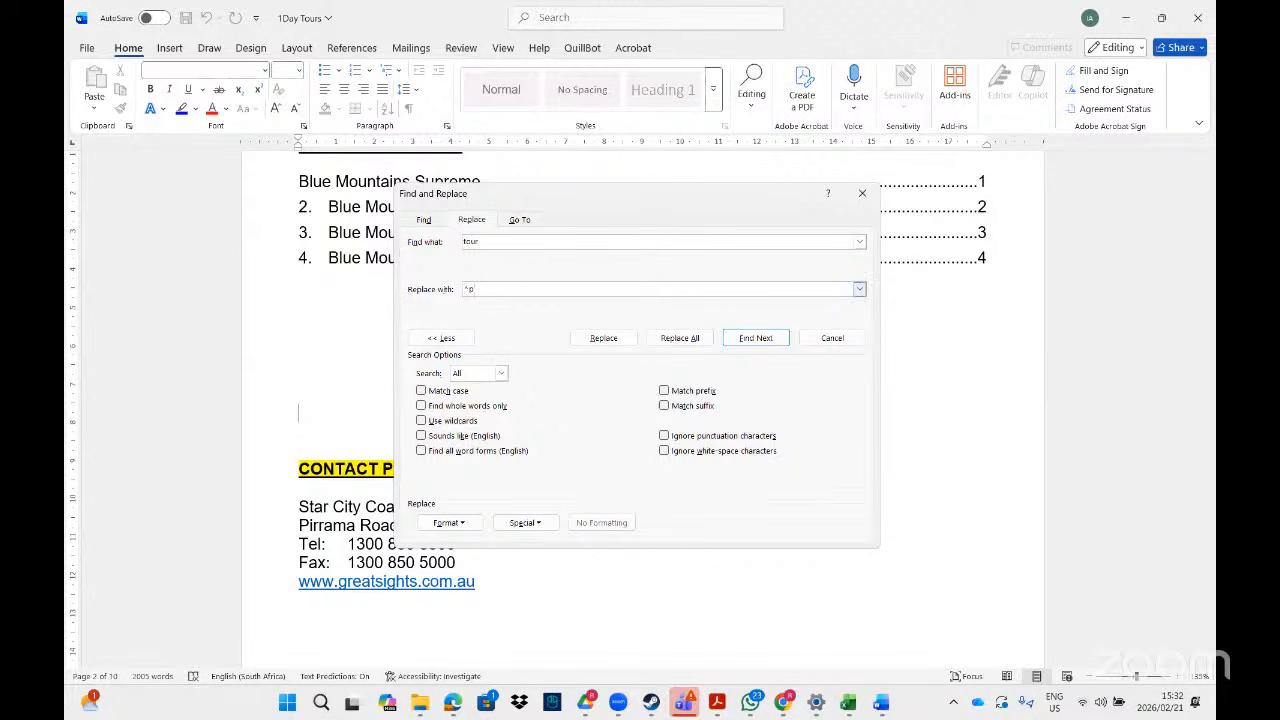
- Set Replace with to Clipboard Contents and replace all 23 occurrences of 'tour'
{"action": "key", "text": "BackSpace"}
{"action": "key", "text": "BackSpace"}
{"action": "right_click", "coordinate": [485, 291]}
{"action": "left_click", "coordinate": [514, 337]}
{"action": "key", "text": "BackSpace"}
{"action": "key", "text": "BackSpace"}
{"action": "left_click", "coordinate": [542, 529]}
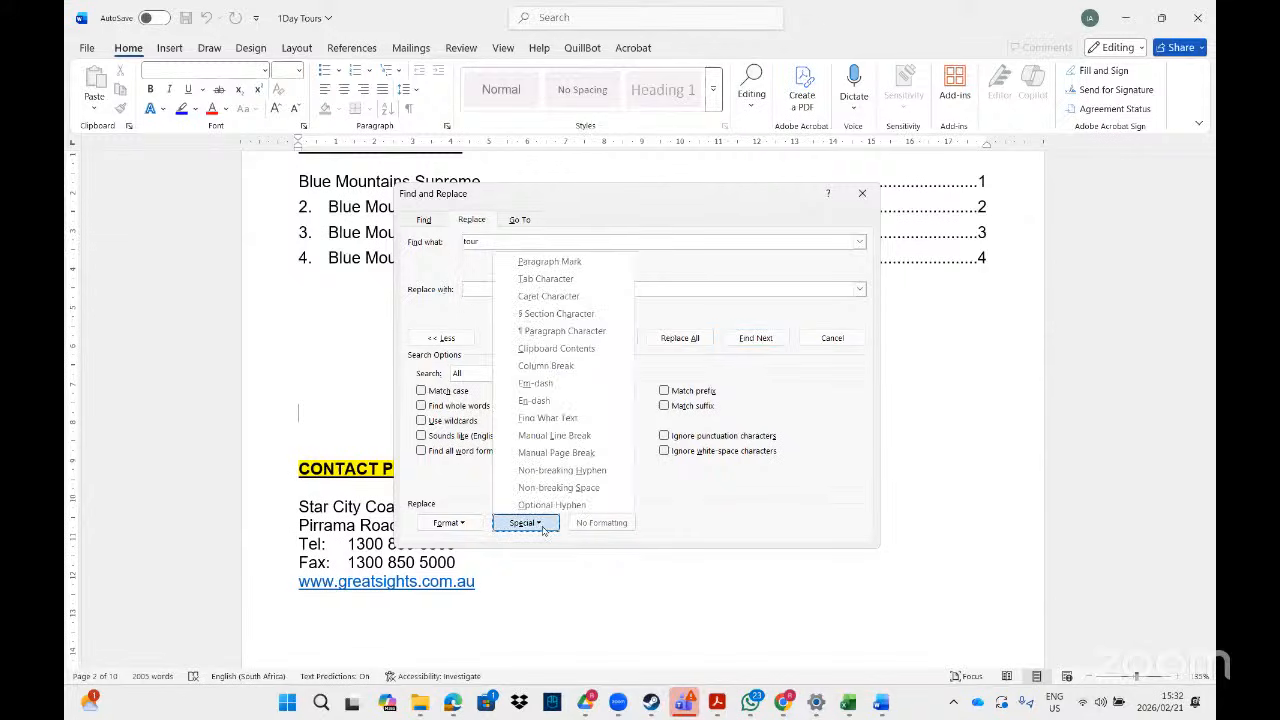
{"action": "left_click", "coordinate": [577, 349]}
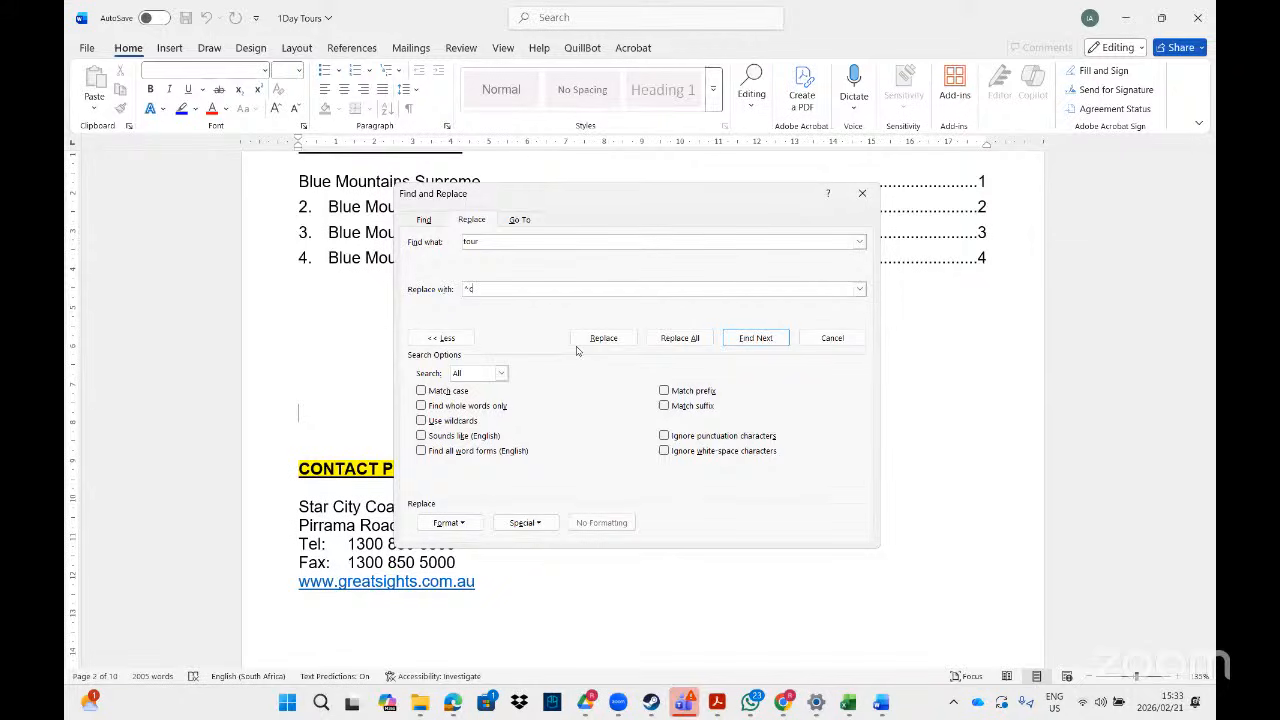
{"action": "left_click", "coordinate": [680, 338]}
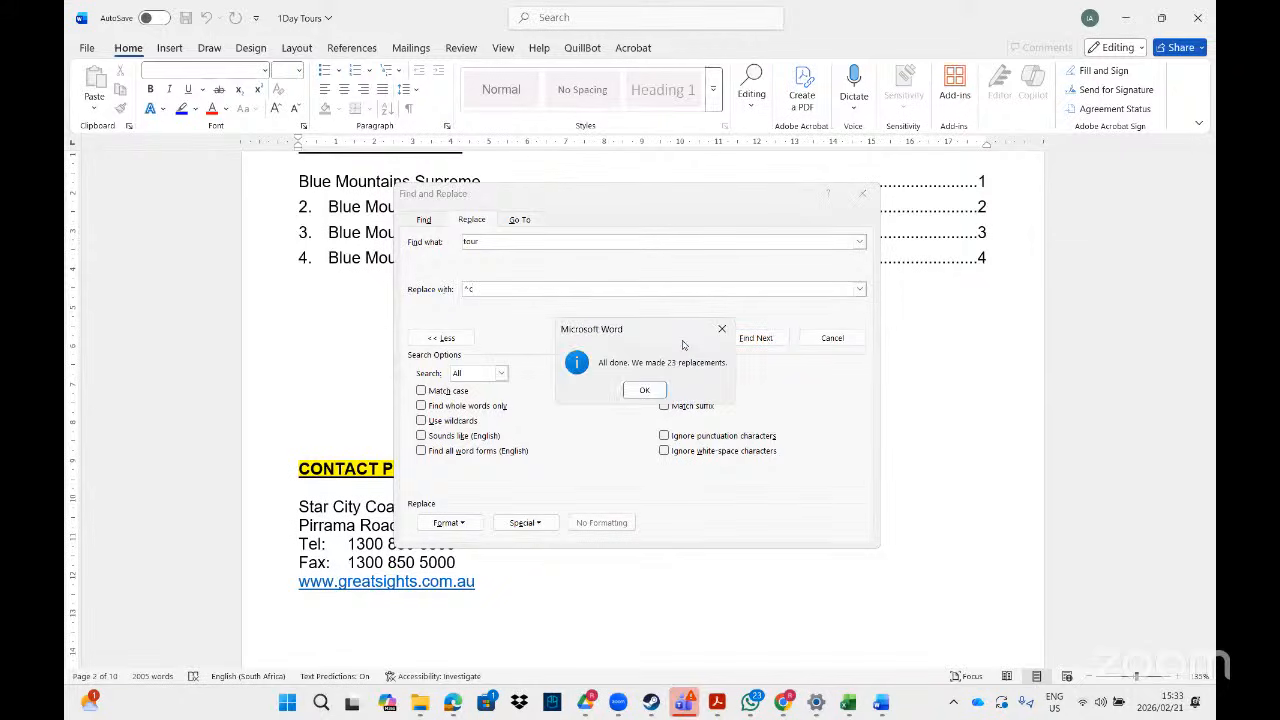
{"action": "left_click", "coordinate": [648, 390]}
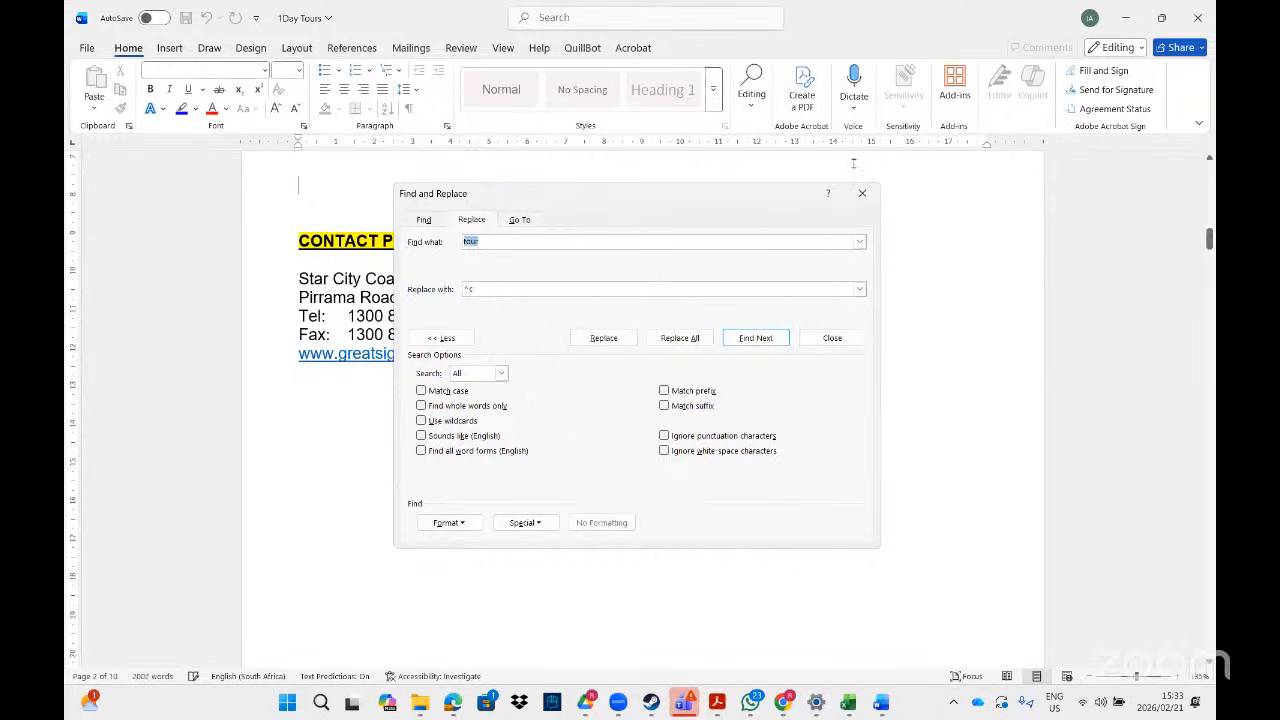
- Scroll through the bus symbols that replaced 'tour', then reset the replacement code to ^c and close Find and Replace
{"action": "left_click", "coordinate": [863, 192]}
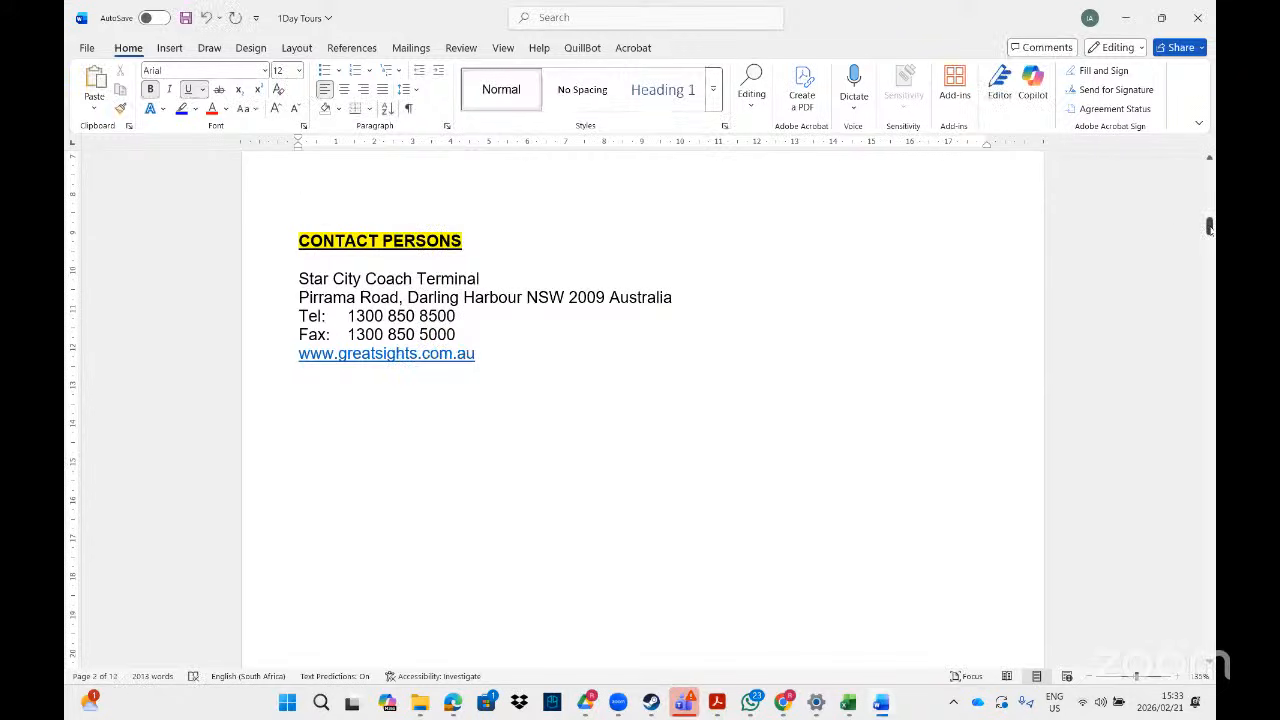
{"action": "left_click_drag", "start_coordinate": [1209, 227], "coordinate": [1210, 268]}
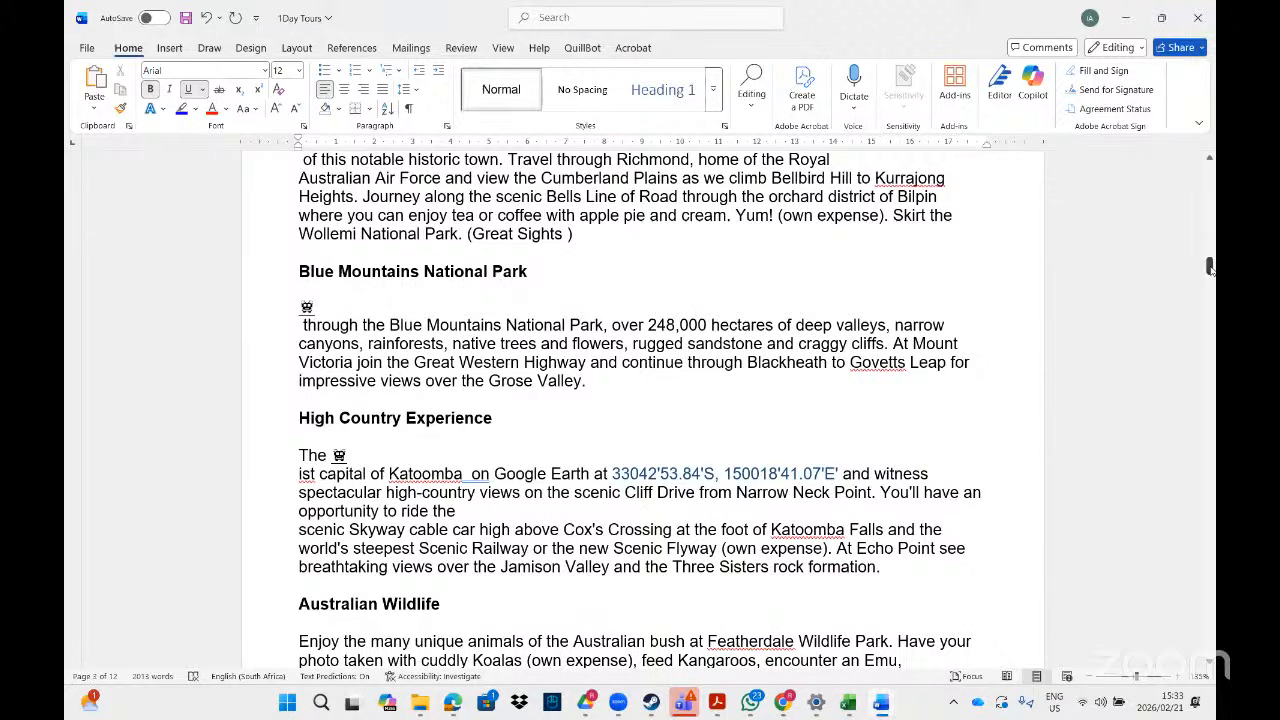
{"action": "key", "text": "ctrl+h"}
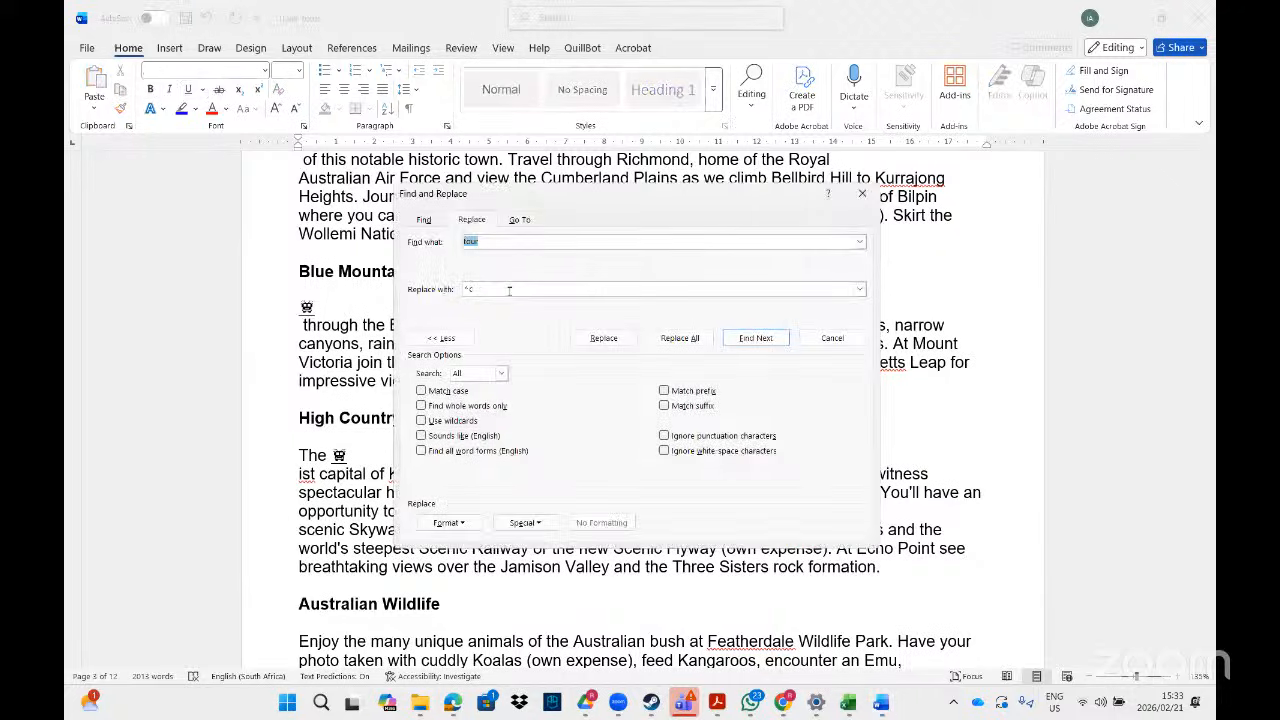
{"action": "left_click", "coordinate": [481, 287]}
{"action": "key", "text": "BackSpace"}
{"action": "type", "text": "c"}
{"action": "left_click", "coordinate": [448, 522]}
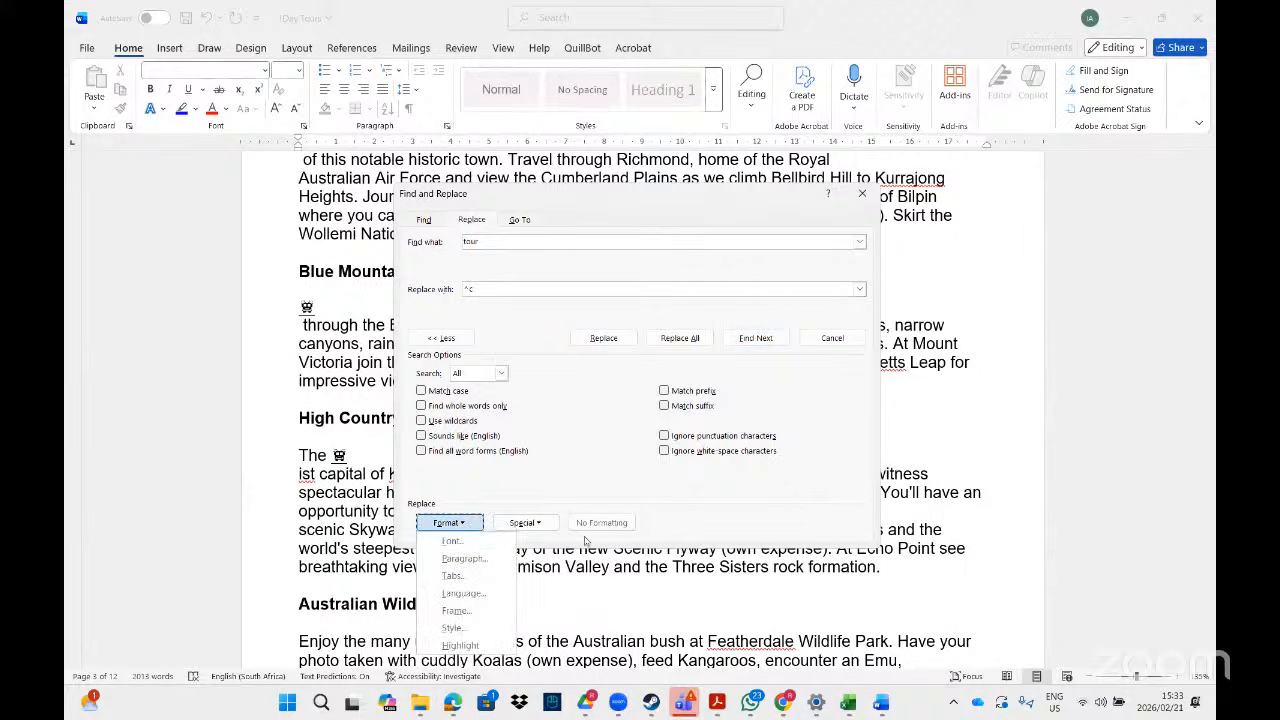
{"action": "left_click", "coordinate": [864, 196]}
{"action": "left_click", "coordinate": [864, 196]}
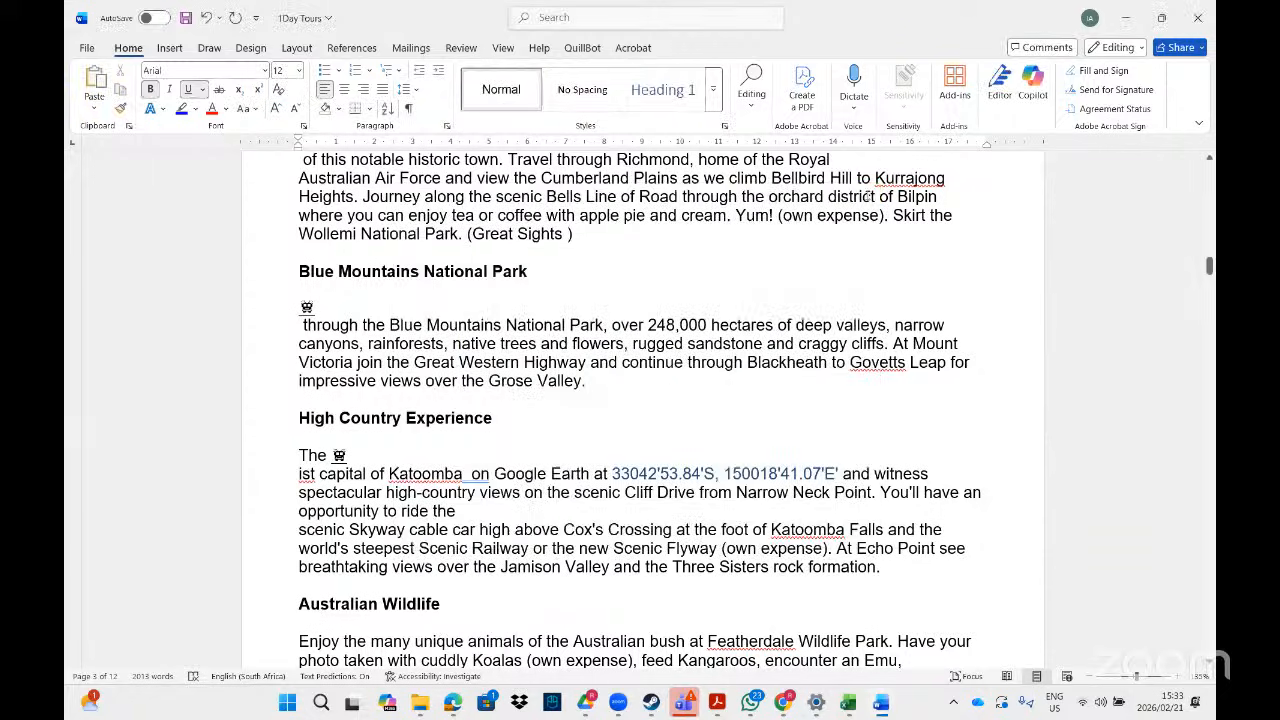
- Close 1Day Tours without saving the changes
{"action": "left_click", "coordinate": [1201, 17]}
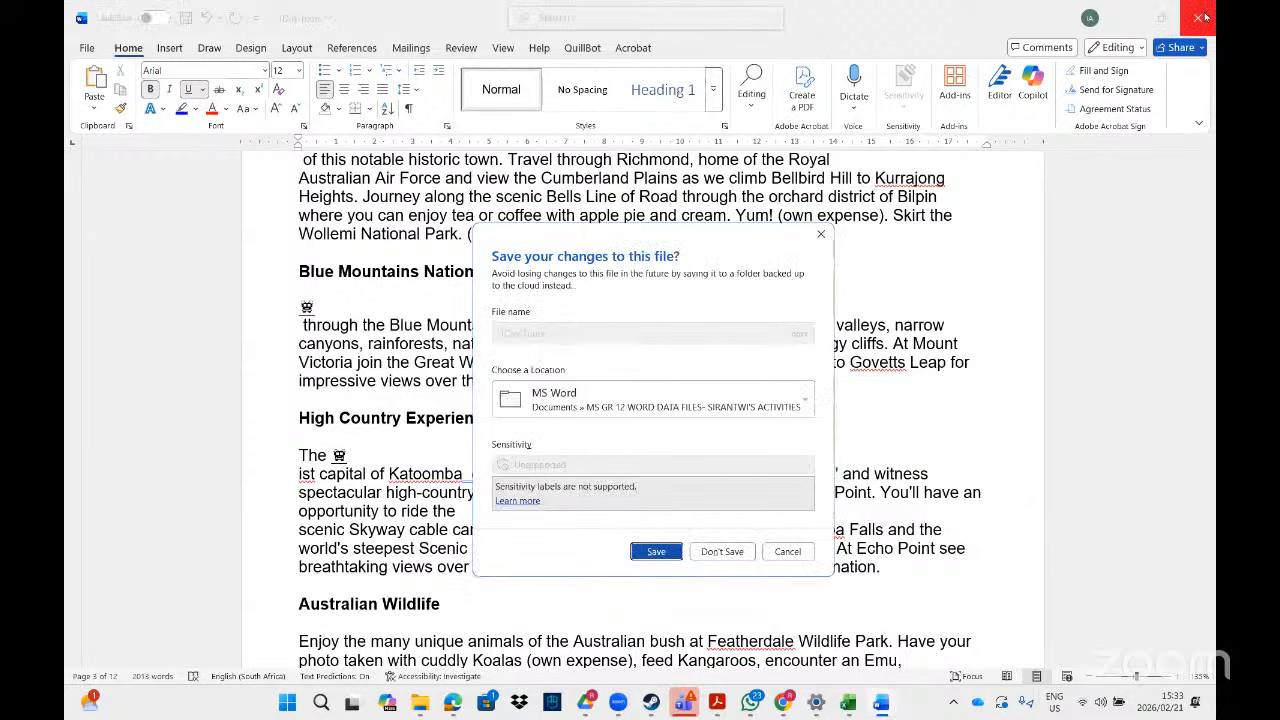
{"action": "left_click", "coordinate": [740, 556]}
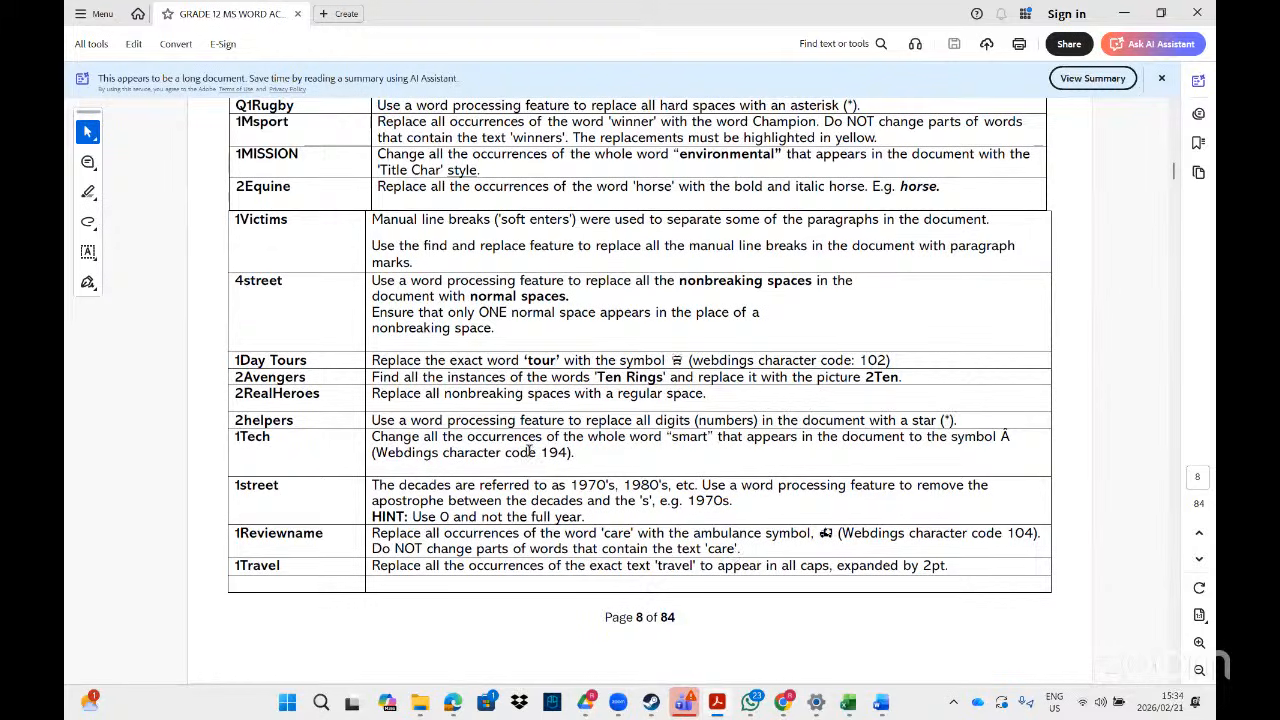
- Check the task list, then reopen 1Day Tours from the '1day' File Explorer search results
{"action": "left_click_drag", "start_coordinate": [580, 454], "coordinate": [525, 448]}
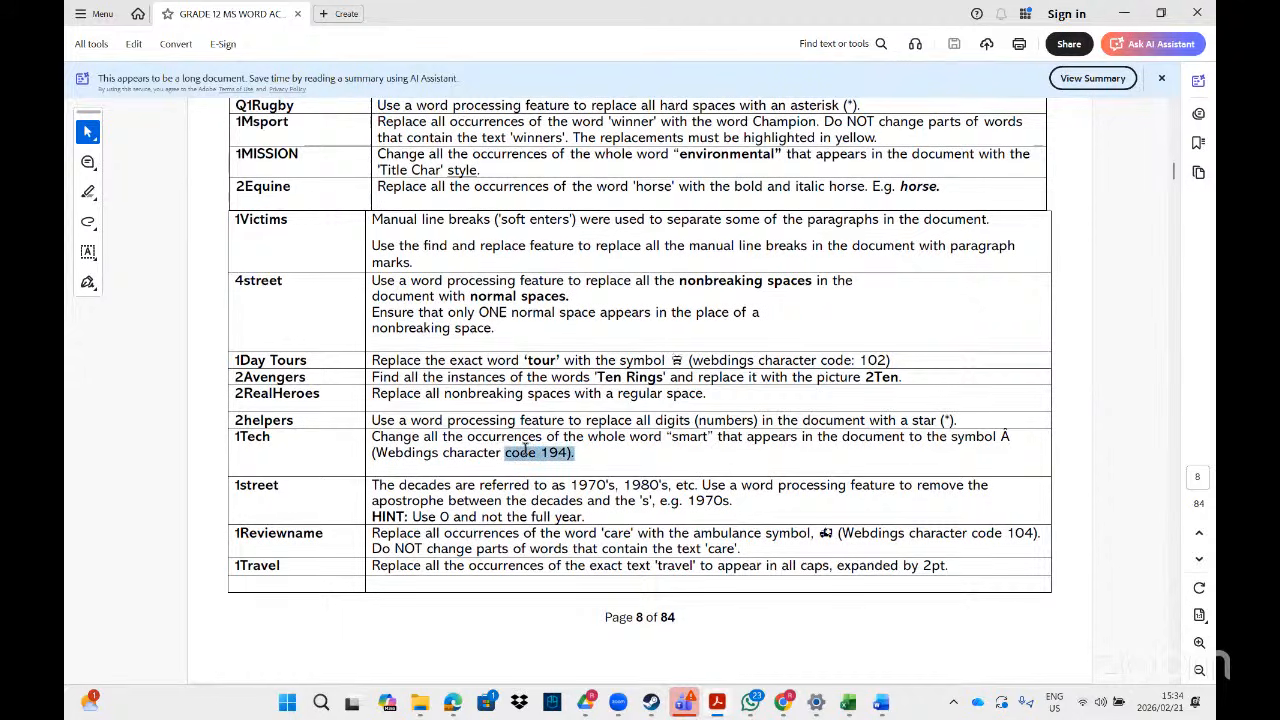
{"action": "left_click", "coordinate": [561, 397]}
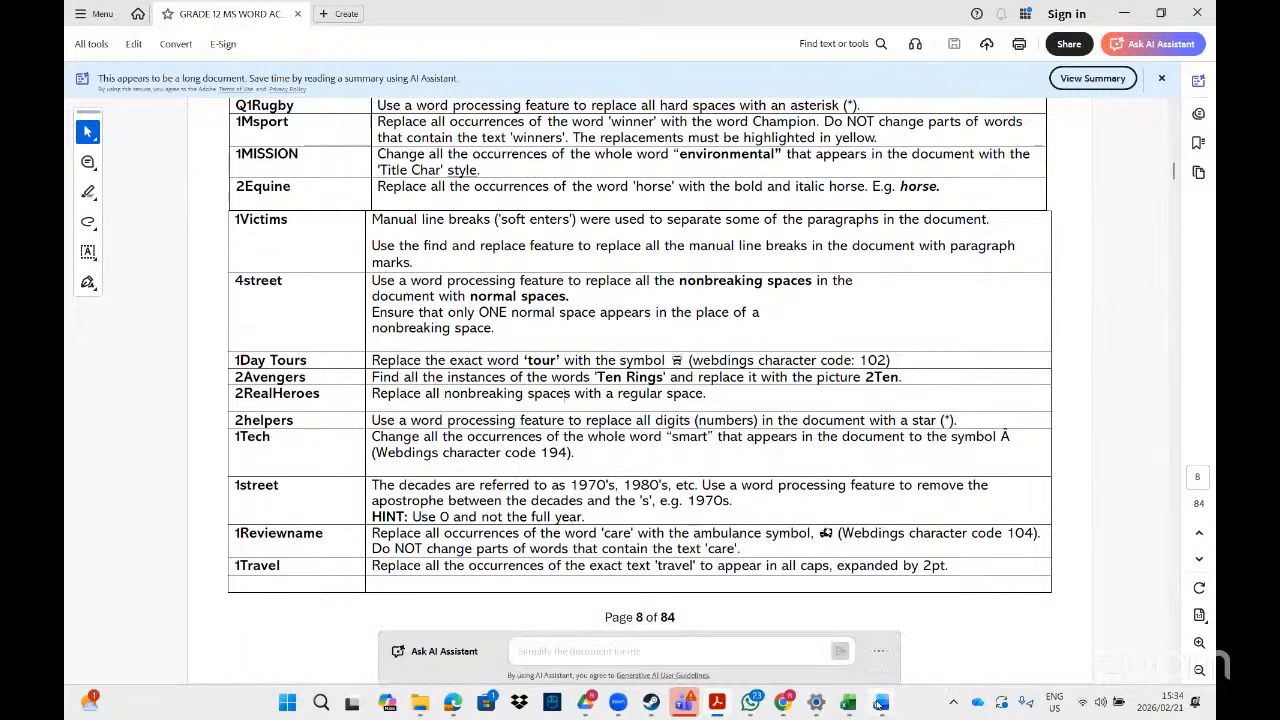
{"action": "mouse_move", "coordinate": [880, 703]}
{"action": "mouse_move", "coordinate": [424, 710]}
{"action": "left_click", "coordinate": [537, 655]}
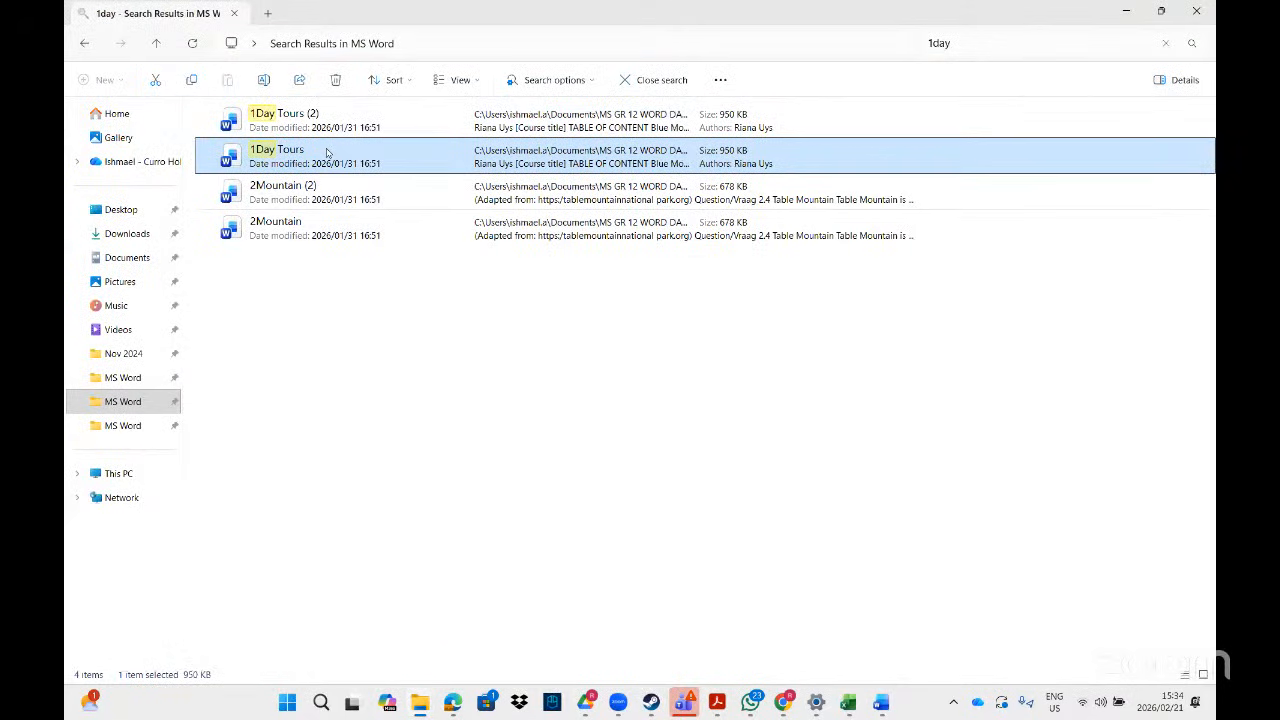
{"action": "double_click", "coordinate": [326, 152]}
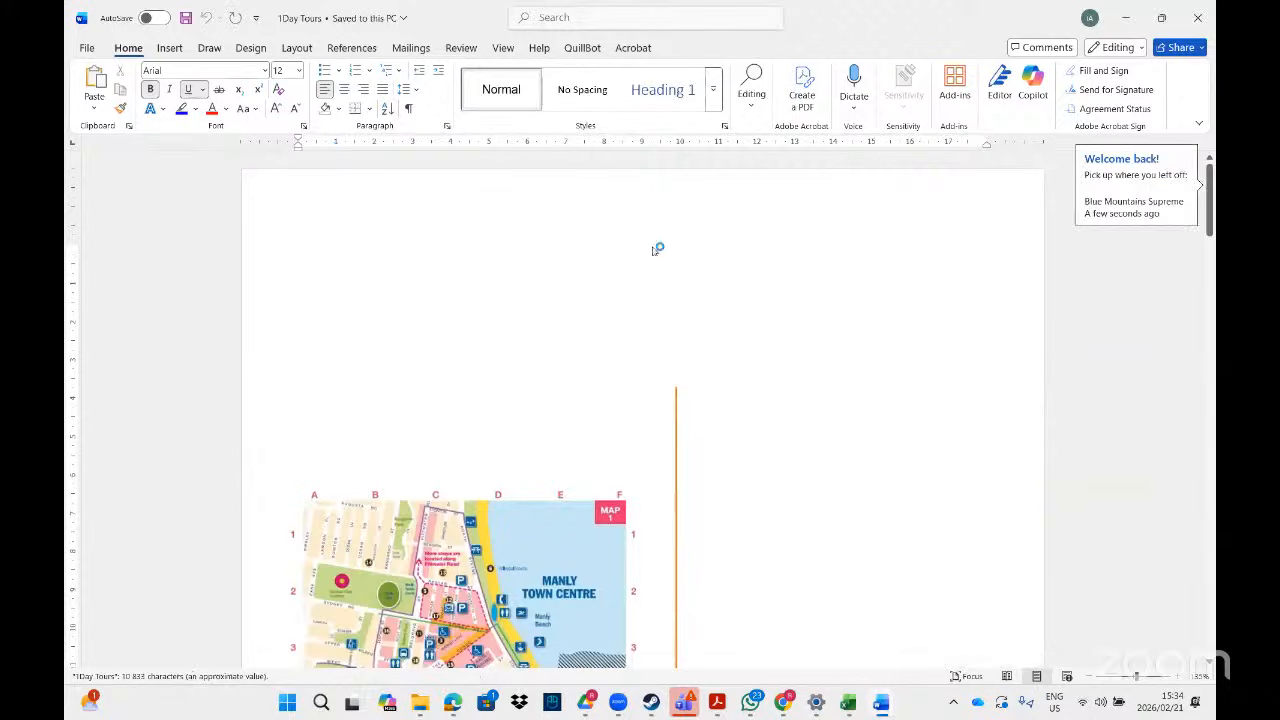
- Clear the old replacement text in Find and Replace and close the dialog
{"action": "left_click", "coordinate": [634, 20]}
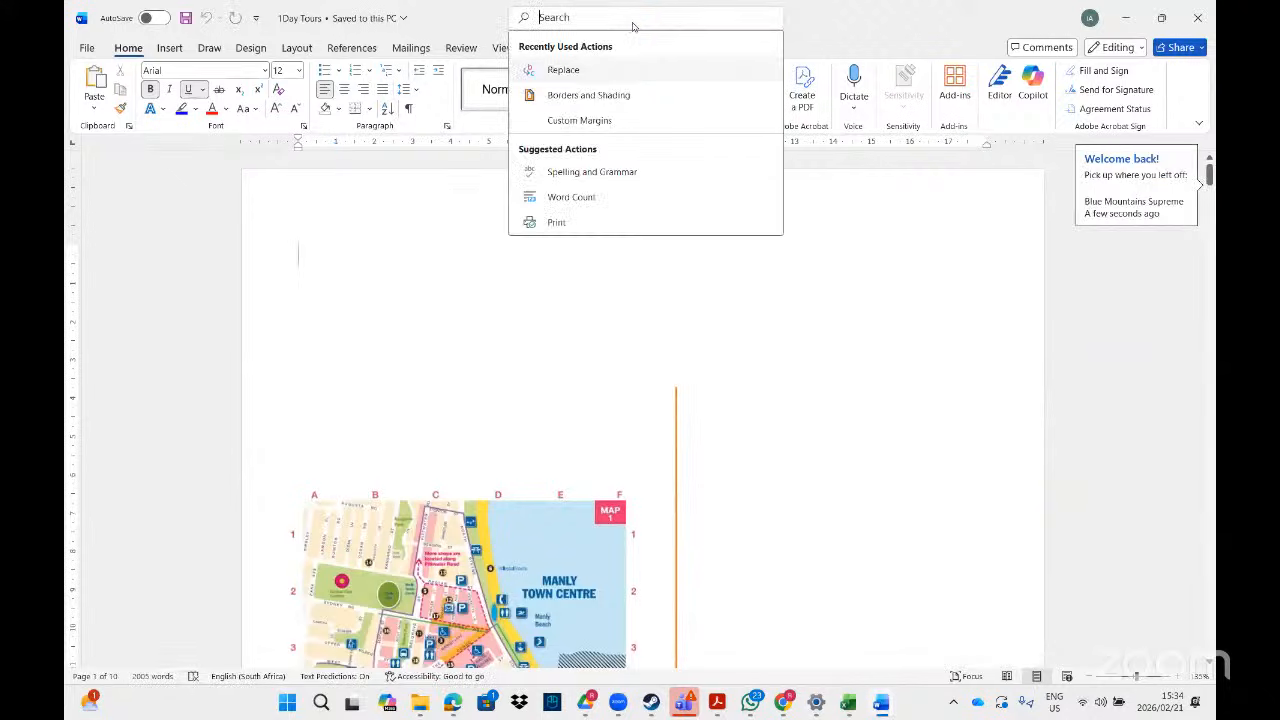
{"action": "left_click", "coordinate": [563, 70]}
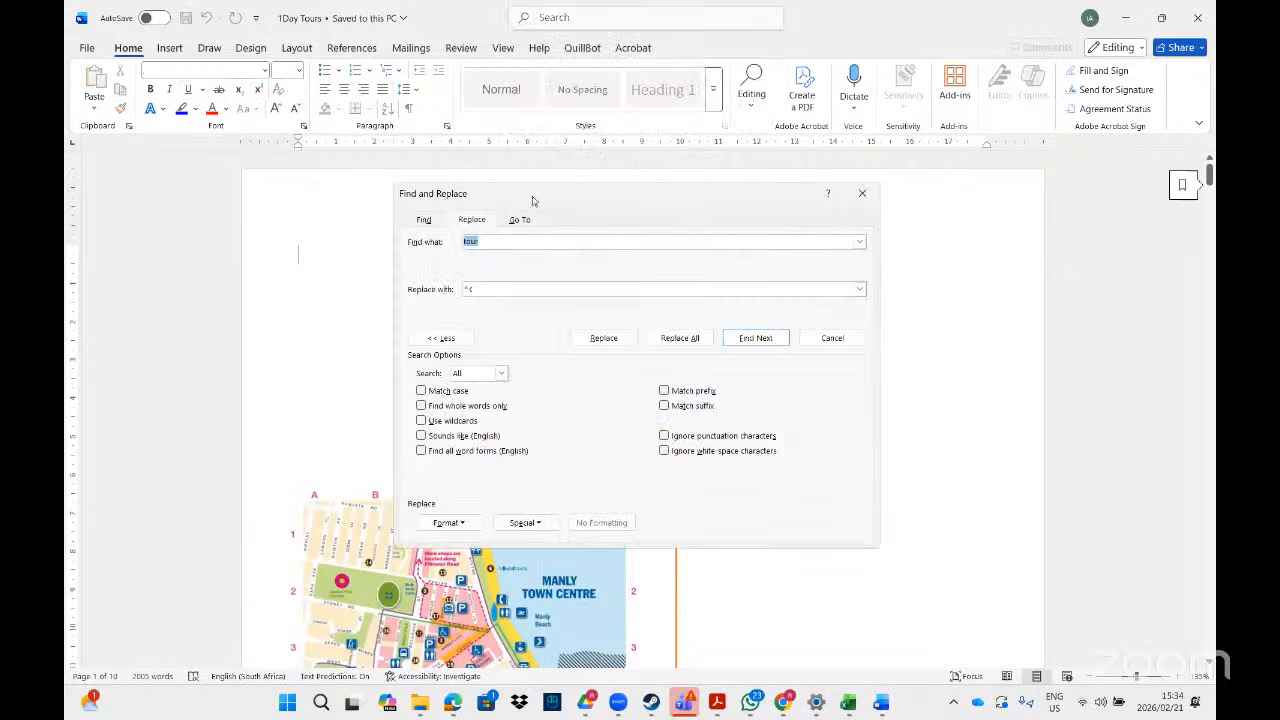
{"action": "left_click", "coordinate": [487, 289]}
{"action": "key", "text": "BackSpace"}
{"action": "key", "text": "BackSpace"}
{"action": "left_click", "coordinate": [861, 194]}
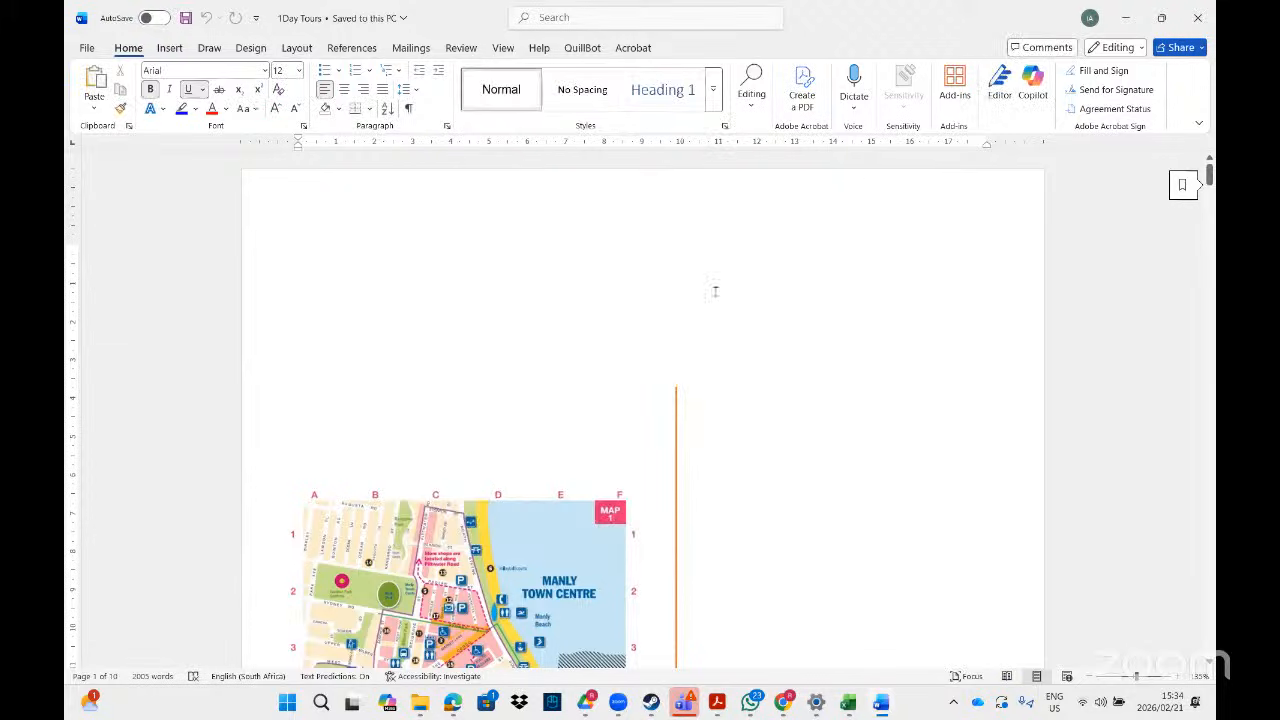
{"action": "left_click_drag", "start_coordinate": [1208, 175], "coordinate": [1206, 252]}
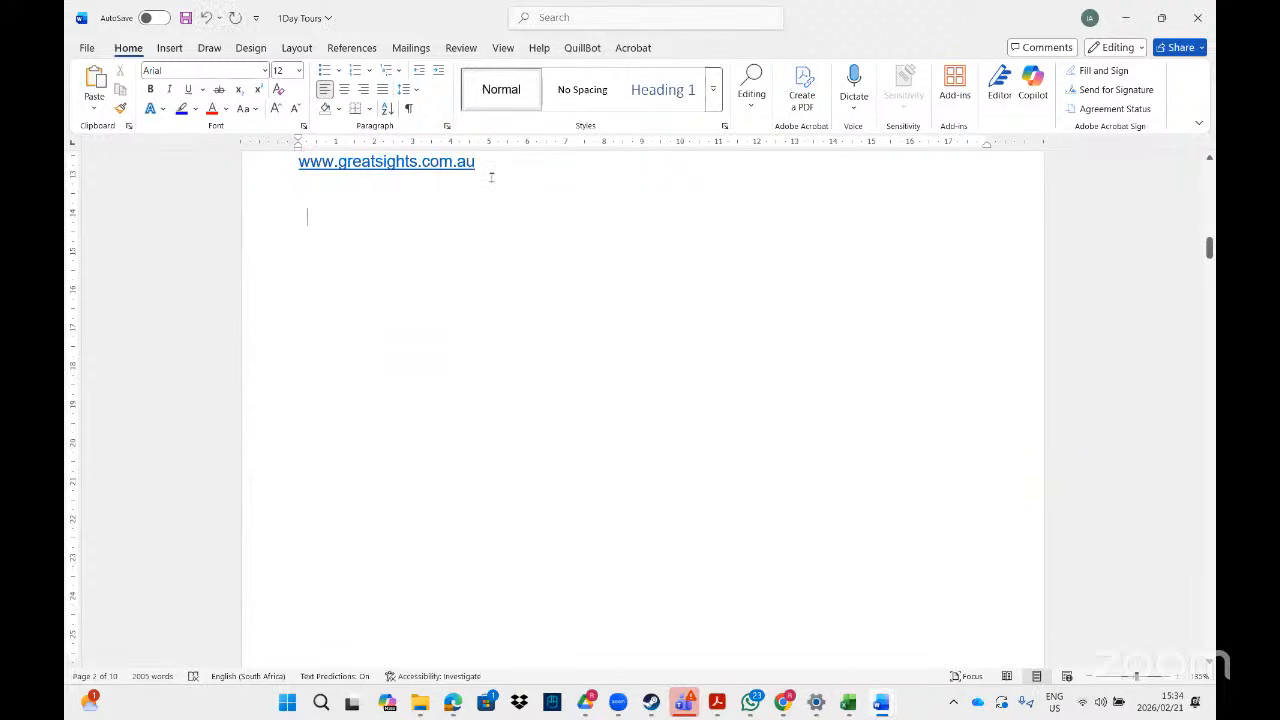
- Insert the 1_SN picture from Documents > Grade 12 Word data files > MS Word, then cut it
{"action": "left_click", "coordinate": [166, 50]}
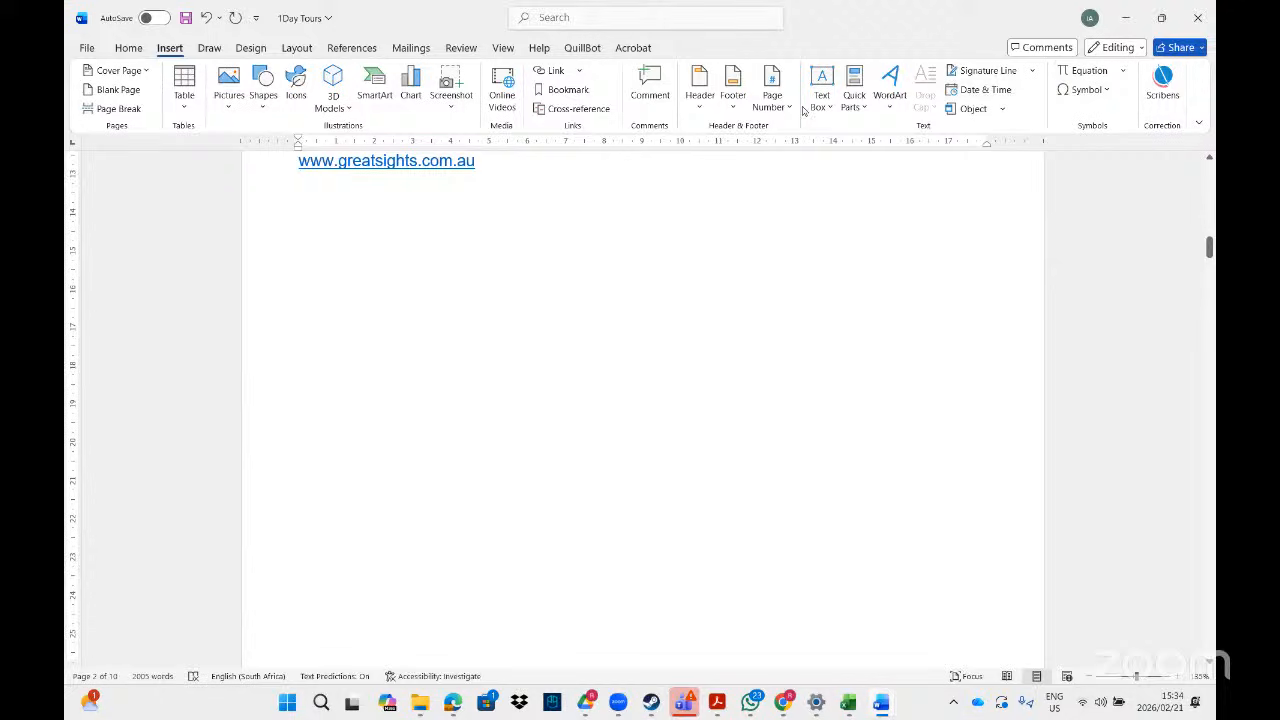
{"action": "left_click", "coordinate": [233, 114]}
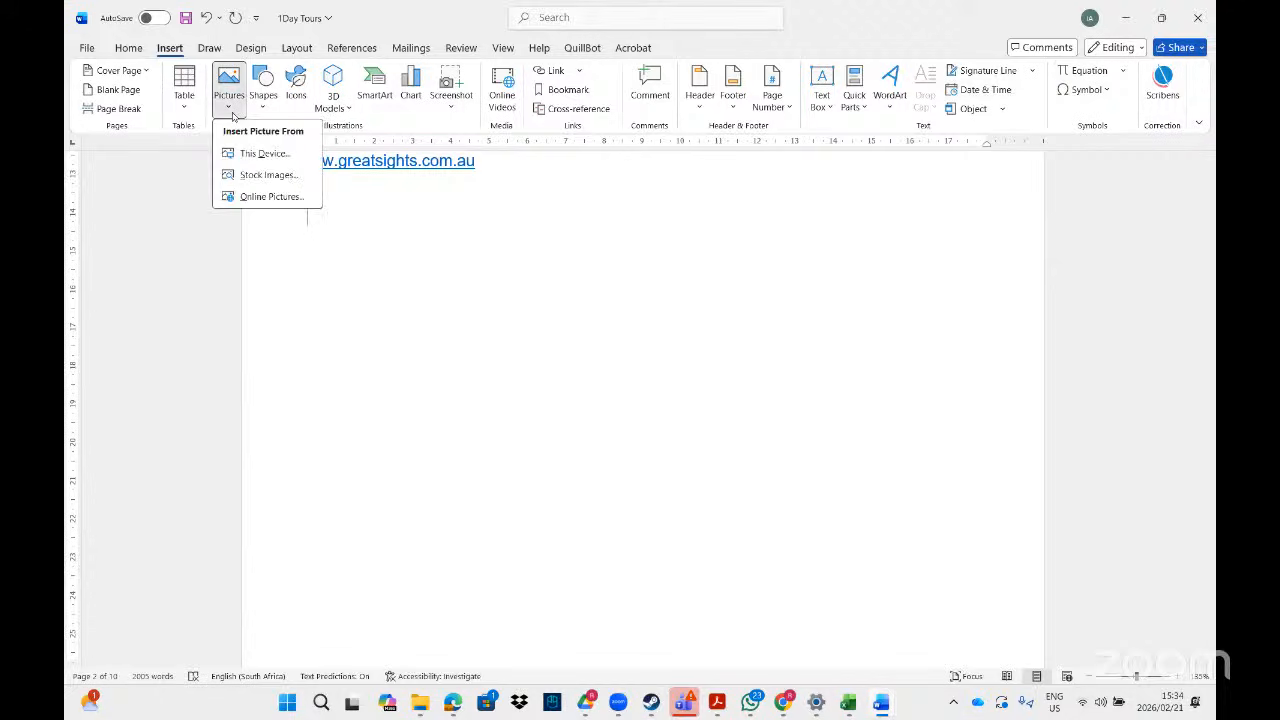
{"action": "left_click", "coordinate": [259, 155]}
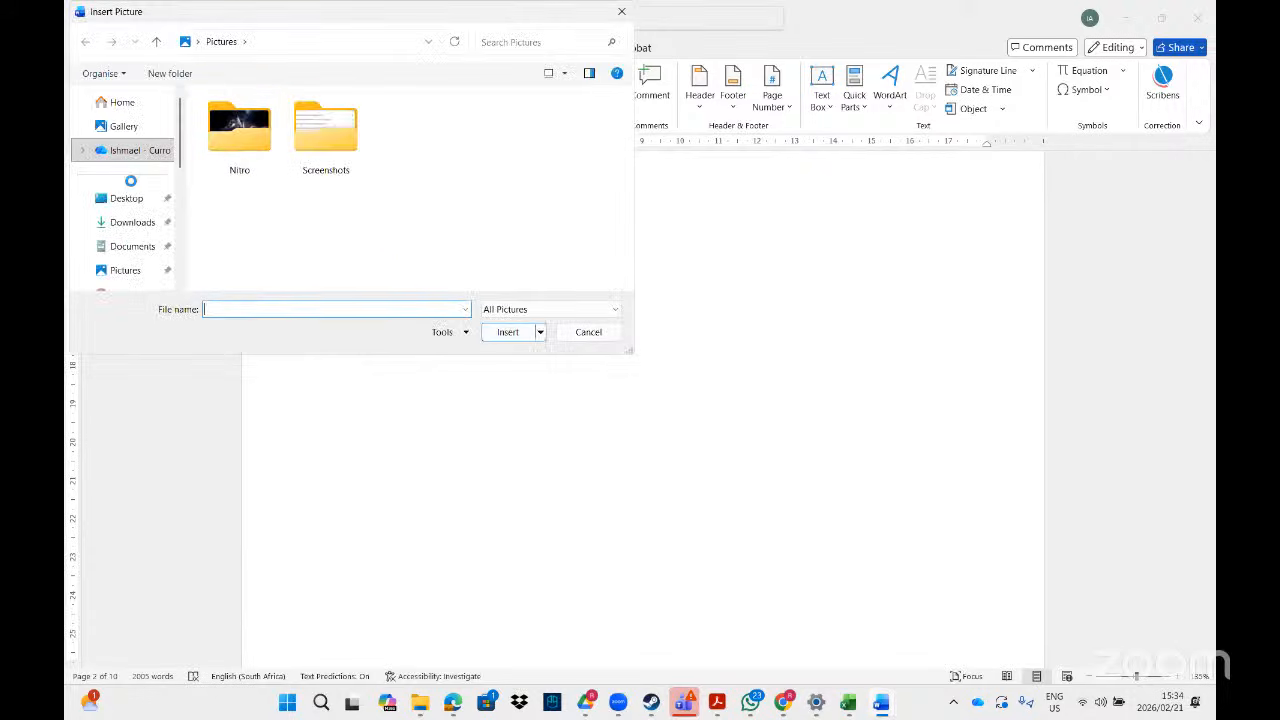
{"action": "left_click", "coordinate": [134, 221]}
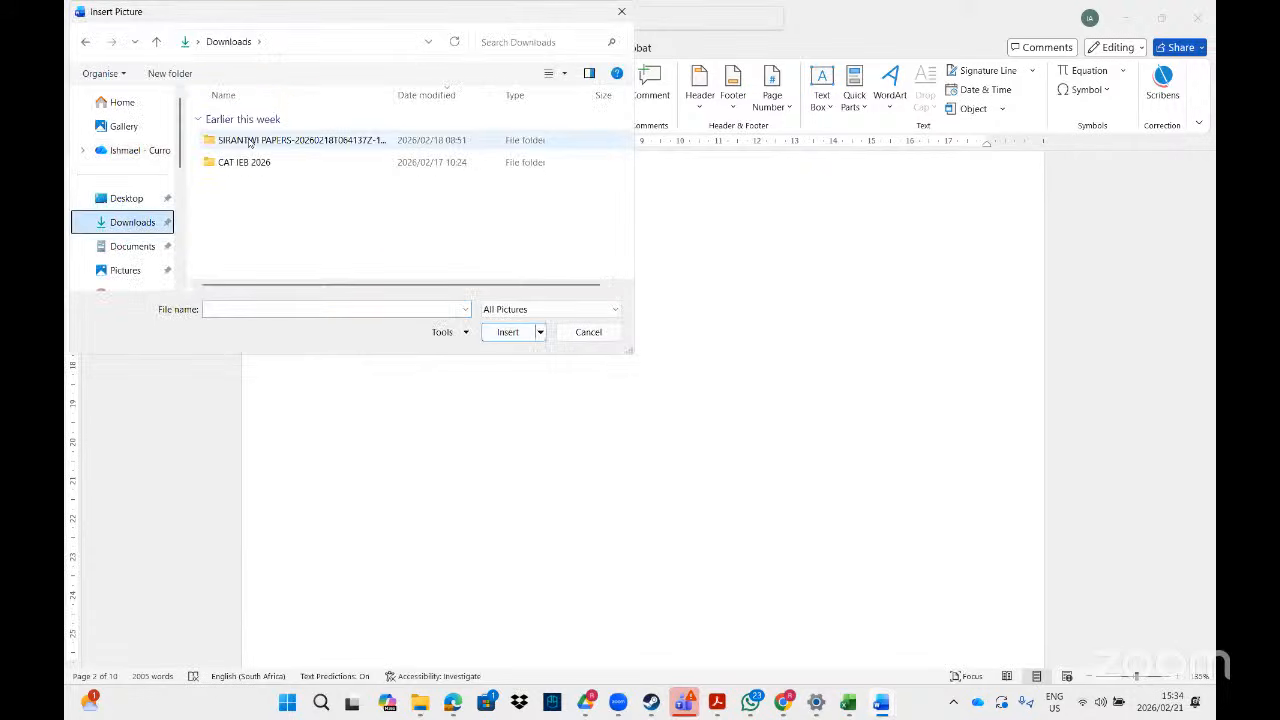
{"action": "double_click", "coordinate": [249, 141]}
{"action": "double_click", "coordinate": [250, 141]}
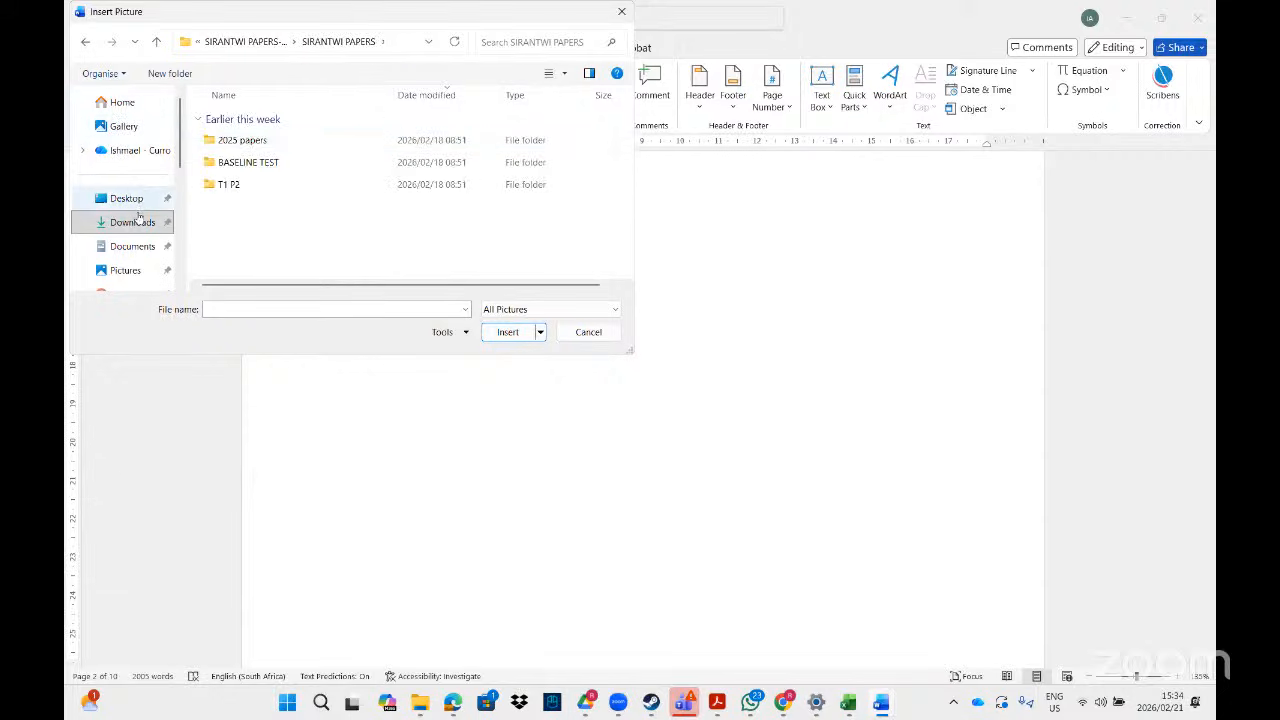
{"action": "left_click", "coordinate": [135, 246]}
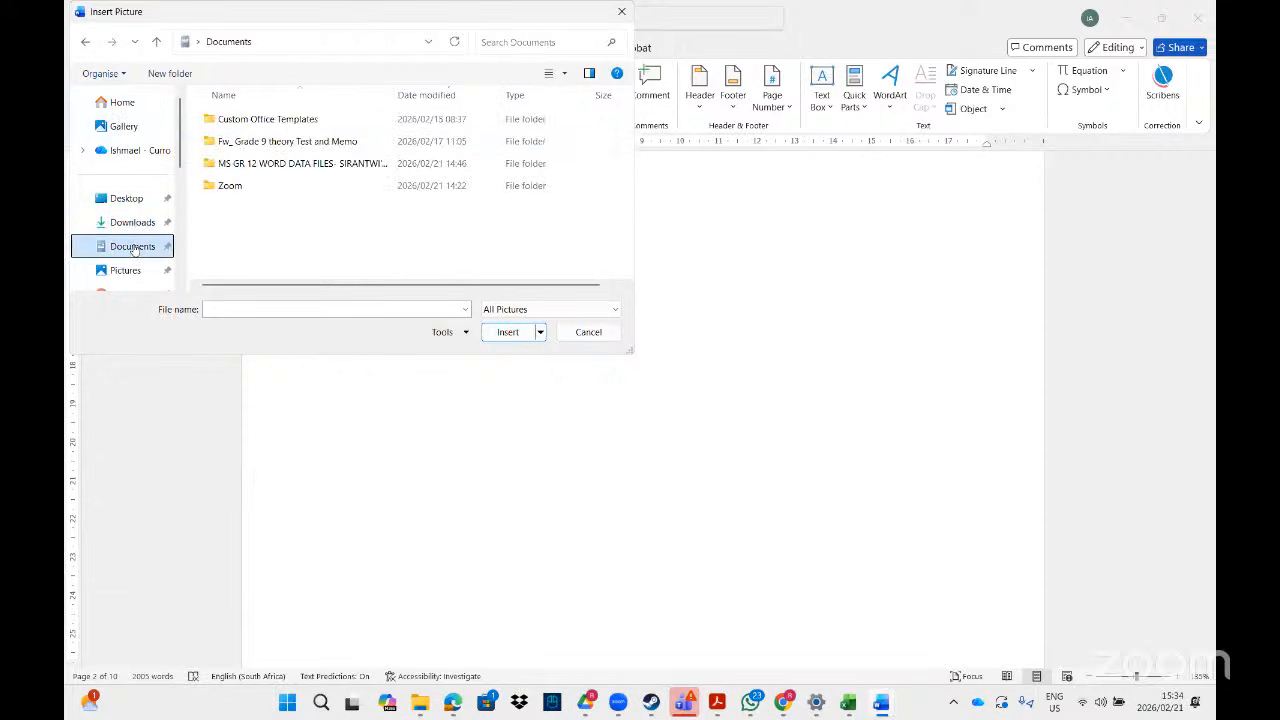
{"action": "double_click", "coordinate": [255, 163]}
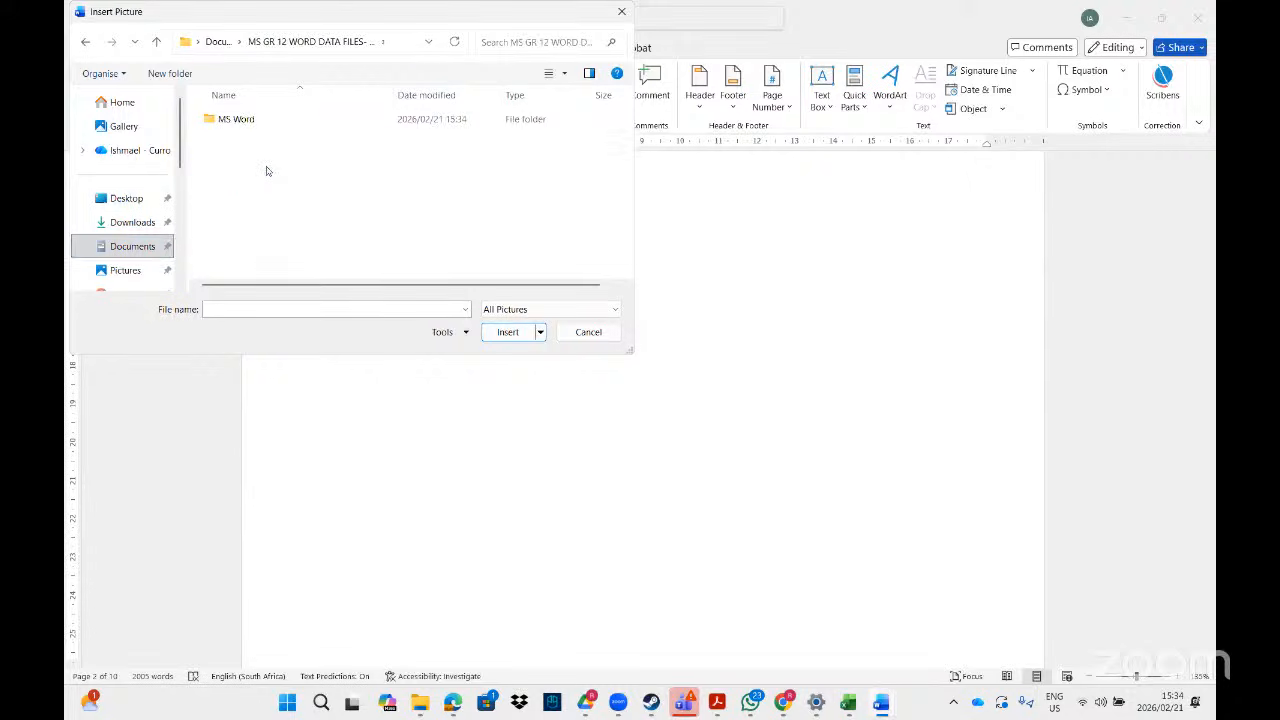
{"action": "double_click", "coordinate": [240, 120]}
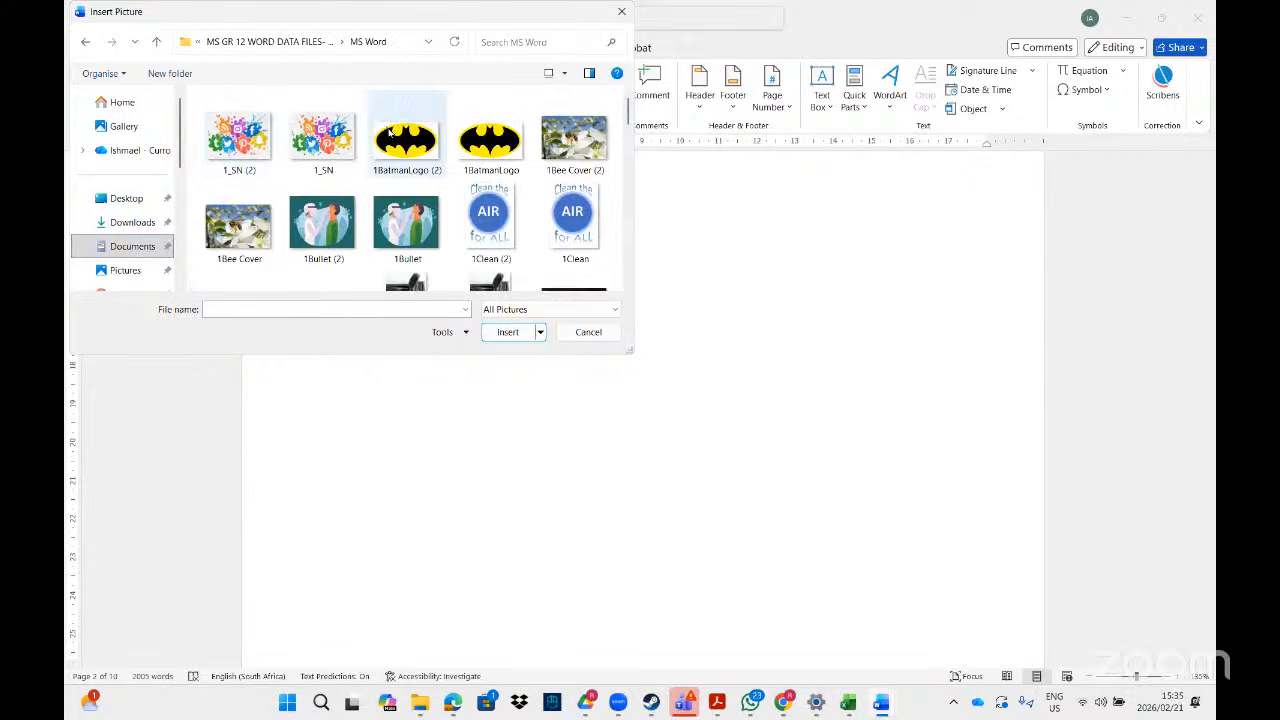
{"action": "double_click", "coordinate": [332, 155]}
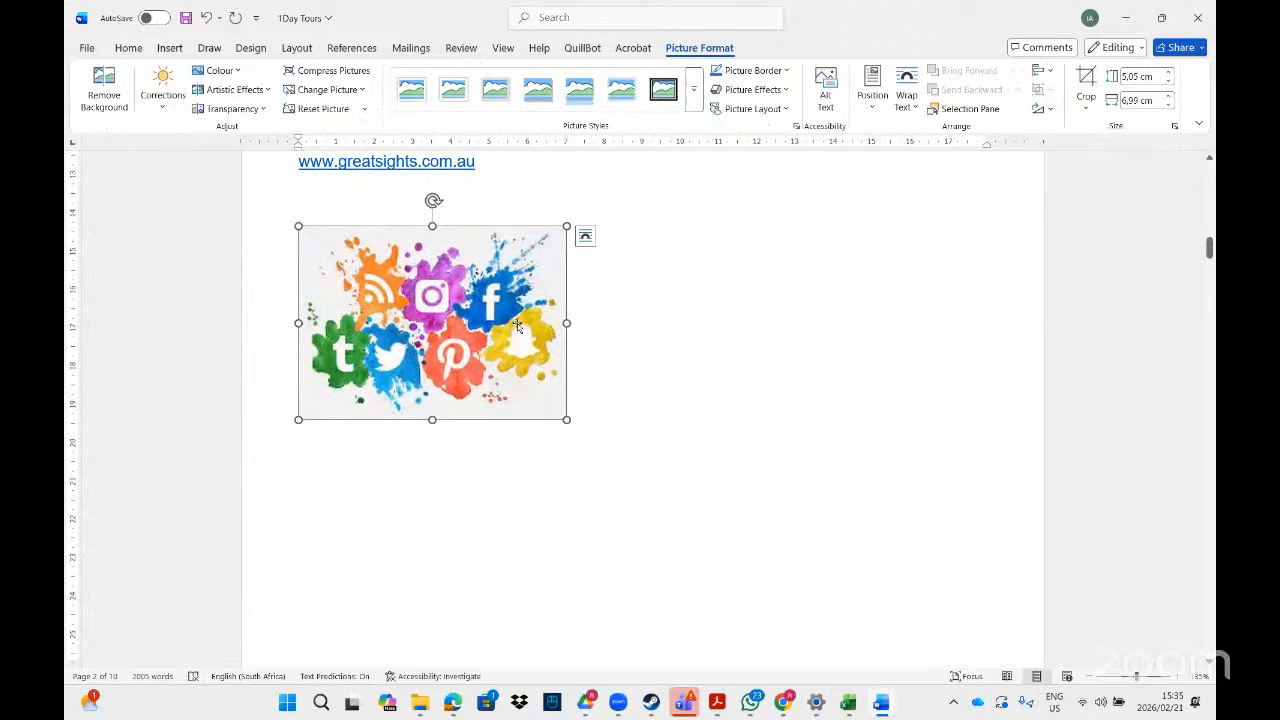
{"action": "right_click", "coordinate": [498, 235]}
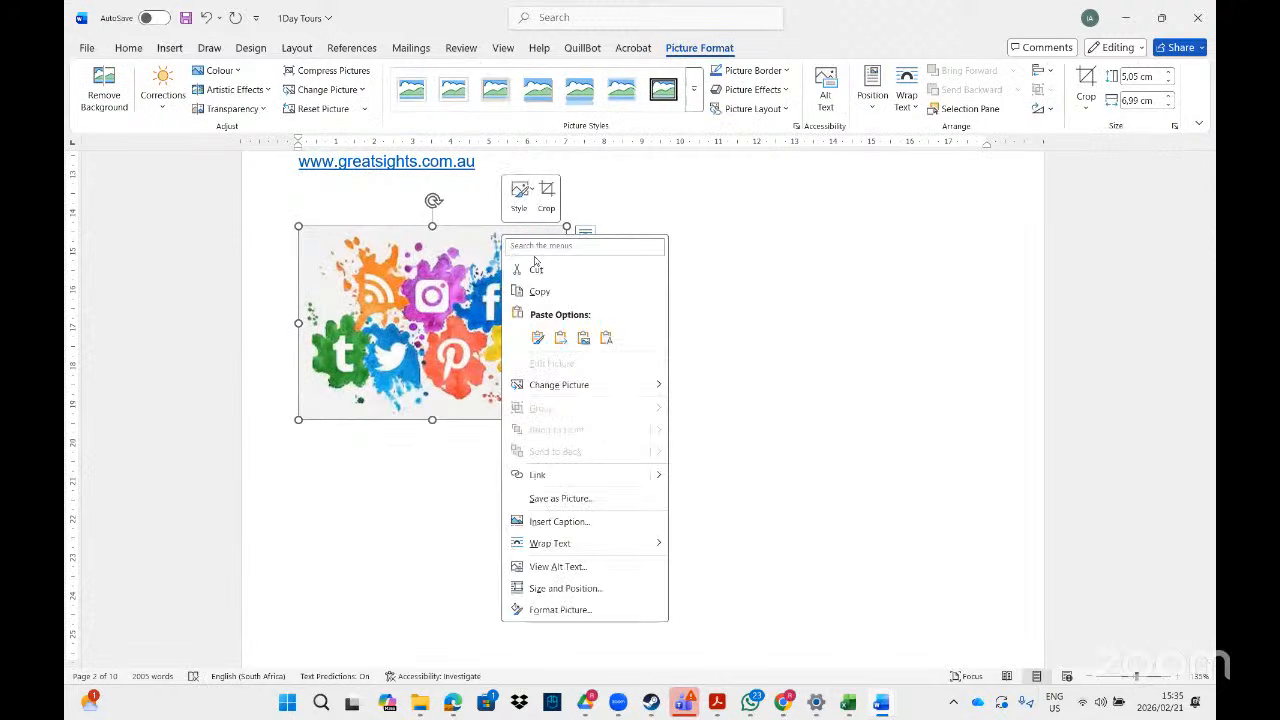
{"action": "left_click", "coordinate": [537, 264]}
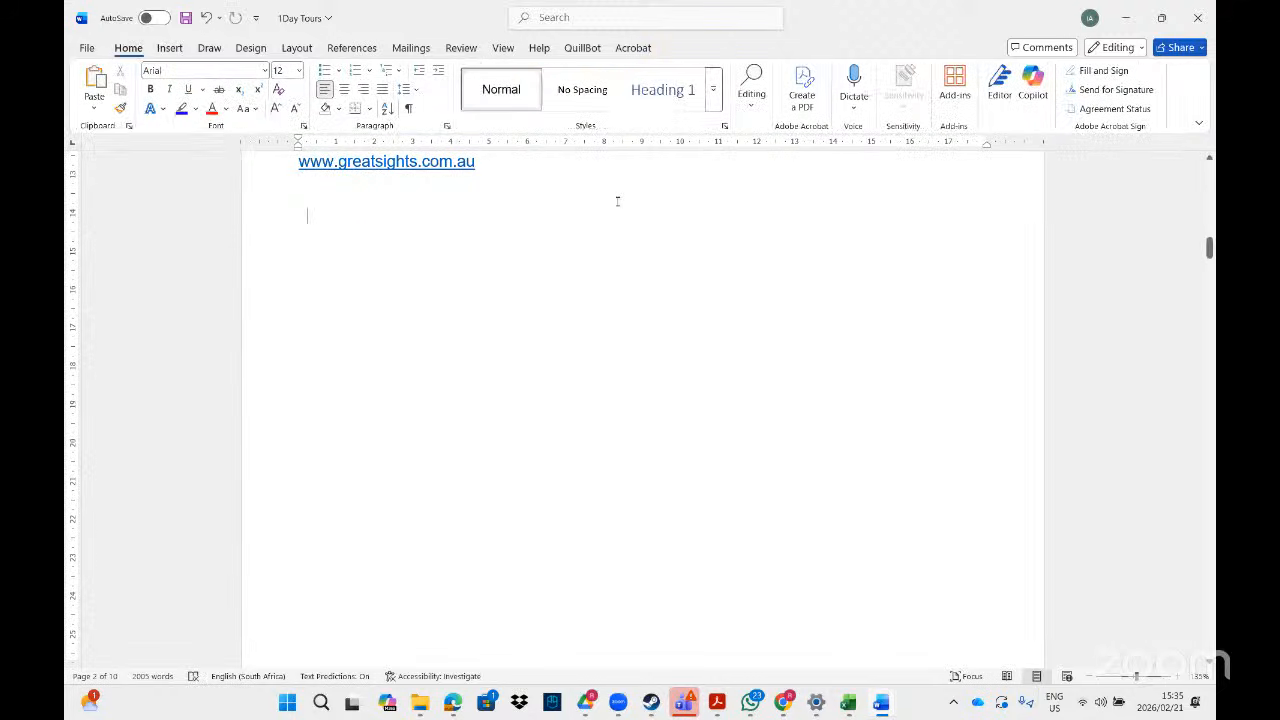
- Replace all 23 'tour' occurrences with the clipboard picture (^c), then switch back to Acrobat
{"action": "key", "text": "ctrl+h"}
{"action": "left_click", "coordinate": [491, 289]}
{"action": "type", "text": "^c"}
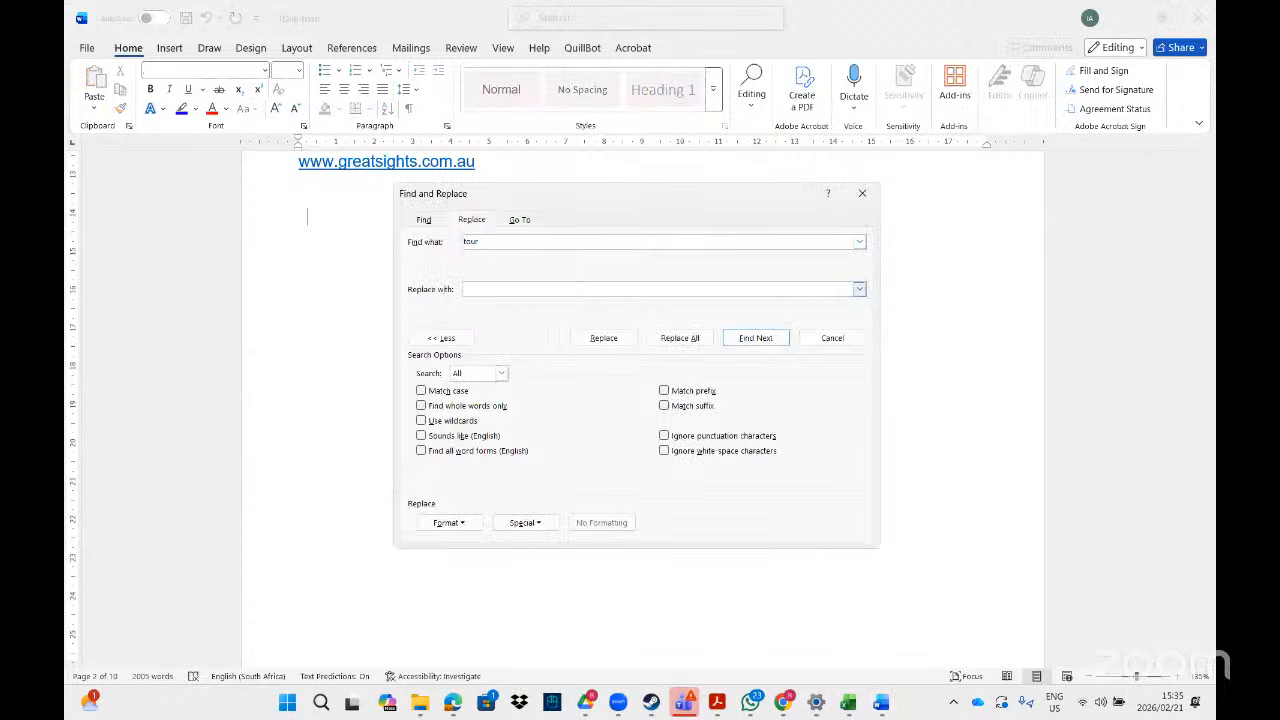
{"action": "left_click", "coordinate": [548, 524]}
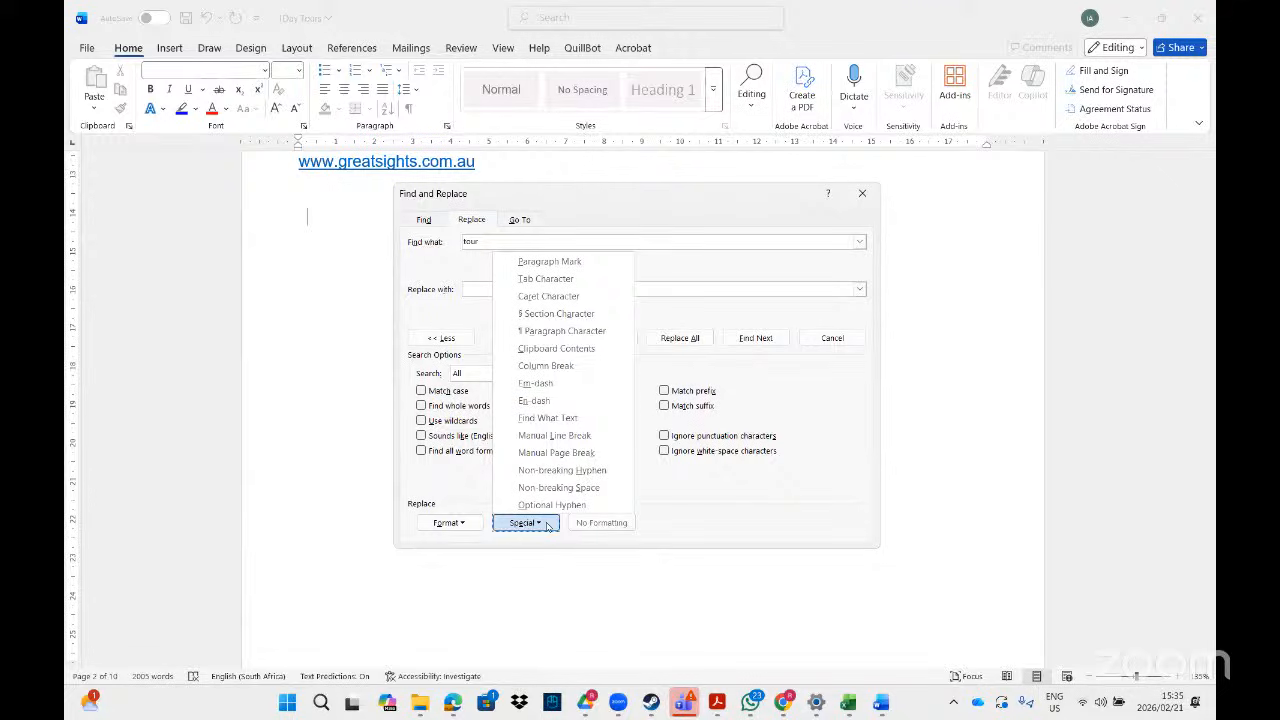
{"action": "left_click", "coordinate": [567, 349]}
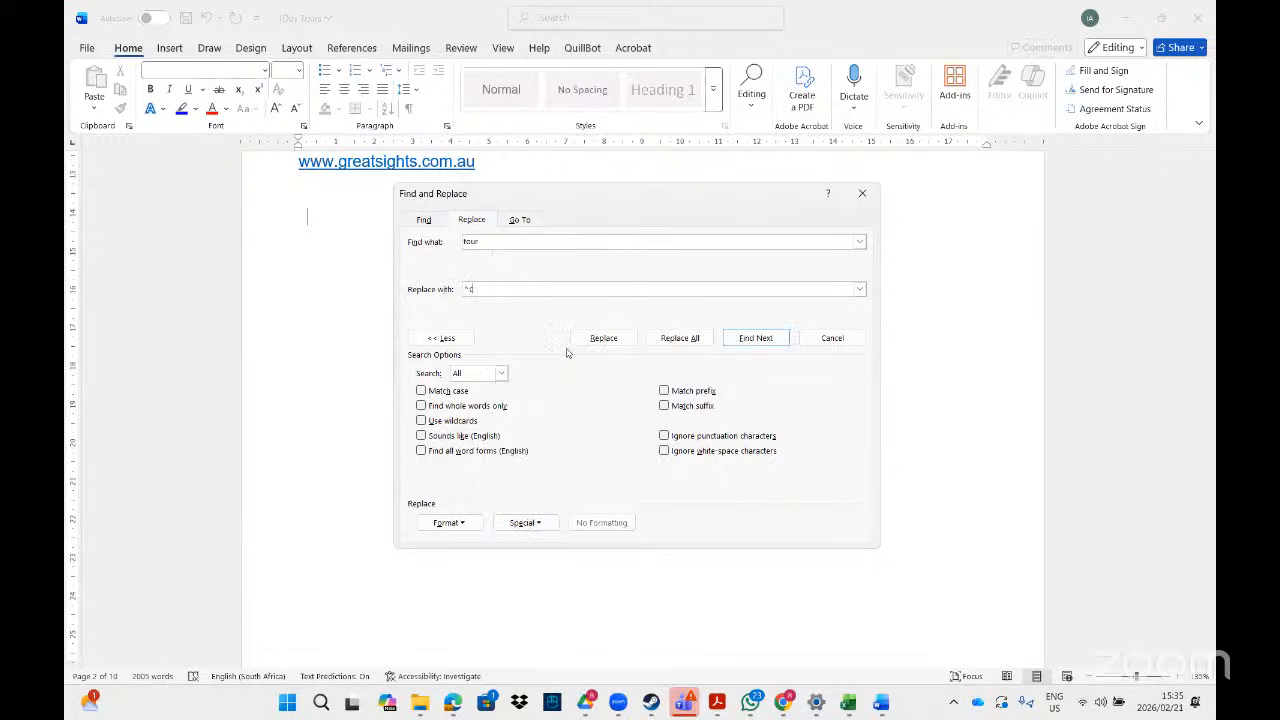
{"action": "left_click", "coordinate": [680, 339]}
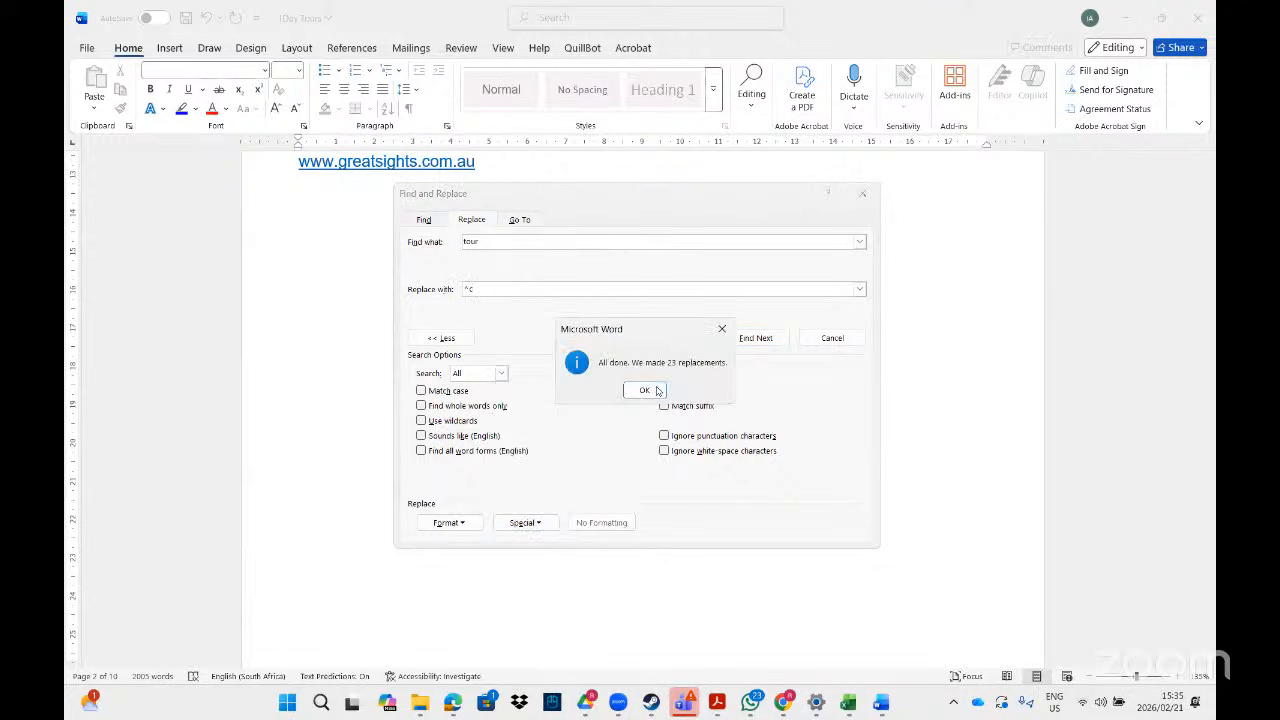
{"action": "left_click", "coordinate": [660, 391]}
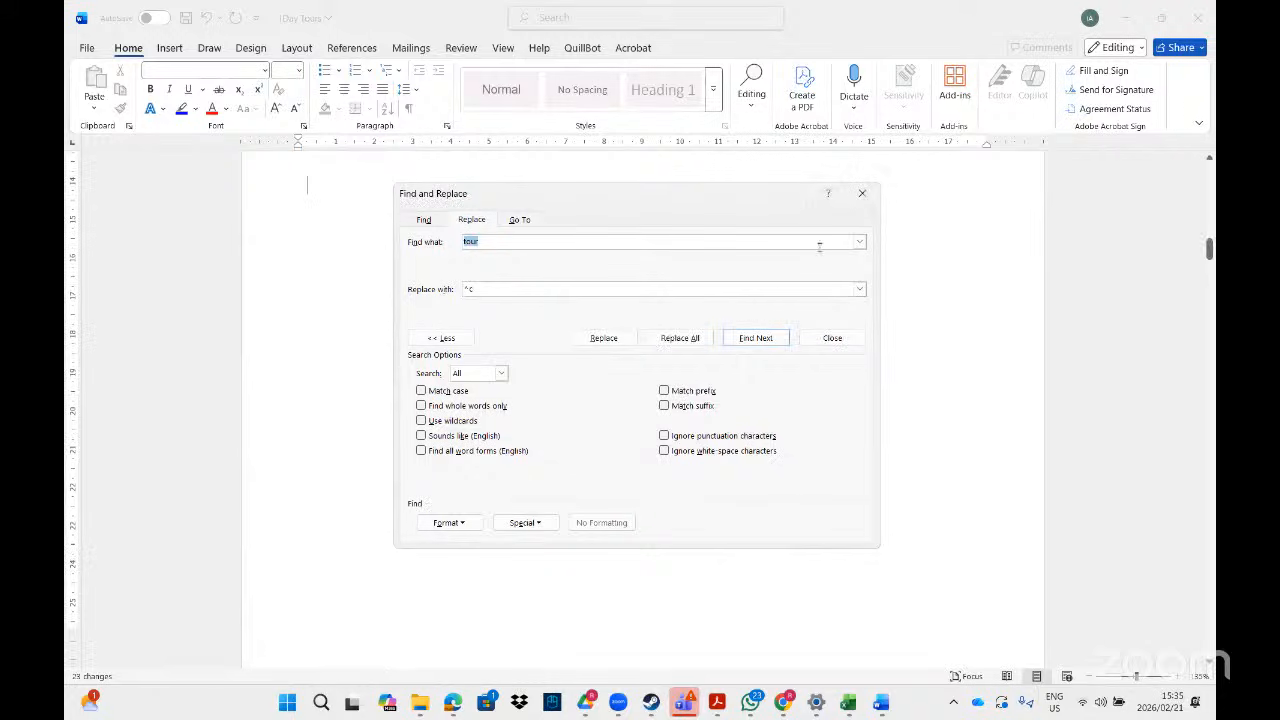
{"action": "left_click", "coordinate": [862, 194]}
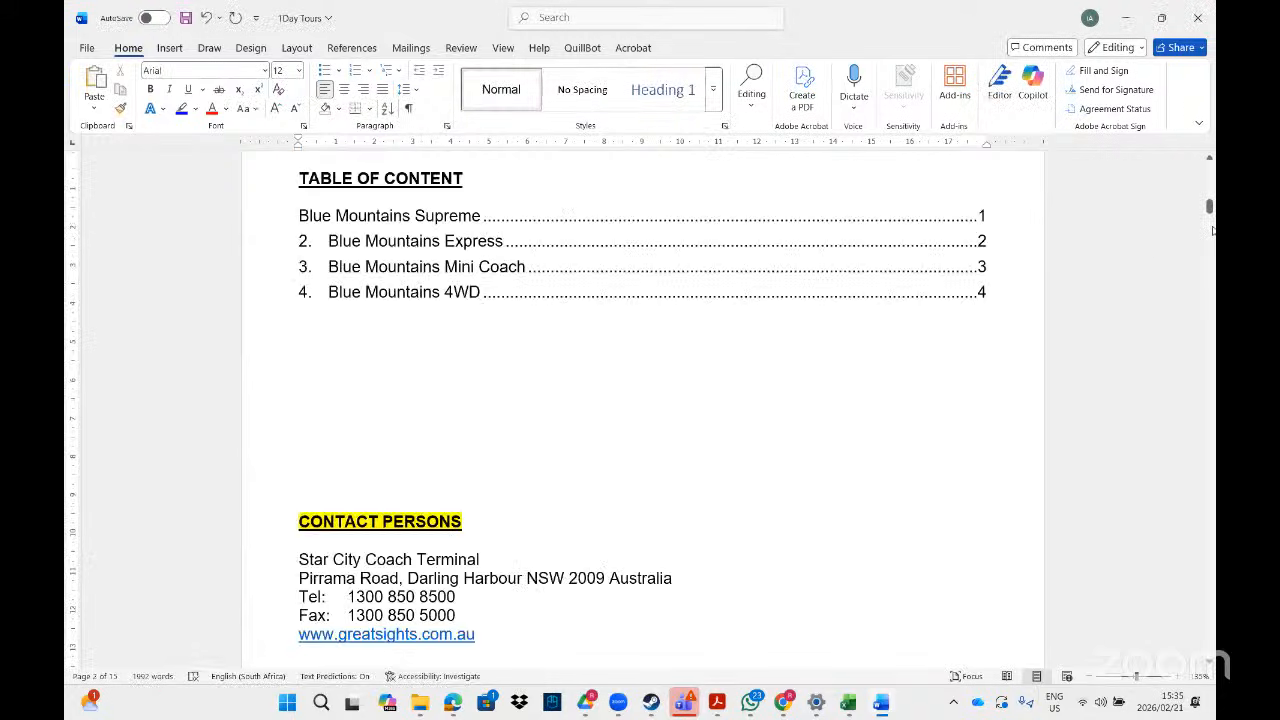
{"action": "left_click_drag", "start_coordinate": [1209, 207], "coordinate": [1181, 425]}
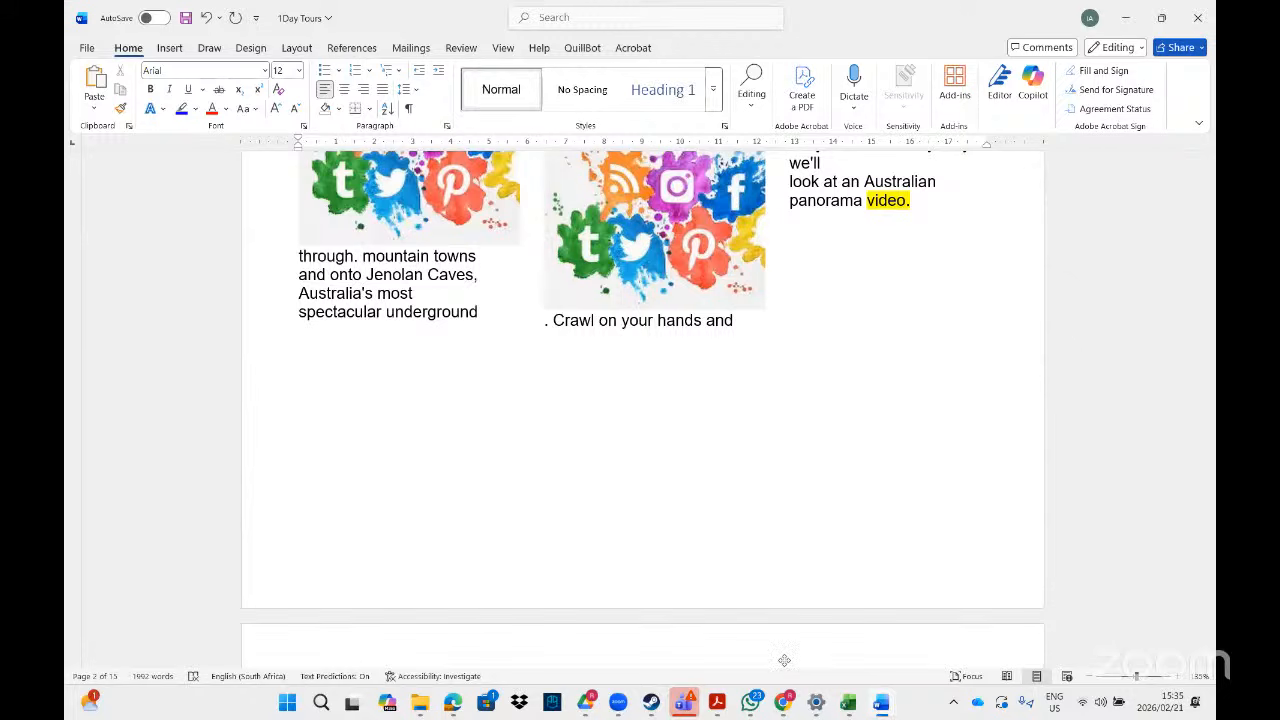
{"action": "left_click", "coordinate": [716, 702]}
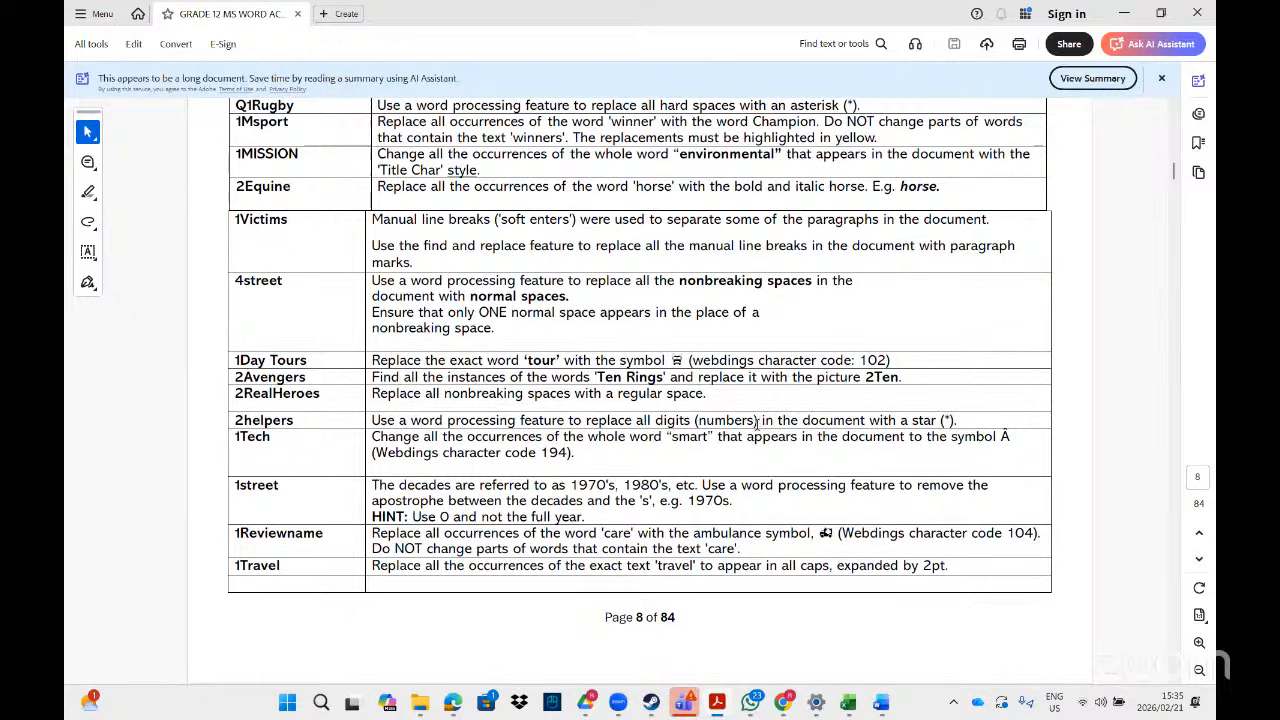
{"action": "left_click_drag", "start_coordinate": [758, 420], "coordinate": [655, 420]}
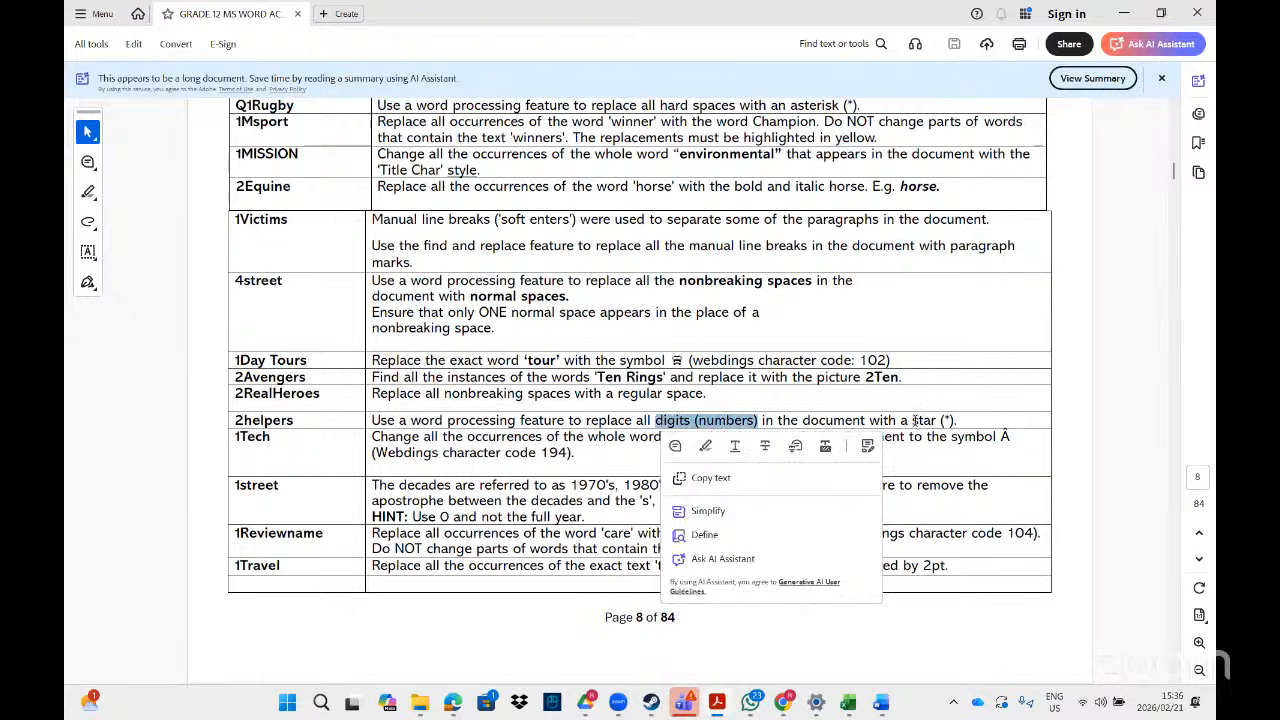
{"action": "left_click", "coordinate": [965, 420]}
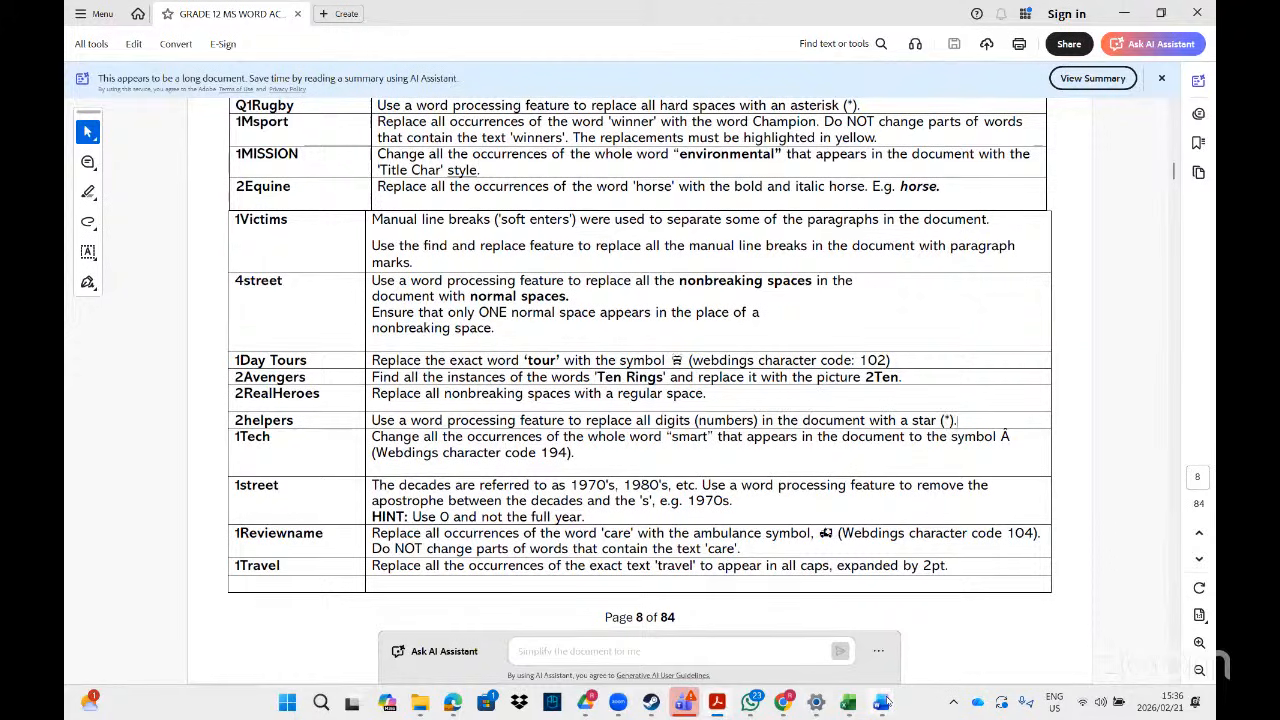
{"action": "mouse_move", "coordinate": [884, 703]}
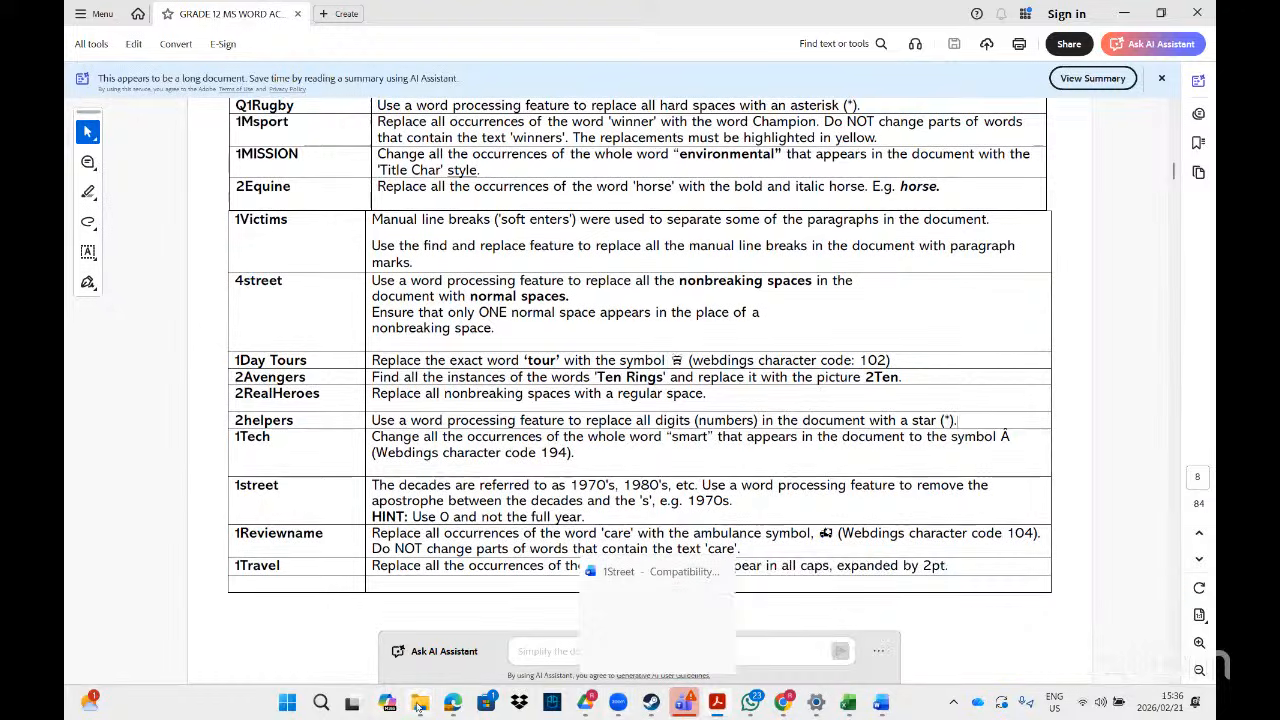
- Change the File Explorer search to '2_he' and open the 1Day Tours (2) result
{"action": "mouse_move", "coordinate": [419, 706]}
{"action": "left_click", "coordinate": [553, 651]}
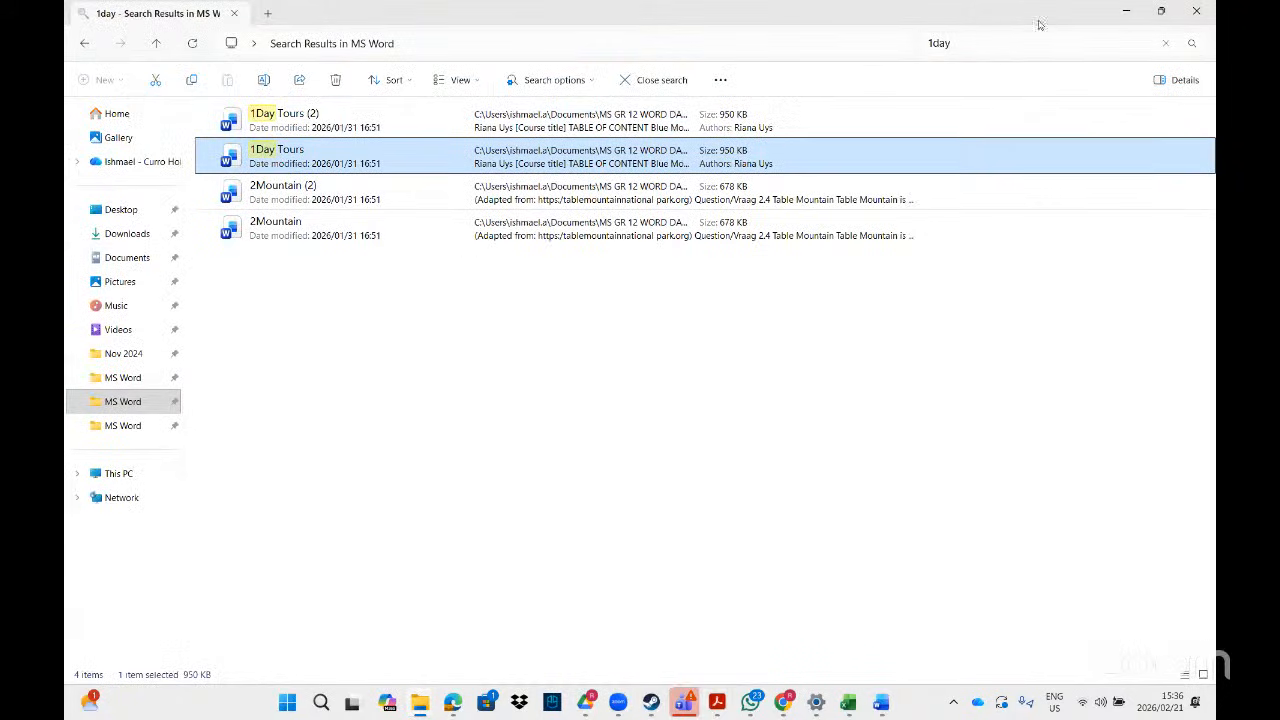
{"action": "left_click", "coordinate": [991, 45]}
{"action": "key", "text": "BackSpace"}
{"action": "key", "text": "BackSpace"}
{"action": "key", "text": "BackSpace"}
{"action": "key", "text": "BackSpace"}
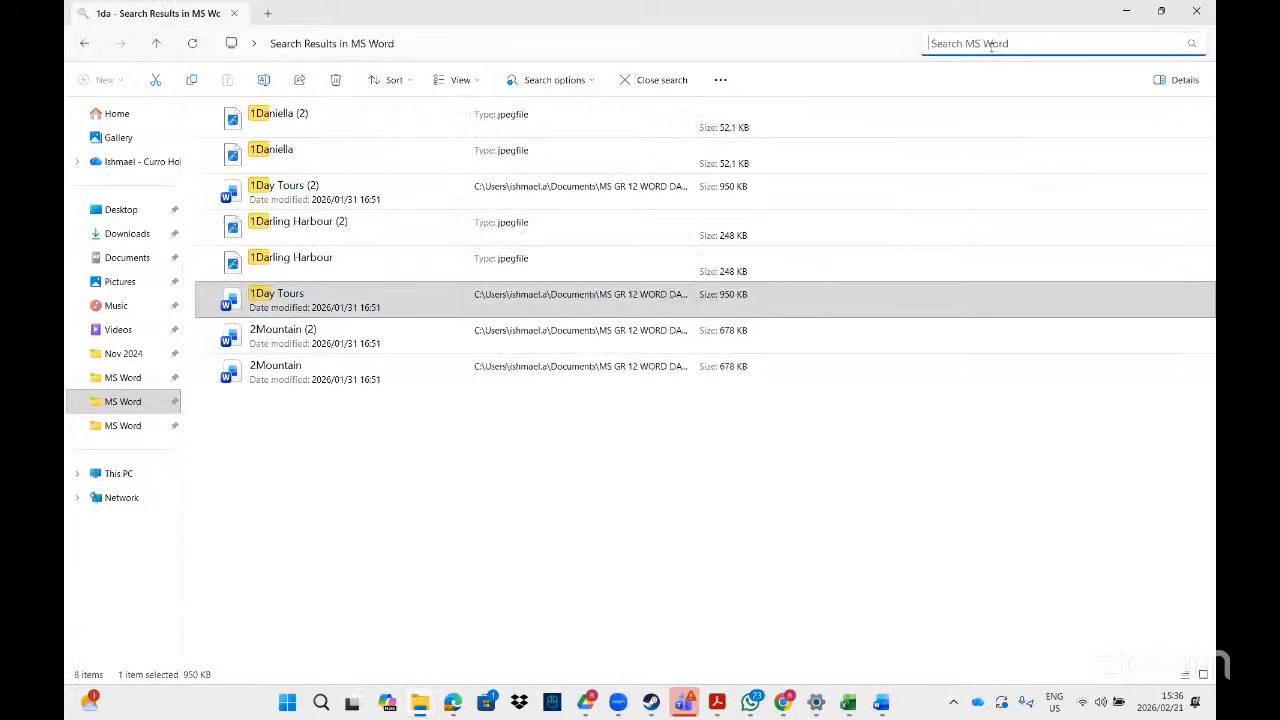
{"action": "type", "text": "2help"}
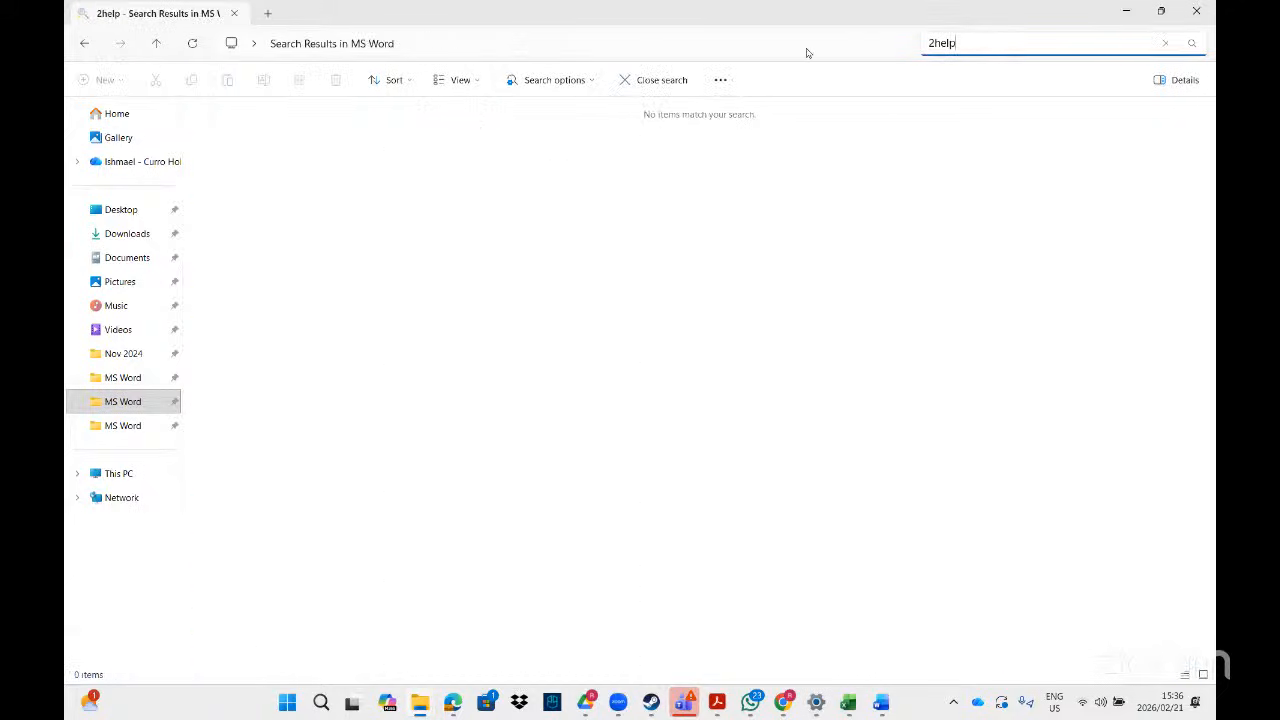
{"action": "key", "text": "BackSpace"}
{"action": "key", "text": "BackSpace"}
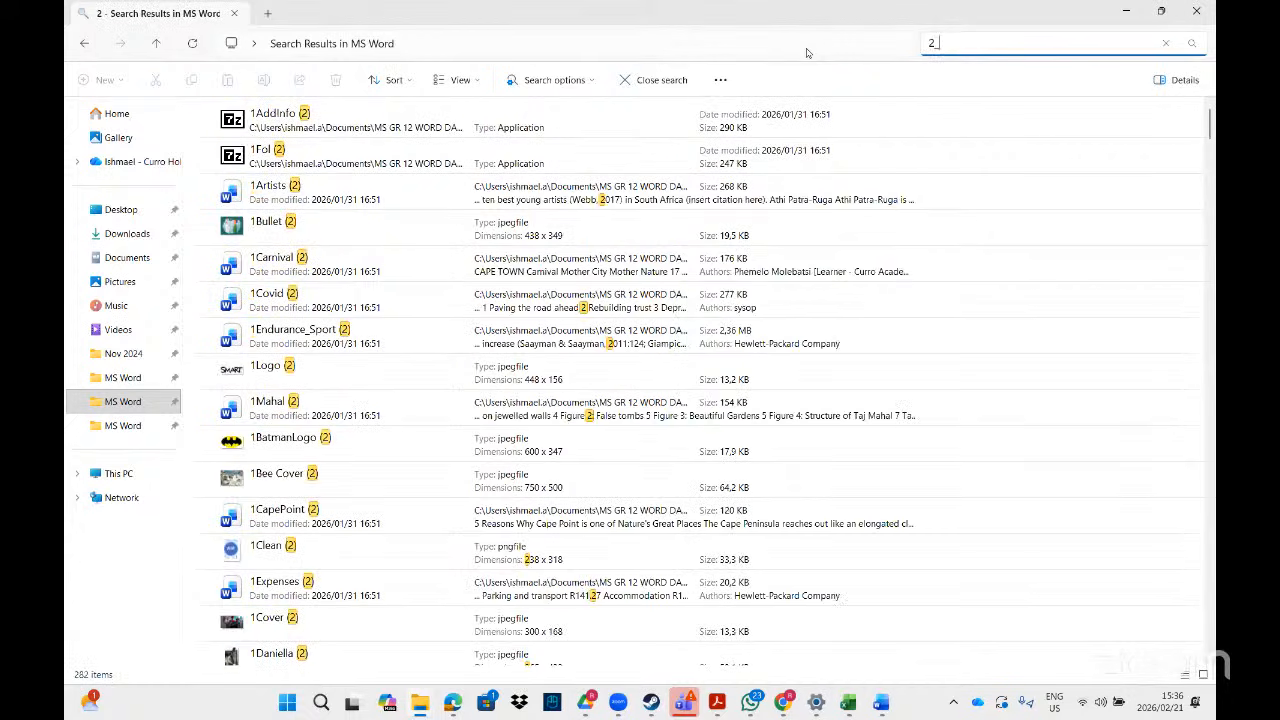
{"action": "type", "text": "he"}
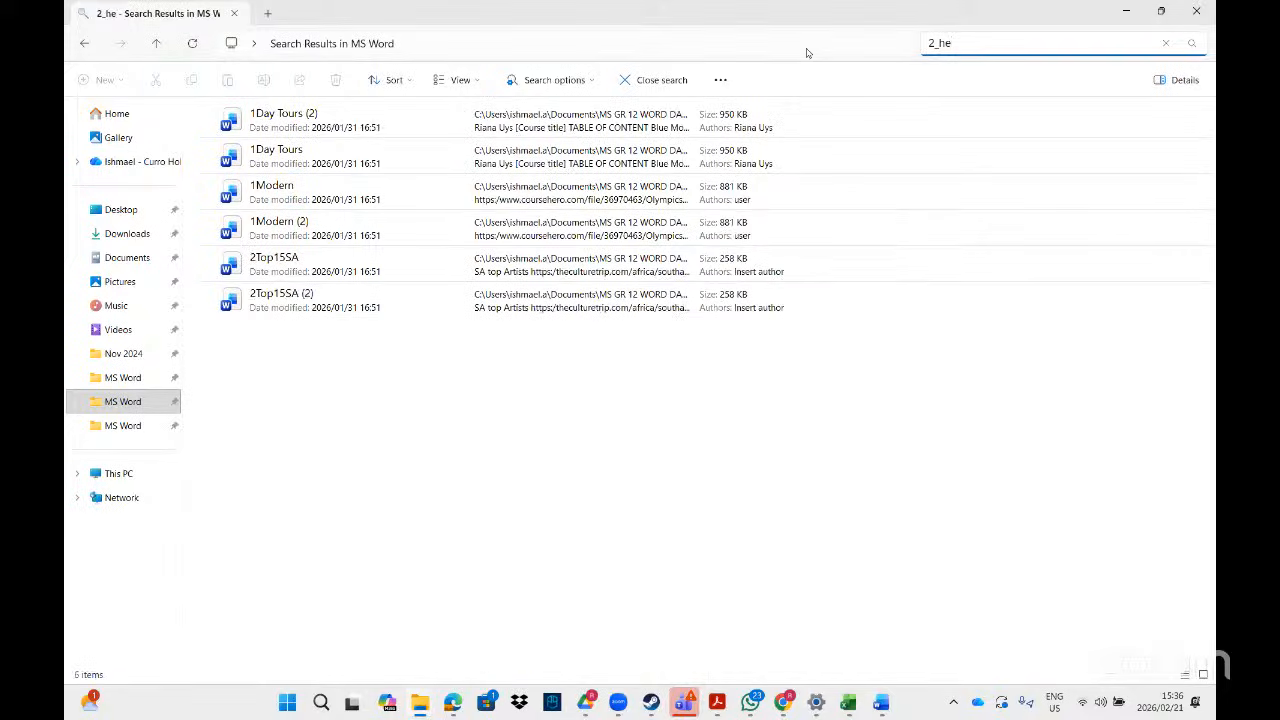
{"action": "left_click", "coordinate": [338, 118]}
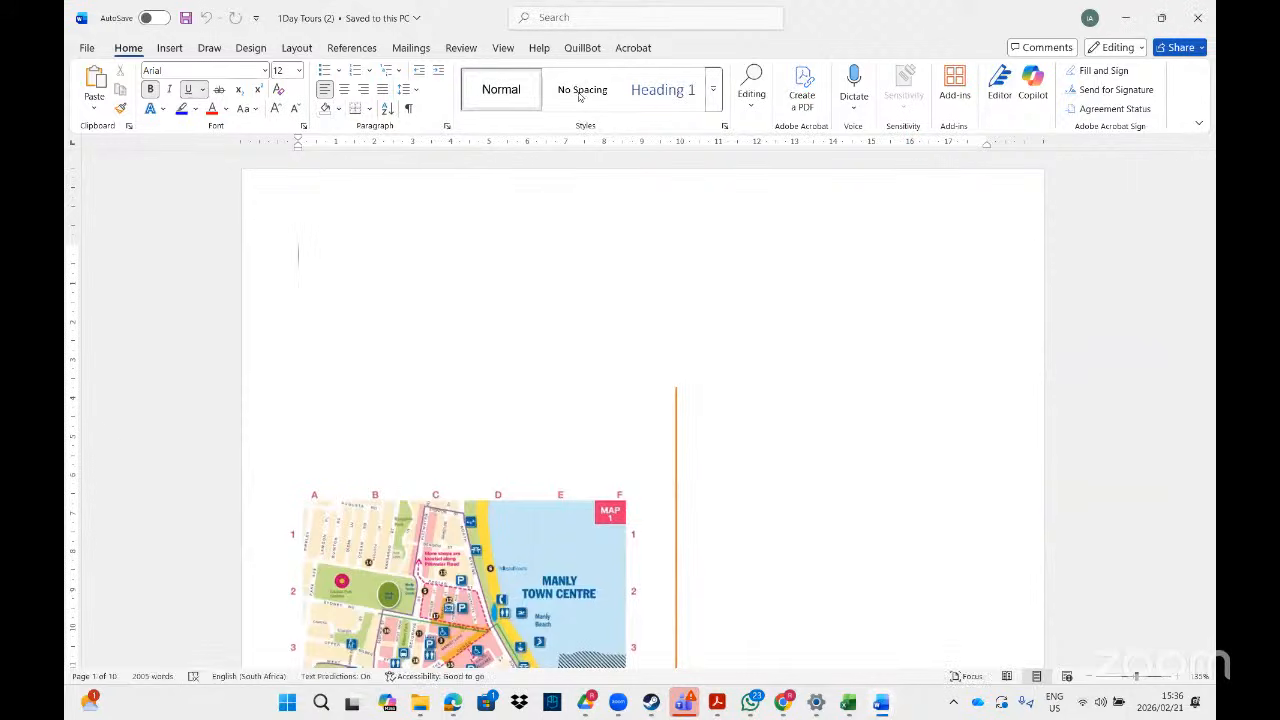
- Replace every digit (Any Digit) in 1Day Tours (2) with an asterisk, making 113 replacements
{"action": "left_click", "coordinate": [578, 18]}
{"action": "left_click", "coordinate": [562, 71]}
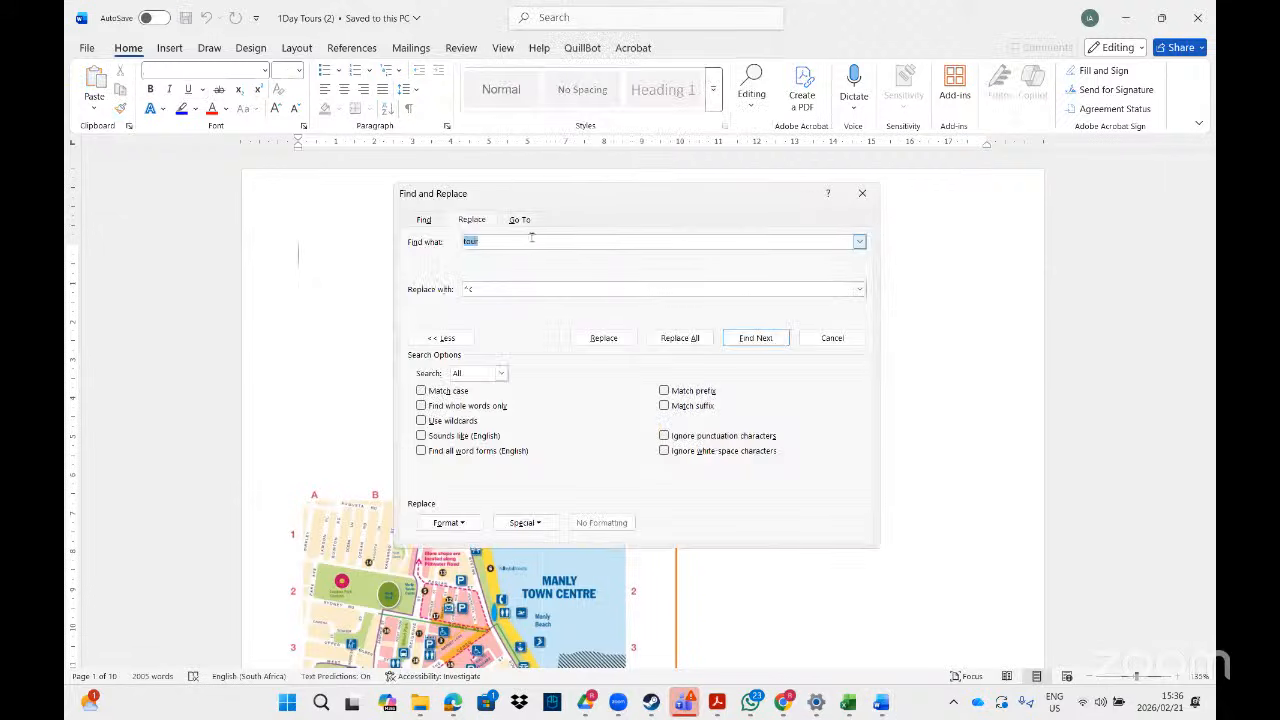
{"action": "key", "text": "BackSpace"}
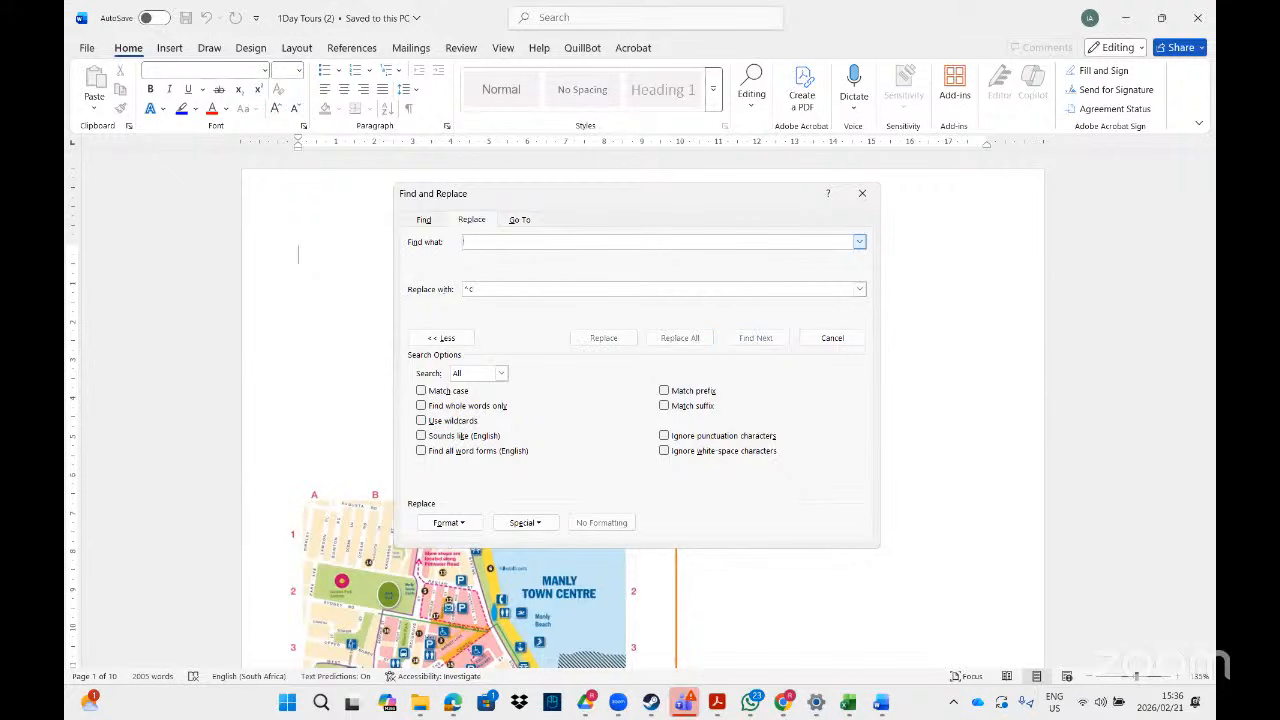
{"action": "left_click", "coordinate": [540, 523]}
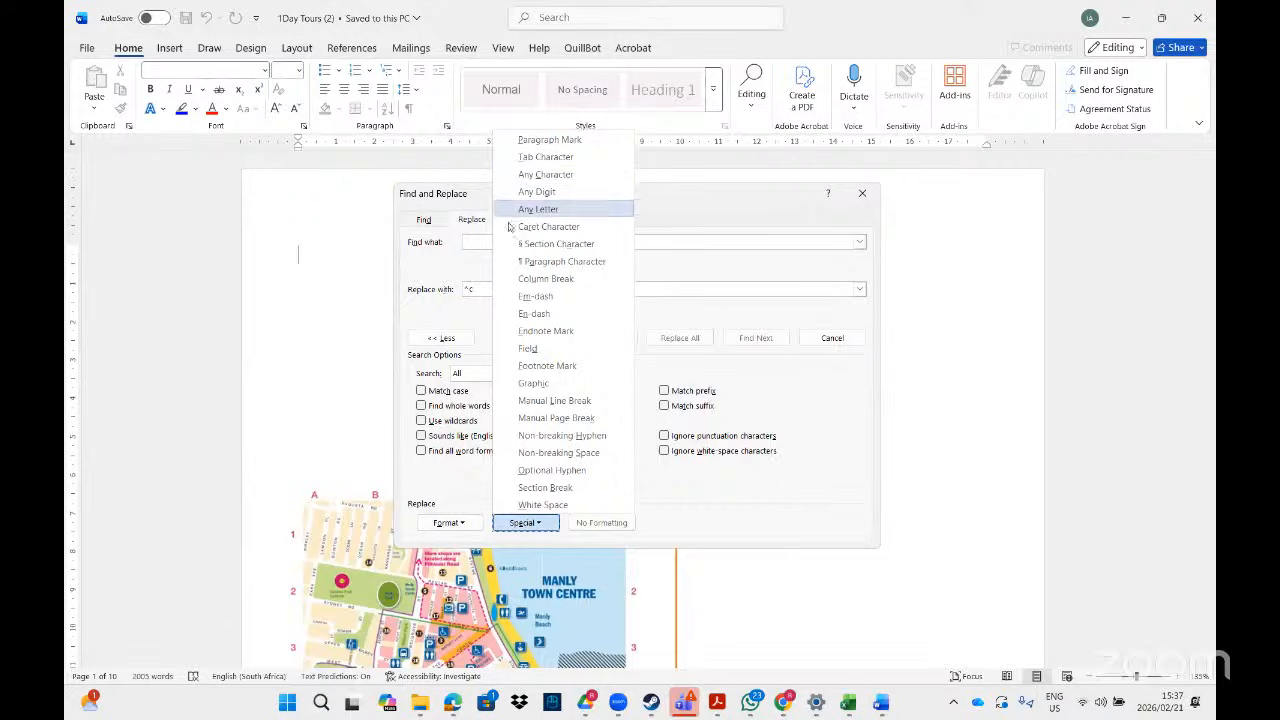
{"action": "left_click", "coordinate": [553, 193]}
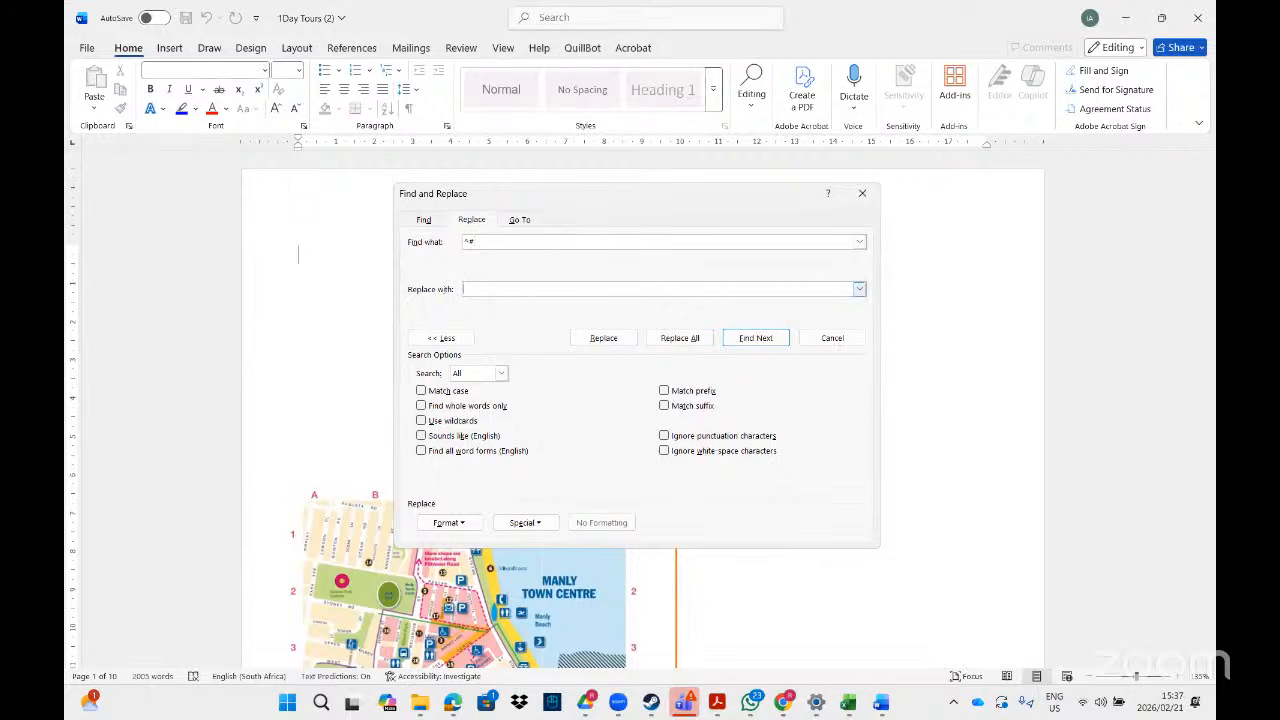
{"action": "left_click", "coordinate": [676, 338]}
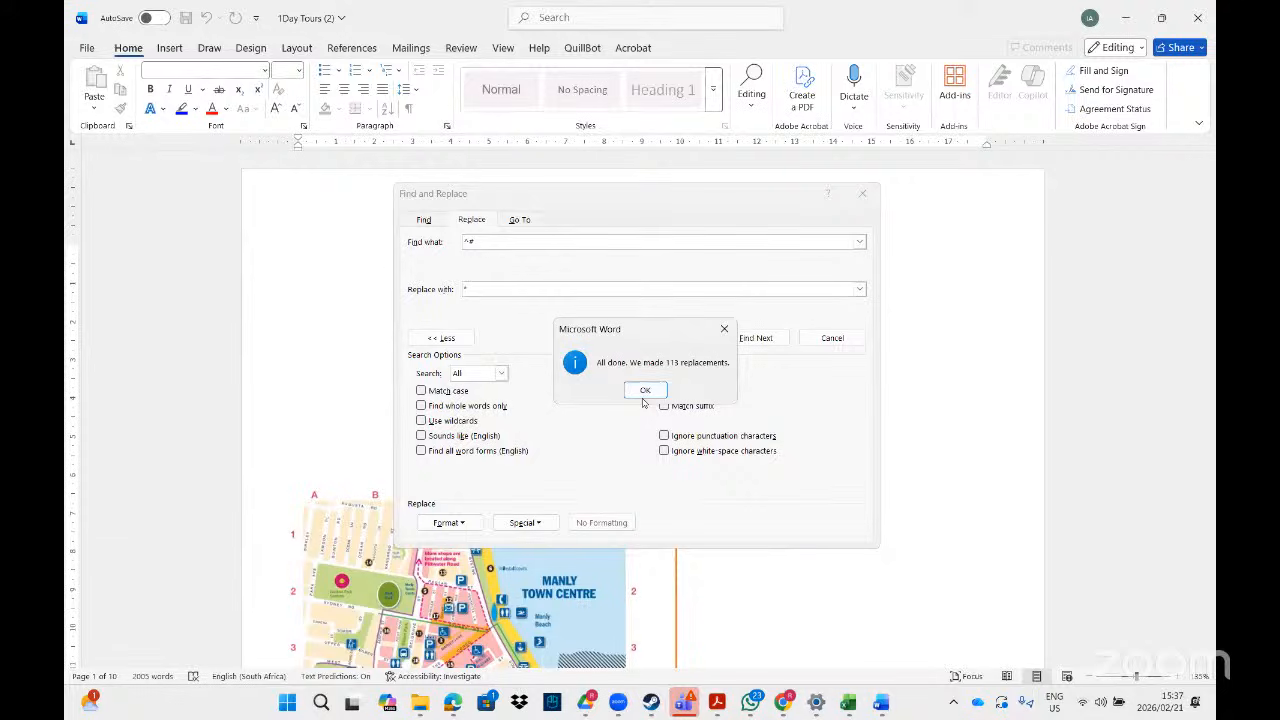
{"action": "left_click", "coordinate": [644, 390]}
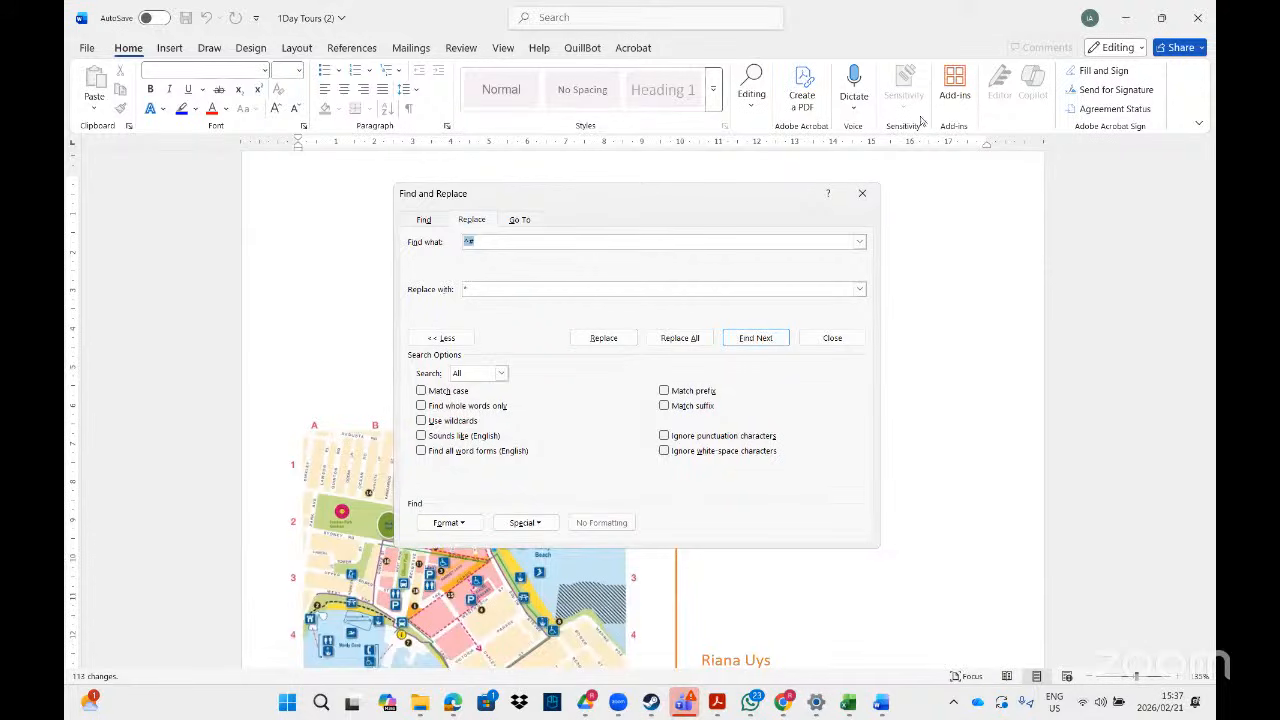
{"action": "left_click", "coordinate": [862, 195]}
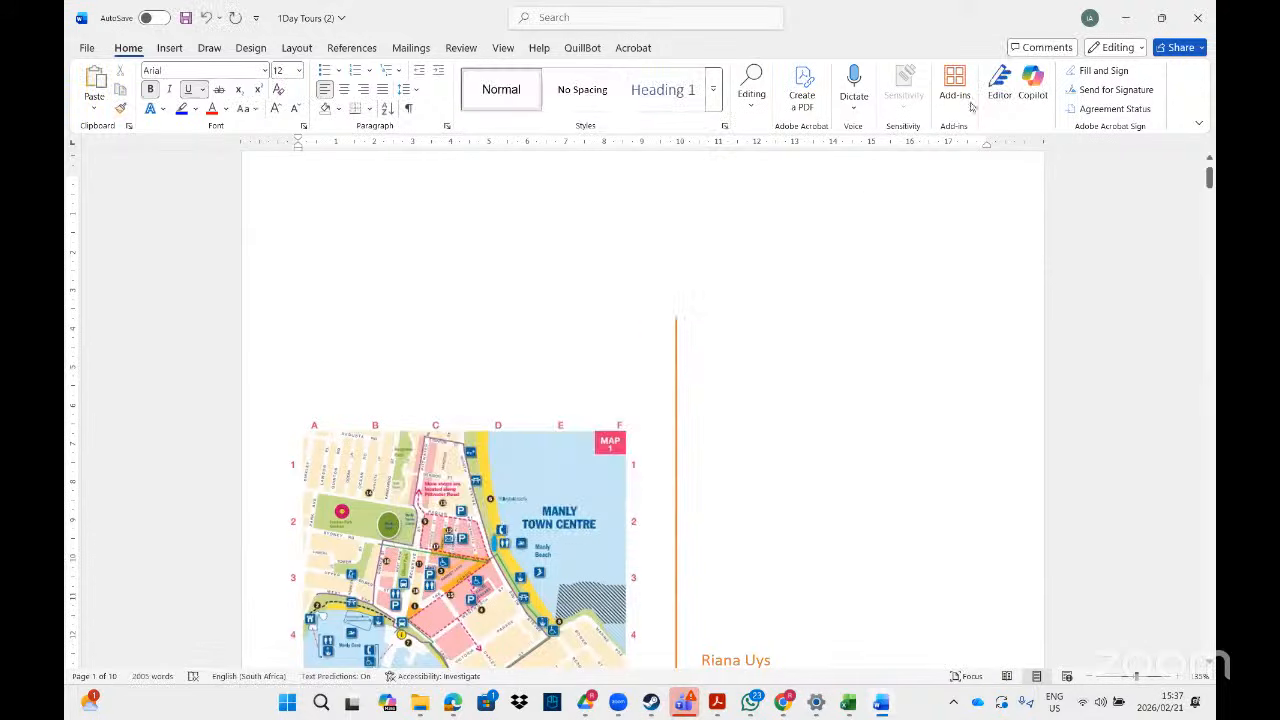
- Close 1Day Tours (2) and the original 1Day Tours, both without saving
{"action": "left_click", "coordinate": [1196, 20]}
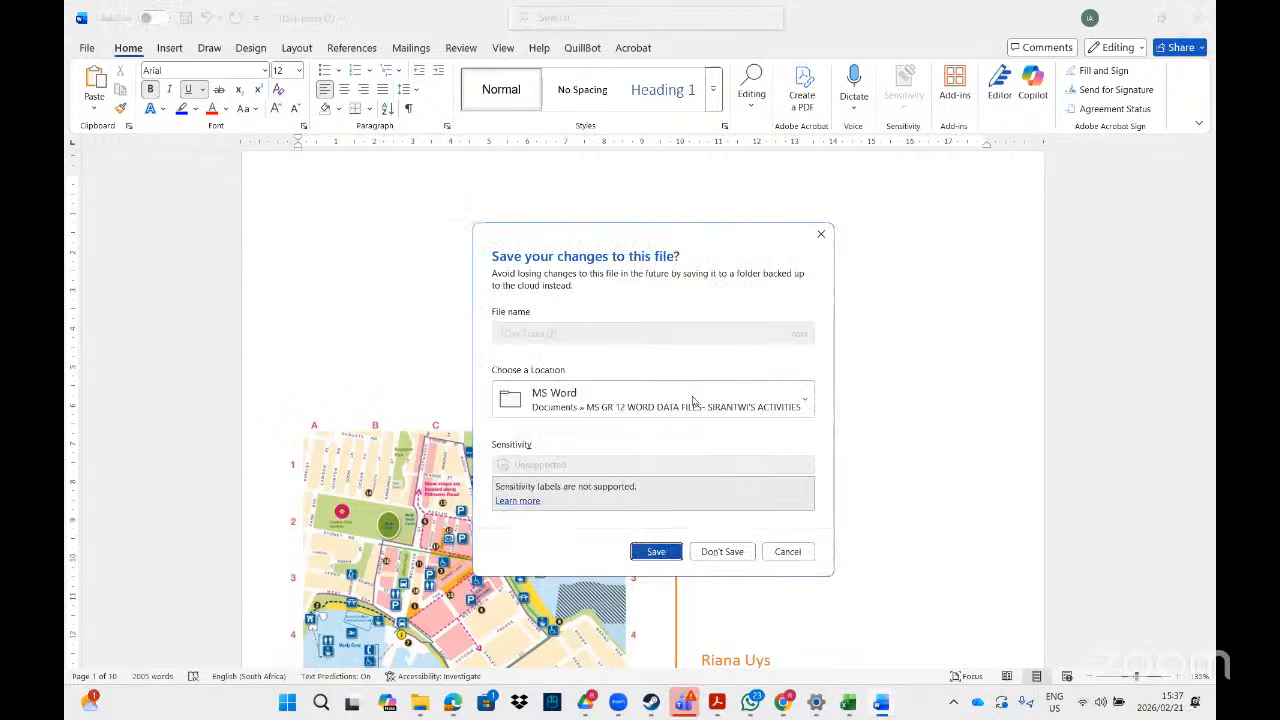
{"action": "left_click", "coordinate": [717, 552]}
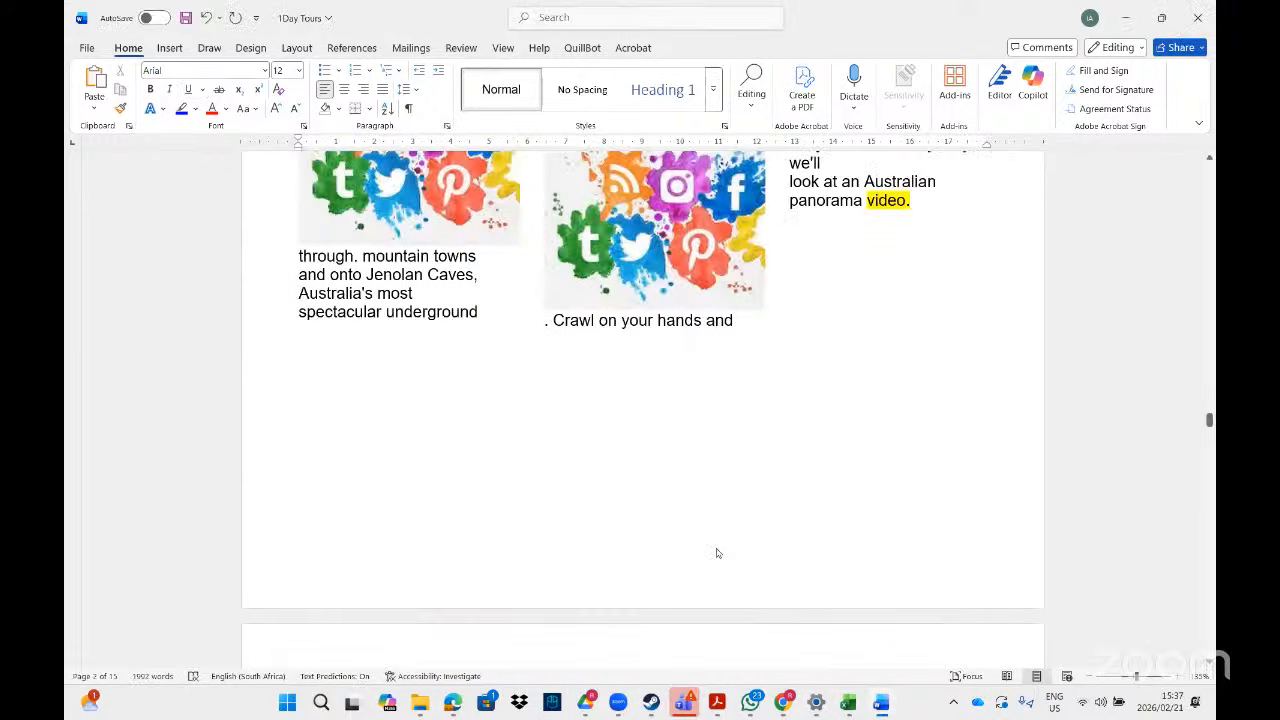
{"action": "left_click", "coordinate": [1197, 18]}
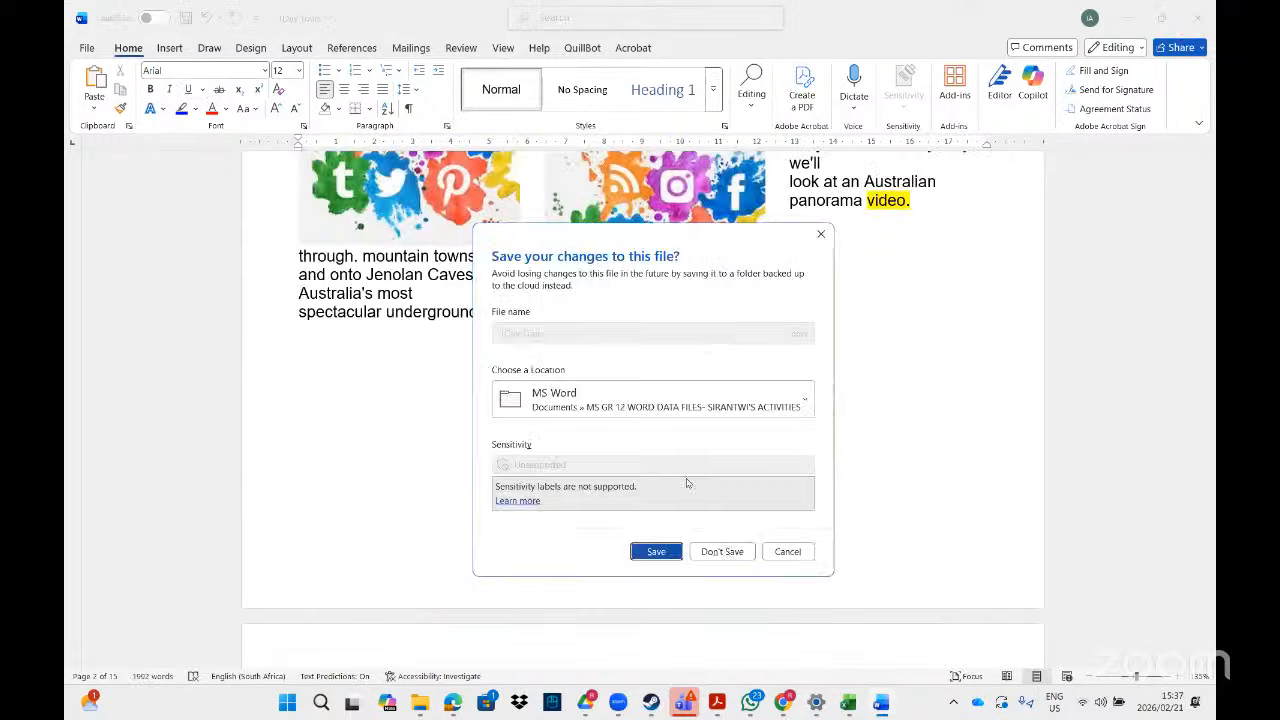
{"action": "left_click", "coordinate": [740, 558]}
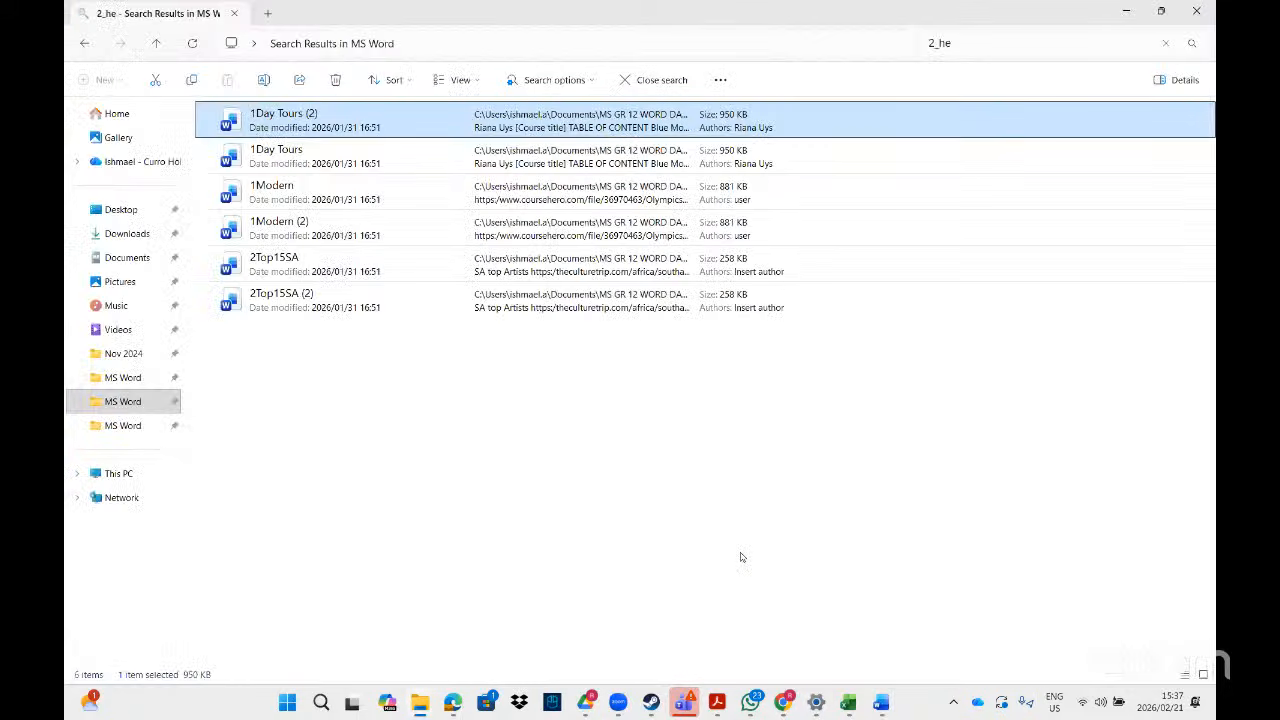
- Bring up the exercise PDF, glance at the livestream in Chrome, then minimize Chrome
{"action": "left_click", "coordinate": [714, 703]}
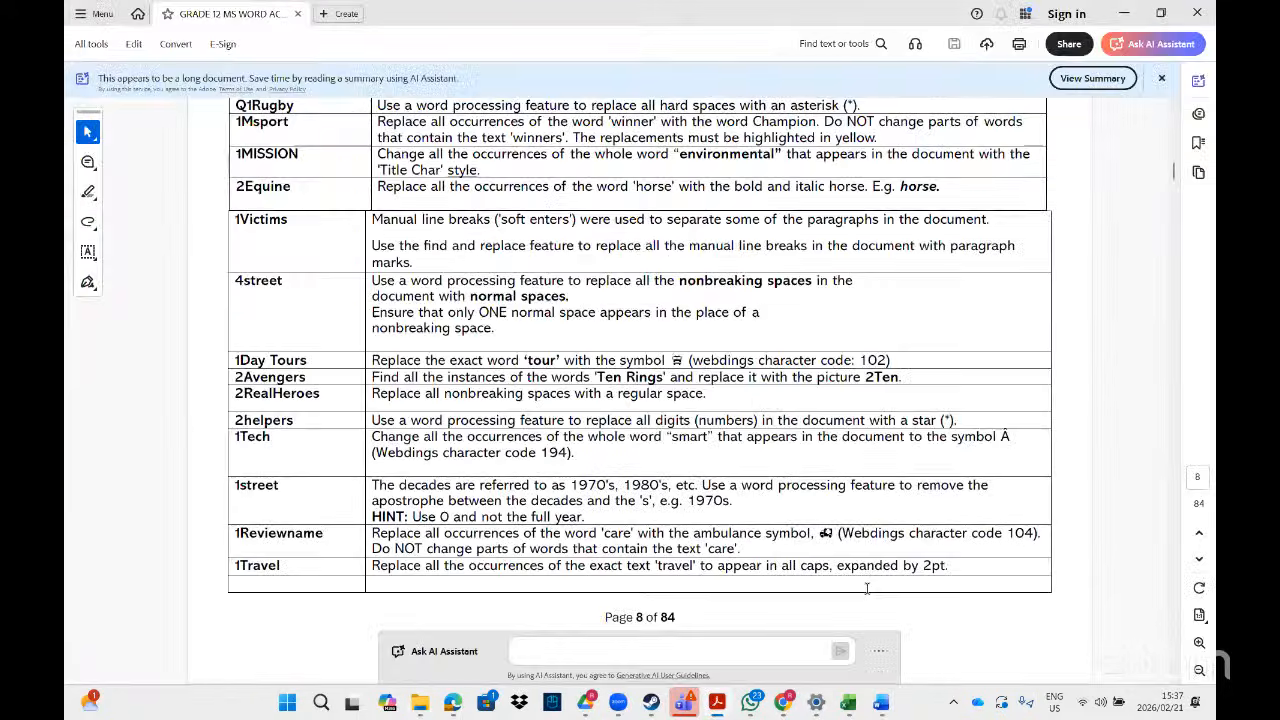
{"action": "left_click", "coordinate": [786, 704]}
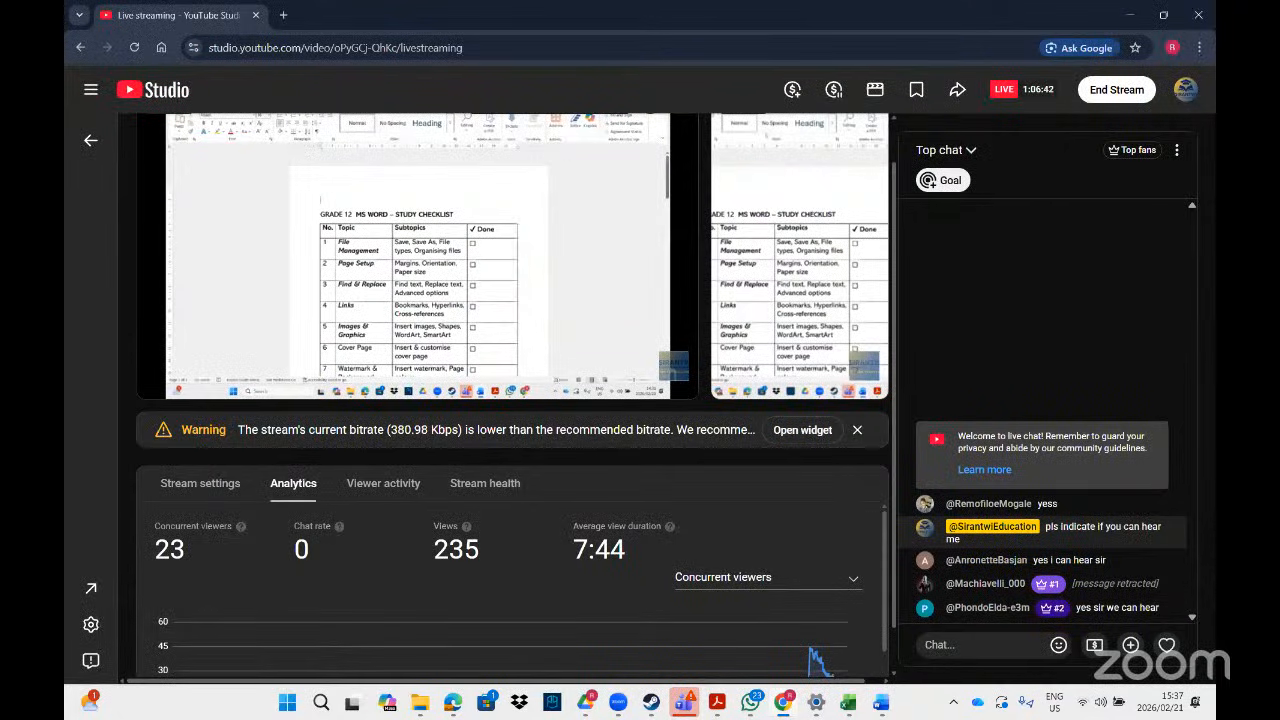
{"action": "left_click", "coordinate": [1132, 17]}
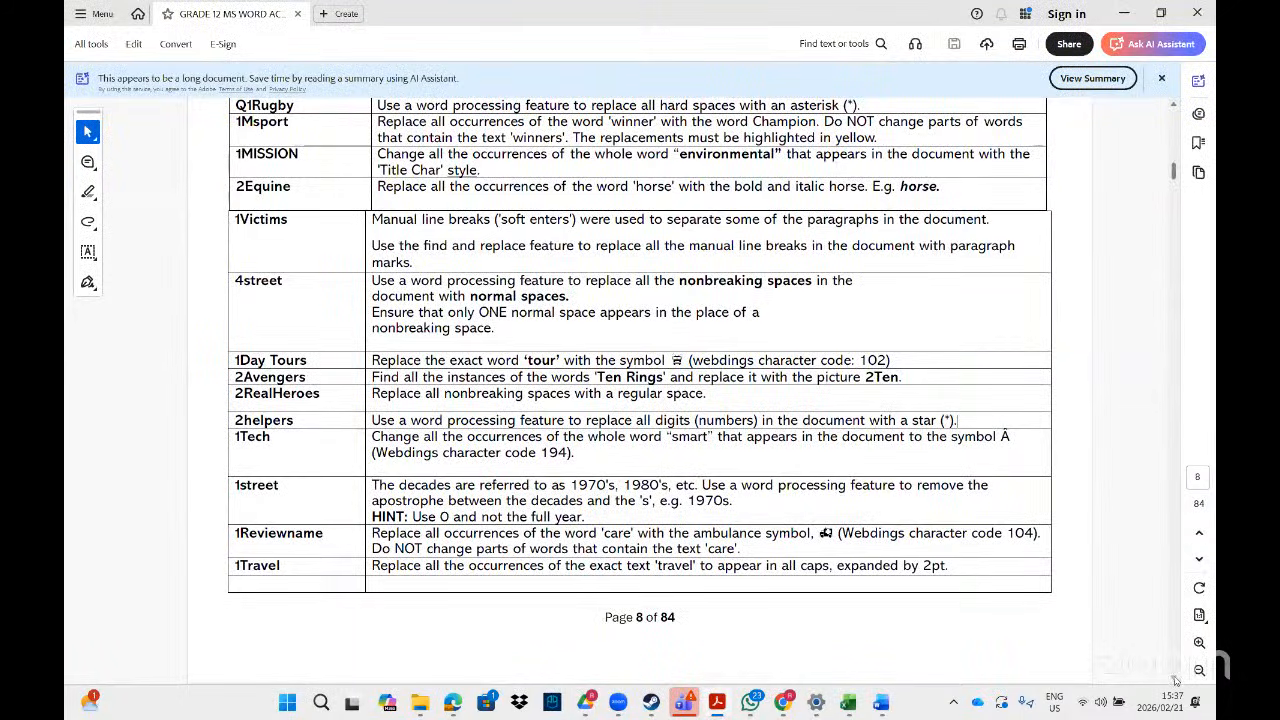
- Scroll the PDF to page 9's Links (bookmark, hyperlink, cross-reference) task table
{"action": "scroll", "coordinate": [1175, 680], "scroll_direction": "down", "scroll_amount": 8}
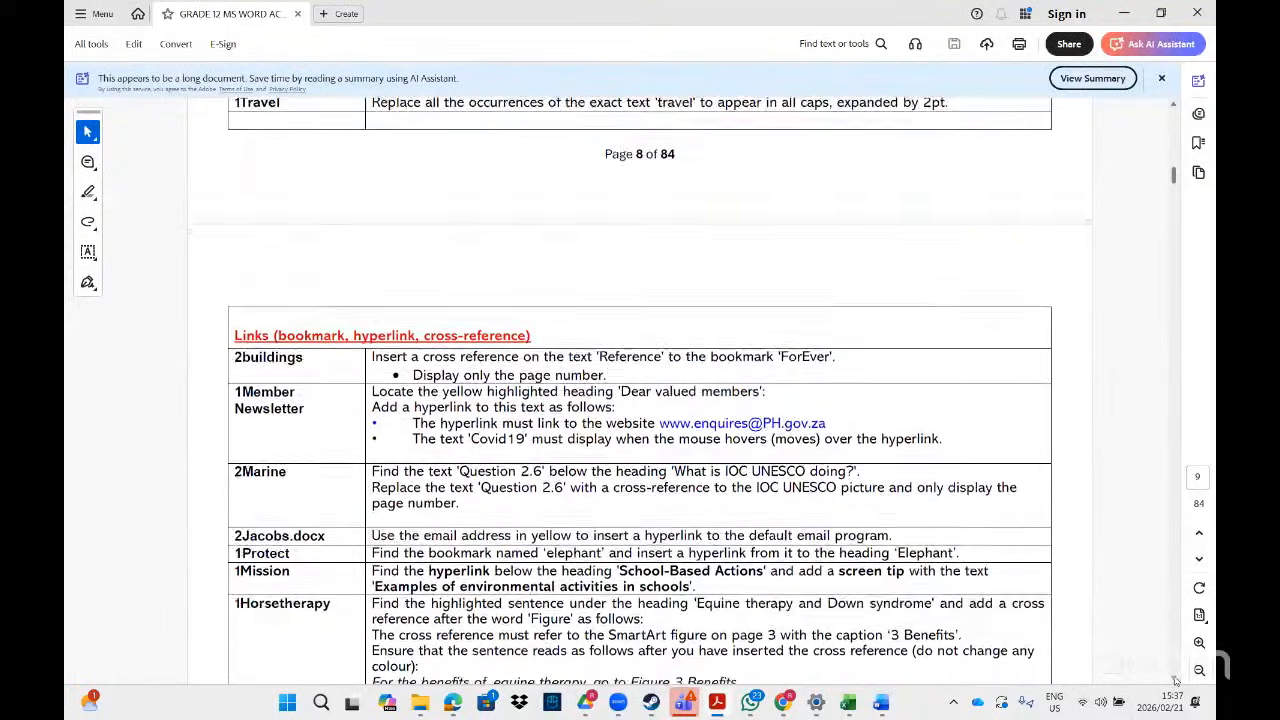
{"action": "scroll", "coordinate": [1175, 680], "scroll_direction": "down", "scroll_amount": 2}
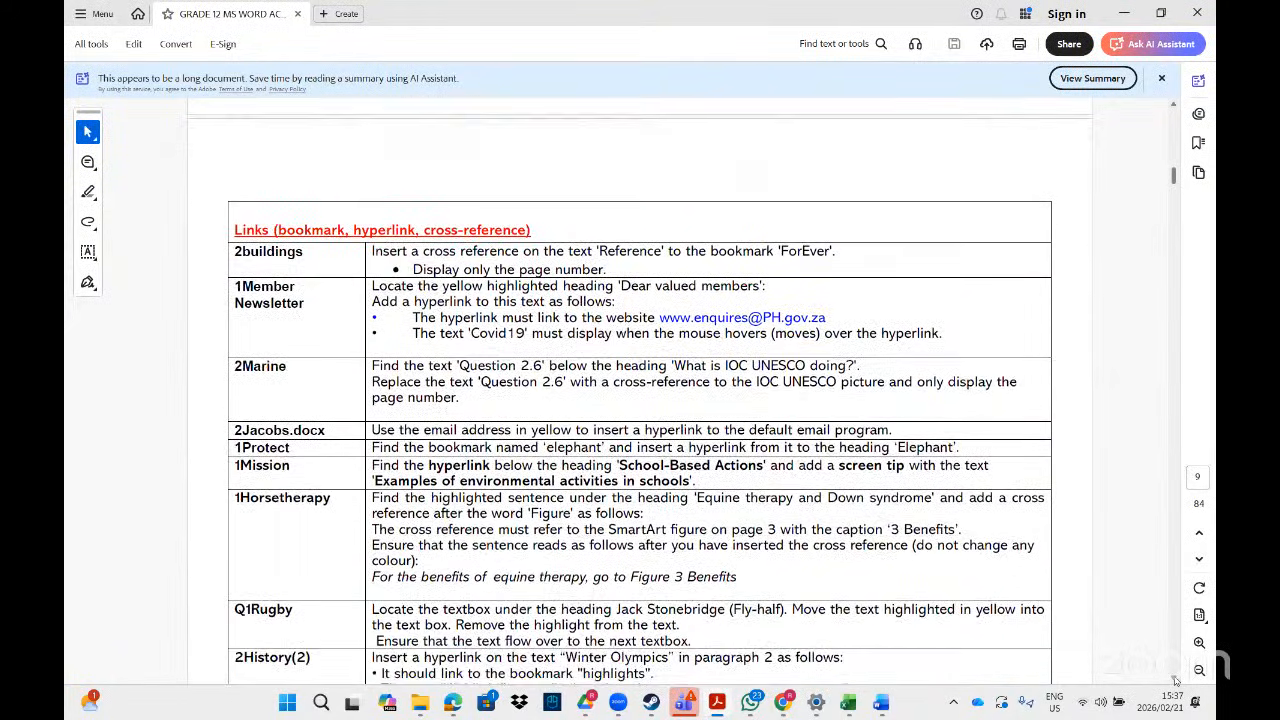
{"action": "scroll", "coordinate": [1175, 680], "scroll_direction": "down", "scroll_amount": 1}
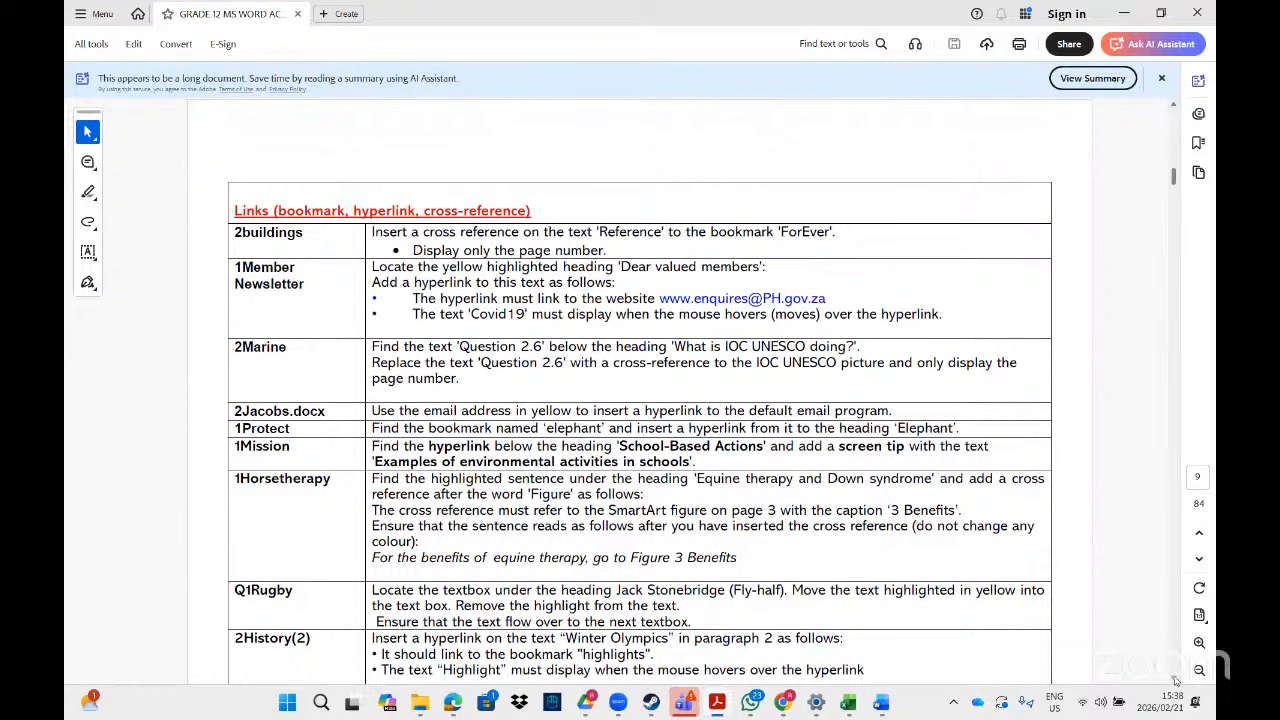
{"action": "scroll", "coordinate": [1175, 680], "scroll_direction": "down", "scroll_amount": 1}
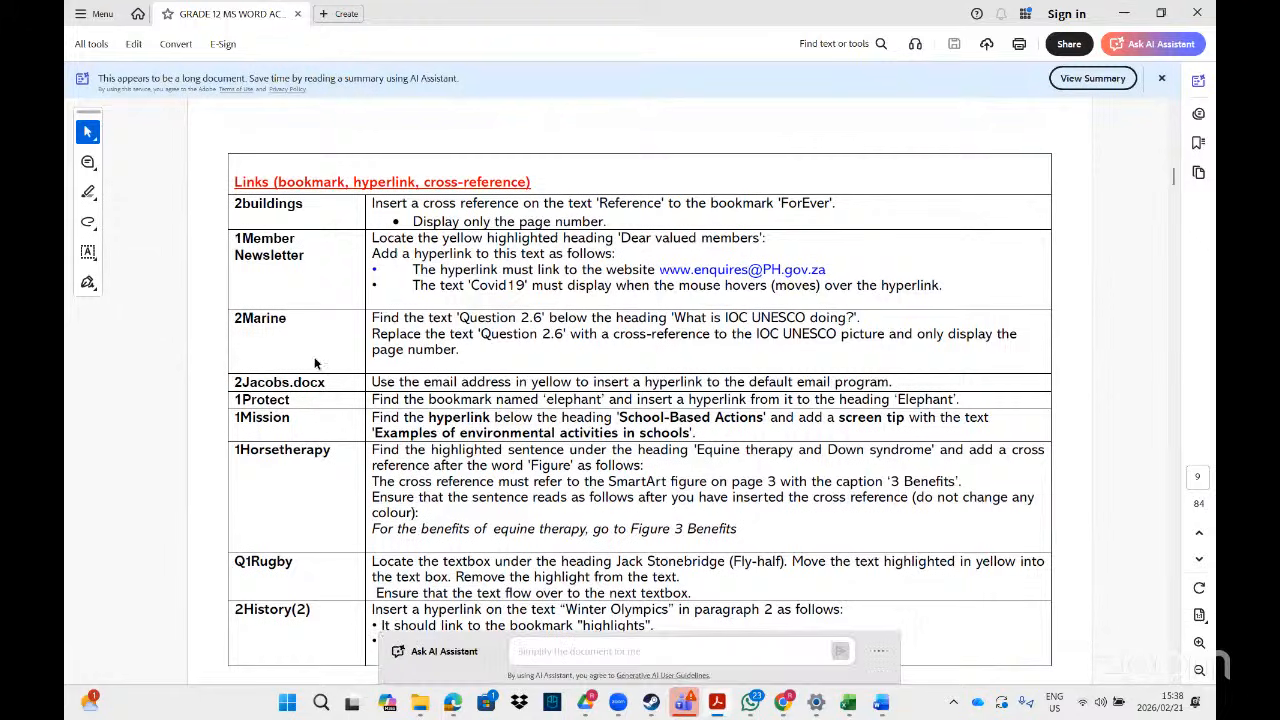
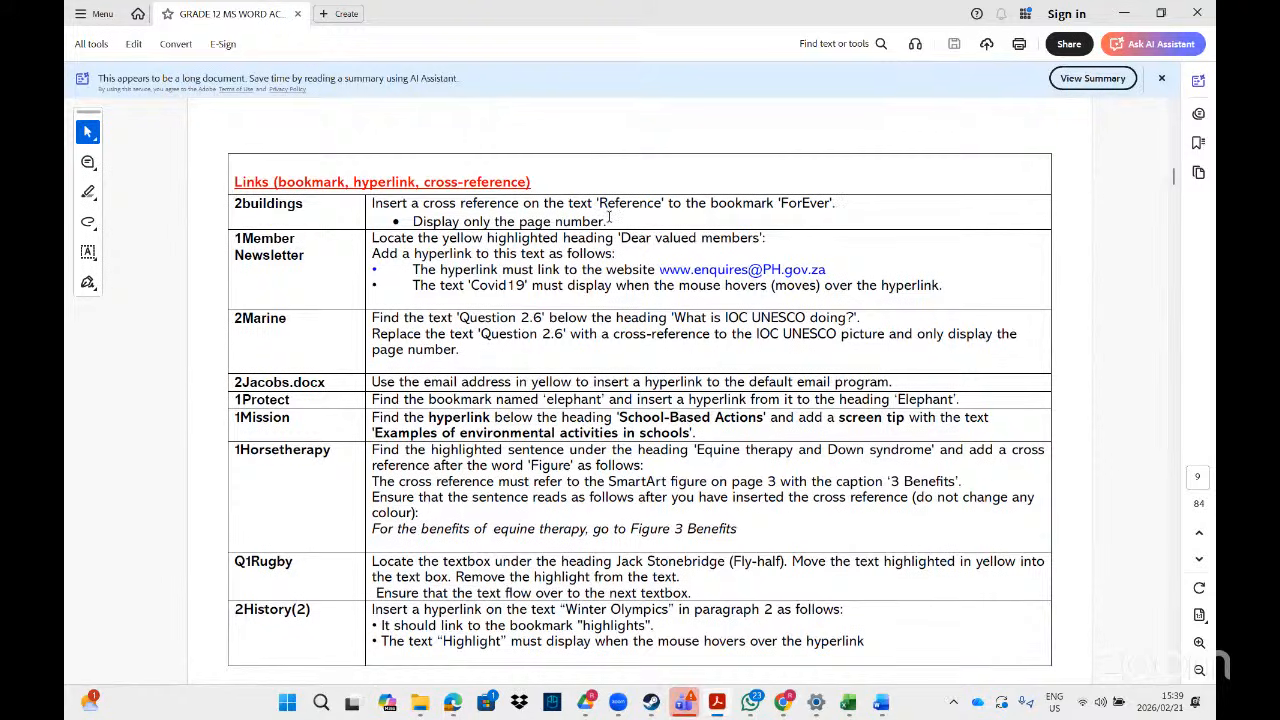
- Search File Explorer for '2buil' and open the 2Building document in Word
{"action": "mouse_move", "coordinate": [422, 708]}
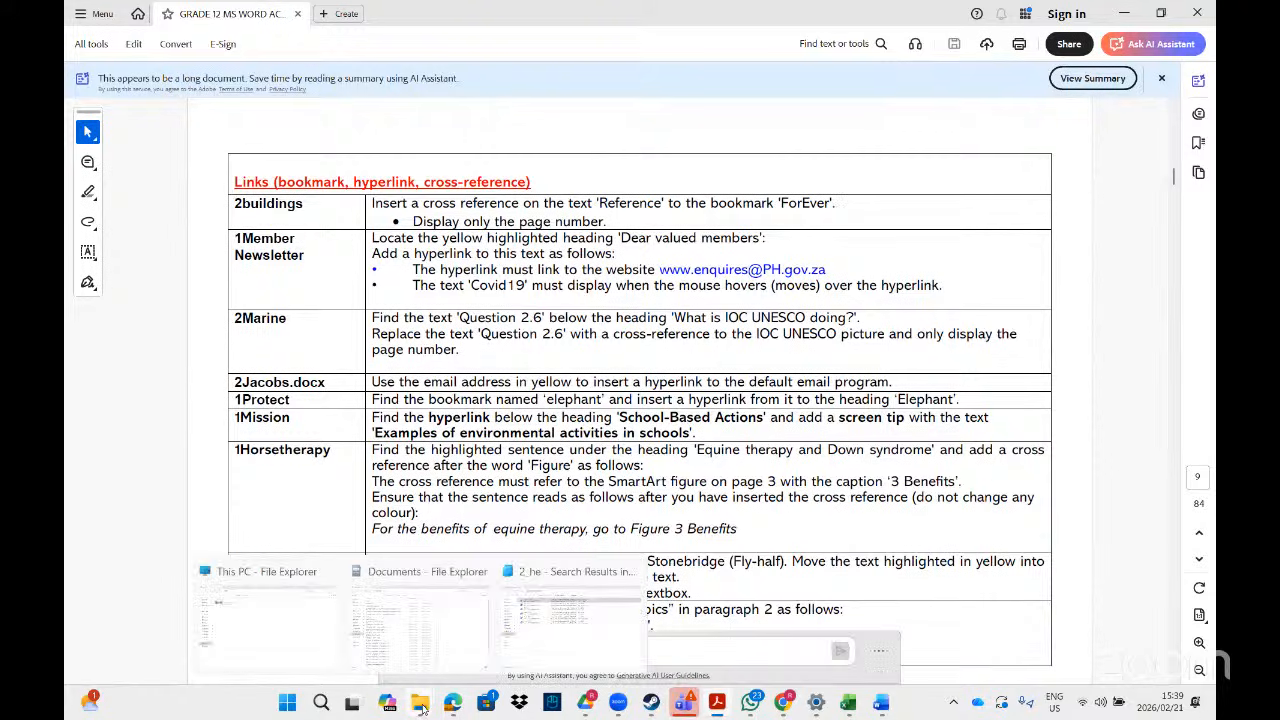
{"action": "left_click", "coordinate": [557, 652]}
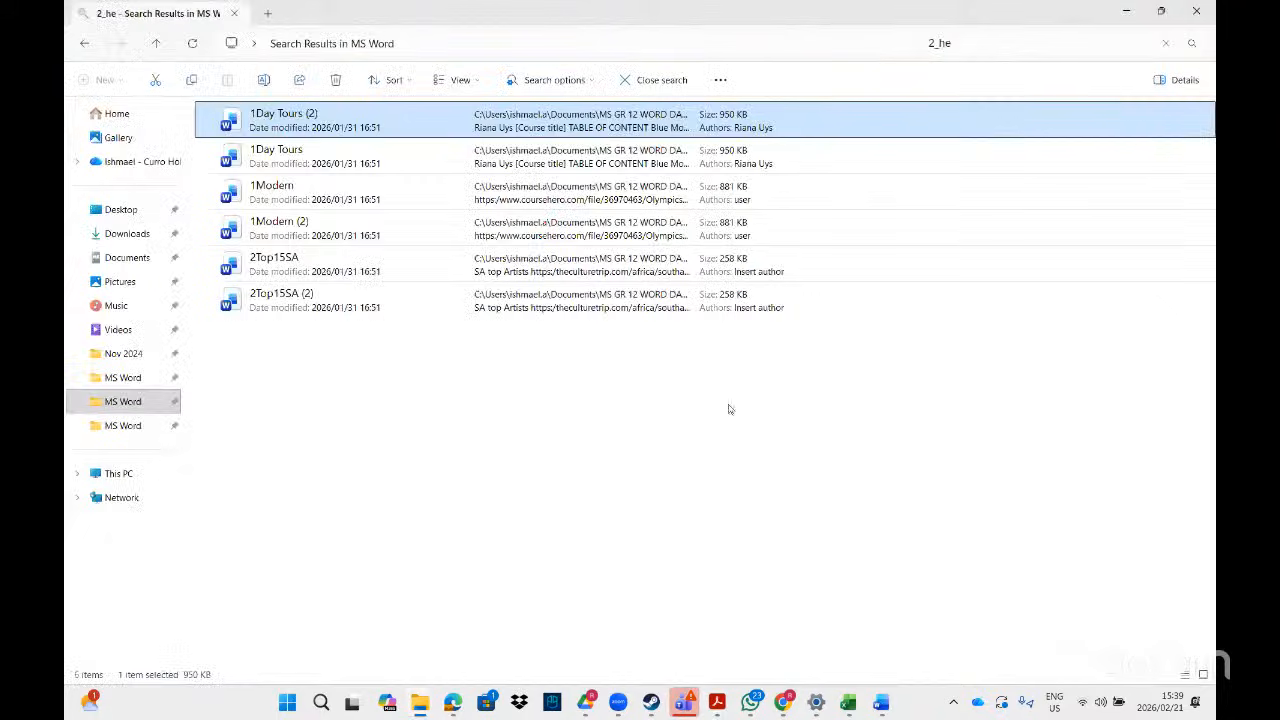
{"action": "left_click", "coordinate": [961, 43]}
{"action": "key", "text": "BackSpace"}
{"action": "key", "text": "BackSpace"}
{"action": "key", "text": "BackSpace"}
{"action": "key", "text": "BackSpace"}
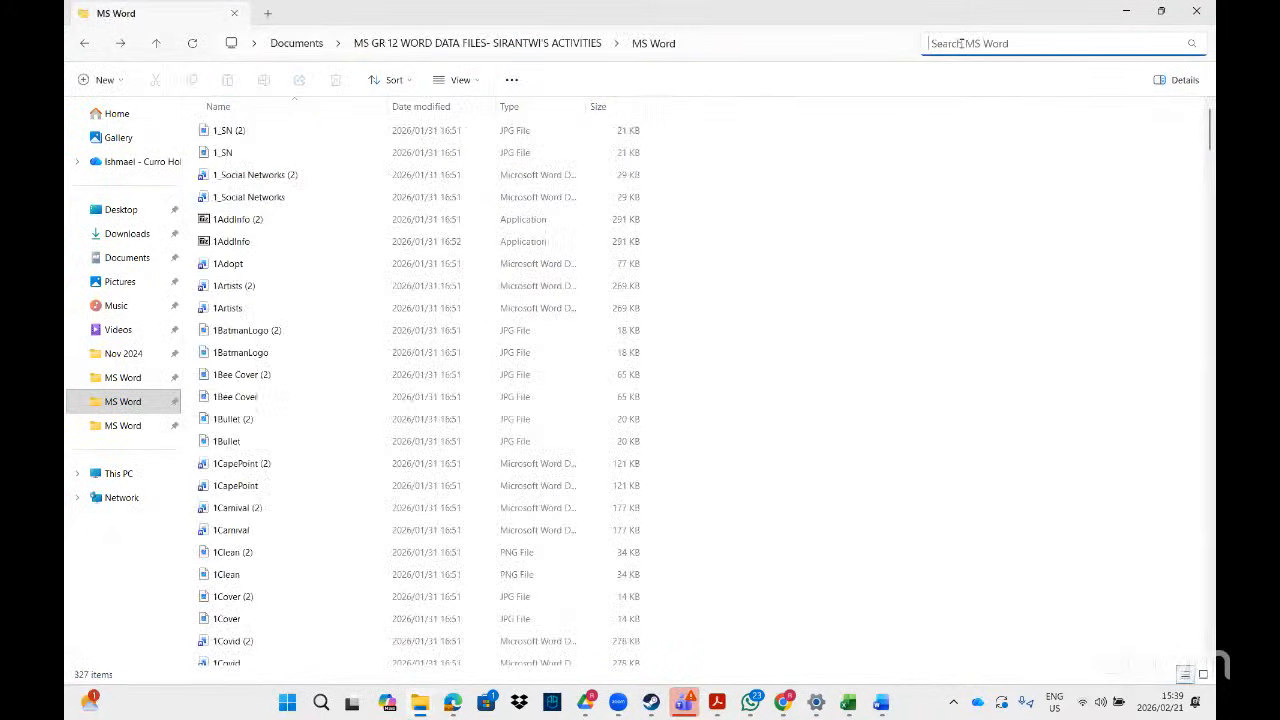
{"action": "type", "text": "2buil"}
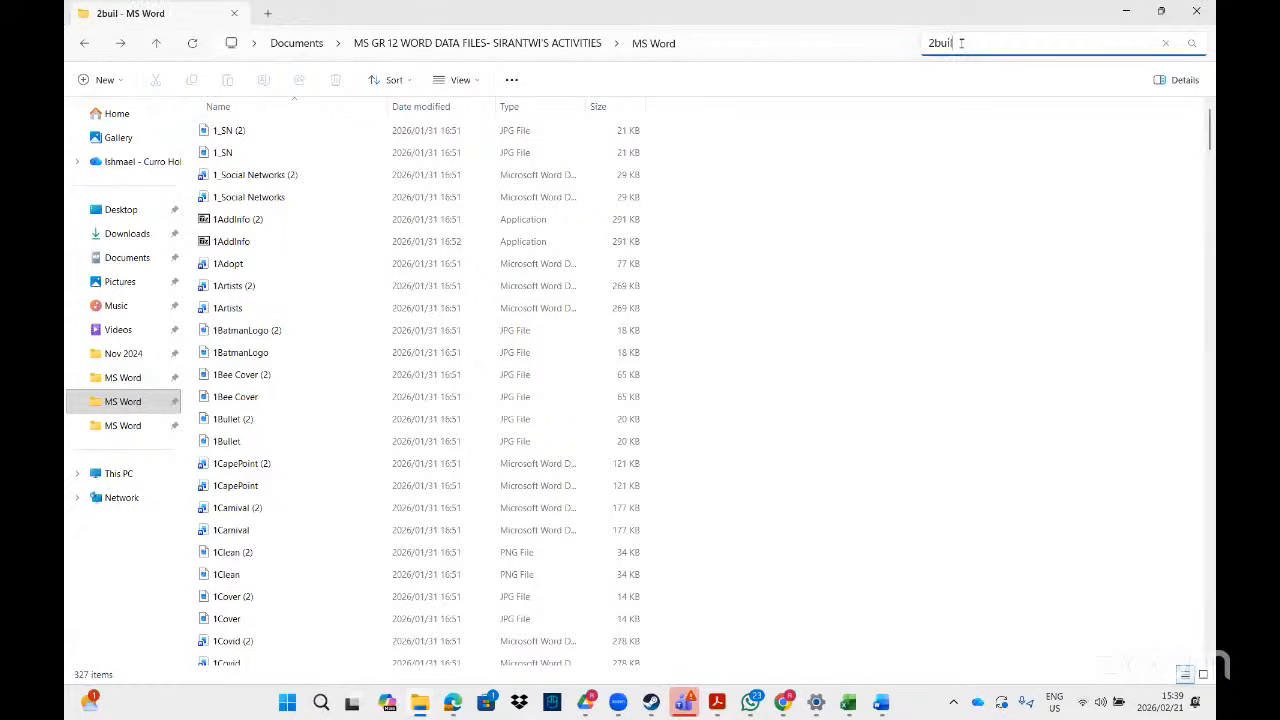
{"action": "left_click", "coordinate": [372, 165]}
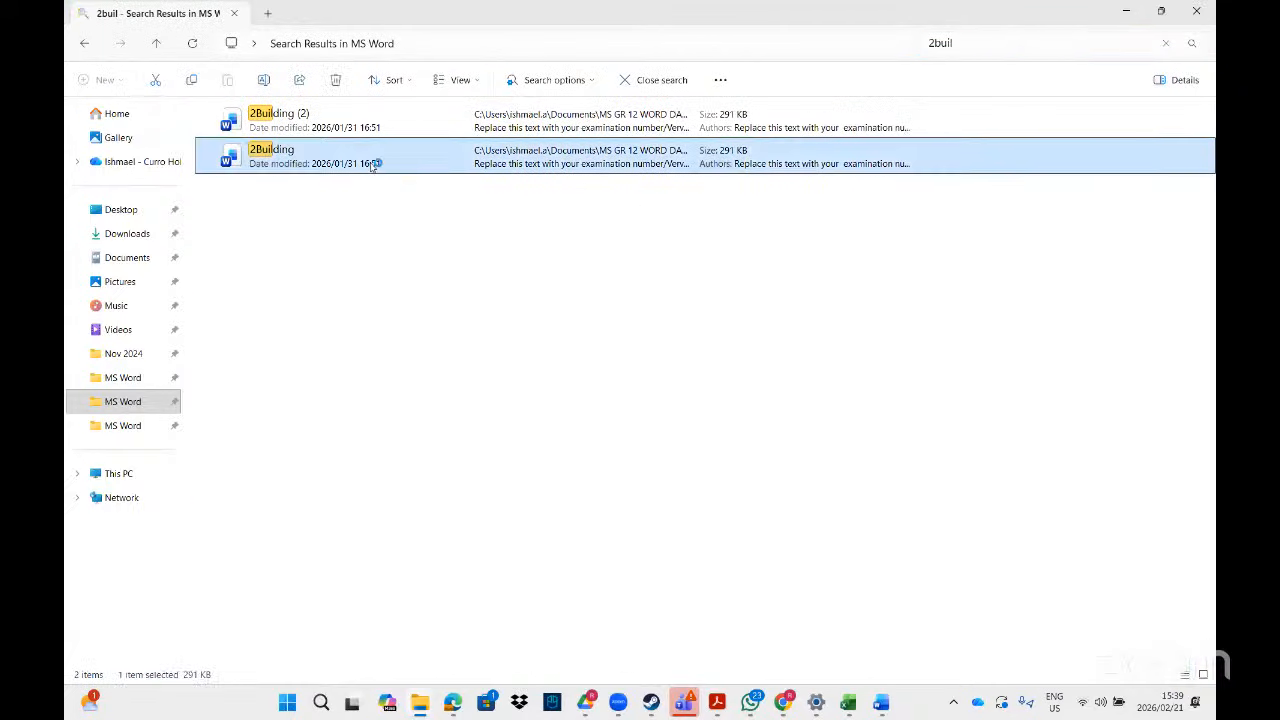
{"action": "double_click", "coordinate": [372, 165]}
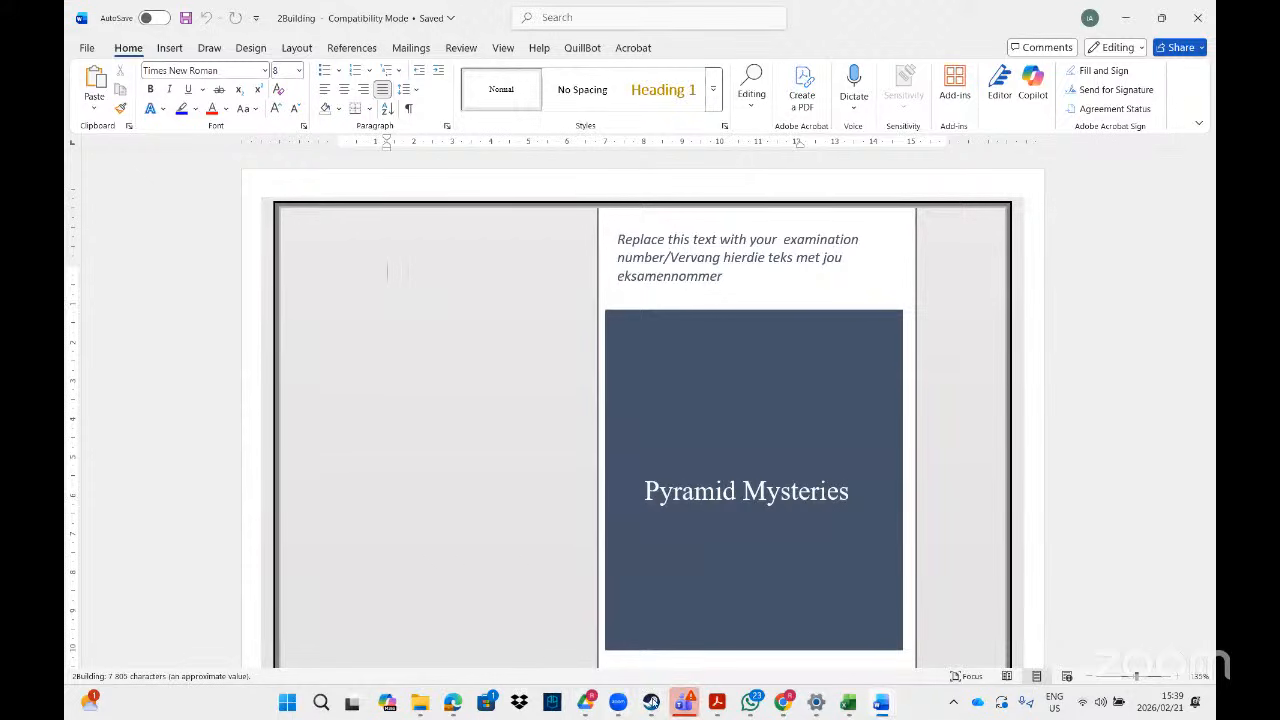
- After checking the PDF task, select the (Reference) placeholder on the document's last page
{"action": "left_click", "coordinate": [719, 705]}
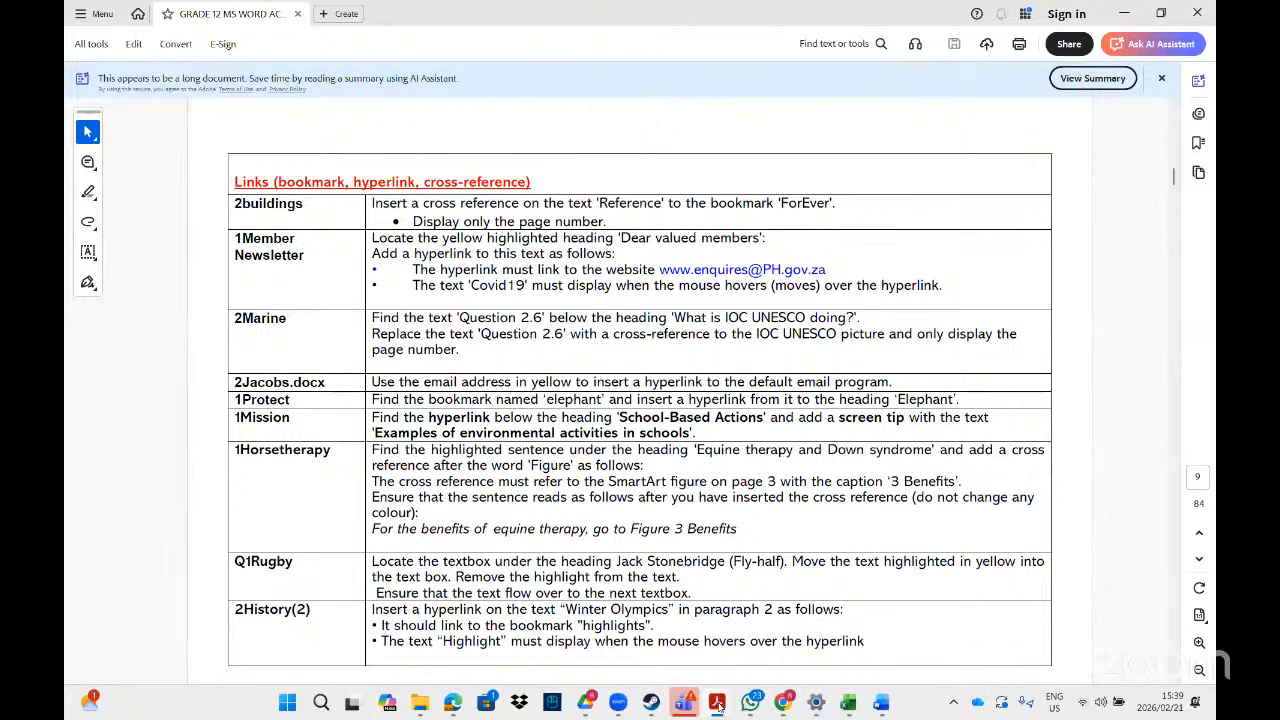
{"action": "left_click", "coordinate": [719, 705]}
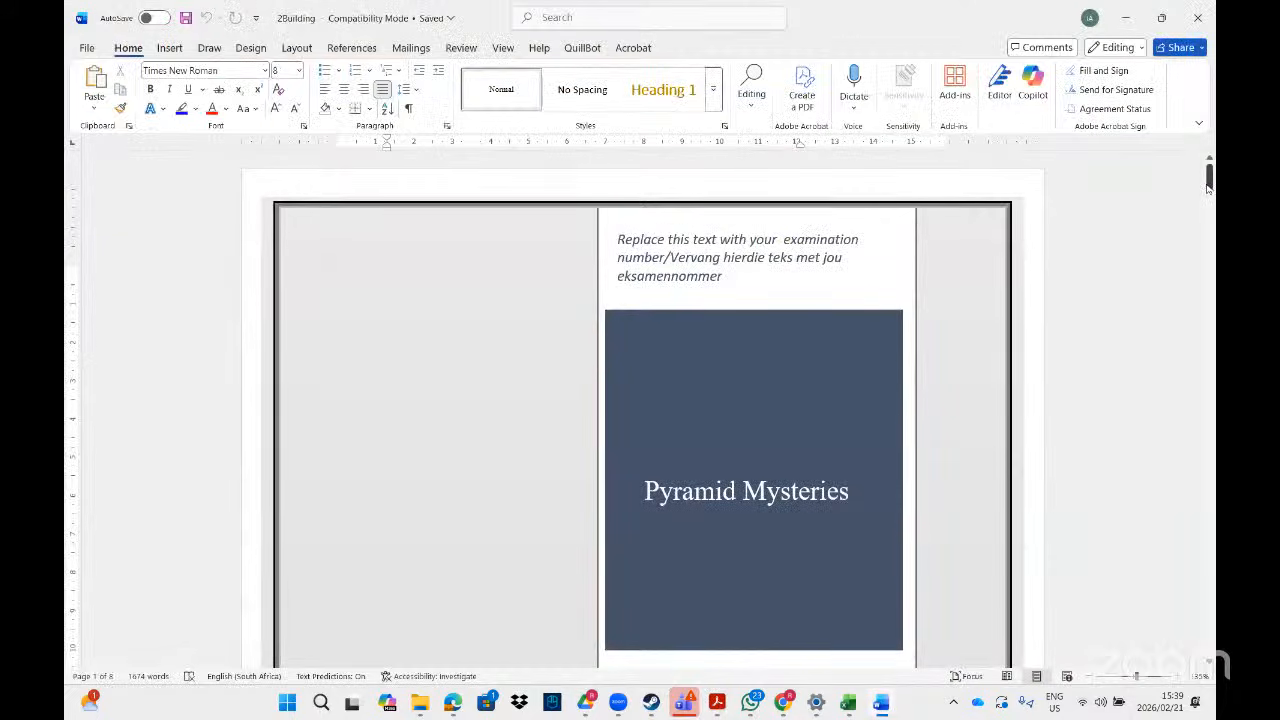
{"action": "left_click_drag", "start_coordinate": [1208, 188], "coordinate": [1140, 606]}
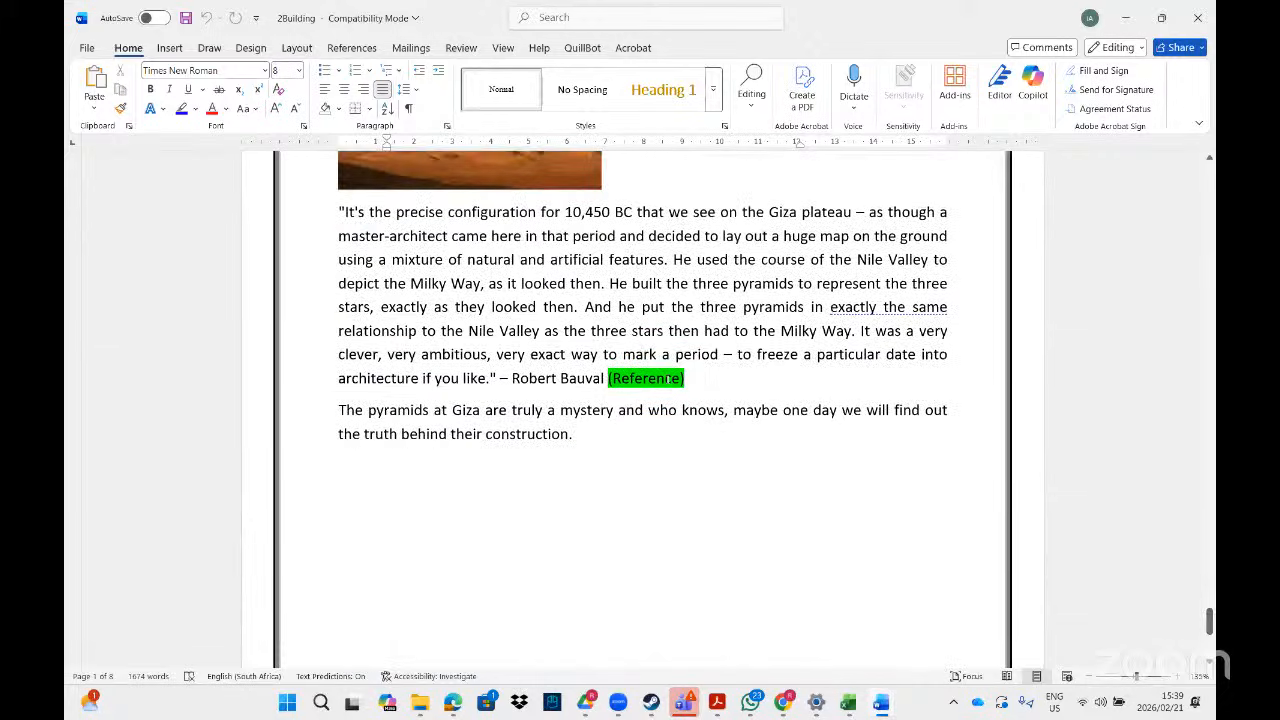
{"action": "left_click", "coordinate": [690, 382]}
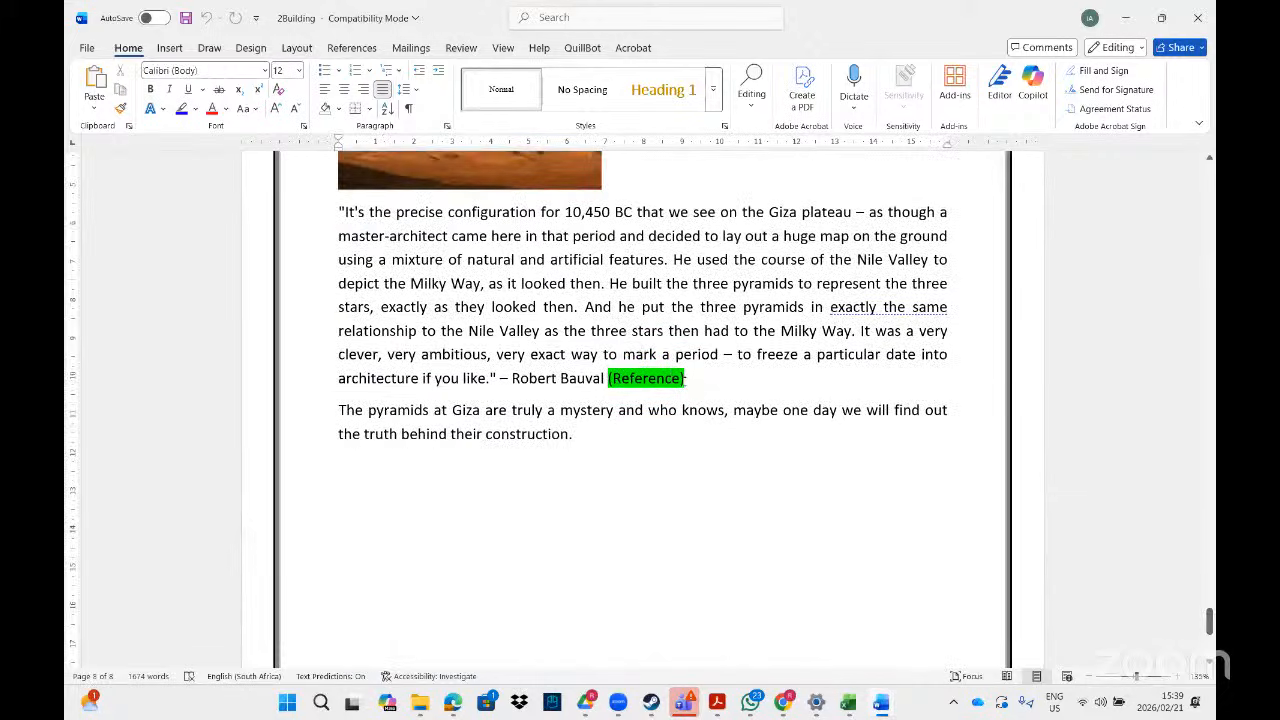
{"action": "left_click_drag", "start_coordinate": [685, 379], "coordinate": [607, 378]}
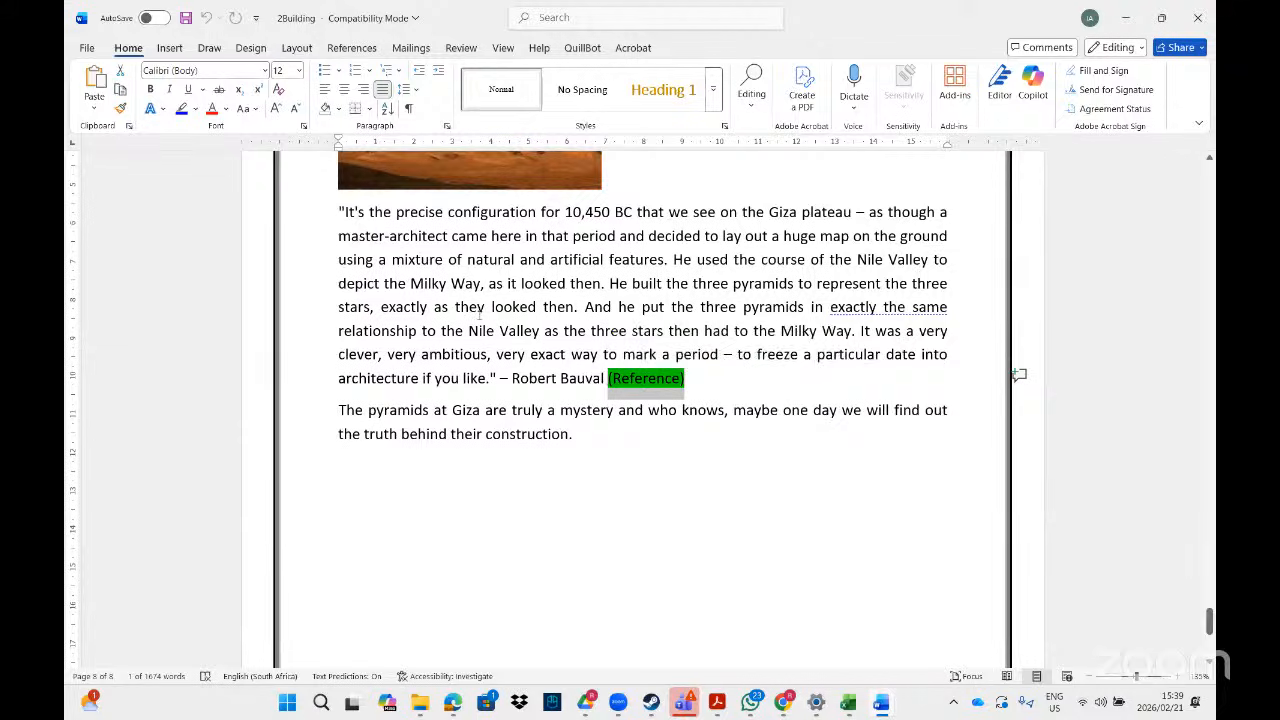
{"action": "left_click", "coordinate": [338, 48]}
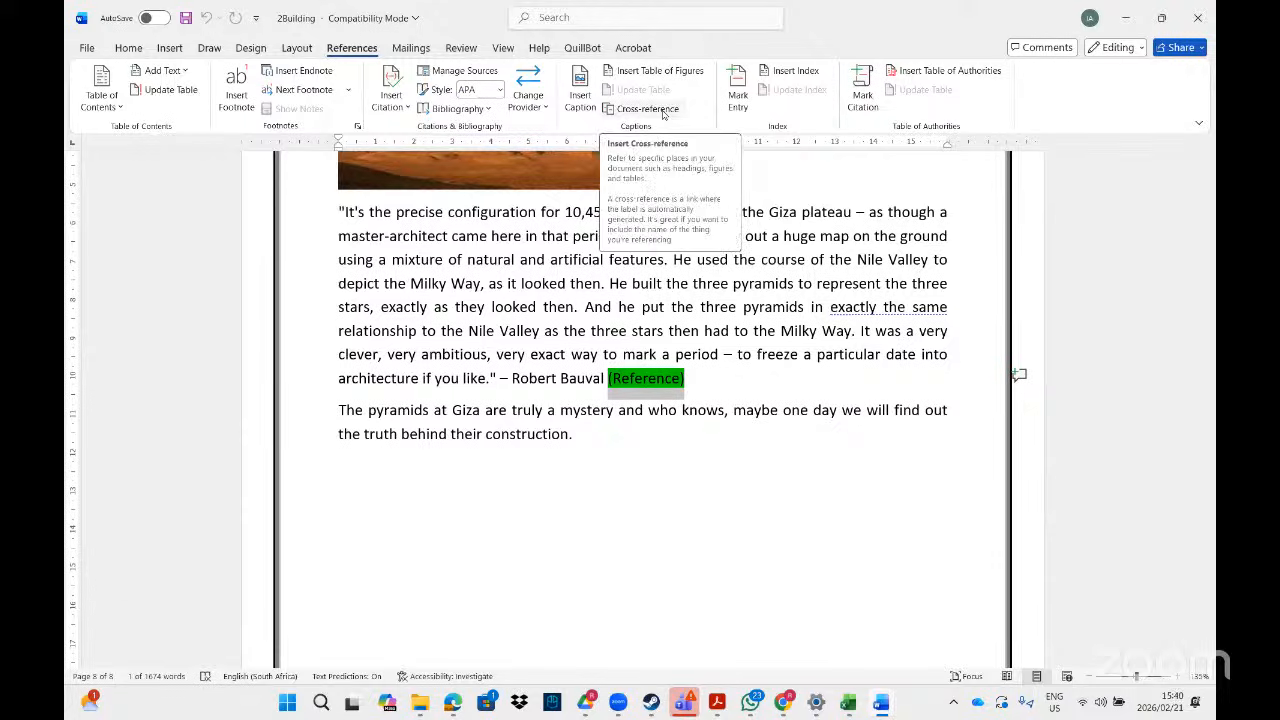
- Open the Cross-reference dialog by searching Word's commands for 'cros'
{"action": "left_click", "coordinate": [662, 112]}
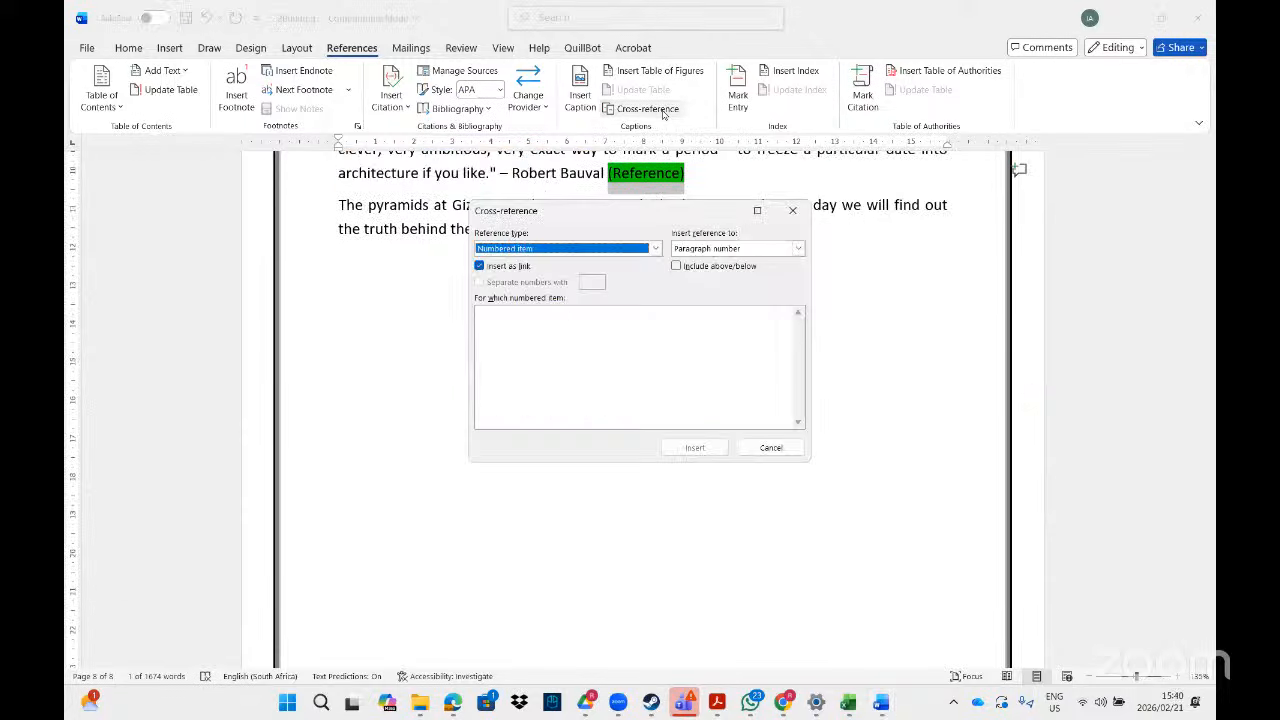
{"action": "left_click", "coordinate": [792, 210]}
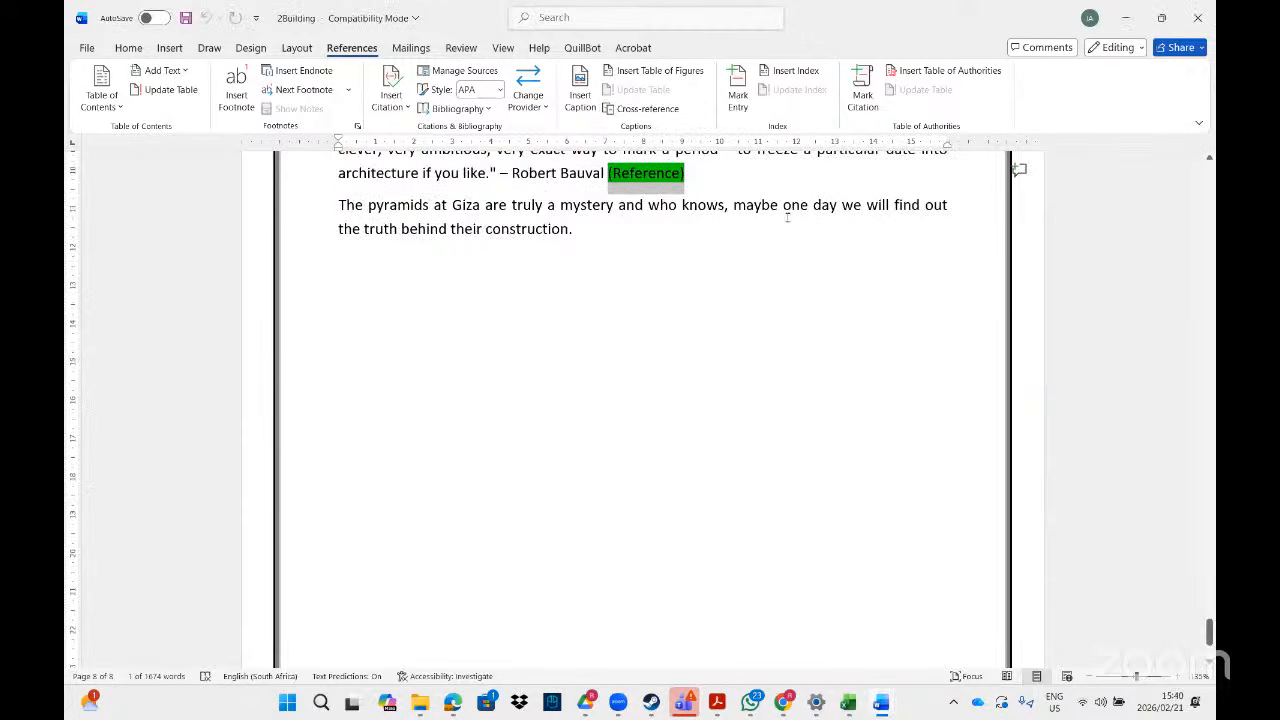
{"action": "left_click", "coordinate": [613, 19]}
{"action": "type", "text": "cros"}
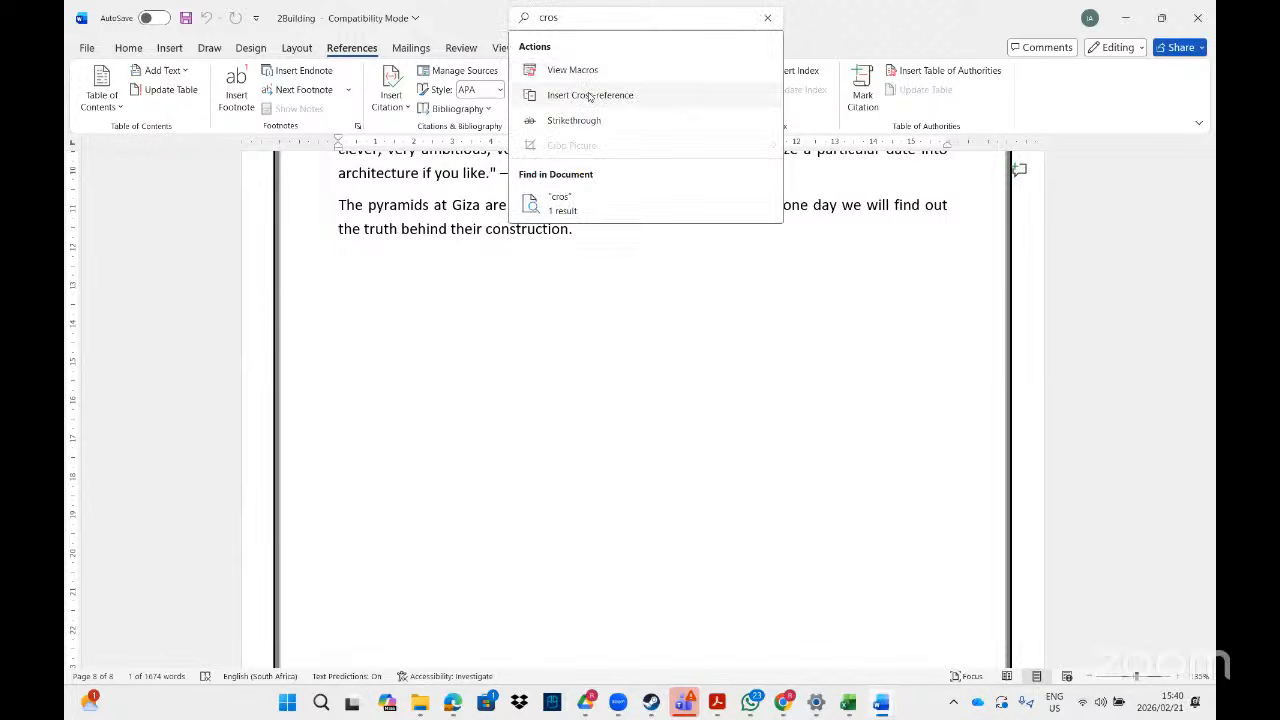
{"action": "left_click", "coordinate": [589, 95]}
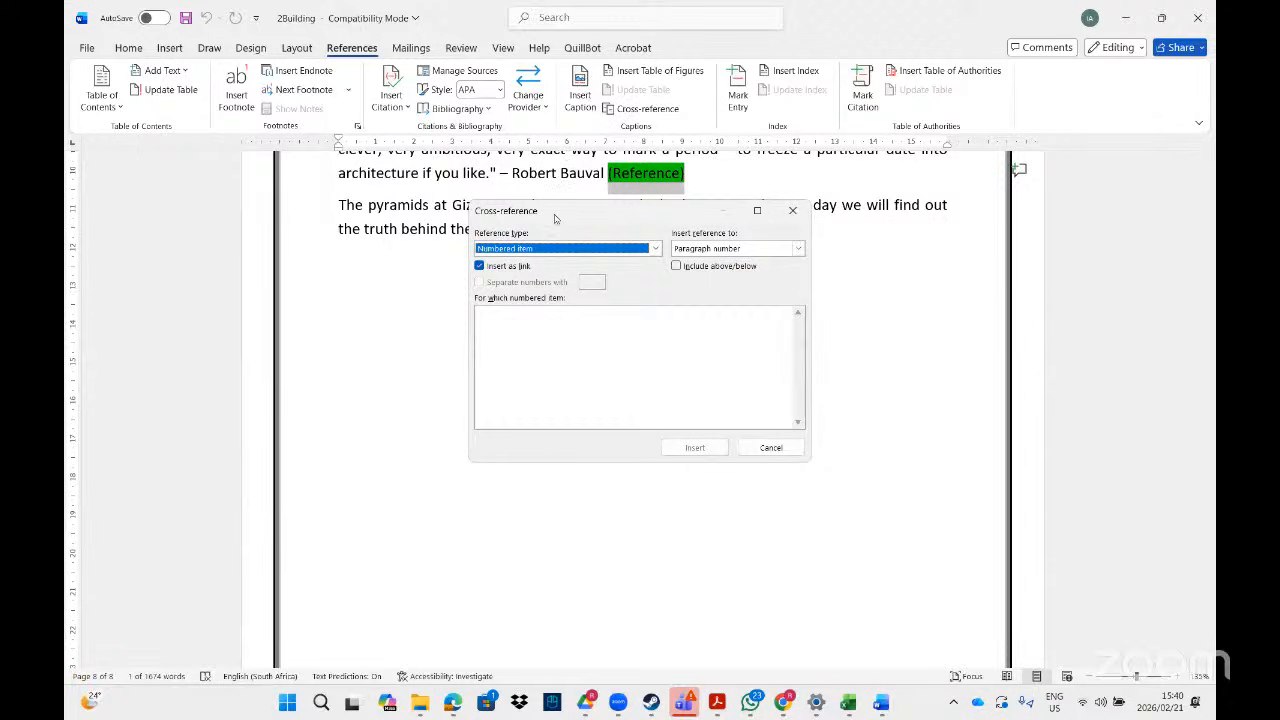
- Set the cross-reference type to Bookmark so ForEver is listed, then recheck the PDF task
{"action": "left_click_drag", "start_coordinate": [555, 218], "coordinate": [555, 242]}
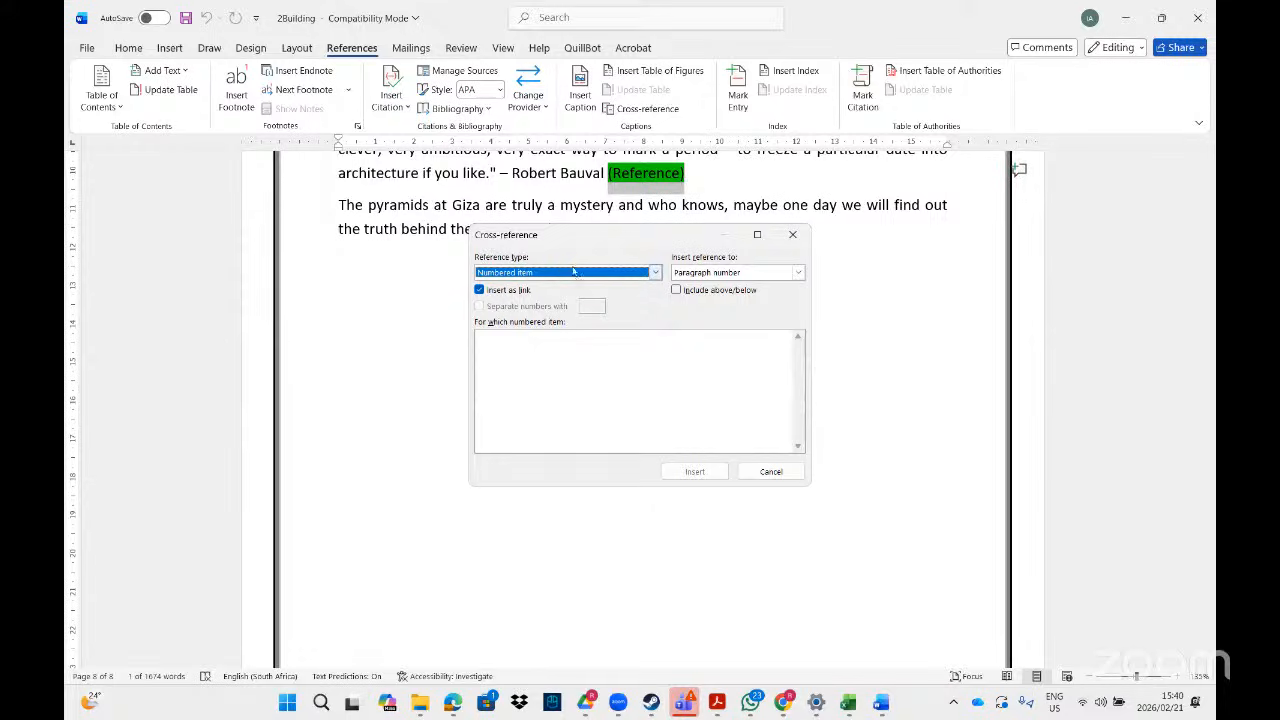
{"action": "left_click", "coordinate": [654, 273]}
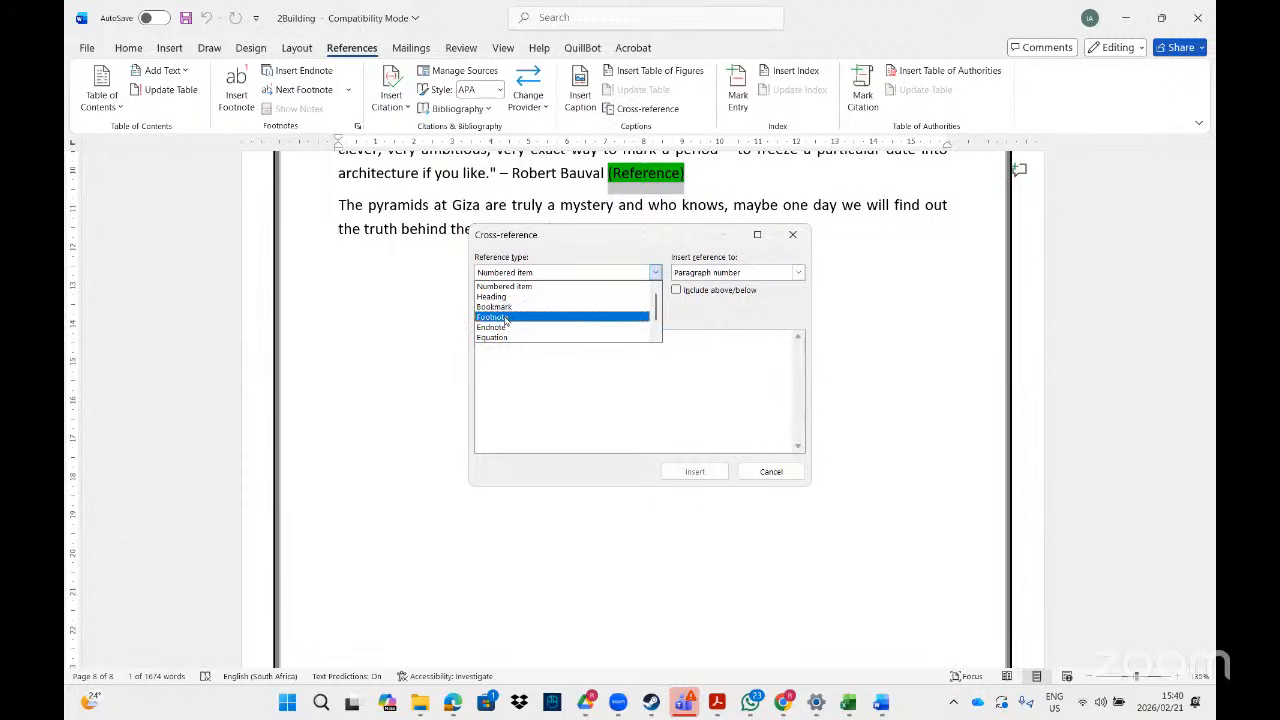
{"action": "left_click", "coordinate": [656, 337]}
{"action": "left_click", "coordinate": [656, 337]}
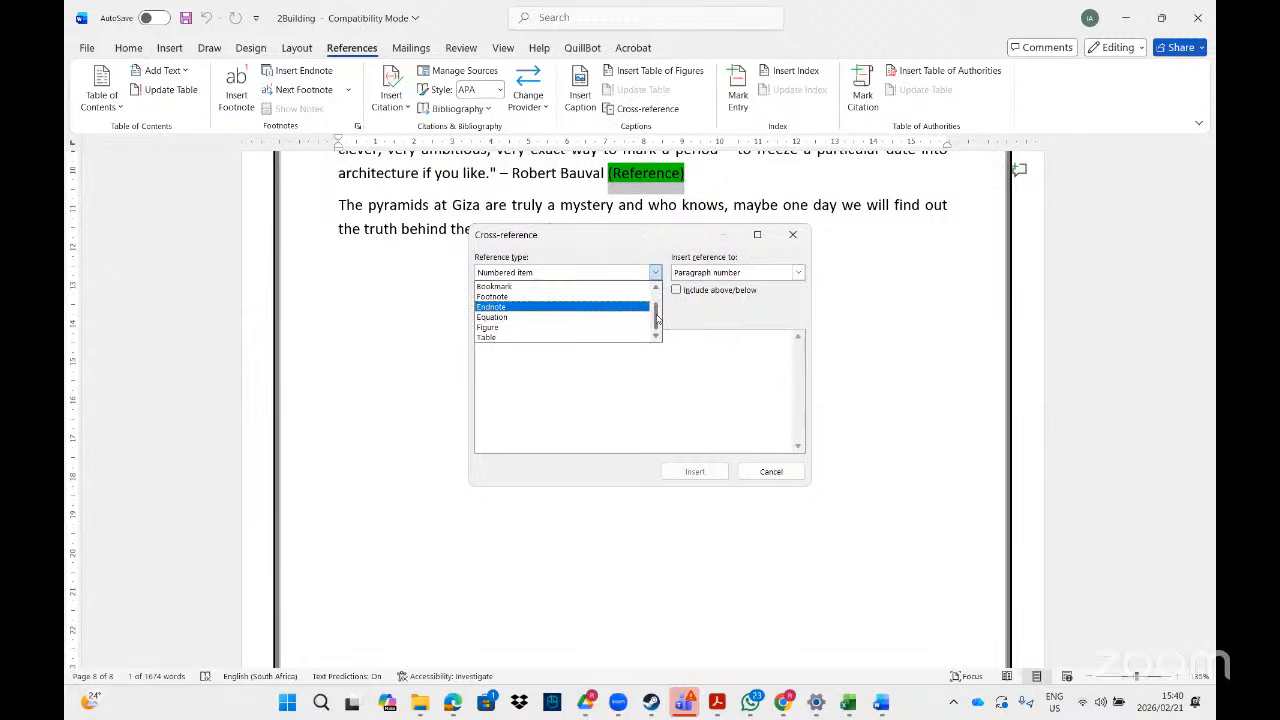
{"action": "scroll", "coordinate": [657, 318], "scroll_direction": "up", "scroll_amount": 1}
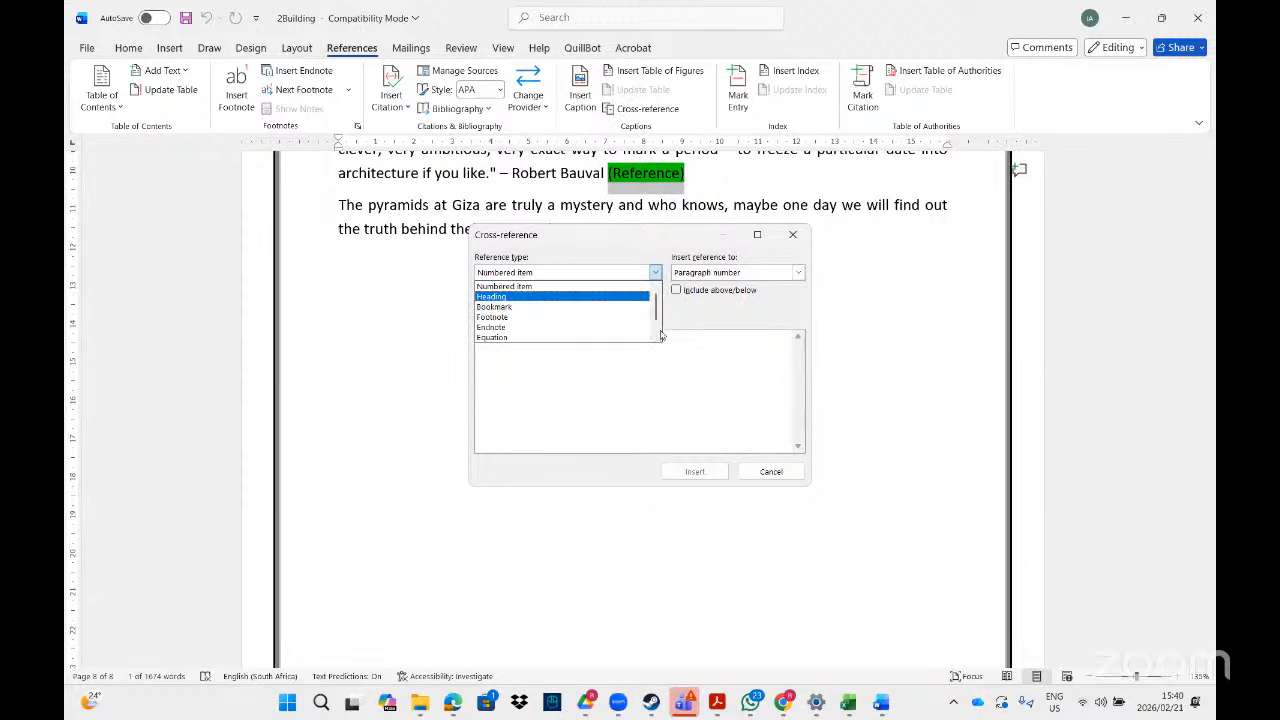
{"action": "scroll", "coordinate": [657, 338], "scroll_direction": "down", "scroll_amount": 1}
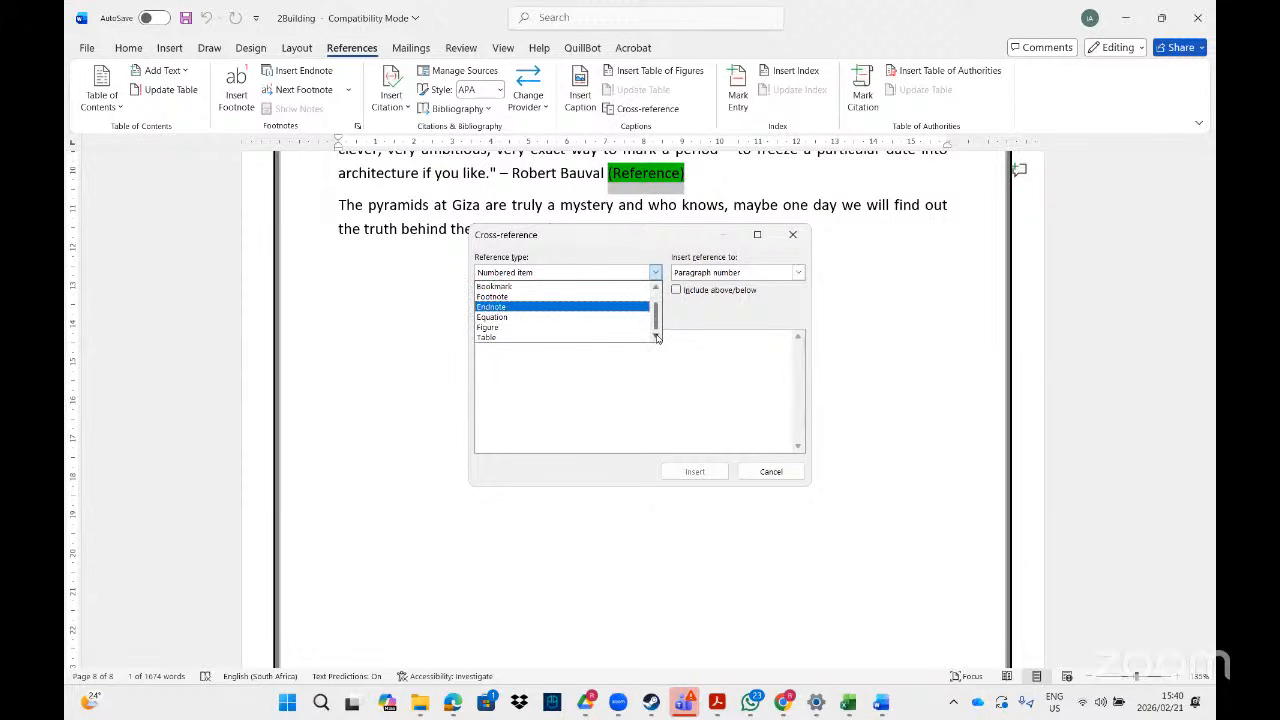
{"action": "left_click", "coordinate": [657, 287]}
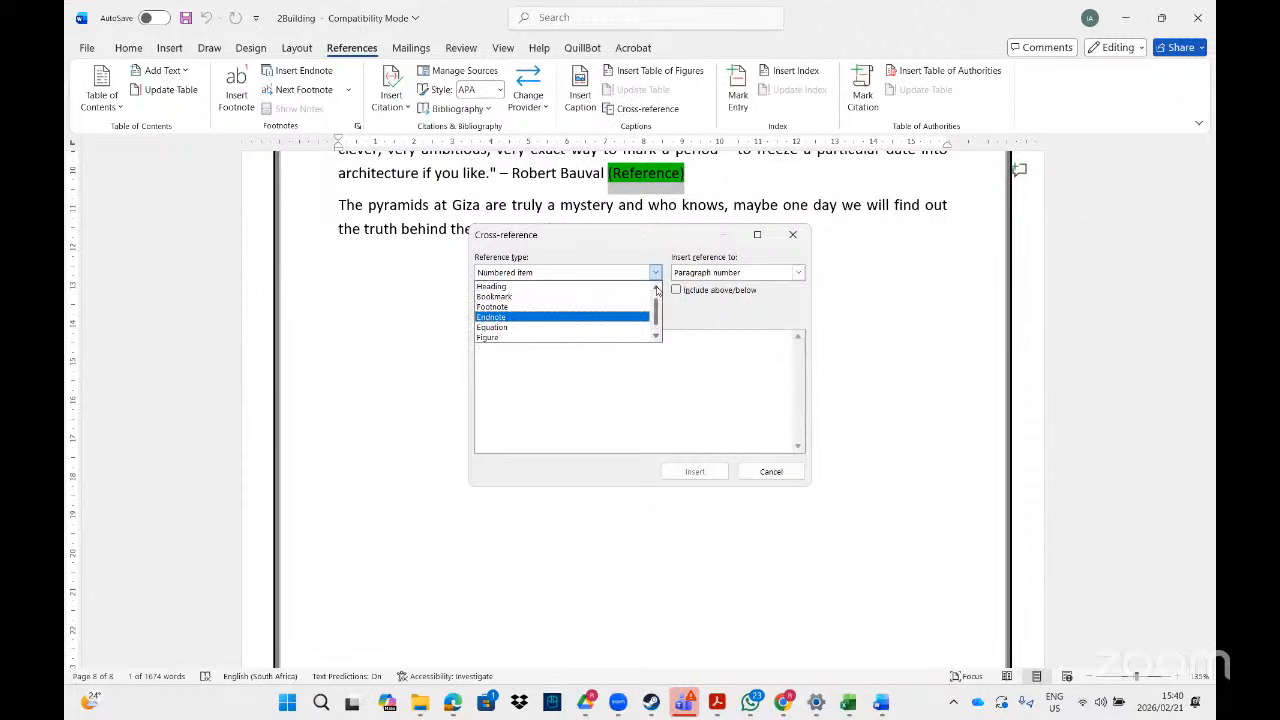
{"action": "left_click", "coordinate": [522, 297]}
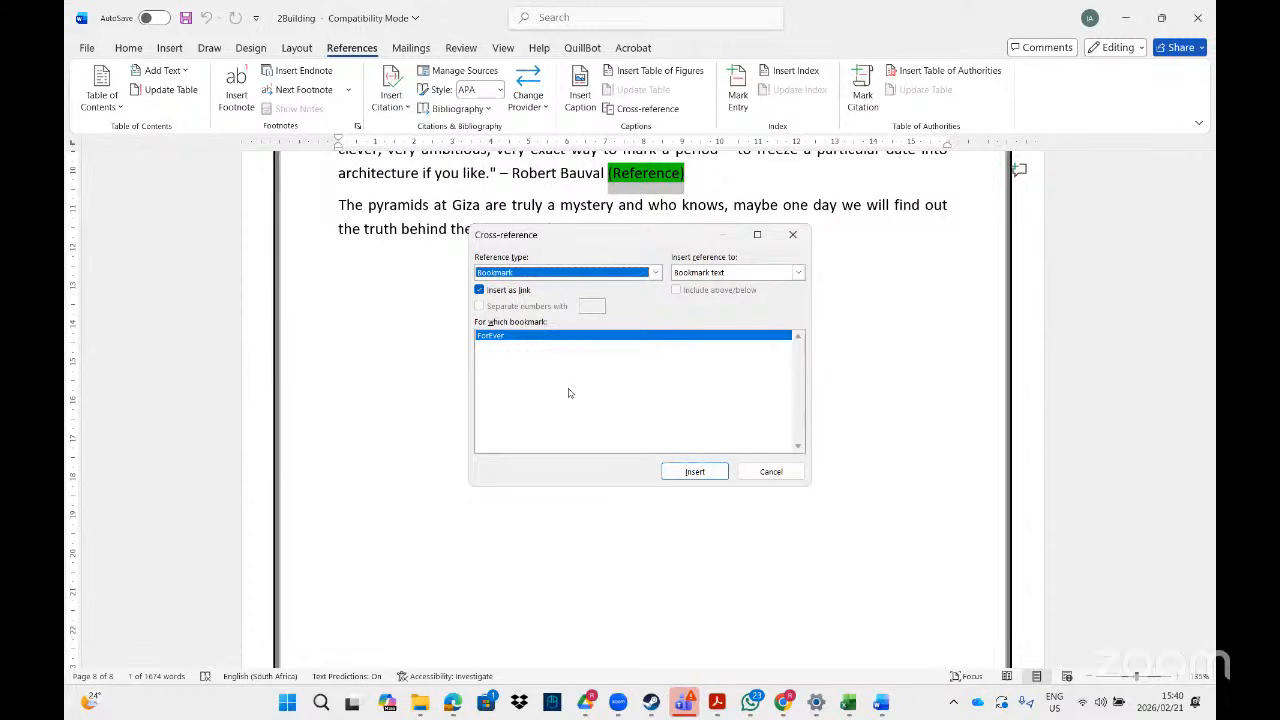
{"action": "left_click", "coordinate": [717, 704]}
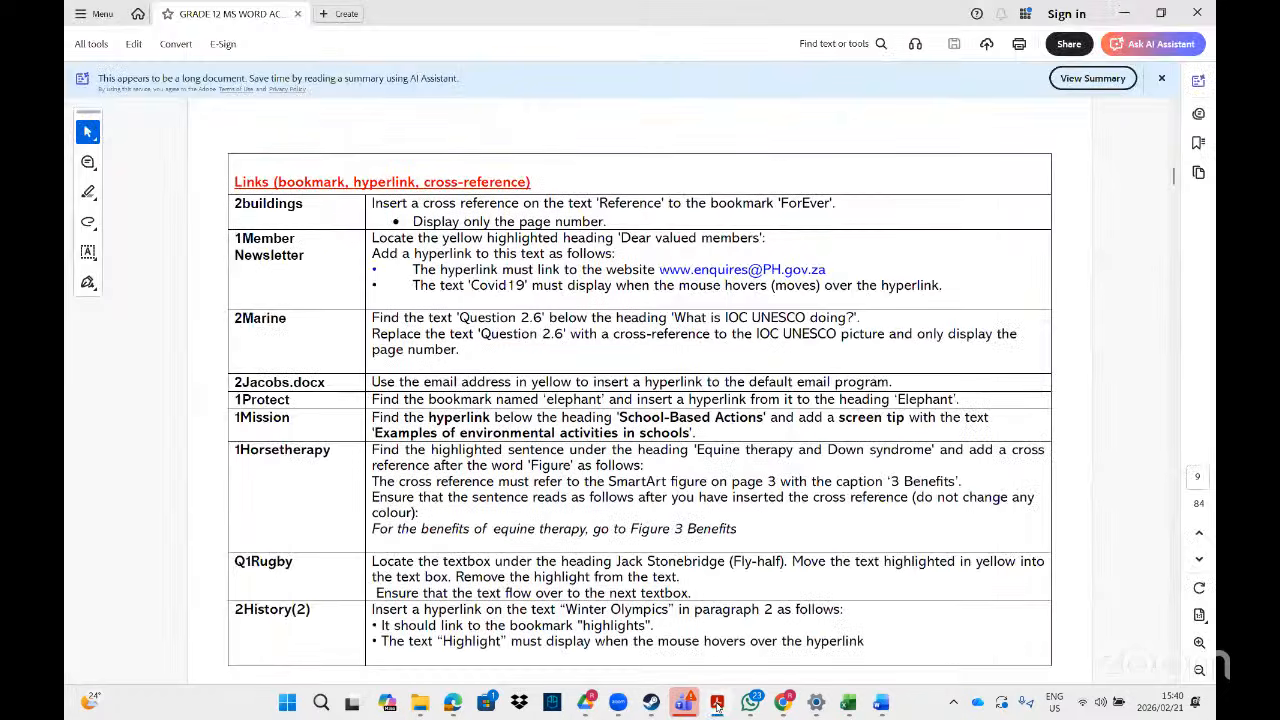
{"action": "left_click", "coordinate": [717, 704]}
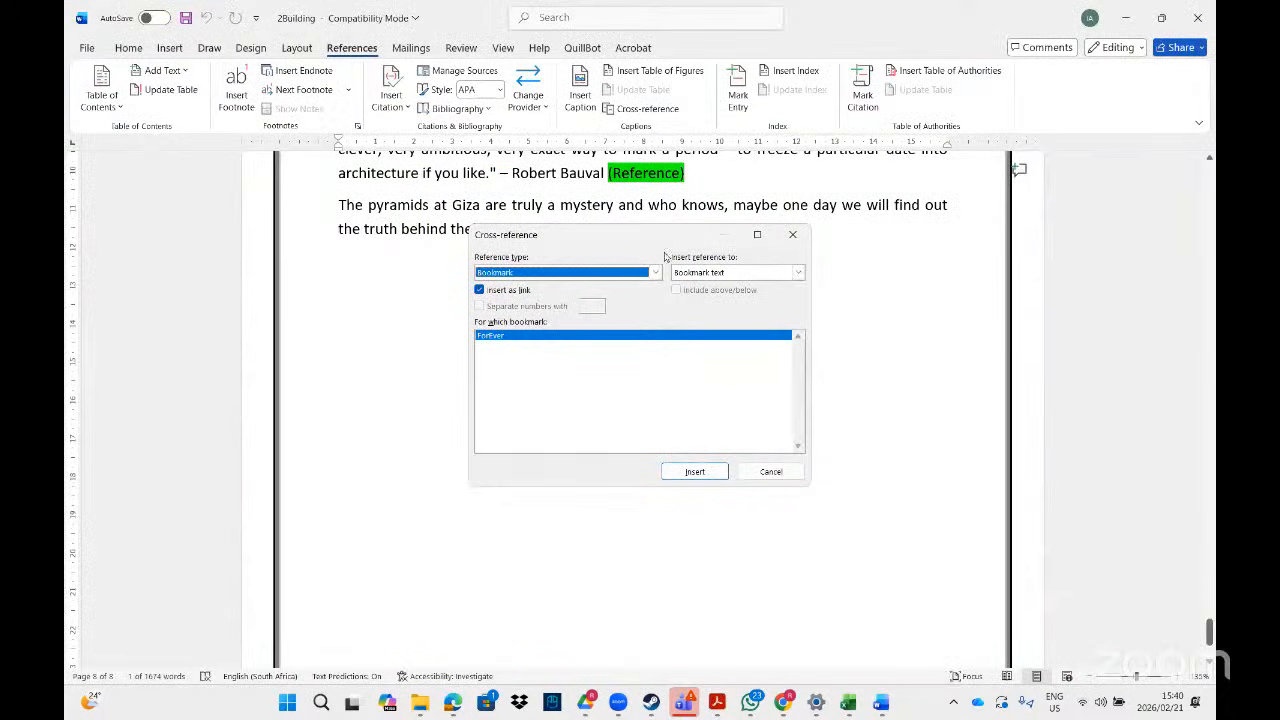
- Insert a page-number cross-reference to ForEver, without above/below, showing 6
{"action": "left_click", "coordinate": [799, 273]}
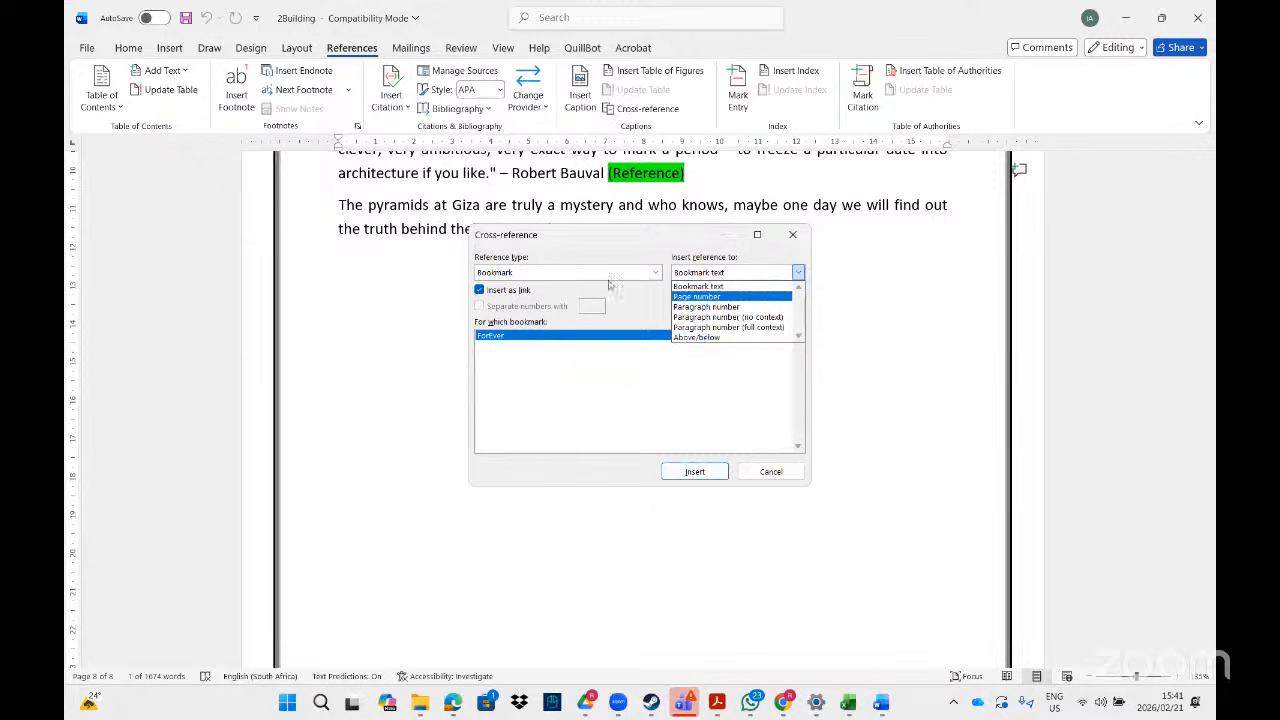
{"action": "left_click", "coordinate": [697, 297]}
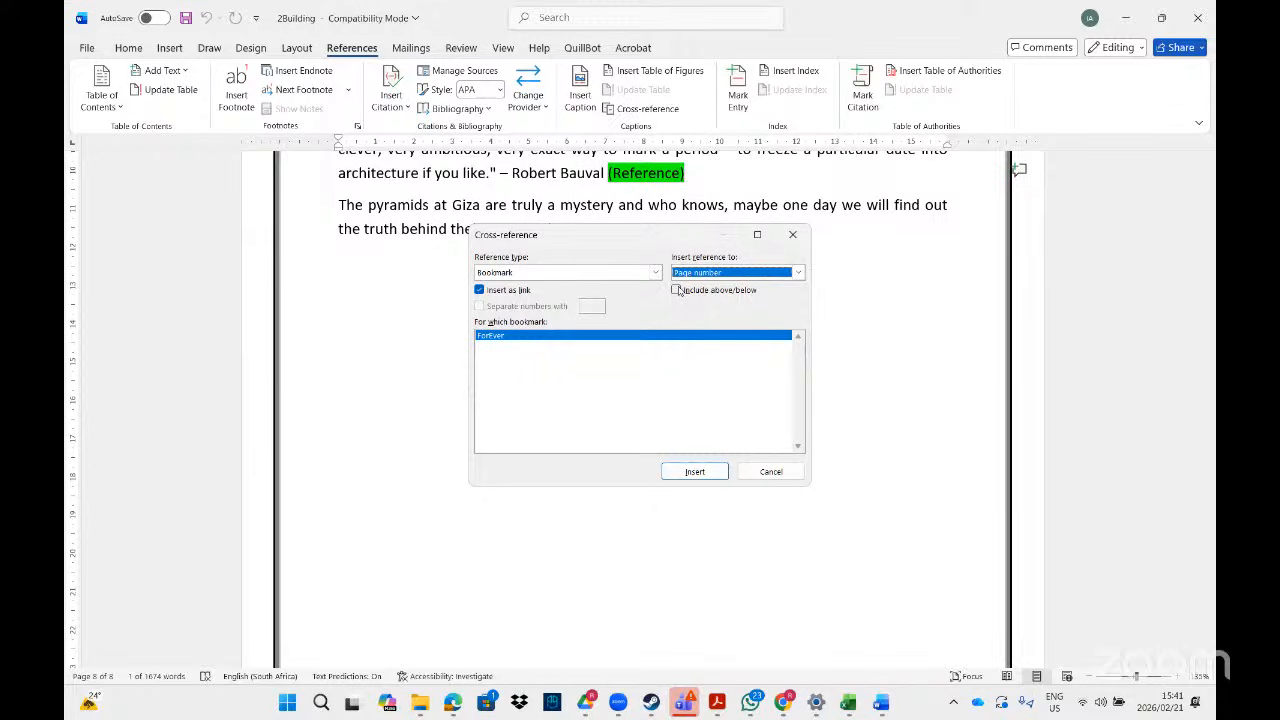
{"action": "left_click", "coordinate": [677, 291]}
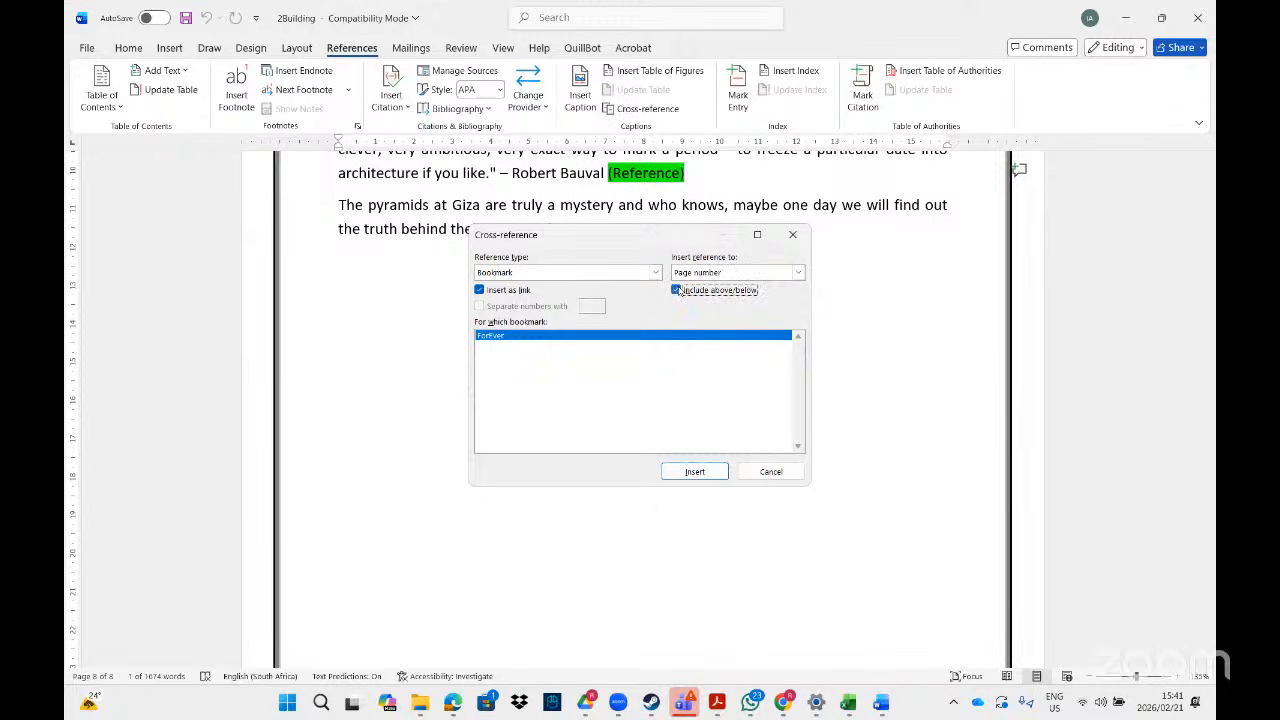
{"action": "left_click", "coordinate": [677, 290]}
{"action": "left_click", "coordinate": [688, 471]}
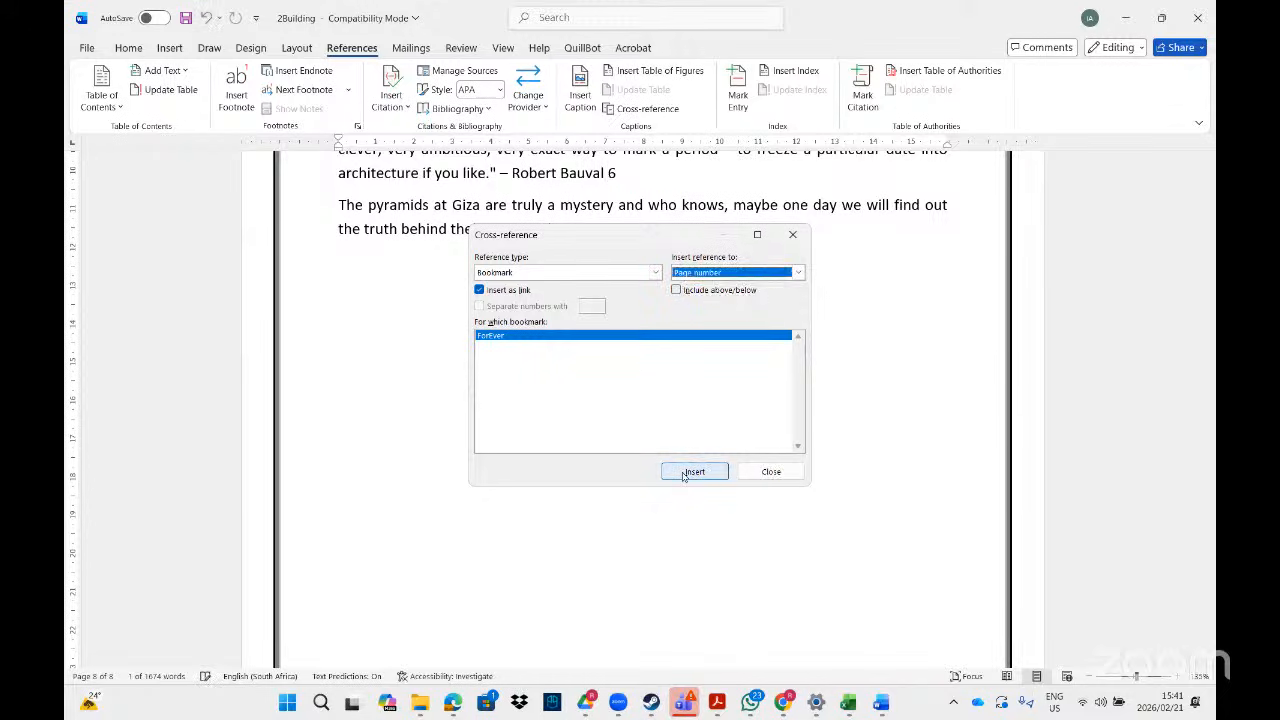
{"action": "left_click", "coordinate": [771, 471]}
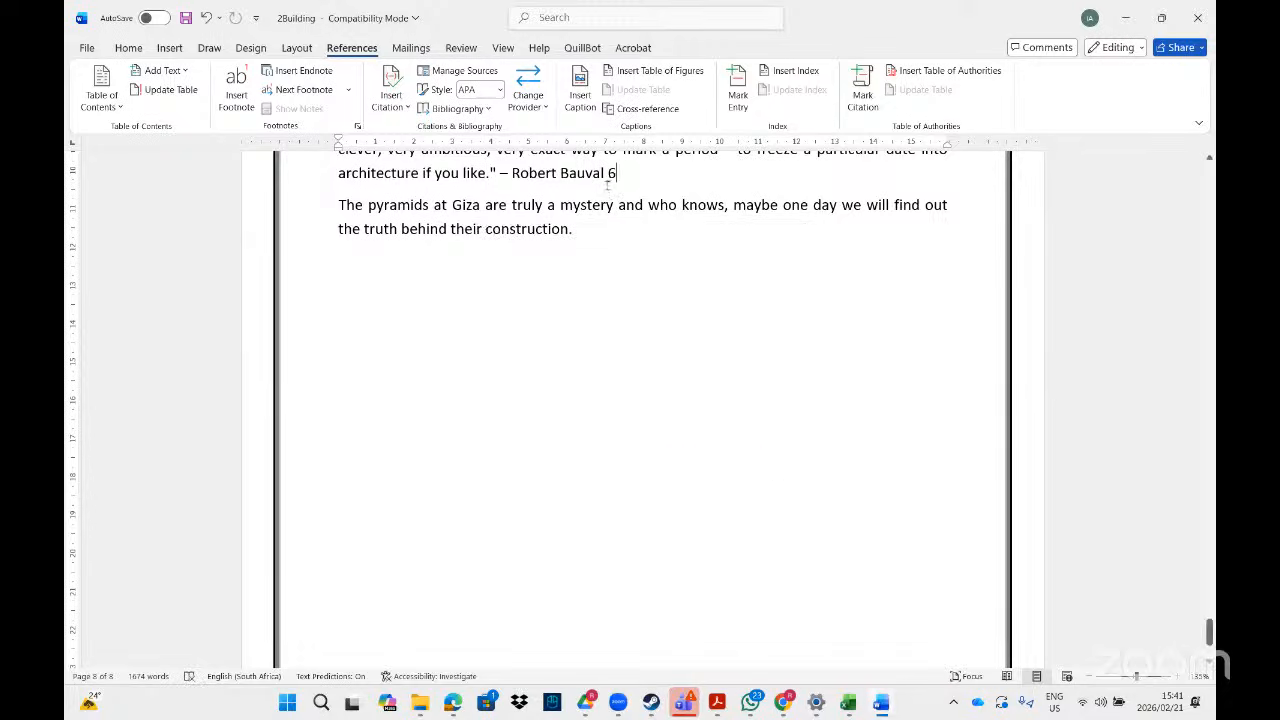
- Follow the new page-number reference 6 to test it, then select the closing word 'construction.'
{"action": "left_click_drag", "start_coordinate": [617, 173], "coordinate": [607, 174]}
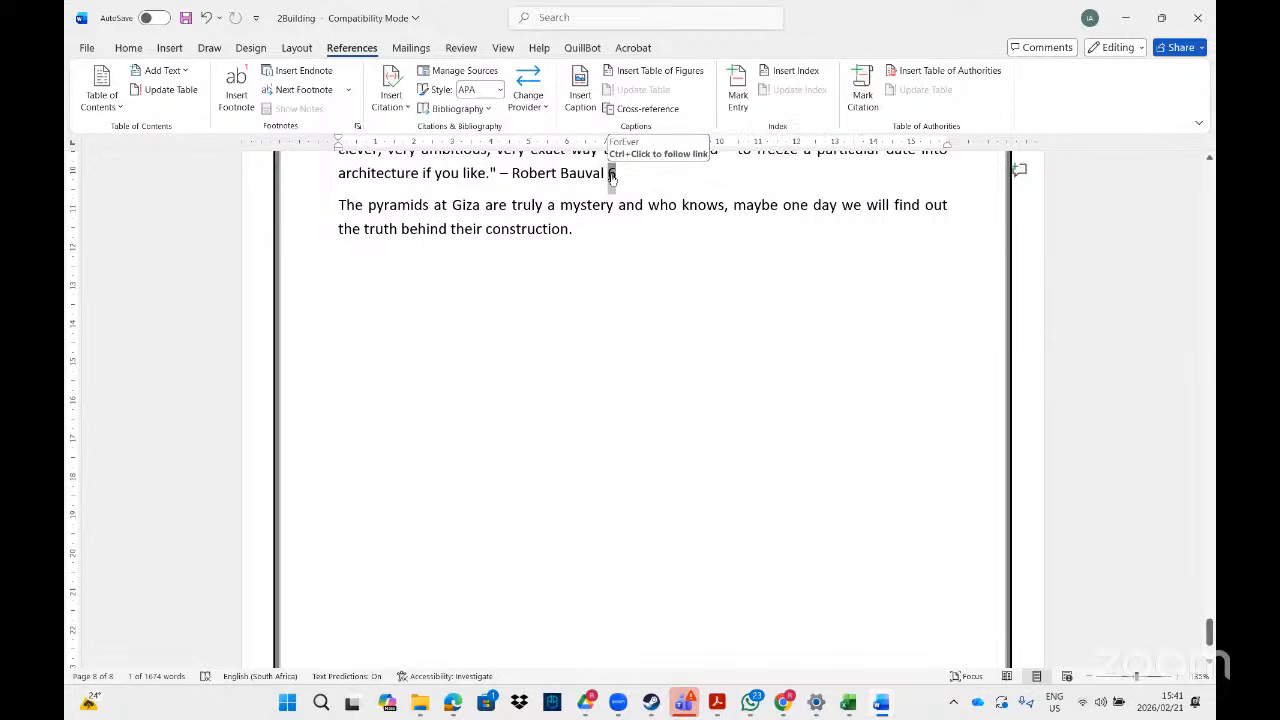
{"action": "left_click", "coordinate": [612, 176], "text": "ctrl"}
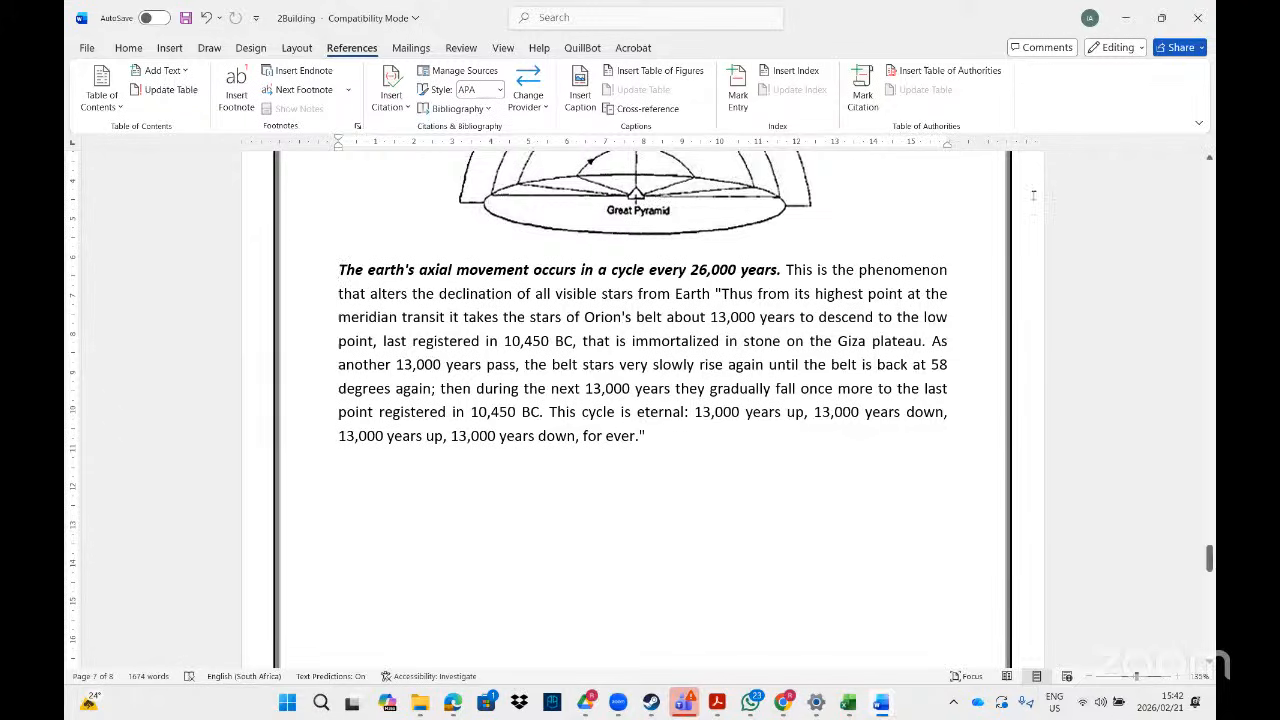
{"action": "left_click_drag", "start_coordinate": [1209, 560], "coordinate": [1209, 625]}
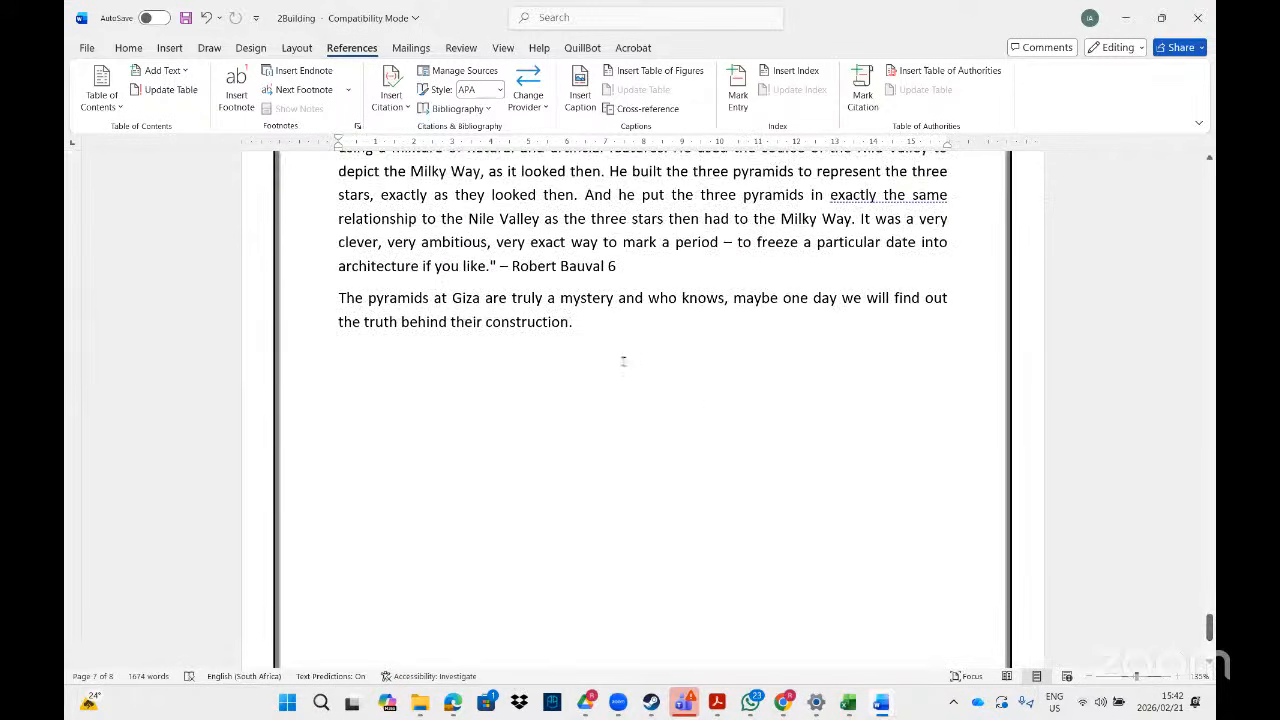
{"action": "left_click_drag", "start_coordinate": [580, 325], "coordinate": [498, 327]}
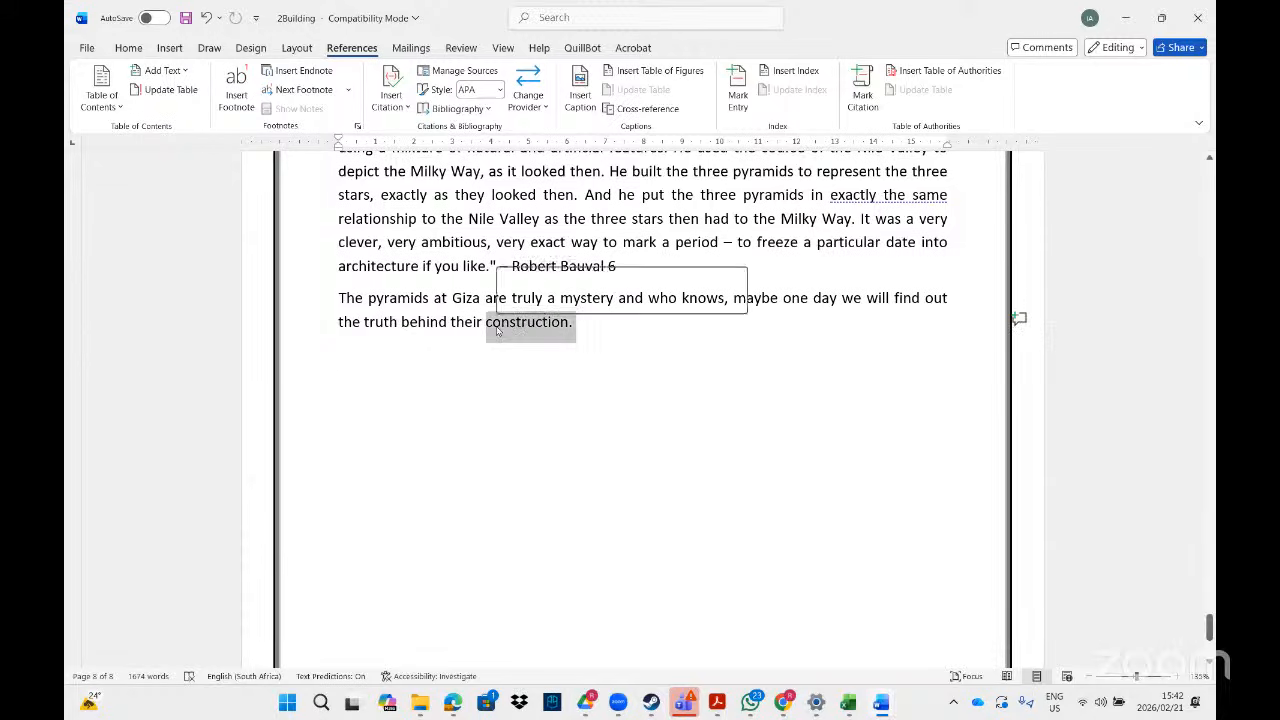
- In the Cross-reference dialog choose Heading type and pick The Orion Mystery as target
{"action": "left_click", "coordinate": [647, 108]}
{"action": "left_click", "coordinate": [655, 273]}
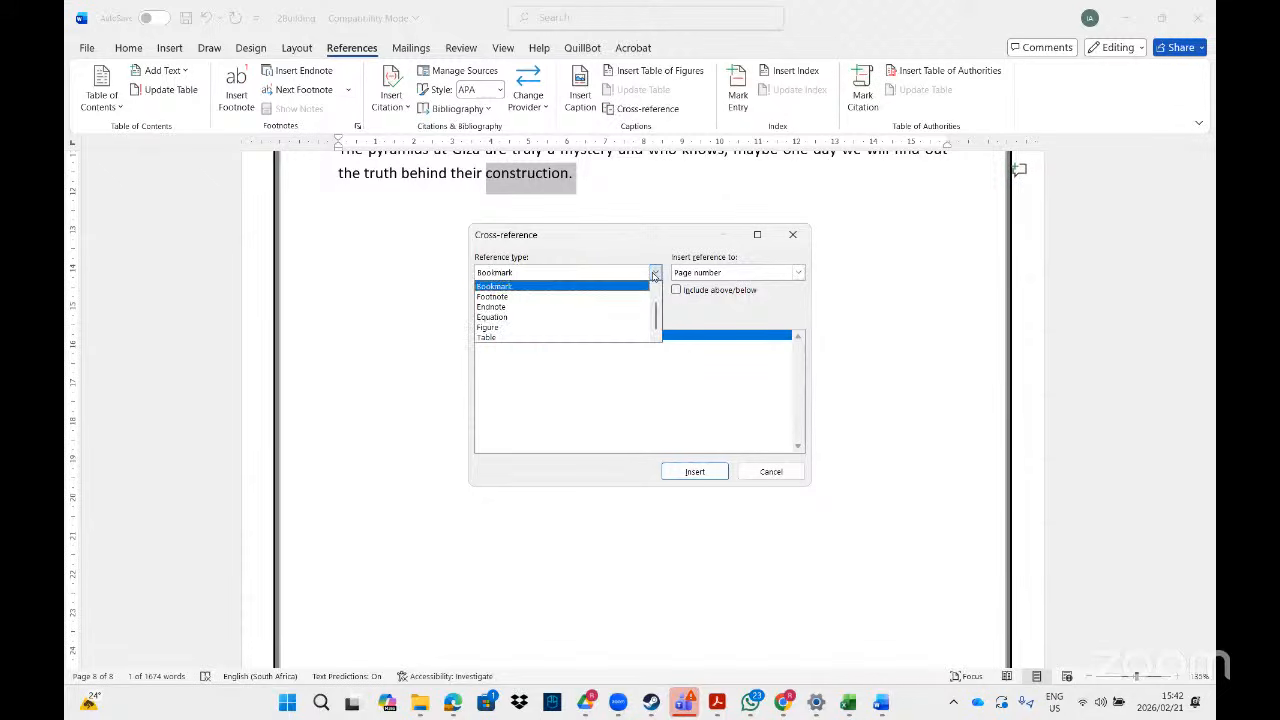
{"action": "left_click", "coordinate": [625, 328]}
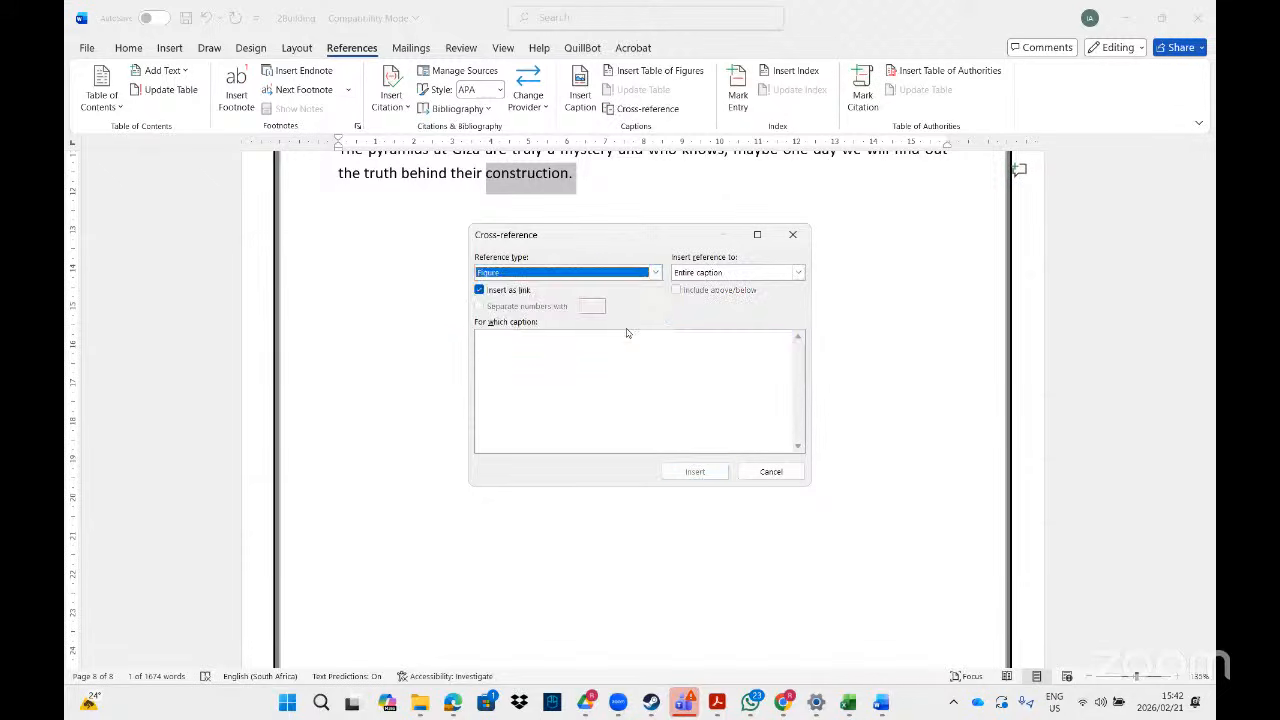
{"action": "left_click", "coordinate": [655, 273]}
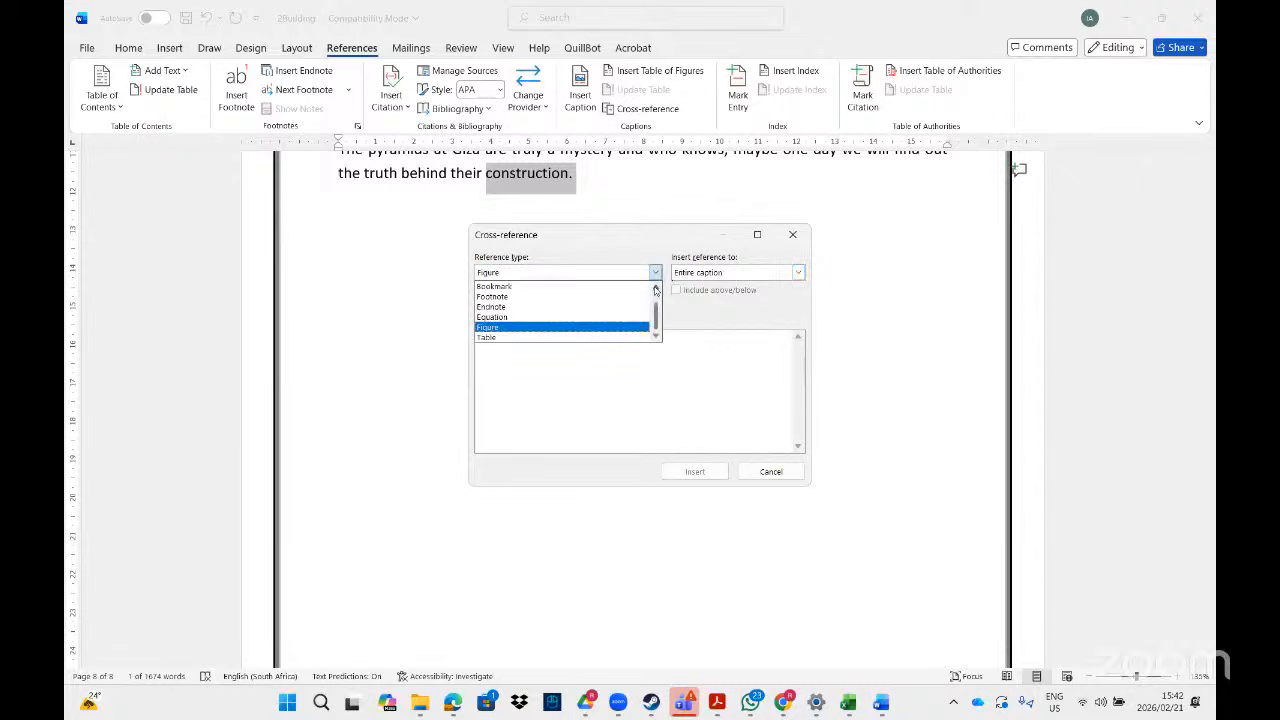
{"action": "left_click_drag", "start_coordinate": [656, 318], "coordinate": [656, 298]}
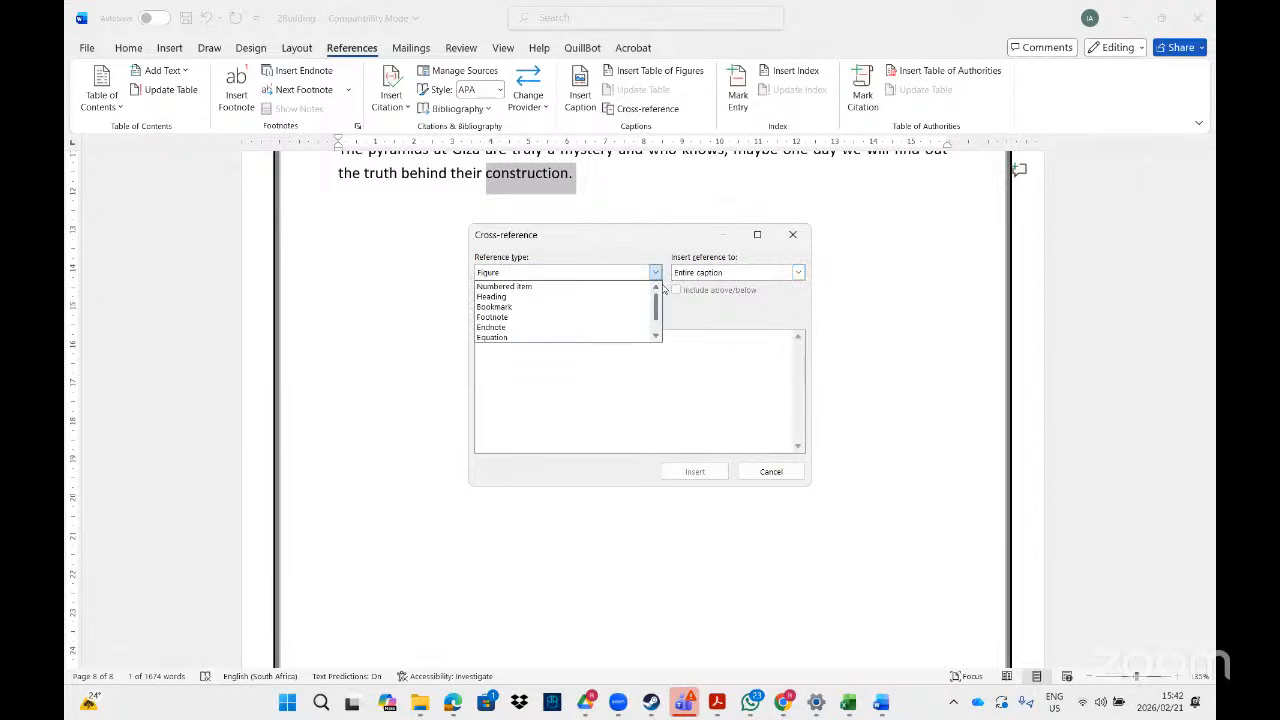
{"action": "left_click", "coordinate": [597, 287]}
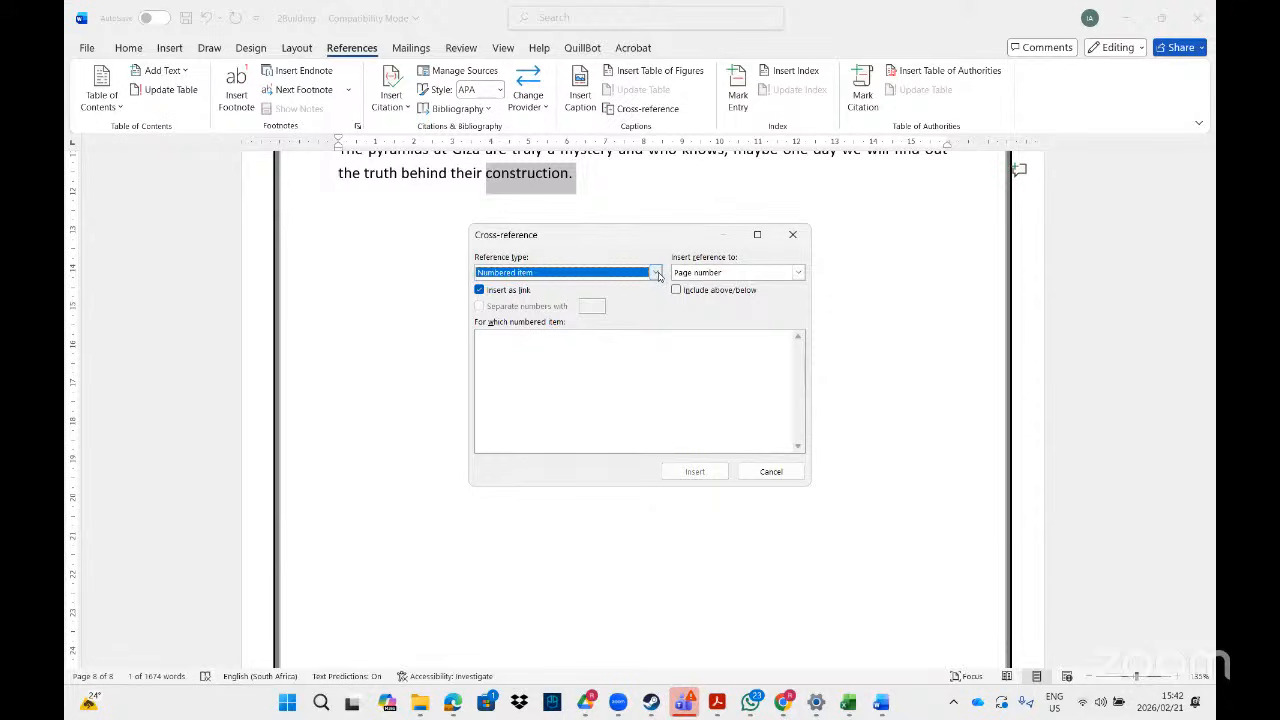
{"action": "left_click", "coordinate": [656, 280]}
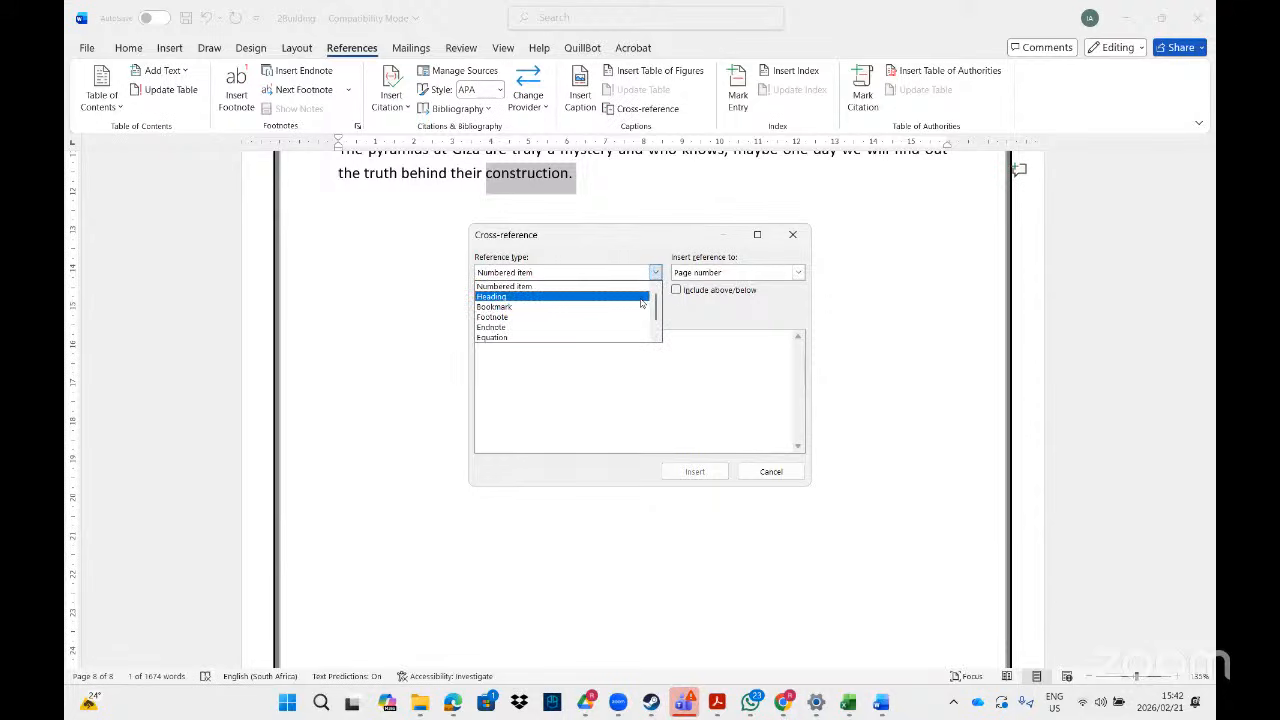
{"action": "left_click", "coordinate": [641, 297]}
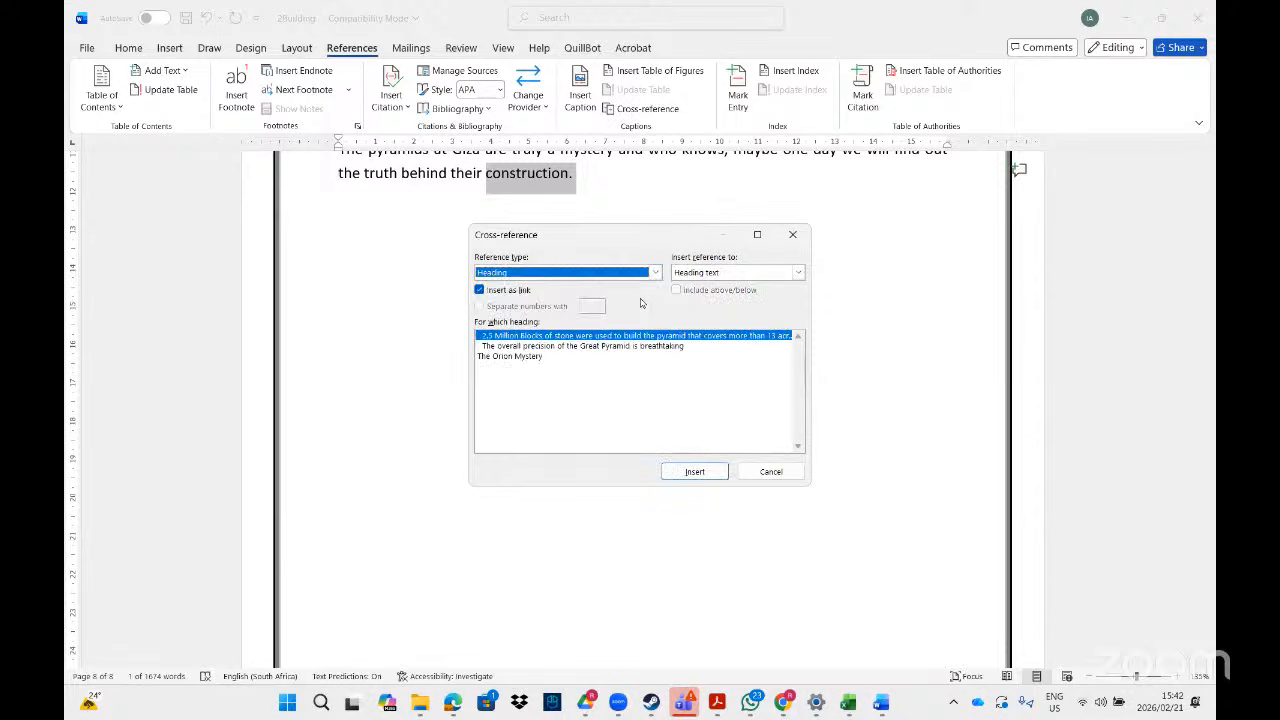
{"action": "left_click", "coordinate": [519, 358]}
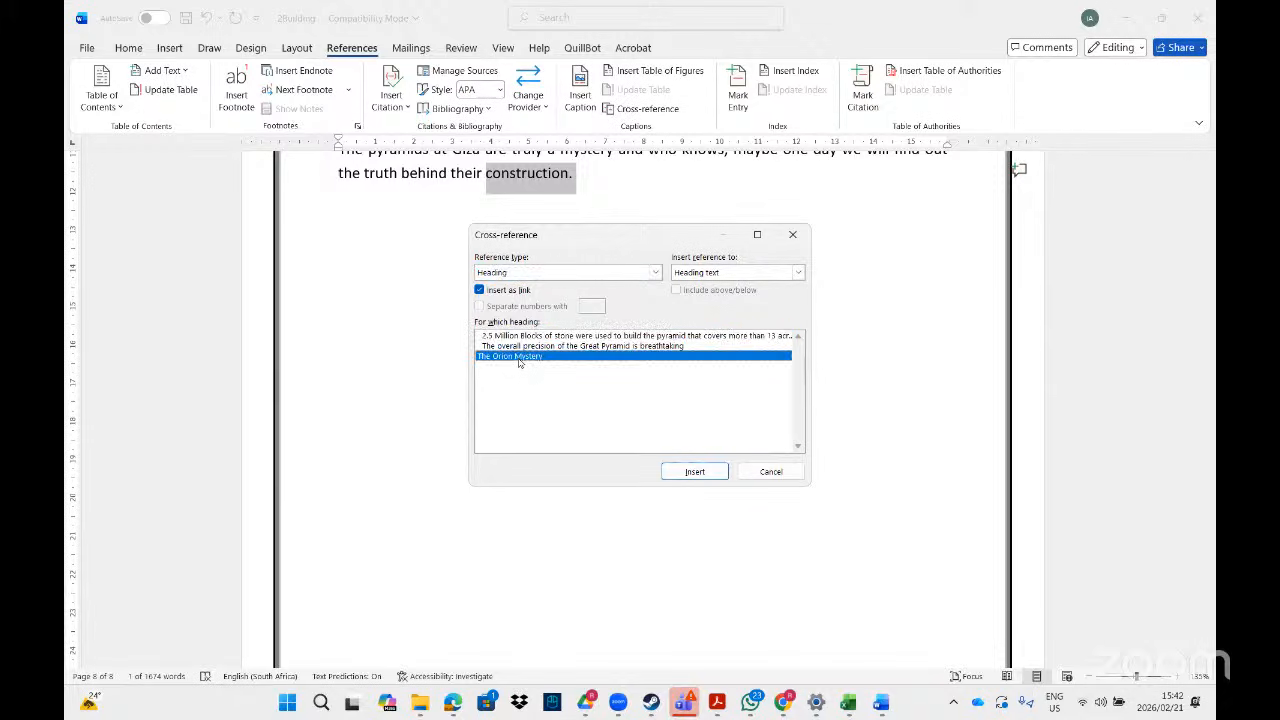
- Insert it as an Above/below reference replacing 'construction.', then follow it to the heading
{"action": "left_click", "coordinate": [798, 273]}
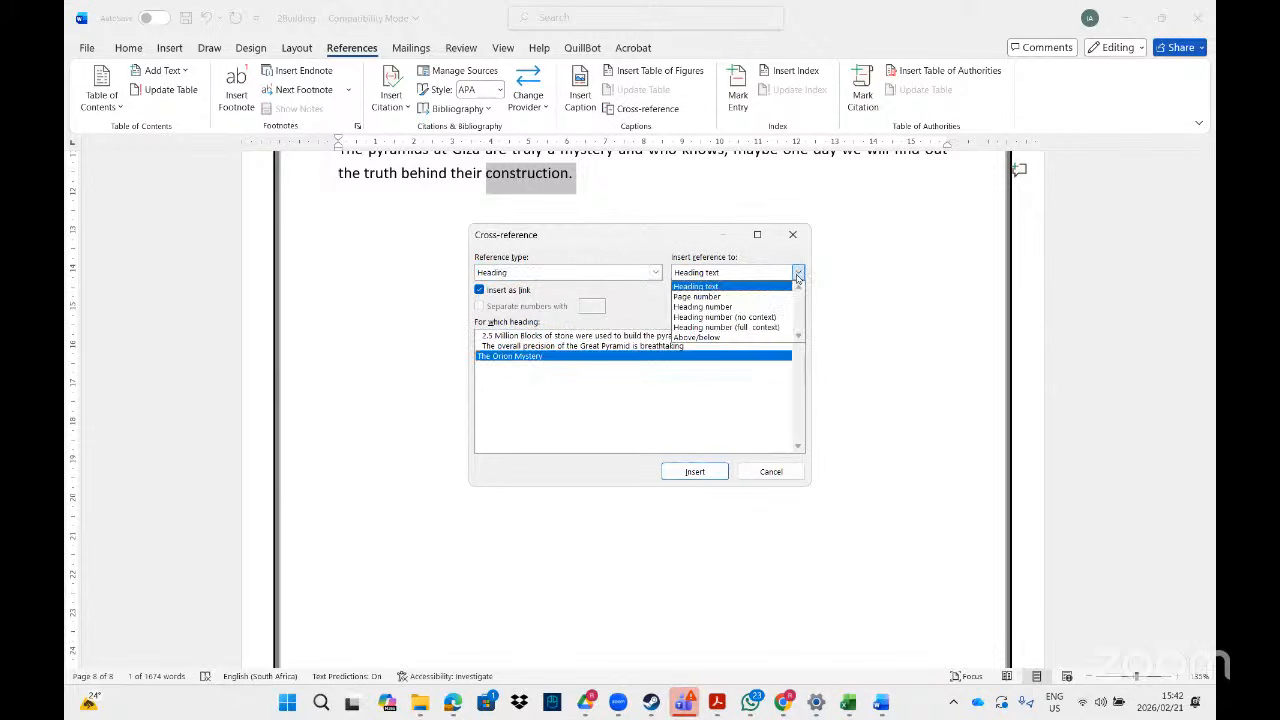
{"action": "left_click", "coordinate": [700, 338]}
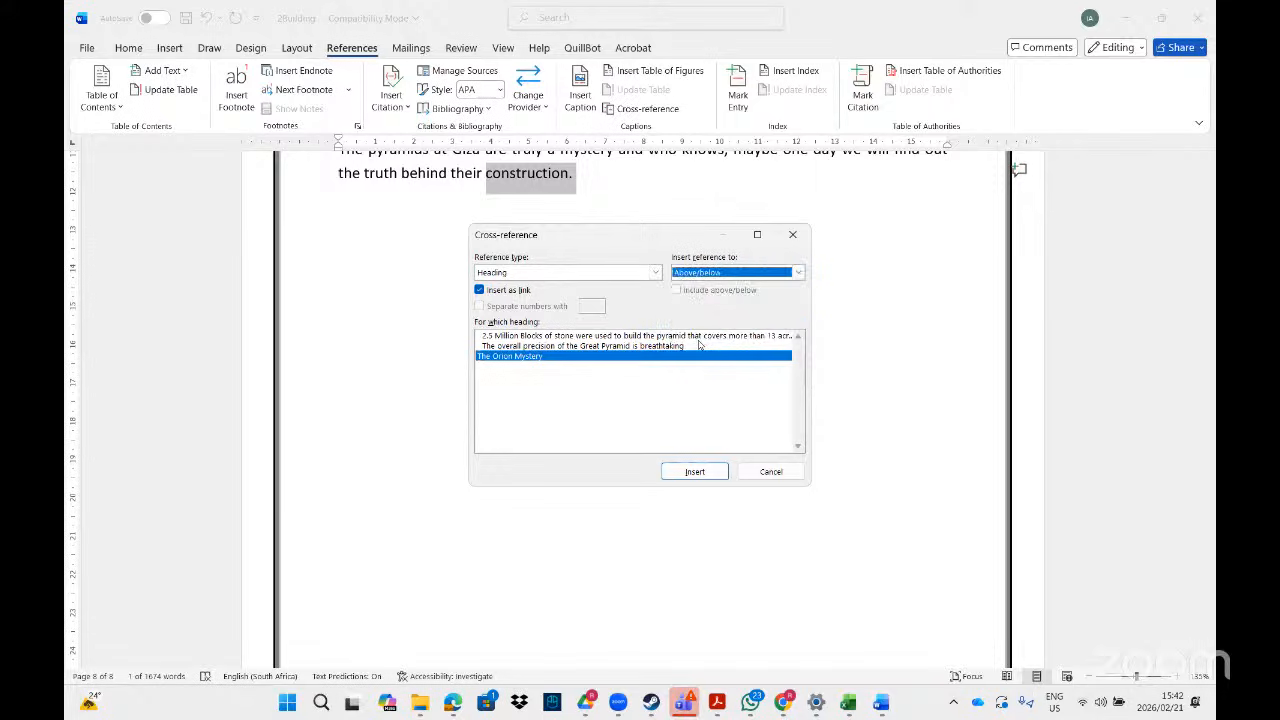
{"action": "left_click", "coordinate": [678, 473]}
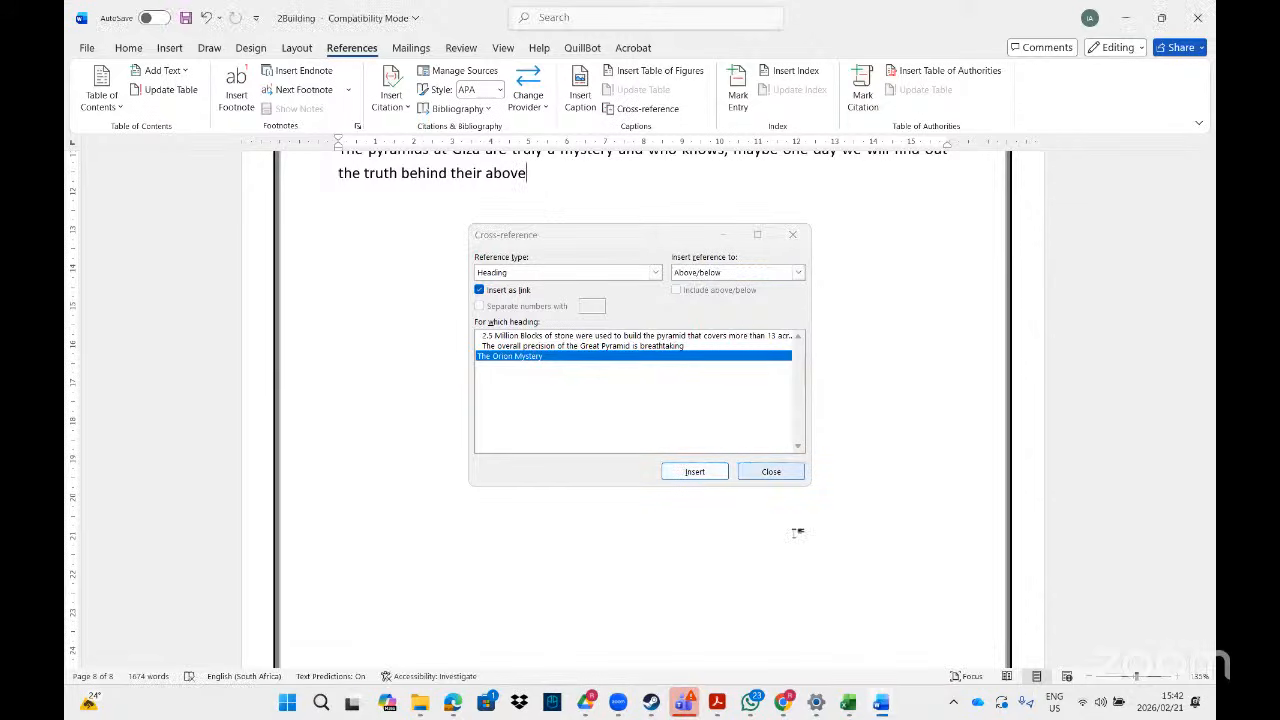
{"action": "left_click", "coordinate": [771, 478]}
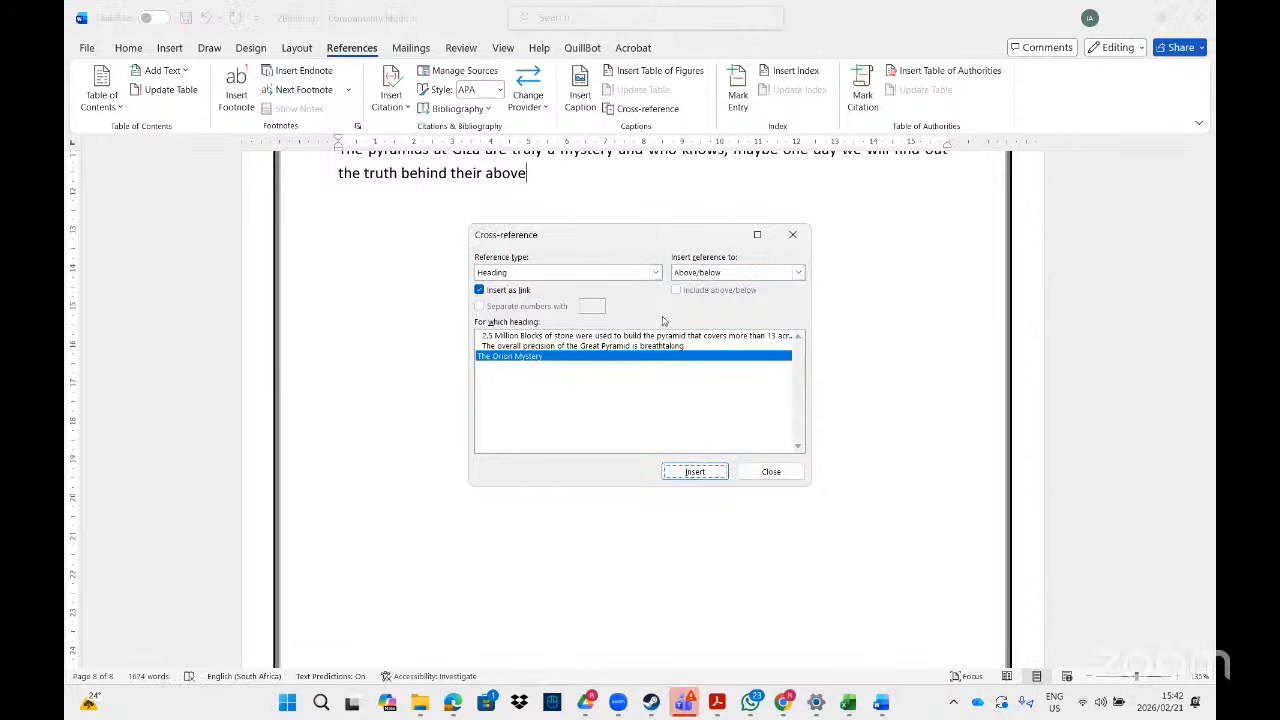
{"action": "left_click", "coordinate": [771, 478]}
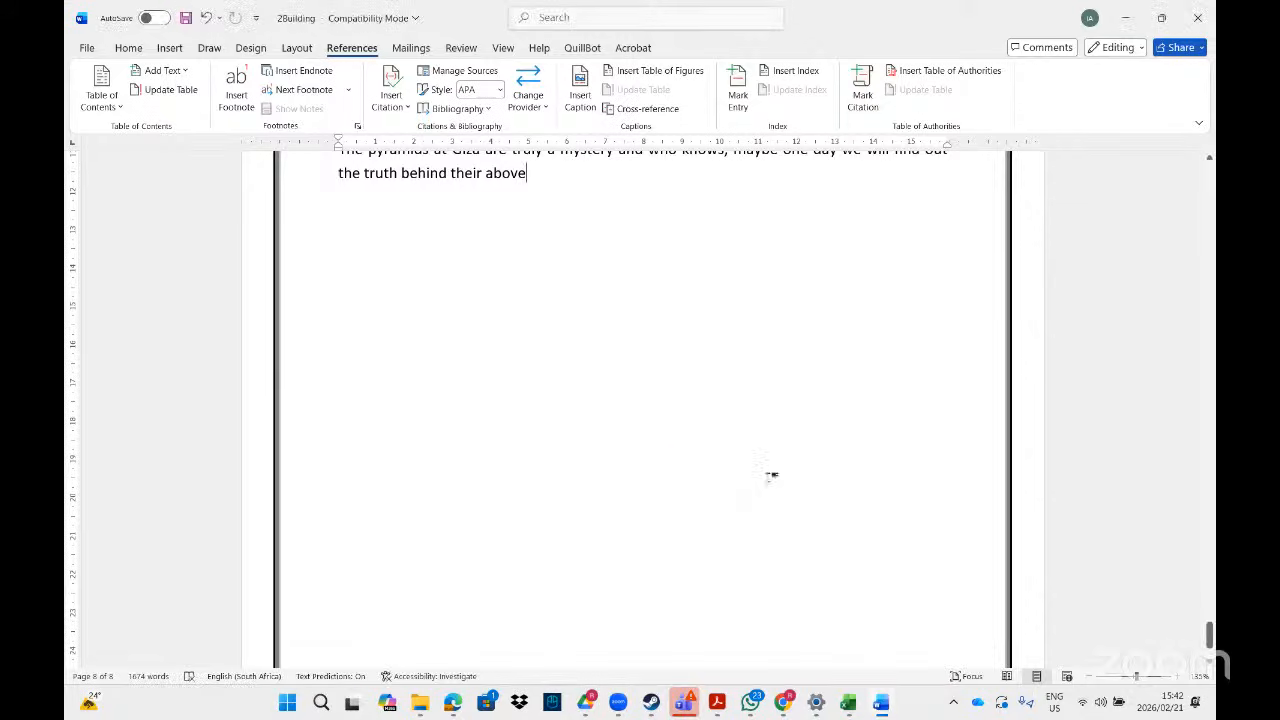
{"action": "left_click", "coordinate": [517, 180], "text": "ctrl"}
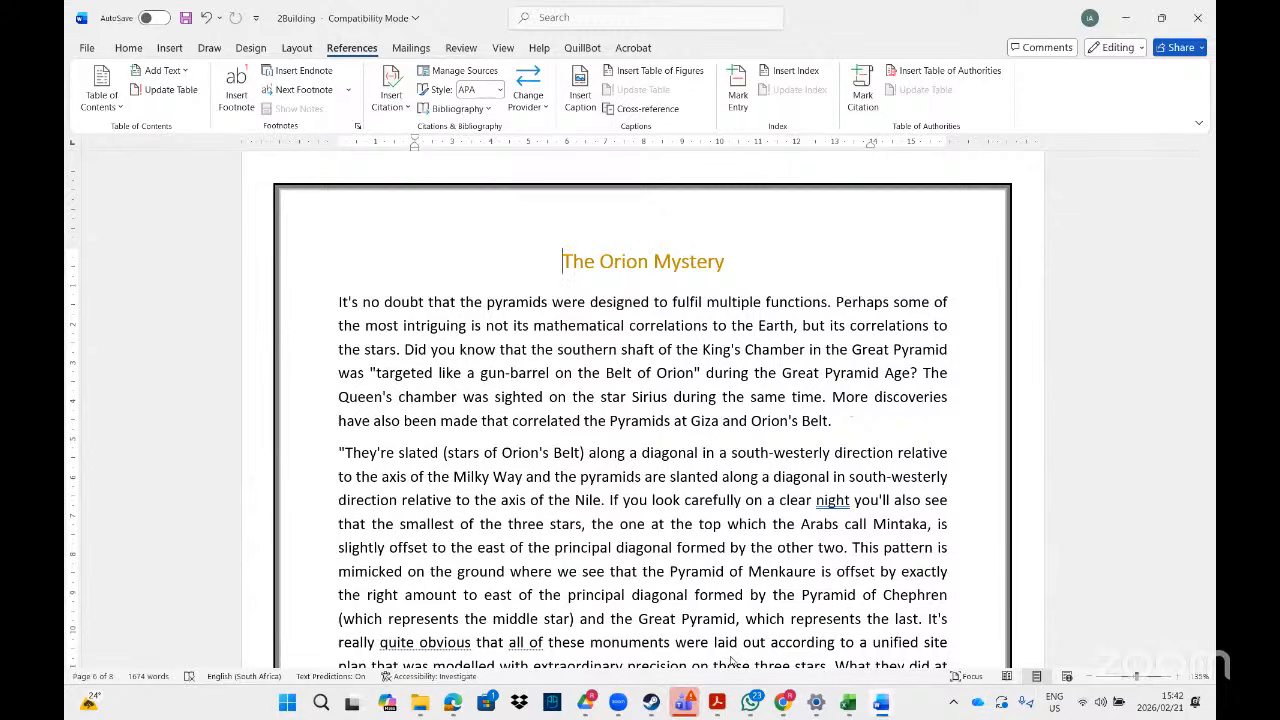
- Switch to the assignment PDF in Acrobat showing the Links task table
{"action": "key", "text": "alt+Tab"}
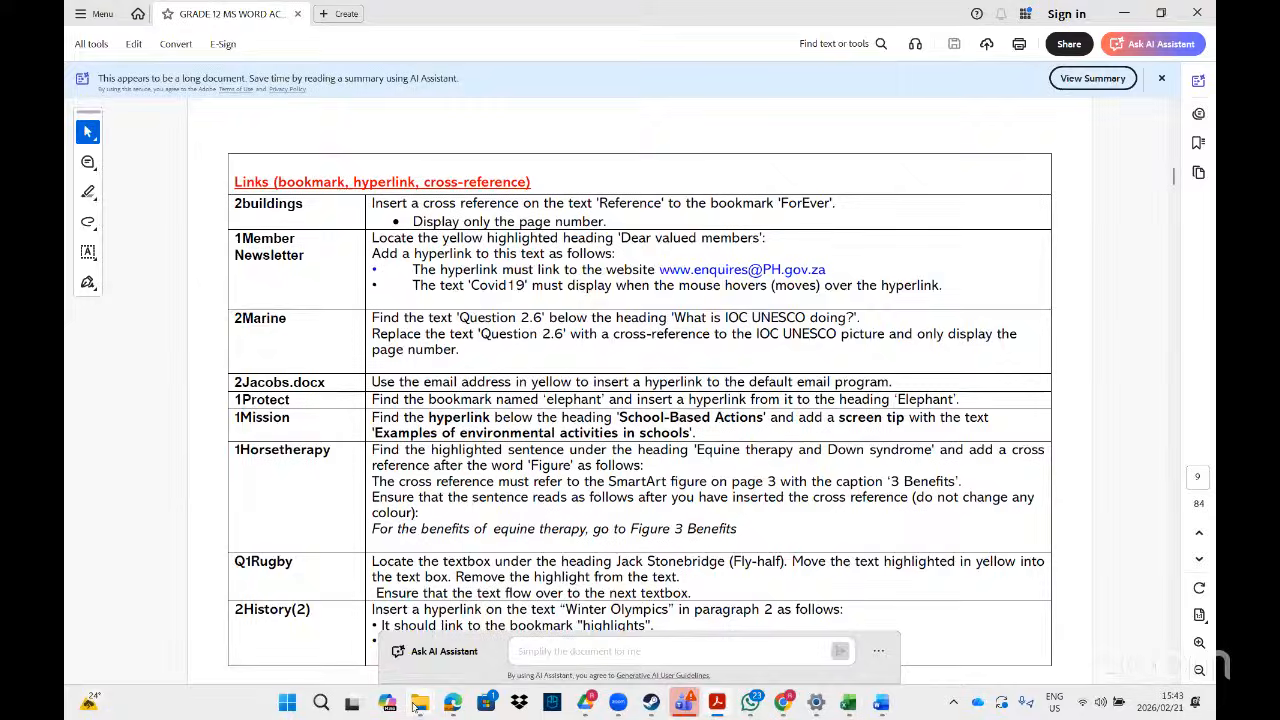
- Search File Explorer for '1mem' and open 1Member Newsletter in Word
{"action": "mouse_move", "coordinate": [415, 706]}
{"action": "left_click", "coordinate": [575, 612]}
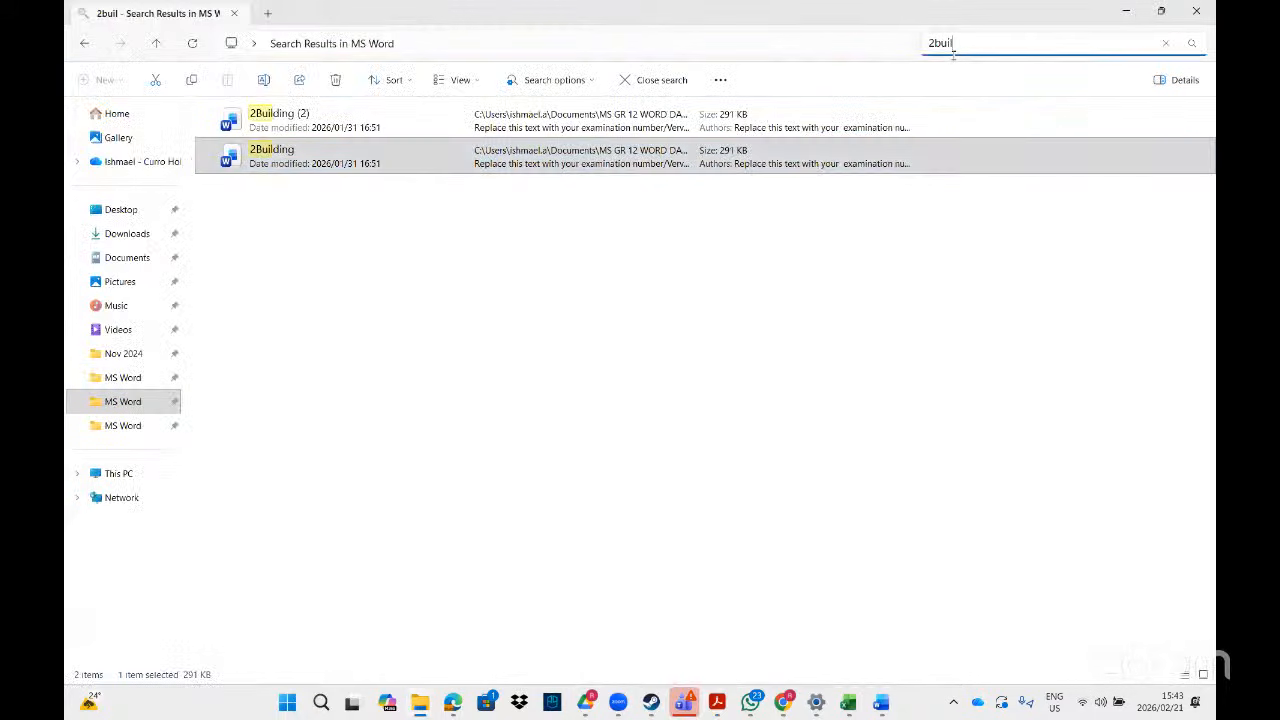
{"action": "key", "text": "BackSpace"}
{"action": "key", "text": "BackSpace"}
{"action": "key", "text": "BackSpace"}
{"action": "key", "text": "BackSpace"}
{"action": "key", "text": "BackSpace"}
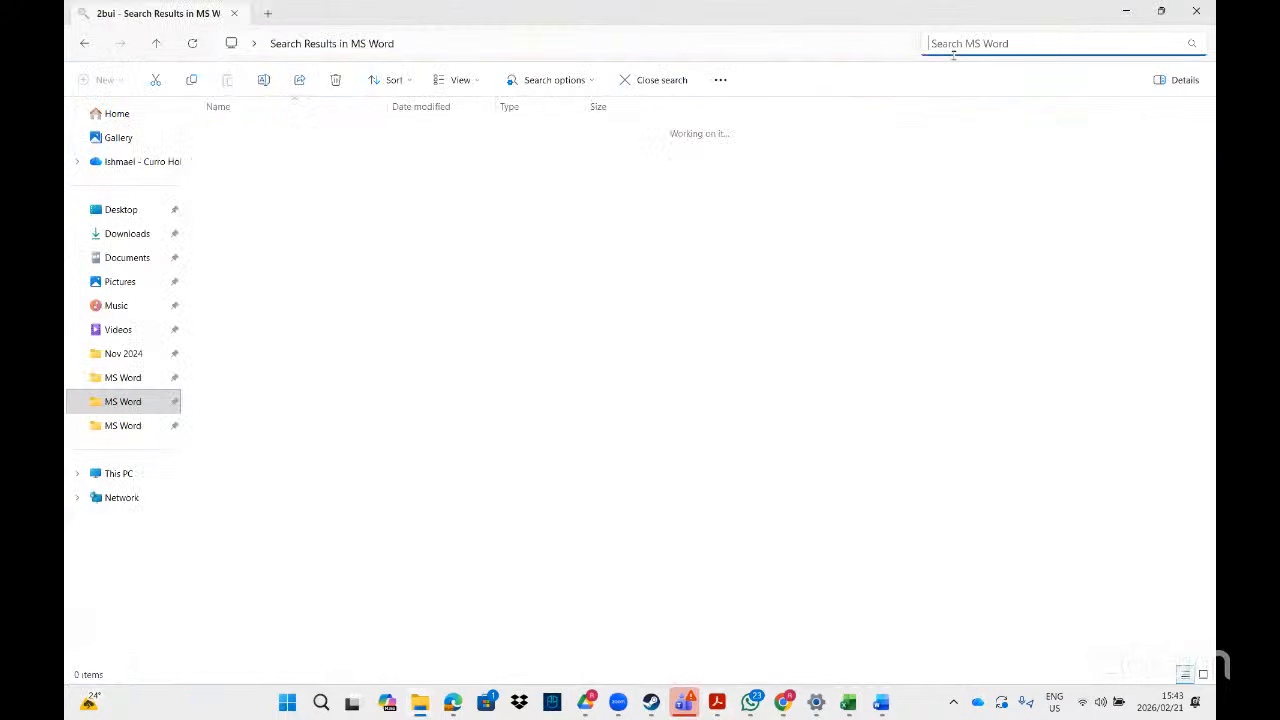
{"action": "type", "text": "1mem"}
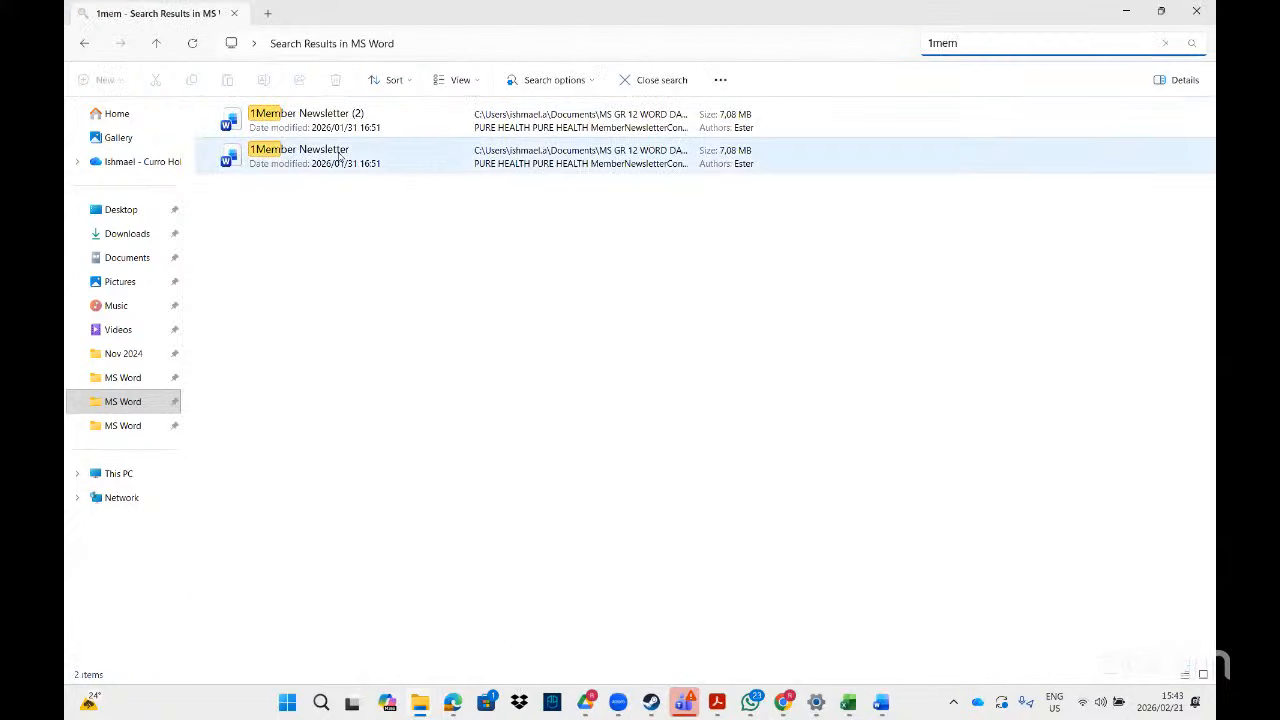
{"action": "left_click", "coordinate": [338, 150]}
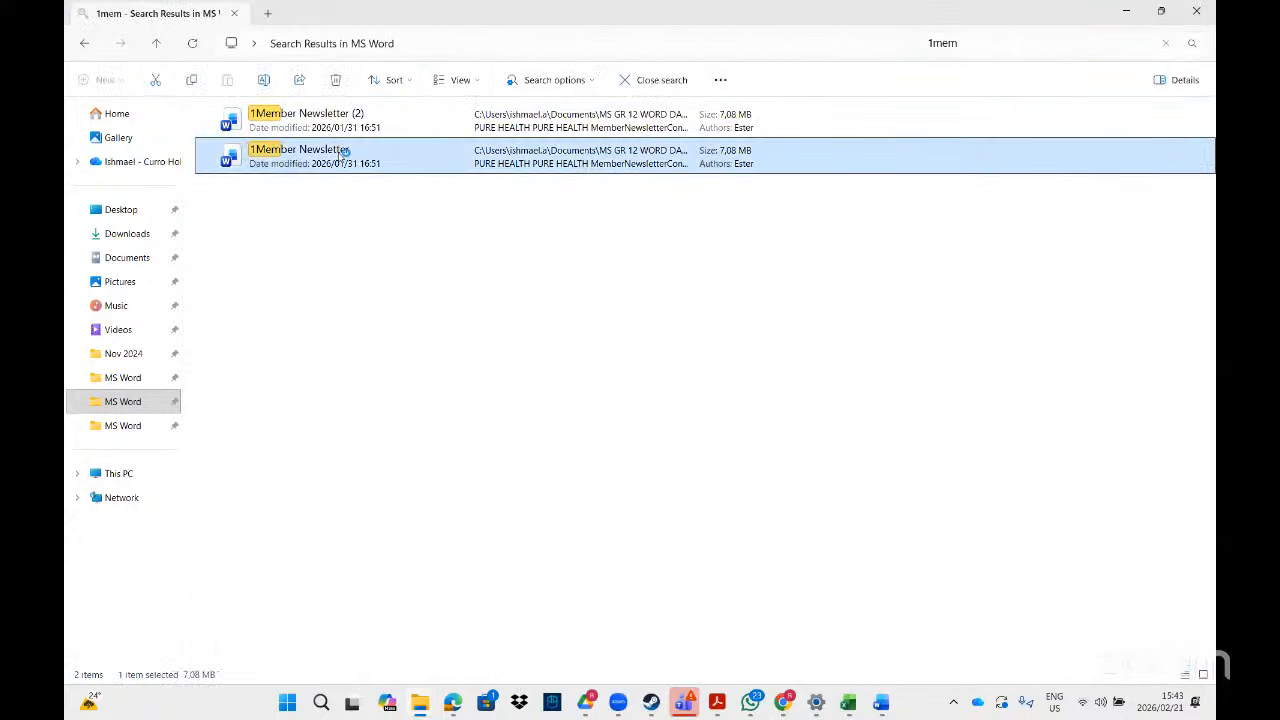
{"action": "double_click", "coordinate": [338, 150]}
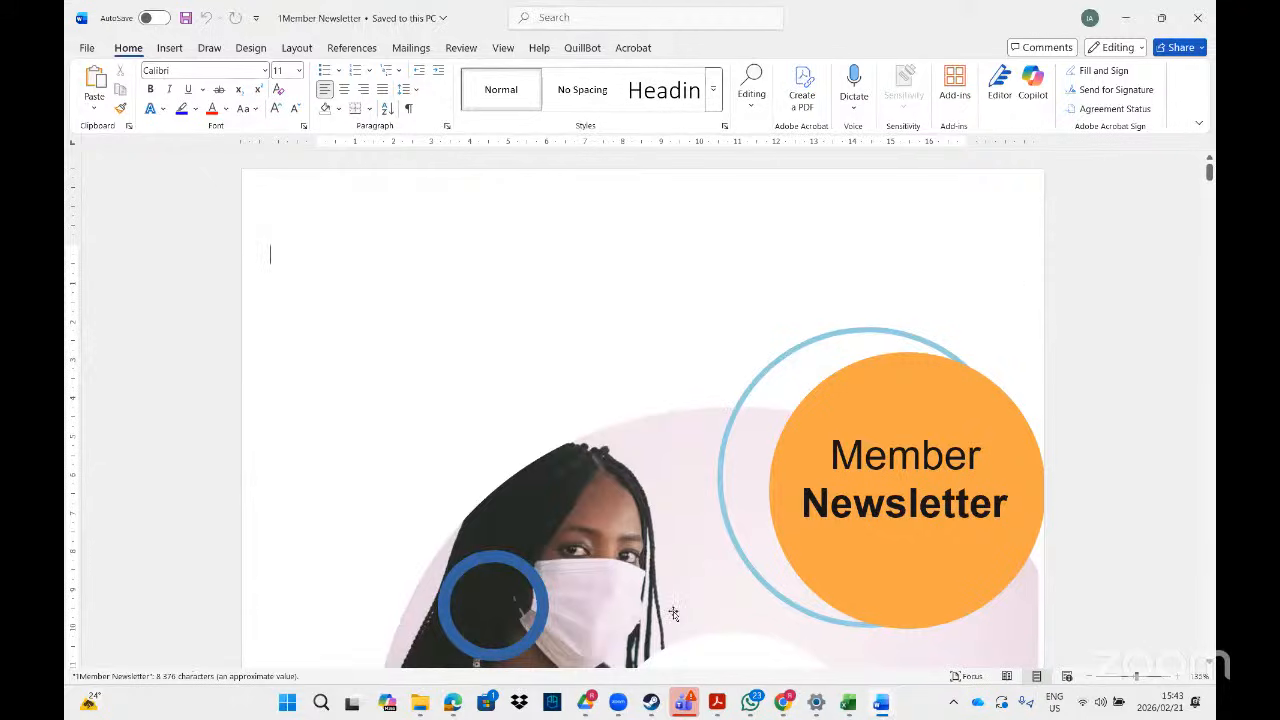
- After checking the PDF task, select 'Dear valued members' on page 3 and open its link settings
{"action": "left_click", "coordinate": [717, 710]}
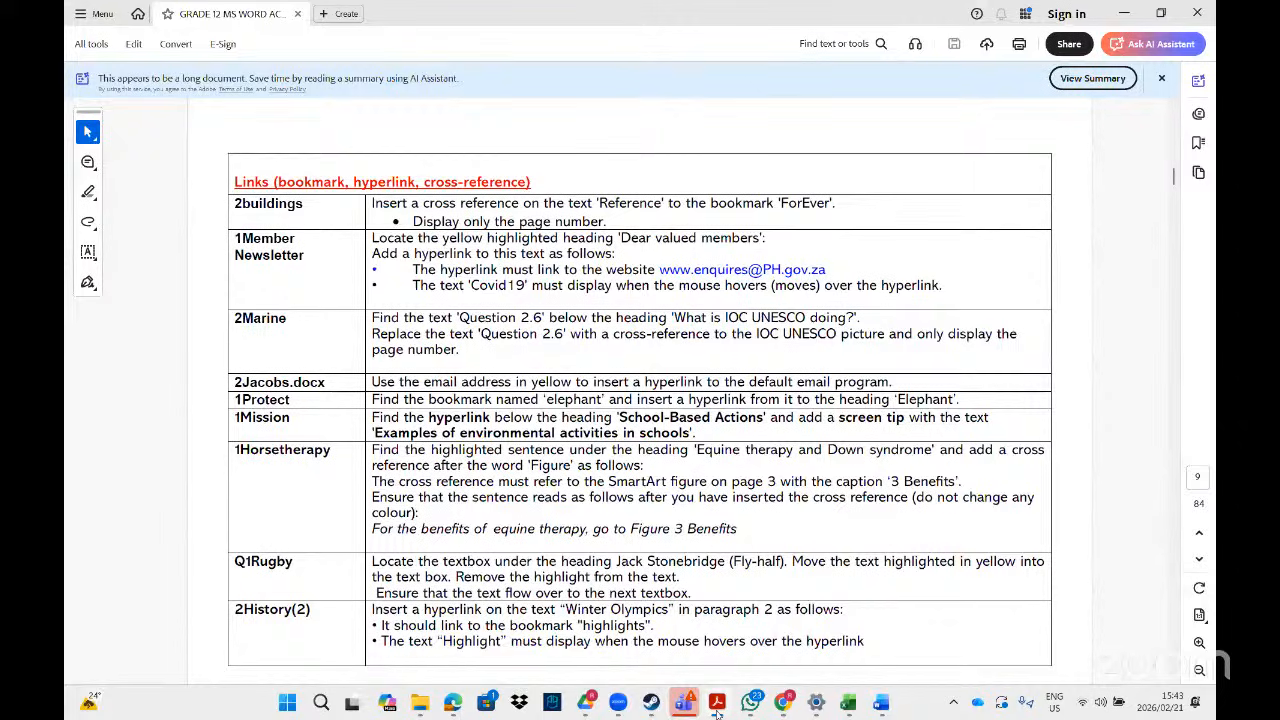
{"action": "left_click", "coordinate": [717, 710]}
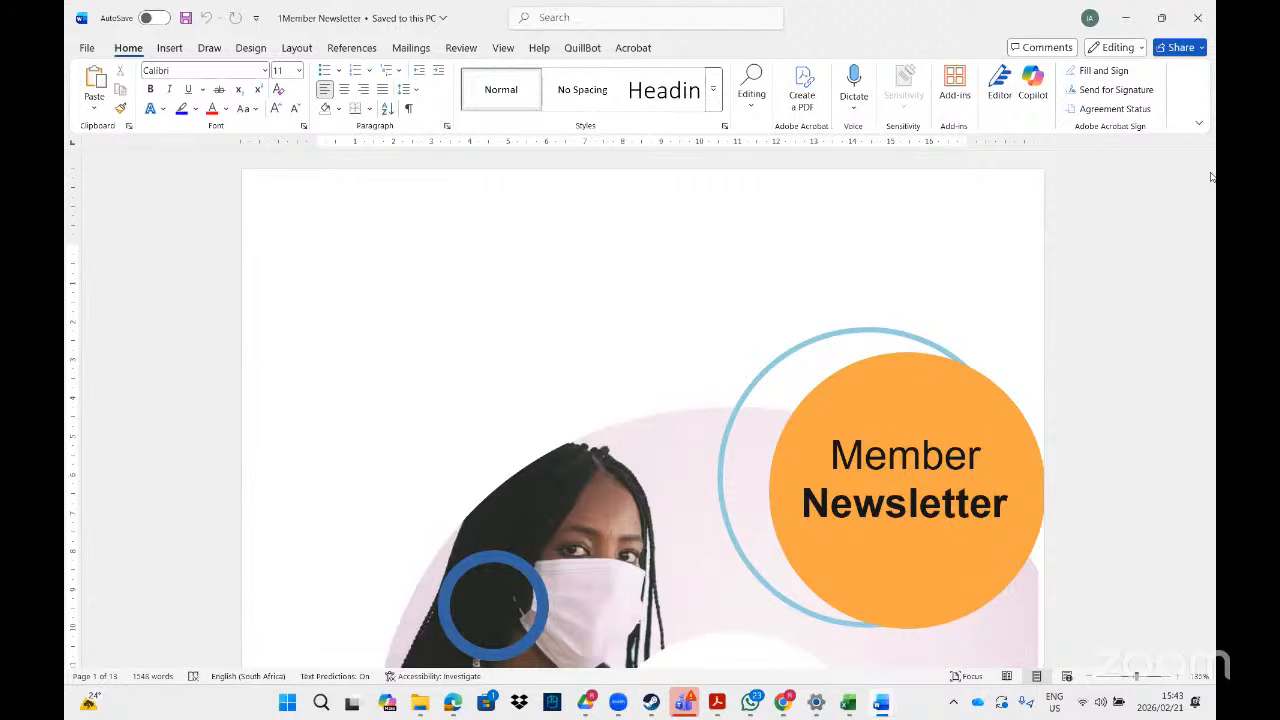
{"action": "left_click_drag", "start_coordinate": [1210, 177], "coordinate": [1208, 249]}
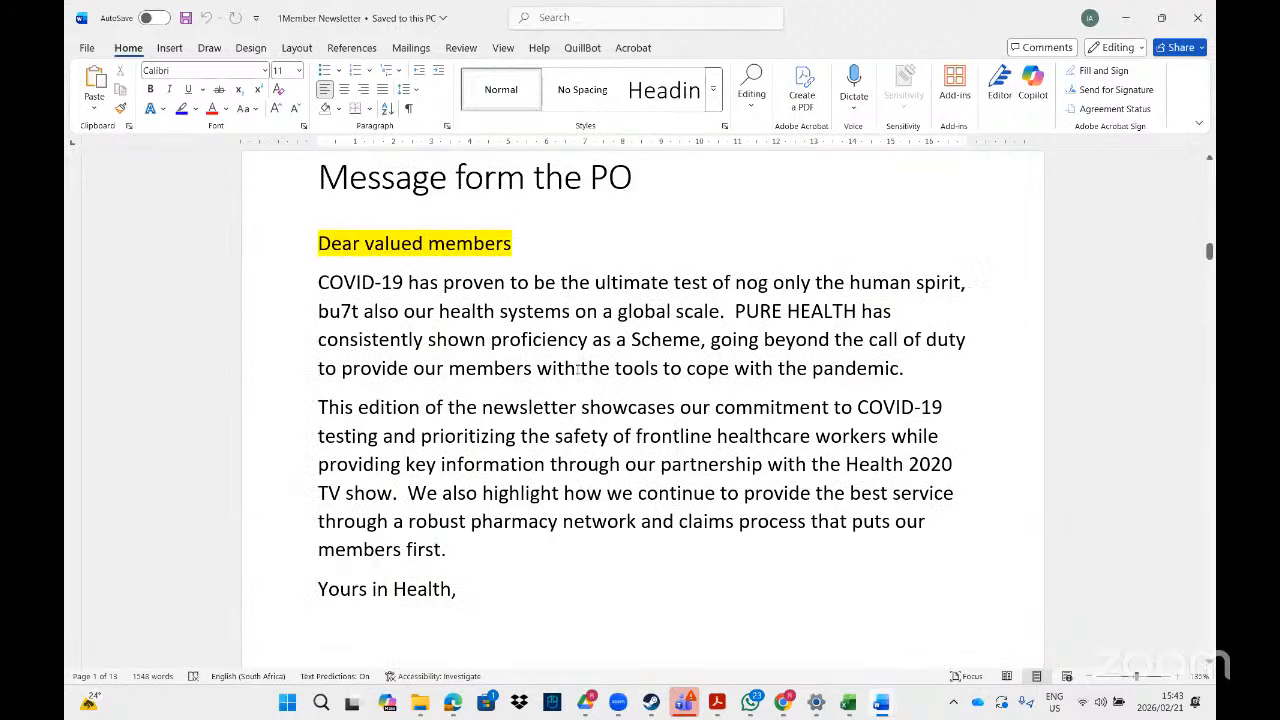
{"action": "left_click_drag", "start_coordinate": [512, 250], "coordinate": [318, 258]}
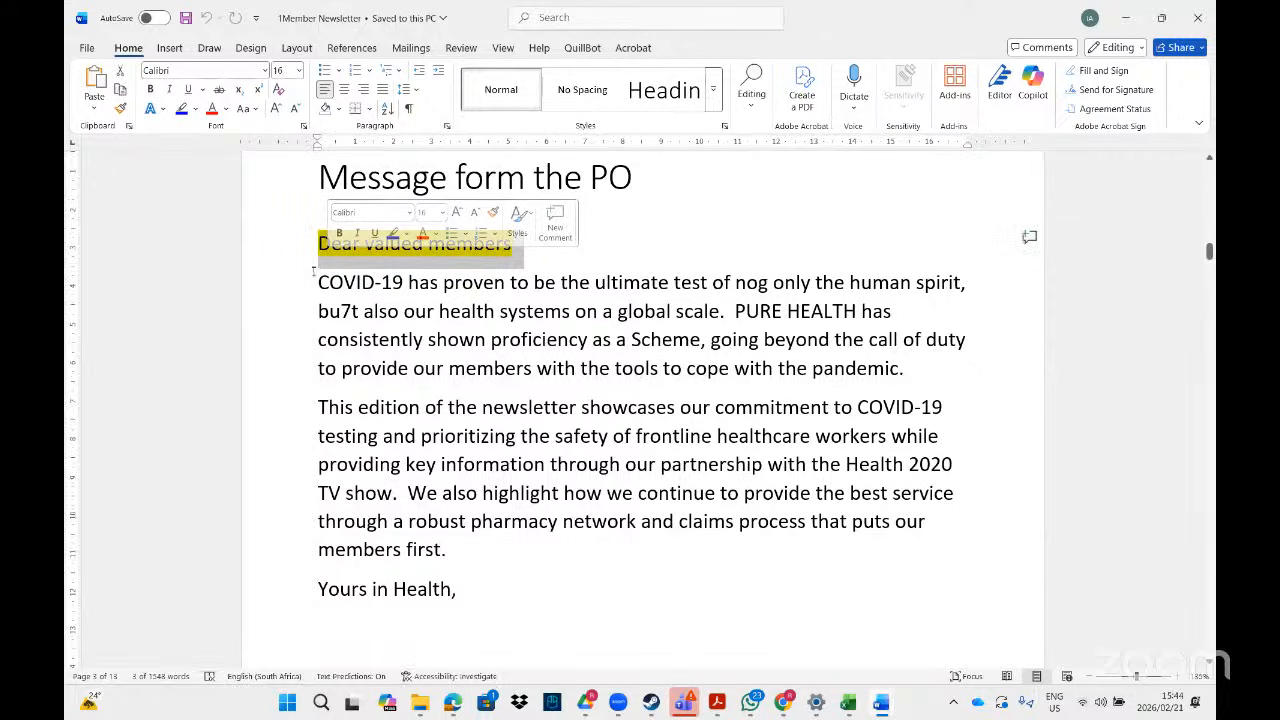
{"action": "right_click", "coordinate": [327, 252]}
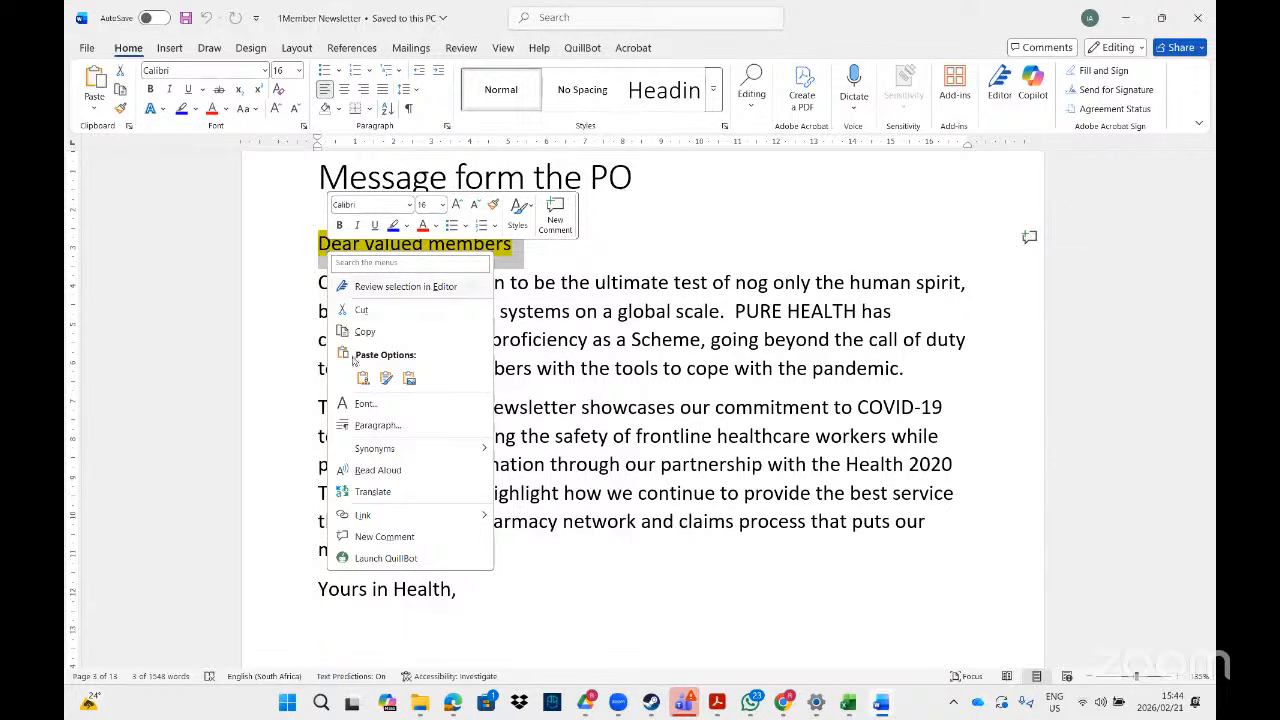
{"action": "key", "text": "Escape"}
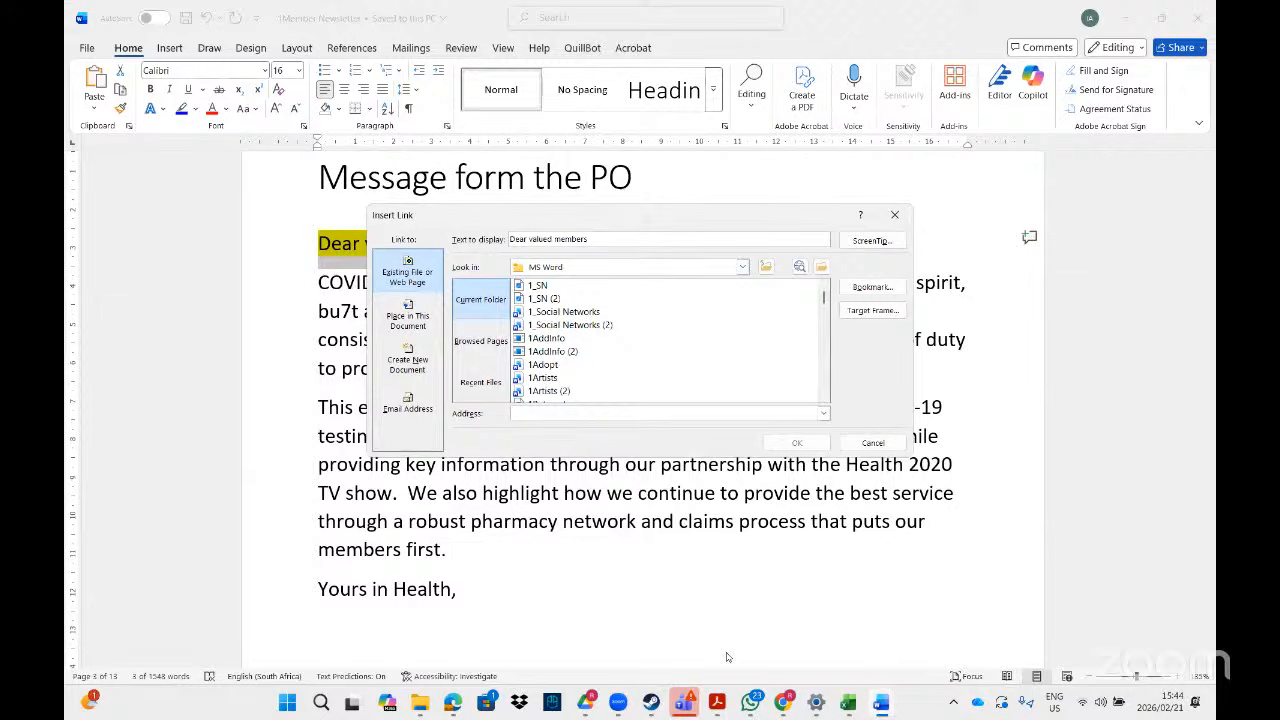
- Enter the task's enquiries address as the link target for 'Dear valued members'
{"action": "left_click", "coordinate": [716, 705]}
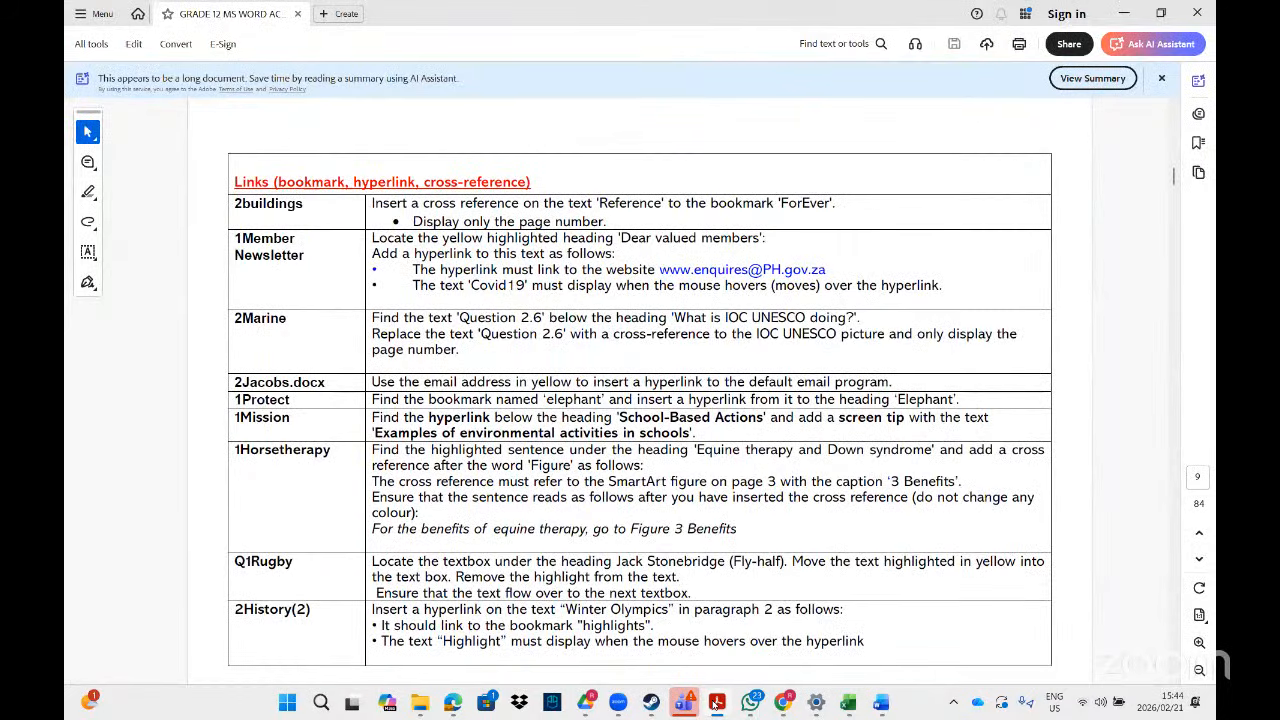
{"action": "left_click", "coordinate": [716, 705]}
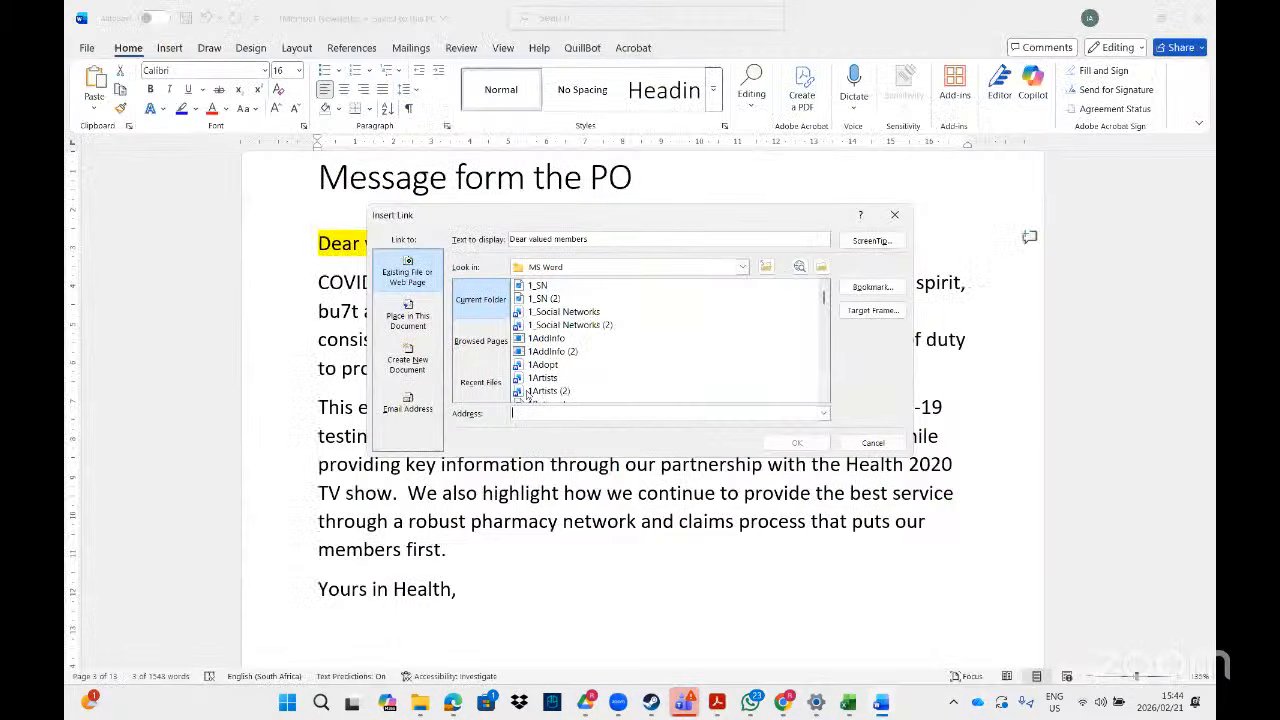
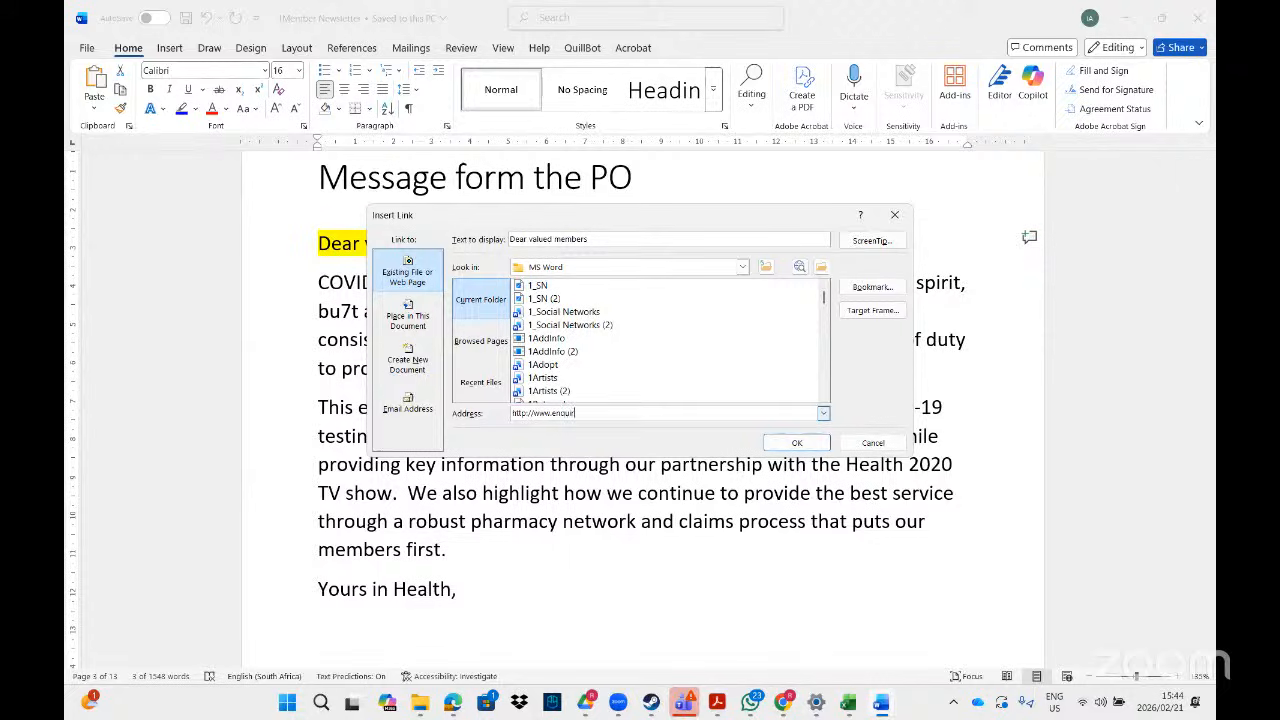
{"action": "key", "text": "alt+Tab"}
{"action": "key", "text": "alt+Tab"}
- Give the hyperlink the ScreenTip 'Covid 19' and confirm both dialogs
{"action": "left_click", "coordinate": [720, 703]}
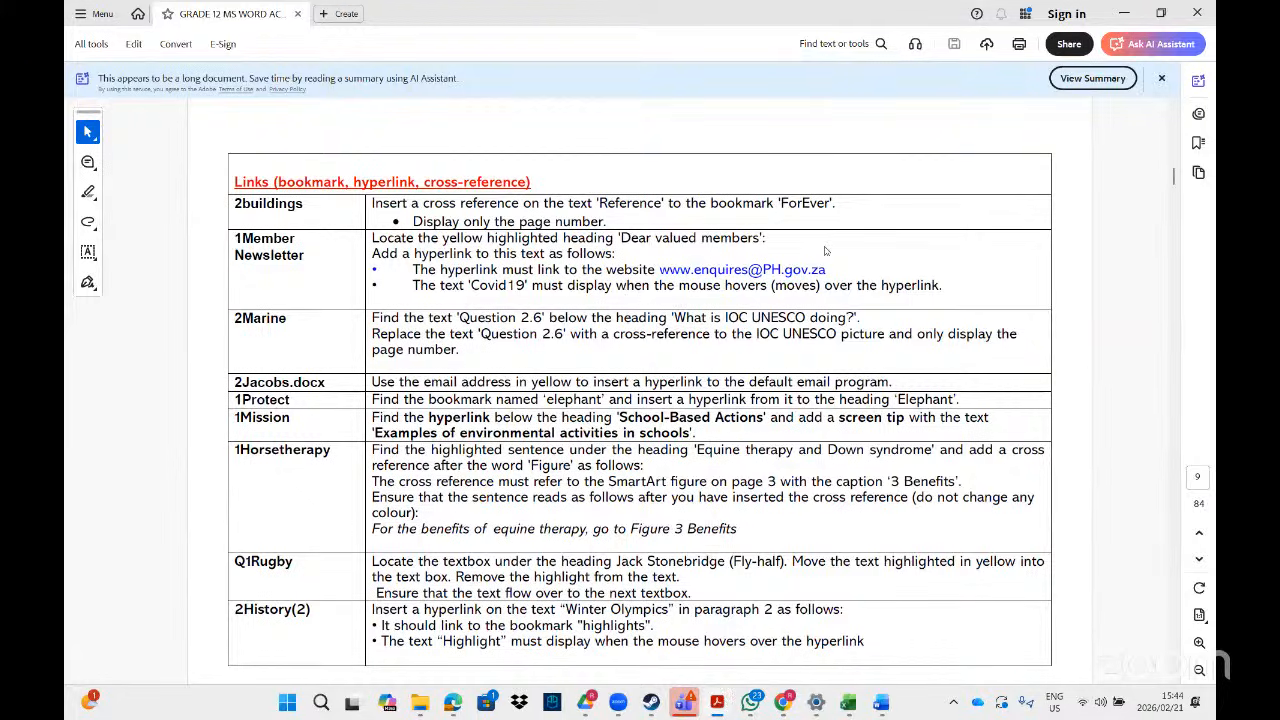
{"action": "key", "text": "alt+Tab"}
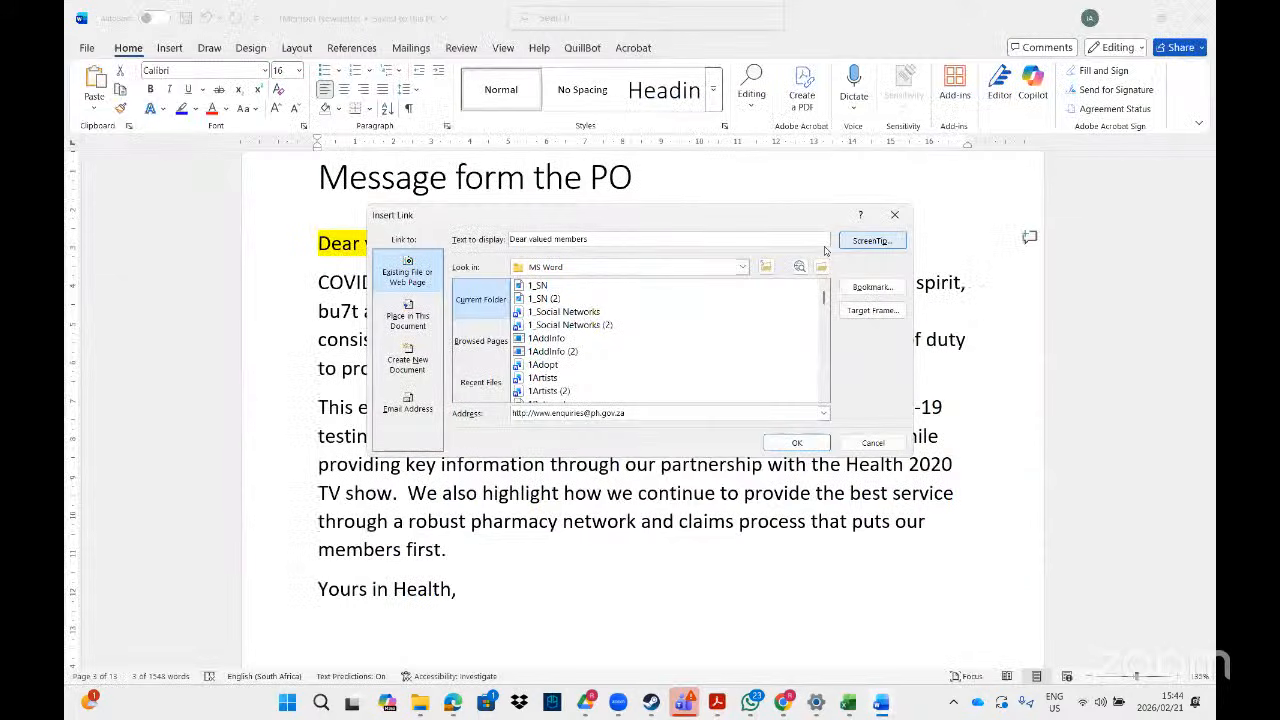
{"action": "left_click", "coordinate": [868, 242]}
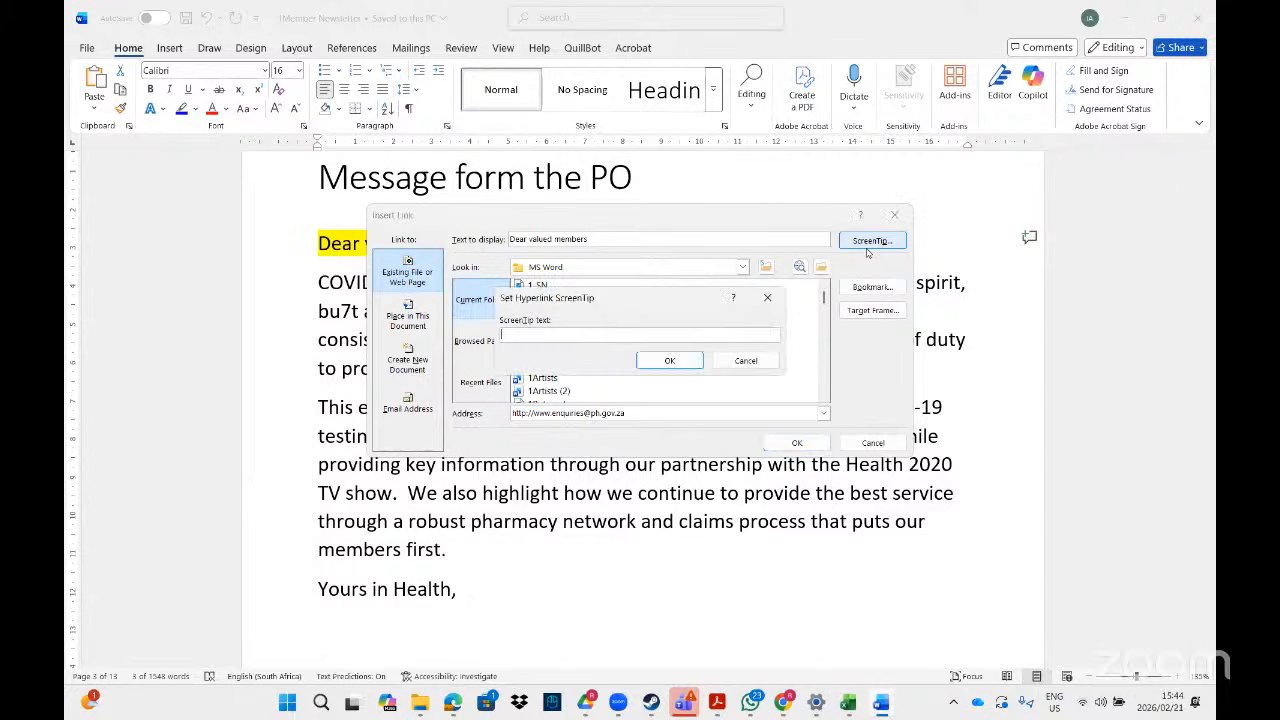
{"action": "type", "text": "Covid"}
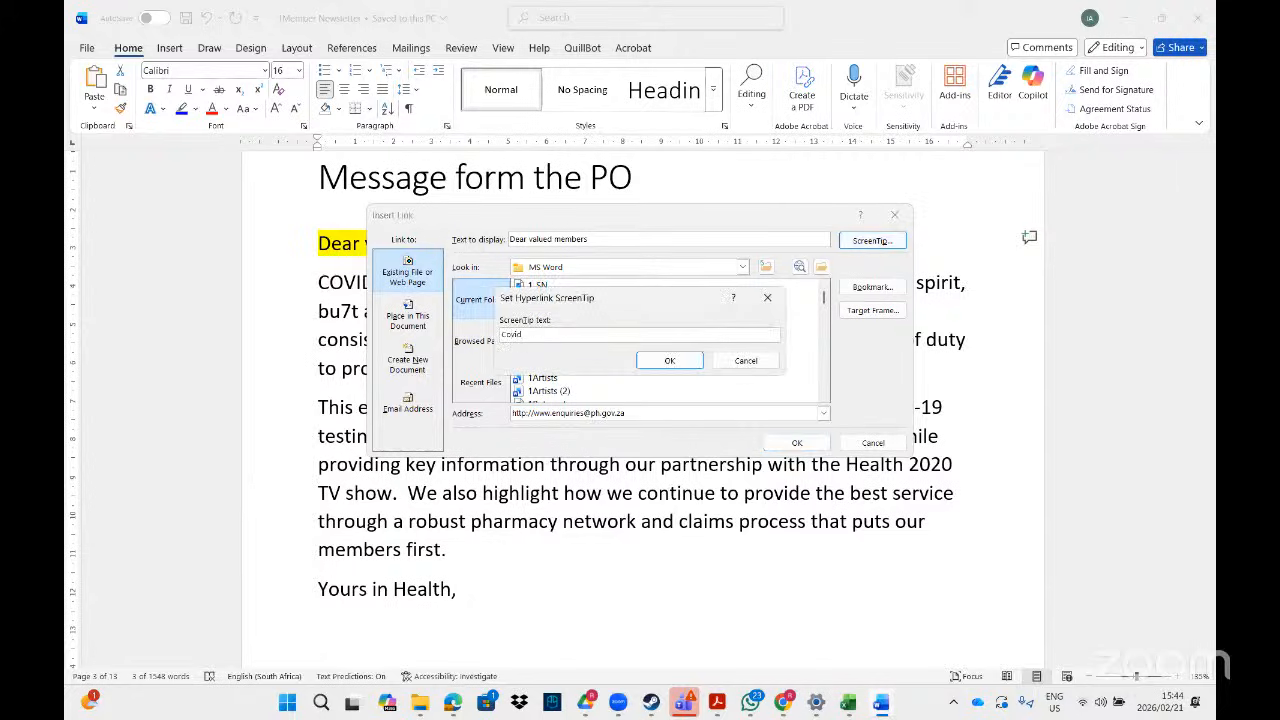
{"action": "type", "text": " 19"}
{"action": "left_click", "coordinate": [681, 362]}
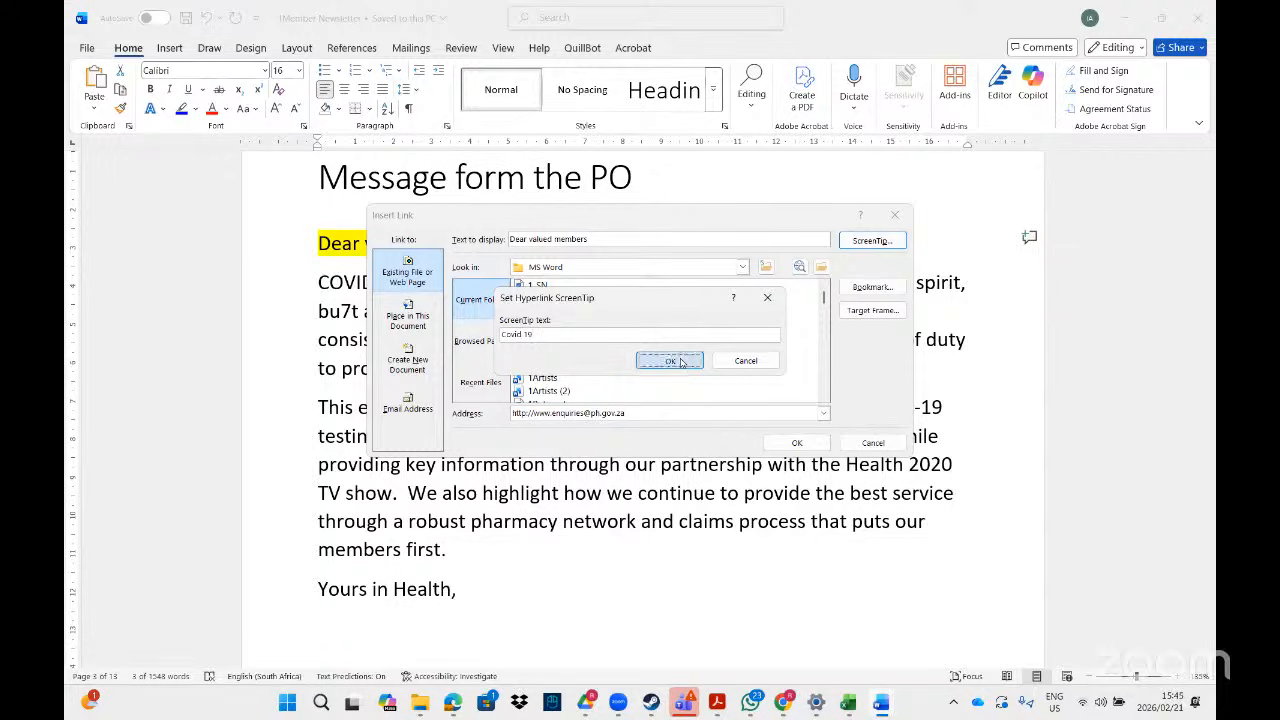
{"action": "left_click", "coordinate": [797, 443]}
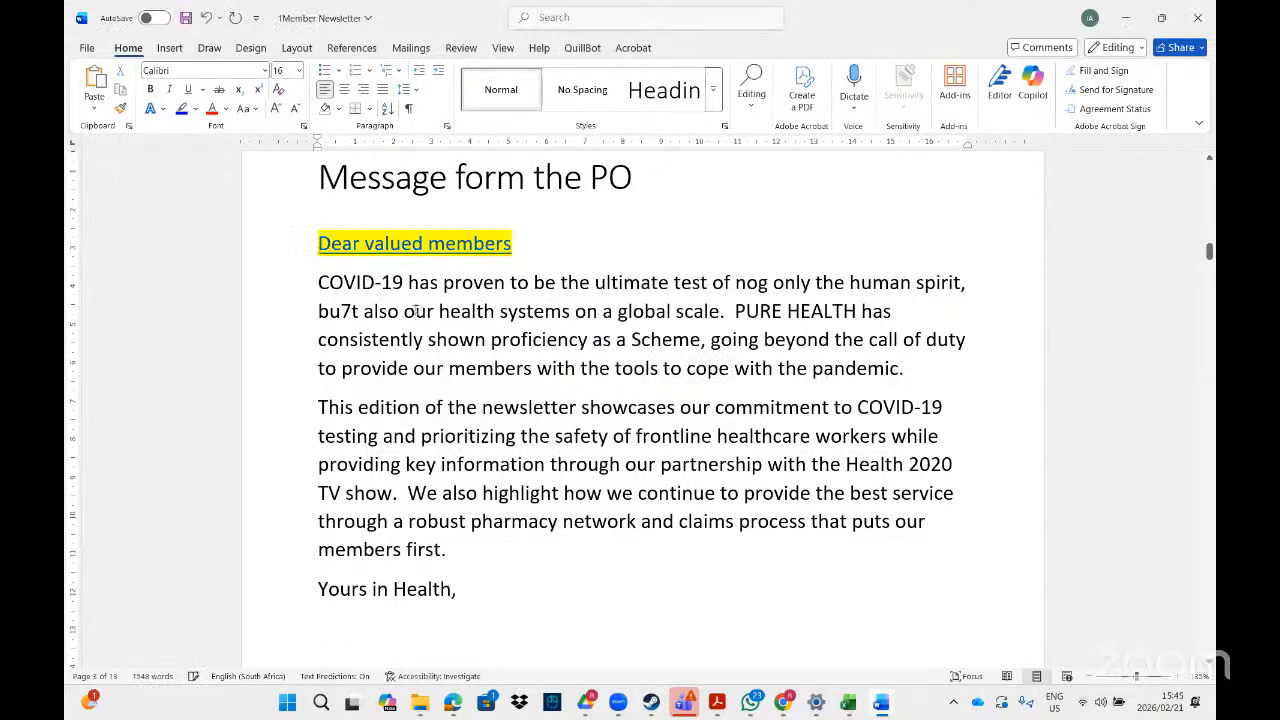
- Bring the Grade 12 exercises PDF forward in Acrobat Reader at the page 9 Links table
{"action": "mouse_move", "coordinate": [405, 246]}
{"action": "mouse_move", "coordinate": [717, 704]}
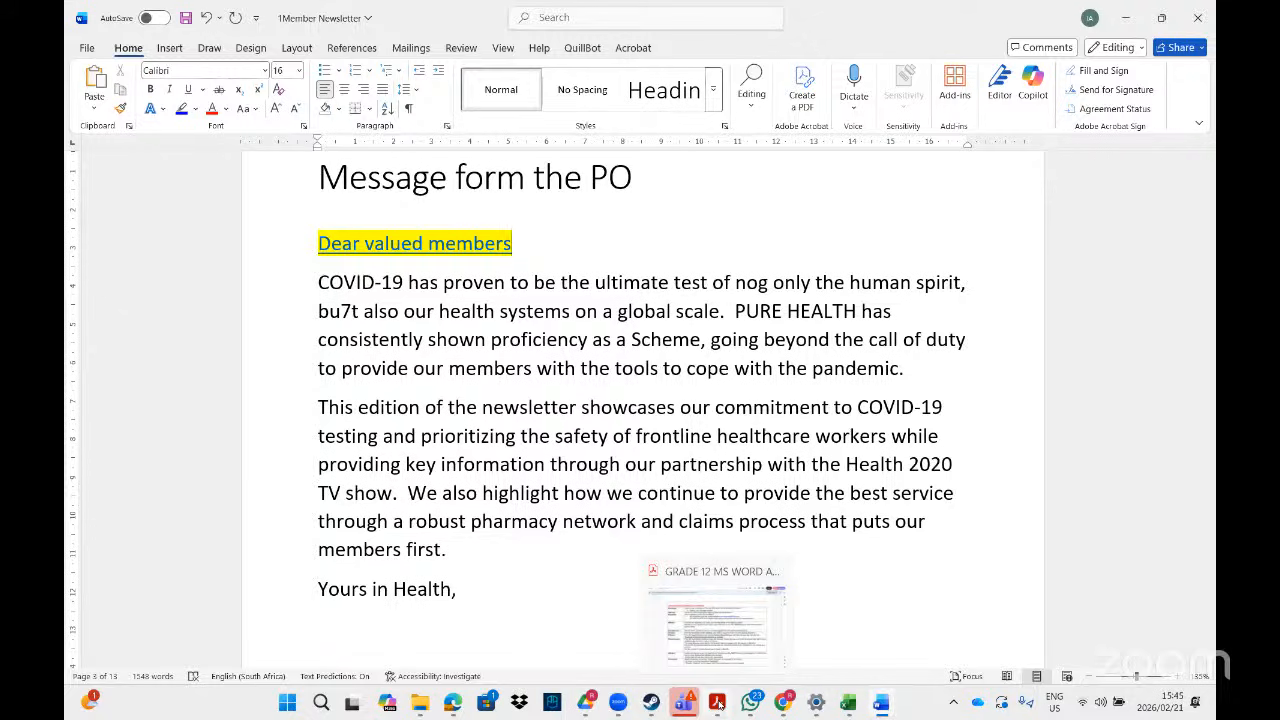
{"action": "left_click", "coordinate": [717, 704]}
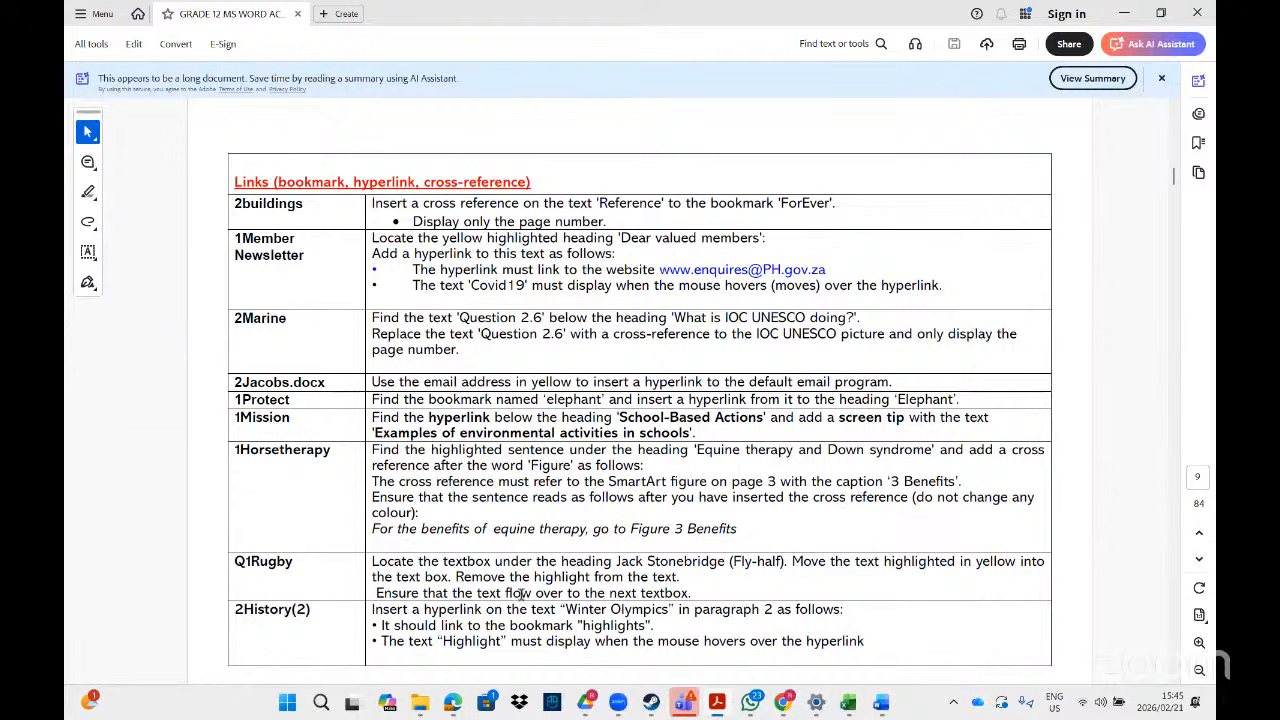
- Search File Explorer for '2jac' and open the 2Jacobs document in Word
{"action": "mouse_move", "coordinate": [418, 704]}
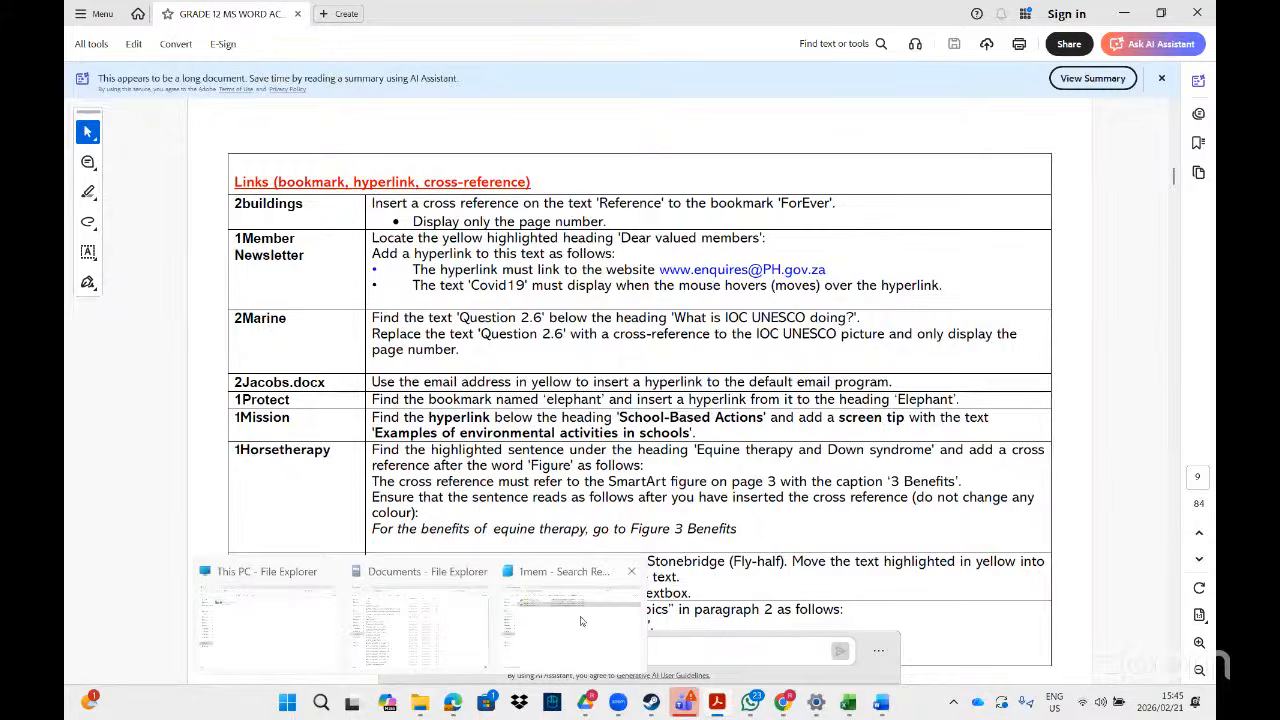
{"action": "left_click", "coordinate": [581, 620]}
{"action": "left_click", "coordinate": [971, 44]}
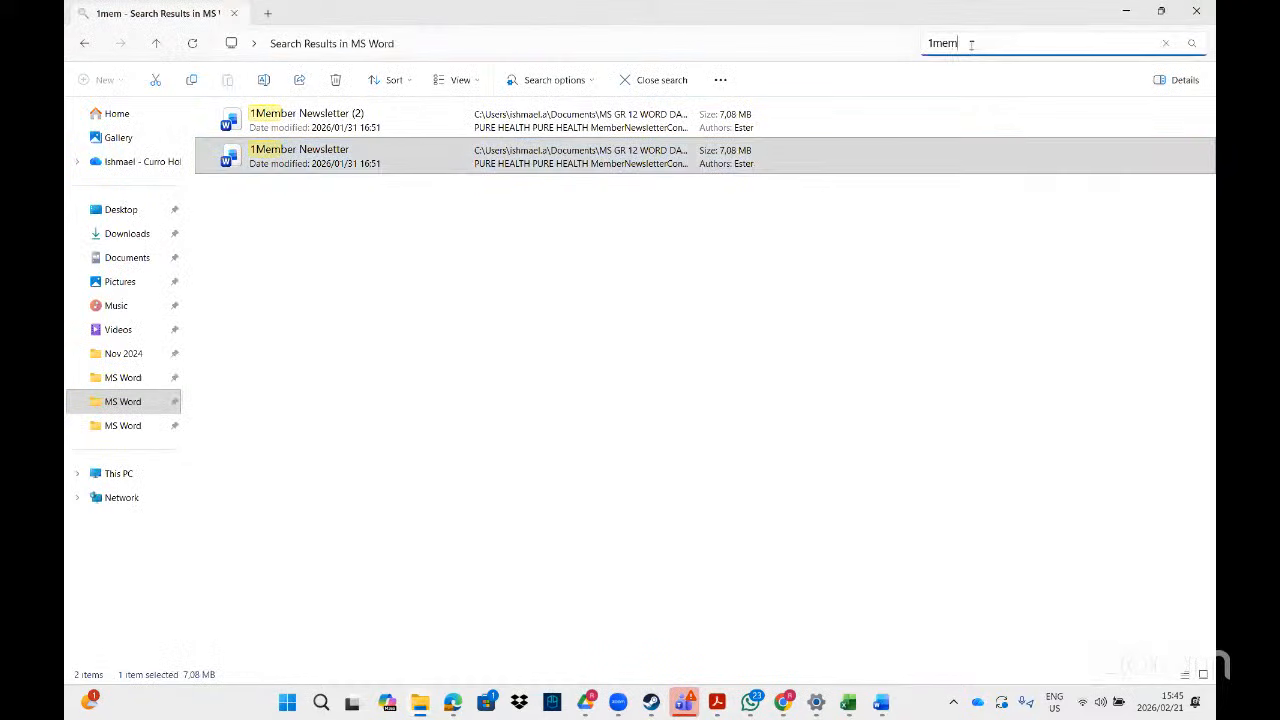
{"action": "key", "text": "BackSpace"}
{"action": "key", "text": "BackSpace"}
{"action": "key", "text": "BackSpace"}
{"action": "key", "text": "BackSpace"}
{"action": "type", "text": "2"}
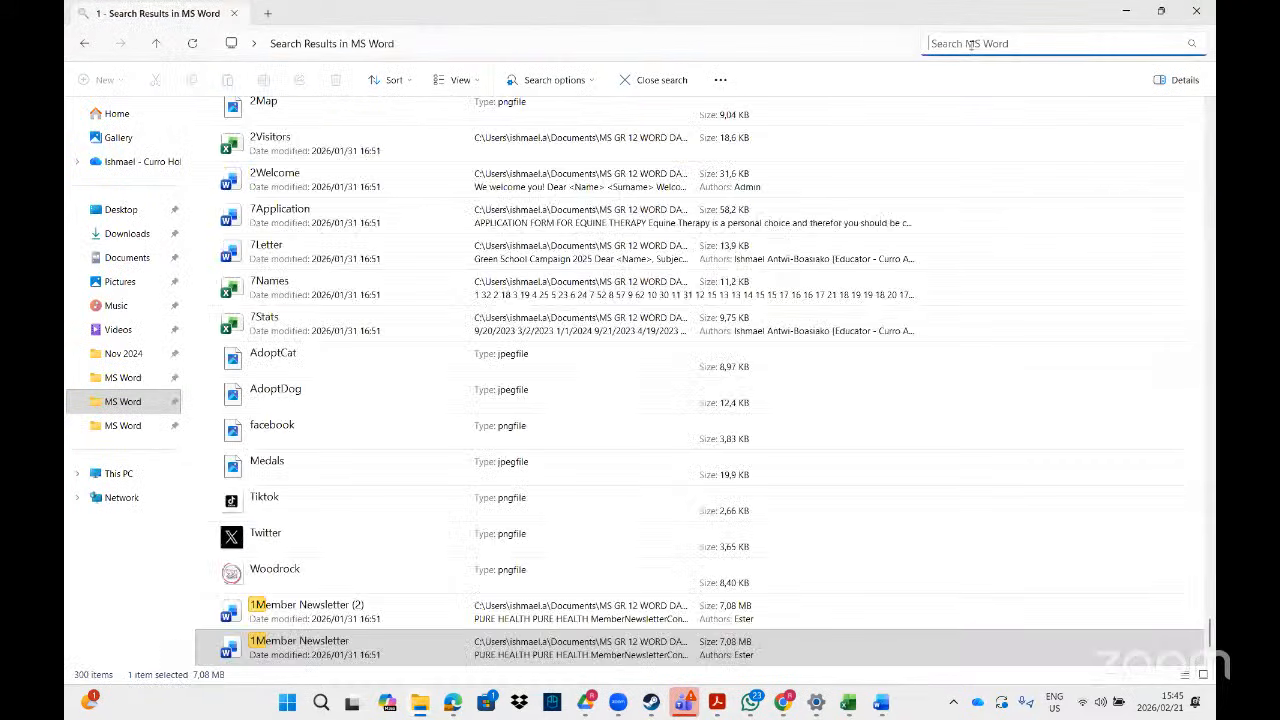
{"action": "type", "text": "jac"}
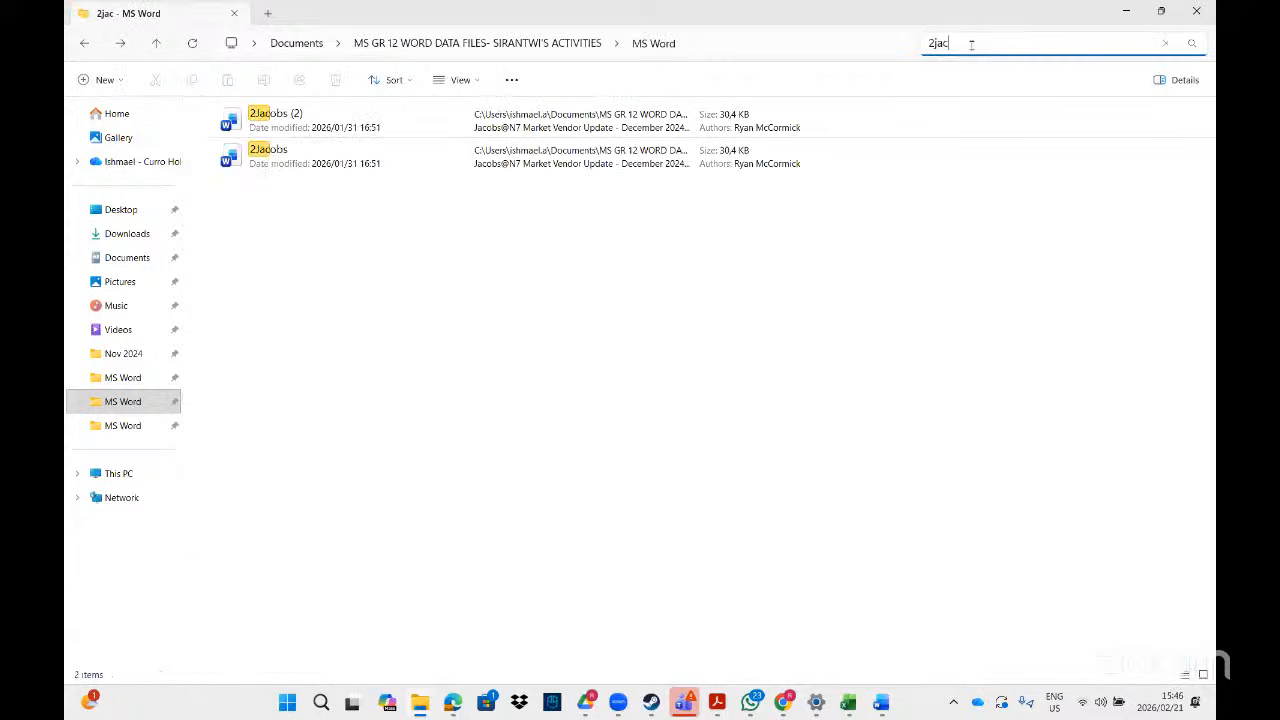
{"action": "left_click", "coordinate": [333, 152]}
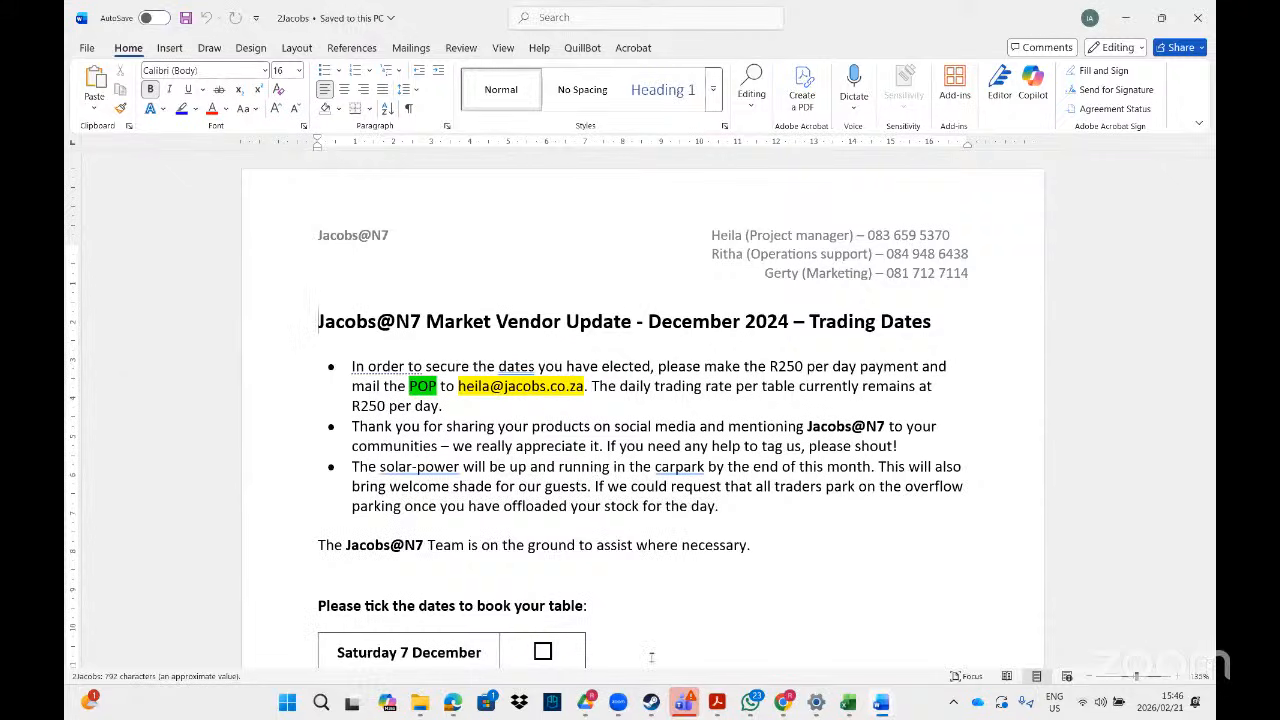
- Copy the yellow-highlighted e-mail address in the R250 payment bullet and start a link on it
{"action": "left_click", "coordinate": [717, 703]}
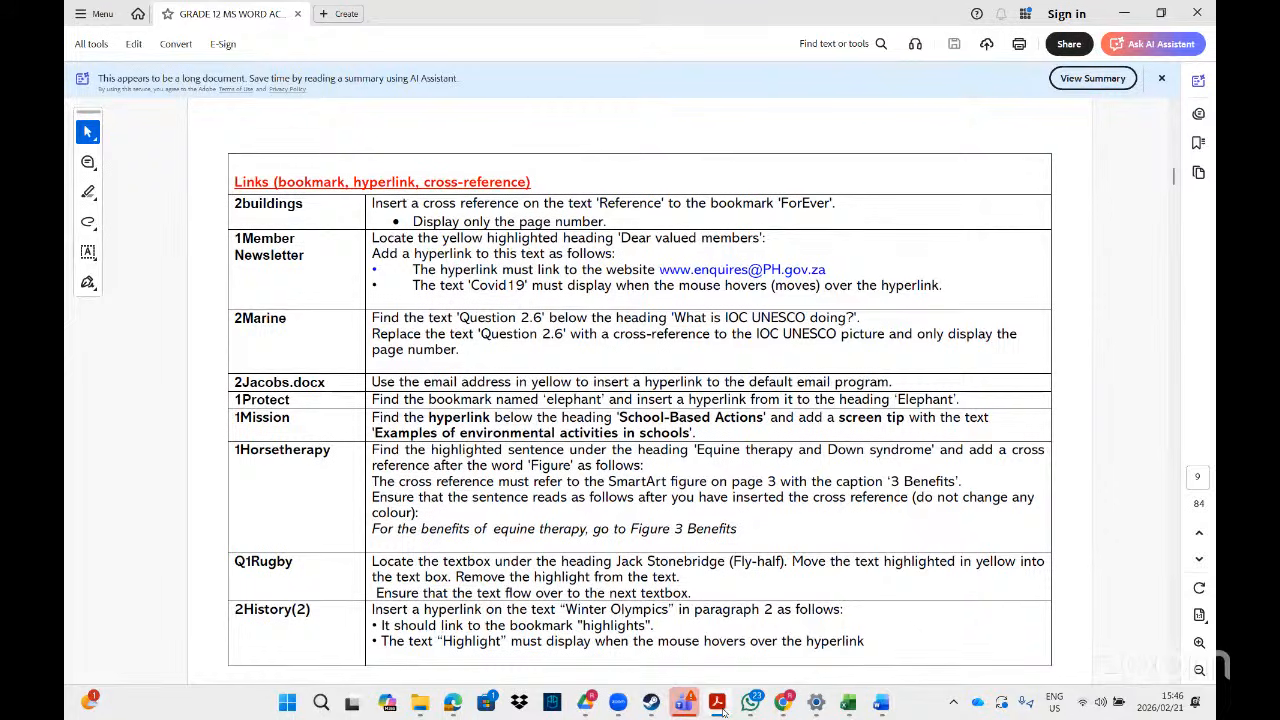
{"action": "left_click", "coordinate": [722, 708]}
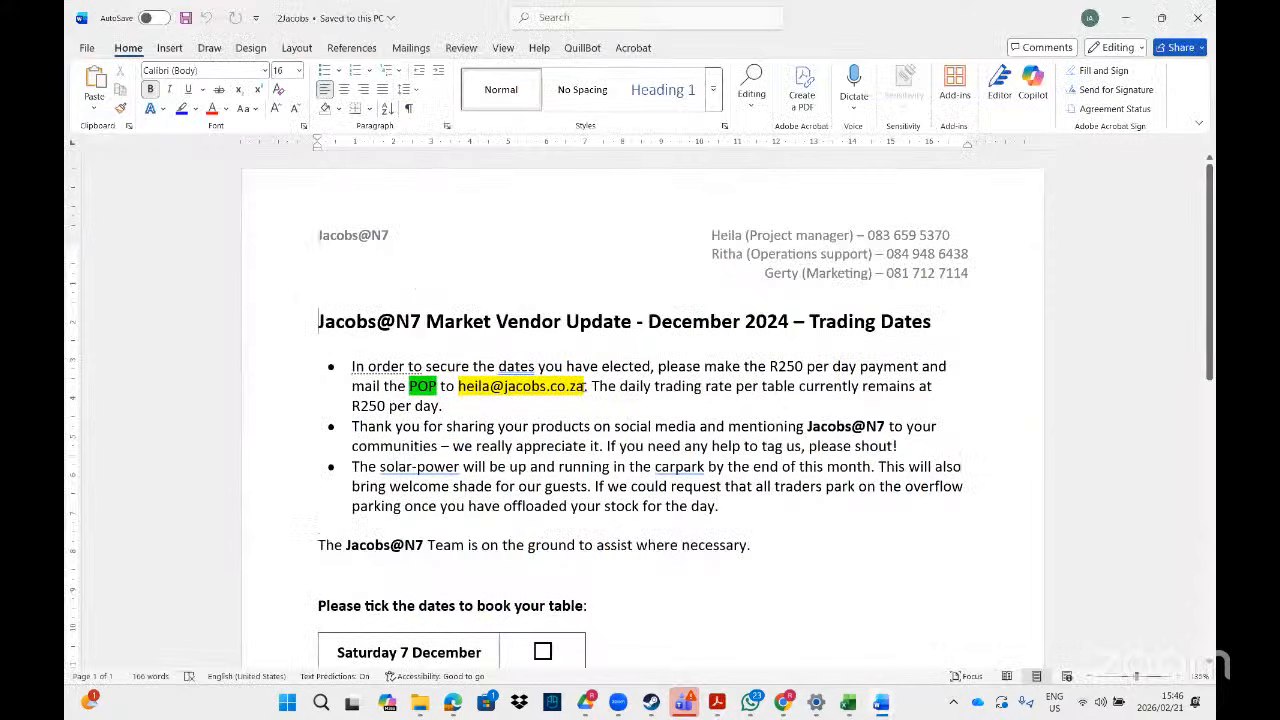
{"action": "left_click_drag", "start_coordinate": [584, 386], "coordinate": [460, 390]}
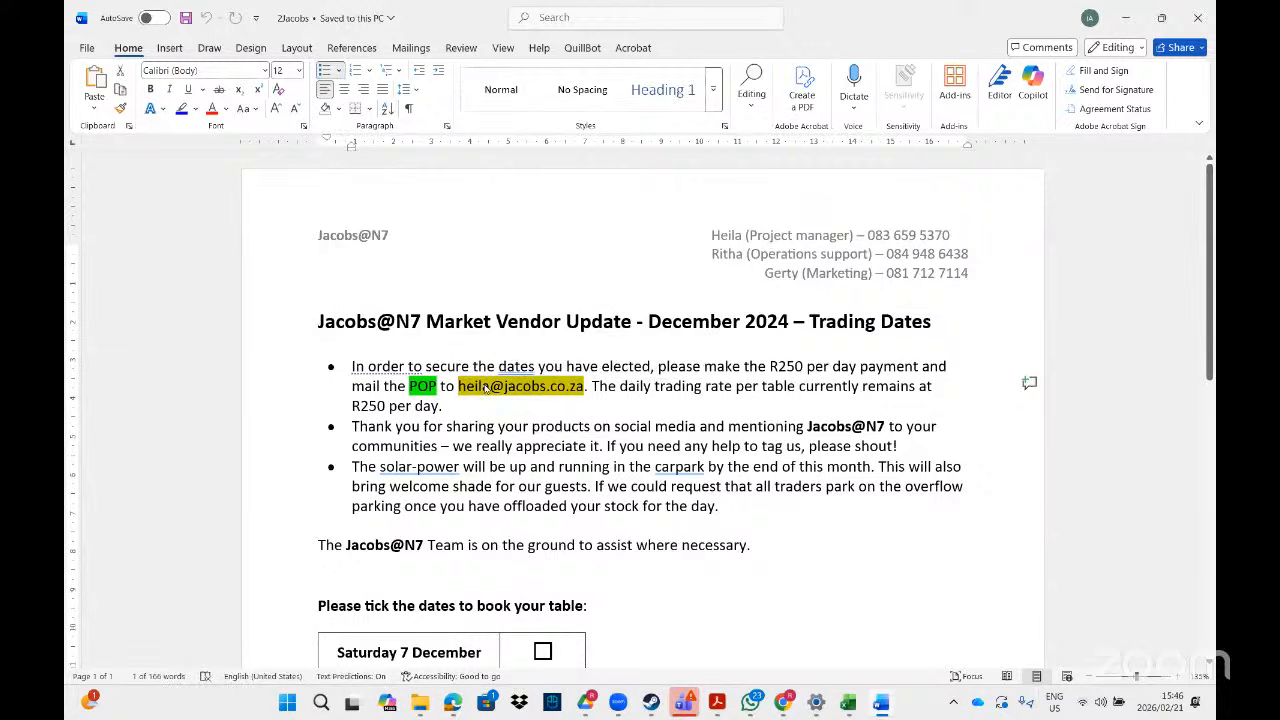
{"action": "right_click", "coordinate": [485, 388]}
{"action": "left_click", "coordinate": [526, 109]}
{"action": "right_click", "coordinate": [502, 393]}
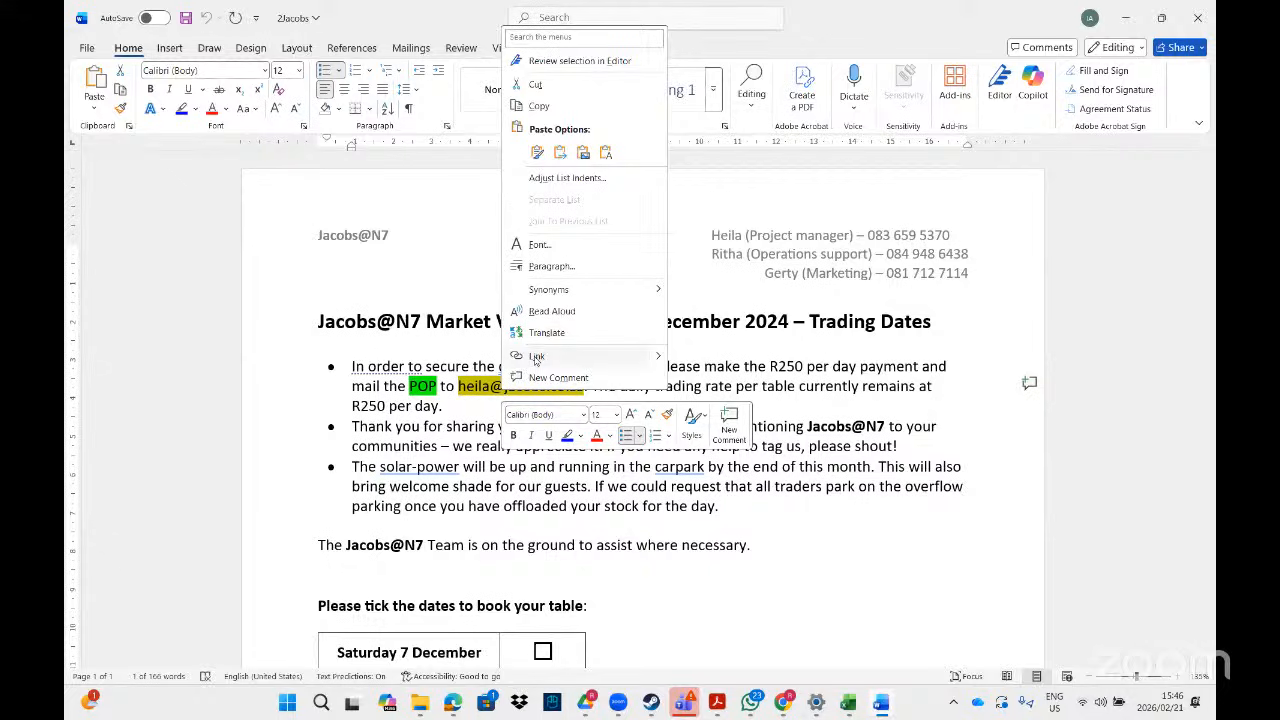
{"action": "left_click", "coordinate": [536, 357]}
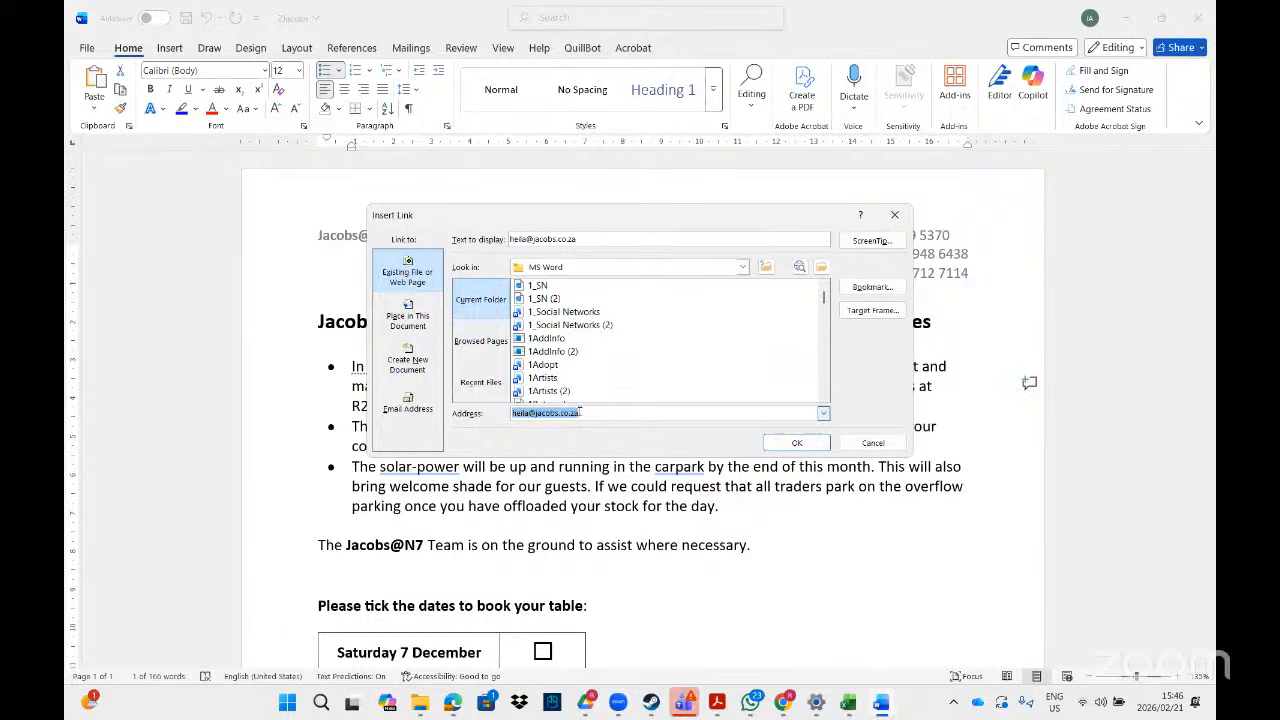
- Link the address as an Email Address by pasting it in and confirming
{"action": "left_click", "coordinate": [408, 408]}
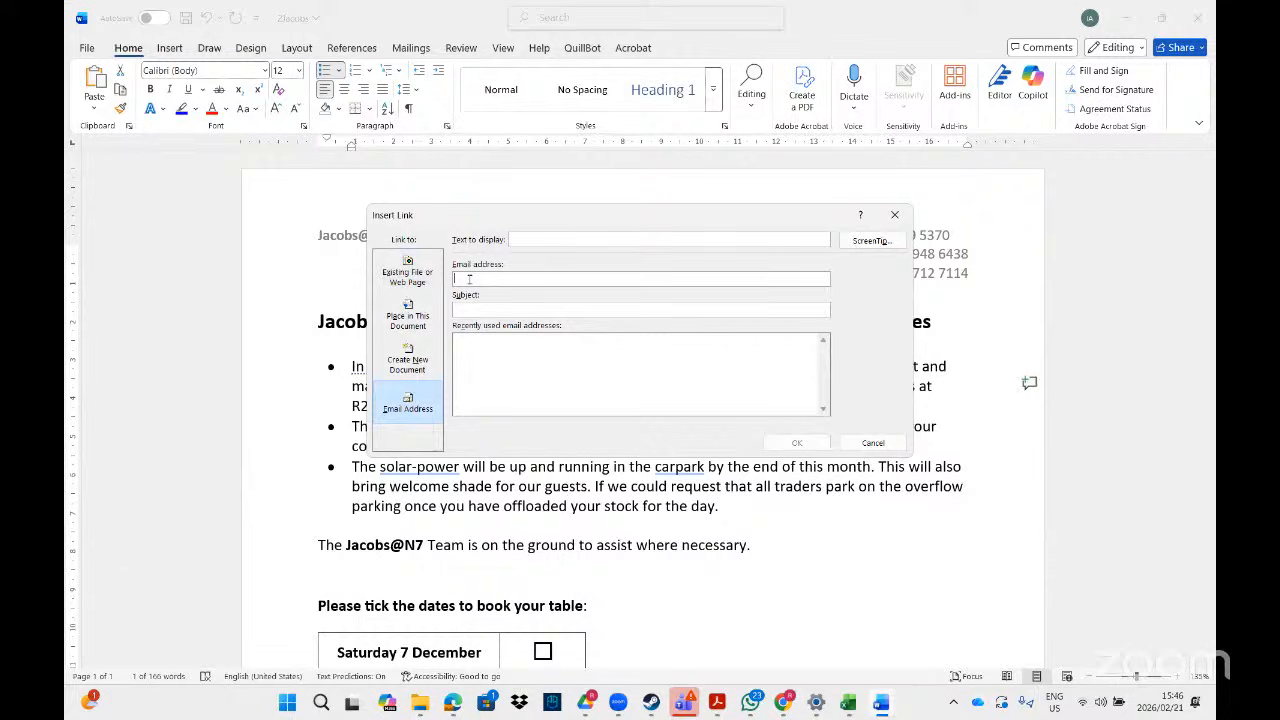
{"action": "key", "text": "ctrl+v"}
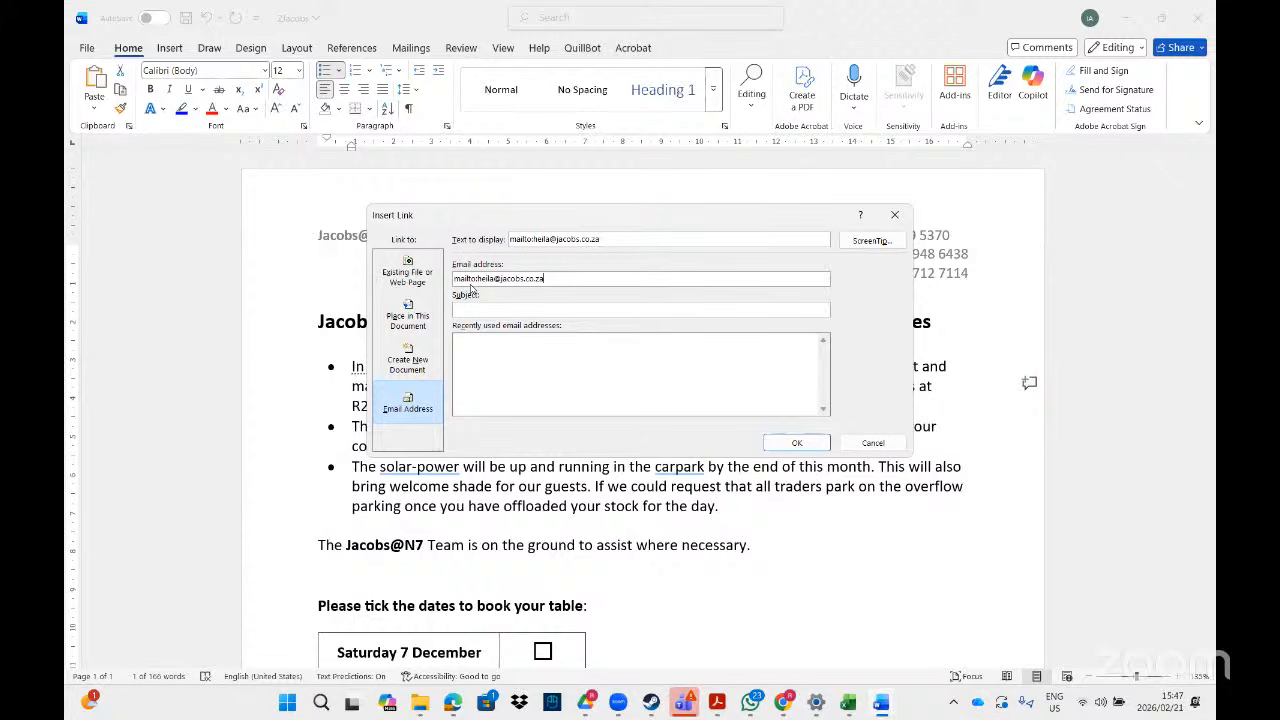
{"action": "left_click", "coordinate": [797, 445]}
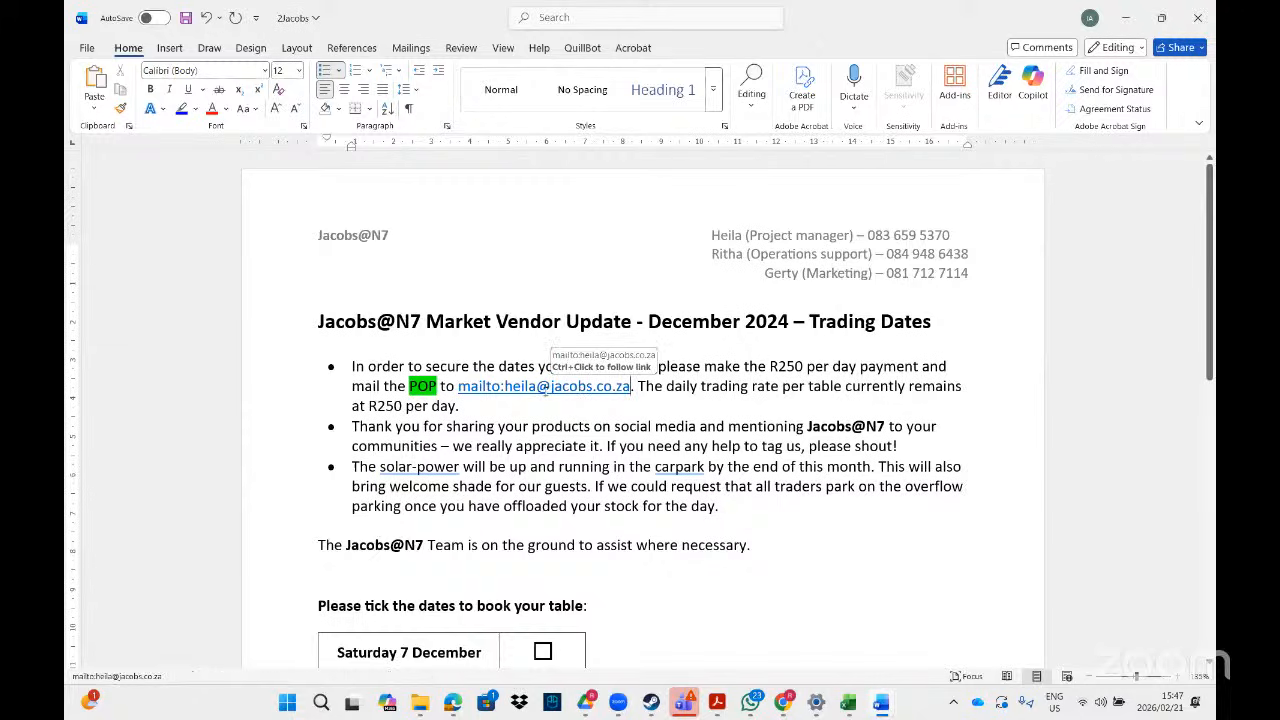
- Test the mail link, dismiss the mail app chooser, and go back to the task PDF
{"action": "left_click", "coordinate": [546, 397], "text": "ctrl"}
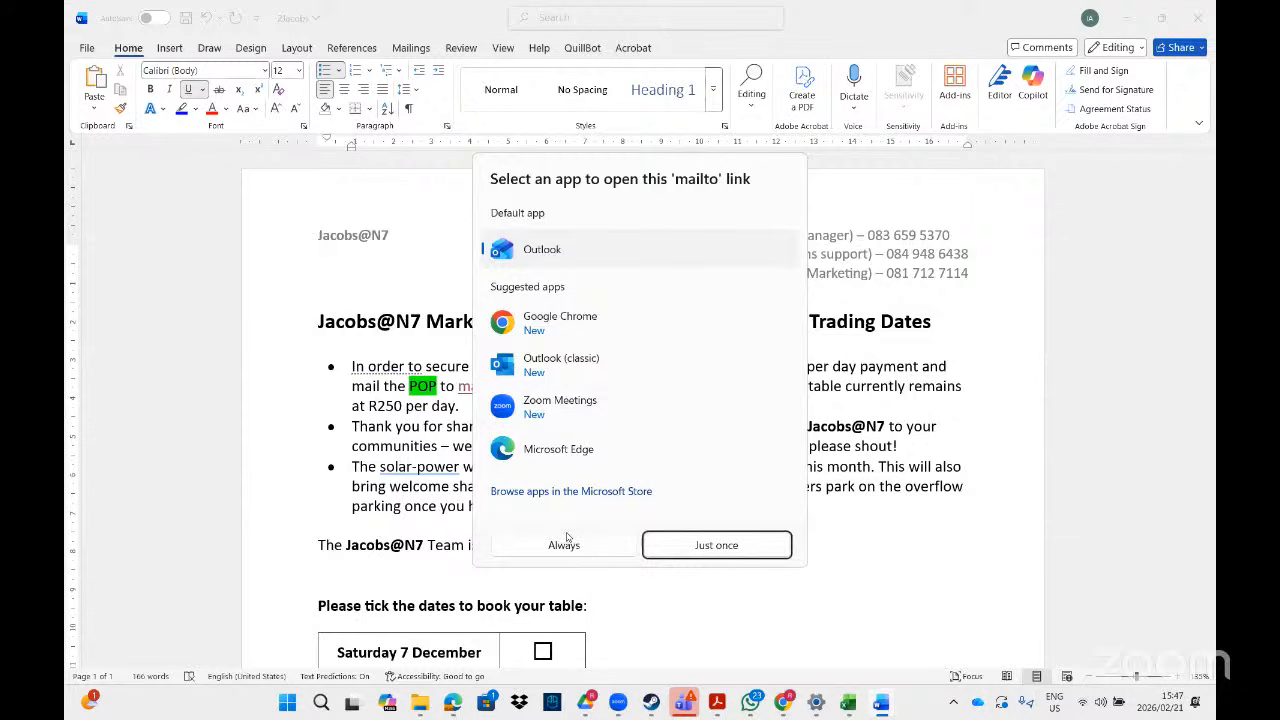
{"action": "left_click", "coordinate": [860, 445]}
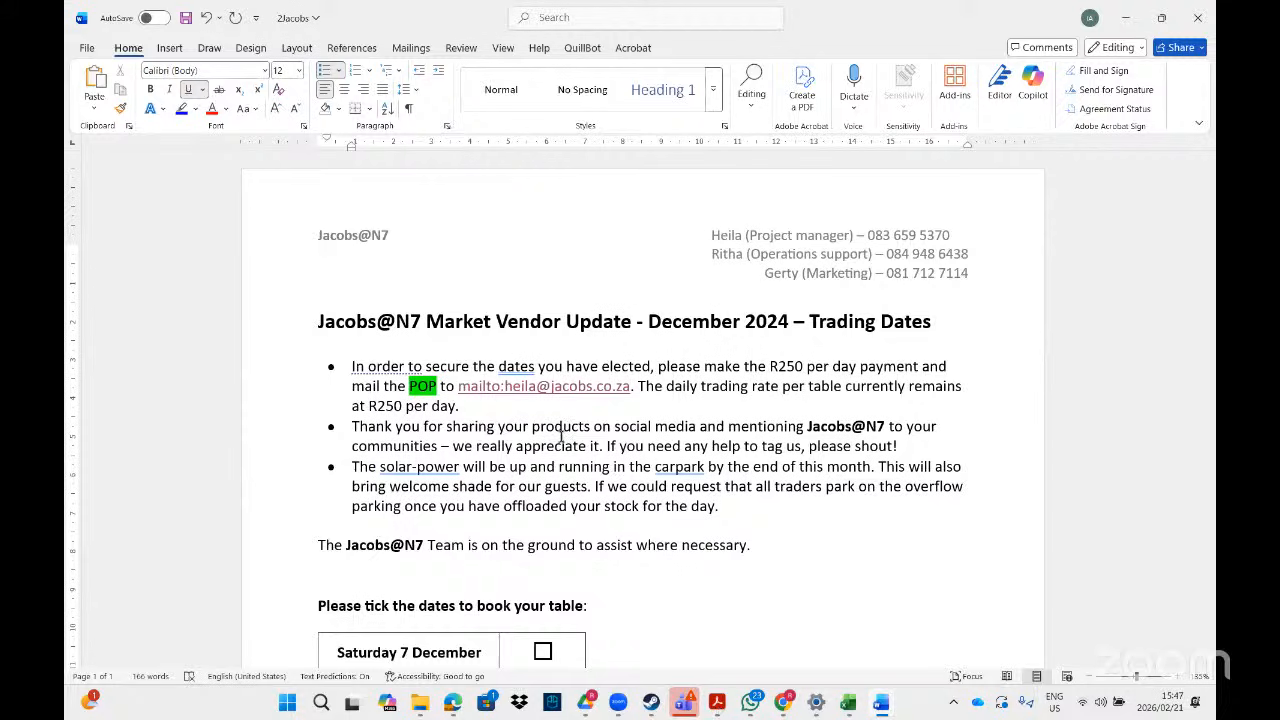
{"action": "key", "text": "alt+Tab"}
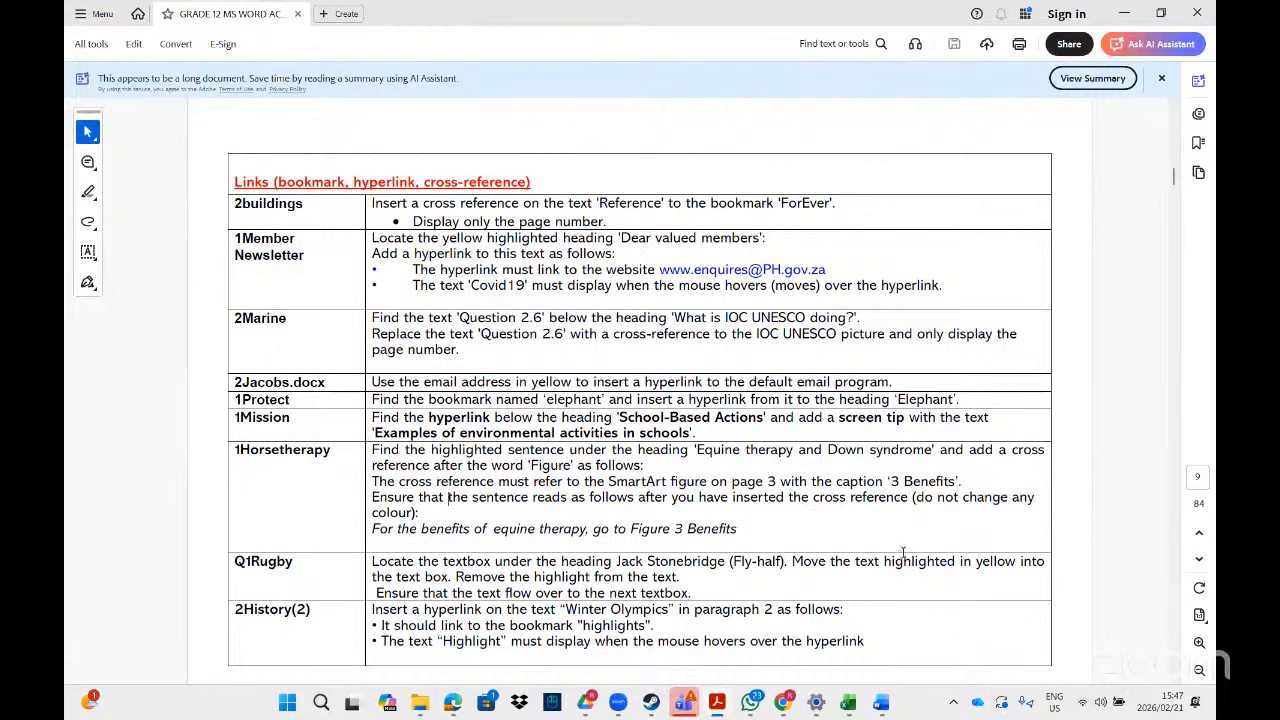
{"action": "left_click", "coordinate": [1174, 680]}
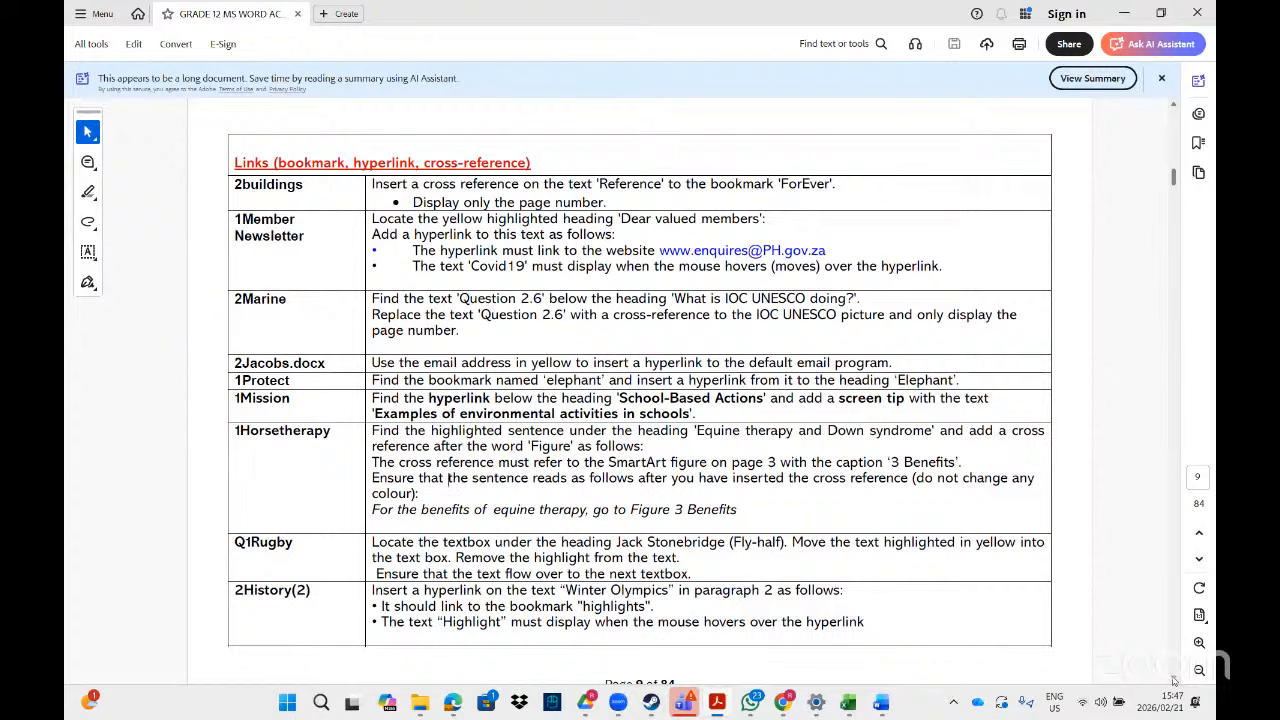
{"action": "left_click", "coordinate": [1174, 680]}
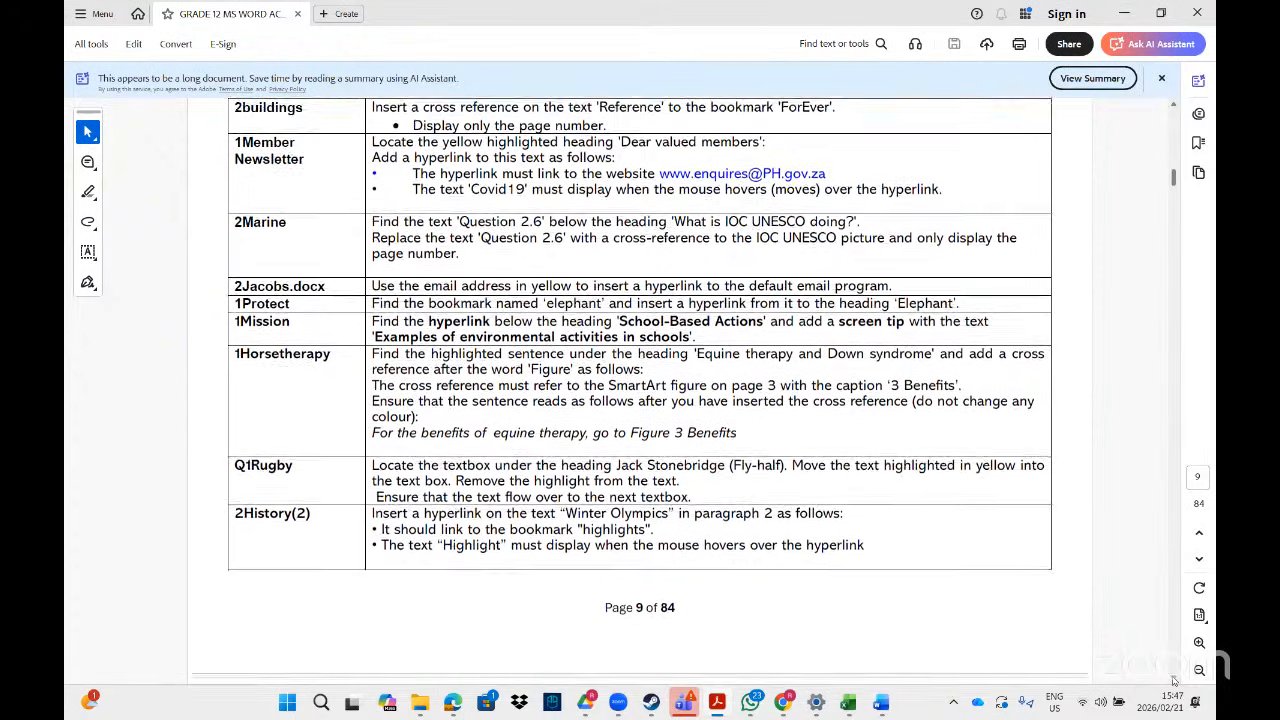
{"action": "left_click", "coordinate": [1174, 680]}
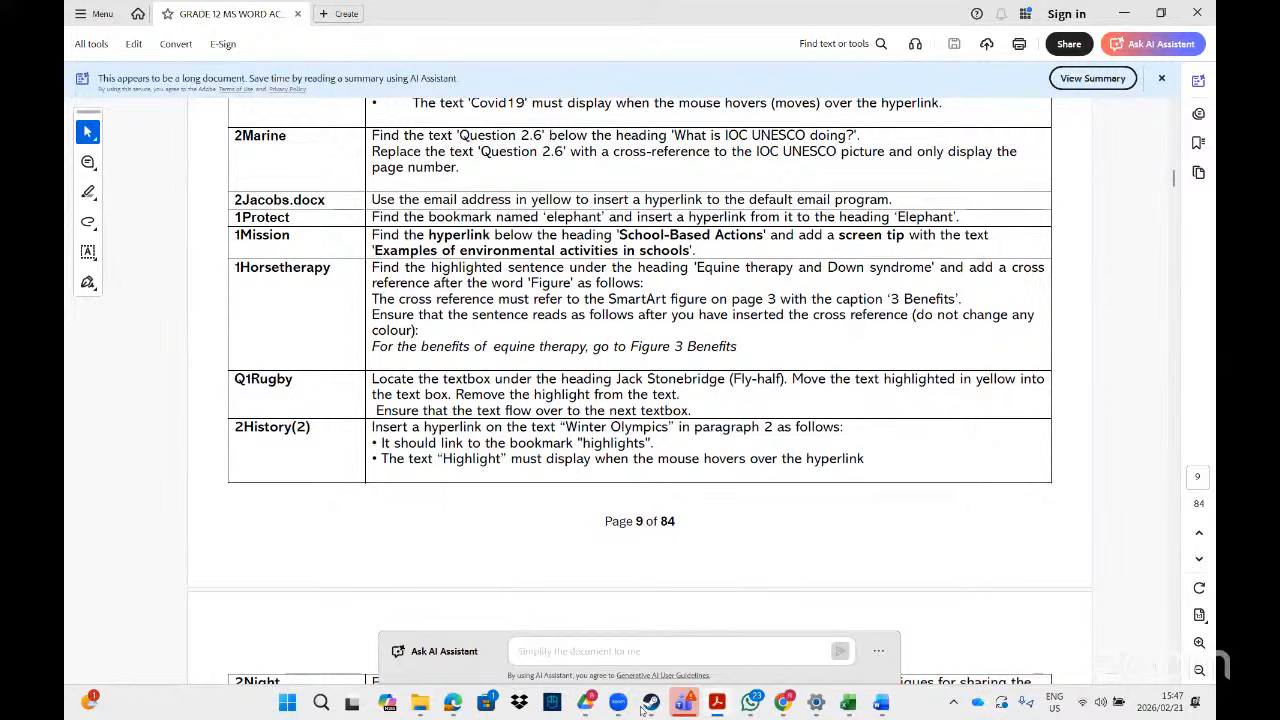
{"action": "mouse_move", "coordinate": [420, 705]}
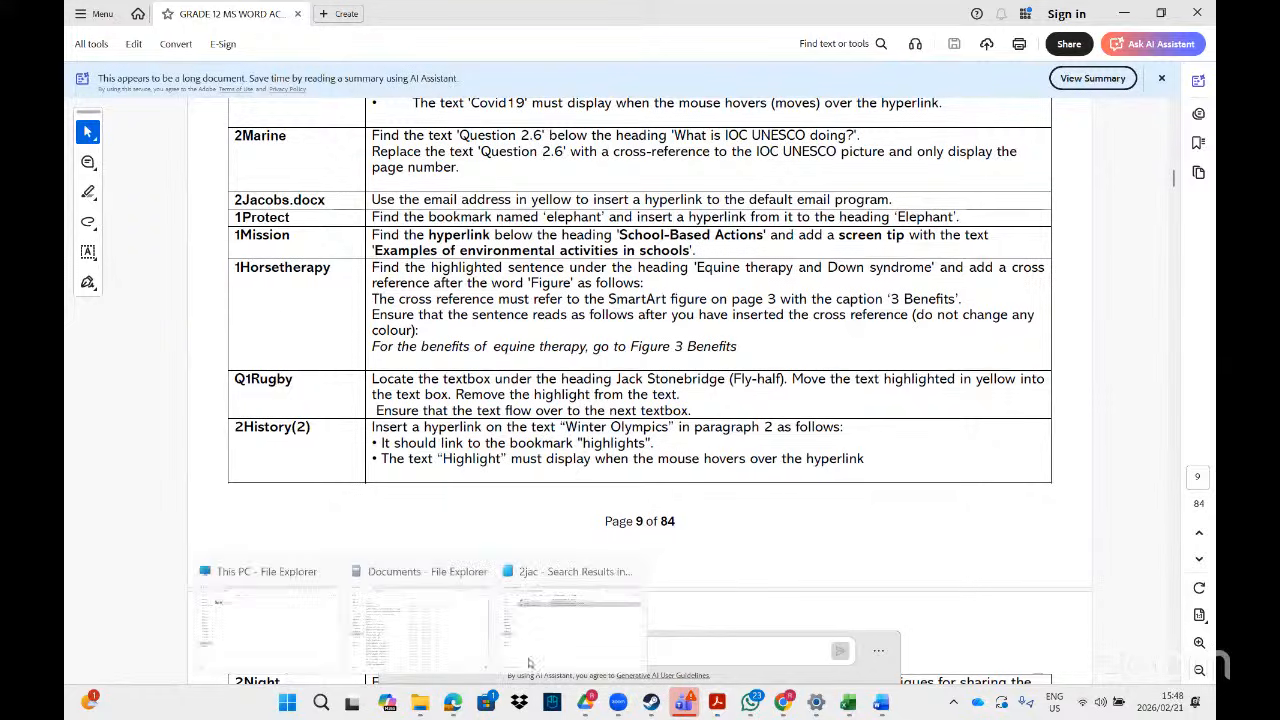
- Clear the File Explorer search and open 2History (2) in Word
{"action": "left_click", "coordinate": [596, 562]}
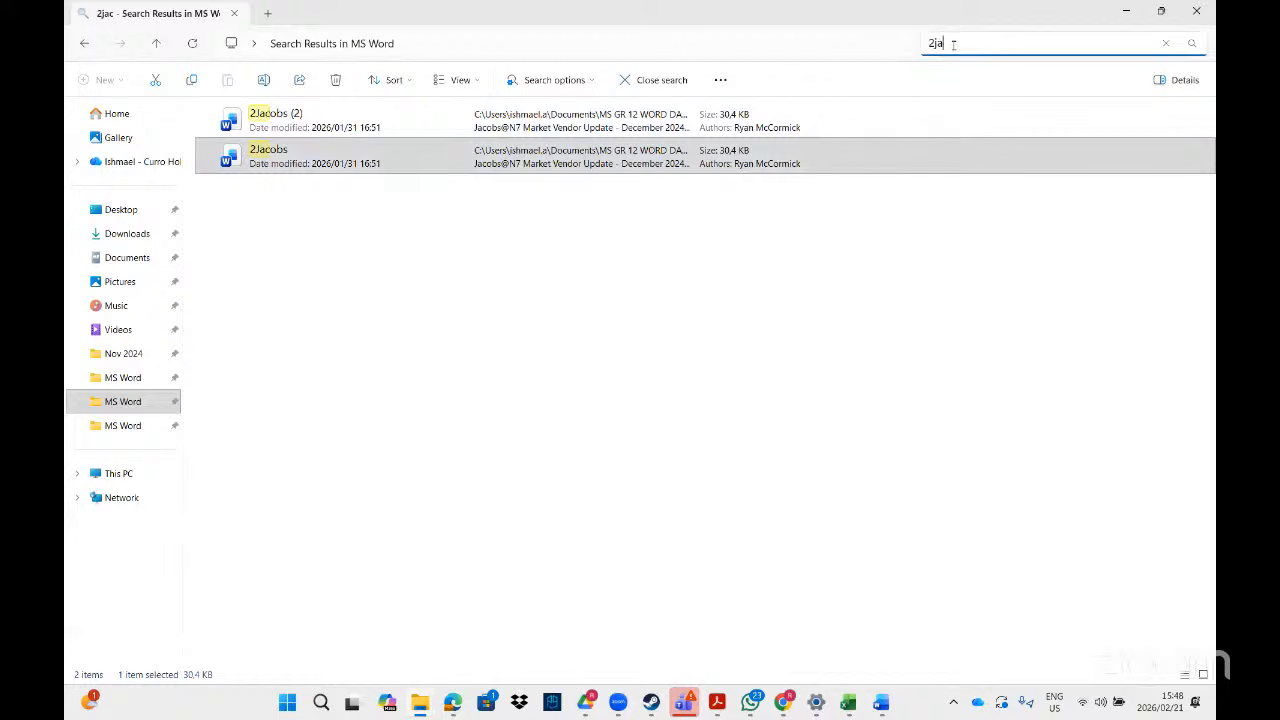
{"action": "key", "text": "BackSpace"}
{"action": "key", "text": "BackSpace"}
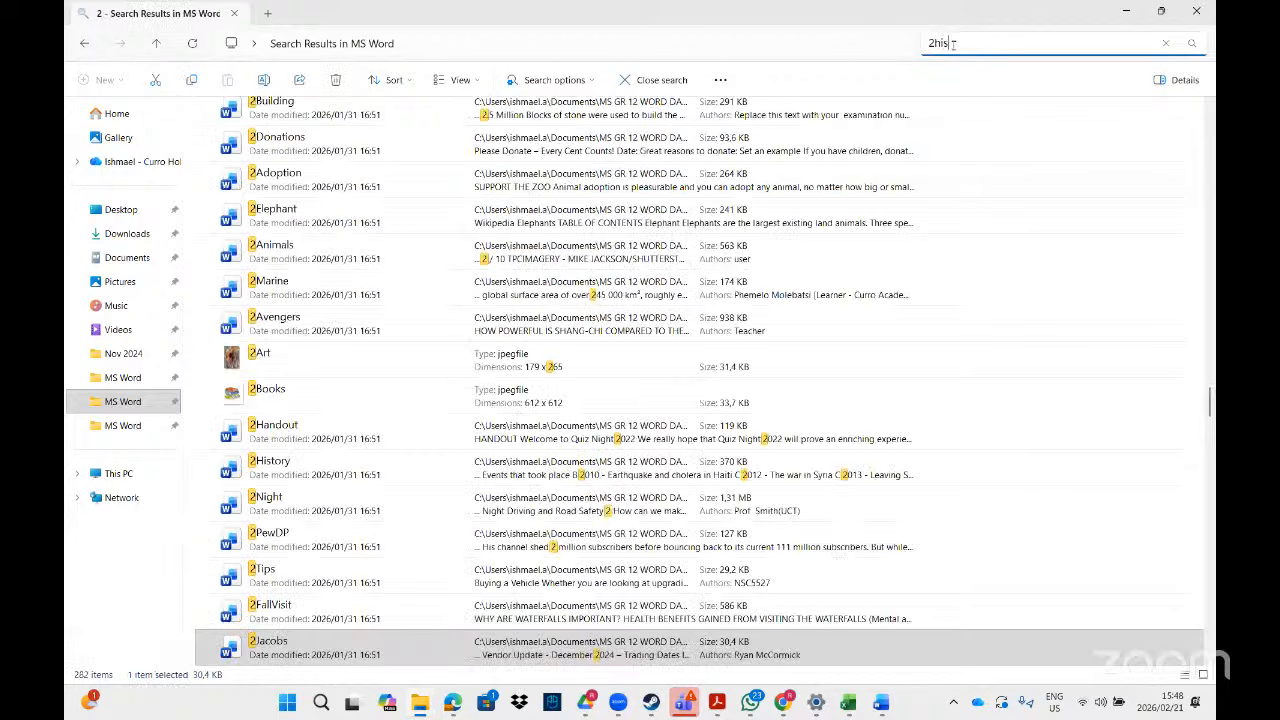
{"action": "double_click", "coordinate": [374, 121]}
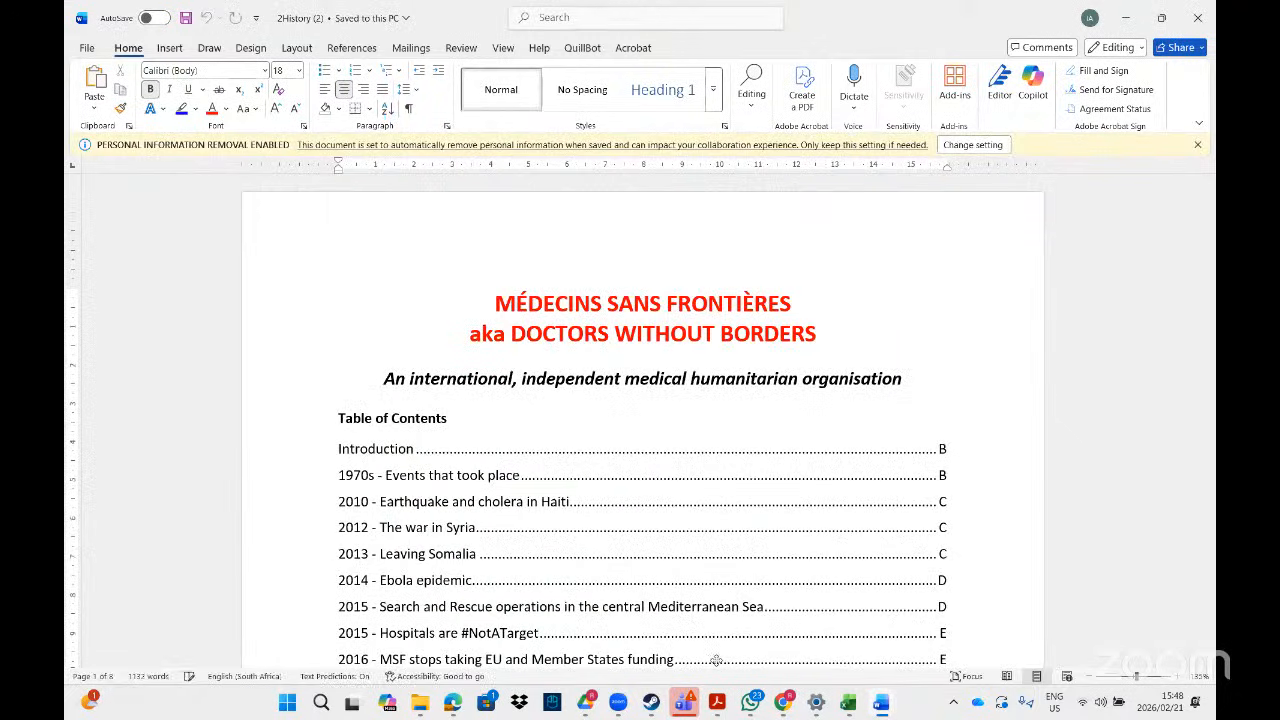
- Check the task PDF, return to 2History (2), and scroll to the Introduction page
{"action": "left_click", "coordinate": [722, 708]}
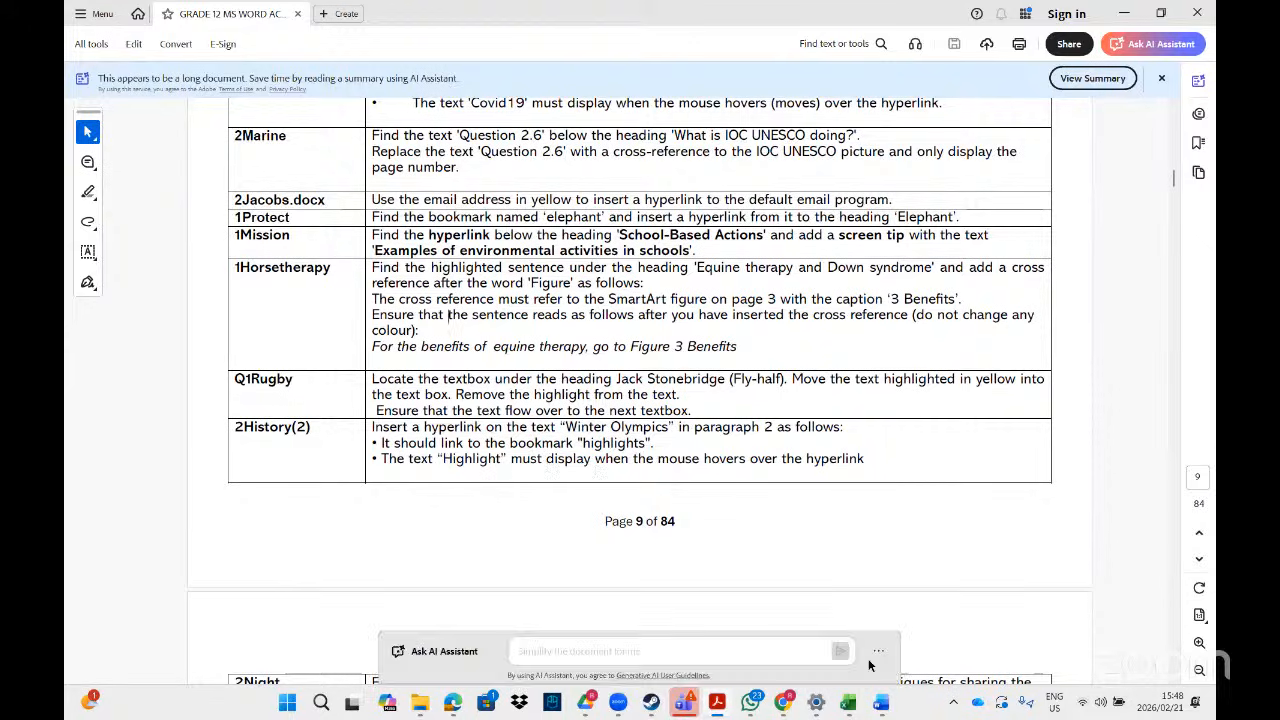
{"action": "mouse_move", "coordinate": [882, 706]}
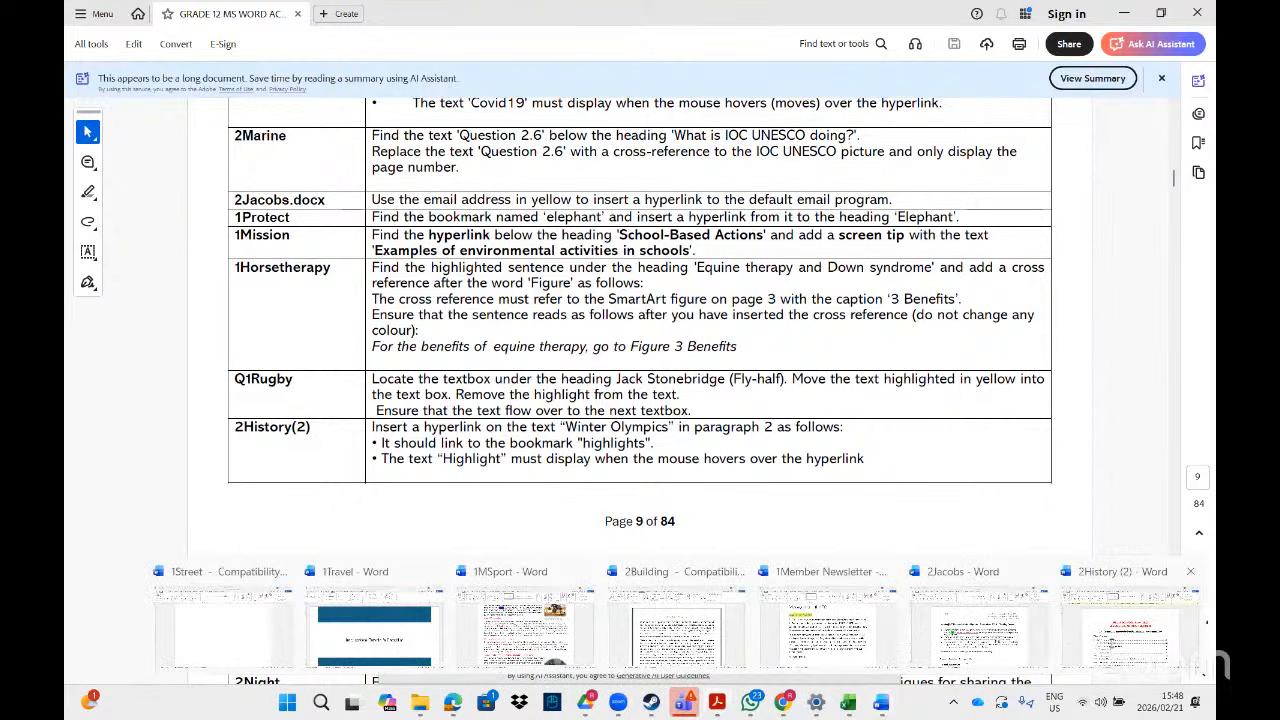
{"action": "left_click", "coordinate": [1114, 648]}
{"action": "left_click_drag", "start_coordinate": [1209, 200], "coordinate": [1209, 263]}
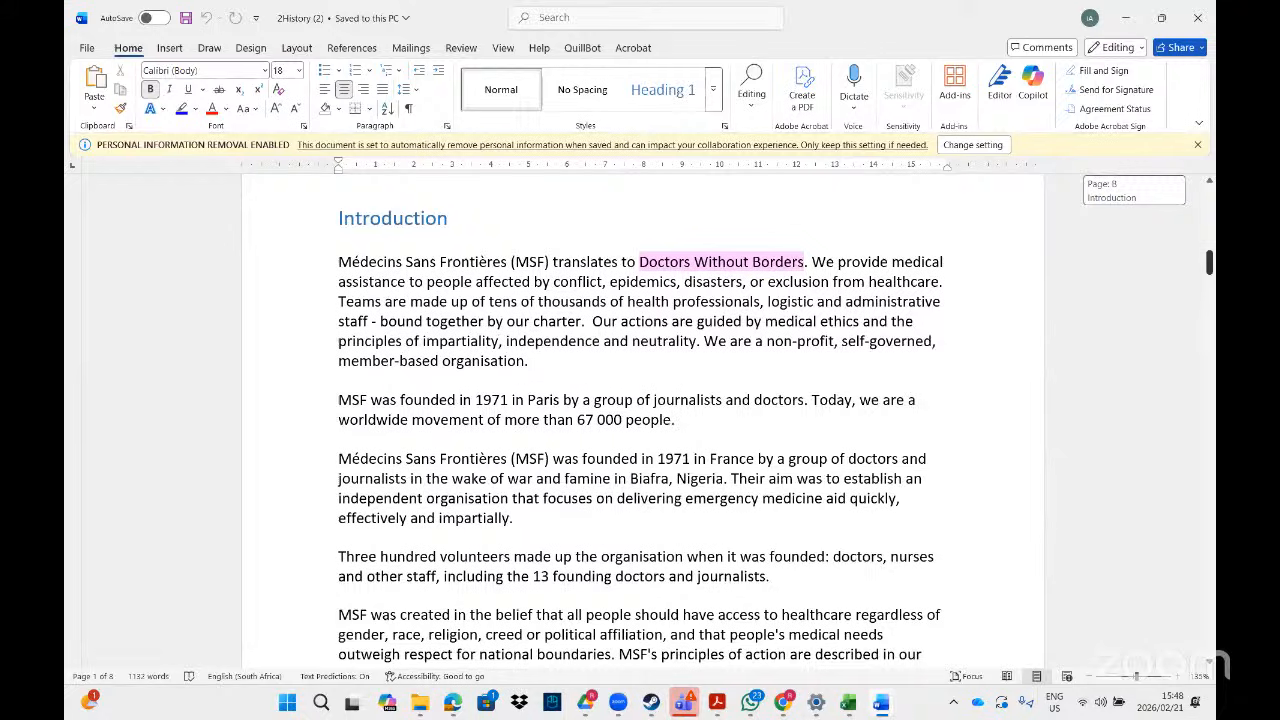
{"action": "mouse_move", "coordinate": [1209, 263]}
{"action": "left_mouse_down"}
{"action": "mouse_move", "coordinate": [1209, 310]}
{"action": "mouse_move", "coordinate": [1209, 258]}
{"action": "left_mouse_up"}
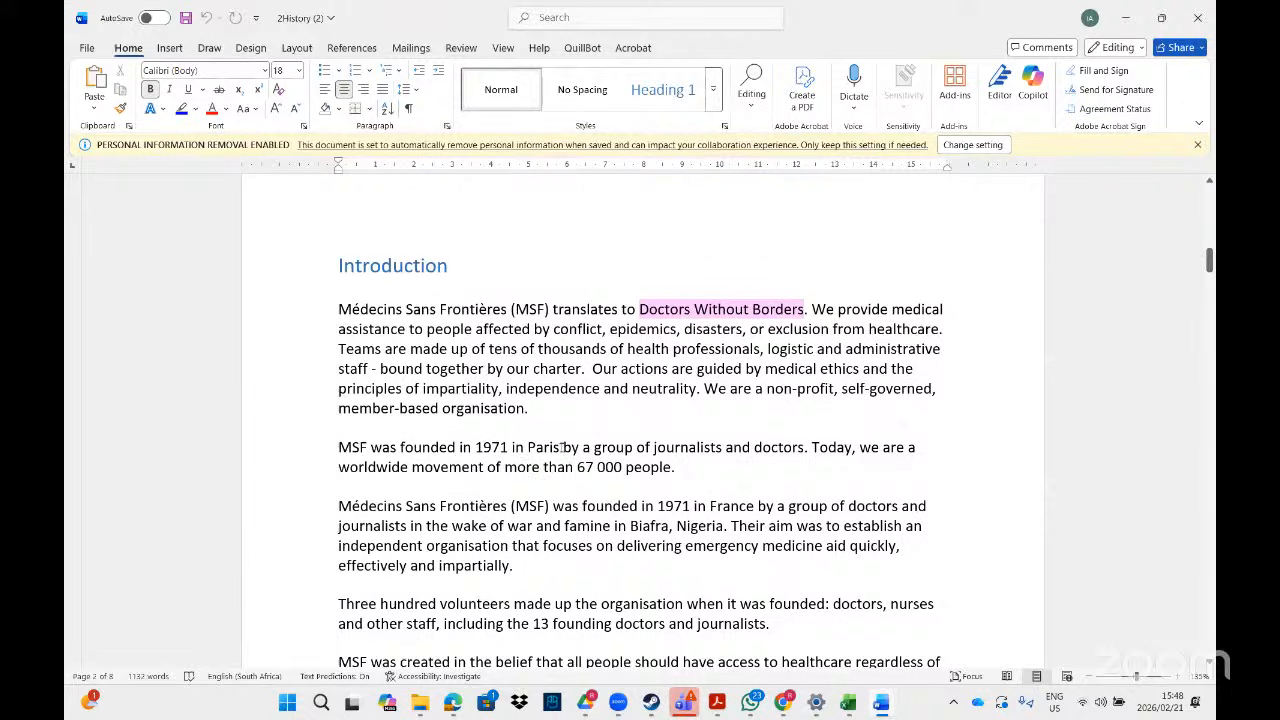
- Link the word Paris to the Legends bookmark in this document
{"action": "left_click_drag", "start_coordinate": [563, 447], "coordinate": [527, 447]}
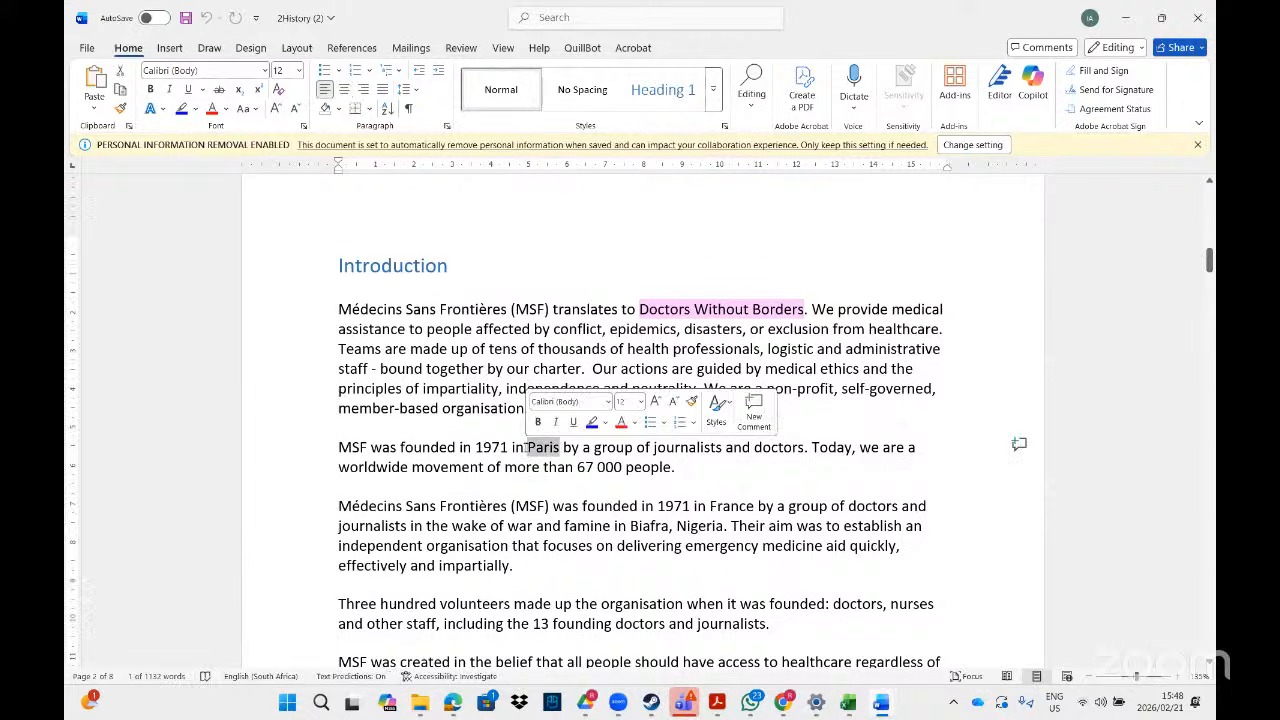
{"action": "right_click", "coordinate": [541, 450]}
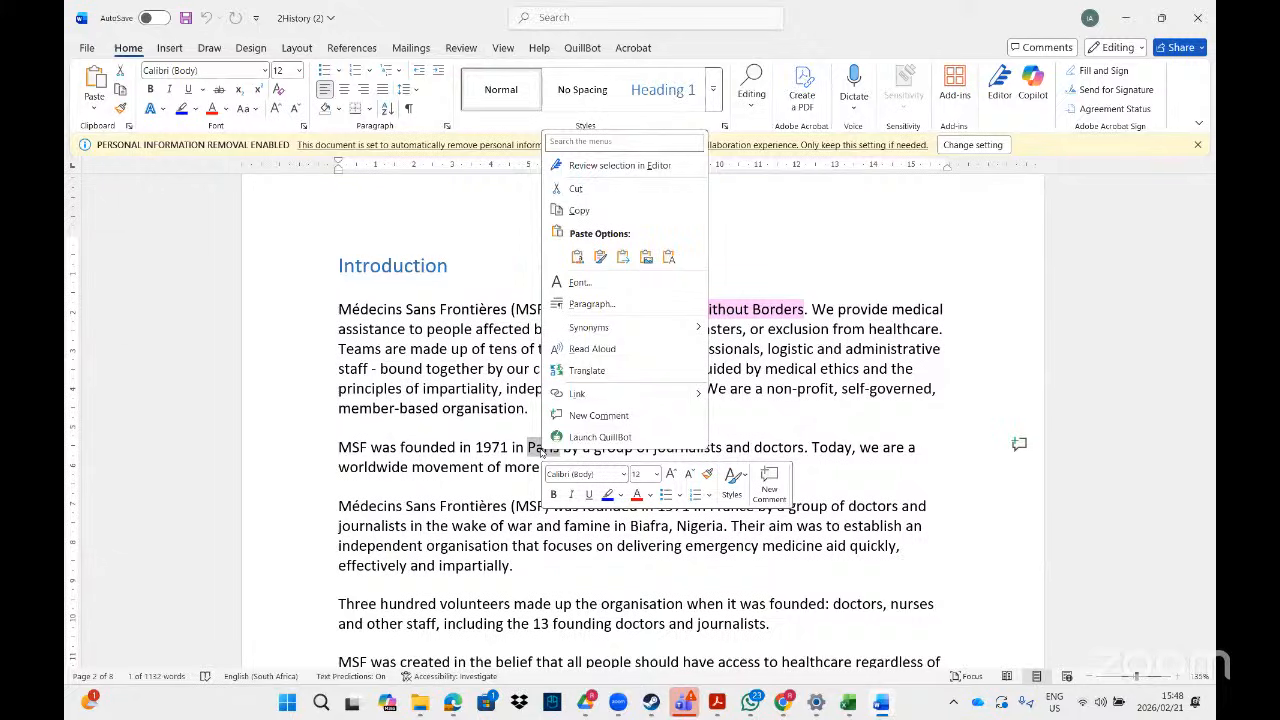
{"action": "left_click", "coordinate": [577, 391]}
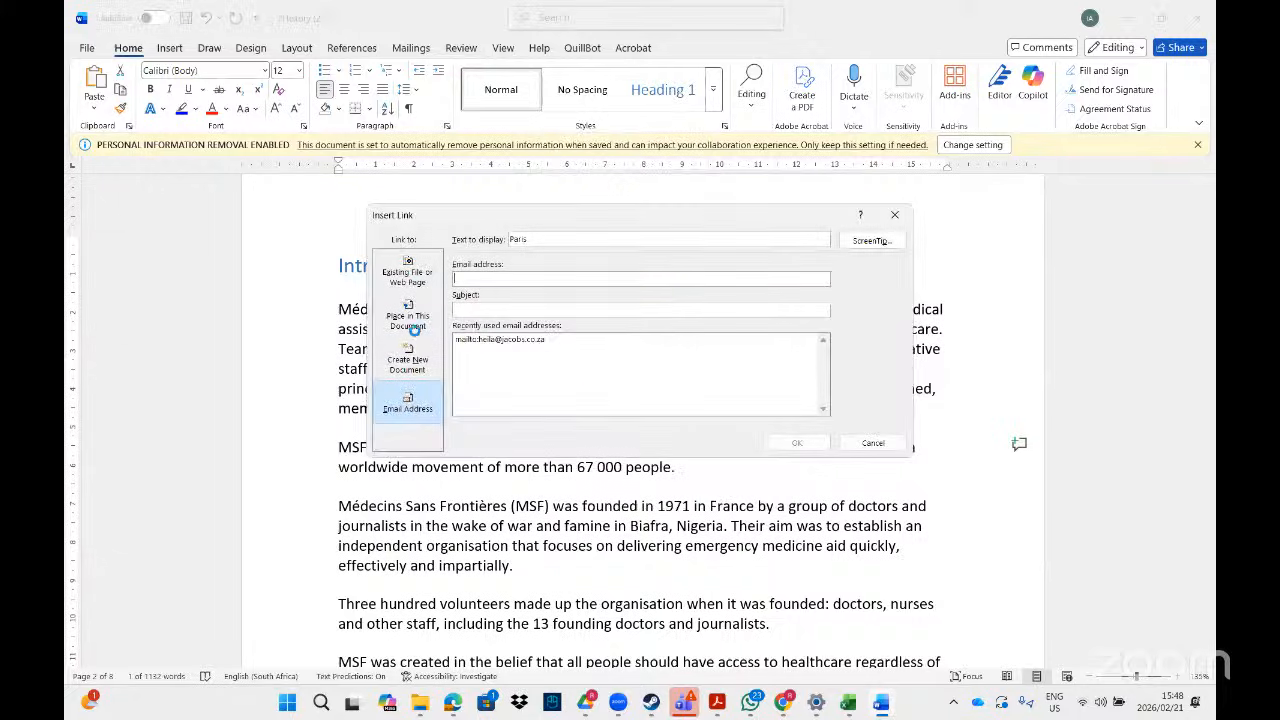
{"action": "left_click", "coordinate": [402, 320]}
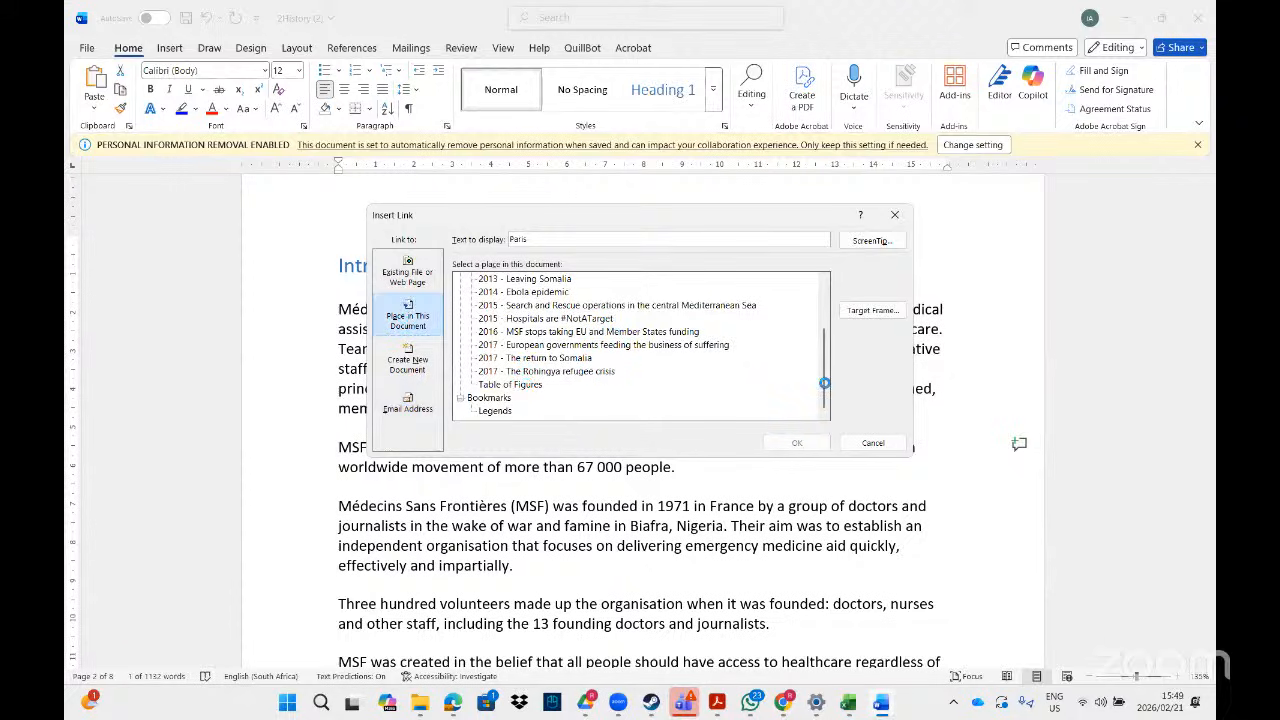
{"action": "scroll", "coordinate": [824, 383], "scroll_direction": "up", "scroll_amount": 2}
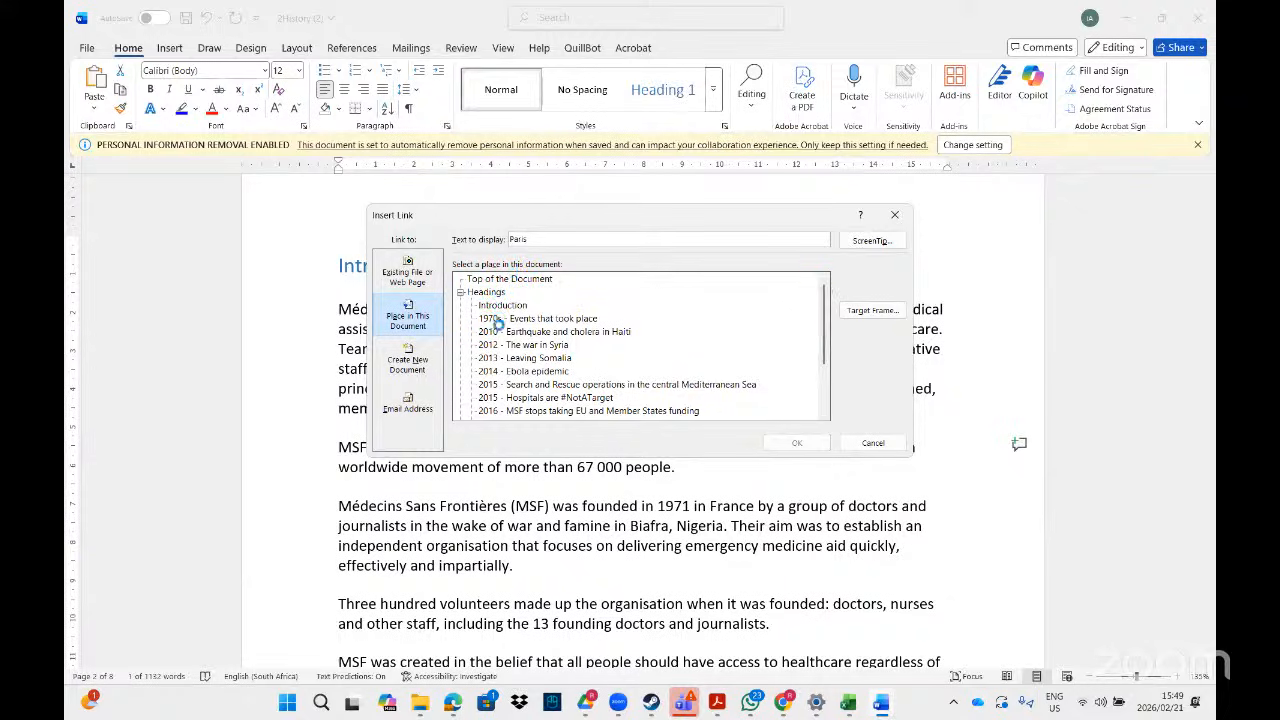
{"action": "left_click_drag", "start_coordinate": [823, 351], "coordinate": [816, 421]}
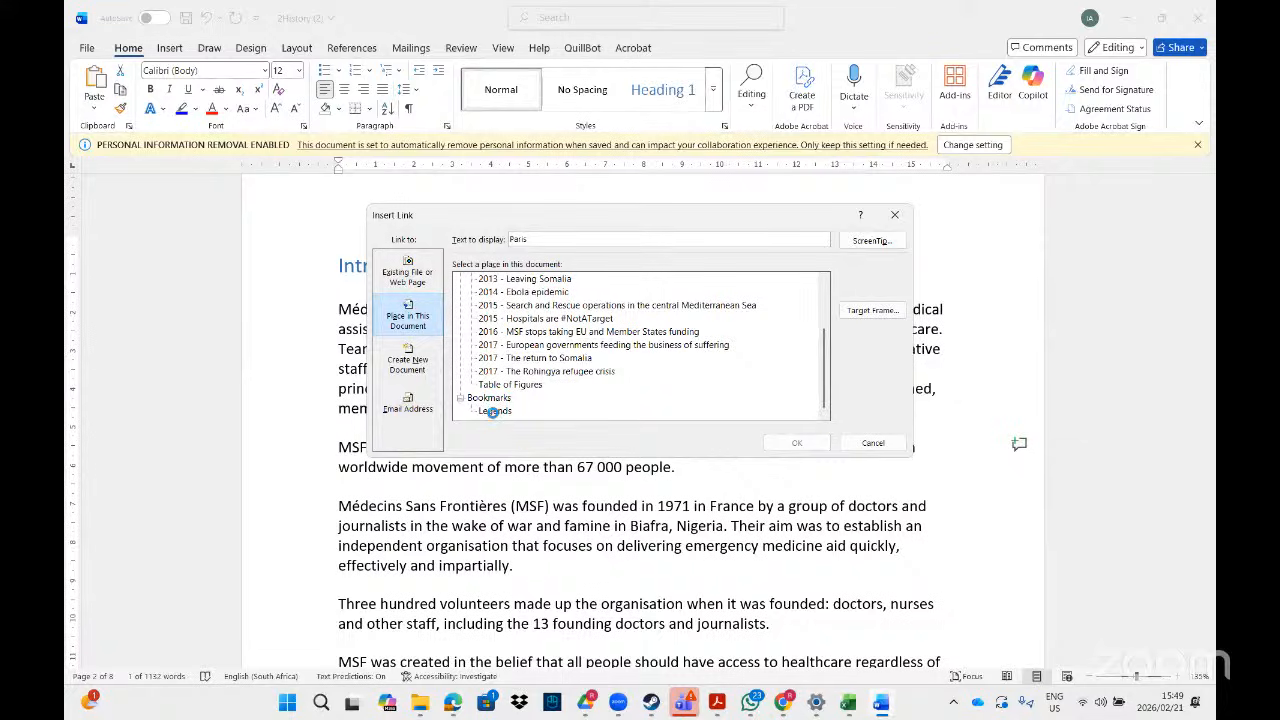
{"action": "left_click", "coordinate": [492, 411]}
- Give the Paris link the ScreenTip 'legends', confirm it, and test the link
{"action": "left_click", "coordinate": [871, 243]}
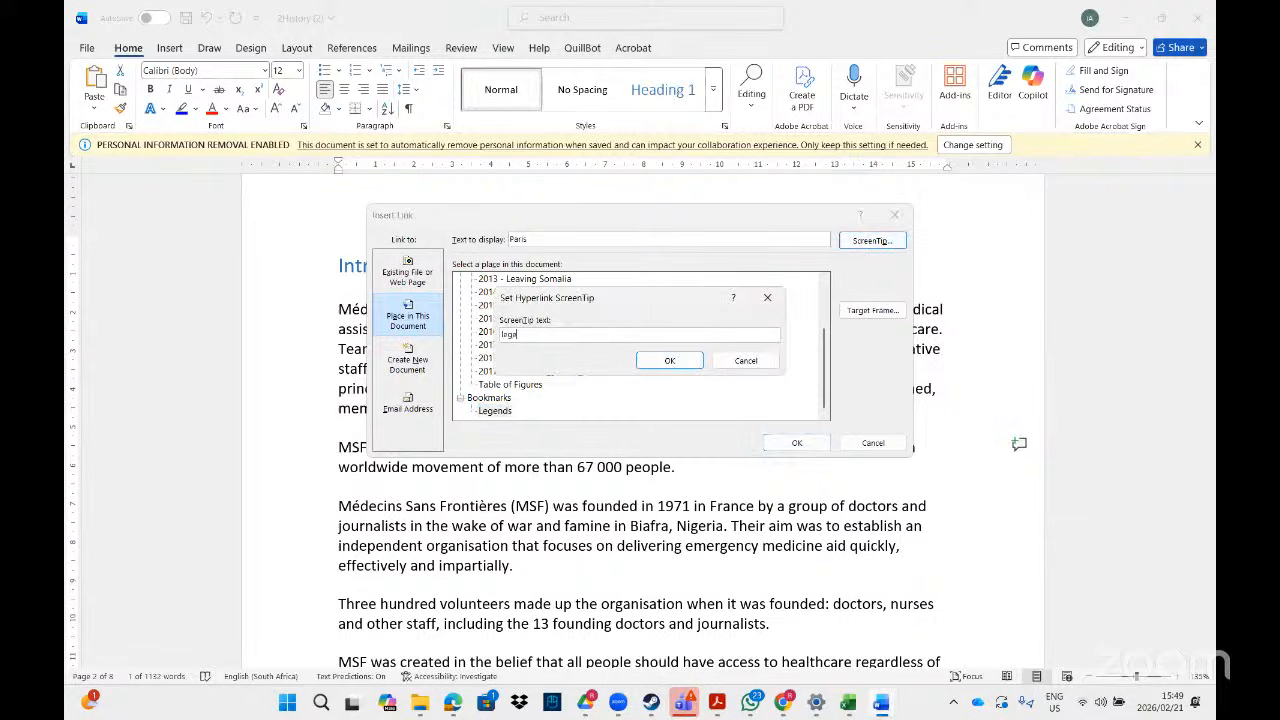
{"action": "type", "text": "legends"}
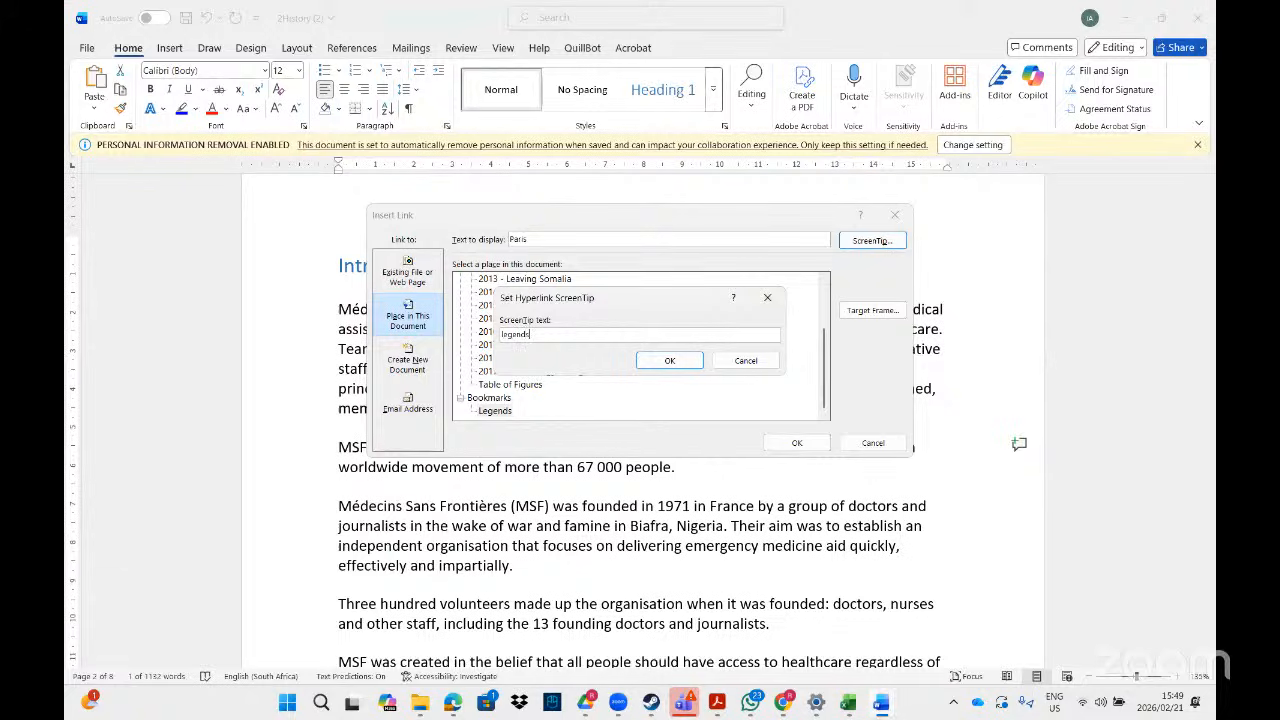
{"action": "left_click", "coordinate": [664, 362]}
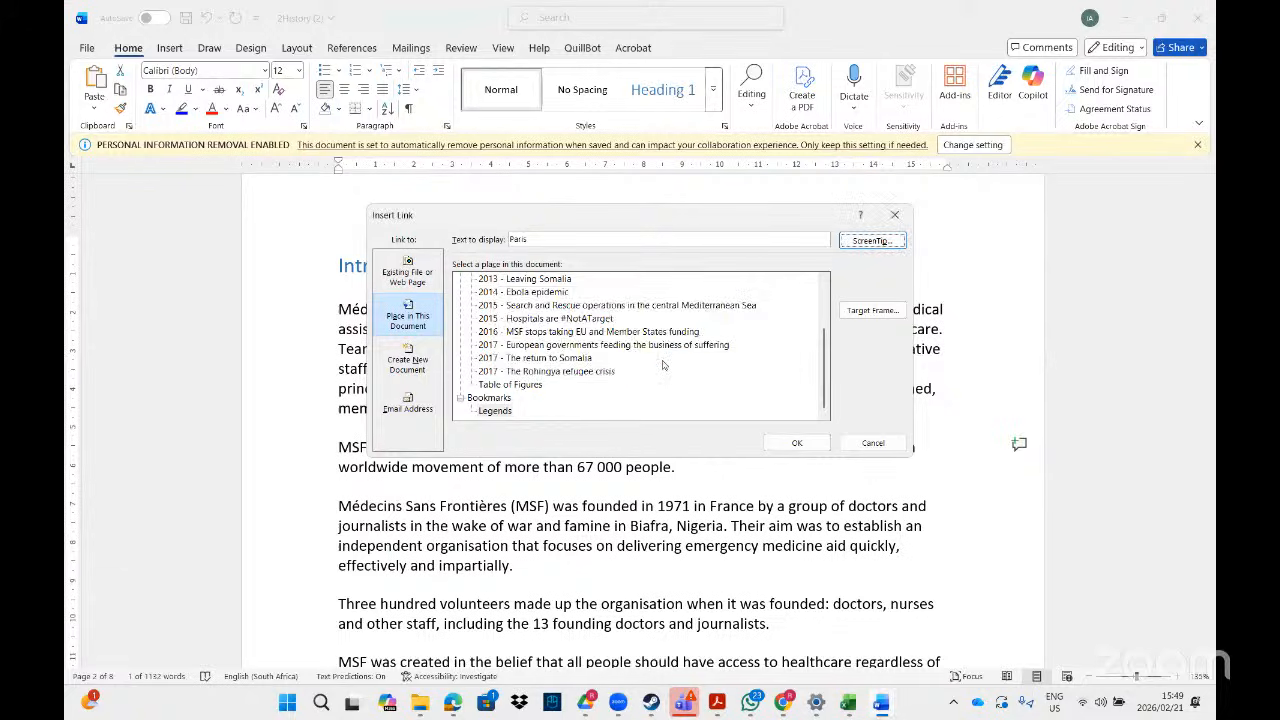
{"action": "left_click", "coordinate": [797, 443]}
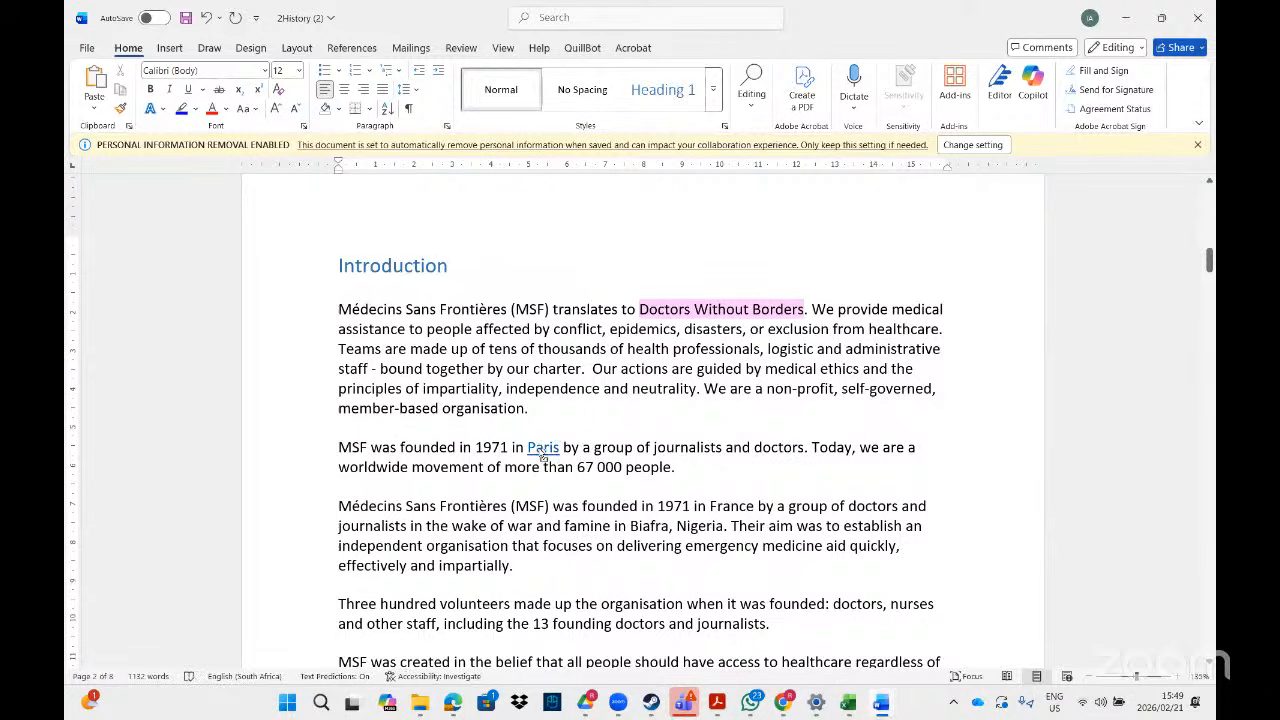
{"action": "left_click", "coordinate": [541, 449], "text": "ctrl"}
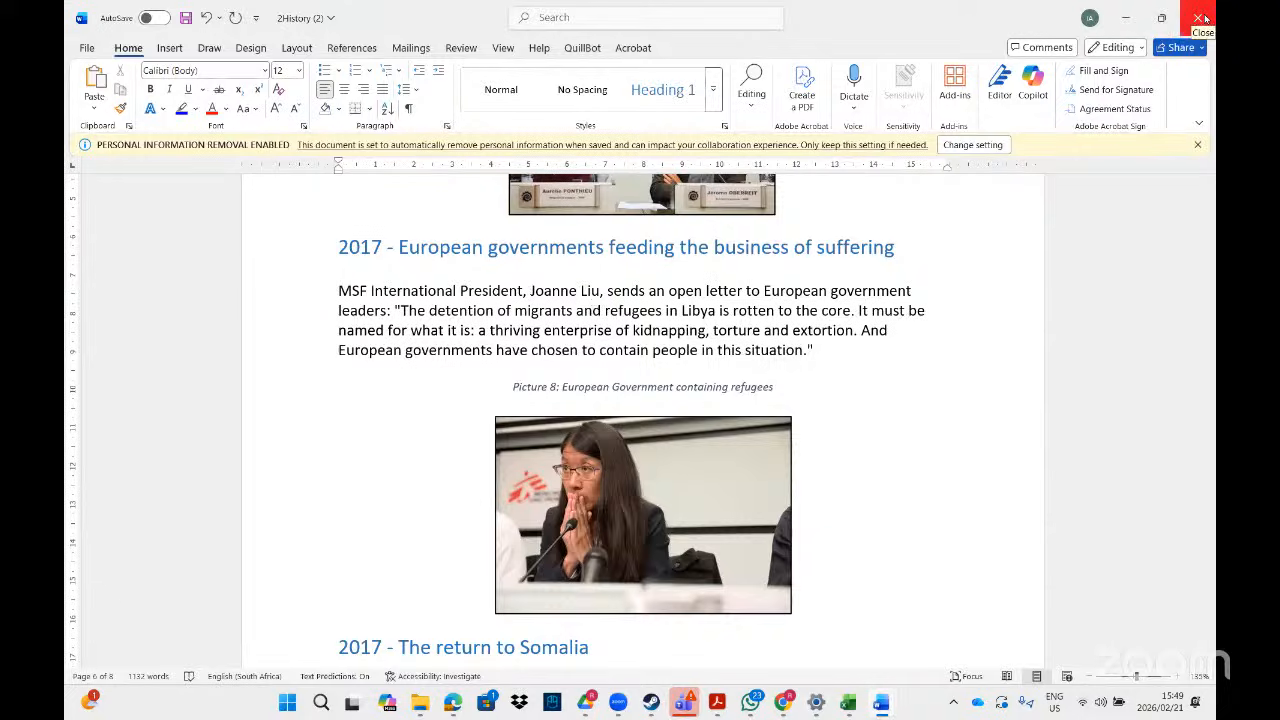
- Close 2History without saving and switch to the 1Street document
{"action": "left_click", "coordinate": [1205, 18]}
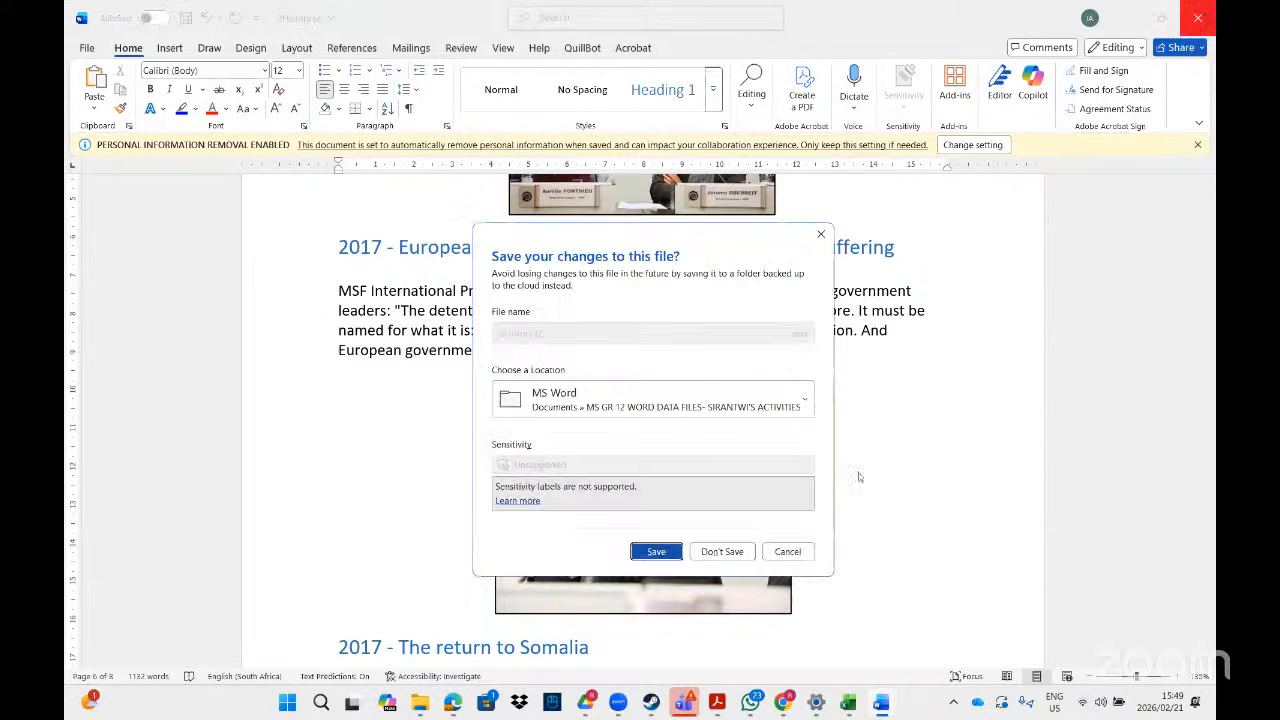
{"action": "left_click", "coordinate": [722, 552]}
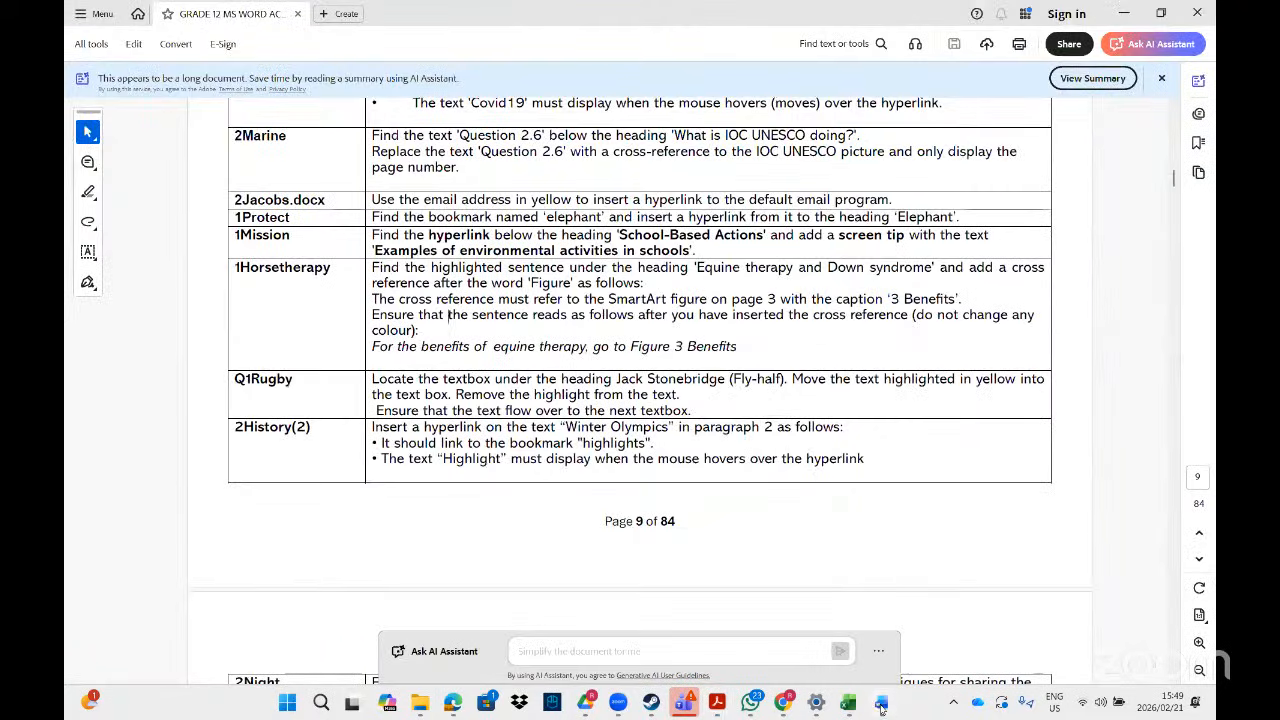
{"action": "mouse_move", "coordinate": [880, 703]}
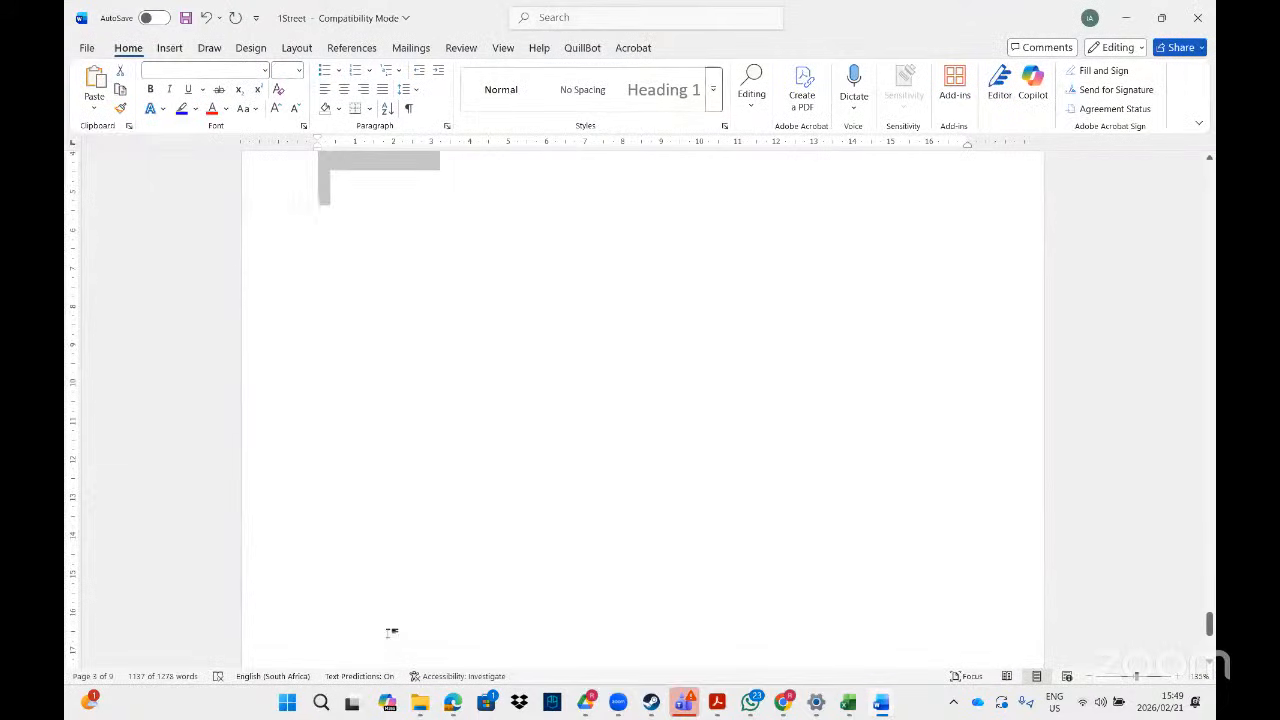
{"action": "left_click", "coordinate": [392, 636]}
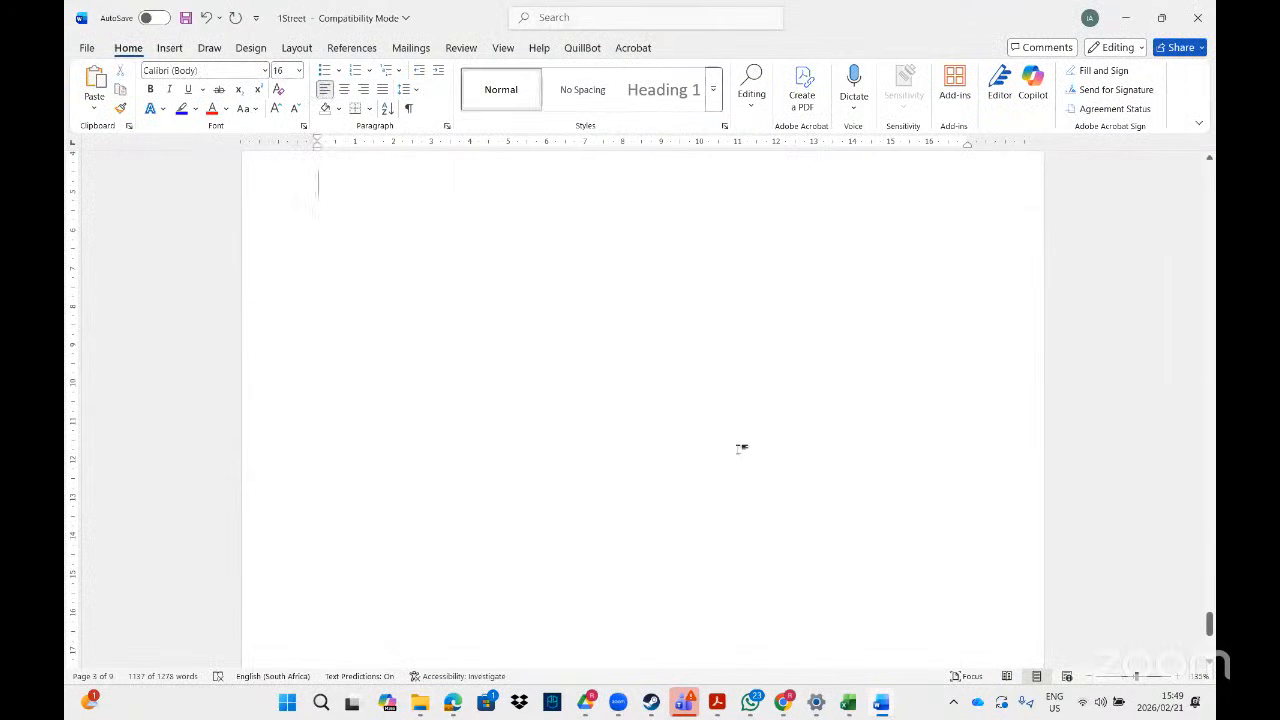
- Type 'Legends' on a new line below Bibliography and select it
{"action": "left_click_drag", "start_coordinate": [1210, 628], "coordinate": [1209, 608]}
{"action": "left_click", "coordinate": [318, 526]}
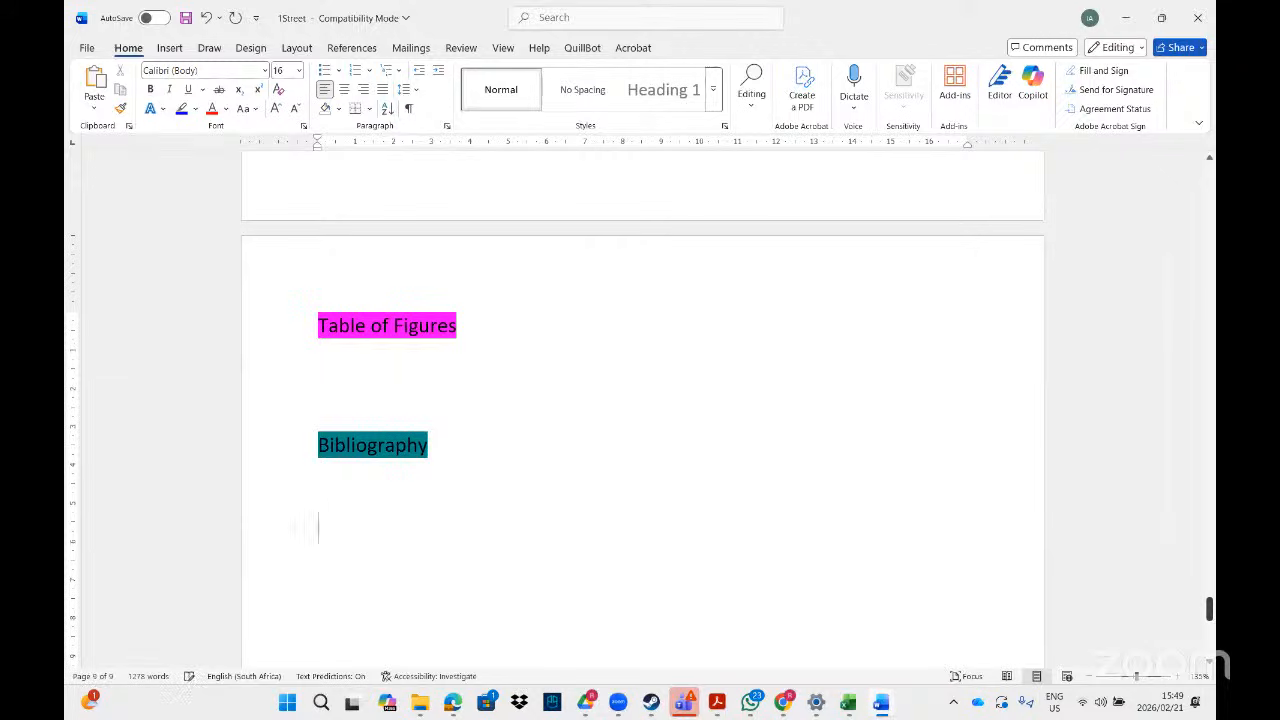
{"action": "key", "text": "Return"}
{"action": "type", "text": "Legends"}
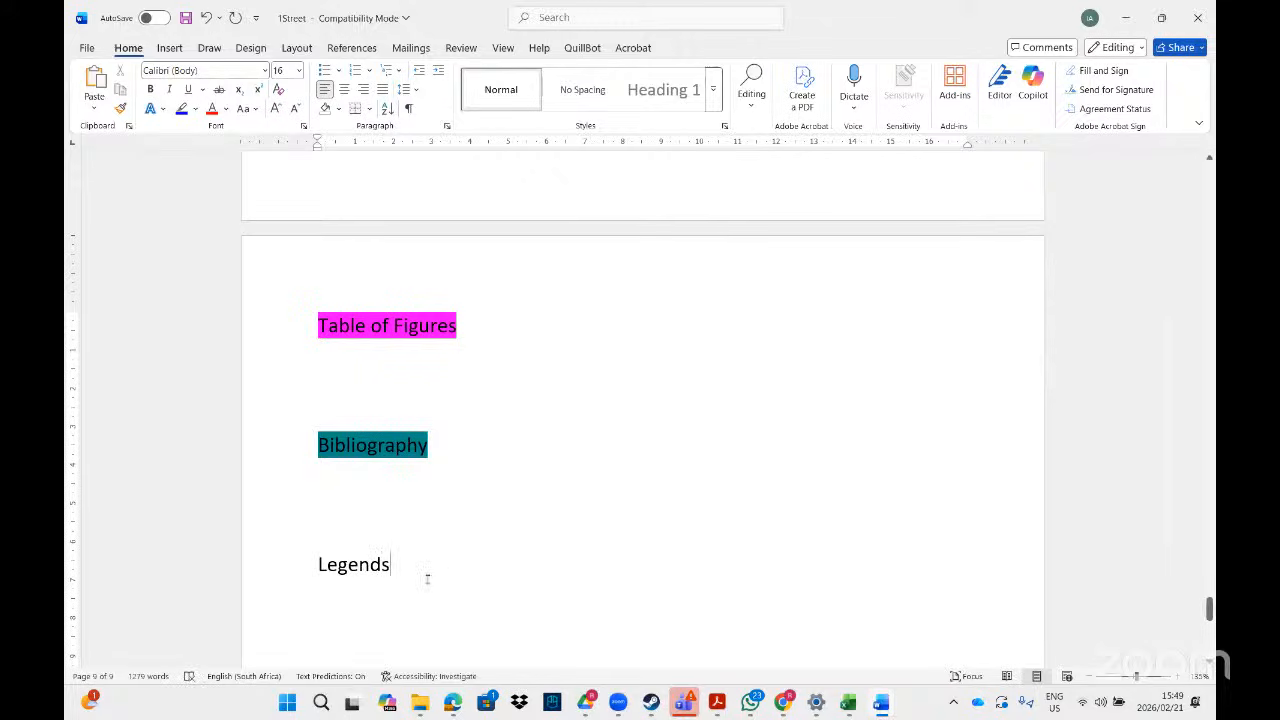
{"action": "left_click_drag", "start_coordinate": [392, 566], "coordinate": [294, 573]}
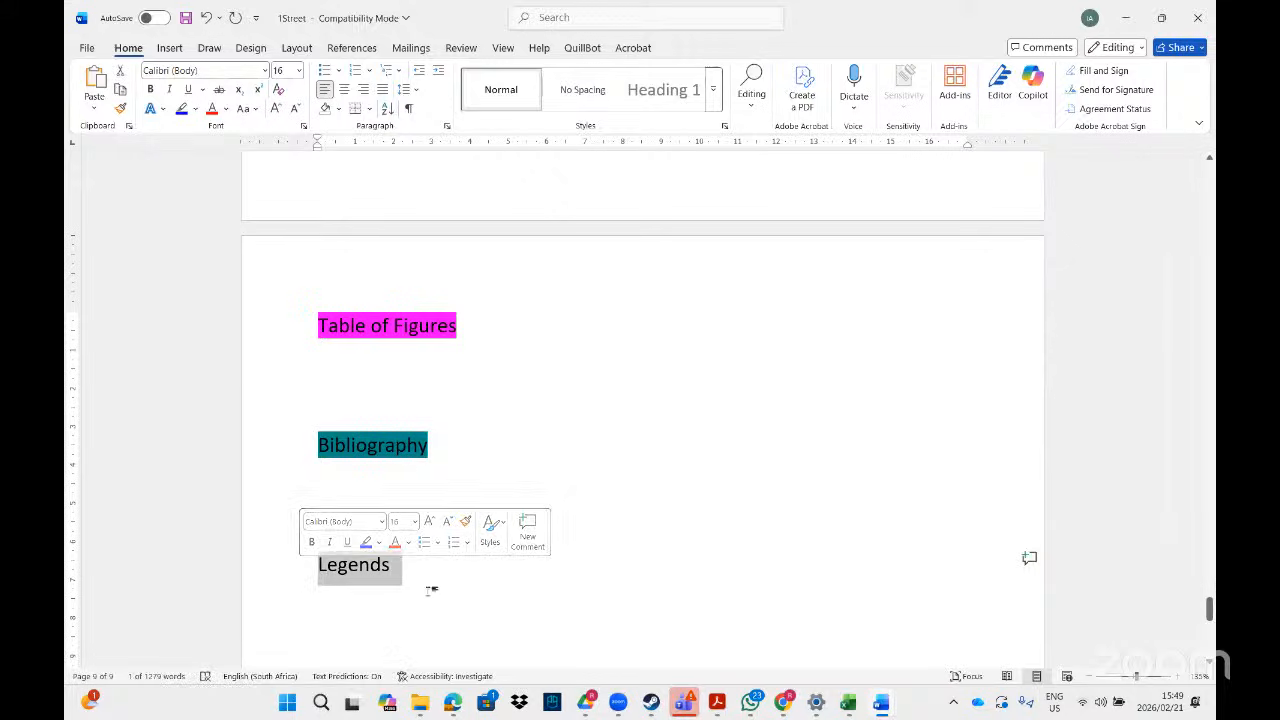
{"action": "left_click", "coordinate": [407, 567]}
{"action": "left_click_drag", "start_coordinate": [380, 570], "coordinate": [303, 571]}
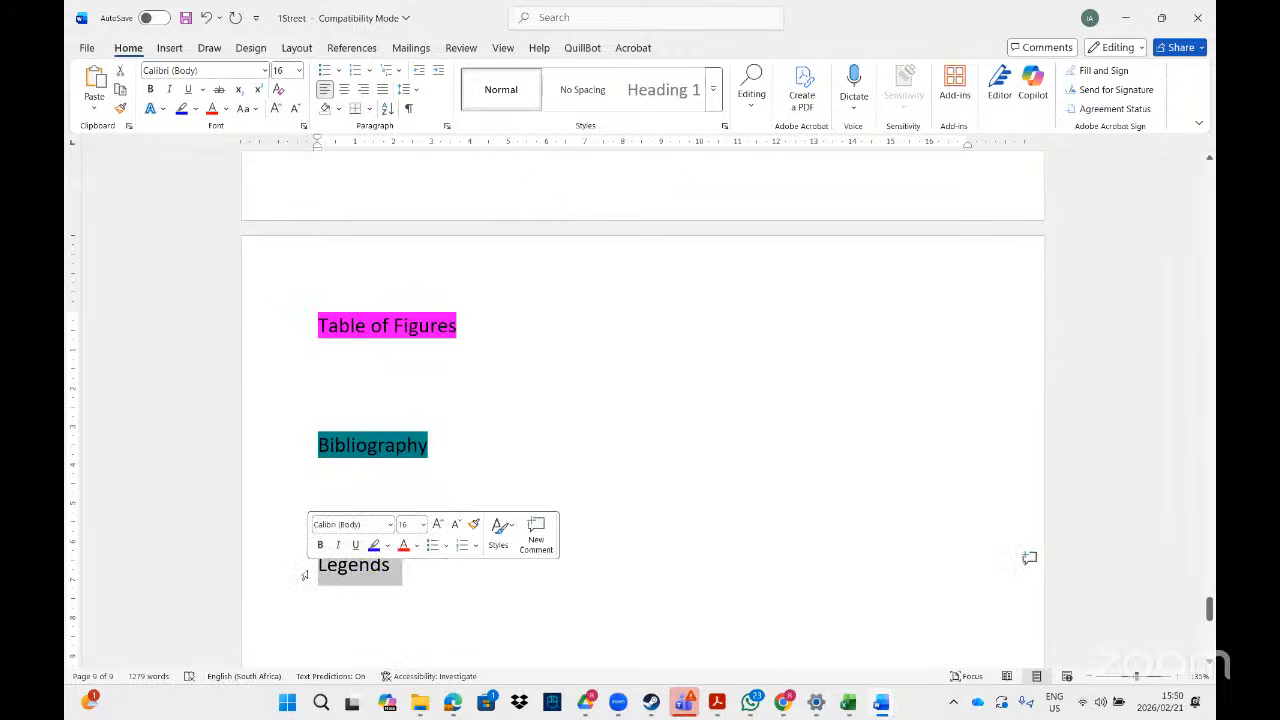
- Start a hyperlink on Legends, browsing in-document and existing-file target options
{"action": "right_click", "coordinate": [347, 570]}
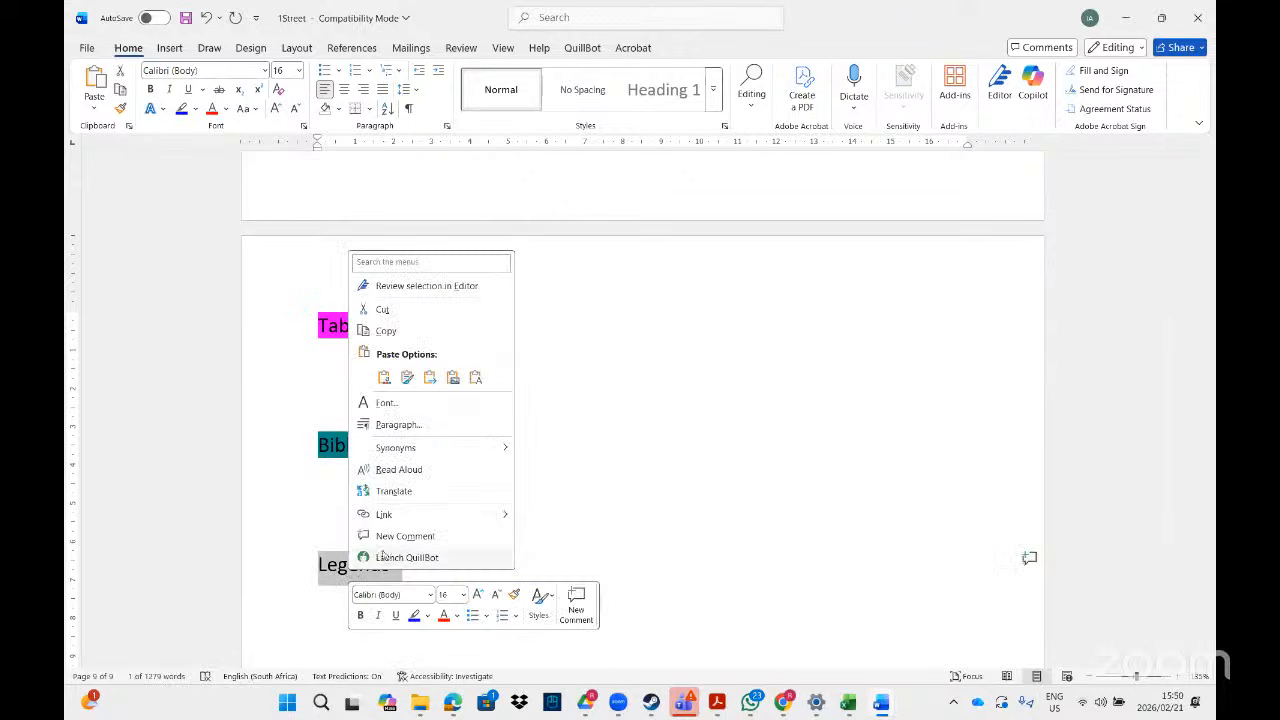
{"action": "left_click", "coordinate": [385, 514]}
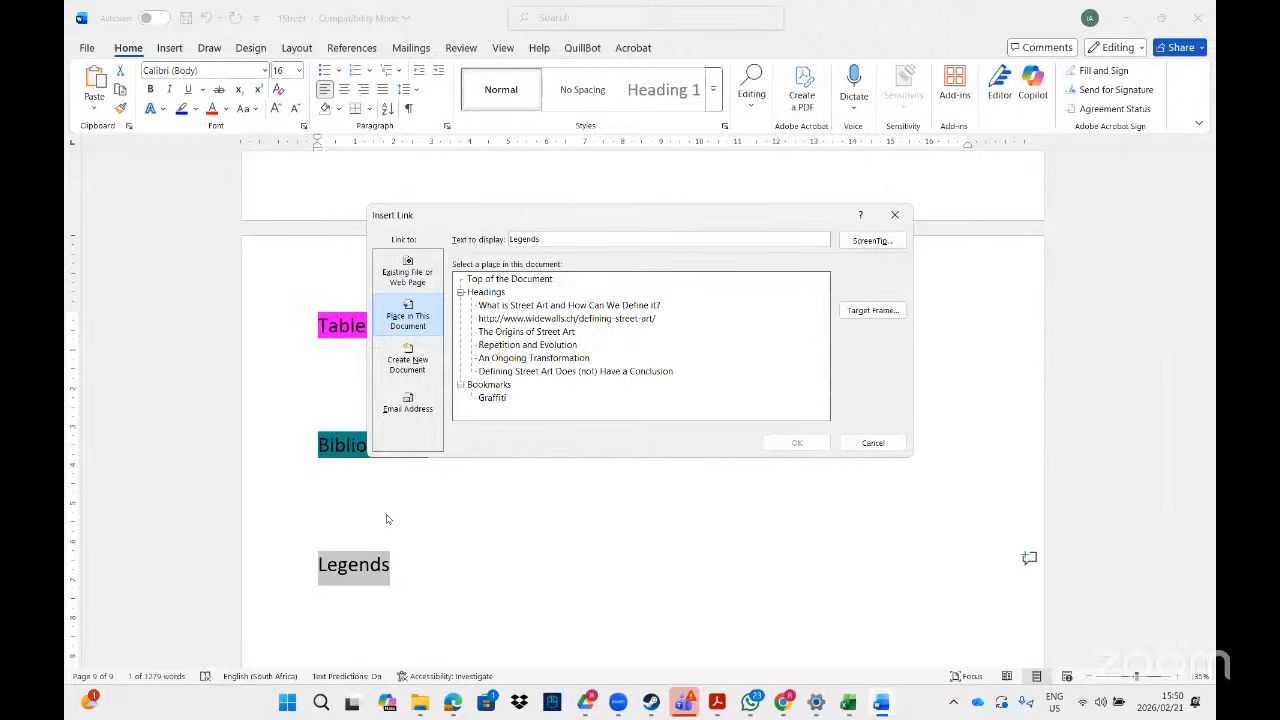
{"action": "left_click", "coordinate": [410, 316]}
{"action": "left_click", "coordinate": [409, 316]}
{"action": "left_click", "coordinate": [406, 274]}
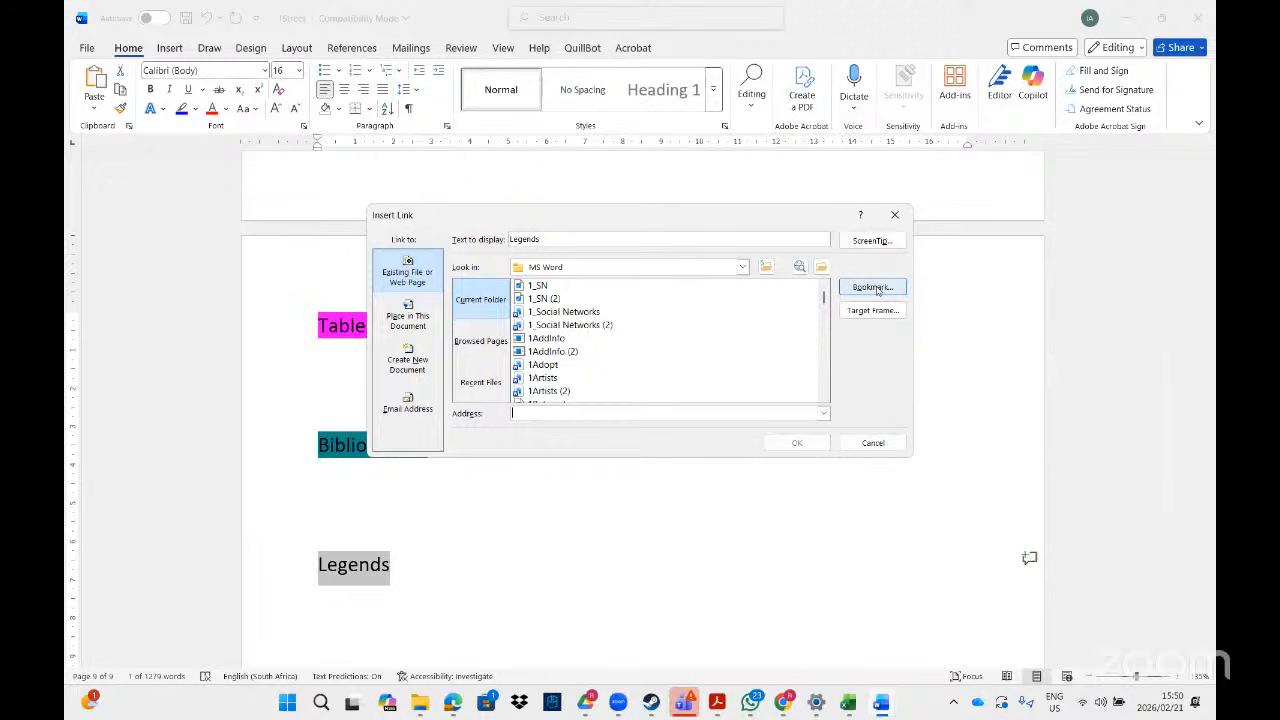
{"action": "left_click", "coordinate": [873, 287]}
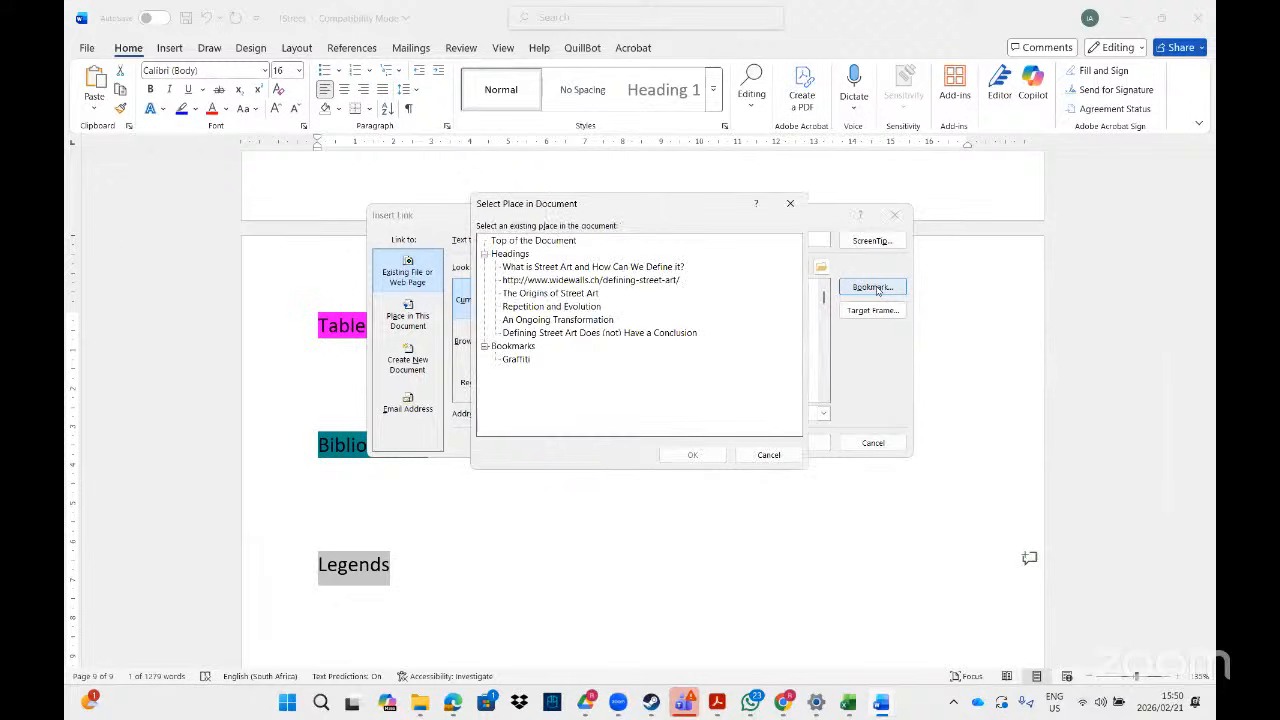
{"action": "left_click", "coordinate": [792, 204]}
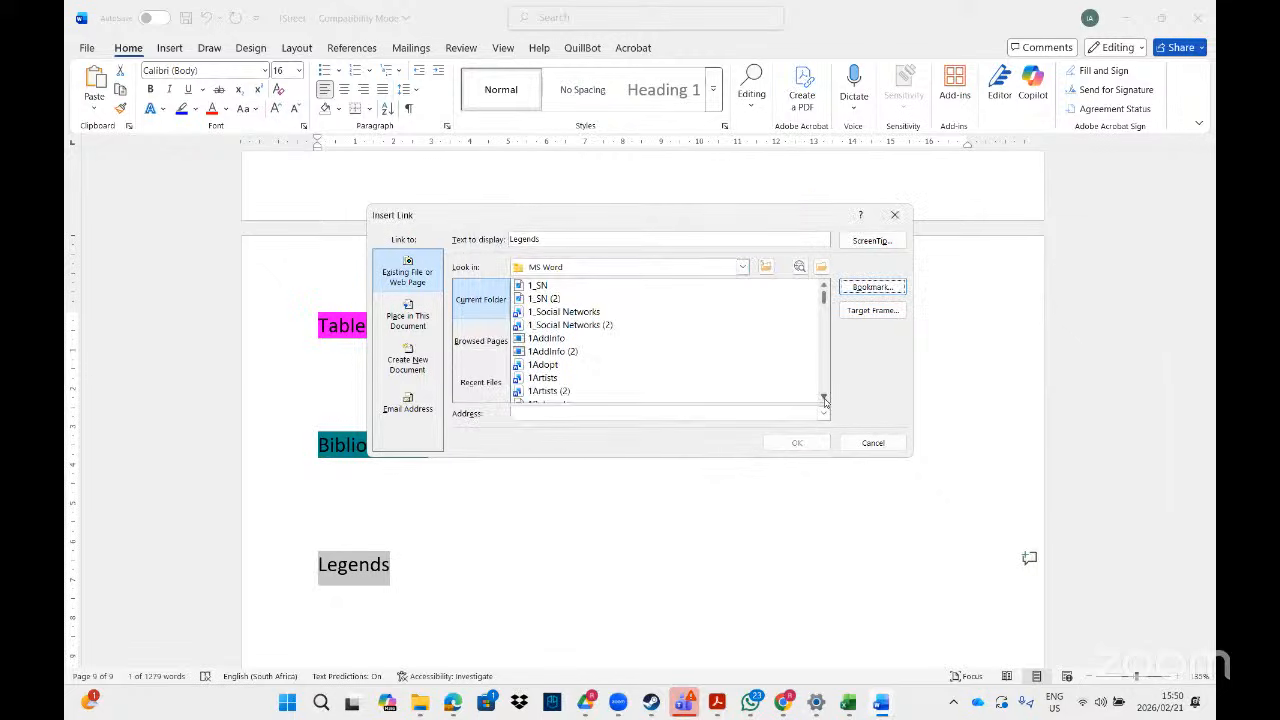
{"action": "left_click_drag", "start_coordinate": [824, 400], "coordinate": [824, 400]}
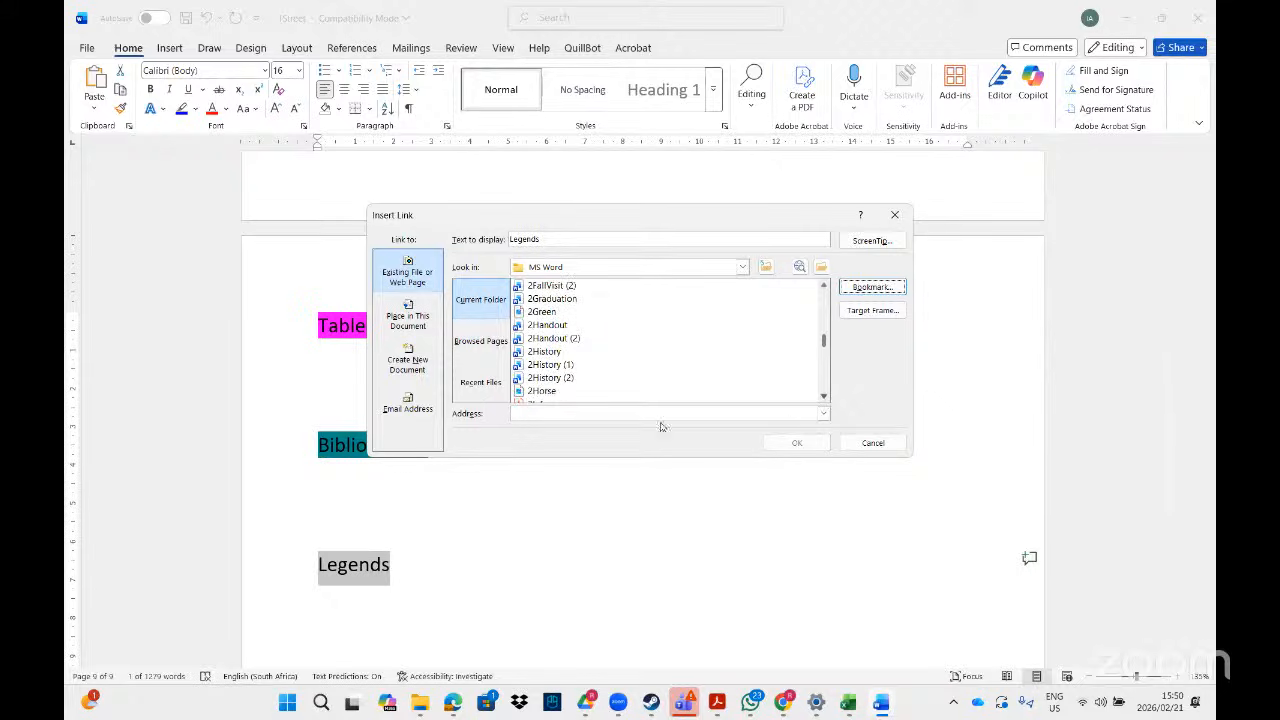
- Target the Legends bookmark in 2History (2).docx and create the hyperlink
{"action": "left_click", "coordinate": [540, 378]}
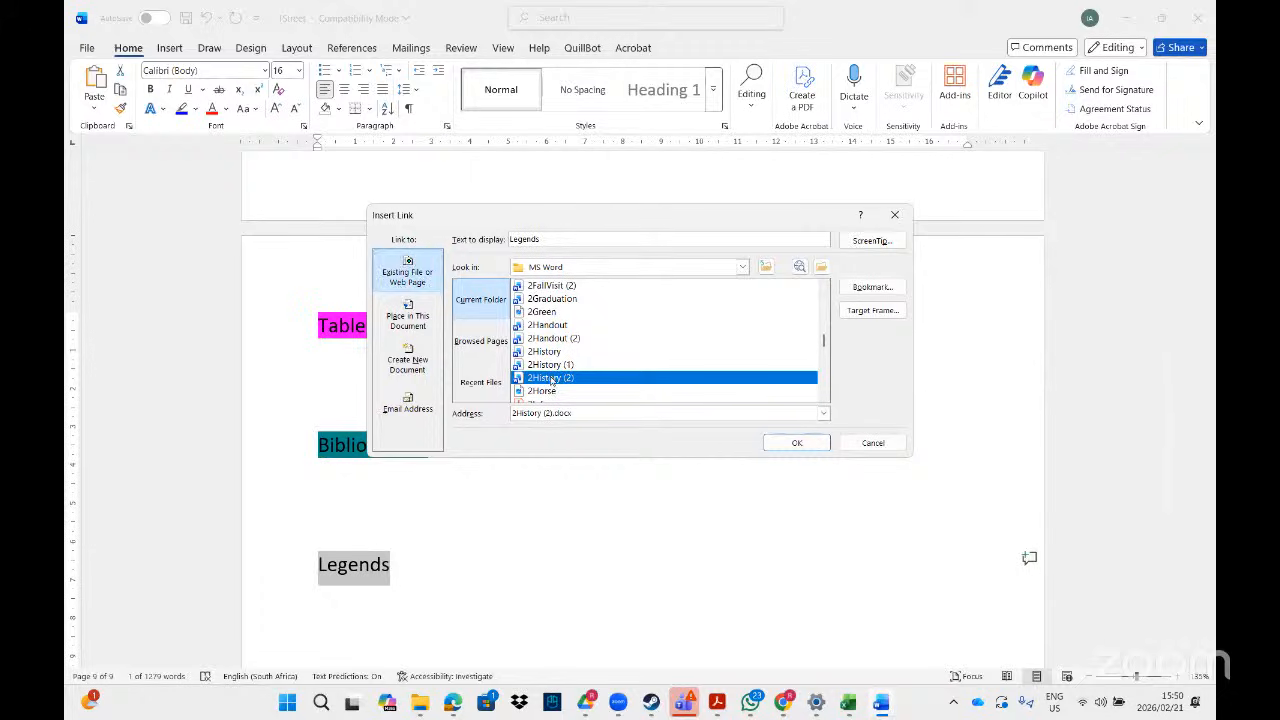
{"action": "left_click", "coordinate": [870, 288]}
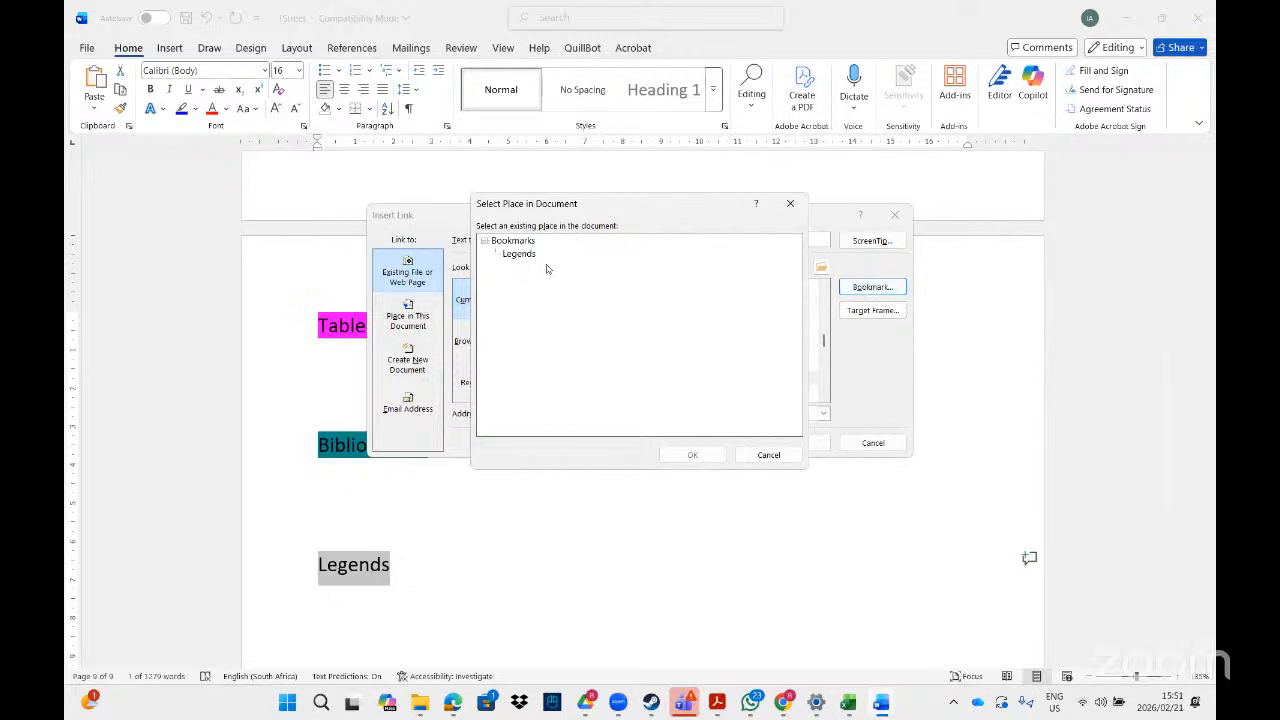
{"action": "left_click", "coordinate": [522, 256]}
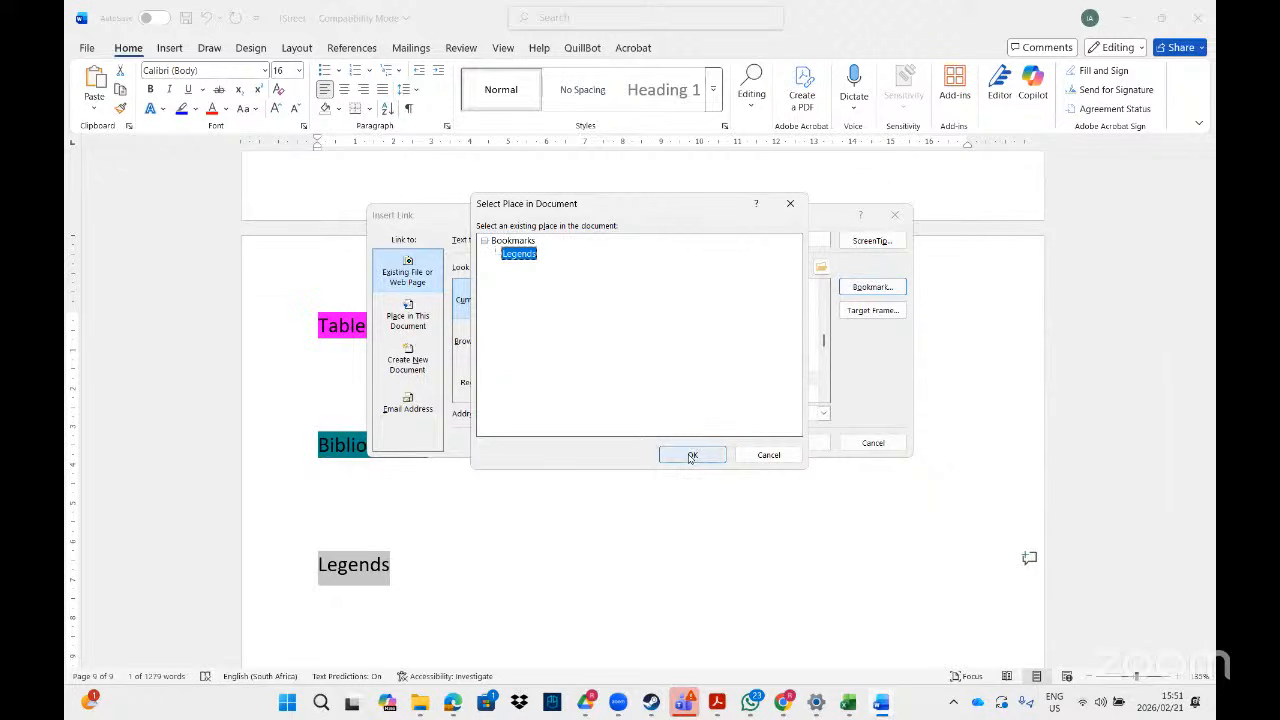
{"action": "left_click", "coordinate": [694, 452]}
{"action": "left_click", "coordinate": [807, 450]}
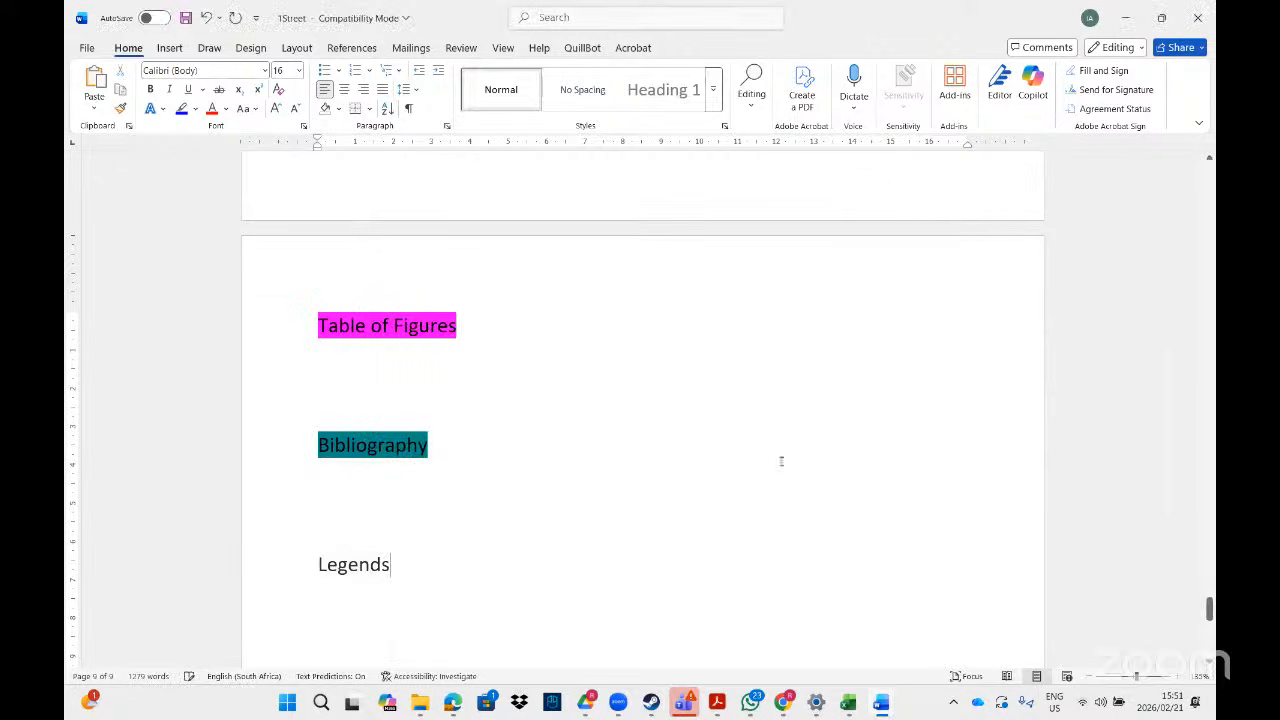
- Test the Legends link into 2History (2), close that document, and return to the Acrobat PDF
{"action": "left_click", "coordinate": [372, 564], "text": "ctrl"}
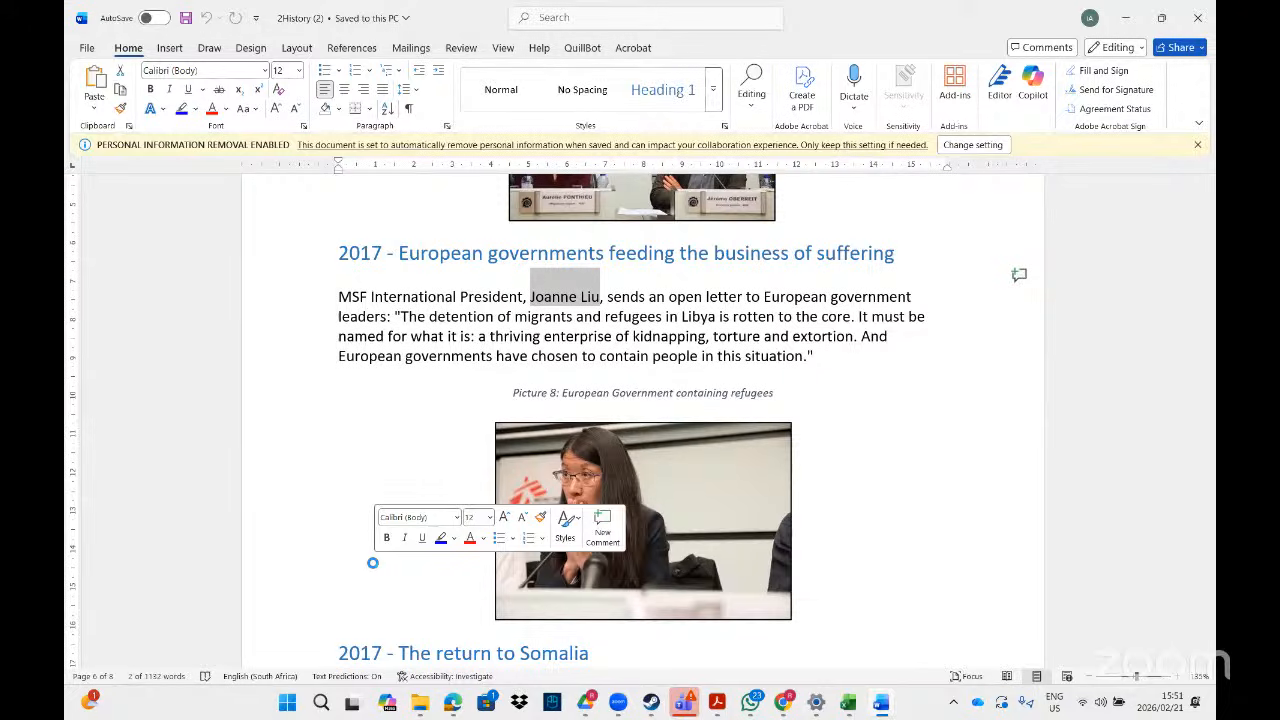
{"action": "left_click", "coordinate": [1188, 30]}
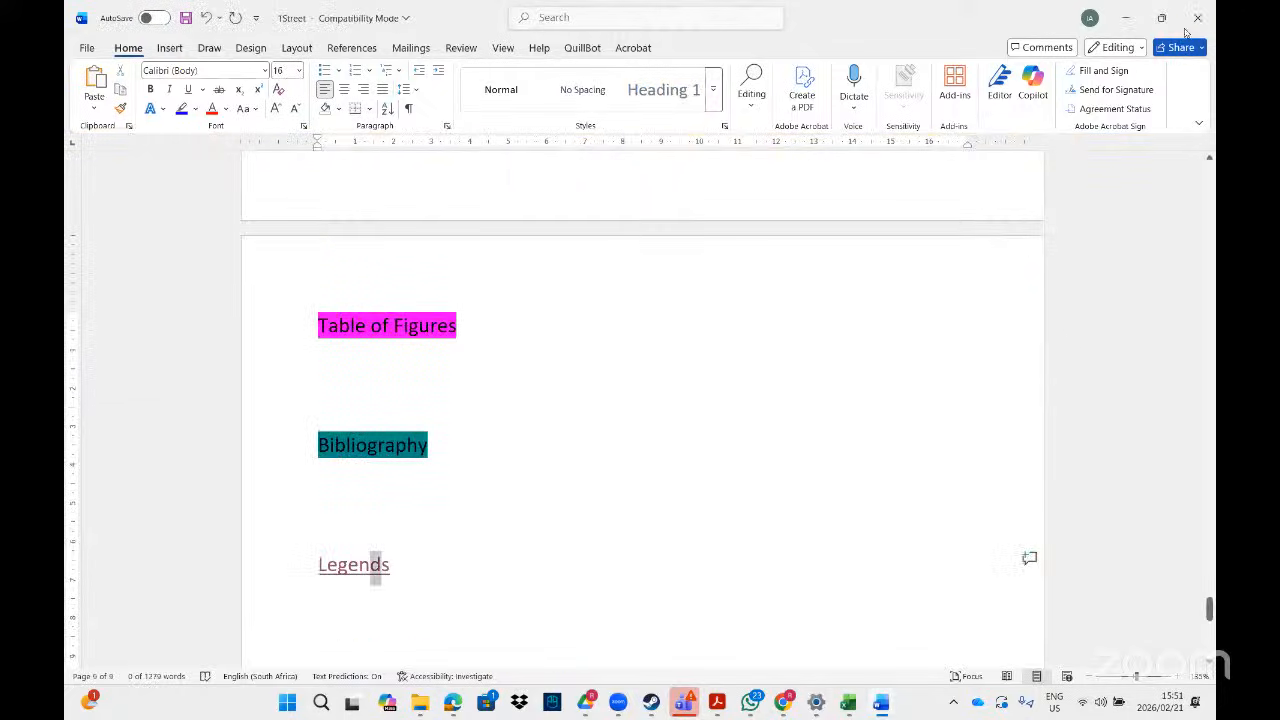
{"action": "left_click", "coordinate": [401, 600]}
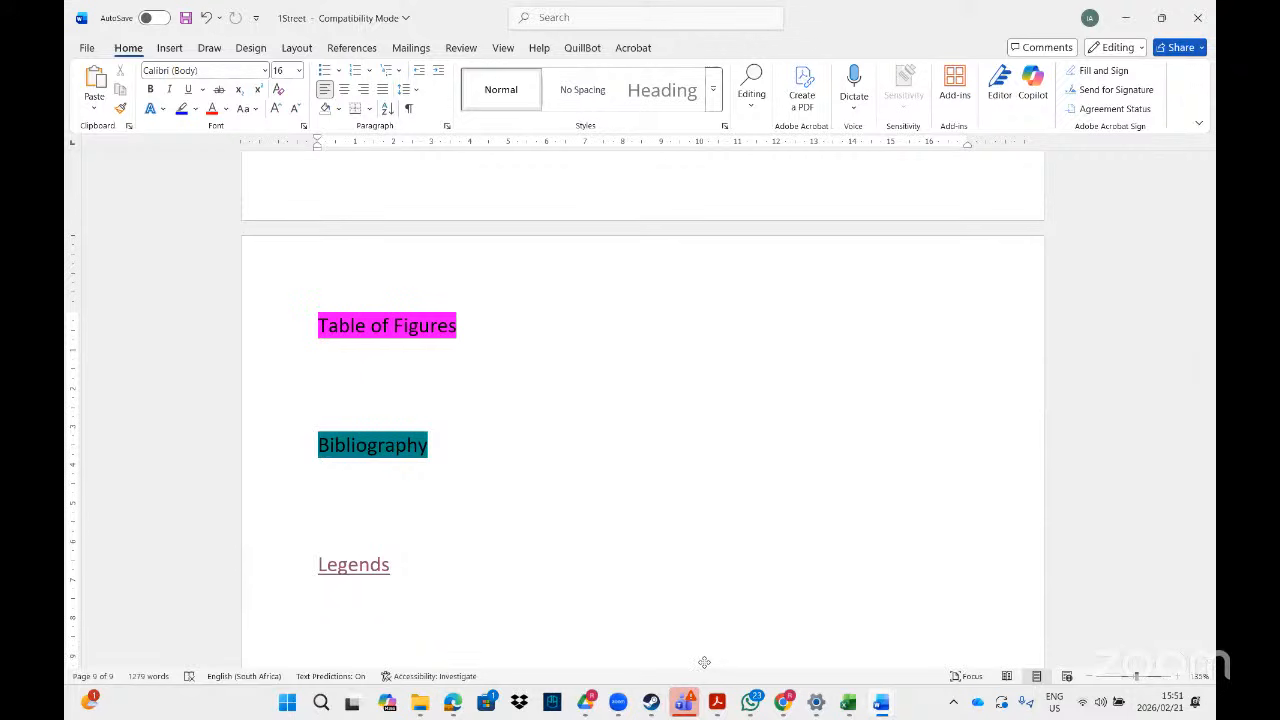
{"action": "left_click", "coordinate": [714, 705]}
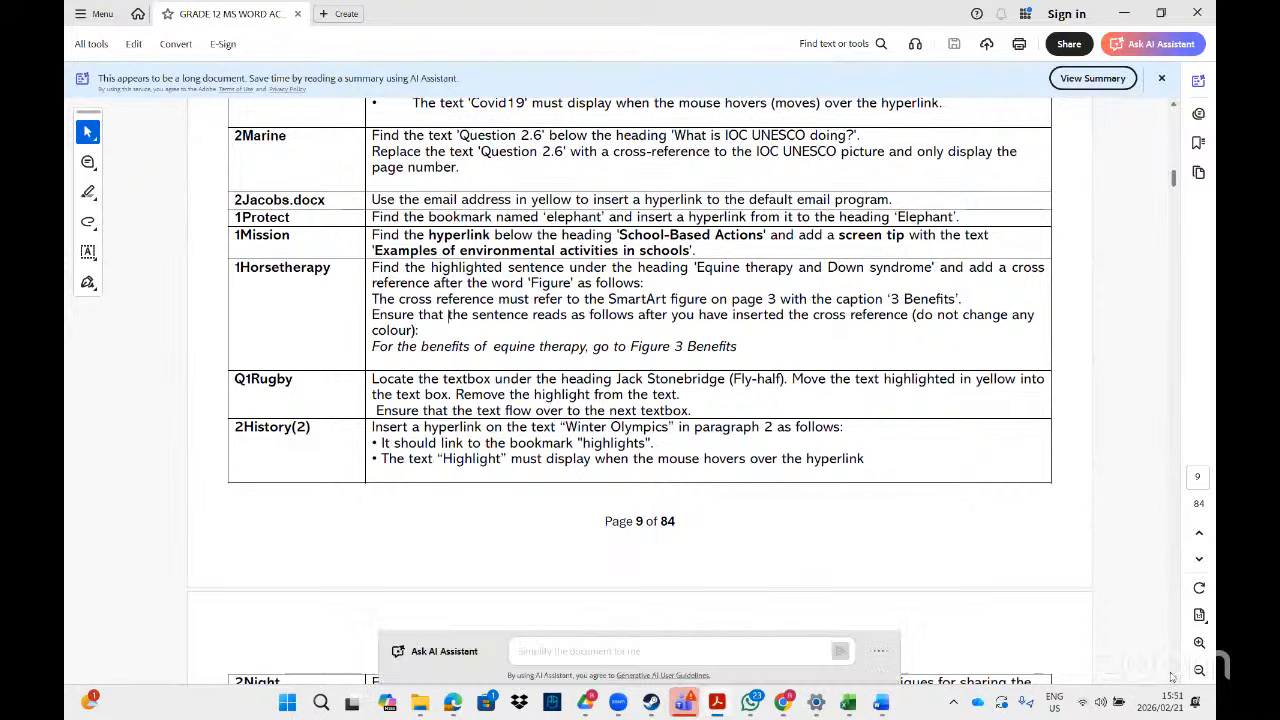
- Scroll the exercises PDF to page 11's WordArt task table beginning with 2Renewable
{"action": "scroll", "coordinate": [1172, 678], "scroll_direction": "down", "scroll_amount": 3}
{"action": "scroll", "coordinate": [1172, 678], "scroll_direction": "down", "scroll_amount": 3}
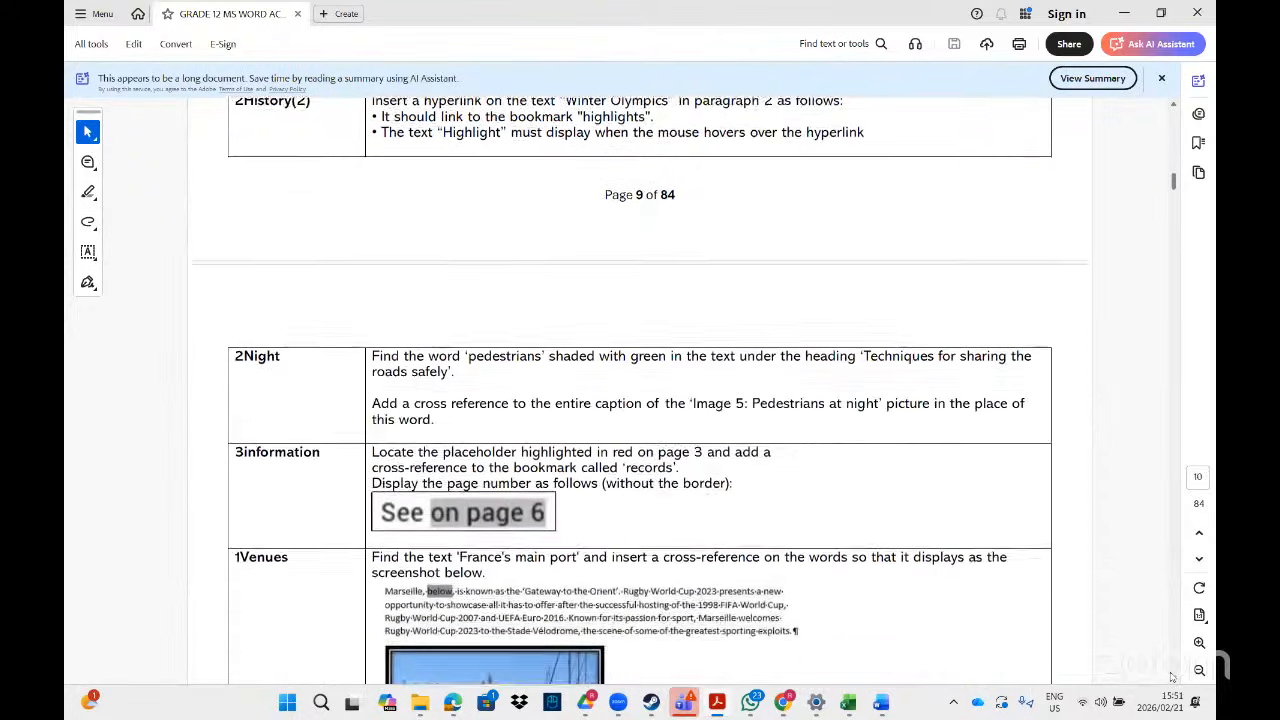
{"action": "scroll", "coordinate": [1172, 678], "scroll_direction": "down", "scroll_amount": 1}
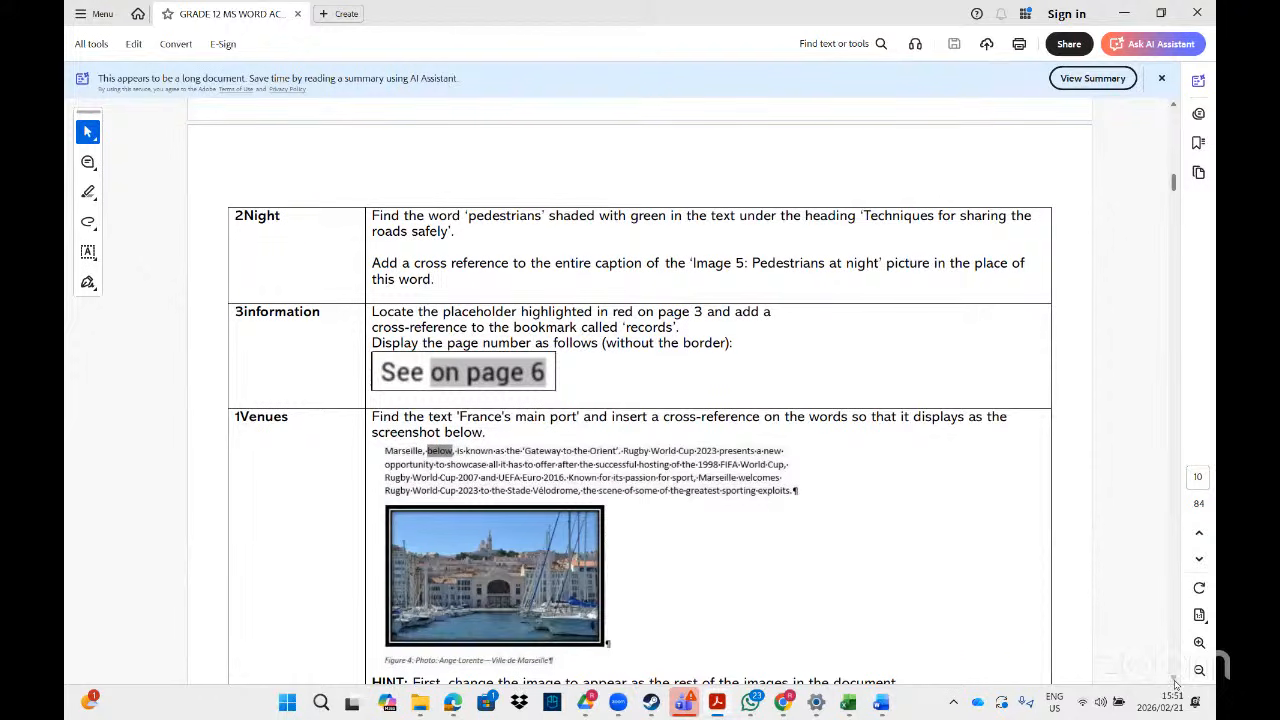
{"action": "scroll", "coordinate": [1175, 683], "scroll_direction": "down", "scroll_amount": 5}
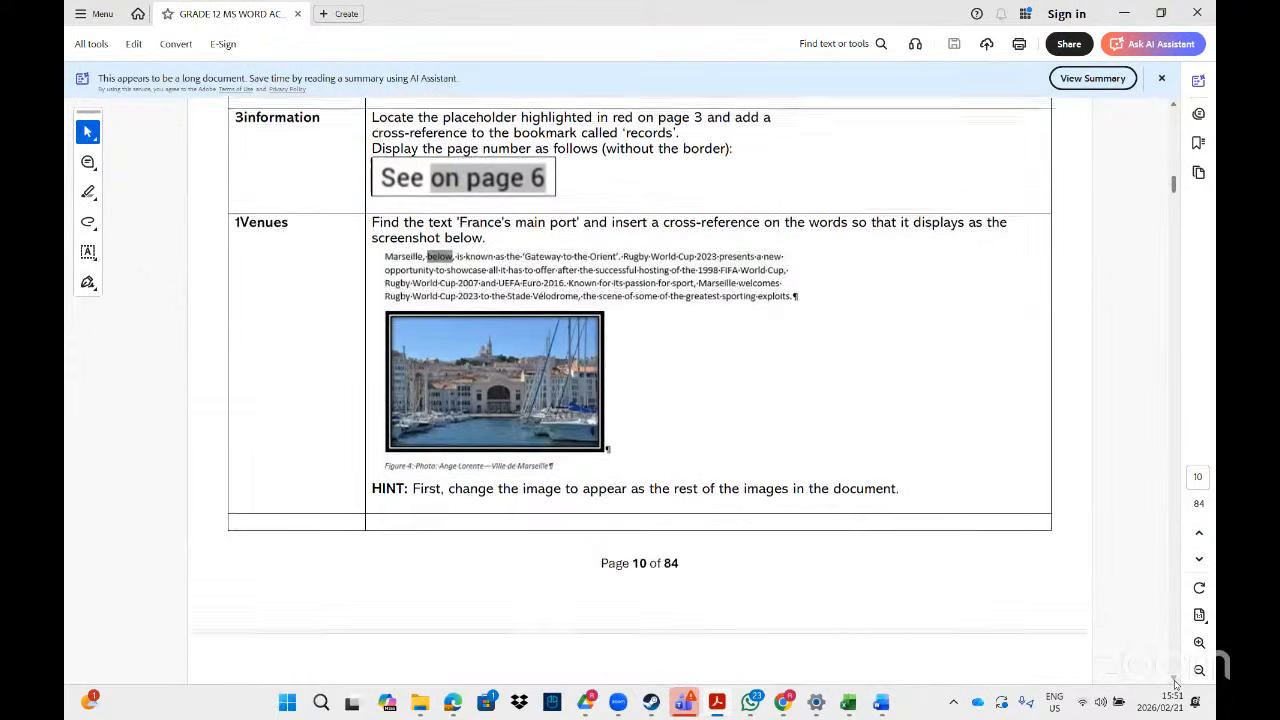
{"action": "scroll", "coordinate": [1176, 684], "scroll_direction": "down", "scroll_amount": 1}
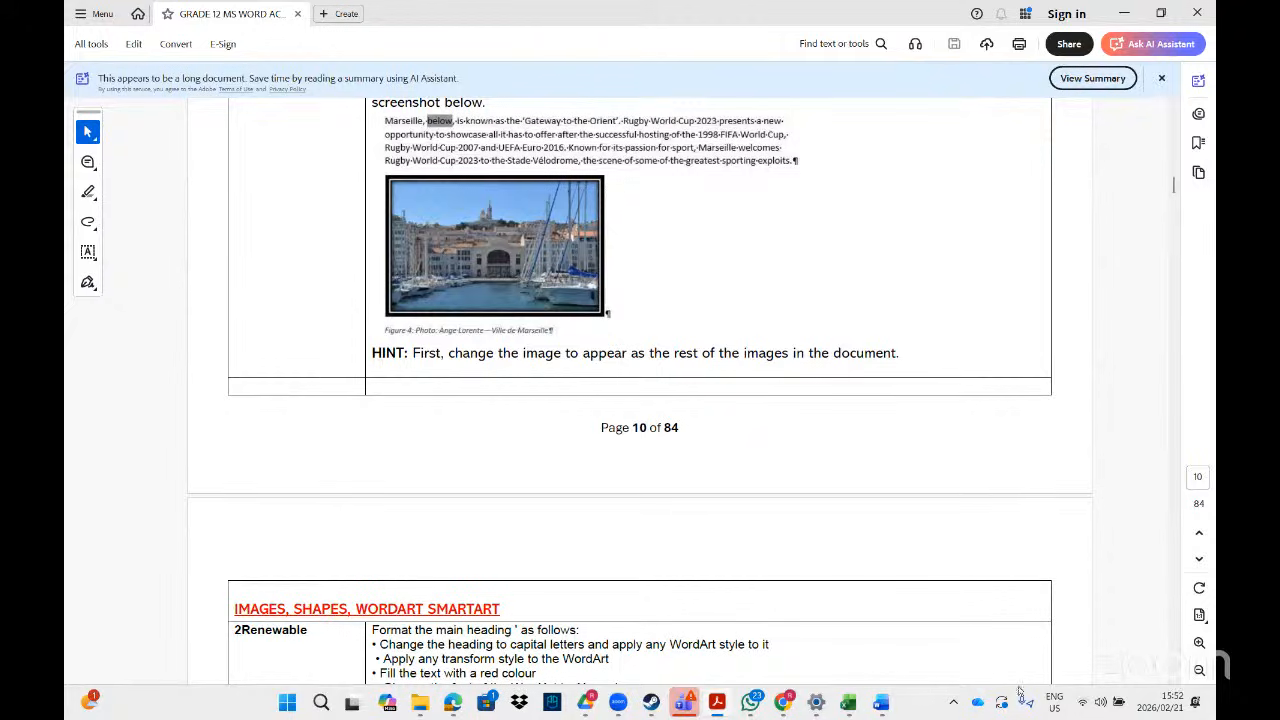
{"action": "mouse_move", "coordinate": [880, 706]}
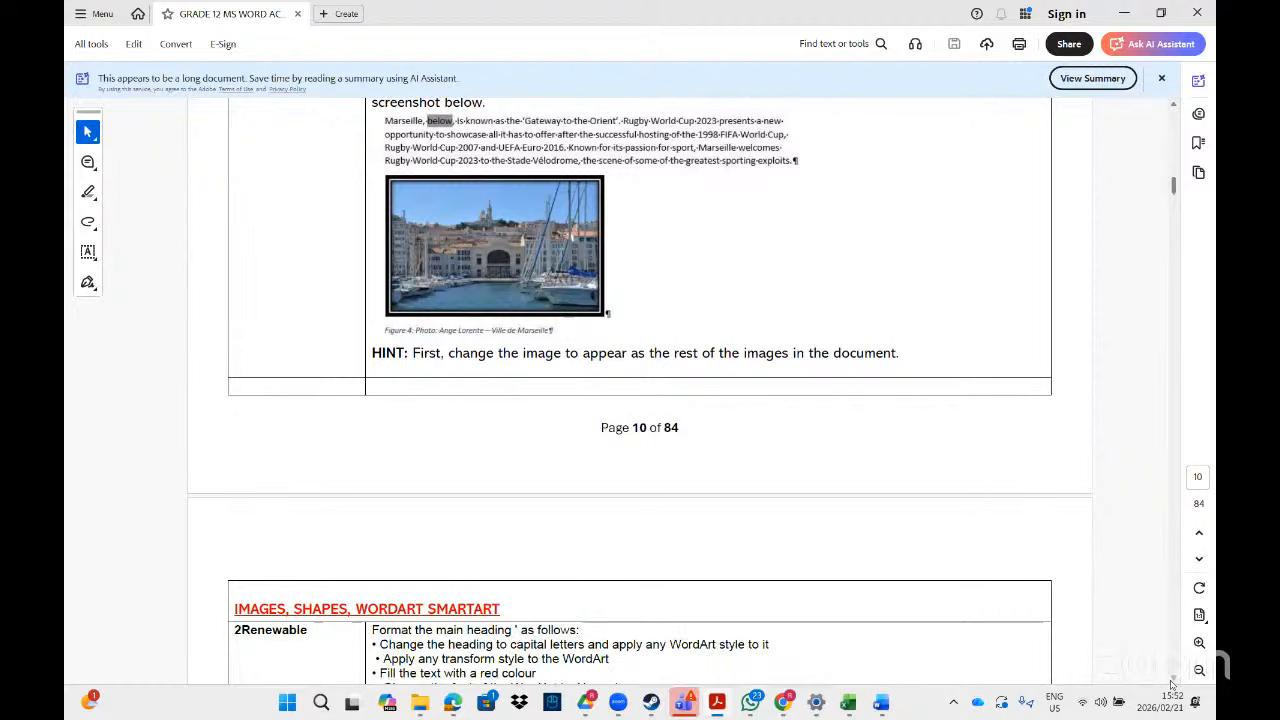
{"action": "scroll", "coordinate": [1171, 677], "scroll_direction": "down", "scroll_amount": 3}
{"action": "scroll", "coordinate": [1172, 685], "scroll_direction": "down", "scroll_amount": 3}
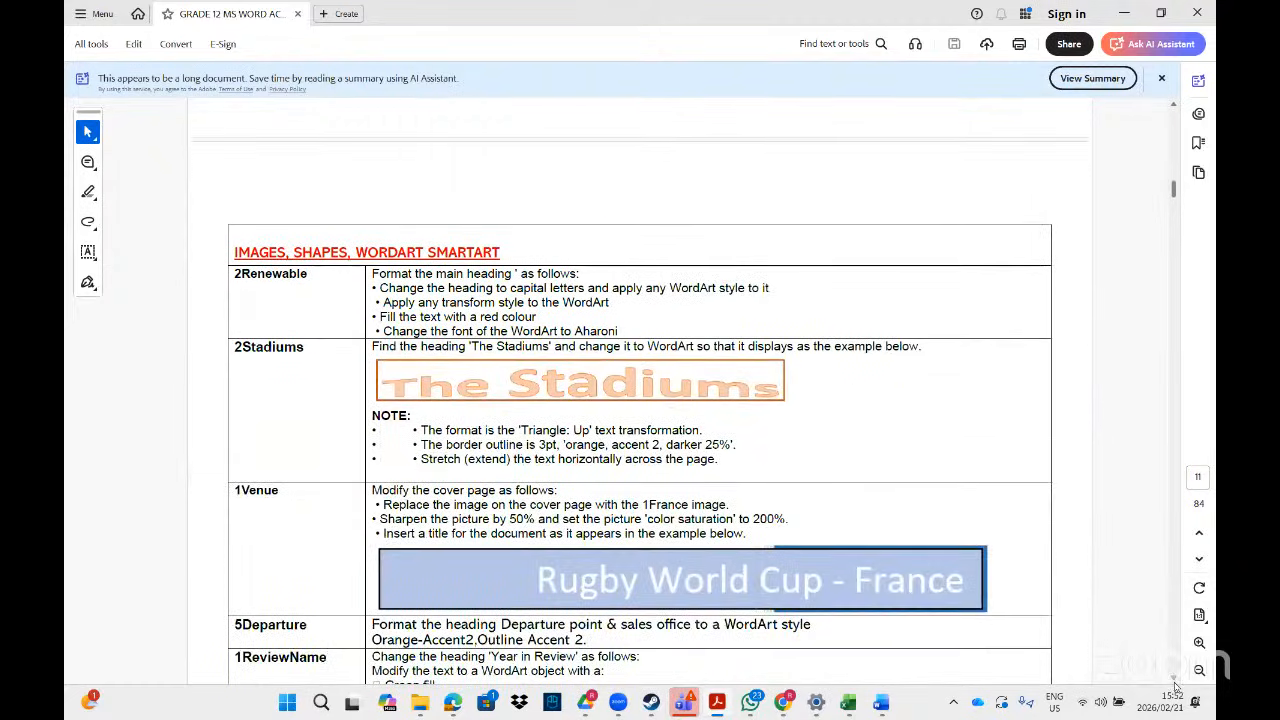
{"action": "scroll", "coordinate": [1174, 687], "scroll_direction": "down", "scroll_amount": 1}
{"action": "scroll", "coordinate": [1176, 688], "scroll_direction": "down", "scroll_amount": 1}
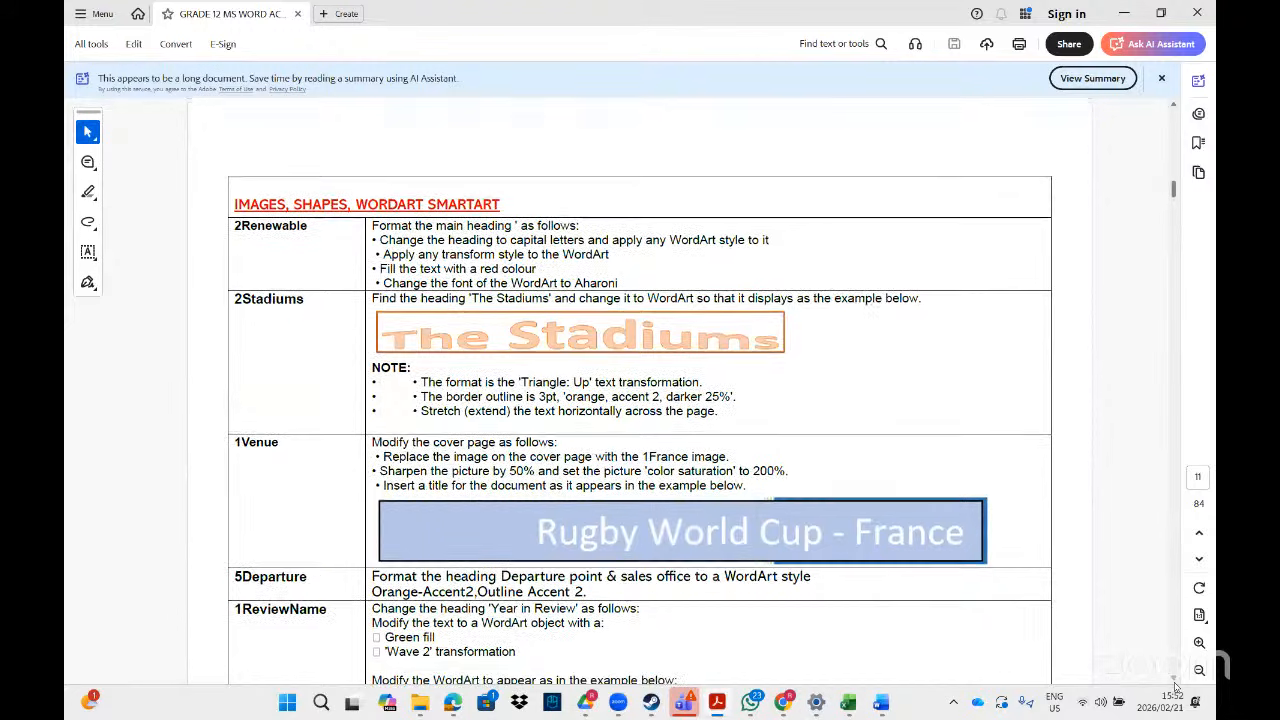
{"action": "scroll", "coordinate": [1176, 688], "scroll_direction": "down", "scroll_amount": 5}
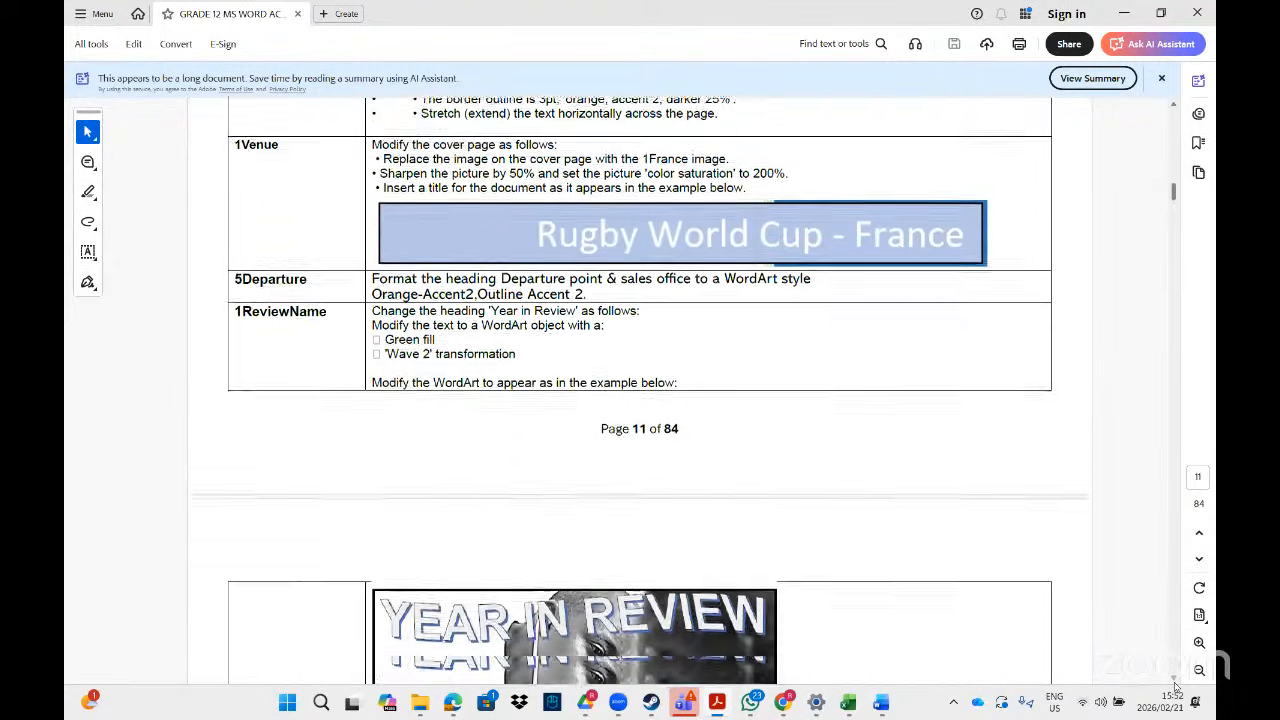
{"action": "scroll", "coordinate": [1176, 688], "scroll_direction": "down", "scroll_amount": 7}
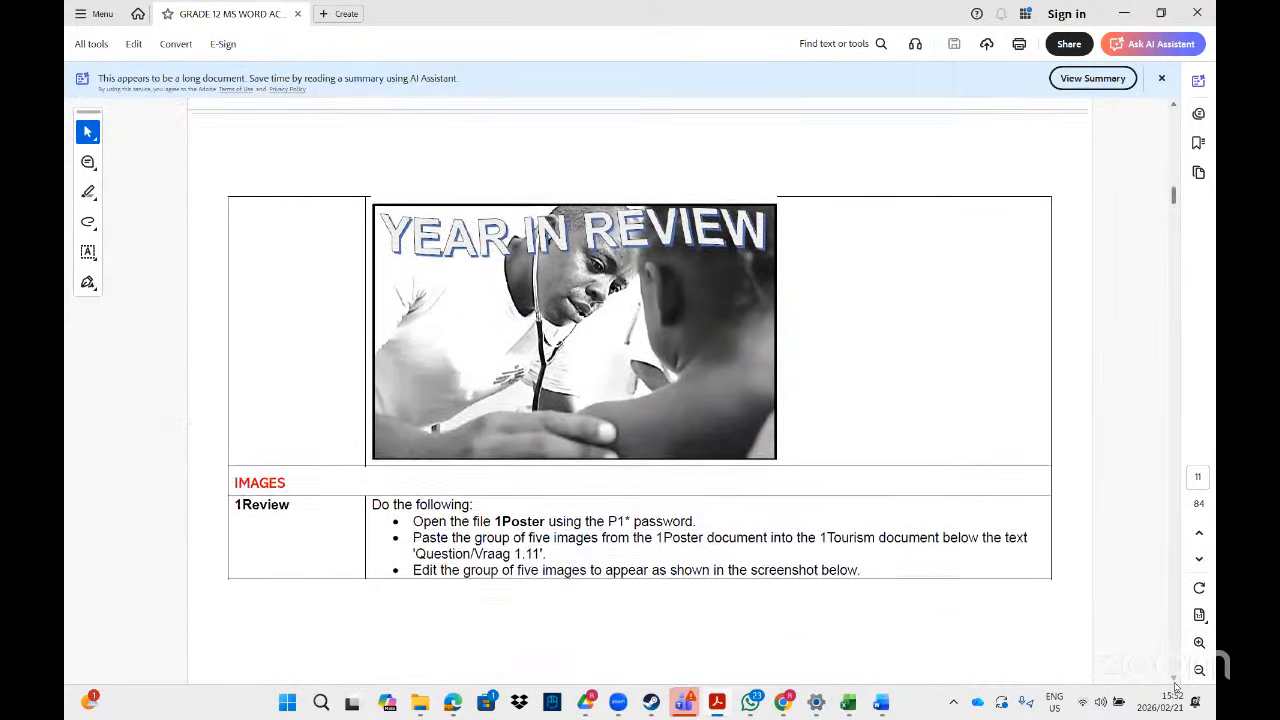
{"action": "scroll", "coordinate": [1176, 688], "scroll_direction": "down", "scroll_amount": 4}
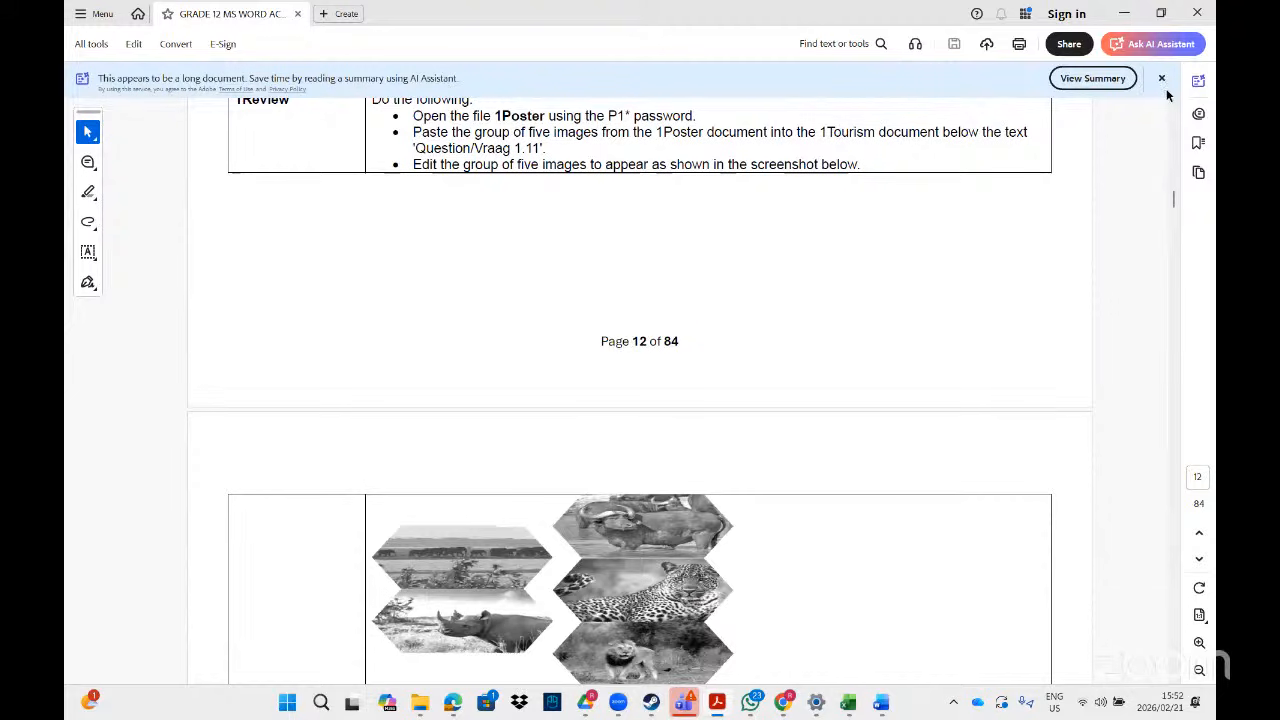
{"action": "scroll", "coordinate": [1173, 106], "scroll_direction": "up", "scroll_amount": 2}
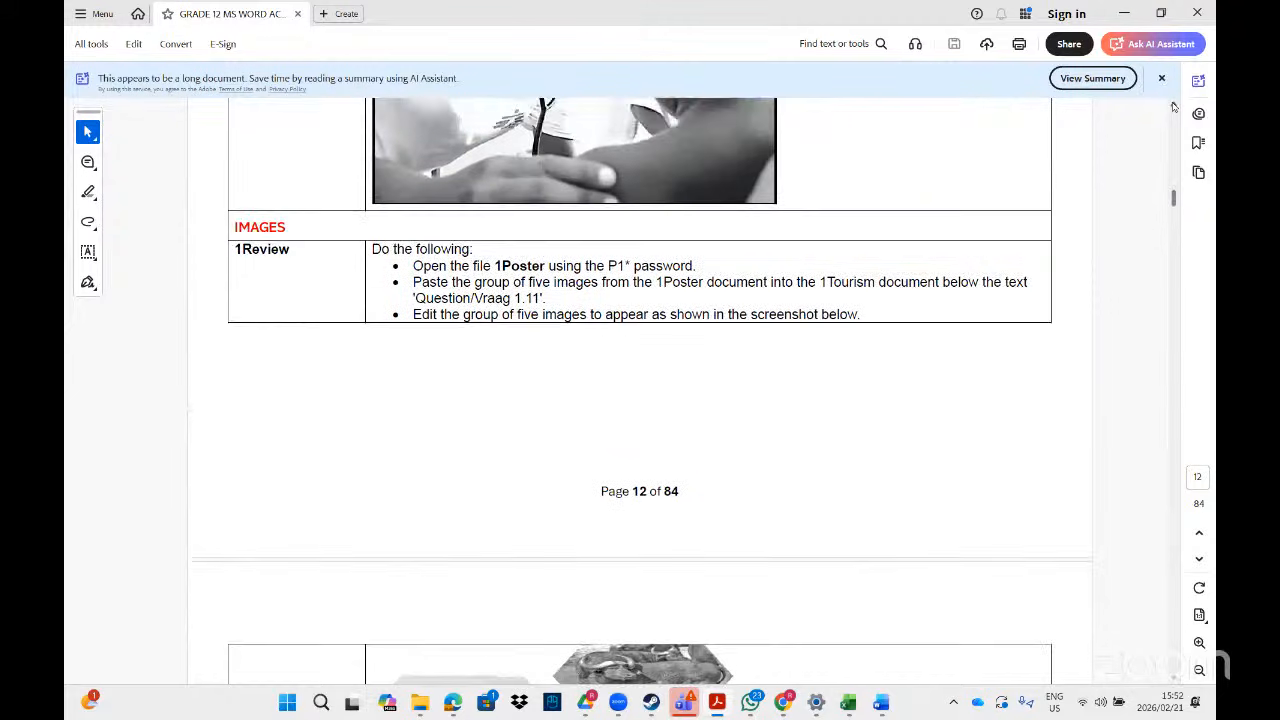
{"action": "scroll", "coordinate": [1173, 106], "scroll_direction": "up", "scroll_amount": 9}
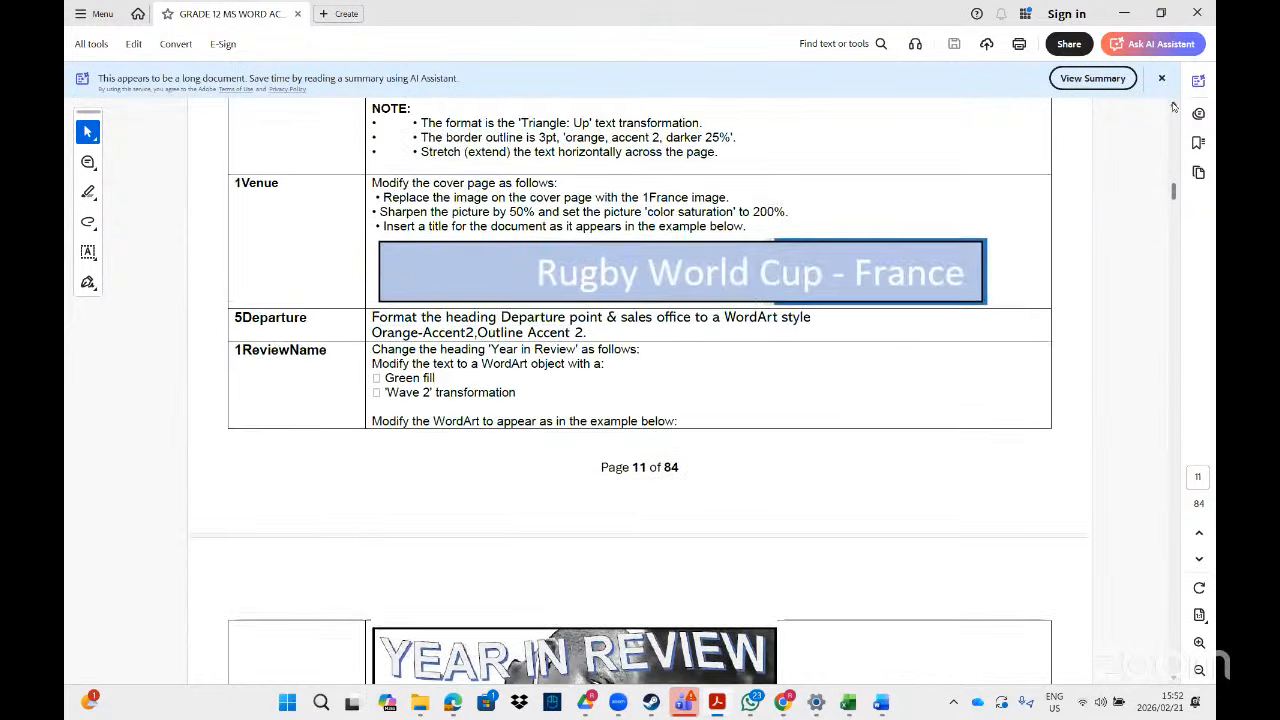
{"action": "scroll", "coordinate": [1173, 106], "scroll_direction": "up", "scroll_amount": 4}
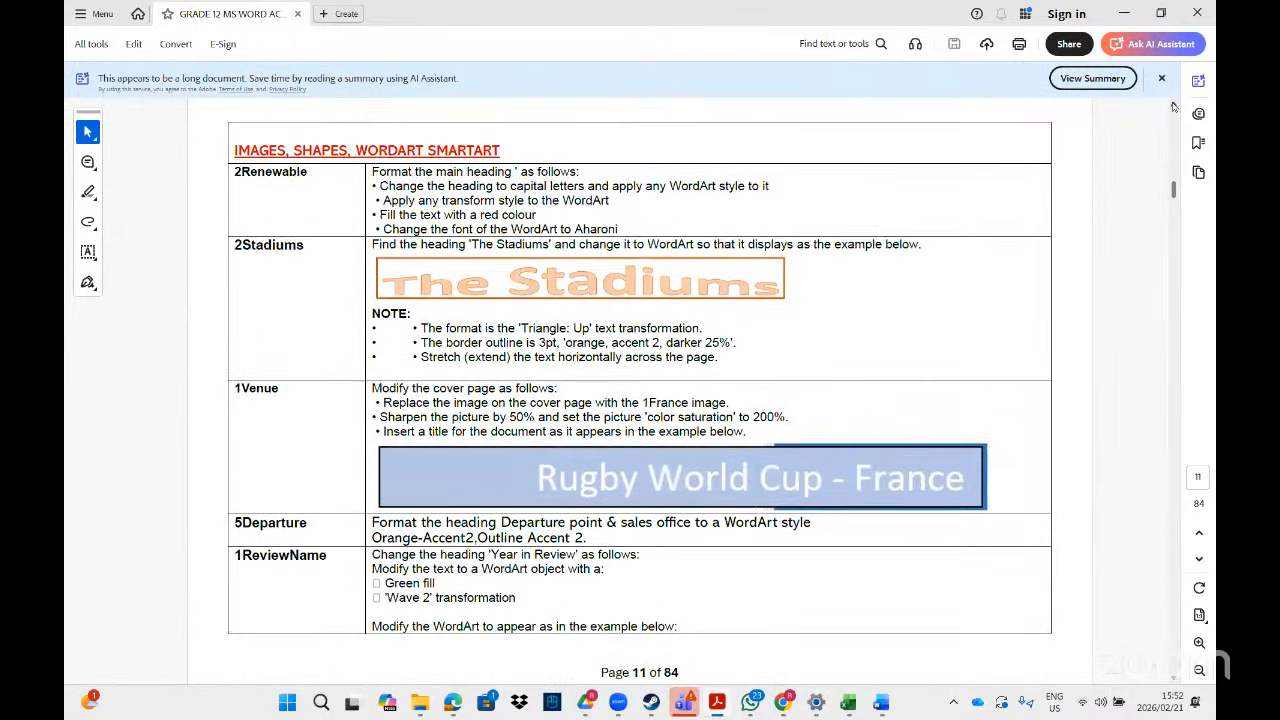
{"action": "scroll", "coordinate": [1173, 106], "scroll_direction": "up", "scroll_amount": 1}
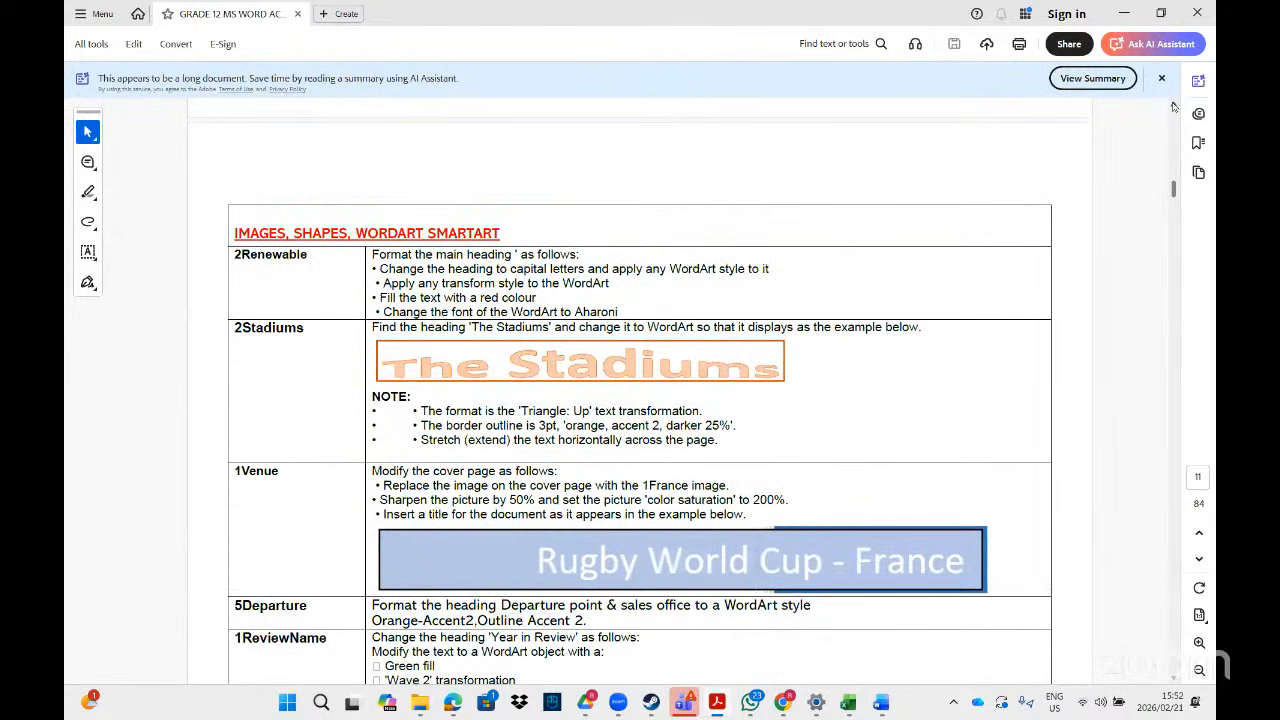
{"action": "scroll", "coordinate": [1173, 106], "scroll_direction": "up", "scroll_amount": 1}
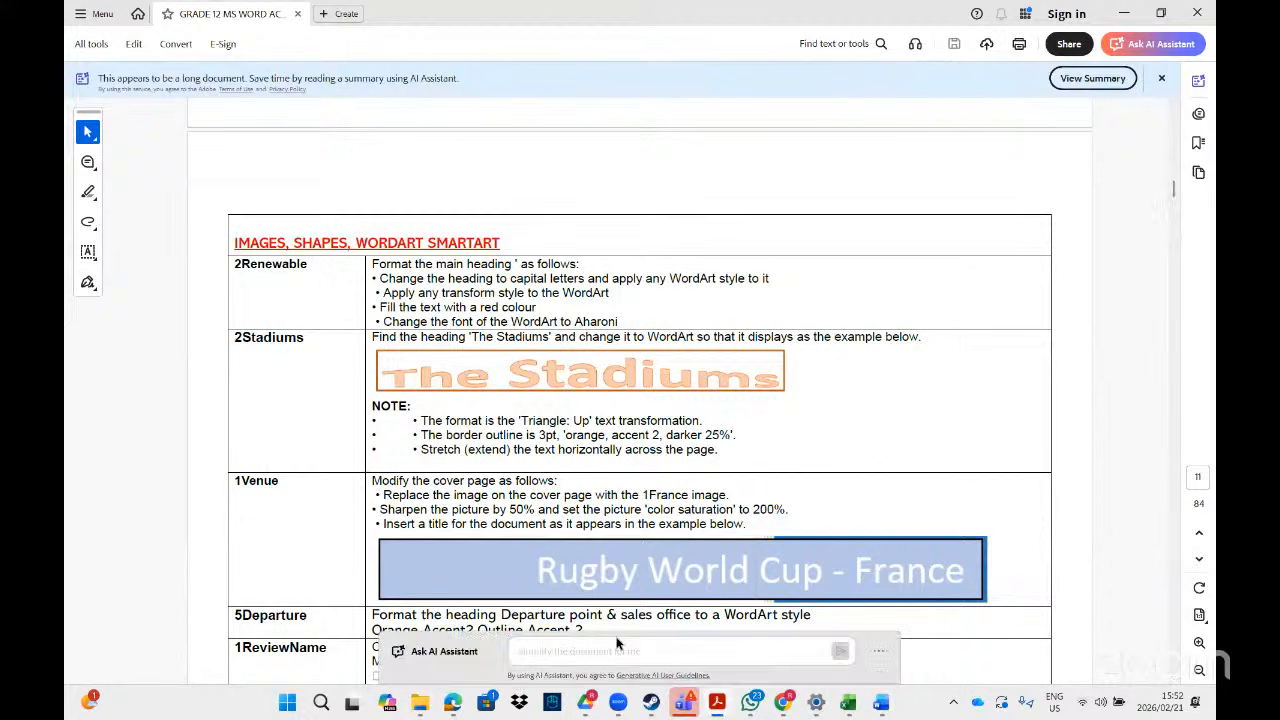
- Copy the share link of the GRADE 12 folder from CAT PRACTICAL RESOURCES in Google Drive
{"action": "left_click", "coordinate": [587, 702]}
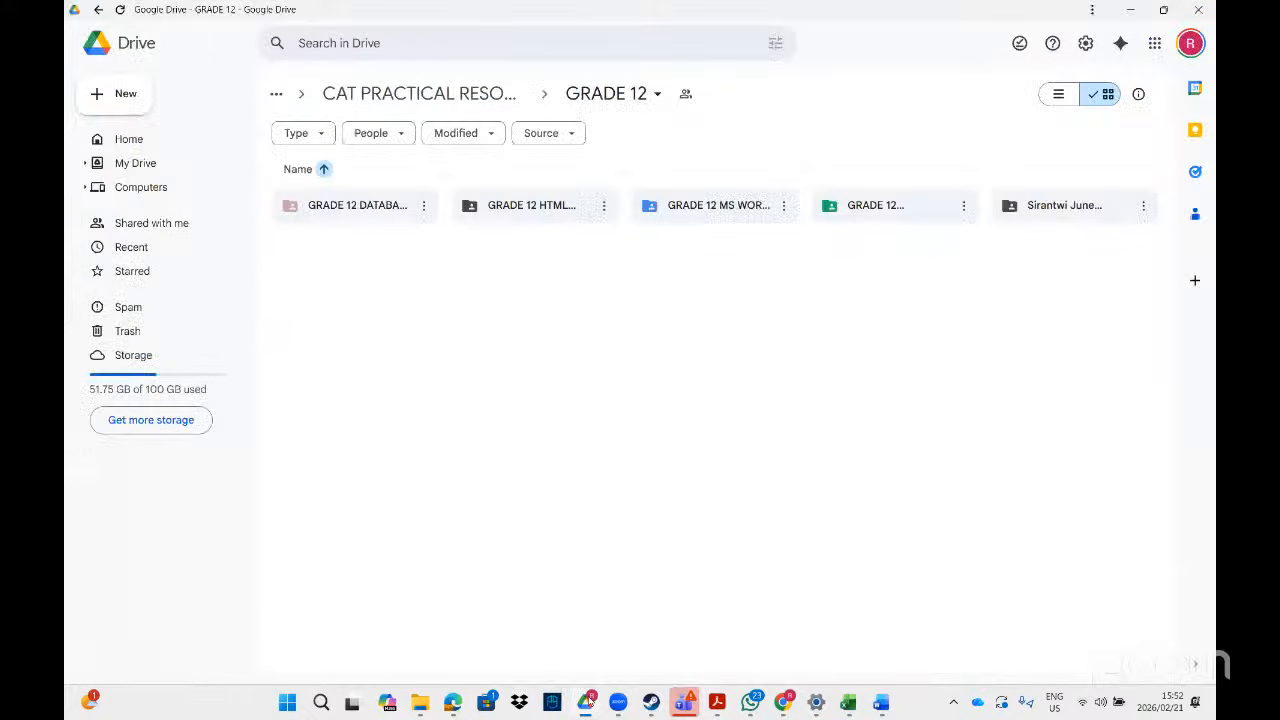
{"action": "left_click", "coordinate": [440, 100]}
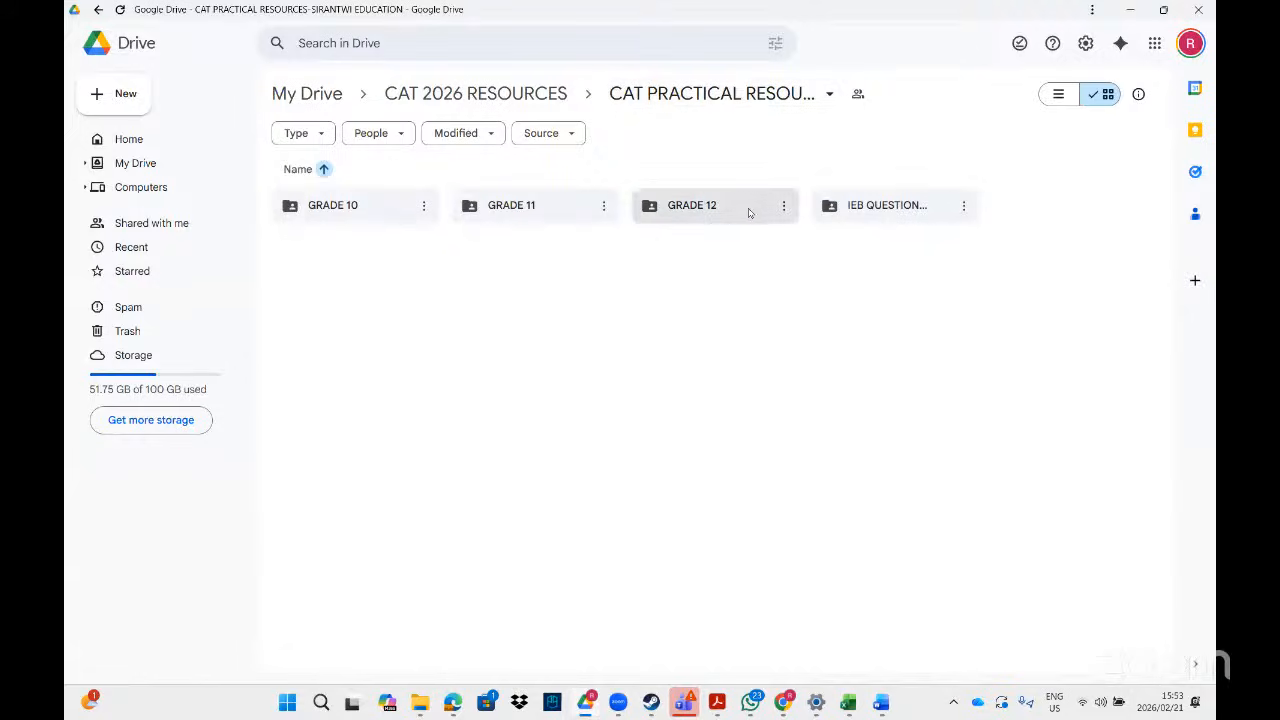
{"action": "left_click", "coordinate": [784, 206]}
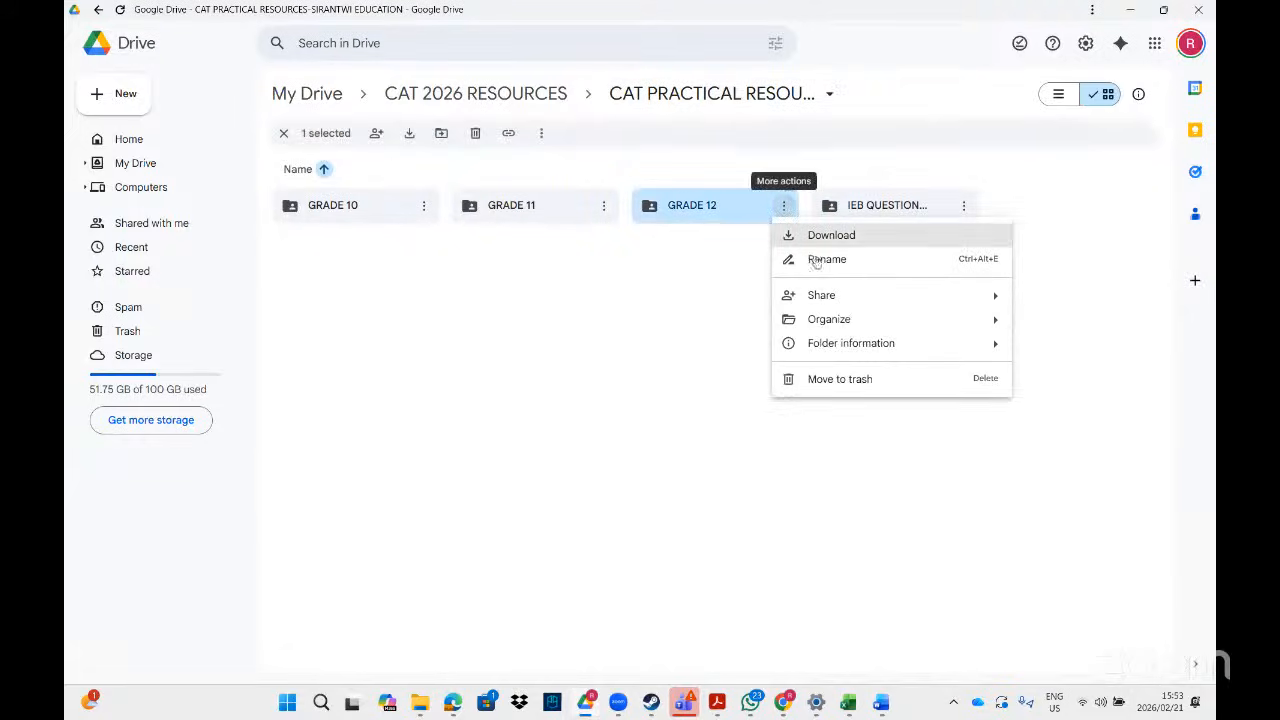
{"action": "mouse_move", "coordinate": [832, 298]}
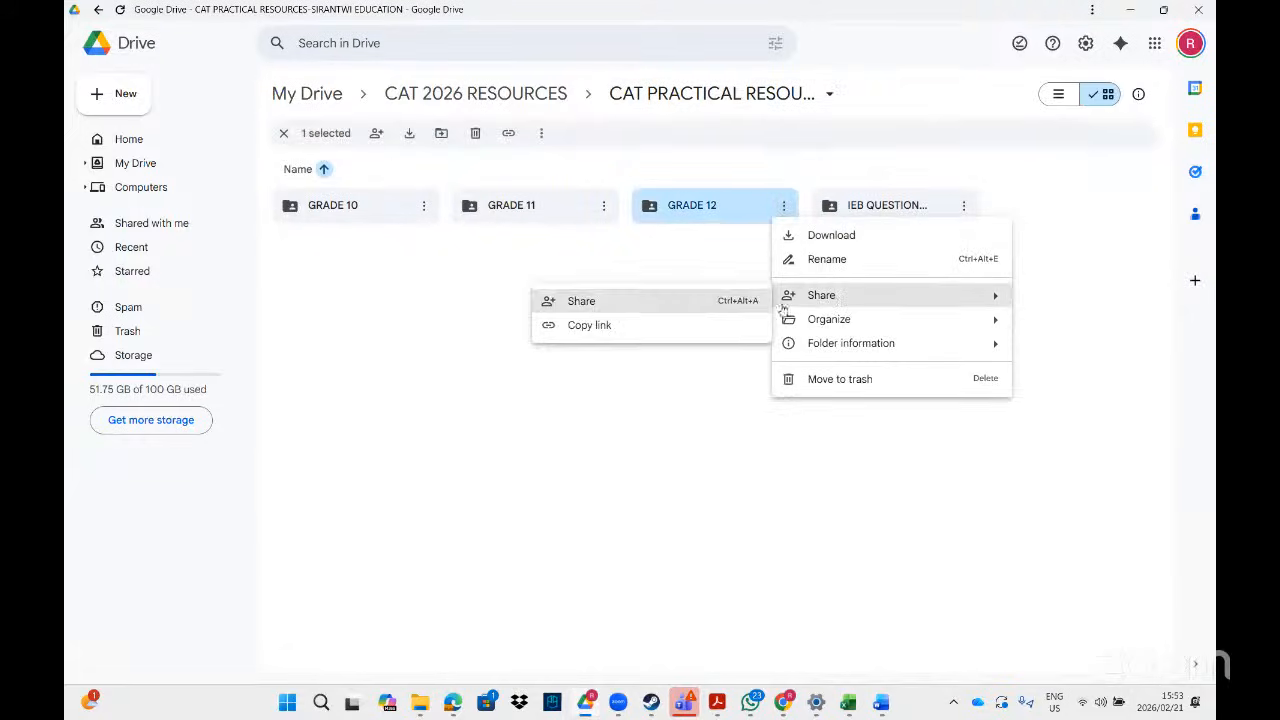
{"action": "left_click", "coordinate": [594, 332]}
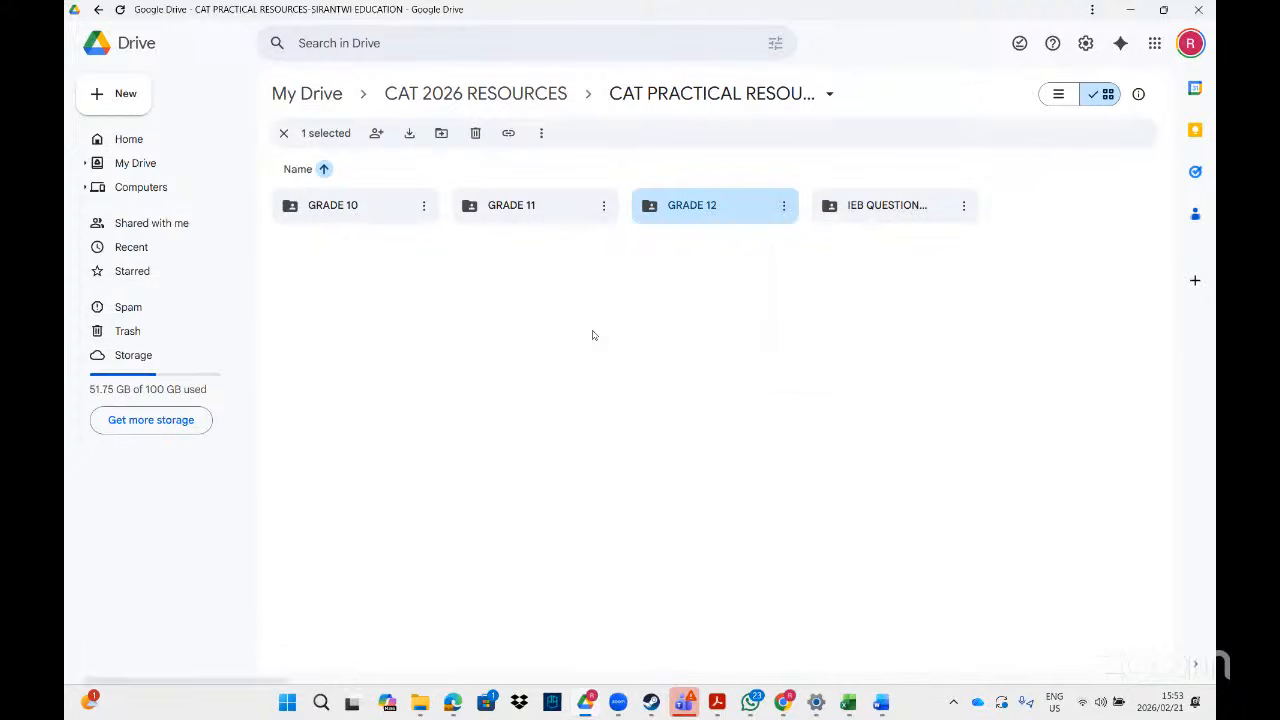
- Open GRADE 12 and its GRADE 12 MS WORD RESOURCES subfolder, then switch to YouTube Studio
{"action": "double_click", "coordinate": [714, 218]}
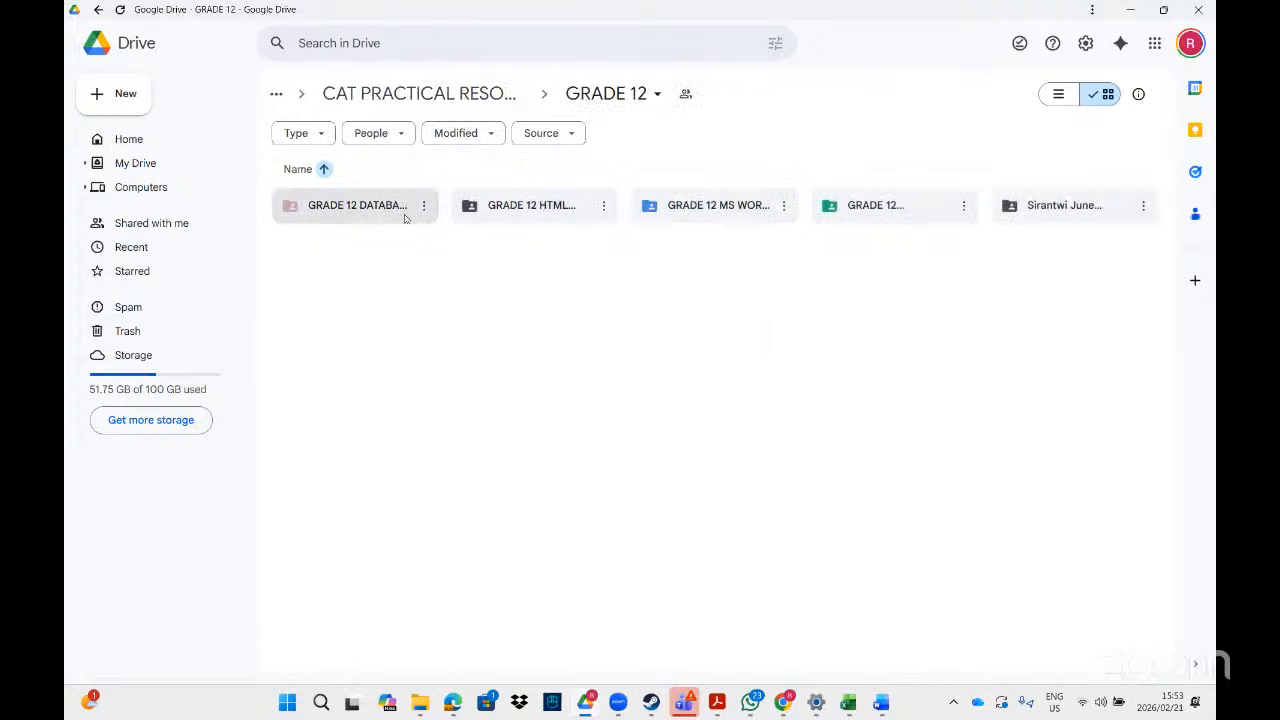
{"action": "double_click", "coordinate": [704, 218]}
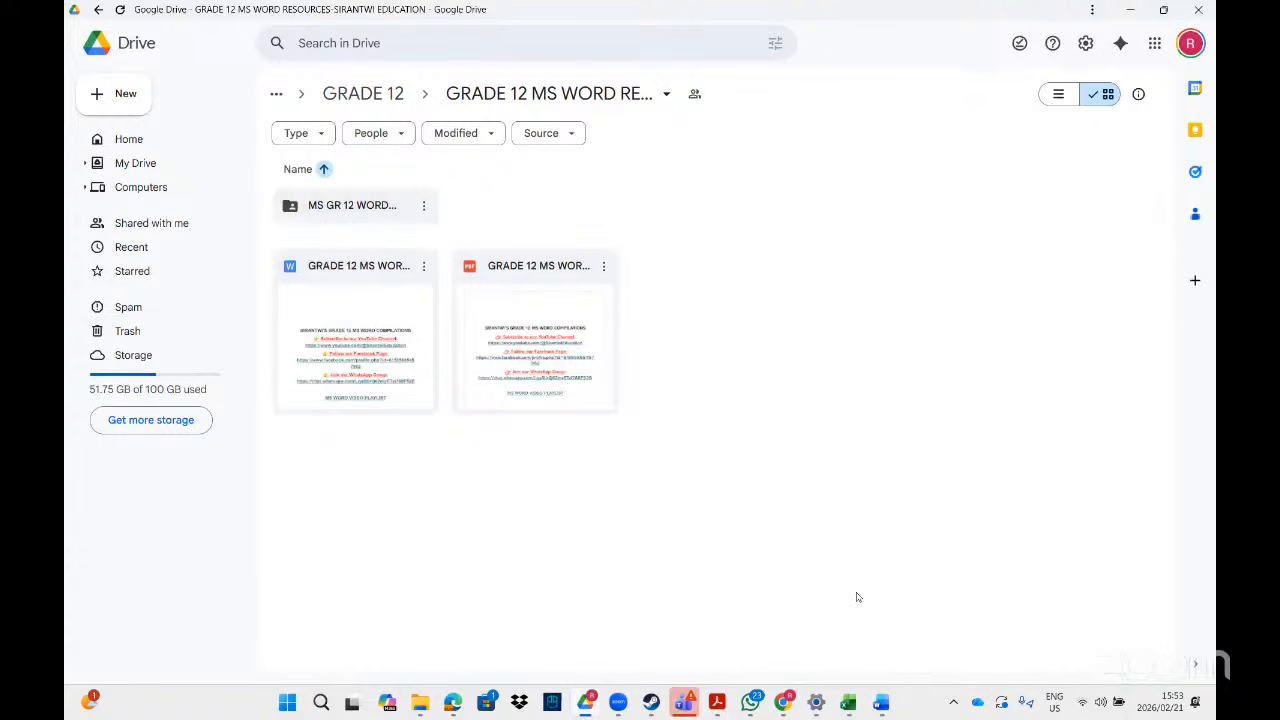
{"action": "left_click", "coordinate": [786, 702]}
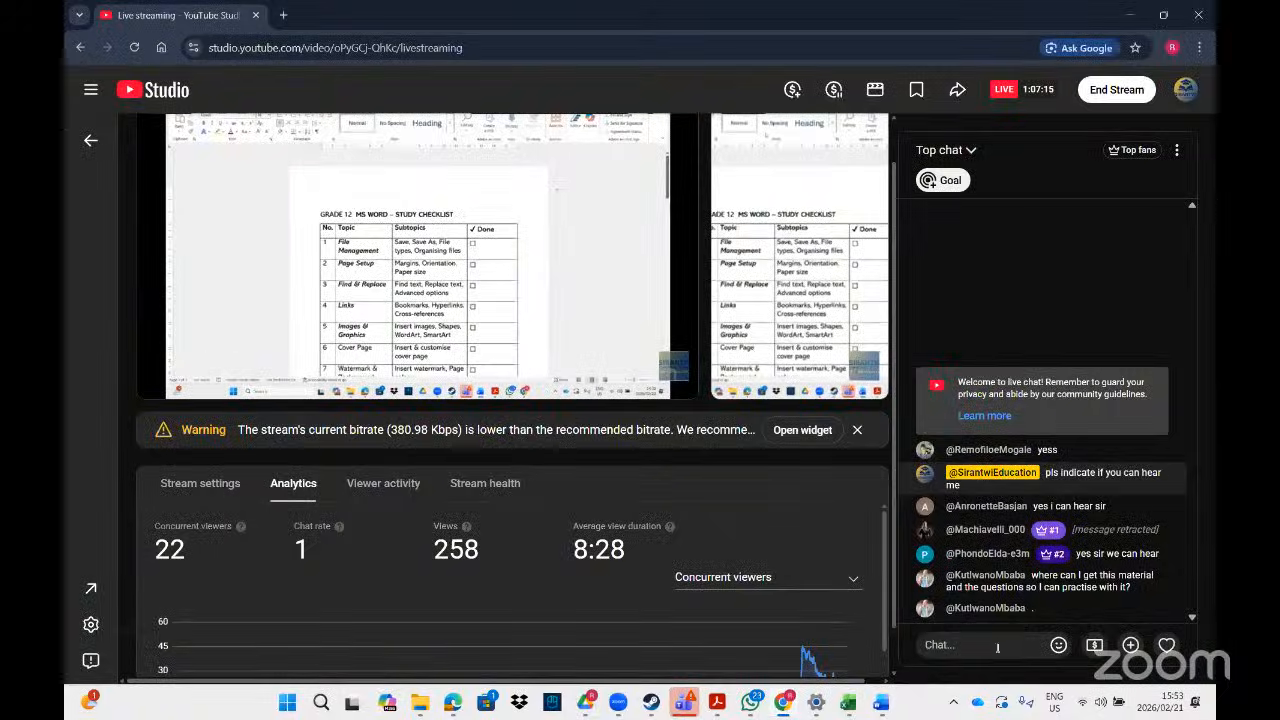
- Post the copied Drive folder link in the live chat and minimise YouTube Studio
{"action": "left_click", "coordinate": [997, 647]}
{"action": "key", "text": "ctrl+v"}
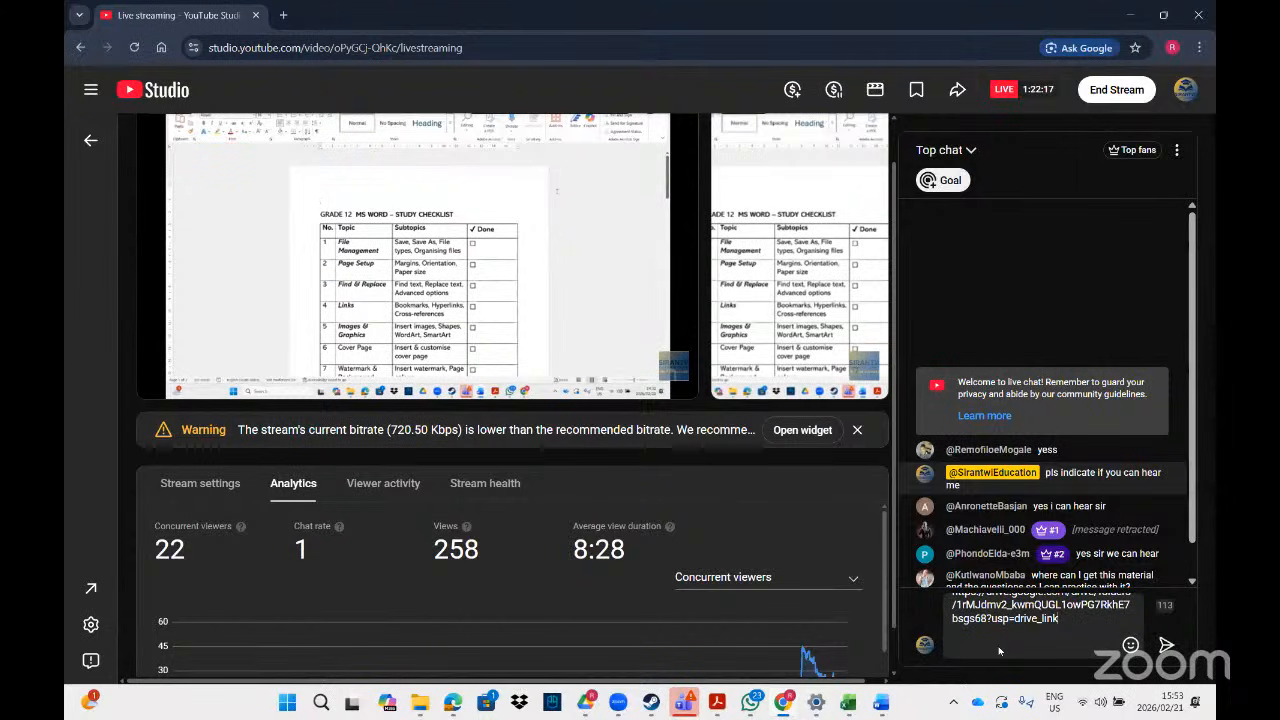
{"action": "key", "text": "Return"}
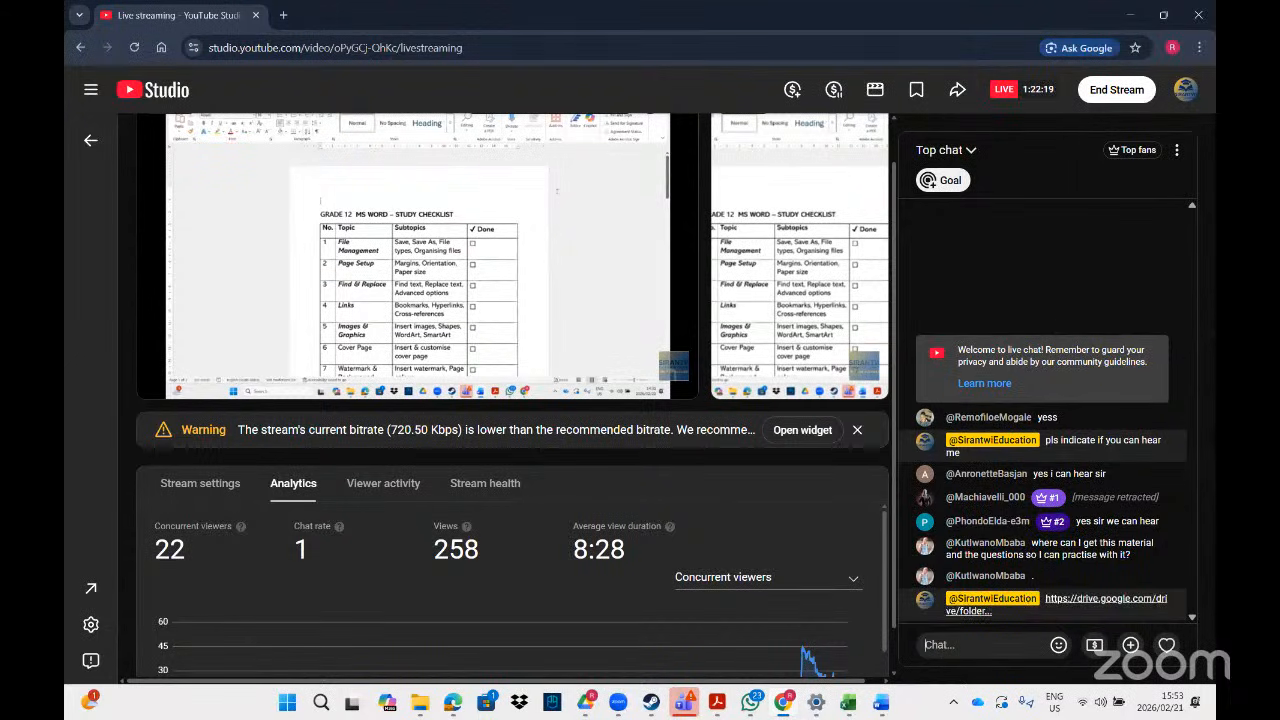
{"action": "left_click", "coordinate": [1136, 16]}
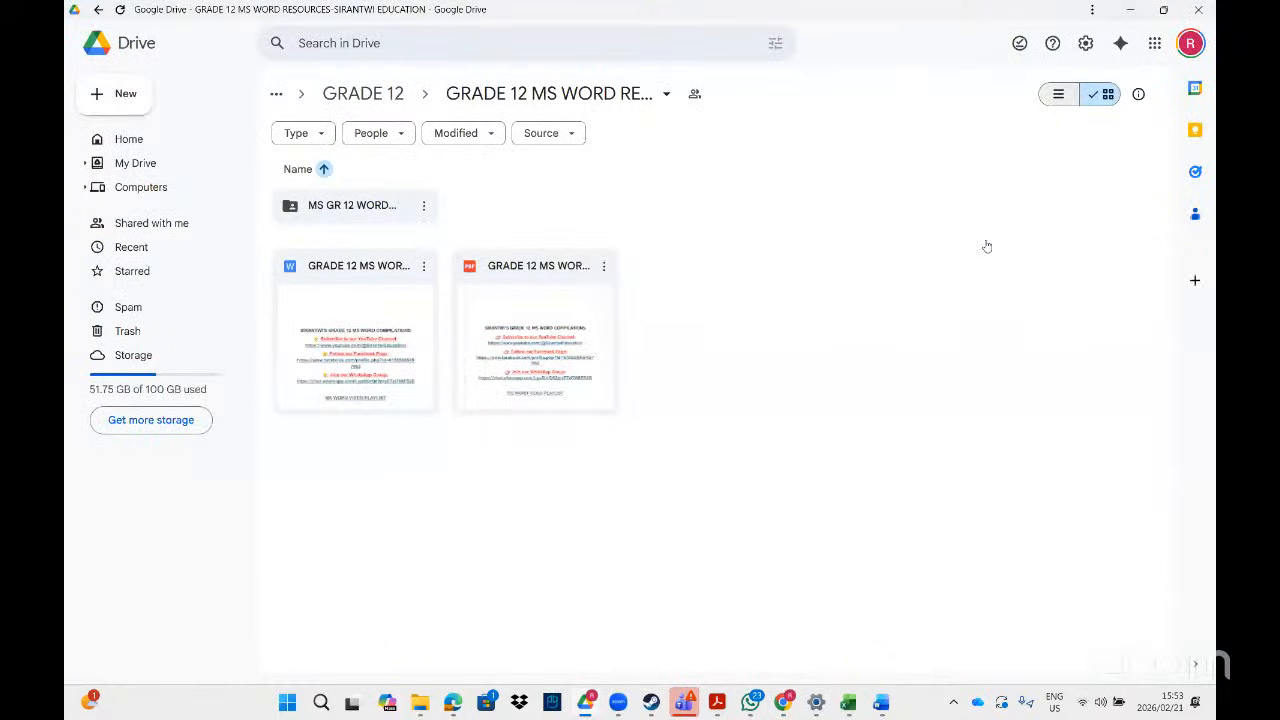
- Bring the Grade 12 task-sheet PDF window to the front from the taskbar previews
{"action": "mouse_move", "coordinate": [884, 709]}
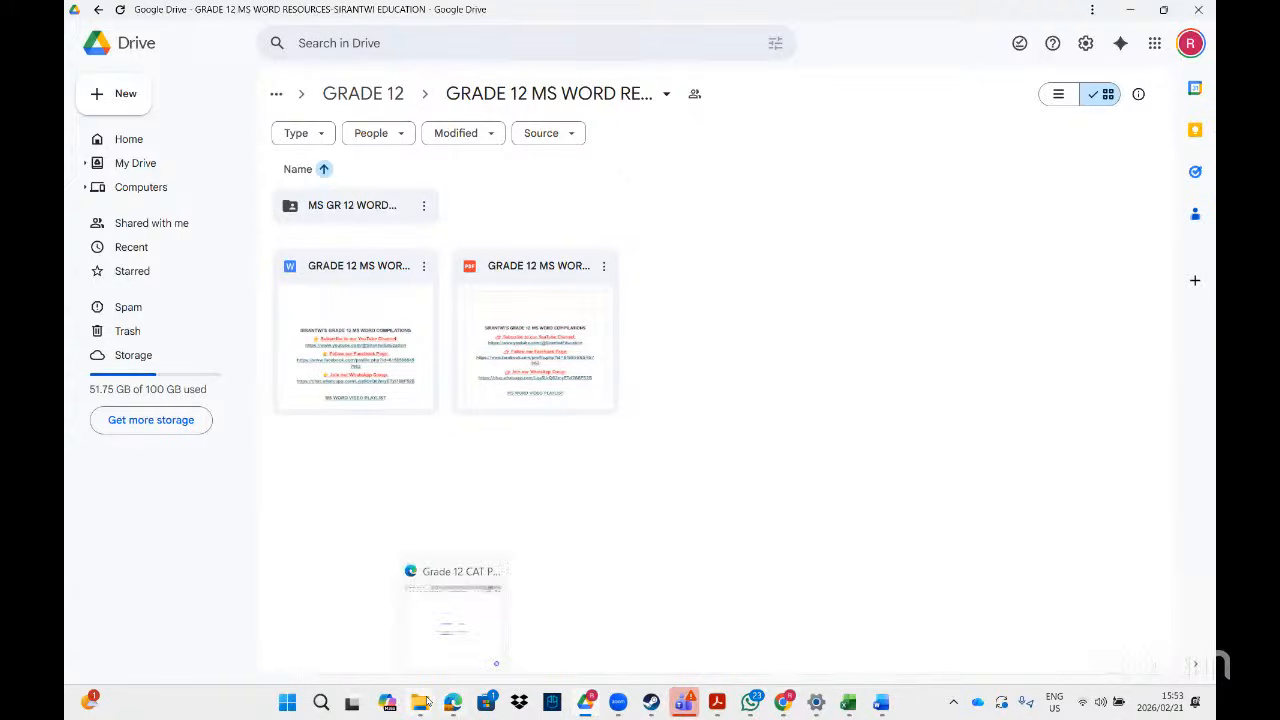
{"action": "mouse_move", "coordinate": [425, 703]}
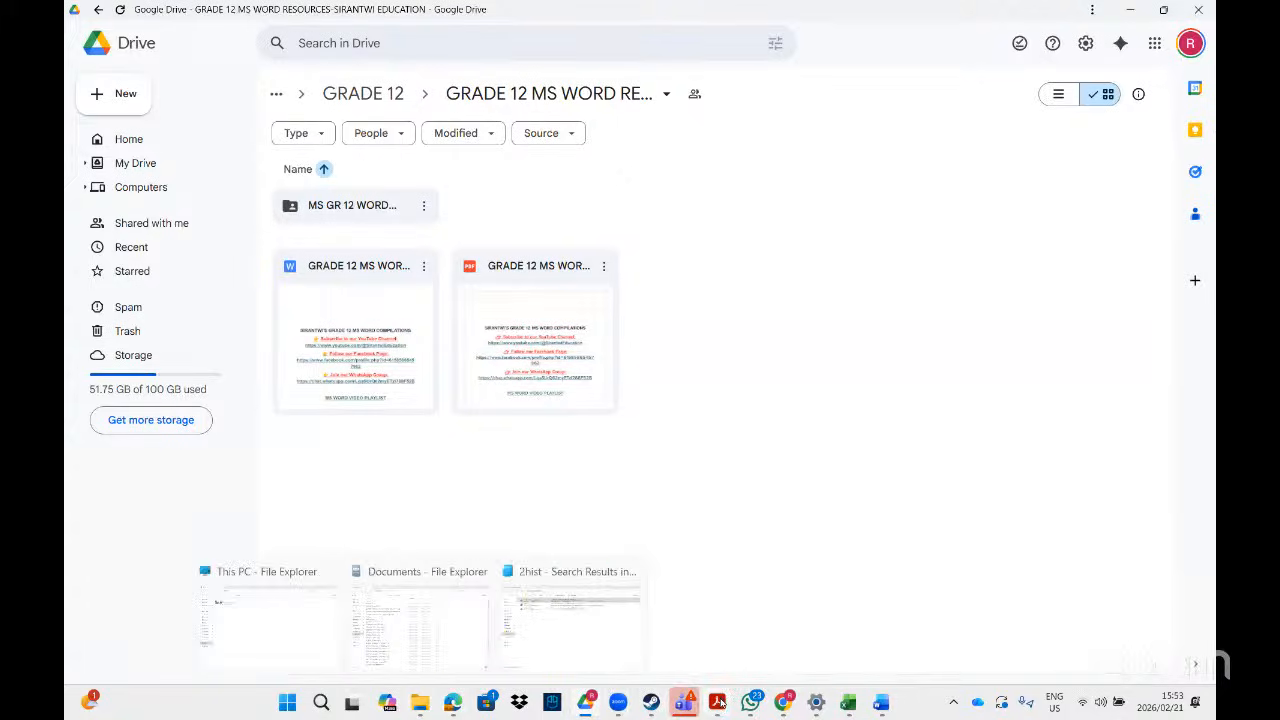
{"action": "mouse_move", "coordinate": [720, 704]}
{"action": "left_click", "coordinate": [705, 628]}
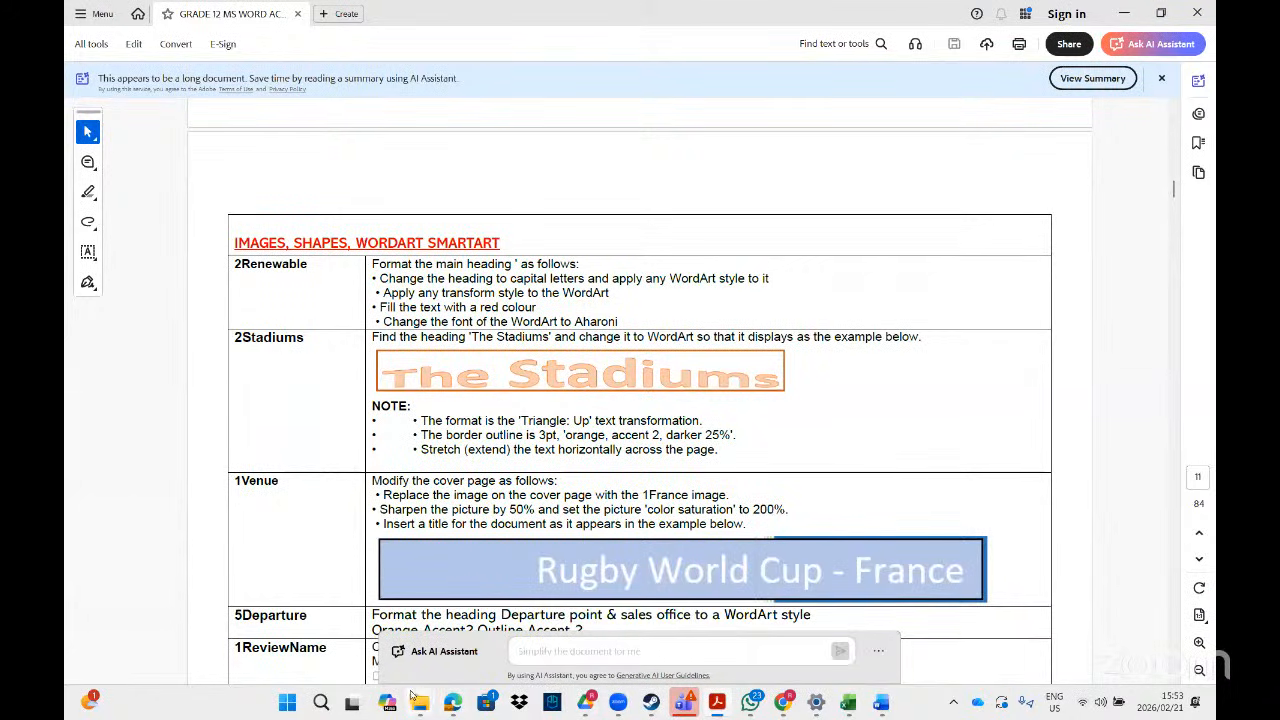
- Search File Explorer for '2rene' and open the 2Renewable document in Word
{"action": "mouse_move", "coordinate": [418, 700]}
{"action": "left_click", "coordinate": [545, 628]}
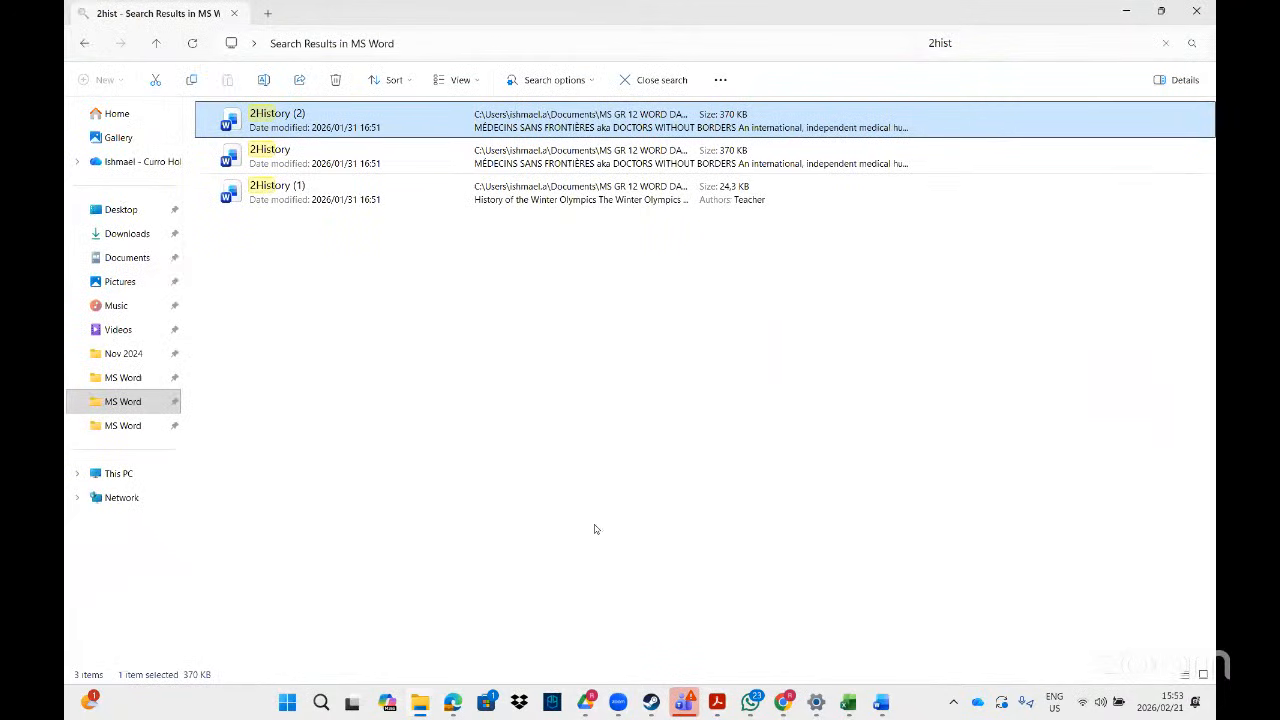
{"action": "left_click", "coordinate": [961, 42]}
{"action": "key", "text": "BackSpace"}
{"action": "key", "text": "BackSpace"}
{"action": "key", "text": "BackSpace"}
{"action": "key", "text": "BackSpace"}
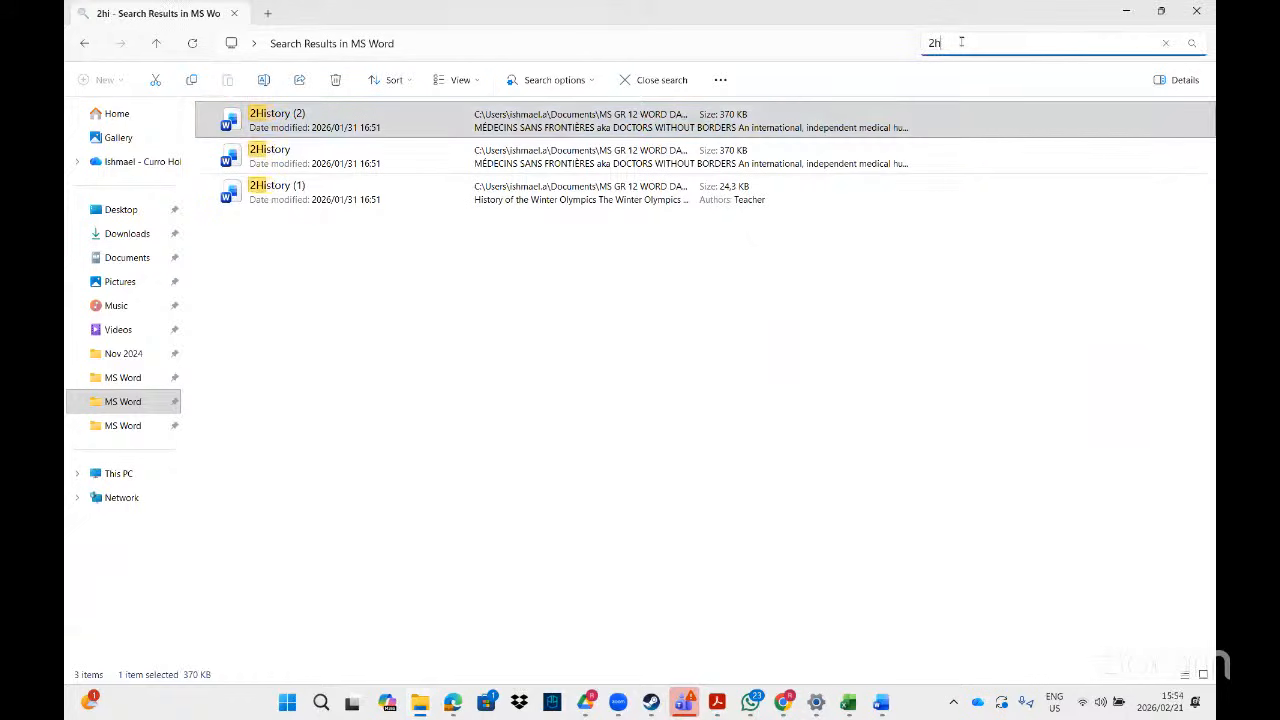
{"action": "type", "text": "rene"}
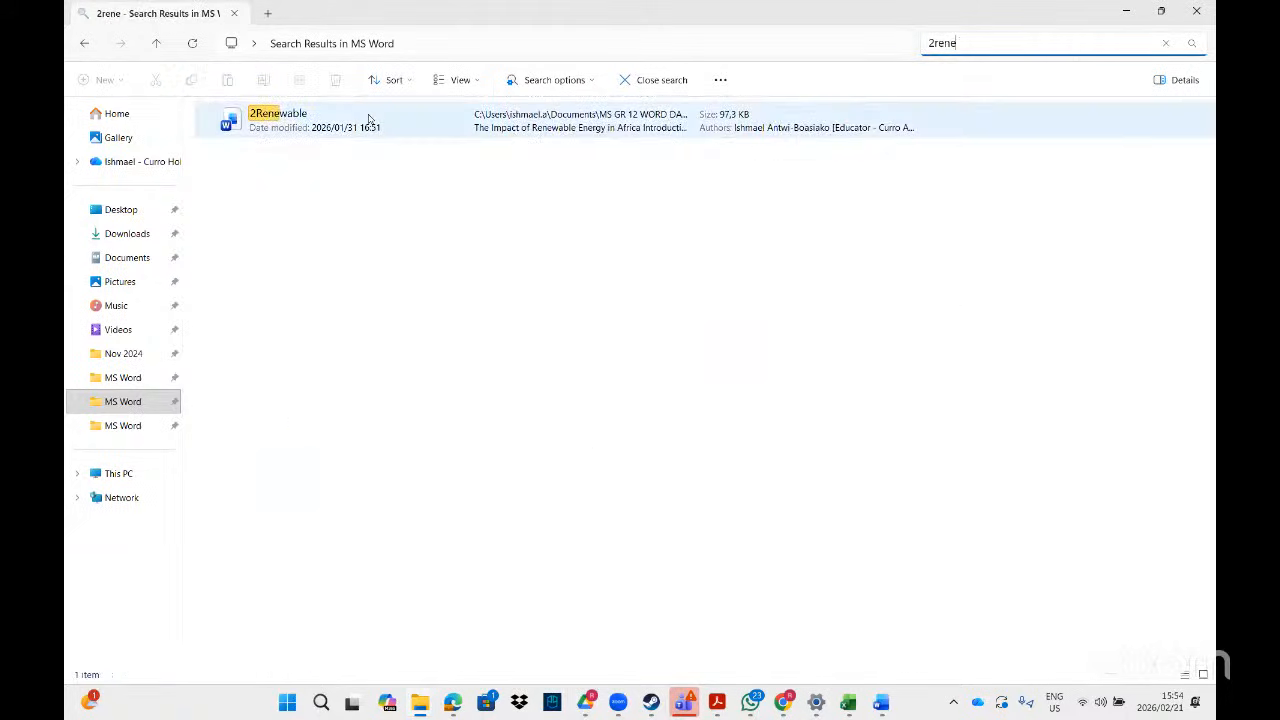
{"action": "left_click", "coordinate": [368, 119]}
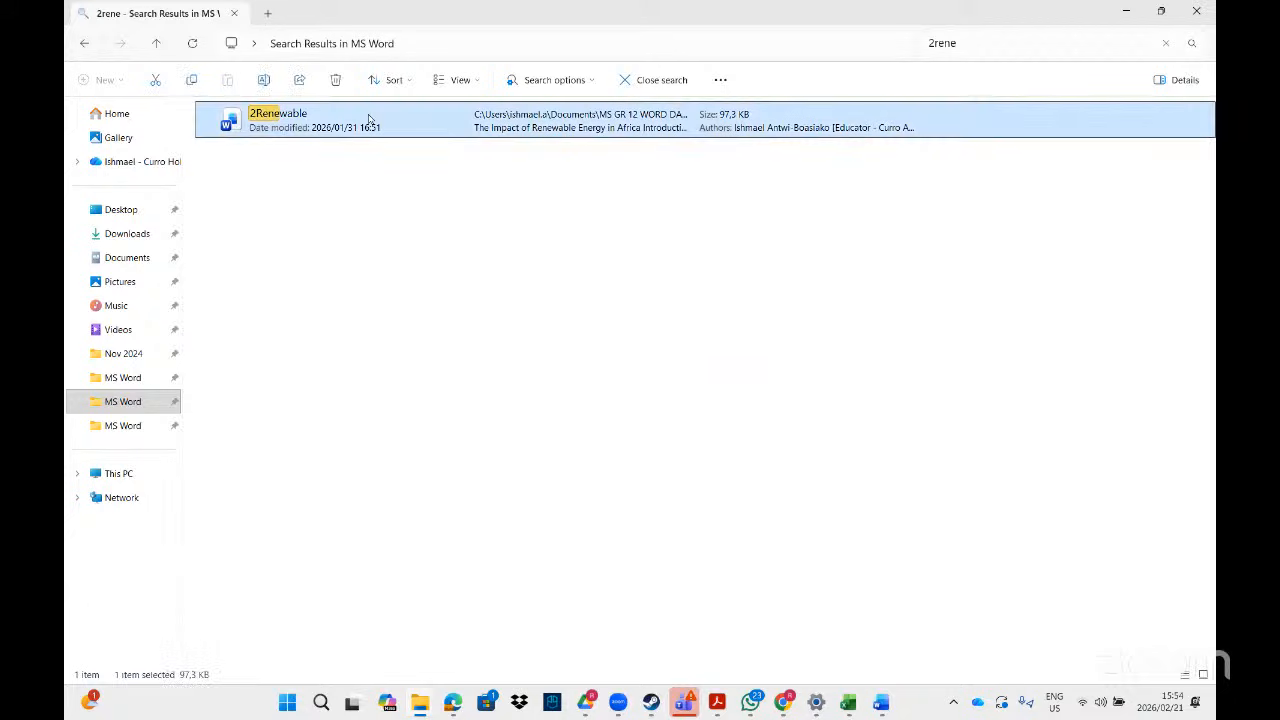
{"action": "double_click", "coordinate": [393, 133]}
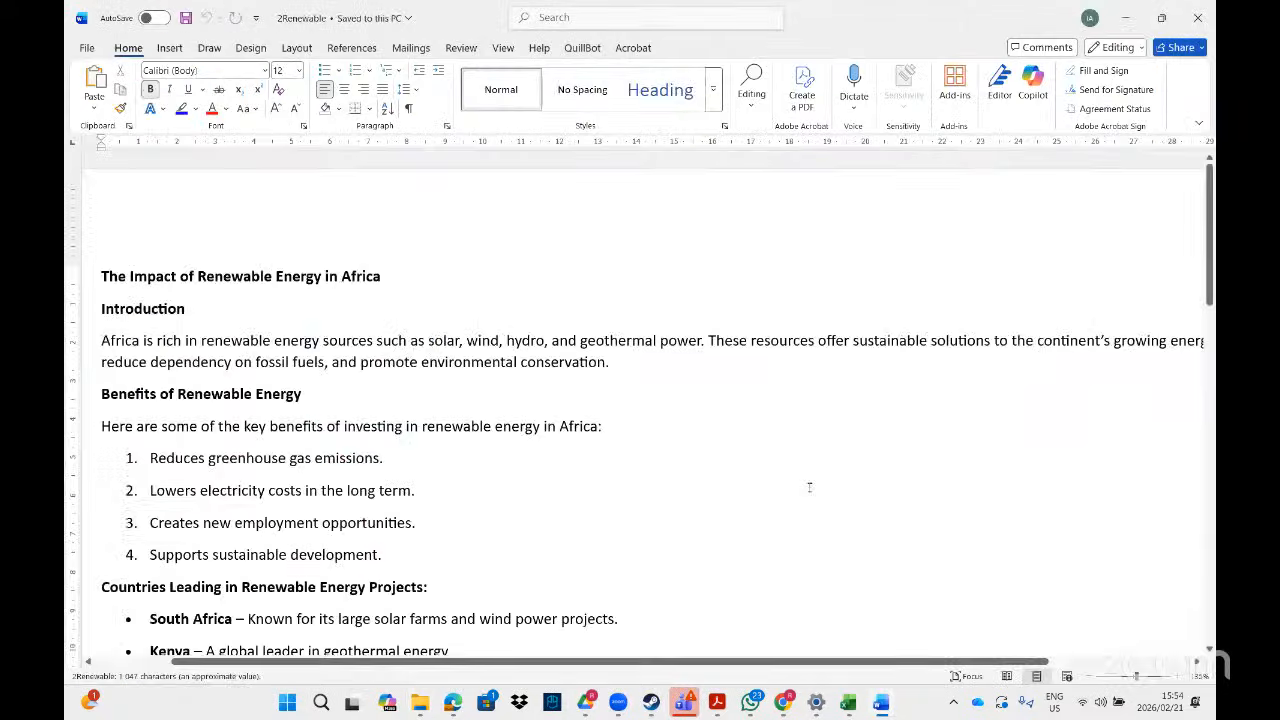
- Check the task in Acrobat, then select the title 'The Impact of Renewable Energy in Africa' in Word
{"action": "left_click", "coordinate": [723, 701]}
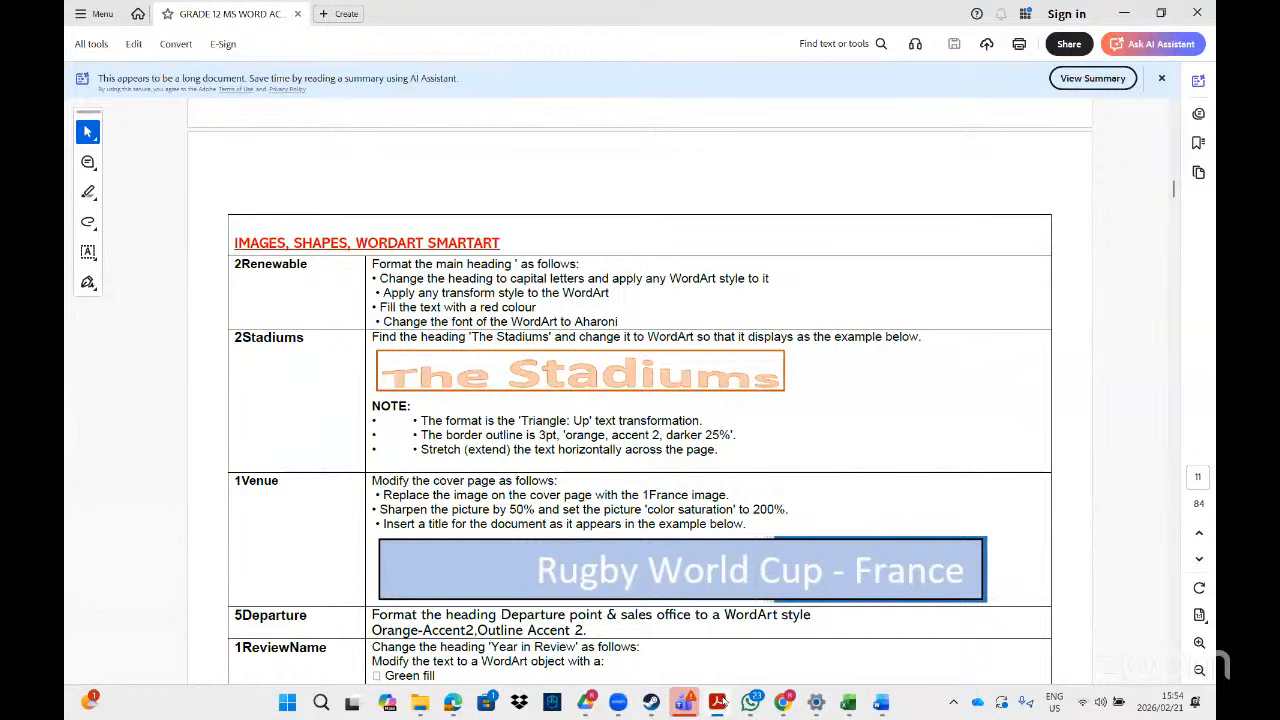
{"action": "key", "text": "alt+Tab"}
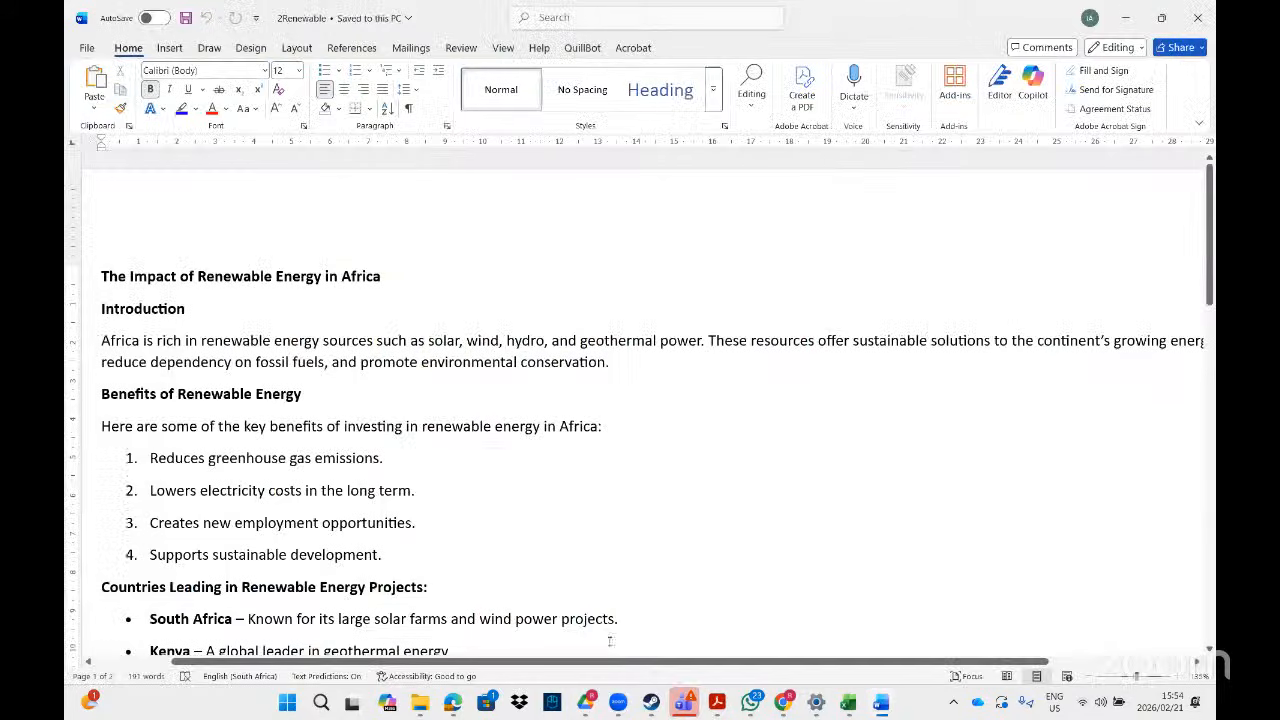
{"action": "left_click_drag", "start_coordinate": [383, 277], "coordinate": [104, 276]}
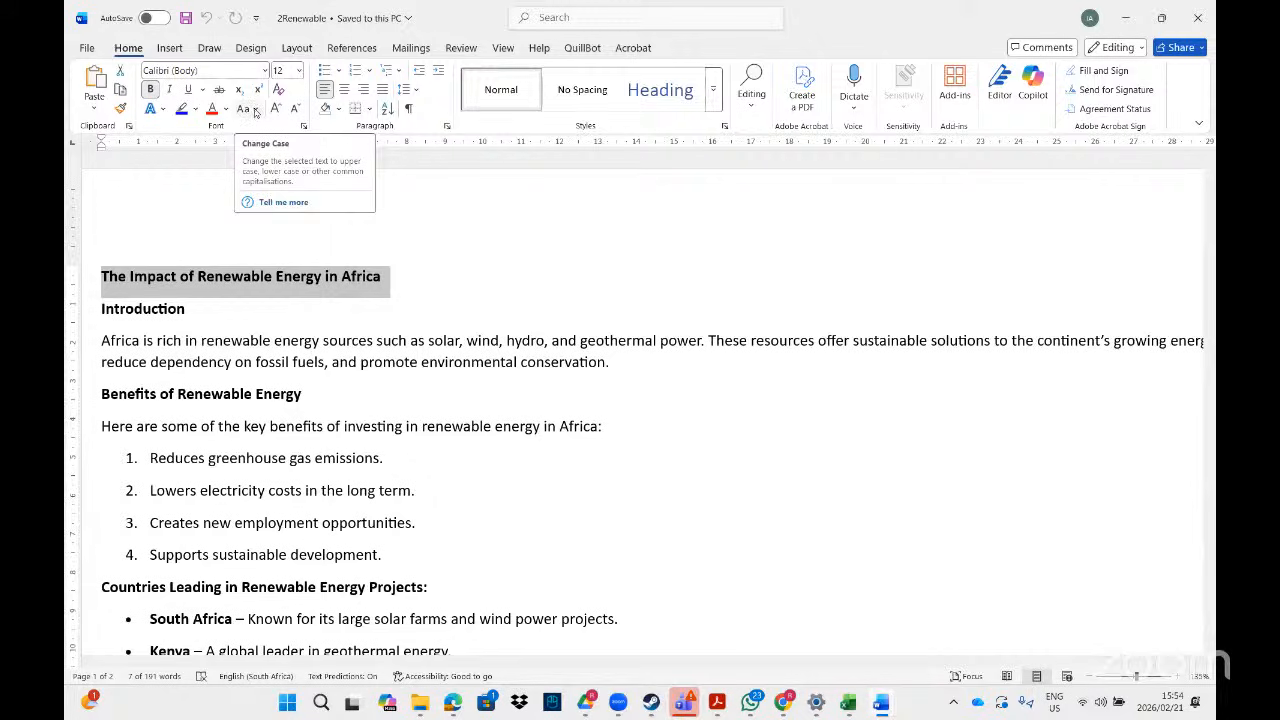
- Apply UPPERCASE so the title reads 'THE IMPACT OF RENEWABLE ENERGY IN AFRICA'
{"action": "left_click", "coordinate": [255, 110]}
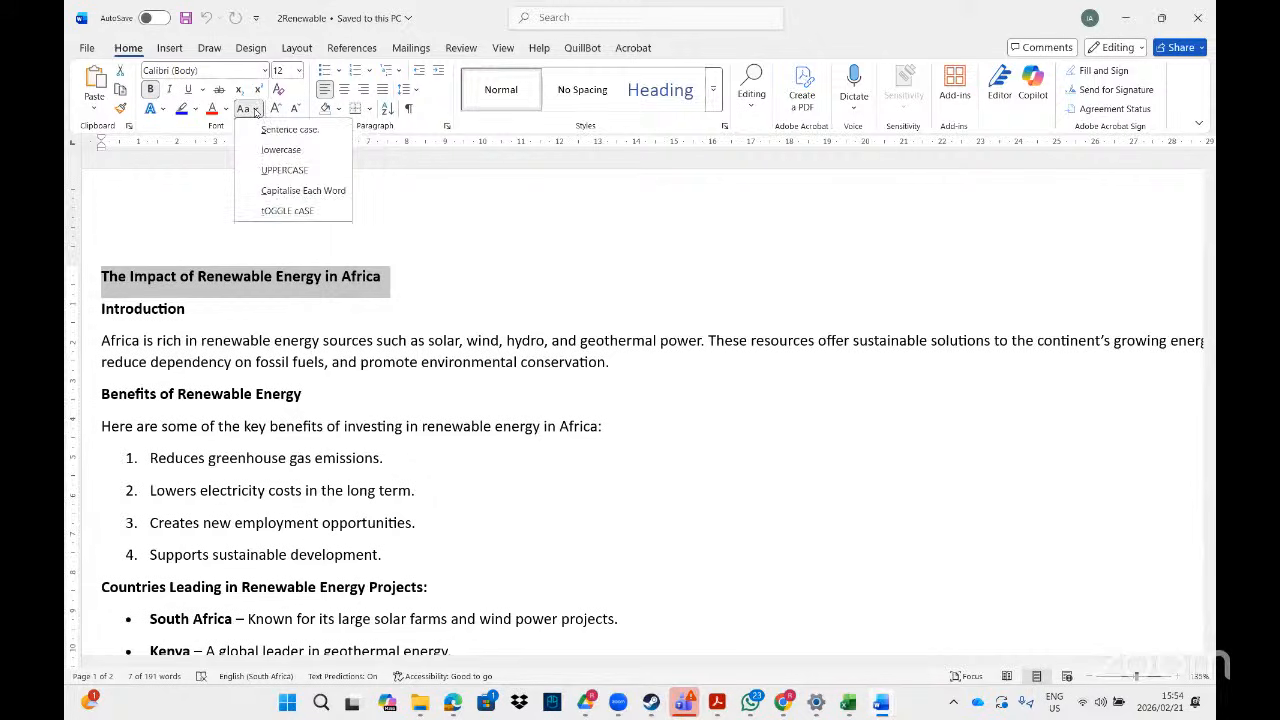
{"action": "left_click", "coordinate": [272, 170]}
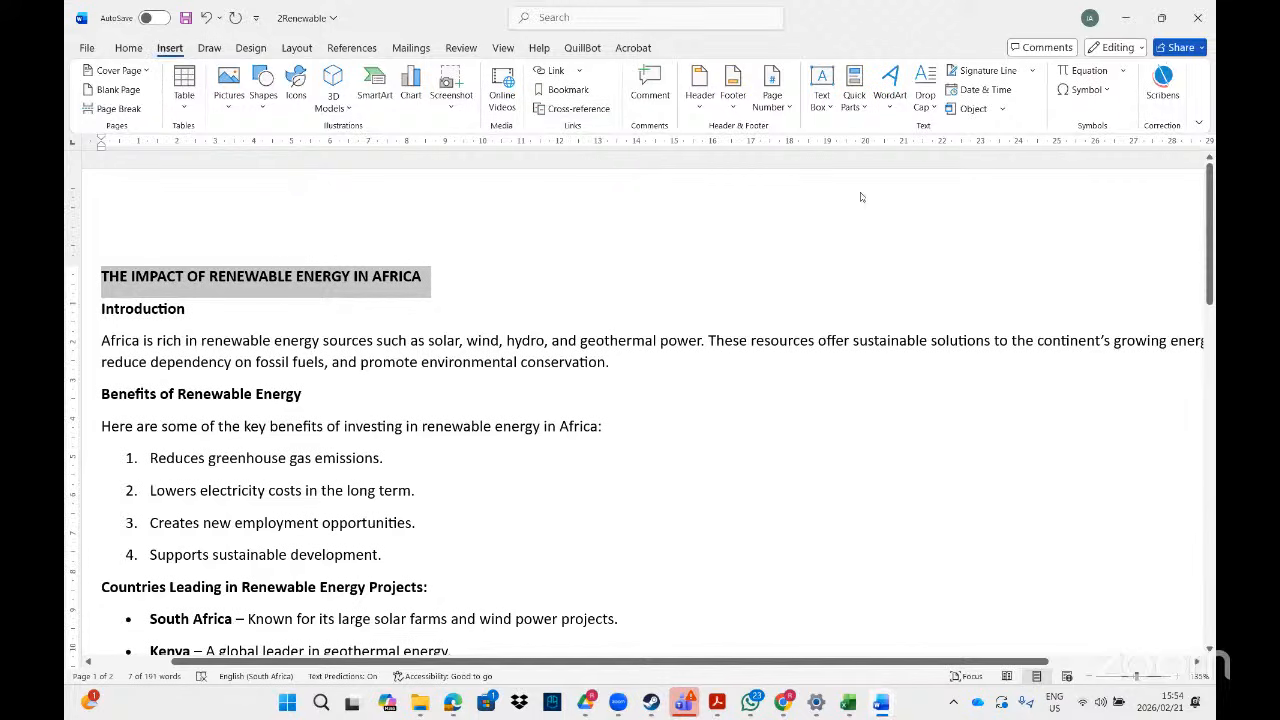
- Convert the uppercase title to WordArt using the yellow outlined style from the gallery
{"action": "left_click", "coordinate": [890, 100]}
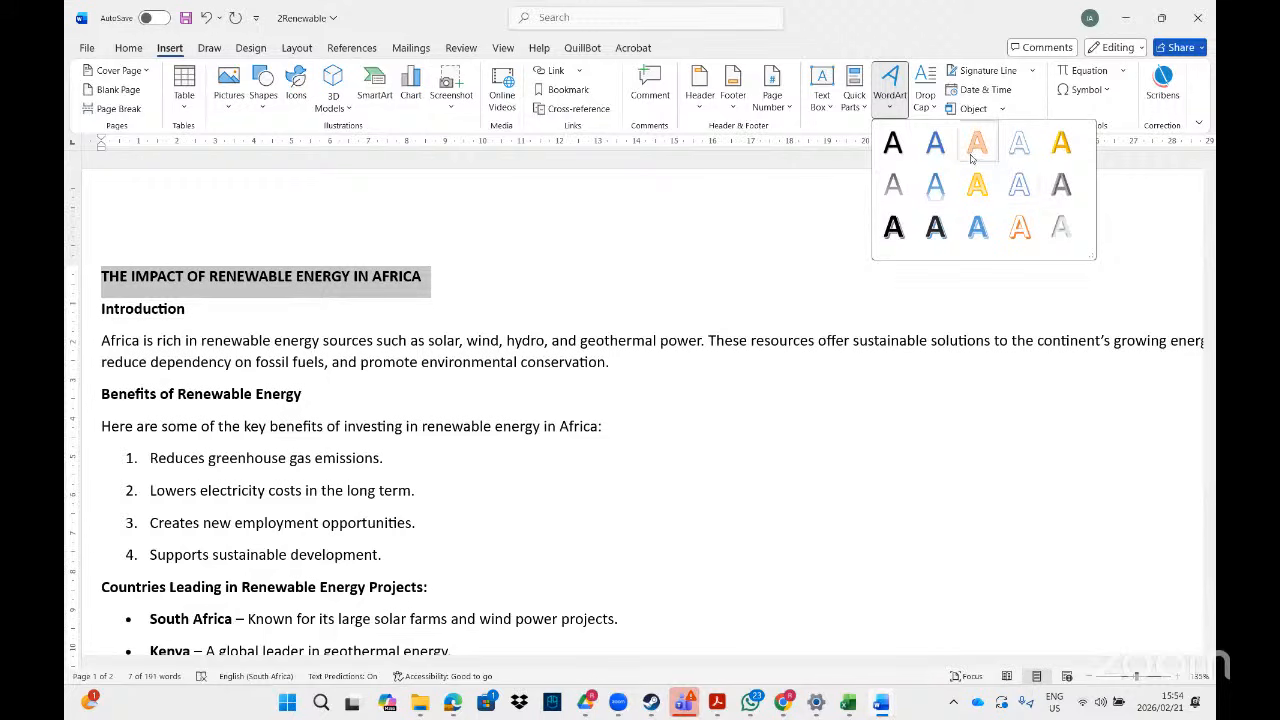
{"action": "left_click", "coordinate": [975, 186]}
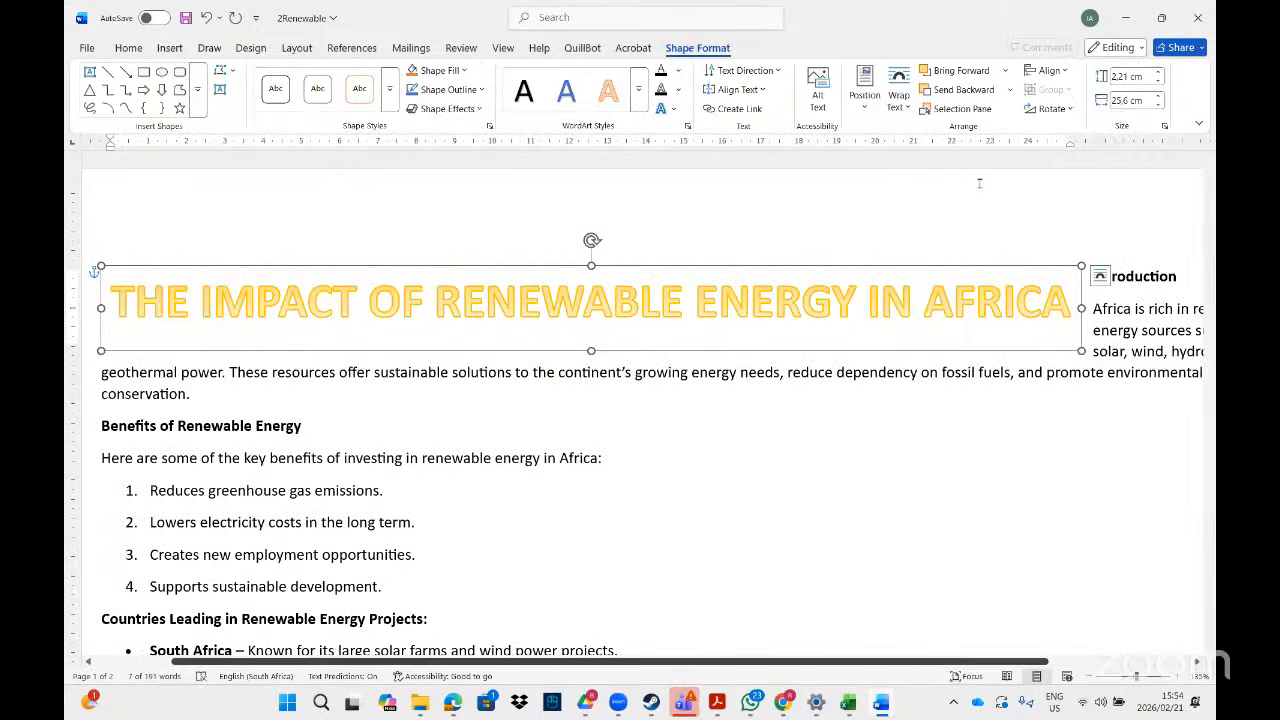
{"action": "left_click", "coordinate": [716, 702]}
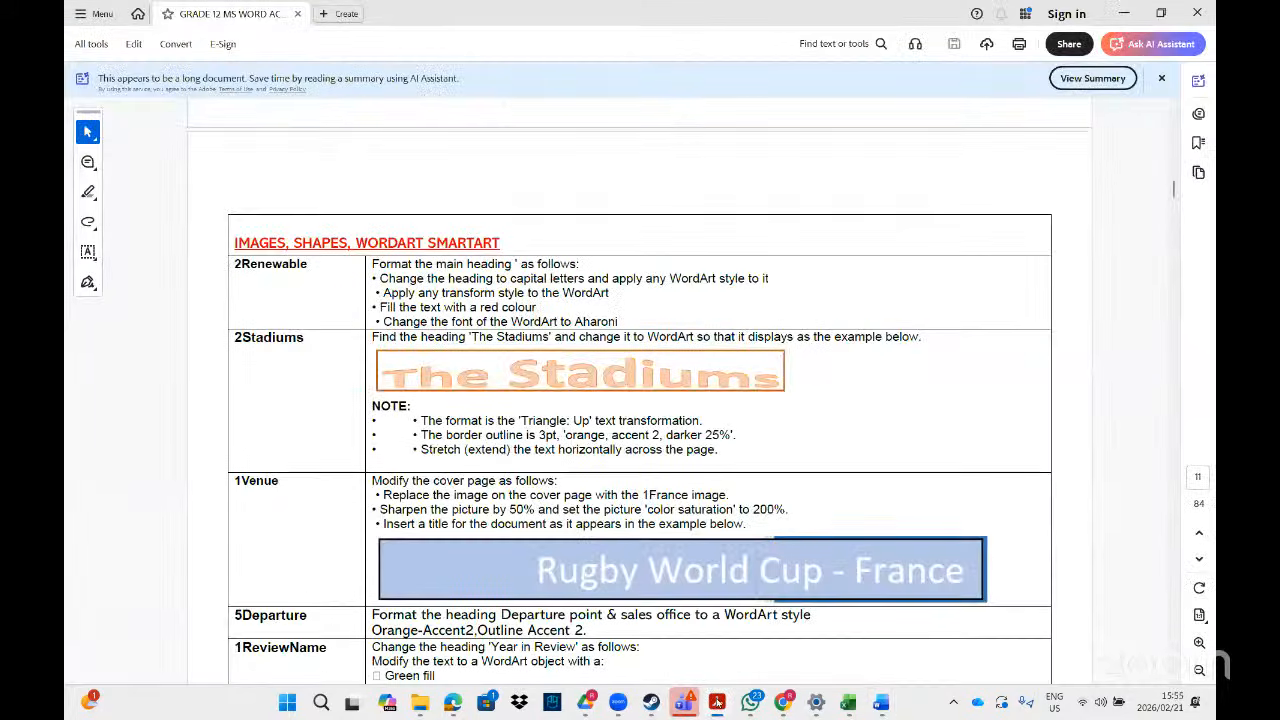
{"action": "left_click", "coordinate": [716, 702]}
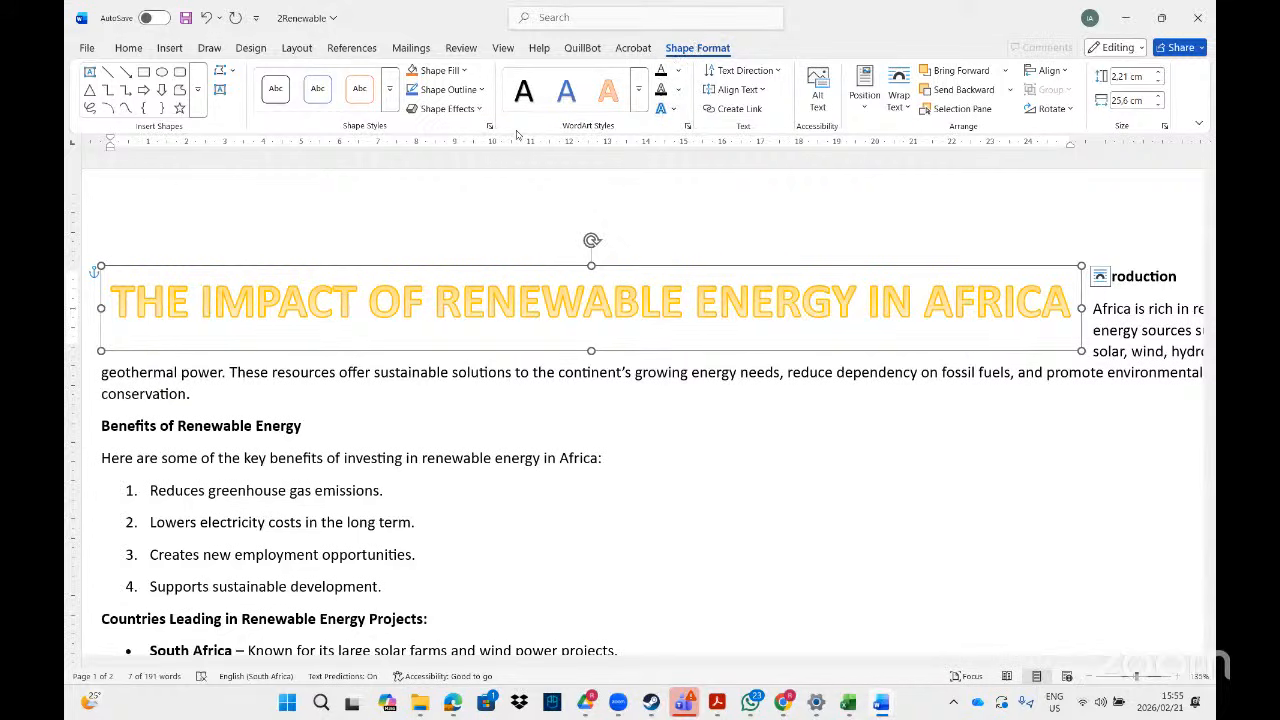
- Restore and reposition the Word window, then give the WordArt the Arch: Down transform
{"action": "left_click", "coordinate": [1161, 19]}
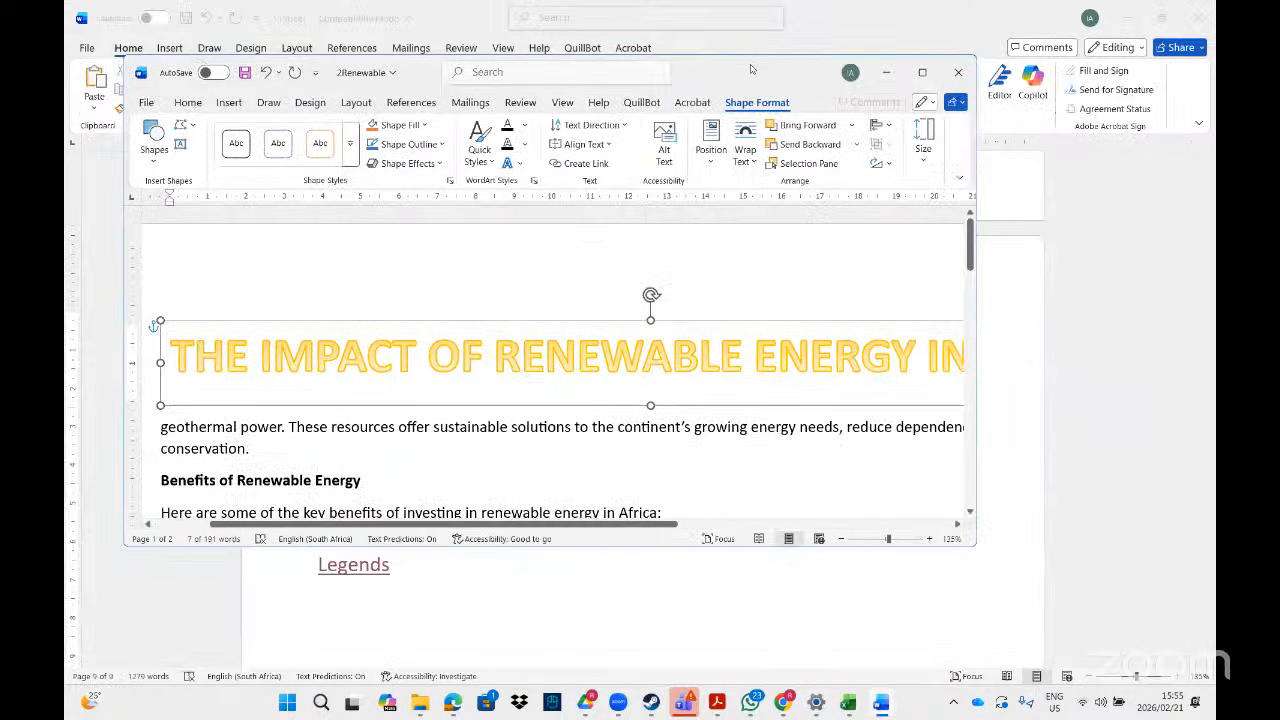
{"action": "left_click_drag", "start_coordinate": [751, 68], "coordinate": [807, 176]}
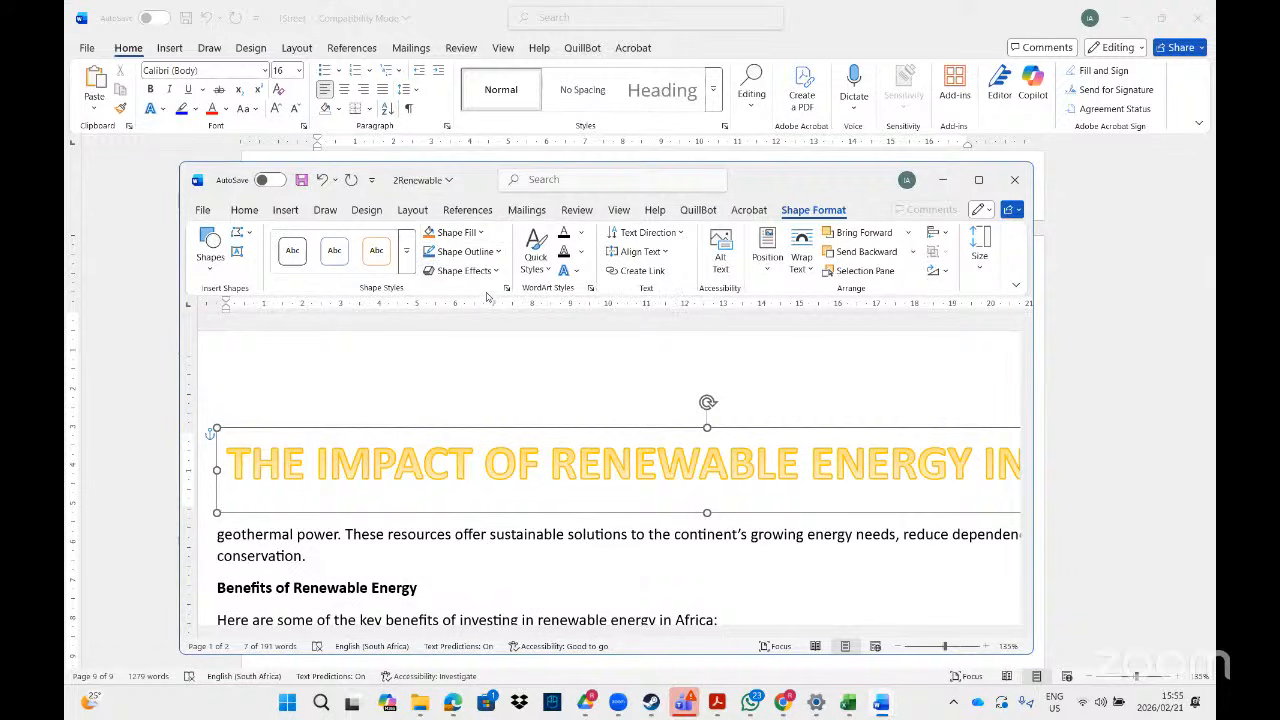
{"action": "left_click", "coordinate": [576, 273]}
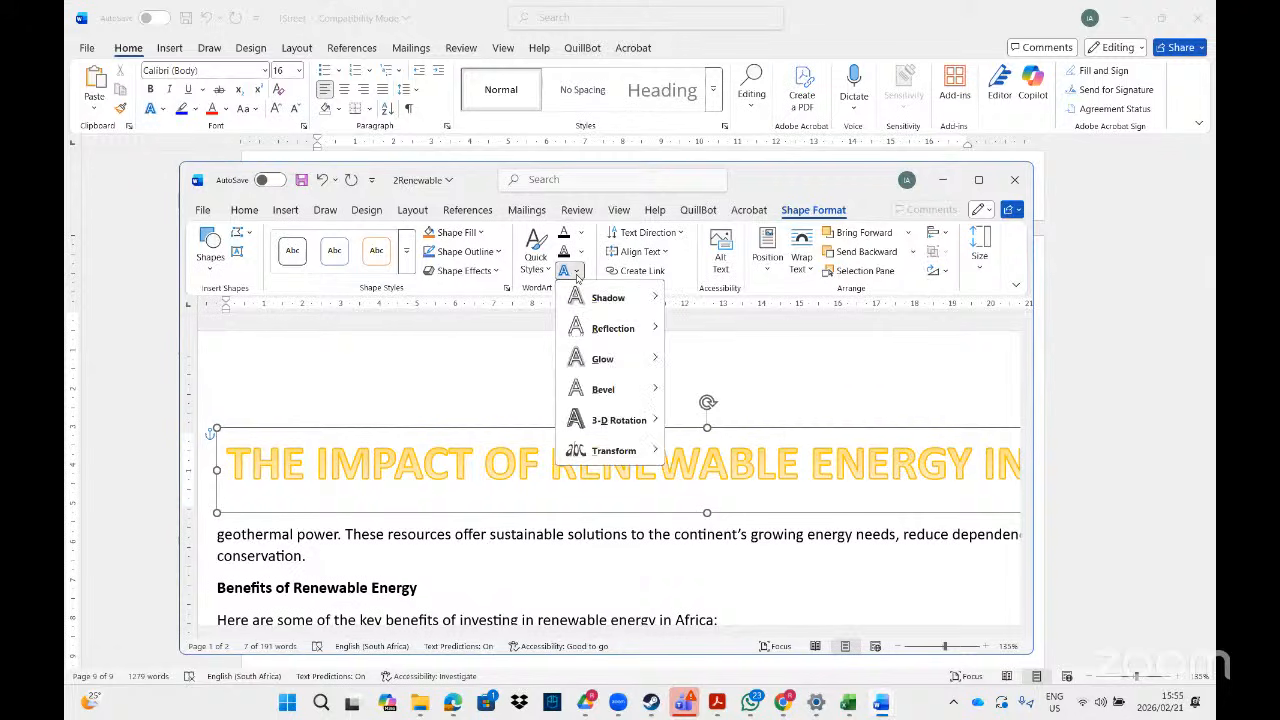
{"action": "mouse_move", "coordinate": [607, 449]}
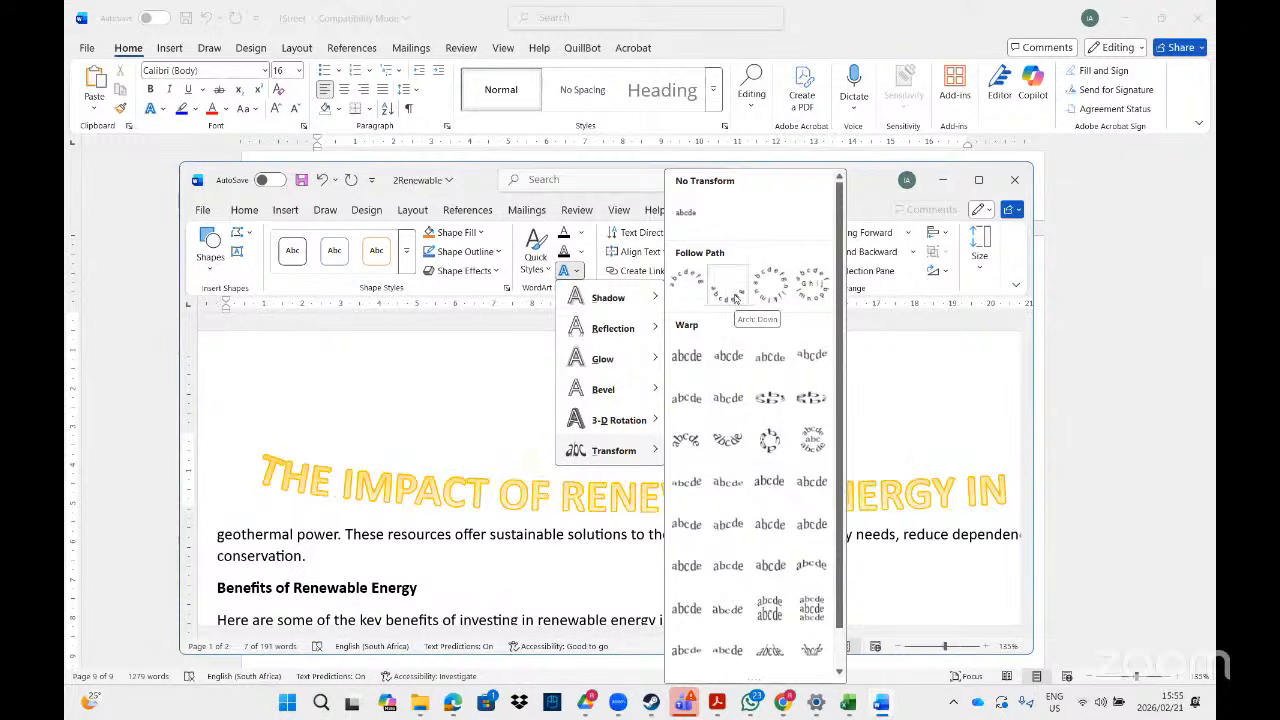
{"action": "left_click", "coordinate": [735, 298]}
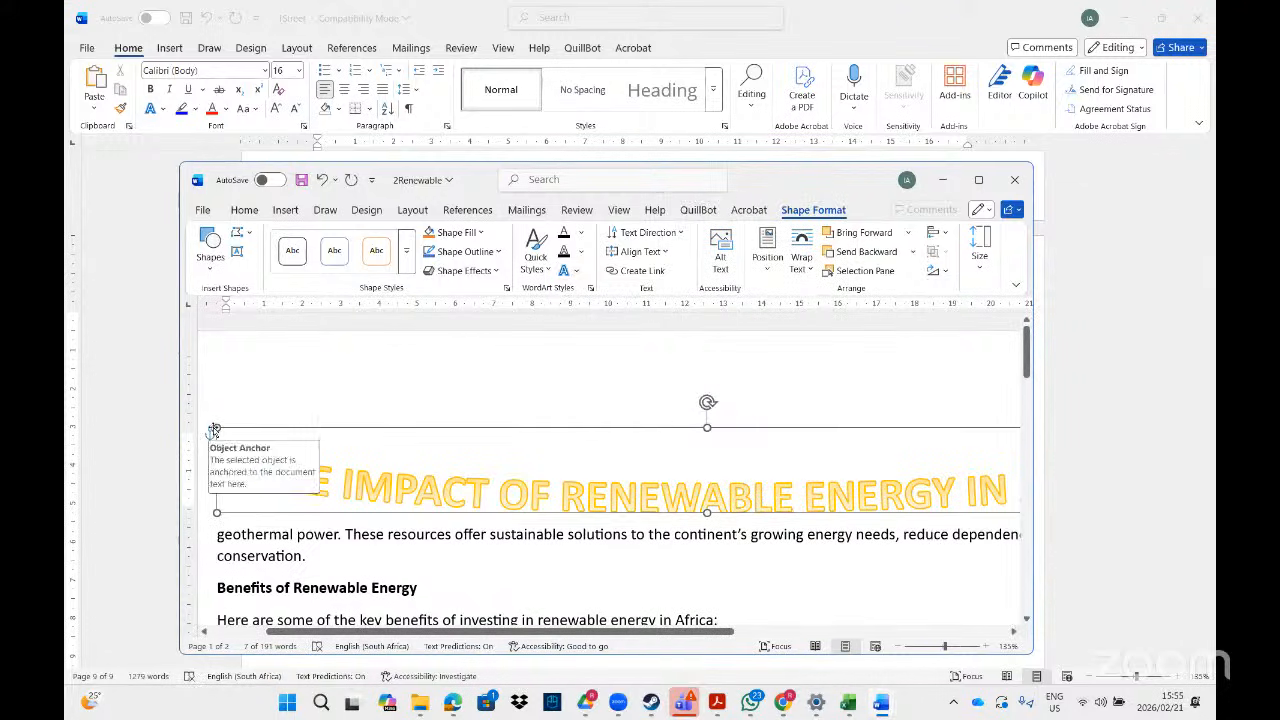
- Drag the WordArt heading around, check its wrapping options, return it to the page top and maximise Word
{"action": "left_click_drag", "start_coordinate": [217, 428], "coordinate": [268, 461]}
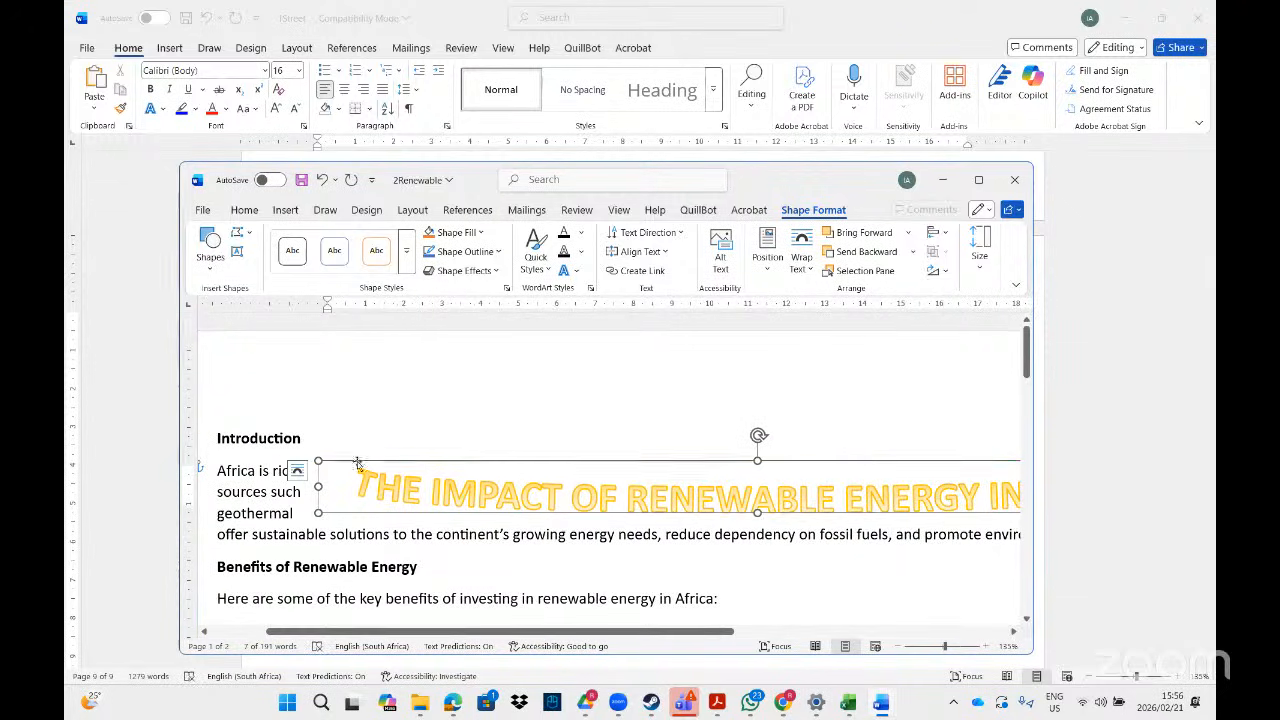
{"action": "left_click", "coordinate": [297, 470]}
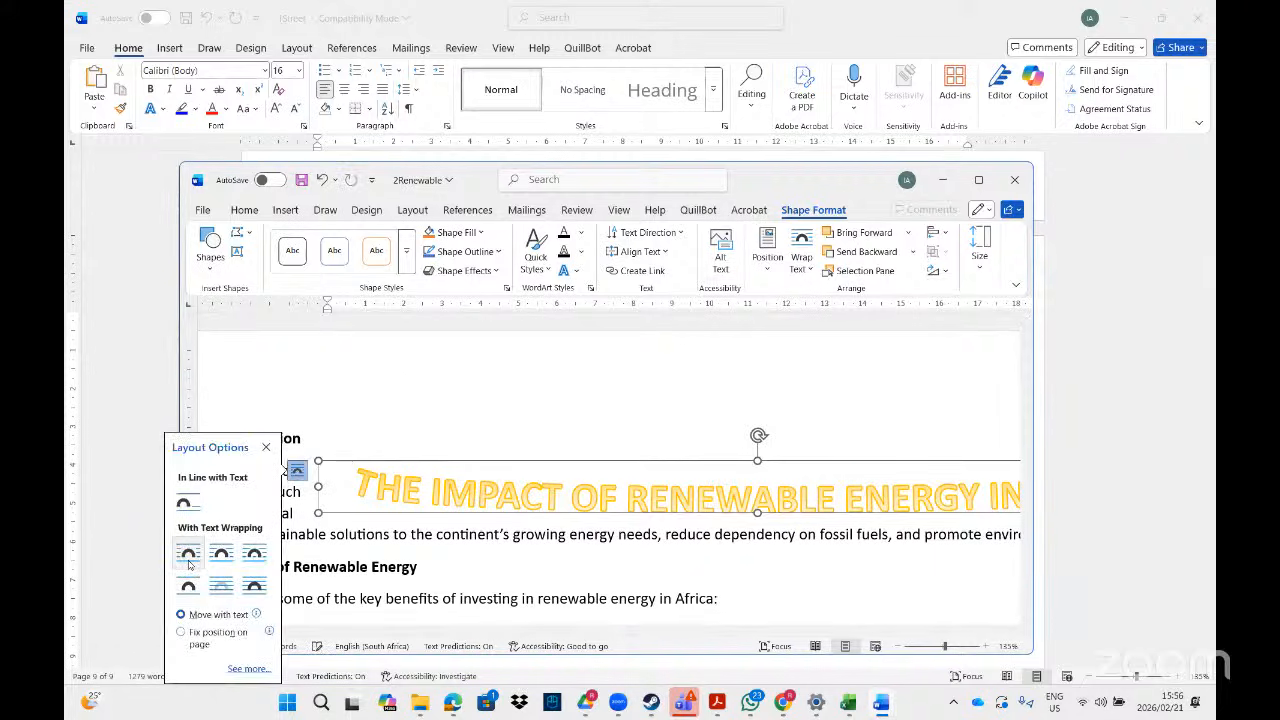
{"action": "left_click_drag", "start_coordinate": [361, 461], "coordinate": [257, 400]}
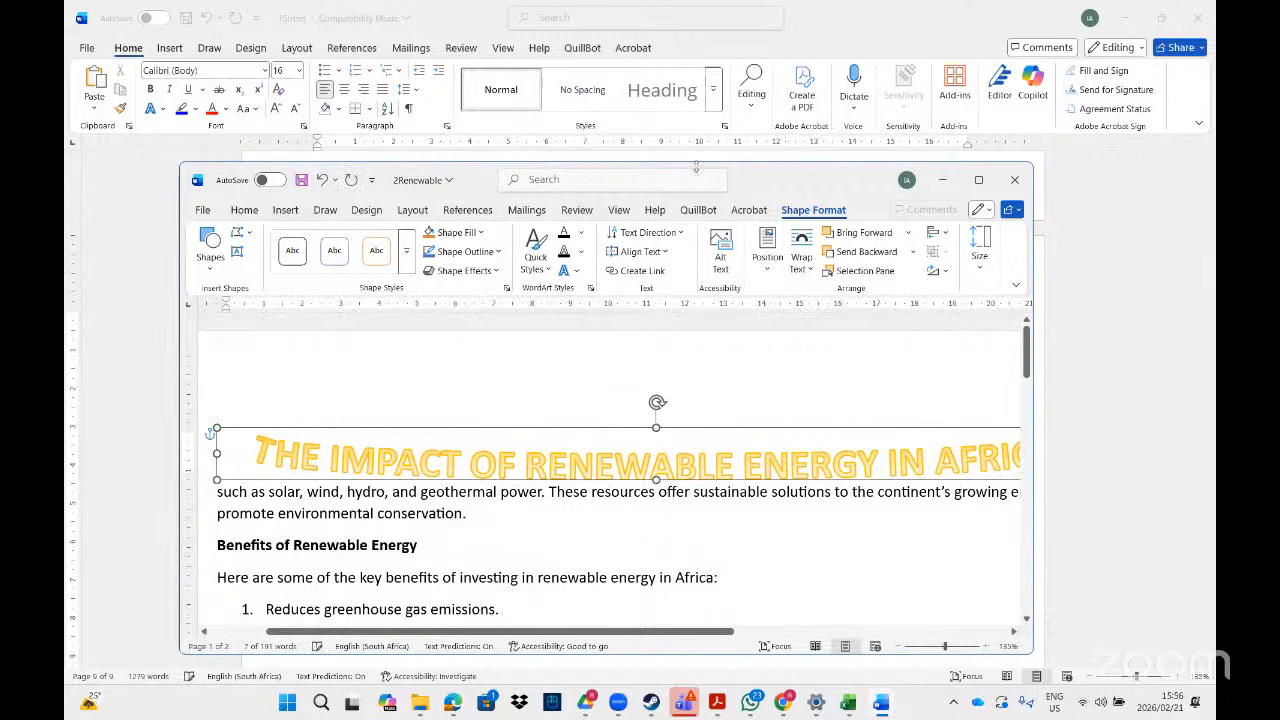
{"action": "left_click", "coordinate": [979, 180]}
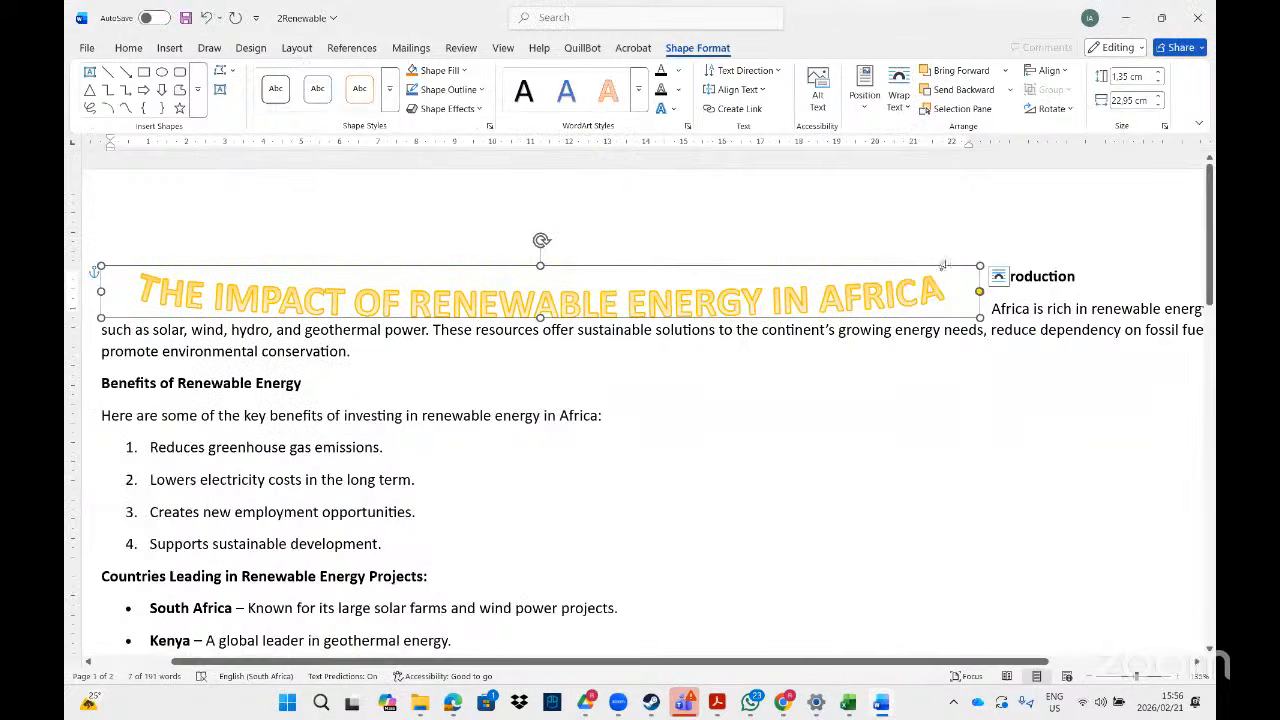
{"action": "left_click", "coordinate": [1025, 276]}
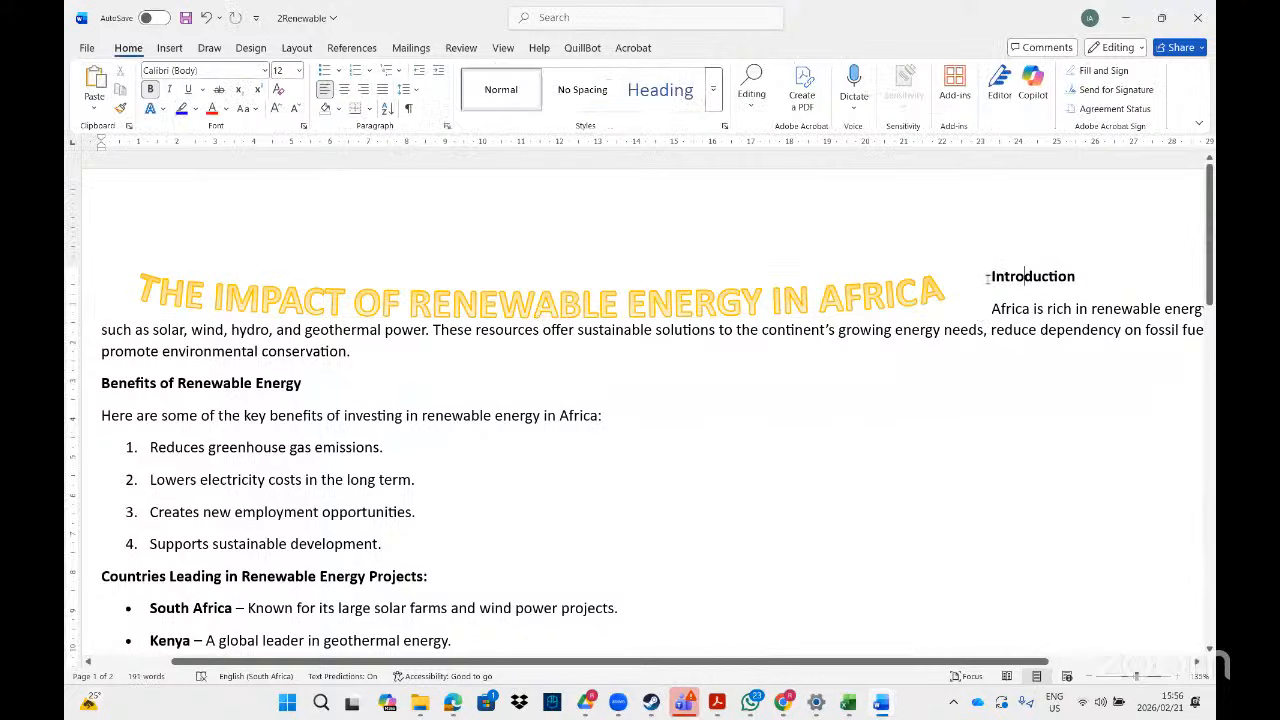
- Place the WordArt heading on its own line above Introduction, then return to the task PDF
{"action": "scroll", "coordinate": [987, 277], "scroll_direction": "up", "scroll_amount": 1}
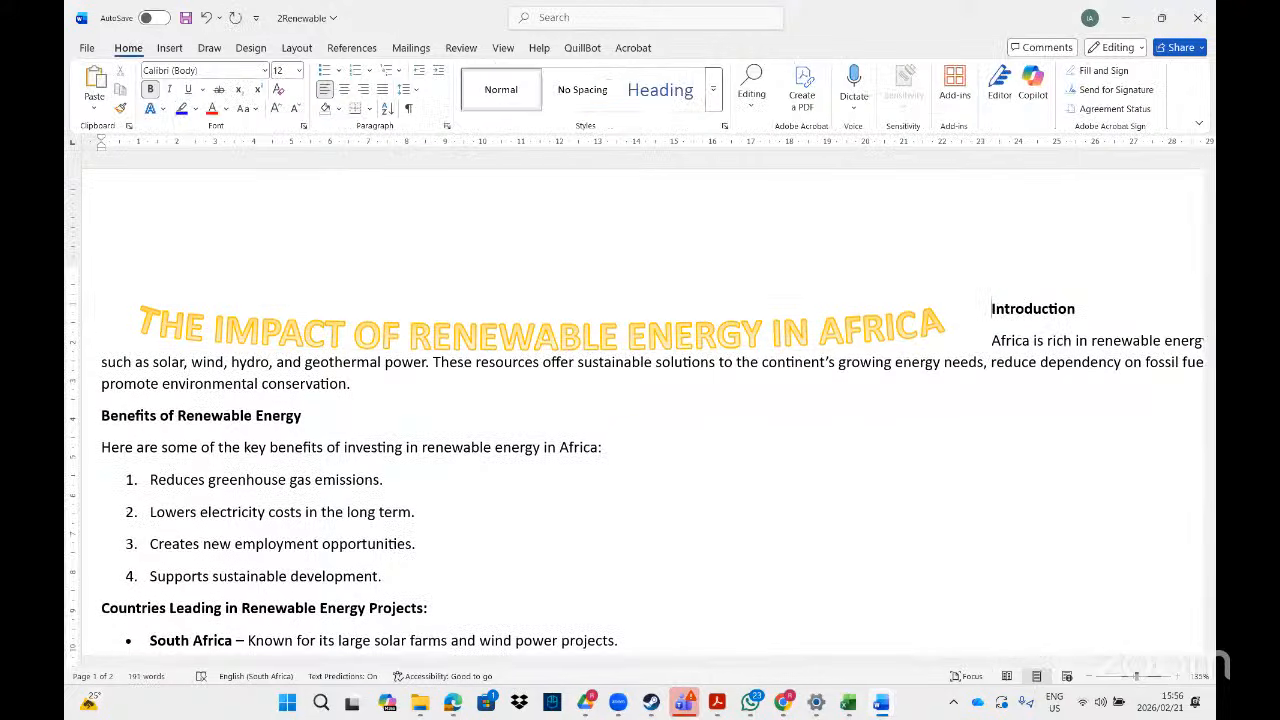
{"action": "scroll", "coordinate": [987, 277], "scroll_direction": "up", "scroll_amount": 2}
{"action": "triple_click", "coordinate": [881, 392]}
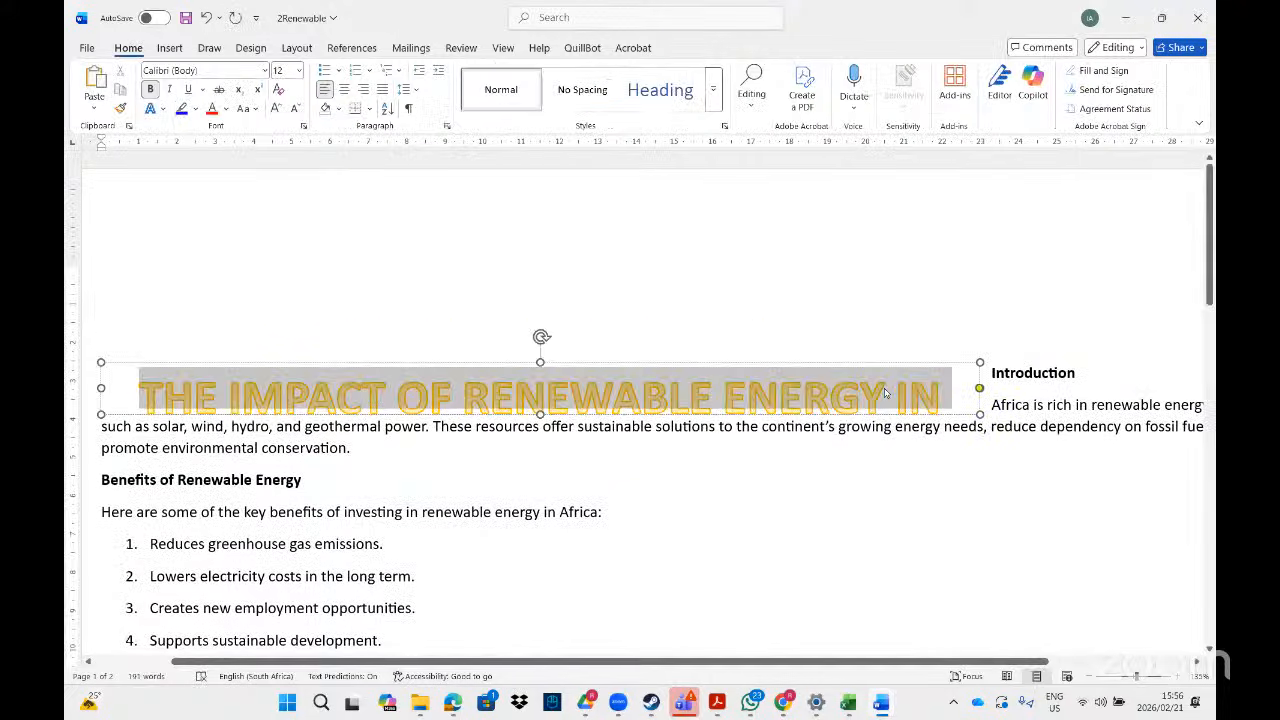
{"action": "left_click_drag", "start_coordinate": [845, 361], "coordinate": [869, 280]}
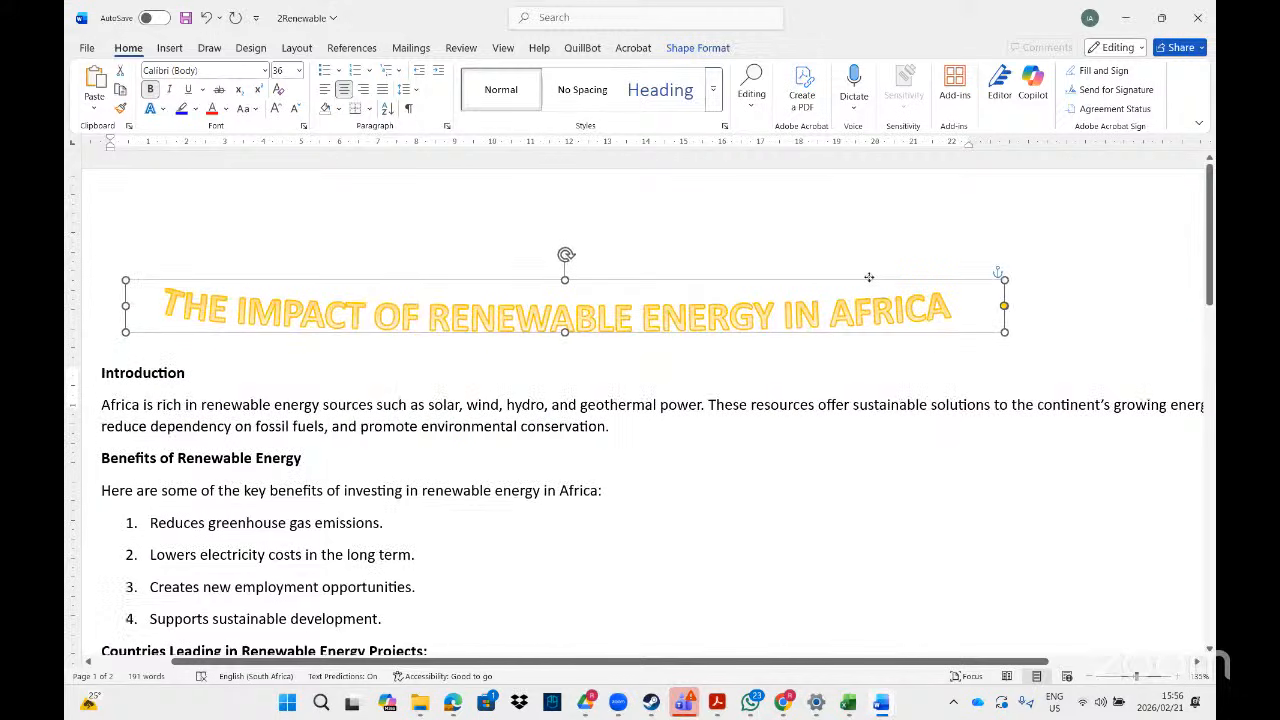
{"action": "left_click", "coordinate": [1039, 341]}
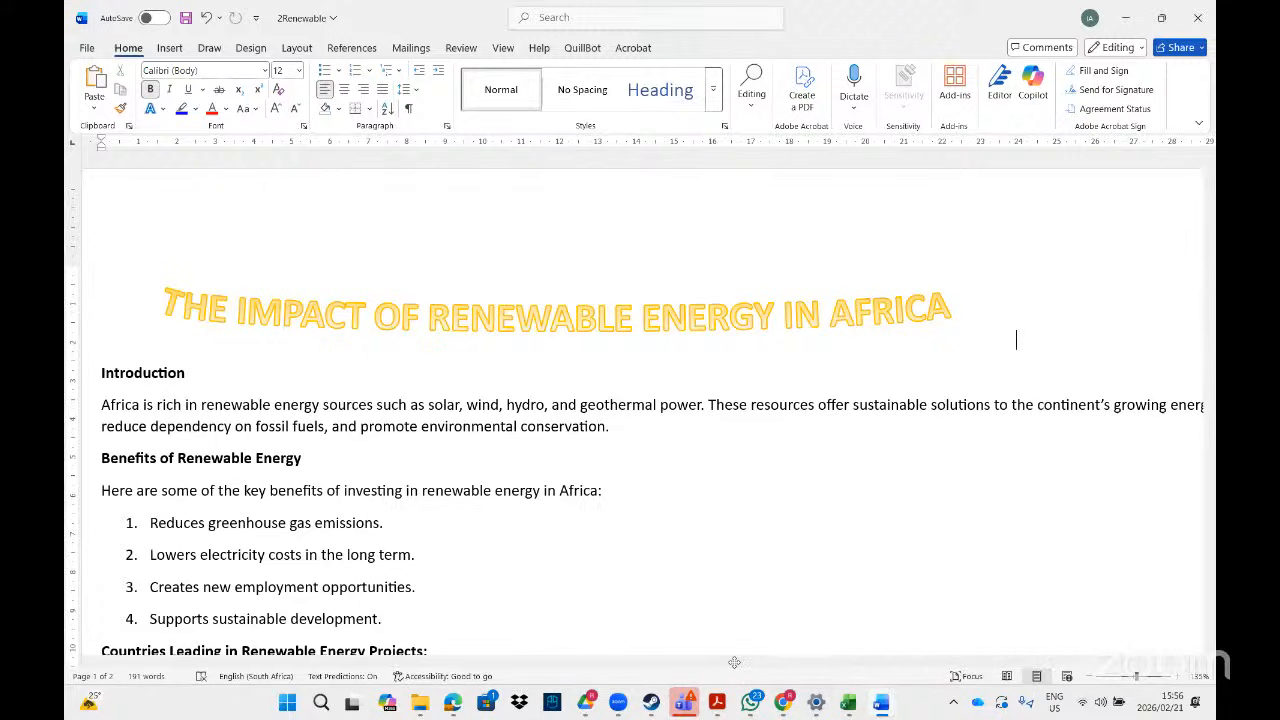
{"action": "left_click", "coordinate": [716, 703]}
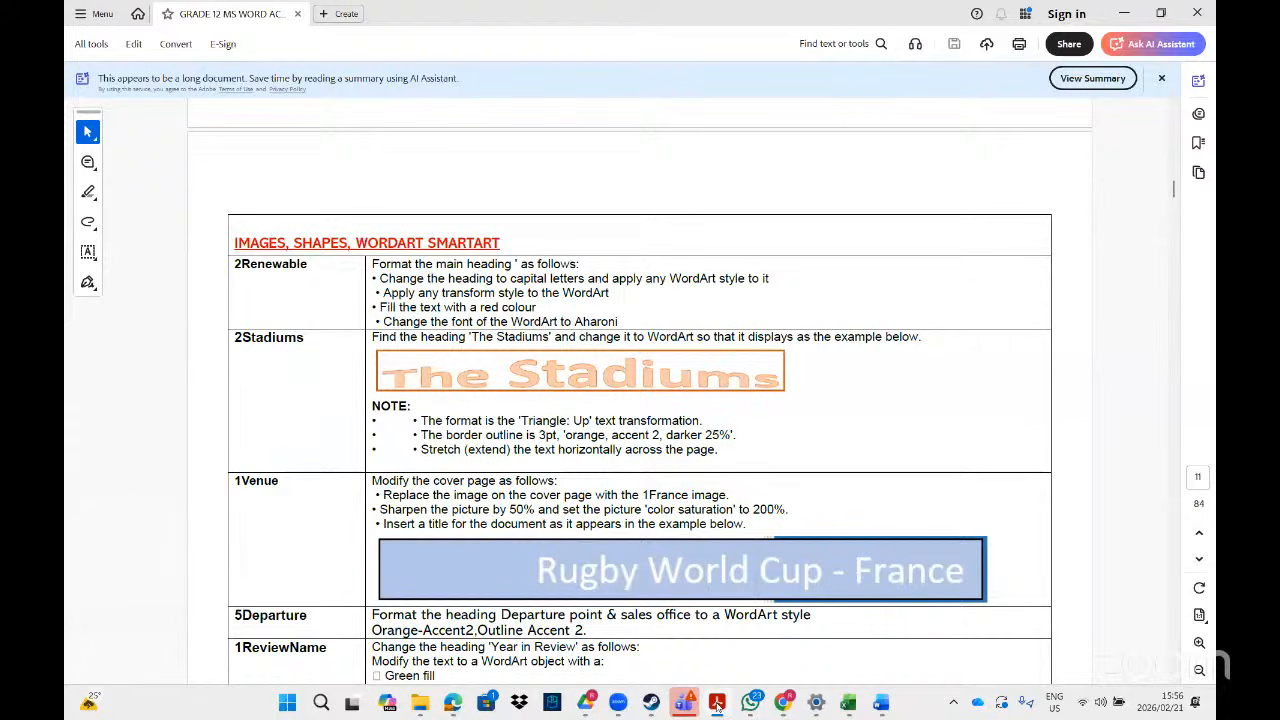
- Select the WordArt heading text and shade its box light blue
{"action": "left_click", "coordinate": [716, 703]}
{"action": "triple_click", "coordinate": [670, 312]}
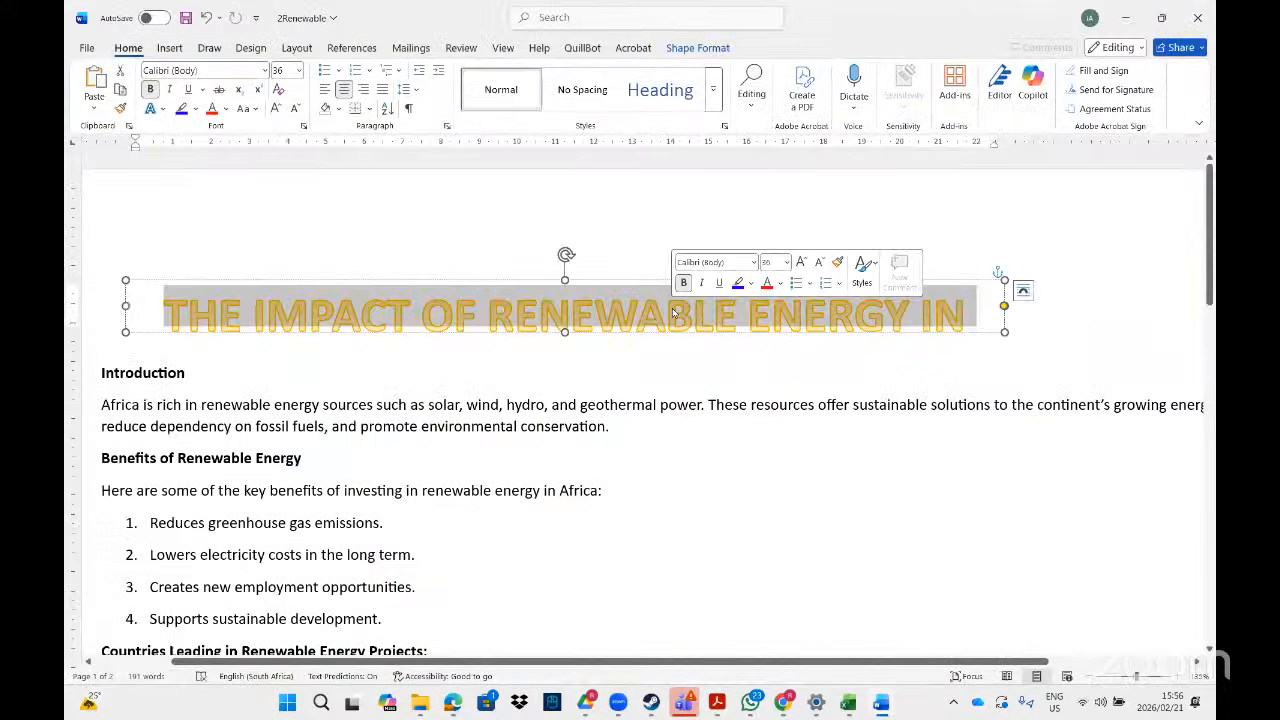
{"action": "left_click", "coordinate": [708, 50]}
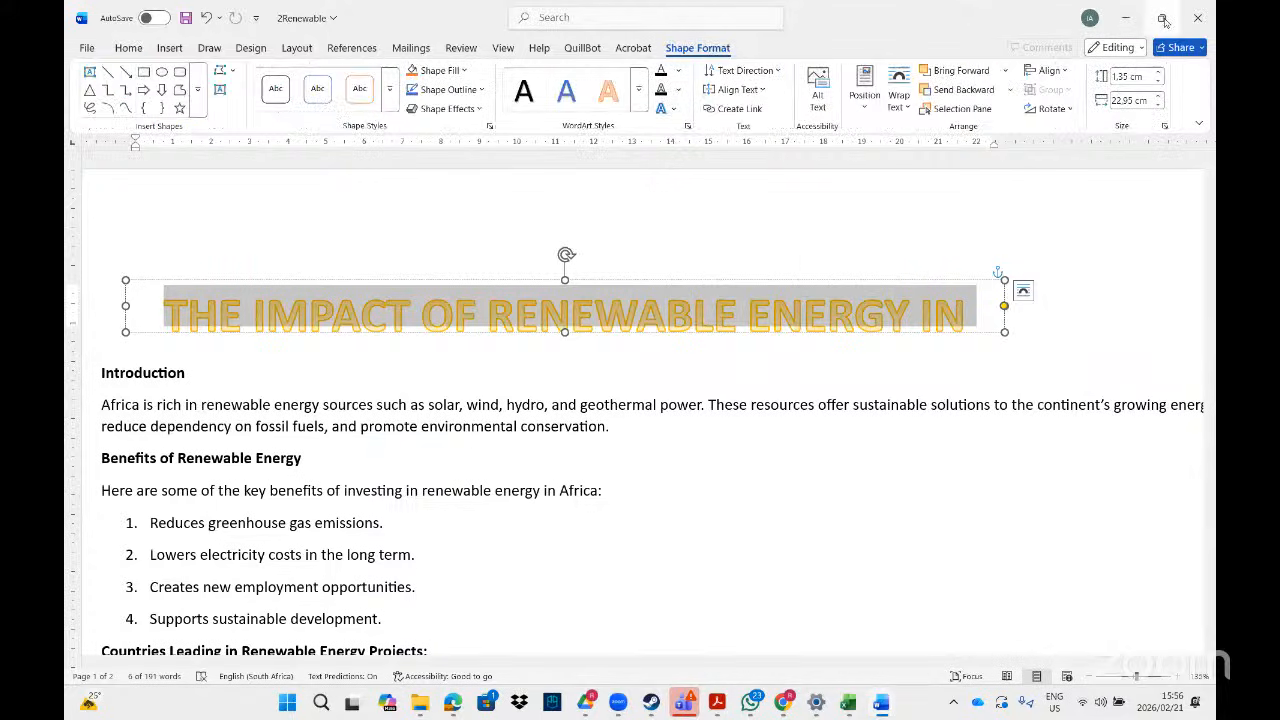
{"action": "left_click", "coordinate": [1161, 17]}
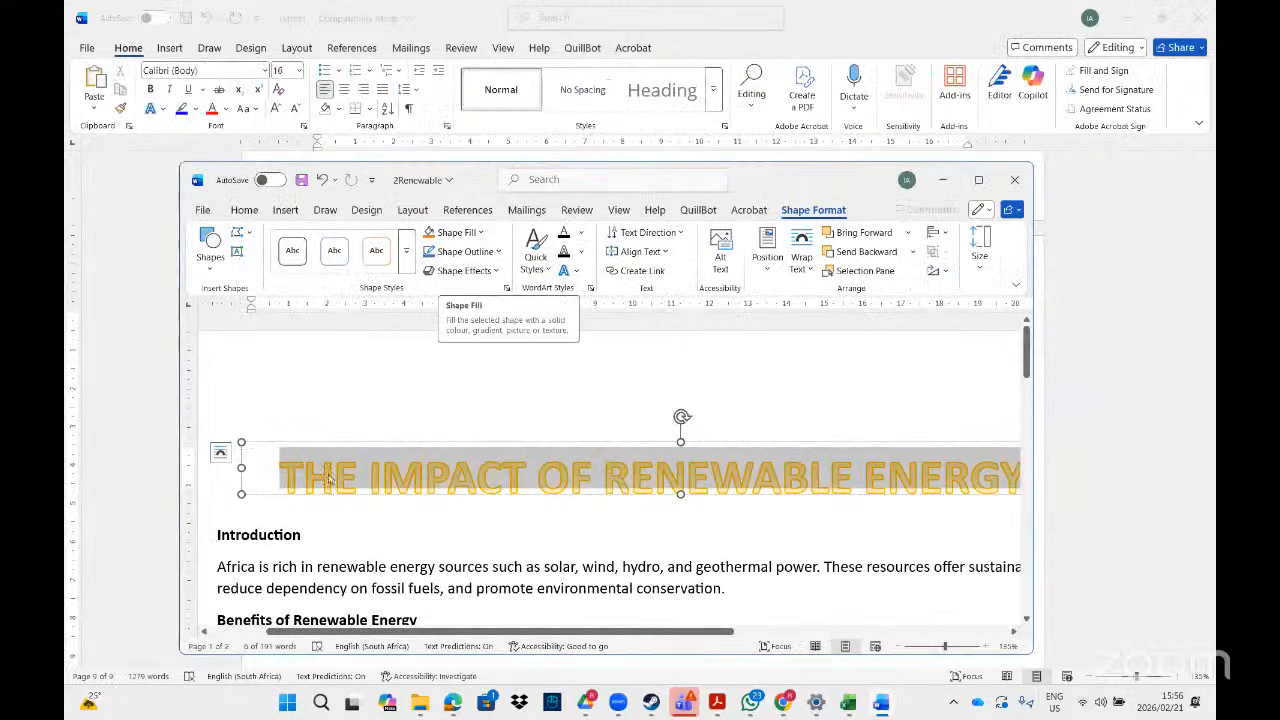
{"action": "left_click", "coordinate": [482, 233]}
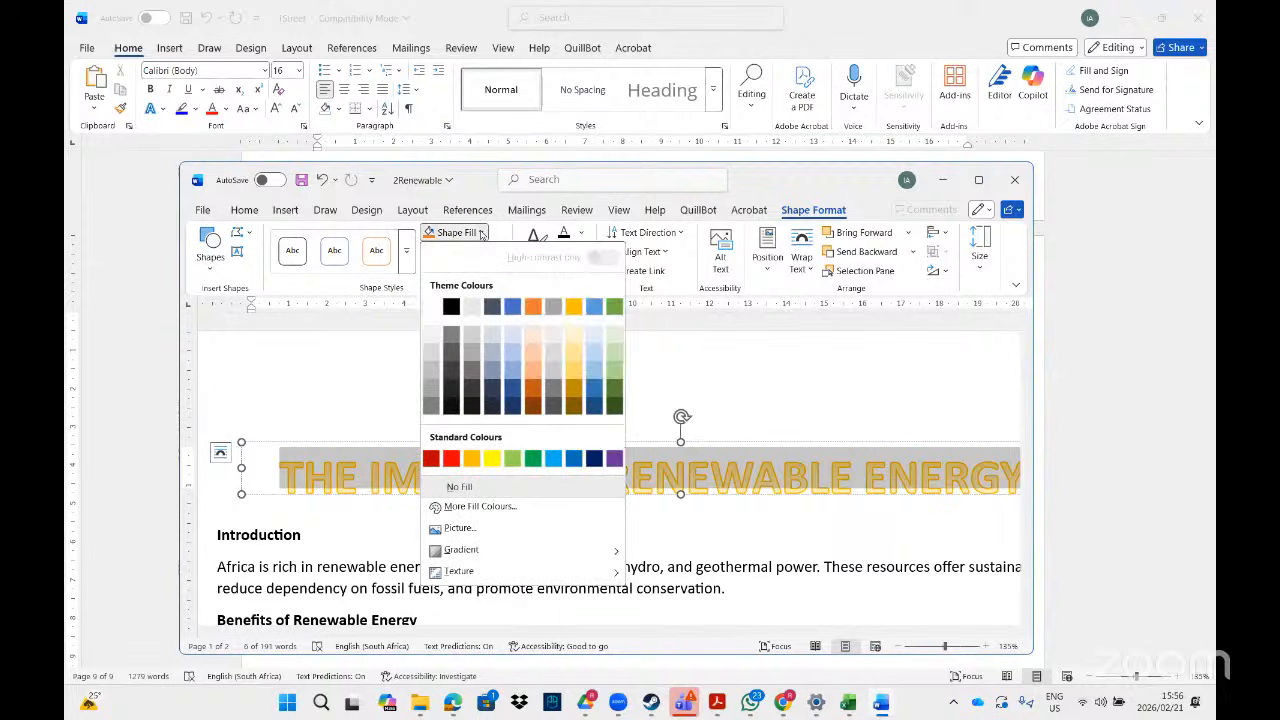
{"action": "left_click", "coordinate": [512, 353]}
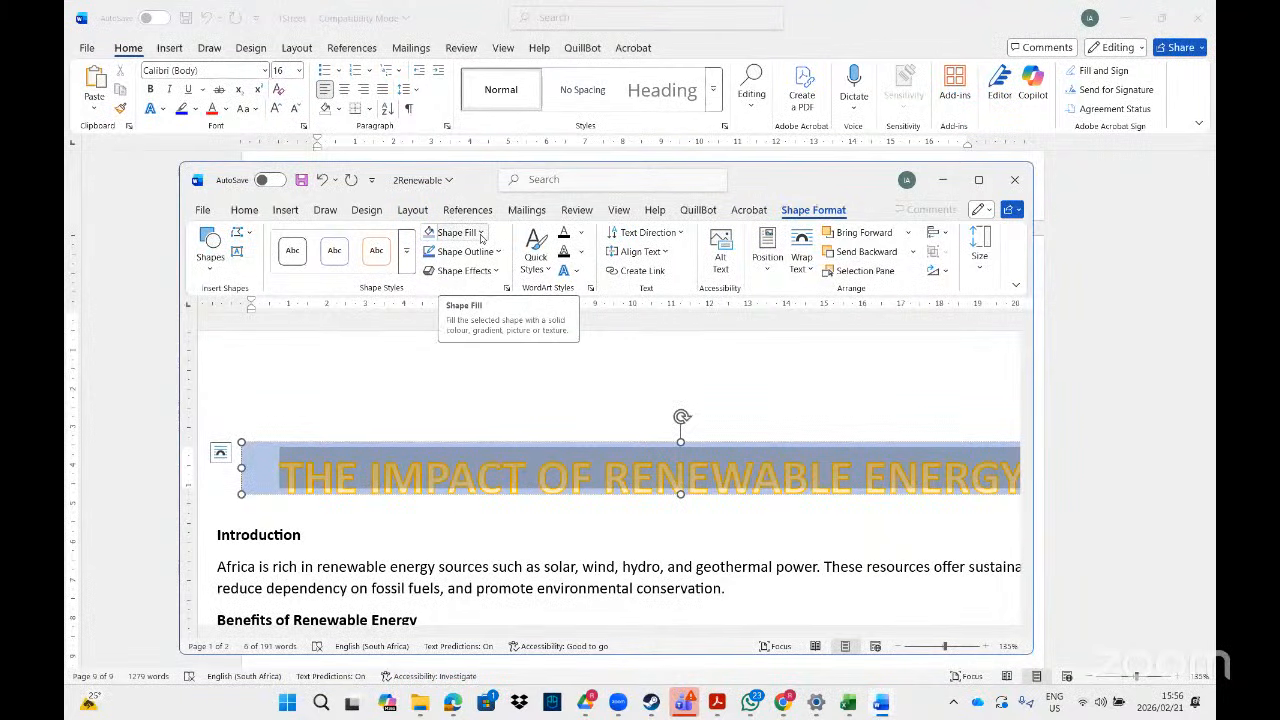
- Colour the WordArt heading text red and maximise the Word window
{"action": "left_click", "coordinate": [582, 235]}
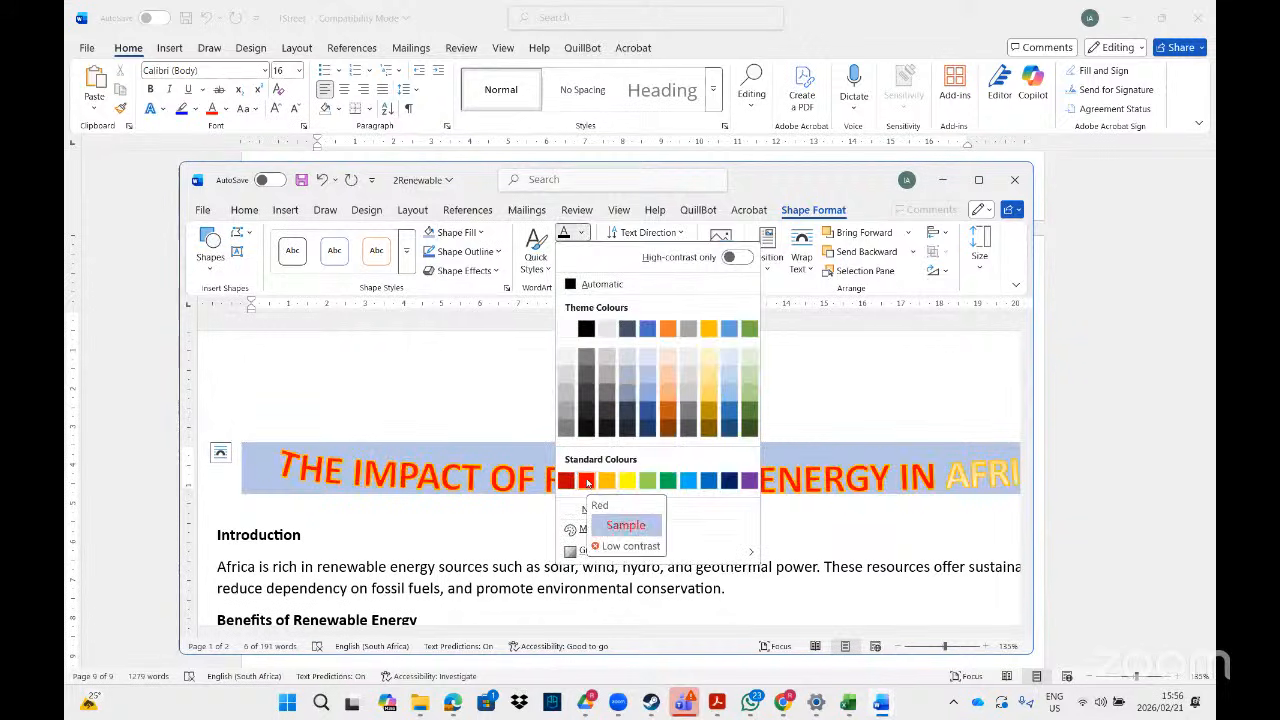
{"action": "left_click", "coordinate": [587, 482]}
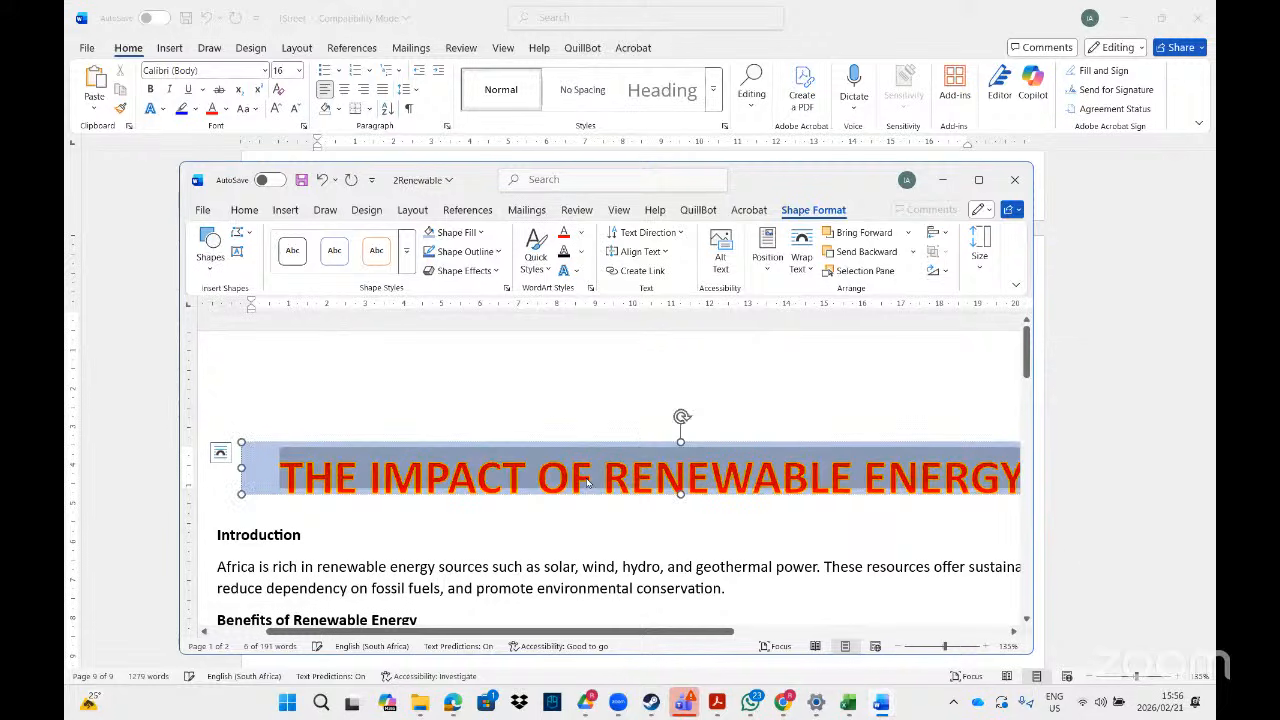
{"action": "left_click", "coordinate": [577, 273]}
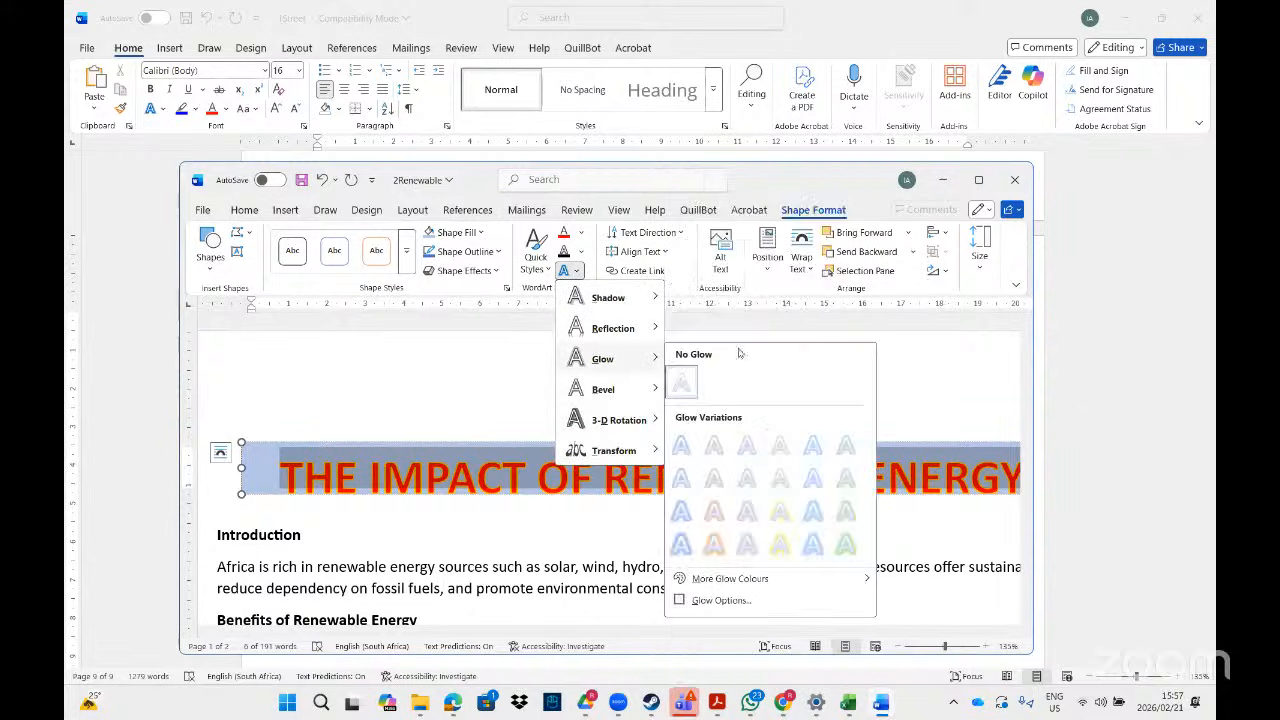
{"action": "left_click", "coordinate": [961, 360]}
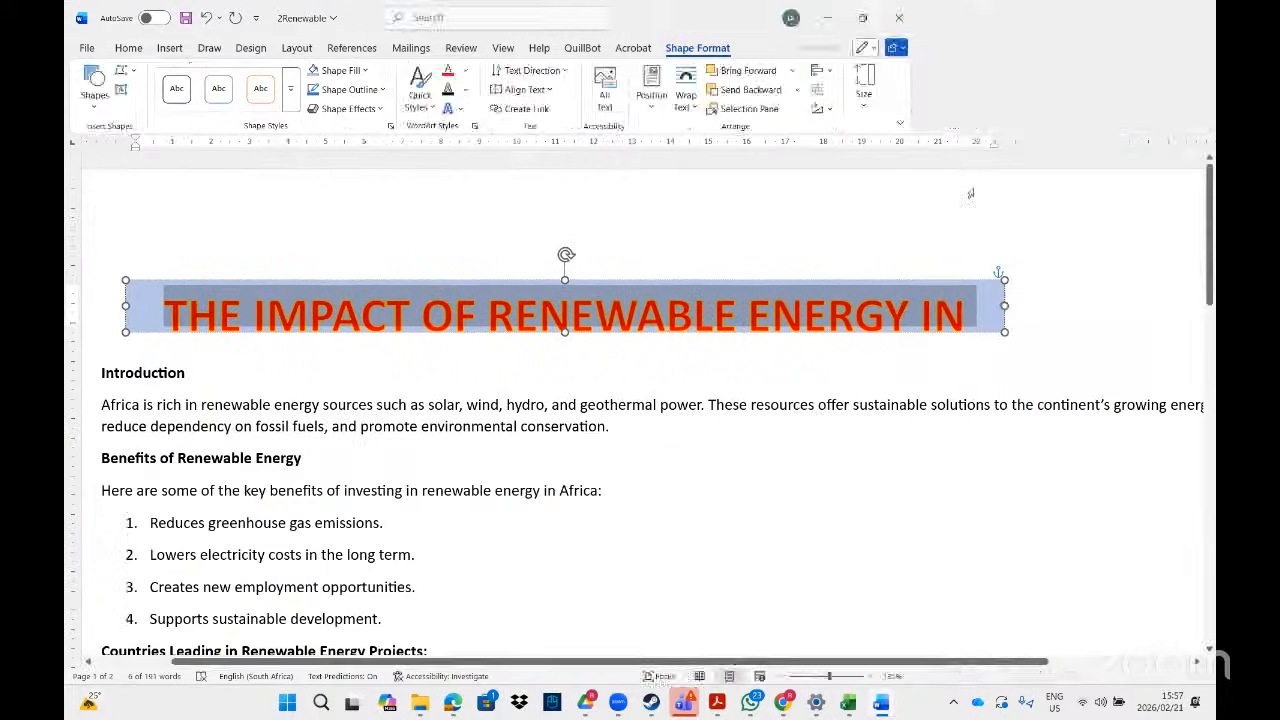
{"action": "left_click", "coordinate": [978, 179]}
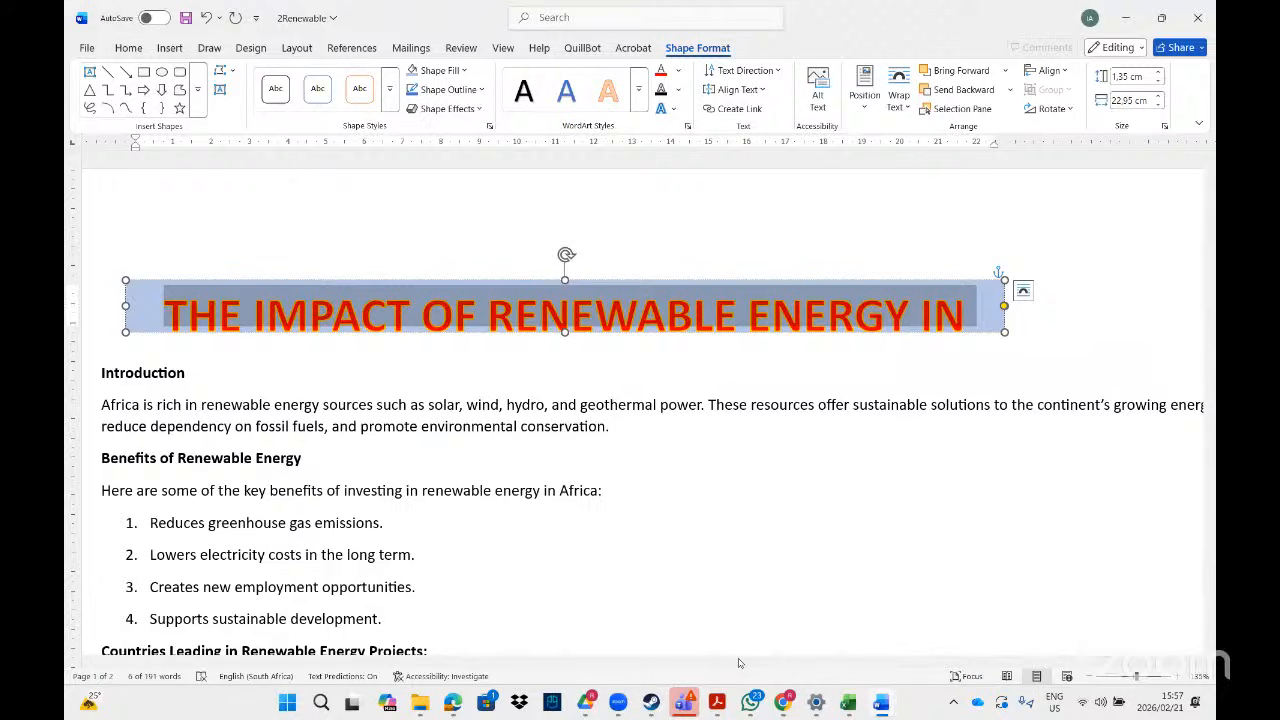
- After checking the instructions PDF, set the WordArt heading's font to Aharoni
{"action": "left_click", "coordinate": [717, 703]}
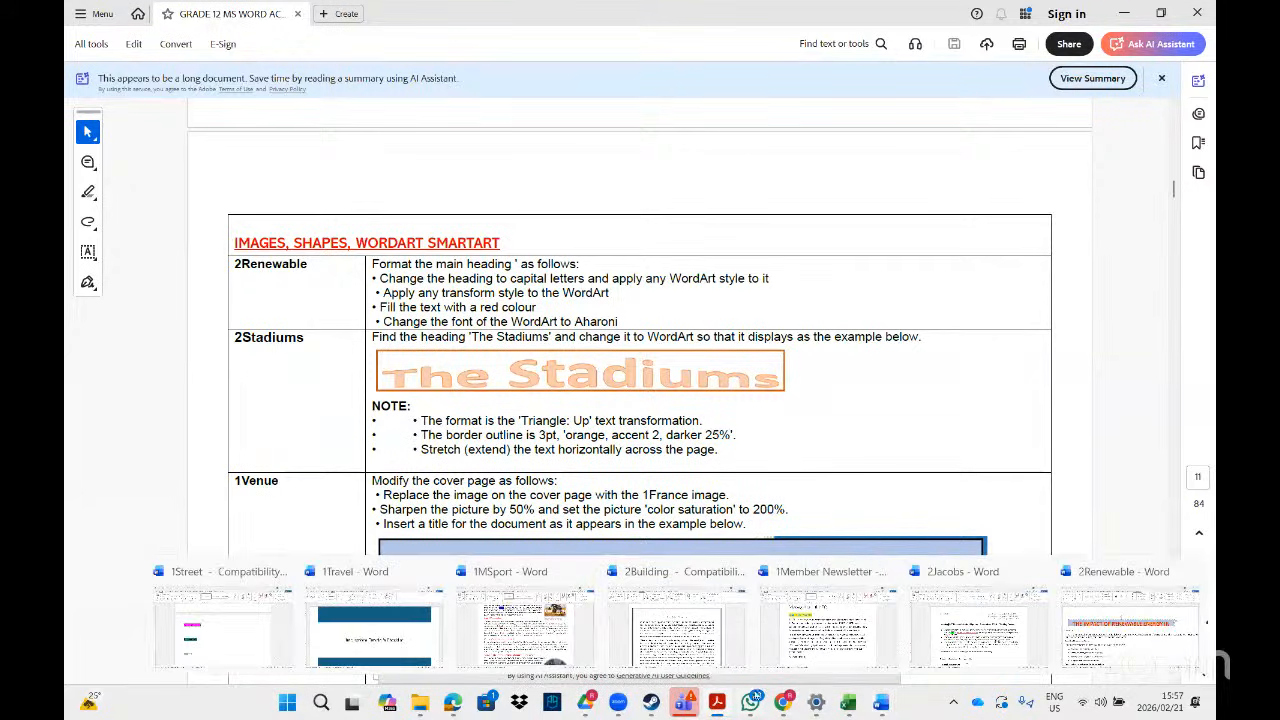
{"action": "left_click", "coordinate": [722, 702]}
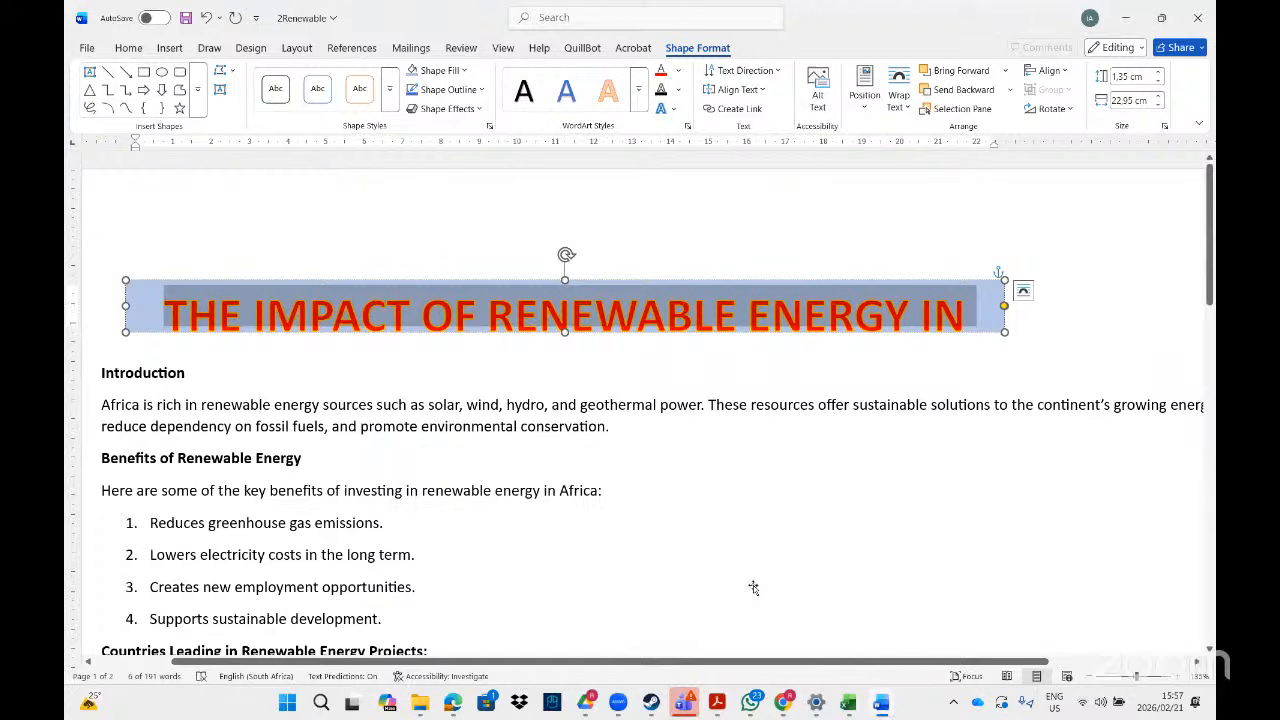
{"action": "left_click", "coordinate": [130, 50]}
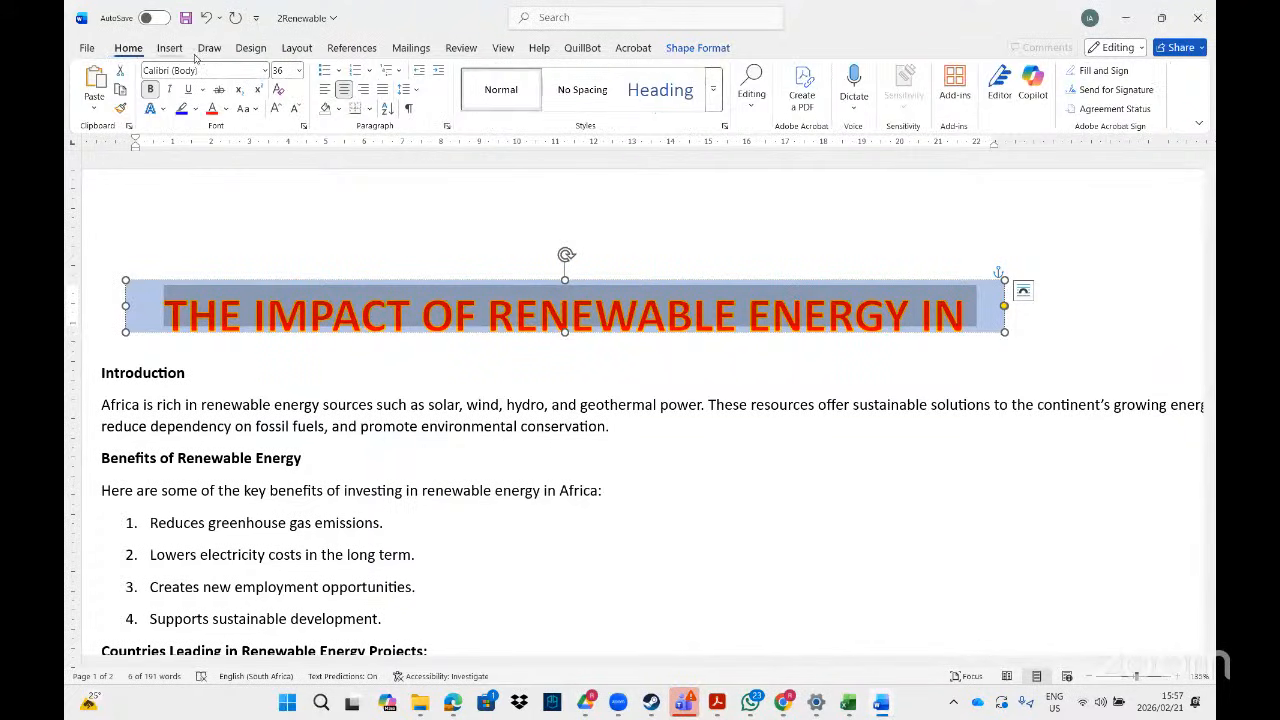
{"action": "left_click", "coordinate": [265, 71]}
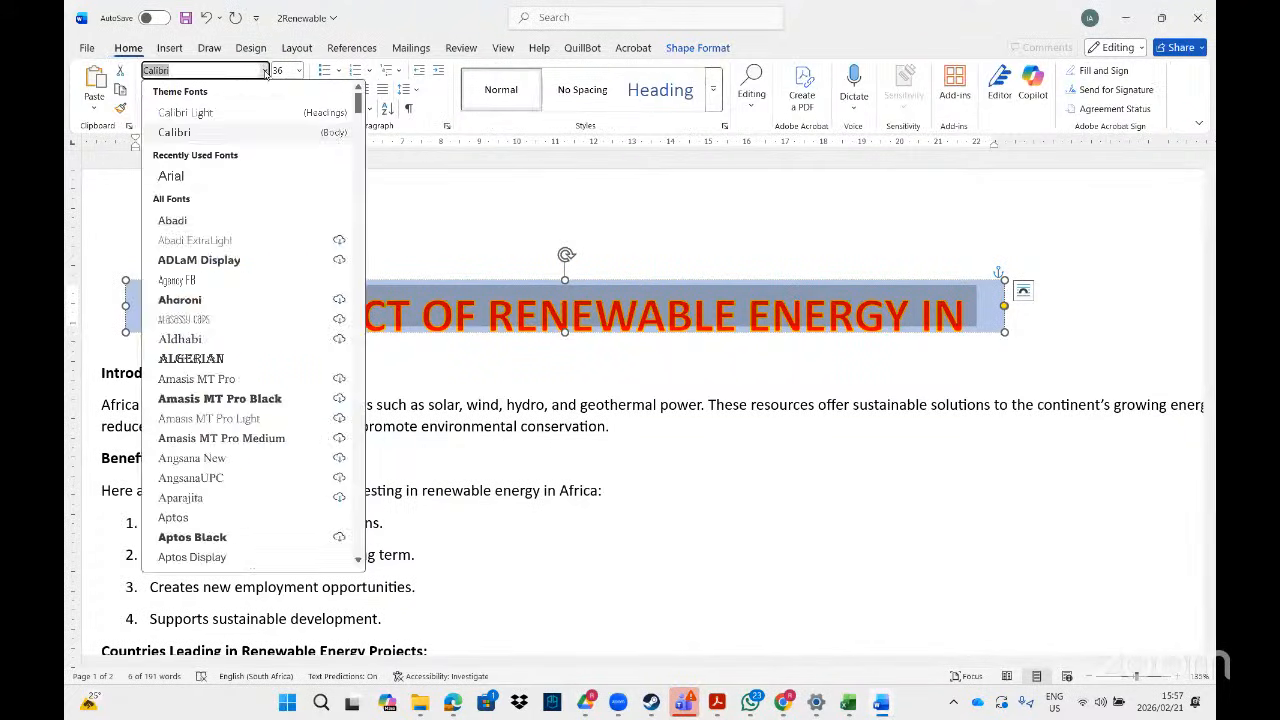
{"action": "type", "text": "Arial"}
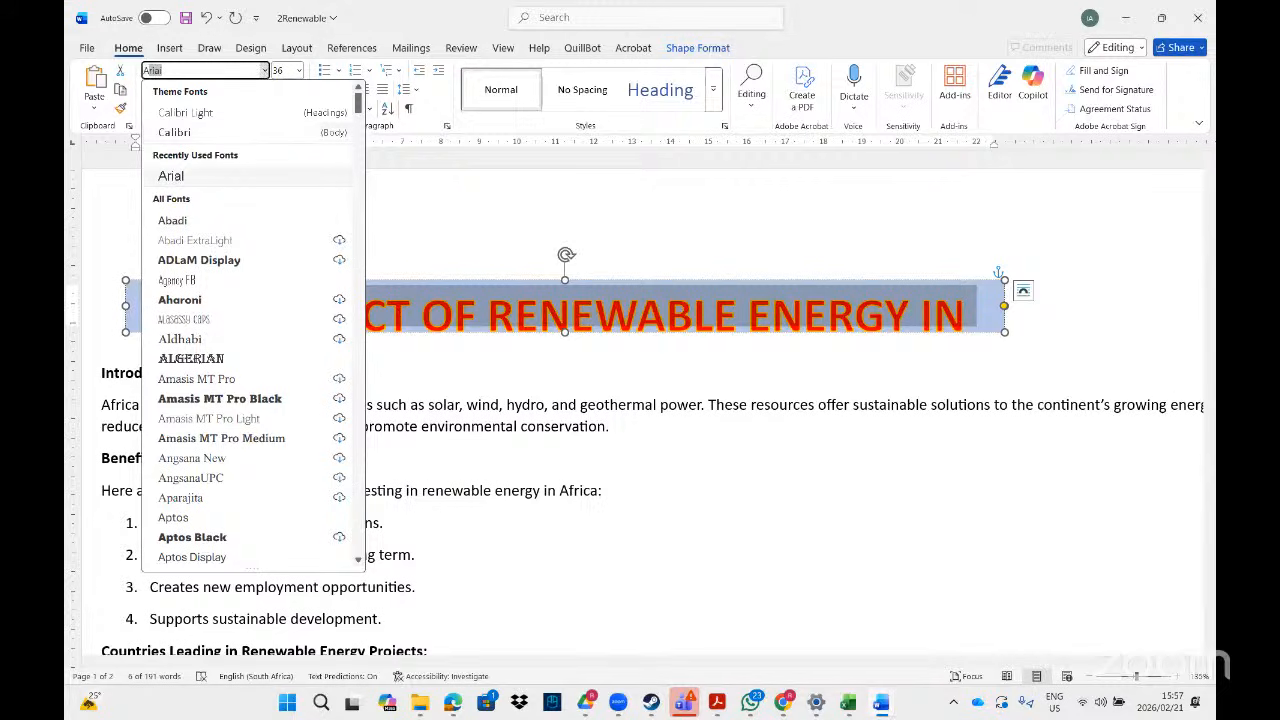
{"action": "left_click", "coordinate": [179, 300]}
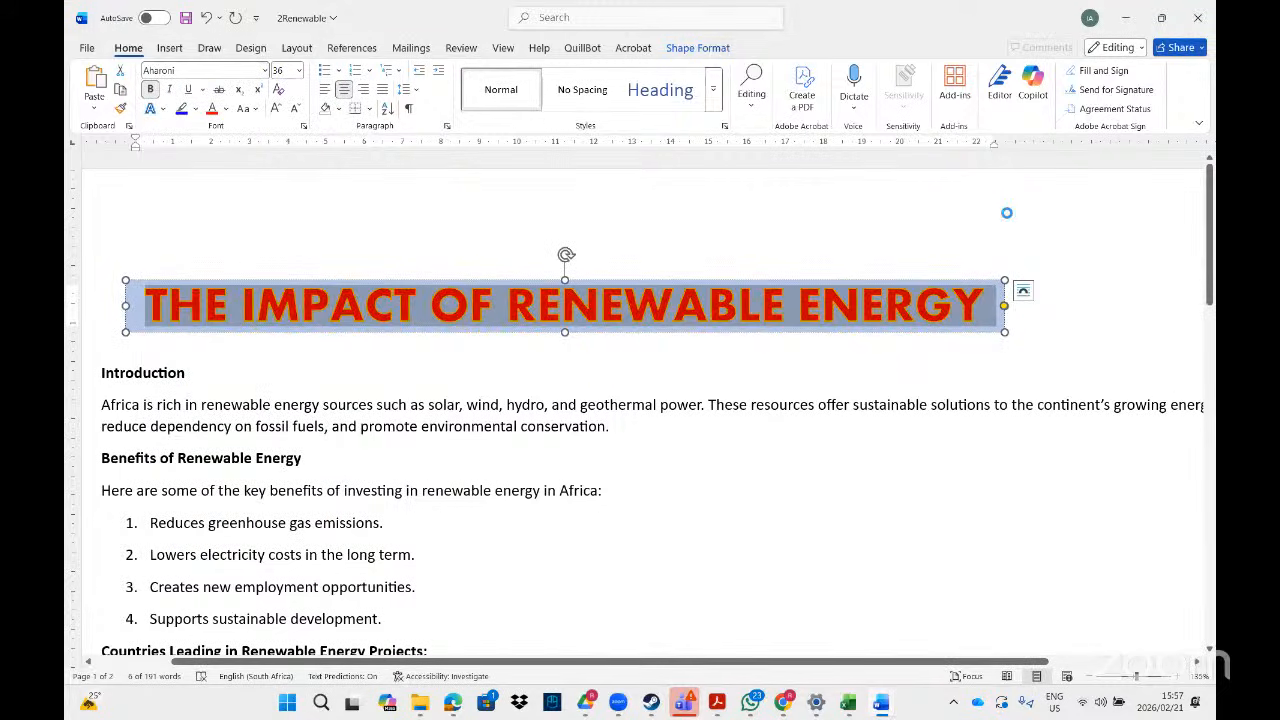
{"action": "left_click", "coordinate": [1023, 334]}
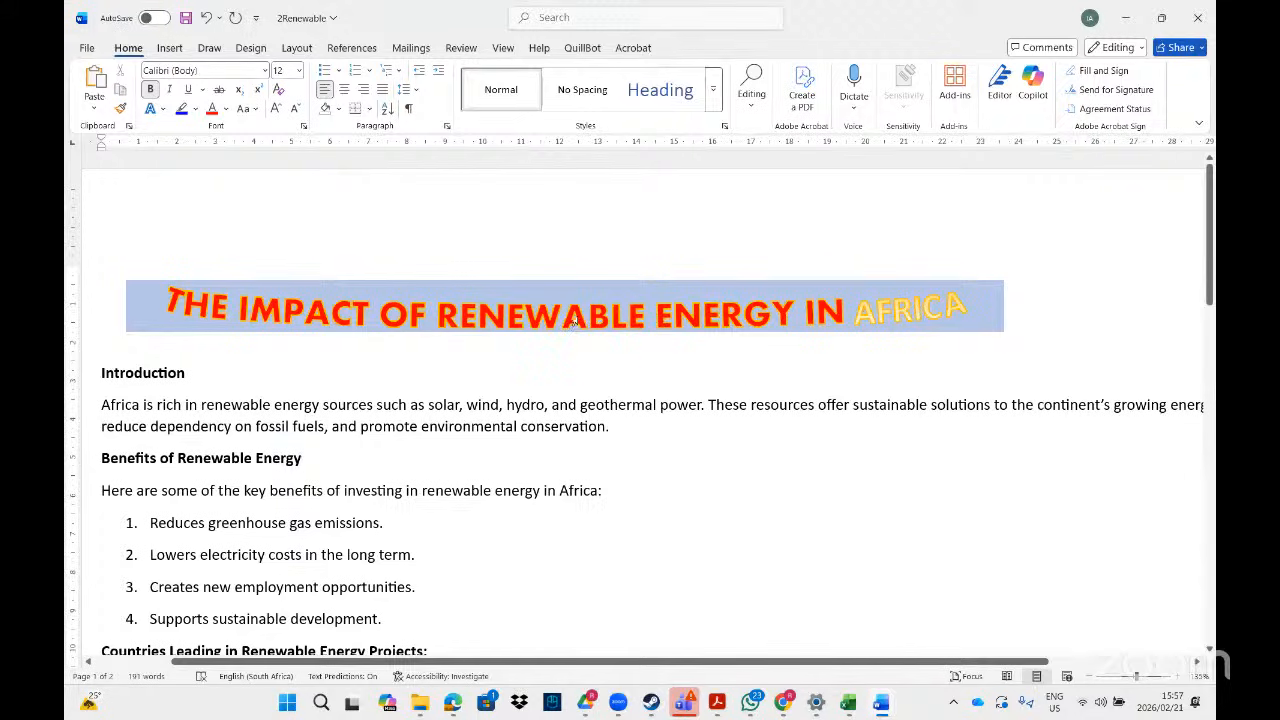
{"action": "left_click", "coordinate": [608, 282]}
- Browse the Shape Styles gallery for the WordArt heading without applying a style
{"action": "left_click", "coordinate": [697, 48]}
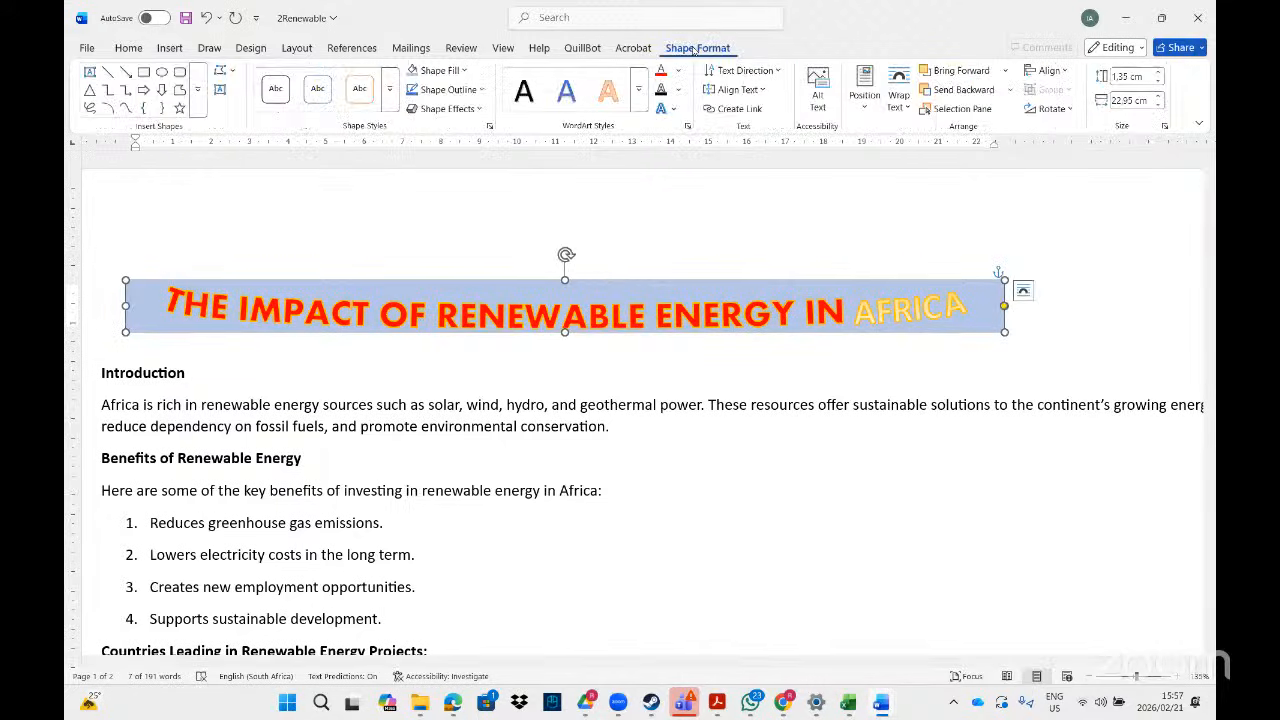
{"action": "left_click", "coordinate": [389, 107]}
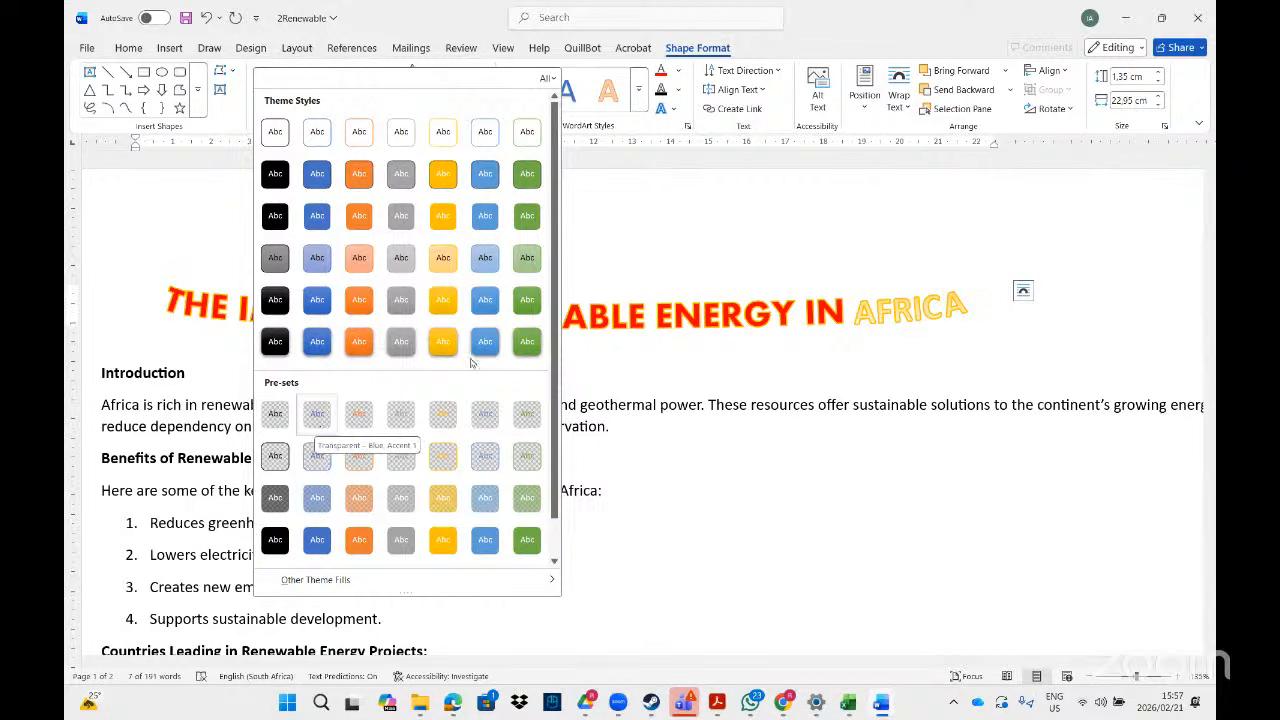
{"action": "left_click", "coordinate": [654, 251]}
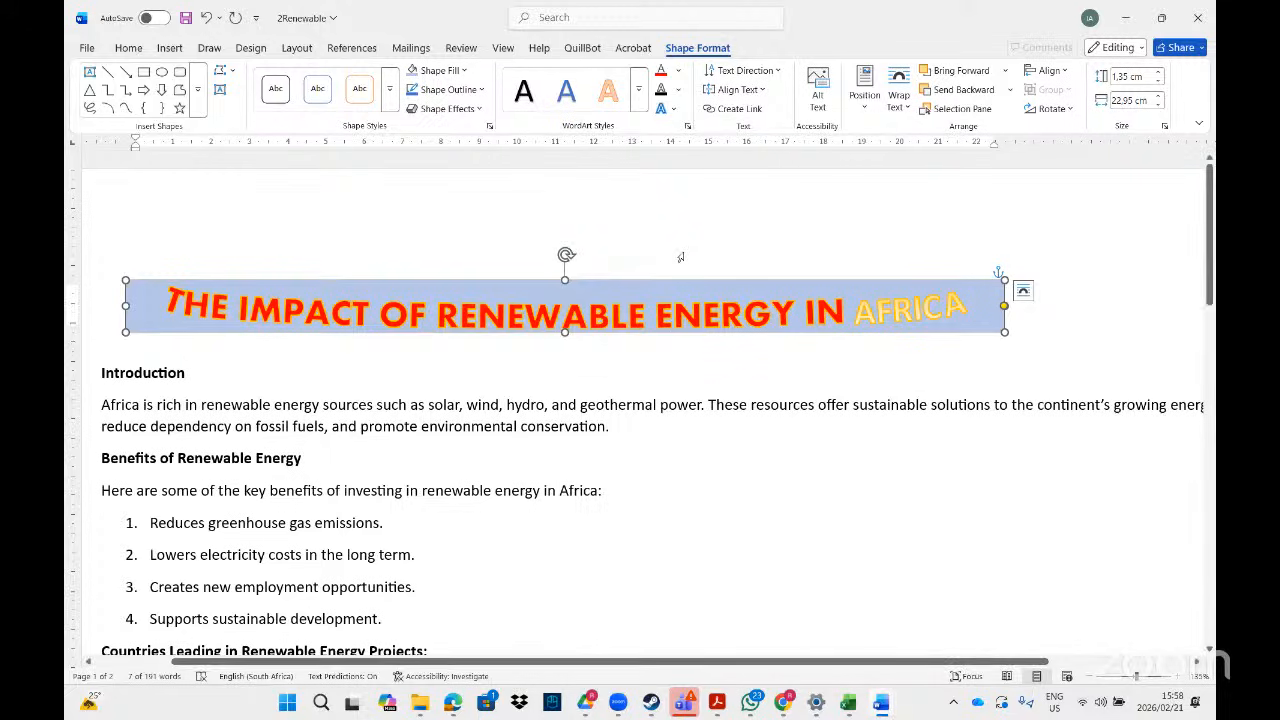
- Apply 'Rotate all text 90°' to the WordArt heading, then undo it with Ctrl+Z
{"action": "left_click", "coordinate": [779, 71]}
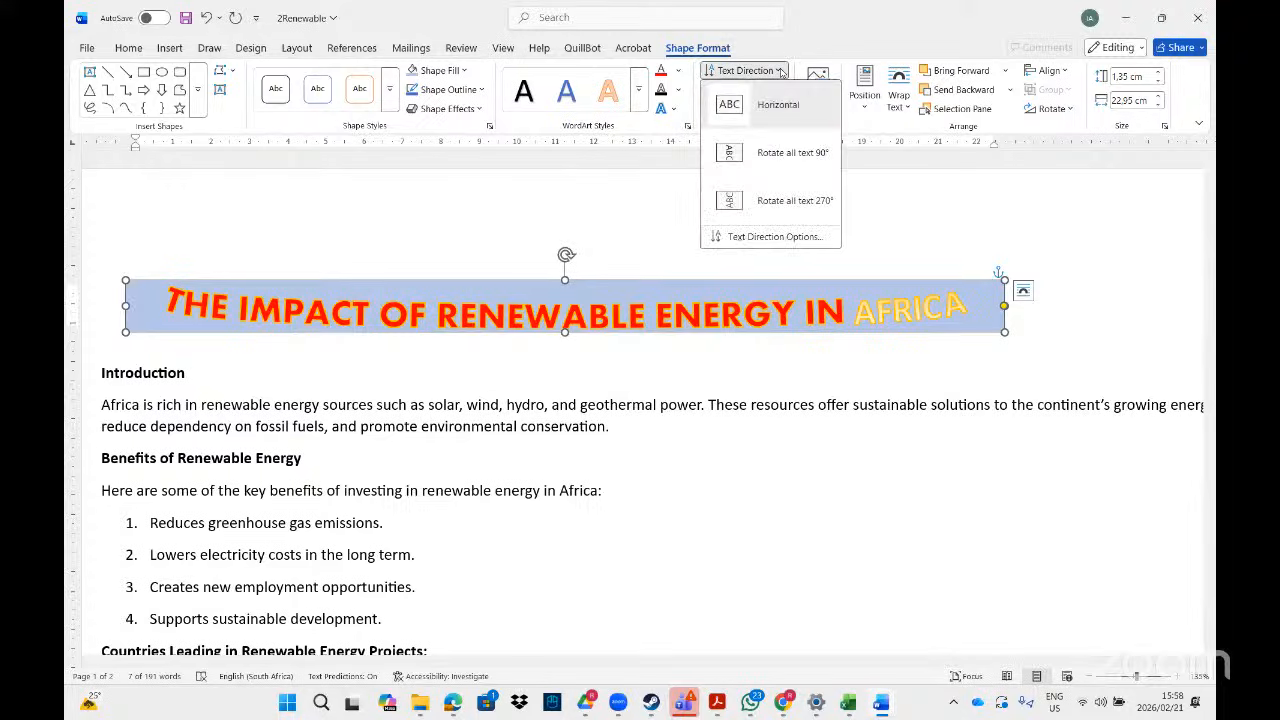
{"action": "left_click", "coordinate": [753, 154]}
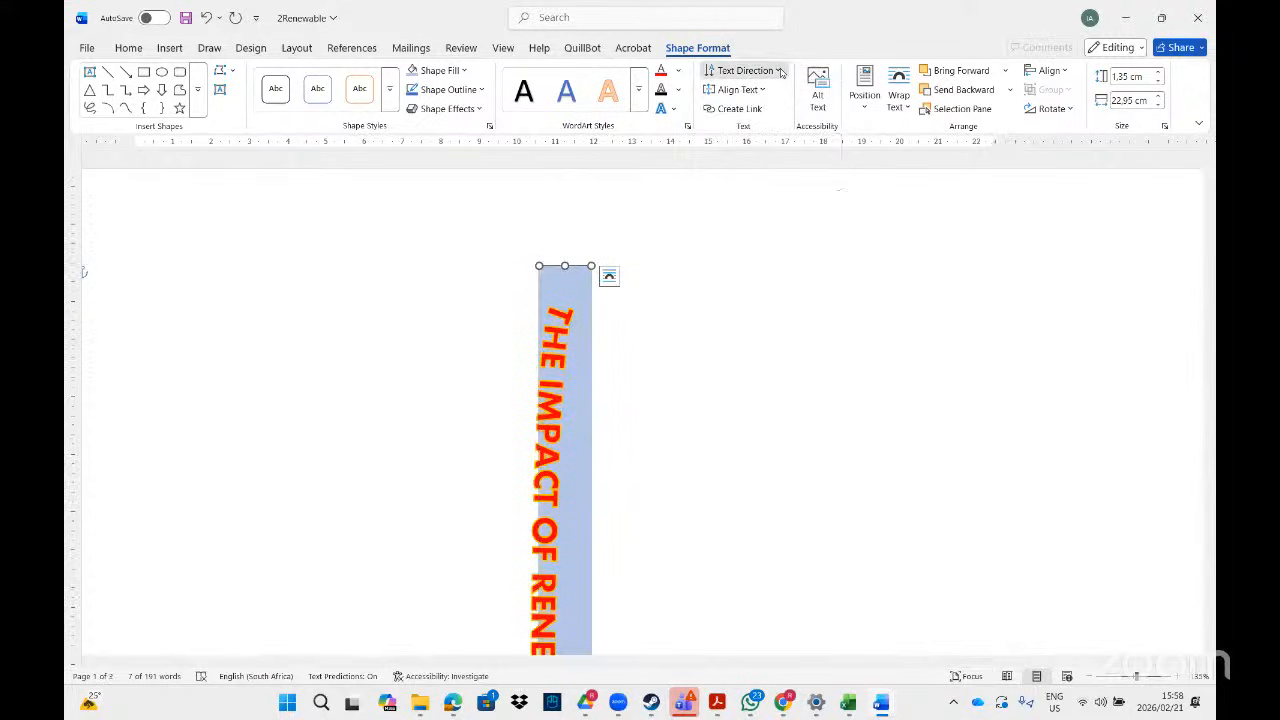
{"action": "left_click", "coordinate": [779, 71]}
{"action": "left_click", "coordinate": [757, 203]}
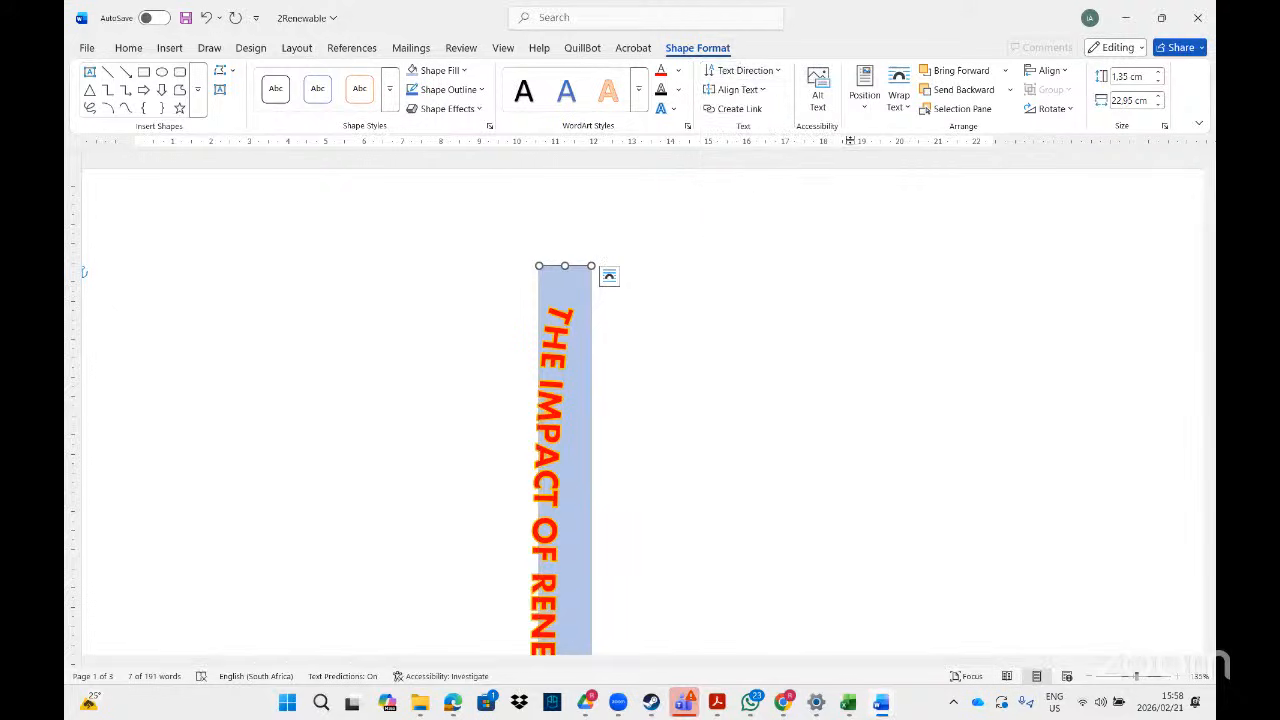
{"action": "key", "text": "ctrl+z"}
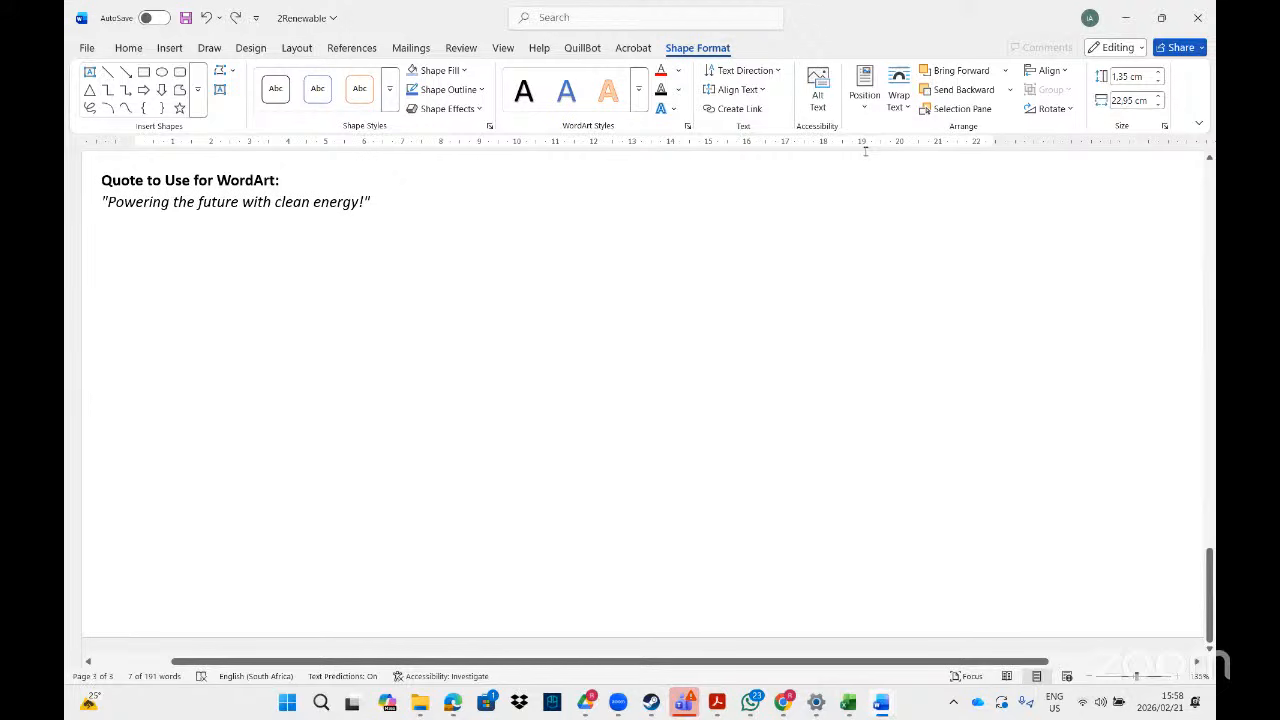
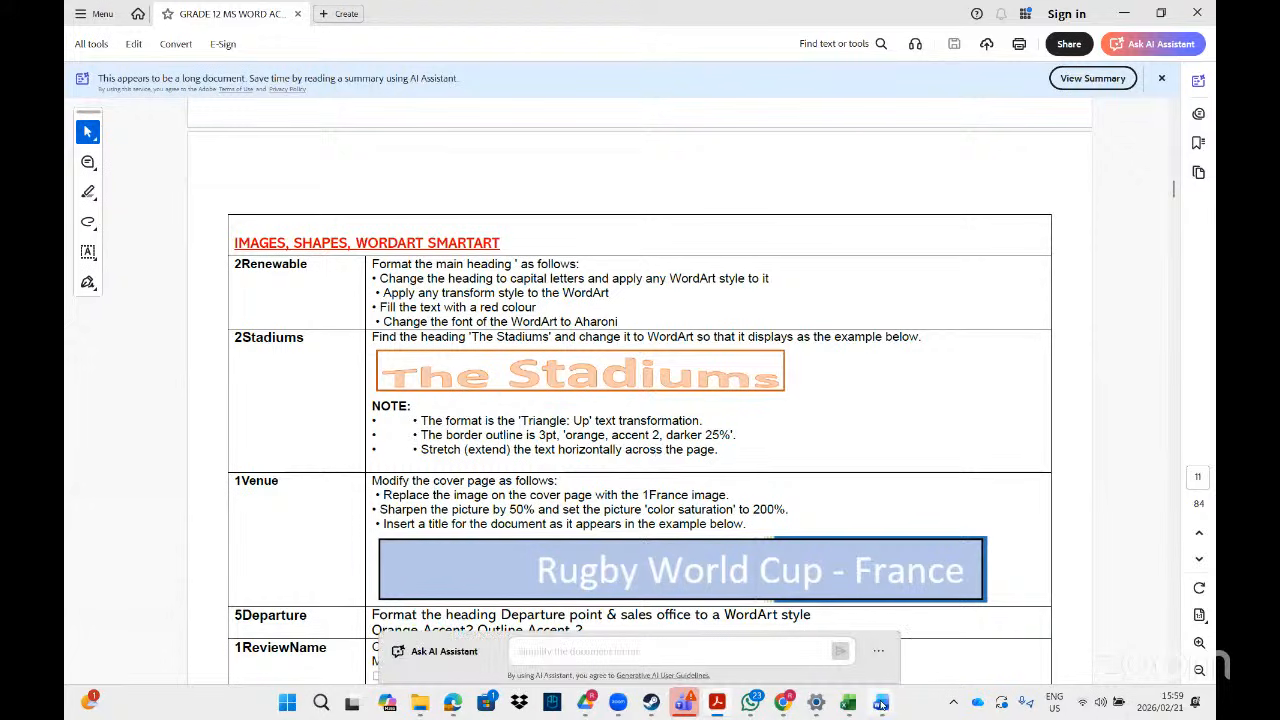
- Return from the Acrobat task sheet to the 2Renewable Word document
{"action": "mouse_move", "coordinate": [881, 705]}
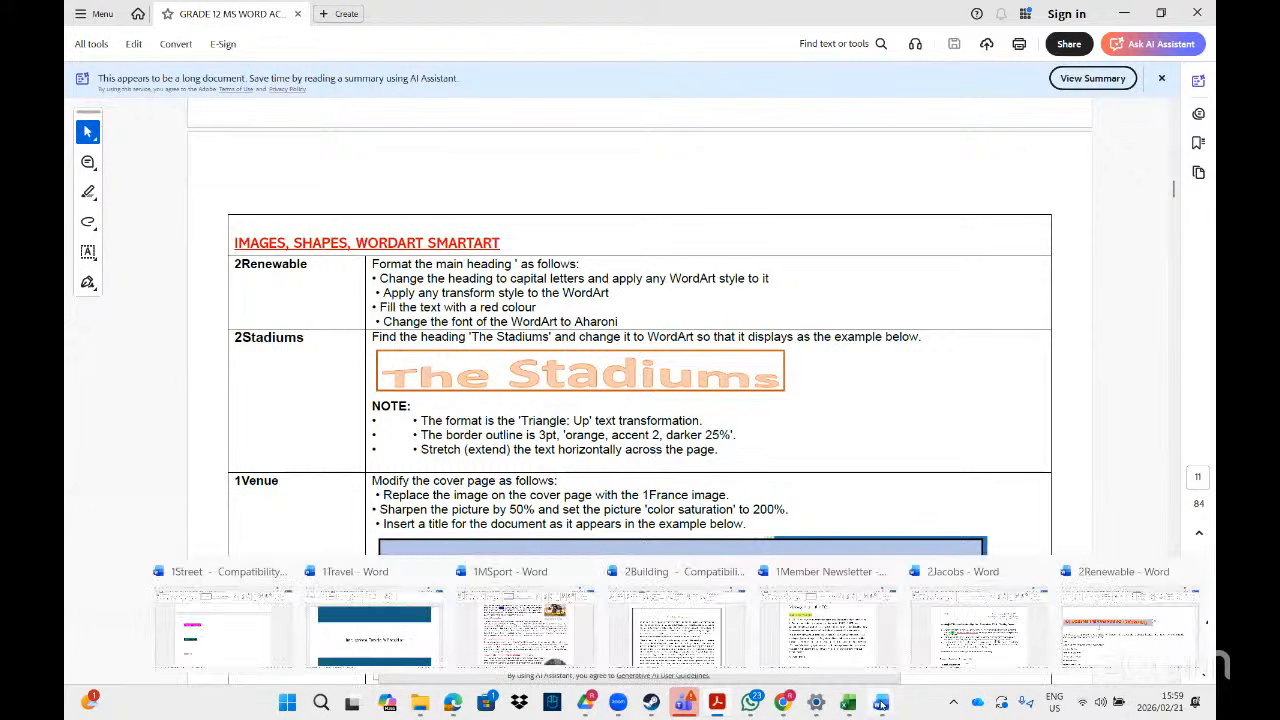
{"action": "left_click", "coordinate": [1110, 647]}
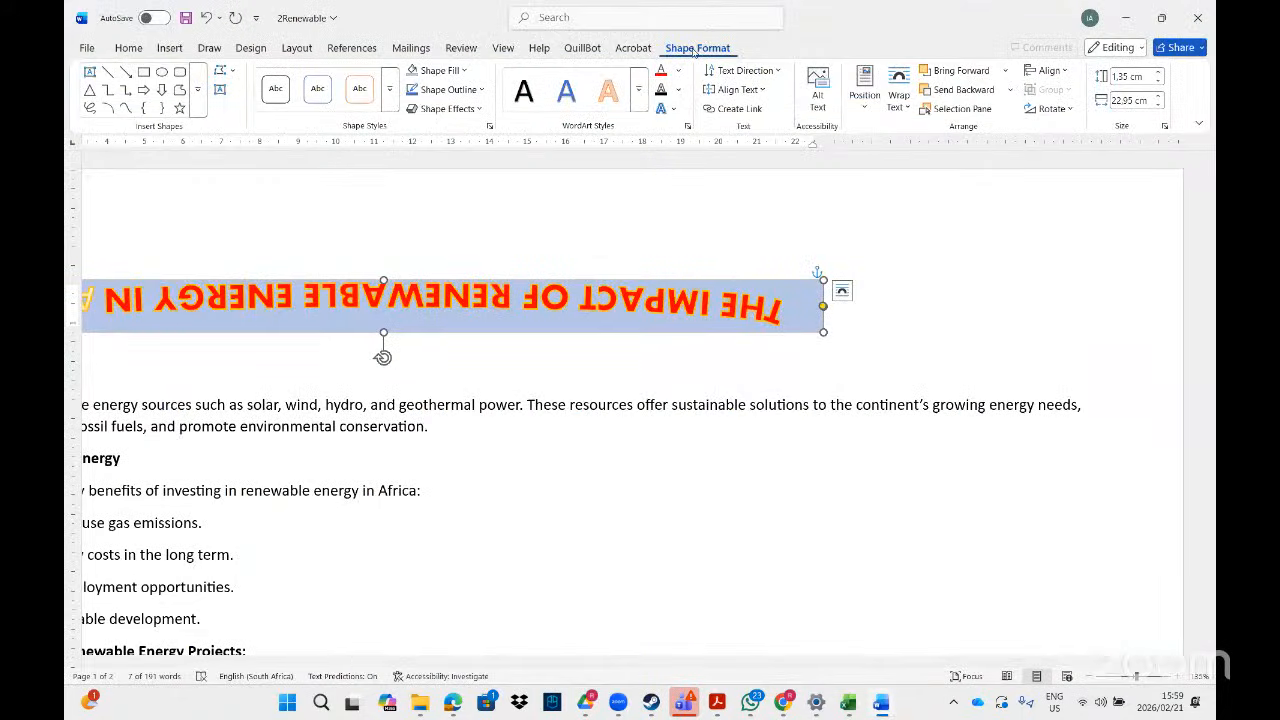
- Restore down the Word window and set the WordArt box outline weight to 3 pt
{"action": "left_click", "coordinate": [1161, 17]}
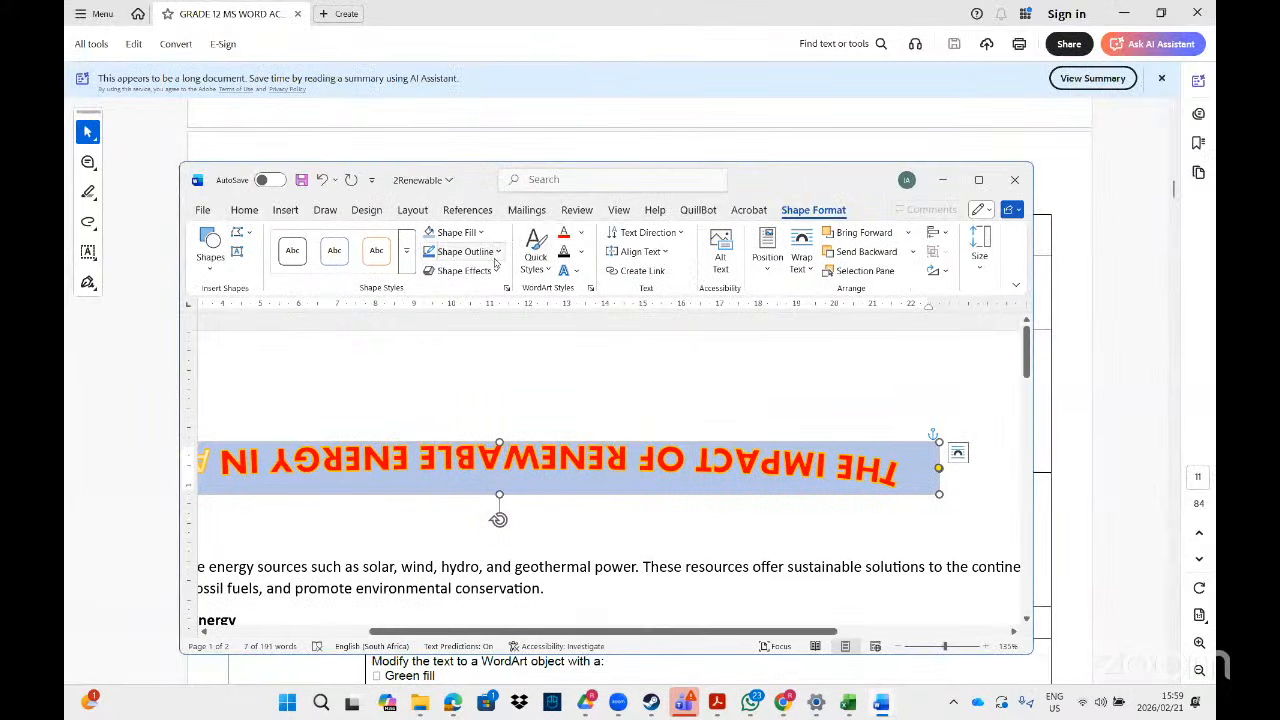
{"action": "left_click", "coordinate": [499, 257]}
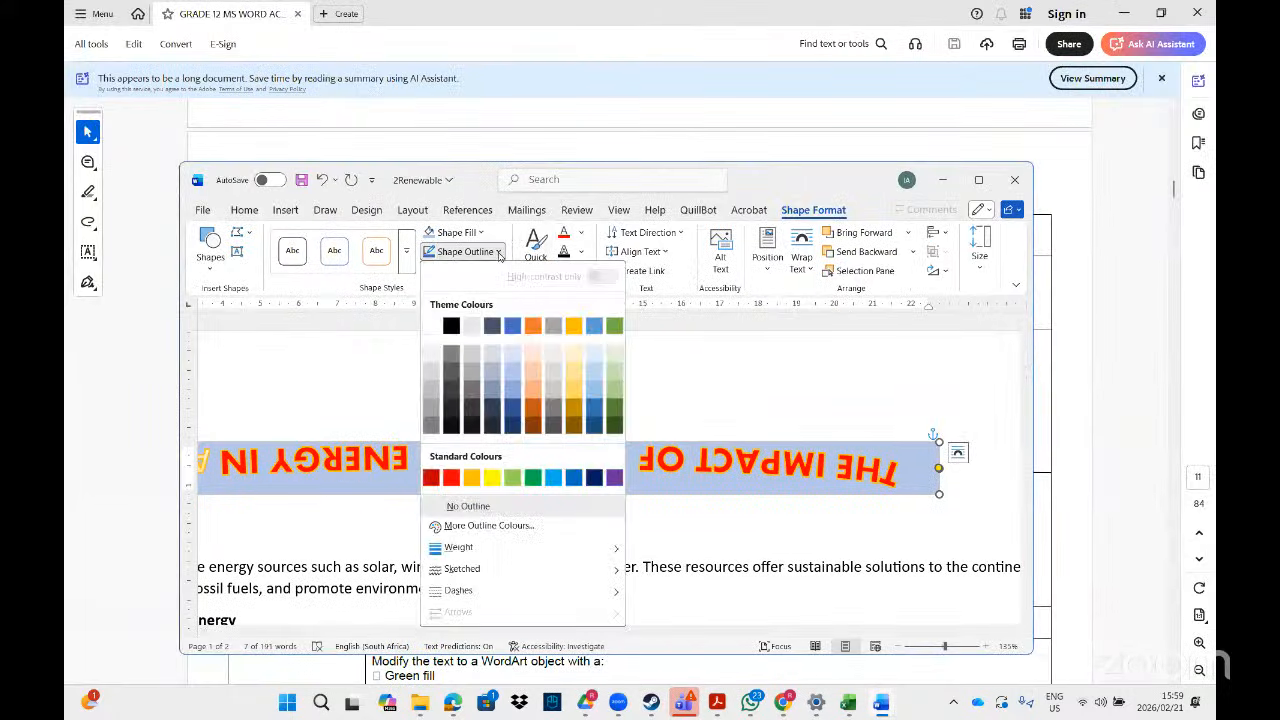
{"action": "mouse_move", "coordinate": [527, 548]}
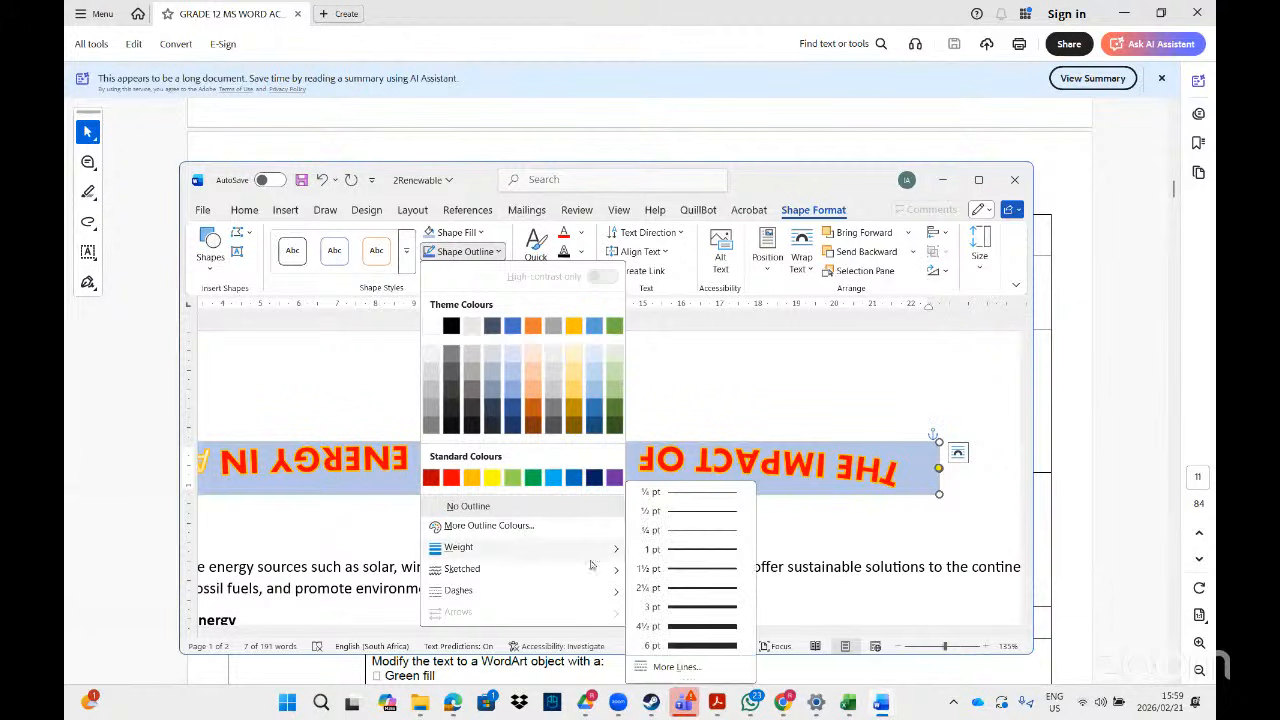
{"action": "left_click", "coordinate": [659, 608]}
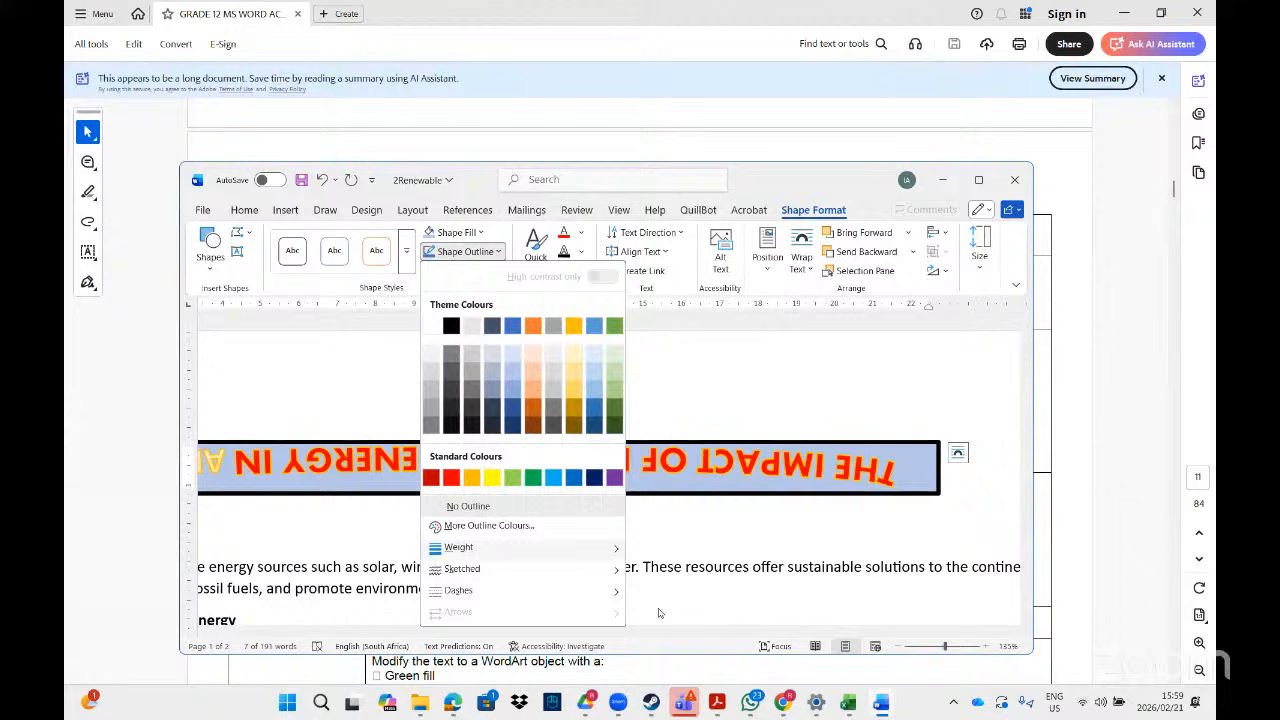
- Give the WordArt box outline a curved sketched style
{"action": "left_click", "coordinate": [499, 253]}
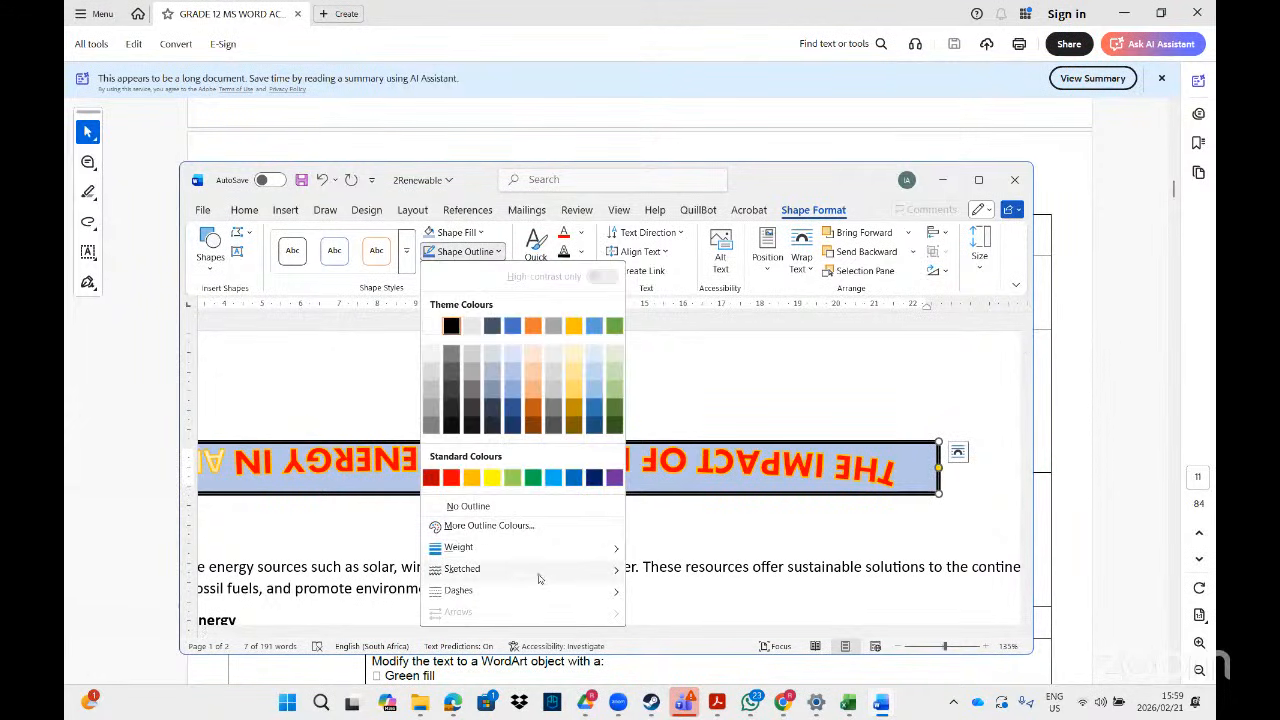
{"action": "mouse_move", "coordinate": [540, 572]}
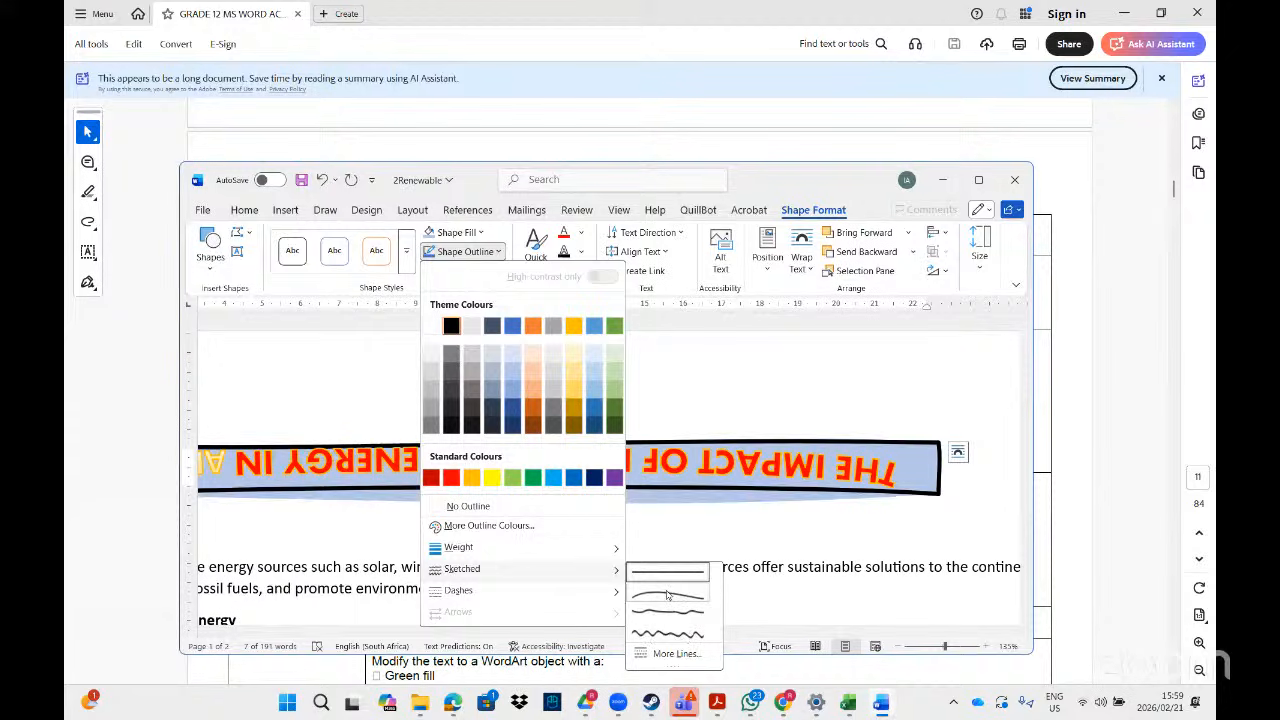
{"action": "left_click", "coordinate": [669, 596]}
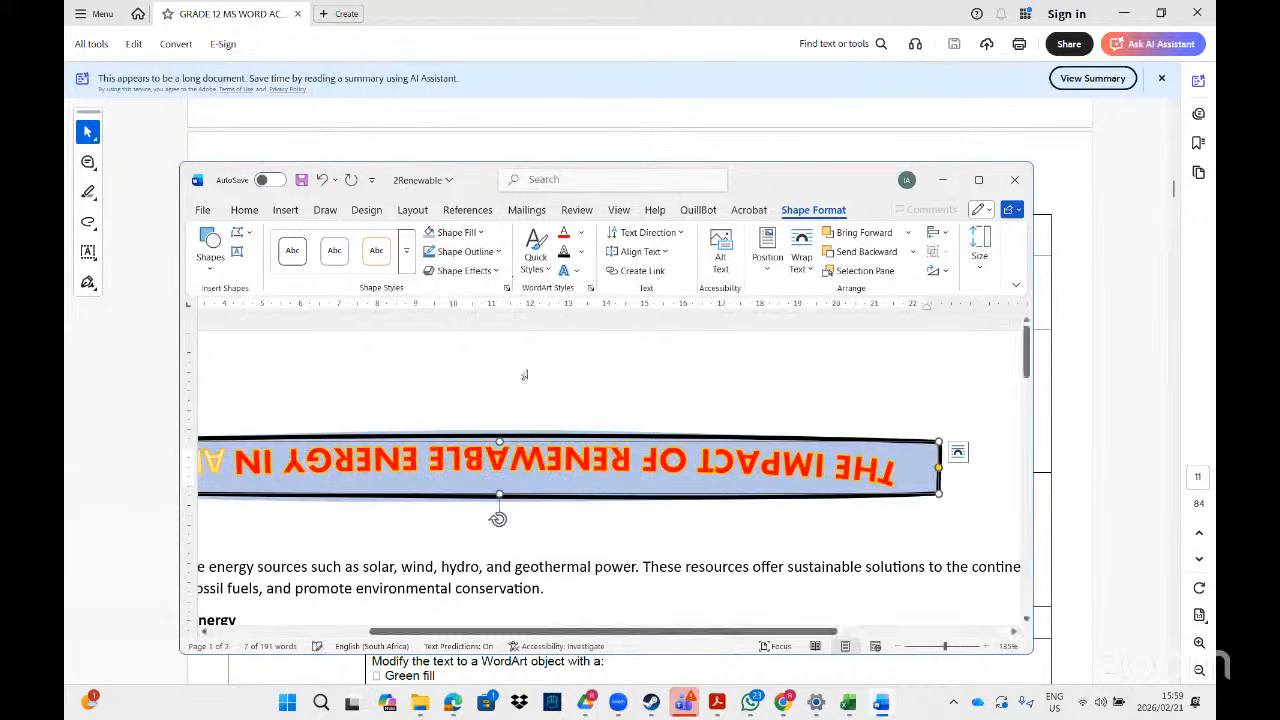
{"action": "left_click", "coordinate": [494, 272]}
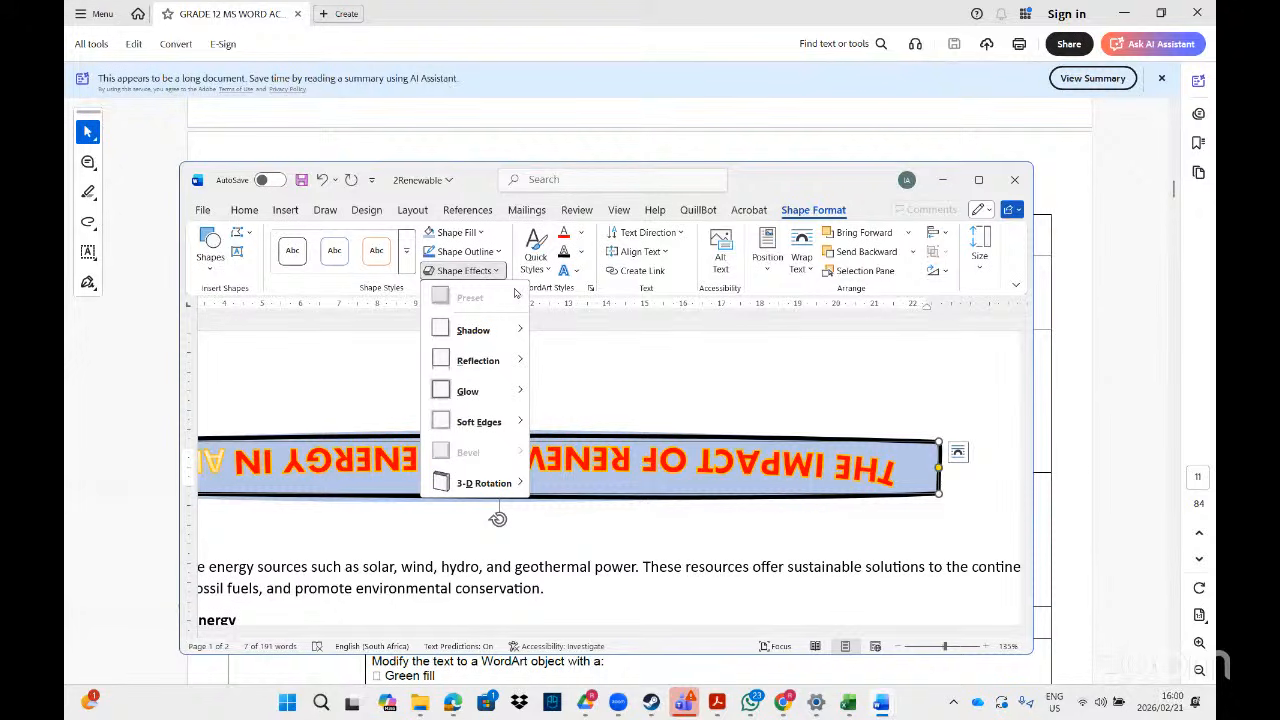
{"action": "left_click", "coordinate": [582, 252]}
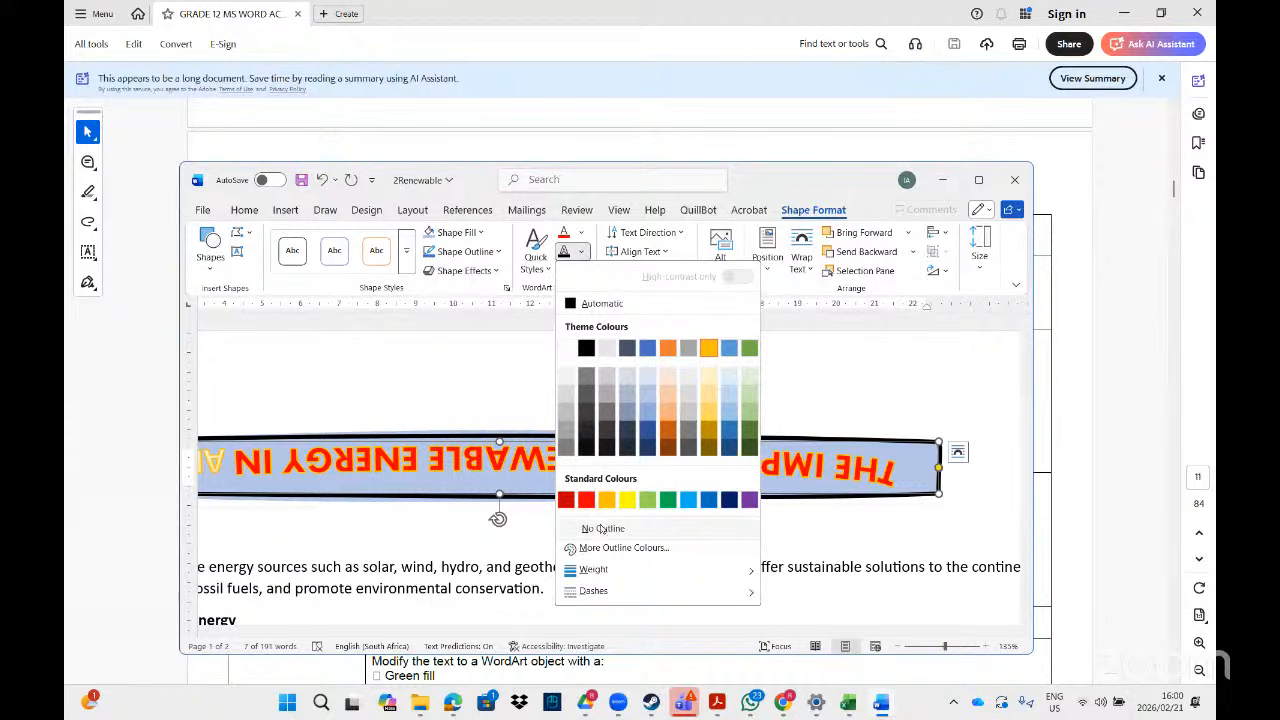
{"action": "left_click", "coordinate": [580, 254]}
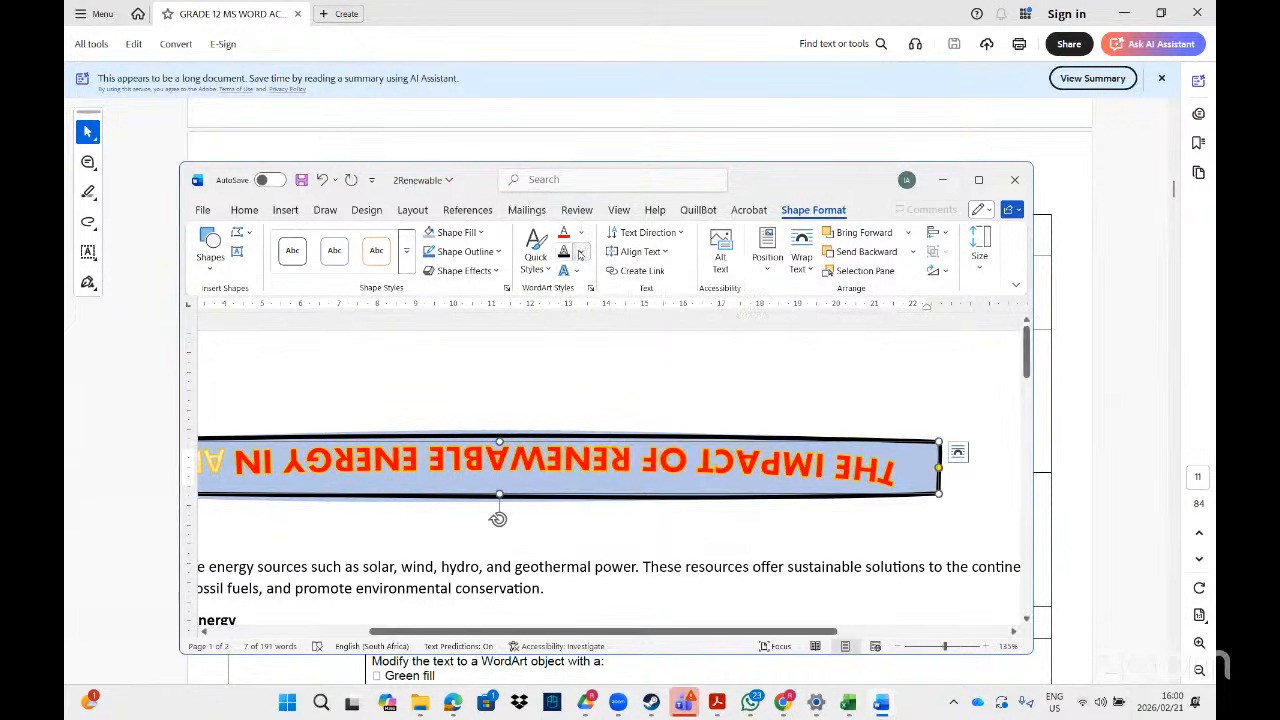
{"action": "left_click", "coordinate": [580, 254]}
{"action": "left_click", "coordinate": [580, 254]}
{"action": "left_click", "coordinate": [580, 254]}
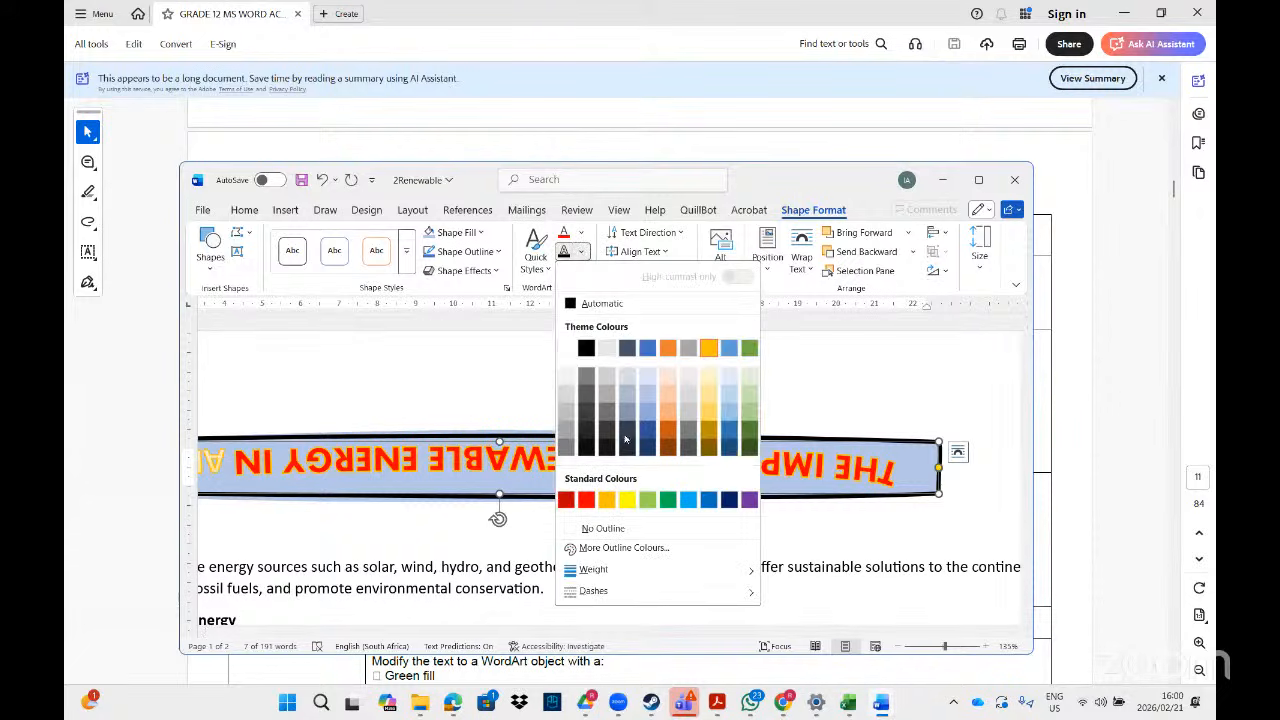
{"action": "mouse_move", "coordinate": [645, 572]}
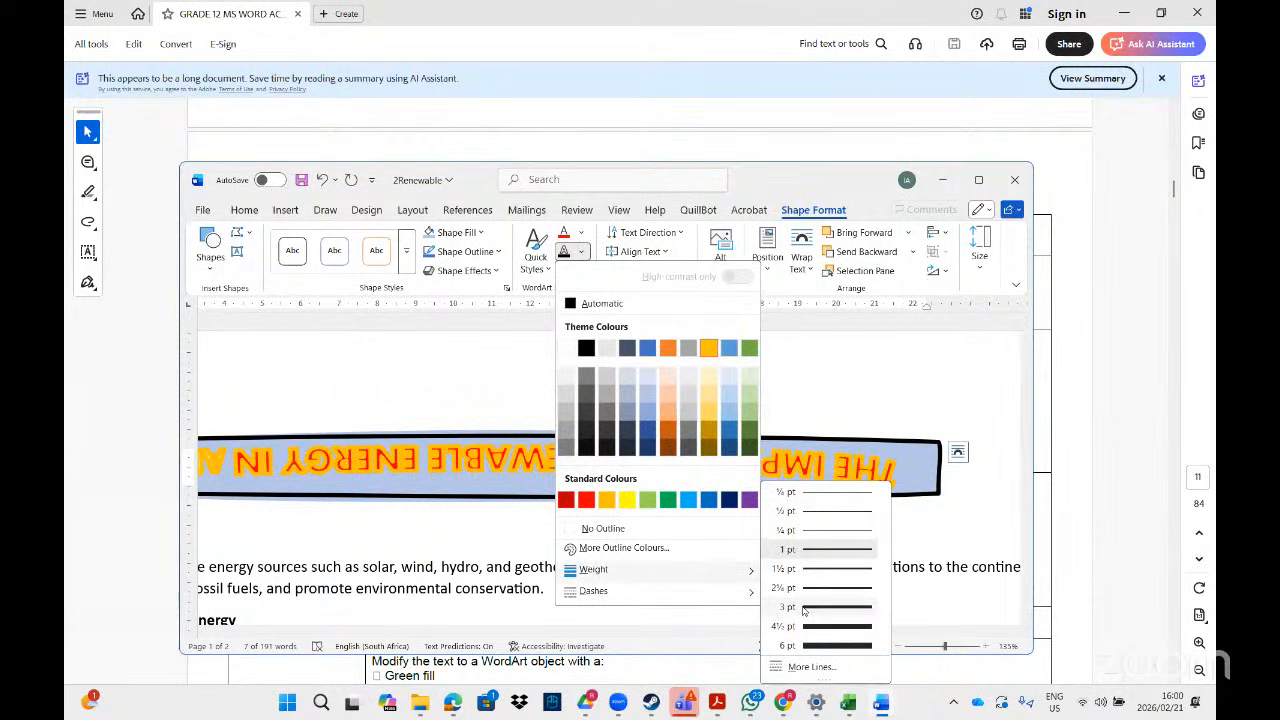
{"action": "left_click", "coordinate": [803, 609]}
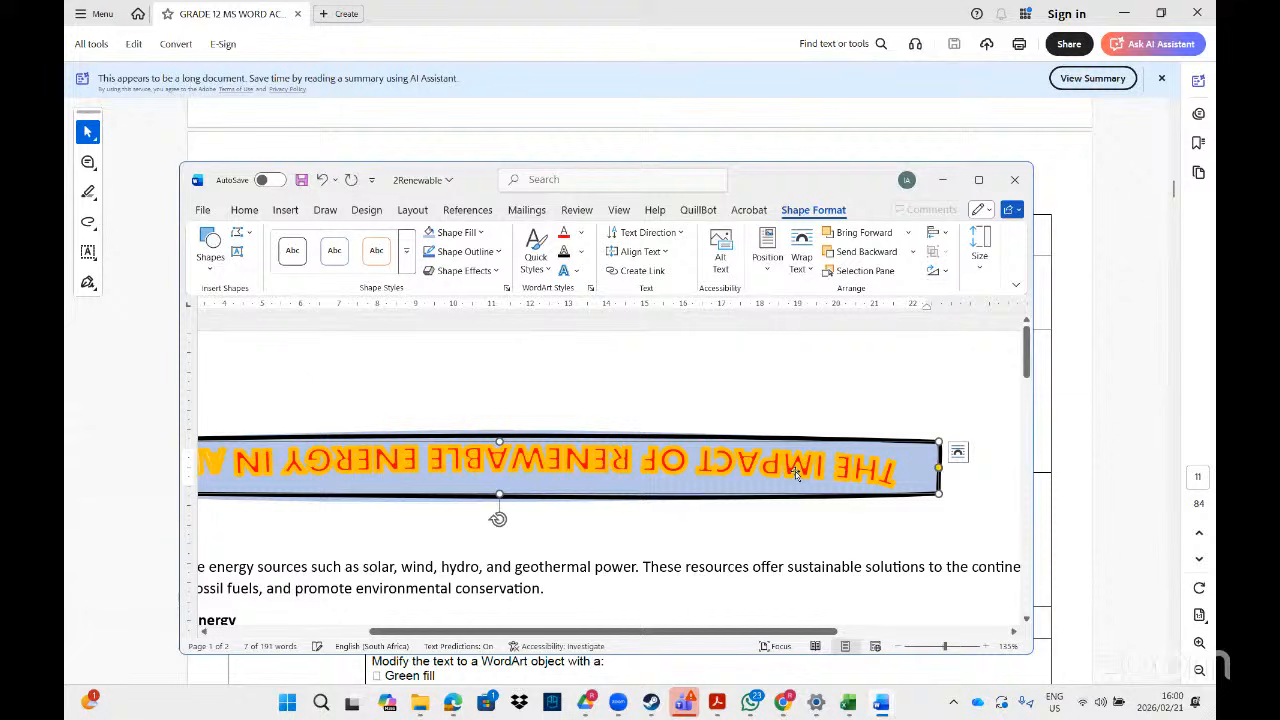
{"action": "left_click", "coordinate": [667, 433]}
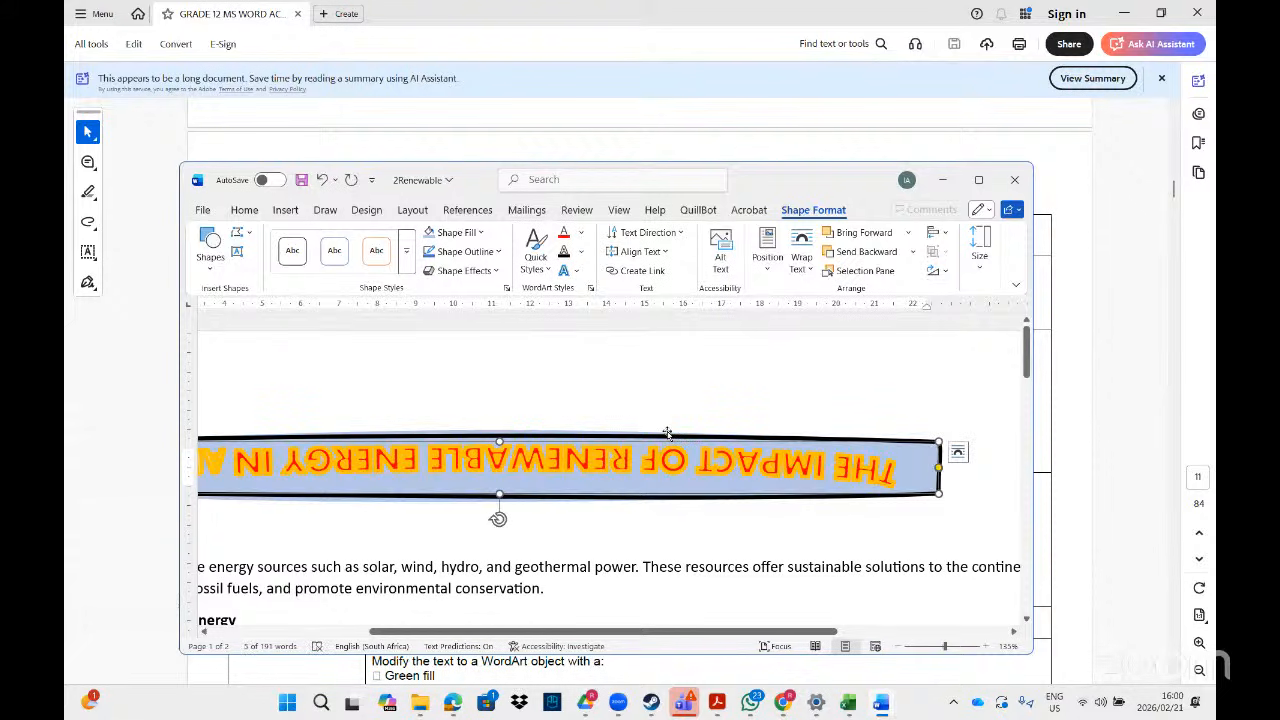
{"action": "left_click", "coordinate": [580, 255]}
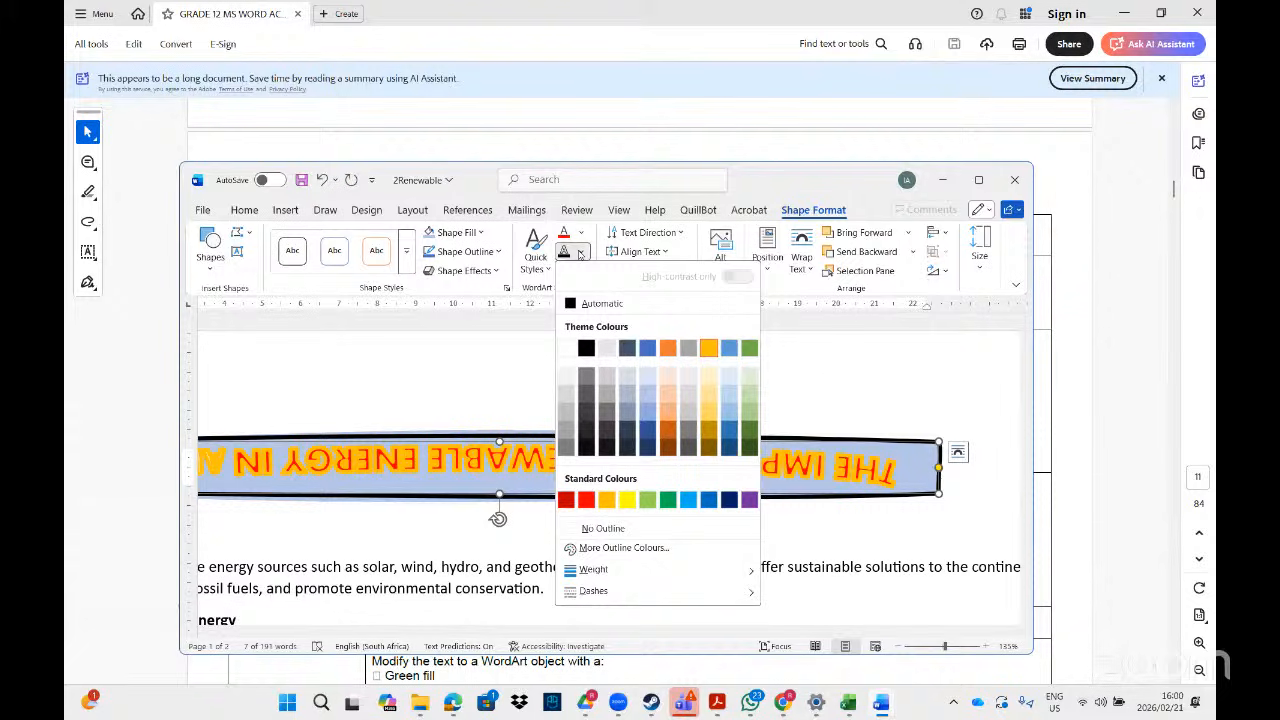
{"action": "mouse_move", "coordinate": [620, 572]}
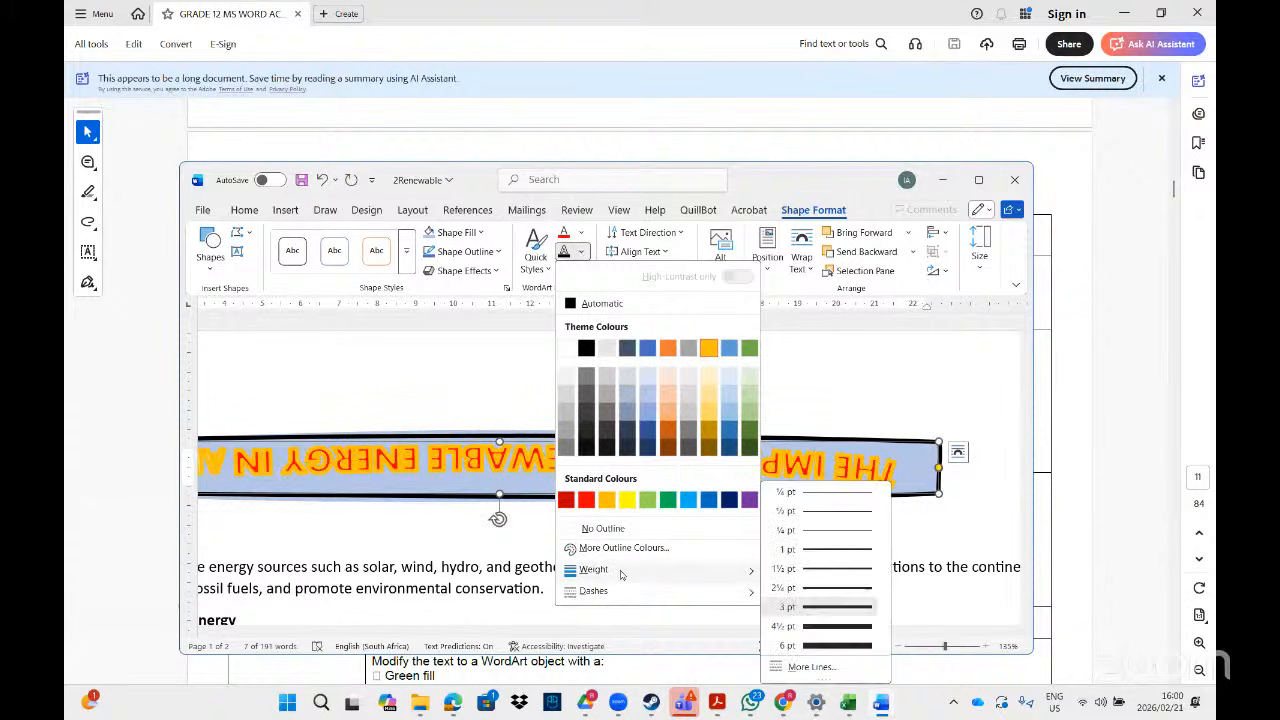
{"action": "left_click", "coordinate": [839, 646]}
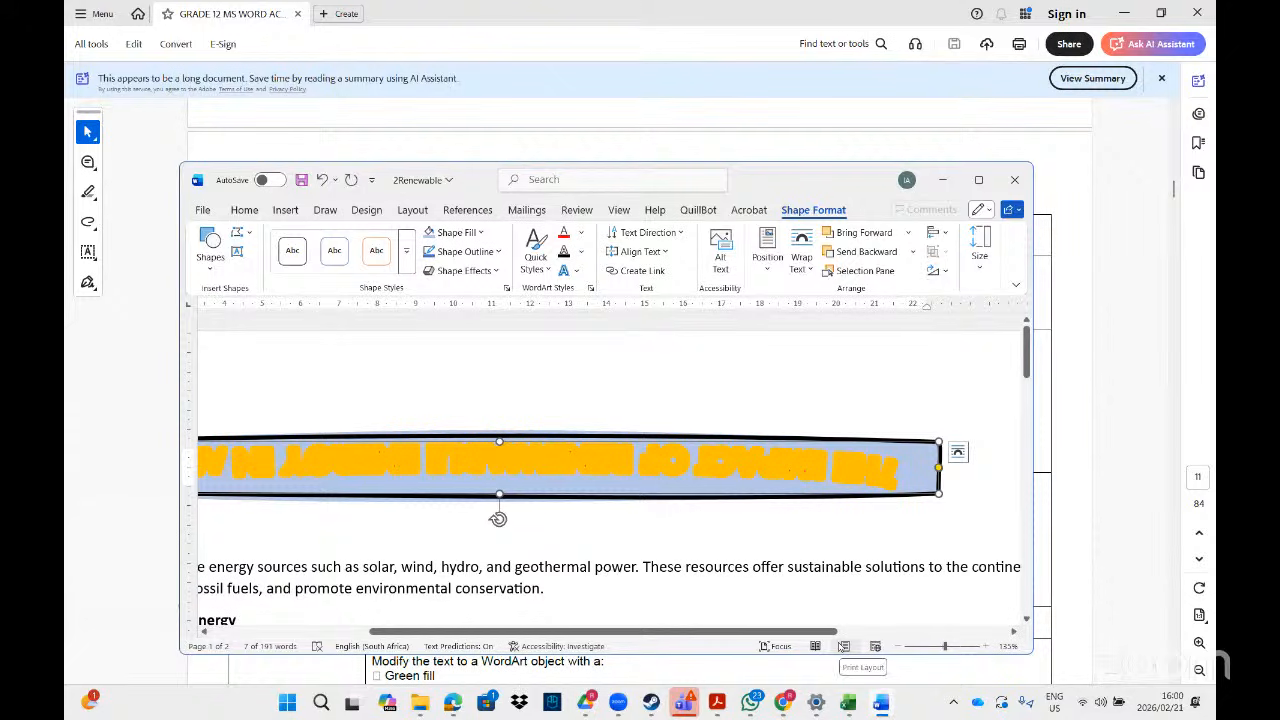
{"action": "key", "text": "ctrl+z"}
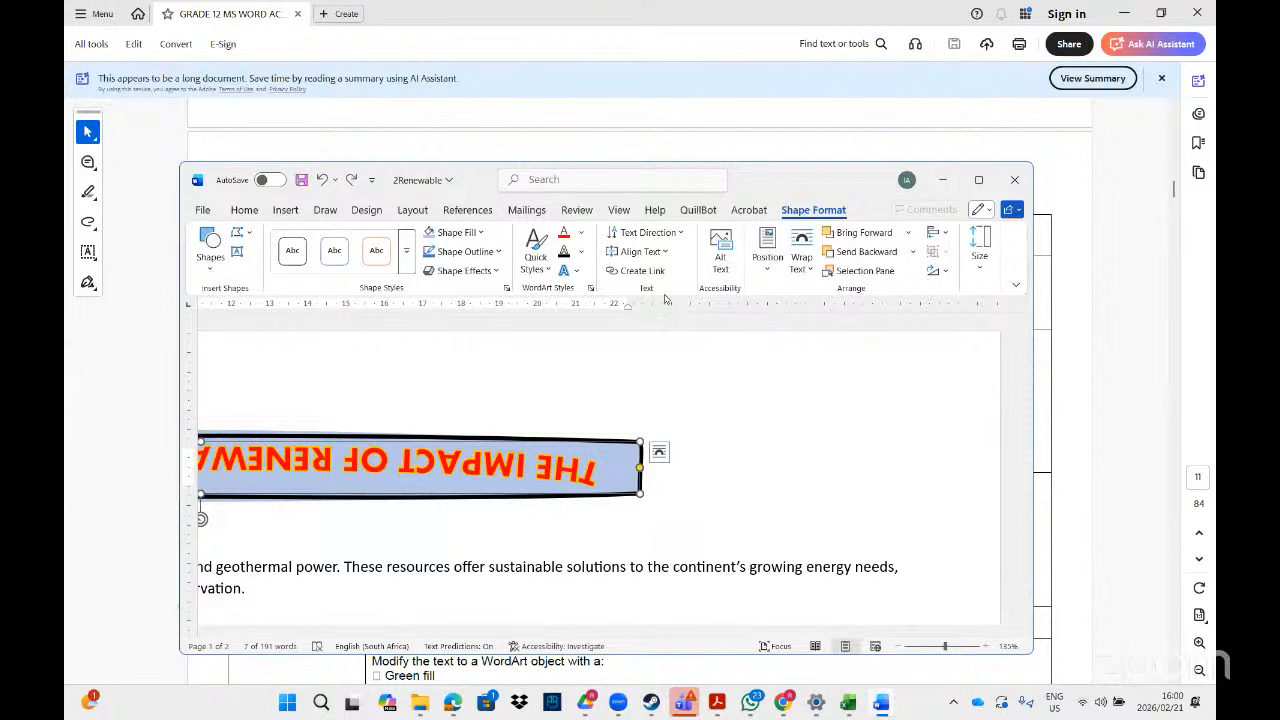
- Dismiss the WordArt outline options unchanged and briefly check the PDF task instructions
{"action": "left_click", "coordinate": [499, 252]}
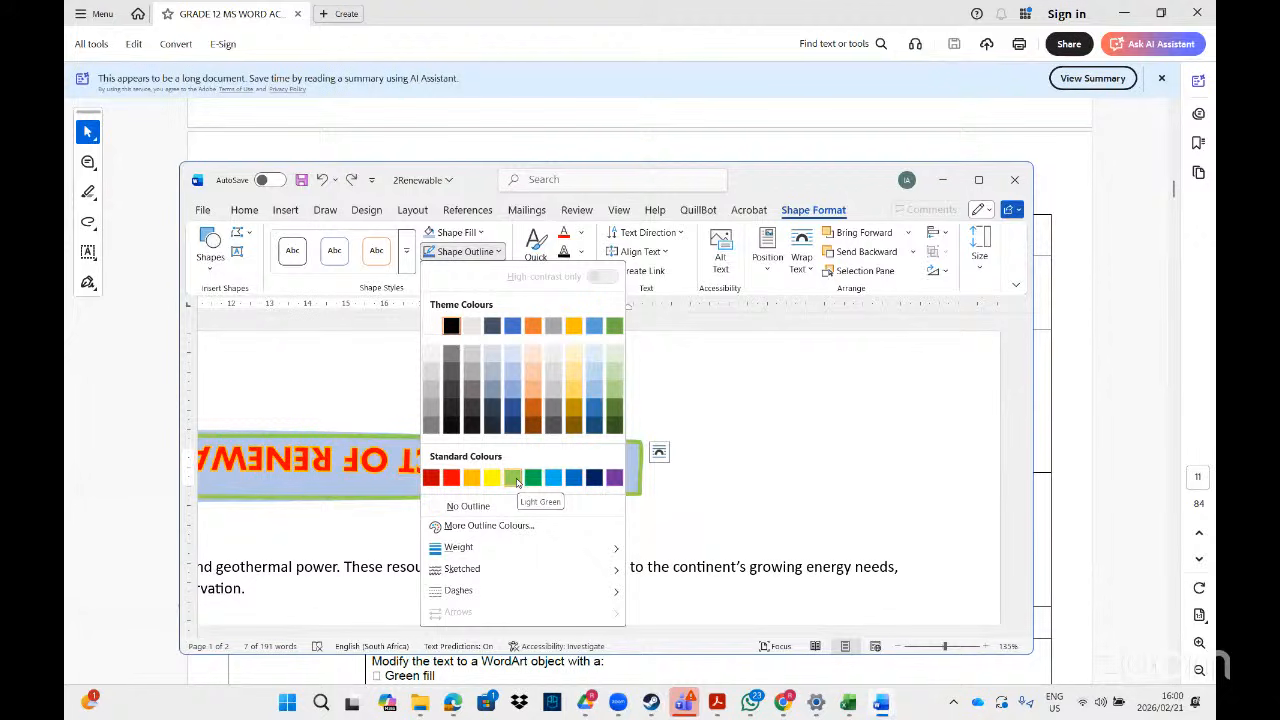
{"action": "left_click", "coordinate": [776, 424]}
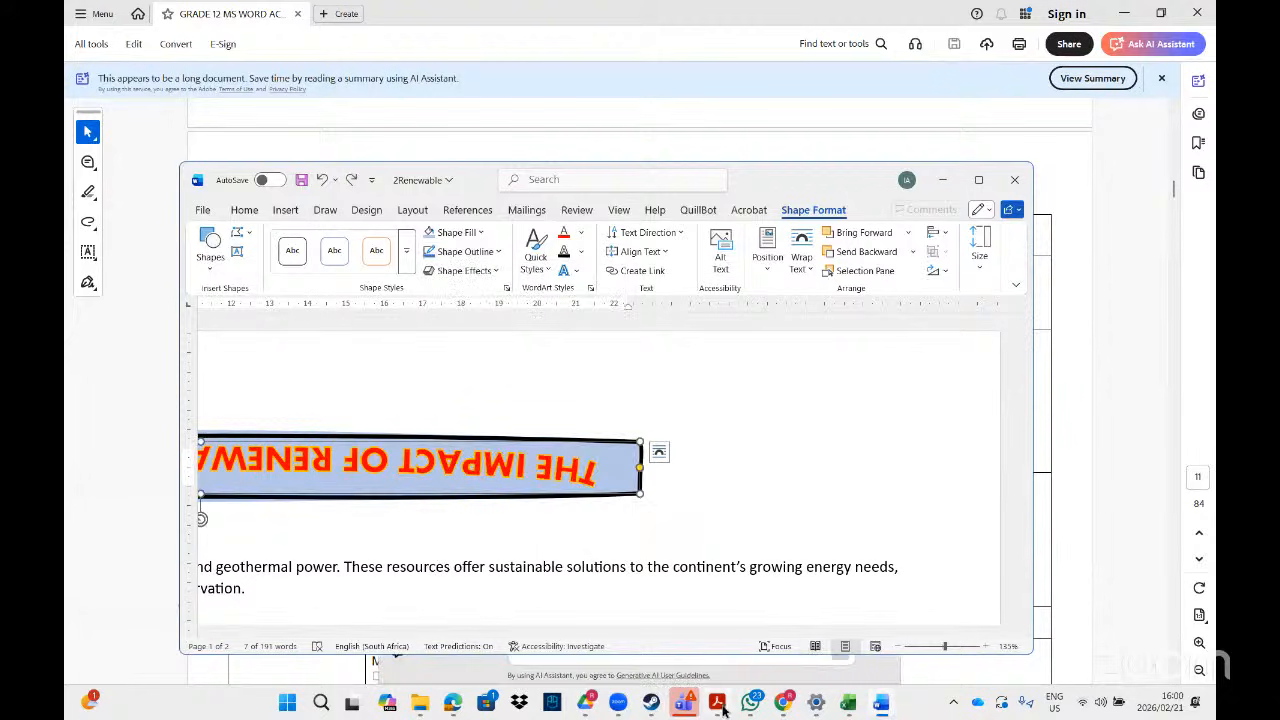
{"action": "left_click", "coordinate": [720, 706]}
{"action": "left_click", "coordinate": [718, 706]}
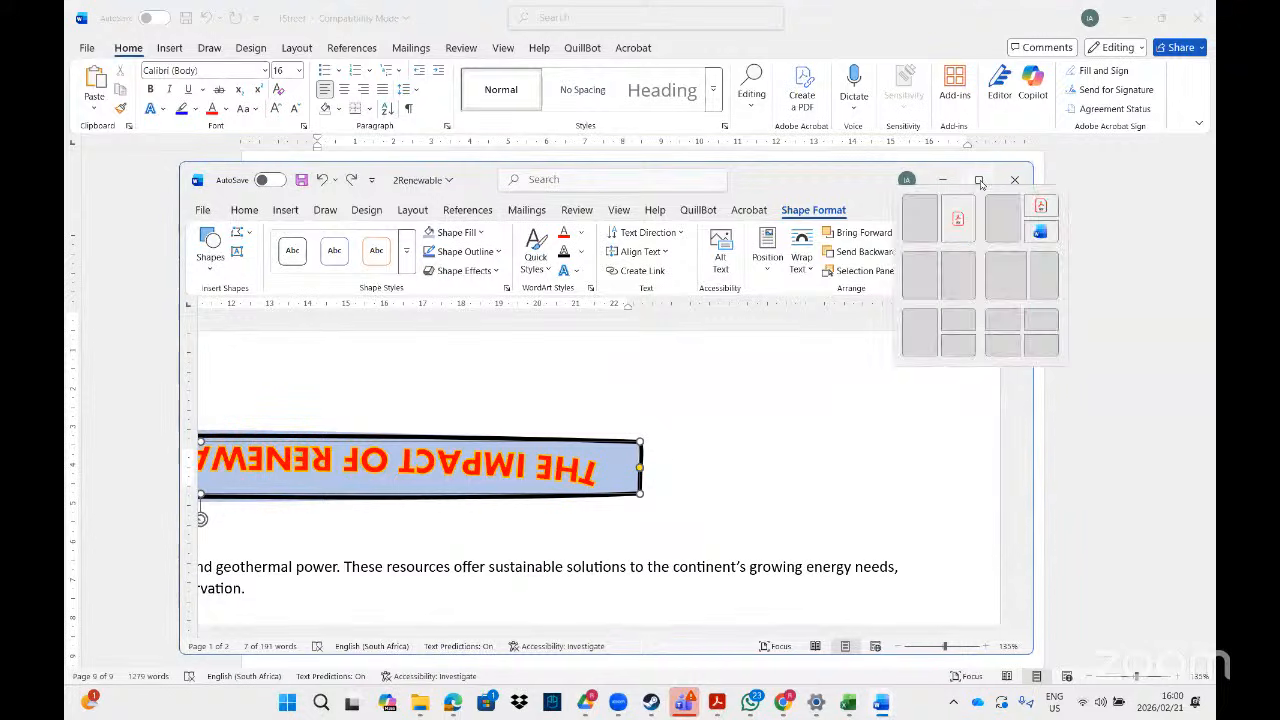
- Maximize the 2Renewable document, then minimize it and switch to the task PDF
{"action": "left_click", "coordinate": [979, 180]}
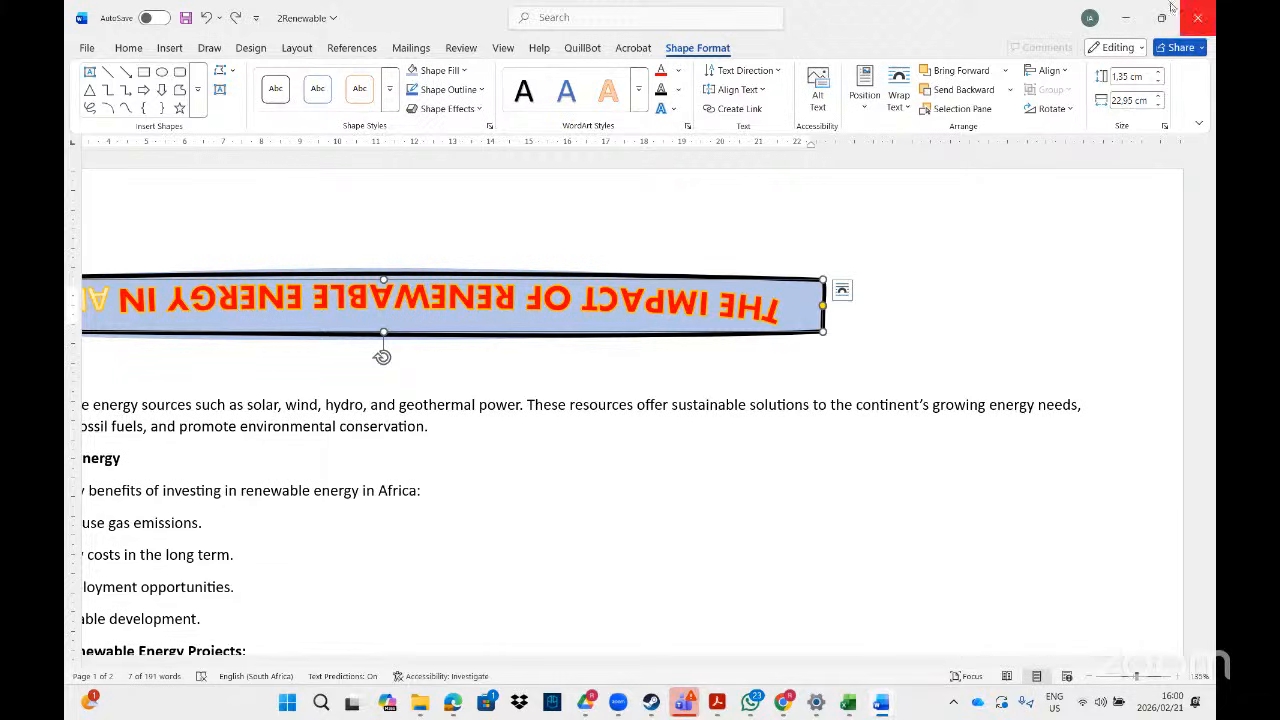
{"action": "left_click", "coordinate": [1125, 18]}
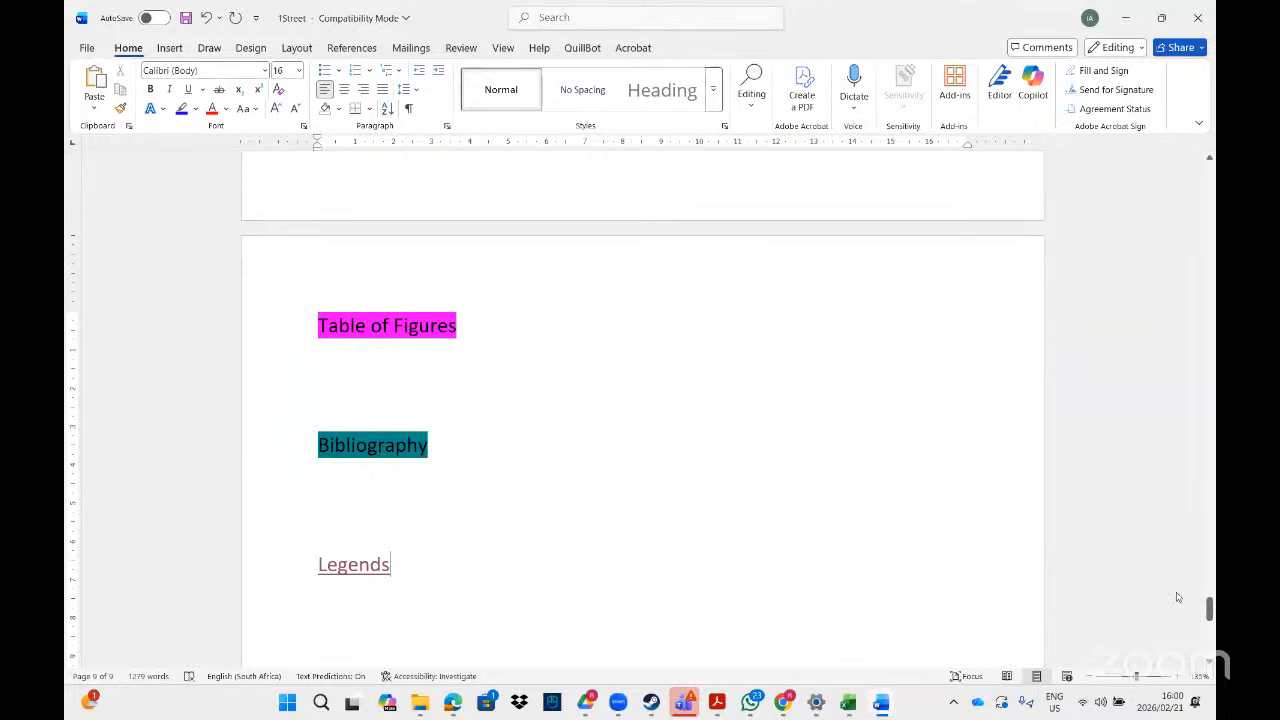
{"action": "key", "text": "alt+Tab"}
- Scroll the Acrobat task sheet down to the 1Venue cover-page instructions
{"action": "left_click", "coordinate": [1175, 676]}
{"action": "left_click", "coordinate": [1175, 676]}
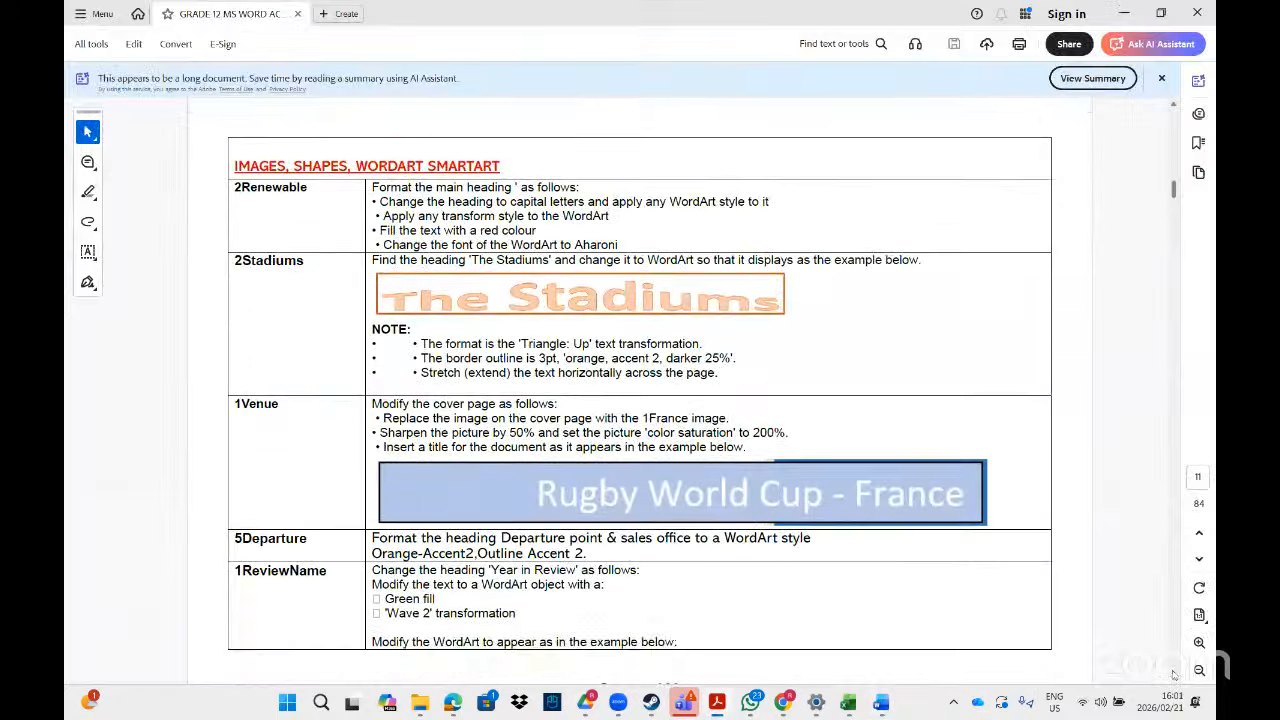
{"action": "left_click", "coordinate": [1175, 676]}
{"action": "left_click", "coordinate": [1175, 677]}
{"action": "left_click", "coordinate": [1174, 678]}
{"action": "left_click", "coordinate": [1174, 679]}
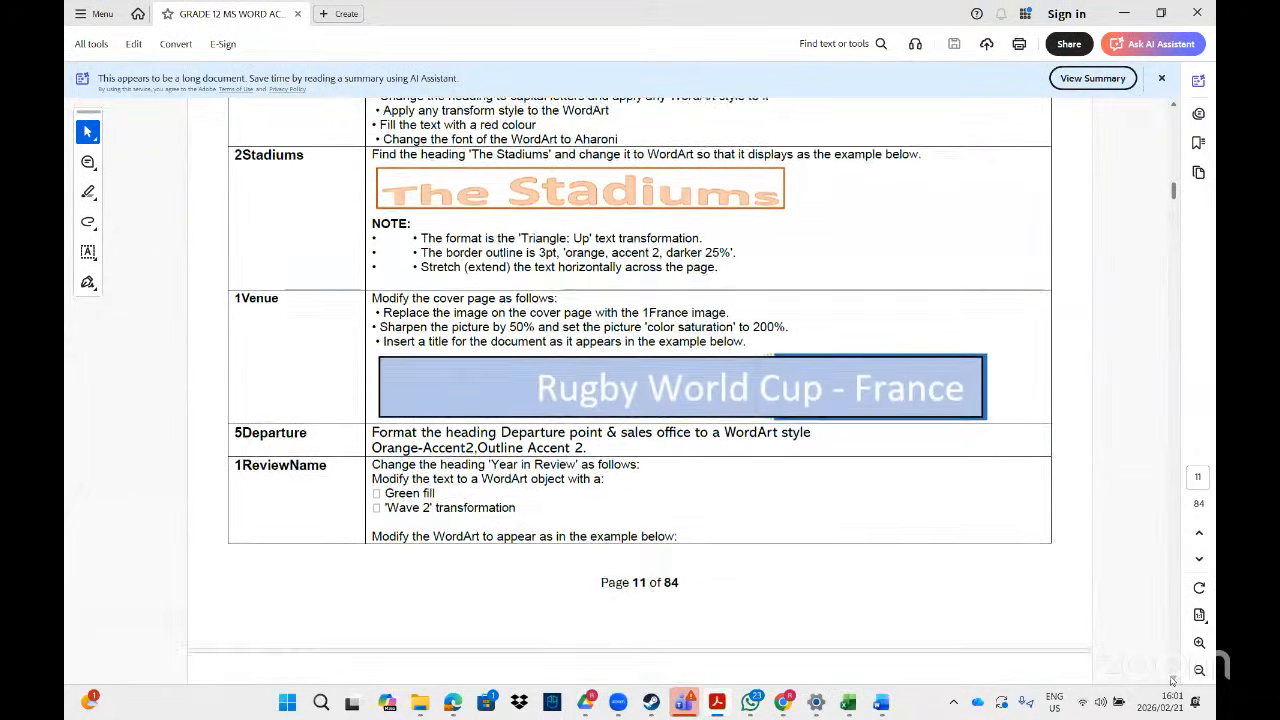
{"action": "left_click", "coordinate": [1173, 680]}
{"action": "left_click", "coordinate": [1173, 680]}
{"action": "left_click", "coordinate": [1173, 680]}
{"action": "left_click", "coordinate": [1173, 680]}
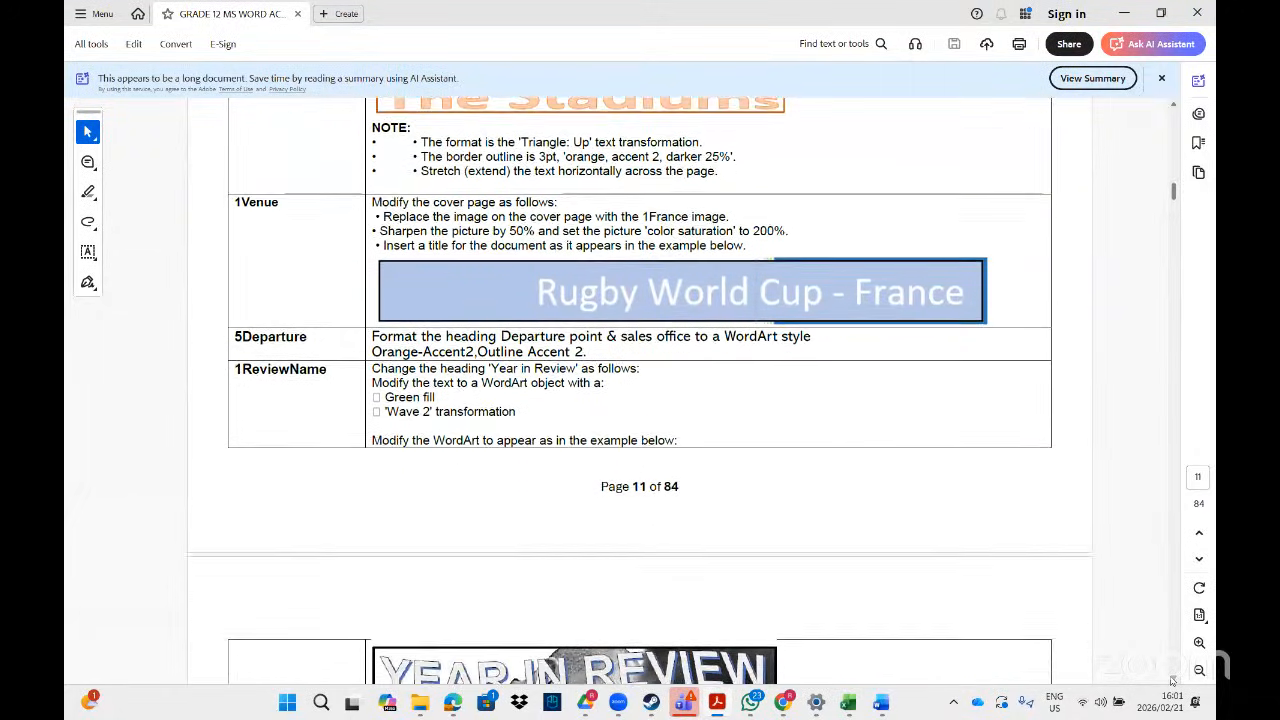
{"action": "left_click", "coordinate": [1173, 680]}
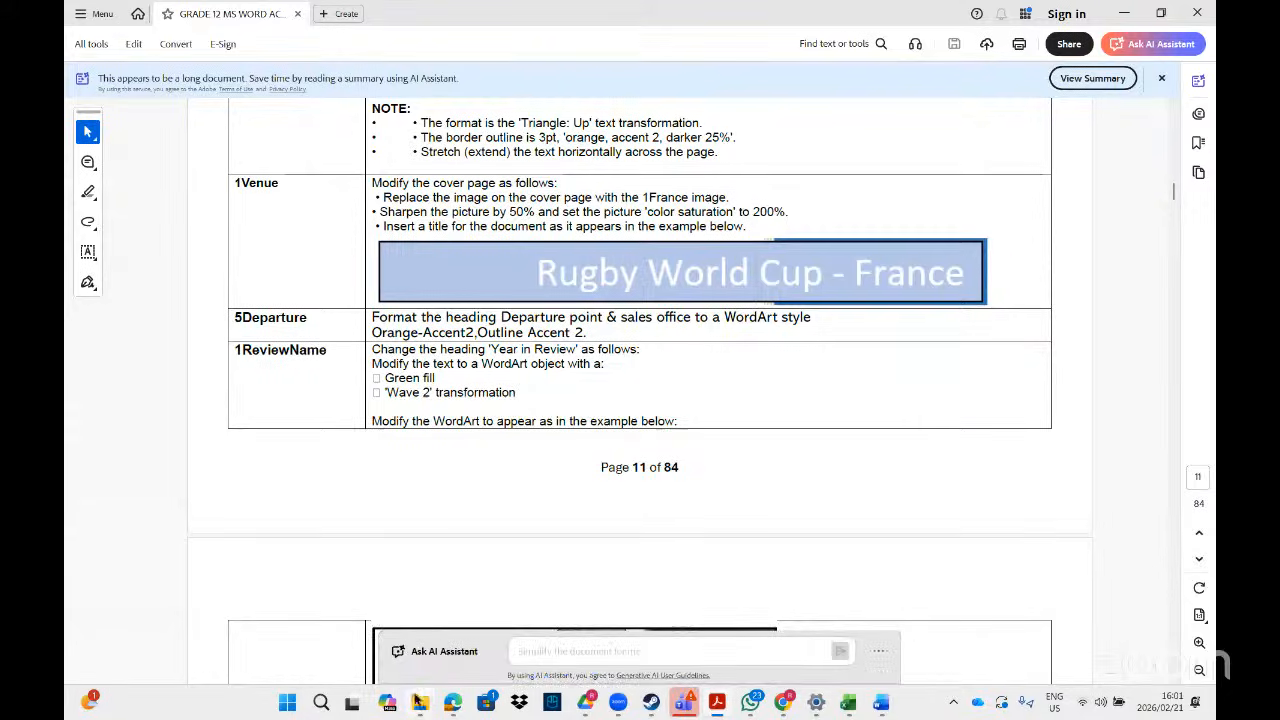
- Search File Explorer for '1ven' and open the 1Venues document in Word
{"action": "mouse_move", "coordinate": [419, 703]}
{"action": "left_click", "coordinate": [550, 624]}
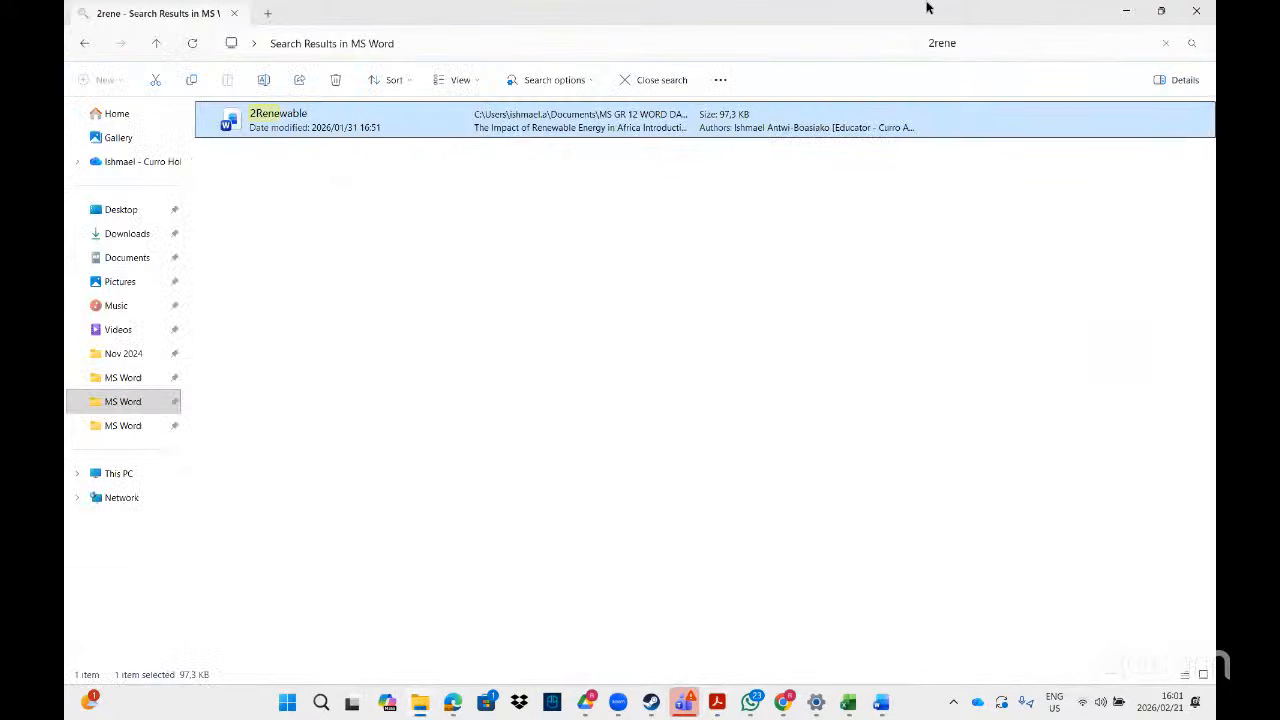
{"action": "left_click", "coordinate": [968, 45]}
{"action": "key", "text": "BackSpace"}
{"action": "key", "text": "BackSpace"}
{"action": "key", "text": "BackSpace"}
{"action": "key", "text": "BackSpace"}
{"action": "key", "text": "BackSpace"}
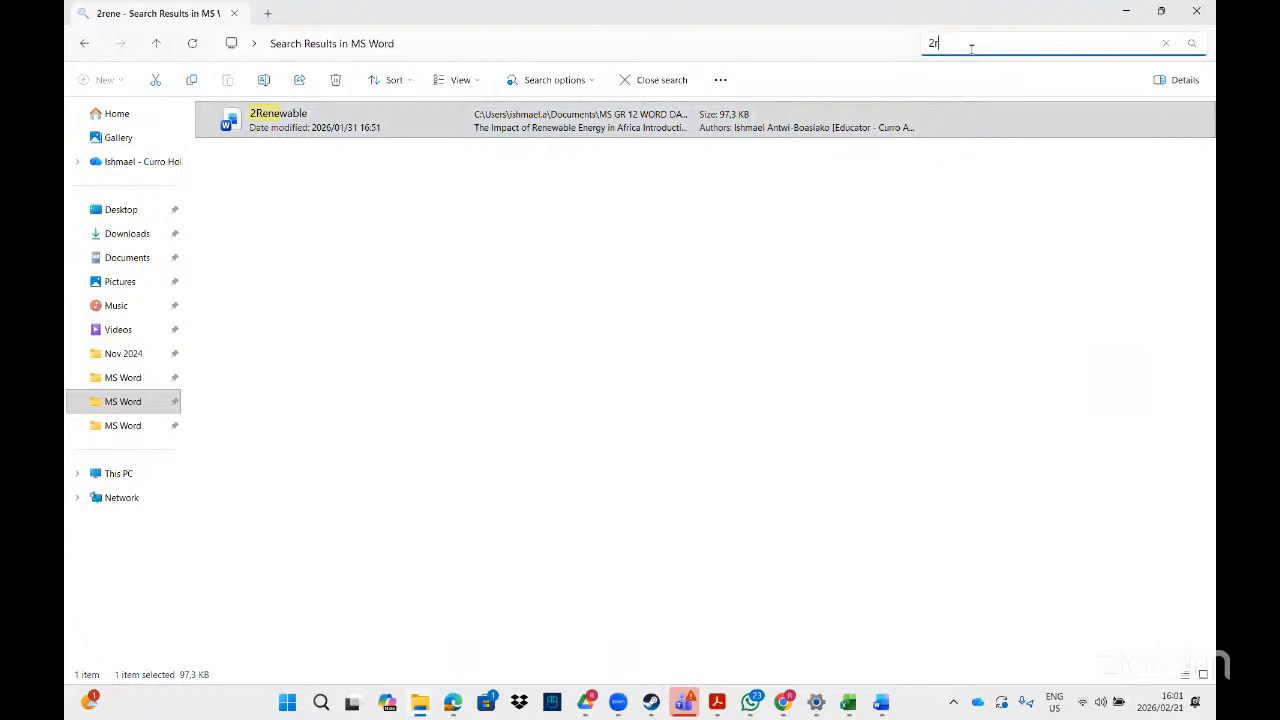
{"action": "type", "text": "1ven"}
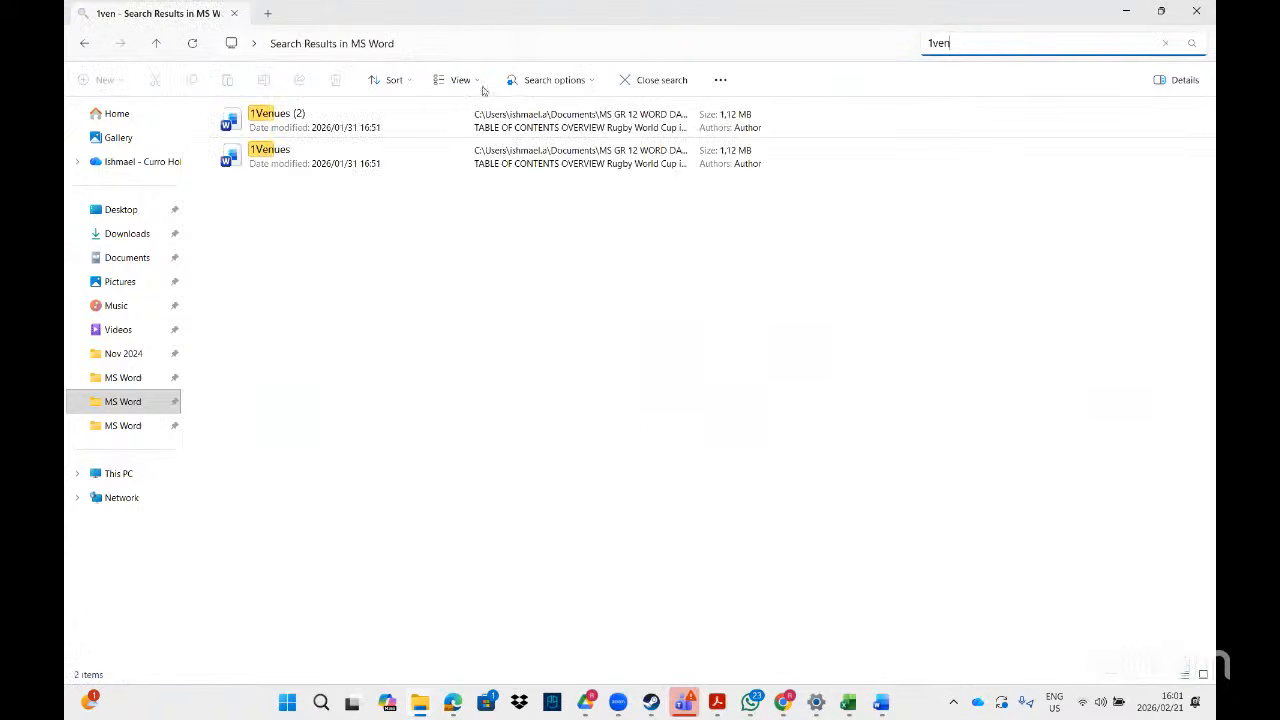
{"action": "double_click", "coordinate": [376, 160]}
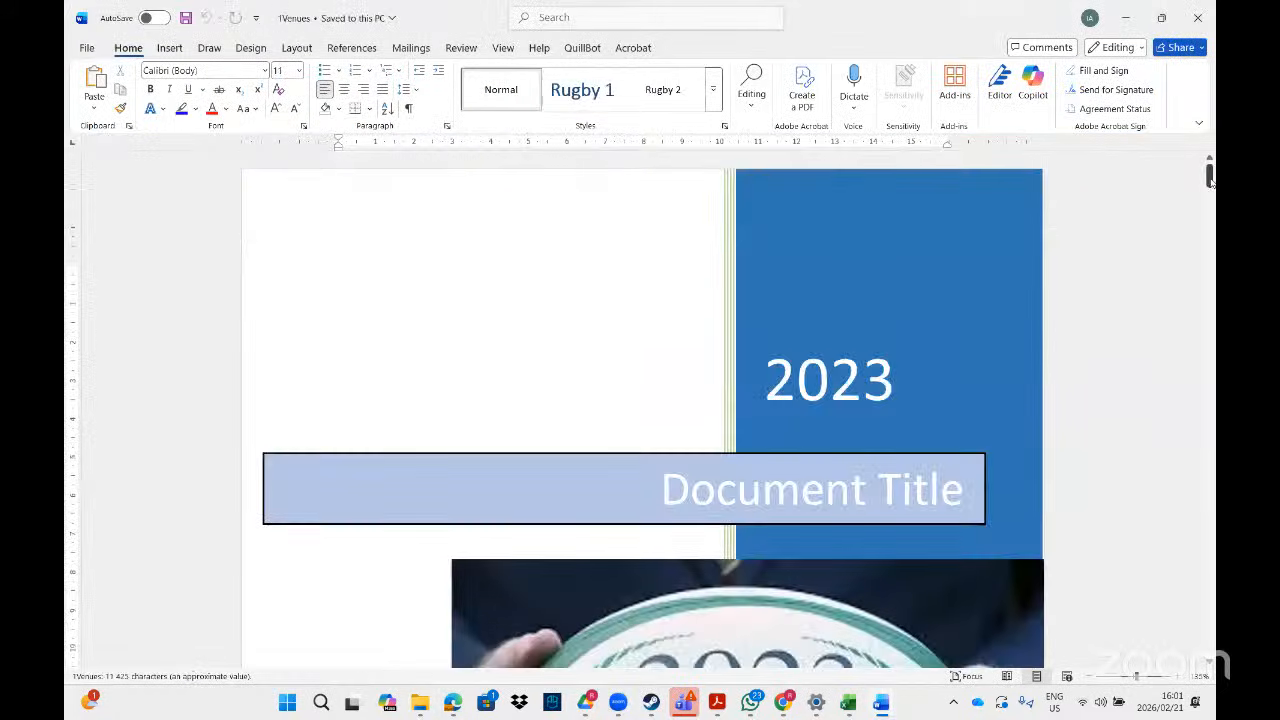
- Select the 2023 rugby-ball cover picture in 1Venues and bring up its Change Picture options
{"action": "left_click_drag", "start_coordinate": [1210, 178], "coordinate": [1210, 192]}
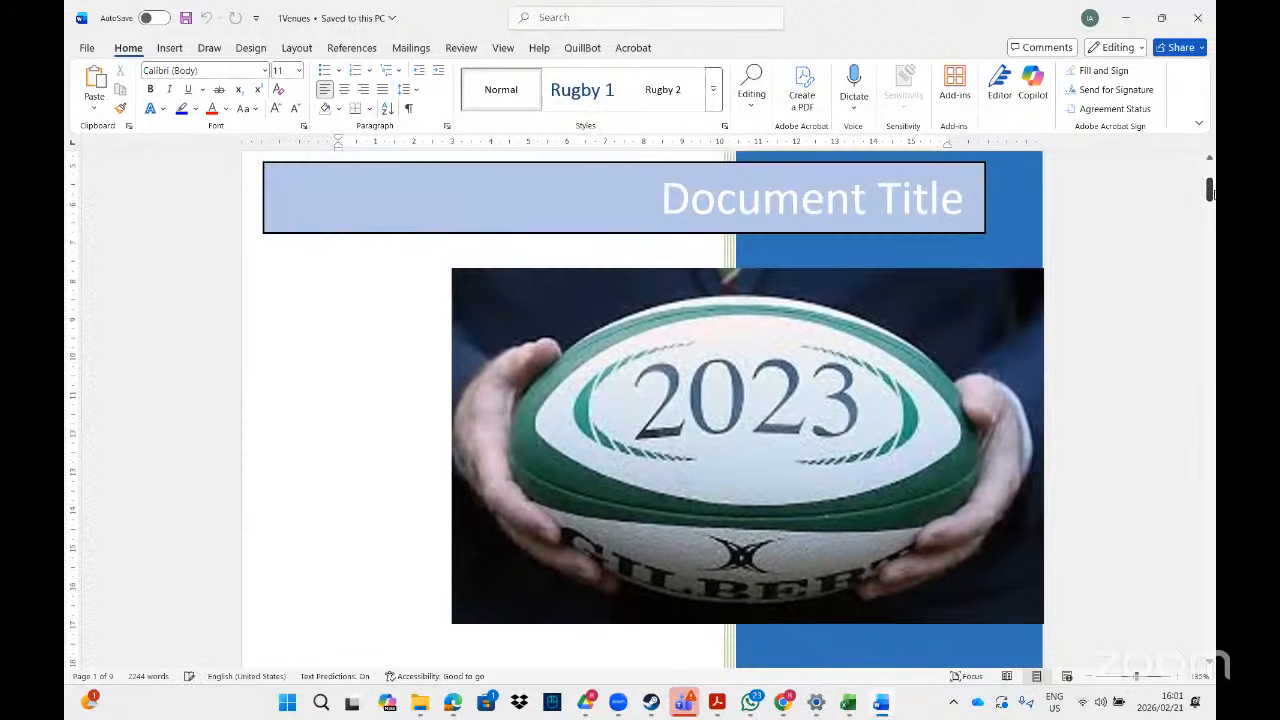
{"action": "left_click", "coordinate": [822, 380]}
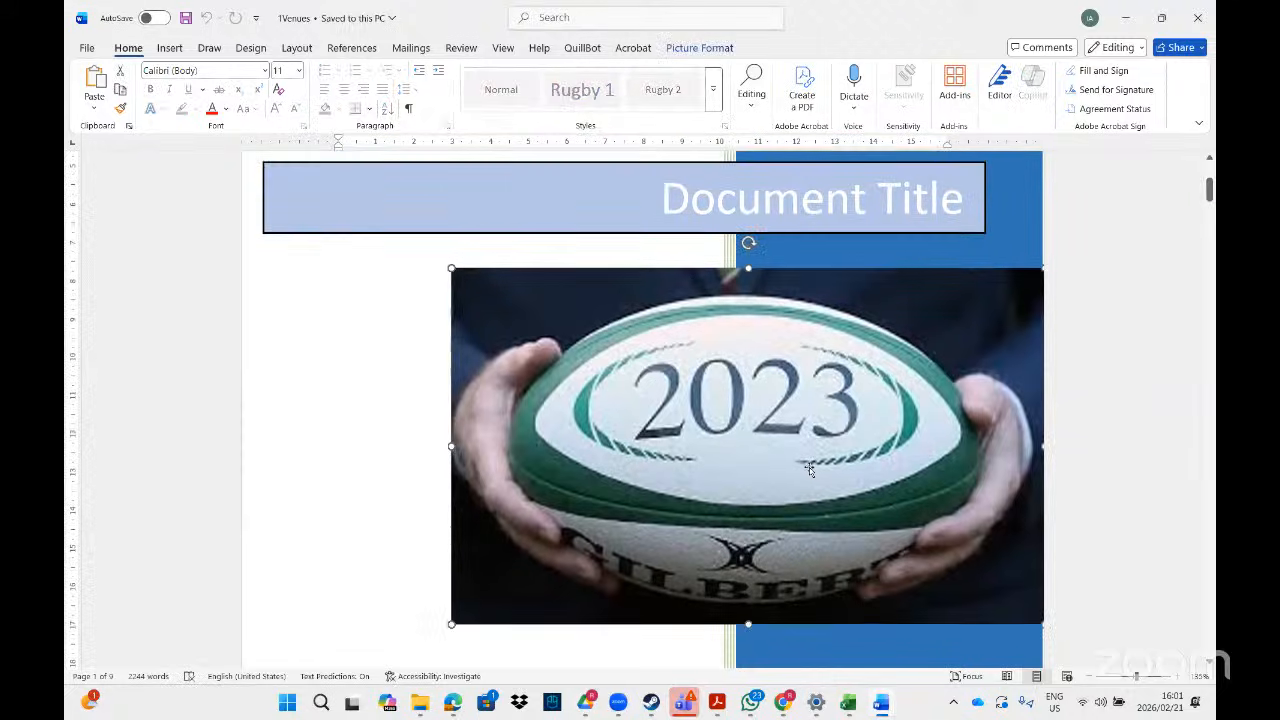
{"action": "left_click", "coordinate": [718, 704]}
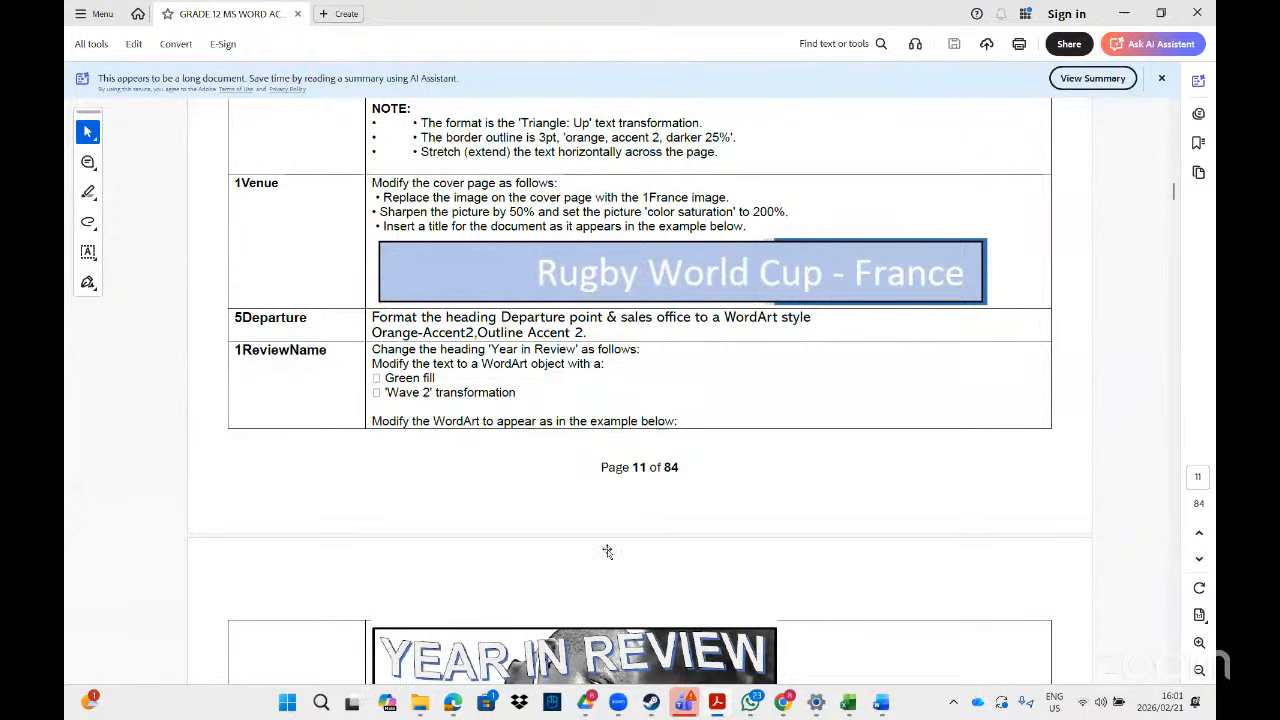
{"action": "mouse_move", "coordinate": [773, 162]}
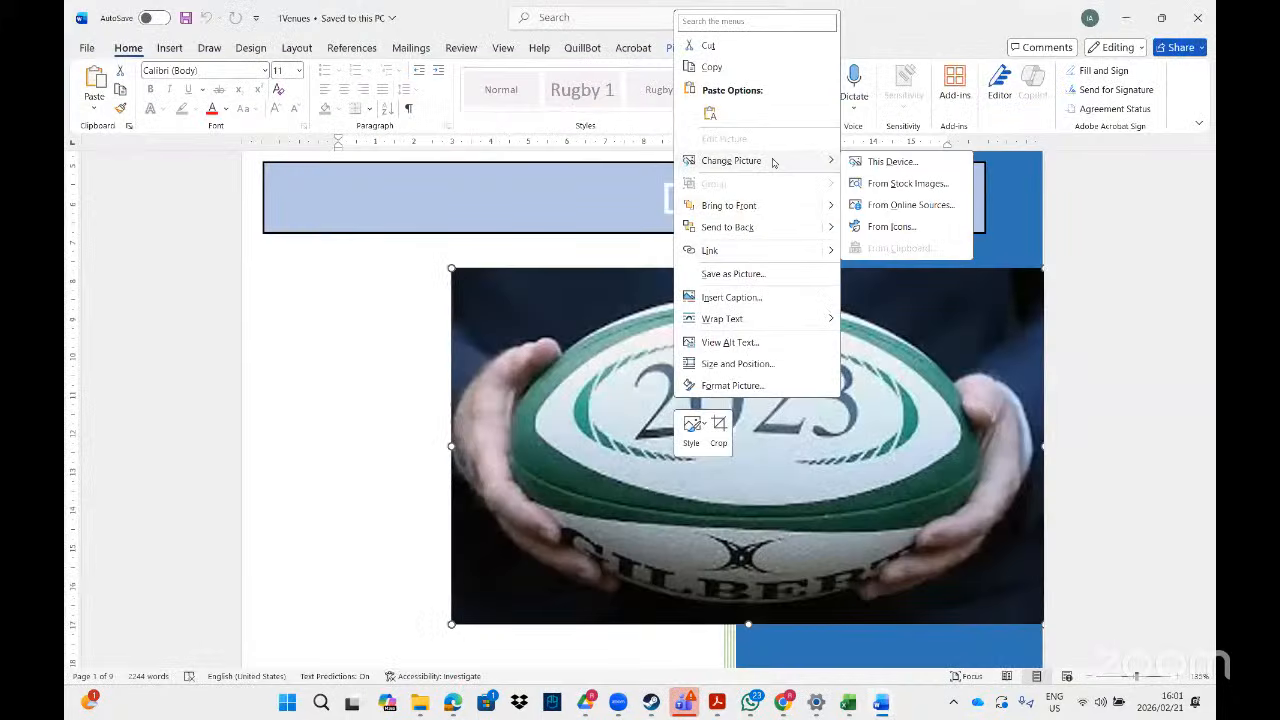
- Replace the cover picture with the 1France image from this device, found by searching '1fra'
{"action": "left_click", "coordinate": [886, 162]}
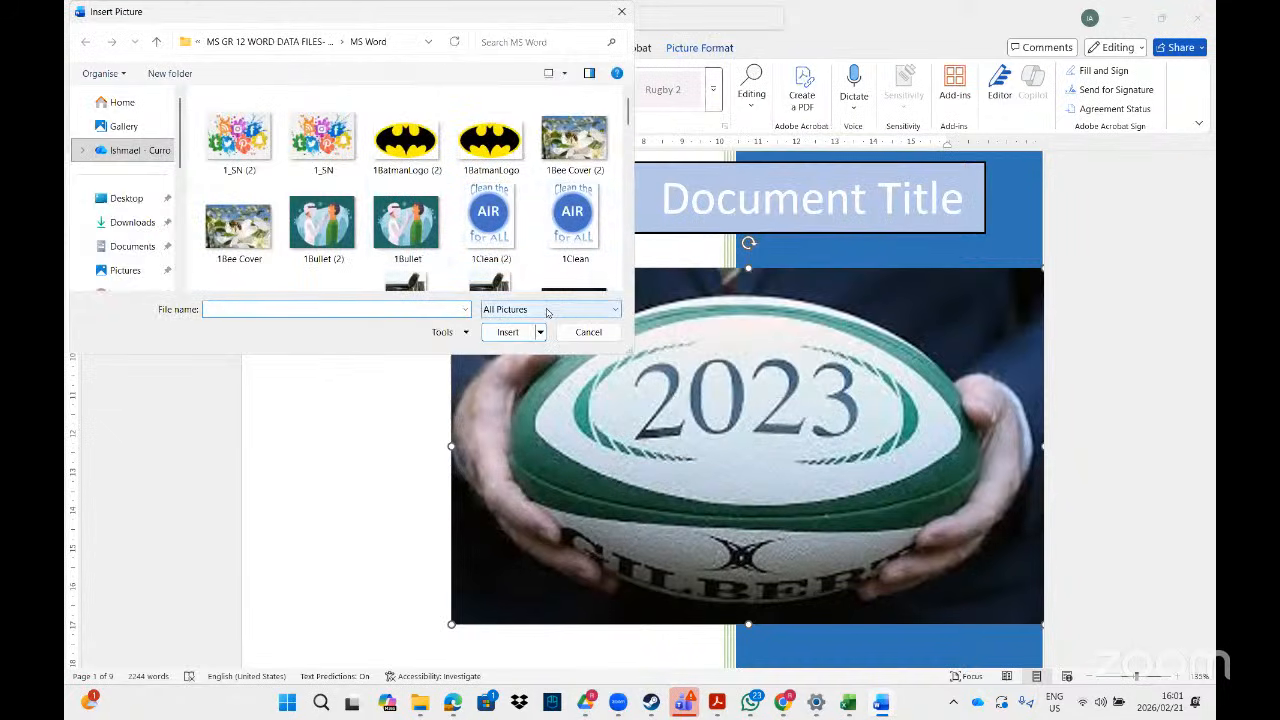
{"action": "left_click", "coordinate": [545, 43]}
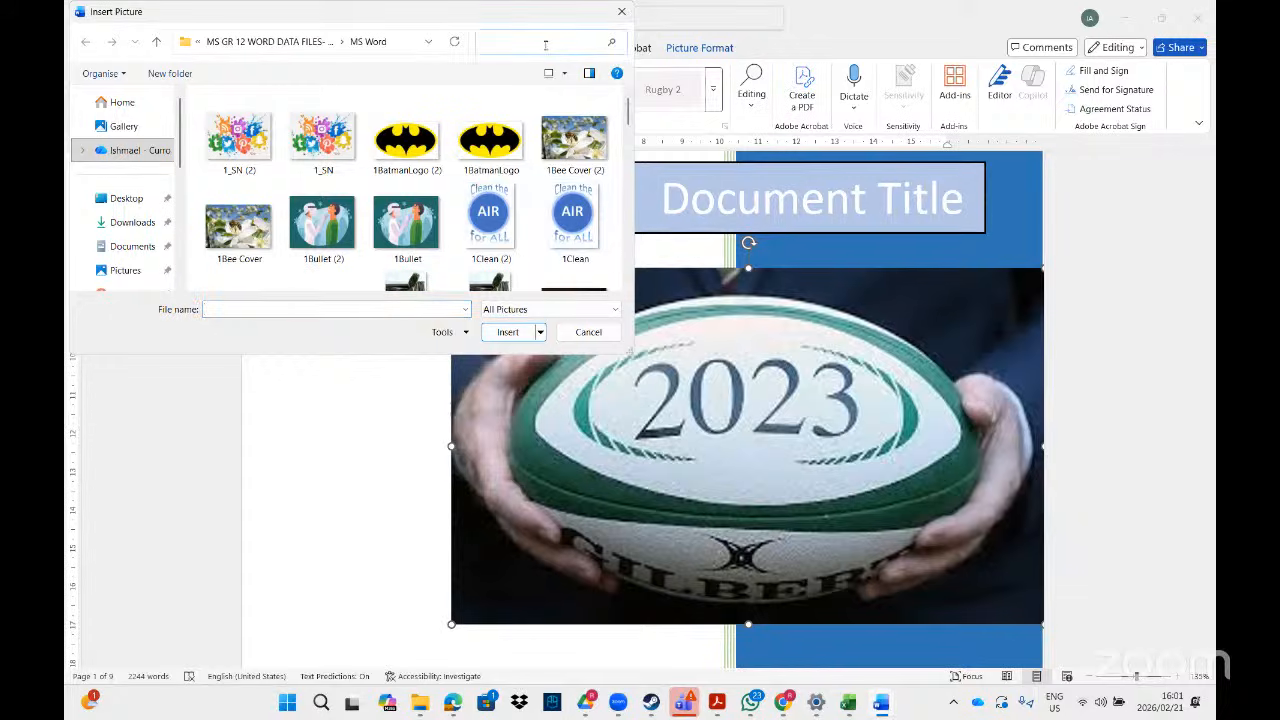
{"action": "type", "text": "1fra"}
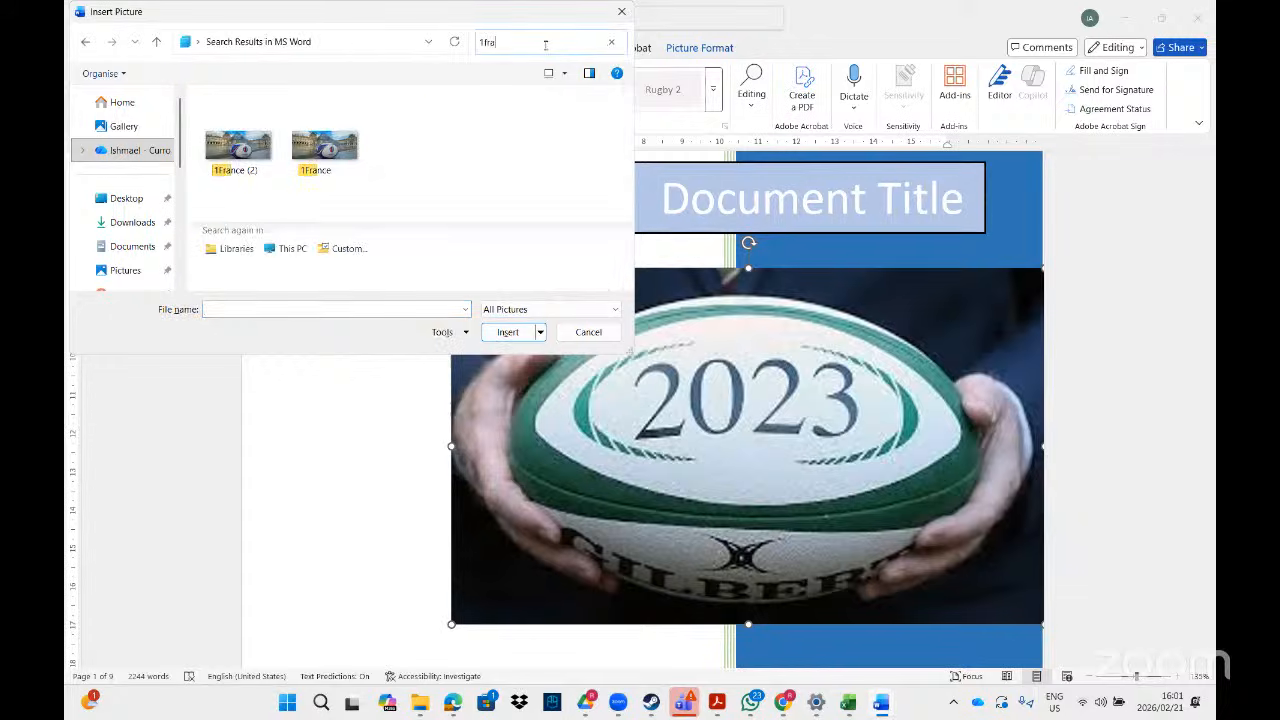
{"action": "double_click", "coordinate": [323, 145]}
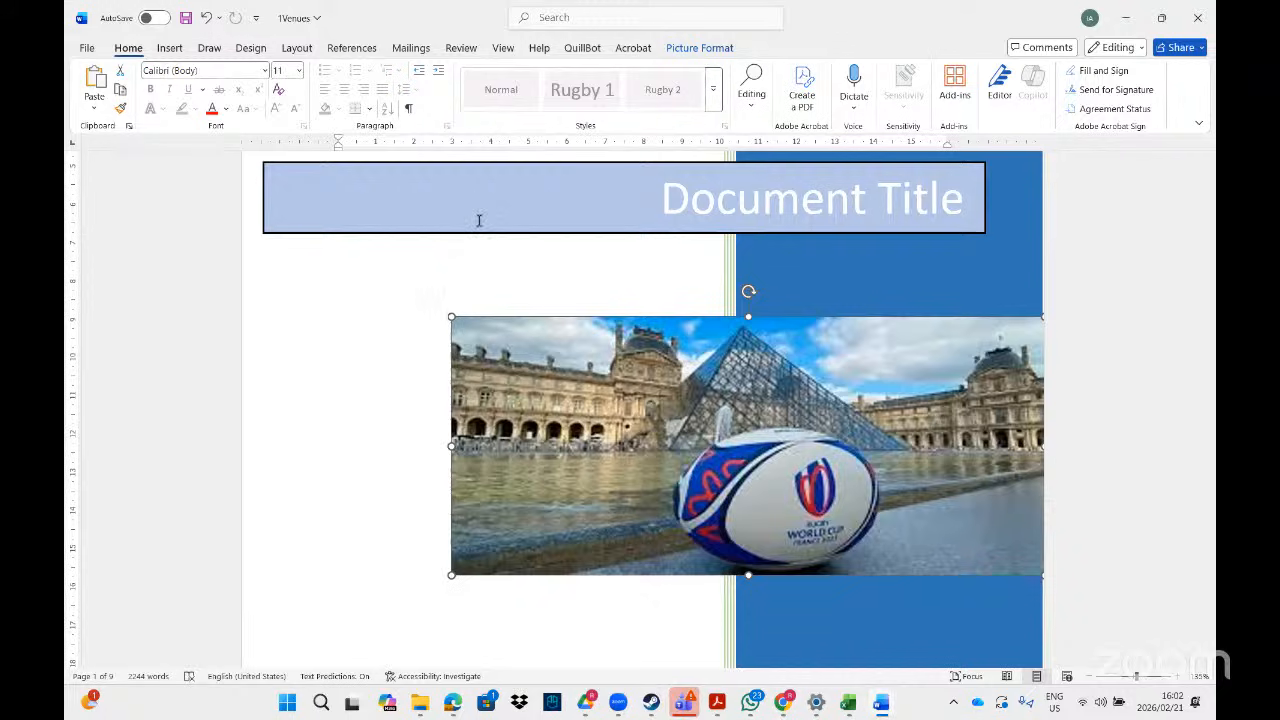
{"action": "key", "text": "alt+Tab"}
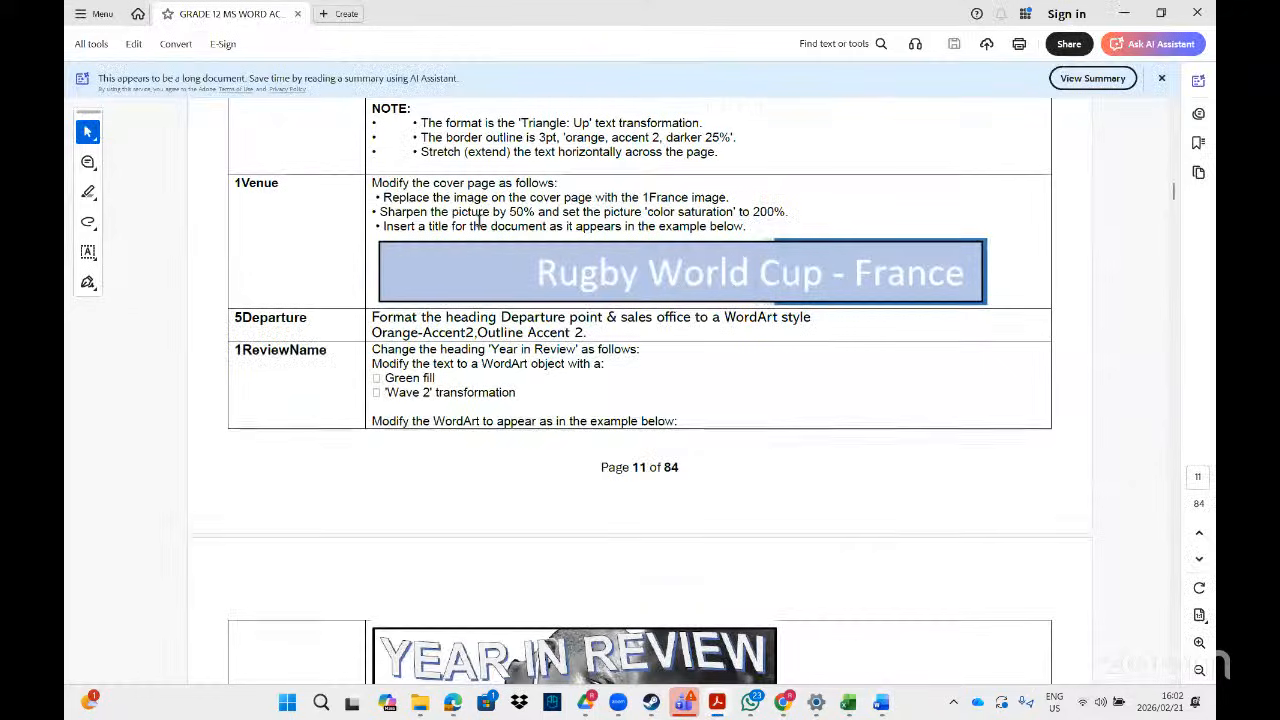
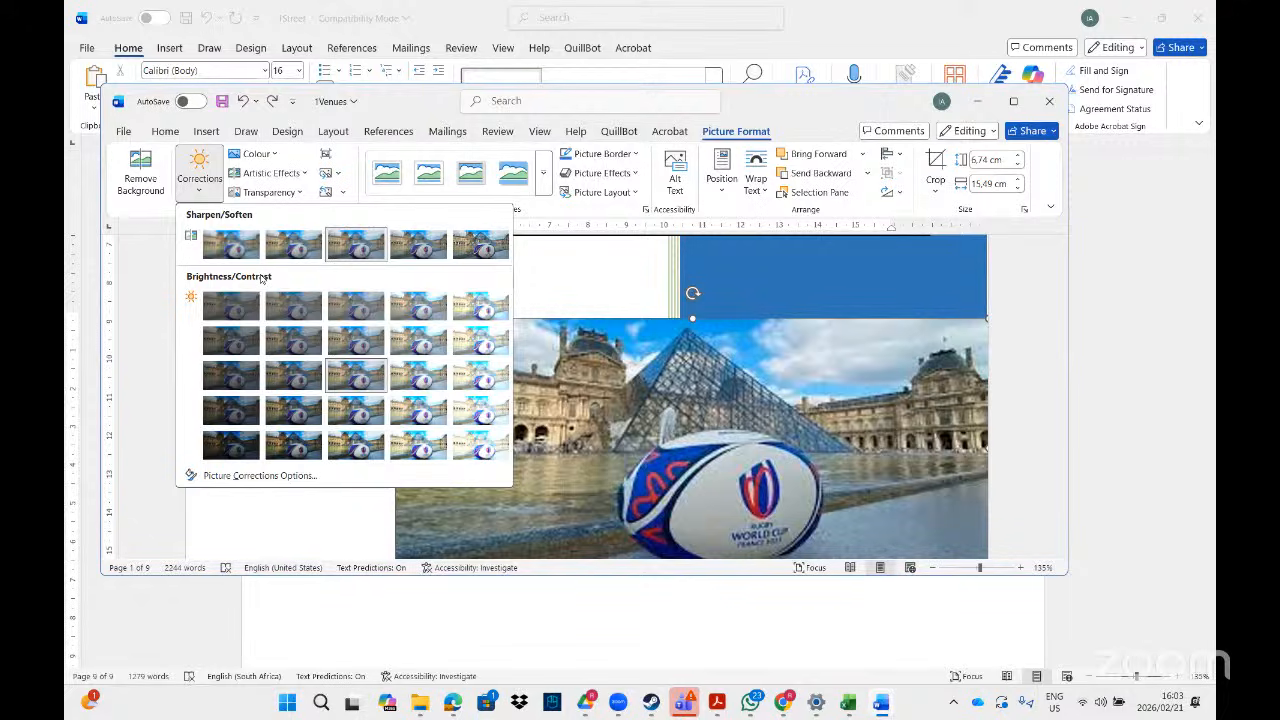
- Glance at the instructions PDF in Acrobat, then return to the 1Venues document in Word
{"action": "left_click", "coordinate": [718, 712]}
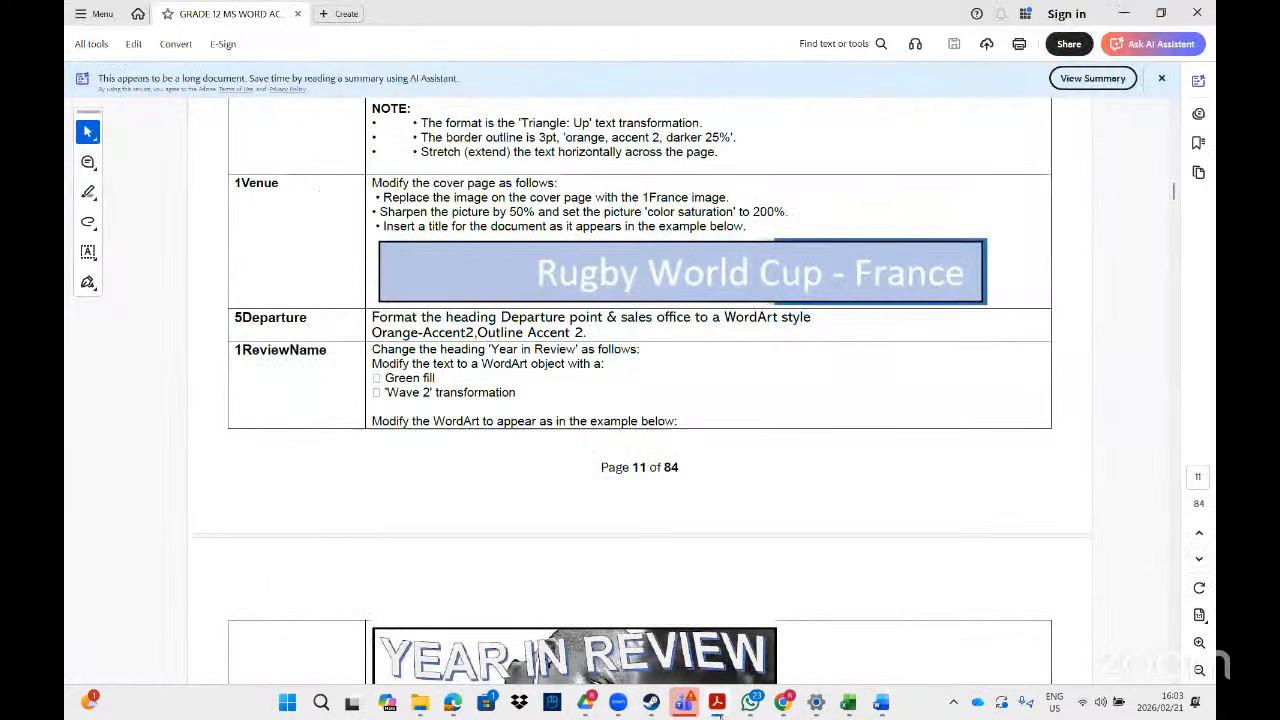
{"action": "left_click", "coordinate": [718, 712]}
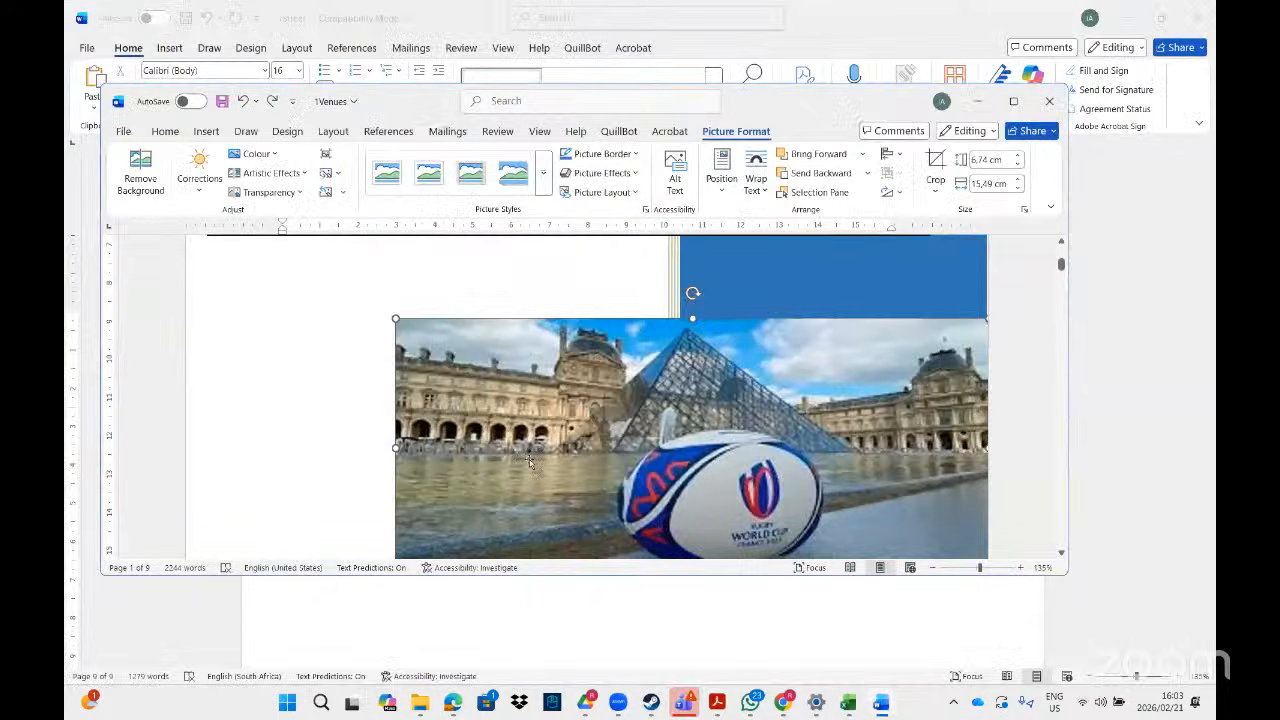
- Set the Louvre rugby ball picture's sharpness to 70% in the Format Picture pane
{"action": "left_click", "coordinate": [200, 180]}
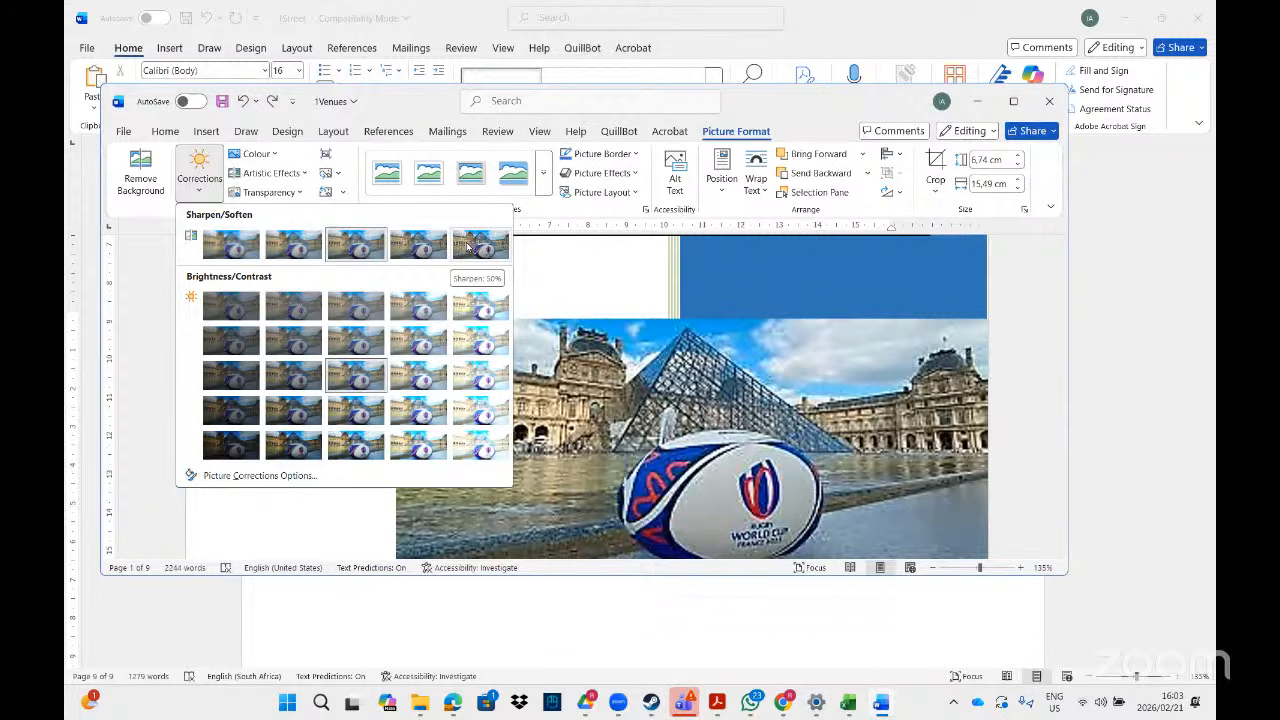
{"action": "left_click", "coordinate": [258, 476]}
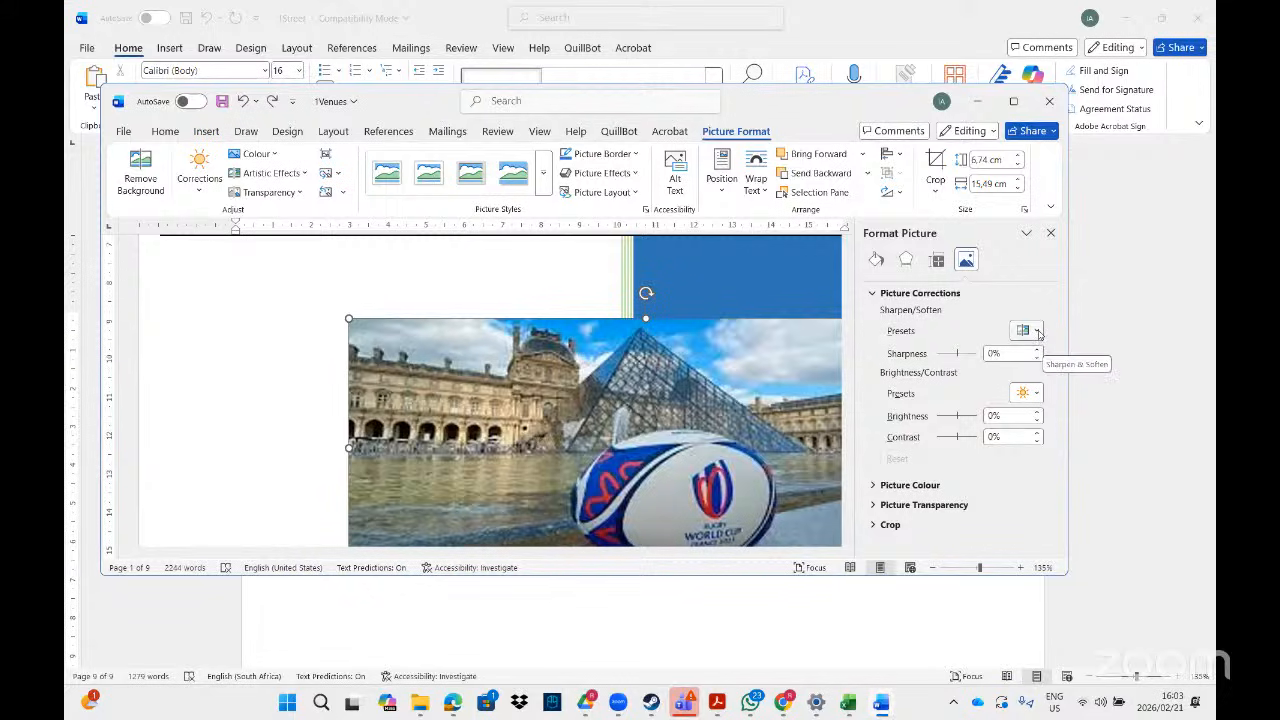
{"action": "left_click", "coordinate": [993, 354]}
{"action": "key", "text": "BackSpace"}
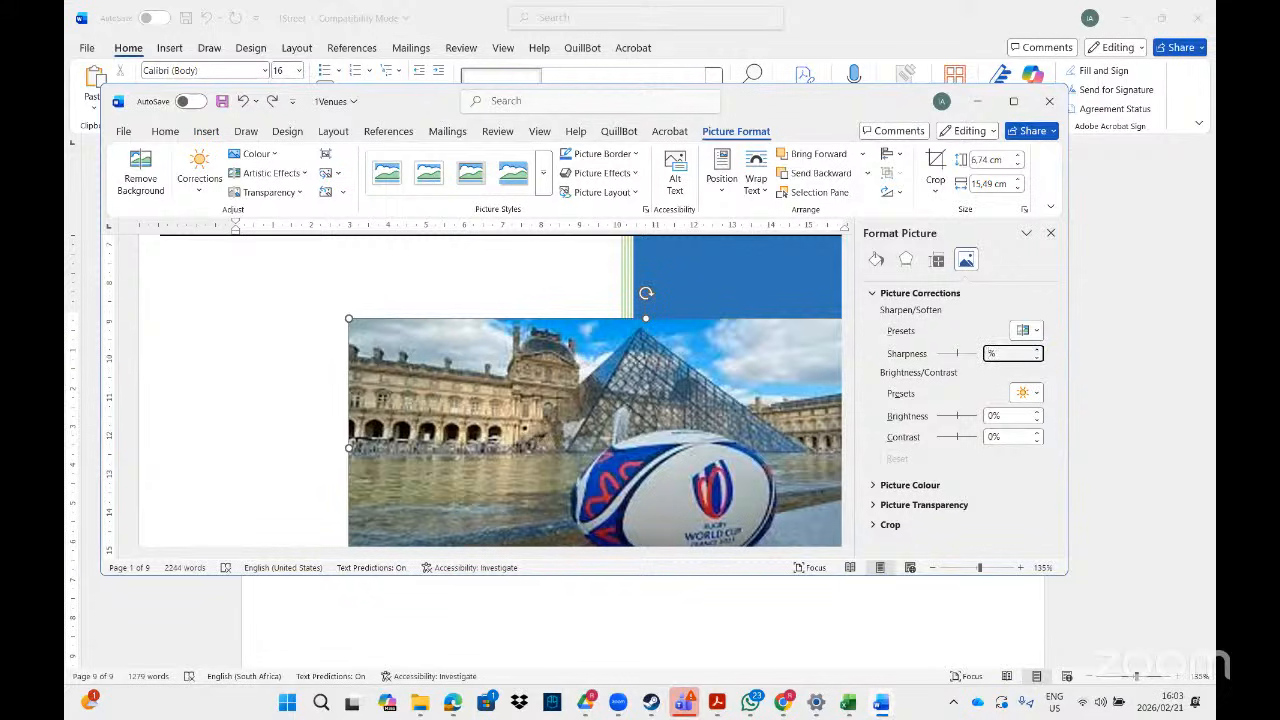
{"action": "type", "text": "70"}
{"action": "key", "text": "Return"}
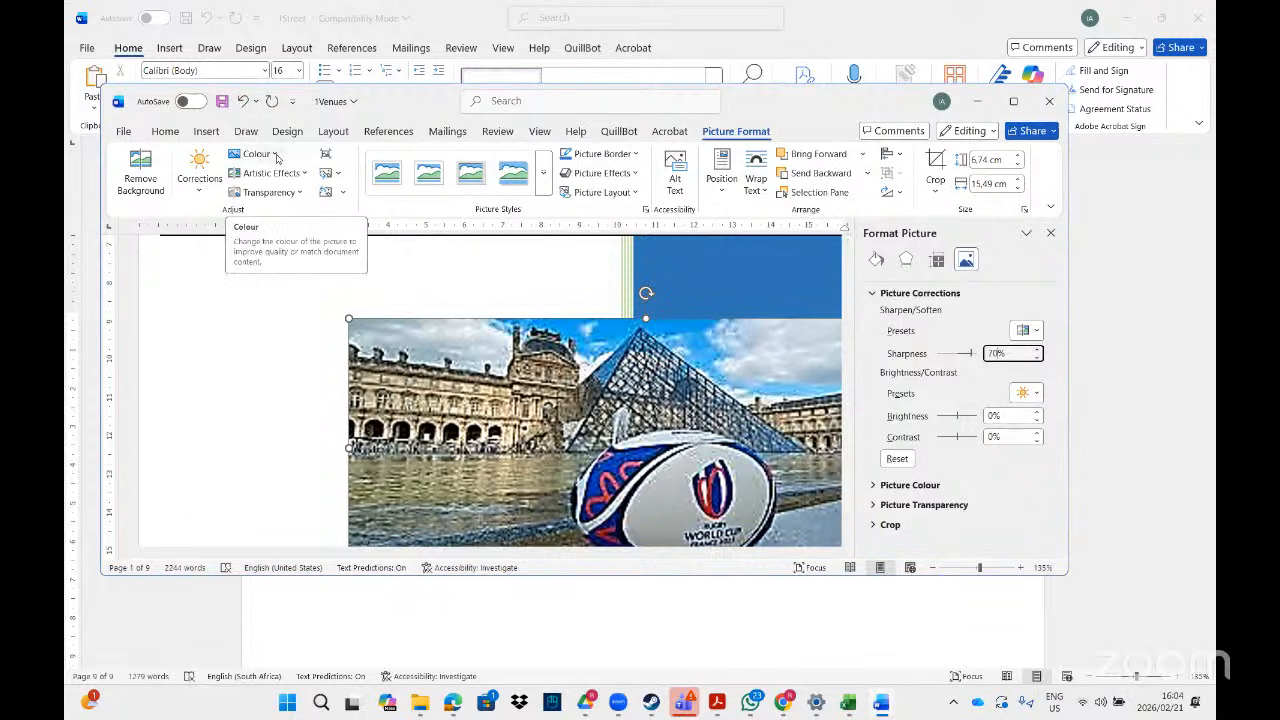
{"action": "left_click", "coordinate": [277, 157]}
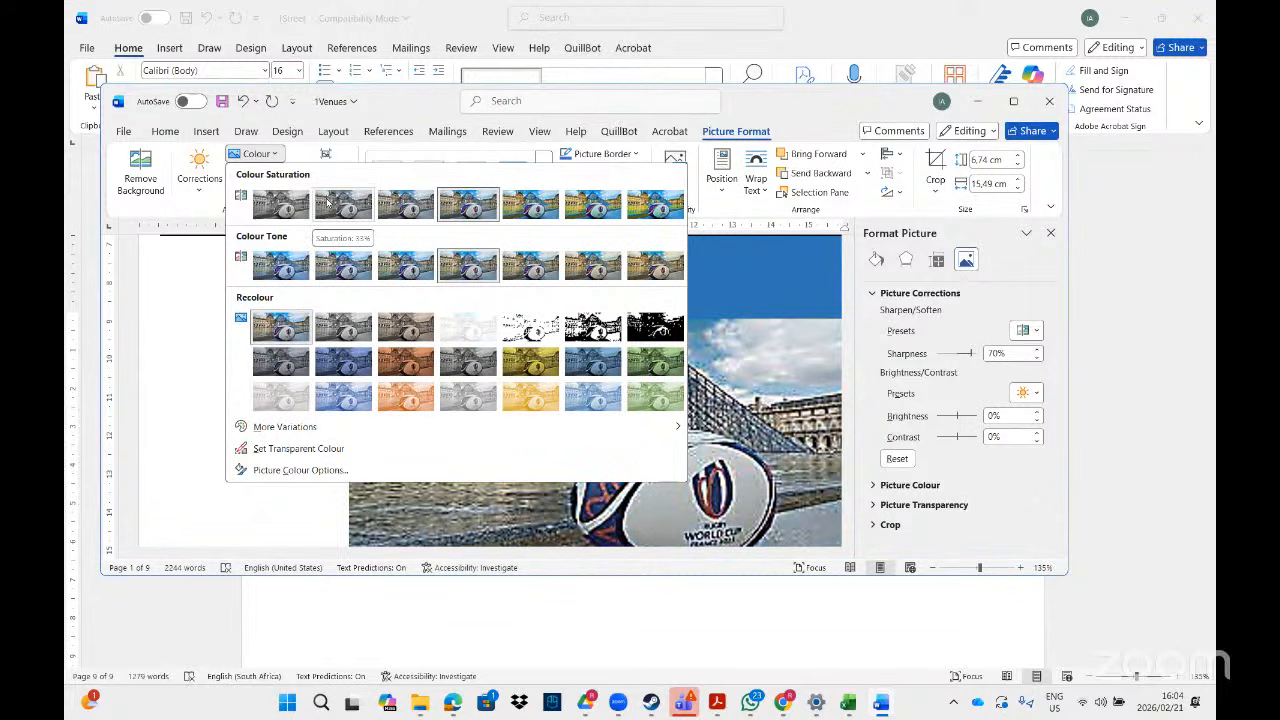
- Apply the 200% saturation preset, then raise picture colour saturation to 300% in Format Picture
{"action": "left_click", "coordinate": [541, 206]}
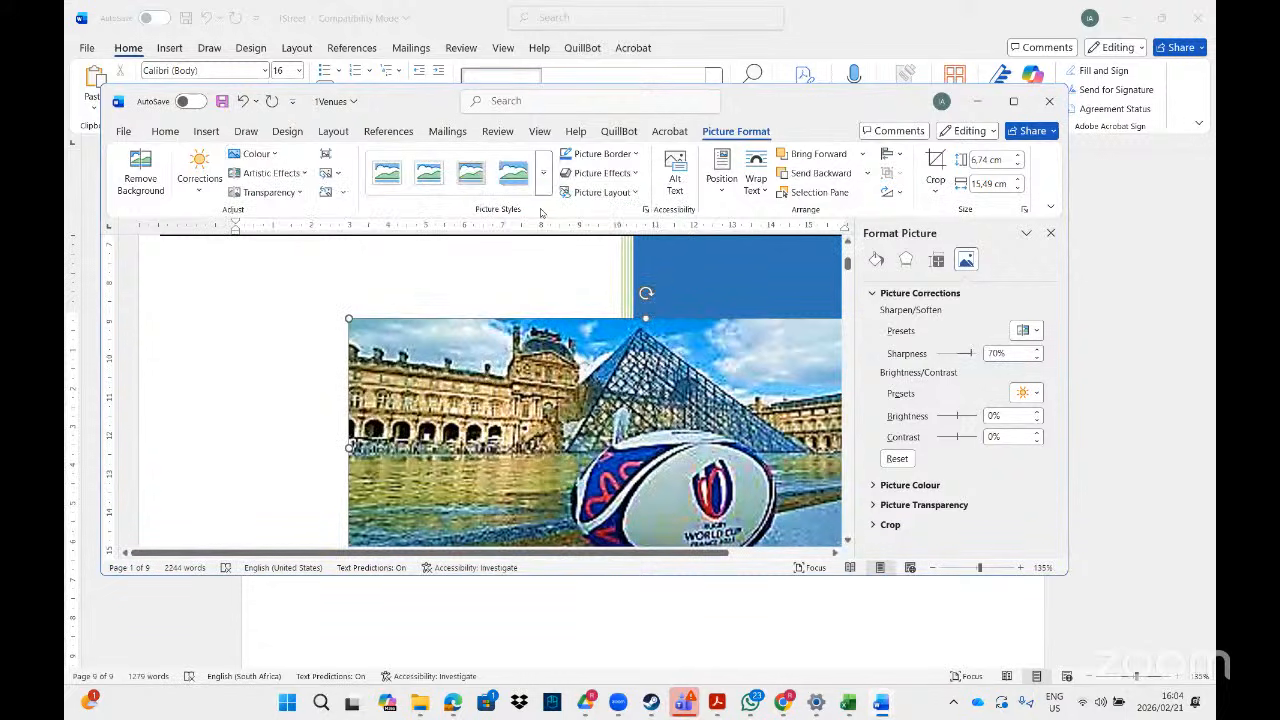
{"action": "left_click", "coordinate": [872, 485]}
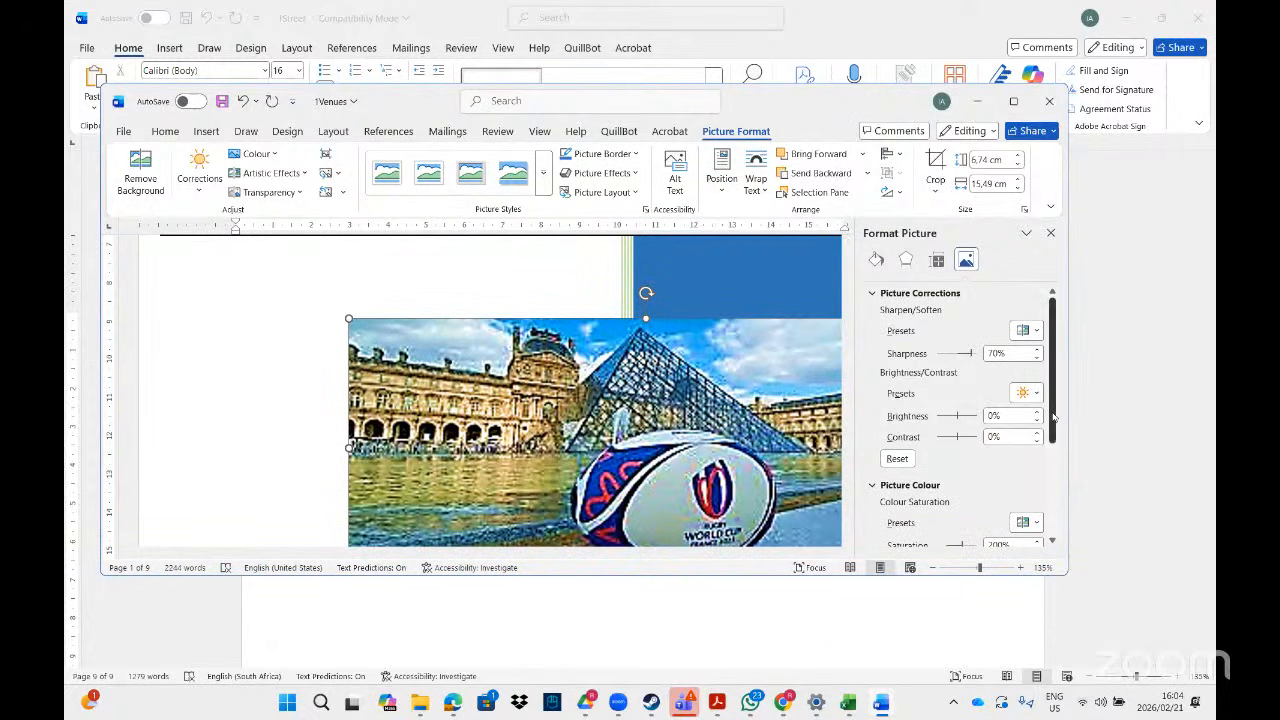
{"action": "left_click_drag", "start_coordinate": [1056, 408], "coordinate": [1066, 492]}
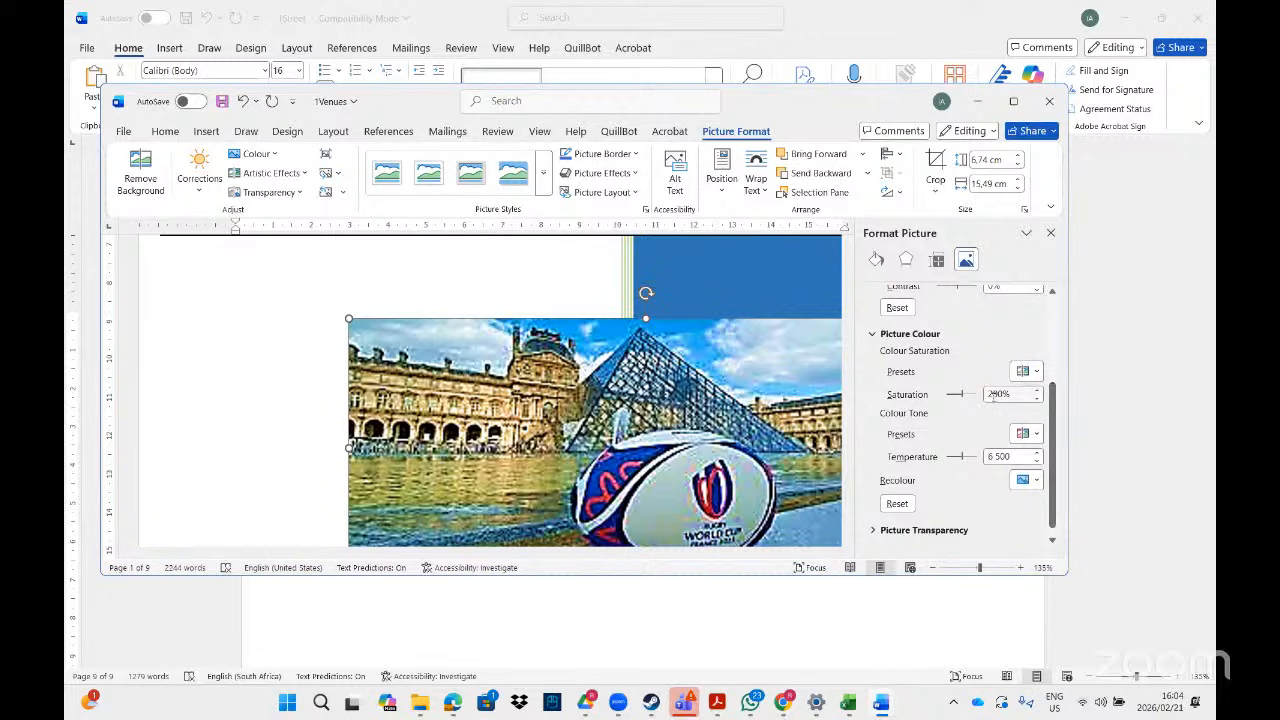
{"action": "left_click", "coordinate": [993, 398]}
{"action": "key", "text": "BackSpace"}
{"action": "type", "text": "3"}
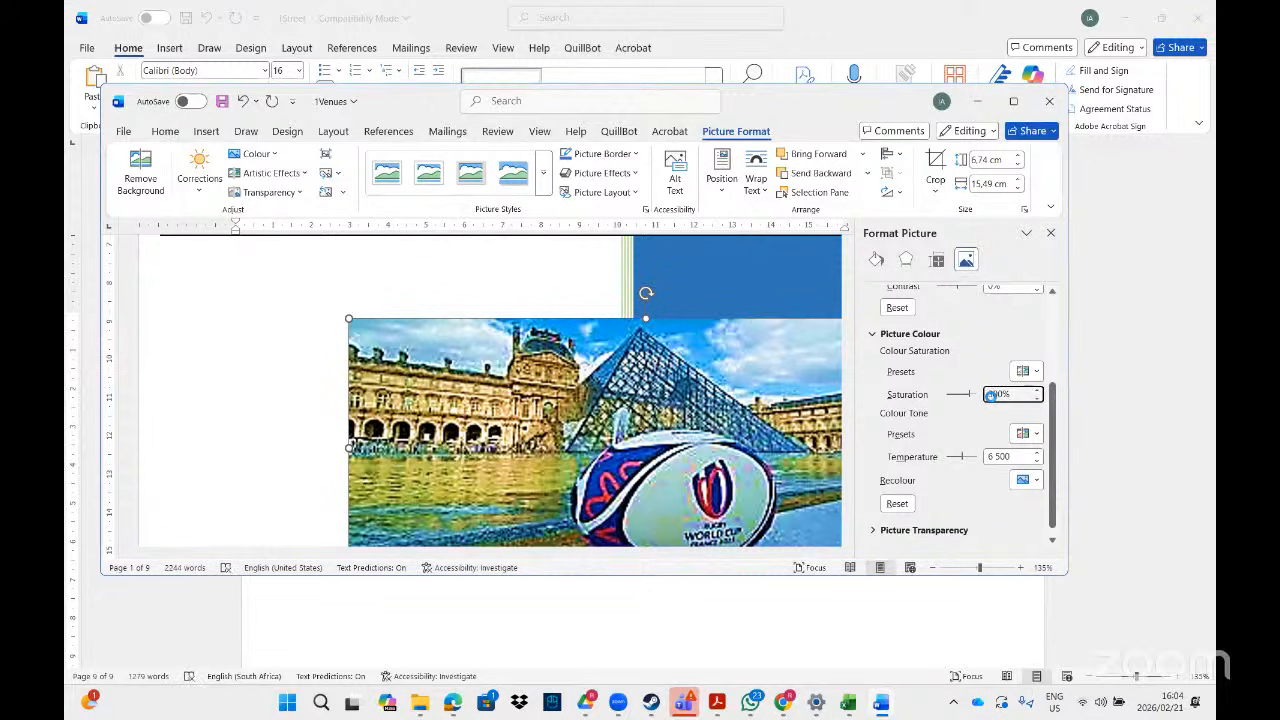
{"action": "left_click", "coordinate": [1036, 372]}
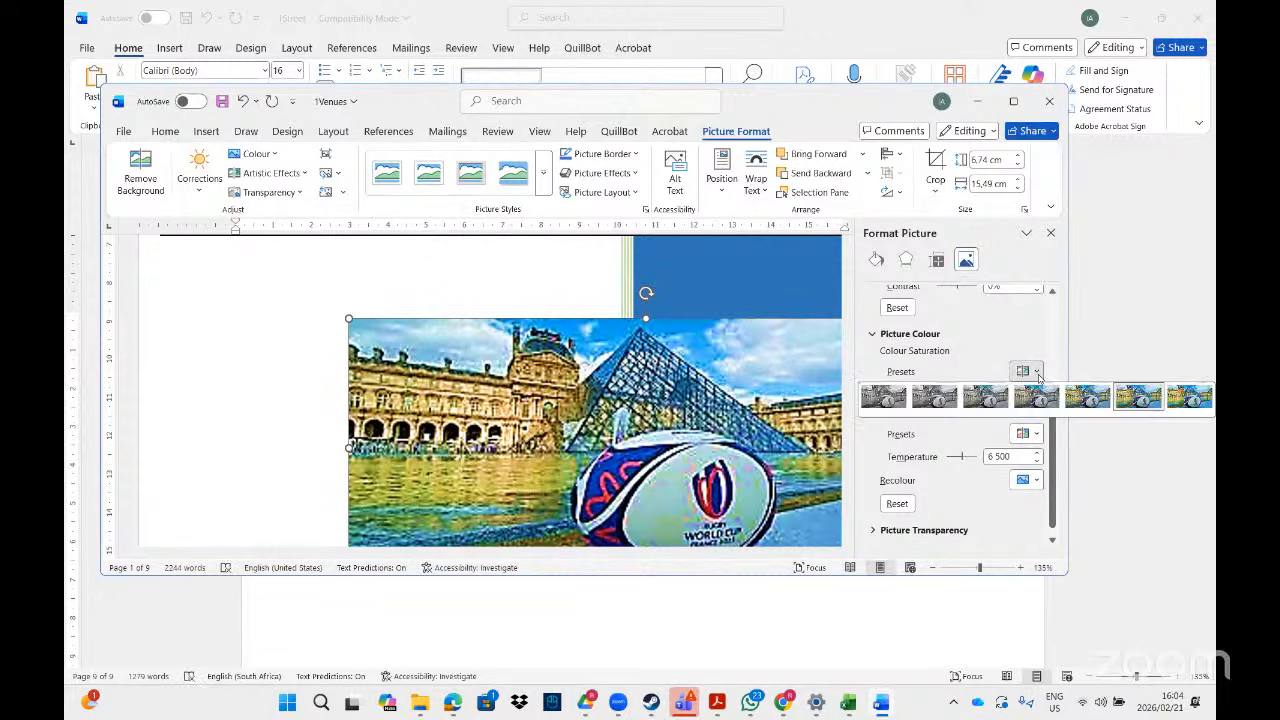
{"action": "left_click", "coordinate": [1038, 372]}
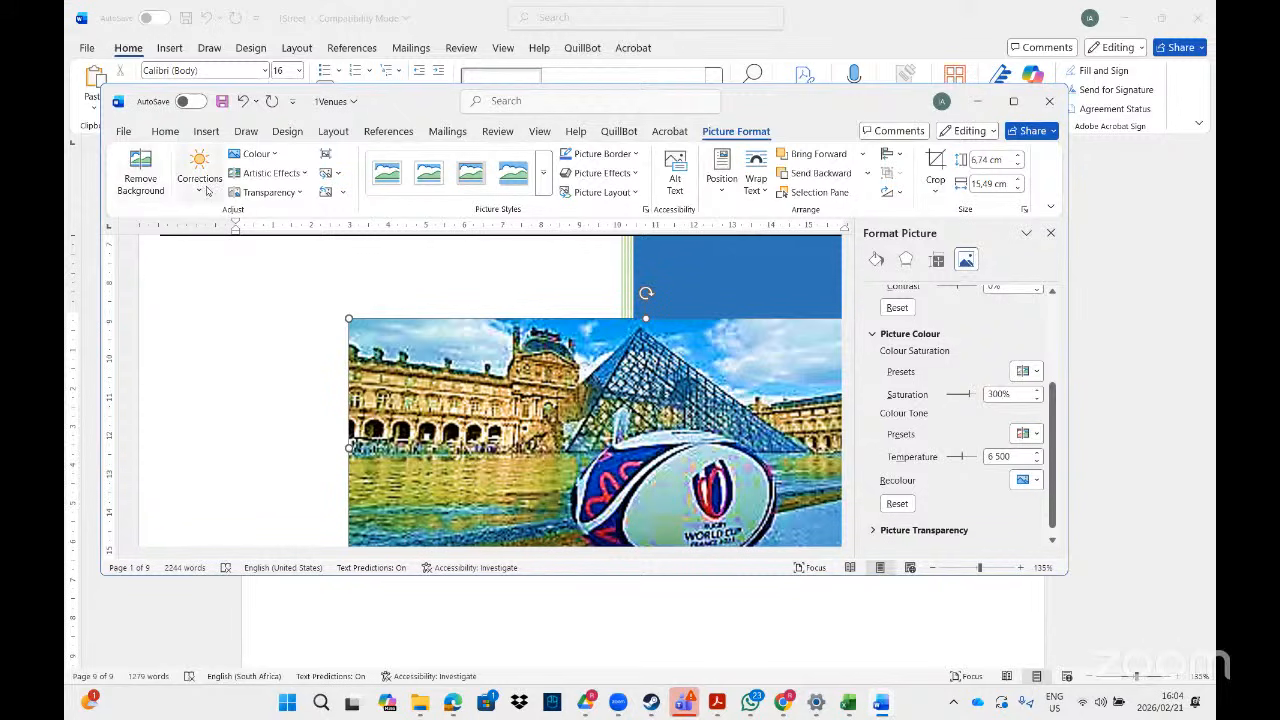
- Open the Artistic Effects options in the Format Picture pane and browse the available effects
{"action": "left_click", "coordinate": [306, 174]}
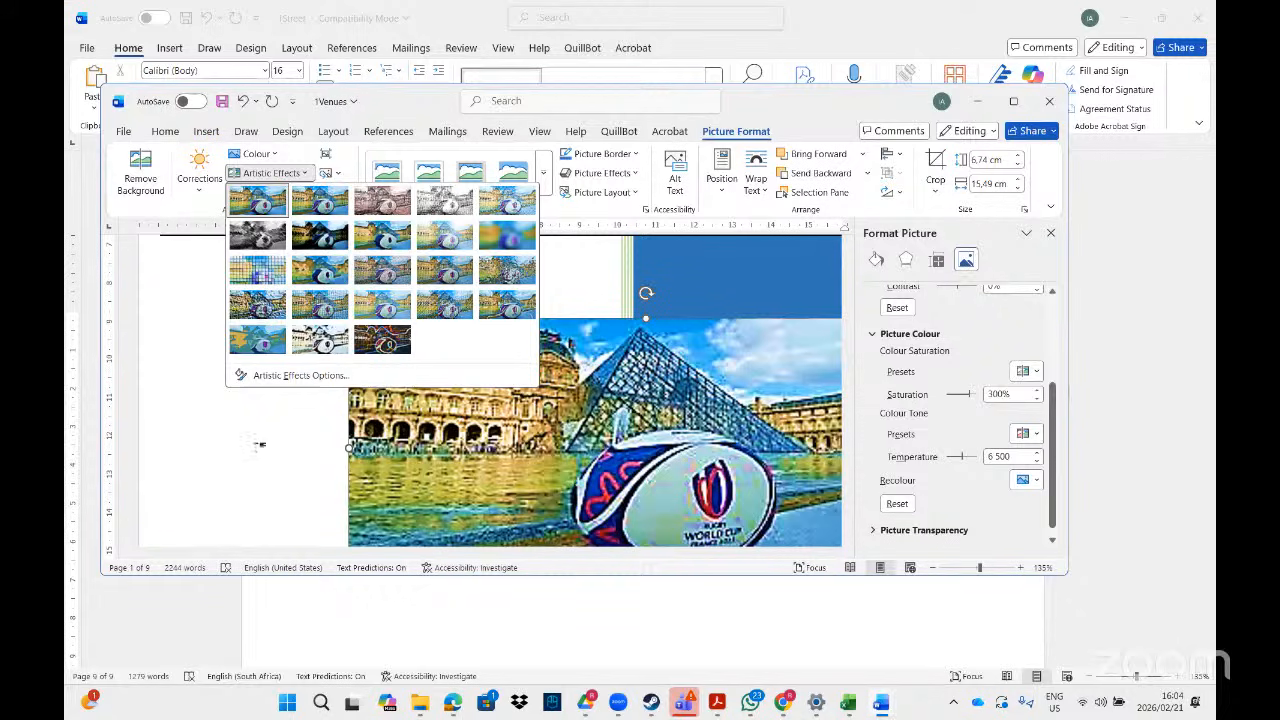
{"action": "left_click", "coordinate": [300, 375]}
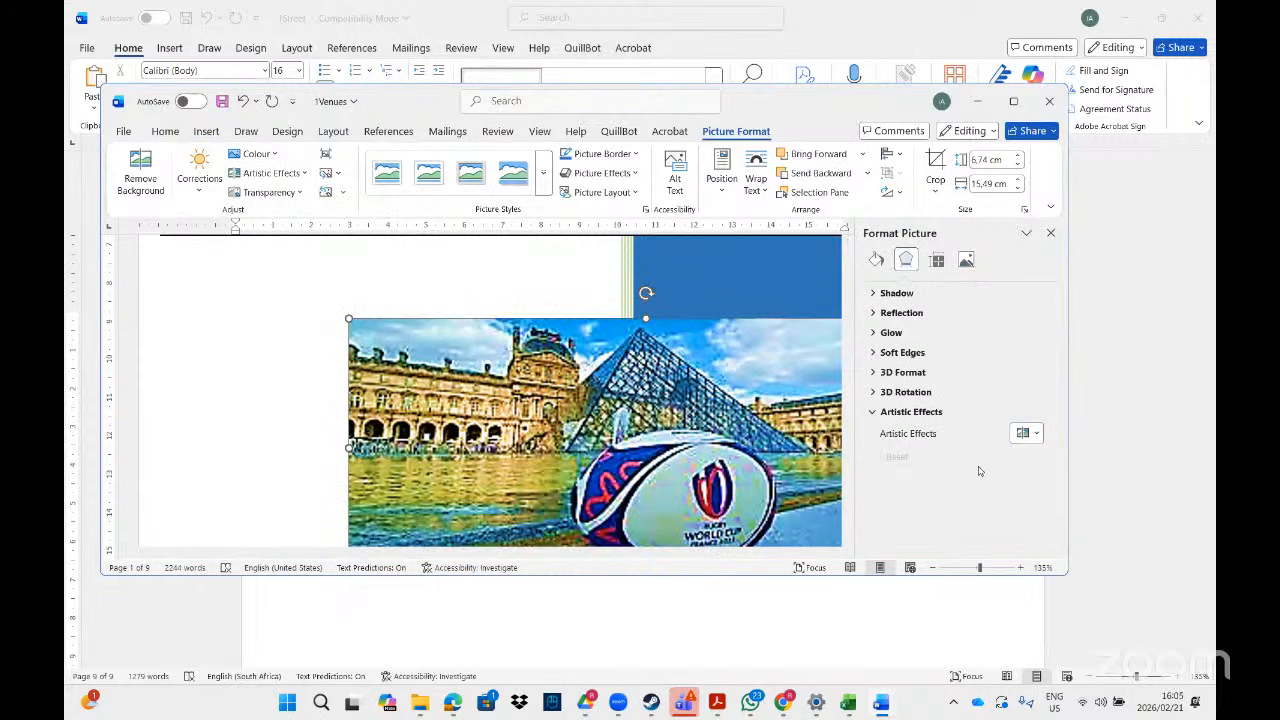
{"action": "left_click", "coordinate": [1026, 434]}
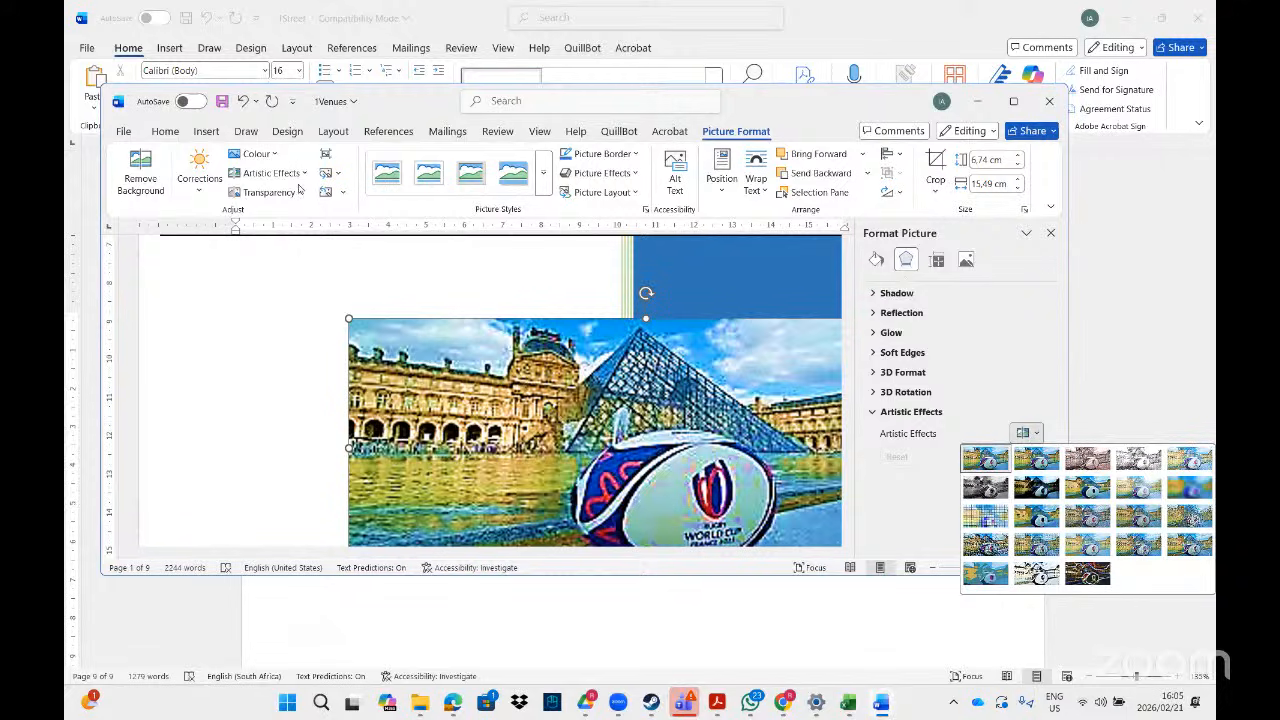
- Look through the Transparency, Reset Picture and Change Picture menus, then maximize the window
{"action": "left_click", "coordinate": [268, 192]}
{"action": "left_click", "coordinate": [298, 193]}
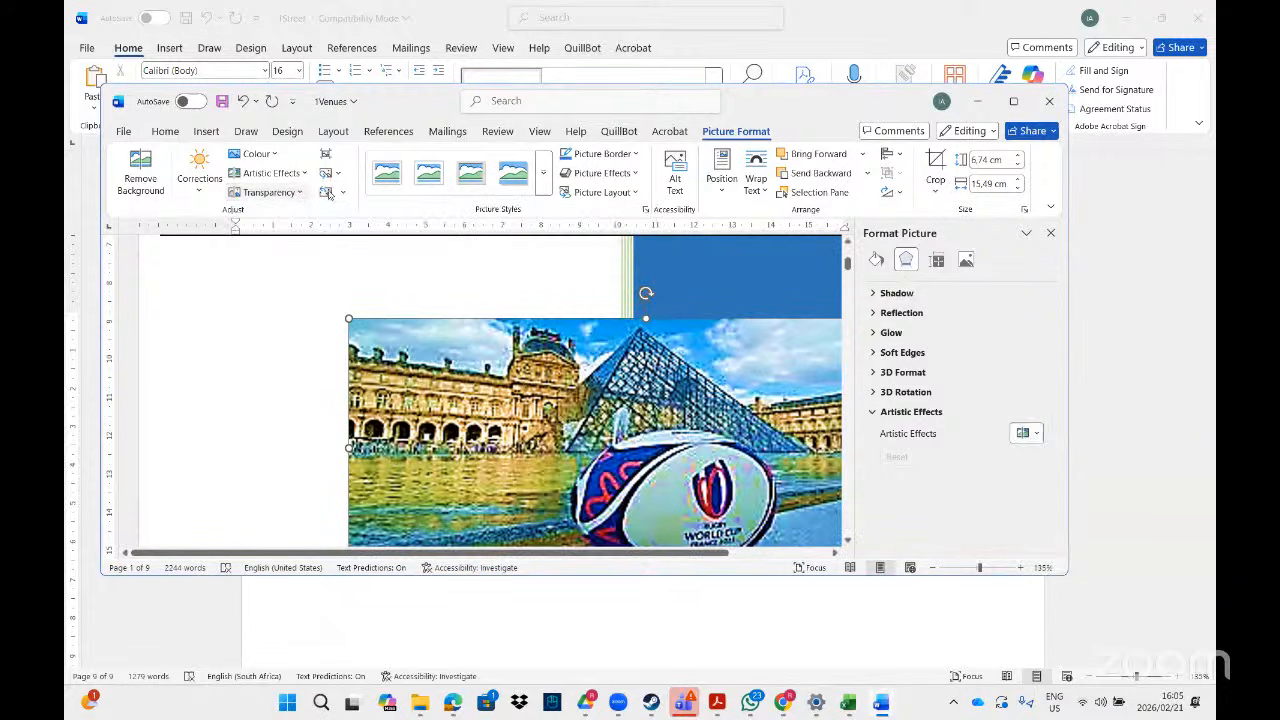
{"action": "left_click", "coordinate": [342, 193]}
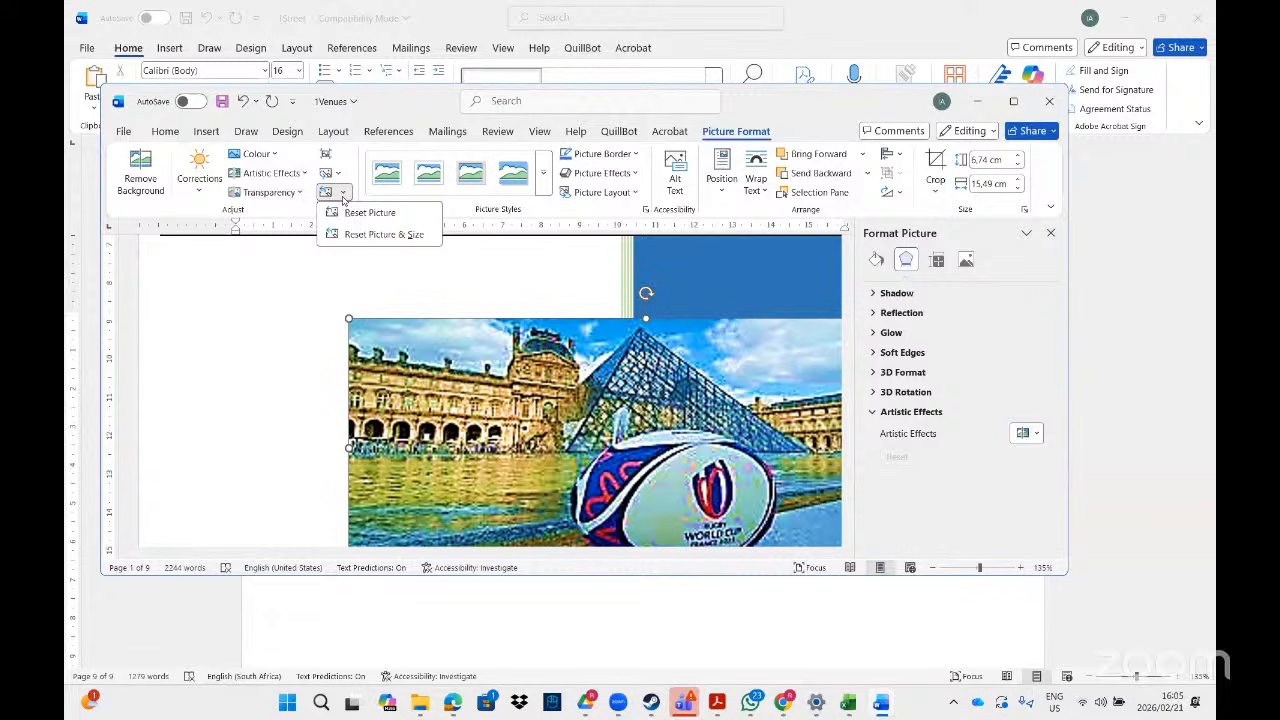
{"action": "left_click", "coordinate": [337, 175]}
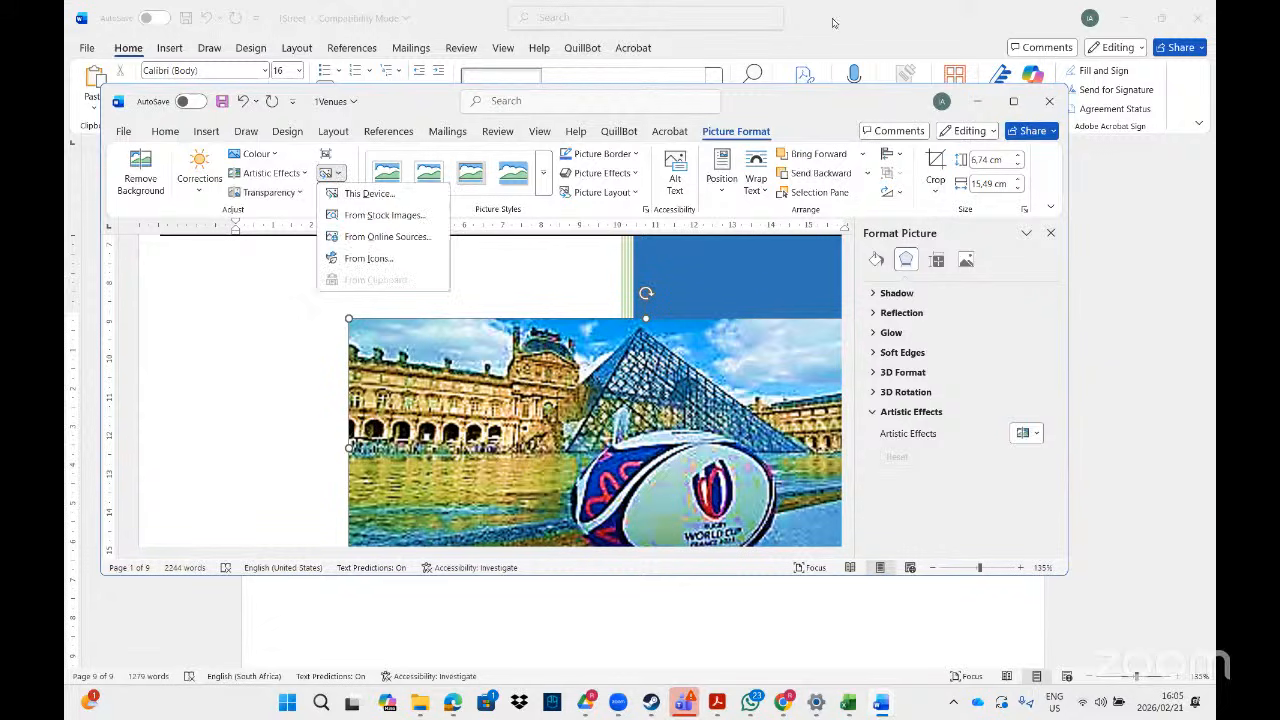
{"action": "left_click", "coordinate": [1013, 102]}
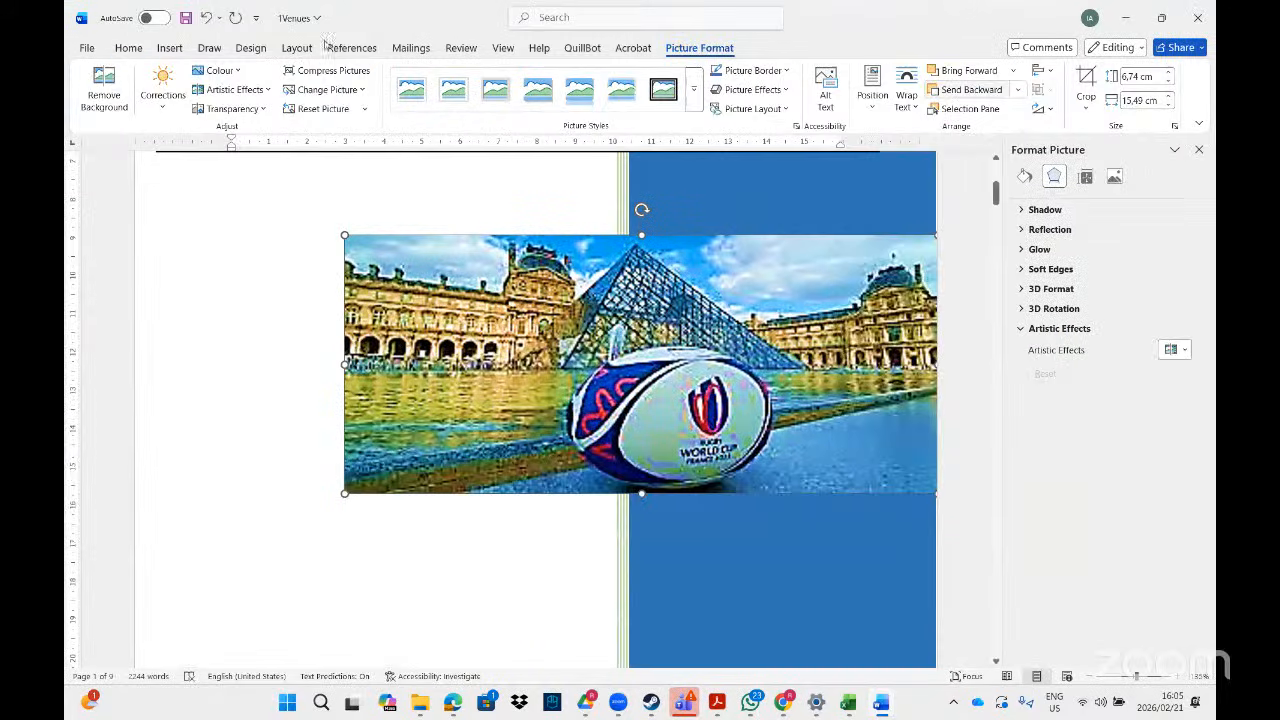
- Reset the Louvre picture's formatting and size to 3,92 × 9 cm, then restore down the Word window
{"action": "left_click", "coordinate": [365, 110]}
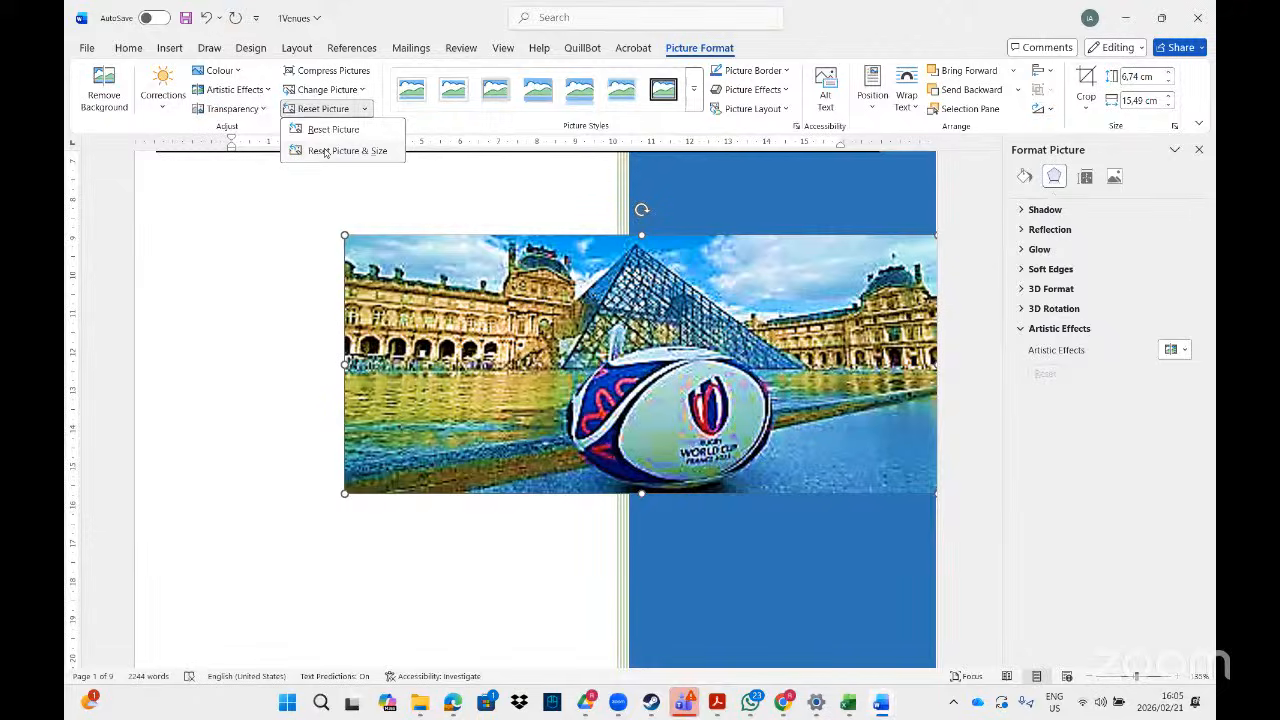
{"action": "left_click", "coordinate": [325, 152]}
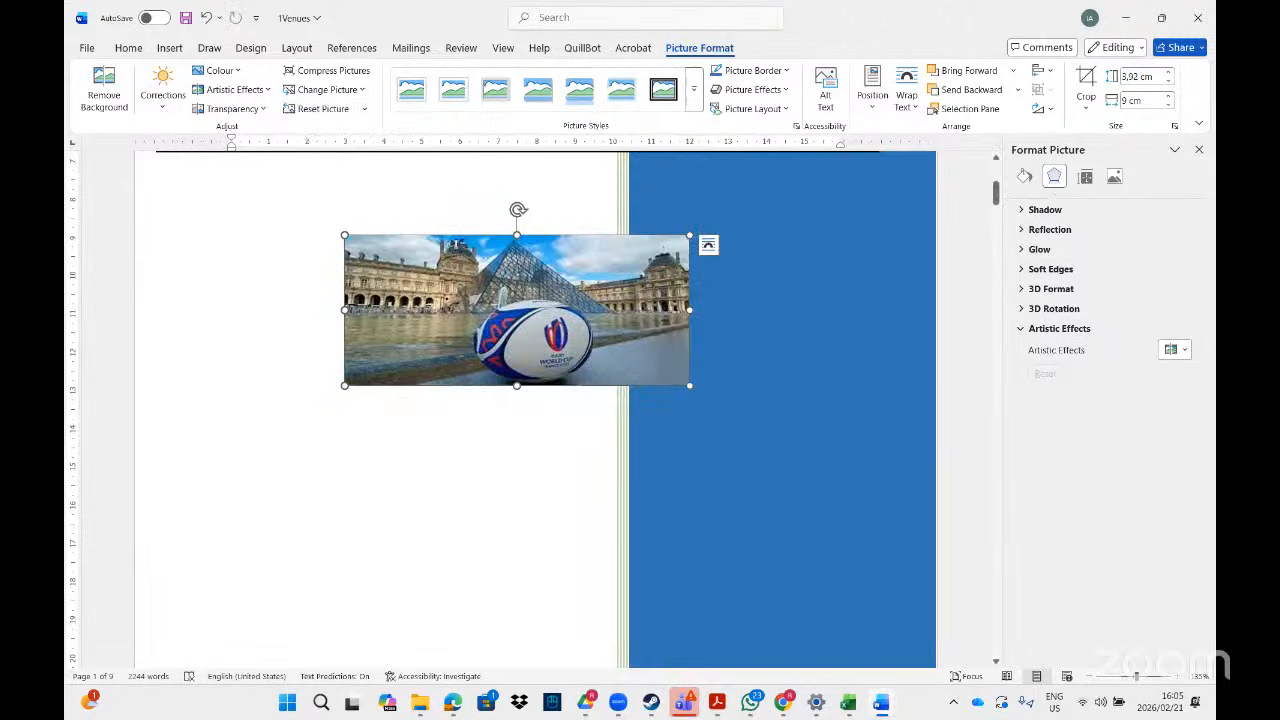
{"action": "left_click", "coordinate": [366, 90]}
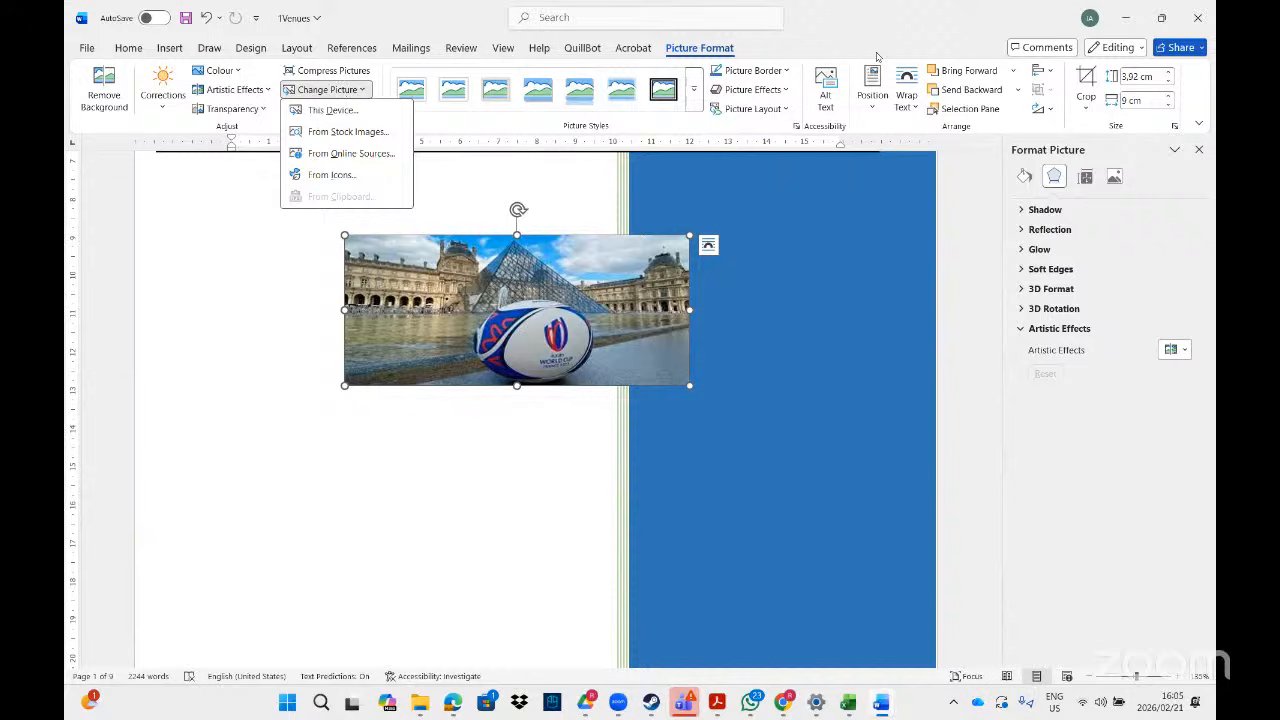
{"action": "left_click", "coordinate": [1162, 20]}
{"action": "left_click", "coordinate": [1162, 18]}
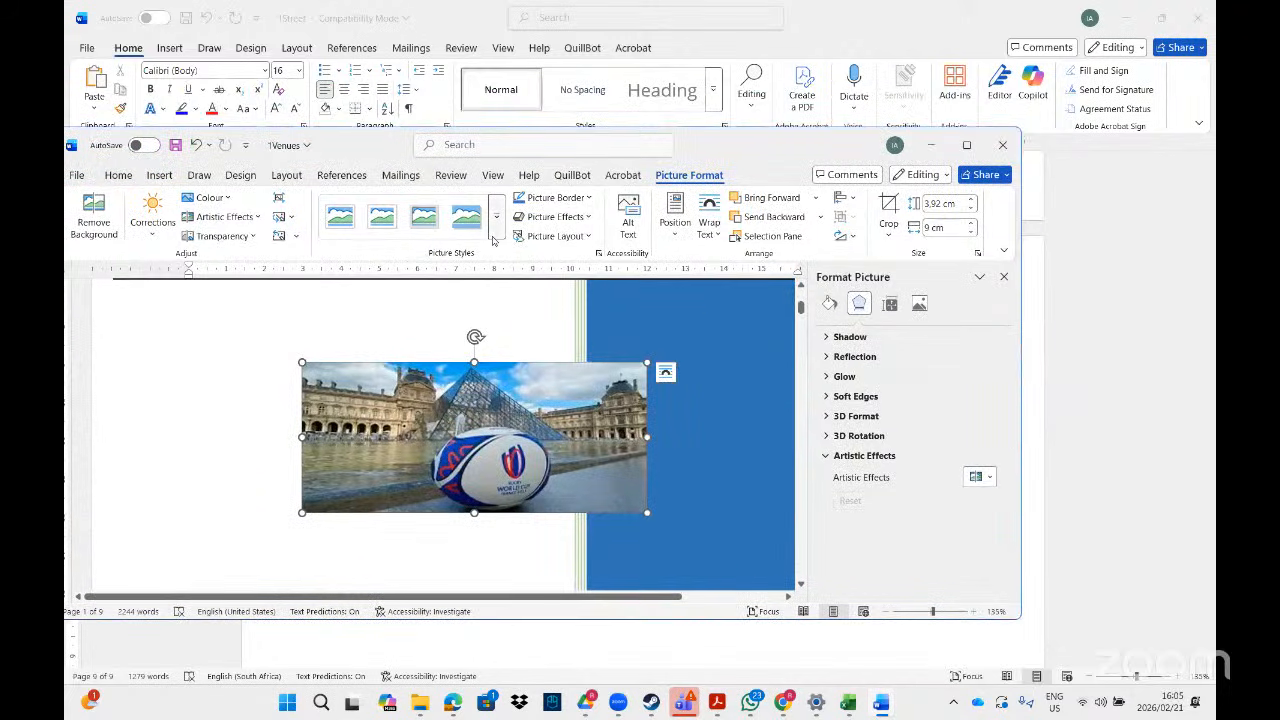
{"action": "left_click", "coordinate": [590, 198]}
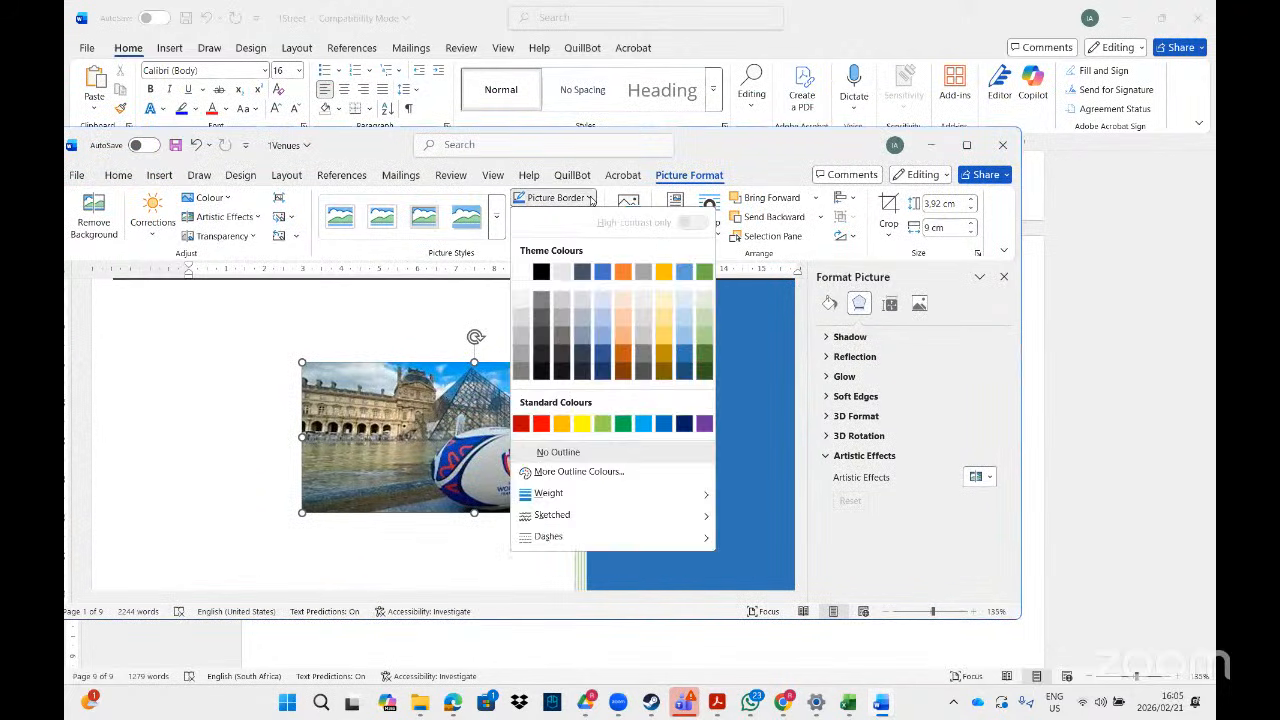
{"action": "left_click", "coordinate": [590, 199]}
{"action": "left_click", "coordinate": [590, 199]}
{"action": "left_click", "coordinate": [590, 199]}
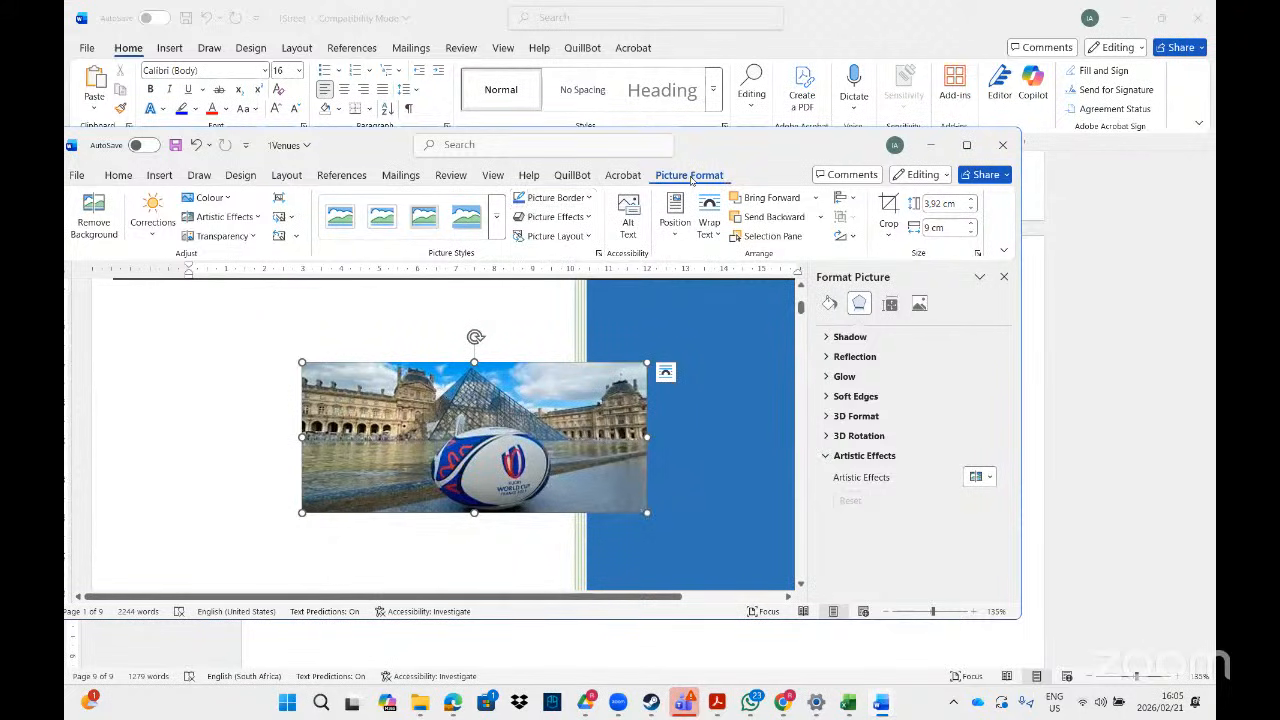
{"action": "left_click", "coordinate": [589, 218]}
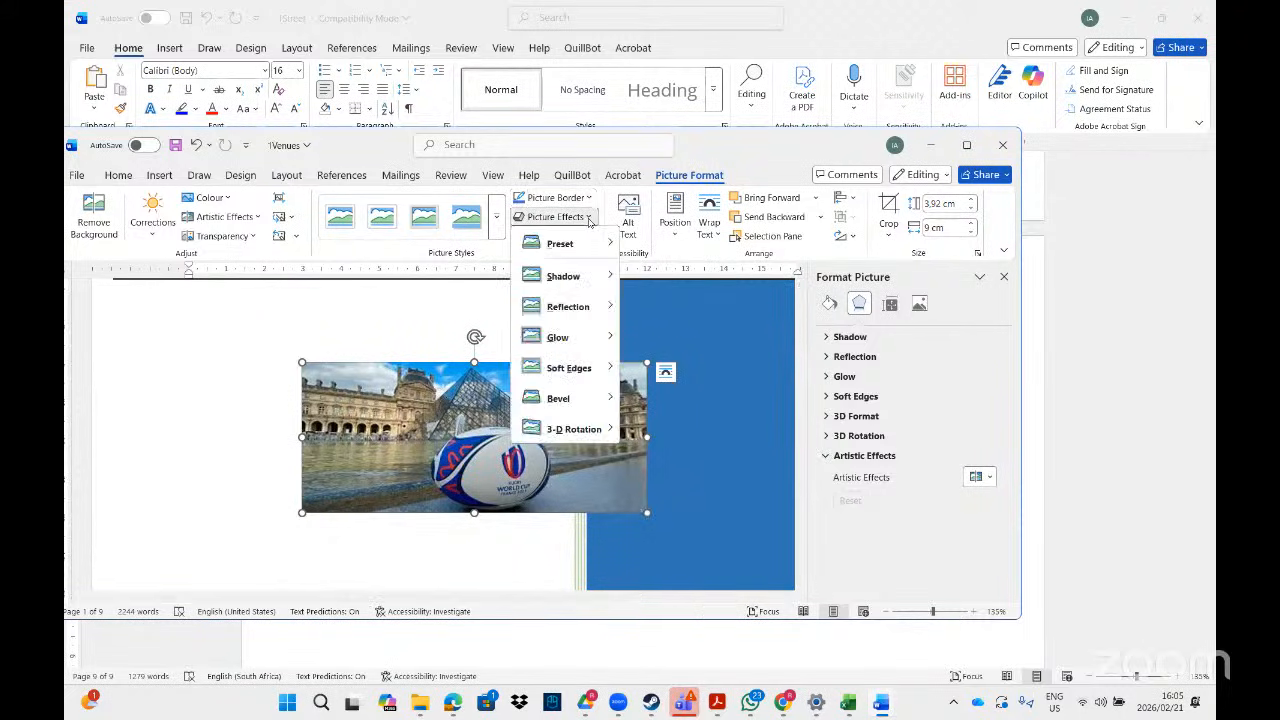
{"action": "left_click", "coordinate": [589, 219]}
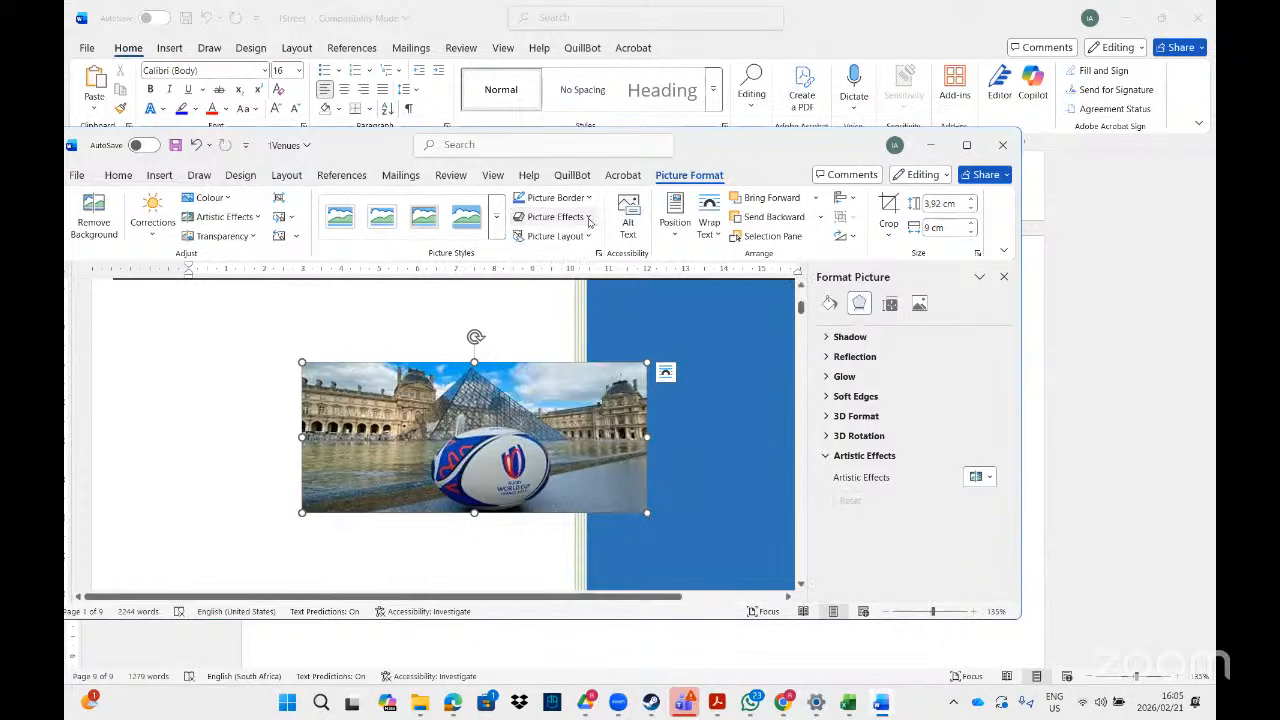
{"action": "left_click", "coordinate": [587, 238]}
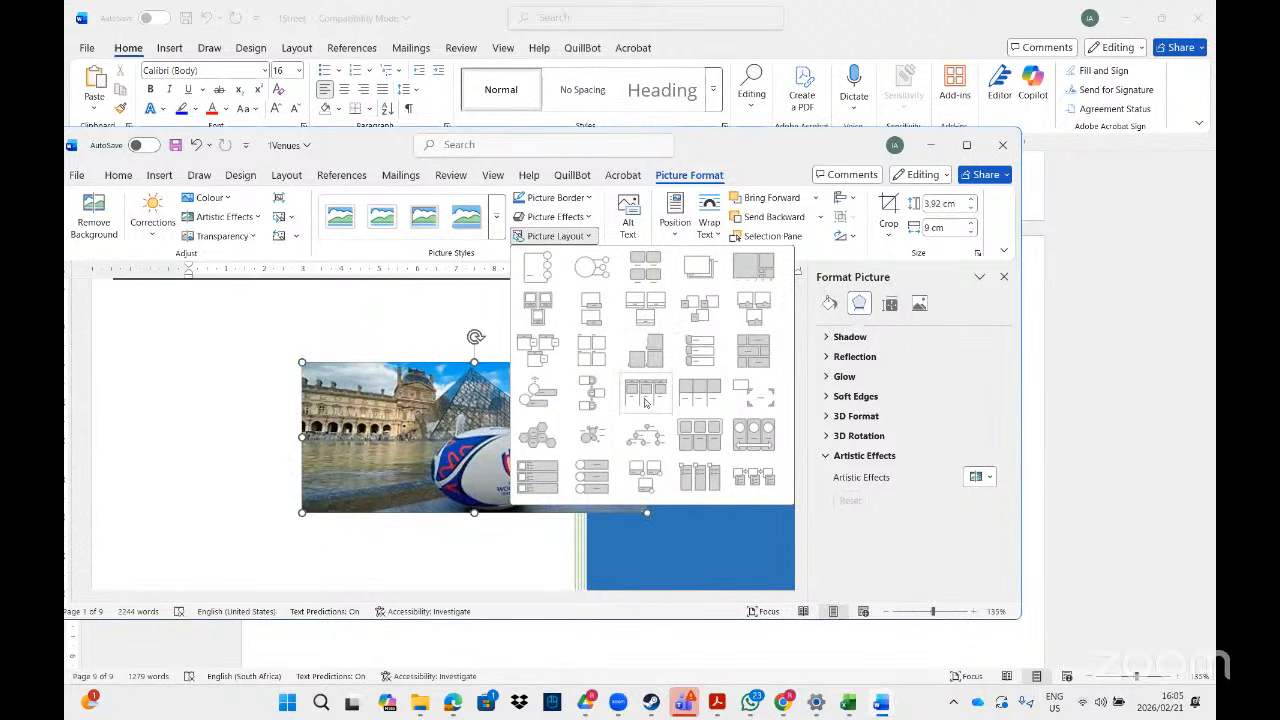
{"action": "left_click", "coordinate": [592, 432]}
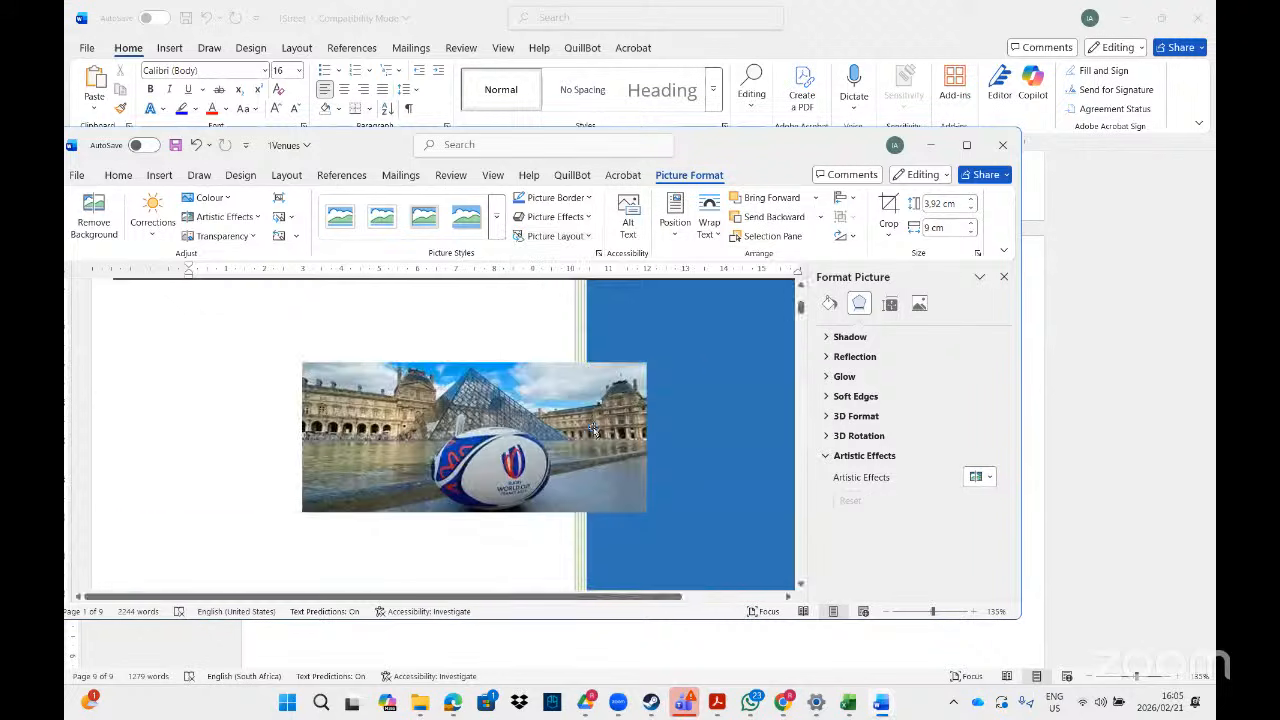
{"action": "key", "text": "Delete"}
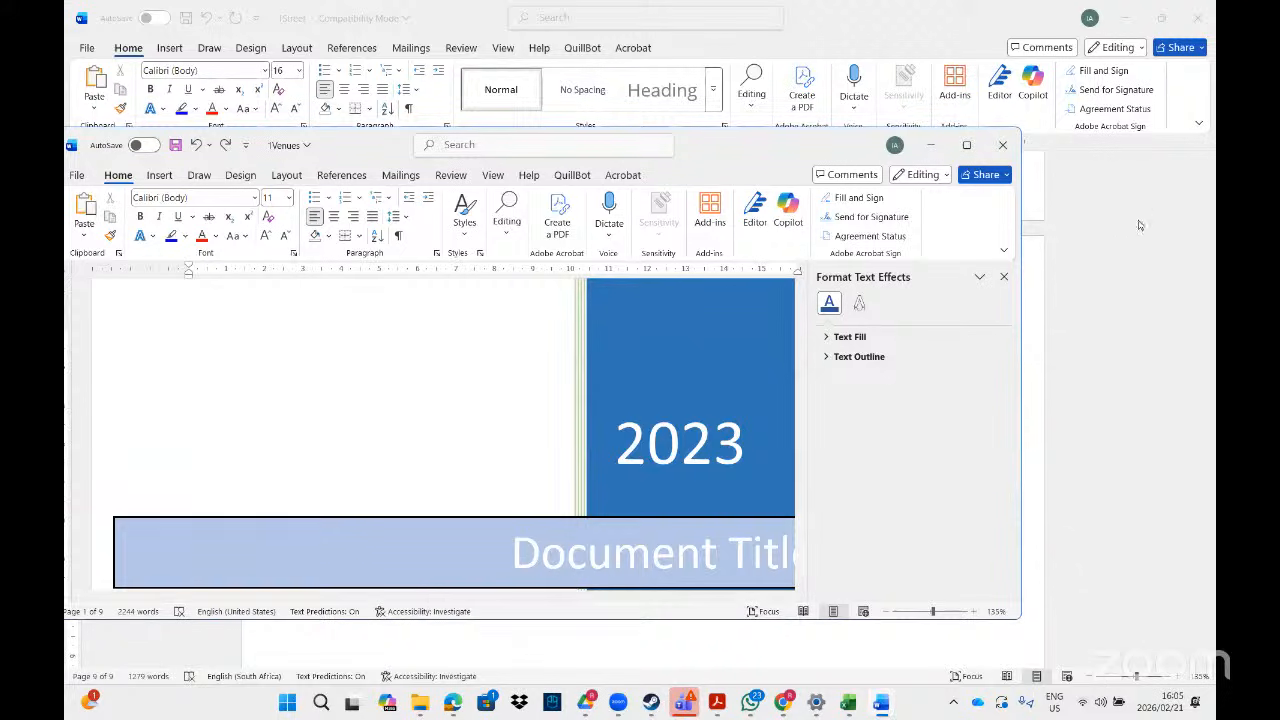
- Close the side pane, maximize the 1Venues window and select the Louvre rugby photo
{"action": "left_click", "coordinate": [1004, 277]}
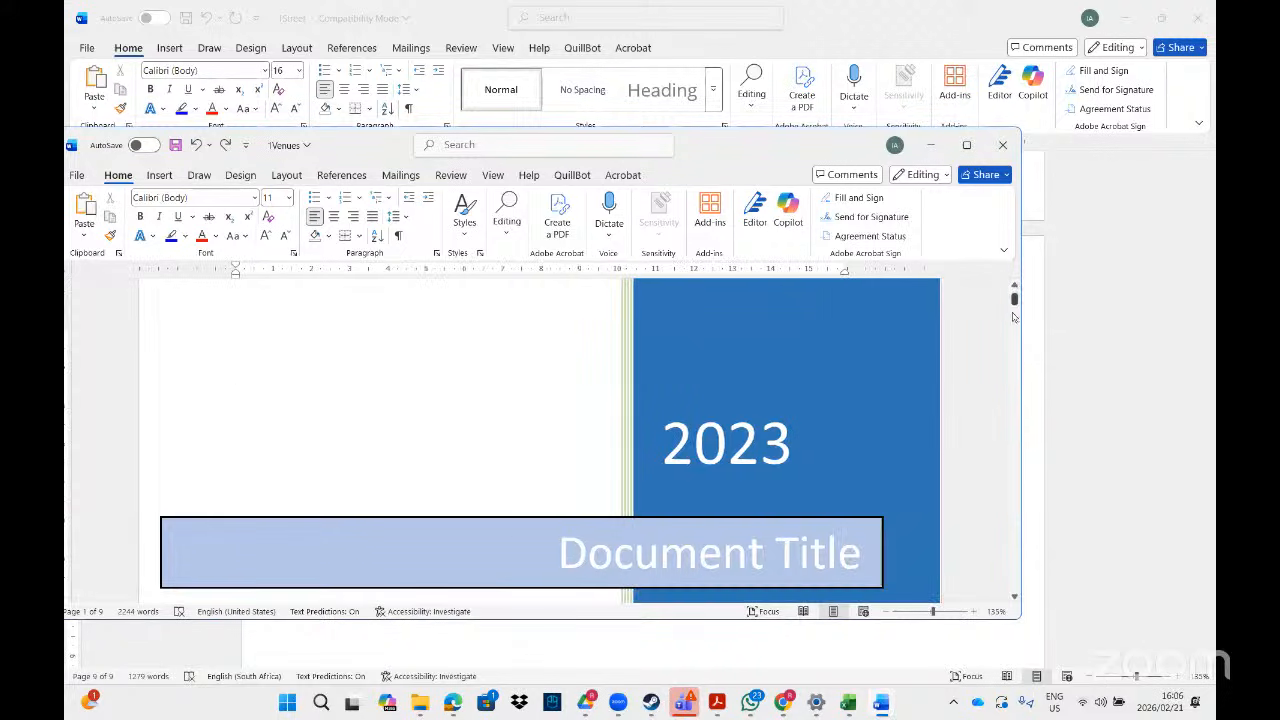
{"action": "left_click", "coordinate": [966, 145]}
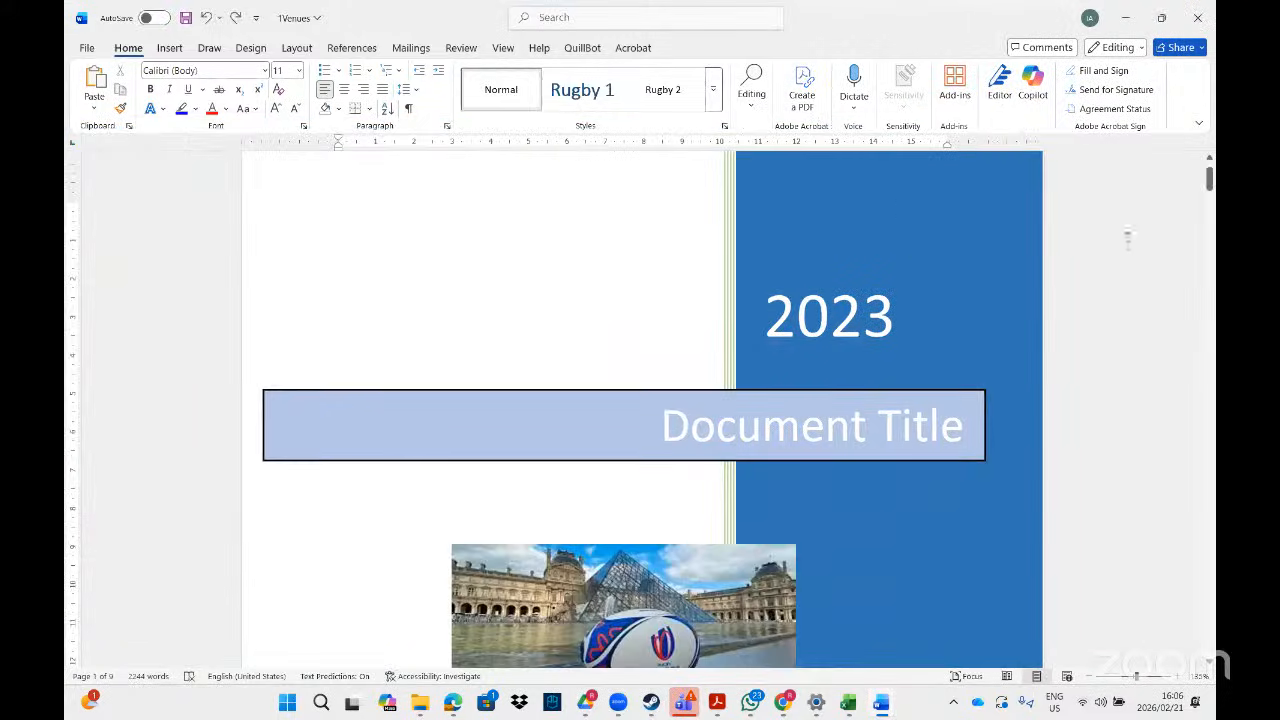
{"action": "scroll", "coordinate": [1209, 180], "scroll_direction": "down", "scroll_amount": 2}
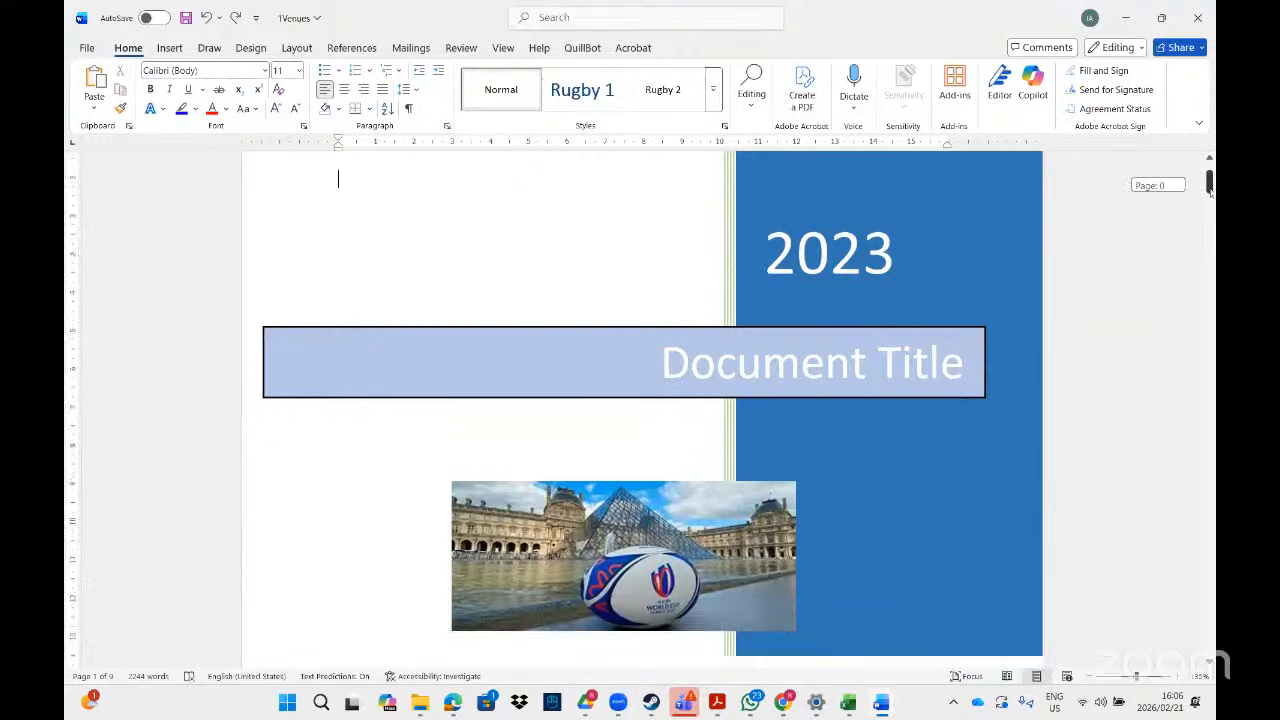
{"action": "left_click", "coordinate": [780, 450]}
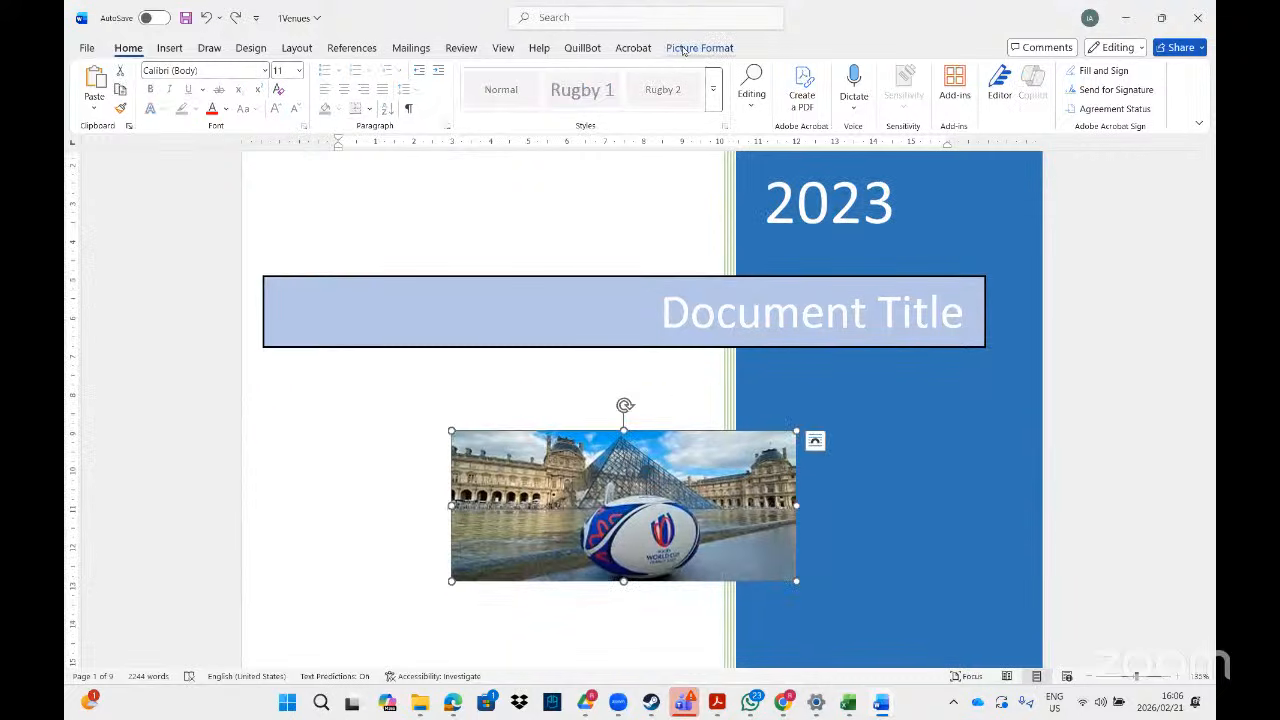
{"action": "left_click", "coordinate": [683, 48]}
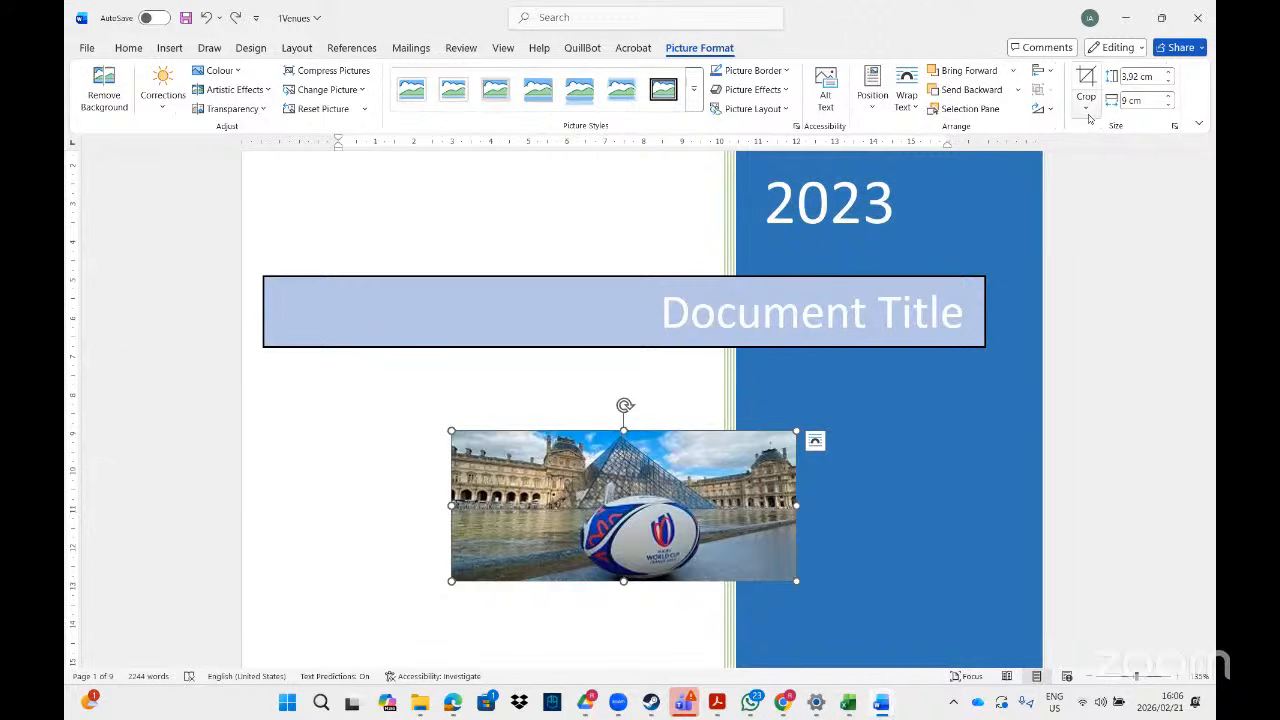
- Crop the Louvre rugby photo to a Heart shape
{"action": "left_click", "coordinate": [1045, 110]}
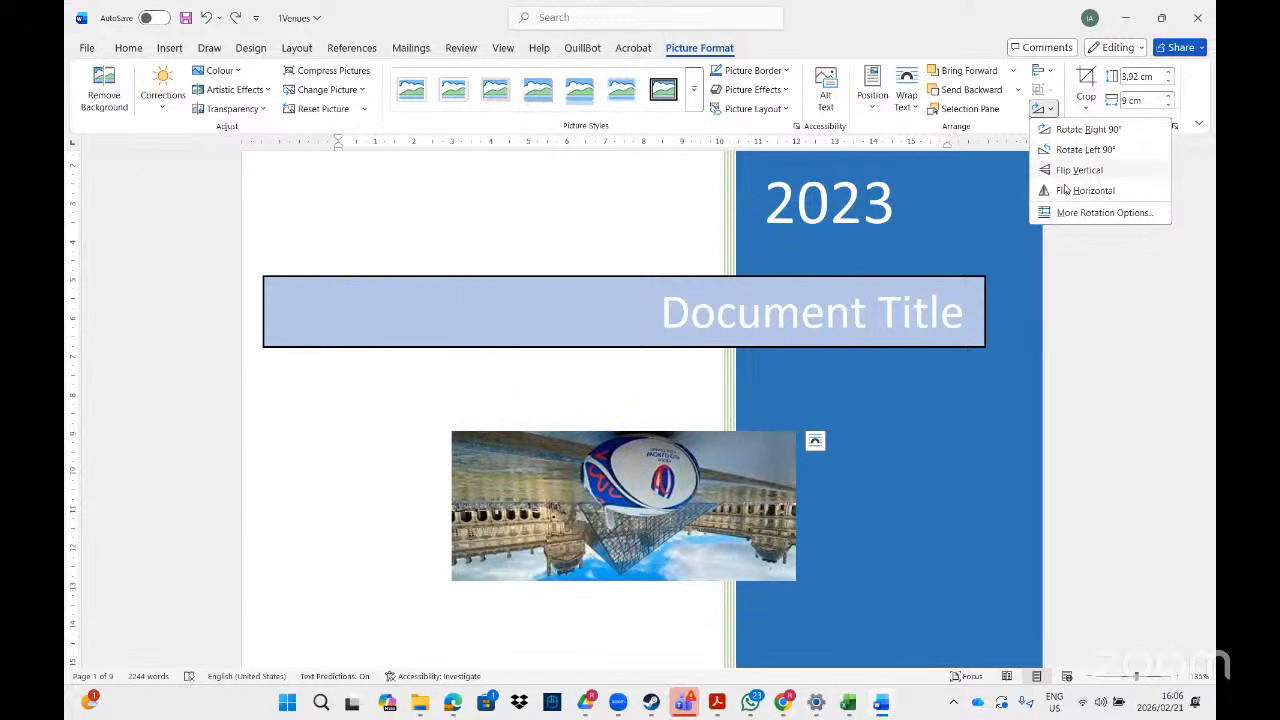
{"action": "left_click", "coordinate": [1087, 112]}
{"action": "mouse_move", "coordinate": [1100, 152]}
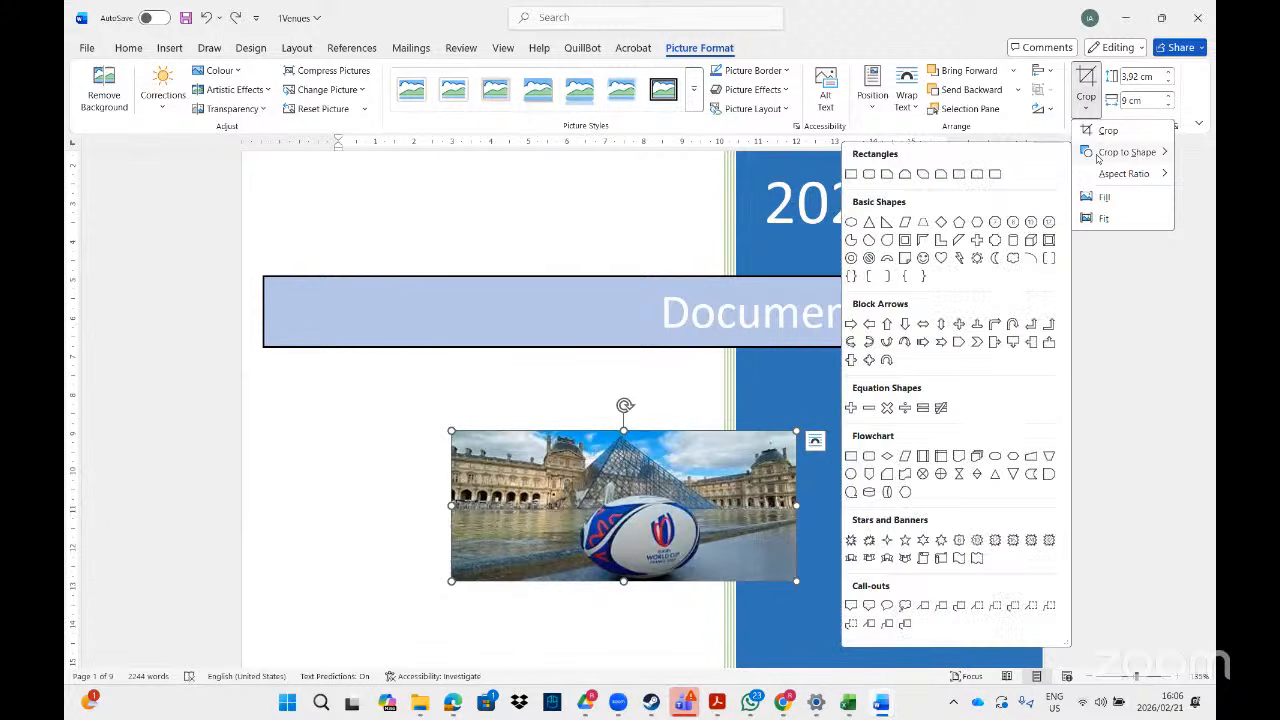
{"action": "left_click", "coordinate": [941, 258]}
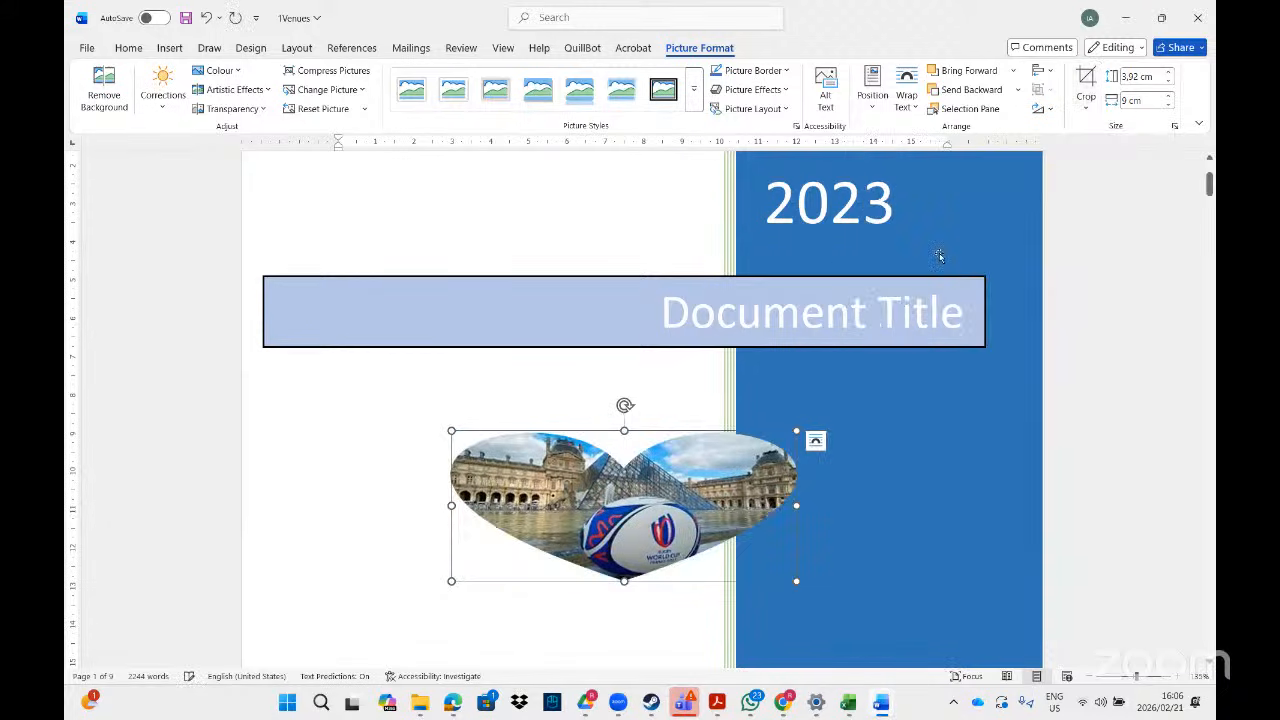
- Reselect the heart-cropped photo, then bring the exercise PDF up in Acrobat
{"action": "left_click", "coordinate": [683, 397]}
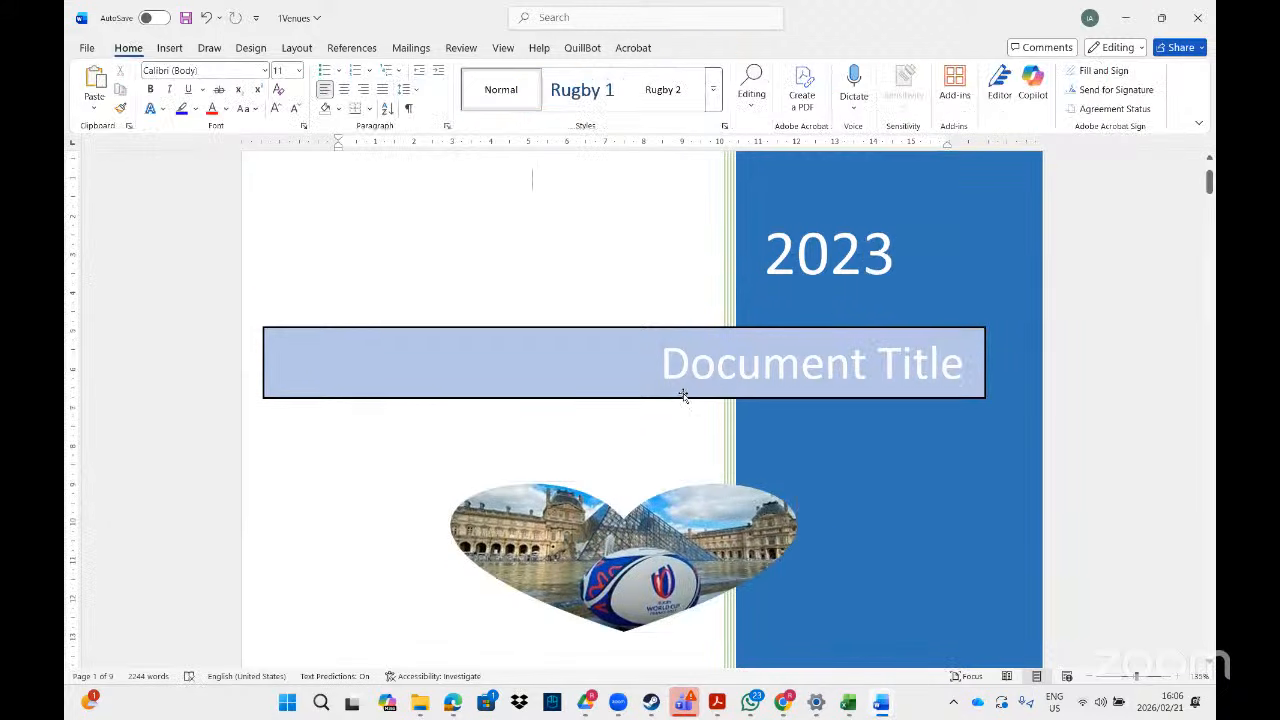
{"action": "left_click", "coordinate": [662, 533]}
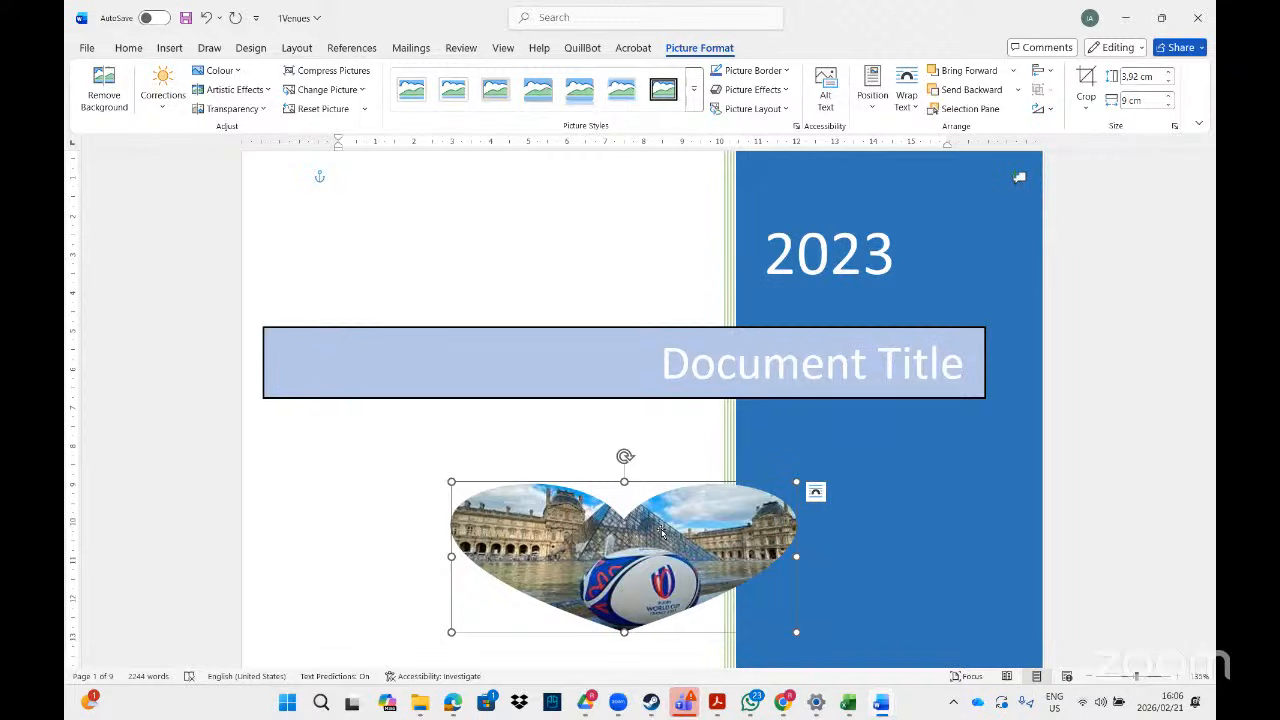
{"action": "left_click", "coordinate": [717, 705]}
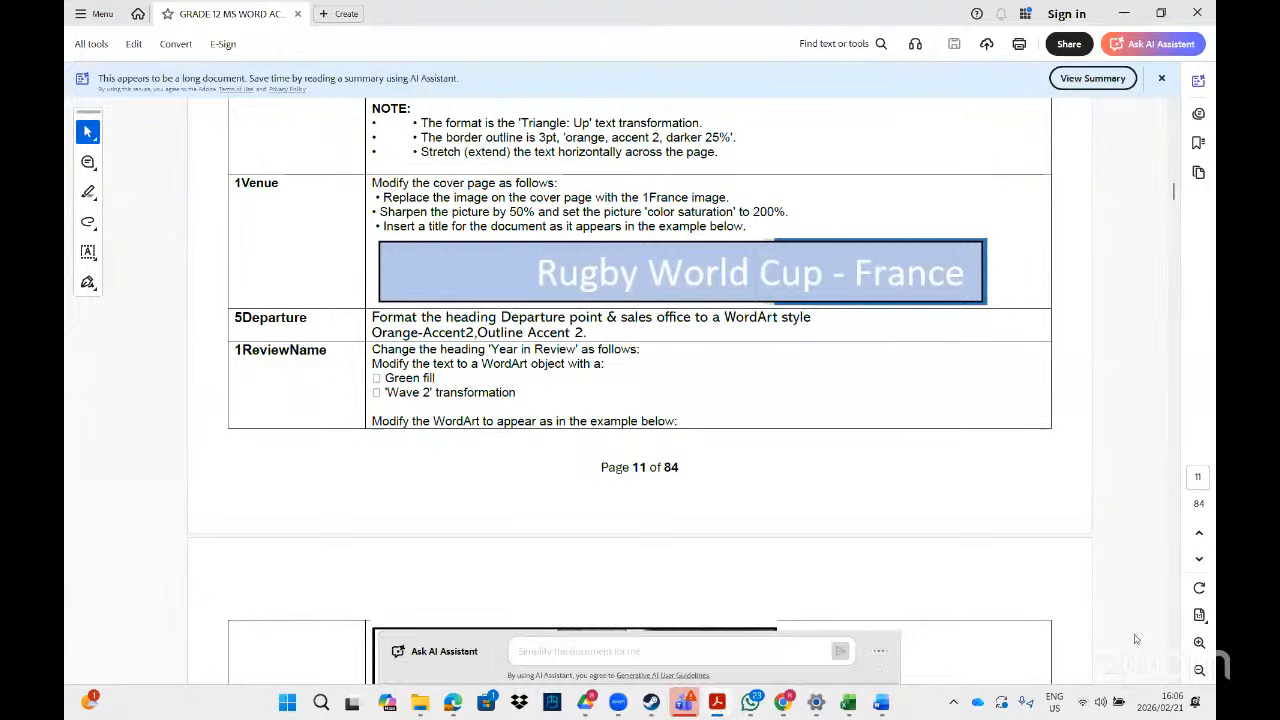
- Scroll the PDF to page 12's IMAGES task for 1Review and the hexagon collage example
{"action": "scroll", "coordinate": [1175, 681], "scroll_direction": "down", "scroll_amount": 5}
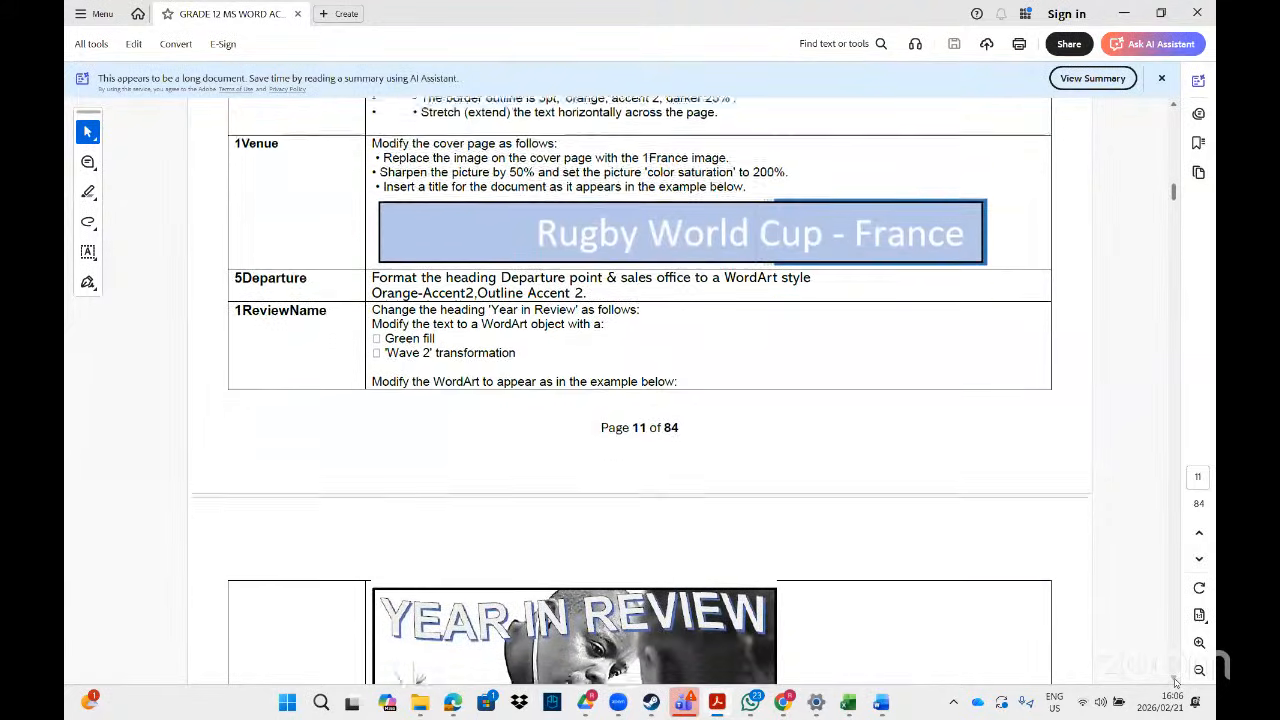
{"action": "scroll", "coordinate": [1176, 682], "scroll_direction": "down", "scroll_amount": 1}
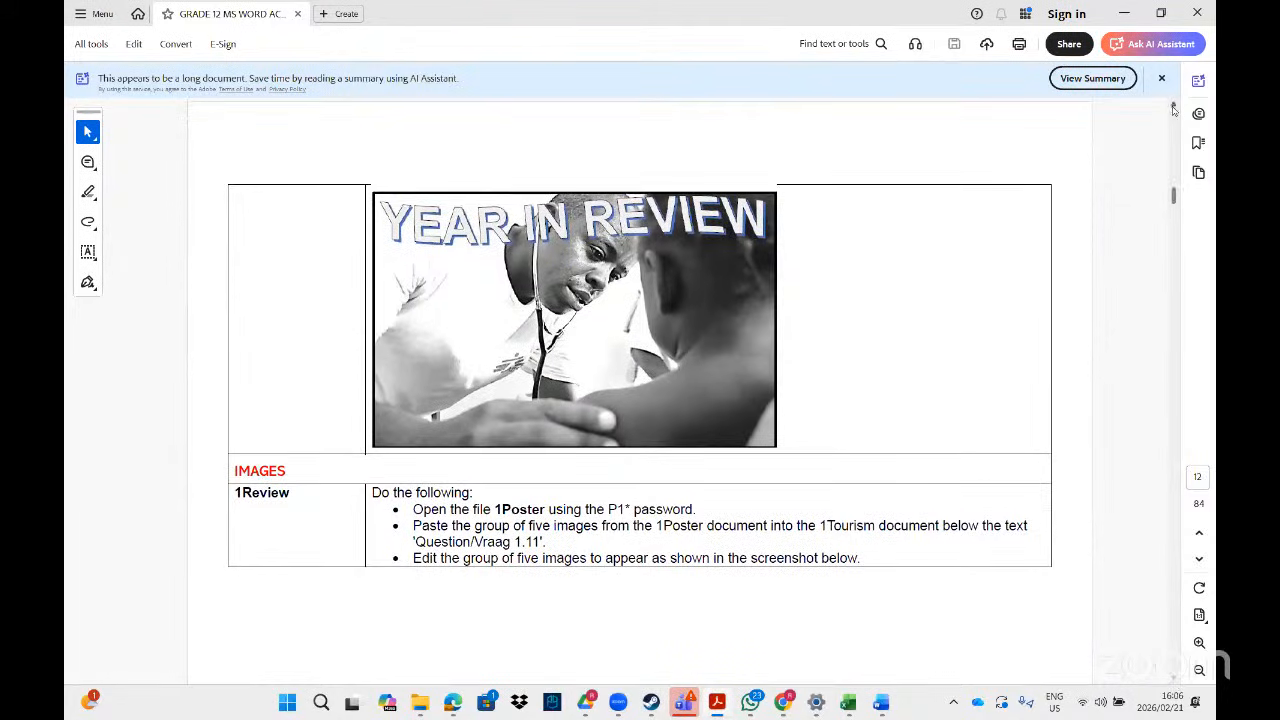
{"action": "scroll", "coordinate": [1174, 107], "scroll_direction": "up", "scroll_amount": 2}
{"action": "scroll", "coordinate": [1174, 107], "scroll_direction": "up", "scroll_amount": 4}
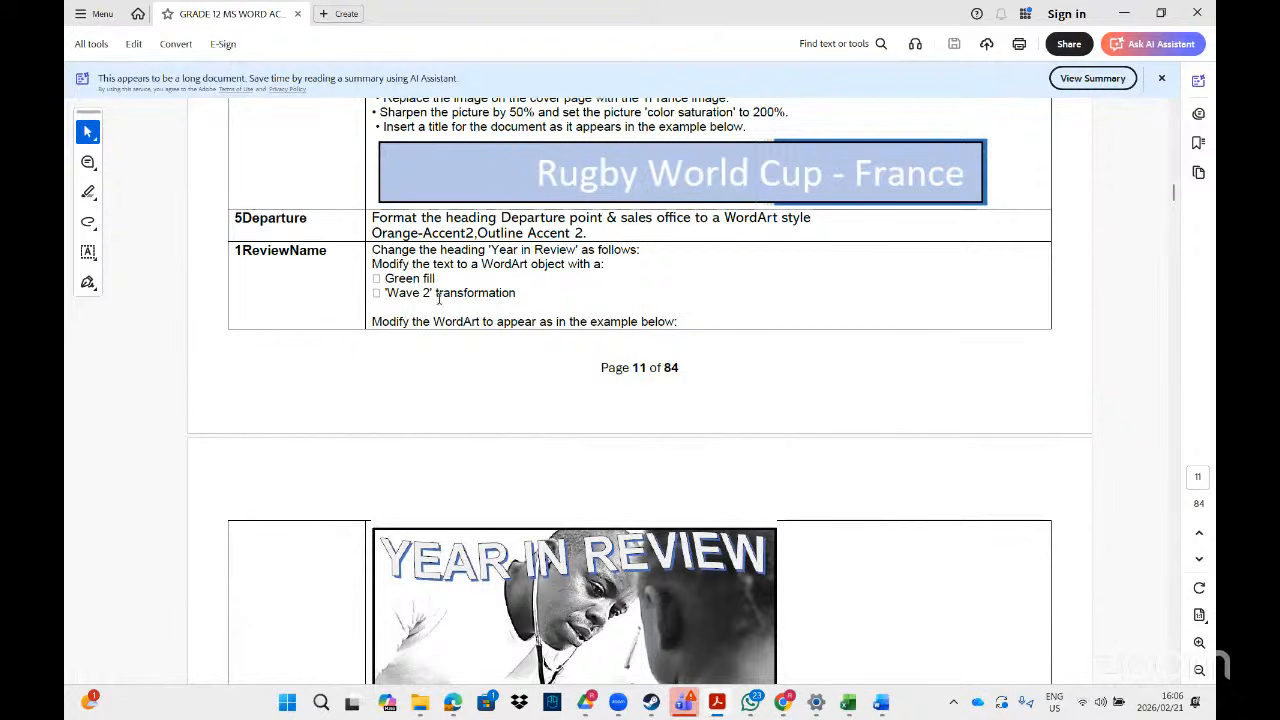
{"action": "left_click", "coordinate": [1173, 679]}
{"action": "scroll", "coordinate": [1172, 679], "scroll_direction": "down", "scroll_amount": 10}
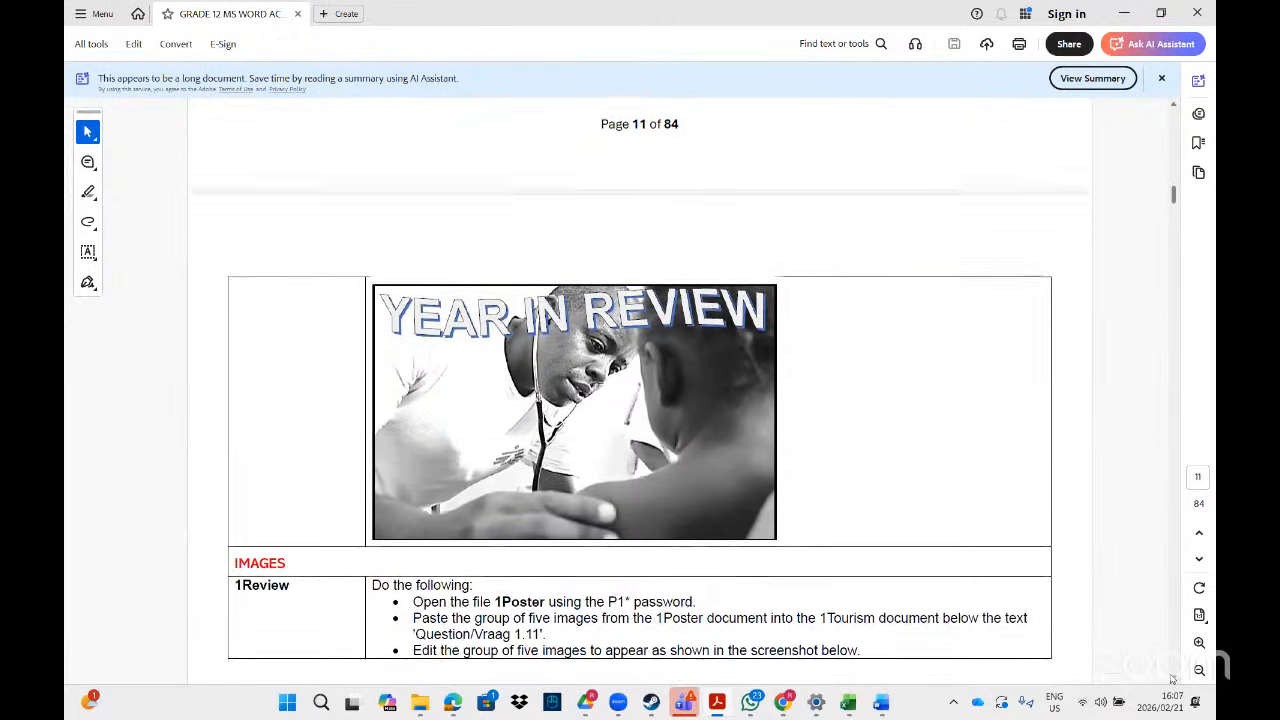
{"action": "scroll", "coordinate": [1172, 679], "scroll_direction": "down", "scroll_amount": 4}
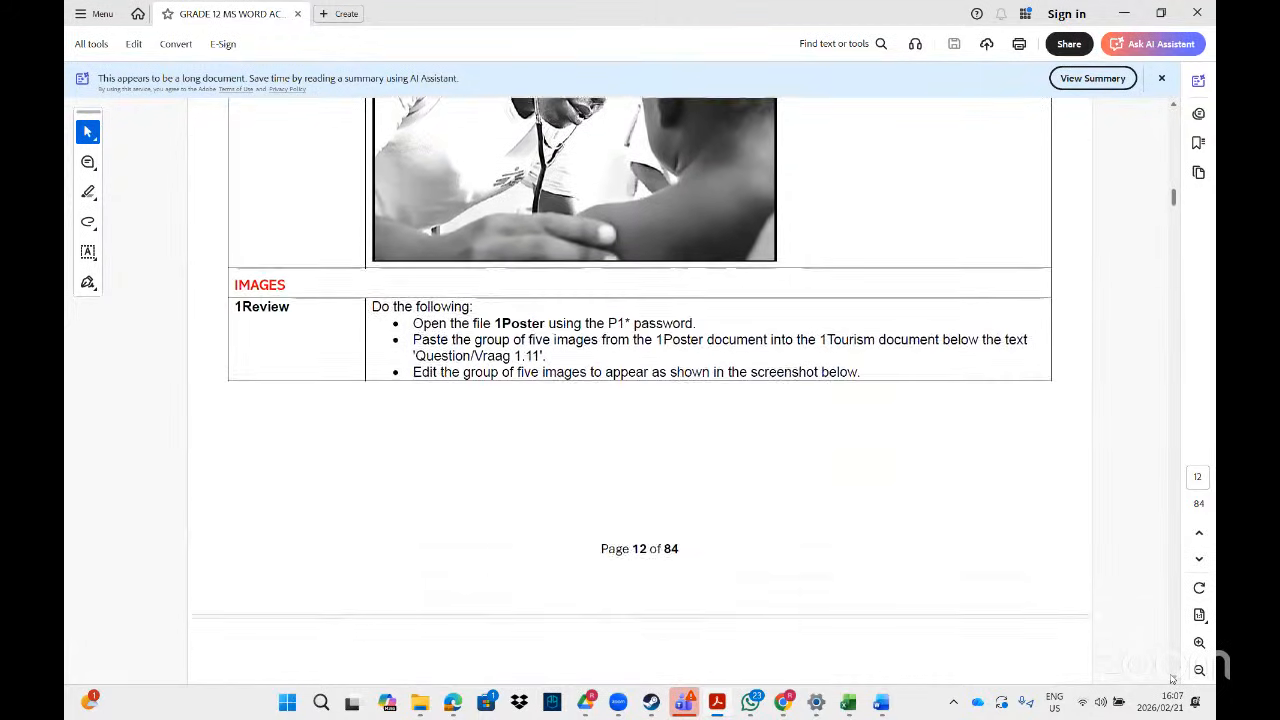
{"action": "scroll", "coordinate": [1172, 679], "scroll_direction": "down", "scroll_amount": 1}
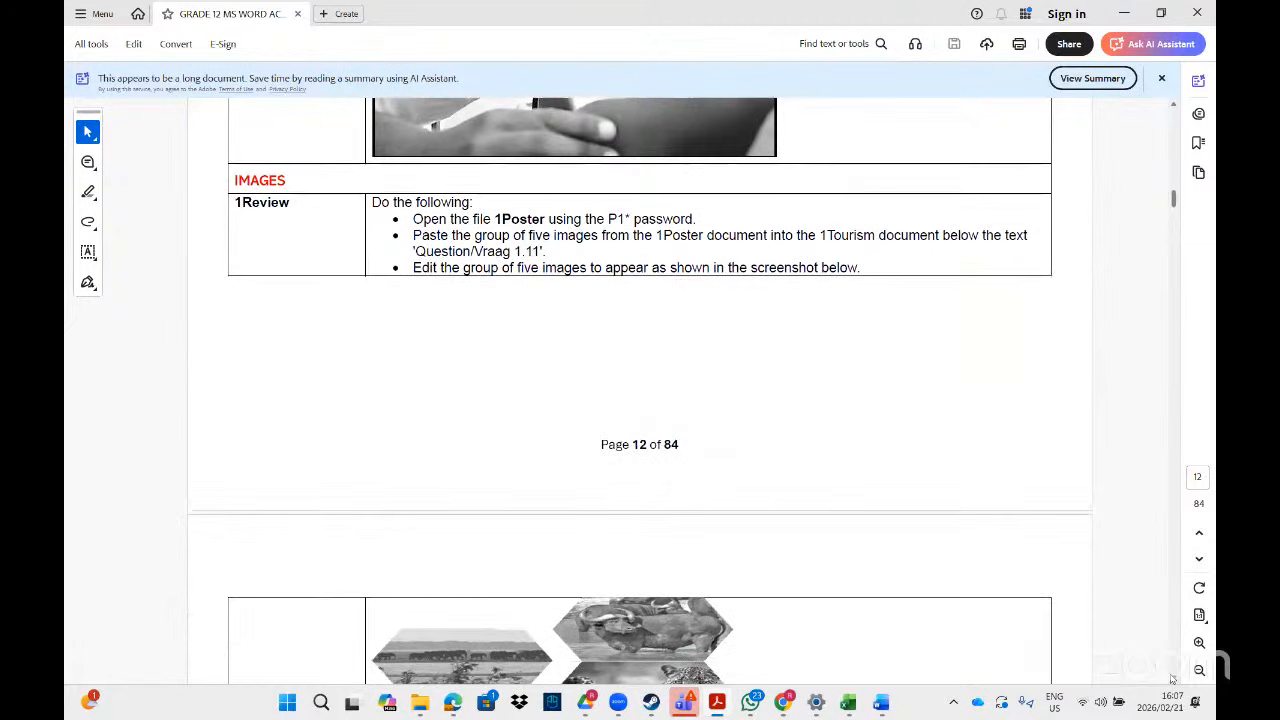
{"action": "scroll", "coordinate": [1172, 679], "scroll_direction": "down", "scroll_amount": 1}
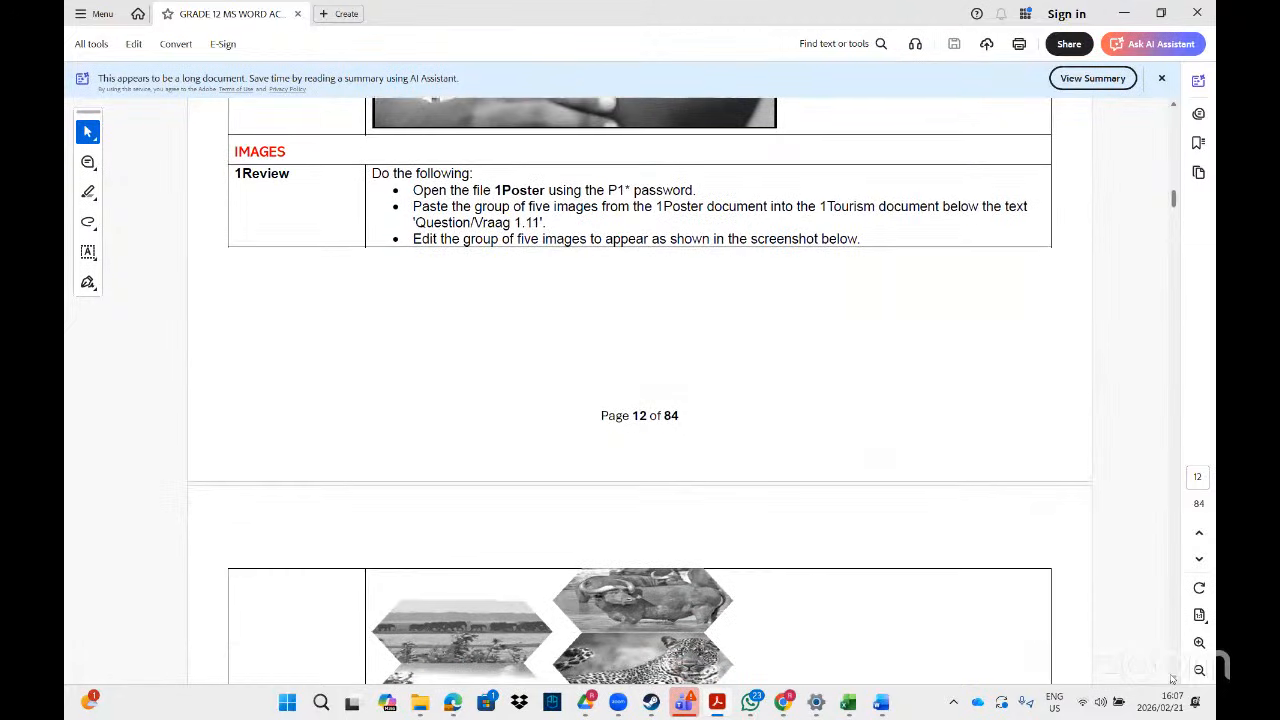
{"action": "scroll", "coordinate": [1172, 679], "scroll_direction": "down", "scroll_amount": 1}
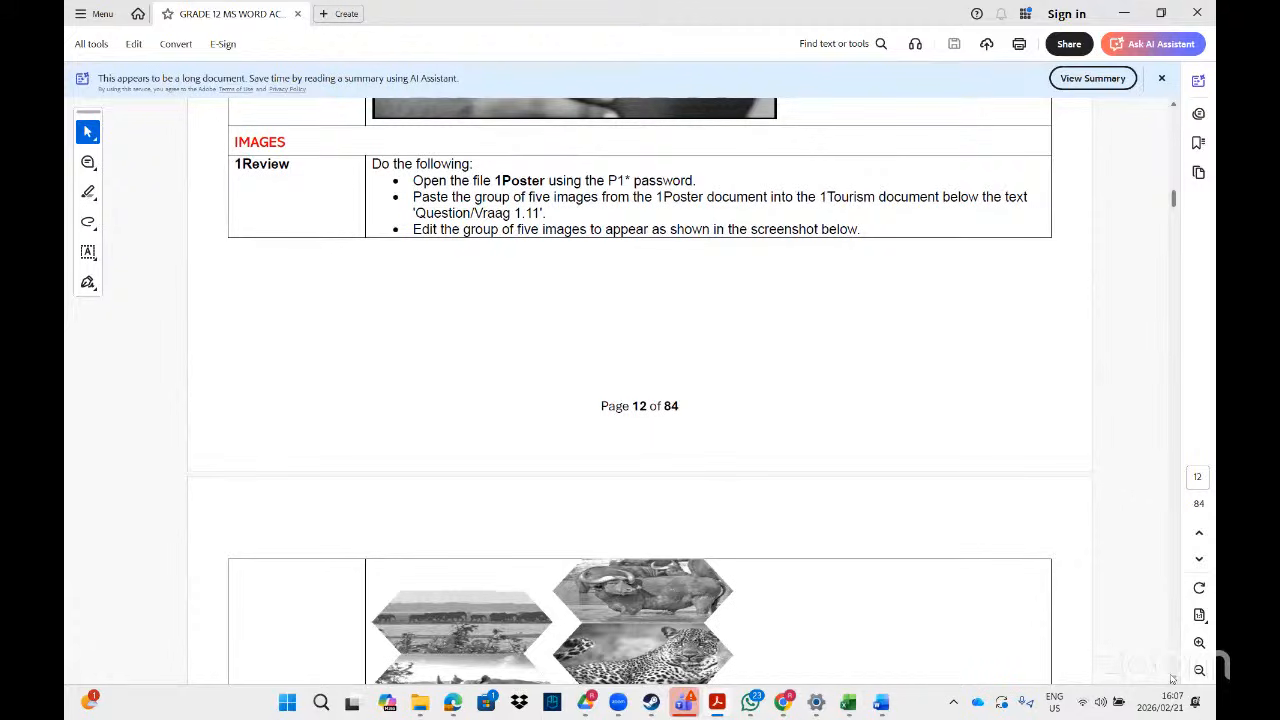
- Search File Explorer for 1Poster and open the 1Poster (2) Word document
{"action": "mouse_move", "coordinate": [420, 708]}
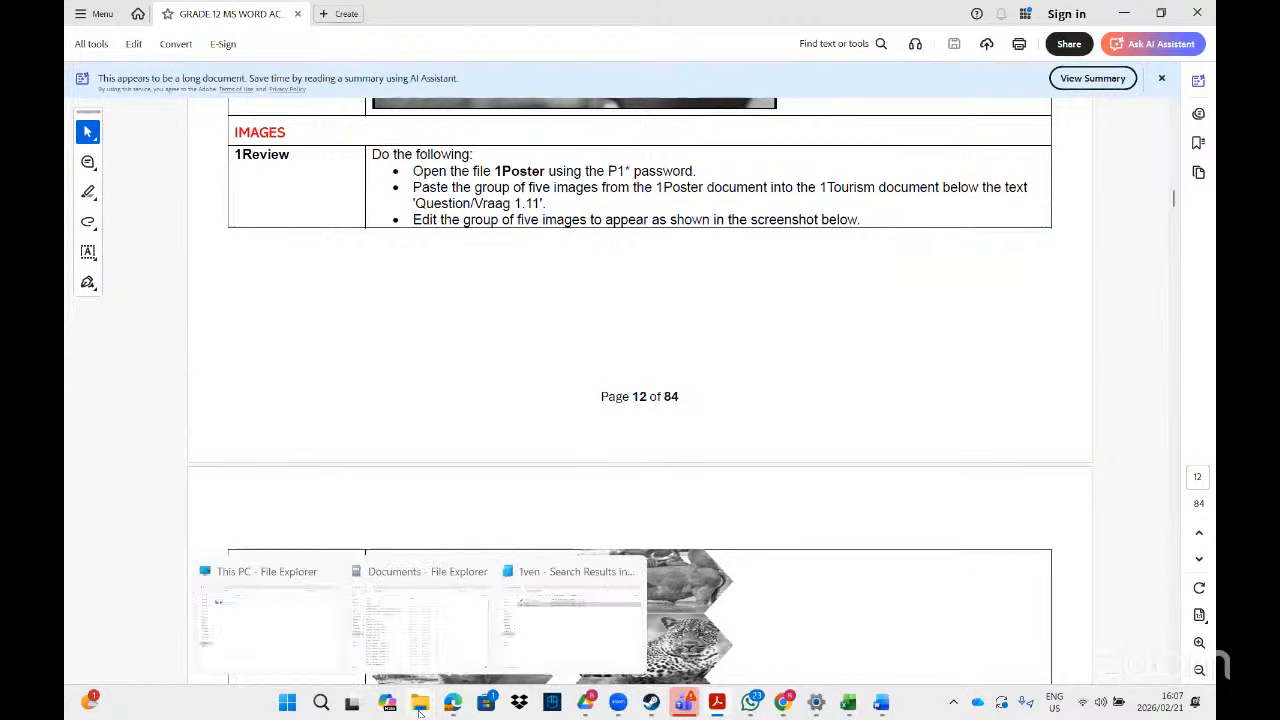
{"action": "left_click", "coordinate": [553, 635]}
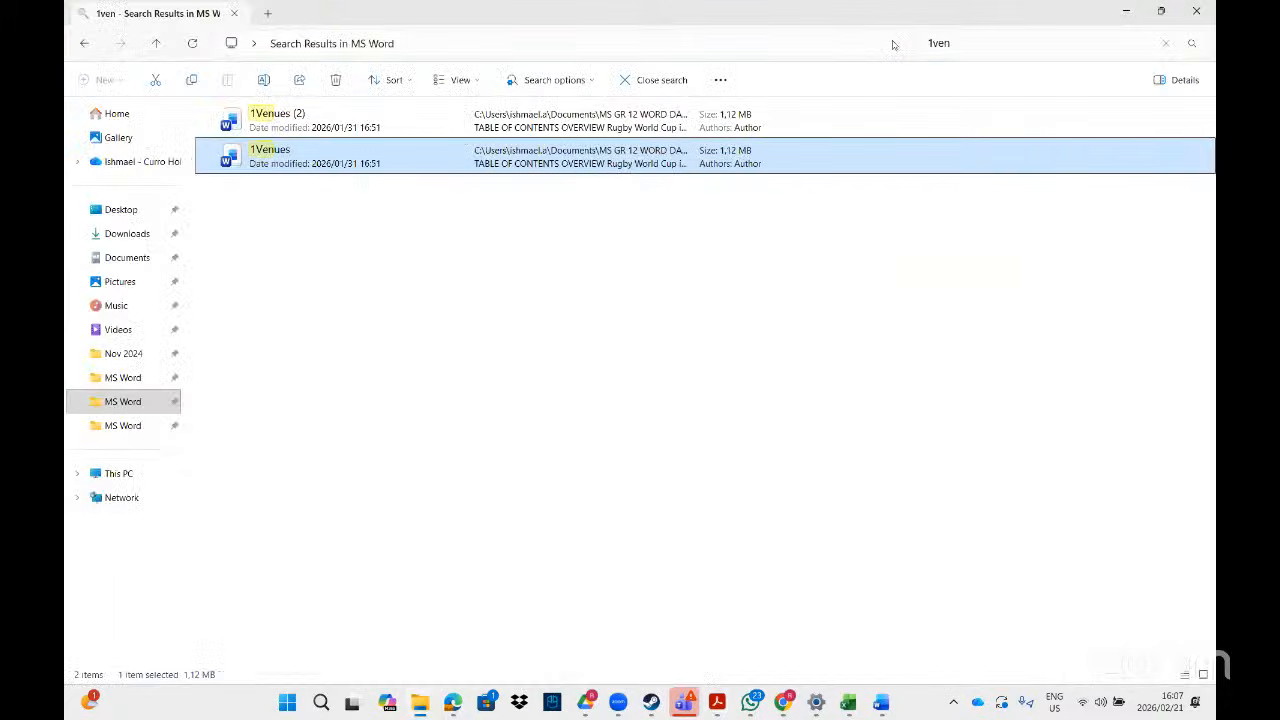
{"action": "left_click", "coordinate": [965, 45]}
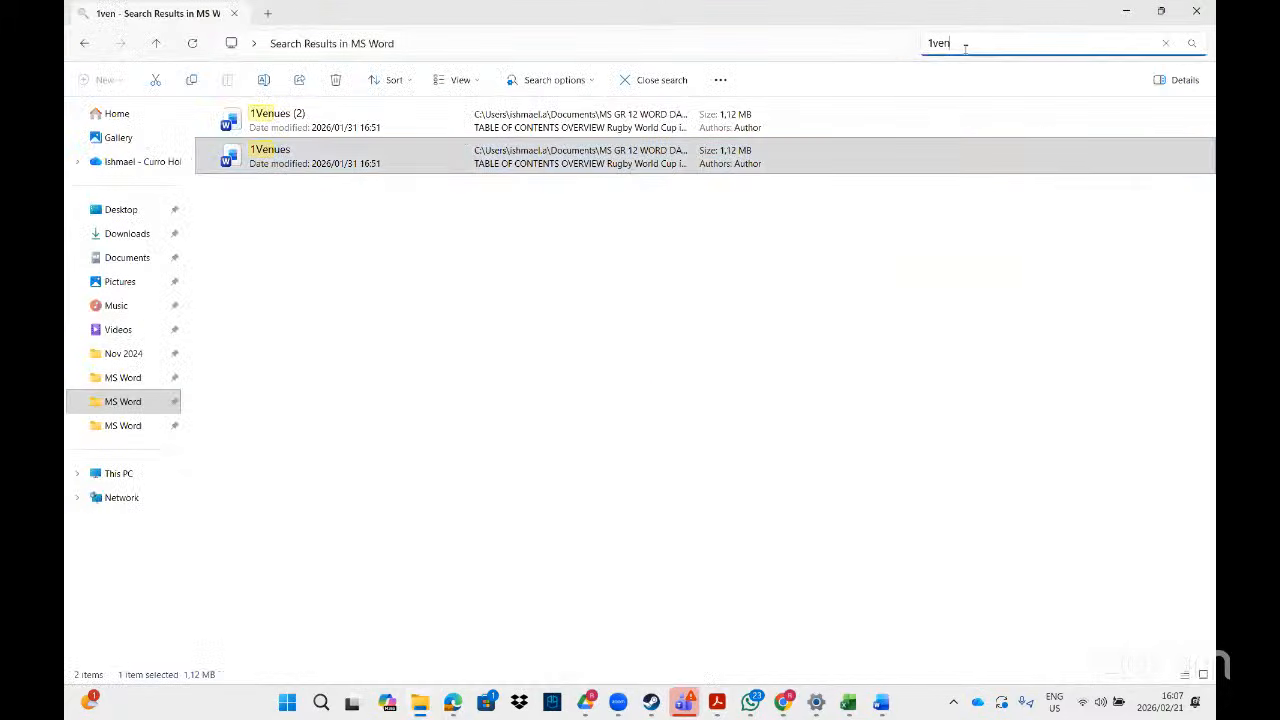
{"action": "key", "text": "BackSpace"}
{"action": "key", "text": "BackSpace"}
{"action": "key", "text": "BackSpace"}
{"action": "type", "text": "p"}
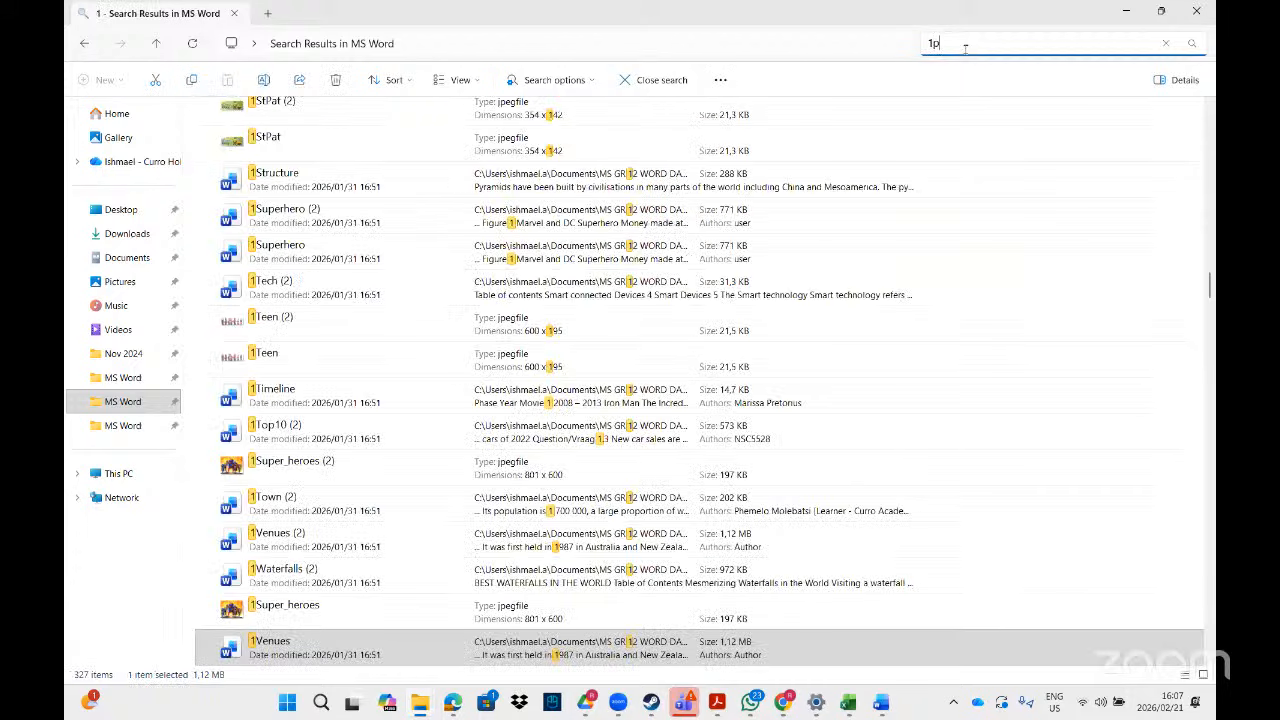
{"action": "type", "text": "ost"}
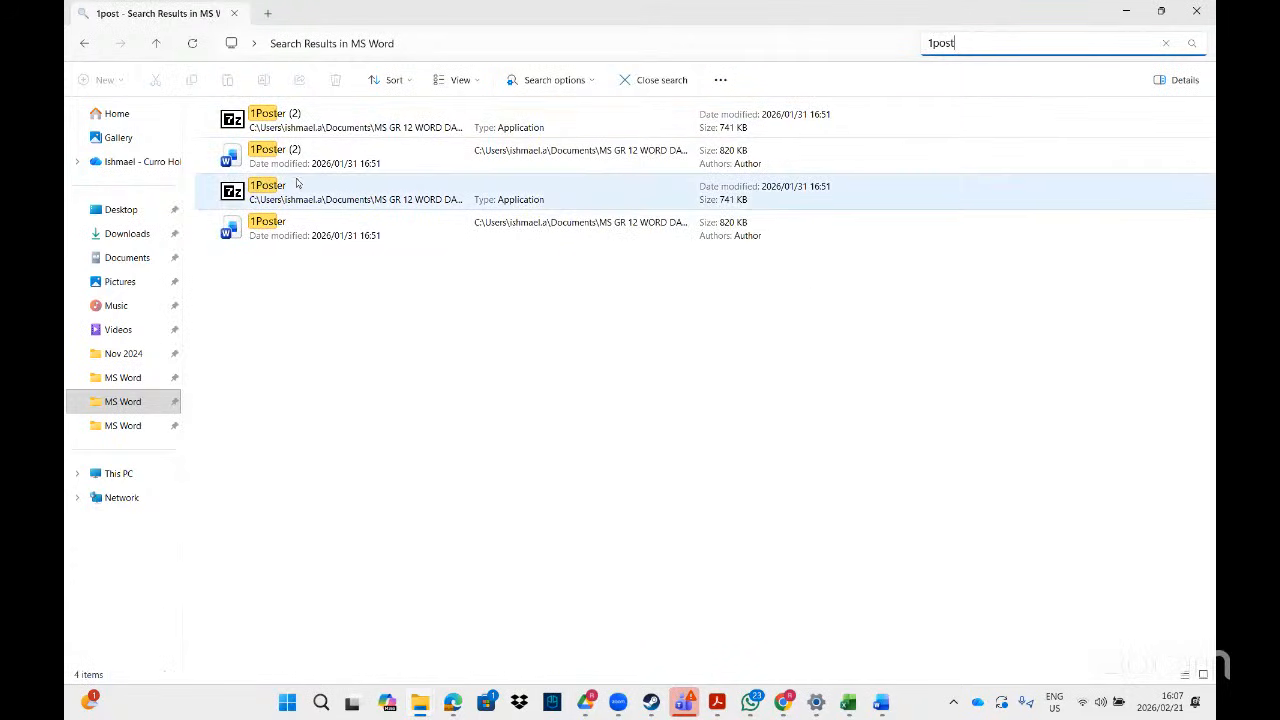
{"action": "double_click", "coordinate": [340, 158]}
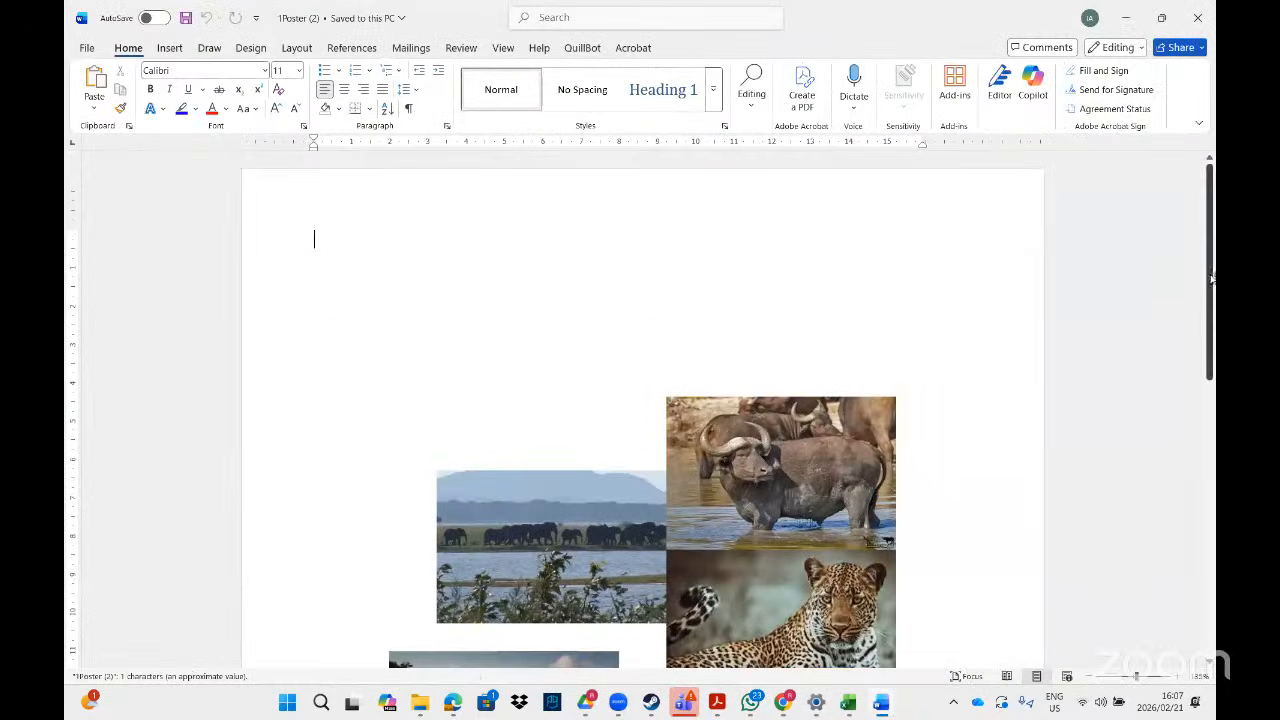
- Check the hexagon collage example in the PDF, then bring 1Poster (2) back to the front
{"action": "scroll", "coordinate": [1212, 288], "scroll_direction": "down", "scroll_amount": 5}
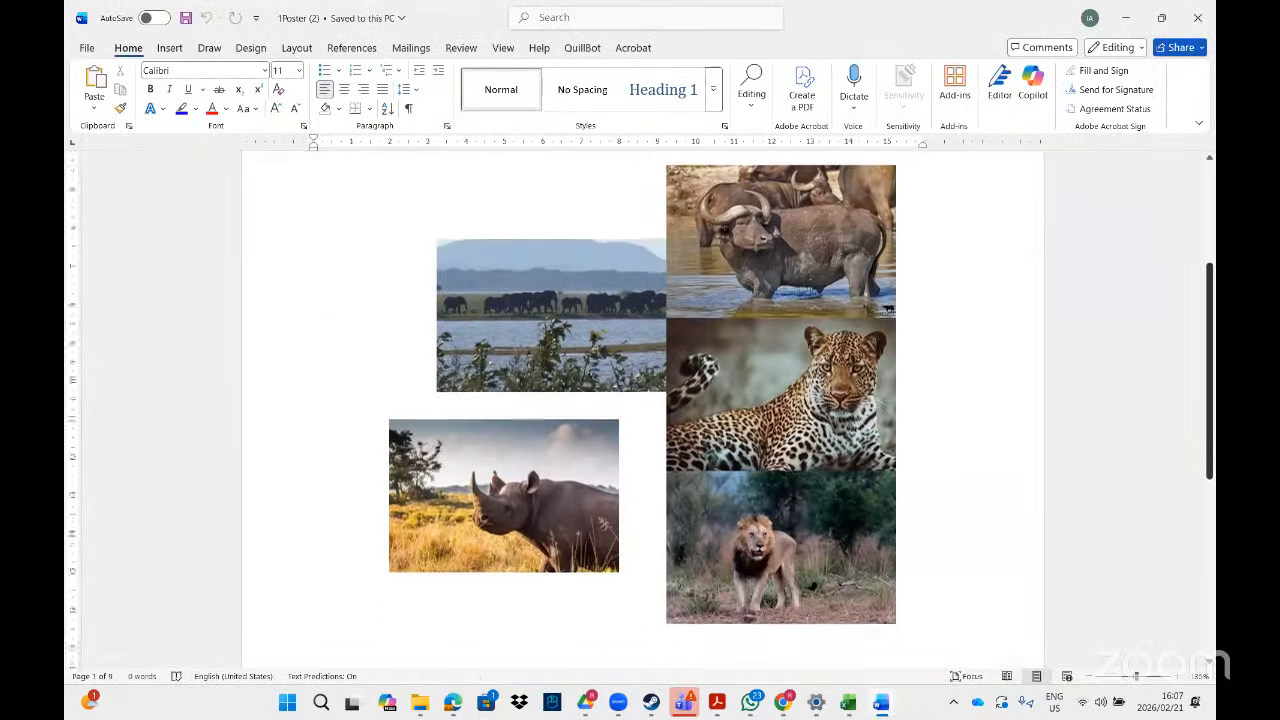
{"action": "scroll", "coordinate": [1180, 402], "scroll_direction": "up", "scroll_amount": 1}
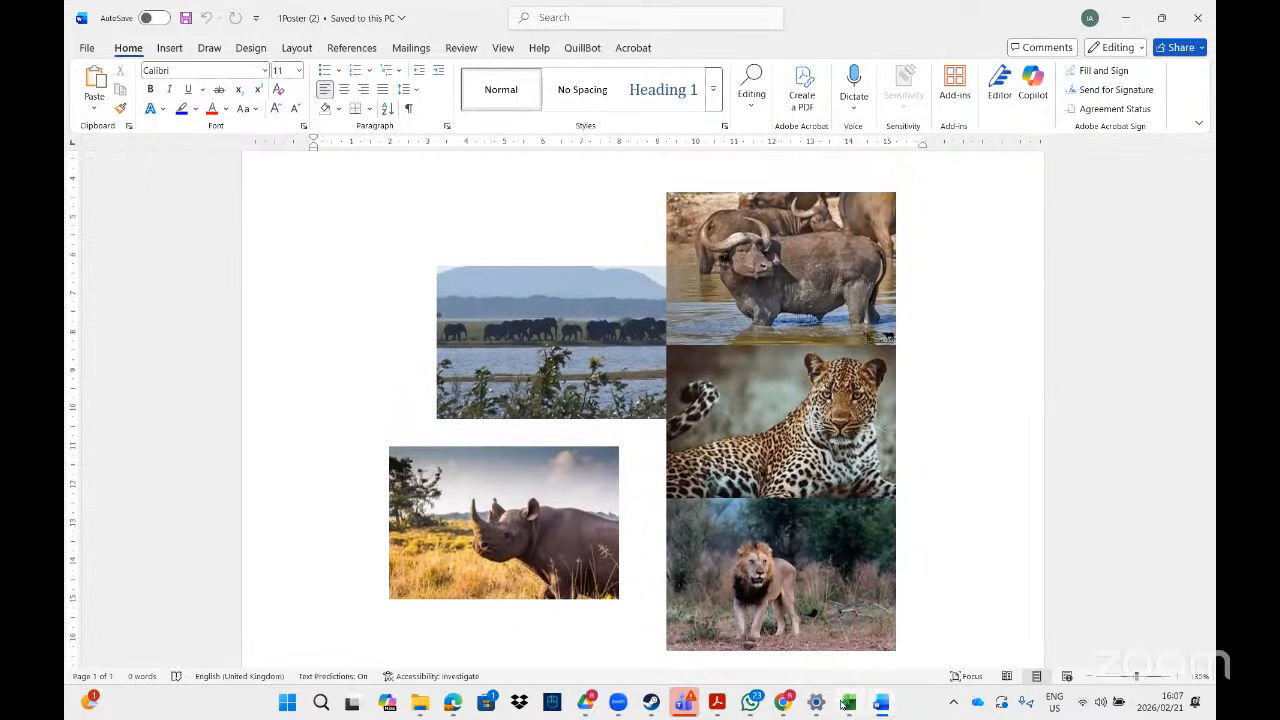
{"action": "left_click", "coordinate": [716, 704]}
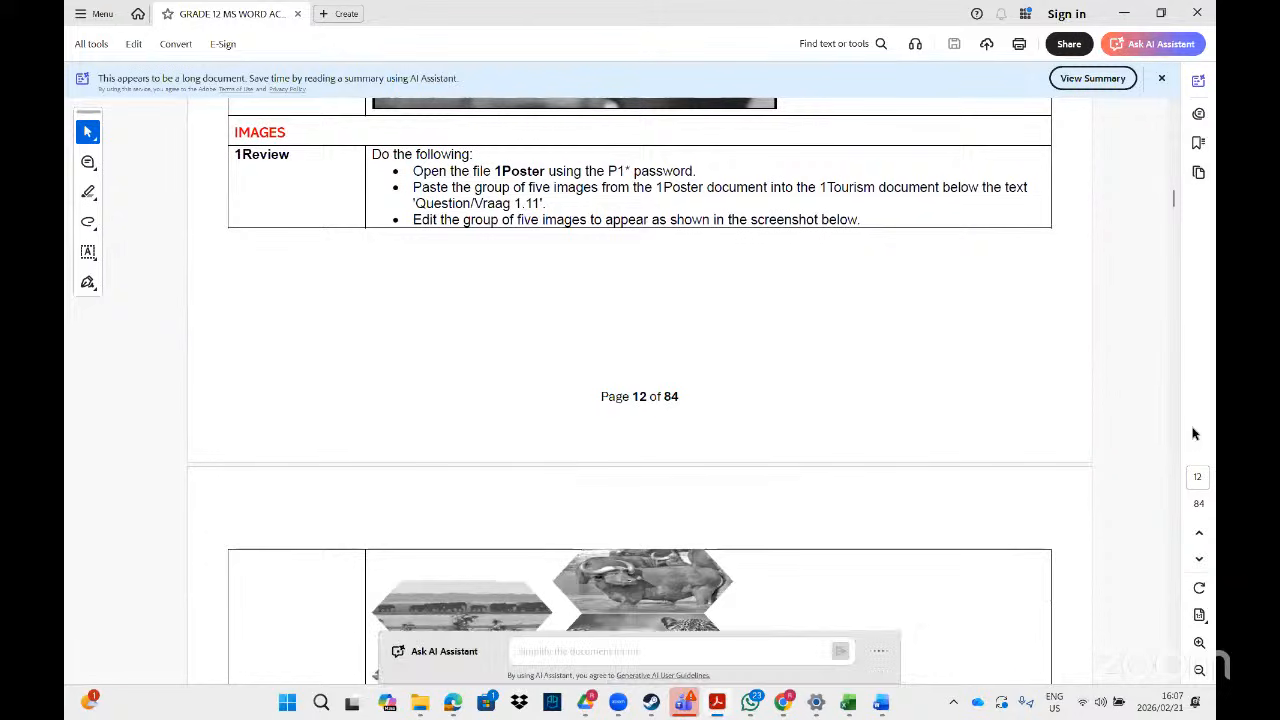
{"action": "scroll", "coordinate": [1172, 678], "scroll_direction": "down", "scroll_amount": 3}
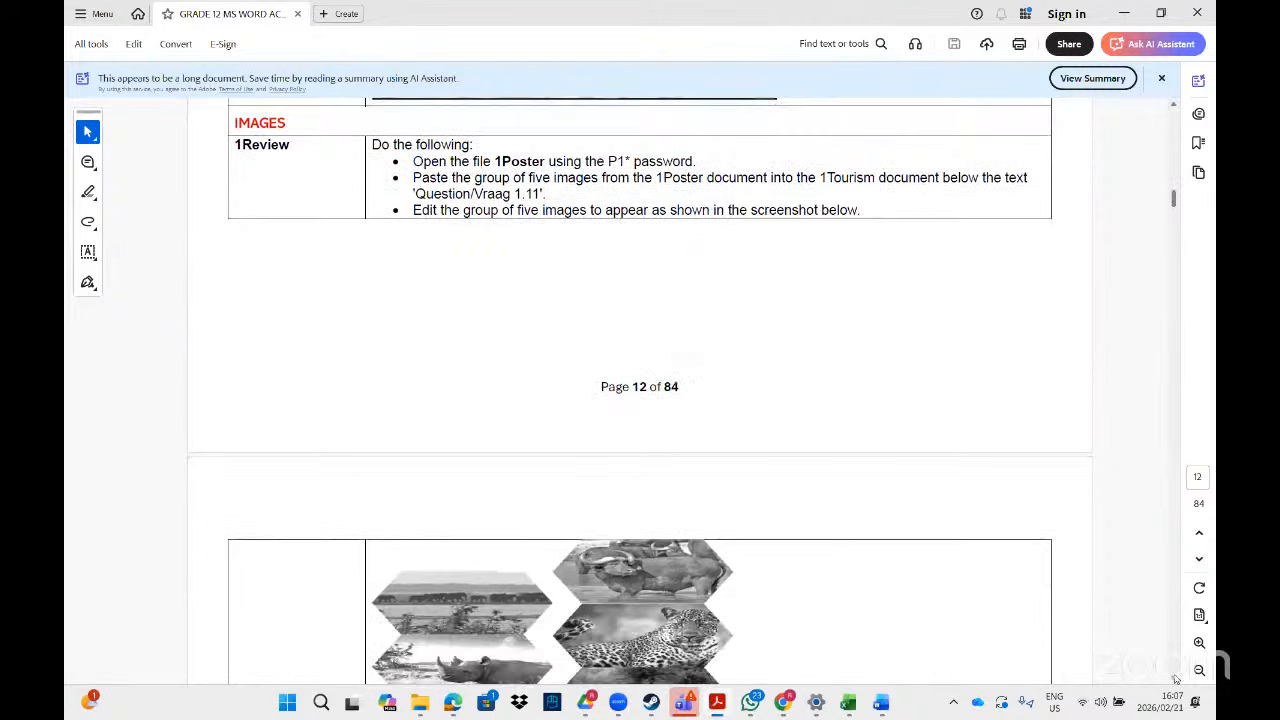
{"action": "scroll", "coordinate": [1175, 679], "scroll_direction": "down", "scroll_amount": 3}
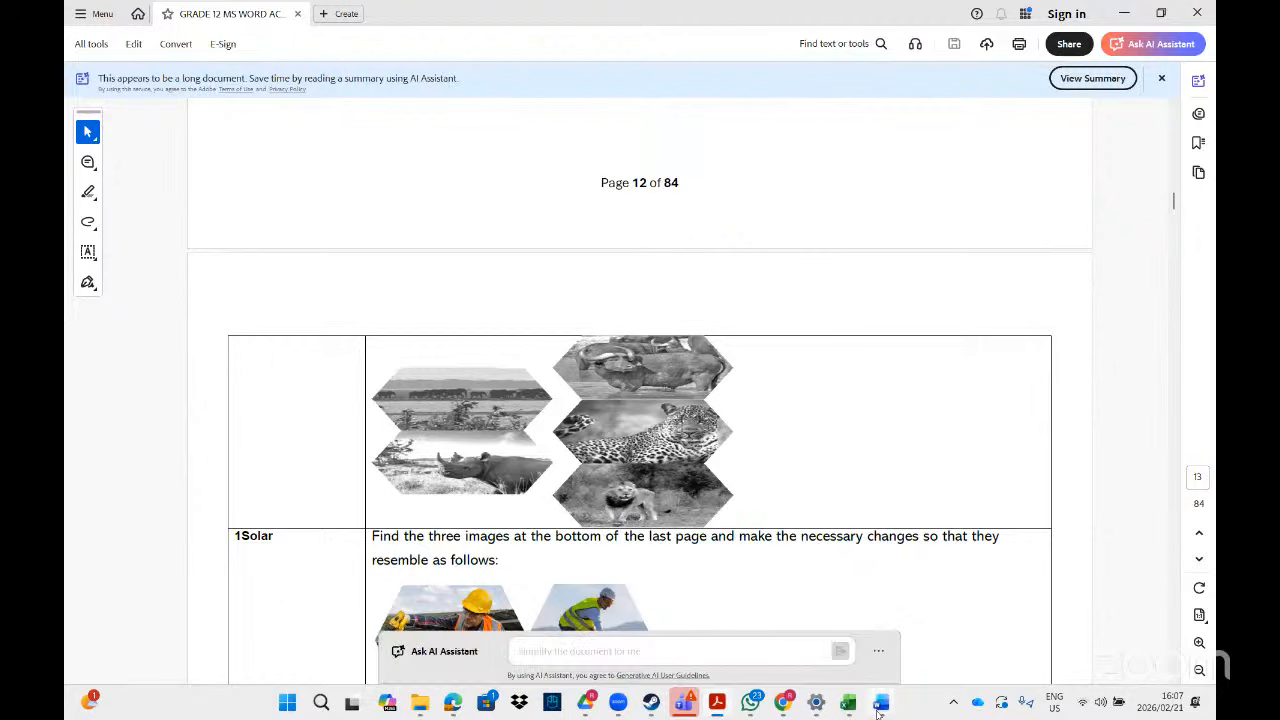
{"action": "mouse_move", "coordinate": [880, 705]}
{"action": "left_click", "coordinate": [1145, 635]}
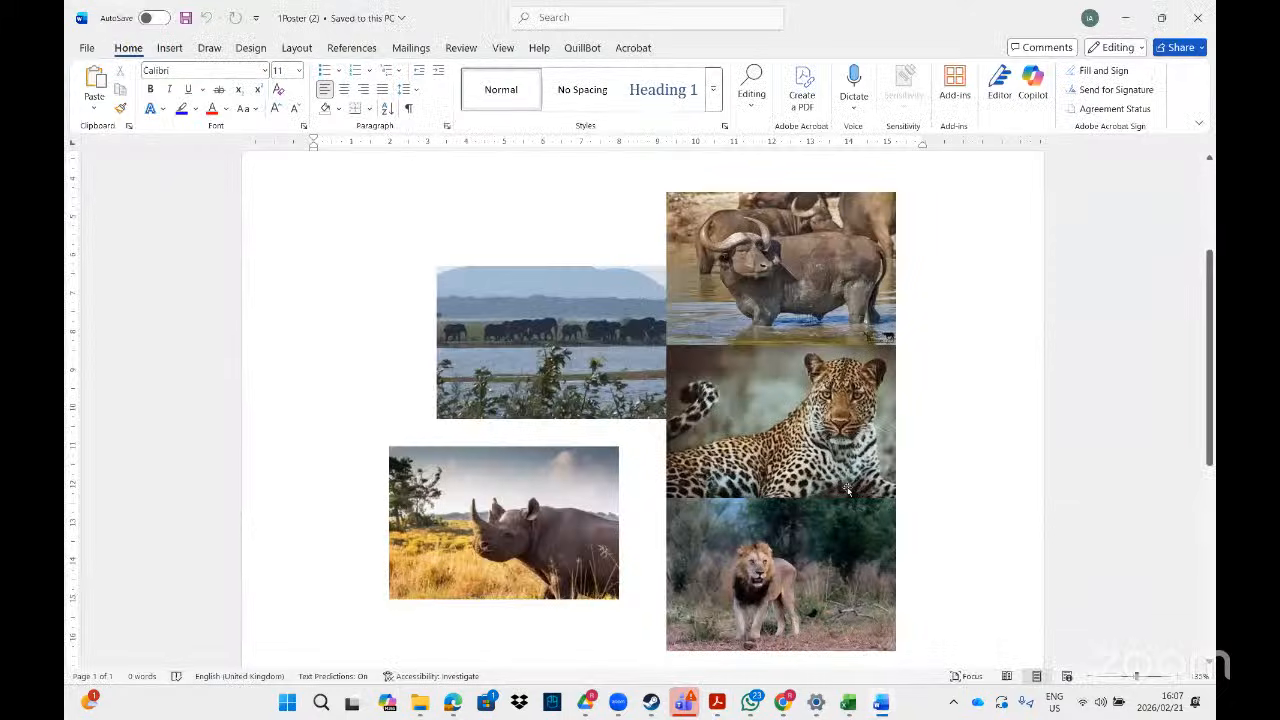
- Ungroup the five animal pictures into separate pictures
{"action": "left_click", "coordinate": [573, 340]}
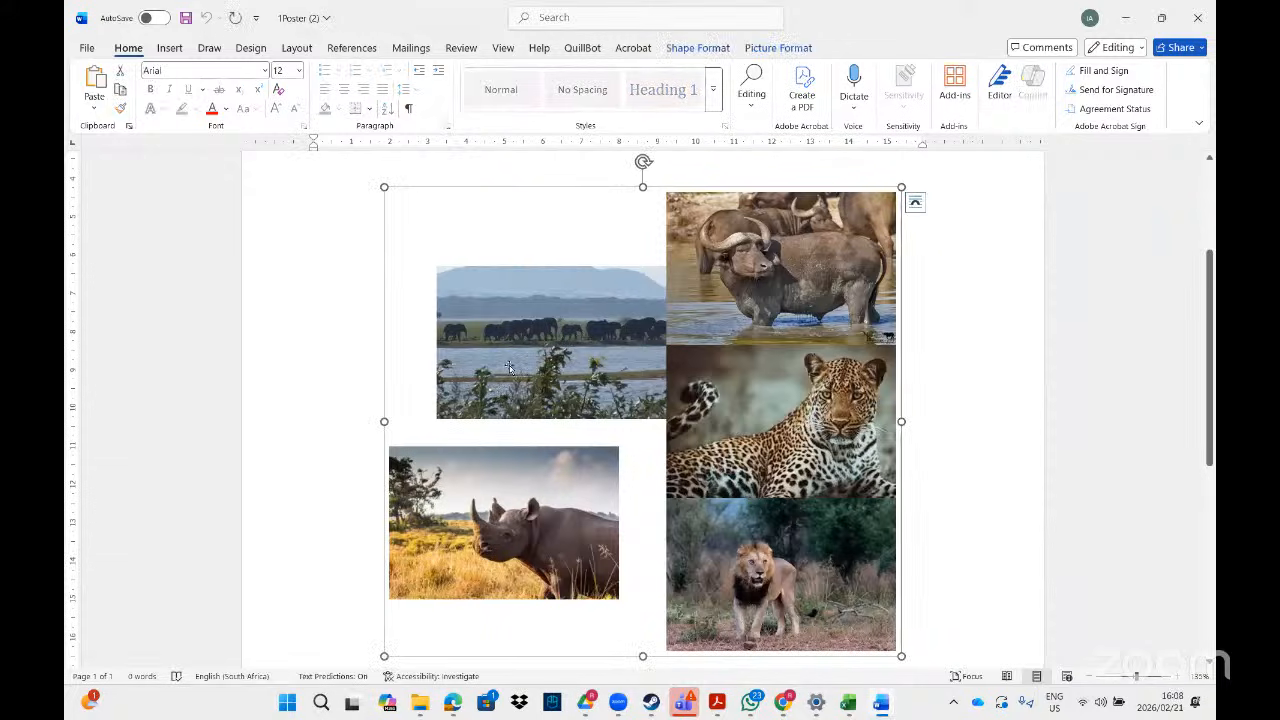
{"action": "right_click", "coordinate": [553, 338]}
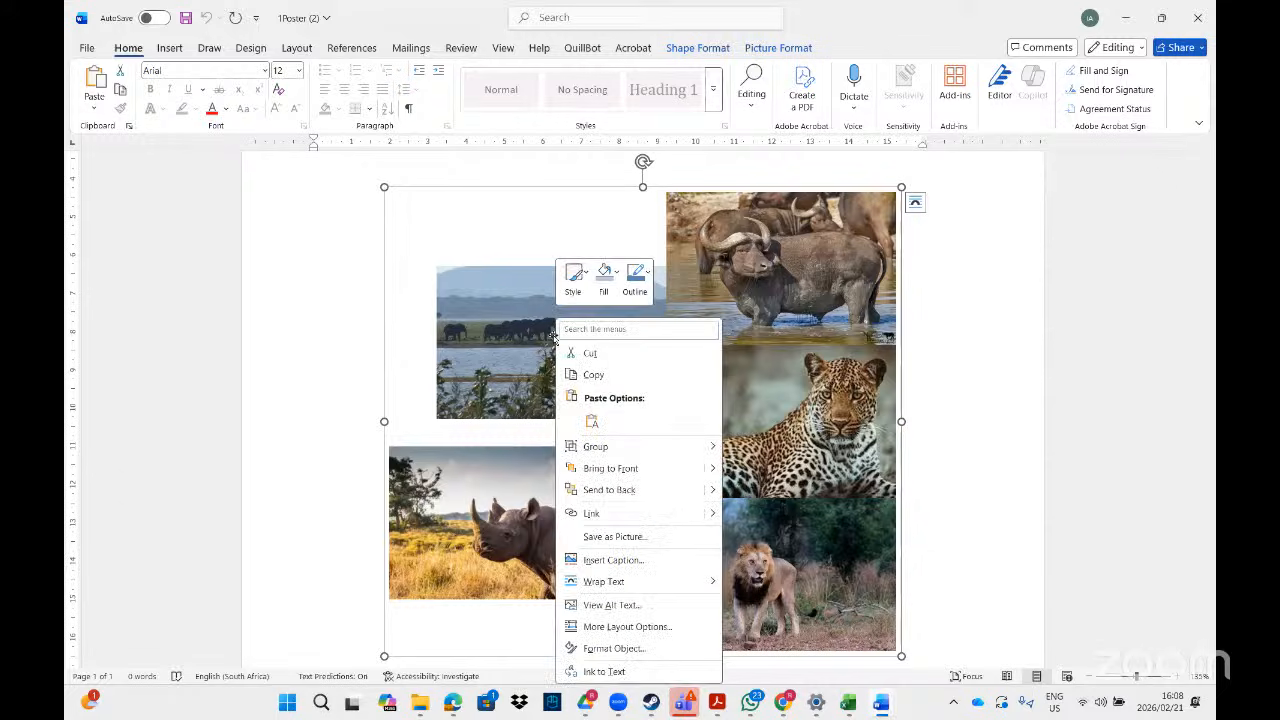
{"action": "mouse_move", "coordinate": [657, 449]}
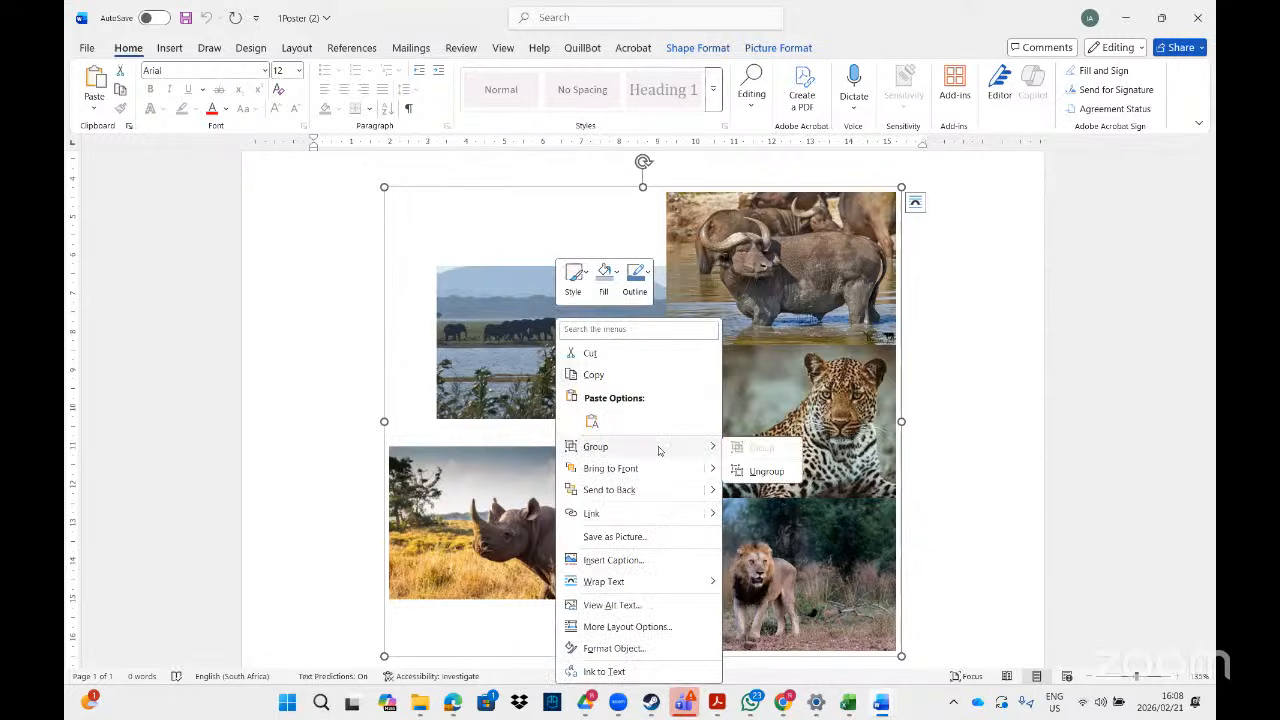
{"action": "left_click", "coordinate": [766, 472]}
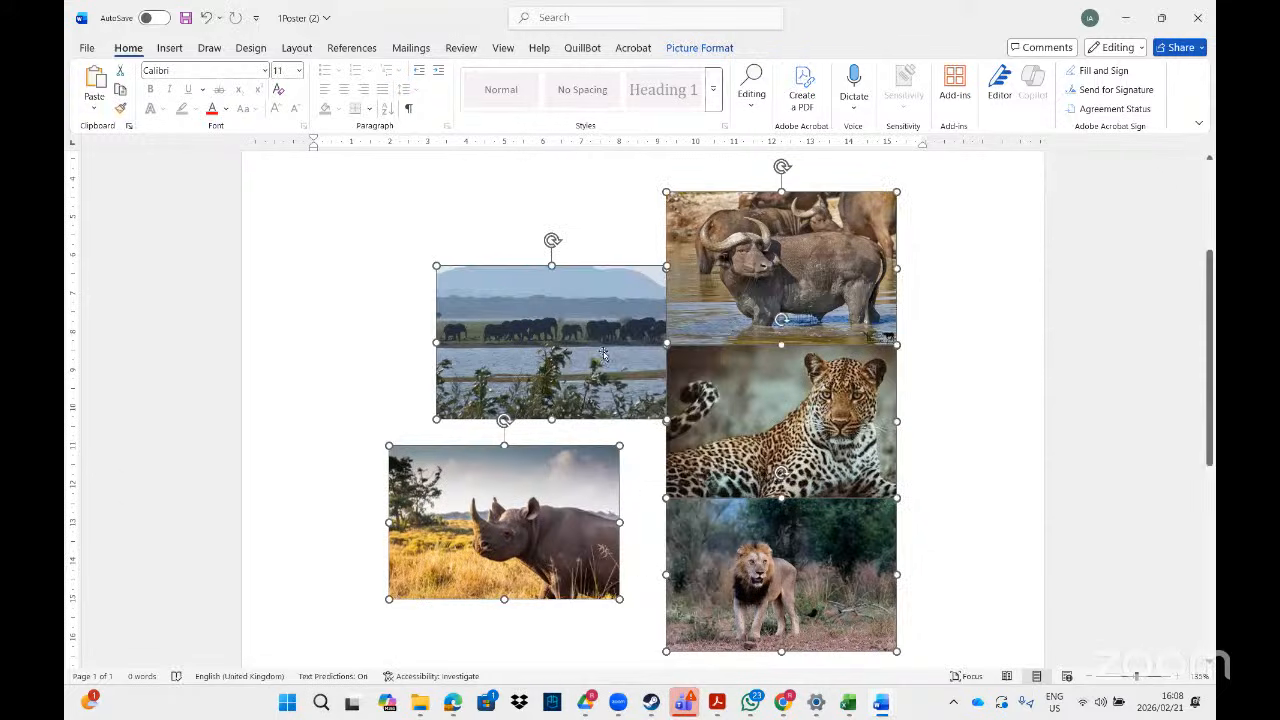
- Shift the five pictures together up and to the right, then tilt them at an angle
{"action": "left_click_drag", "start_coordinate": [571, 281], "coordinate": [527, 306]}
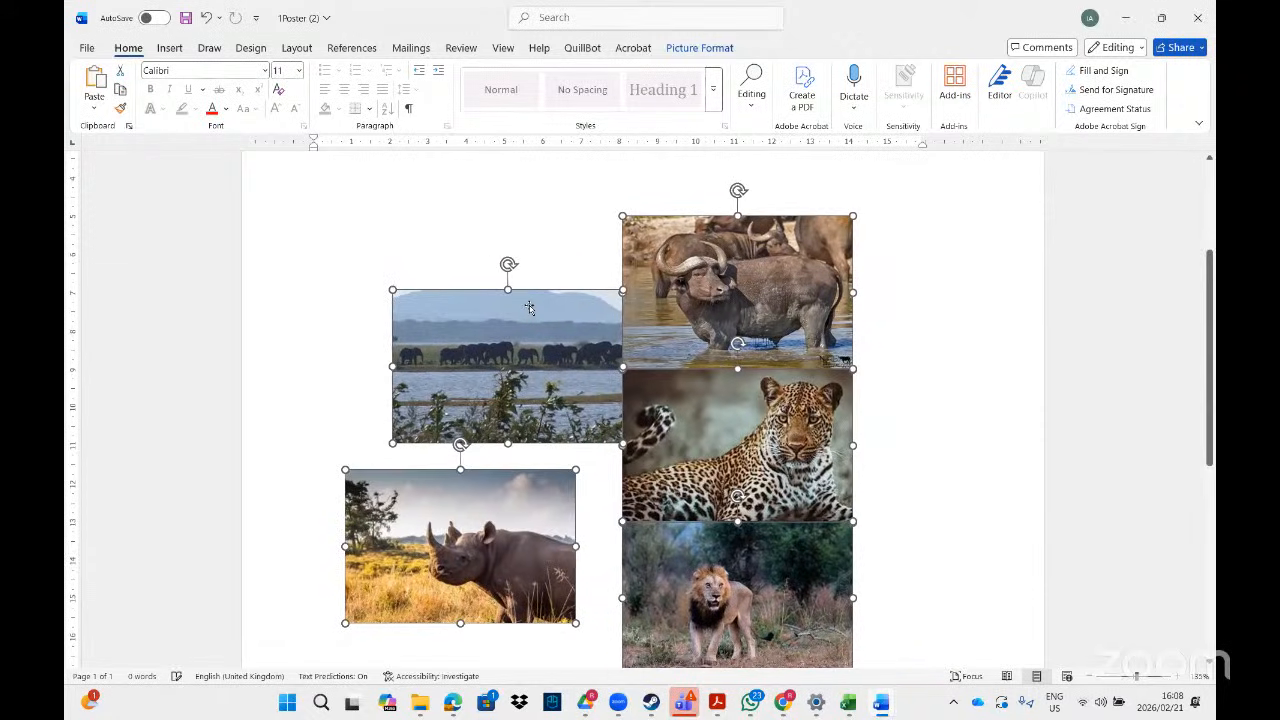
{"action": "right_click", "coordinate": [682, 268]}
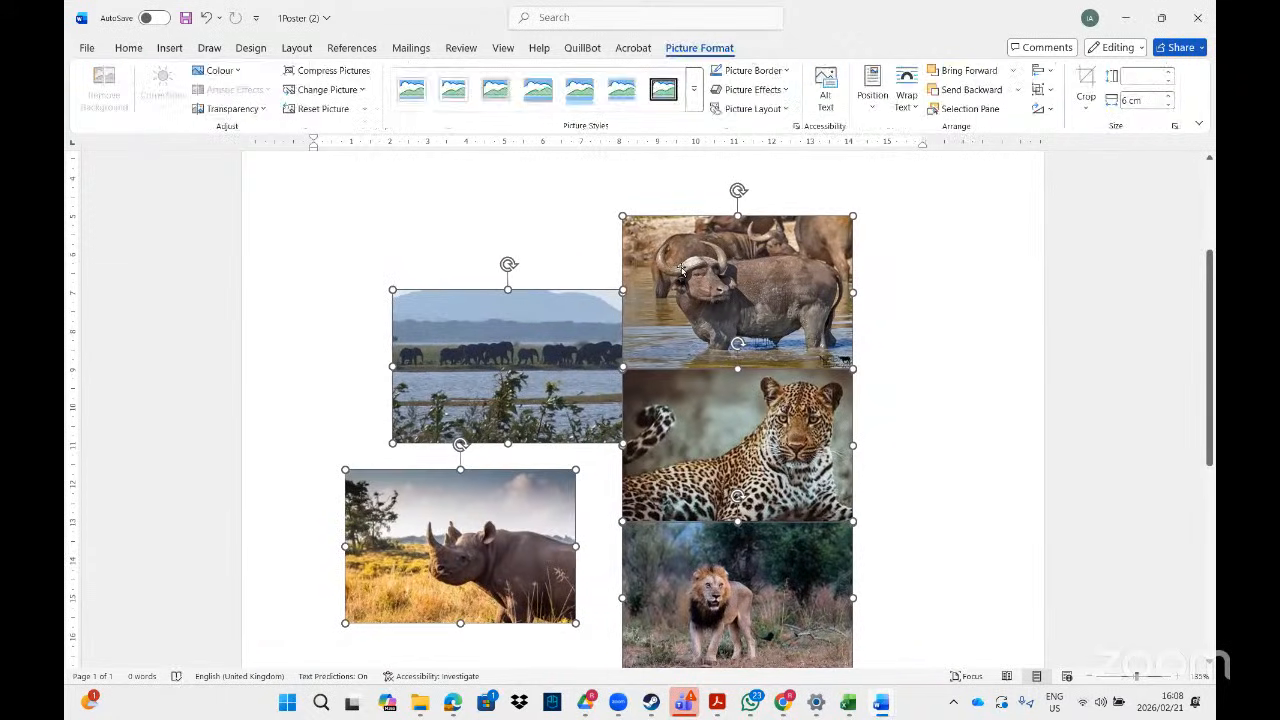
{"action": "mouse_move", "coordinate": [787, 401]}
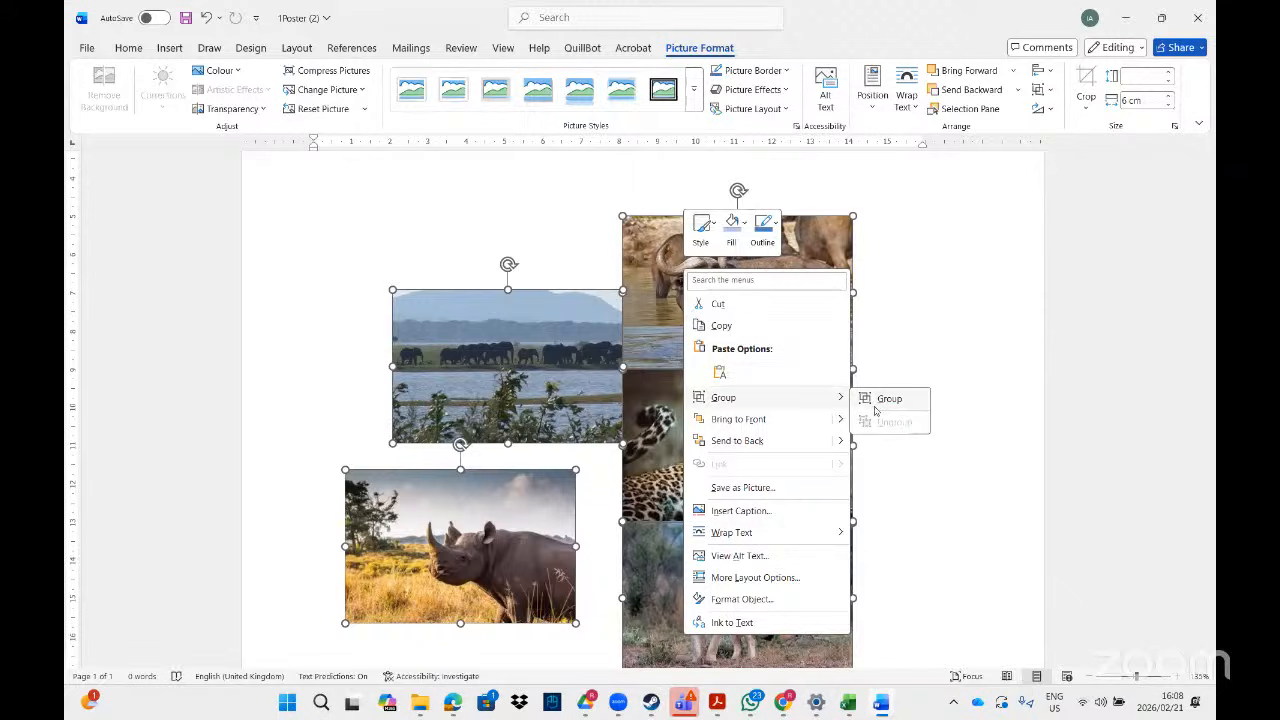
{"action": "left_click", "coordinate": [958, 380]}
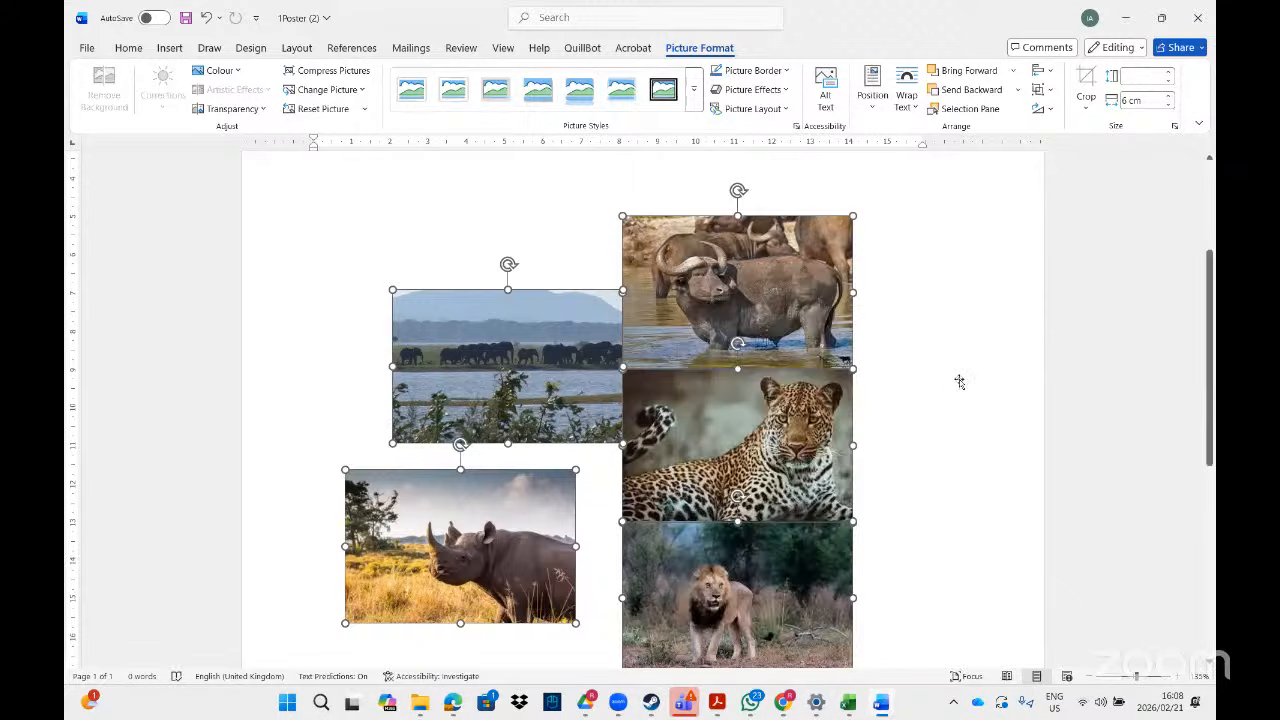
{"action": "left_click_drag", "start_coordinate": [566, 369], "coordinate": [605, 333]}
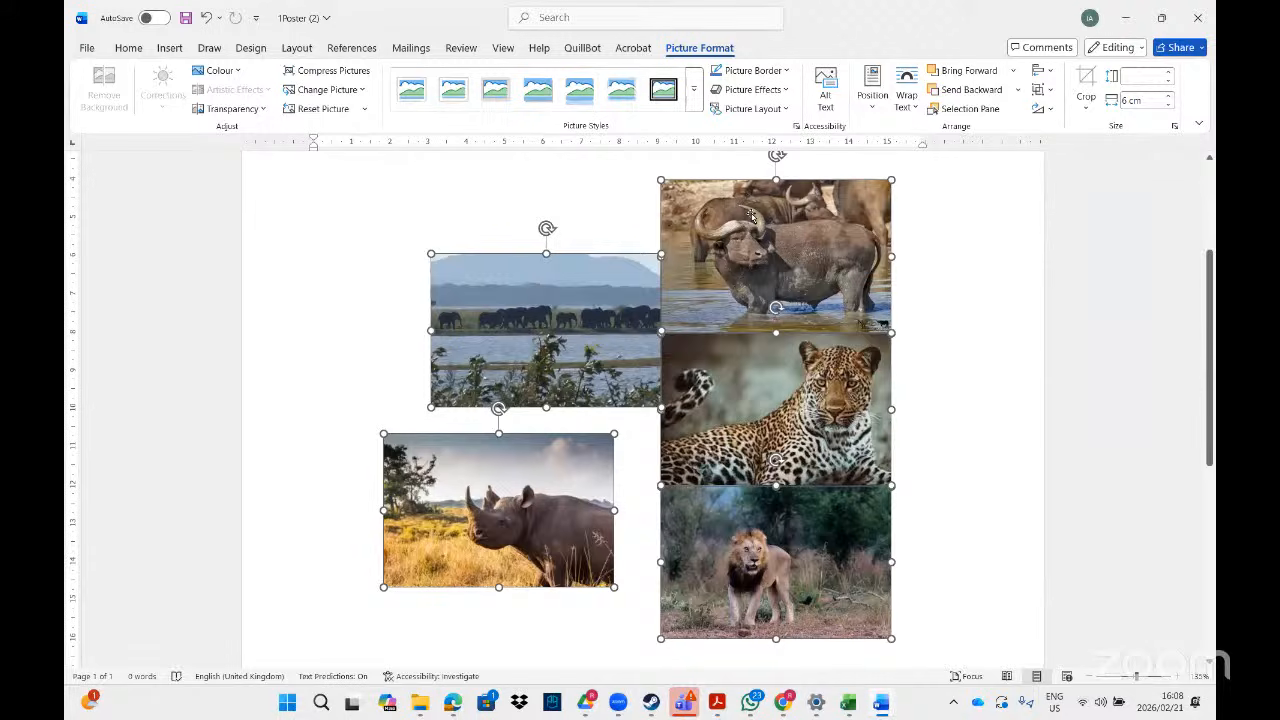
{"action": "left_click_drag", "start_coordinate": [532, 458], "coordinate": [622, 430]}
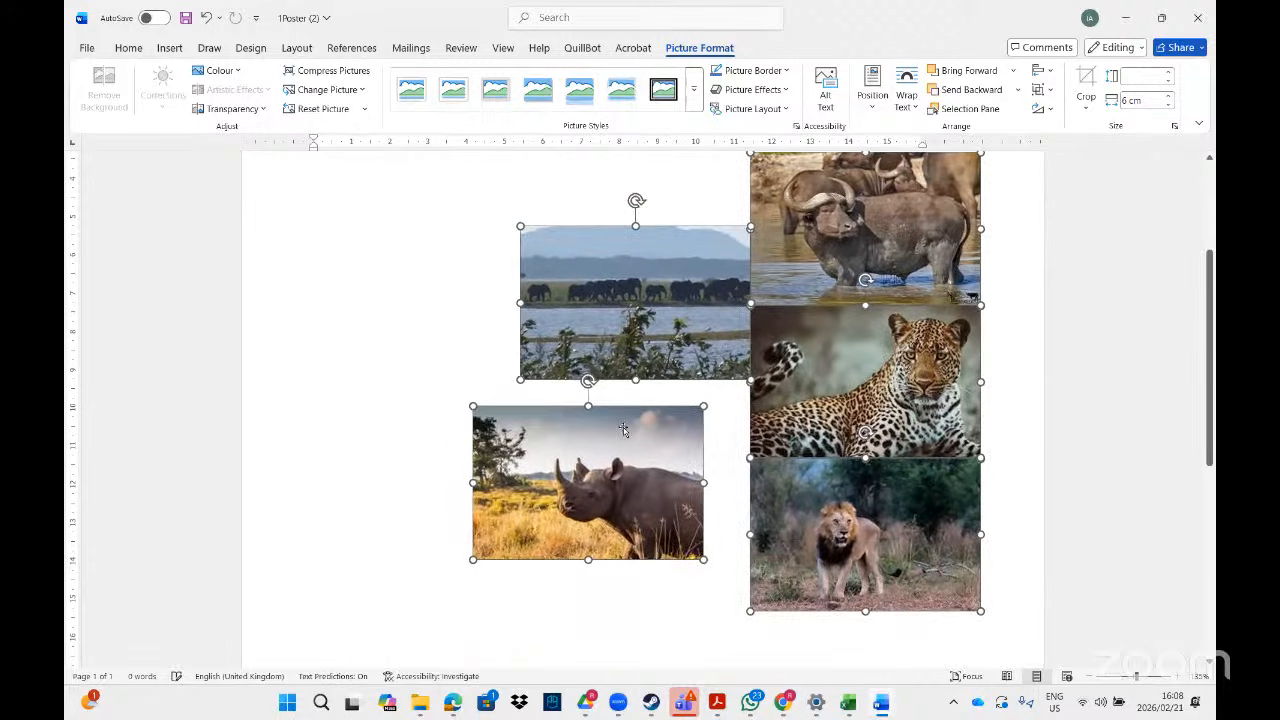
{"action": "mouse_move", "coordinate": [588, 381]}
{"action": "left_mouse_down"}
{"action": "mouse_move", "coordinate": [552, 407]}
{"action": "mouse_move", "coordinate": [575, 366]}
{"action": "mouse_move", "coordinate": [588, 378]}
{"action": "left_mouse_up"}
- Stack the elephant picture directly above the rhino picture in their own column
{"action": "left_click", "coordinate": [730, 600]}
{"action": "left_click", "coordinate": [687, 418]}
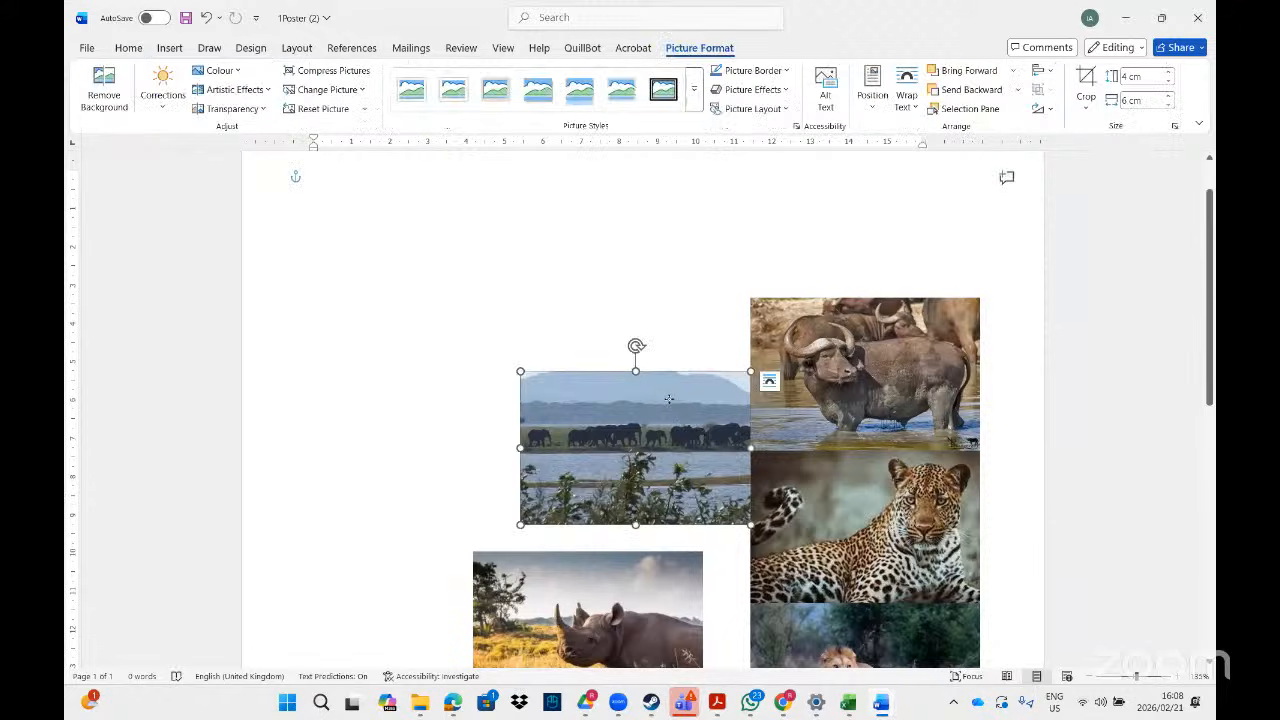
{"action": "left_click_drag", "start_coordinate": [687, 418], "coordinate": [611, 388]}
{"action": "left_click_drag", "start_coordinate": [607, 565], "coordinate": [554, 546]}
{"action": "left_click_drag", "start_coordinate": [556, 458], "coordinate": [536, 500]}
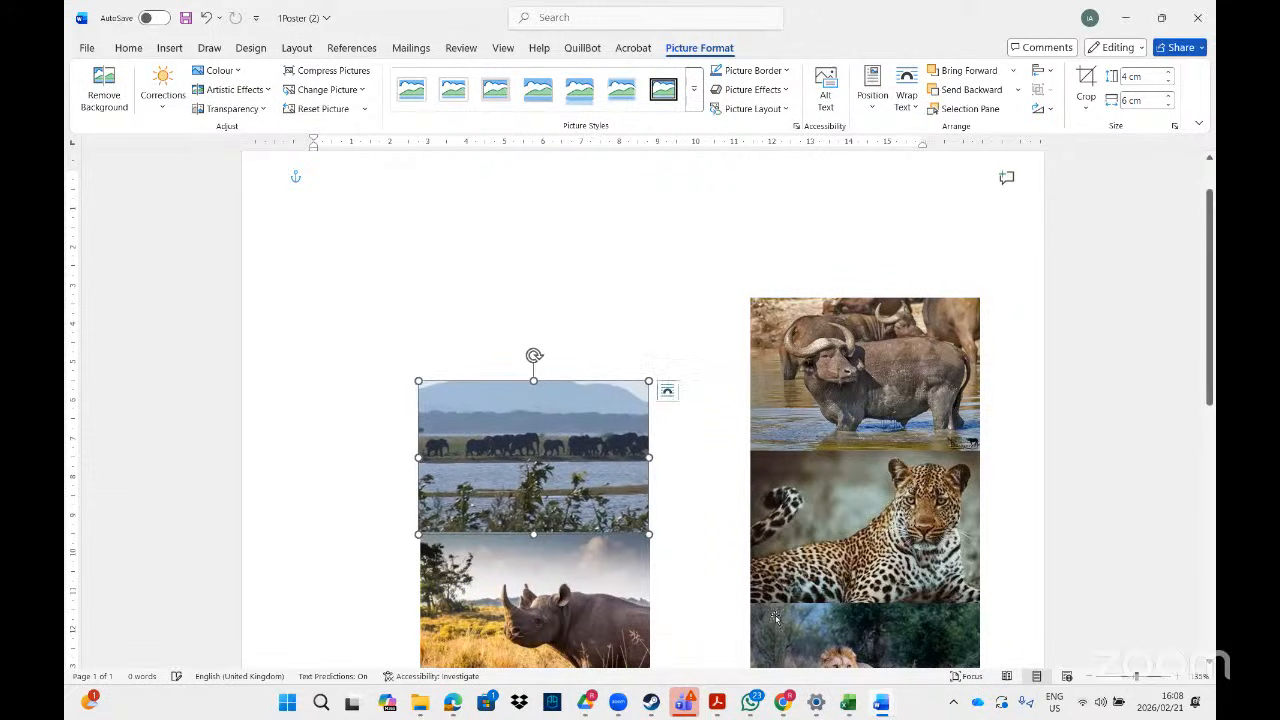
- Compare the current layout against the PDF example
{"action": "left_click", "coordinate": [712, 705]}
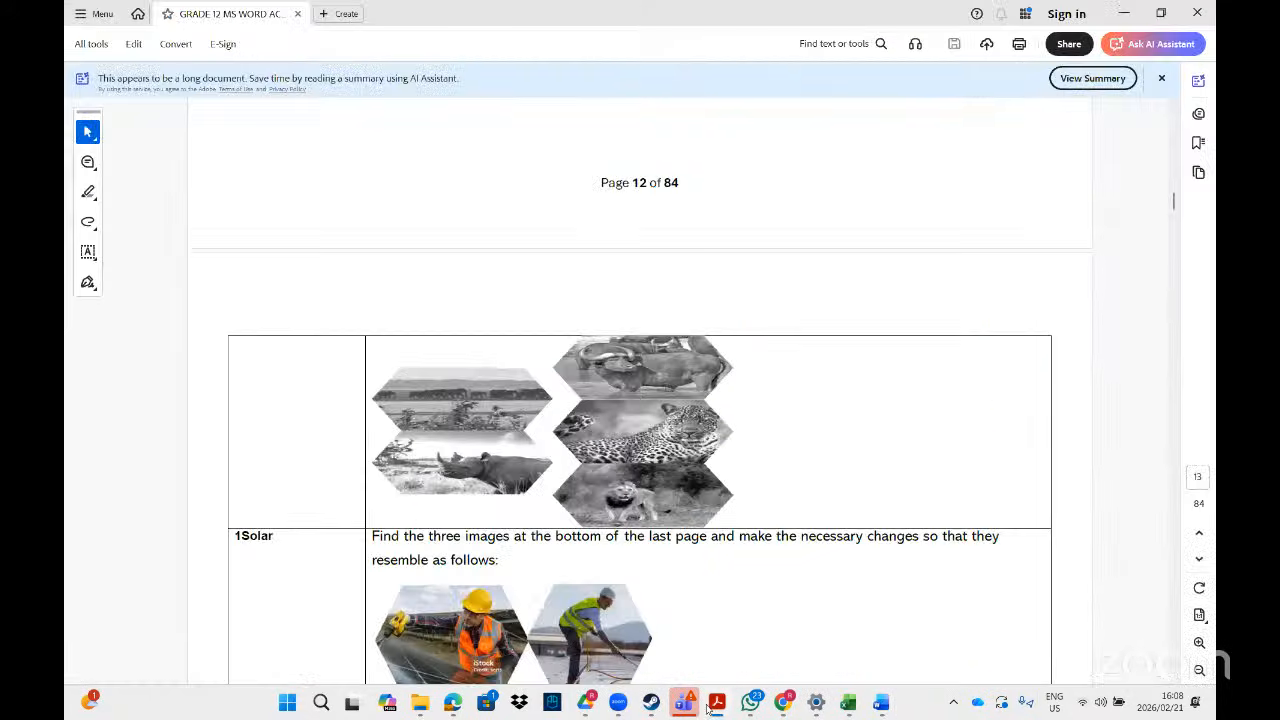
{"action": "left_click", "coordinate": [708, 707]}
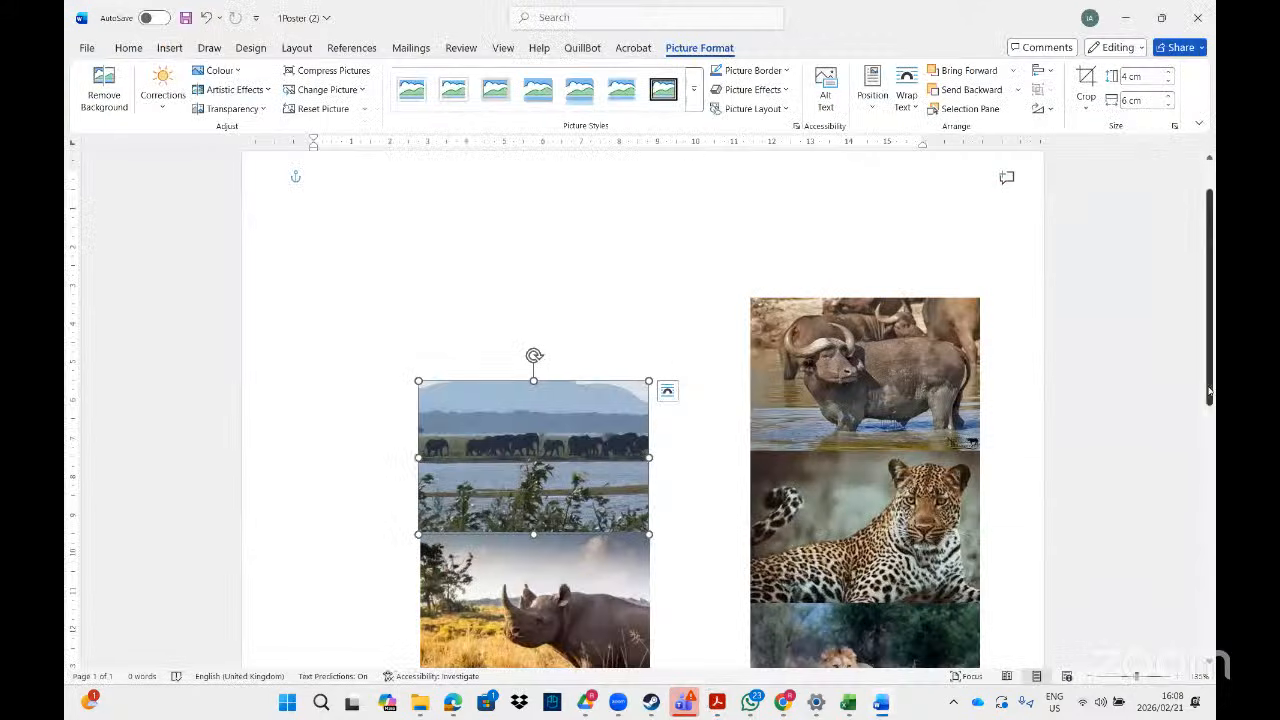
{"action": "scroll", "coordinate": [1200, 385], "scroll_direction": "down", "scroll_amount": 3}
{"action": "scroll", "coordinate": [640, 400], "scroll_direction": "up", "scroll_amount": 1}
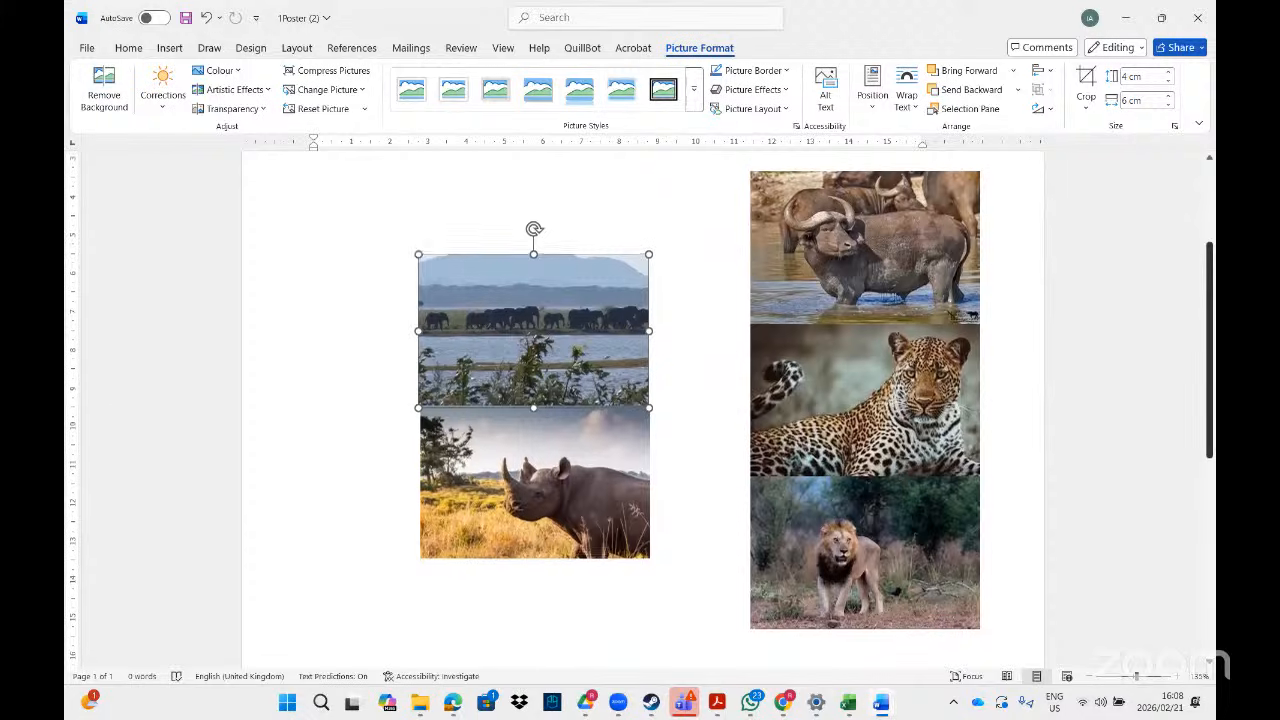
{"action": "scroll", "coordinate": [640, 400], "scroll_direction": "up", "scroll_amount": 1}
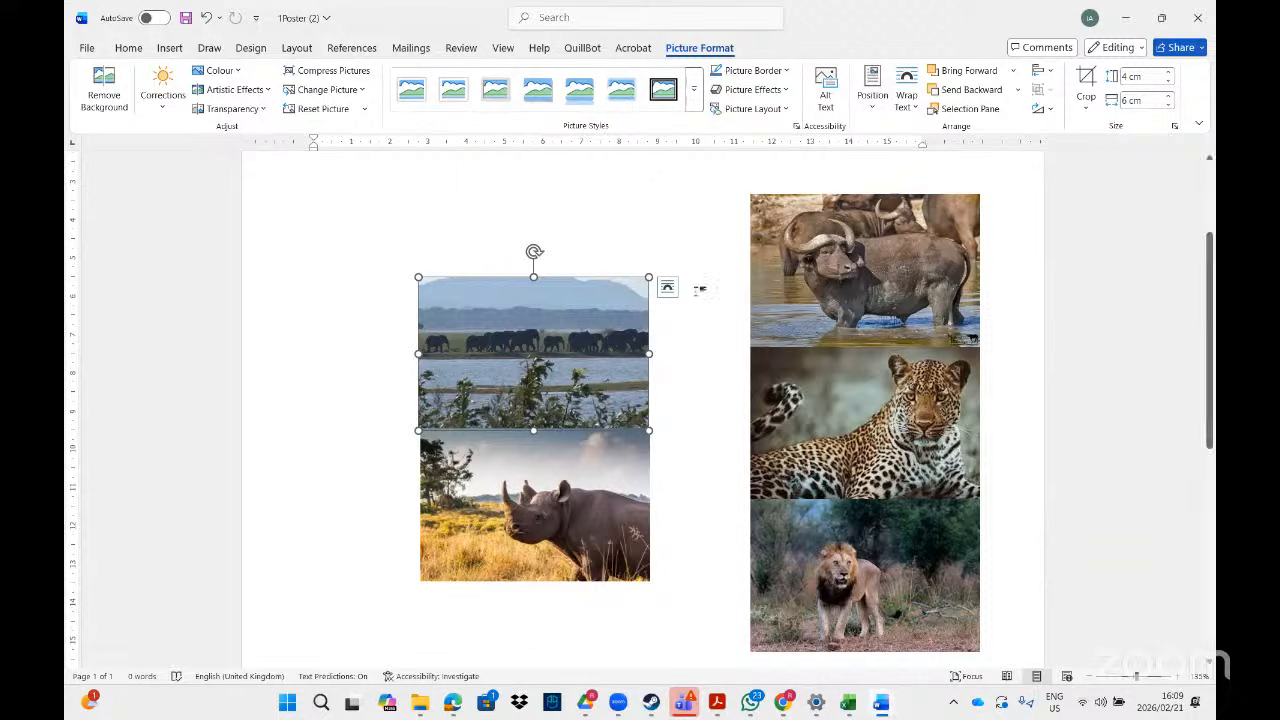
- Check the text wrapping choices on the elephant, rhino and buffalo pictures
{"action": "left_click", "coordinate": [667, 289]}
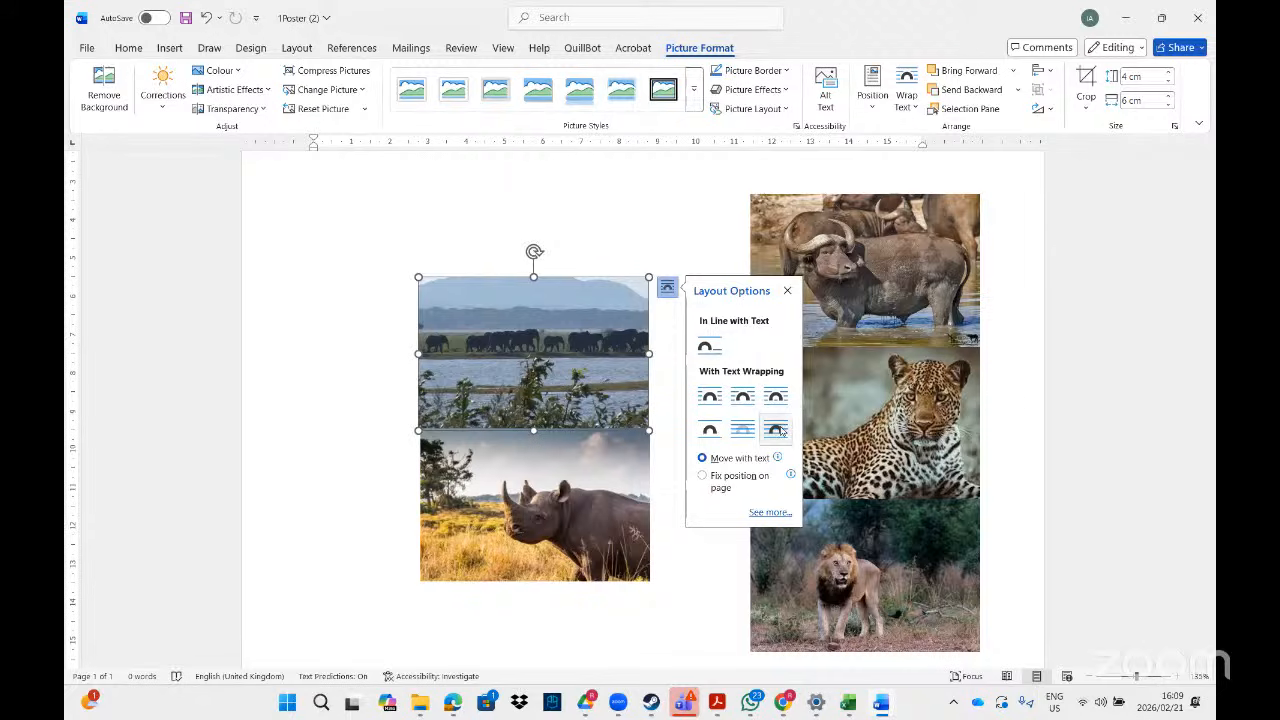
{"action": "left_click", "coordinate": [629, 469]}
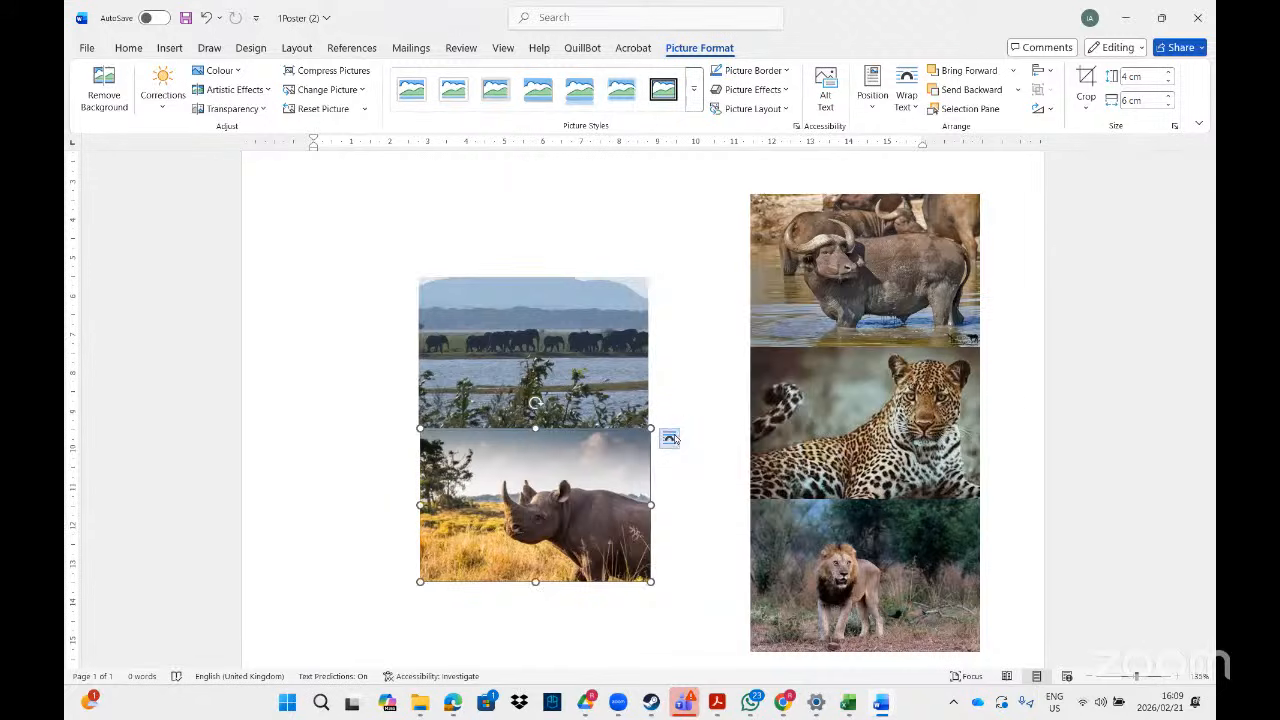
{"action": "left_click", "coordinate": [669, 438]}
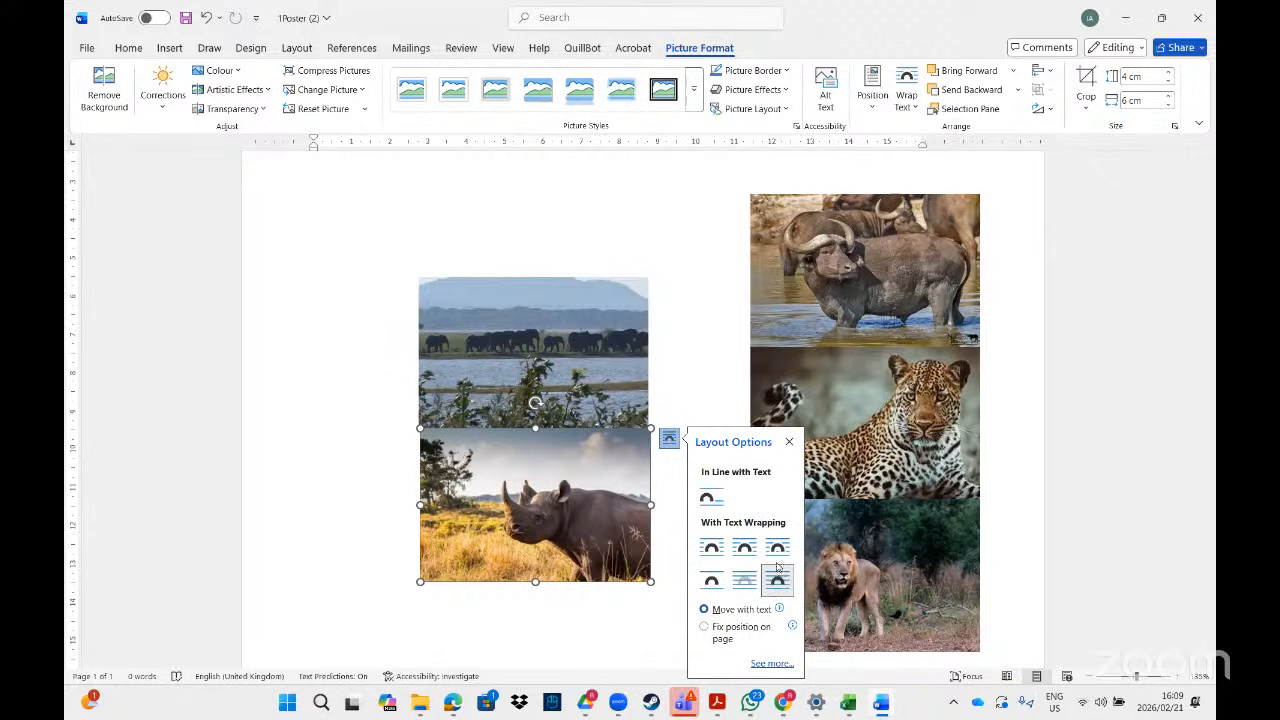
{"action": "left_click", "coordinate": [855, 226]}
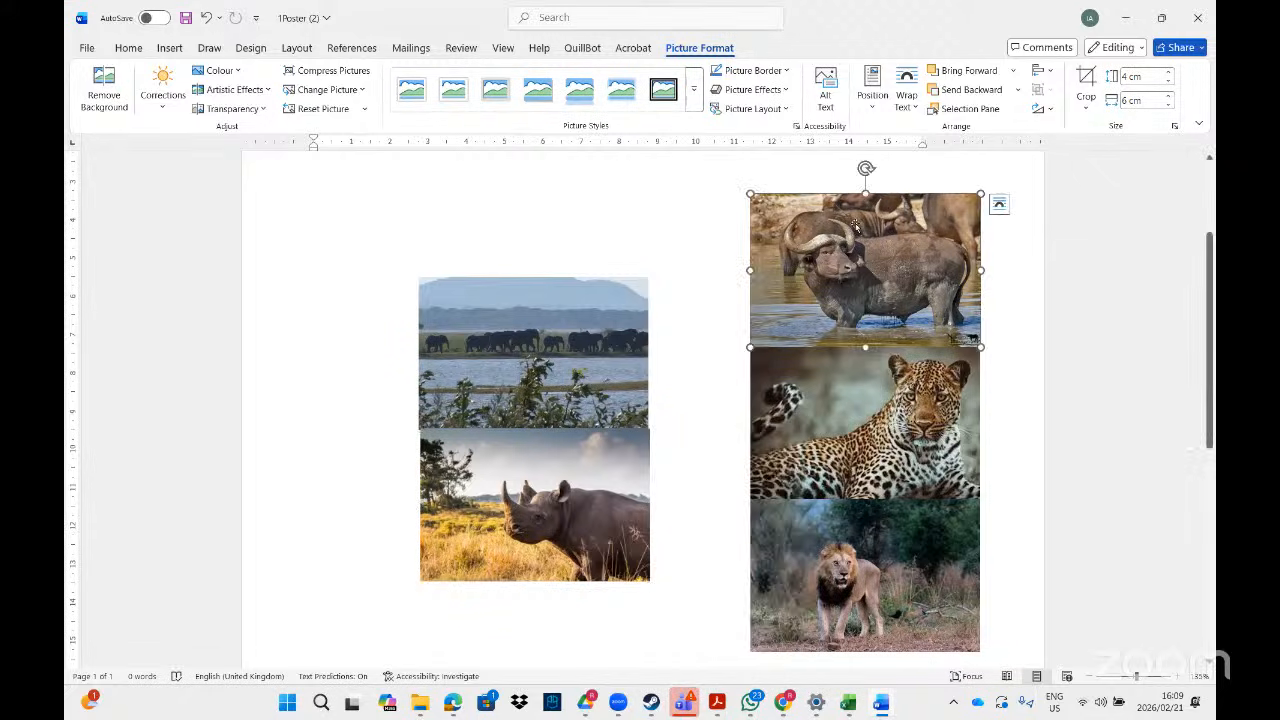
{"action": "left_click", "coordinate": [999, 204]}
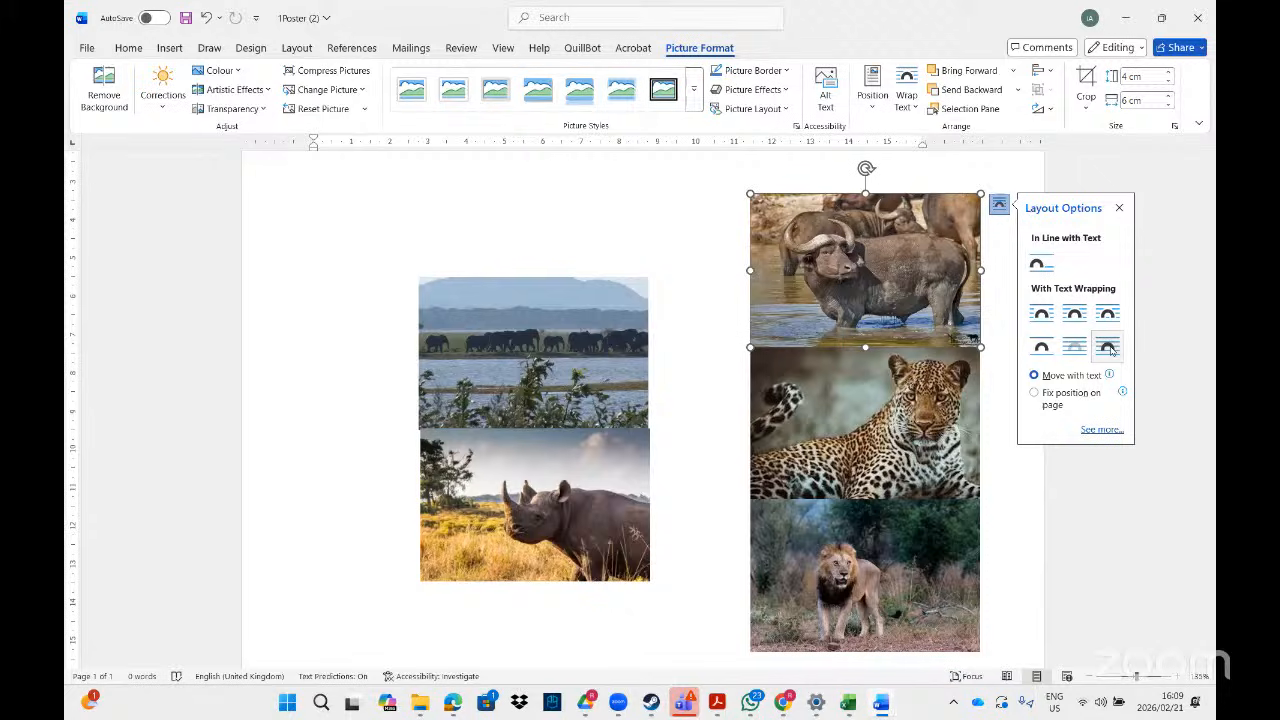
{"action": "left_click", "coordinate": [907, 421]}
{"action": "left_click", "coordinate": [591, 334]}
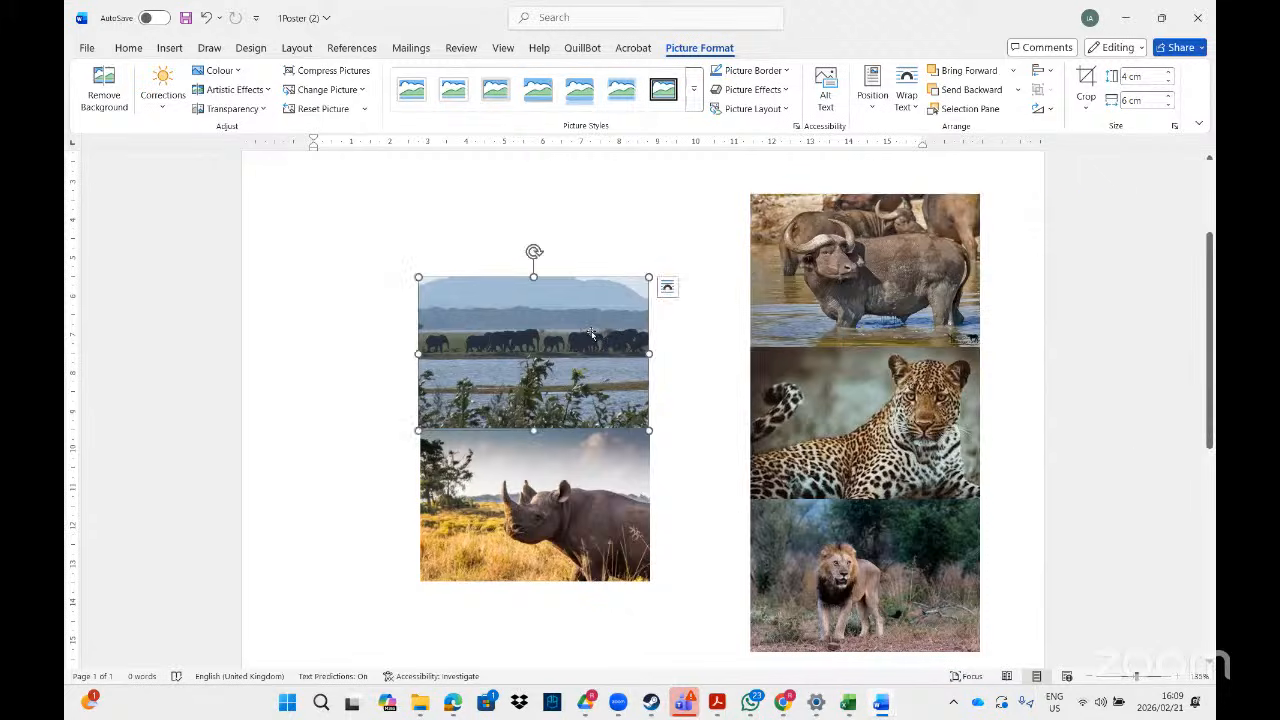
{"action": "left_click", "coordinate": [667, 288]}
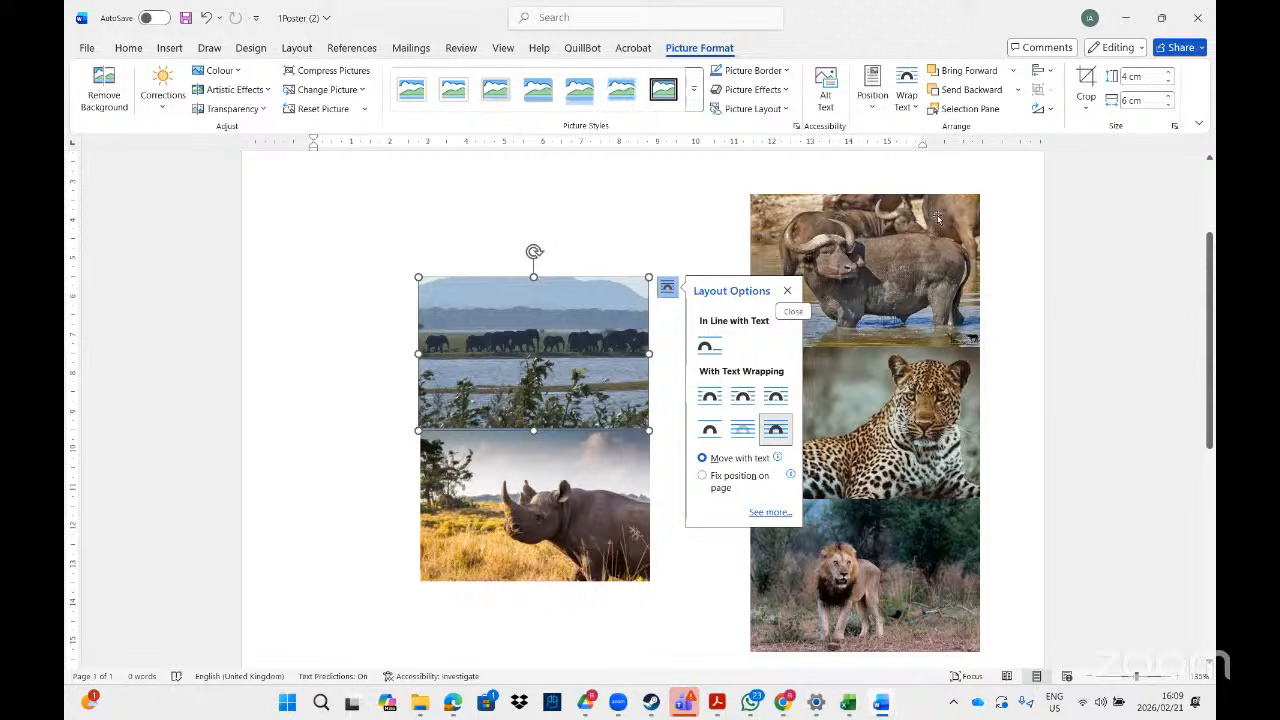
{"action": "left_click", "coordinate": [676, 347]}
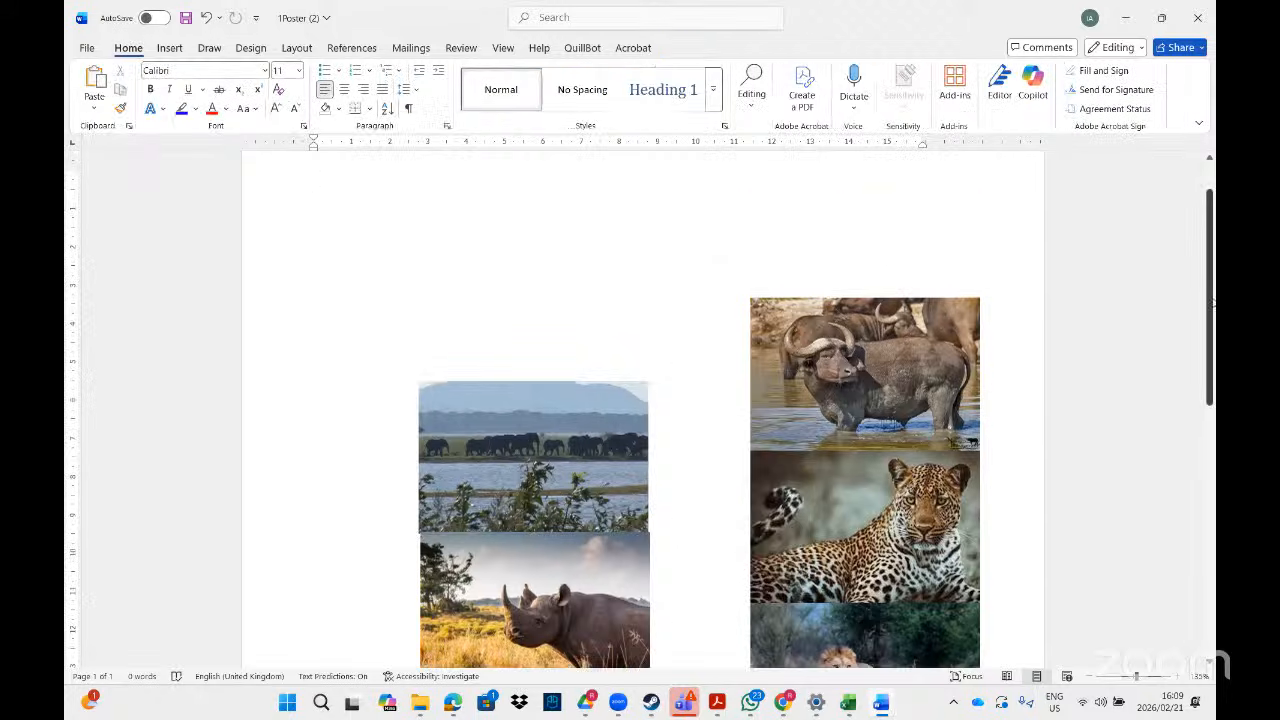
- Select the elephant picture and add the rhino picture to the selection
{"action": "left_click_drag", "start_coordinate": [1210, 303], "coordinate": [1210, 355]}
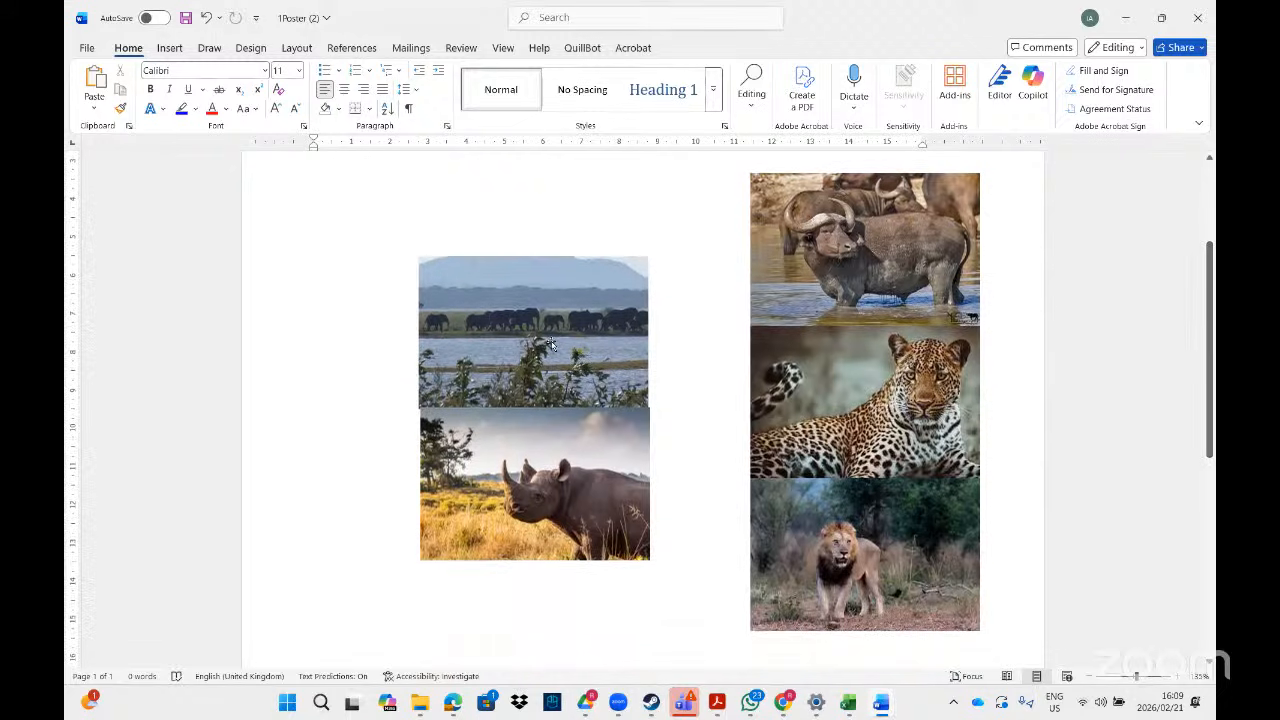
{"action": "left_click", "coordinate": [550, 343]}
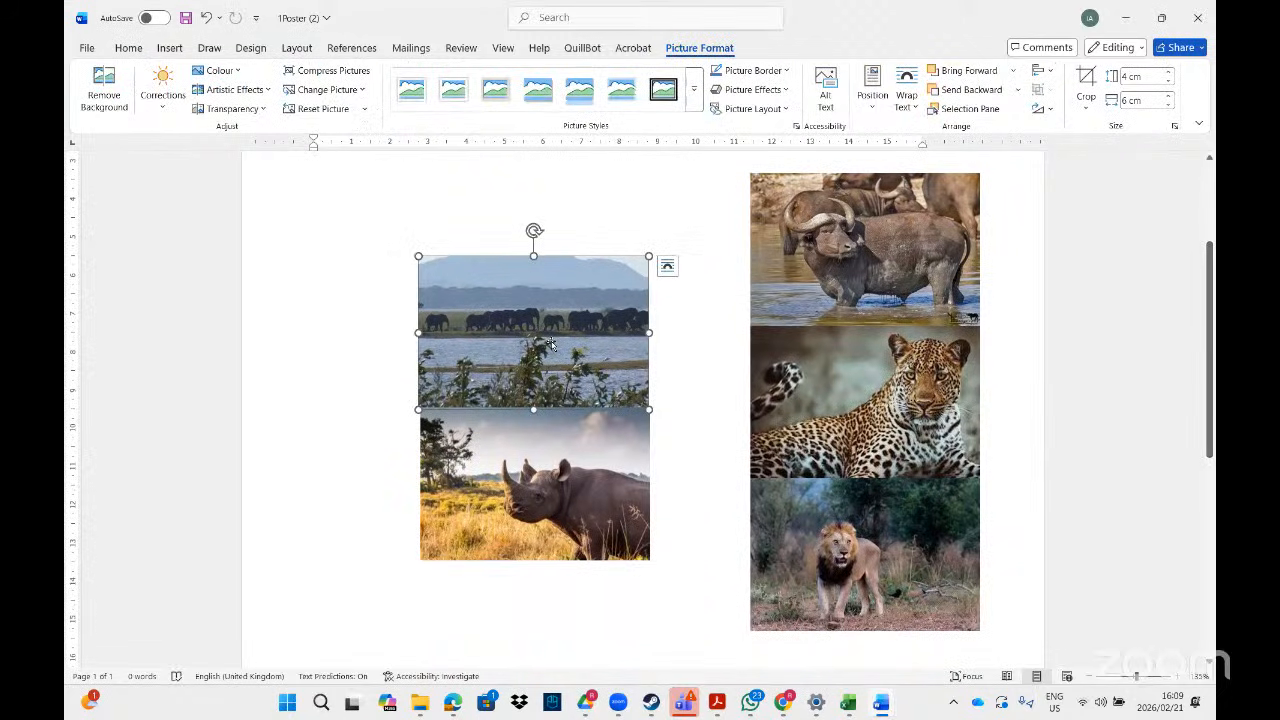
{"action": "left_click", "coordinate": [522, 455], "text": "shift"}
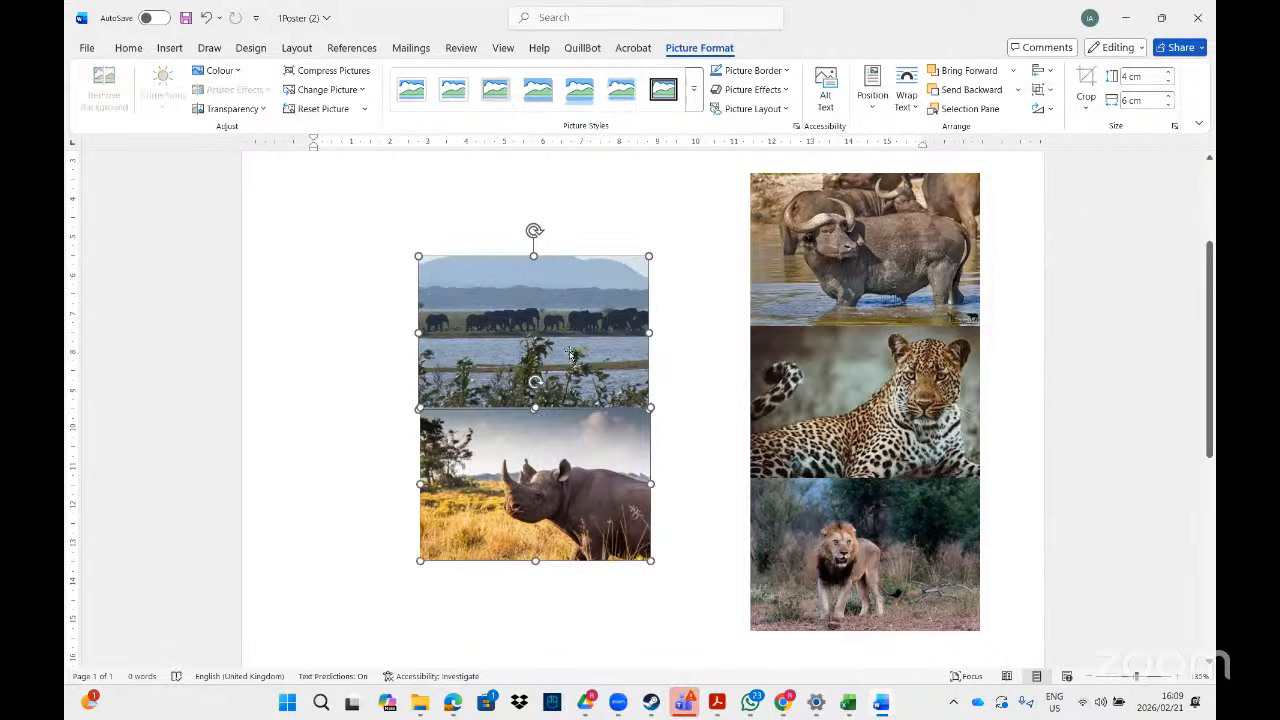
- Group the elephant and rhino pictures together
{"action": "right_click", "coordinate": [552, 311]}
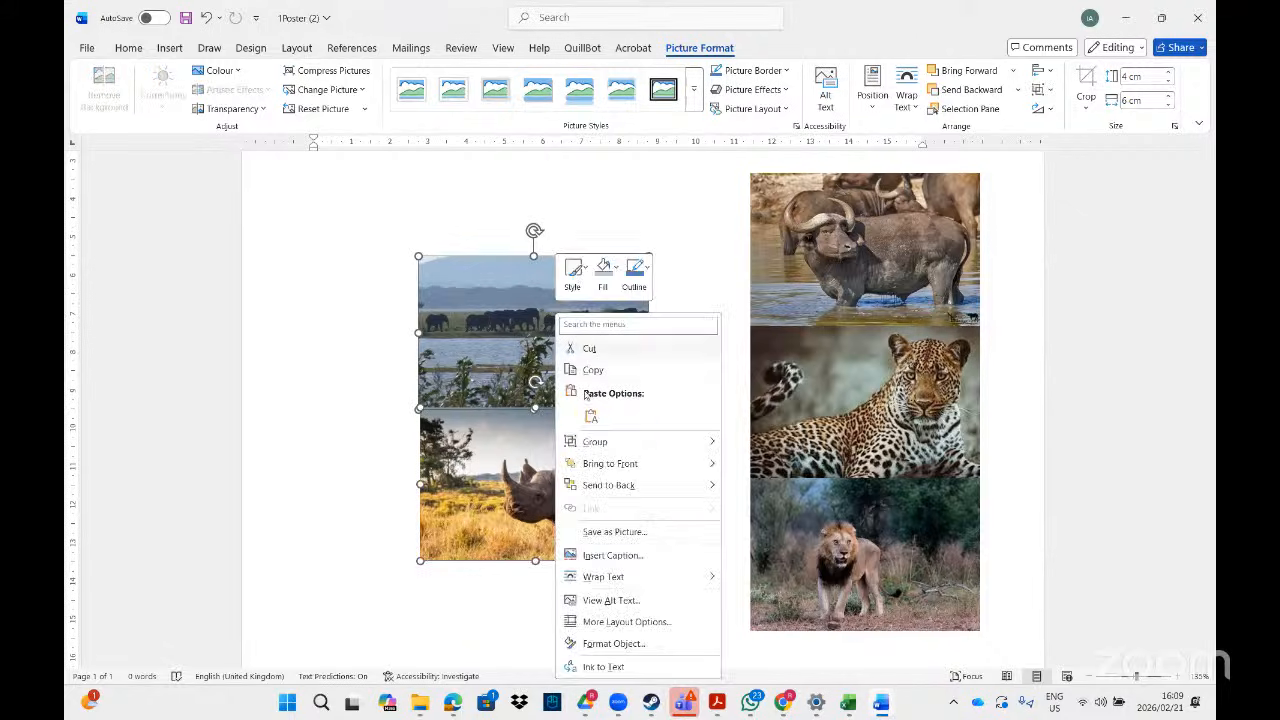
{"action": "mouse_move", "coordinate": [620, 445]}
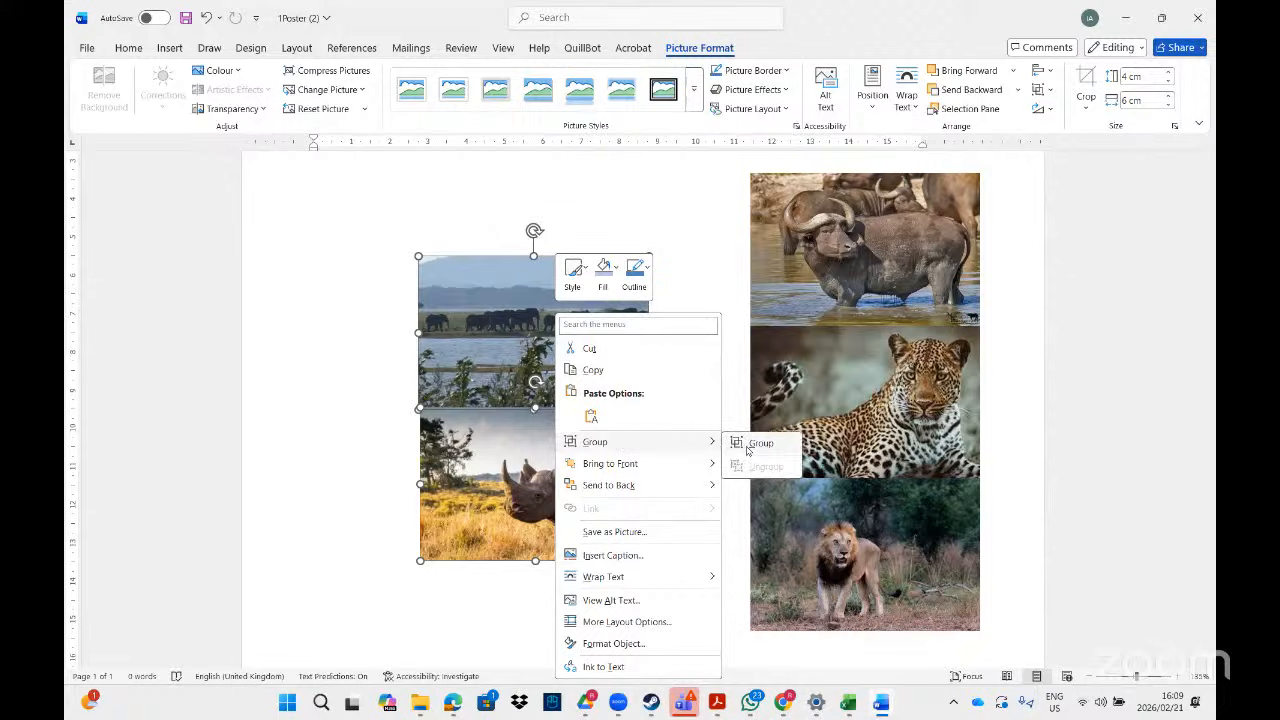
{"action": "left_click", "coordinate": [755, 443]}
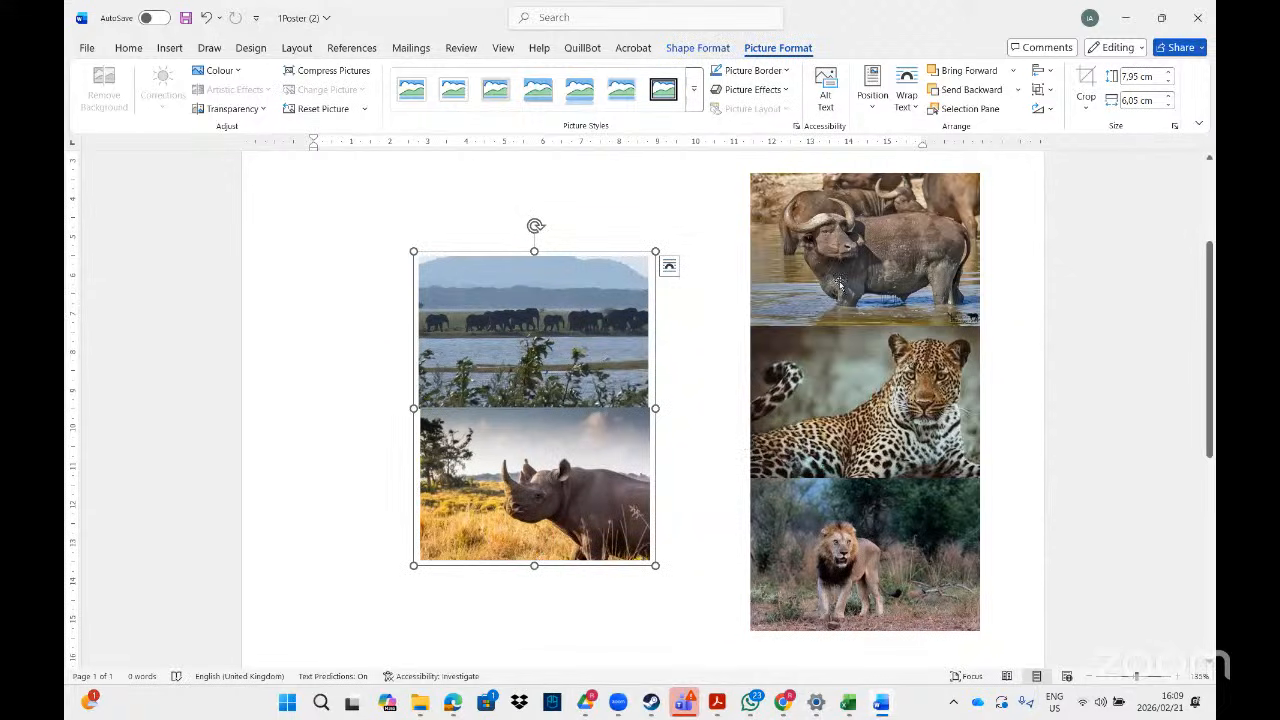
- Move the buffalo, leopard and lion pictures left into a tighter column and select all three
{"action": "left_click_drag", "start_coordinate": [814, 284], "coordinate": [737, 288]}
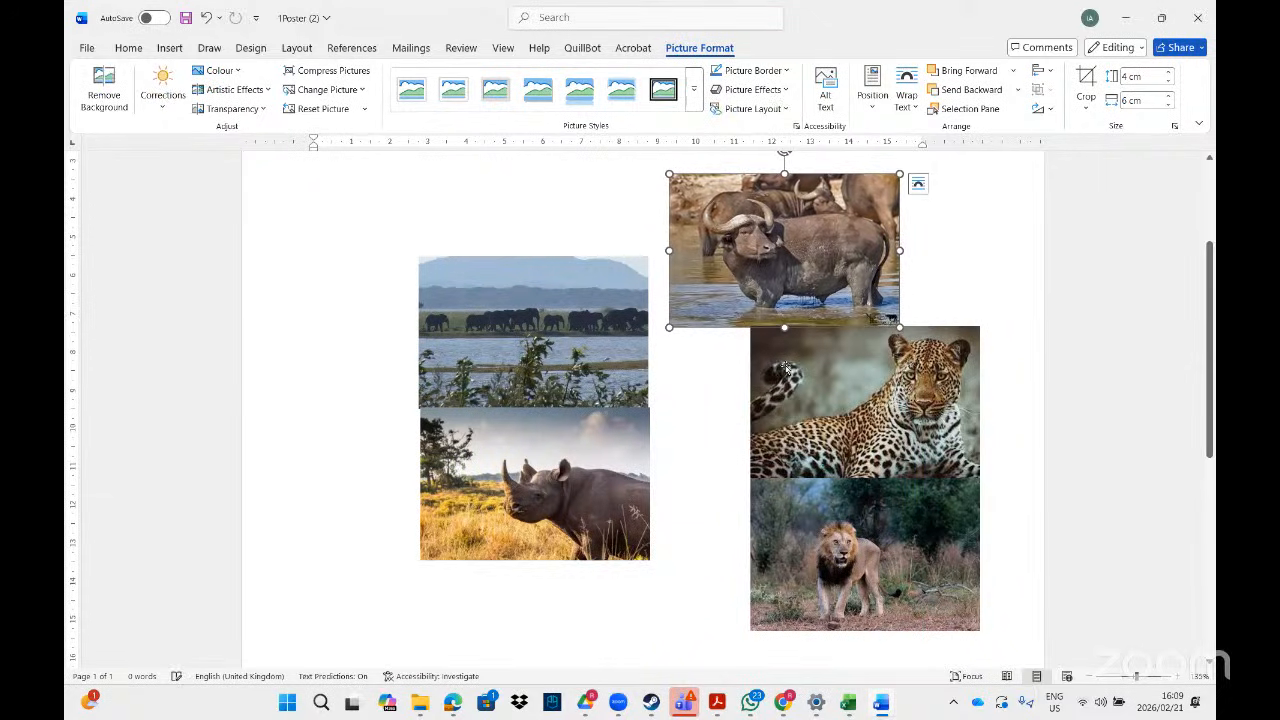
{"action": "left_click_drag", "start_coordinate": [786, 368], "coordinate": [704, 369]}
{"action": "left_click_drag", "start_coordinate": [750, 505], "coordinate": [666, 508]}
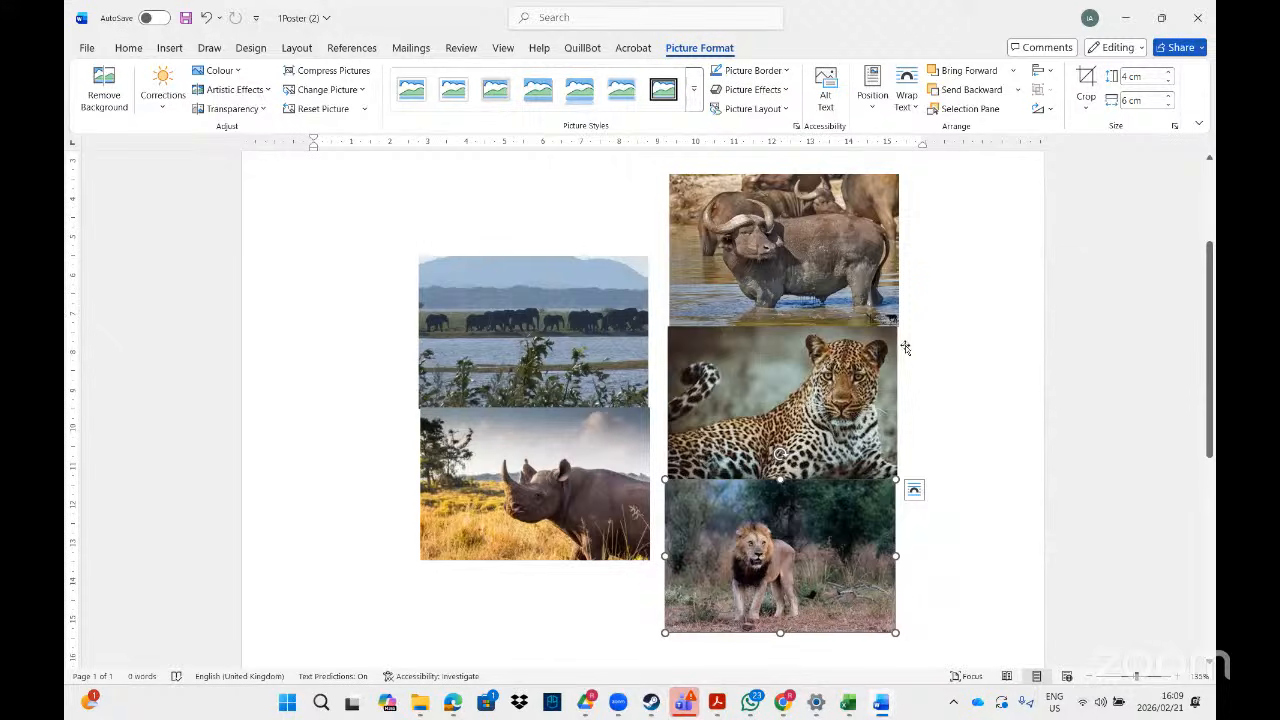
{"action": "left_click", "coordinate": [821, 247]}
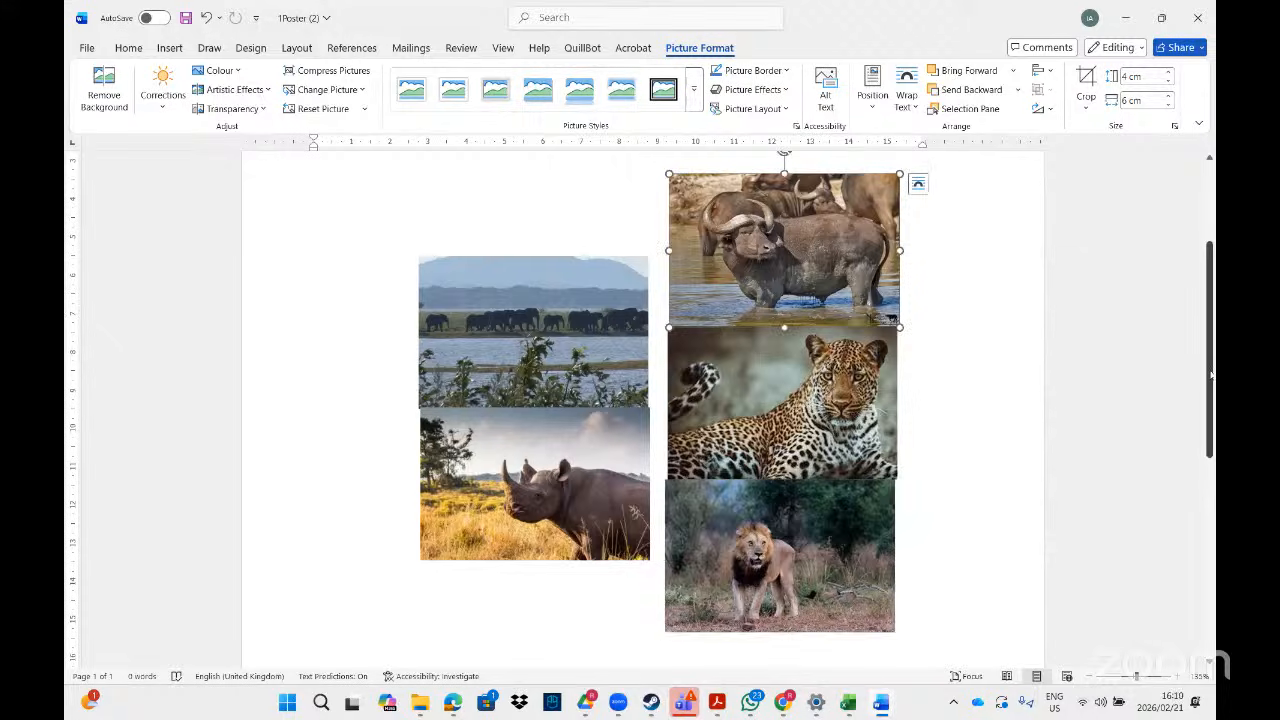
{"action": "left_click_drag", "start_coordinate": [1211, 375], "coordinate": [1211, 355]}
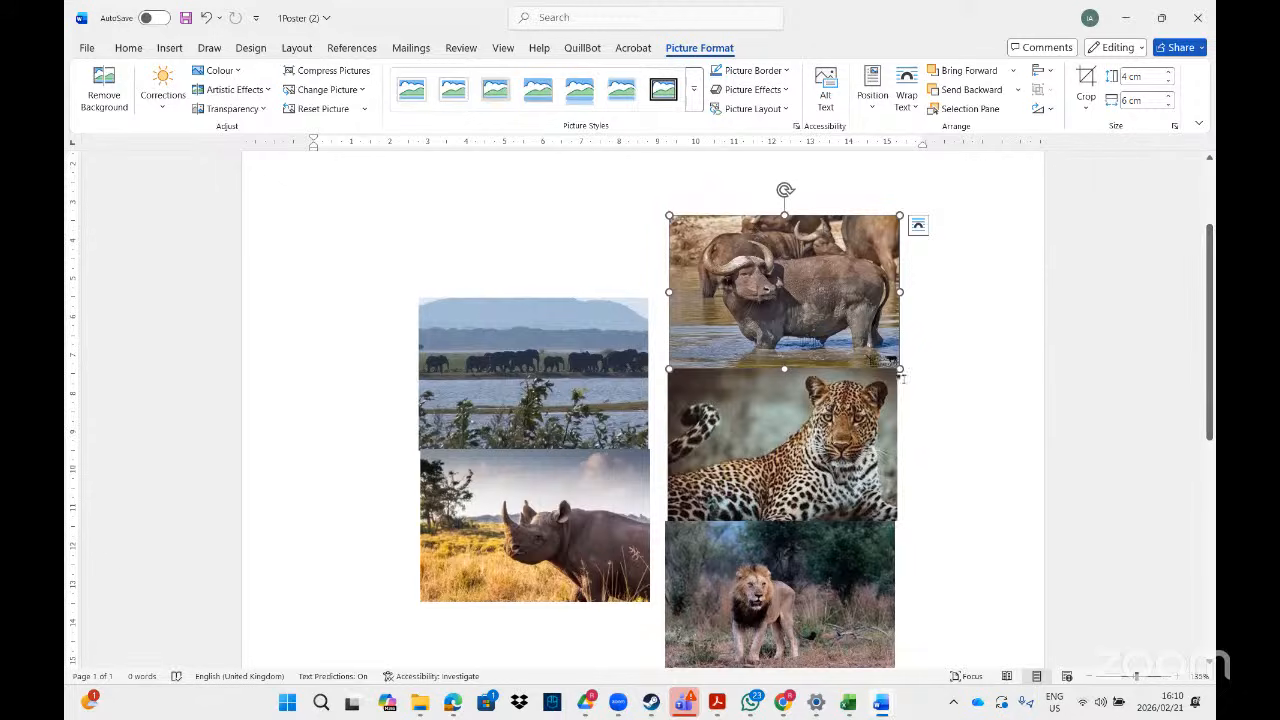
{"action": "left_click", "coordinate": [862, 444], "text": "ctrl"}
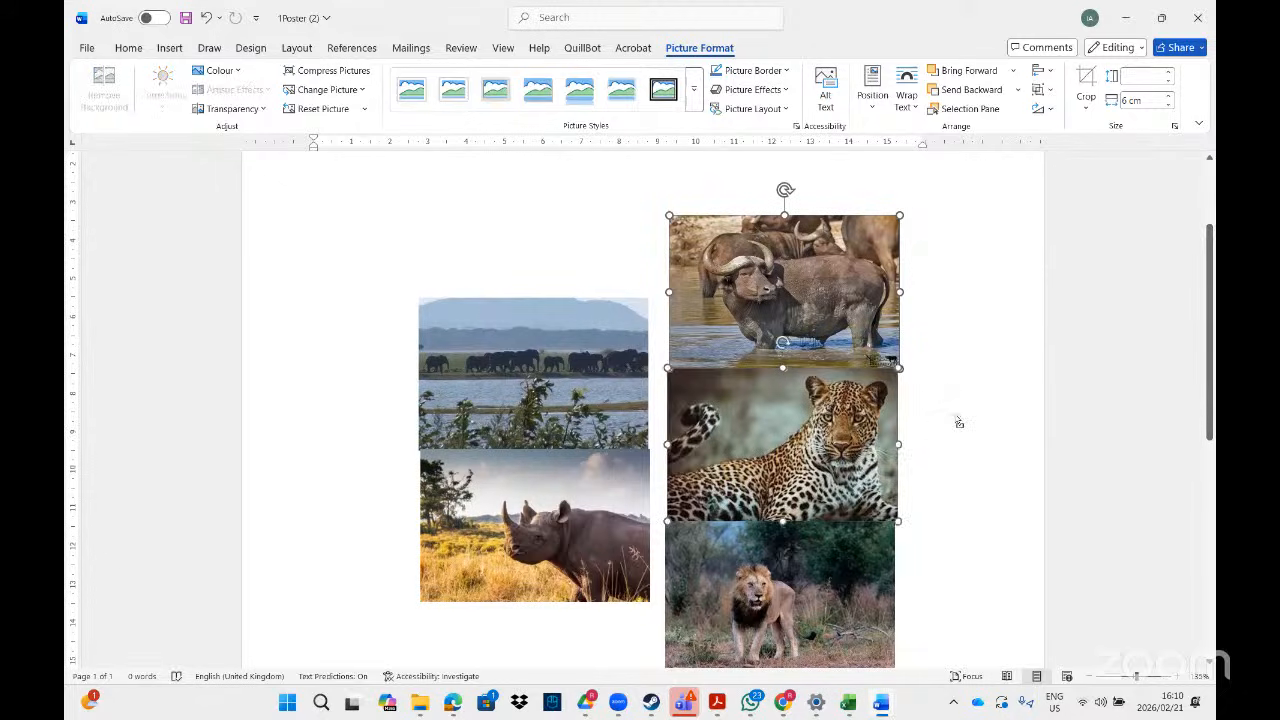
{"action": "left_click", "coordinate": [792, 582], "text": "ctrl"}
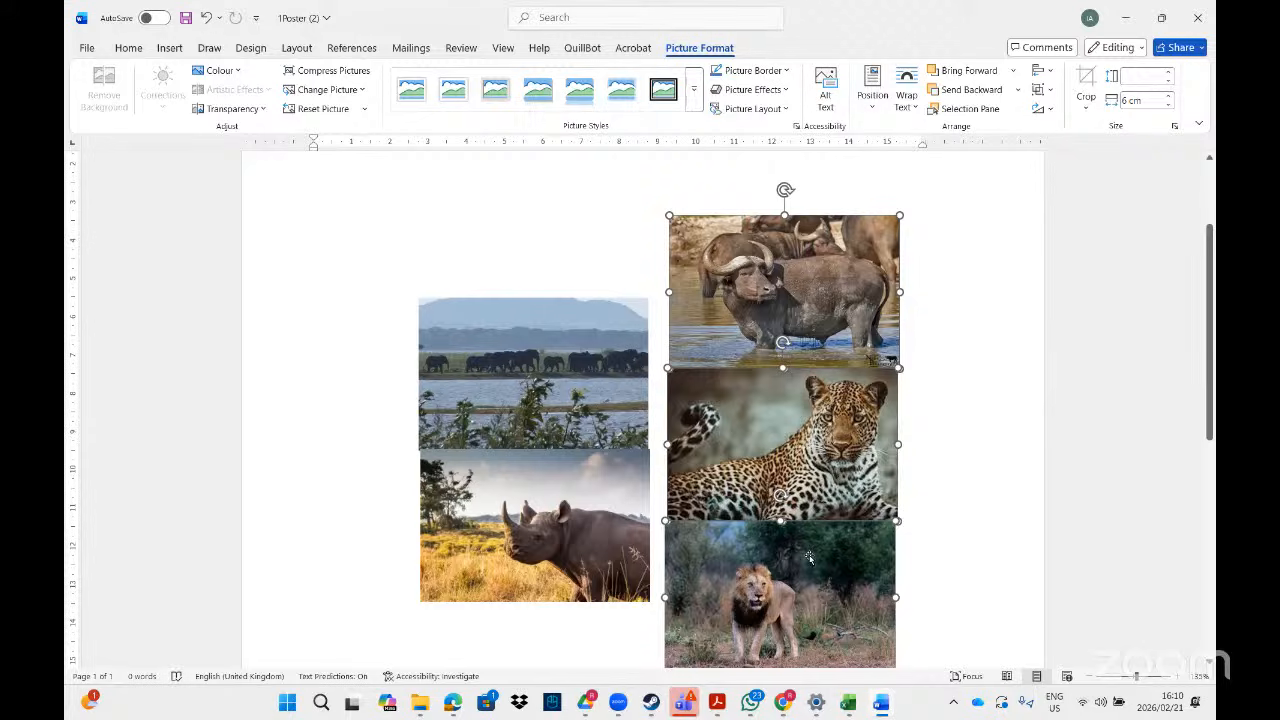
- Group the buffalo, leopard and lion pictures
{"action": "right_click", "coordinate": [810, 558]}
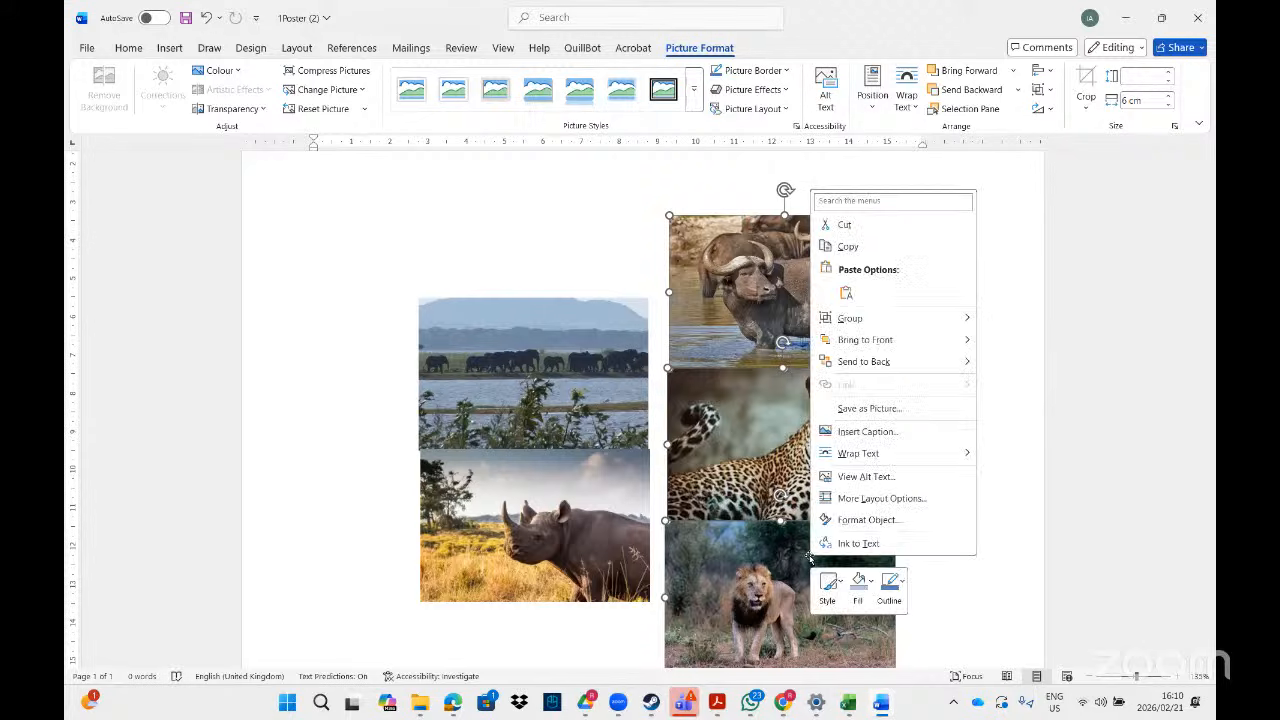
{"action": "mouse_move", "coordinate": [906, 318]}
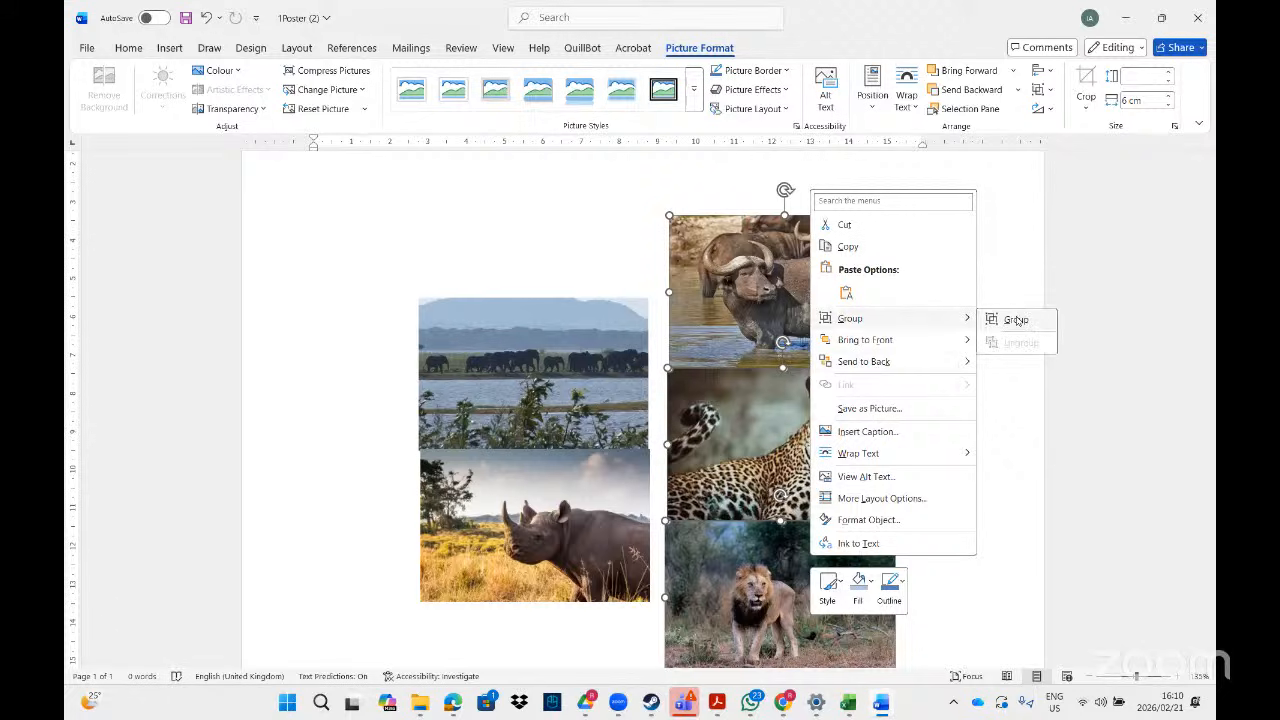
{"action": "left_click", "coordinate": [1012, 320]}
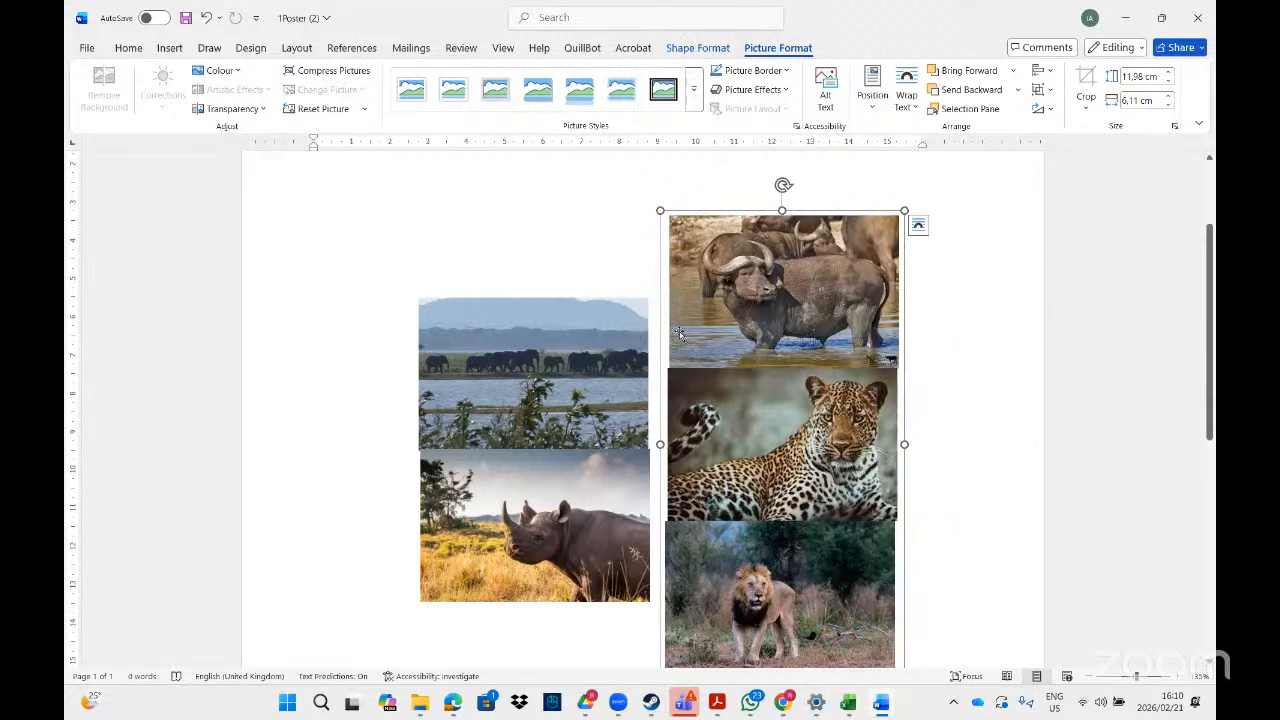
- Combine the two-picture and three-picture groups into a single 11,98 × 12,55 cm group
{"action": "left_click", "coordinate": [551, 343]}
{"action": "left_click", "coordinate": [774, 294]}
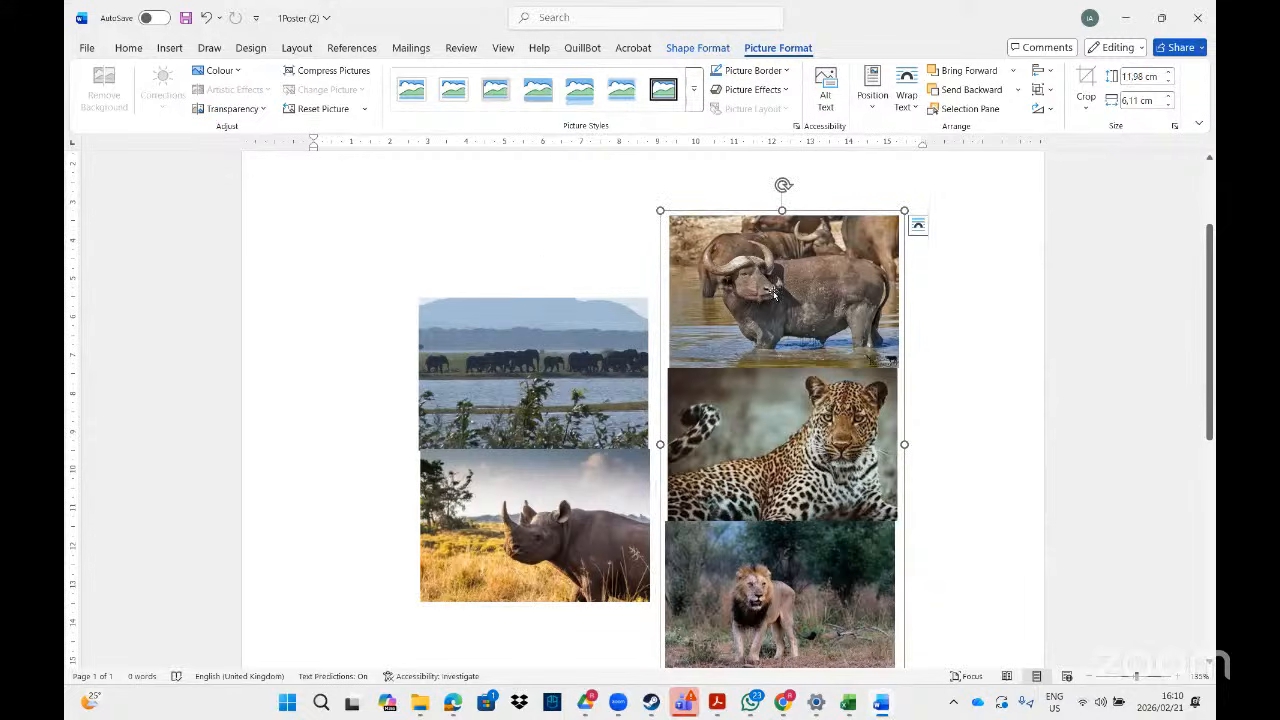
{"action": "left_click", "coordinate": [576, 343]}
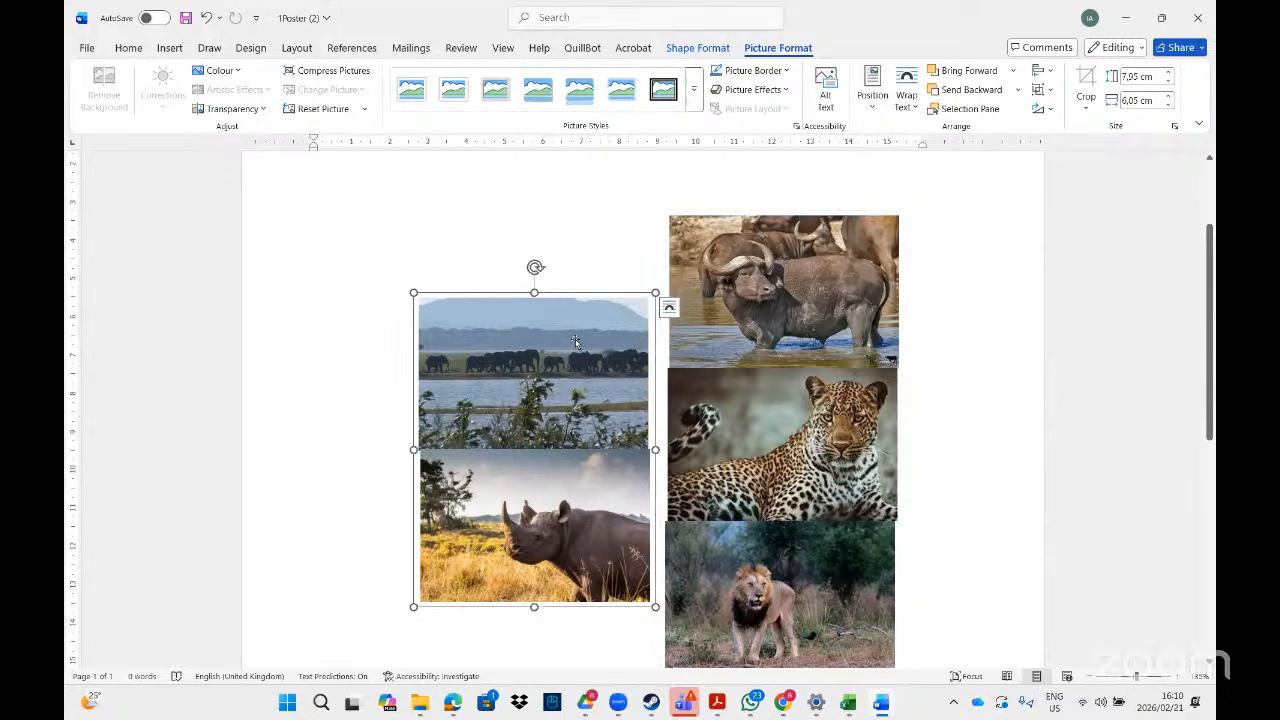
{"action": "left_click", "coordinate": [746, 284], "text": "shift"}
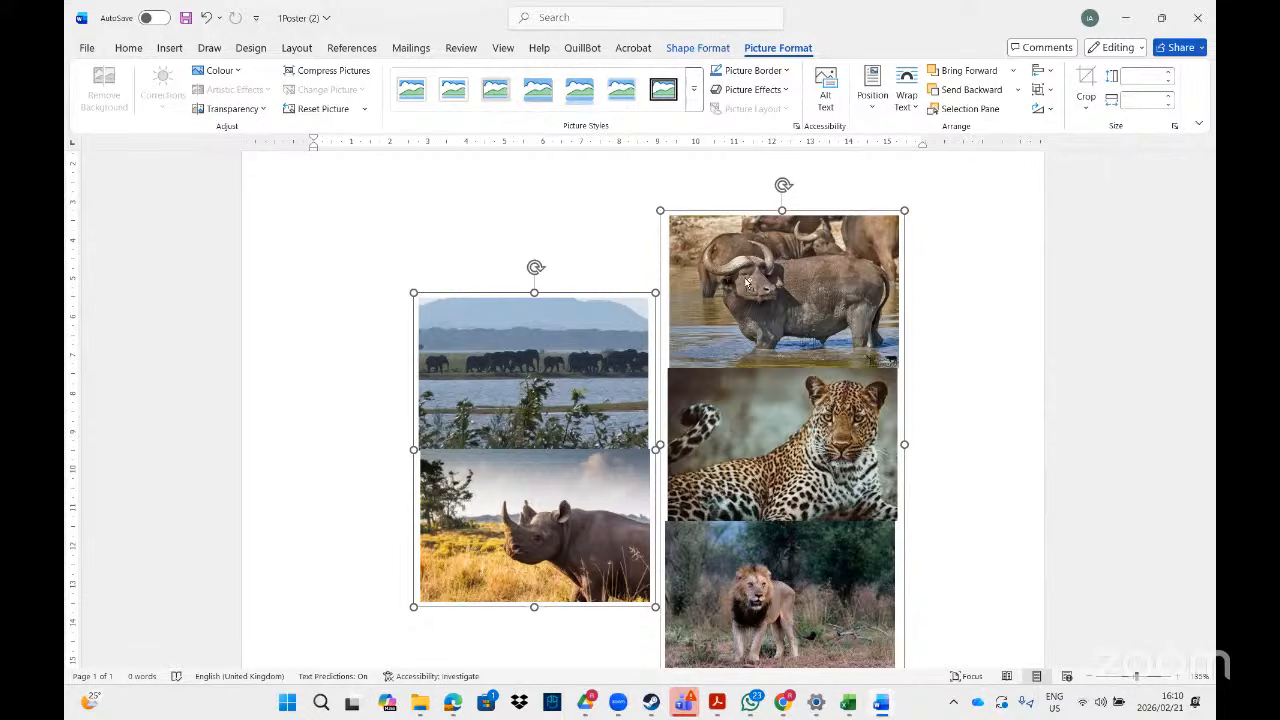
{"action": "right_click", "coordinate": [746, 282]}
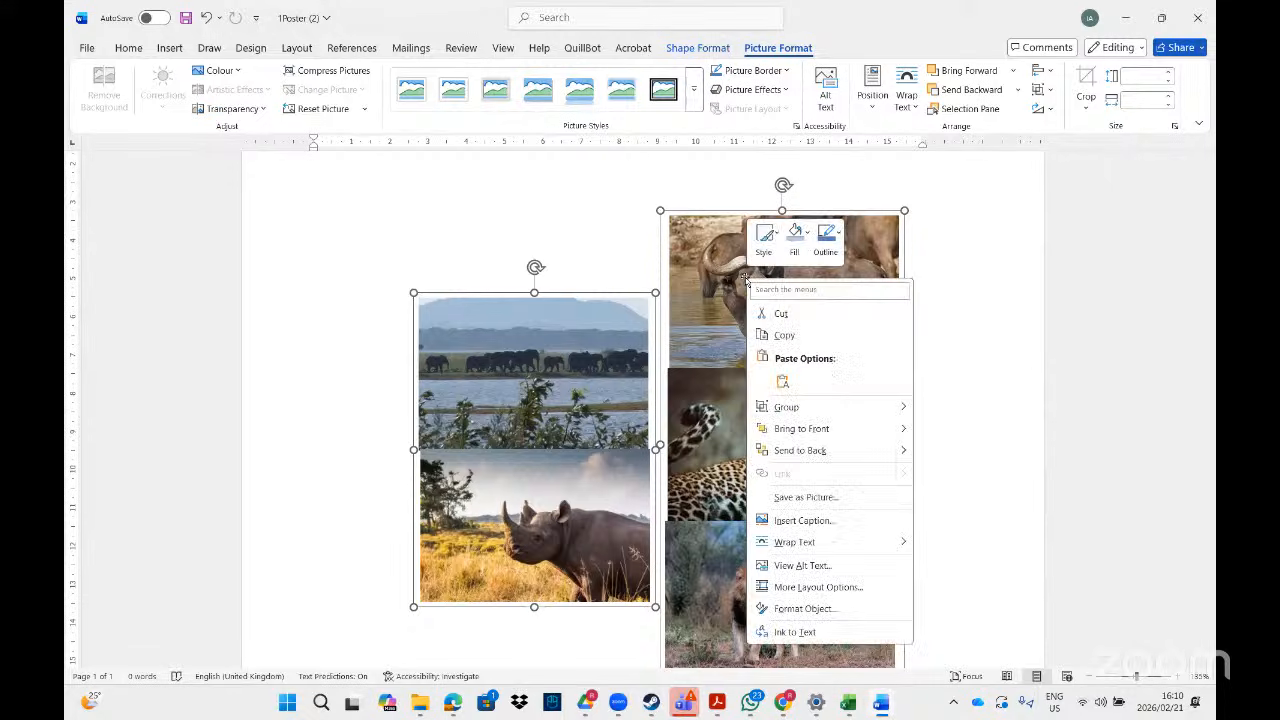
{"action": "mouse_move", "coordinate": [843, 410]}
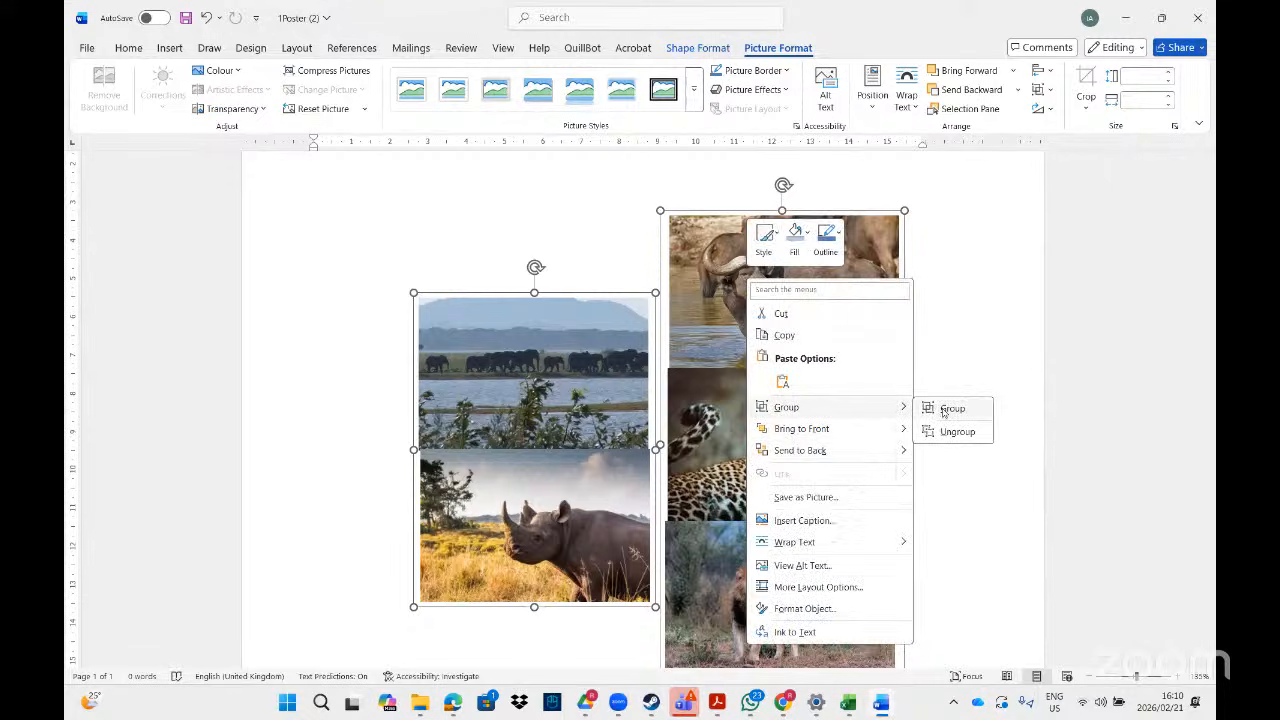
{"action": "left_click", "coordinate": [950, 409]}
- Move the combined collage up and left into its final position
{"action": "left_click_drag", "start_coordinate": [650, 267], "coordinate": [677, 244]}
{"action": "left_click_drag", "start_coordinate": [670, 457], "coordinate": [674, 467]}
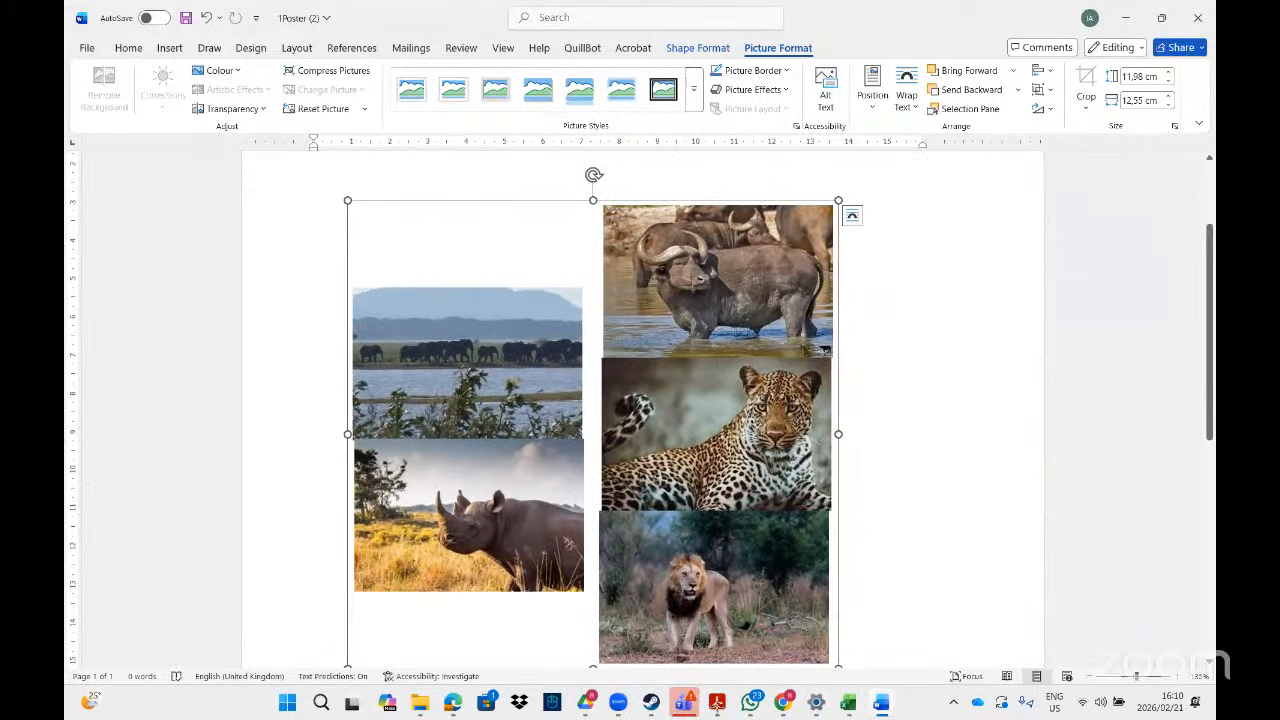
{"action": "left_click", "coordinate": [717, 703]}
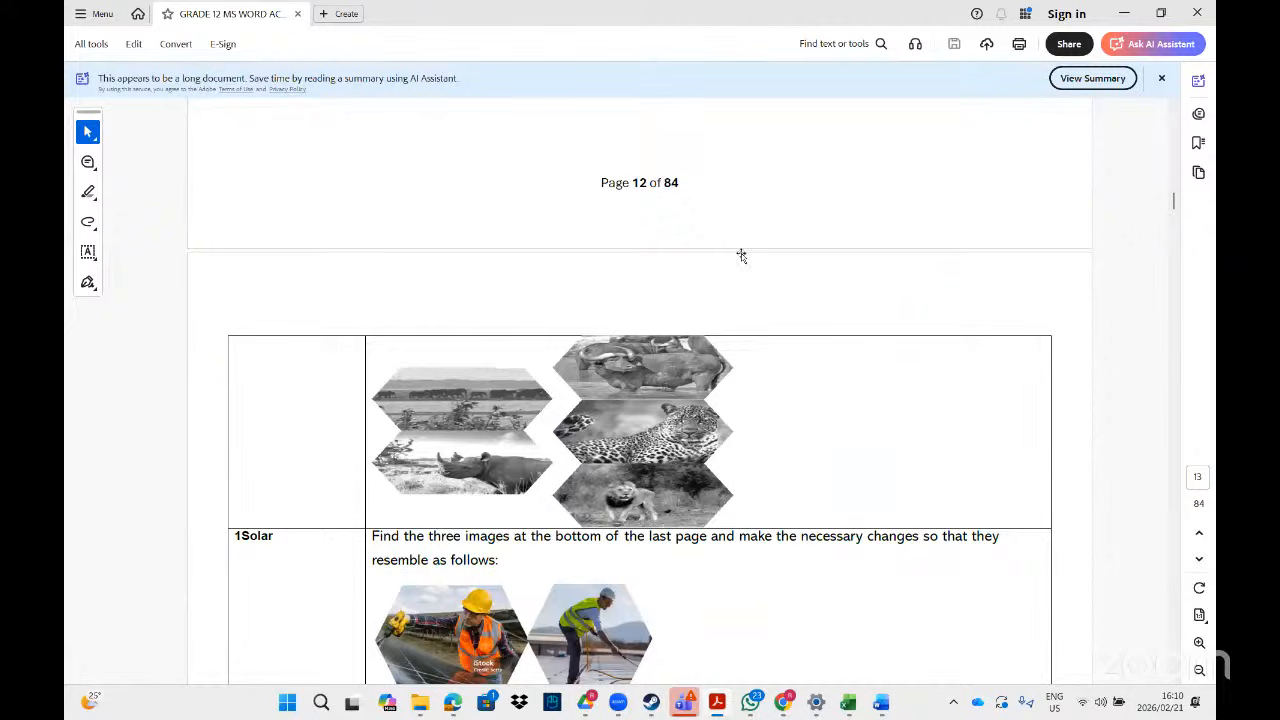
- Crop all five collage pictures to a hexagon shape
{"action": "left_click", "coordinate": [1124, 13]}
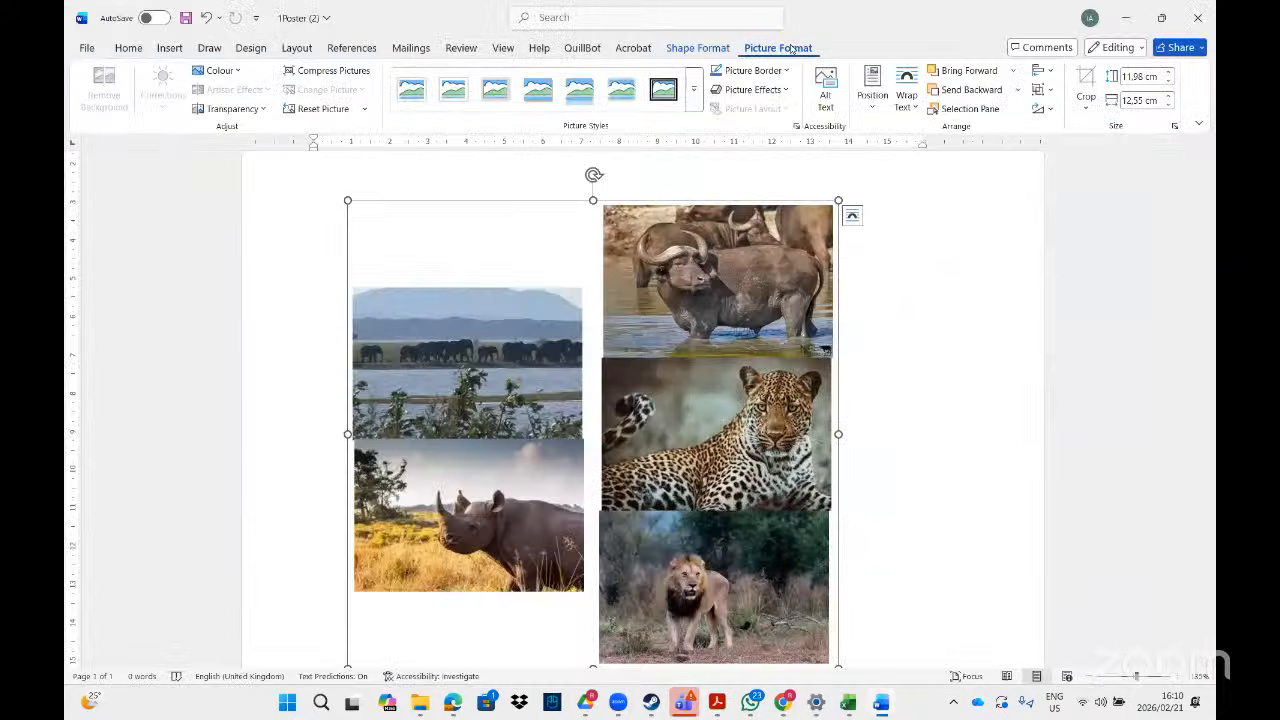
{"action": "left_click", "coordinate": [1085, 108]}
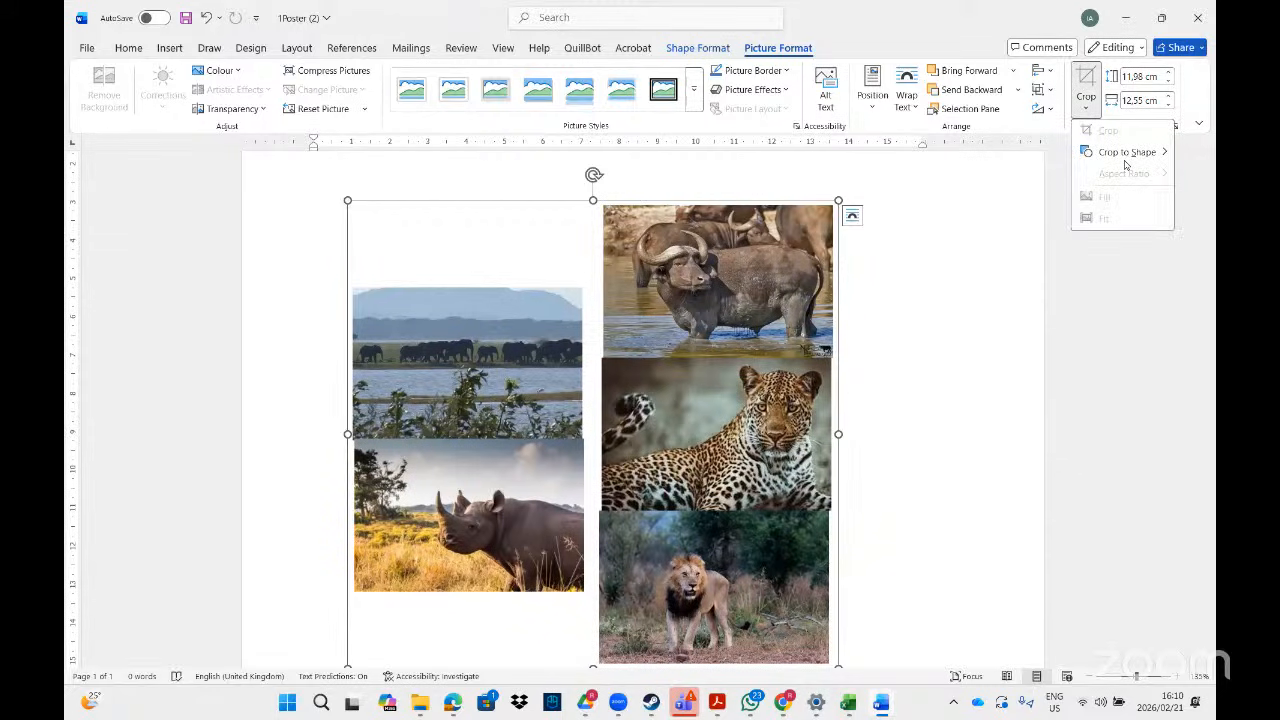
{"action": "mouse_move", "coordinate": [1125, 152]}
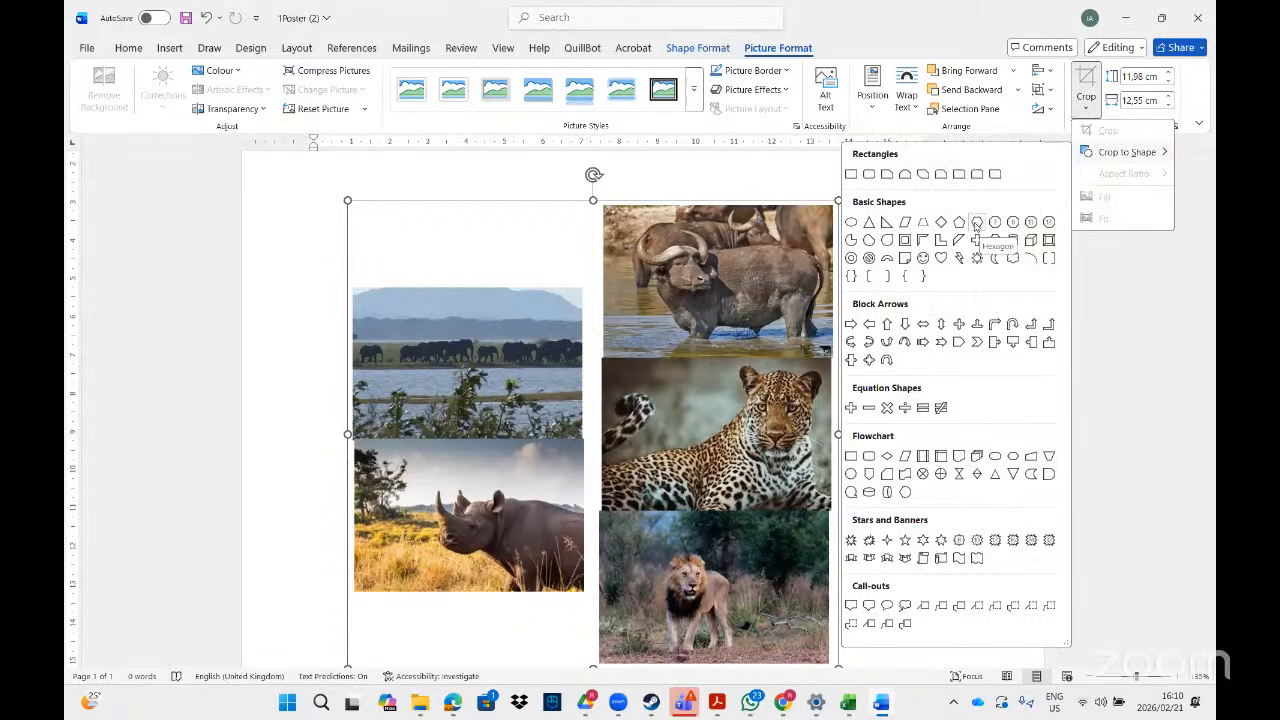
{"action": "left_click", "coordinate": [976, 224]}
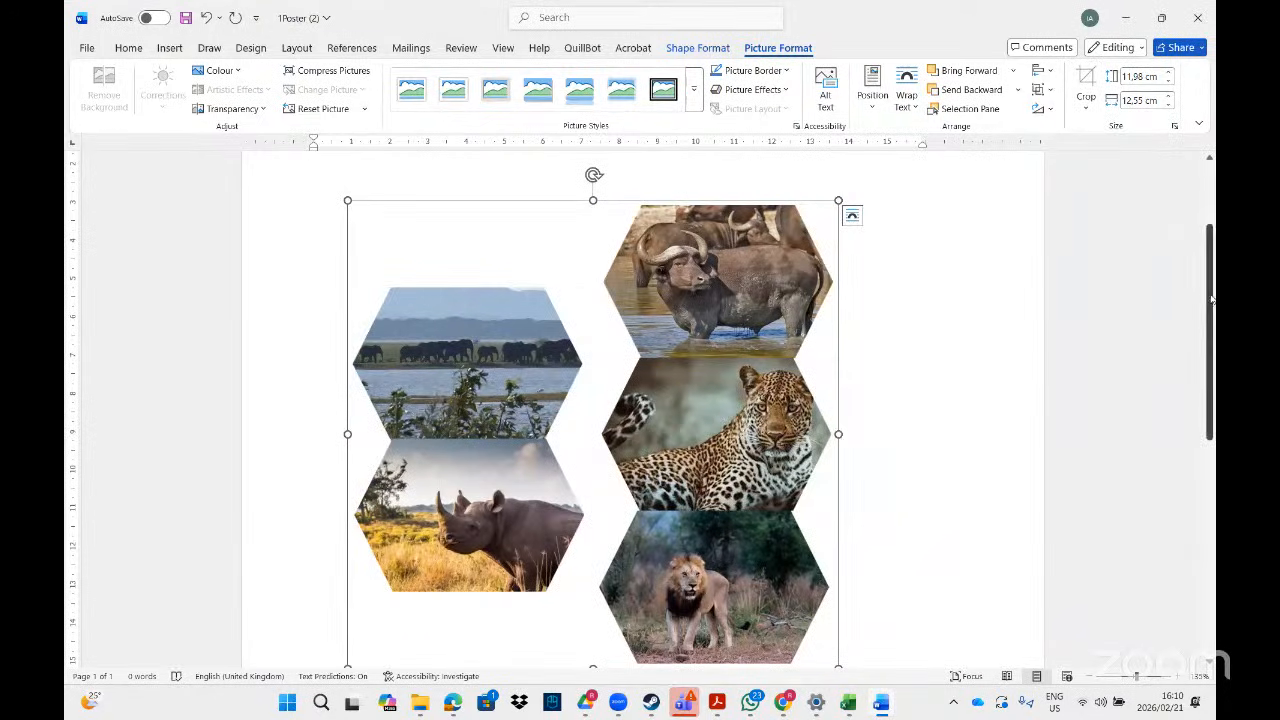
{"action": "left_click_drag", "start_coordinate": [1211, 298], "coordinate": [1212, 312]}
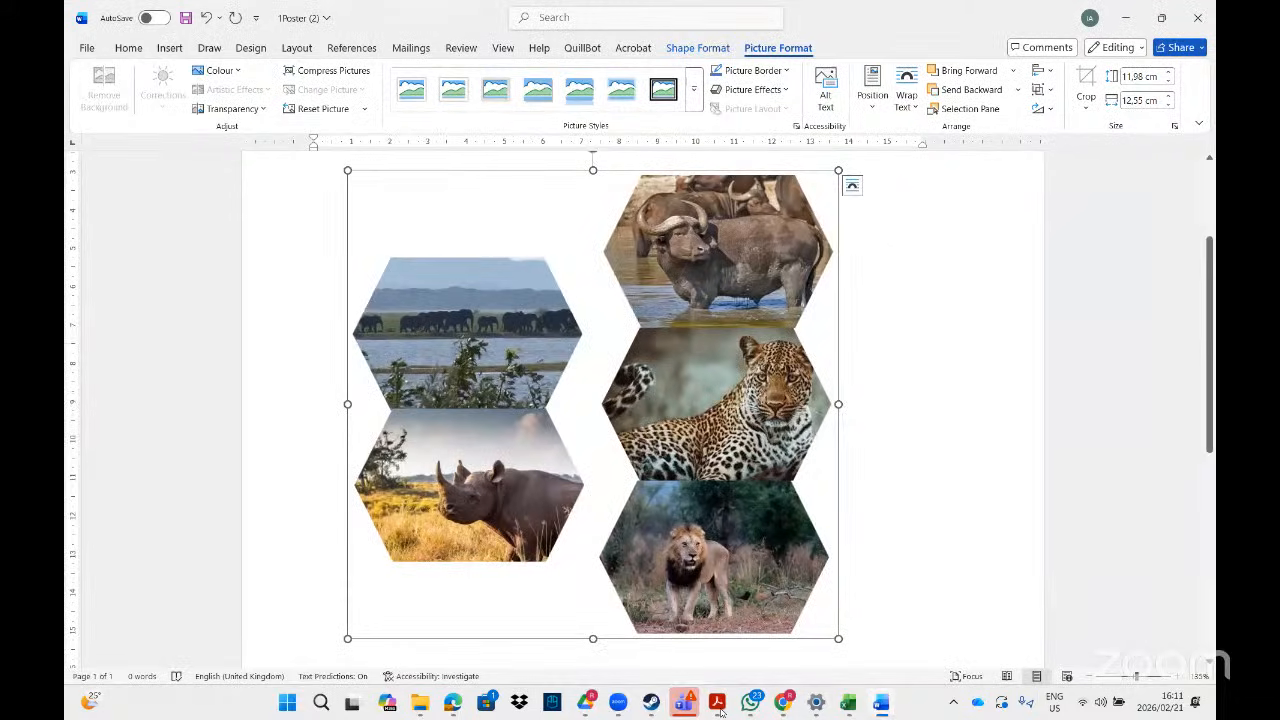
- Compare the hexagon collage with the PDF example and deselect it to view the result
{"action": "left_click", "coordinate": [717, 703]}
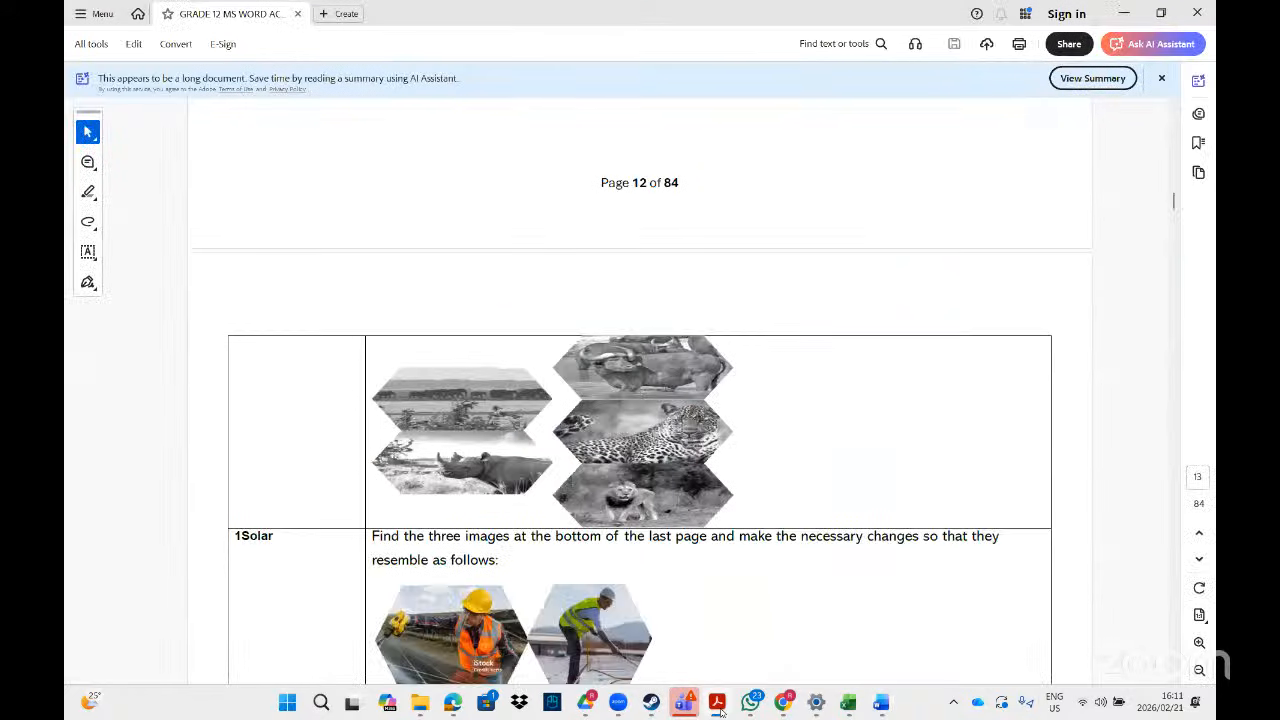
{"action": "left_click", "coordinate": [720, 708]}
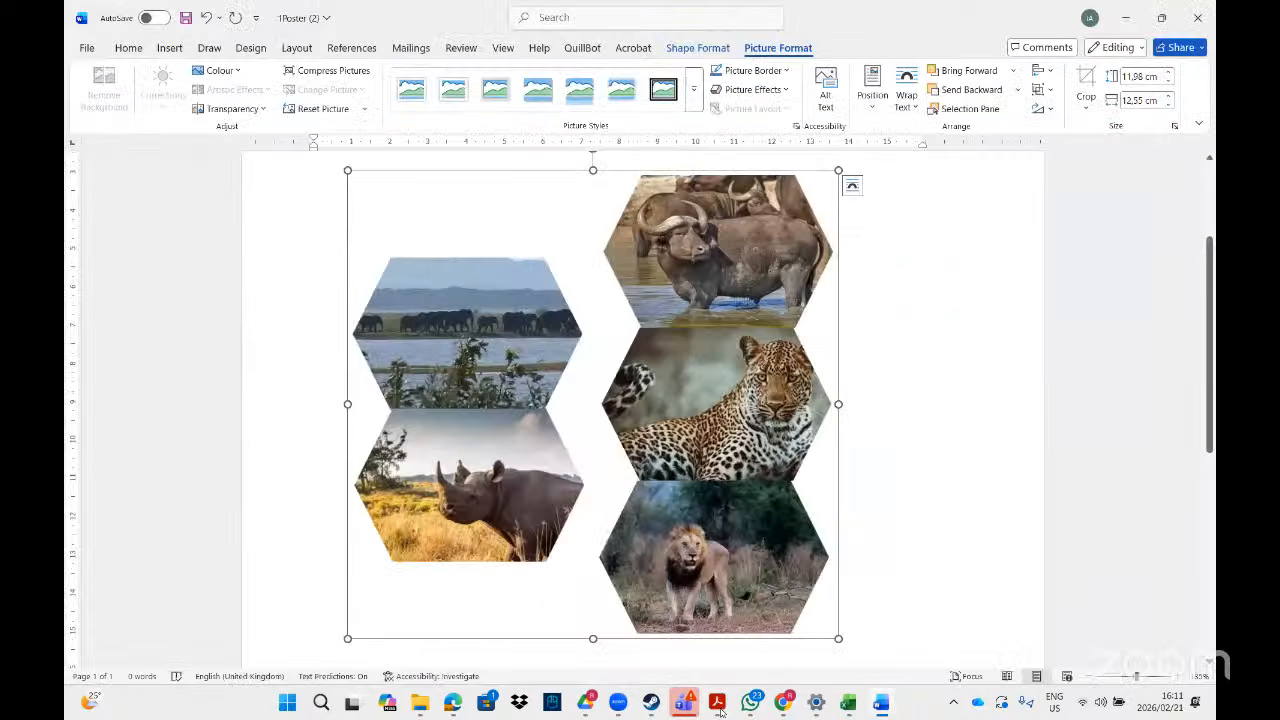
{"action": "left_click", "coordinate": [720, 710]}
{"action": "left_click", "coordinate": [937, 270]}
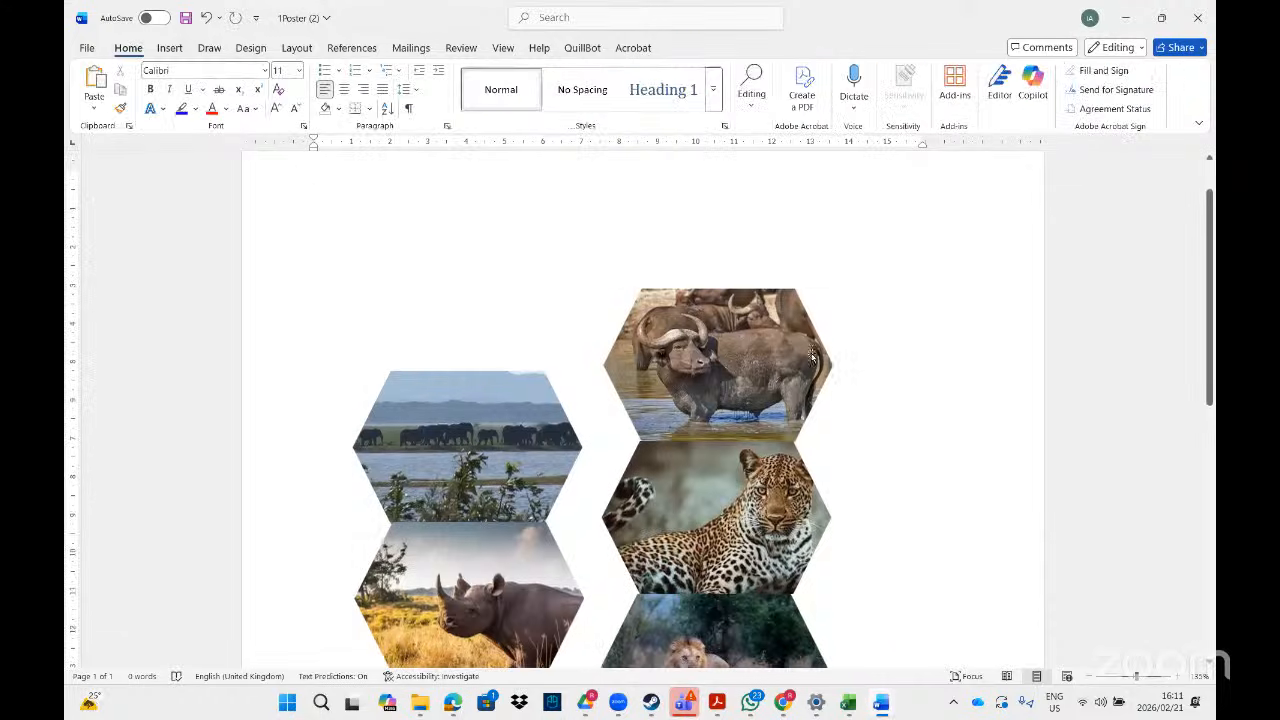
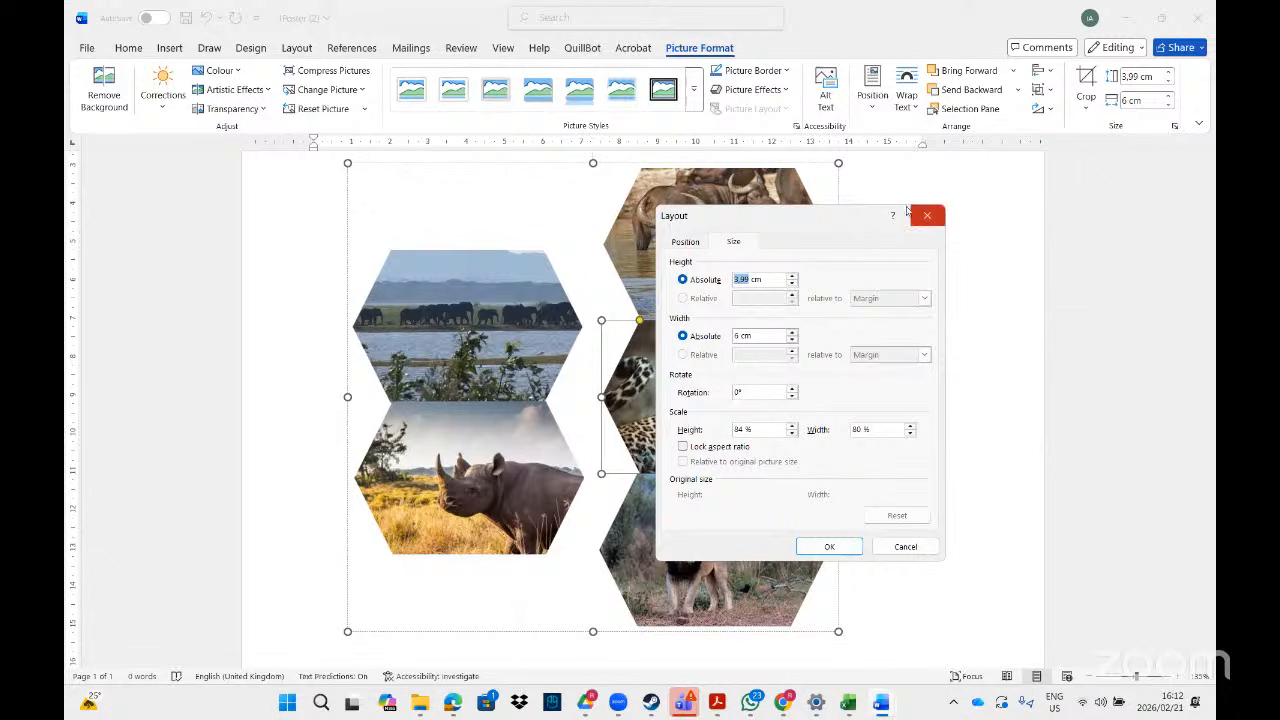
- Set the leopard picture's height to 5 cm and apply the new size
{"action": "type", "text": "5"}
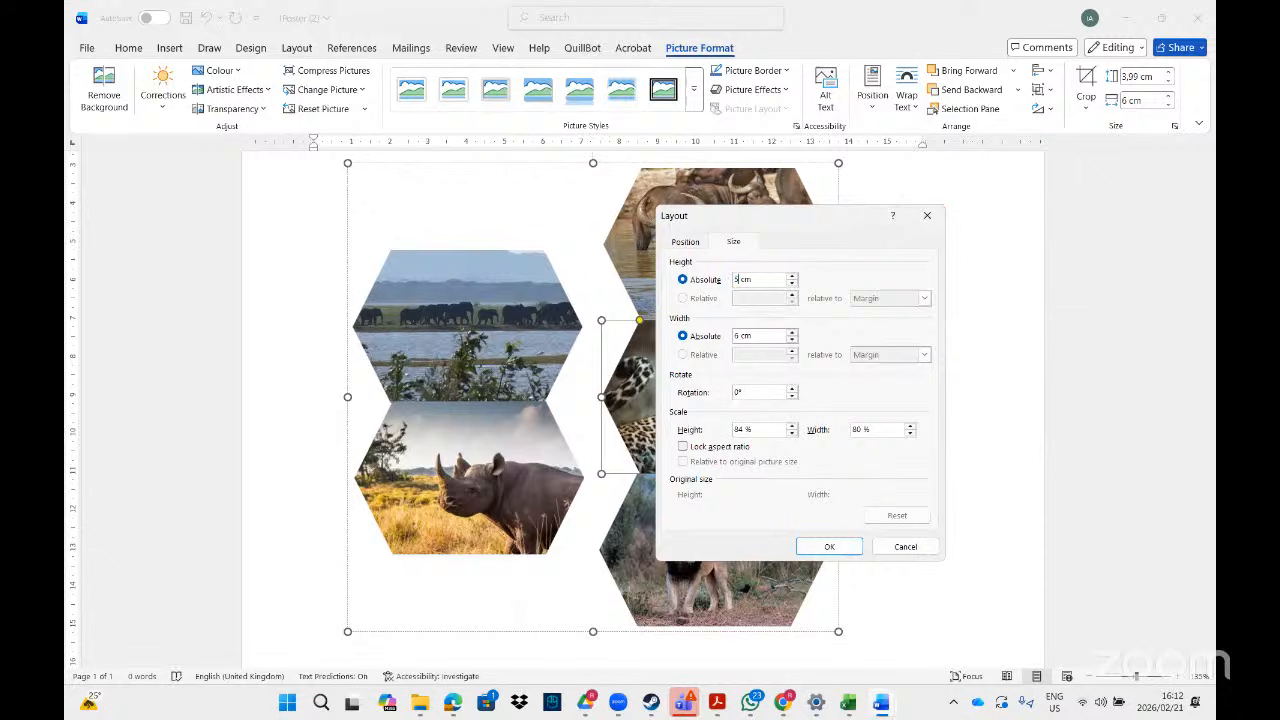
{"action": "left_click", "coordinate": [745, 336]}
{"action": "left_click", "coordinate": [829, 547]}
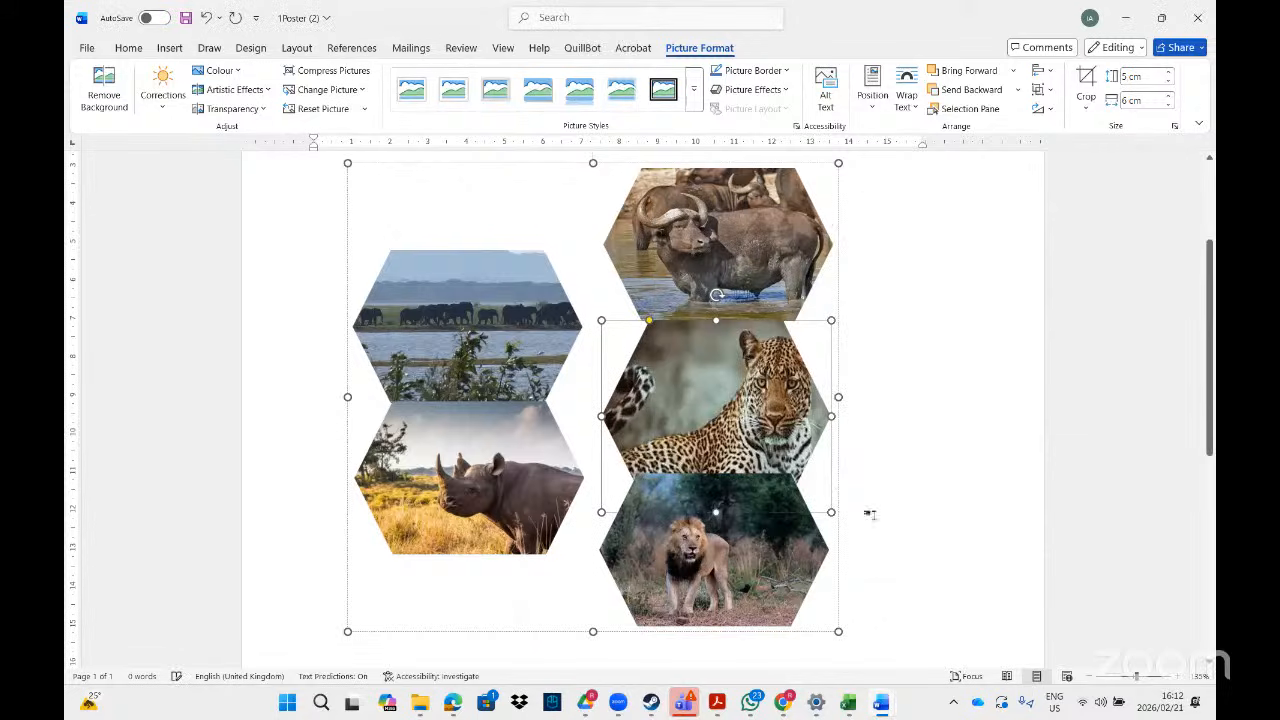
{"action": "left_click", "coordinate": [932, 468]}
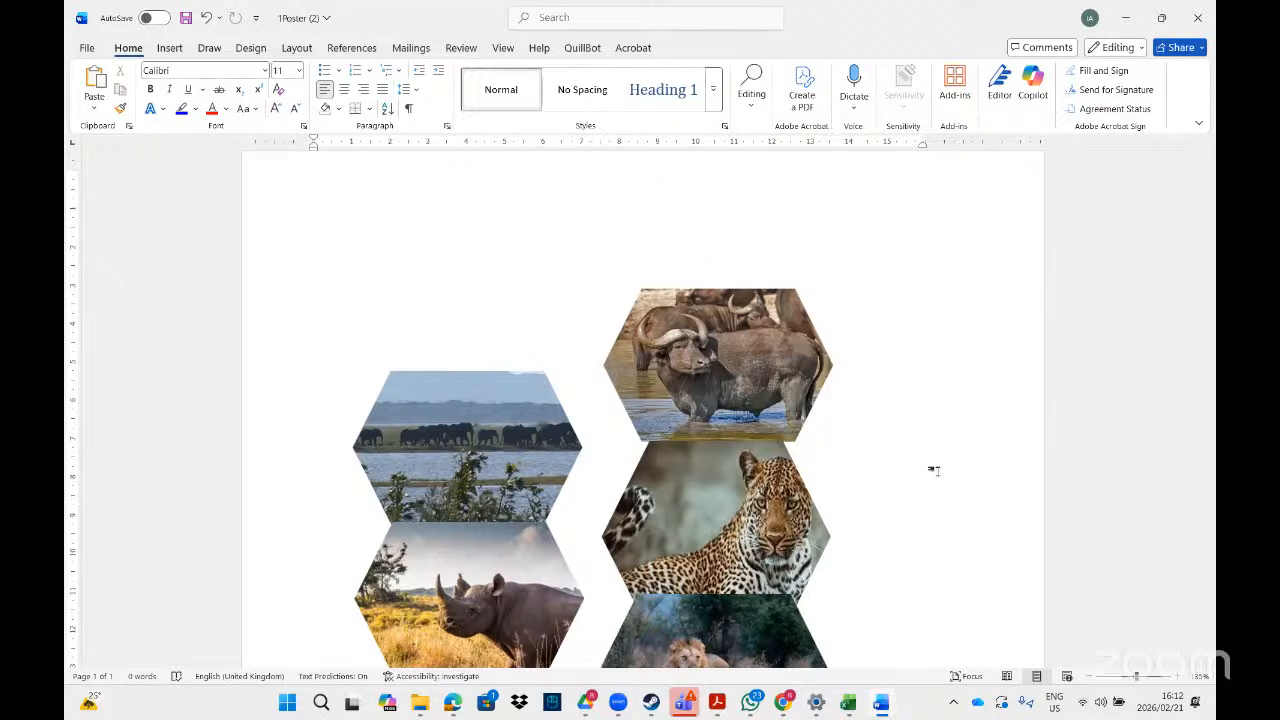
- Select the grouped animal pictures, then go back to the task instructions PDF
{"action": "left_click", "coordinate": [710, 370]}
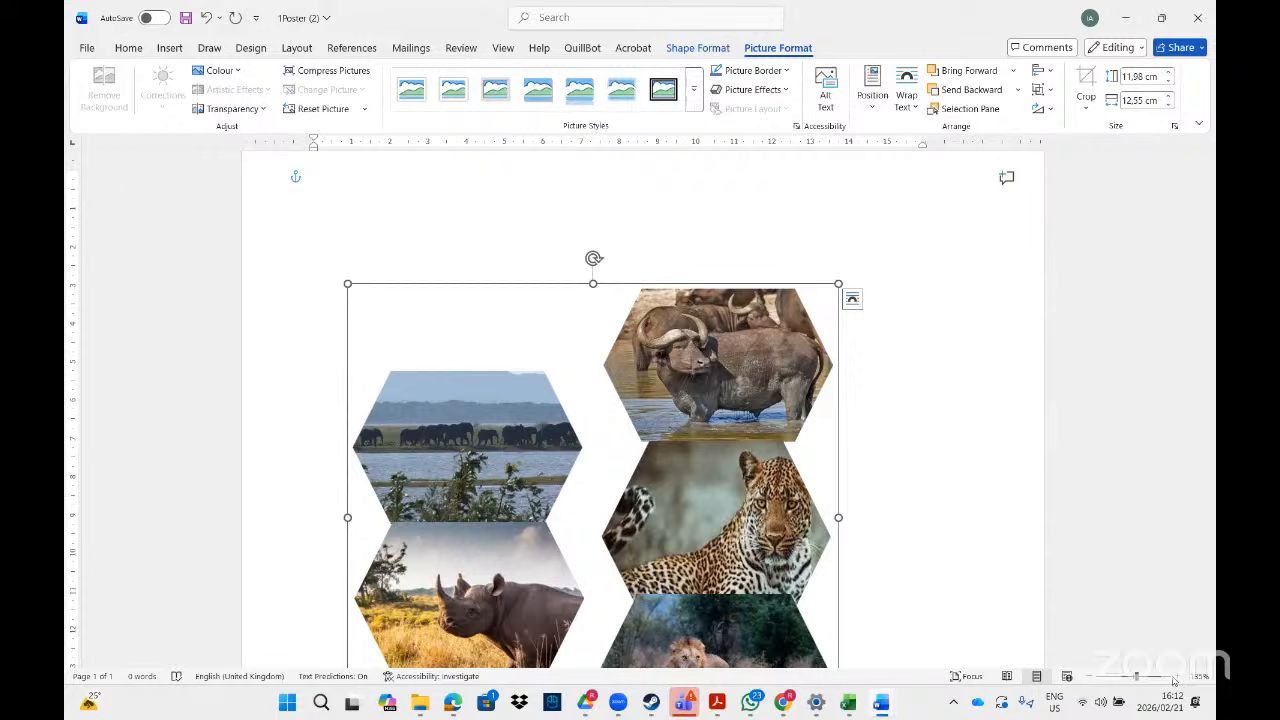
{"action": "key", "text": "alt+Tab"}
{"action": "scroll", "coordinate": [1175, 680], "scroll_direction": "down", "scroll_amount": 5}
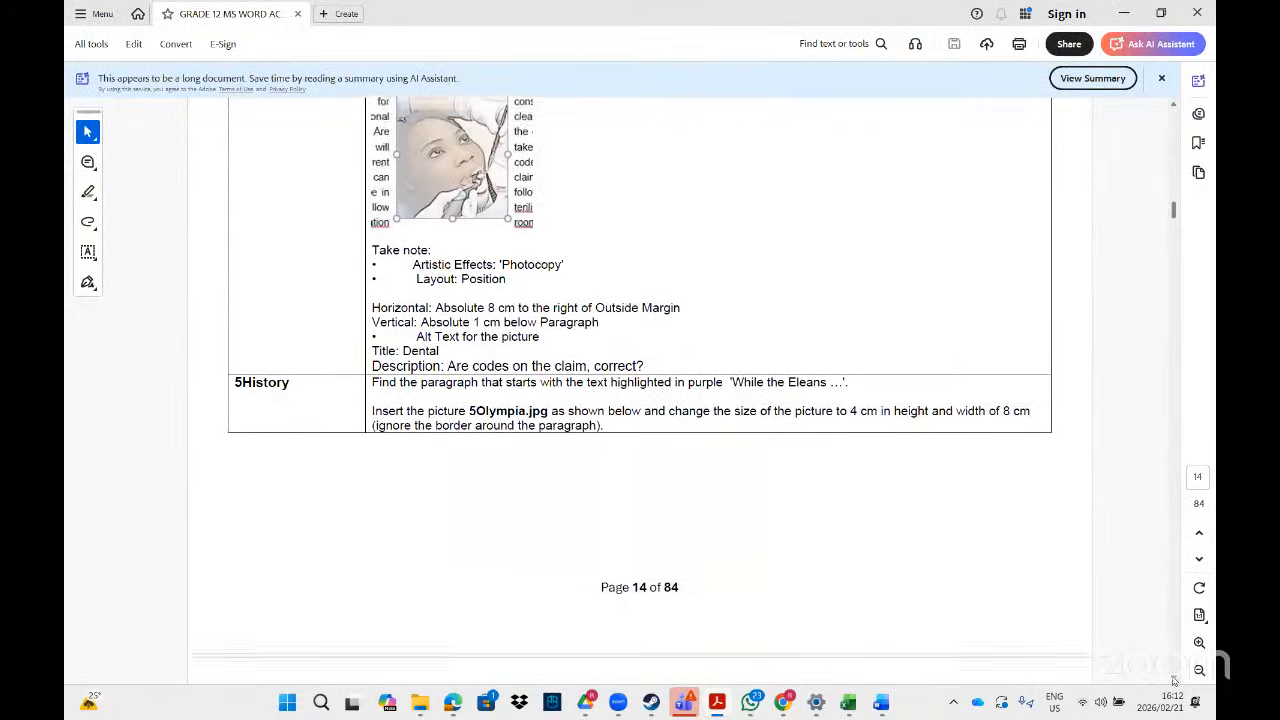
- Scroll the instructions PDF to the 1member Newsletter dental-picture task on page 14
{"action": "scroll", "coordinate": [1175, 680], "scroll_direction": "down", "scroll_amount": 10}
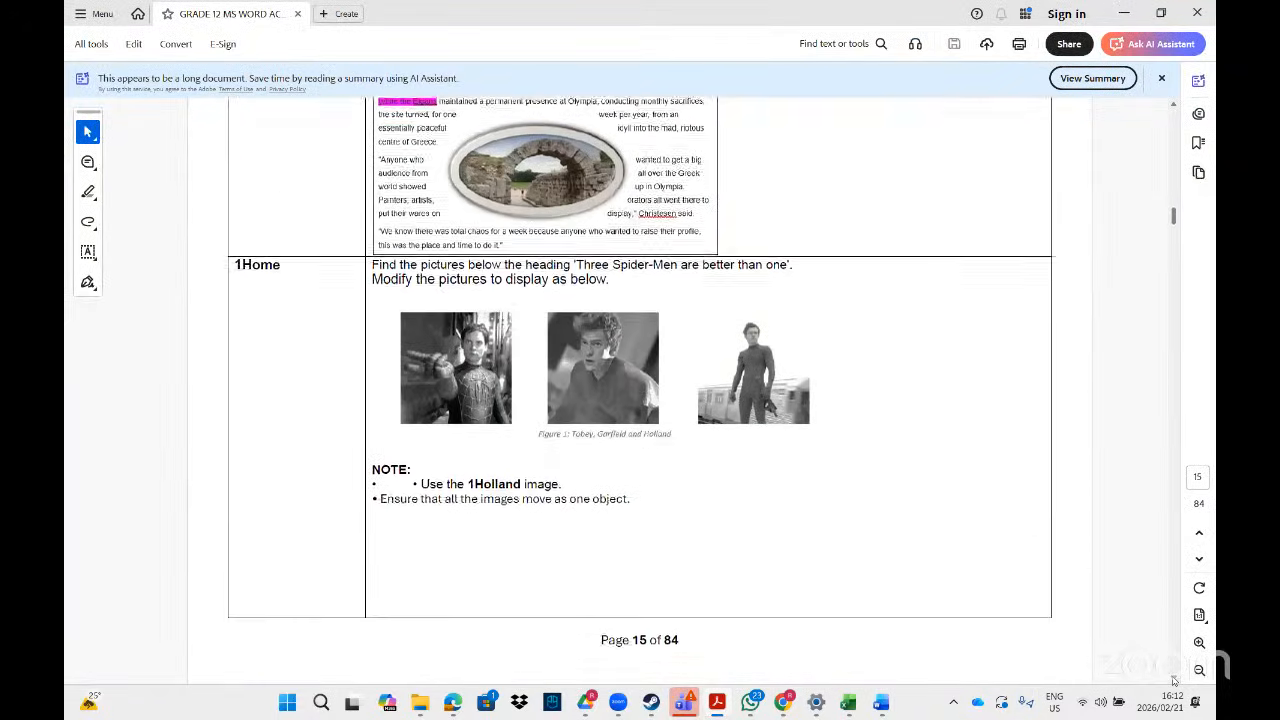
{"action": "scroll", "coordinate": [1175, 680], "scroll_direction": "down", "scroll_amount": 9}
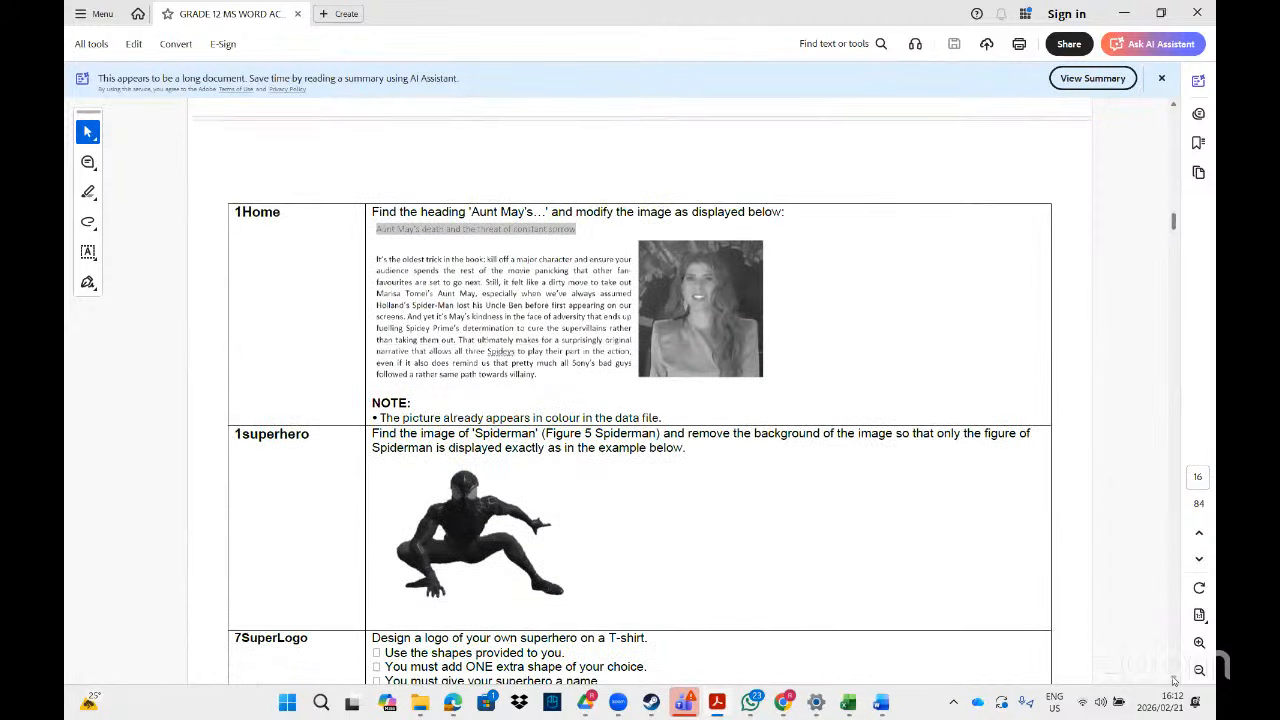
{"action": "scroll", "coordinate": [1175, 680], "scroll_direction": "down", "scroll_amount": 1}
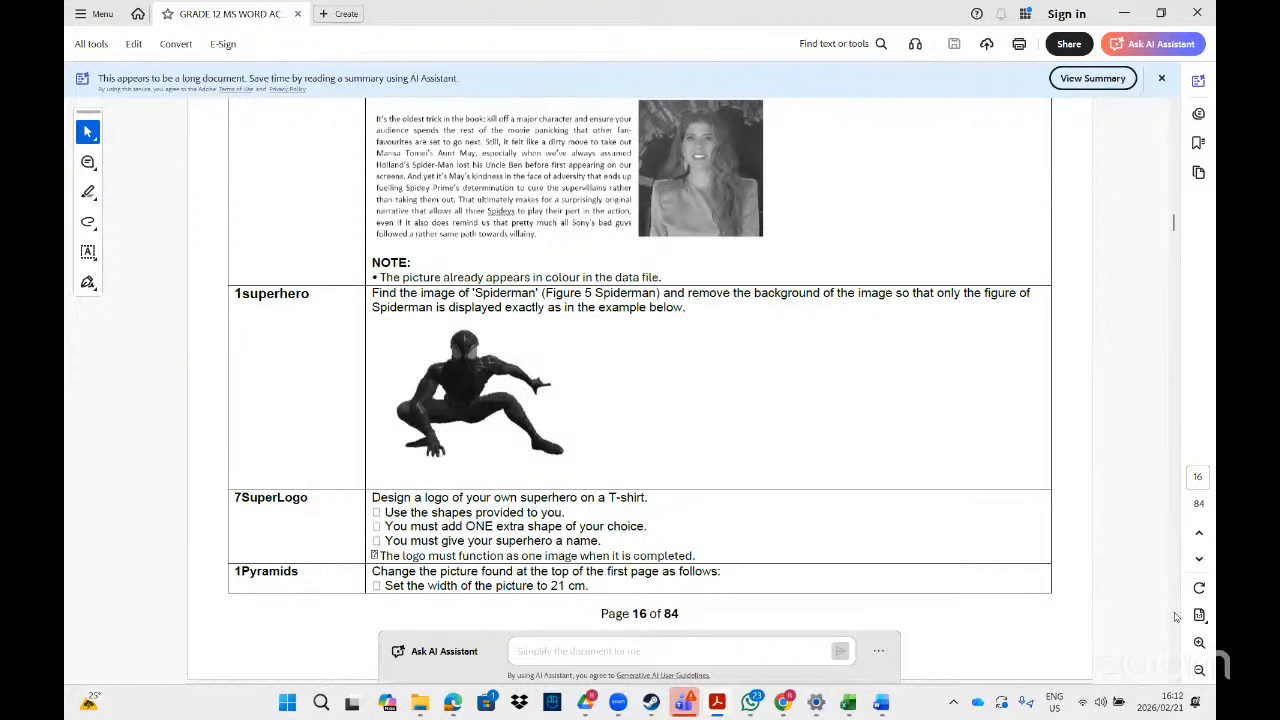
{"action": "scroll", "coordinate": [1175, 228], "scroll_direction": "down", "scroll_amount": 12}
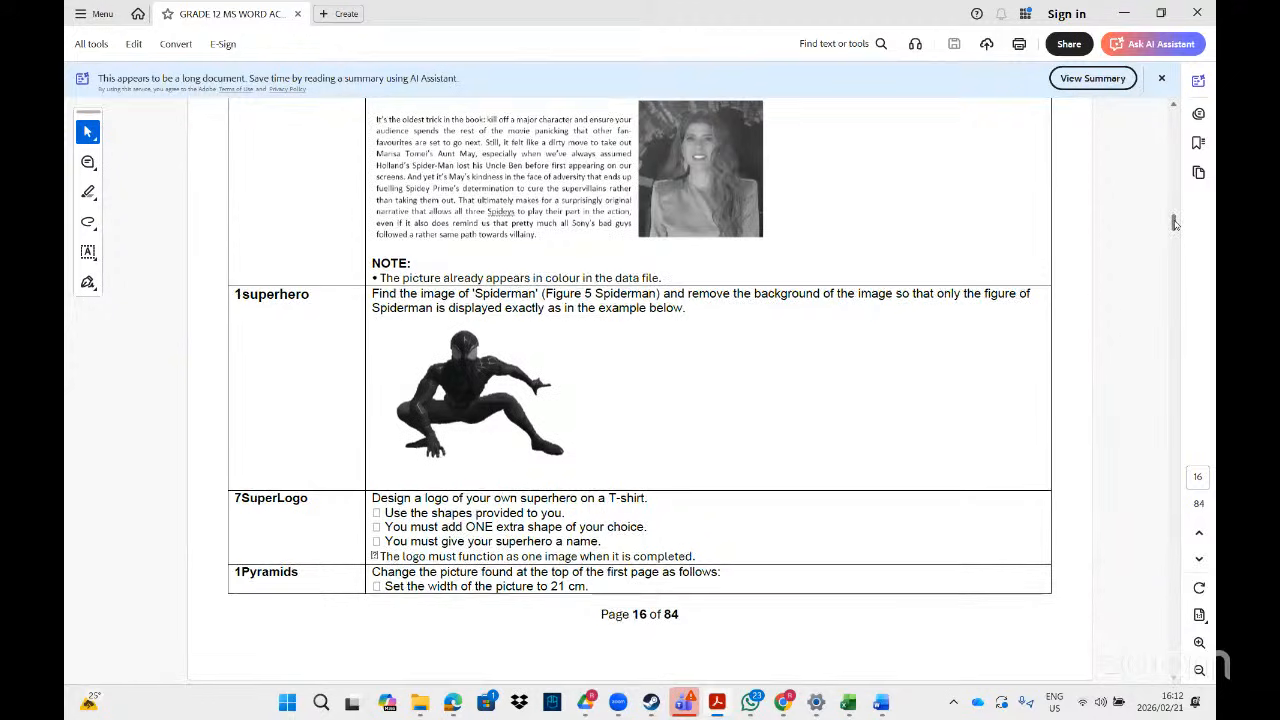
{"action": "scroll", "coordinate": [1175, 228], "scroll_direction": "up", "scroll_amount": 1}
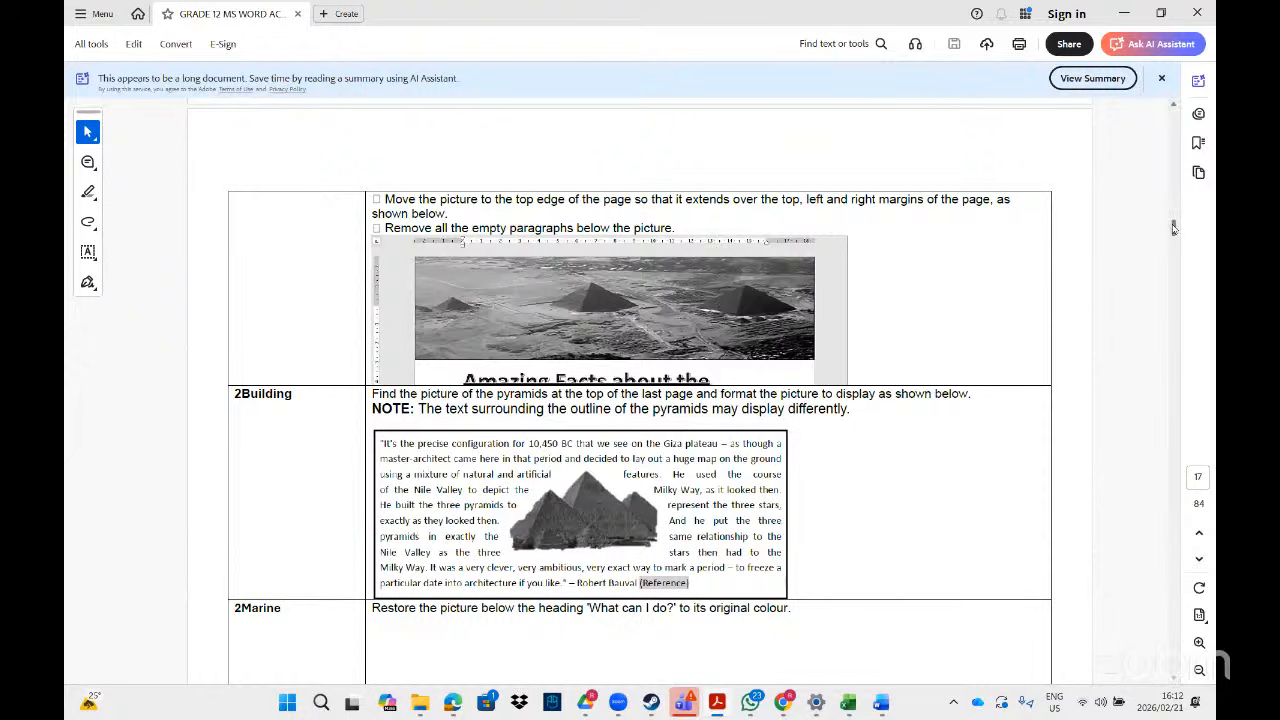
{"action": "left_click_drag", "start_coordinate": [1175, 228], "coordinate": [1175, 235]}
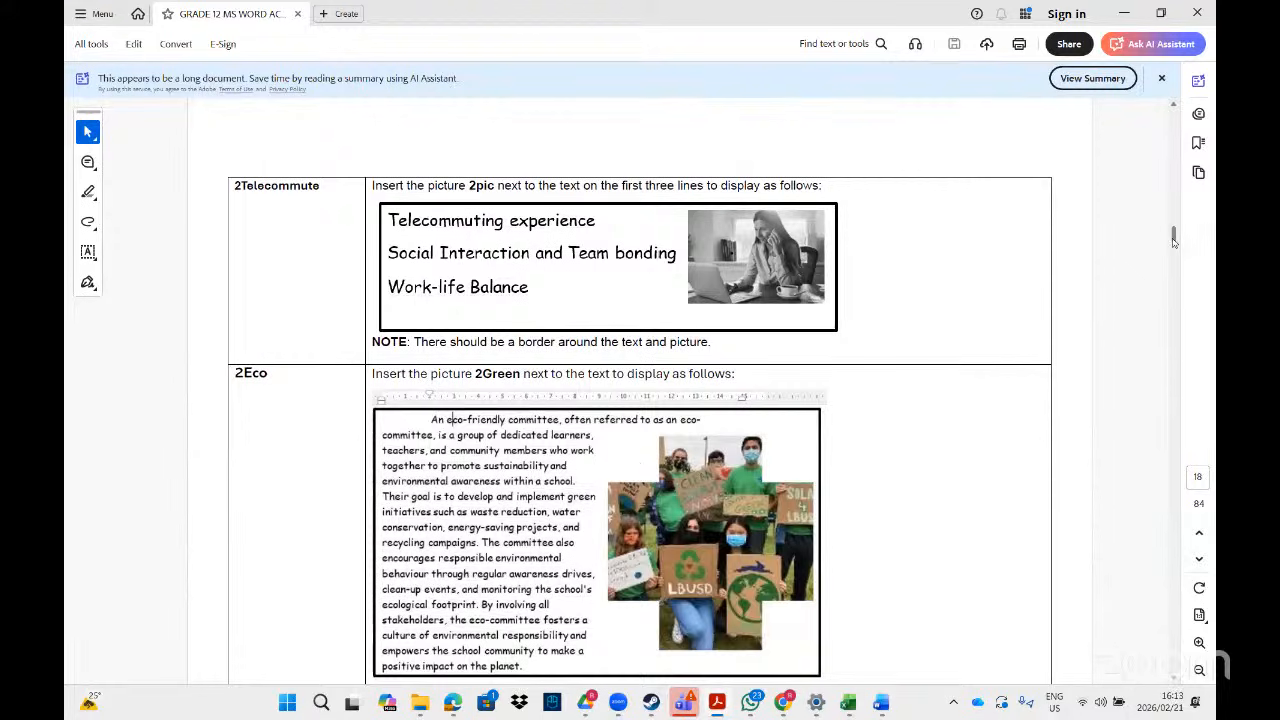
{"action": "left_click_drag", "start_coordinate": [1176, 240], "coordinate": [1190, 215]}
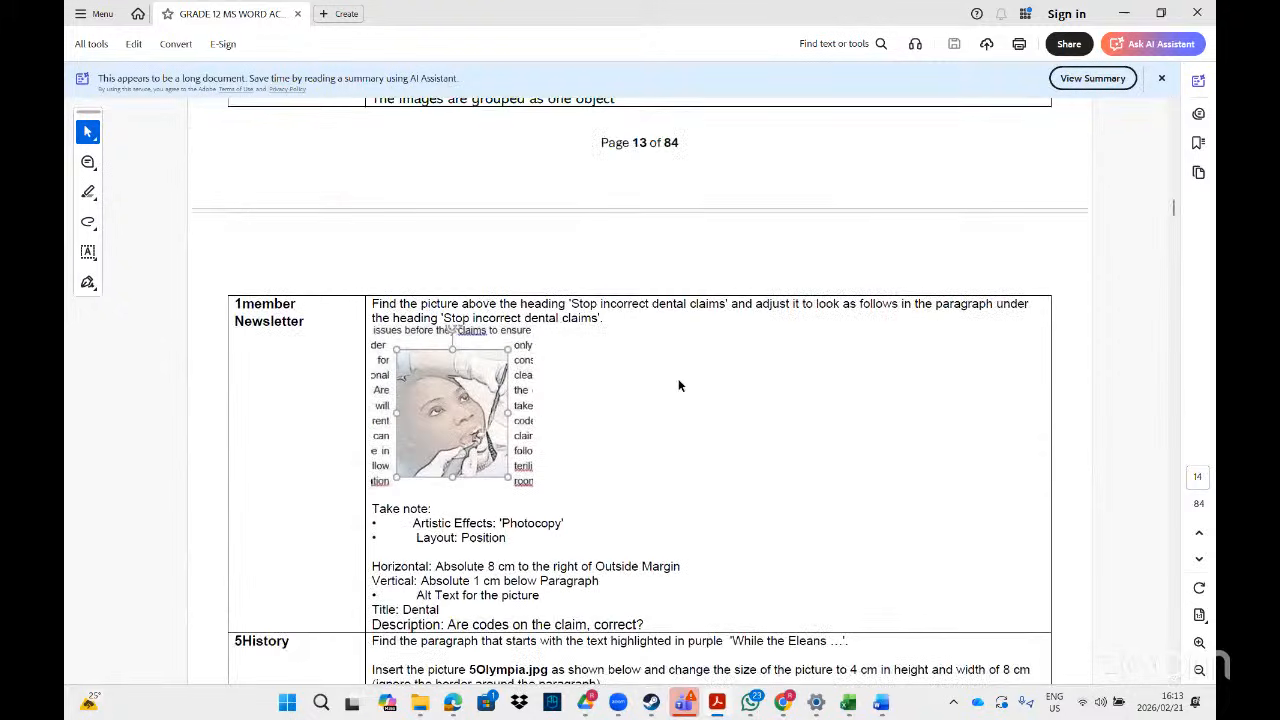
- Search File Explorer for 'membe' and open the 1Member Newsletter document
{"action": "mouse_move", "coordinate": [420, 703]}
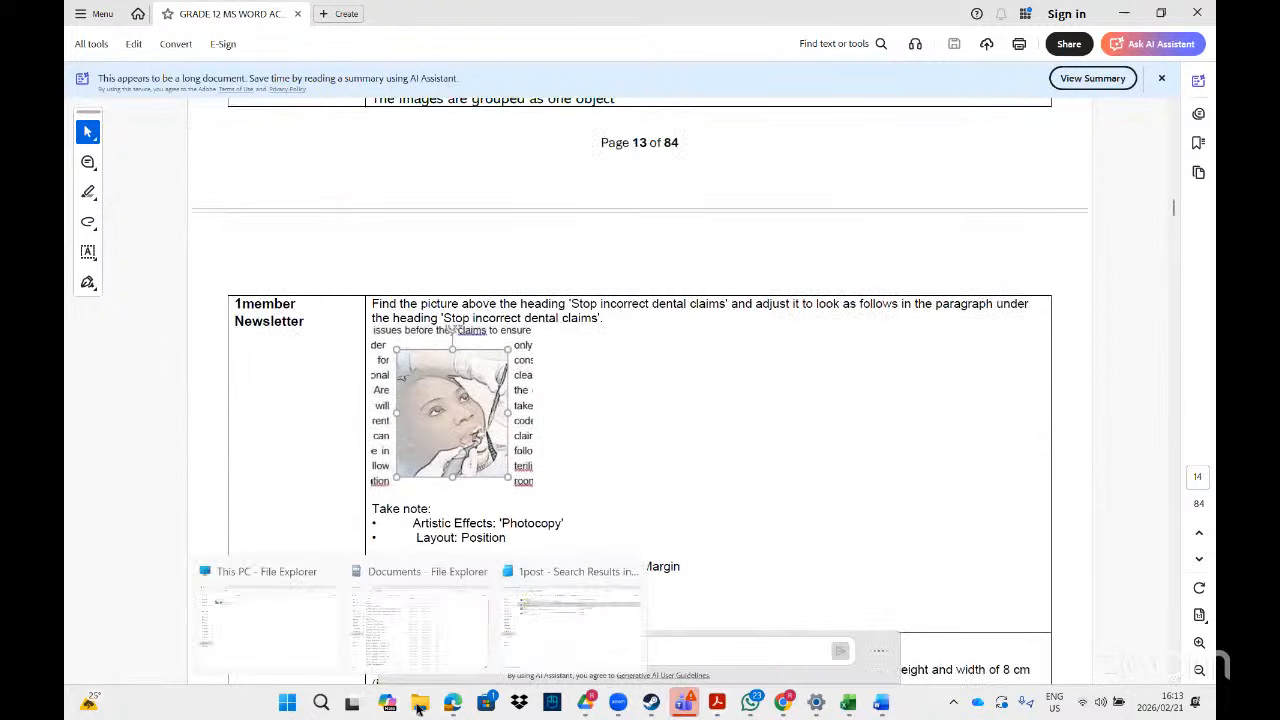
{"action": "left_click", "coordinate": [543, 635]}
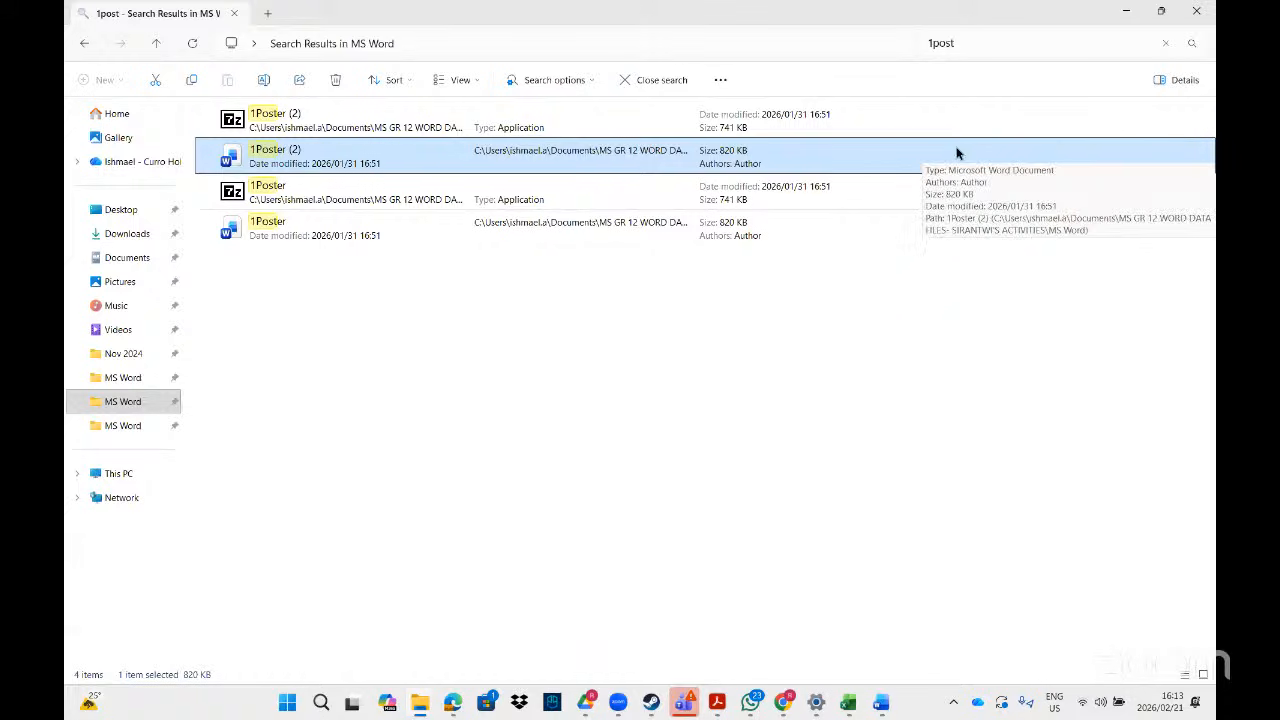
{"action": "left_click", "coordinate": [969, 42]}
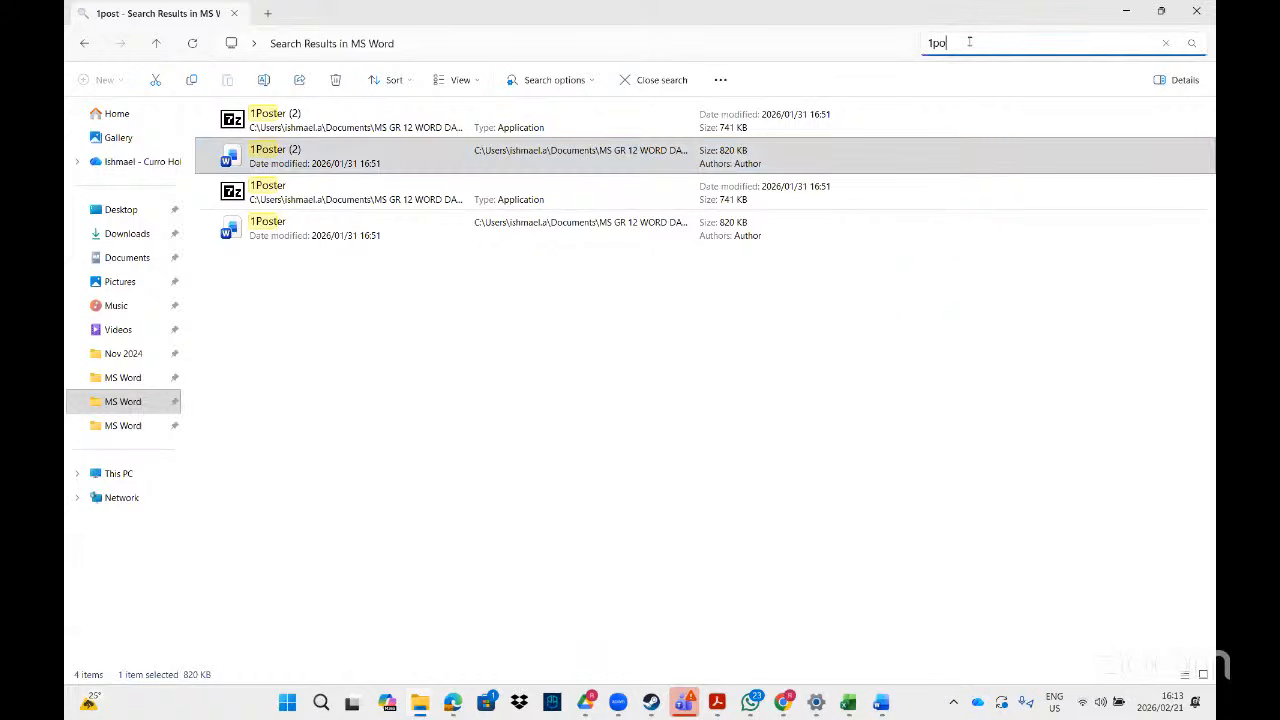
{"action": "key", "text": "BackSpace"}
{"action": "key", "text": "BackSpace"}
{"action": "type", "text": "mem"}
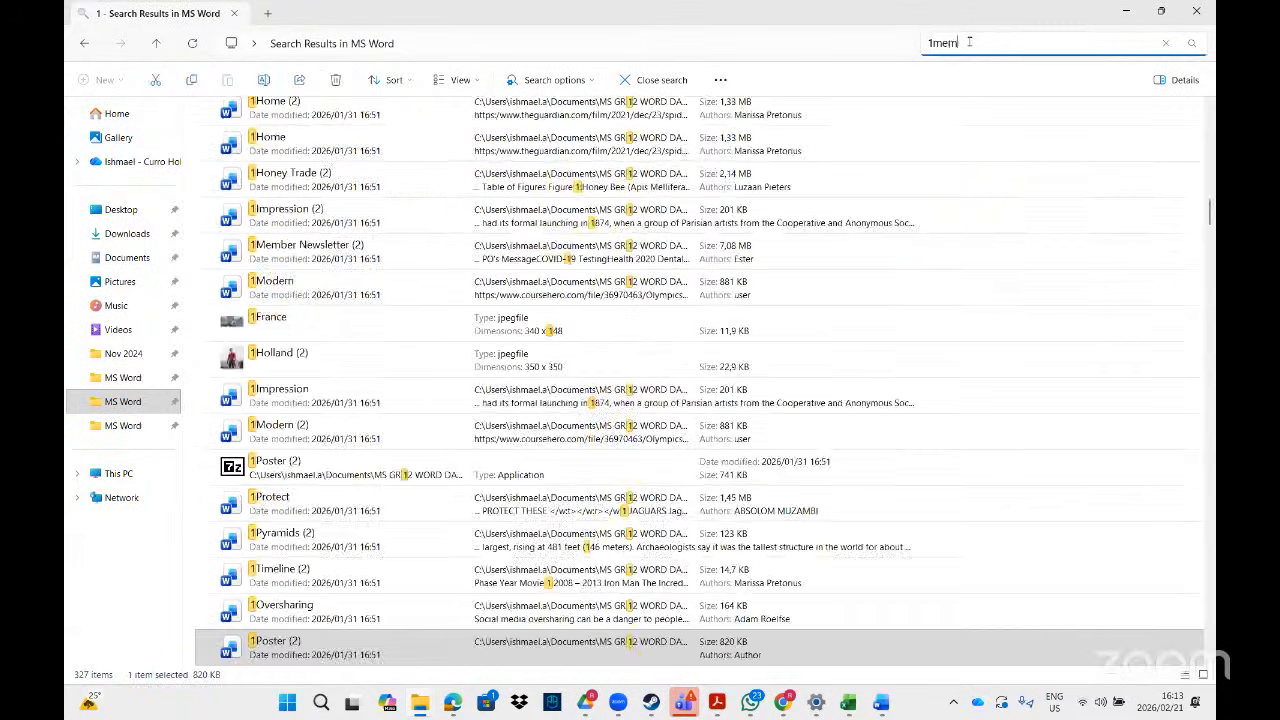
{"action": "type", "text": "be"}
{"action": "left_click", "coordinate": [330, 168]}
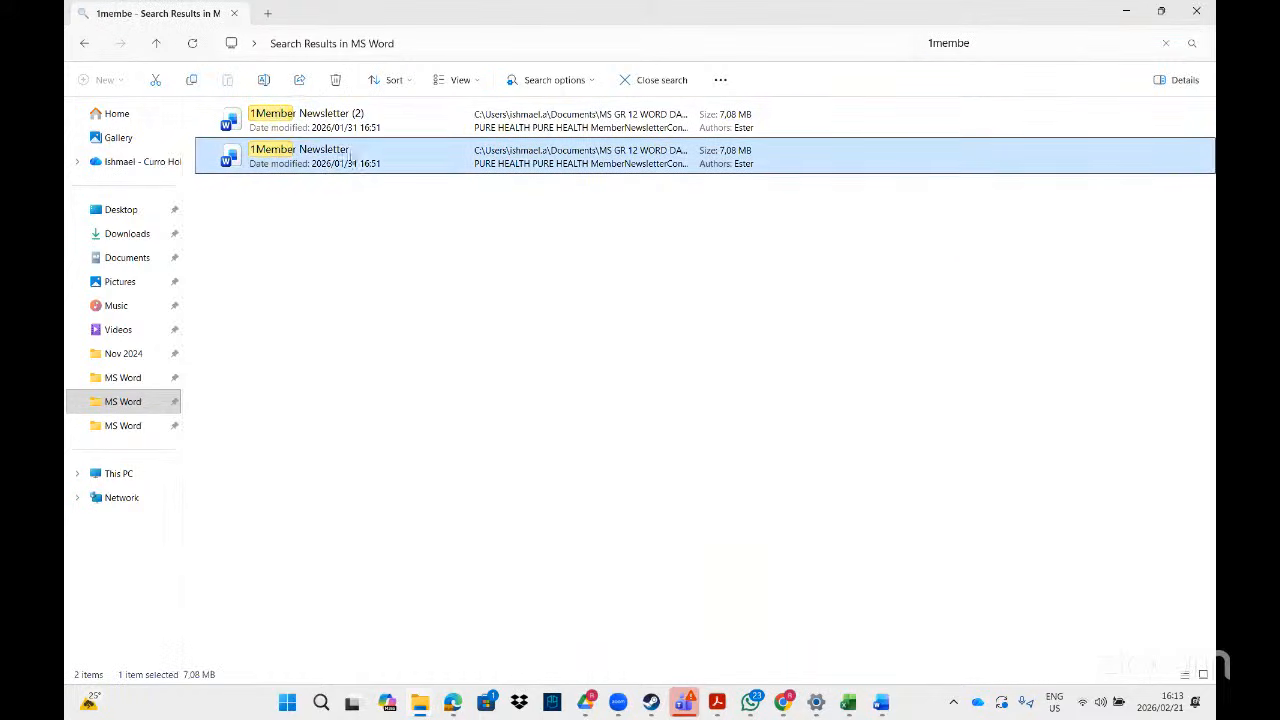
{"action": "double_click", "coordinate": [365, 162]}
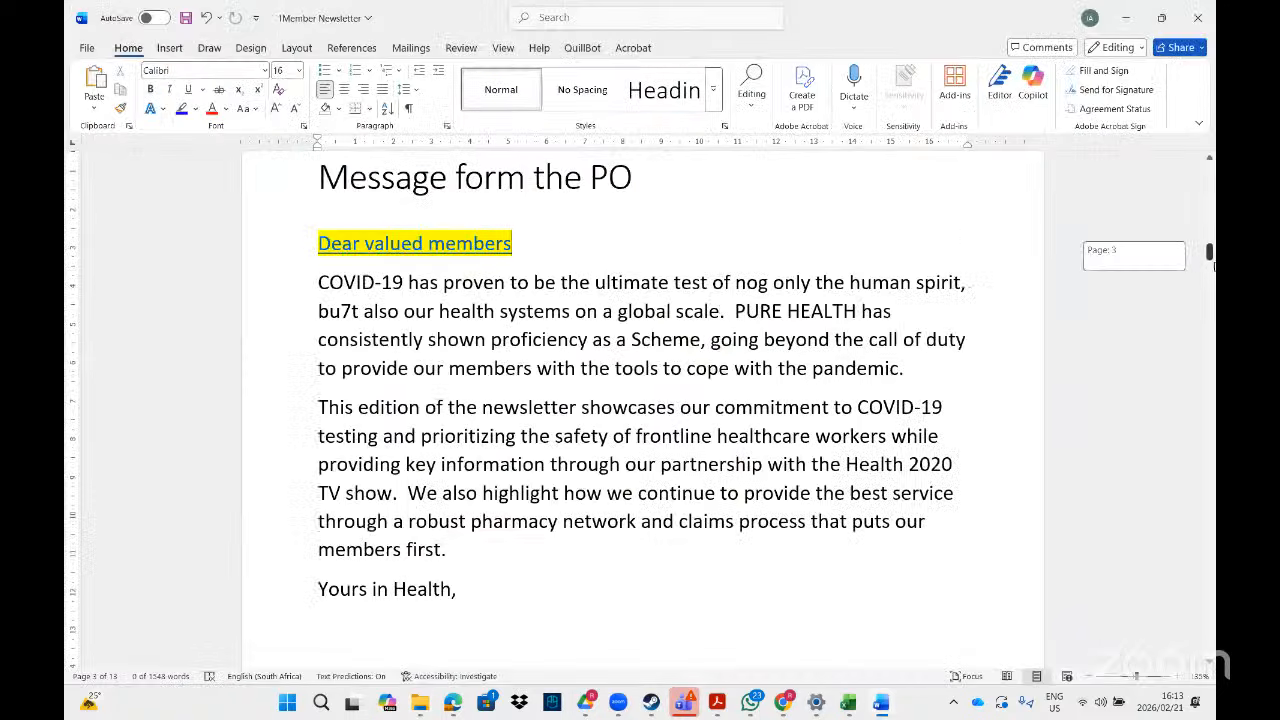
- Select the dentist picture and drag it lower, beside the green-shaded paragraph
{"action": "left_click_drag", "start_coordinate": [1209, 255], "coordinate": [1209, 397]}
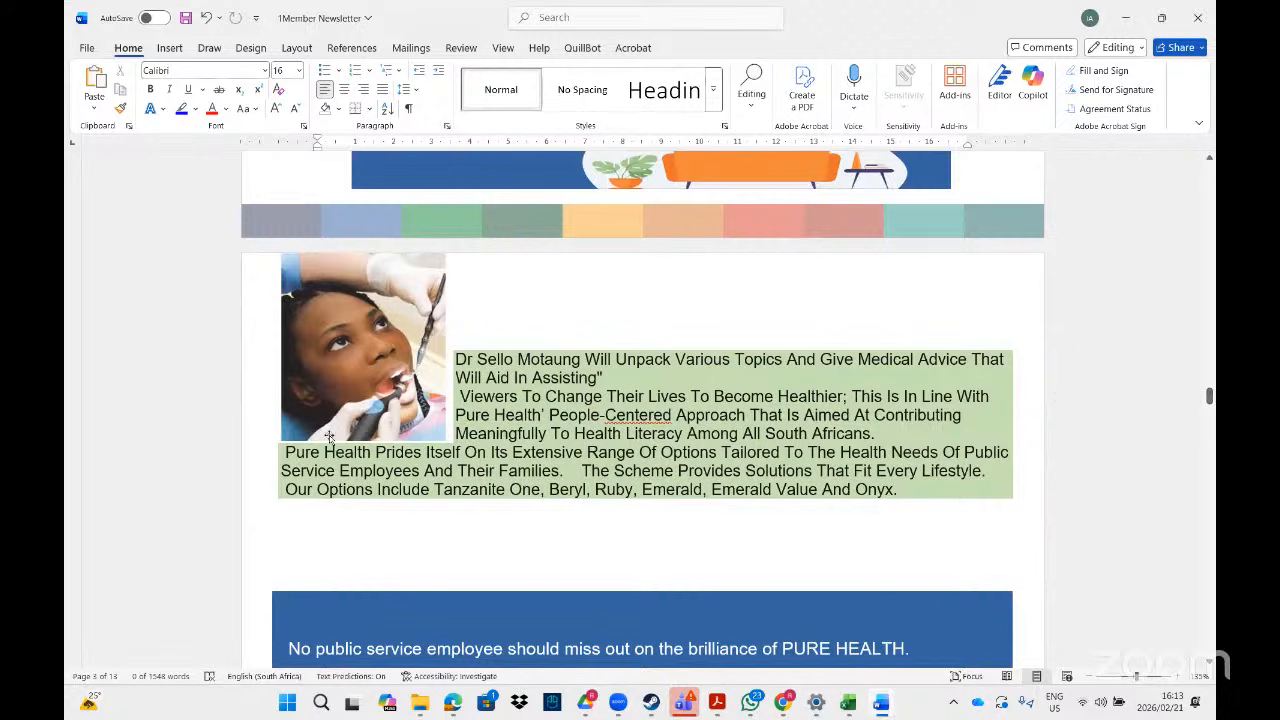
{"action": "left_click", "coordinate": [333, 407]}
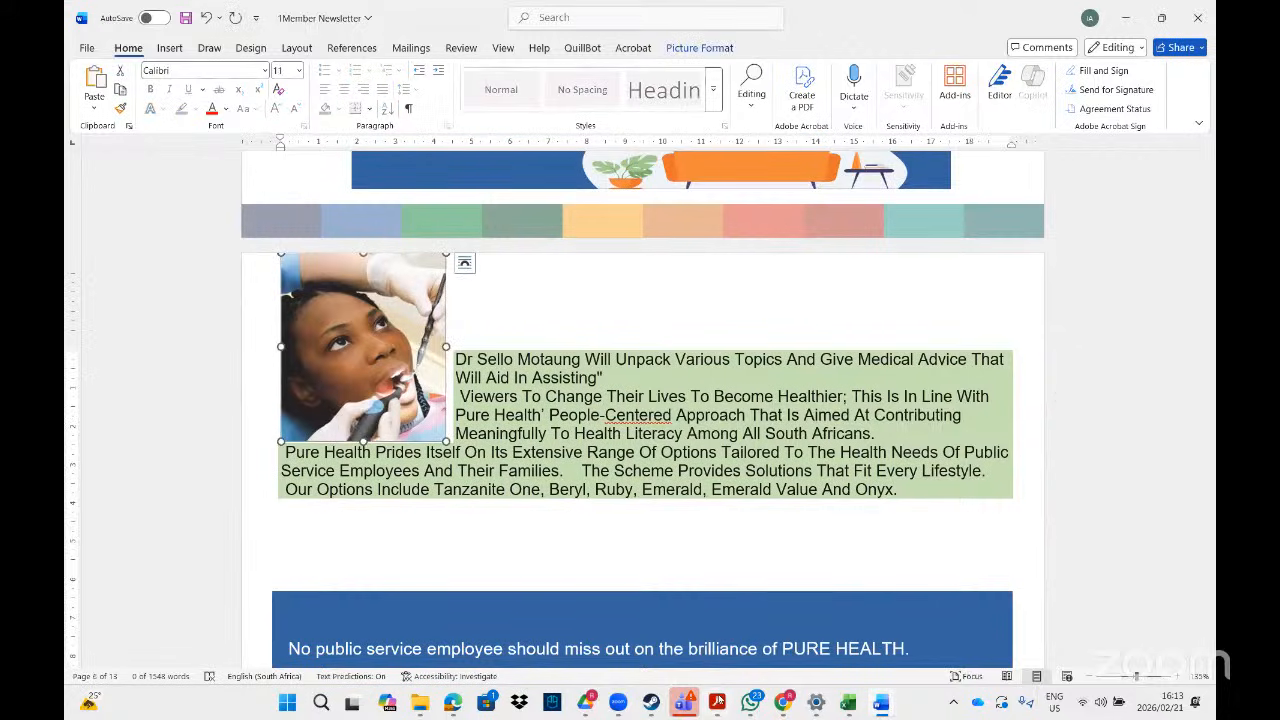
{"action": "left_click", "coordinate": [718, 703]}
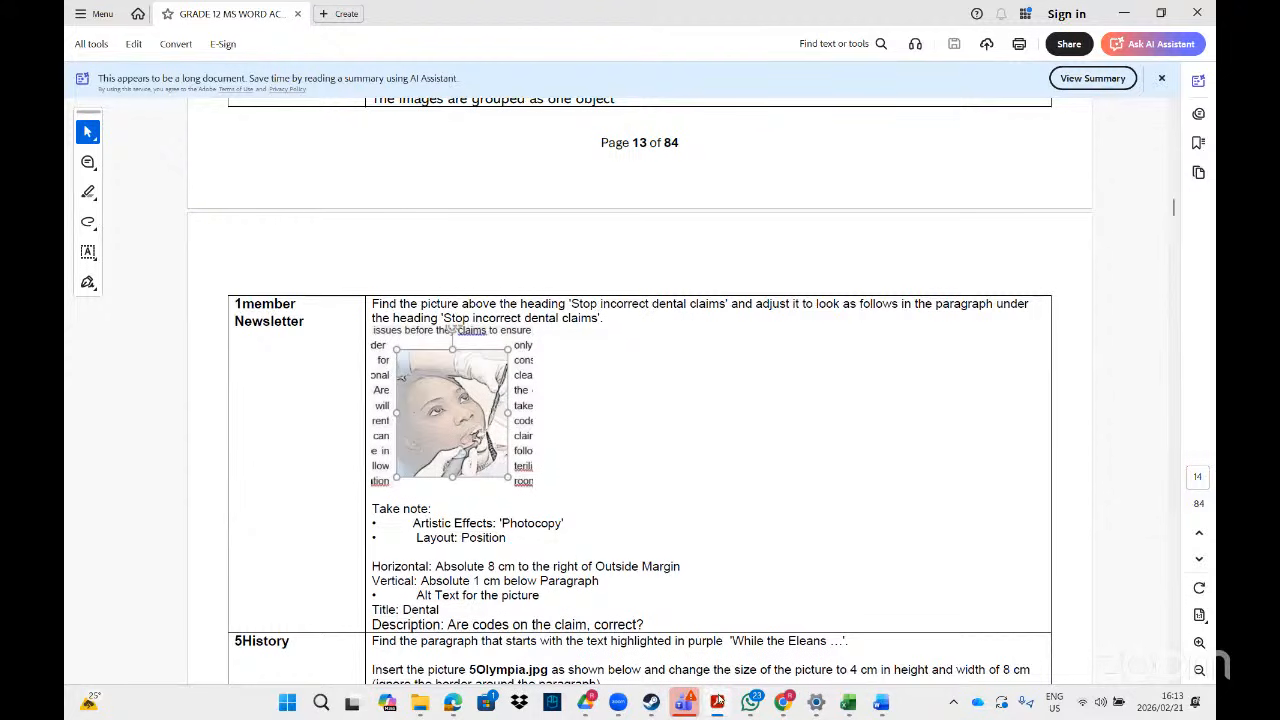
{"action": "left_click", "coordinate": [718, 702]}
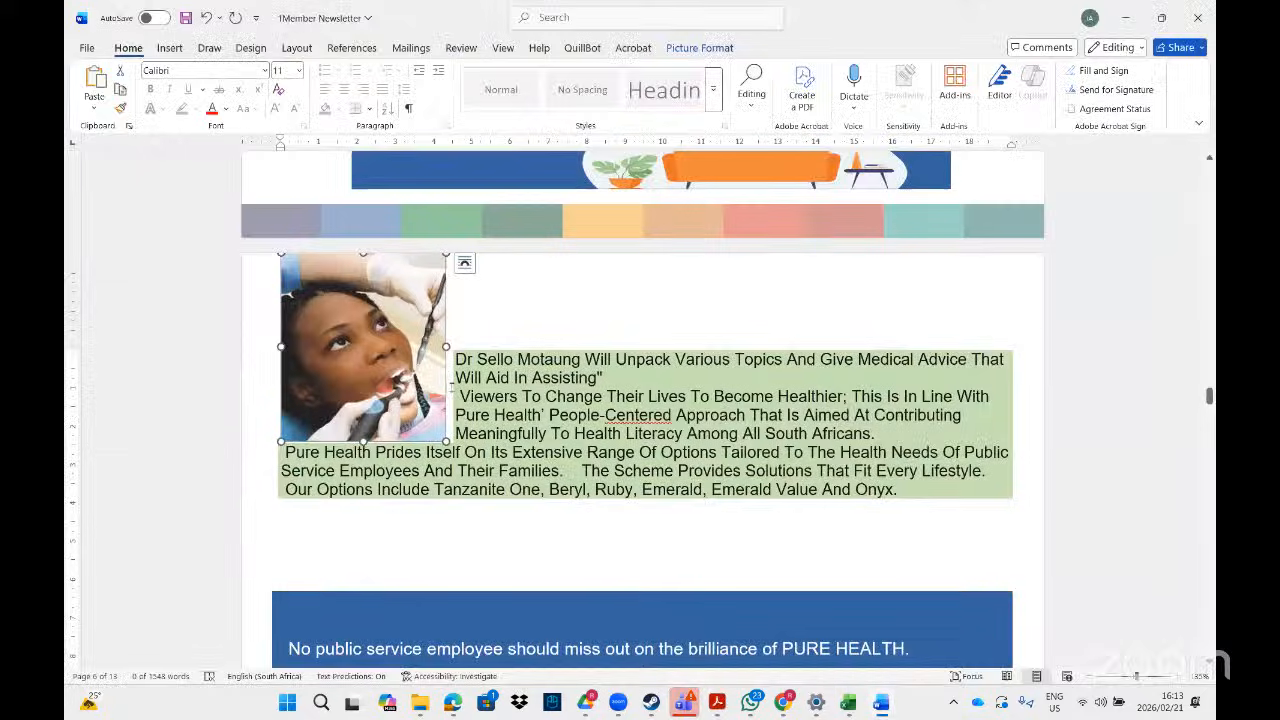
{"action": "left_click_drag", "start_coordinate": [414, 355], "coordinate": [421, 373]}
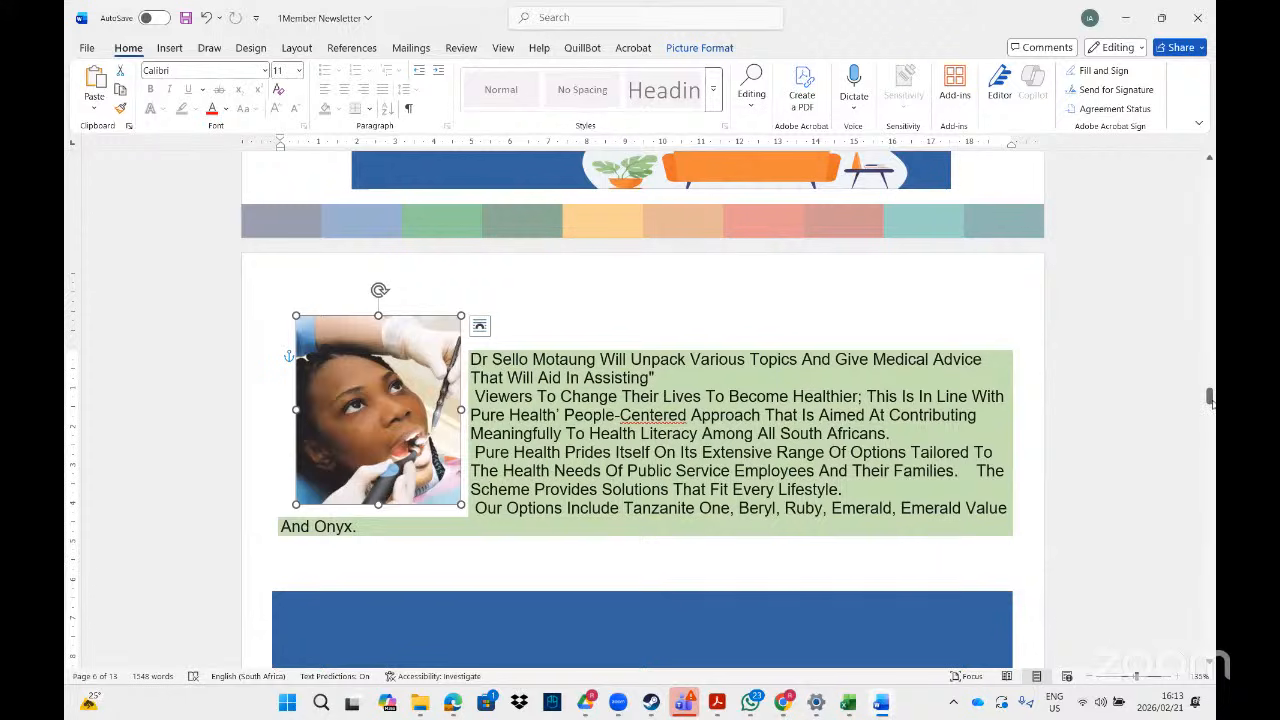
{"action": "mouse_move", "coordinate": [1209, 397]}
{"action": "left_mouse_down"}
{"action": "mouse_move", "coordinate": [1210, 430]}
{"action": "mouse_move", "coordinate": [1209, 399]}
{"action": "left_mouse_up"}
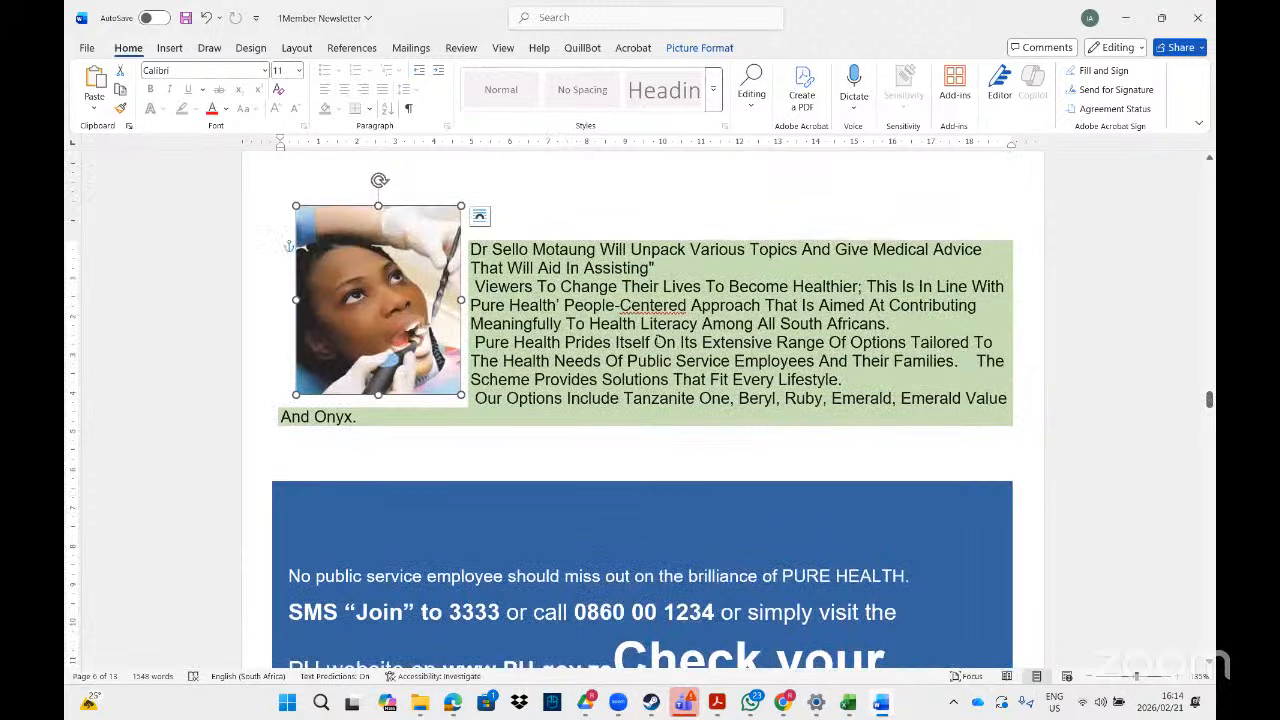
- Give the dental picture Square text wrapping and drag it down into the blue banner
{"action": "left_click", "coordinate": [480, 217]}
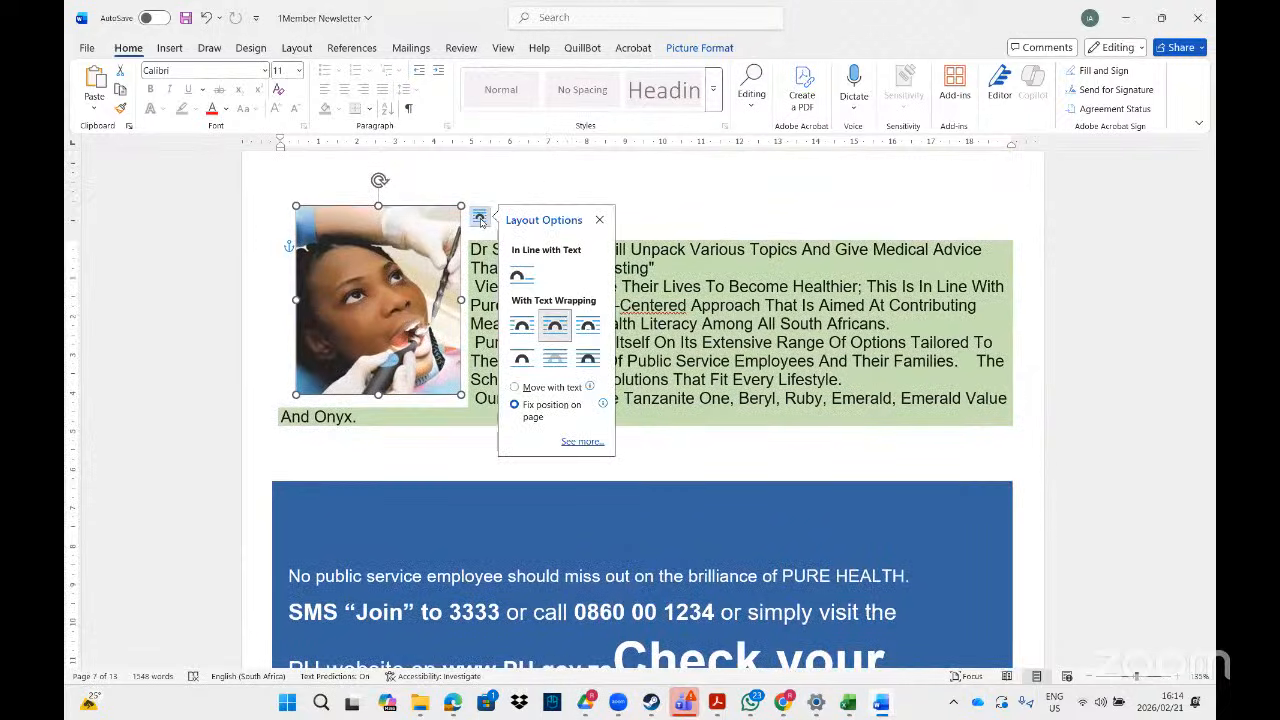
{"action": "left_click", "coordinate": [522, 329]}
{"action": "left_click_drag", "start_coordinate": [416, 262], "coordinate": [451, 549]}
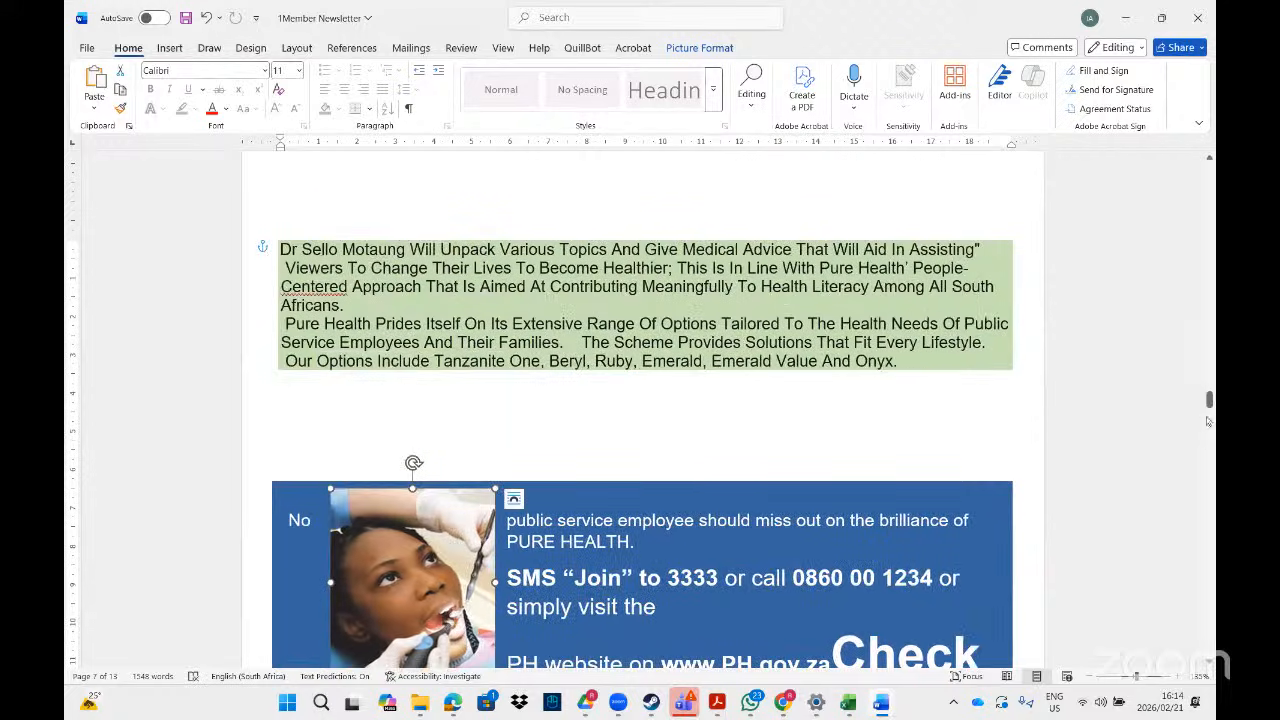
{"action": "mouse_move", "coordinate": [1209, 400]}
{"action": "left_mouse_down"}
{"action": "mouse_move", "coordinate": [1209, 420]}
{"action": "mouse_move", "coordinate": [1209, 405]}
{"action": "left_mouse_up"}
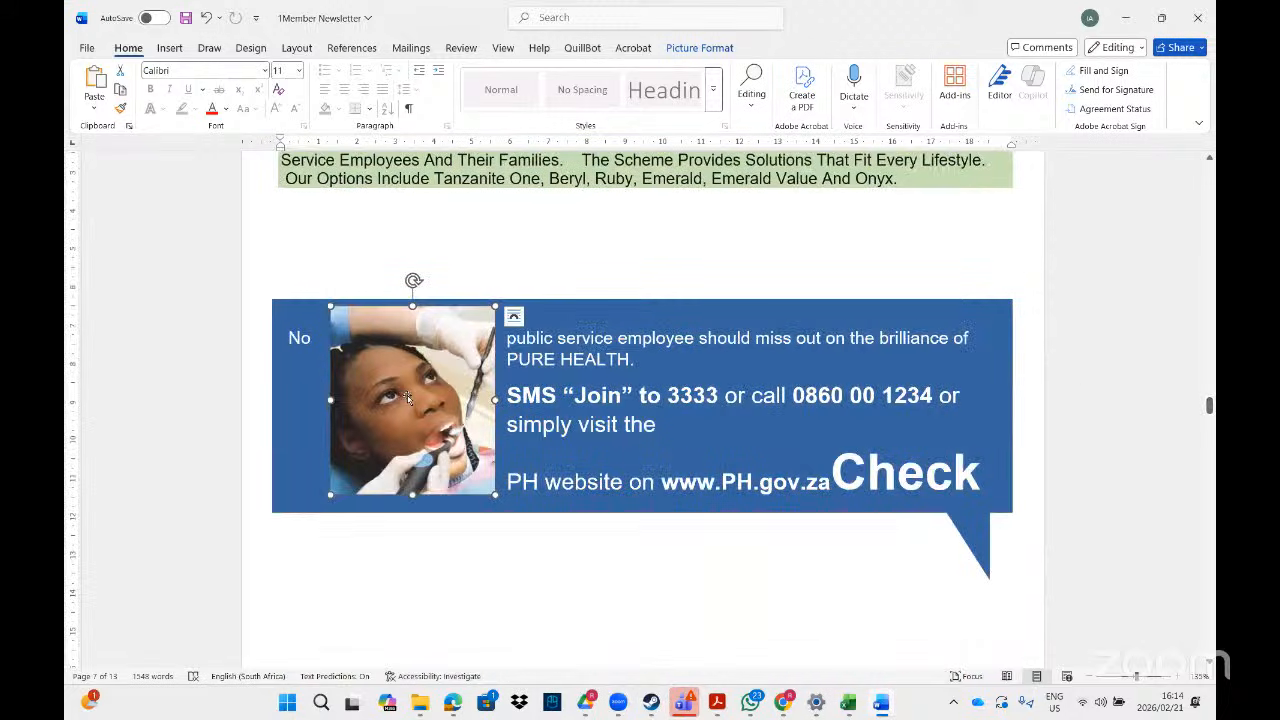
{"action": "key", "text": "Delete"}
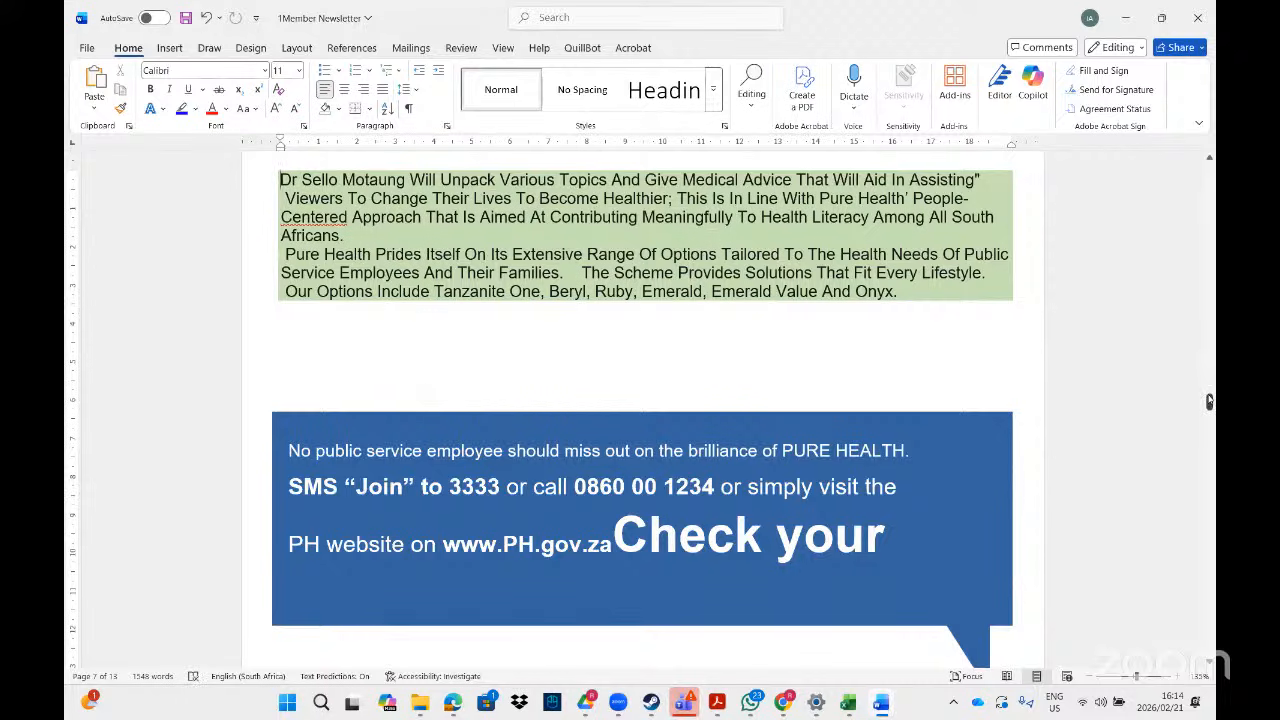
{"action": "left_click_drag", "start_coordinate": [1209, 401], "coordinate": [1209, 418]}
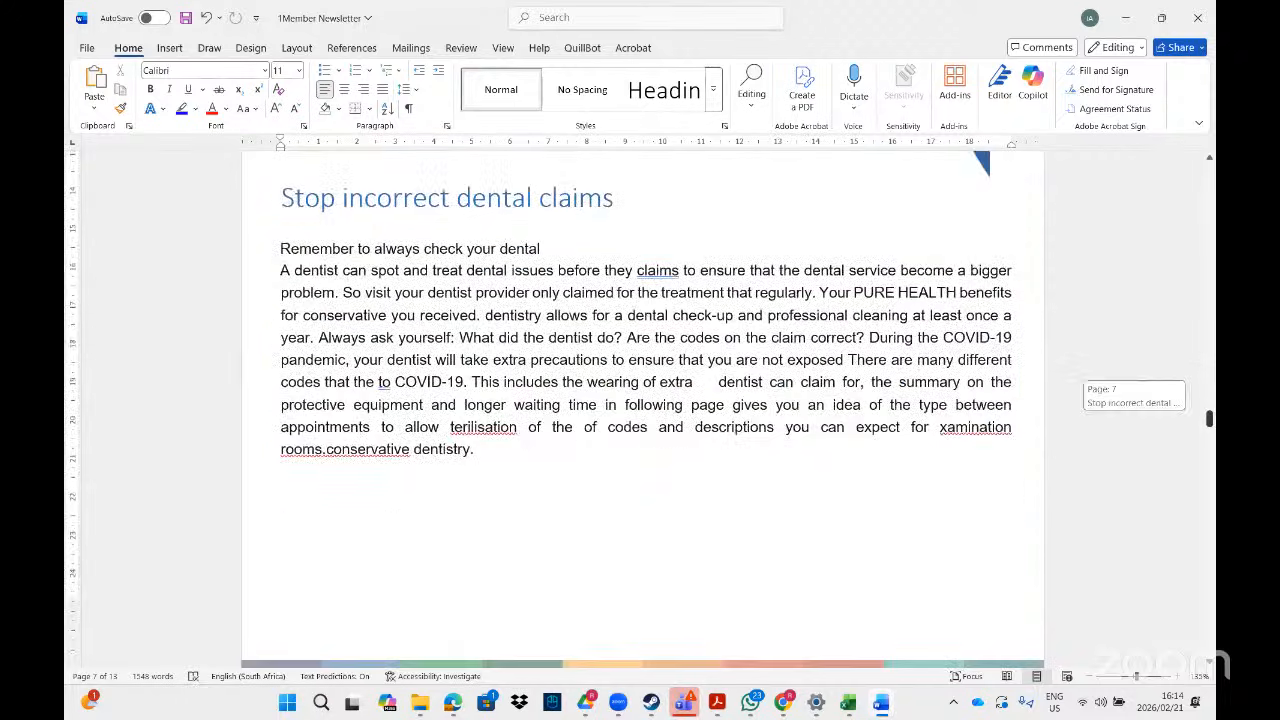
- Move the dentist picture from the banner to beside the 'Stop incorrect dental claims' text
{"action": "left_click", "coordinate": [665, 306]}
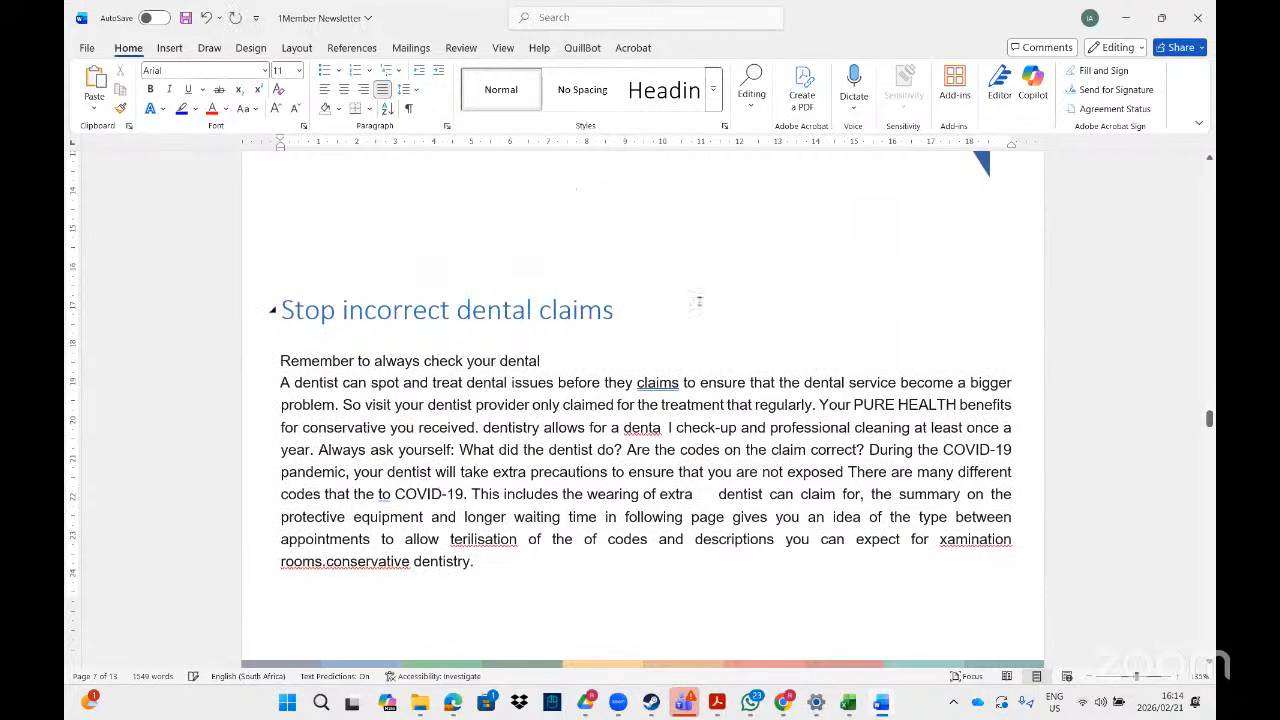
{"action": "left_click_drag", "start_coordinate": [1209, 421], "coordinate": [1209, 410]}
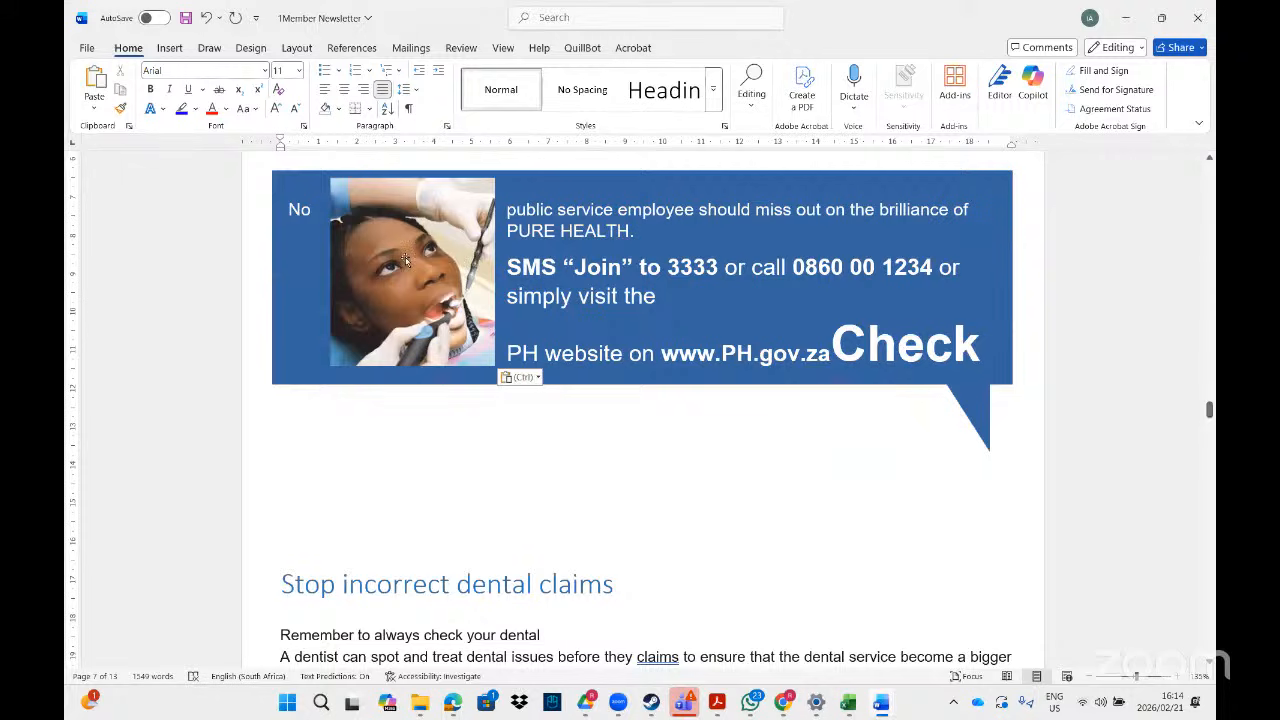
{"action": "left_click_drag", "start_coordinate": [406, 259], "coordinate": [440, 520]}
{"action": "left_click_drag", "start_coordinate": [482, 572], "coordinate": [590, 580]}
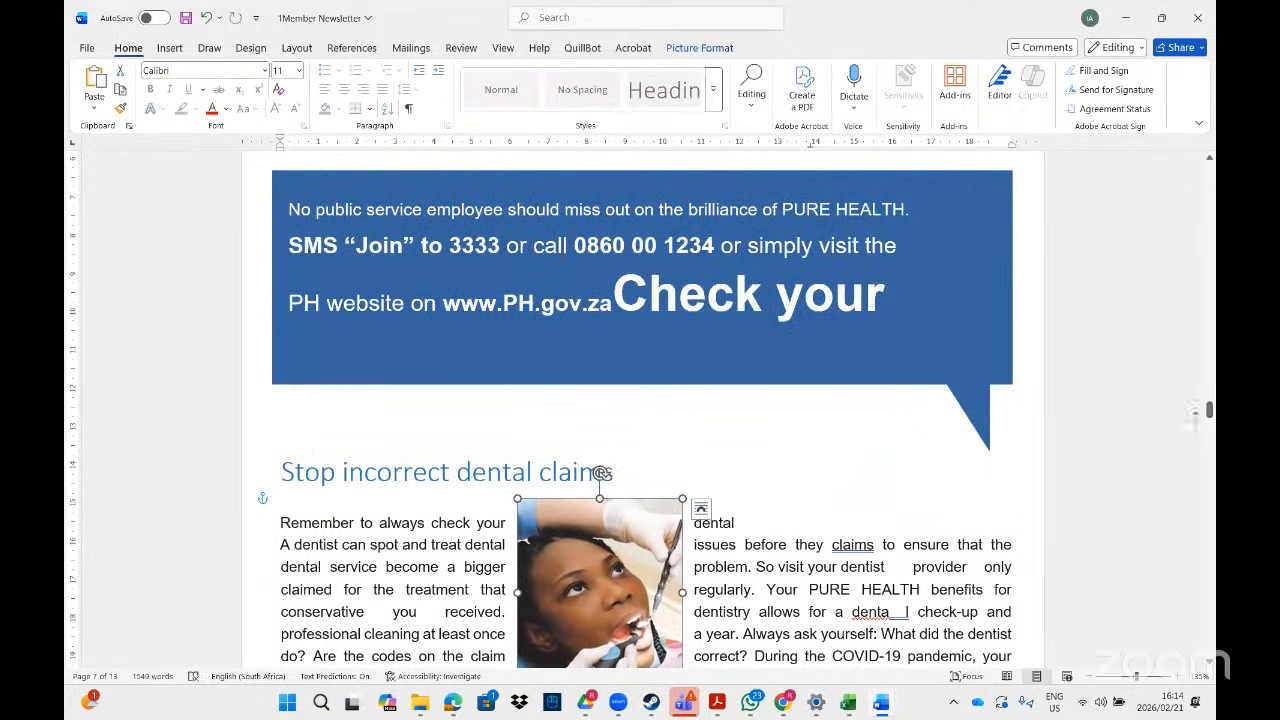
{"action": "left_click_drag", "start_coordinate": [1209, 411], "coordinate": [1209, 423]}
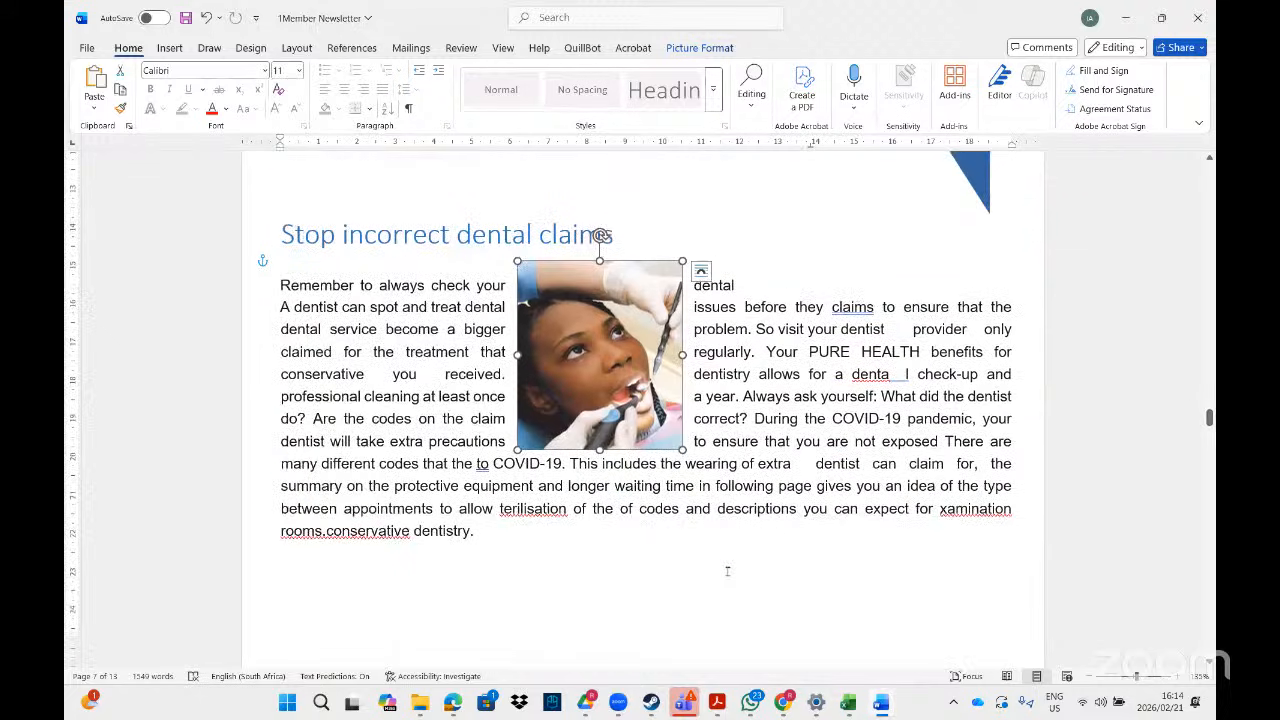
{"action": "left_click", "coordinate": [714, 706]}
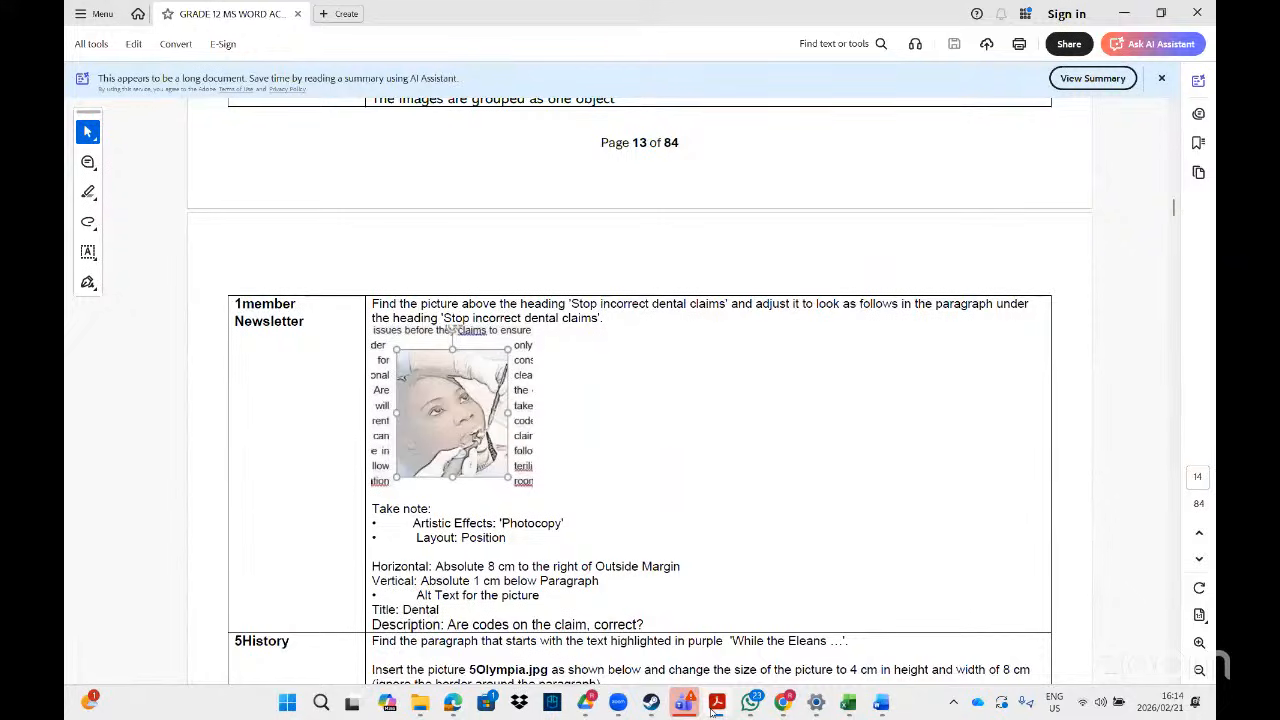
- Apply the Photocopy artistic effect to the dentist picture
{"action": "key", "text": "alt+Tab"}
{"action": "left_click", "coordinate": [699, 47]}
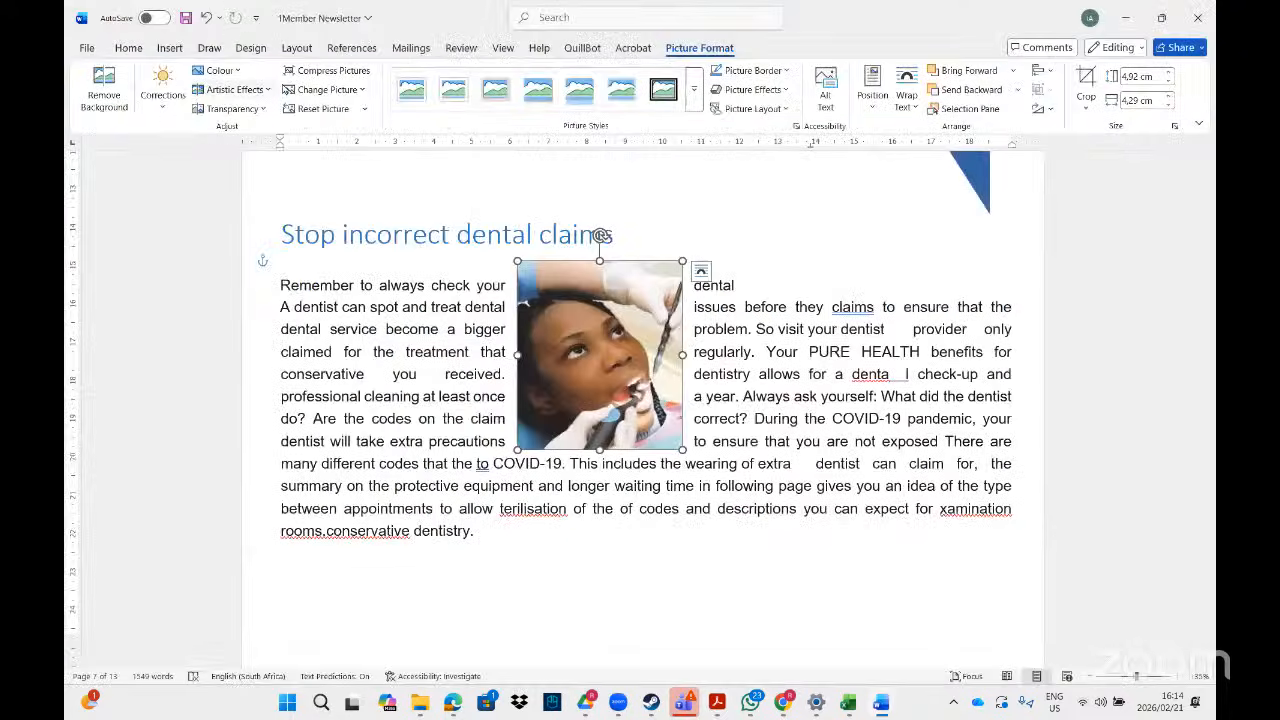
{"action": "left_click", "coordinate": [268, 89]}
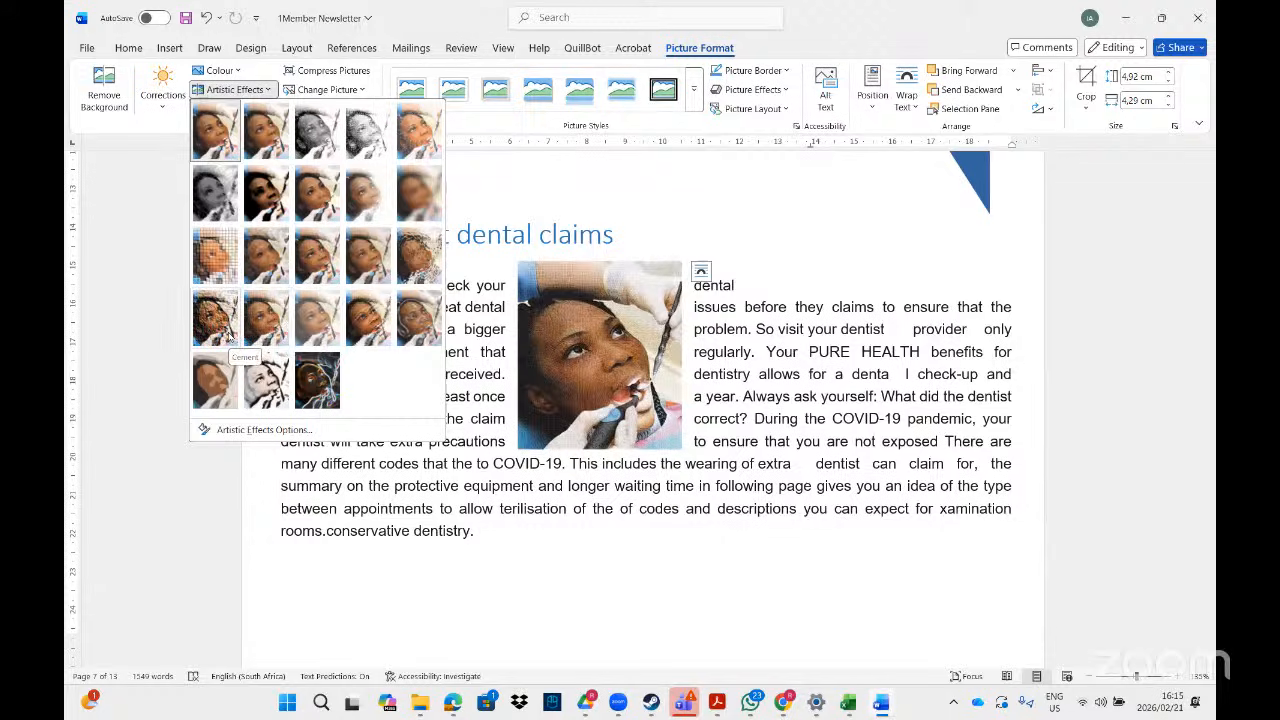
{"action": "left_click", "coordinate": [265, 385]}
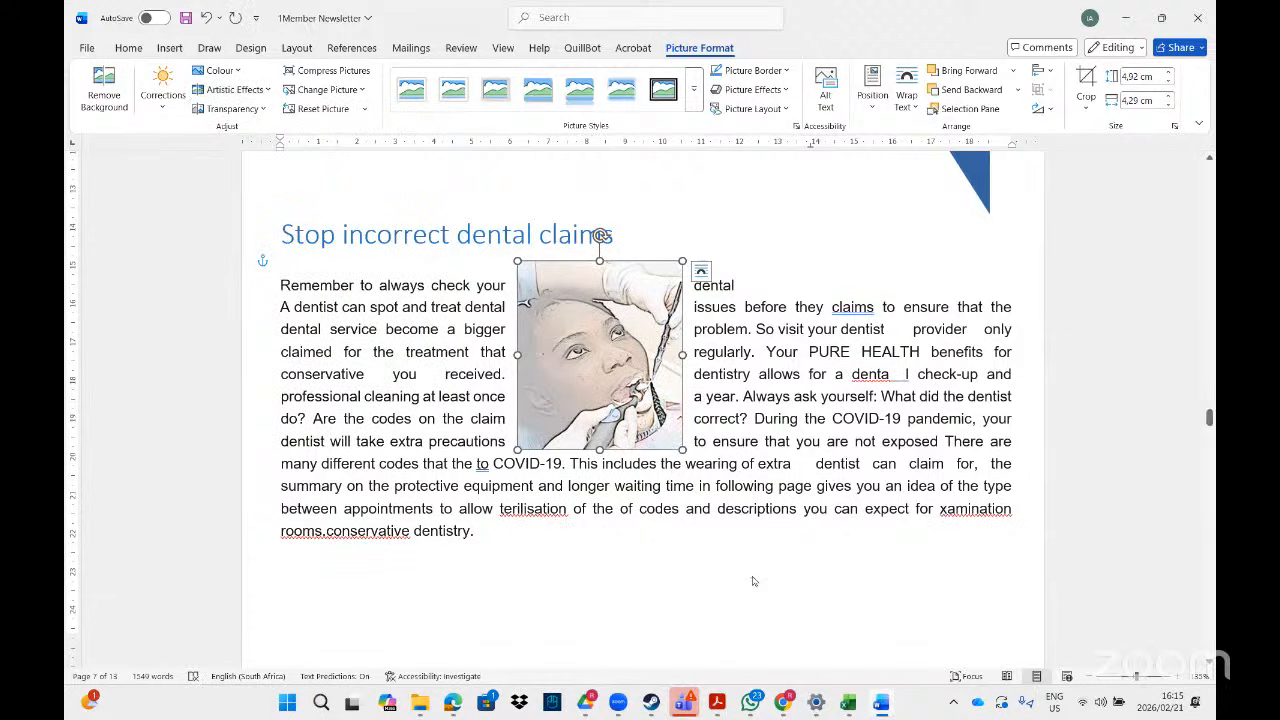
- Read further down the task instructions in Acrobat for the next requirements
{"action": "left_click", "coordinate": [717, 704]}
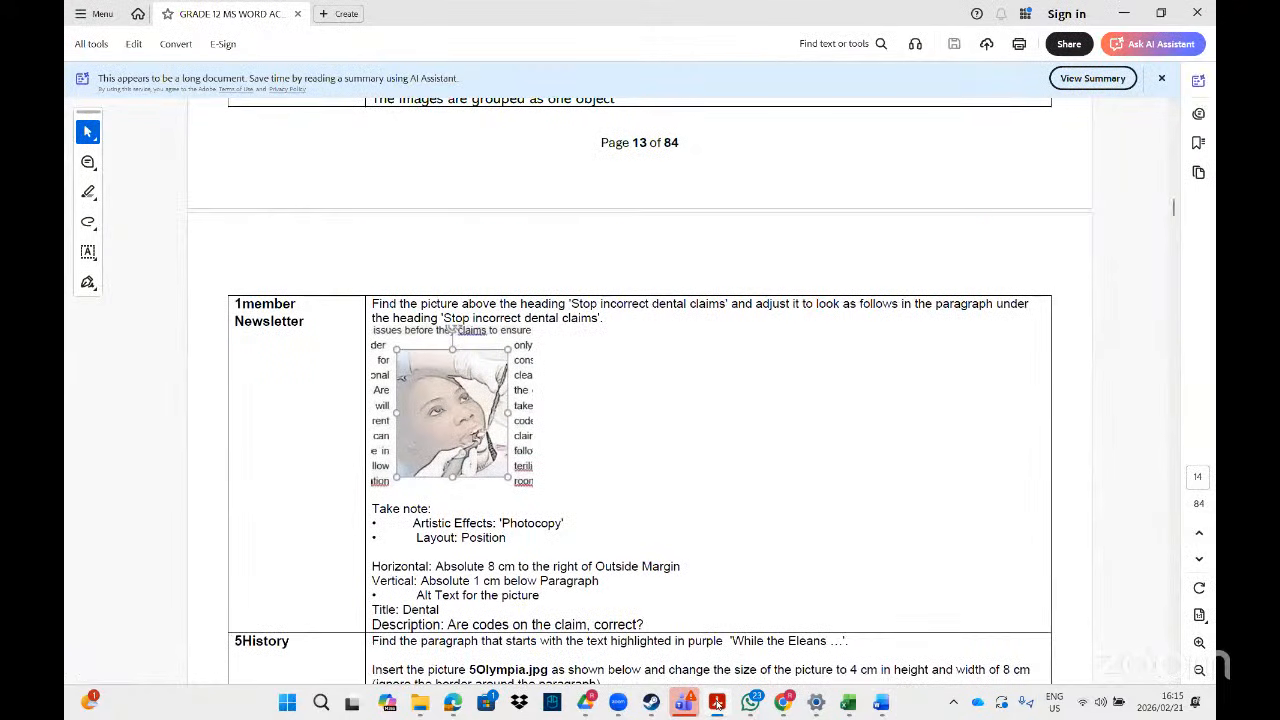
{"action": "left_click", "coordinate": [717, 704]}
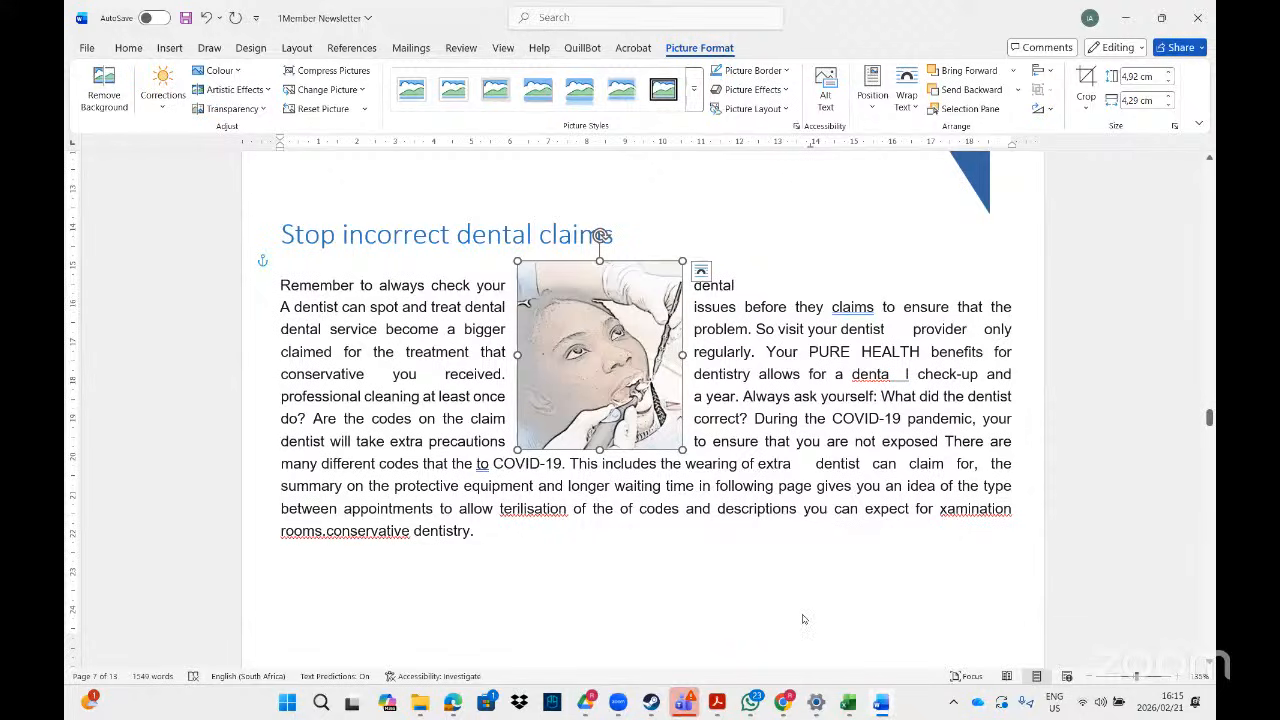
{"action": "key", "text": "alt+Tab"}
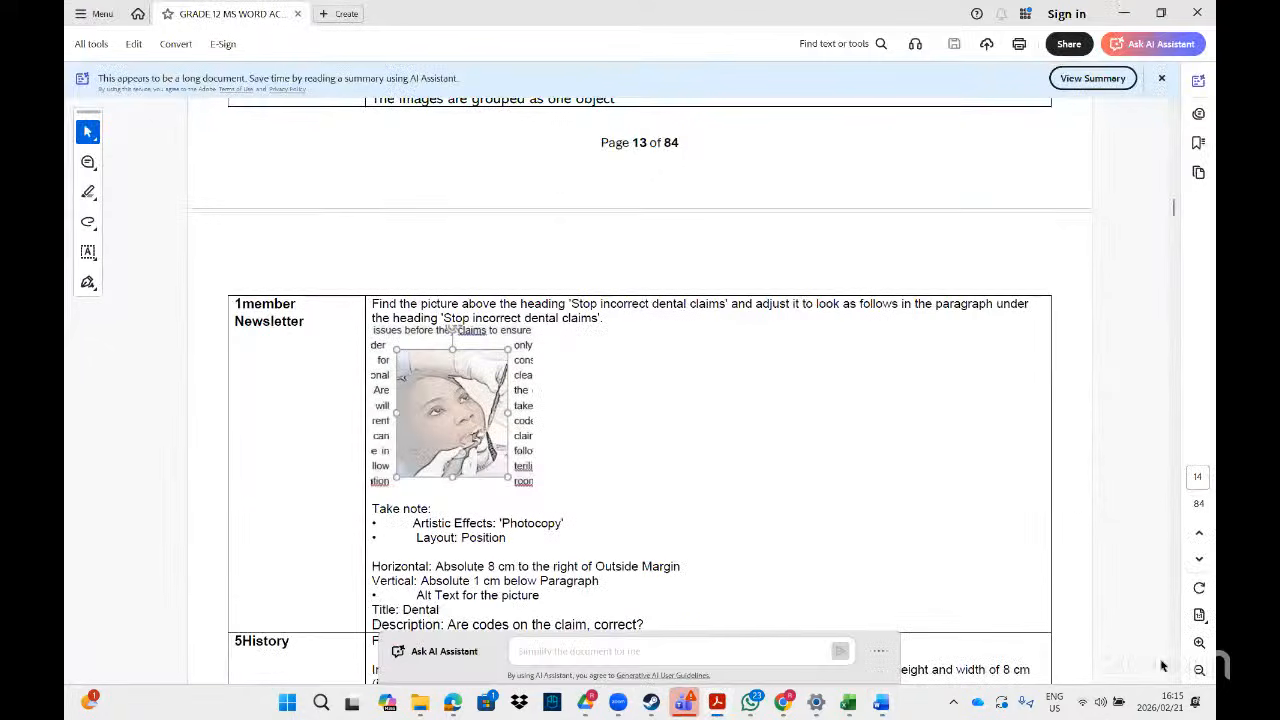
{"action": "scroll", "coordinate": [1162, 665], "scroll_direction": "down", "scroll_amount": 2}
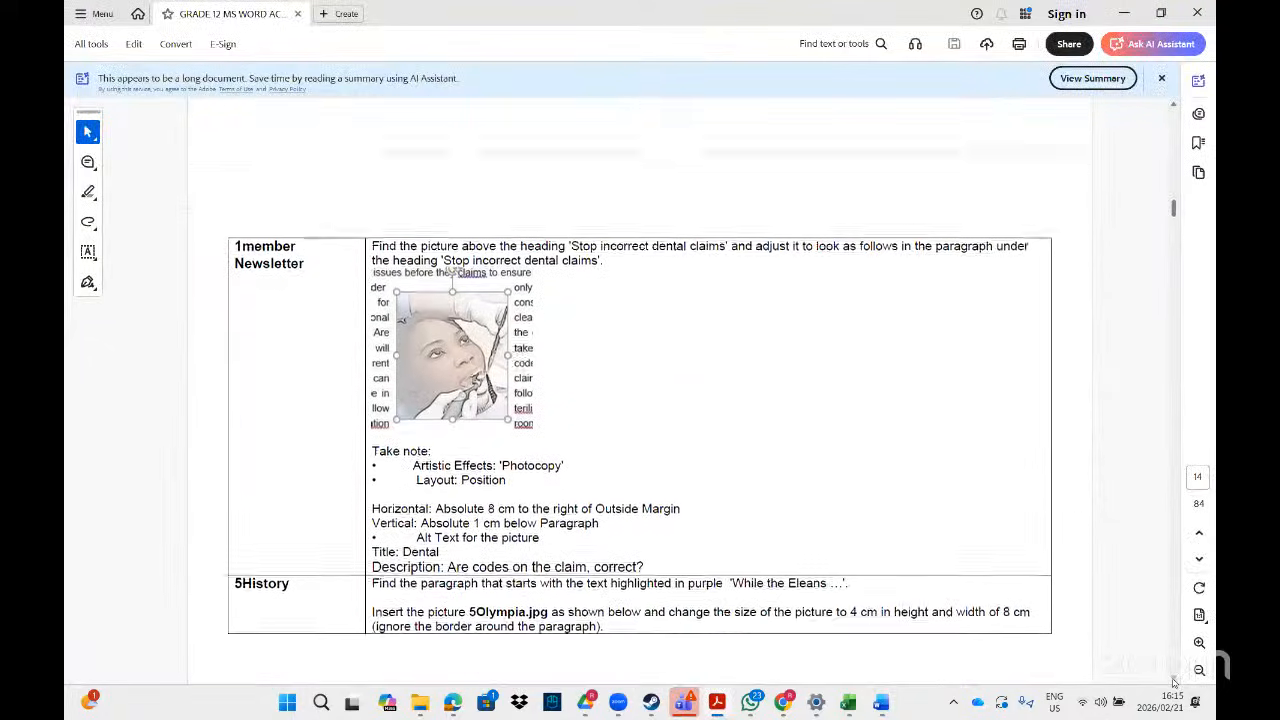
{"action": "scroll", "coordinate": [1174, 681], "scroll_direction": "down", "scroll_amount": 1}
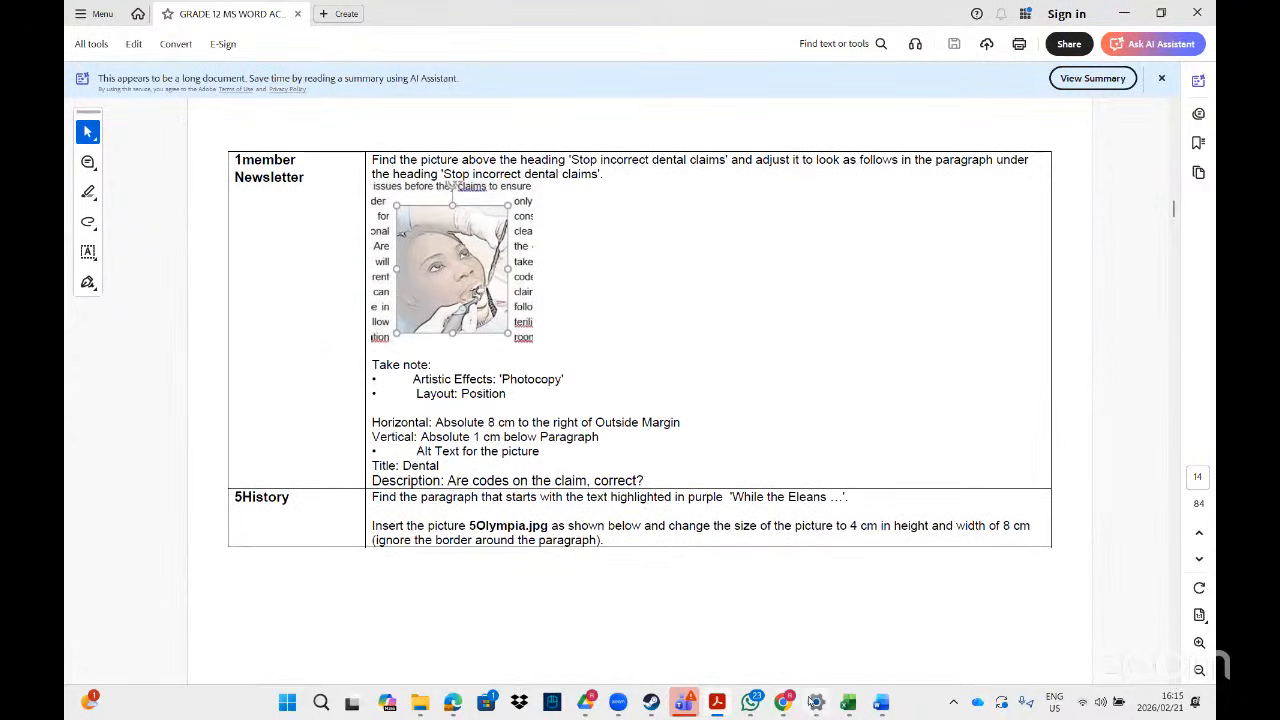
{"action": "mouse_move", "coordinate": [717, 706]}
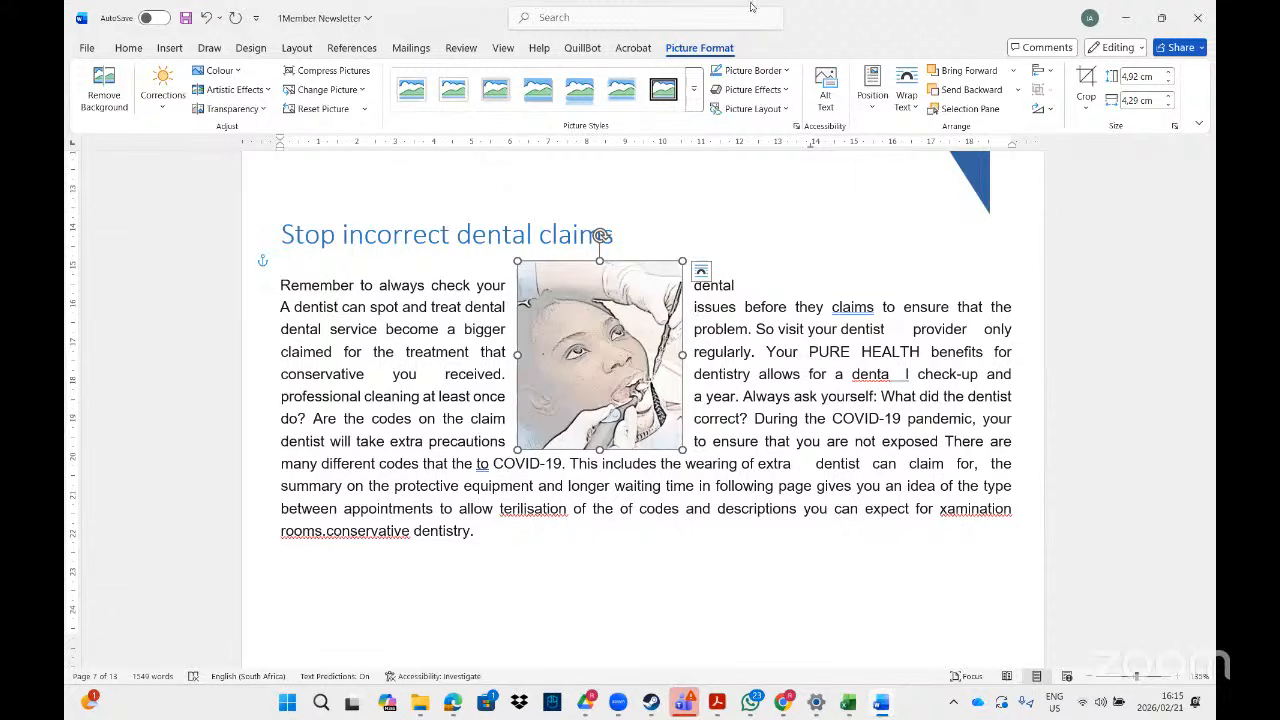
- Open the dentist picture's Layout dialog at the Position tab
{"action": "left_click", "coordinate": [1176, 127]}
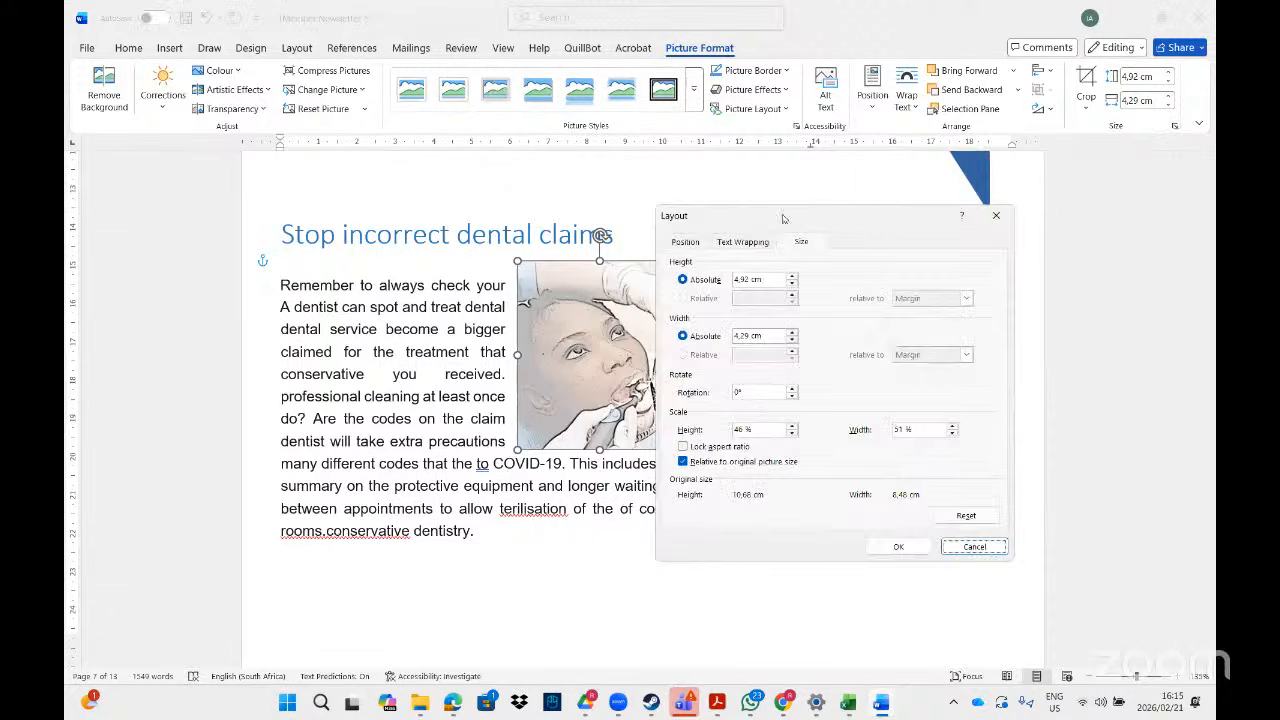
{"action": "left_click", "coordinate": [688, 242]}
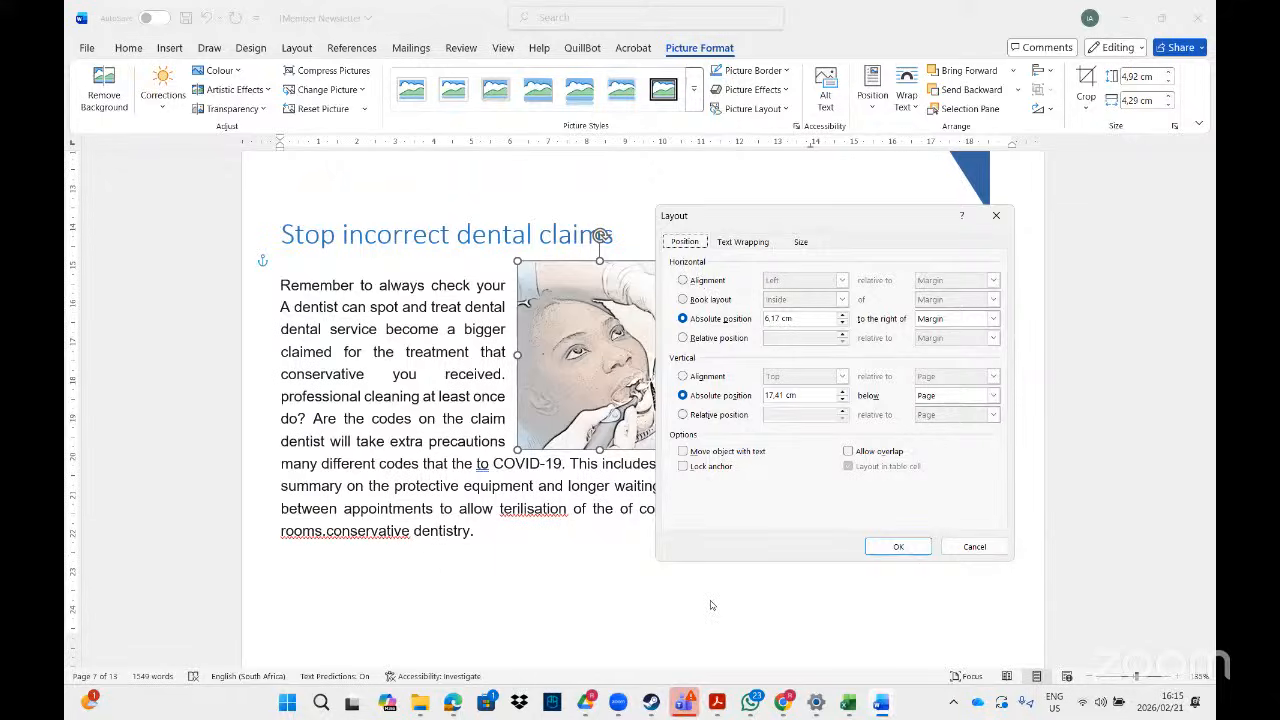
{"action": "key", "text": "alt+Tab"}
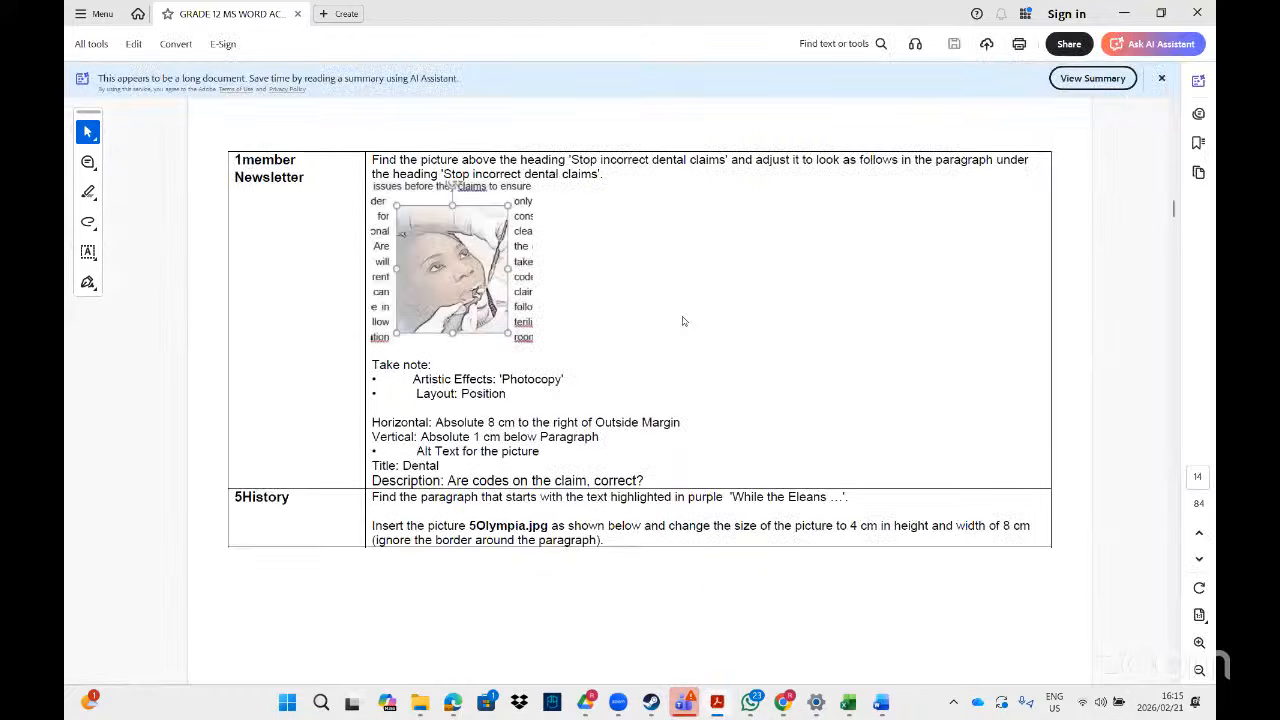
{"action": "key", "text": "alt+Tab"}
- Set the horizontal absolute position to 8 cm to the right of Outside Margin
{"action": "left_click", "coordinate": [842, 315]}
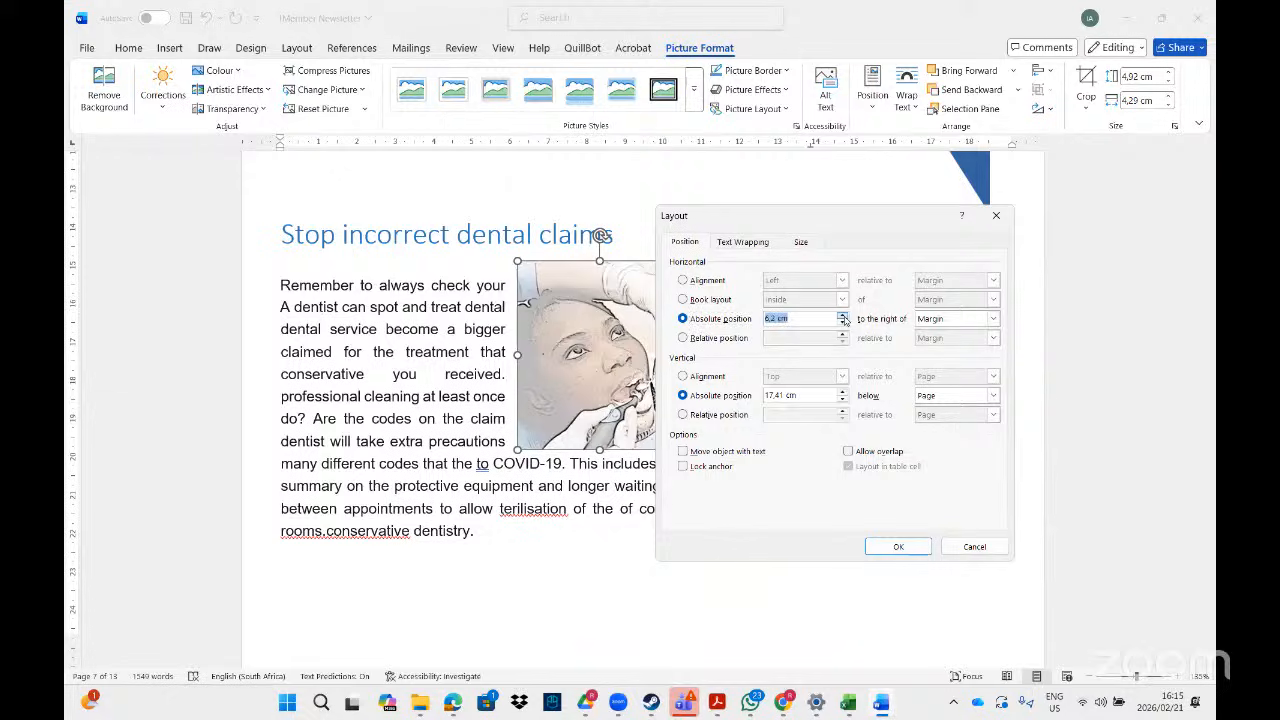
{"action": "left_click_drag", "start_coordinate": [773, 318], "coordinate": [761, 320]}
{"action": "type", "text": "8"}
{"action": "left_click", "coordinate": [951, 320]}
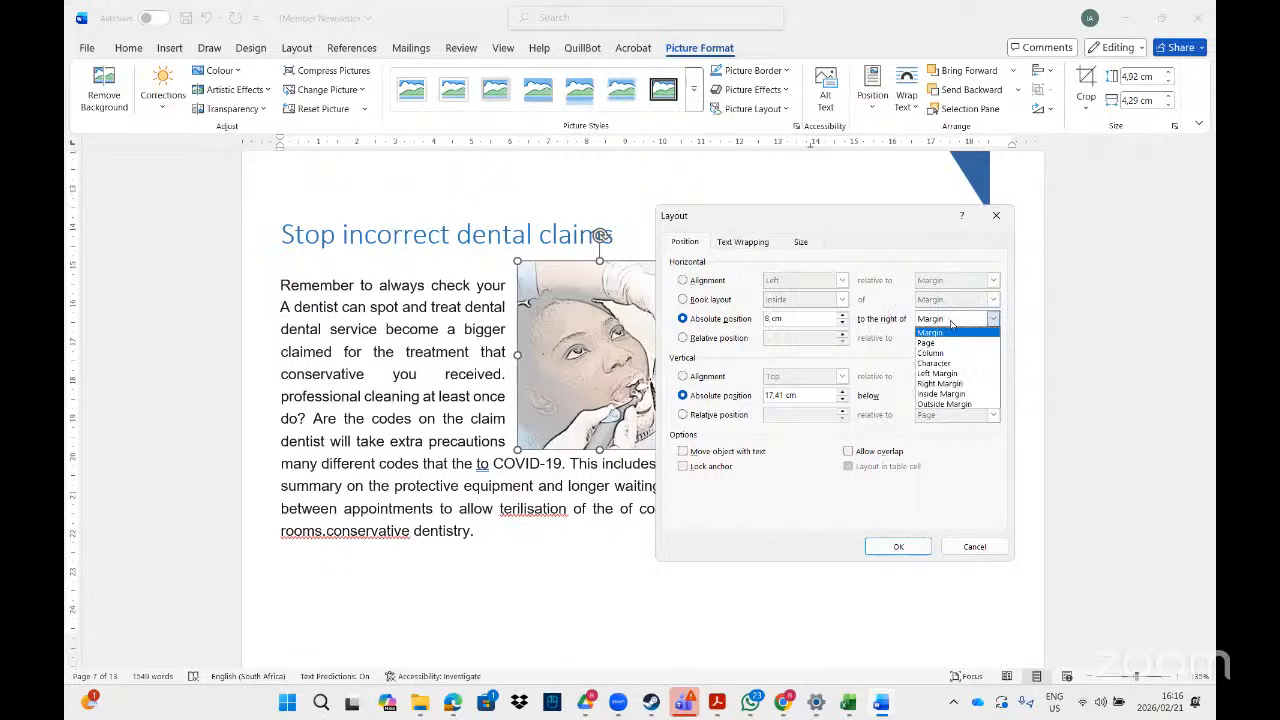
{"action": "left_click", "coordinate": [951, 322]}
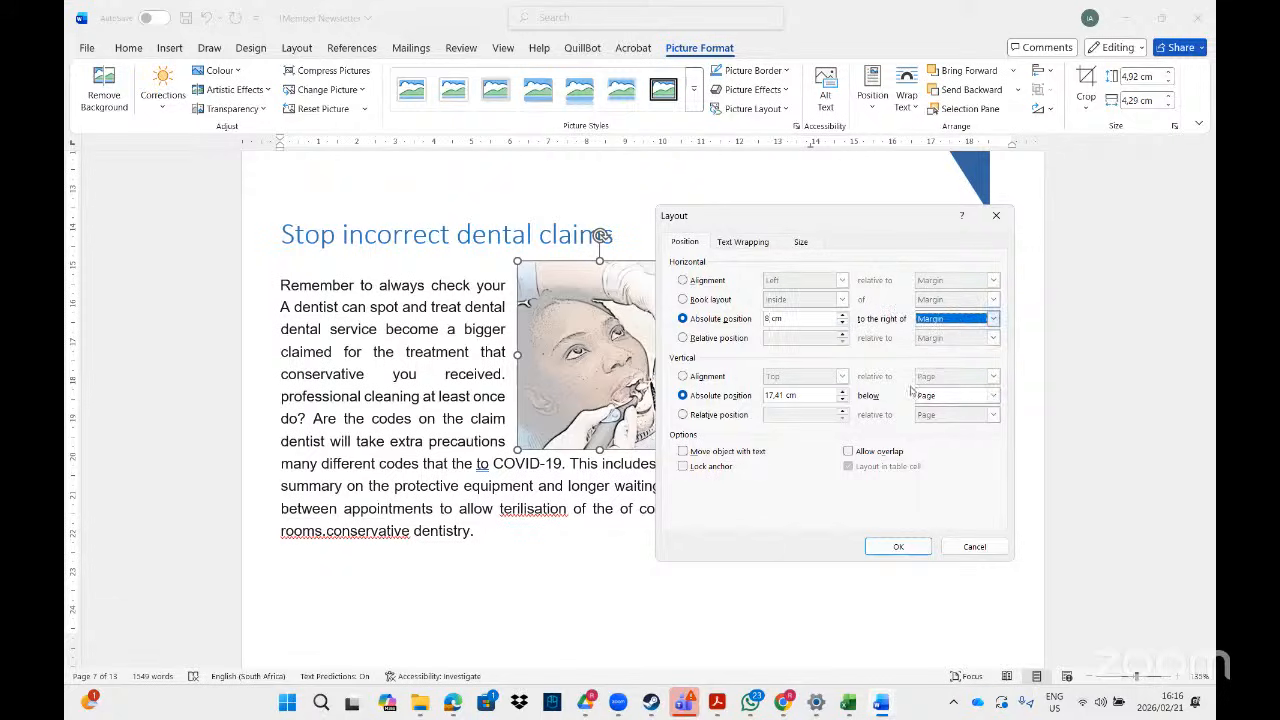
{"action": "left_click", "coordinate": [718, 702]}
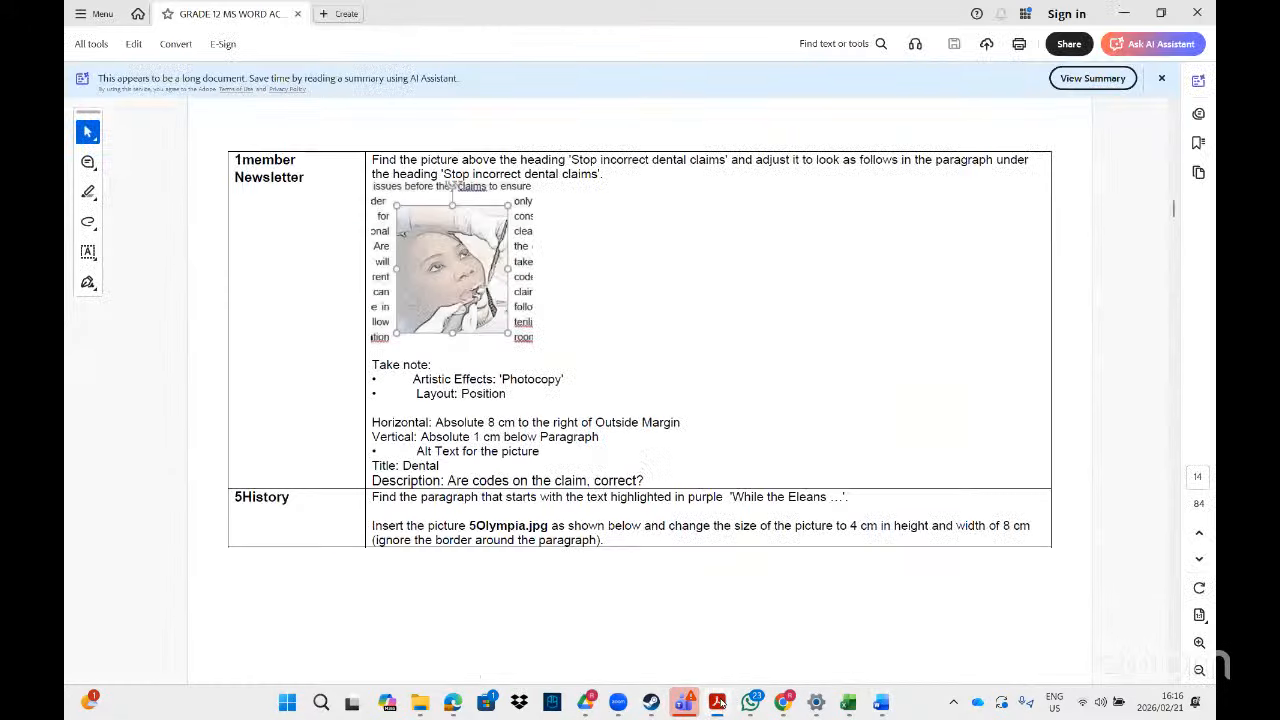
{"action": "left_click", "coordinate": [718, 702]}
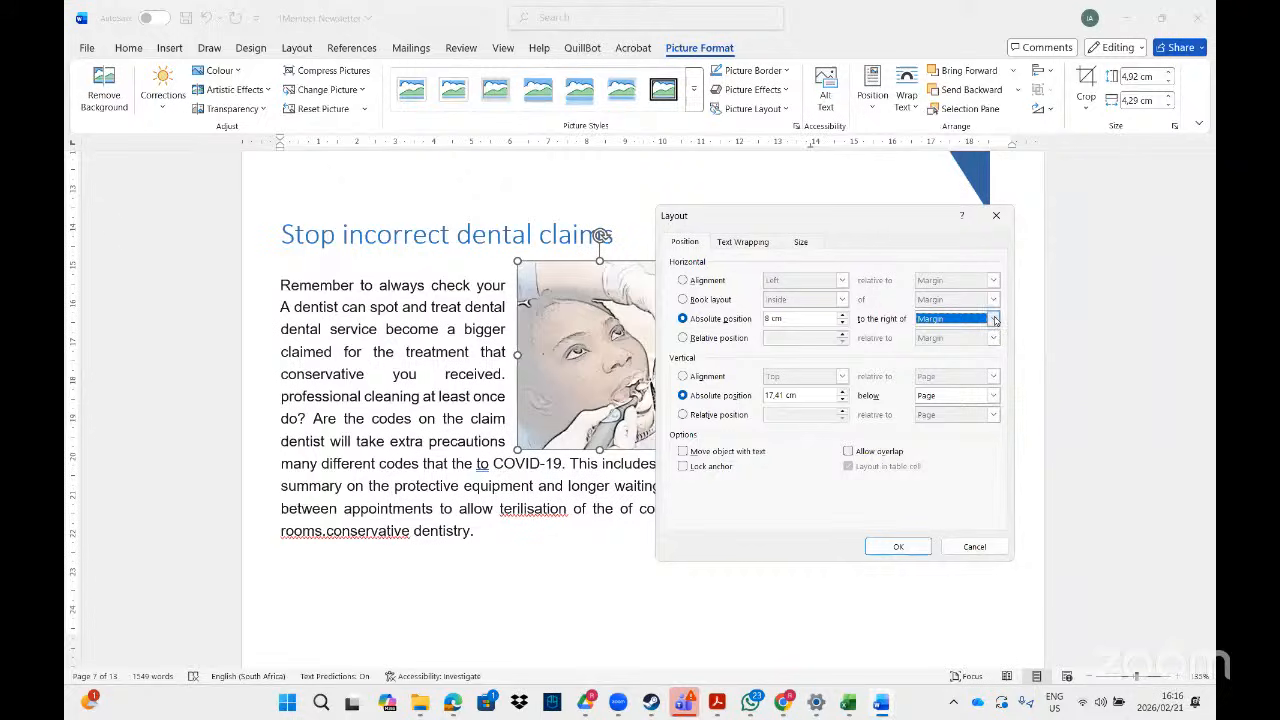
{"action": "left_click", "coordinate": [939, 318]}
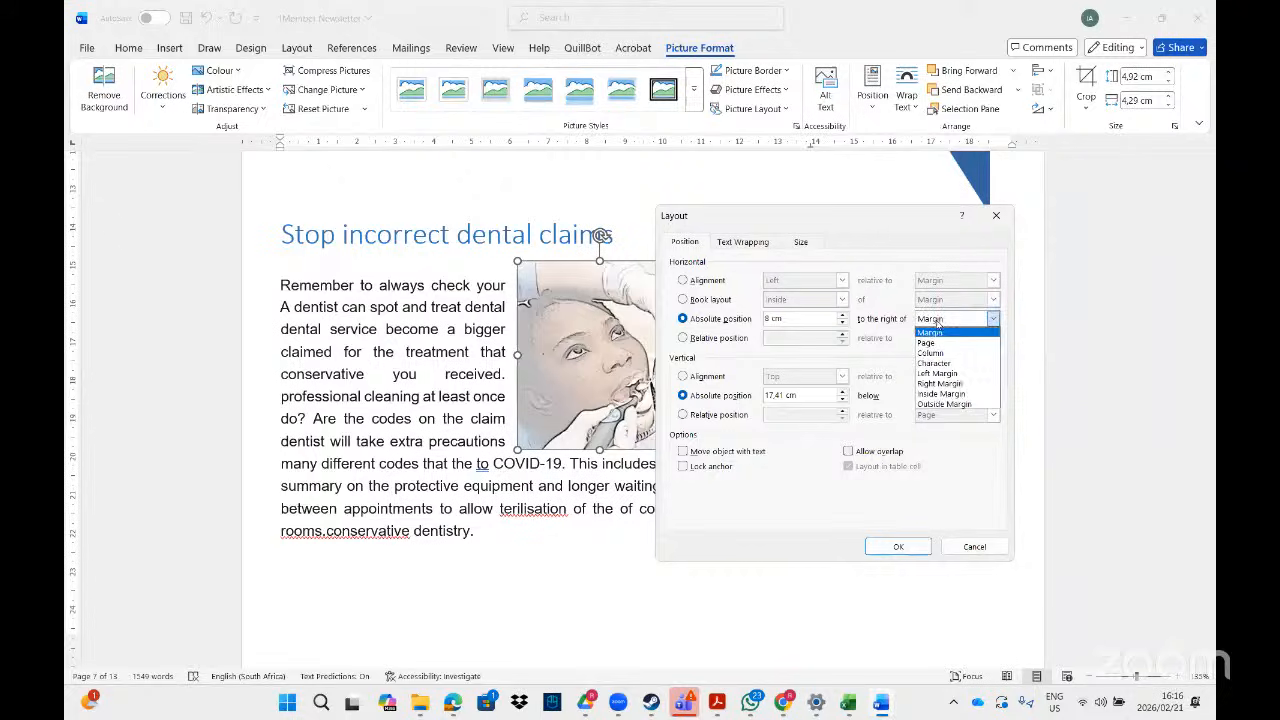
{"action": "left_click", "coordinate": [938, 405]}
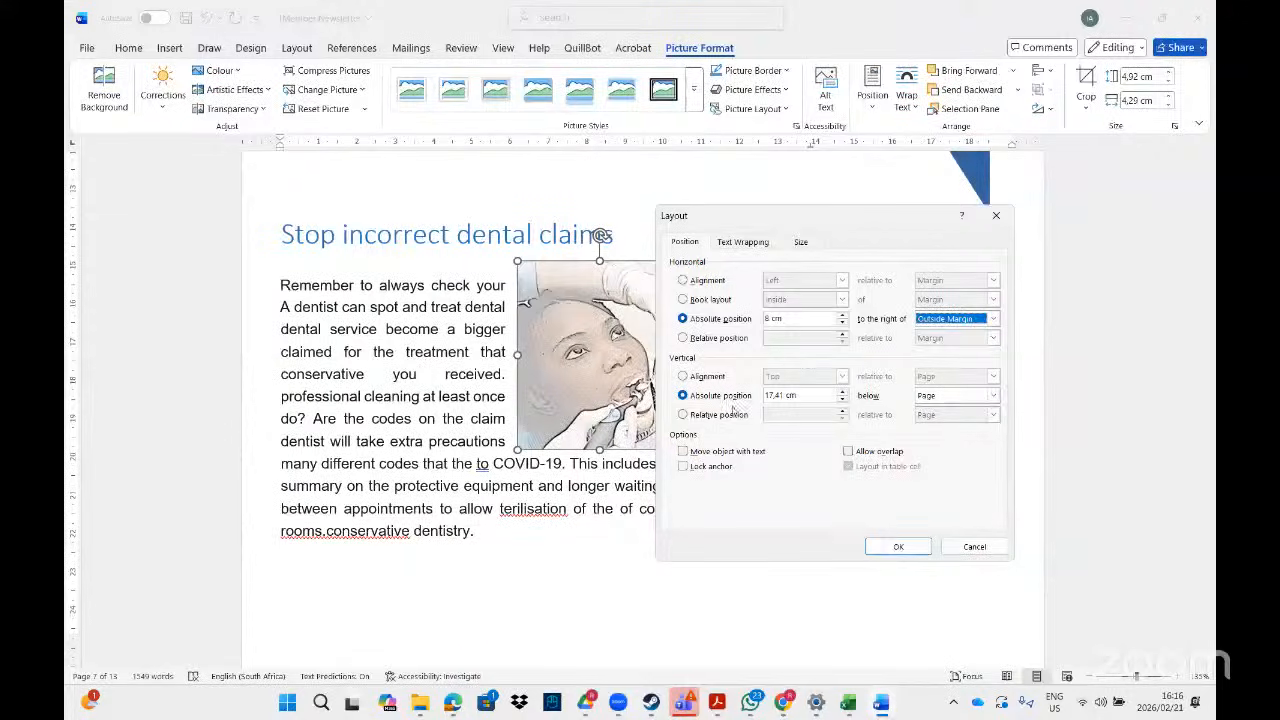
{"action": "left_click", "coordinate": [723, 704]}
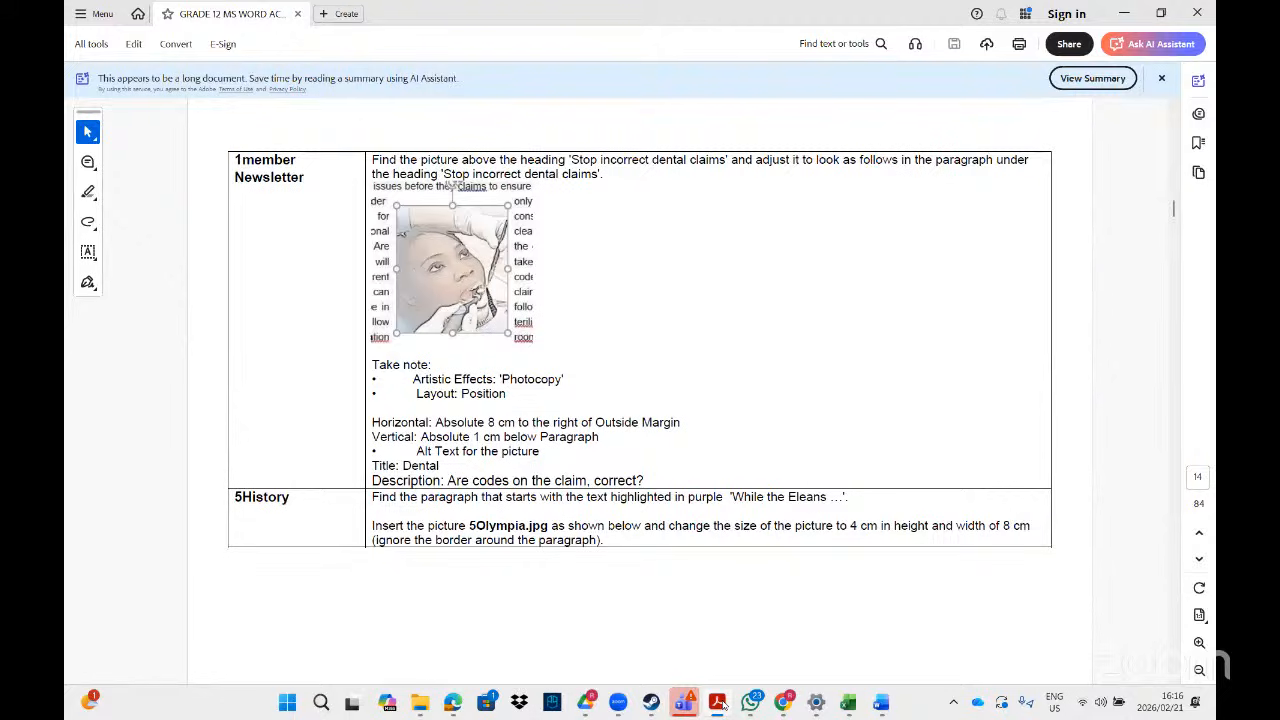
- Set the vertical absolute position to 1 cm below Paragraph and apply the layout
{"action": "key", "text": "alt+Tab"}
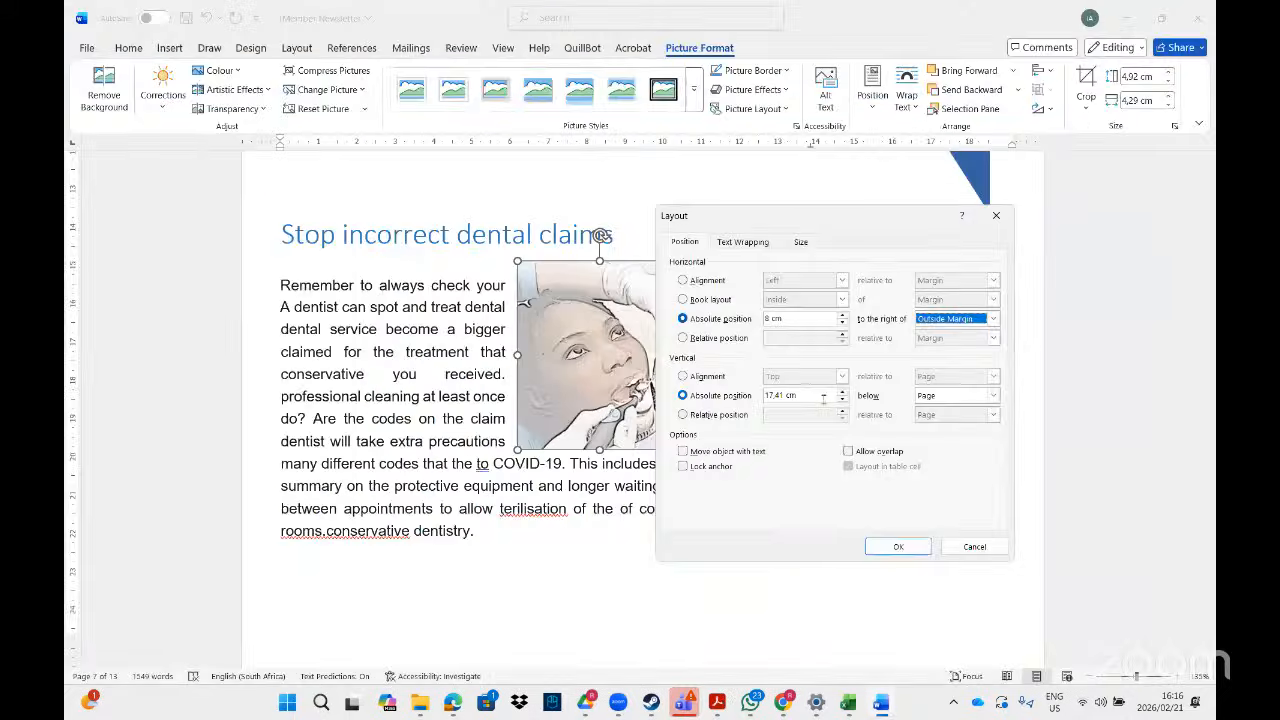
{"action": "left_click_drag", "start_coordinate": [783, 394], "coordinate": [762, 394]}
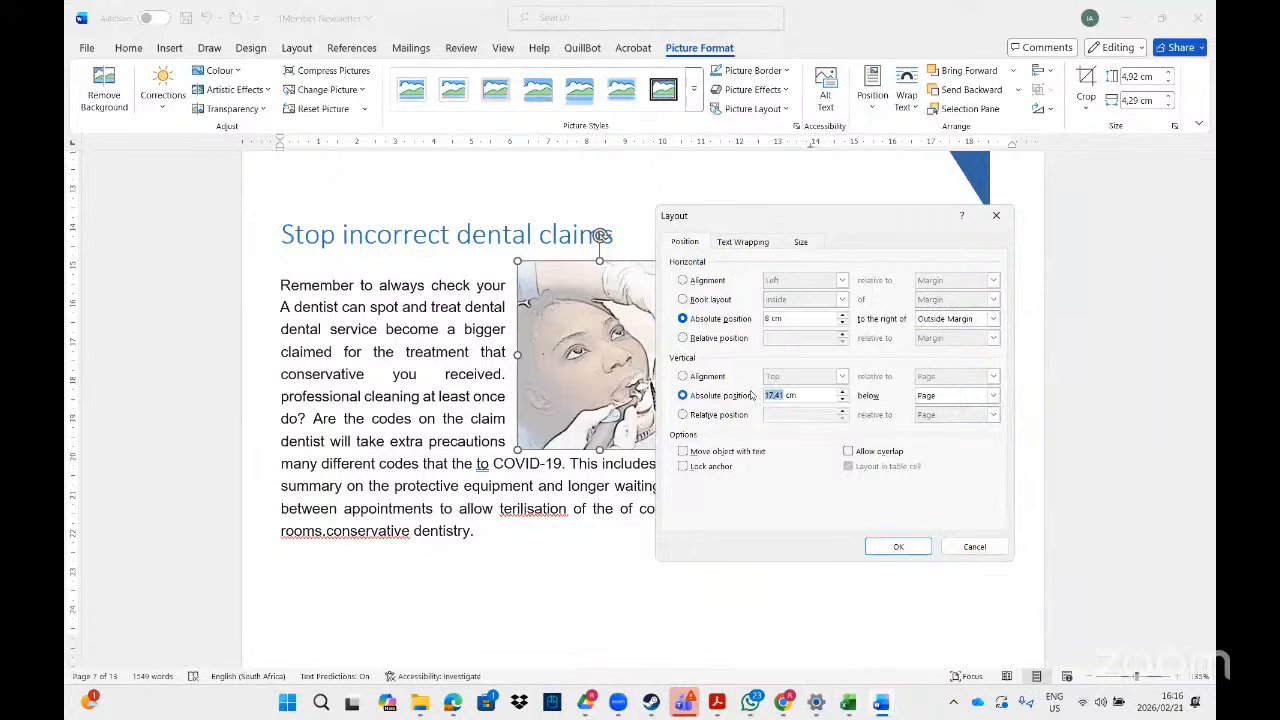
{"action": "type", "text": "1"}
{"action": "left_click", "coordinate": [993, 397]}
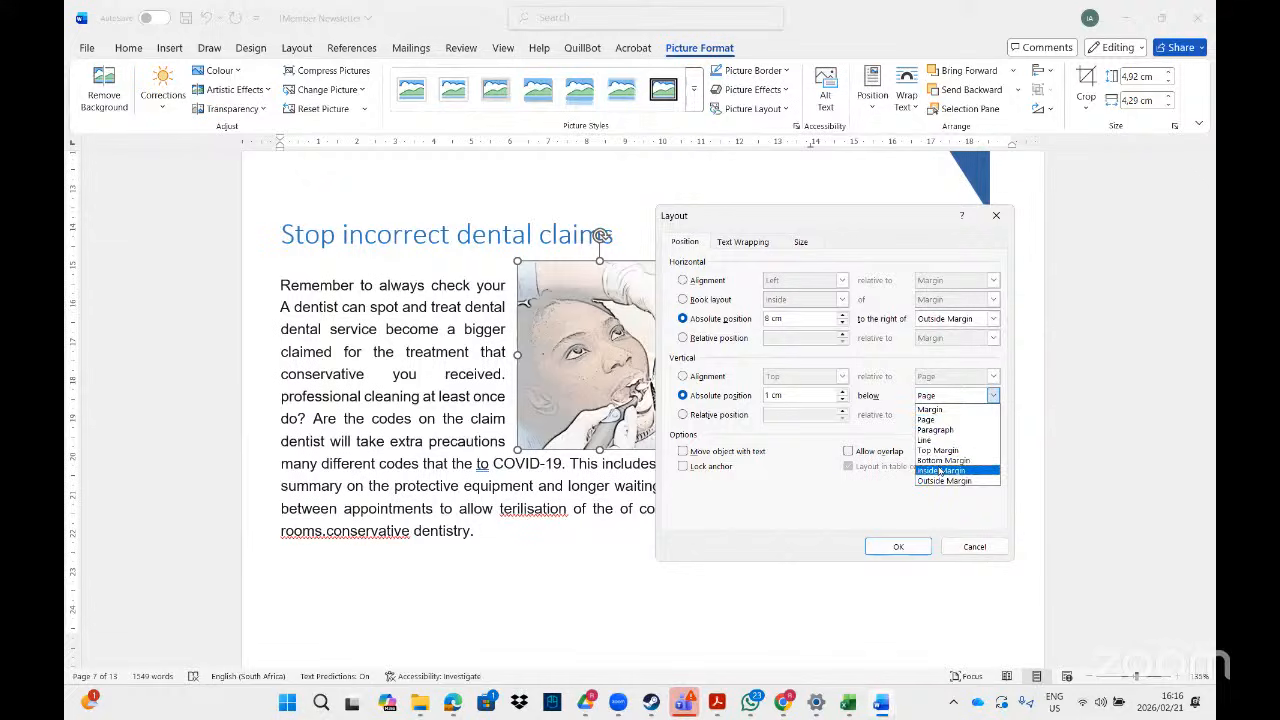
{"action": "left_click", "coordinate": [932, 431]}
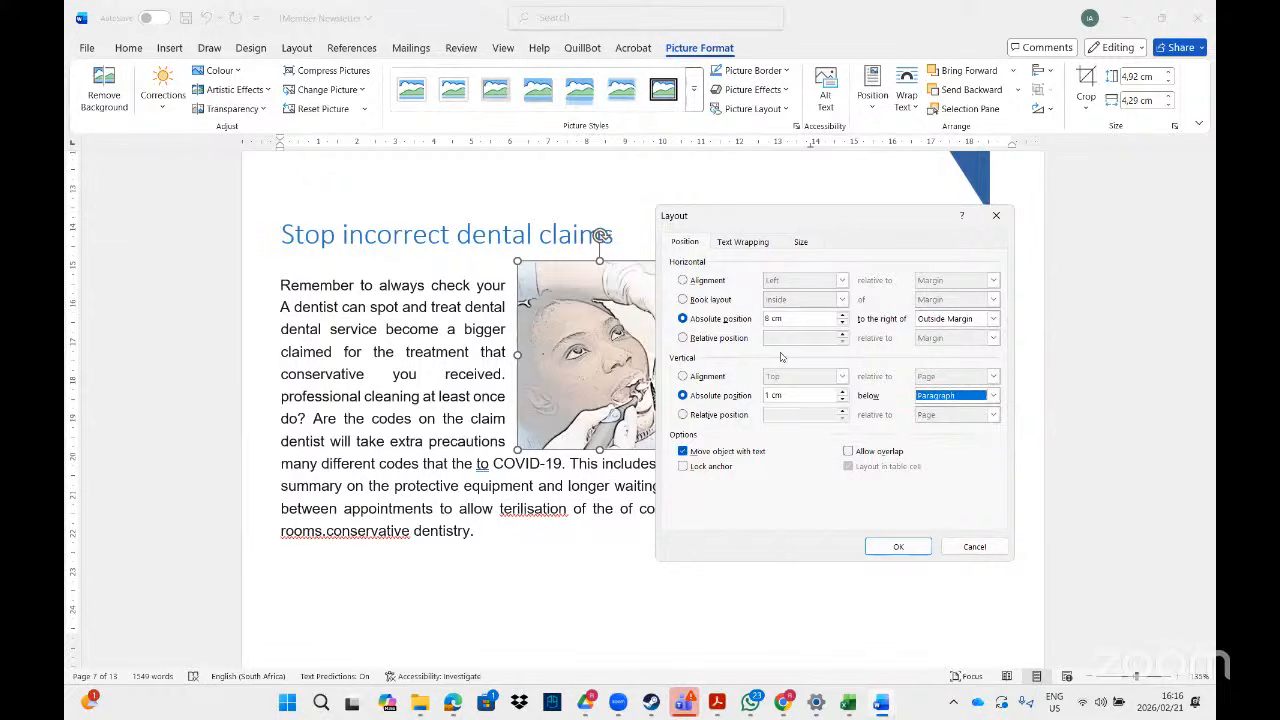
{"action": "left_click", "coordinate": [717, 702]}
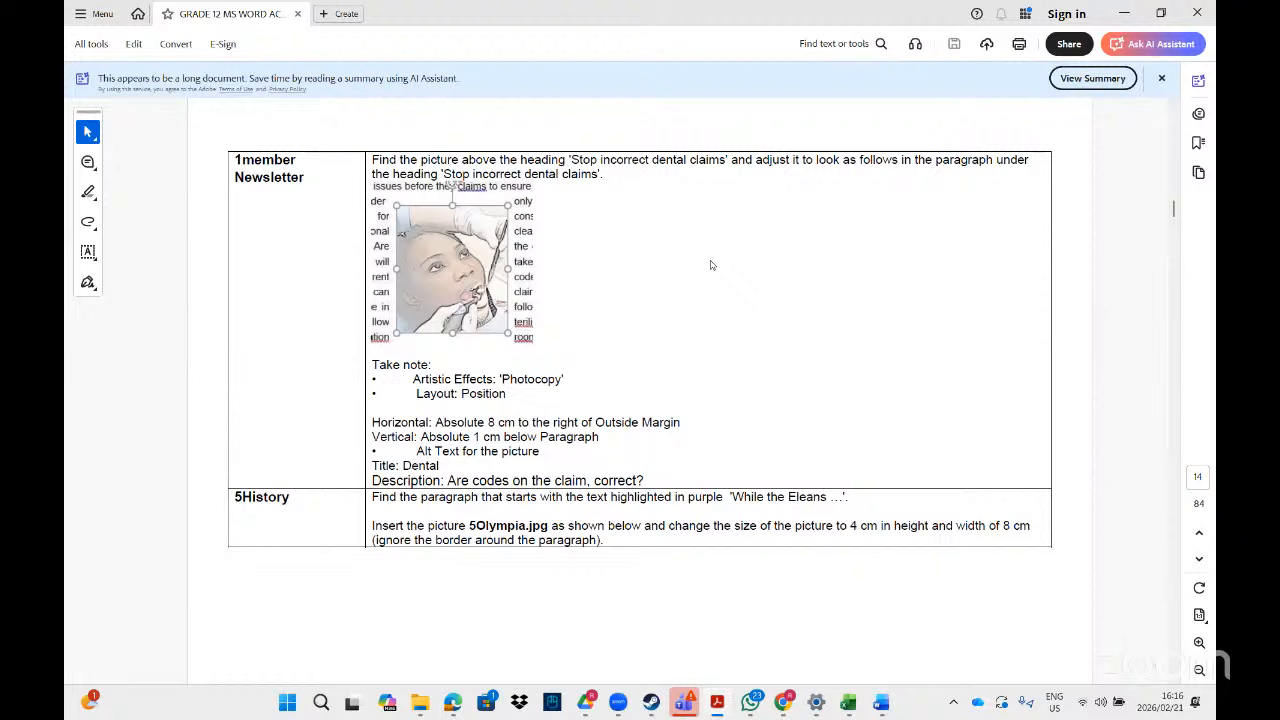
{"action": "key", "text": "alt+Tab"}
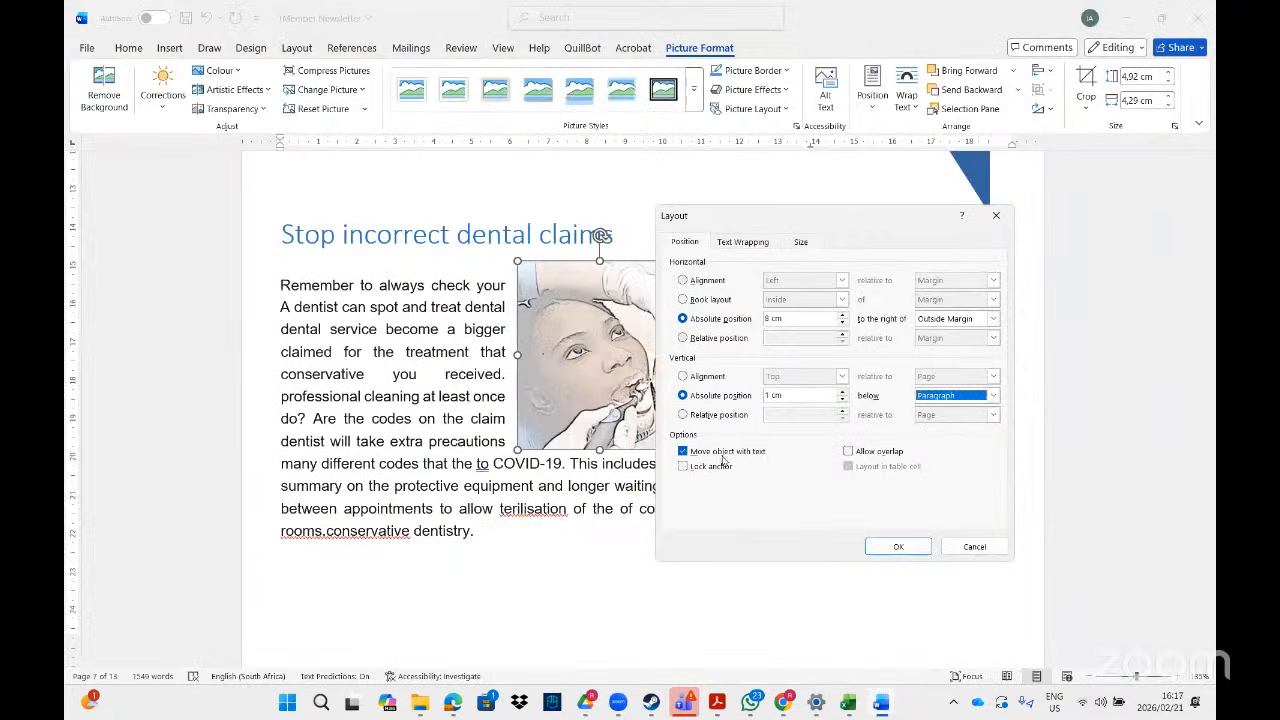
{"action": "left_click", "coordinate": [736, 243]}
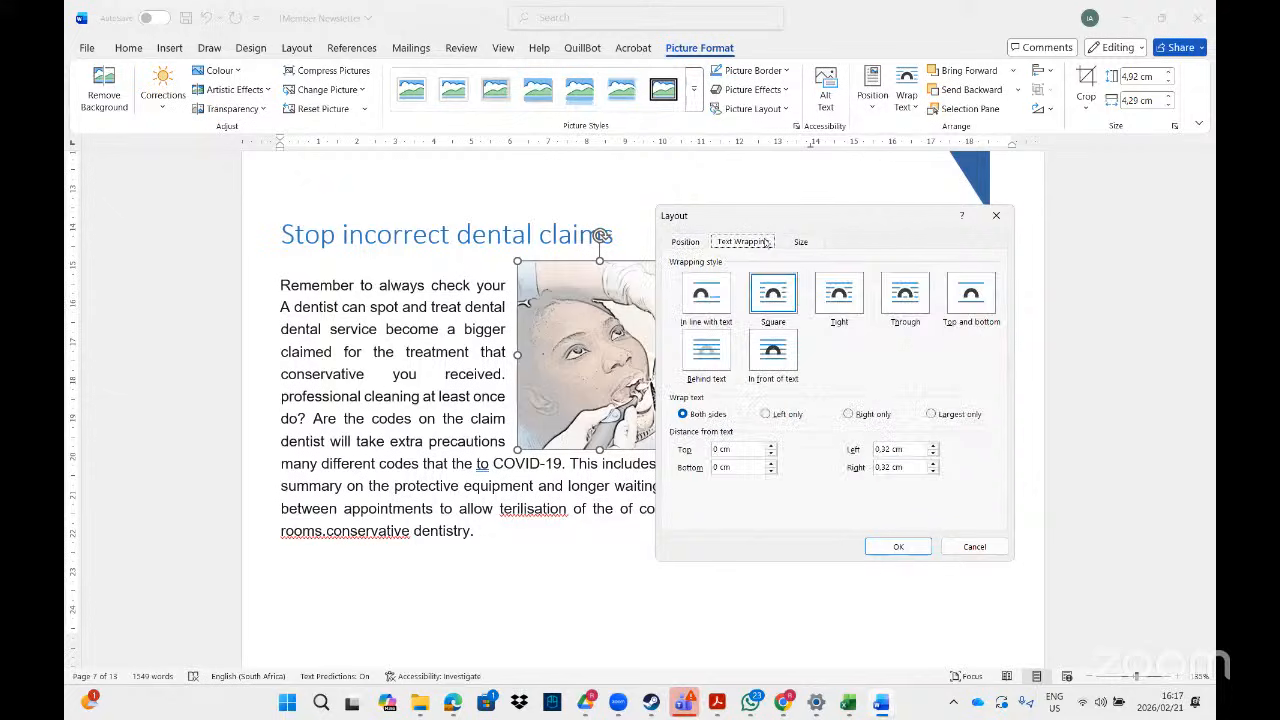
{"action": "left_click", "coordinate": [802, 243]}
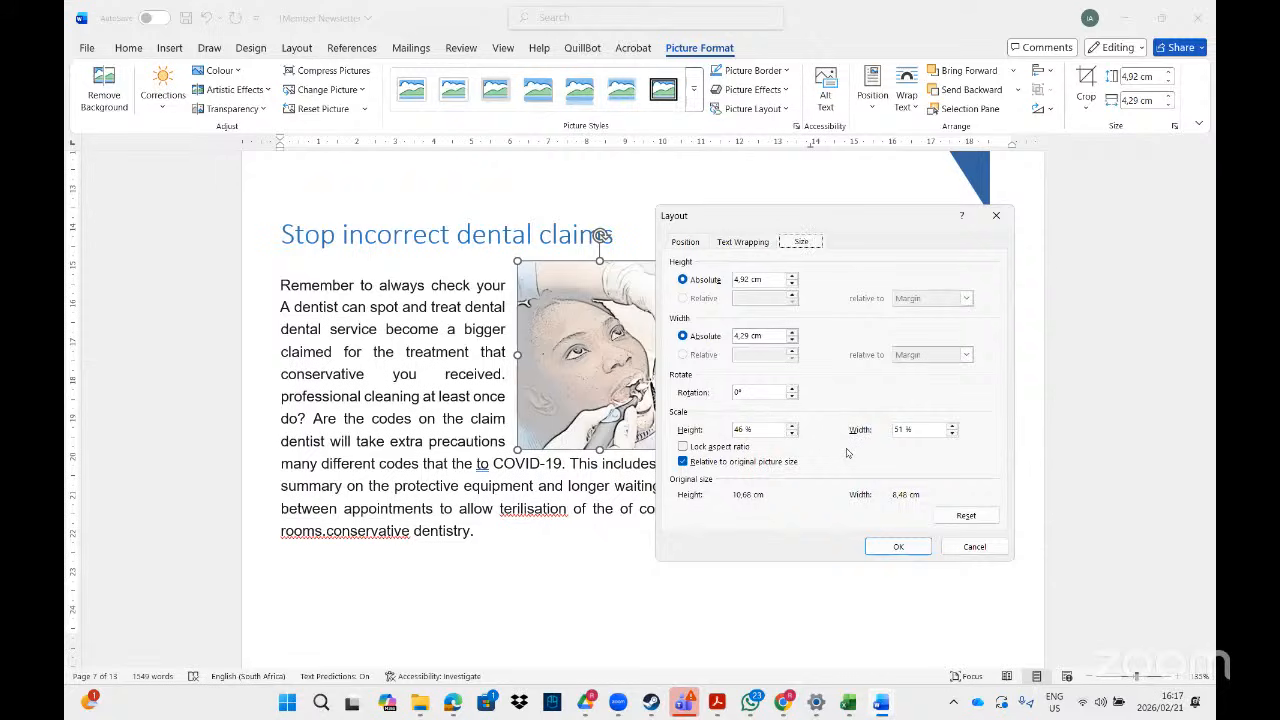
{"action": "left_click", "coordinate": [898, 549]}
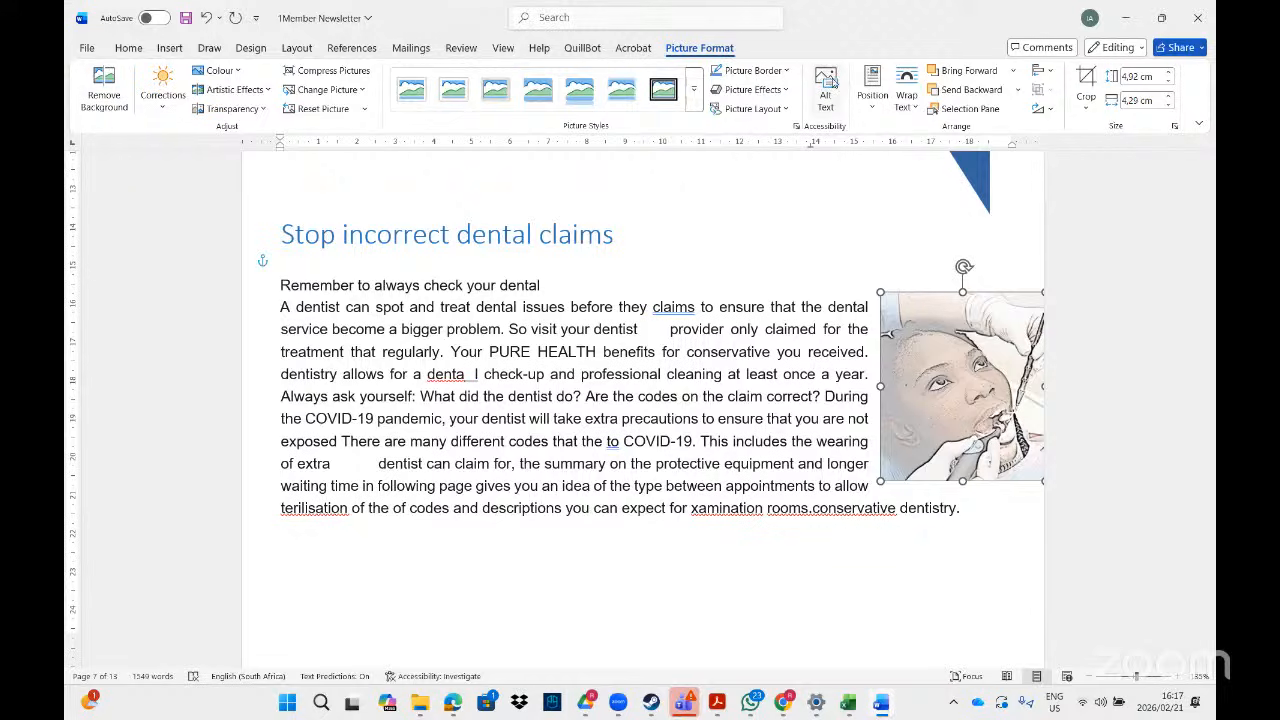
- Add alt text 'Dental' with the line 'Are codes on the claim correct' to the dentist picture
{"action": "left_click", "coordinate": [826, 88]}
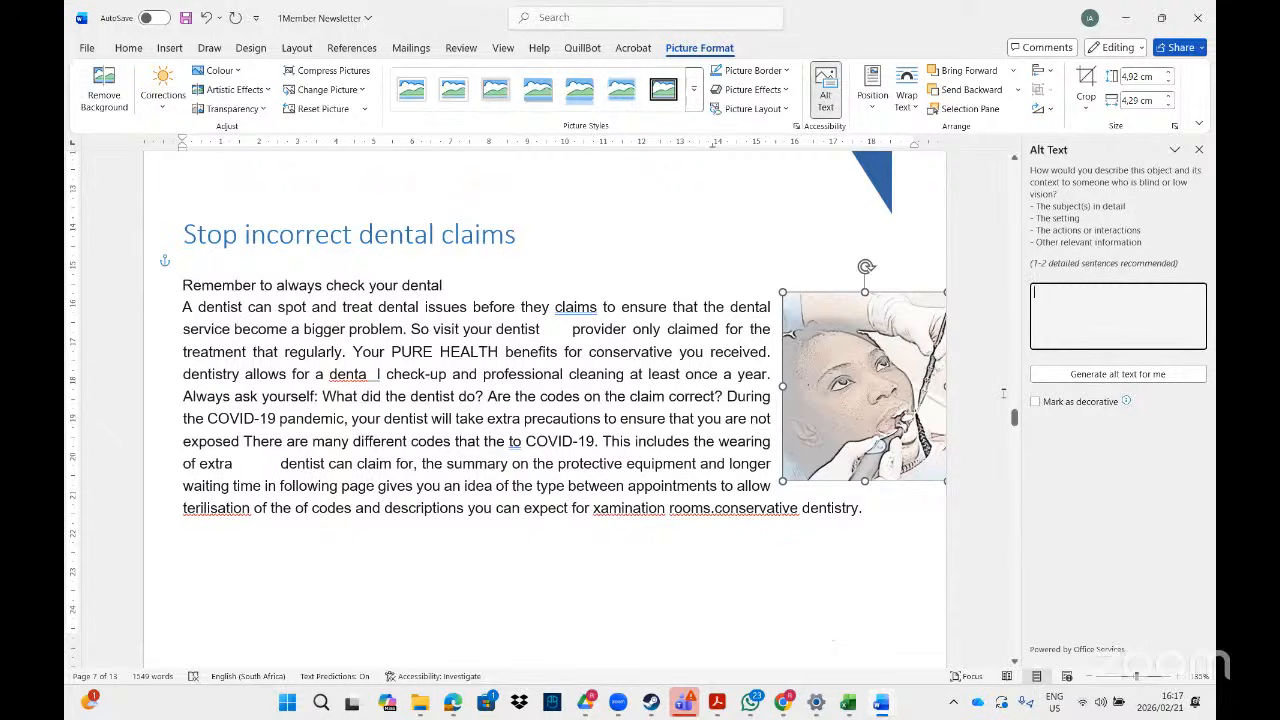
{"action": "left_click", "coordinate": [717, 703]}
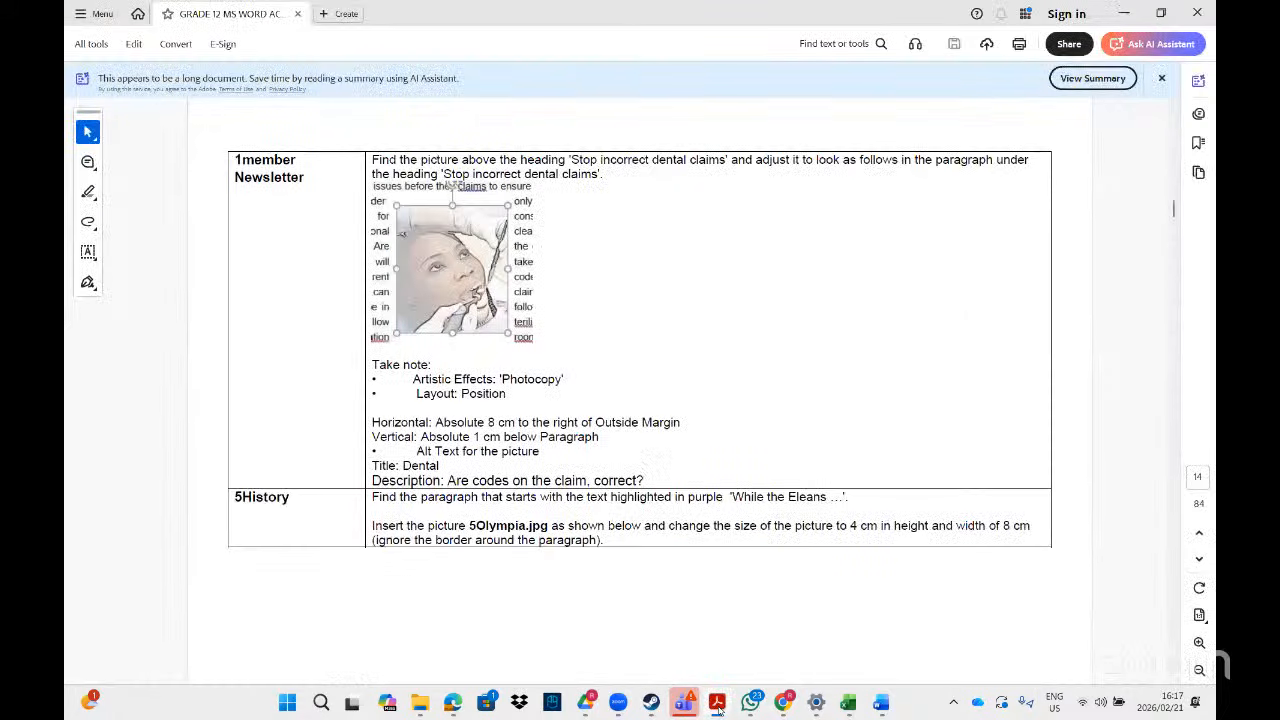
{"action": "key", "text": "alt+Tab"}
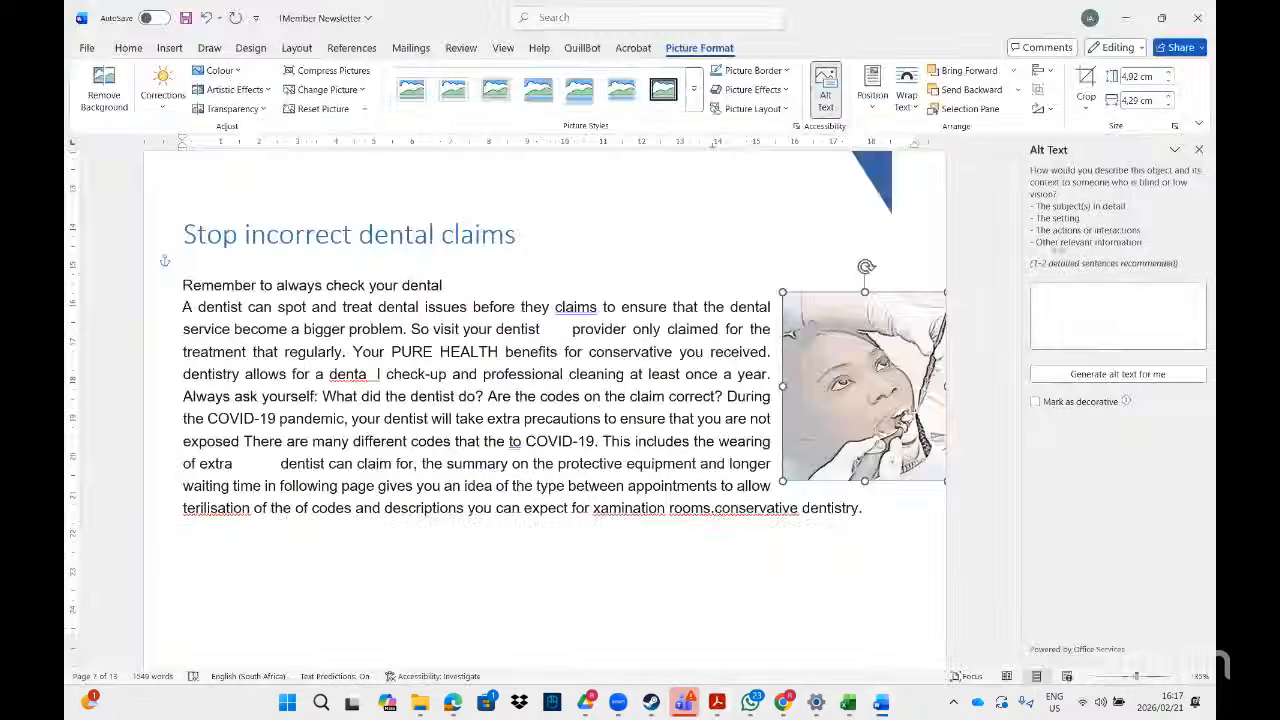
{"action": "left_click", "coordinate": [1057, 288]}
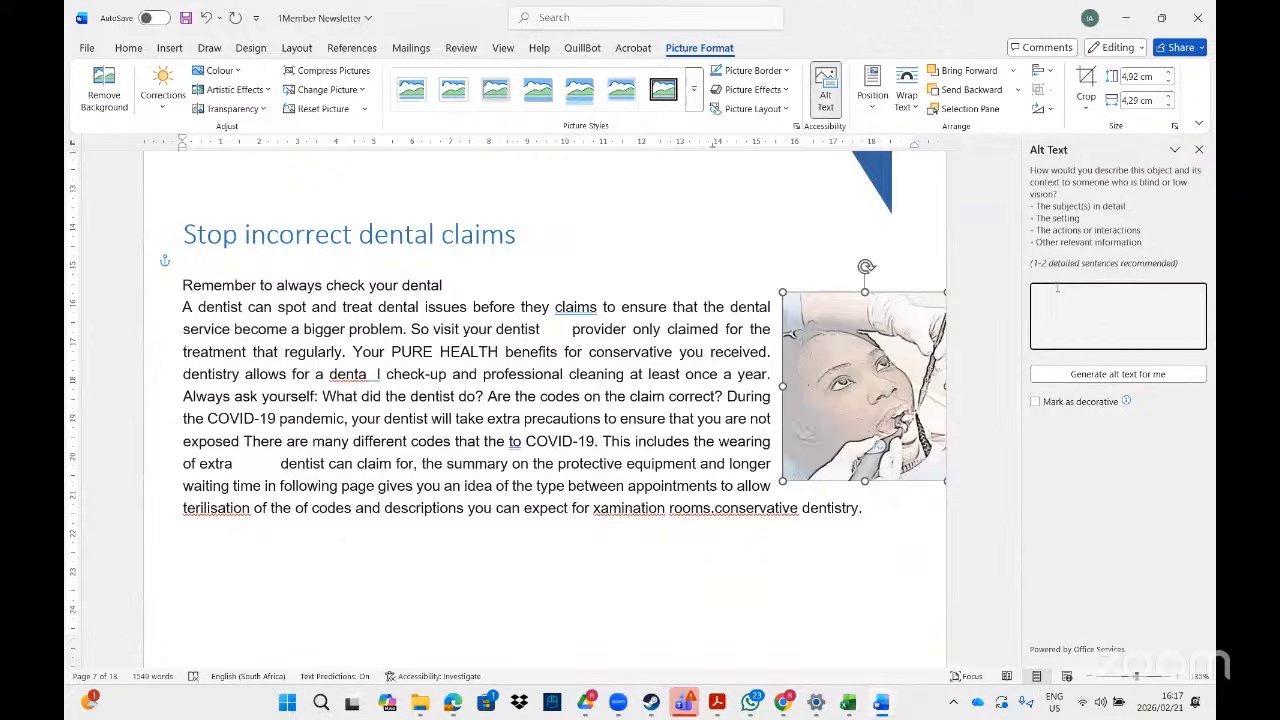
{"action": "type", "text": "Dental"}
{"action": "key", "text": "Return"}
{"action": "type", "text": "Are codes on the claim correct"}
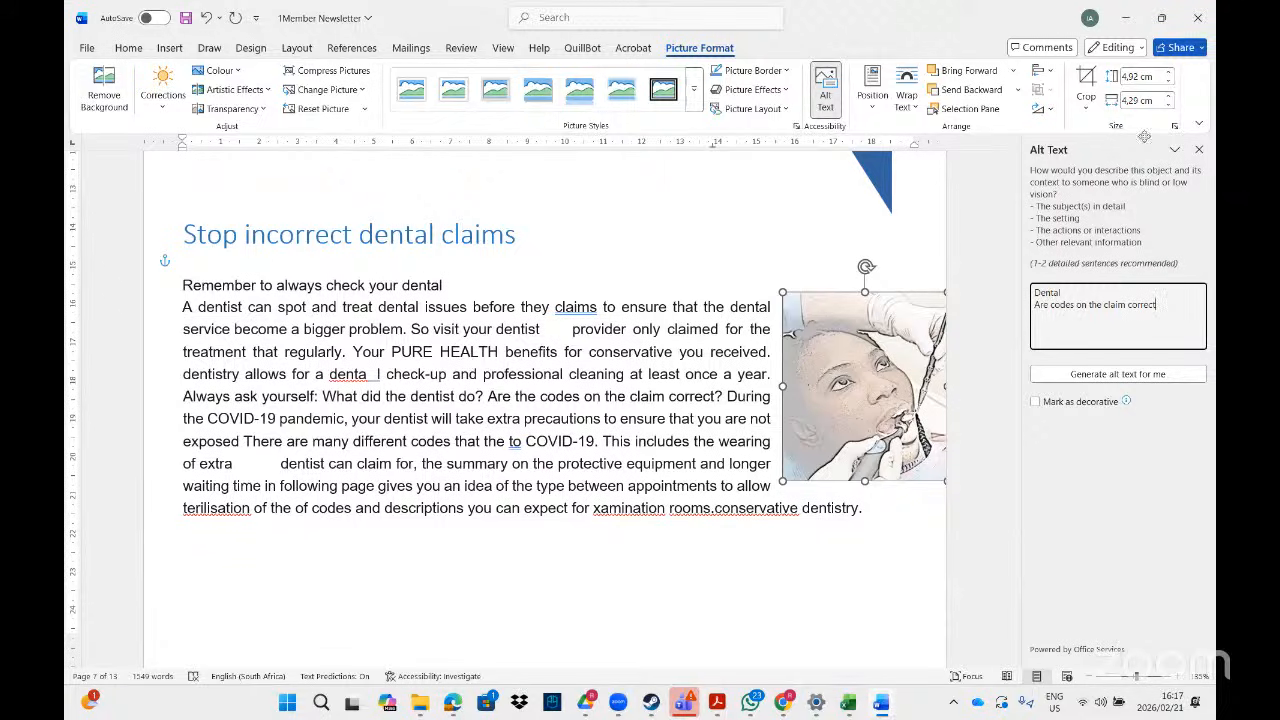
{"action": "left_click", "coordinate": [1198, 151]}
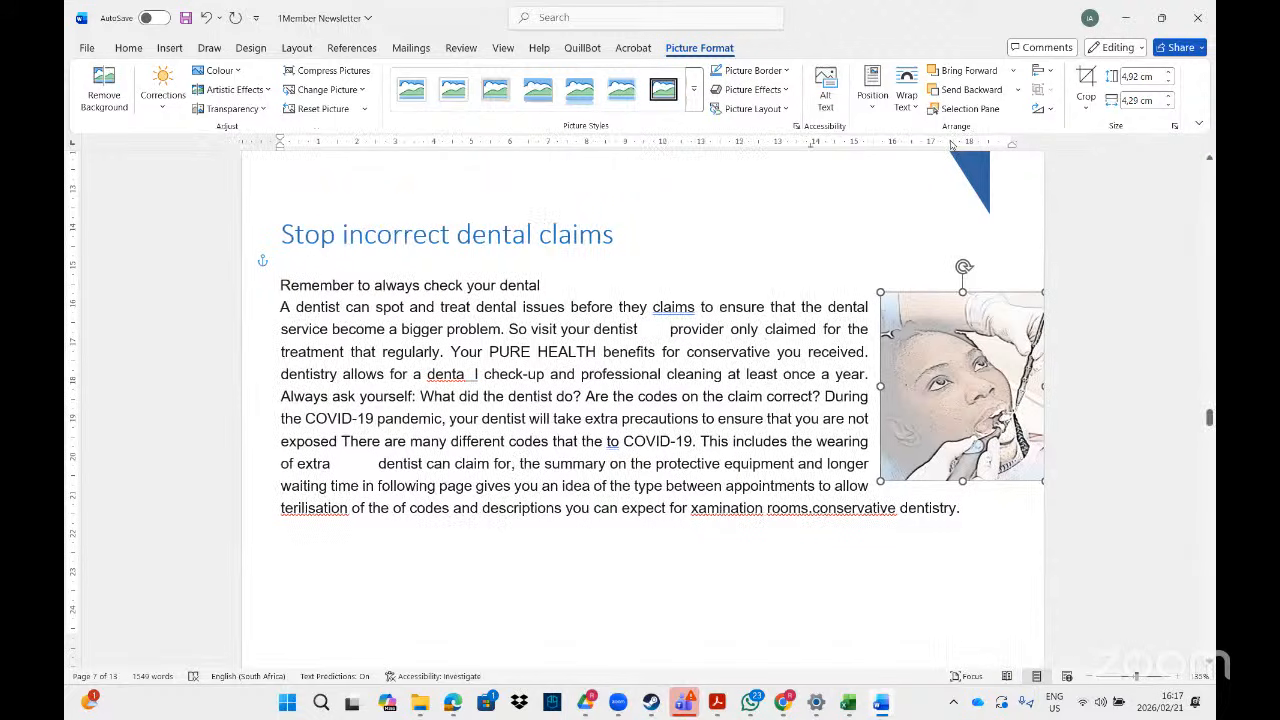
- Reopen the Alt Text pane to verify the description, then close it
{"action": "left_click", "coordinate": [826, 92]}
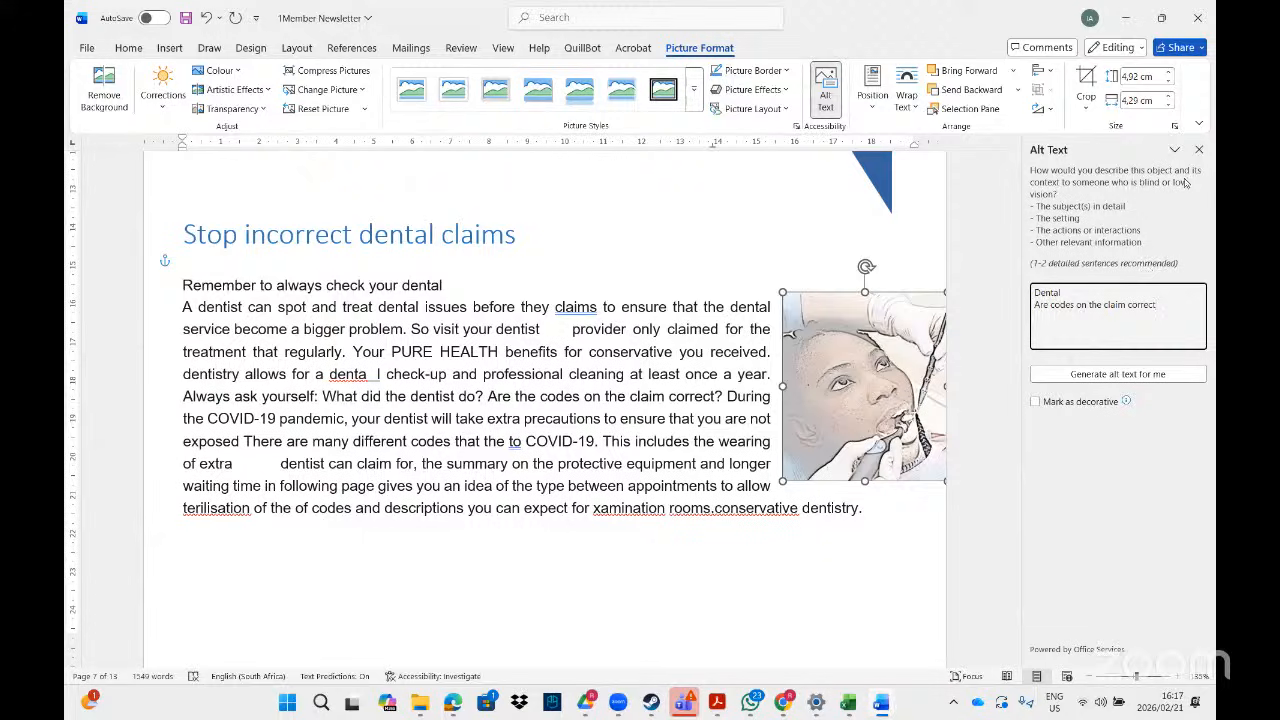
{"action": "left_click", "coordinate": [1199, 151]}
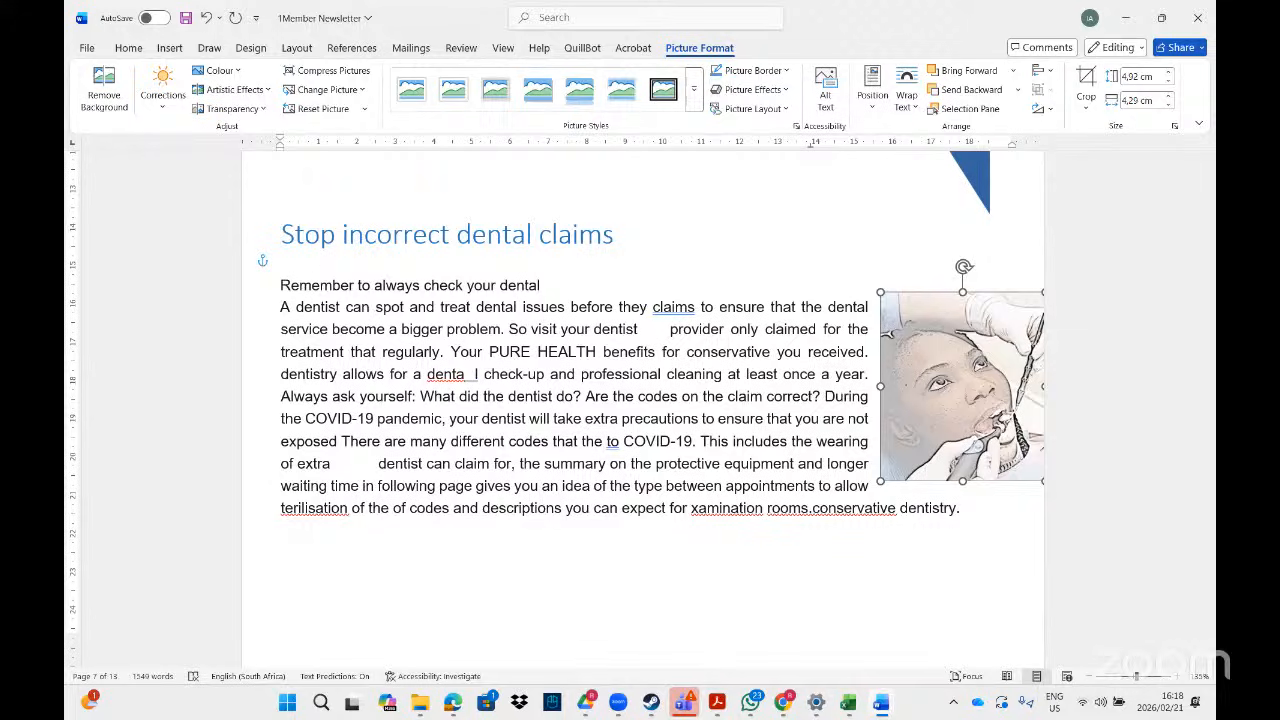
{"action": "key", "text": "alt+Tab"}
- Scroll the instructions PDF from page 14 to the 1superhero task on page 16
{"action": "left_click_drag", "start_coordinate": [1176, 211], "coordinate": [1176, 212]}
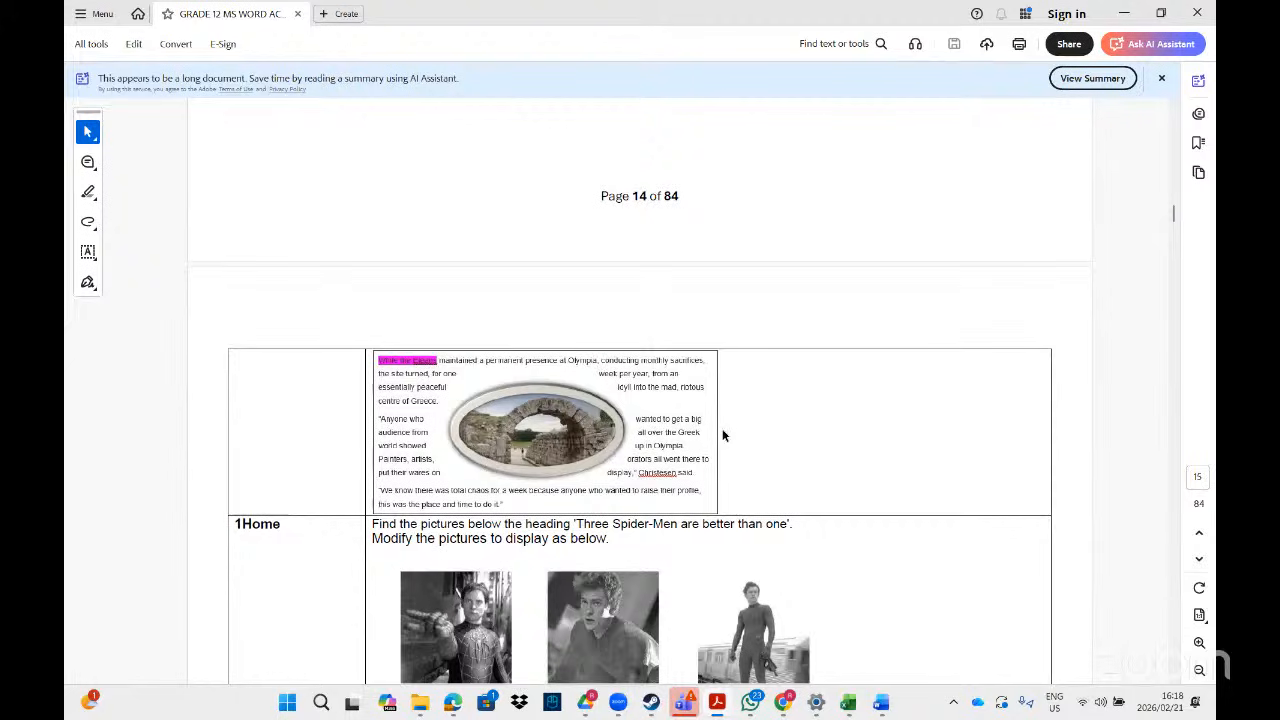
{"action": "scroll", "coordinate": [1177, 215], "scroll_direction": "up", "scroll_amount": 5}
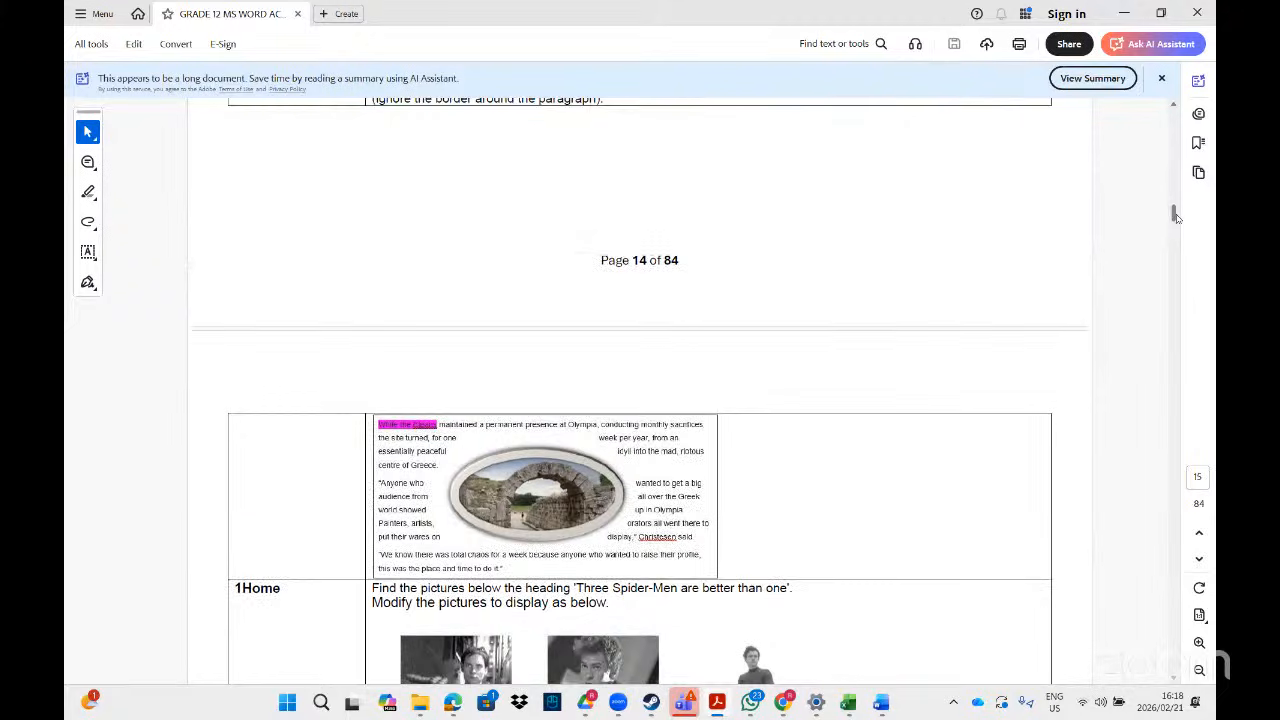
{"action": "scroll", "coordinate": [1177, 215], "scroll_direction": "down", "scroll_amount": 6}
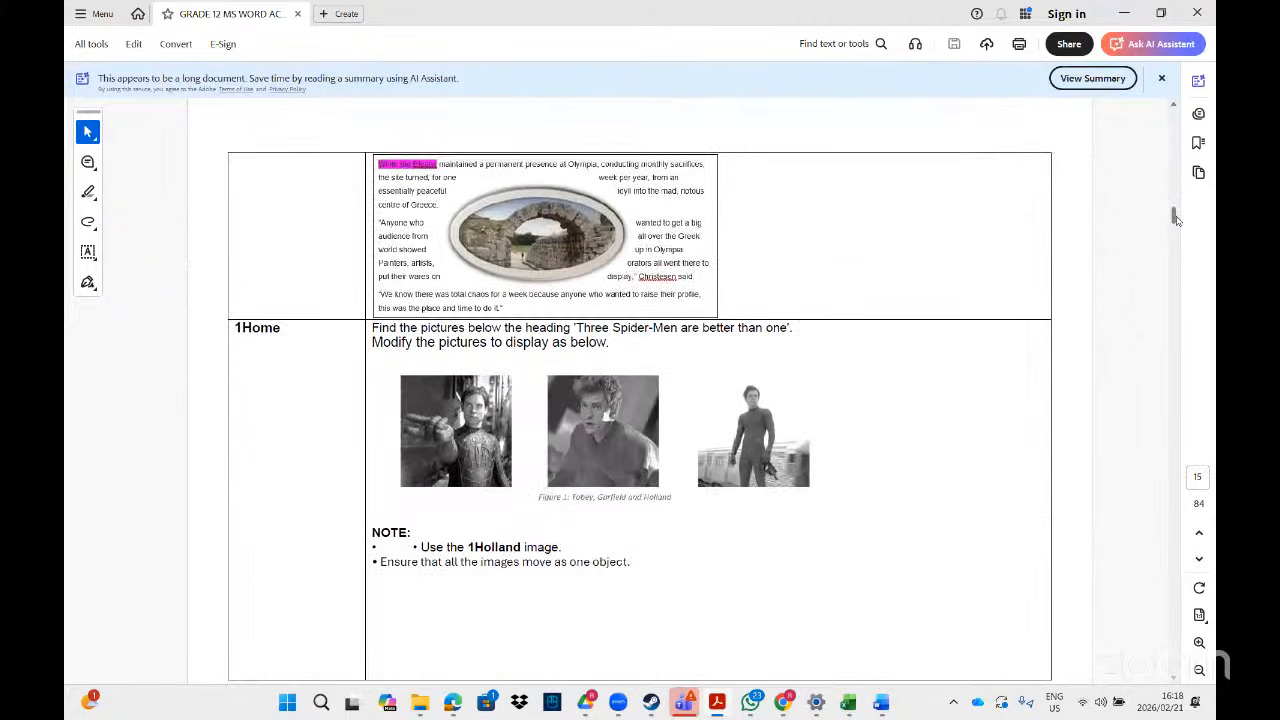
{"action": "scroll", "coordinate": [1177, 219], "scroll_direction": "down", "scroll_amount": 2}
{"action": "scroll", "coordinate": [1177, 219], "scroll_direction": "up", "scroll_amount": 2}
{"action": "scroll", "coordinate": [1177, 220], "scroll_direction": "down", "scroll_amount": 3}
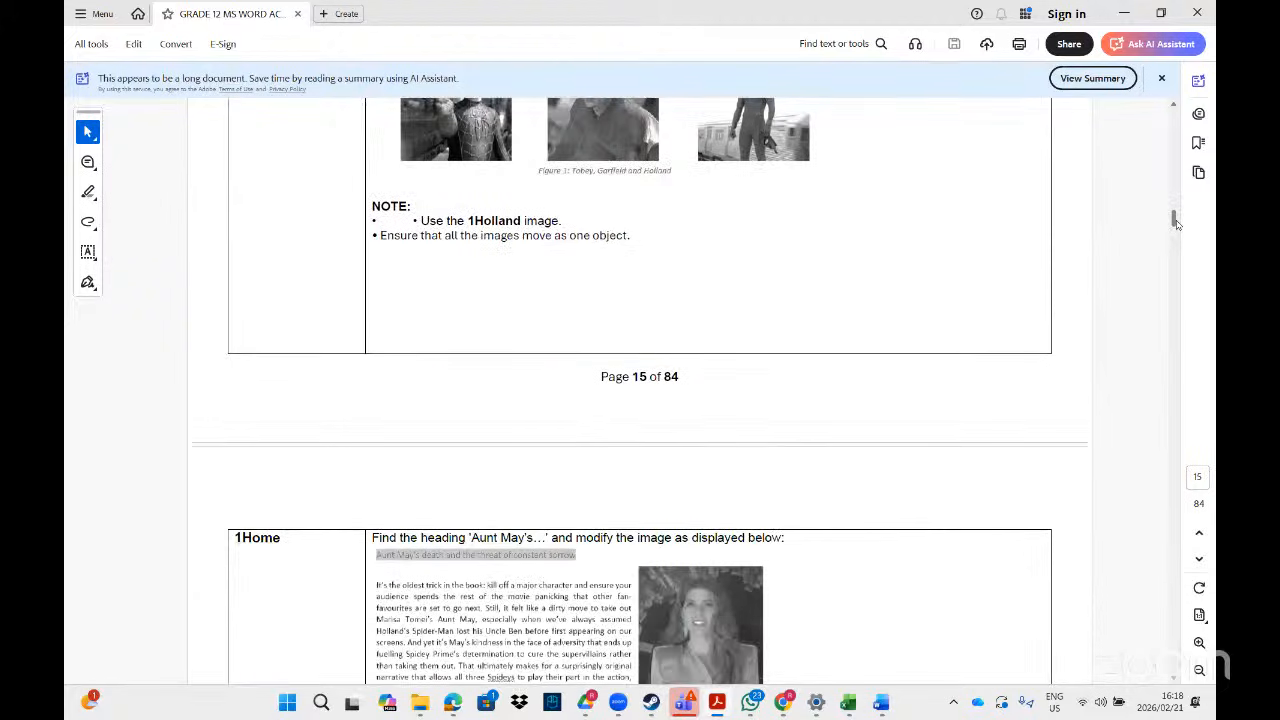
{"action": "scroll", "coordinate": [1177, 222], "scroll_direction": "up", "scroll_amount": 5}
{"action": "scroll", "coordinate": [1183, 220], "scroll_direction": "down", "scroll_amount": 1}
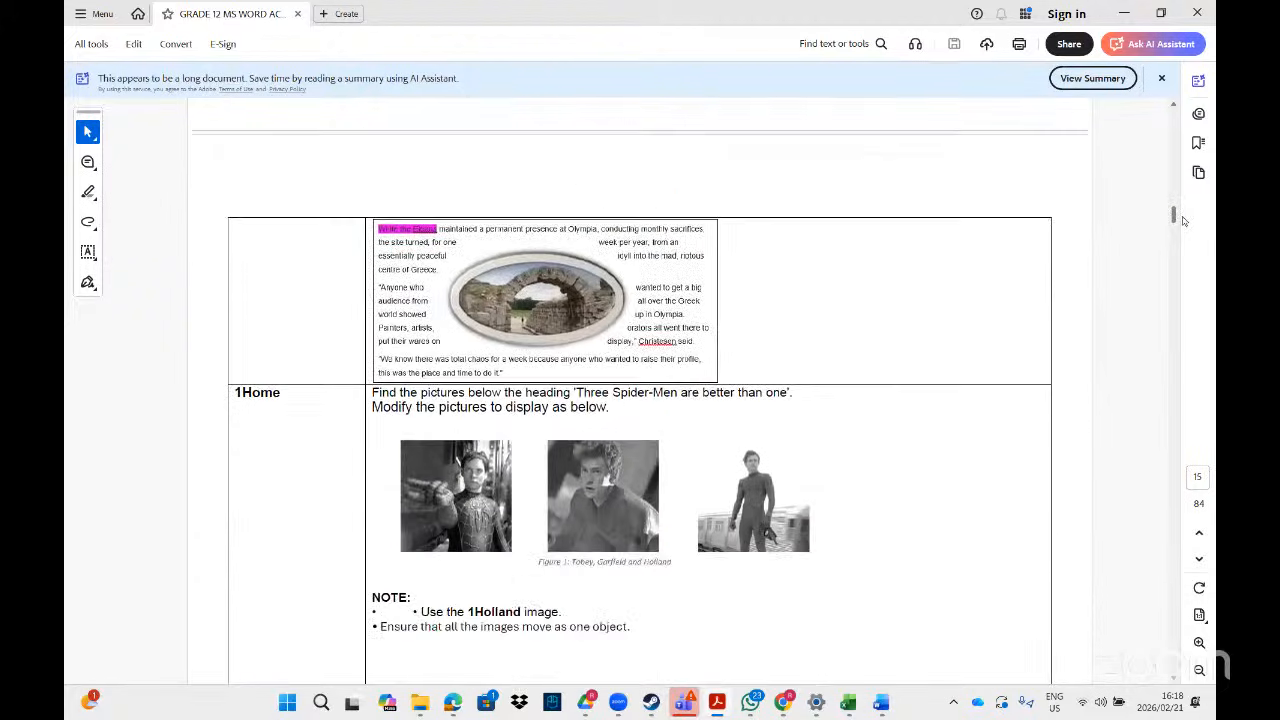
{"action": "scroll", "coordinate": [1183, 220], "scroll_direction": "down", "scroll_amount": 6}
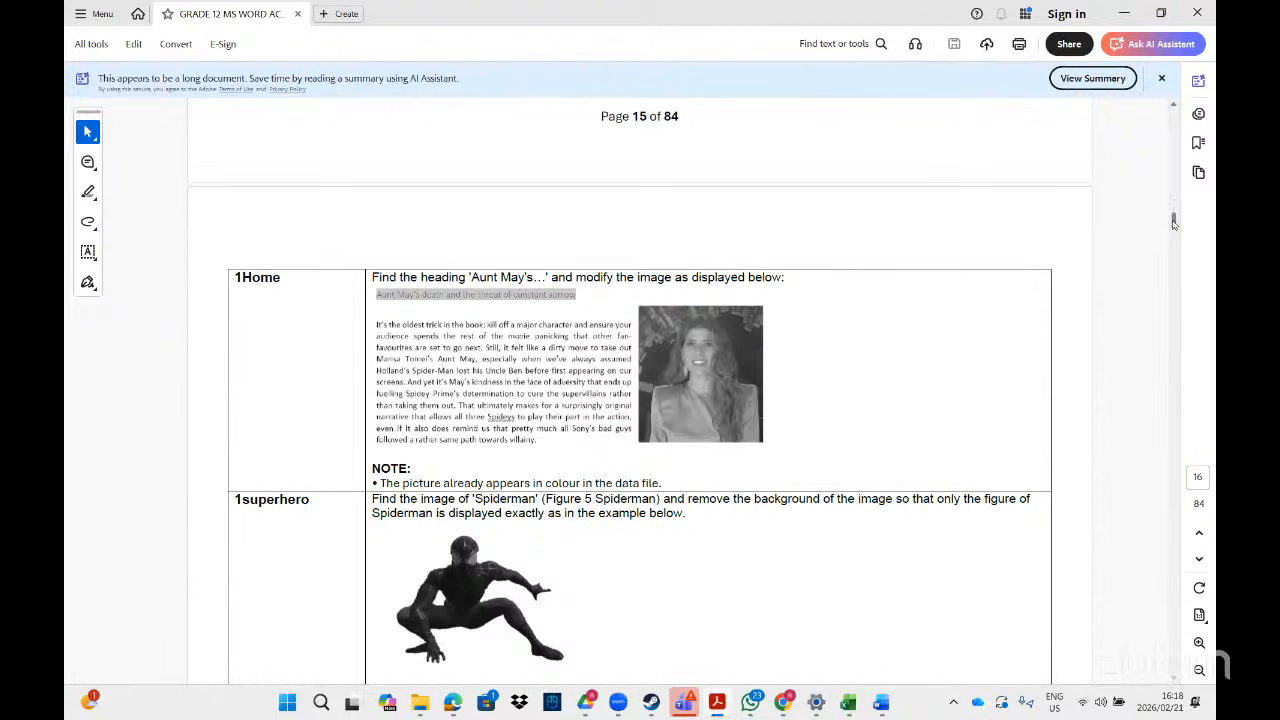
{"action": "scroll", "coordinate": [1174, 680], "scroll_direction": "down", "scroll_amount": 3}
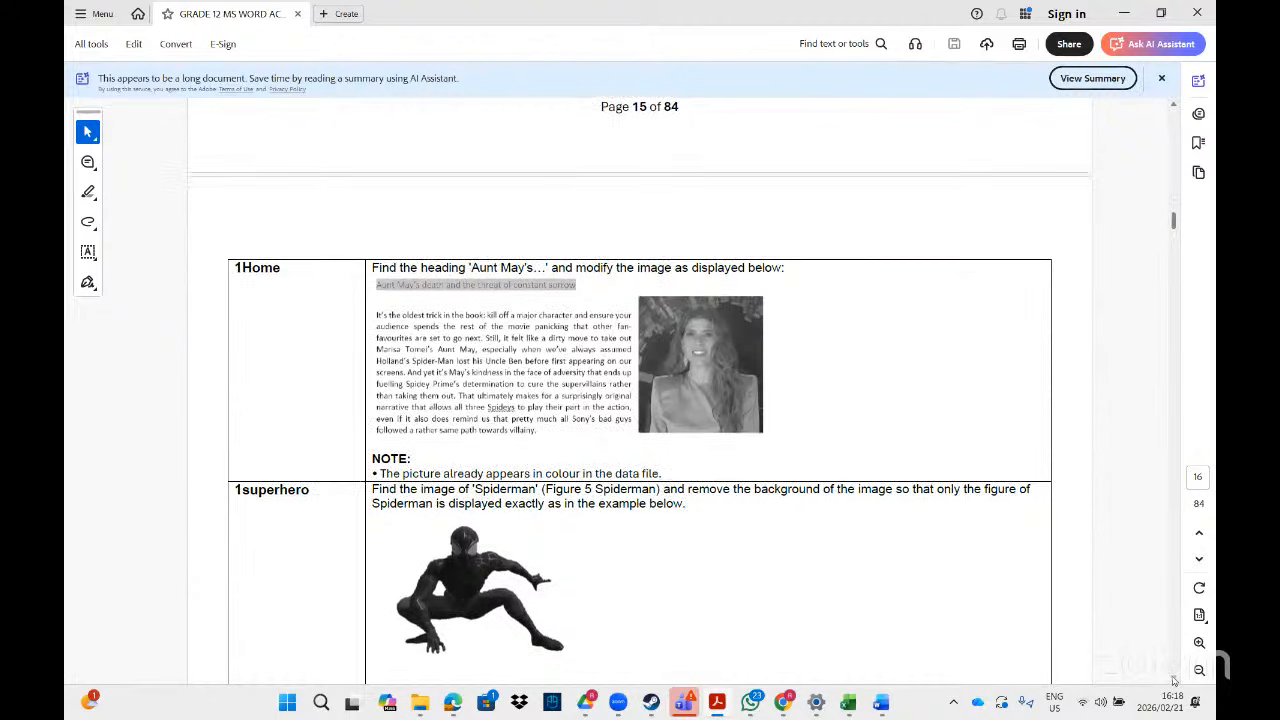
{"action": "scroll", "coordinate": [1174, 680], "scroll_direction": "down", "scroll_amount": 1}
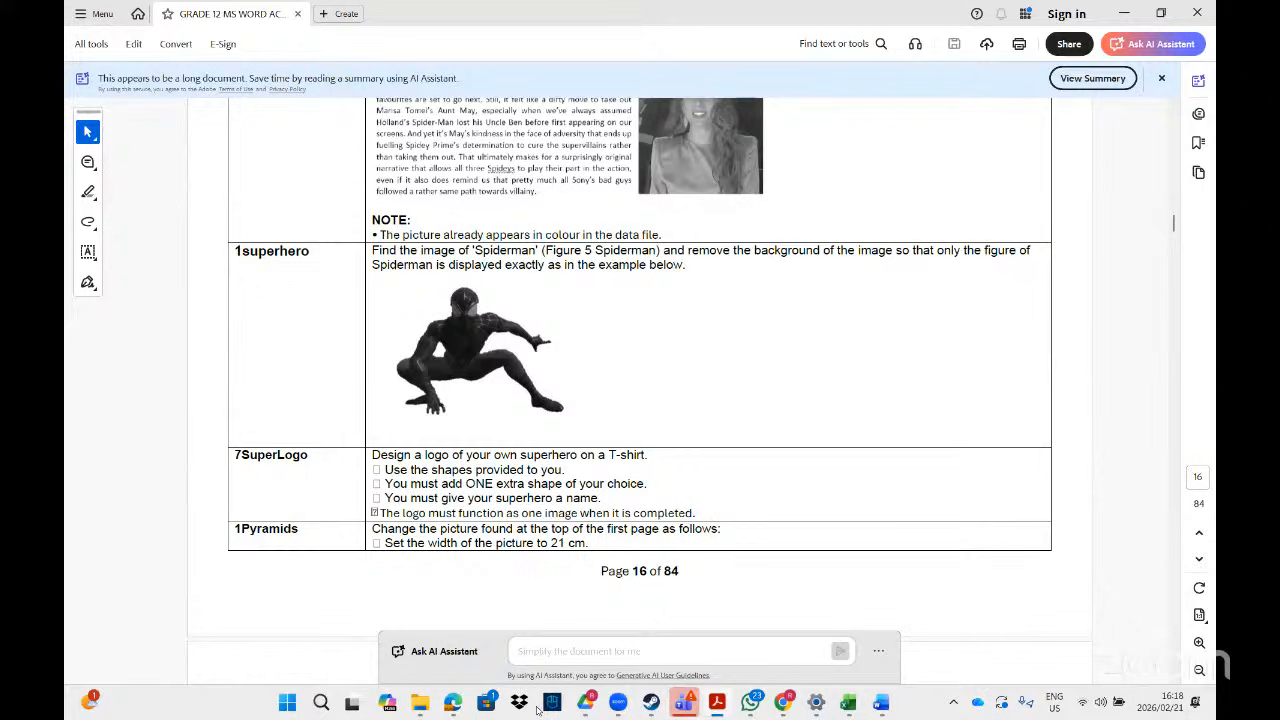
- Search File Explorer for 'super' and open the 1Superhero document in Word
{"action": "mouse_move", "coordinate": [537, 709]}
{"action": "left_click", "coordinate": [566, 615]}
{"action": "left_click", "coordinate": [972, 45]}
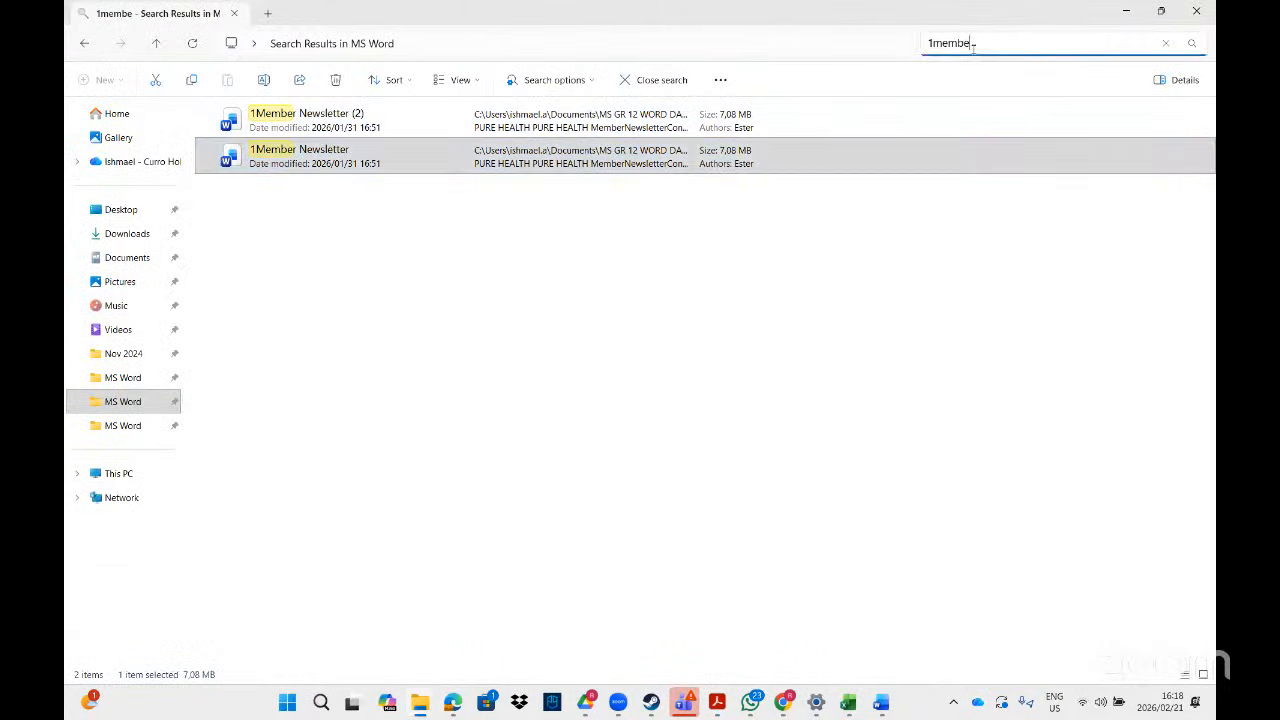
{"action": "key", "text": "BackSpace"}
{"action": "key", "text": "BackSpace"}
{"action": "key", "text": "BackSpace"}
{"action": "key", "text": "BackSpace"}
{"action": "key", "text": "BackSpace"}
{"action": "type", "text": "super"}
{"action": "left_click", "coordinate": [362, 235]}
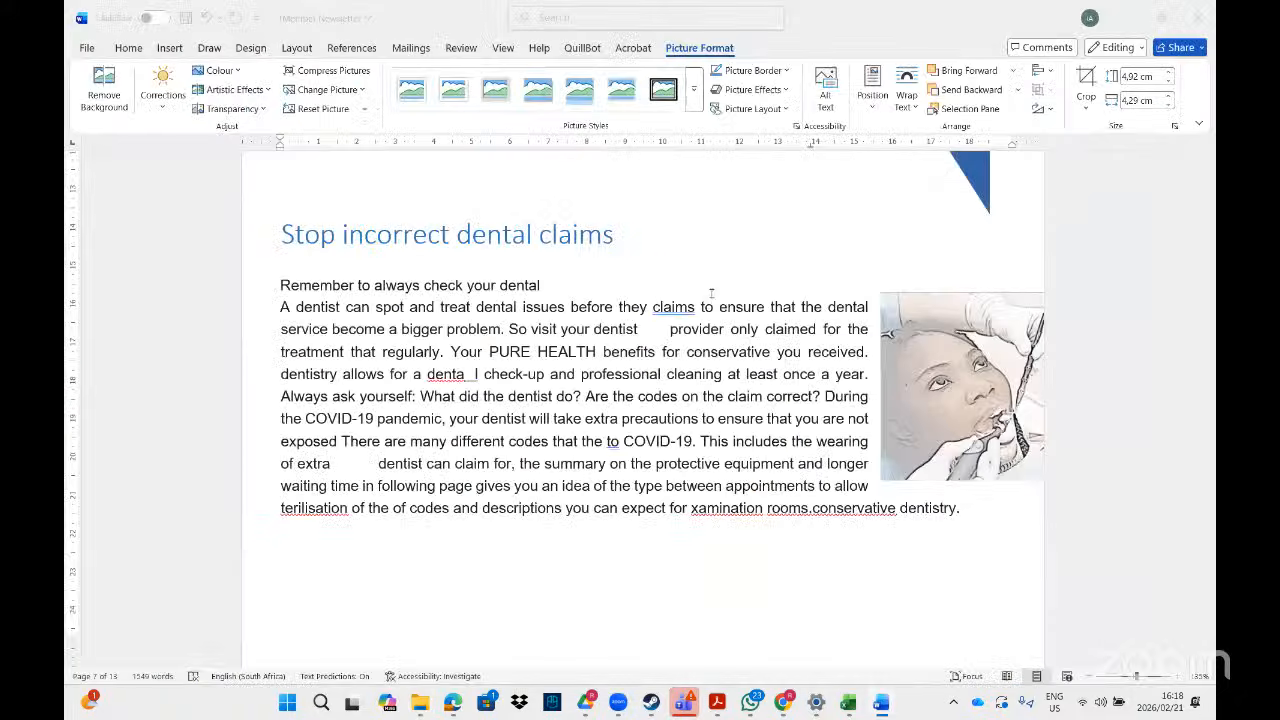
{"action": "left_click_drag", "start_coordinate": [1209, 172], "coordinate": [1209, 507]}
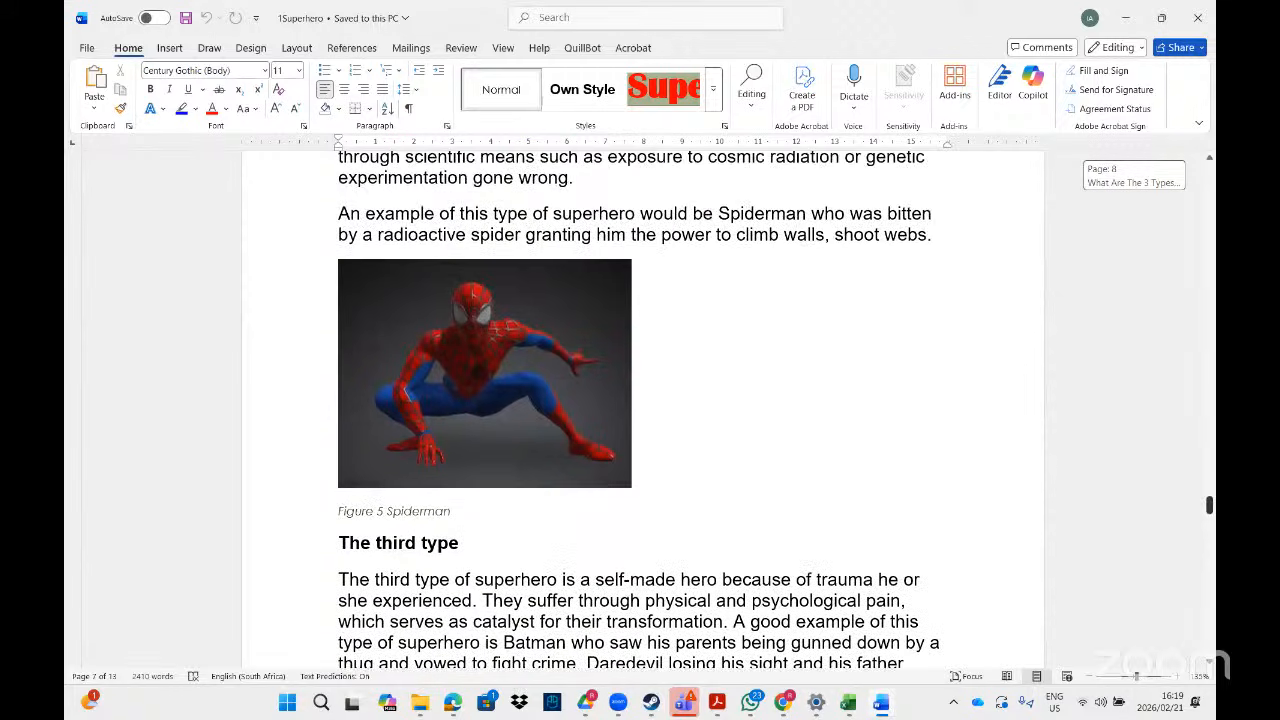
- Start Remove Background on the Spiderman picture, undoing a first attempt and restarting it
{"action": "left_click", "coordinate": [558, 356]}
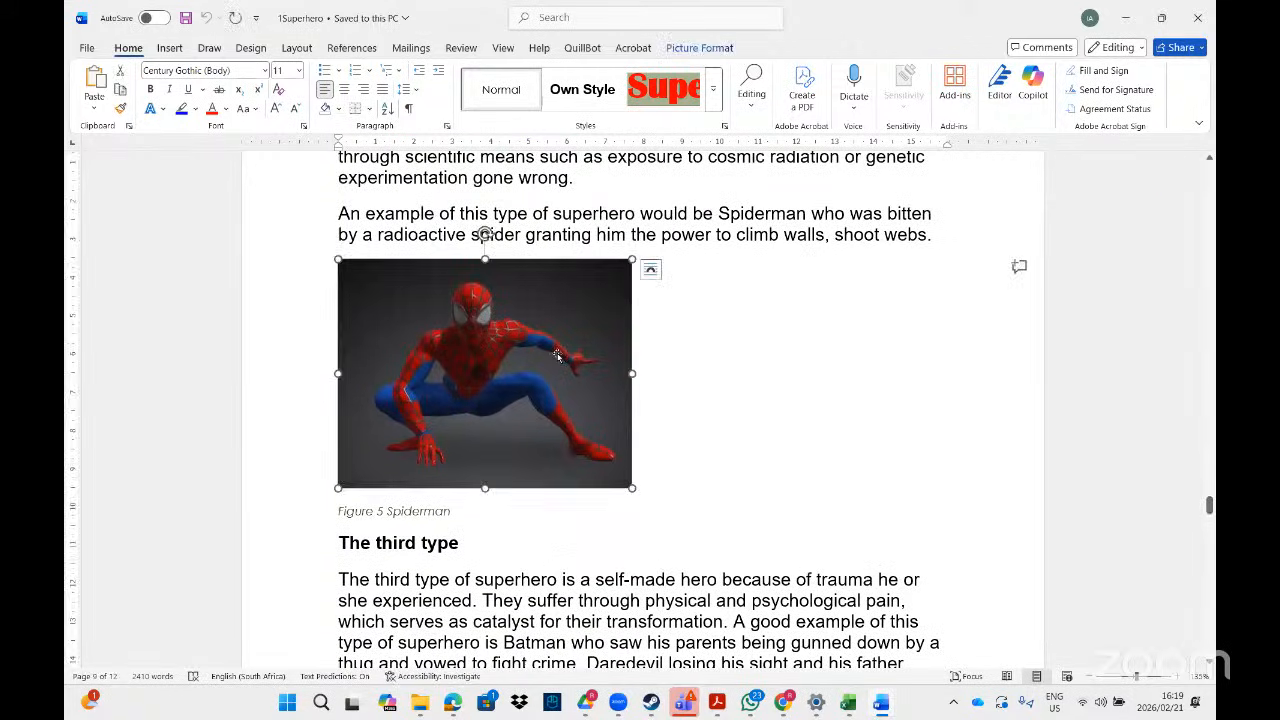
{"action": "left_click", "coordinate": [700, 48]}
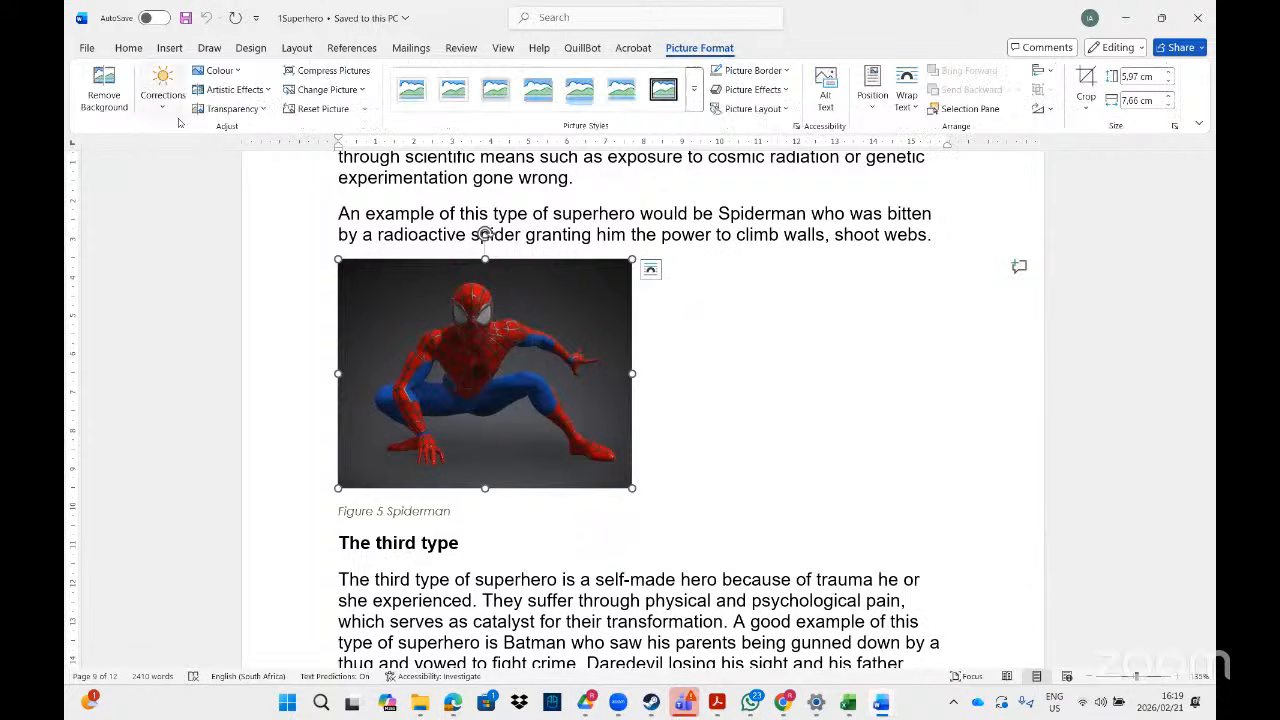
{"action": "left_click", "coordinate": [113, 106]}
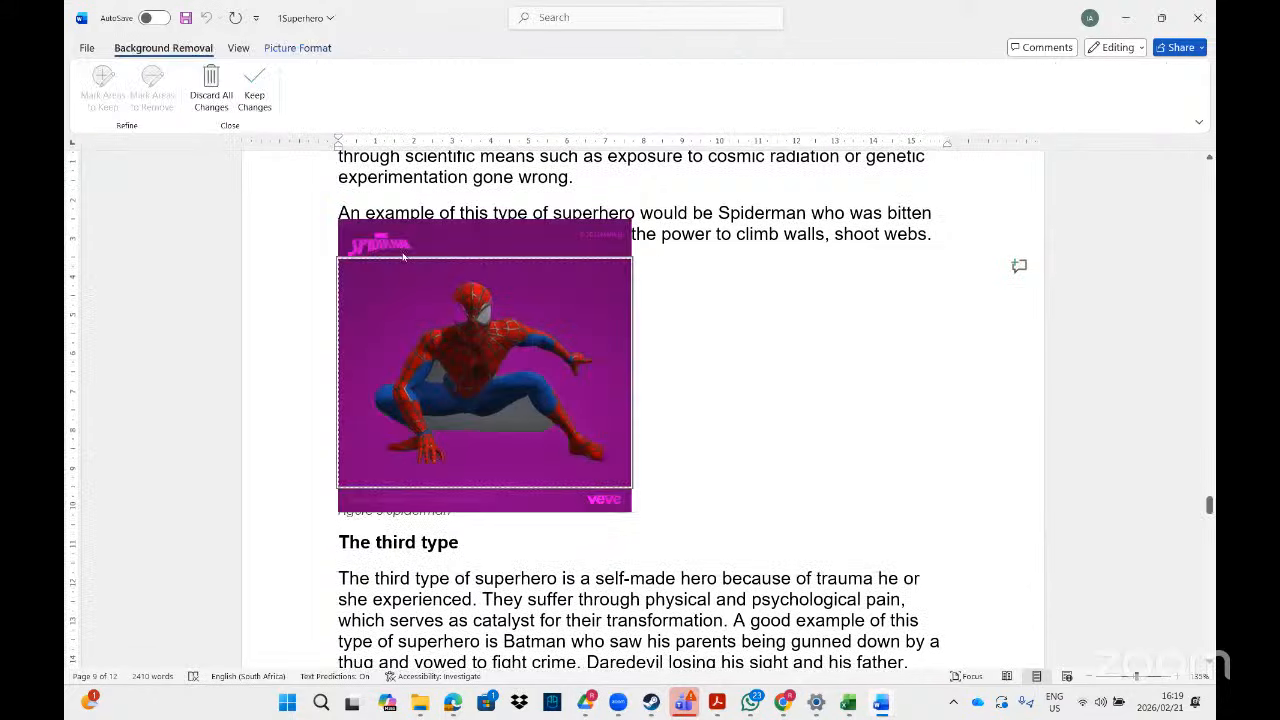
{"action": "left_click", "coordinate": [250, 90]}
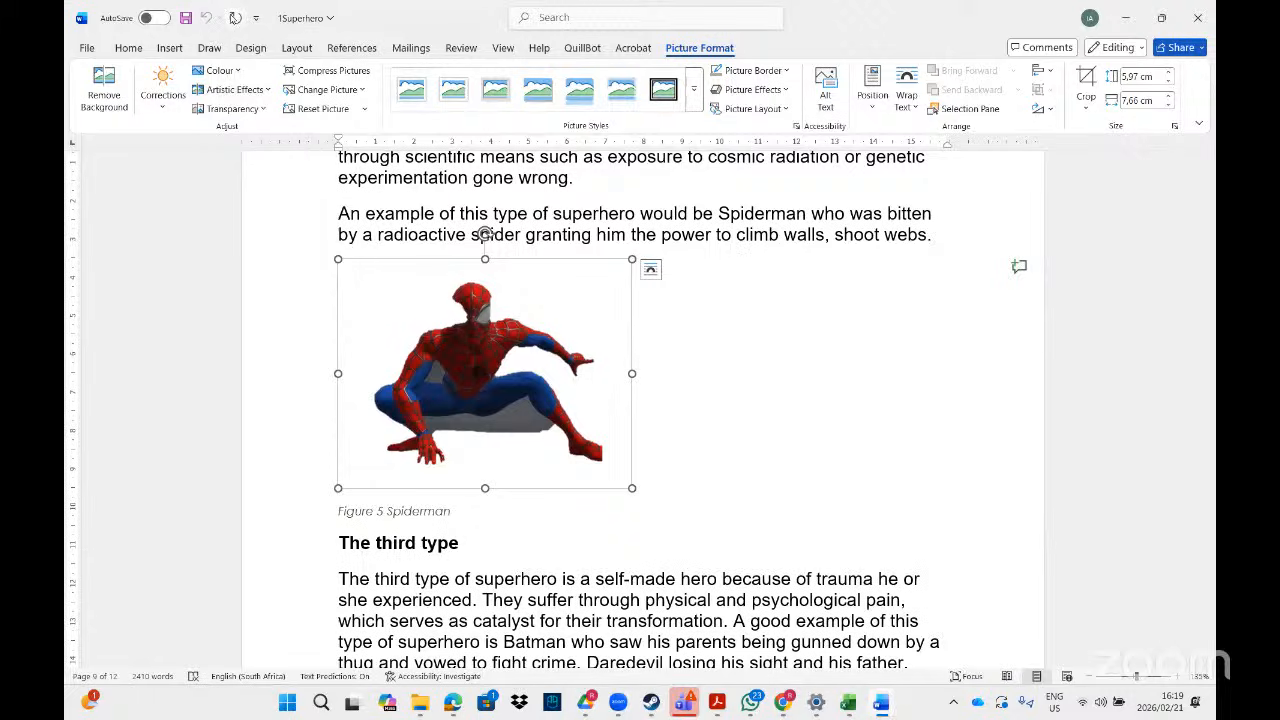
{"action": "left_click", "coordinate": [768, 347]}
{"action": "key", "text": "ctrl+z"}
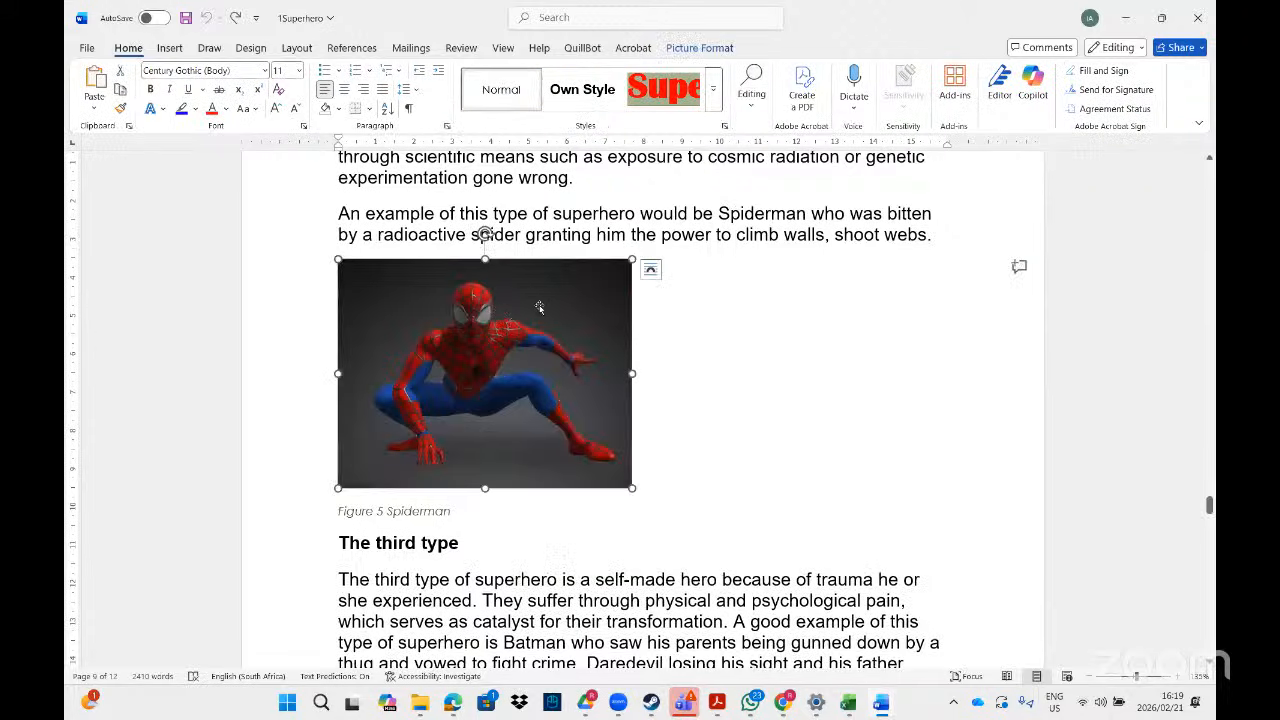
{"action": "left_click", "coordinate": [699, 47]}
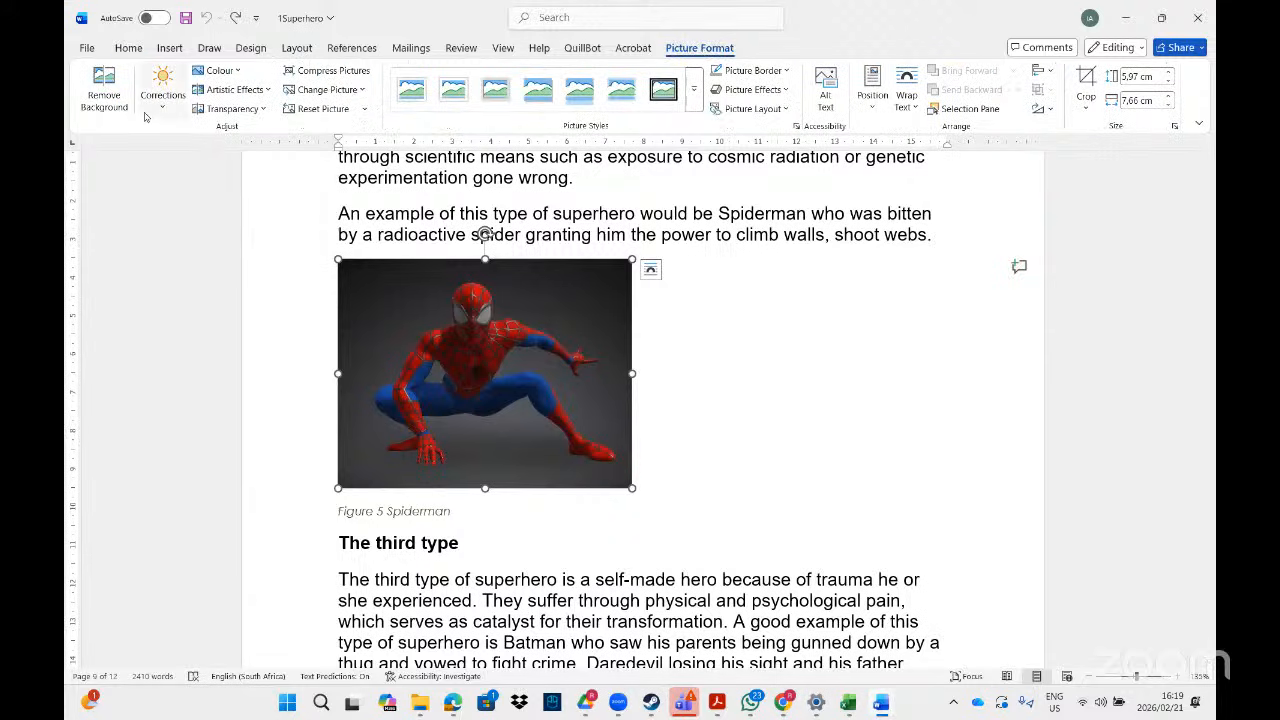
{"action": "left_click", "coordinate": [104, 96]}
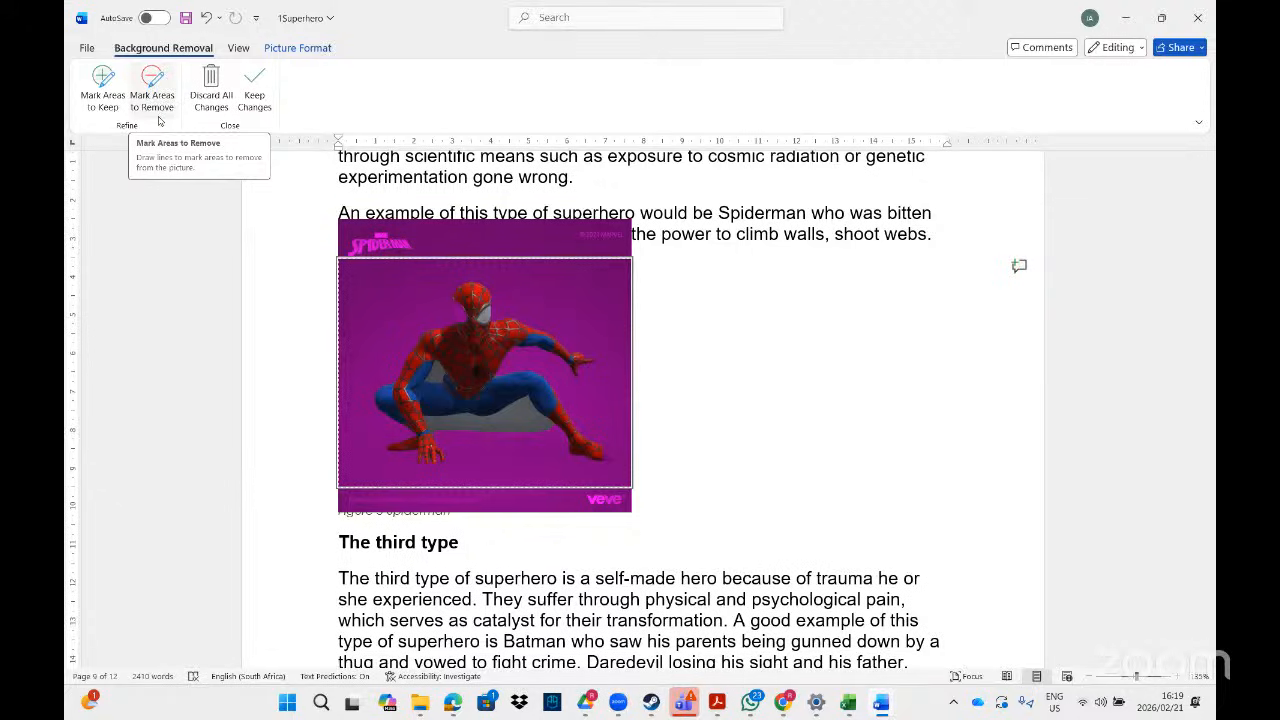
- Mark Spiderman's figure as an area to keep and keep the background removal changes
{"action": "left_click", "coordinate": [104, 88]}
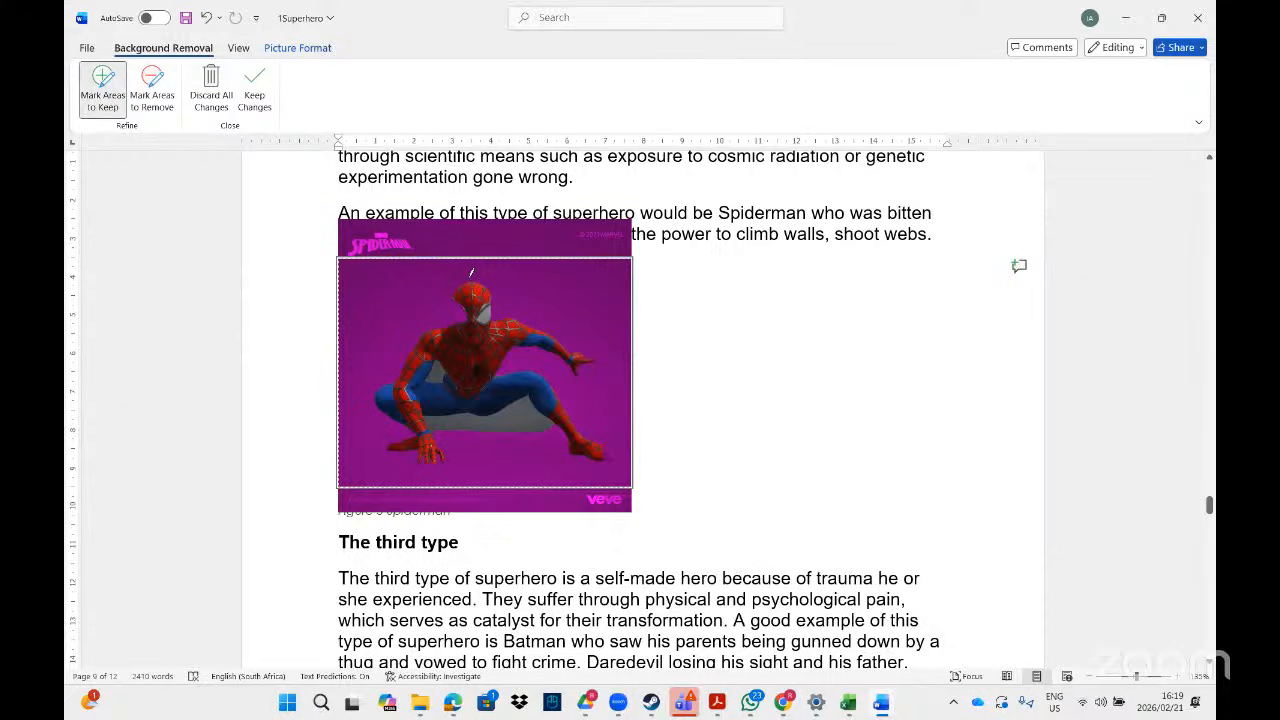
{"action": "mouse_move", "coordinate": [457, 284]}
{"action": "left_mouse_down"}
{"action": "mouse_move", "coordinate": [373, 391]}
{"action": "mouse_move", "coordinate": [403, 438]}
{"action": "mouse_move", "coordinate": [392, 437]}
{"action": "mouse_move", "coordinate": [416, 437]}
{"action": "mouse_move", "coordinate": [428, 468]}
{"action": "mouse_move", "coordinate": [450, 458]}
{"action": "mouse_move", "coordinate": [436, 426]}
{"action": "mouse_move", "coordinate": [450, 410]}
{"action": "mouse_move", "coordinate": [533, 398]}
{"action": "mouse_move", "coordinate": [580, 461]}
{"action": "mouse_move", "coordinate": [621, 456]}
{"action": "mouse_move", "coordinate": [541, 366]}
{"action": "mouse_move", "coordinate": [505, 364]}
{"action": "mouse_move", "coordinate": [538, 349]}
{"action": "mouse_move", "coordinate": [581, 372]}
{"action": "mouse_move", "coordinate": [598, 362]}
{"action": "mouse_move", "coordinate": [600, 346]}
{"action": "mouse_move", "coordinate": [565, 340]}
{"action": "left_mouse_up"}
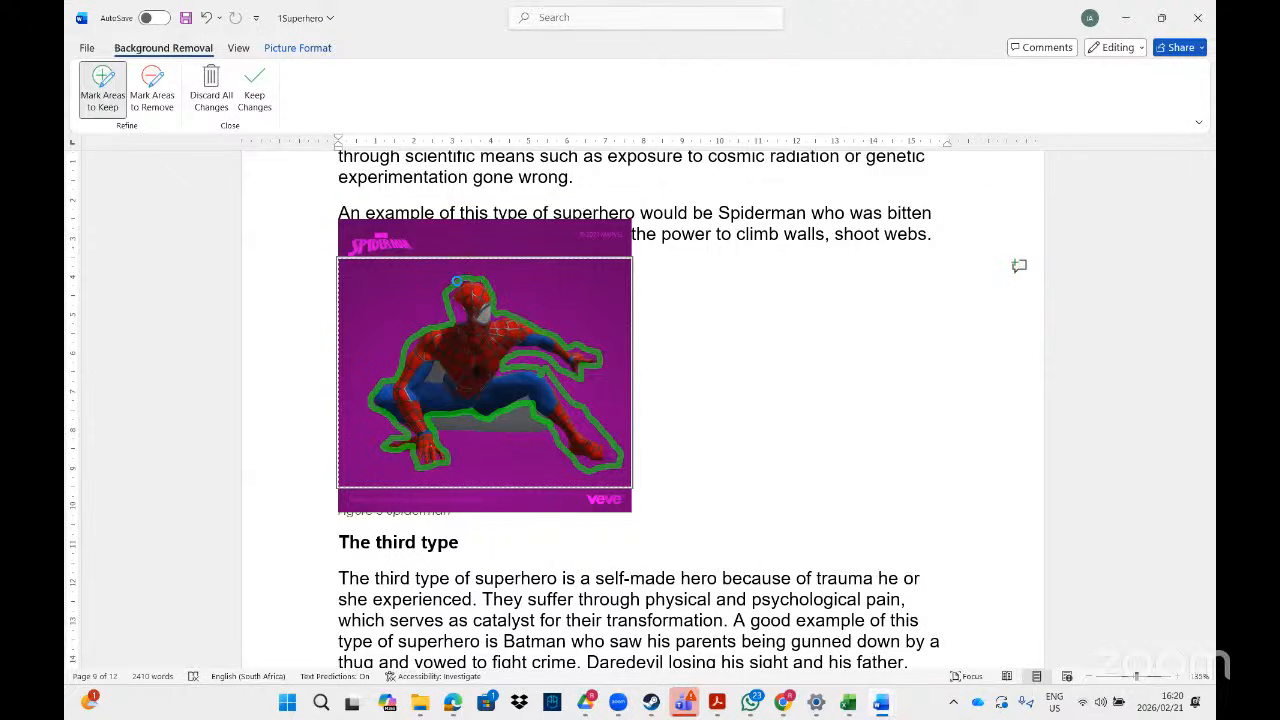
{"action": "left_click_drag", "start_coordinate": [456, 282], "coordinate": [458, 281]}
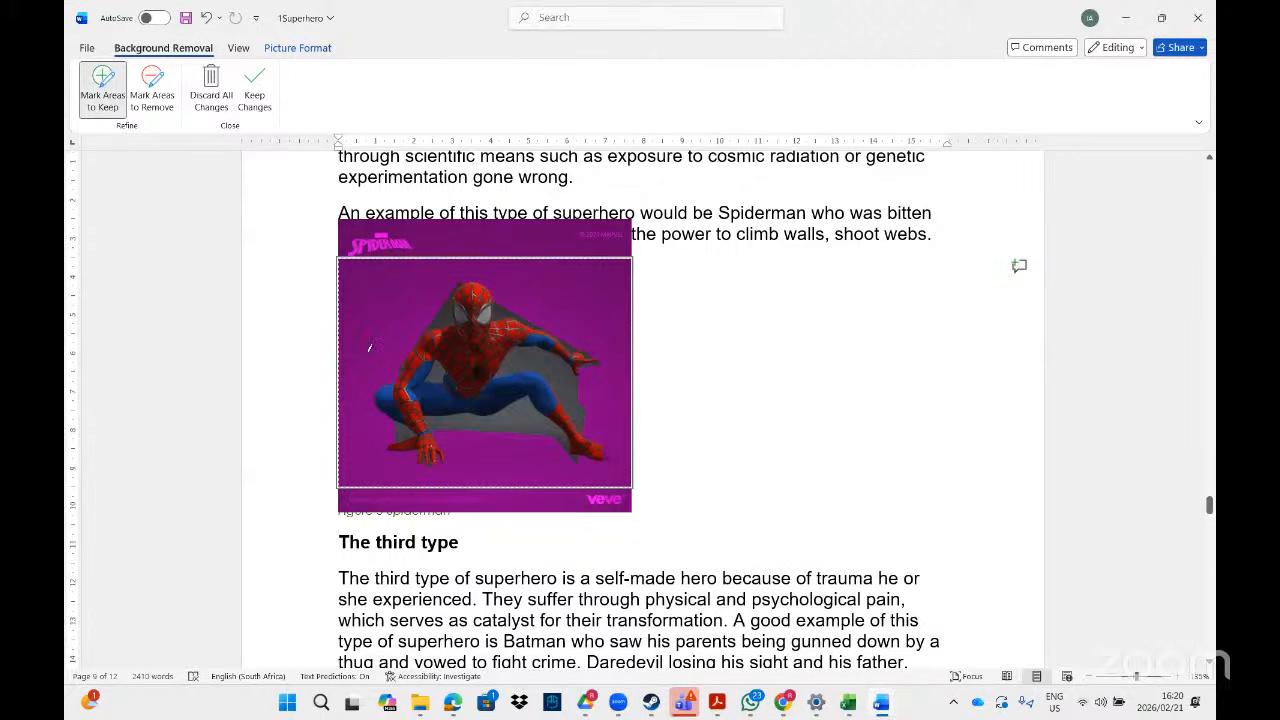
{"action": "left_click", "coordinate": [256, 86]}
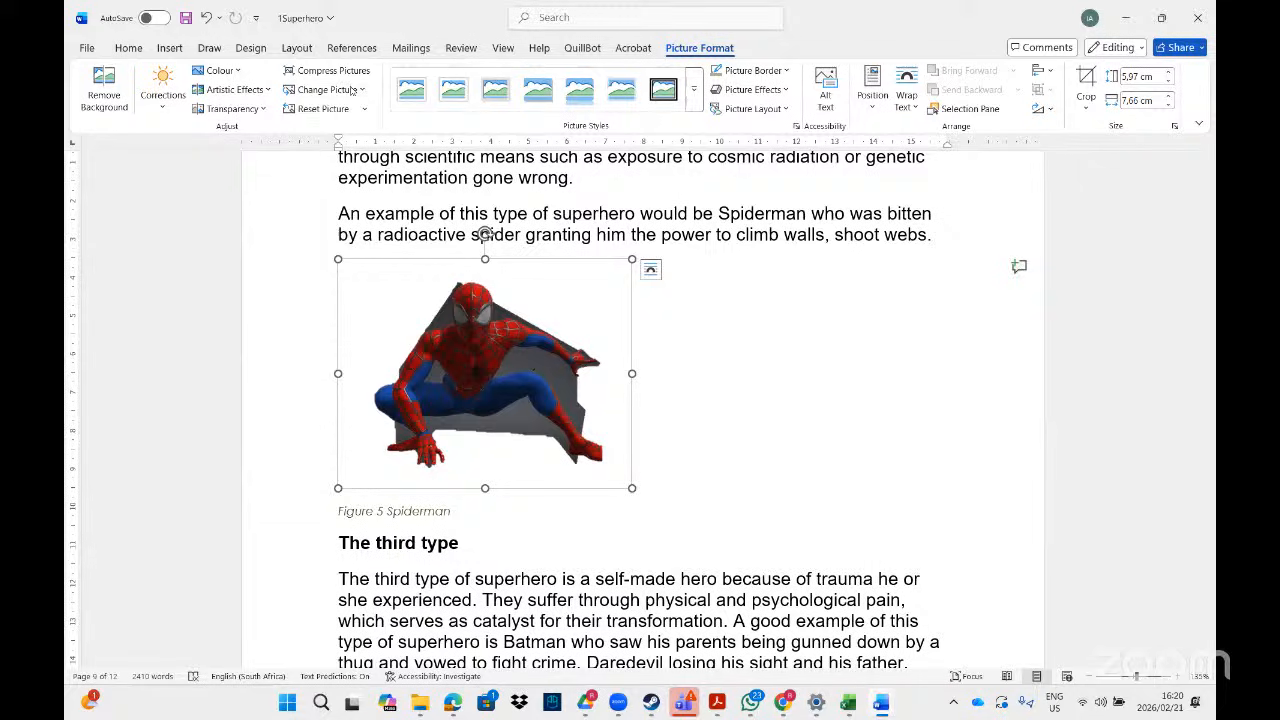
- Reopen Remove Background and mark the grey patch by Spiderman's raised arm for removal
{"action": "left_click", "coordinate": [105, 90]}
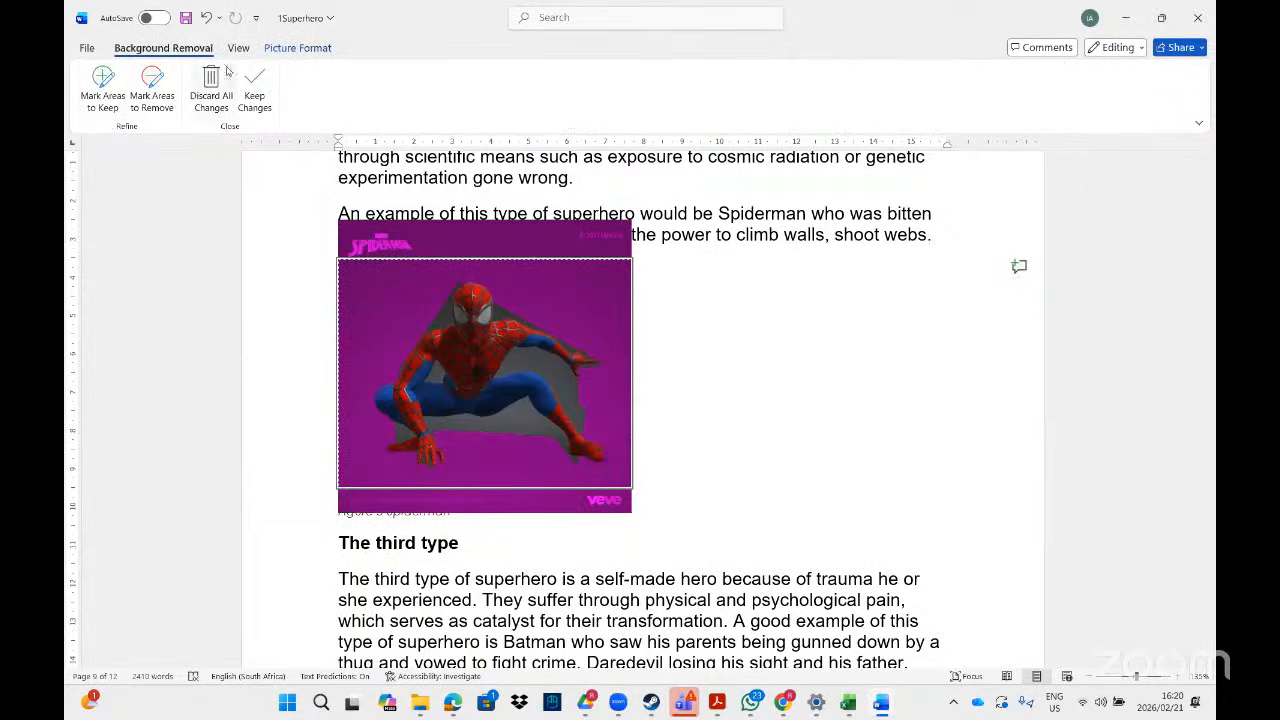
{"action": "left_click", "coordinate": [162, 104]}
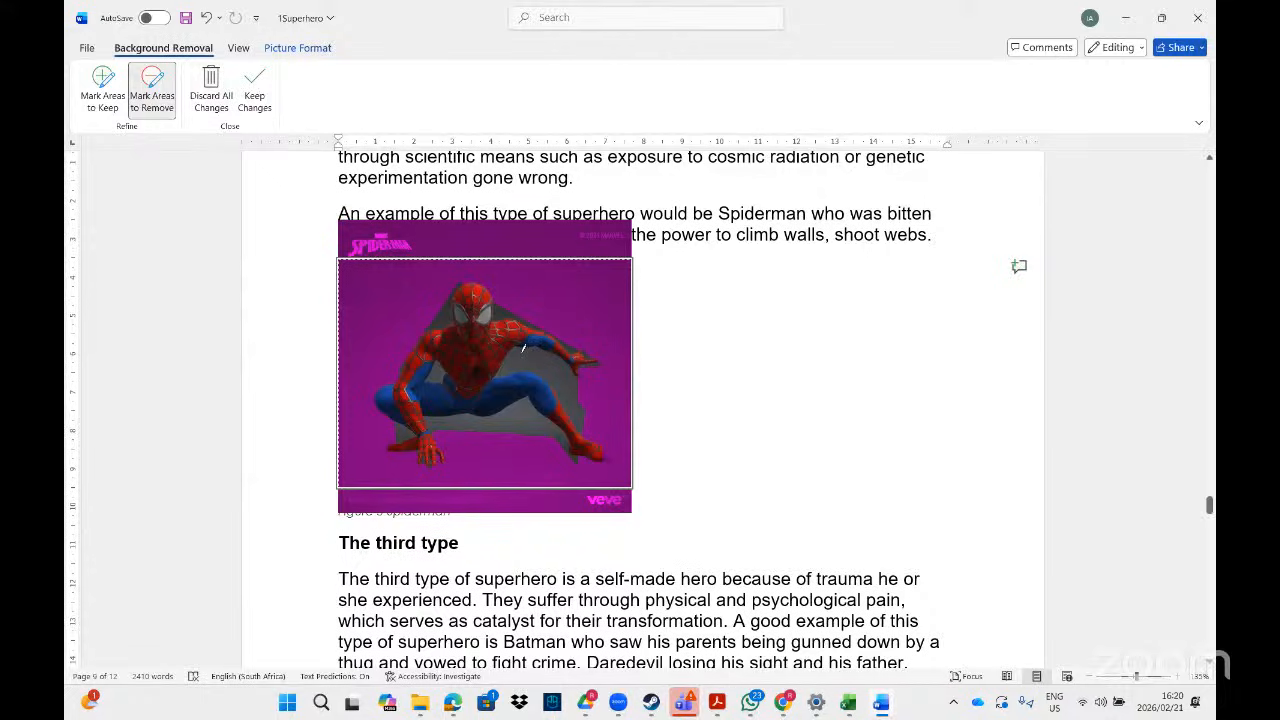
{"action": "left_click_drag", "start_coordinate": [571, 377], "coordinate": [571, 386]}
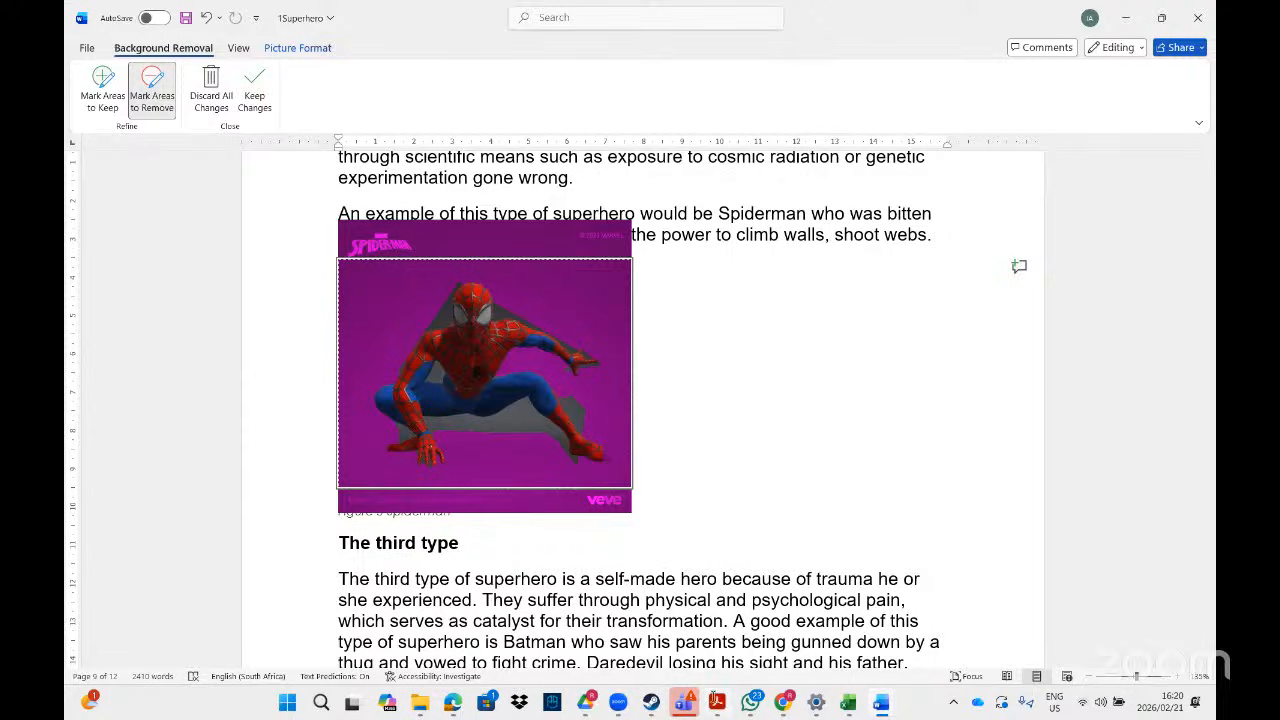
{"action": "key", "text": "alt+Tab"}
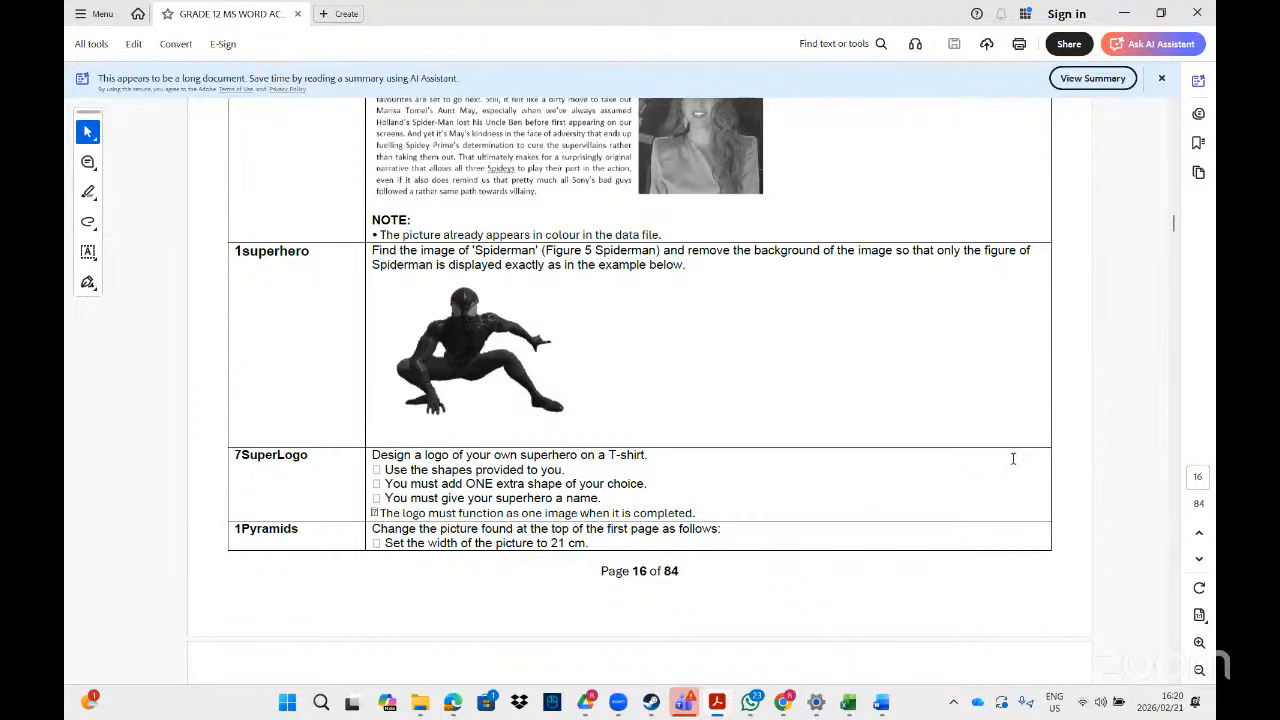
- Scroll the PDF task sheet down past pages 16 and 17 to the 2Eco task on page 18
{"action": "left_click", "coordinate": [1175, 686]}
{"action": "left_click_drag", "start_coordinate": [1175, 686], "coordinate": [1175, 686]}
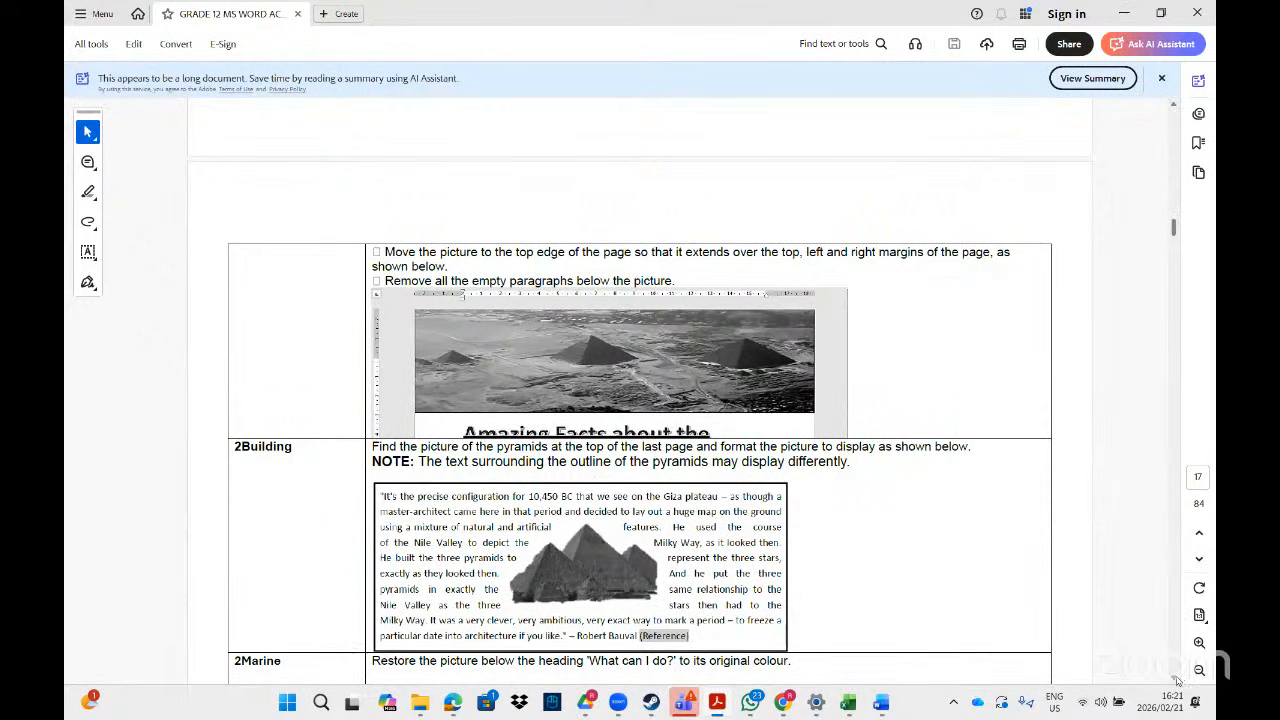
{"action": "scroll", "coordinate": [1176, 680], "scroll_direction": "down", "scroll_amount": 6}
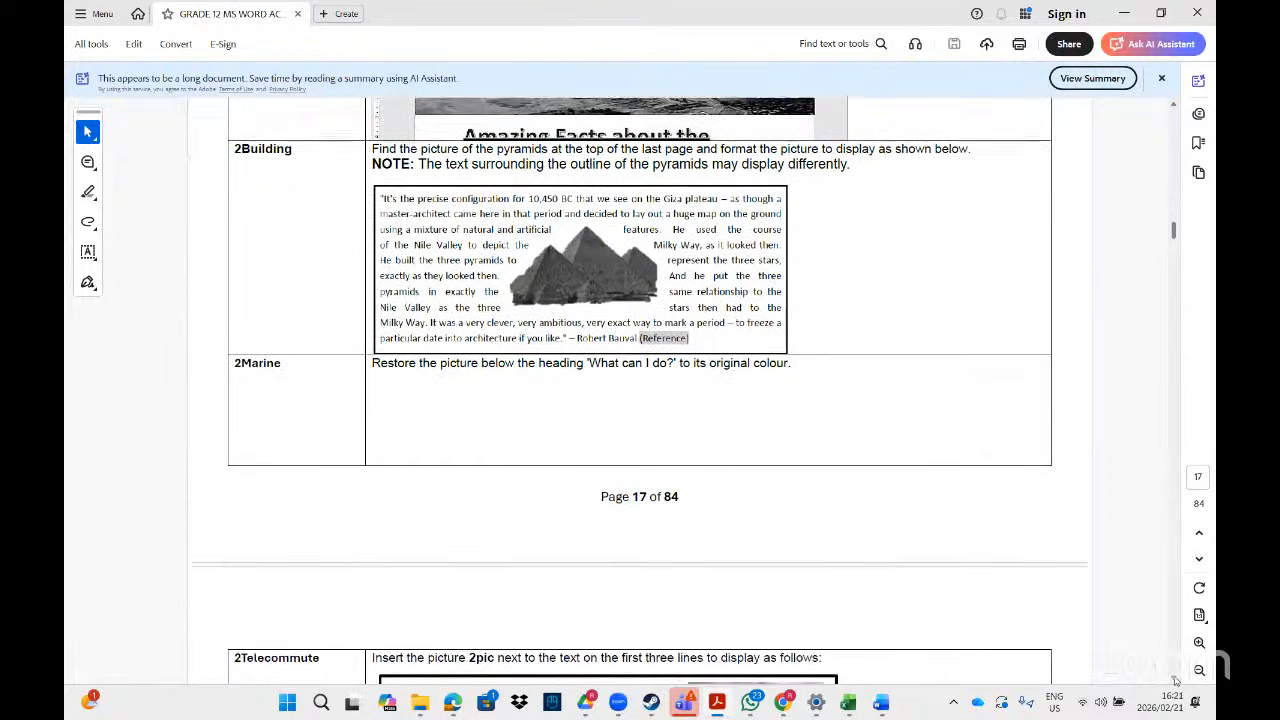
{"action": "scroll", "coordinate": [1176, 680], "scroll_direction": "down", "scroll_amount": 5}
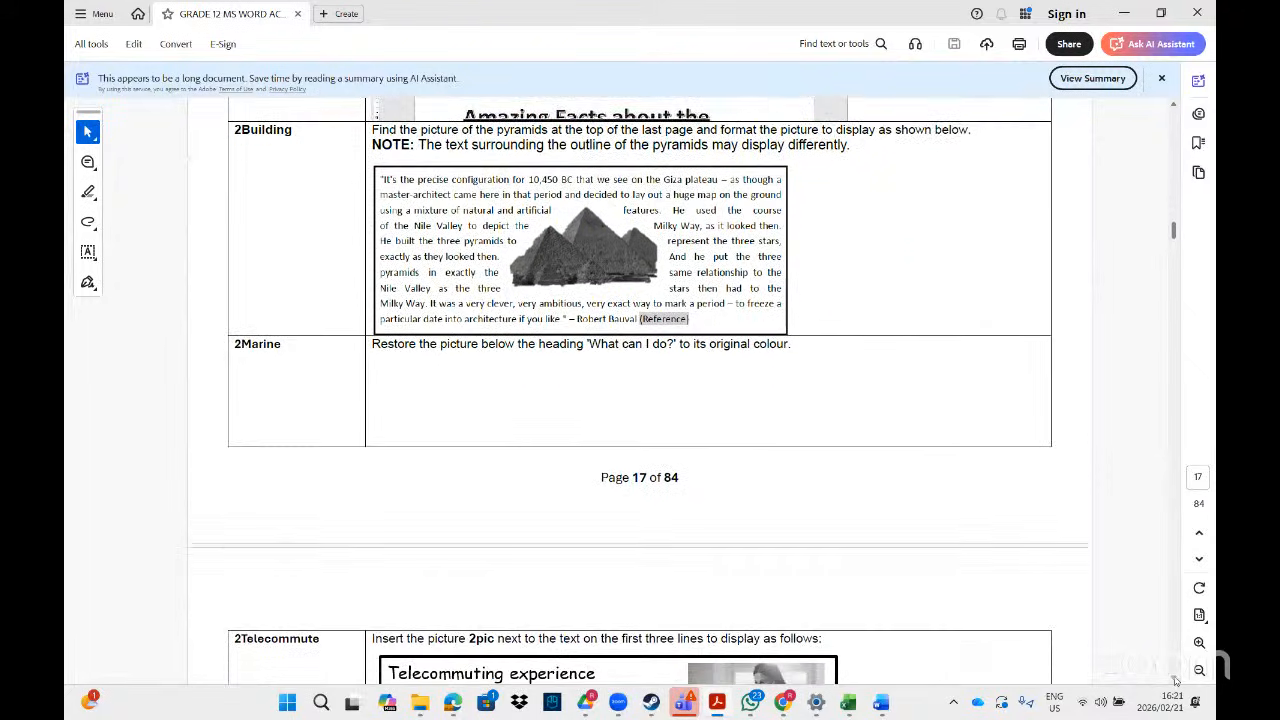
{"action": "scroll", "coordinate": [1176, 680], "scroll_direction": "down", "scroll_amount": 4}
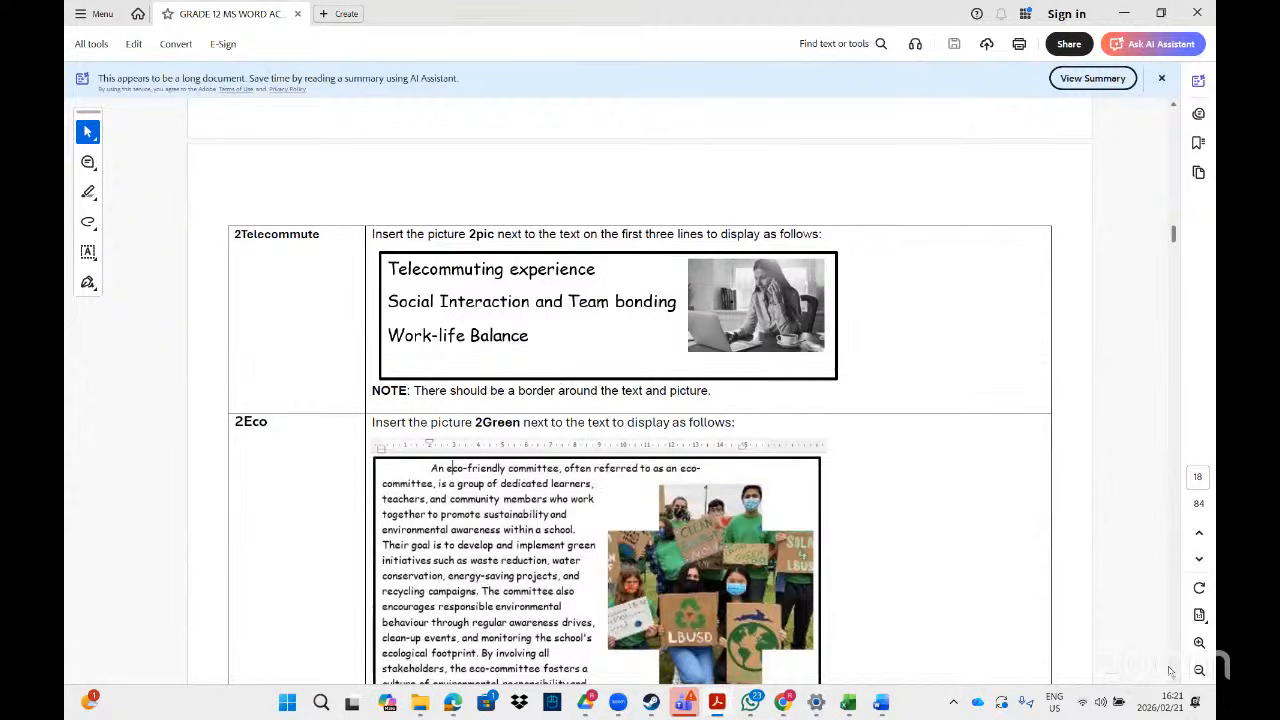
{"action": "scroll", "coordinate": [1177, 680], "scroll_direction": "down", "scroll_amount": 3}
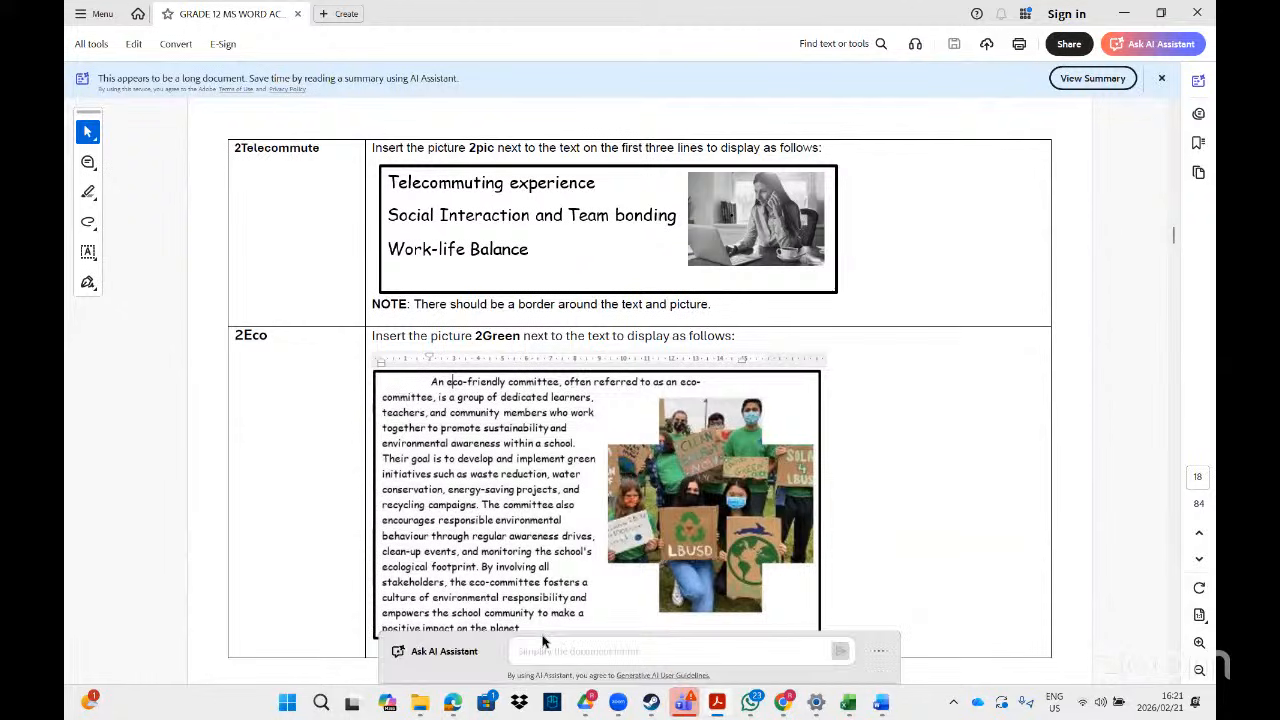
- Search File Explorer for '2eco' and open the 2Eco document in Word
{"action": "mouse_move", "coordinate": [421, 703]}
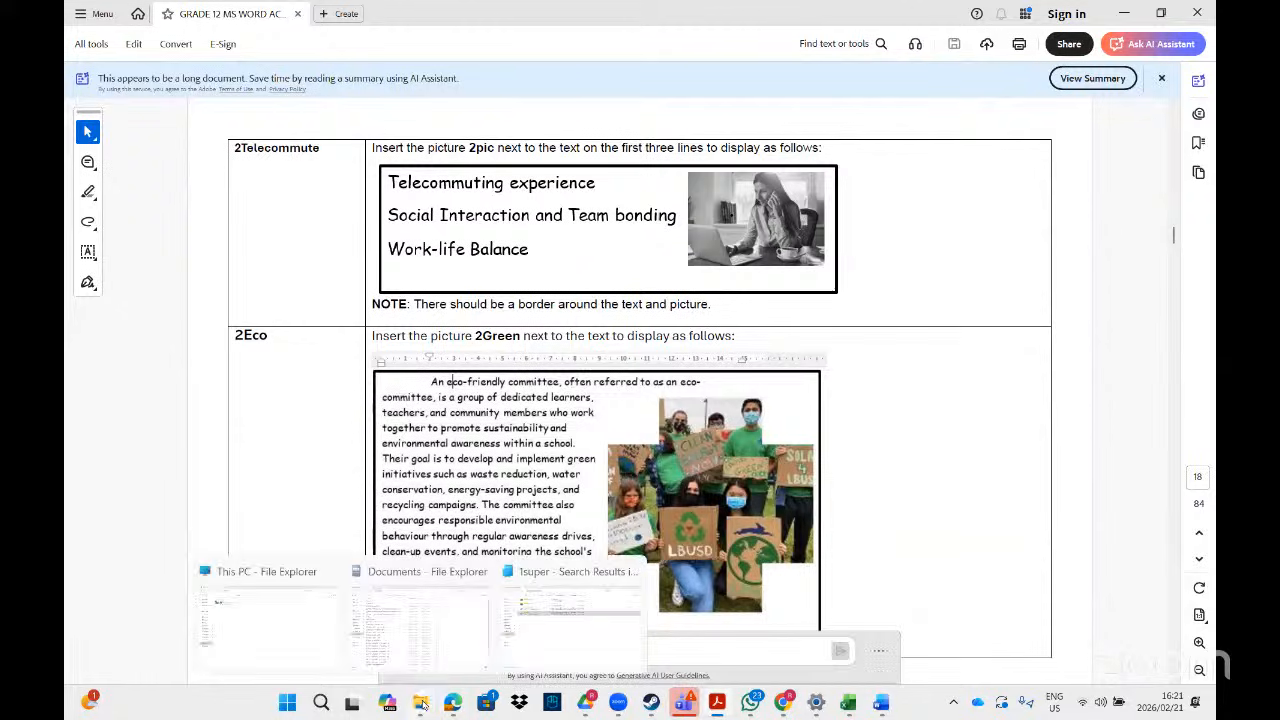
{"action": "left_click", "coordinate": [606, 566]}
{"action": "left_click", "coordinate": [979, 38]}
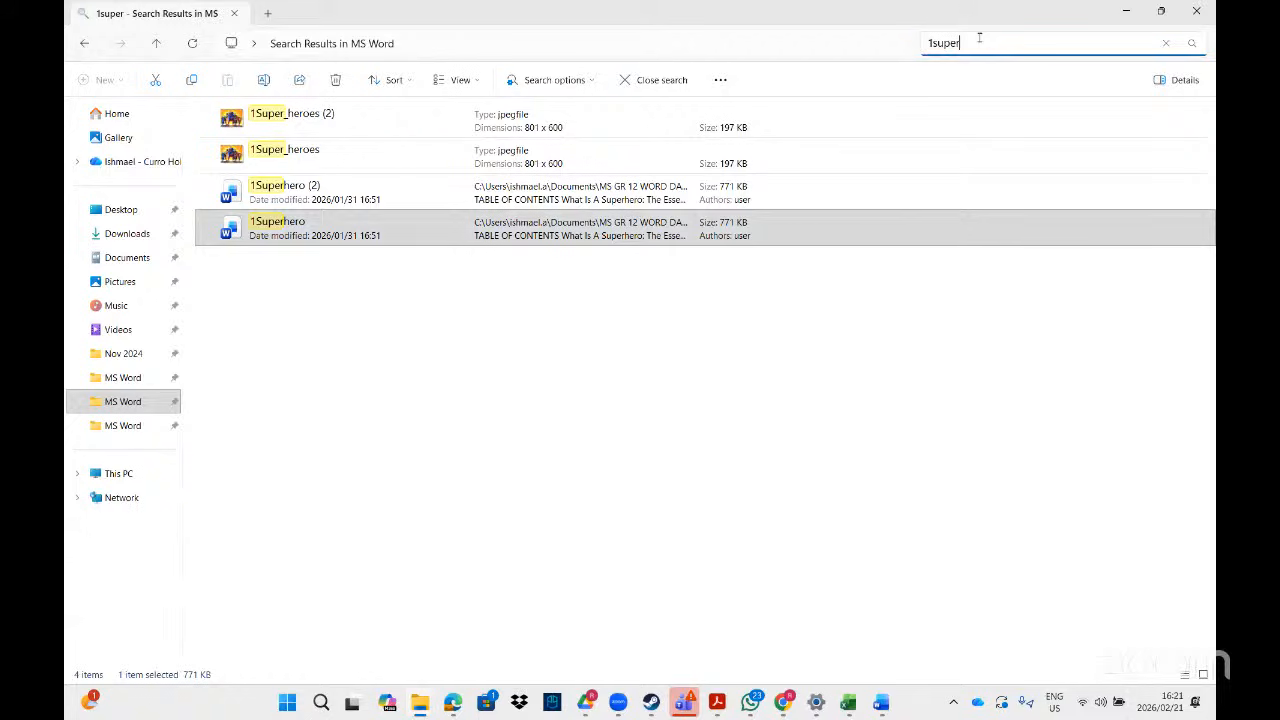
{"action": "key", "text": "BackSpace"}
{"action": "key", "text": "BackSpace"}
{"action": "key", "text": "BackSpace"}
{"action": "key", "text": "BackSpace"}
{"action": "key", "text": "BackSpace"}
{"action": "key", "text": "BackSpace"}
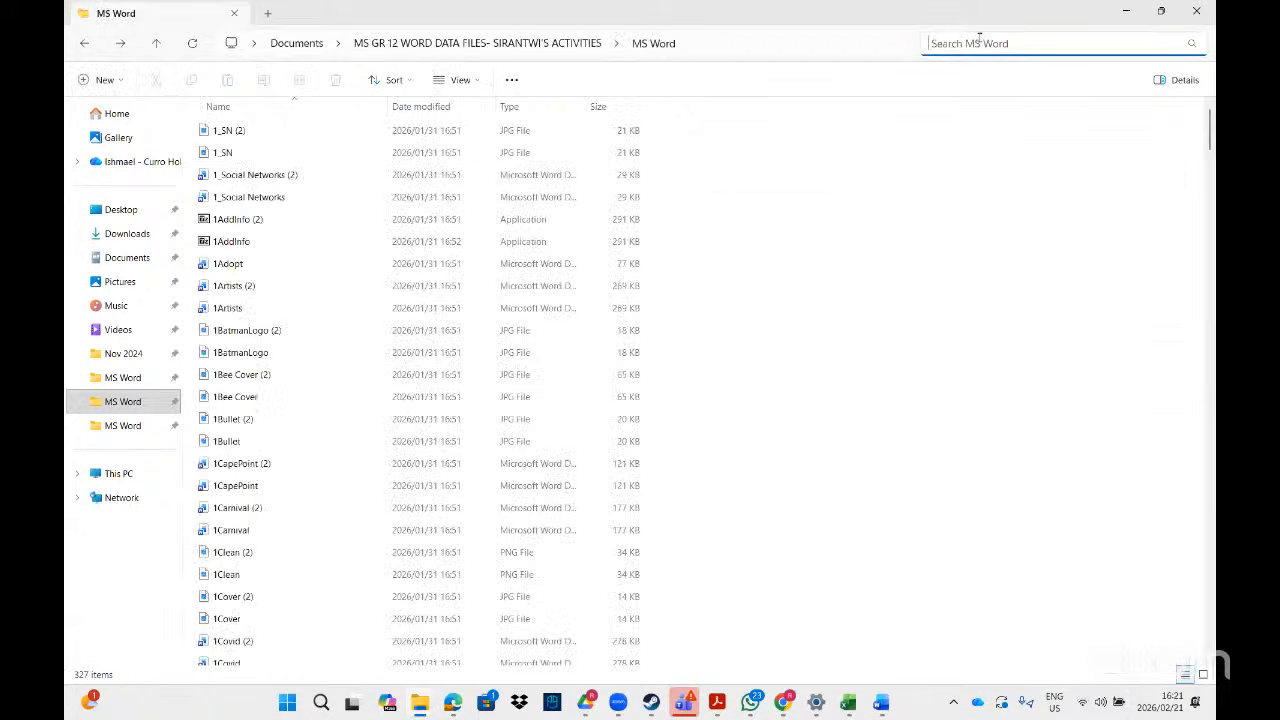
{"action": "type", "text": "2eco"}
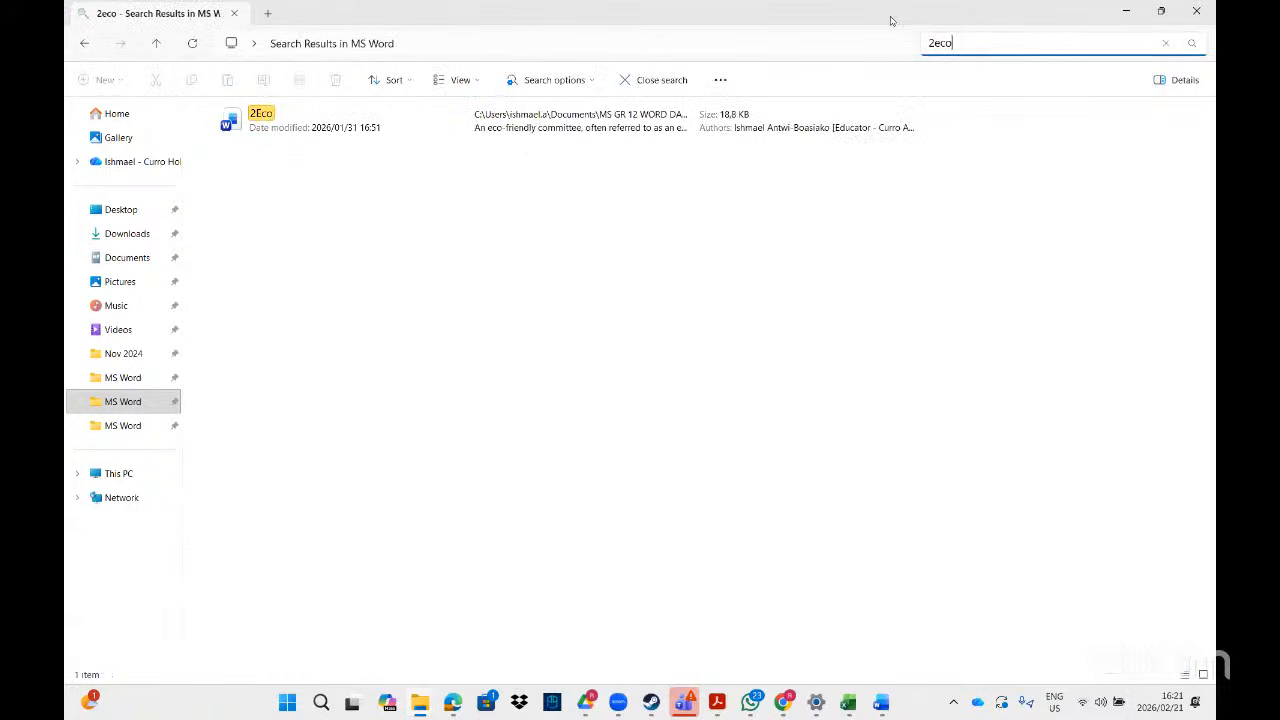
{"action": "left_click", "coordinate": [475, 126]}
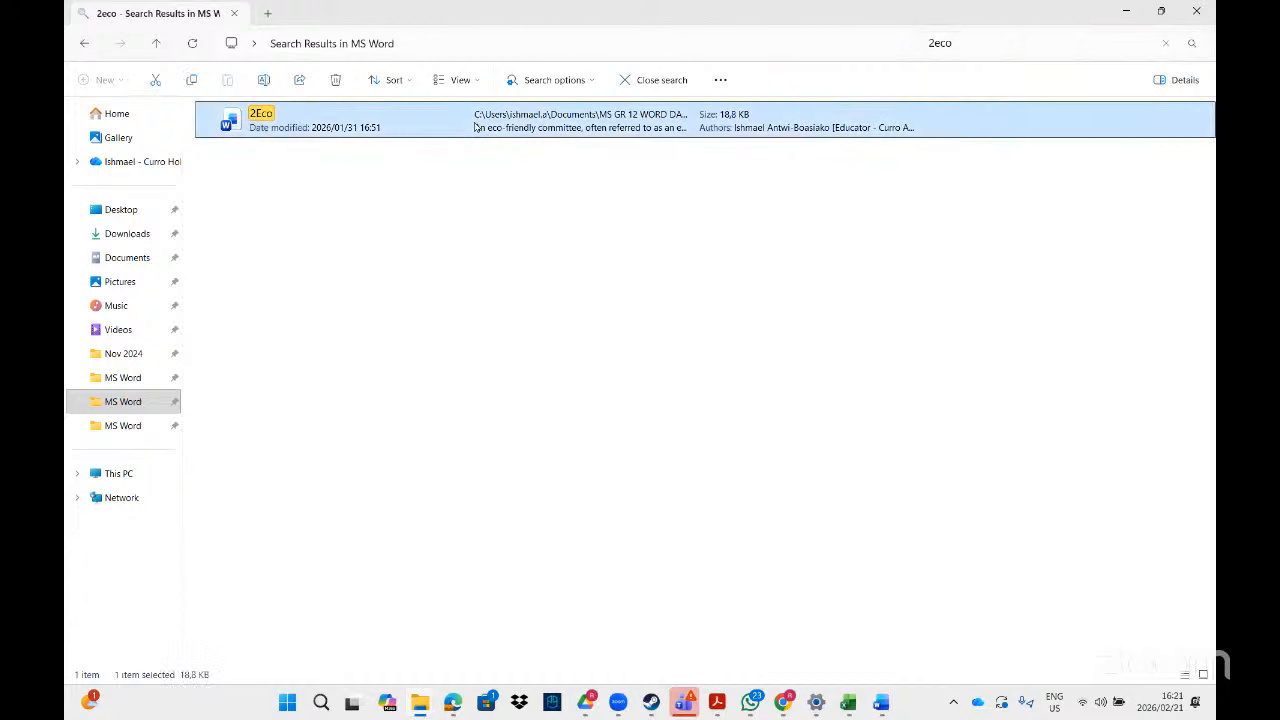
{"action": "double_click", "coordinate": [475, 126]}
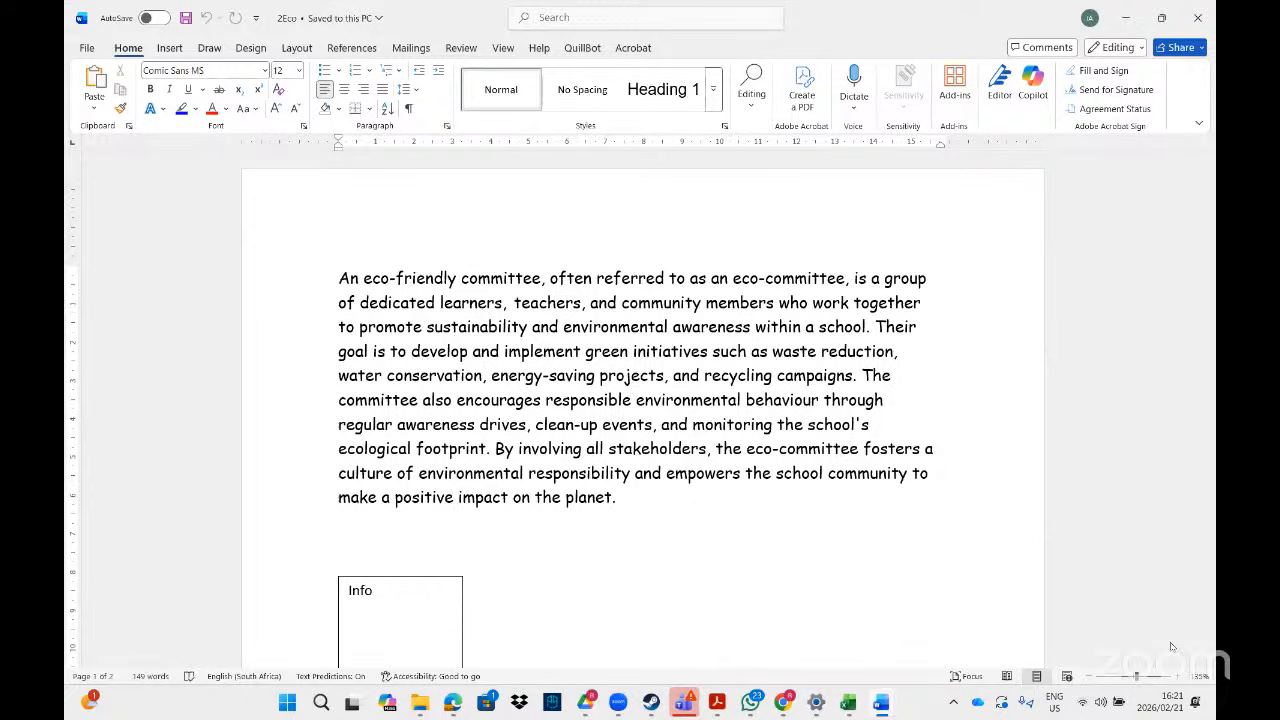
- Look over the 2Eco example in the PDF task sheet
{"action": "key", "text": "alt+Tab"}
{"action": "left_click", "coordinate": [1175, 680]}
{"action": "left_click", "coordinate": [1175, 680]}
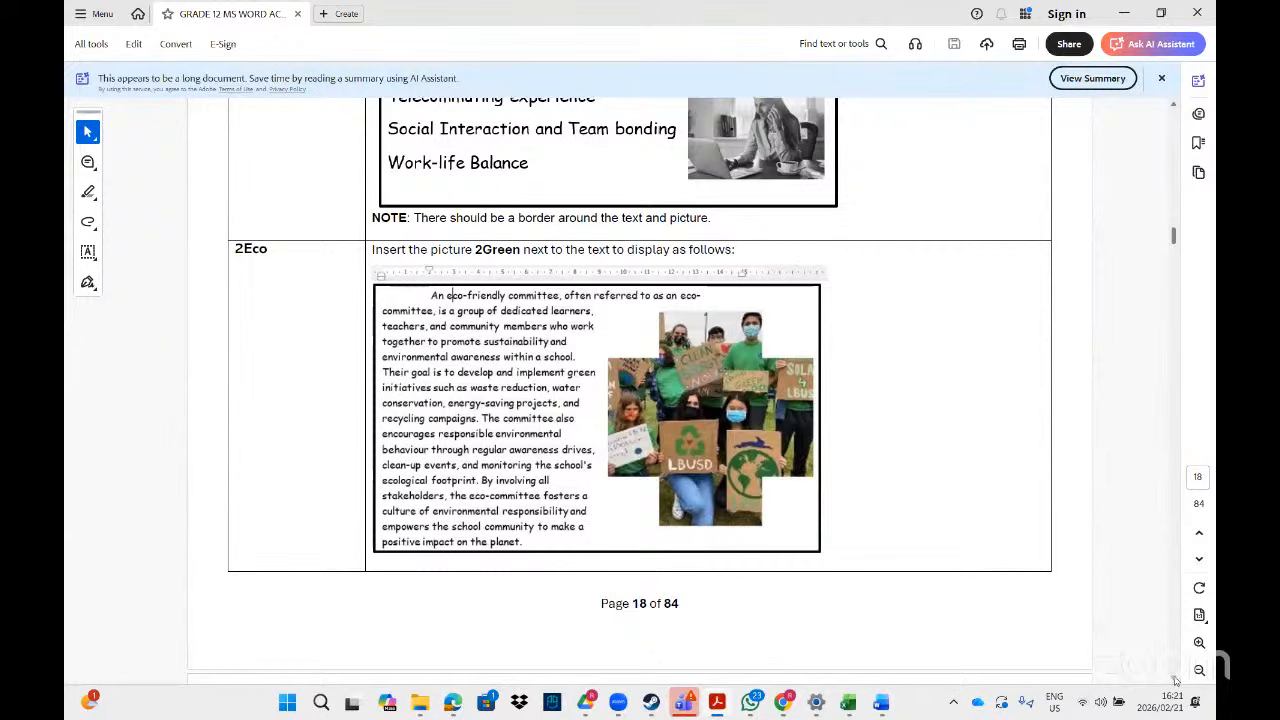
{"action": "left_click", "coordinate": [1175, 680]}
{"action": "left_click", "coordinate": [1175, 680]}
{"action": "left_click", "coordinate": [1175, 680]}
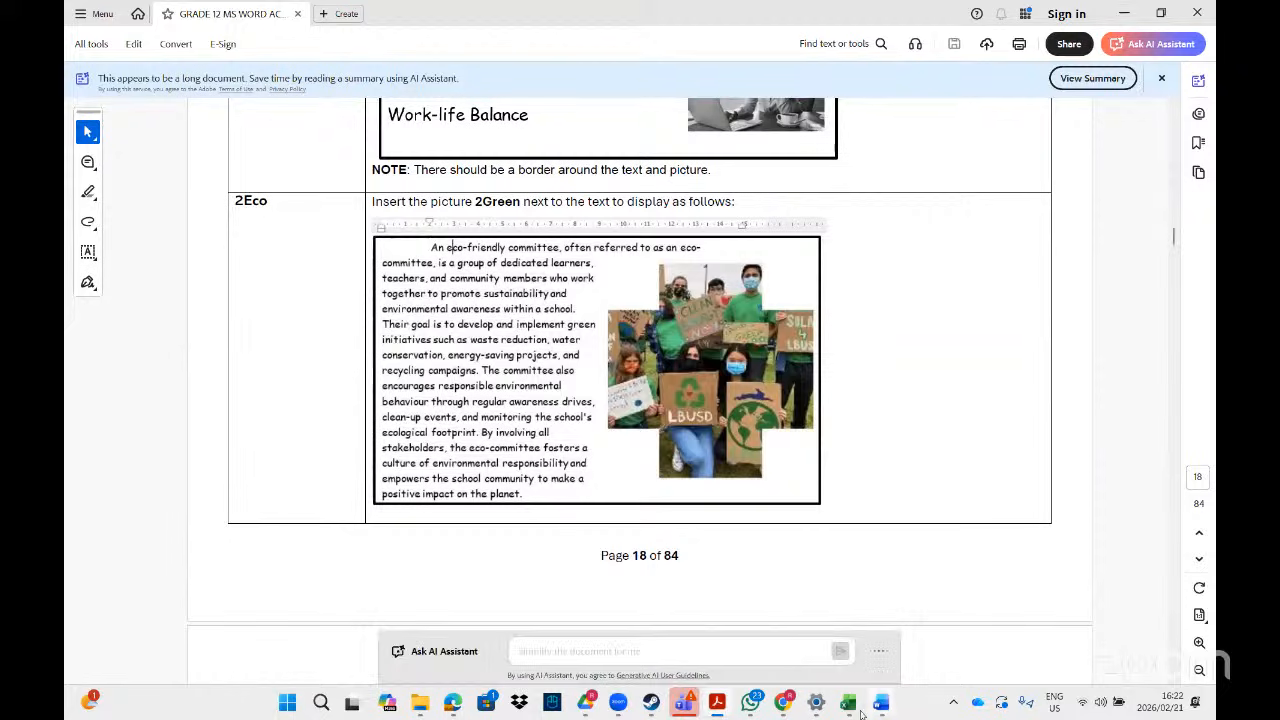
- Bring the 2Eco Word document forward, then return to the '2eco' search results
{"action": "mouse_move", "coordinate": [873, 706]}
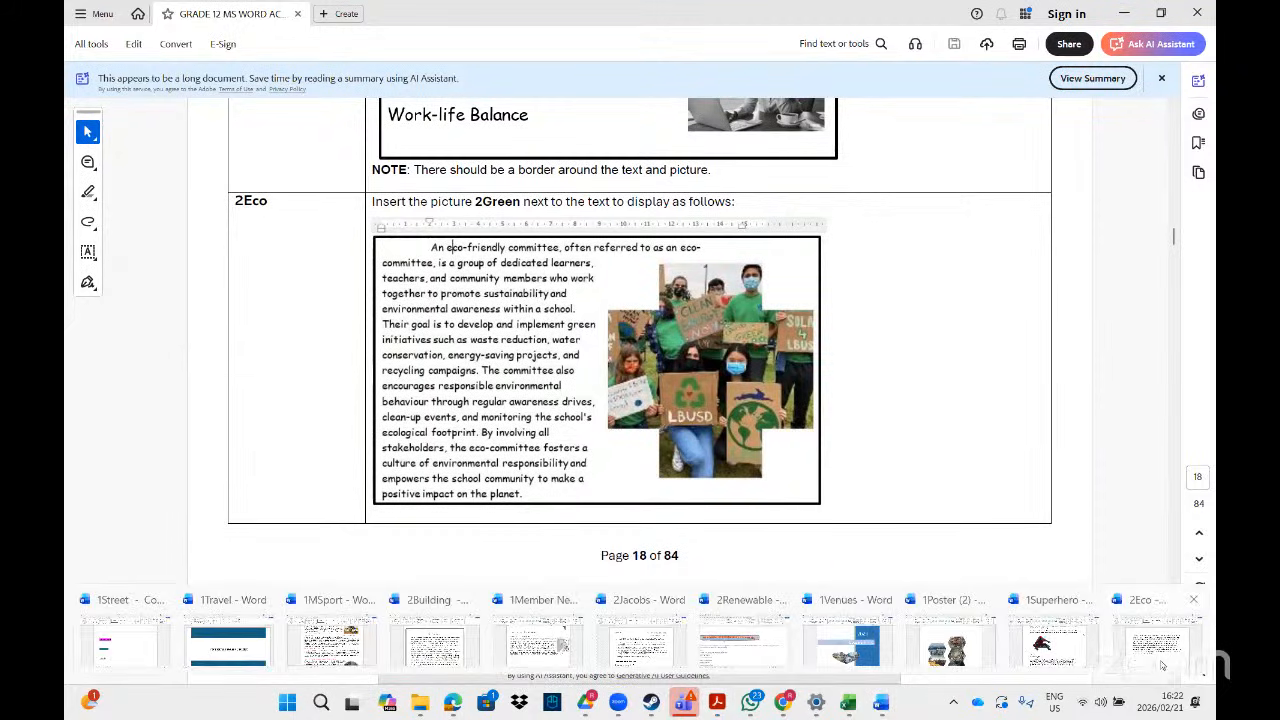
{"action": "left_click", "coordinate": [1160, 645]}
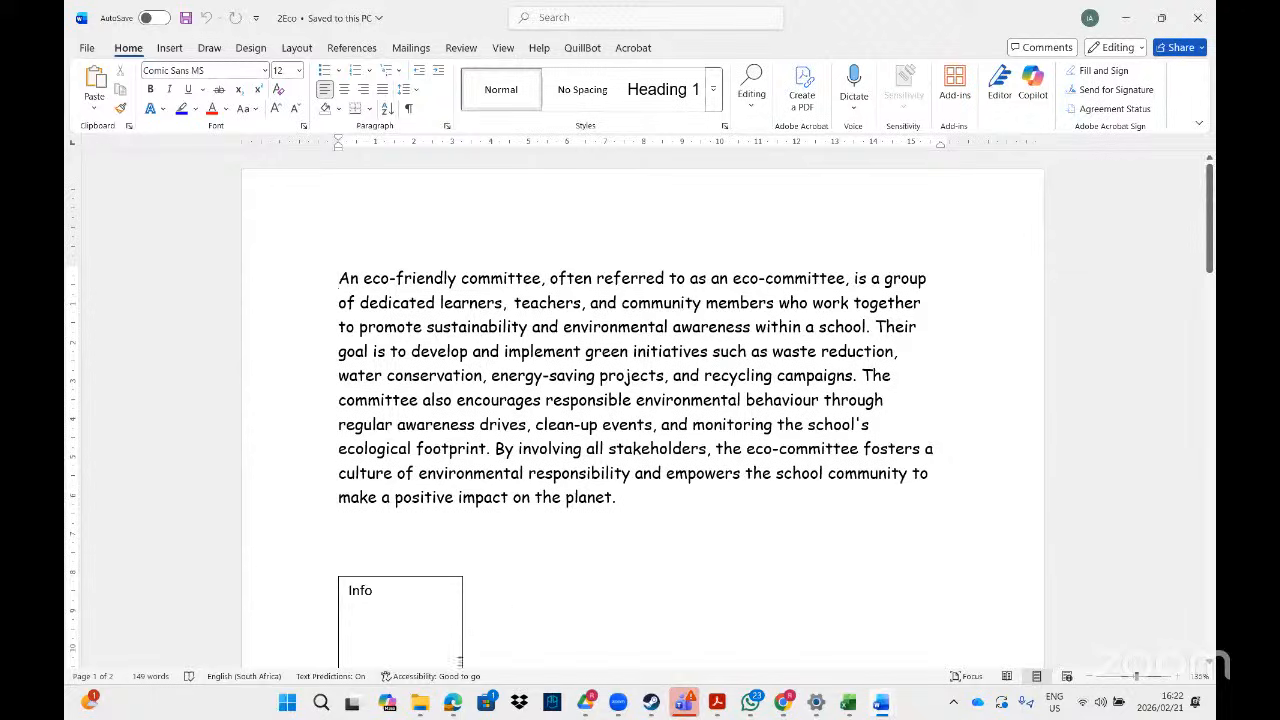
{"action": "mouse_move", "coordinate": [421, 705]}
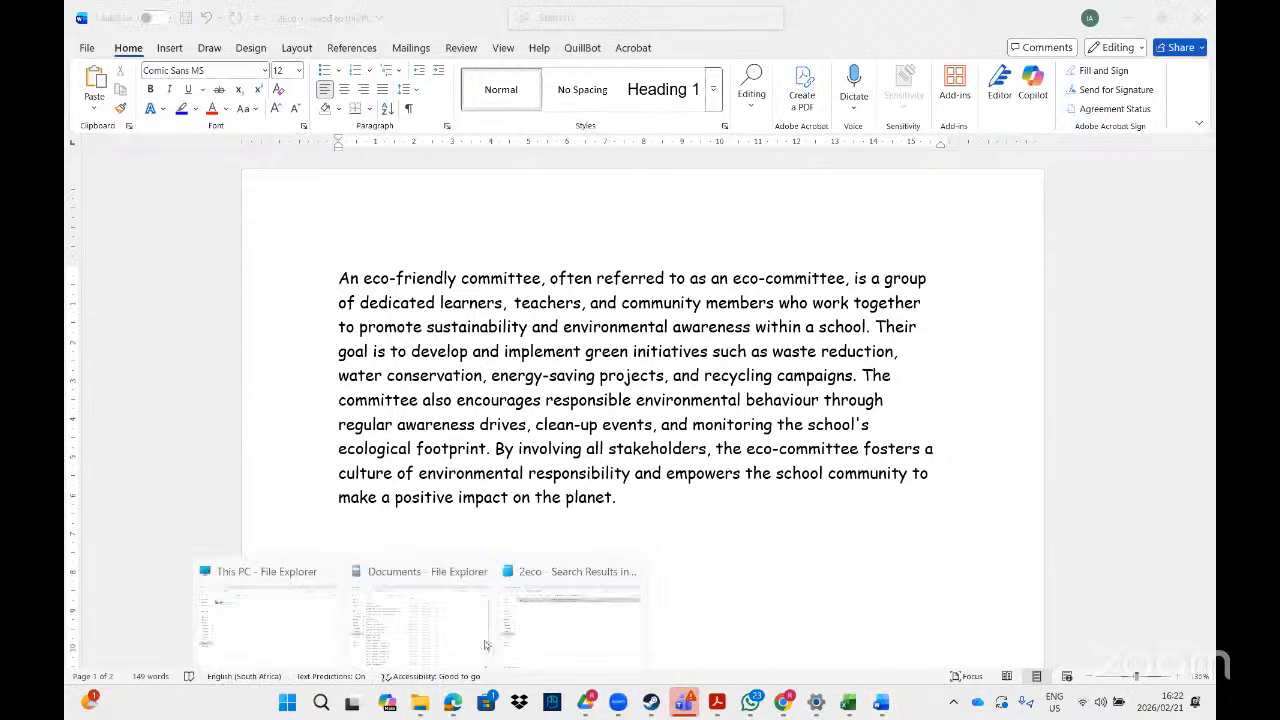
{"action": "left_click", "coordinate": [534, 630]}
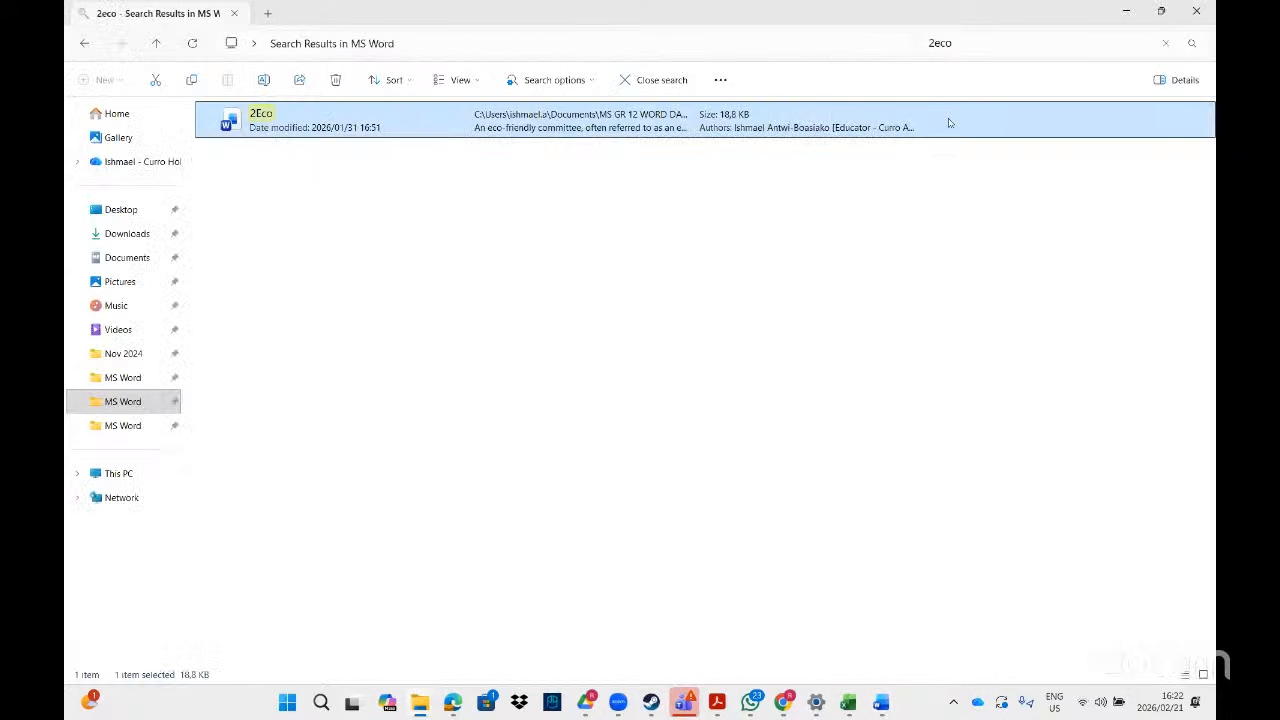
- Search for '2gre' and drag the 2Green photo into the document before the eco-committee paragraph
{"action": "left_click", "coordinate": [977, 50]}
{"action": "key", "text": "BackSpace"}
{"action": "key", "text": "BackSpace"}
{"action": "key", "text": "BackSpace"}
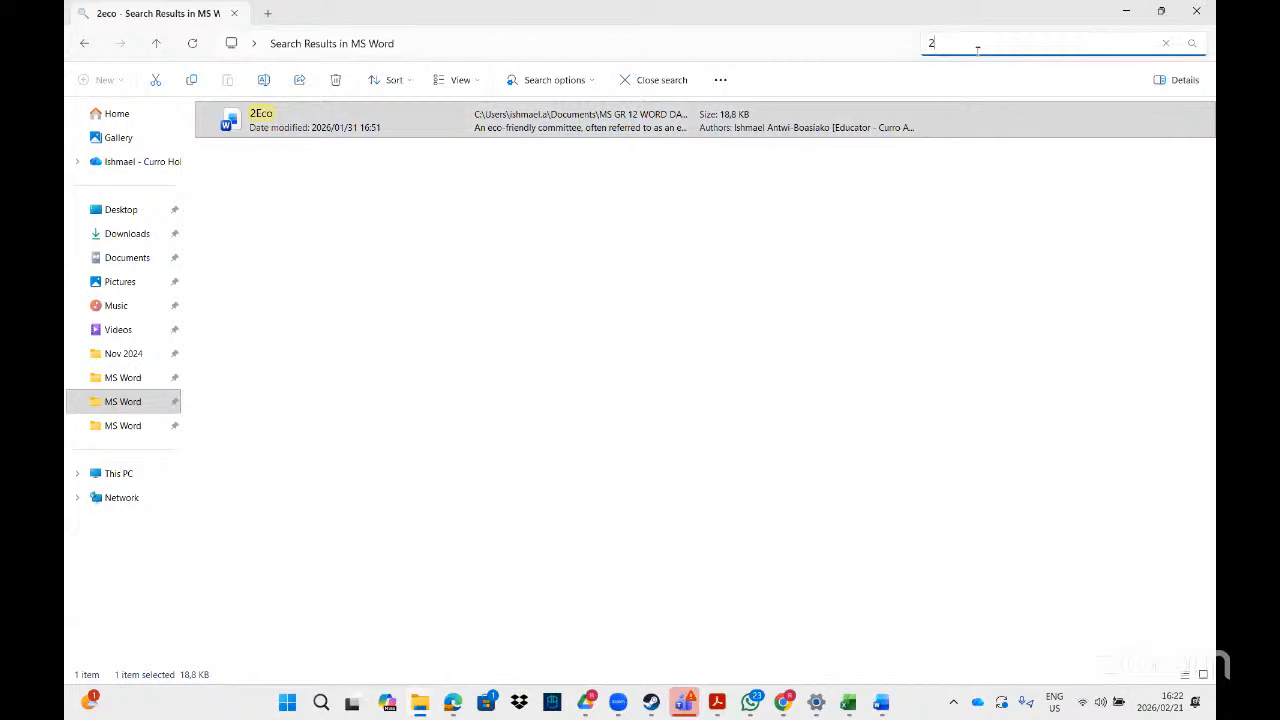
{"action": "type", "text": "gre"}
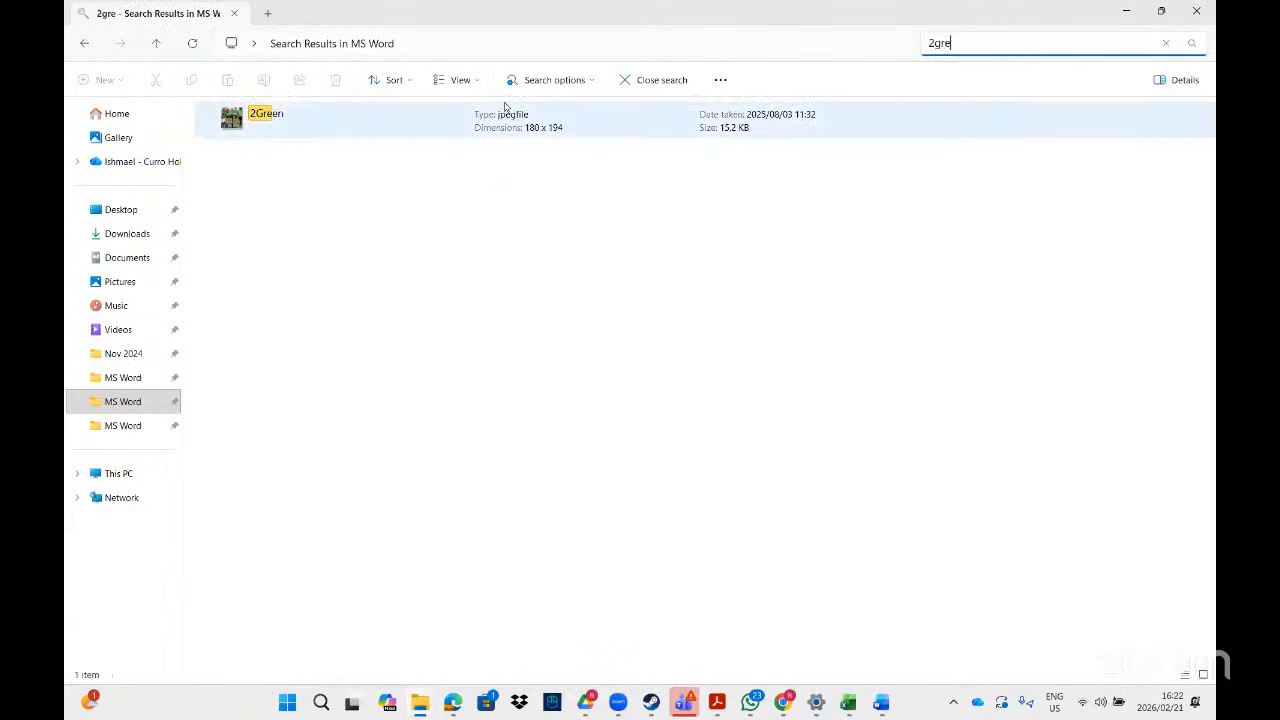
{"action": "left_click", "coordinate": [295, 126]}
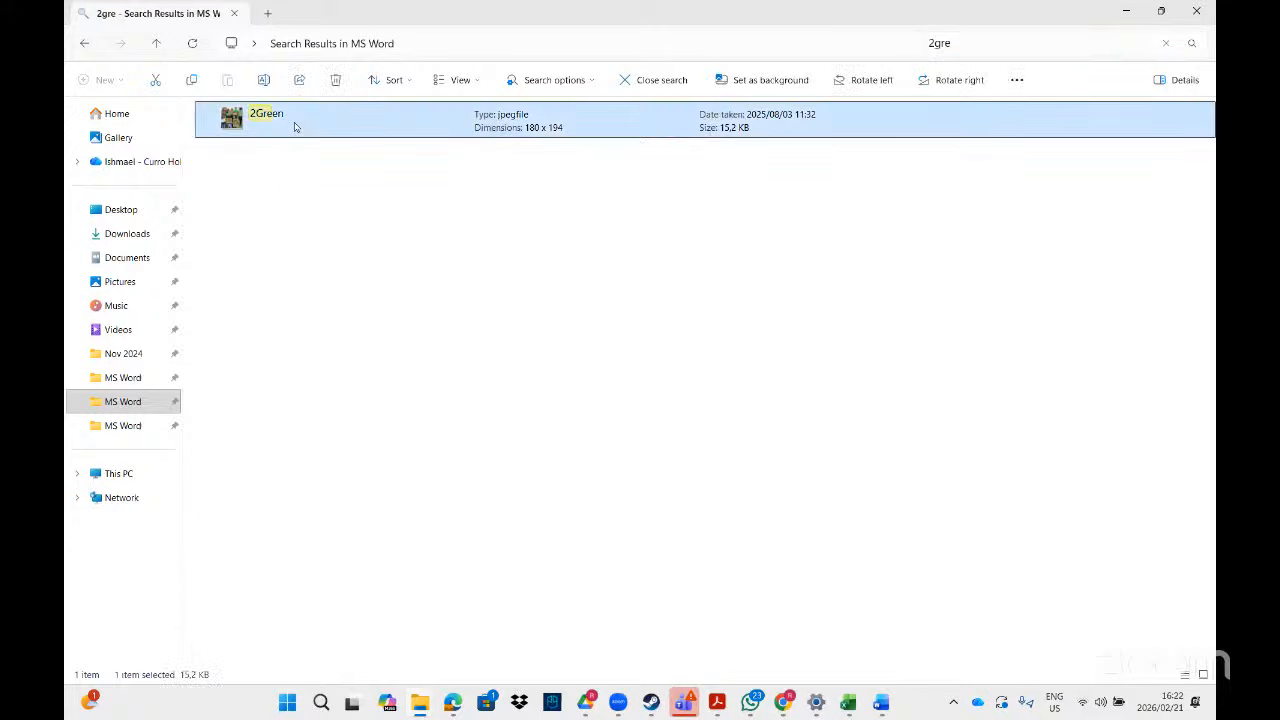
{"action": "left_click_drag", "start_coordinate": [295, 126], "coordinate": [903, 323]}
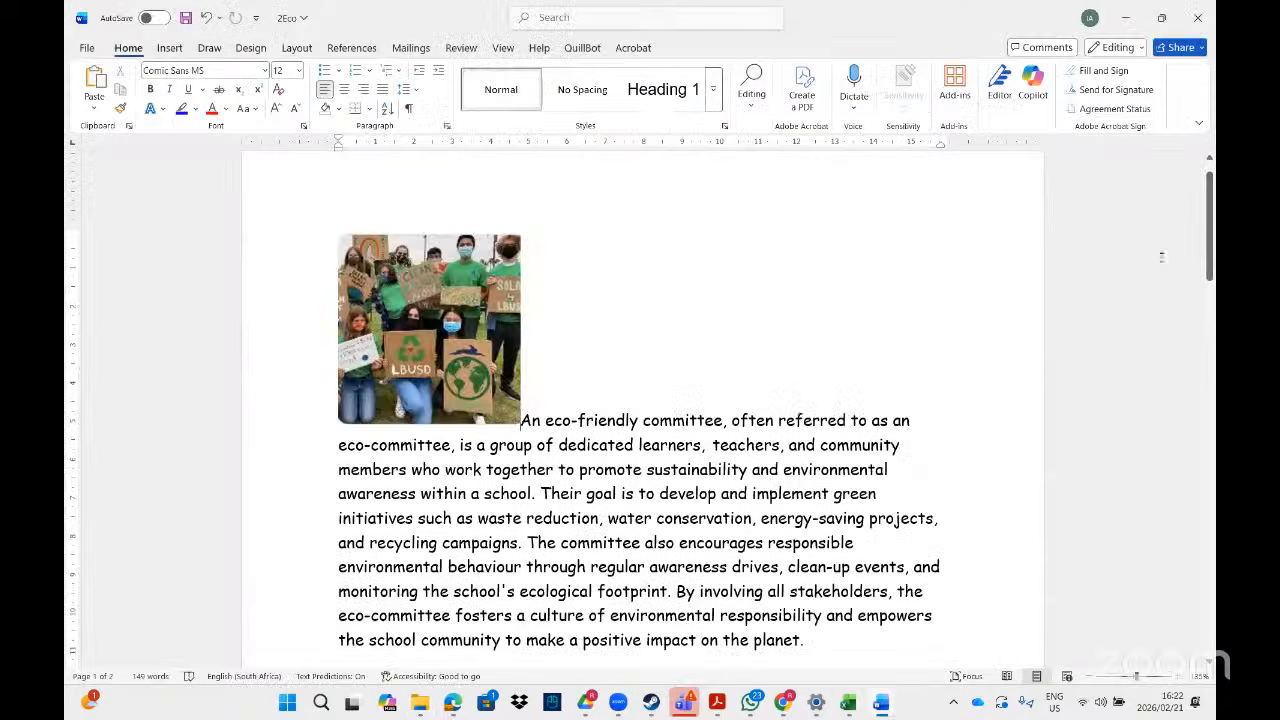
- Set the photo's text wrapping to Square and move it to the paragraph's right side
{"action": "left_click", "coordinate": [170, 48]}
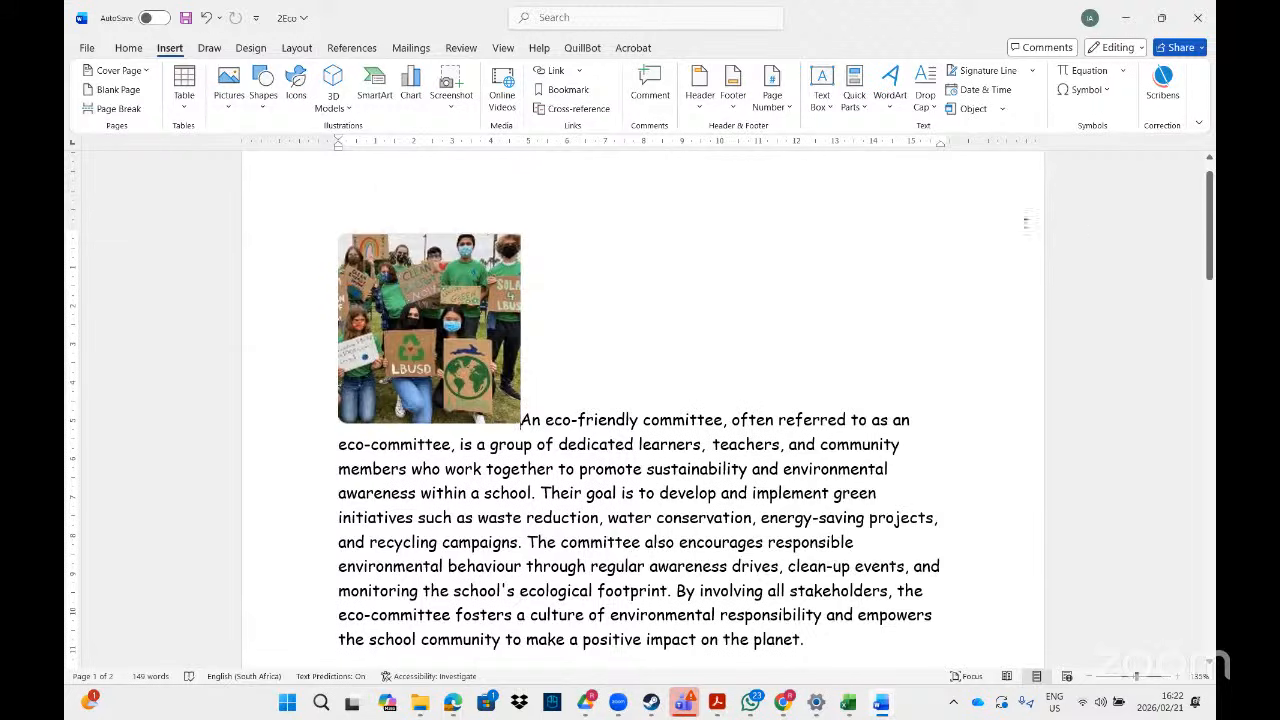
{"action": "left_click", "coordinate": [428, 302]}
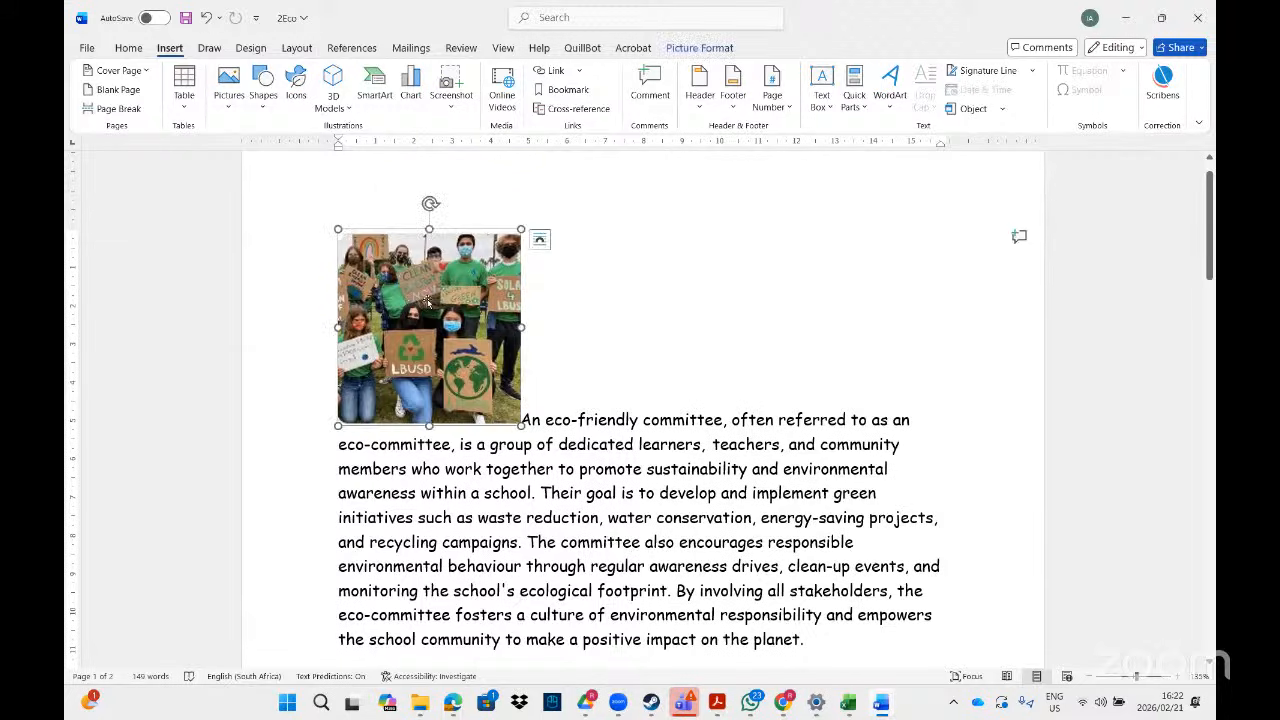
{"action": "left_click", "coordinate": [538, 243]}
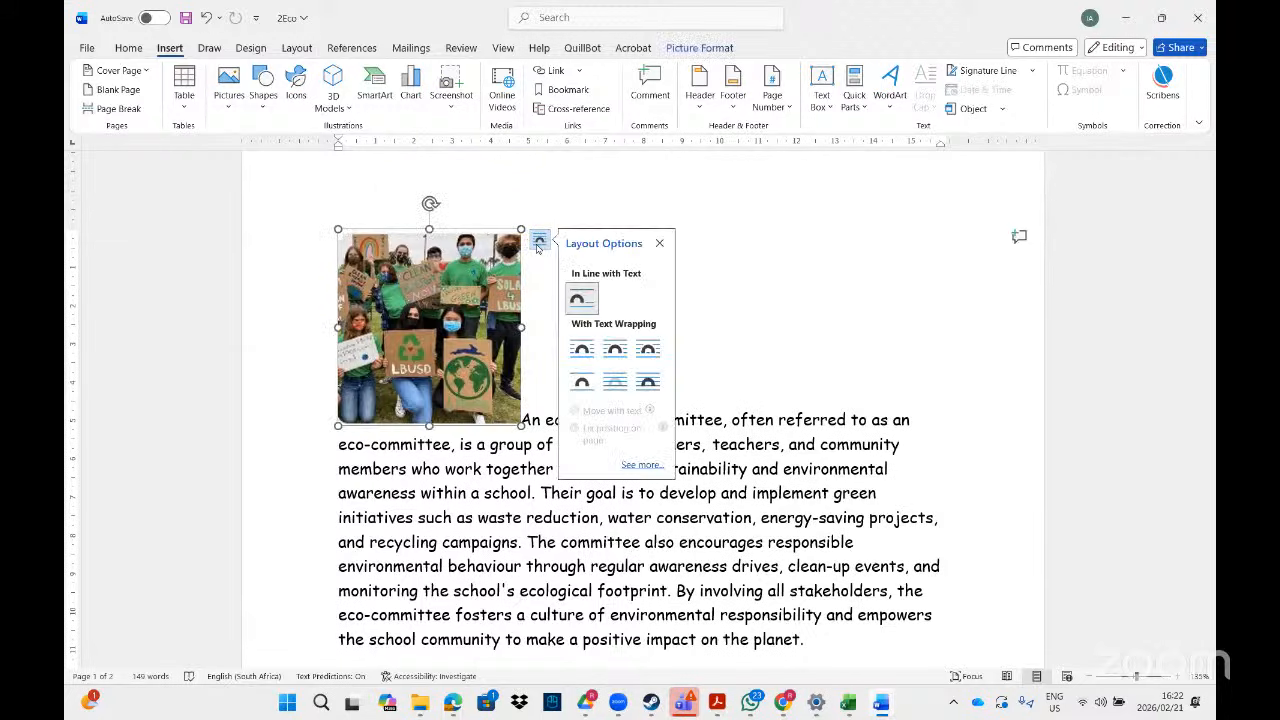
{"action": "left_click", "coordinate": [580, 351]}
{"action": "left_click_drag", "start_coordinate": [536, 261], "coordinate": [881, 257]}
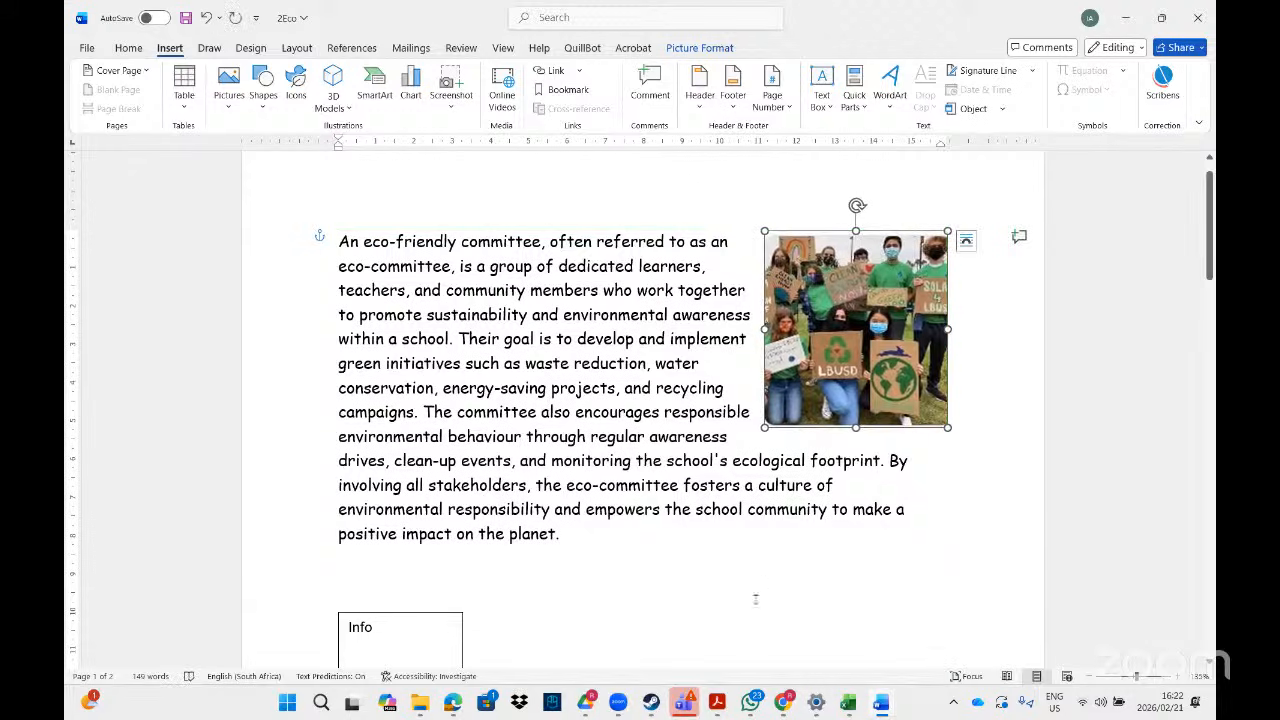
- Check the PDF example and nudge the photo down so the first line spans fully
{"action": "left_click", "coordinate": [717, 704]}
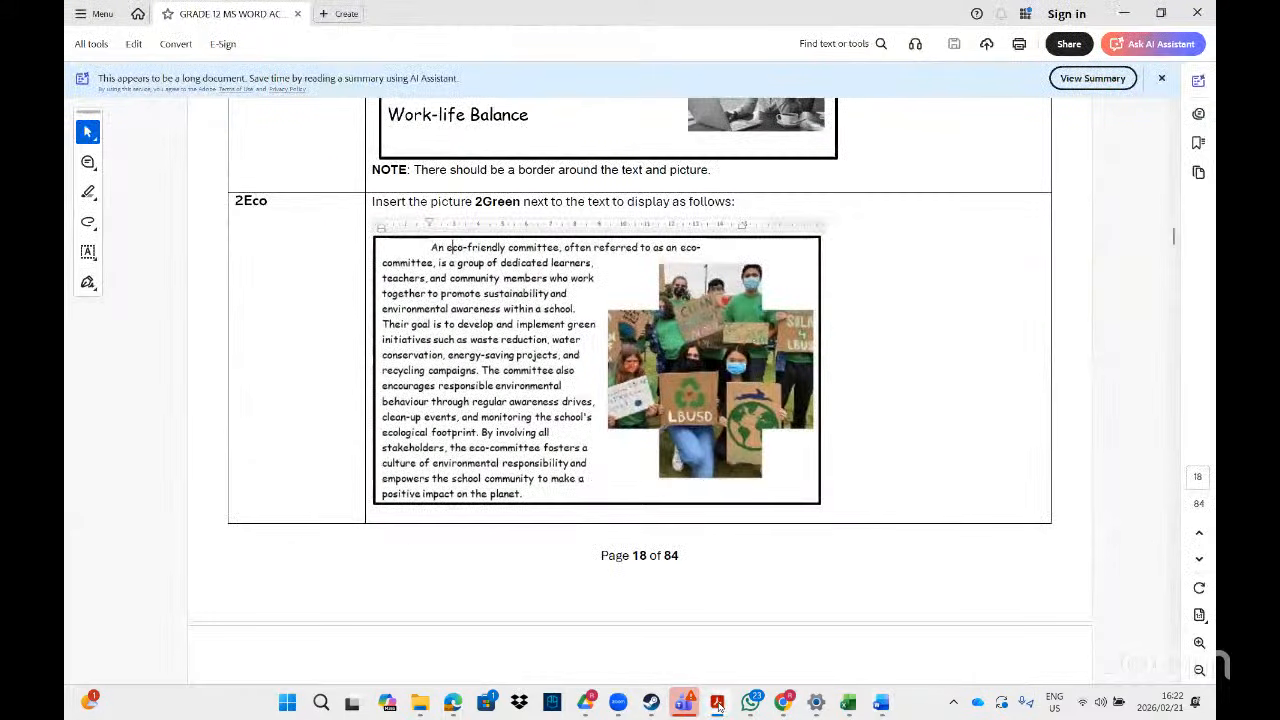
{"action": "left_click", "coordinate": [717, 704]}
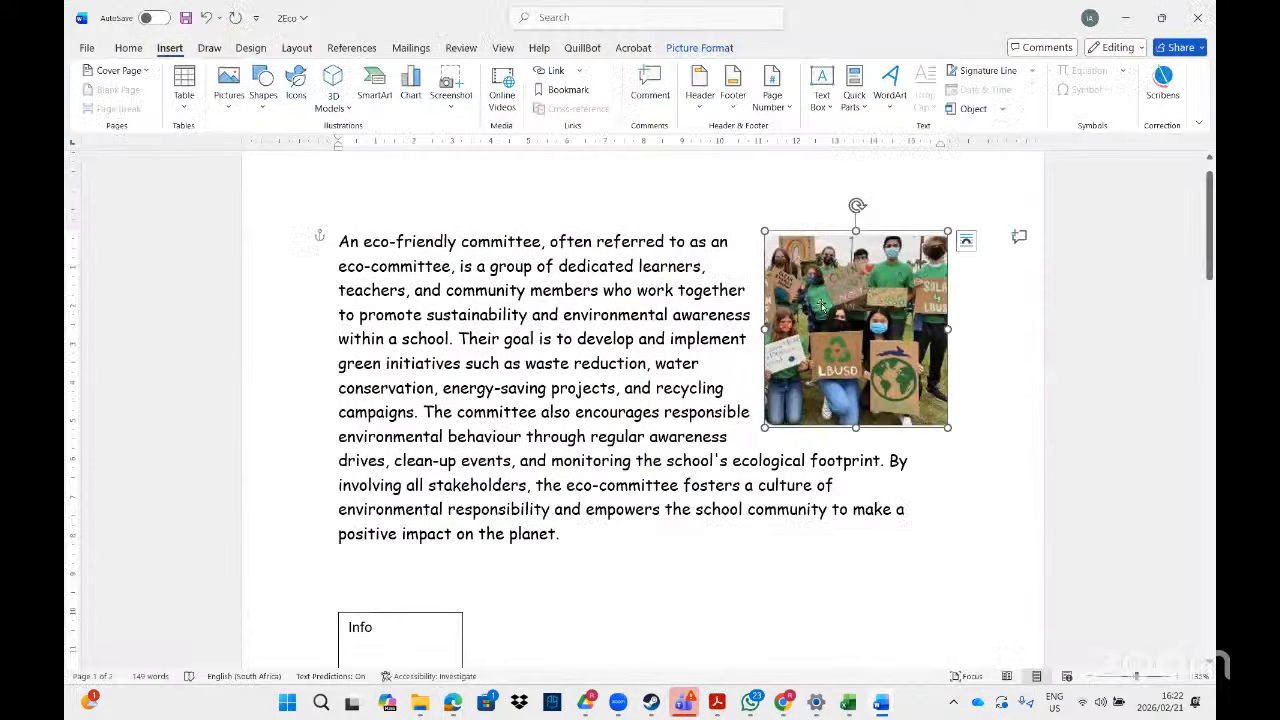
{"action": "left_click_drag", "start_coordinate": [820, 305], "coordinate": [803, 316]}
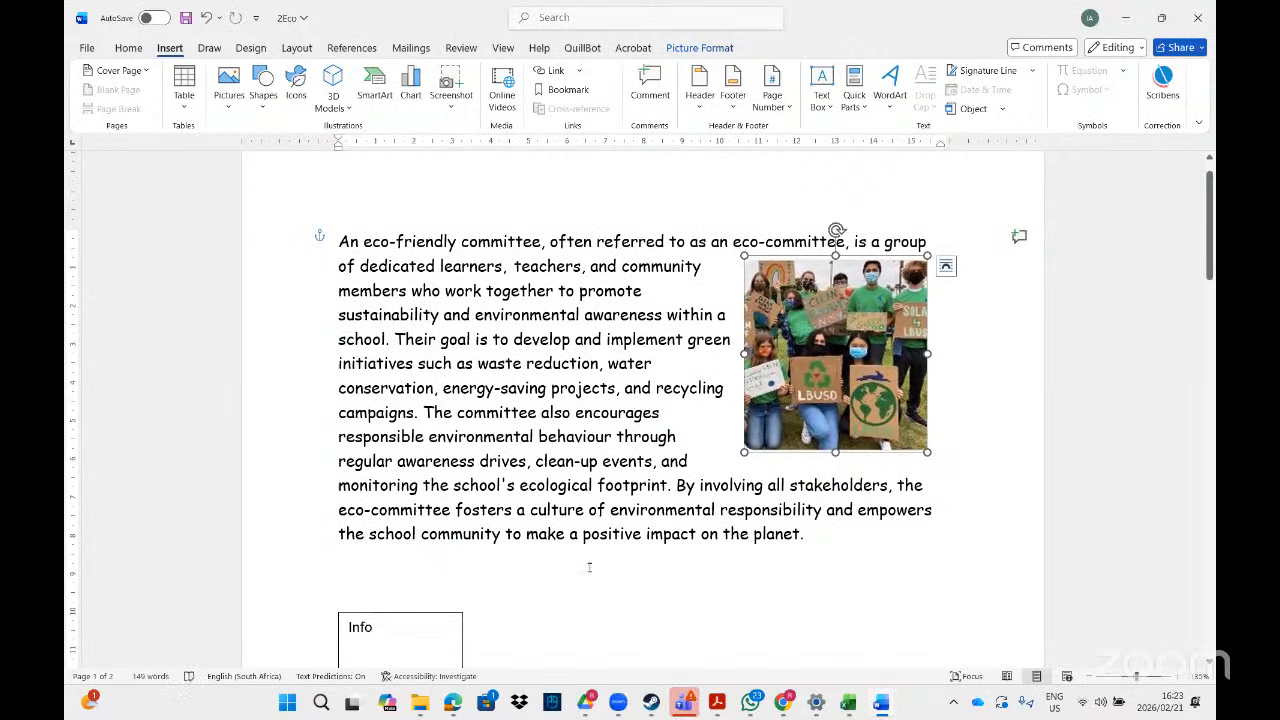
{"action": "left_click", "coordinate": [720, 708]}
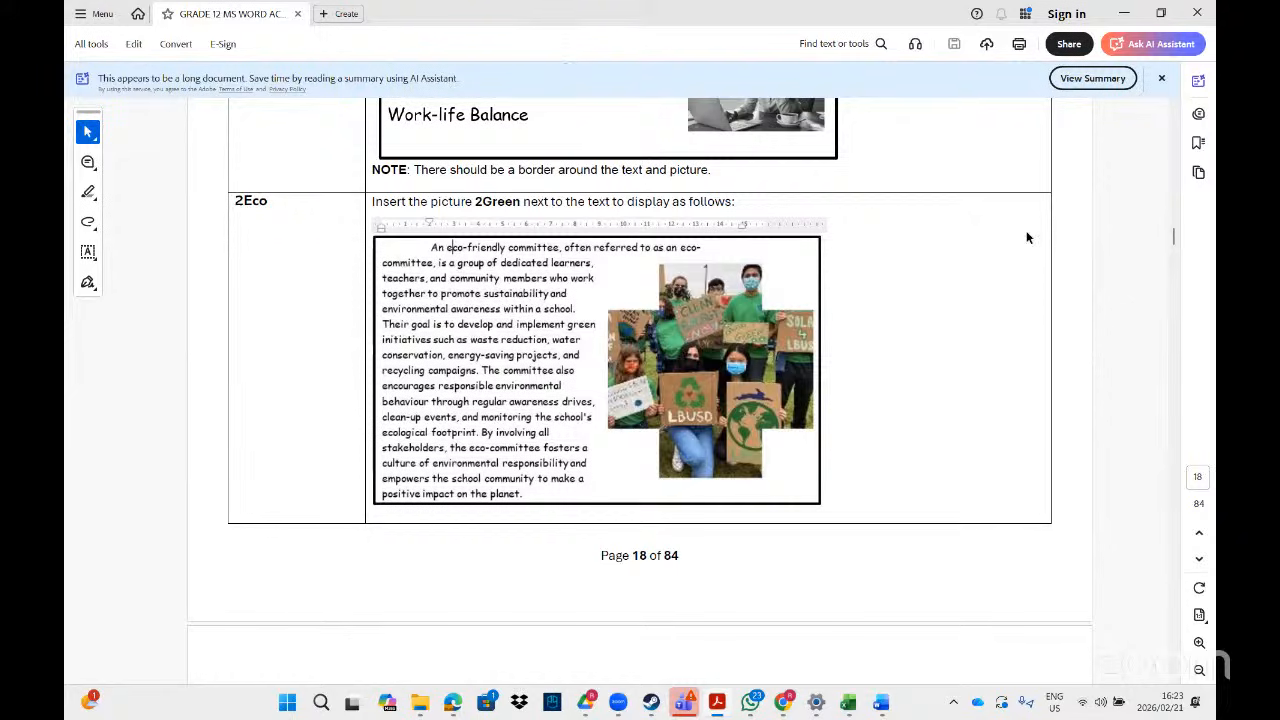
- Zoom in on the PDF's 2Eco example, then return to the Word document
{"action": "left_click", "coordinate": [1198, 645]}
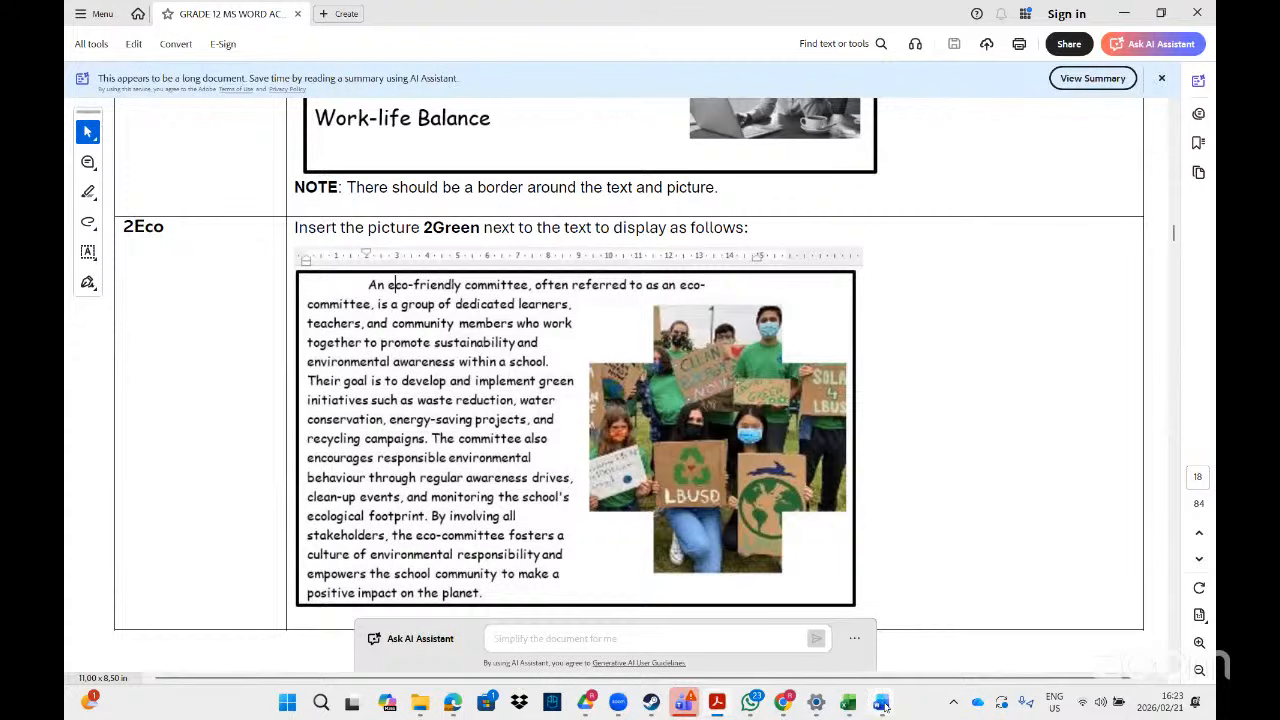
{"action": "mouse_move", "coordinate": [884, 705]}
{"action": "left_click", "coordinate": [1155, 640]}
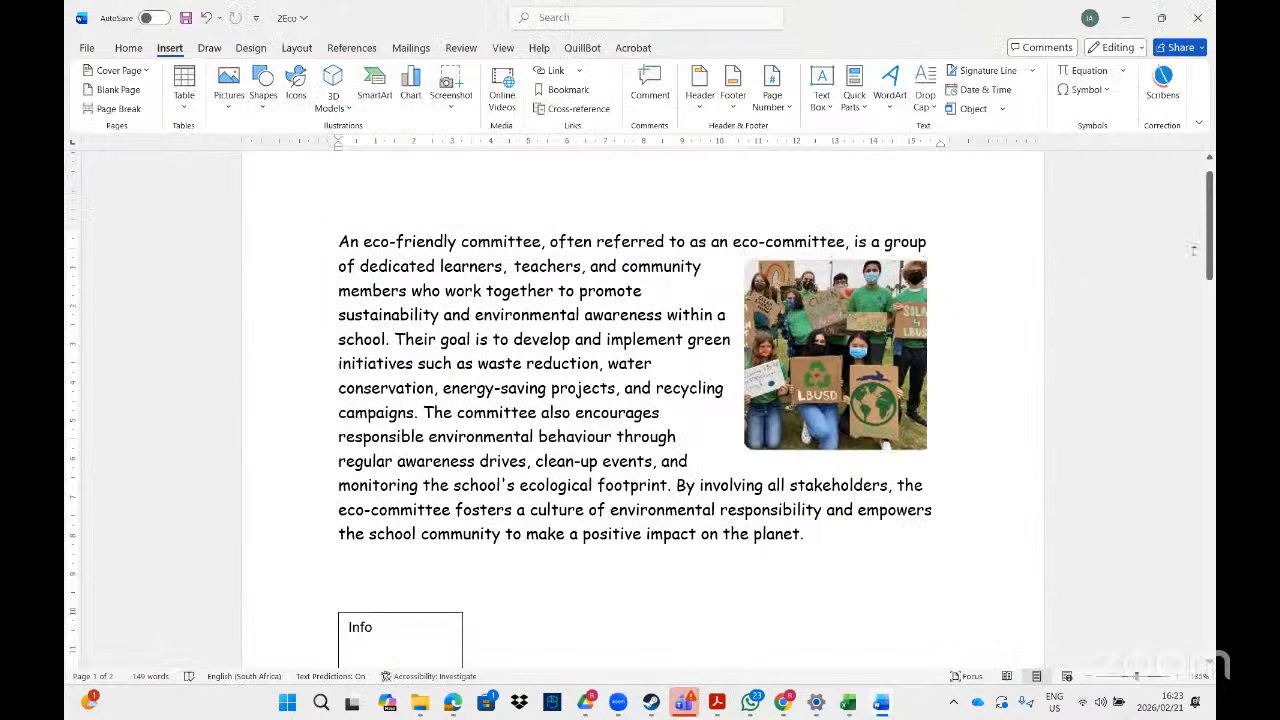
- Use the ruler's indent markers to narrow the paragraph's right side and indent its first line
{"action": "left_click_drag", "start_coordinate": [1210, 228], "coordinate": [1210, 244]}
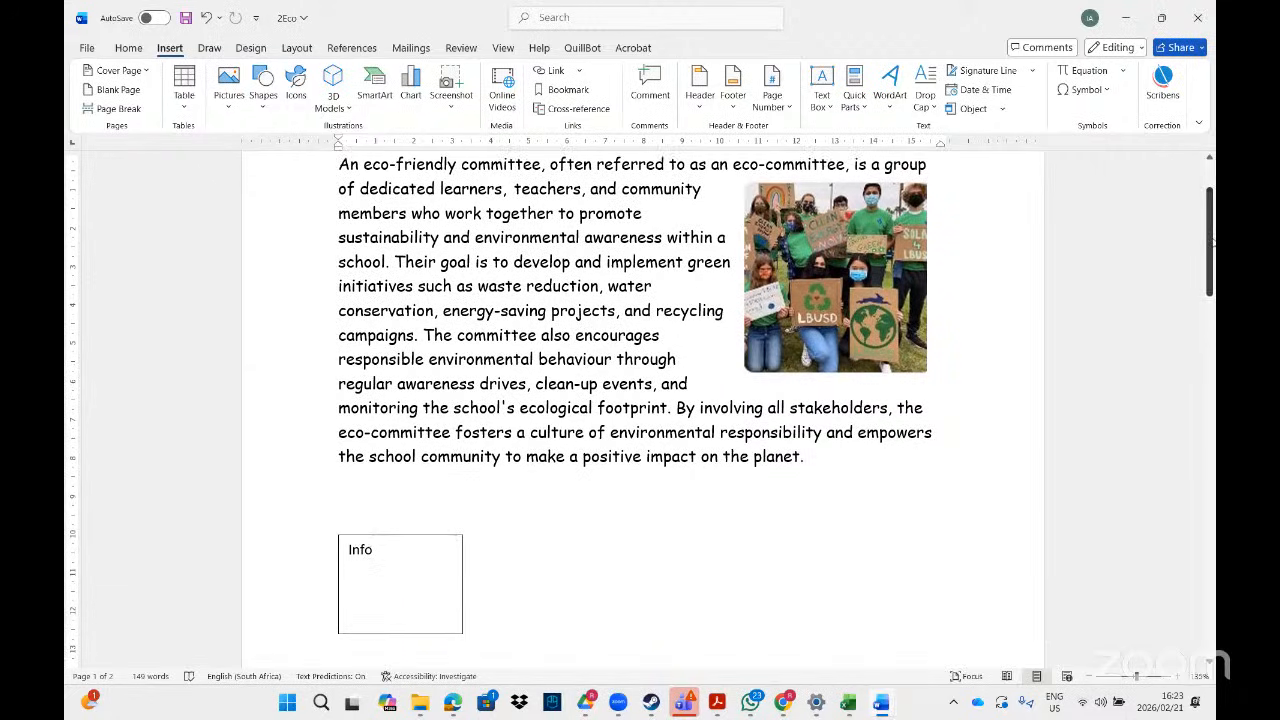
{"action": "left_click", "coordinate": [486, 192]}
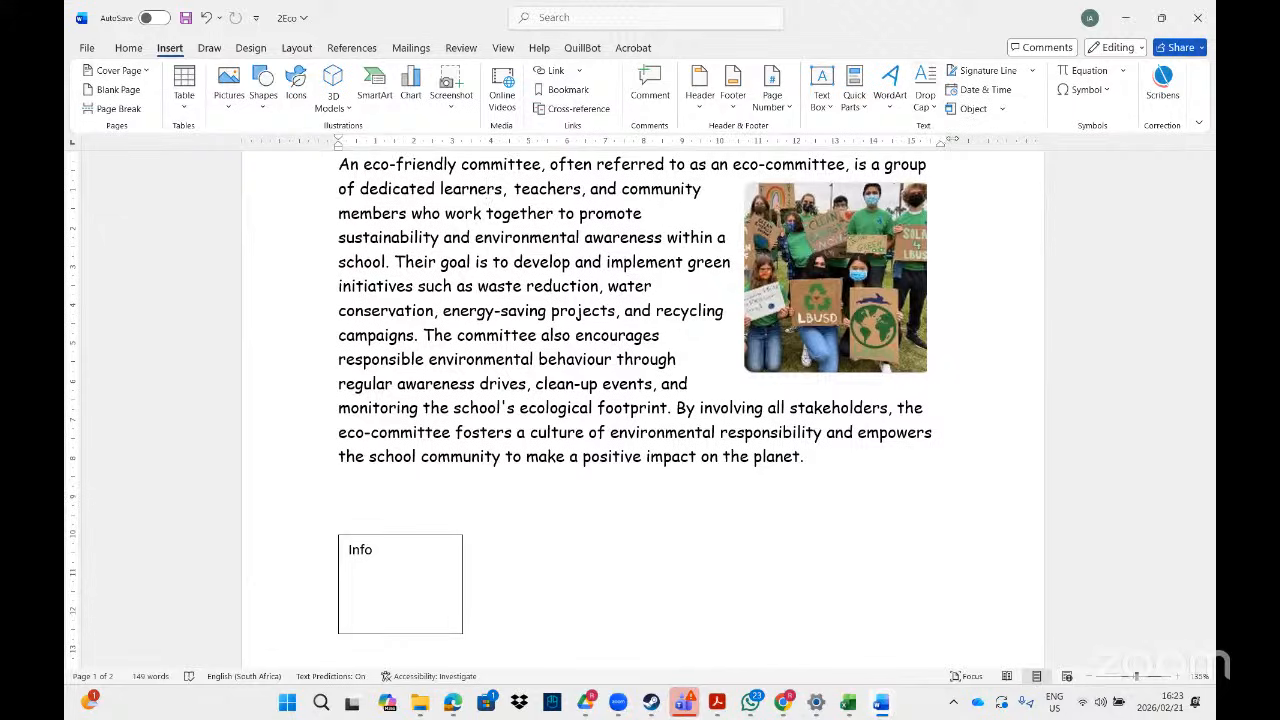
{"action": "left_click_drag", "start_coordinate": [940, 146], "coordinate": [913, 152]}
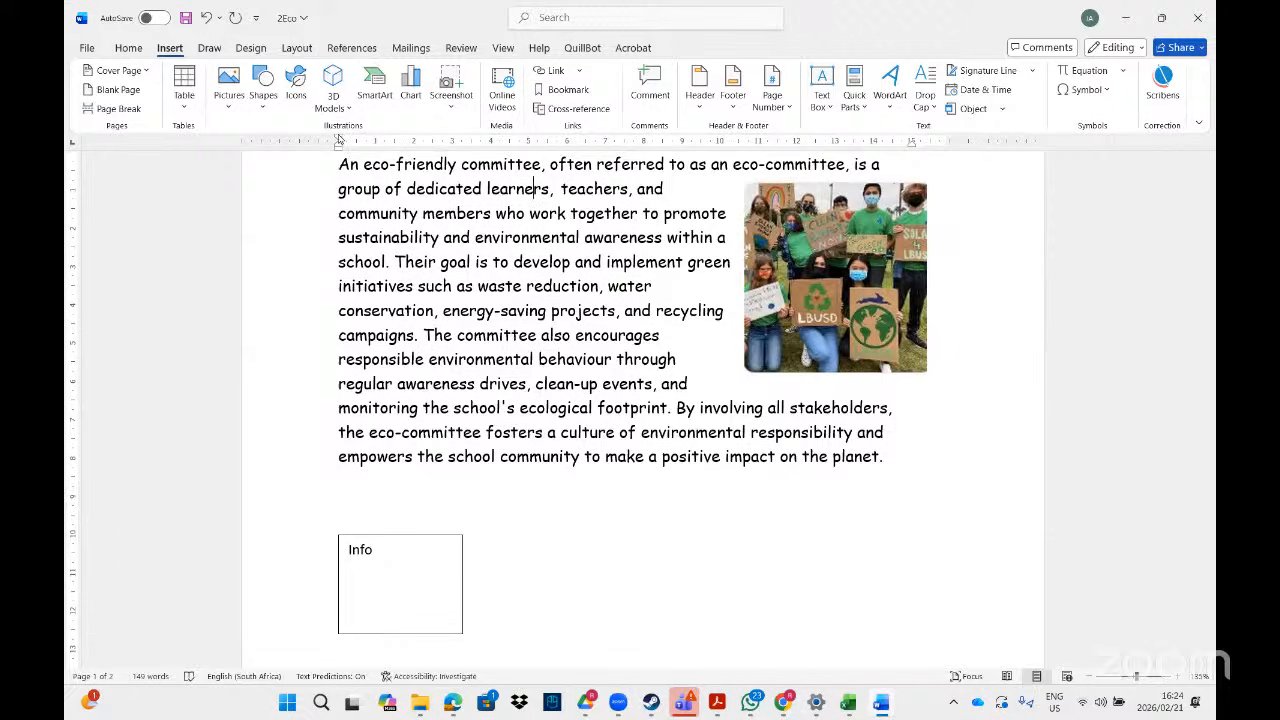
{"action": "left_click_drag", "start_coordinate": [338, 140], "coordinate": [415, 140]}
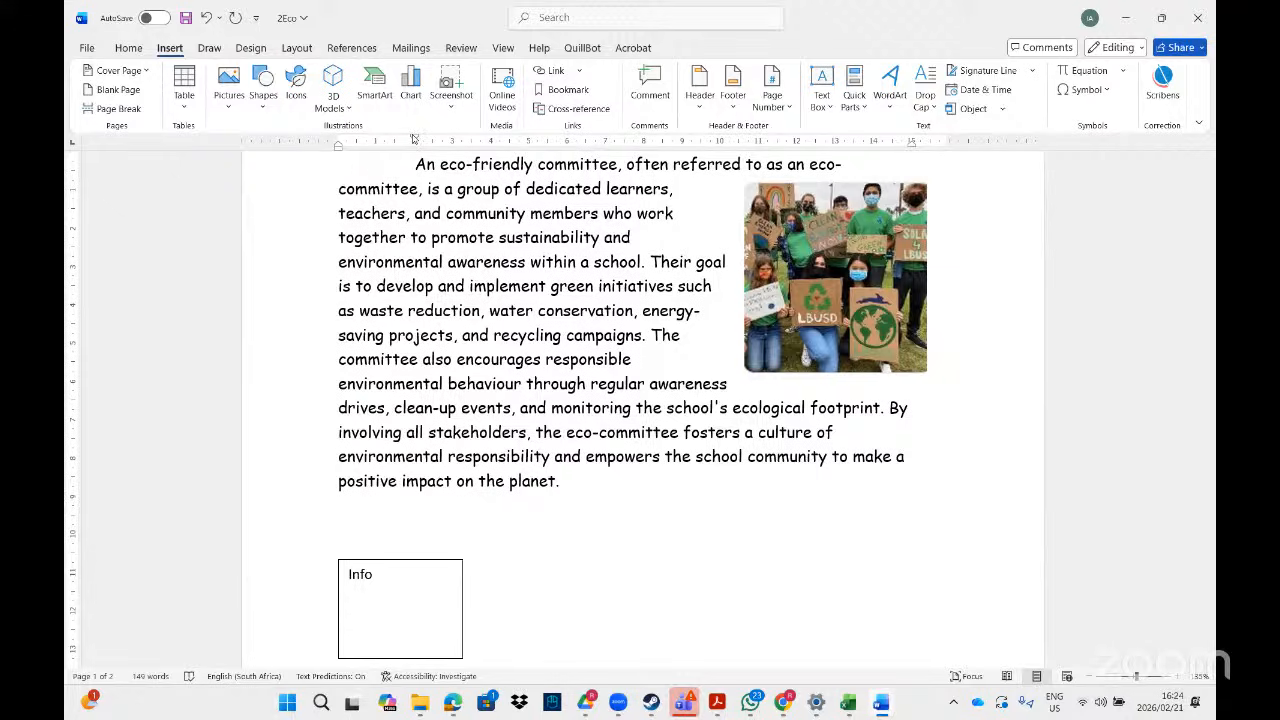
{"action": "left_click_drag", "start_coordinate": [414, 140], "coordinate": [340, 150]}
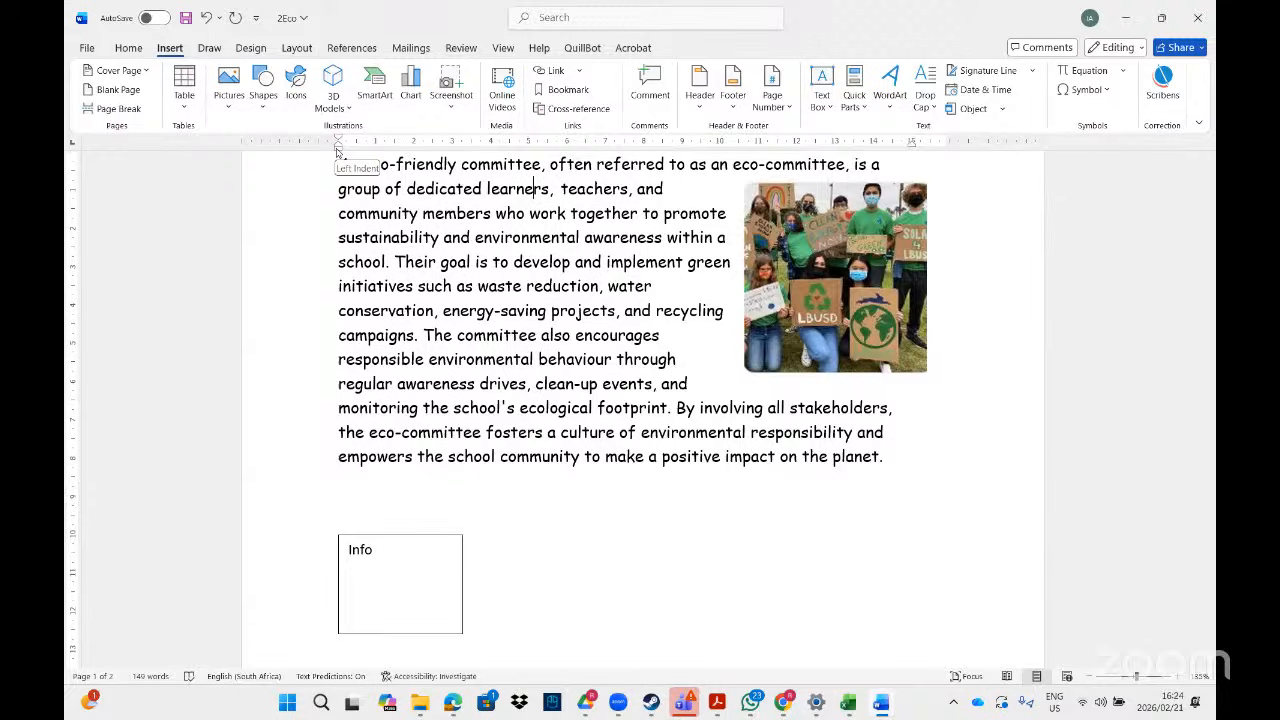
{"action": "left_click_drag", "start_coordinate": [338, 146], "coordinate": [414, 147]}
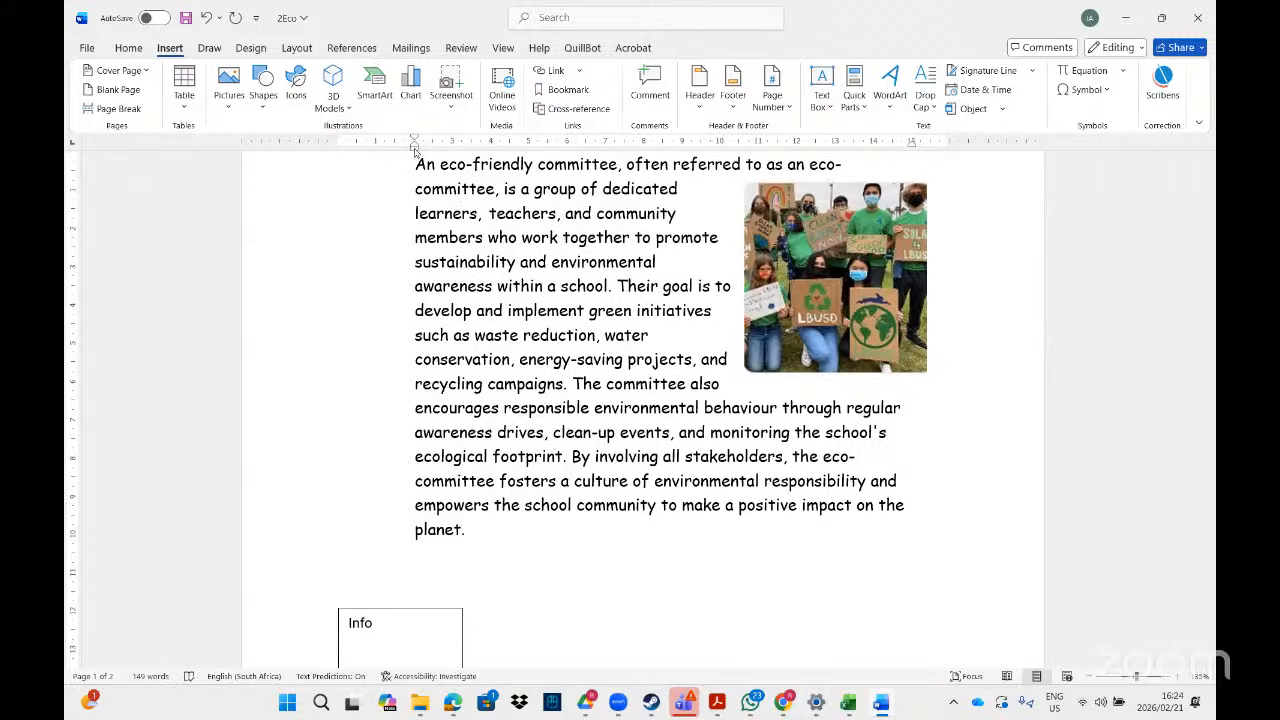
{"action": "mouse_move", "coordinate": [414, 147]}
{"action": "left_mouse_down"}
{"action": "mouse_move", "coordinate": [338, 147]}
{"action": "mouse_move", "coordinate": [415, 143]}
{"action": "left_mouse_up"}
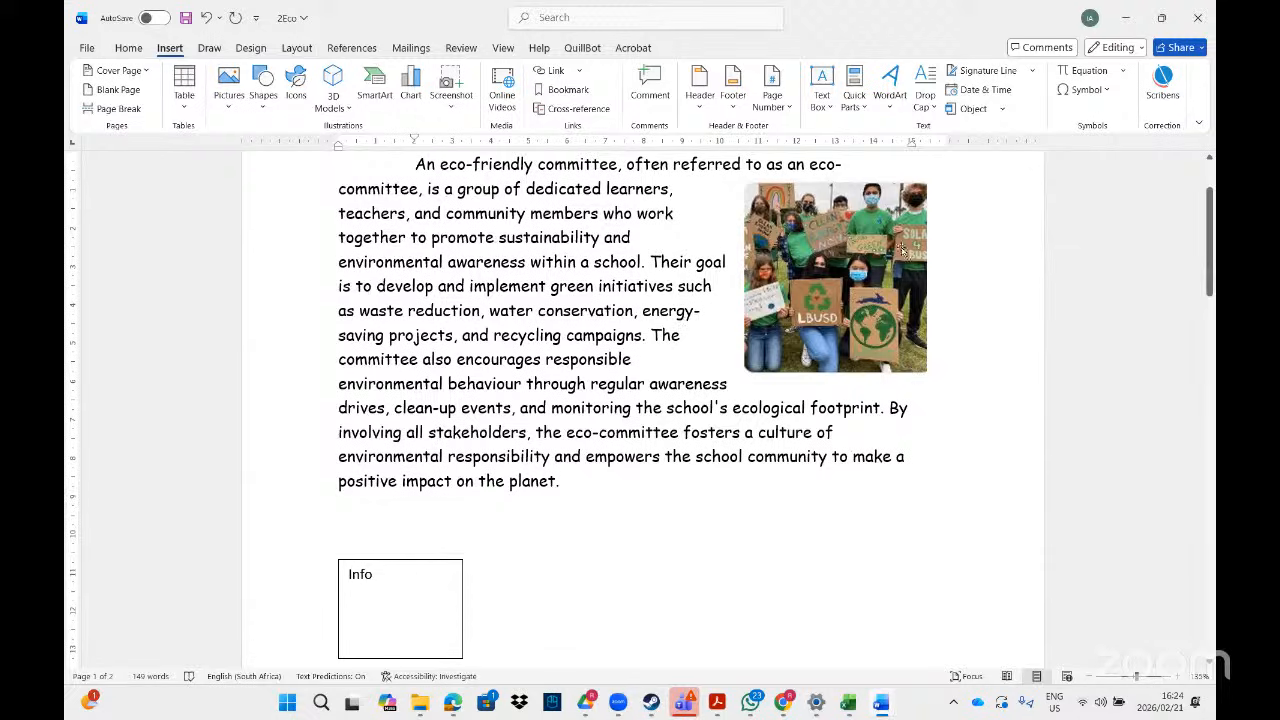
- Crop the photo to a Plus shape
{"action": "left_click", "coordinate": [828, 205]}
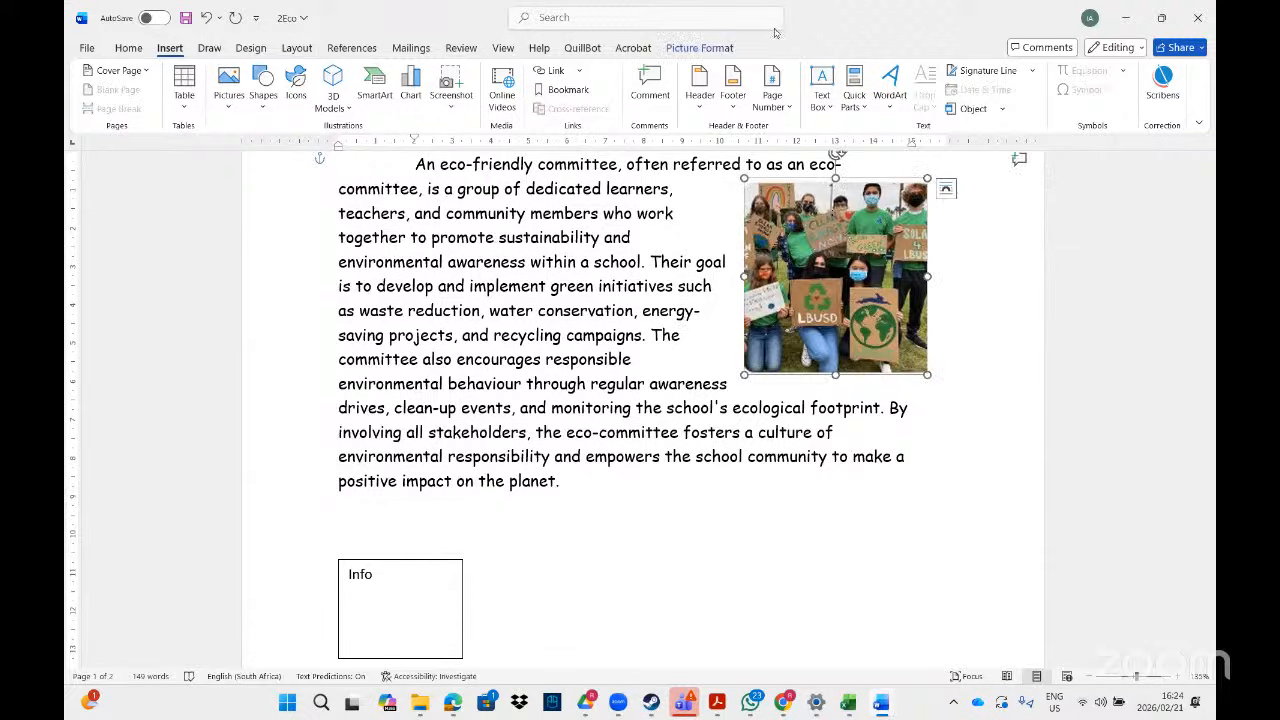
{"action": "left_click", "coordinate": [699, 48]}
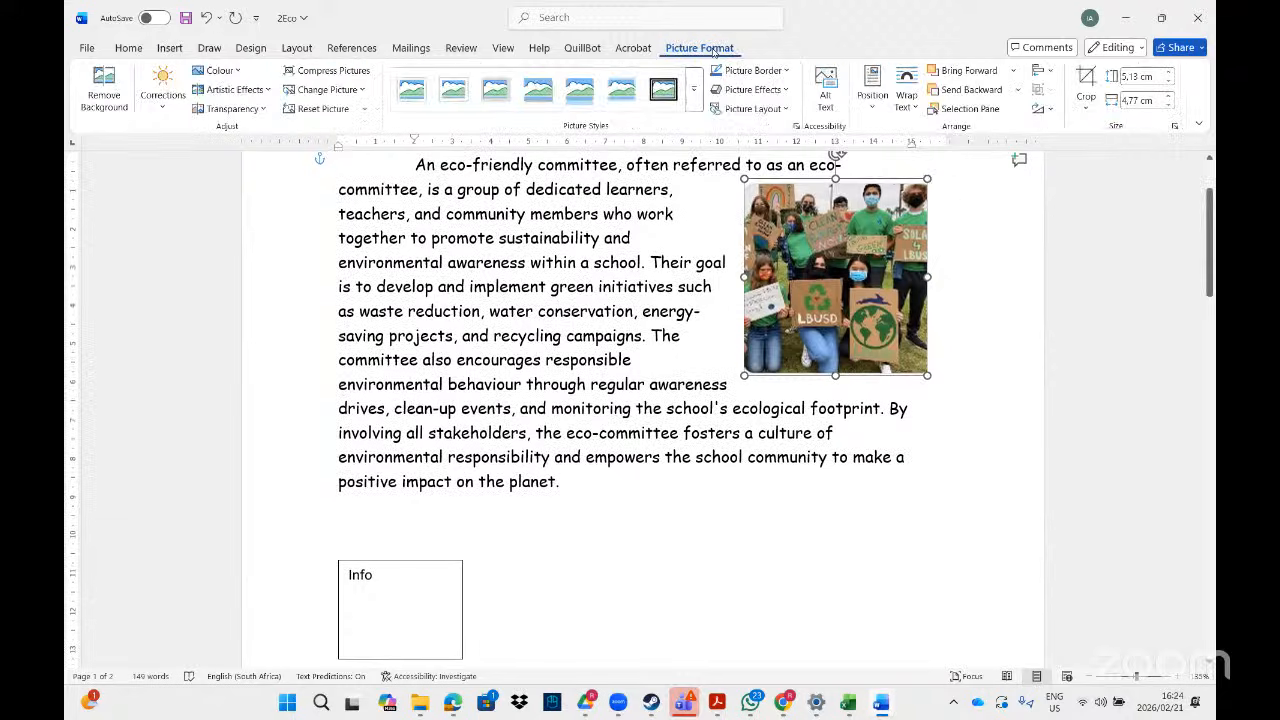
{"action": "left_click", "coordinate": [1086, 102]}
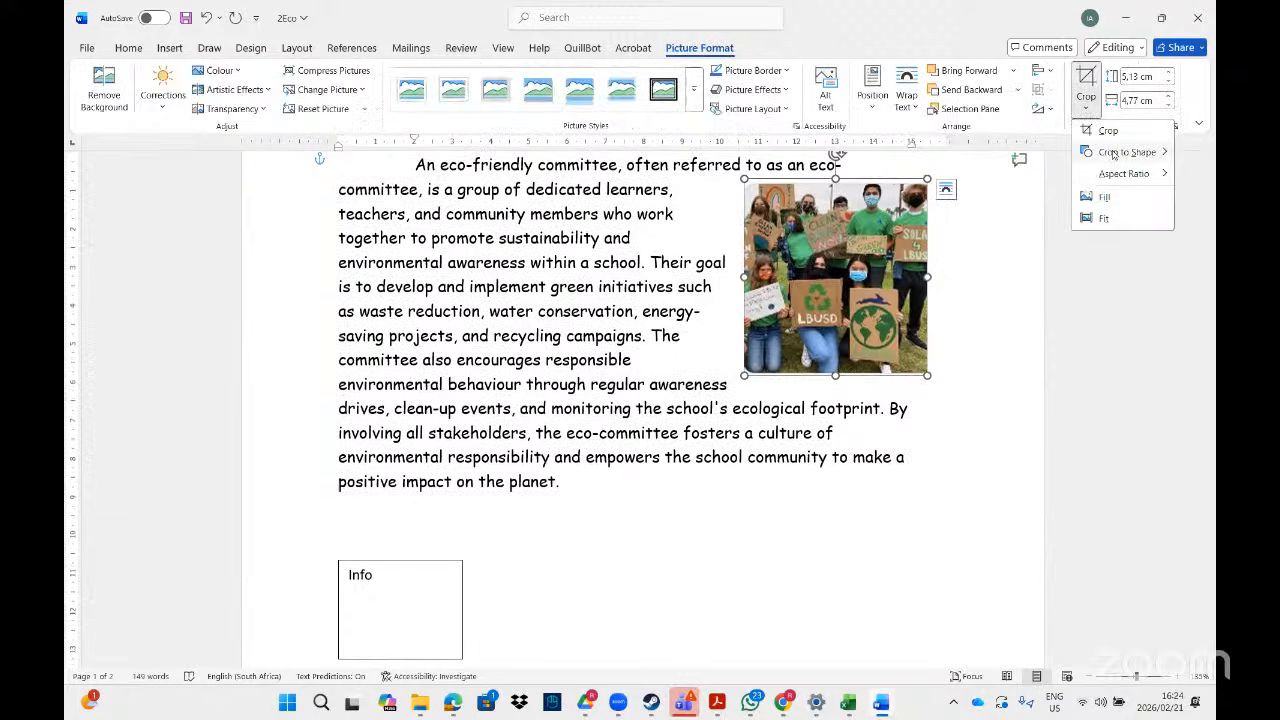
{"action": "mouse_move", "coordinate": [1120, 152]}
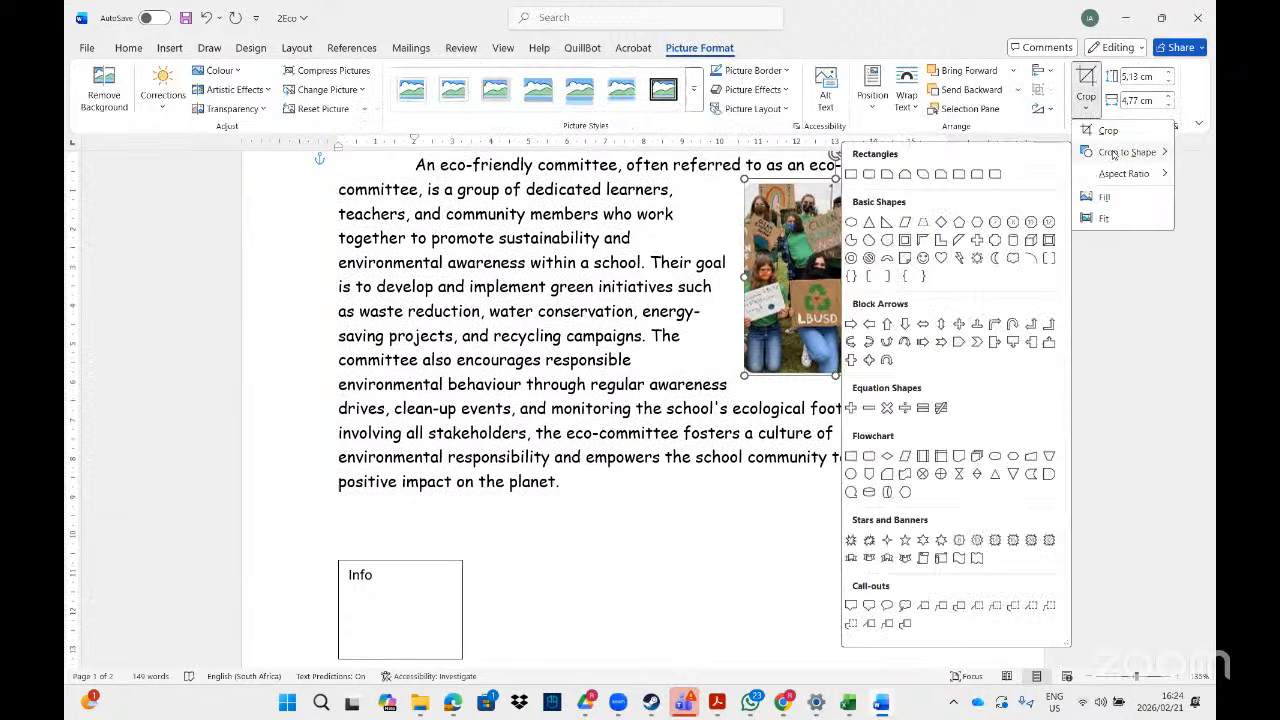
{"action": "left_click", "coordinate": [977, 242]}
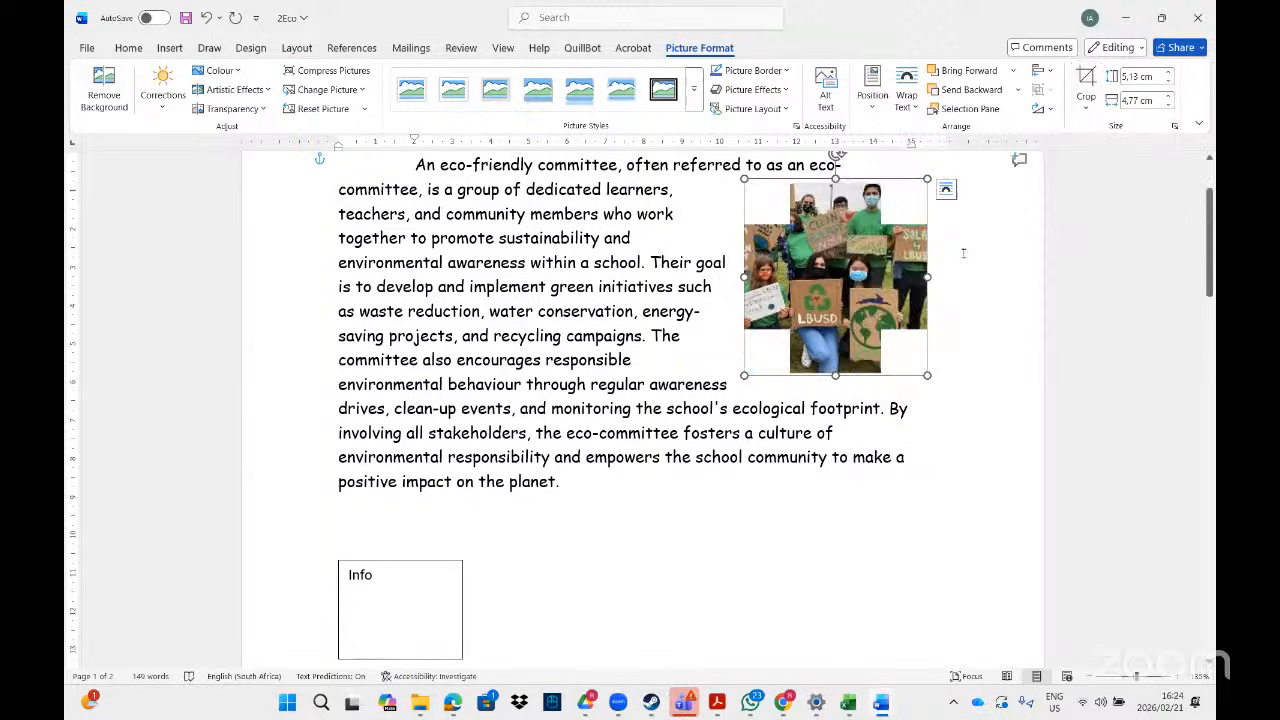
- Deselect the photo and bring up the PDF example to compare
{"action": "left_click", "coordinate": [772, 432]}
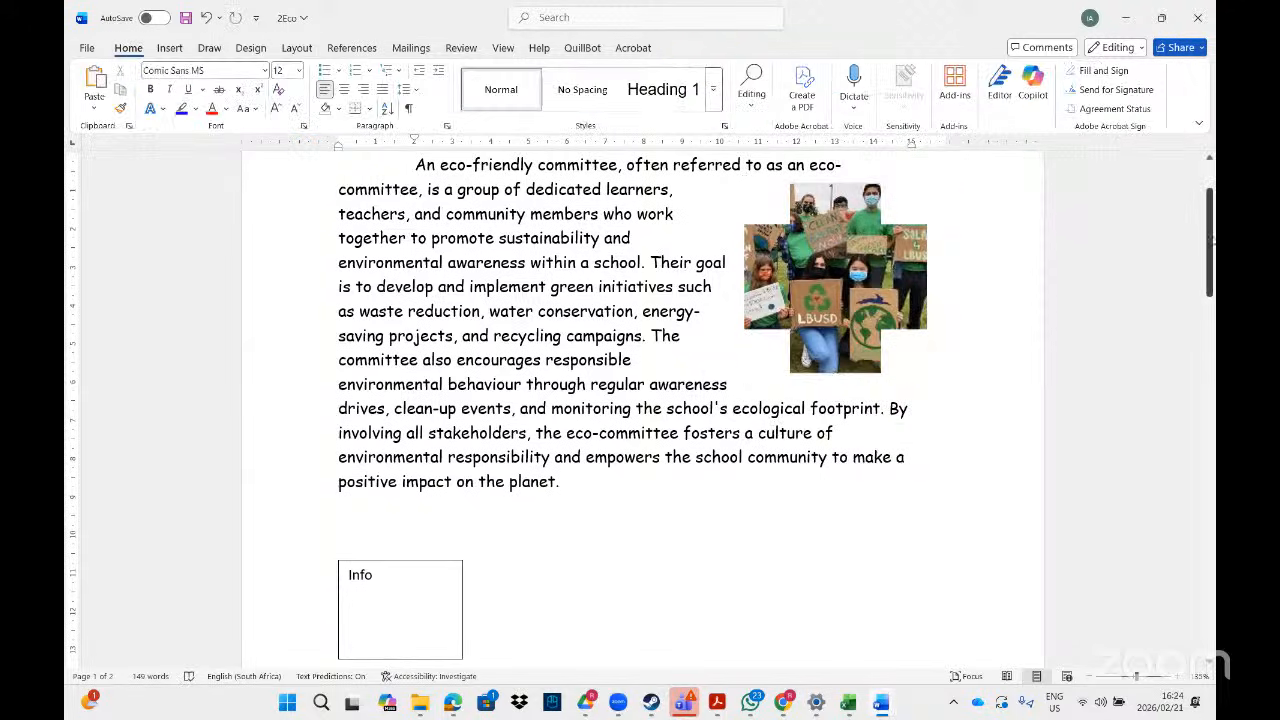
{"action": "left_click_drag", "start_coordinate": [1210, 248], "coordinate": [1210, 240]}
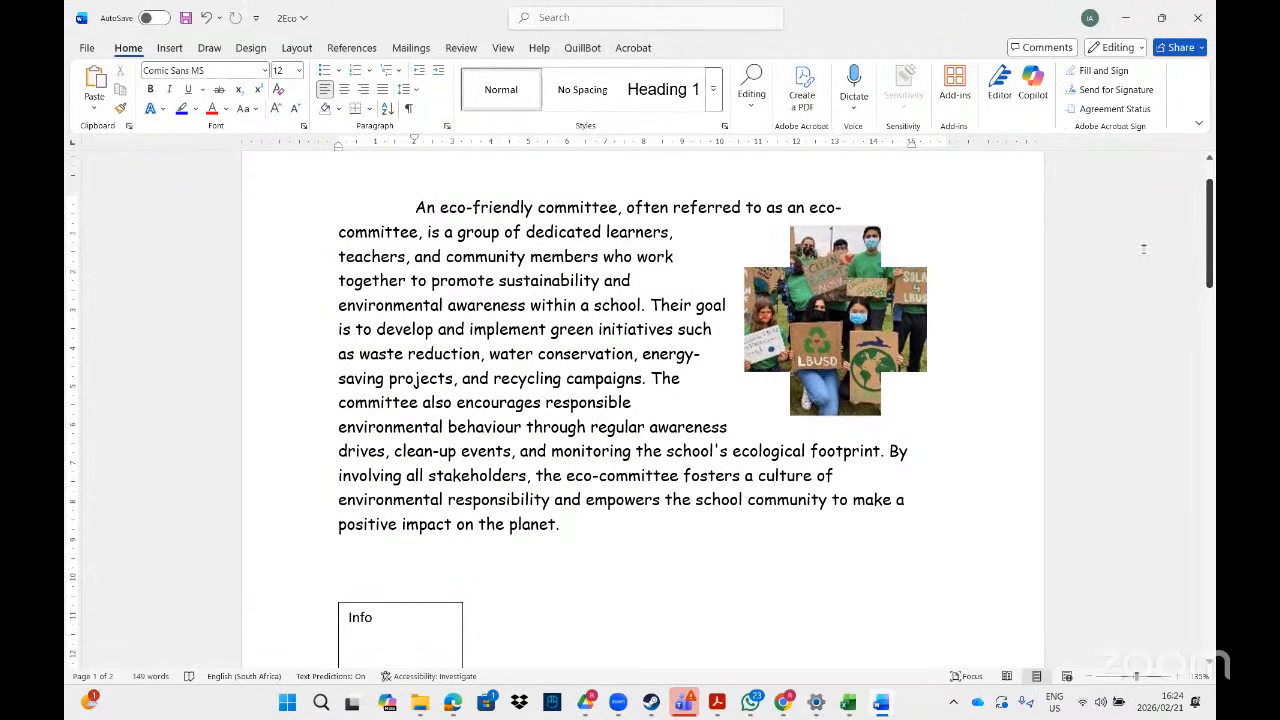
{"action": "left_click", "coordinate": [717, 702]}
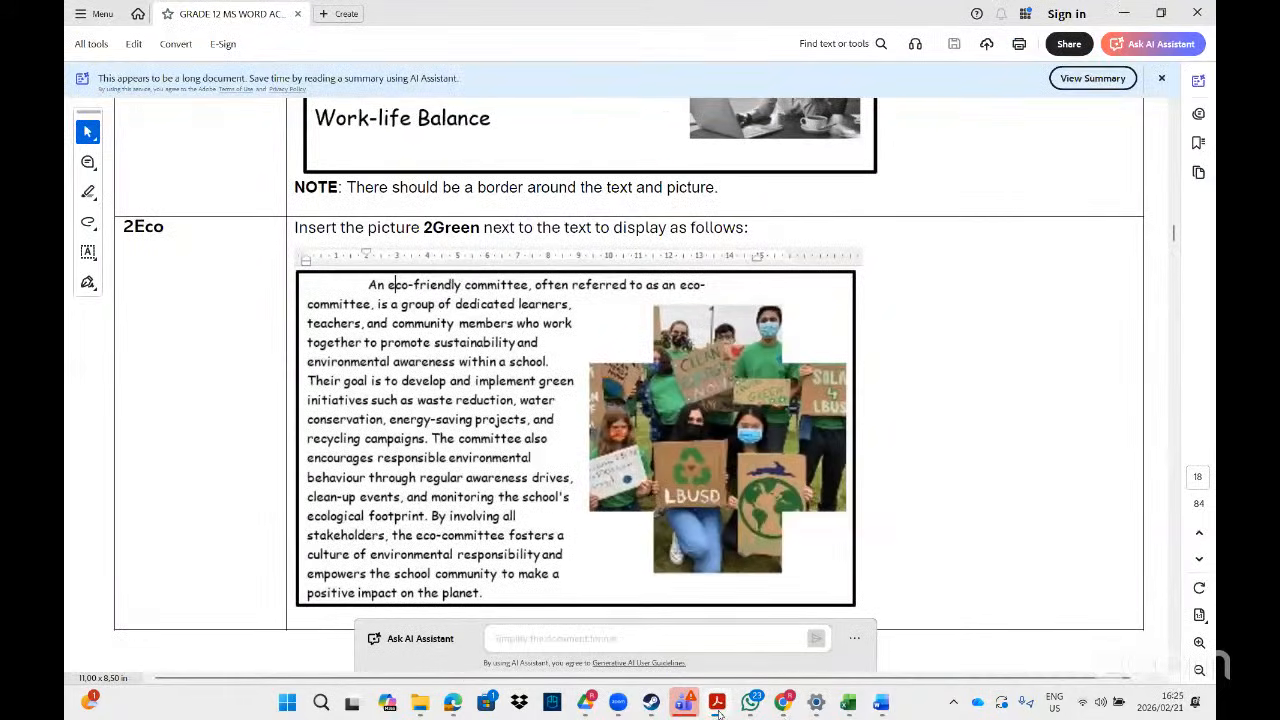
- Go back from the Acrobat example to the Word 2Eco document
{"action": "left_click", "coordinate": [713, 651]}
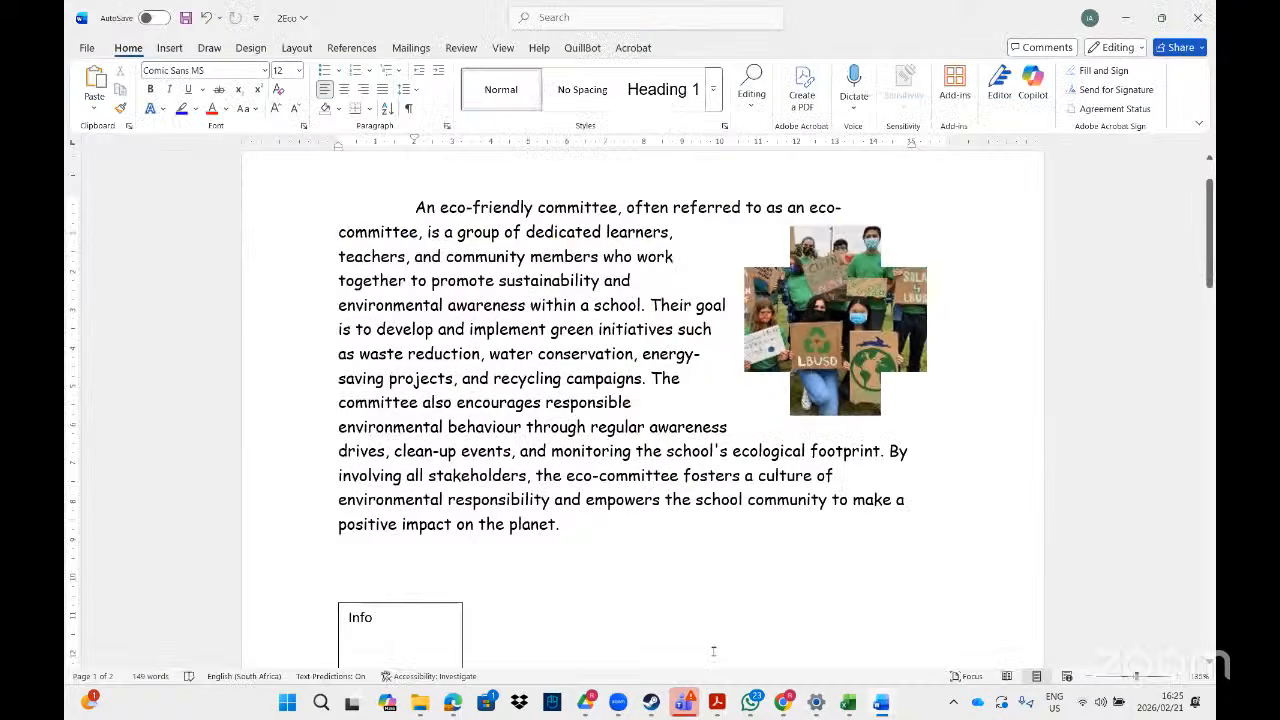
- Draw a text box over the eco-committee paragraph and photo, placed Behind Text
{"action": "left_click", "coordinate": [168, 50]}
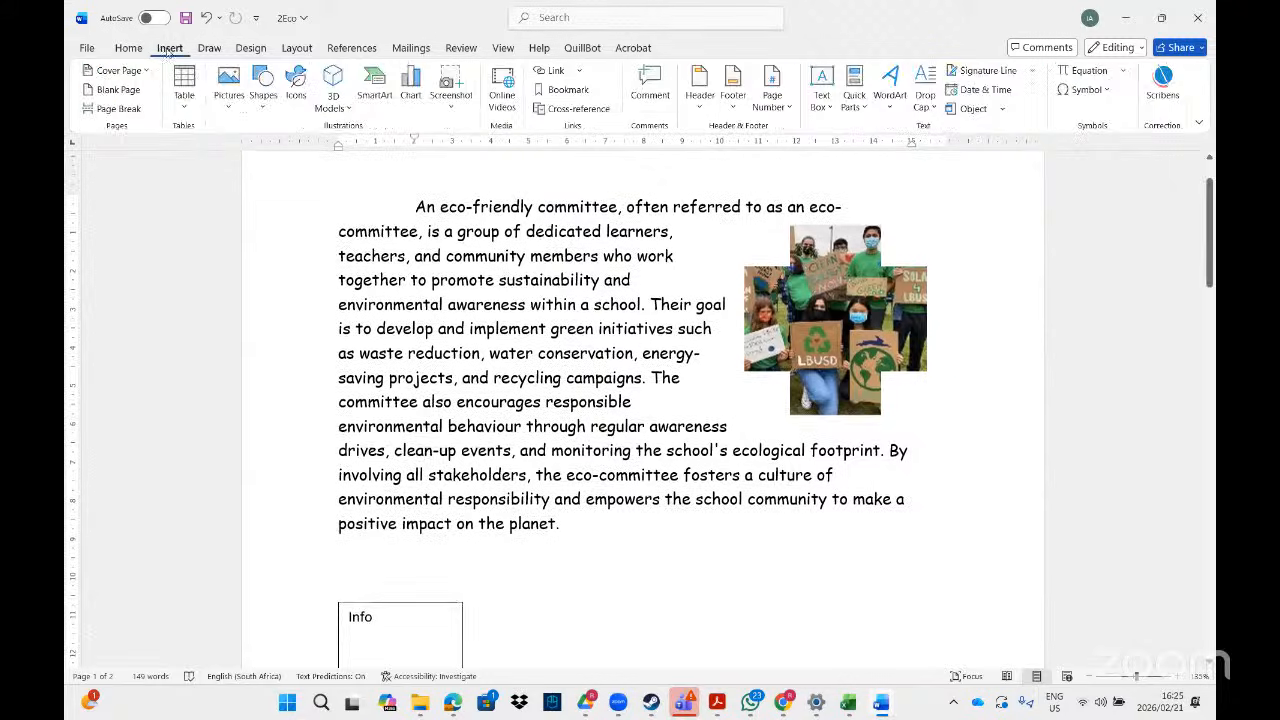
{"action": "left_click", "coordinate": [265, 110]}
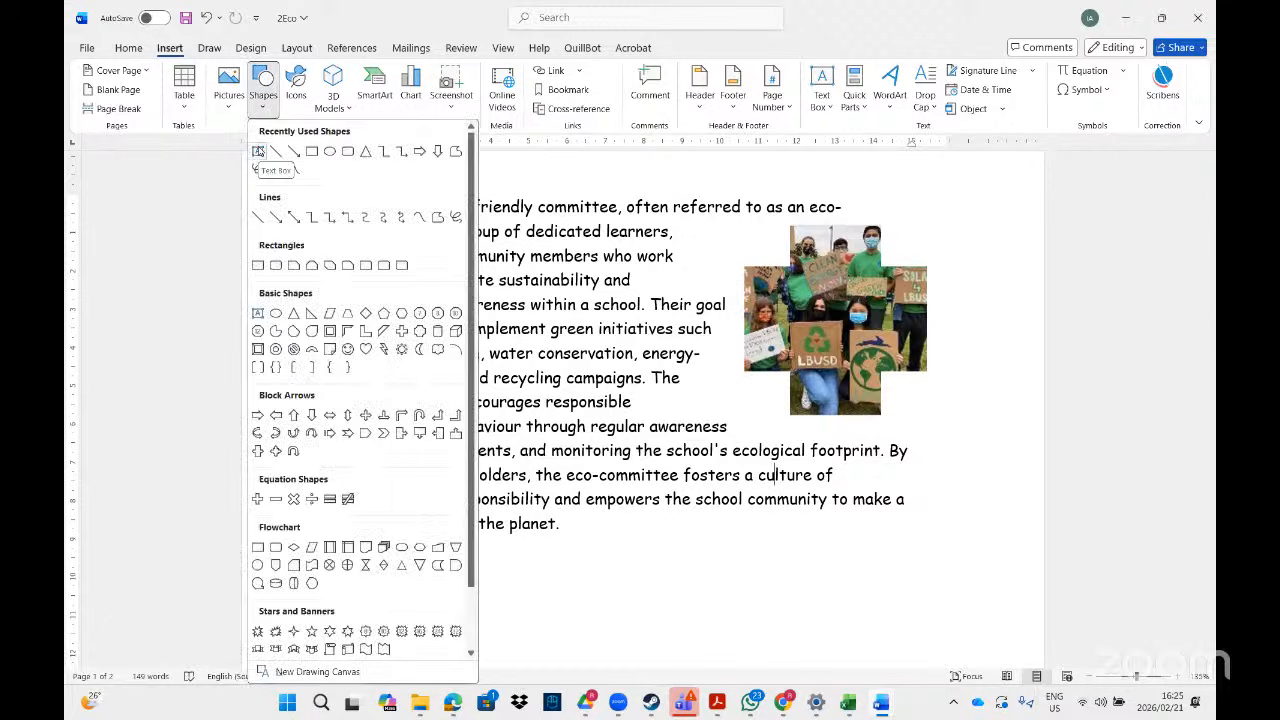
{"action": "left_click", "coordinate": [258, 152]}
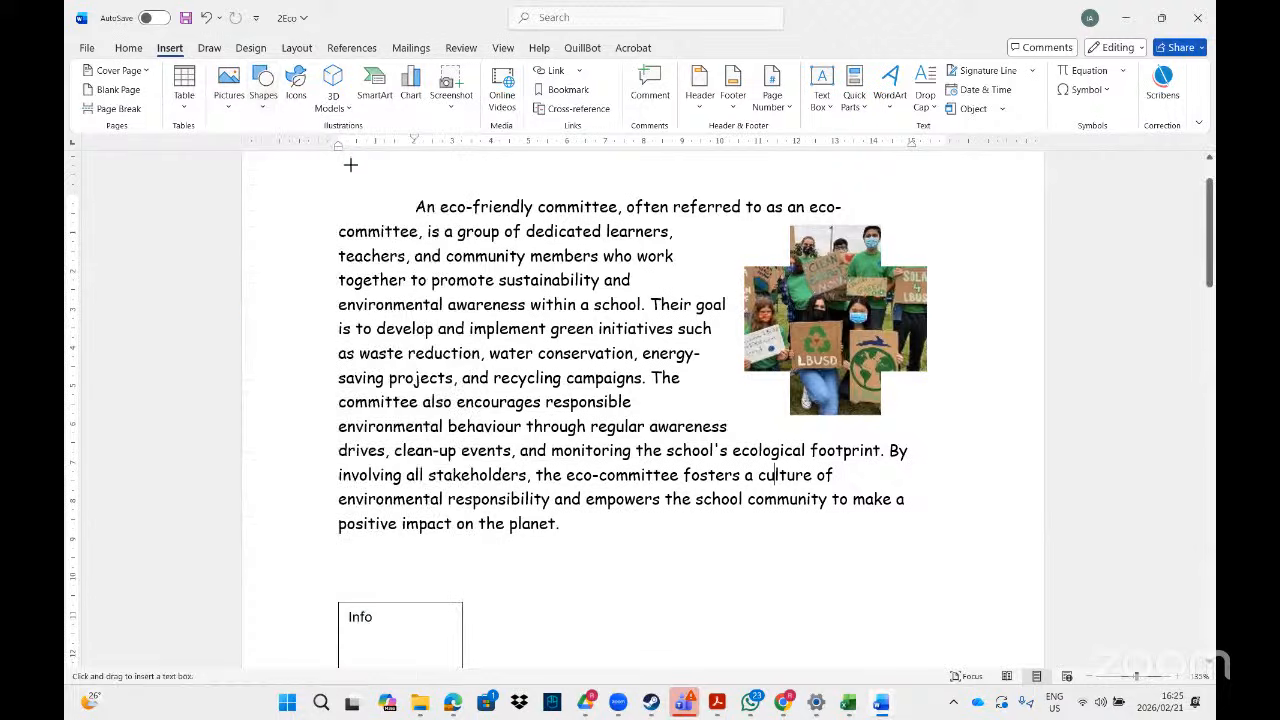
{"action": "mouse_move", "coordinate": [320, 178]}
{"action": "left_mouse_down"}
{"action": "mouse_move", "coordinate": [986, 409]}
{"action": "mouse_move", "coordinate": [957, 553]}
{"action": "left_mouse_up"}
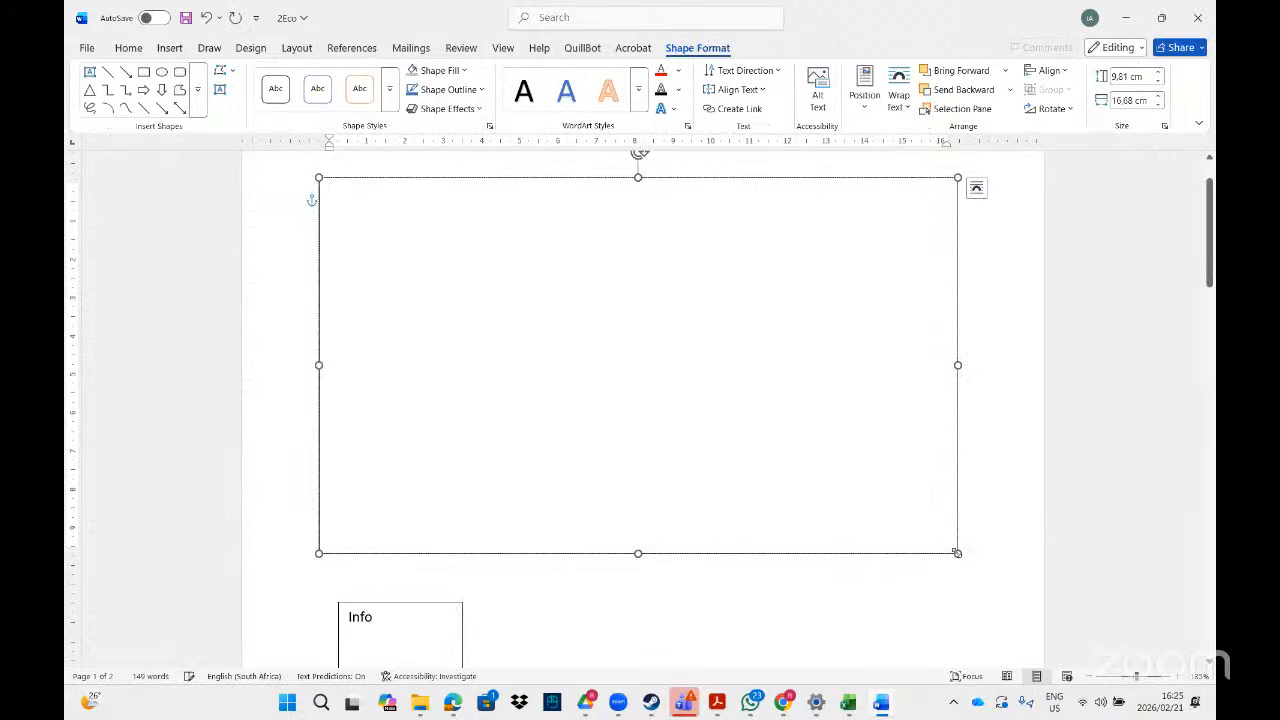
{"action": "mouse_move", "coordinate": [1212, 290]}
{"action": "left_mouse_down"}
{"action": "mouse_move", "coordinate": [1212, 275]}
{"action": "mouse_move", "coordinate": [1212, 289]}
{"action": "left_mouse_up"}
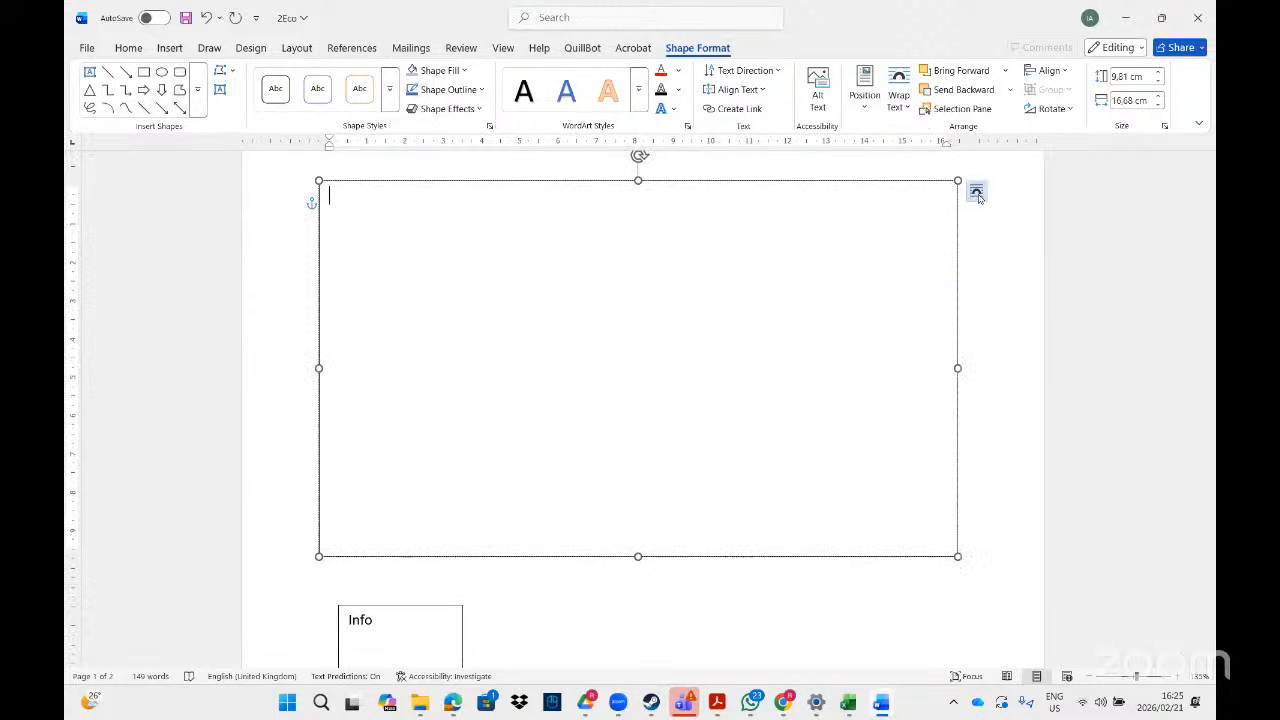
{"action": "left_click", "coordinate": [976, 193]}
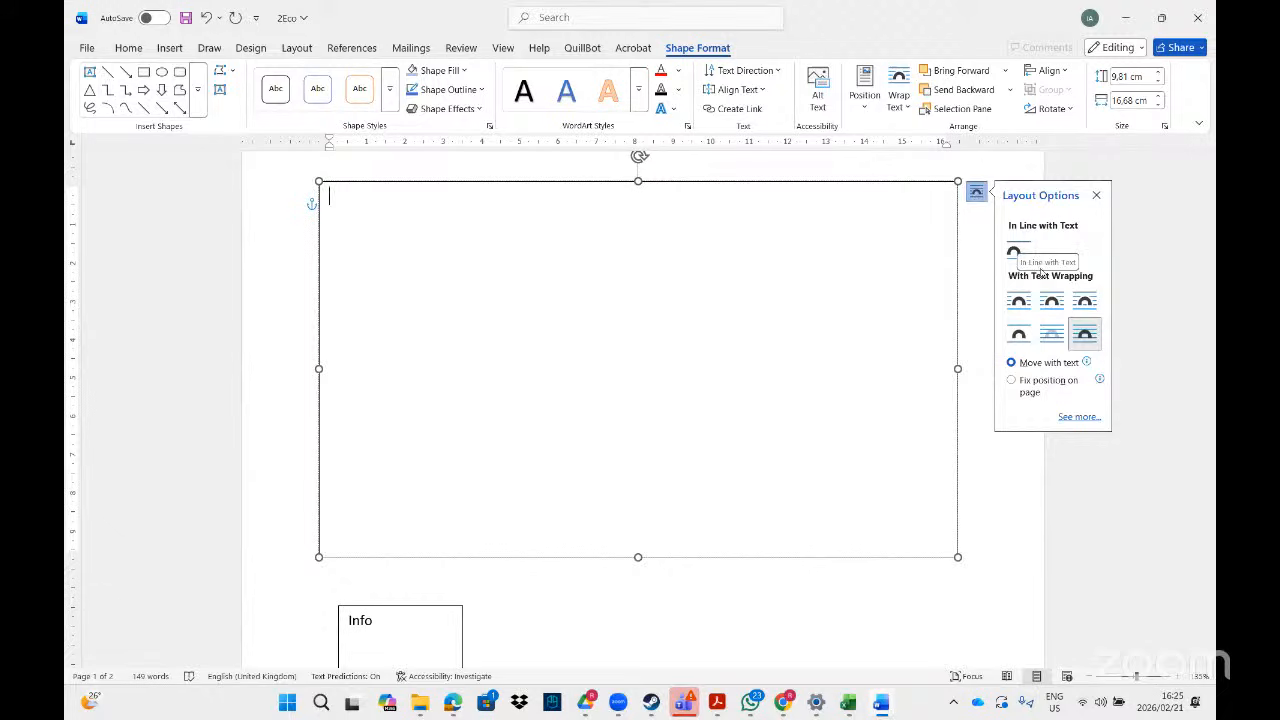
{"action": "left_click", "coordinate": [1052, 335]}
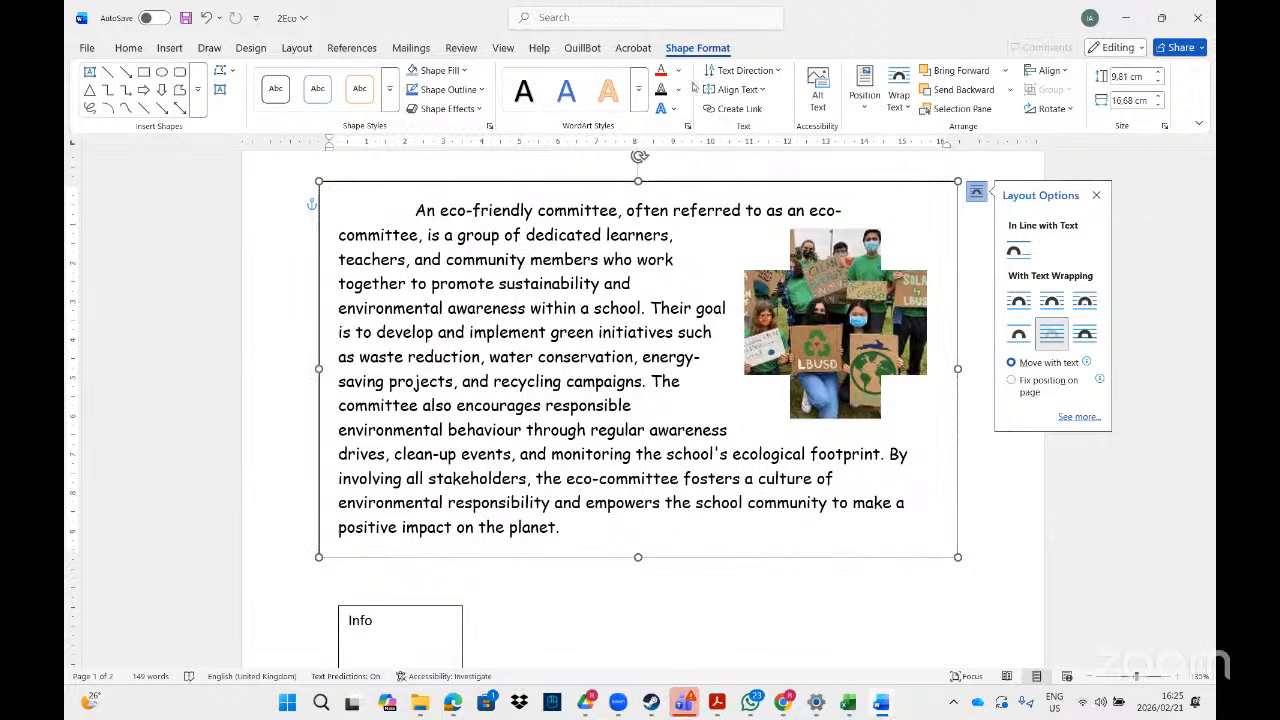
- Give the box a 4½ pt outline weight
{"action": "left_click", "coordinate": [481, 90]}
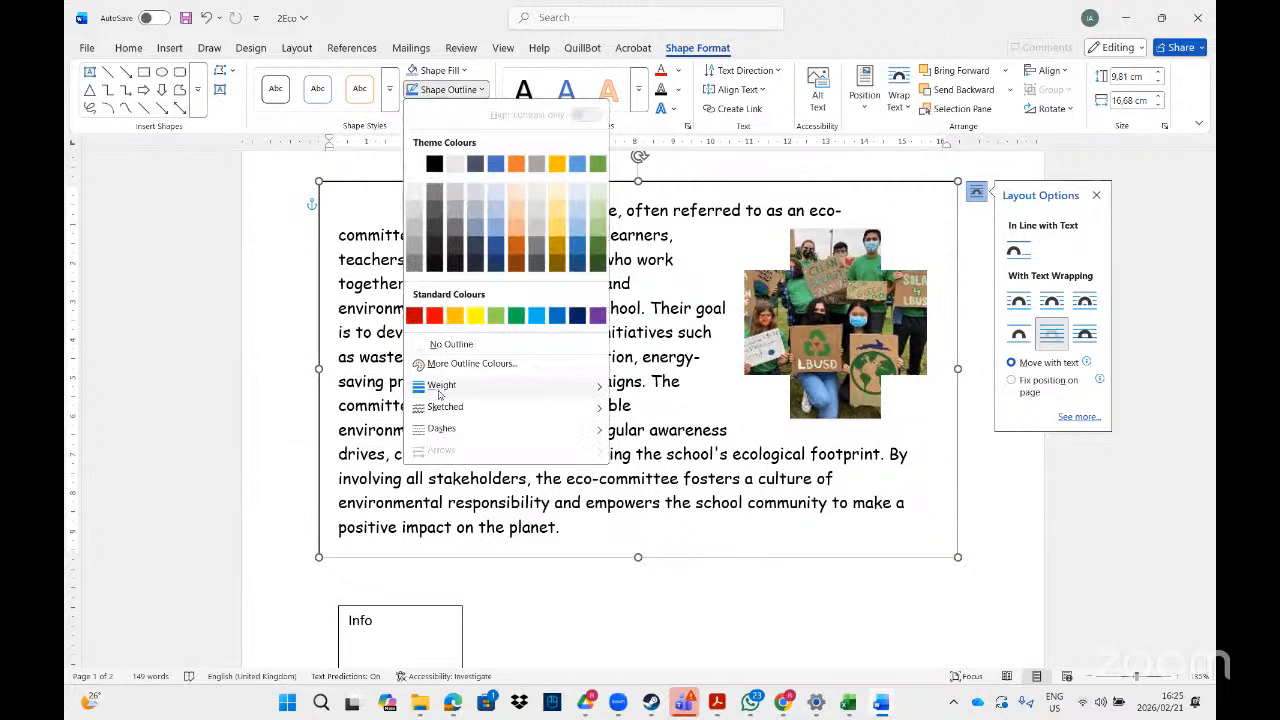
{"action": "mouse_move", "coordinate": [480, 389]}
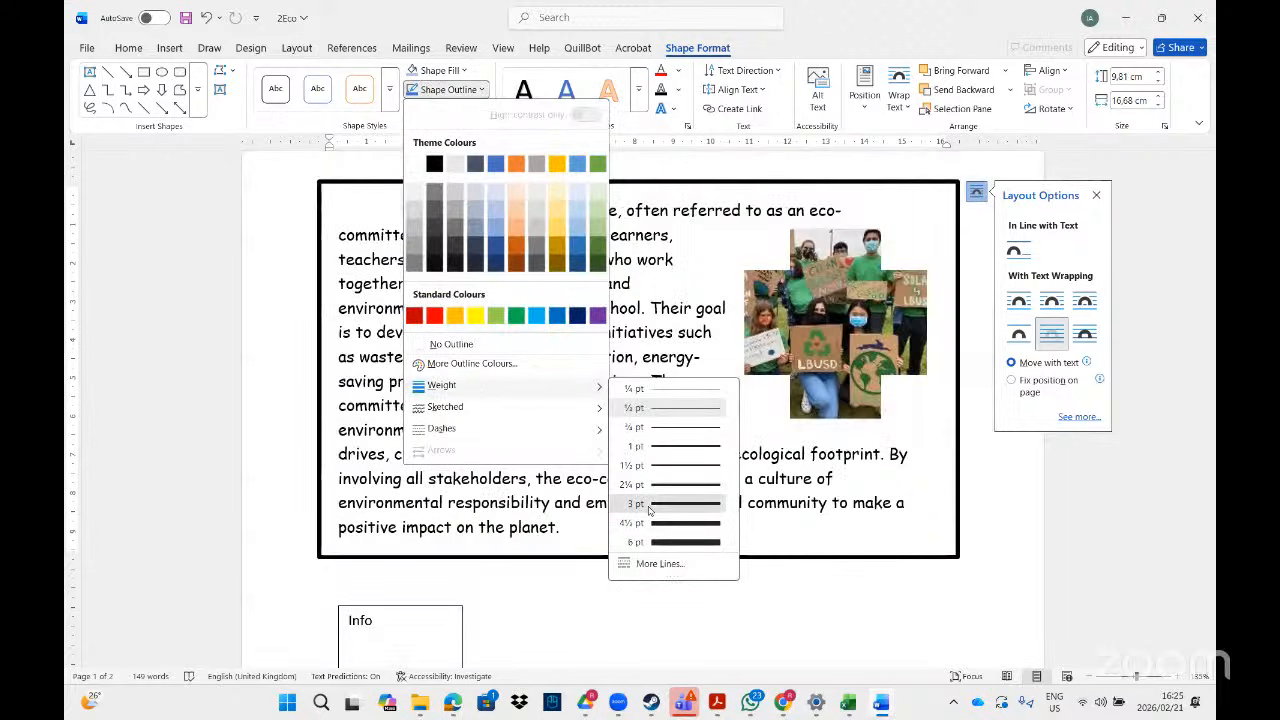
{"action": "left_click", "coordinate": [648, 523]}
{"action": "left_click", "coordinate": [977, 577]}
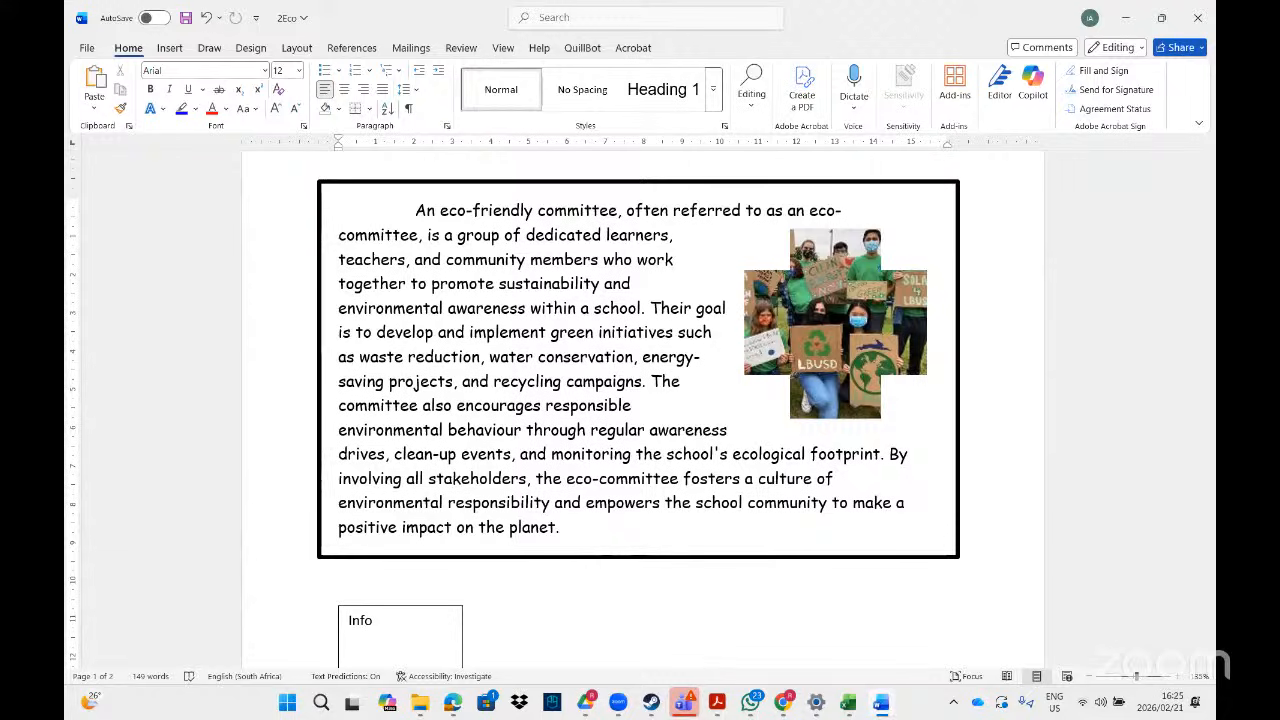
- Page through the instructions PDF to page 21's 3Infograph Continuous Block Process task
{"action": "key", "text": "alt+Tab"}
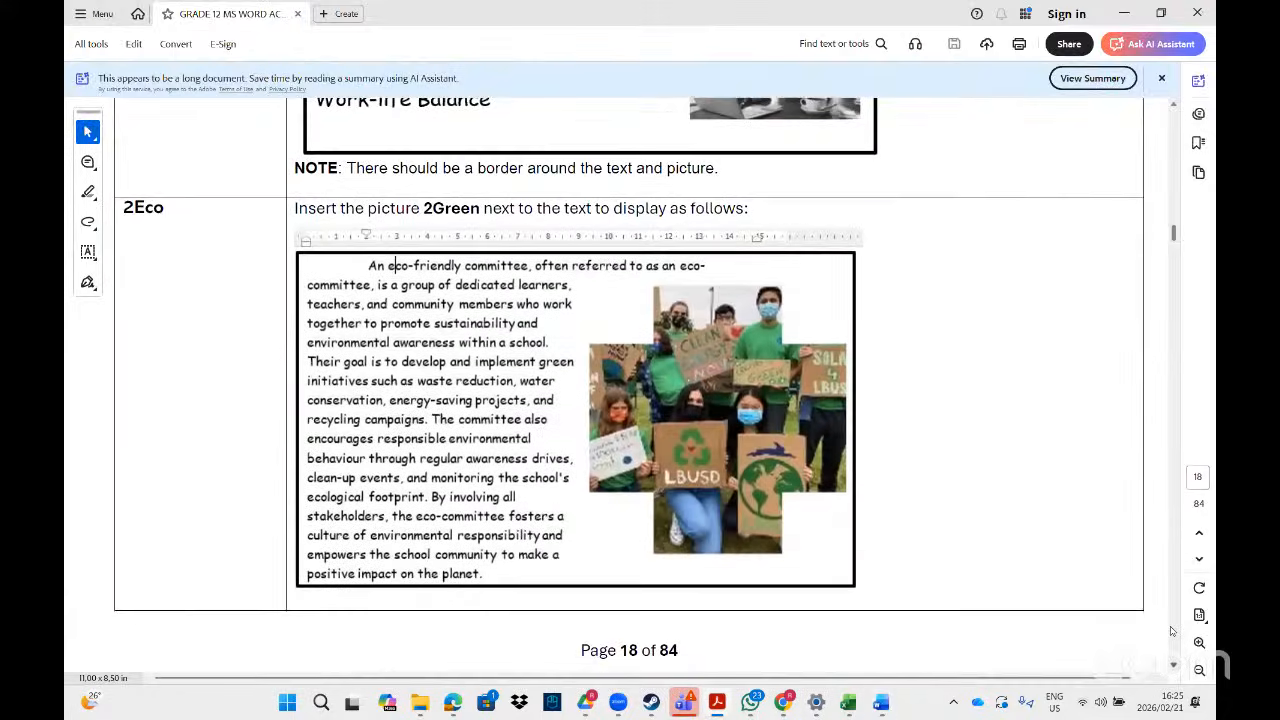
{"action": "scroll", "coordinate": [1174, 665], "scroll_direction": "down", "scroll_amount": 1}
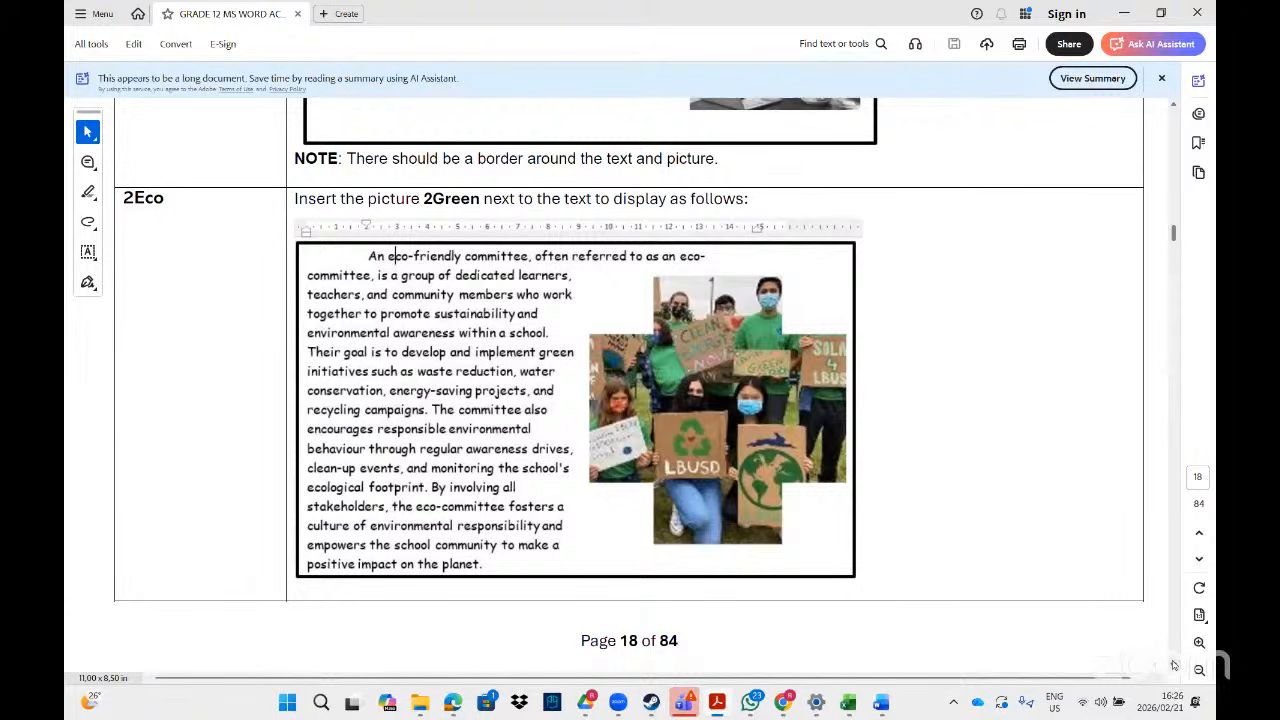
{"action": "scroll", "coordinate": [1174, 665], "scroll_direction": "down", "scroll_amount": 5}
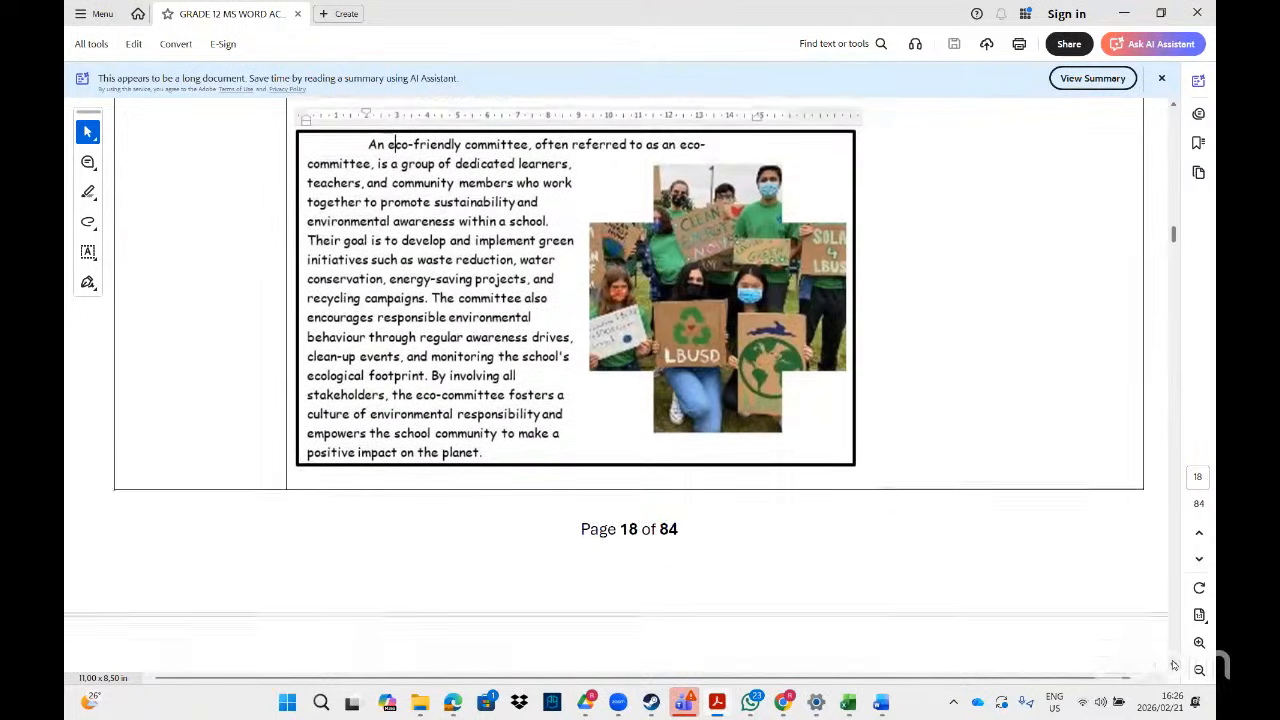
{"action": "scroll", "coordinate": [1174, 665], "scroll_direction": "down", "scroll_amount": 4}
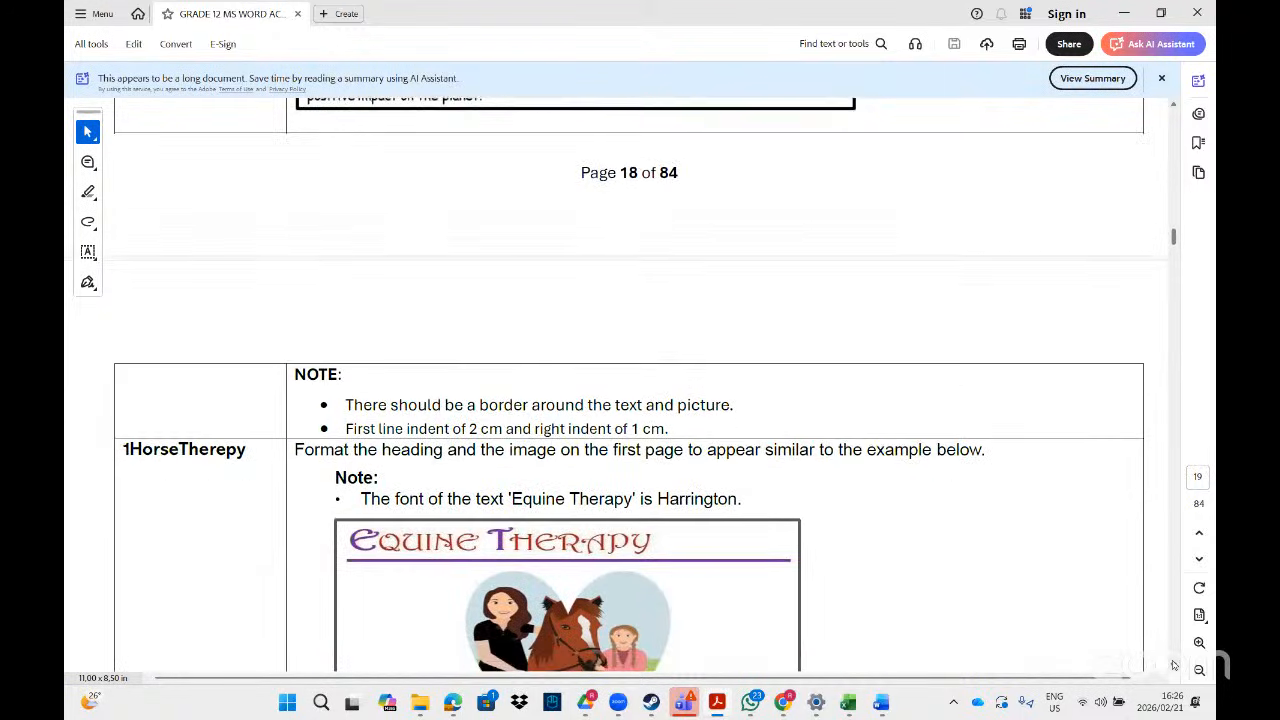
{"action": "scroll", "coordinate": [1174, 665], "scroll_direction": "down", "scroll_amount": 1}
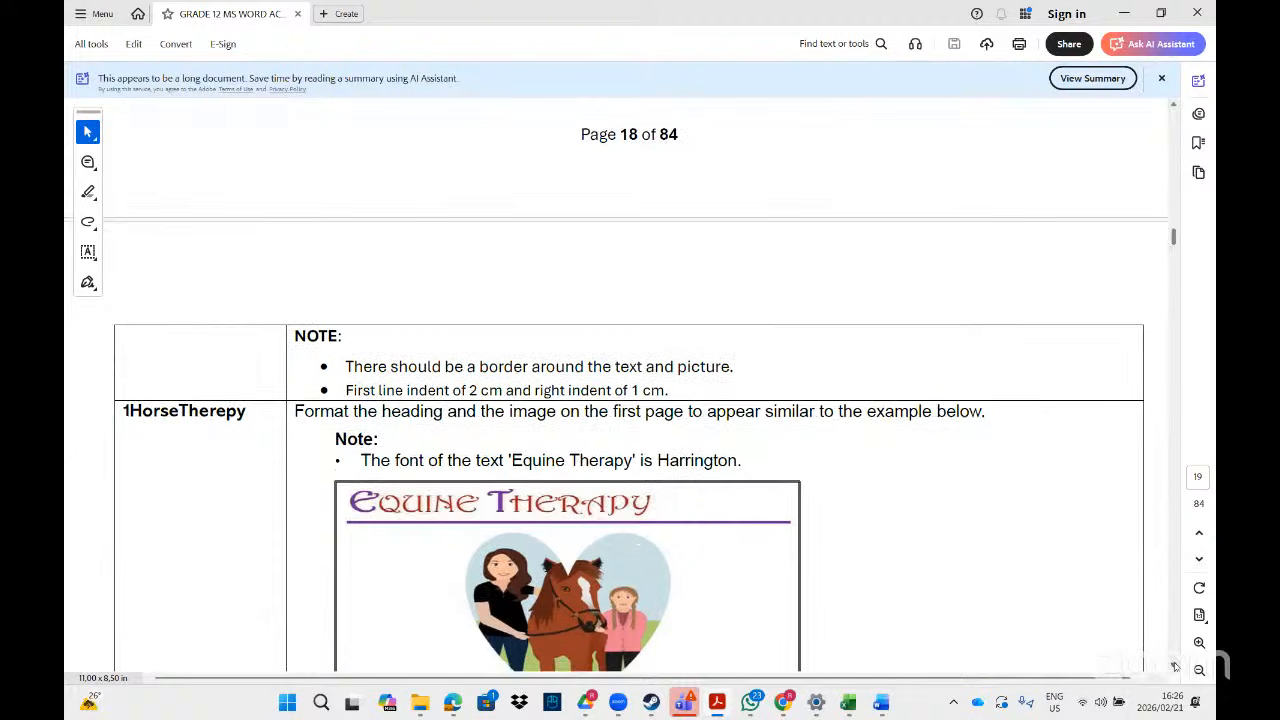
{"action": "scroll", "coordinate": [1175, 666], "scroll_direction": "down", "scroll_amount": 3}
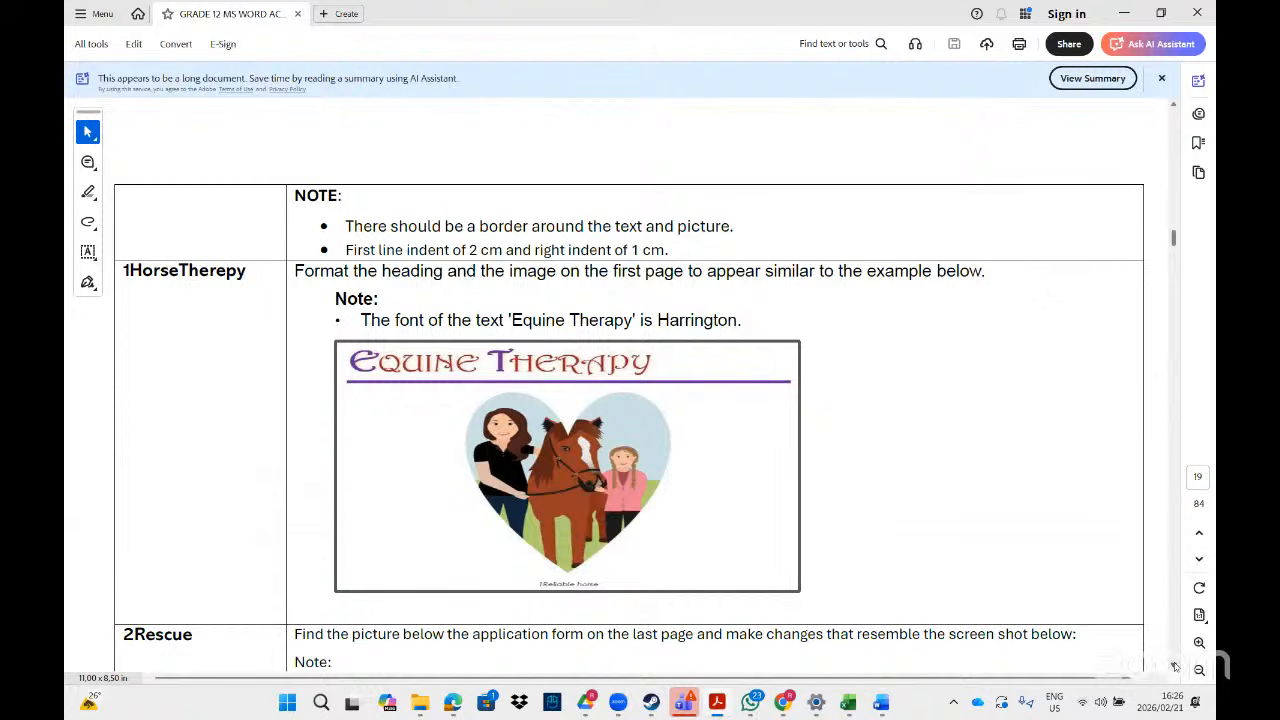
{"action": "scroll", "coordinate": [1175, 666], "scroll_direction": "down", "scroll_amount": 1}
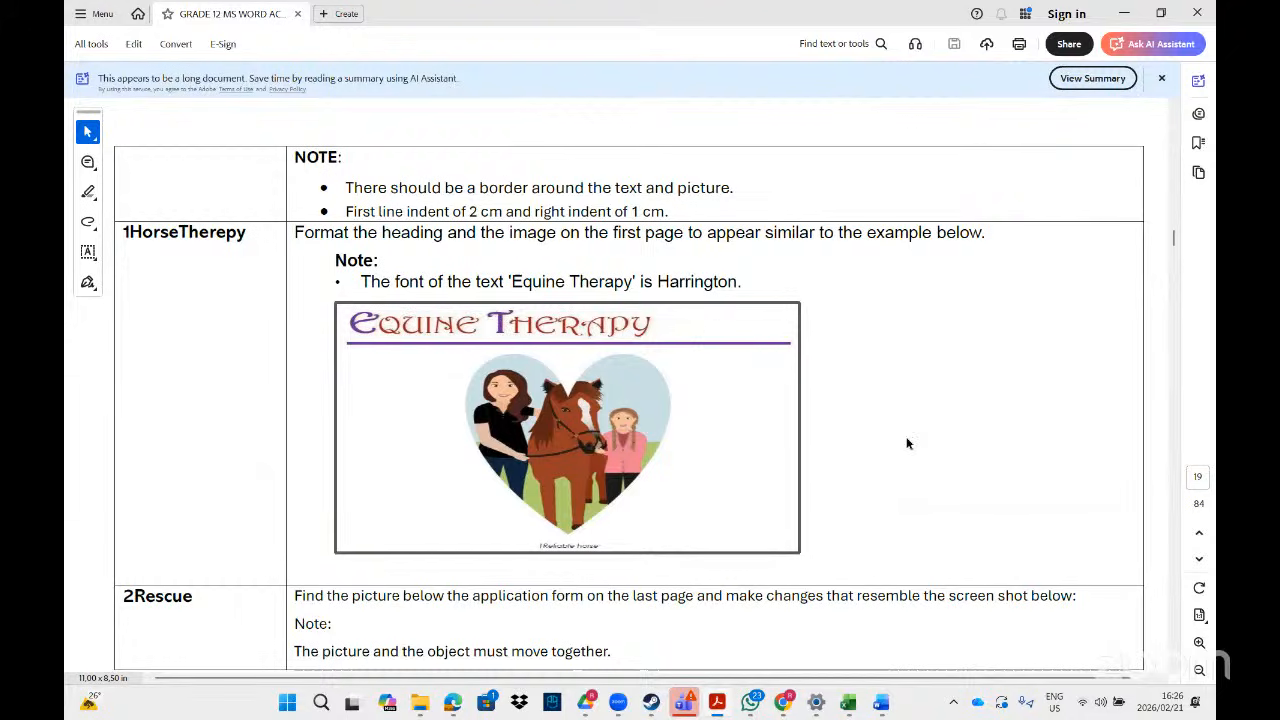
{"action": "left_click", "coordinate": [1175, 667]}
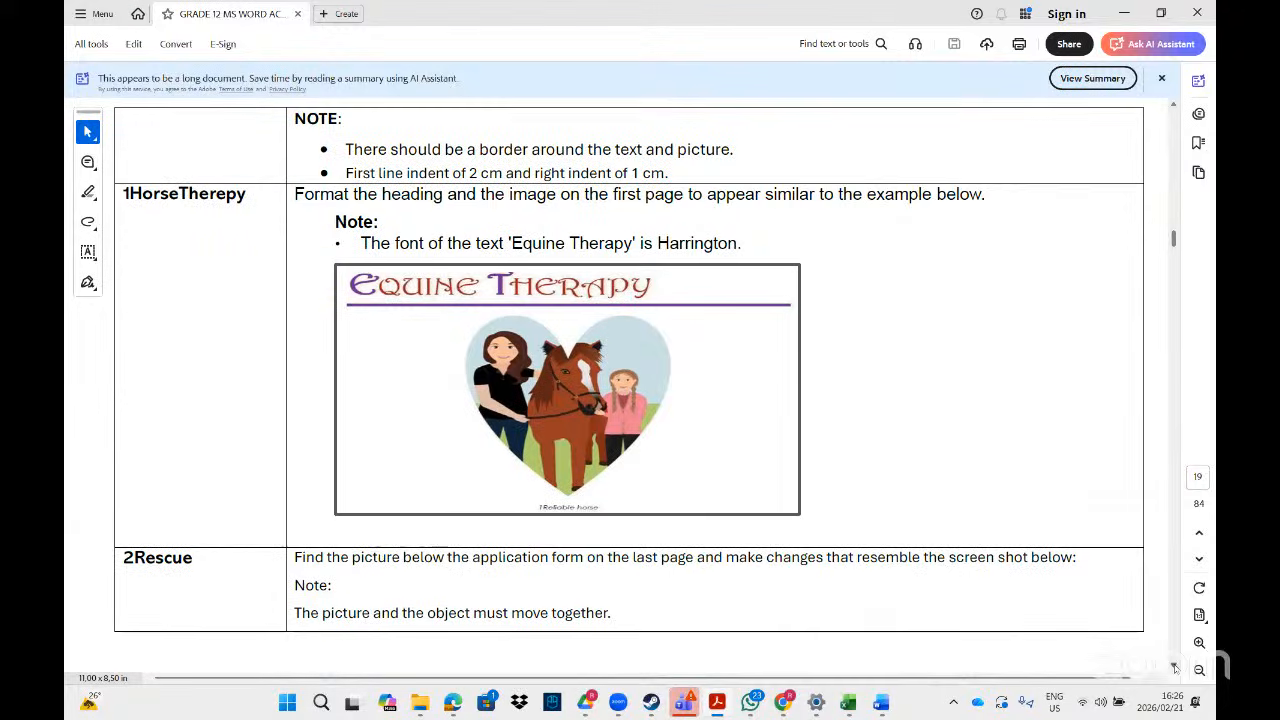
{"action": "left_click", "coordinate": [1175, 667]}
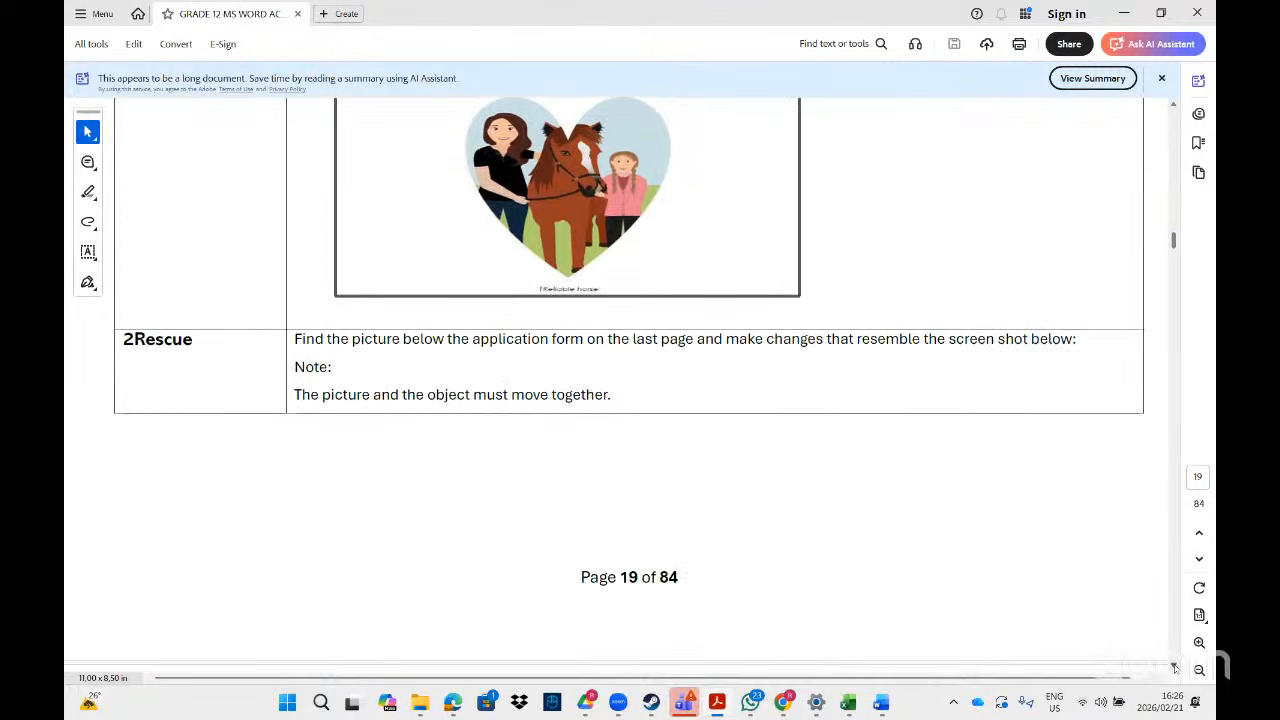
{"action": "left_click", "coordinate": [1175, 667]}
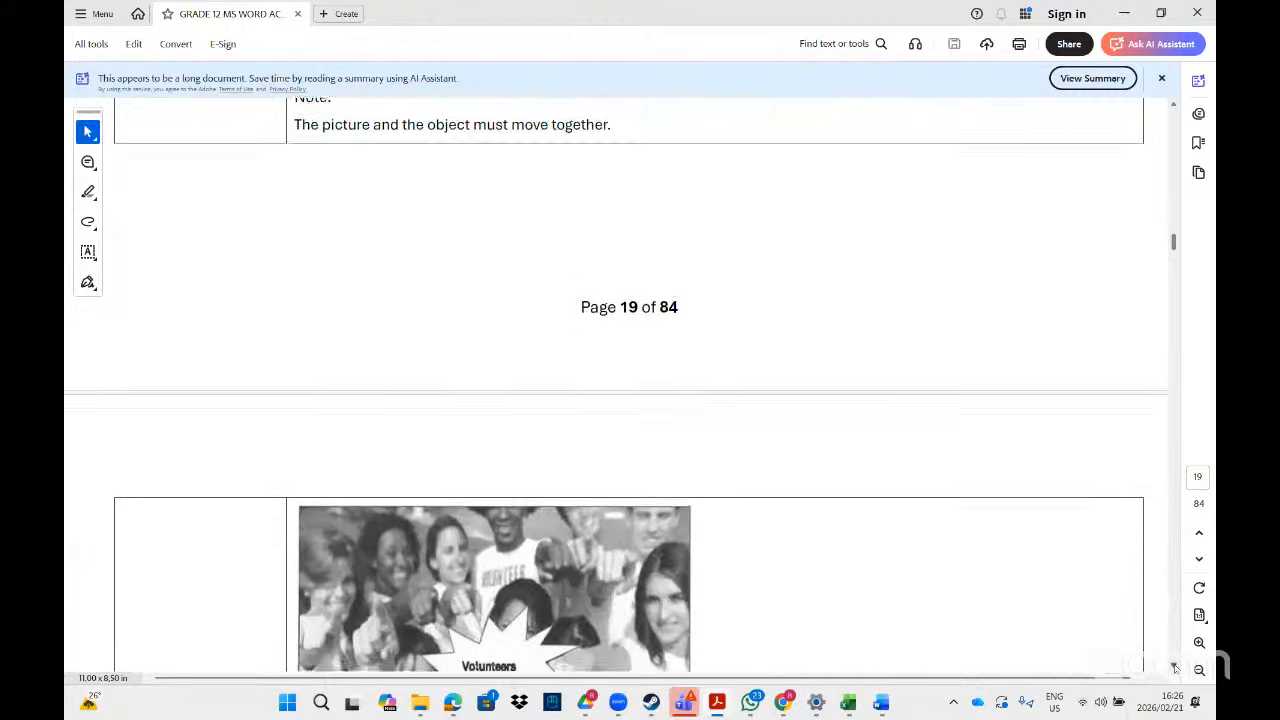
{"action": "left_click", "coordinate": [1175, 667]}
{"action": "left_click", "coordinate": [1175, 667]}
{"action": "left_click", "coordinate": [1175, 667]}
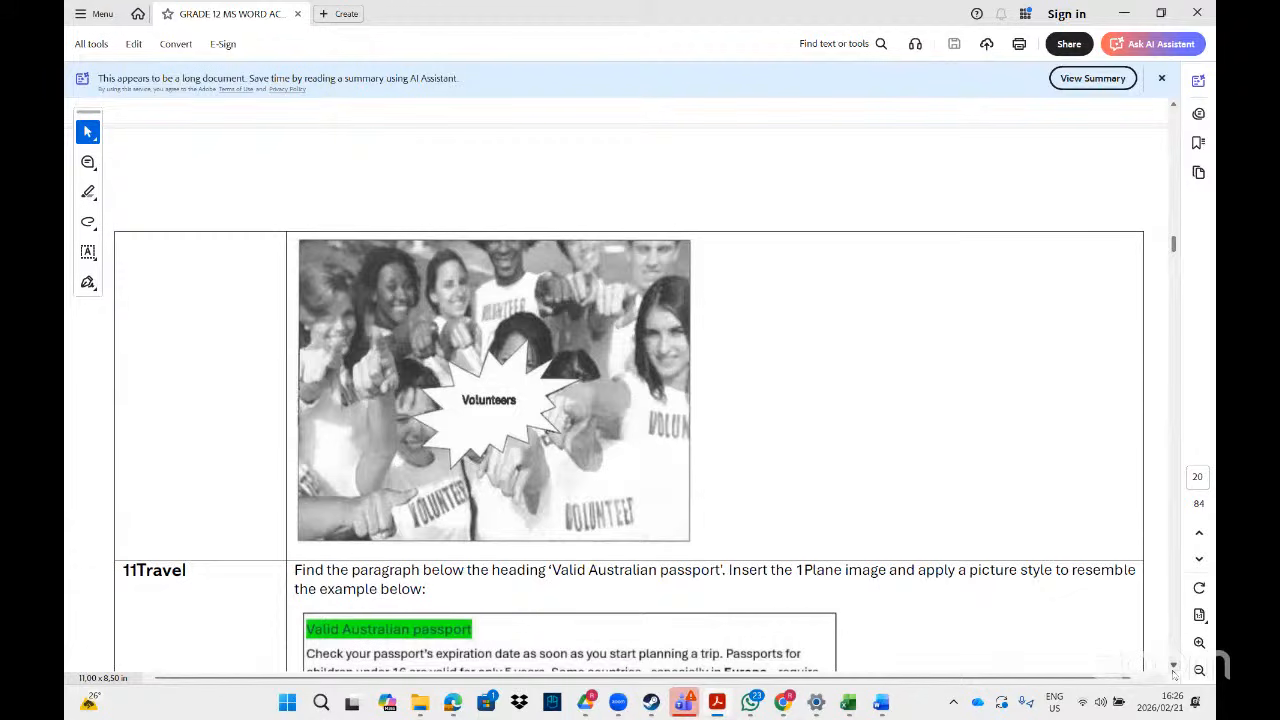
{"action": "scroll", "coordinate": [1174, 676], "scroll_direction": "down", "scroll_amount": 5}
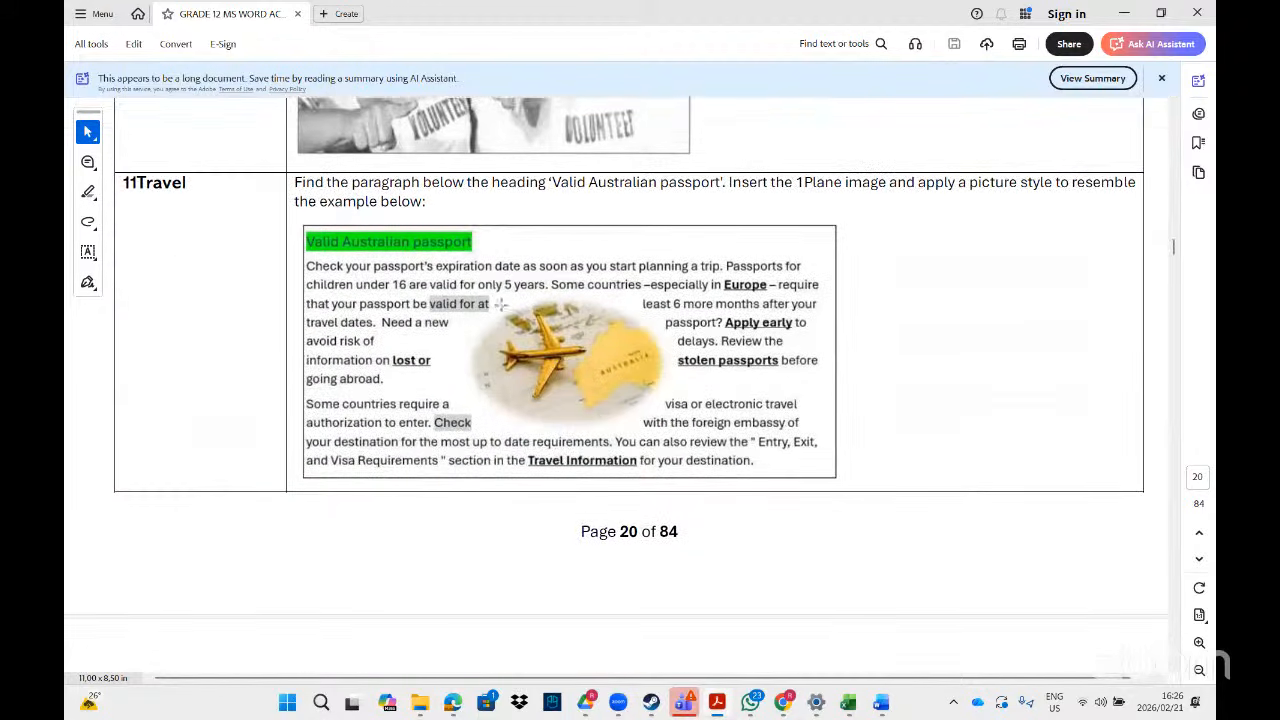
{"action": "left_click", "coordinate": [1175, 668]}
{"action": "scroll", "coordinate": [1175, 668], "scroll_direction": "down", "scroll_amount": 10}
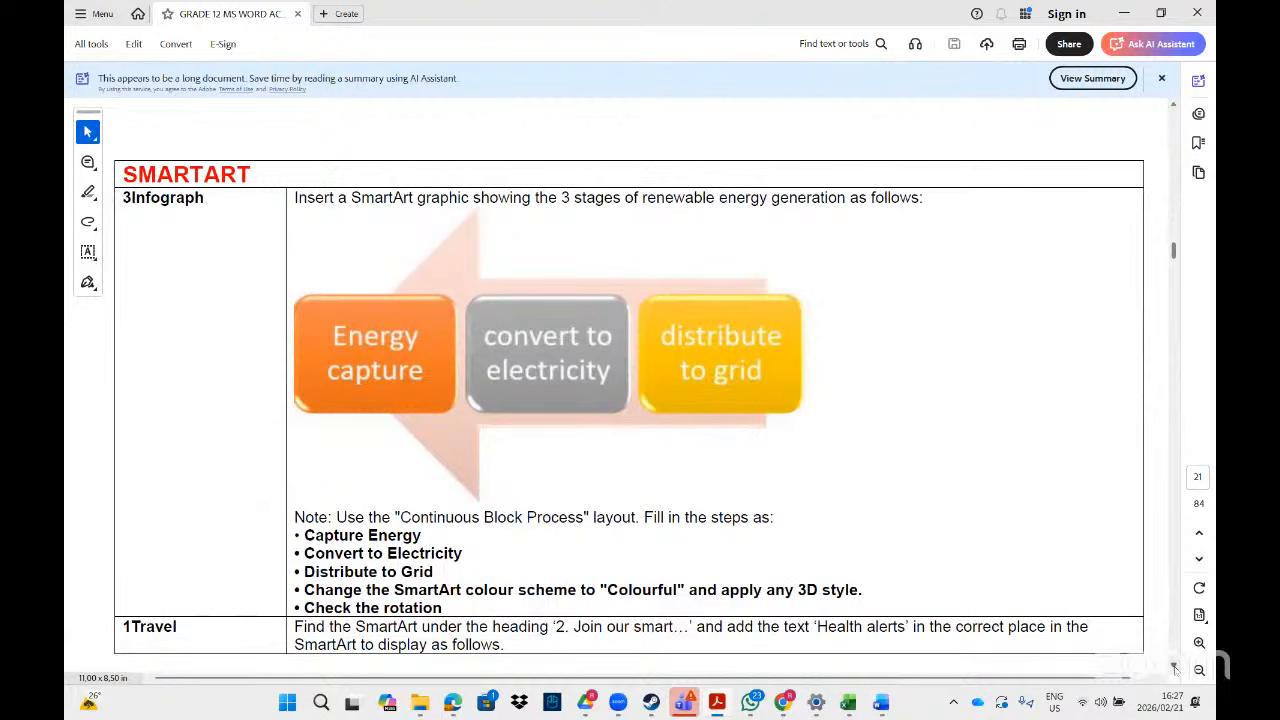
{"action": "scroll", "coordinate": [1175, 668], "scroll_direction": "down", "scroll_amount": 1}
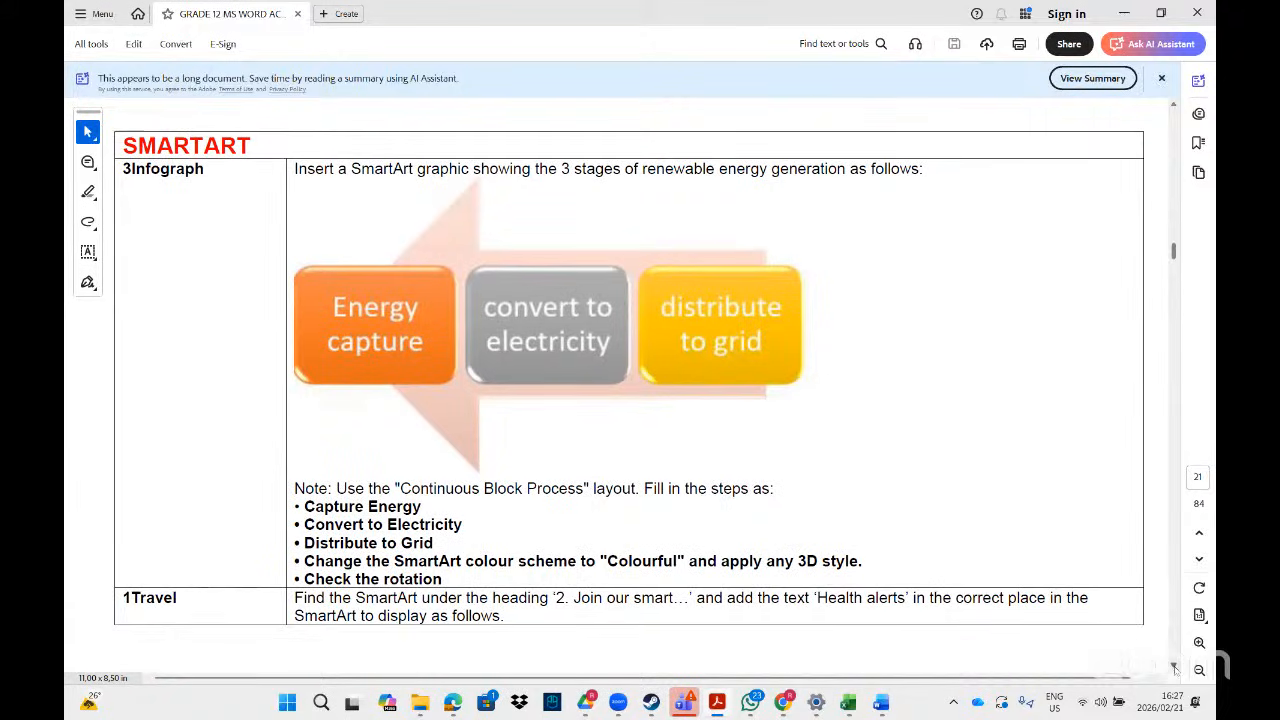
{"action": "scroll", "coordinate": [1175, 668], "scroll_direction": "down", "scroll_amount": 10}
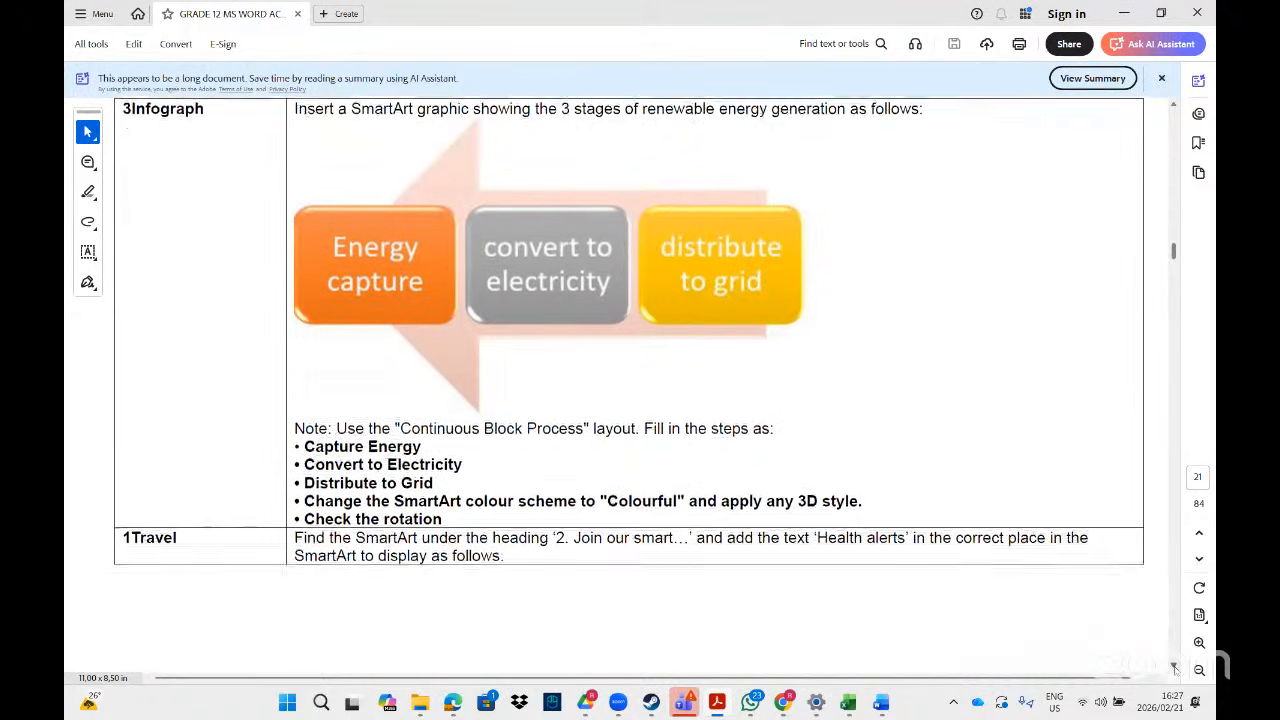
{"action": "scroll", "coordinate": [1175, 668], "scroll_direction": "down", "scroll_amount": 10}
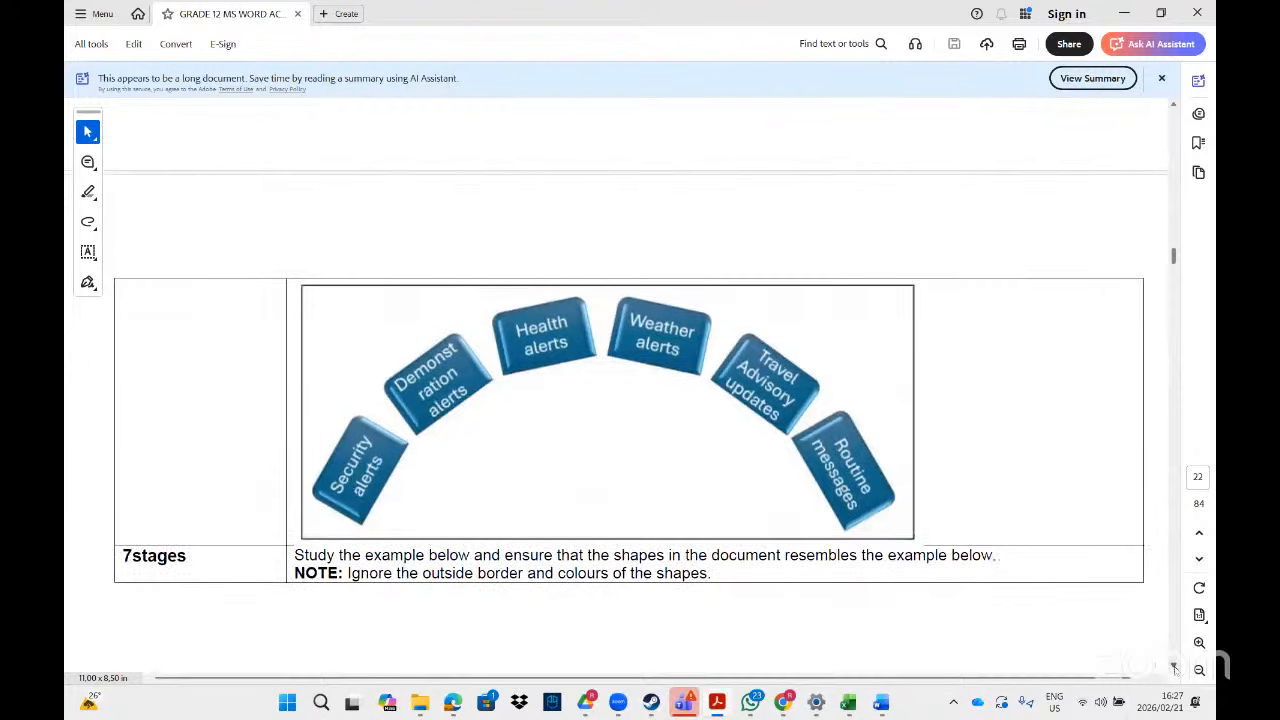
{"action": "scroll", "coordinate": [1175, 668], "scroll_direction": "down", "scroll_amount": 20}
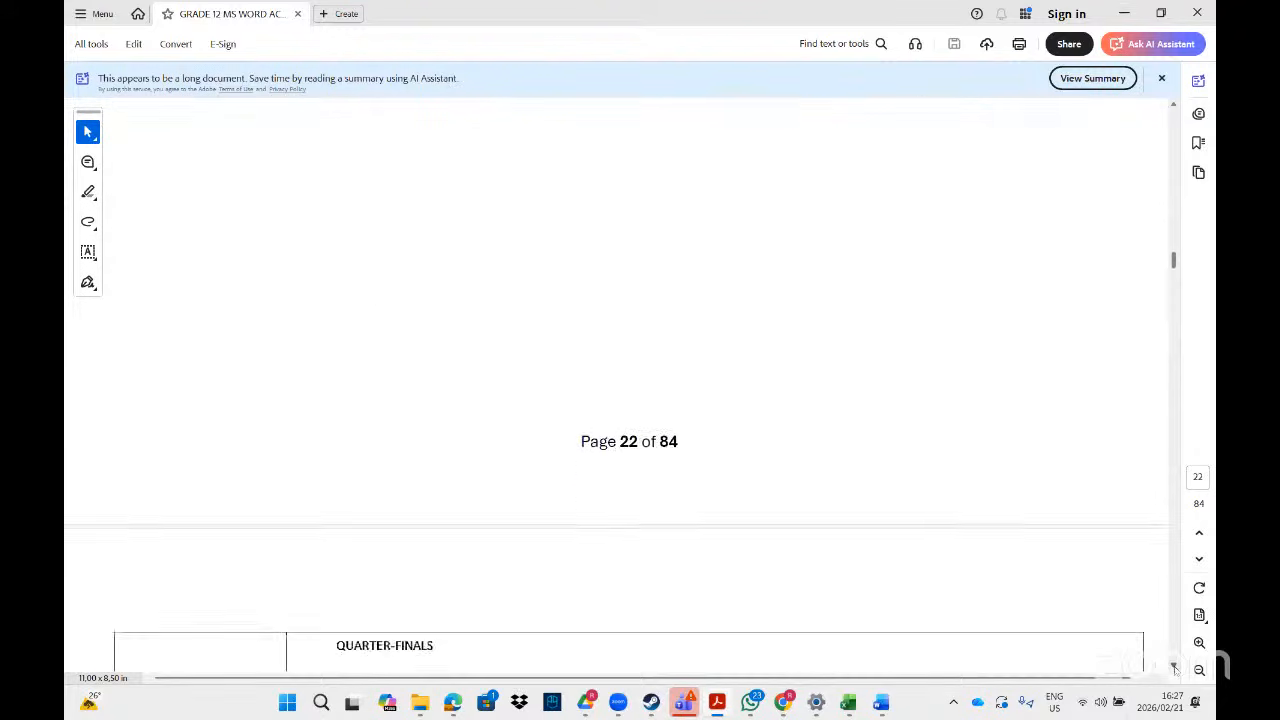
{"action": "scroll", "coordinate": [1175, 668], "scroll_direction": "down", "scroll_amount": 20}
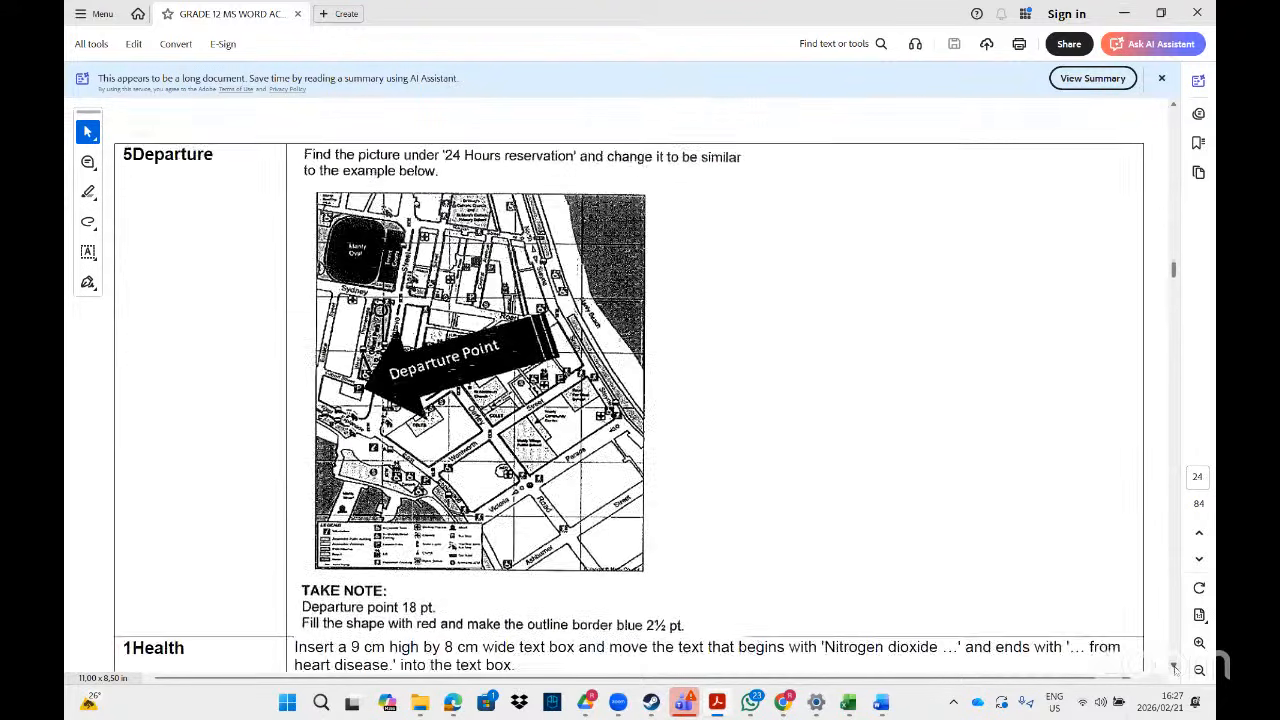
{"action": "scroll", "coordinate": [1175, 668], "scroll_direction": "down", "scroll_amount": 15}
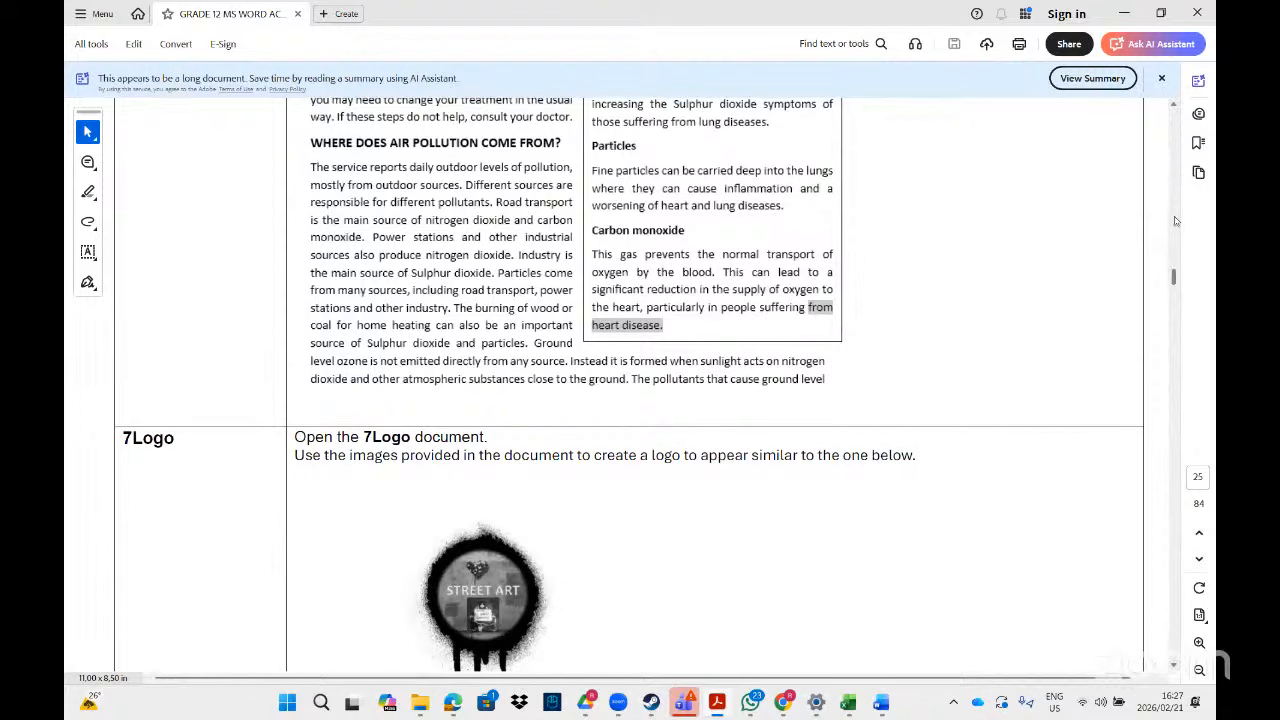
{"action": "scroll", "coordinate": [1173, 108], "scroll_direction": "up", "scroll_amount": 10}
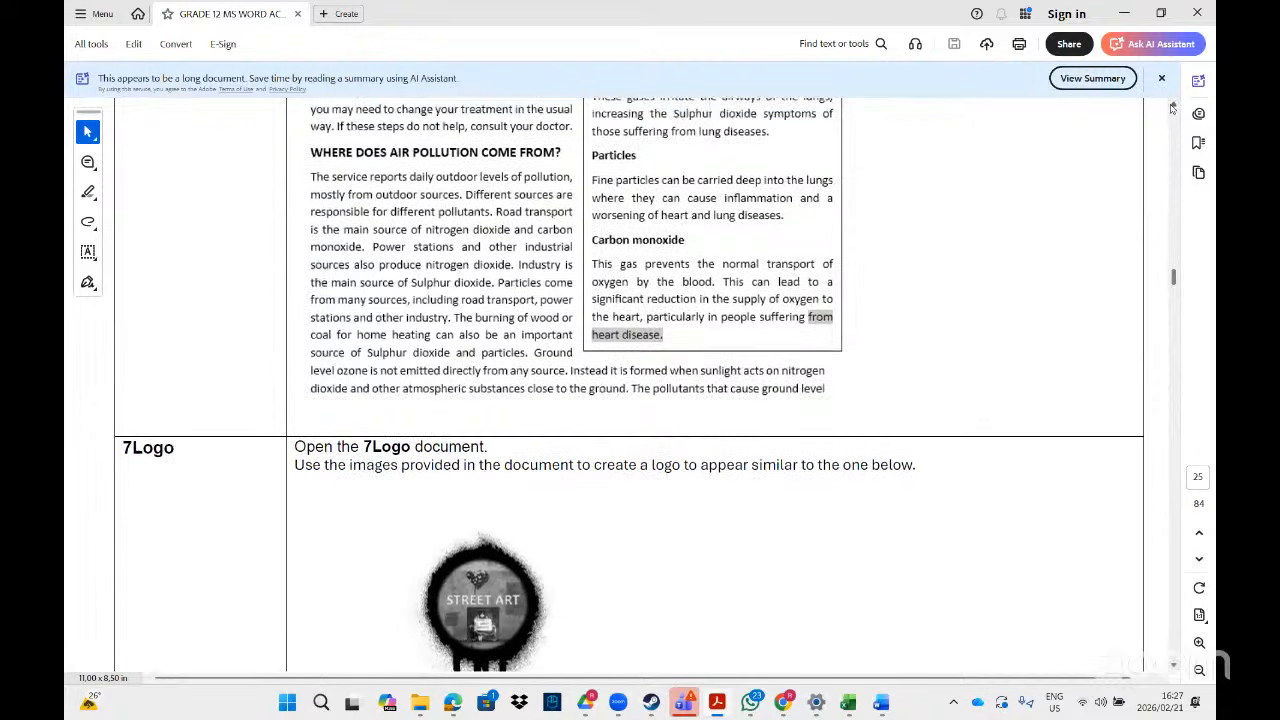
{"action": "scroll", "coordinate": [1173, 108], "scroll_direction": "up", "scroll_amount": 10}
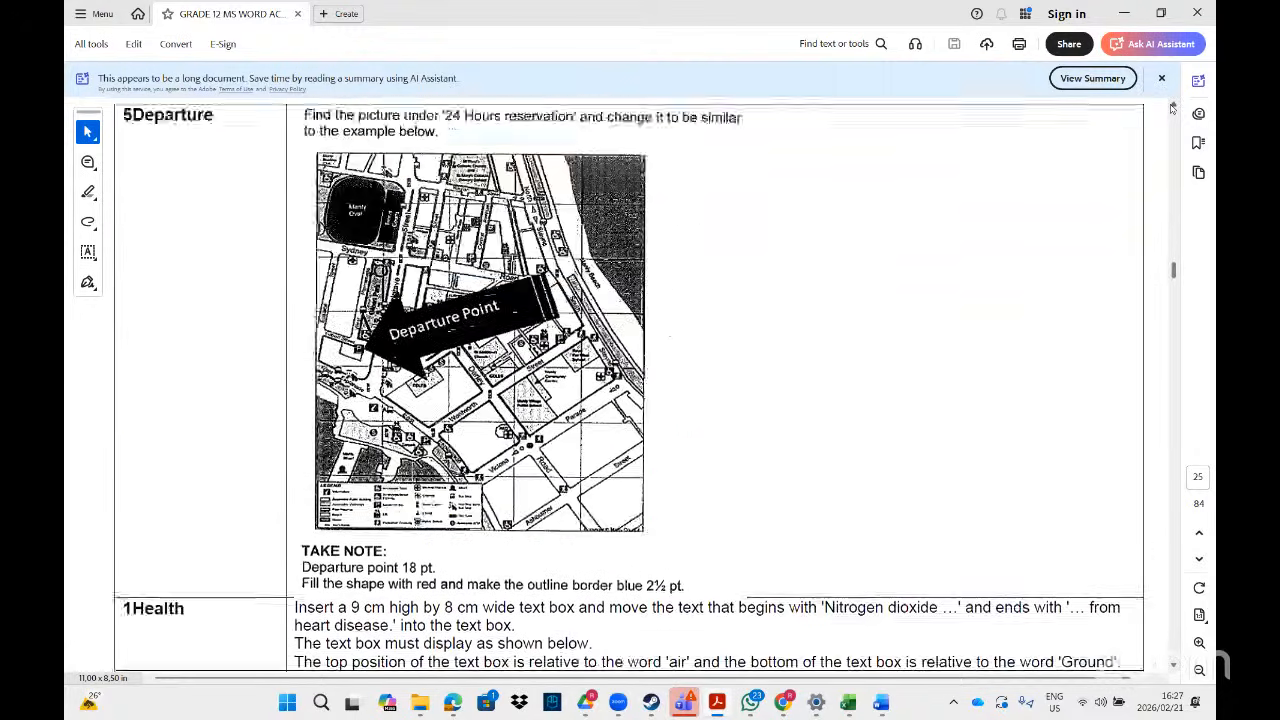
{"action": "scroll", "coordinate": [1173, 108], "scroll_direction": "up", "scroll_amount": 10}
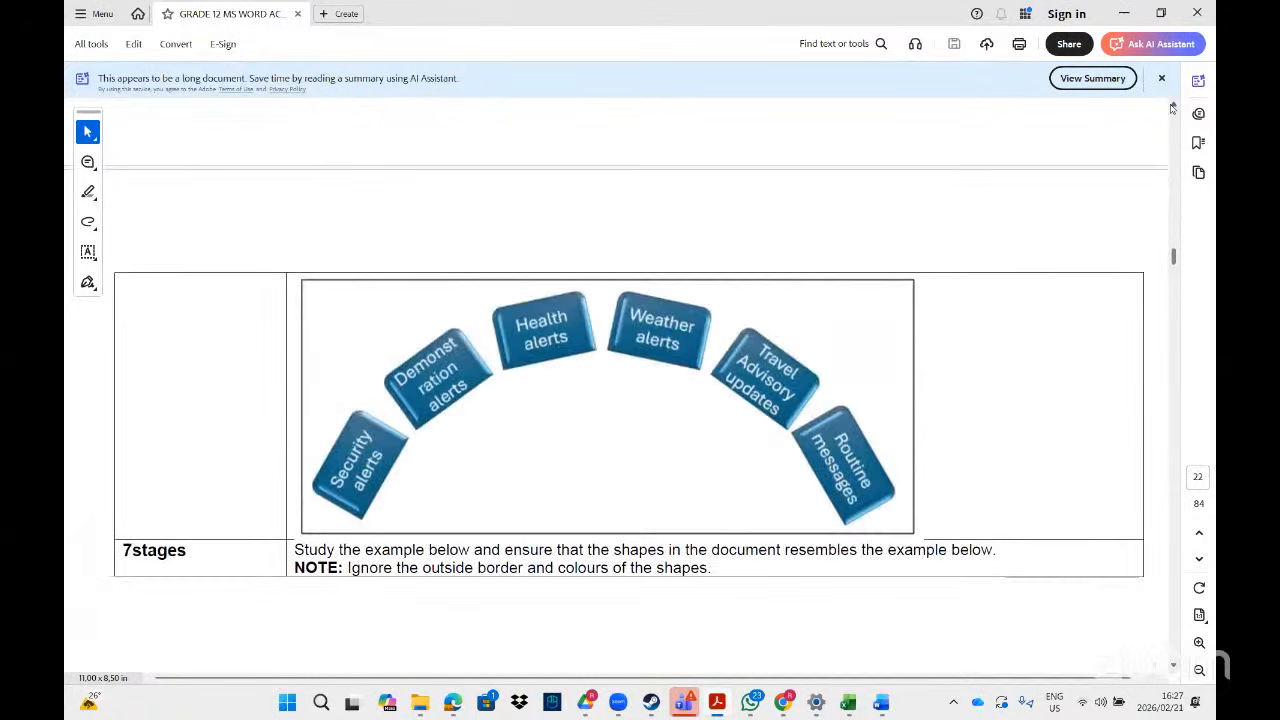
{"action": "scroll", "coordinate": [1173, 108], "scroll_direction": "up", "scroll_amount": 5}
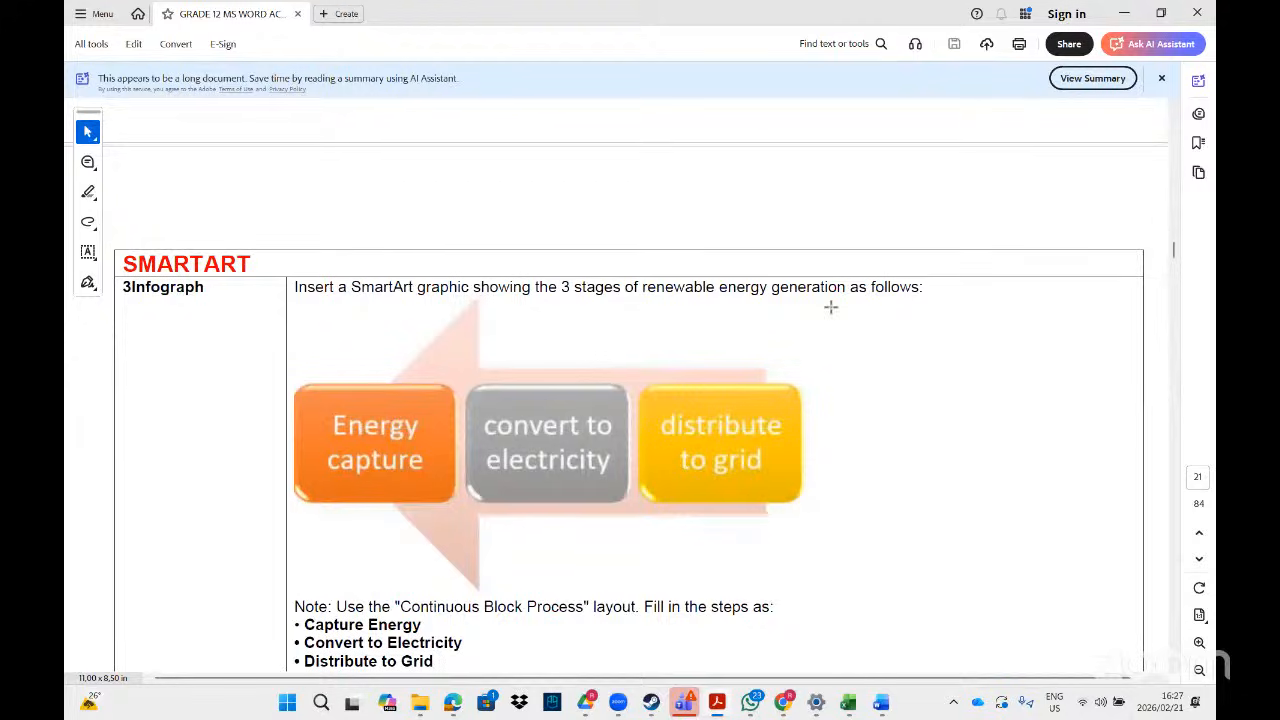
- Search File Explorer for '3inf' and open the 3Infograph document
{"action": "mouse_move", "coordinate": [428, 708]}
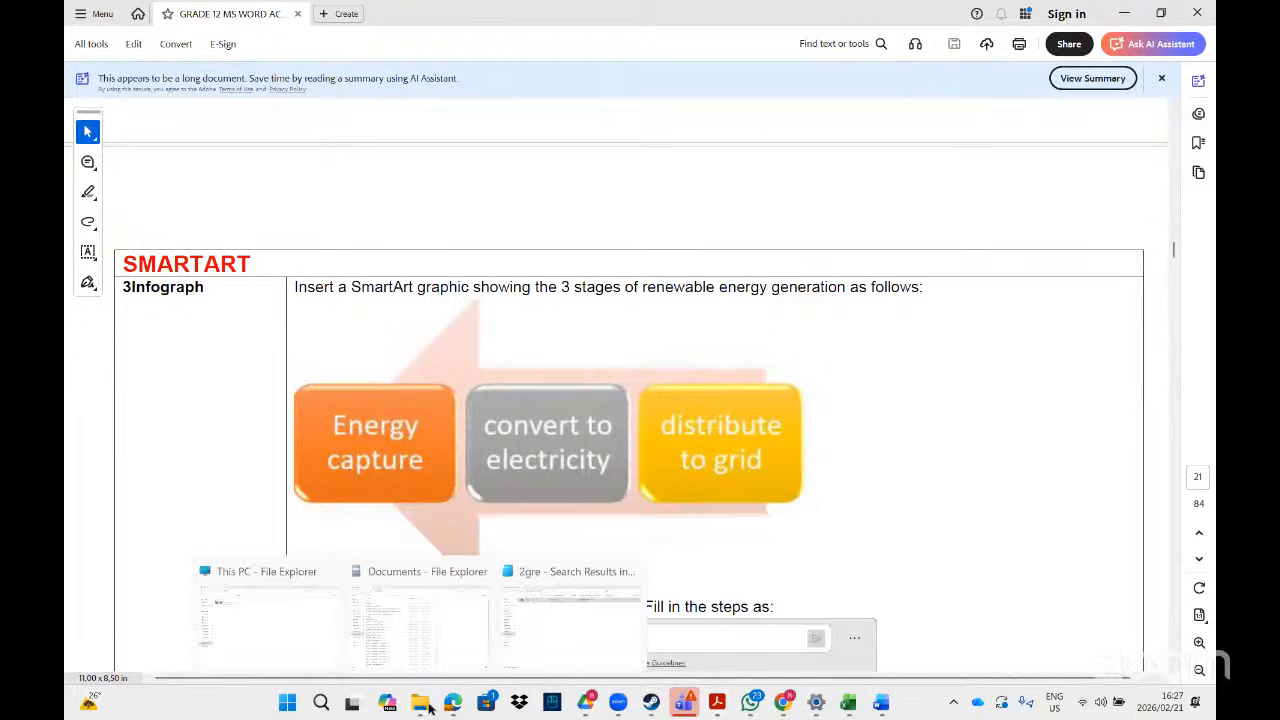
{"action": "left_click", "coordinate": [588, 628]}
{"action": "left_click", "coordinate": [979, 43]}
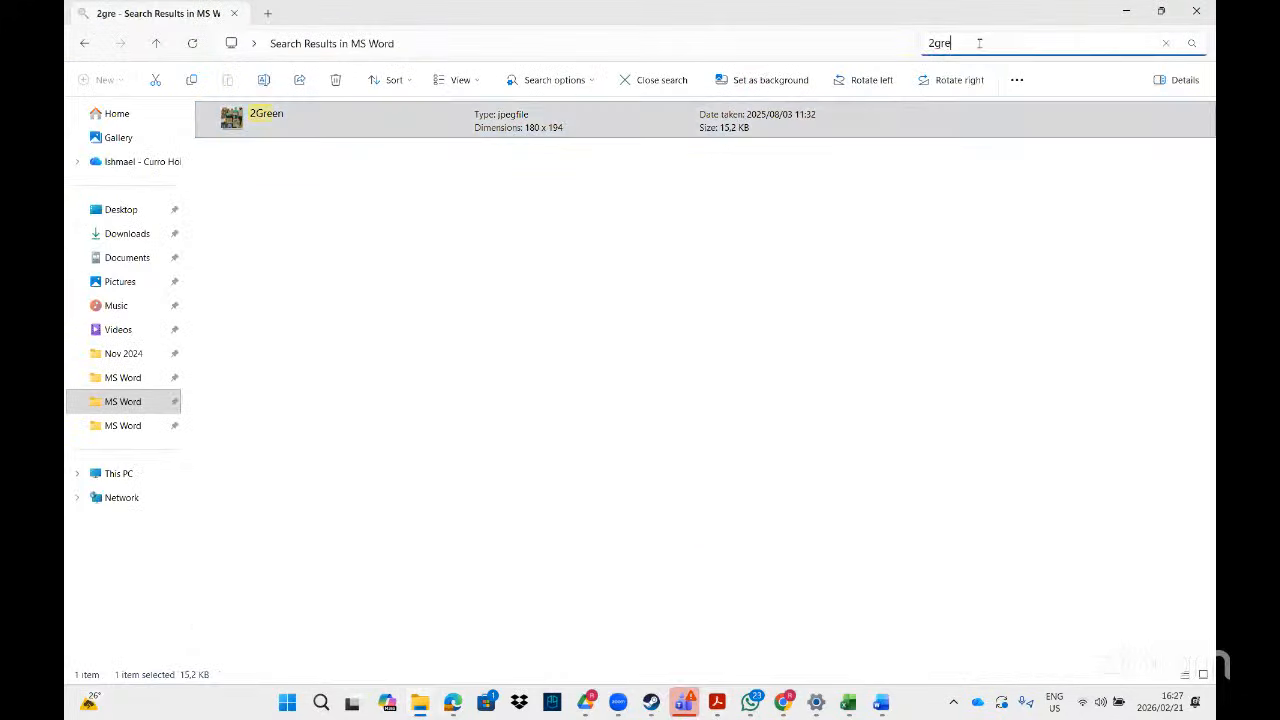
{"action": "key", "text": "BackSpace"}
{"action": "key", "text": "BackSpace"}
{"action": "key", "text": "BackSpace"}
{"action": "key", "text": "BackSpace"}
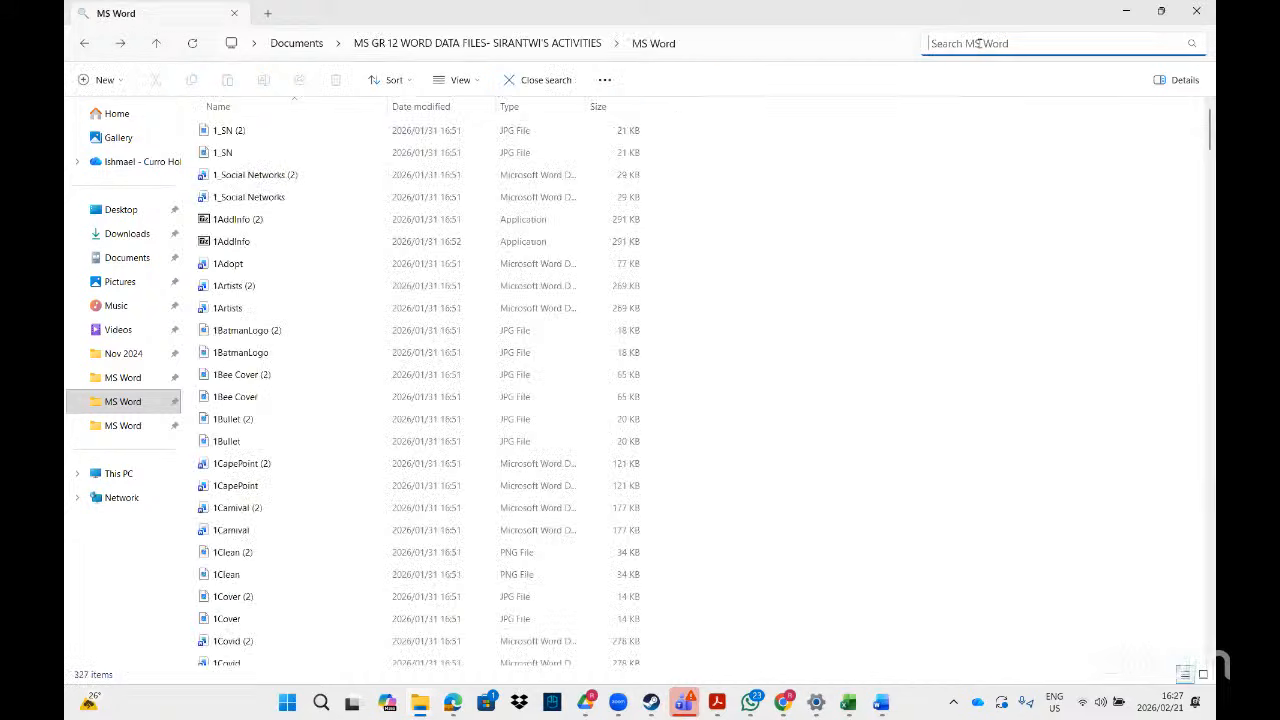
{"action": "type", "text": "3inf"}
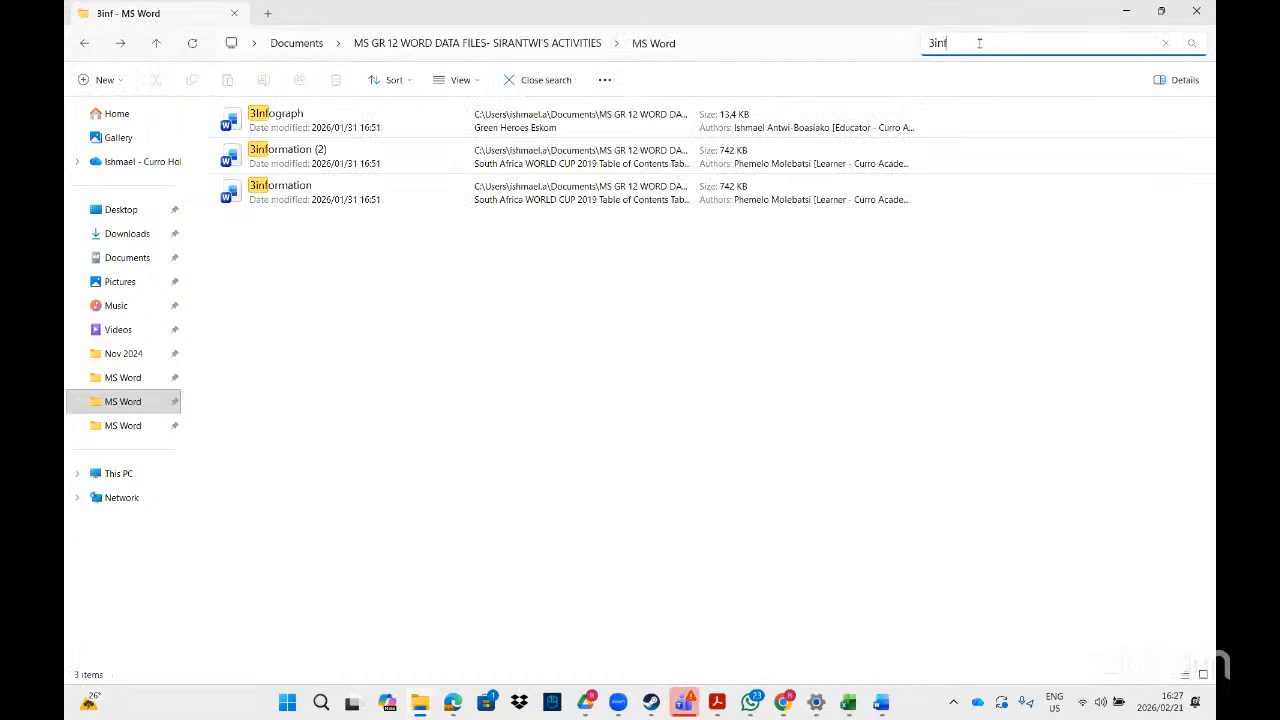
{"action": "double_click", "coordinate": [430, 115]}
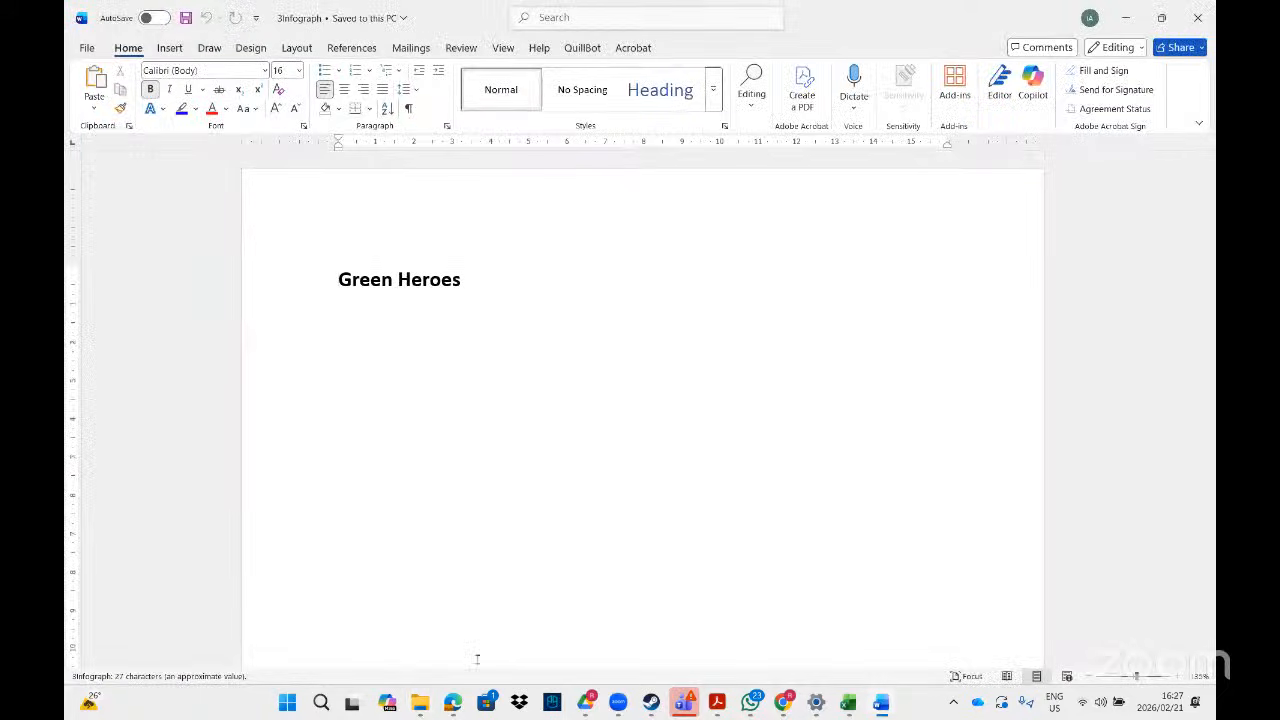
- Scroll through the PDF instructions for the 3Infograph task
{"action": "left_click", "coordinate": [717, 707]}
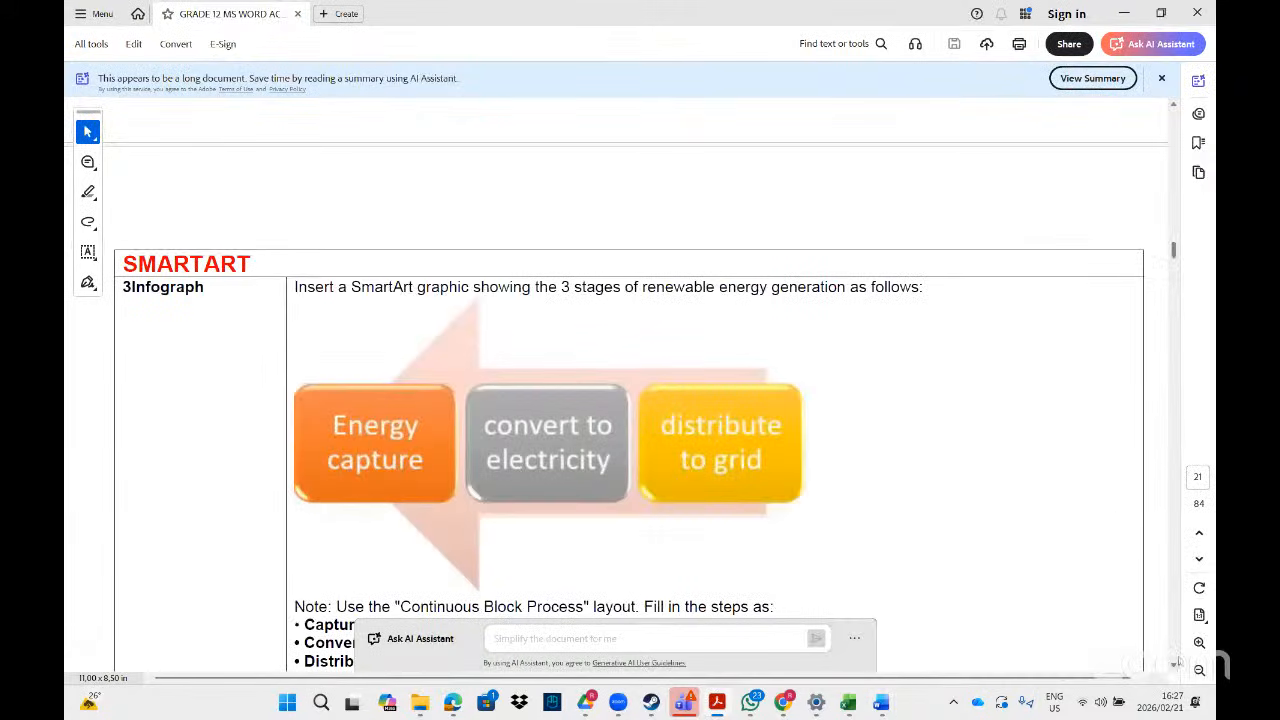
{"action": "scroll", "coordinate": [1176, 668], "scroll_direction": "down", "scroll_amount": 2}
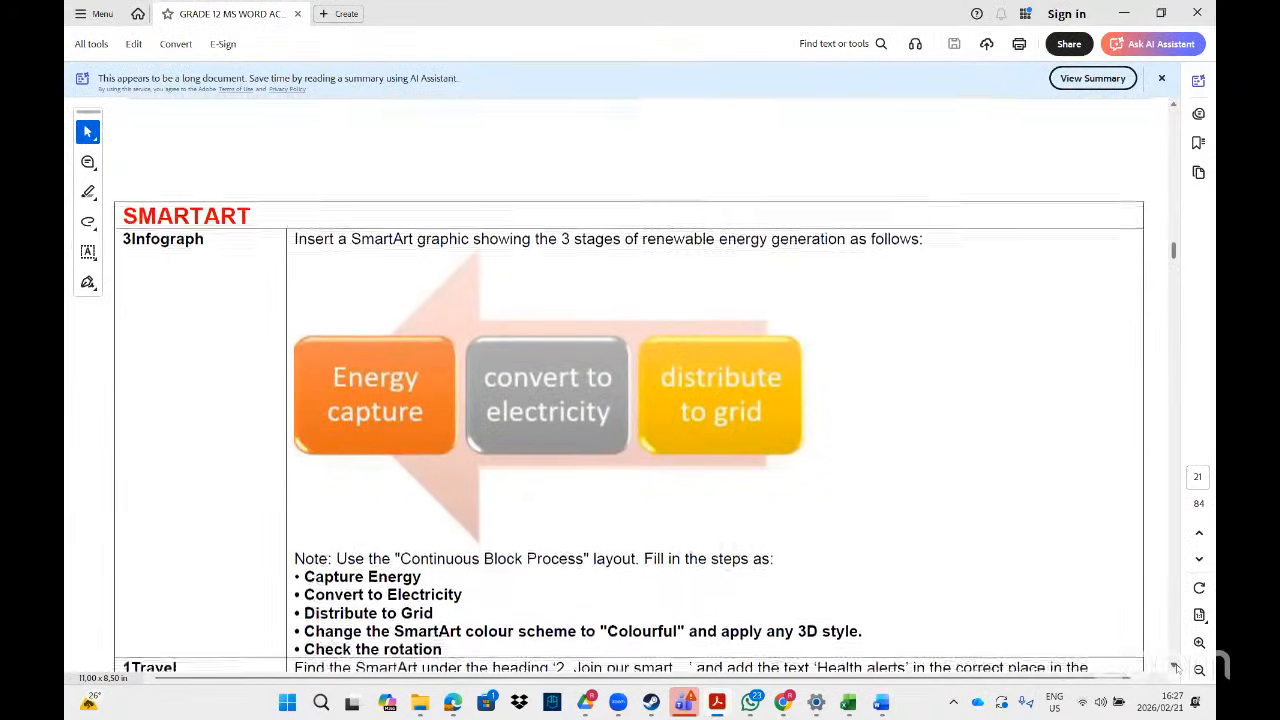
{"action": "scroll", "coordinate": [1176, 668], "scroll_direction": "down", "scroll_amount": 1}
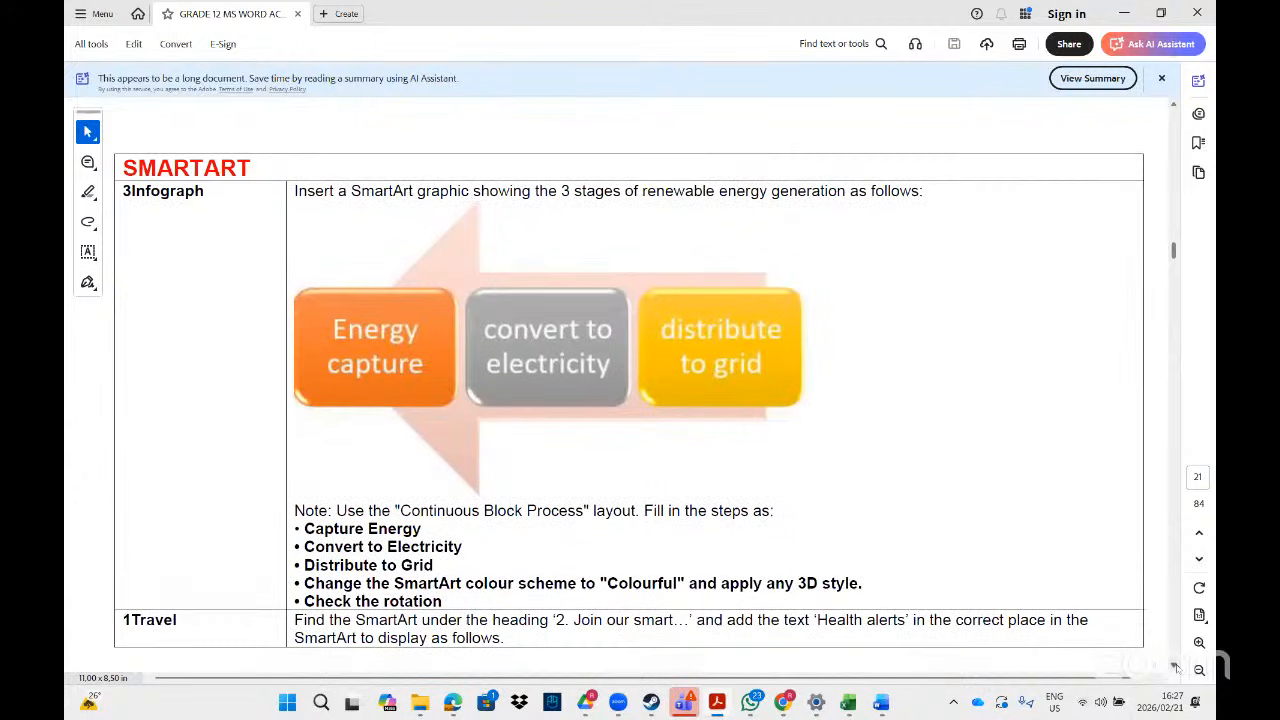
{"action": "scroll", "coordinate": [1176, 668], "scroll_direction": "down", "scroll_amount": 1}
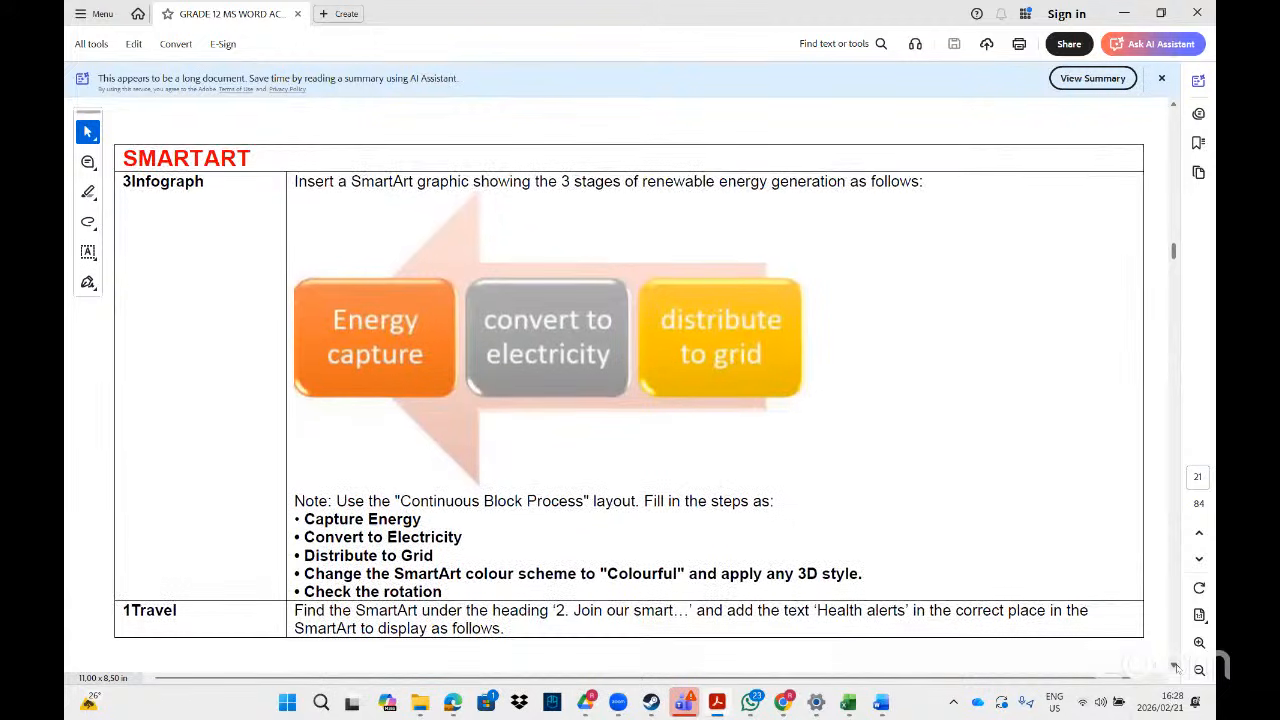
- Add an empty paragraph below the Green Heroes heading in the 3Infograph document
{"action": "mouse_move", "coordinate": [850, 706]}
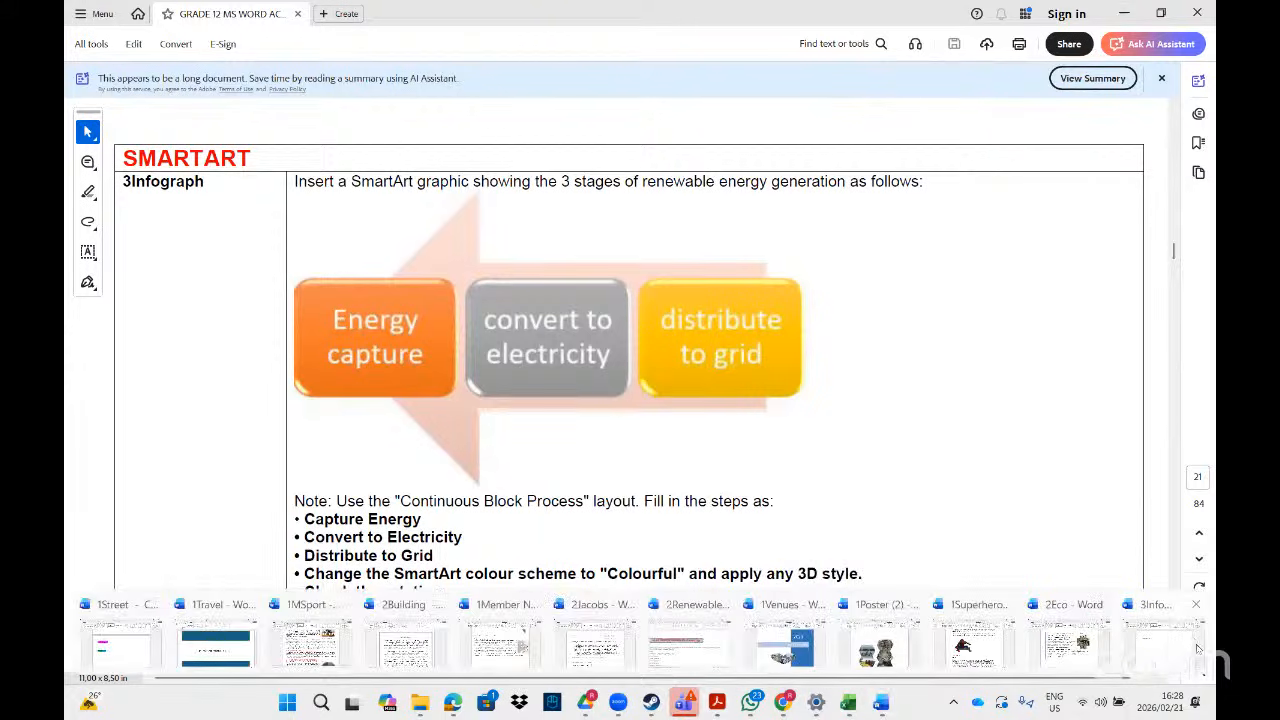
{"action": "left_click", "coordinate": [1197, 643]}
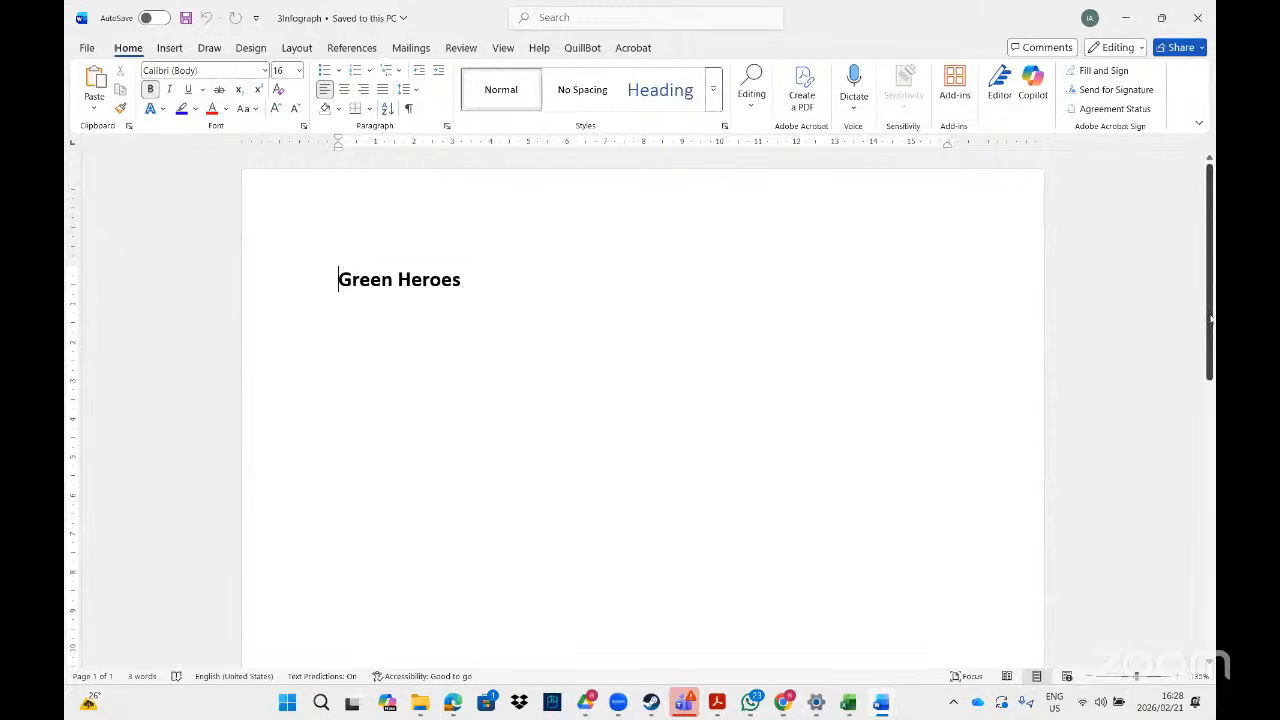
{"action": "left_click_drag", "start_coordinate": [1210, 318], "coordinate": [1193, 471]}
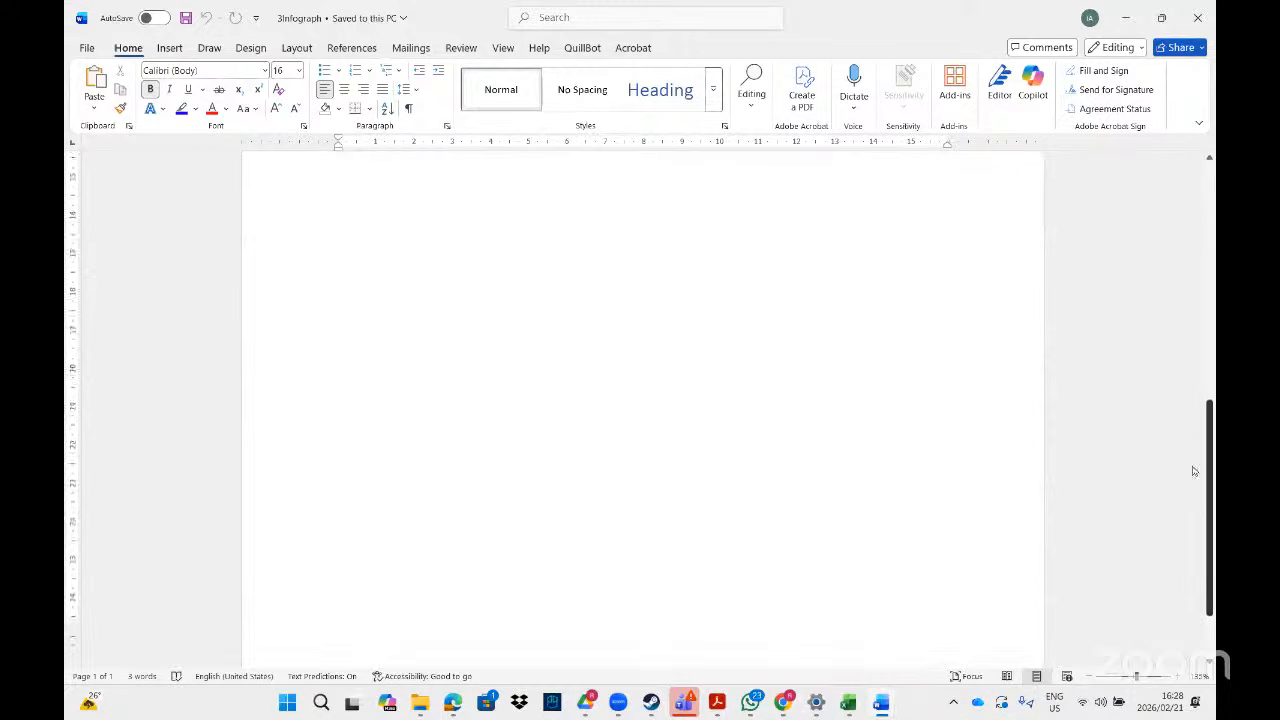
{"action": "scroll", "coordinate": [509, 333], "scroll_direction": "up", "scroll_amount": 15}
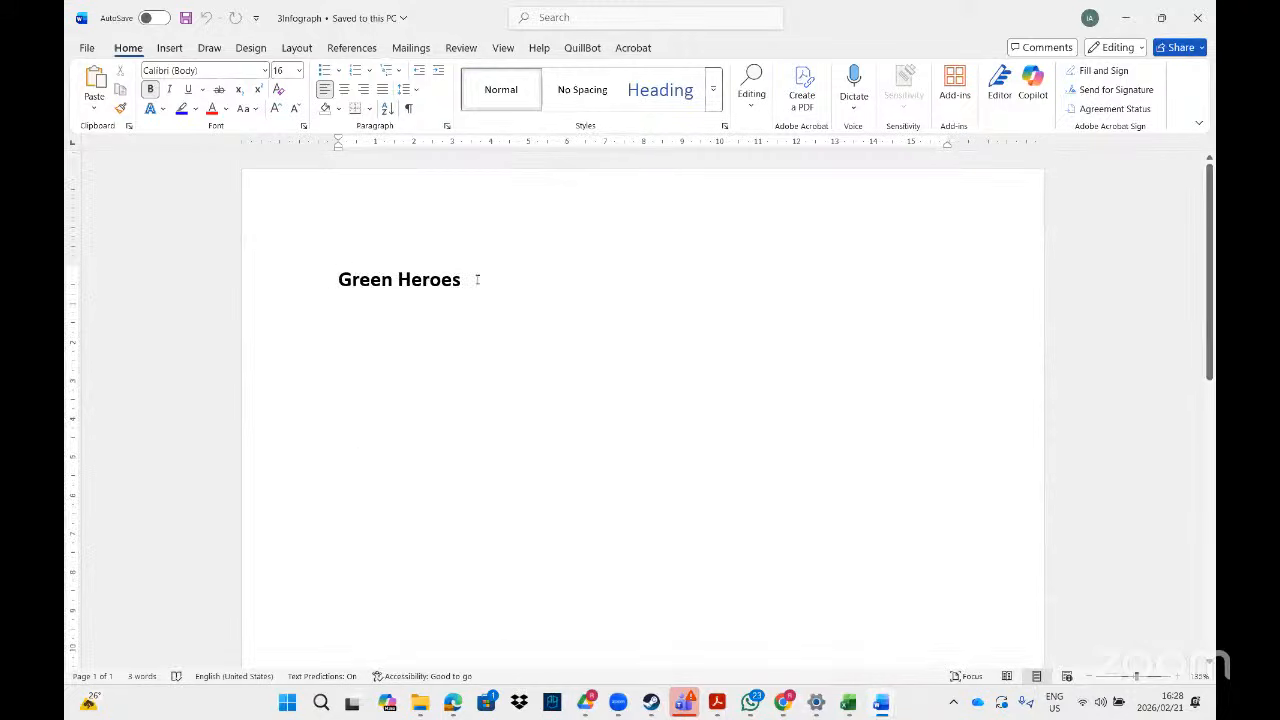
{"action": "key", "text": "Return"}
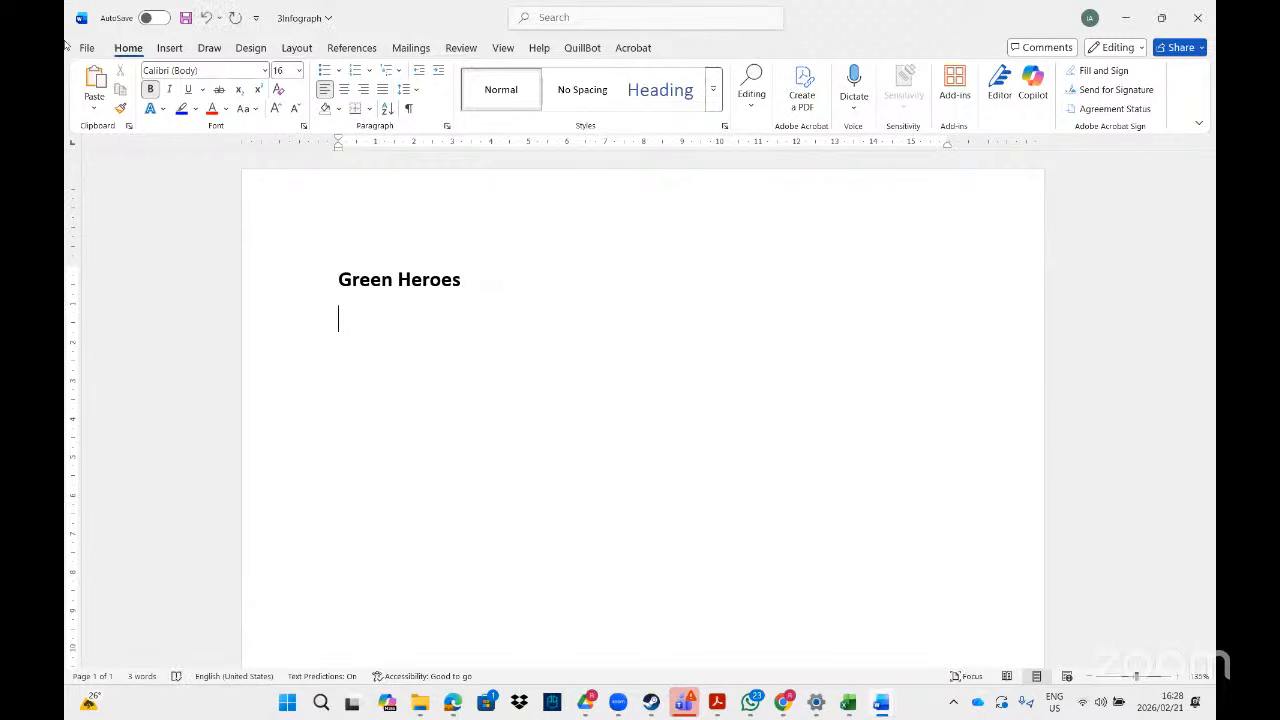
{"action": "left_click", "coordinate": [170, 48]}
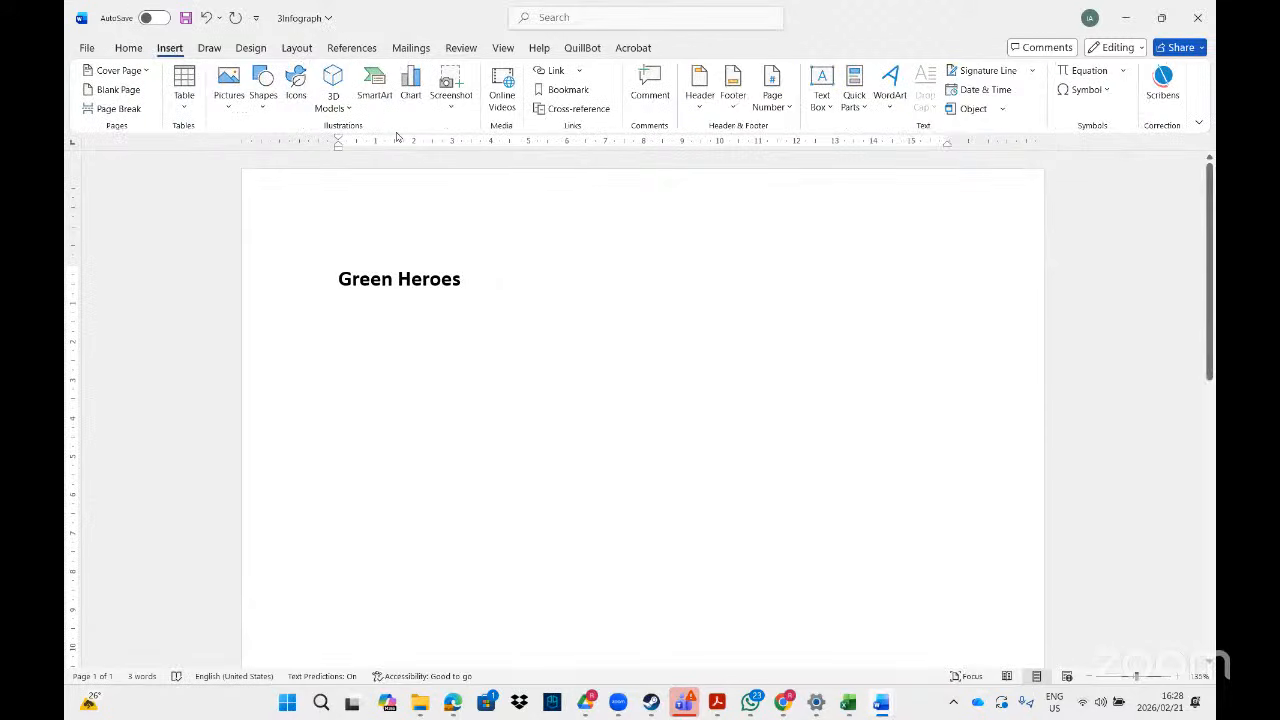
- Insert a Continuous Block Process SmartArt from the Process layouts
{"action": "left_click", "coordinate": [375, 88]}
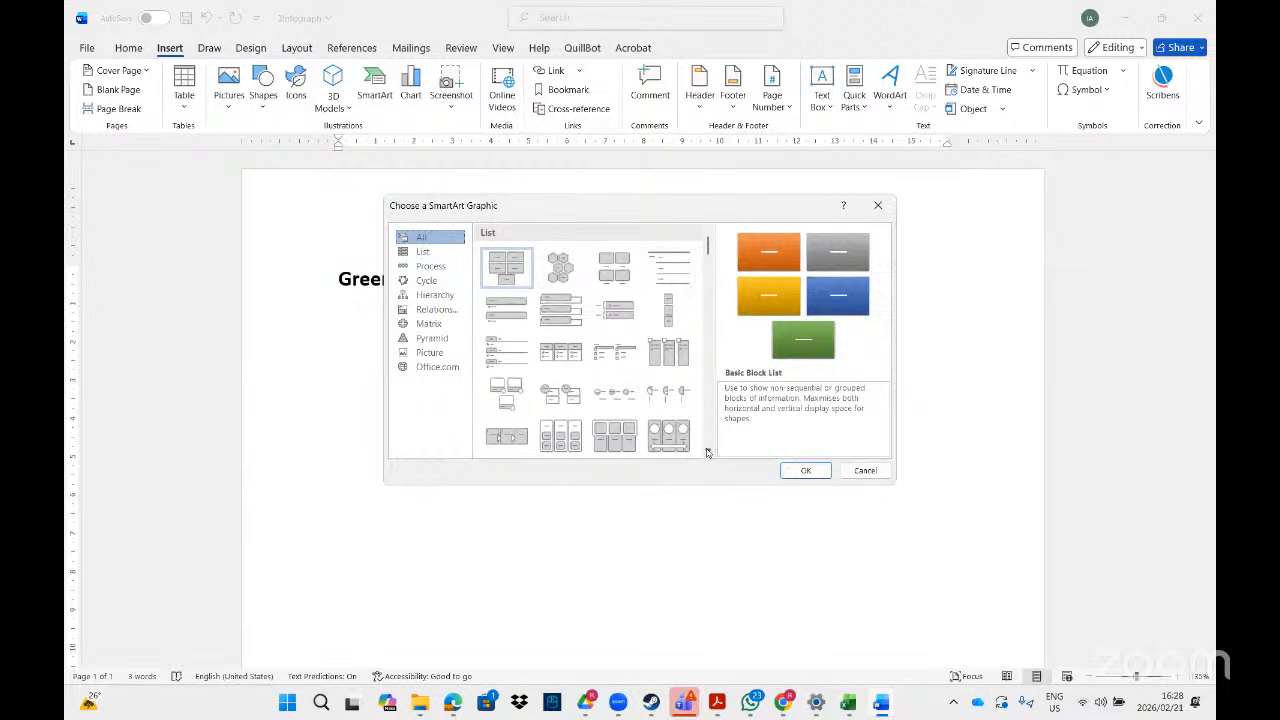
{"action": "scroll", "coordinate": [708, 450], "scroll_direction": "down", "scroll_amount": 5}
{"action": "scroll", "coordinate": [708, 452], "scroll_direction": "down", "scroll_amount": 4}
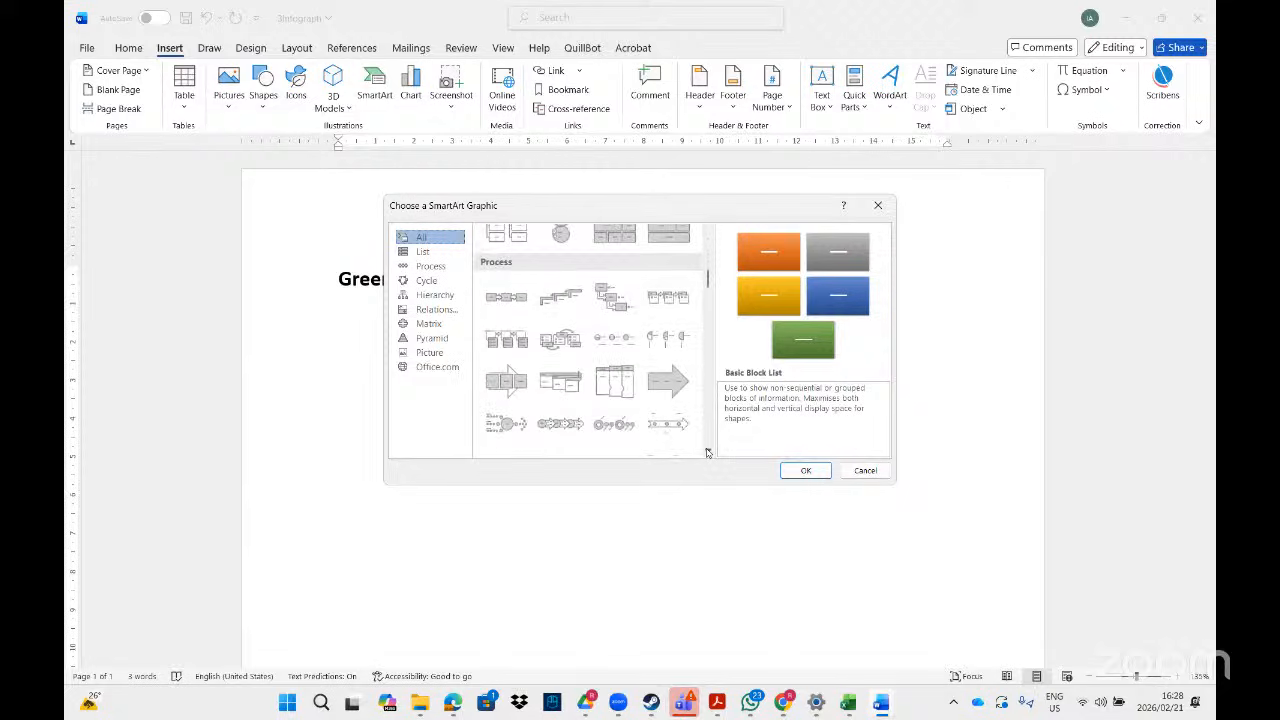
{"action": "left_click", "coordinate": [518, 388]}
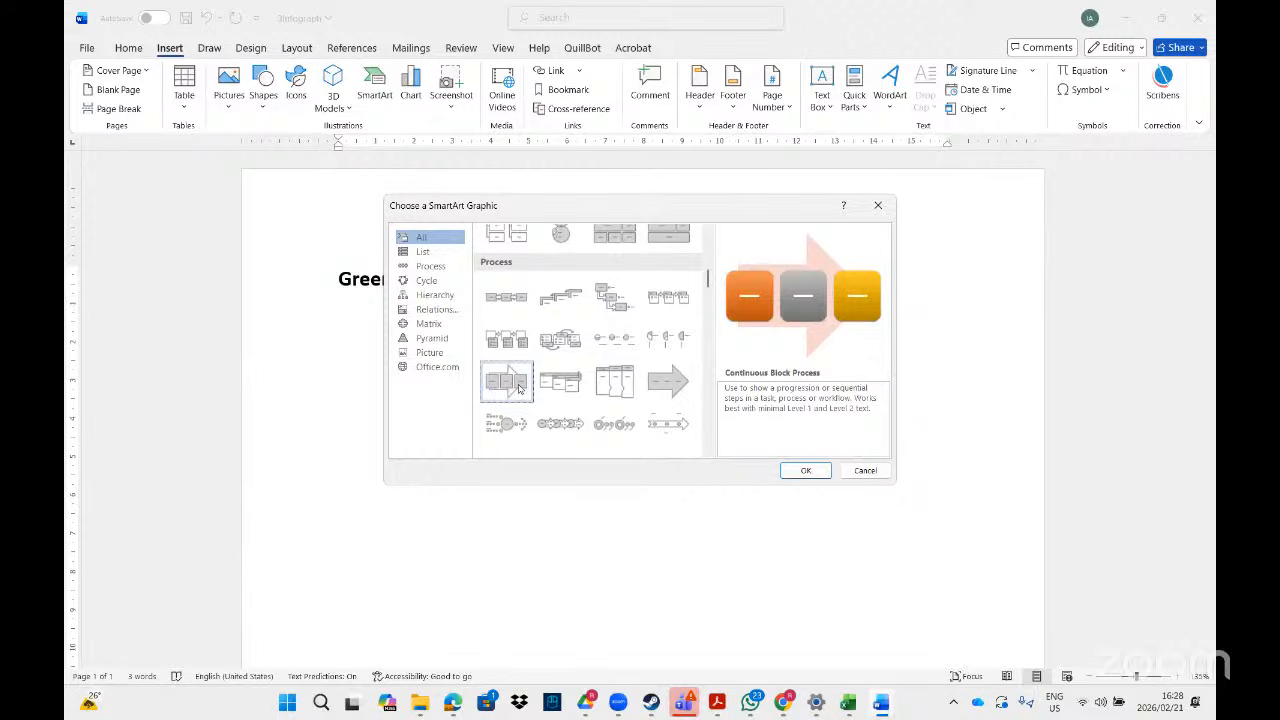
{"action": "left_click", "coordinate": [807, 470]}
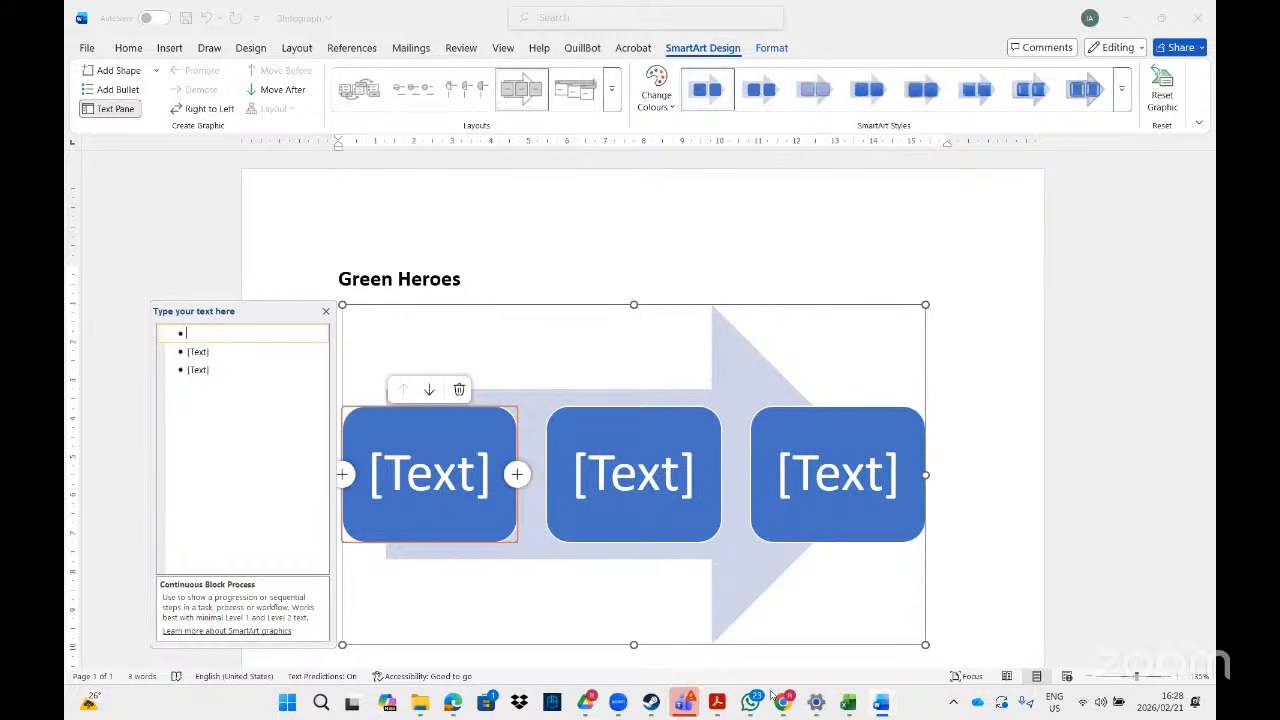
- Type 'Energy Capture' into the SmartArt's first block
{"action": "left_click", "coordinate": [717, 703]}
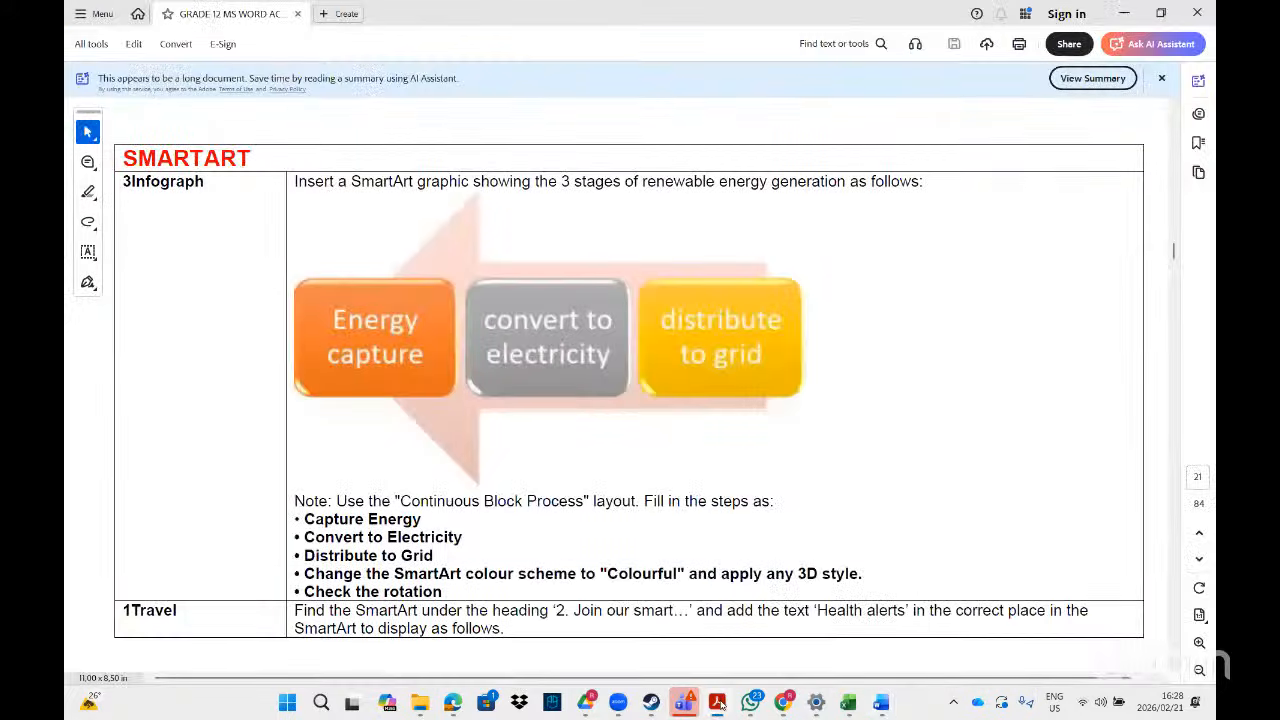
{"action": "key", "text": "alt+Tab"}
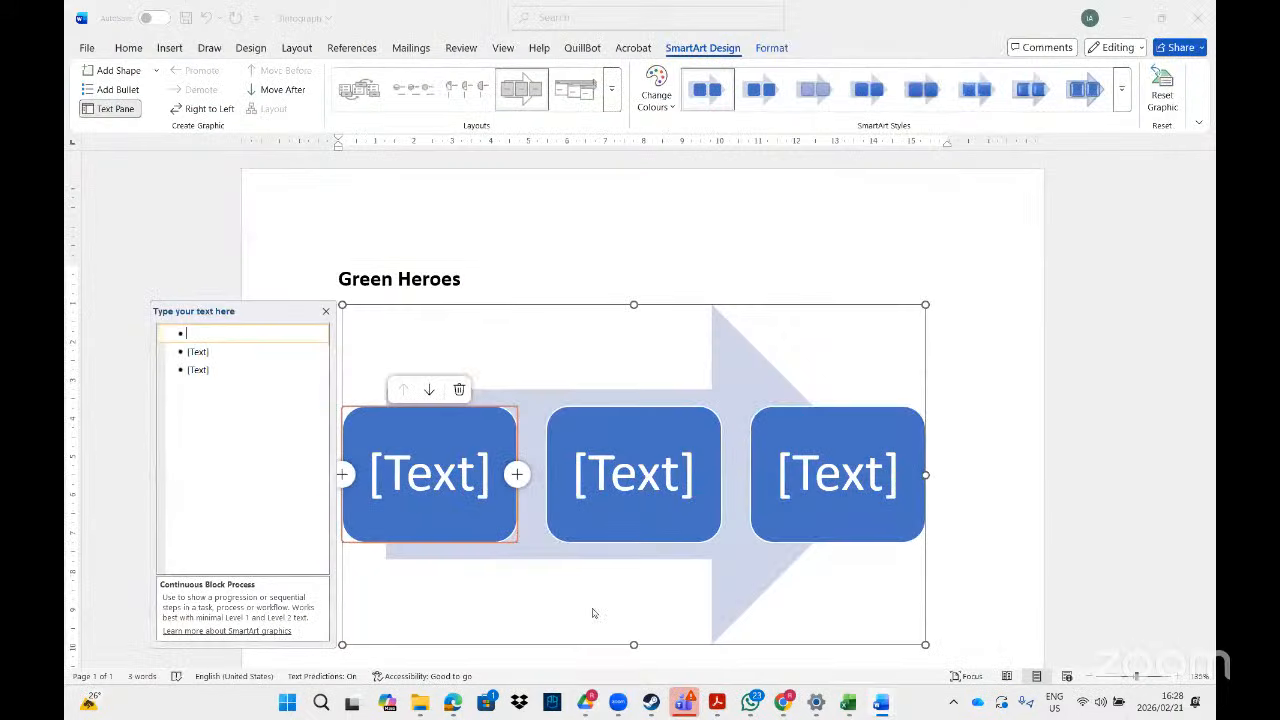
{"action": "type", "text": "E"}
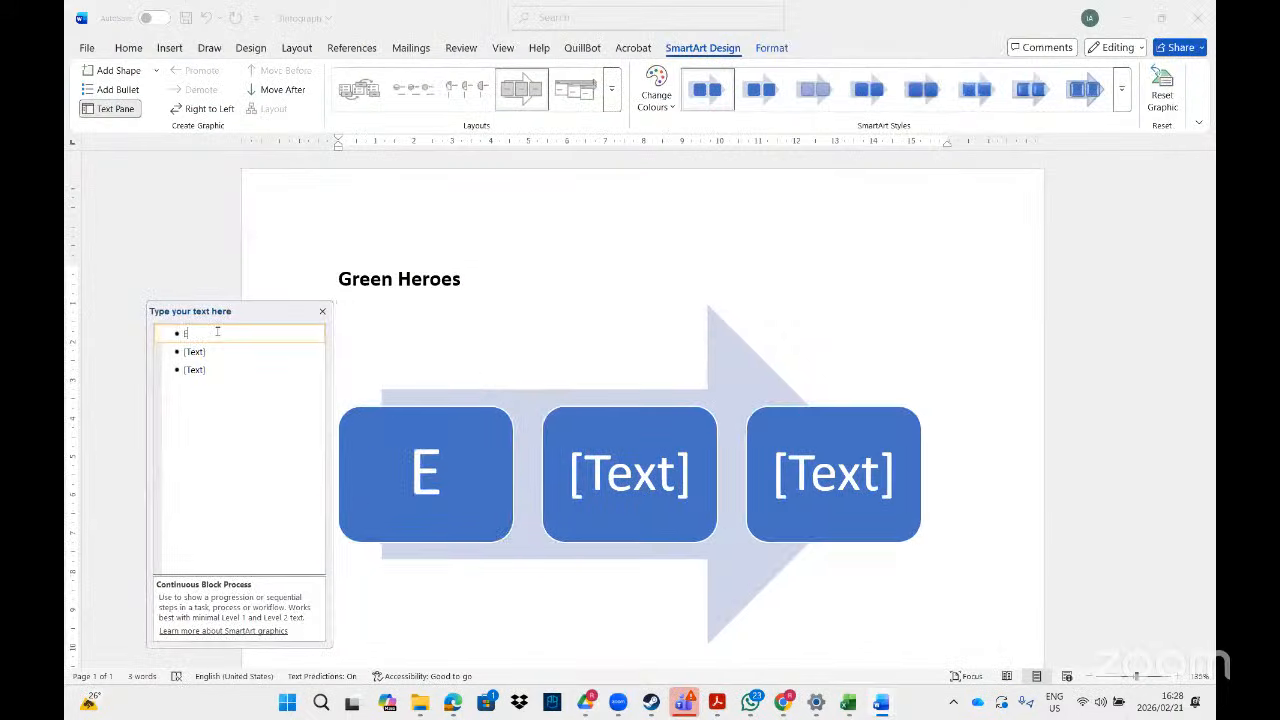
{"action": "type", "text": "nergy C"}
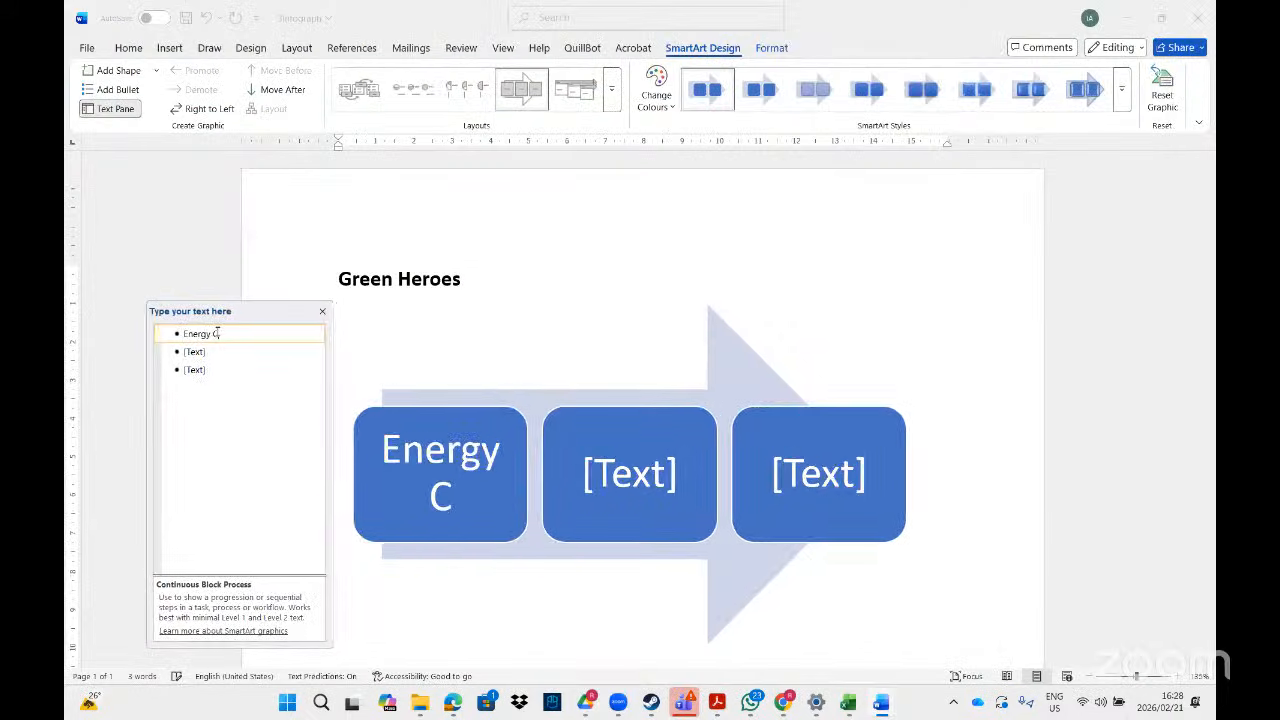
{"action": "type", "text": "apture"}
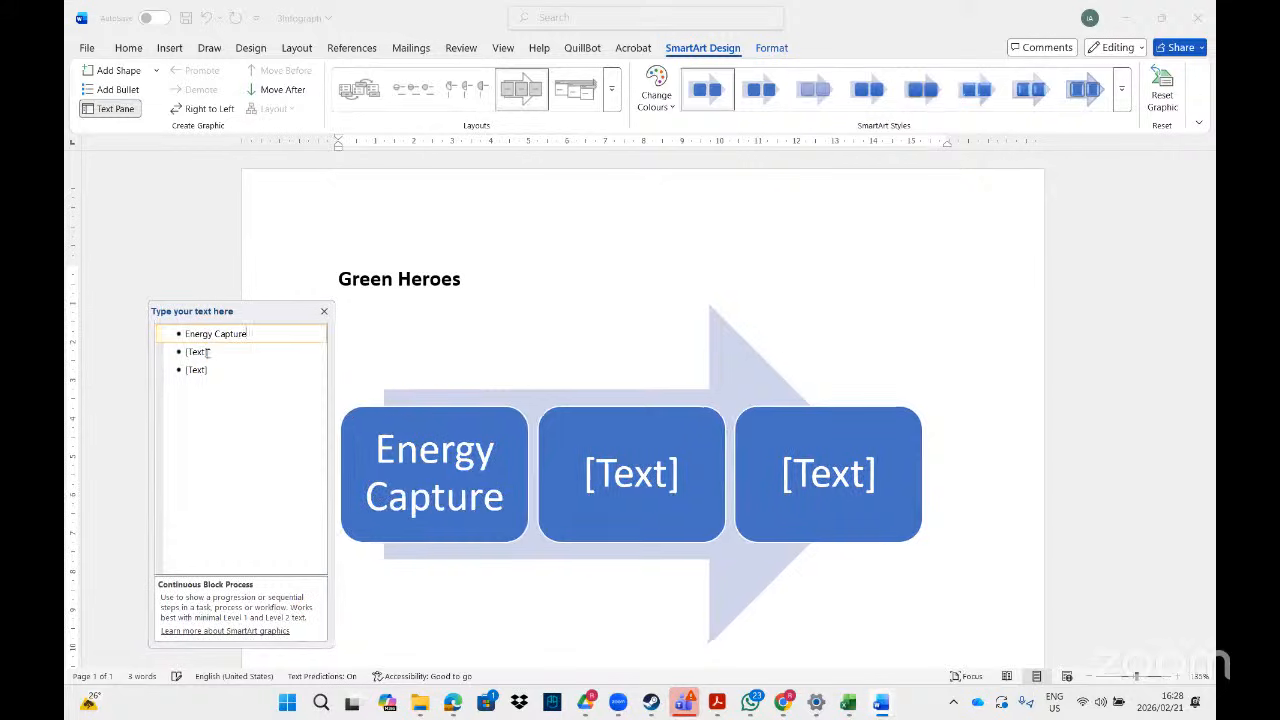
{"action": "left_click", "coordinate": [205, 352]}
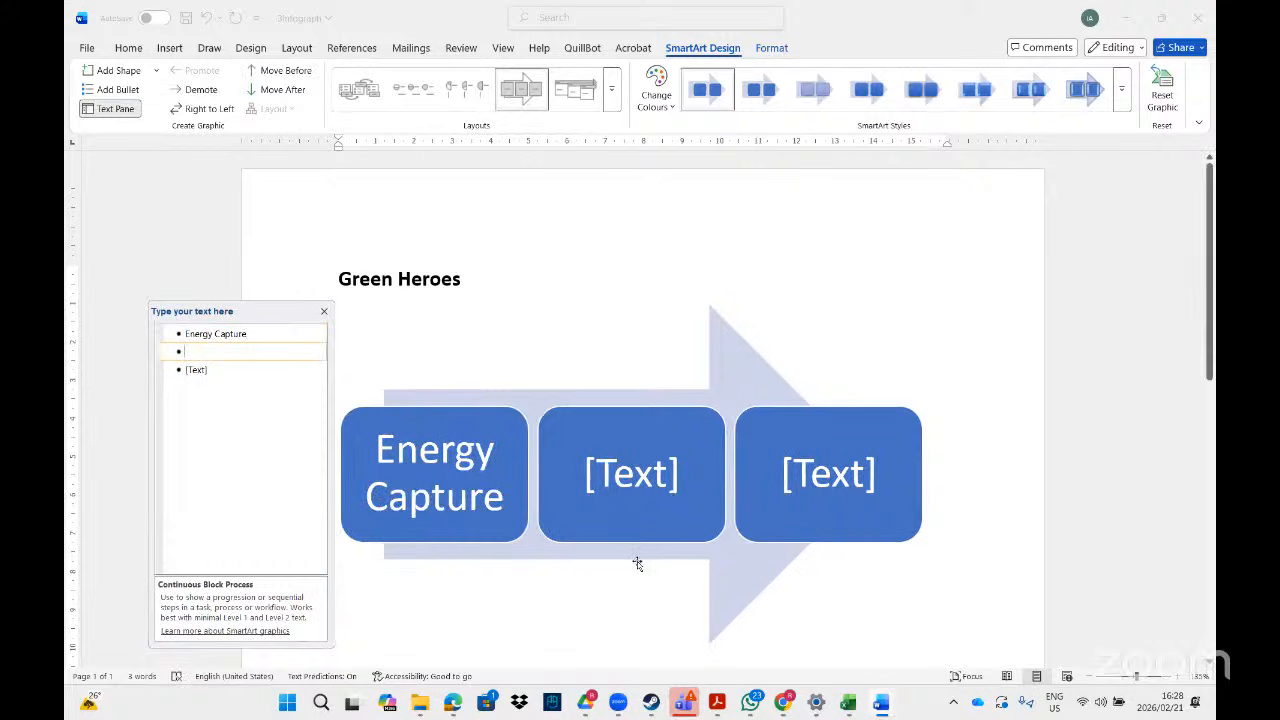
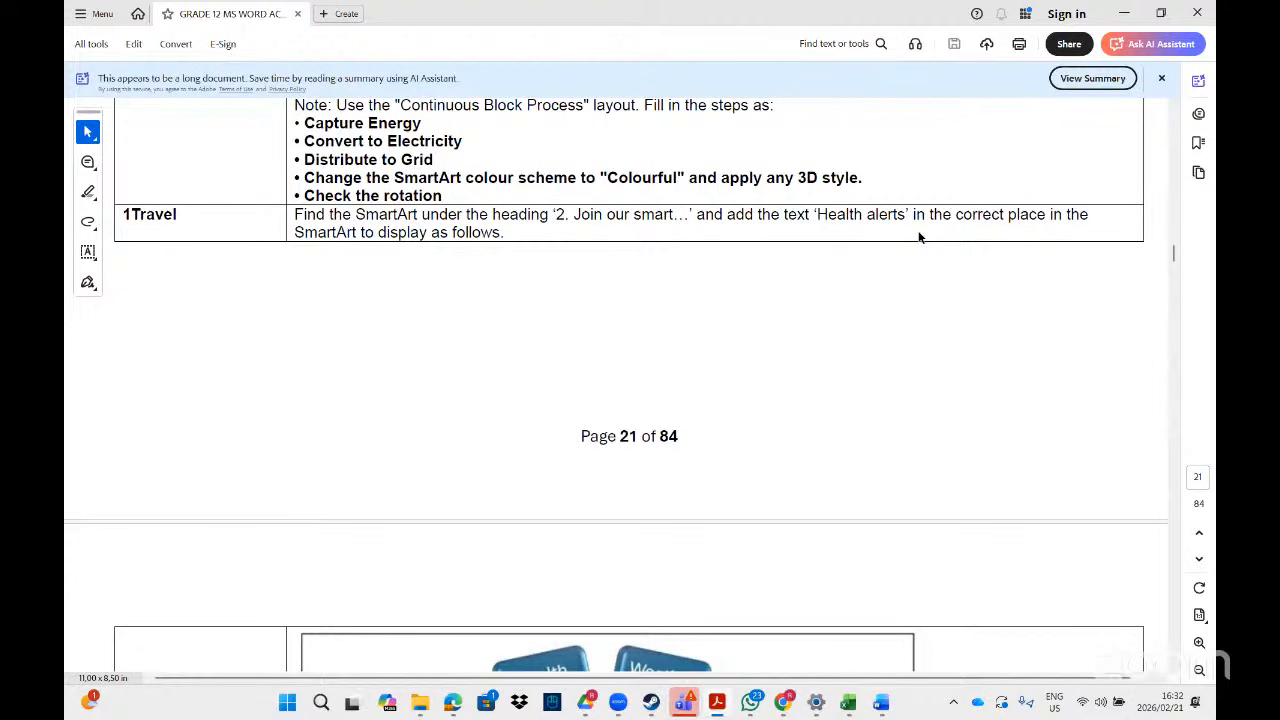
- Scroll the exercise PDF to page 22's example arc SmartArt of alert shapes
{"action": "left_click", "coordinate": [1175, 667]}
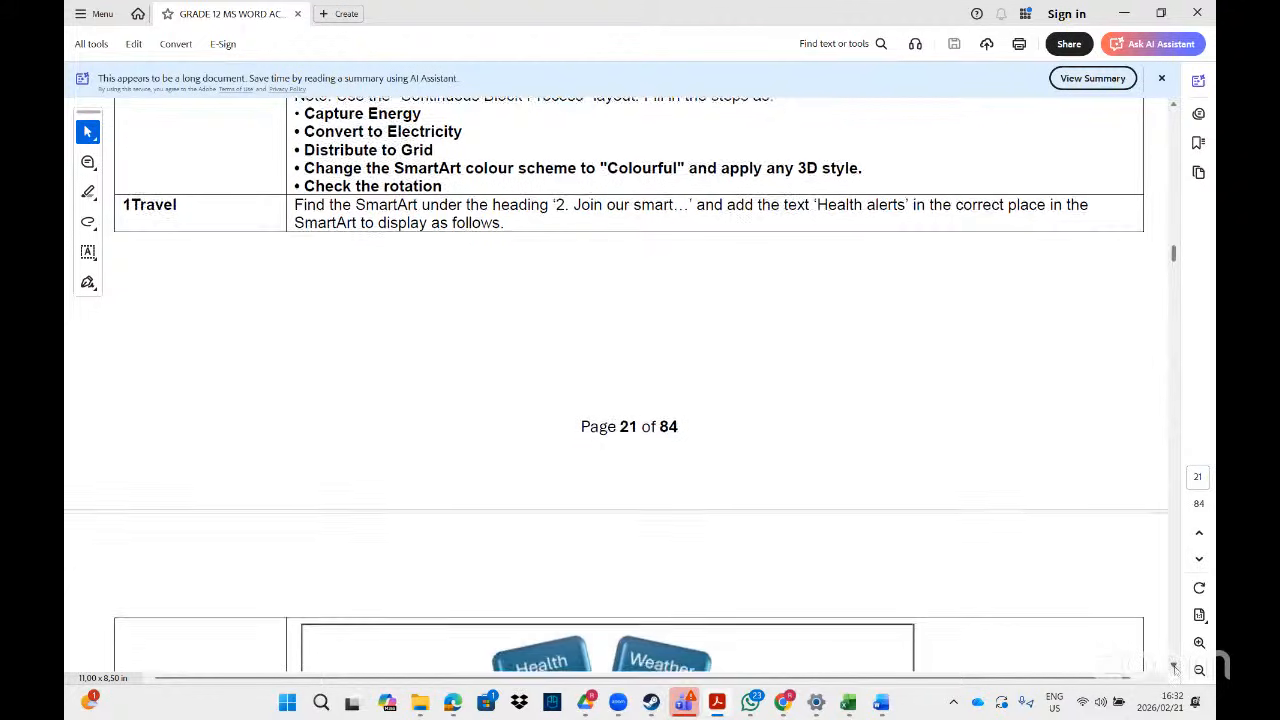
{"action": "scroll", "coordinate": [661, 537], "scroll_direction": "down", "scroll_amount": 3}
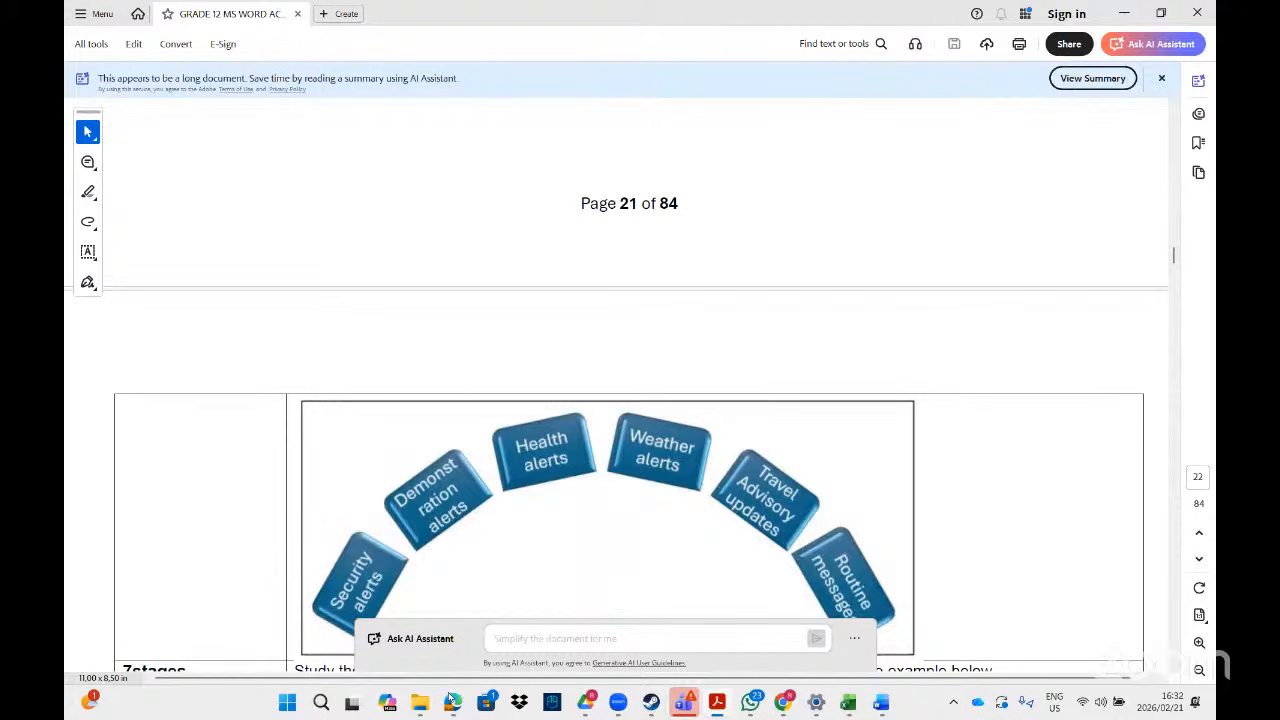
- Search File Explorer for the 1Travel document and open it in Word
{"action": "left_click", "coordinate": [452, 700]}
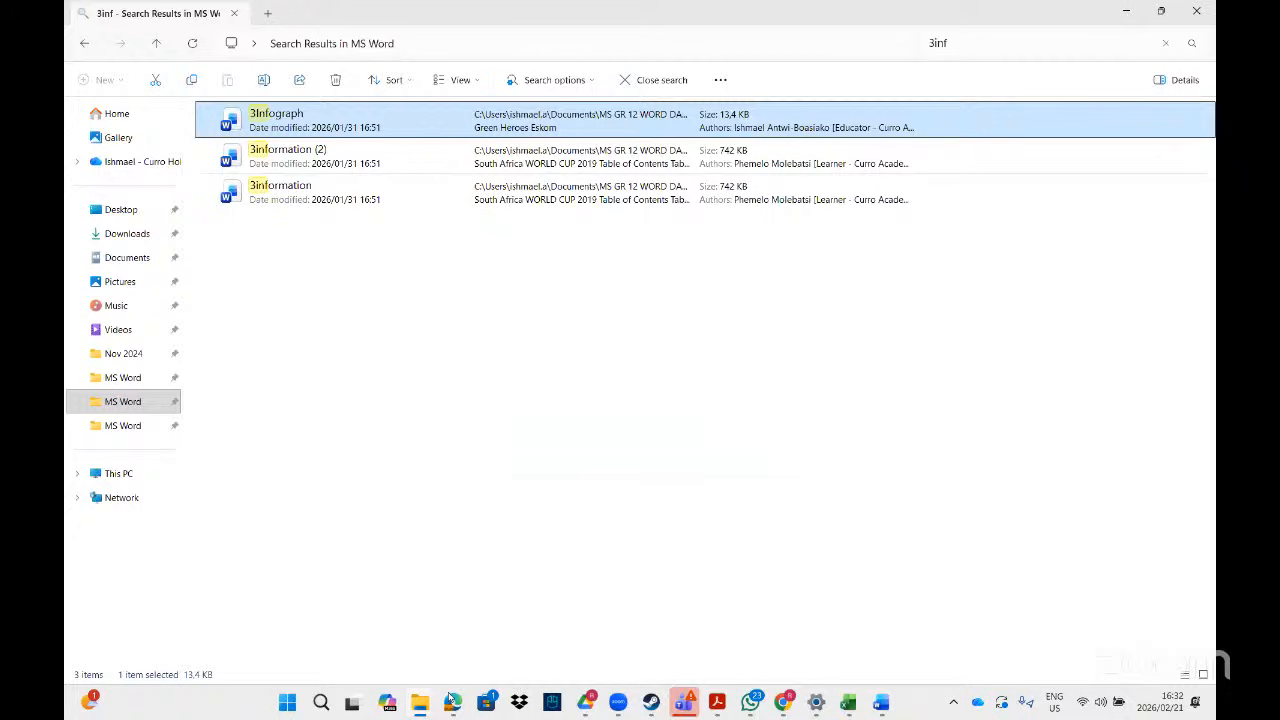
{"action": "left_click", "coordinate": [963, 45]}
{"action": "key", "text": "BackSpace"}
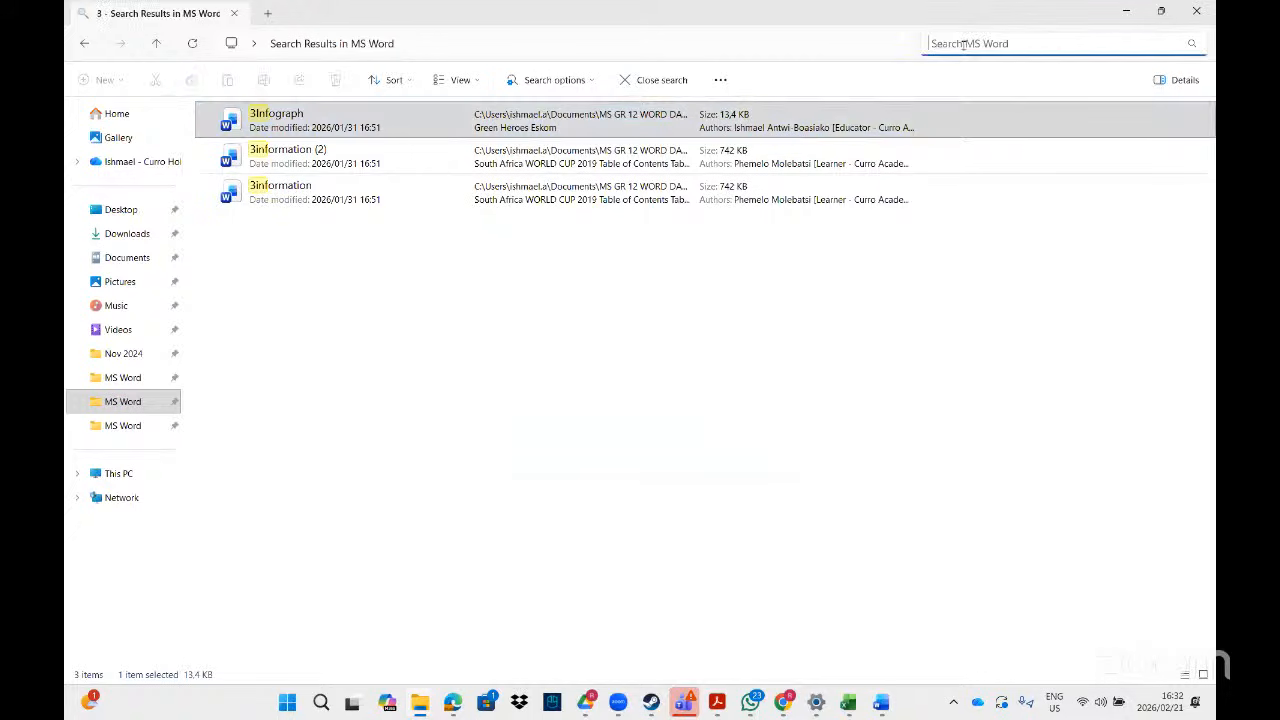
{"action": "type", "text": "1y"}
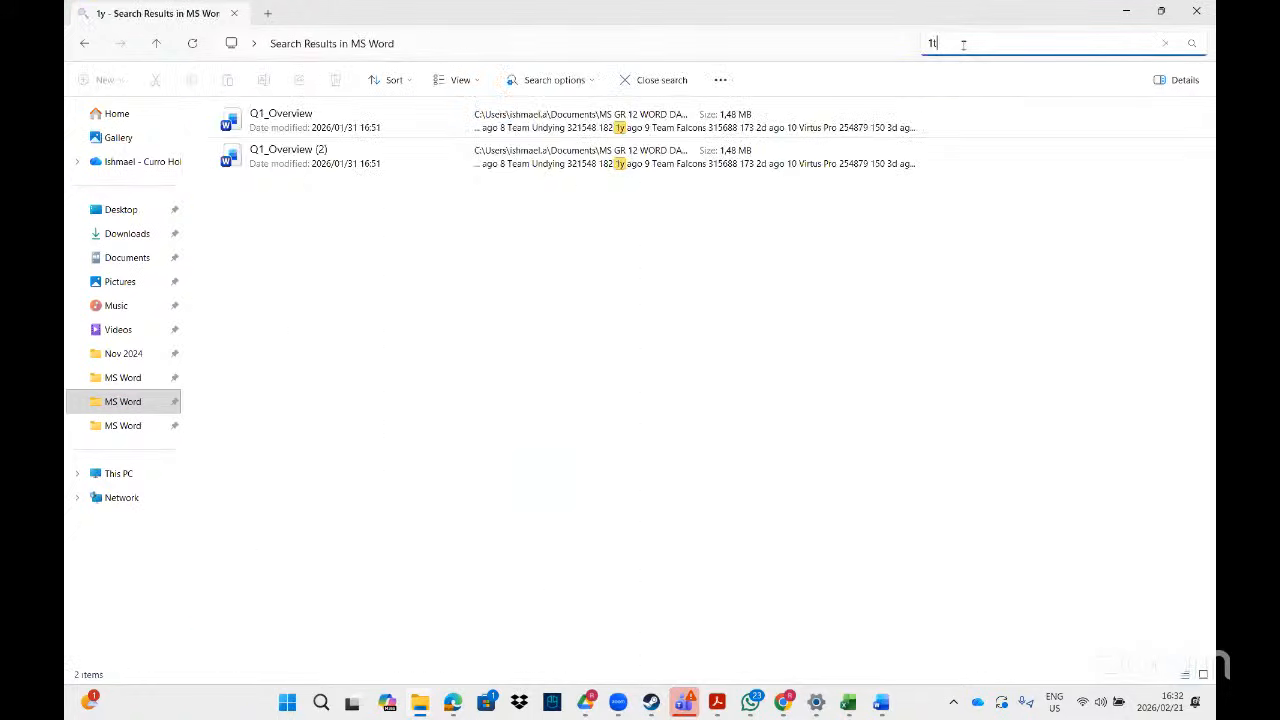
{"action": "type", "text": "av"}
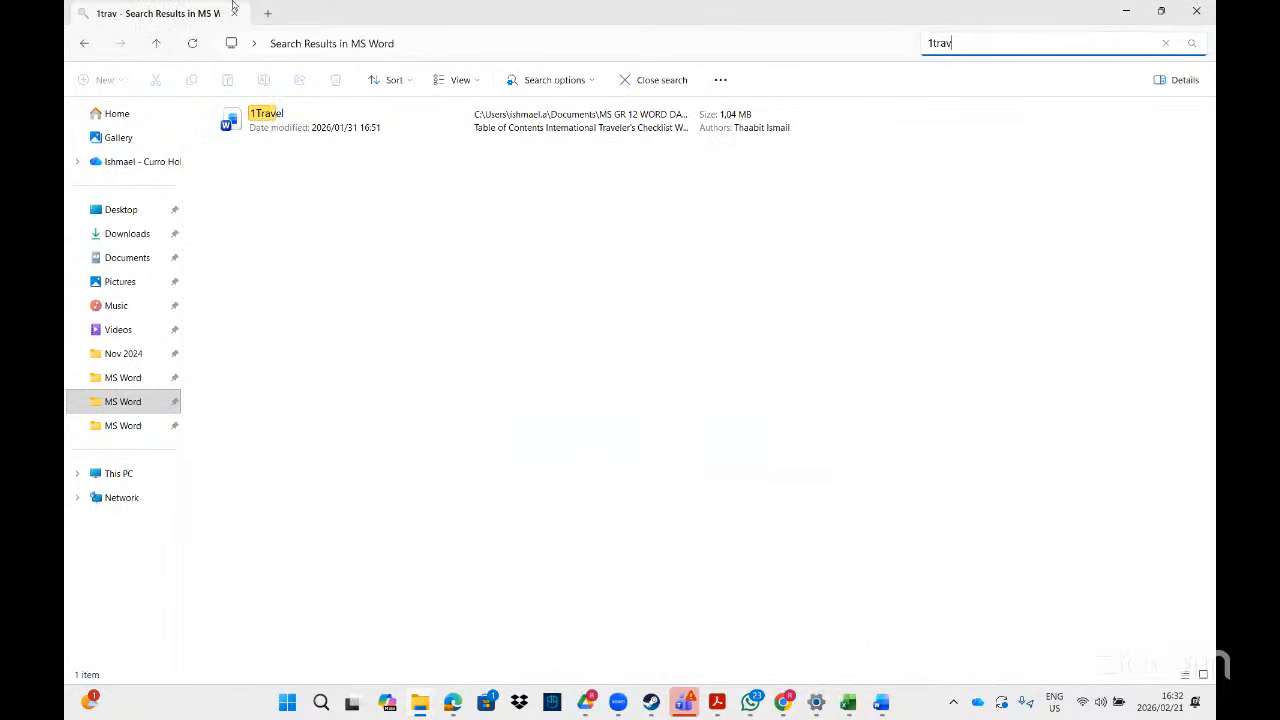
{"action": "double_click", "coordinate": [340, 130]}
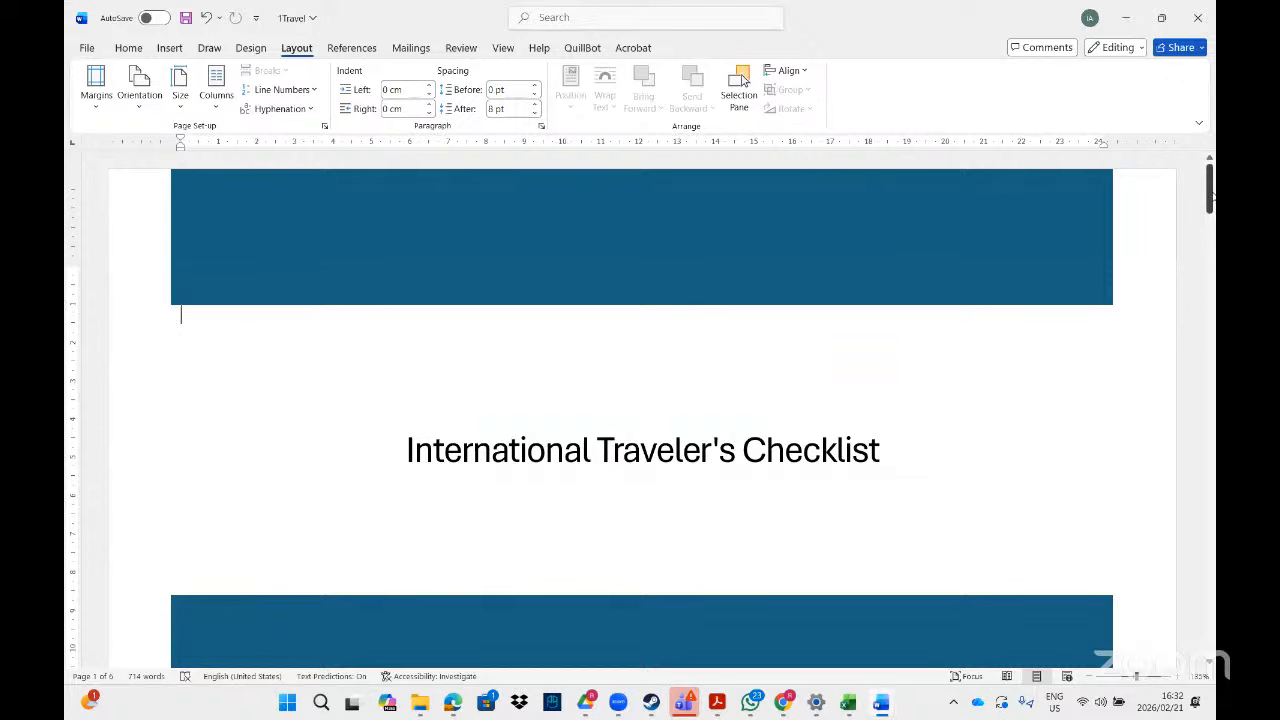
- Select the STEP section's SmartArt and compare it with the PDF instructions
{"action": "left_click_drag", "start_coordinate": [1210, 198], "coordinate": [1210, 410]}
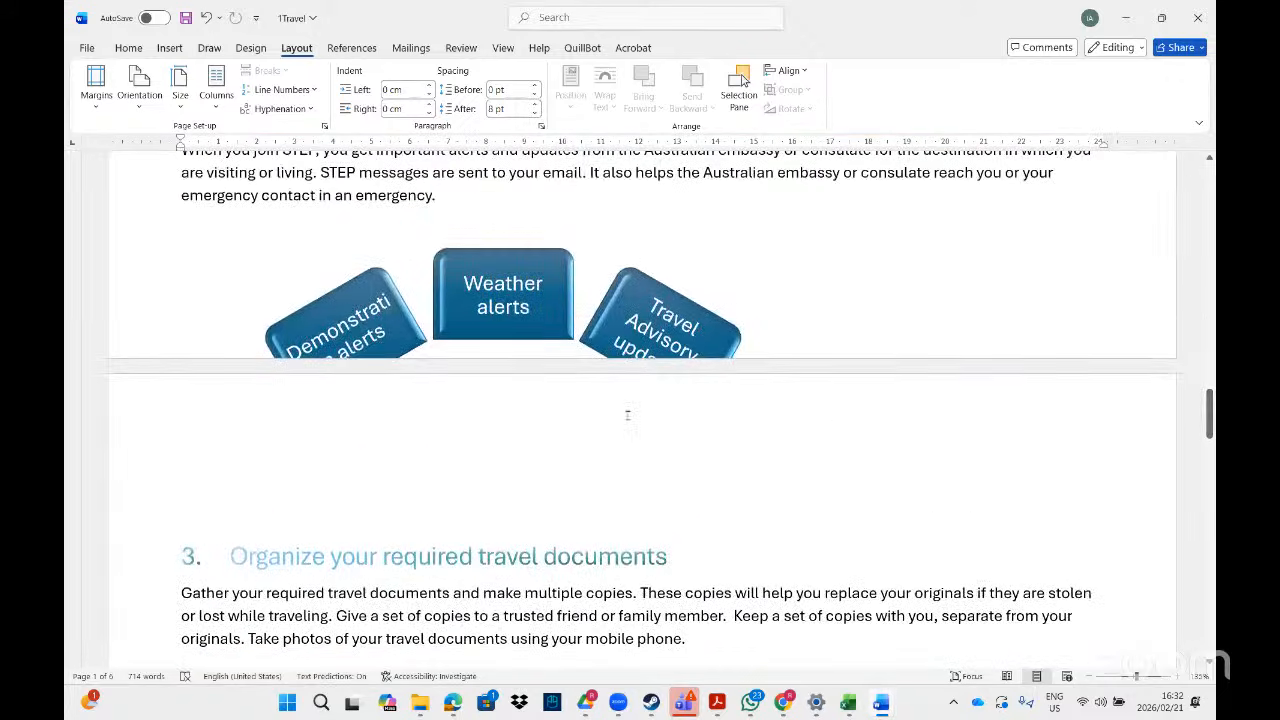
{"action": "left_click", "coordinate": [508, 317]}
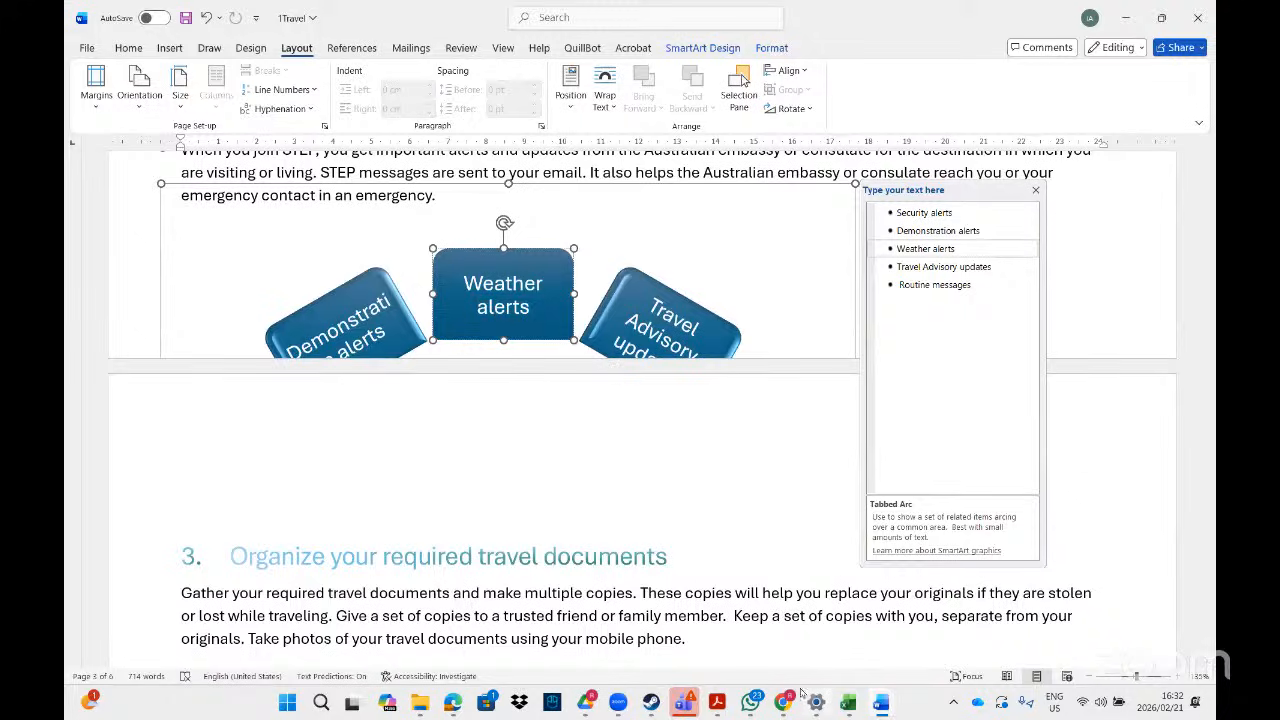
{"action": "left_click", "coordinate": [722, 703]}
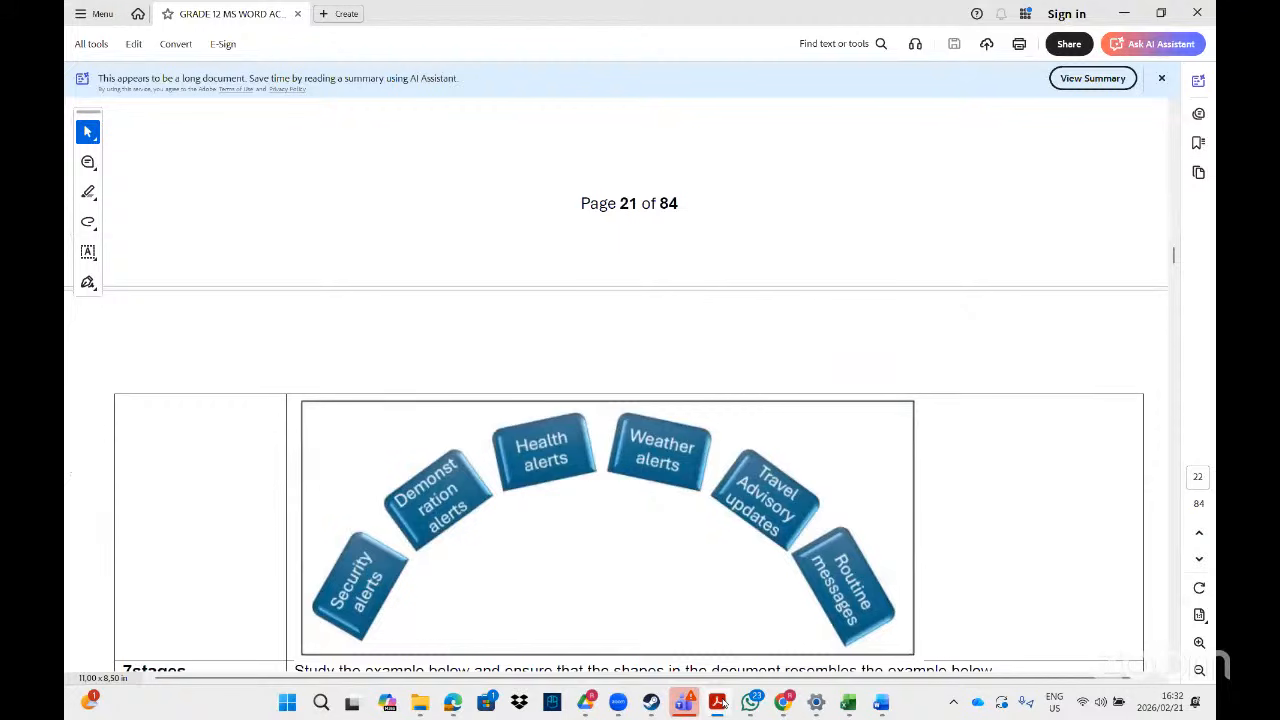
{"action": "left_click", "coordinate": [722, 704]}
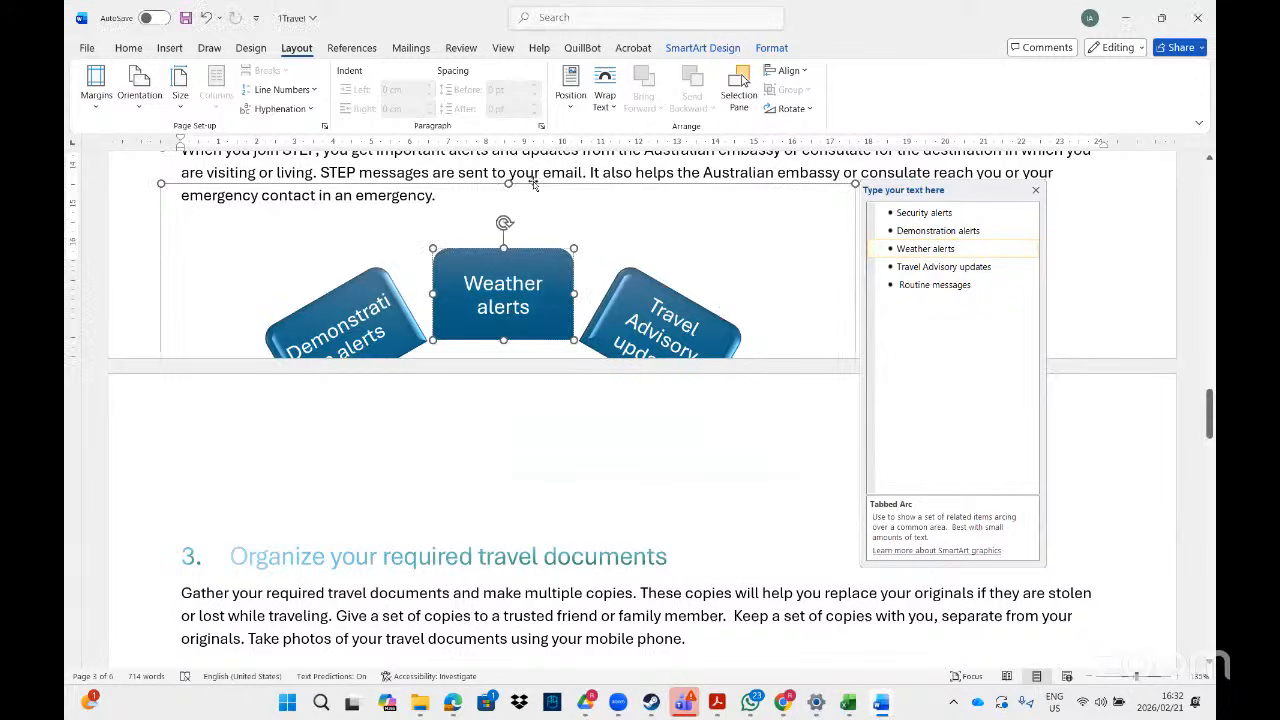
- Insert a page break after 'Search for your destination:' so the STEP section starts a new page
{"action": "left_click", "coordinate": [1104, 199]}
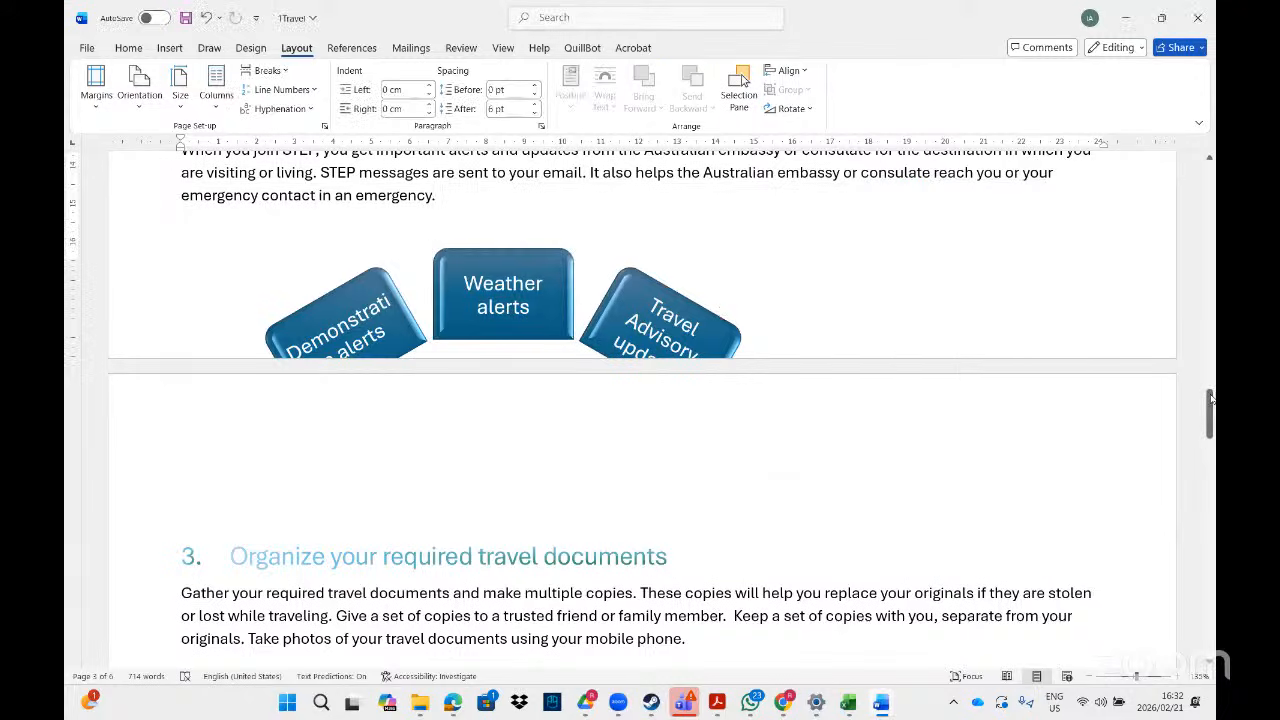
{"action": "left_click_drag", "start_coordinate": [1210, 402], "coordinate": [1210, 373]}
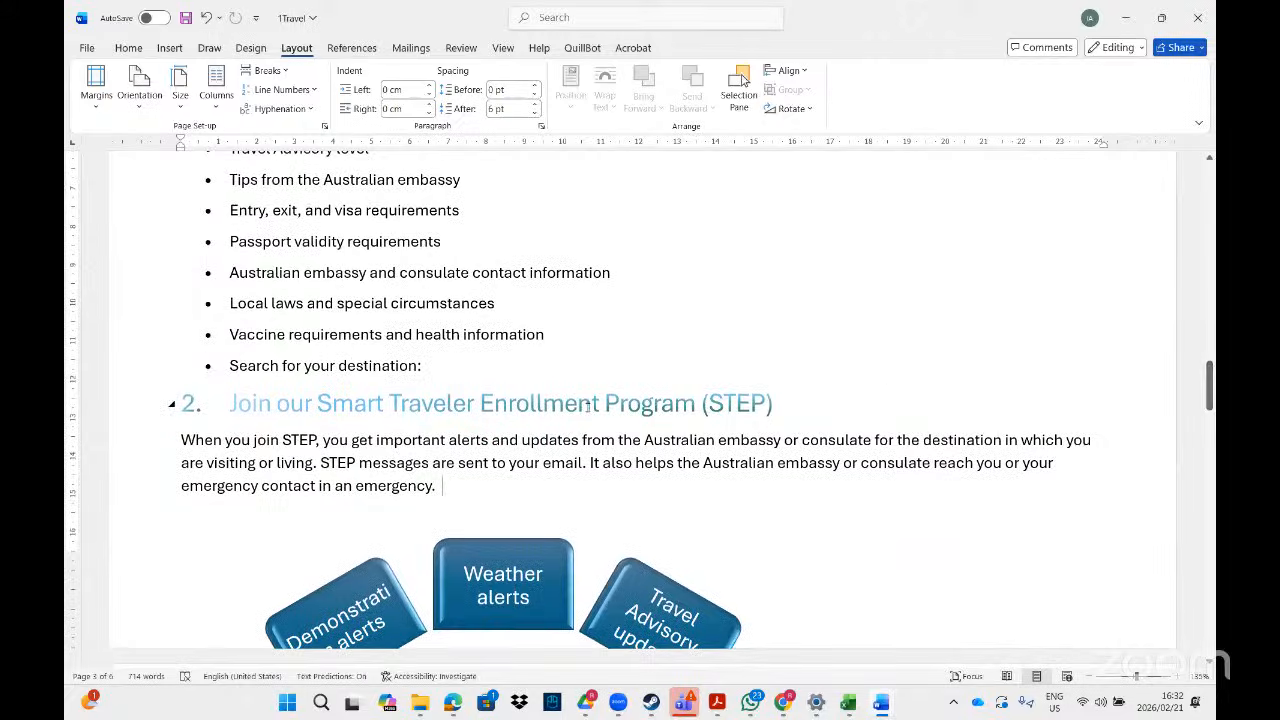
{"action": "left_click", "coordinate": [445, 371]}
{"action": "key", "text": "ctrl+Return"}
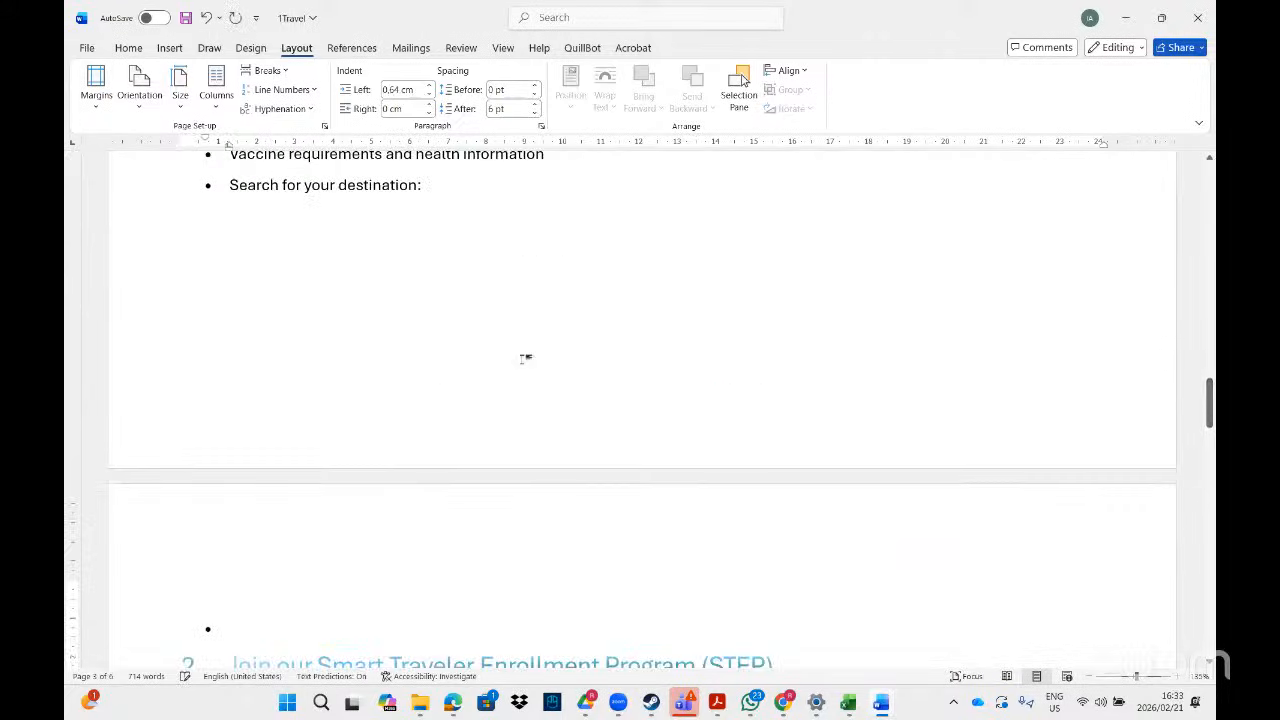
{"action": "left_click_drag", "start_coordinate": [1211, 372], "coordinate": [1211, 407]}
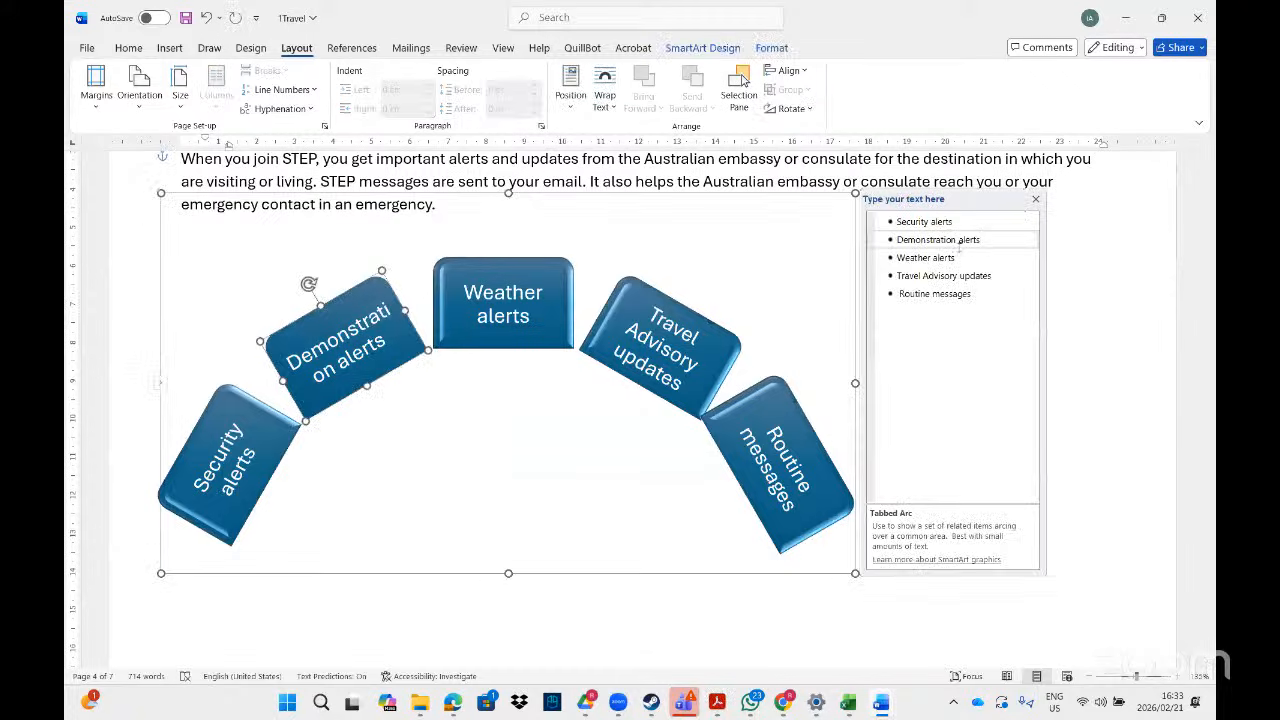
- Add 'Health alerts' after Demonstration alerts and demote it to a sub-point
{"action": "left_click", "coordinate": [997, 239]}
{"action": "key", "text": "Return"}
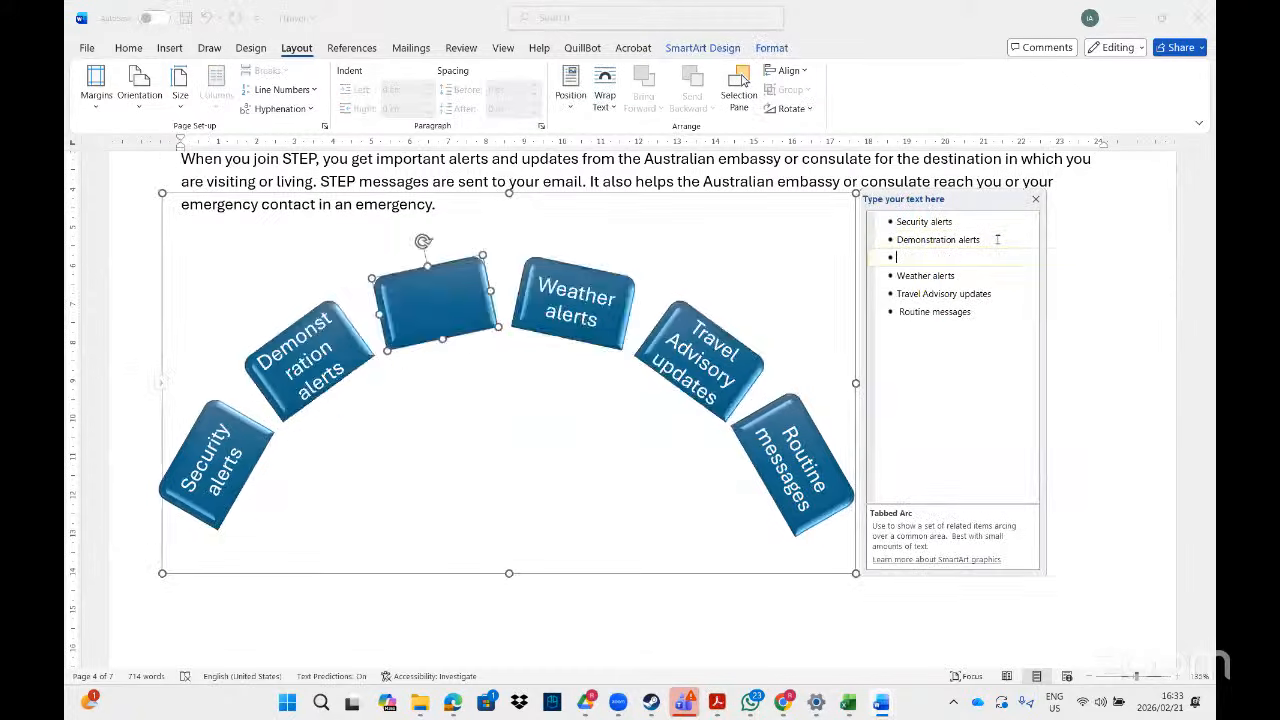
{"action": "type", "text": "Health alerts"}
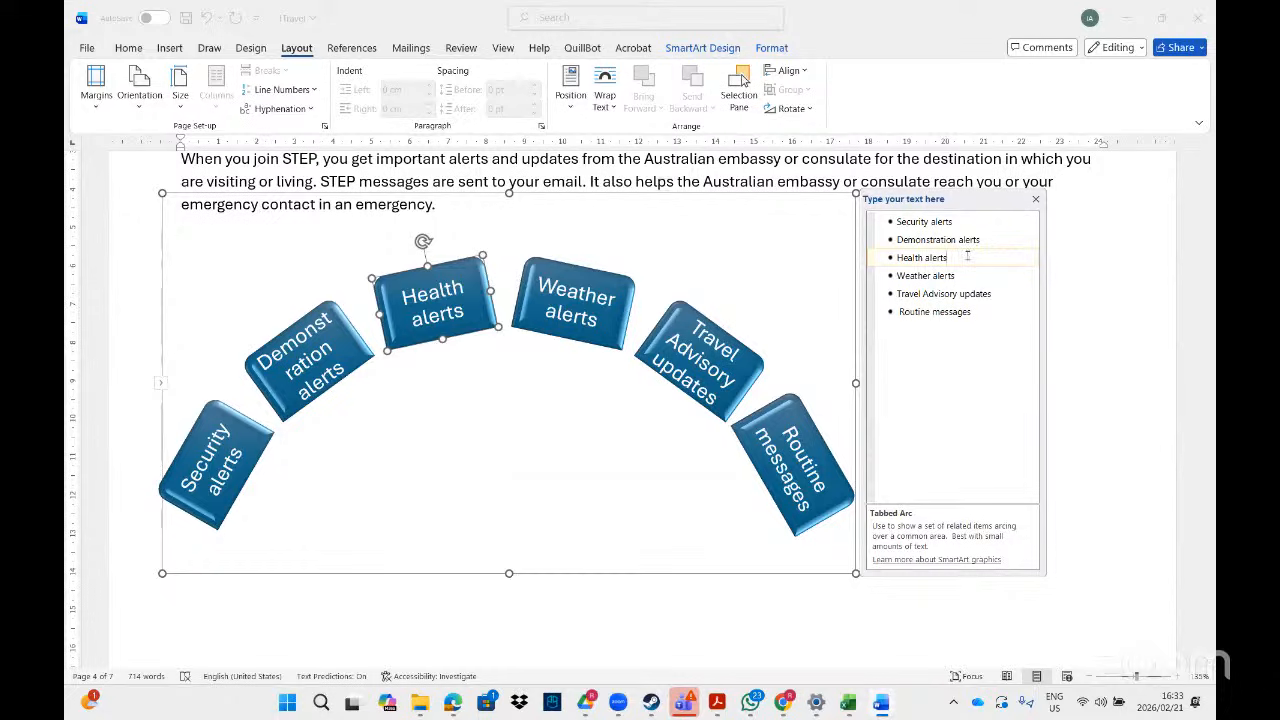
{"action": "left_click", "coordinate": [697, 52]}
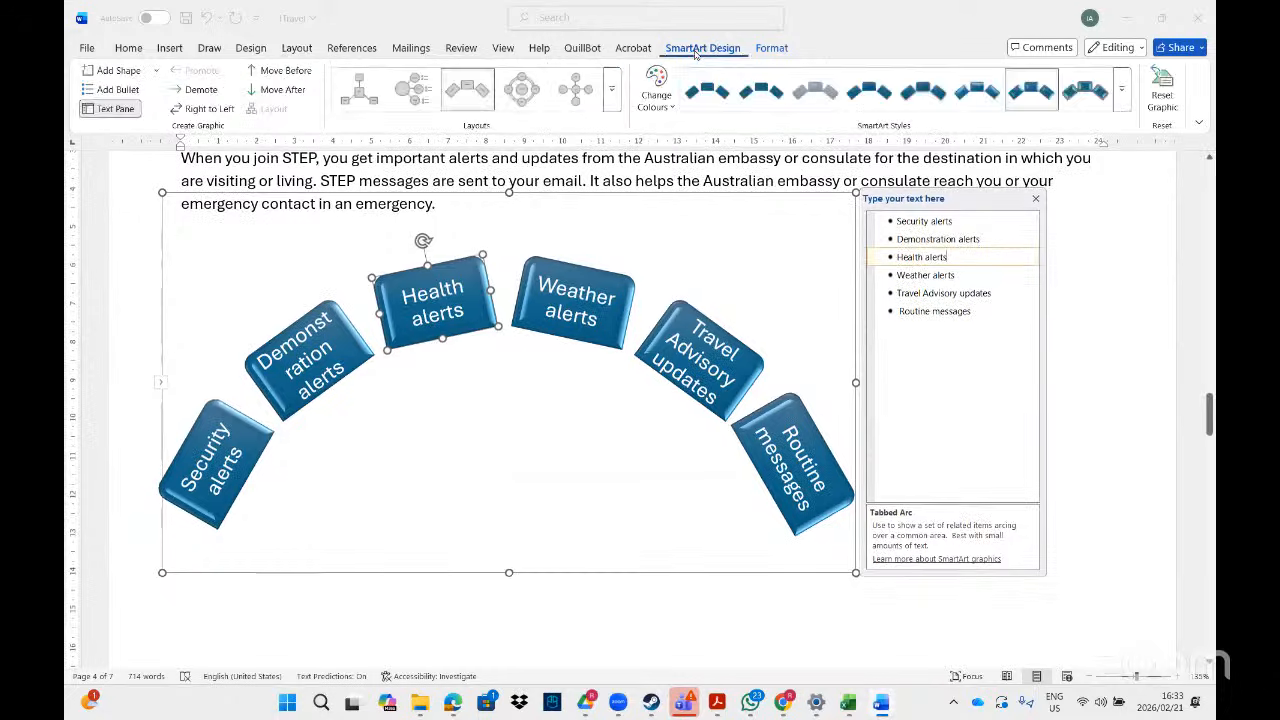
{"action": "left_click", "coordinate": [201, 90]}
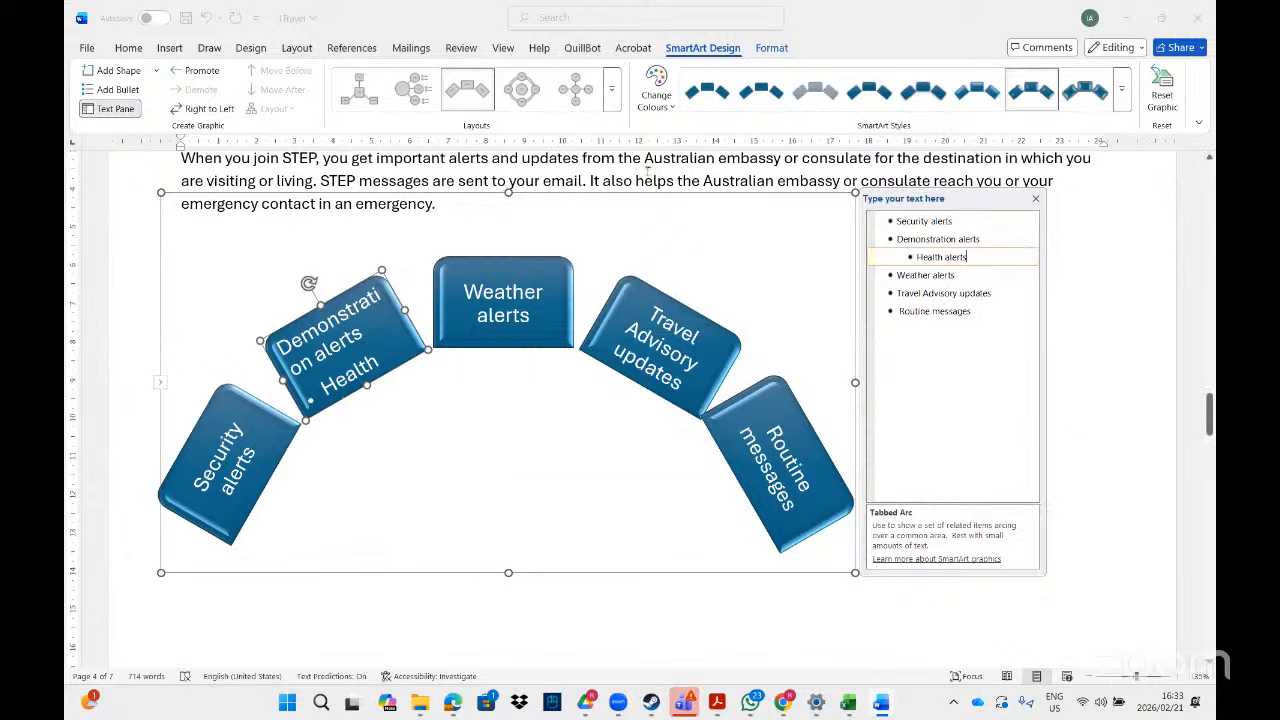
{"action": "left_click", "coordinate": [778, 50]}
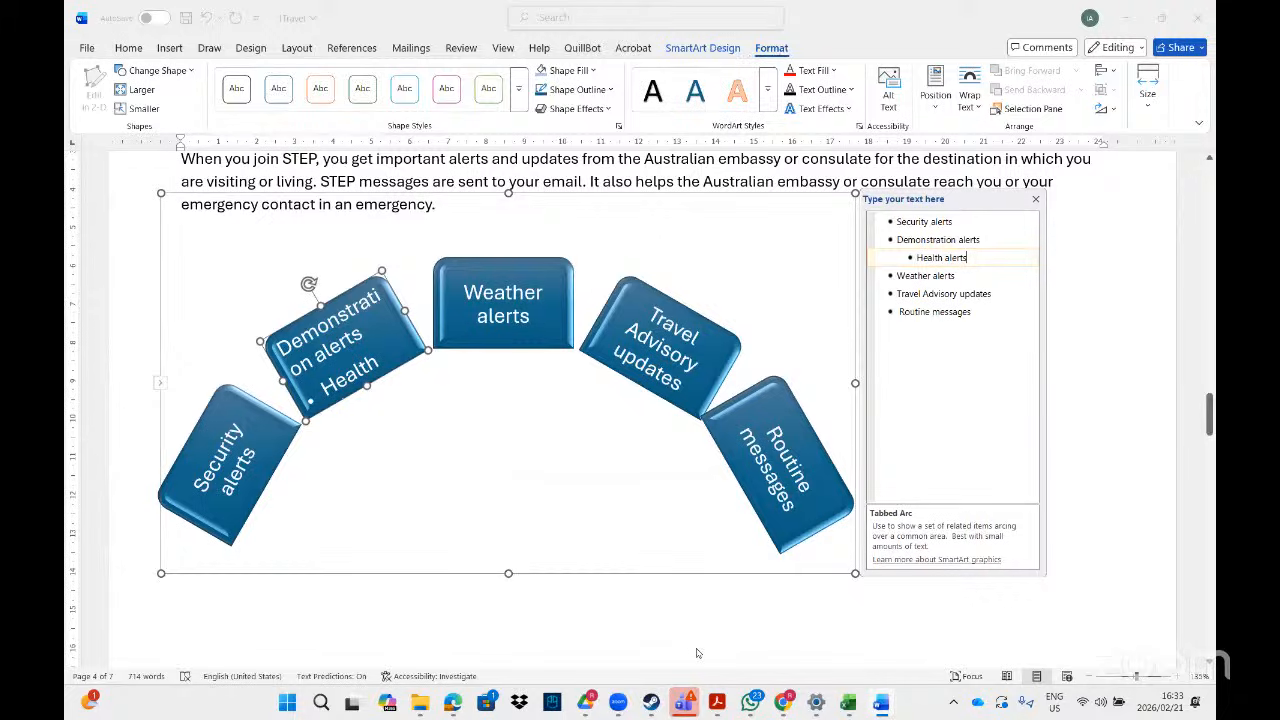
{"action": "key", "text": "alt+Tab"}
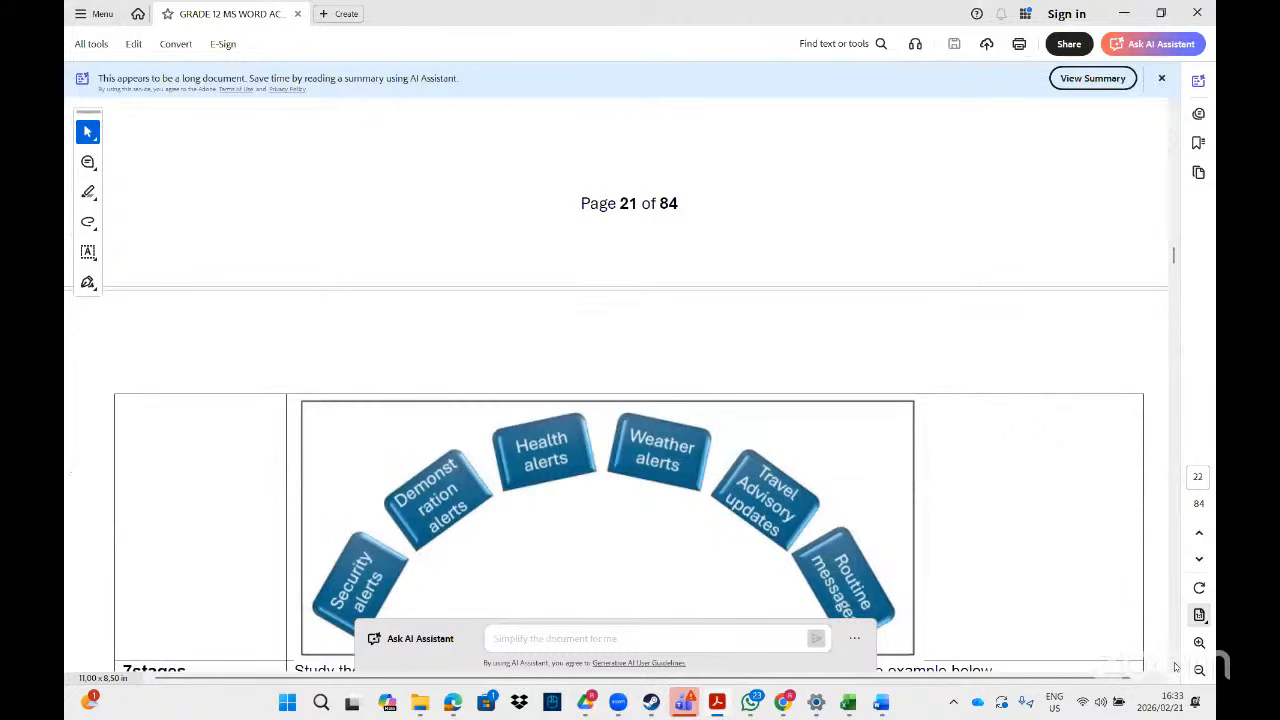
- Scroll the PDF down to the 1Health instruction on page 24
{"action": "scroll", "coordinate": [1175, 667], "scroll_direction": "down", "scroll_amount": 10}
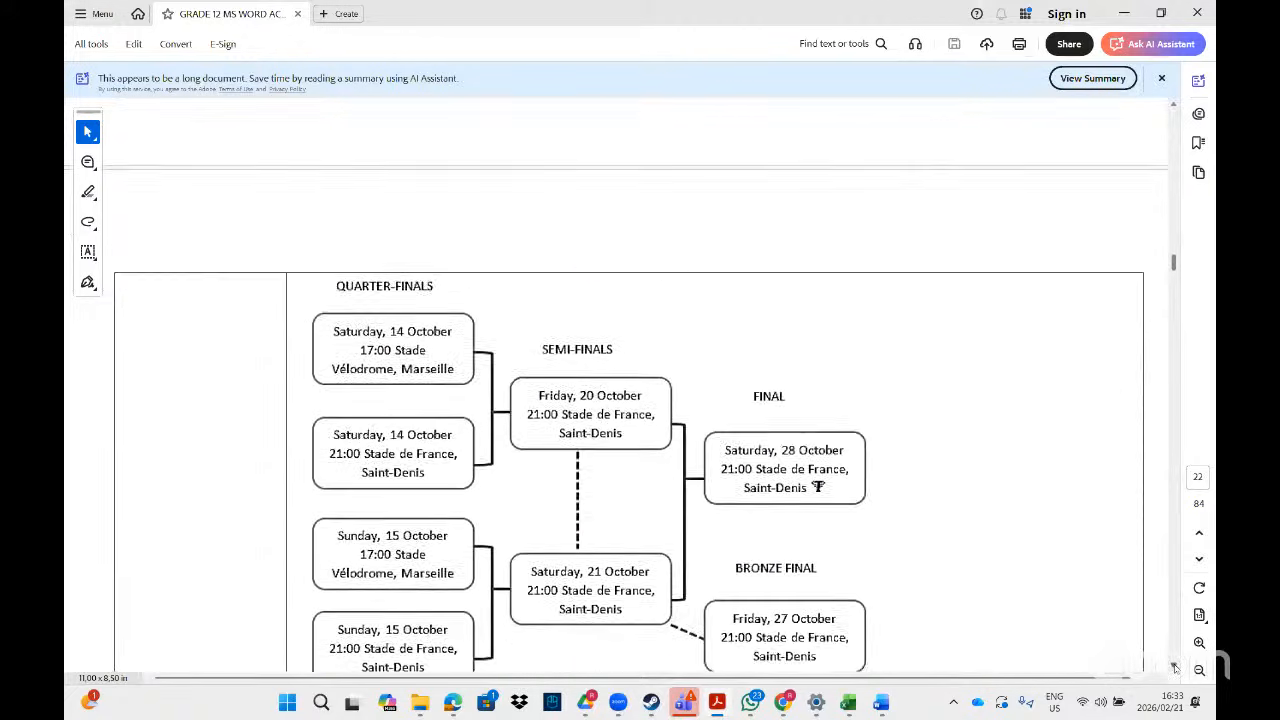
{"action": "scroll", "coordinate": [1175, 667], "scroll_direction": "down", "scroll_amount": 5}
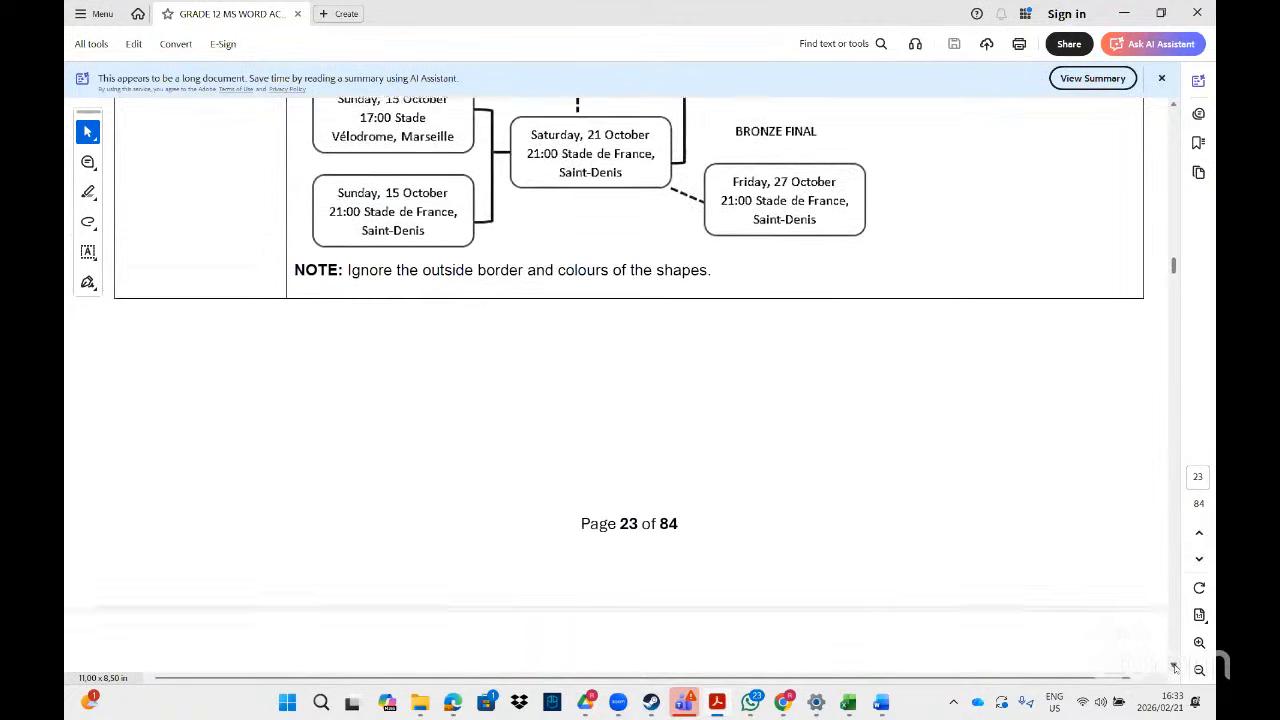
{"action": "scroll", "coordinate": [1175, 667], "scroll_direction": "down", "scroll_amount": 10}
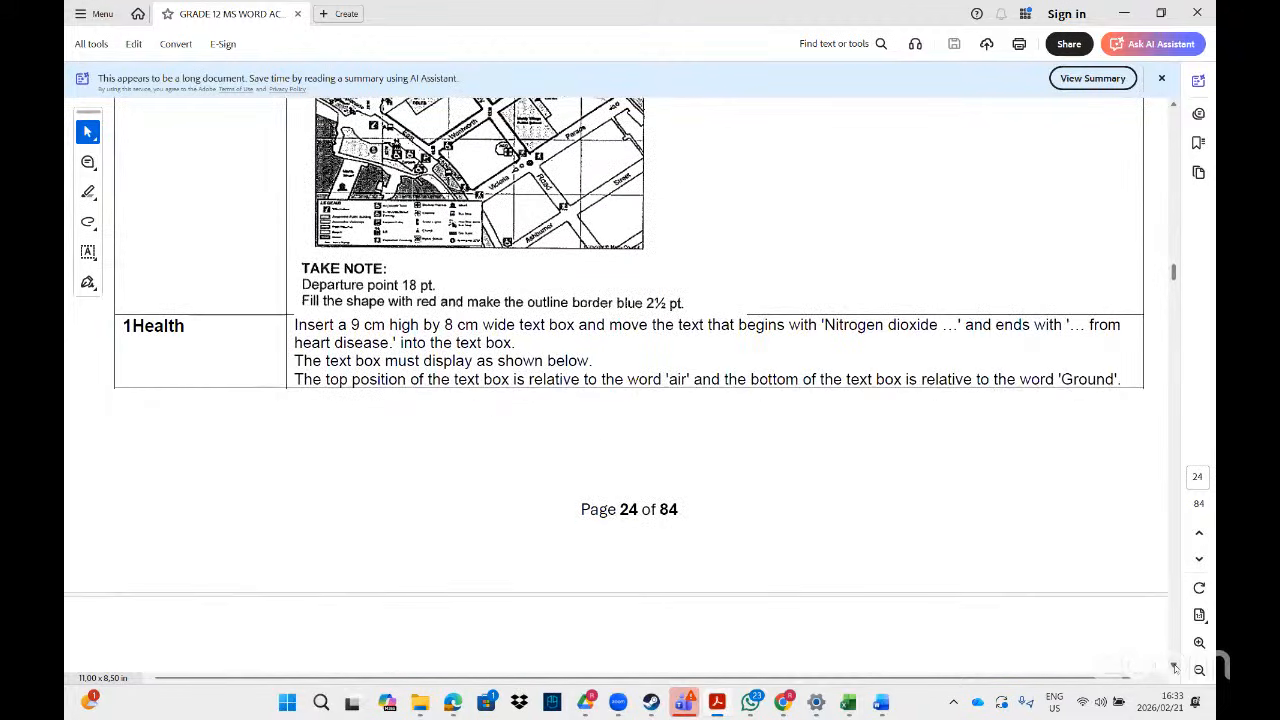
{"action": "scroll", "coordinate": [1175, 667], "scroll_direction": "down", "scroll_amount": 5}
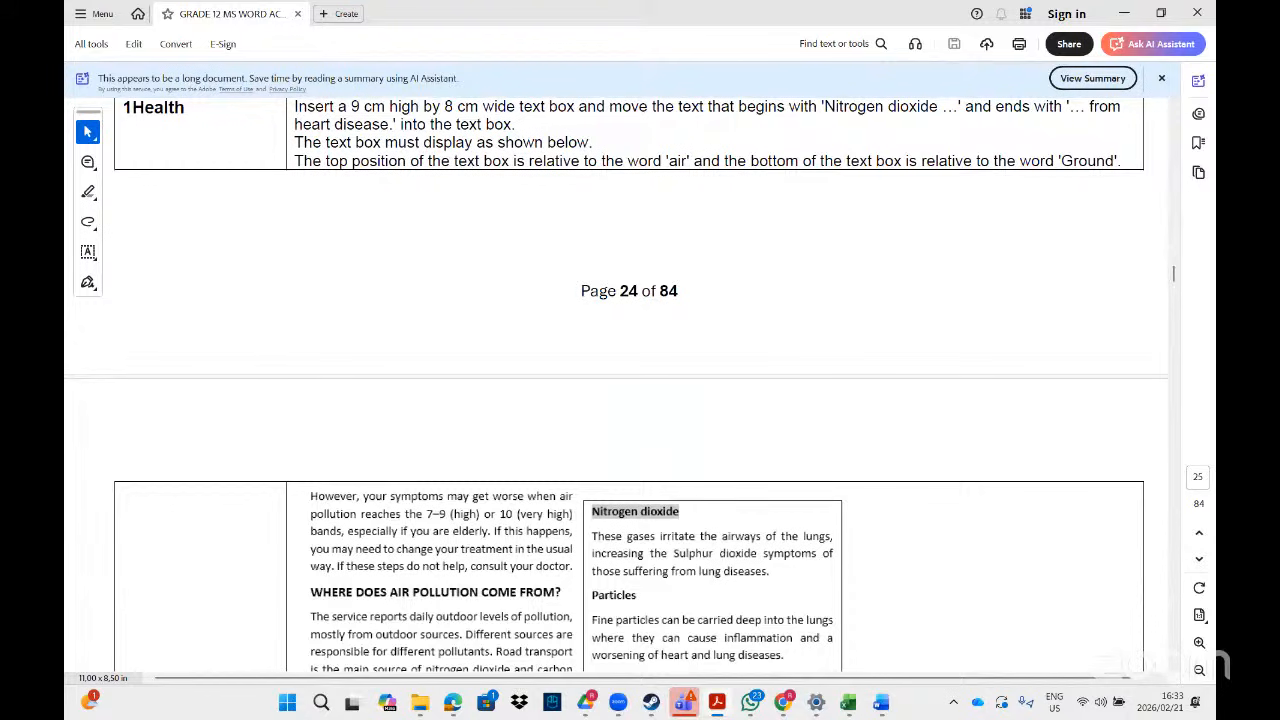
{"action": "left_click", "coordinate": [1175, 108]}
{"action": "scroll", "coordinate": [1175, 110], "scroll_direction": "up", "scroll_amount": 2}
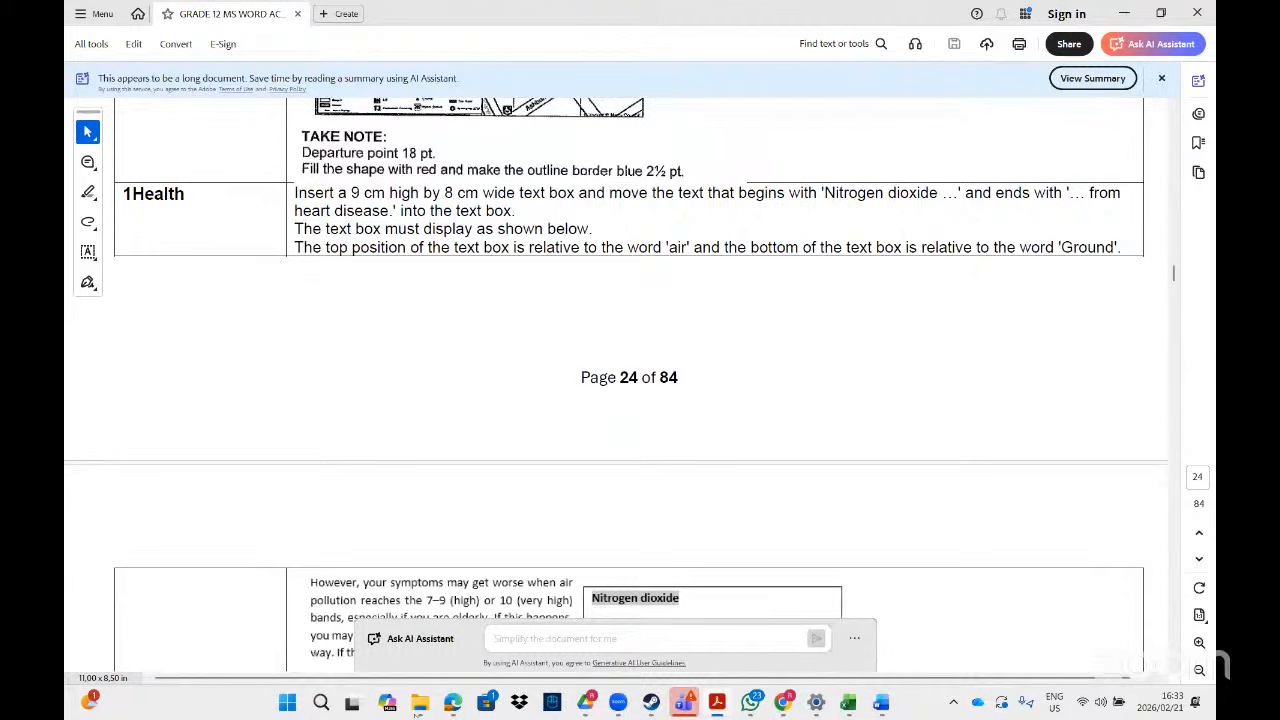
- Bring File Explorer to the front and select its search box
{"action": "mouse_move", "coordinate": [418, 705]}
{"action": "left_click", "coordinate": [580, 600]}
{"action": "left_click", "coordinate": [967, 55]}
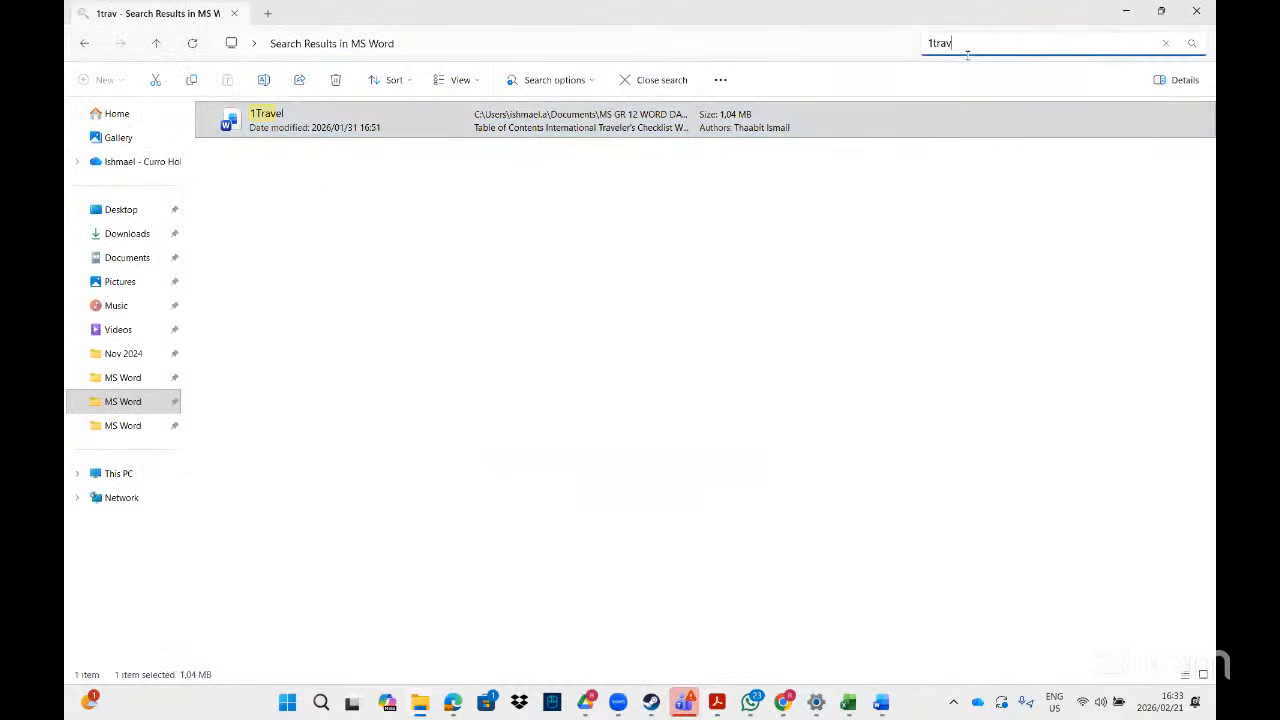
- Search File Explorer for '1heal' and open the 1Health document
{"action": "key", "text": "BackSpace"}
{"action": "key", "text": "BackSpace"}
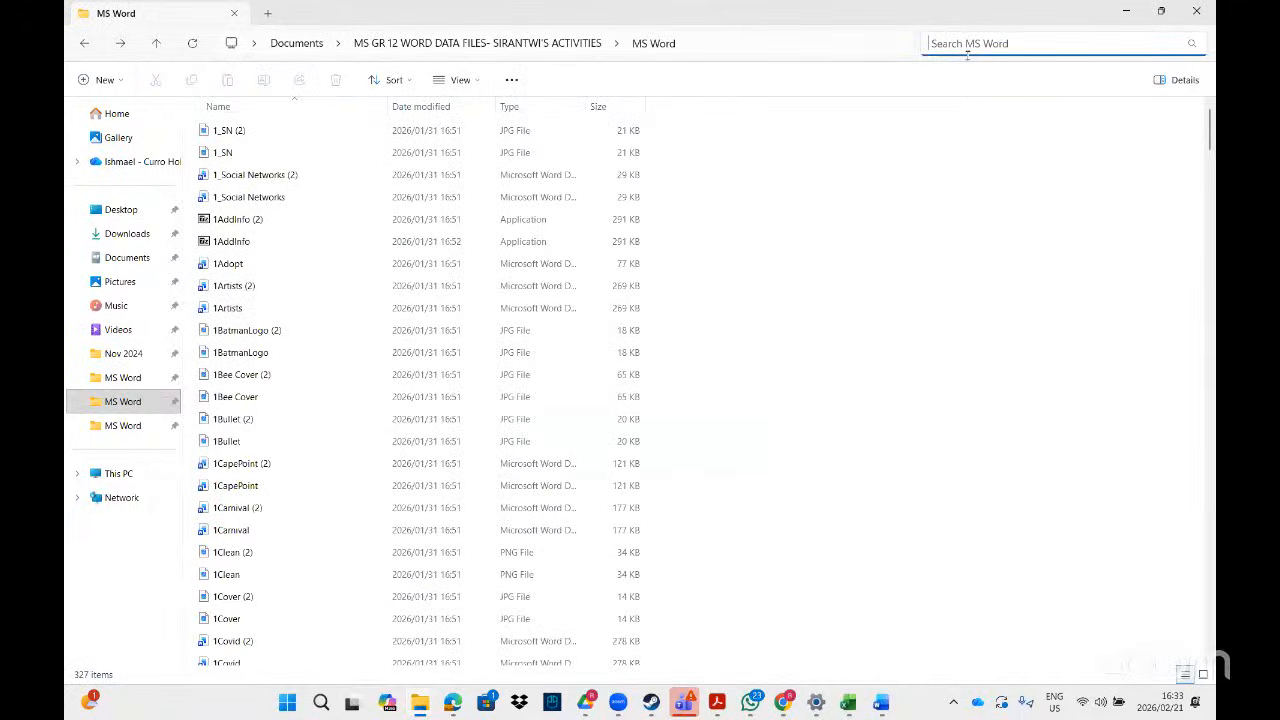
{"action": "type", "text": "1heal"}
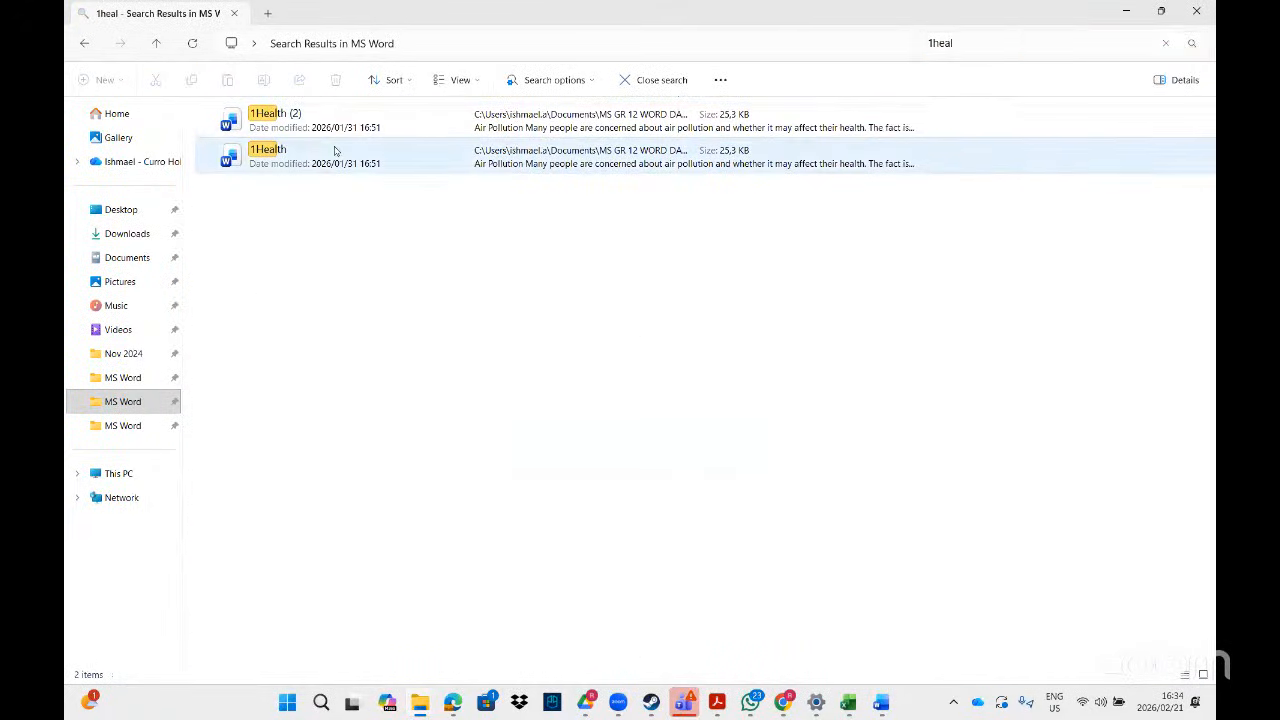
{"action": "double_click", "coordinate": [335, 150]}
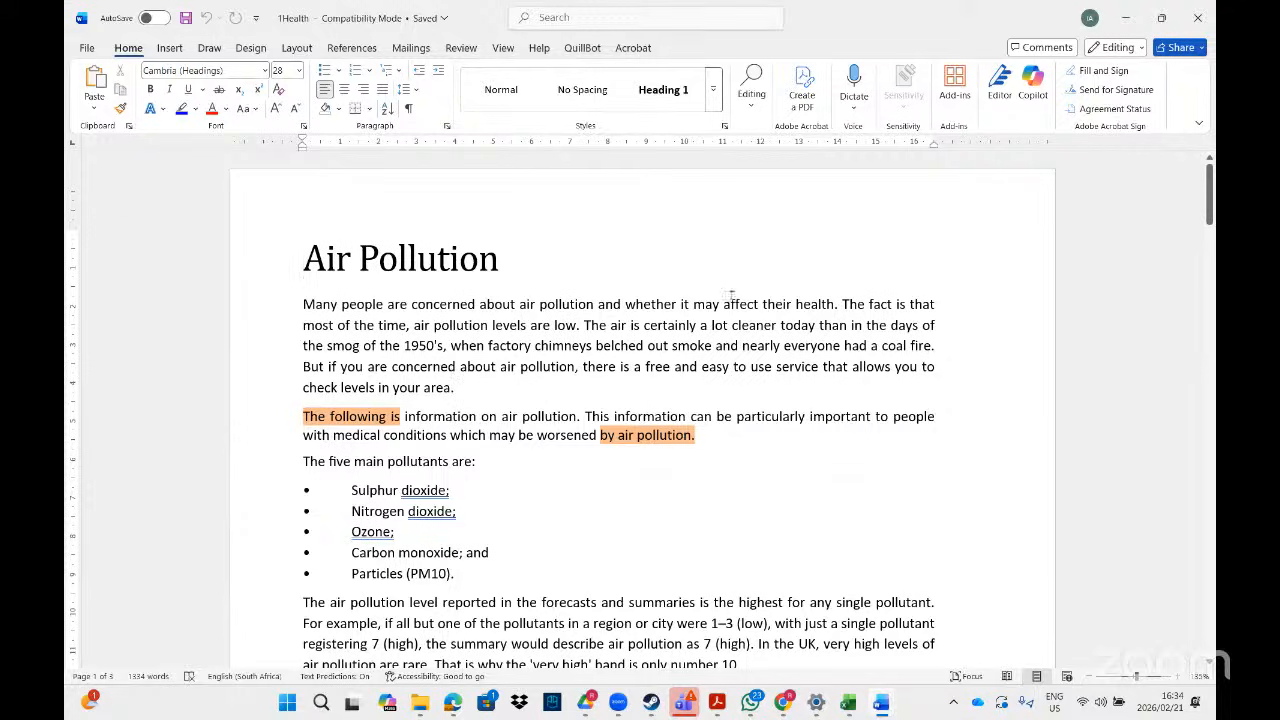
- Scroll the 1Health document to the Nitrogen dioxide passage on page 2
{"action": "left_click_drag", "start_coordinate": [1208, 210], "coordinate": [1208, 511]}
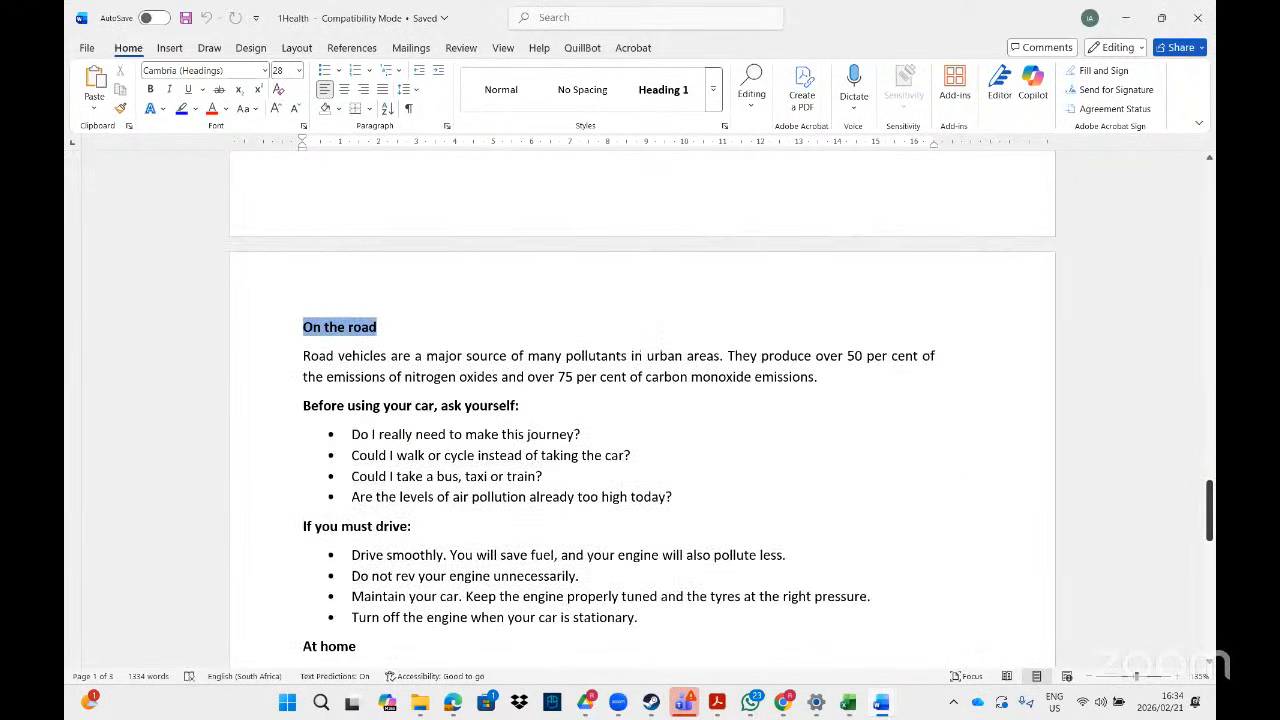
{"action": "left_click", "coordinate": [716, 703]}
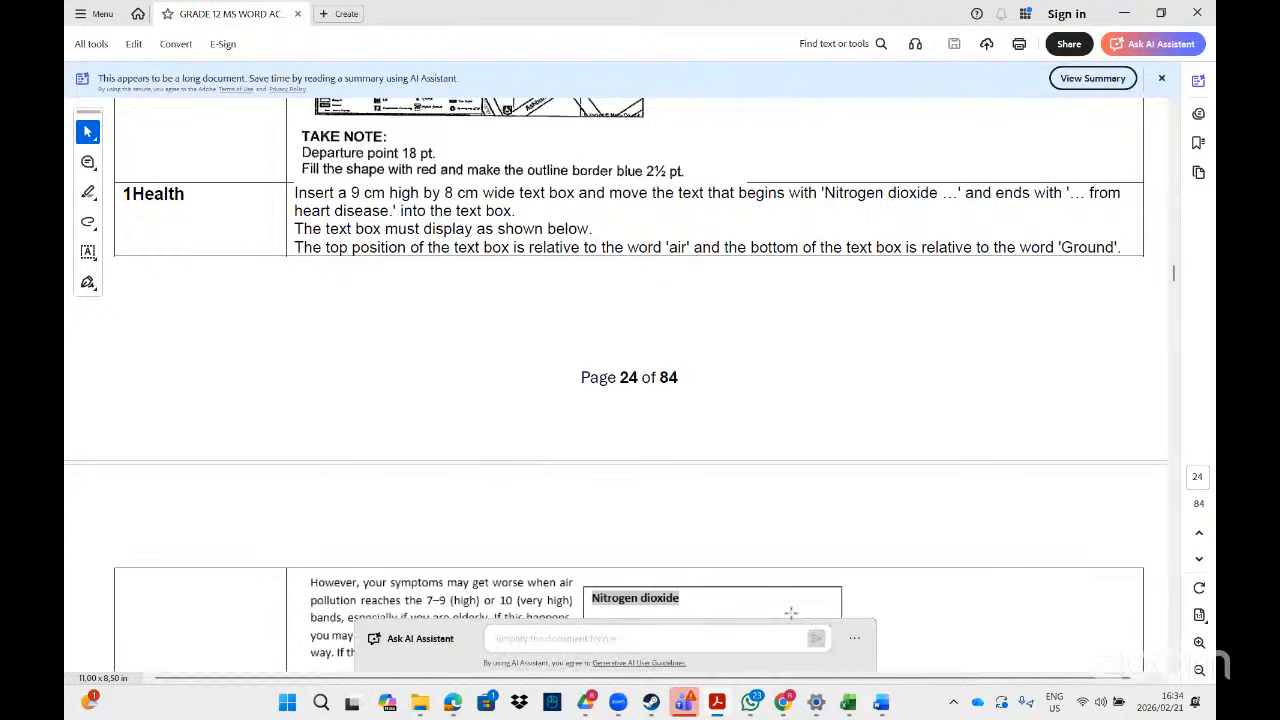
{"action": "left_click", "coordinate": [717, 702]}
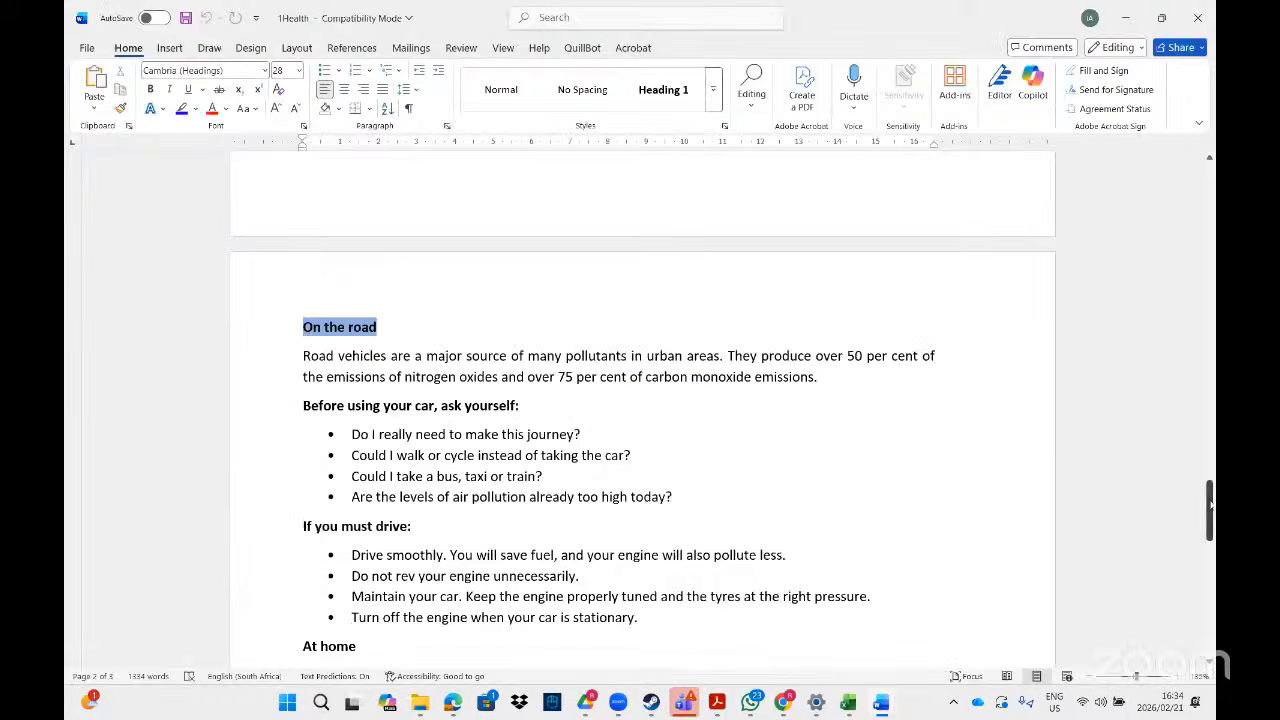
{"action": "left_click_drag", "start_coordinate": [1209, 506], "coordinate": [1209, 364]}
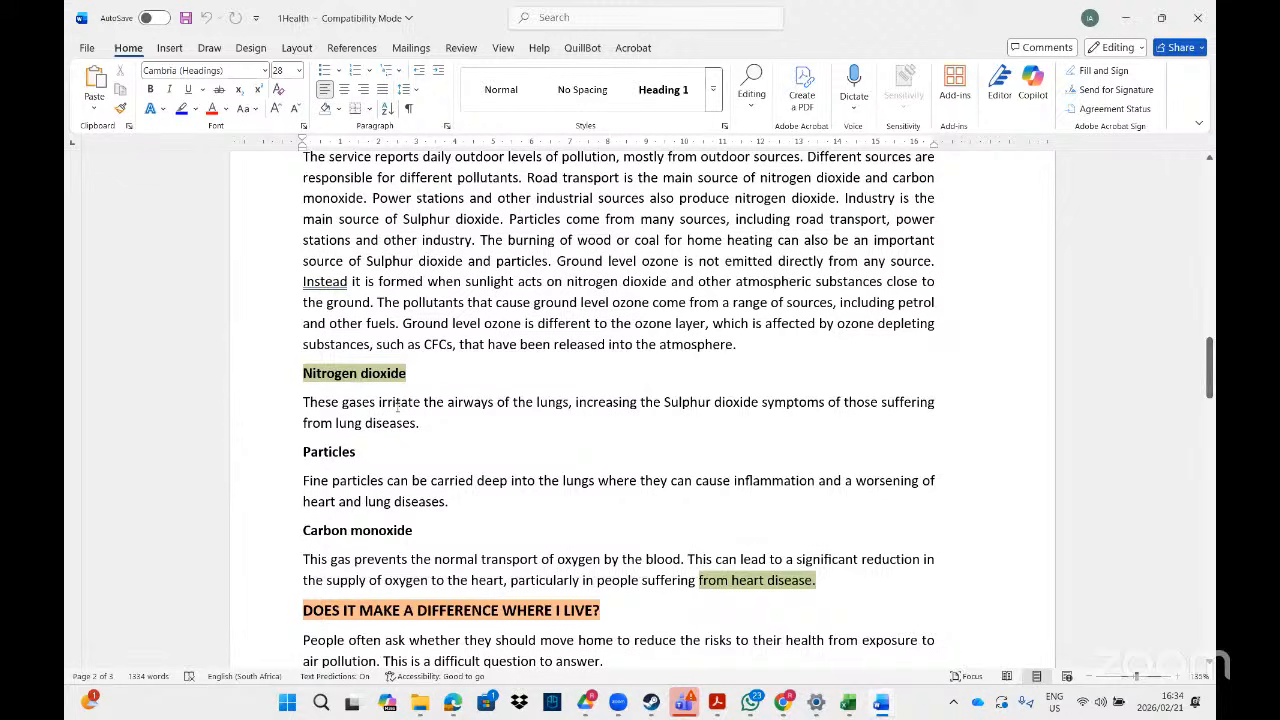
{"action": "left_click", "coordinate": [168, 50]}
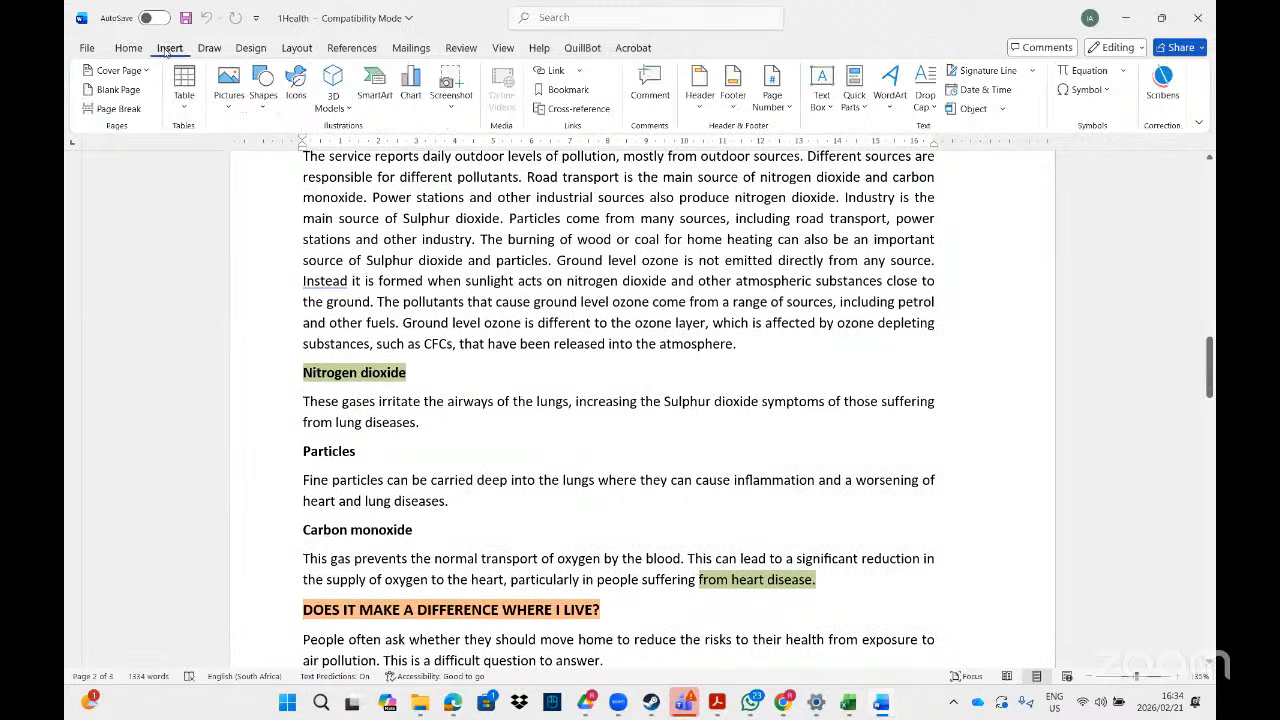
- Draw a text box beside the Nitrogen dioxide text
{"action": "left_click", "coordinate": [263, 100]}
{"action": "left_click", "coordinate": [257, 152]}
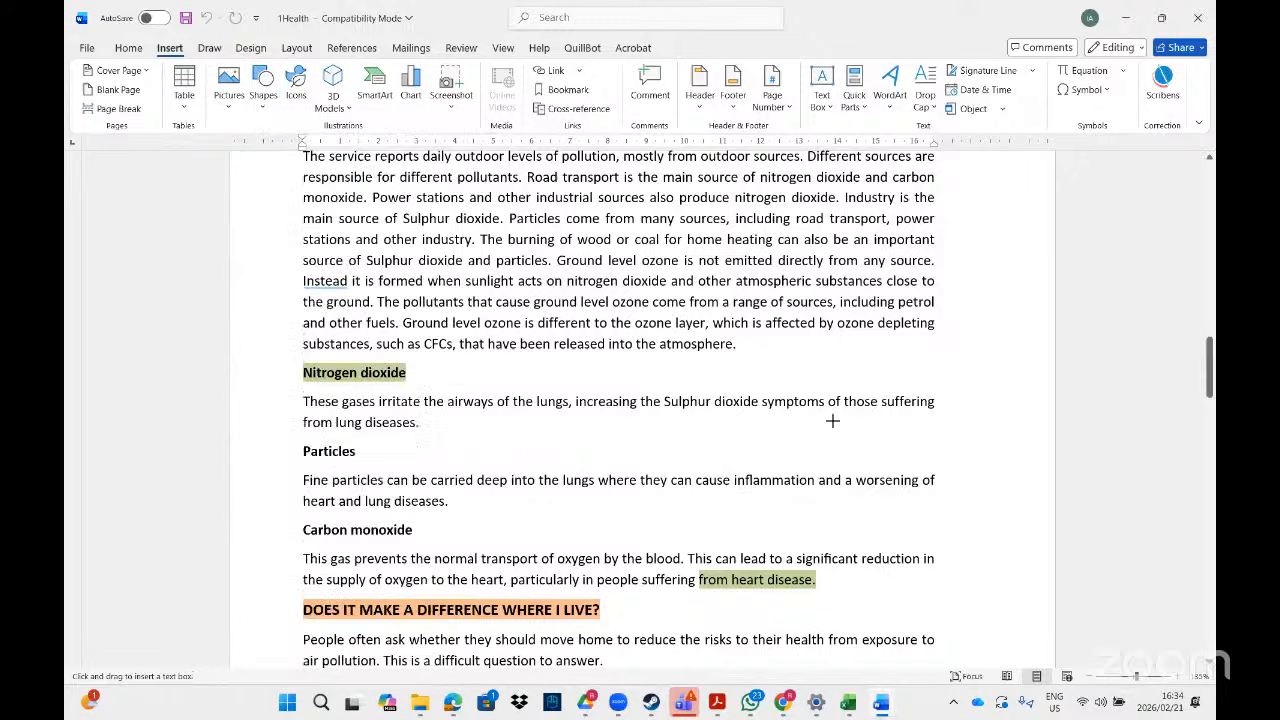
{"action": "left_click_drag", "start_coordinate": [797, 367], "coordinate": [972, 571]}
{"action": "left_click_drag", "start_coordinate": [866, 370], "coordinate": [745, 364]}
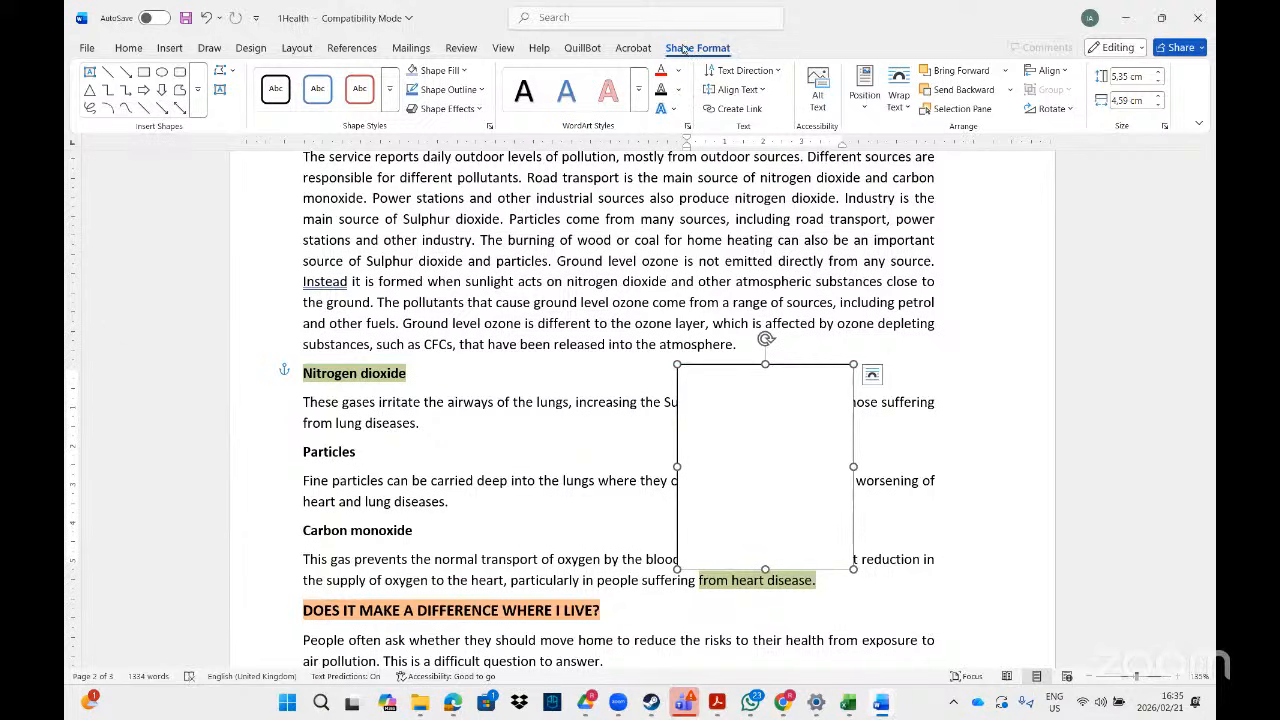
- Size the text box to 9 cm high by 8 cm wide
{"action": "left_click", "coordinate": [1164, 126]}
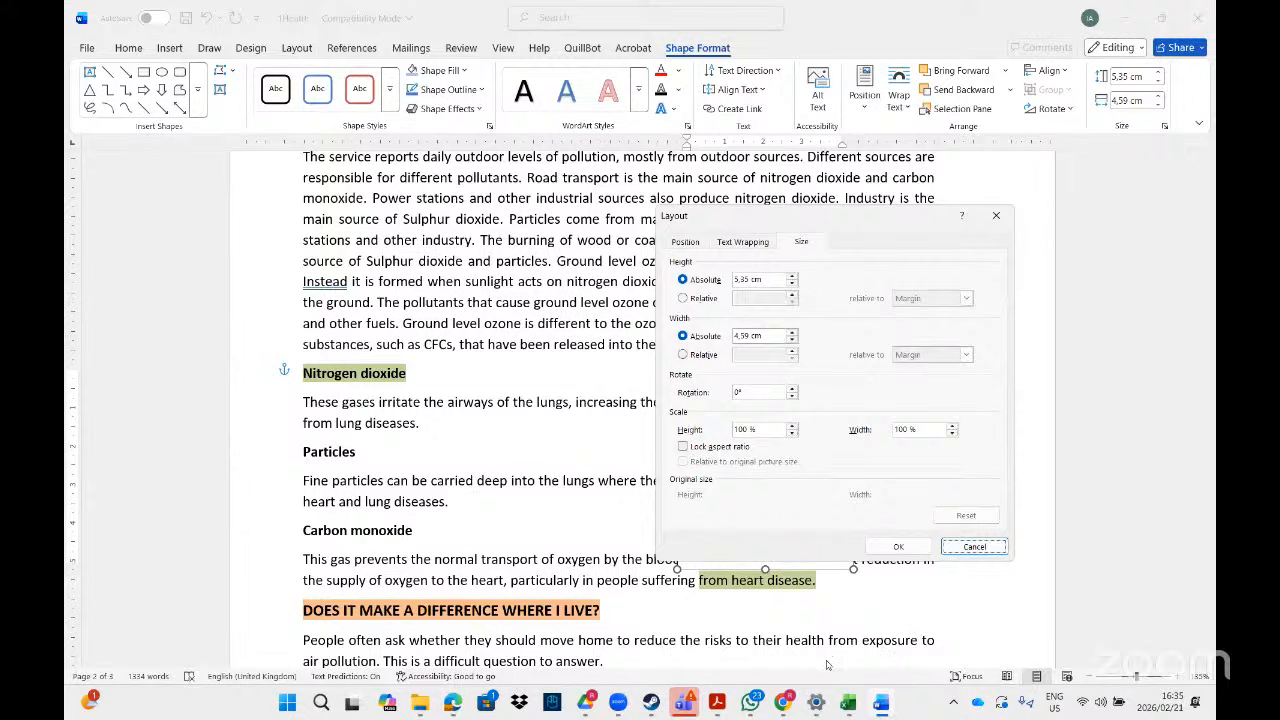
{"action": "key", "text": "alt+Tab"}
{"action": "left_click", "coordinate": [717, 702]}
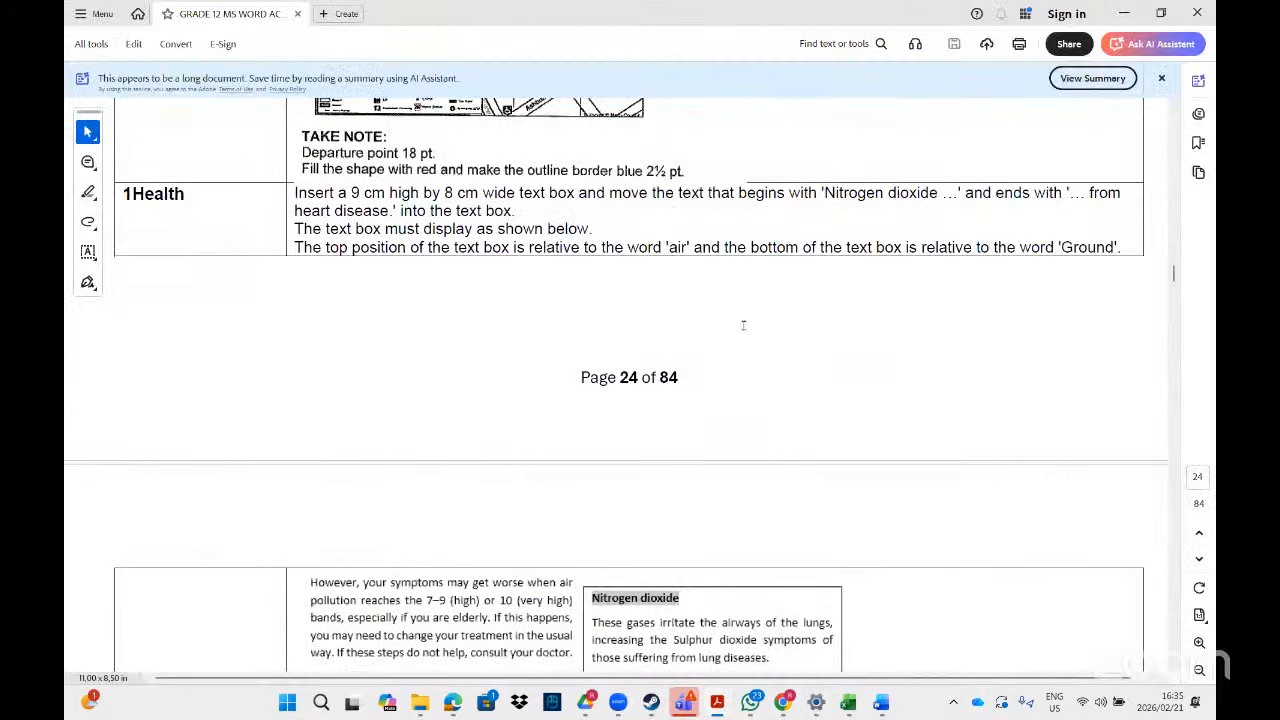
{"action": "key", "text": "alt+Tab"}
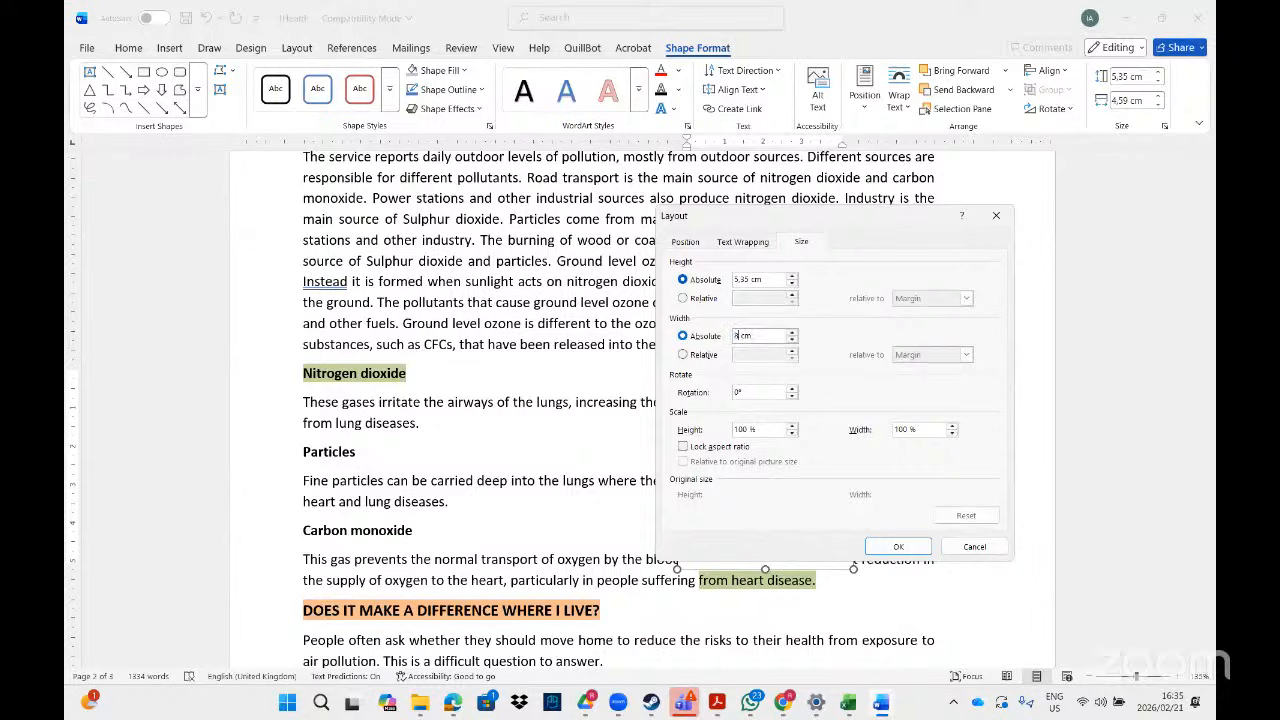
{"action": "double_click", "coordinate": [741, 279]}
{"action": "type", "text": "8"}
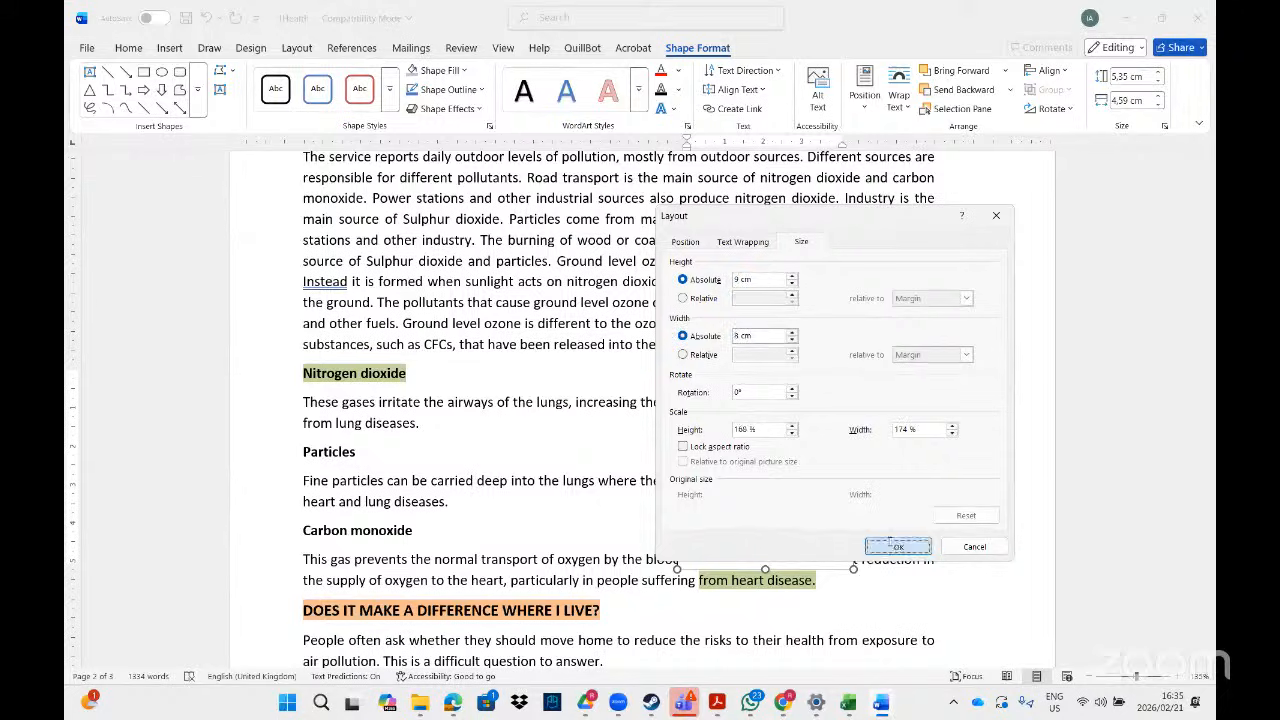
{"action": "left_click", "coordinate": [890, 546]}
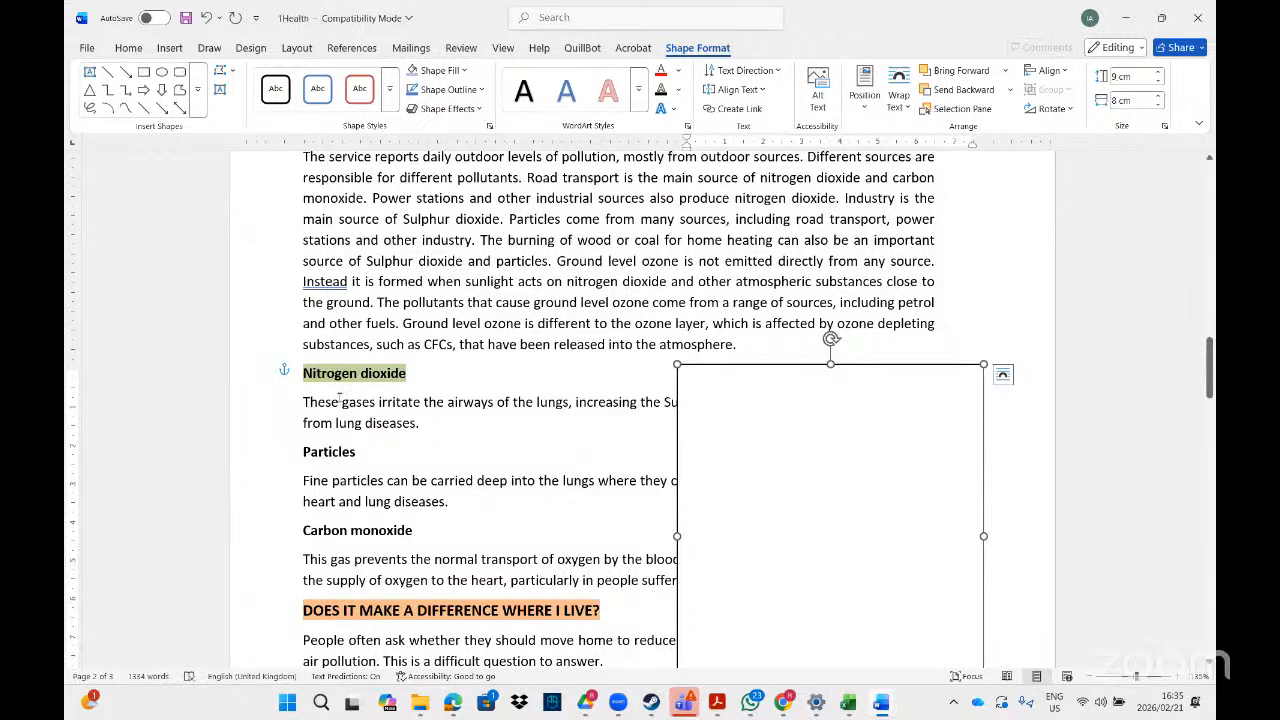
- Try cutting the Nitrogen dioxide paragraphs, then undo because the box was removed too
{"action": "mouse_move", "coordinate": [303, 366]}
{"action": "left_mouse_down"}
{"action": "mouse_move", "coordinate": [421, 470]}
{"action": "mouse_move", "coordinate": [560, 562]}
{"action": "mouse_move", "coordinate": [685, 586]}
{"action": "left_mouse_up"}
{"action": "key", "text": "Delete"}
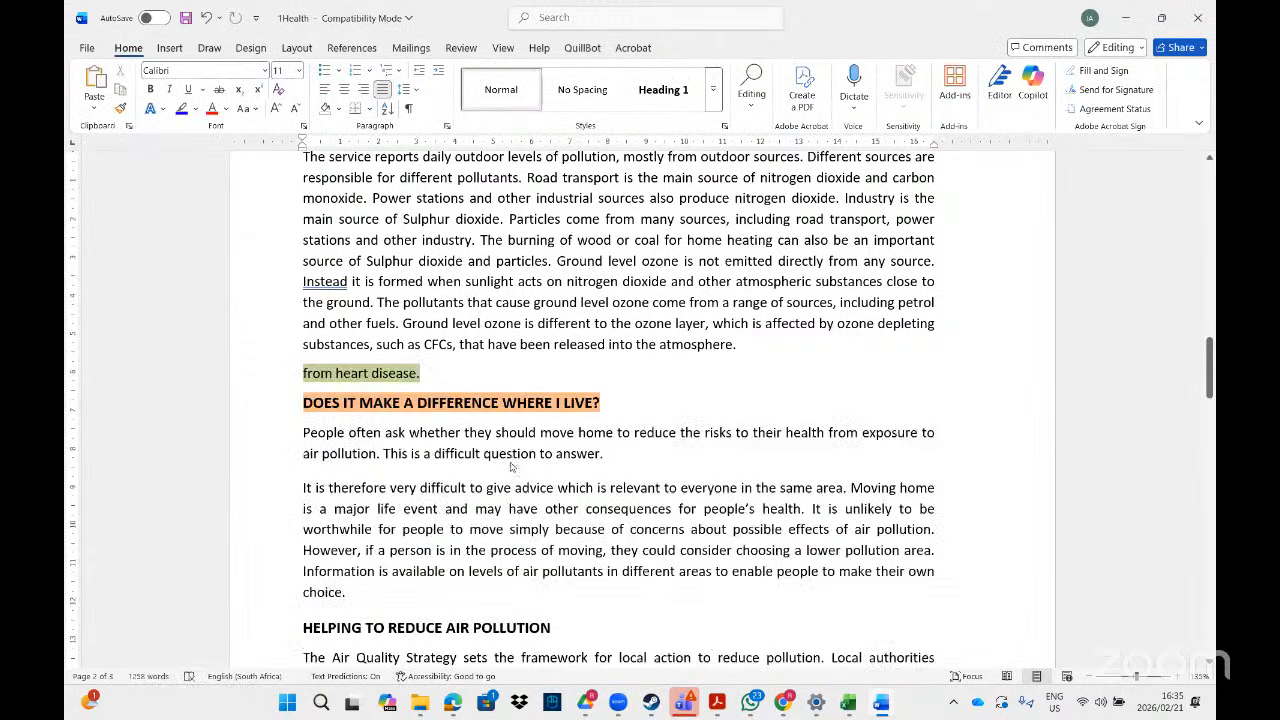
{"action": "key", "text": "ctrl+z"}
{"action": "left_click", "coordinate": [648, 344]}
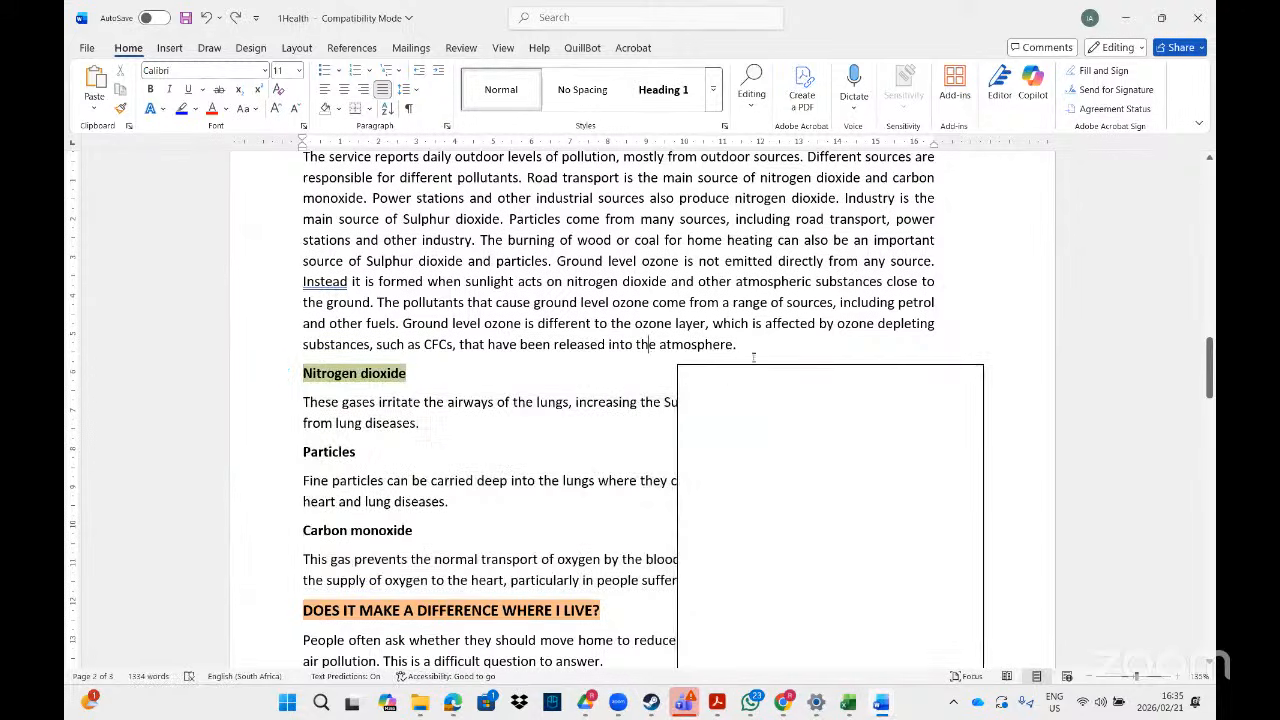
{"action": "left_click", "coordinate": [755, 361]}
{"action": "left_click", "coordinate": [757, 373]}
{"action": "left_click_drag", "start_coordinate": [762, 369], "coordinate": [772, 128]}
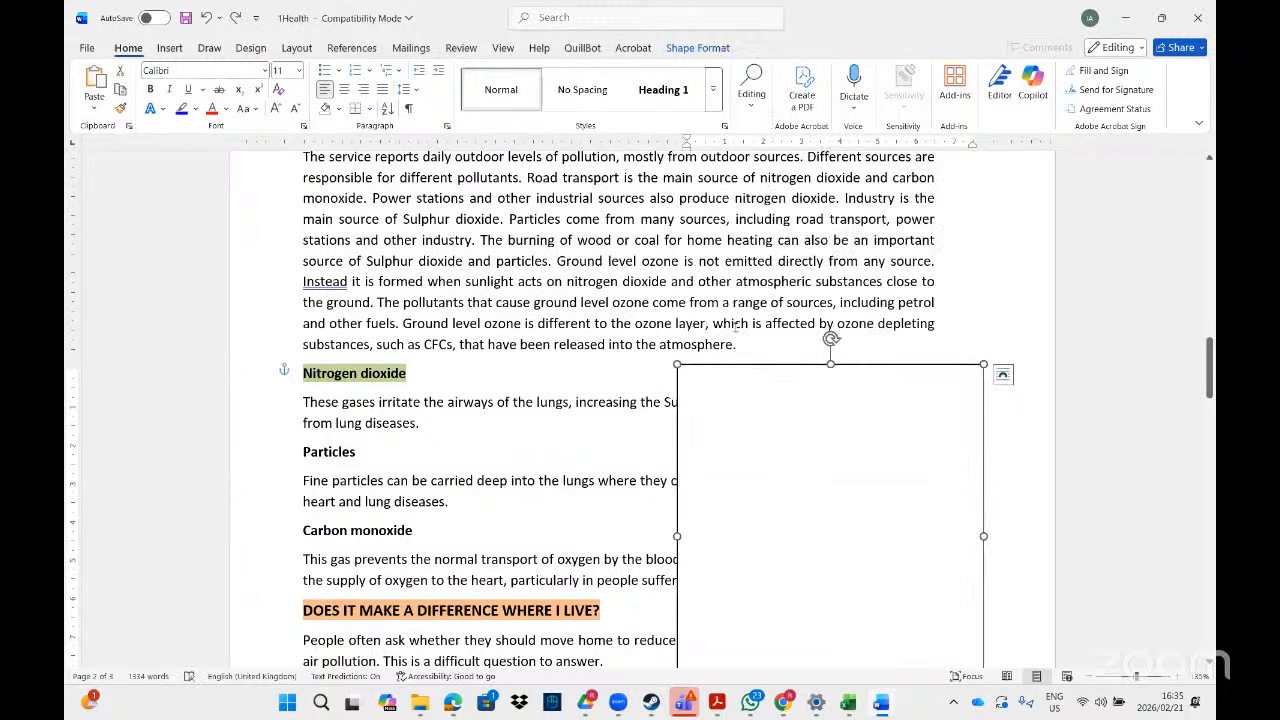
- Move the text from Nitrogen dioxide to 'from heart disease.' into the text box
{"action": "left_click_drag", "start_coordinate": [1210, 372], "coordinate": [1213, 408]}
{"action": "left_click_drag", "start_coordinate": [942, 346], "coordinate": [841, 625]}
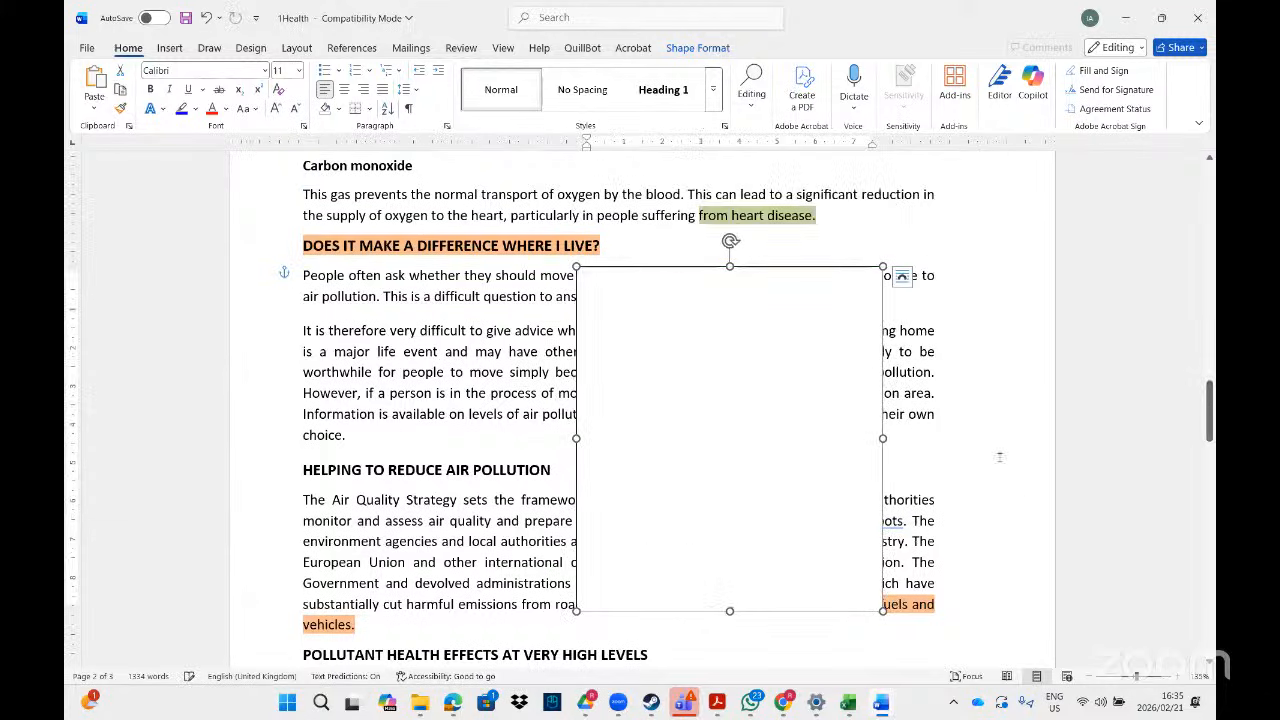
{"action": "left_click_drag", "start_coordinate": [1209, 412], "coordinate": [1209, 385]}
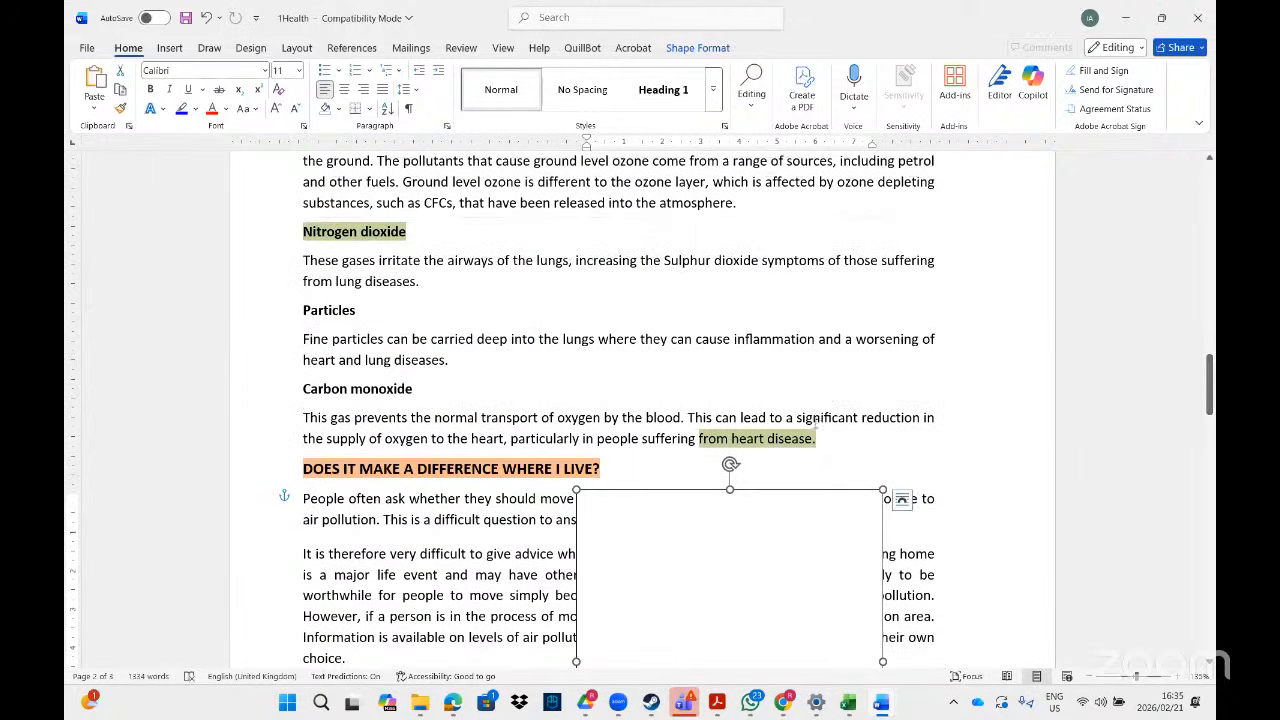
{"action": "left_click_drag", "start_coordinate": [818, 440], "coordinate": [276, 236]}
{"action": "key", "text": "ctrl+c"}
{"action": "key", "text": "Delete"}
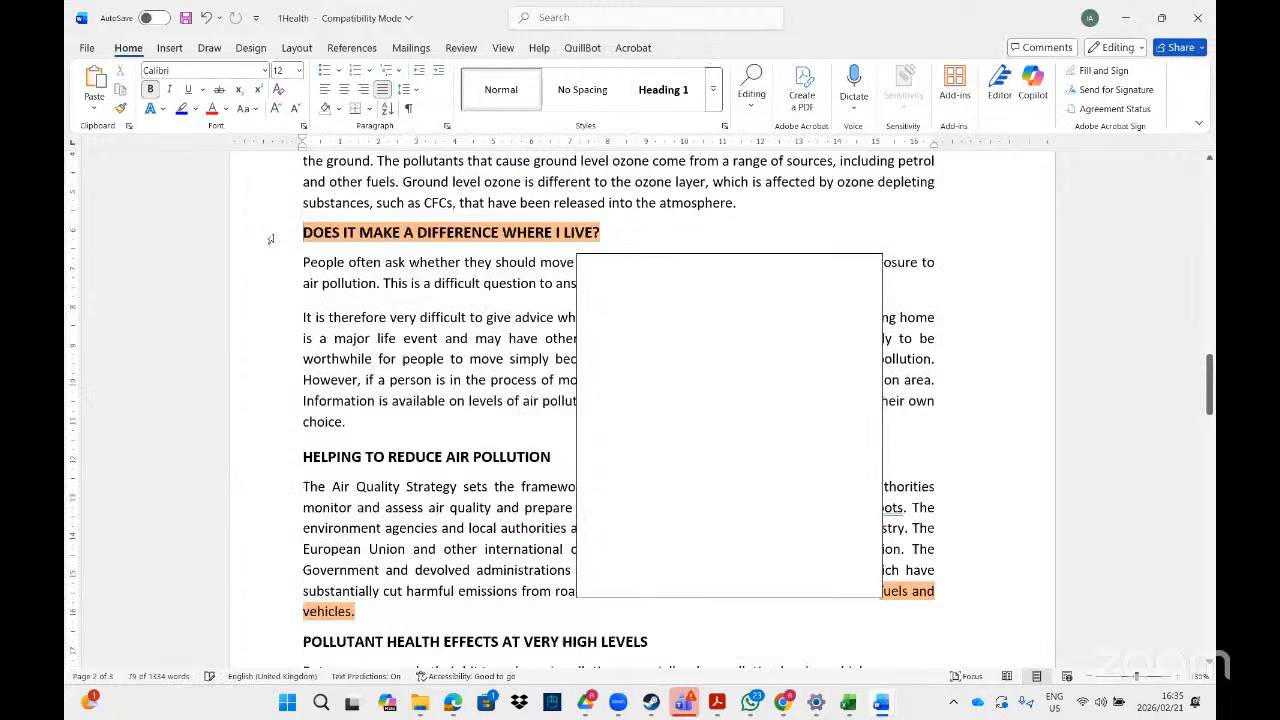
{"action": "left_click", "coordinate": [651, 287]}
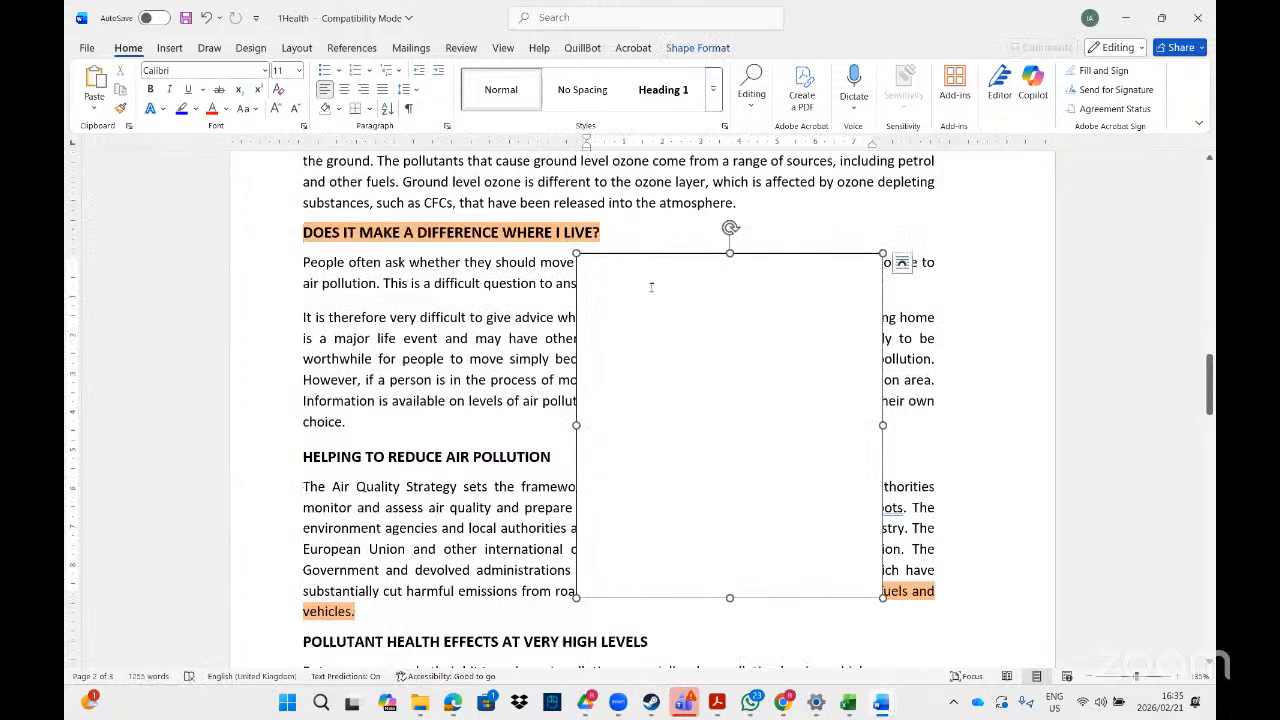
{"action": "key", "text": "ctrl+v"}
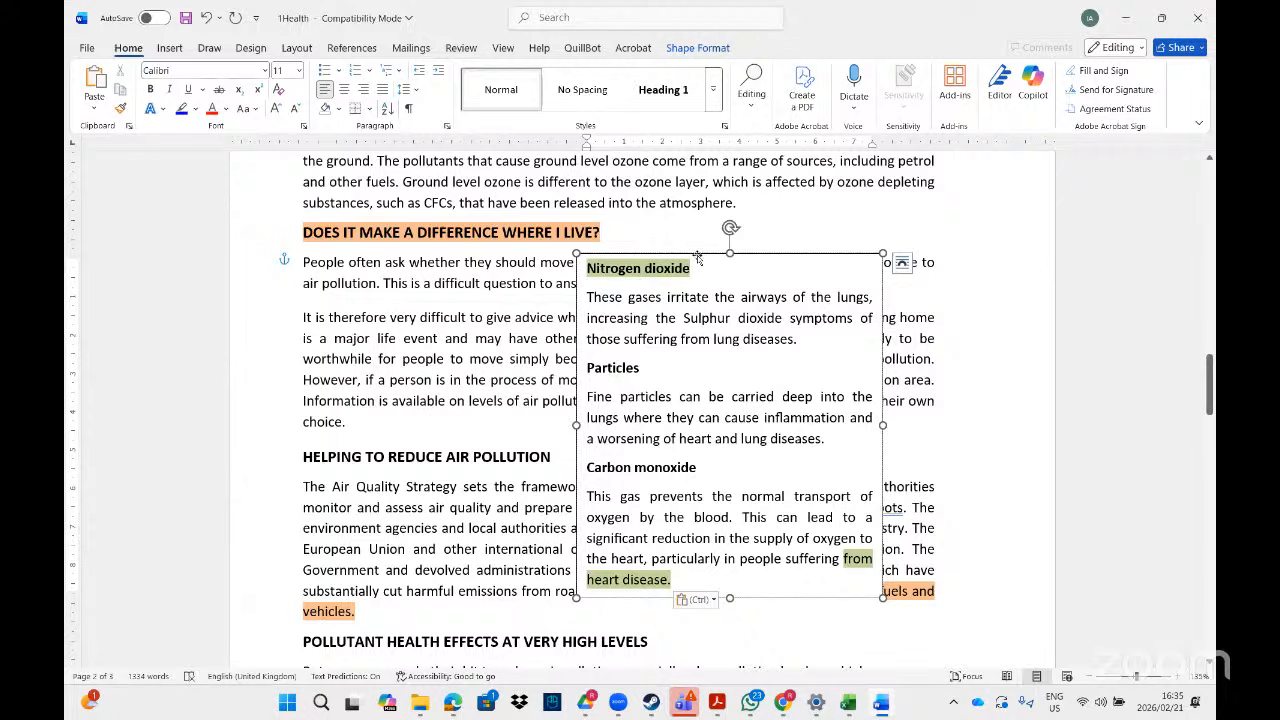
- Place the text box under the pollution-sources paragraph, pushing the next heading down two lines
{"action": "left_click_drag", "start_coordinate": [697, 258], "coordinate": [762, 208]}
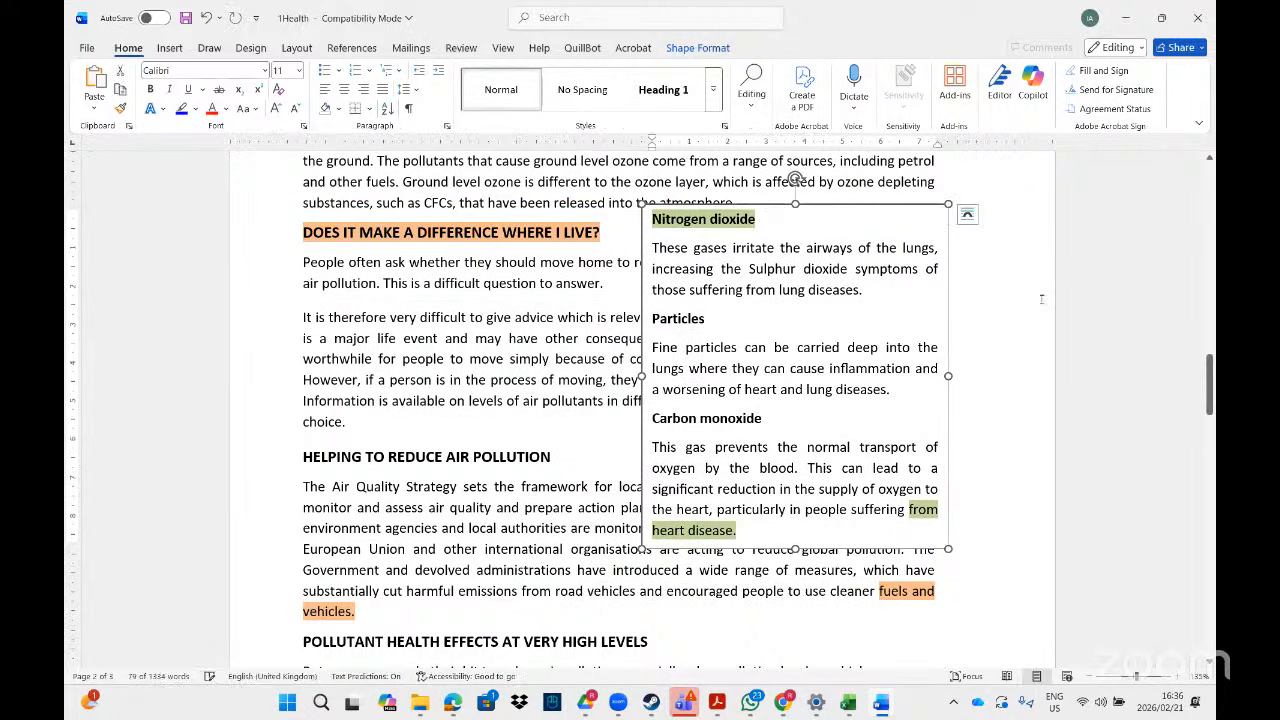
{"action": "scroll", "coordinate": [1195, 328], "scroll_direction": "up", "scroll_amount": 5}
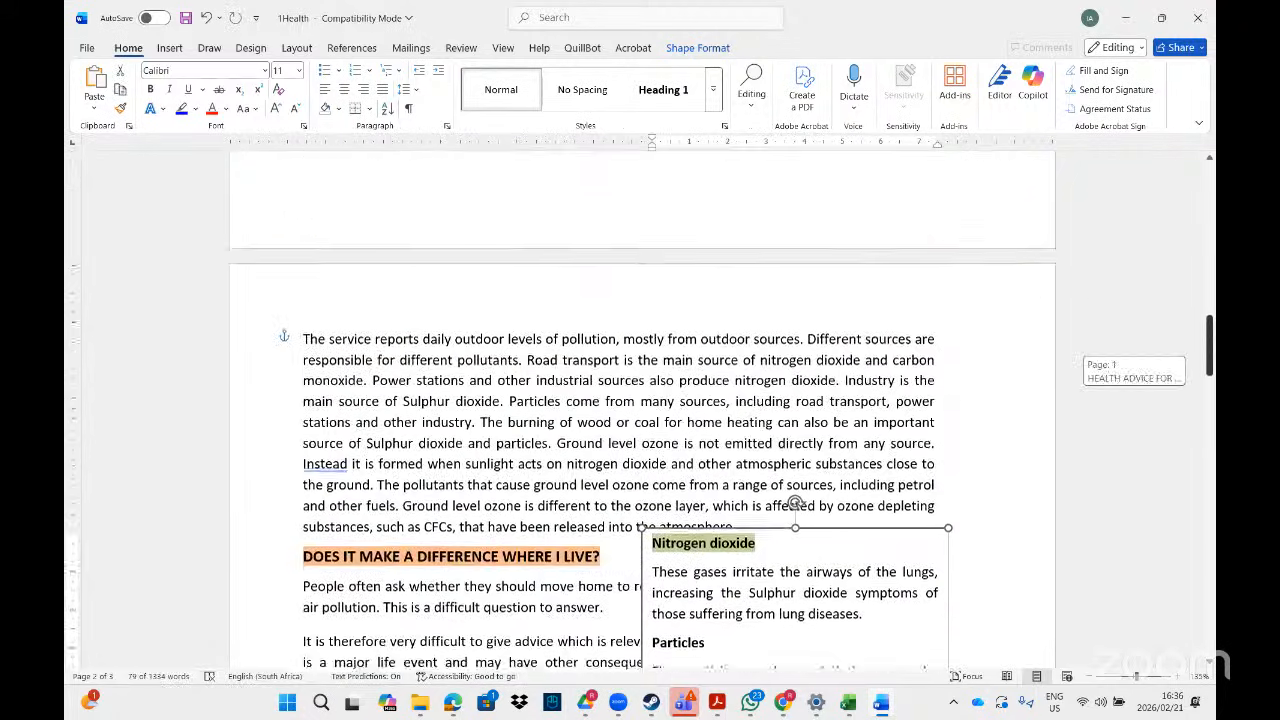
{"action": "left_click", "coordinate": [301, 557]}
{"action": "key", "text": "Return"}
{"action": "key", "text": "Return"}
{"action": "key", "text": "Return"}
{"action": "key", "text": "Return"}
{"action": "key", "text": "Return"}
{"action": "key", "text": "Return"}
{"action": "key", "text": "Return"}
{"action": "key", "text": "Return"}
{"action": "key", "text": "Return"}
{"action": "key", "text": "Return"}
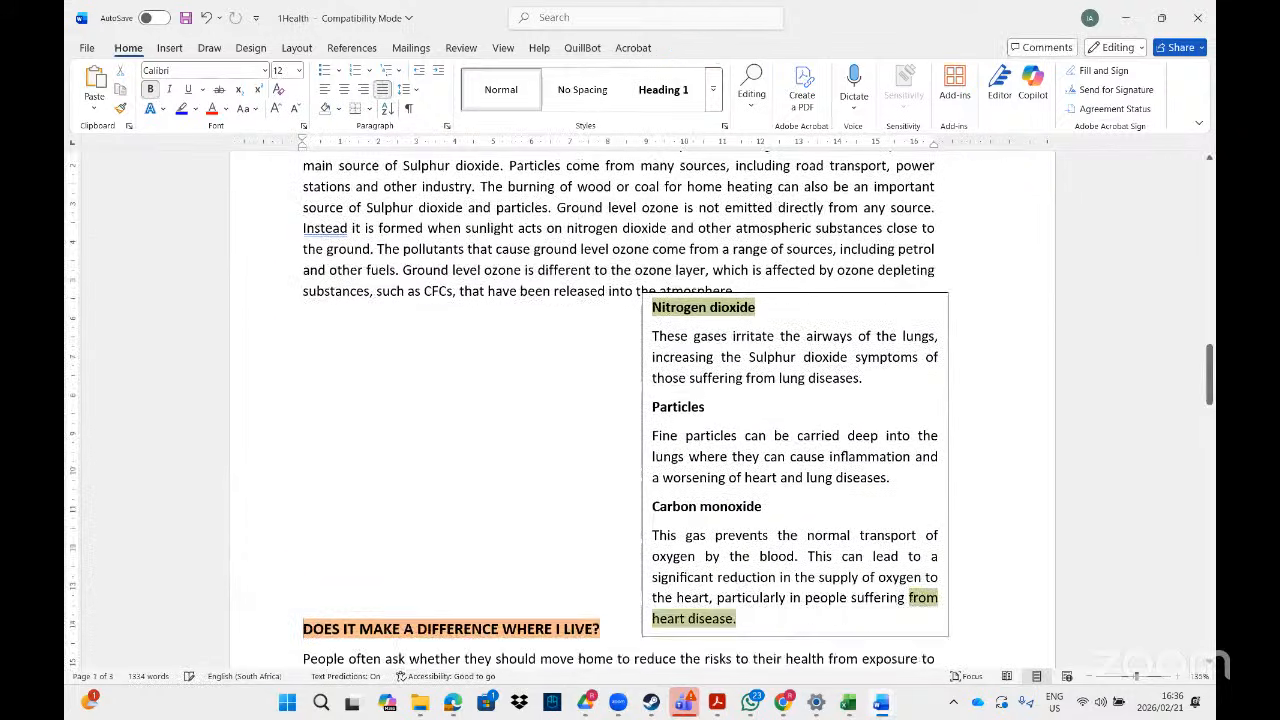
{"action": "key", "text": "Return"}
{"action": "key", "text": "Return"}
{"action": "key", "text": "Return"}
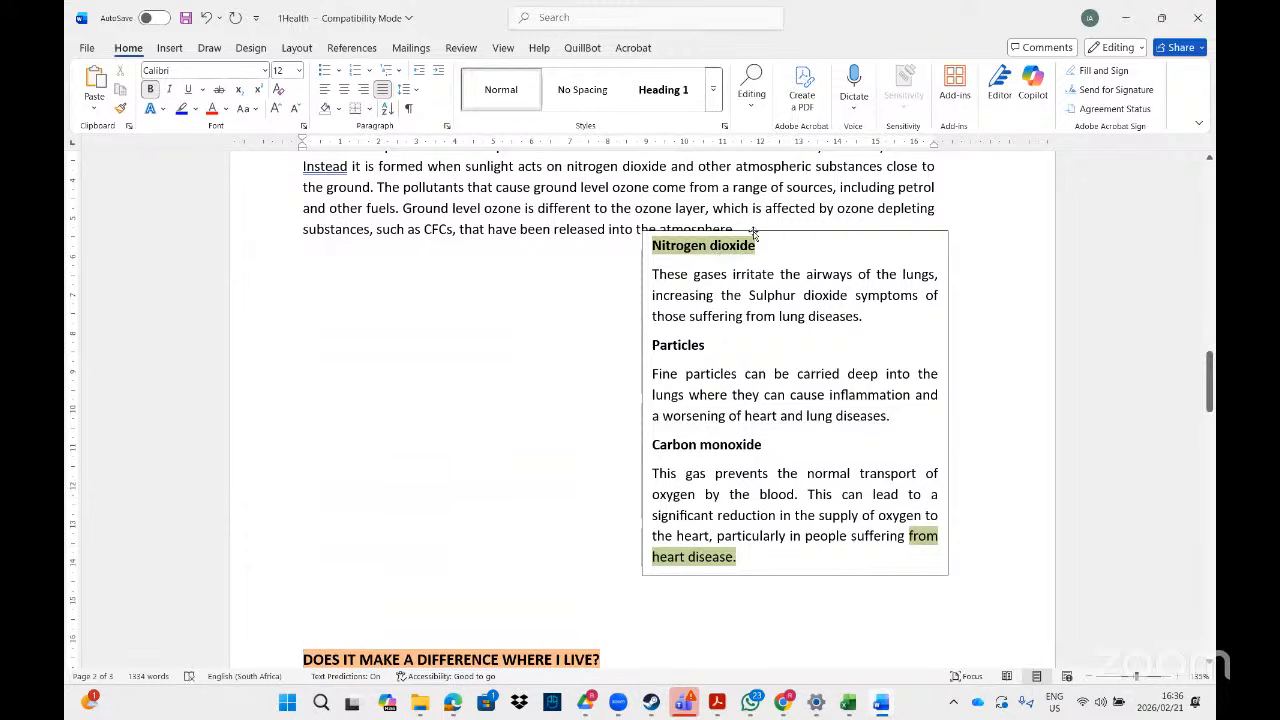
{"action": "left_click_drag", "start_coordinate": [753, 233], "coordinate": [433, 243]}
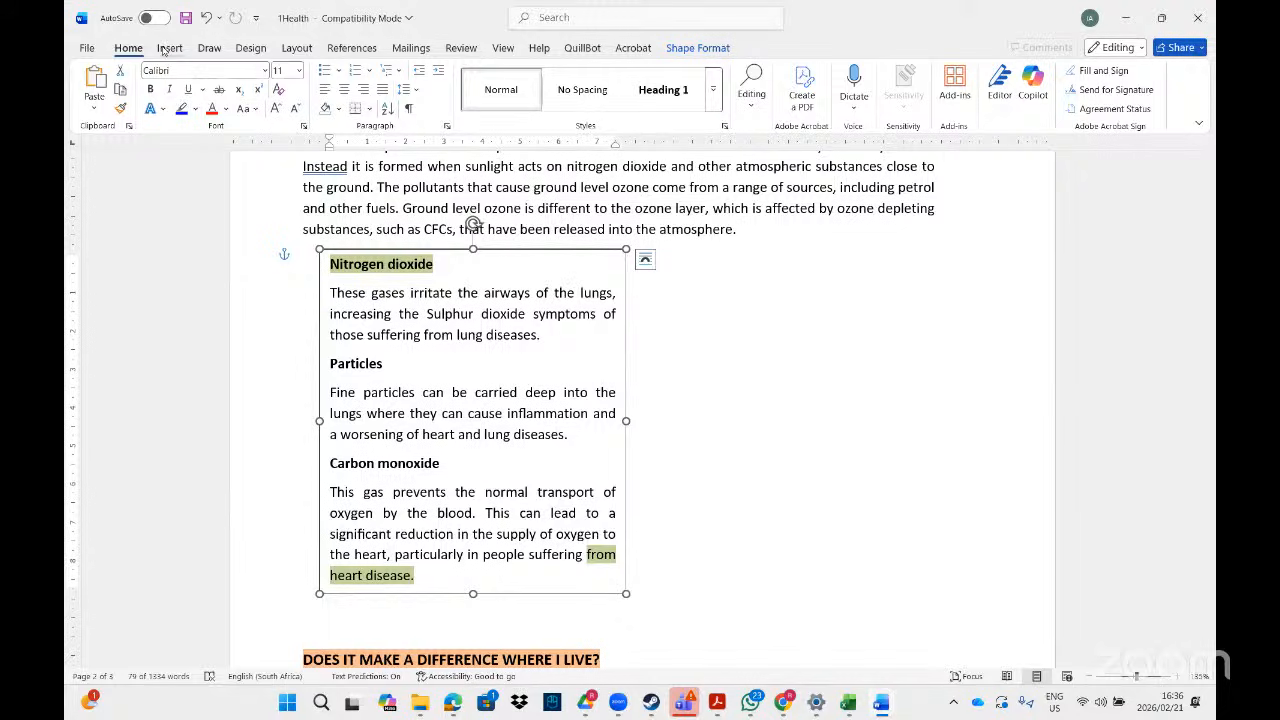
{"action": "right_click", "coordinate": [685, 378]}
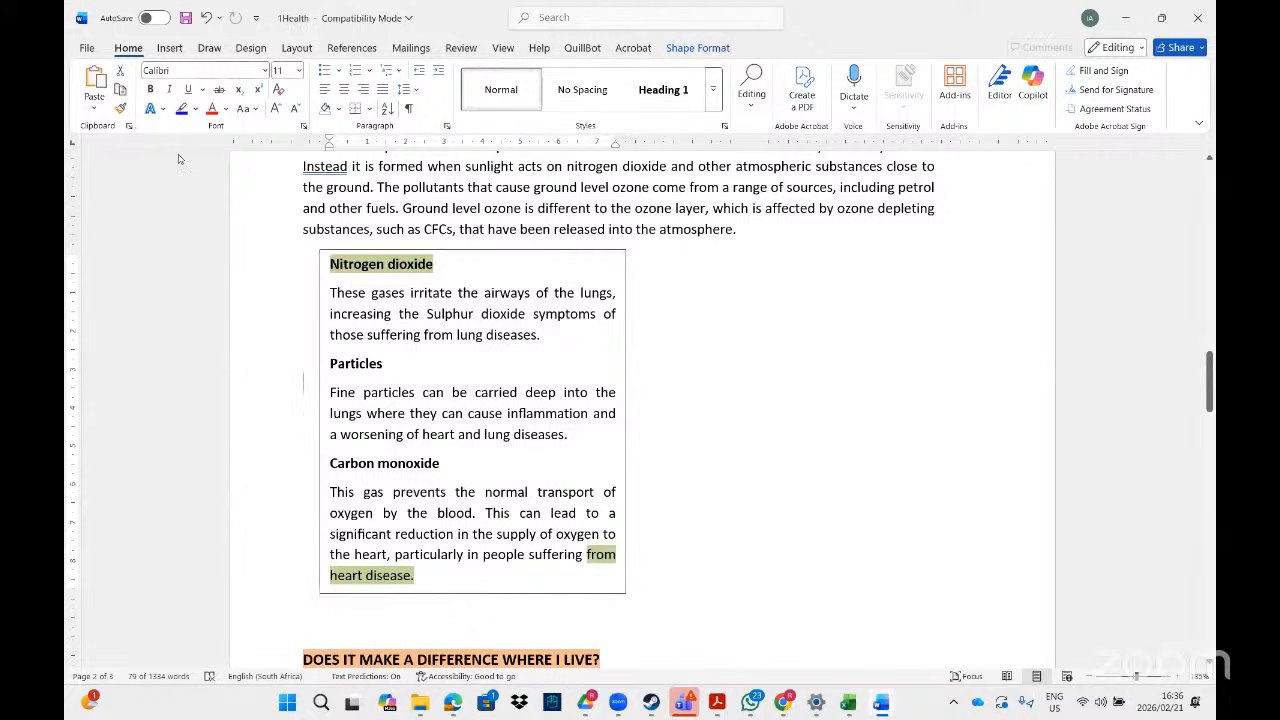
- Draw a second text box to the right of the Nitrogen dioxide box
{"action": "left_click", "coordinate": [166, 48]}
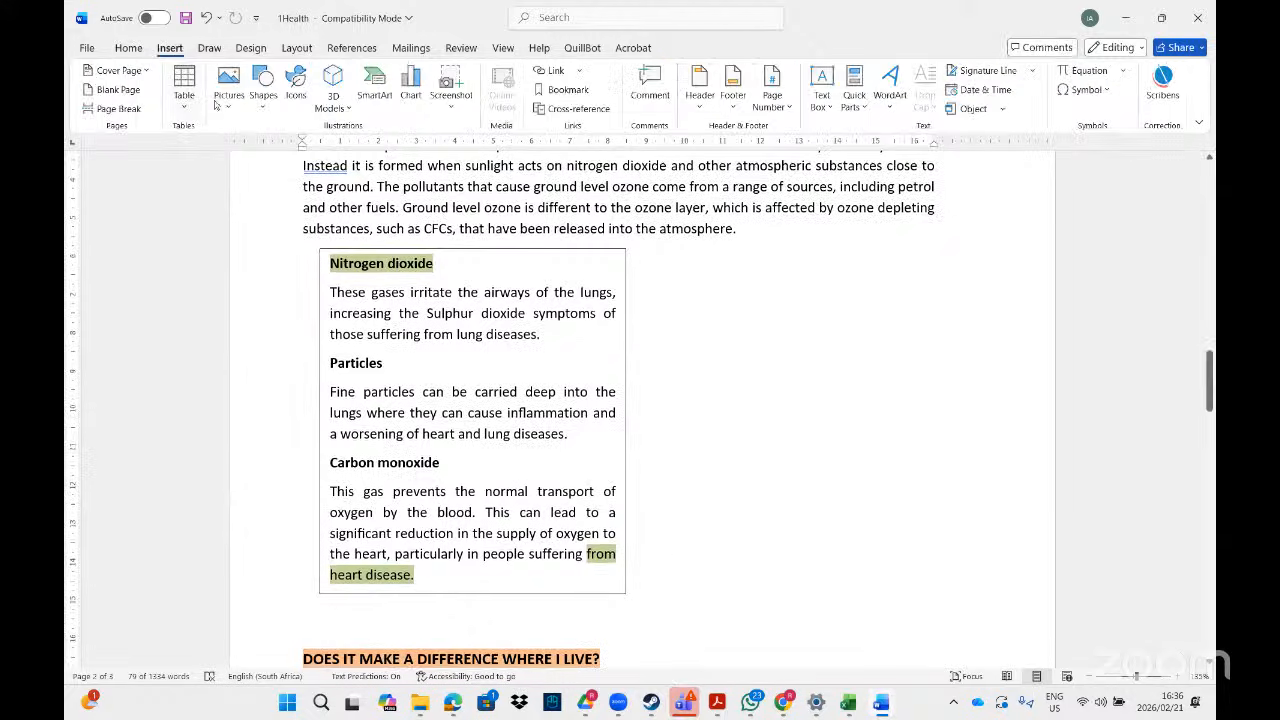
{"action": "left_click", "coordinate": [263, 88]}
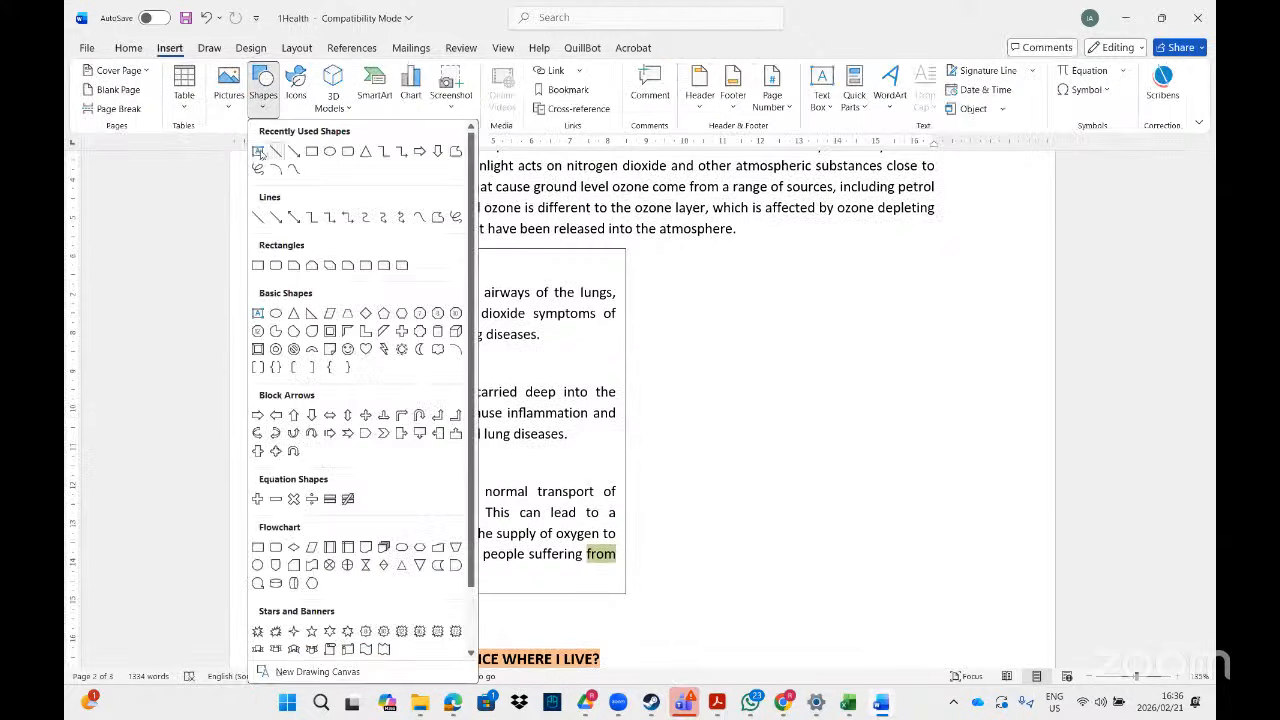
{"action": "left_click", "coordinate": [259, 151]}
{"action": "left_click_drag", "start_coordinate": [708, 265], "coordinate": [947, 570]}
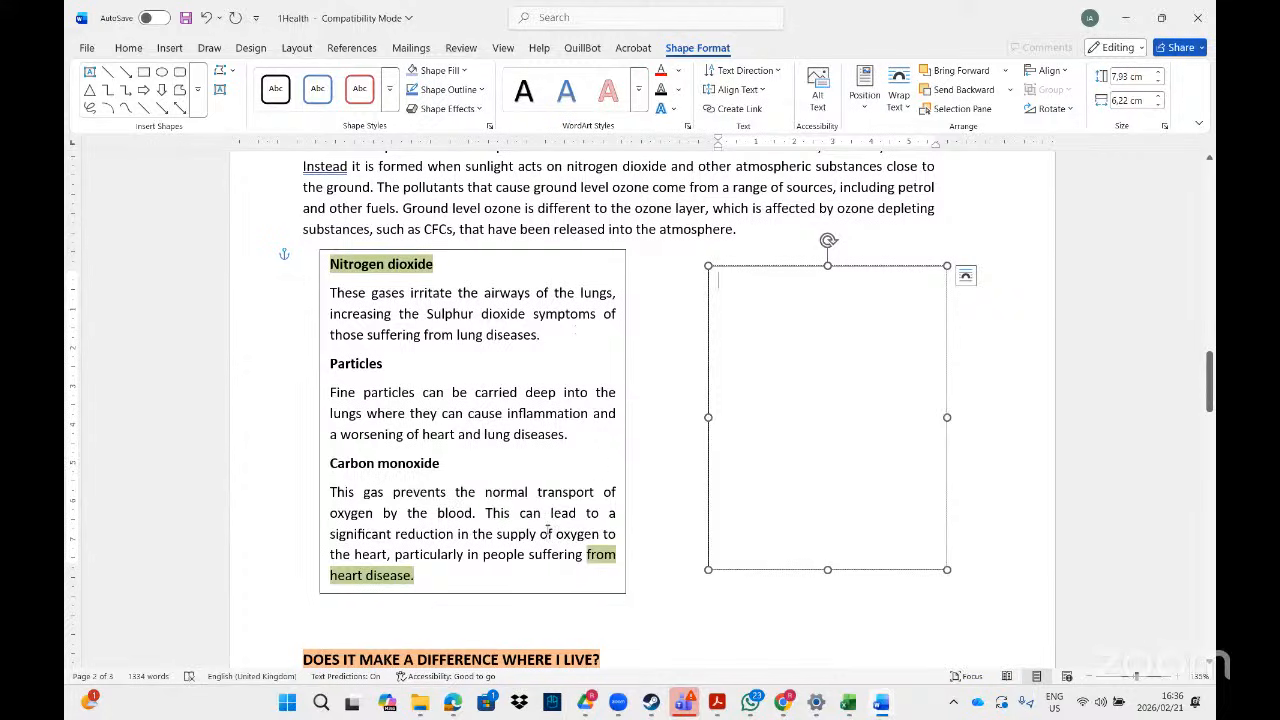
- Link the Nitrogen dioxide text box to the new empty box
{"action": "left_click", "coordinate": [470, 254]}
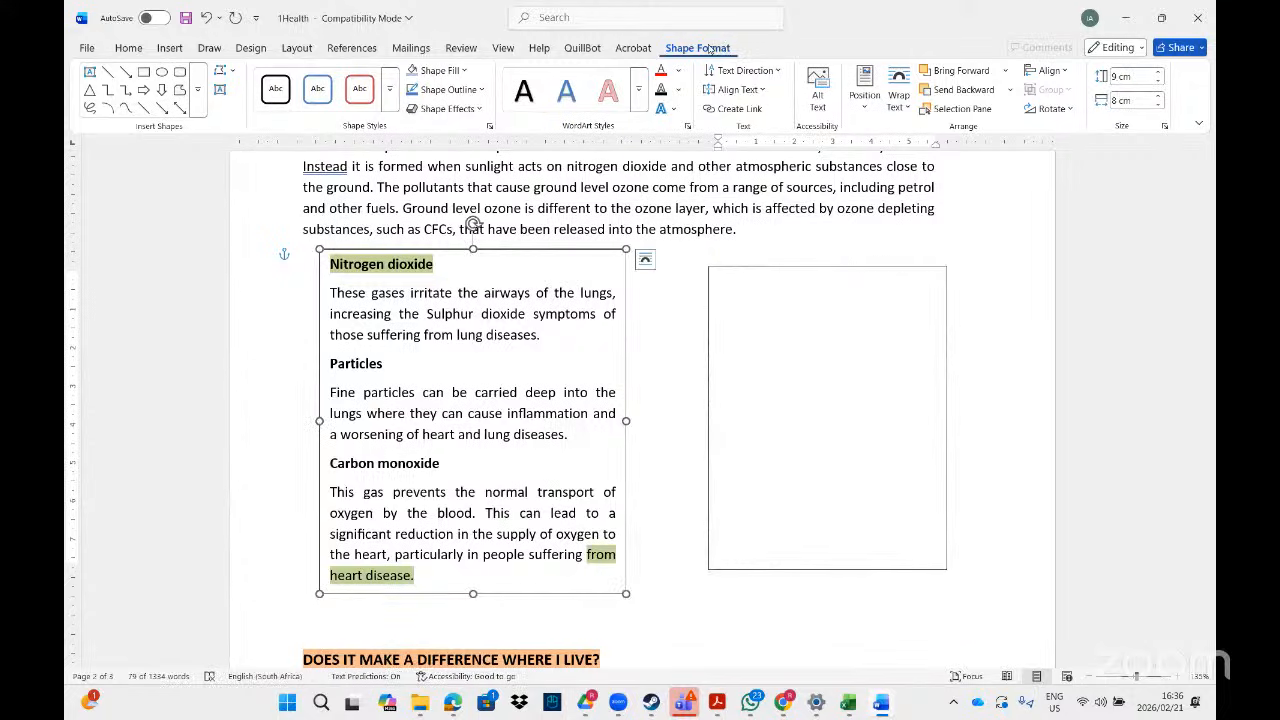
{"action": "left_click", "coordinate": [1161, 17]}
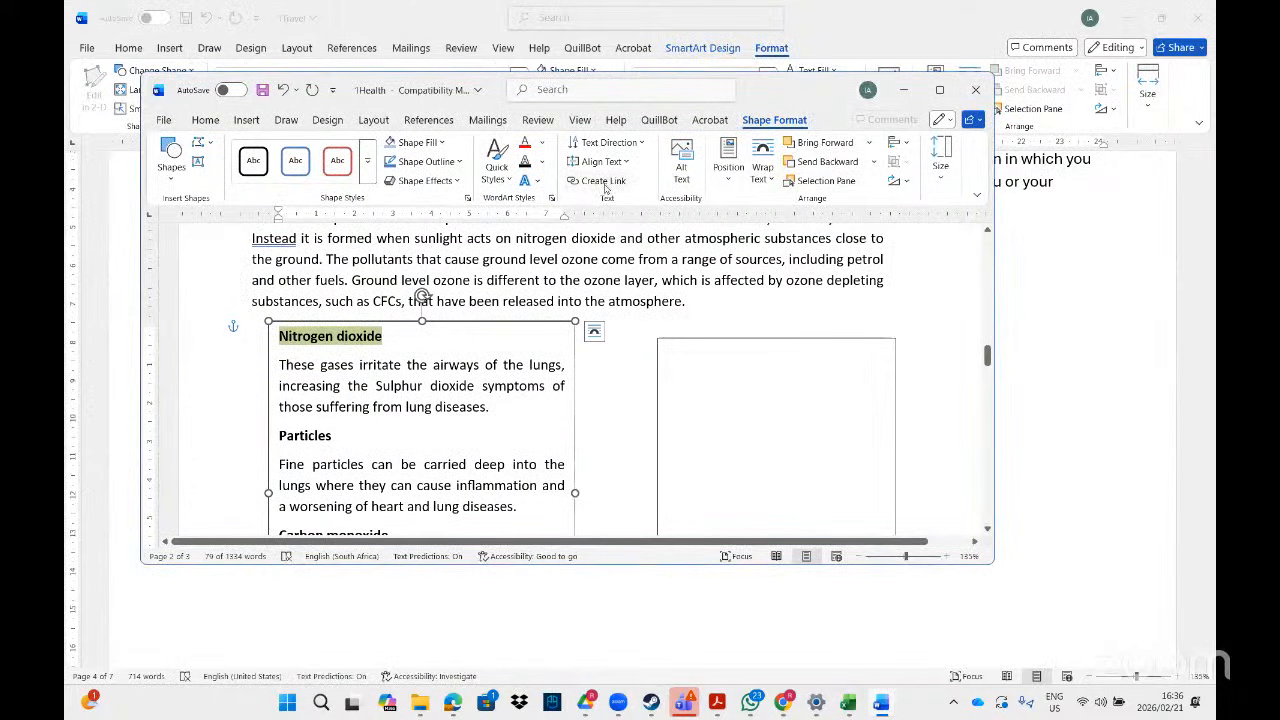
{"action": "left_click", "coordinate": [605, 184]}
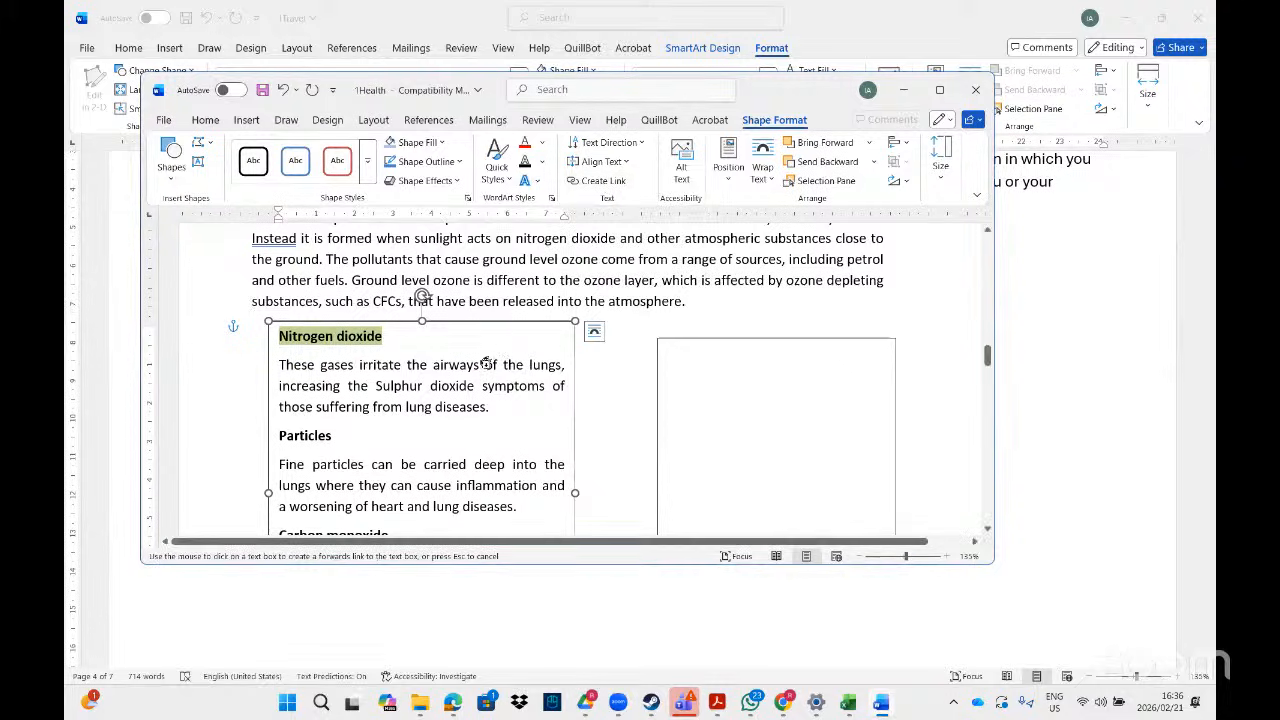
{"action": "left_click", "coordinate": [686, 342]}
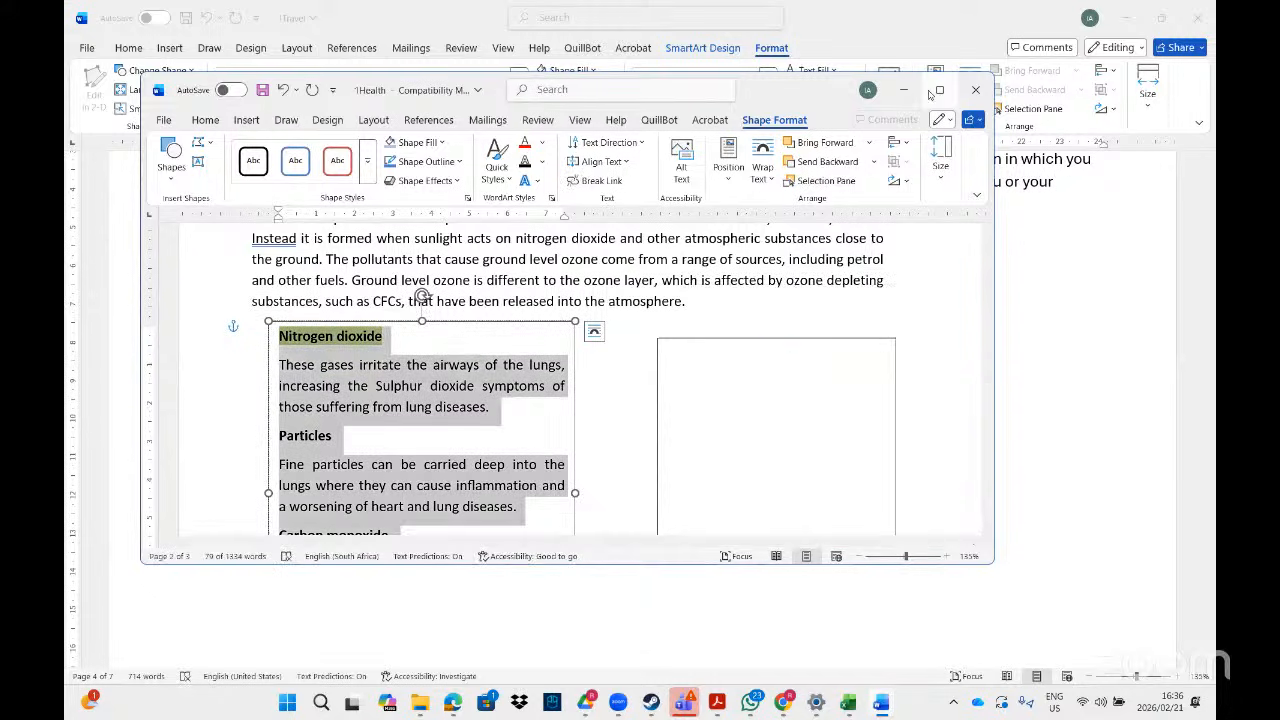
{"action": "left_click", "coordinate": [939, 91]}
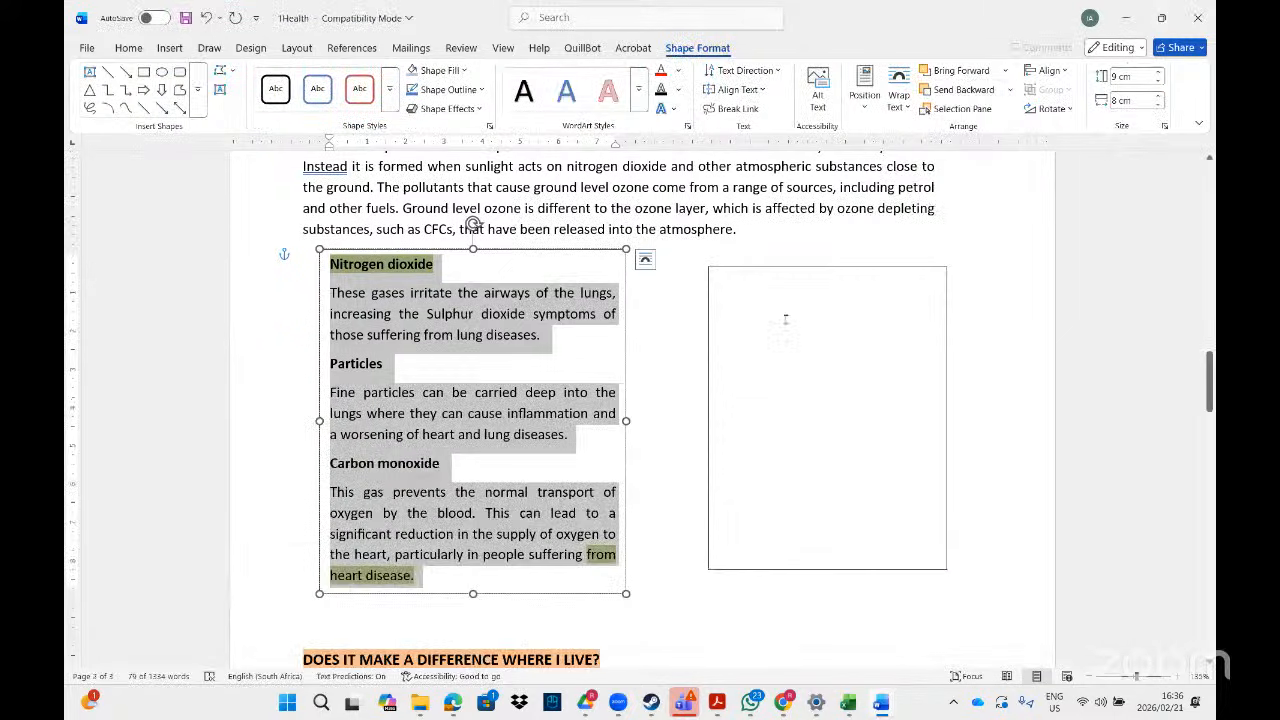
- Shrink the first box so its text flows into the linked box, then nudge that box left
{"action": "left_click", "coordinate": [785, 319]}
{"action": "left_click", "coordinate": [605, 591]}
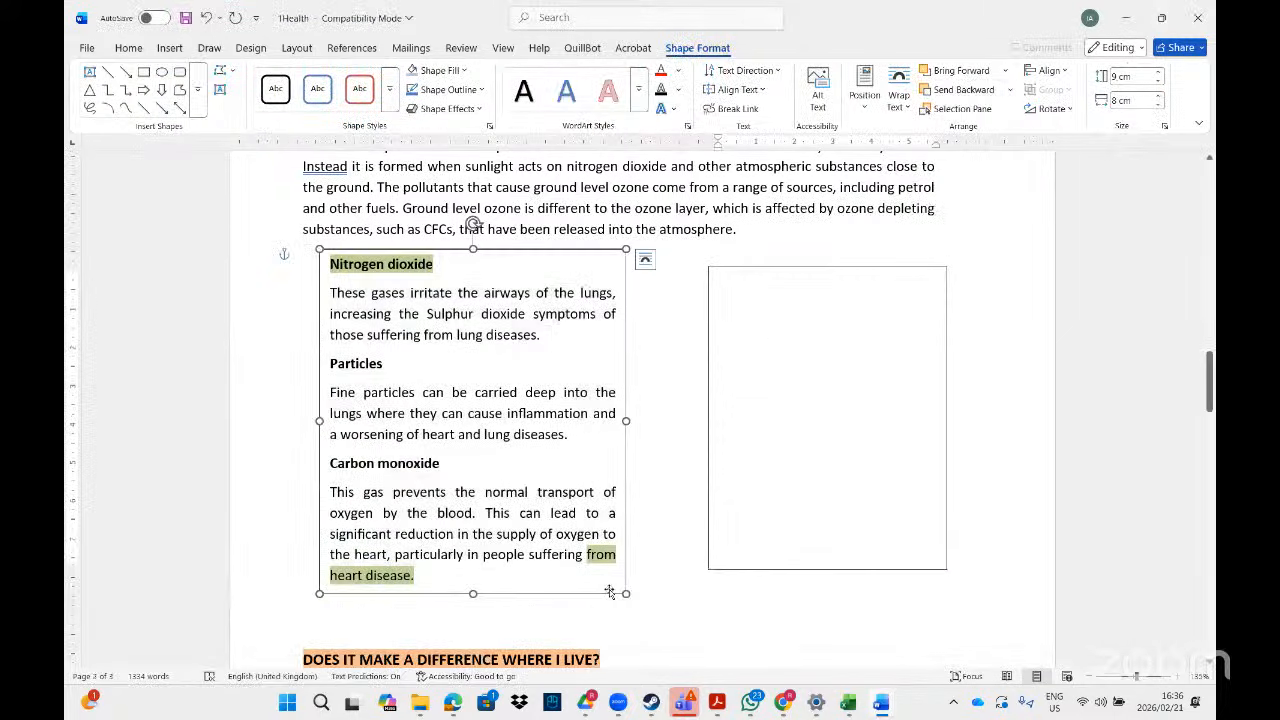
{"action": "left_click_drag", "start_coordinate": [622, 590], "coordinate": [590, 553]}
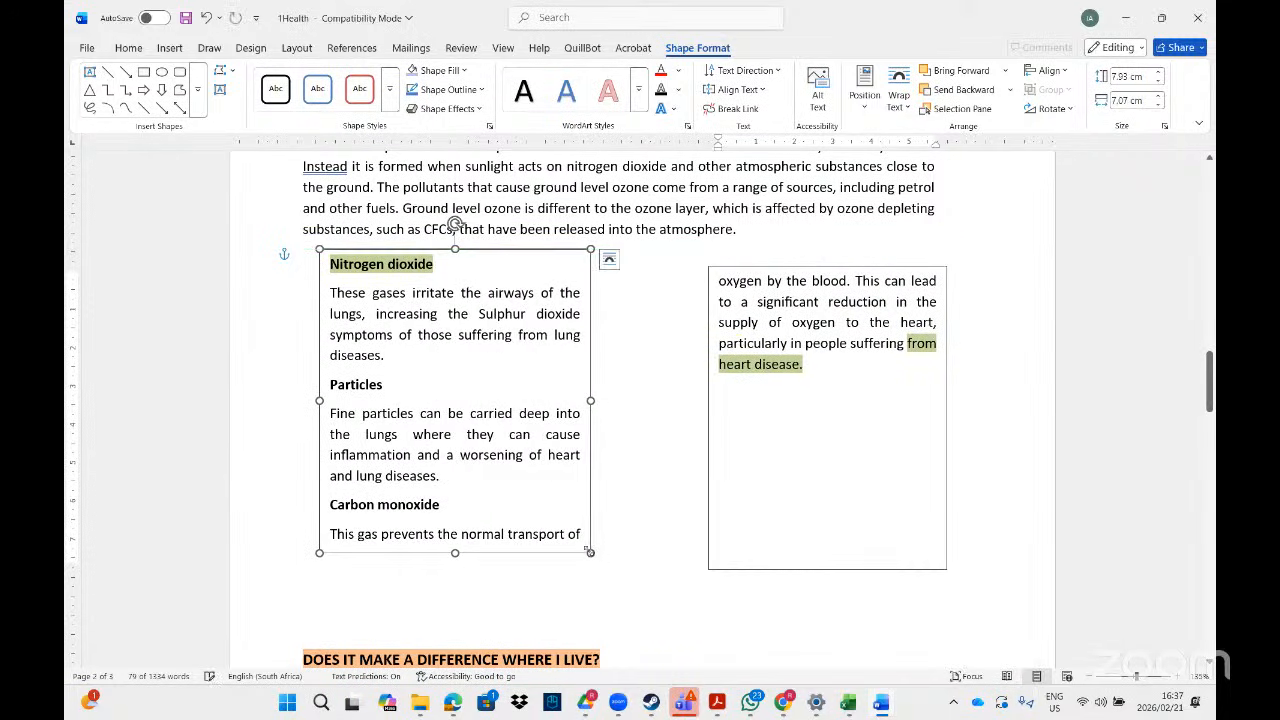
{"action": "left_click", "coordinate": [812, 265]}
{"action": "left_click_drag", "start_coordinate": [812, 265], "coordinate": [752, 247]}
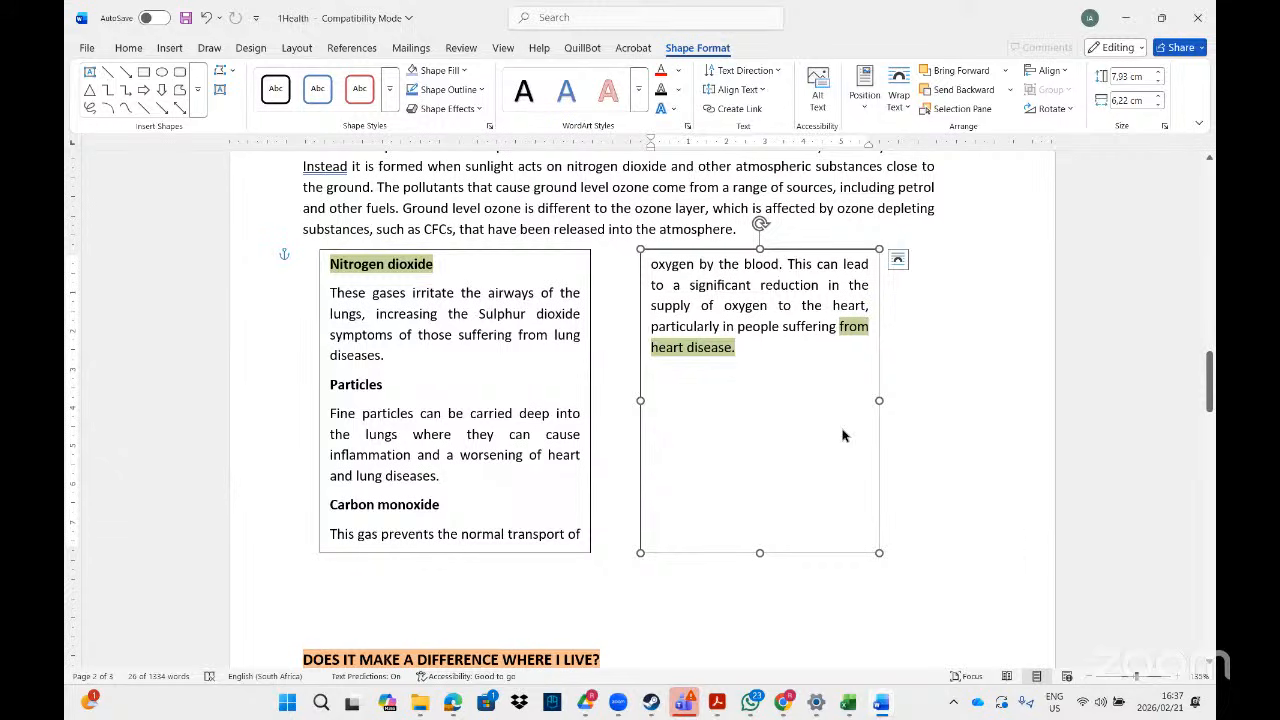
- Return to the exam PDF in Acrobat and scroll through pages 25–27 to the 1Adopt SmartArt task
{"action": "key", "text": "alt+Tab"}
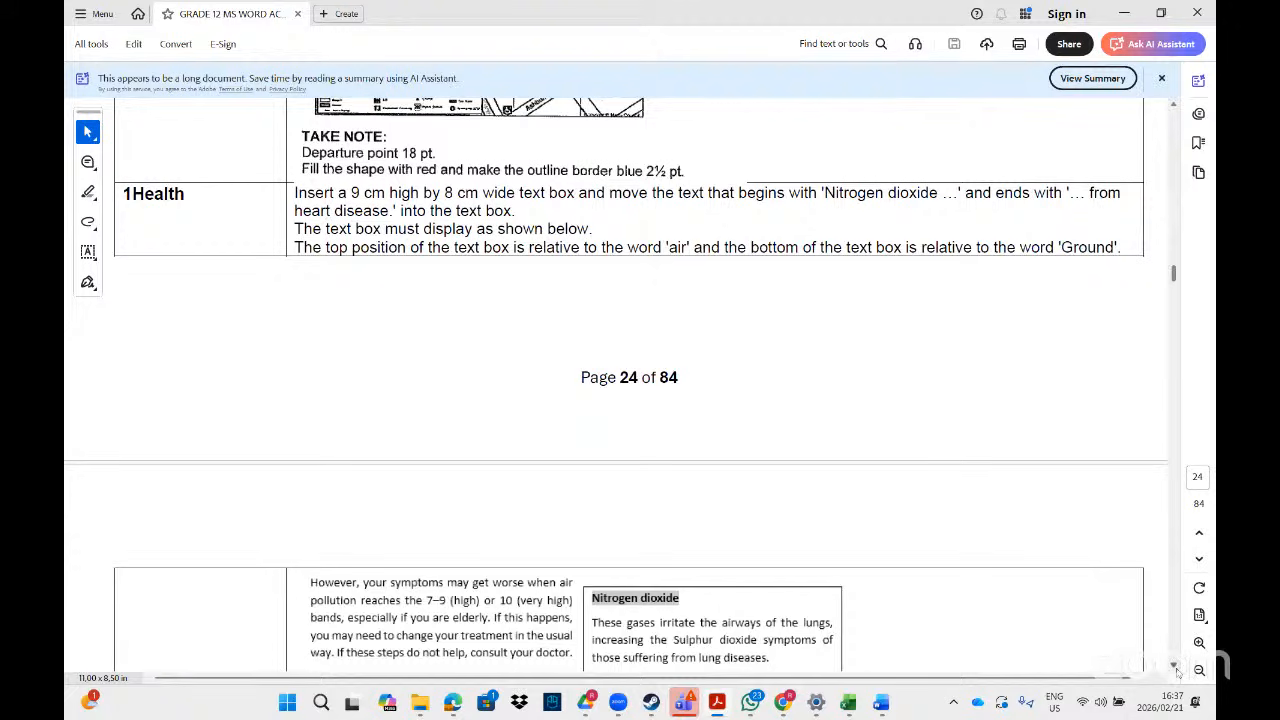
{"action": "scroll", "coordinate": [1177, 671], "scroll_direction": "down", "scroll_amount": 10}
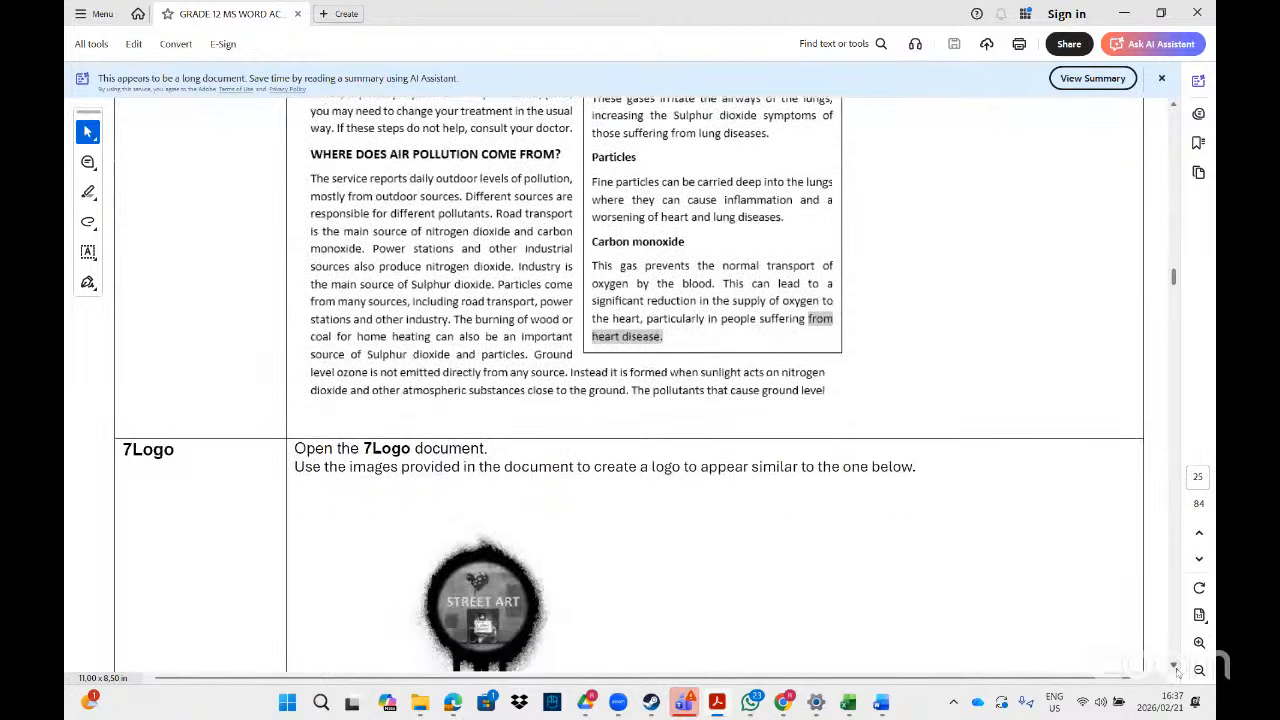
{"action": "scroll", "coordinate": [1177, 671], "scroll_direction": "down", "scroll_amount": 9}
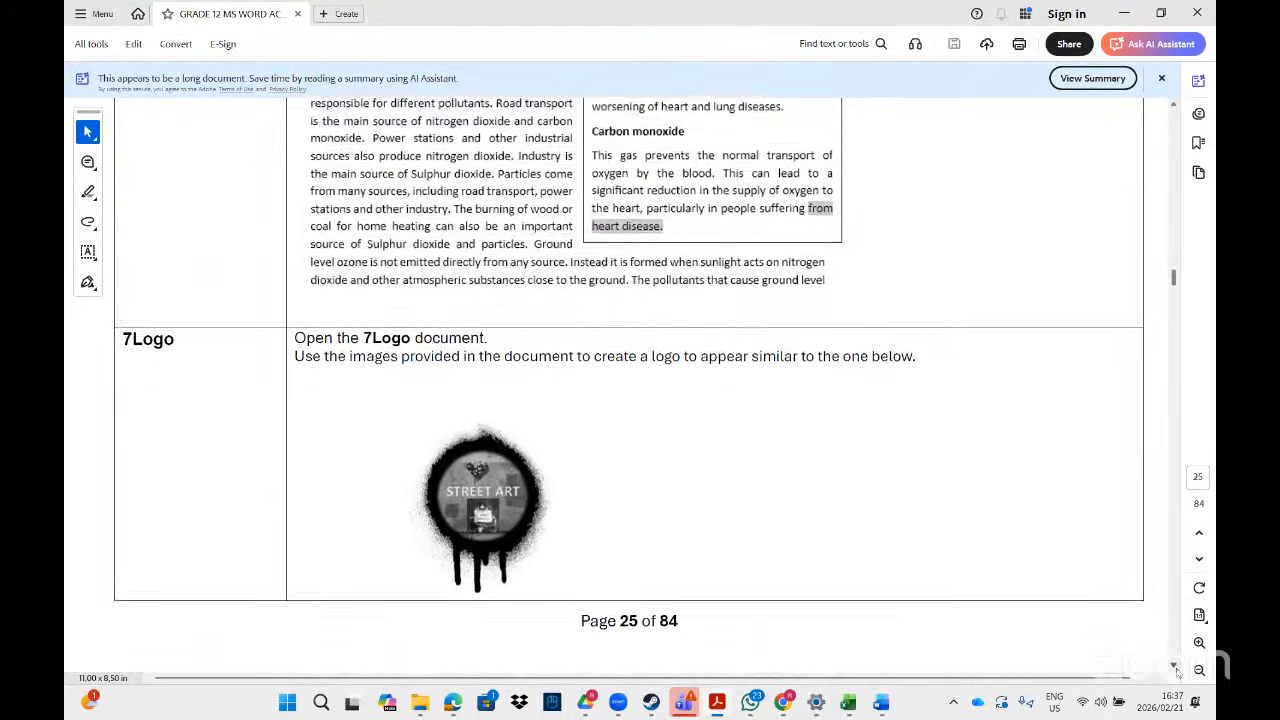
{"action": "scroll", "coordinate": [1177, 671], "scroll_direction": "down", "scroll_amount": 10}
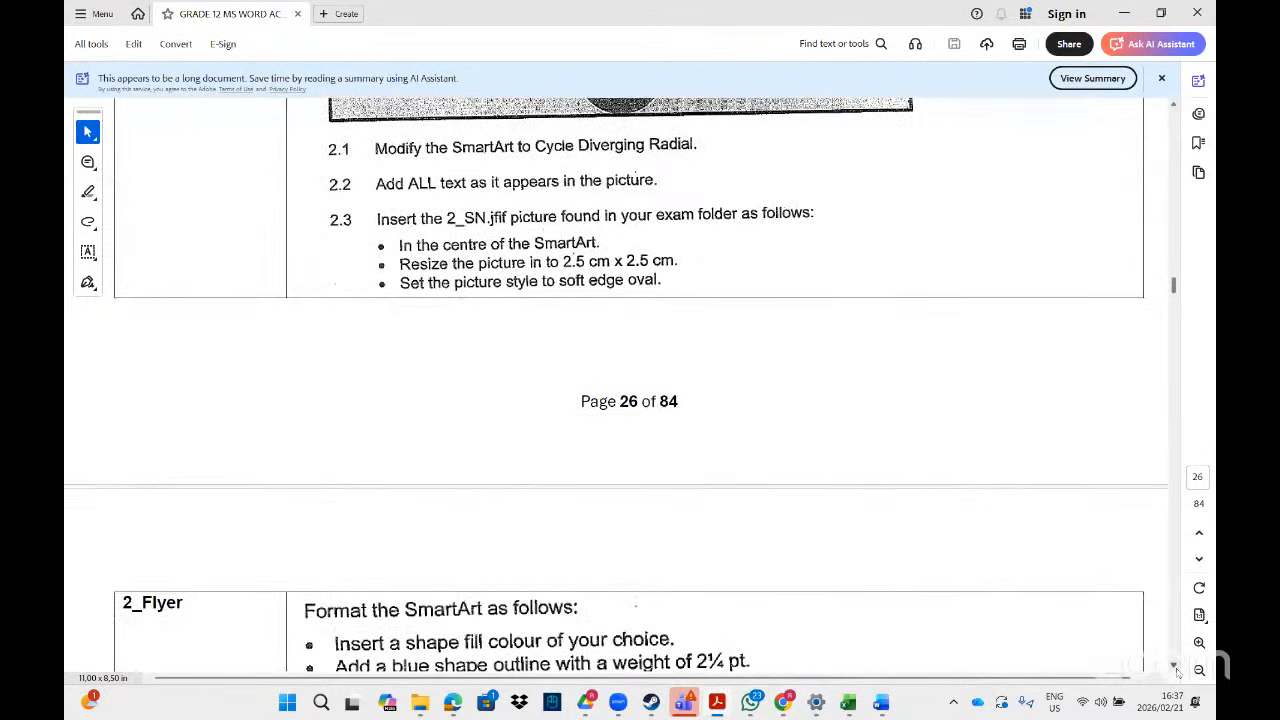
{"action": "scroll", "coordinate": [1177, 671], "scroll_direction": "down", "scroll_amount": 2}
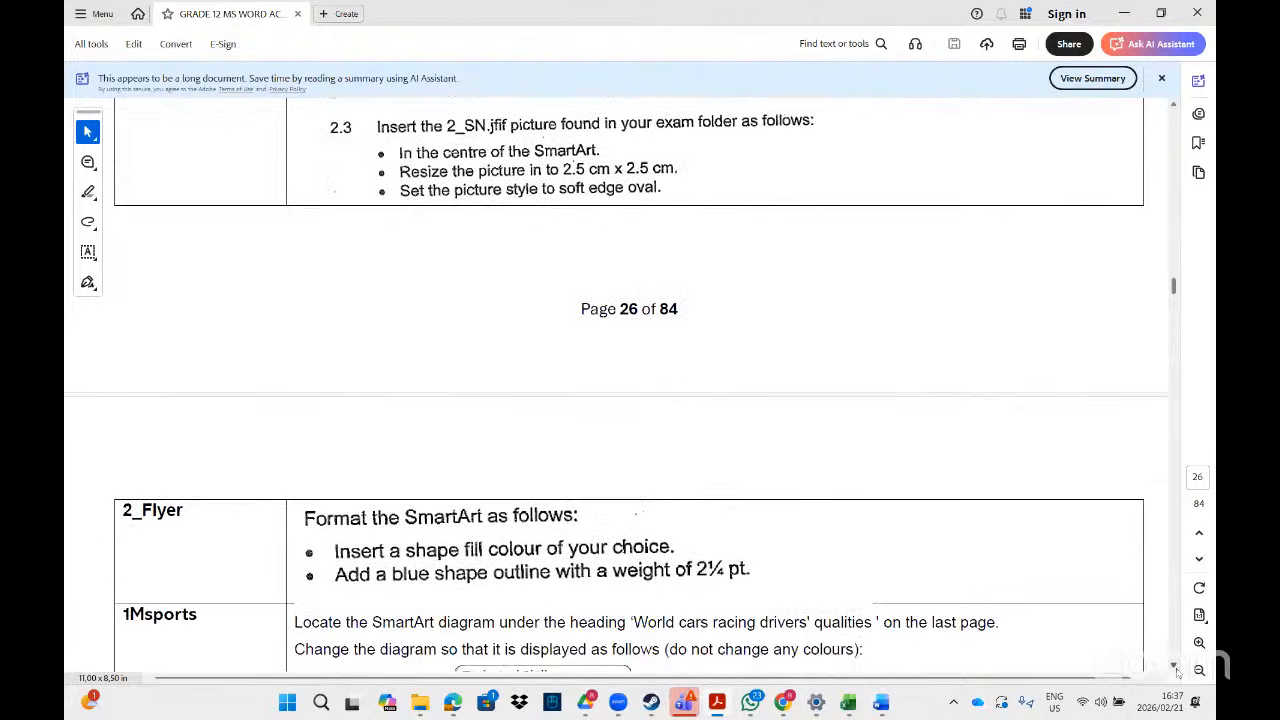
{"action": "scroll", "coordinate": [1177, 671], "scroll_direction": "down", "scroll_amount": 10}
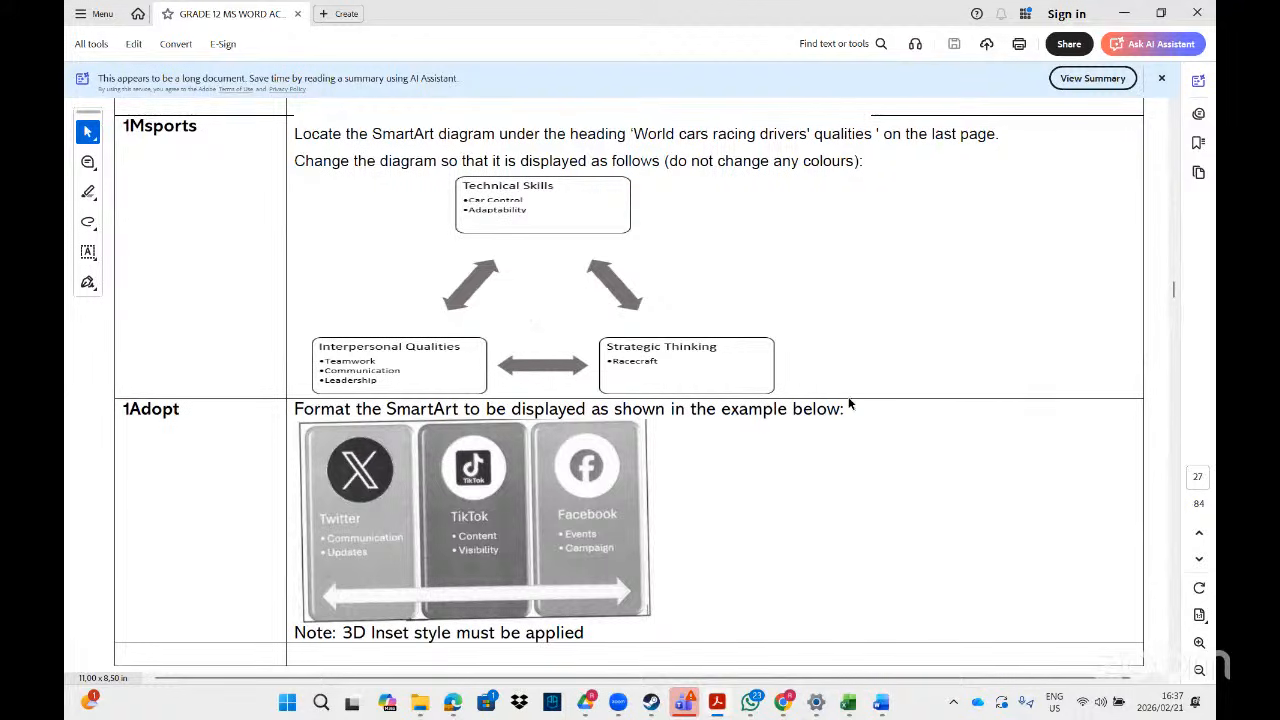
{"action": "left_click", "coordinate": [1174, 668]}
{"action": "left_click", "coordinate": [1174, 668]}
{"action": "left_click", "coordinate": [1174, 668]}
{"action": "left_click", "coordinate": [1174, 668]}
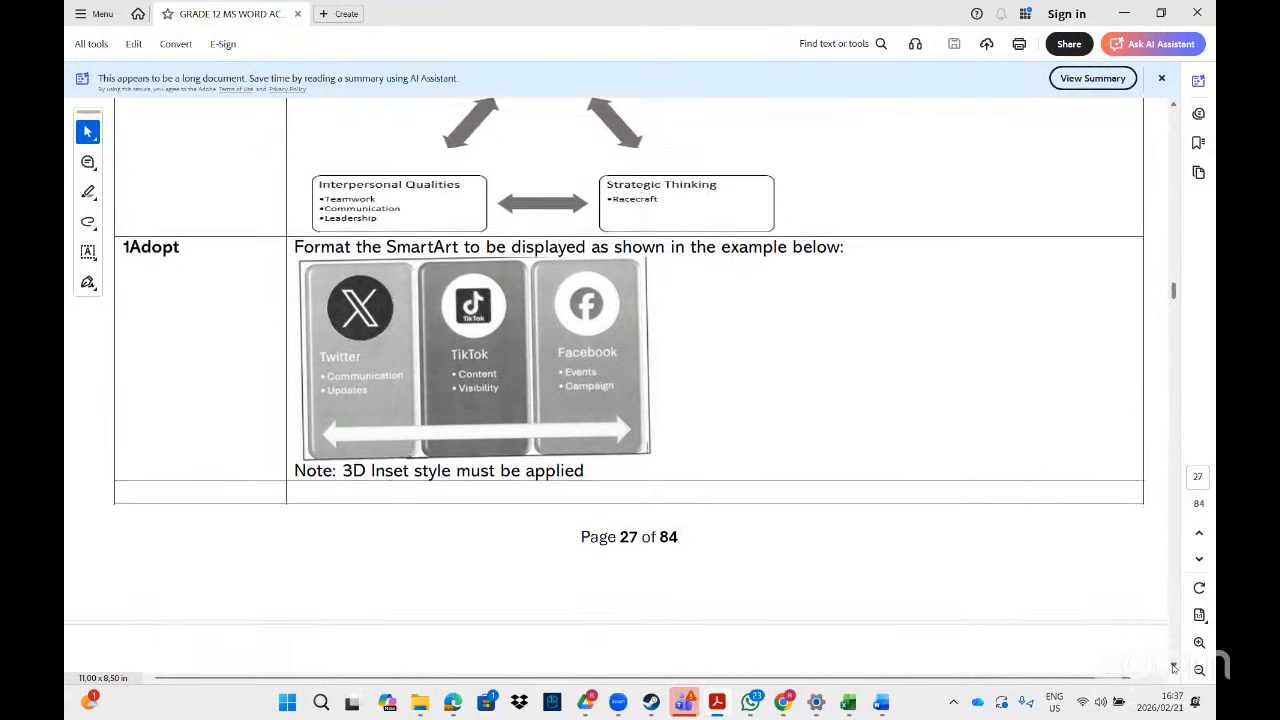
{"action": "left_click", "coordinate": [1174, 668]}
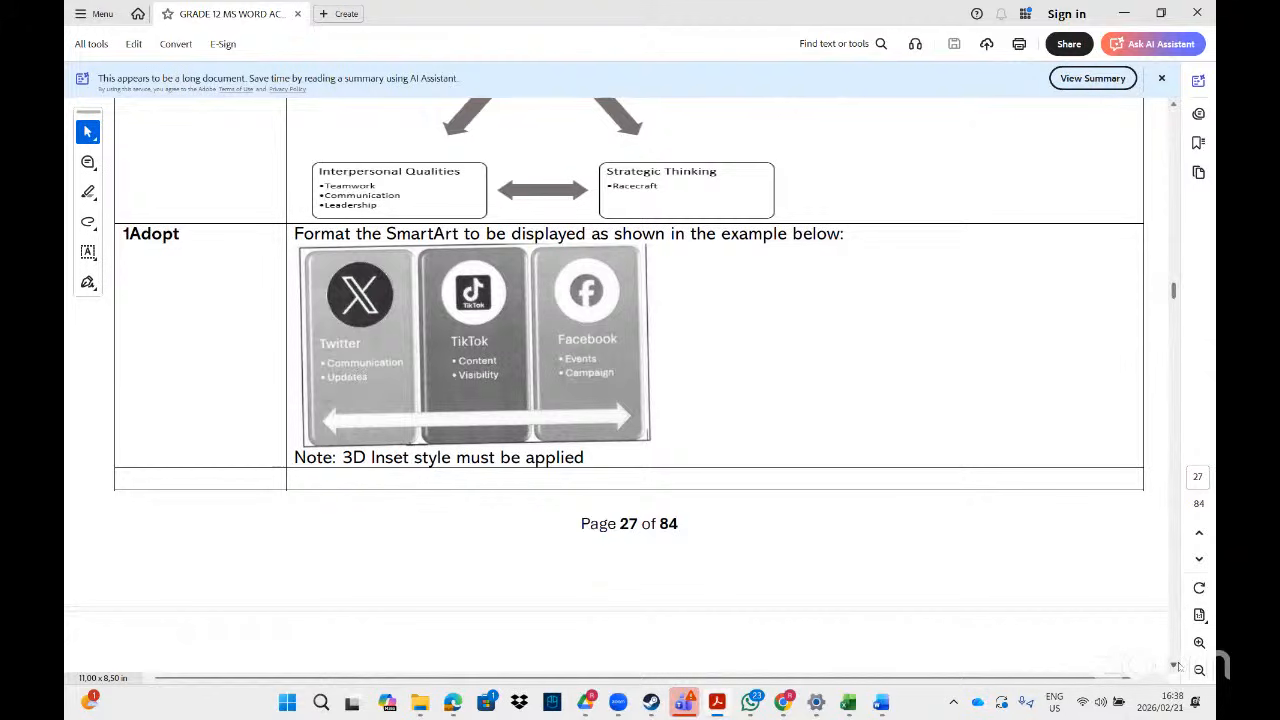
{"action": "scroll", "coordinate": [1175, 668], "scroll_direction": "down", "scroll_amount": 4}
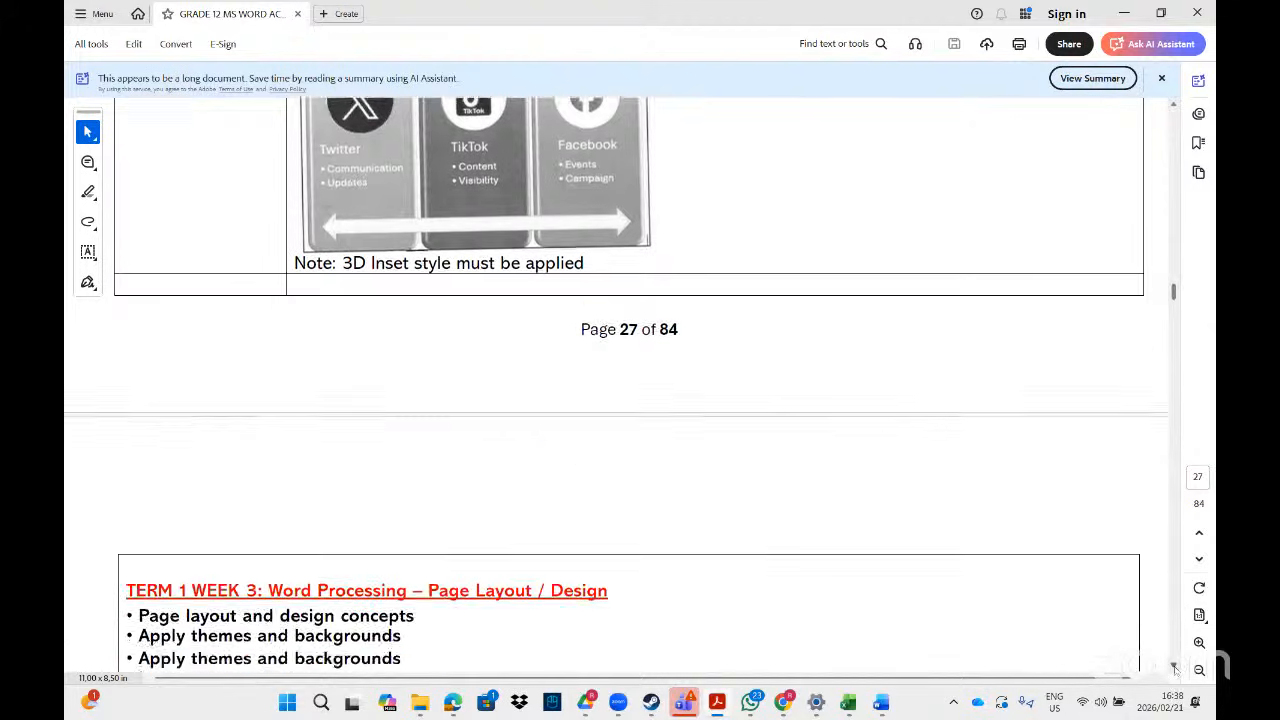
- Move down to page 29, zoom out and back in, and read 1Solar's Wingdings 134, 100 pt watermark task
{"action": "scroll", "coordinate": [1175, 668], "scroll_direction": "down", "scroll_amount": 6}
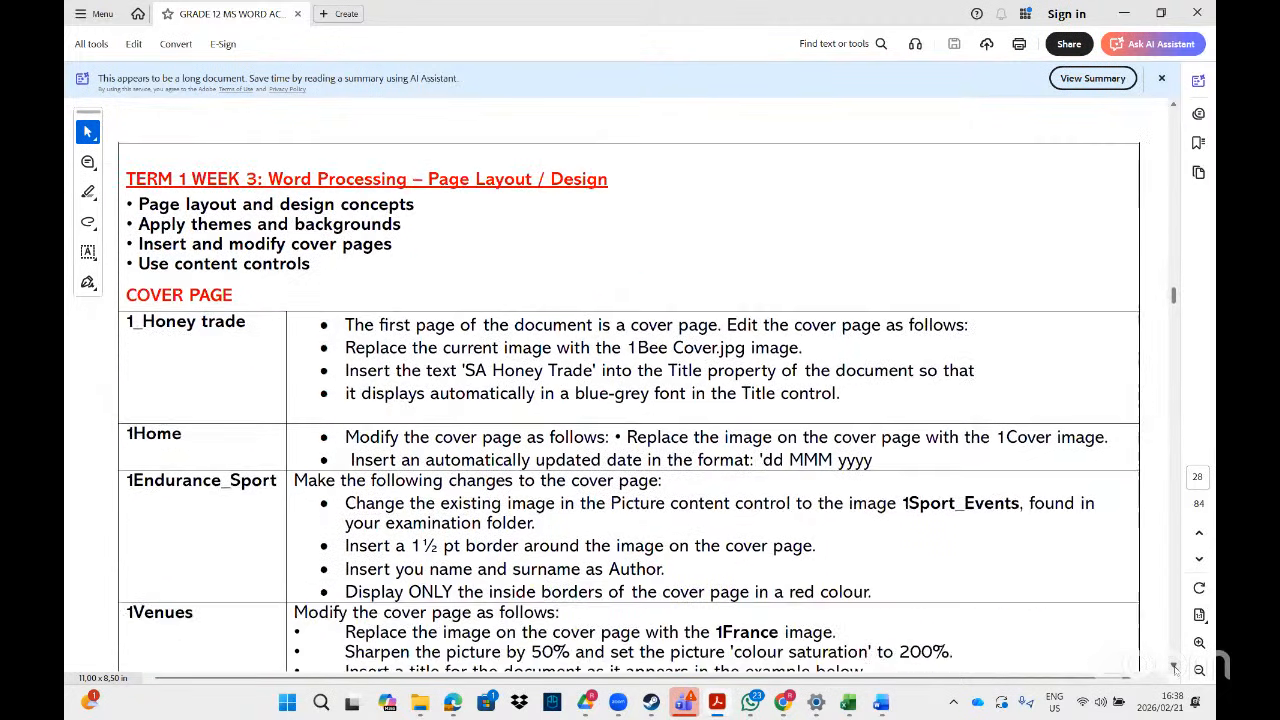
{"action": "scroll", "coordinate": [1175, 668], "scroll_direction": "down", "scroll_amount": 2}
{"action": "scroll", "coordinate": [1175, 668], "scroll_direction": "down", "scroll_amount": 2}
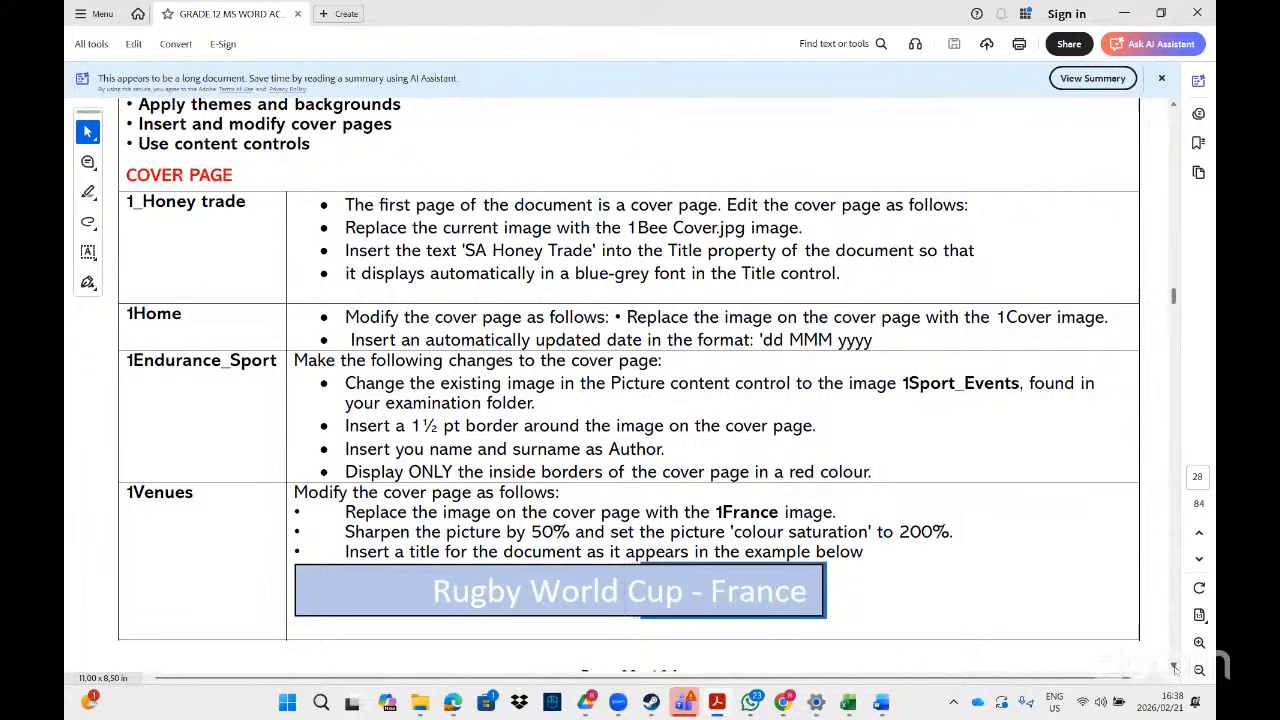
{"action": "scroll", "coordinate": [1175, 668], "scroll_direction": "down", "scroll_amount": 1}
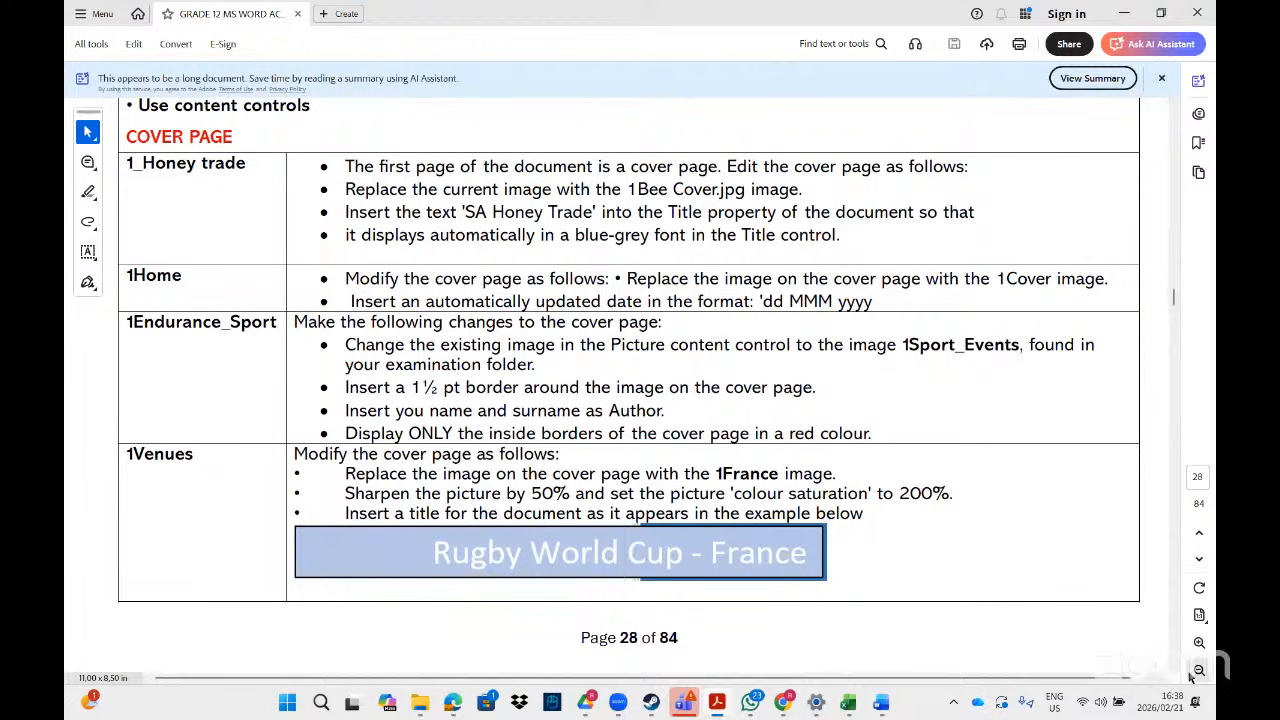
{"action": "left_click", "coordinate": [1190, 676]}
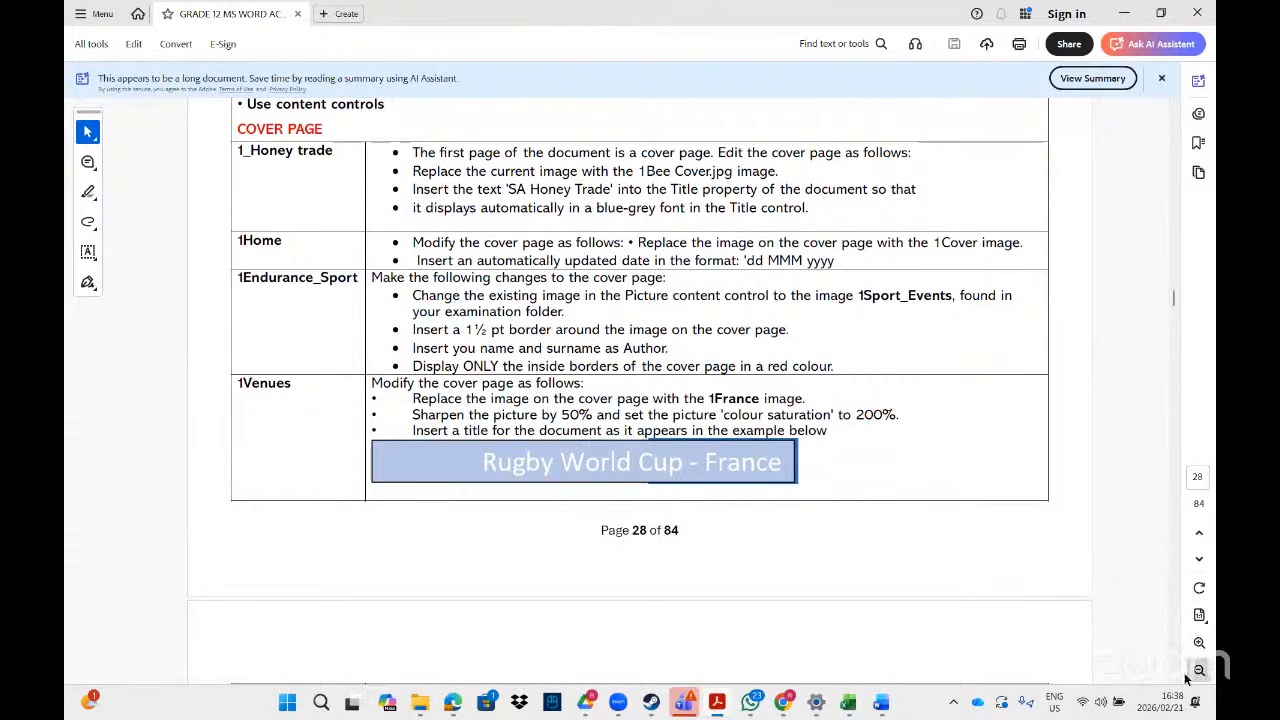
{"action": "scroll", "coordinate": [1174, 680], "scroll_direction": "down", "scroll_amount": 5}
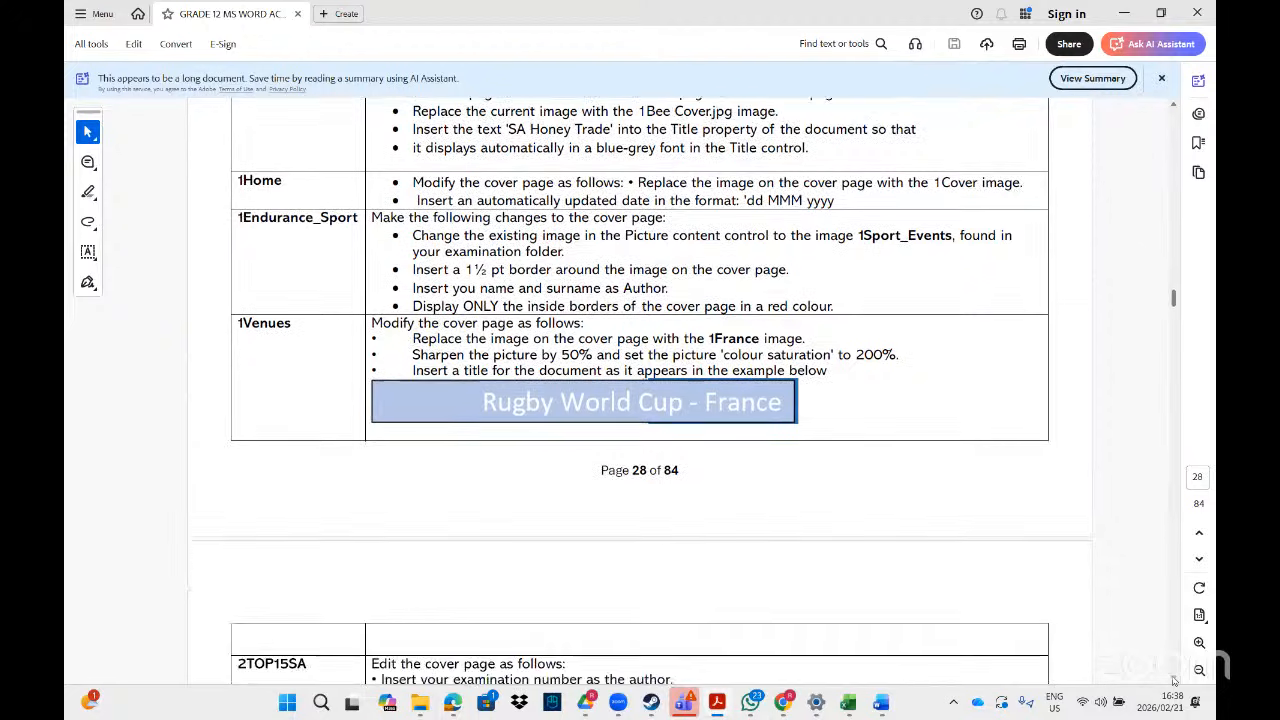
{"action": "scroll", "coordinate": [1174, 680], "scroll_direction": "down", "scroll_amount": 3}
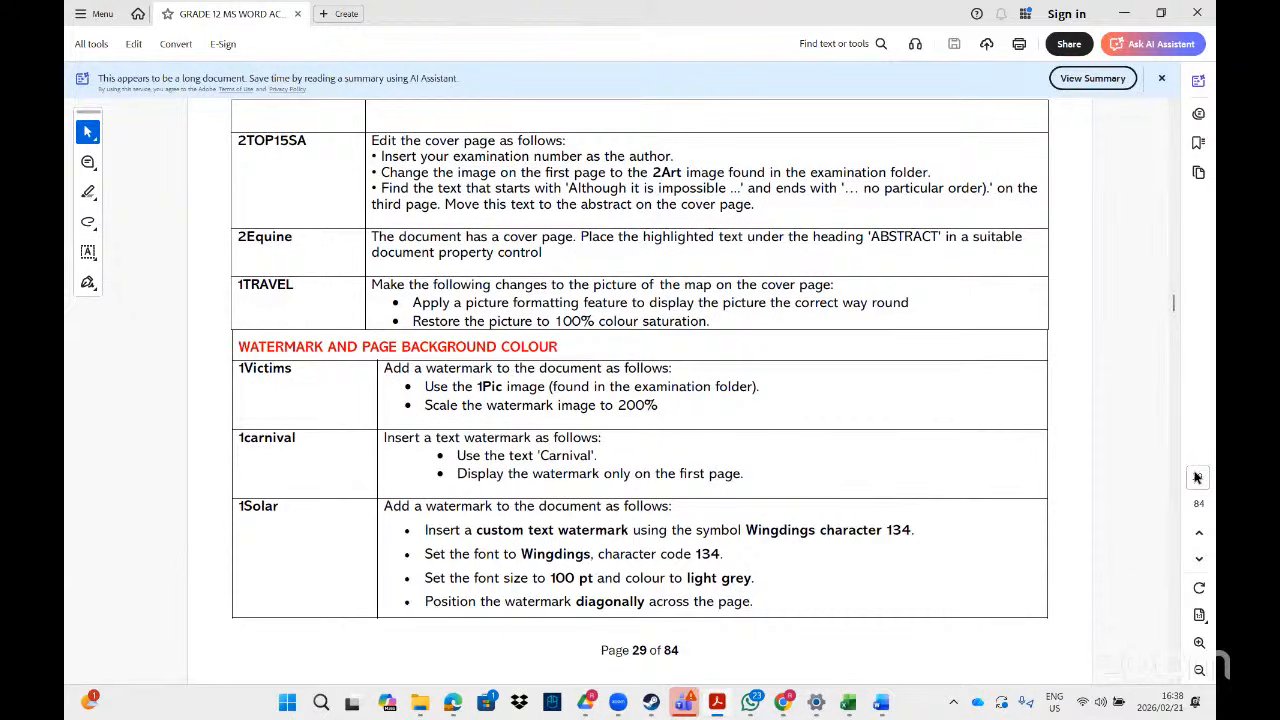
{"action": "left_click", "coordinate": [1199, 642]}
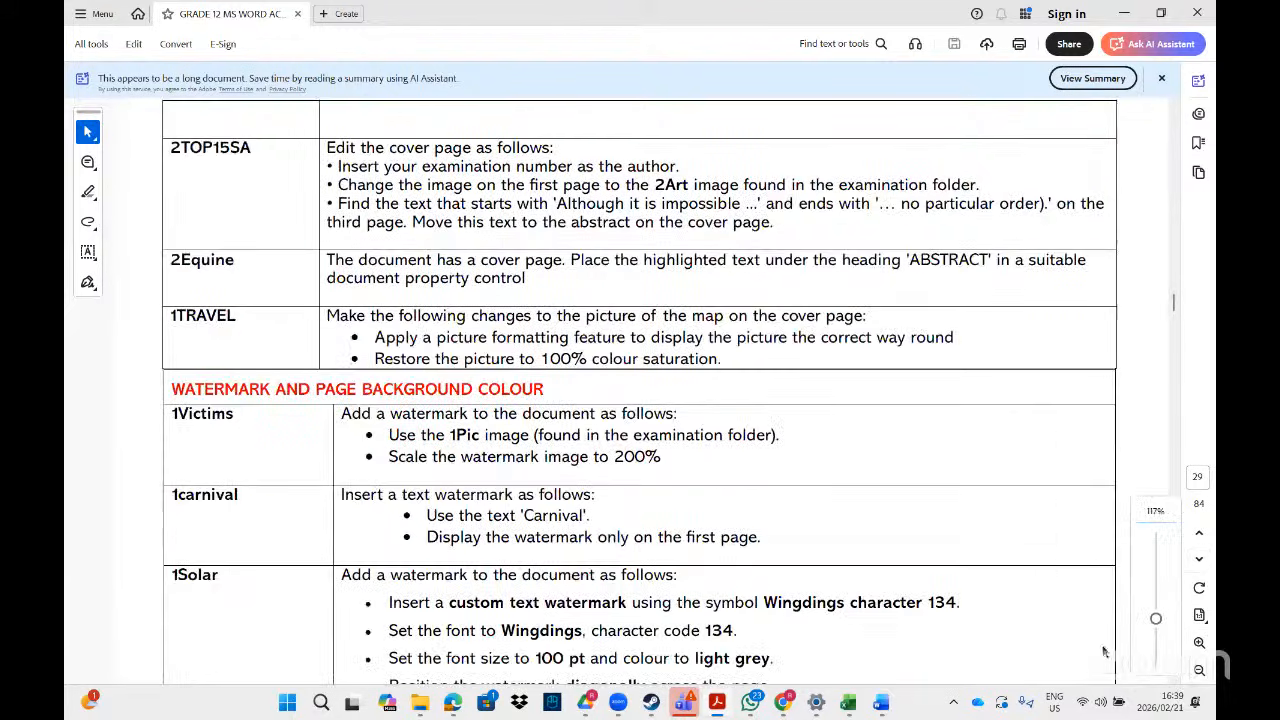
{"action": "scroll", "coordinate": [1172, 681], "scroll_direction": "down", "scroll_amount": 3}
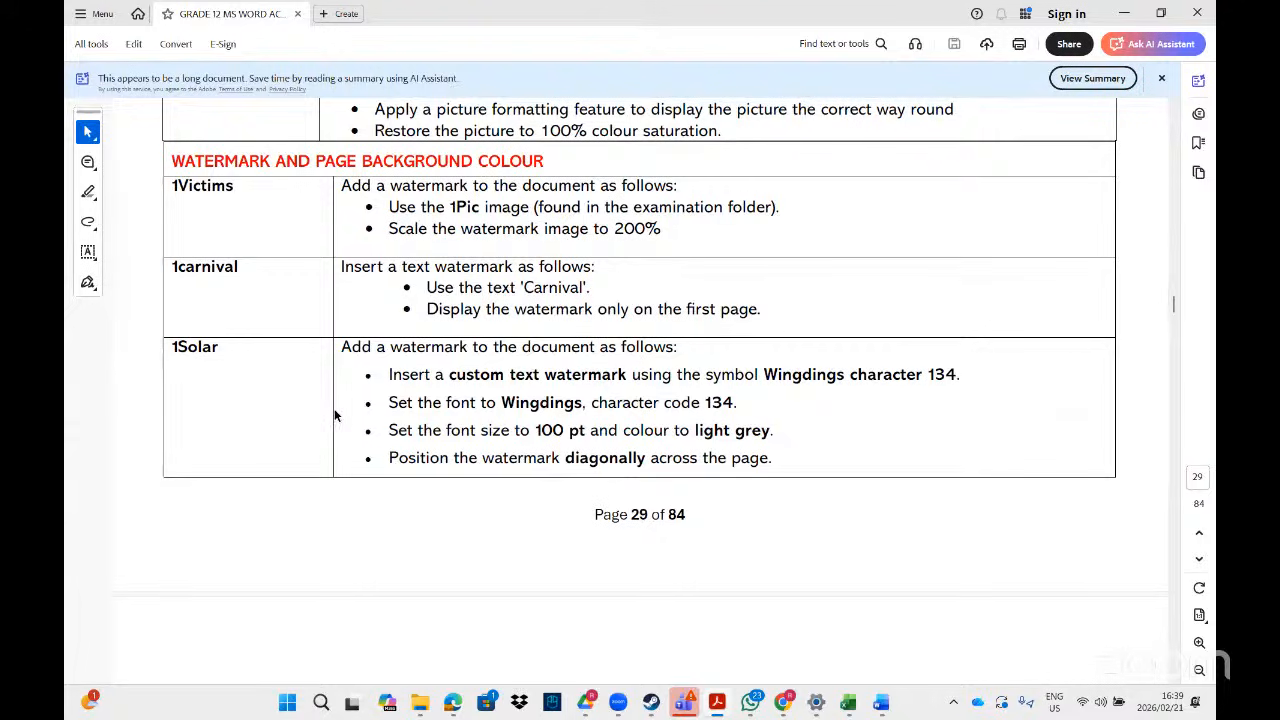
- Change the File Explorer search term to '1sol'
{"action": "mouse_move", "coordinate": [420, 706]}
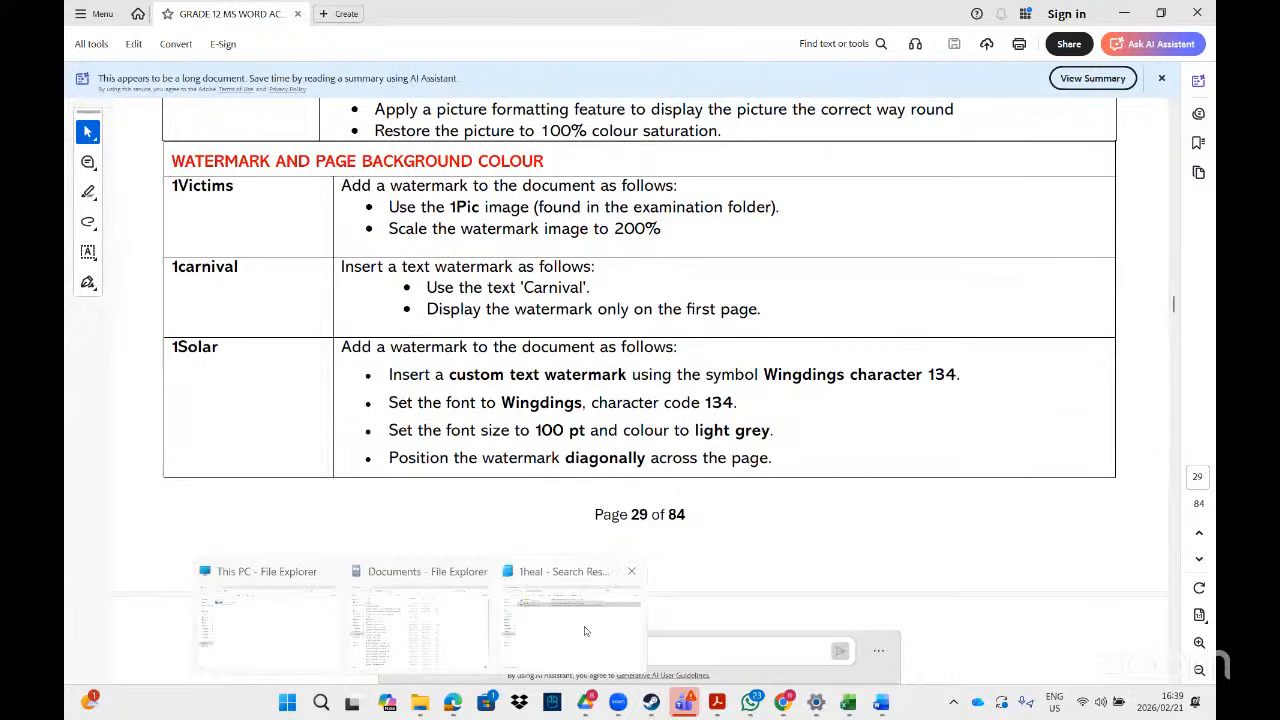
{"action": "left_click", "coordinate": [585, 631]}
{"action": "left_click", "coordinate": [985, 42]}
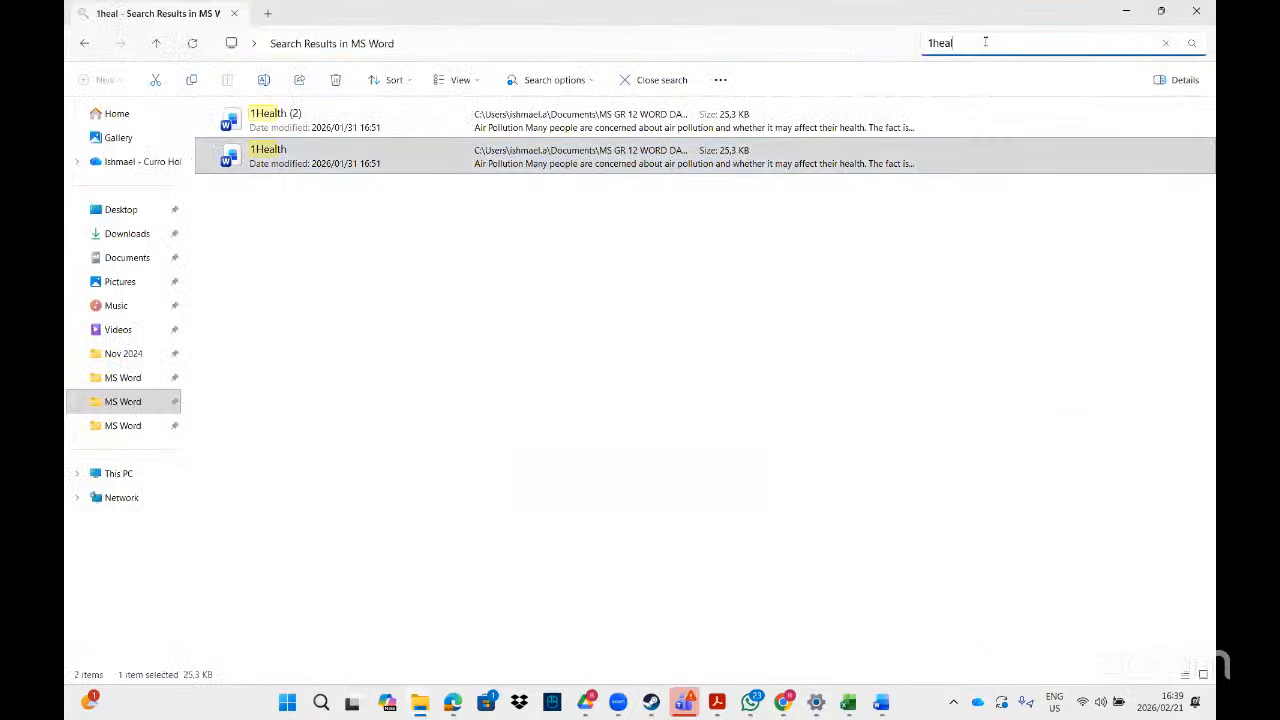
{"action": "key", "text": "BackSpace"}
{"action": "key", "text": "BackSpace"}
{"action": "key", "text": "BackSpace"}
{"action": "key", "text": "BackSpace"}
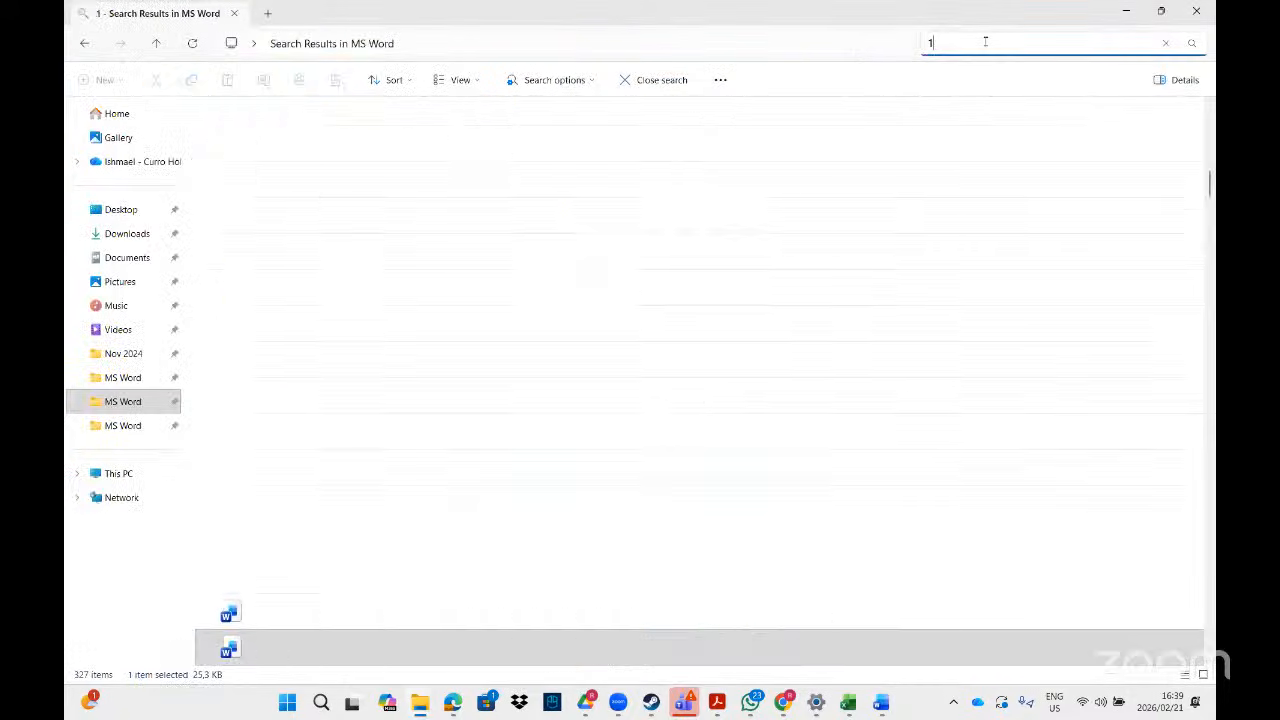
{"action": "type", "text": "sol"}
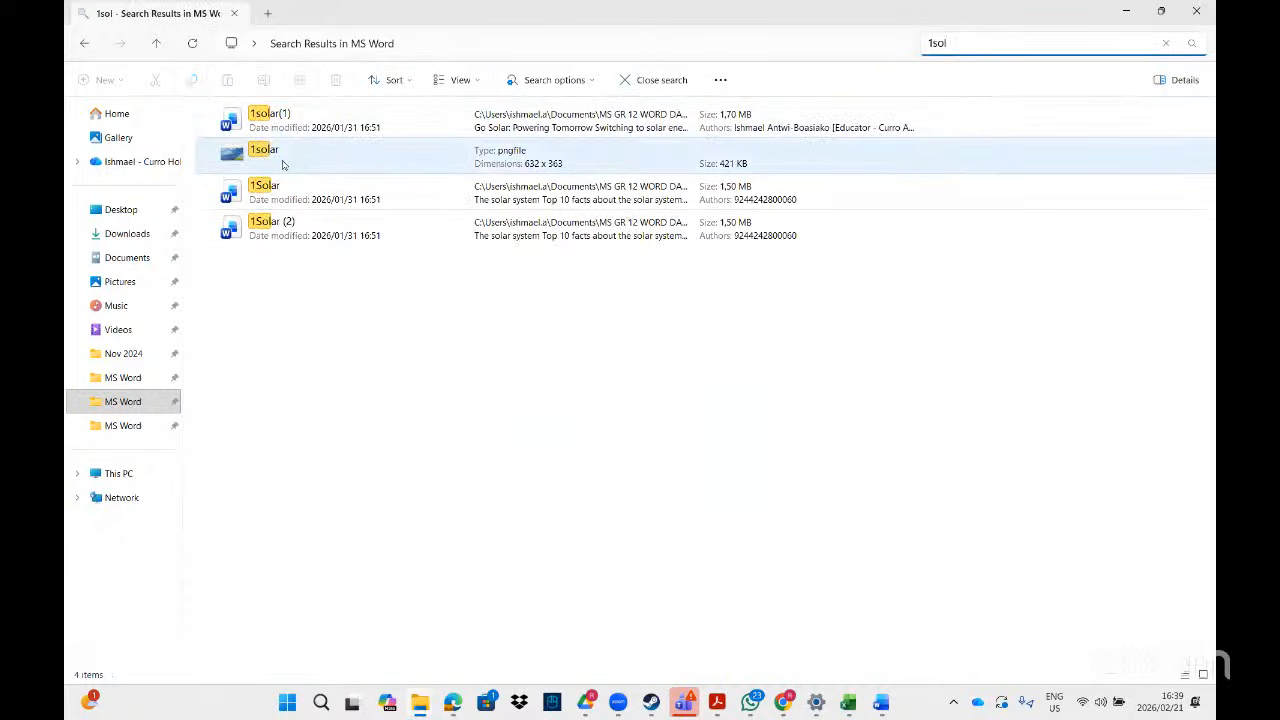
- Open the 1Solar Word document from the search results, dismissing the image app chooser
{"action": "double_click", "coordinate": [283, 164]}
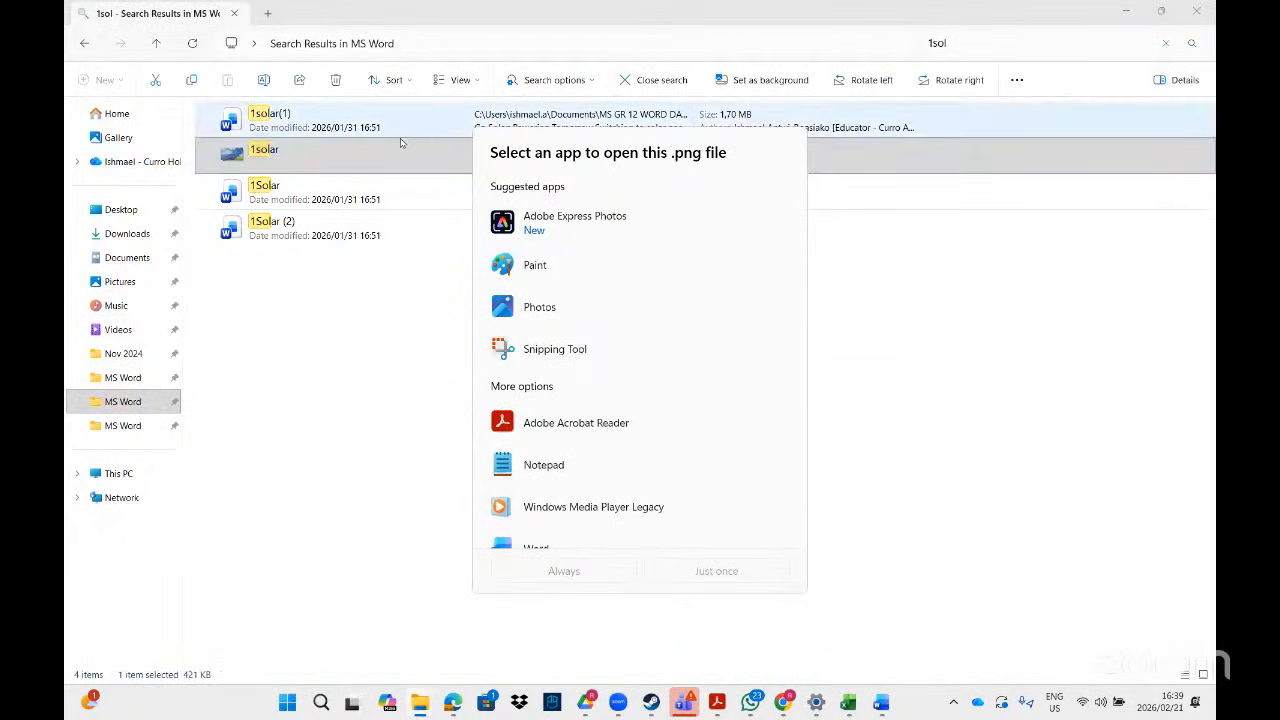
{"action": "left_click", "coordinate": [302, 185]}
{"action": "double_click", "coordinate": [302, 185]}
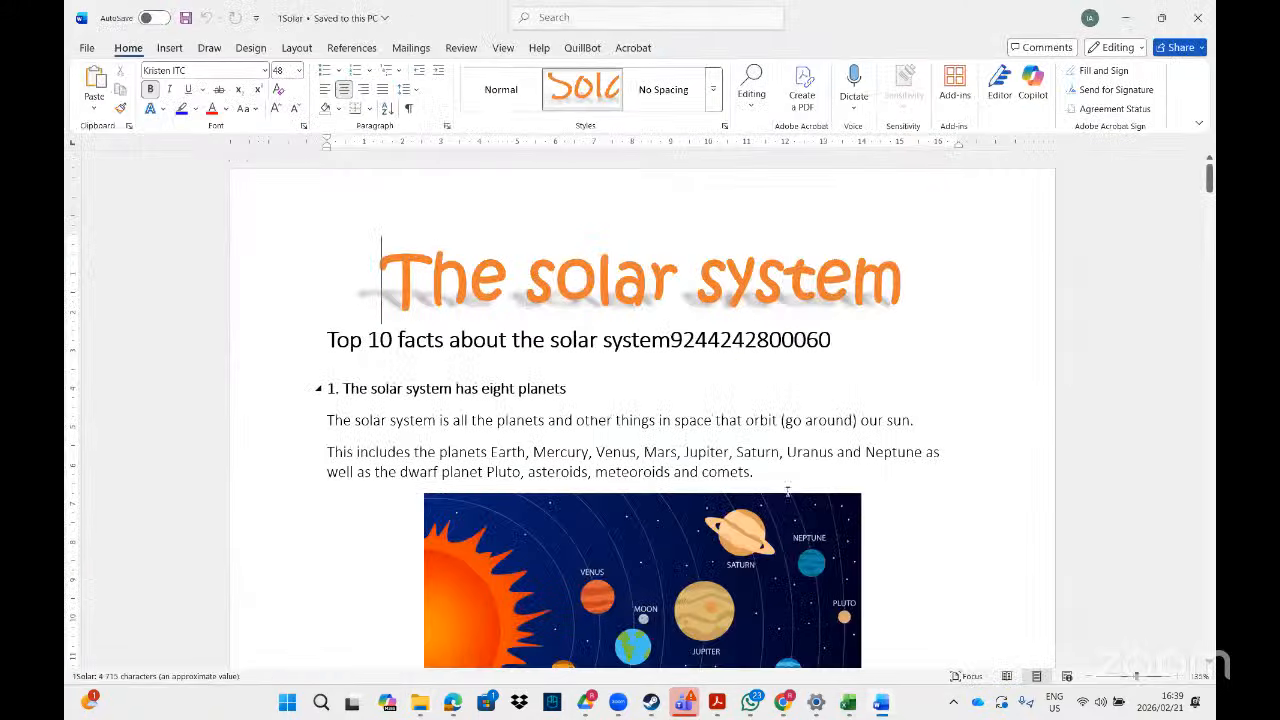
{"action": "left_click", "coordinate": [718, 706]}
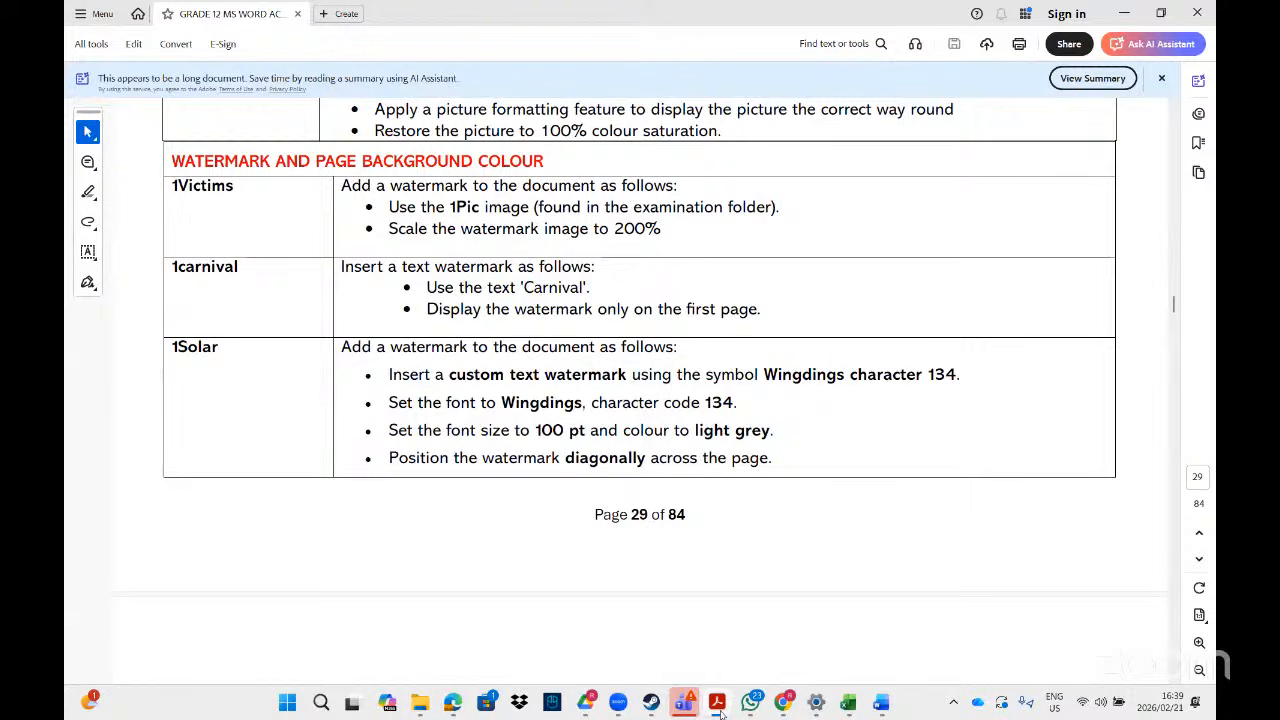
{"action": "left_click", "coordinate": [718, 704]}
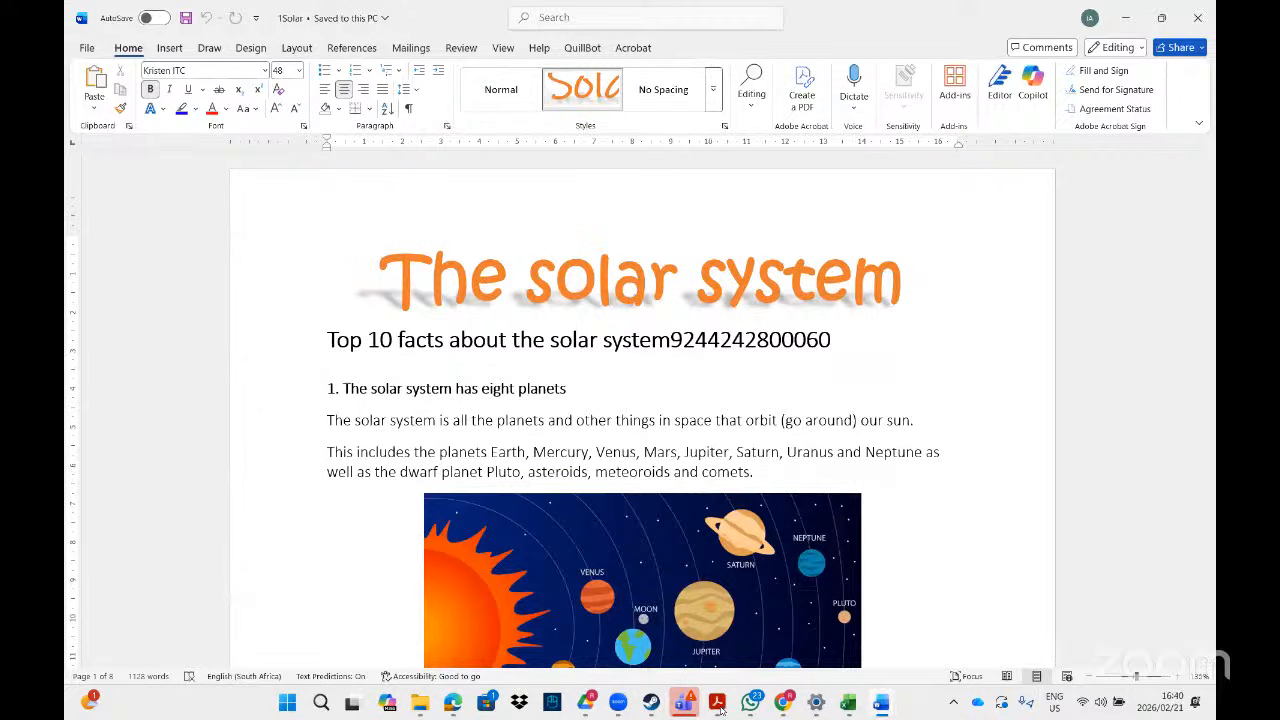
{"action": "left_click", "coordinate": [718, 704]}
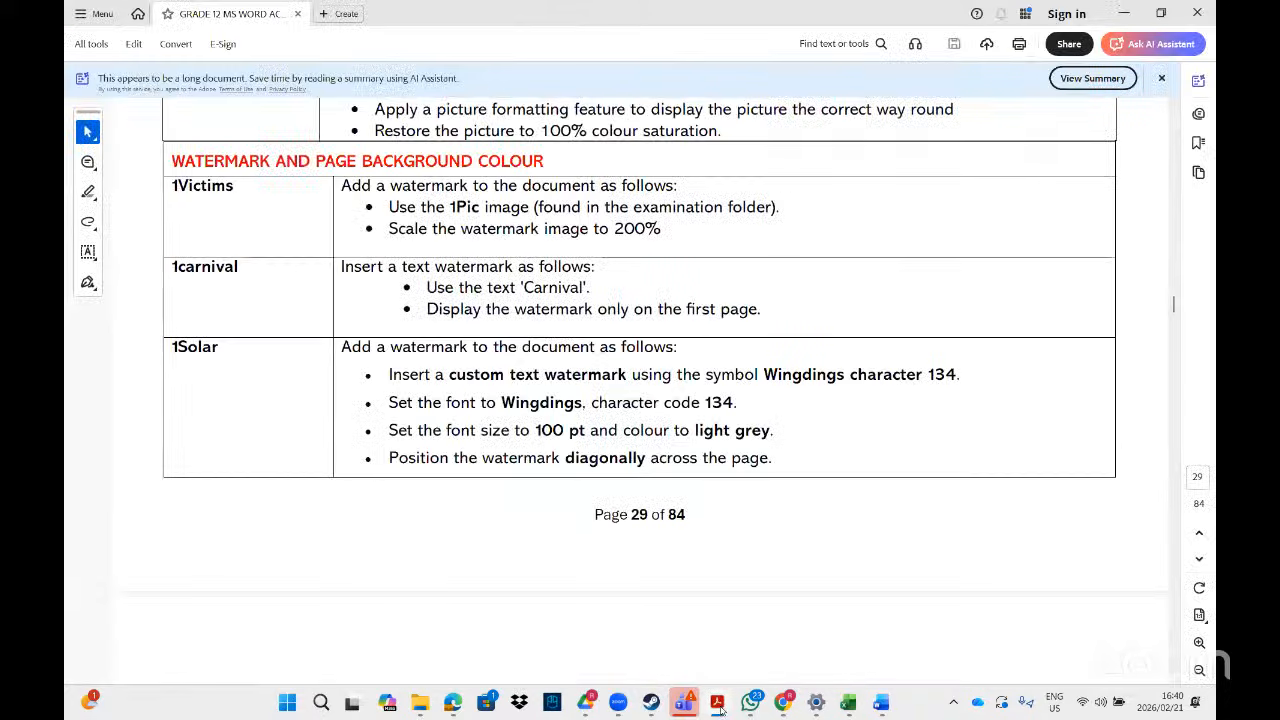
{"action": "left_click", "coordinate": [718, 704]}
{"action": "mouse_move", "coordinate": [1207, 186]}
{"action": "left_mouse_down"}
{"action": "mouse_move", "coordinate": [1209, 228]}
{"action": "mouse_move", "coordinate": [1209, 178]}
{"action": "left_mouse_up"}
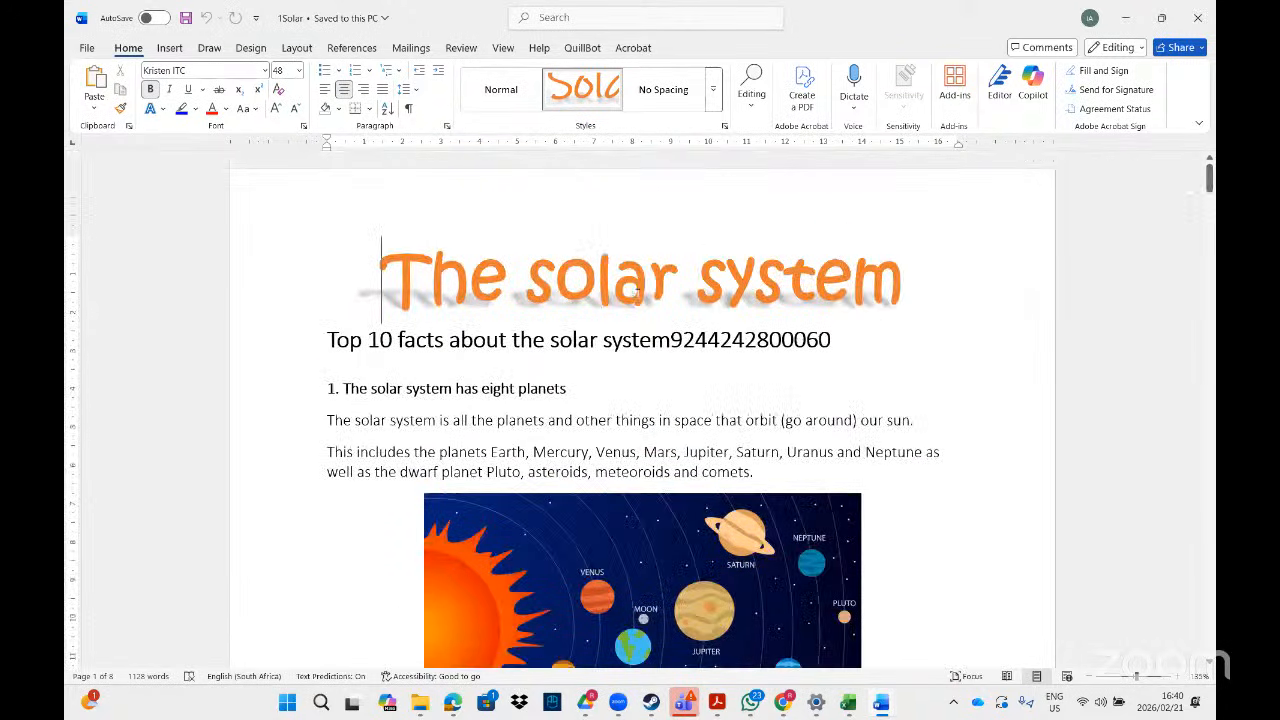
{"action": "left_click", "coordinate": [875, 361]}
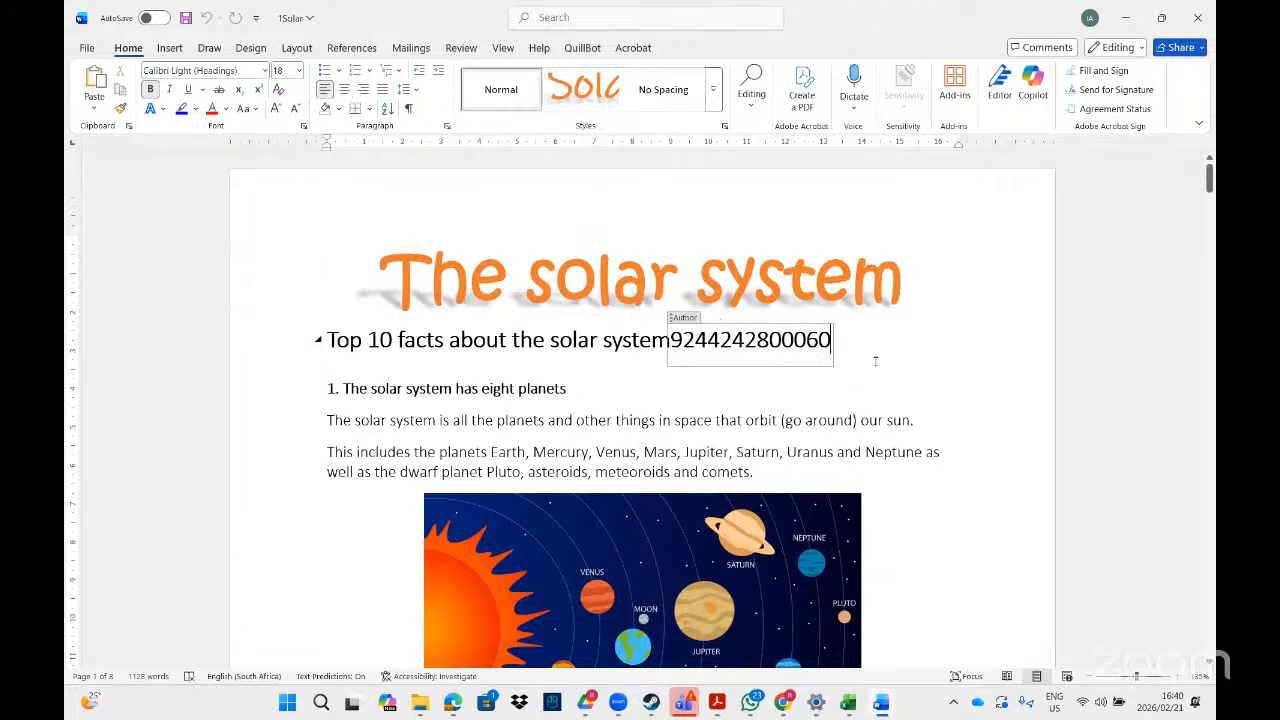
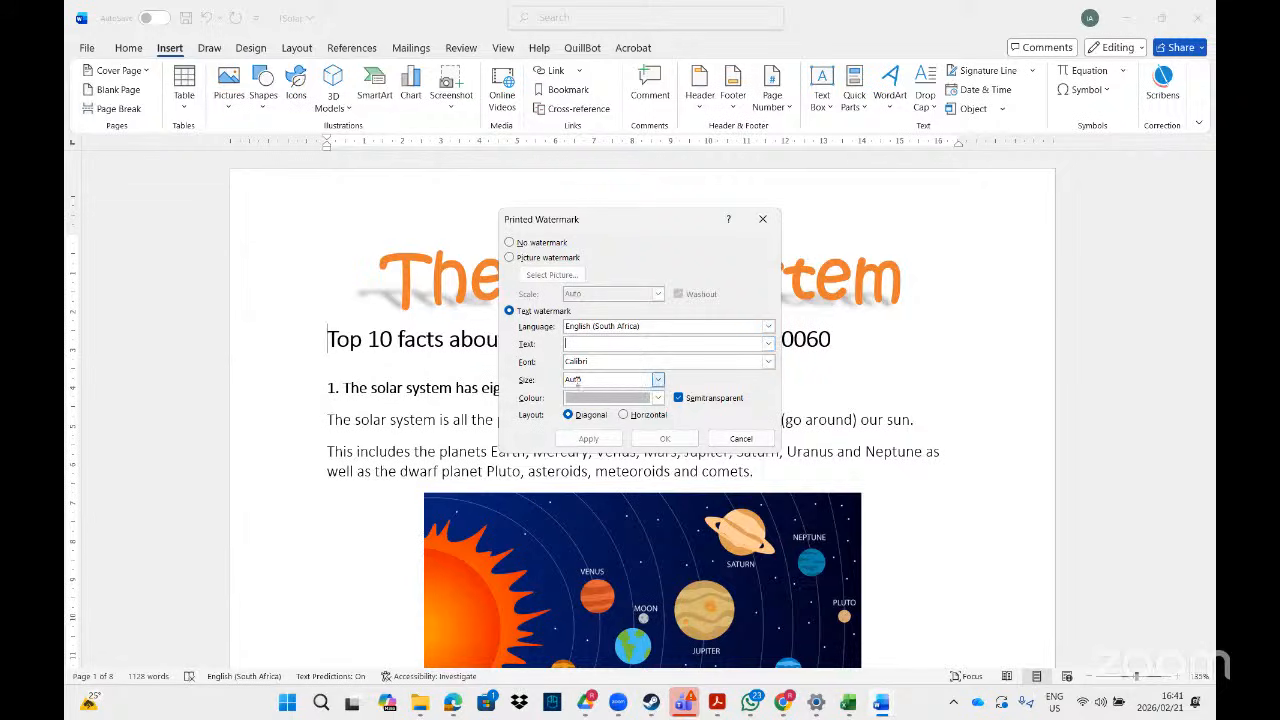
- Paste the symbol as the text watermark, set to Wingdings, size 800, red, and apply it
{"action": "right_click", "coordinate": [582, 348]}
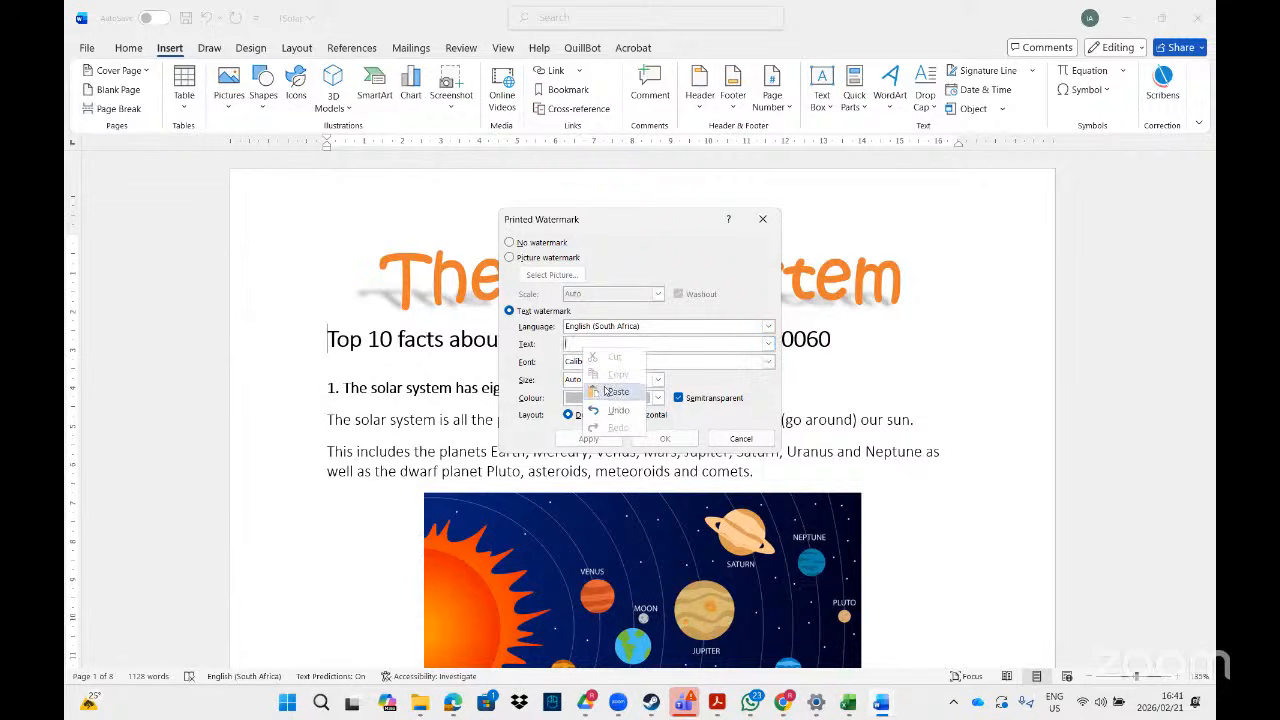
{"action": "left_click", "coordinate": [602, 390]}
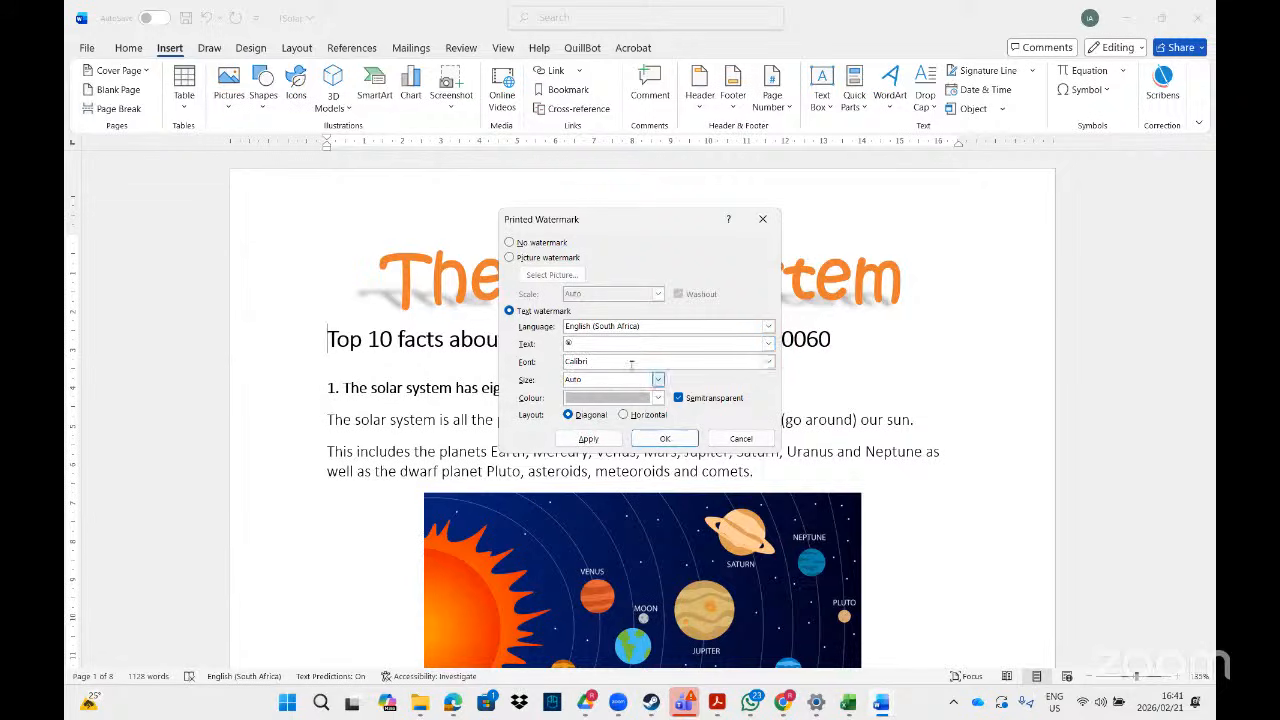
{"action": "left_click", "coordinate": [768, 364]}
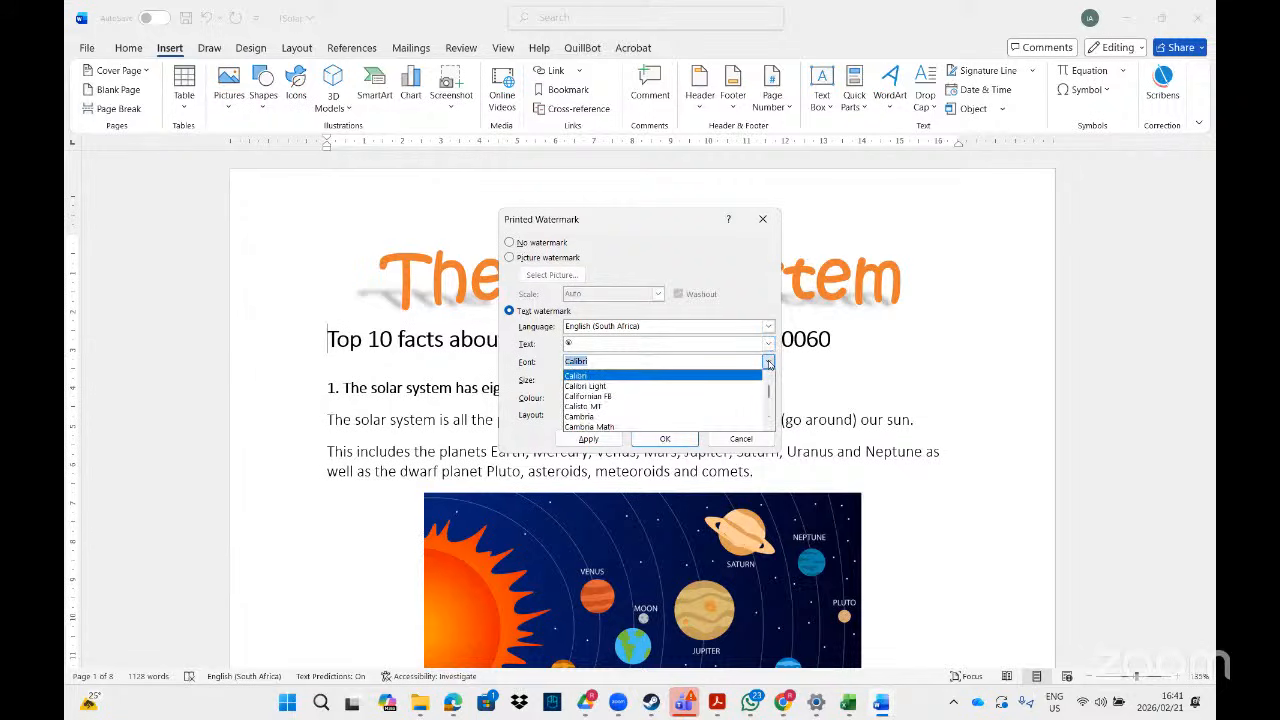
{"action": "type", "text": "wing"}
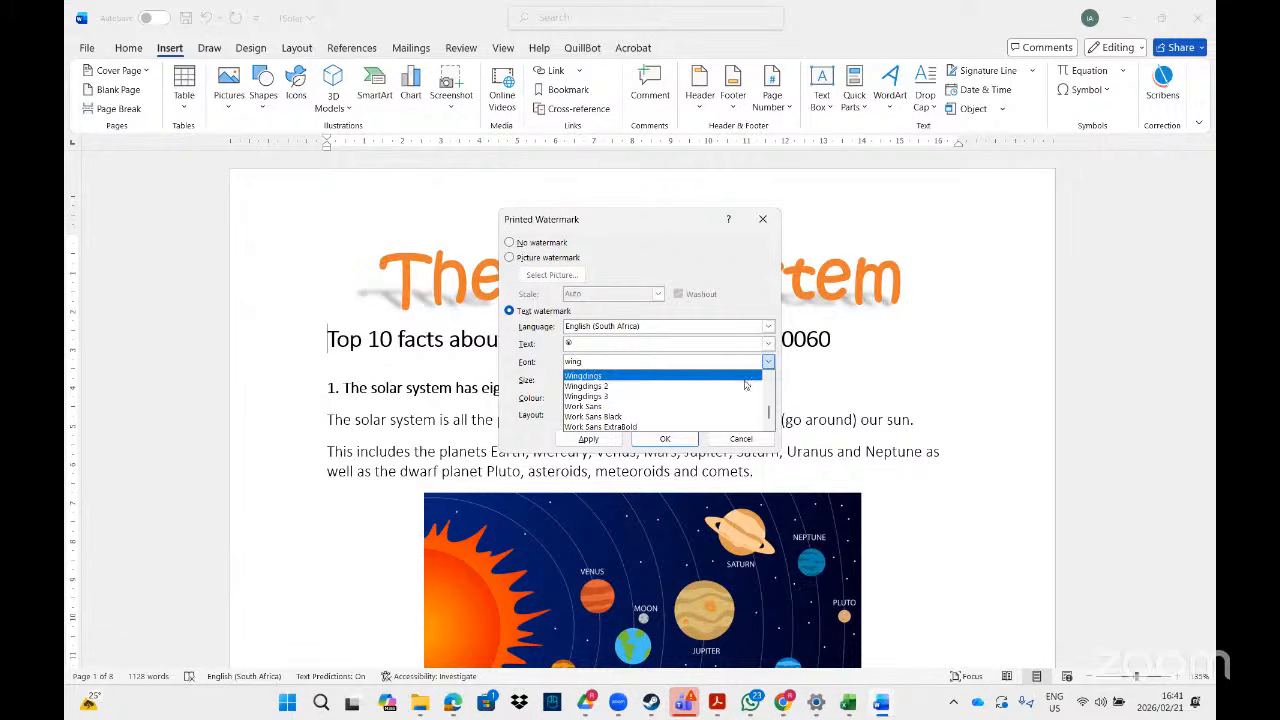
{"action": "left_click", "coordinate": [673, 377]}
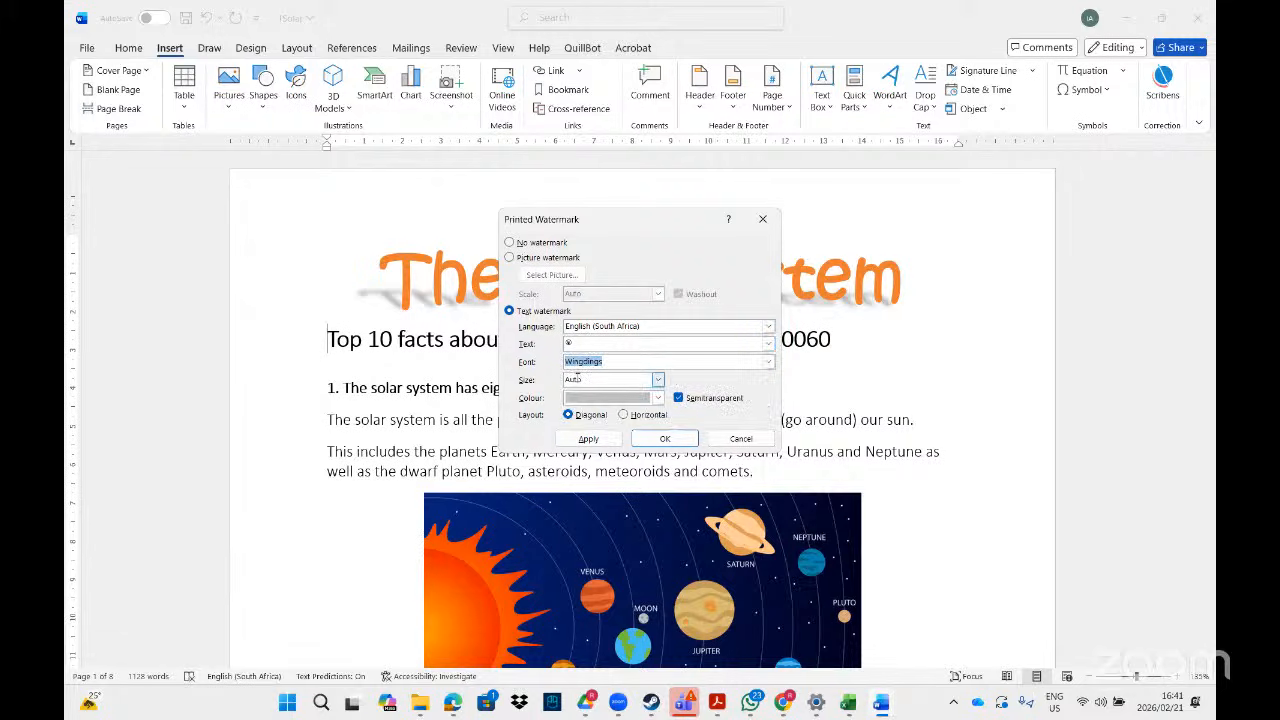
{"action": "left_click", "coordinate": [619, 381]}
{"action": "type", "text": "800"}
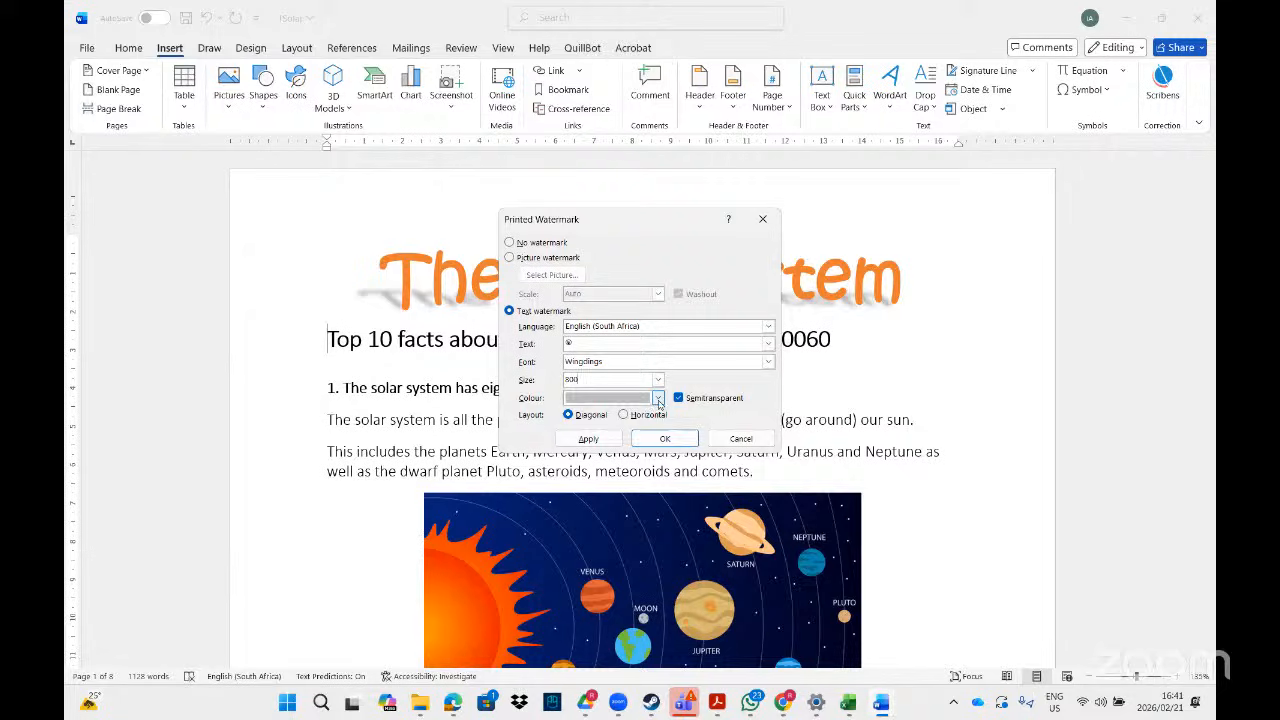
{"action": "left_click", "coordinate": [657, 398]}
{"action": "left_click", "coordinate": [597, 615]}
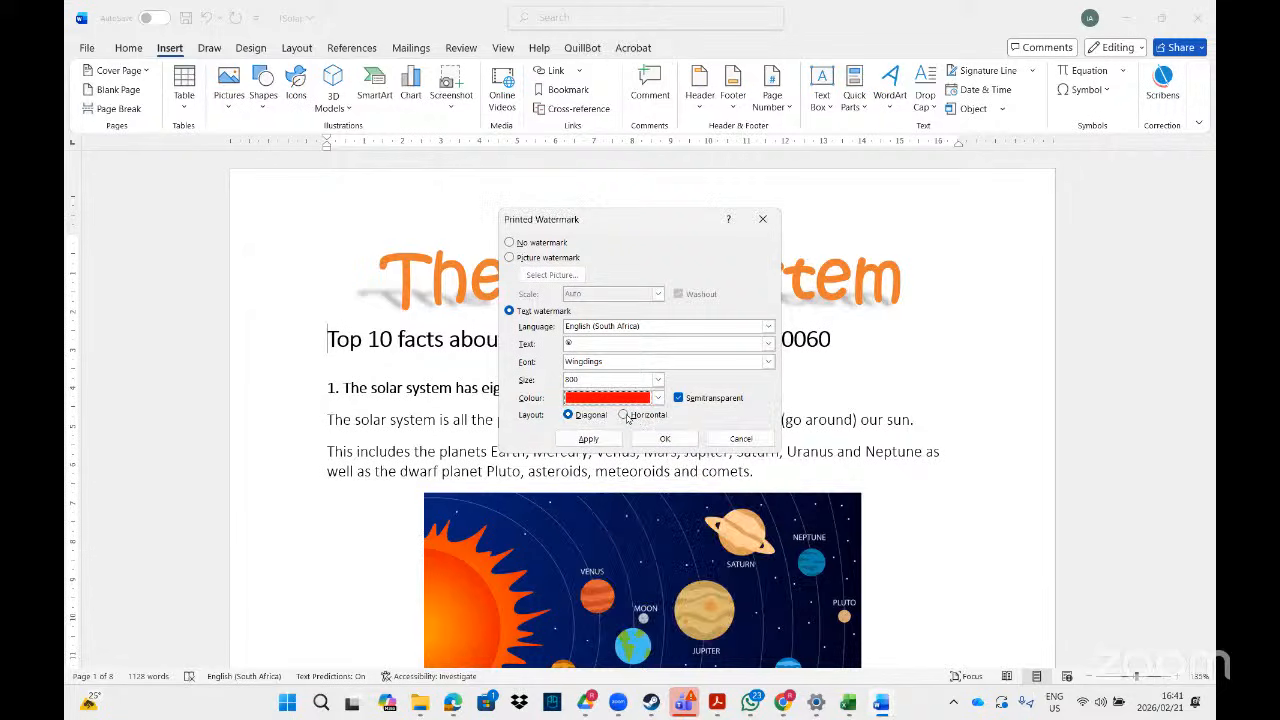
{"action": "left_click", "coordinate": [588, 438]}
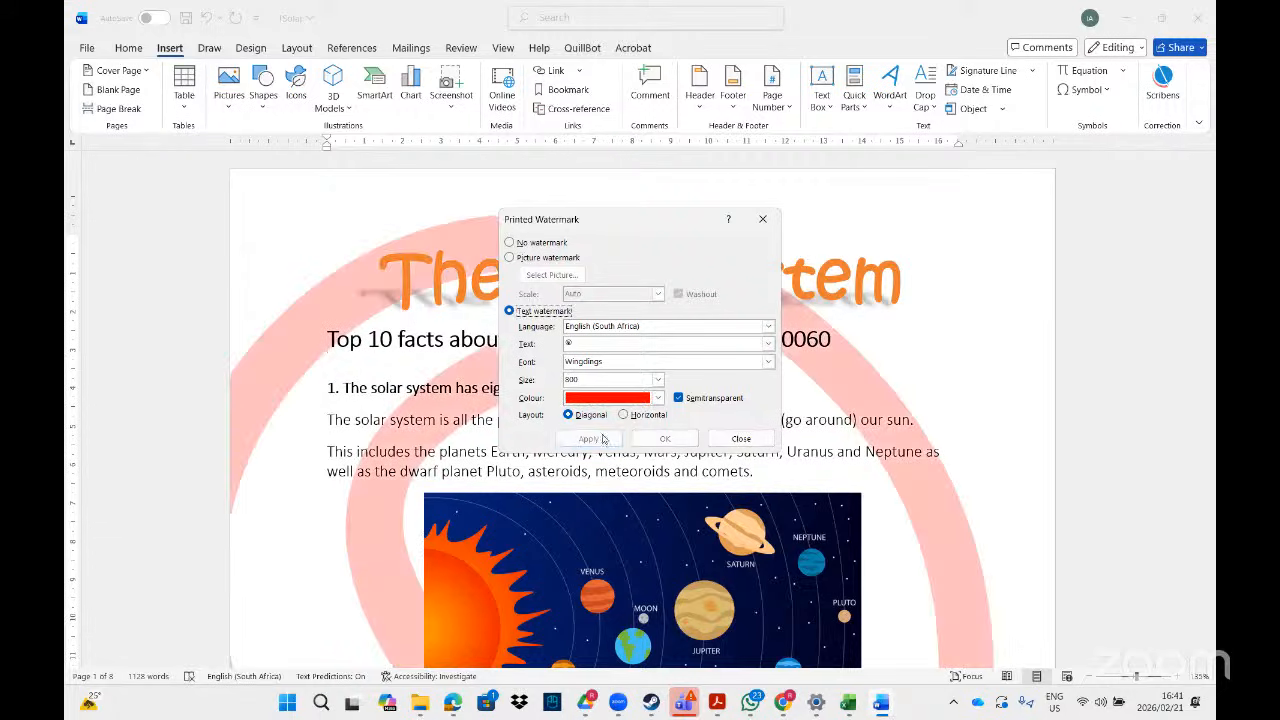
- Close the Printed Watermark dialog and open the first page's 'Page a of 8' footer
{"action": "left_click", "coordinate": [741, 439]}
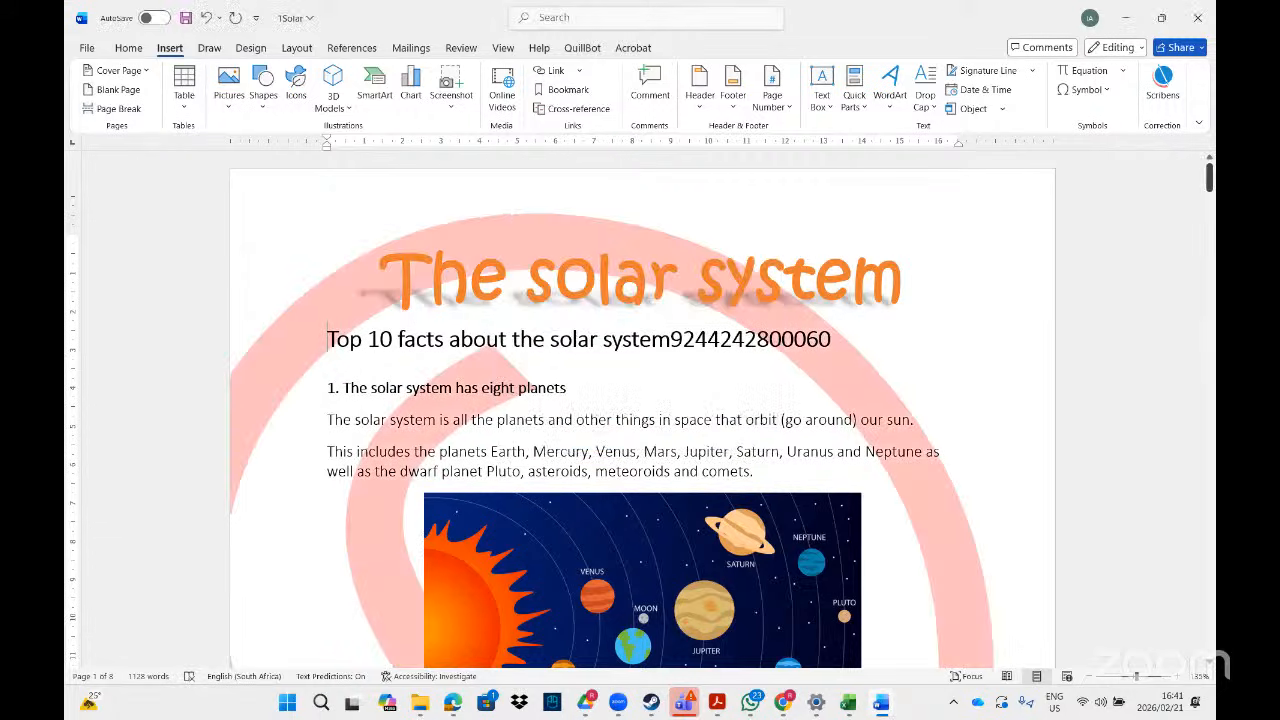
{"action": "mouse_move", "coordinate": [1209, 175]}
{"action": "left_mouse_down"}
{"action": "mouse_move", "coordinate": [1209, 637]}
{"action": "mouse_move", "coordinate": [1209, 175]}
{"action": "left_mouse_up"}
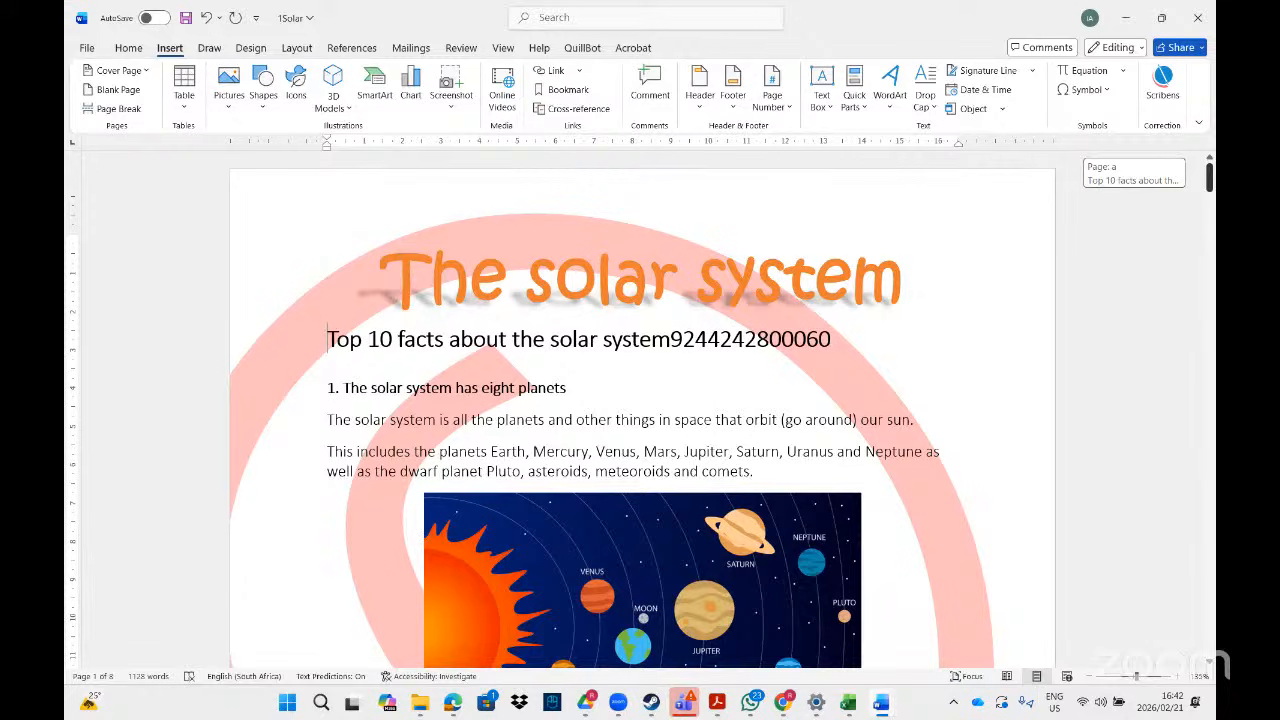
{"action": "mouse_move", "coordinate": [1210, 176]}
{"action": "left_mouse_down"}
{"action": "mouse_move", "coordinate": [1197, 698]}
{"action": "mouse_move", "coordinate": [1209, 165]}
{"action": "mouse_move", "coordinate": [1209, 215]}
{"action": "mouse_move", "coordinate": [1209, 200]}
{"action": "left_mouse_up"}
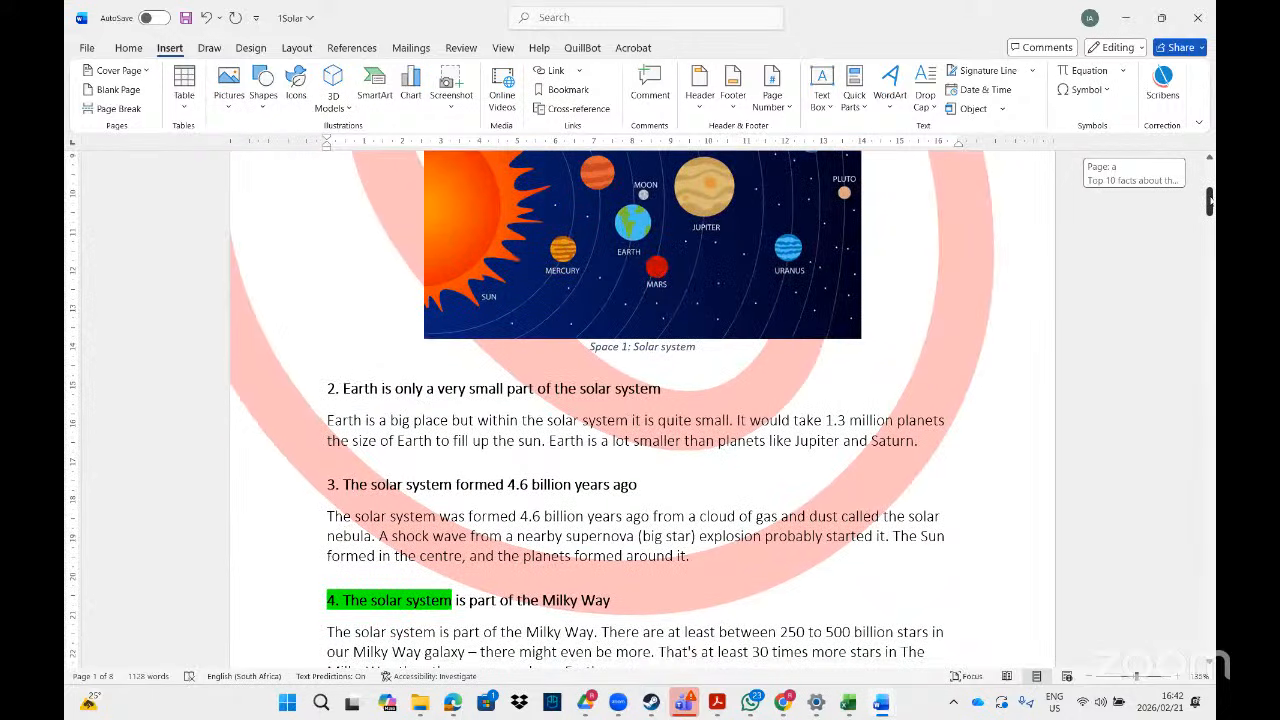
{"action": "mouse_move", "coordinate": [1209, 200]}
{"action": "left_mouse_down"}
{"action": "mouse_move", "coordinate": [1209, 165]}
{"action": "mouse_move", "coordinate": [1209, 222]}
{"action": "left_mouse_up"}
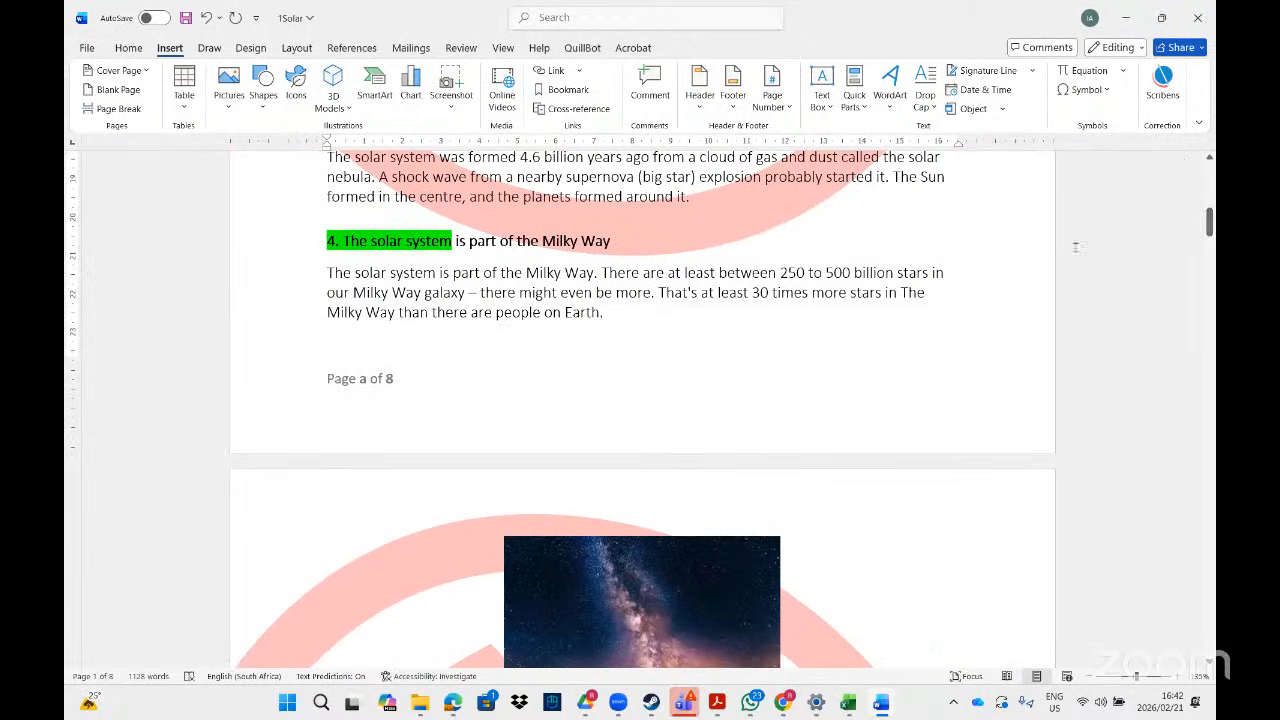
{"action": "double_click", "coordinate": [475, 427]}
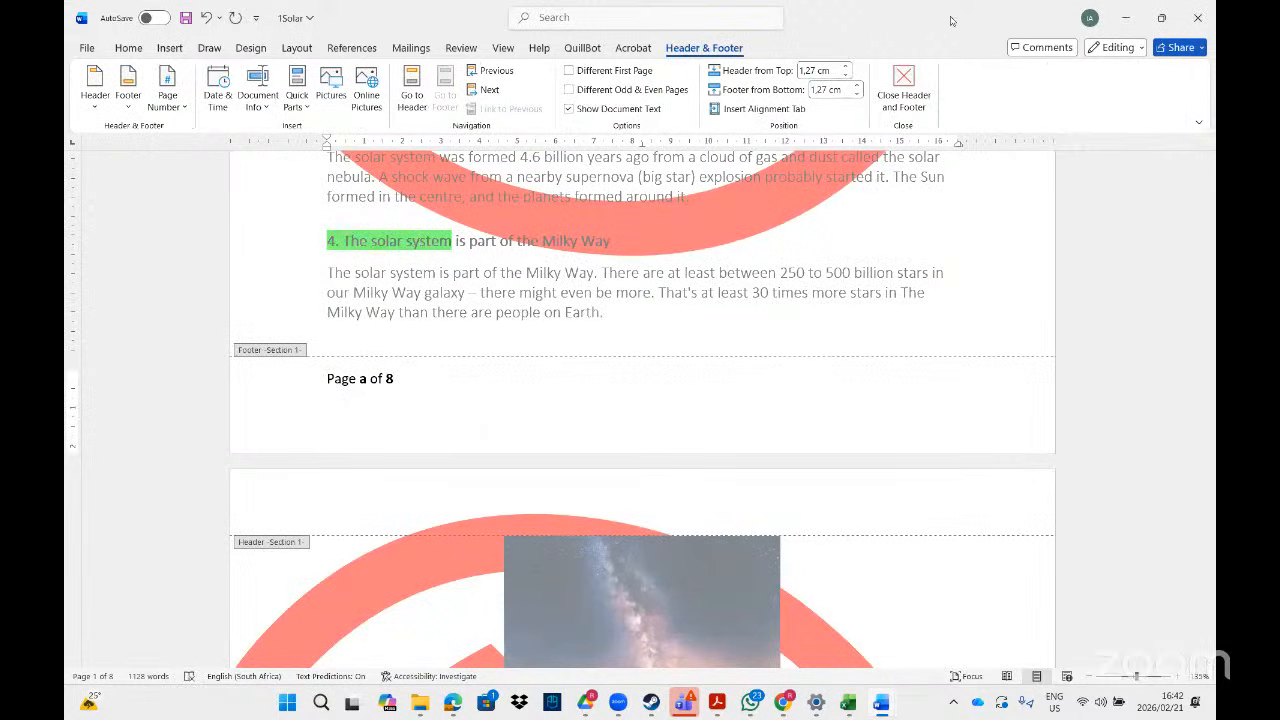
- Turn on Different First Page so page 1 gets its own footer
{"action": "double_click", "coordinate": [950, 19]}
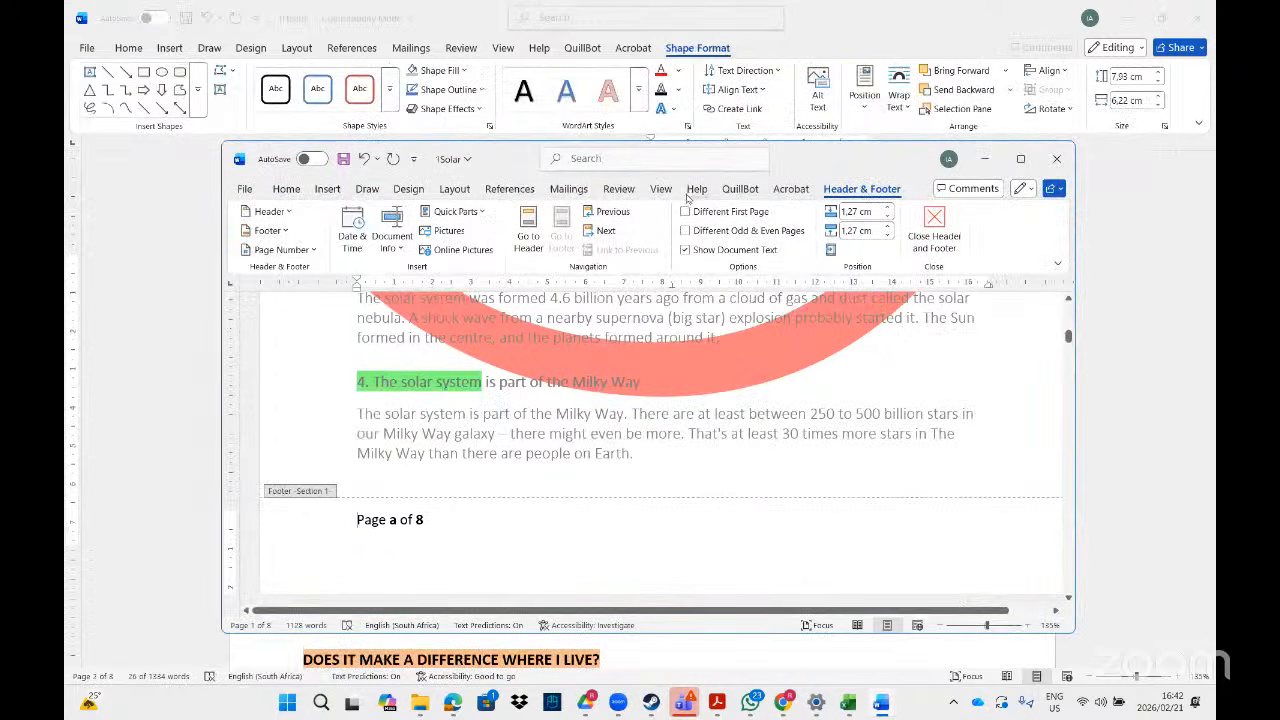
{"action": "left_click", "coordinate": [684, 211]}
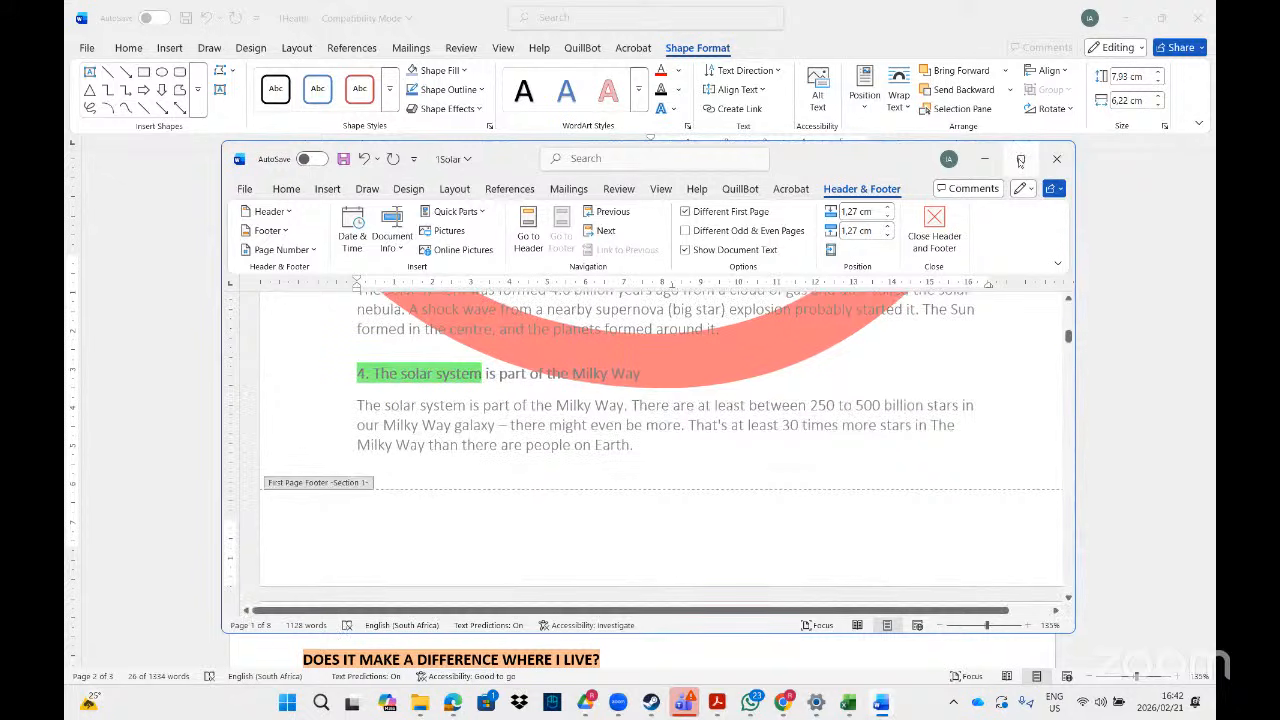
{"action": "left_click", "coordinate": [1020, 159]}
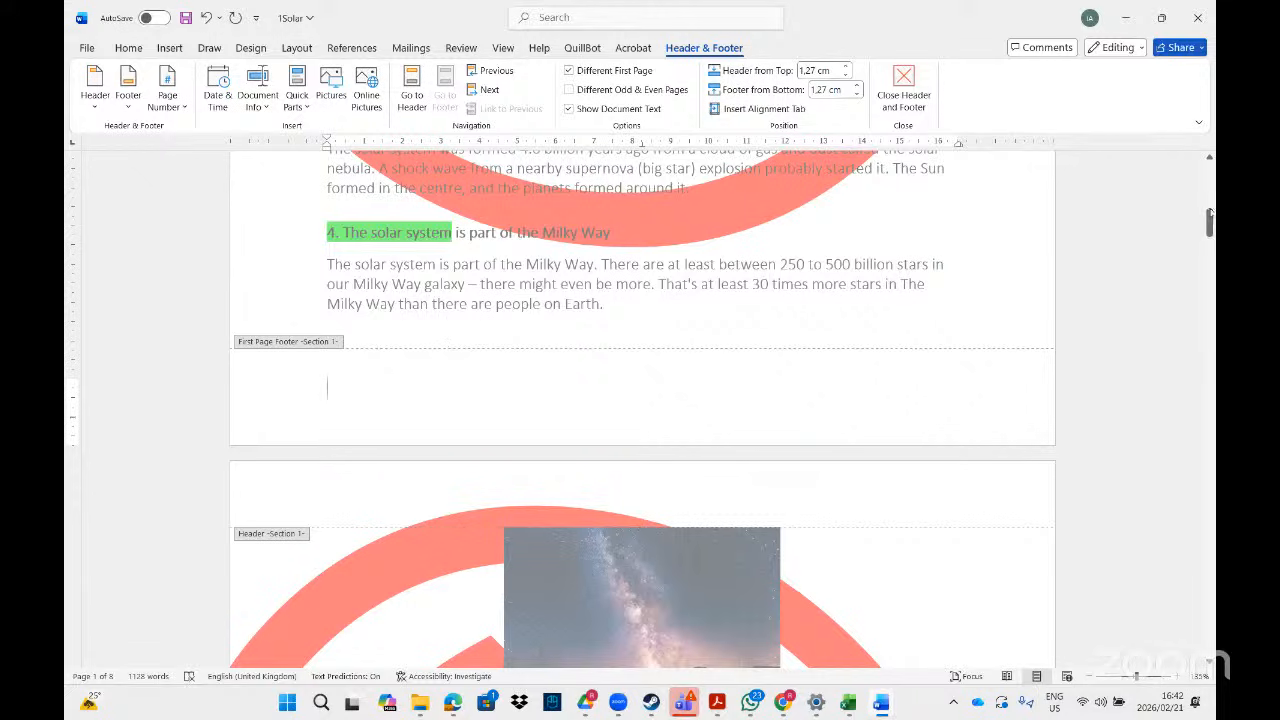
- Select the red Wingdings watermark arc in page 2's header
{"action": "left_click_drag", "start_coordinate": [1208, 220], "coordinate": [1208, 240]}
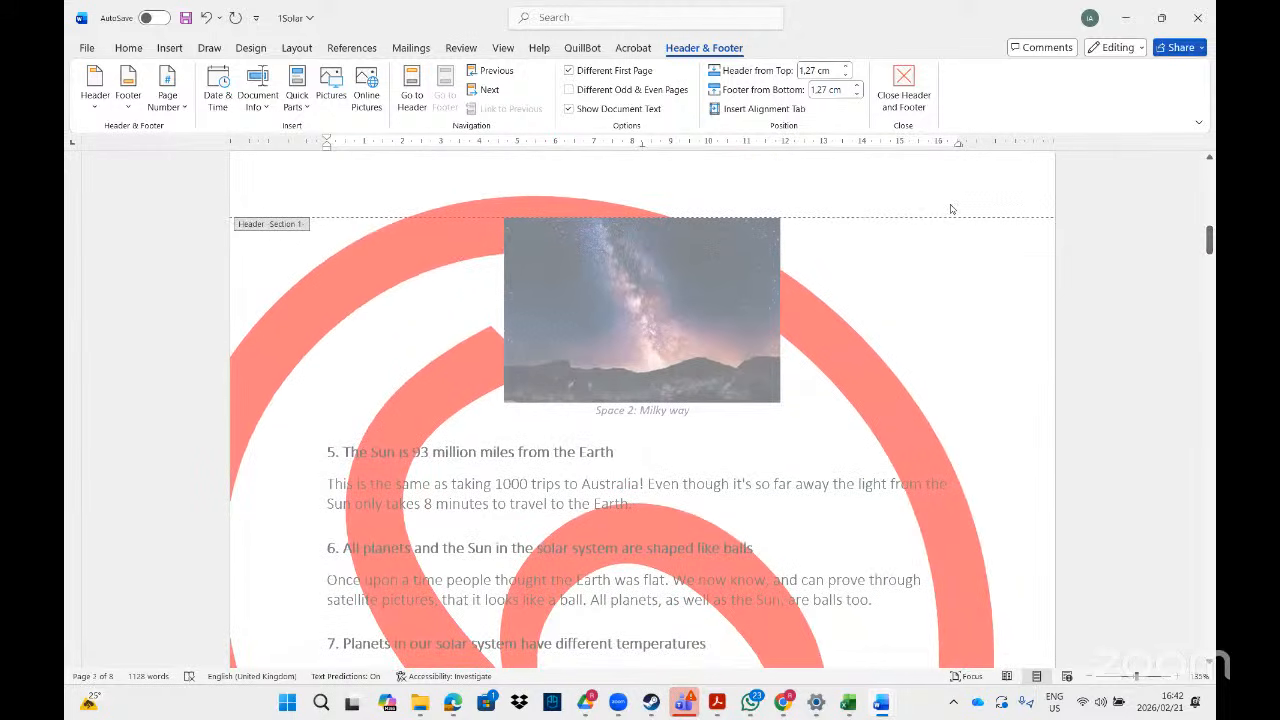
{"action": "left_click_drag", "start_coordinate": [1208, 240], "coordinate": [1208, 230]}
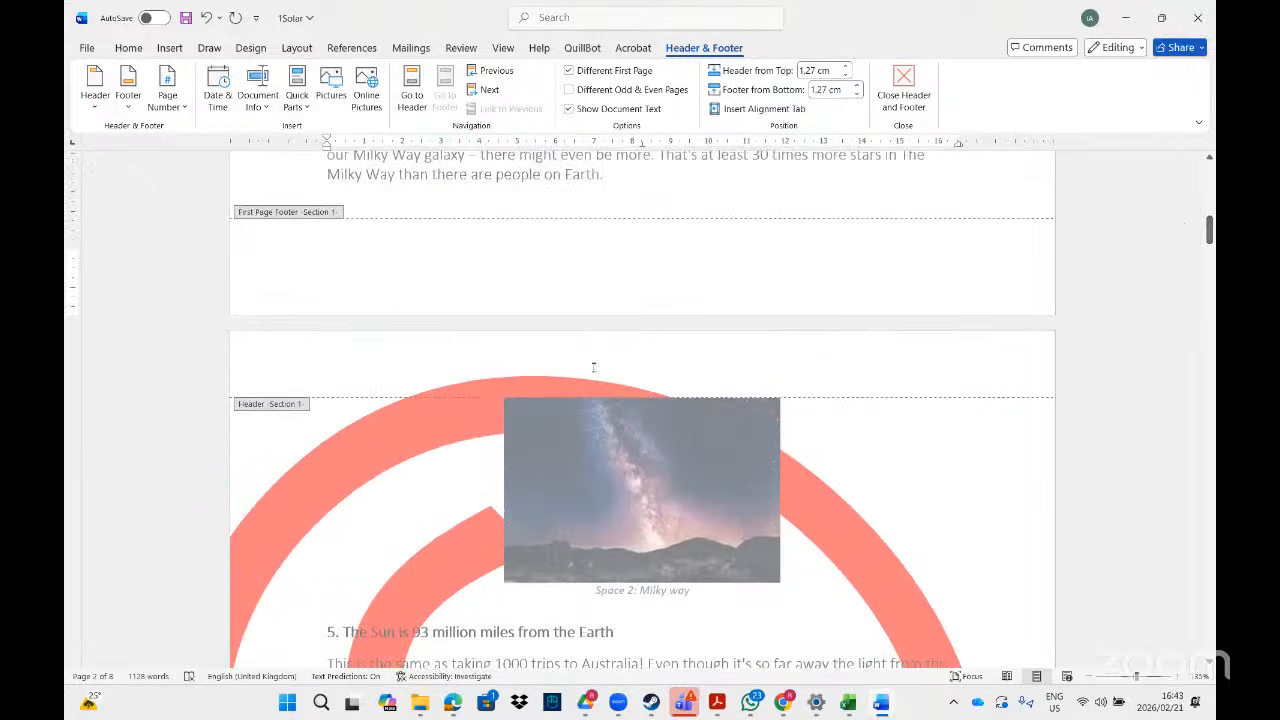
{"action": "left_click", "coordinate": [398, 440]}
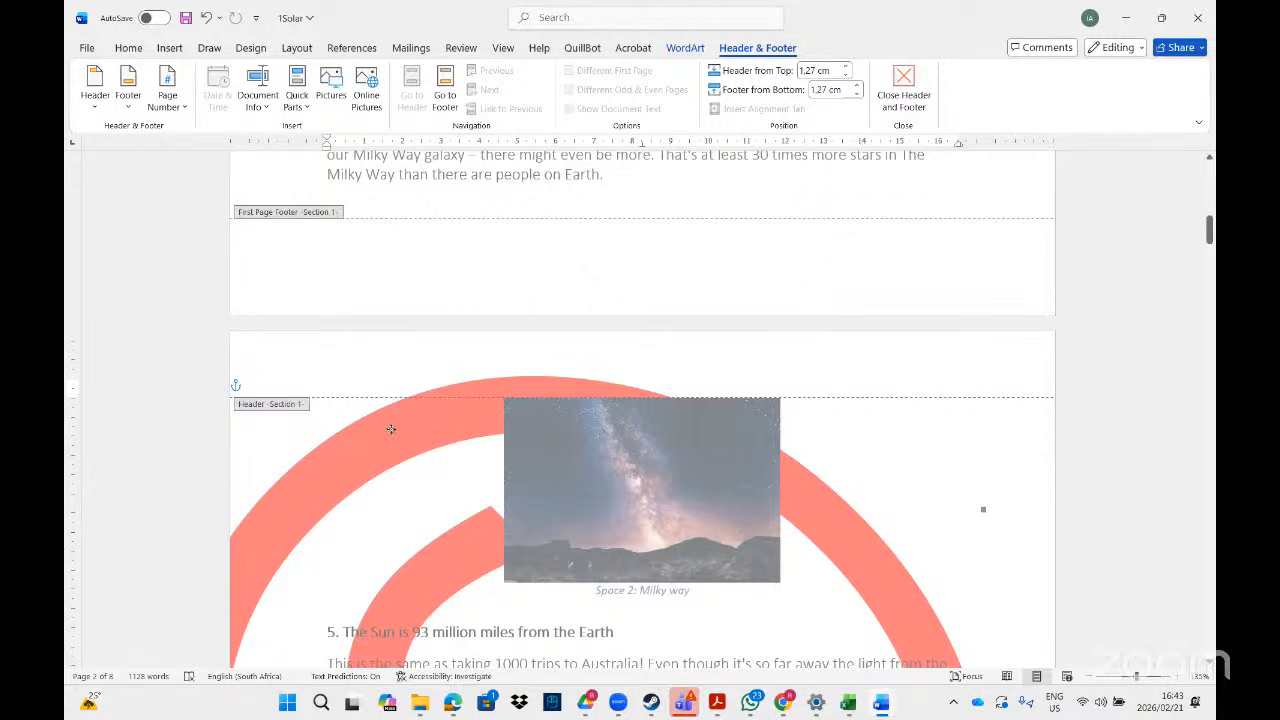
- Delete the red watermark arc from page 2's header and check the first-page footer
{"action": "key", "text": "Delete"}
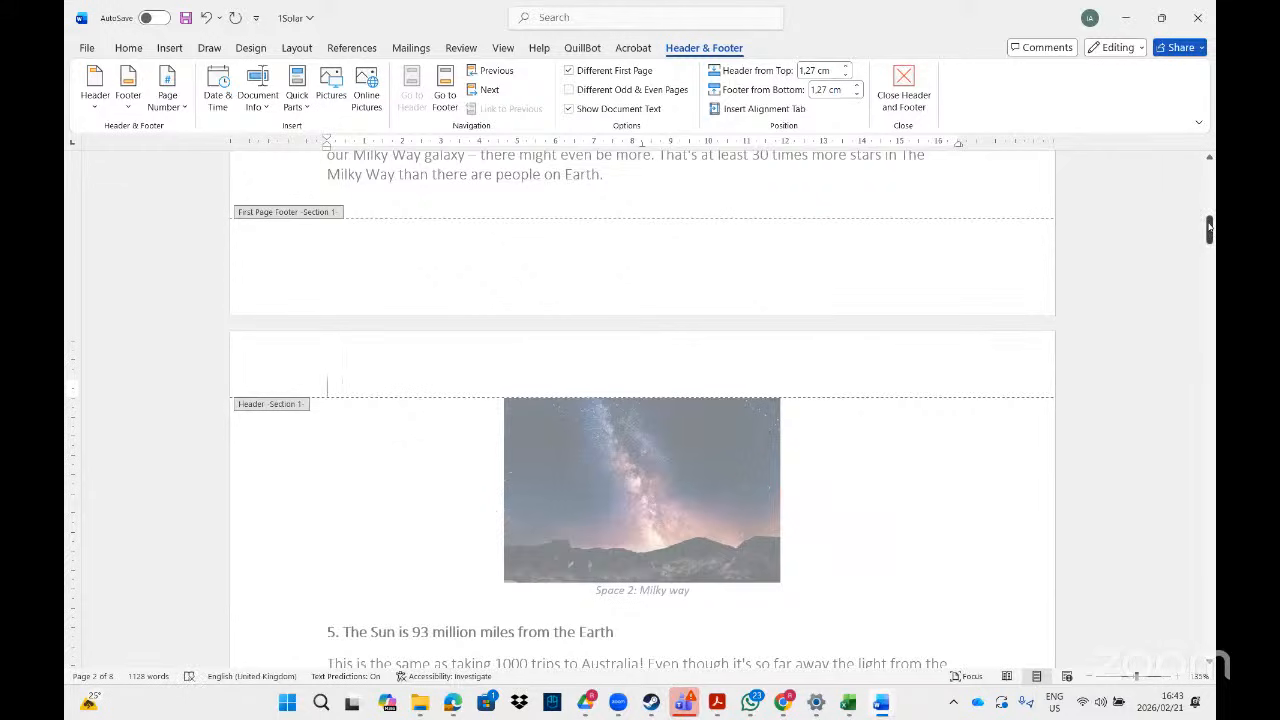
{"action": "left_click_drag", "start_coordinate": [1208, 228], "coordinate": [1208, 176]}
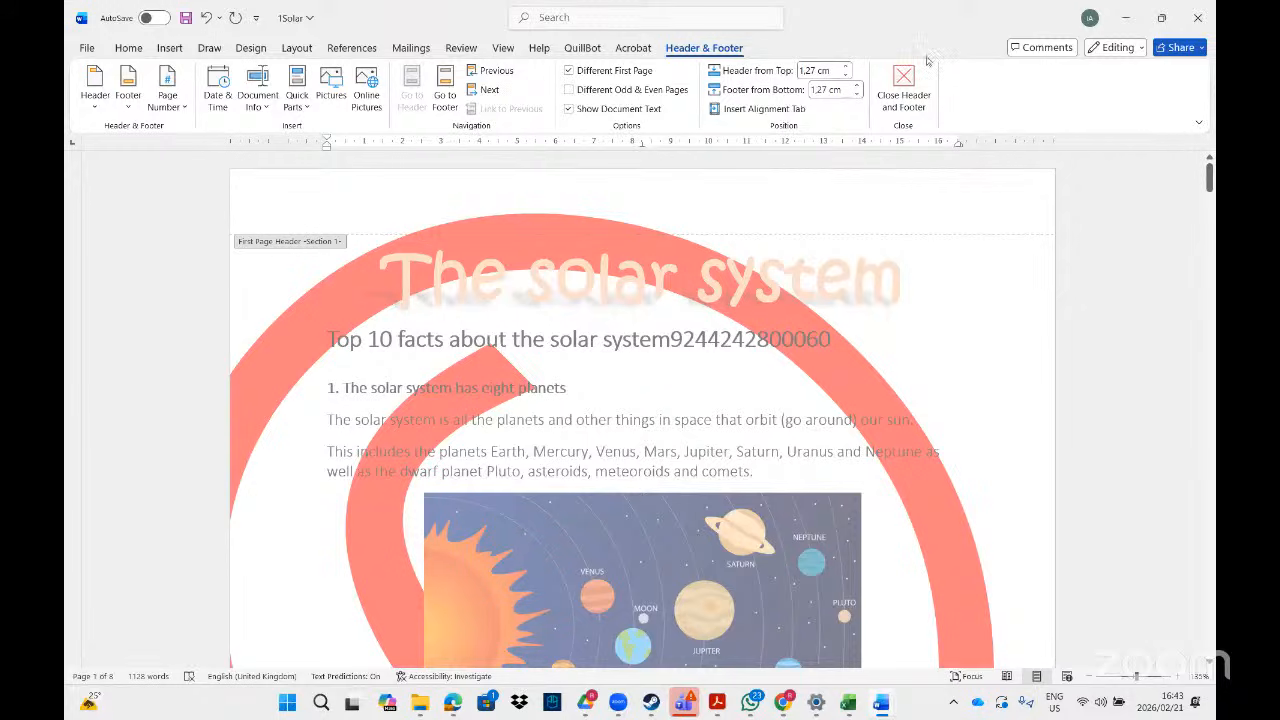
{"action": "double_click", "coordinate": [967, 34]}
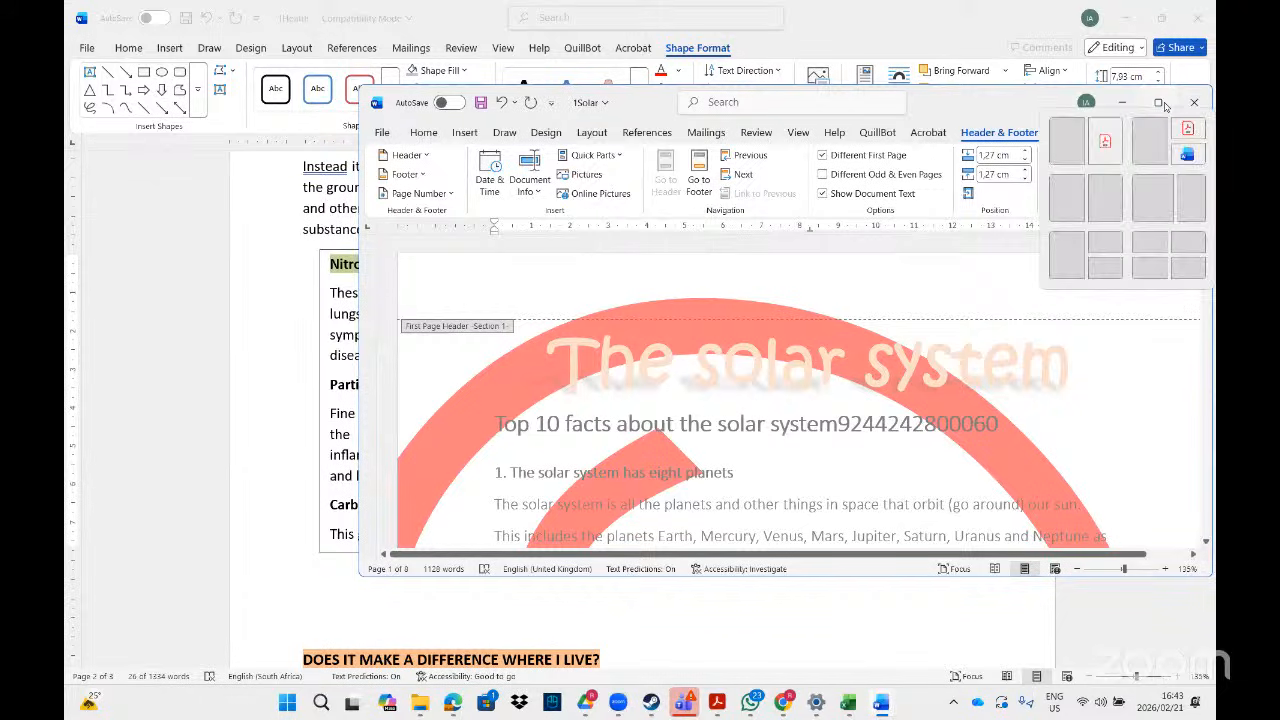
{"action": "left_click", "coordinate": [1160, 104]}
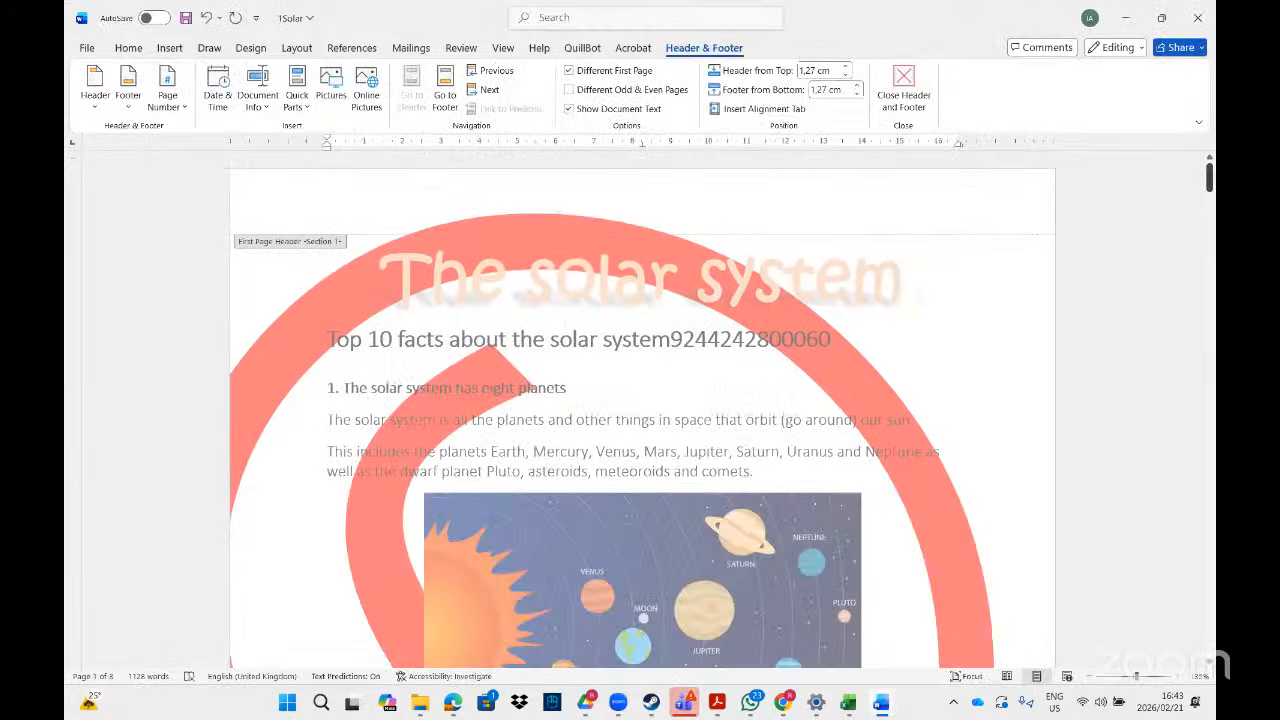
{"action": "left_click_drag", "start_coordinate": [1209, 178], "coordinate": [1210, 228]}
{"action": "left_click", "coordinate": [495, 308]}
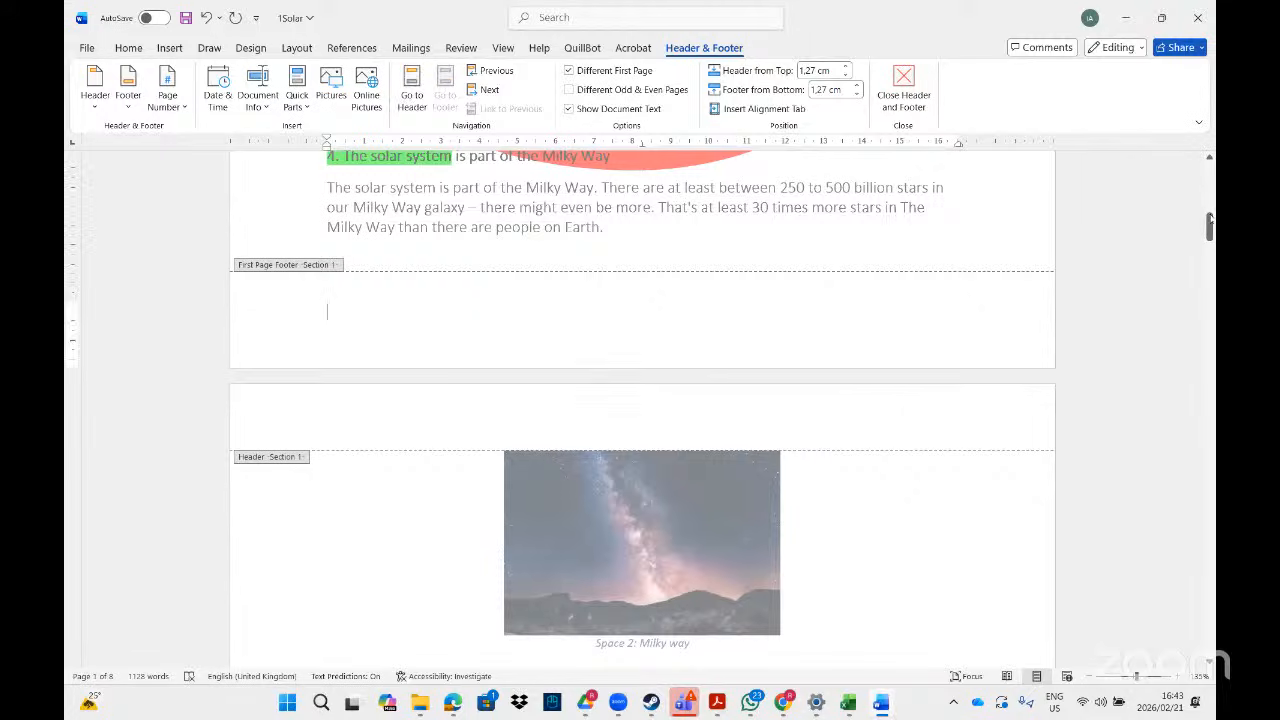
{"action": "left_click_drag", "start_coordinate": [1210, 226], "coordinate": [1203, 265]}
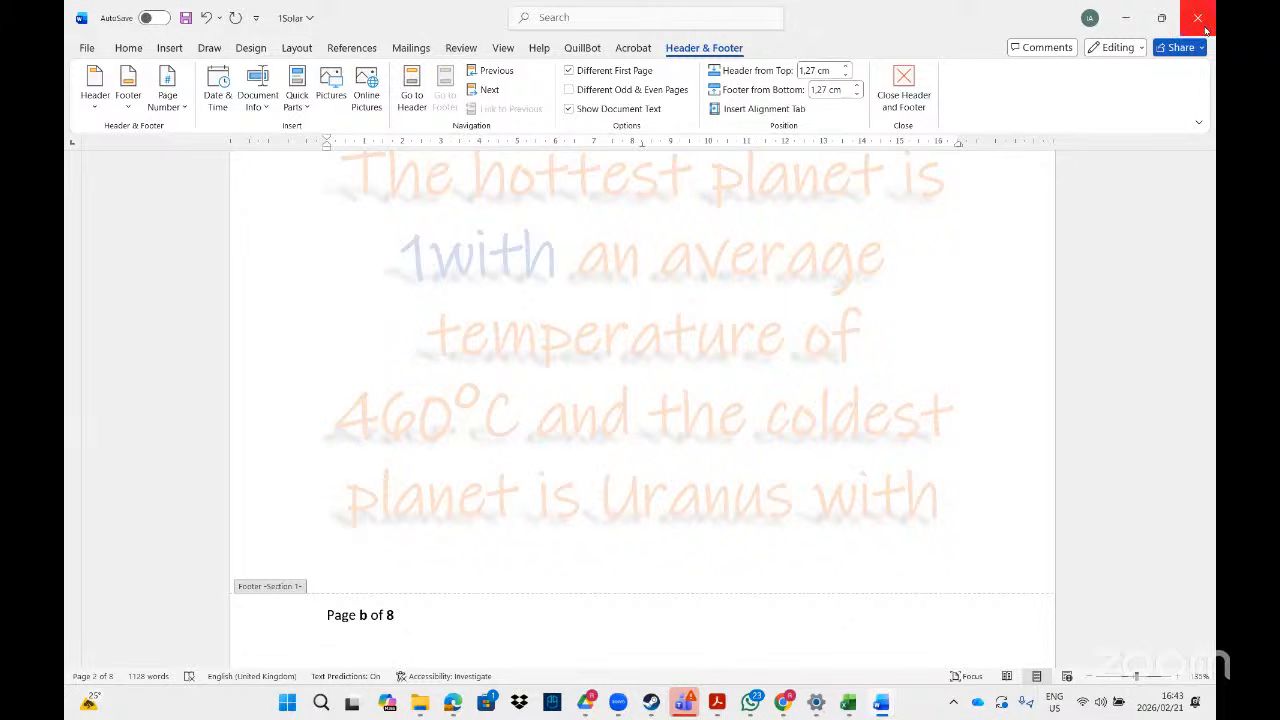
- Close the solar system document without saving
{"action": "left_click", "coordinate": [1205, 19]}
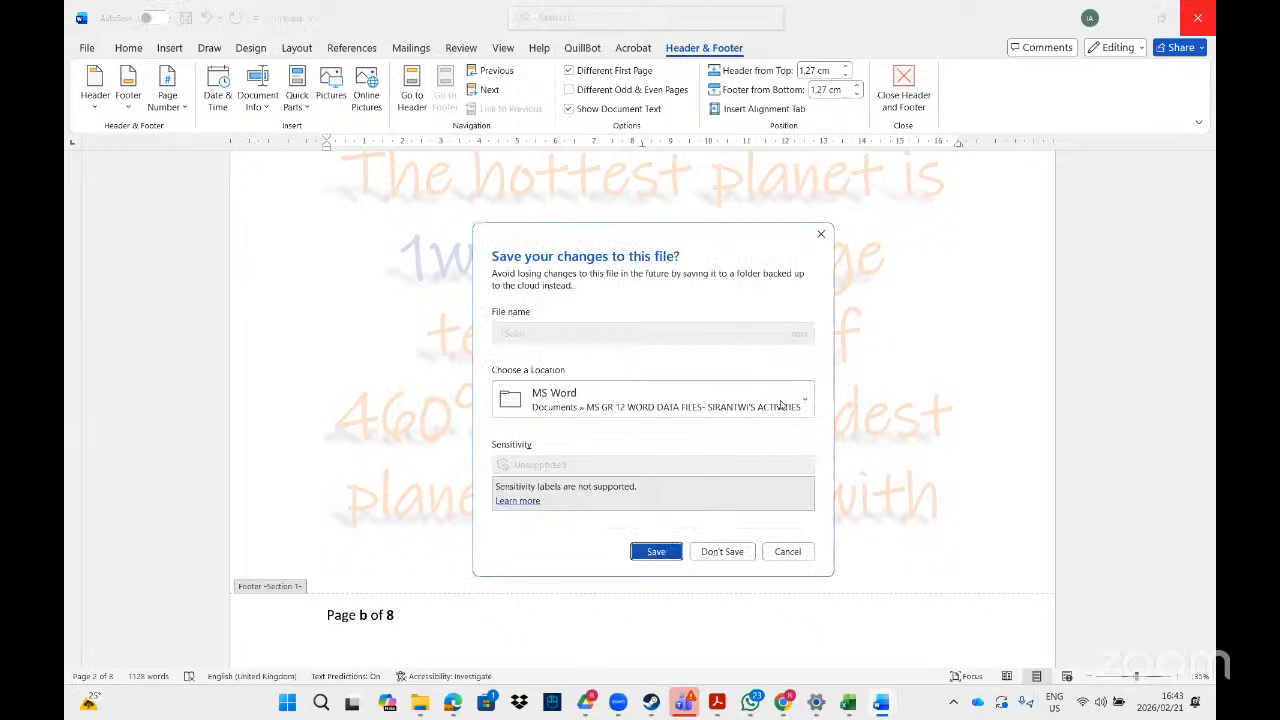
{"action": "left_click", "coordinate": [722, 552]}
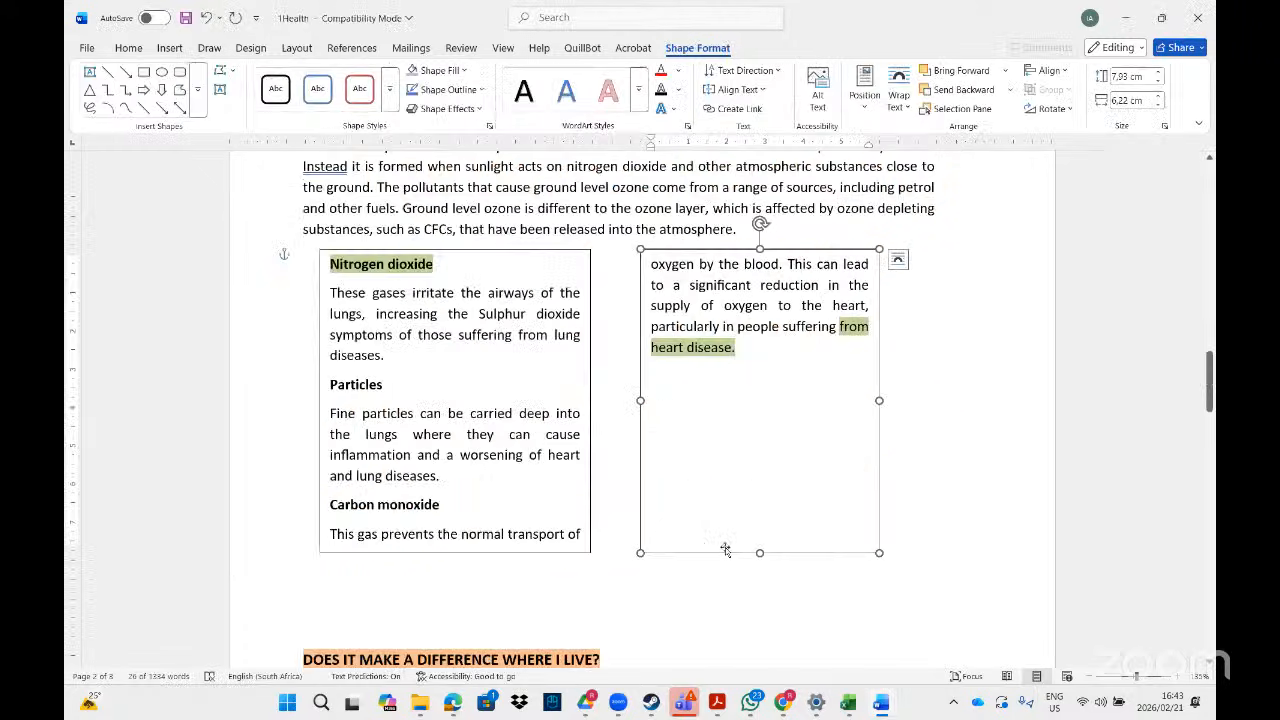
{"action": "left_click_drag", "start_coordinate": [1211, 388], "coordinate": [1210, 172]}
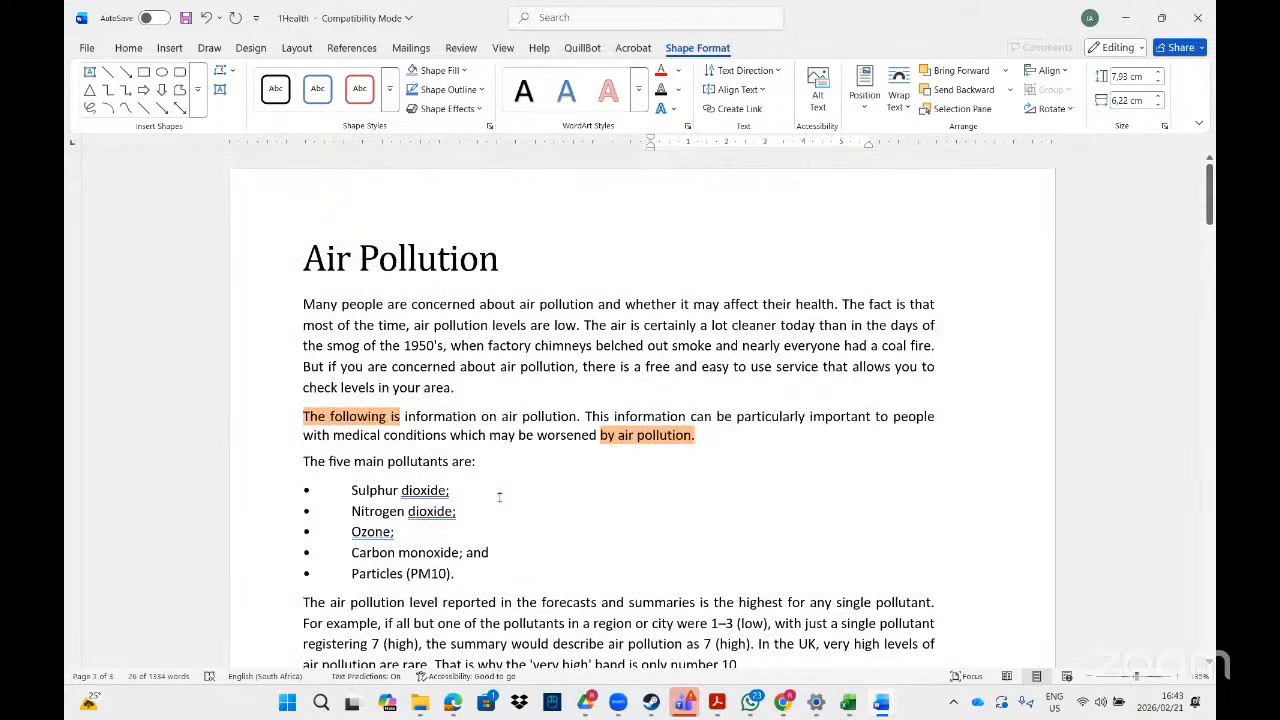
- Insert Webdings character code 102 on a new line after the first paragraph
{"action": "left_click", "coordinate": [511, 385]}
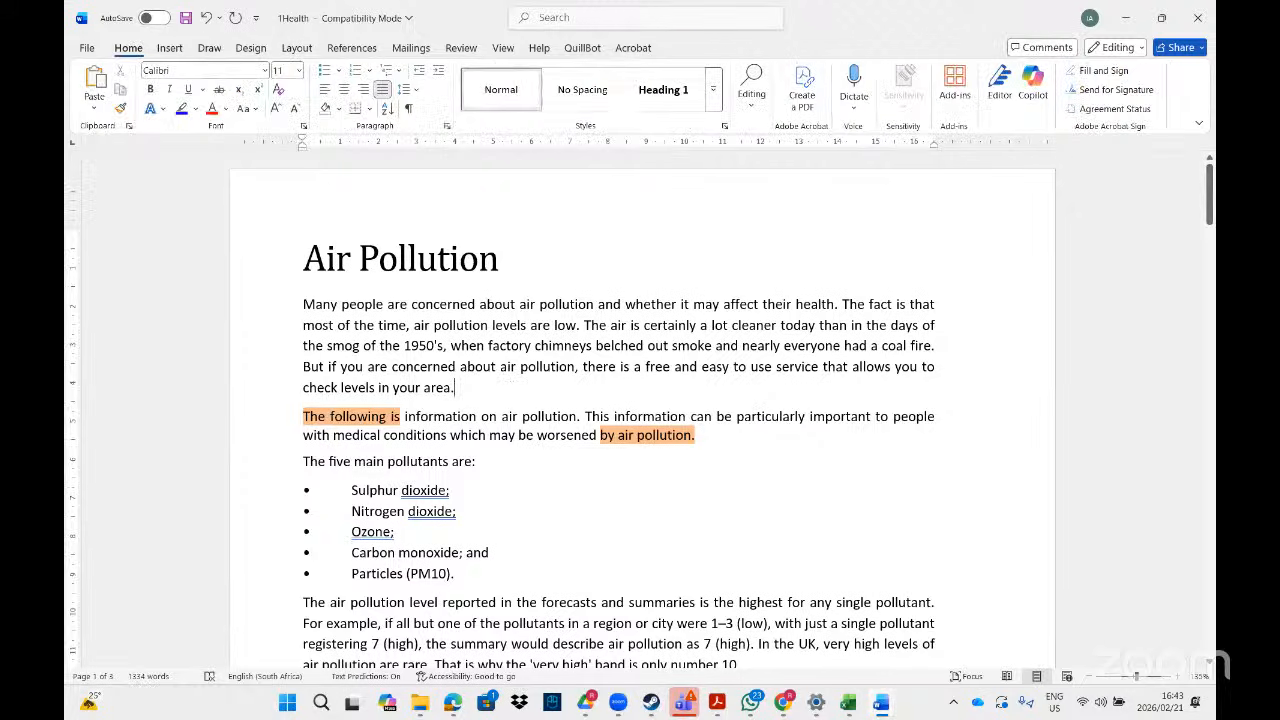
{"action": "key", "text": "Return"}
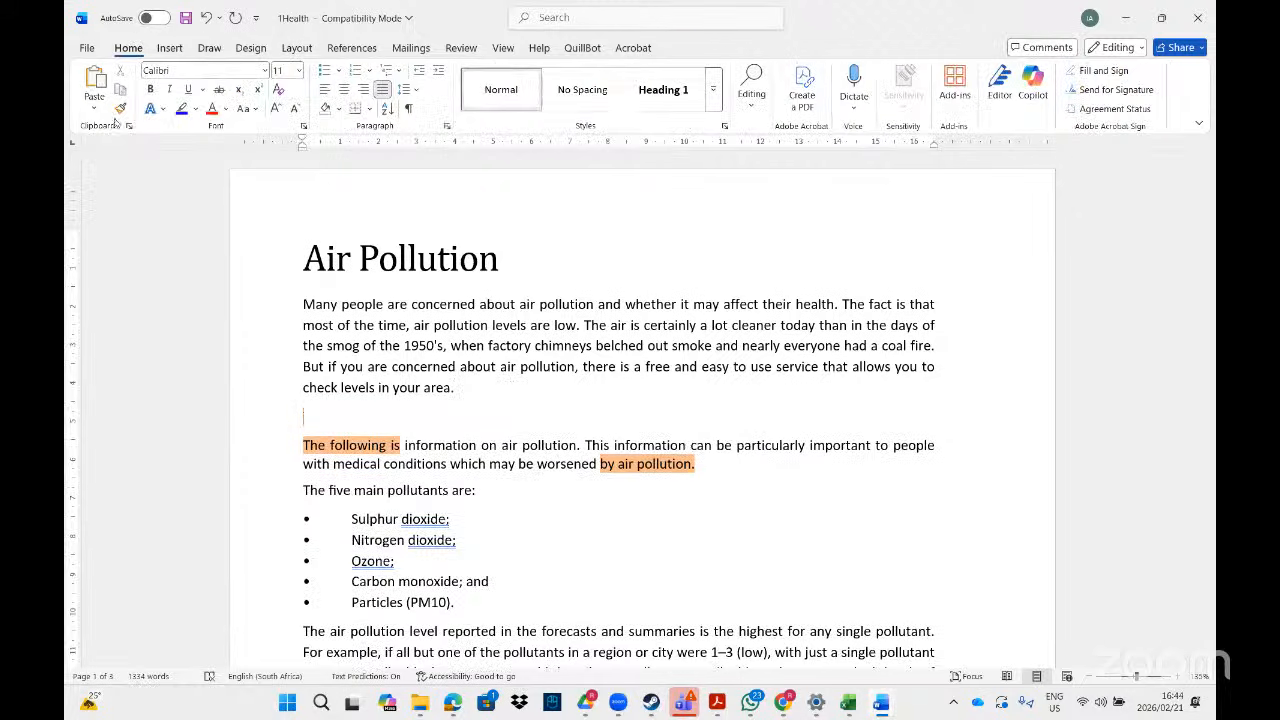
{"action": "left_click", "coordinate": [167, 52]}
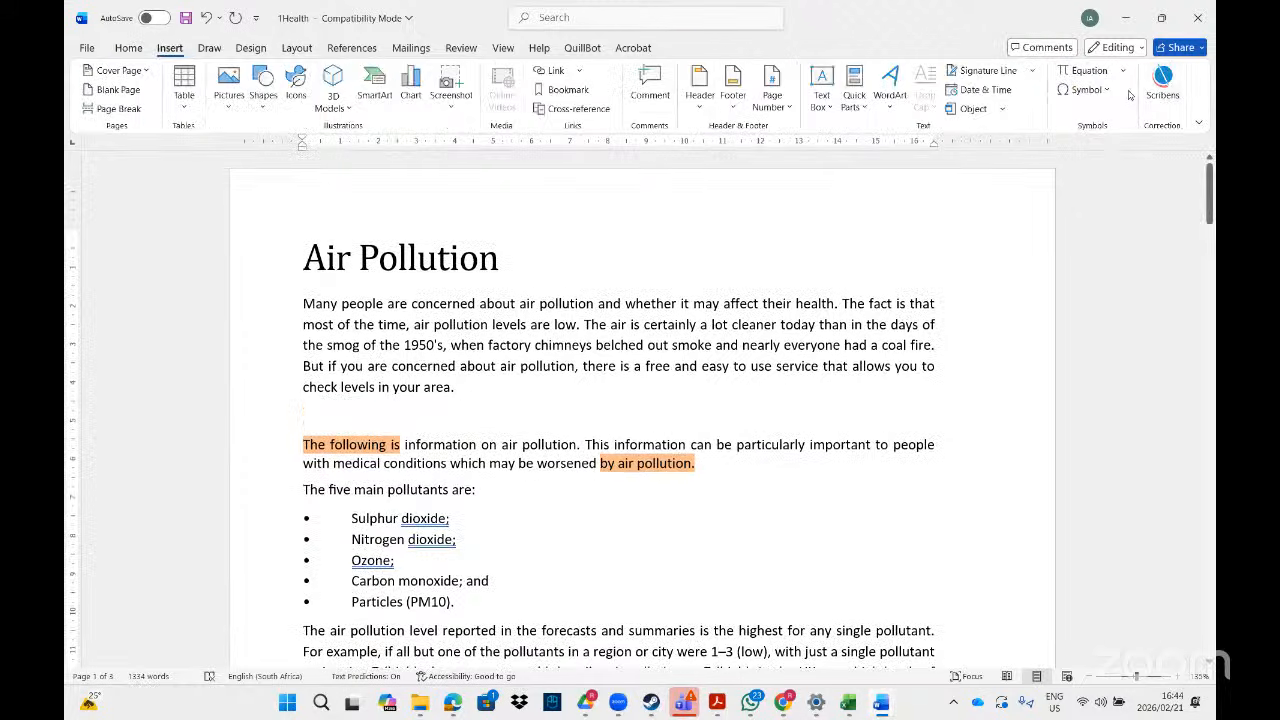
{"action": "left_click", "coordinate": [1086, 89]}
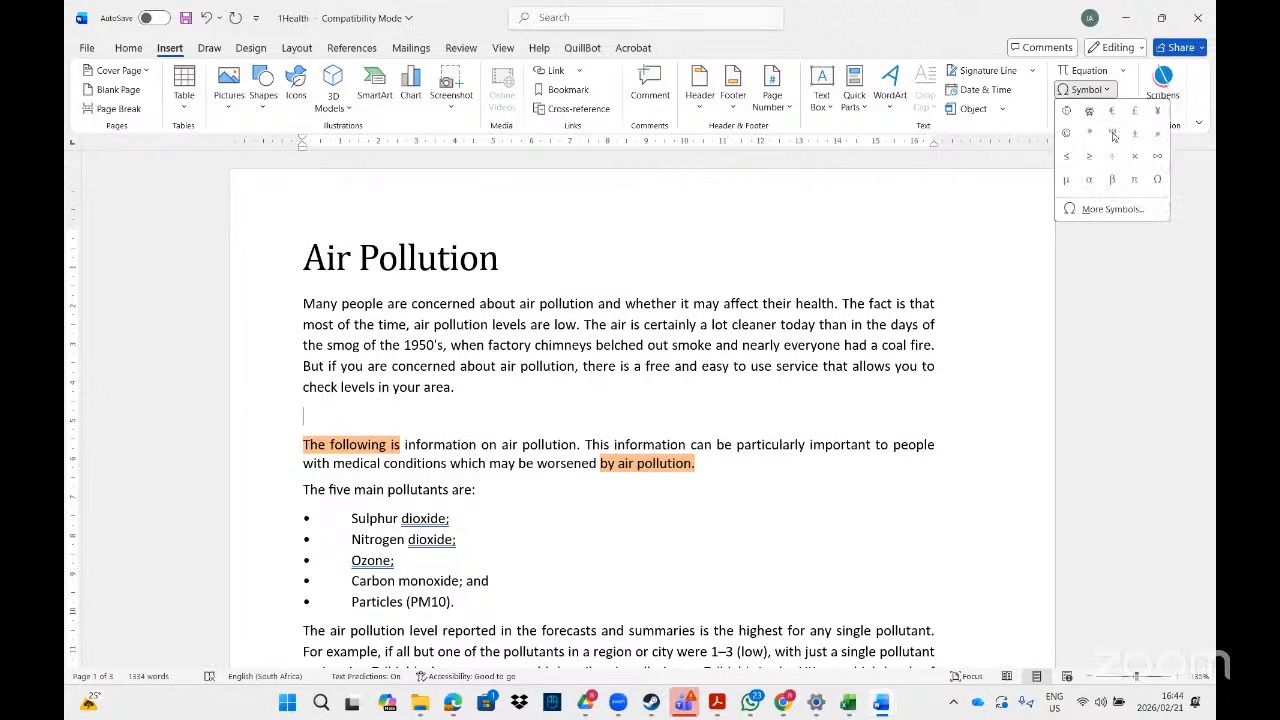
{"action": "left_click", "coordinate": [1097, 210]}
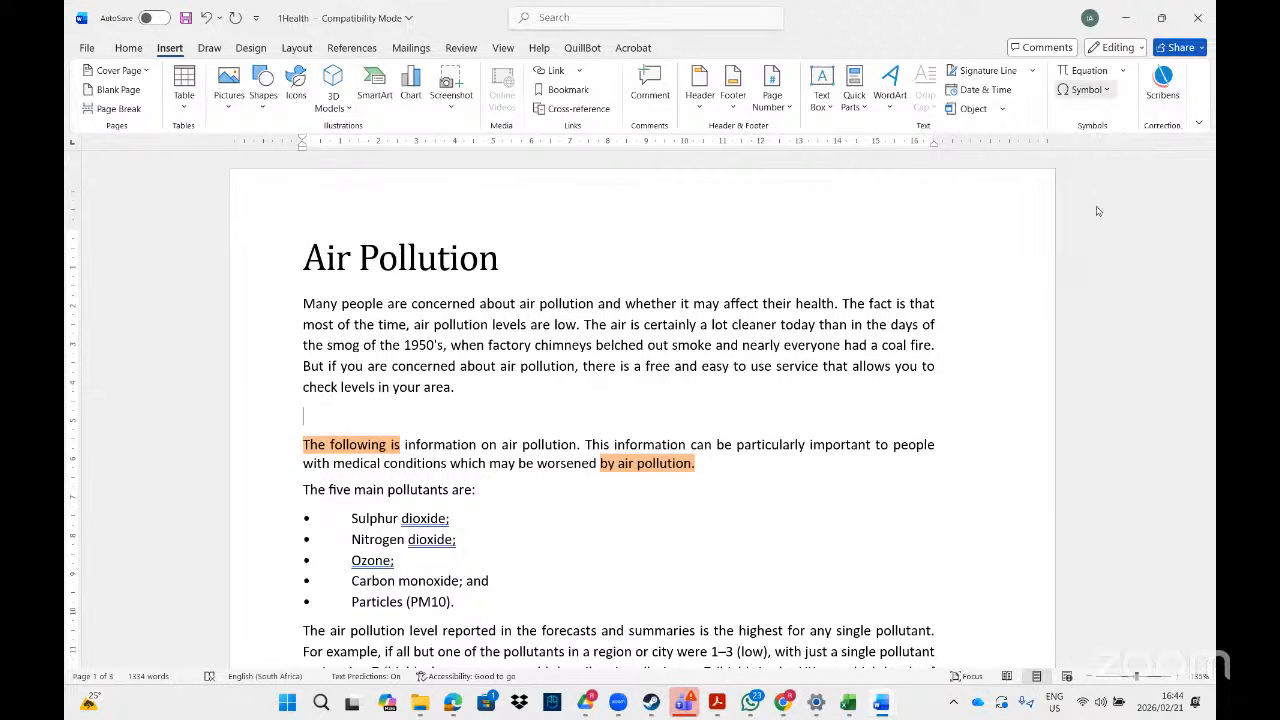
{"action": "left_click", "coordinate": [623, 276]}
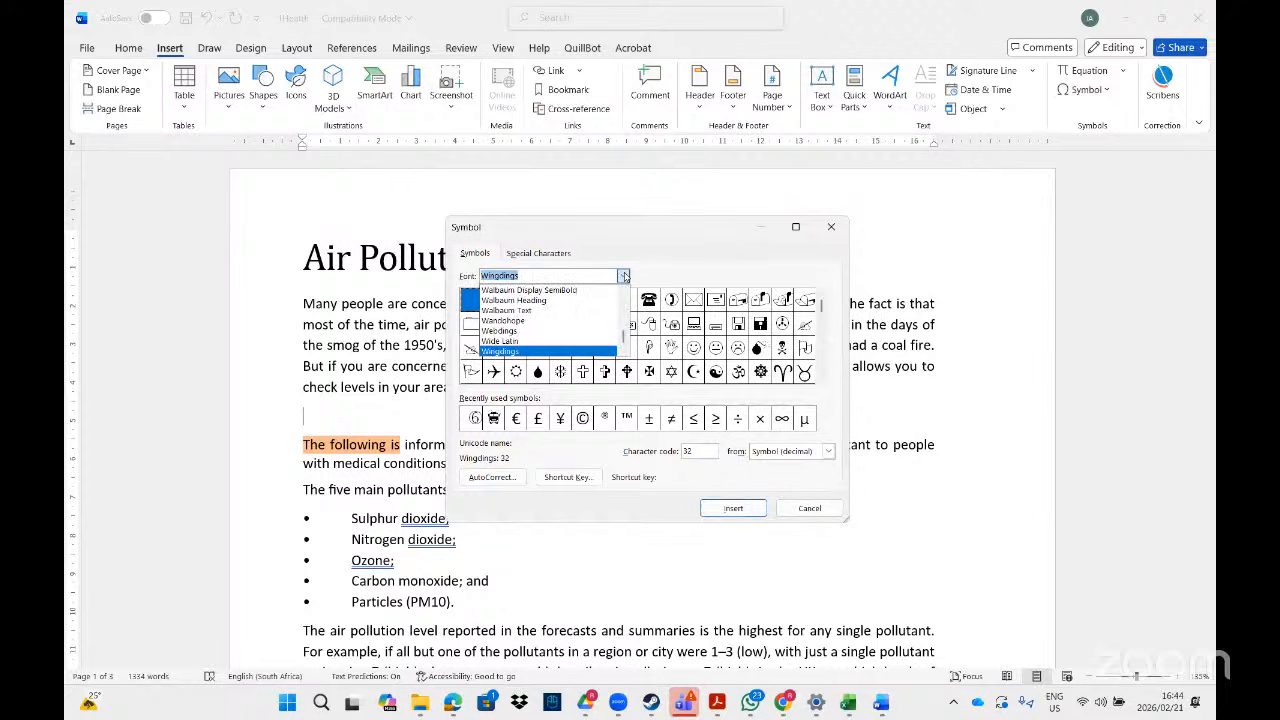
{"action": "type", "text": "web"}
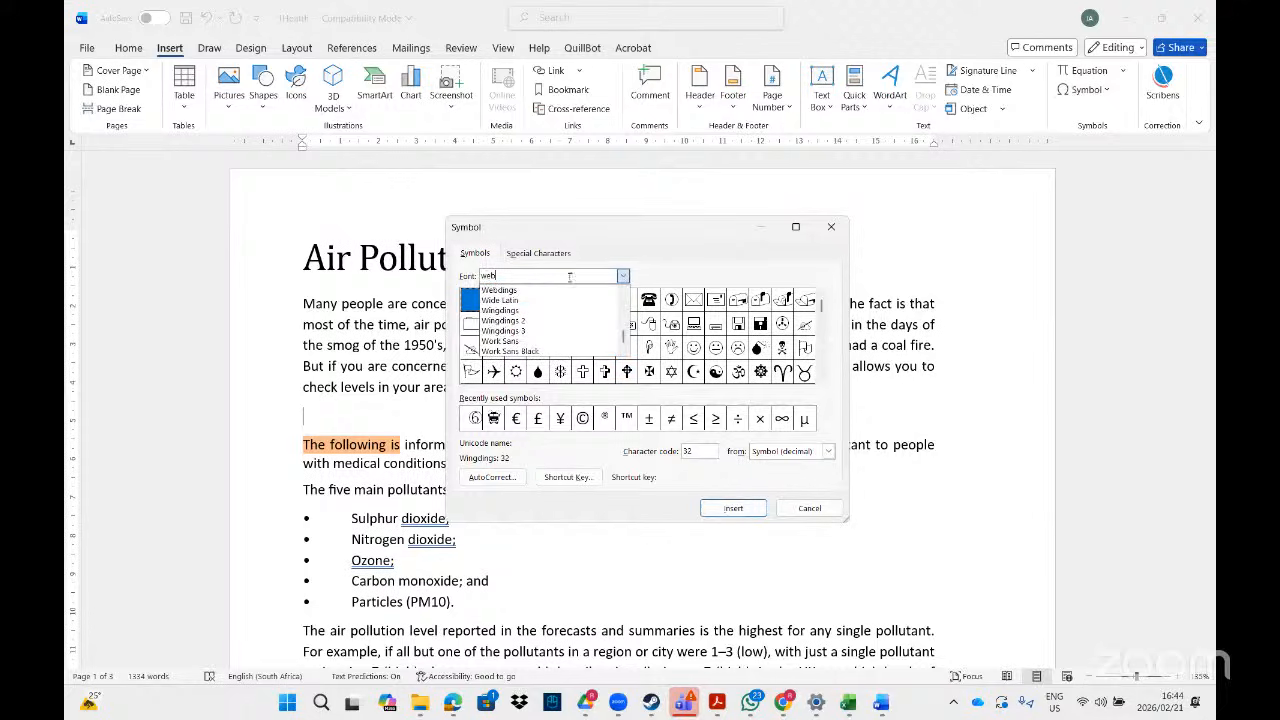
{"action": "key", "text": "Return"}
{"action": "left_click_drag", "start_coordinate": [697, 450], "coordinate": [640, 452]}
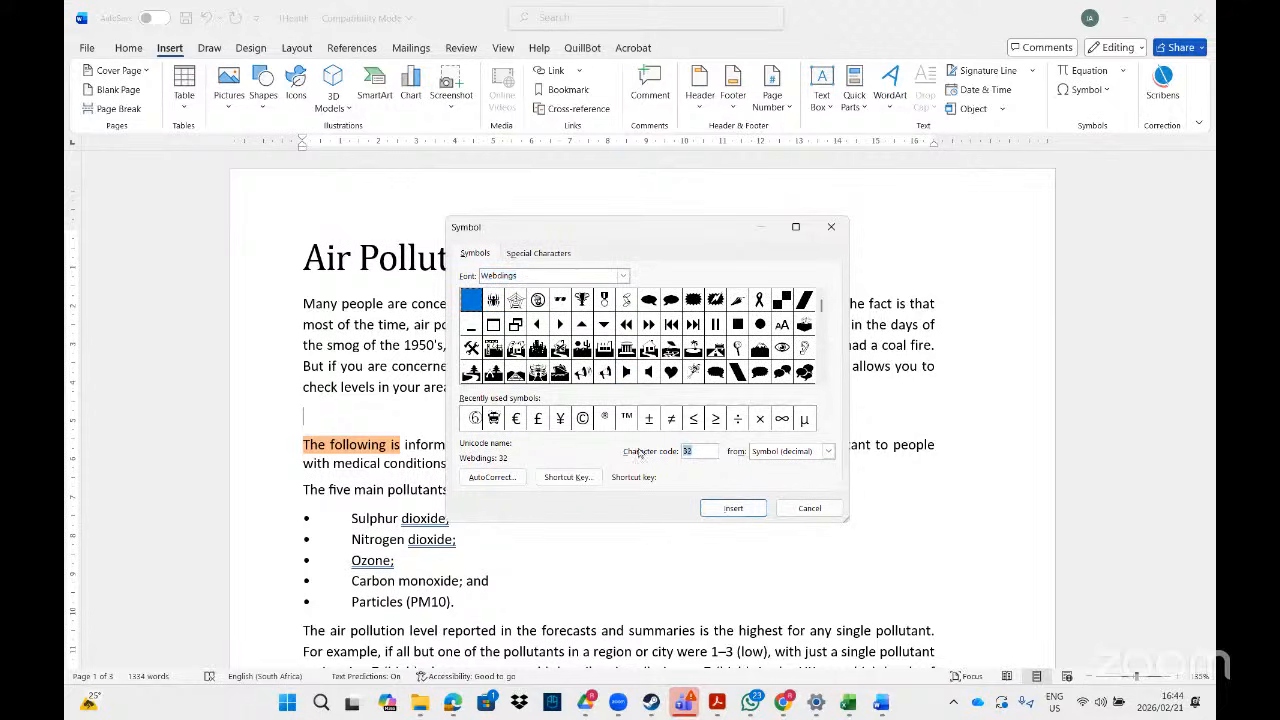
{"action": "type", "text": "102"}
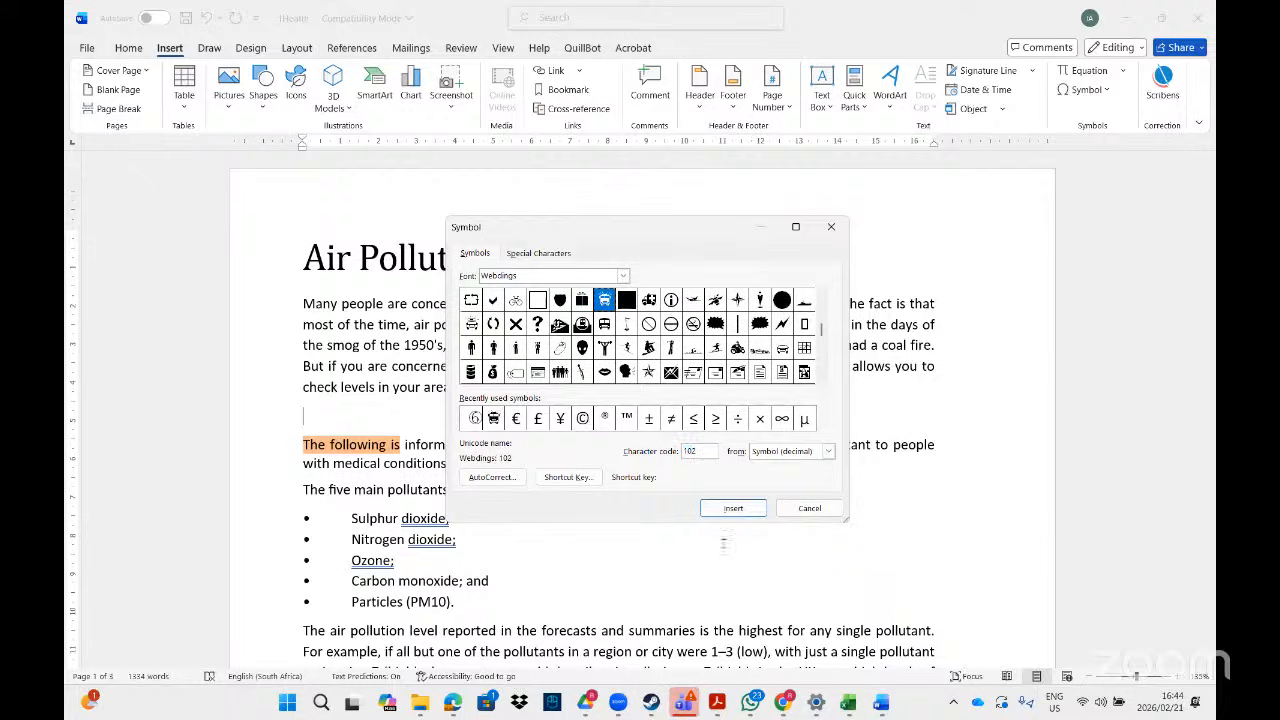
{"action": "left_click", "coordinate": [735, 508]}
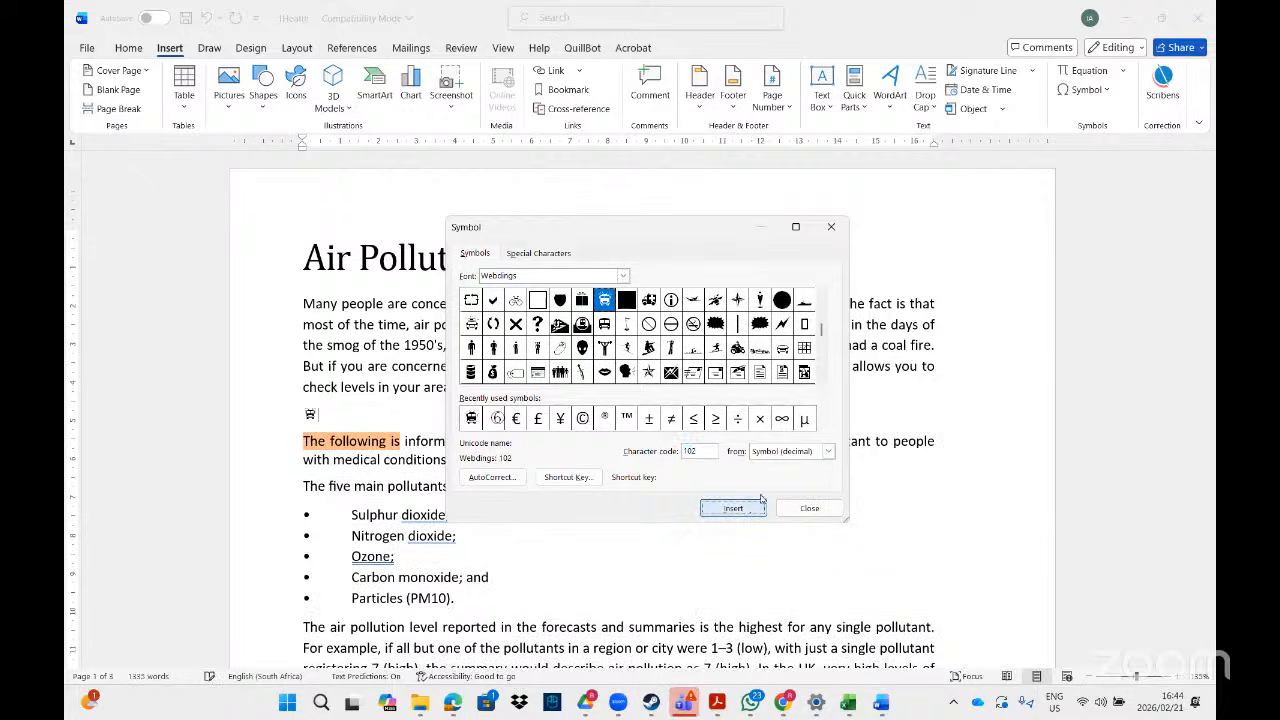
{"action": "left_click", "coordinate": [810, 508]}
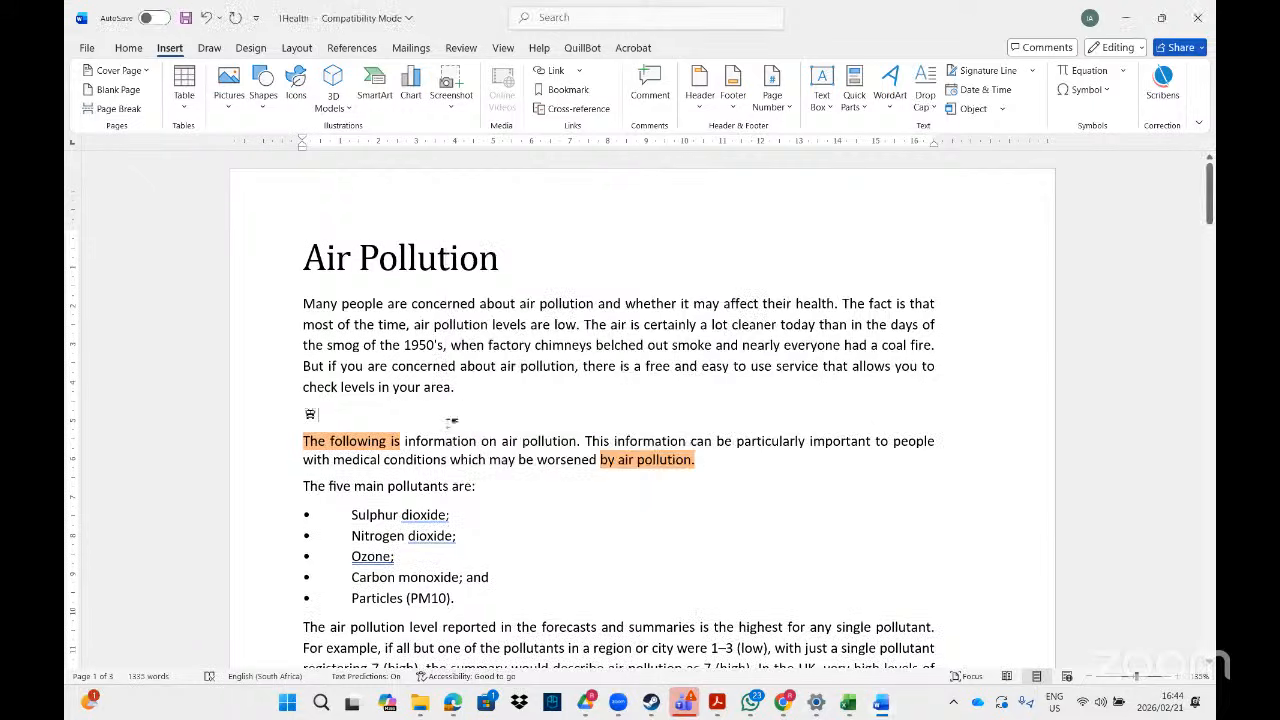
- Cut the inserted Webdings symbol to the clipboard
{"action": "left_click", "coordinate": [294, 413]}
{"action": "right_click", "coordinate": [310, 417]}
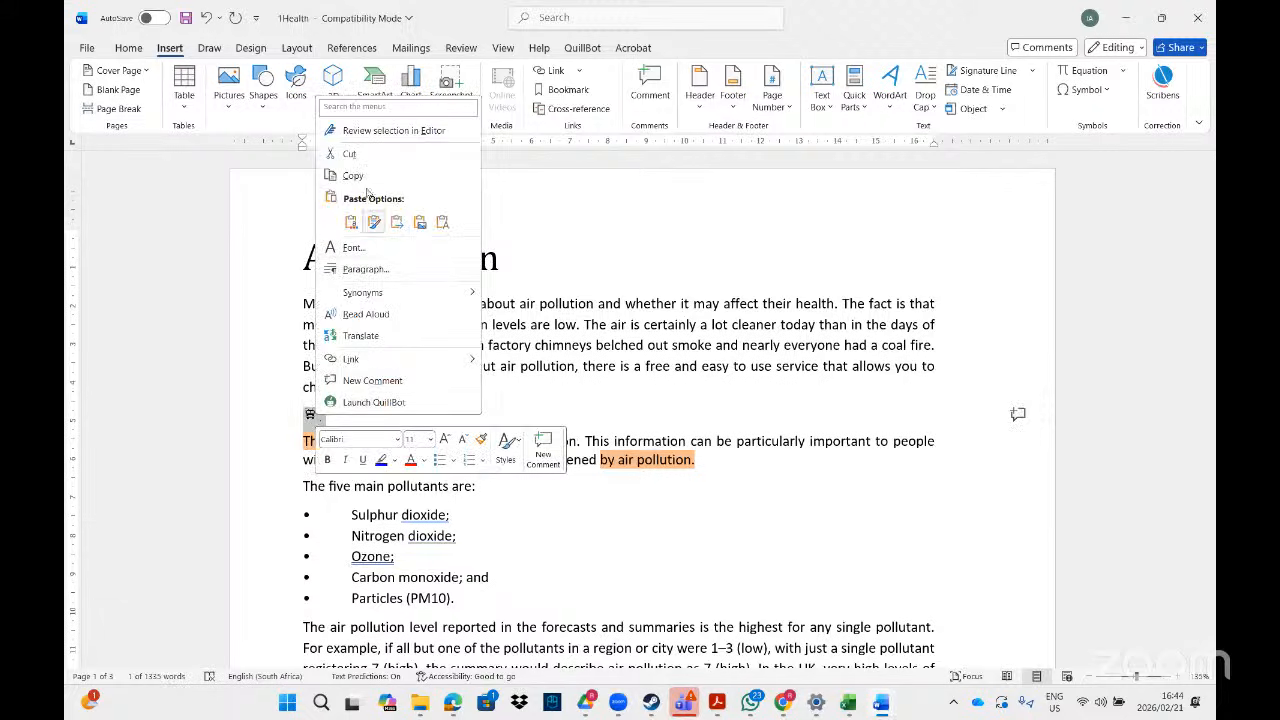
{"action": "left_click", "coordinate": [342, 154]}
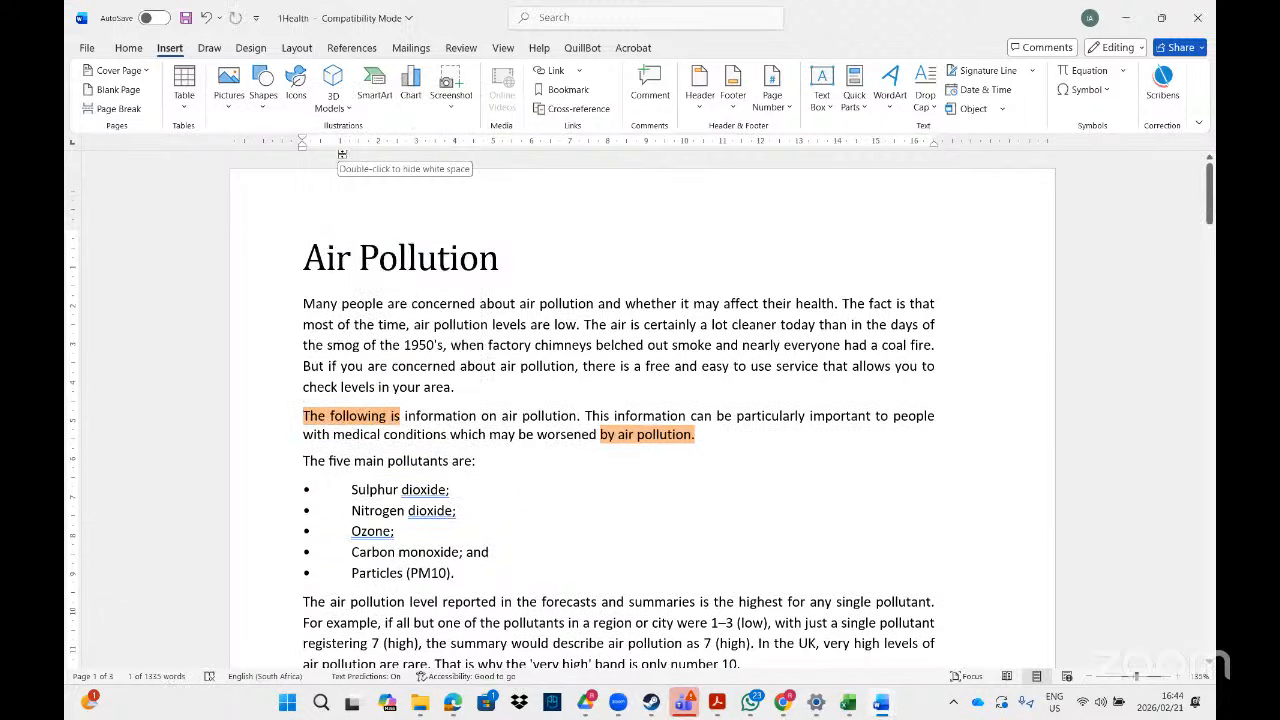
- Start a custom text watermark and replace its default text with the pasted Webdings symbol
{"action": "left_click", "coordinate": [251, 48]}
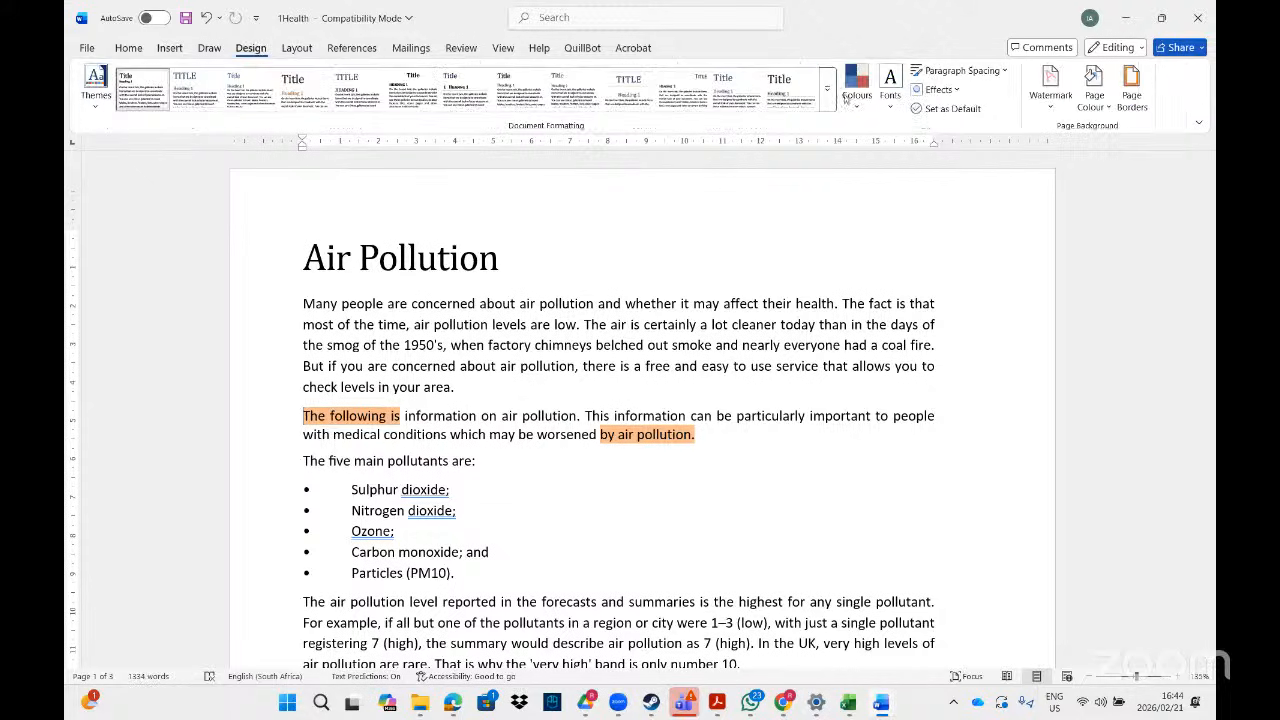
{"action": "left_click", "coordinate": [1050, 88]}
{"action": "left_click", "coordinate": [955, 614]}
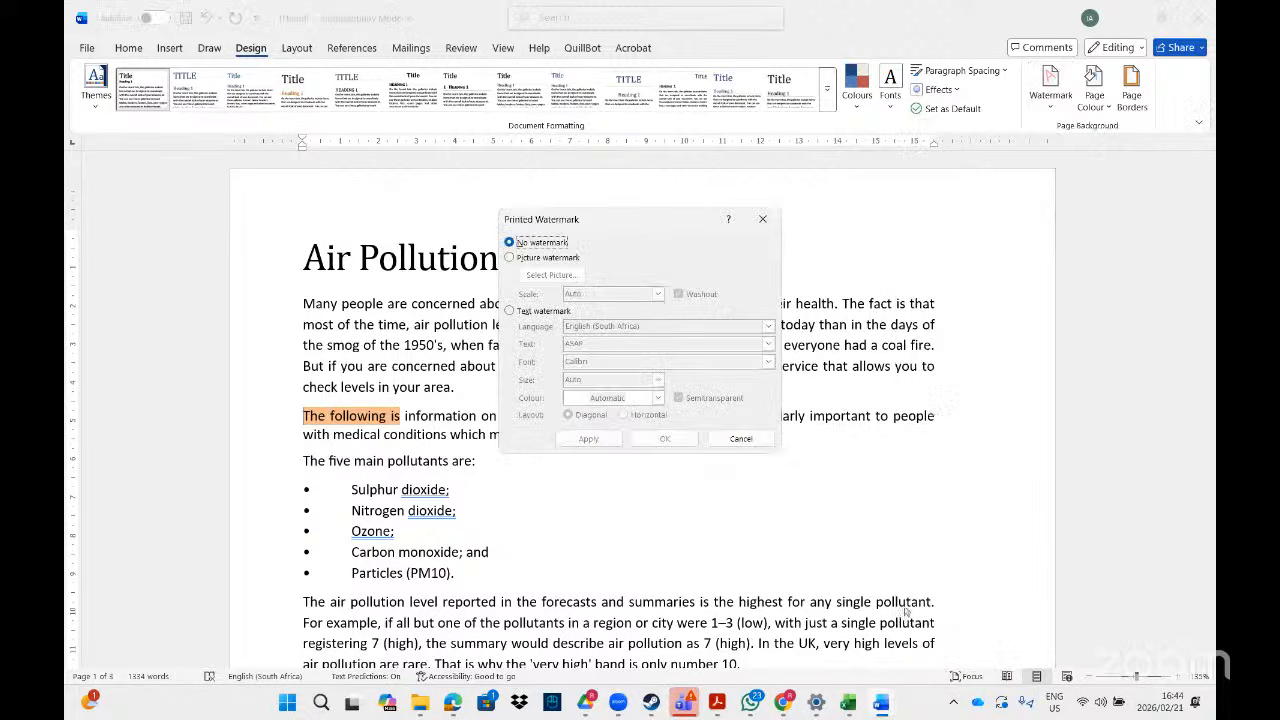
{"action": "left_click", "coordinate": [553, 314]}
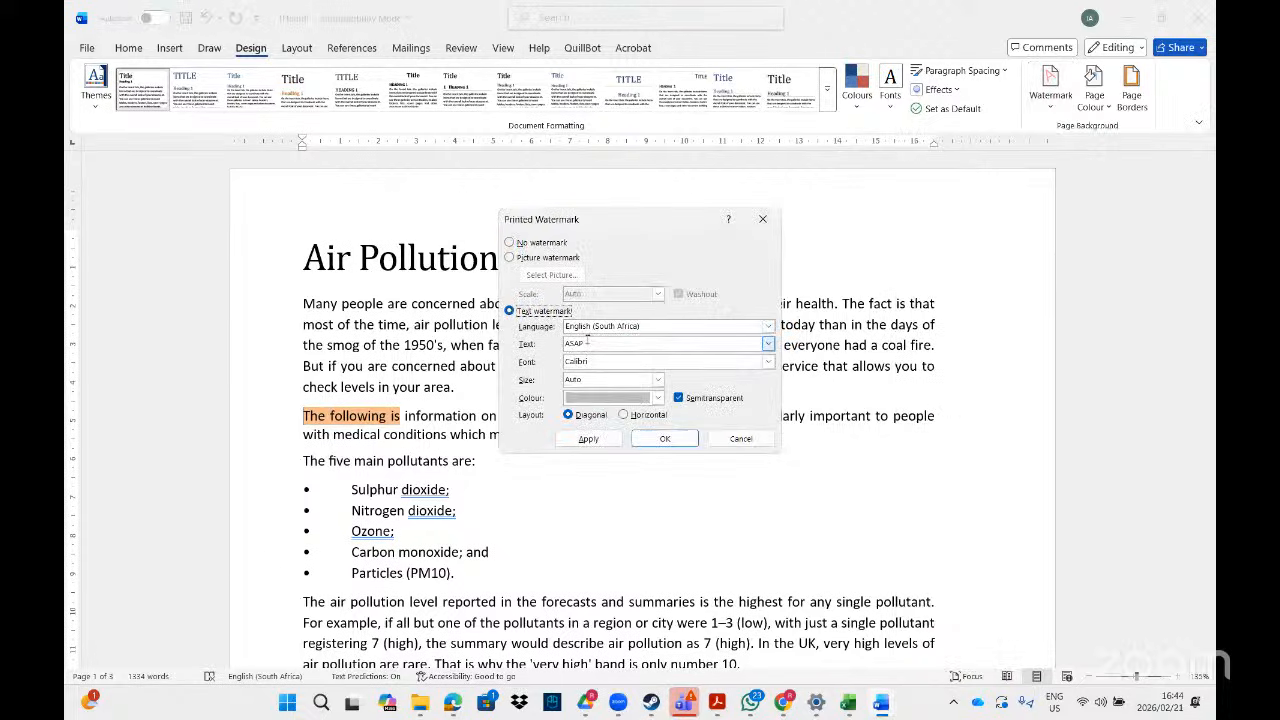
{"action": "double_click", "coordinate": [585, 343]}
{"action": "key", "text": "BackSpace"}
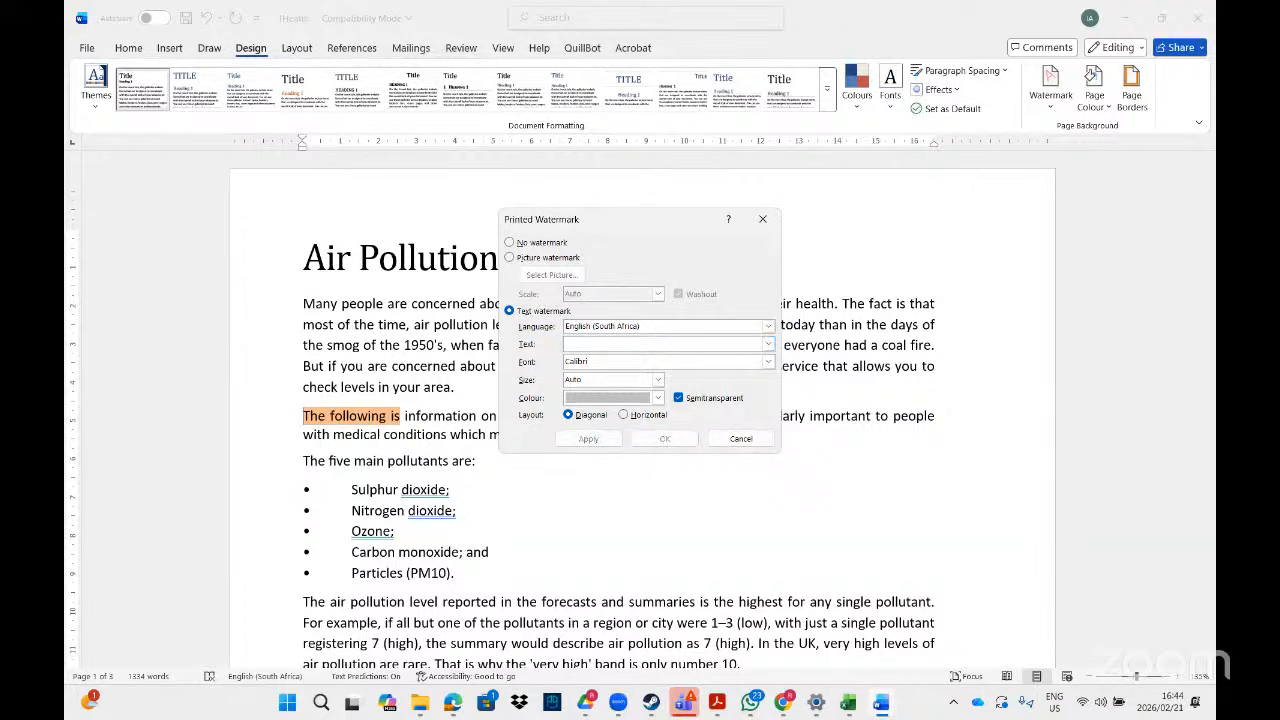
{"action": "right_click", "coordinate": [597, 345]}
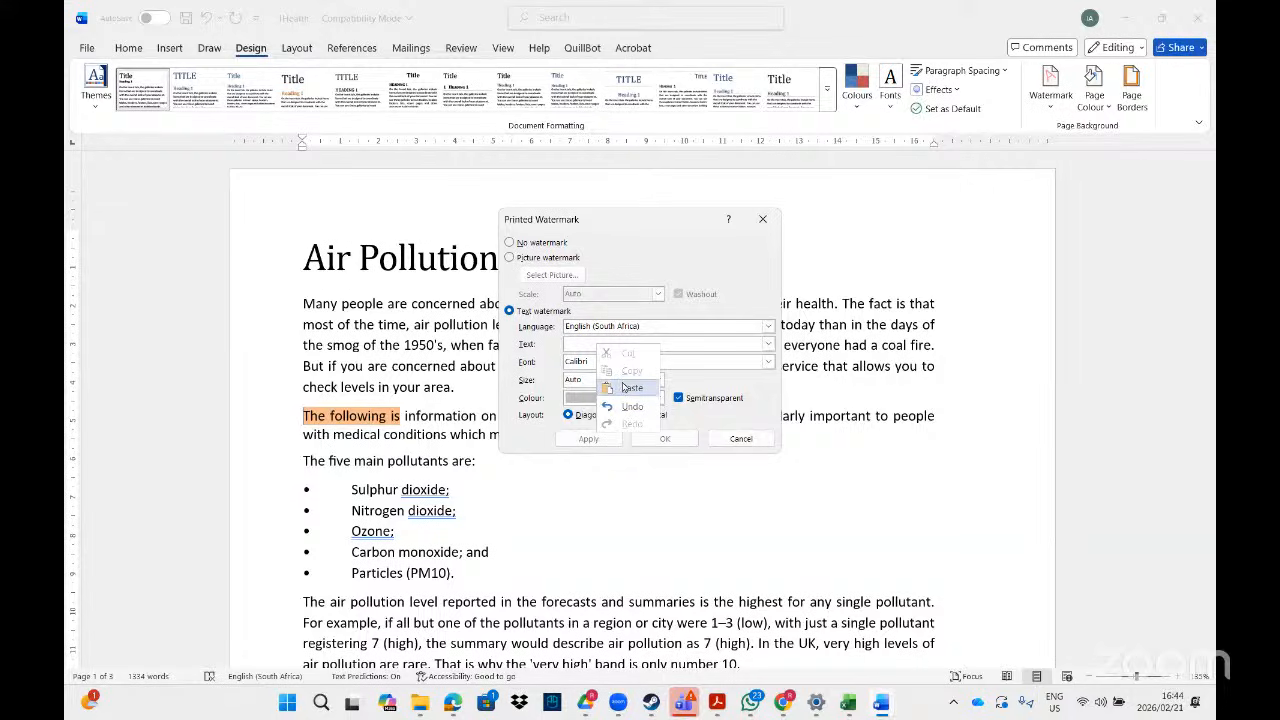
{"action": "left_click", "coordinate": [625, 387]}
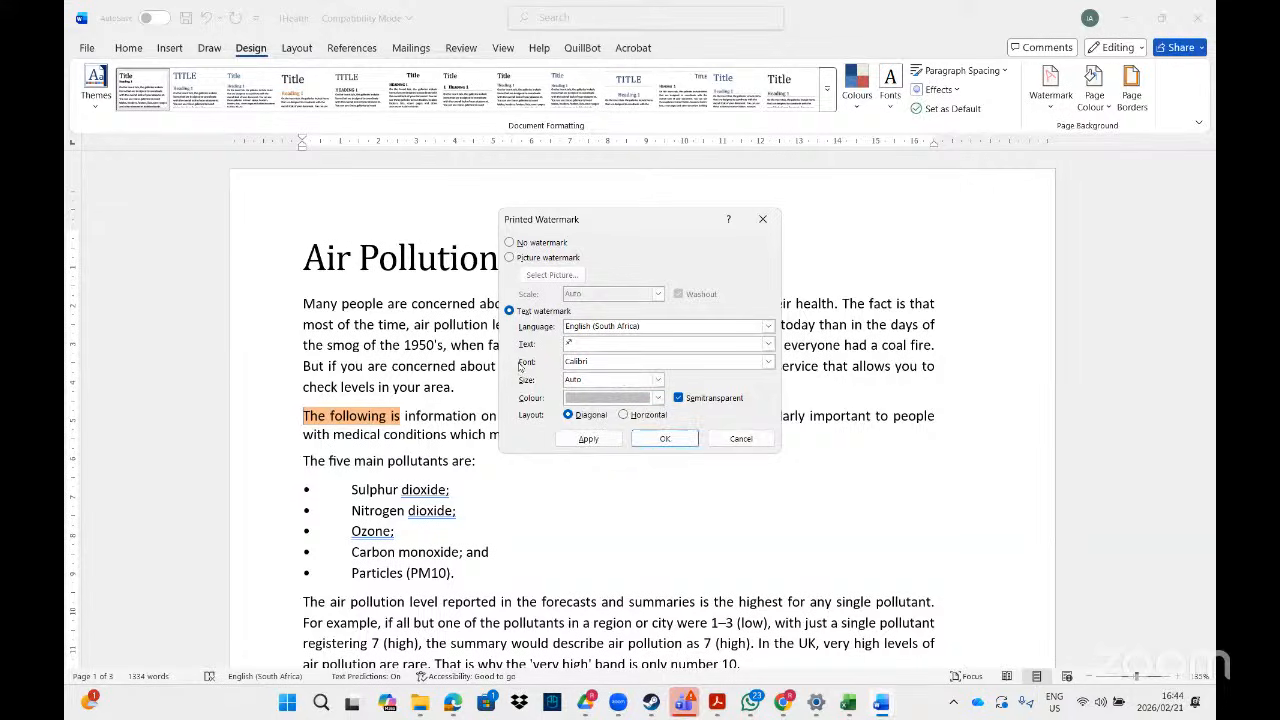
- Set the watermark to Webdings, size 300, red, then apply and close
{"action": "left_click", "coordinate": [768, 362]}
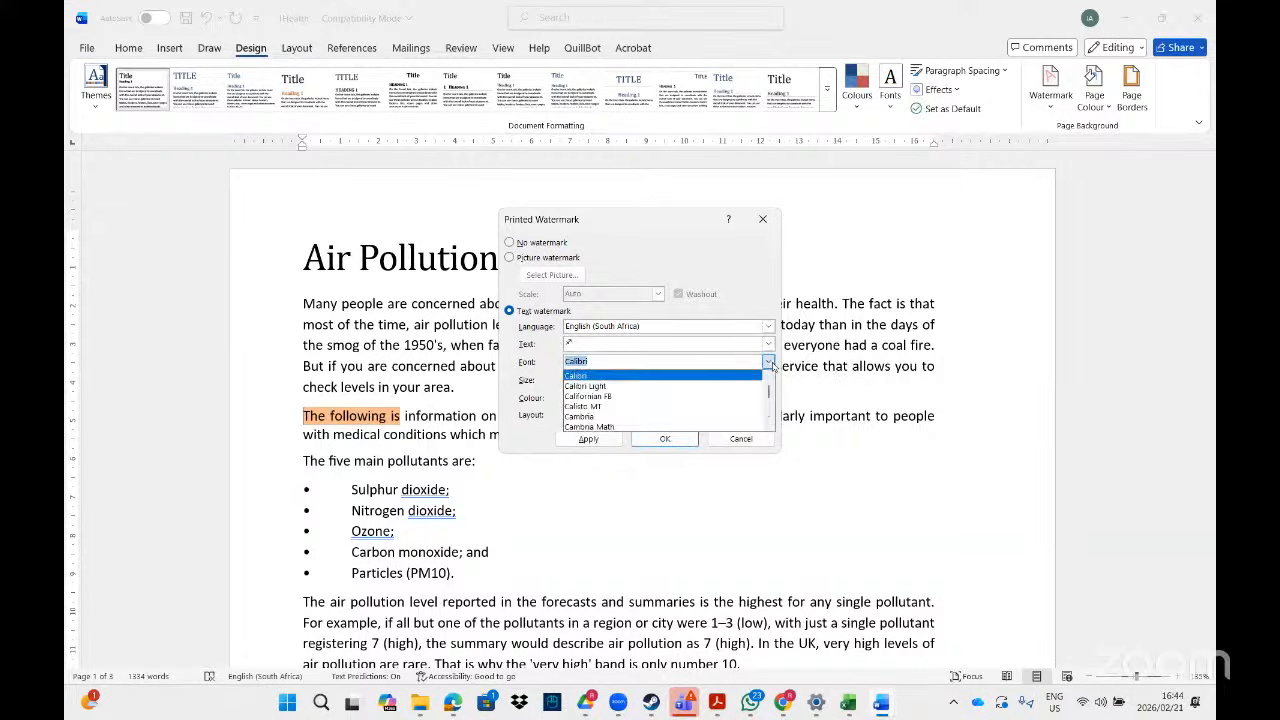
{"action": "type", "text": "web"}
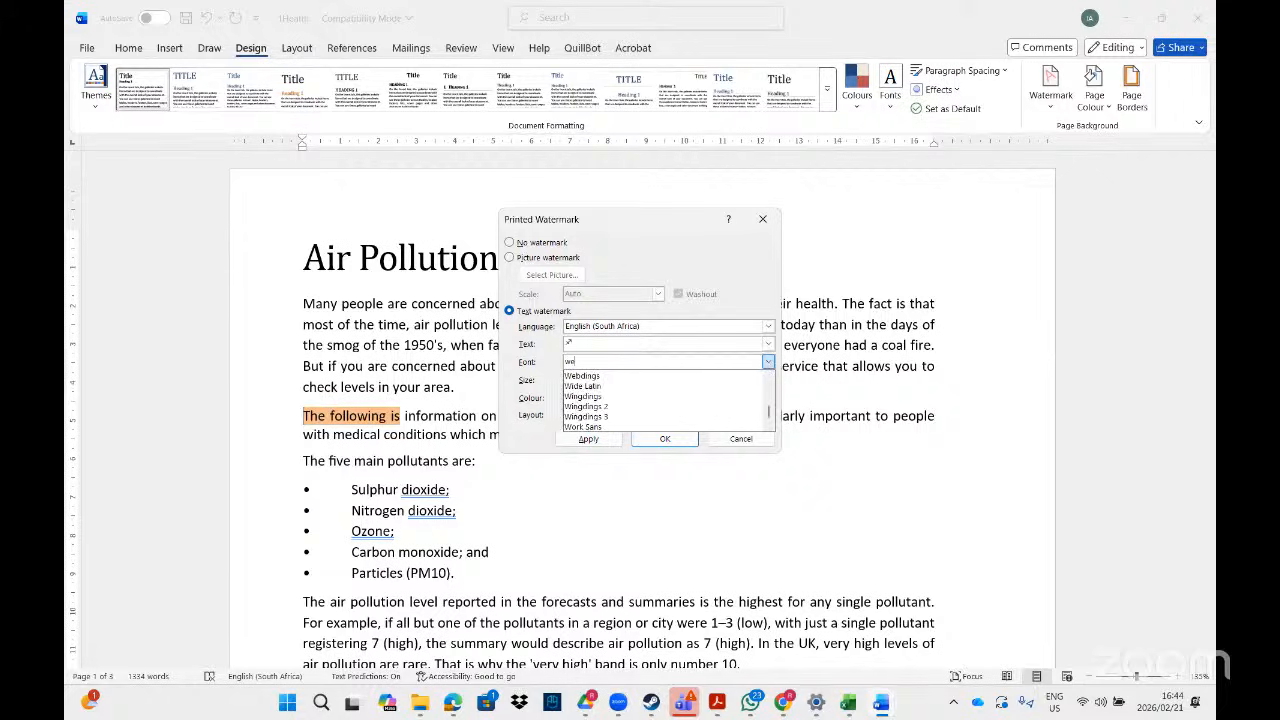
{"action": "left_click", "coordinate": [627, 377]}
{"action": "left_click", "coordinate": [659, 382]}
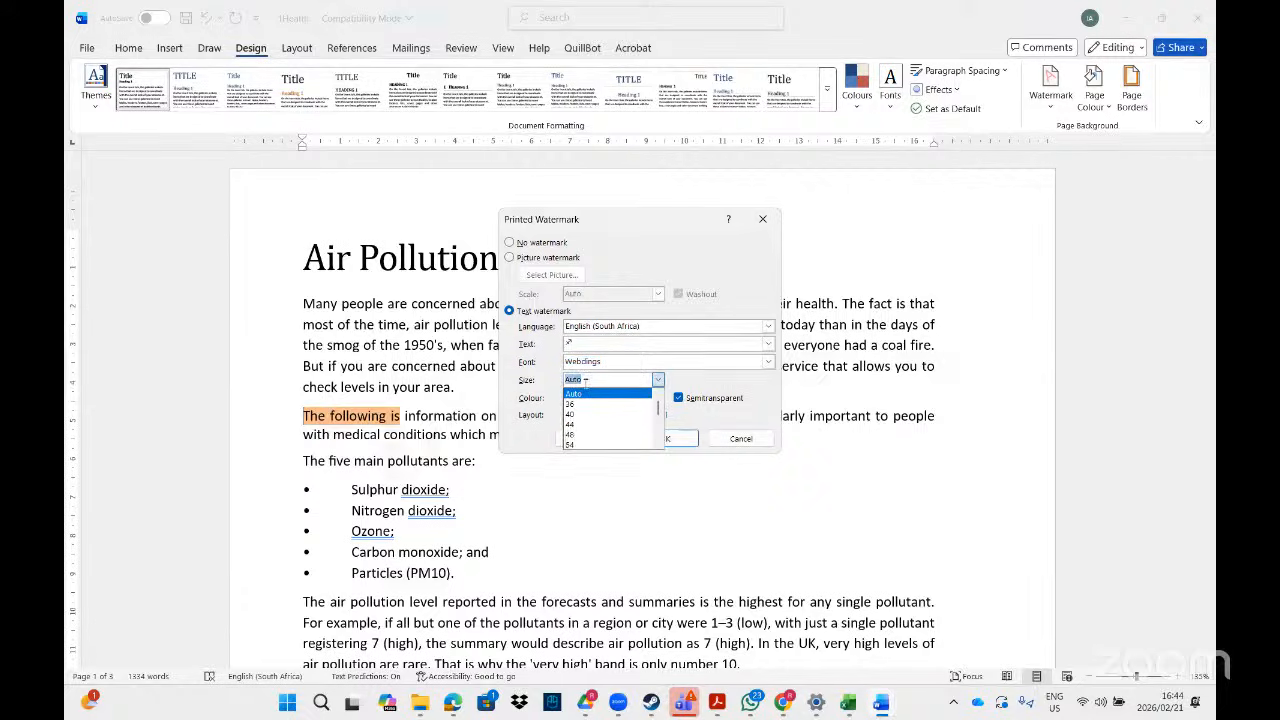
{"action": "type", "text": "800"}
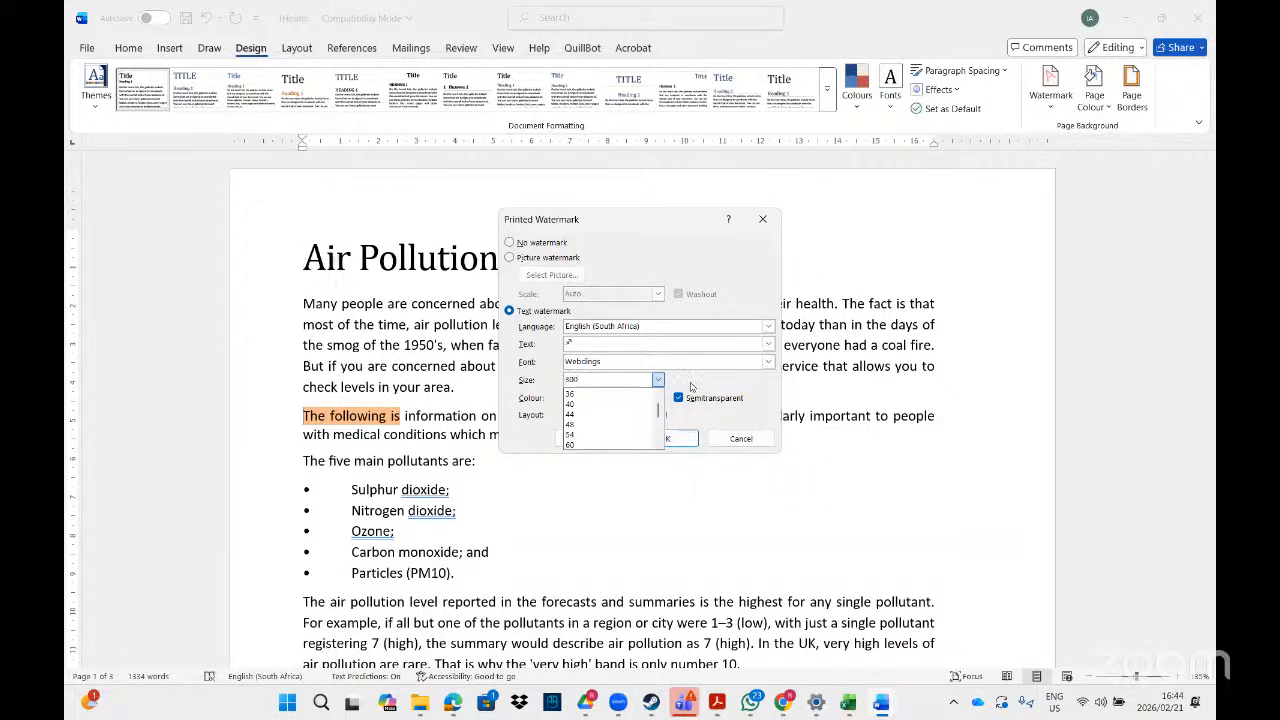
{"action": "left_click", "coordinate": [690, 385]}
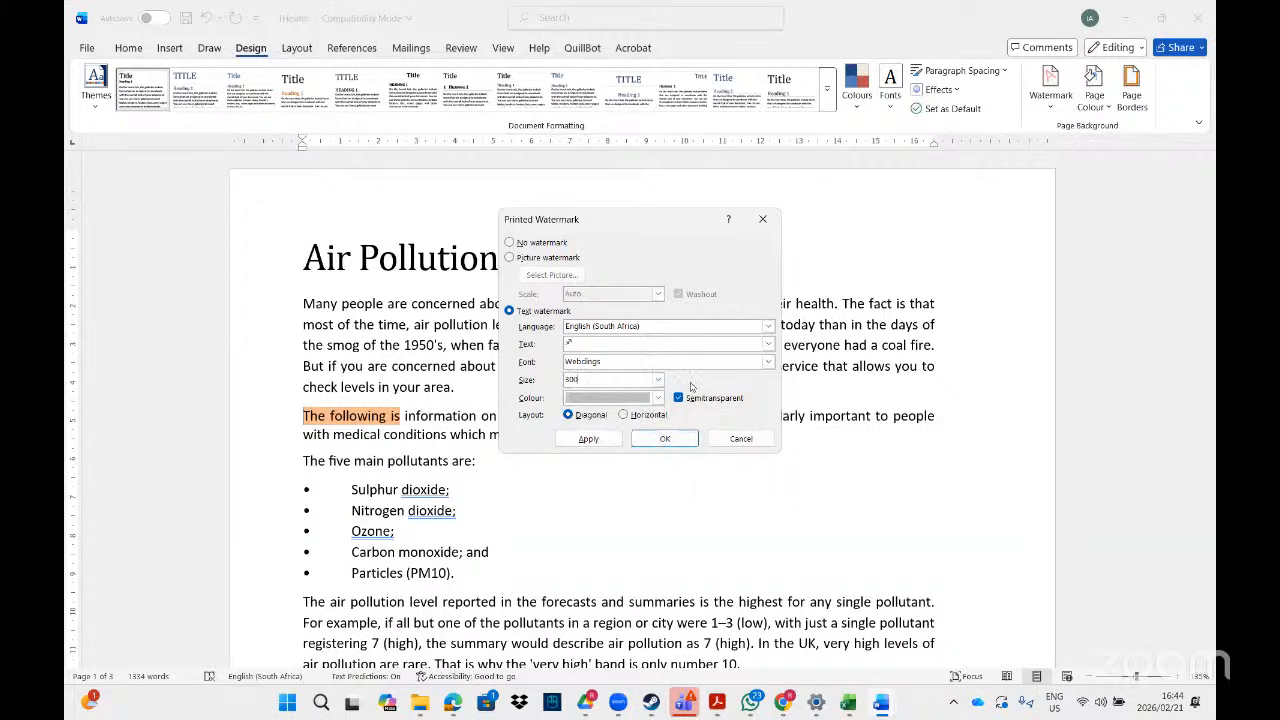
{"action": "left_click", "coordinate": [621, 398]}
{"action": "left_click", "coordinate": [597, 617]}
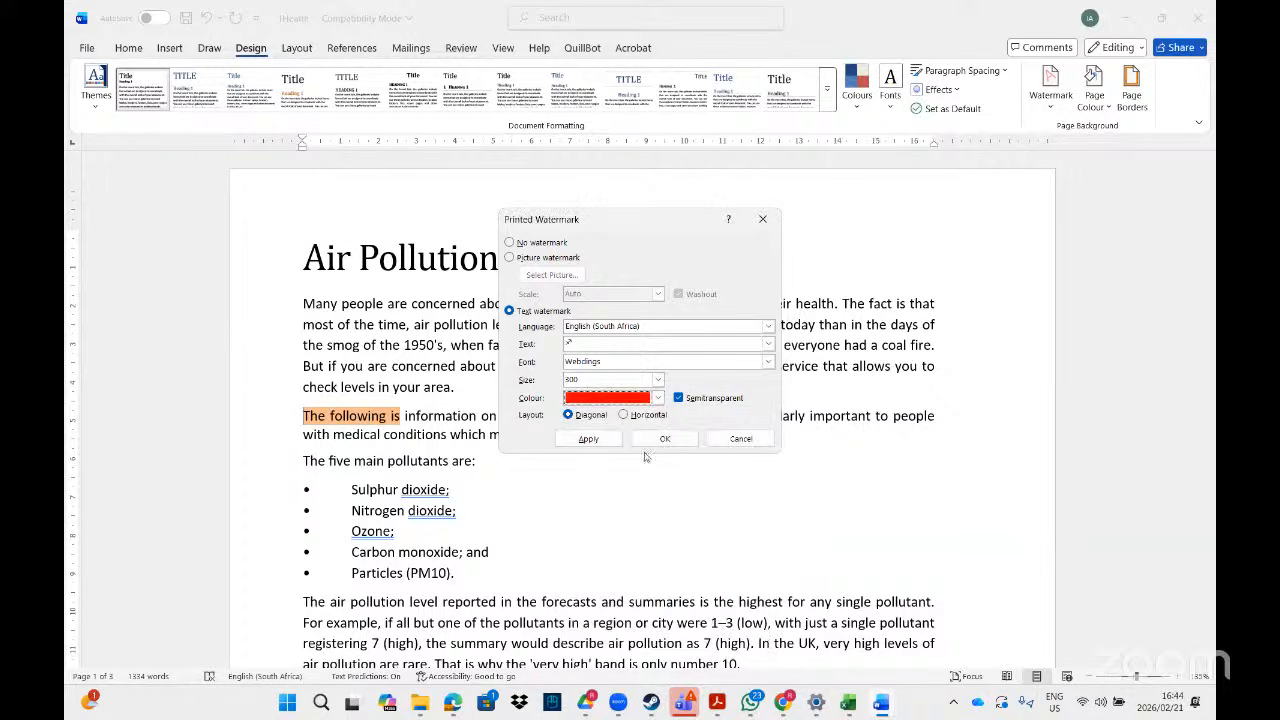
{"action": "left_click", "coordinate": [660, 440]}
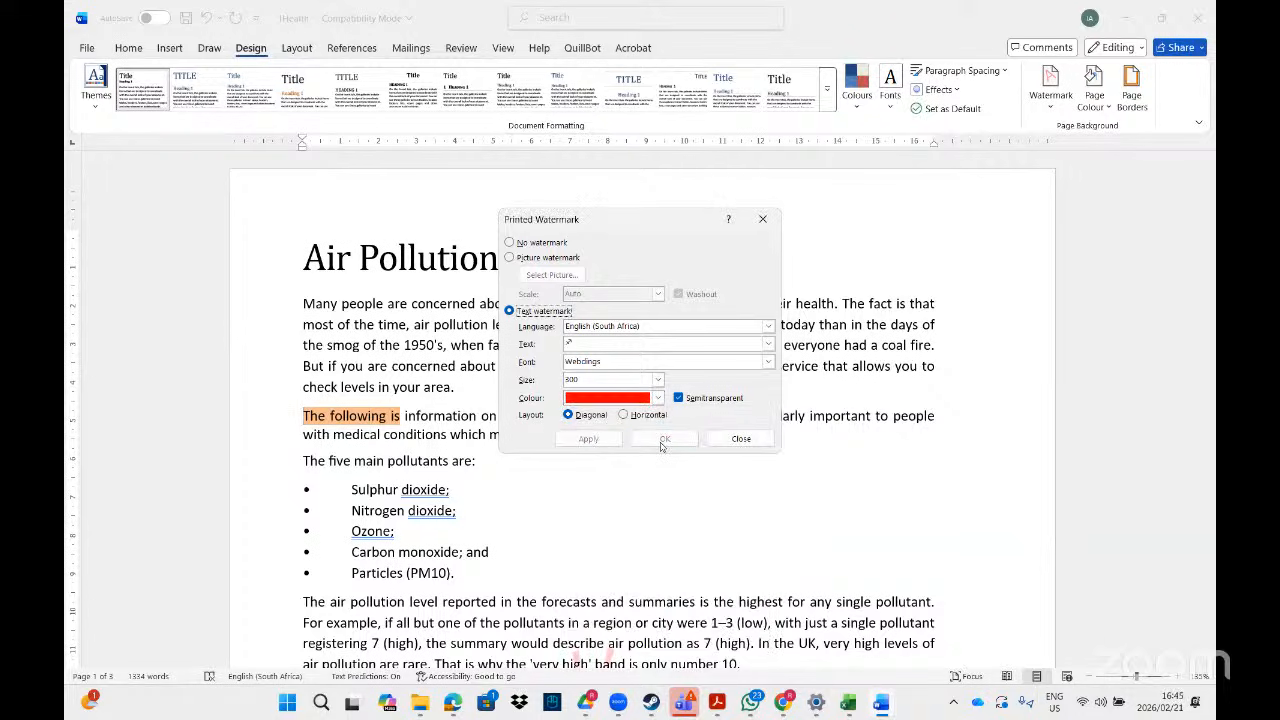
{"action": "left_click", "coordinate": [741, 439]}
{"action": "mouse_move", "coordinate": [1209, 165]}
{"action": "left_mouse_down"}
{"action": "mouse_move", "coordinate": [1209, 622]}
{"action": "mouse_move", "coordinate": [1209, 160]}
{"action": "mouse_move", "coordinate": [1186, 451]}
{"action": "mouse_move", "coordinate": [1193, 676]}
{"action": "mouse_move", "coordinate": [1207, 292]}
{"action": "left_mouse_up"}
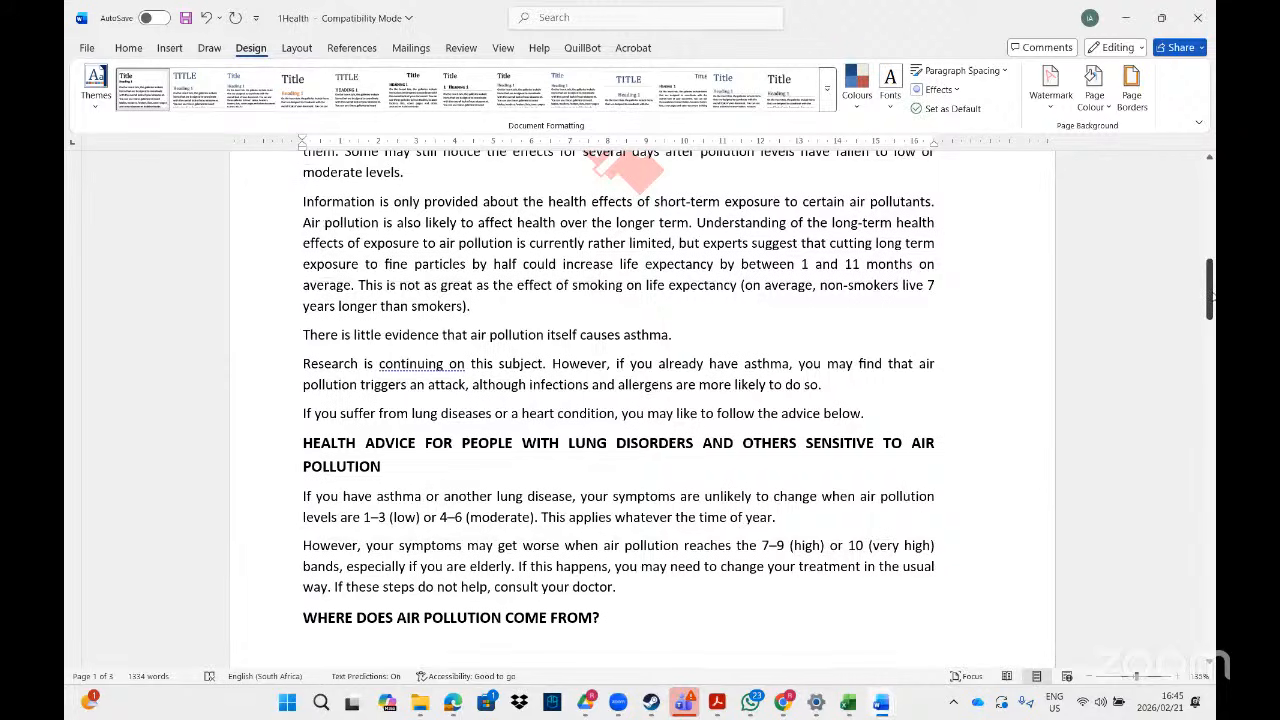
- Place the insertion point before 'The service reports daily outdoor levels' on page 2
{"action": "mouse_move", "coordinate": [1212, 297]}
{"action": "left_mouse_down"}
{"action": "mouse_move", "coordinate": [1212, 201]}
{"action": "mouse_move", "coordinate": [1212, 295]}
{"action": "left_mouse_up"}
{"action": "left_click", "coordinate": [611, 451]}
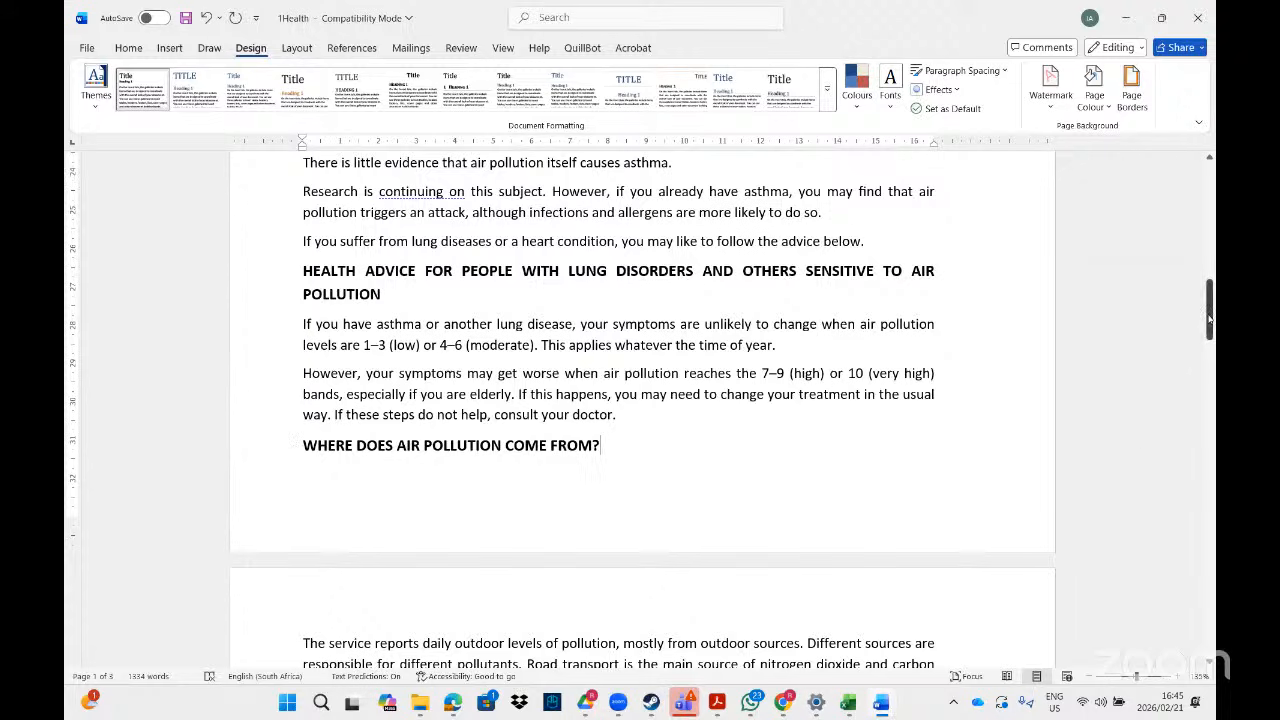
{"action": "left_click_drag", "start_coordinate": [1211, 303], "coordinate": [1211, 345]}
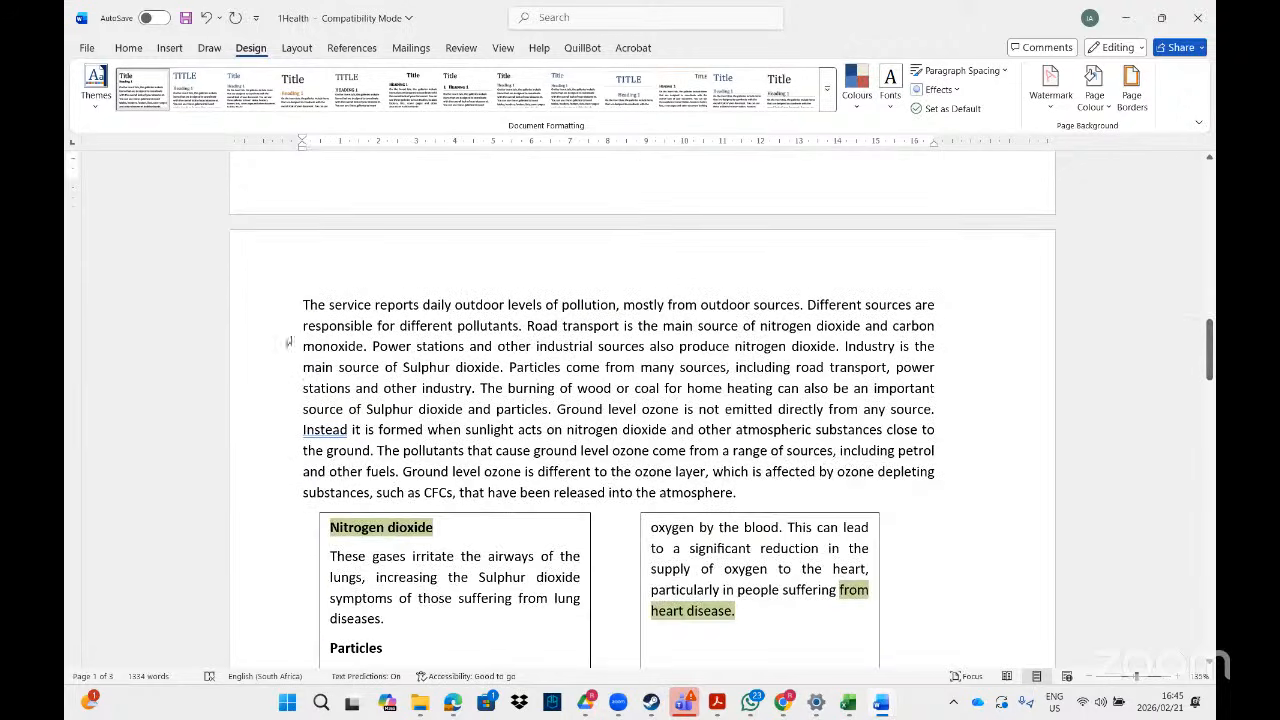
{"action": "left_click", "coordinate": [301, 298]}
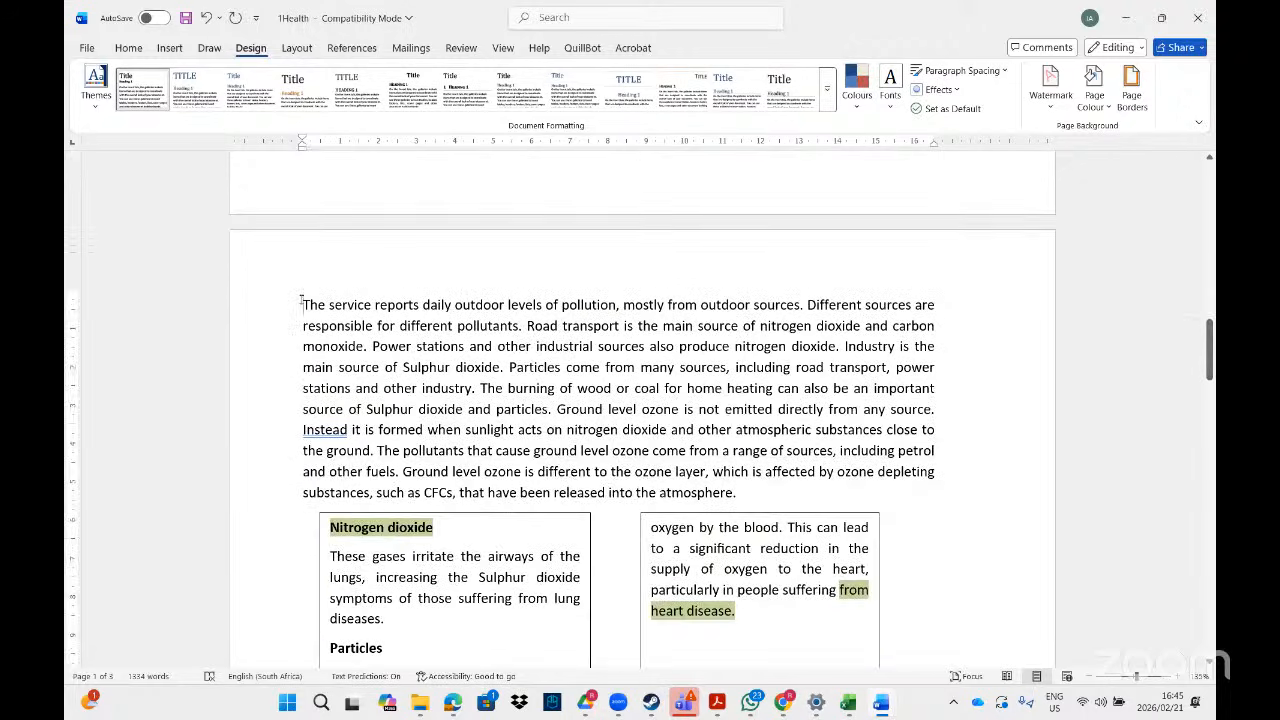
- Insert a continuous section break before the 'The service reports' paragraph
{"action": "left_click", "coordinate": [297, 47]}
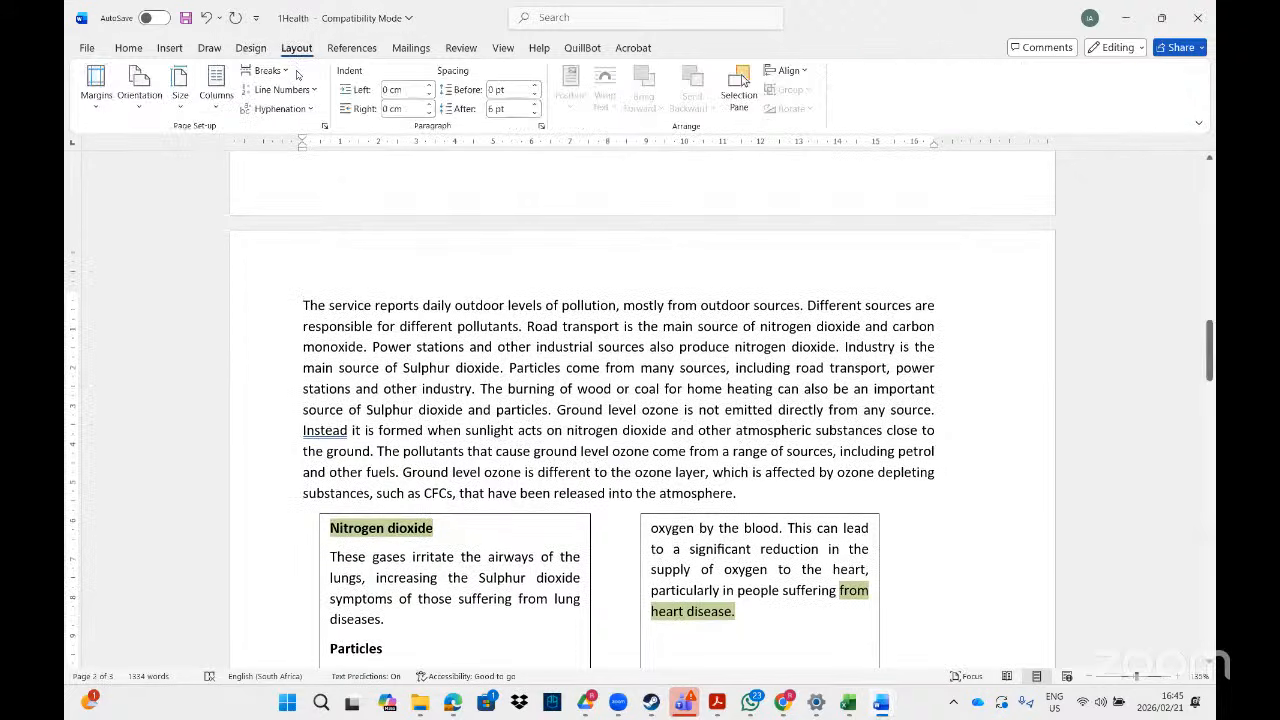
{"action": "left_click", "coordinate": [285, 71]}
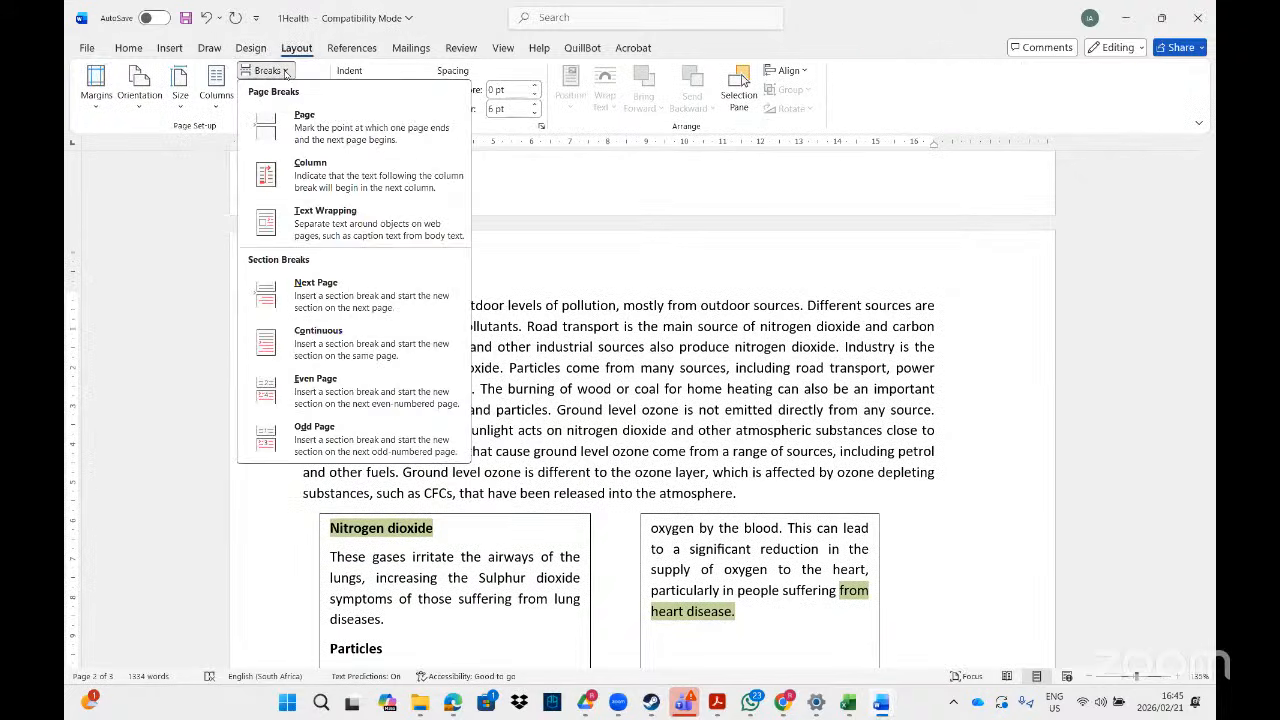
{"action": "left_click", "coordinate": [403, 340]}
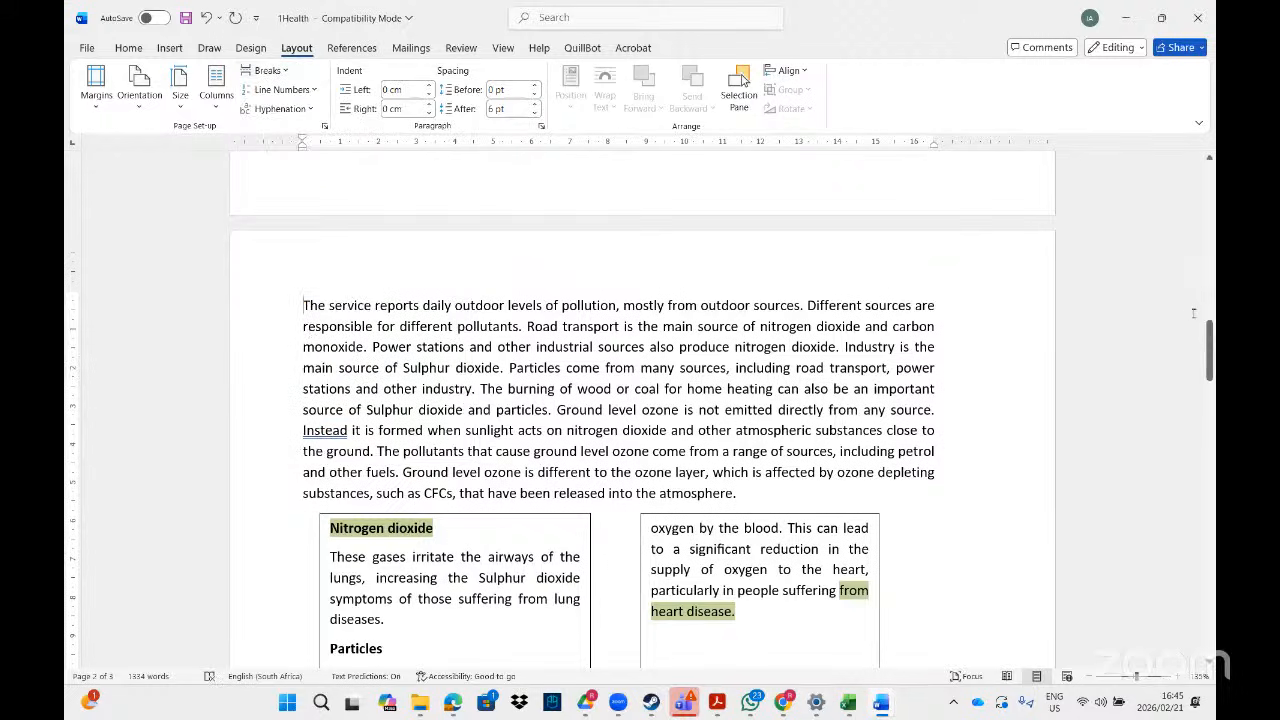
- Add a second continuous section break after the final paragraph ending 'high.'
{"action": "mouse_move", "coordinate": [1209, 350]}
{"action": "left_mouse_down"}
{"action": "mouse_move", "coordinate": [1209, 455]}
{"action": "mouse_move", "coordinate": [1204, 444]}
{"action": "left_mouse_up"}
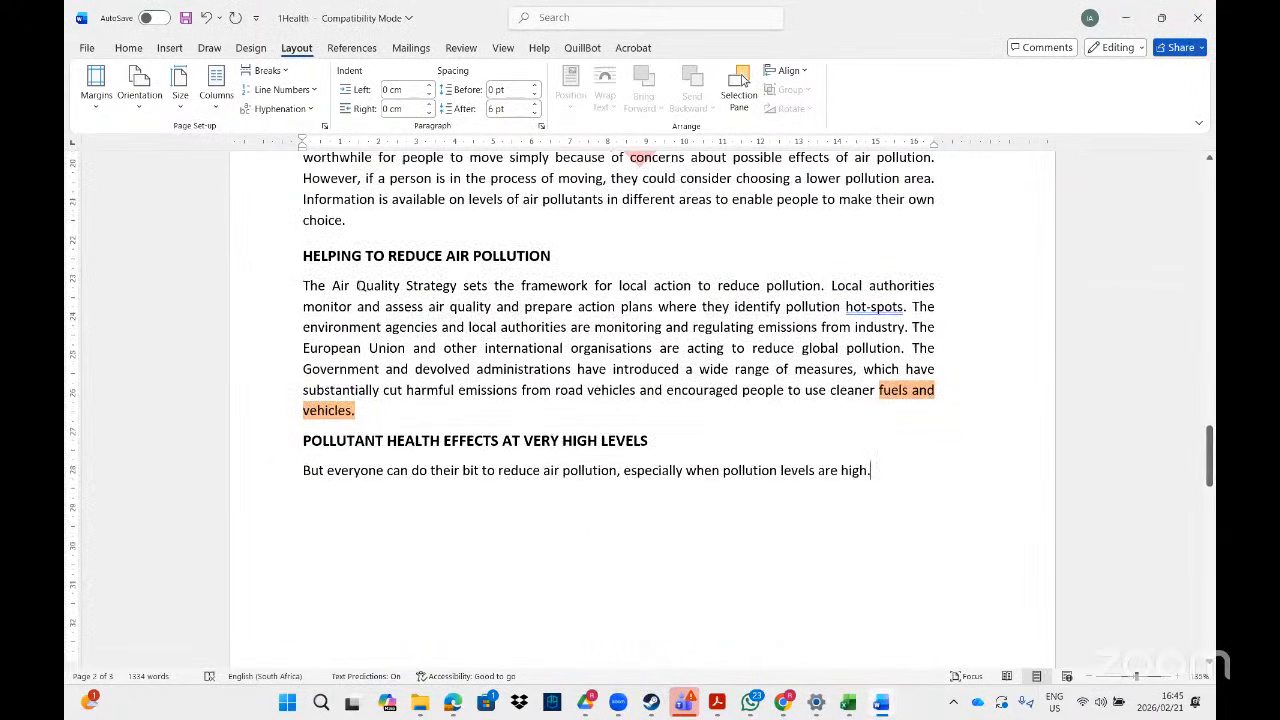
{"action": "left_click", "coordinate": [290, 79]}
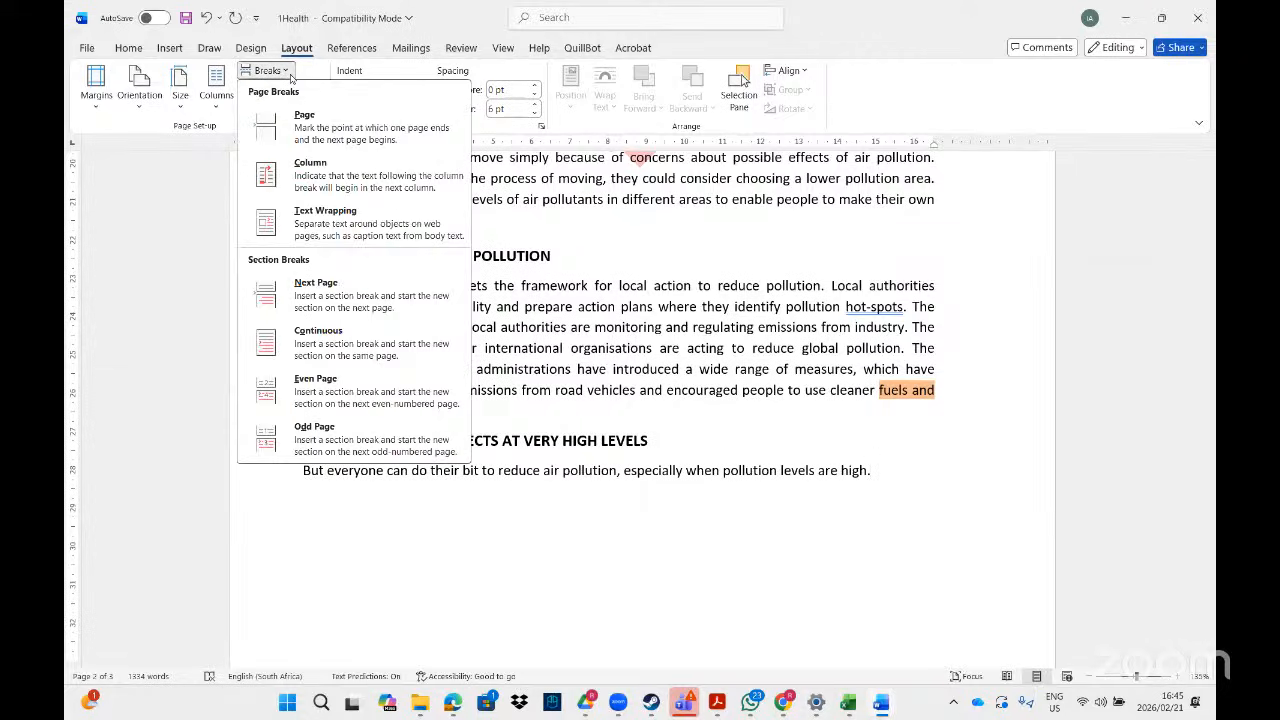
{"action": "left_click", "coordinate": [344, 340]}
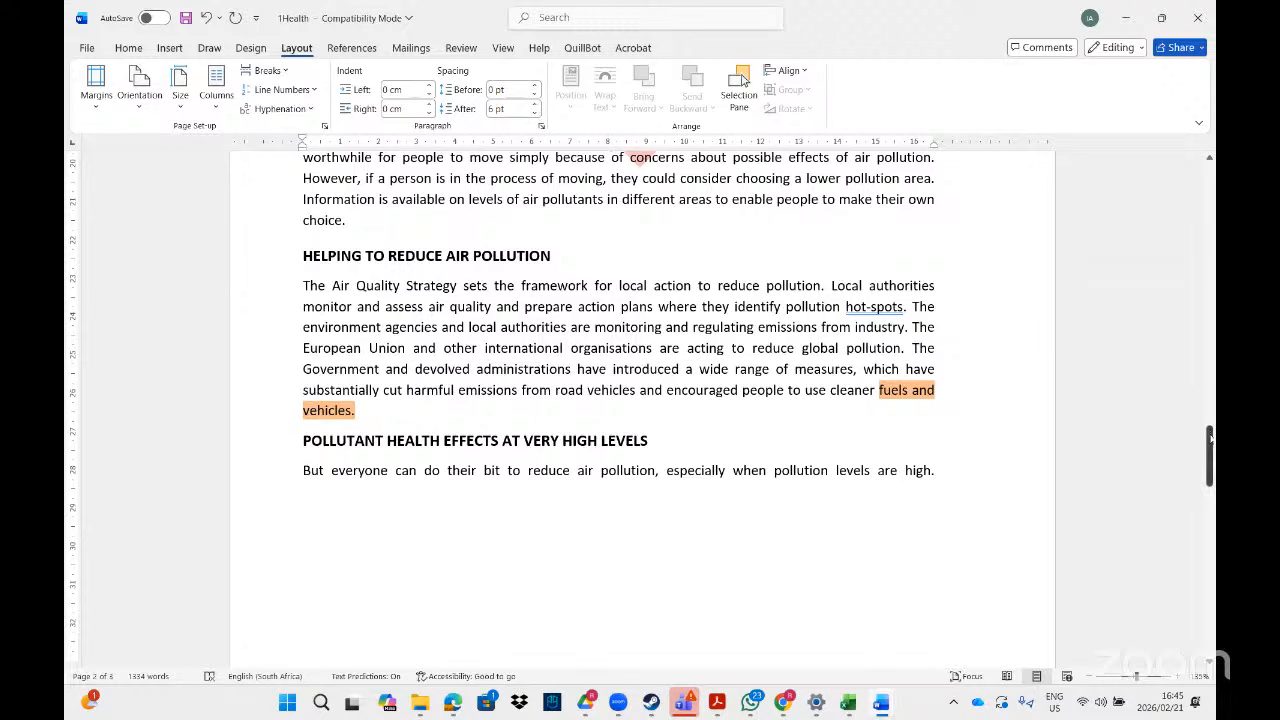
{"action": "mouse_move", "coordinate": [1210, 445]}
{"action": "left_mouse_down"}
{"action": "mouse_move", "coordinate": [1210, 483]}
{"action": "mouse_move", "coordinate": [1210, 259]}
{"action": "mouse_move", "coordinate": [1210, 625]}
{"action": "mouse_move", "coordinate": [1210, 315]}
{"action": "mouse_move", "coordinate": [1210, 355]}
{"action": "left_mouse_up"}
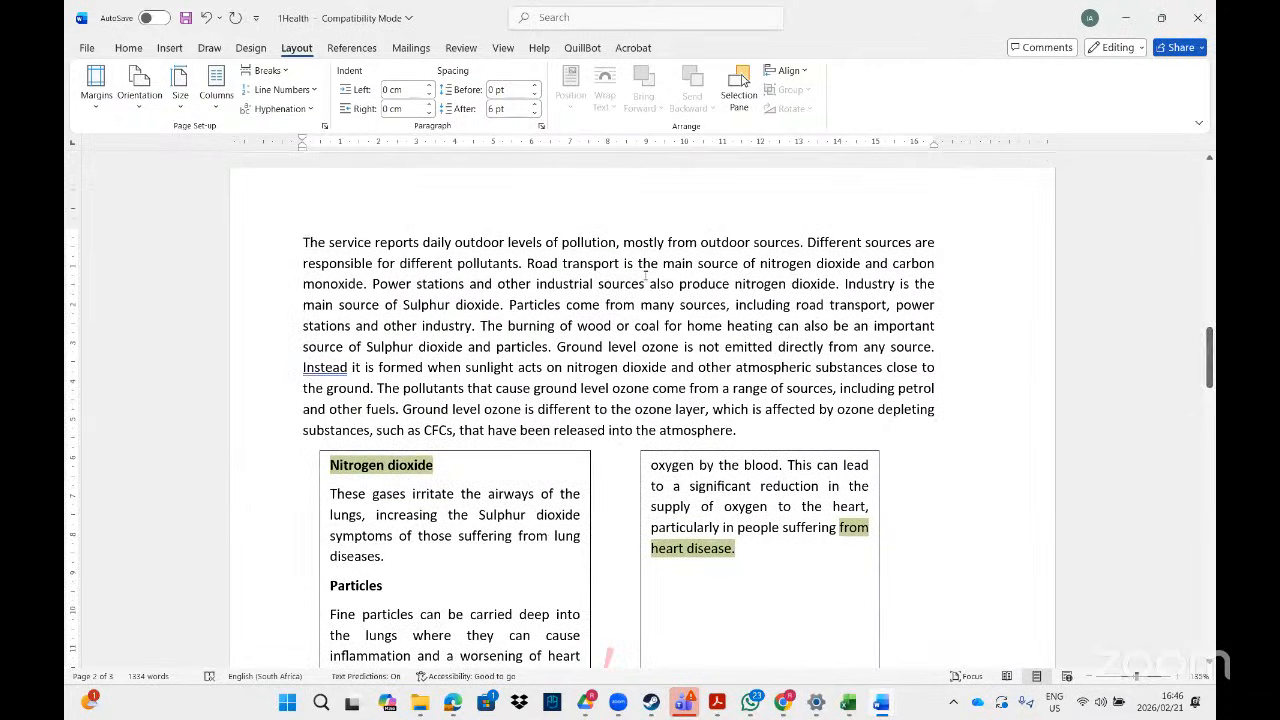
- Unlink the section 2 header and footer from the previous section
{"action": "double_click", "coordinate": [577, 197]}
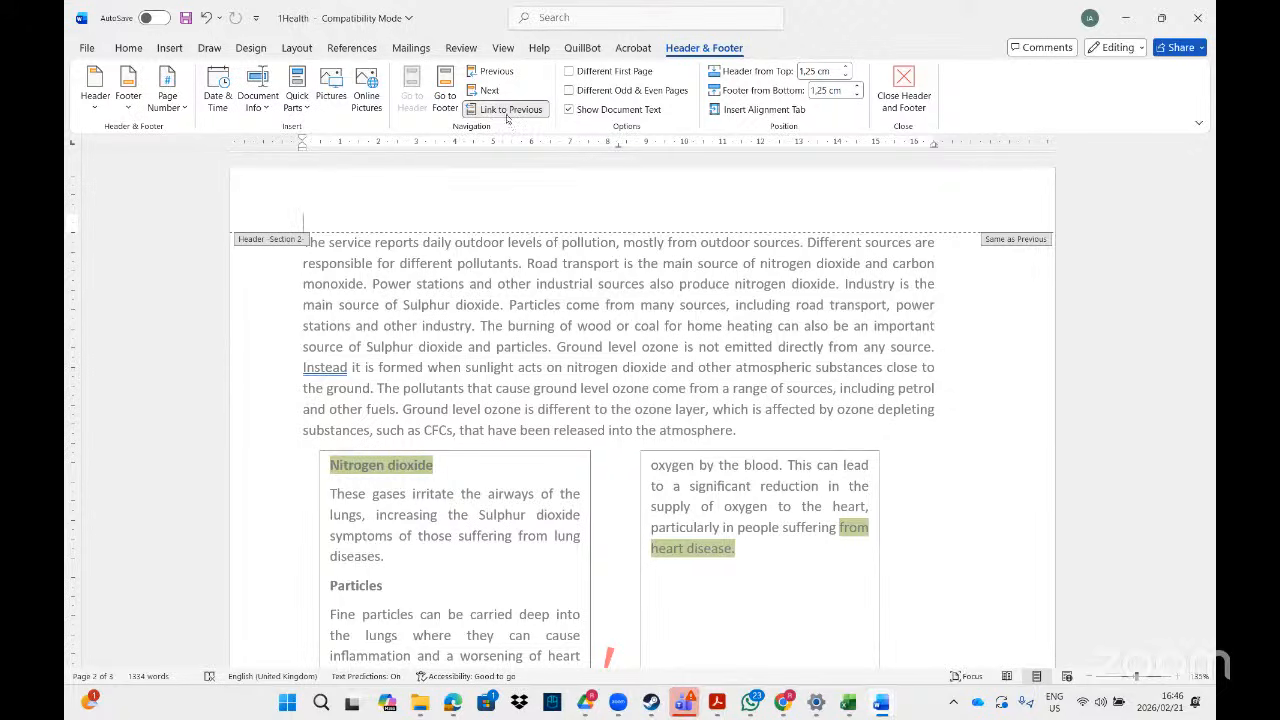
{"action": "left_click", "coordinate": [507, 112]}
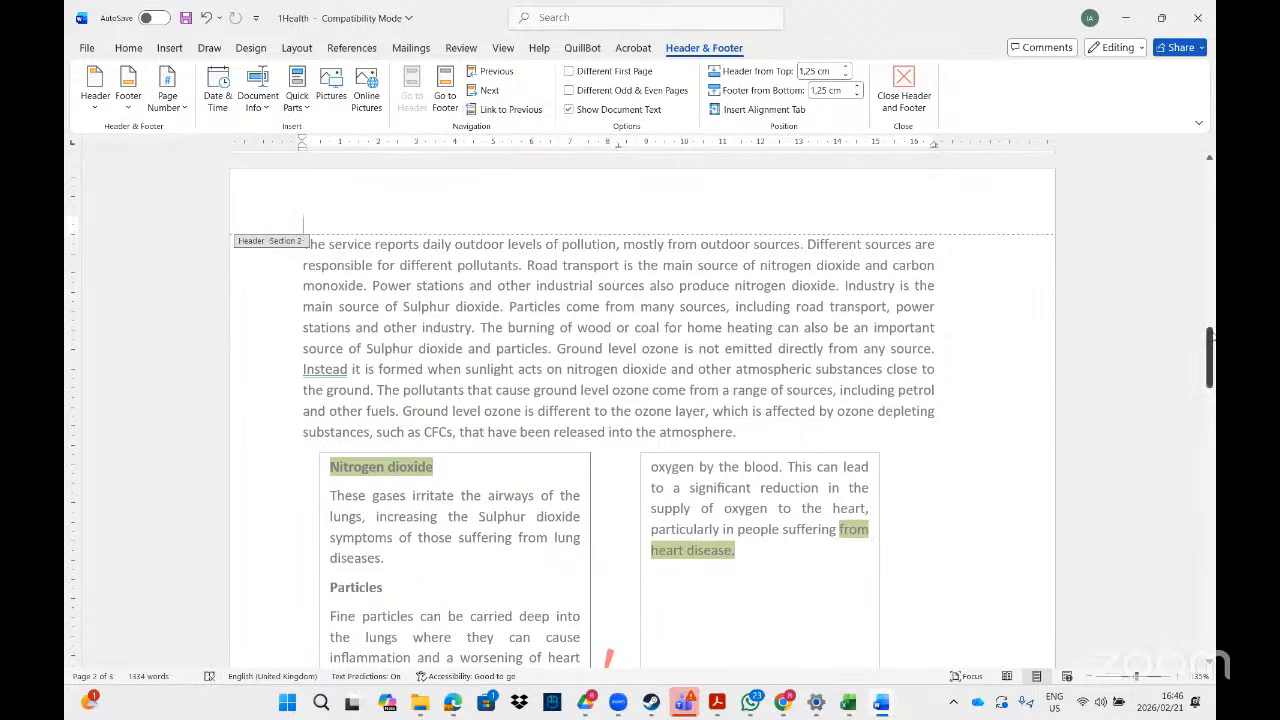
{"action": "left_click_drag", "start_coordinate": [1209, 353], "coordinate": [1209, 470]}
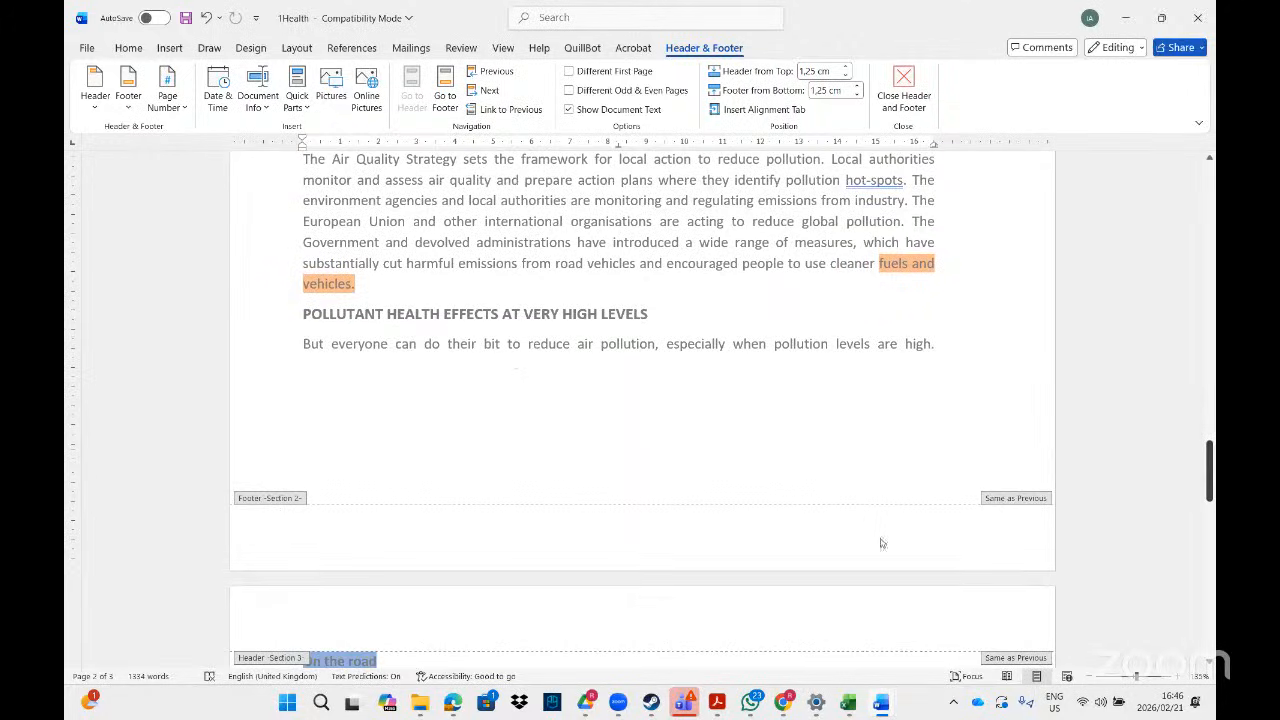
{"action": "left_click", "coordinate": [503, 522]}
{"action": "left_click", "coordinate": [499, 112]}
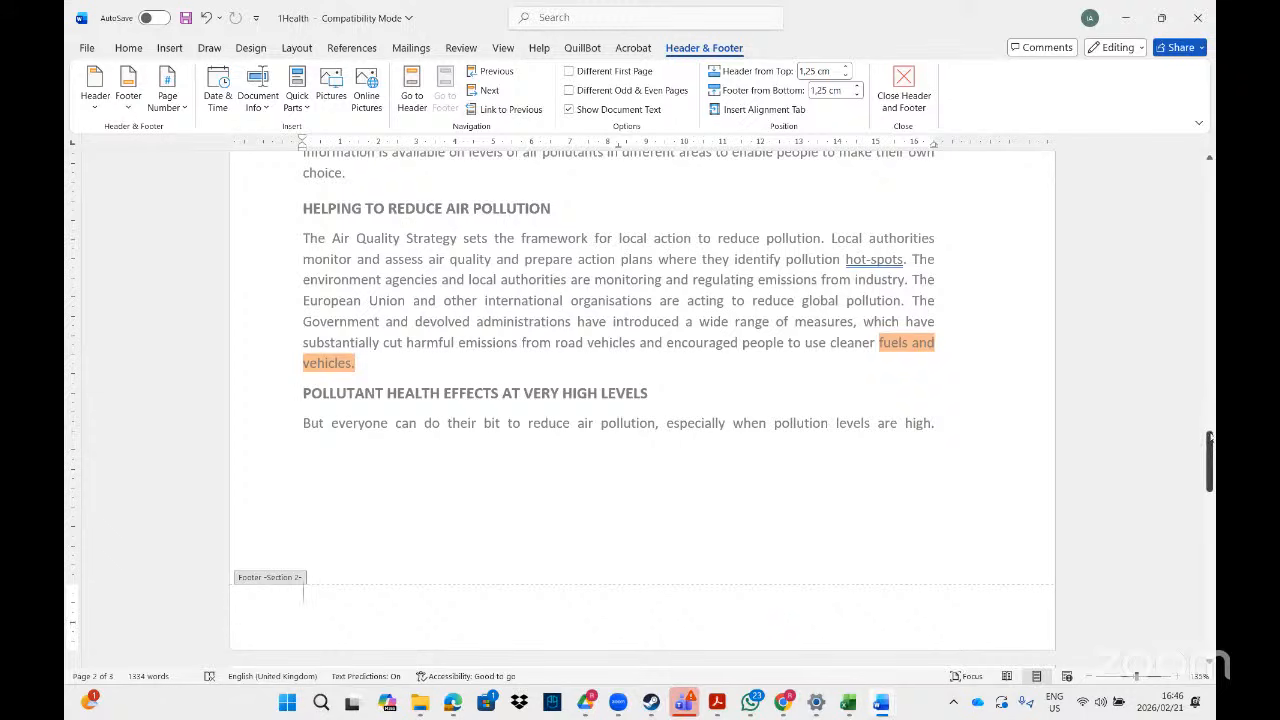
- Unlink the section 3 header and footer from section 2
{"action": "left_click_drag", "start_coordinate": [1210, 440], "coordinate": [1208, 473]}
{"action": "left_click", "coordinate": [741, 377]}
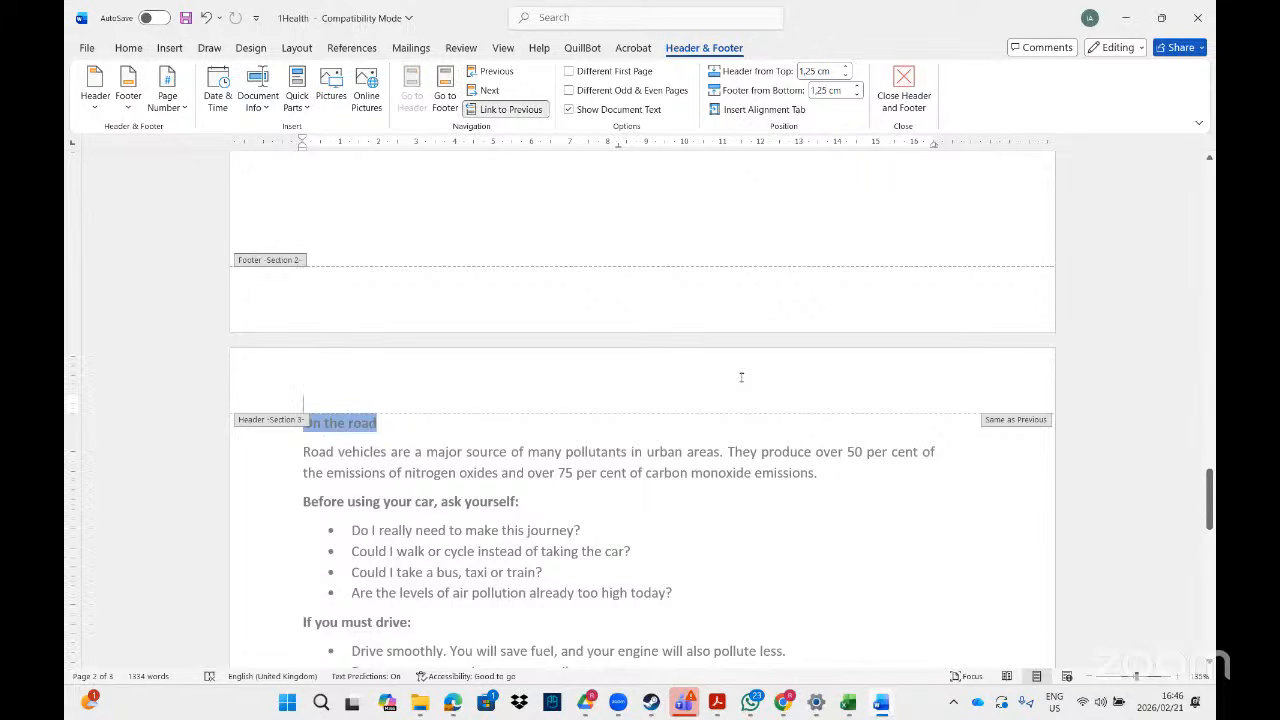
{"action": "left_click", "coordinate": [497, 110]}
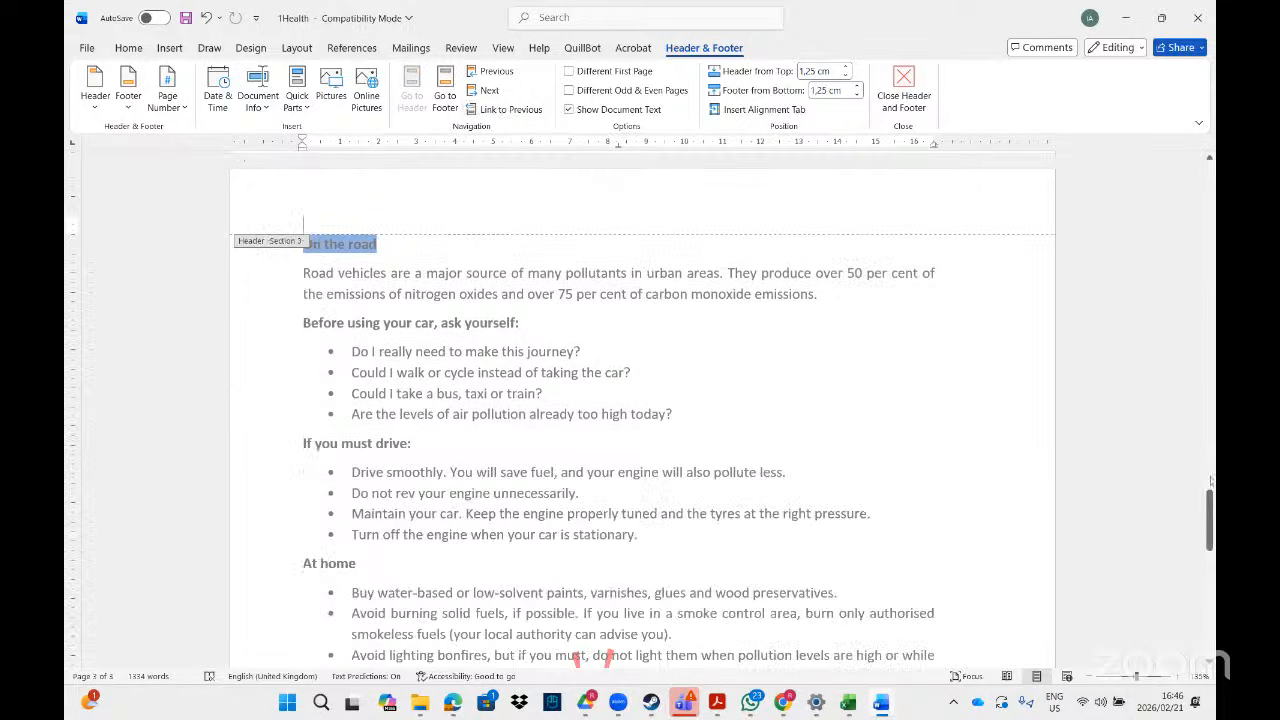
{"action": "left_click_drag", "start_coordinate": [1209, 520], "coordinate": [1209, 628]}
{"action": "left_click", "coordinate": [786, 620]}
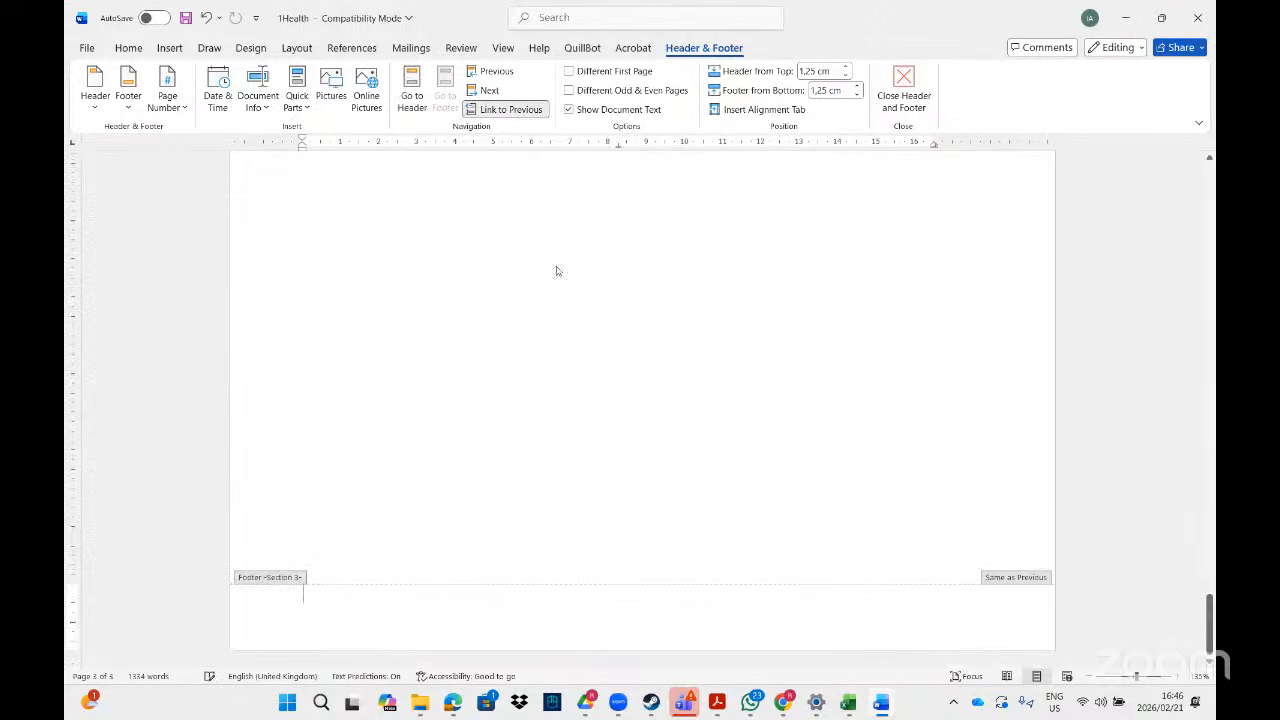
{"action": "left_click", "coordinate": [514, 111]}
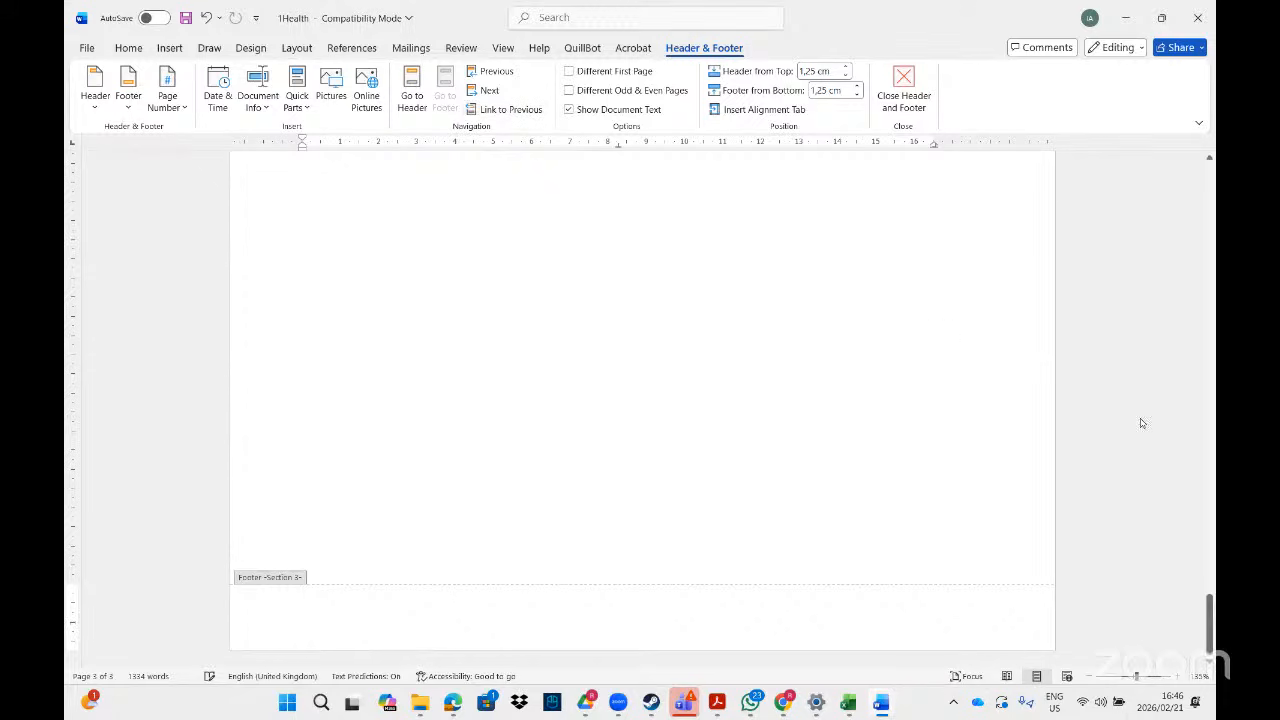
- Select the red watermark on the last page
{"action": "left_click_drag", "start_coordinate": [1209, 622], "coordinate": [1204, 545]}
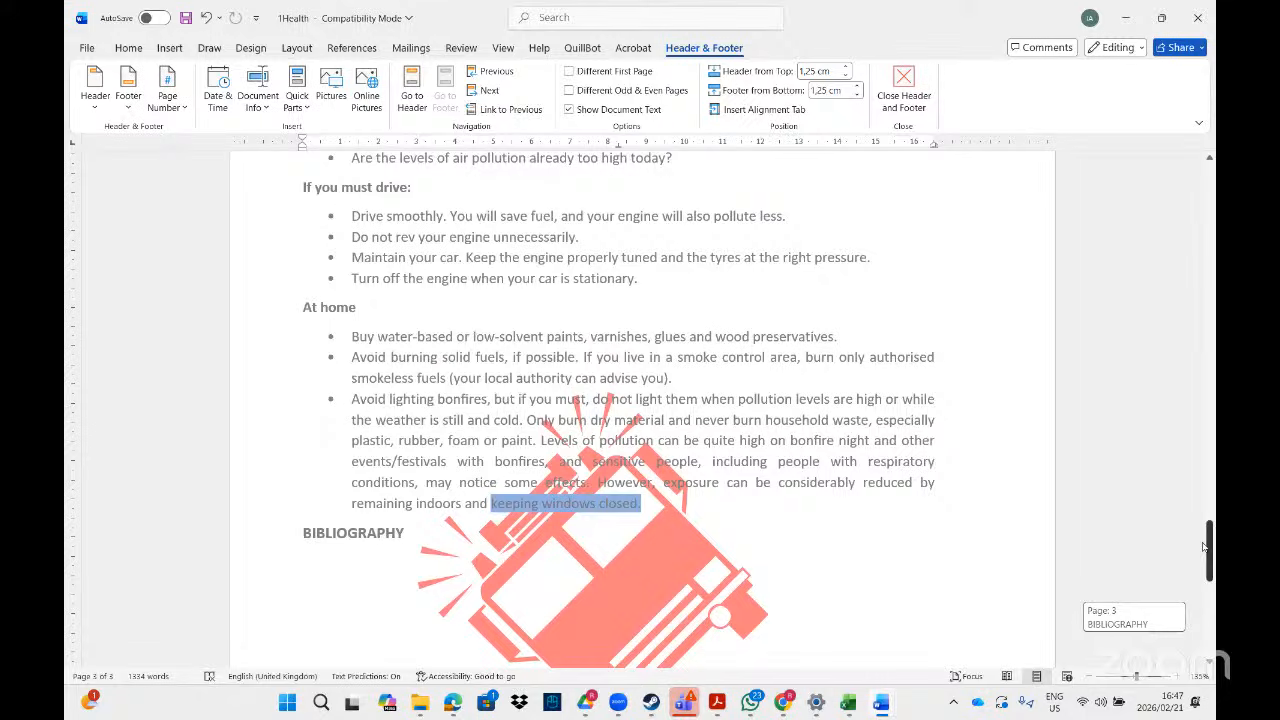
{"action": "mouse_move", "coordinate": [1204, 545]}
{"action": "left_mouse_down"}
{"action": "mouse_move", "coordinate": [1206, 492]}
{"action": "mouse_move", "coordinate": [1206, 568]}
{"action": "left_mouse_up"}
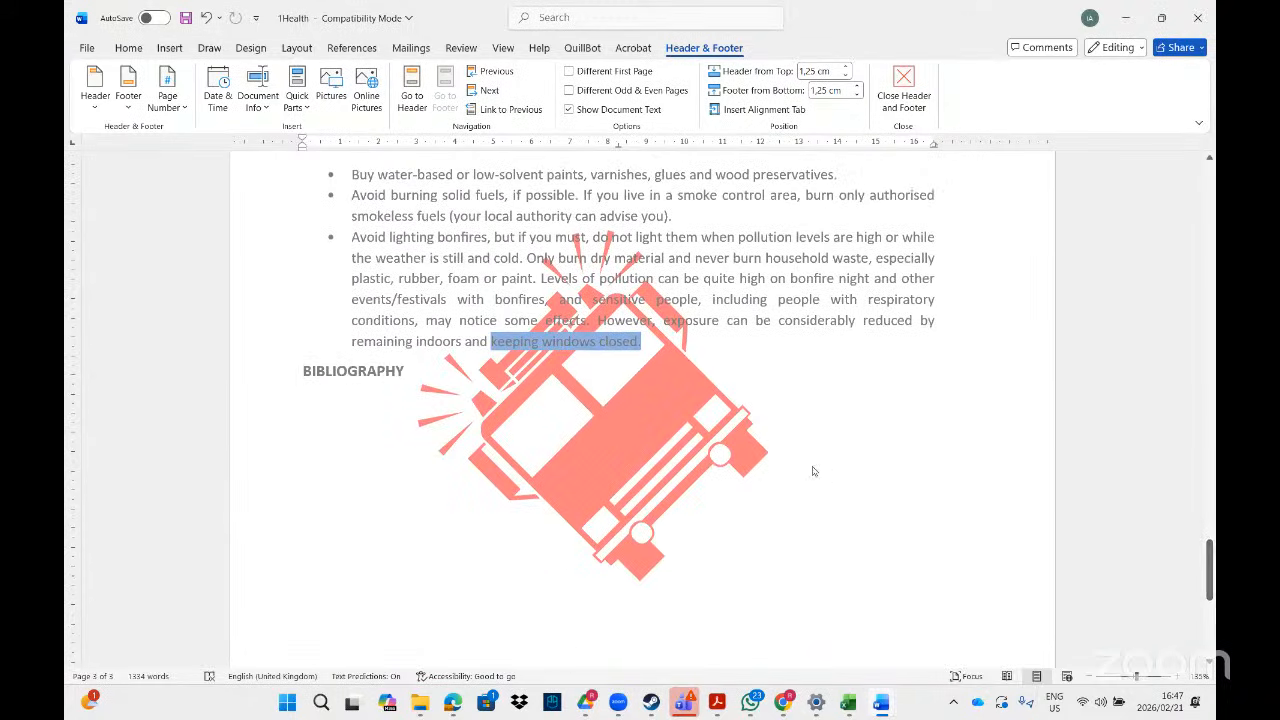
{"action": "left_click", "coordinate": [685, 413]}
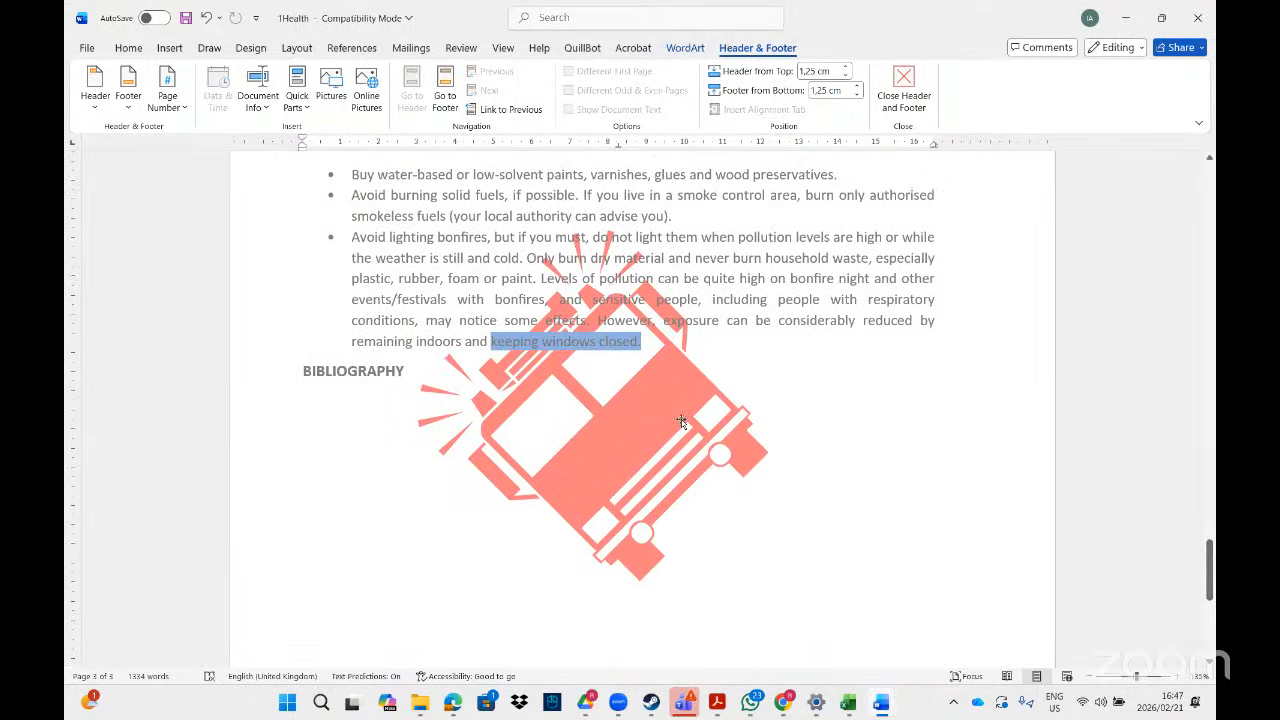
- Delete the red watermark from page 3 and page 1, leaving it on page 2
{"action": "key", "text": "Delete"}
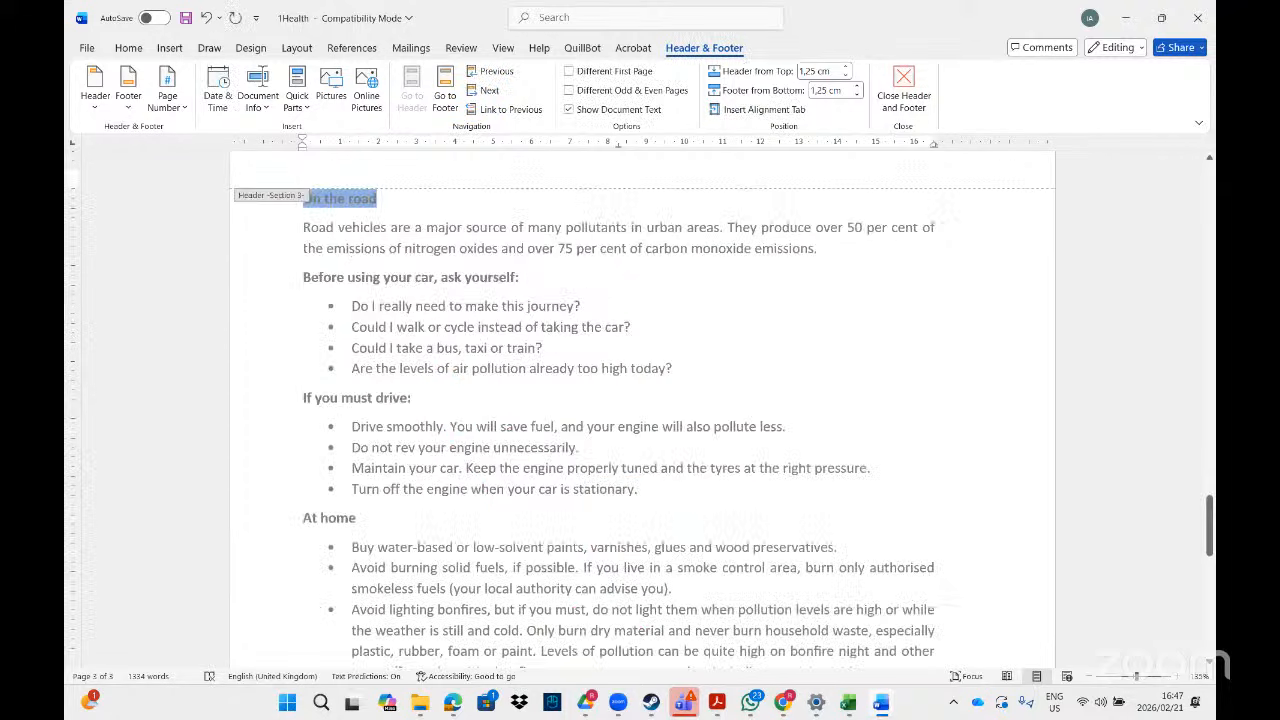
{"action": "left_click_drag", "start_coordinate": [1209, 514], "coordinate": [1209, 258]}
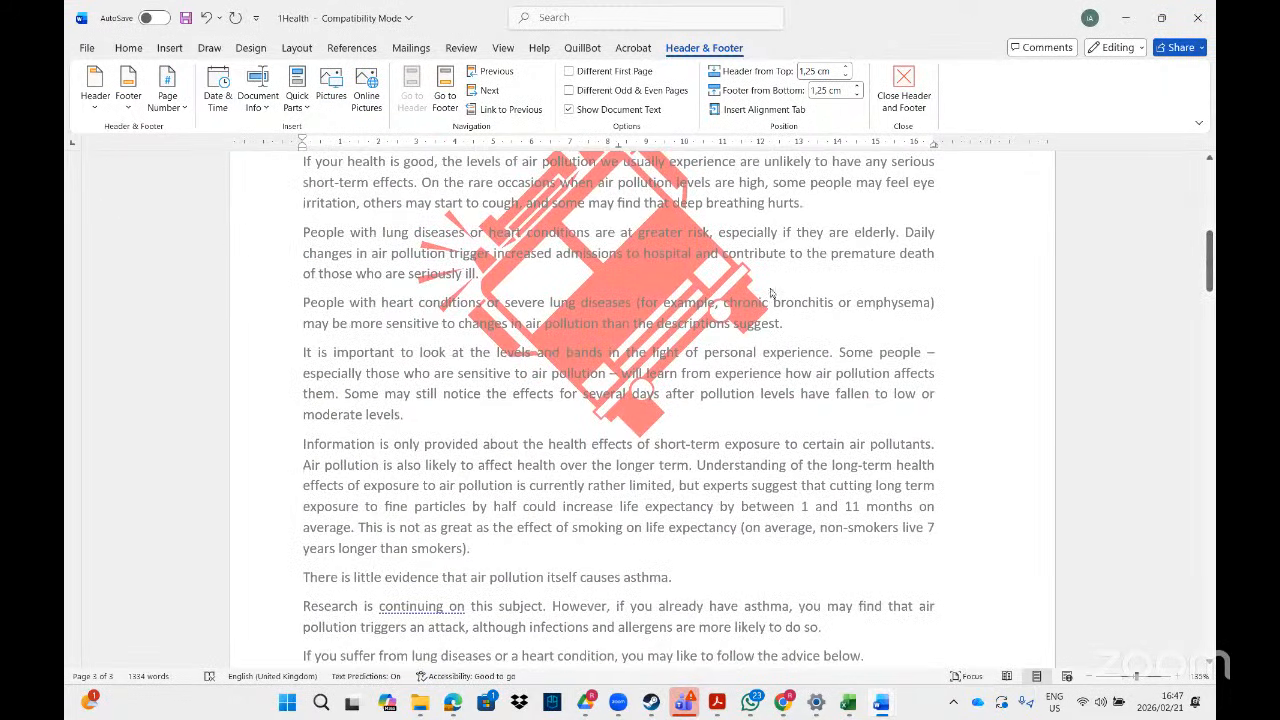
{"action": "left_click", "coordinate": [748, 298]}
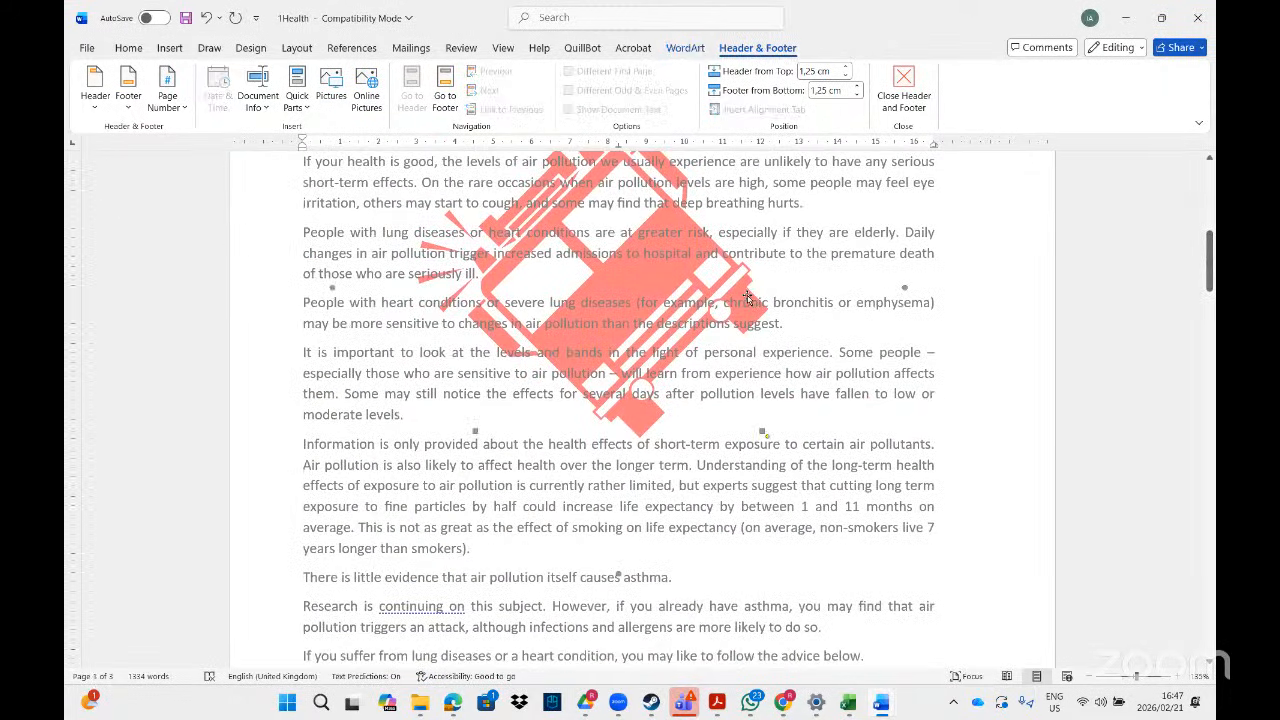
{"action": "mouse_move", "coordinate": [1210, 296]}
{"action": "left_mouse_down"}
{"action": "mouse_move", "coordinate": [1209, 330]}
{"action": "mouse_move", "coordinate": [1209, 262]}
{"action": "mouse_move", "coordinate": [1209, 275]}
{"action": "left_mouse_up"}
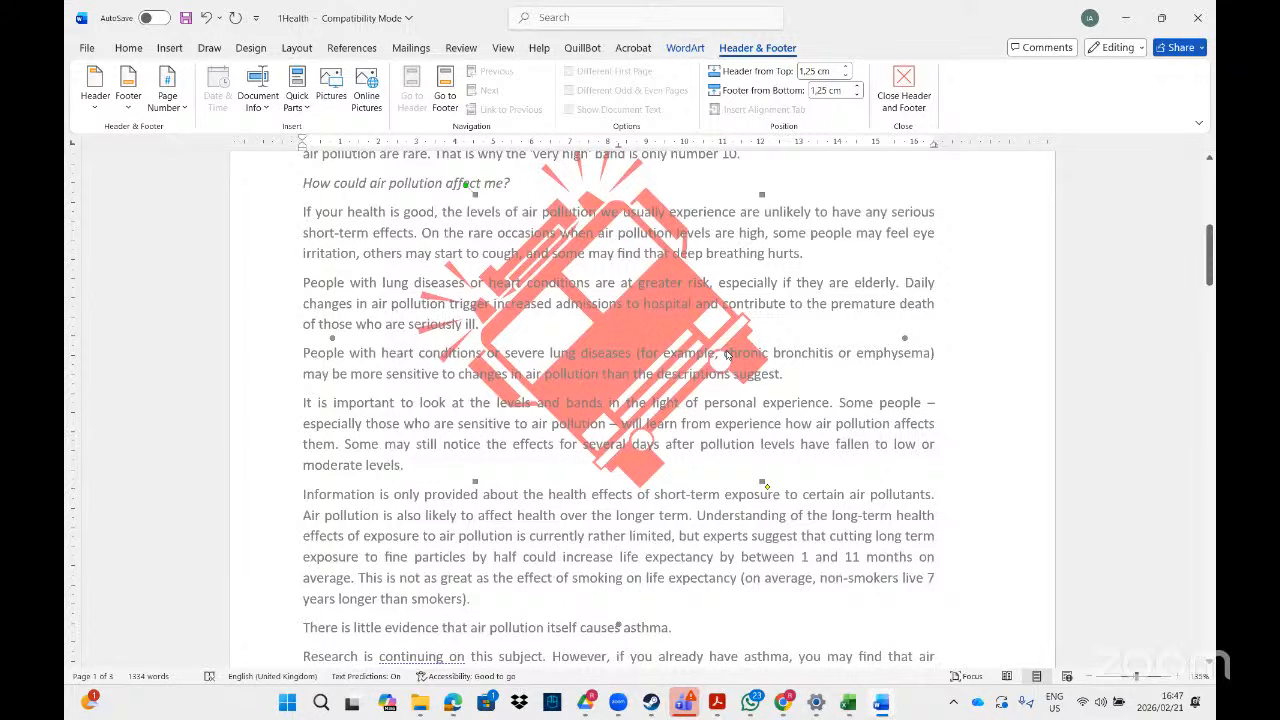
{"action": "key", "text": "Delete"}
{"action": "left_click_drag", "start_coordinate": [1210, 236], "coordinate": [1210, 442]}
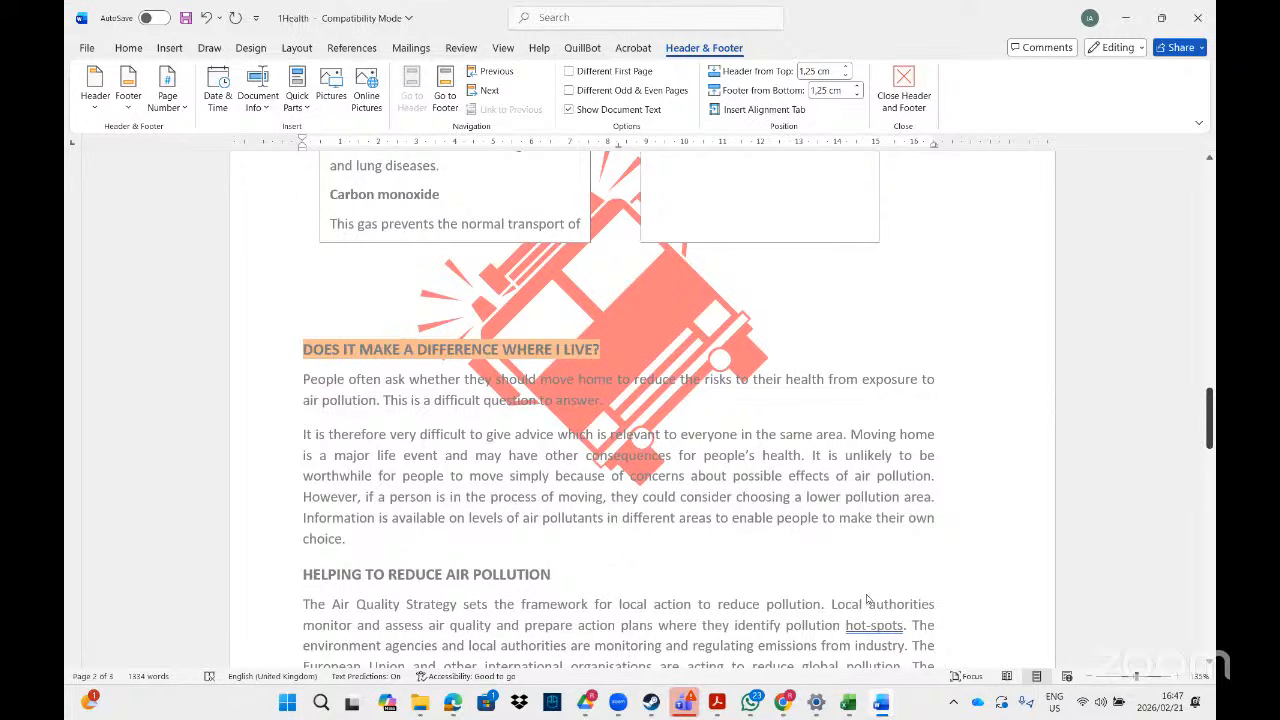
{"action": "left_click", "coordinate": [888, 705]}
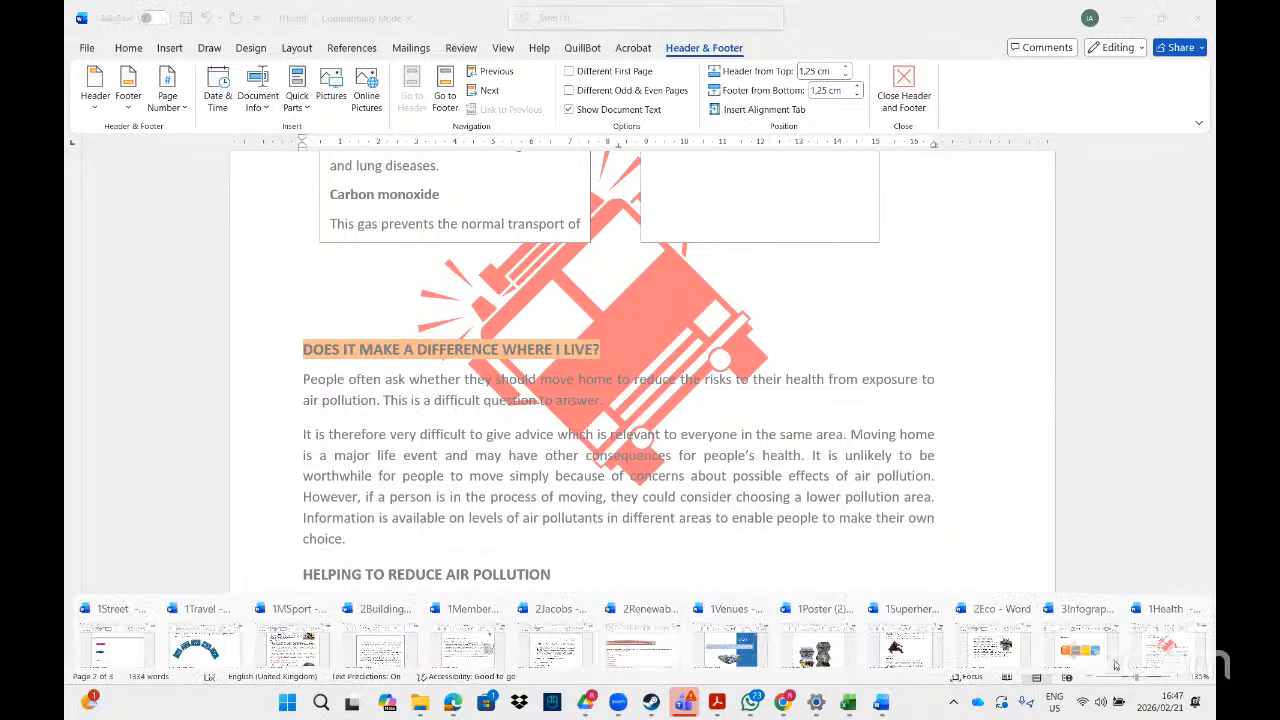
- Scroll the exam task PDF in Acrobat to page 30's 1Mission and 2Eco watermark rows
{"action": "left_click", "coordinate": [717, 707]}
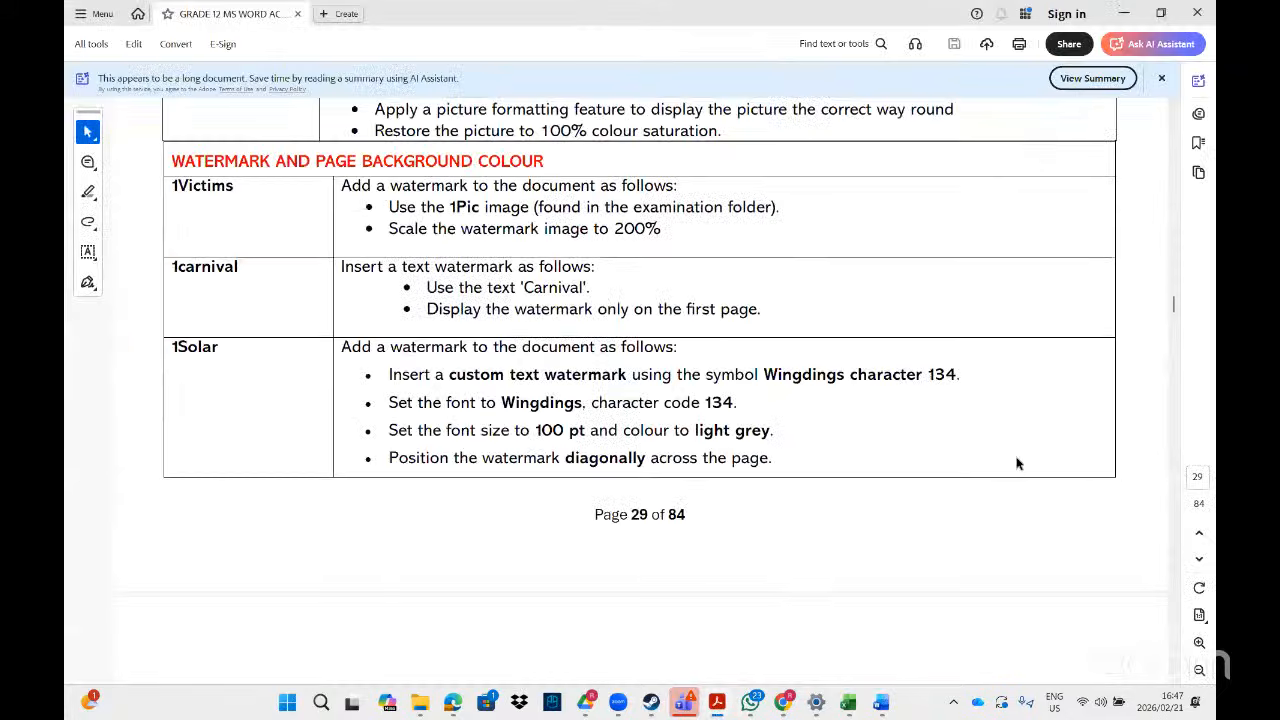
{"action": "left_click", "coordinate": [676, 448]}
{"action": "scroll", "coordinate": [1174, 679], "scroll_direction": "down", "scroll_amount": 5}
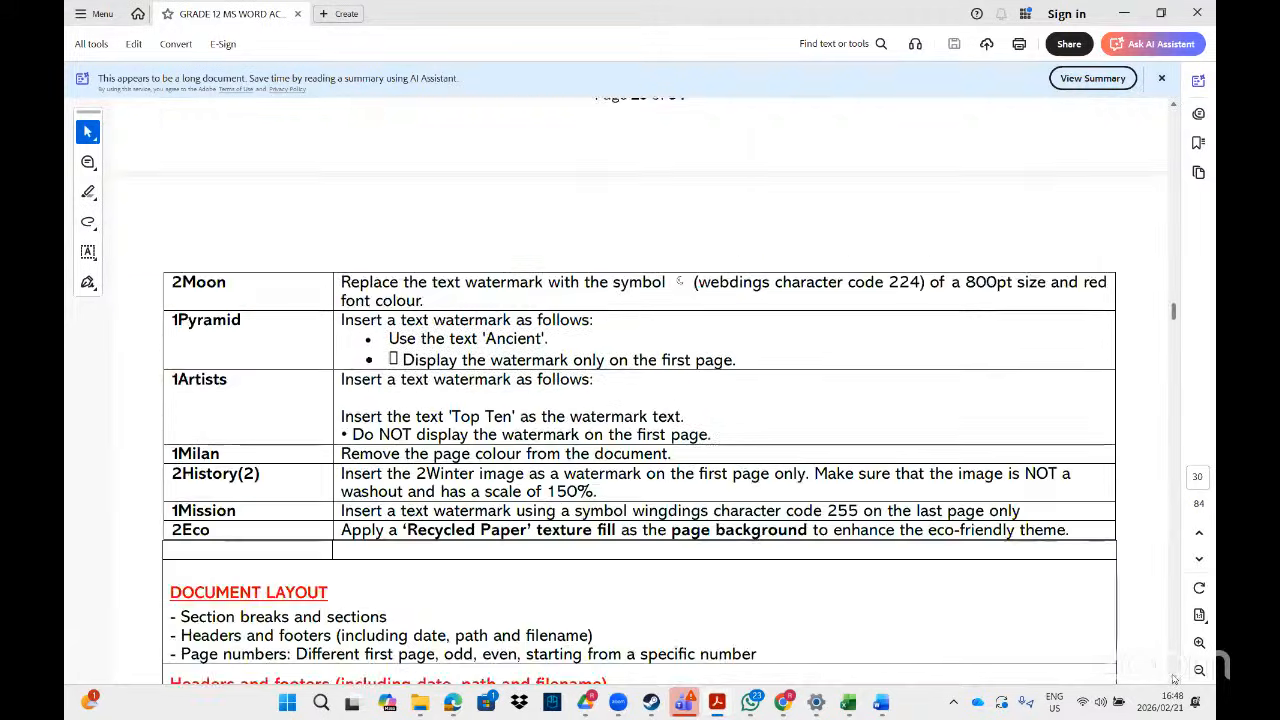
{"action": "scroll", "coordinate": [1174, 679], "scroll_direction": "down", "scroll_amount": 3}
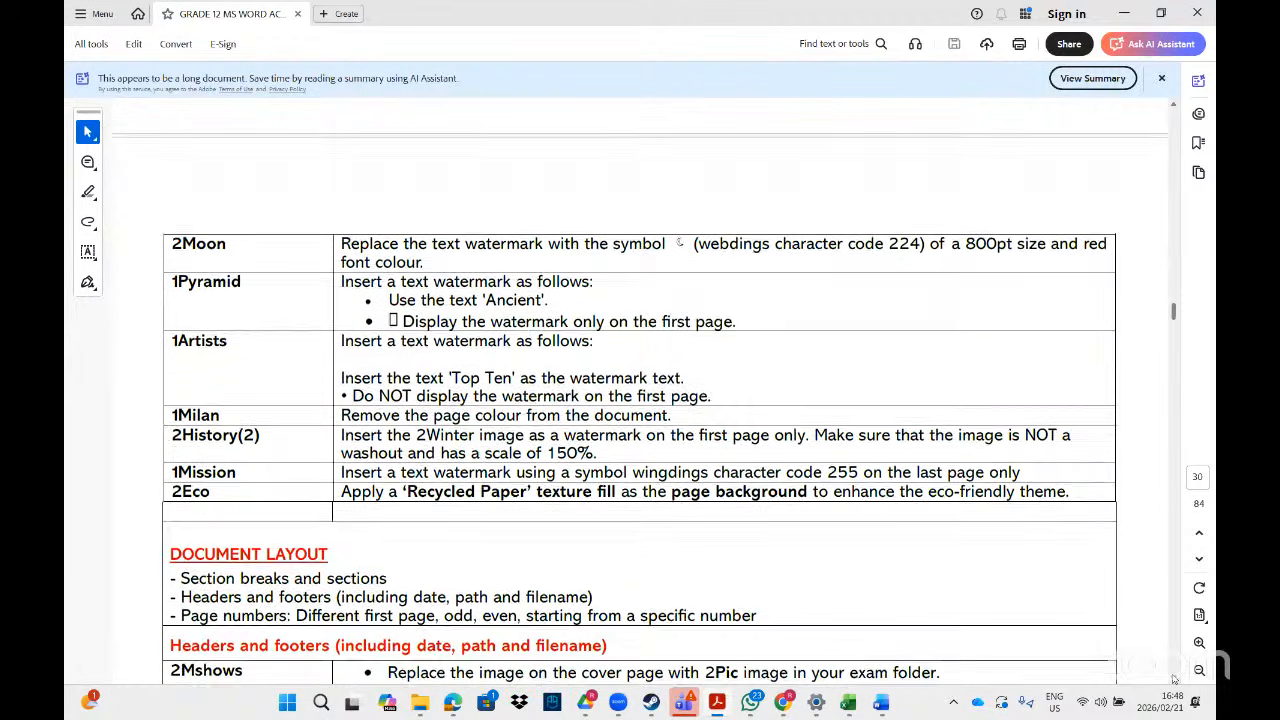
{"action": "scroll", "coordinate": [1174, 679], "scroll_direction": "down", "scroll_amount": 2}
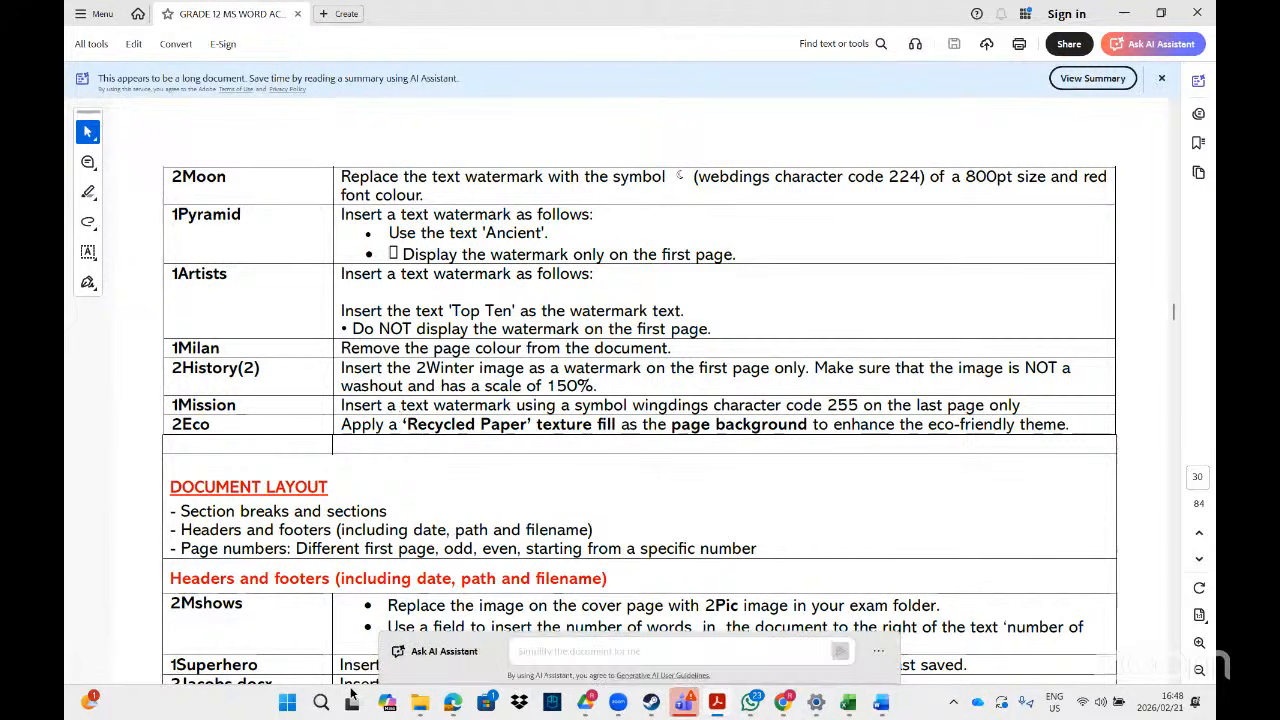
- Change the File Explorer search to '1mis' and open the 1Mission document in Word
{"action": "mouse_move", "coordinate": [423, 706]}
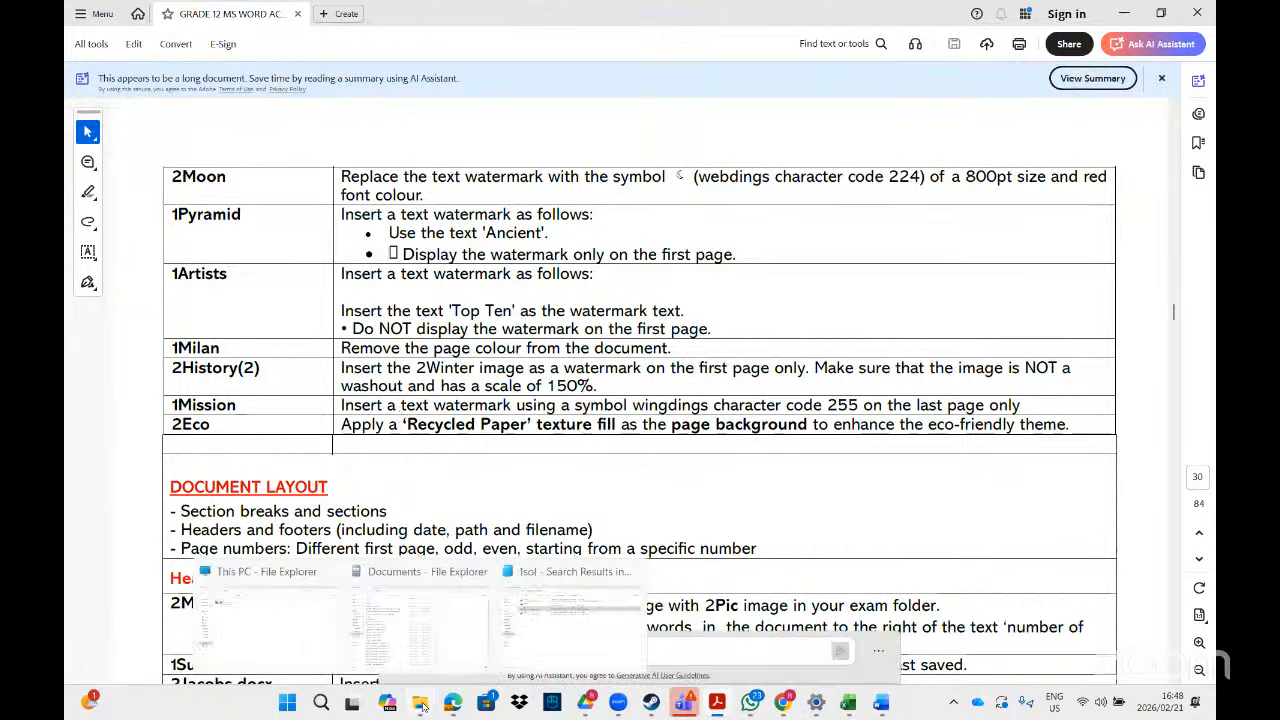
{"action": "left_click", "coordinate": [683, 608]}
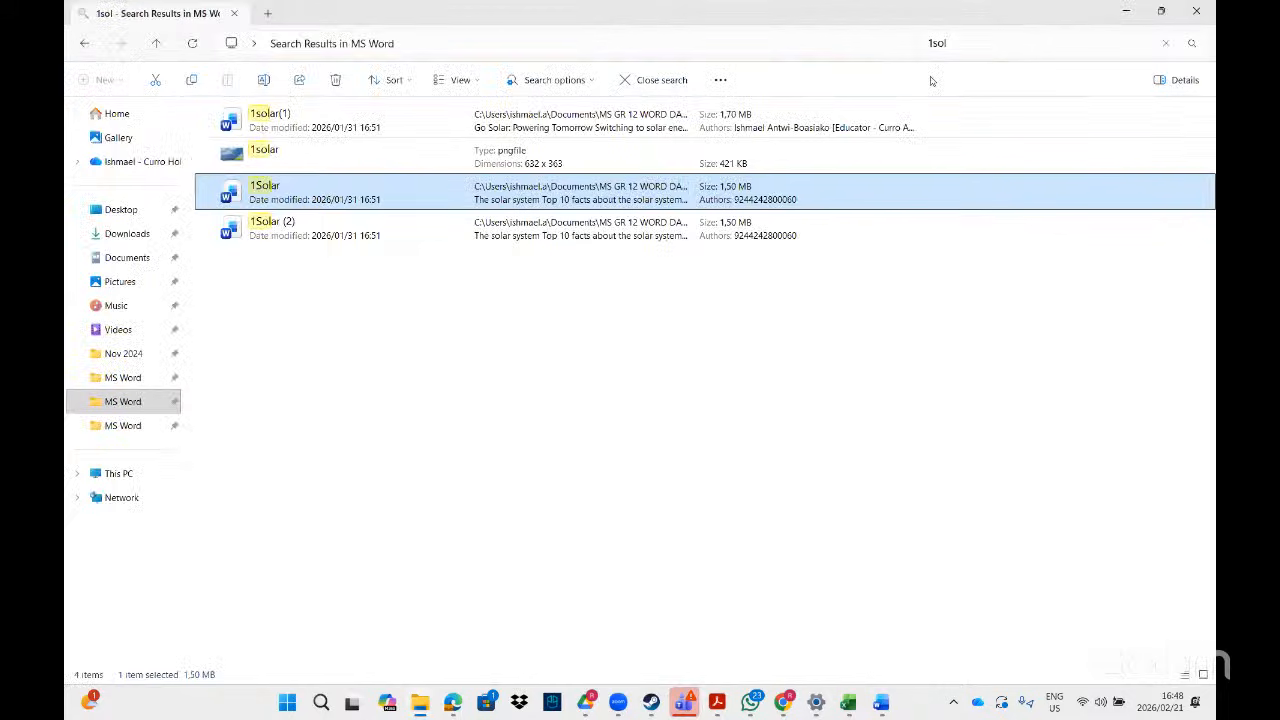
{"action": "left_click", "coordinate": [958, 44]}
{"action": "key", "text": "BackSpace"}
{"action": "key", "text": "BackSpace"}
{"action": "key", "text": "BackSpace"}
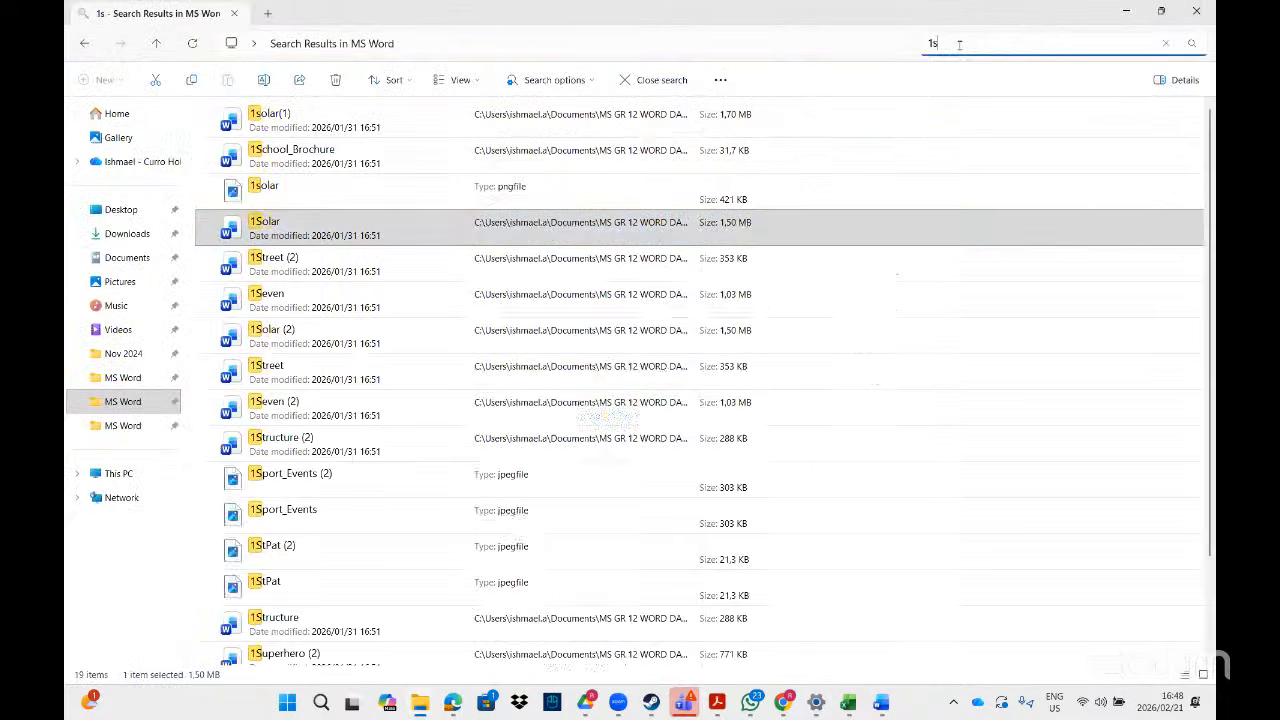
{"action": "type", "text": "mis"}
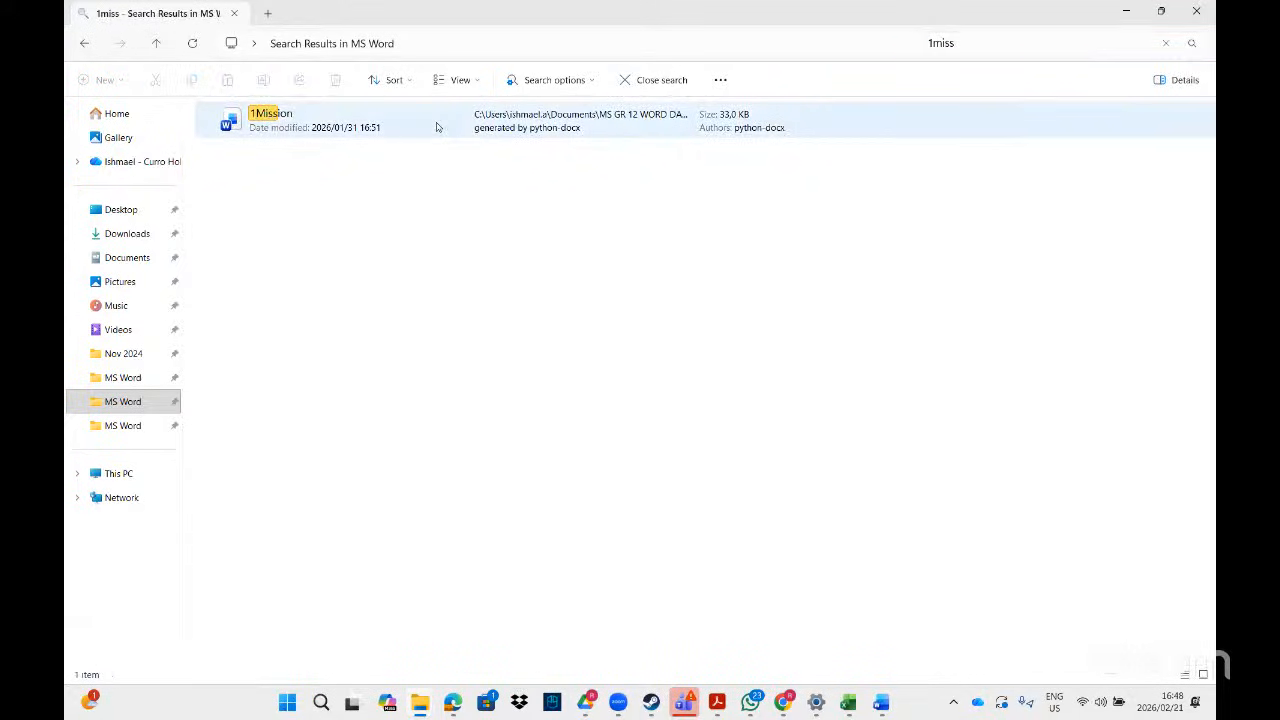
{"action": "double_click", "coordinate": [436, 127]}
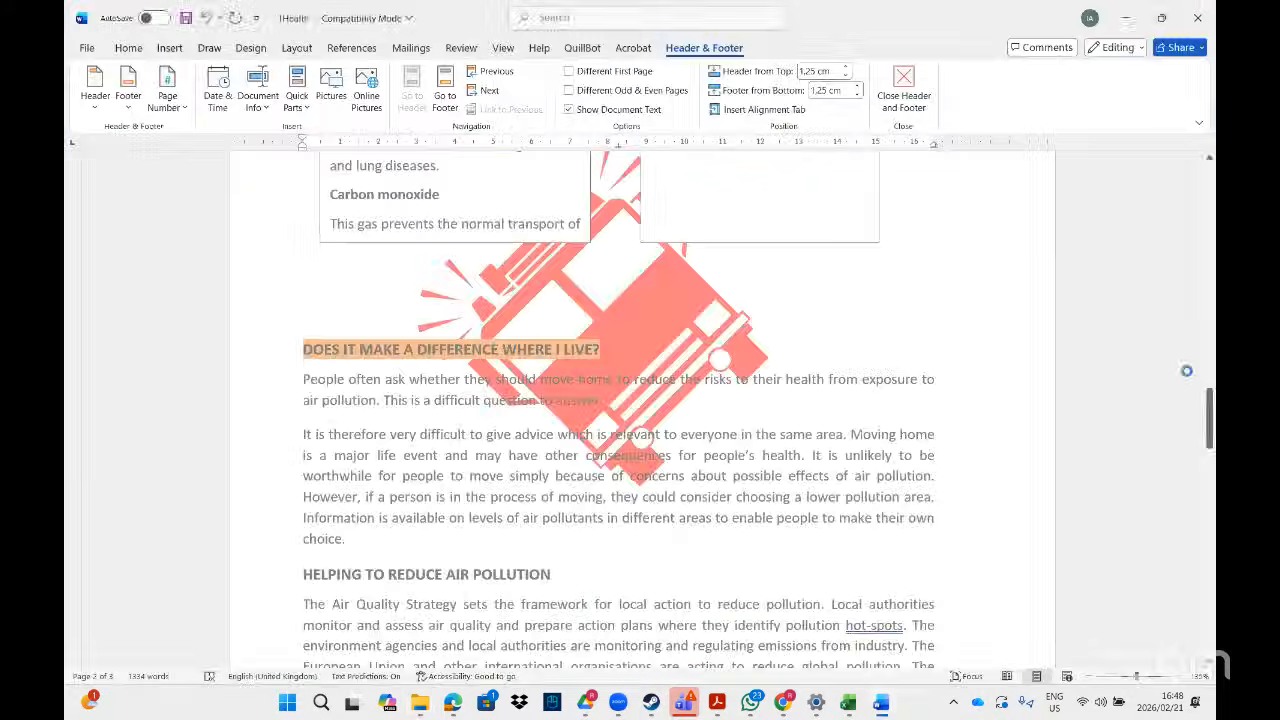
{"action": "left_click_drag", "start_coordinate": [1210, 196], "coordinate": [1210, 660]}
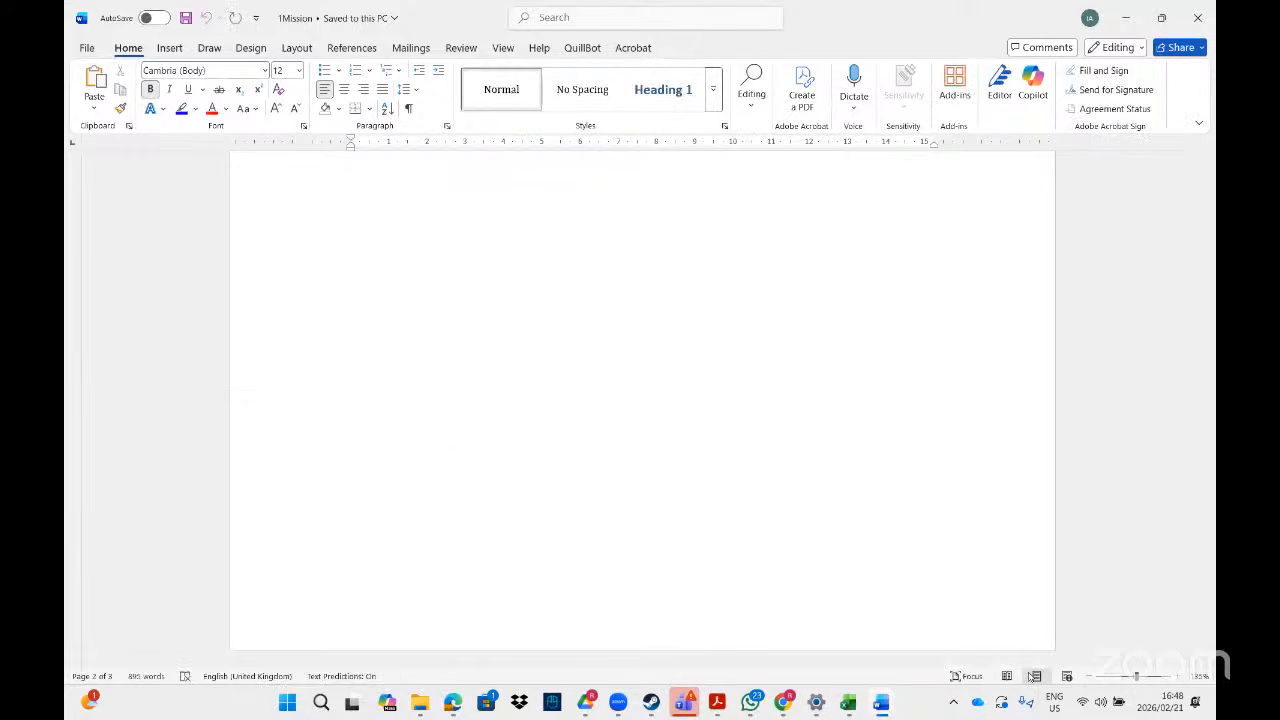
- Insert the Webdings character code 255 dove symbol on the last page via More Symbols
{"action": "left_click", "coordinate": [716, 703]}
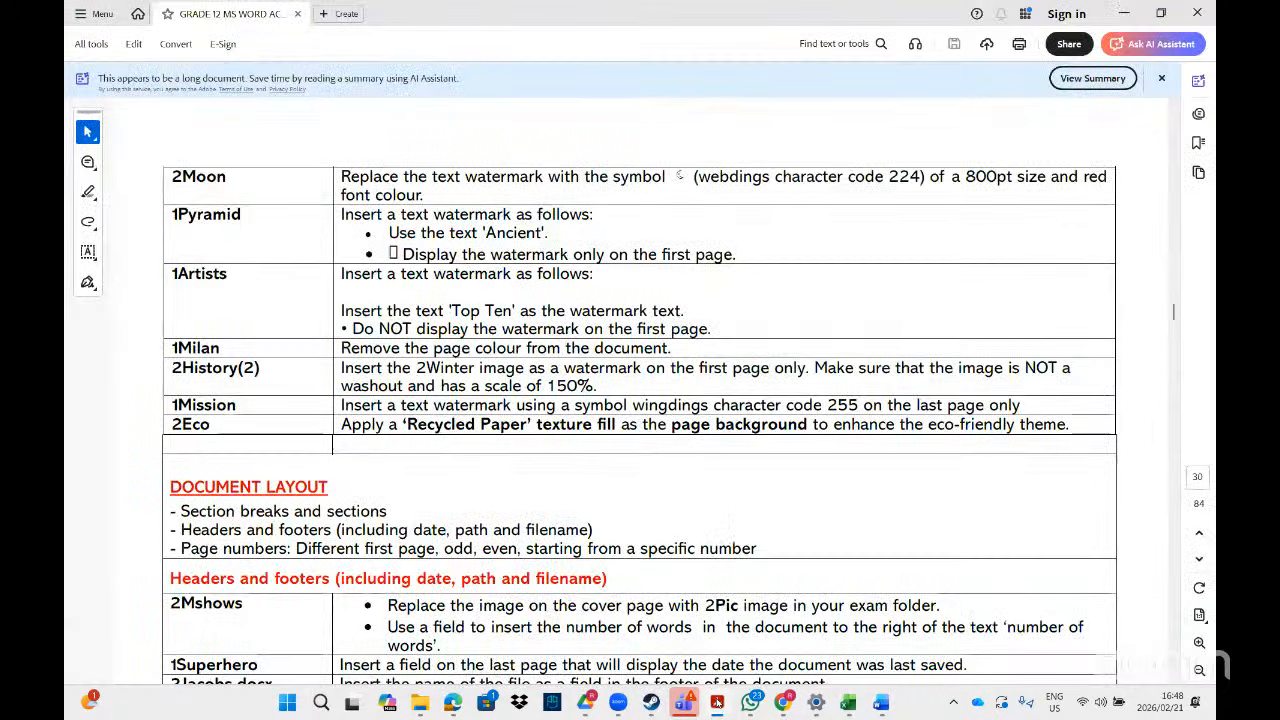
{"action": "left_click", "coordinate": [716, 703]}
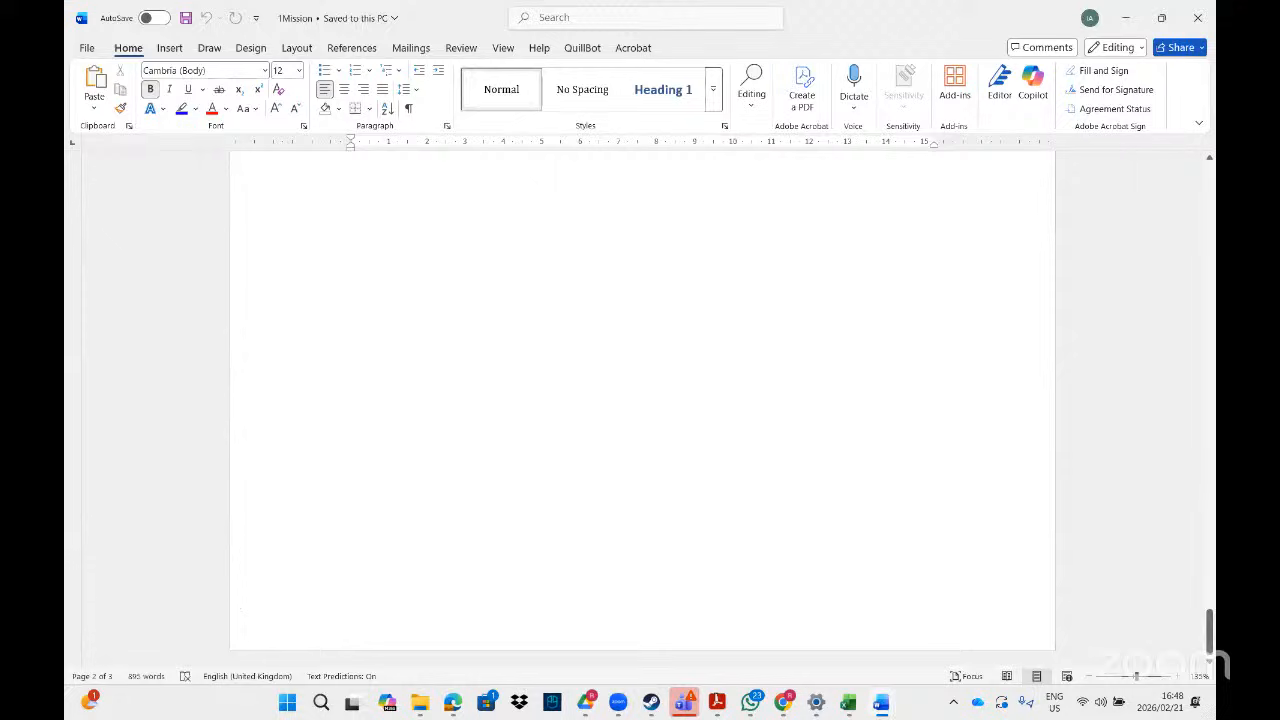
{"action": "left_click", "coordinate": [169, 48]}
{"action": "left_click", "coordinate": [1085, 89]}
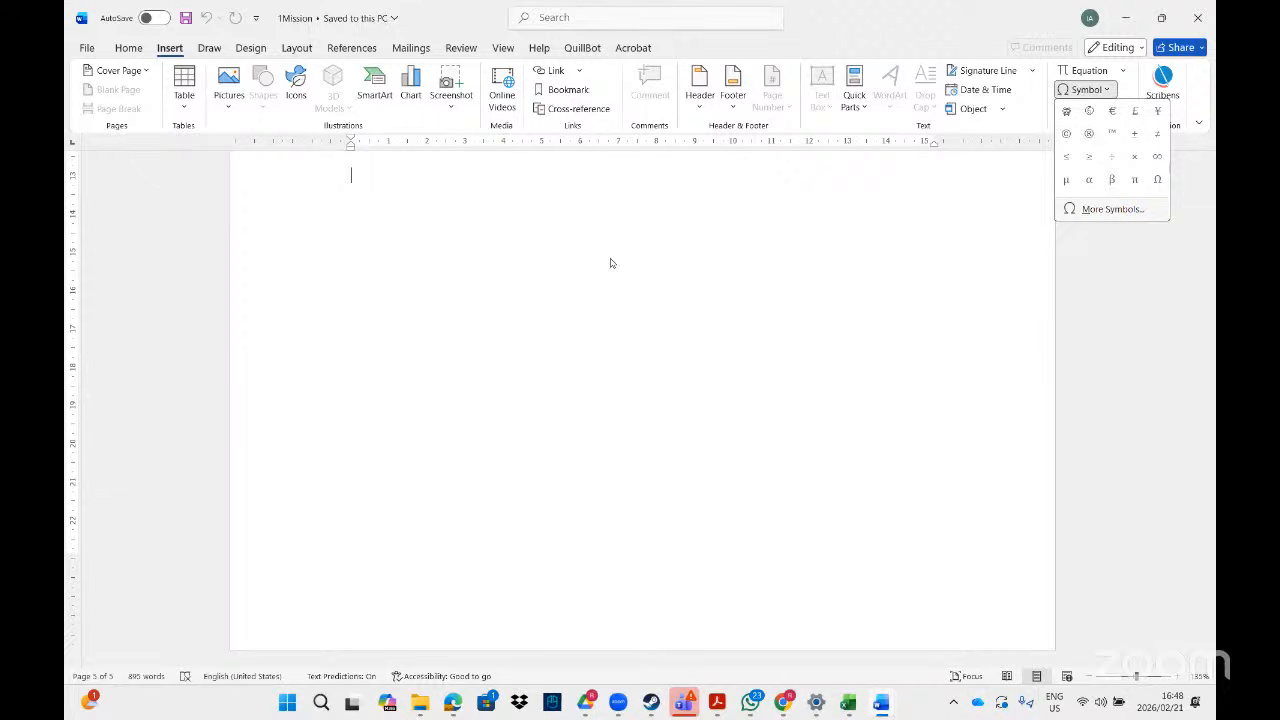
{"action": "left_click", "coordinate": [1112, 209]}
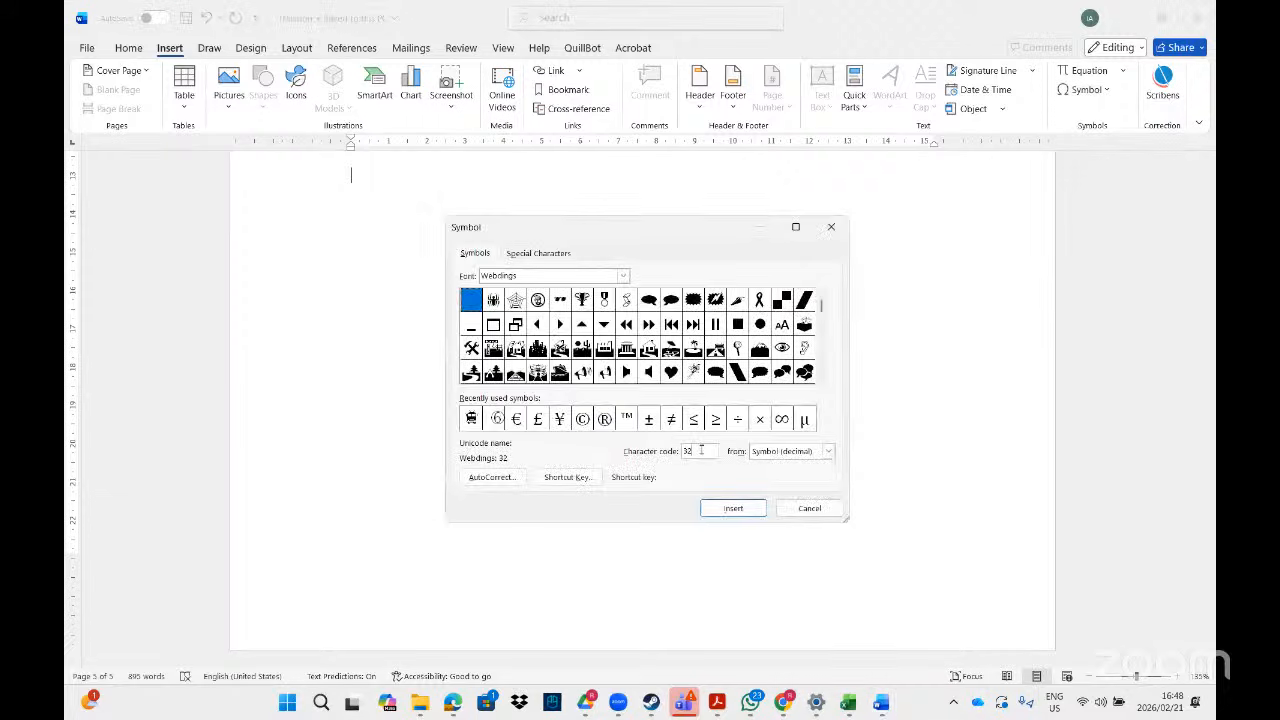
{"action": "key", "text": "BackSpace"}
{"action": "key", "text": "BackSpace"}
{"action": "type", "text": "255"}
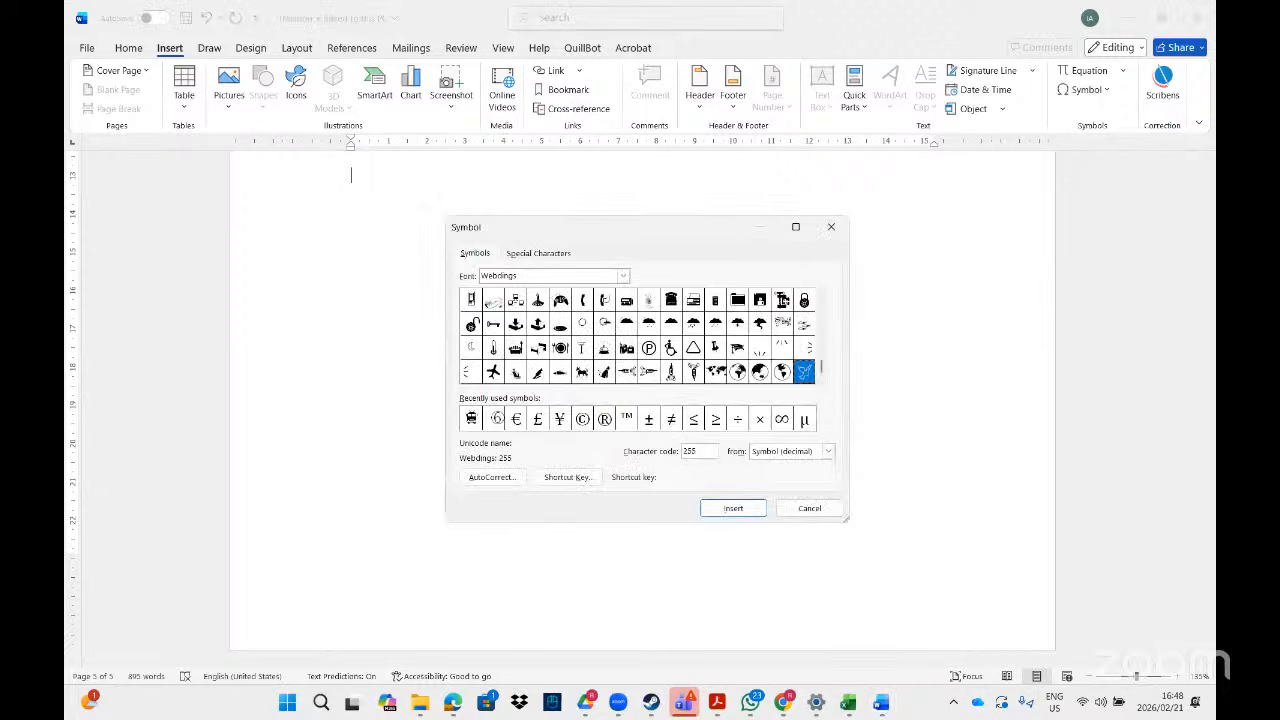
{"action": "left_click", "coordinate": [734, 509]}
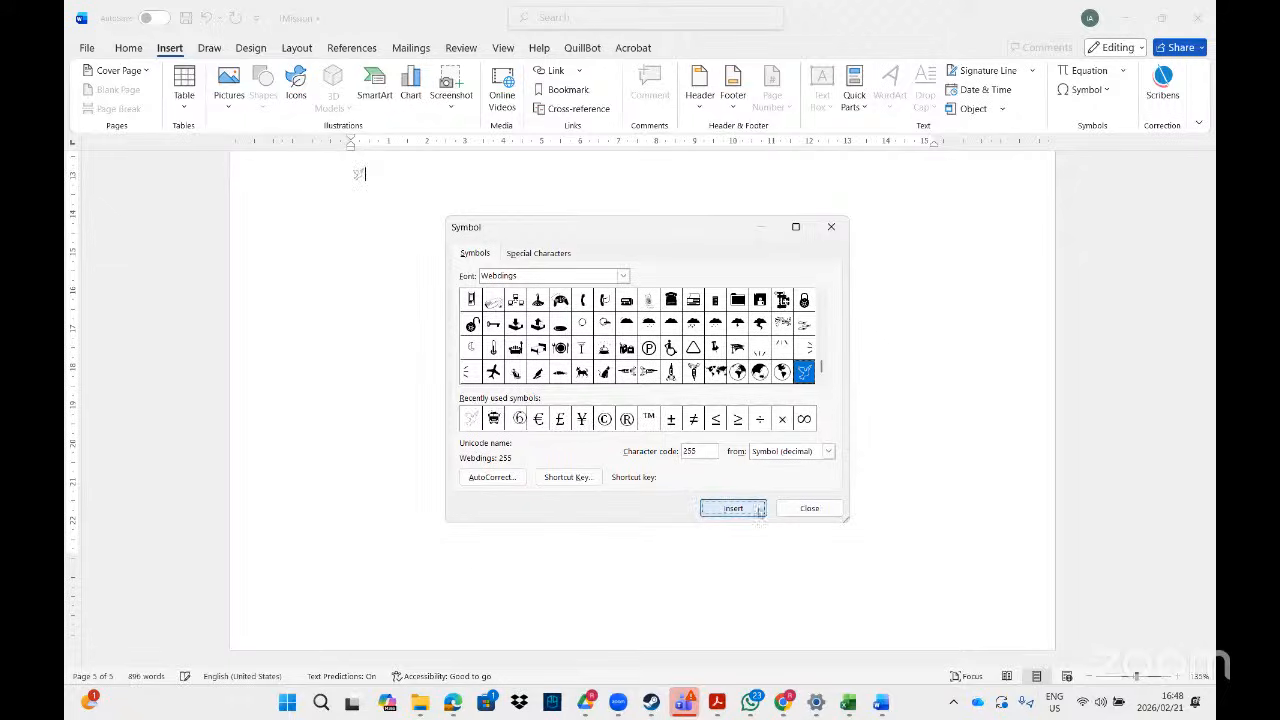
{"action": "left_click", "coordinate": [806, 508]}
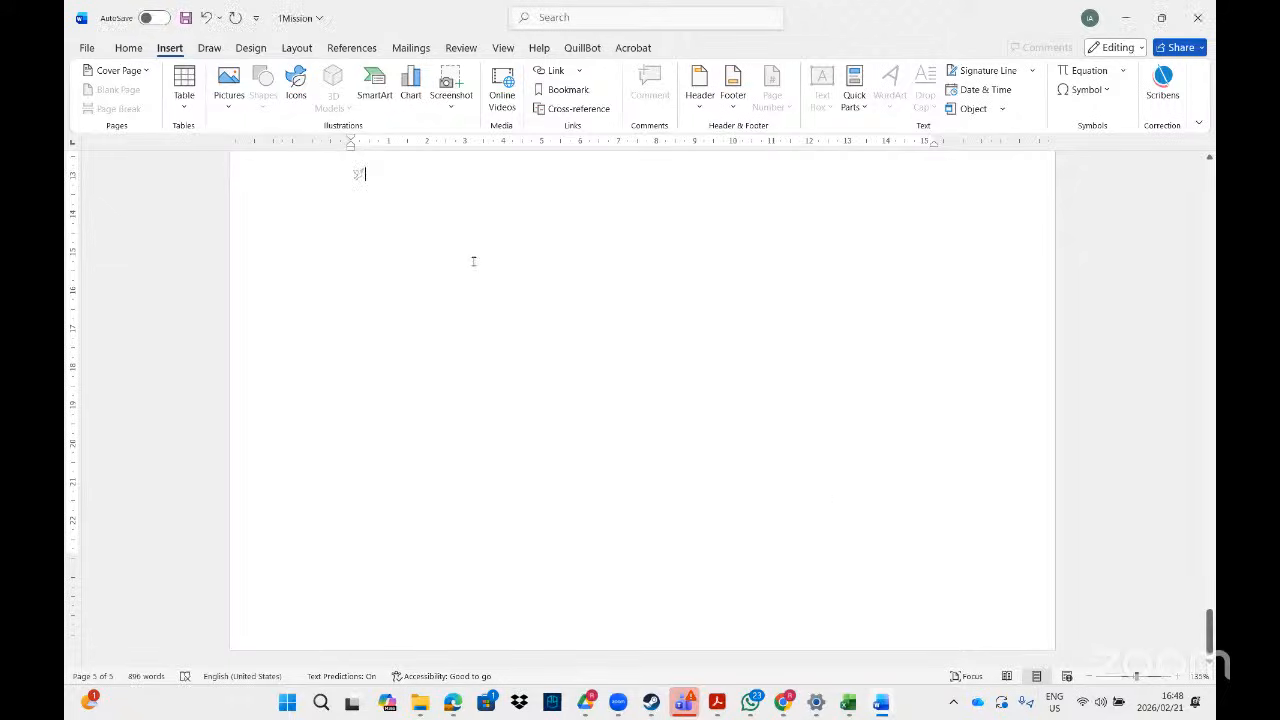
- Select the inserted dove symbol and cut it to the clipboard
{"action": "left_click_drag", "start_coordinate": [364, 175], "coordinate": [336, 180]}
{"action": "right_click", "coordinate": [358, 175]}
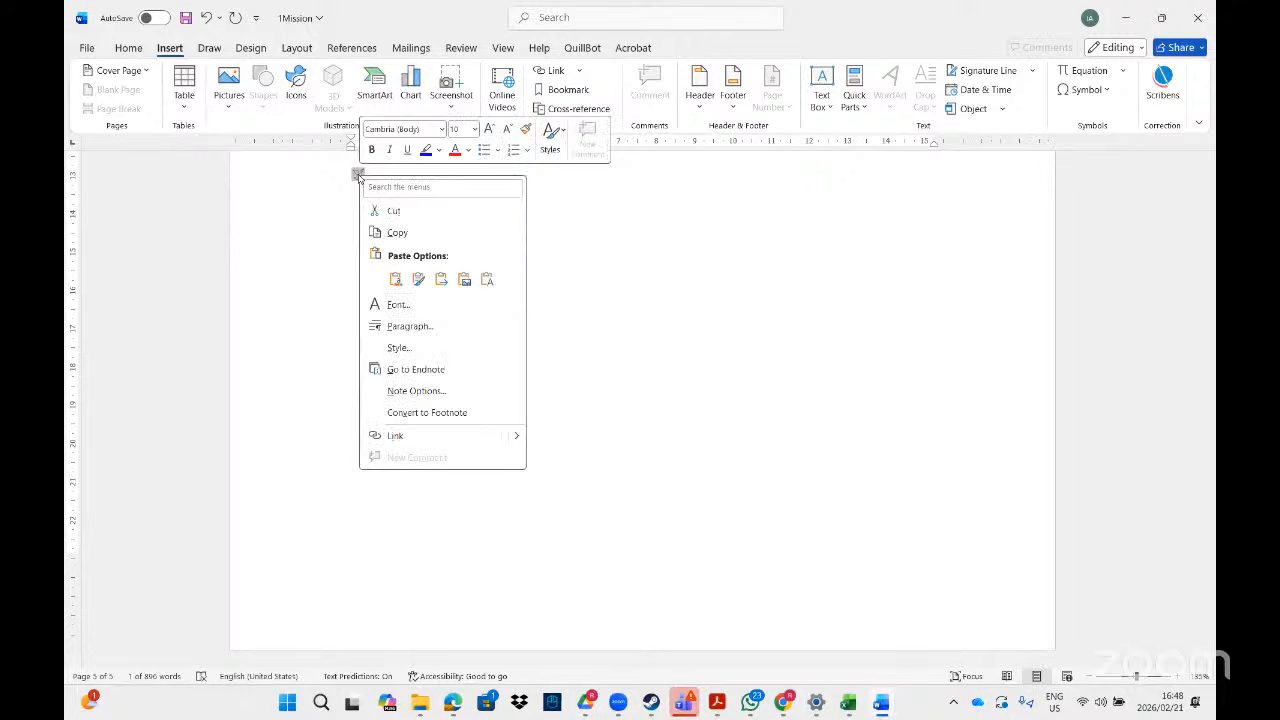
{"action": "left_click", "coordinate": [388, 212]}
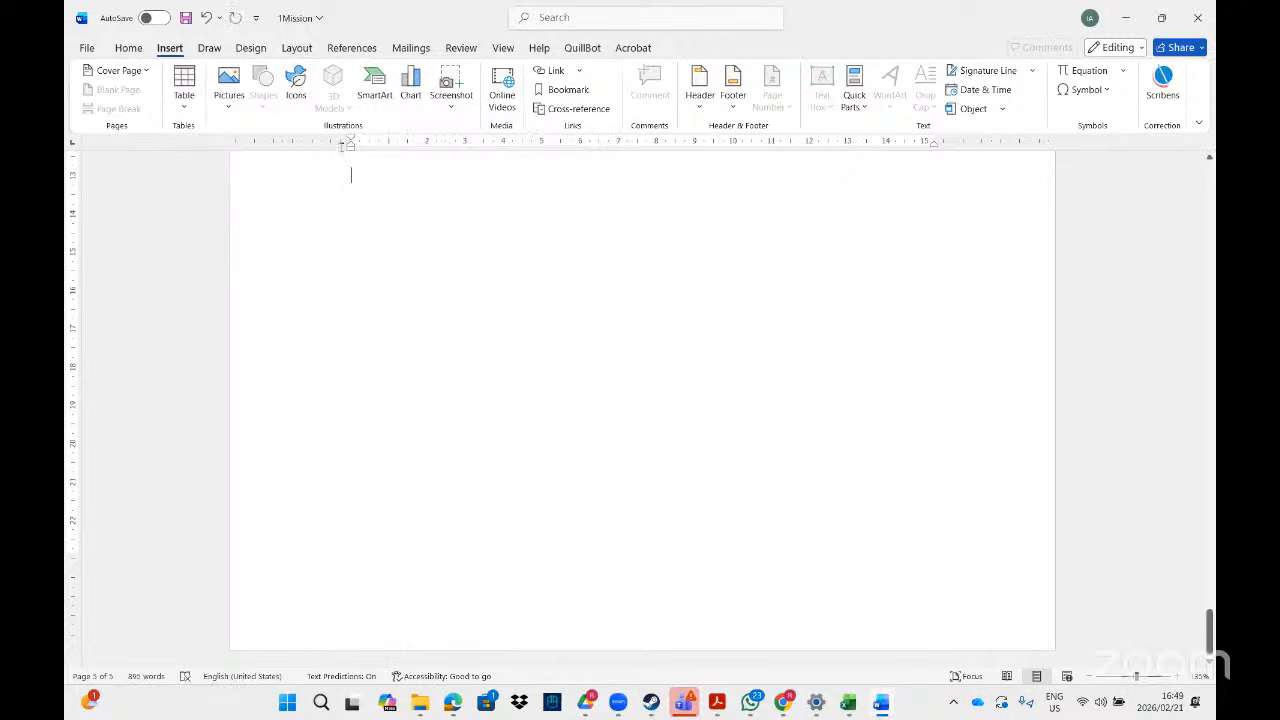
- Start a custom text watermark in English (South Africa), replacing the ASAP text
{"action": "left_click", "coordinate": [251, 48]}
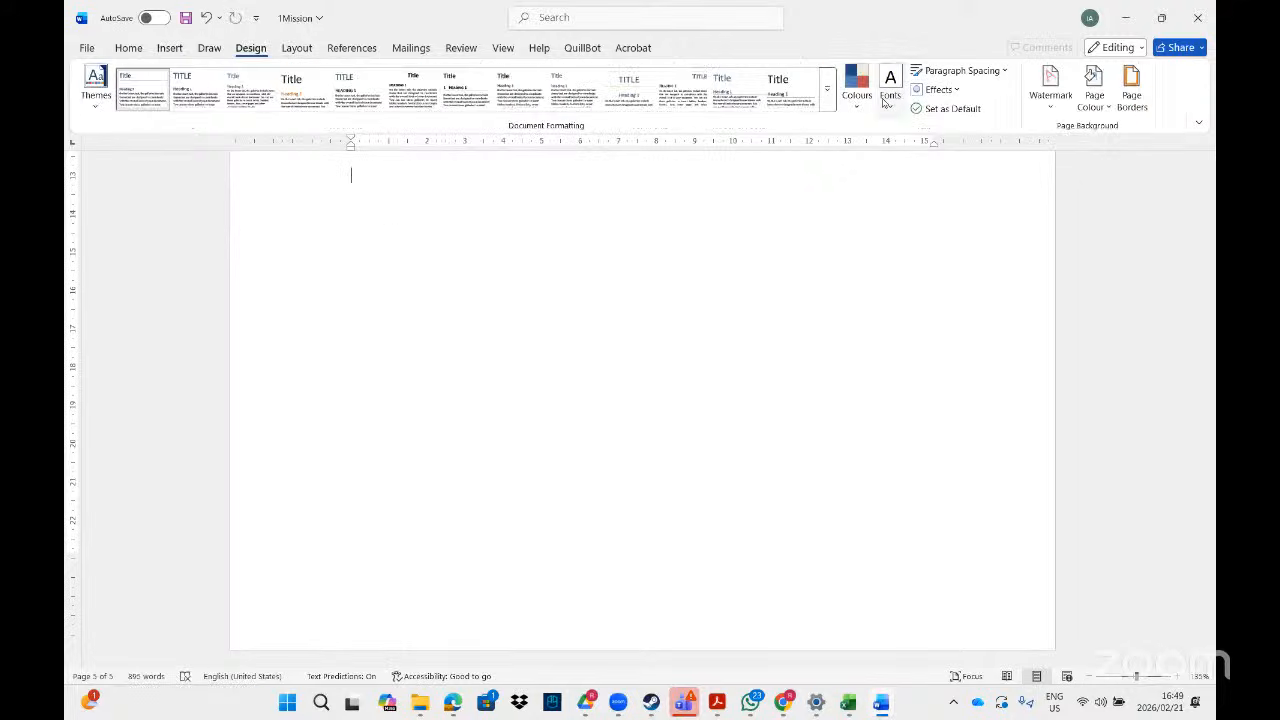
{"action": "left_click", "coordinate": [1050, 90]}
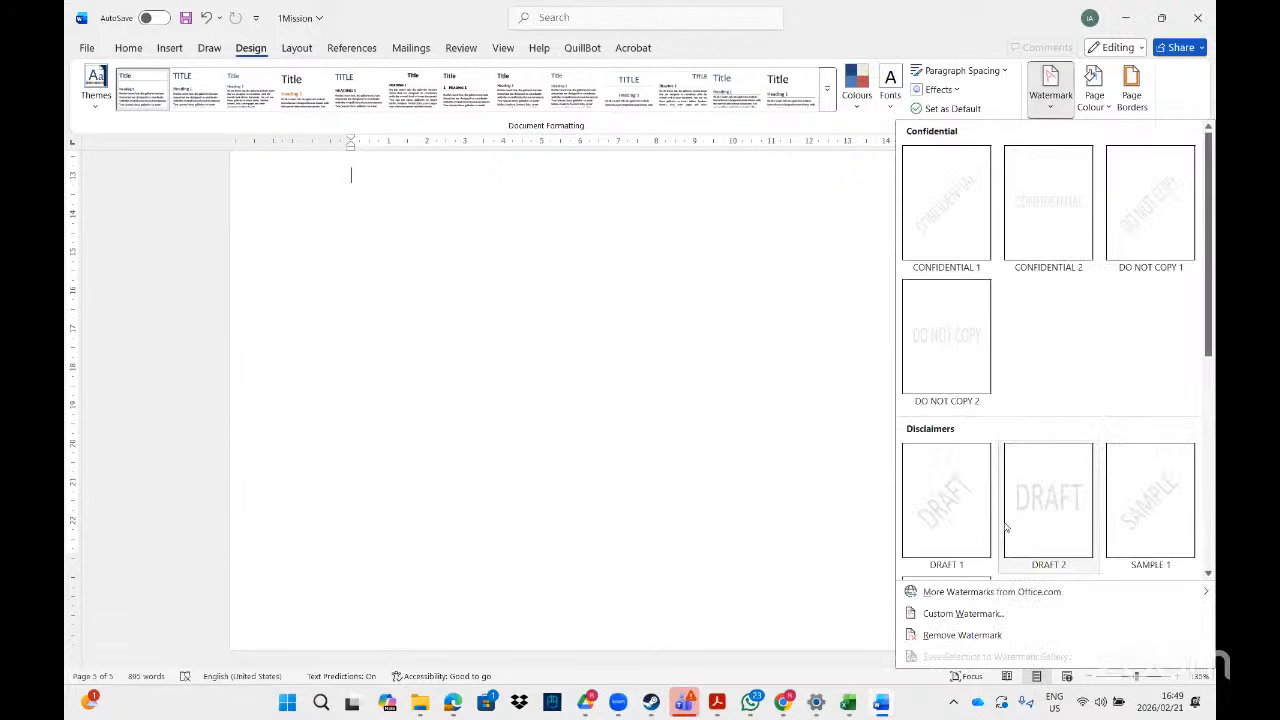
{"action": "left_click", "coordinate": [955, 613]}
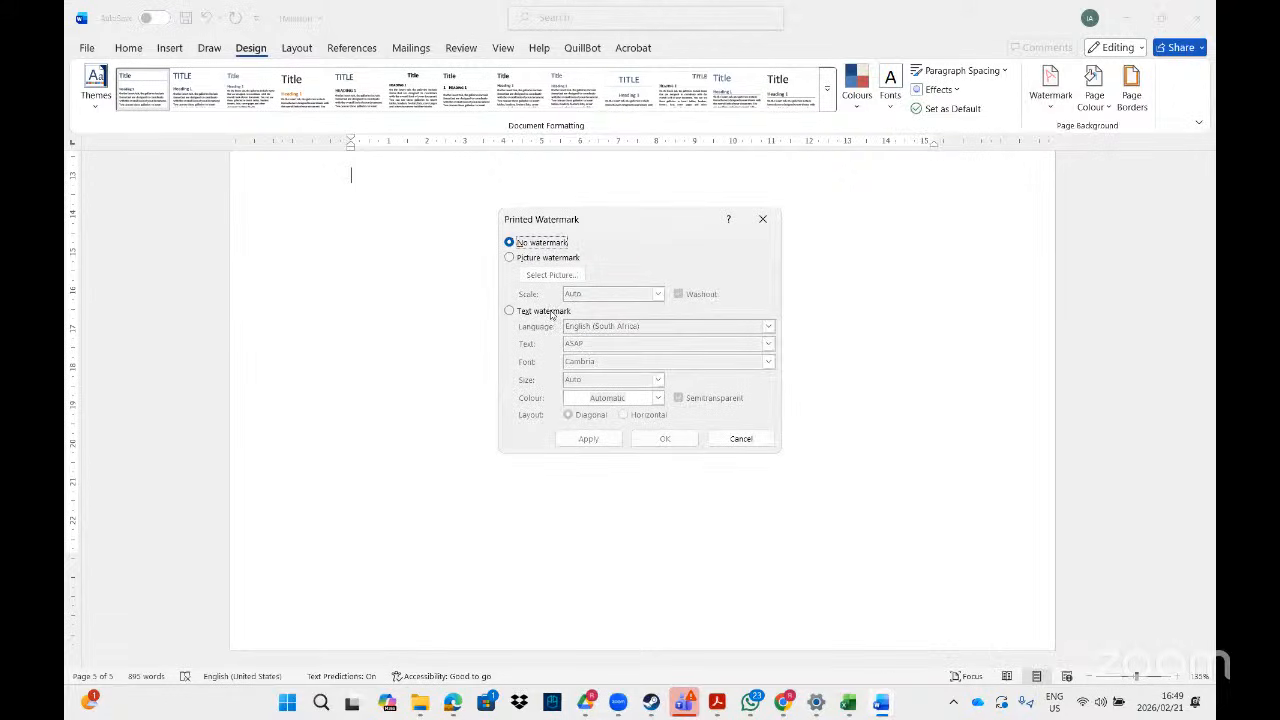
{"action": "left_click", "coordinate": [550, 314]}
{"action": "left_click", "coordinate": [655, 325]}
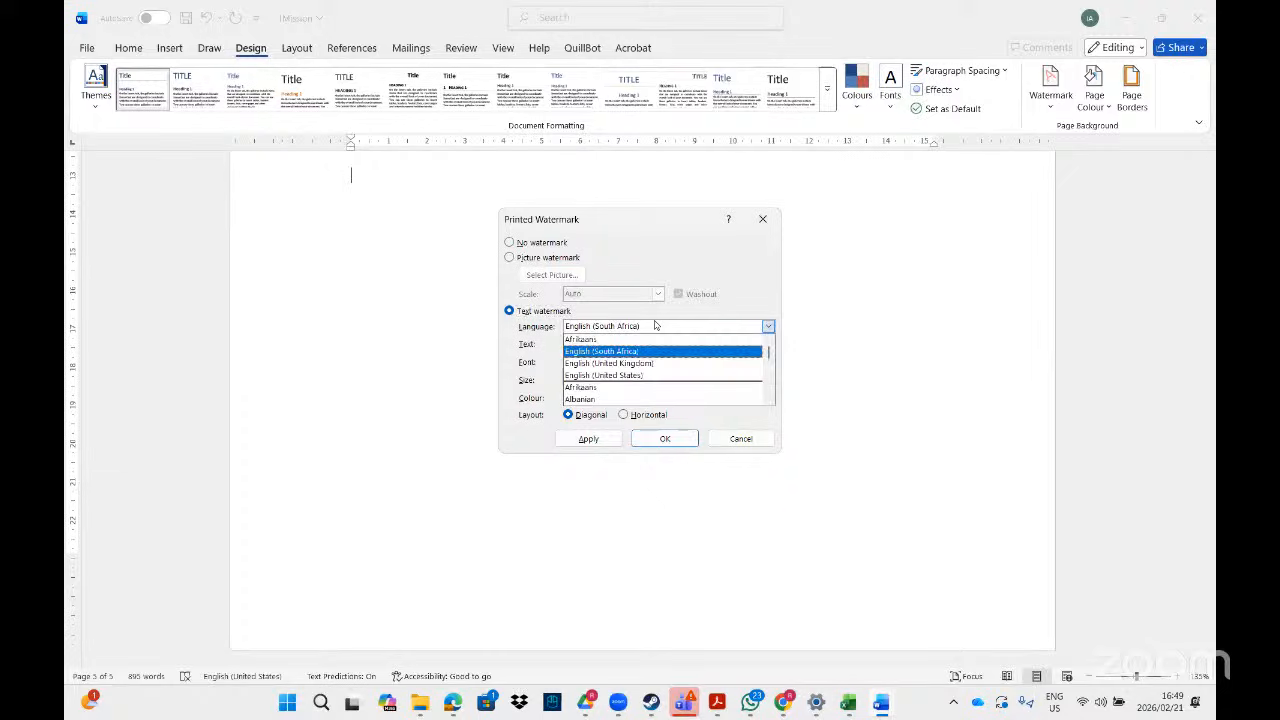
{"action": "left_click", "coordinate": [620, 339]}
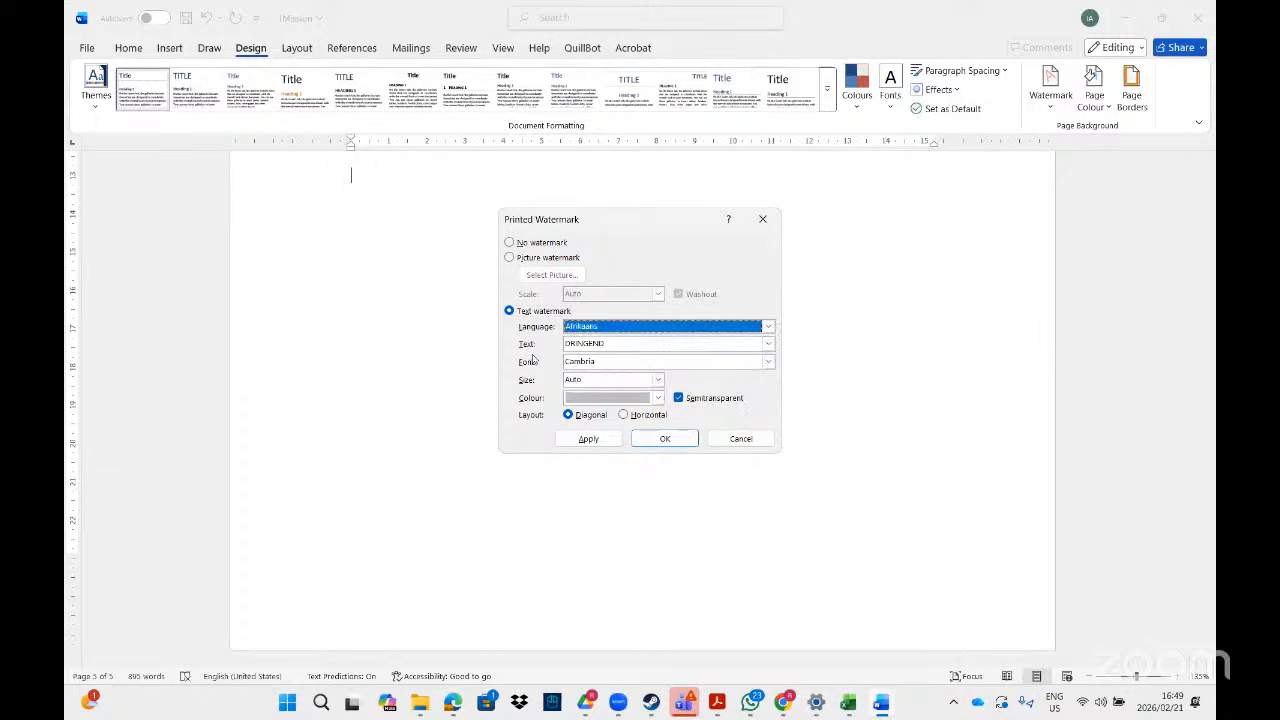
{"action": "left_click", "coordinate": [646, 327]}
{"action": "left_click", "coordinate": [622, 351]}
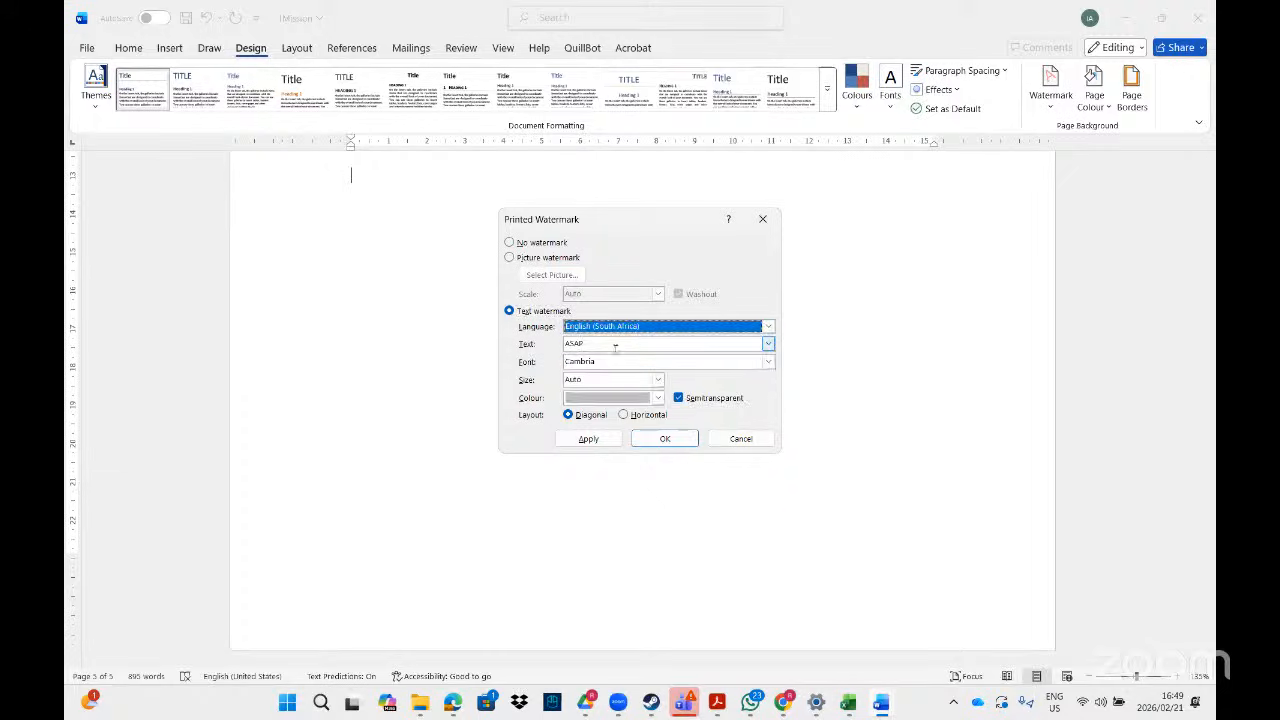
{"action": "left_click", "coordinate": [606, 343]}
{"action": "type", "text": "H"}
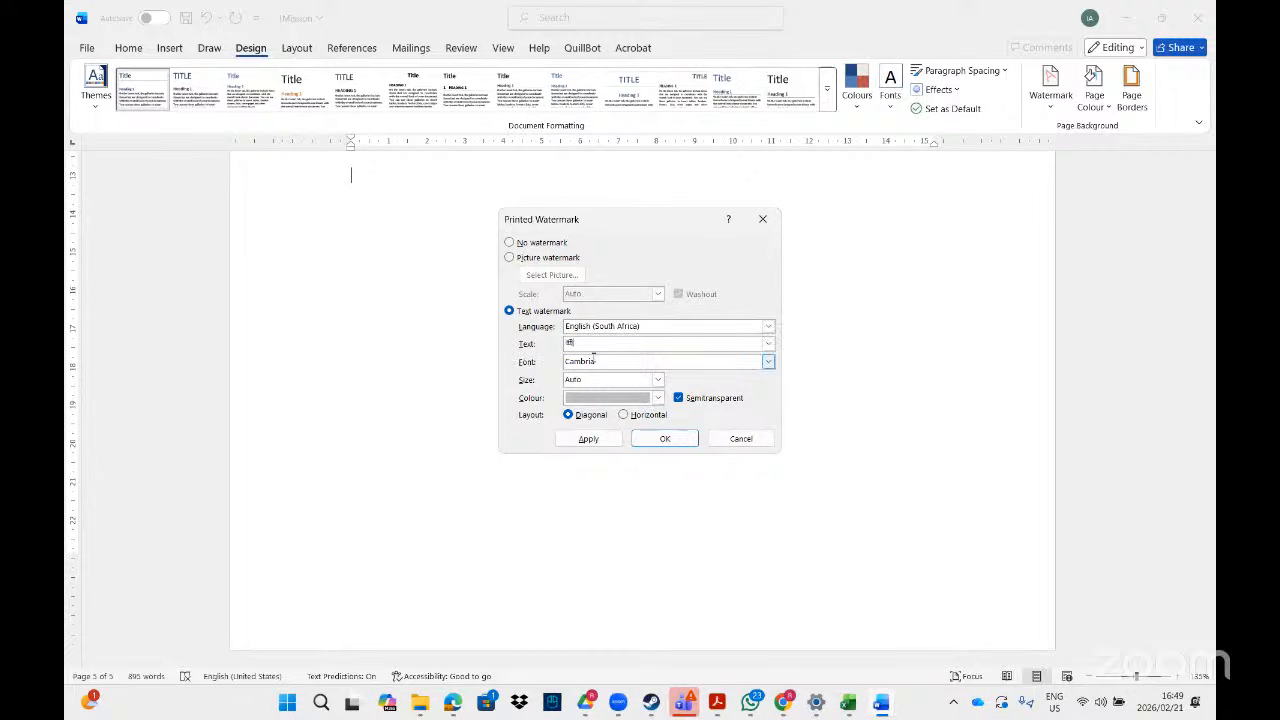
- Set the watermark font to Webdings, size 300, not semitransparent, and apply it
{"action": "left_click", "coordinate": [764, 361]}
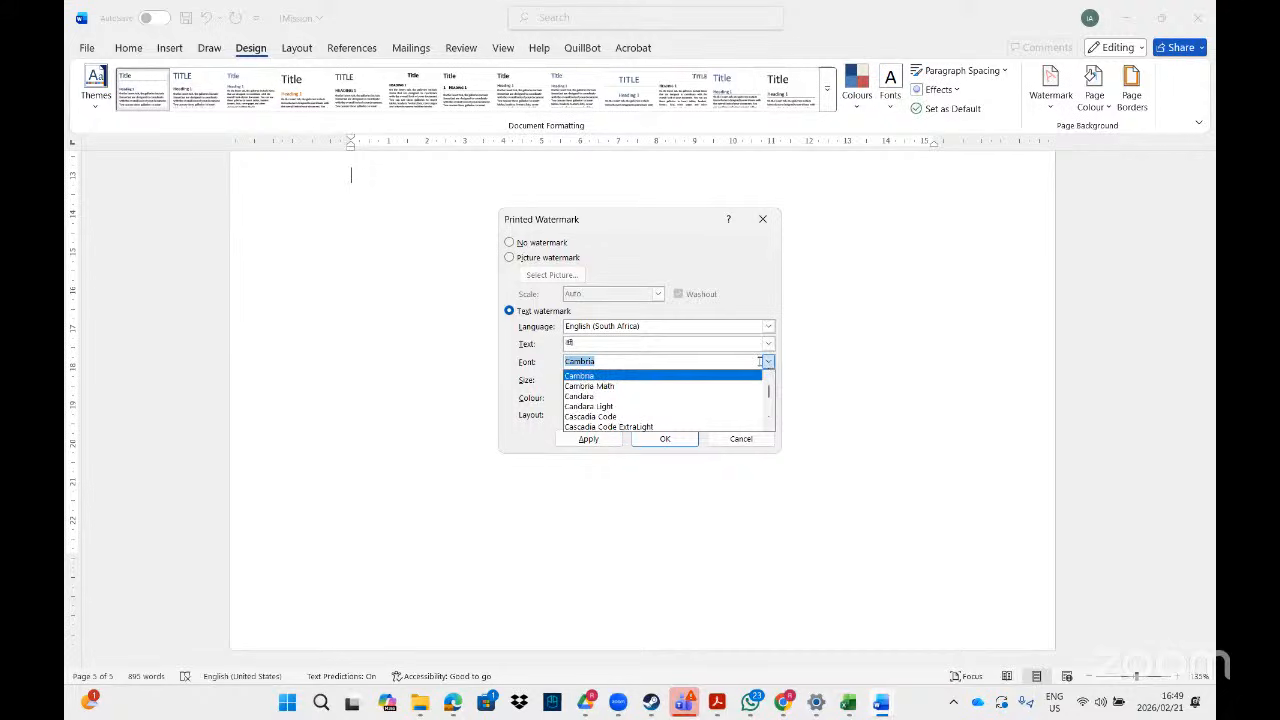
{"action": "type", "text": "web"}
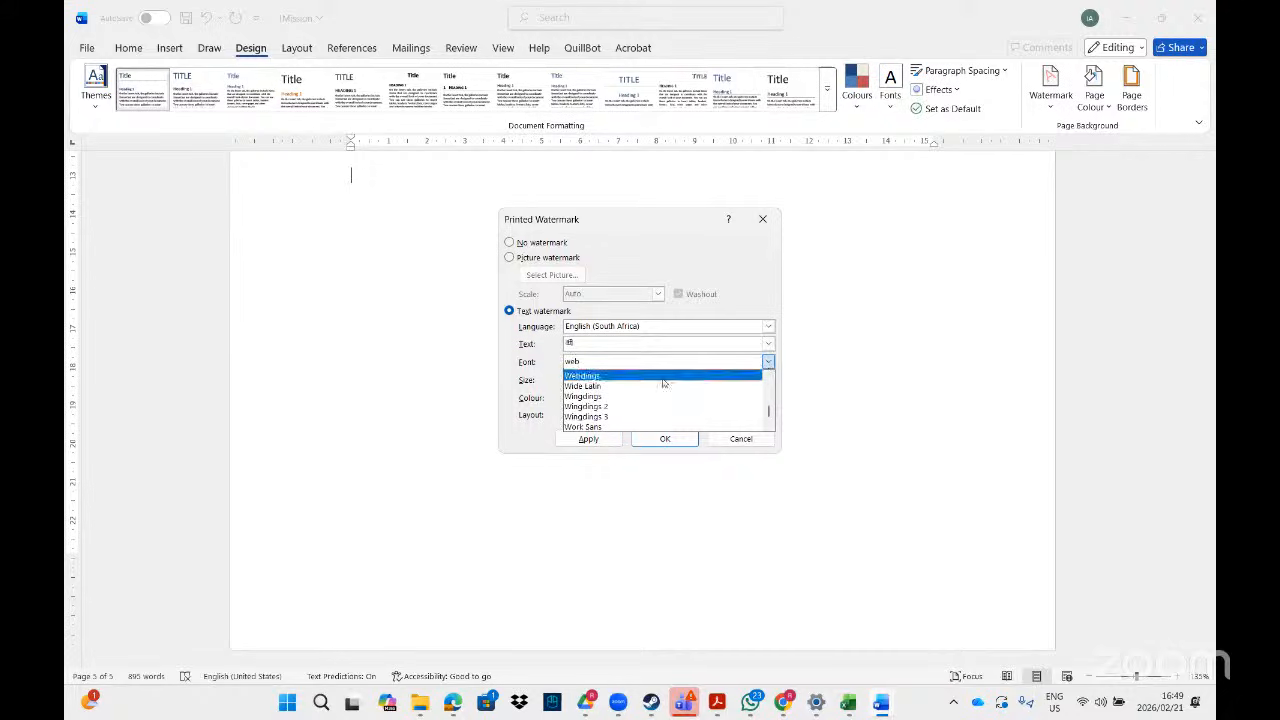
{"action": "left_click", "coordinate": [627, 376]}
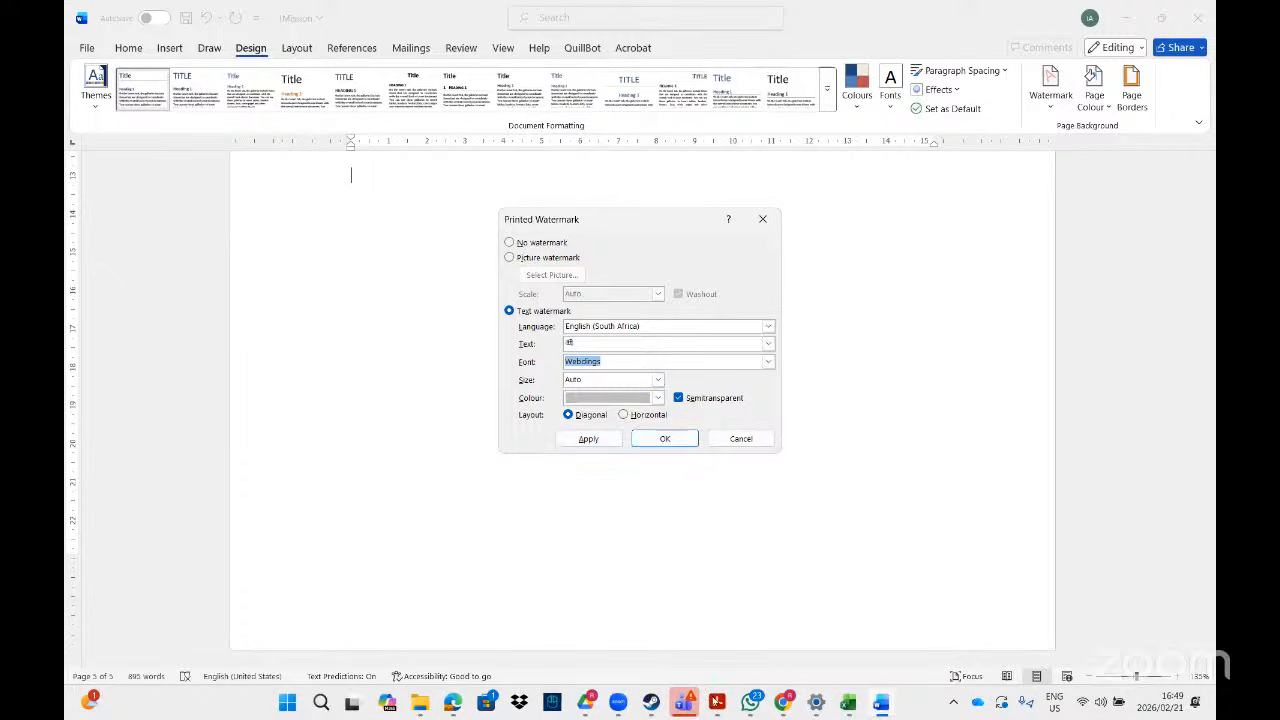
{"action": "left_click", "coordinate": [718, 703]}
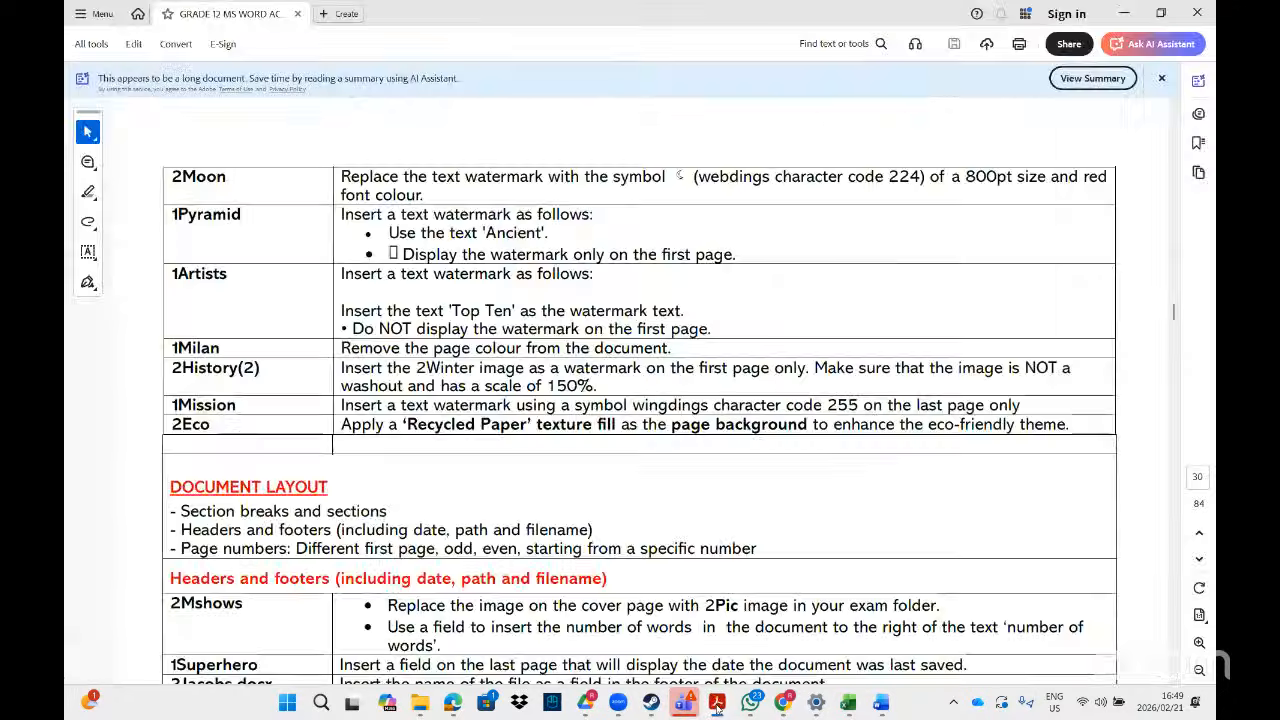
{"action": "left_click", "coordinate": [717, 706]}
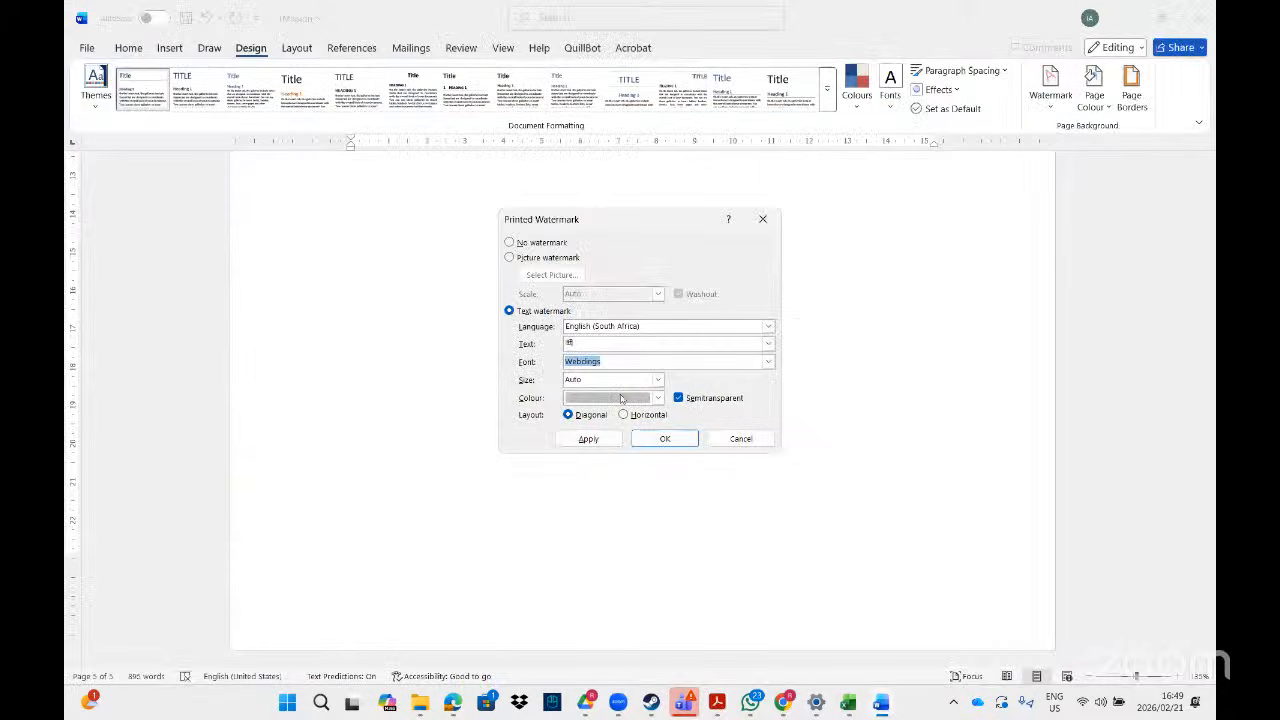
{"action": "left_click", "coordinate": [658, 381]}
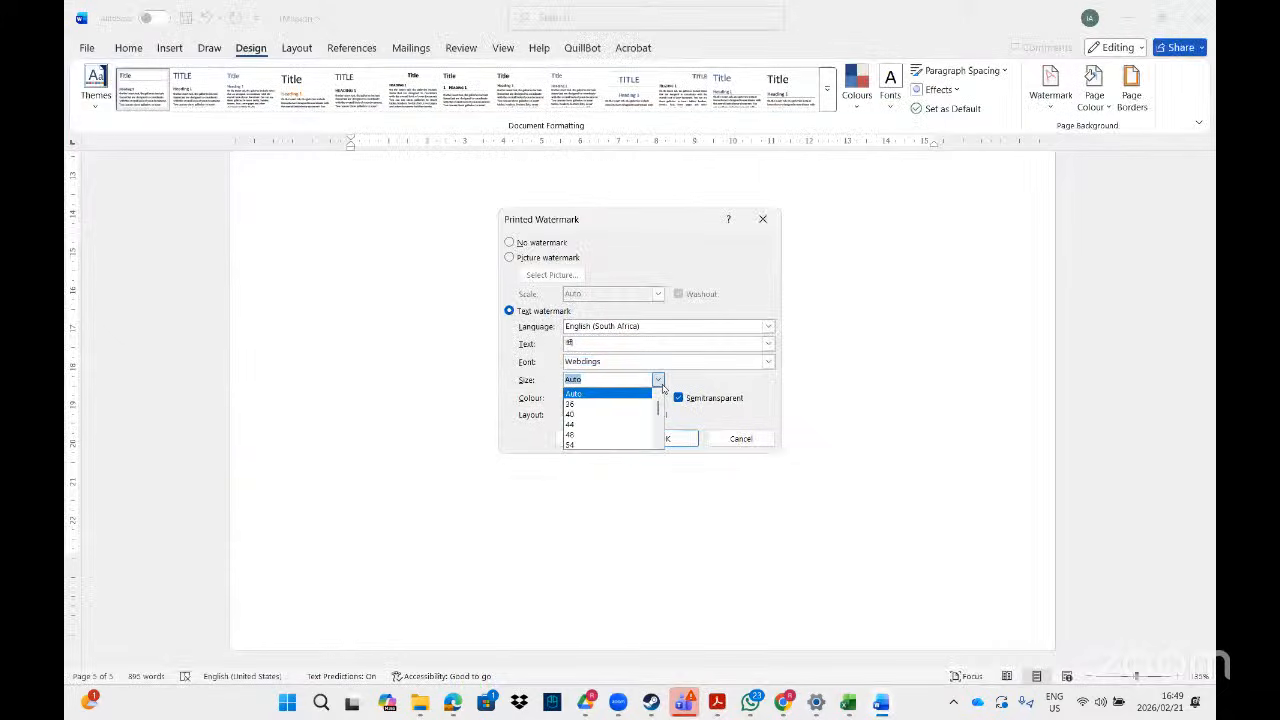
{"action": "type", "text": "300"}
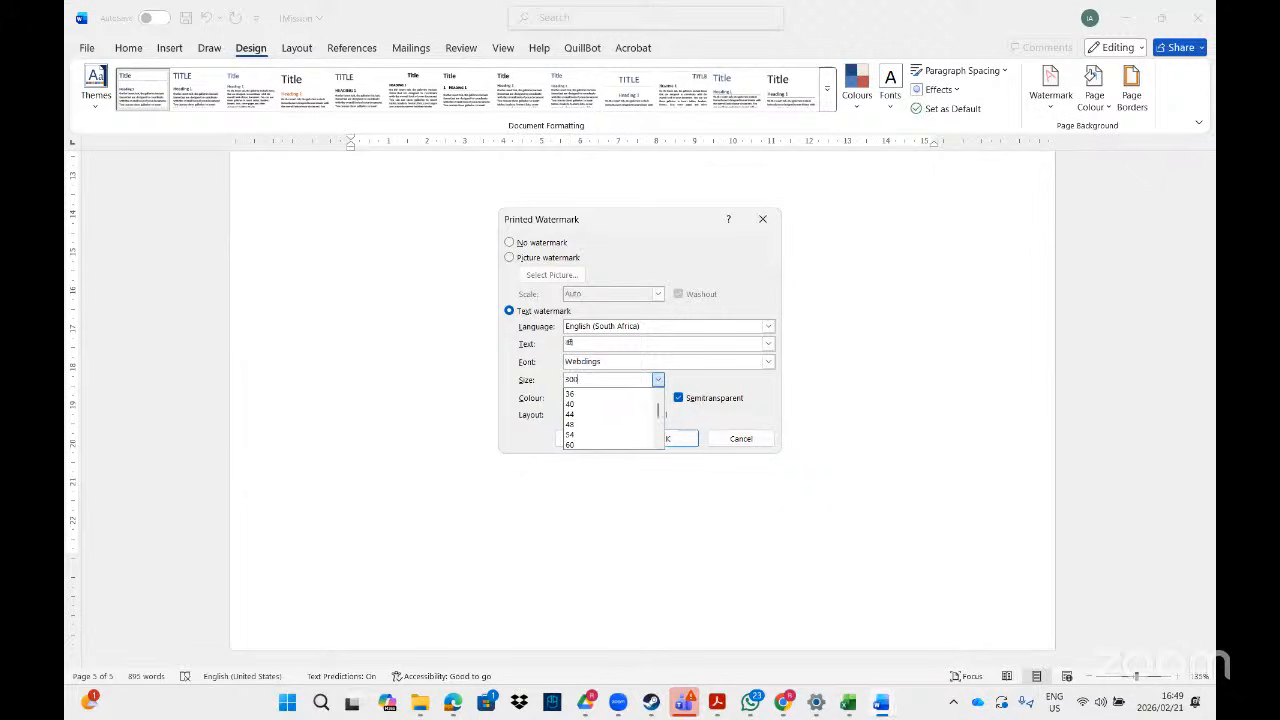
{"action": "left_click", "coordinate": [724, 400]}
{"action": "left_click", "coordinate": [680, 398]}
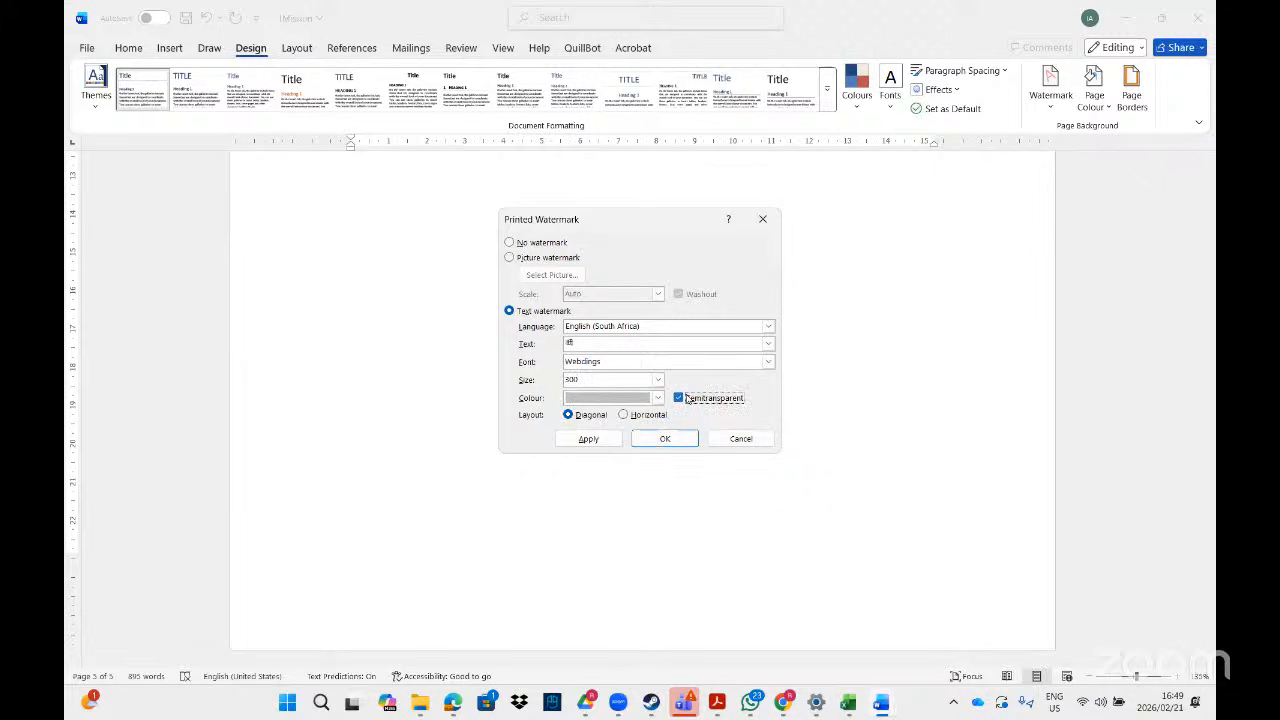
{"action": "left_click", "coordinate": [592, 440]}
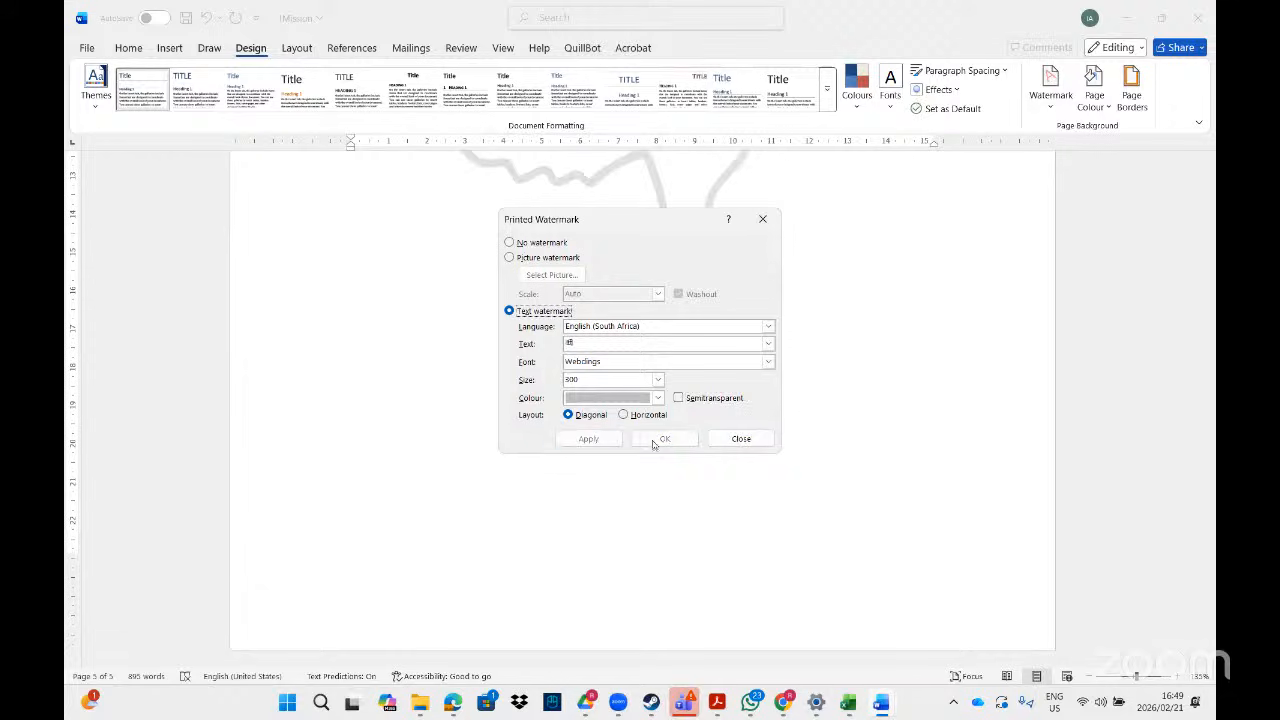
{"action": "left_click", "coordinate": [741, 440]}
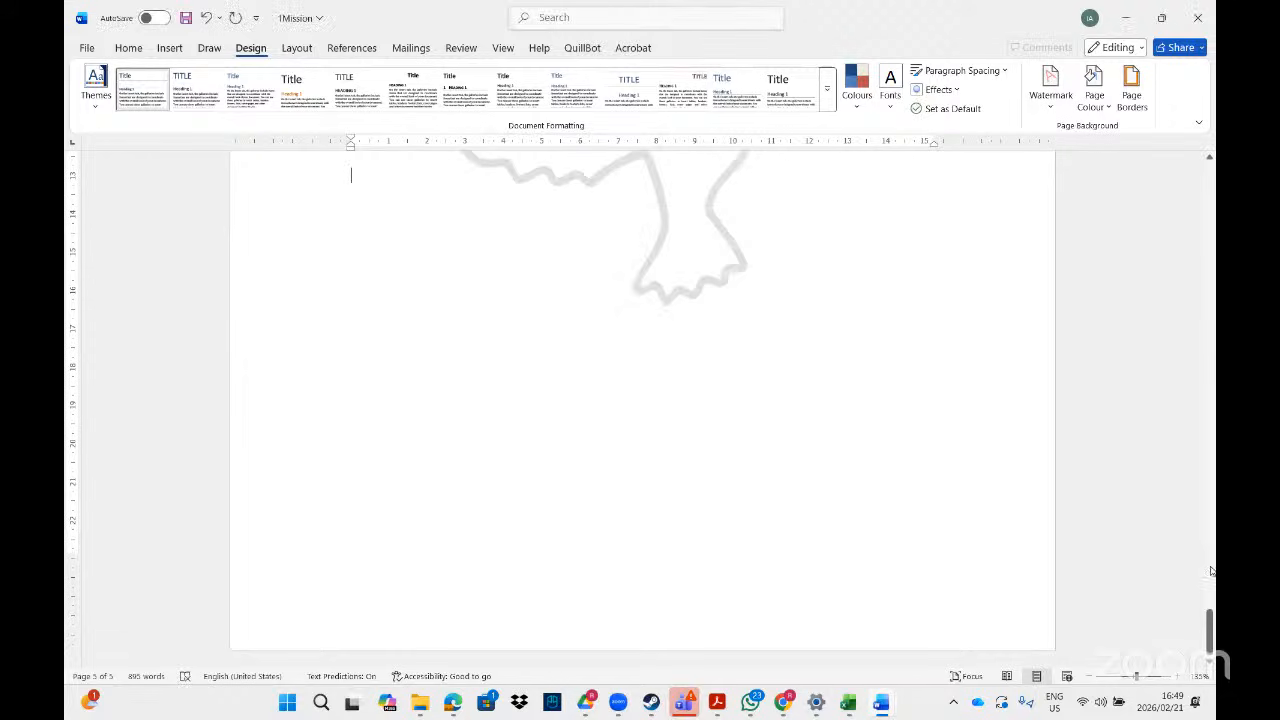
- Place the cursor at the start of the 'Wearable Eco Trackers:' paragraph
{"action": "left_click_drag", "start_coordinate": [1209, 630], "coordinate": [1209, 575]}
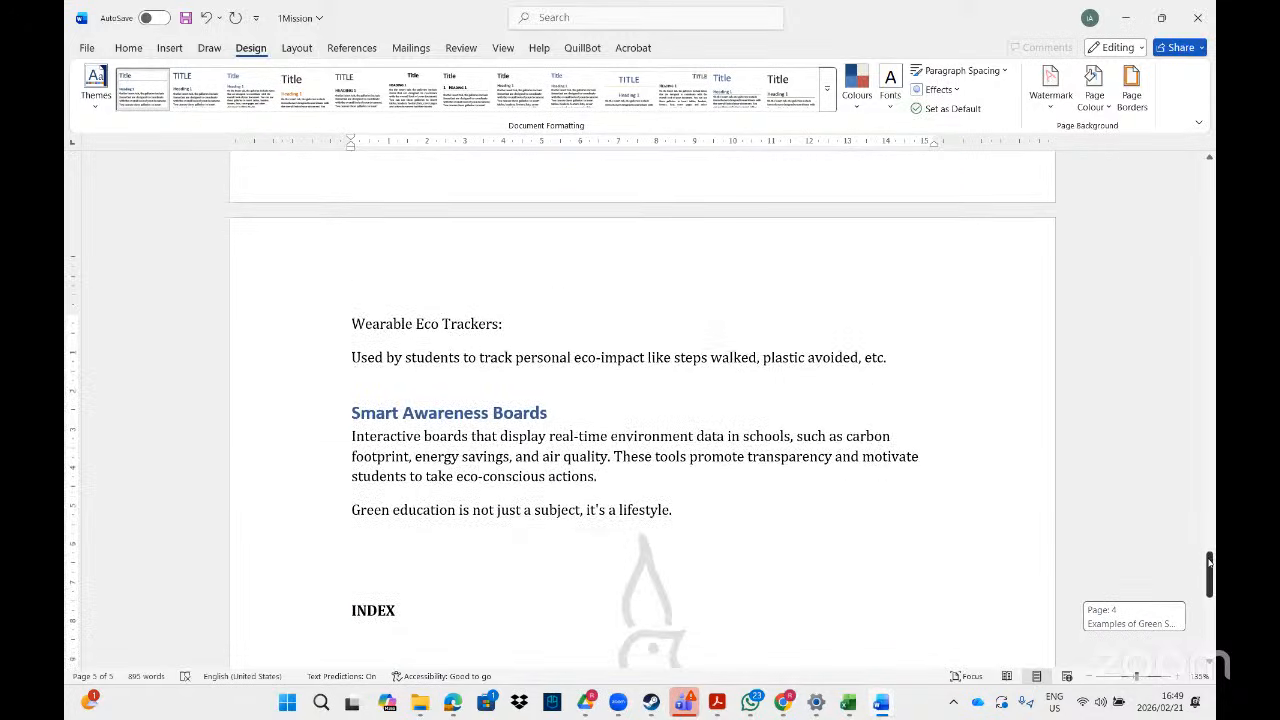
{"action": "left_click", "coordinate": [352, 323]}
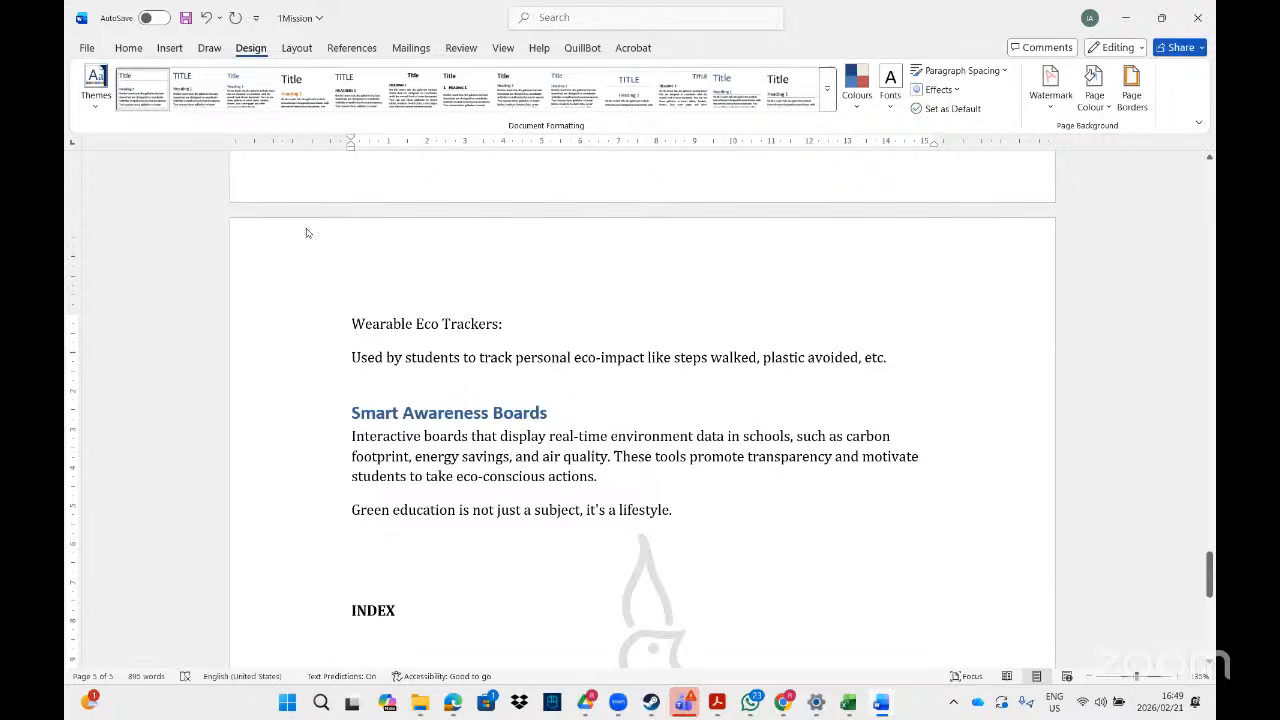
- Insert a continuous section break before 'Wearable Eco Trackers:'
{"action": "left_click", "coordinate": [297, 52]}
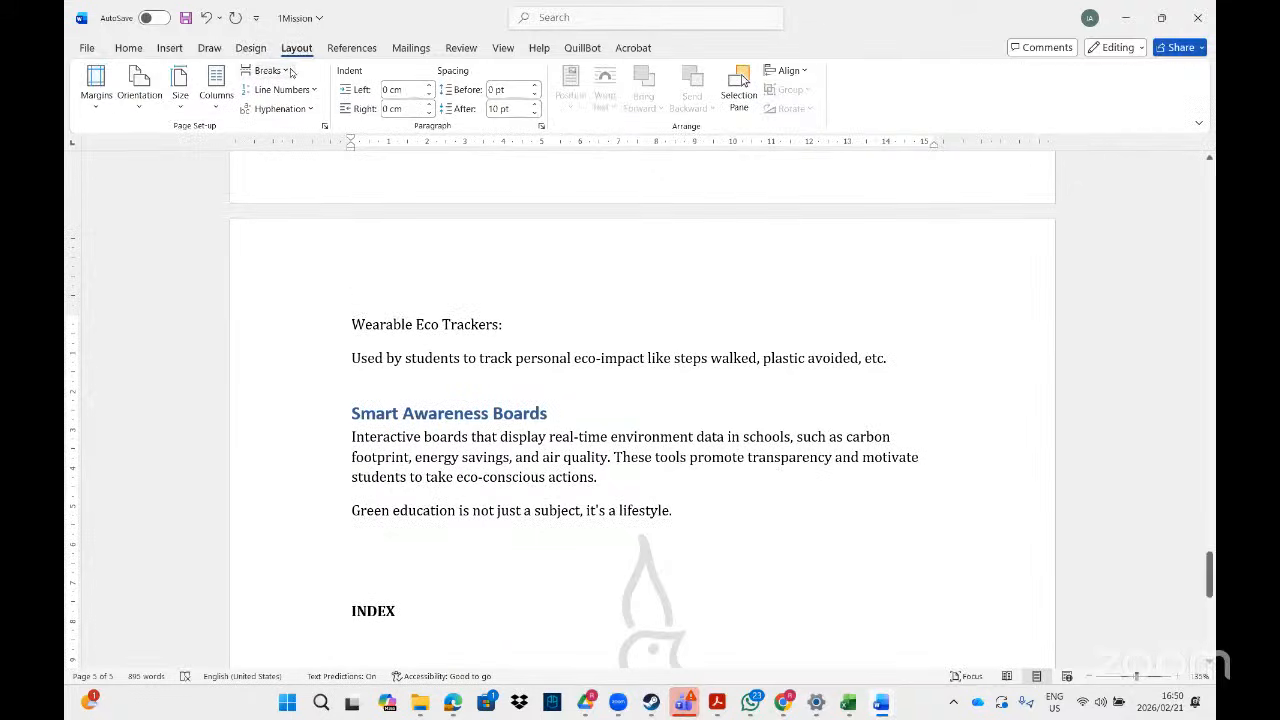
{"action": "left_click", "coordinate": [268, 71]}
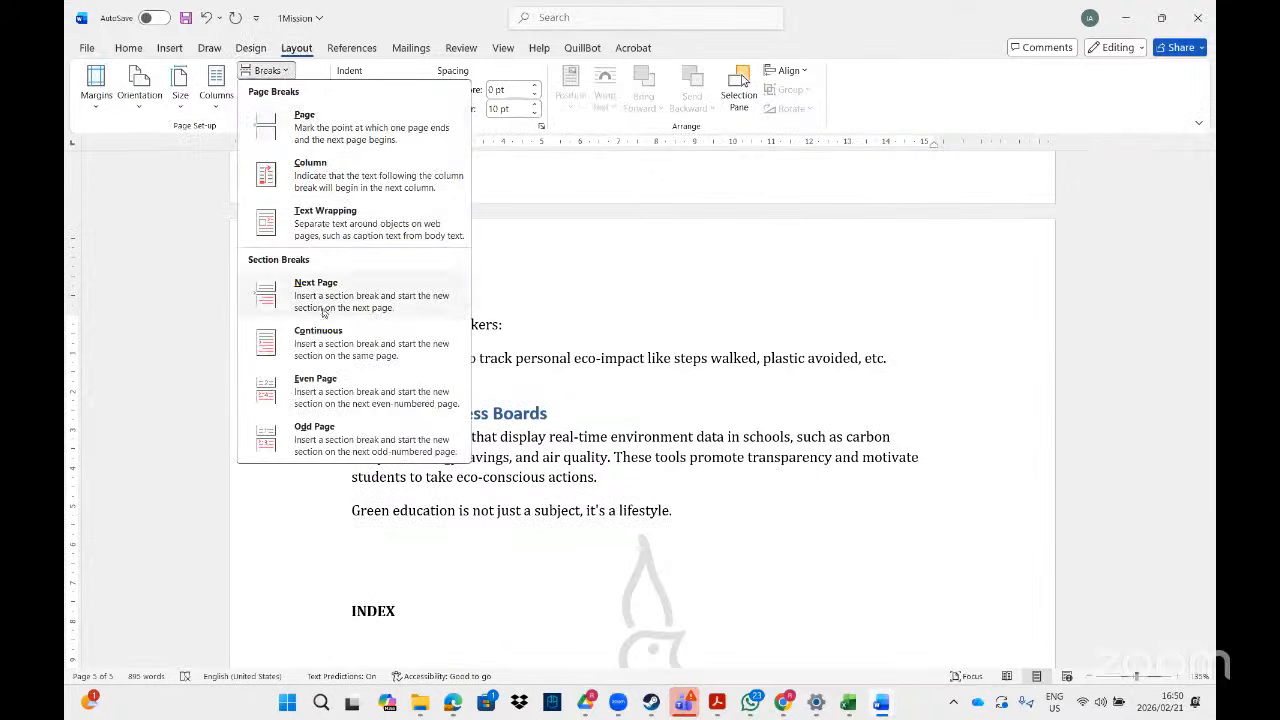
{"action": "left_click", "coordinate": [318, 342]}
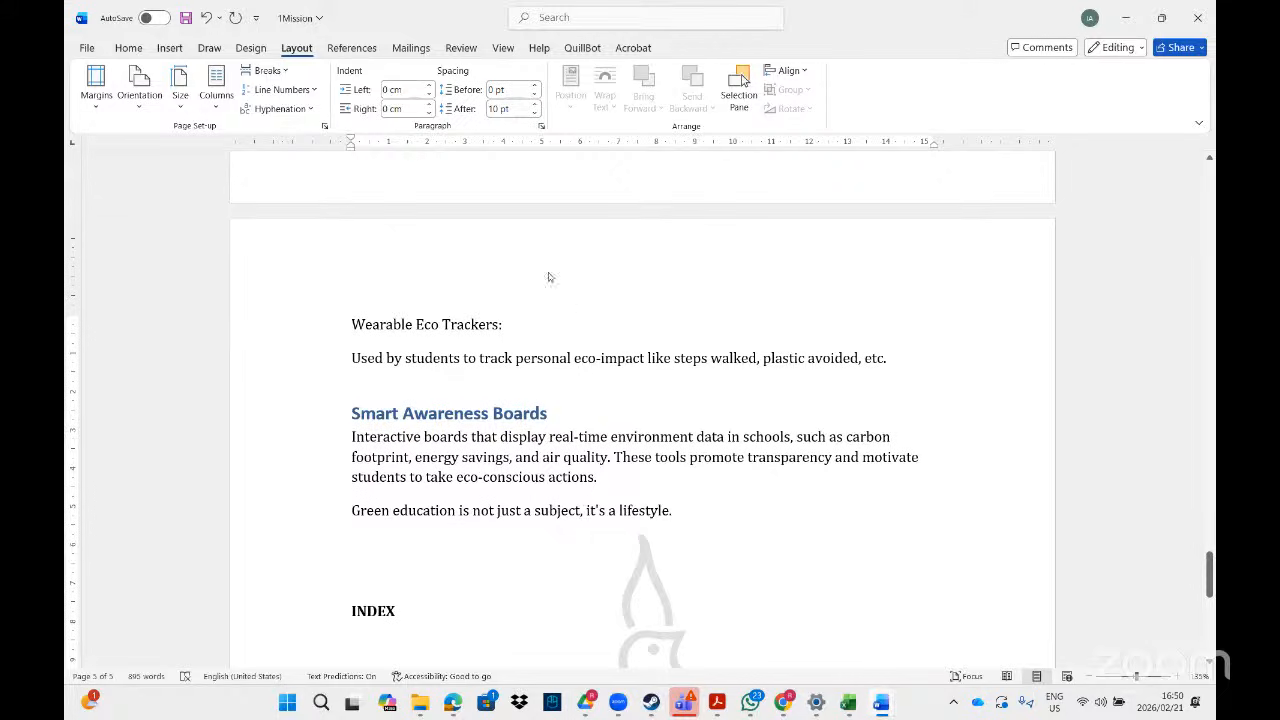
- Turn off Link to Previous for the new section's header and footer
{"action": "double_click", "coordinate": [498, 261]}
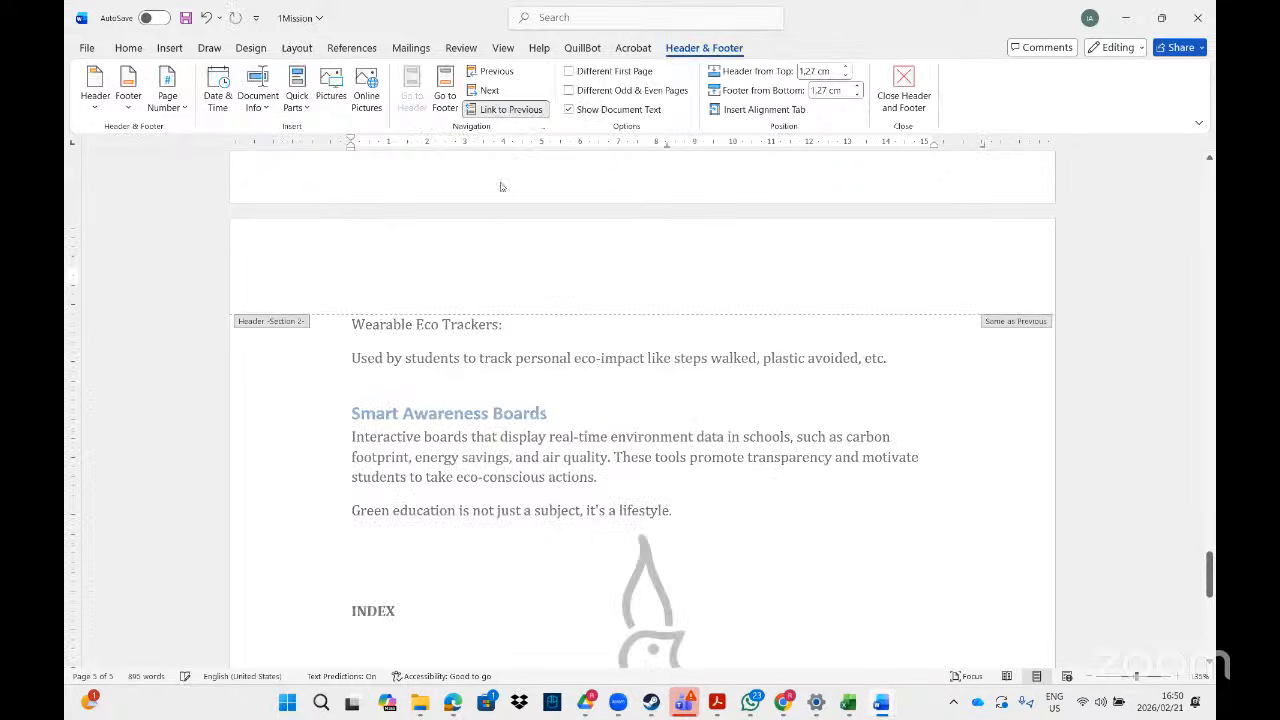
{"action": "left_click", "coordinate": [510, 109]}
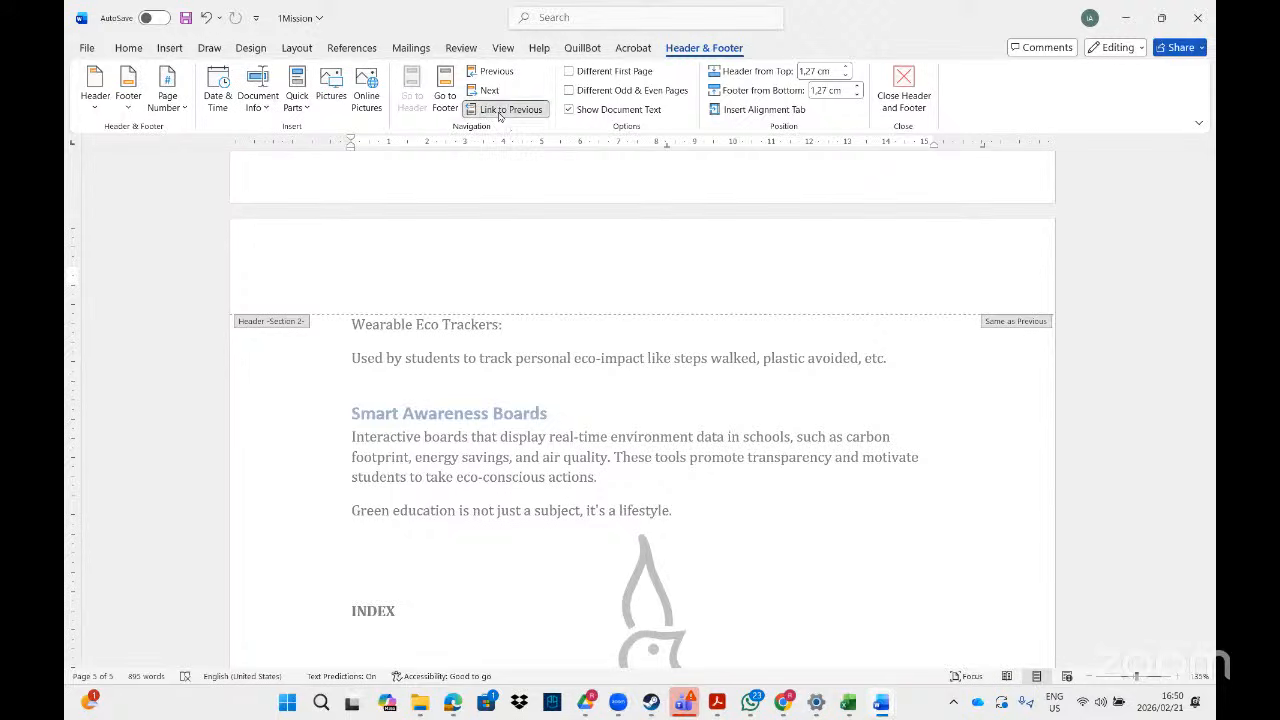
{"action": "left_click_drag", "start_coordinate": [1209, 548], "coordinate": [1209, 640]}
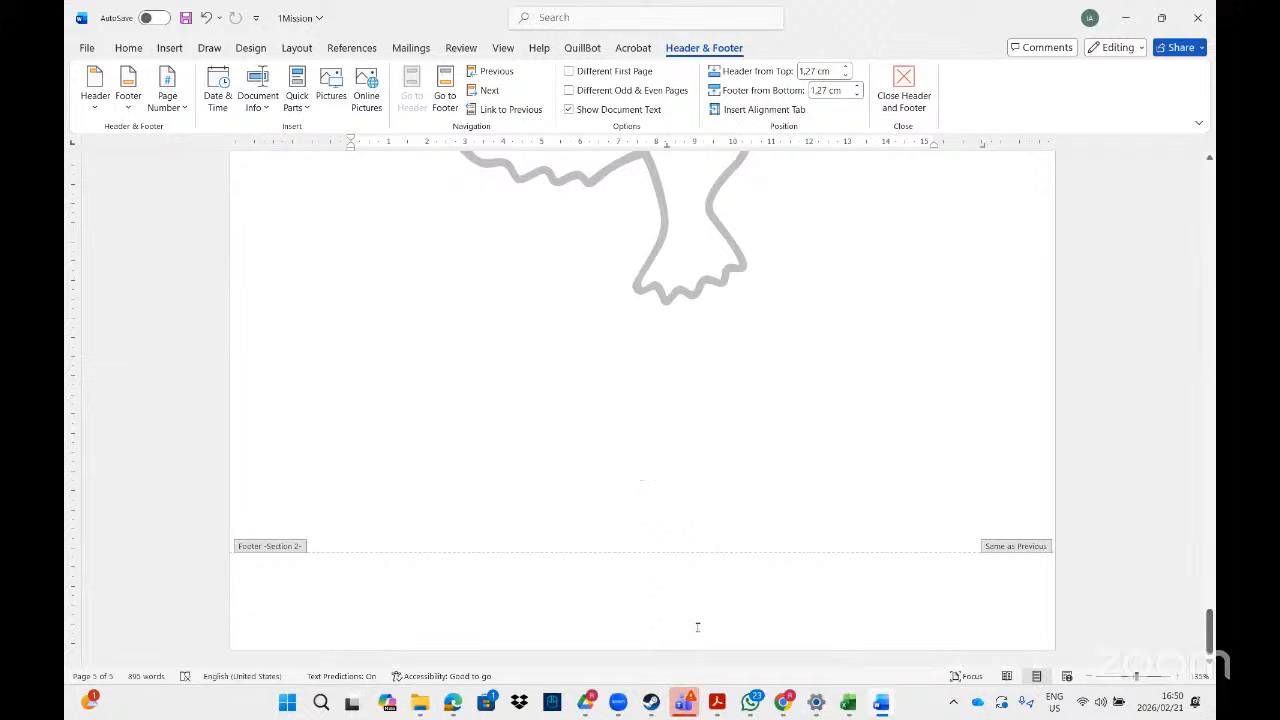
{"action": "left_click", "coordinate": [560, 604]}
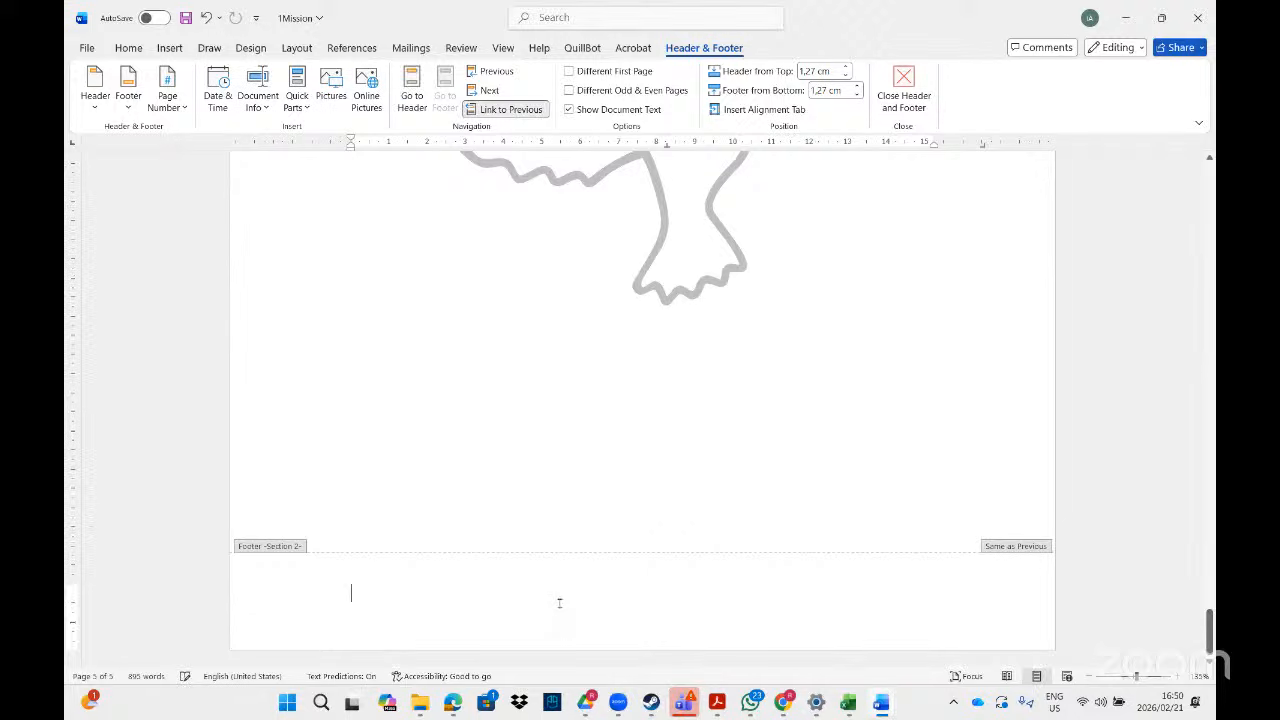
{"action": "left_click", "coordinate": [507, 110]}
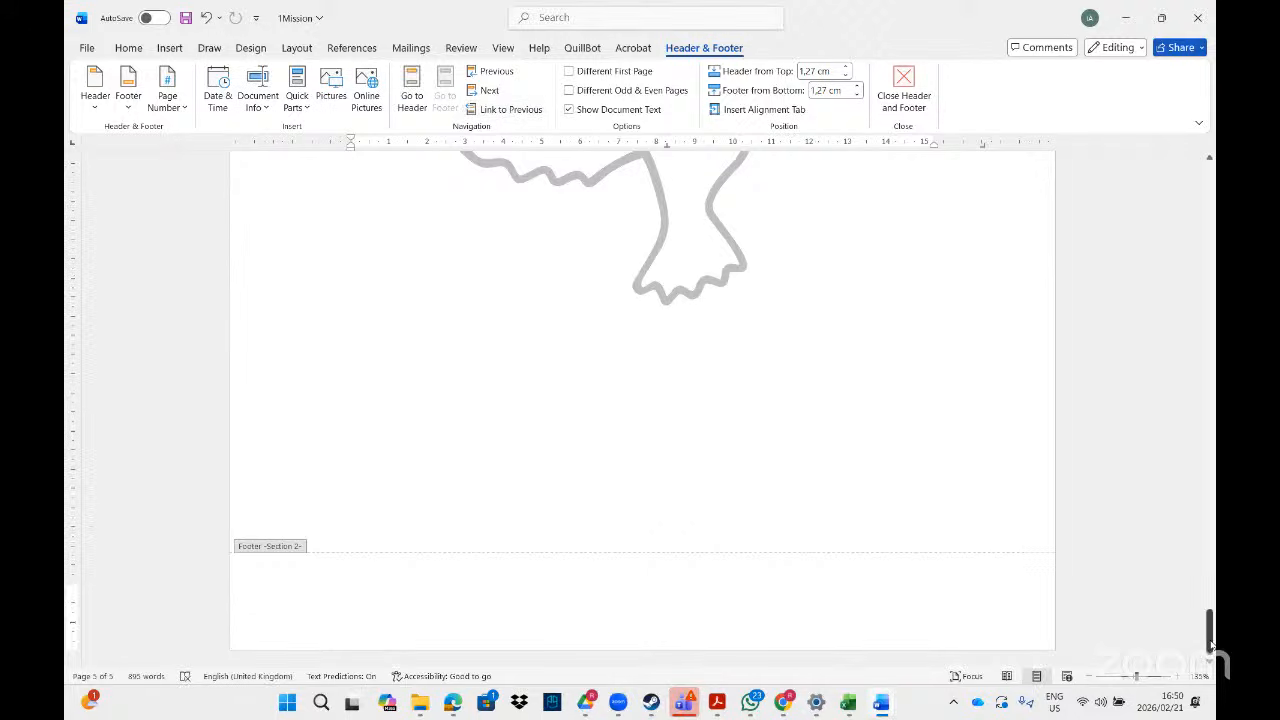
- Check the dove watermark on the page and review the task instructions in the PDF
{"action": "left_click_drag", "start_coordinate": [1209, 645], "coordinate": [1209, 522]}
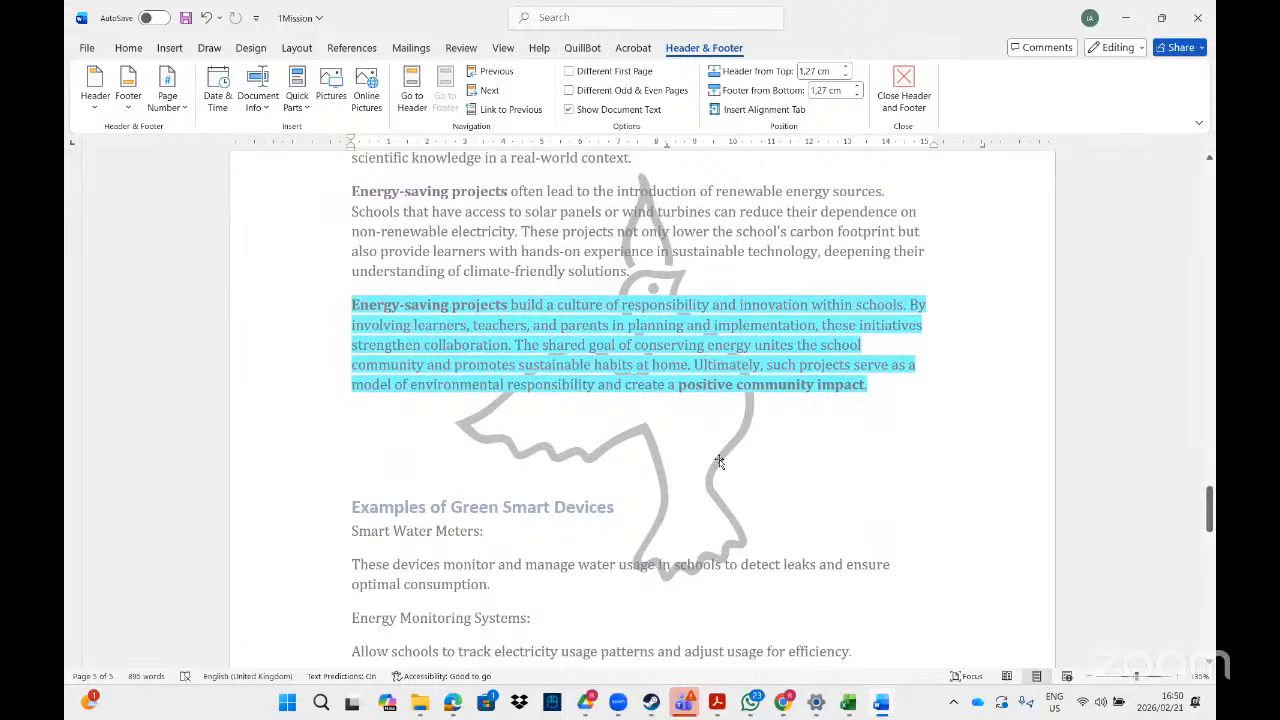
{"action": "left_click", "coordinate": [719, 461]}
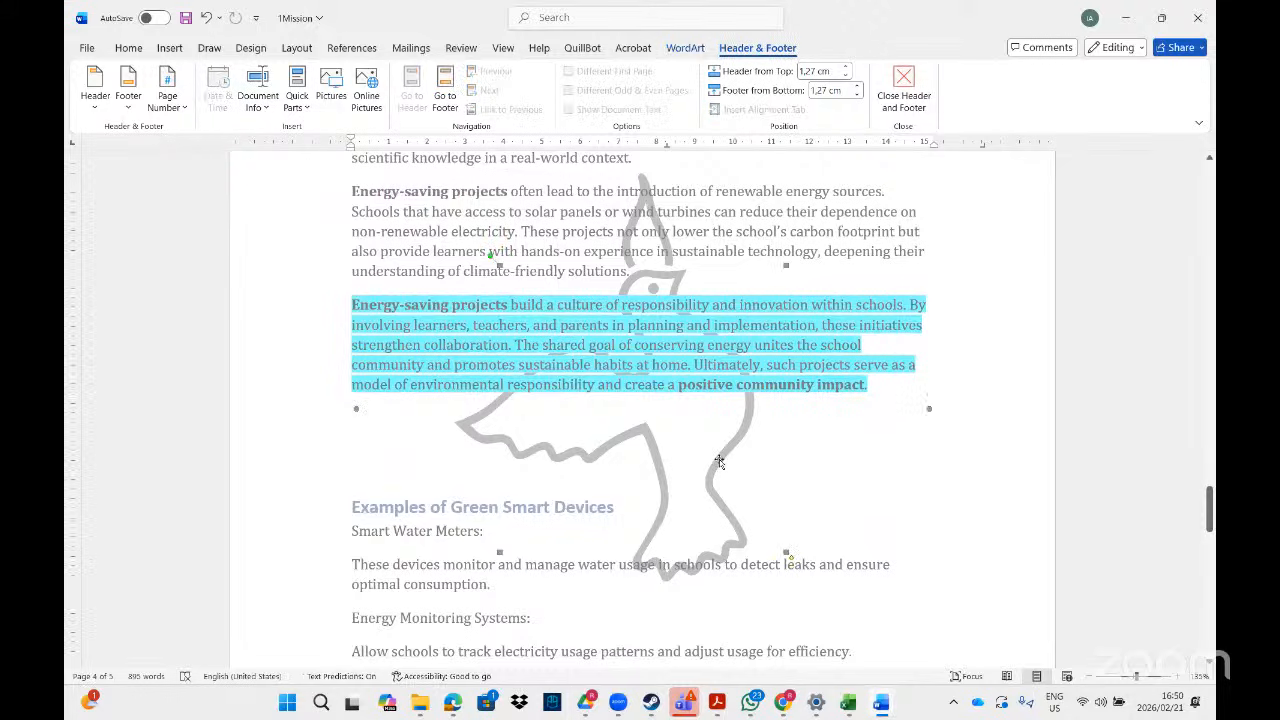
{"action": "key", "text": "Escape"}
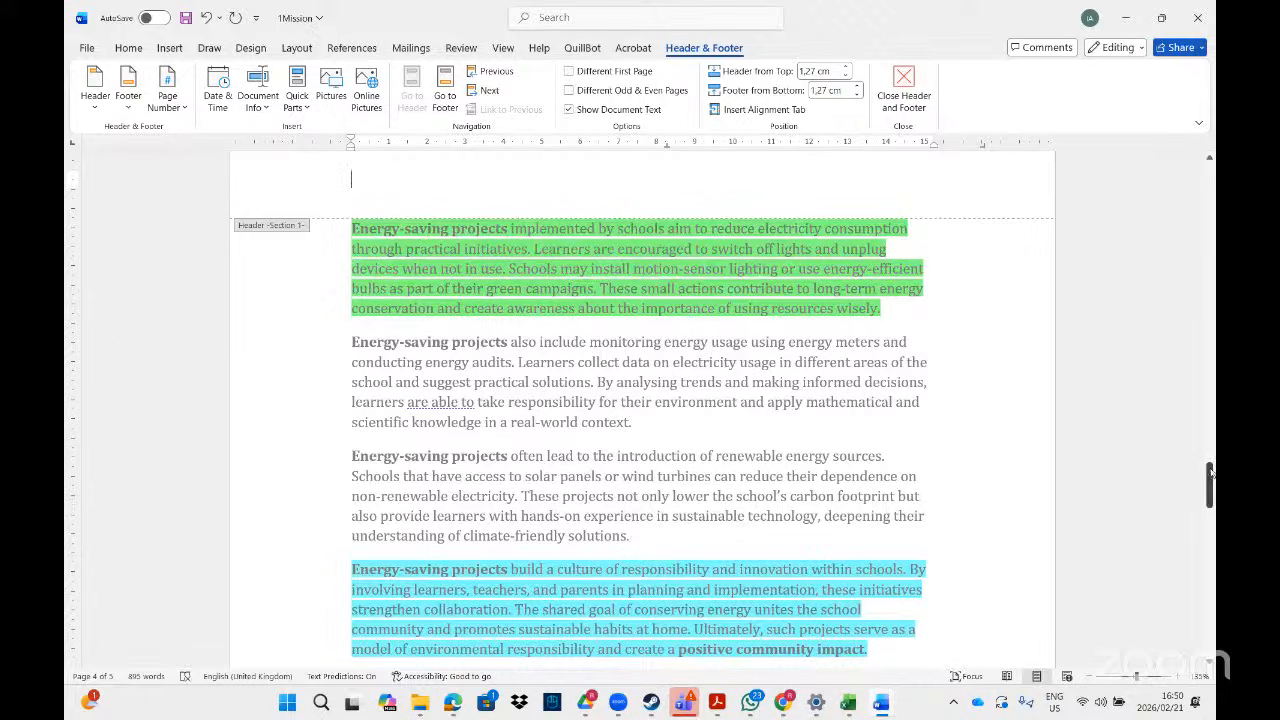
{"action": "mouse_move", "coordinate": [1209, 480]}
{"action": "left_mouse_down"}
{"action": "mouse_move", "coordinate": [1209, 165]}
{"action": "mouse_move", "coordinate": [1209, 610]}
{"action": "mouse_move", "coordinate": [1209, 565]}
{"action": "left_mouse_up"}
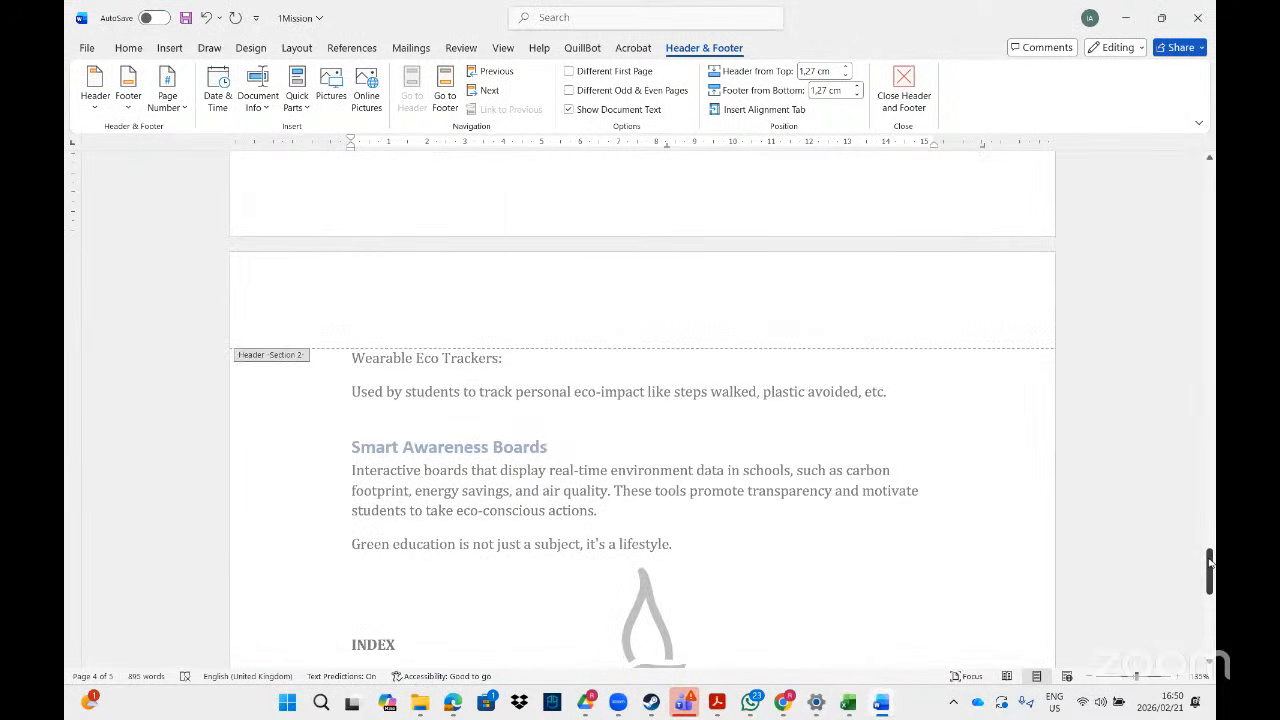
{"action": "left_click", "coordinate": [728, 701]}
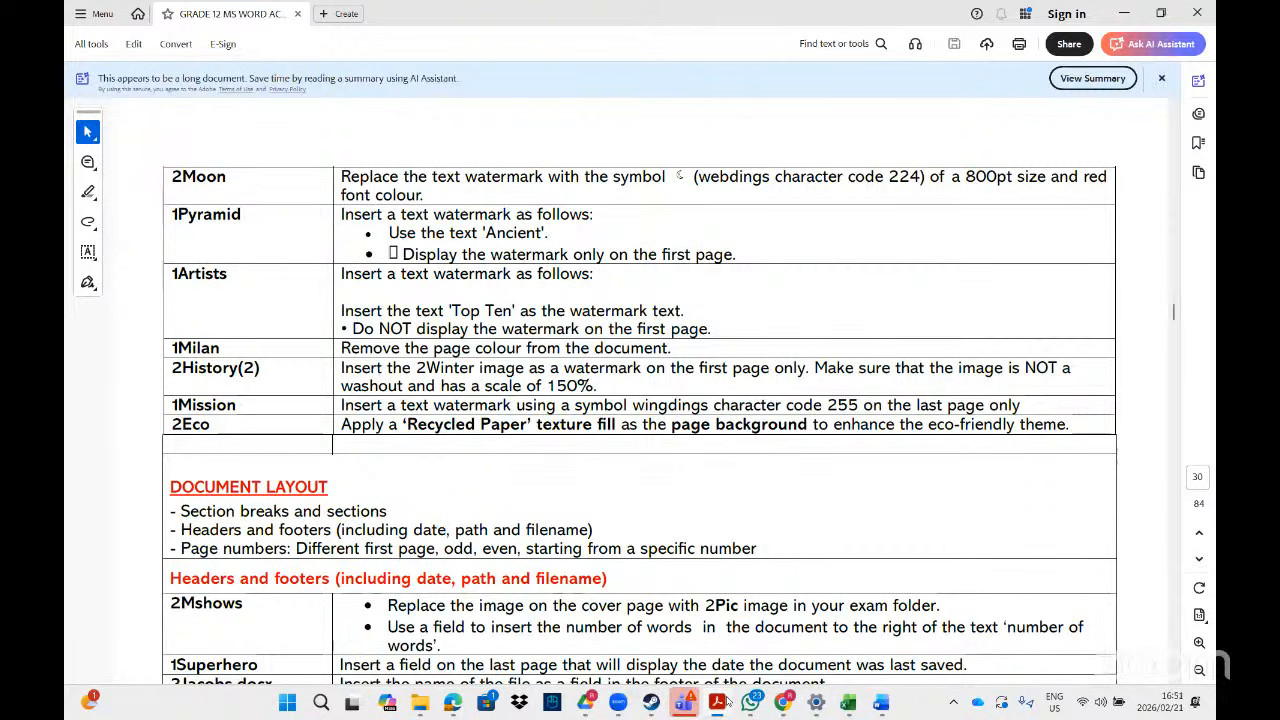
{"action": "left_click", "coordinate": [727, 702]}
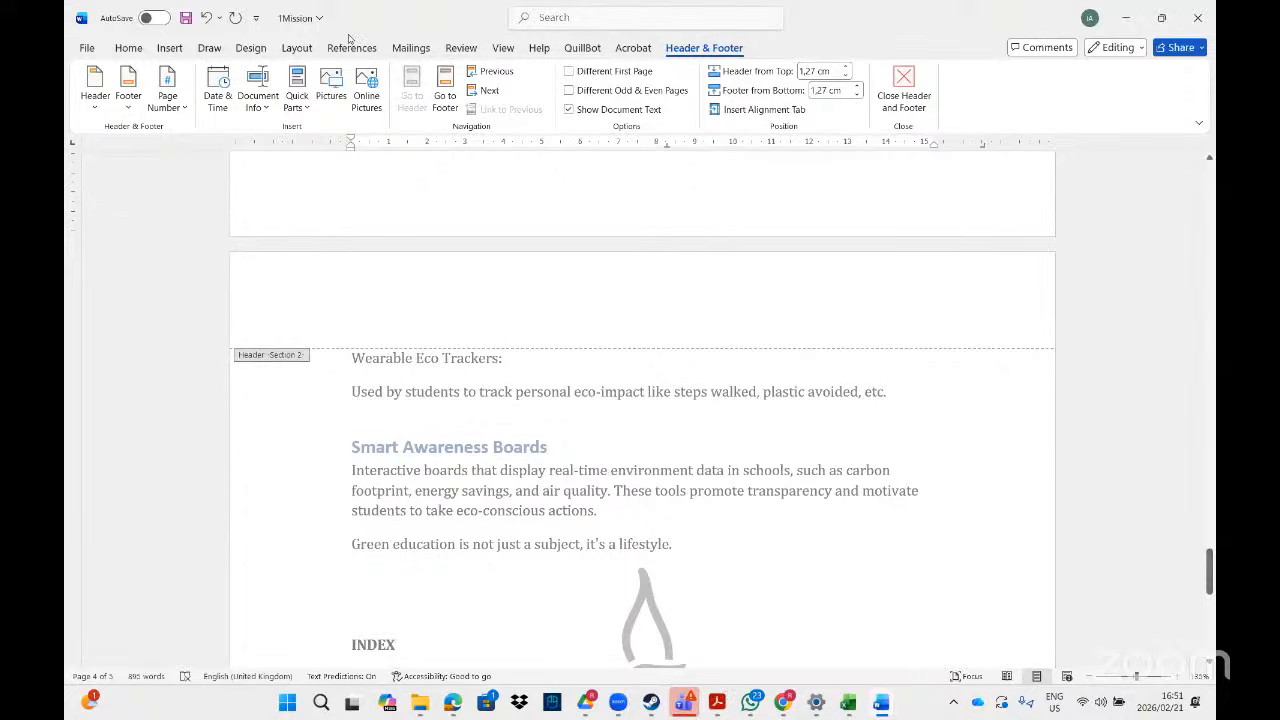
{"action": "left_click", "coordinate": [251, 48]}
- Apply the Recycled paper texture as the page background through Page Colour Fill Effects
{"action": "left_click", "coordinate": [1096, 100]}
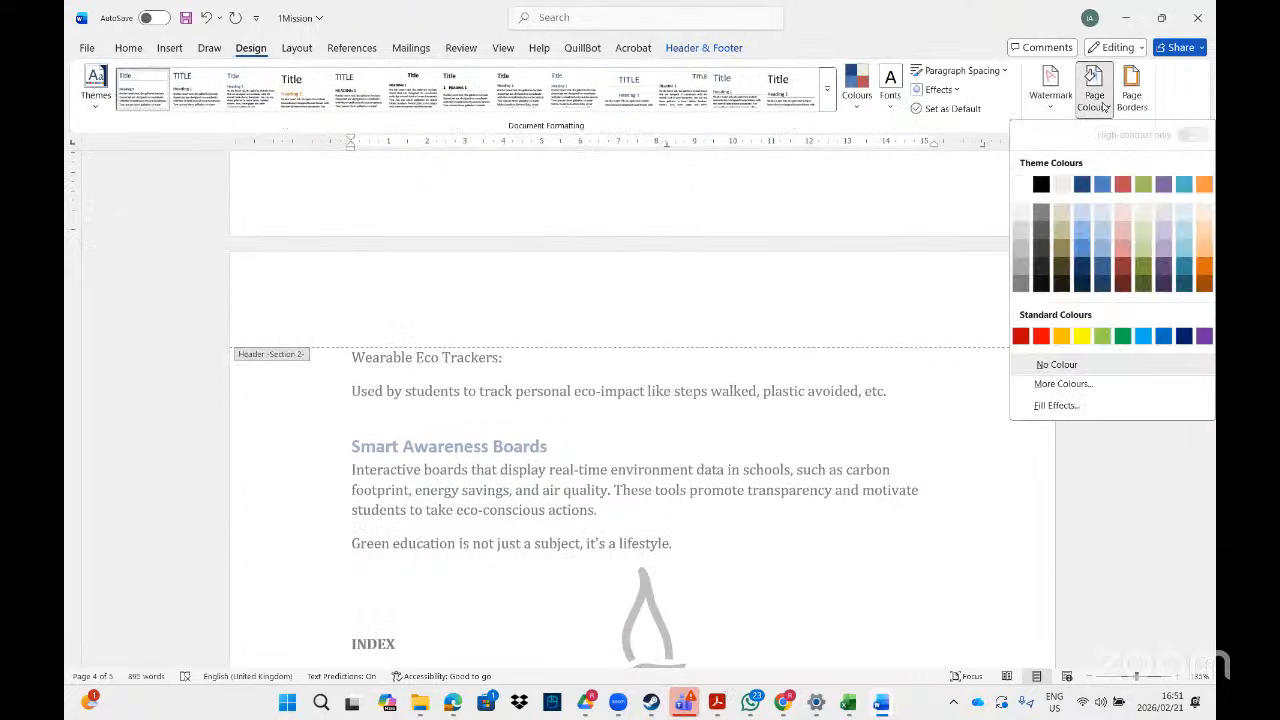
{"action": "left_click", "coordinate": [1064, 406]}
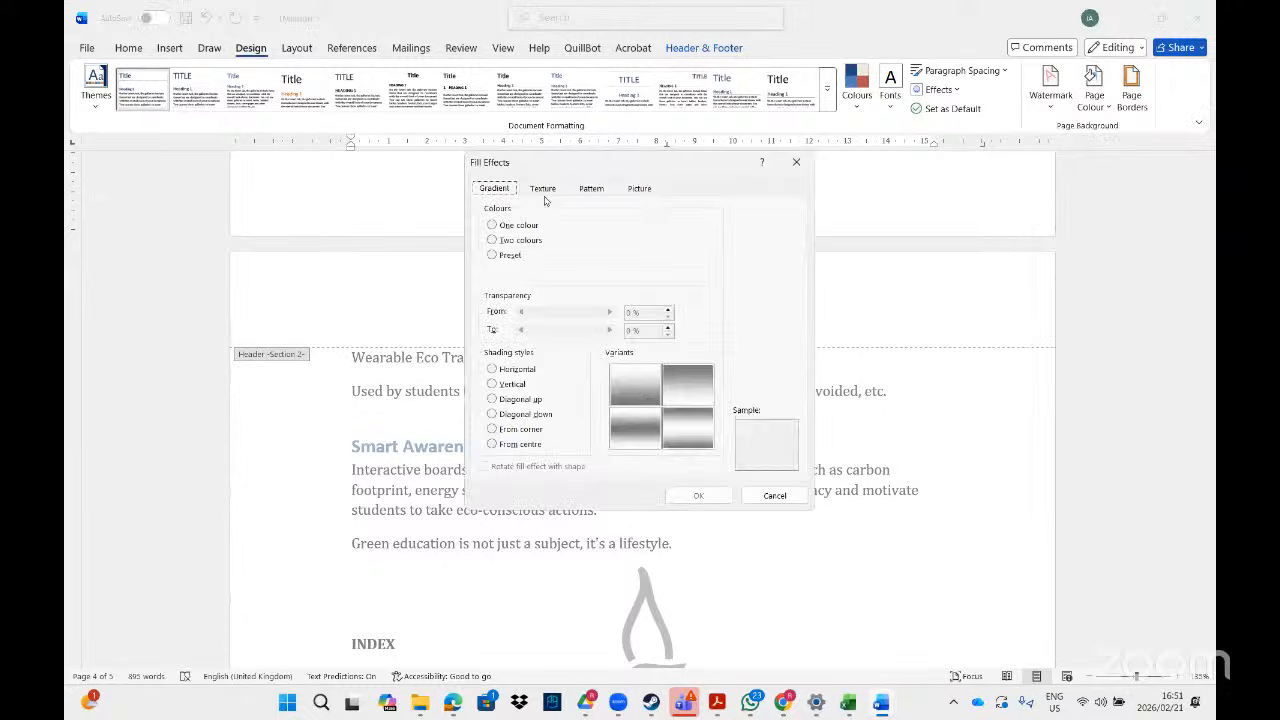
{"action": "left_click", "coordinate": [543, 189]}
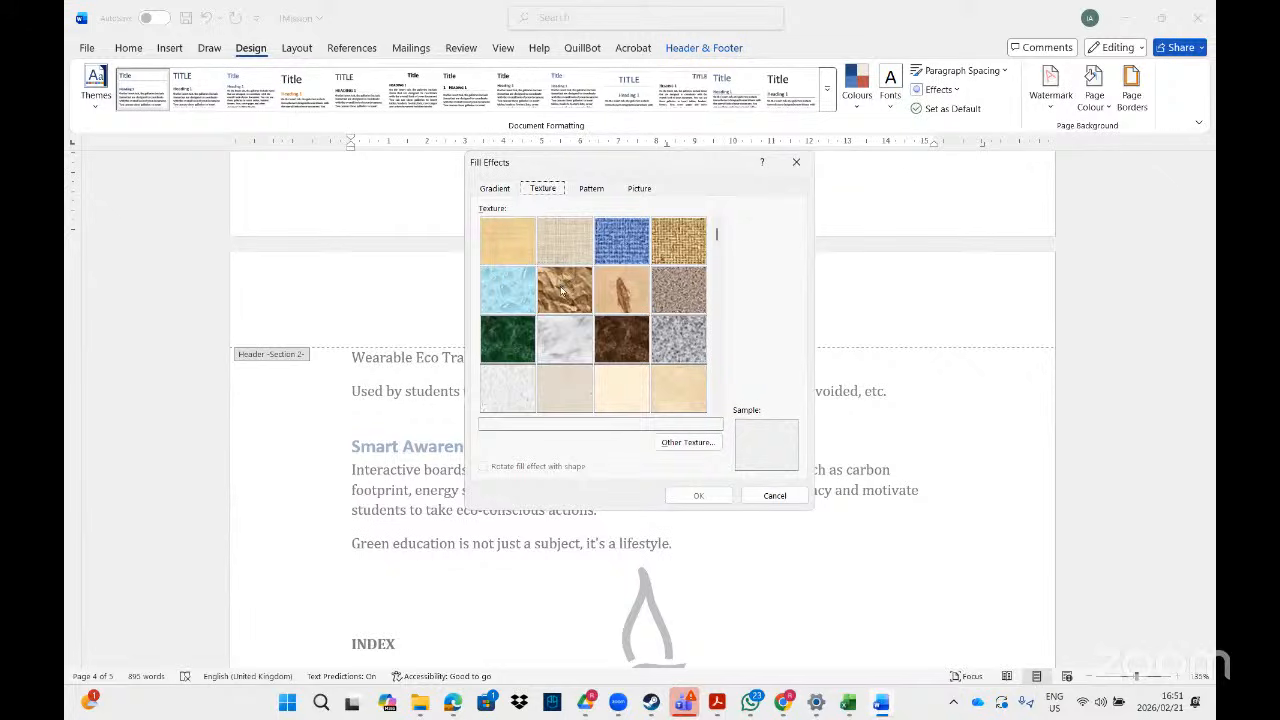
{"action": "left_click", "coordinate": [517, 343]}
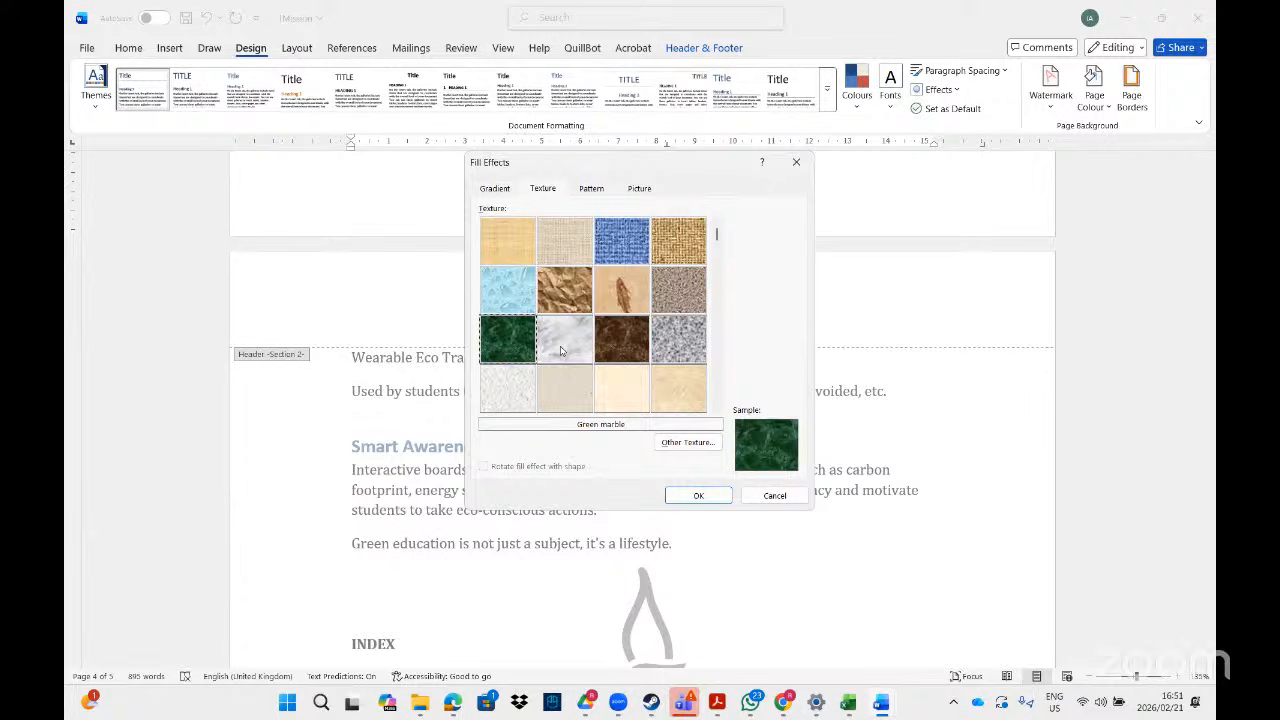
{"action": "left_click", "coordinate": [563, 340]}
{"action": "left_click", "coordinate": [578, 381]}
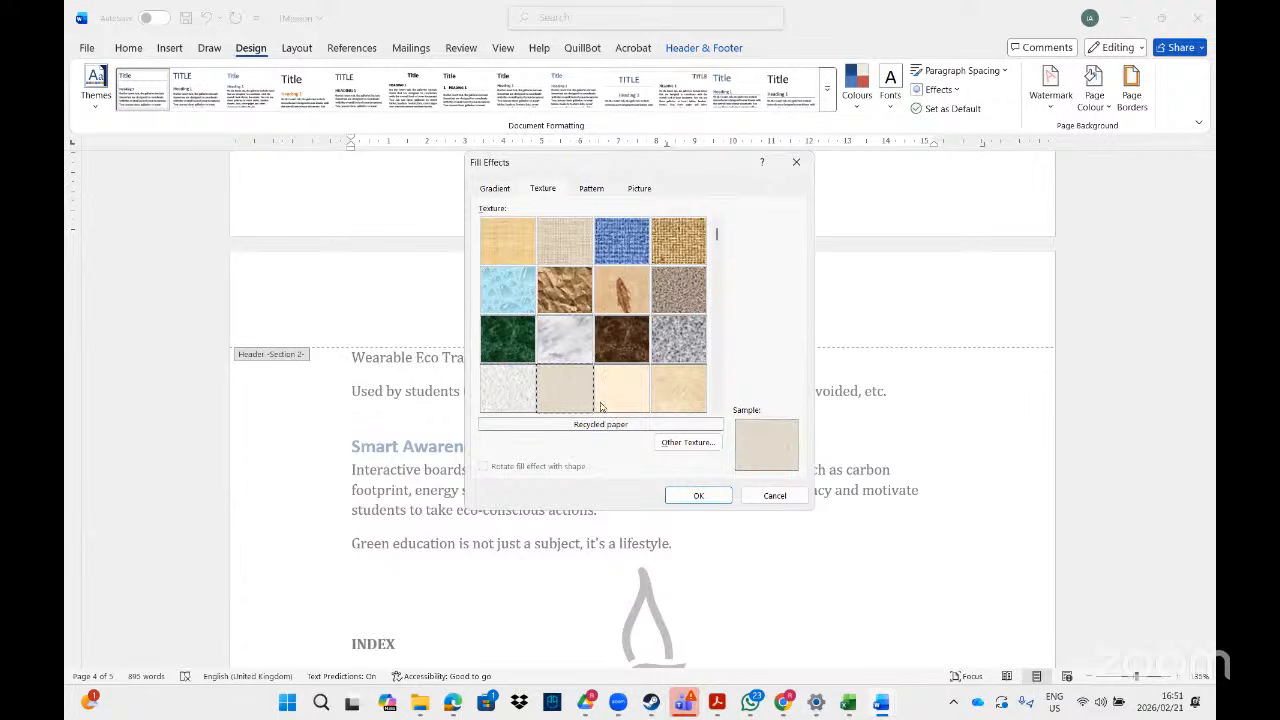
{"action": "left_click", "coordinate": [709, 500]}
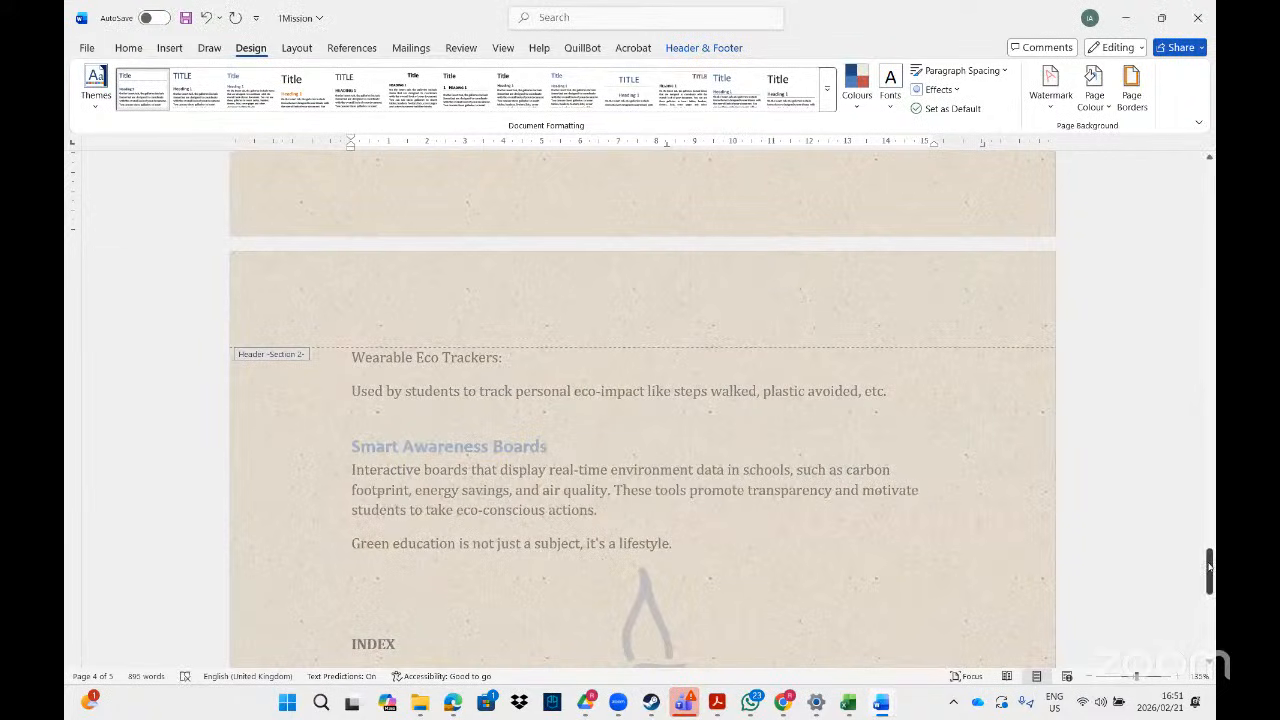
{"action": "left_click_drag", "start_coordinate": [1208, 567], "coordinate": [1201, 447]}
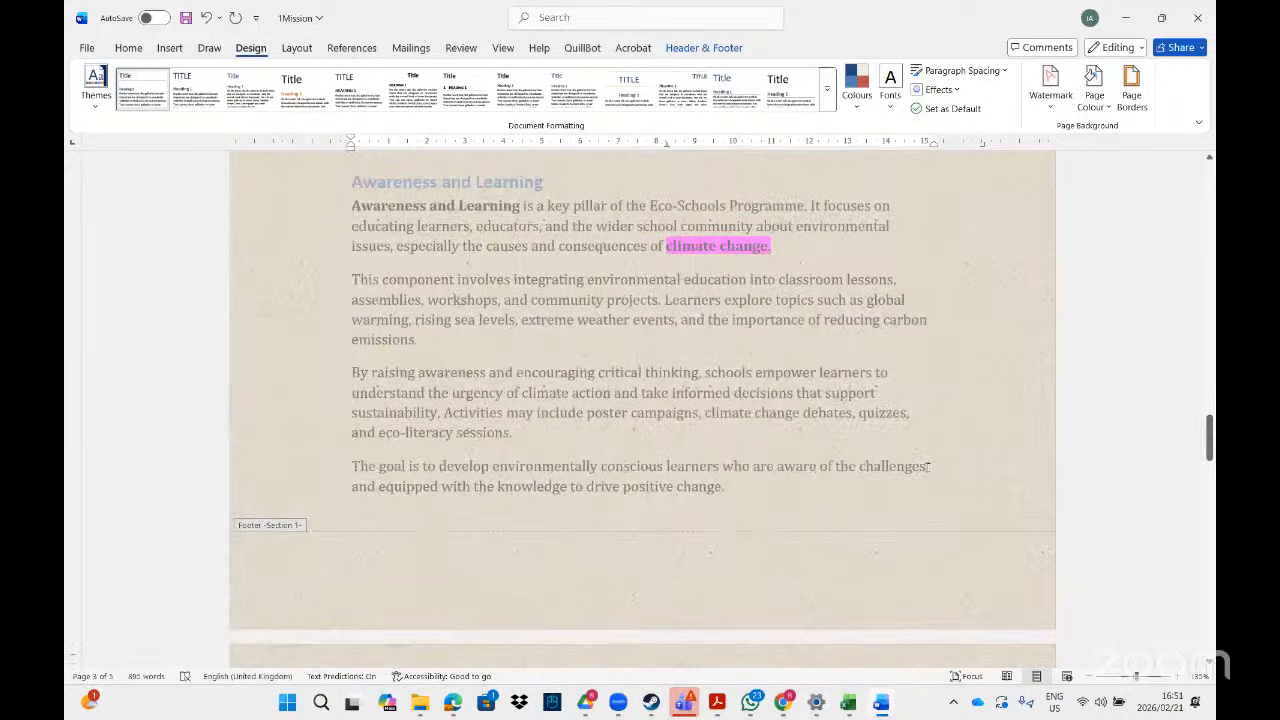
- Read on in the Acrobat task PDF down to page 46's 2Avengers task
{"action": "left_click", "coordinate": [716, 702]}
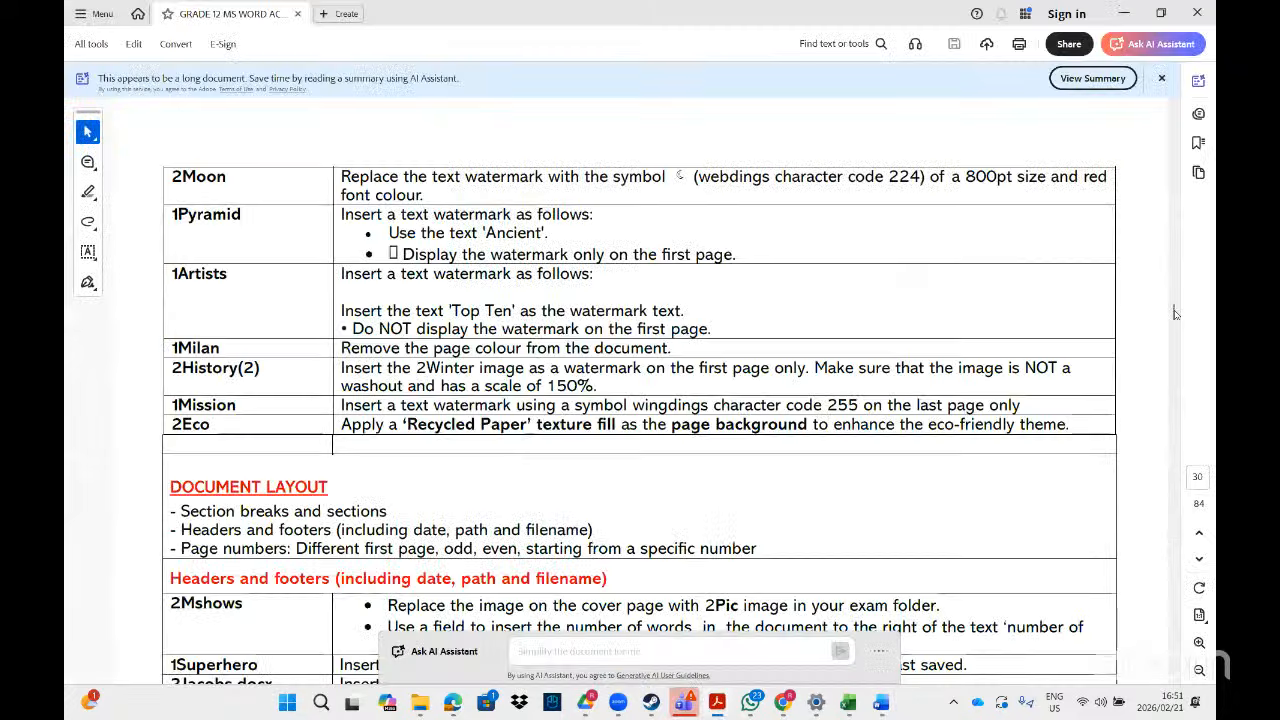
{"action": "left_click_drag", "start_coordinate": [1174, 310], "coordinate": [1173, 311]}
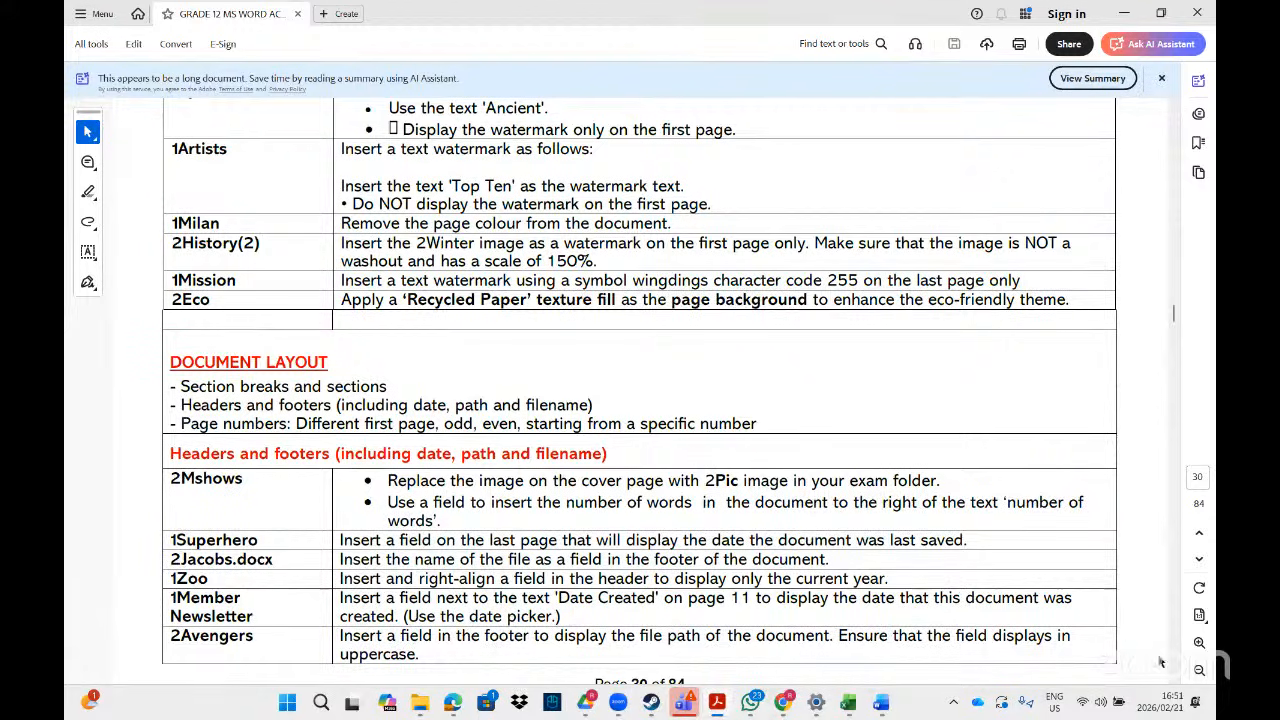
{"action": "scroll", "coordinate": [1179, 682], "scroll_direction": "down", "scroll_amount": 3}
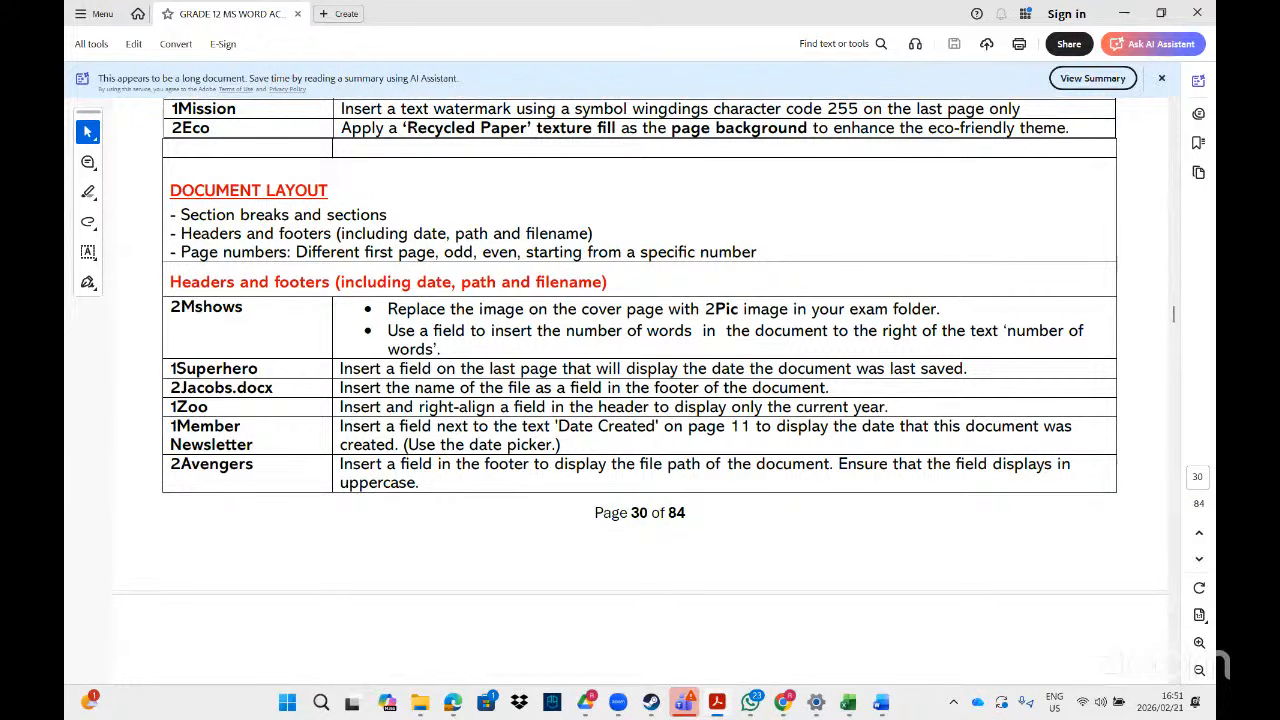
{"action": "left_click_drag", "start_coordinate": [1175, 316], "coordinate": [1175, 319]}
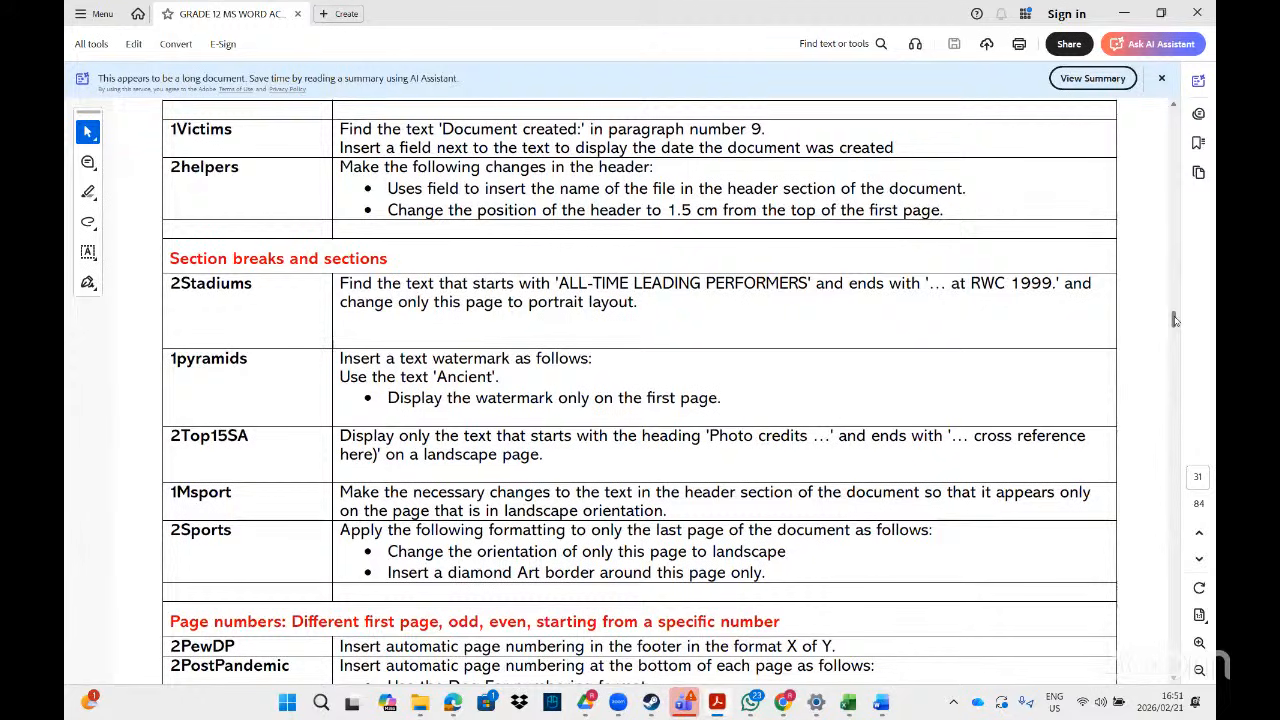
{"action": "left_click_drag", "start_coordinate": [1175, 319], "coordinate": [1174, 415]}
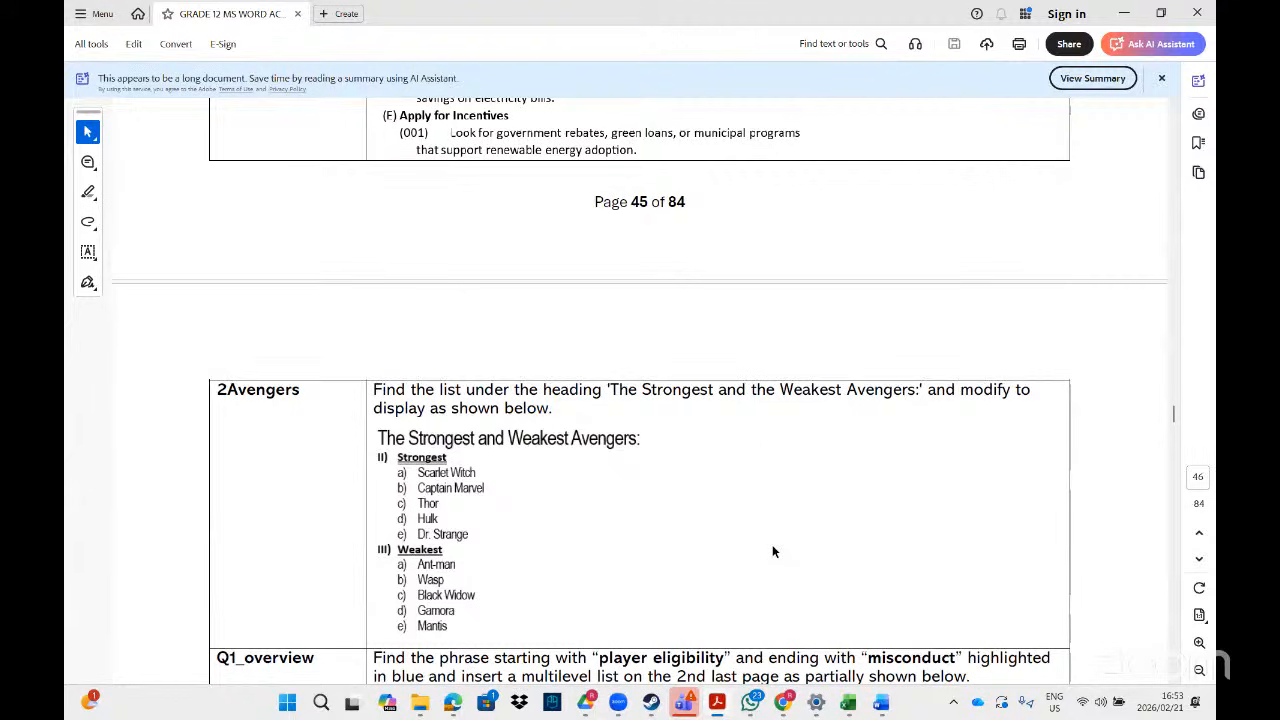
- End the YouTube Studio live stream and confirm stopping the broadcast
{"action": "left_click", "coordinate": [785, 708]}
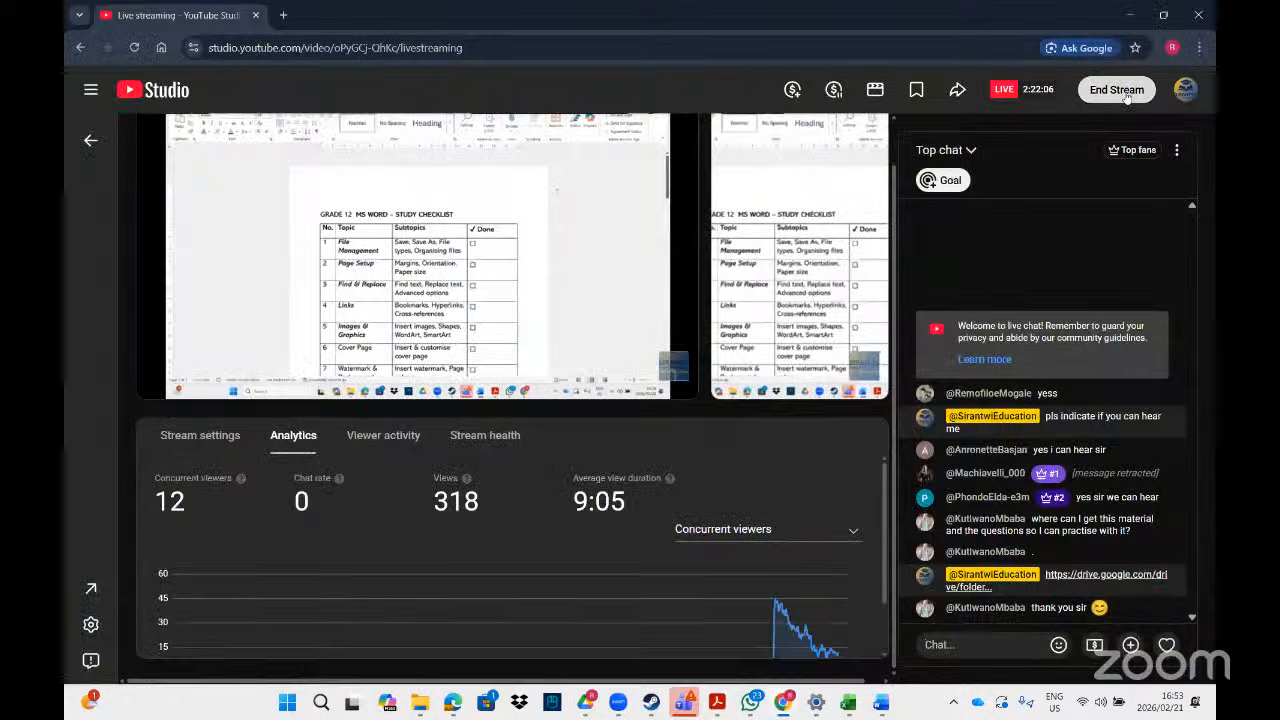
{"action": "left_click", "coordinate": [1124, 92]}
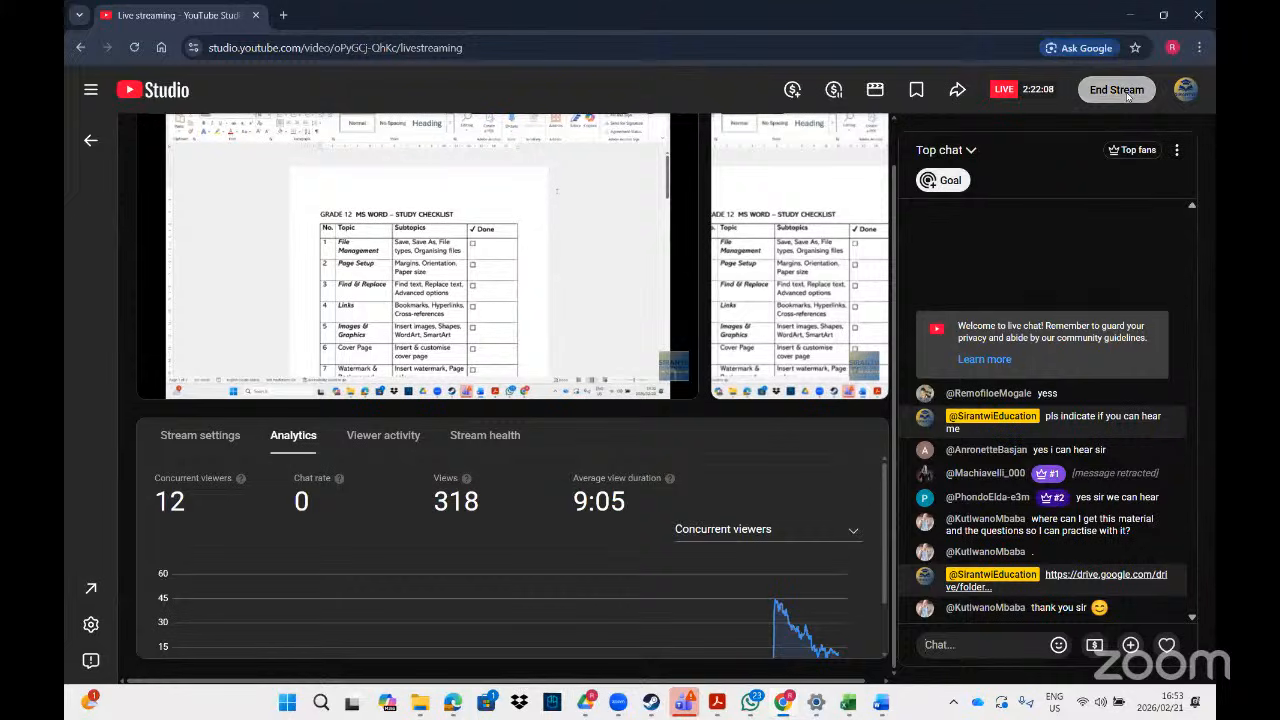
{"action": "left_click", "coordinate": [768, 437]}
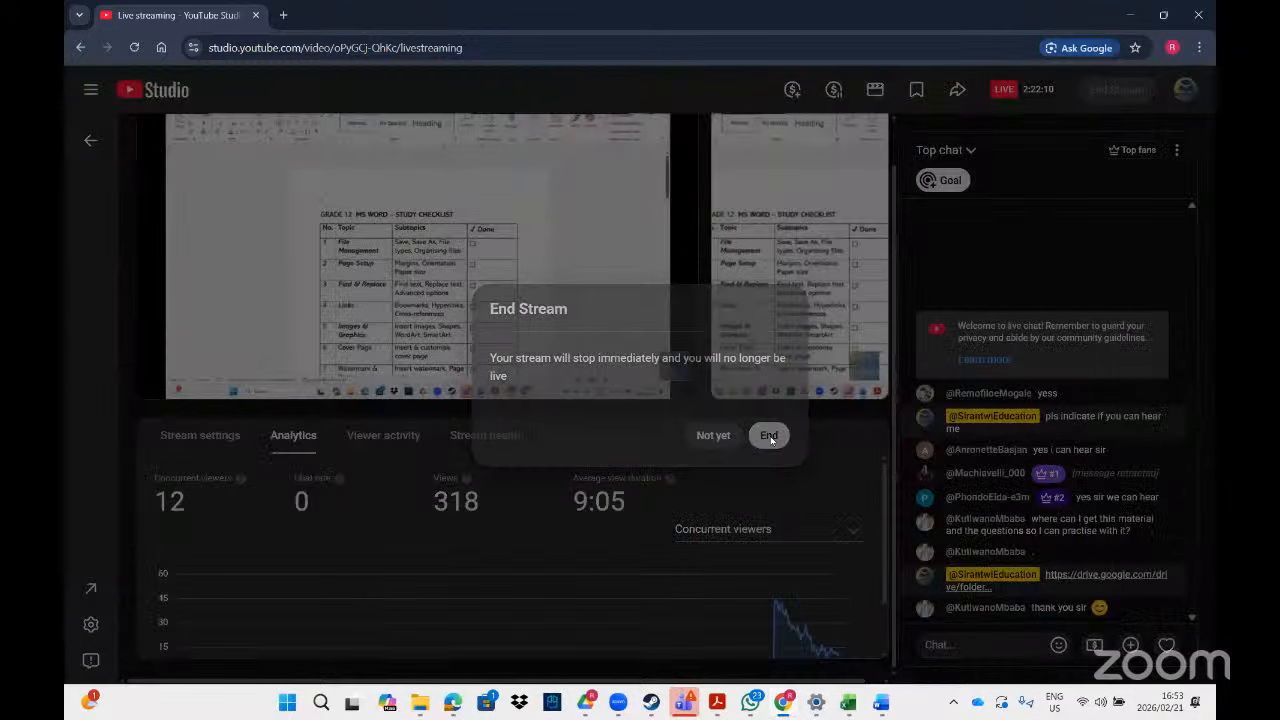